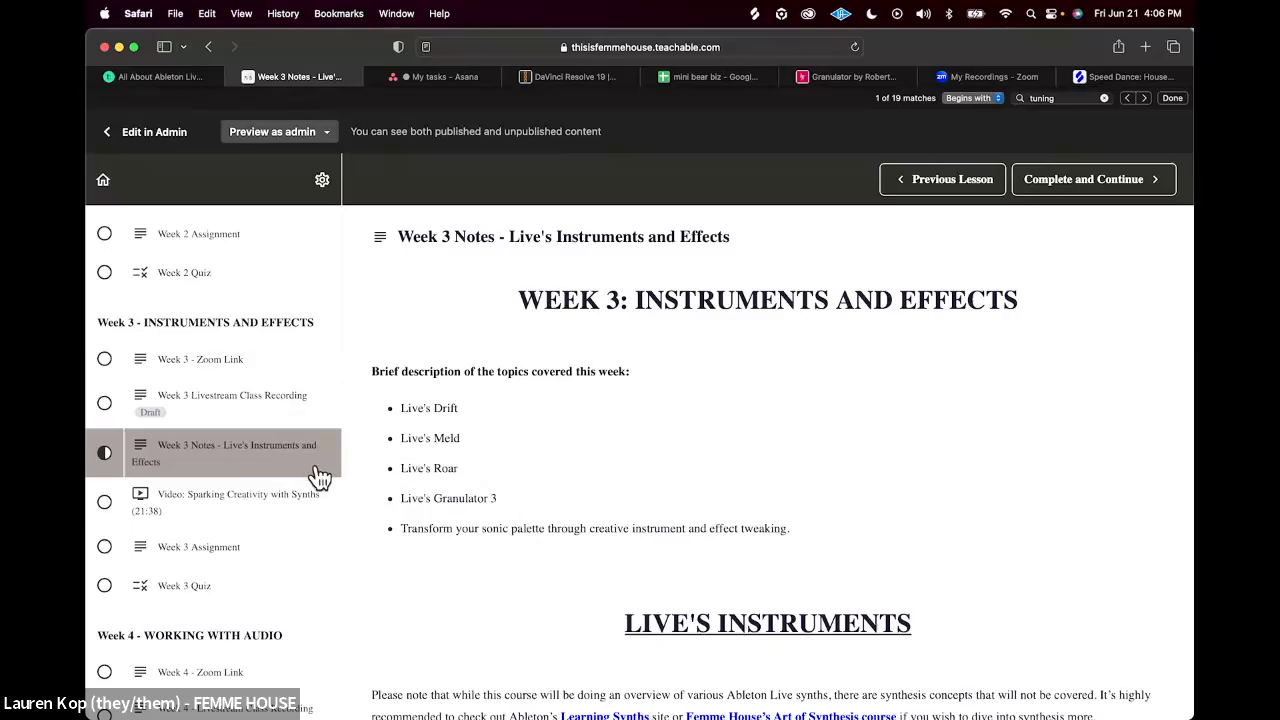
# Step: Open the Week 2 Notes lesson and find its Tuning Systems section by searching the page for "tuning"
pyautogui.scroll(10, 318, 476)
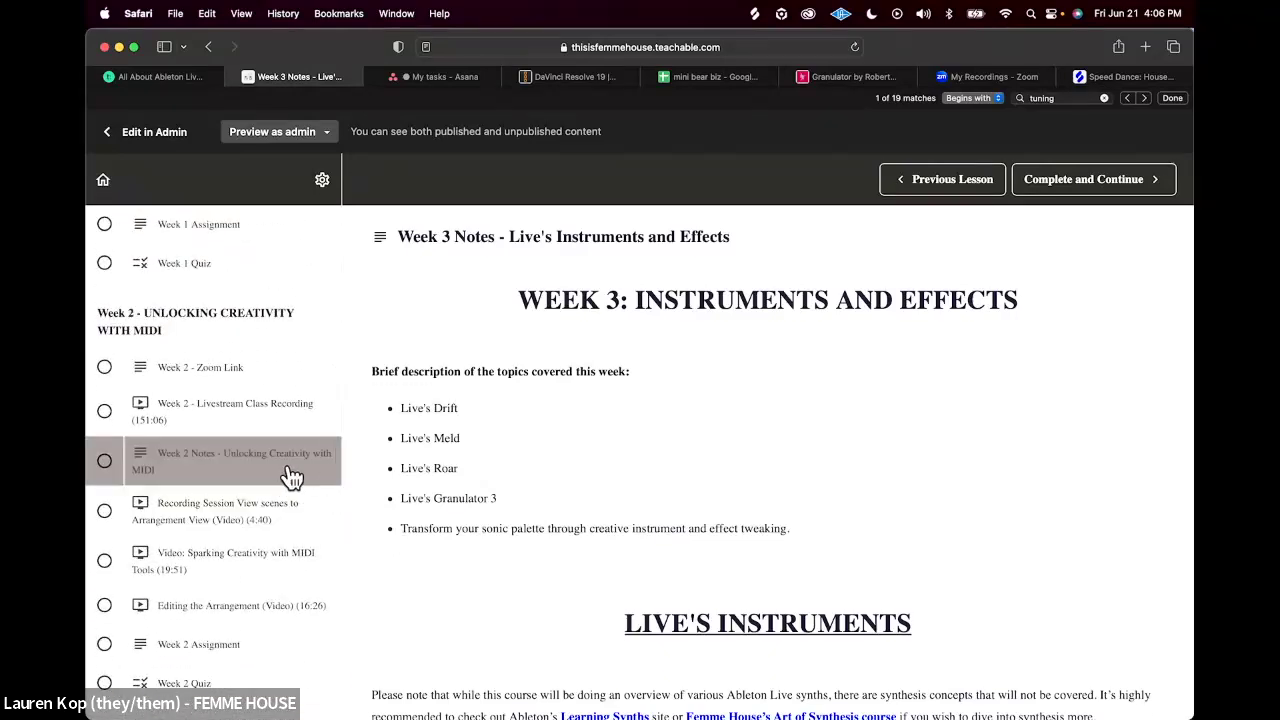
pyautogui.click(290, 477)
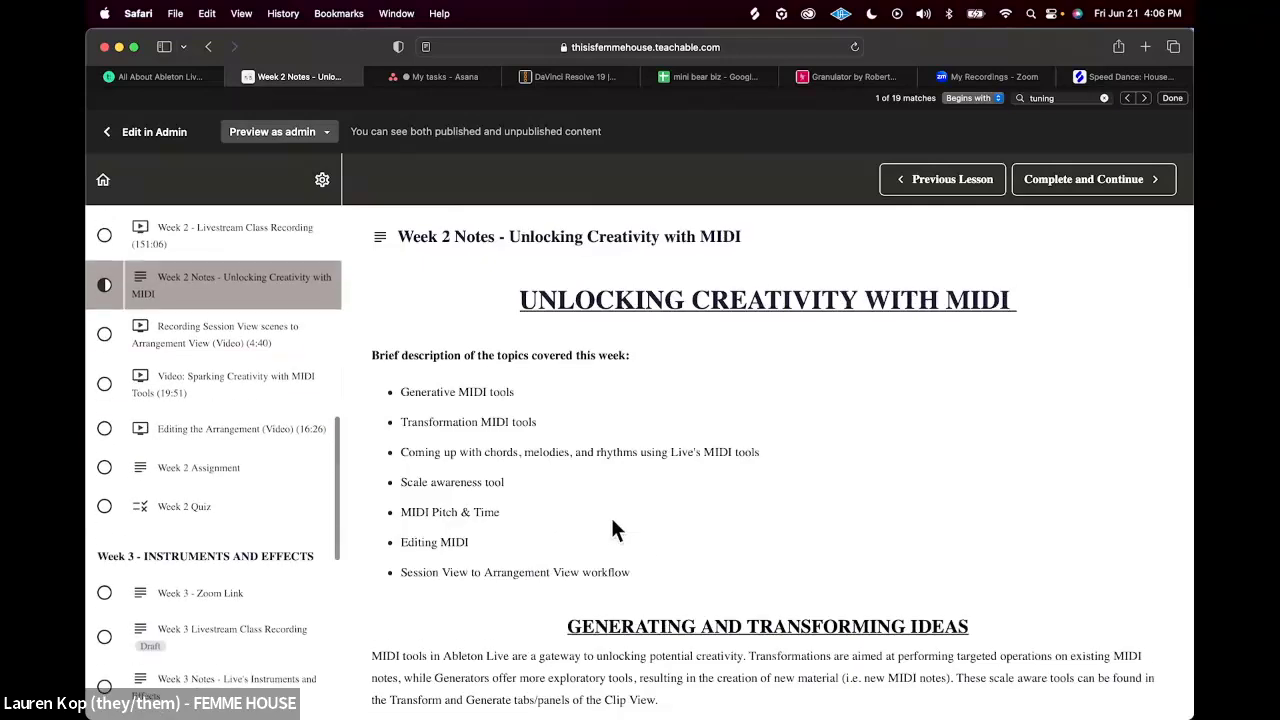
pyautogui.write('tuning')
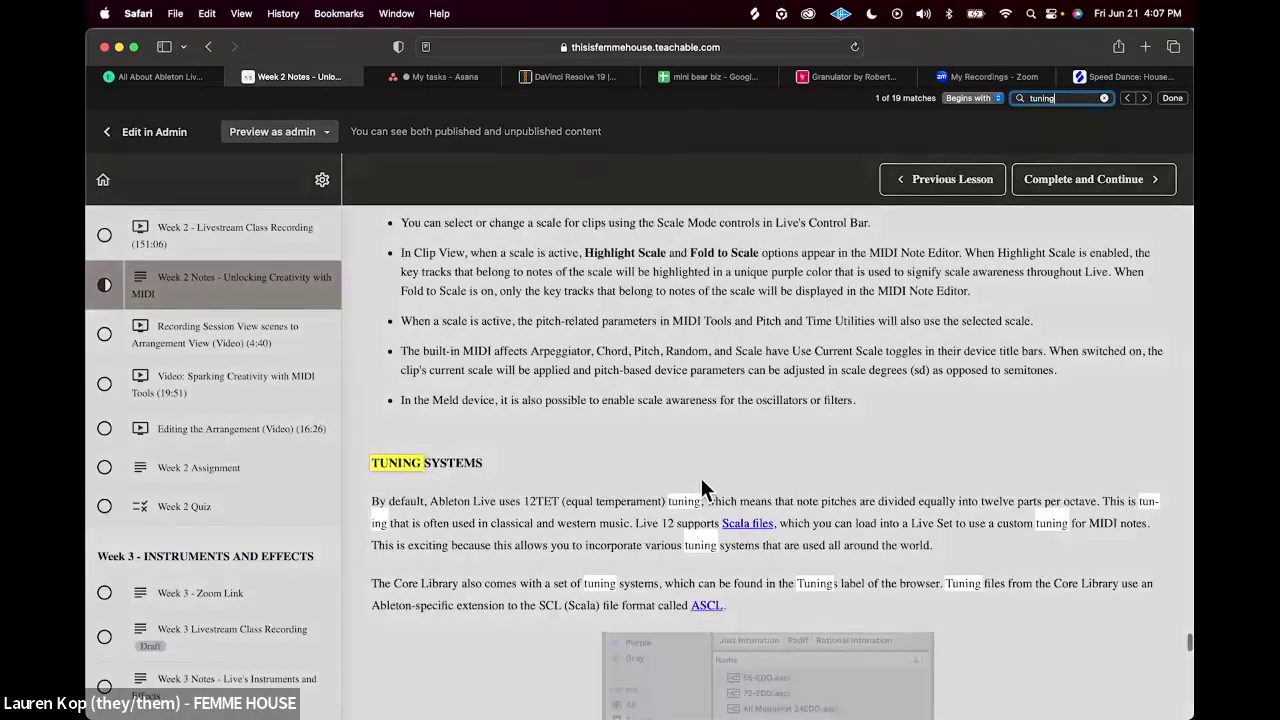
pyautogui.click(703, 488)
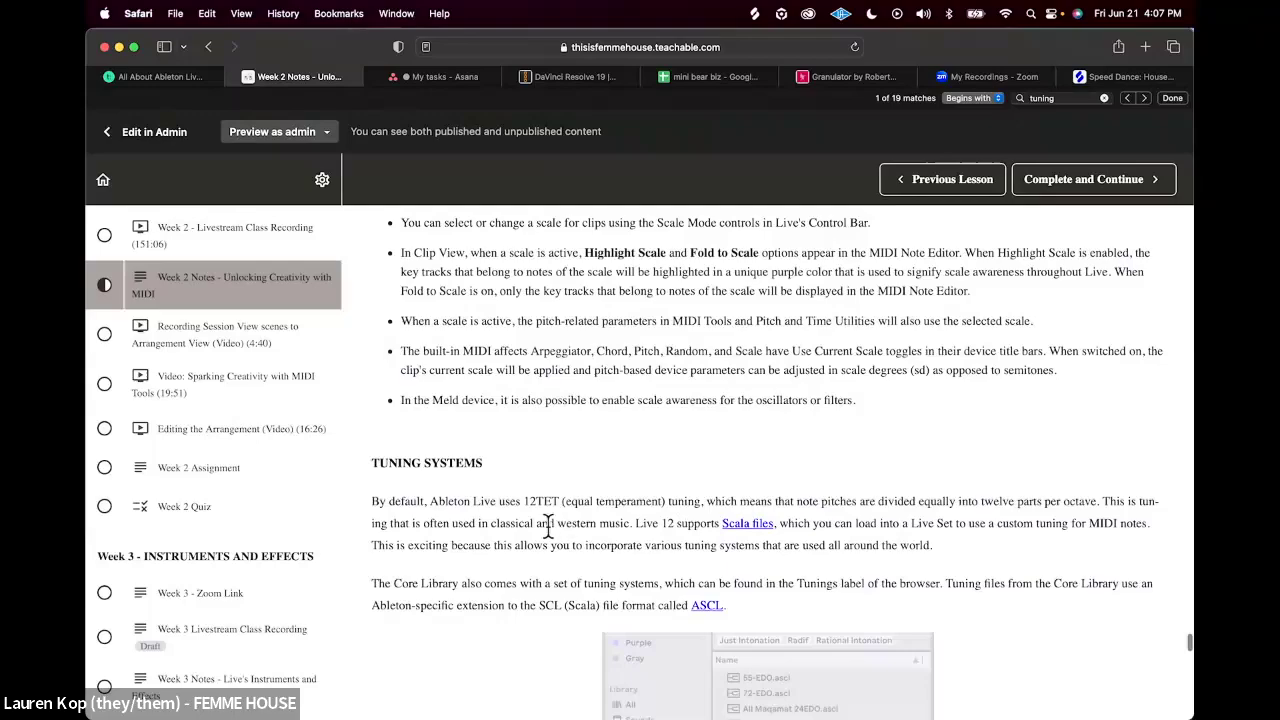
pyautogui.scroll(-4, 548, 538)
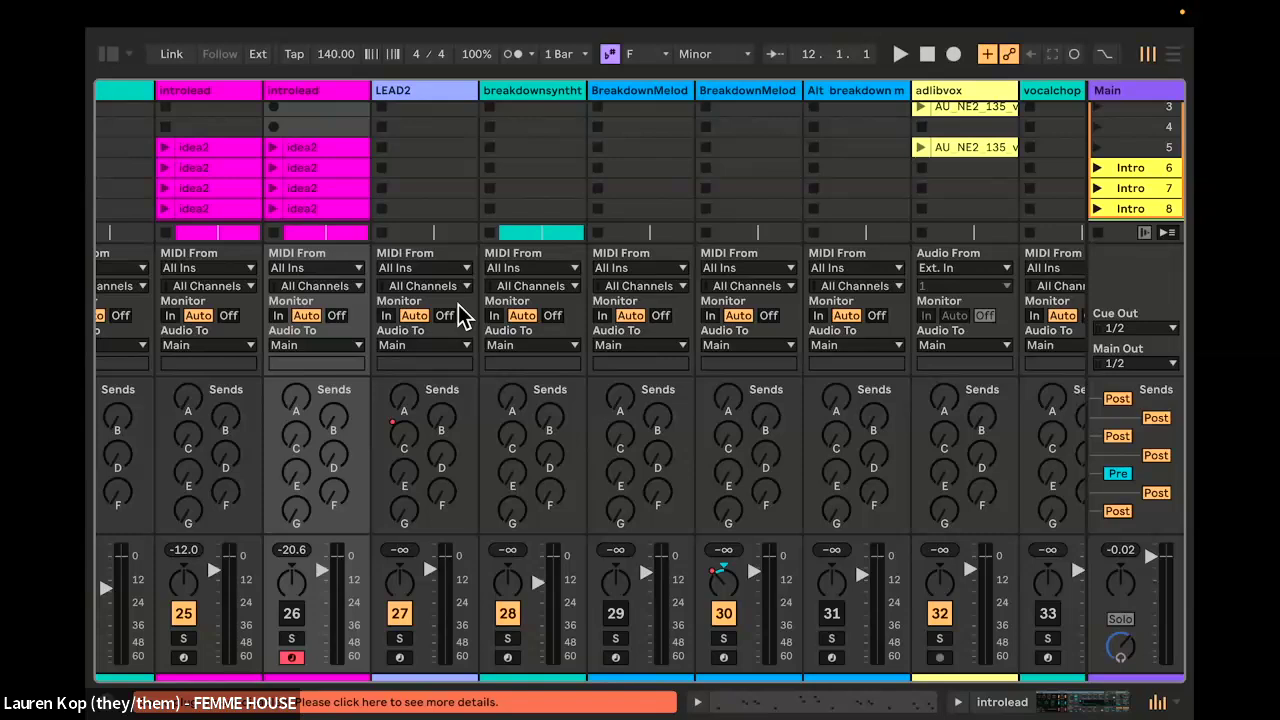
# Step: Switch to Safari and review the Tuning Systems section of the Week 2 notes
pyautogui.moveTo(517, 714)
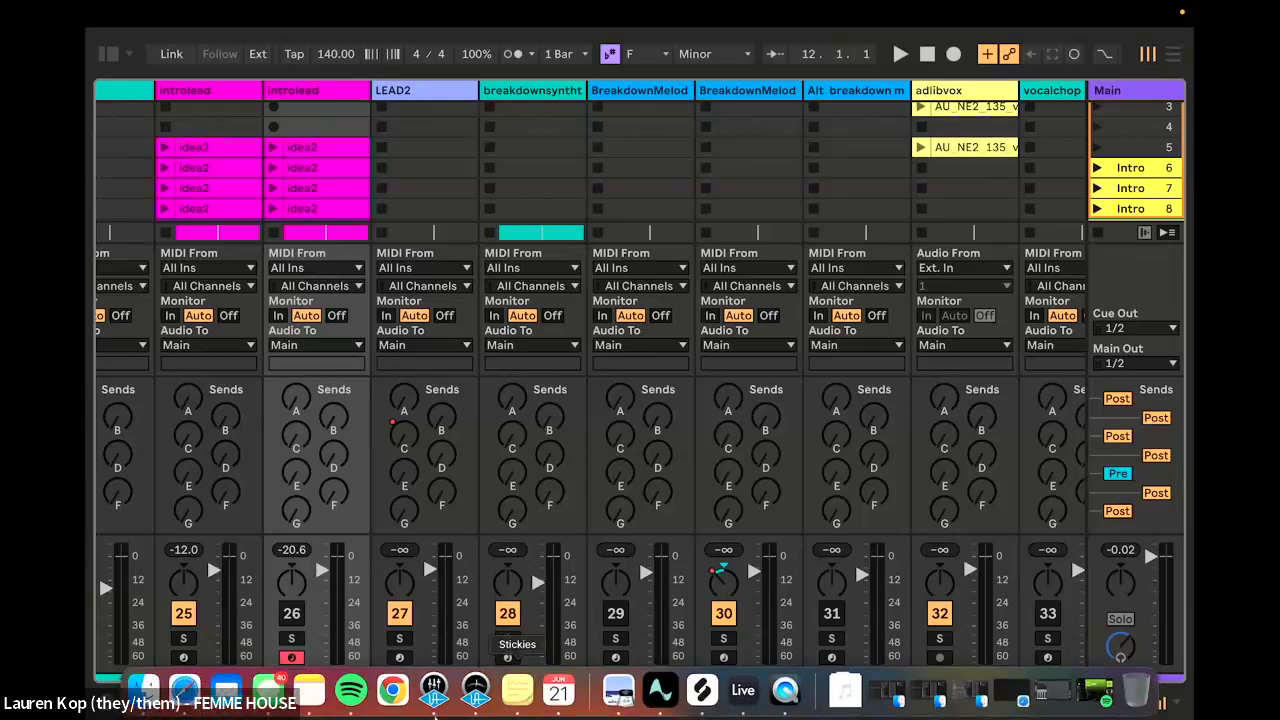
pyautogui.click(186, 697)
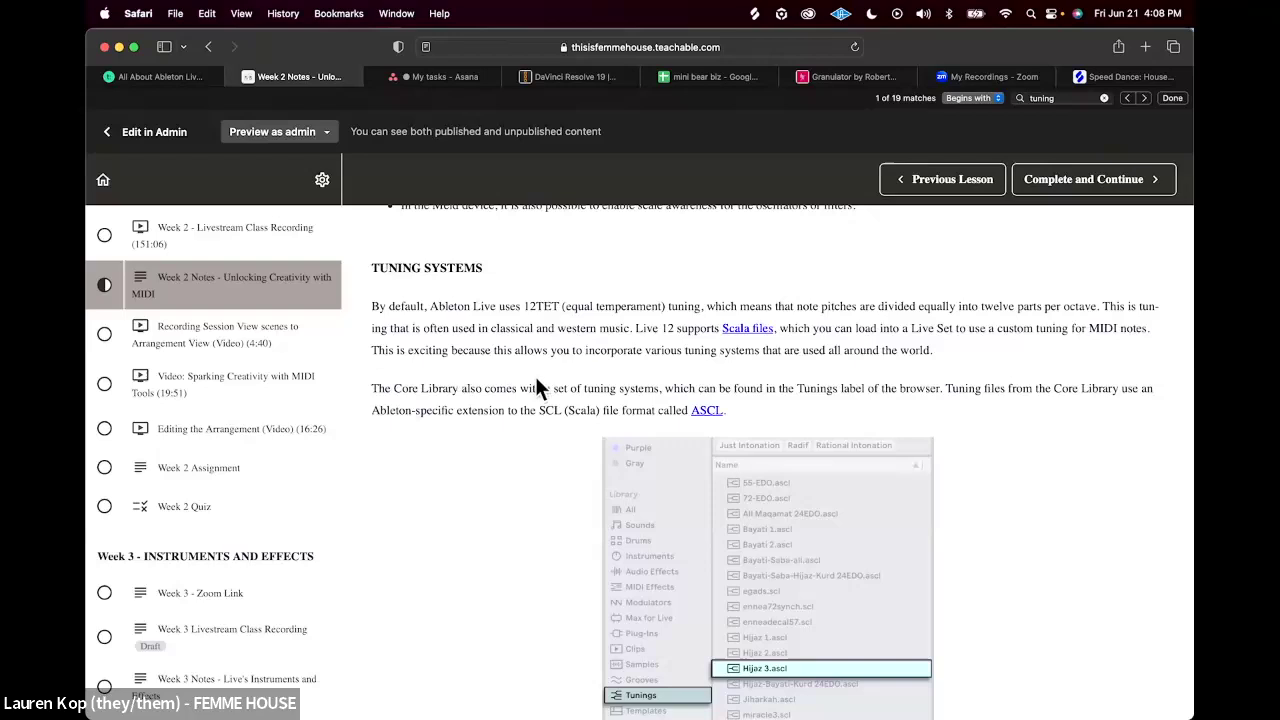
pyautogui.hotkey('ctrl', 'Right')
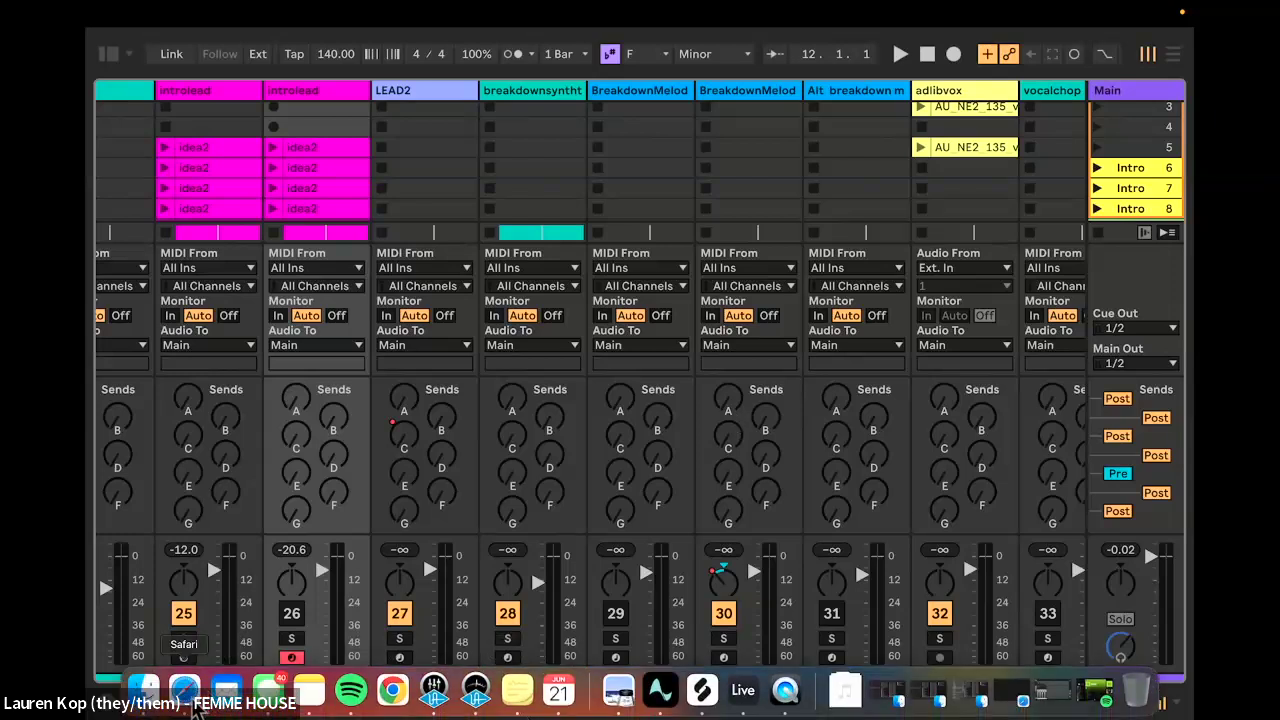
pyautogui.click(190, 697)
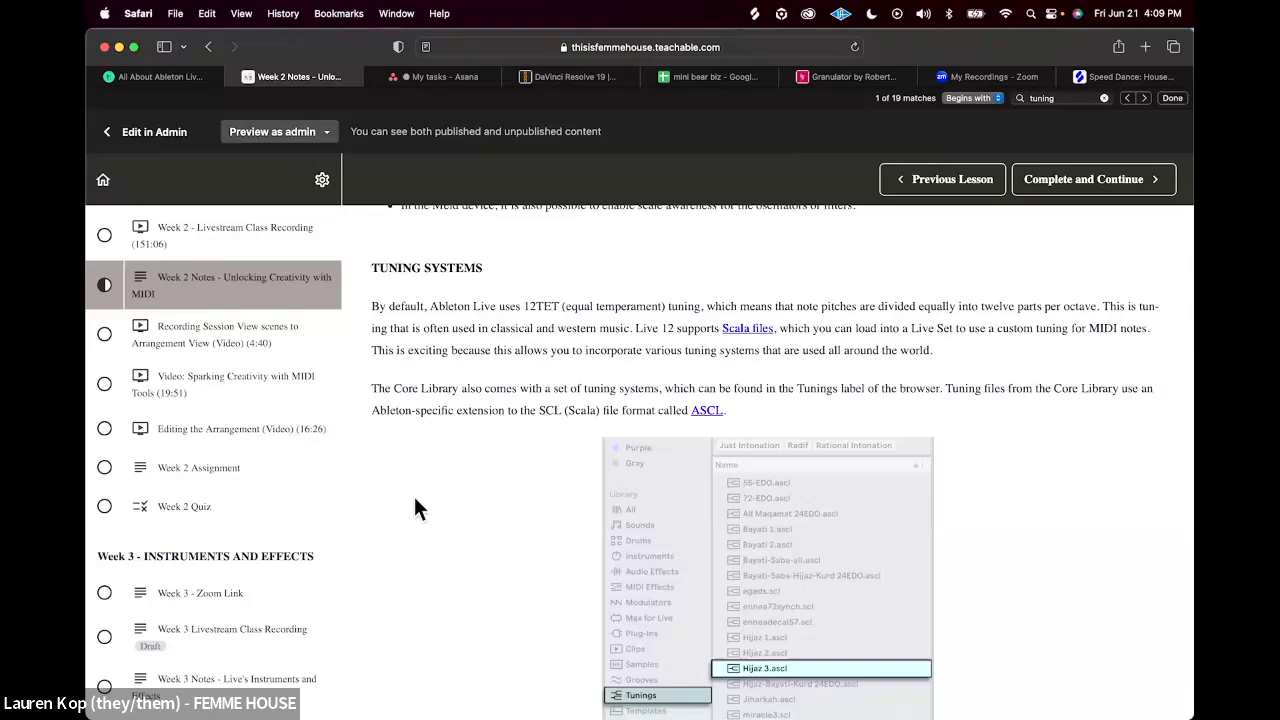
# Step: Switch to Ableton Live and review the Display & Input settings, closing the Settings window when done
pyautogui.press('super+Tab')
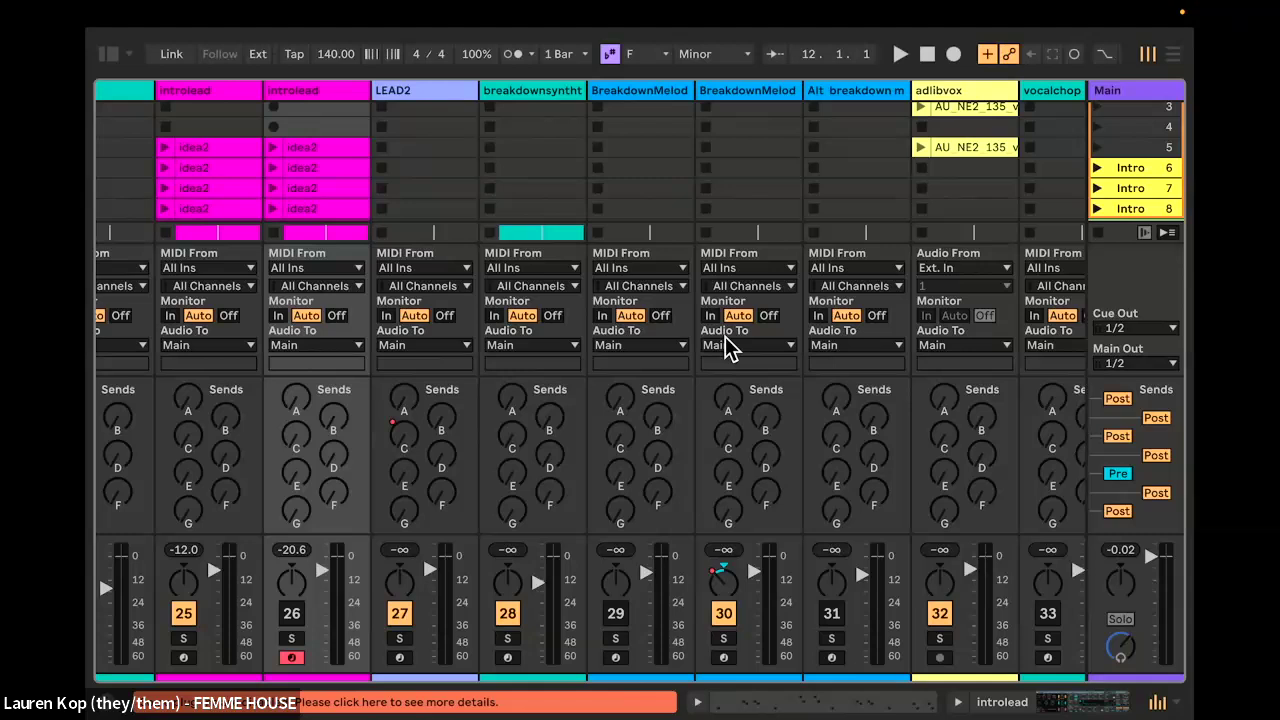
pyautogui.press('super+comma')
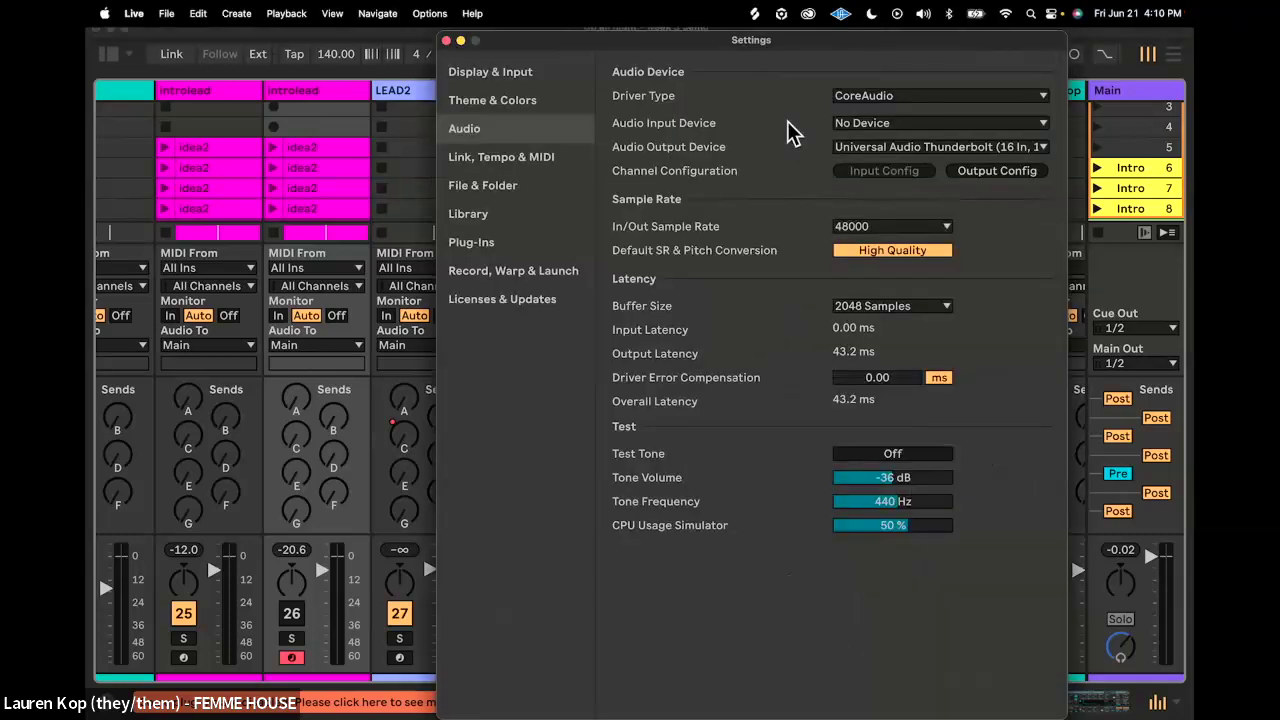
pyautogui.click(512, 72)
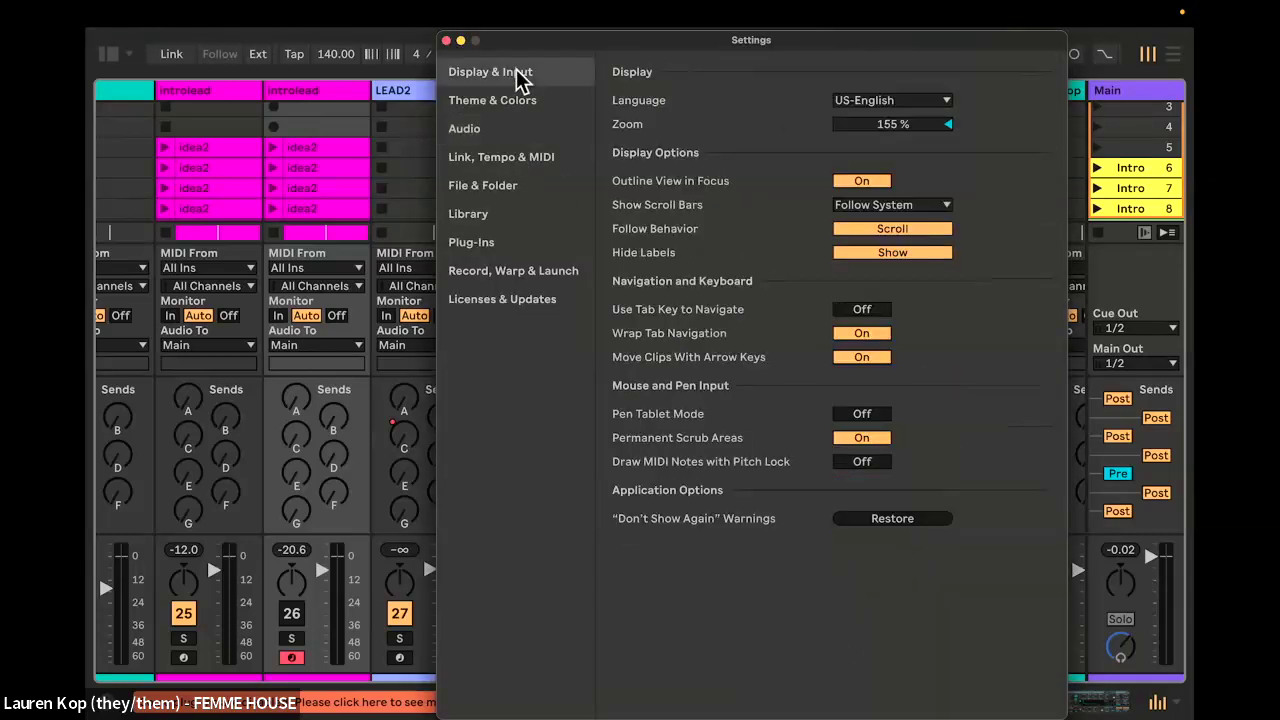
pyautogui.moveTo(558, 43); pyautogui.dragTo(526, 104)
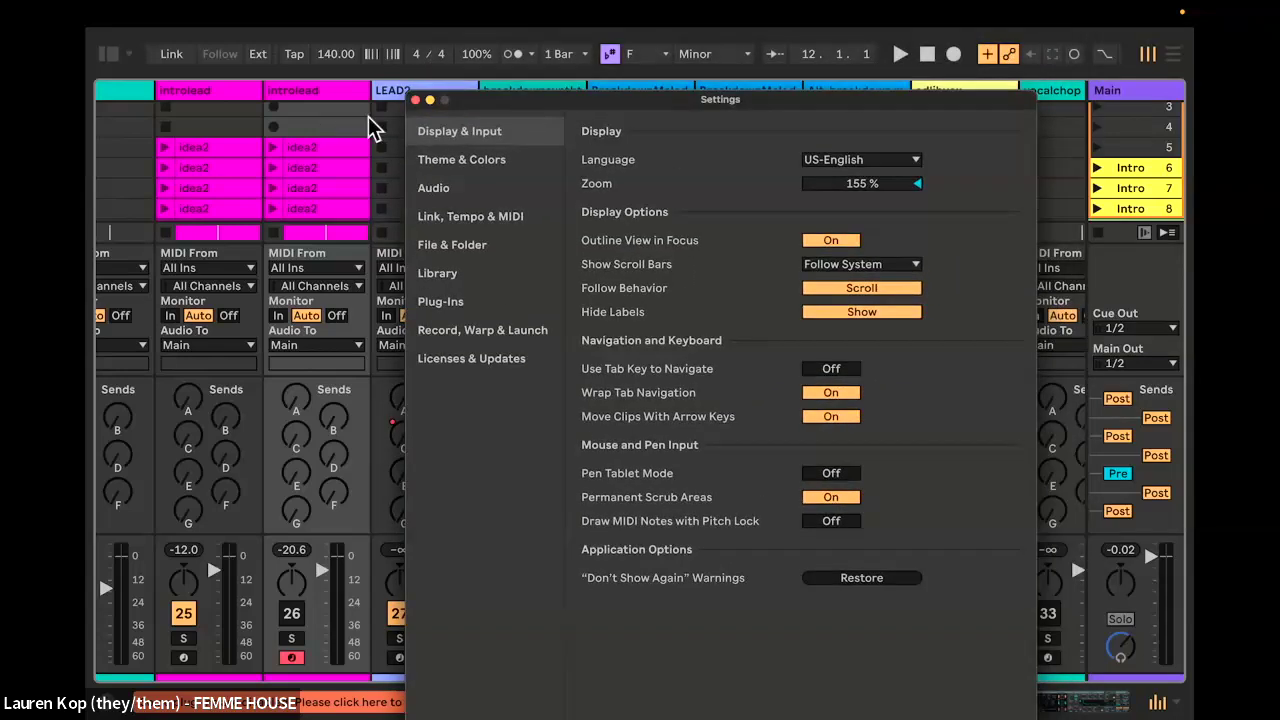
pyautogui.click(415, 100)
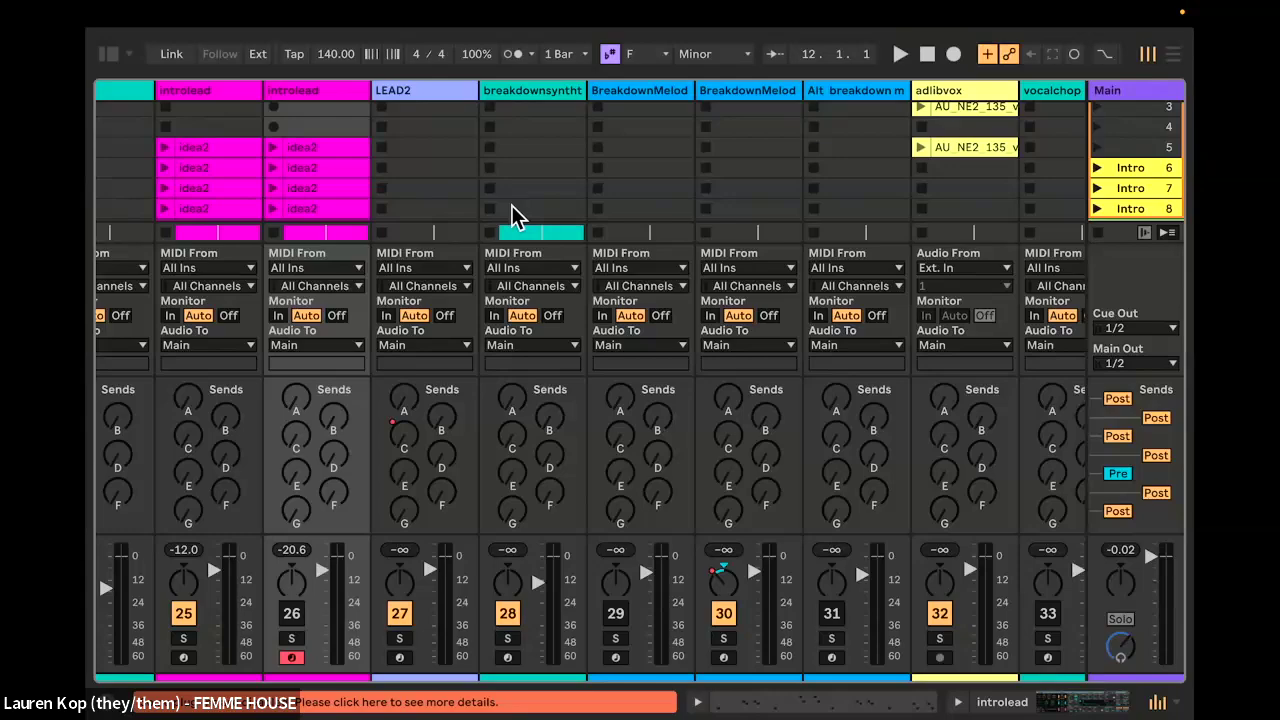
# Step: Look at the tracks around introlead in both Arrangement View and Session View
pyautogui.hscroll(-7, 280, 143)
pyautogui.hscroll(6, 312, 163)
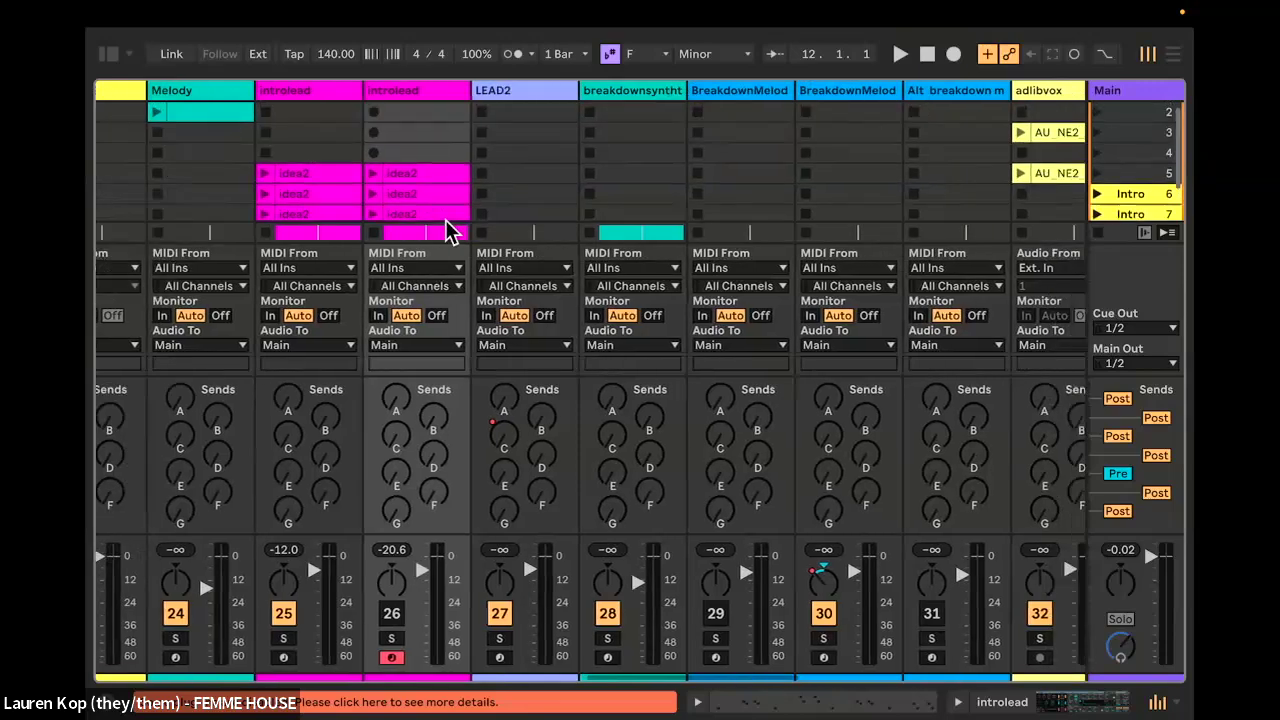
pyautogui.hscroll(2, 445, 219)
pyautogui.press('Tab')
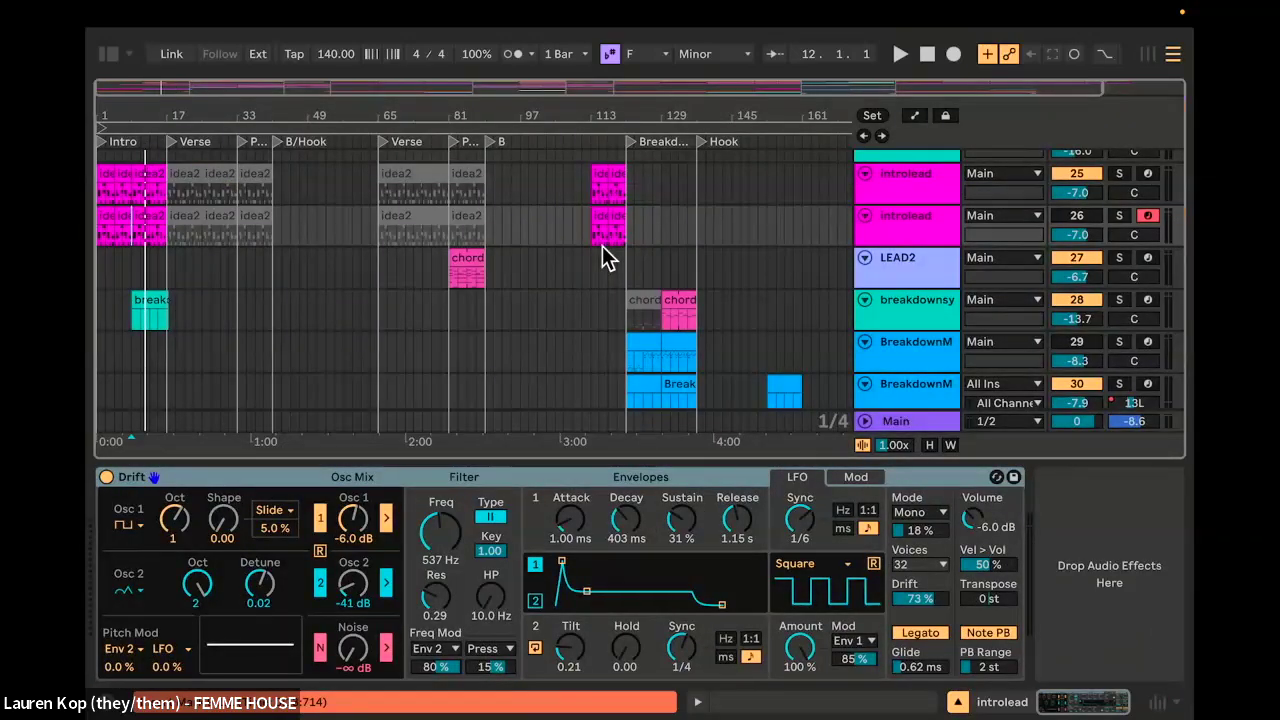
pyautogui.press('Tab')
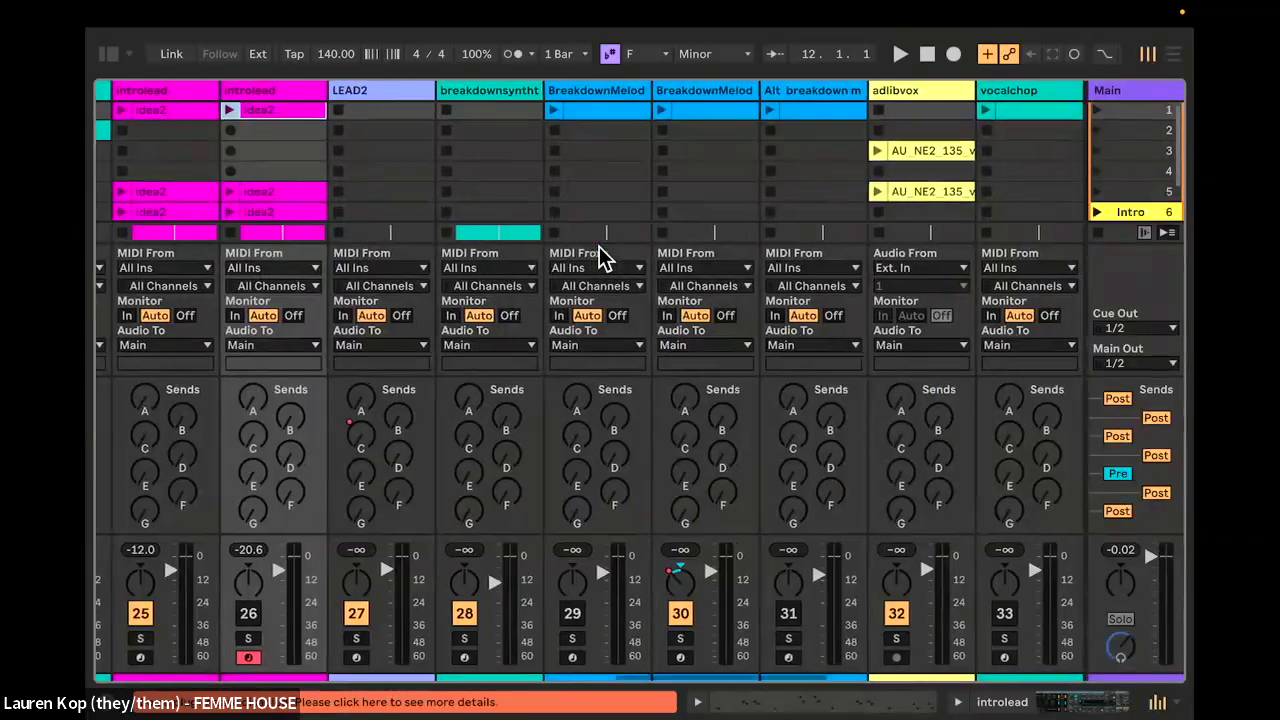
# Step: Look across the Session View tracks out to reverseFX and back to the drum tracks at the start of the set
pyautogui.scroll(-1, 599, 246)
pyautogui.hscroll(3, 599, 246)
pyautogui.hscroll(-3, 698, 172)
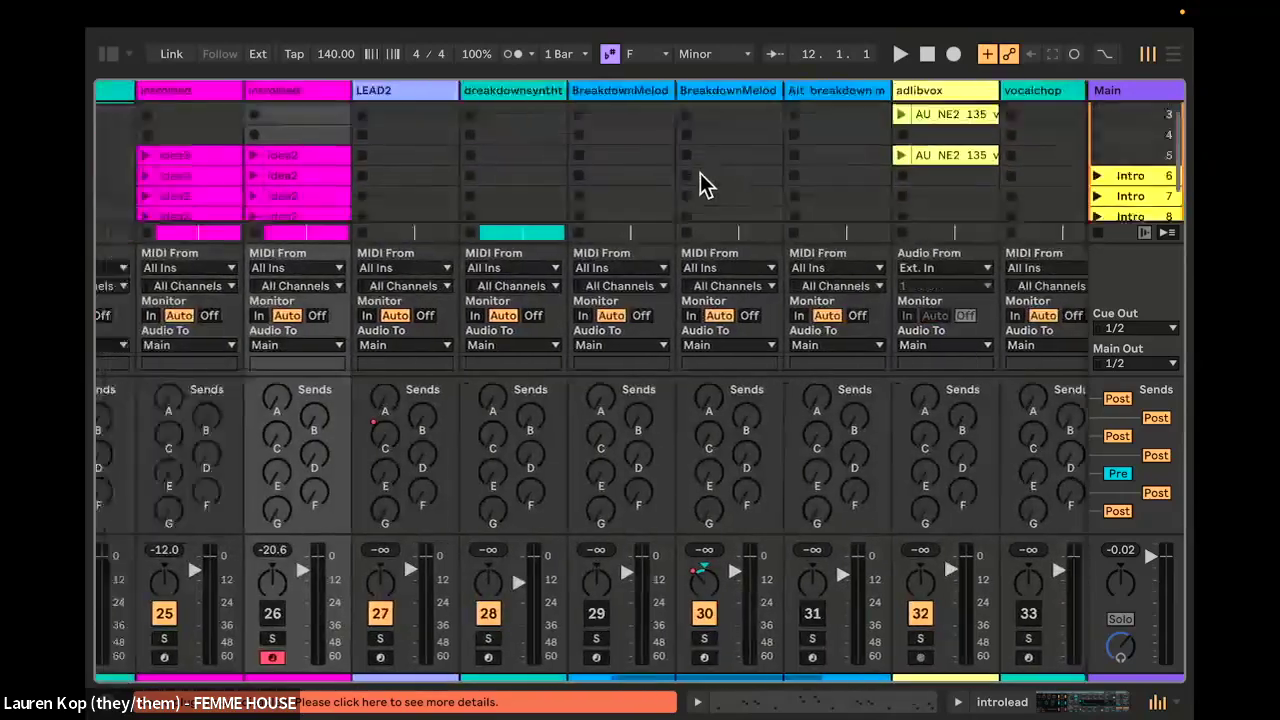
pyautogui.hscroll(-2, 700, 175)
pyautogui.scroll(1, 700, 175)
pyautogui.hscroll(6, 700, 175)
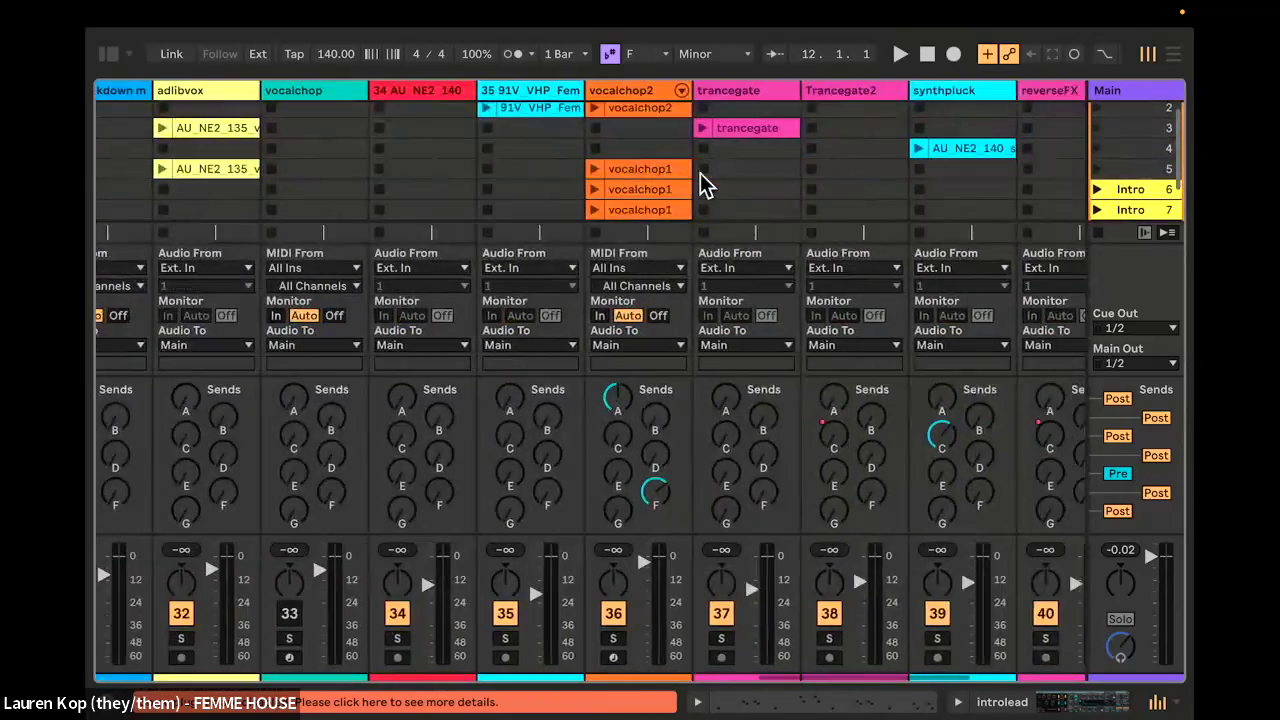
pyautogui.hscroll(1, 700, 180)
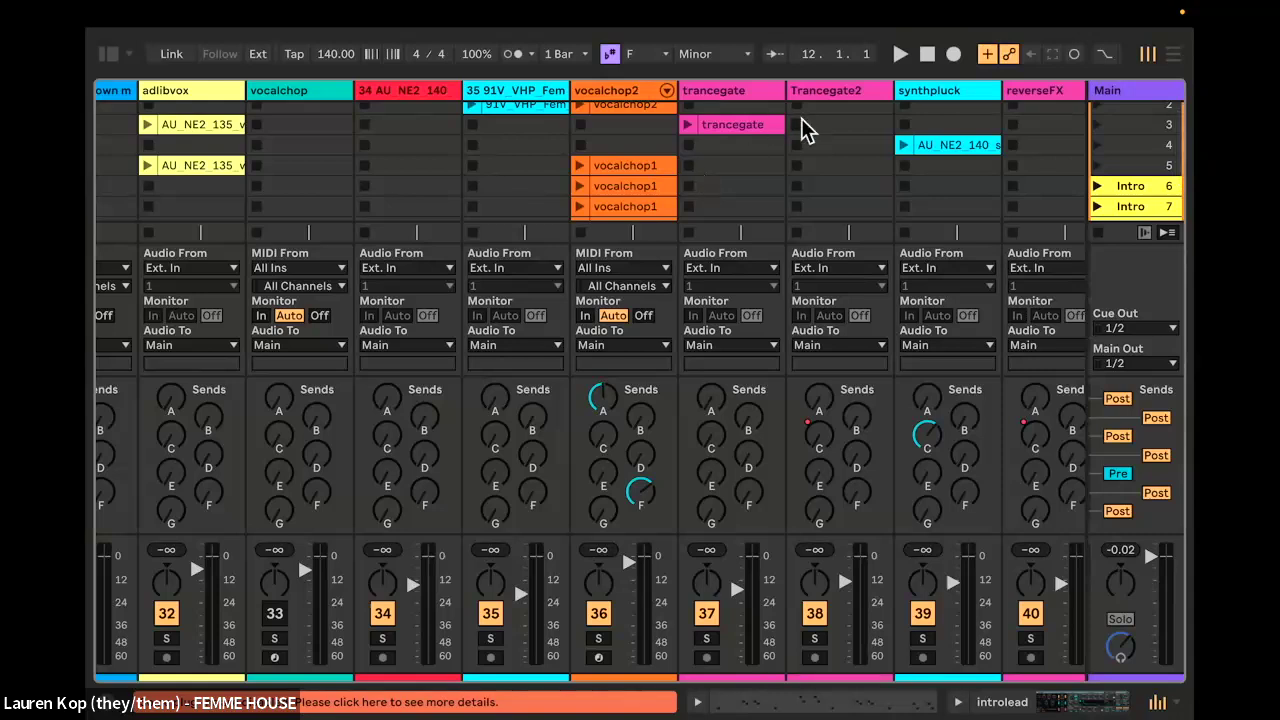
pyautogui.scroll(1, 810, 200)
pyautogui.hscroll(-1, 810, 200)
pyautogui.hscroll(1, 810, 188)
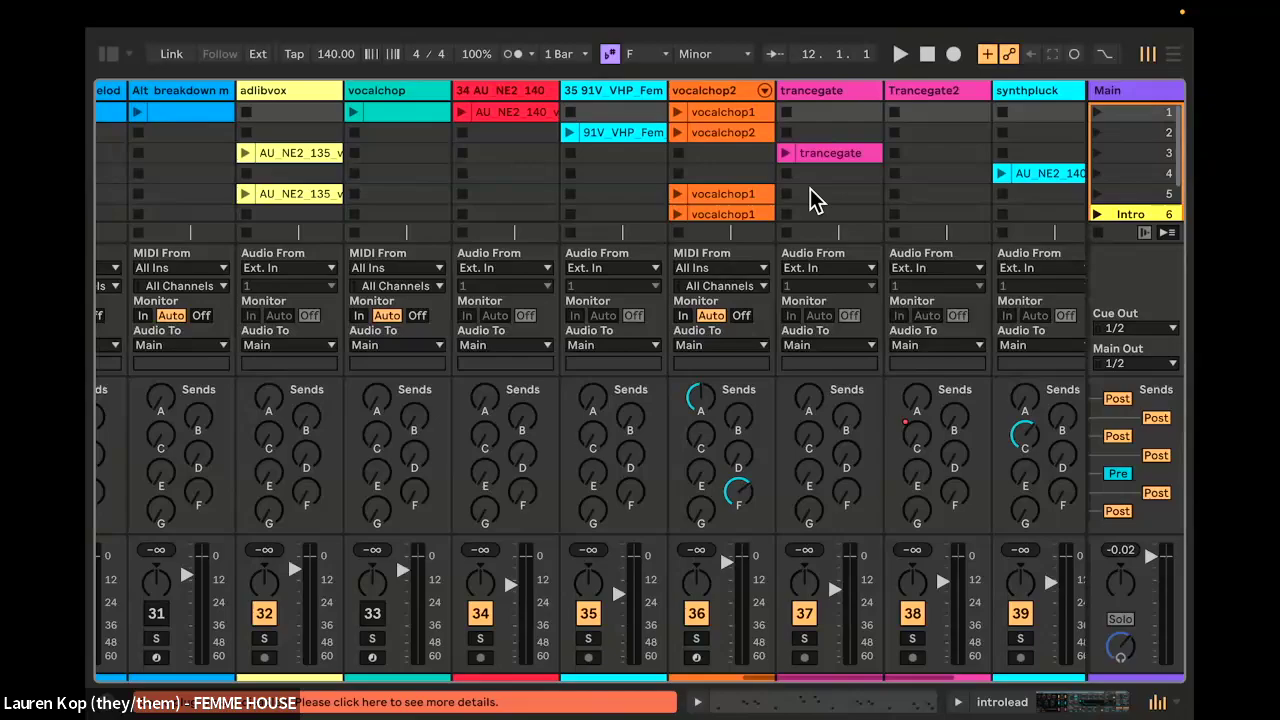
pyautogui.hscroll(-14, 263, 134)
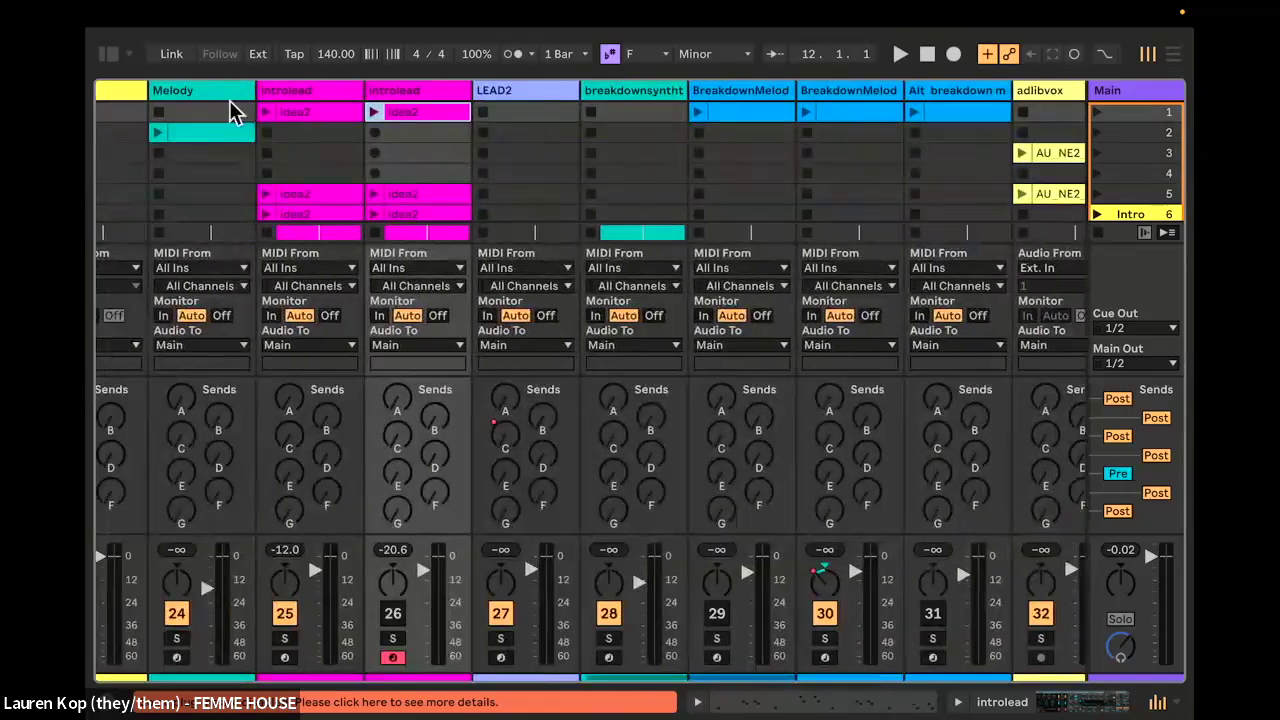
pyautogui.hscroll(-16, 160, 92)
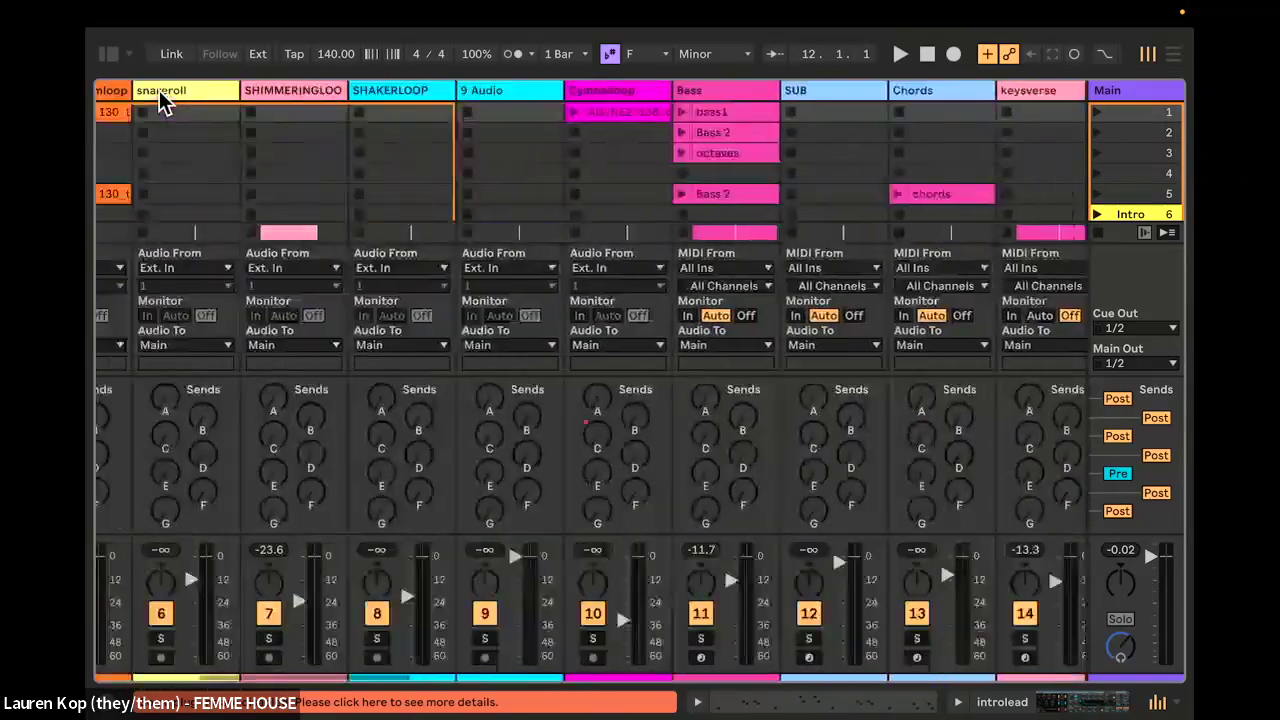
# Step: Select the Drum Rack track, and step the selection through HatsLoop and its neighbouring loop tracks and back to HatsLoop
pyautogui.click(152, 95)
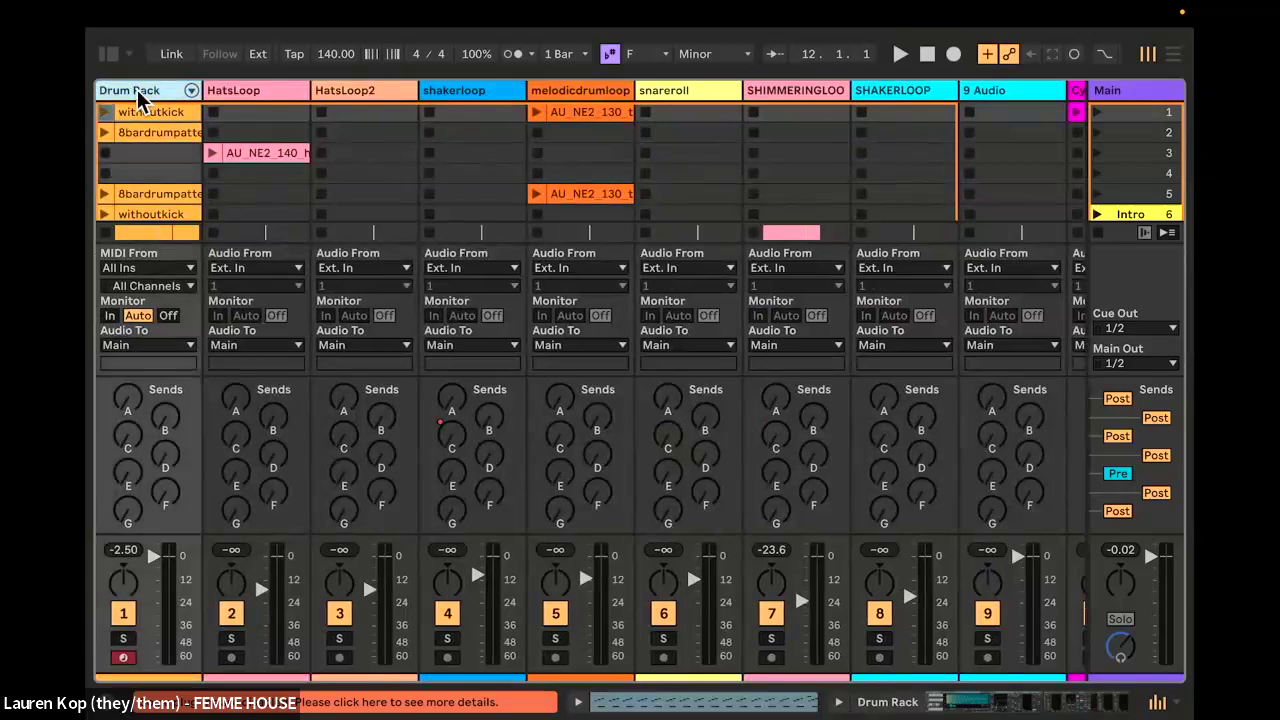
pyautogui.click(257, 92)
pyautogui.press('Right')
pyautogui.press('Right')
pyautogui.press('Right')
pyautogui.press('Left')
pyautogui.press('Left')
pyautogui.press('Left')
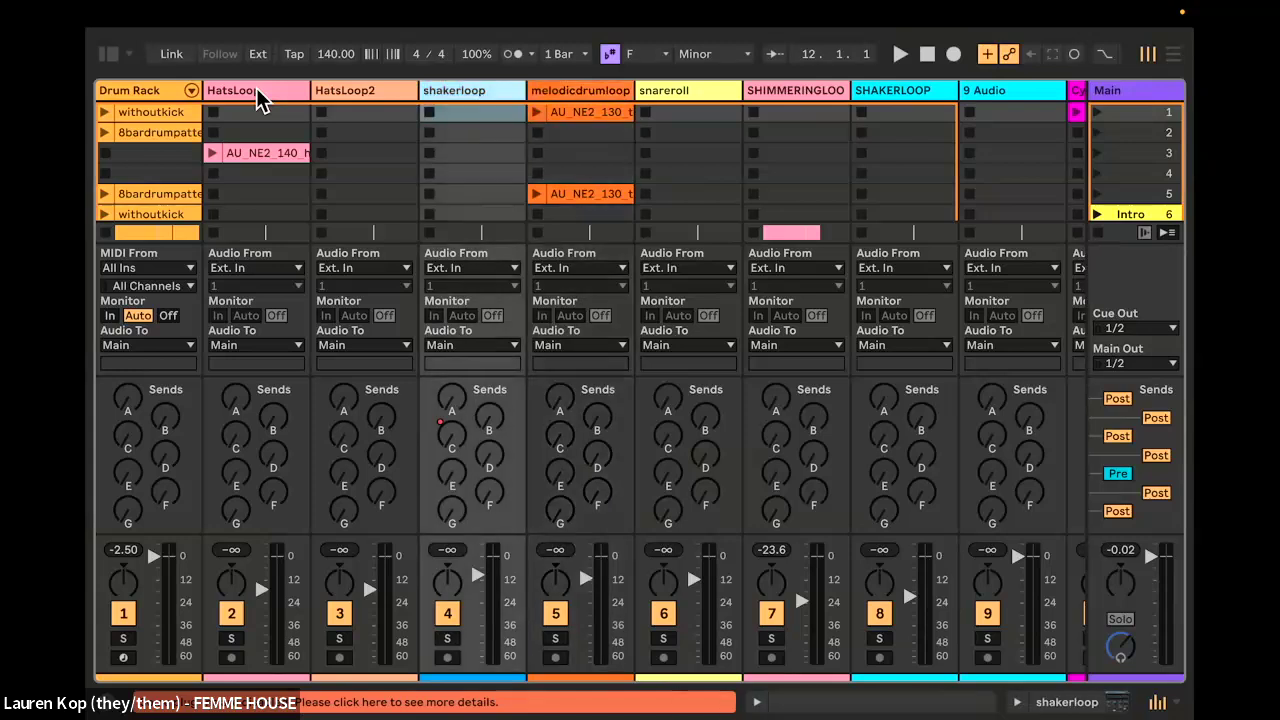
# Step: Move the track selection onward through snareroll and the shimmering and shaker loop tracks to Cymballoop
pyautogui.hscroll(3, 442, 164)
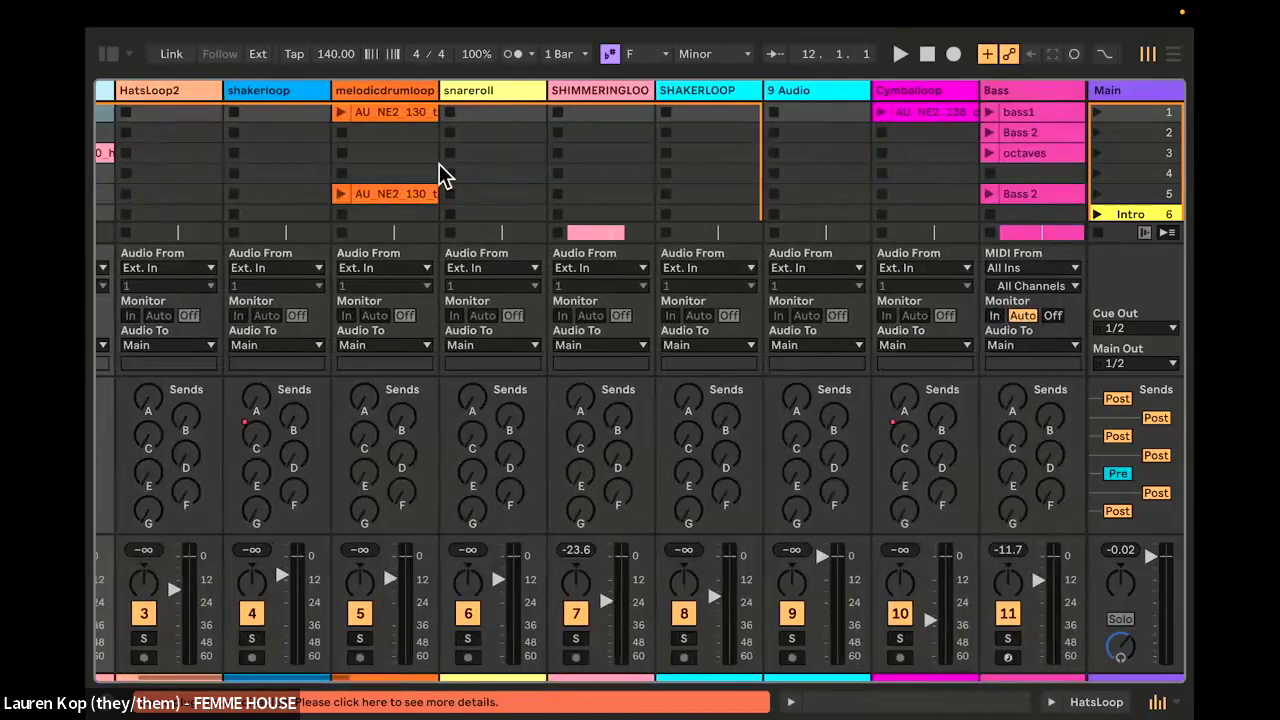
pyautogui.click(297, 107)
pyautogui.hscroll(3, 397, 151)
pyautogui.click(404, 93)
pyautogui.hscroll(2, 404, 93)
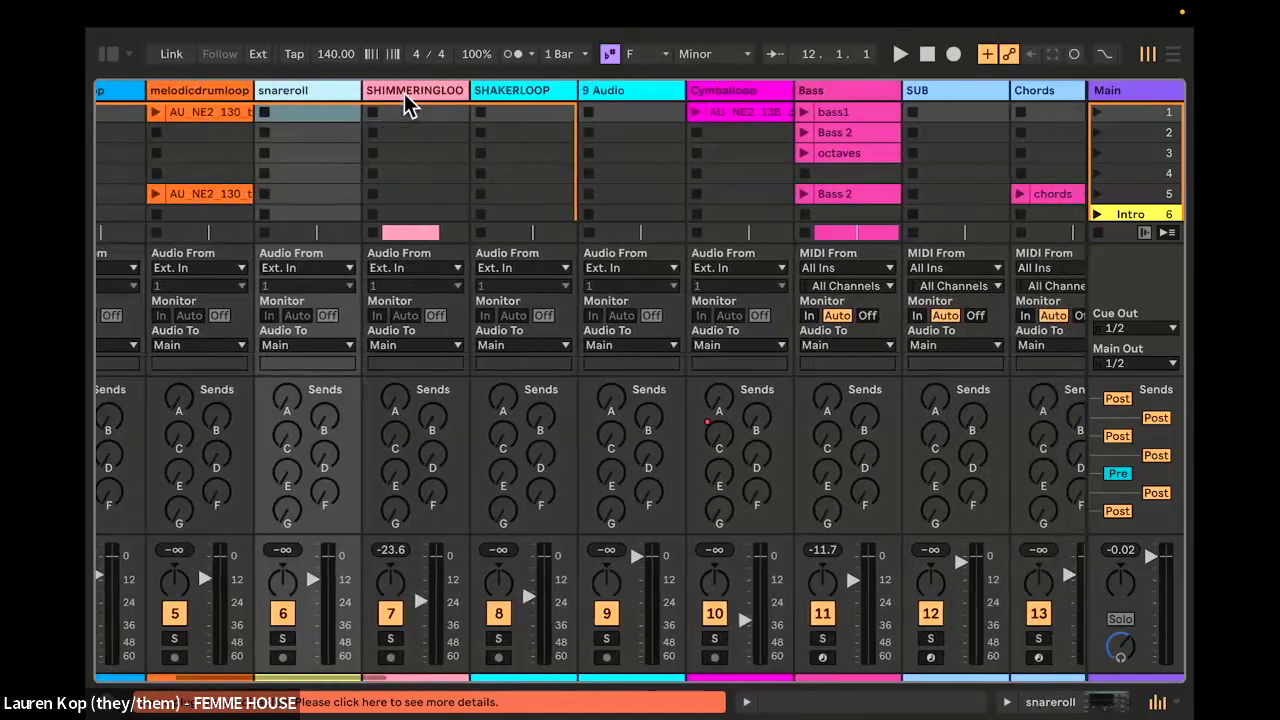
pyautogui.click(365, 87)
pyautogui.hscroll(2, 364, 84)
pyautogui.click(337, 88)
pyautogui.press('Right')
pyautogui.press('Right')
pyautogui.press('Right')
pyautogui.press('Right')
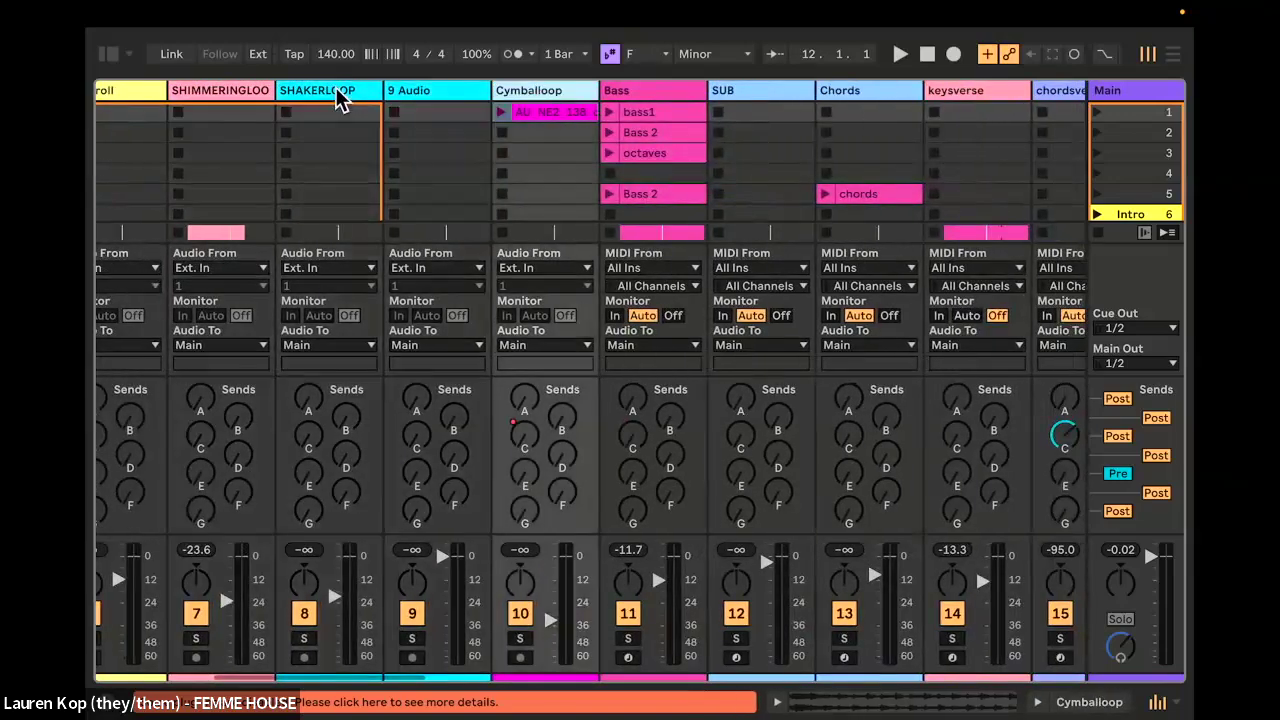
# Step: Step the track selection from Cymballoop to the midi2harmonyengine track, and return it to the Bass track
pyautogui.hscroll(5, 335, 87)
pyautogui.click(142, 94)
pyautogui.press('Right')
pyautogui.press('Right')
pyautogui.press('Right')
pyautogui.press('Right')
pyautogui.press('Right')
pyautogui.press('Right')
pyautogui.press('Right')
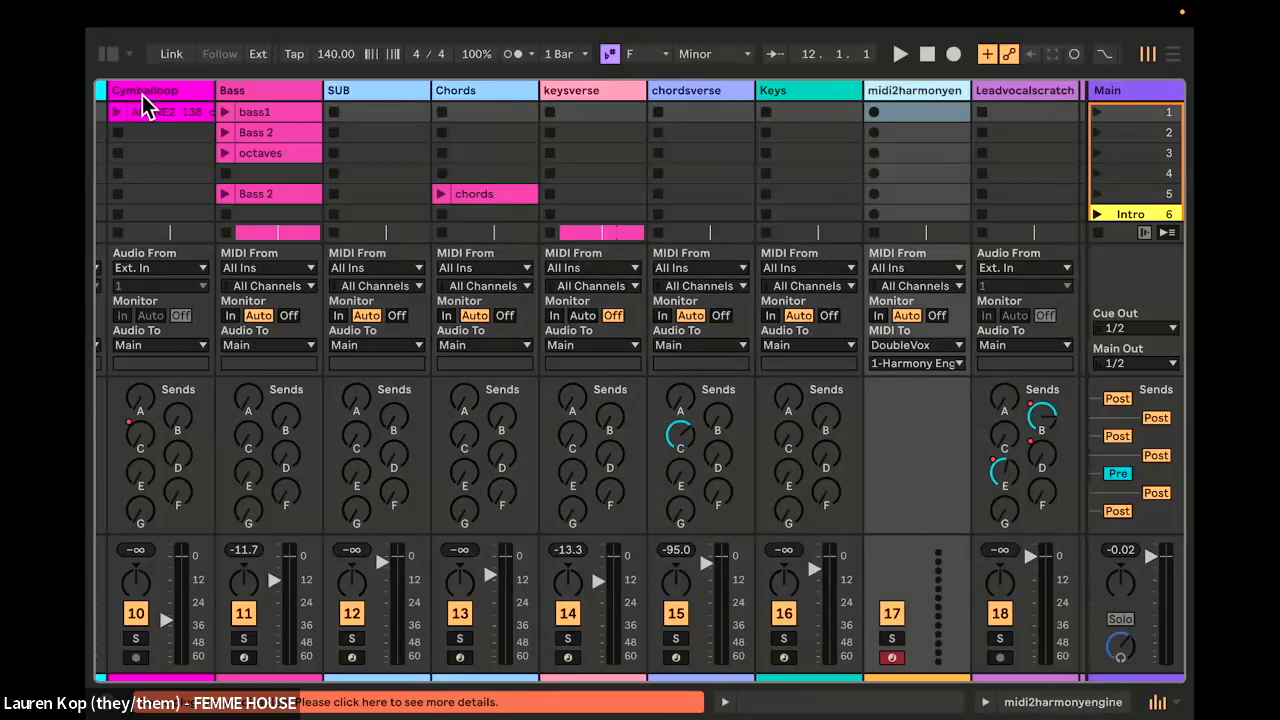
pyautogui.click(152, 96)
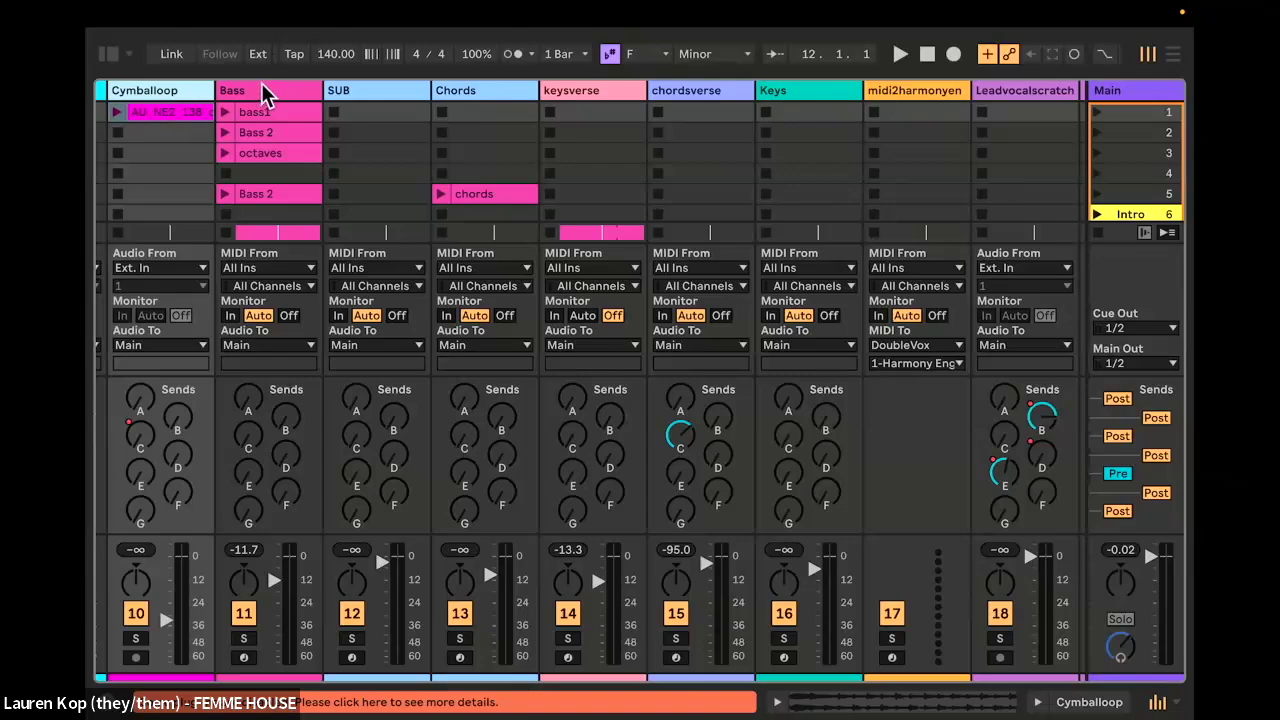
pyautogui.click(261, 85)
# Step: Look across the remaining Session View tracks up to 44 Grand Piano and back towards the vocalchop tracks
pyautogui.hscroll(15, 443, 160)
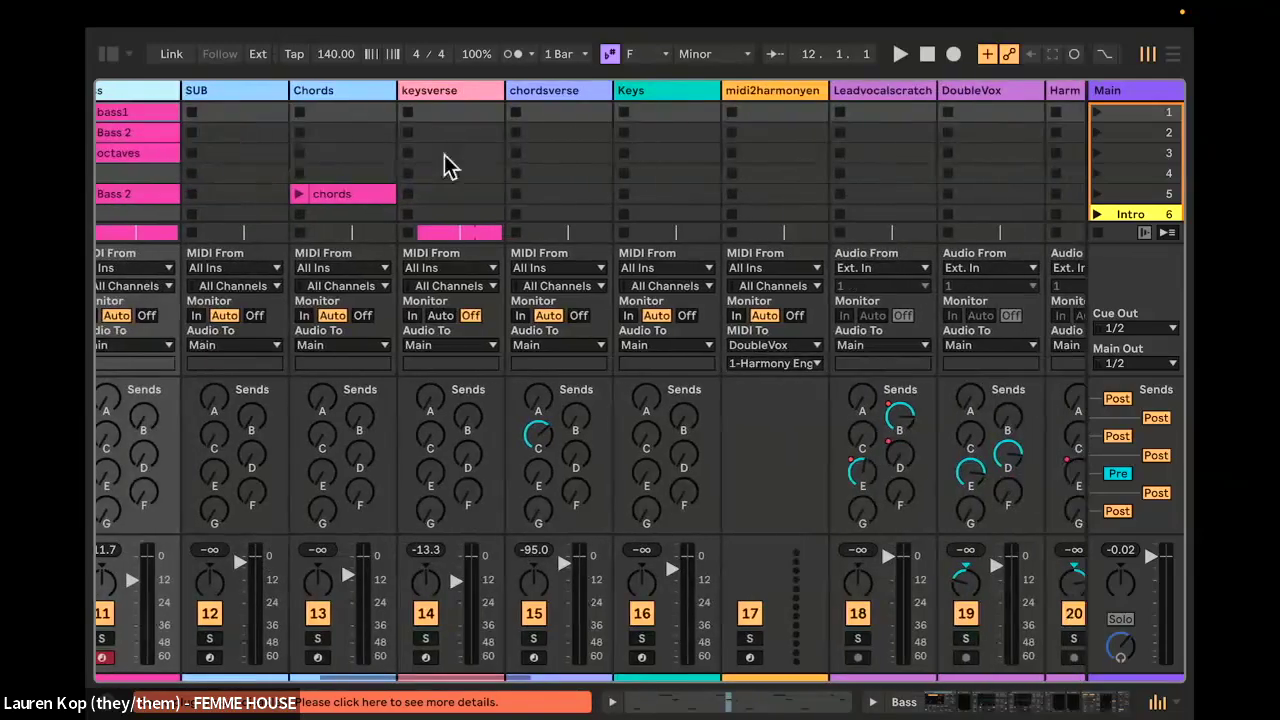
pyautogui.hscroll(15, 481, 165)
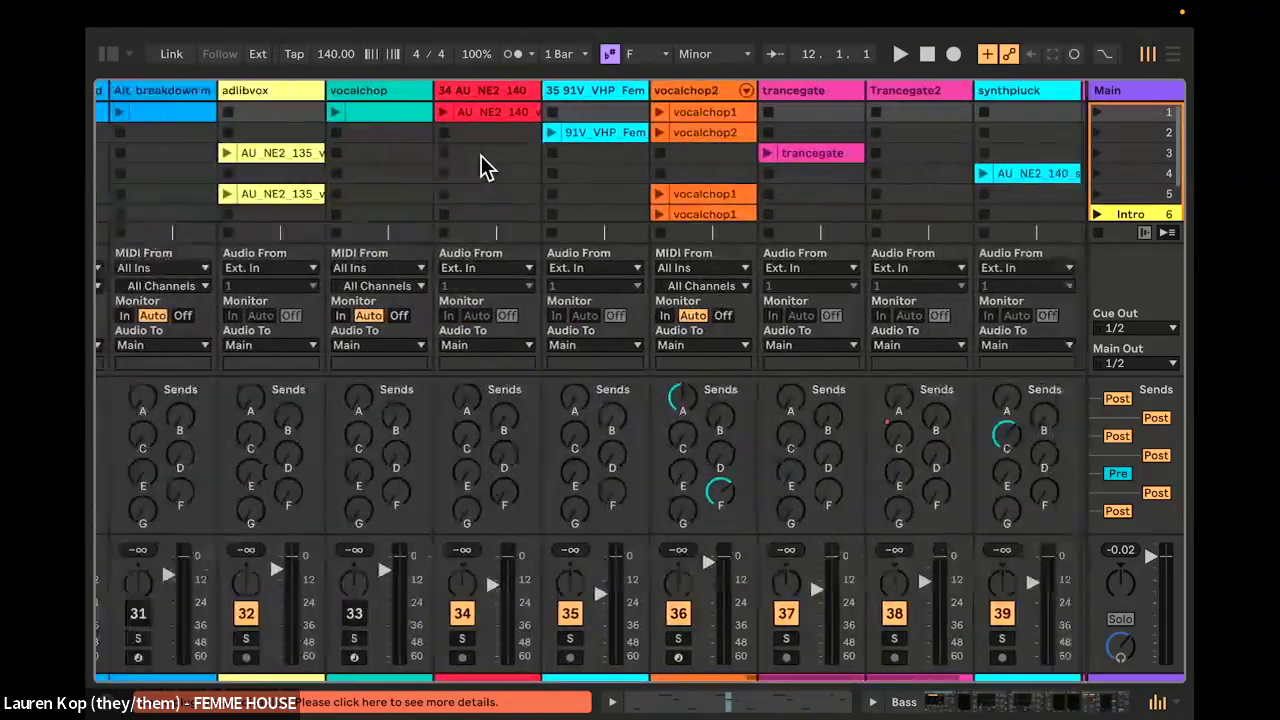
pyautogui.hscroll(2, 481, 165)
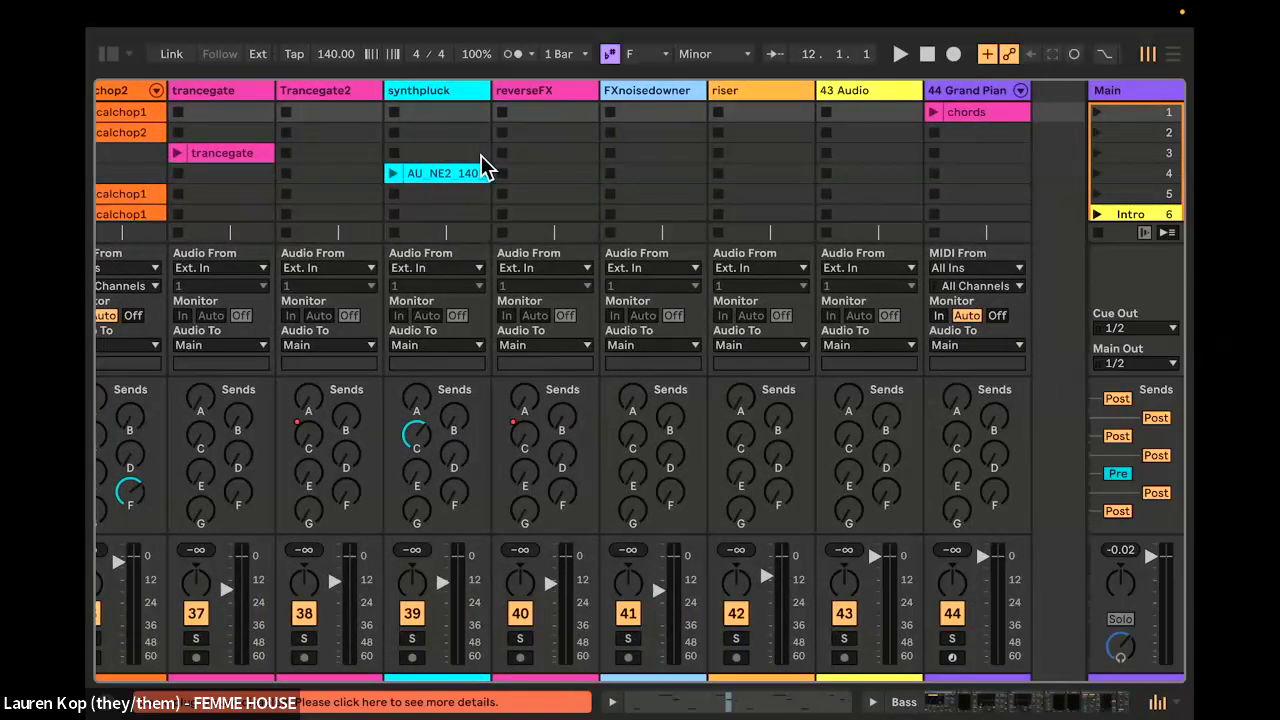
pyautogui.hscroll(1, 570, 234)
pyautogui.hscroll(-8, 570, 234)
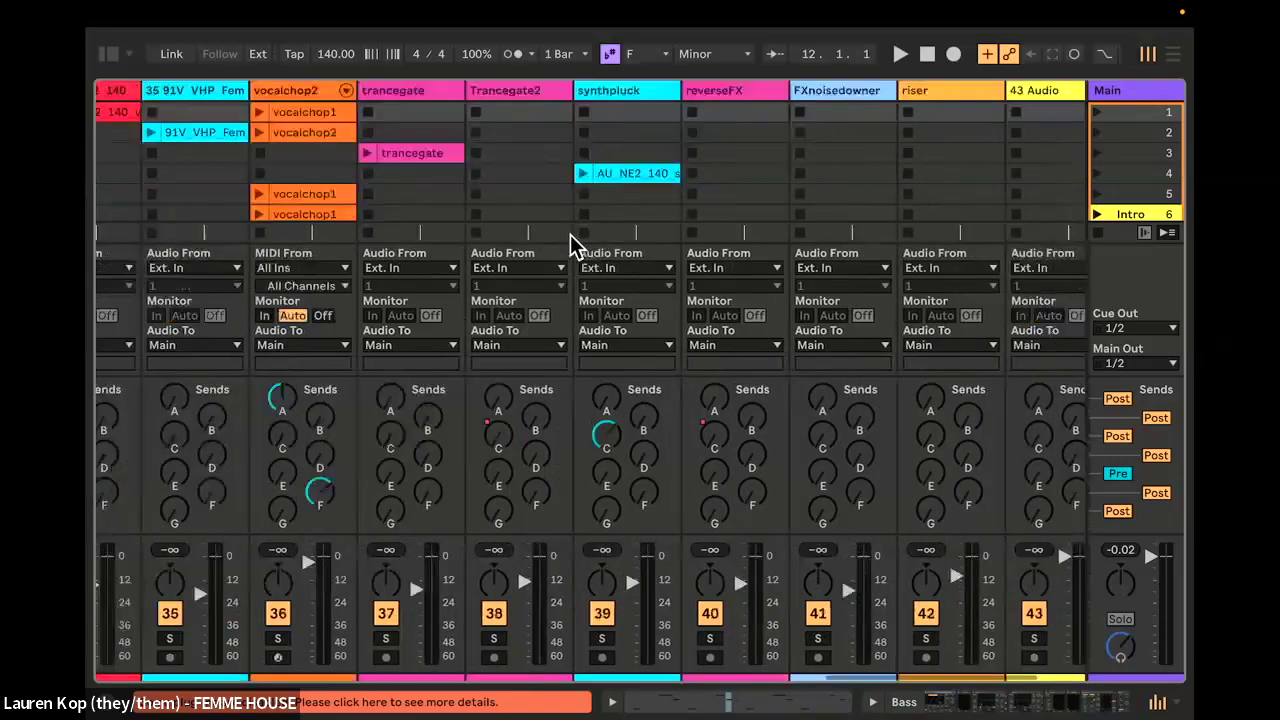
pyautogui.hscroll(-10, 466, 157)
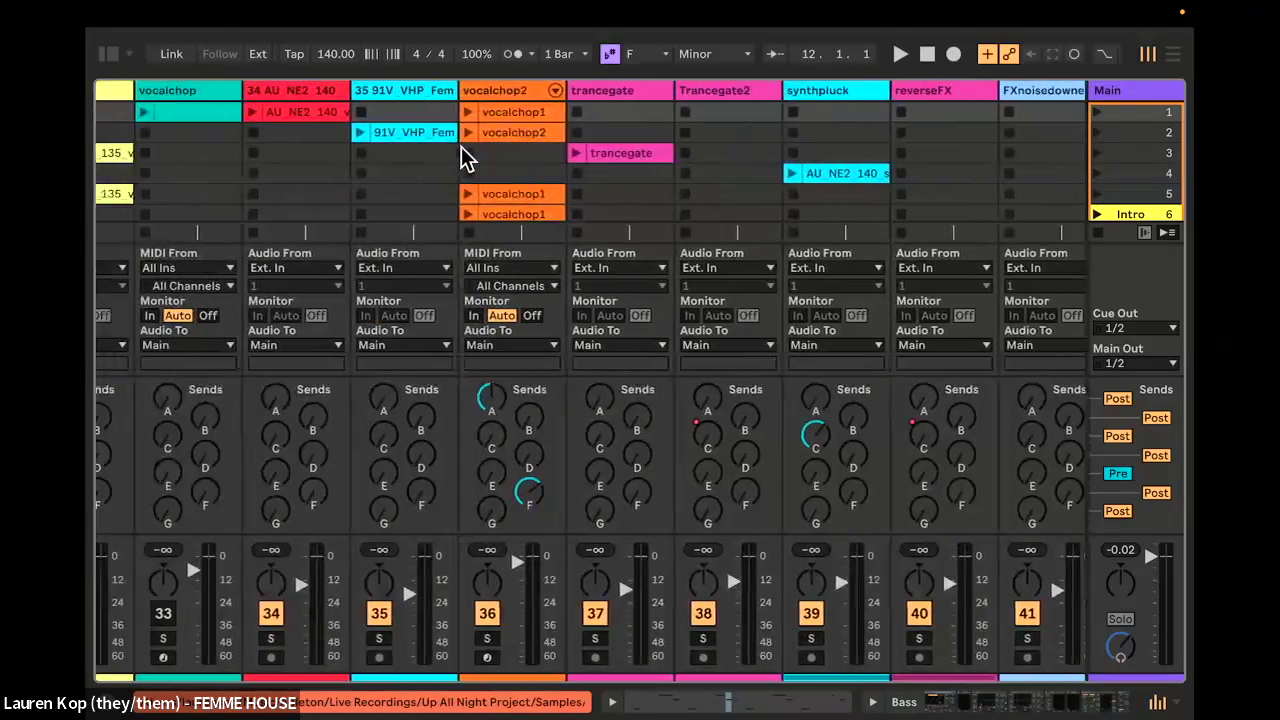
# Step: Launch the Intro scene in row 6 to hear its clips, and stop playback
pyautogui.hscroll(-16, 466, 157)
pyautogui.hscroll(15, 463, 157)
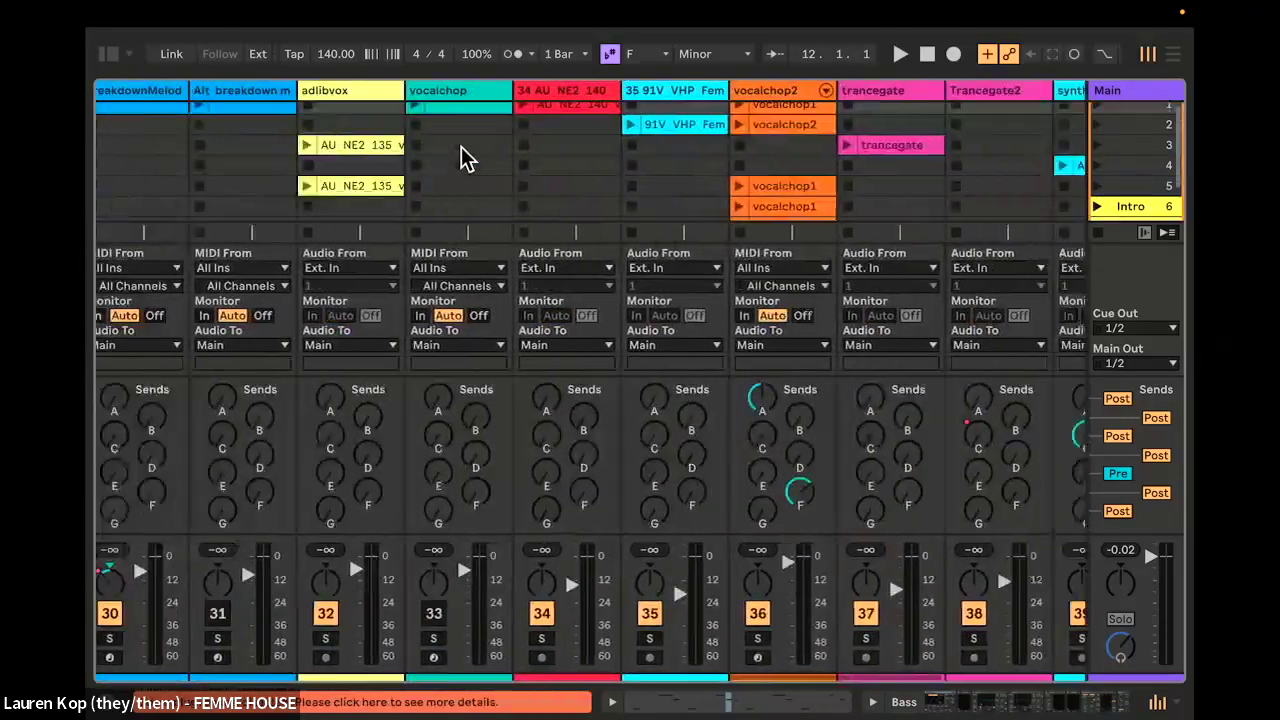
pyautogui.scroll(-4, 653, 209)
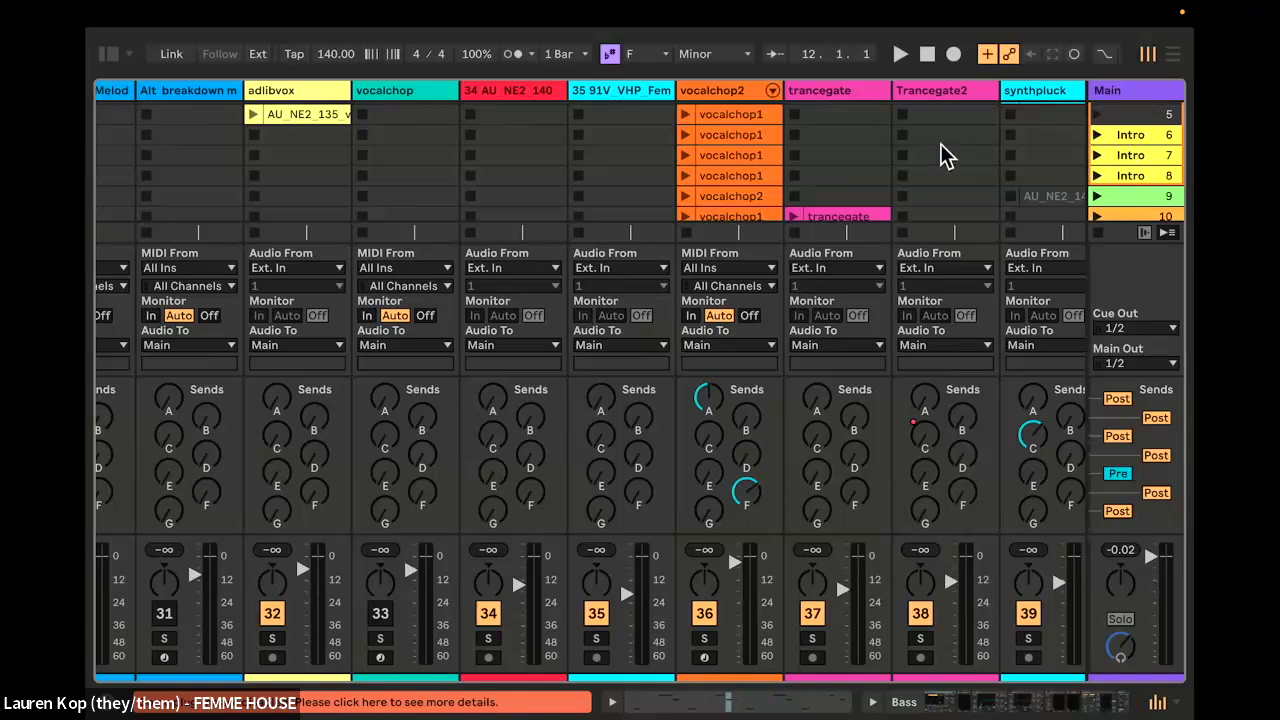
pyautogui.click(1097, 135)
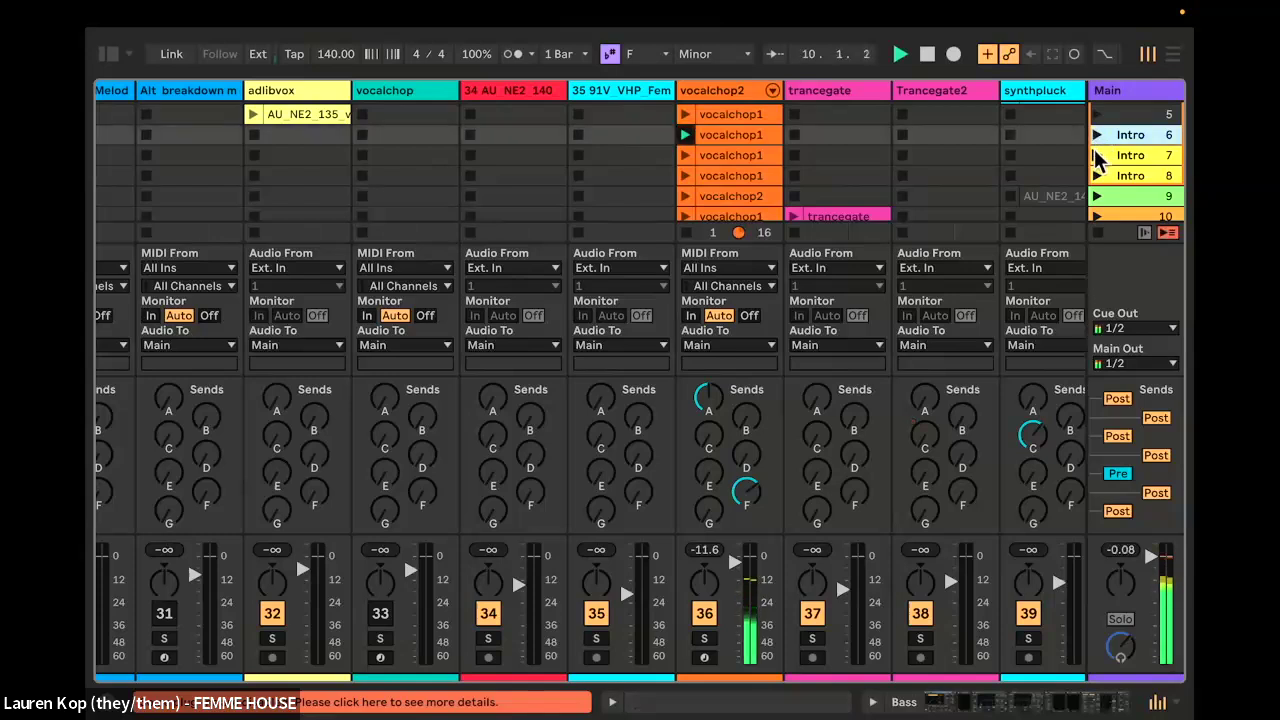
pyautogui.press('space')
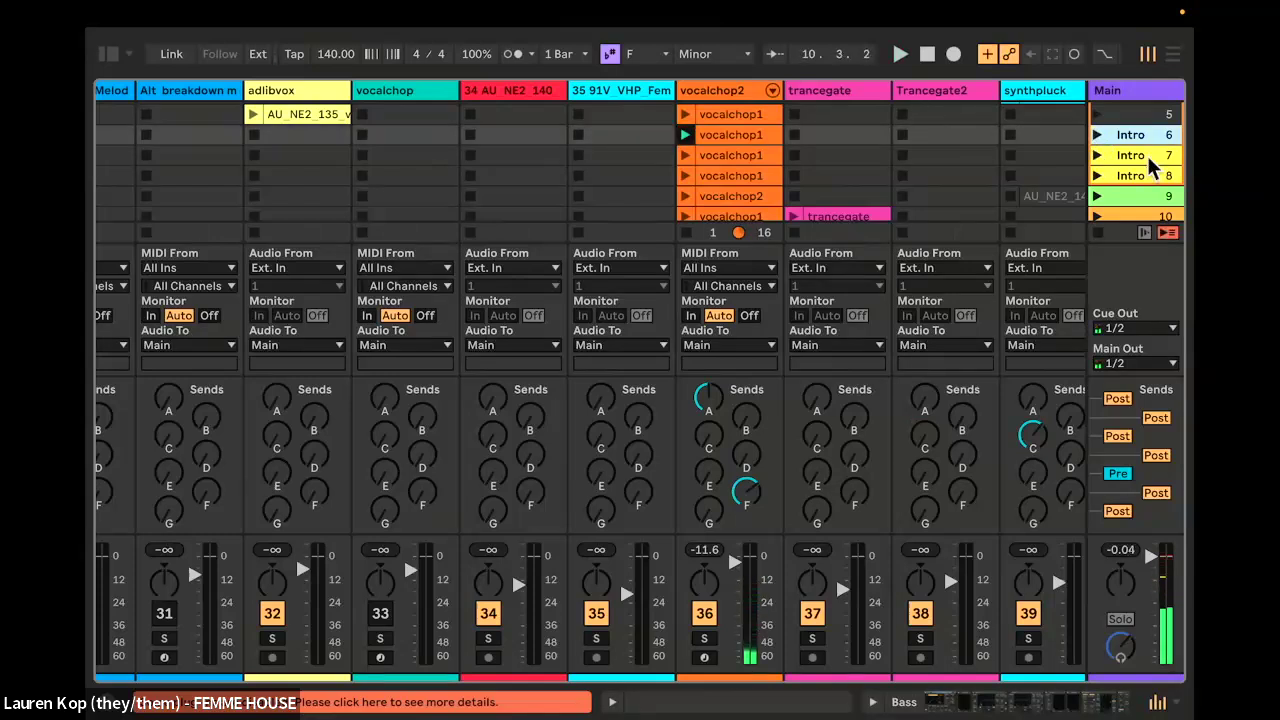
# Step: Look over the tracks from the HatsLoop group to 44 Grand Piano, and launch the Intro scene in row 7
pyautogui.hscroll(-10, 1006, 140)
pyautogui.scroll(3, 1008, 135)
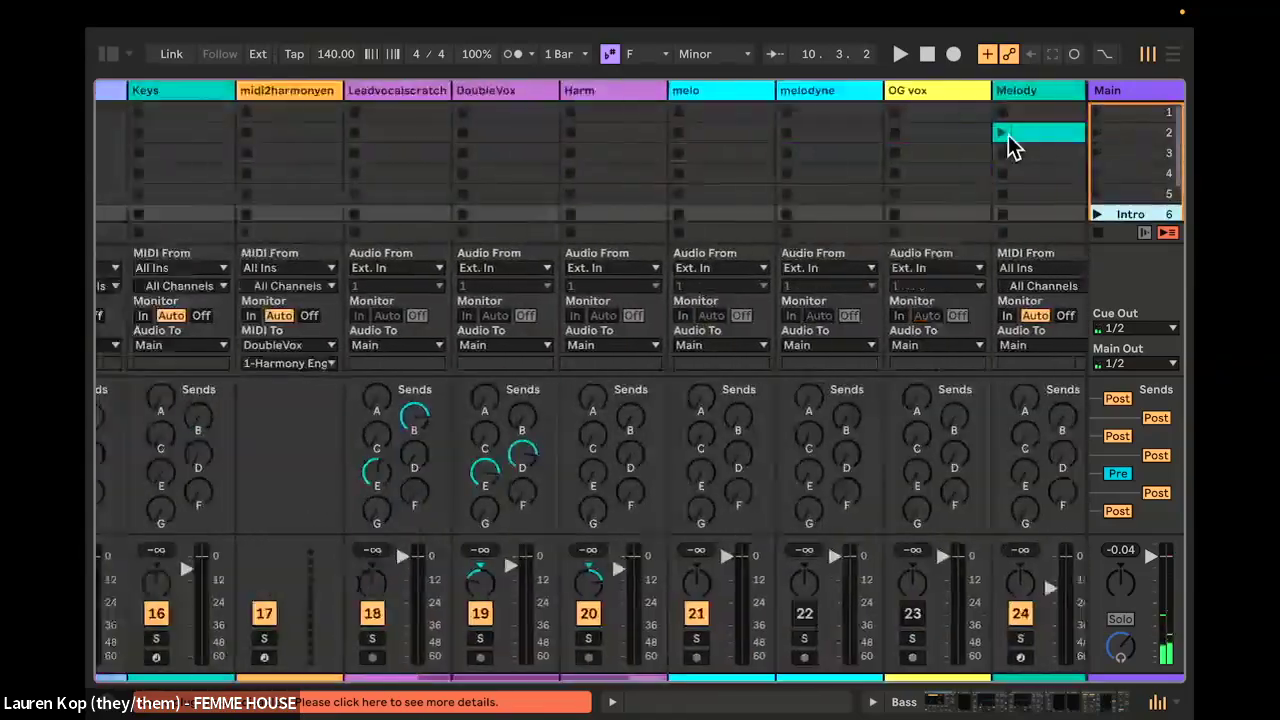
pyautogui.hscroll(-8, 1008, 135)
pyautogui.hscroll(12, 671, 128)
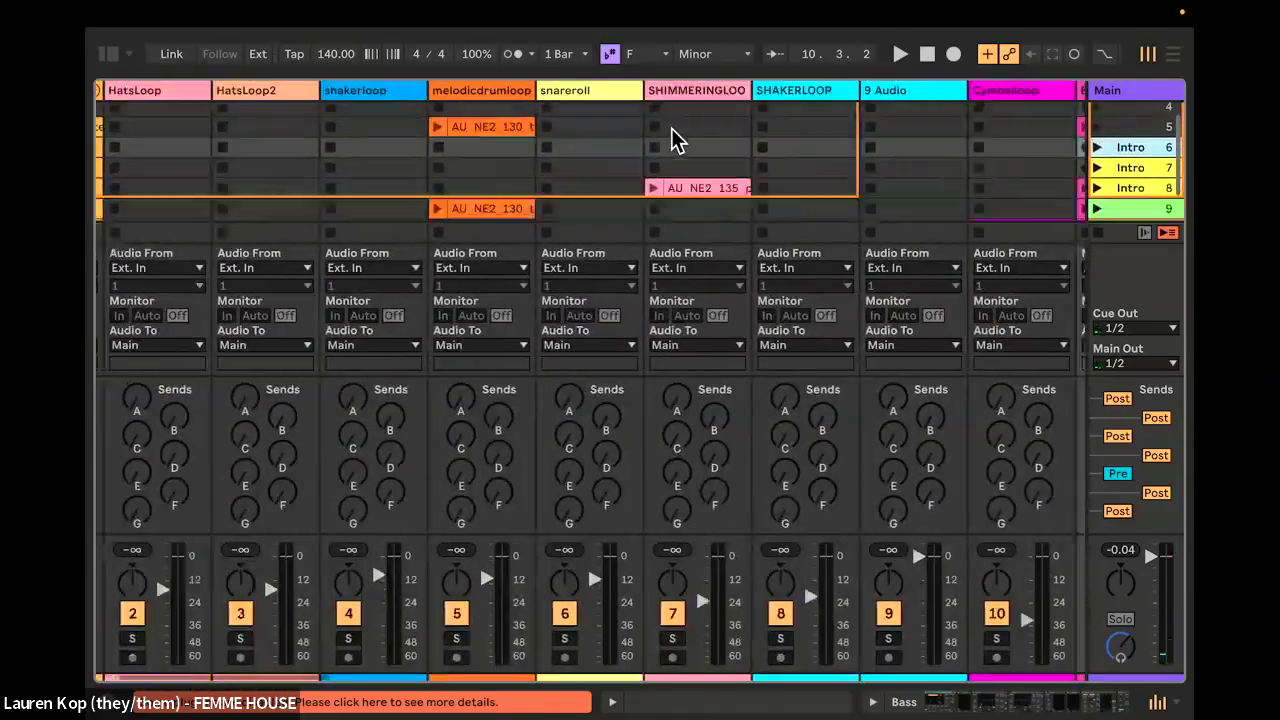
pyautogui.scroll(-2, 676, 138)
pyautogui.hscroll(15, 671, 138)
pyautogui.scroll(1, 671, 138)
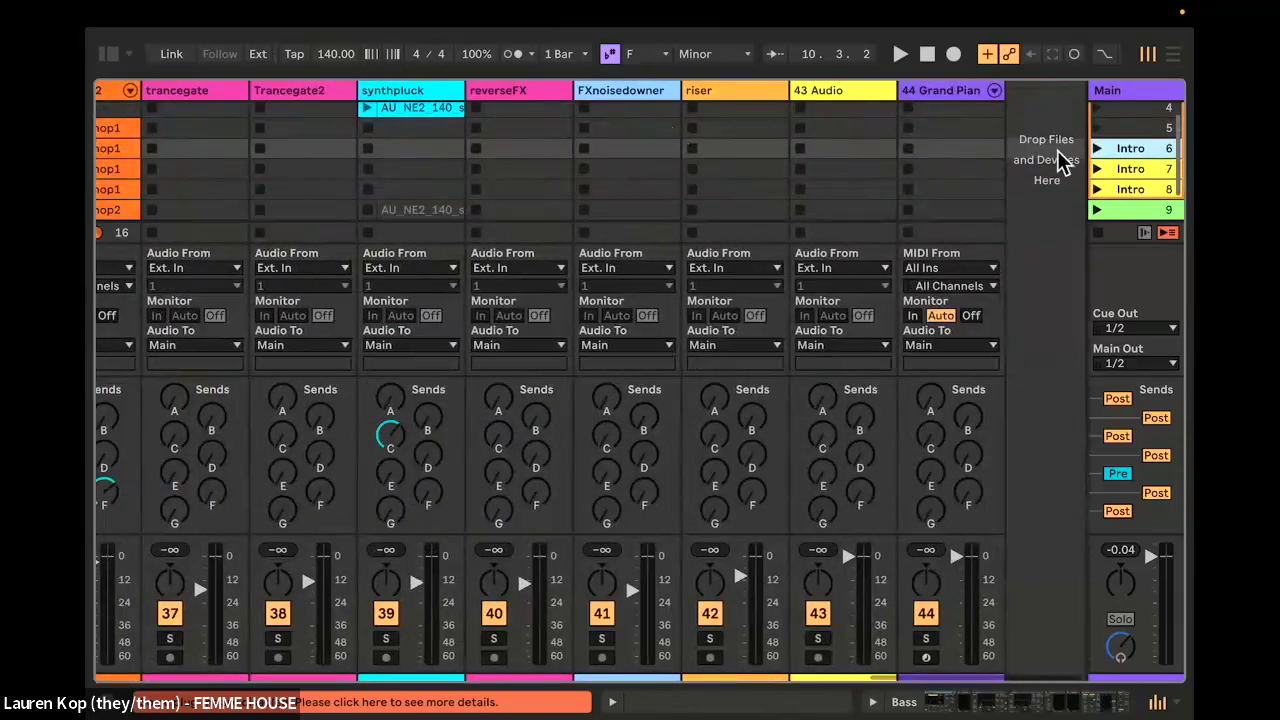
pyautogui.click(1097, 171)
pyautogui.scroll(-2, 1140, 167)
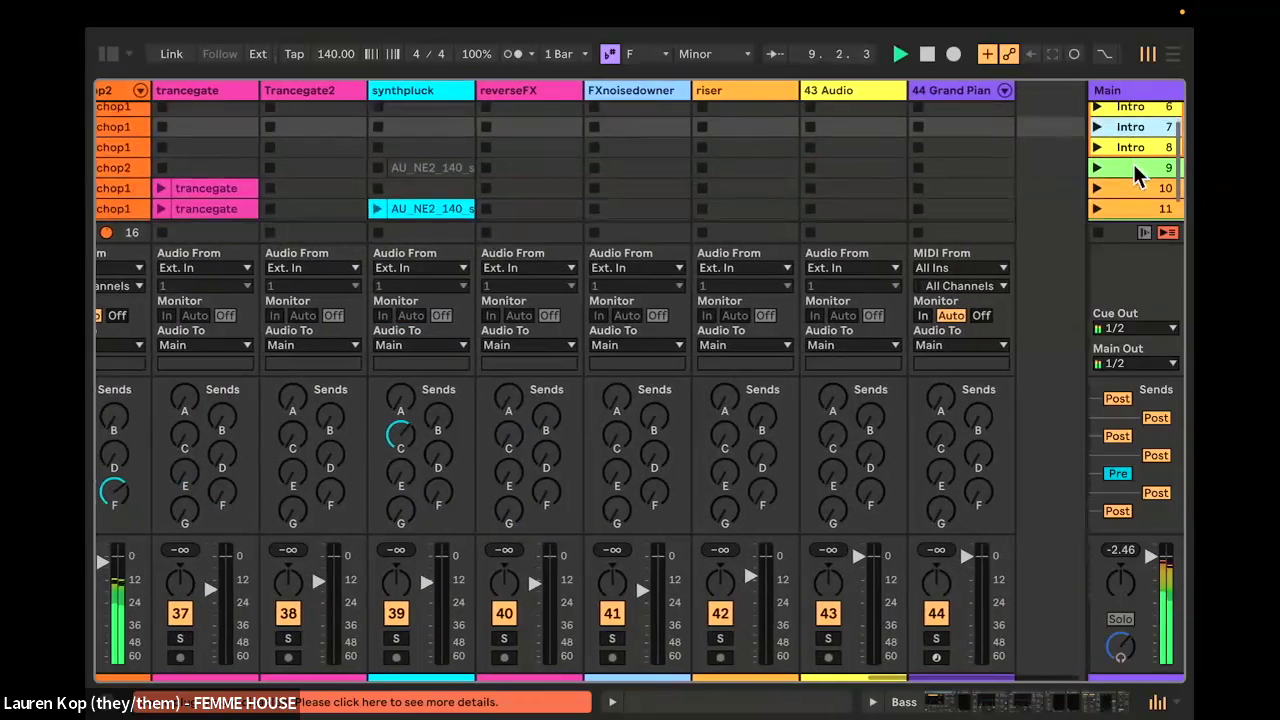
# Step: Examine which clips play in scene 7 from the vocalchop tracks back to the Bass track, and stop playback
pyautogui.hscroll(-9, 883, 150)
pyautogui.scroll(1, 883, 150)
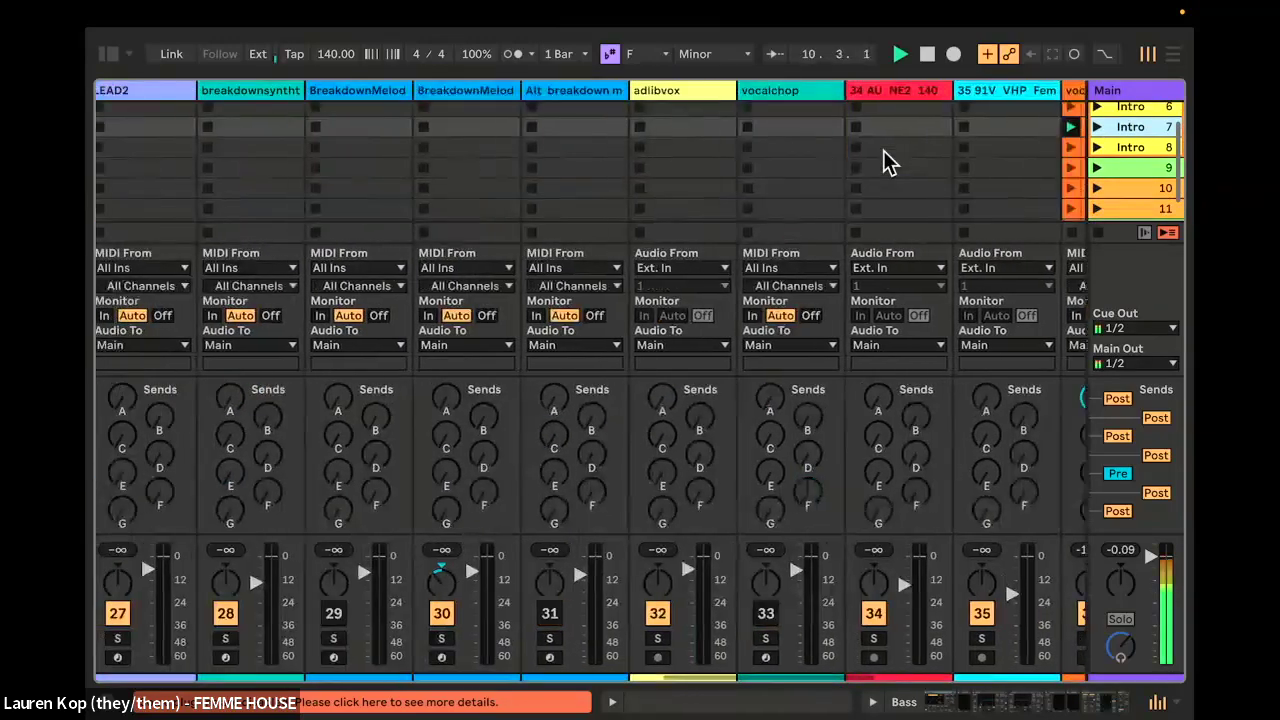
pyautogui.hscroll(3, 883, 150)
pyautogui.hscroll(-9, 883, 150)
pyautogui.scroll(1, 777, 166)
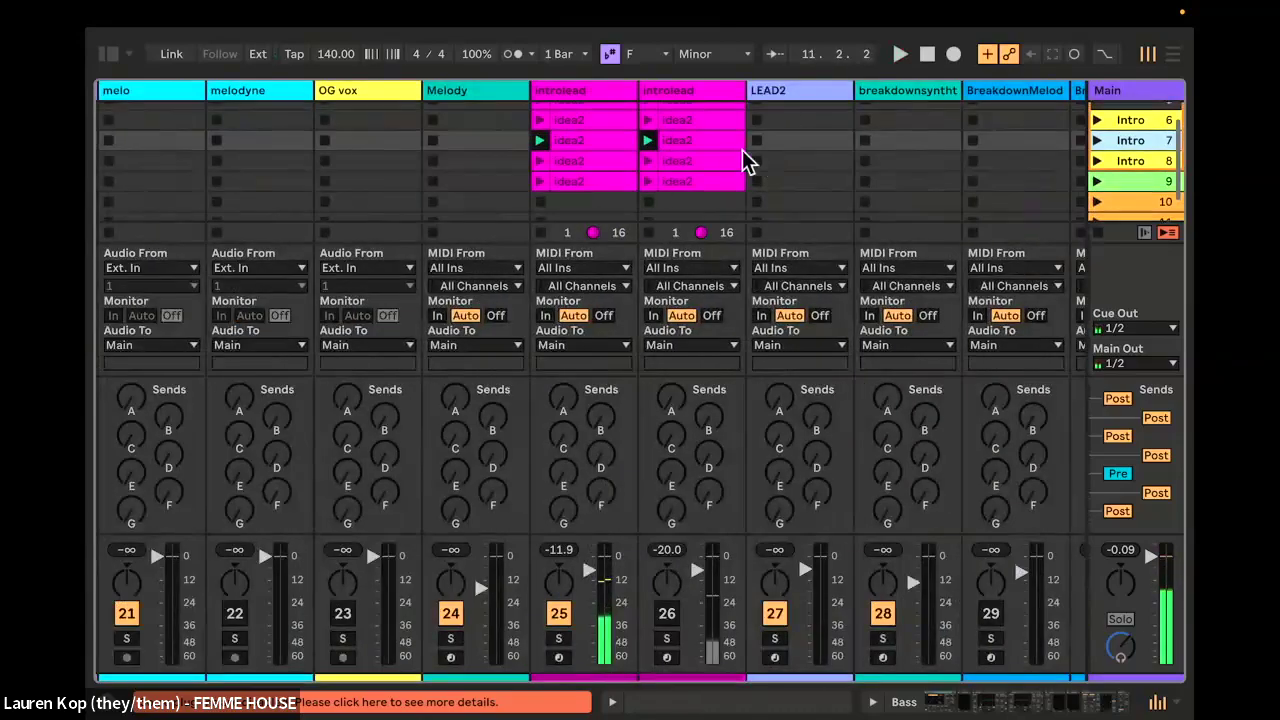
pyautogui.hscroll(-10, 724, 149)
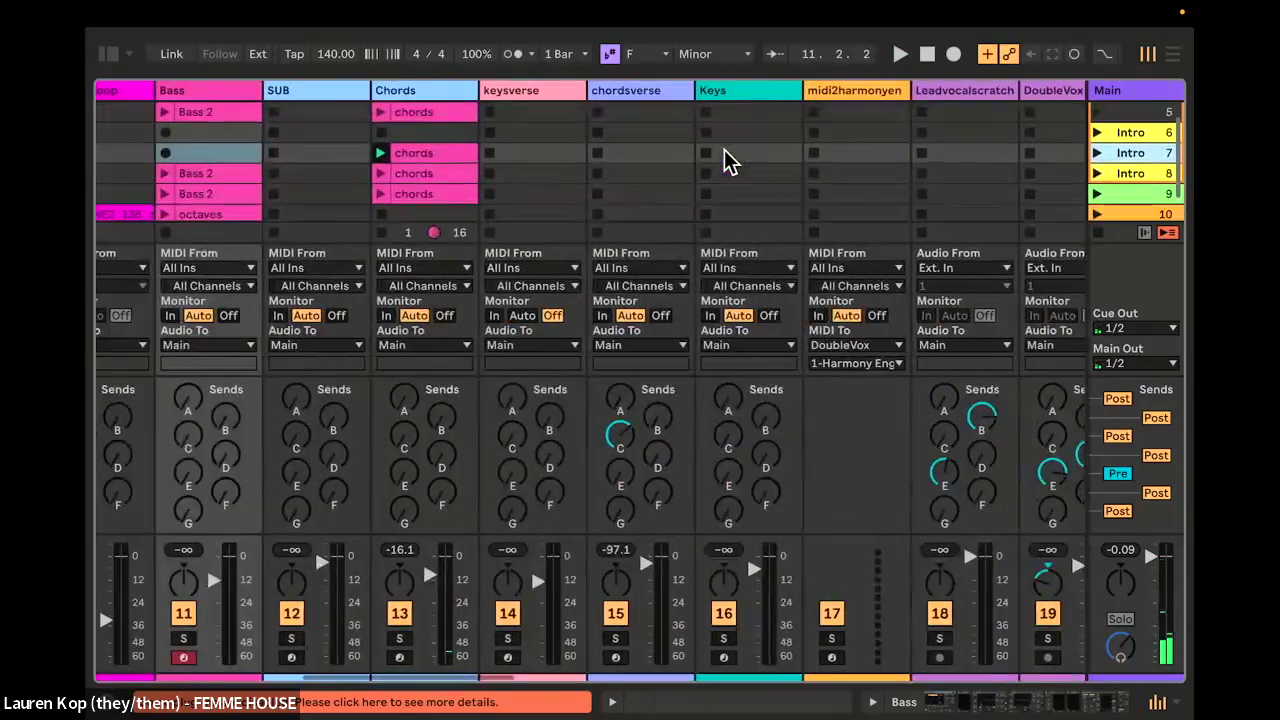
pyautogui.scroll(-1, 646, 165)
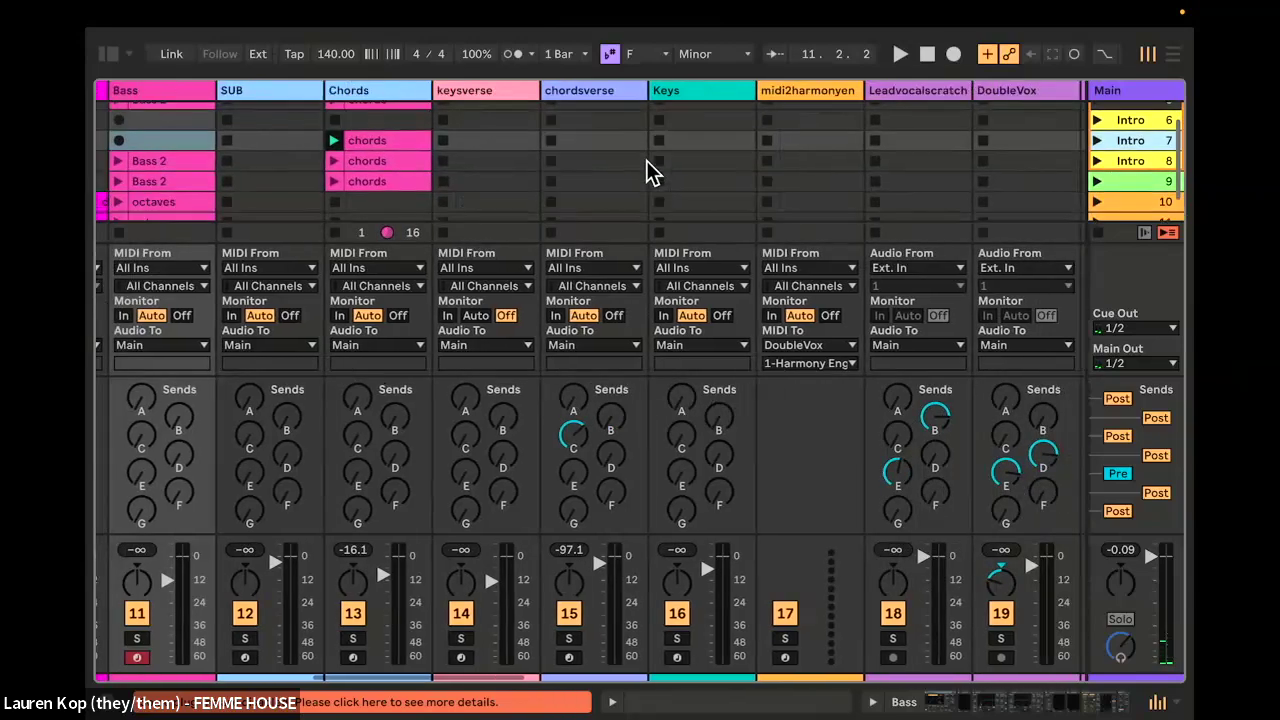
# Step: Launch the Intro scene in row 8 to hear its clips, and stop playback
pyautogui.hscroll(13, 1022, 177)
pyautogui.click(1096, 157)
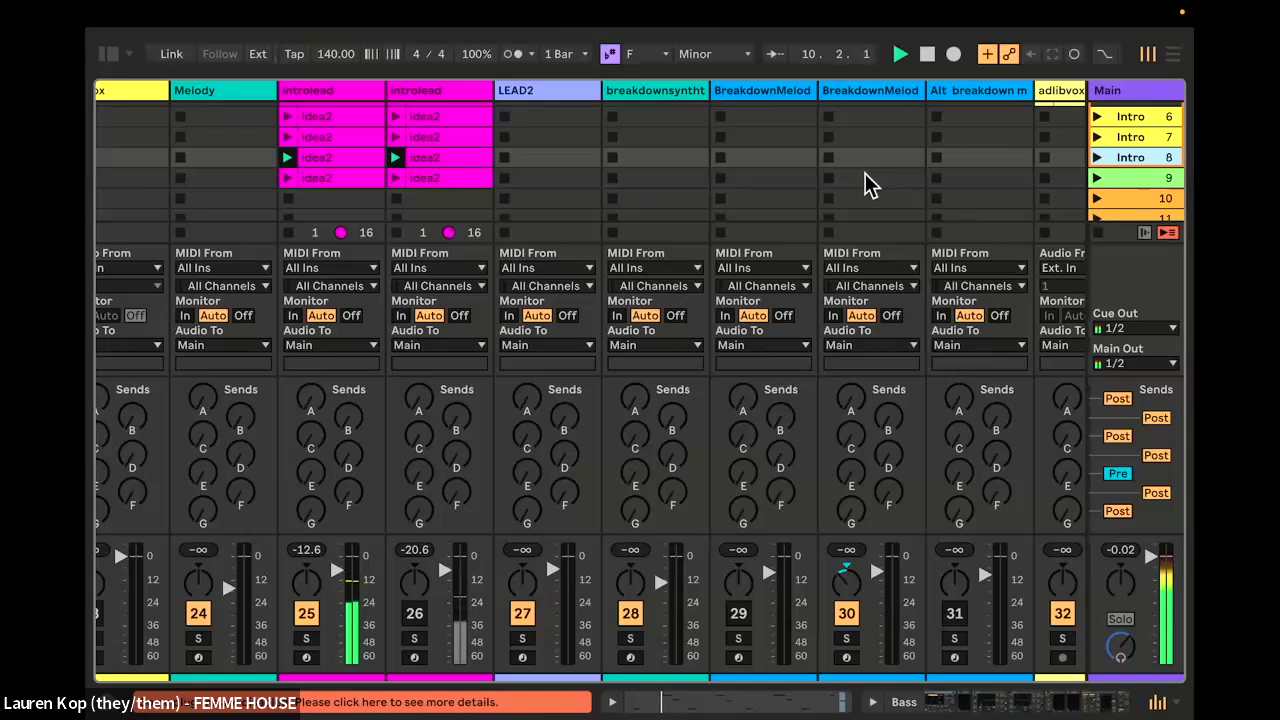
pyautogui.press('space')
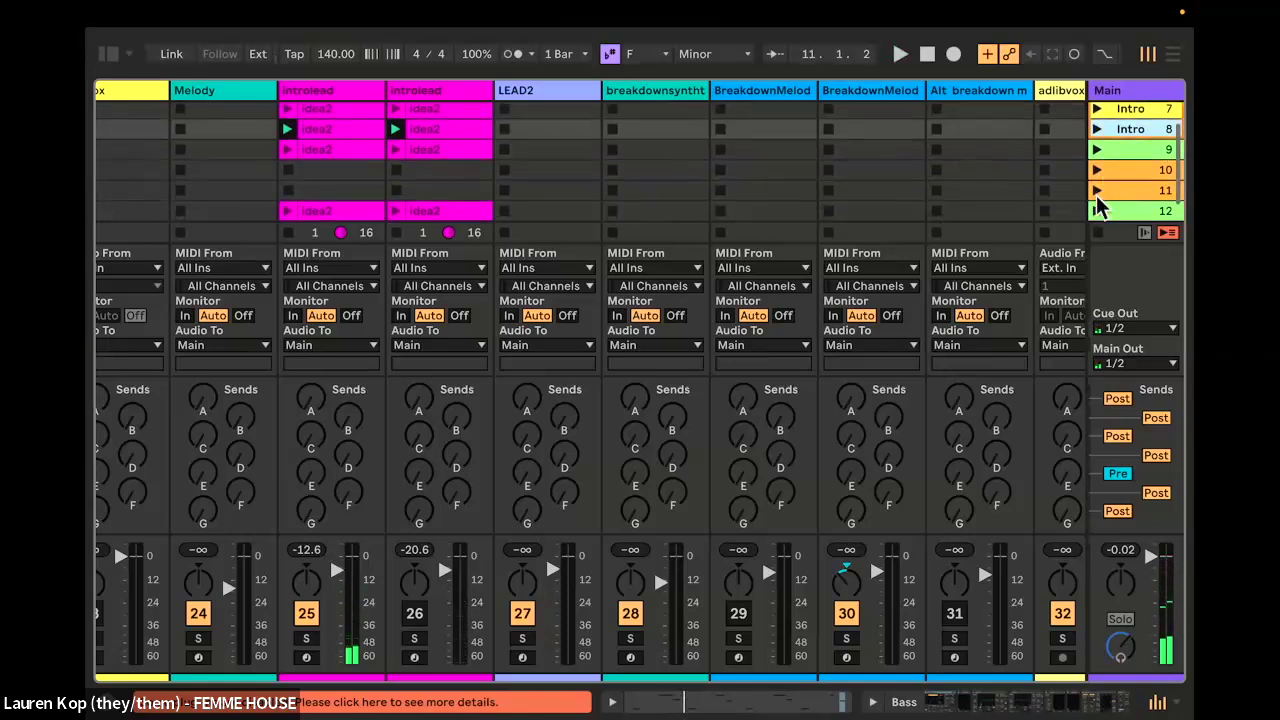
# Step: Switch to the Arrangement View and return all tracks from Session clips to arrangement playback
pyautogui.scroll(-3, 1100, 205)
pyautogui.scroll(4, 1096, 160)
pyautogui.hscroll(1, 1096, 160)
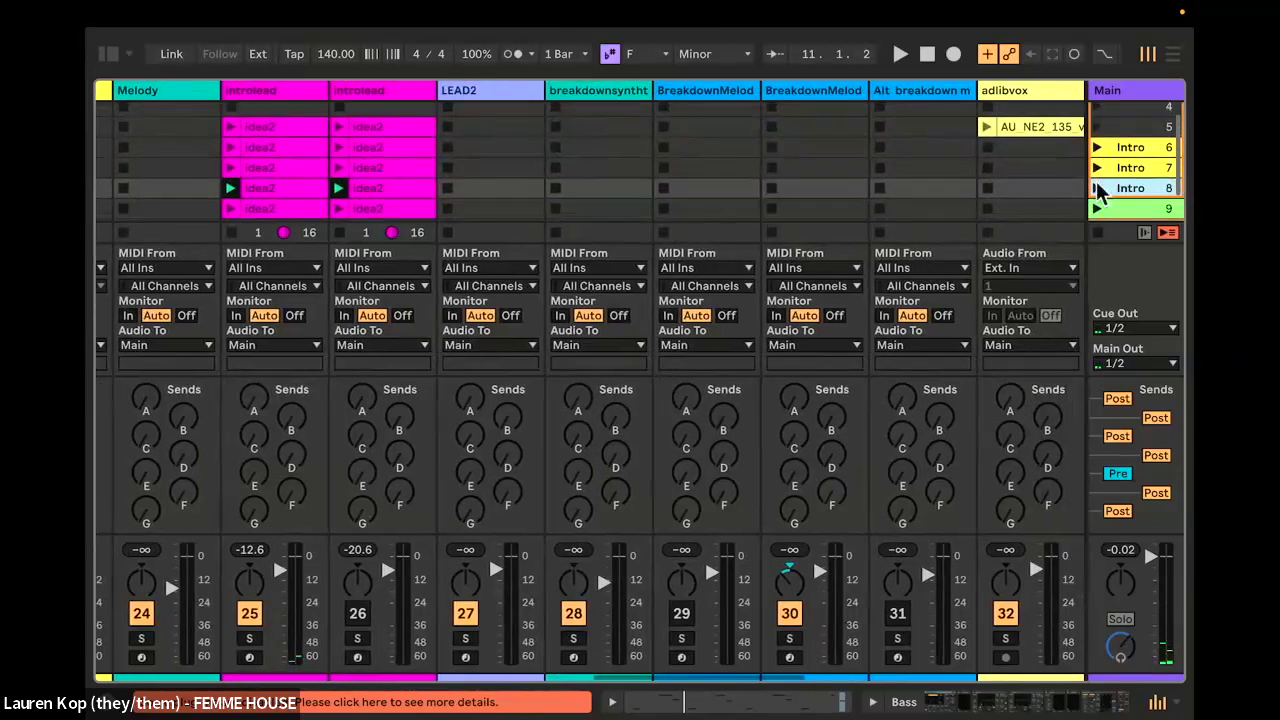
pyautogui.scroll(-3, 1090, 208)
pyautogui.scroll(-1, 1090, 208)
pyautogui.press('Tab')
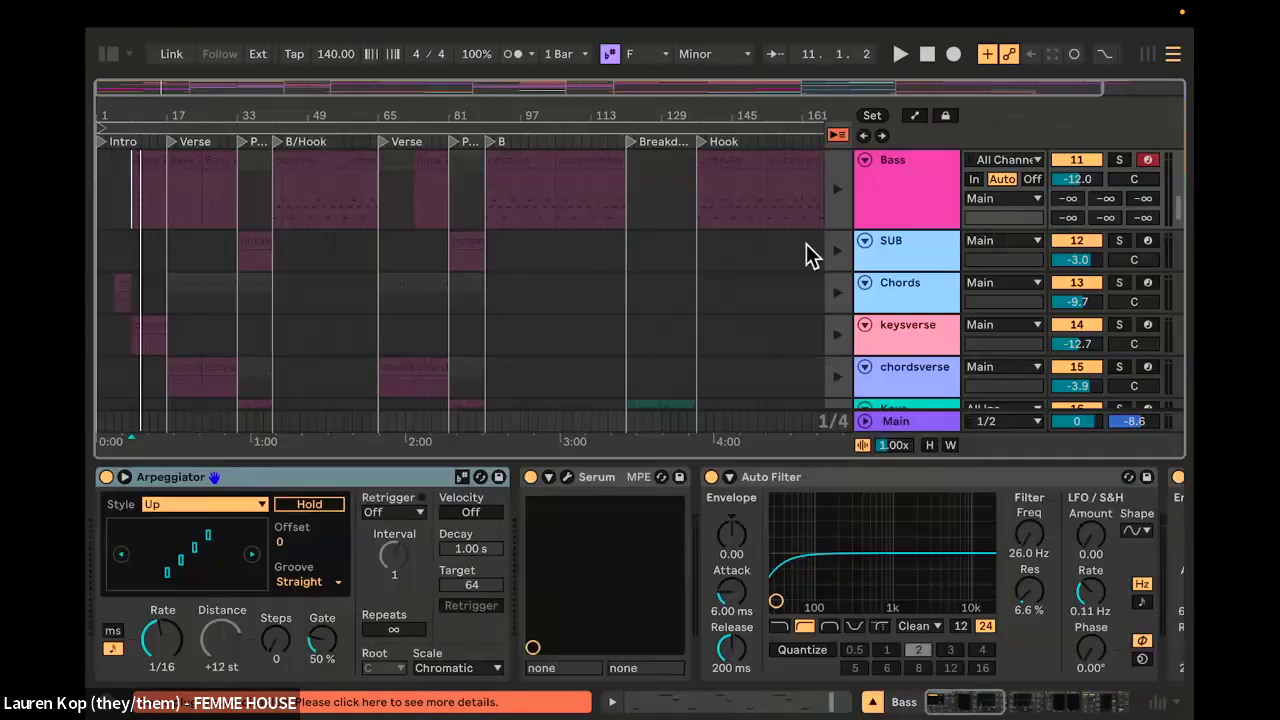
pyautogui.scroll(1, 619, 267)
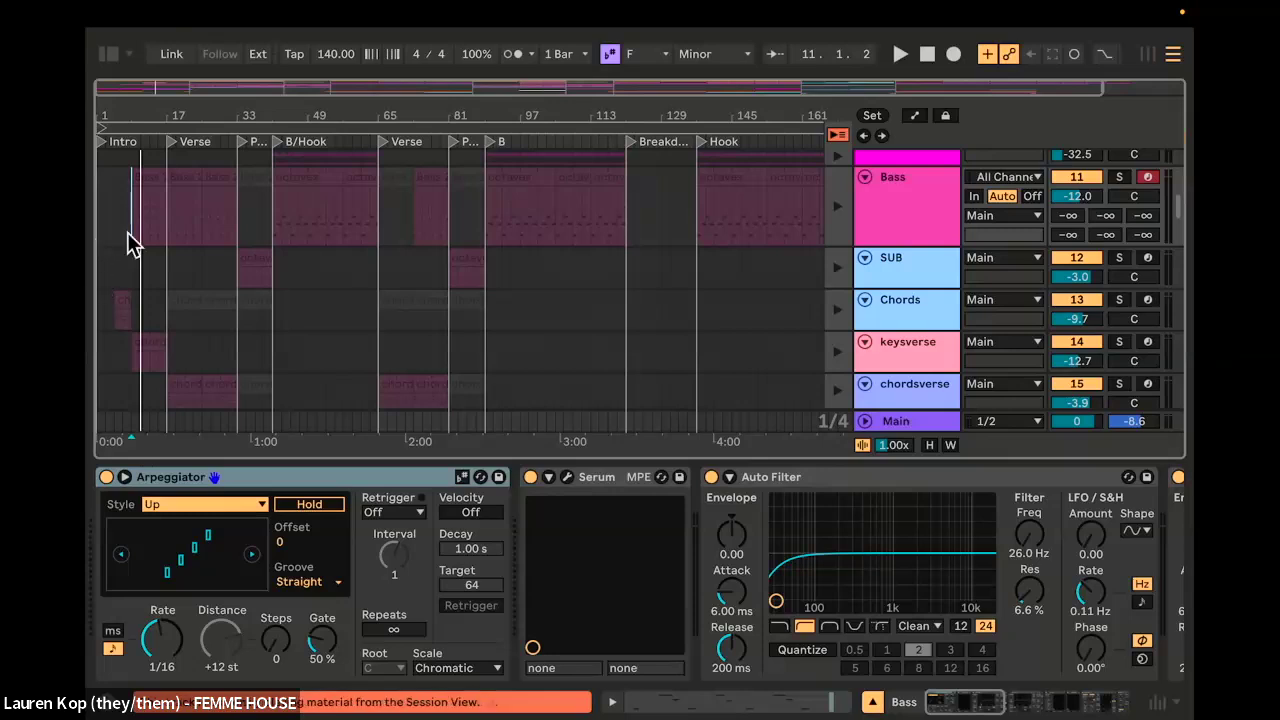
pyautogui.click(838, 134)
pyautogui.scroll(5, 543, 288)
pyautogui.scroll(5, 542, 290)
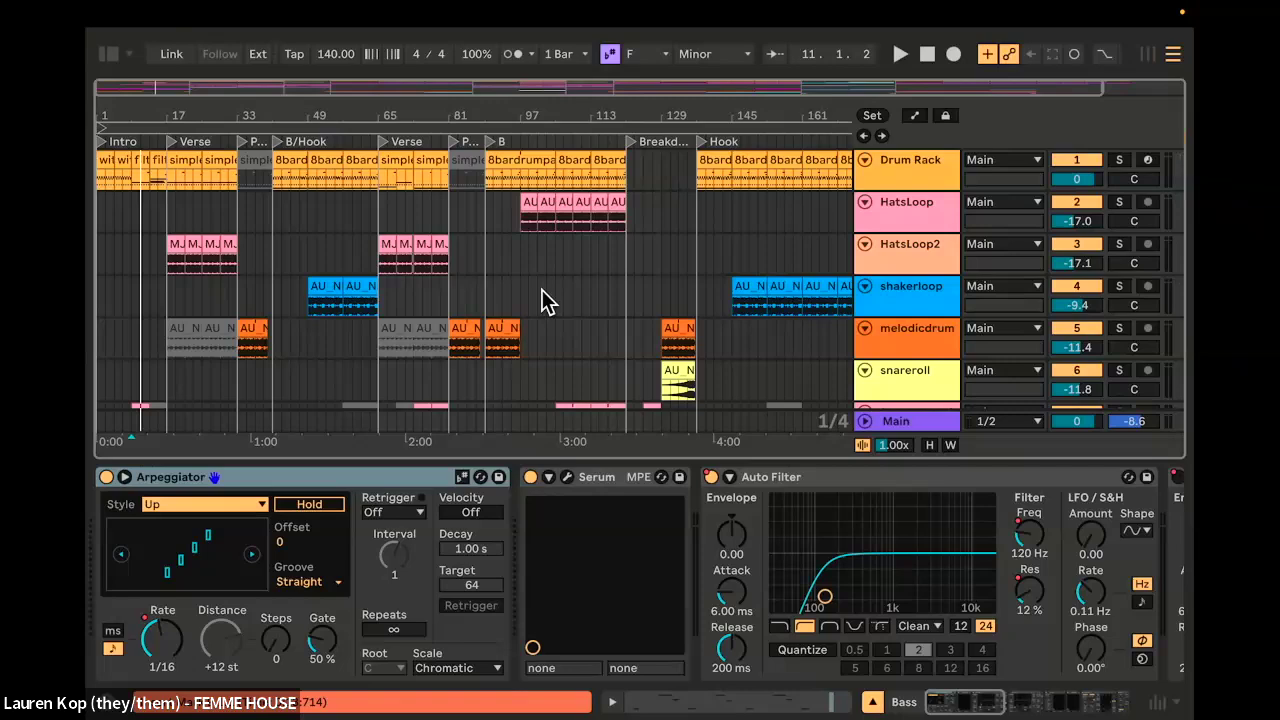
pyautogui.scroll(-15, 471, 282)
pyautogui.scroll(15, 464, 275)
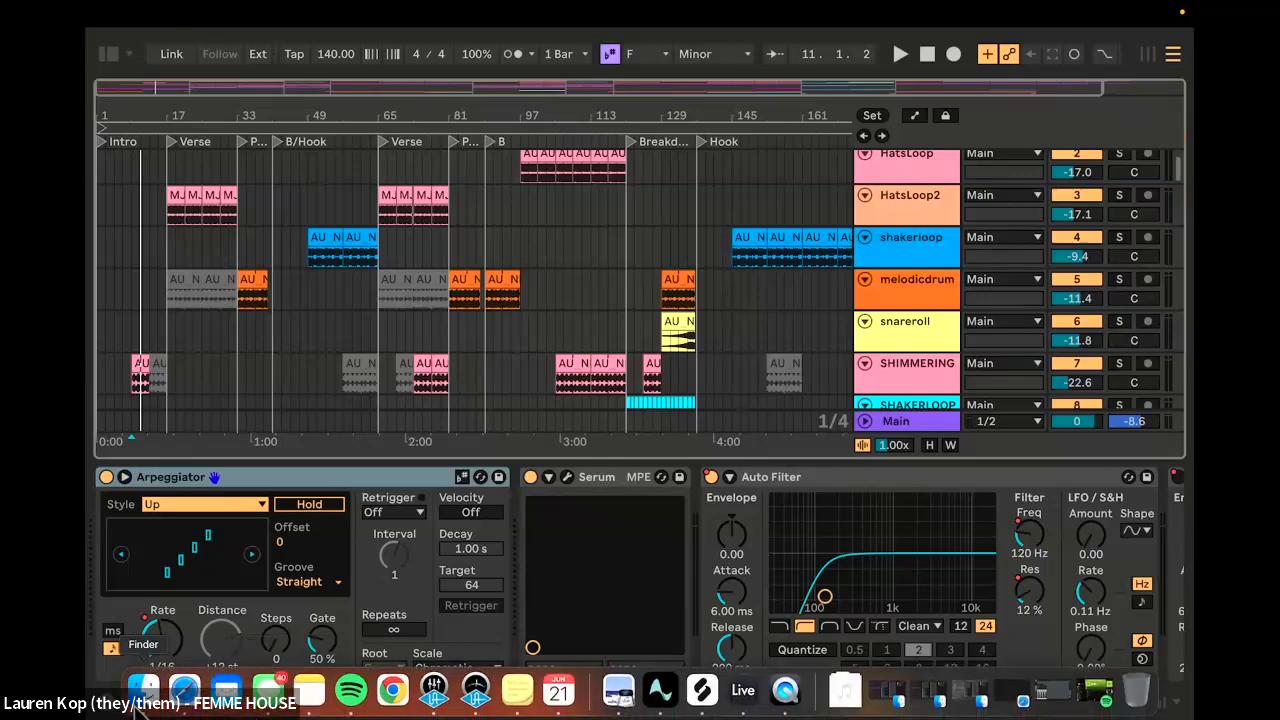
# Step: Switch to Finder and open the Lonely Project folder inside Live Recordings
pyautogui.click(142, 705)
pyautogui.click(997, 203)
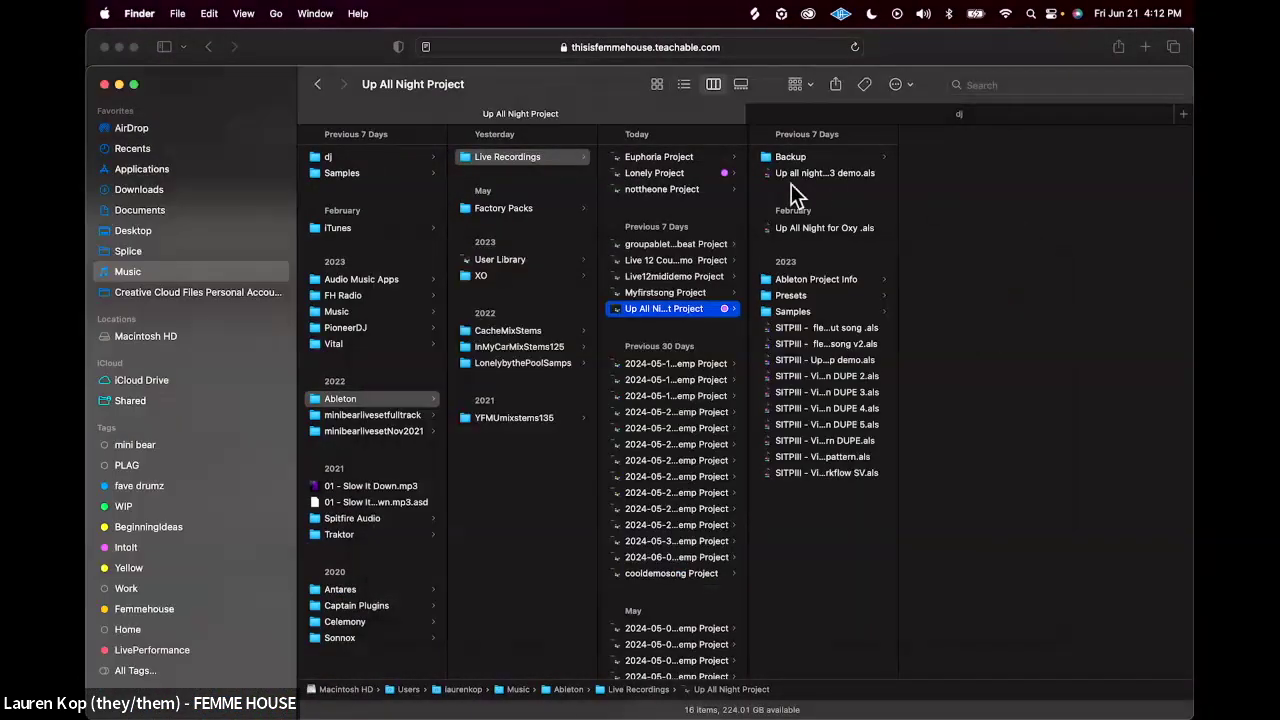
pyautogui.scroll(1, 676, 186)
pyautogui.click(674, 190)
pyautogui.click(671, 176)
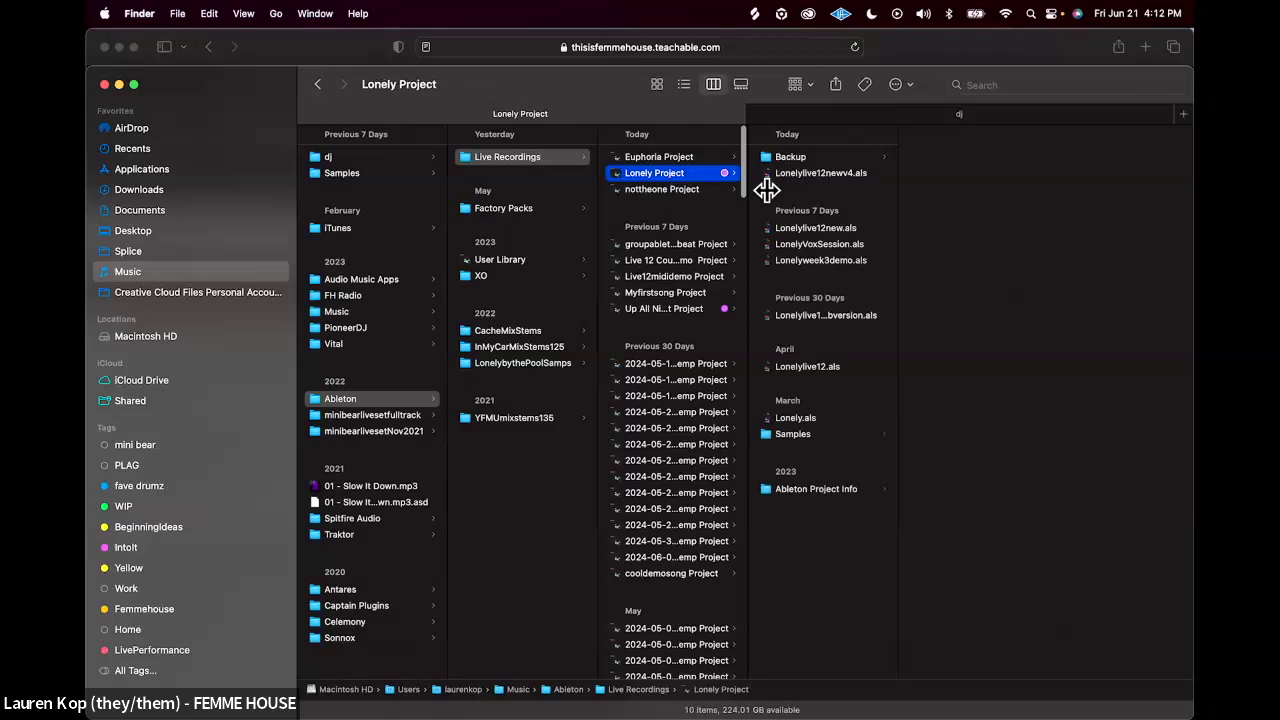
# Step: Open Lonelylive12newv4.als with Ableton Live 12 Suite, discarding changes to the current set, and bring Live to the front
pyautogui.click(825, 174)
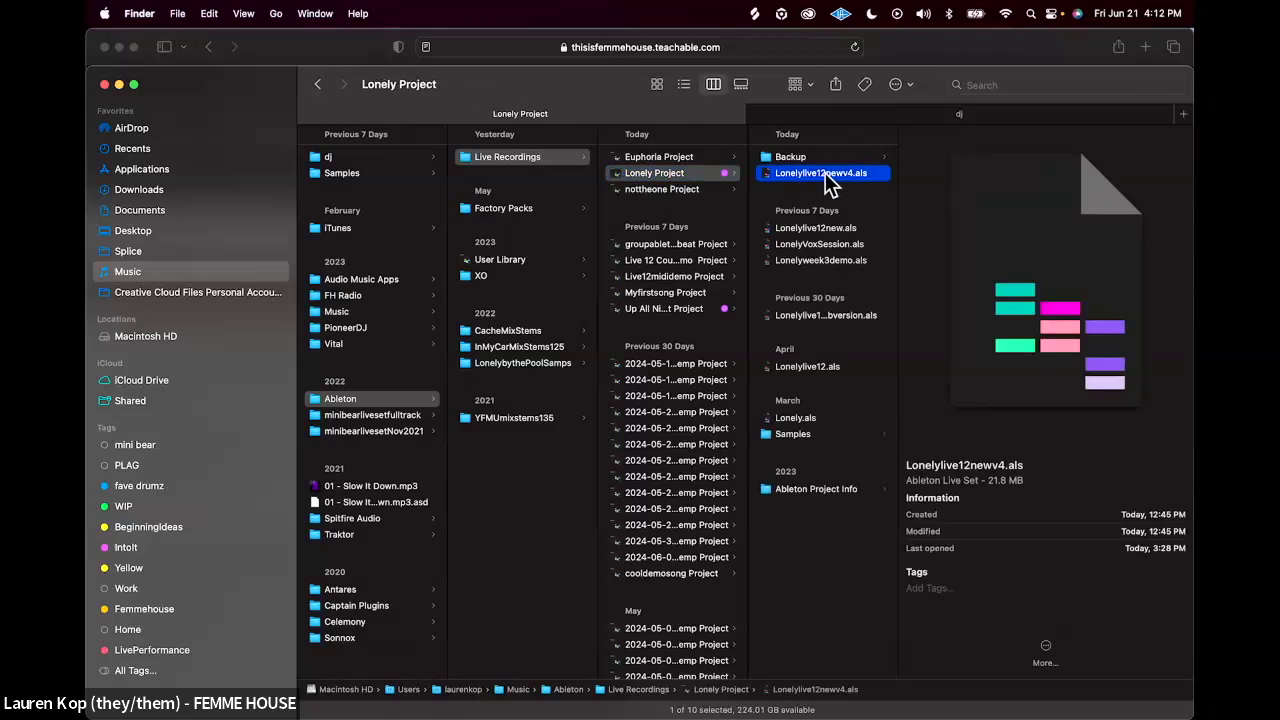
pyautogui.rightClick(825, 173)
pyautogui.moveTo(875, 197)
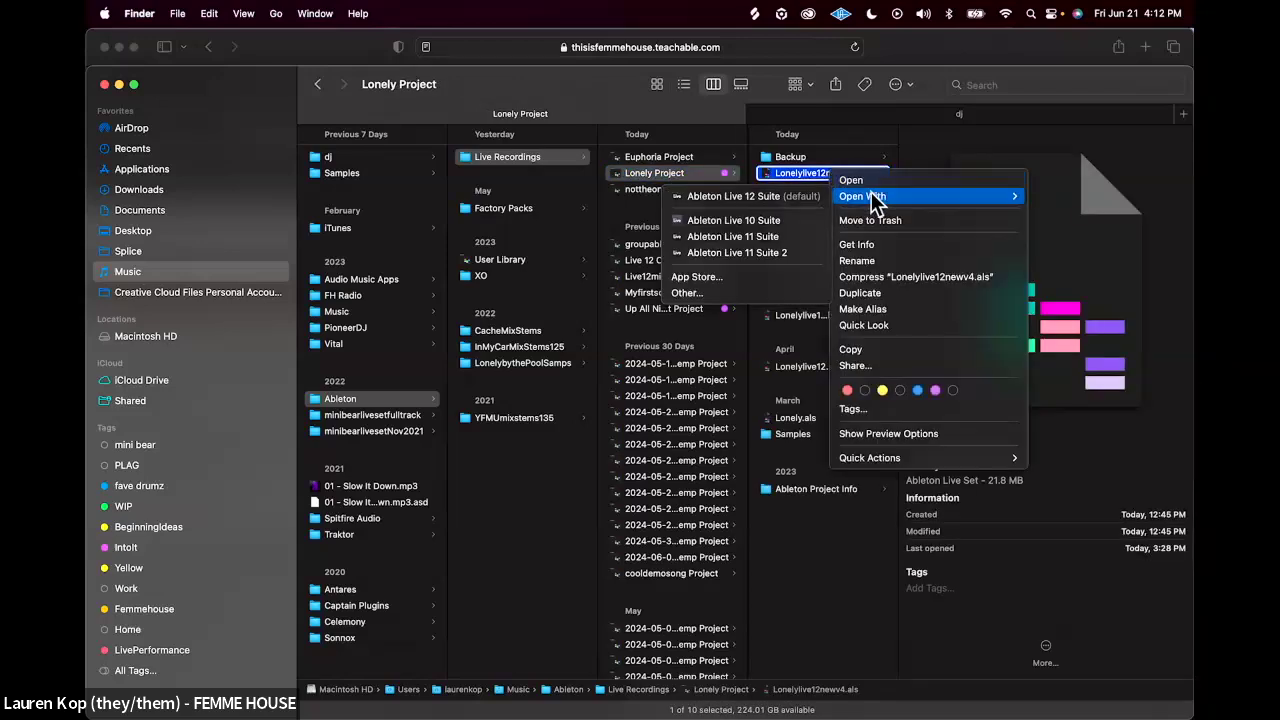
pyautogui.click(740, 197)
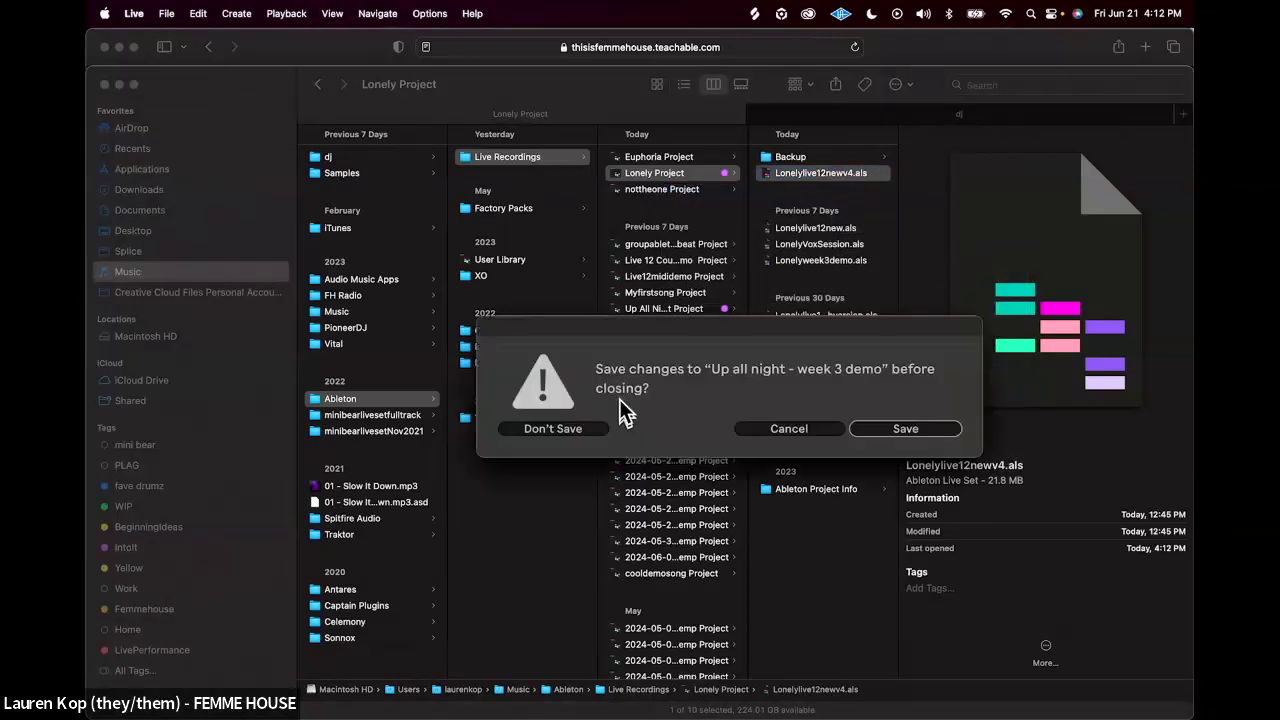
pyautogui.click(578, 430)
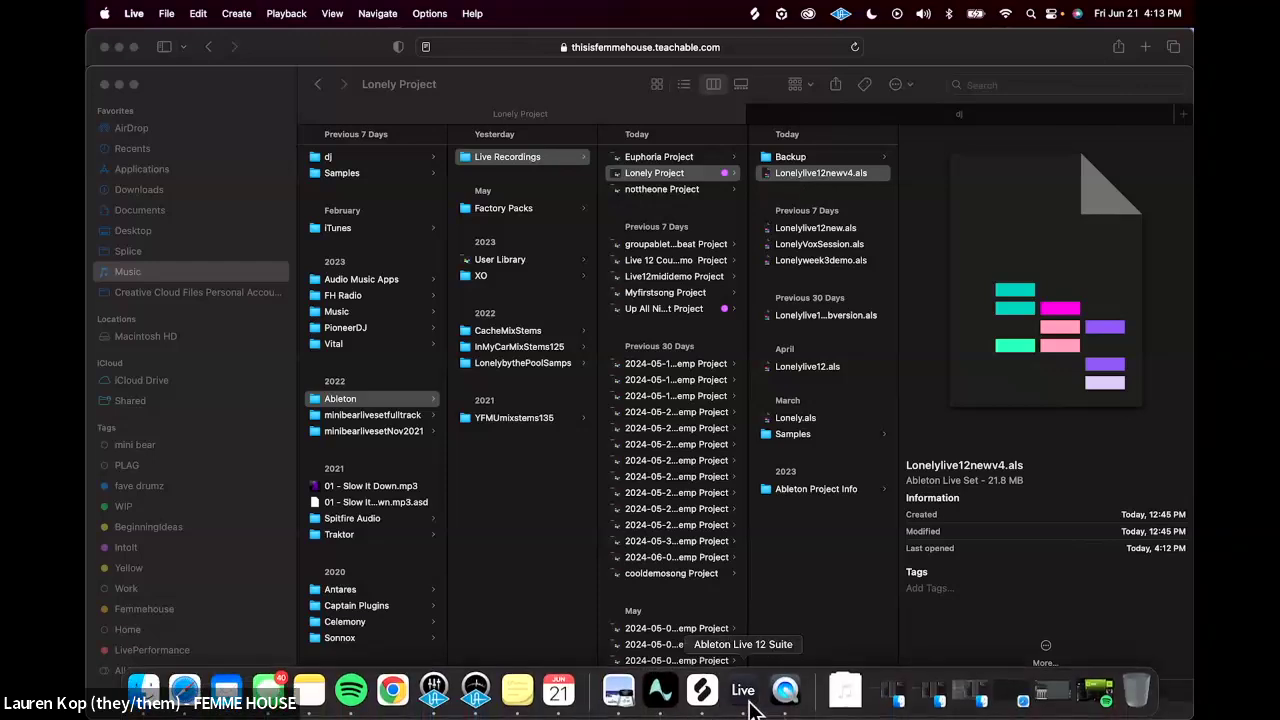
pyautogui.moveTo(742, 706)
pyautogui.click(741, 695)
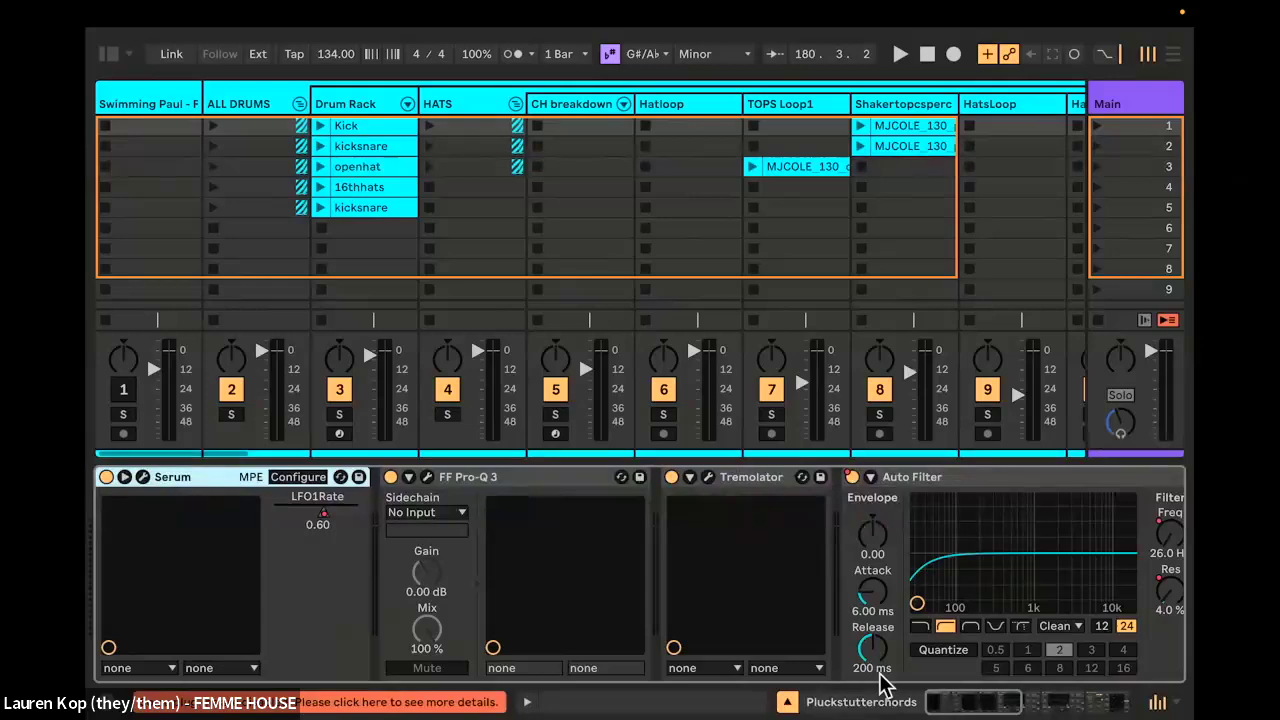
# Step: Switch to the Arrangement View and examine the section locators and reference track waveform from Intro to Outro
pyautogui.press('Tab')
pyautogui.scroll(8, 840, 407)
pyautogui.scroll(15, 853, 384)
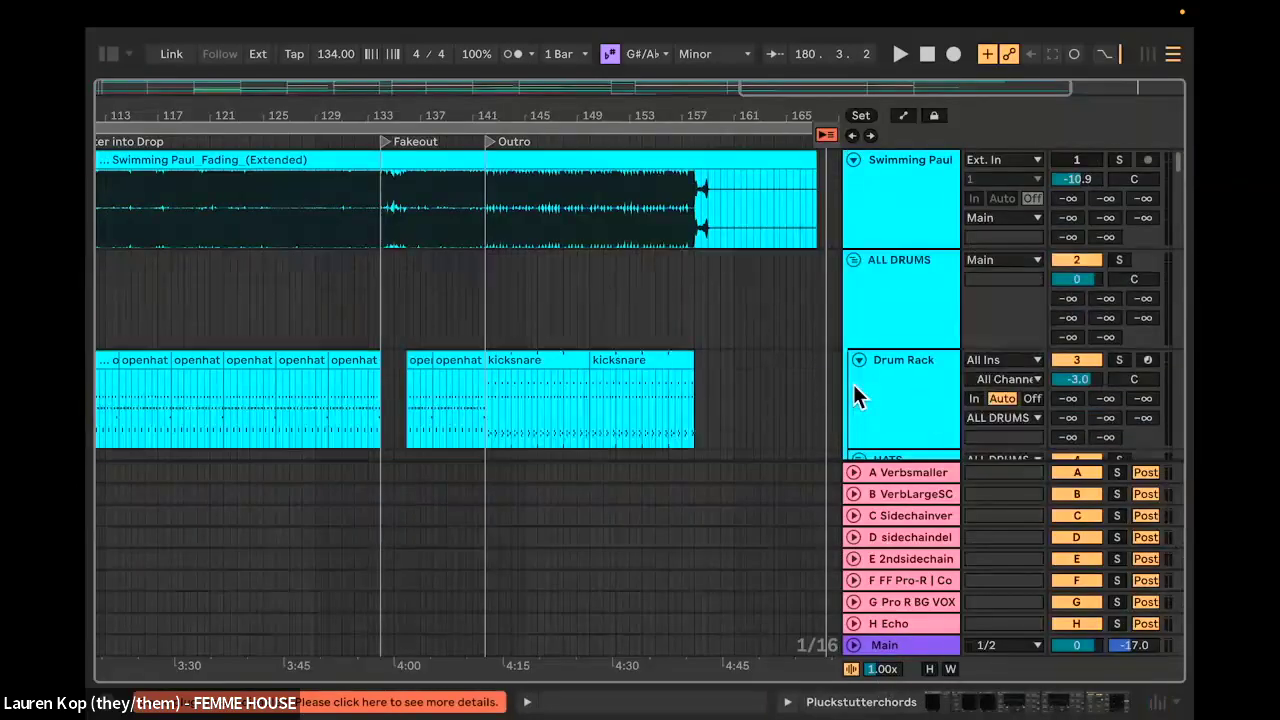
pyautogui.scroll(-5, 211, 342)
pyautogui.hscroll(-5, 203, 340)
pyautogui.scroll(-1, 395, 309)
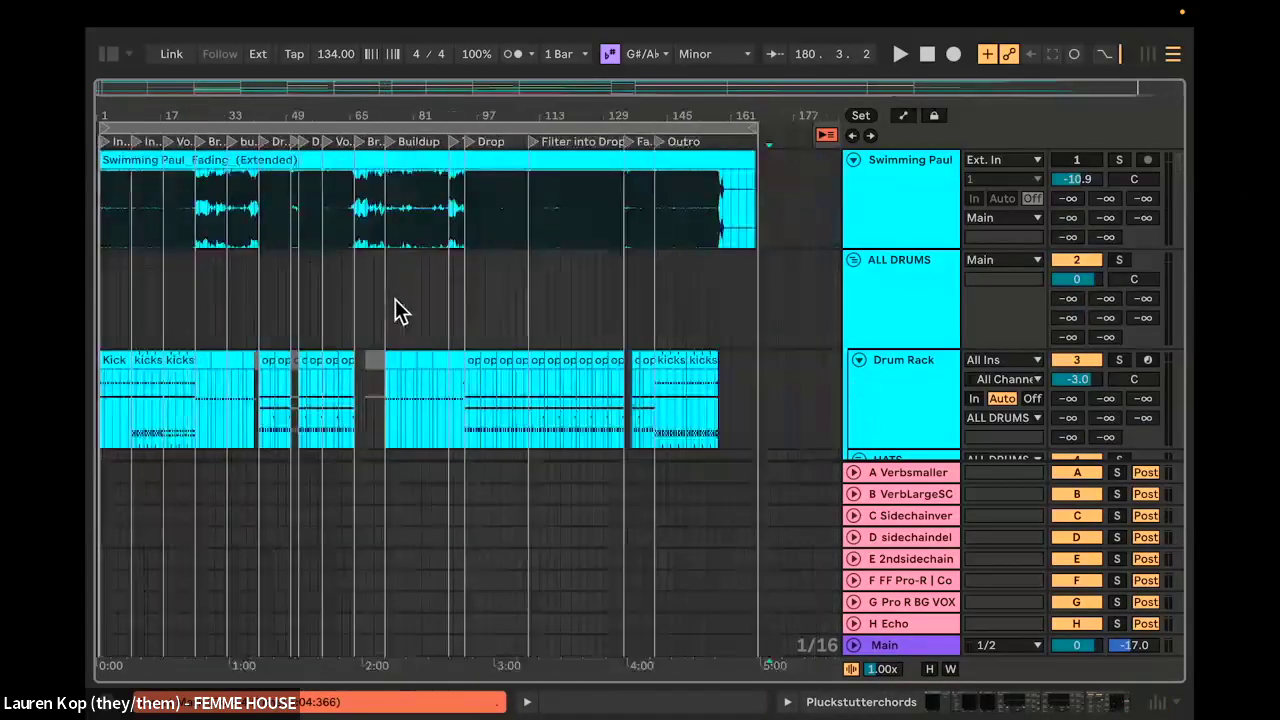
pyautogui.scroll(3, 148, 228)
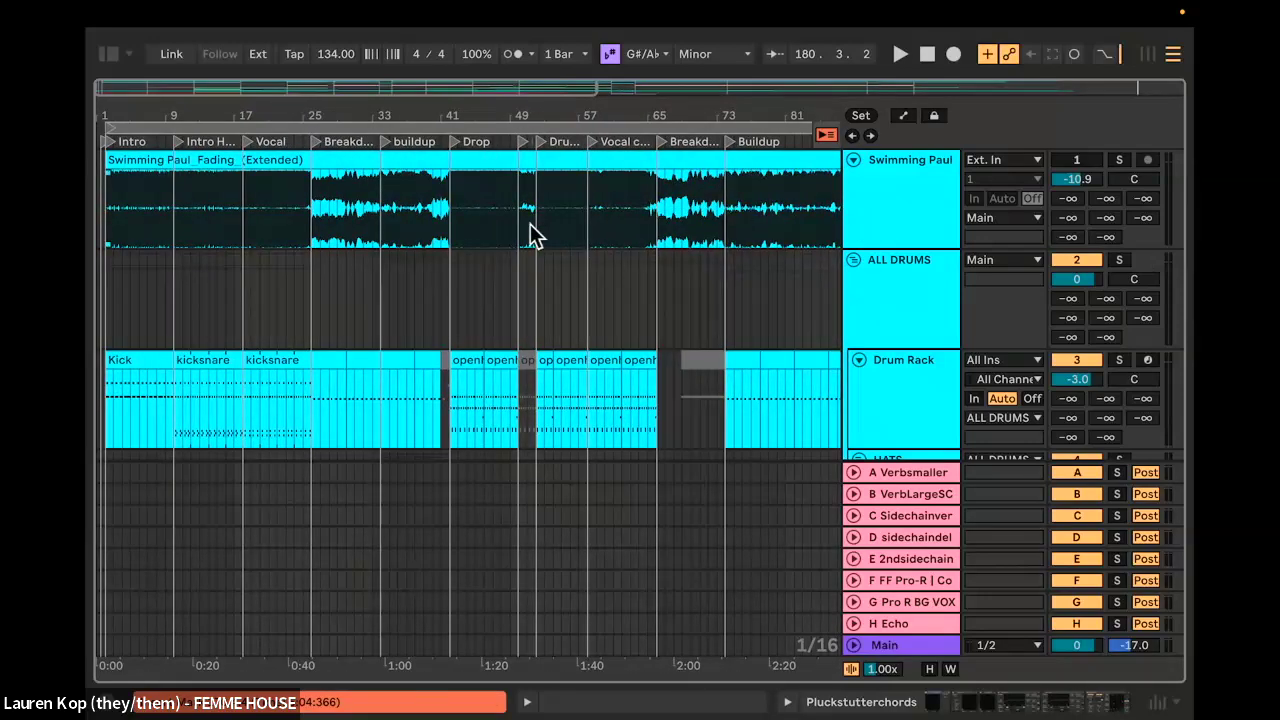
pyautogui.scroll(-3, 533, 235)
# Step: Solo the Swimming Paul reference track and play it from the Intro, Intro Harmony, late Vocal section and just after the buildup
pyautogui.click(1119, 159)
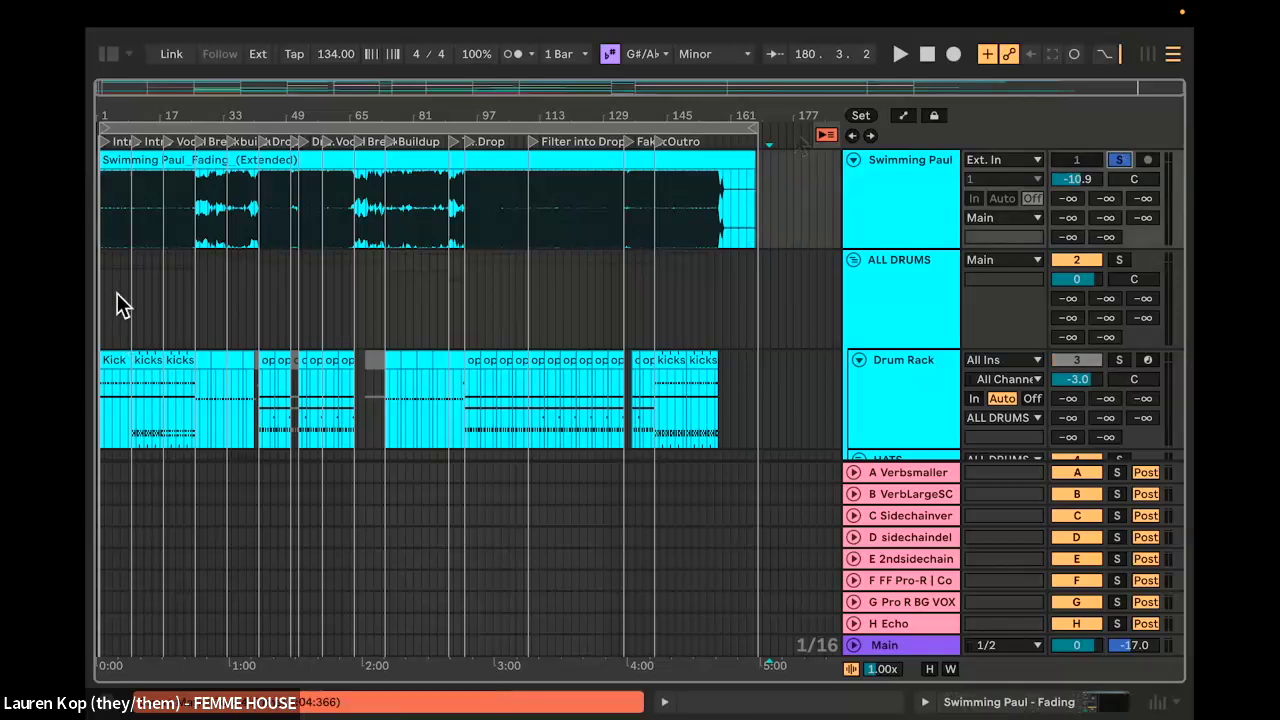
pyautogui.press('space')
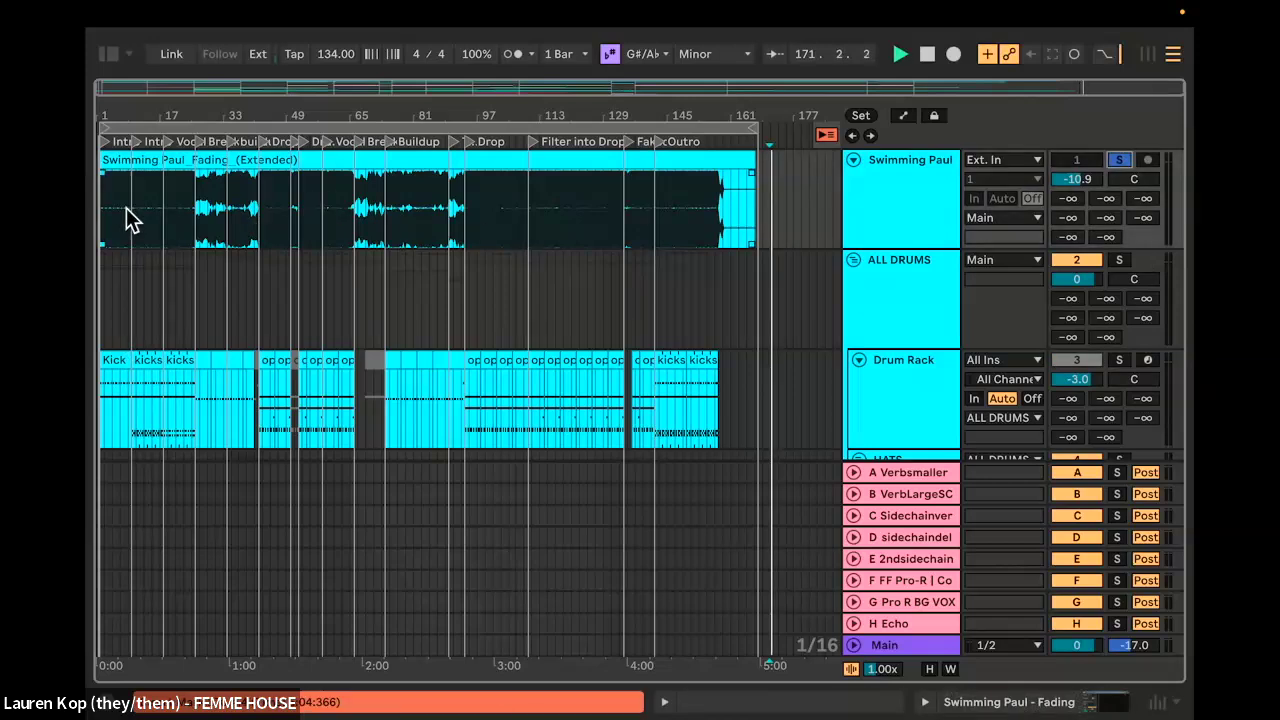
pyautogui.scroll(5, 126, 218)
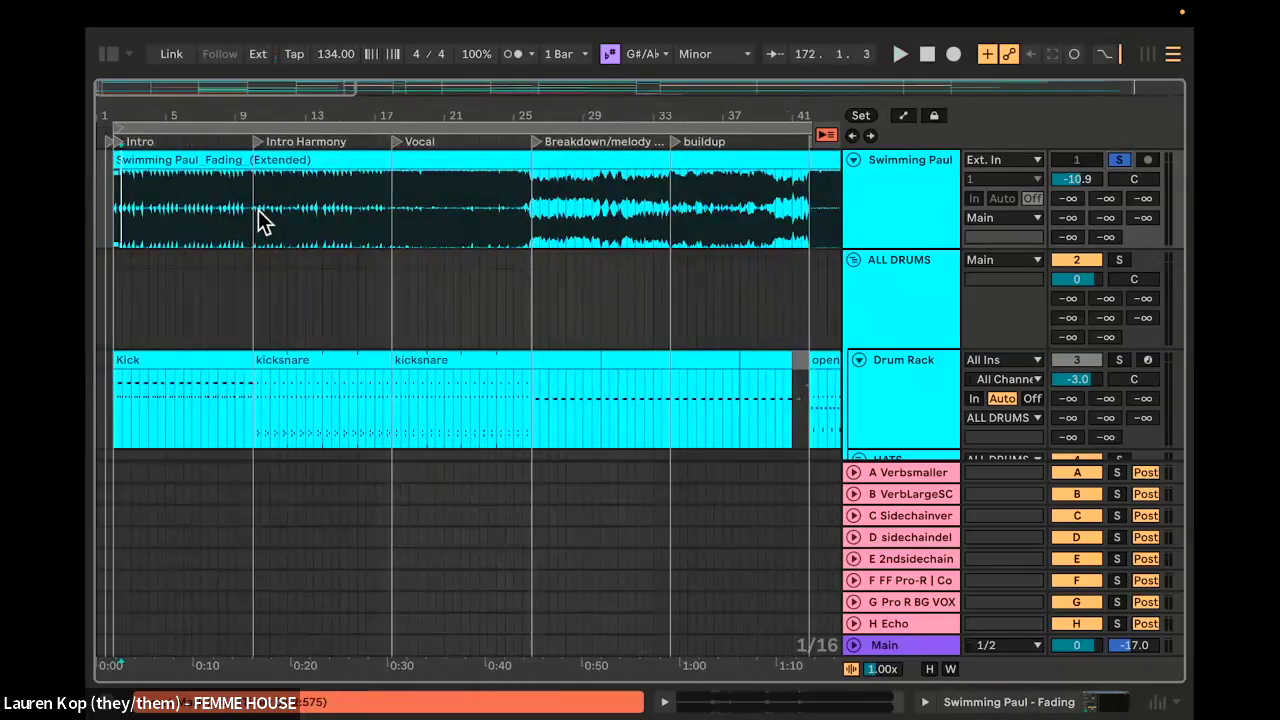
pyautogui.press('space')
pyautogui.click(291, 214)
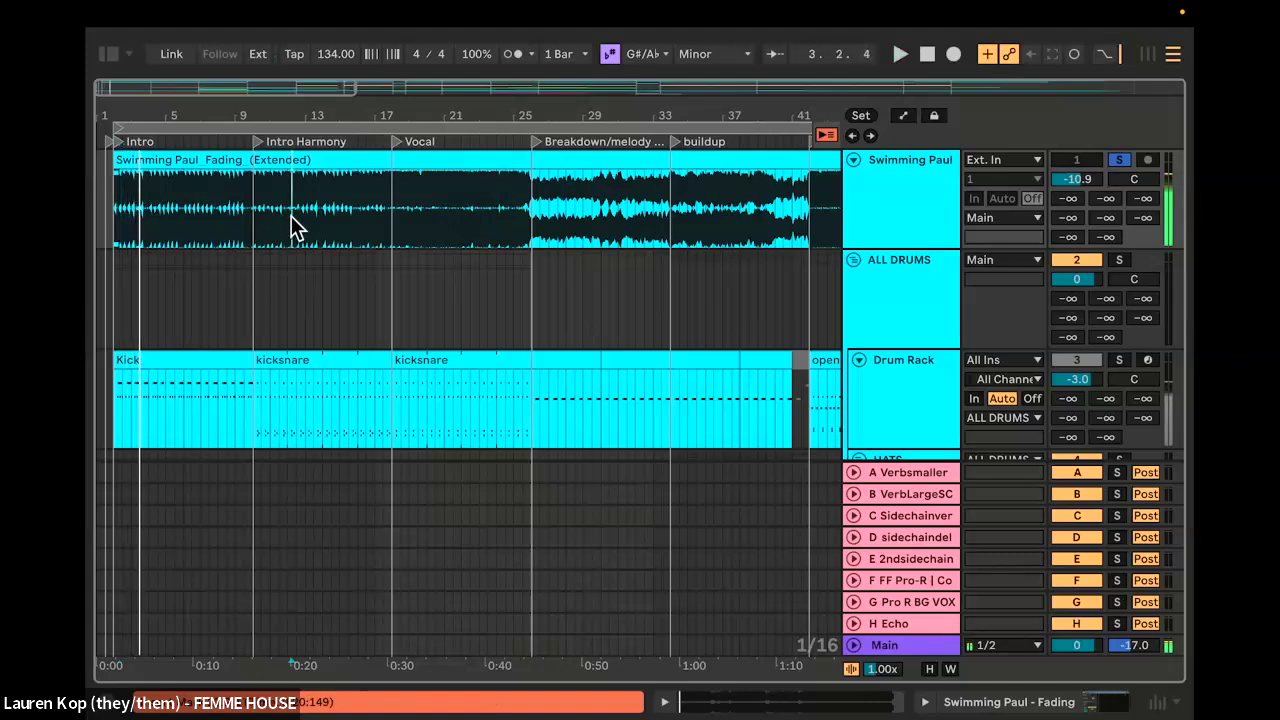
pyautogui.click(500, 218)
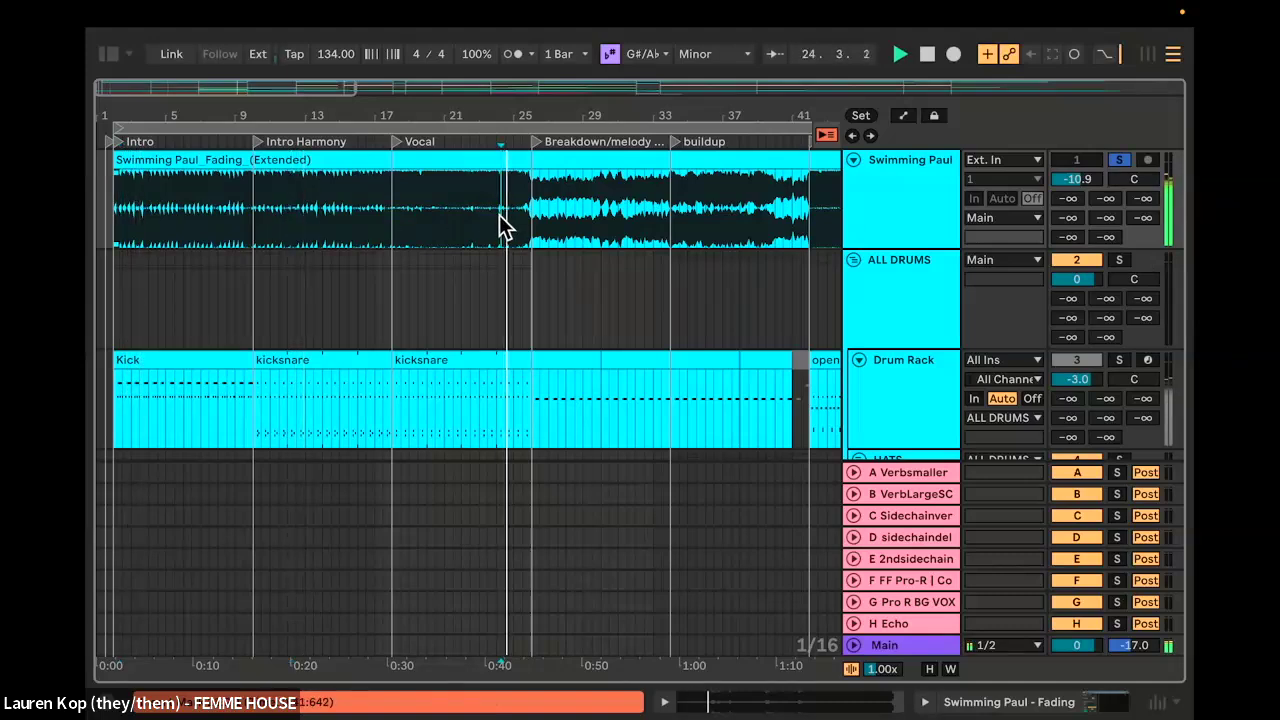
pyautogui.click(818, 220)
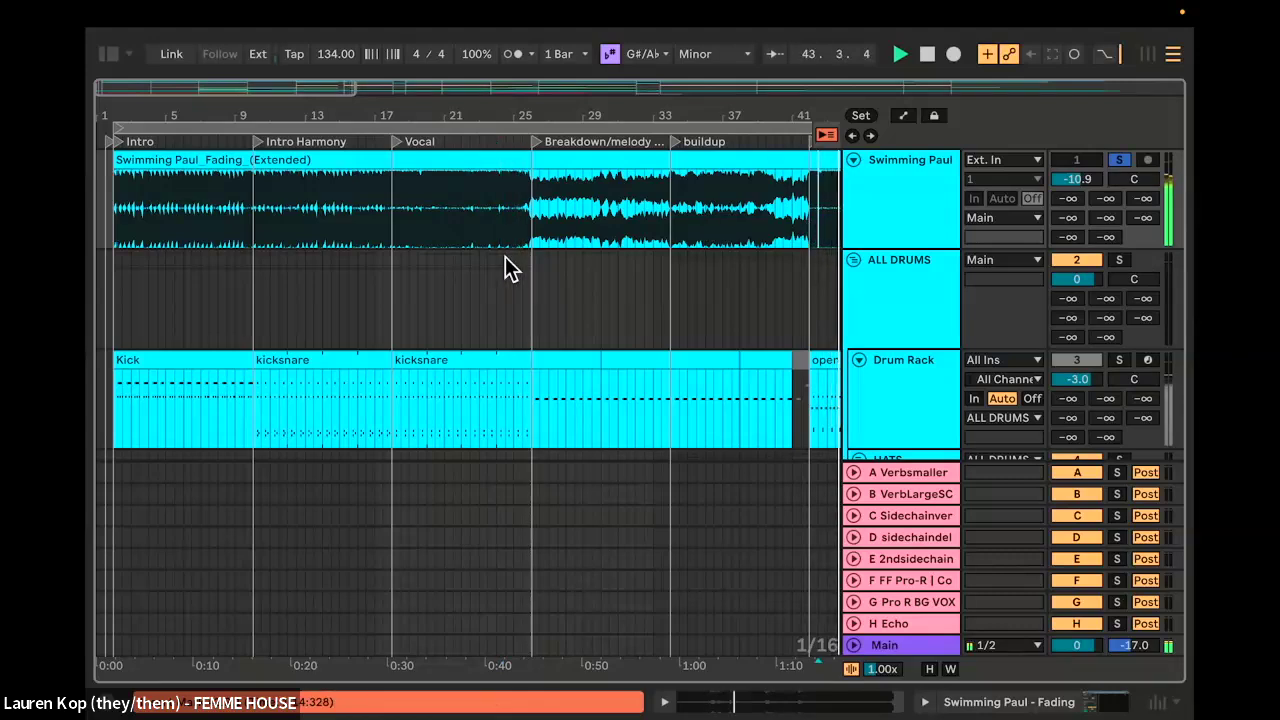
# Step: Stop the reference track's playback and examine the Intro section of its waveform
pyautogui.press('w')
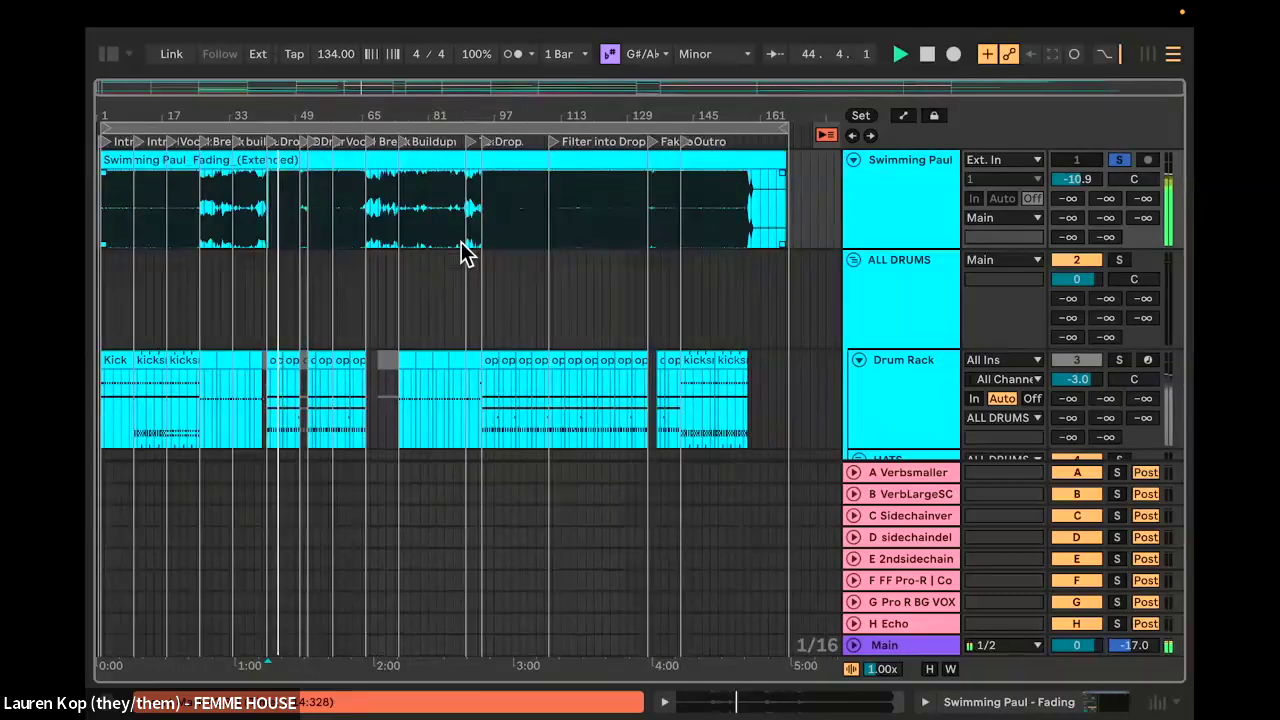
pyautogui.press('space')
pyautogui.scroll(8, 180, 256)
pyautogui.hscroll(-4, 180, 256)
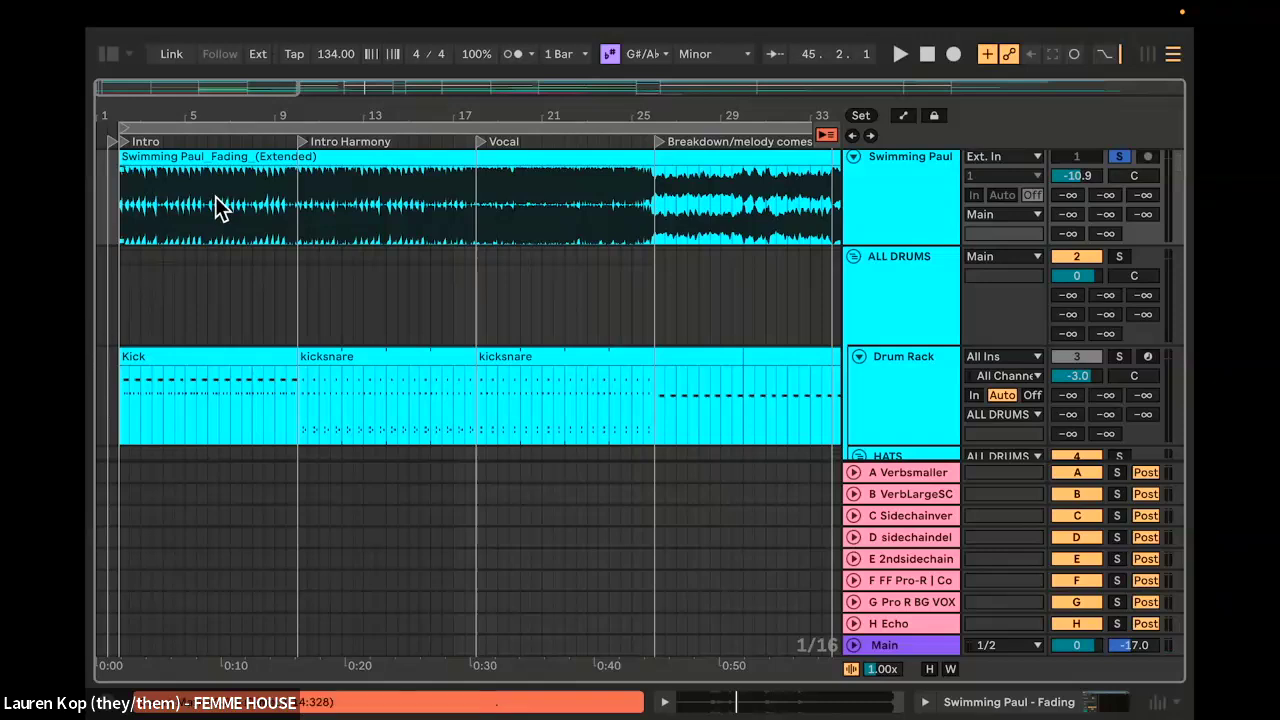
pyautogui.scroll(4, 205, 212)
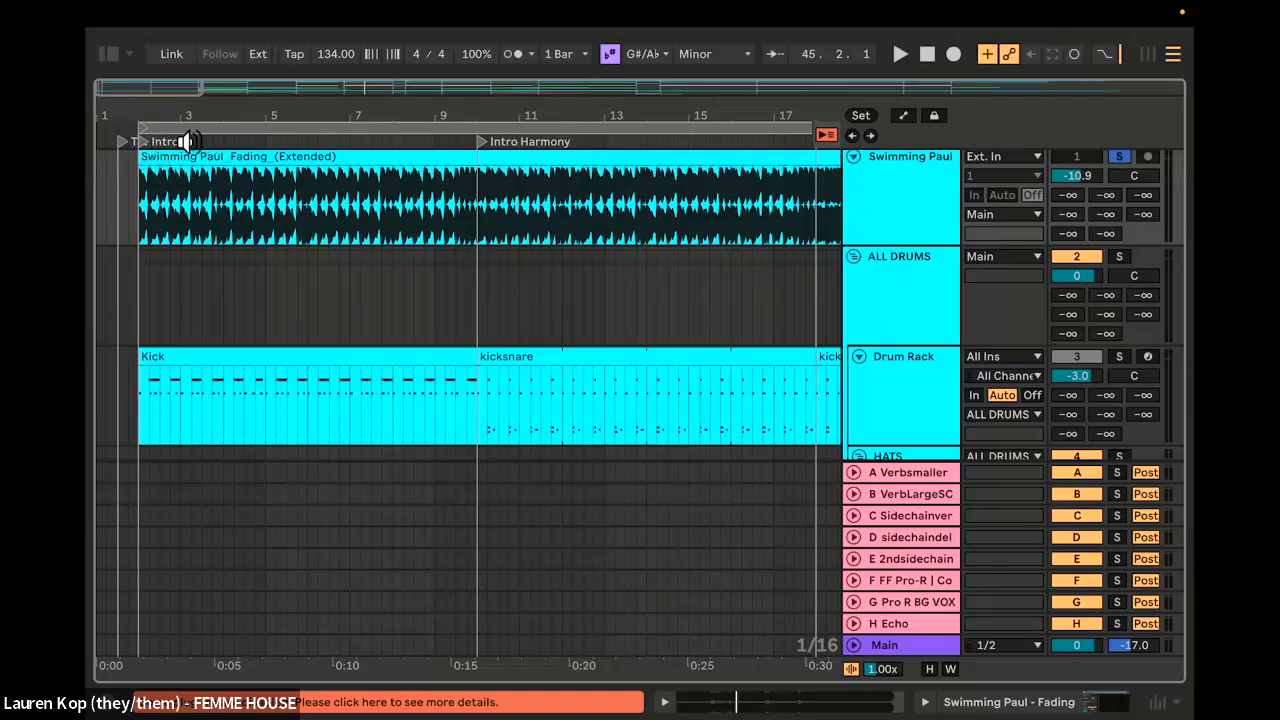
# Step: Add a Verse locator near bar 7 between Intro and Intro Harmony, then delete it
pyautogui.rightClick(189, 141)
pyautogui.click(189, 141)
pyautogui.rightClick(175, 141)
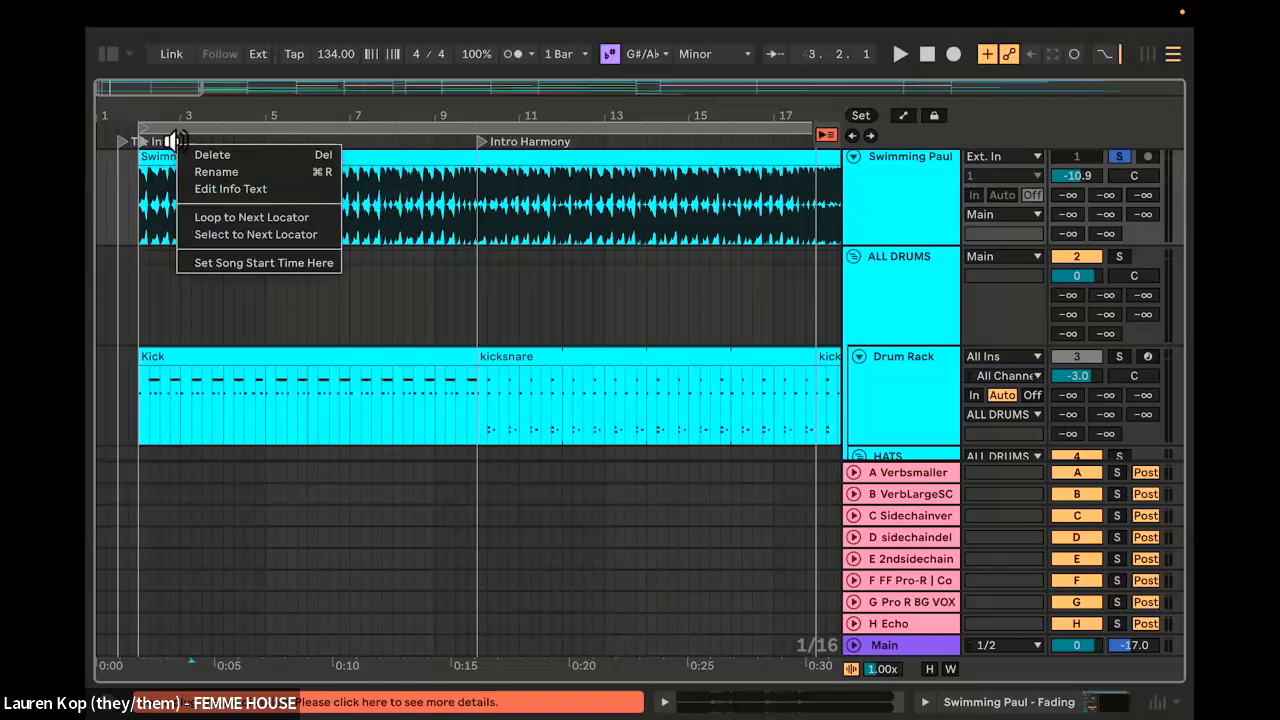
pyautogui.click(352, 141)
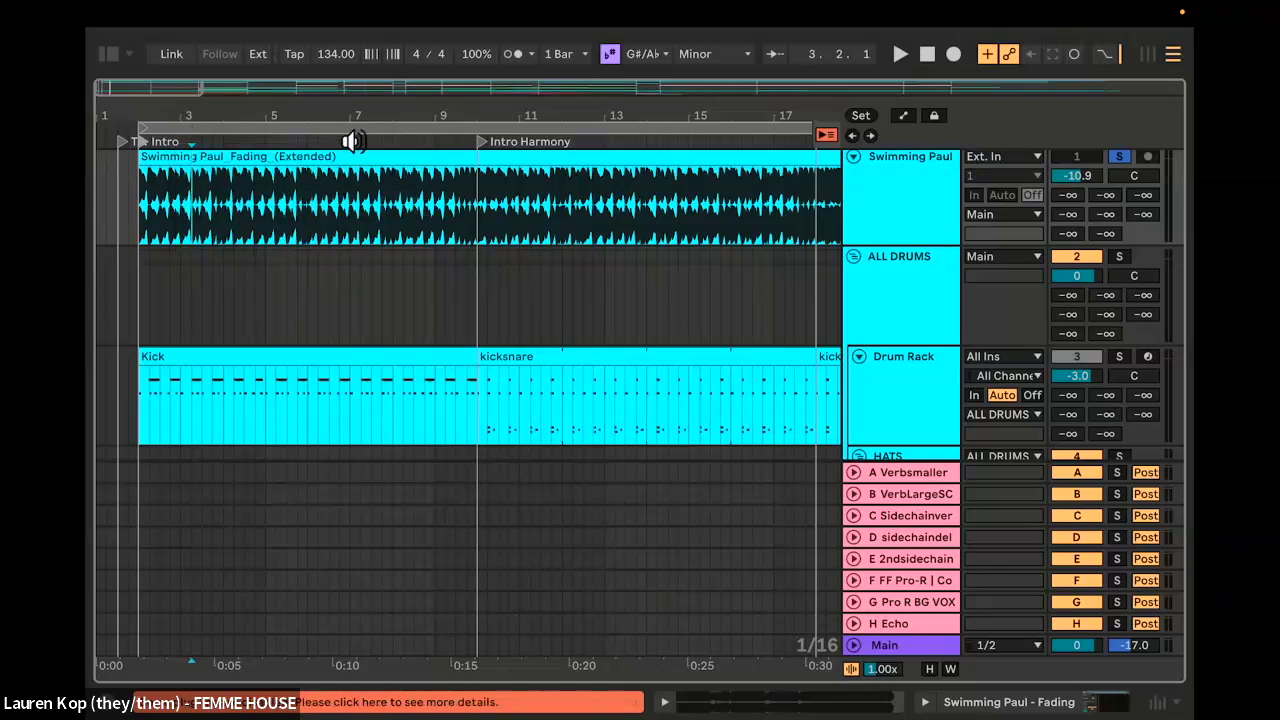
pyautogui.rightClick(352, 141)
pyautogui.click(375, 202)
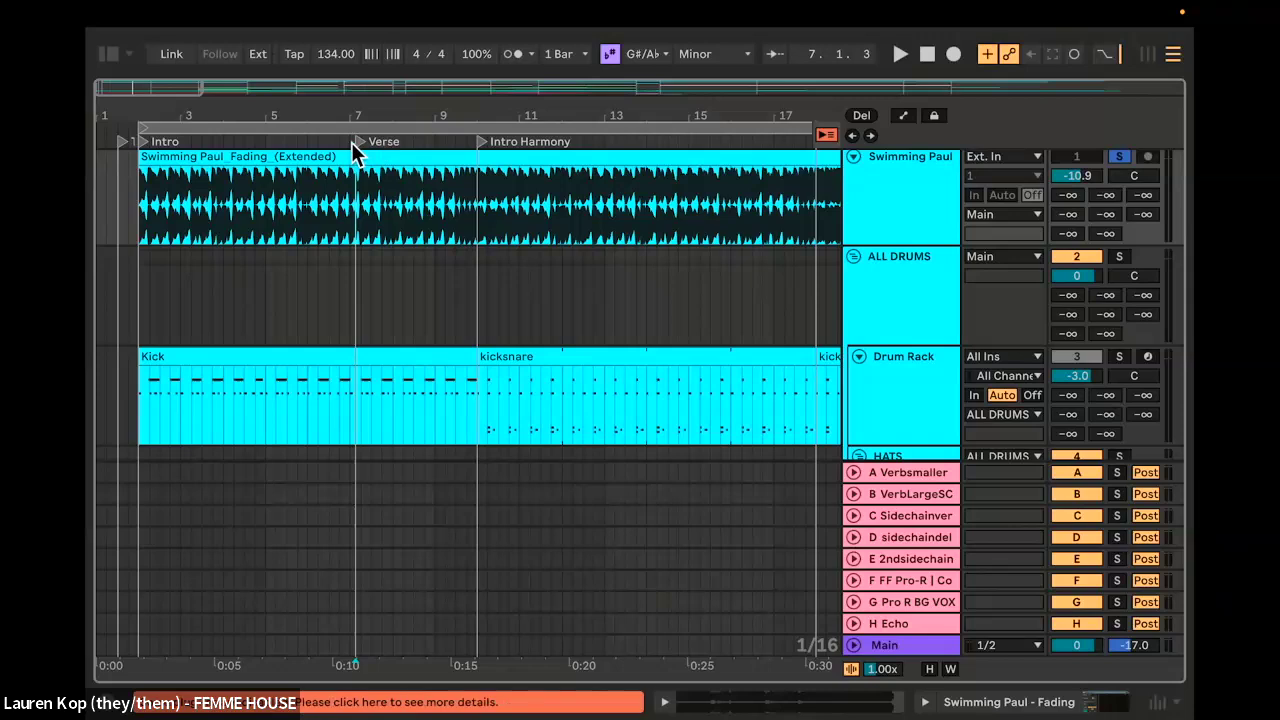
pyautogui.moveTo(364, 144); pyautogui.dragTo(355, 146)
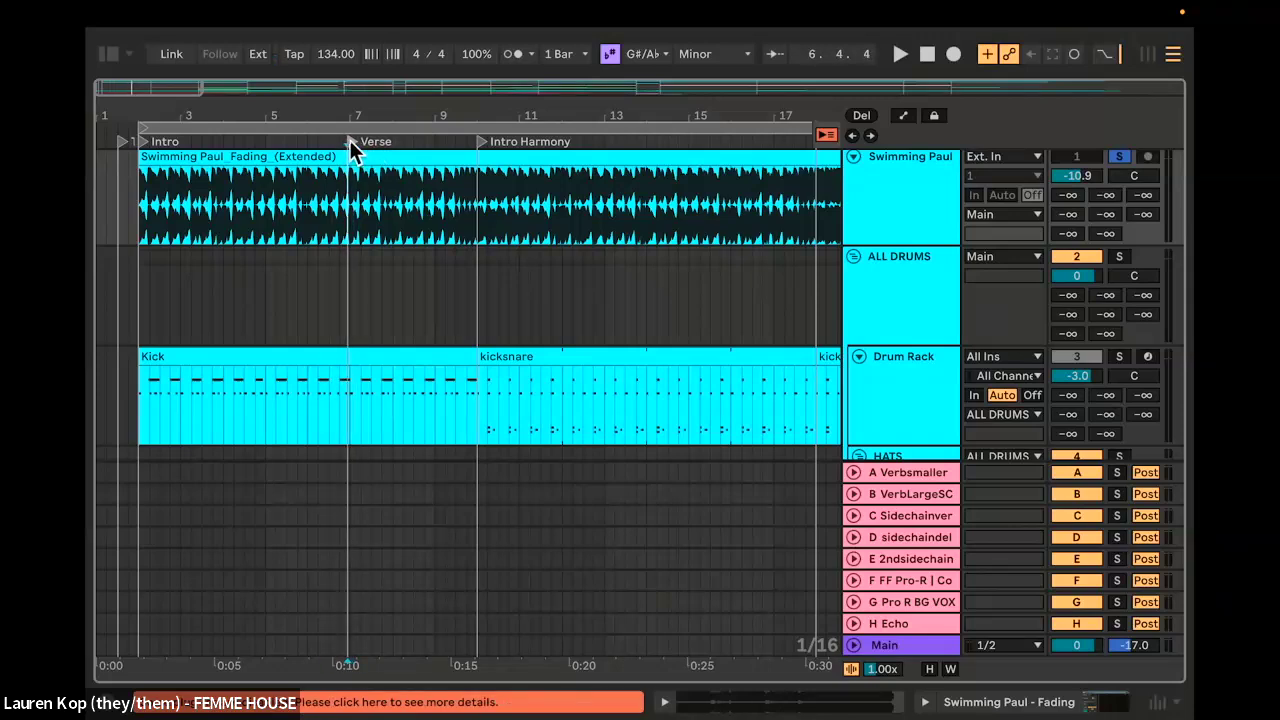
pyautogui.press('Delete')
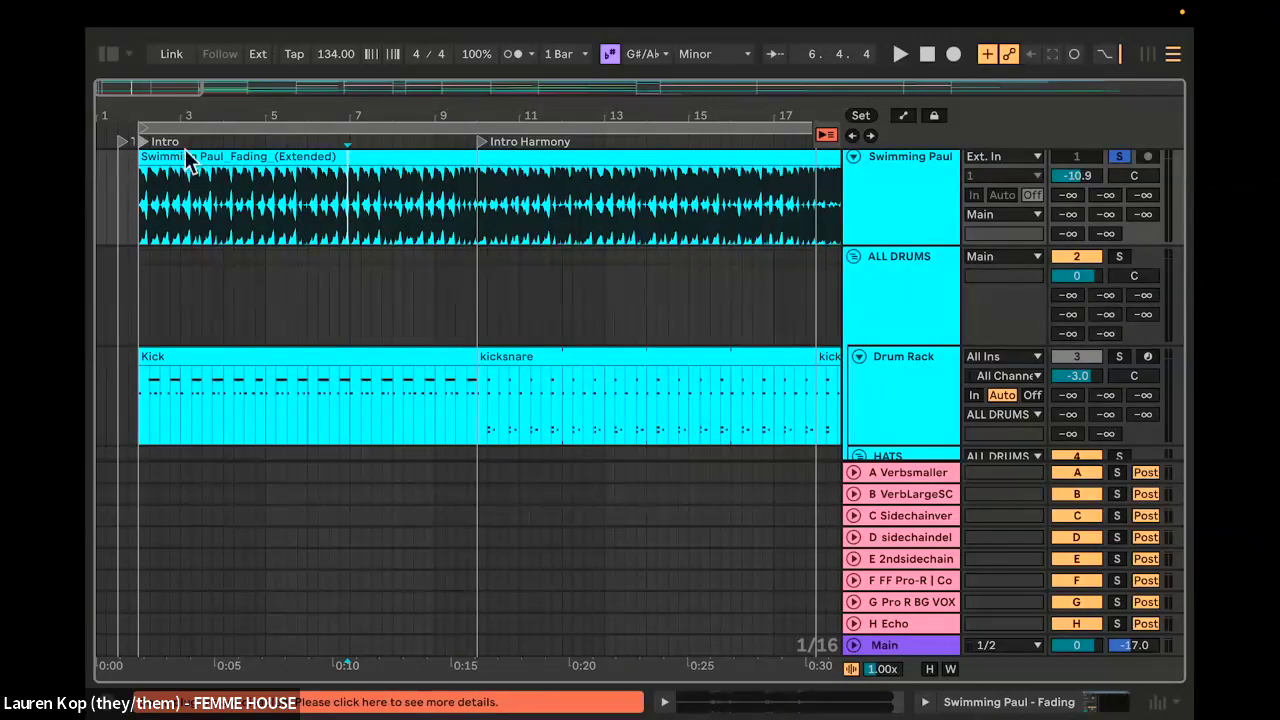
# Step: Play the Swimming Paul reference track briefly from the Drop locator, stop playback and unsolo the track
pyautogui.scroll(-5, 491, 173)
pyautogui.scroll(-1, 491, 173)
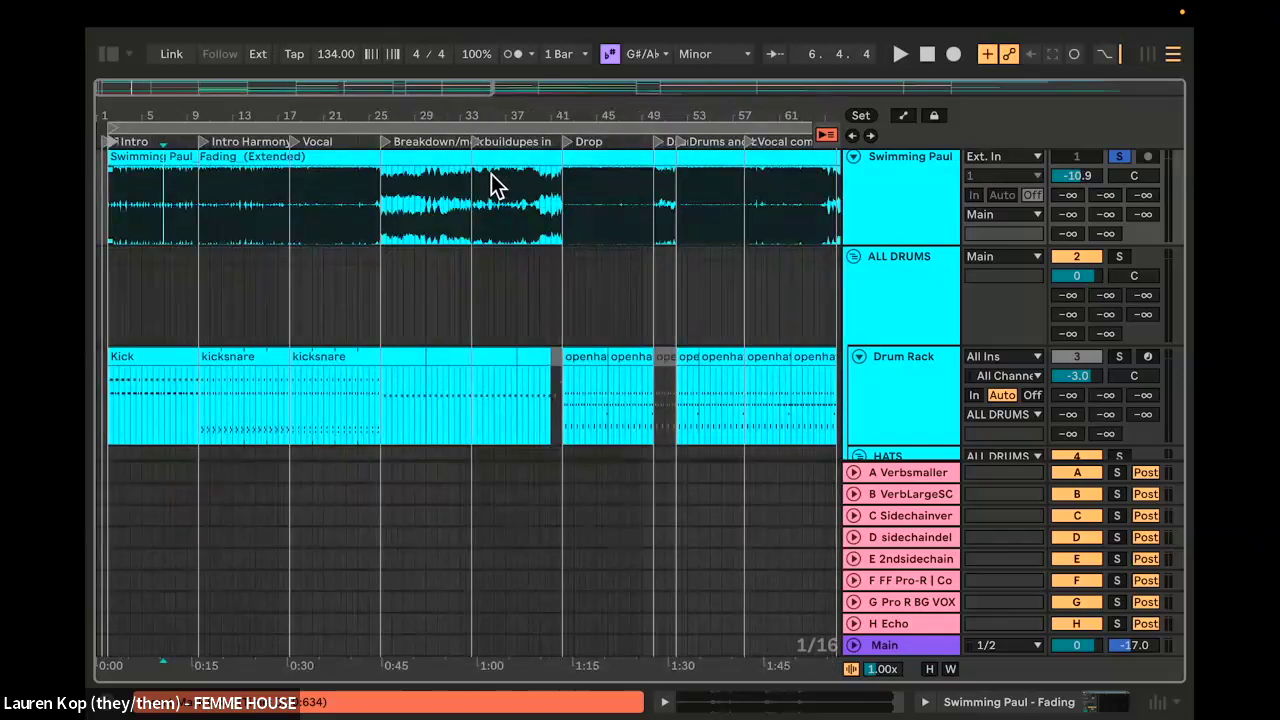
pyautogui.click(566, 143)
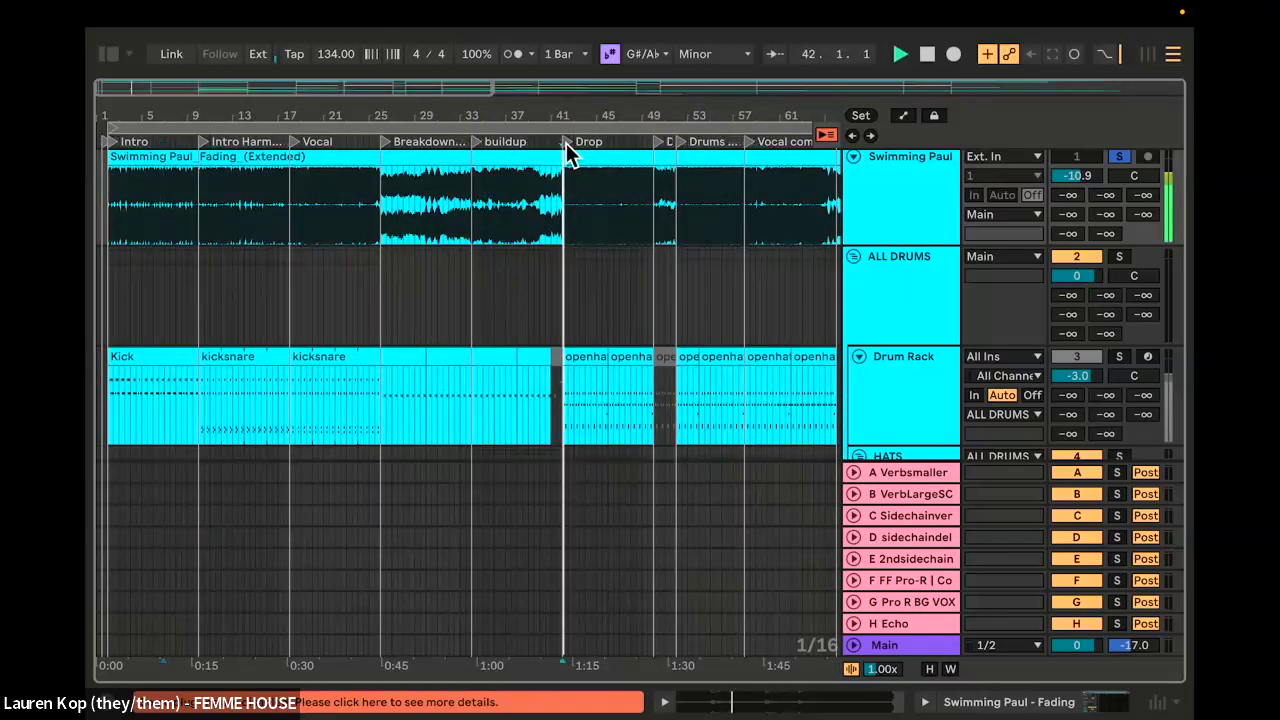
pyautogui.press('space')
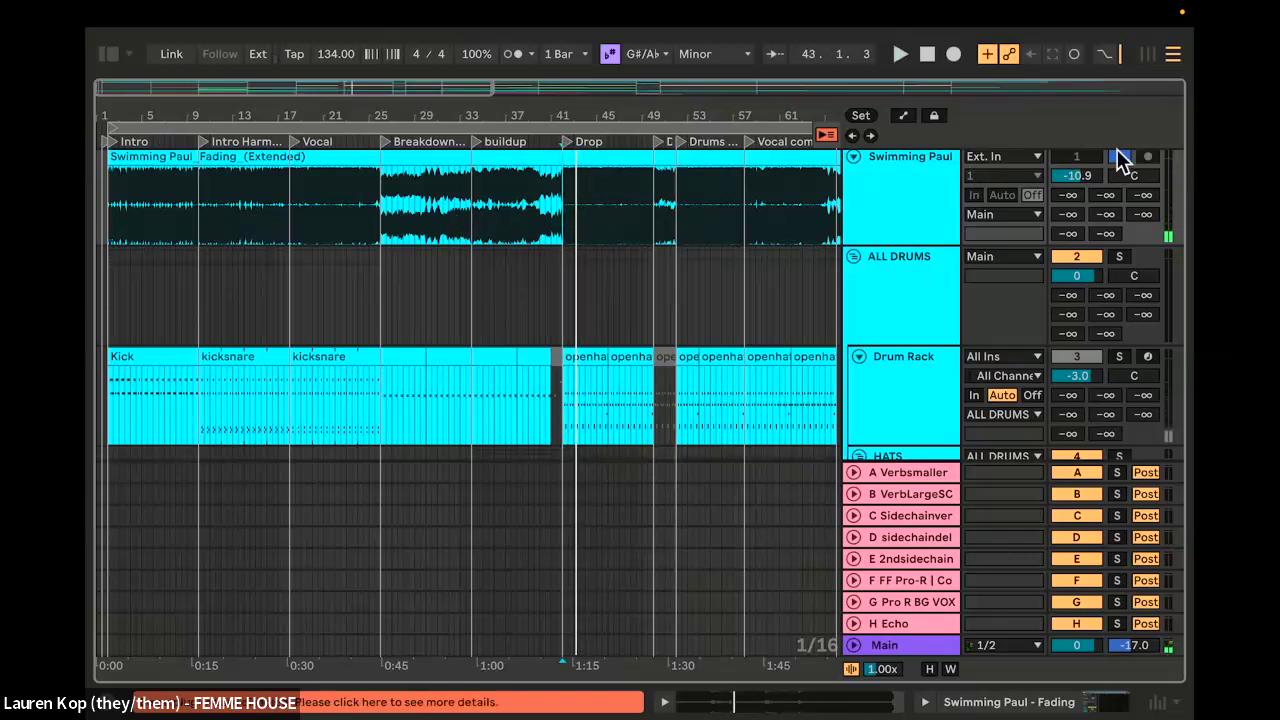
pyautogui.click(1121, 158)
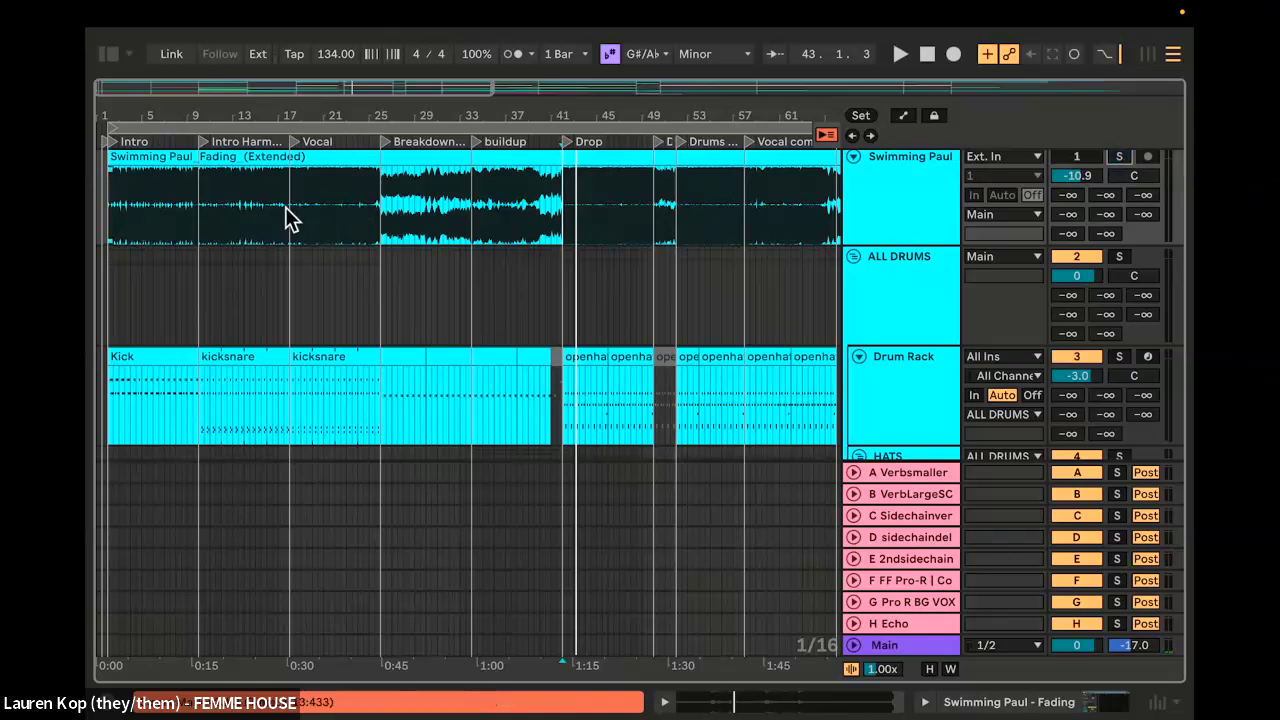
pyautogui.scroll(-5, 301, 210)
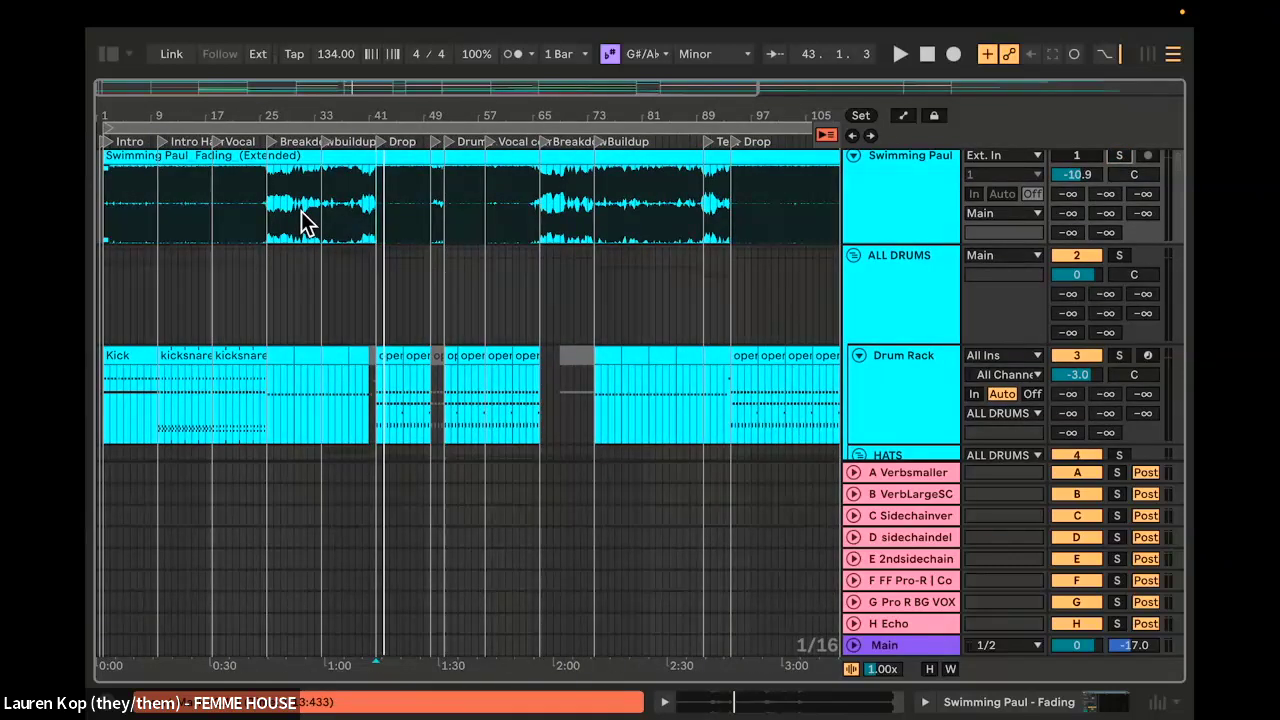
pyautogui.scroll(5, 192, 246)
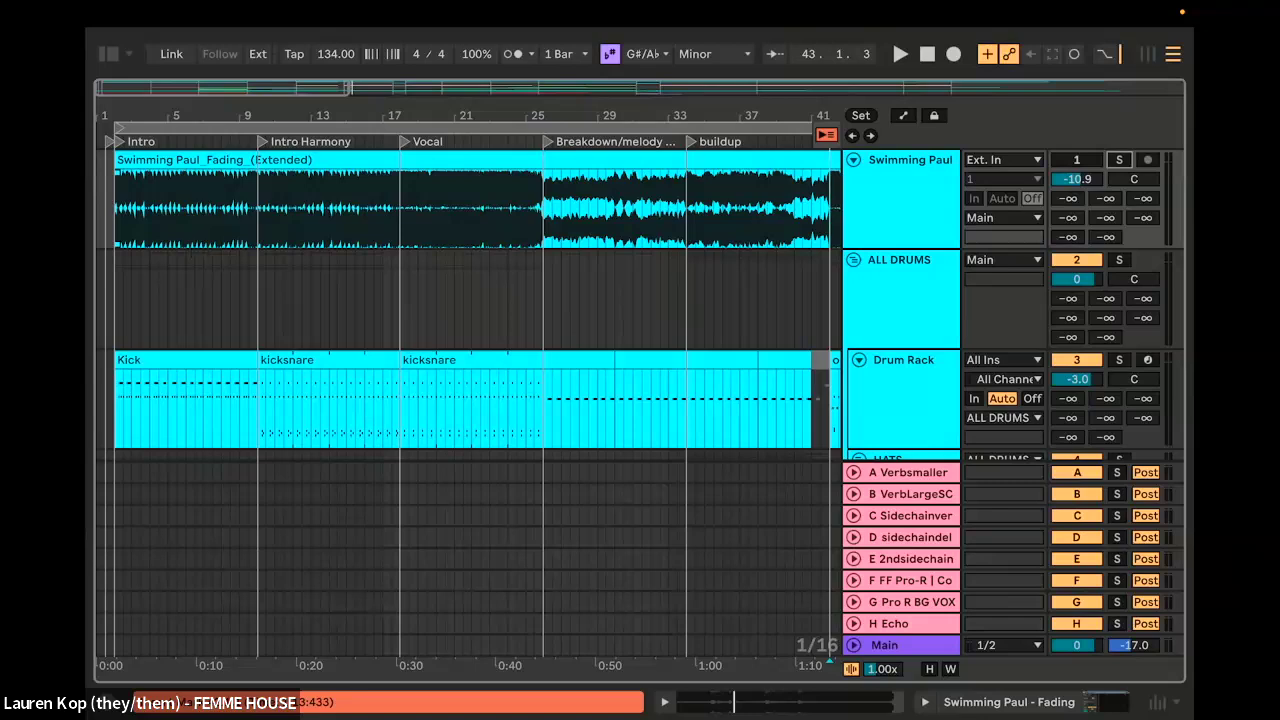
# Step: Filter the browser's Sounds by Pad, preview Abilene Winter Pad.adg and Agitated Pulses.adv, and hide the browser
pyautogui.click(110, 56)
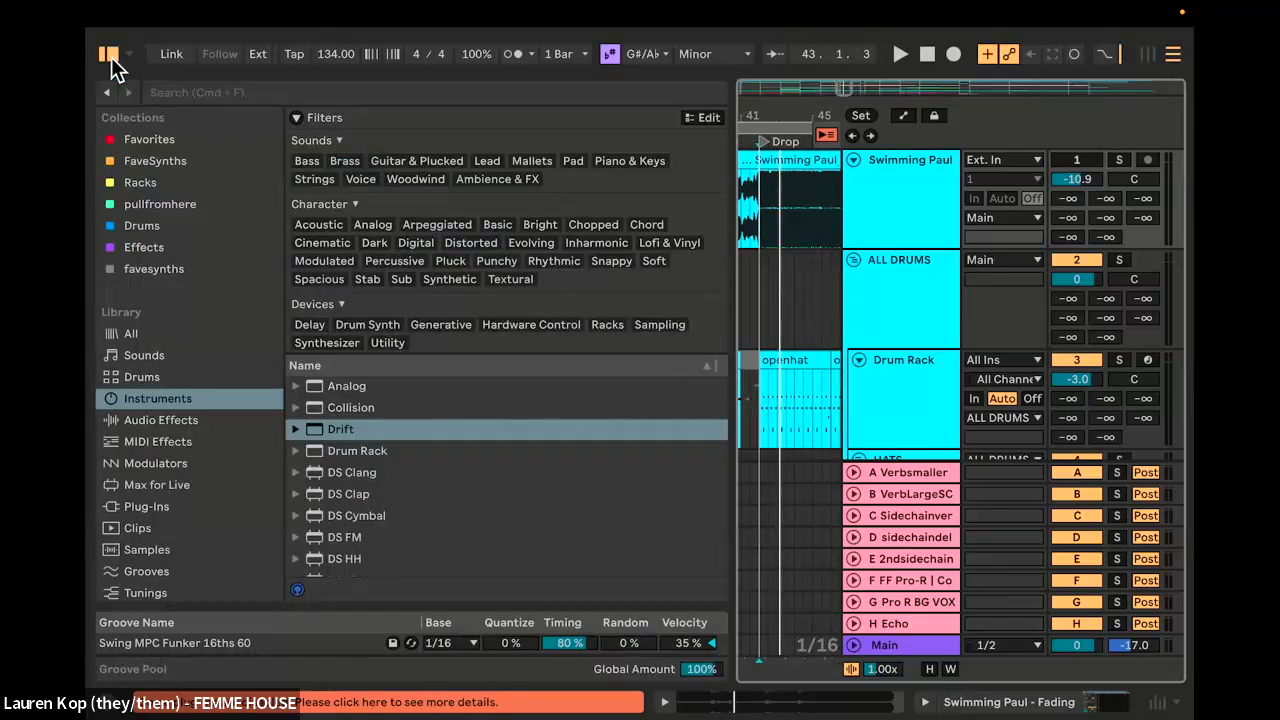
pyautogui.scroll(-2, 218, 372)
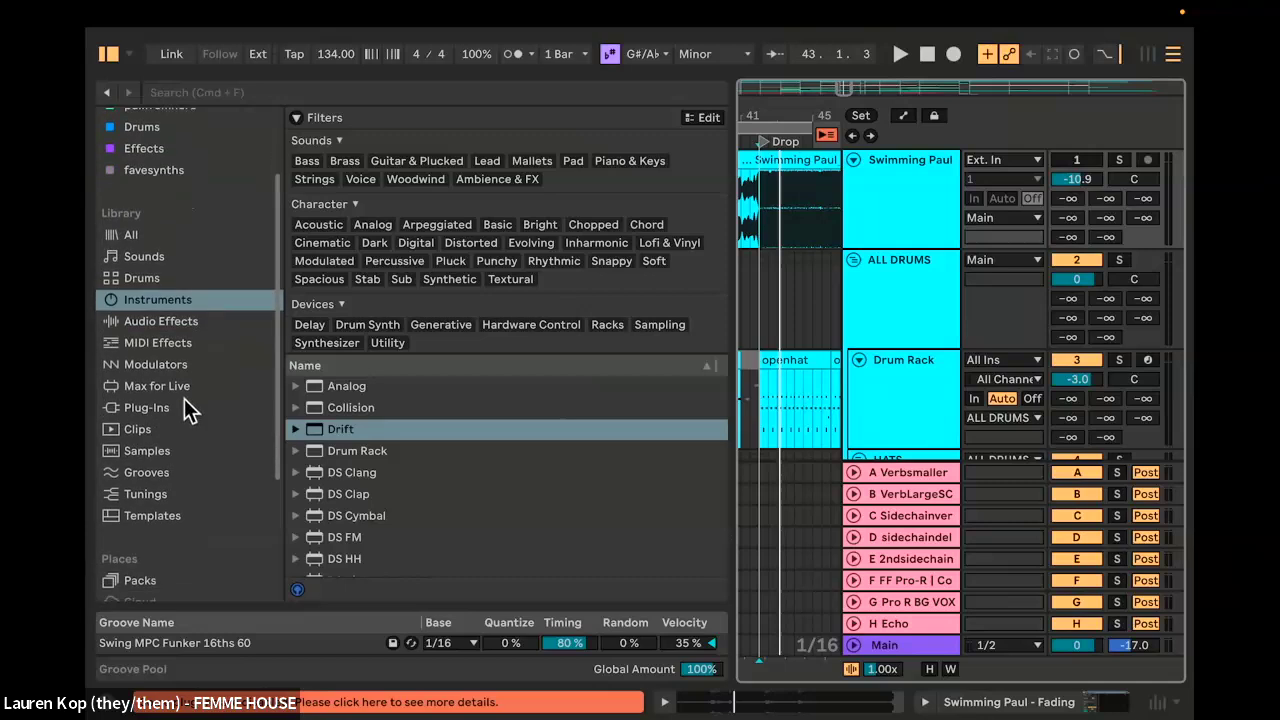
pyautogui.scroll(1, 186, 320)
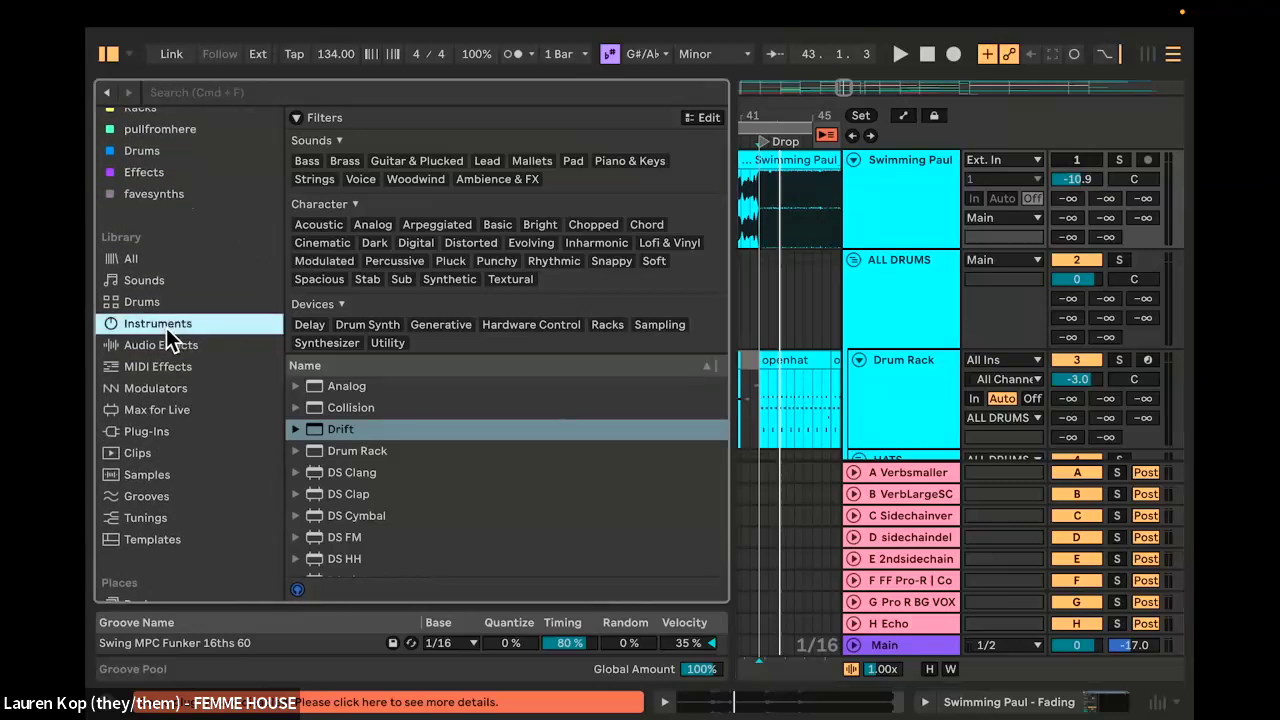
pyautogui.click(144, 280)
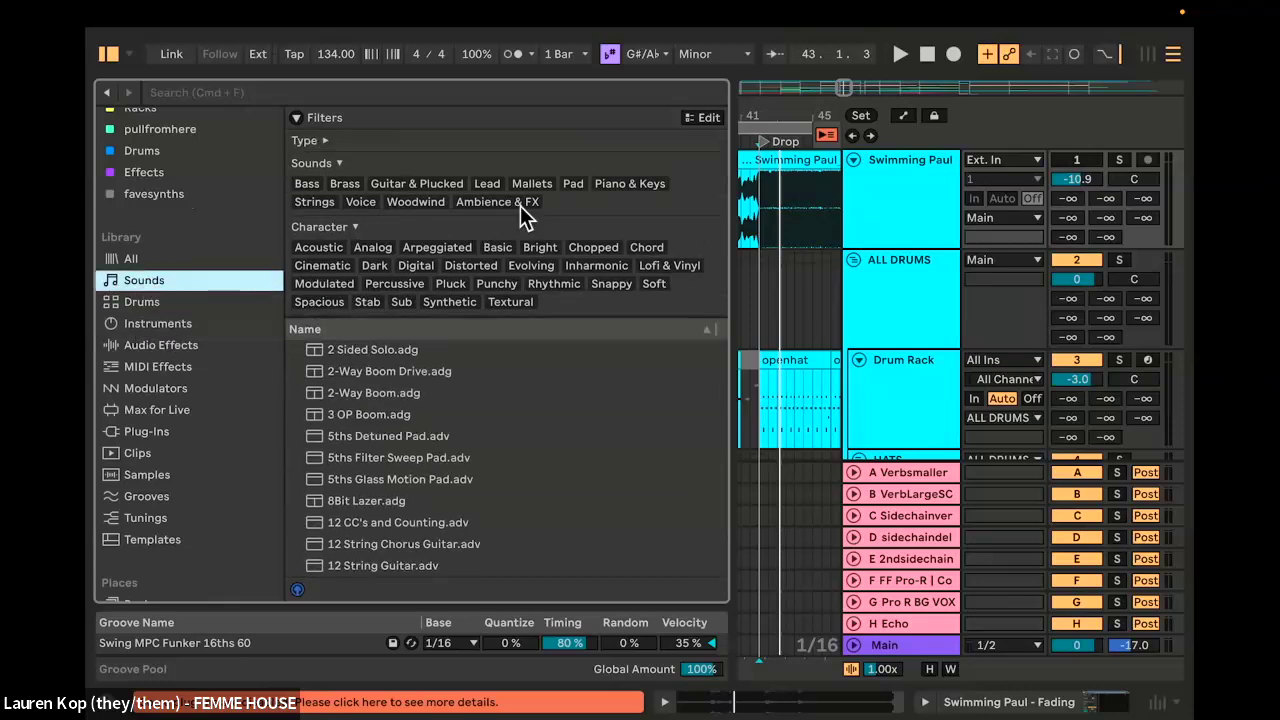
pyautogui.click(573, 184)
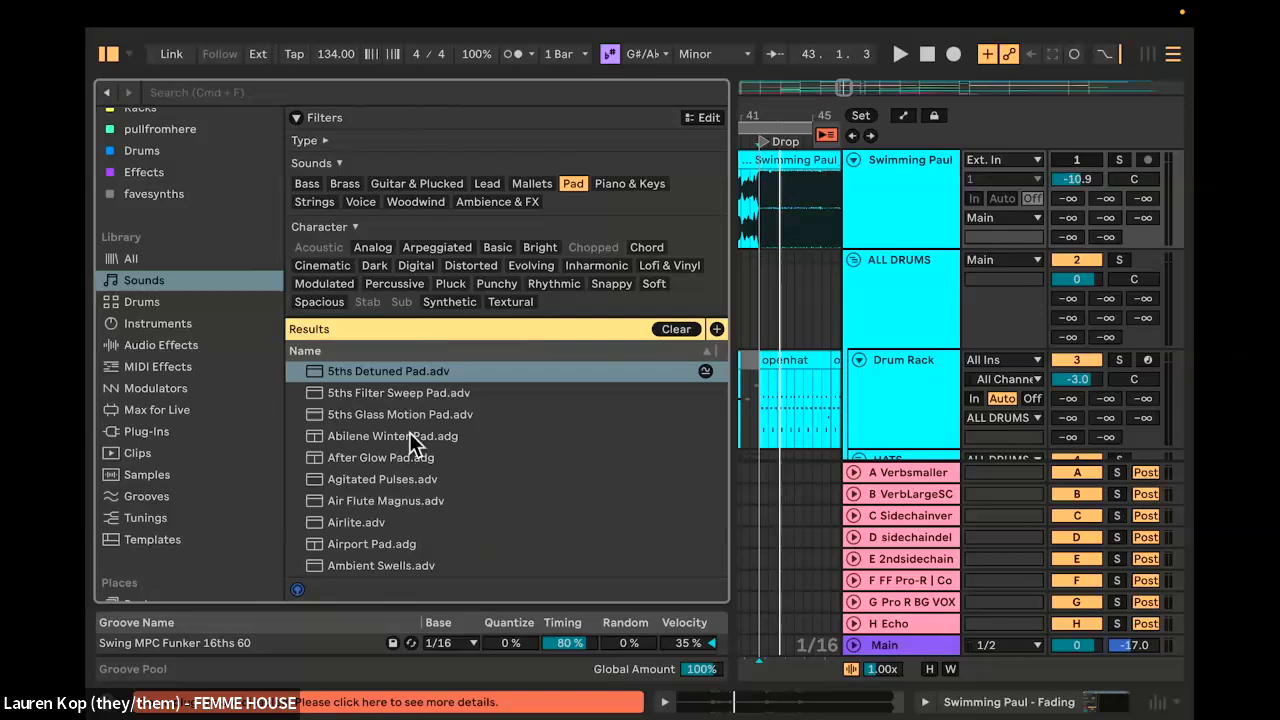
pyautogui.click(395, 438)
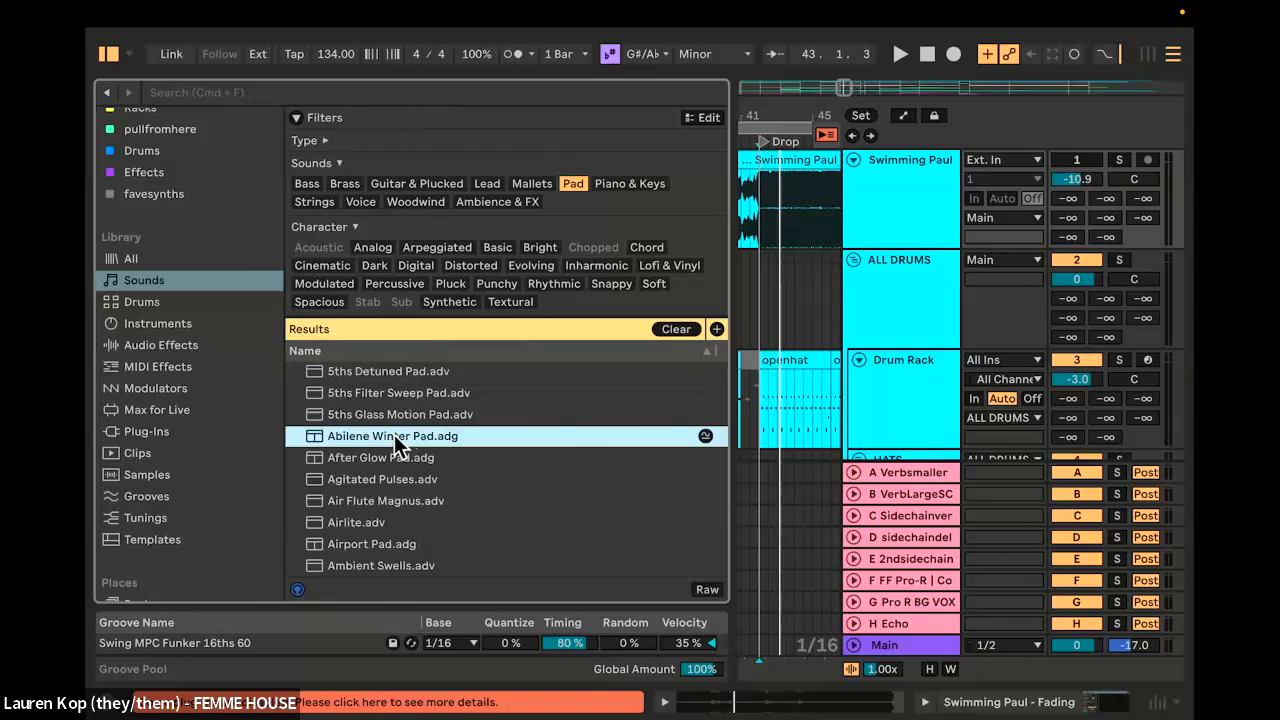
pyautogui.click(398, 484)
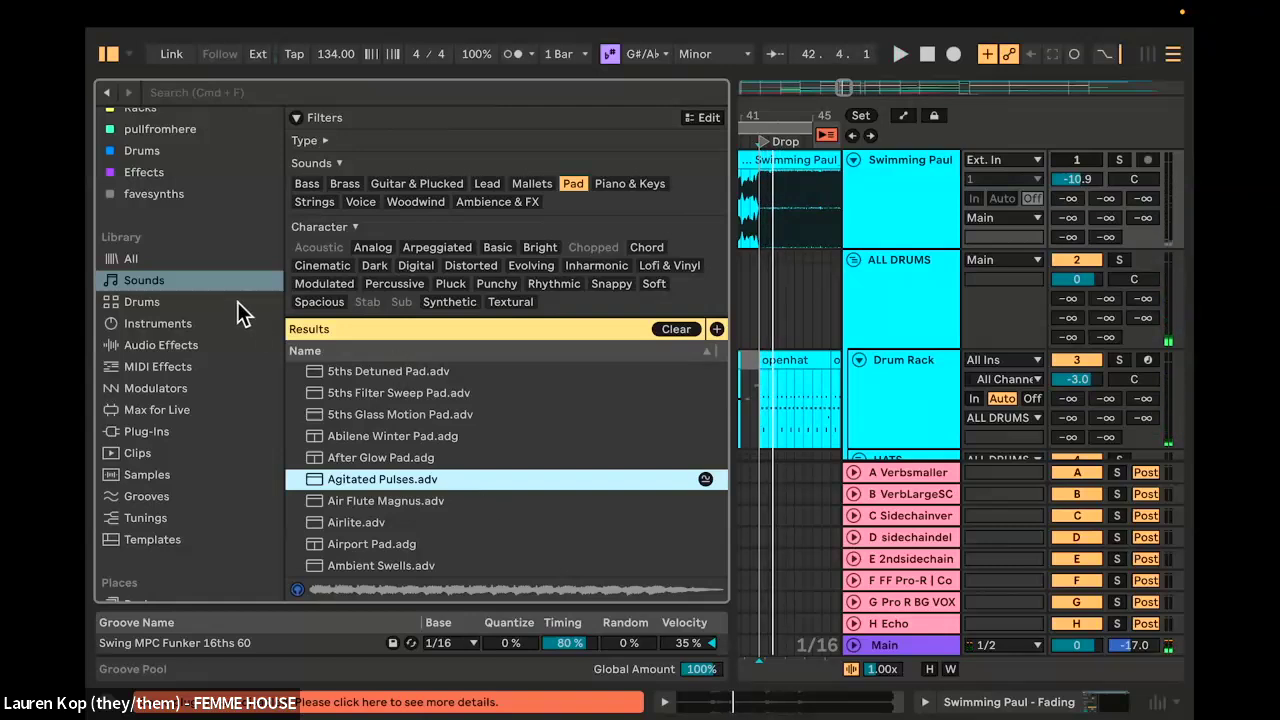
pyautogui.scroll(-2, 207, 455)
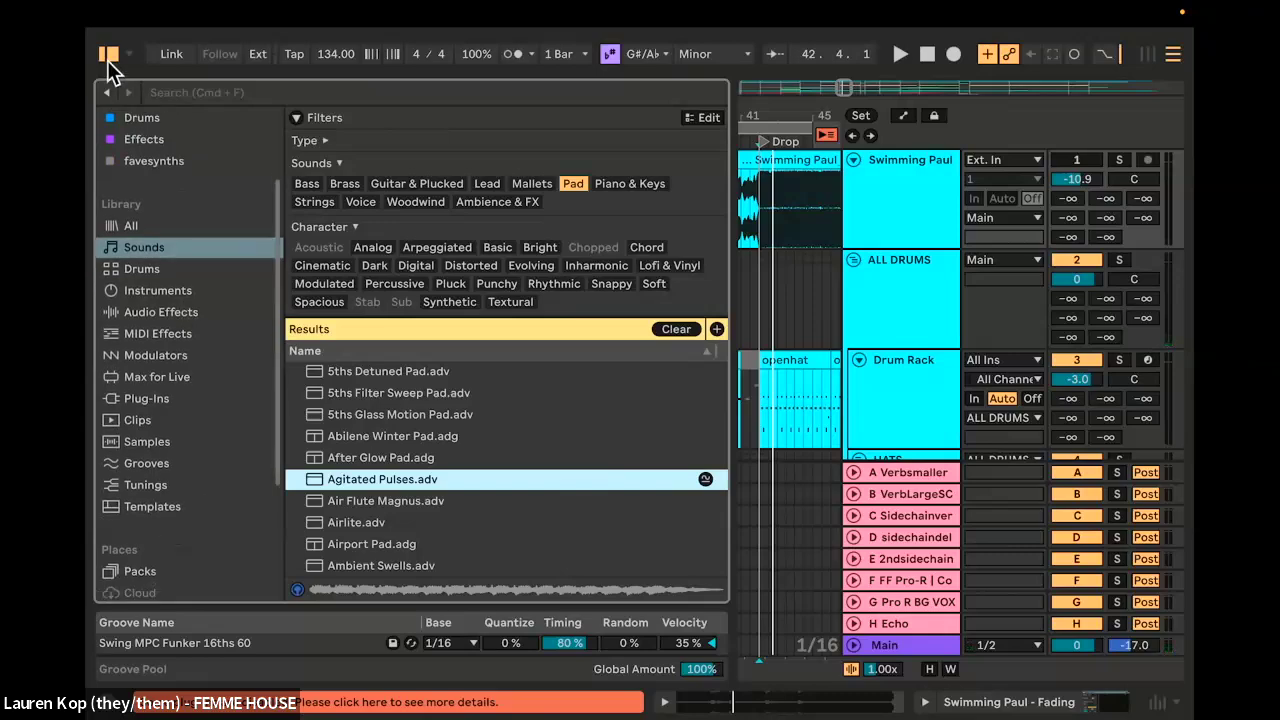
pyautogui.click(108, 53)
# Step: Return all tracks to arrangement playback and open the Serum plug-in window on the Bassidea1 track
pyautogui.scroll(-5, 885, 380)
pyautogui.scroll(-10, 885, 385)
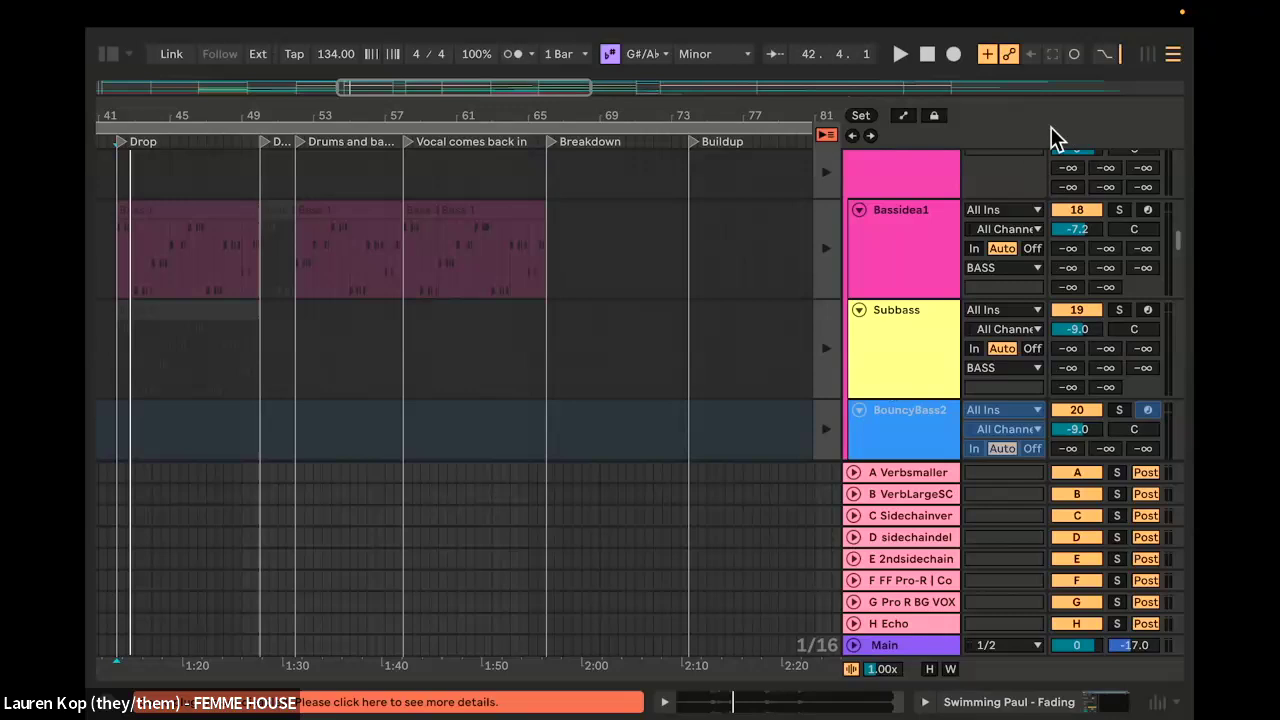
pyautogui.click(826, 136)
pyautogui.doubleClick(943, 266)
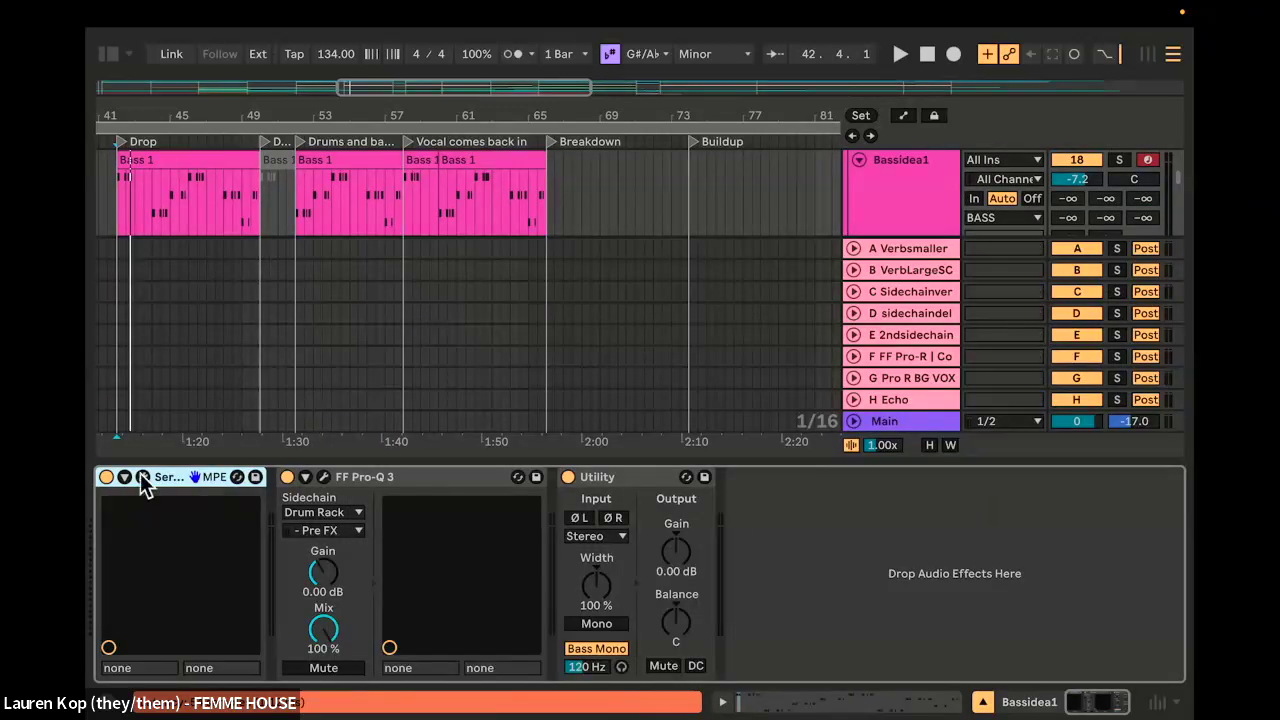
pyautogui.click(143, 478)
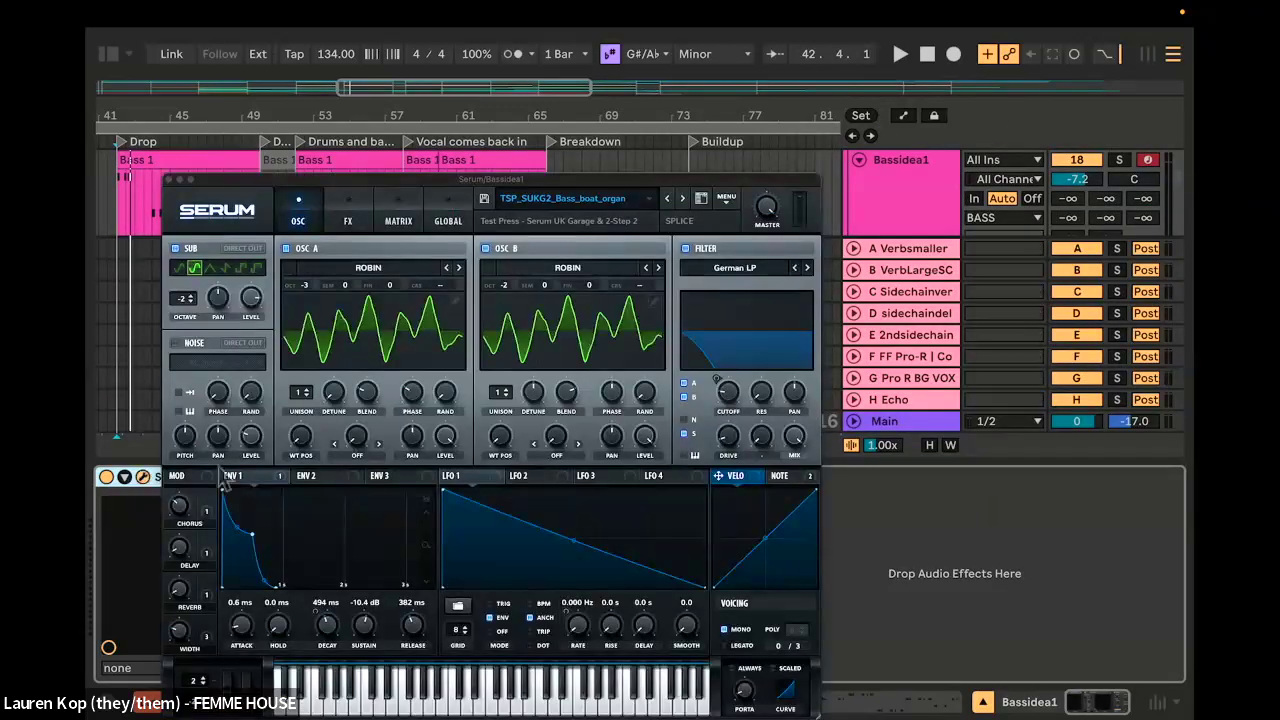
# Step: Look through Serum's preset categories, close its window and hide the device view
pyautogui.click(606, 207)
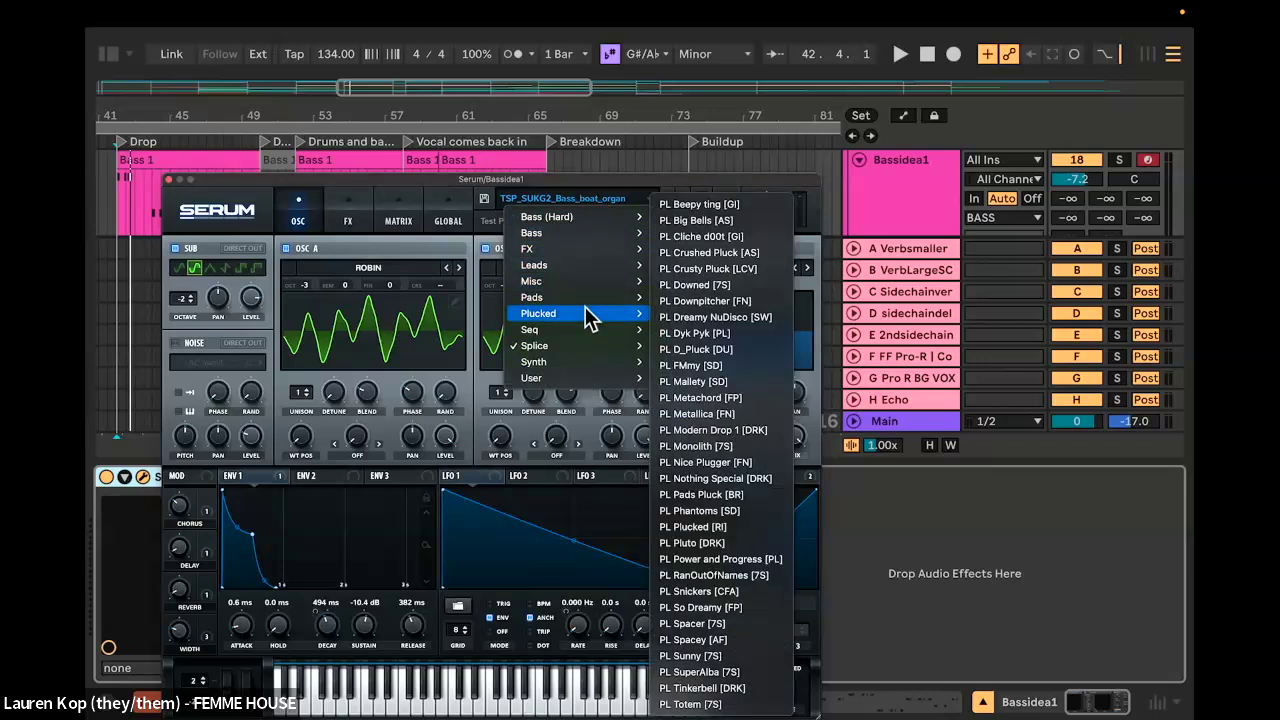
pyautogui.moveTo(583, 300)
pyautogui.click(191, 186)
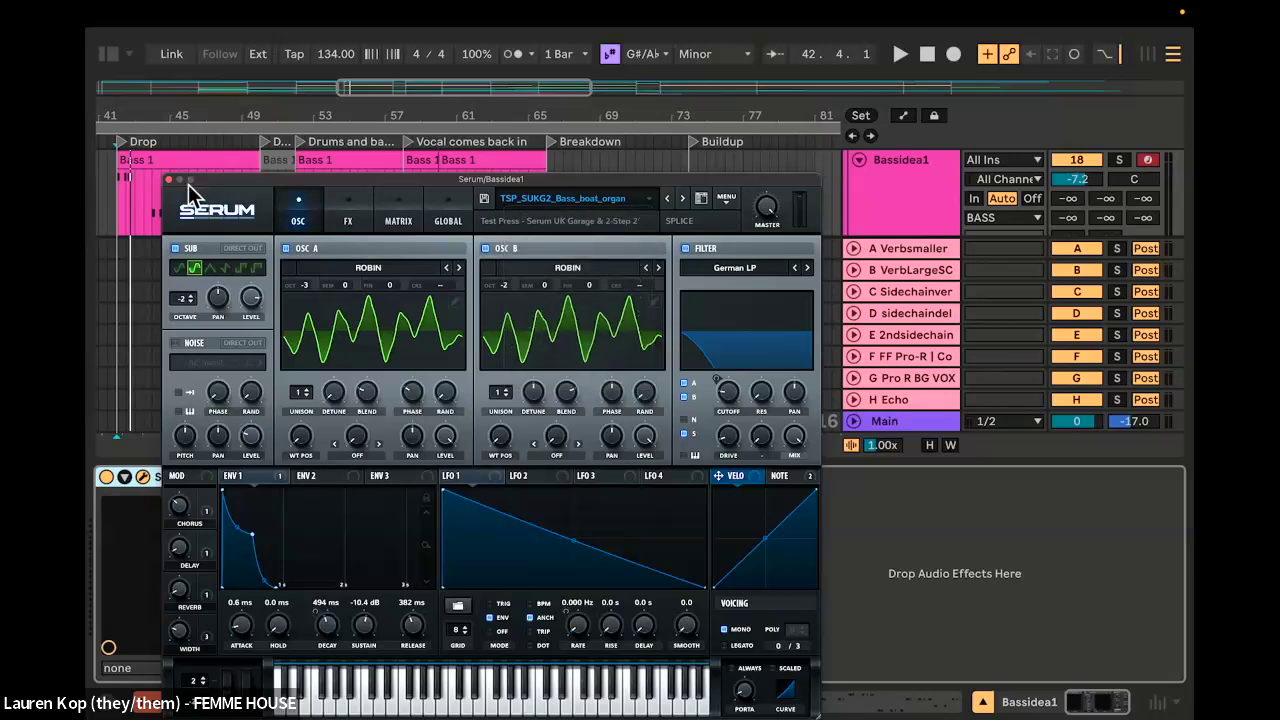
pyautogui.click(169, 180)
pyautogui.click(982, 701)
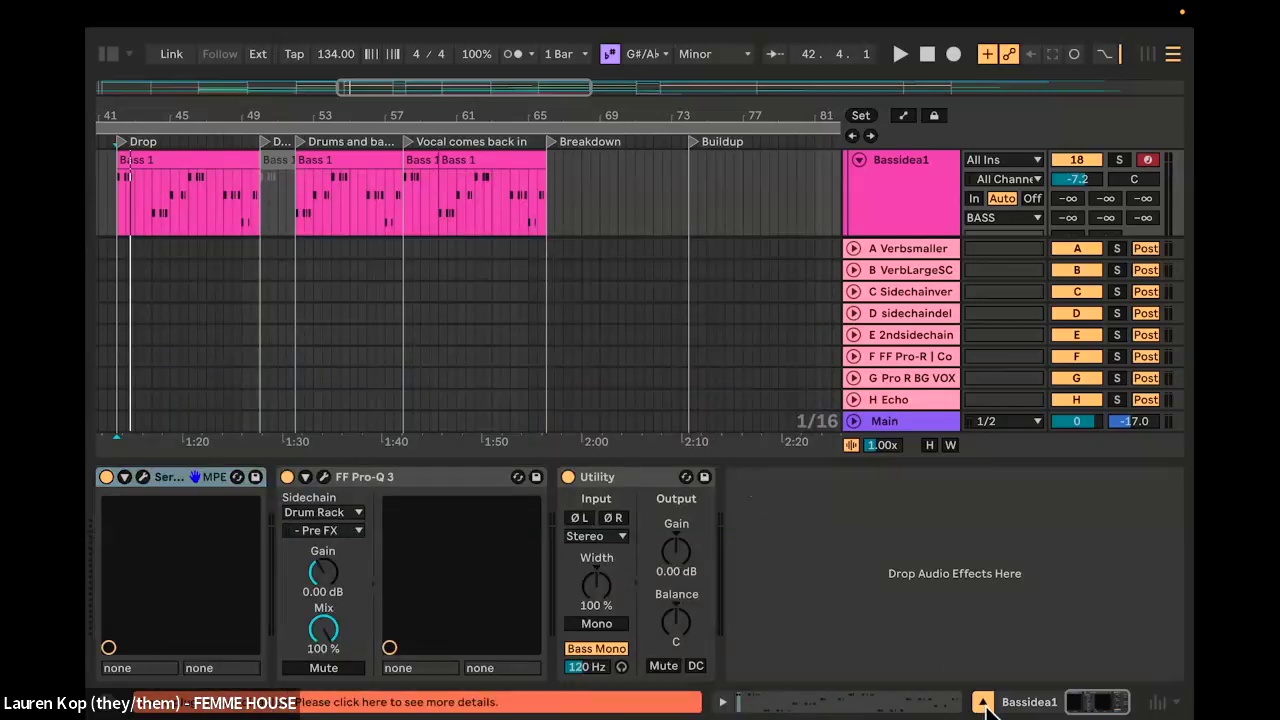
# Step: Review the full arrangement, switch to the Session View and select the Drum Rack track to inspect its clips and devices
pyautogui.press('w')
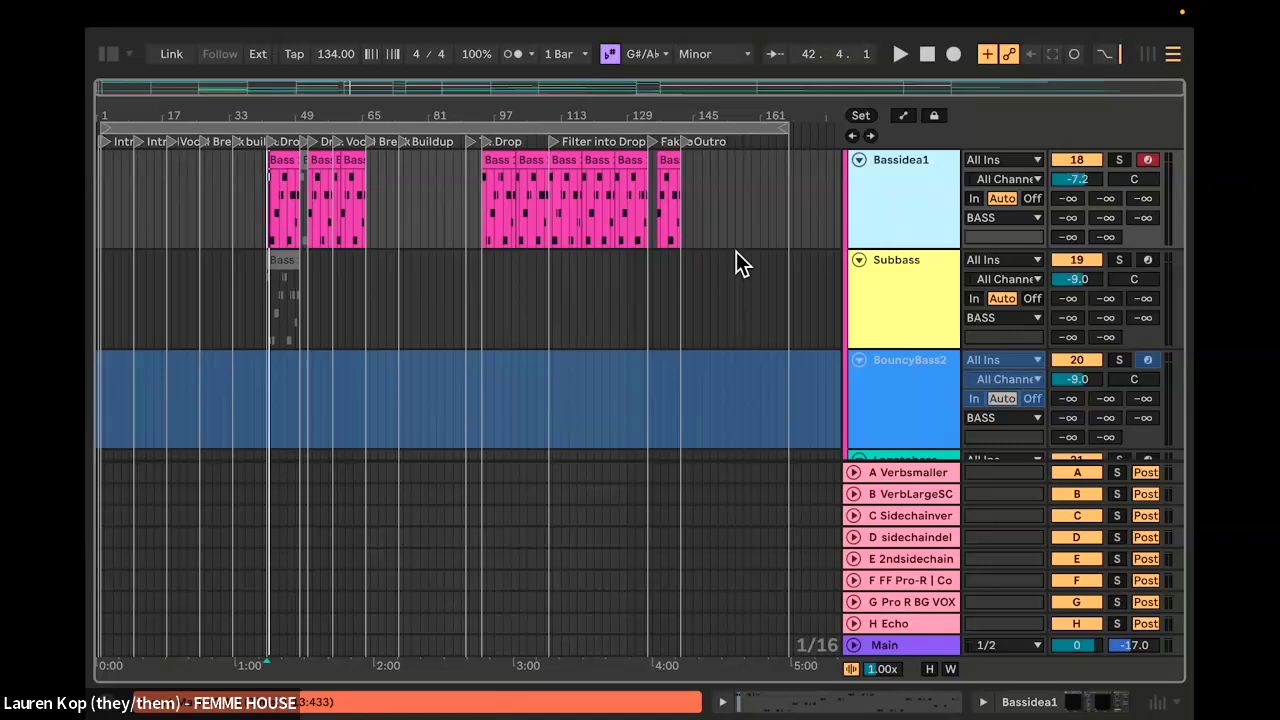
pyautogui.scroll(15, 257, 225)
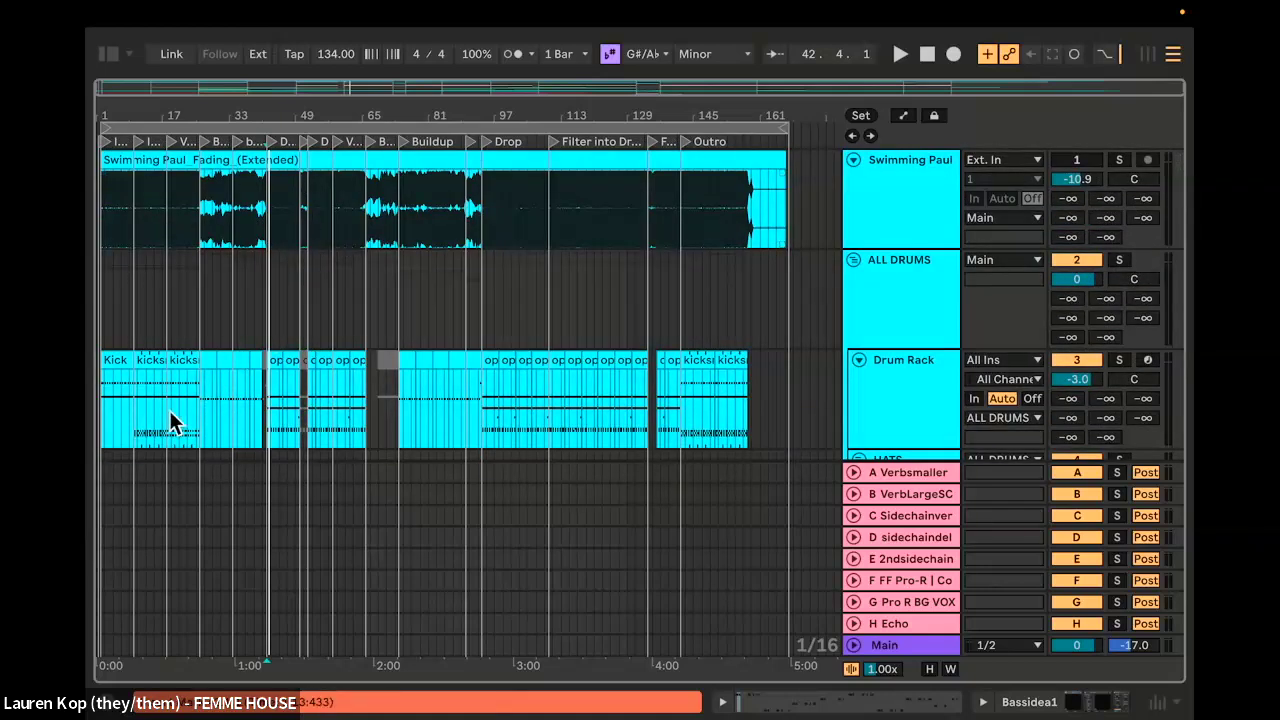
pyautogui.scroll(4, 169, 410)
pyautogui.scroll(4, 153, 422)
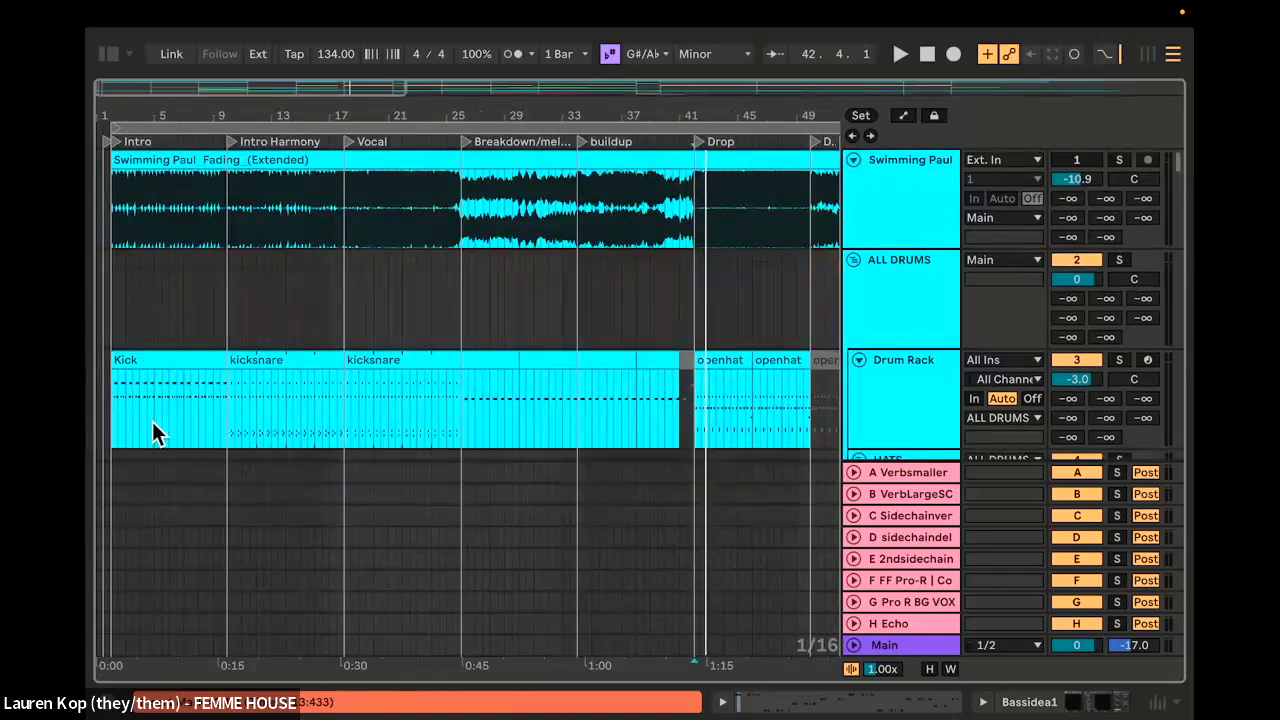
pyautogui.press('Tab')
pyautogui.hscroll(-9, 371, 209)
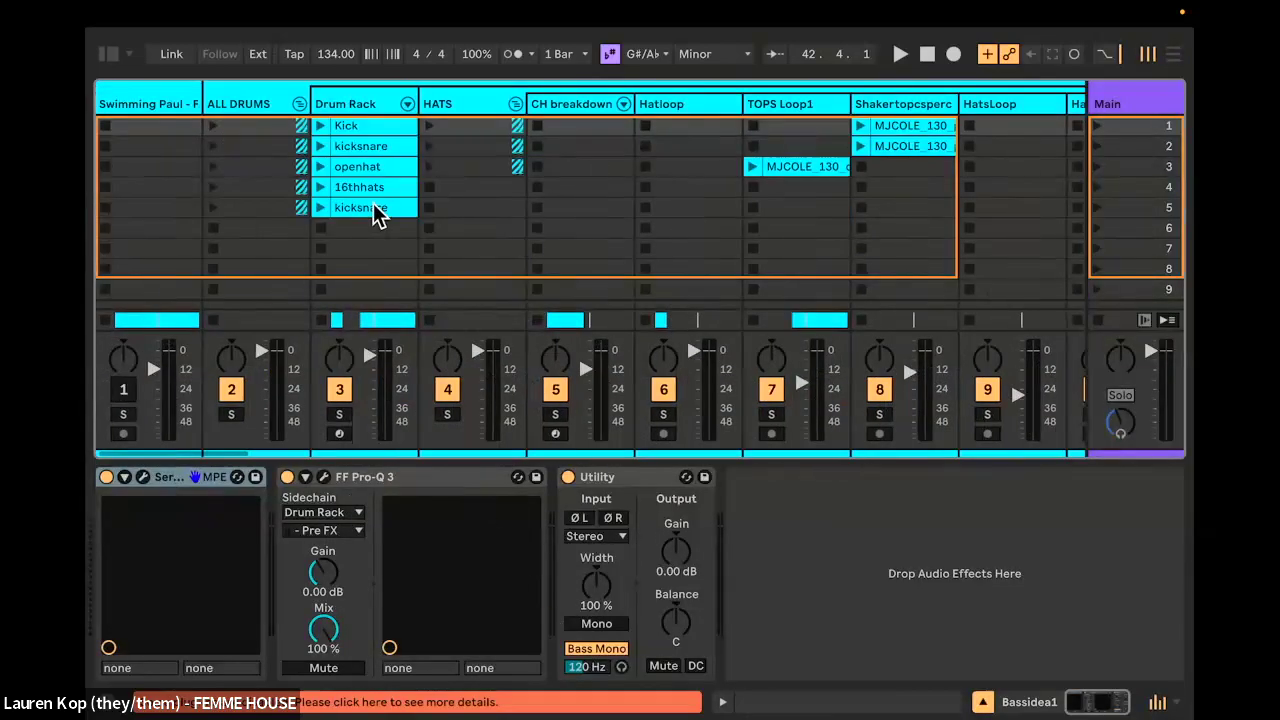
pyautogui.hscroll(1, 325, 183)
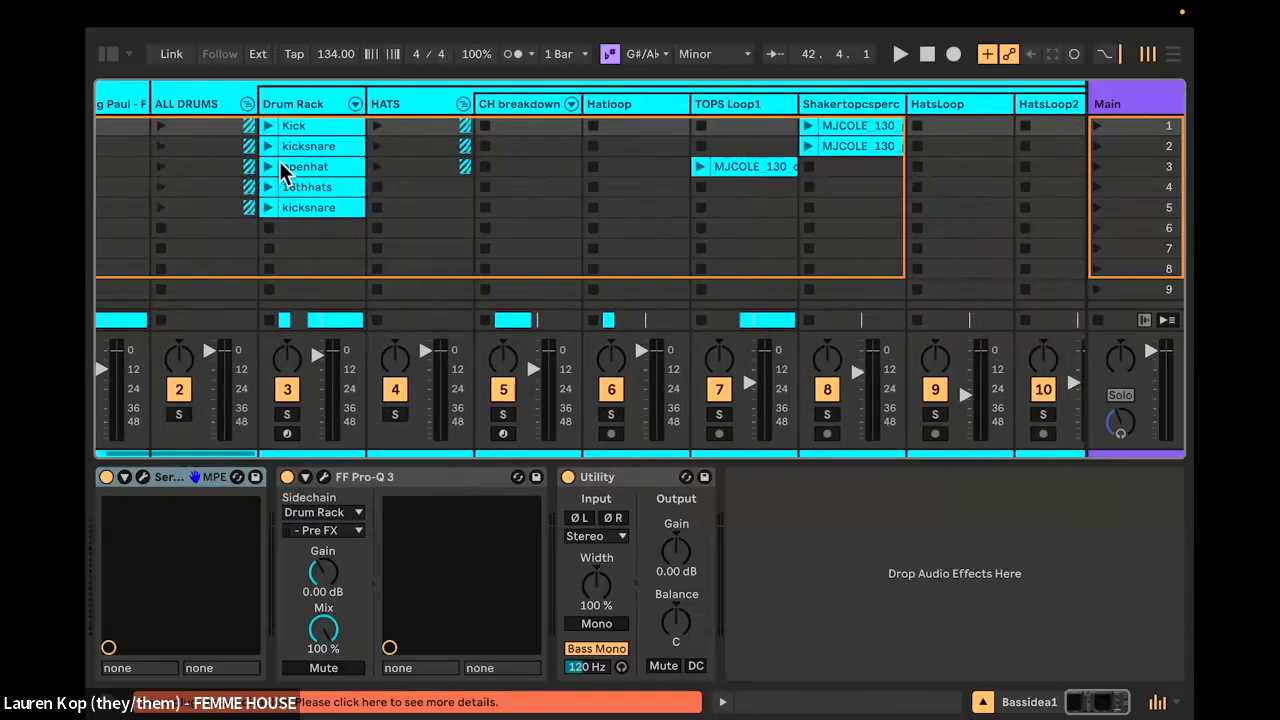
pyautogui.click(302, 110)
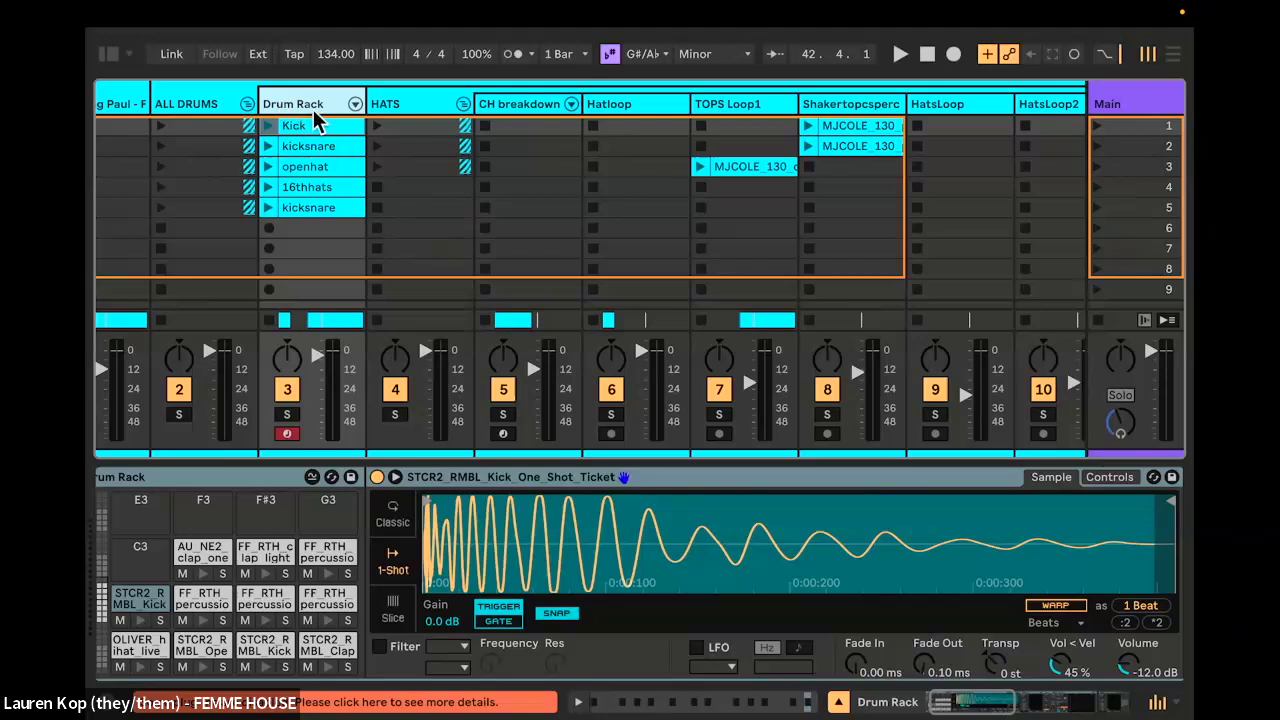
pyautogui.hscroll(-1, 420, 118)
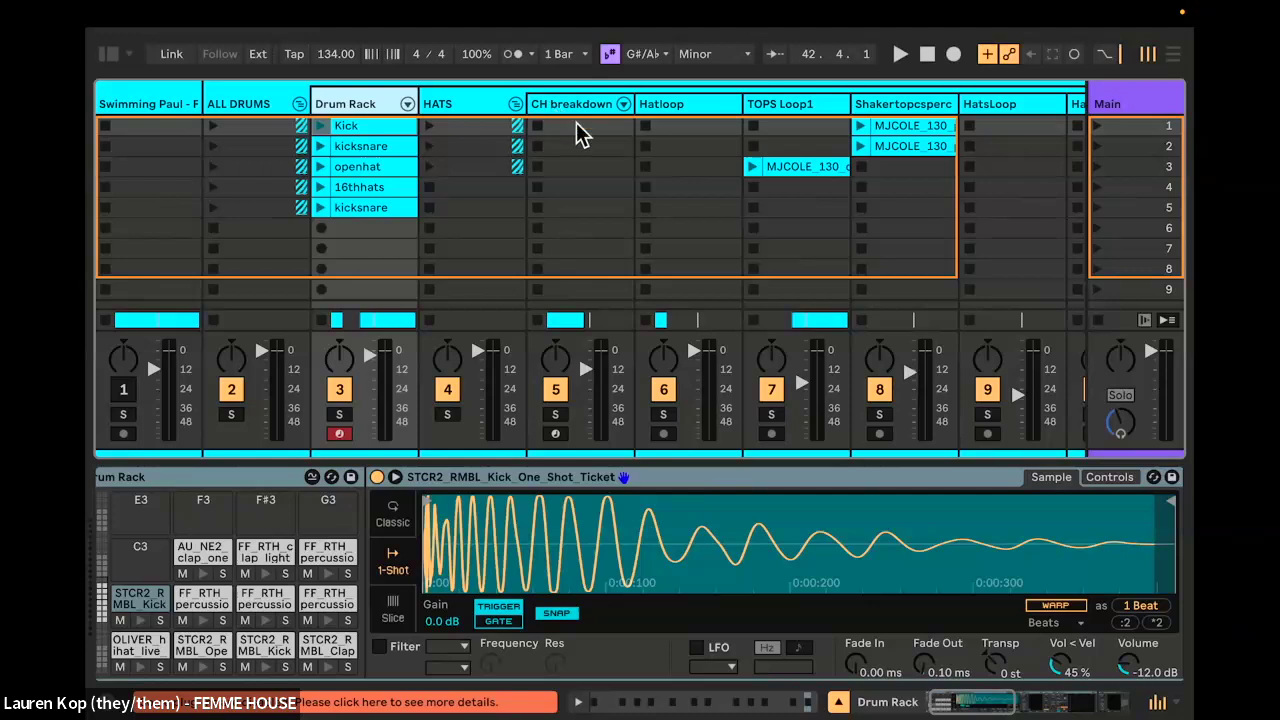
# Step: Look over the drum tracks, moving through the ALL DRUMS, Drum Rack and HATS tracks to see their clips and devices
pyautogui.hscroll(10, 576, 122)
pyautogui.hscroll(-10, 576, 122)
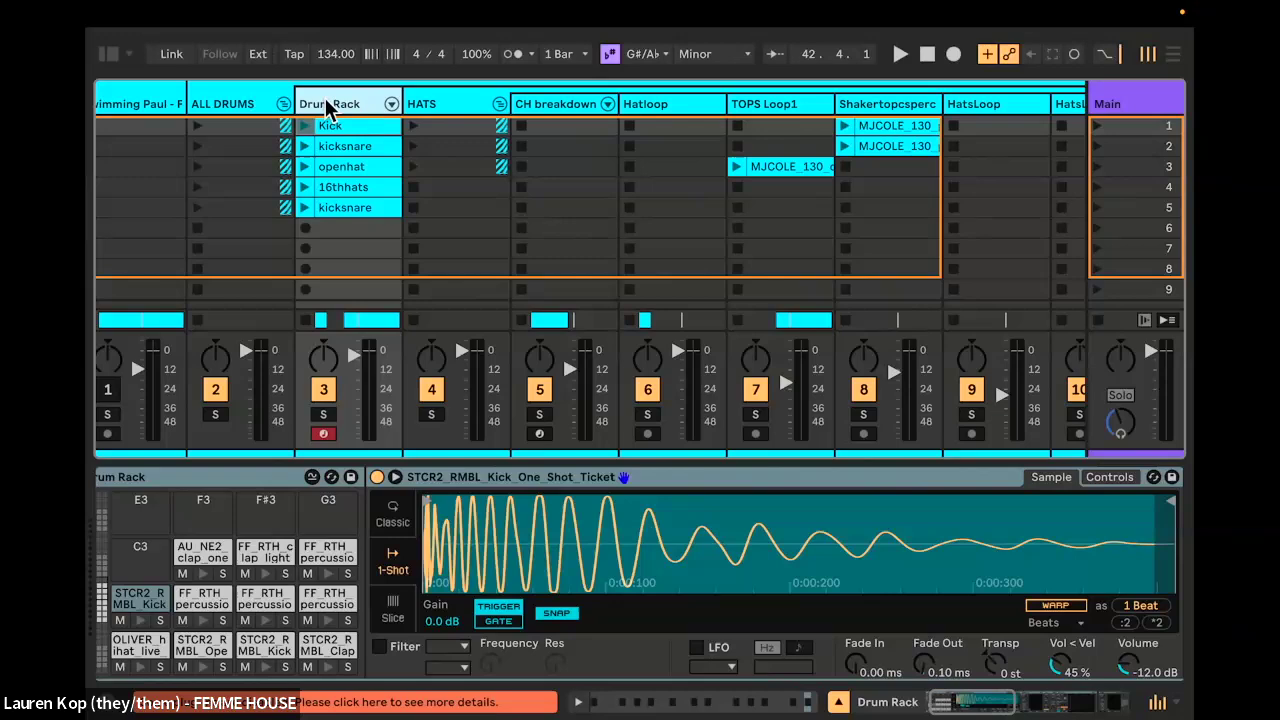
pyautogui.hscroll(-1, 323, 108)
pyautogui.click(260, 103)
pyautogui.click(328, 104)
pyautogui.press('Right')
pyautogui.press('Right')
pyautogui.press('Right')
pyautogui.press('Right')
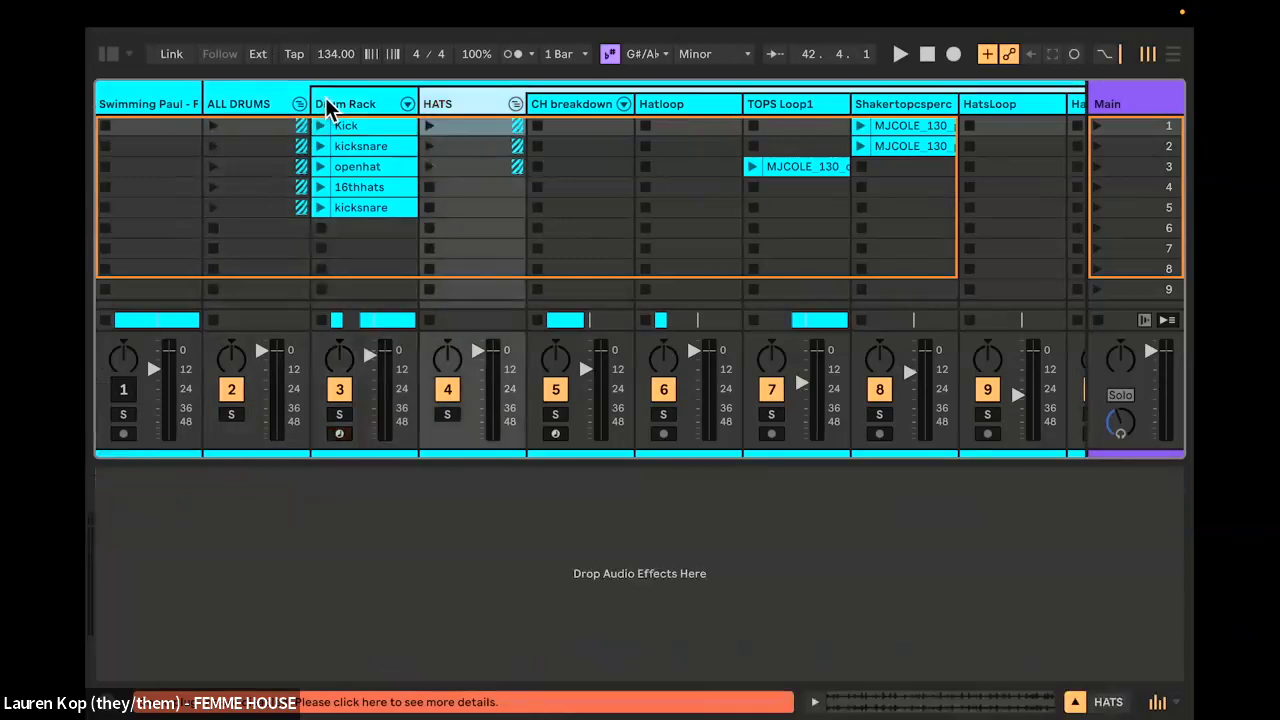
# Step: Try grouping the Whitenoiseriser, Tonalriser and Boom tracks at the end of the set, and undo the grouping
pyautogui.hscroll(15, 562, 187)
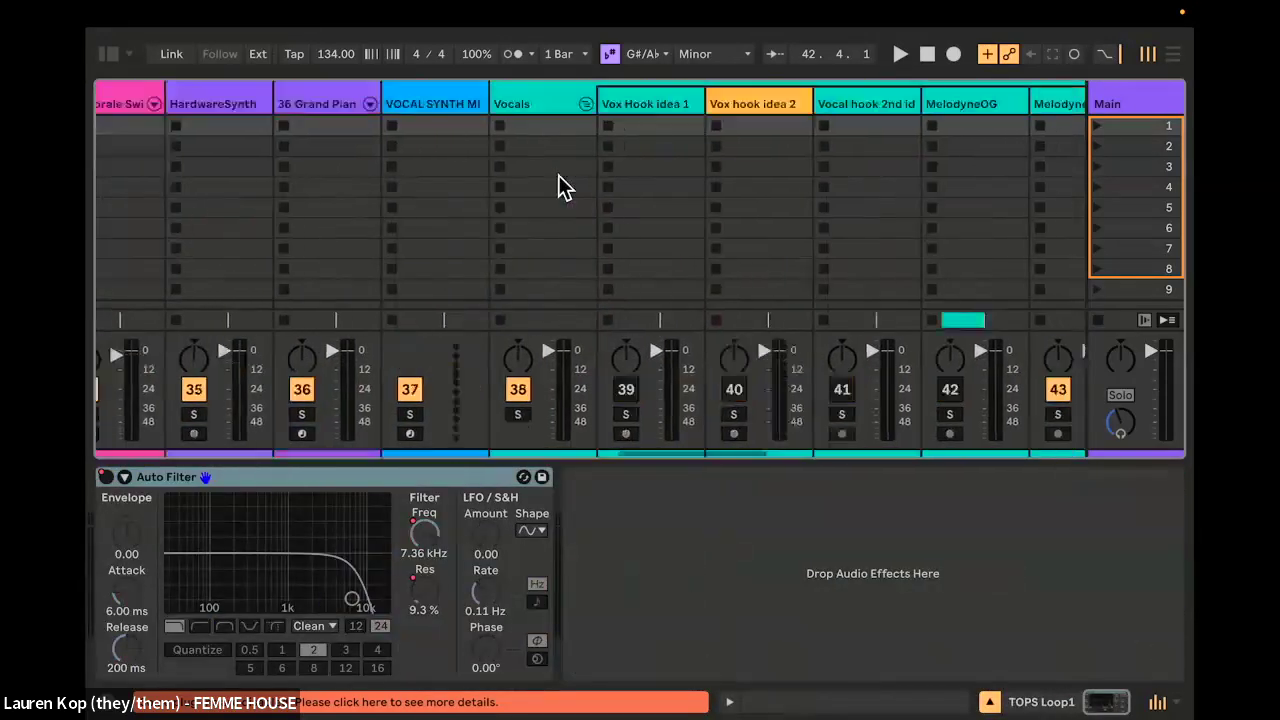
pyautogui.click(812, 102)
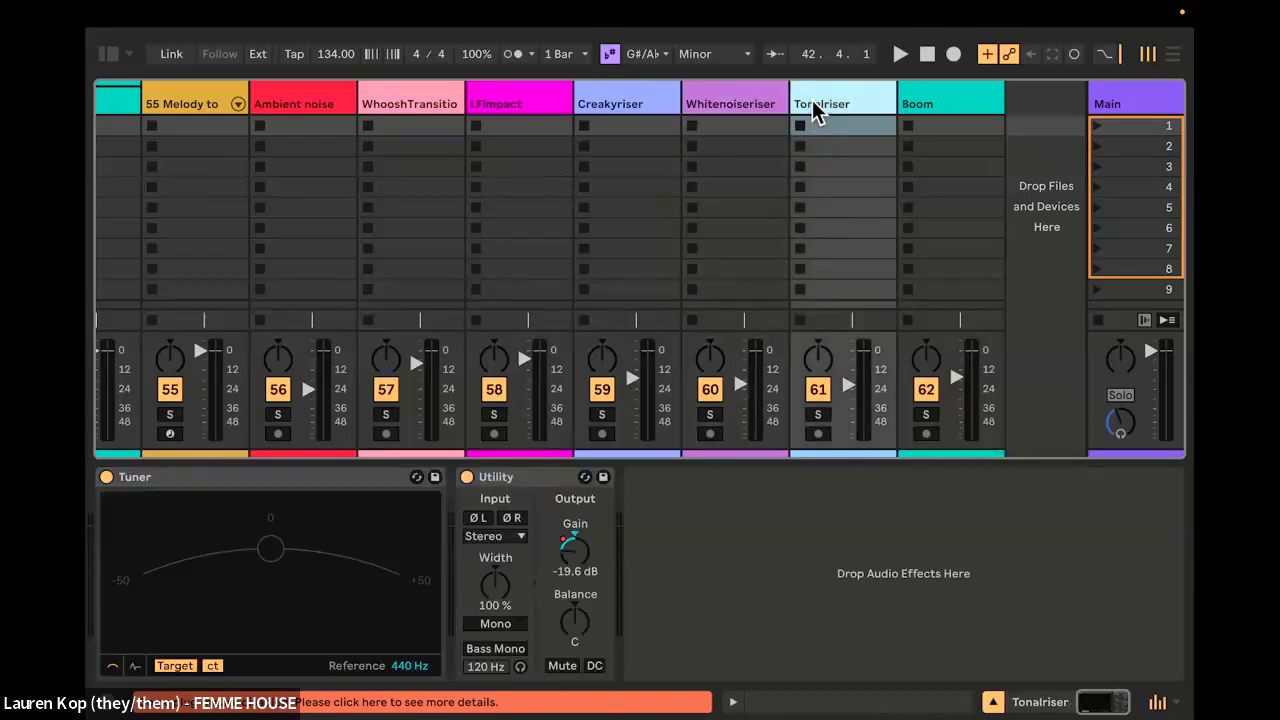
pyautogui.click(951, 98)
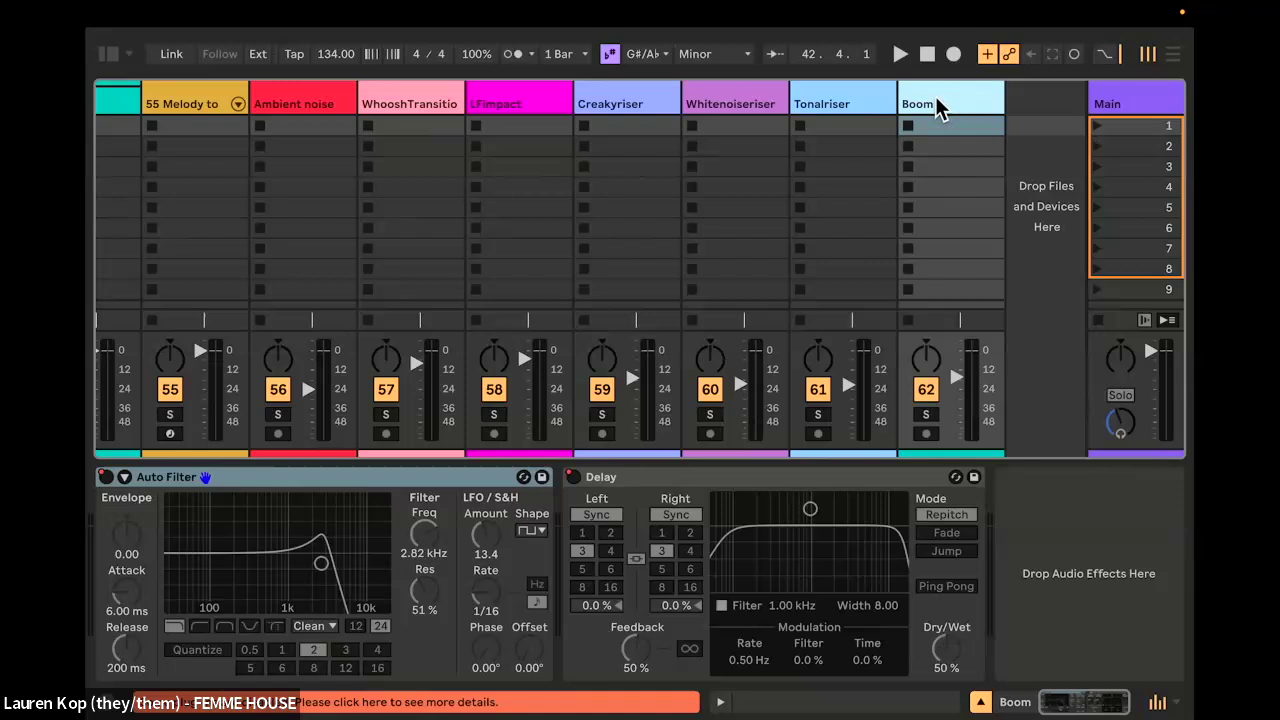
pyautogui.click(732, 102)
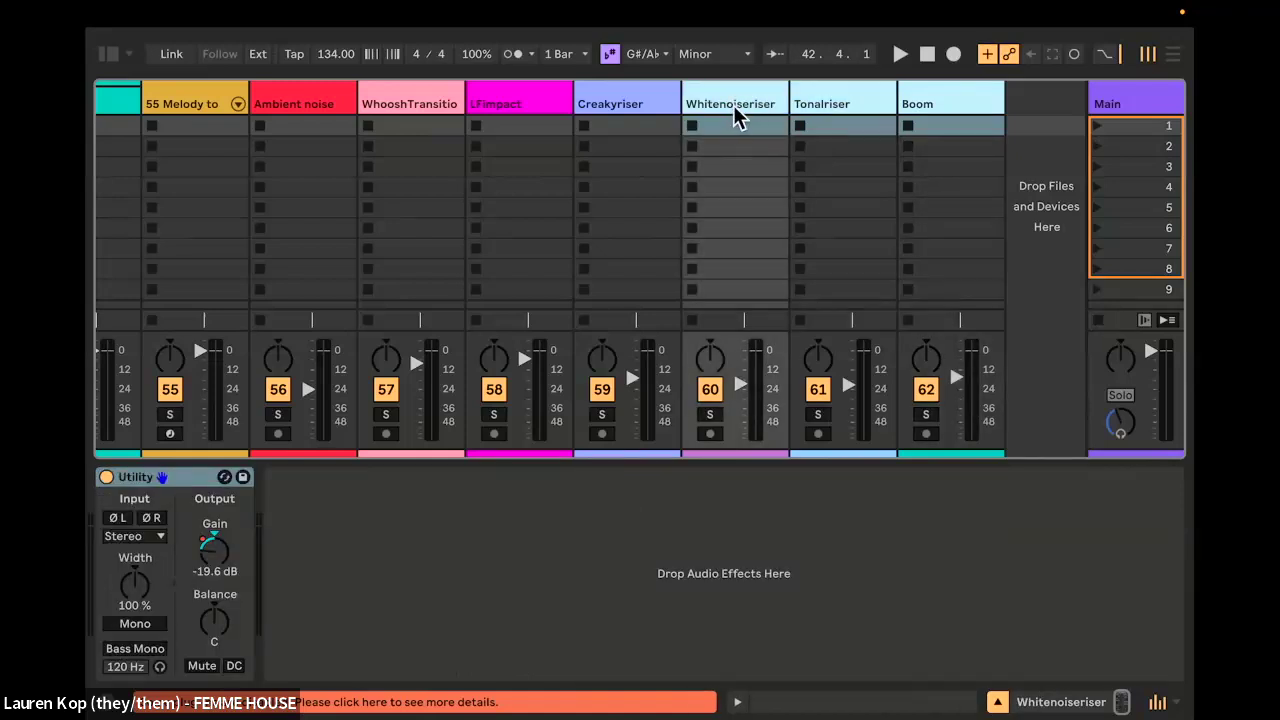
pyautogui.rightClick(734, 105)
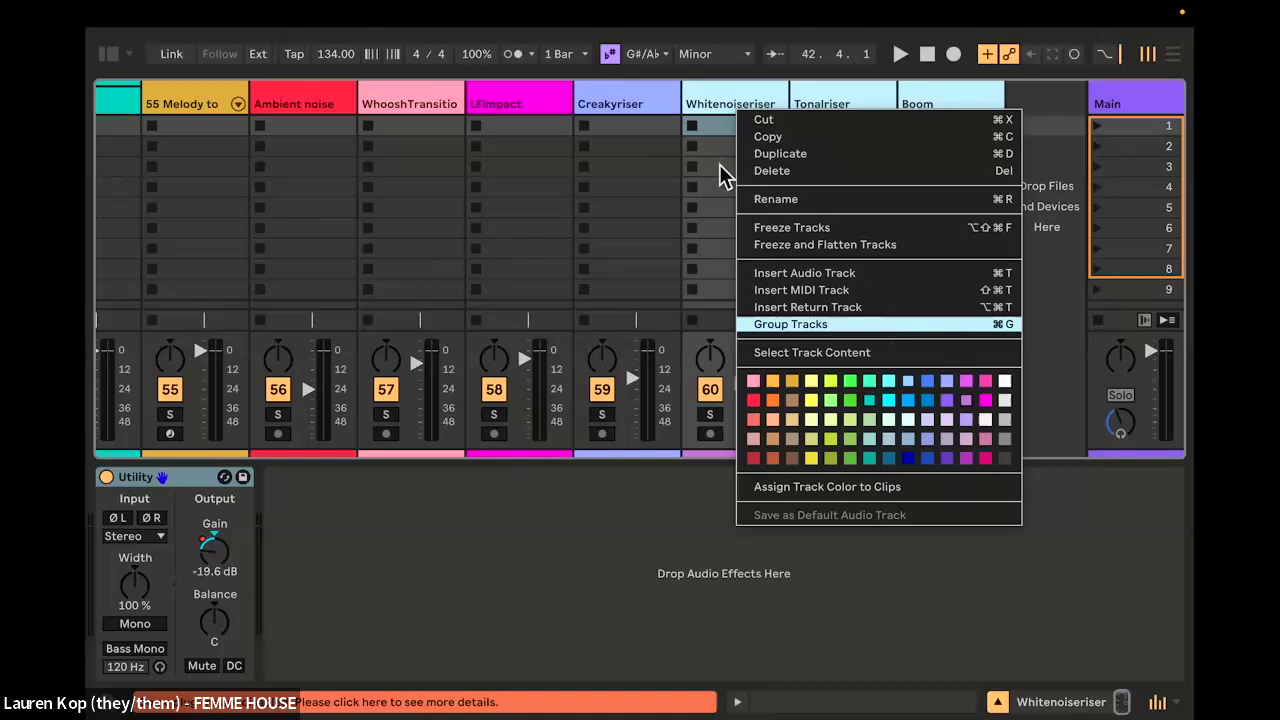
pyautogui.click(739, 99)
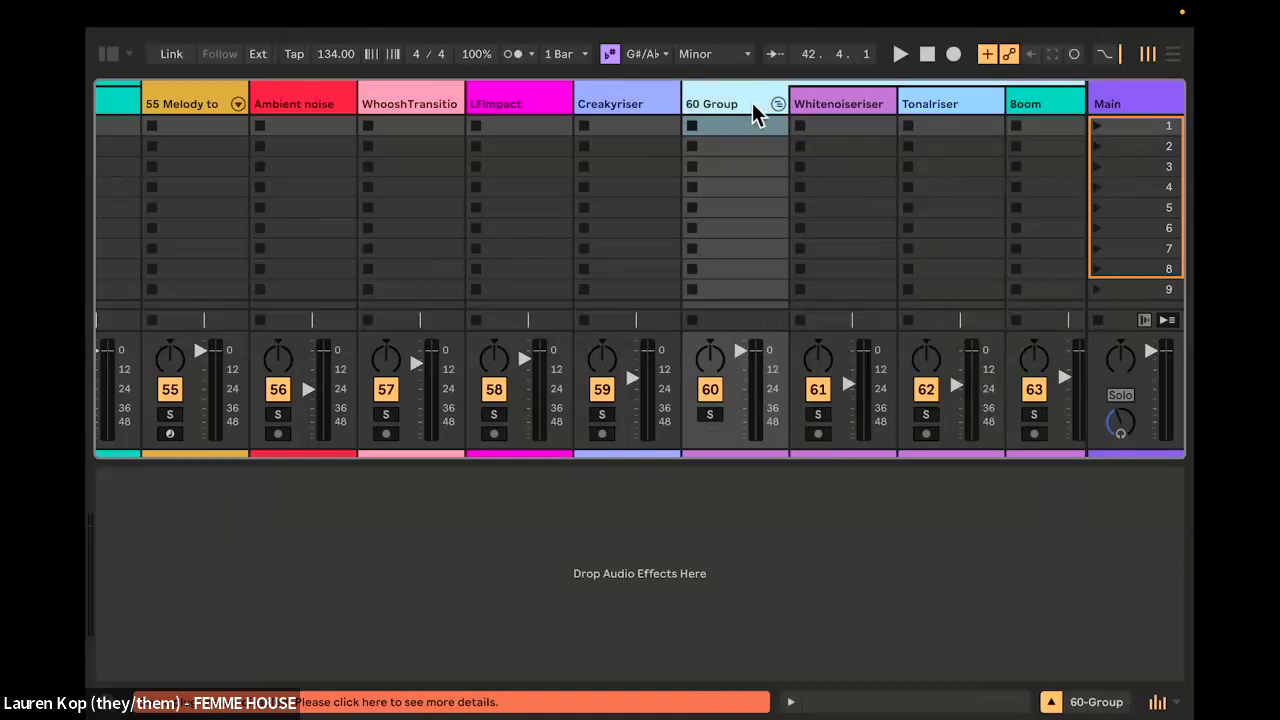
pyautogui.press('super+z')
# Step: Go back to the drum tracks and inspect the devices on the CH breakdown and Hatloop tracks
pyautogui.hscroll(-20, 566, 232)
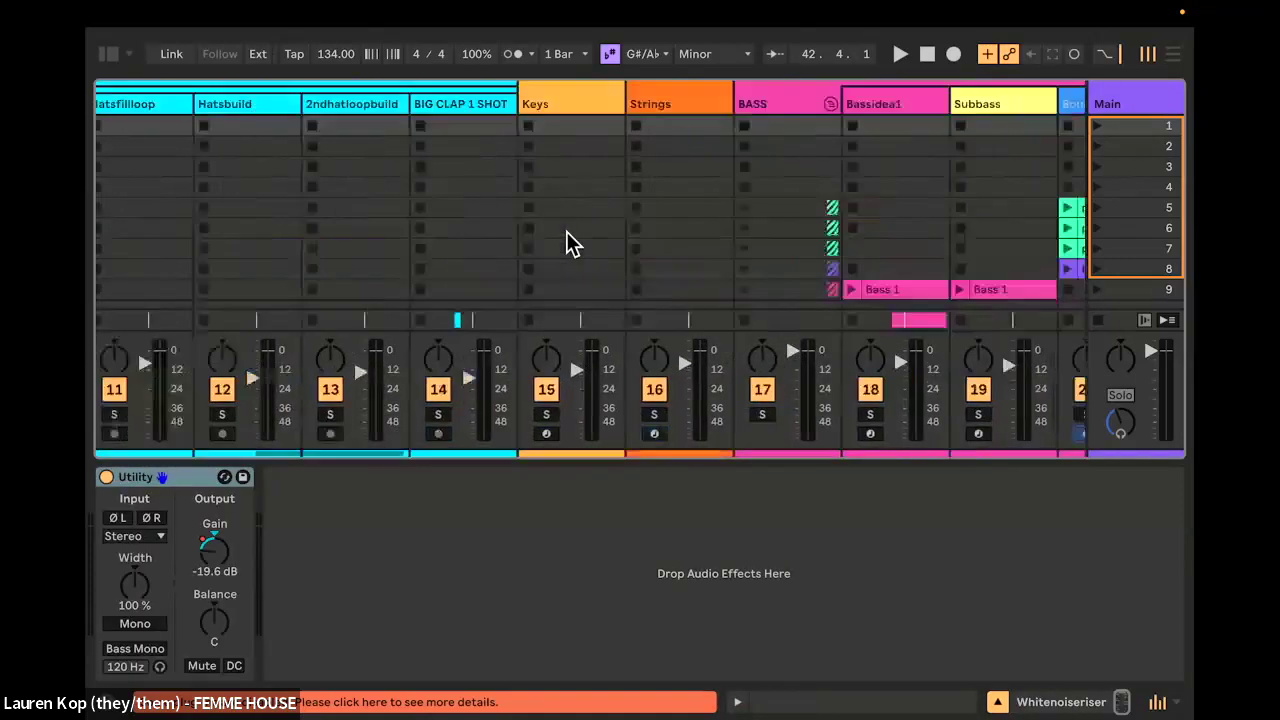
pyautogui.hscroll(-20, 566, 235)
pyautogui.hscroll(5, 371, 118)
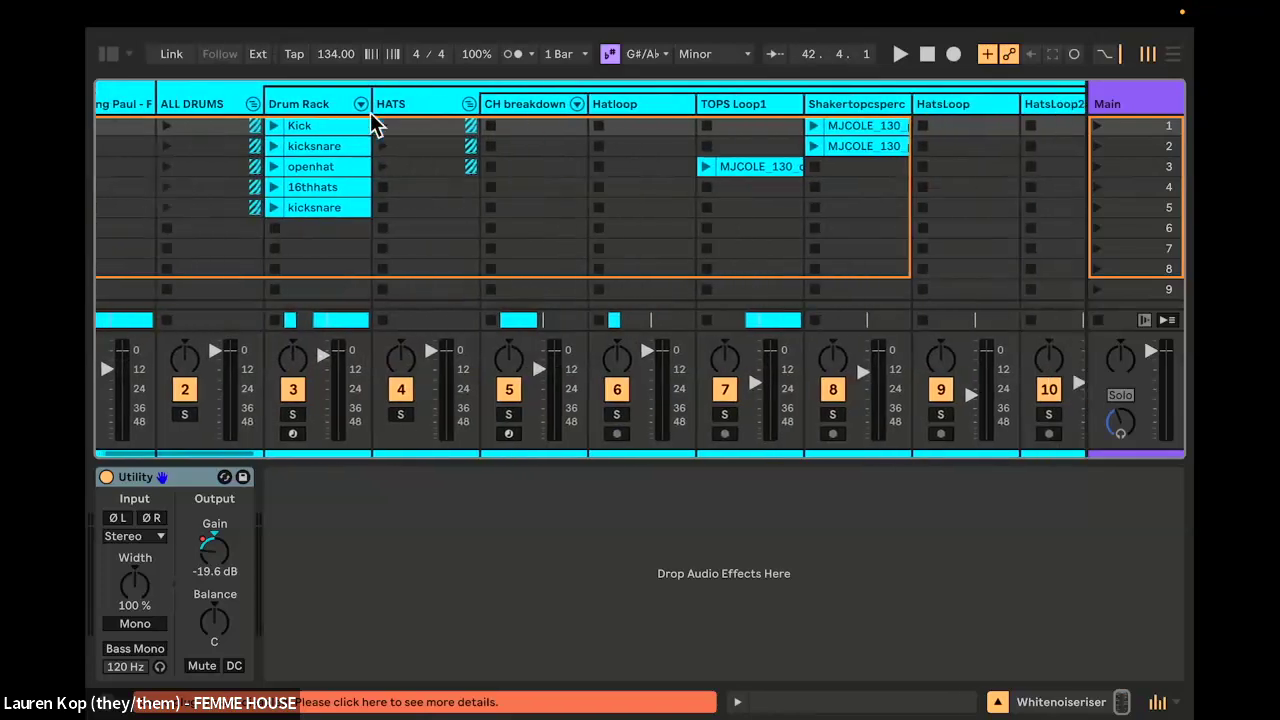
pyautogui.click(391, 108)
pyautogui.hscroll(3, 425, 128)
pyautogui.click(428, 127)
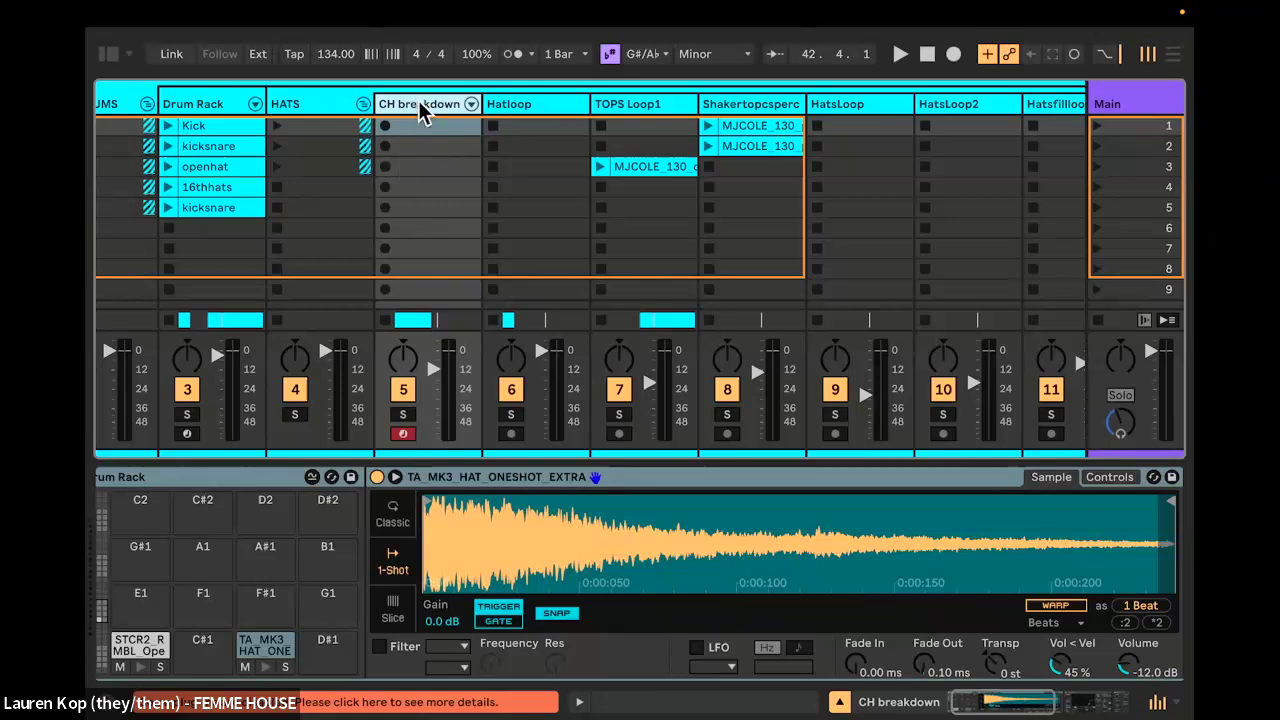
pyautogui.click(533, 108)
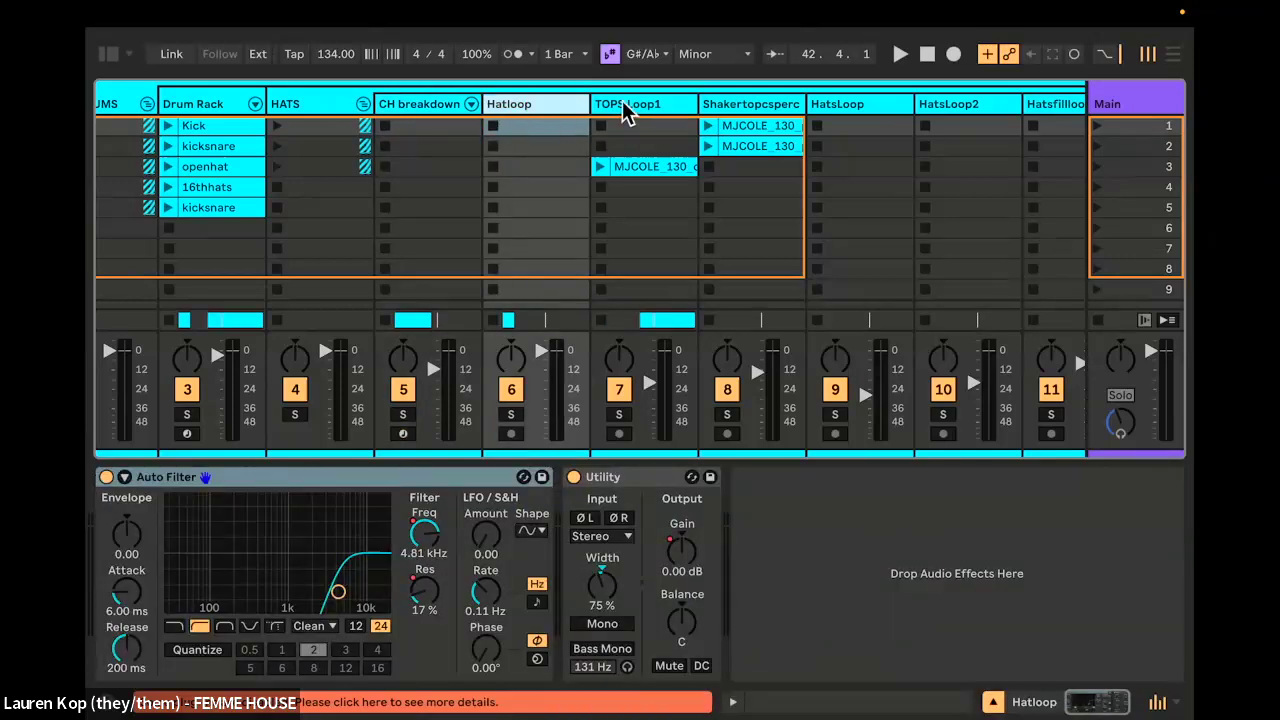
# Step: View the samples of the TOPS Loop1 clip and the first Shakertopcsperc clip, closing the clip view after each
pyautogui.click(625, 112)
pyautogui.click(640, 166)
pyautogui.doubleClick(643, 168)
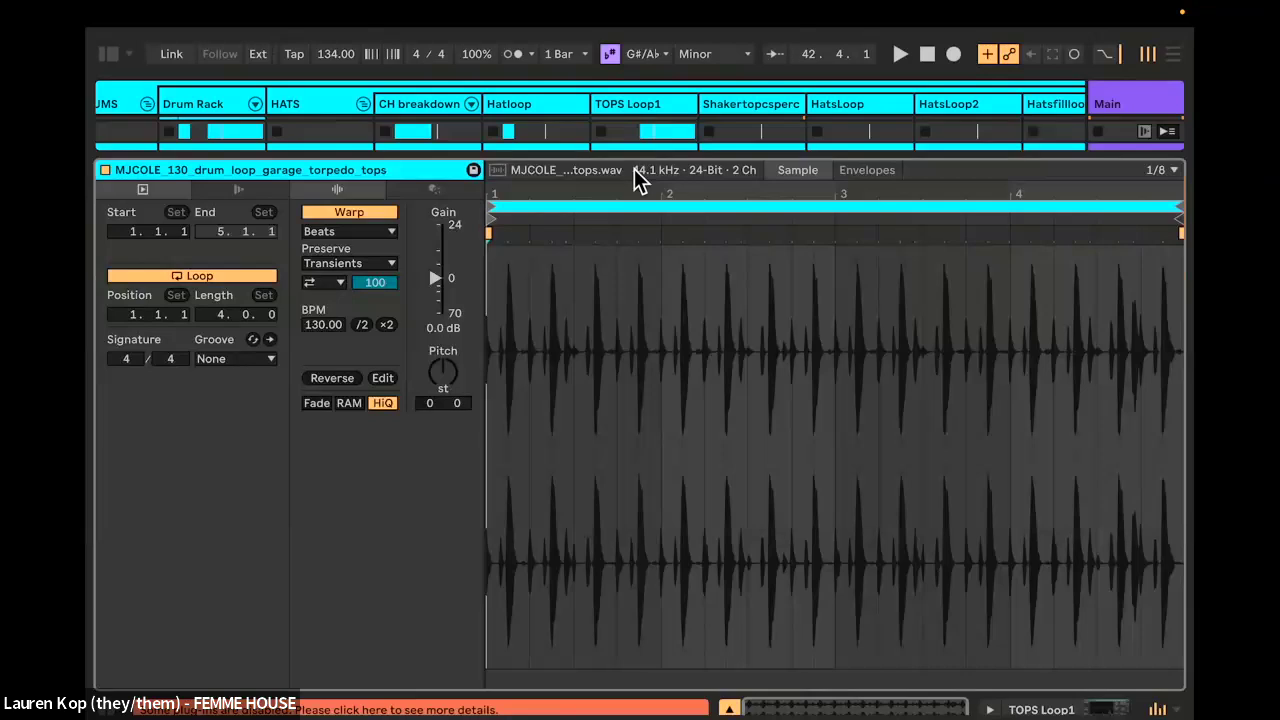
pyautogui.click(731, 709)
pyautogui.hscroll(4, 670, 290)
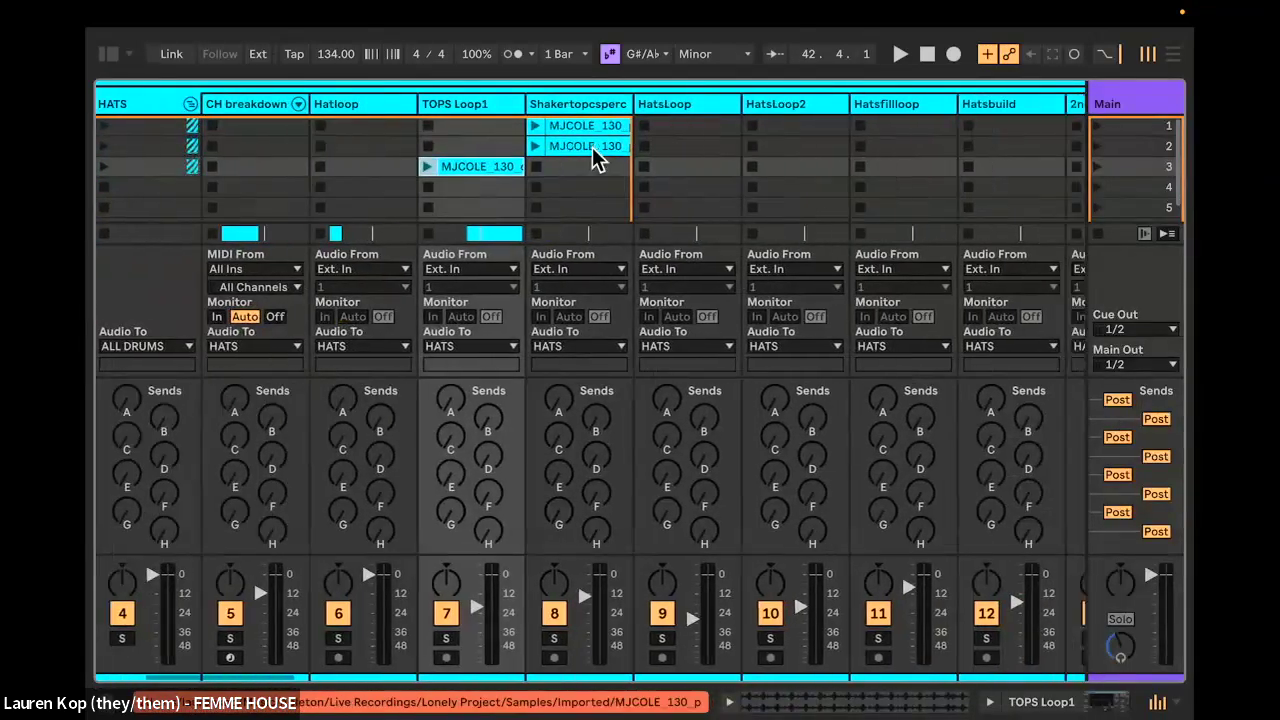
pyautogui.click(541, 128)
pyautogui.doubleClick(541, 128)
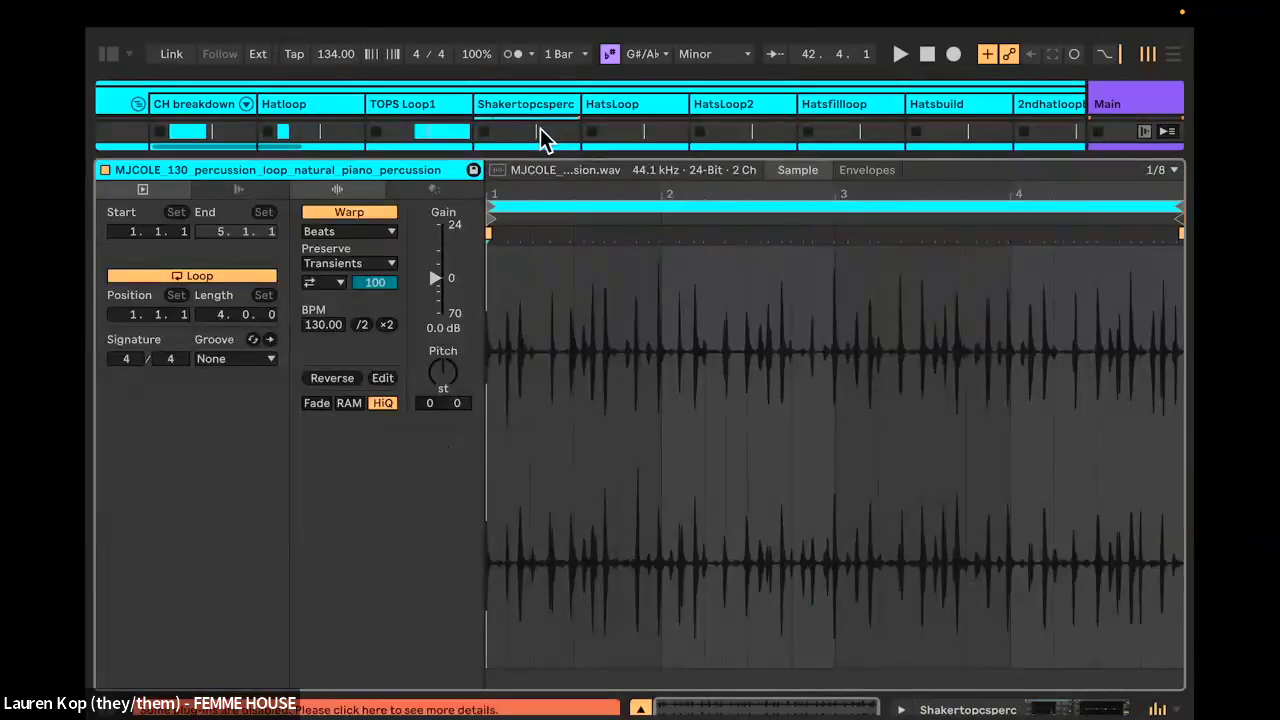
pyautogui.click(641, 709)
# Step: Show the device view of the HATS group and examine the full effect chain on the ALL DRUMS group
pyautogui.hscroll(-3, 460, 230)
pyautogui.click(356, 107)
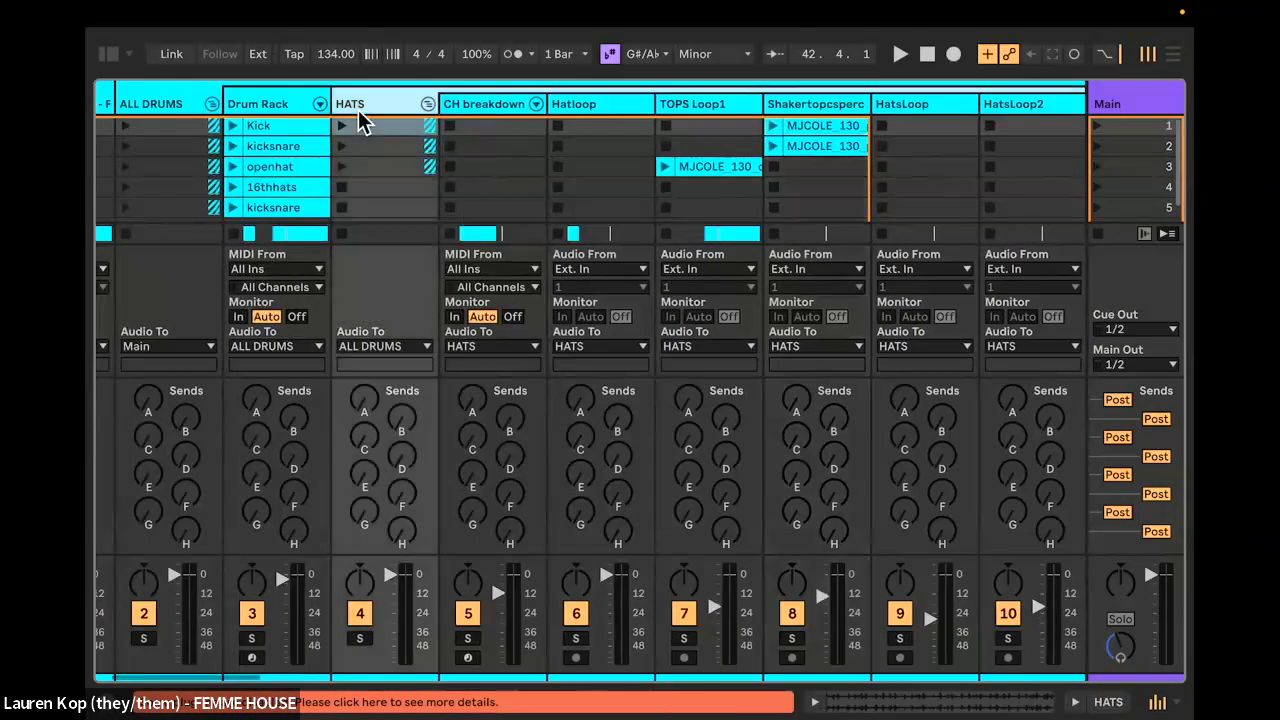
pyautogui.doubleClick(360, 104)
pyautogui.hscroll(-1, 361, 103)
pyautogui.hscroll(-1, 362, 113)
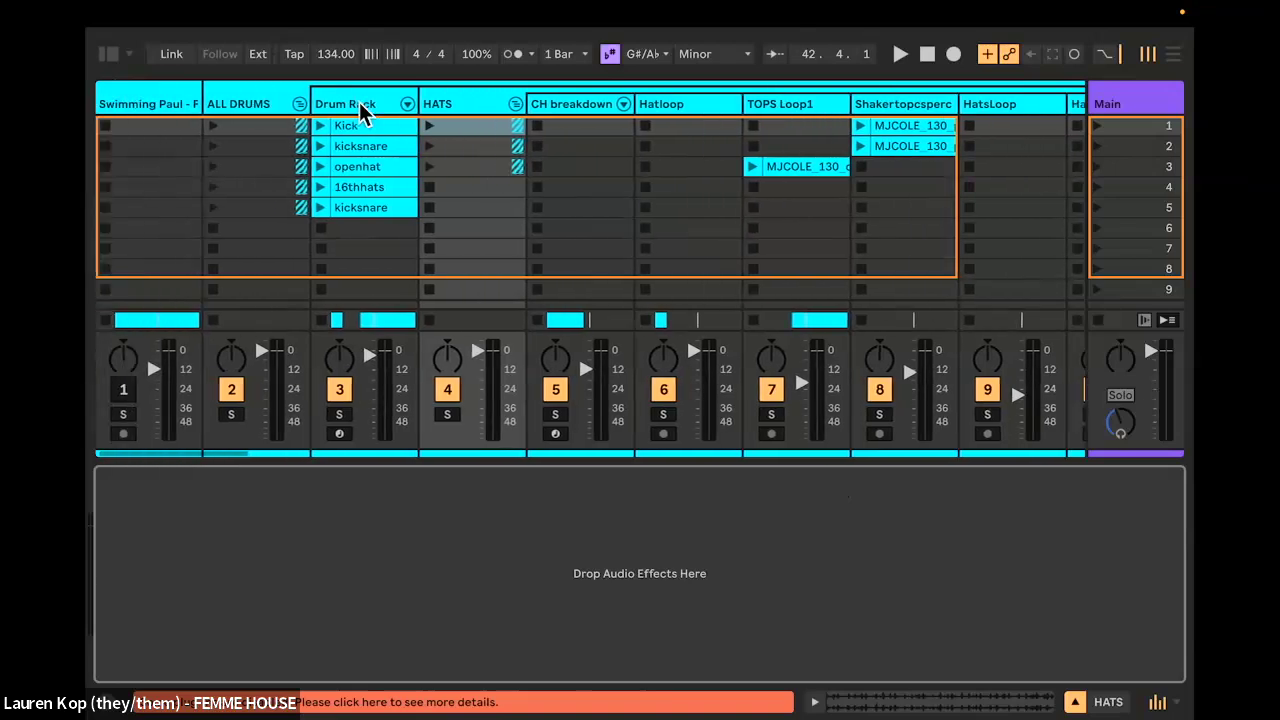
pyautogui.click(445, 112)
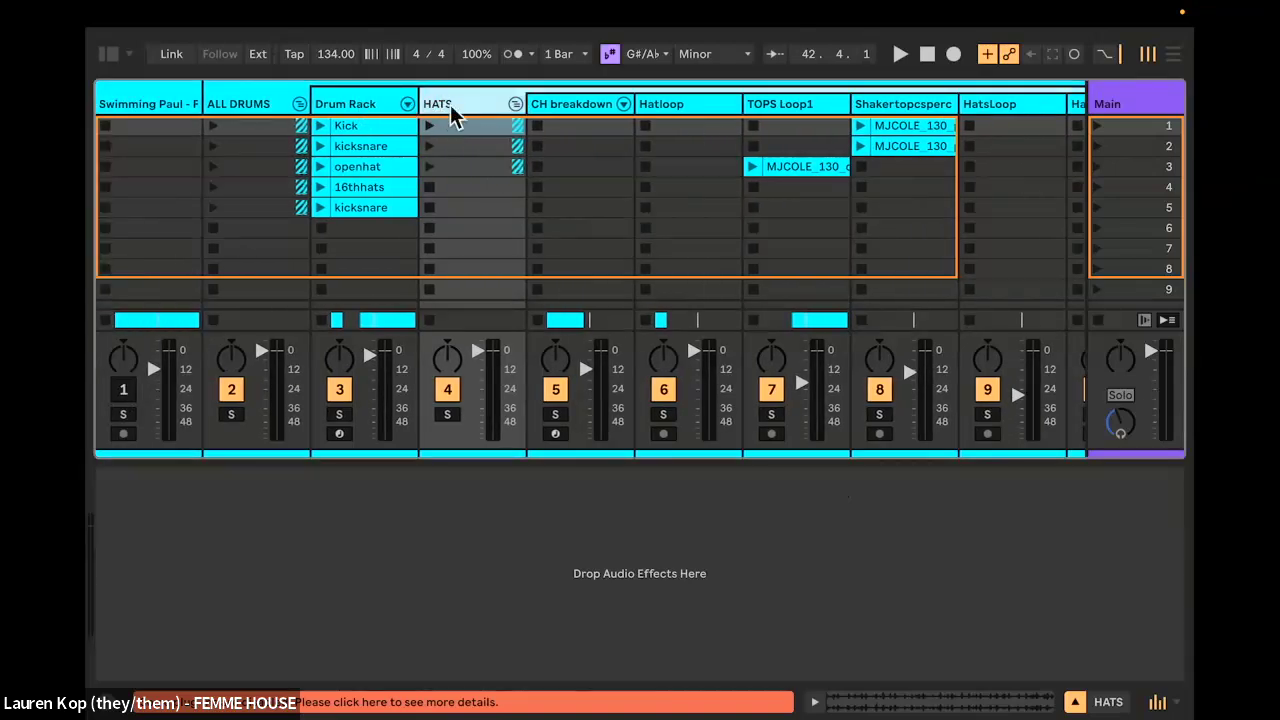
pyautogui.click(265, 110)
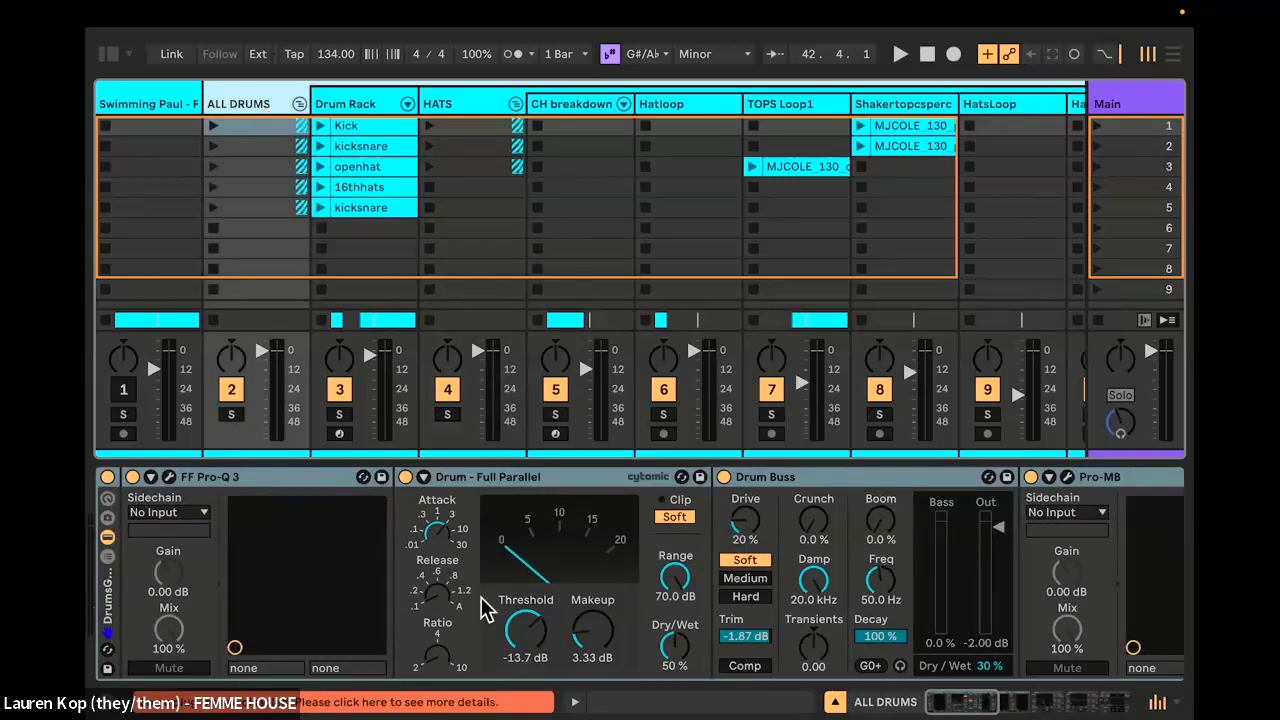
pyautogui.hscroll(5, 493, 607)
pyautogui.hscroll(8, 493, 607)
pyautogui.hscroll(-10, 493, 607)
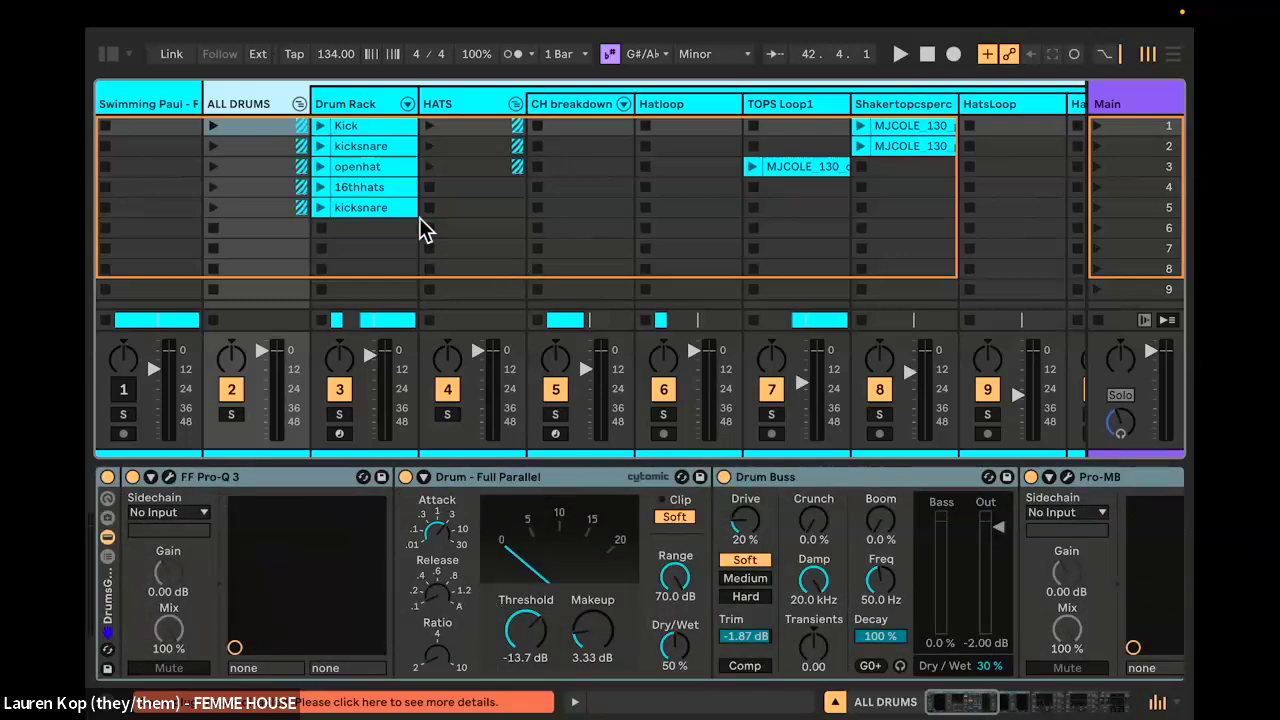
# Step: Launch the openhat clip on the Drum Rack track together with the clip on TOPS Loop1
pyautogui.hscroll(10, 640, 165)
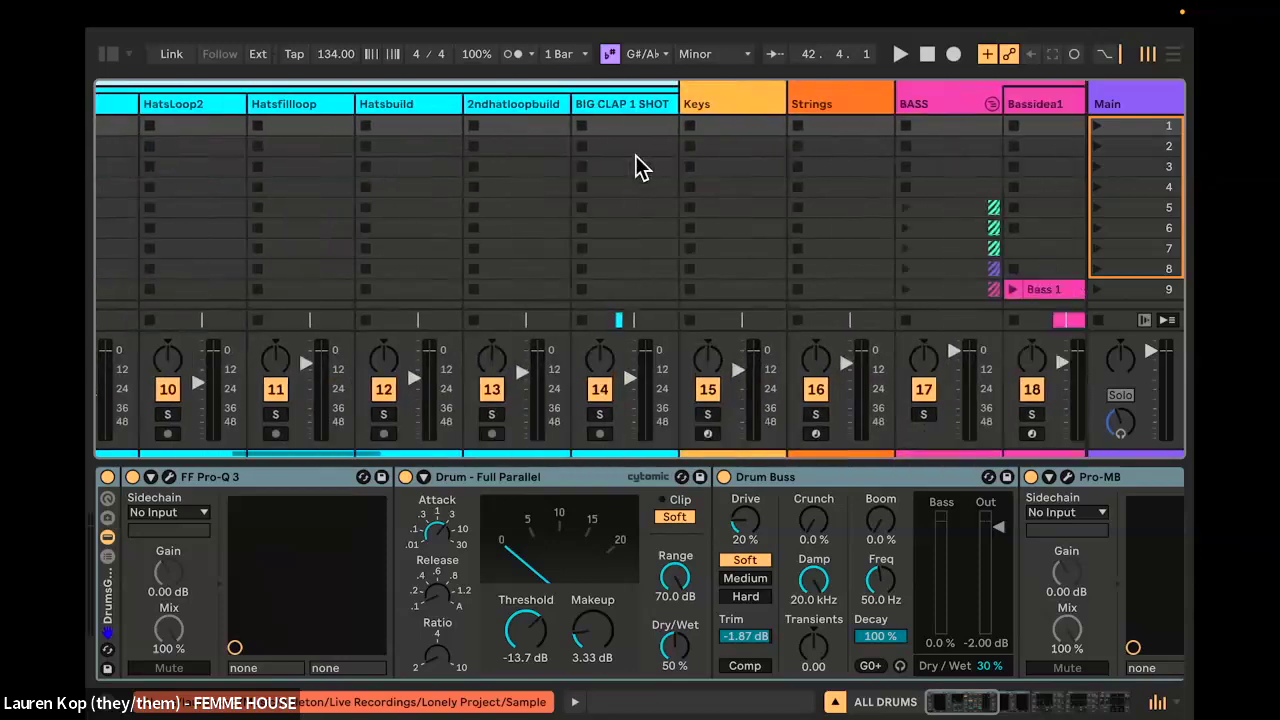
pyautogui.hscroll(6, 640, 168)
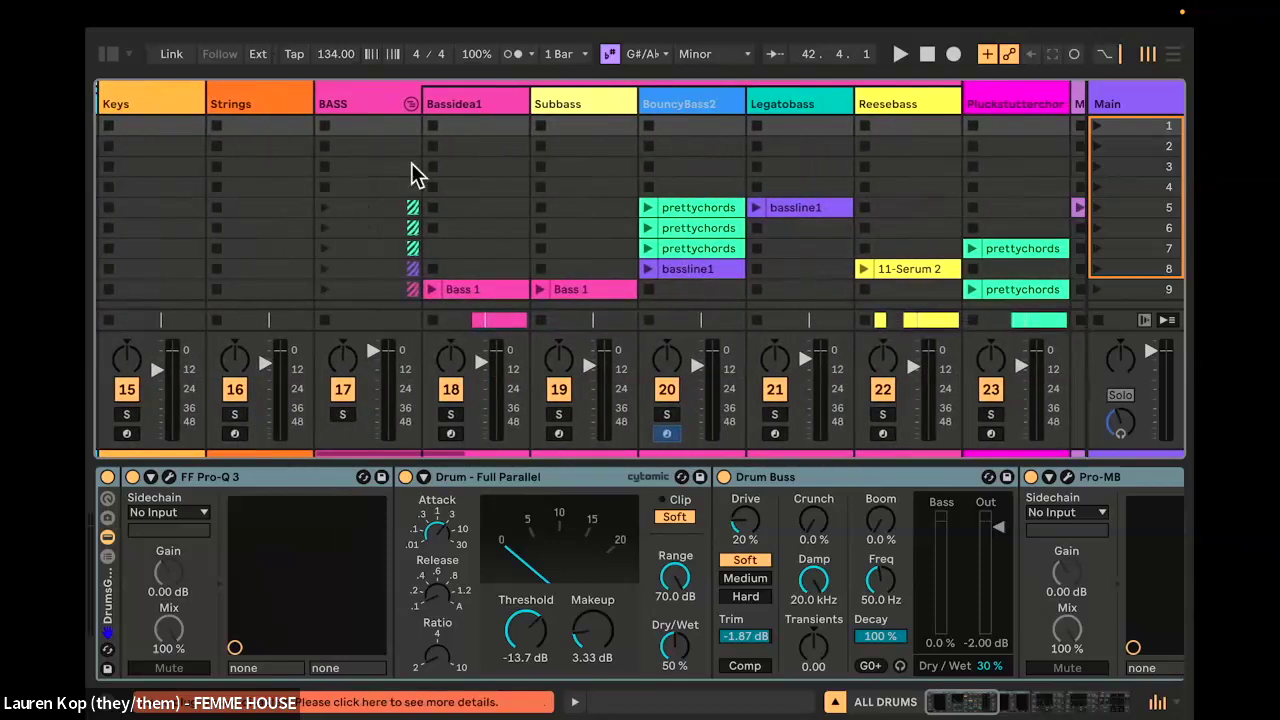
pyautogui.hscroll(-15, 418, 175)
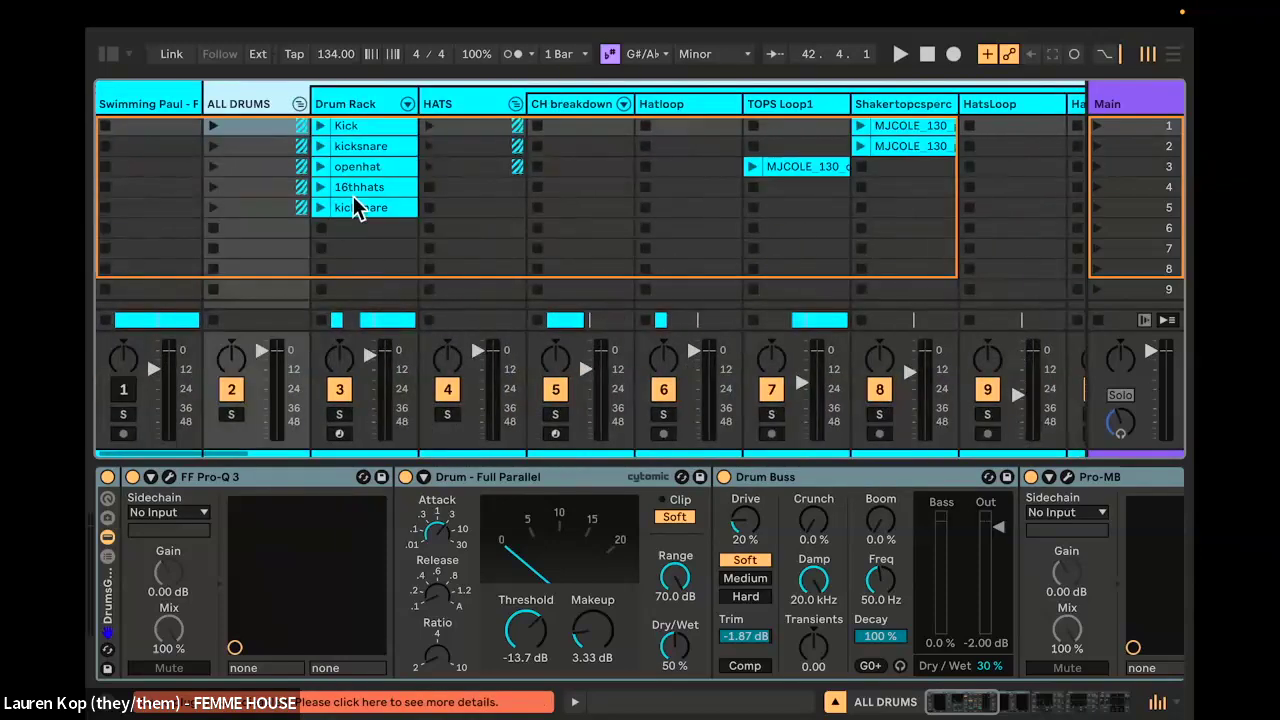
pyautogui.hscroll(1, 358, 207)
pyautogui.click(227, 166)
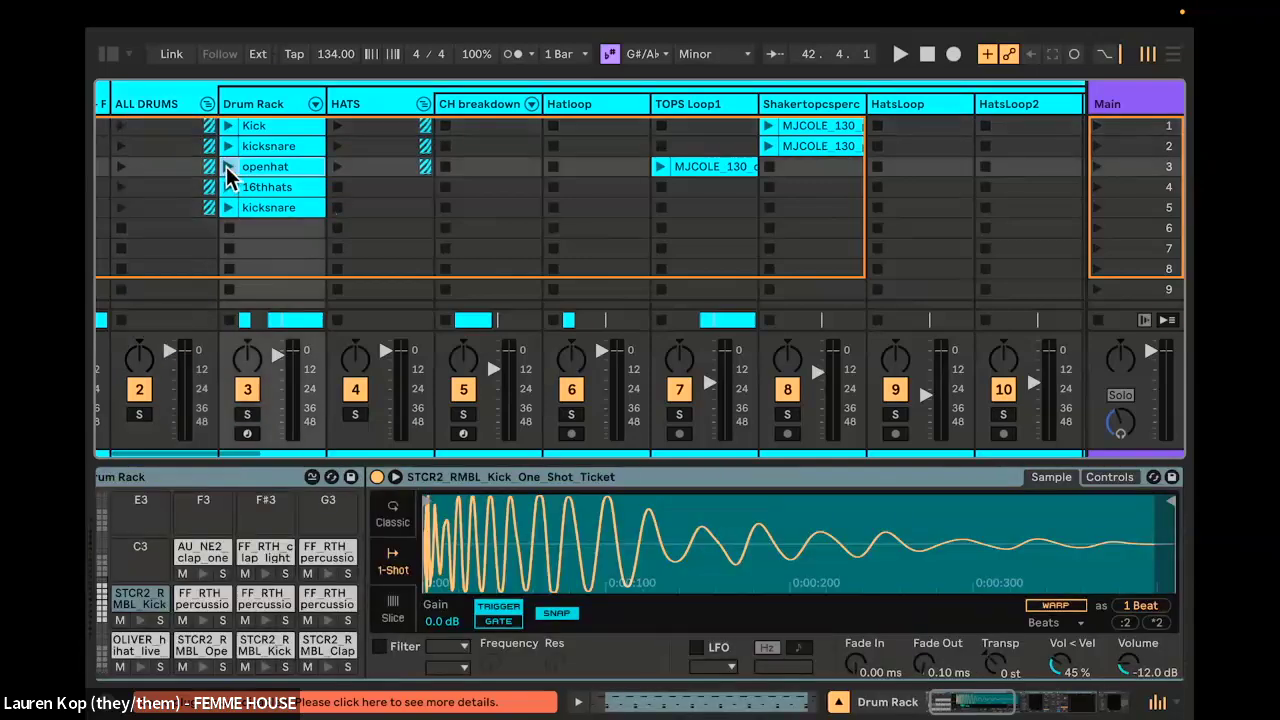
pyautogui.click(660, 167)
# Step: Start playback from the empty area after the Outro in the Arrangement View and return to the Session View
pyautogui.press('Tab')
pyautogui.hscroll(15, 698, 316)
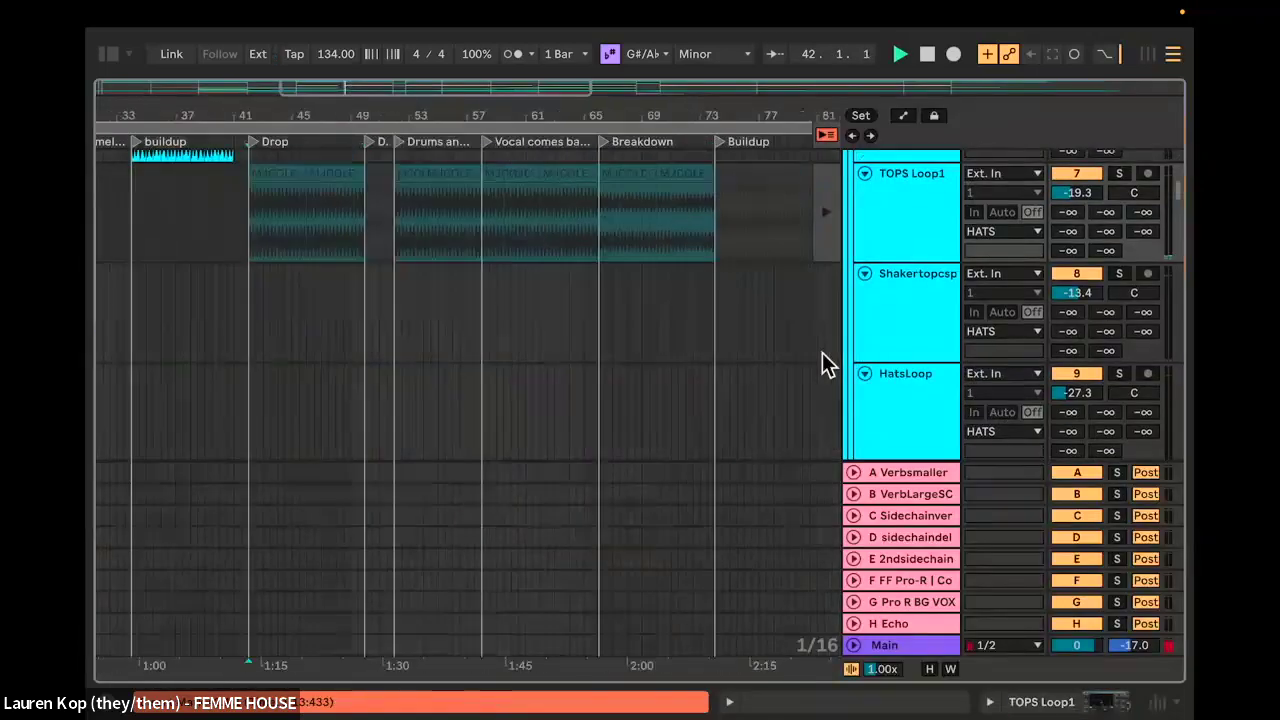
pyautogui.scroll(3, 669, 357)
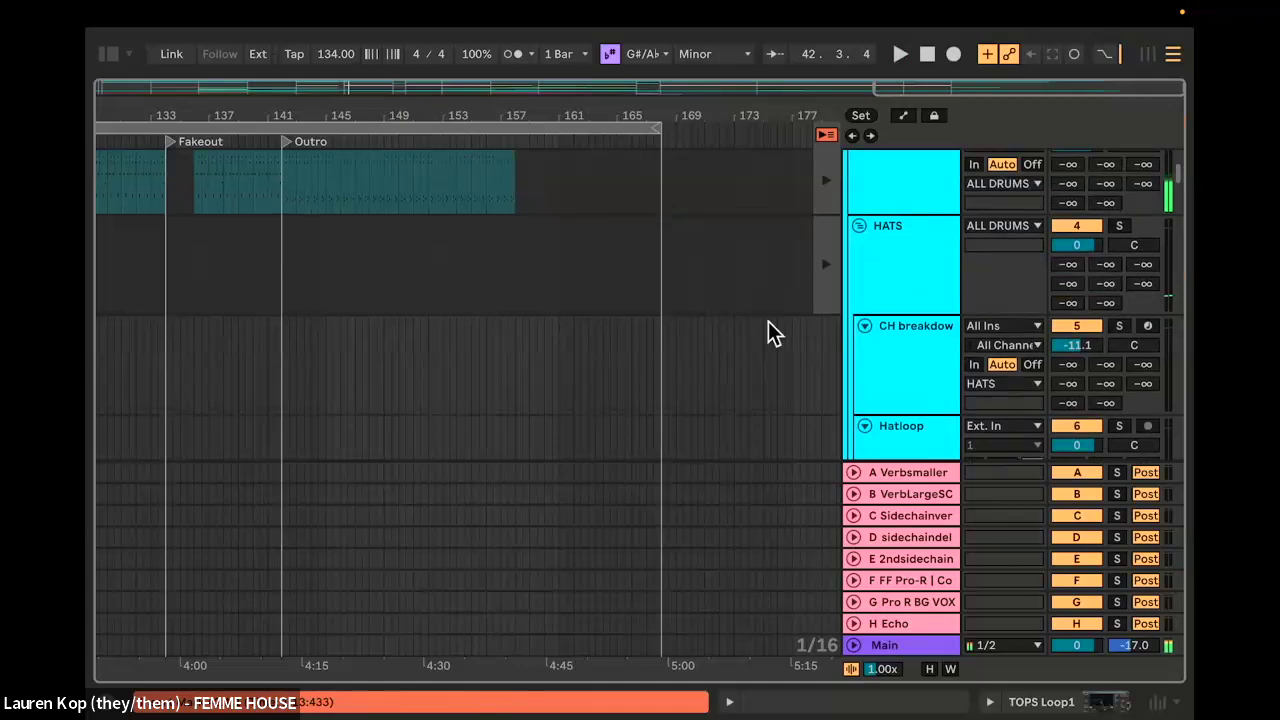
pyautogui.click(768, 321)
pyautogui.press('space')
pyautogui.press('Tab')
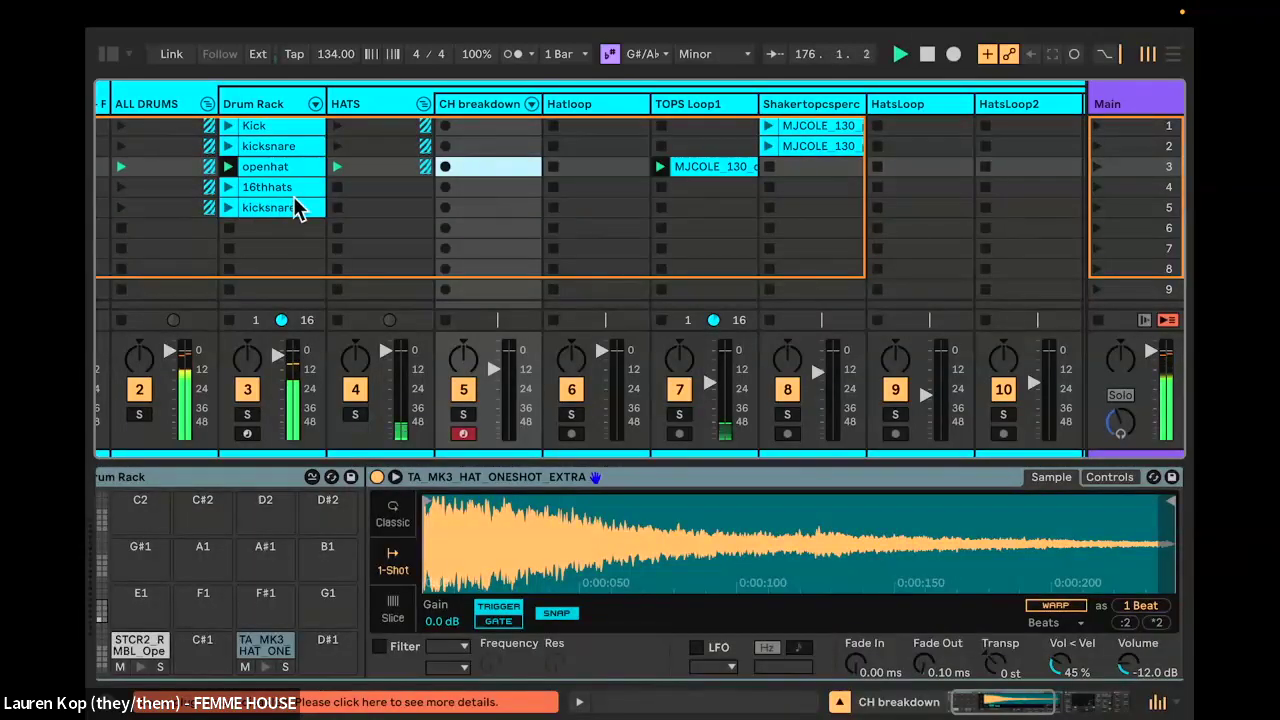
# Step: Audition the third prettychords clip on BouncyBass2 and the bassline1 clip on Legatobass, and stop the Legatobass clip
pyautogui.hscroll(10, 360, 200)
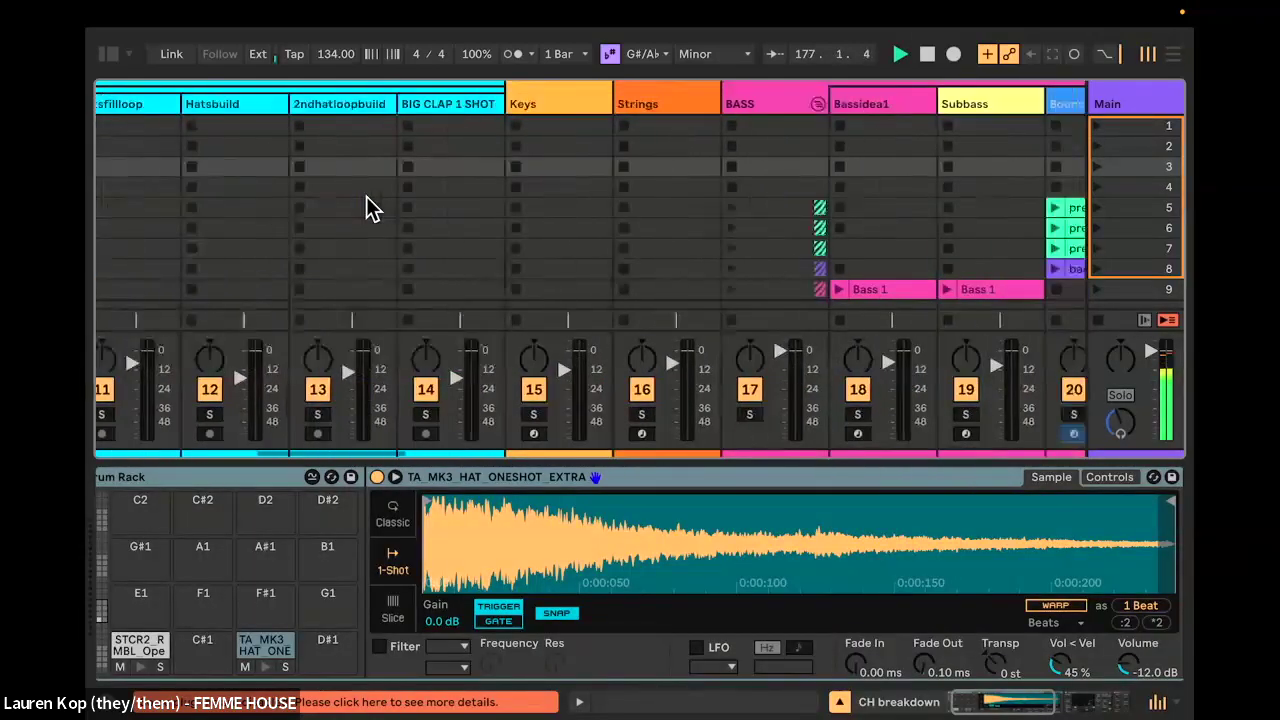
pyautogui.hscroll(6, 366, 208)
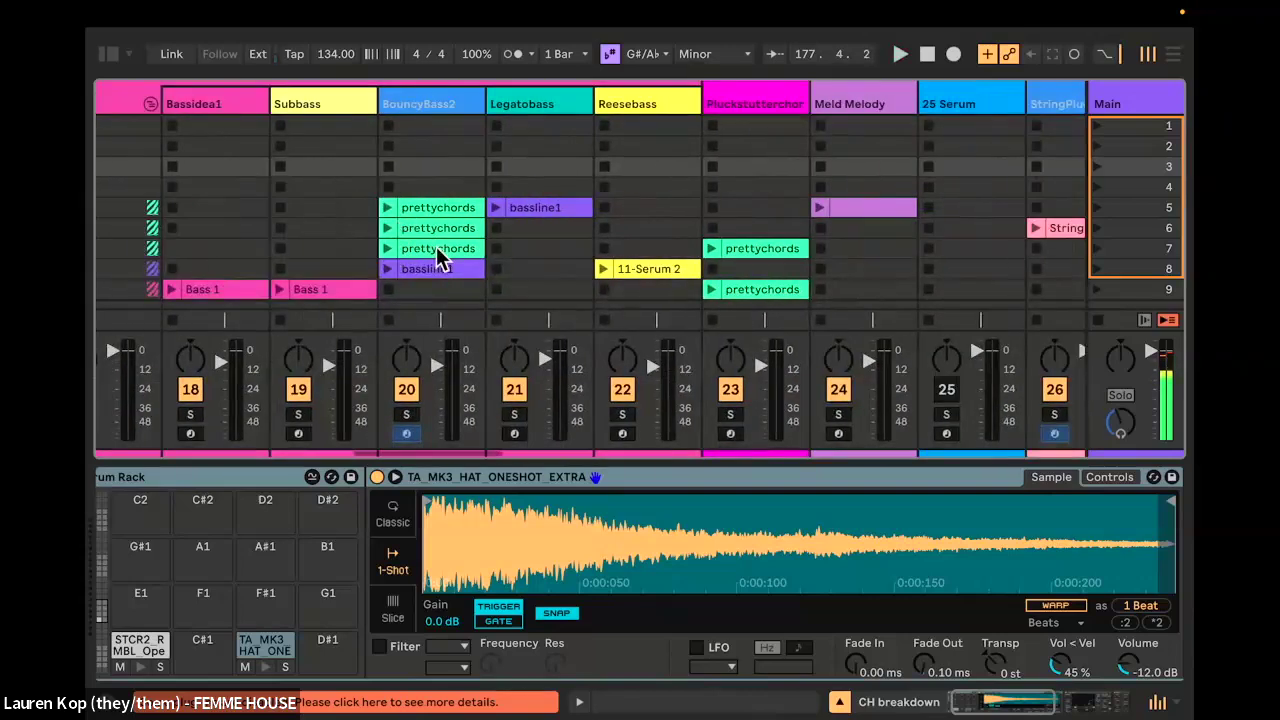
pyautogui.click(387, 246)
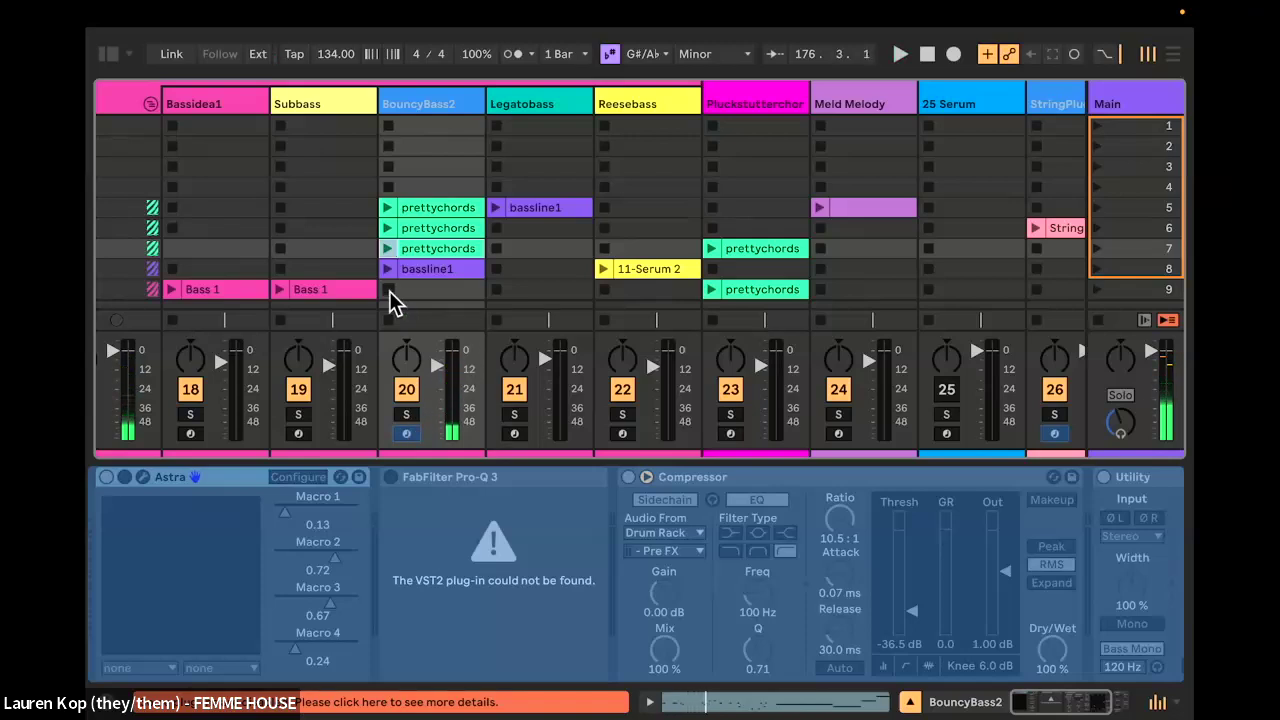
pyautogui.click(496, 208)
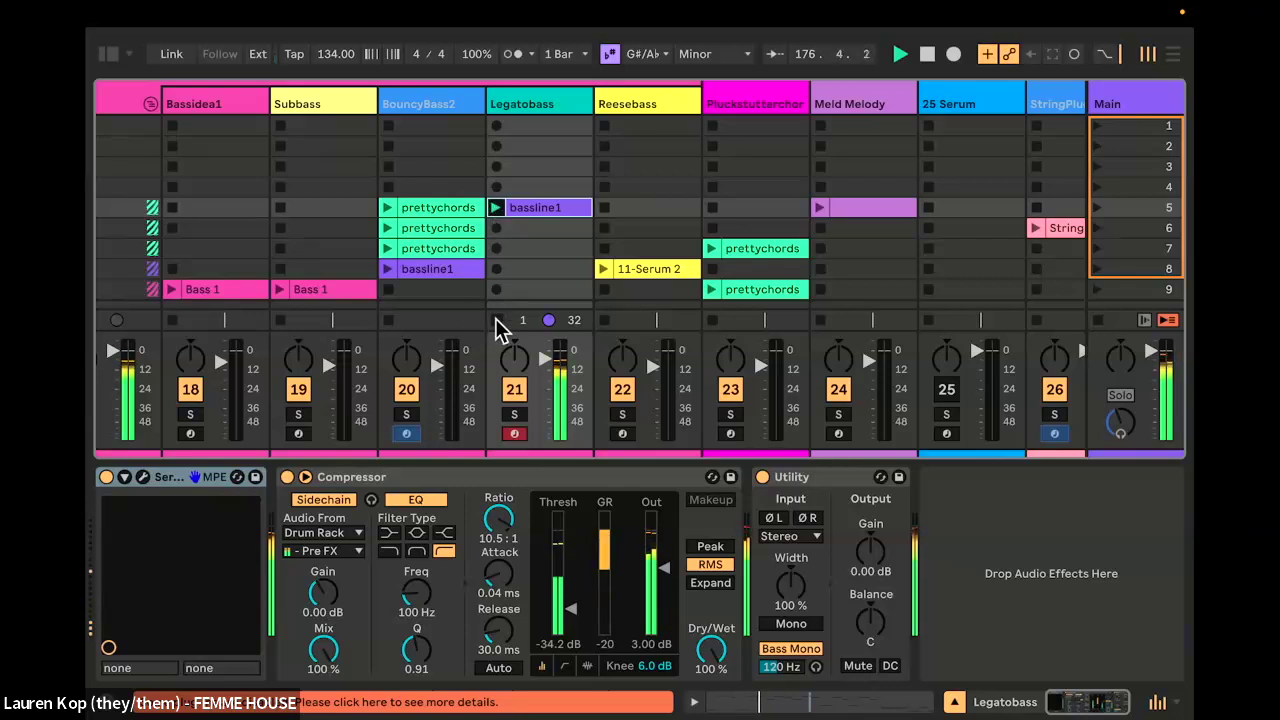
pyautogui.click(497, 320)
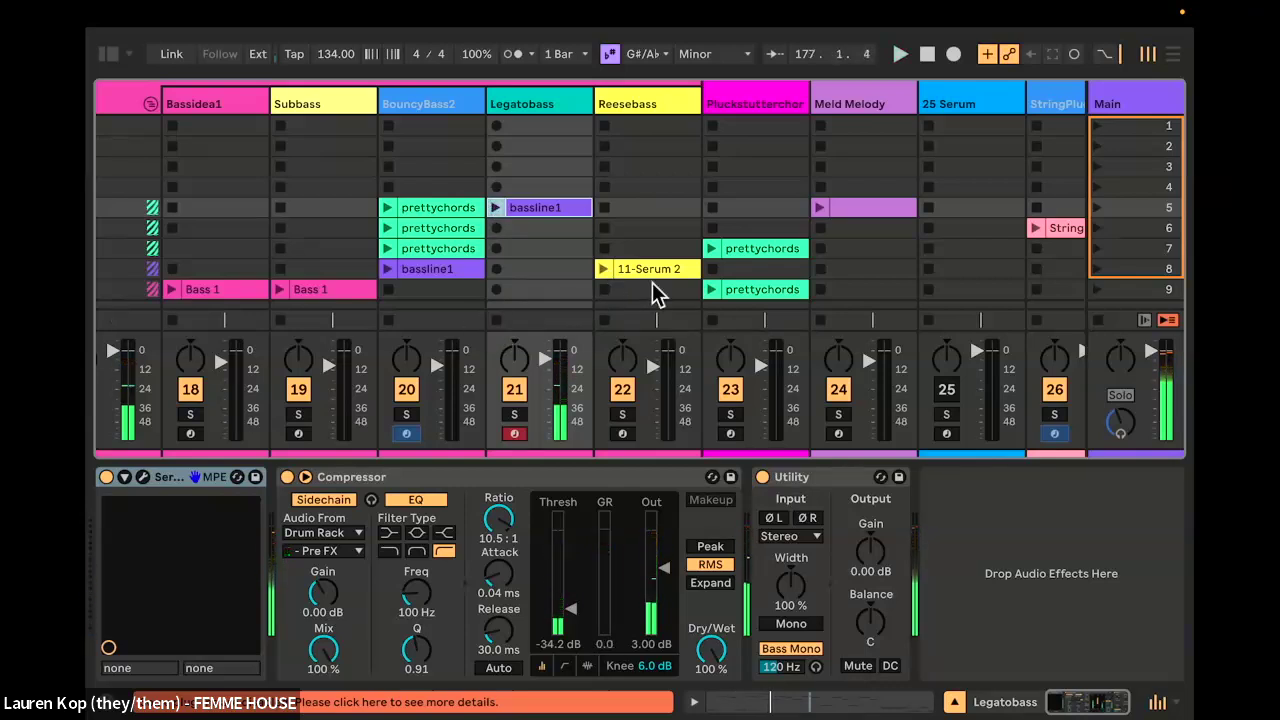
# Step: Launch the upper prettychords clip on the Pluckstutterchords track and open its MIDI notes
pyautogui.hscroll(4, 641, 277)
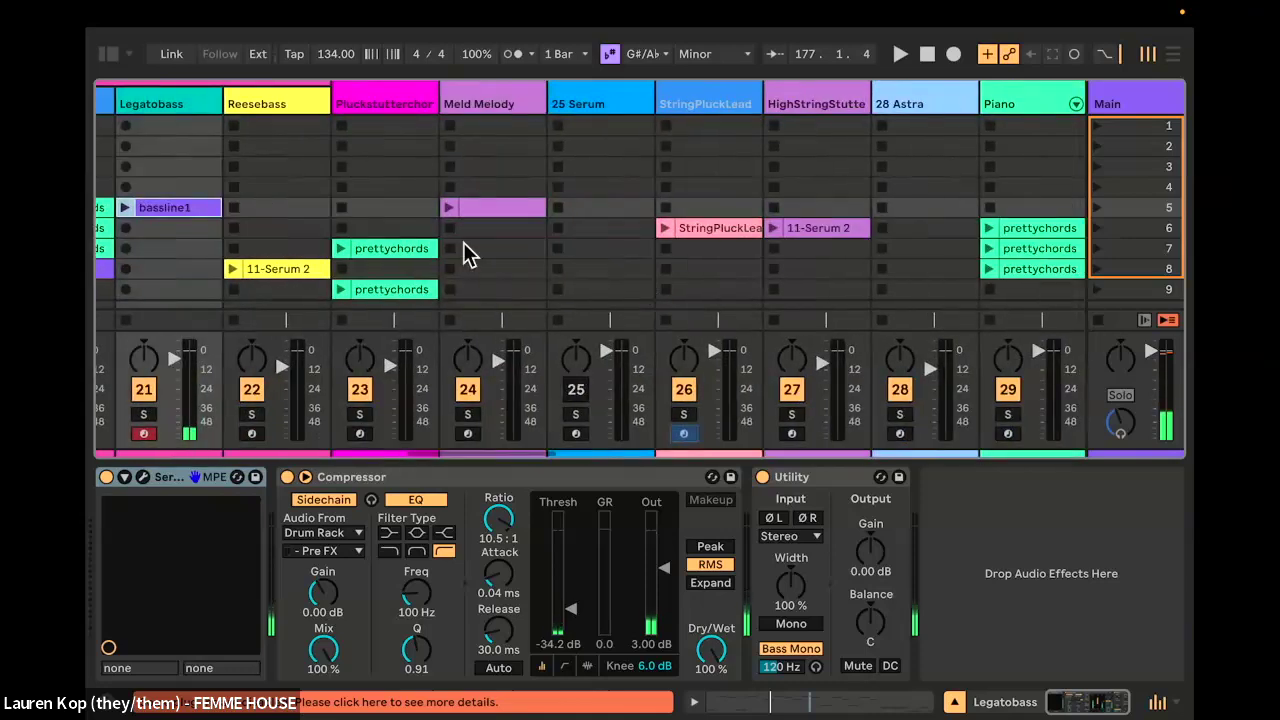
pyautogui.click(340, 248)
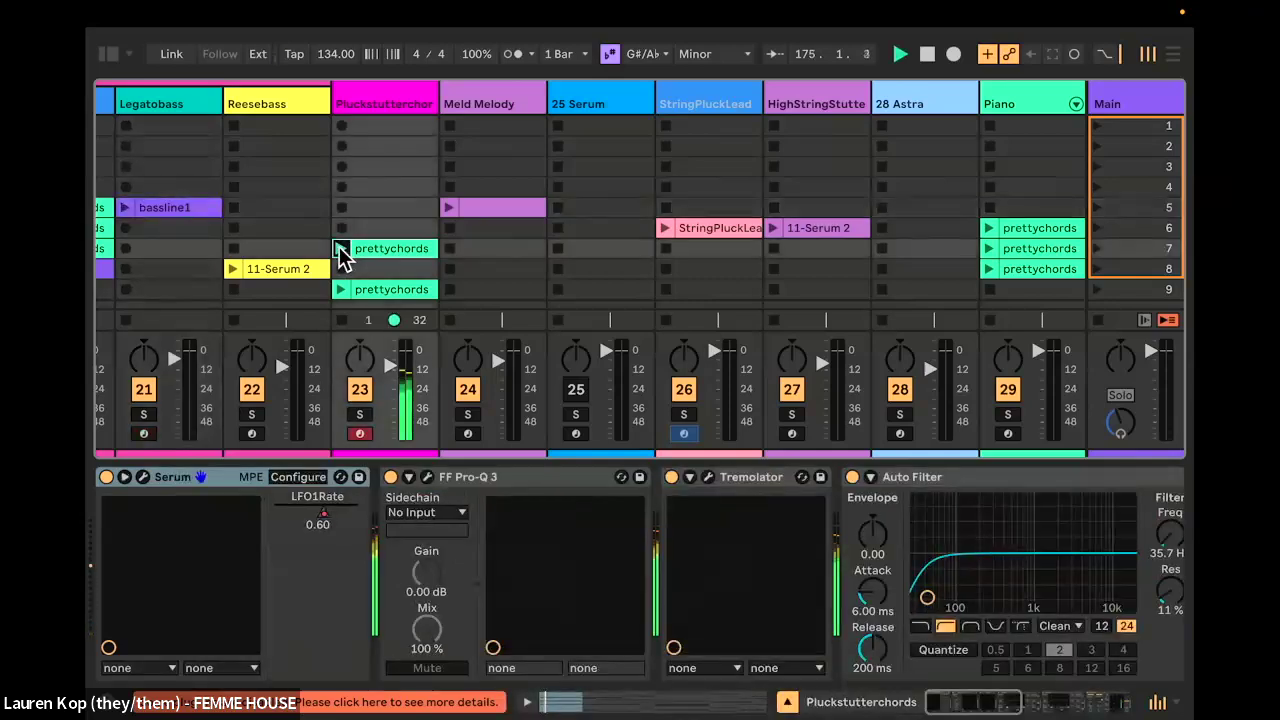
pyautogui.doubleClick(388, 258)
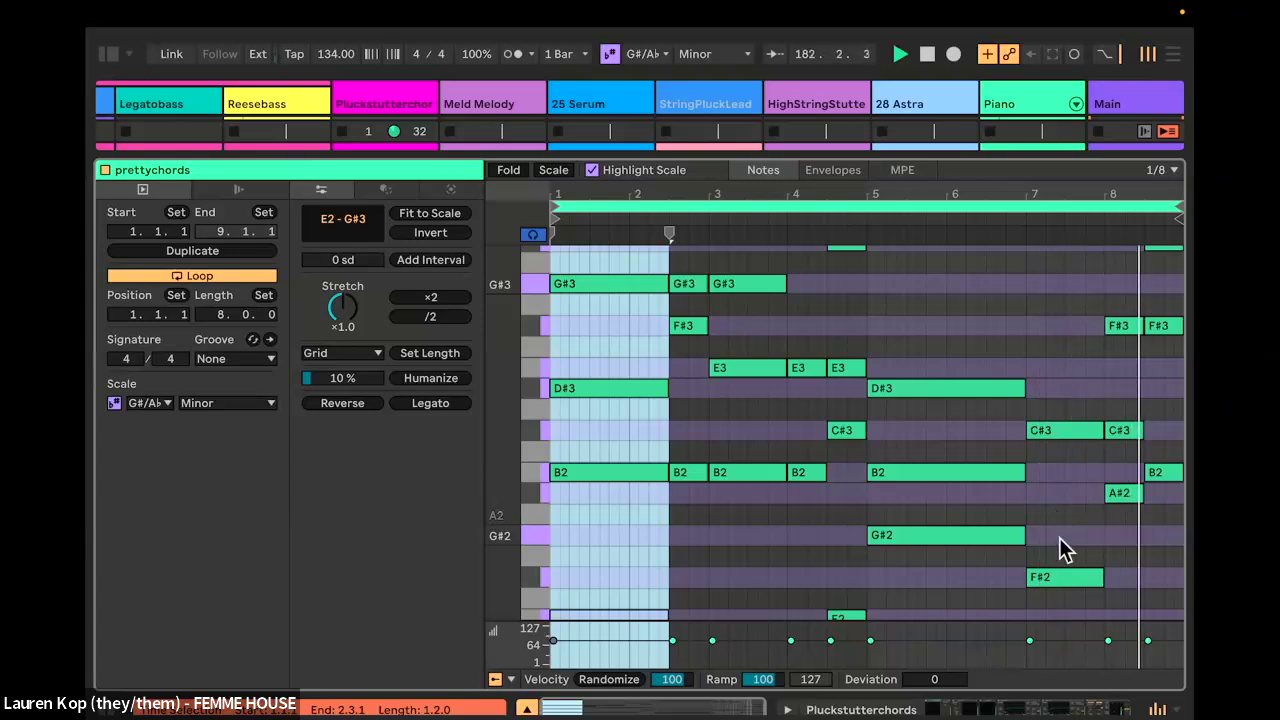
# Step: Close the prettychords note editor and look across the remaining Session View tracks through the risers and back to the Piano track
pyautogui.click(528, 707)
pyautogui.hscroll(10, 703, 289)
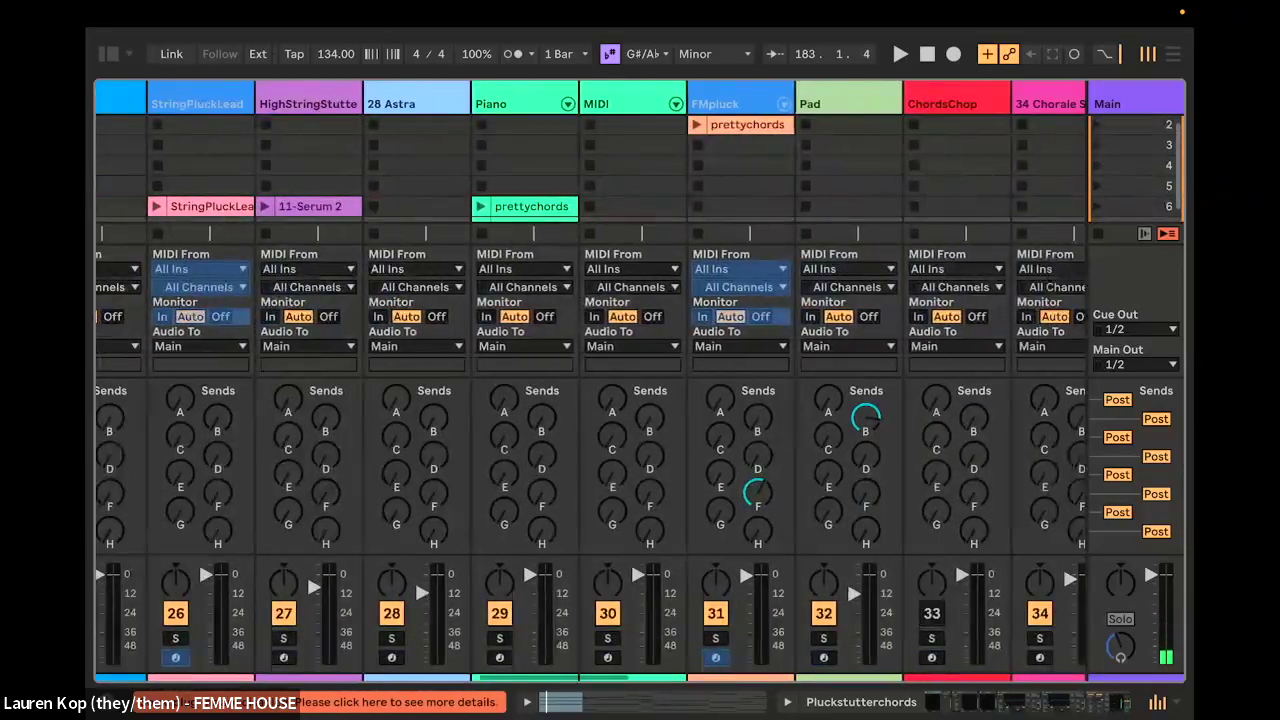
pyautogui.hscroll(20, 635, 233)
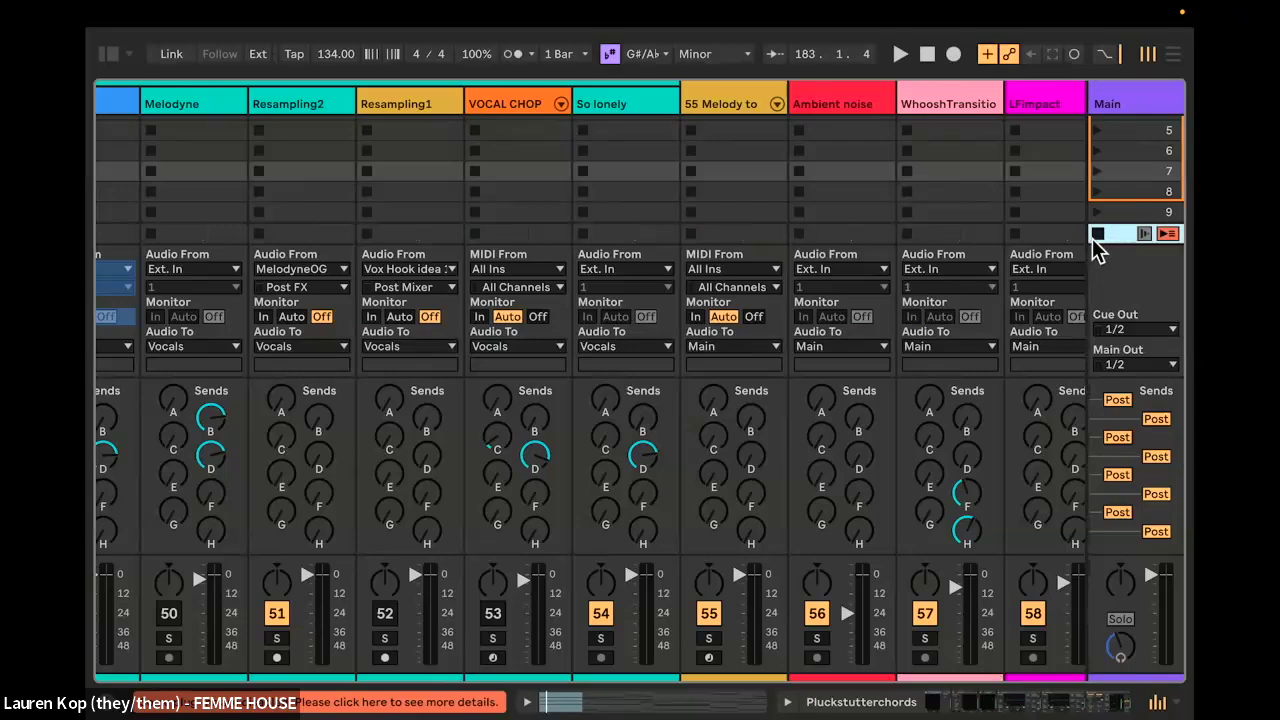
pyautogui.hscroll(5, 1091, 238)
pyautogui.hscroll(-20, 800, 190)
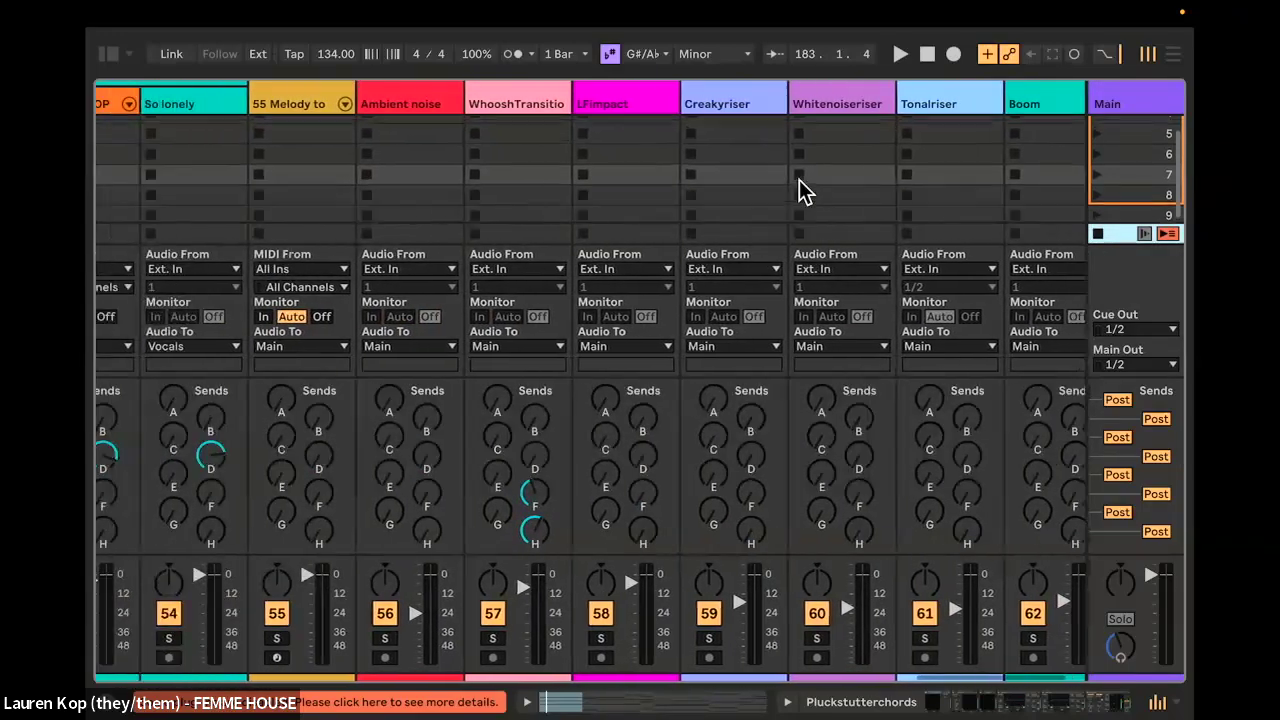
pyautogui.hscroll(-7, 800, 185)
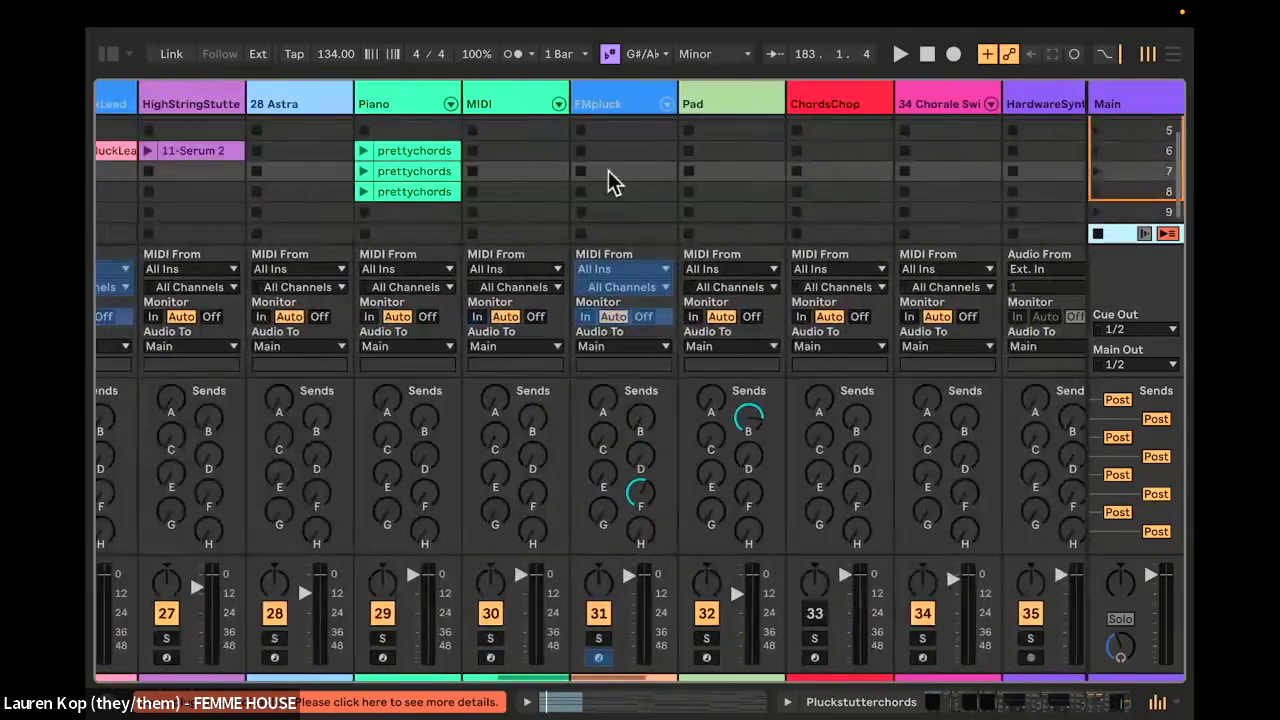
# Step: Switch to the Arrangement View, fit the whole arrangement in the window and return all tracks to arrangement playback
pyautogui.press('Tab')
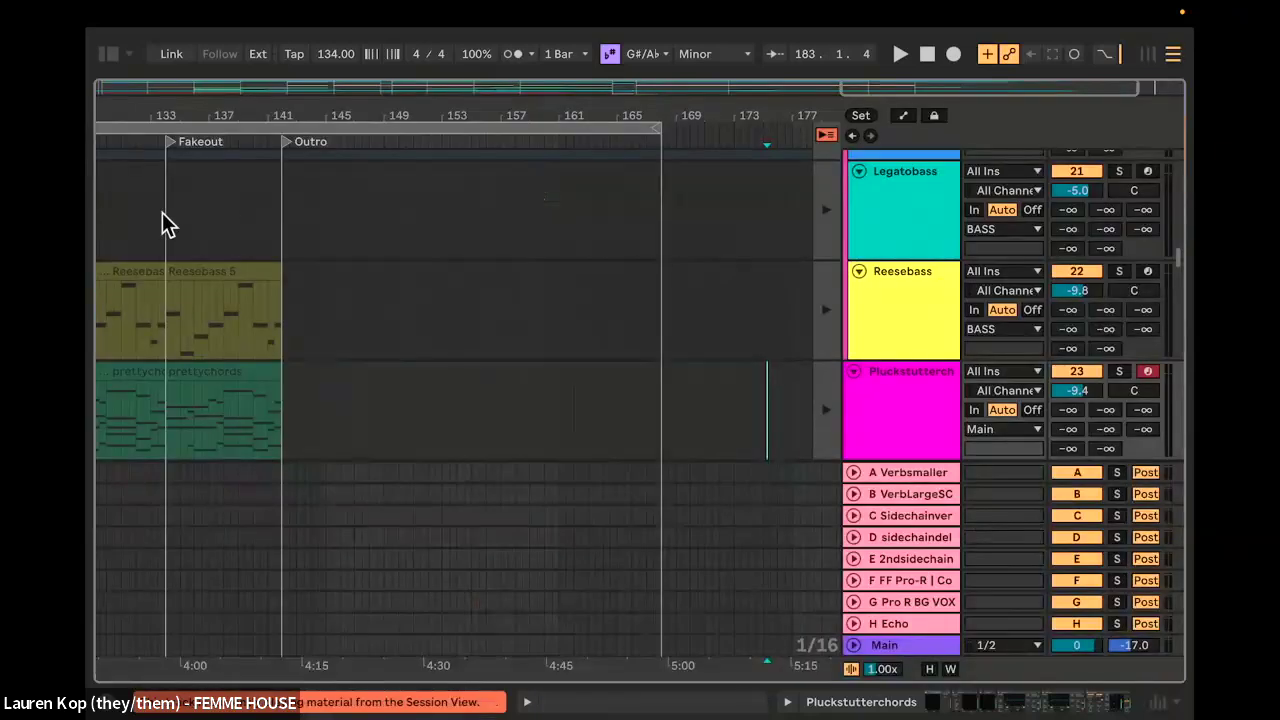
pyautogui.hscroll(-15, 162, 212)
pyautogui.press('w')
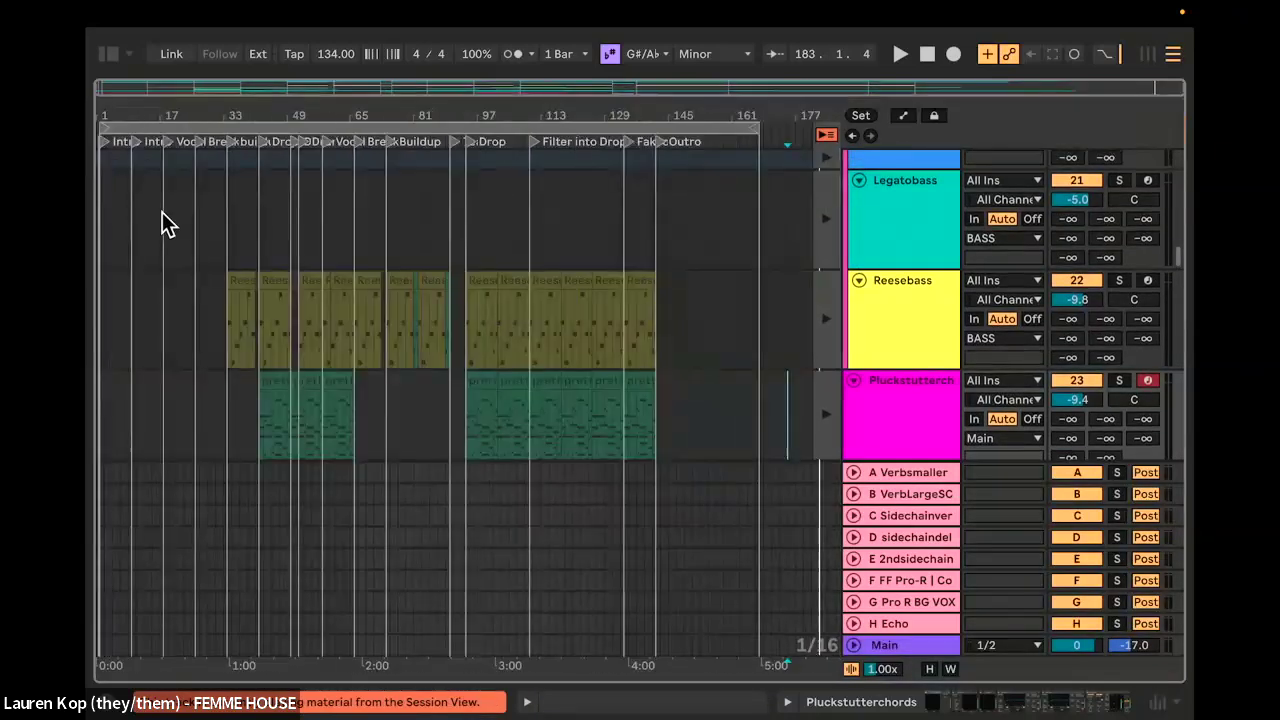
pyautogui.click(825, 135)
# Step: Examine the Kick and kicksnare clips on the Drum Rack track against the Swimming Paul reference track's Intro, Intro Harmony and Vocal sections
pyautogui.scroll(2, 130, 280)
pyautogui.scroll(6, 146, 308)
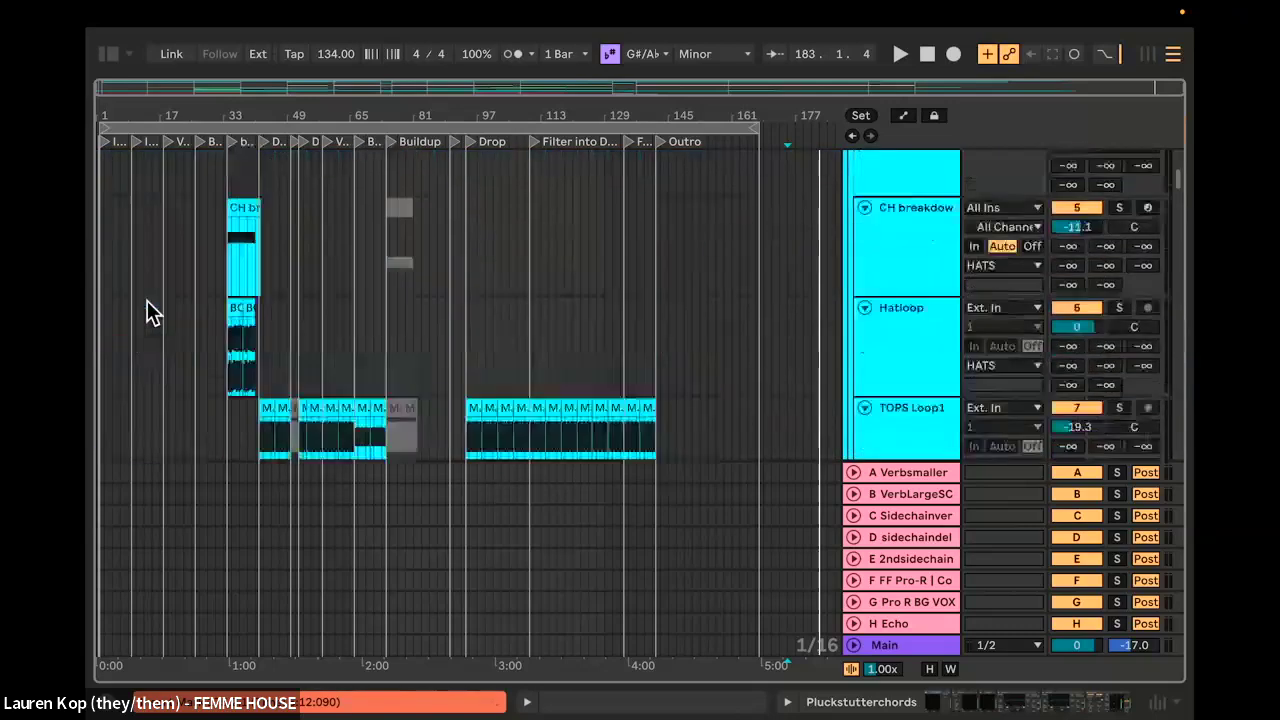
pyautogui.scroll(6, 141, 200)
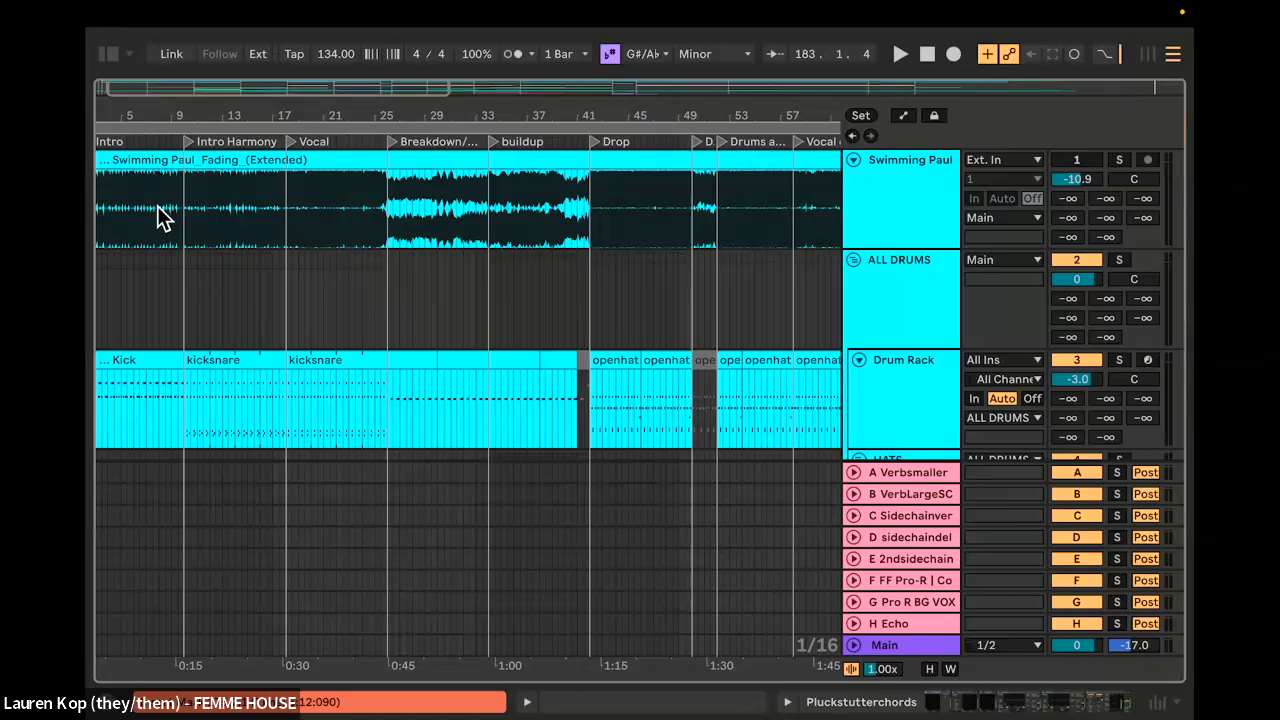
pyautogui.scroll(-5, 157, 208)
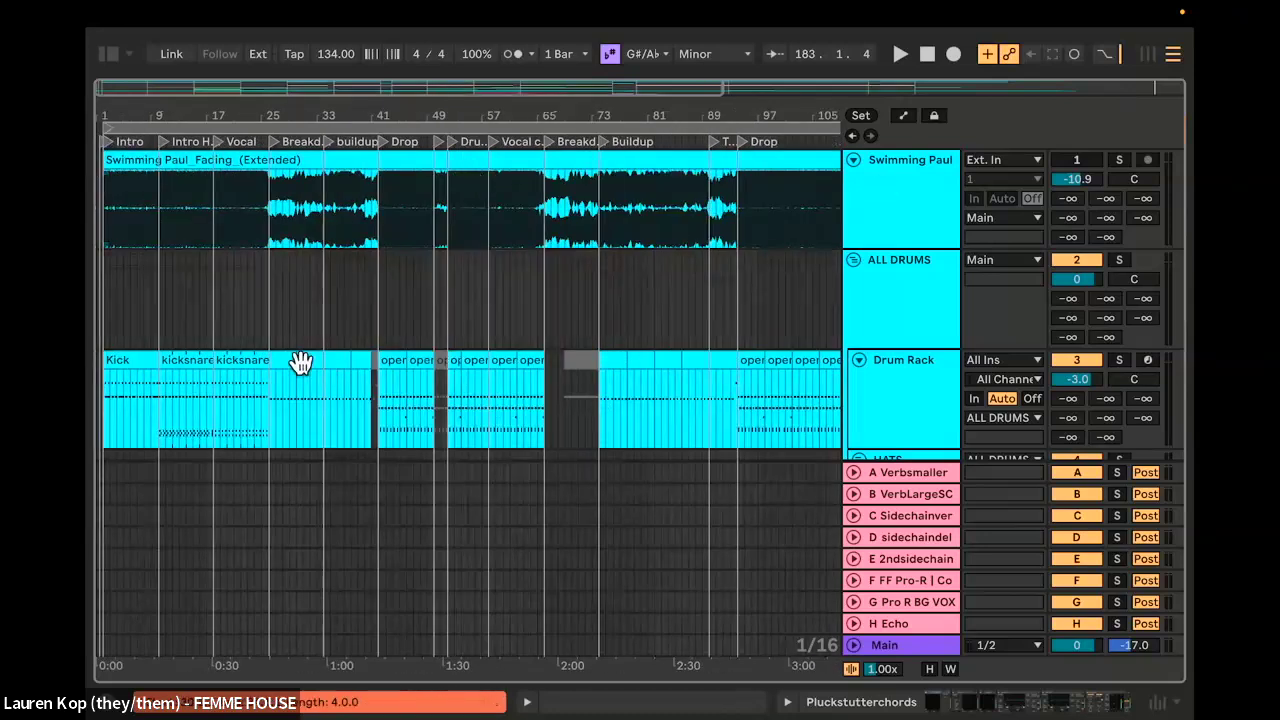
pyautogui.scroll(-2, 266, 407)
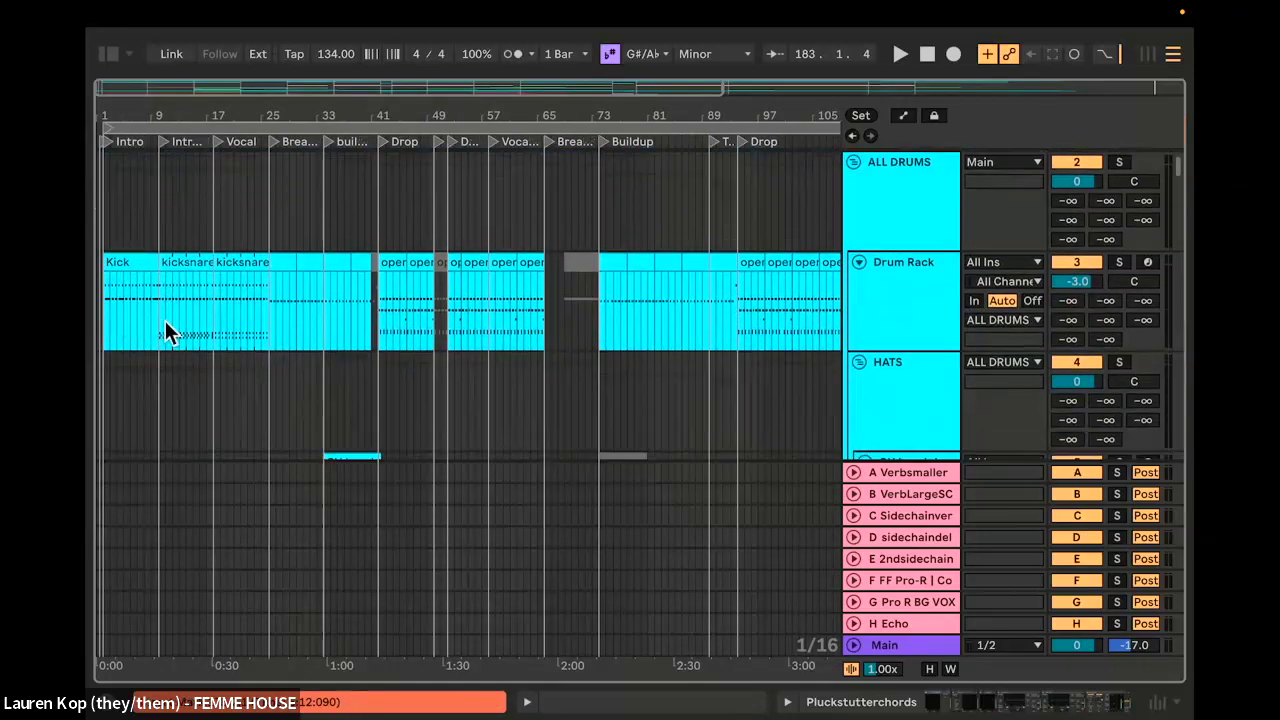
pyautogui.scroll(10, 140, 362)
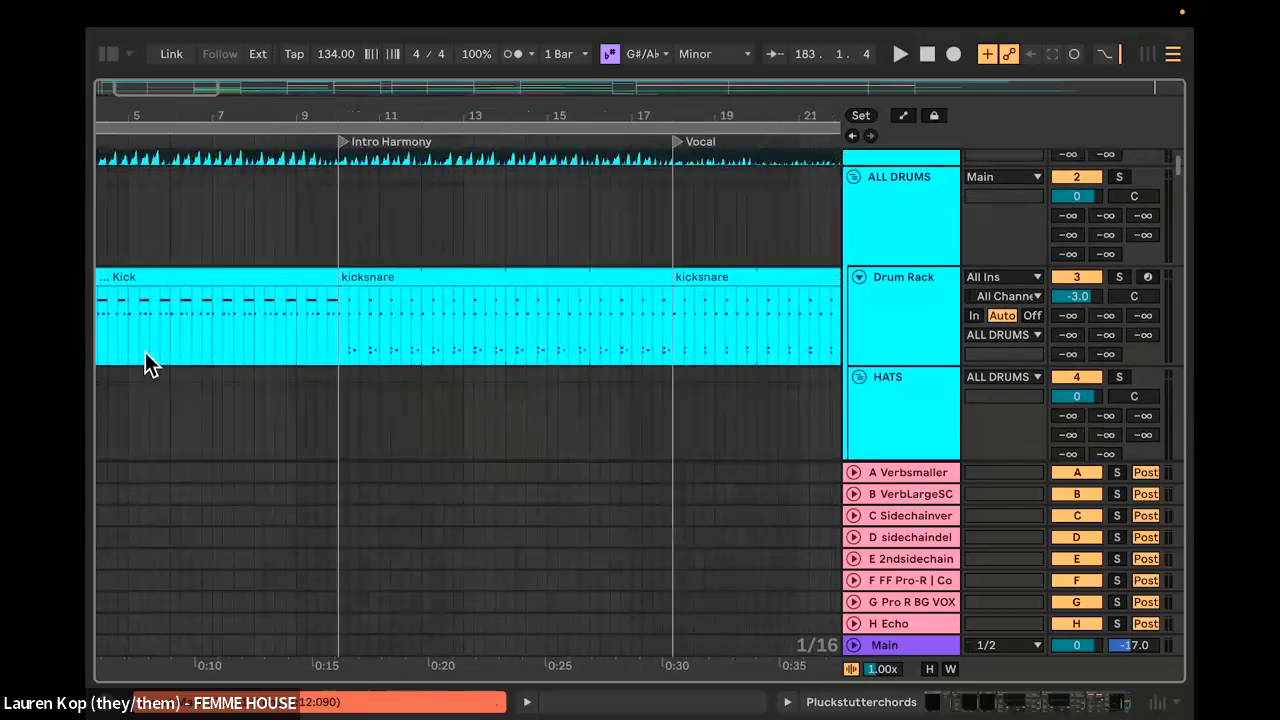
pyautogui.hscroll(-3, 150, 360)
pyautogui.scroll(-5, 447, 350)
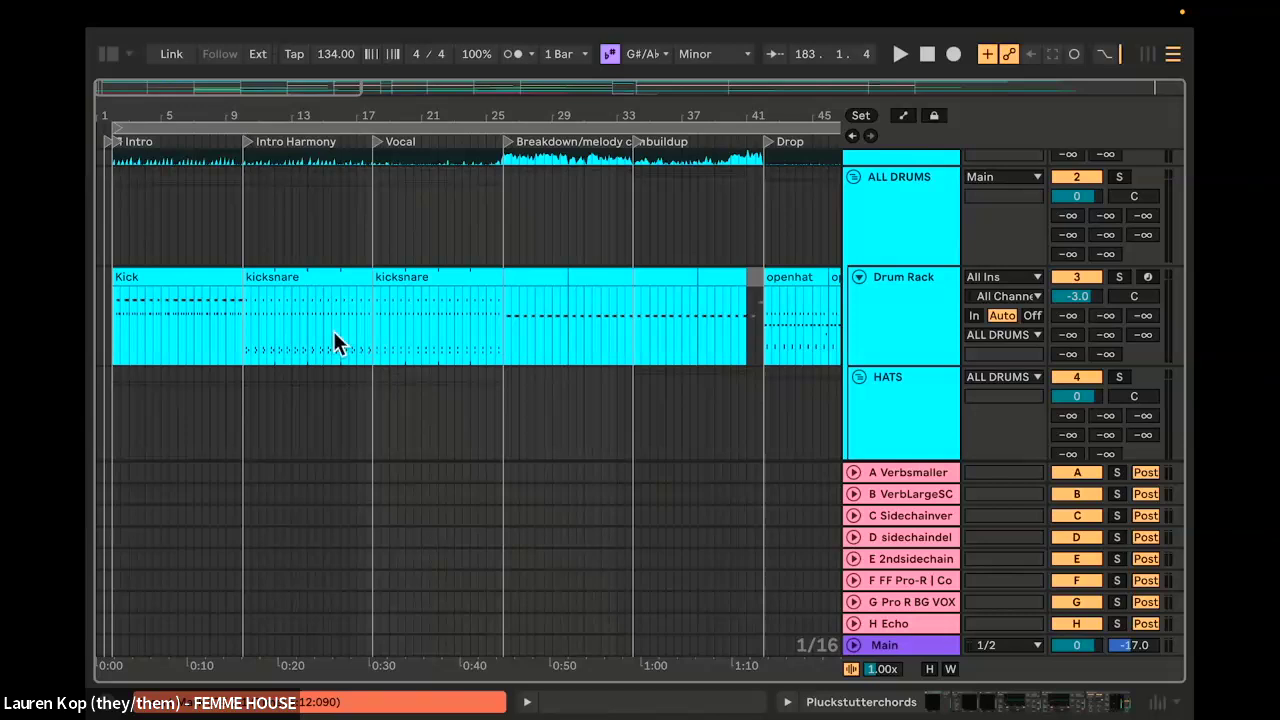
pyautogui.scroll(2, 300, 320)
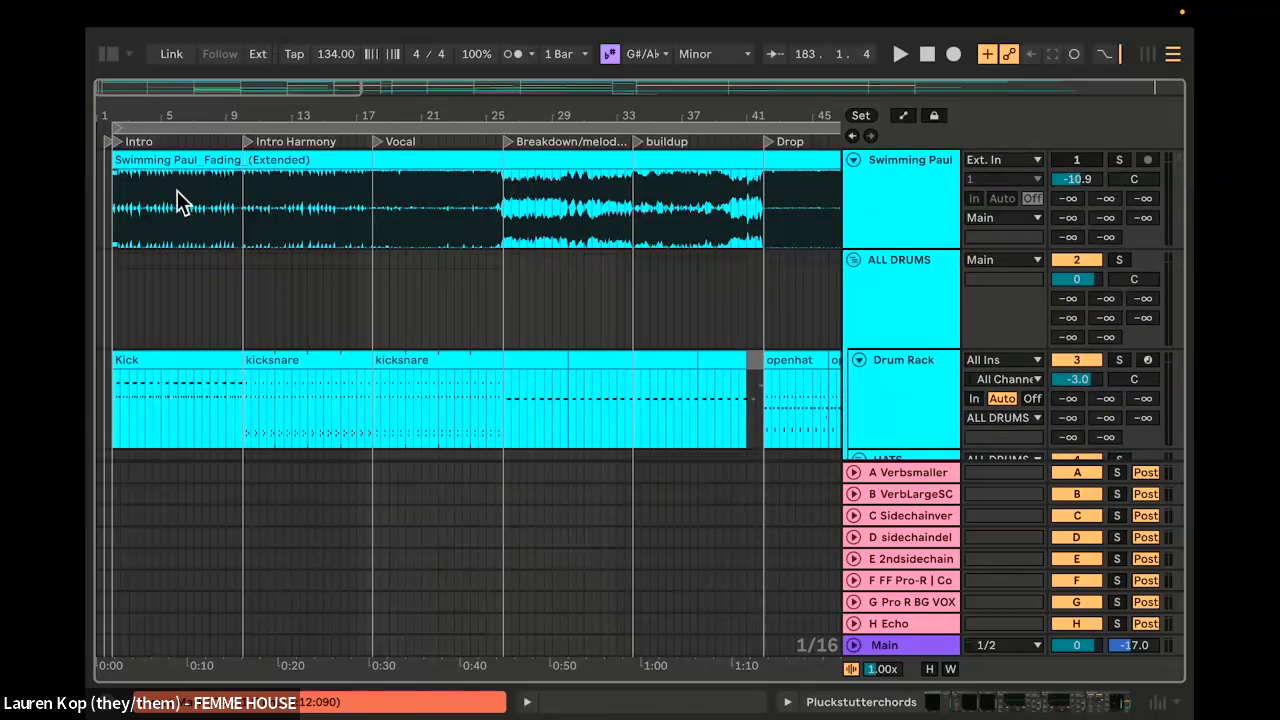
# Step: Solo the Swimming Paul reference track and listen from the Intro, Intro Harmony and Breakdown/melody comes in locators
pyautogui.click(115, 144)
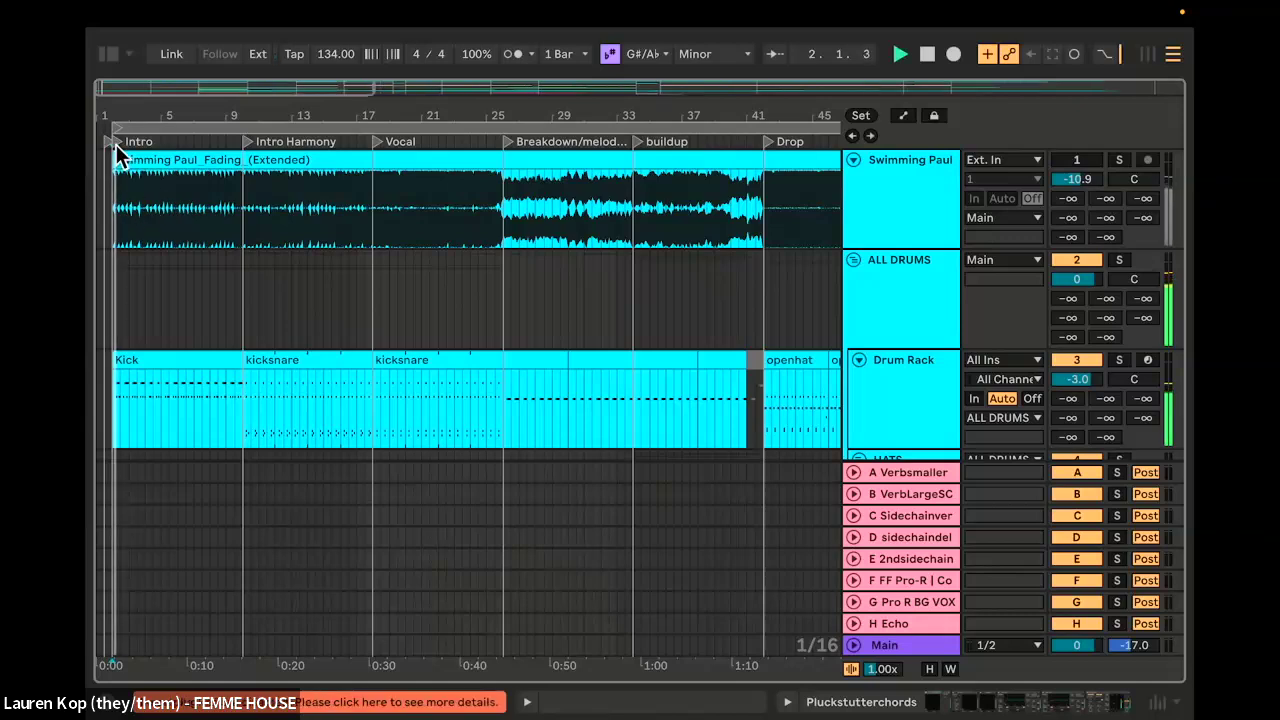
pyautogui.click(1119, 157)
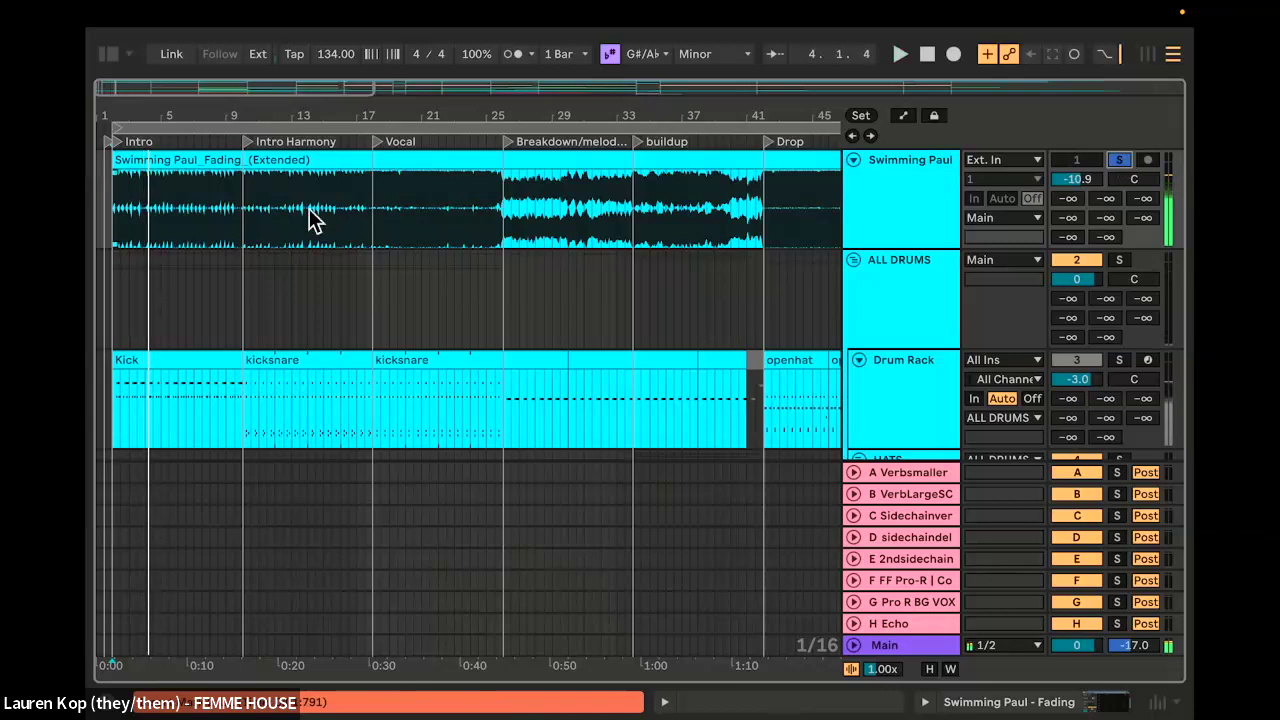
pyautogui.click(248, 141)
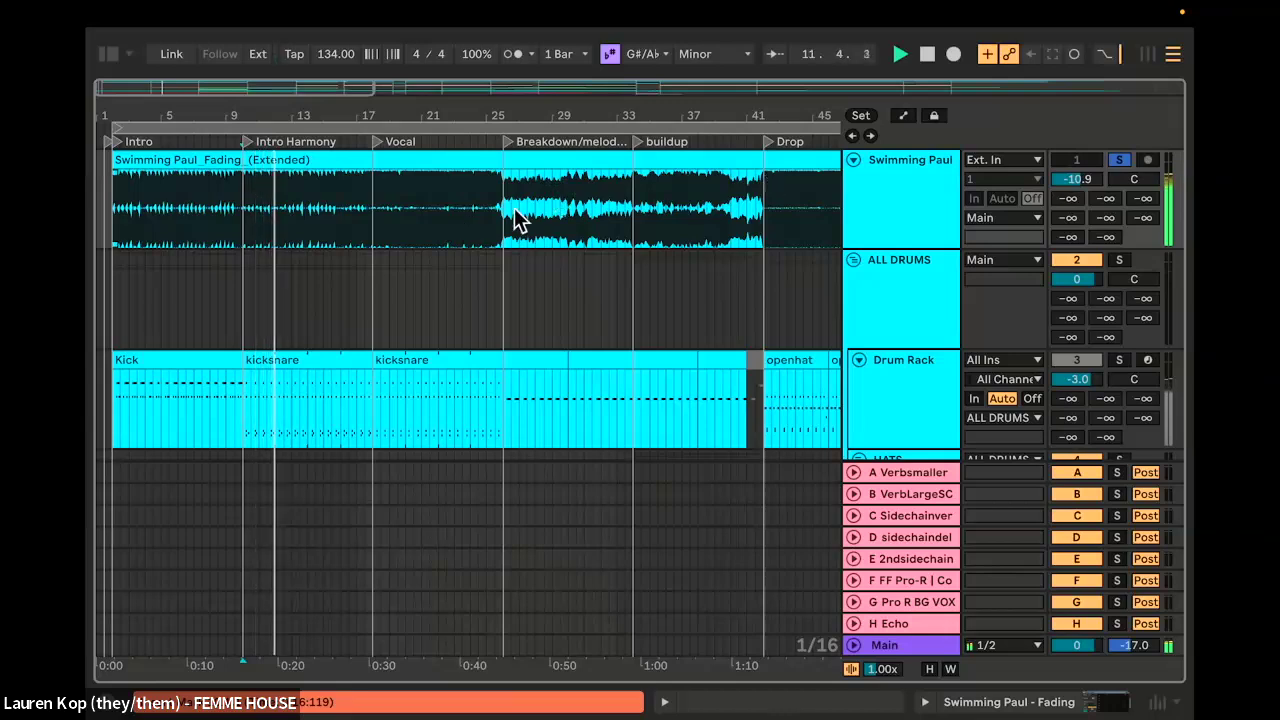
pyautogui.hscroll(3, 515, 210)
pyautogui.click(395, 141)
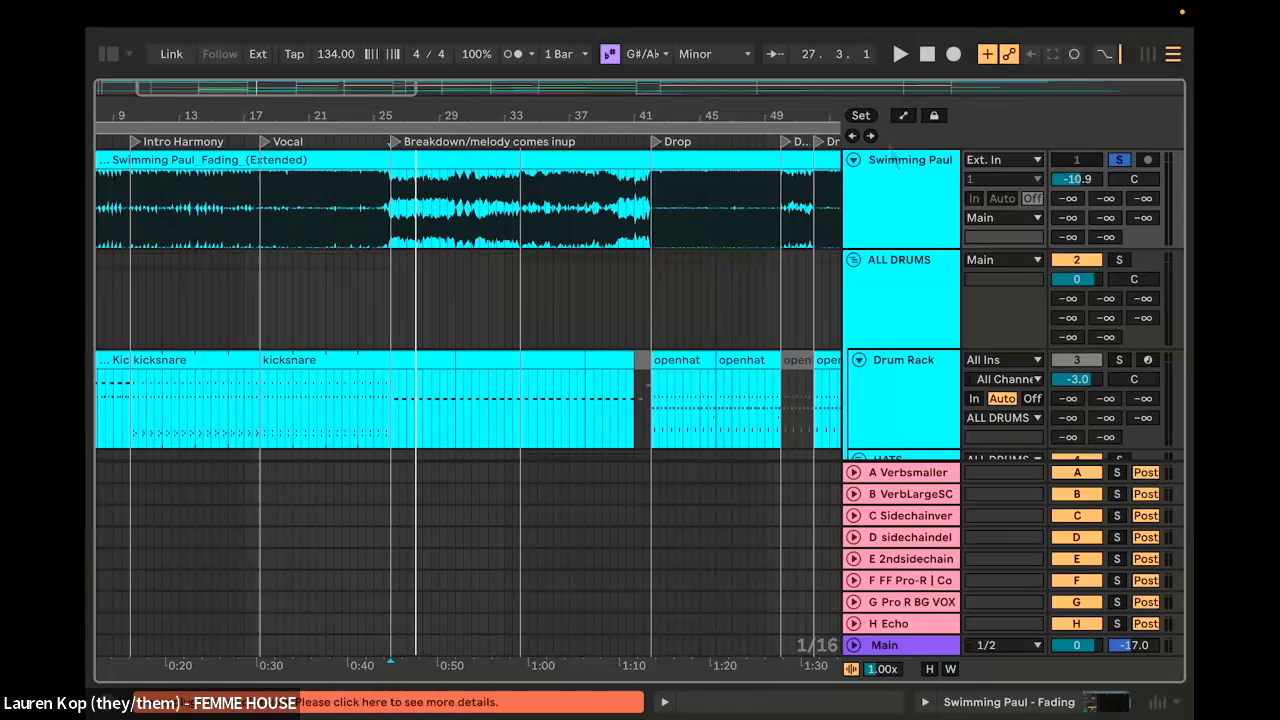
# Step: Unsolo the Swimming Paul reference track and solo the ALL DRUMS group
pyautogui.click(1118, 160)
pyautogui.scroll(-1, 356, 276)
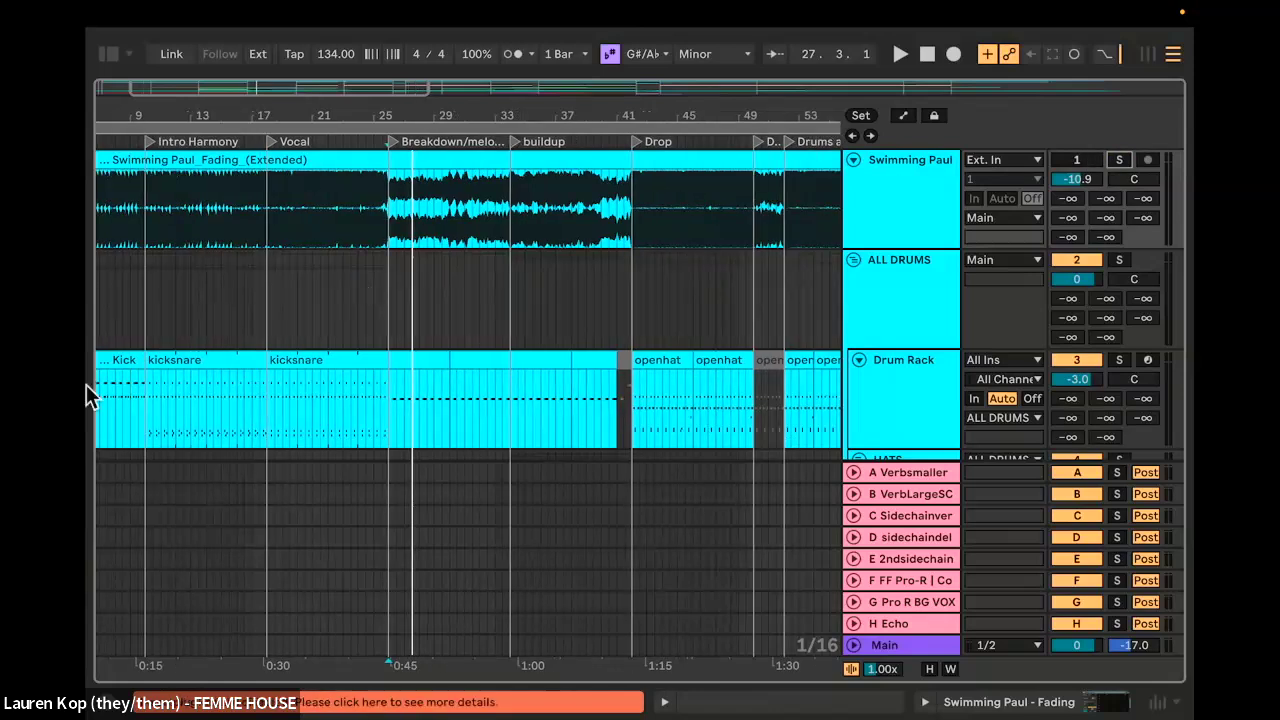
pyautogui.scroll(-2, 180, 400)
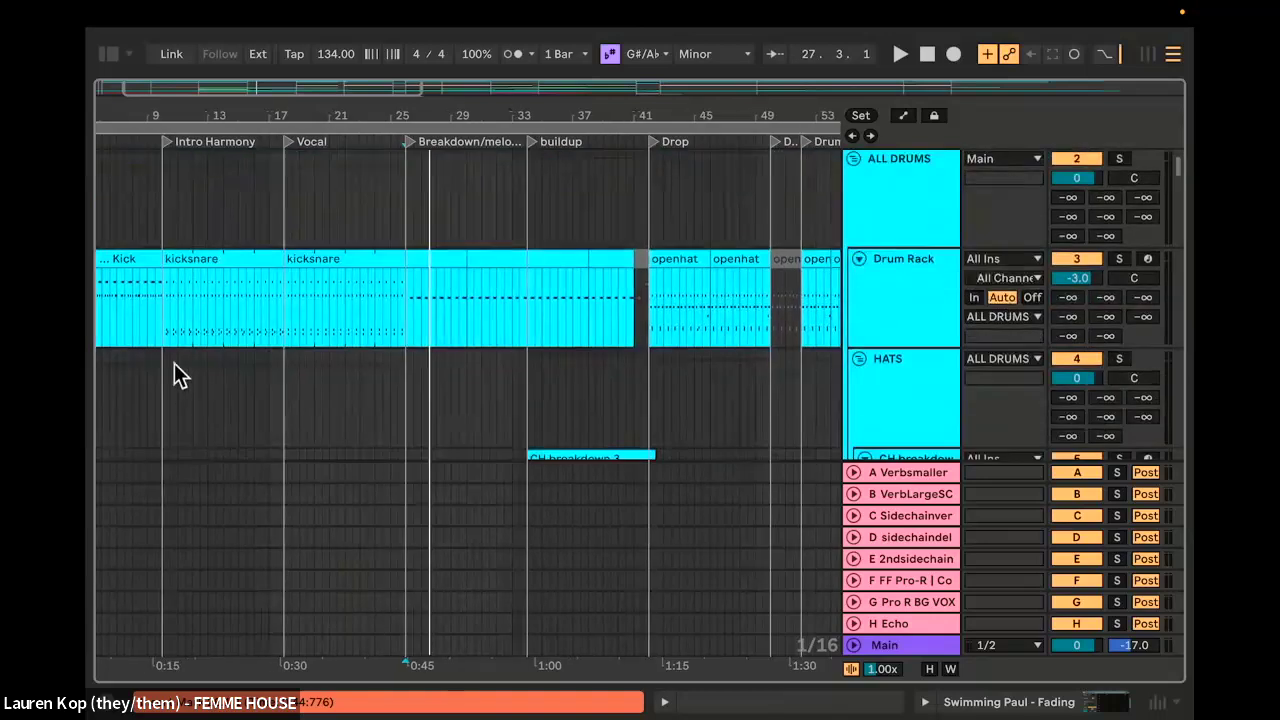
pyautogui.scroll(3, 162, 341)
pyautogui.hscroll(-3, 162, 341)
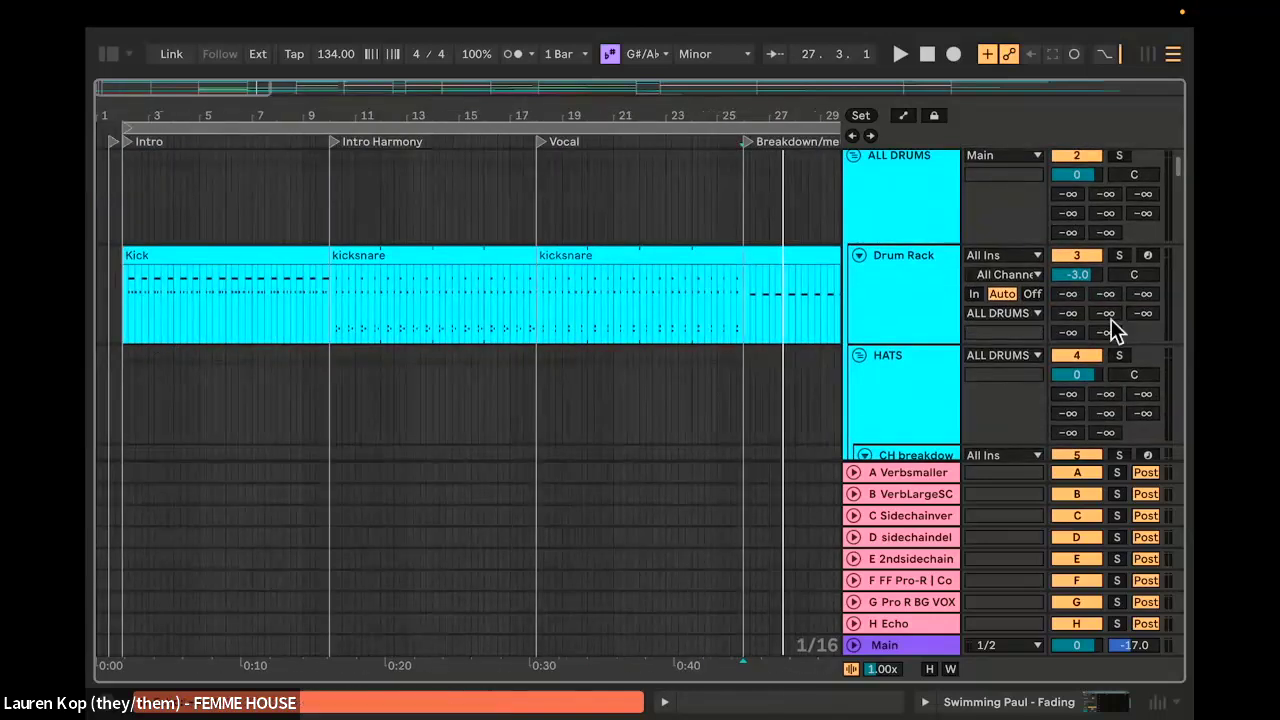
pyautogui.click(1118, 155)
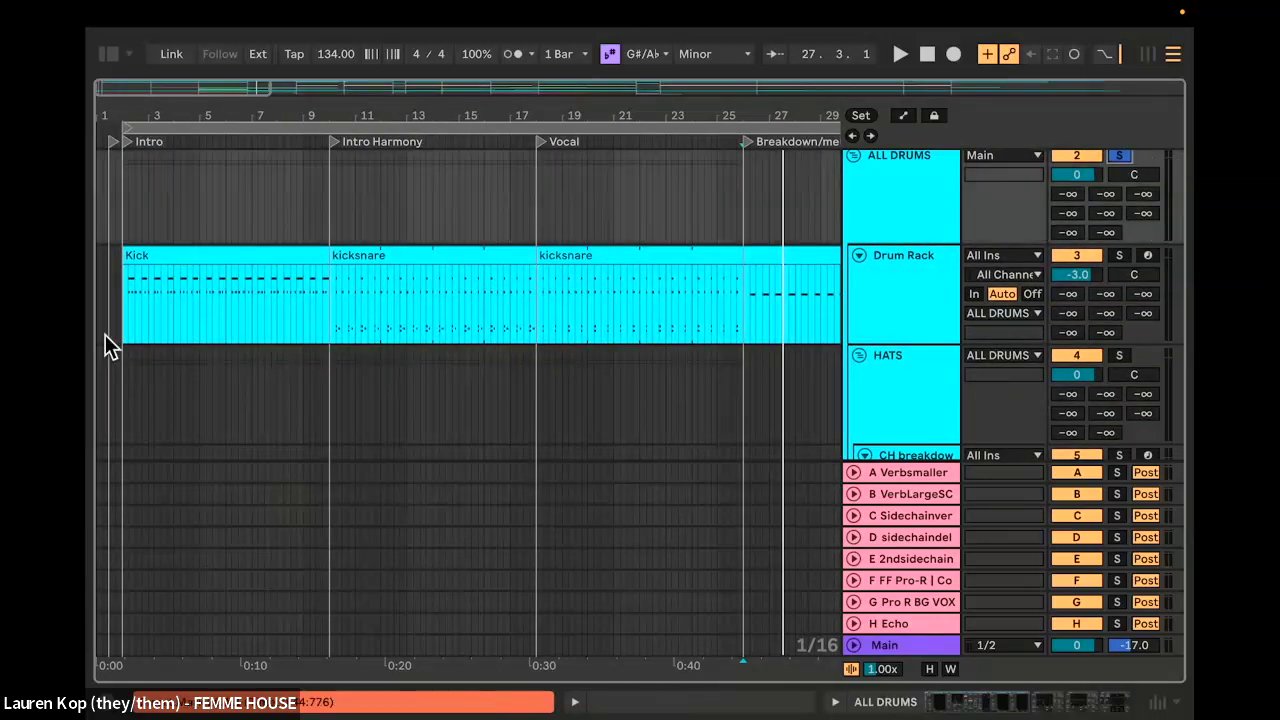
# Step: Play the soloed drums from the Intro and examine the Shakertops and HatsLoop clips that accompany the Kick clip
pyautogui.scroll(5, 105, 334)
pyautogui.click(149, 327)
pyautogui.scroll(-5, 197, 349)
pyautogui.press('space')
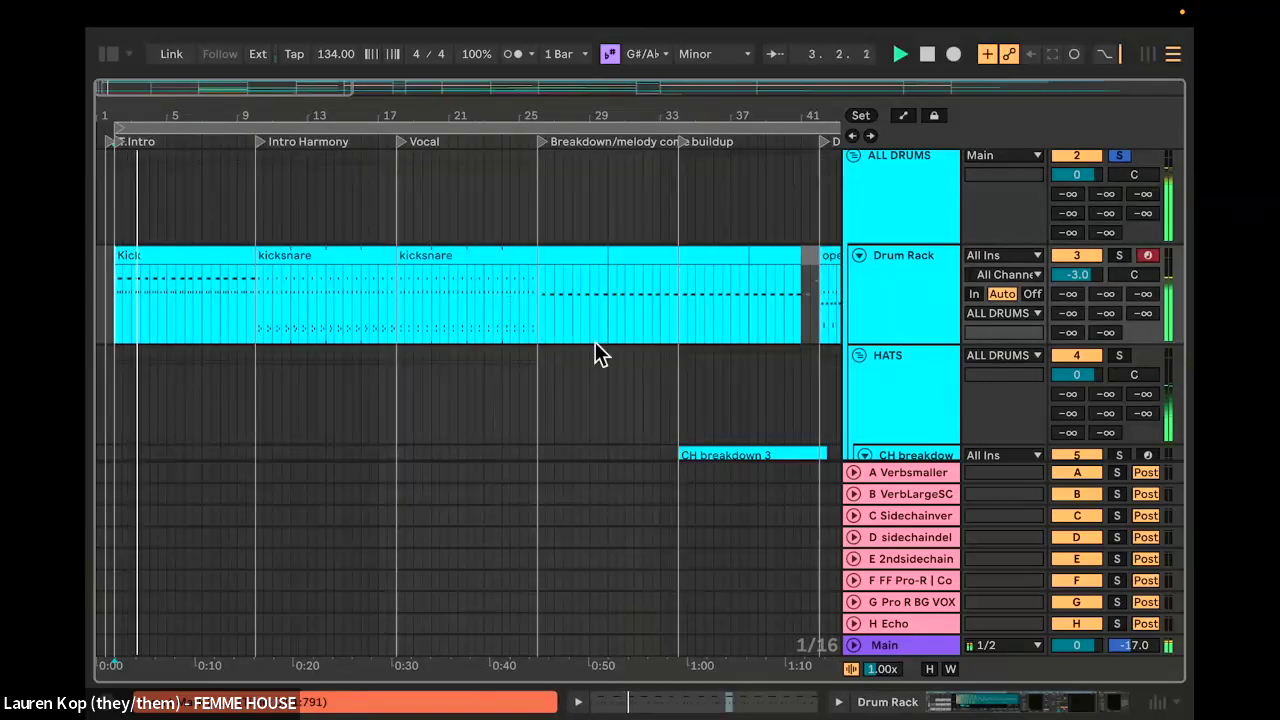
pyautogui.scroll(-5, 595, 354)
pyautogui.scroll(-2, 512, 362)
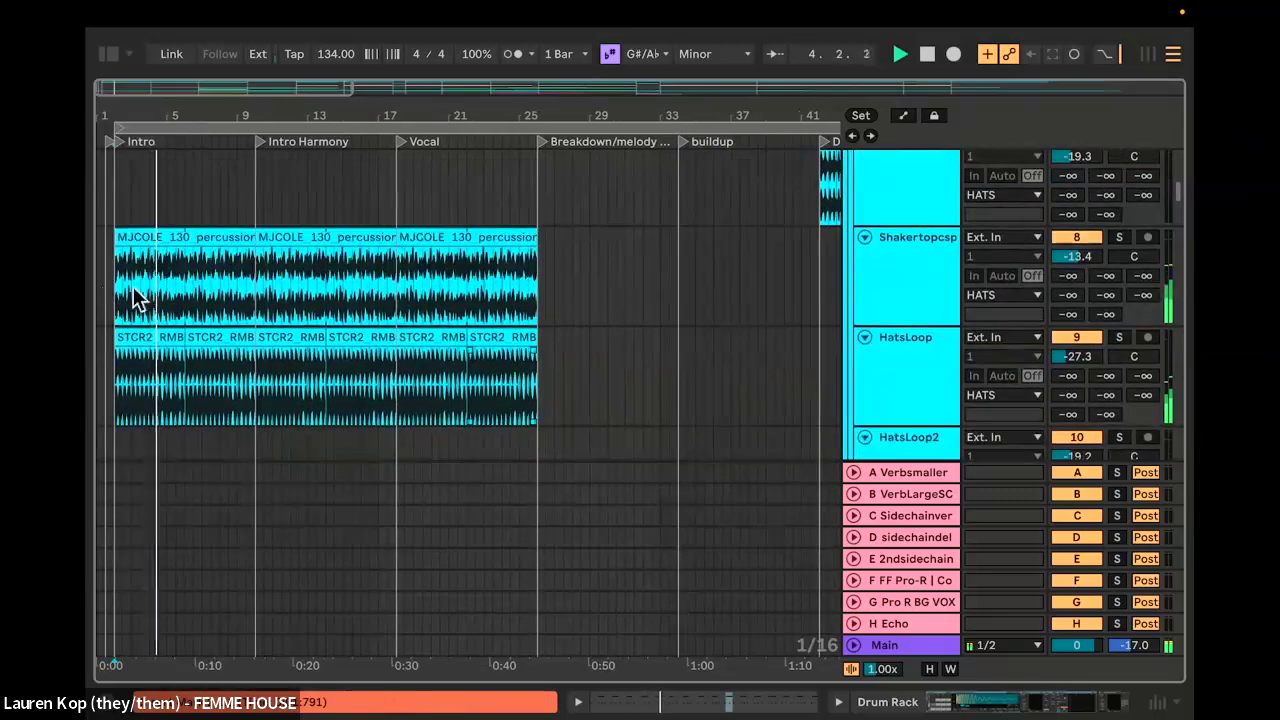
pyautogui.scroll(-2, 153, 314)
pyautogui.scroll(1, 230, 312)
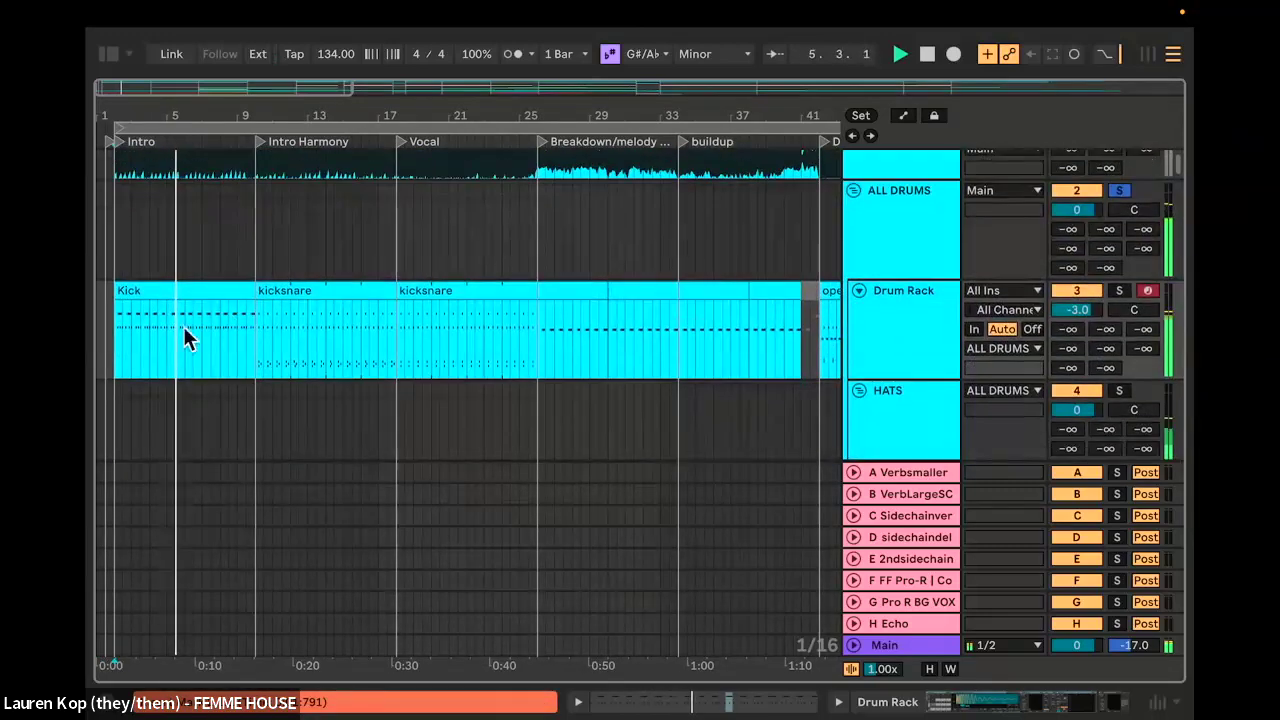
pyautogui.scroll(3, 201, 345)
pyautogui.hscroll(-2, 201, 345)
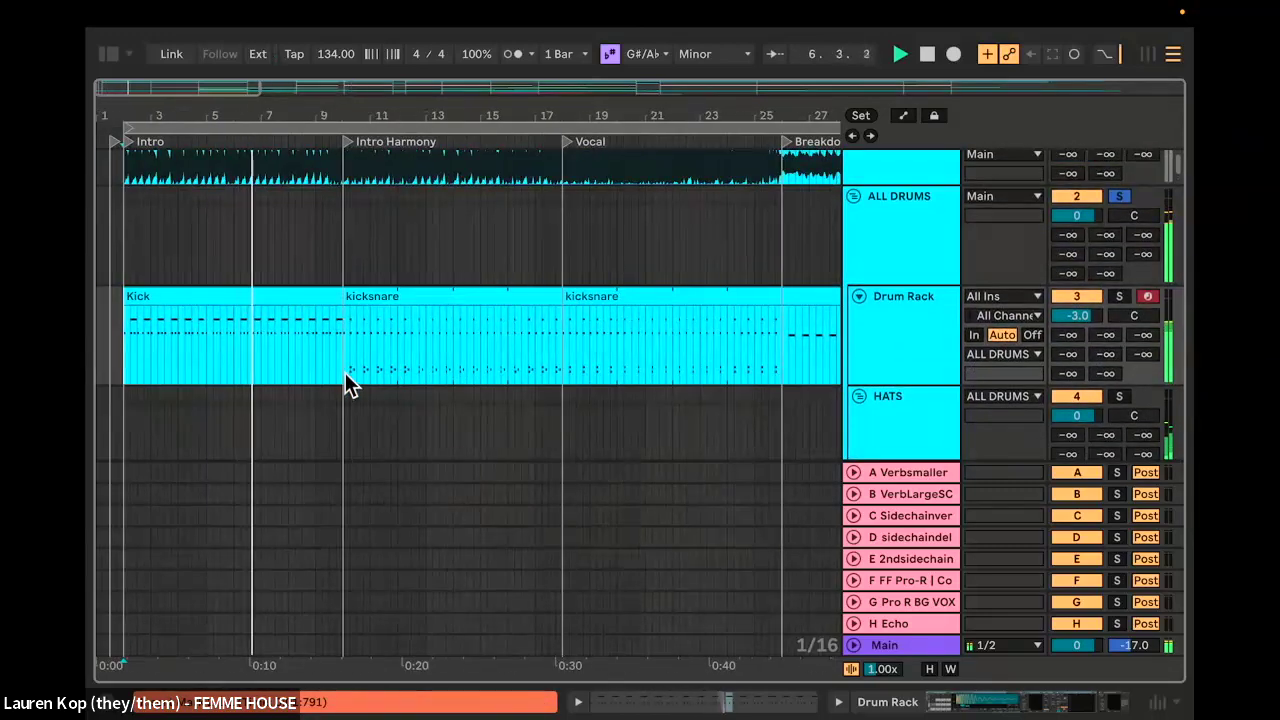
# Step: Play the drums from Intro Harmony, inspect the notes of the first kicksnare clip on Drum Rack, and close the note editor
pyautogui.scroll(2, 345, 372)
pyautogui.click(343, 377)
pyautogui.scroll(-3, 343, 377)
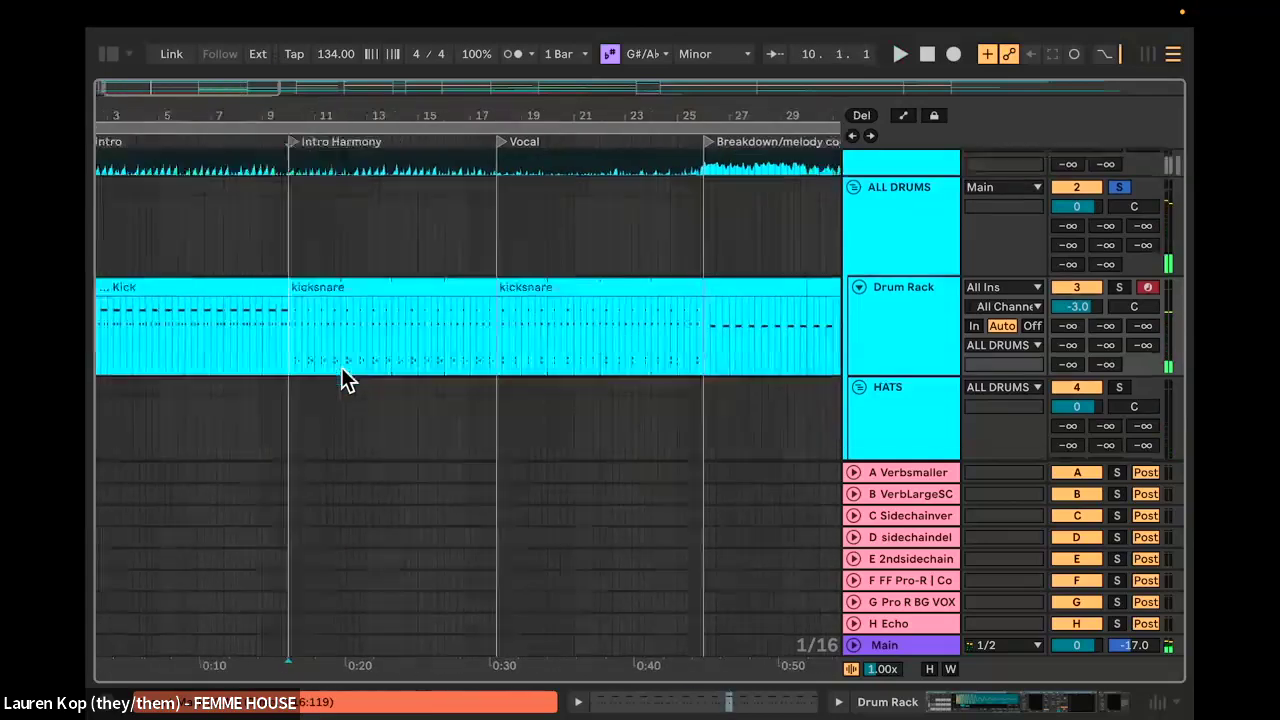
pyautogui.doubleClick(333, 284)
pyautogui.press('space')
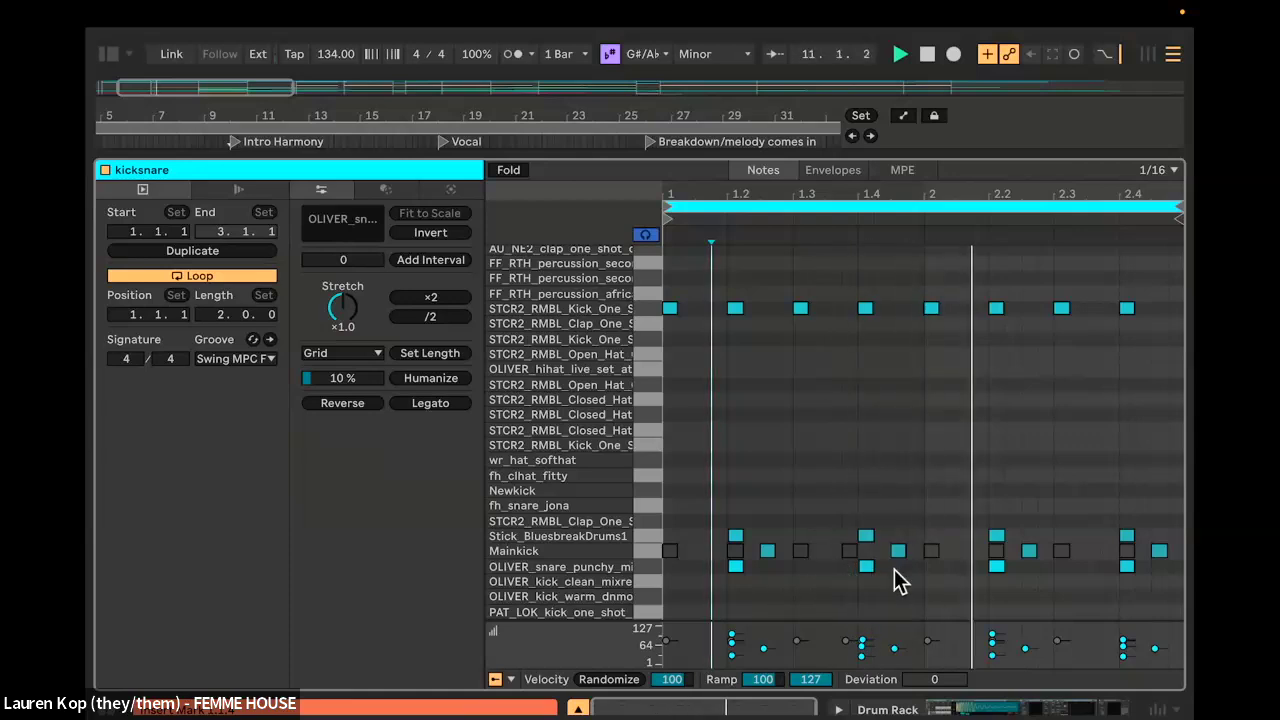
pyautogui.click(580, 710)
# Step: Listen to the soloed drums from the Breakdown/melody comes in locator
pyautogui.hscroll(4, 389, 392)
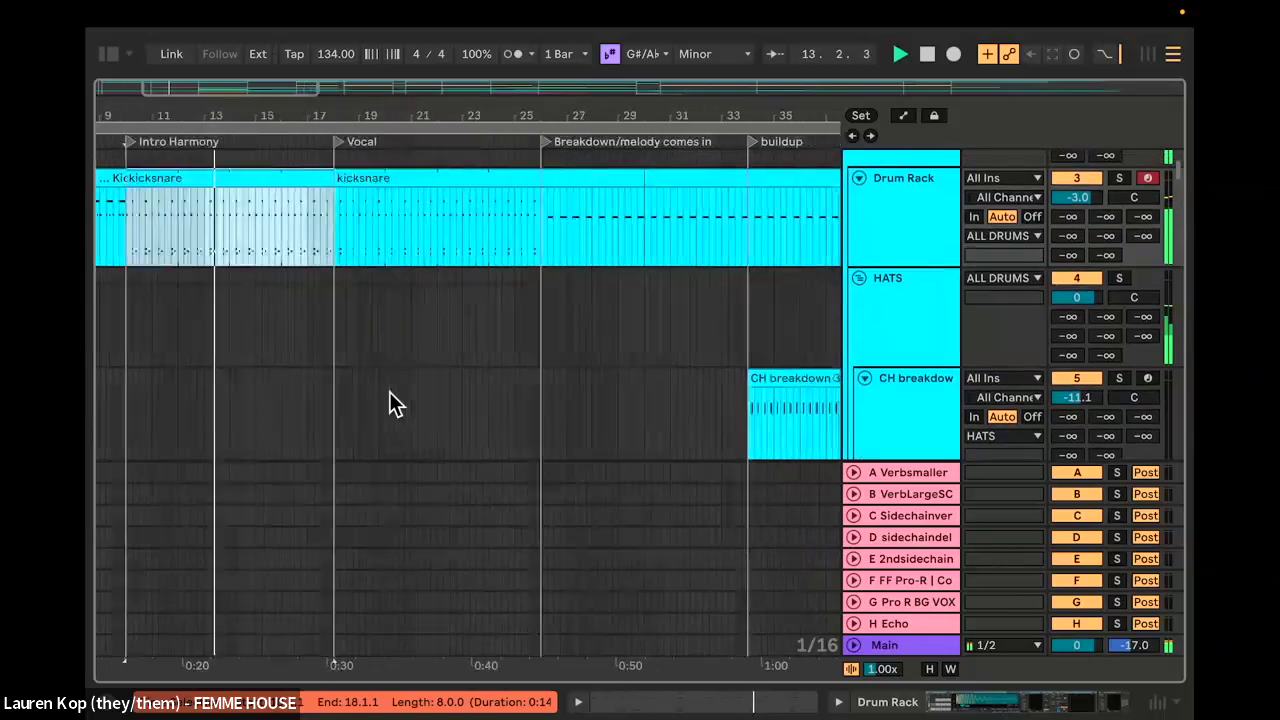
pyautogui.scroll(-5, 438, 358)
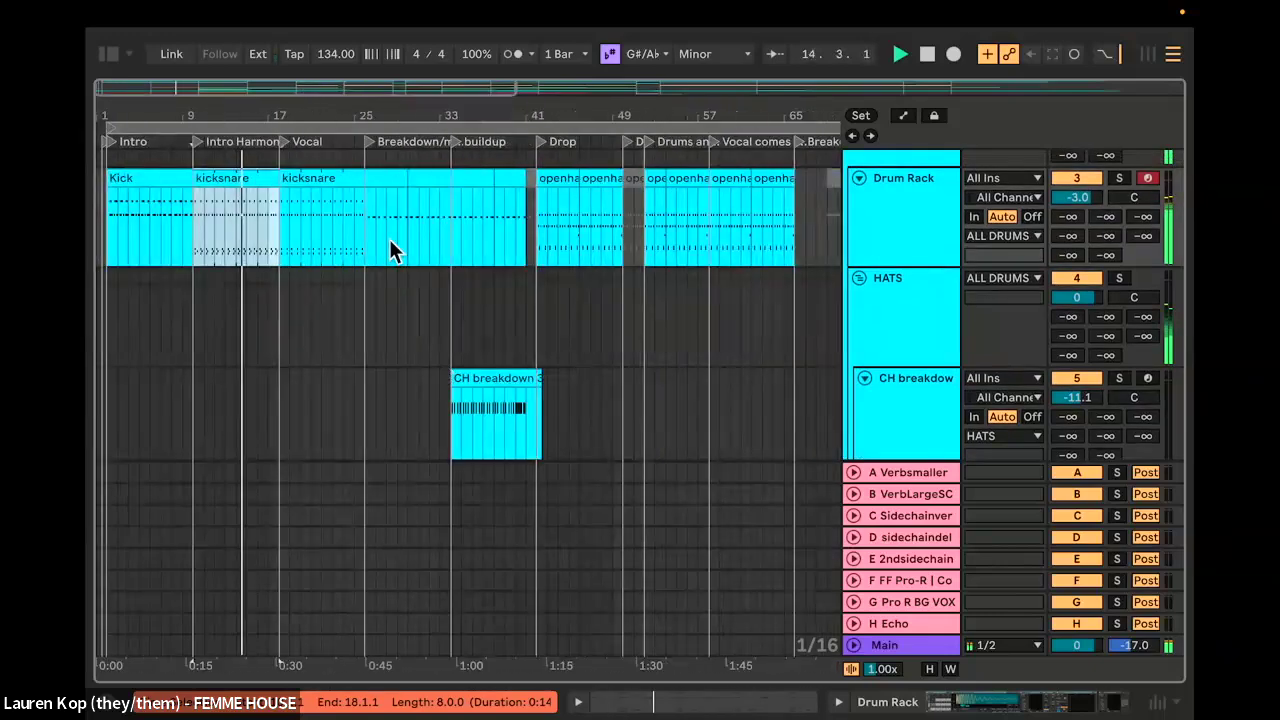
pyautogui.scroll(4, 364, 230)
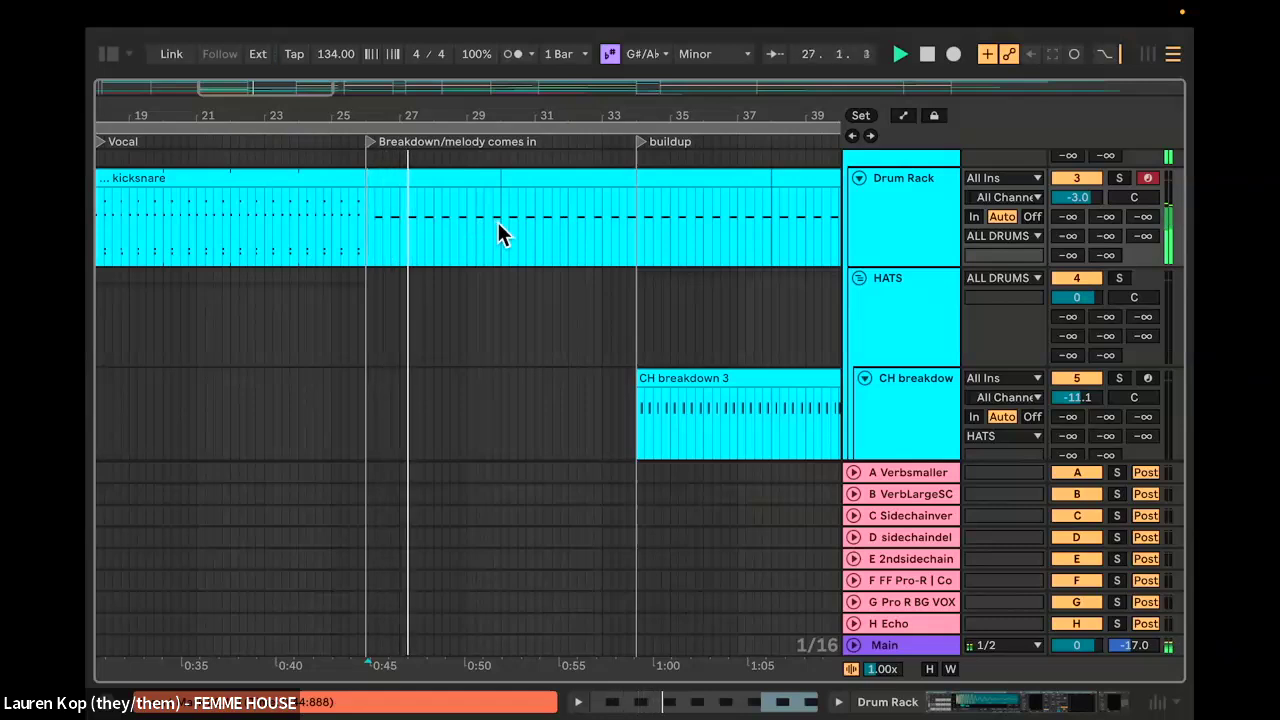
# Step: Stop playback, look over the full arrangement from the drums down to the Vocals group, and return to the reference track
pyautogui.scroll(-5, 499, 226)
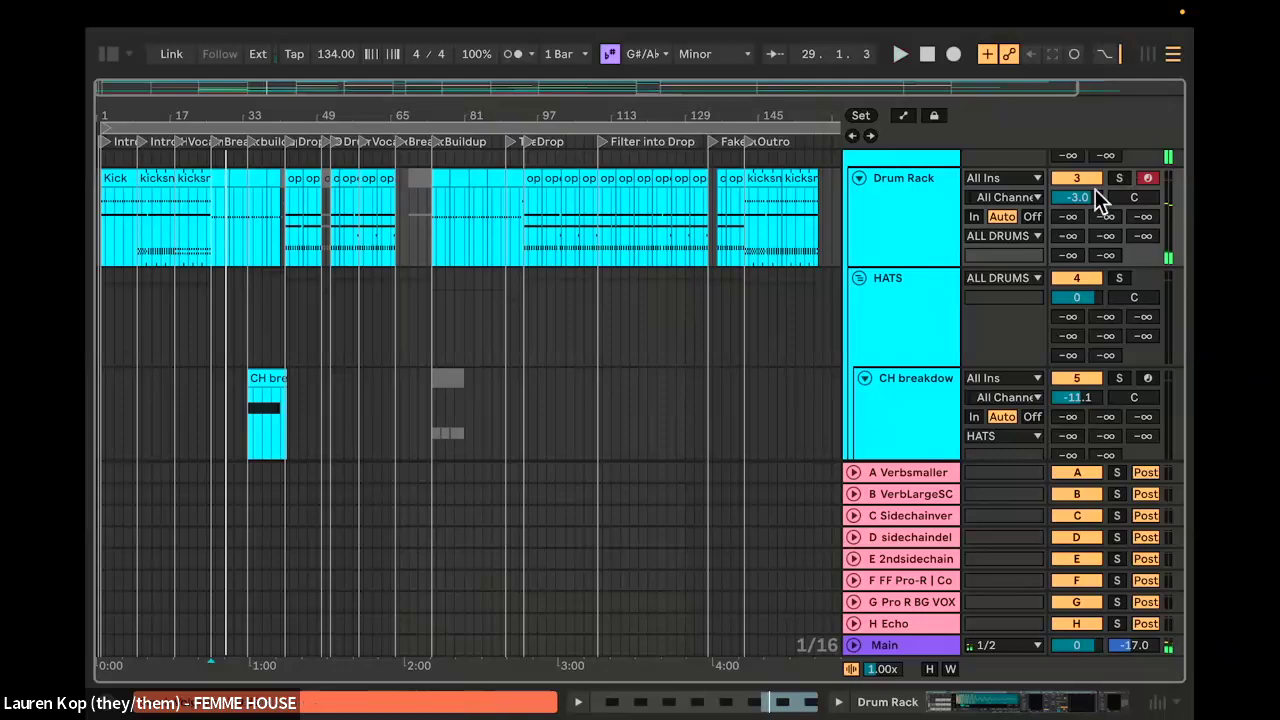
pyautogui.scroll(-4, 549, 368)
pyautogui.scroll(-10, 150, 398)
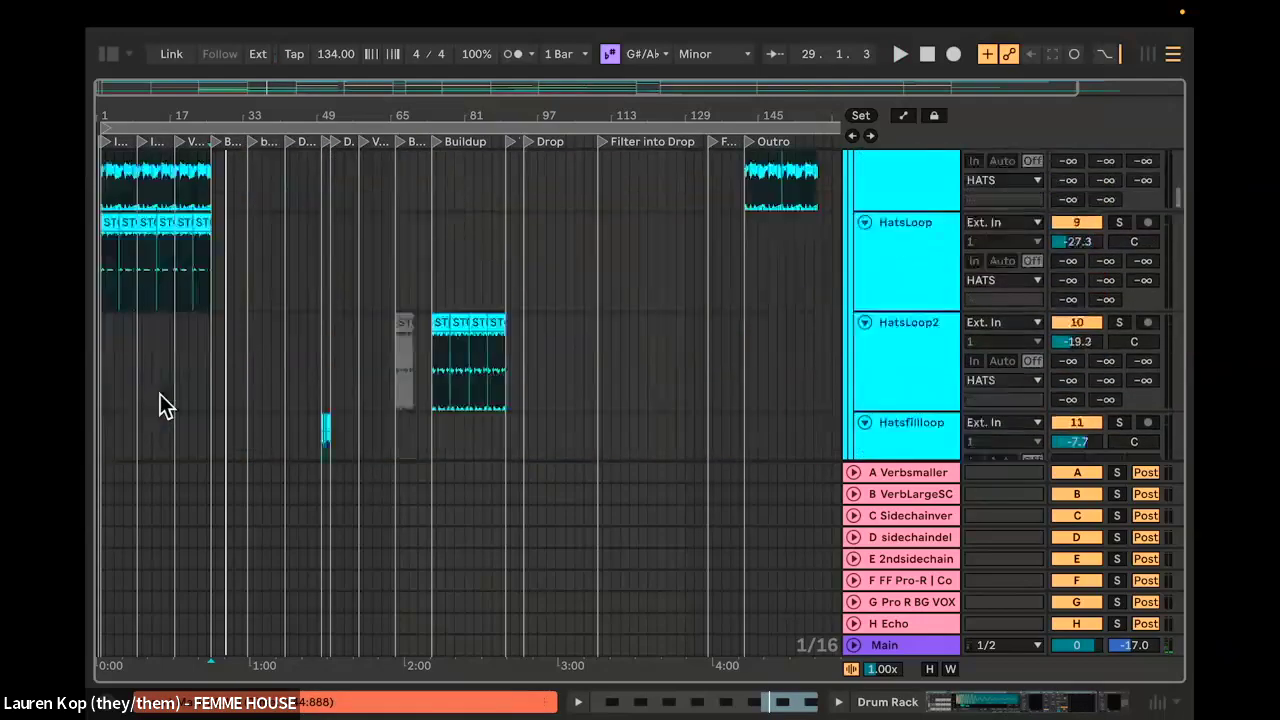
pyautogui.scroll(-15, 330, 290)
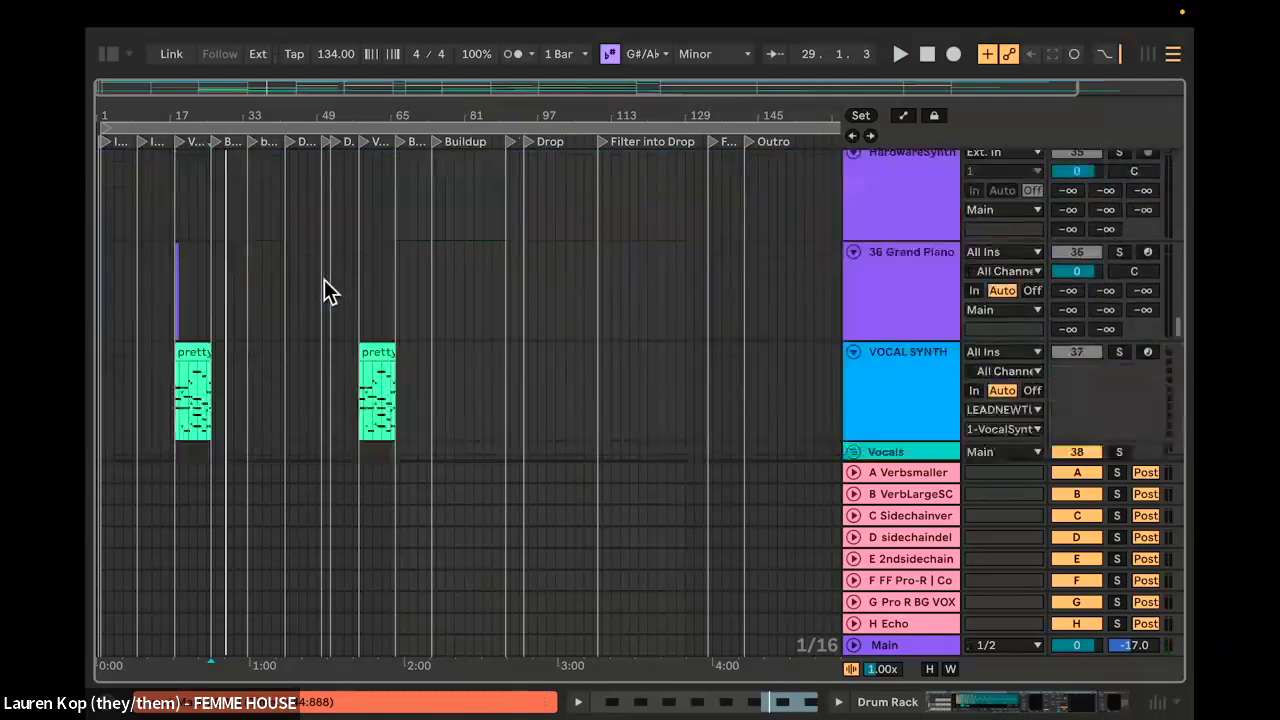
pyautogui.scroll(20, 330, 290)
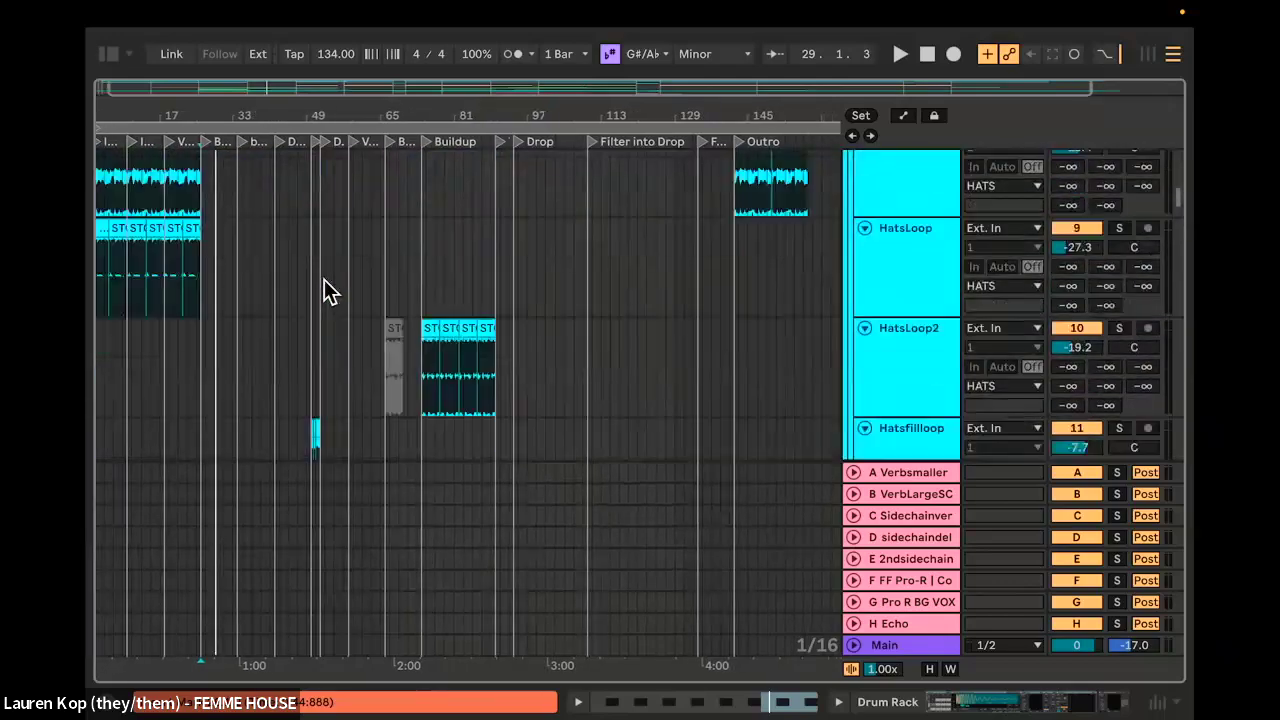
pyautogui.scroll(5, 118, 326)
pyautogui.hscroll(-3, 112, 326)
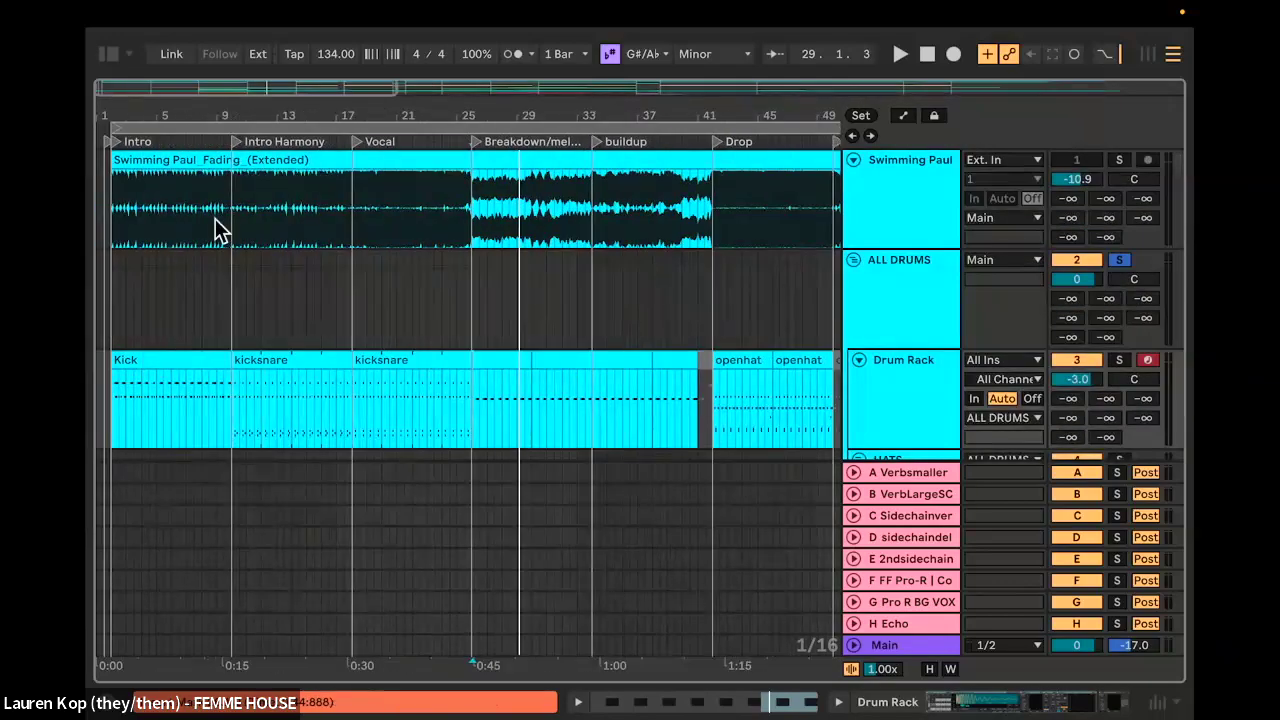
# Step: Play the arrangement from the Intro Harmony locator and take the ALL DRUMS group out of solo
pyautogui.click(210, 143)
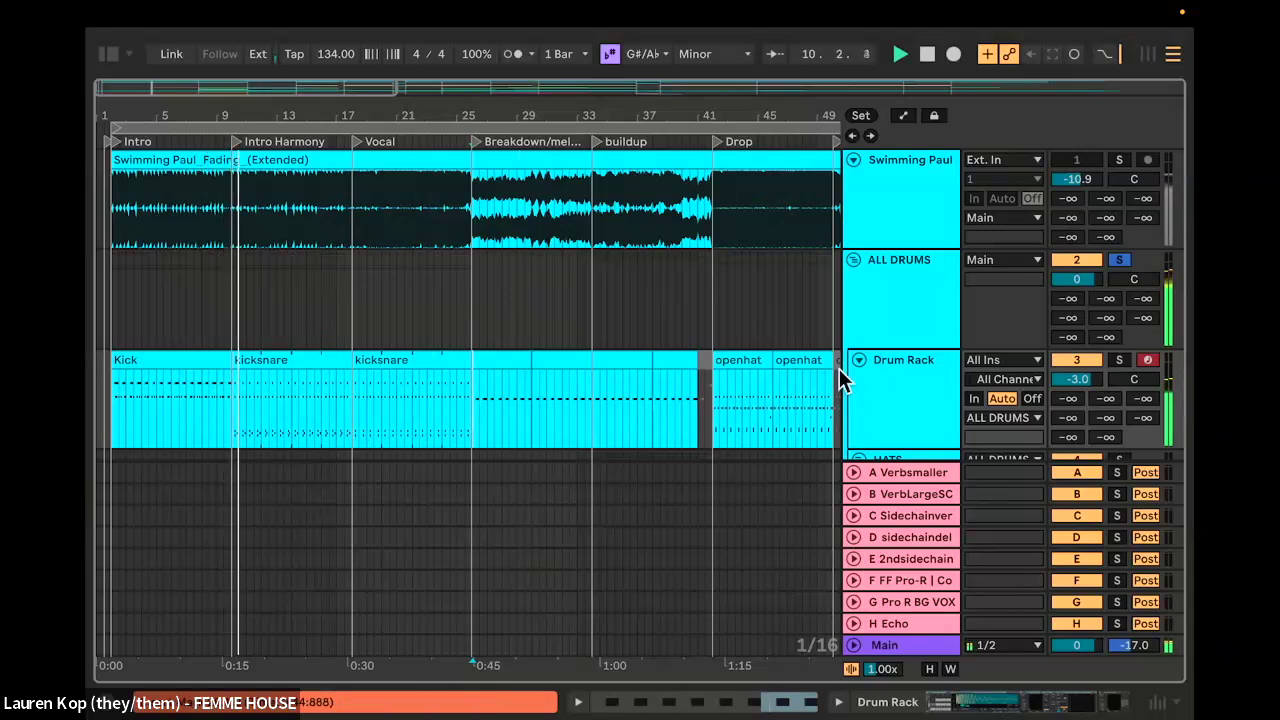
pyautogui.click(210, 143)
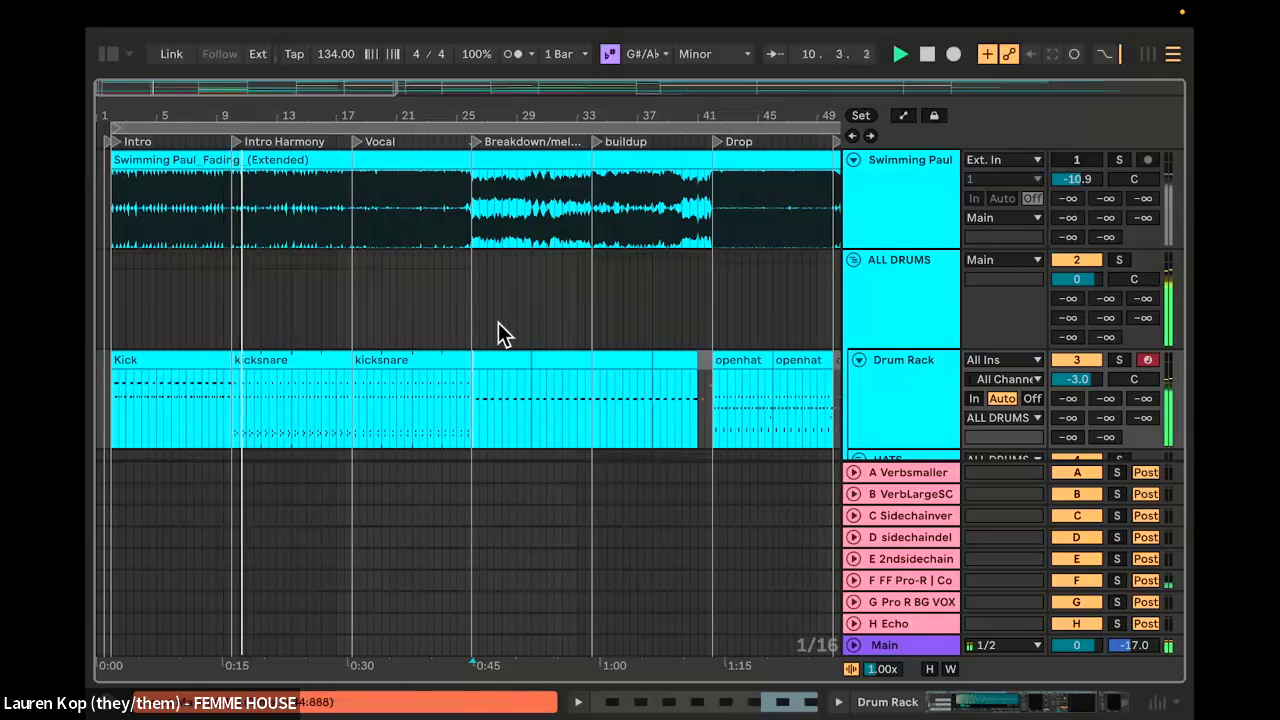
# Step: Fit the whole arrangement to the window, collapse the ALL DRUMS group and fold the Swimming Paul reference track
pyautogui.press('w')
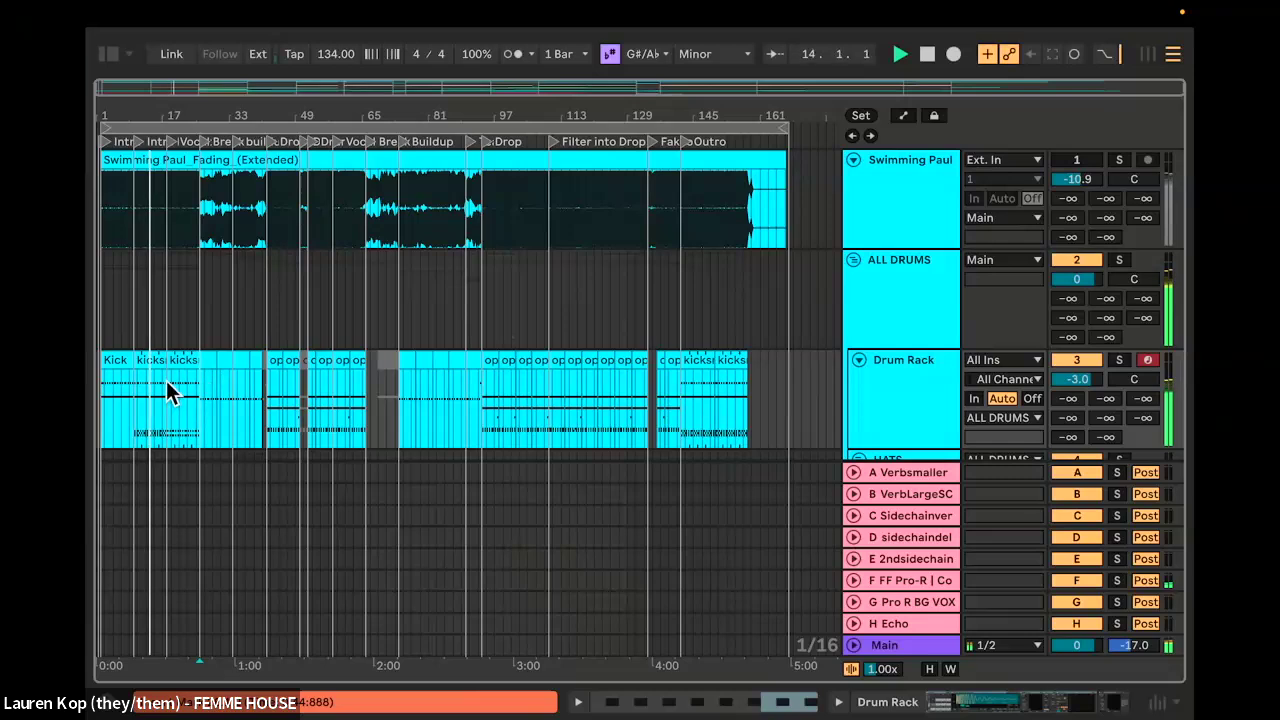
pyautogui.press('h')
pyautogui.press('w')
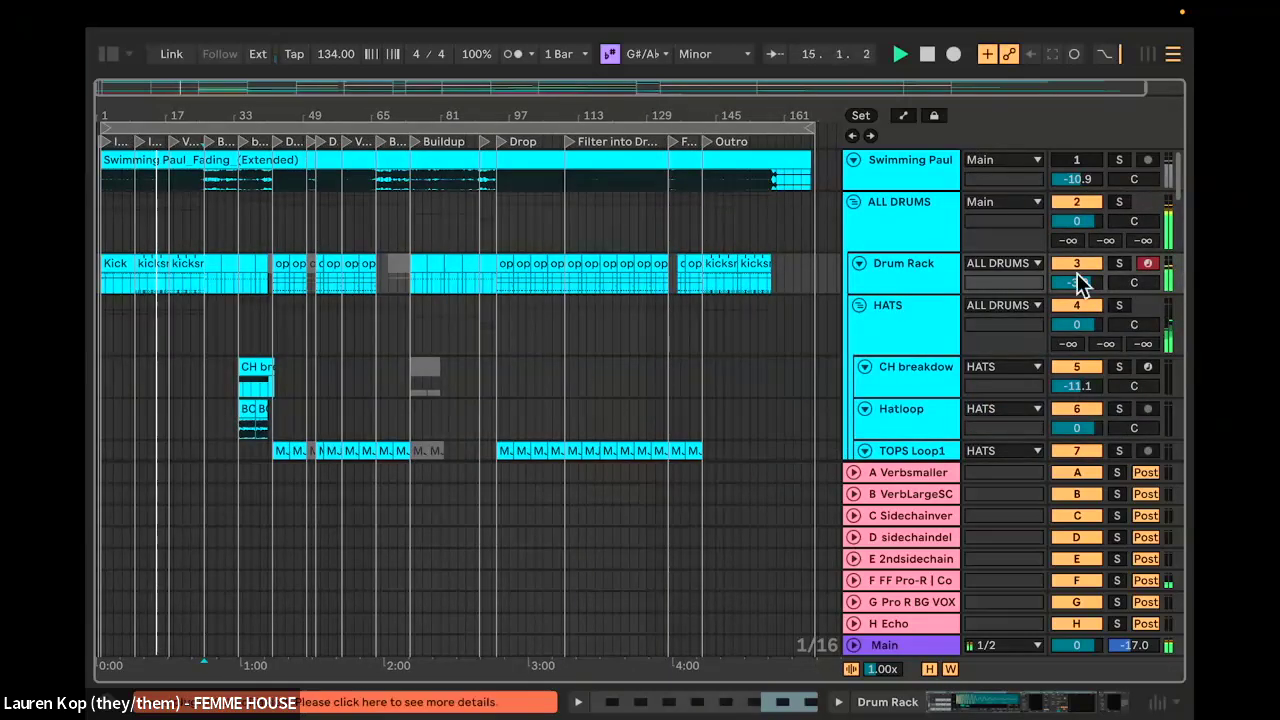
pyautogui.click(853, 202)
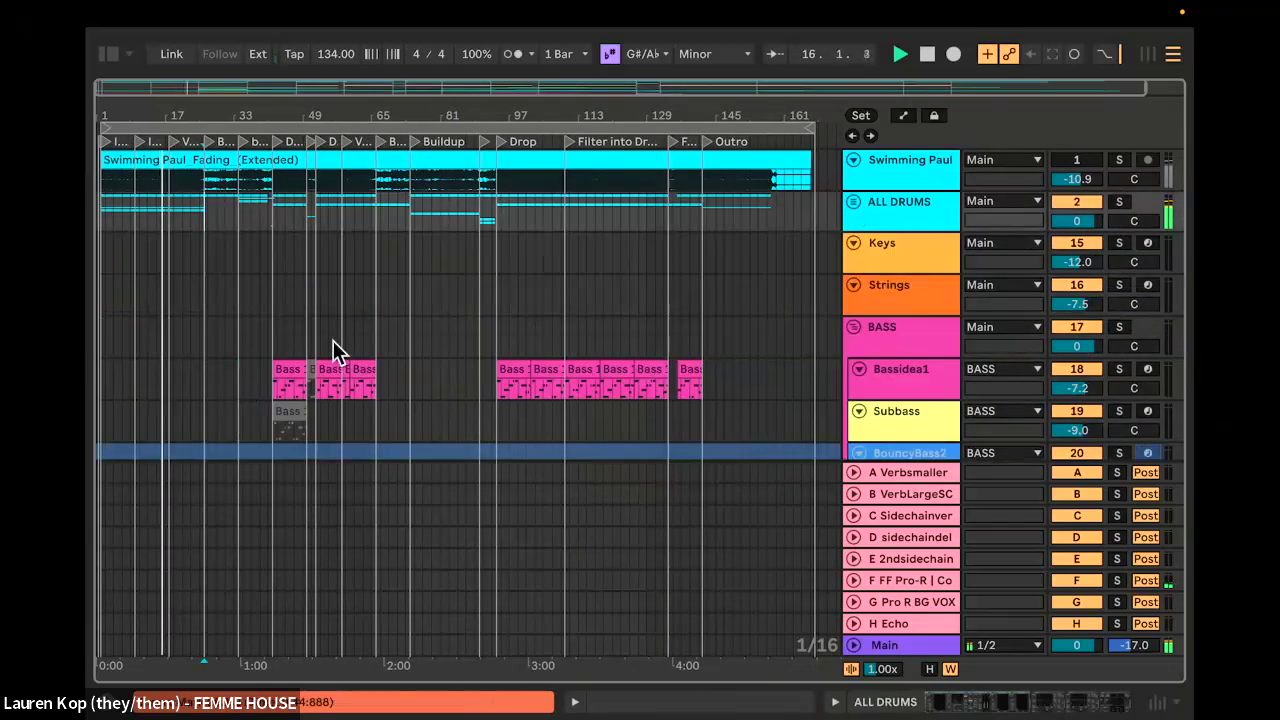
pyautogui.click(853, 160)
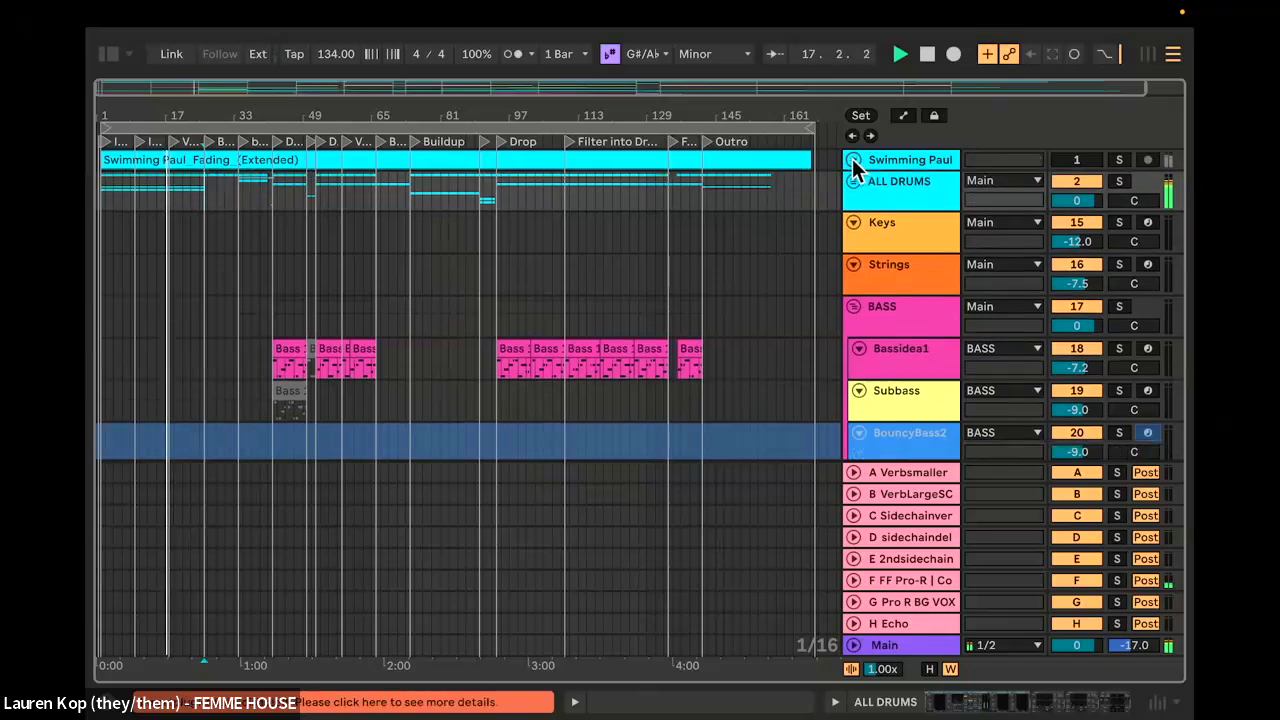
# Step: Examine the melody, vocal and effects tracks around the Breakdown and buildup locators while the arrangement plays, including WhooshTransition and LFimpact
pyautogui.scroll(-2, 362, 367)
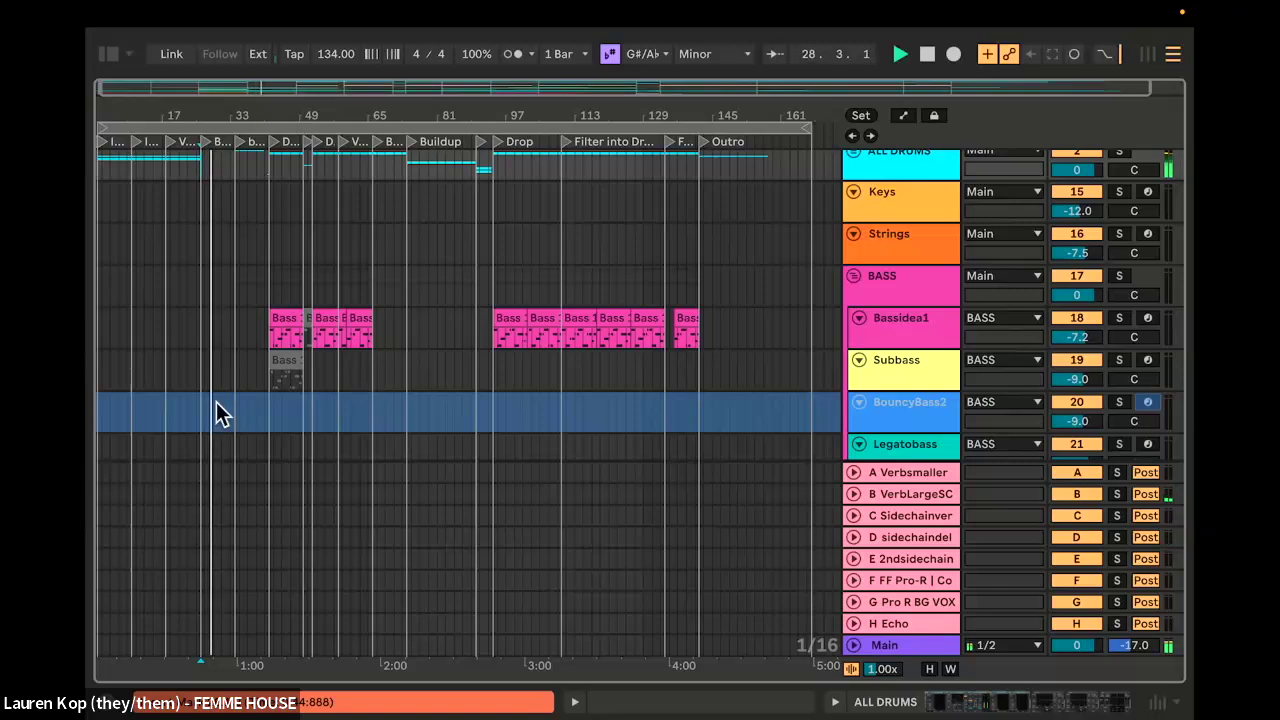
pyautogui.scroll(3, 220, 412)
pyautogui.scroll(-10, 274, 463)
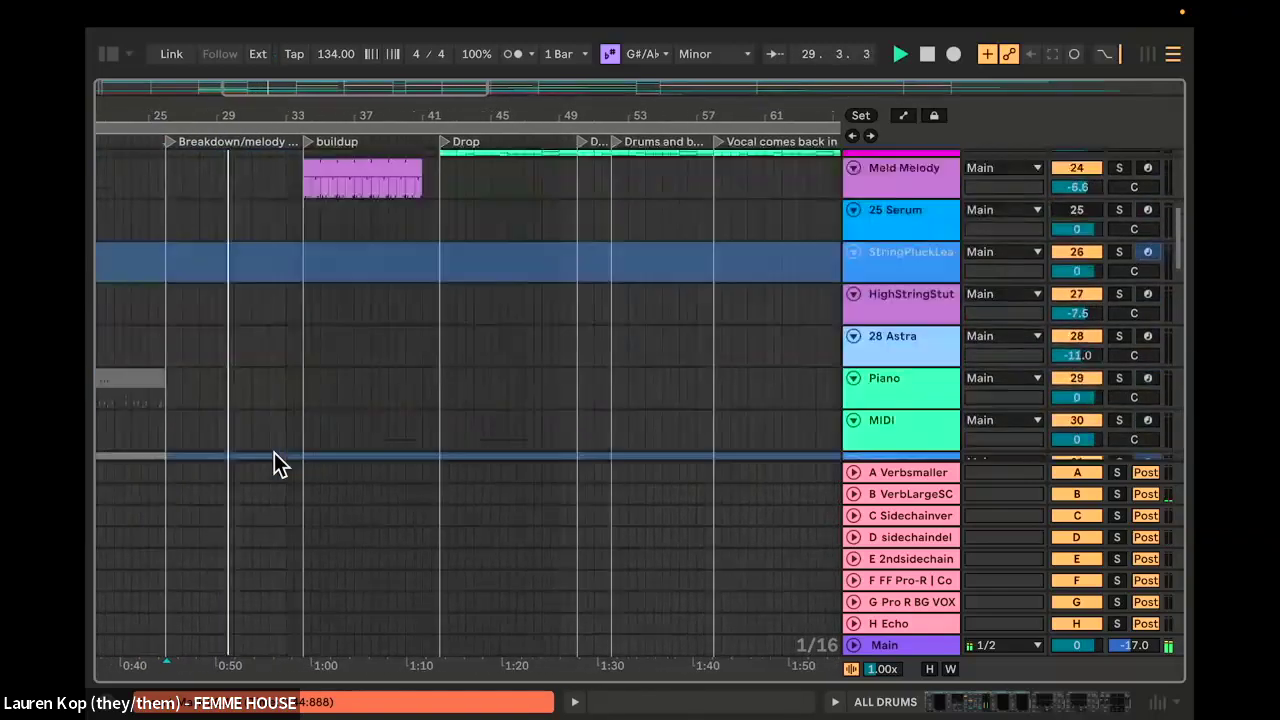
pyautogui.scroll(-10, 274, 452)
pyautogui.scroll(4, 274, 452)
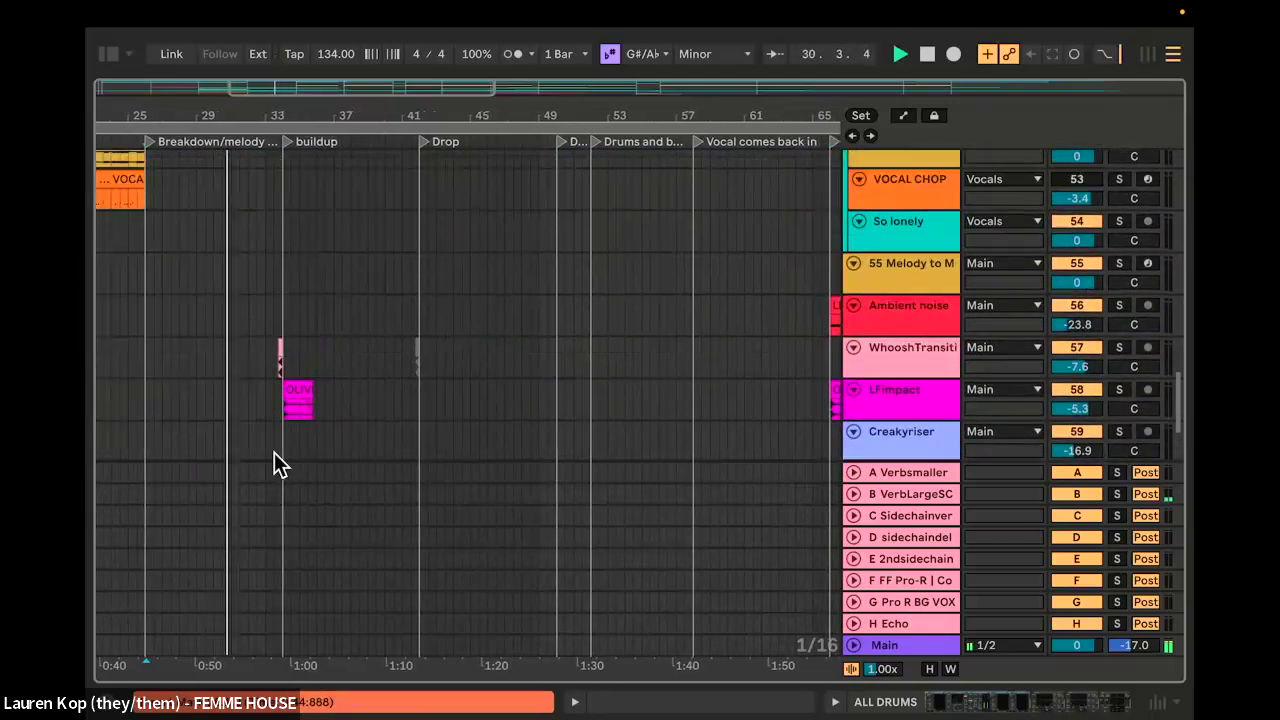
pyautogui.scroll(5, 273, 444)
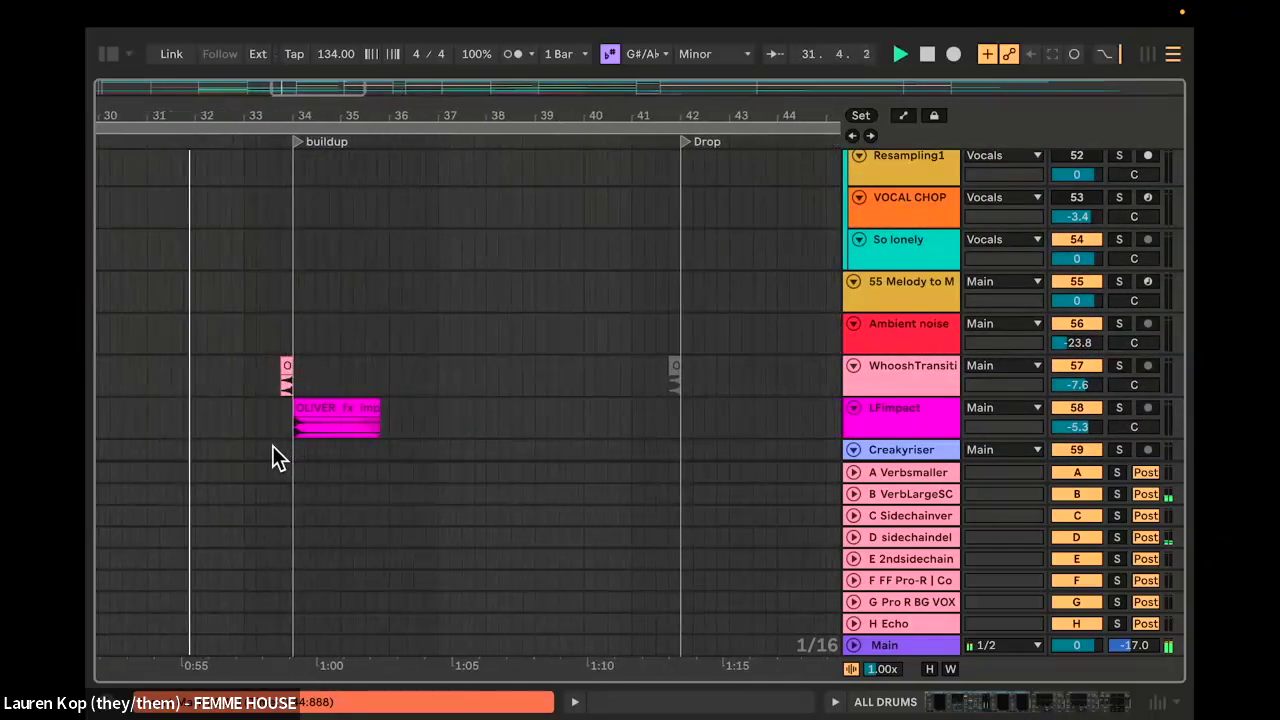
pyautogui.scroll(-5, 272, 445)
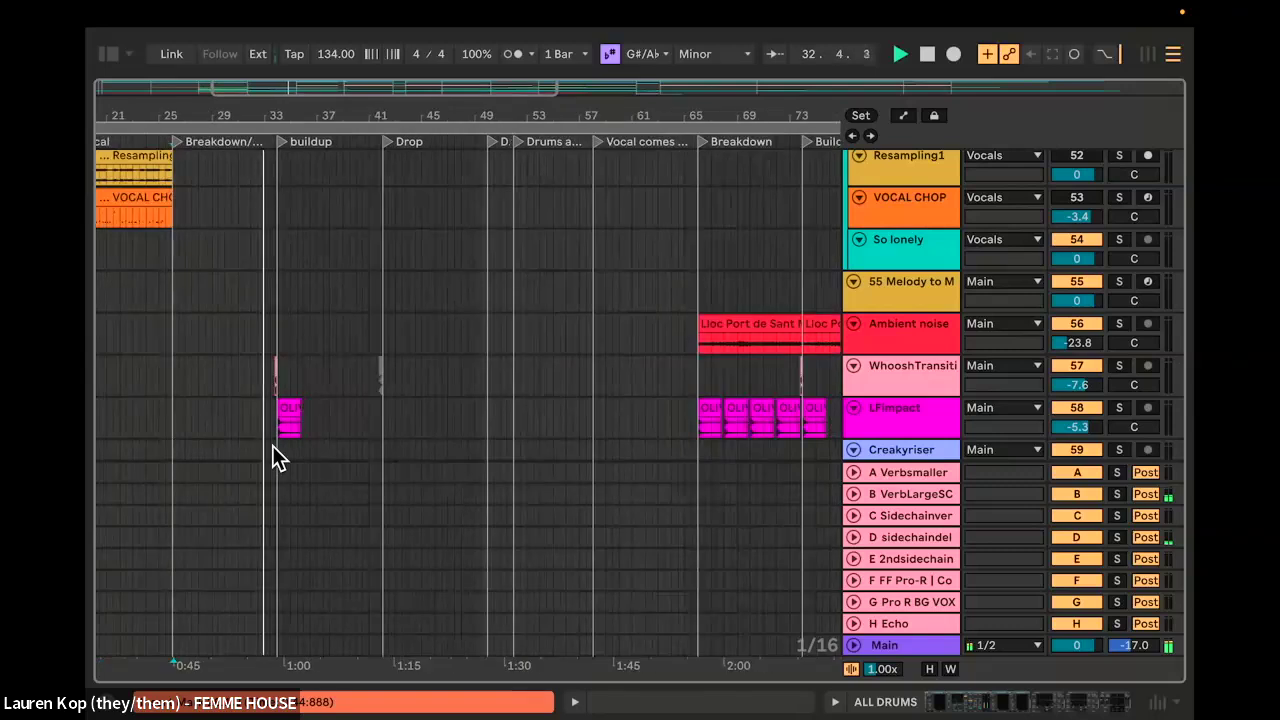
pyautogui.scroll(-1, 405, 420)
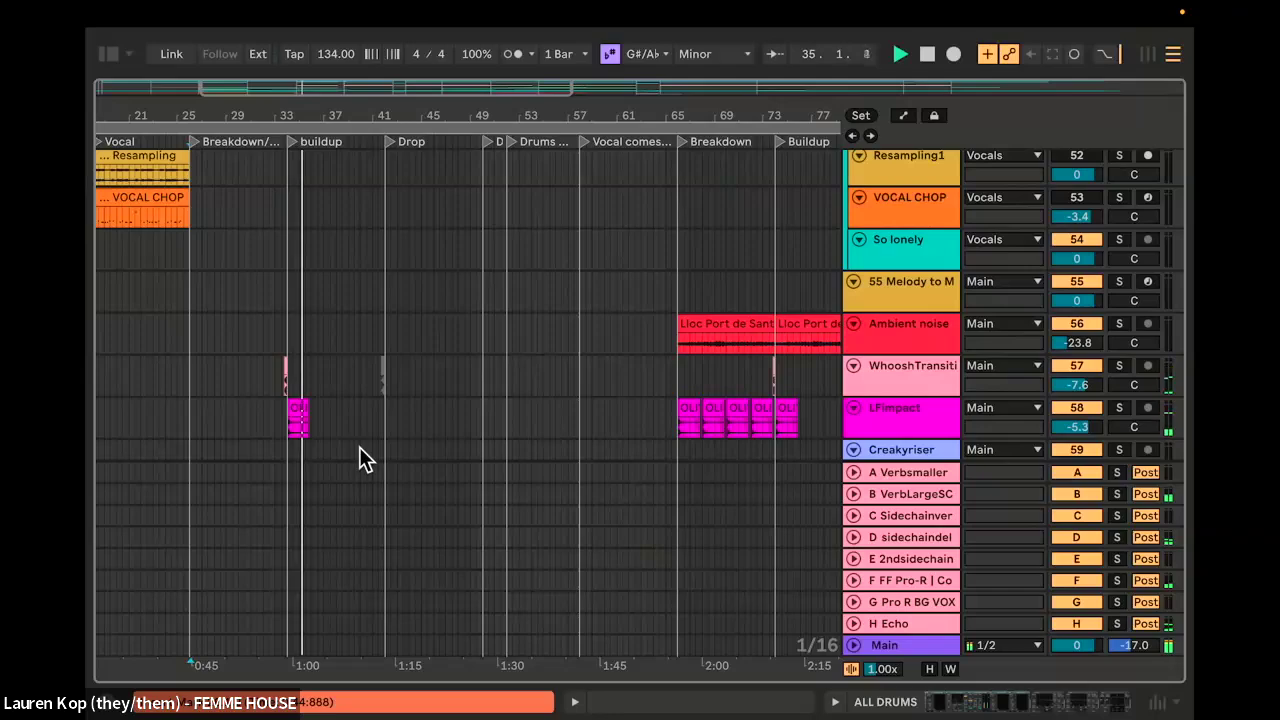
# Step: Examine the bass, Reesebass and prettychords clips across the Drop sections during playback, and stop playback
pyautogui.scroll(15, 359, 447)
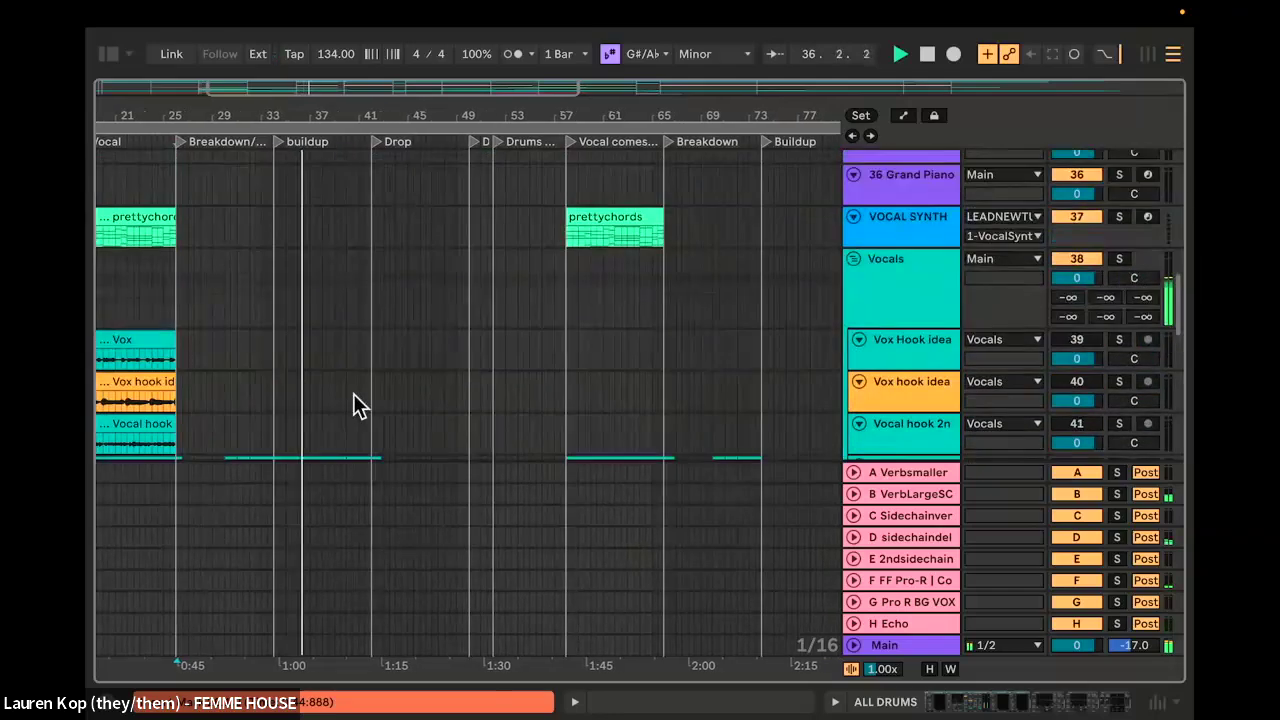
pyautogui.scroll(5, 359, 403)
pyautogui.scroll(-5, 363, 366)
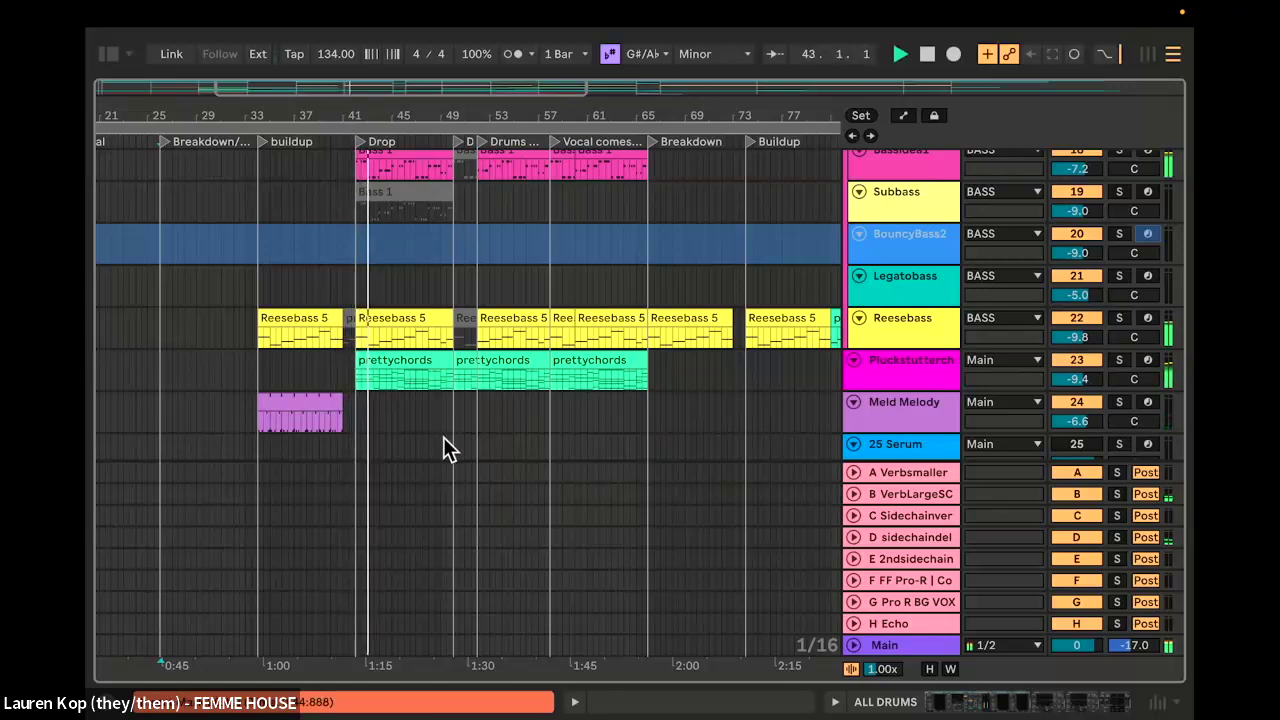
pyautogui.scroll(-5, 431, 437)
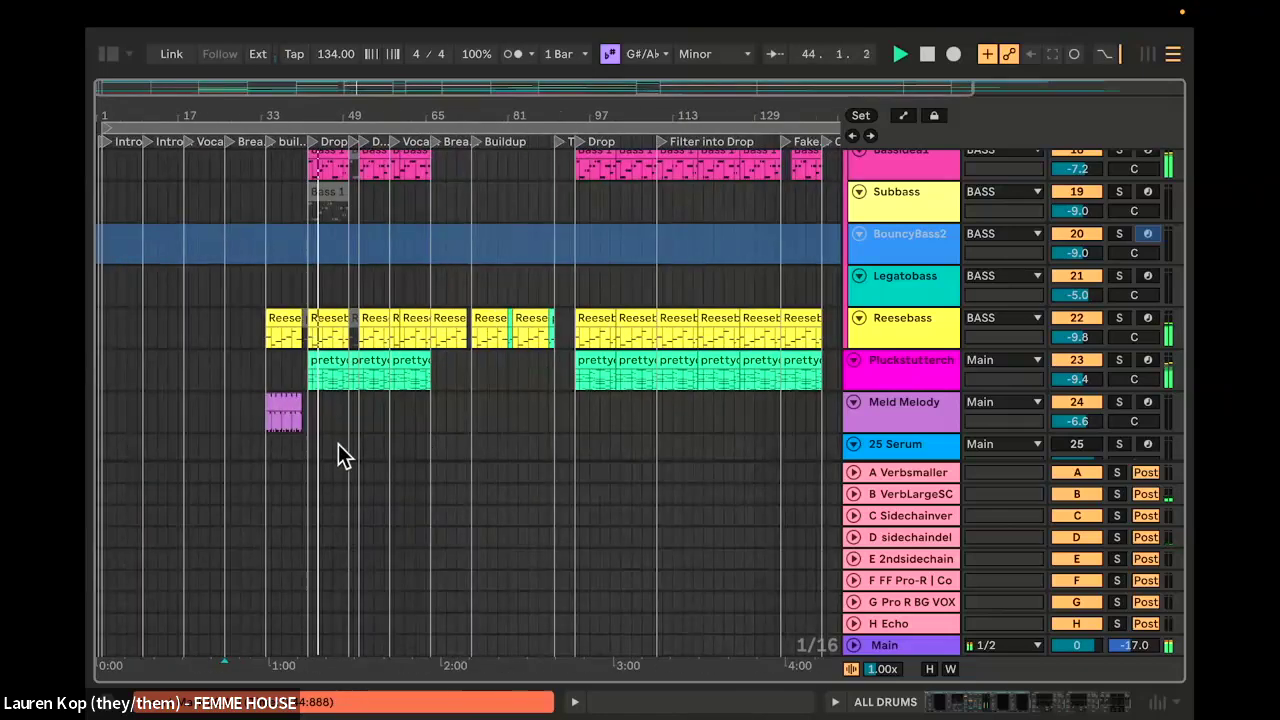
pyautogui.scroll(4, 277, 443)
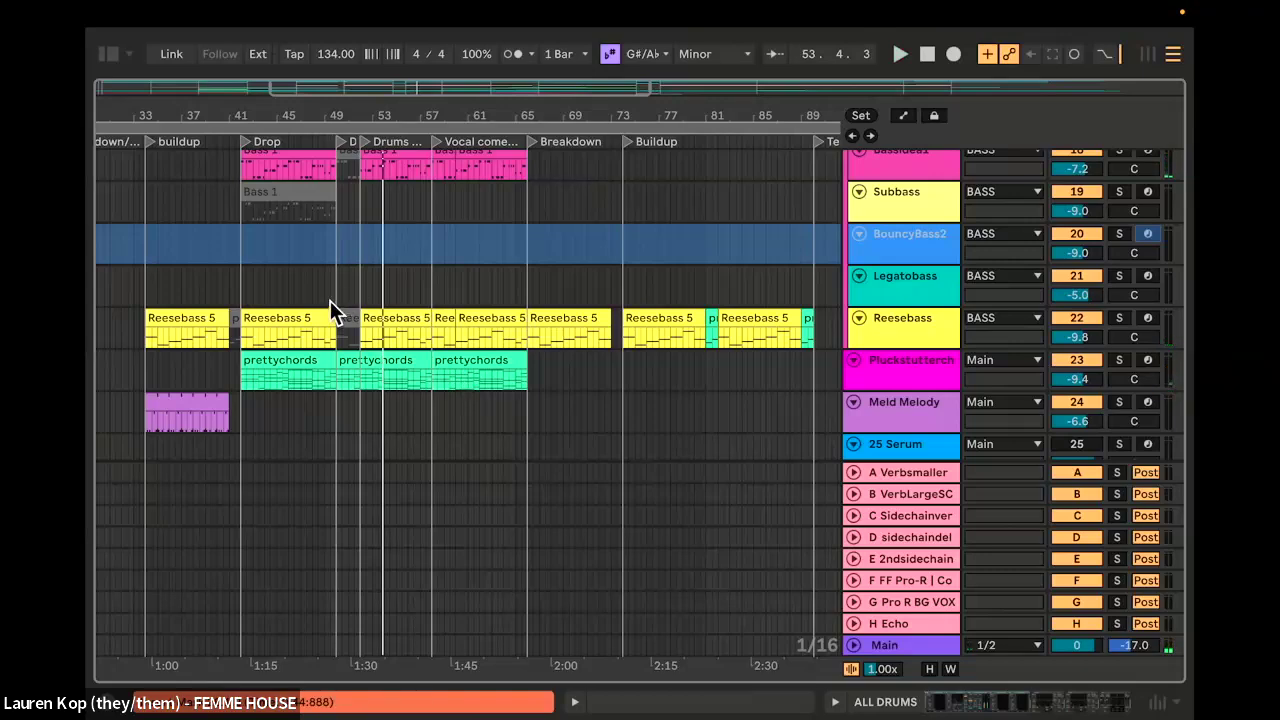
# Step: Look through the Session View clips from the bass tracks to 28 Astra and return to the Arrangement View
pyautogui.scroll(5, 295, 290)
pyautogui.press('Tab')
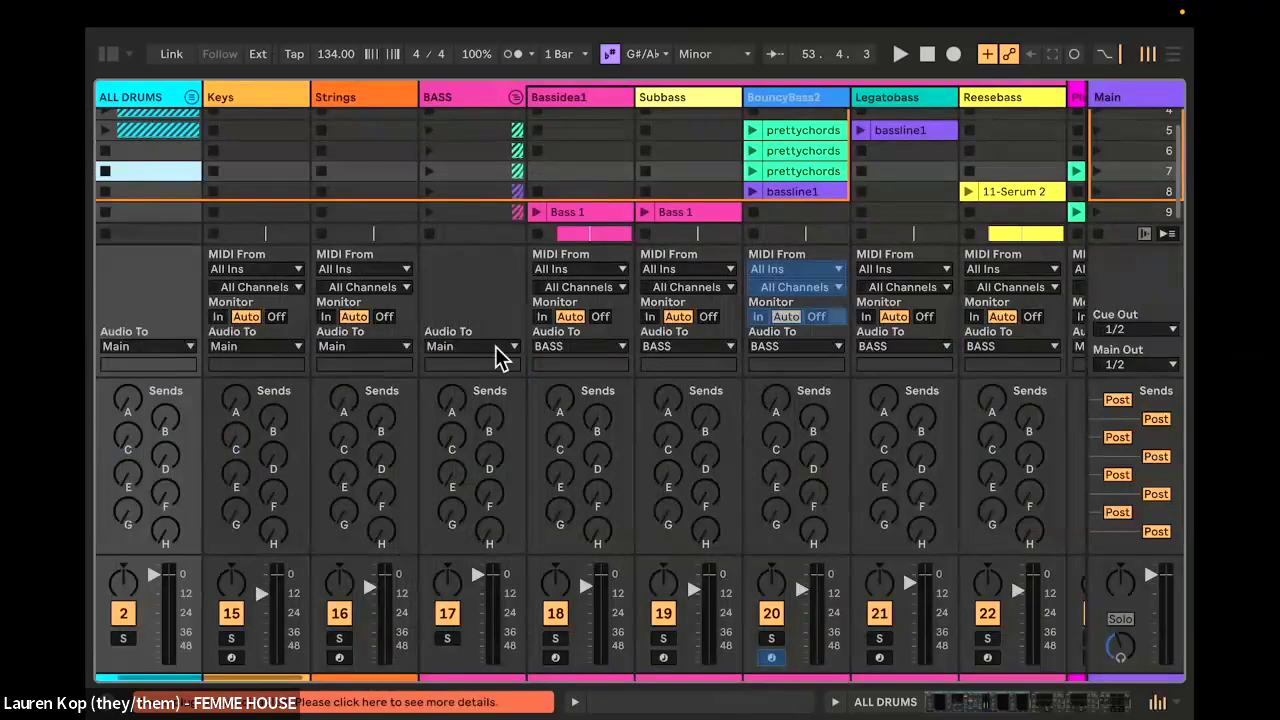
pyautogui.hscroll(6, 625, 234)
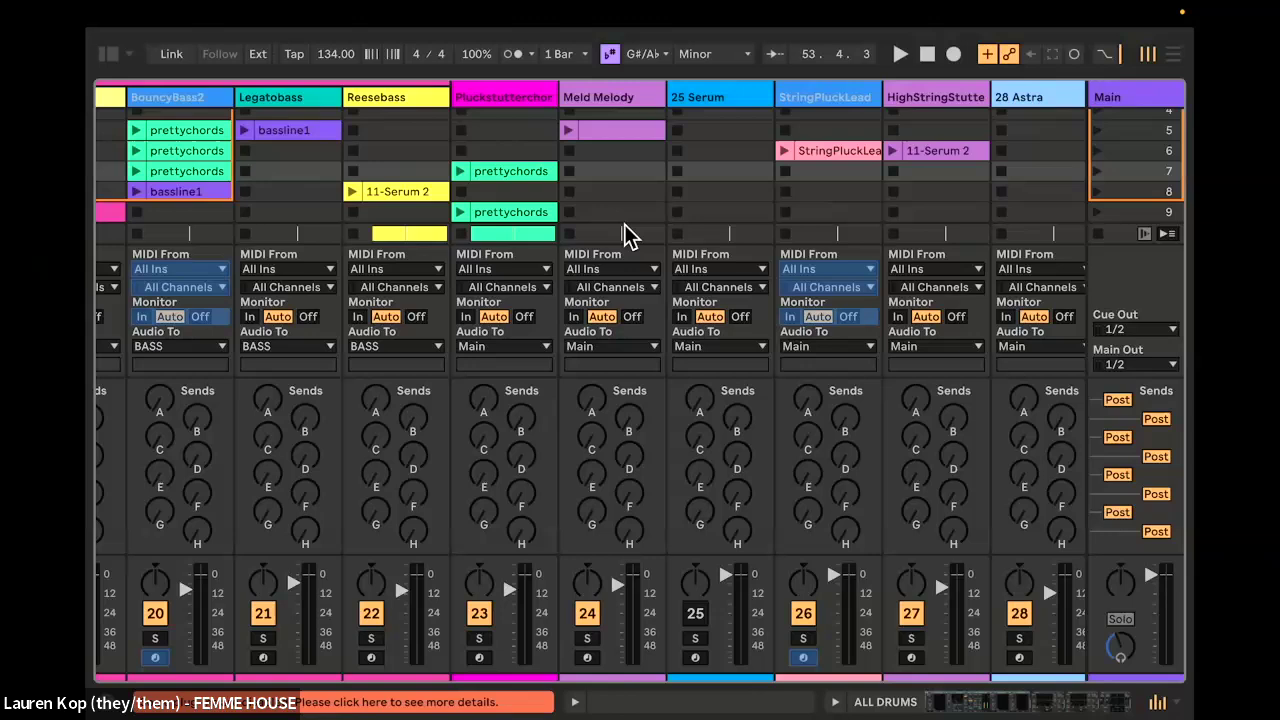
pyautogui.press('Tab')
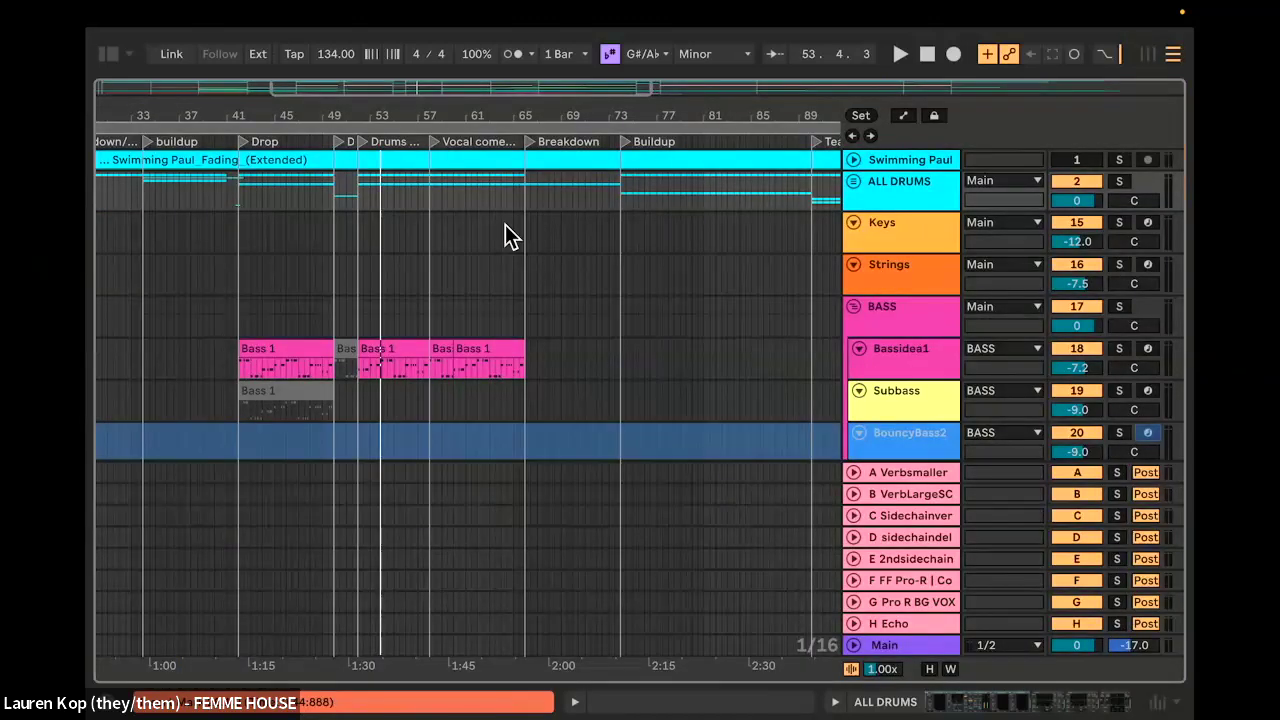
# Step: Examine how the Bassidea1, Subbass and Reesebass clips are laid out across the full arrangement
pyautogui.scroll(-3, 281, 451)
pyautogui.hscroll(-3, 281, 451)
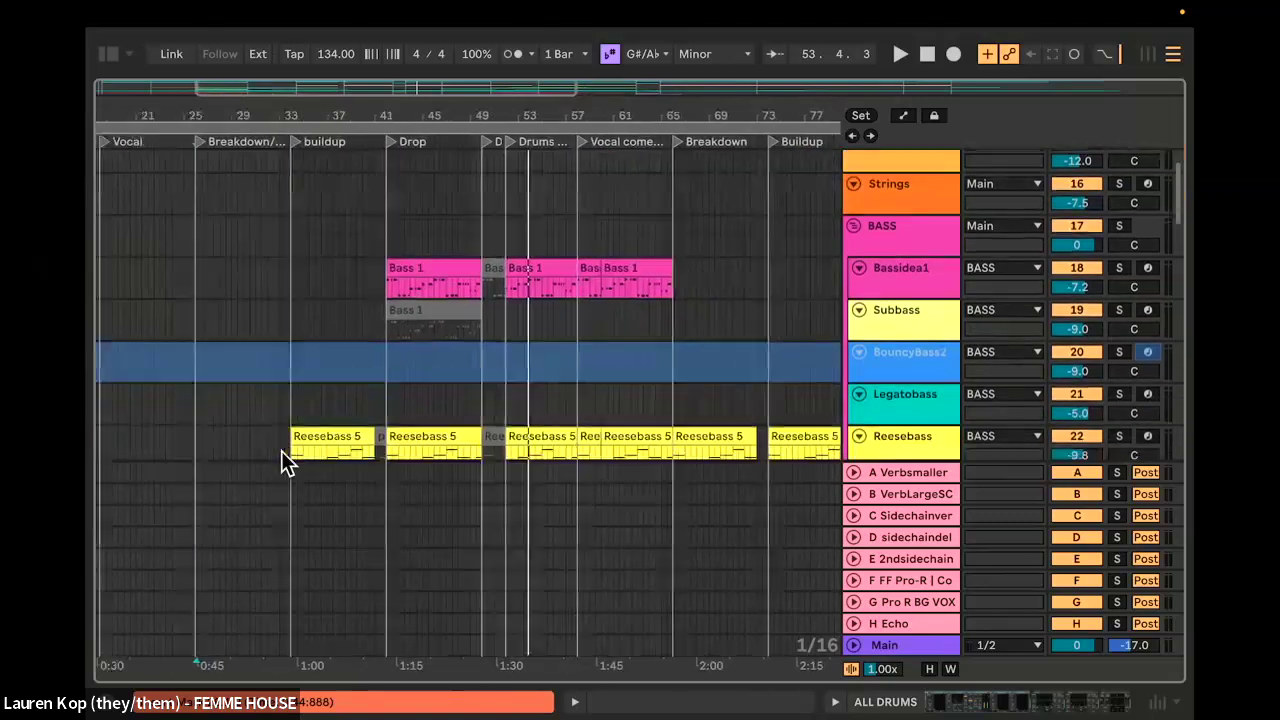
pyautogui.hscroll(2, 281, 453)
pyautogui.scroll(-5, 310, 364)
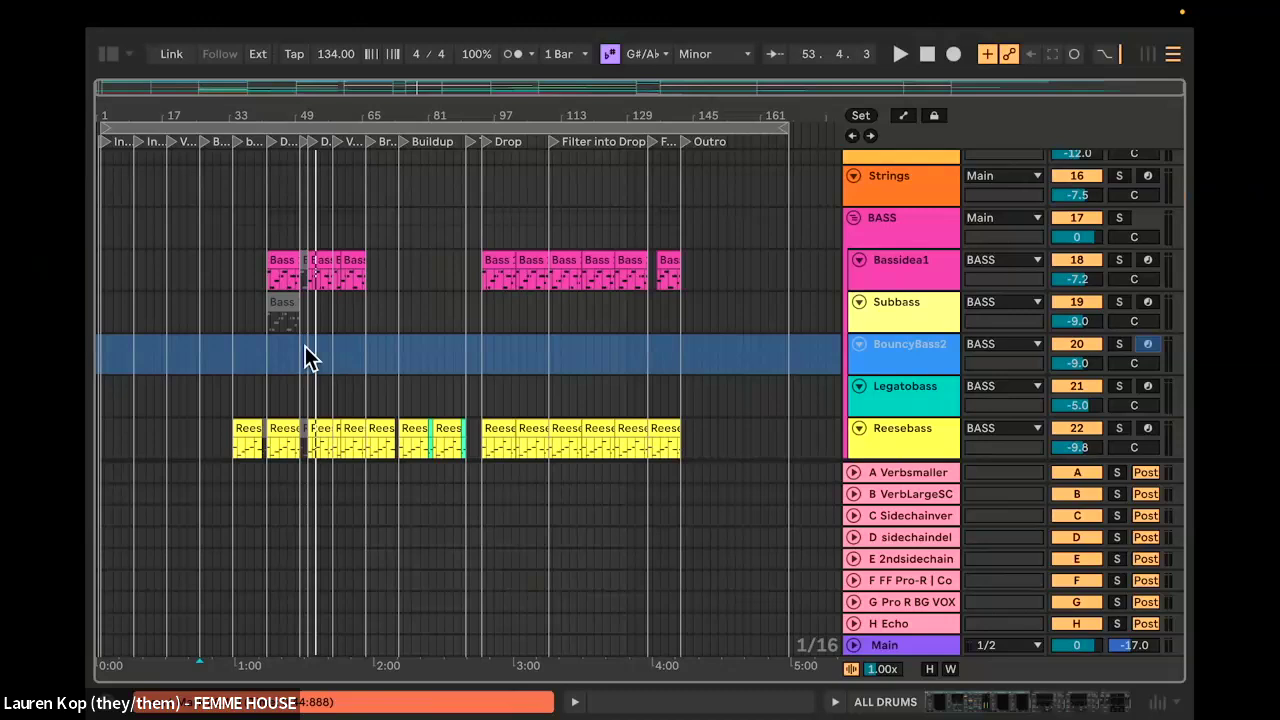
# Step: Play the transition from the end of the first Drop into the short drum section before the bass returns
pyautogui.scroll(5, 327, 317)
pyautogui.click(308, 141)
pyautogui.press('space')
pyautogui.press('space')
pyautogui.click(284, 131)
pyautogui.click(283, 139)
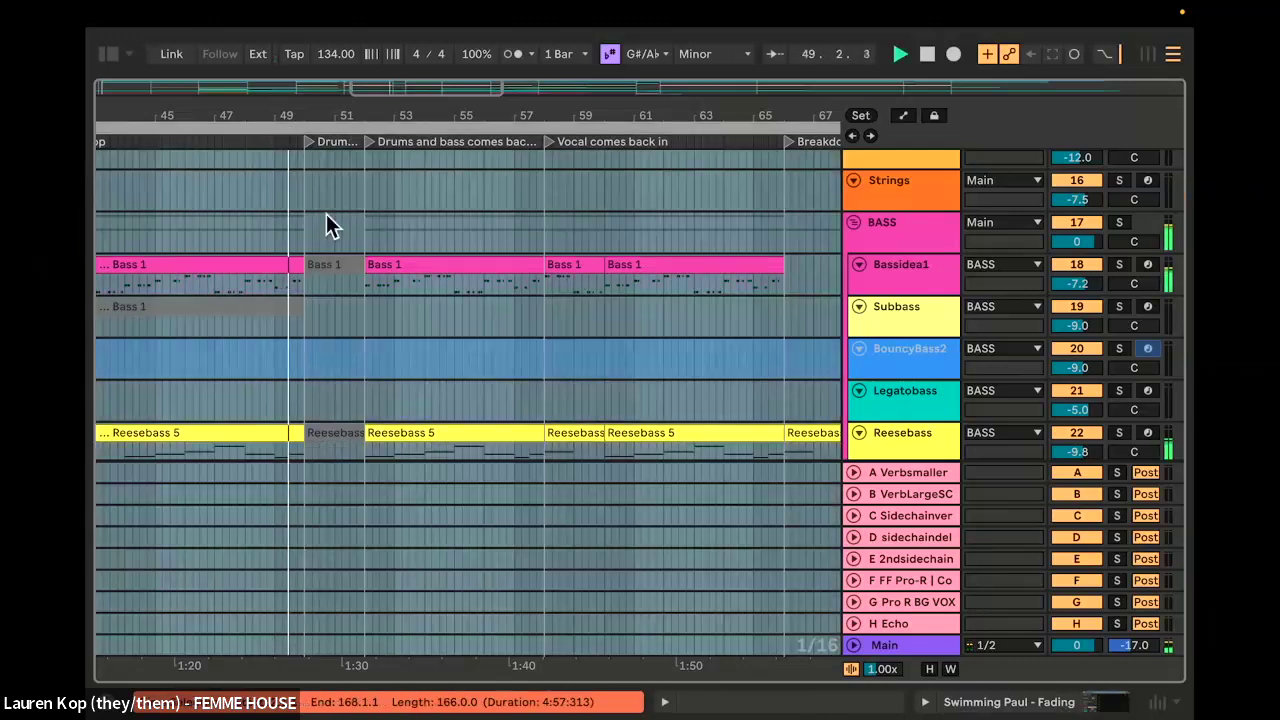
# Step: Create an empty MIDI clip on Subbass just before the Drums and bass comes back locator, and close the note editor
pyautogui.doubleClick(357, 313)
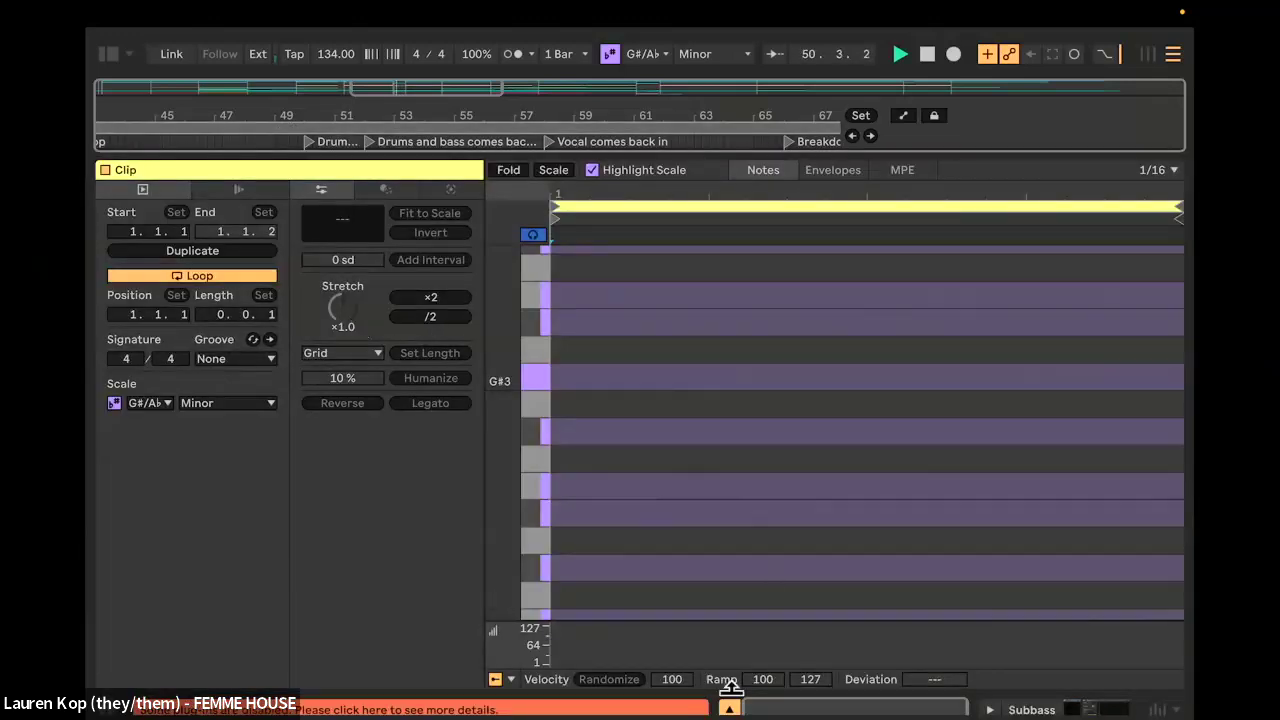
pyautogui.click(728, 707)
pyautogui.scroll(-5, 545, 444)
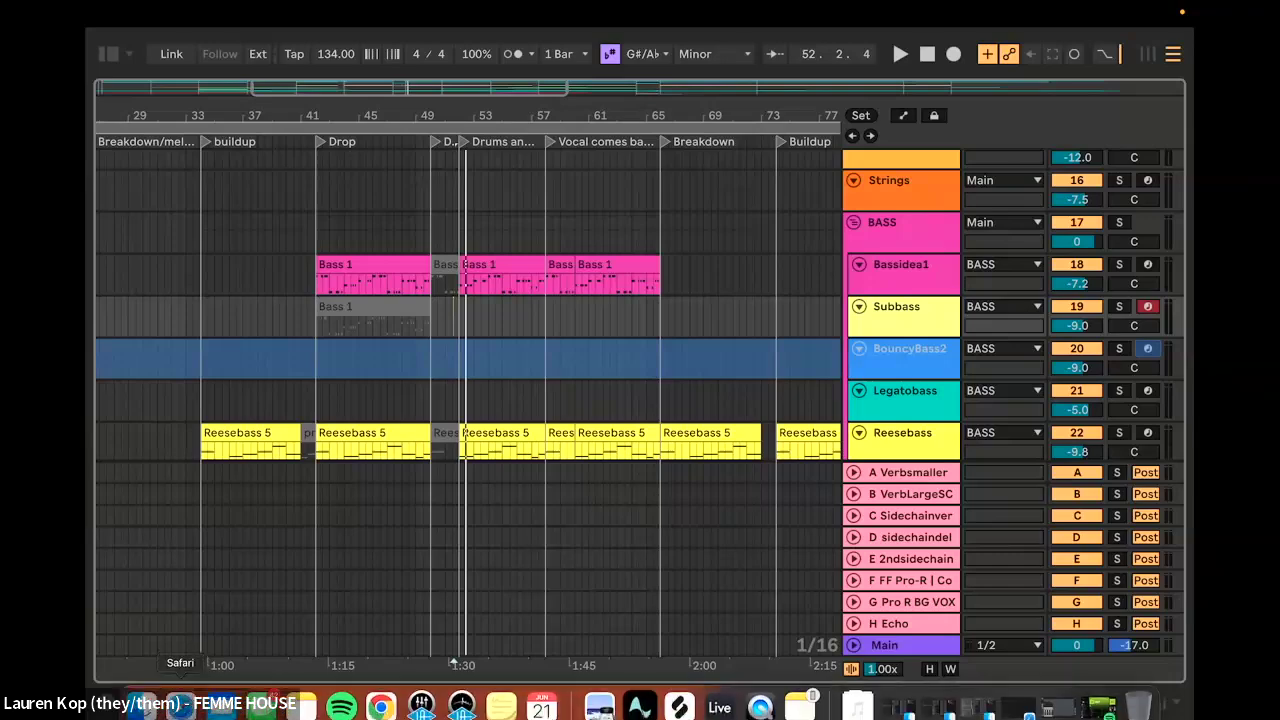
pyautogui.click(179, 601)
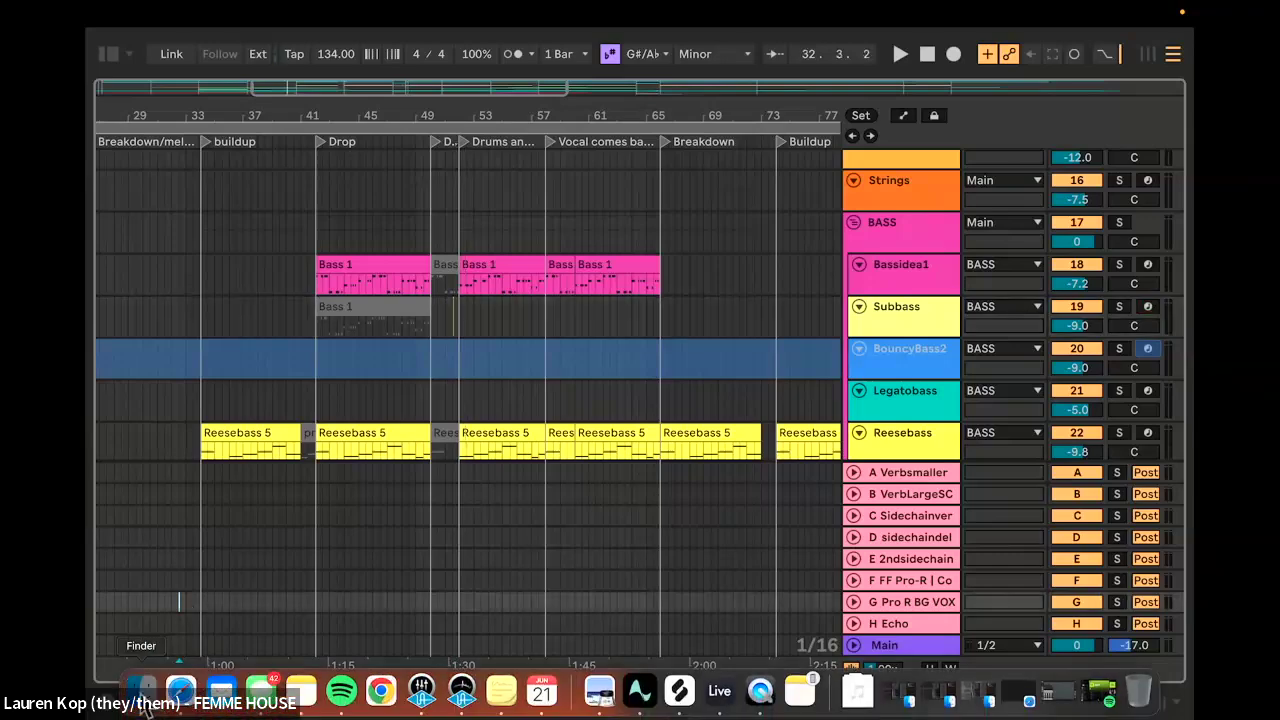
pyautogui.click(142, 697)
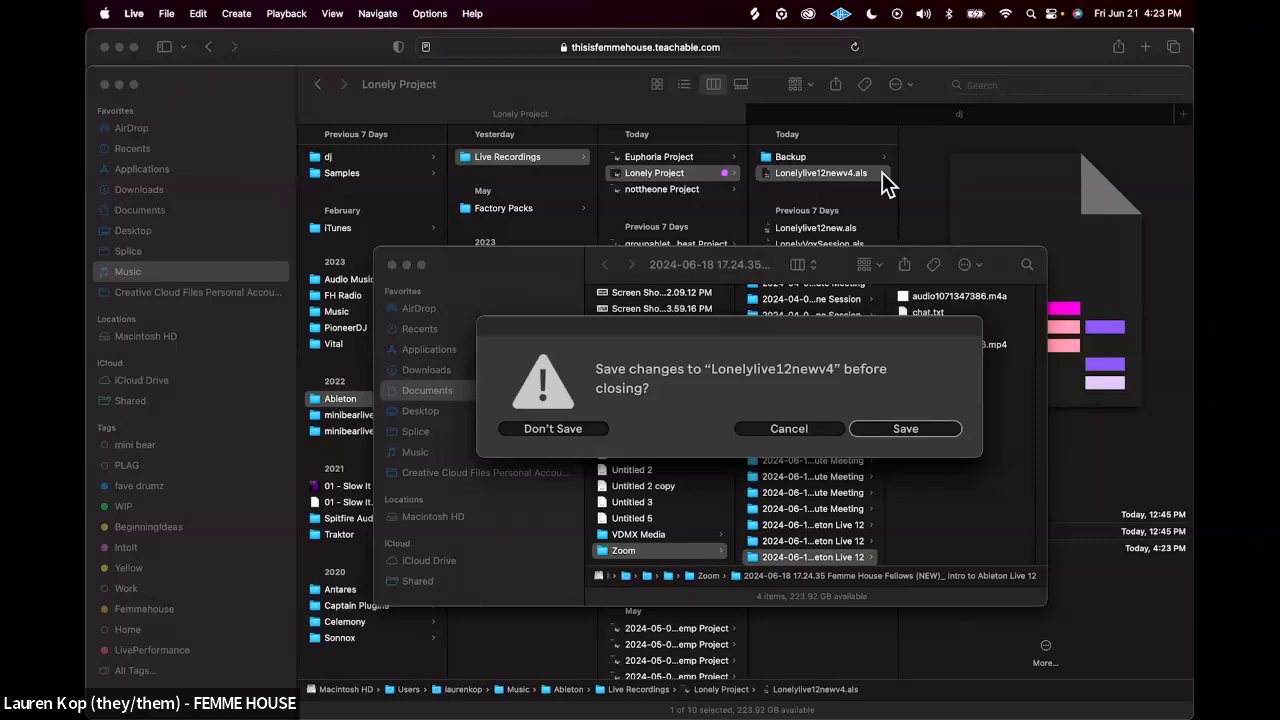
pyautogui.click(785, 429)
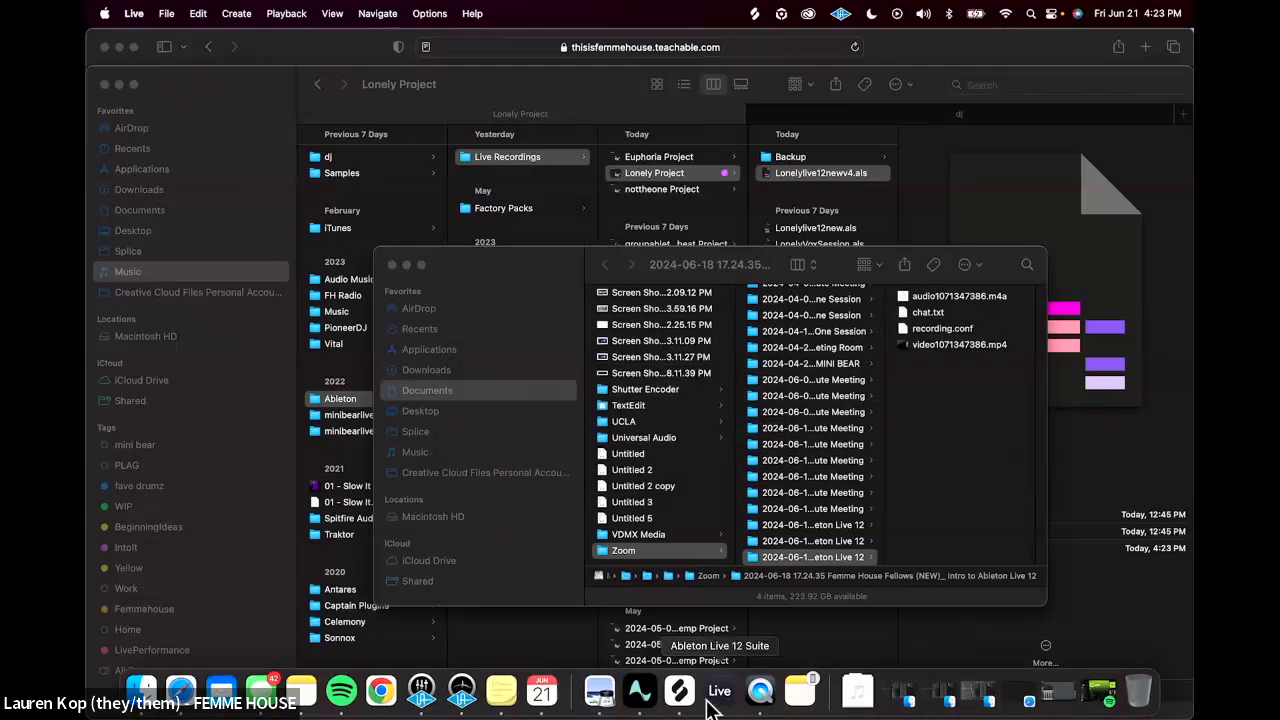
pyautogui.click(710, 692)
# Step: Show the full arrangement, unfold the Swimming Paul reference track and enlarge its height
pyautogui.scroll(5, 507, 403)
pyautogui.hscroll(-5, 507, 403)
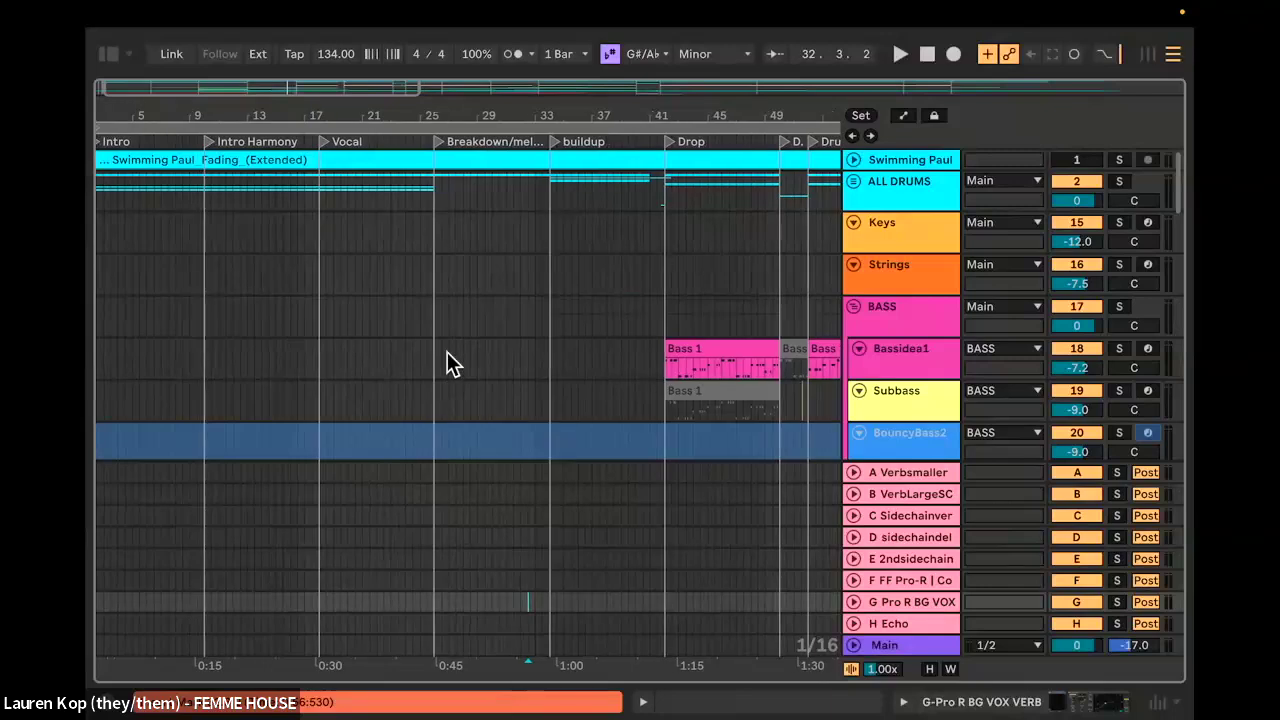
pyautogui.scroll(-5, 447, 360)
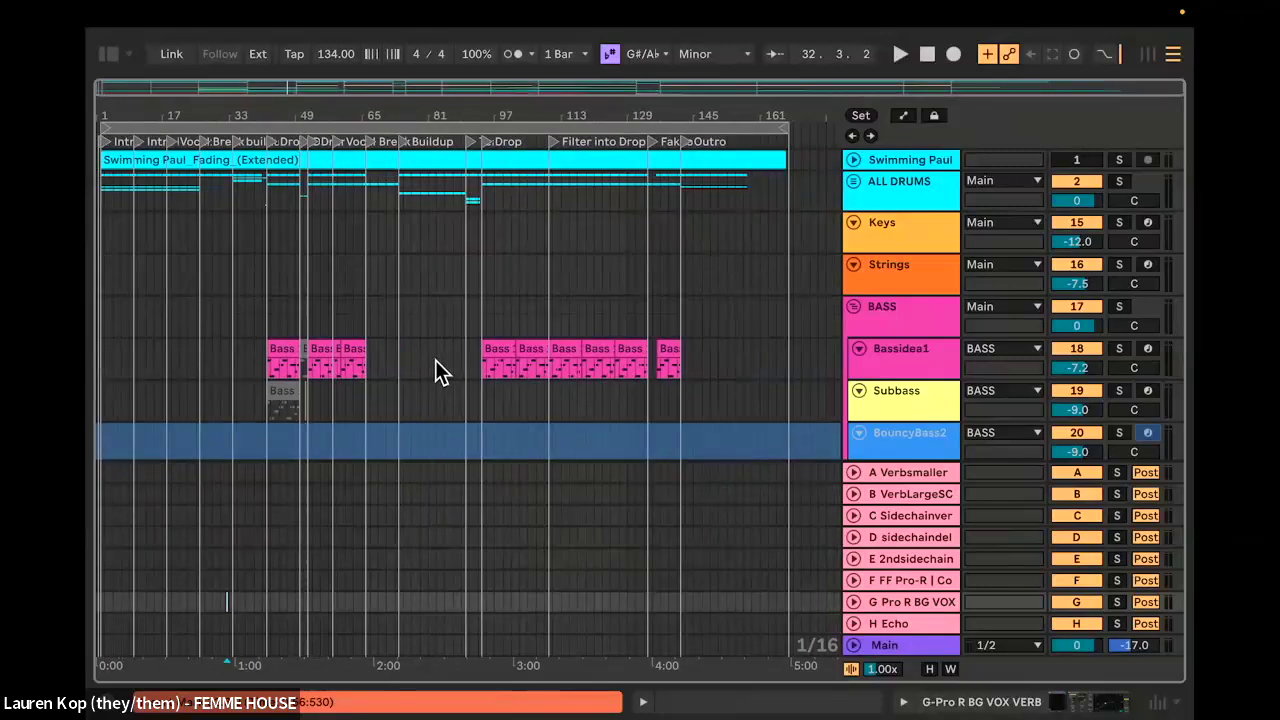
pyautogui.click(853, 160)
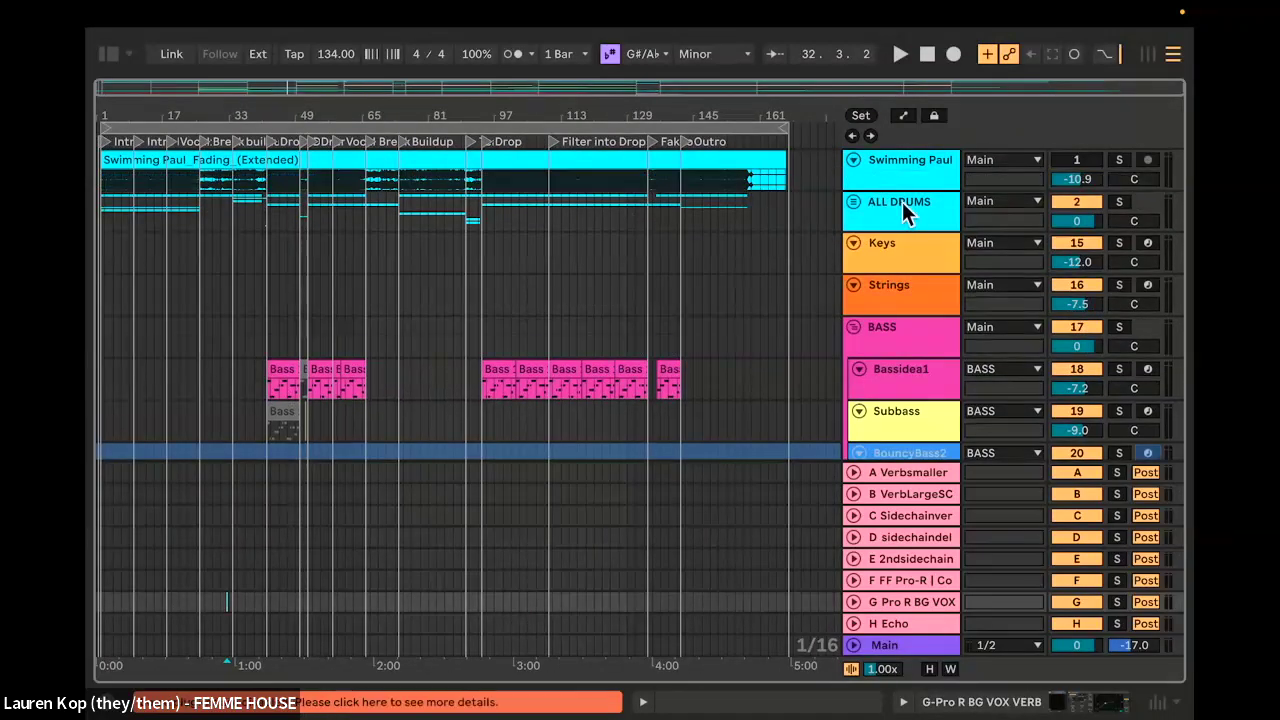
pyautogui.moveTo(903, 185); pyautogui.dragTo(903, 325)
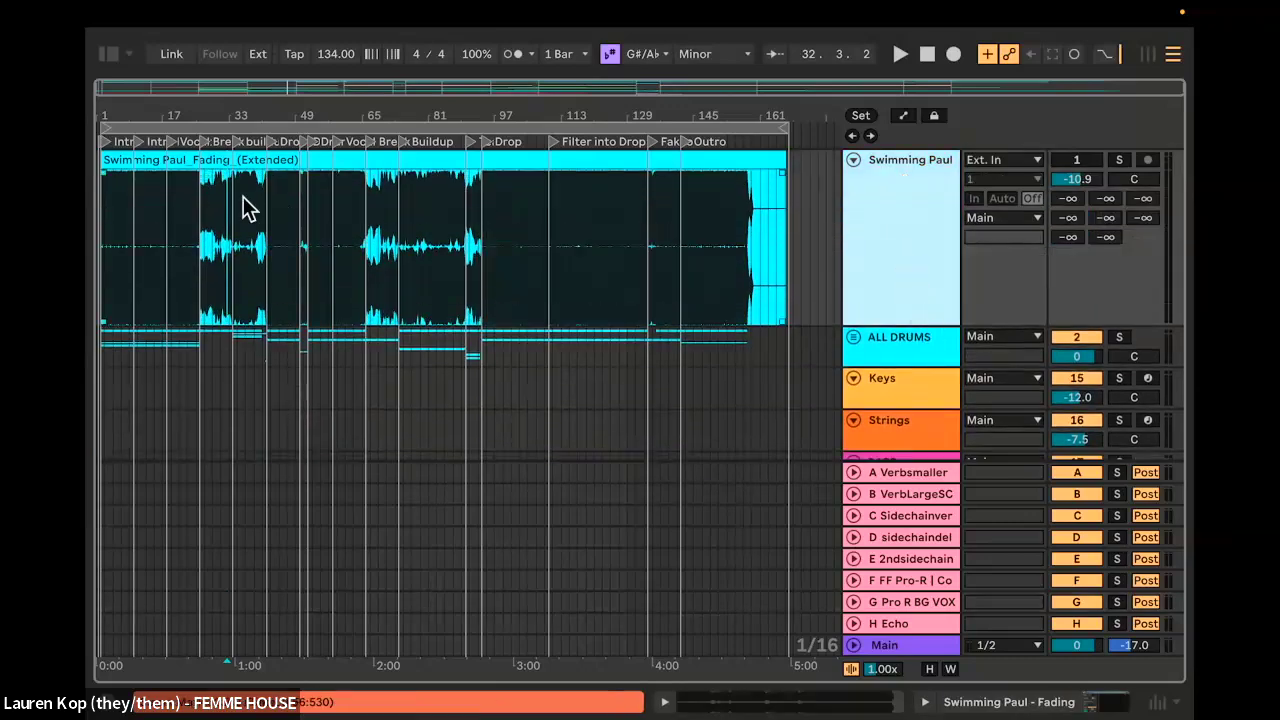
# Step: Examine the reference waveform section by section from the Intro to the second Buildup locator
pyautogui.scroll(5, 131, 278)
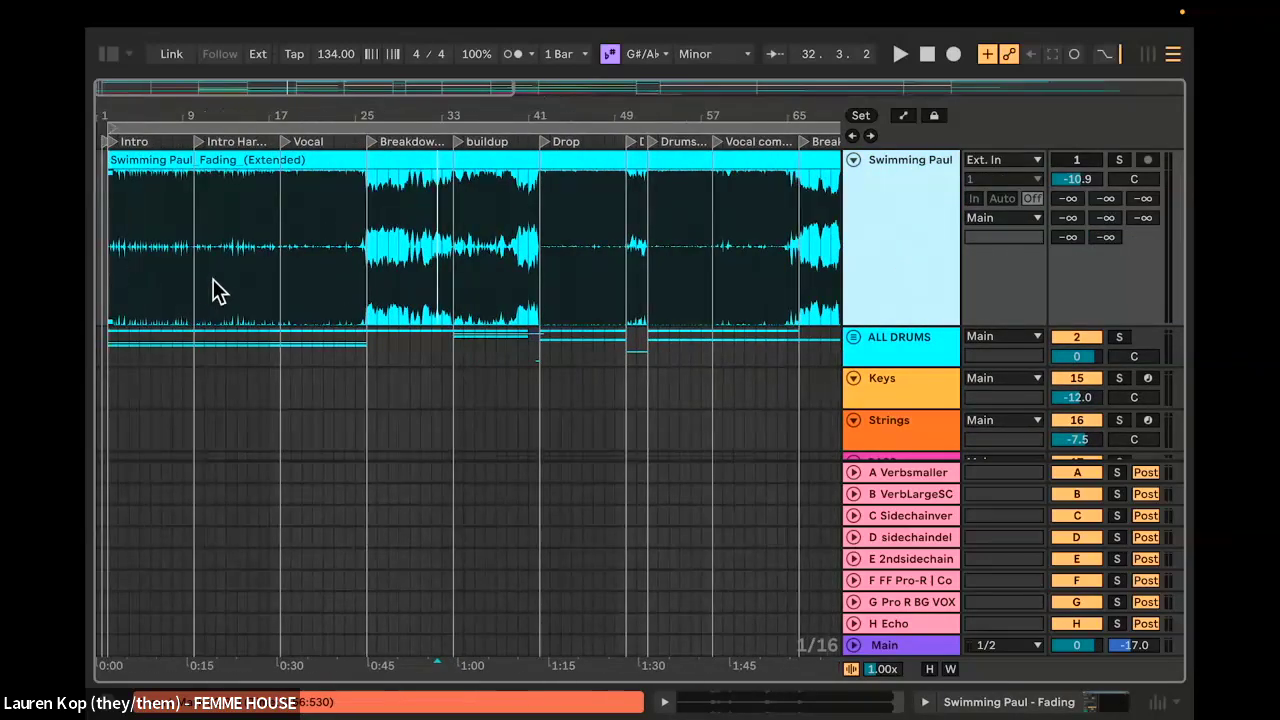
pyautogui.scroll(3, 218, 290)
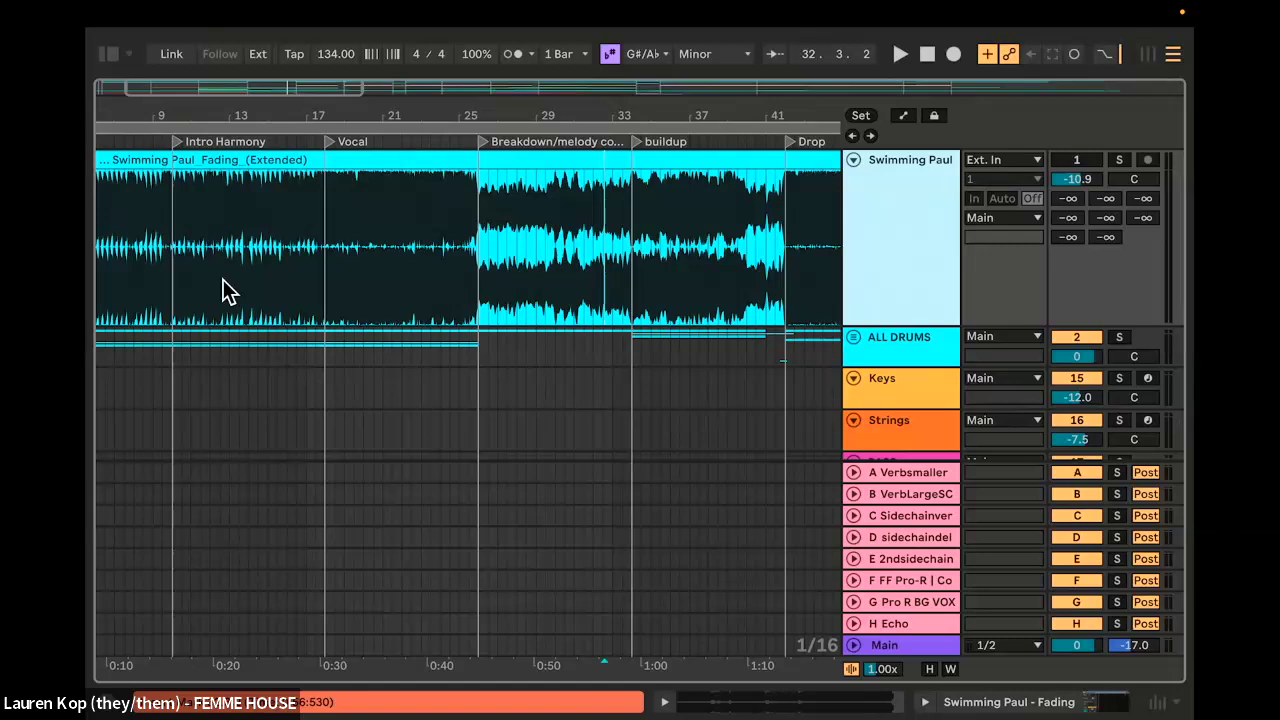
pyautogui.scroll(-1, 222, 290)
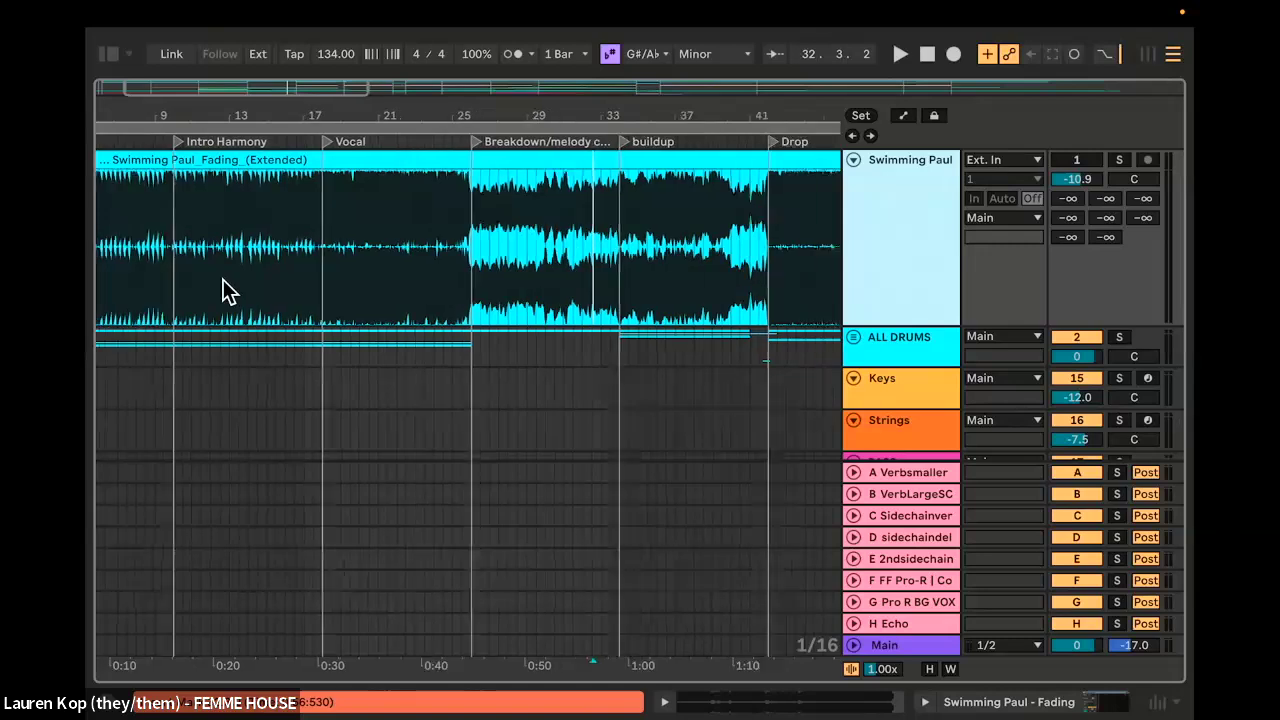
pyautogui.scroll(-3, 210, 289)
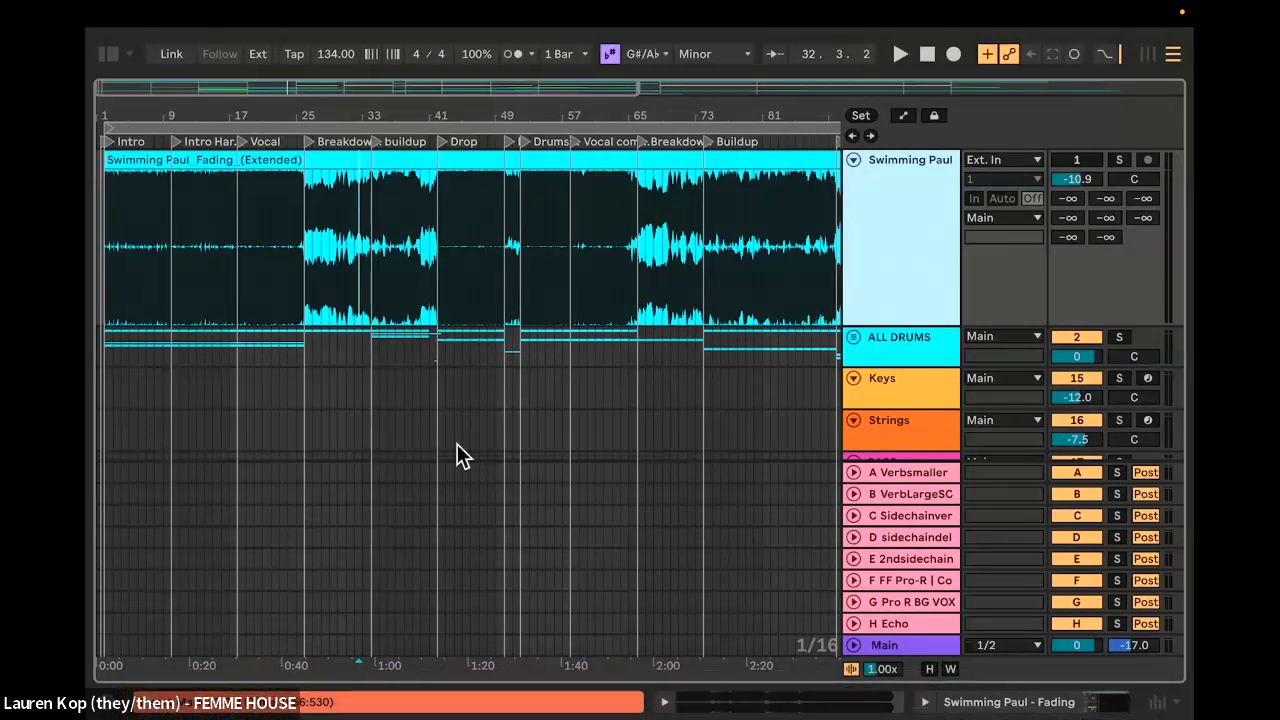
# Step: Switch to Finder and open nottheone.als from the nottheone Project folder in Ableton Live, discarding the changes to Lonelylive12newv4
pyautogui.click(141, 690)
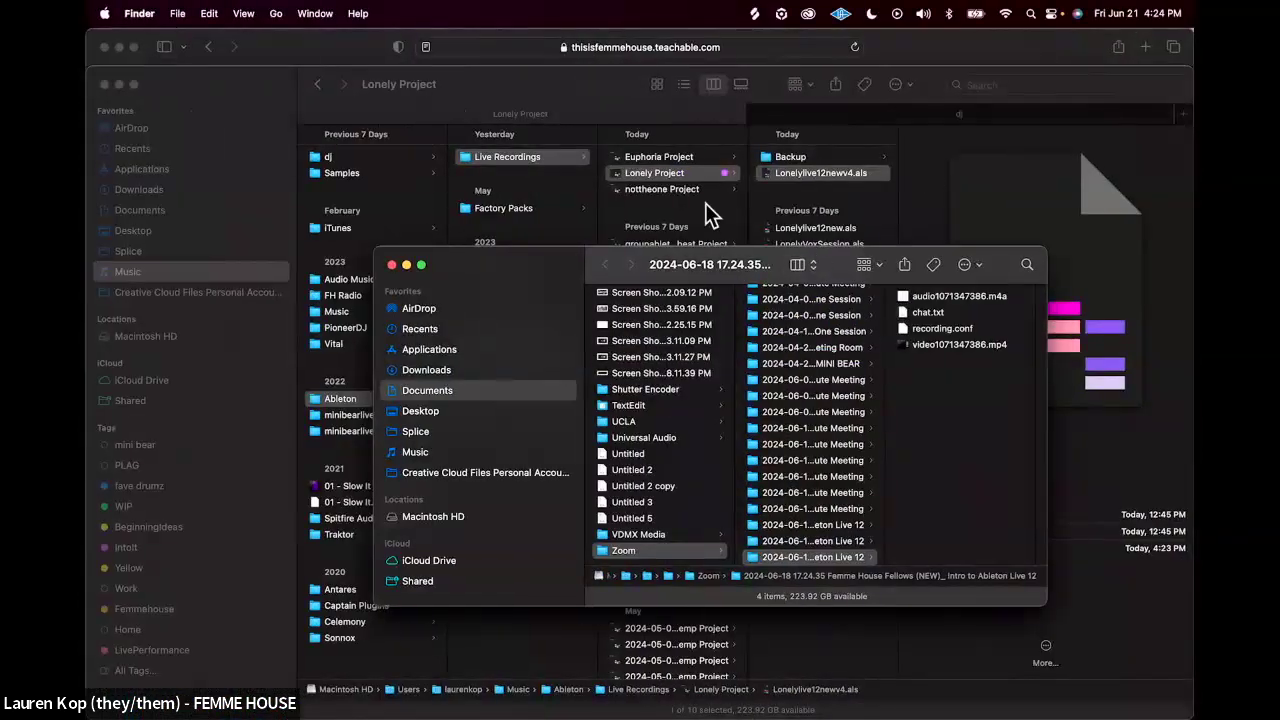
pyautogui.click(677, 190)
pyautogui.rightClick(806, 175)
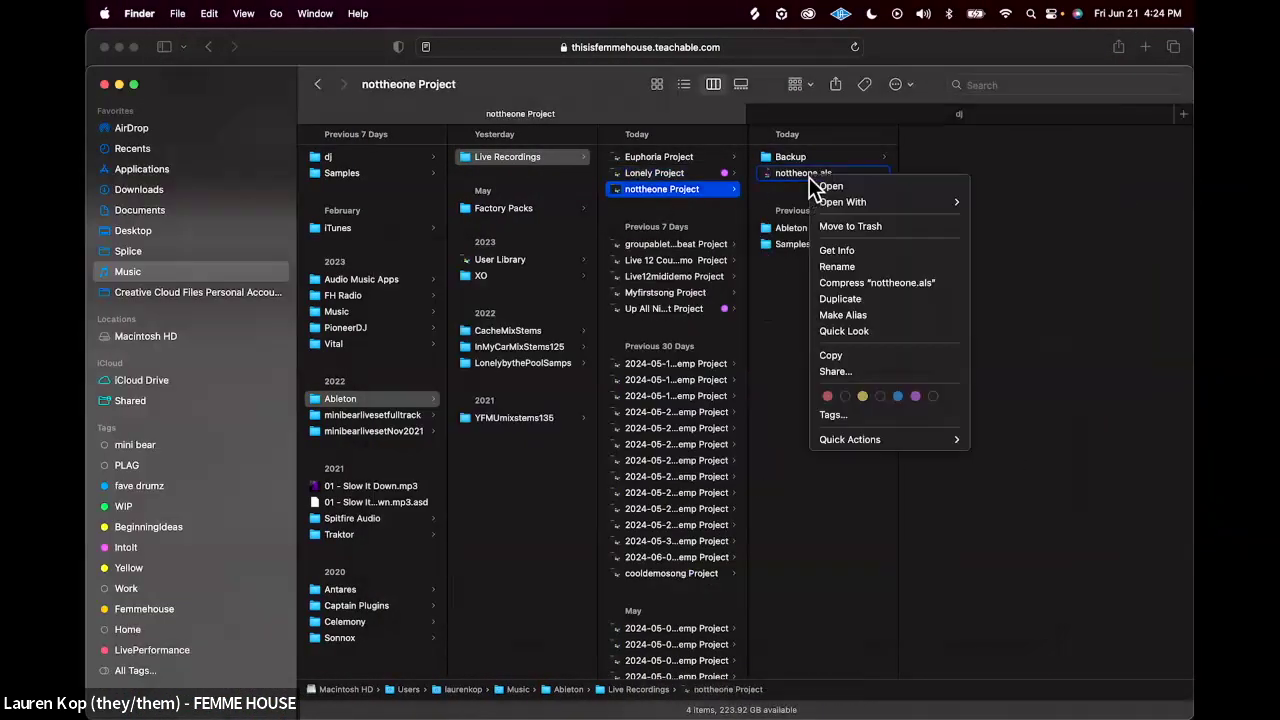
pyautogui.moveTo(850, 202)
pyautogui.click(1019, 201)
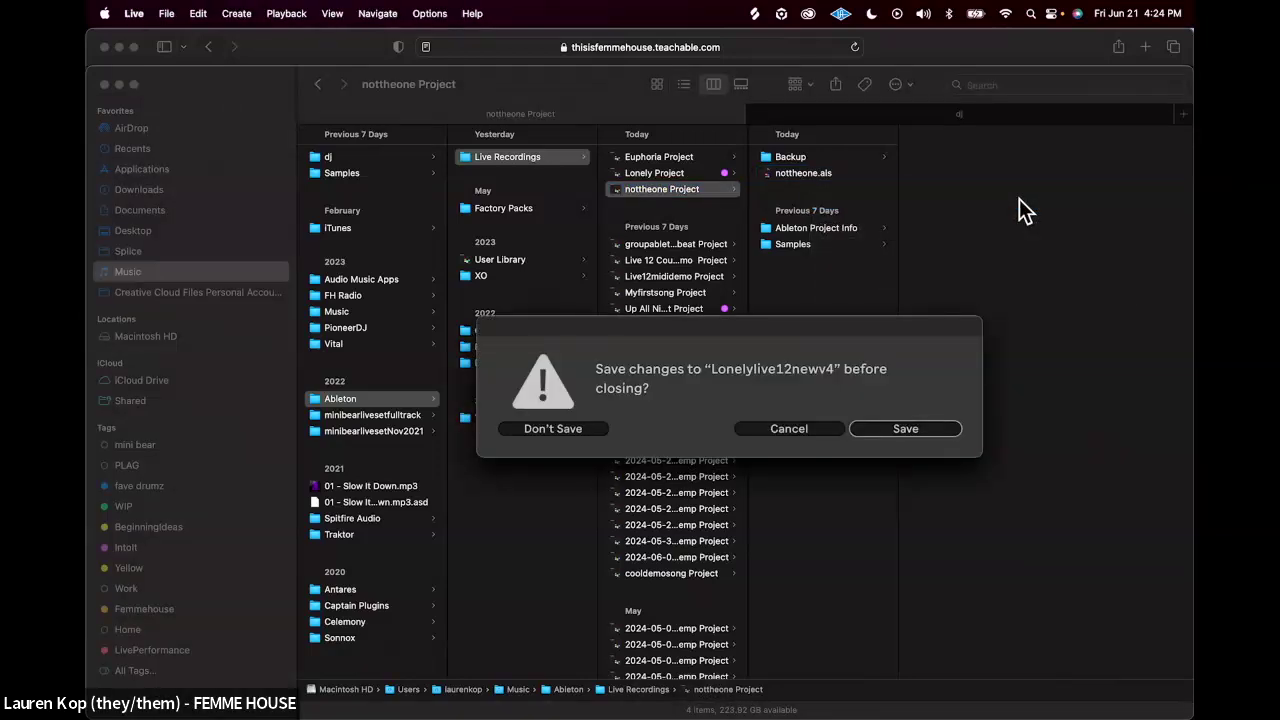
pyautogui.click(544, 430)
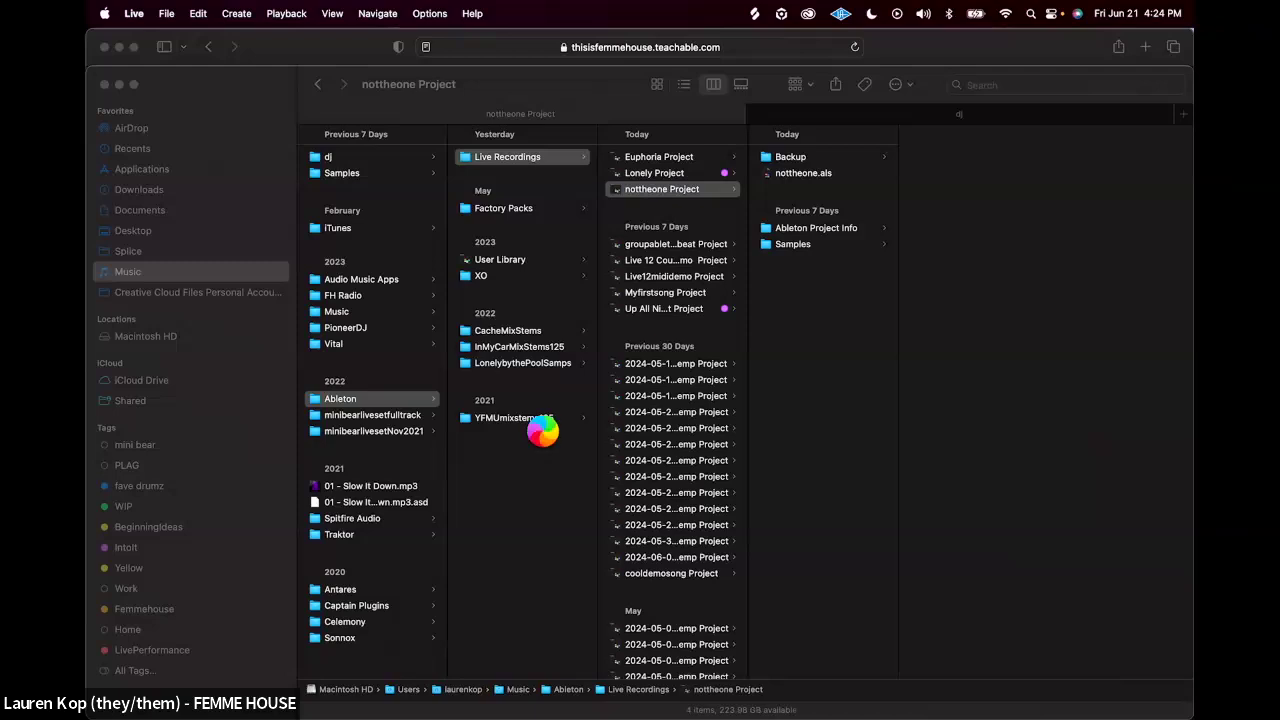
# Step: Switch to Safari and view the Tuning Systems section of the Week 2 course notes
pyautogui.moveTo(420, 705)
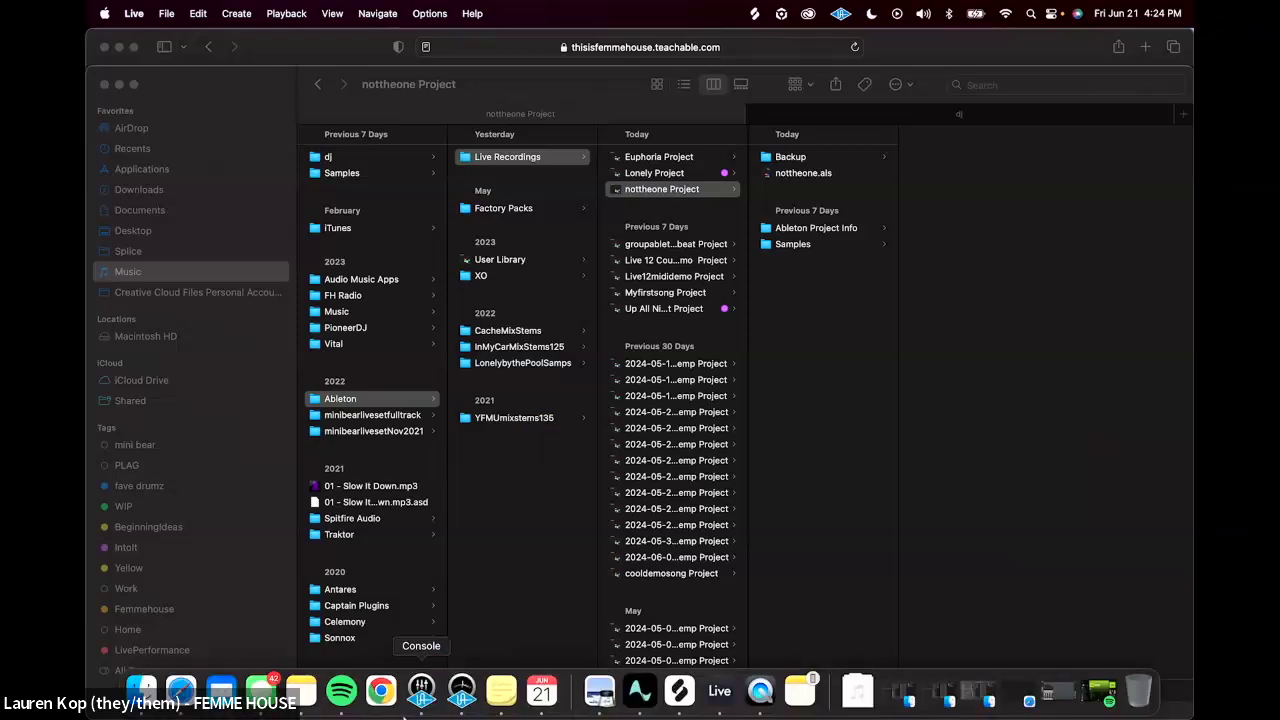
pyautogui.click(183, 694)
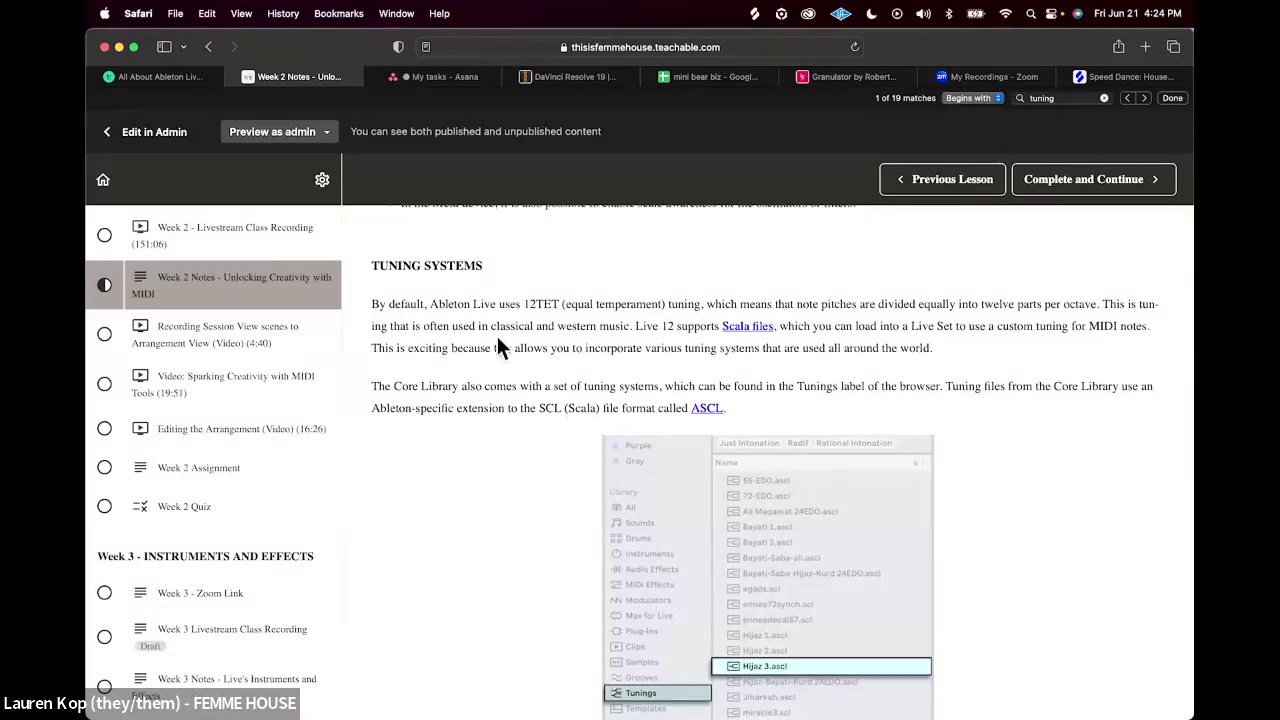
pyautogui.scroll(-1, 497, 340)
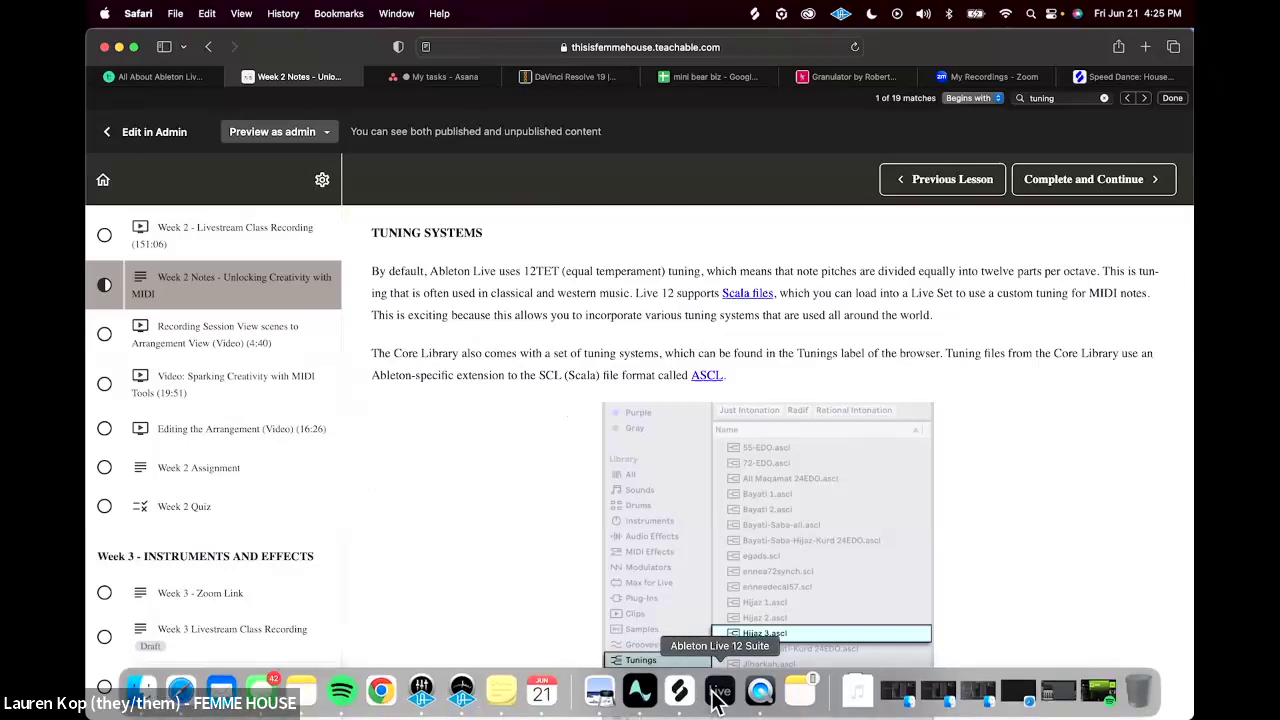
# Step: Switch to Ableton Live, show the browser and list the Tunings in the library
pyautogui.click(722, 690)
pyautogui.click(111, 57)
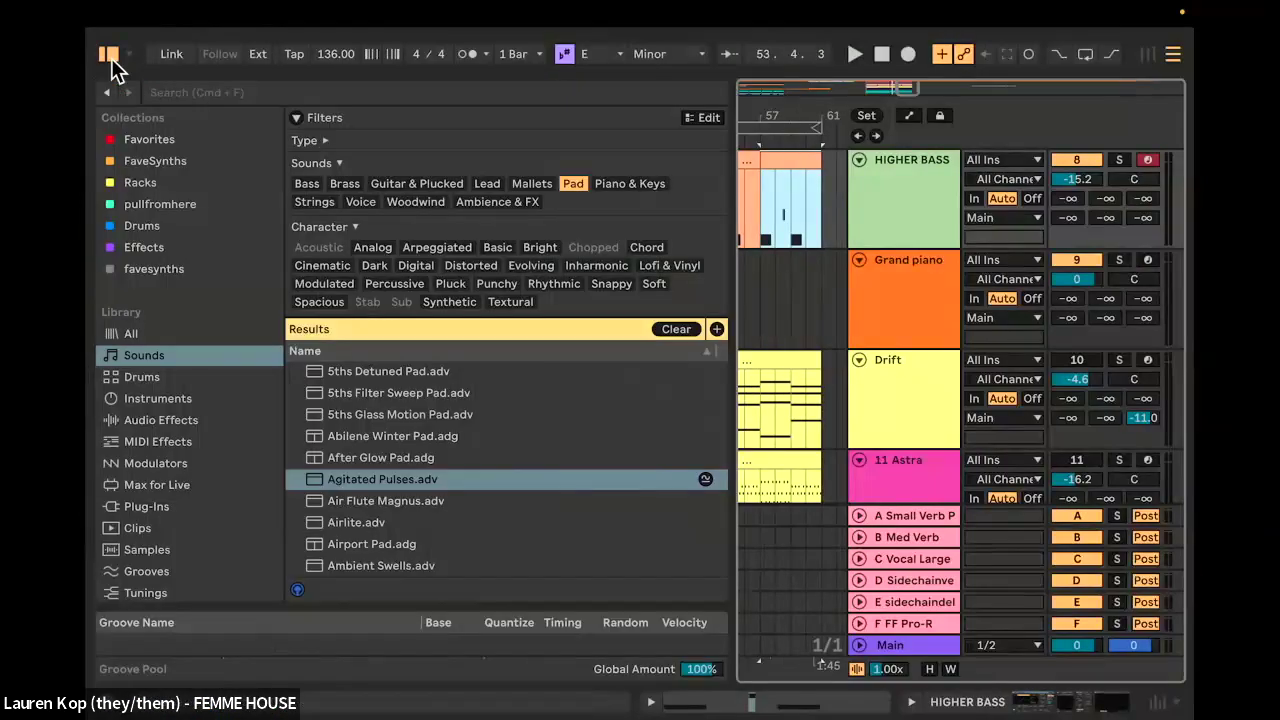
pyautogui.scroll(-5, 247, 395)
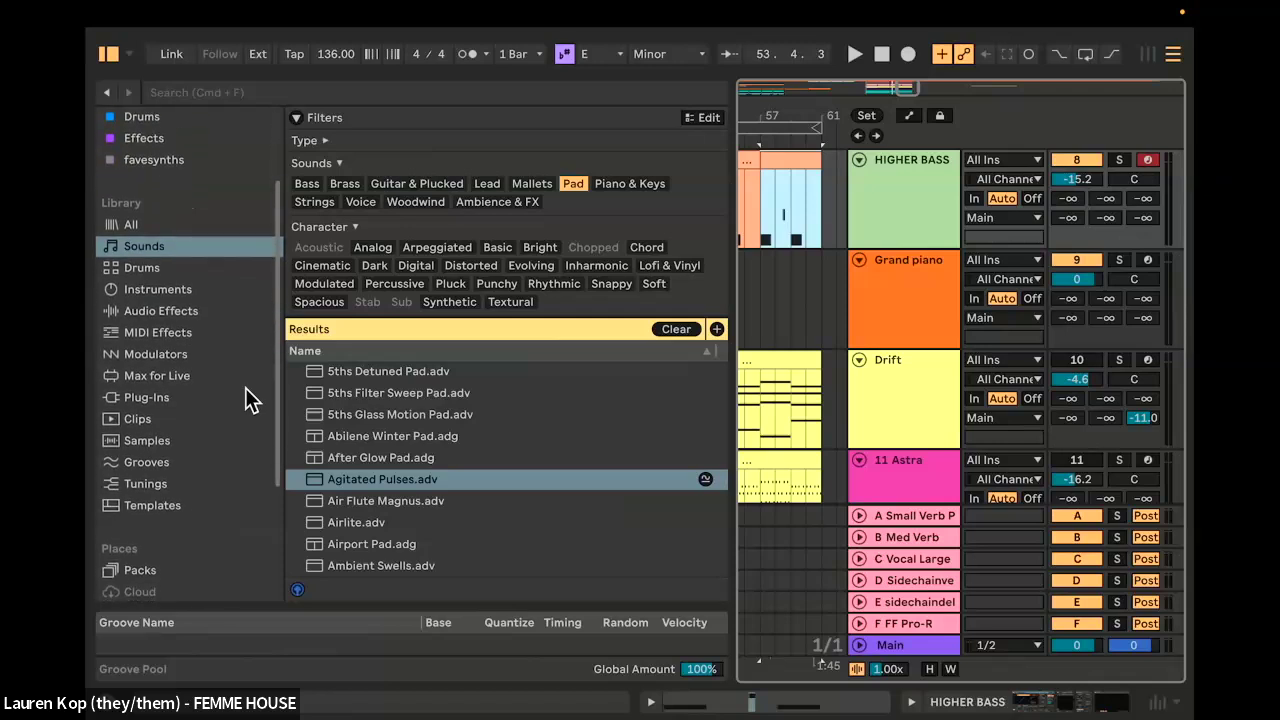
pyautogui.click(137, 374)
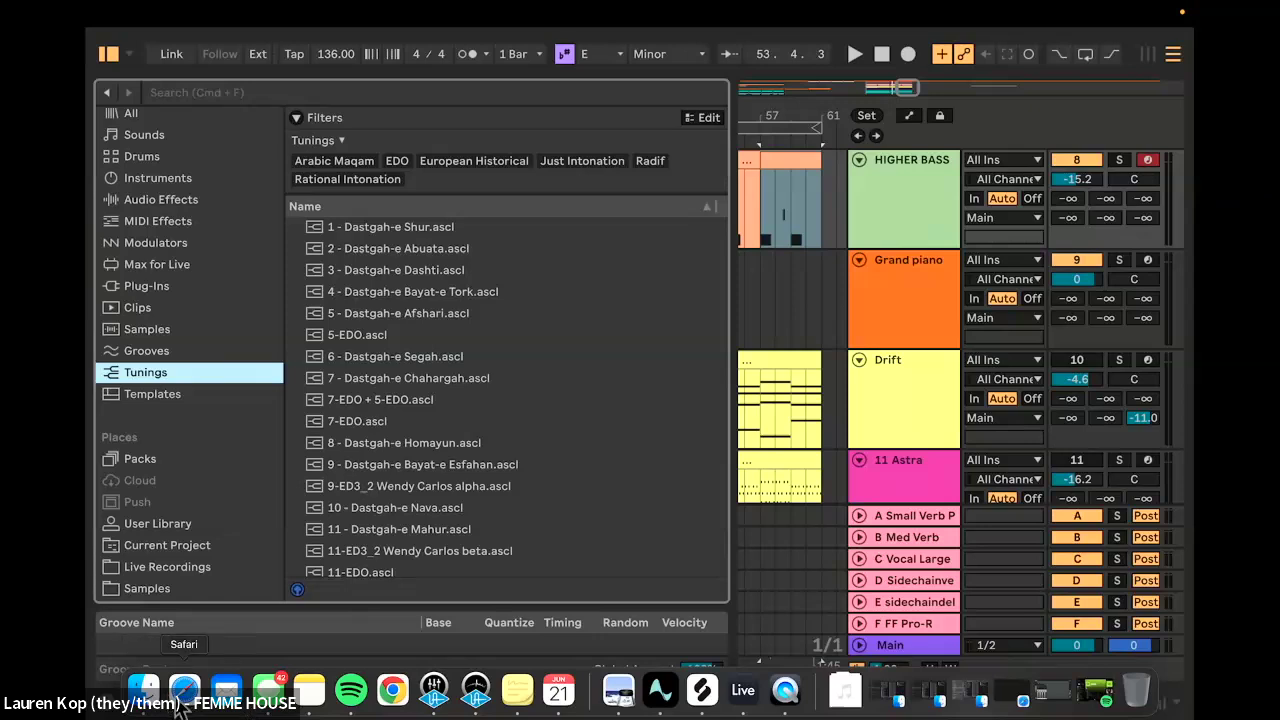
# Step: Read the notes on Scala and ASCL tuning files in Safari and return to Ableton Live
pyautogui.click(186, 704)
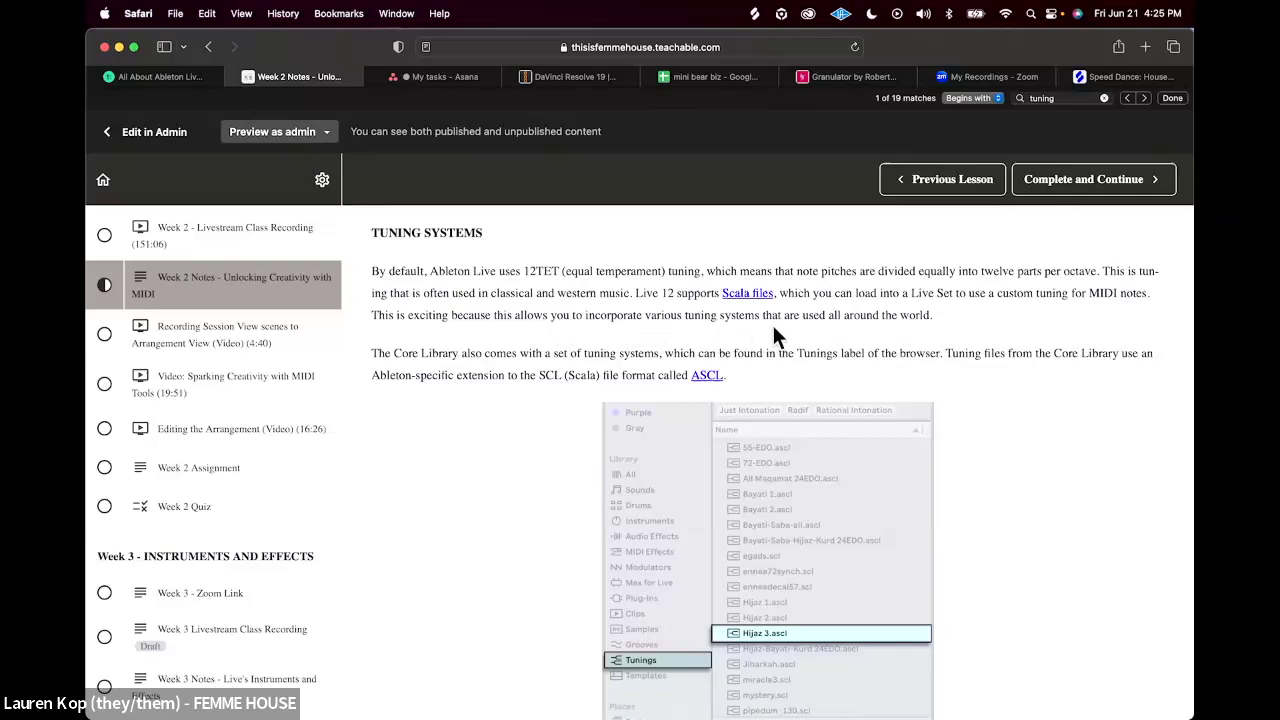
pyautogui.moveTo(563, 686)
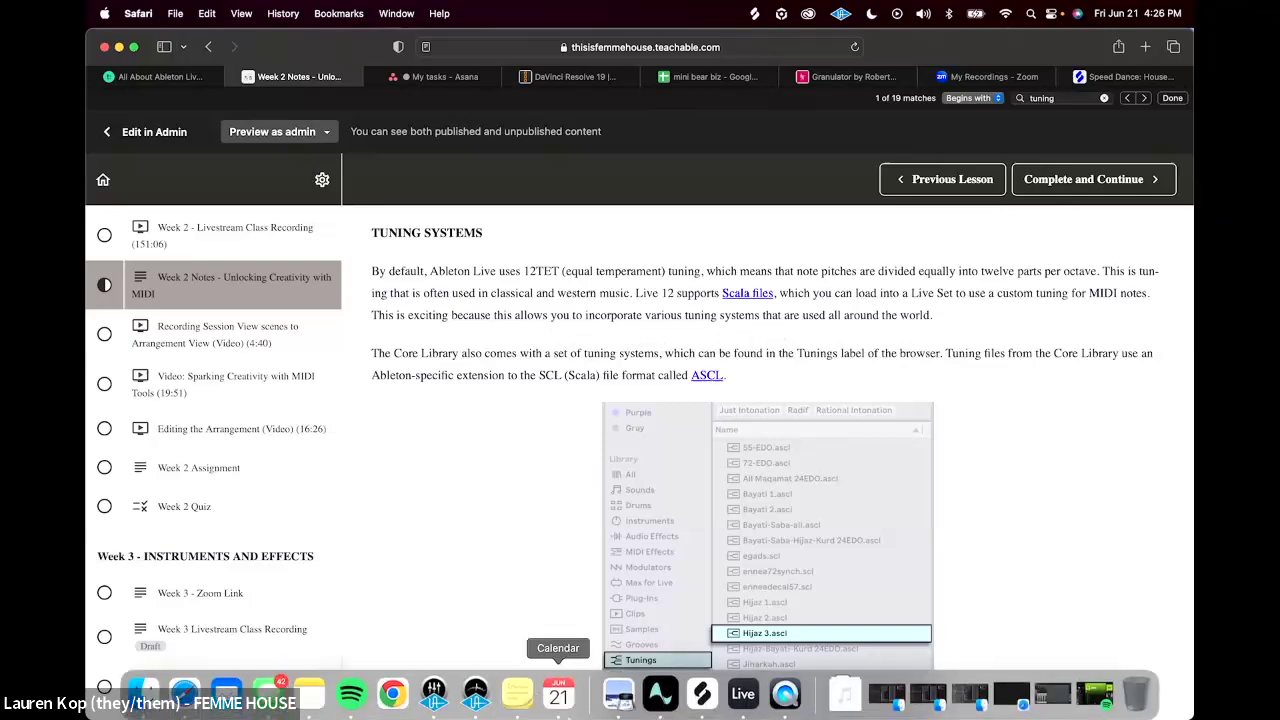
pyautogui.click(743, 688)
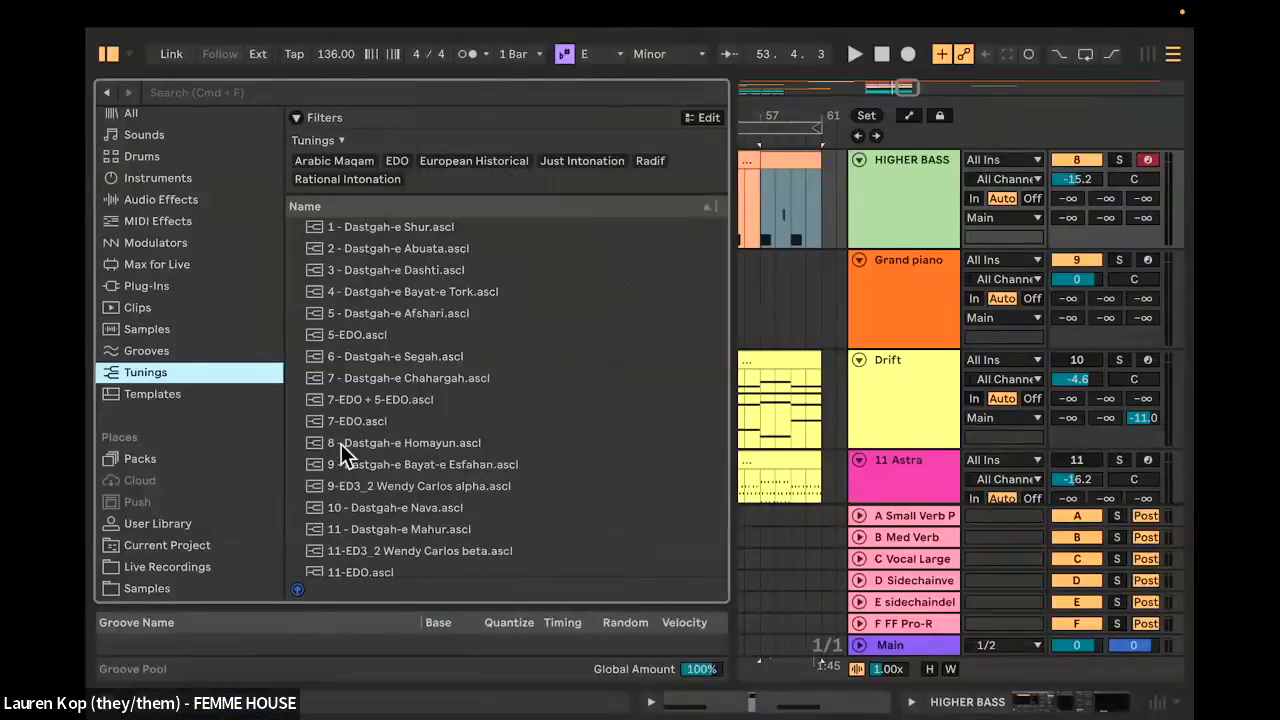
# Step: Load the Hijaz 1.ascl tuning from the Tunings library into the Live Set
pyautogui.scroll(-10, 475, 399)
pyautogui.scroll(-15, 475, 399)
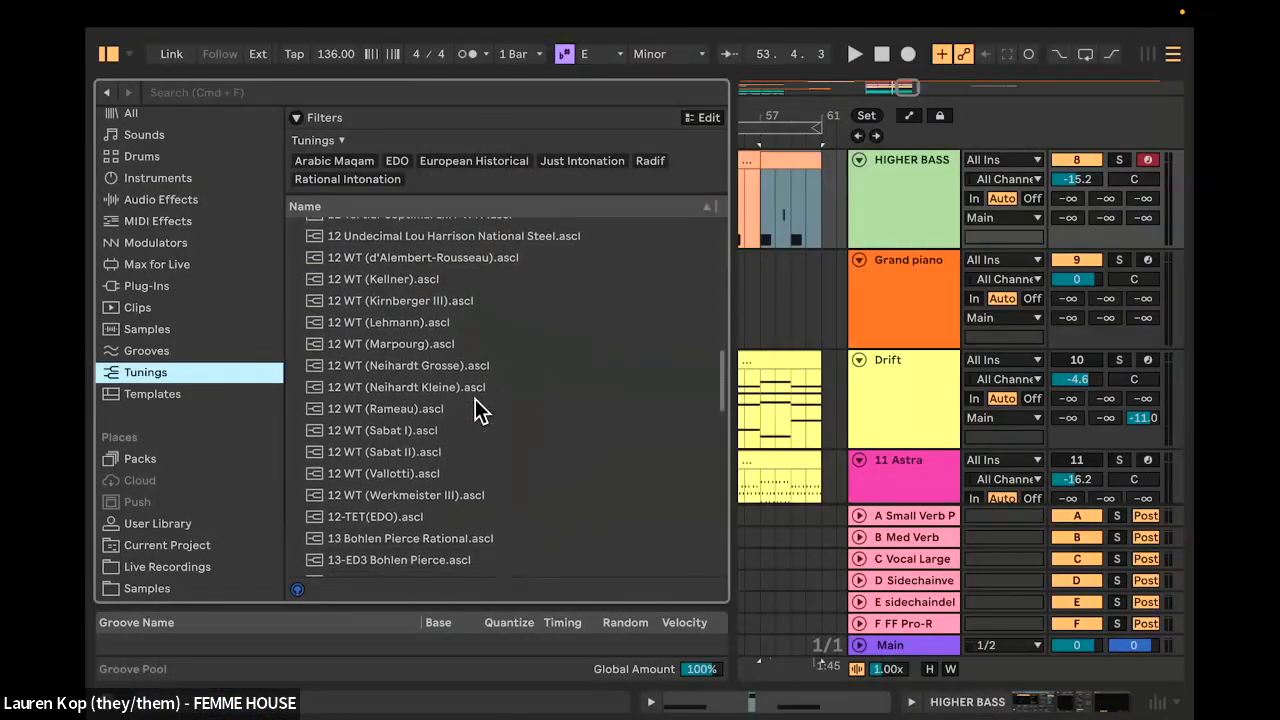
pyautogui.scroll(-5, 475, 405)
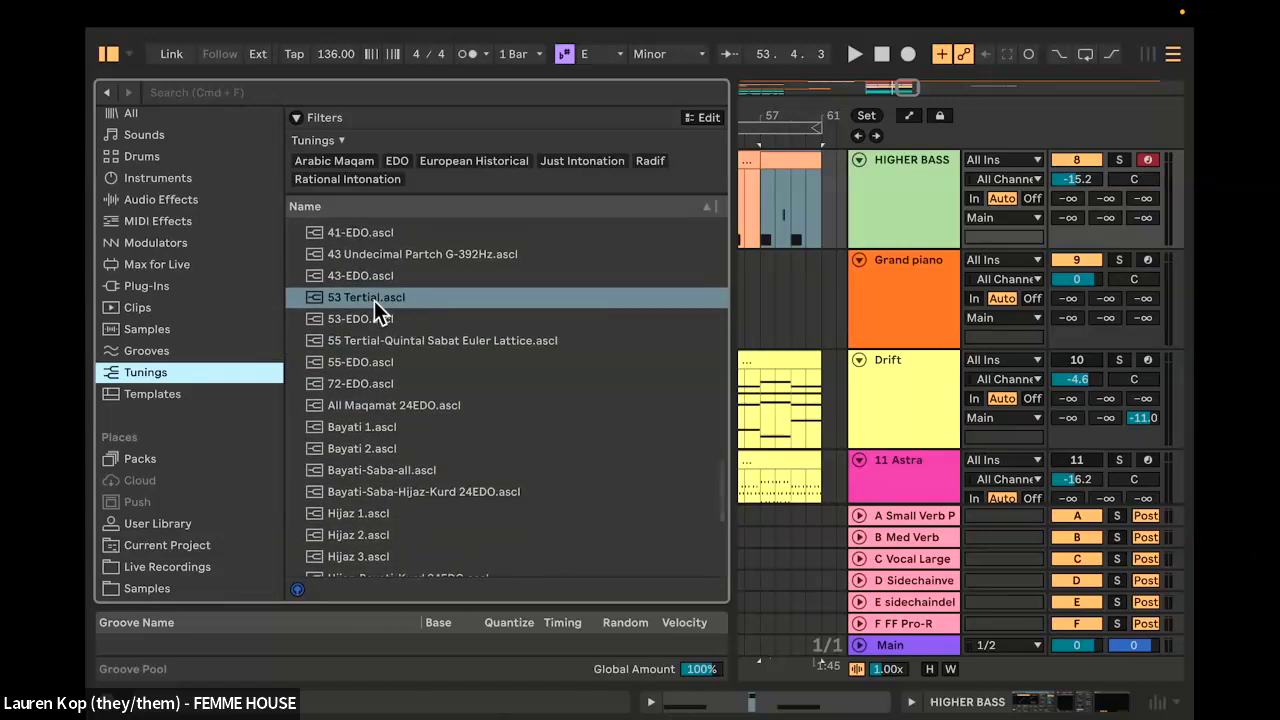
pyautogui.click(368, 514)
pyautogui.doubleClick(371, 514)
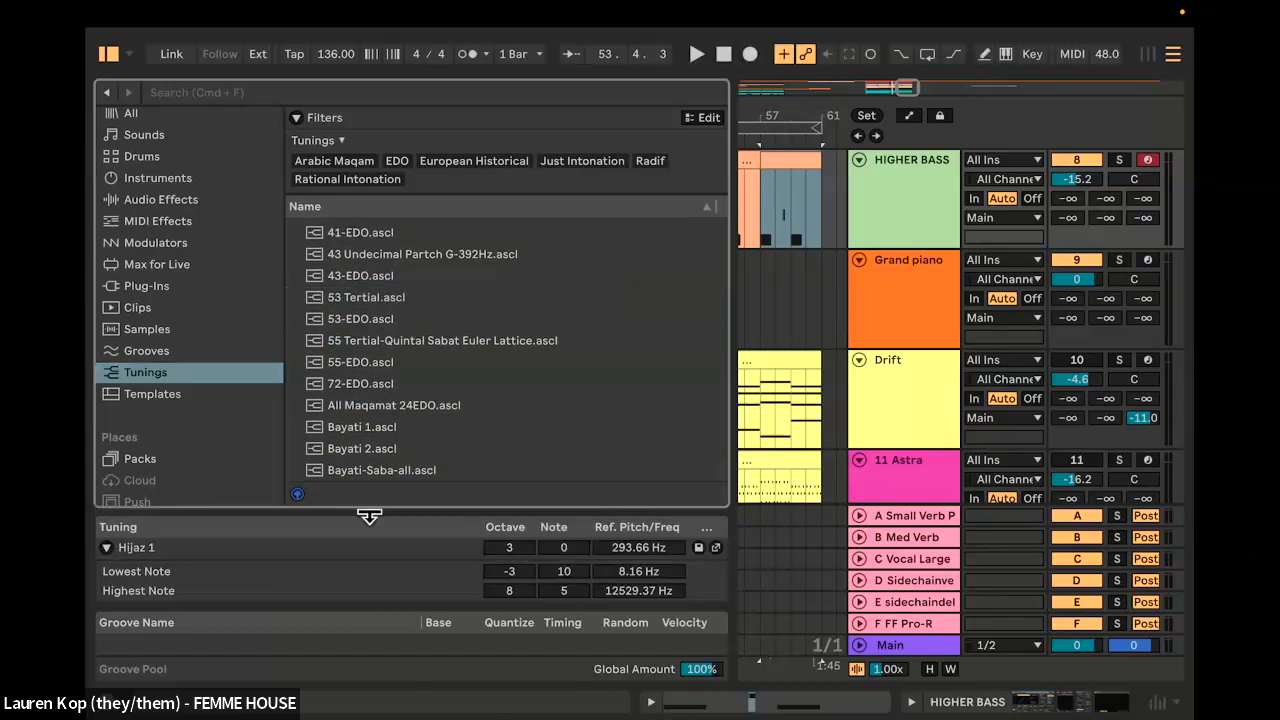
# Step: Hide the browser, solo the Drift track and set the playback start to the Drop locator at bar 45
pyautogui.click(112, 56)
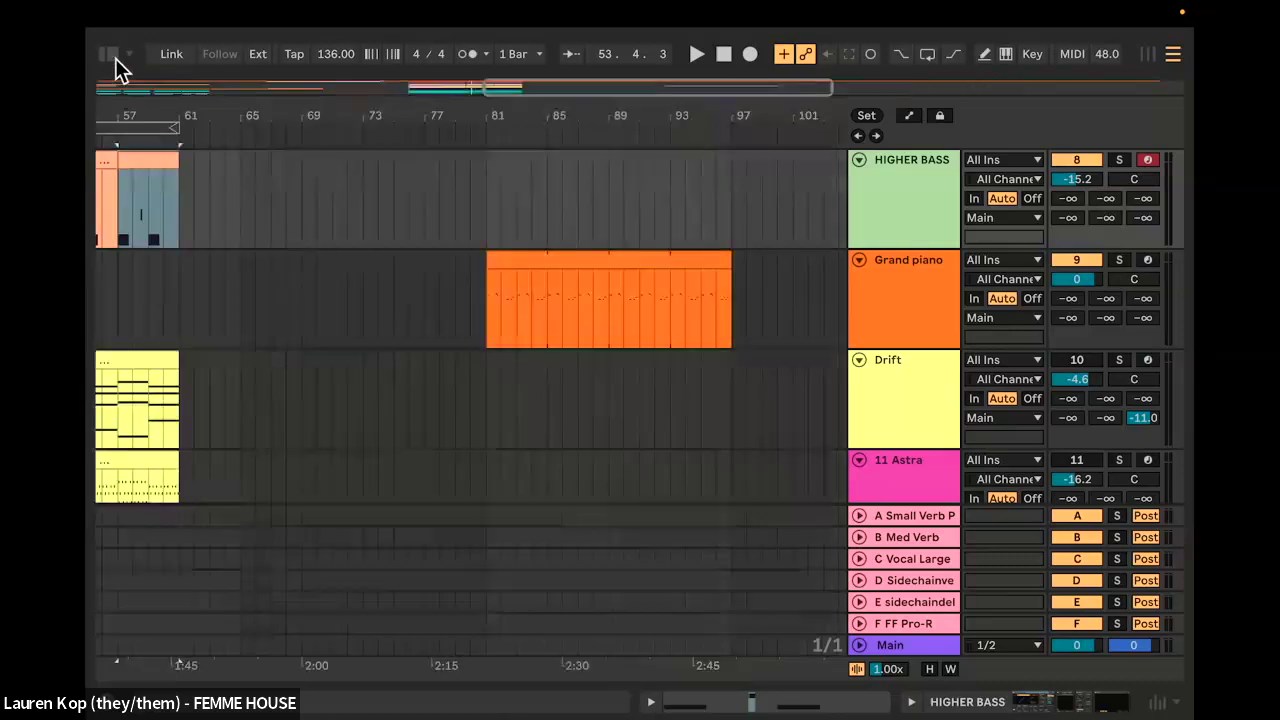
pyautogui.scroll(-2, 947, 386)
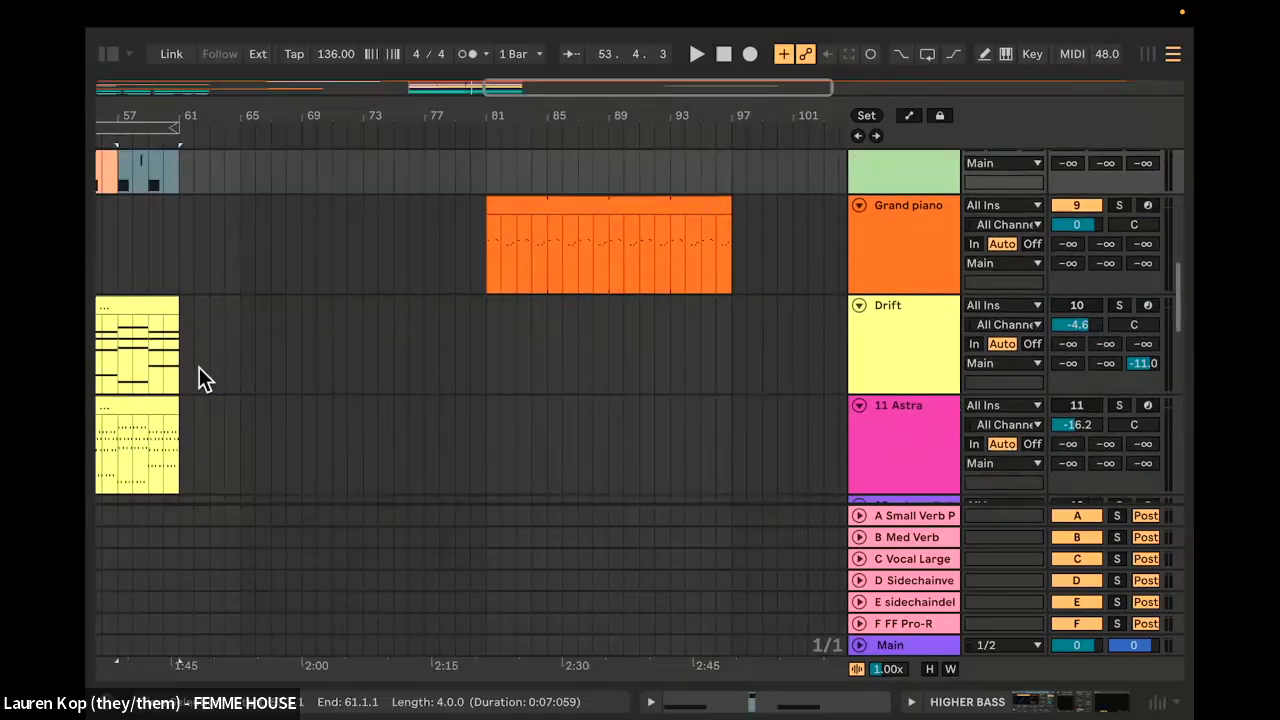
pyautogui.scroll(4, 199, 367)
pyautogui.hscroll(-10, 199, 367)
pyautogui.hscroll(5, 384, 328)
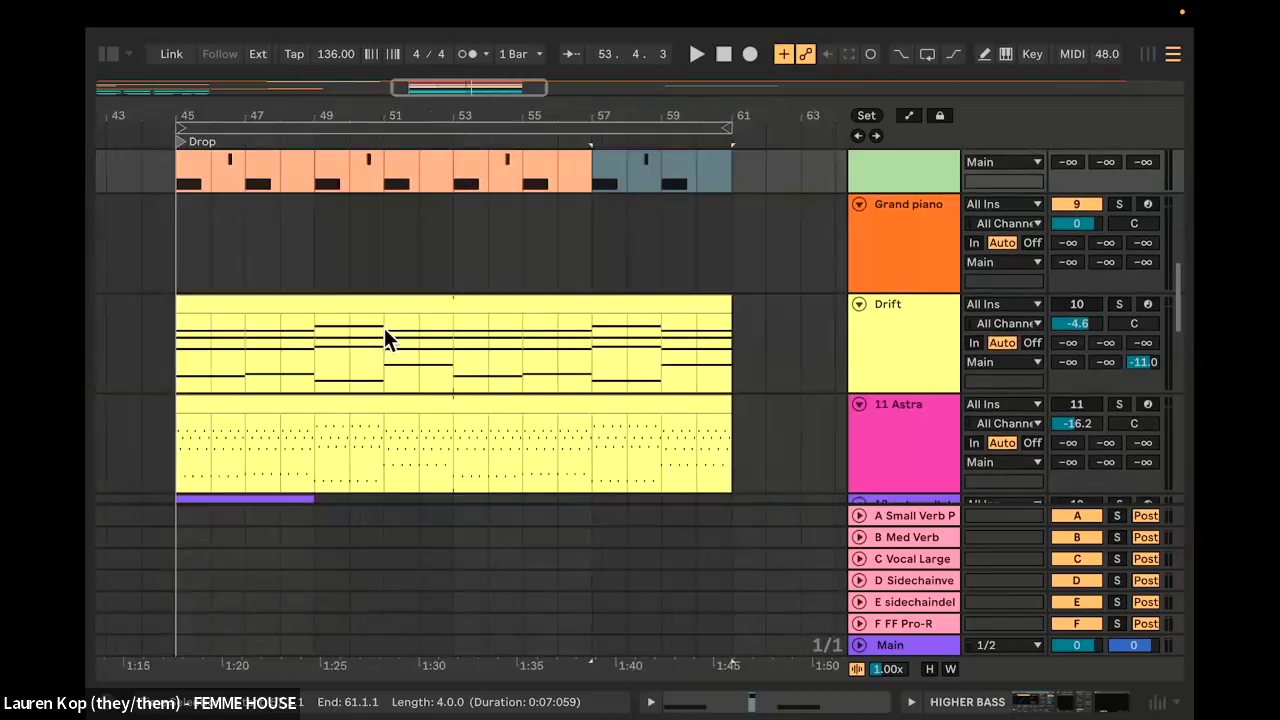
pyautogui.click(1119, 303)
pyautogui.click(176, 368)
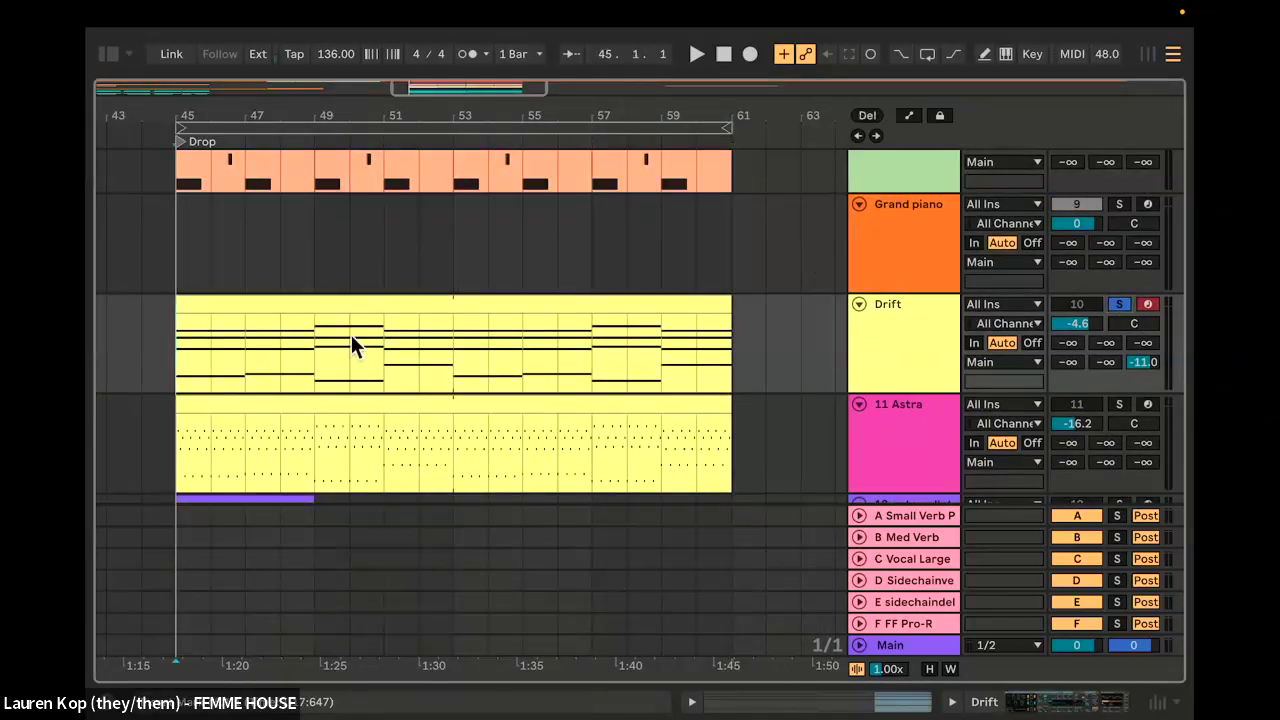
# Step: Check the Drift clip's notes under the new tuning and the Hijaz 1 settings in the browser
pyautogui.doubleClick(314, 306)
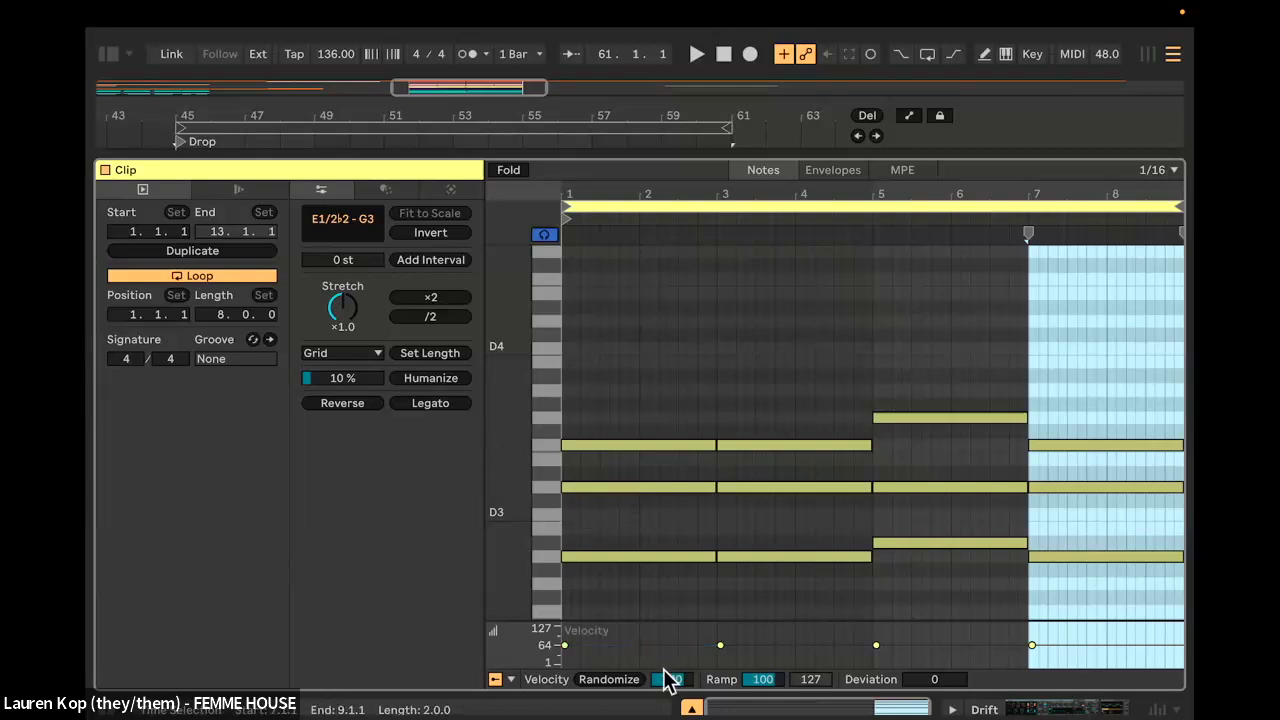
pyautogui.click(691, 707)
pyautogui.click(109, 54)
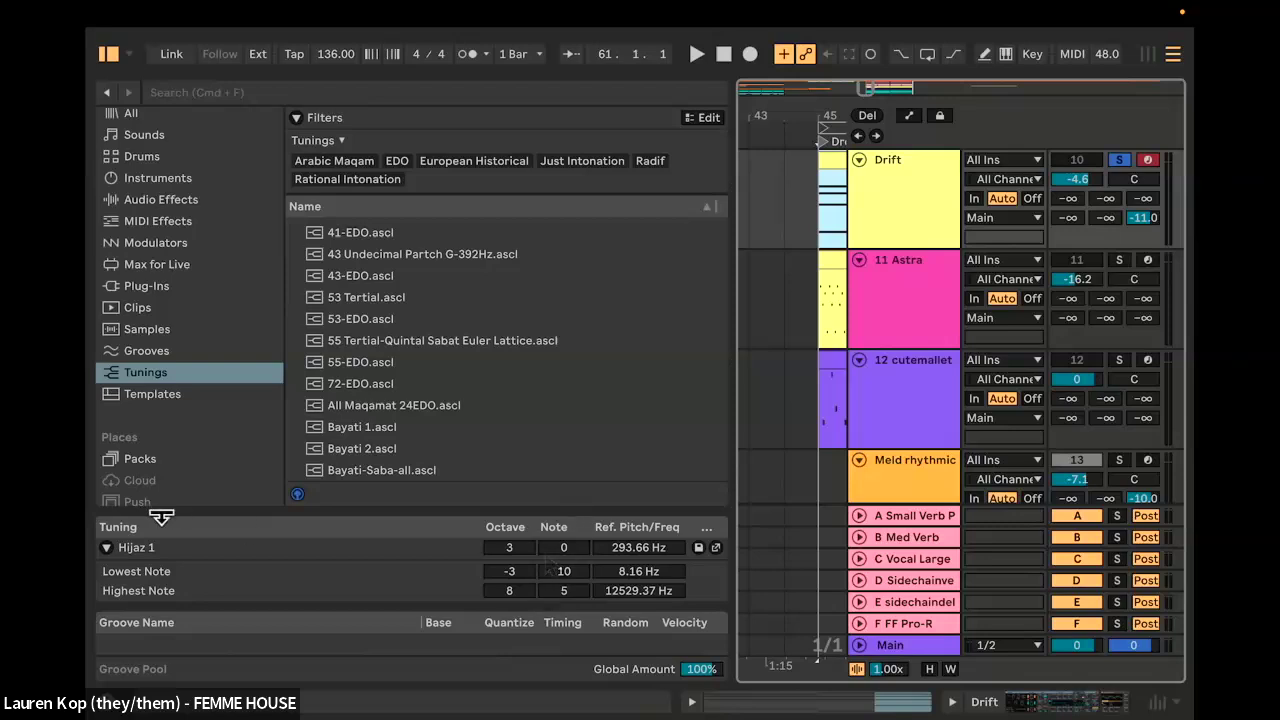
pyautogui.click(108, 54)
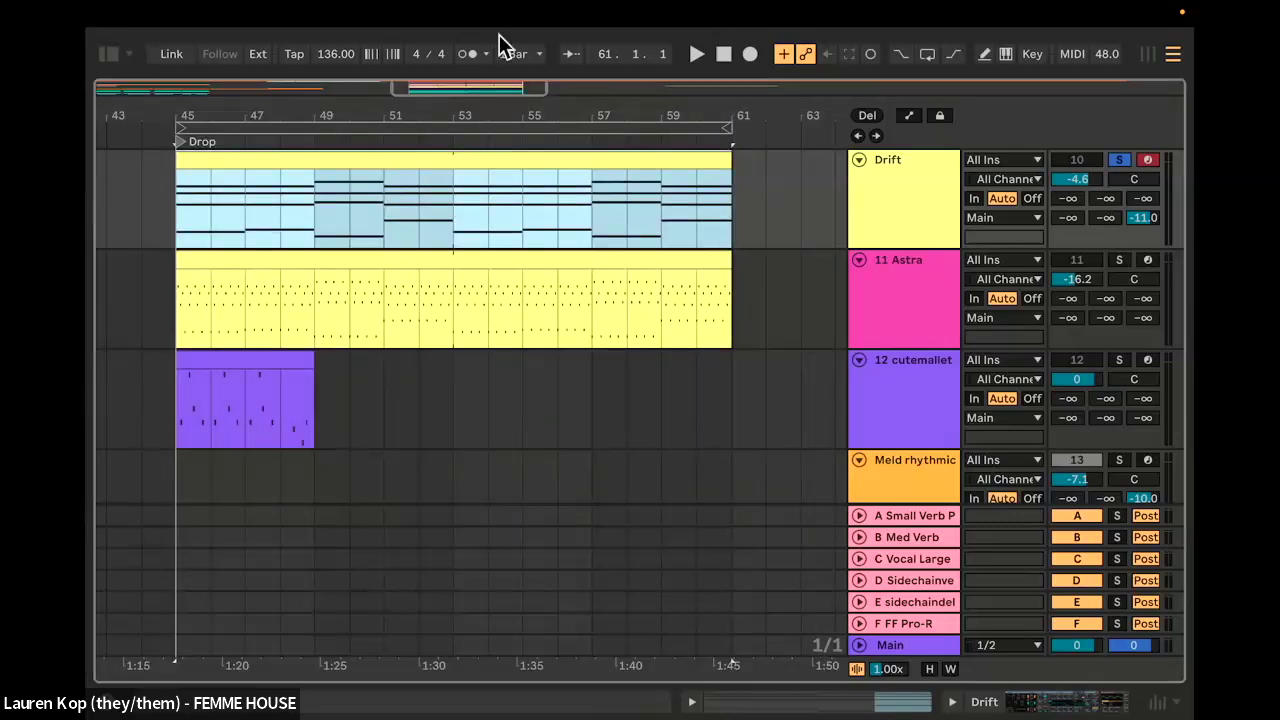
# Step: Look over the Session View mixer, return to the Arrangement and show the Drift track's devices
pyautogui.press('Tab')
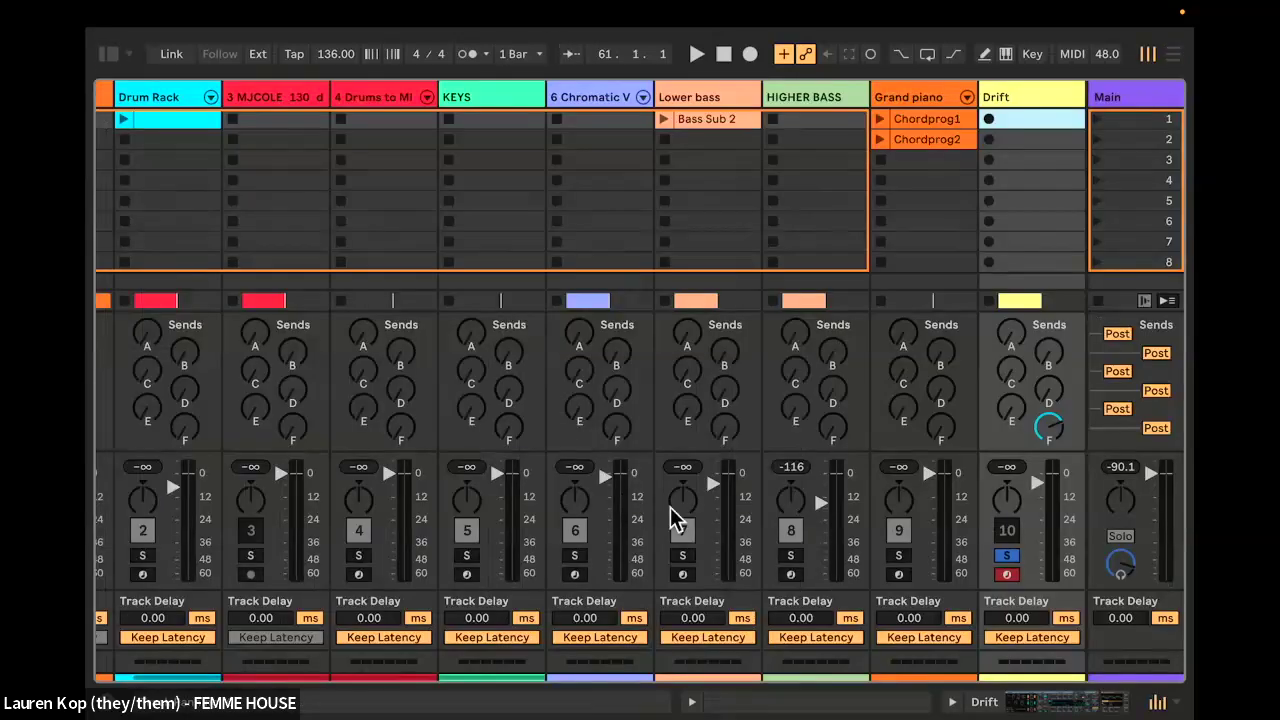
pyautogui.press('Tab')
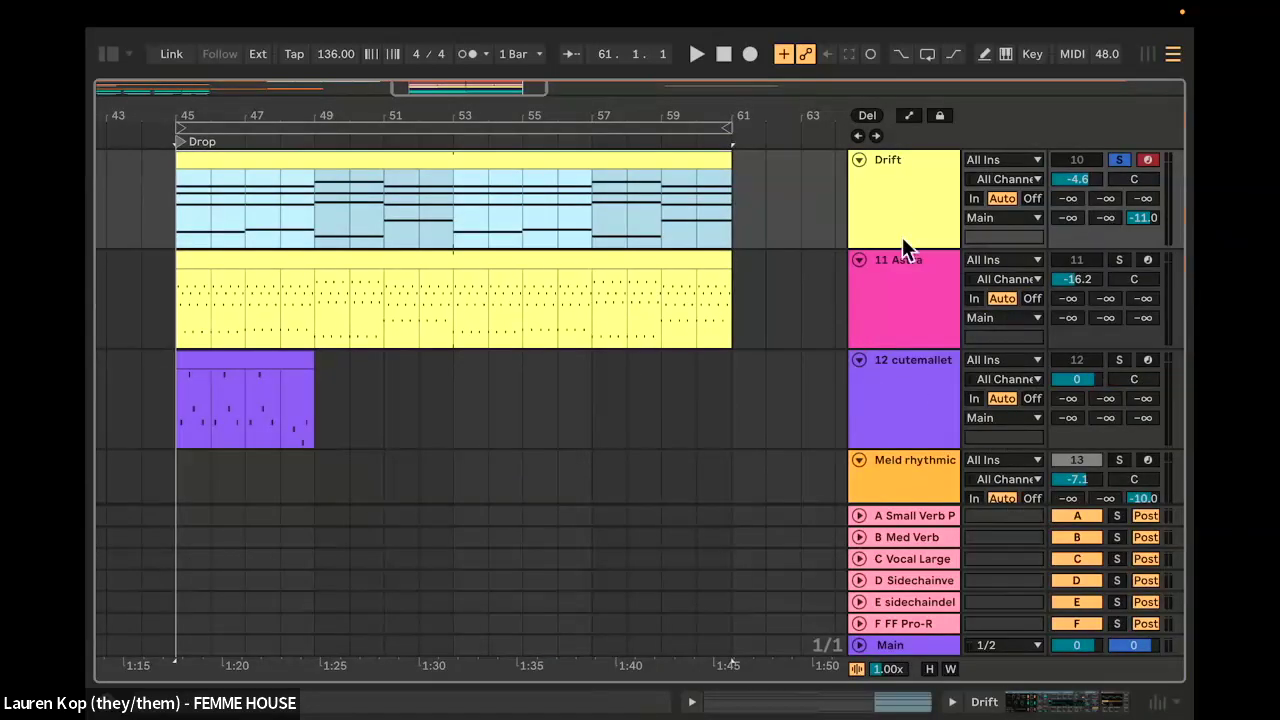
pyautogui.doubleClick(895, 206)
pyautogui.scroll(1, 589, 184)
pyautogui.hscroll(-1, 589, 184)
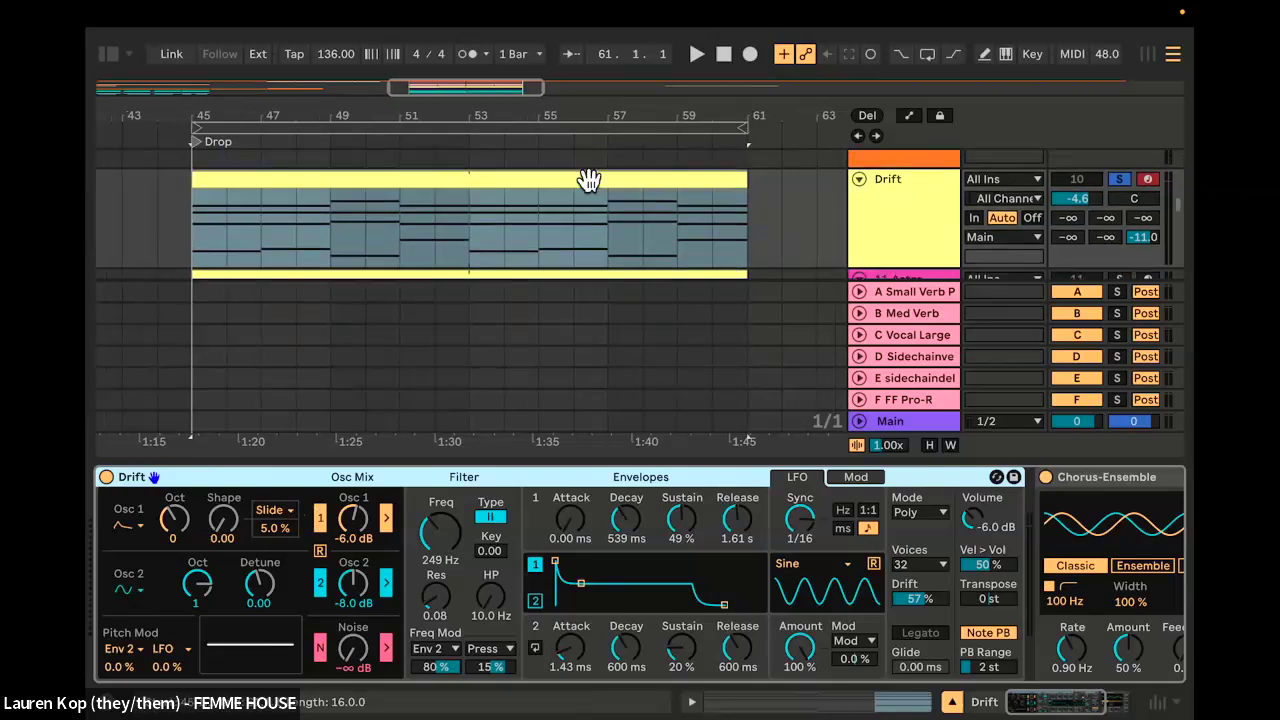
# Step: Examine the pitch names of the Drift clip's notes in the piano roll and close the note editor
pyautogui.doubleClick(535, 185)
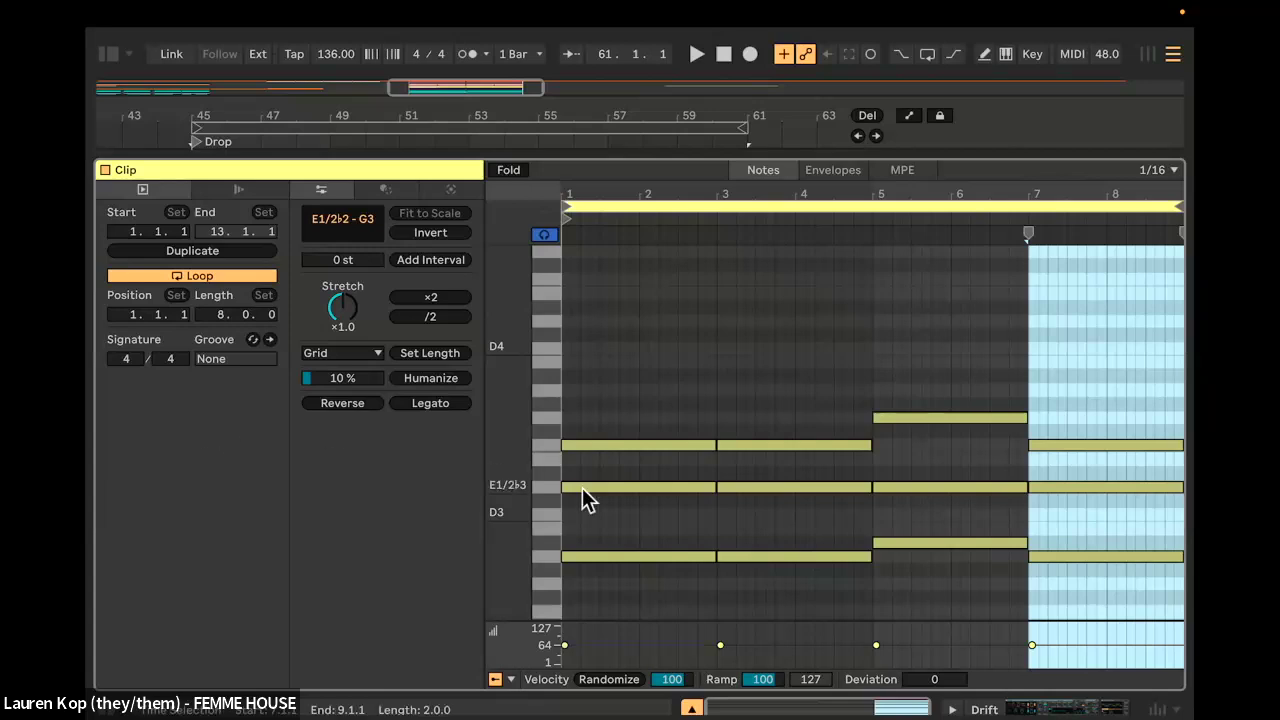
pyautogui.click(691, 708)
pyautogui.scroll(1, 852, 435)
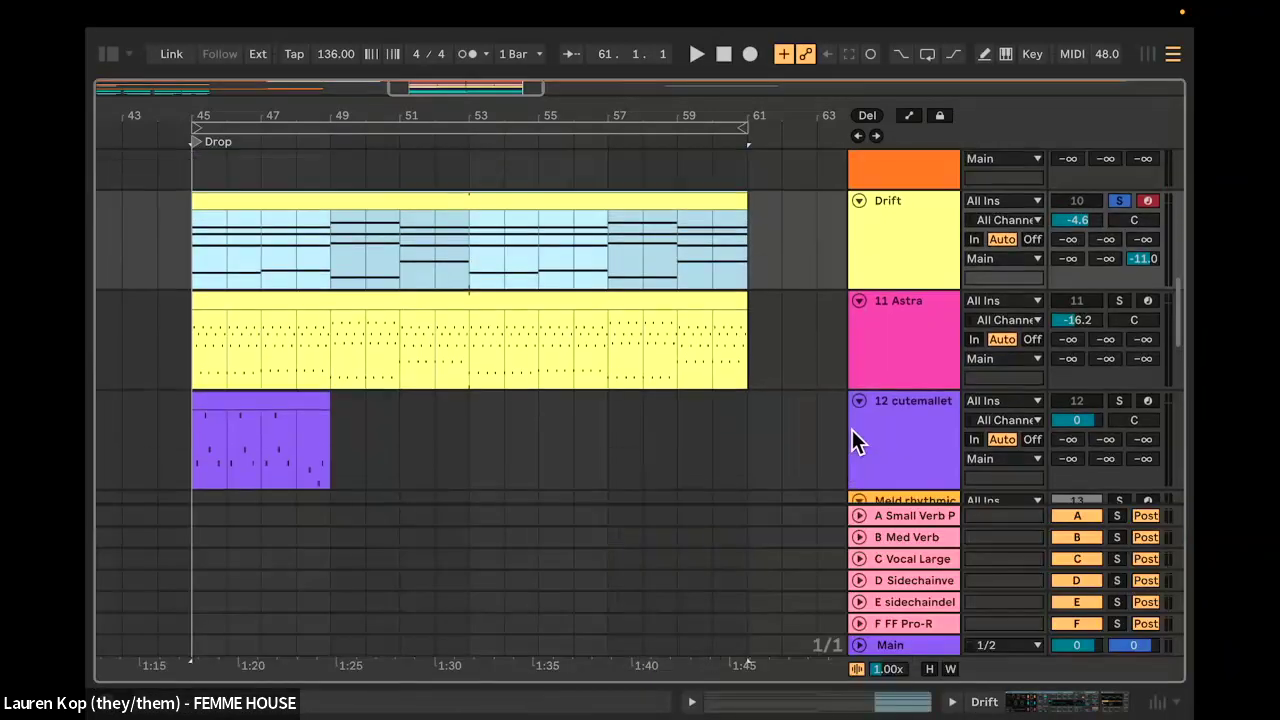
# Step: Play the soloed Drift clip from the Drop, open its note editor and stop playback
pyautogui.press('space')
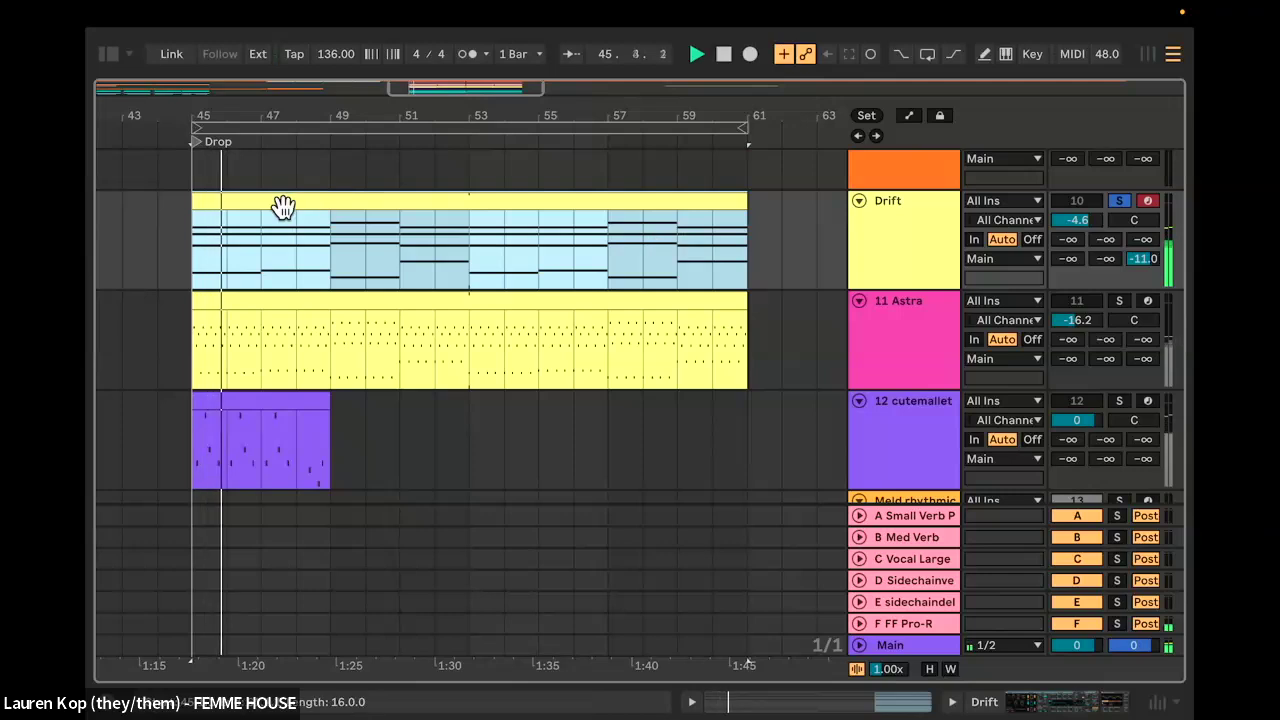
pyautogui.doubleClick(283, 207)
pyautogui.moveTo(544, 586); pyautogui.dragTo(537, 445)
pyautogui.press('space')
# Step: Audition the retuned piano-roll keys between D3 and D4 in the Drift clip and close the note editor
pyautogui.scroll(-2, 555, 541)
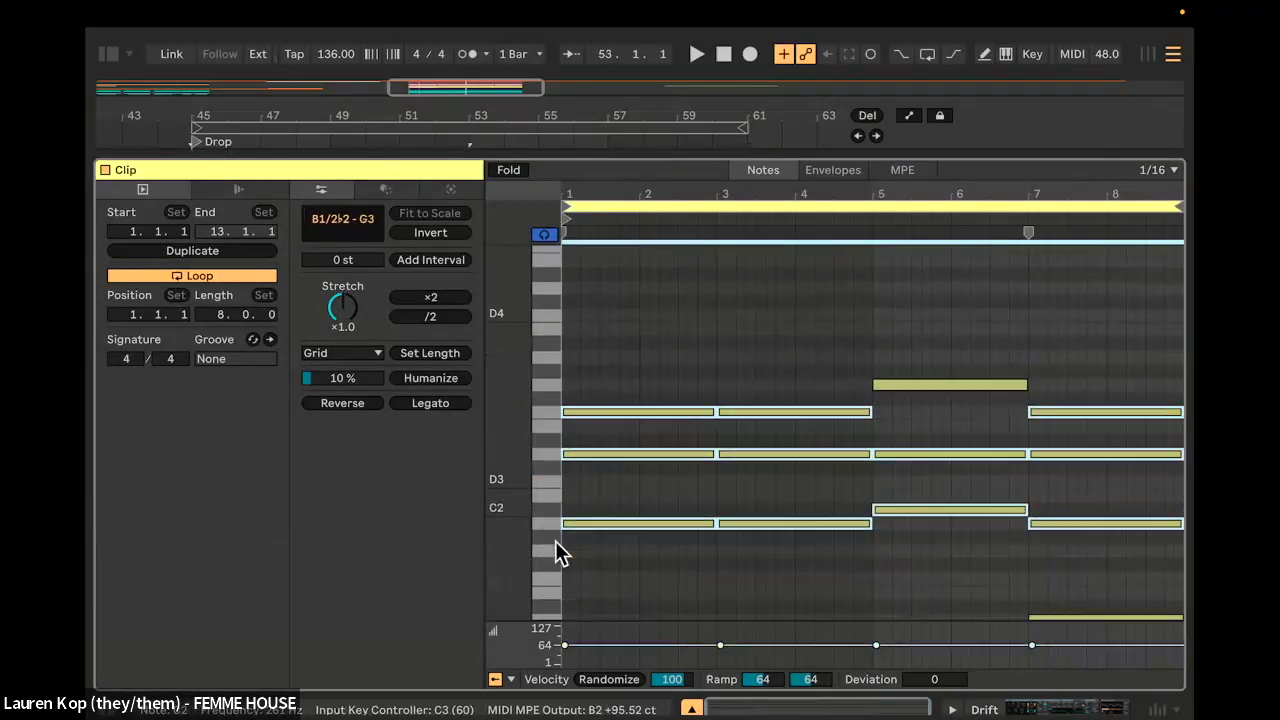
pyautogui.scroll(-1, 555, 541)
pyautogui.moveTo(550, 505); pyautogui.dragTo(543, 295)
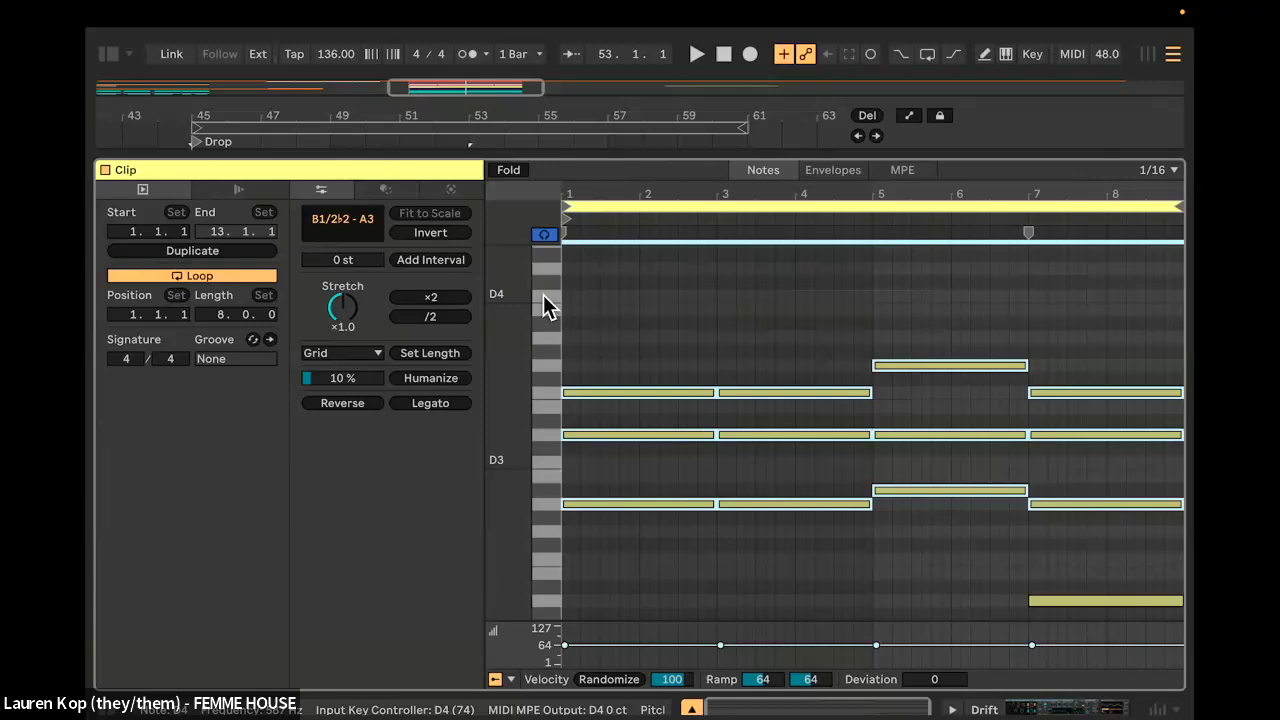
pyautogui.moveTo(553, 505); pyautogui.dragTo(539, 340)
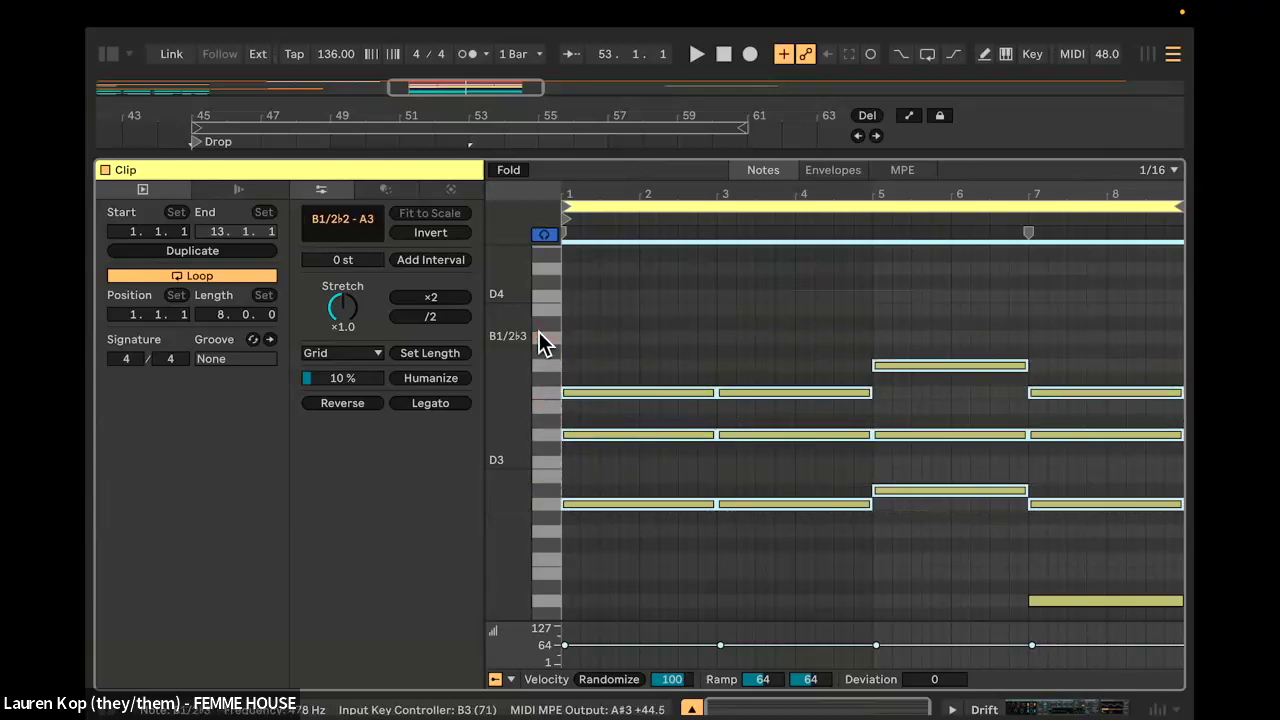
pyautogui.click(690, 709)
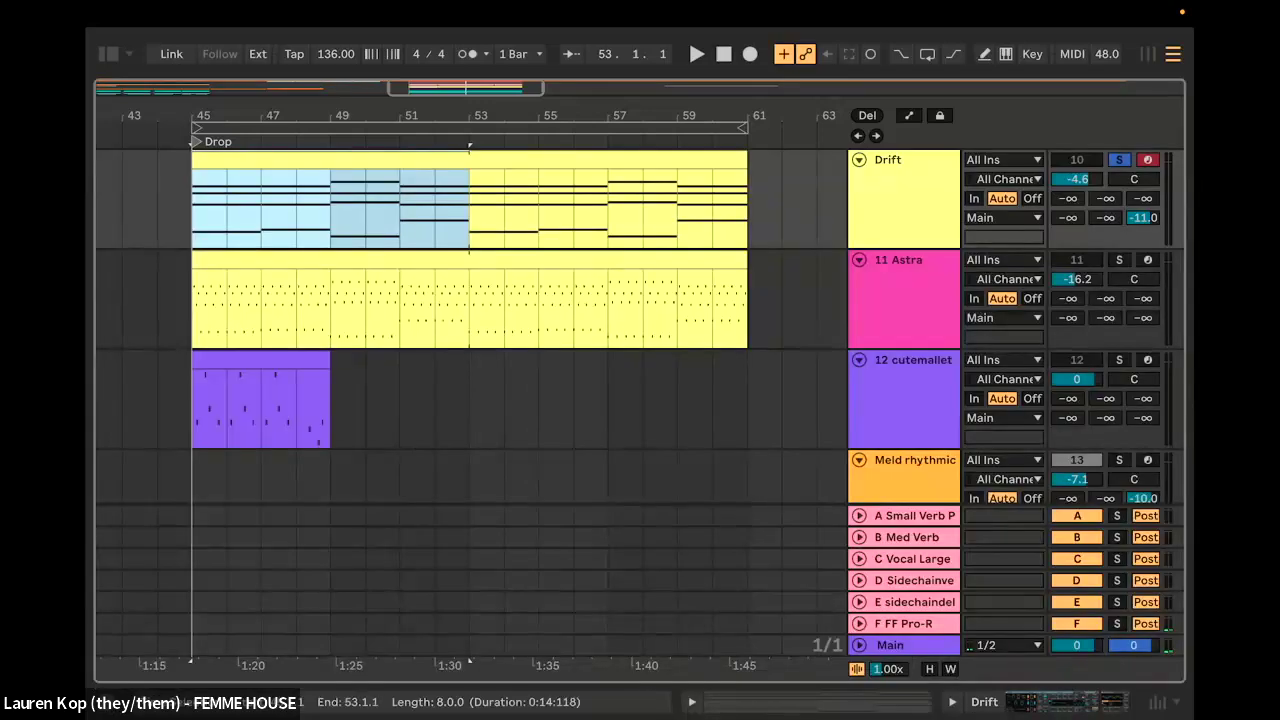
# Step: Show Session View and enlarge the mixer to reveal the Drift track's MIDI From settings and Bypass Tuning option
pyautogui.press('Tab')
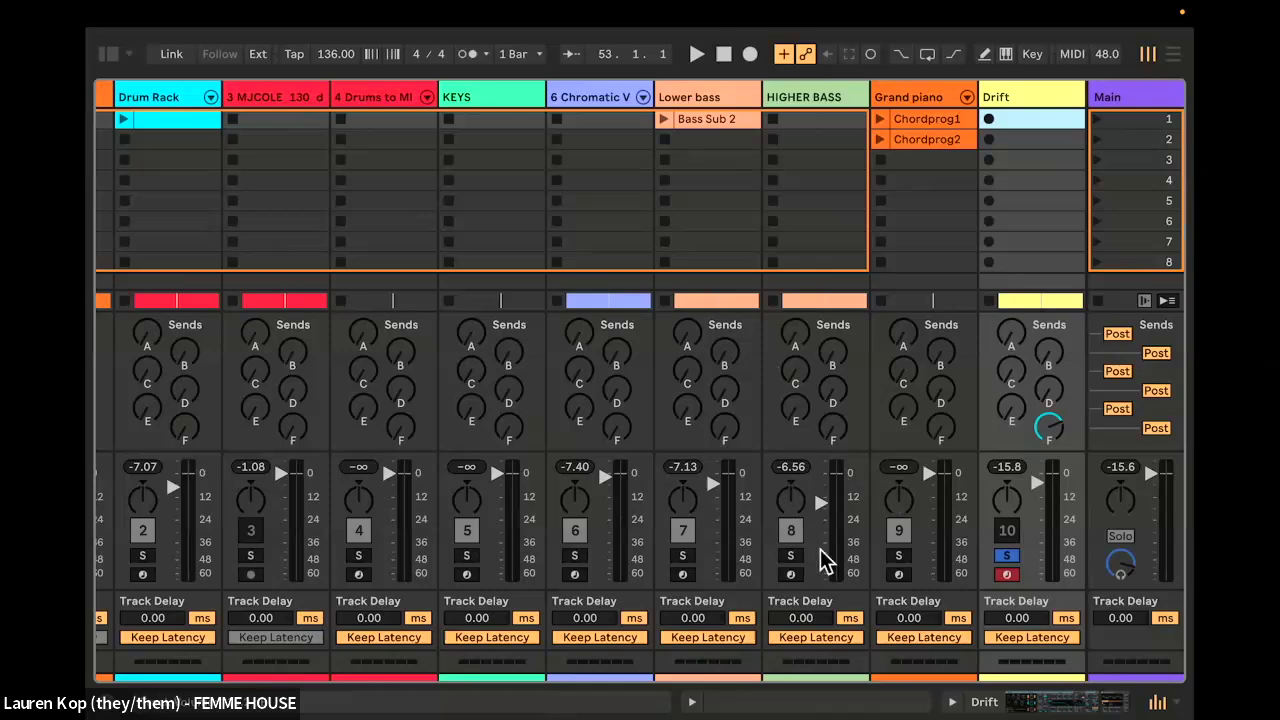
pyautogui.hscroll(3, 854, 550)
pyautogui.hscroll(2, 856, 539)
pyautogui.moveTo(603, 449); pyautogui.dragTo(603, 491)
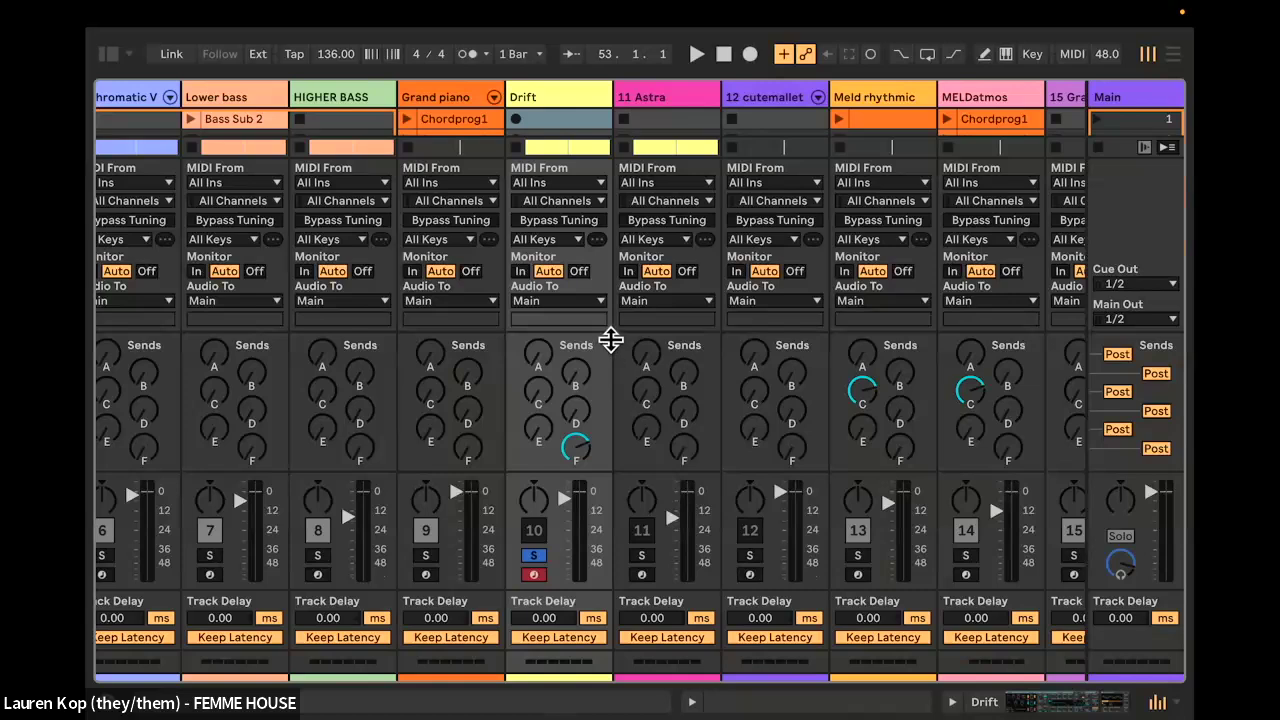
# Step: Enable Bypass Tuning on the Drift track, return to Arrangement View and show the devices behind the Drop clip
pyautogui.click(568, 225)
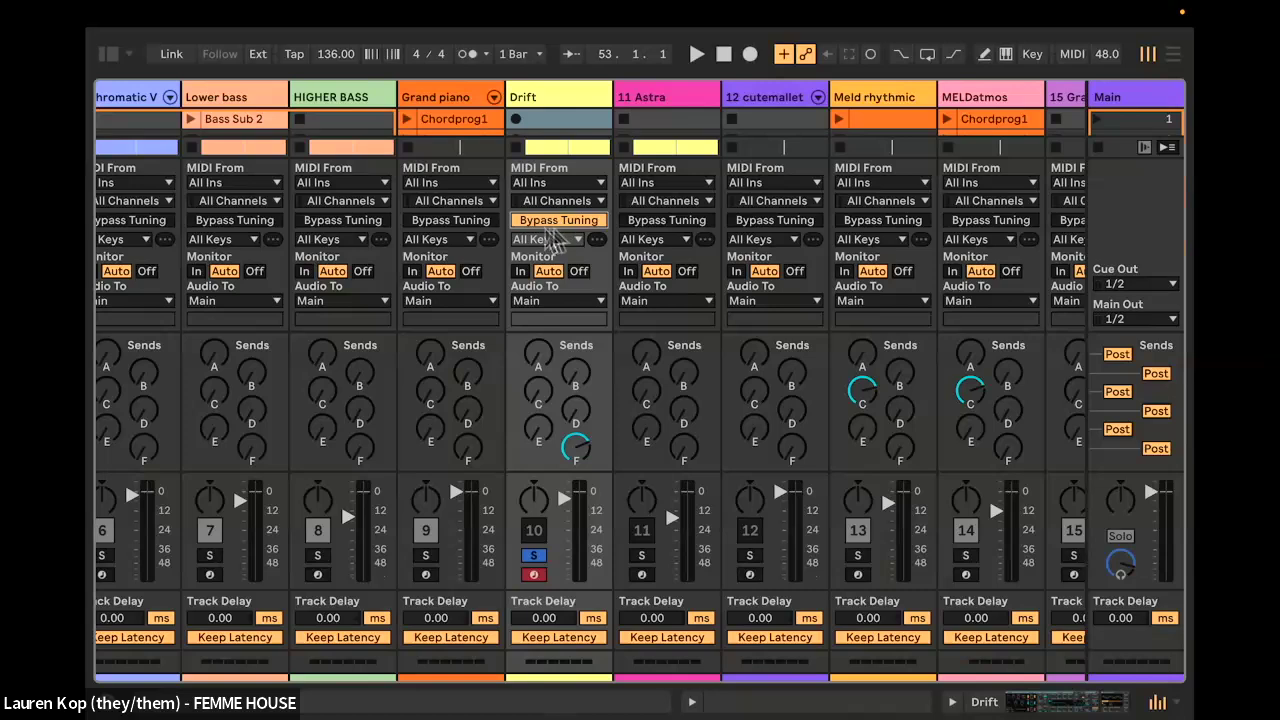
pyautogui.press('Tab')
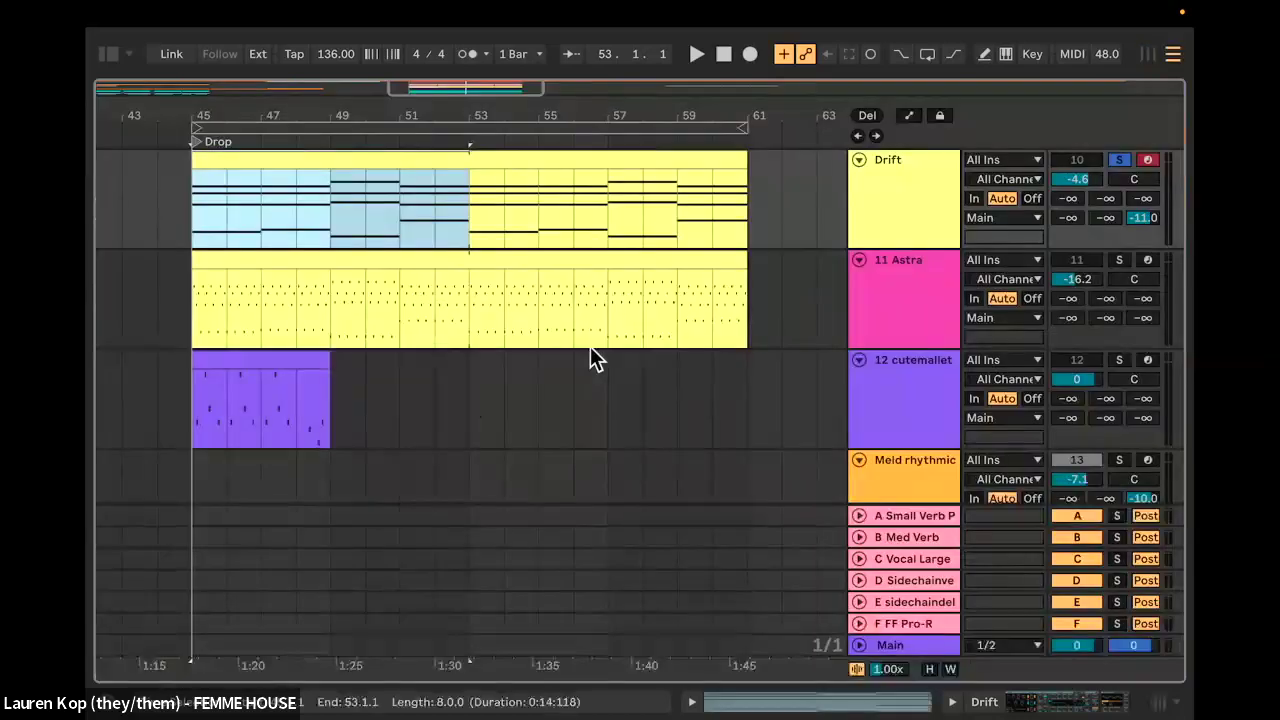
pyautogui.doubleClick(325, 160)
pyautogui.moveTo(537, 510); pyautogui.dragTo(536, 318)
pyautogui.hotkey('shift', 'Tab')
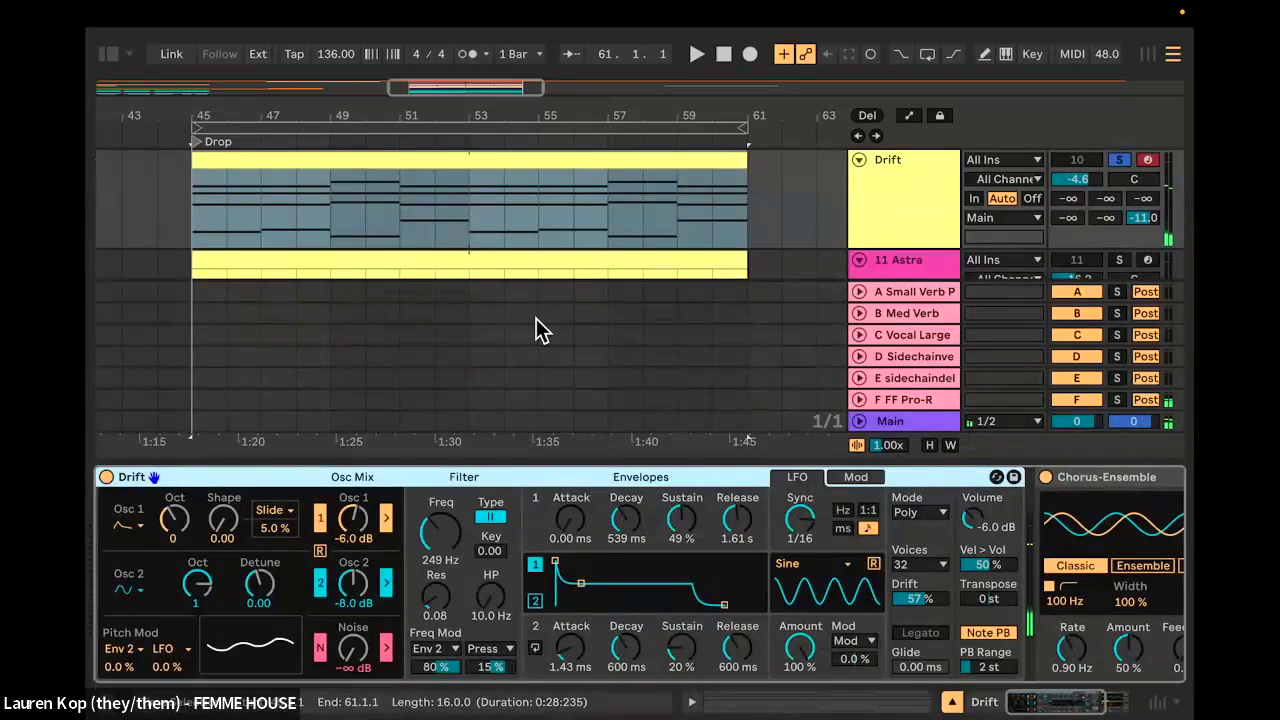
# Step: Toggle Bypass Tuning on the Drift track in Session View, leave it off, unsolo the track and return to Arrangement View
pyautogui.press('Tab')
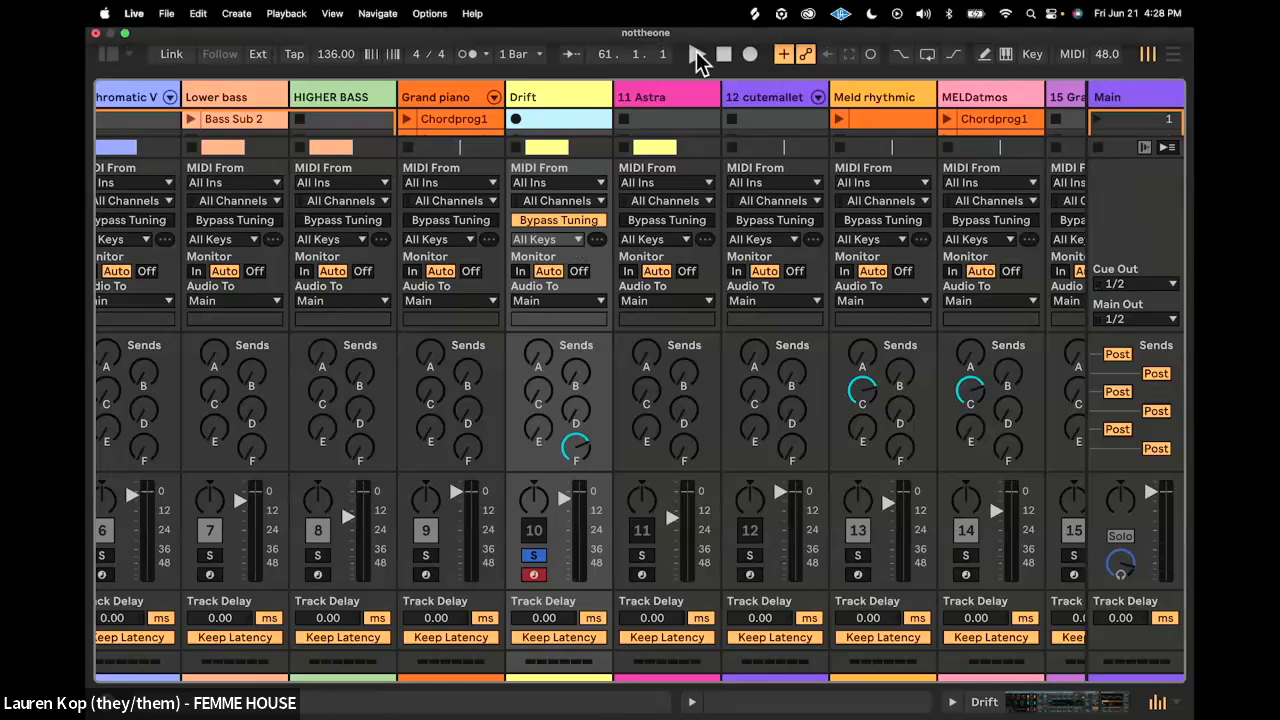
pyautogui.click(558, 222)
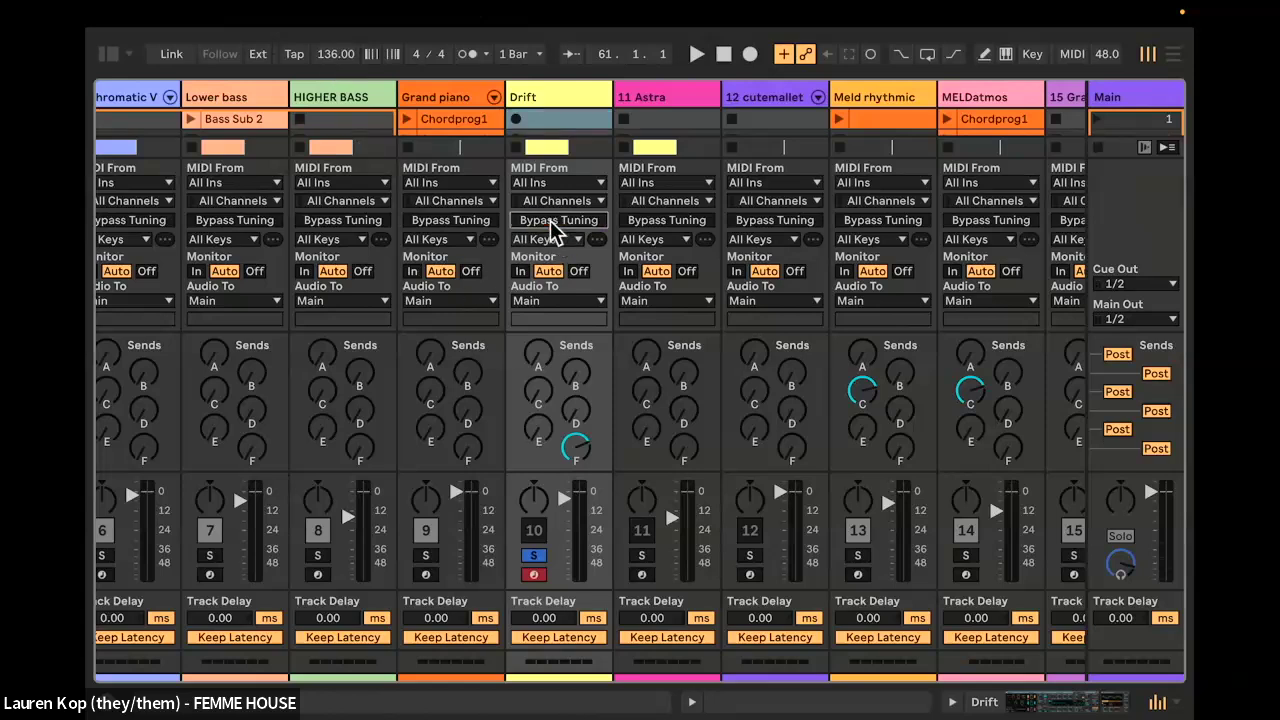
pyautogui.click(556, 222)
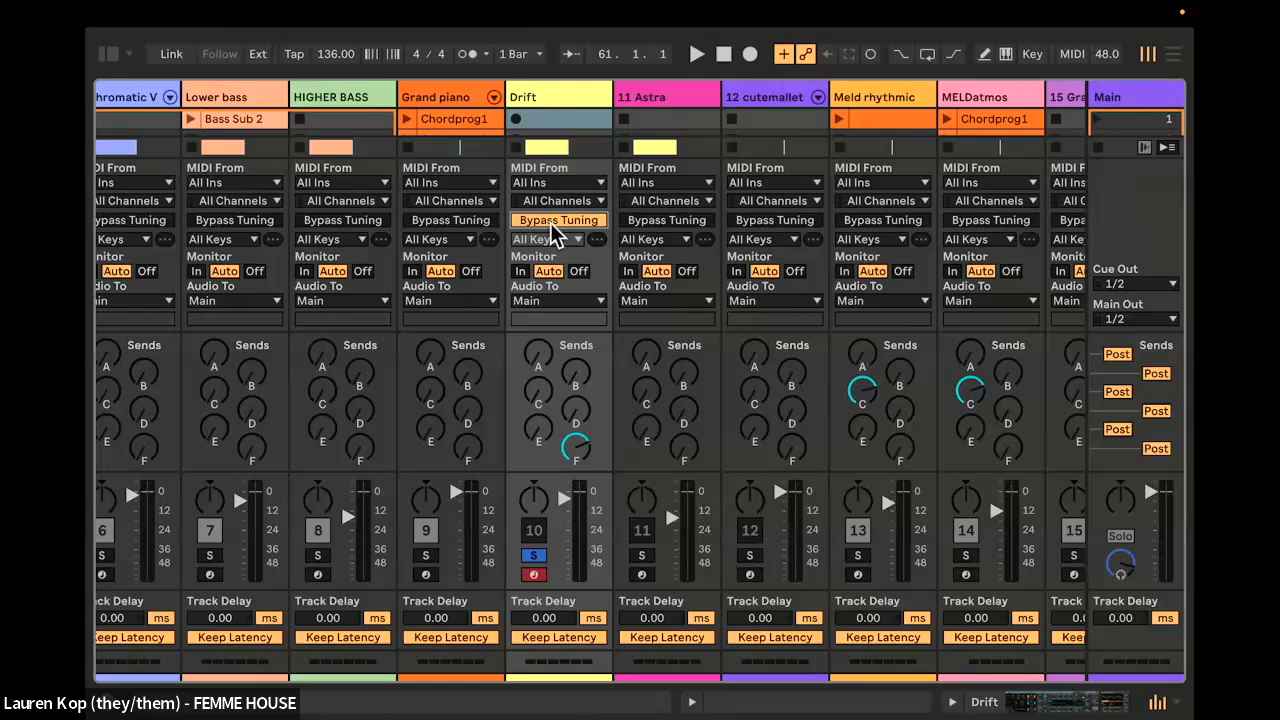
pyautogui.click(556, 222)
pyautogui.click(536, 556)
pyautogui.press('Tab')
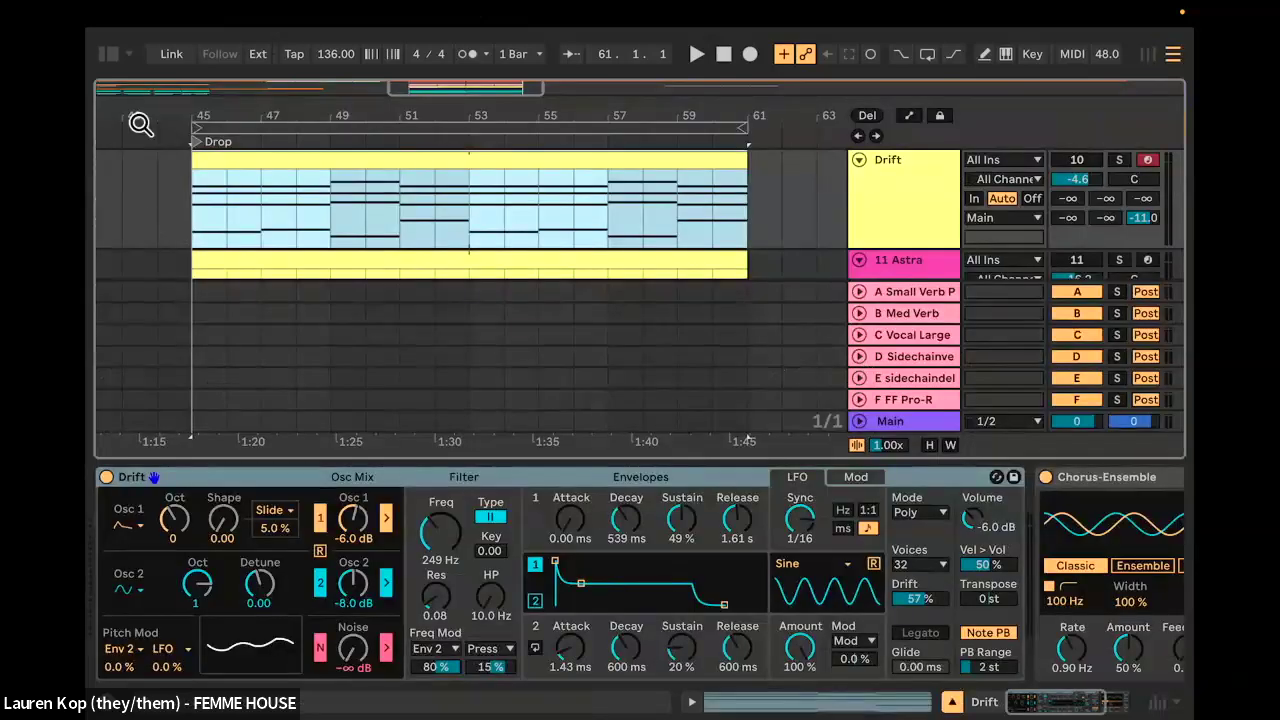
# Step: Remove the Hijaz 1 tuning system from the Set in the browser and hide the browser
pyautogui.click(110, 56)
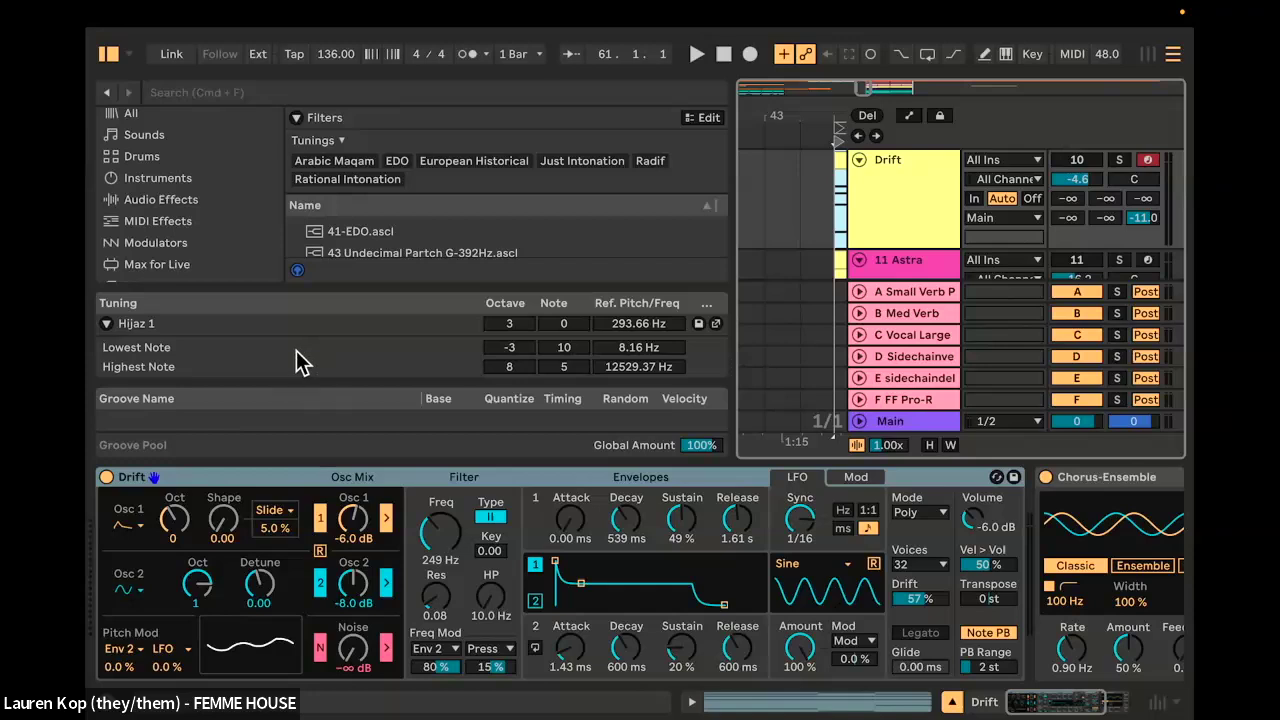
pyautogui.click(257, 335)
pyautogui.press('Delete')
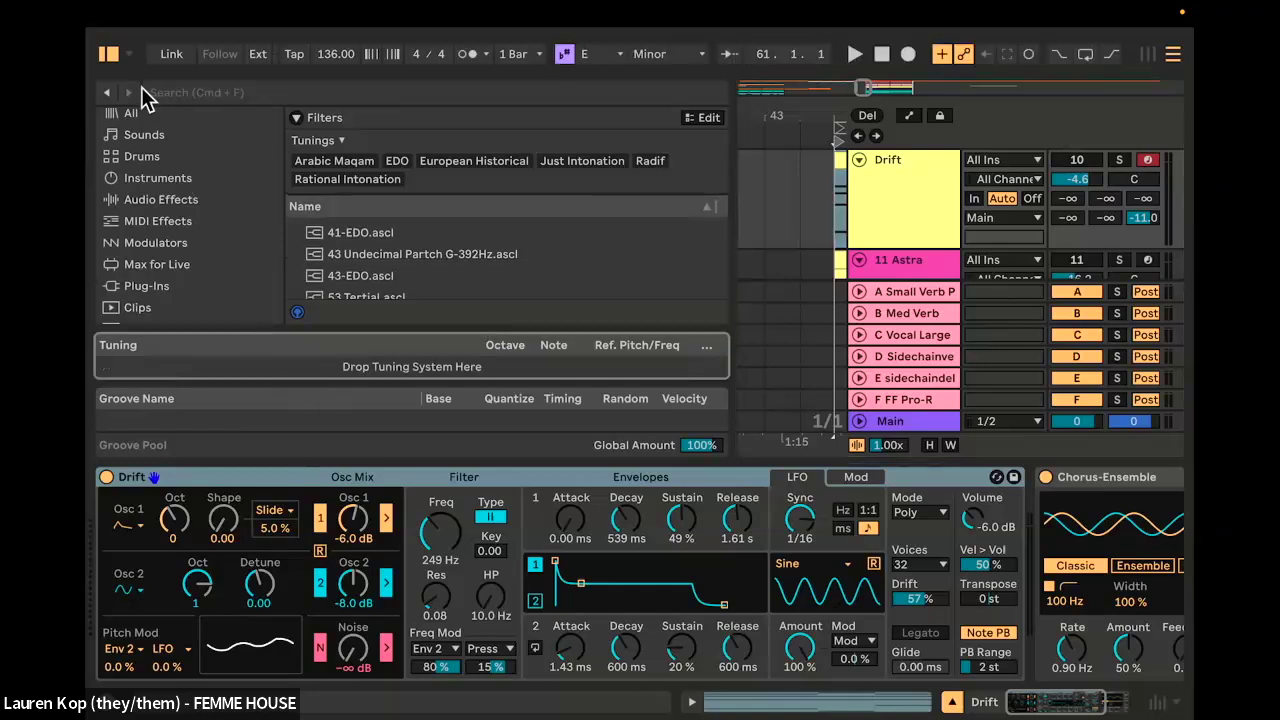
pyautogui.click(112, 55)
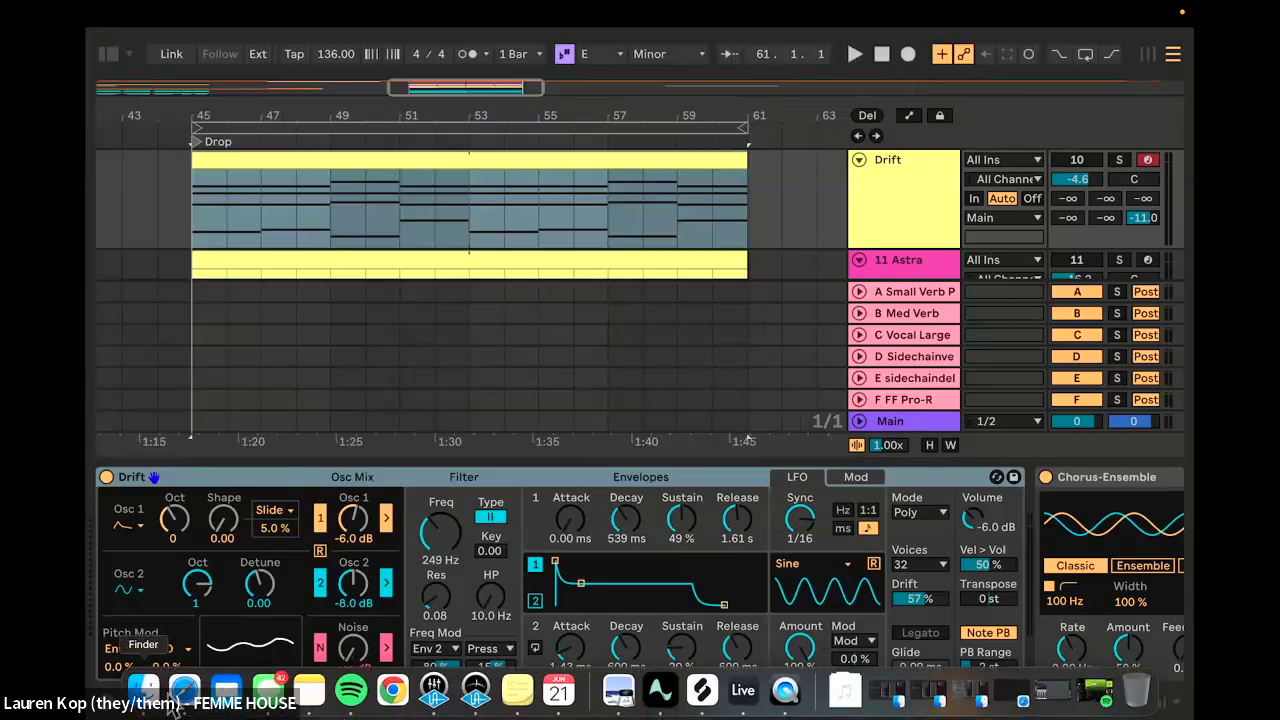
# Step: Switch to Safari and open the tuning.ableton.com resource linked in the Week 2 notes
pyautogui.click(184, 688)
pyautogui.scroll(-5, 500, 513)
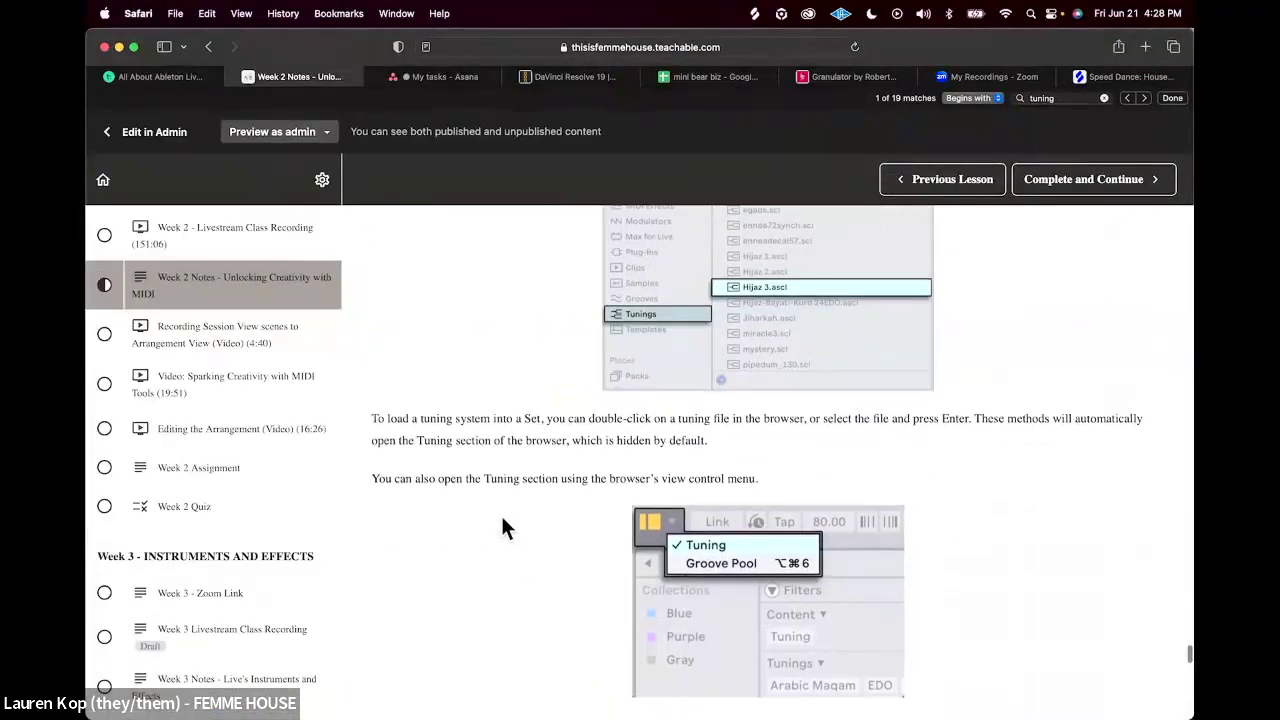
pyautogui.scroll(-7, 500, 528)
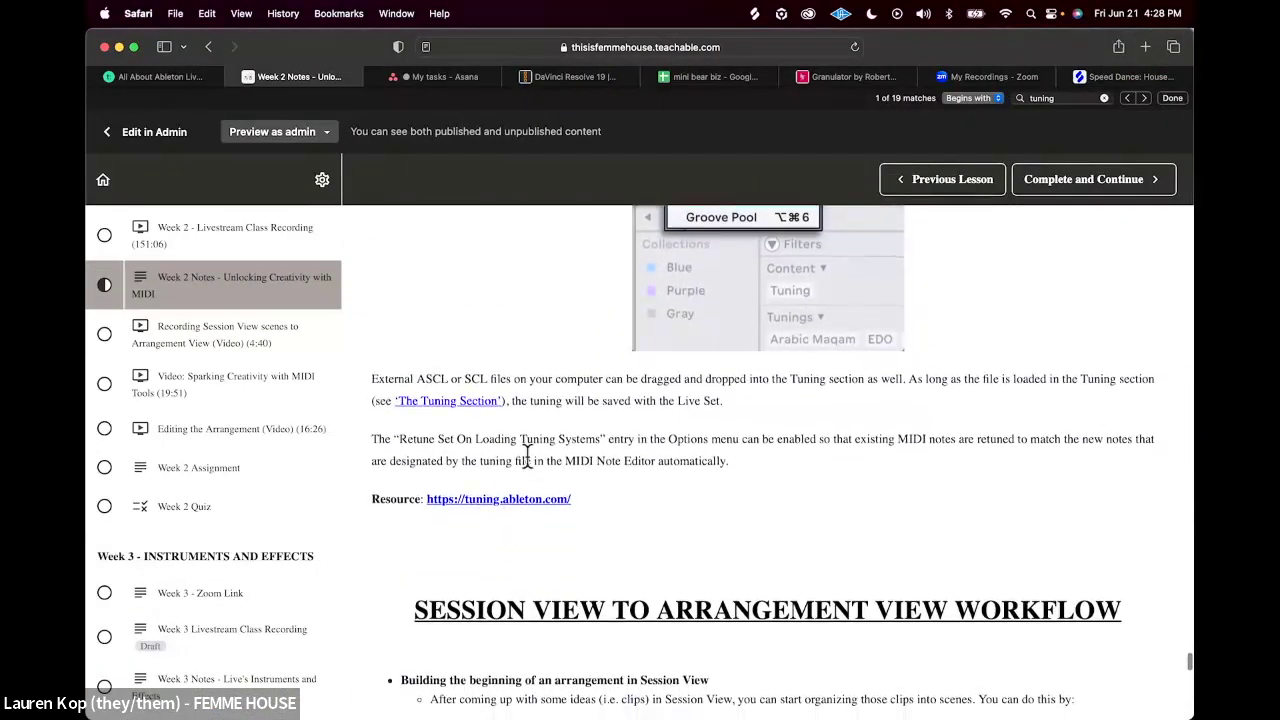
pyautogui.scroll(-2, 470, 440)
pyautogui.click(468, 420)
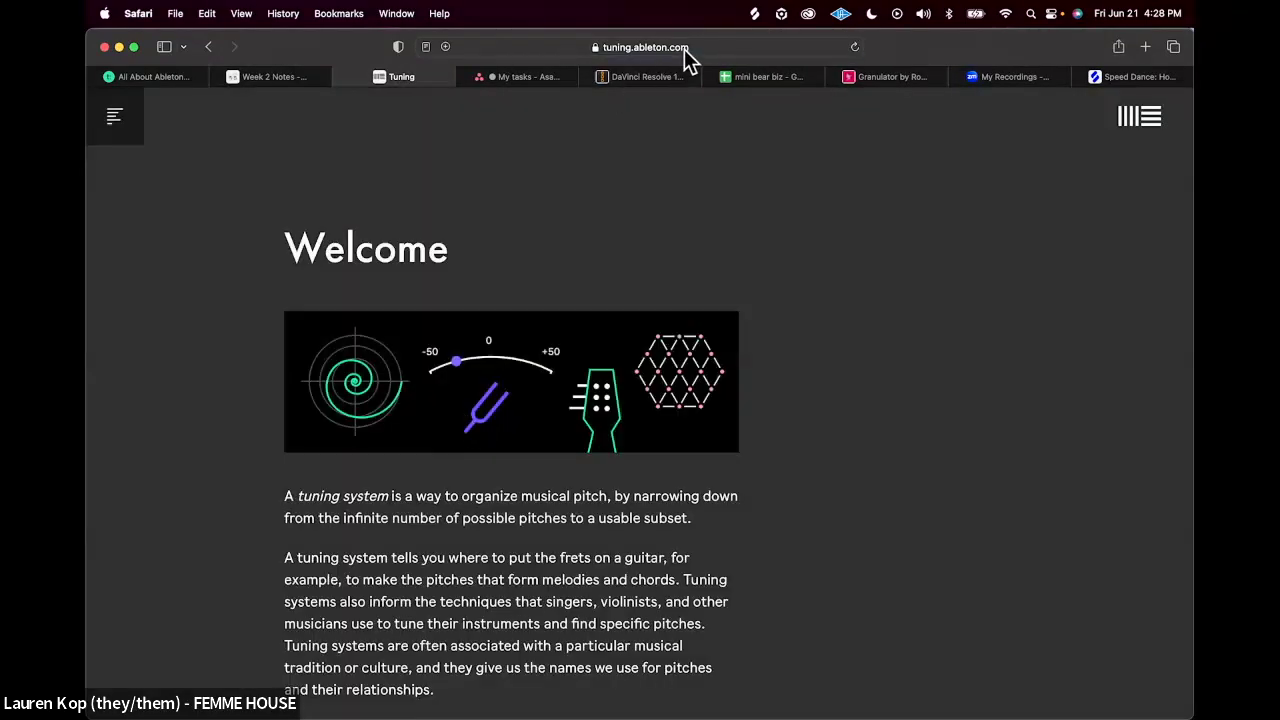
# Step: Look through the tuning site's Welcome and Listen pages and continue to the Compare page
pyautogui.scroll(-6, 540, 628)
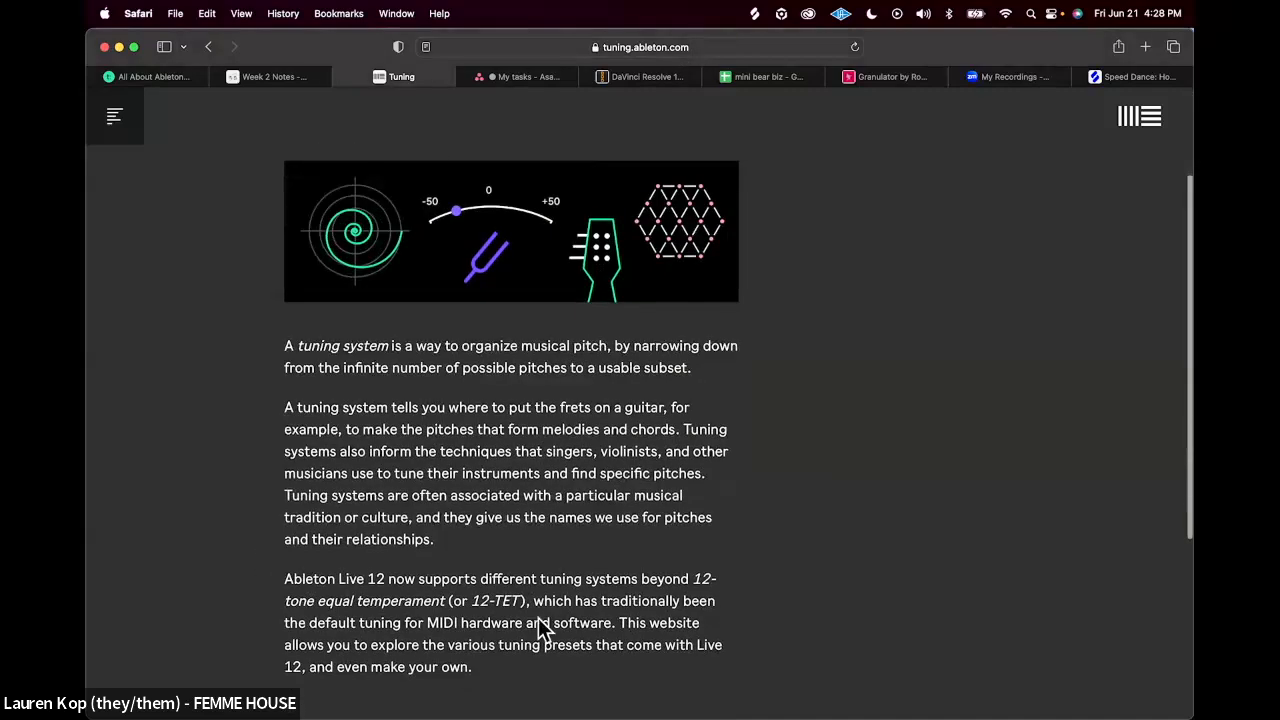
pyautogui.scroll(-5, 538, 625)
pyautogui.click(949, 520)
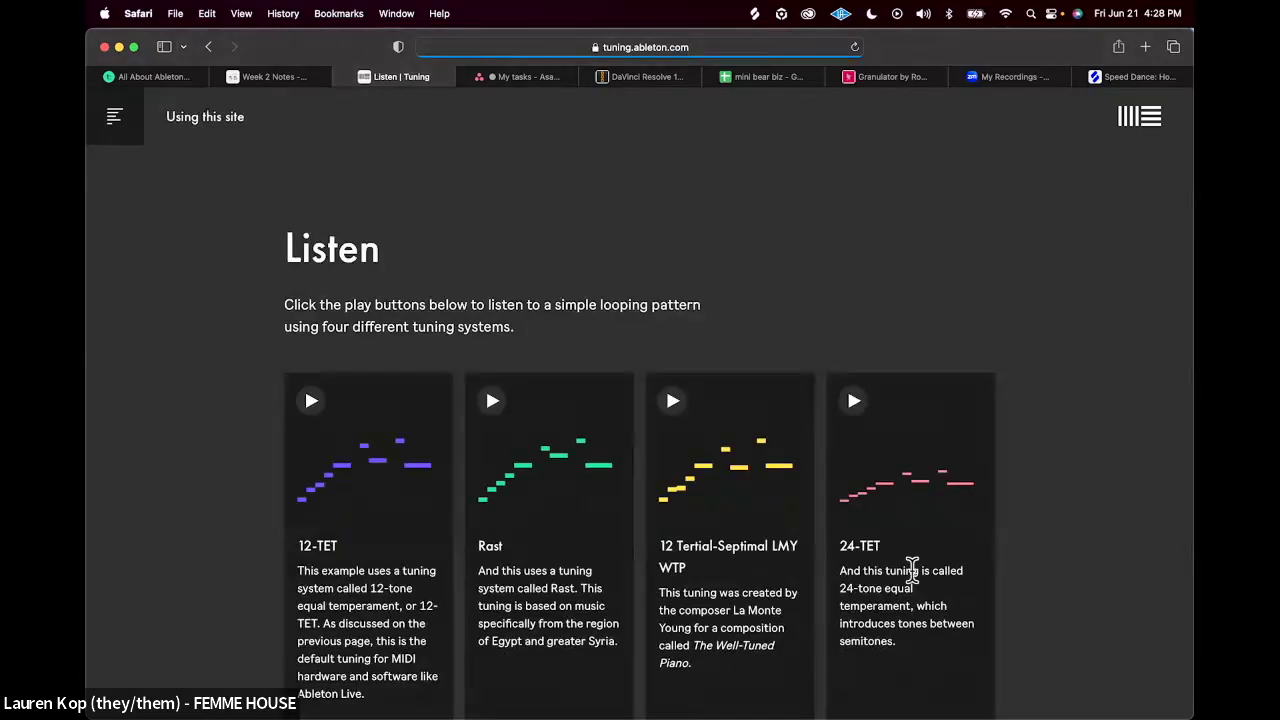
pyautogui.scroll(-4, 880, 562)
pyautogui.scroll(2, 297, 440)
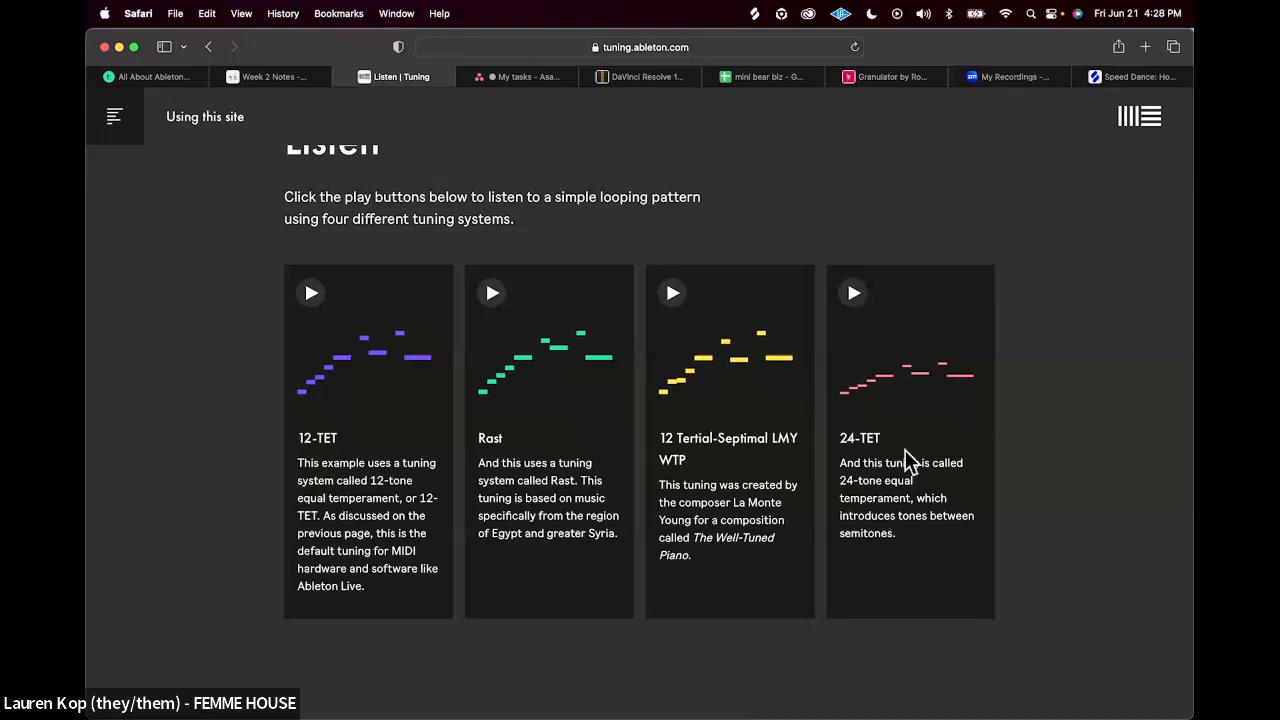
pyautogui.scroll(-5, 900, 455)
pyautogui.click(928, 484)
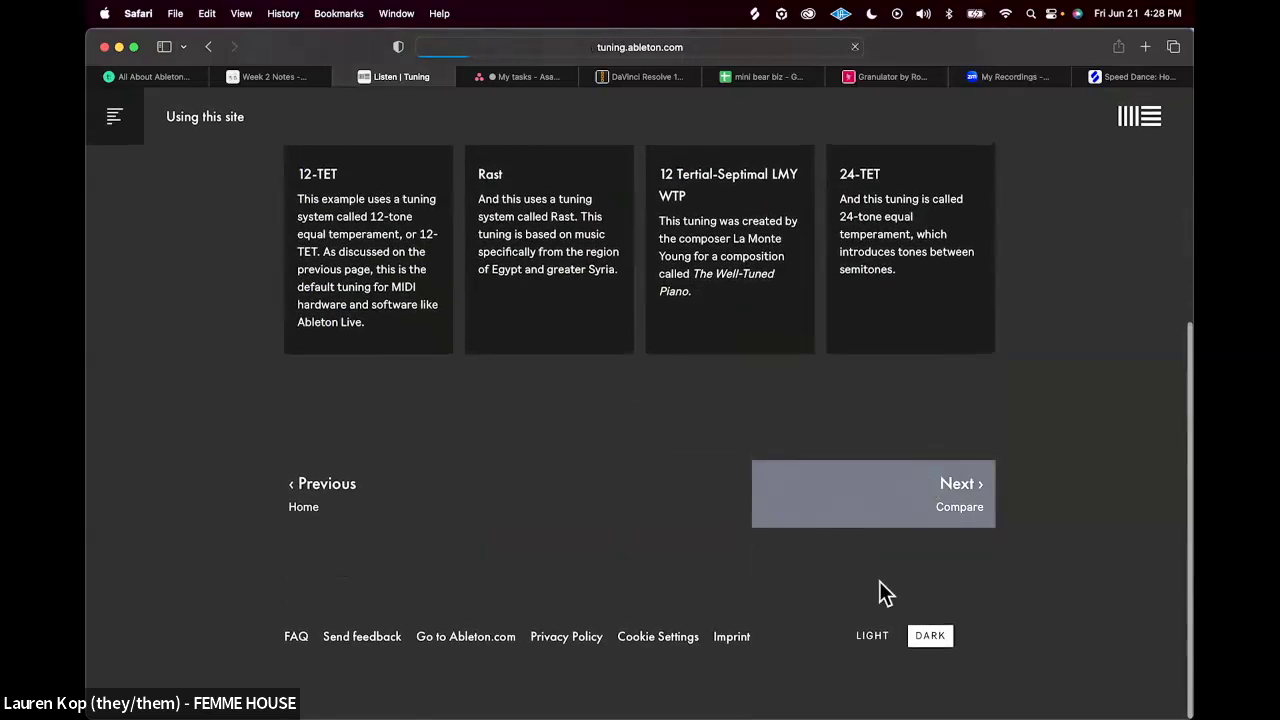
# Step: Examine the pads for the four tuning systems on the Compare page and close the site
pyautogui.scroll(-4, 879, 592)
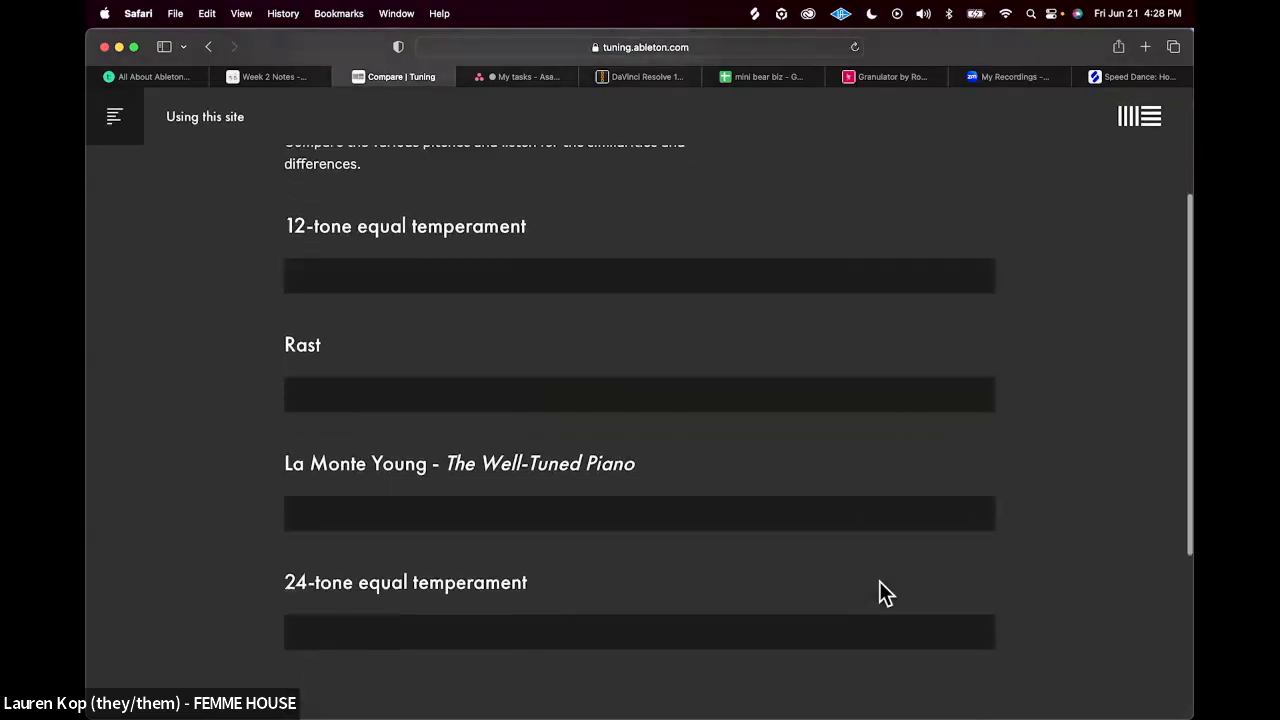
pyautogui.scroll(-5, 879, 592)
pyautogui.scroll(8, 879, 592)
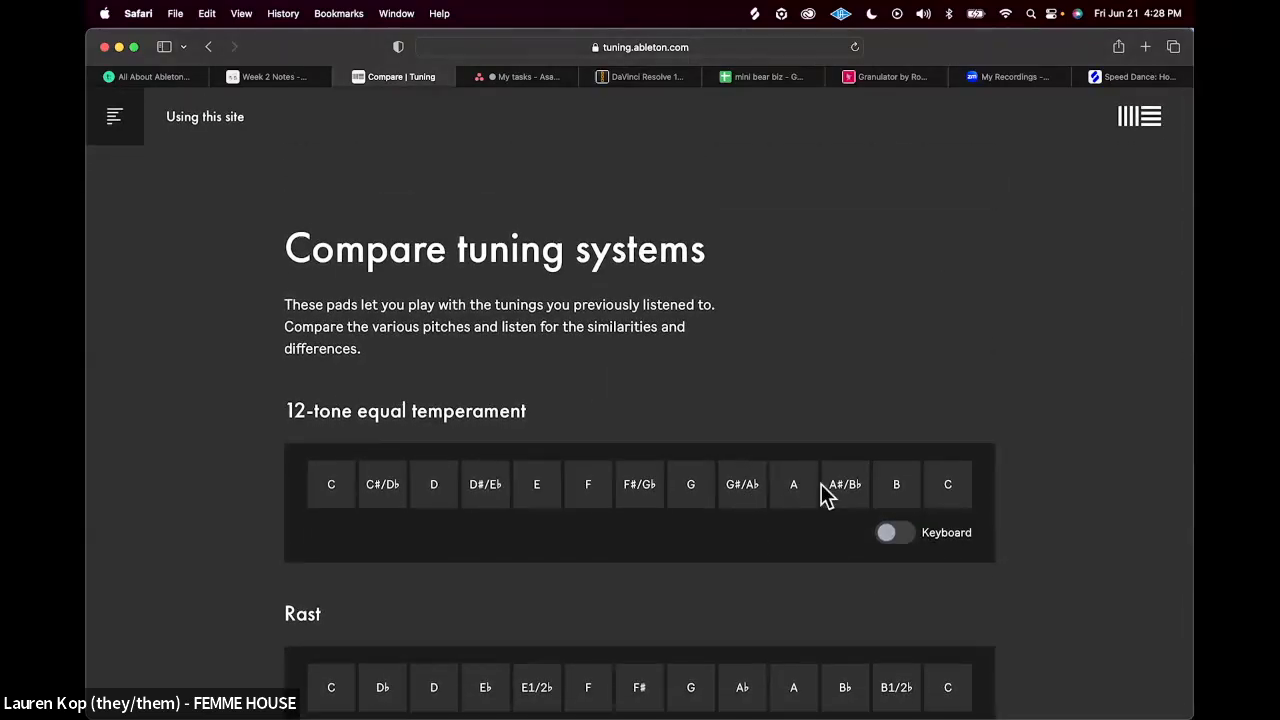
pyautogui.scroll(-3, 694, 484)
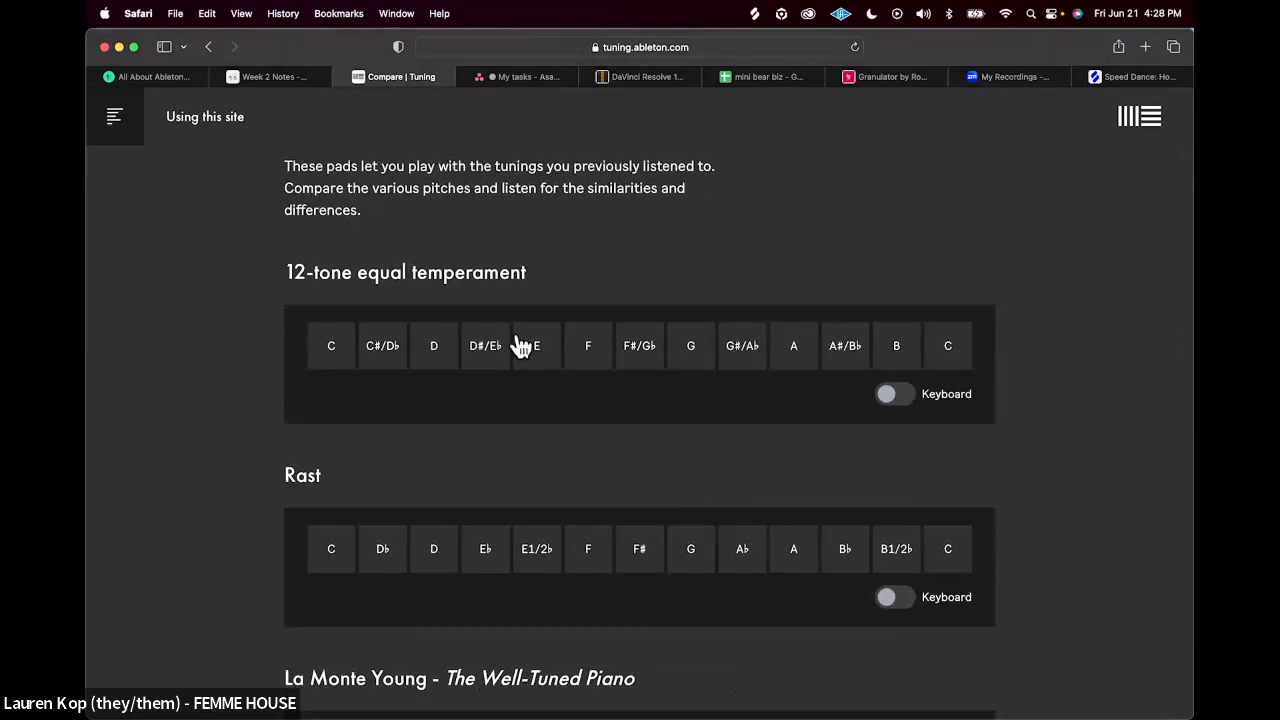
pyautogui.scroll(3, 520, 345)
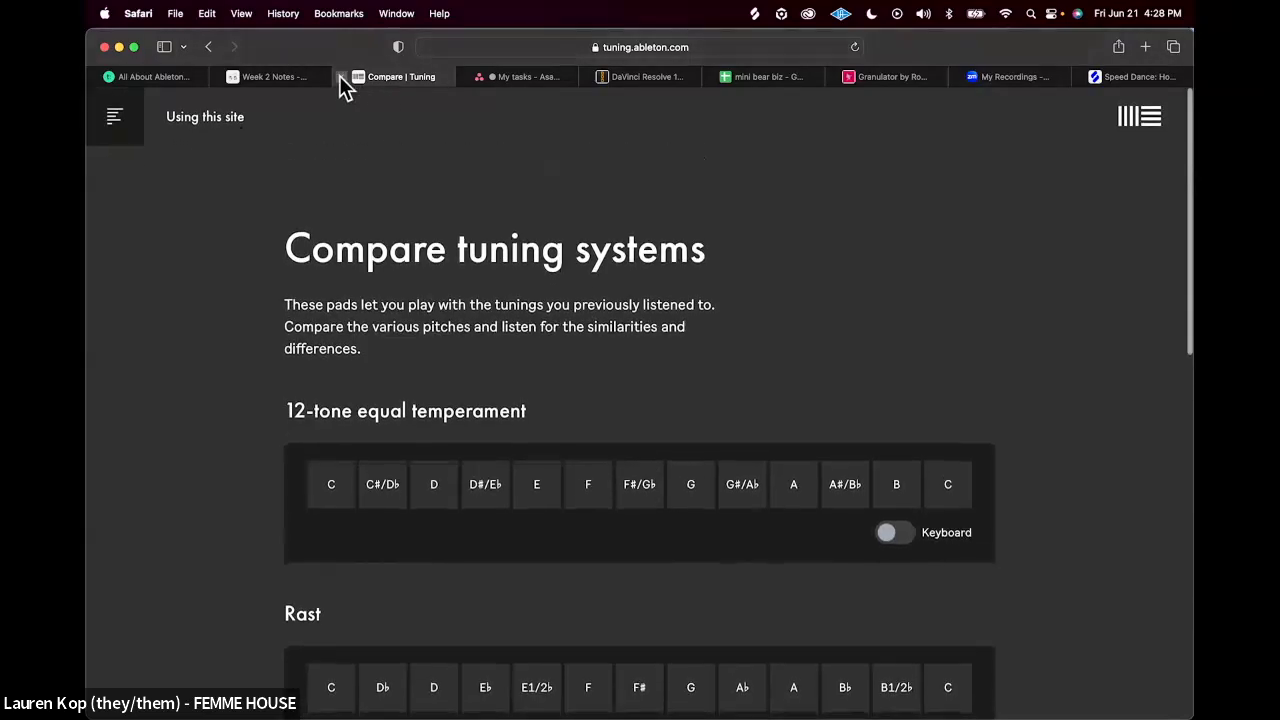
pyautogui.click(338, 76)
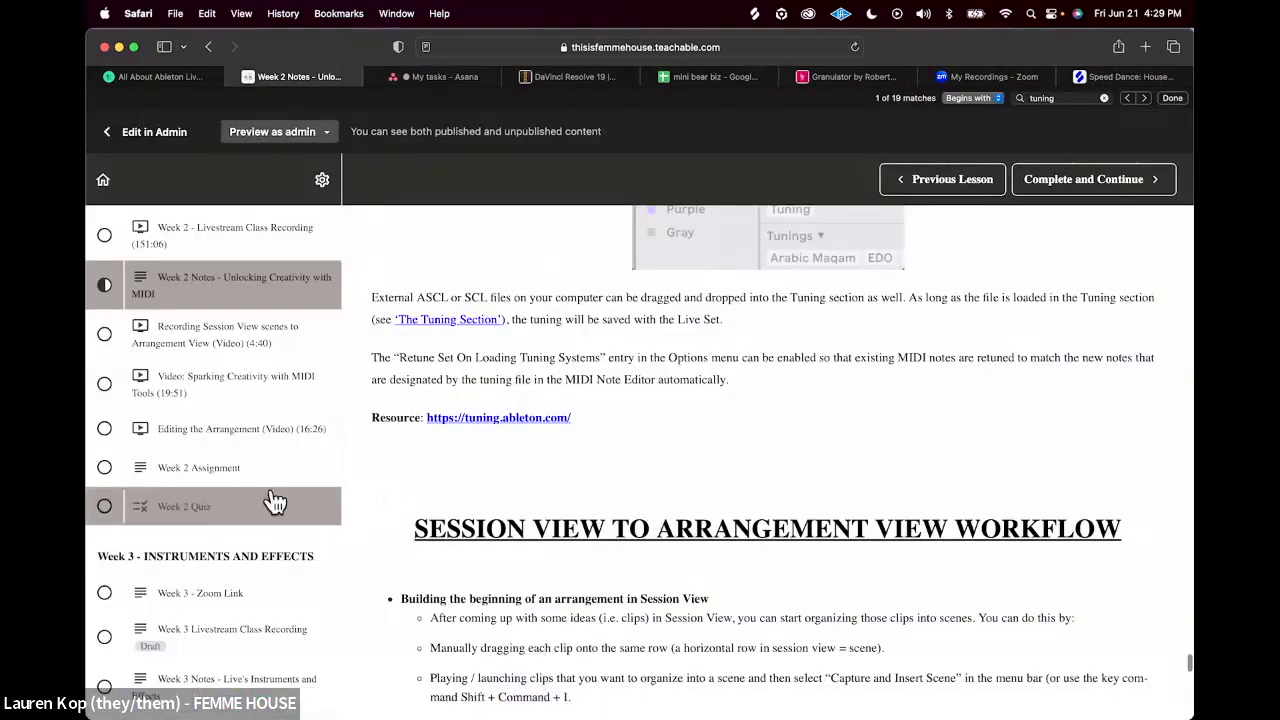
# Step: Open the Week 3 Notes on Live's Instruments and Effects and view the topics down to the Drift section
pyautogui.scroll(-2, 270, 490)
pyautogui.scroll(-4, 271, 489)
pyautogui.click(220, 455)
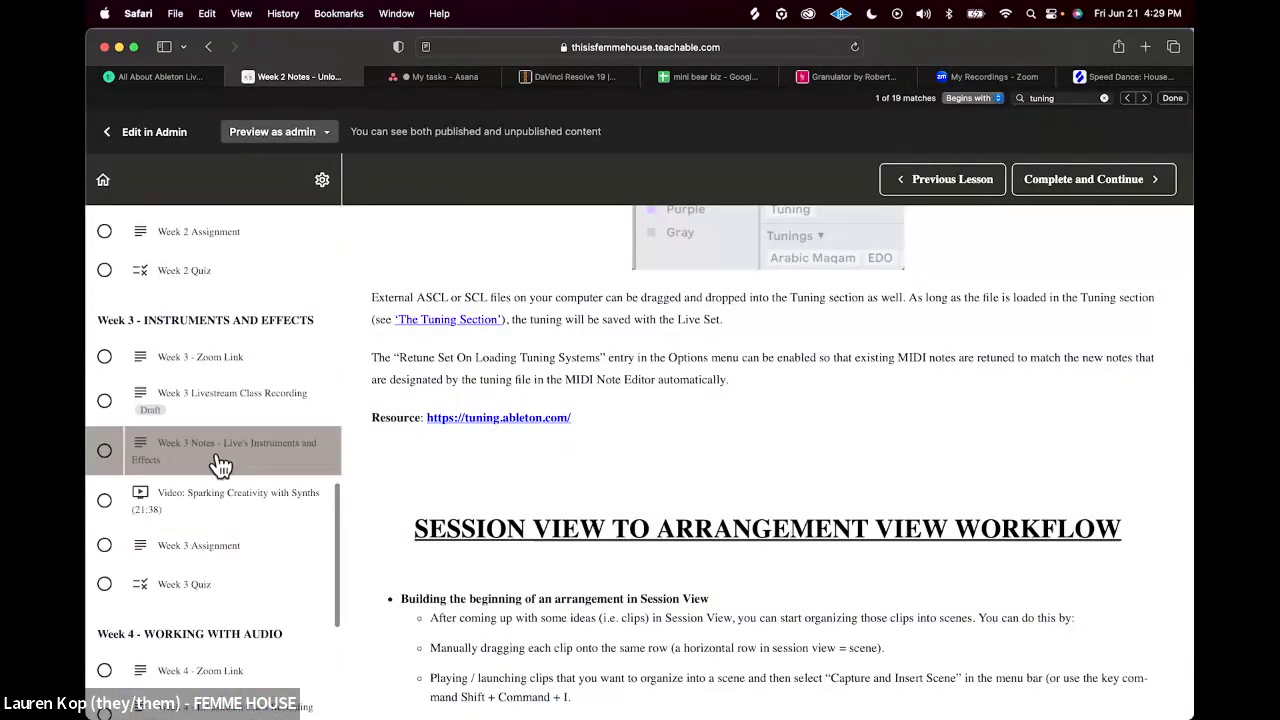
pyautogui.scroll(-2, 792, 552)
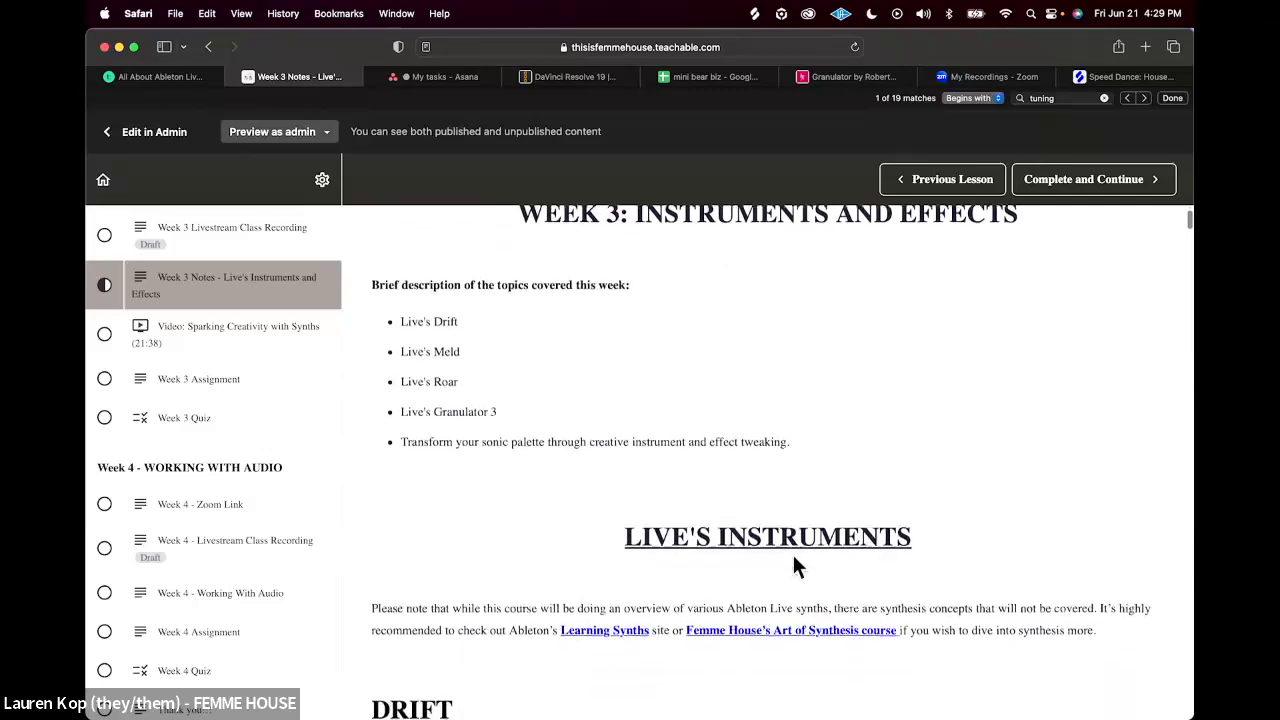
pyautogui.scroll(-3, 680, 578)
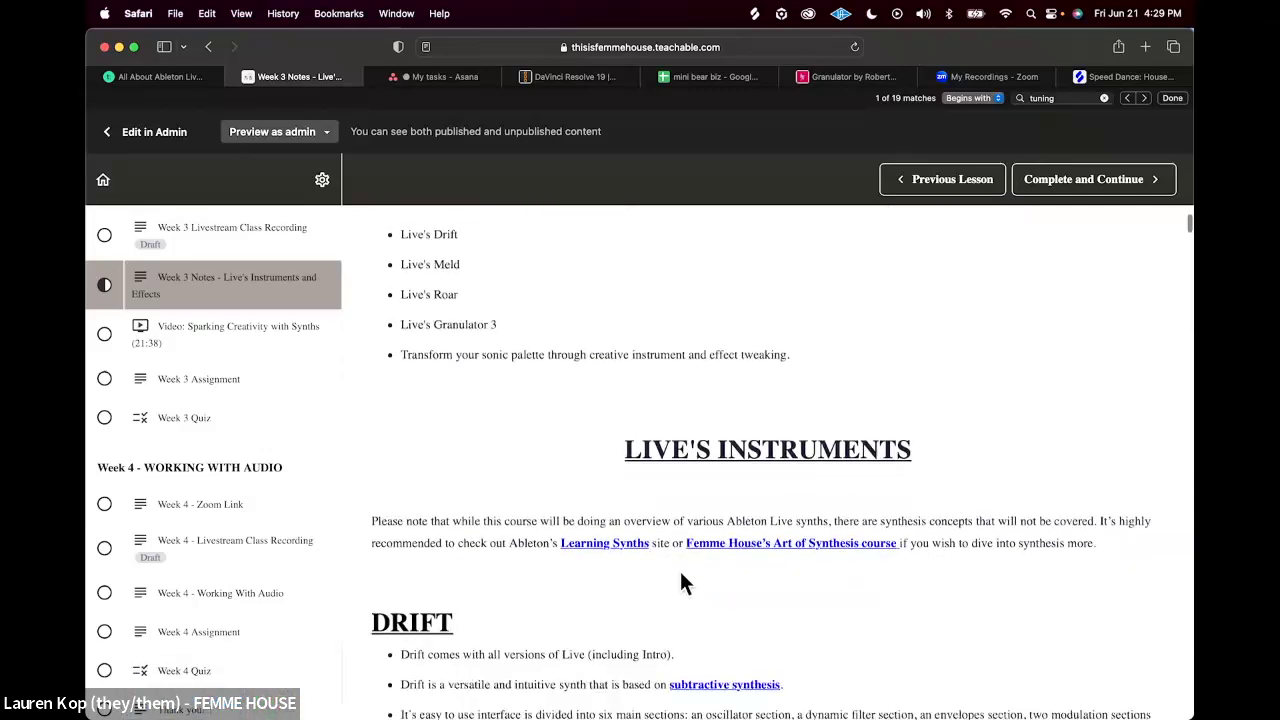
# Step: Switch to Ableton Live, hide the Drift device view and look over the full arrangement up to the Reference track
pyautogui.moveTo(624, 718)
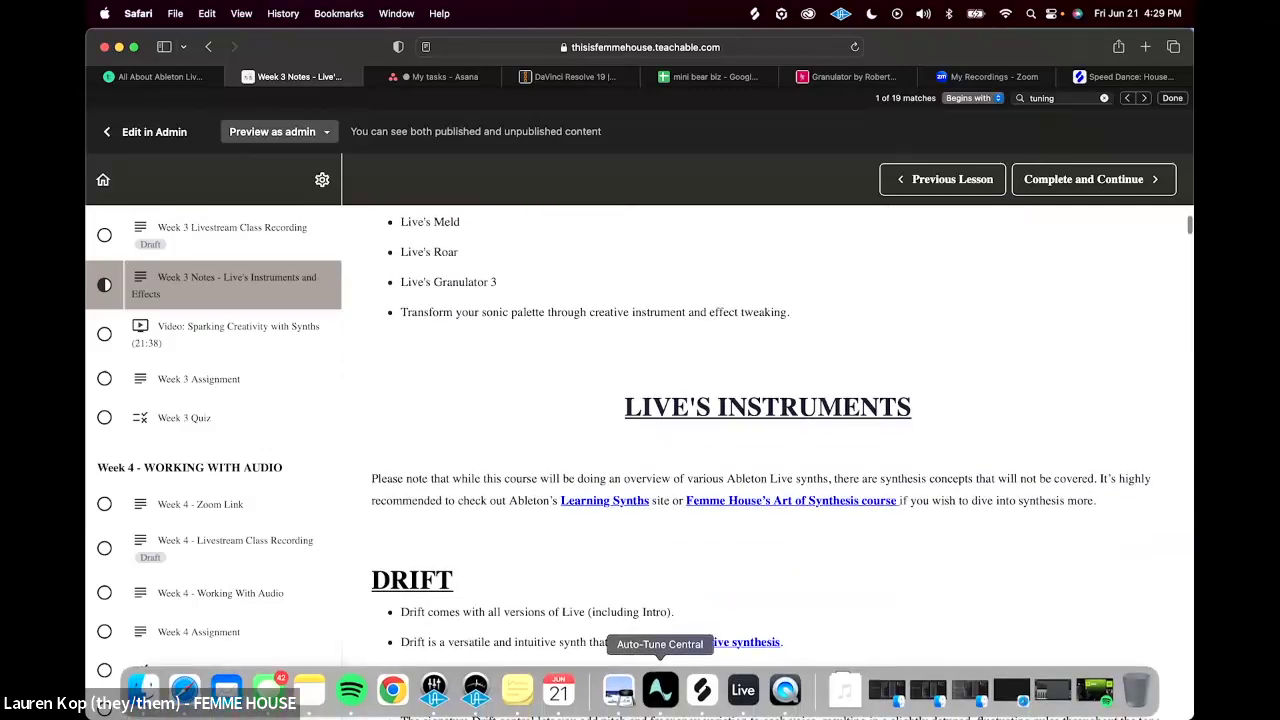
pyautogui.click(743, 690)
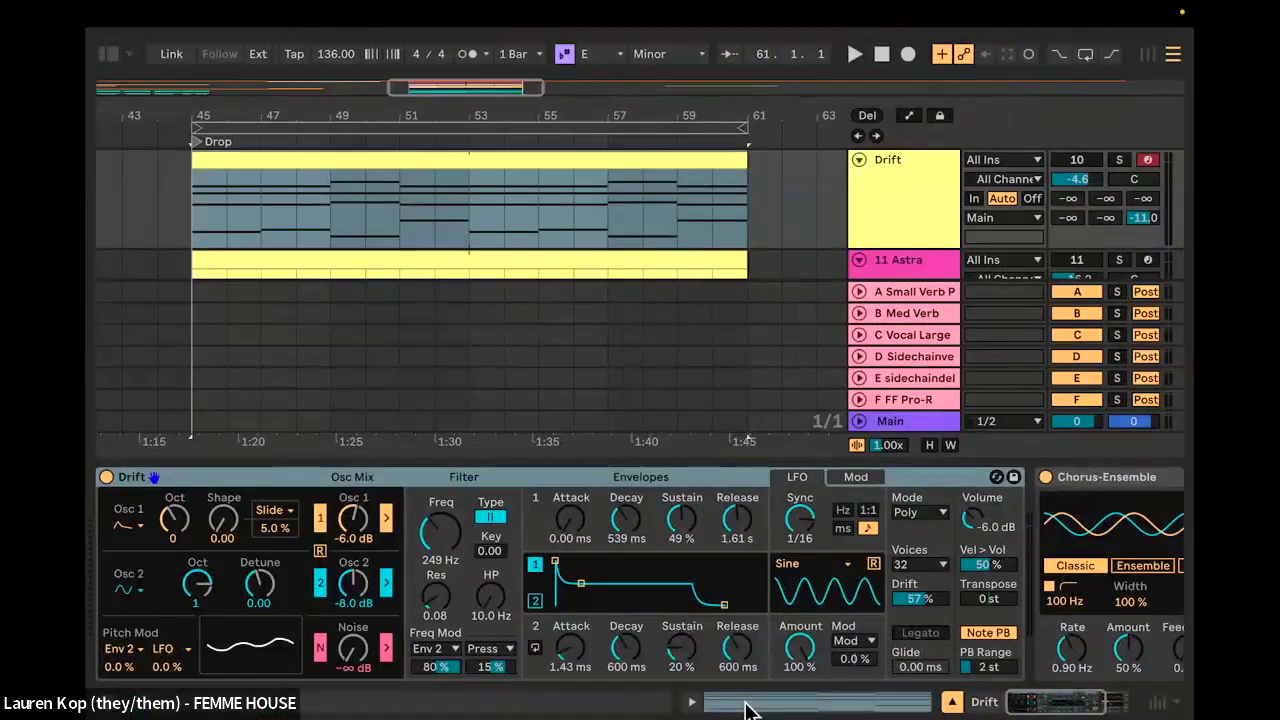
pyautogui.click(951, 705)
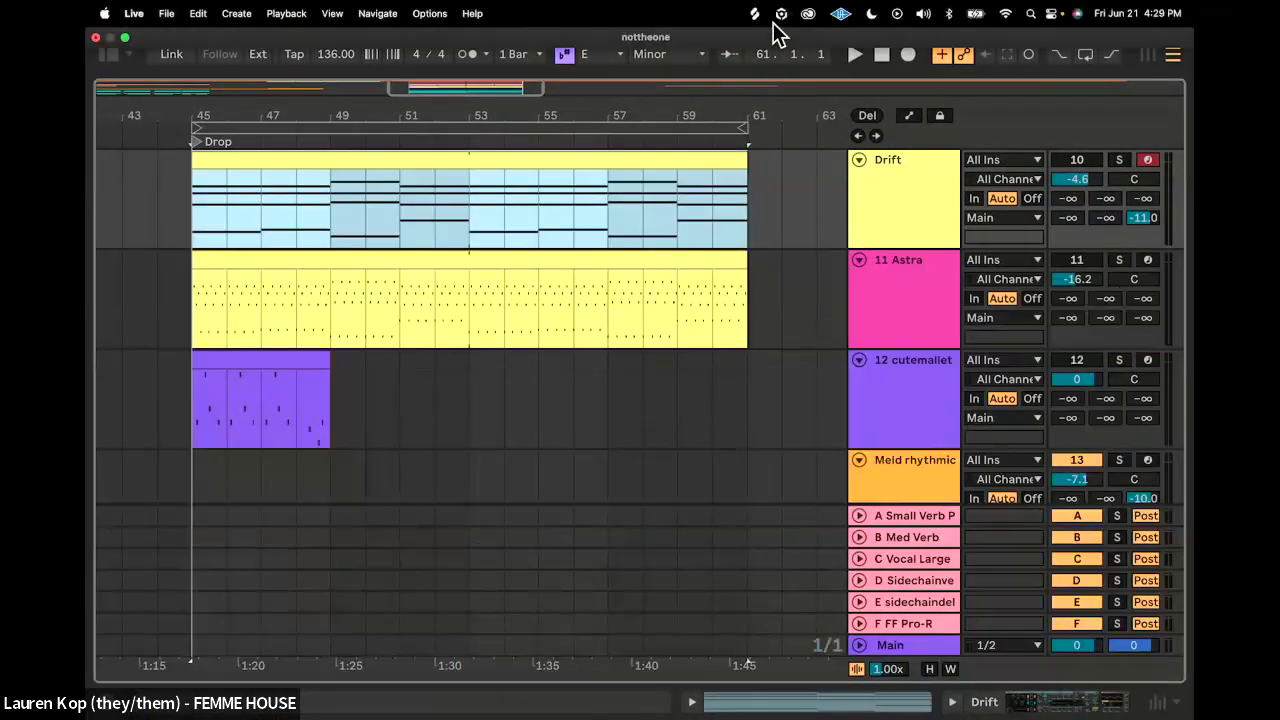
pyautogui.scroll(-10, 823, 240)
pyautogui.scroll(3, 785, 270)
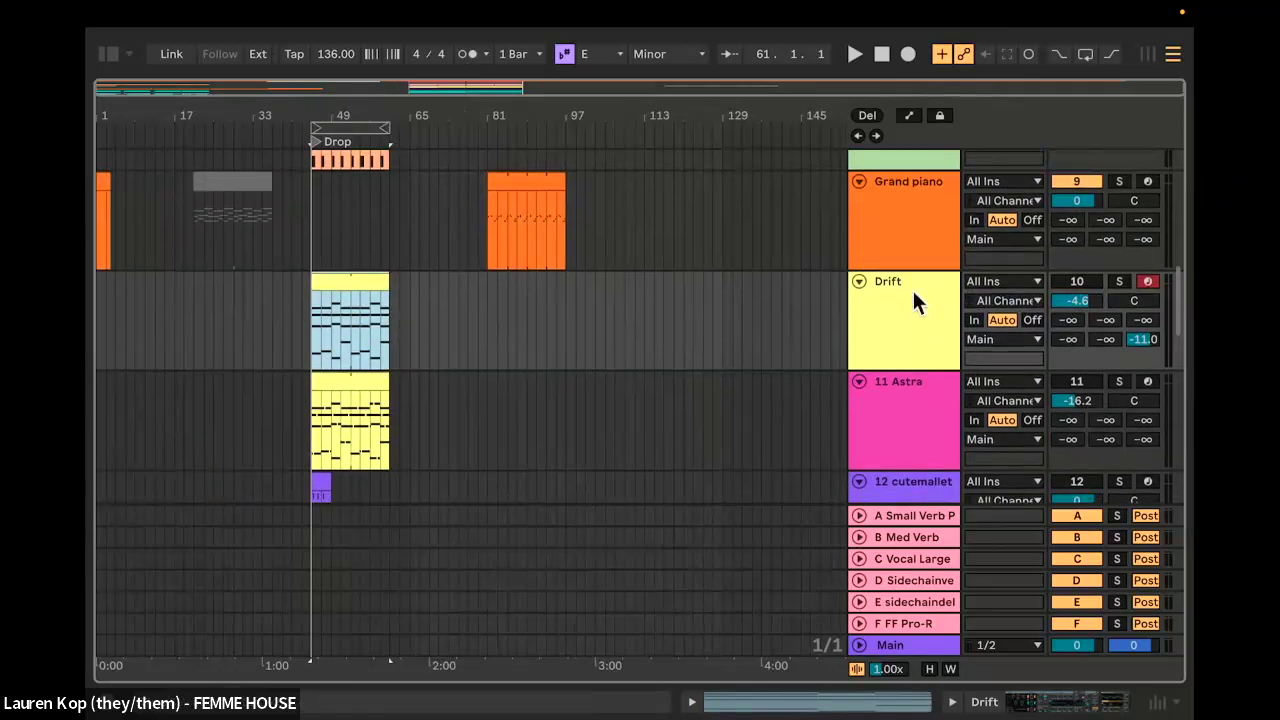
pyautogui.scroll(1, 852, 305)
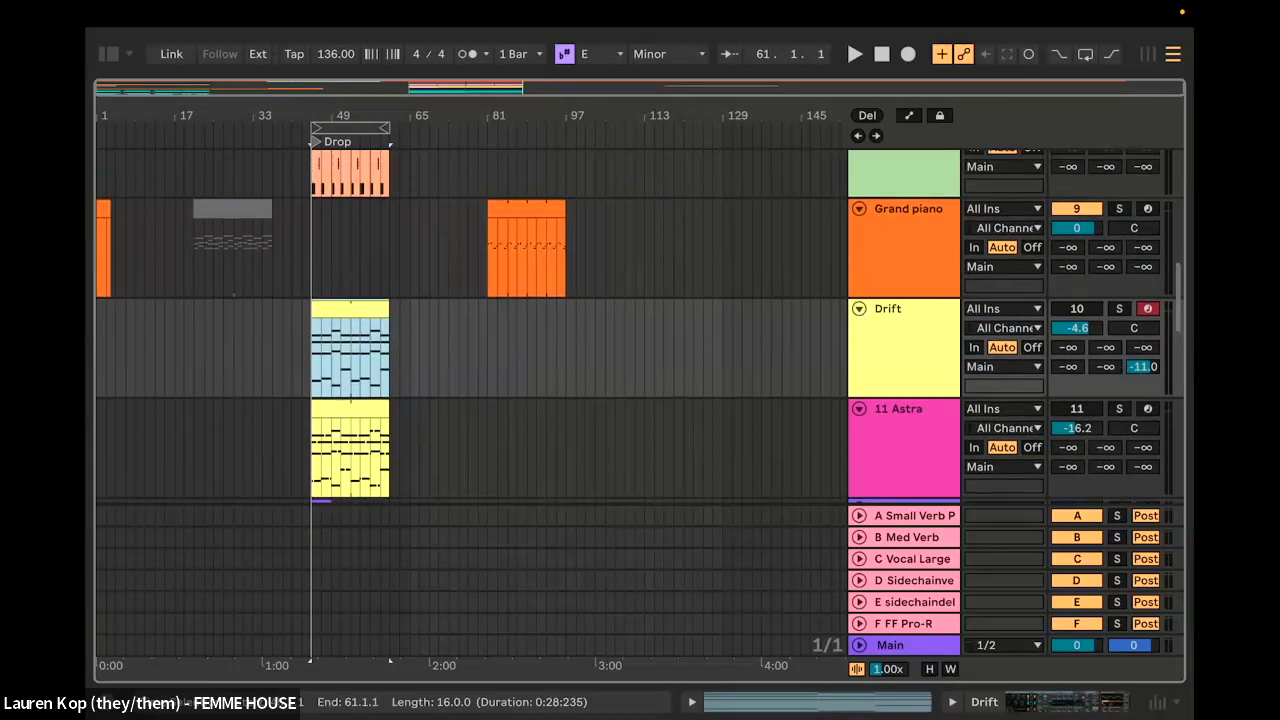
pyautogui.scroll(10, 568, 374)
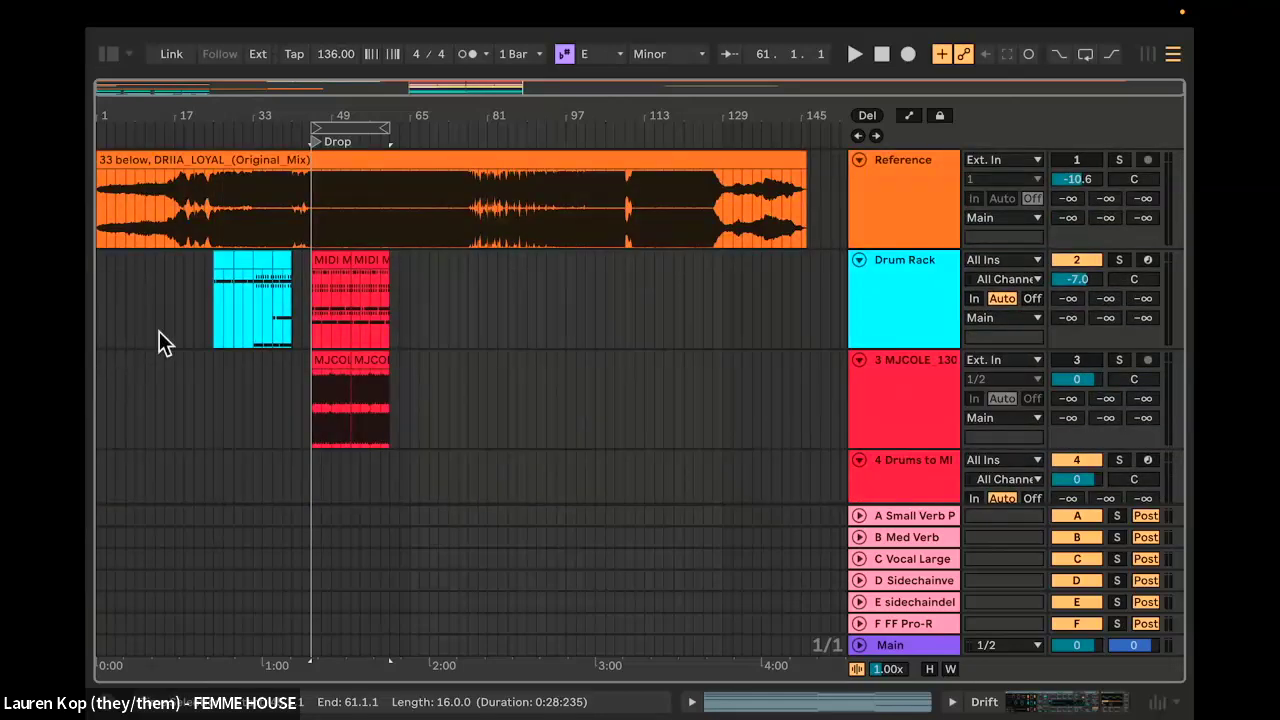
# Step: Place the insert marker at bar 14 on the Drum Rack track, look through the tracks below and show Session View
pyautogui.click(161, 306)
pyautogui.scroll(5, 155, 345)
pyautogui.hscroll(-4, 154, 354)
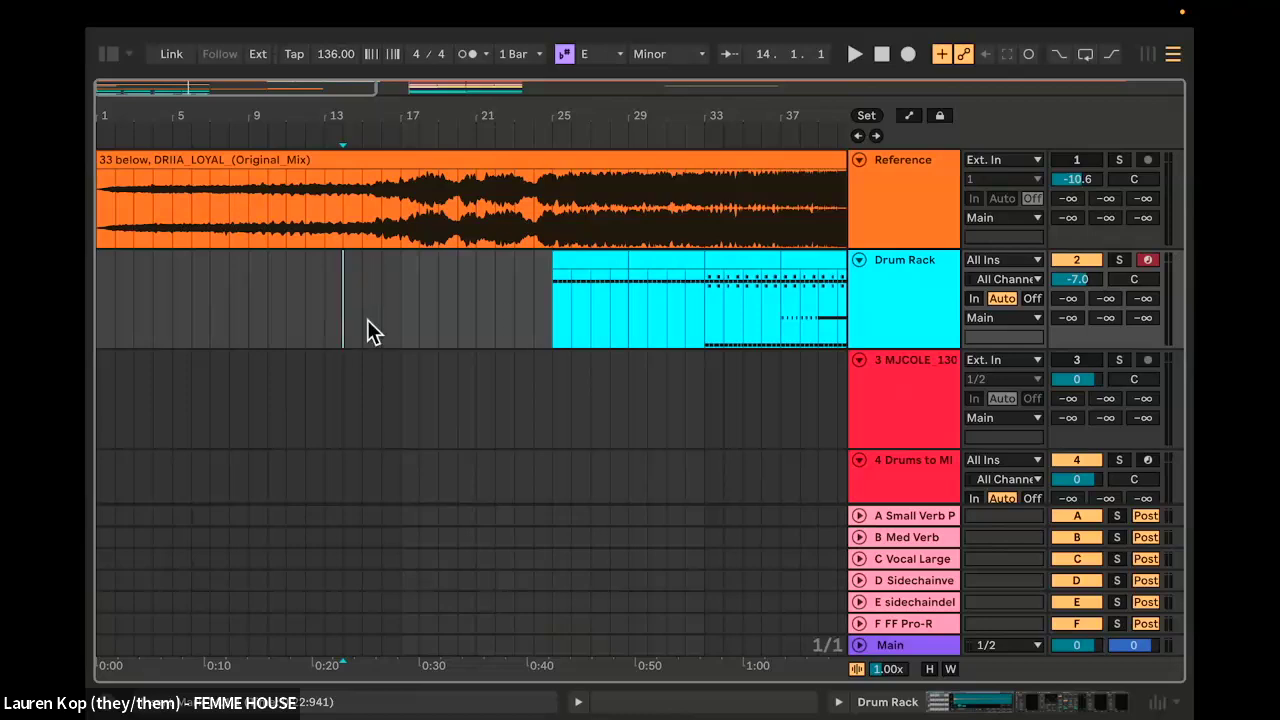
pyautogui.scroll(-2, 367, 320)
pyautogui.scroll(-5, 245, 405)
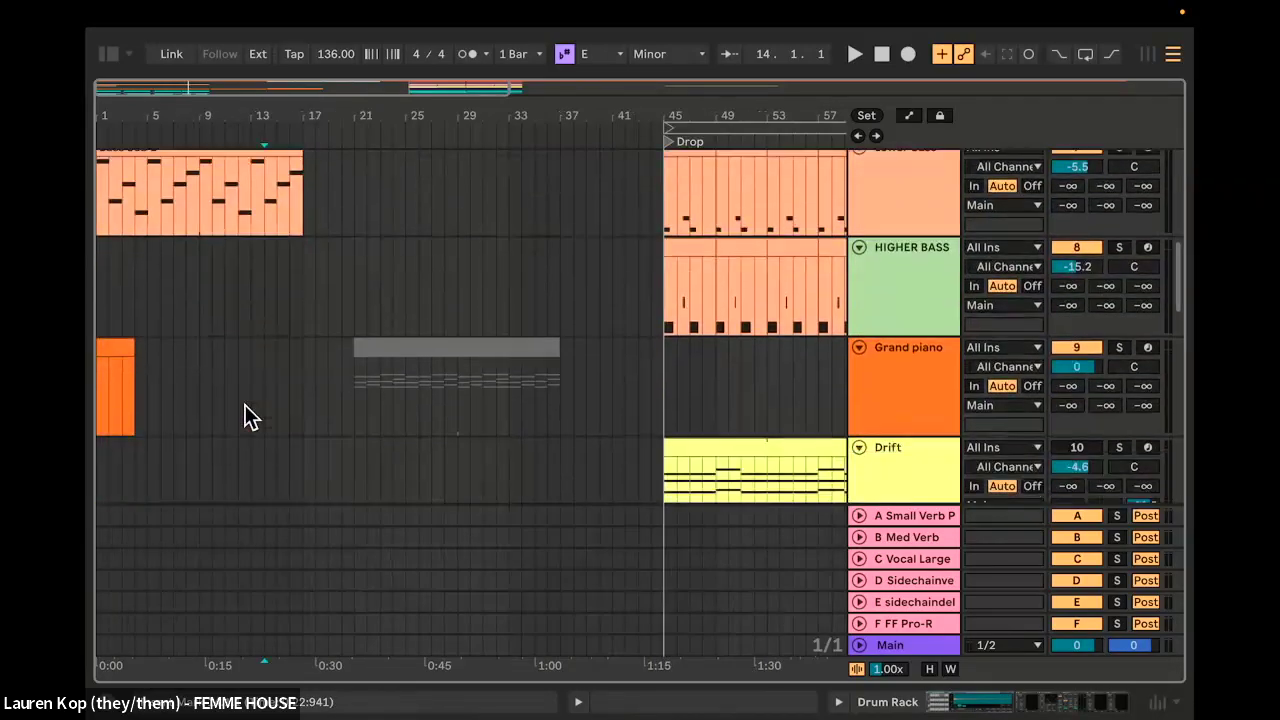
pyautogui.scroll(-2, 207, 407)
pyautogui.scroll(-3, 185, 409)
pyautogui.scroll(4, 184, 409)
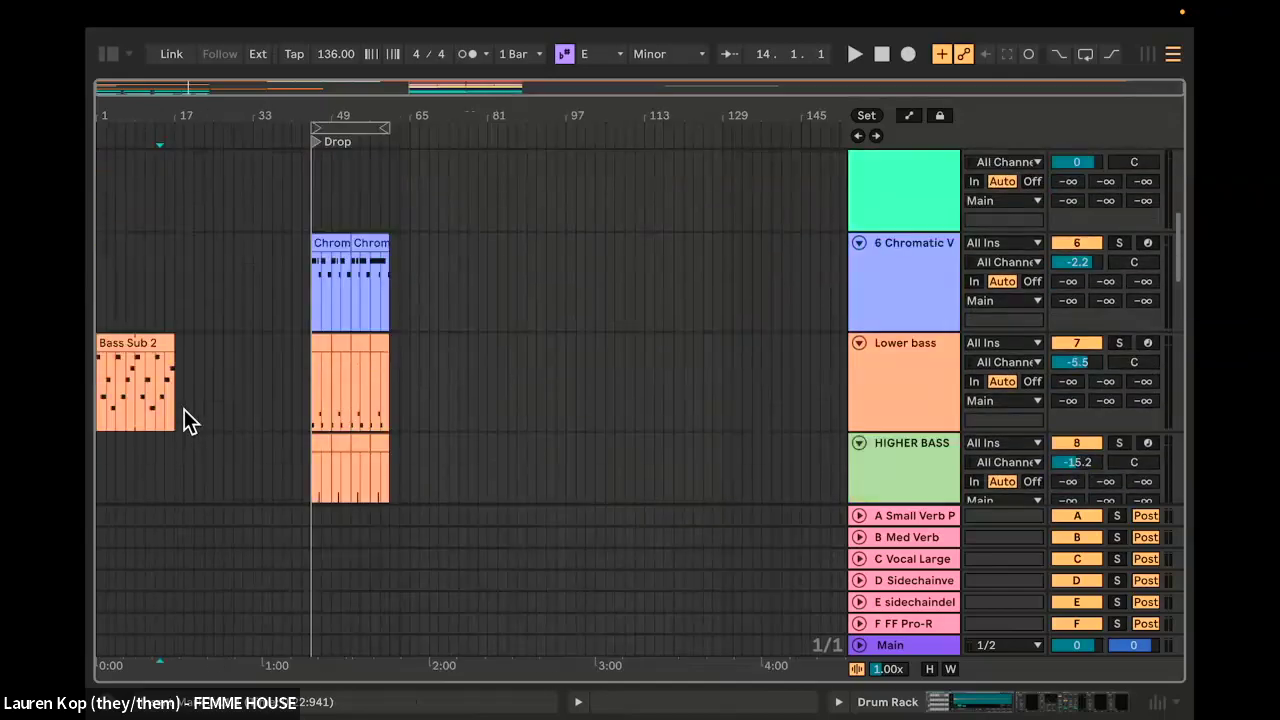
pyautogui.press('Tab')
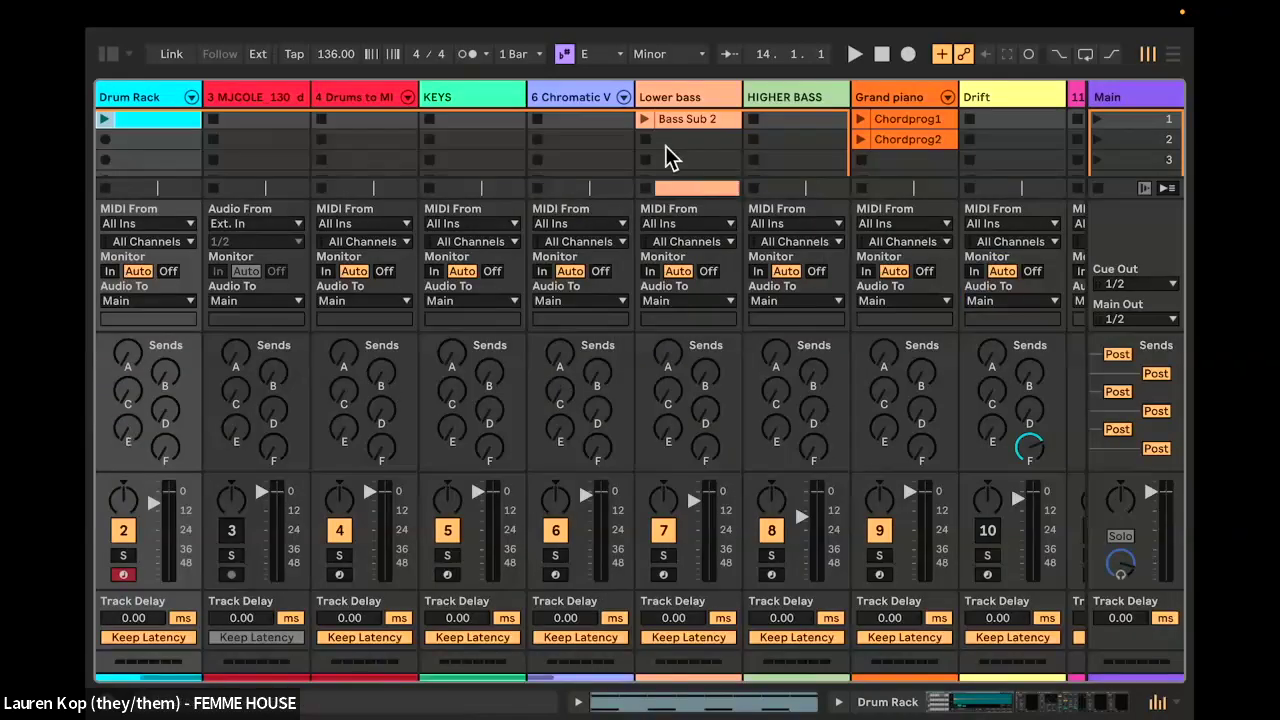
# Step: Return to Arrangement View and look over the Reference and Drum Rack clips around the Drop locator
pyautogui.hscroll(6, 694, 157)
pyautogui.press('Tab')
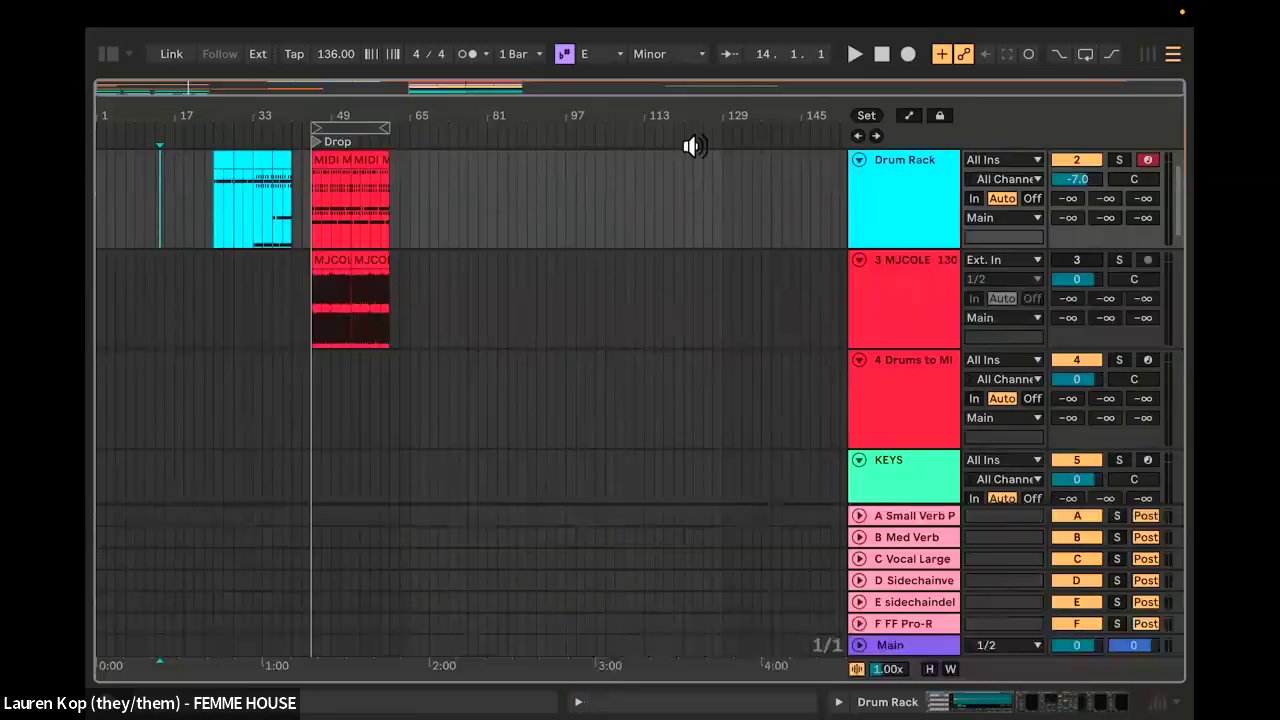
pyautogui.scroll(2, 171, 349)
pyautogui.scroll(3, 135, 396)
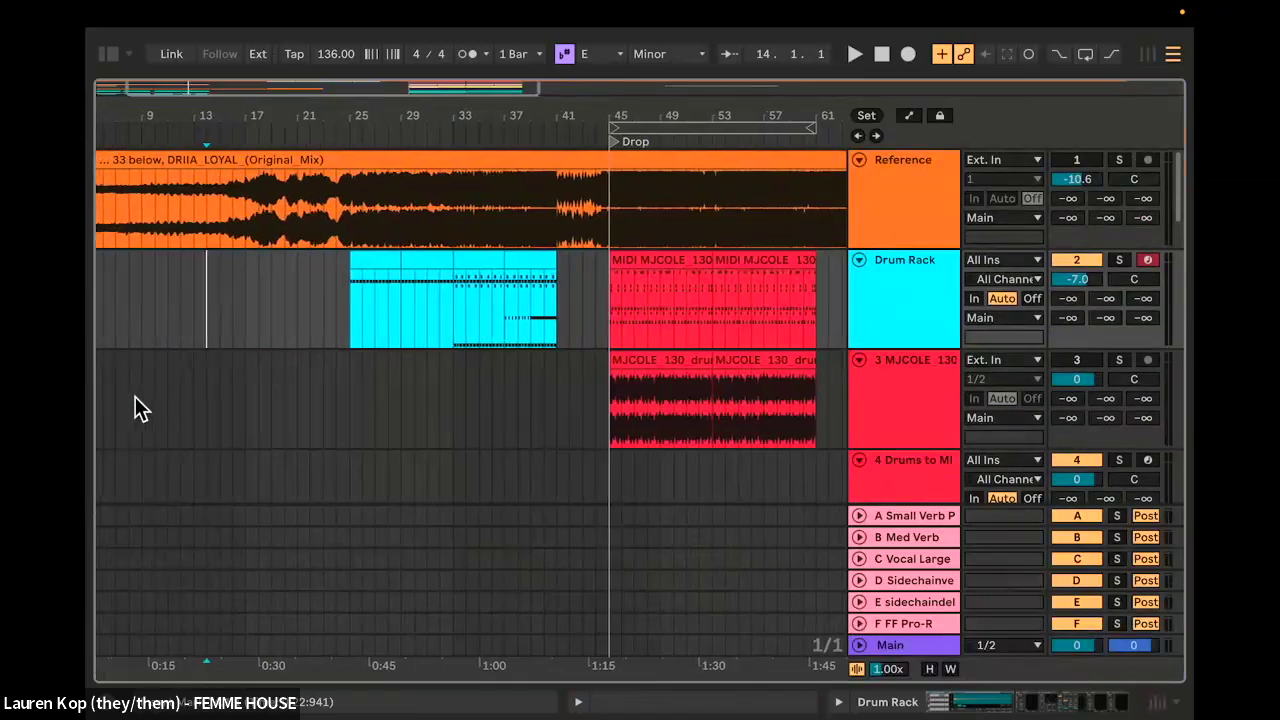
pyautogui.scroll(-2, 135, 396)
pyautogui.scroll(-2, 383, 232)
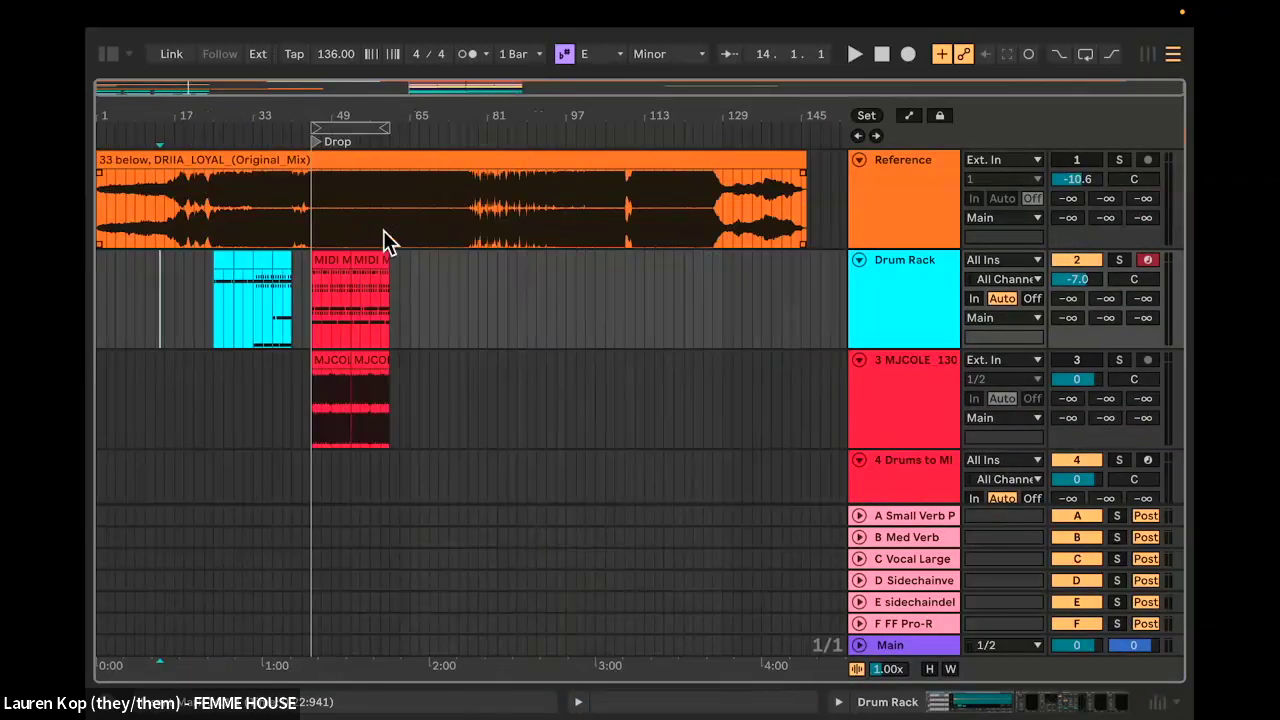
pyautogui.scroll(3, 125, 401)
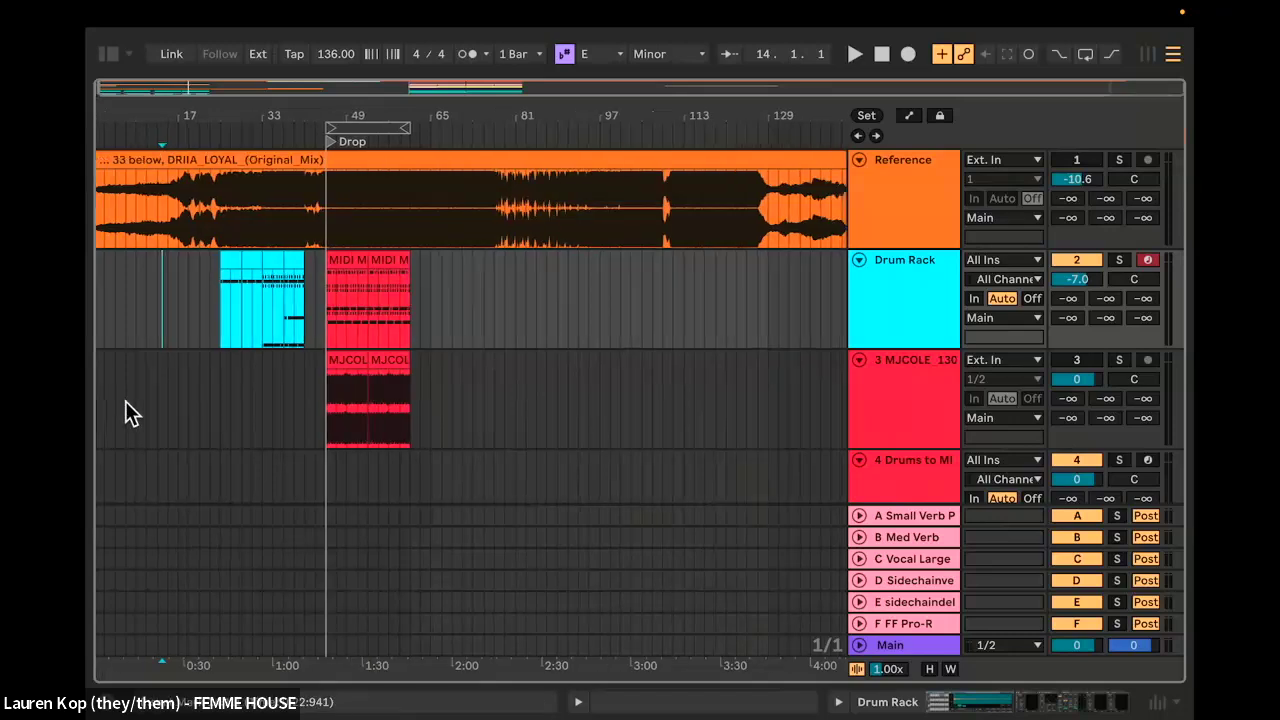
# Step: Play the arrangement from bar 1 to hear the Reference track's intro, and stop playback around bar 17
pyautogui.scroll(2, 107, 391)
pyautogui.click(102, 340)
pyautogui.press('space')
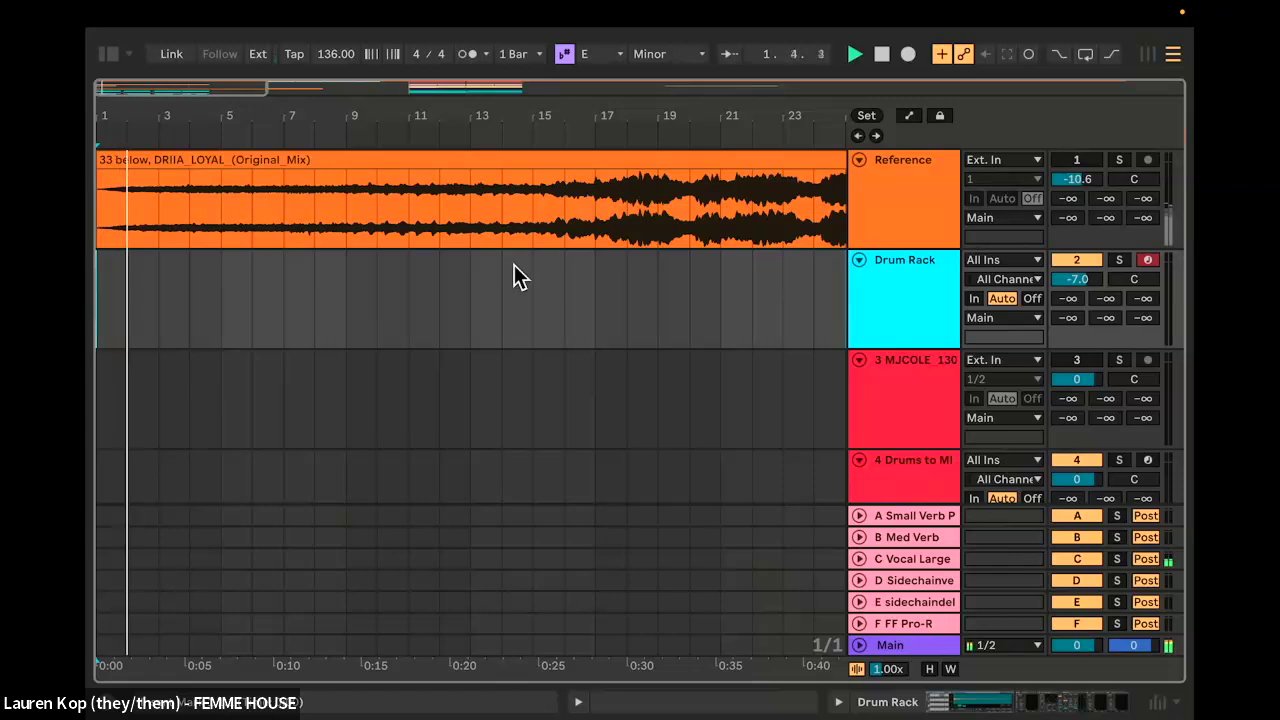
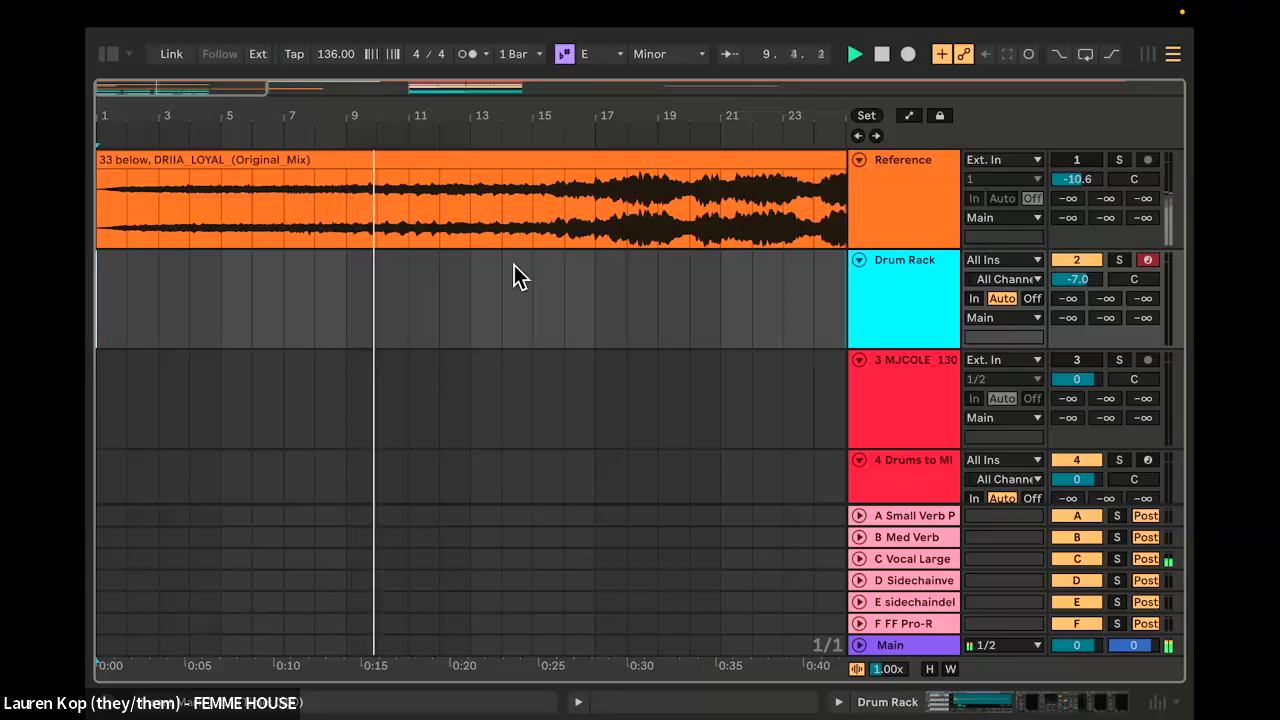
pyautogui.scroll(-5, 533, 333)
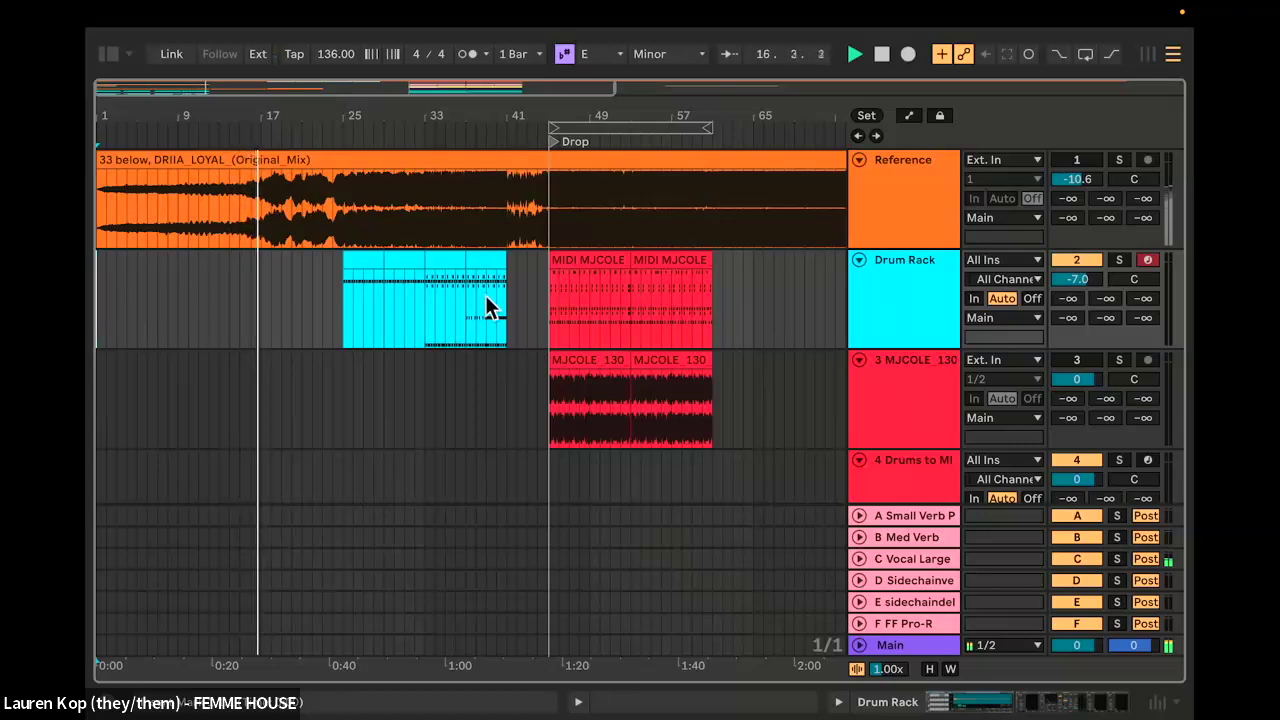
pyautogui.press('space')
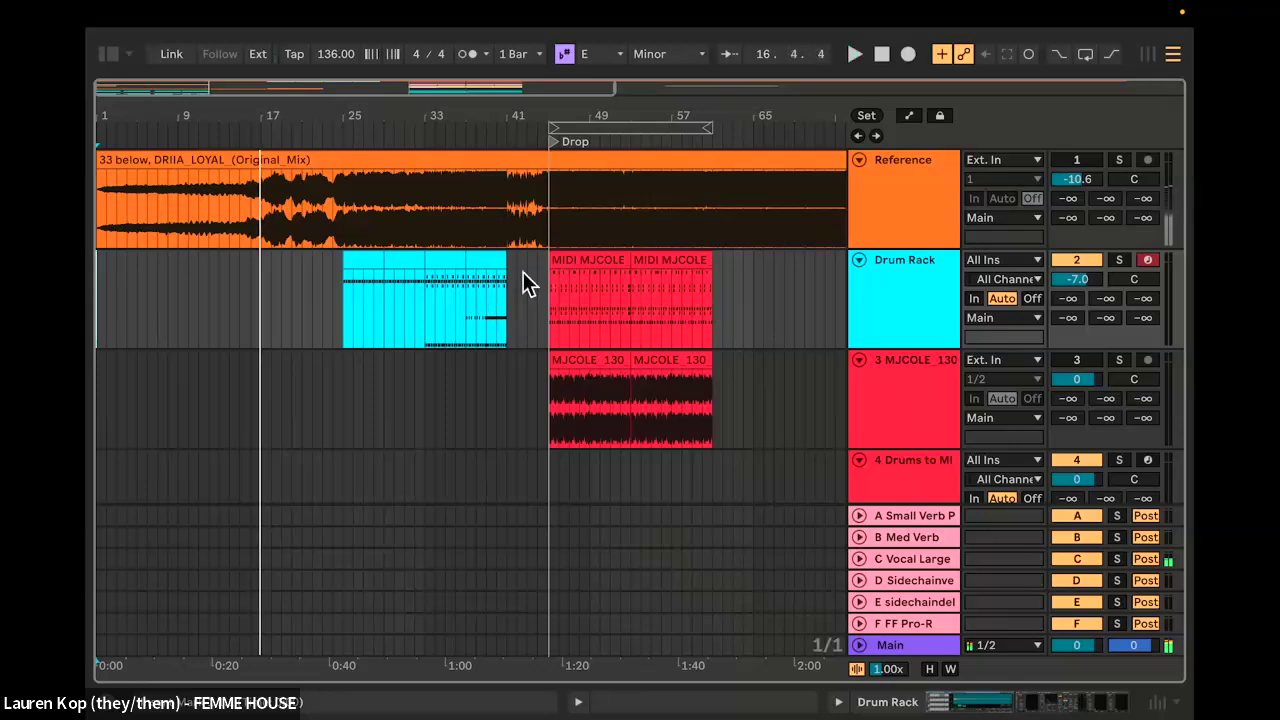
# Step: Play the arrangement from the Drop locator at bar 45 and stop playback around bar 53
pyautogui.click(551, 146)
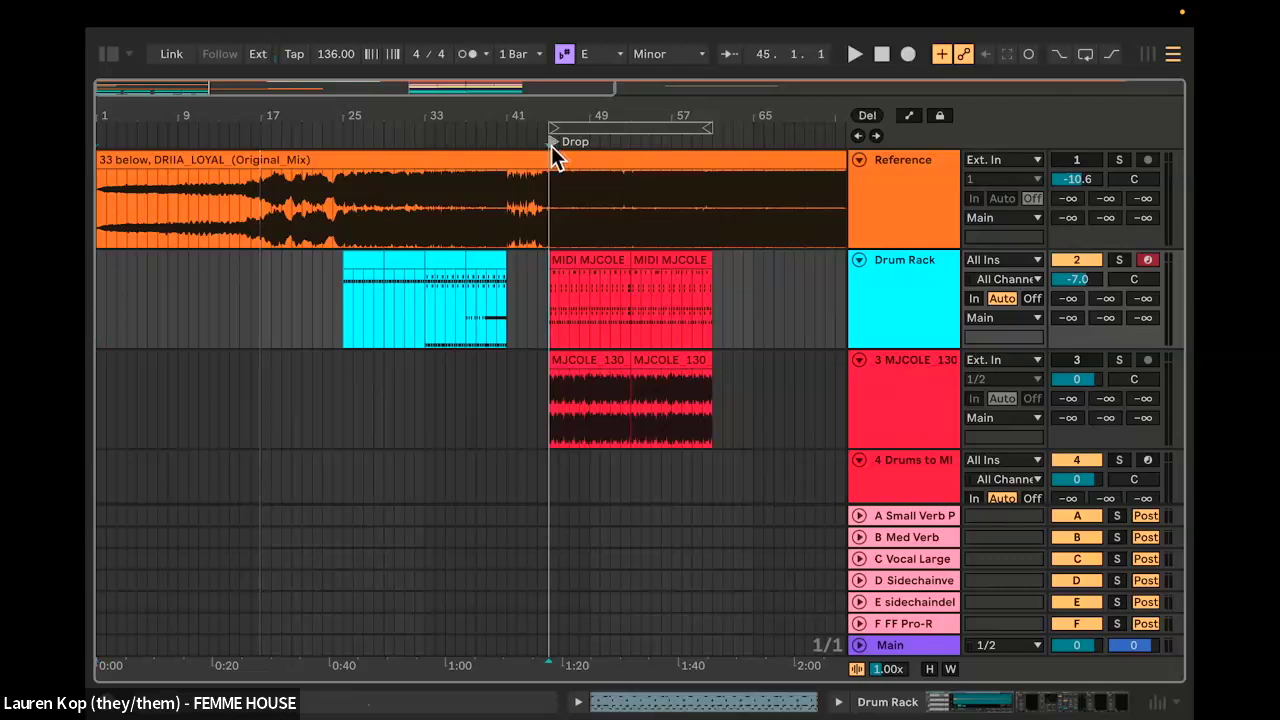
pyautogui.press('space')
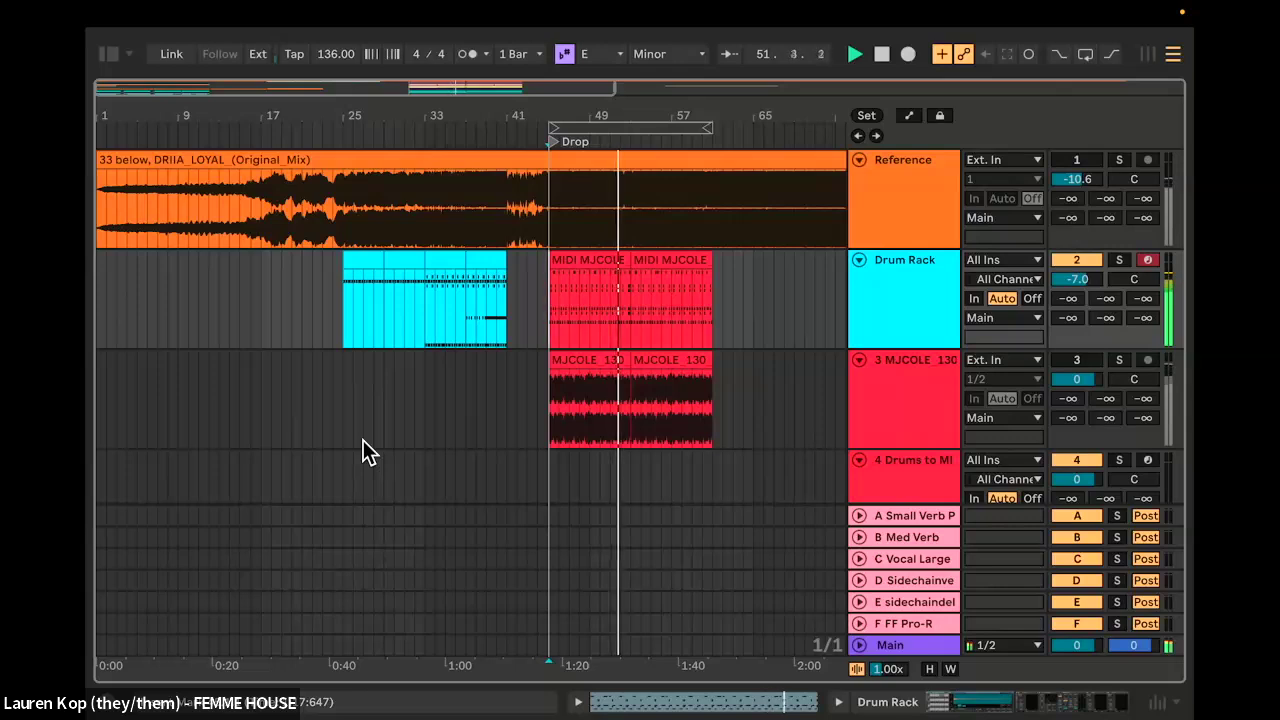
pyautogui.press('space')
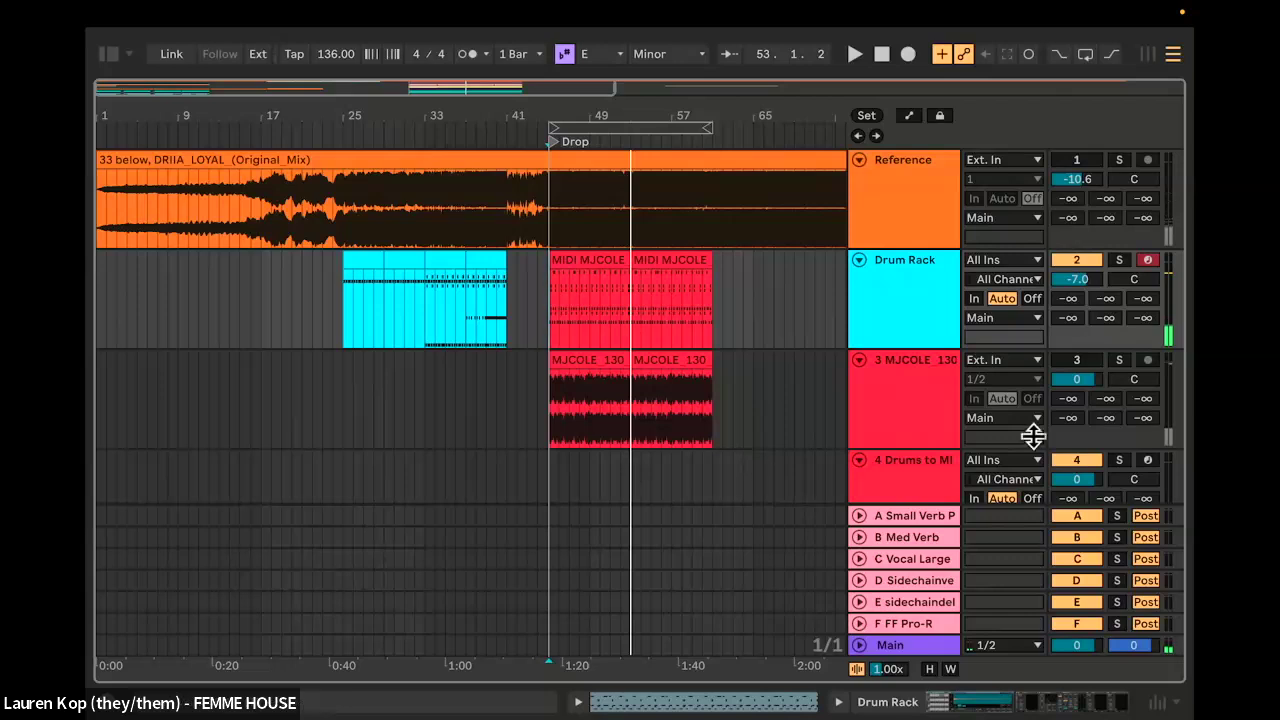
# Step: Insert a new MIDI track directly below the Drift track
pyautogui.scroll(-1, 1044, 418)
pyautogui.scroll(-10, 1044, 418)
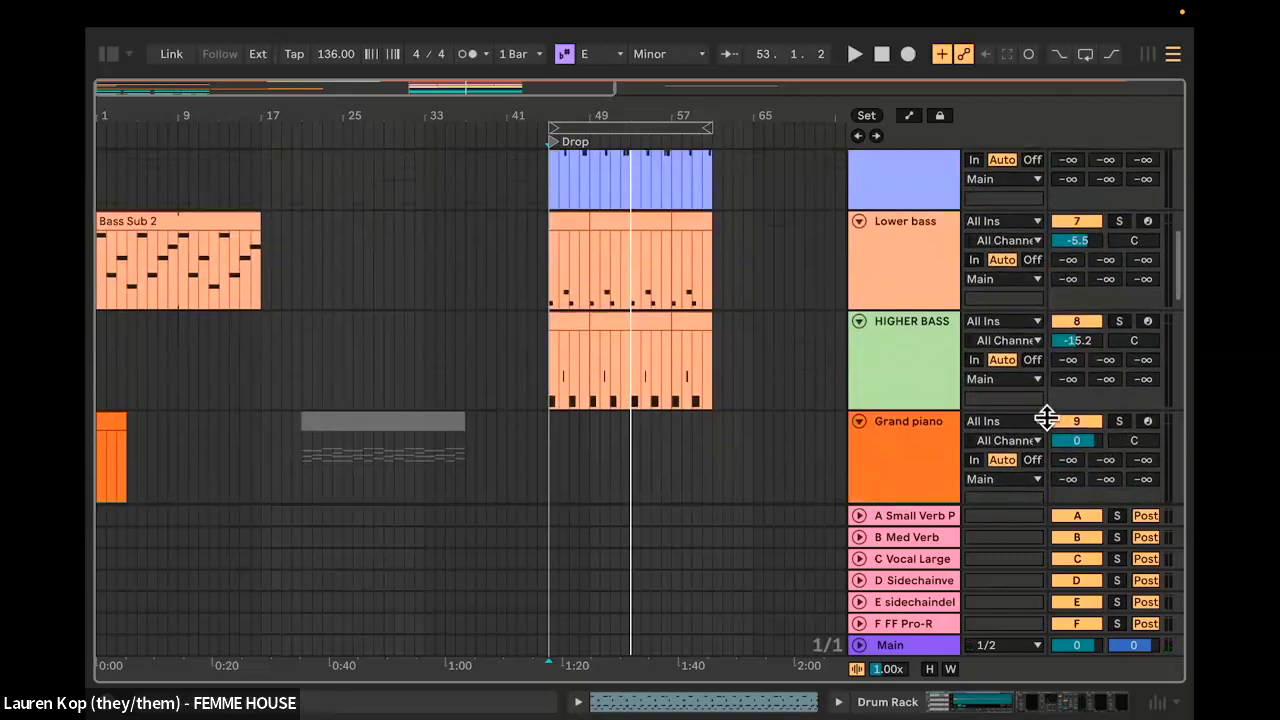
pyautogui.scroll(-8, 942, 378)
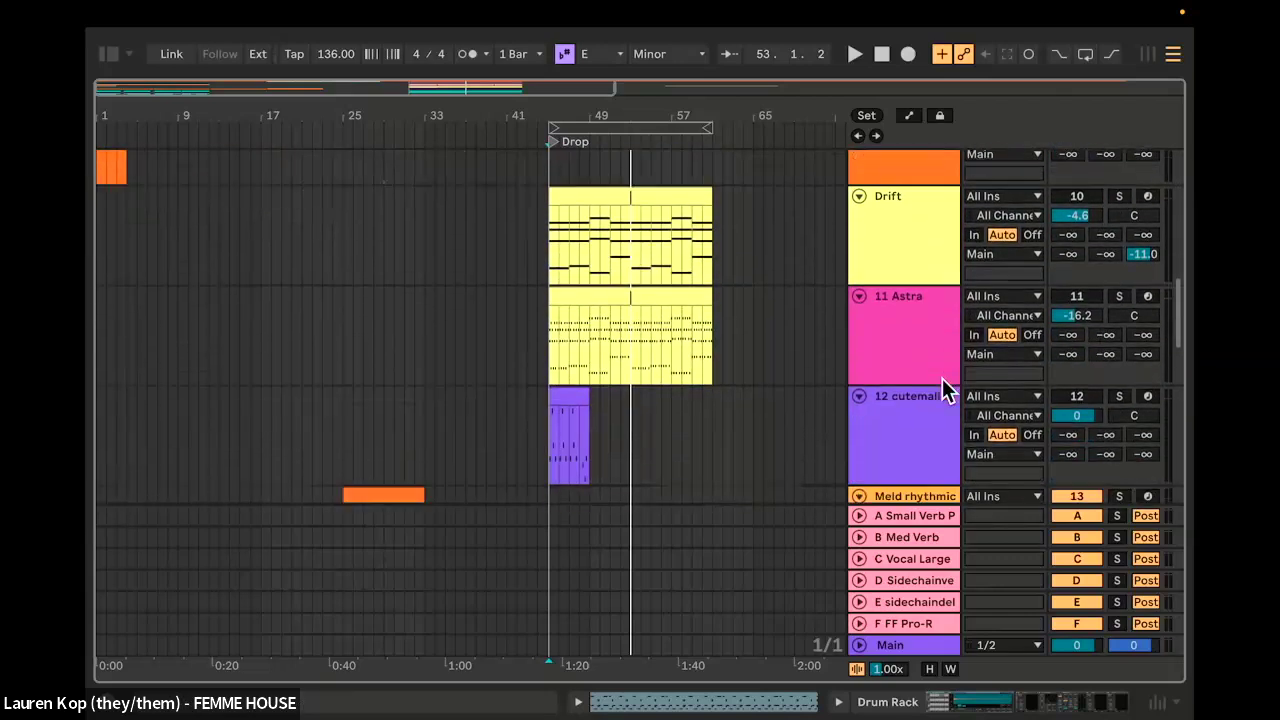
pyautogui.click(886, 189)
pyautogui.hscroll(3, 759, 242)
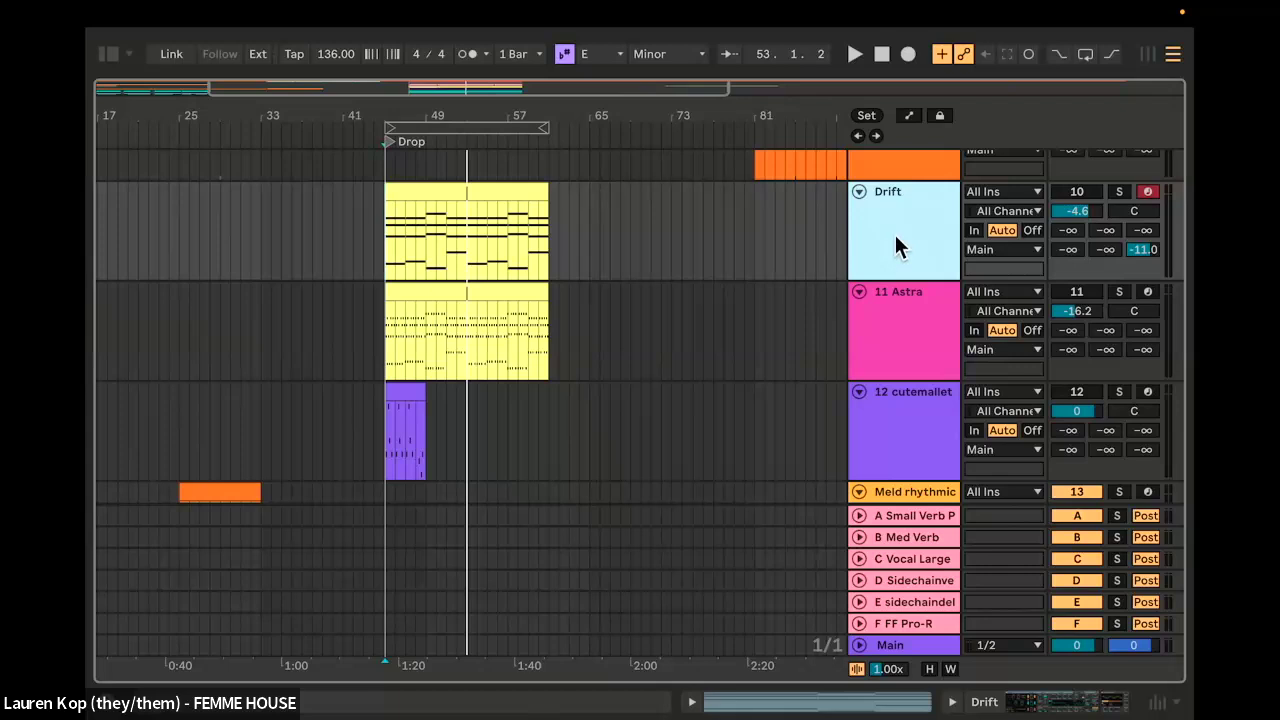
pyautogui.press('super+shift+t')
# Step: Load the Drift instrument from the browser's Instruments category onto the new MIDI track and hide the browser
pyautogui.click(110, 53)
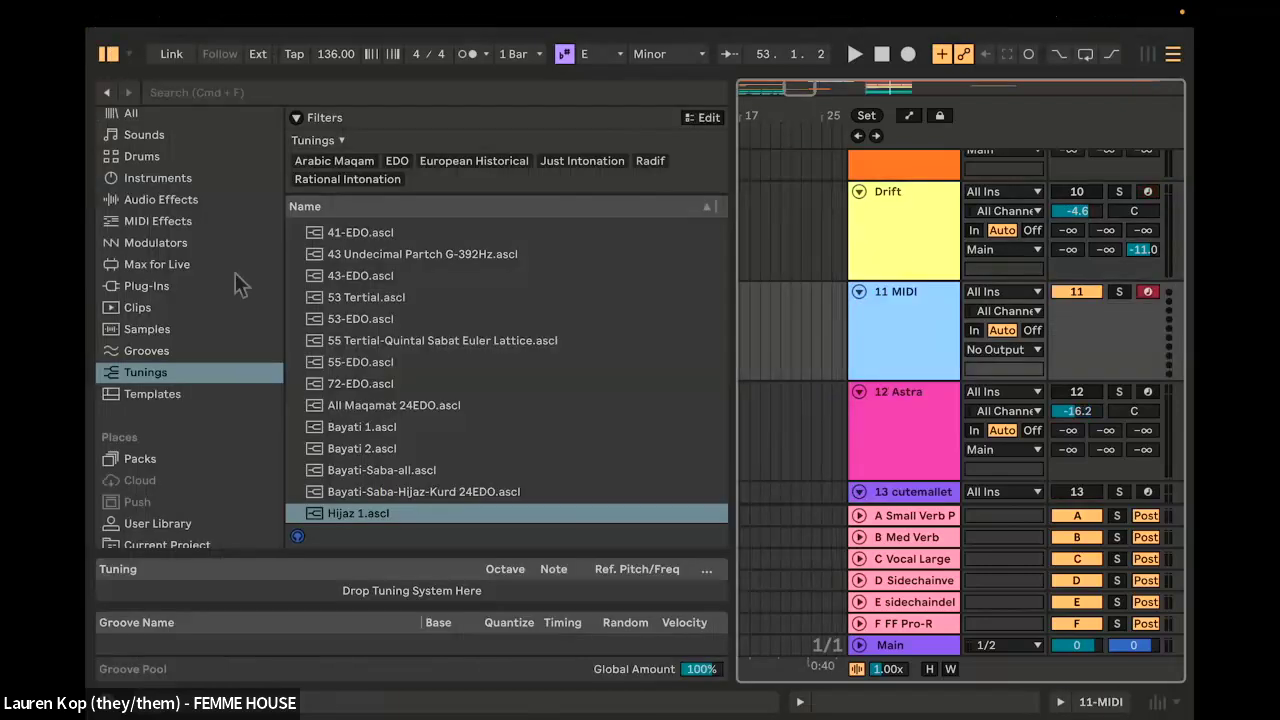
pyautogui.scroll(5, 214, 334)
pyautogui.scroll(-2, 152, 304)
pyautogui.click(158, 292)
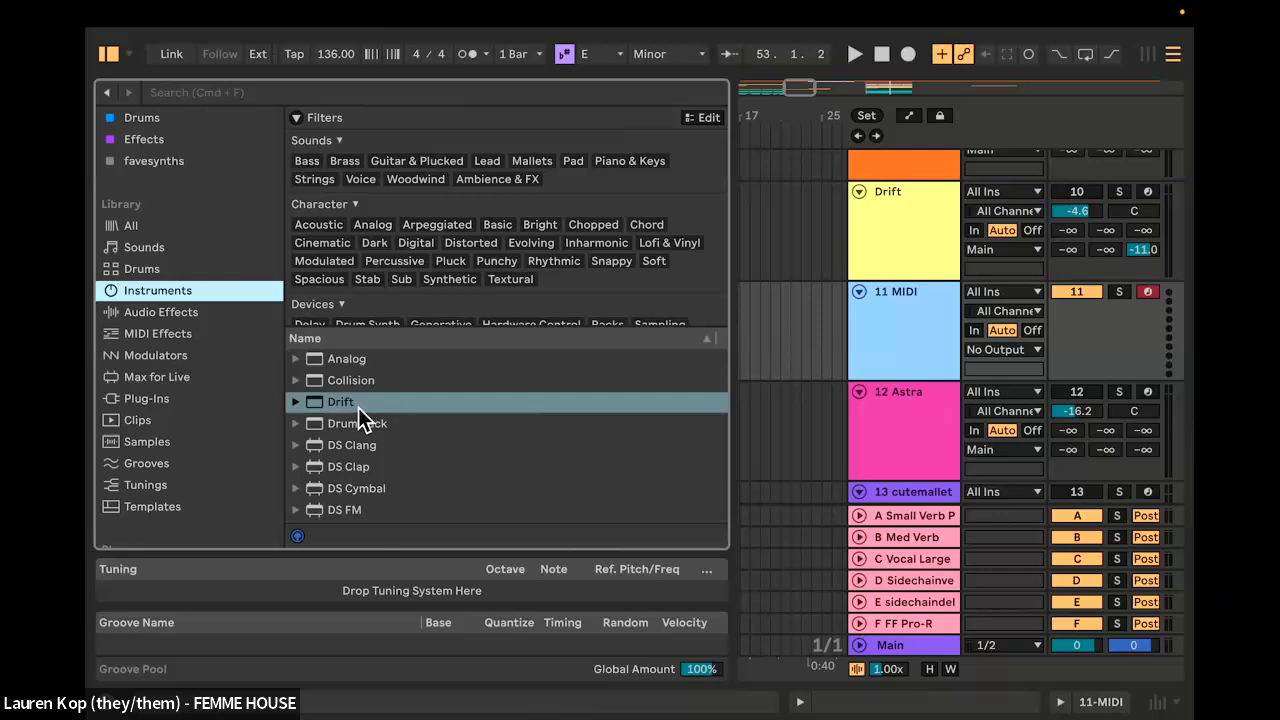
pyautogui.moveTo(358, 407); pyautogui.dragTo(924, 324)
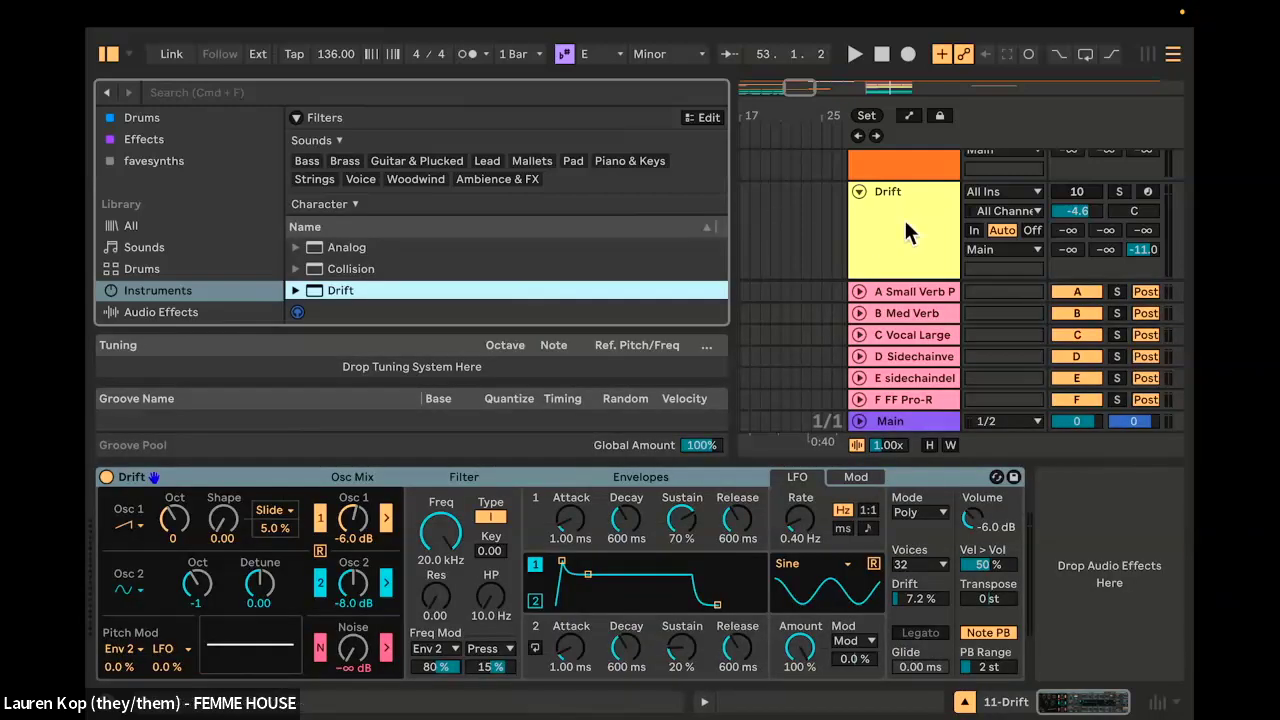
pyautogui.click(109, 54)
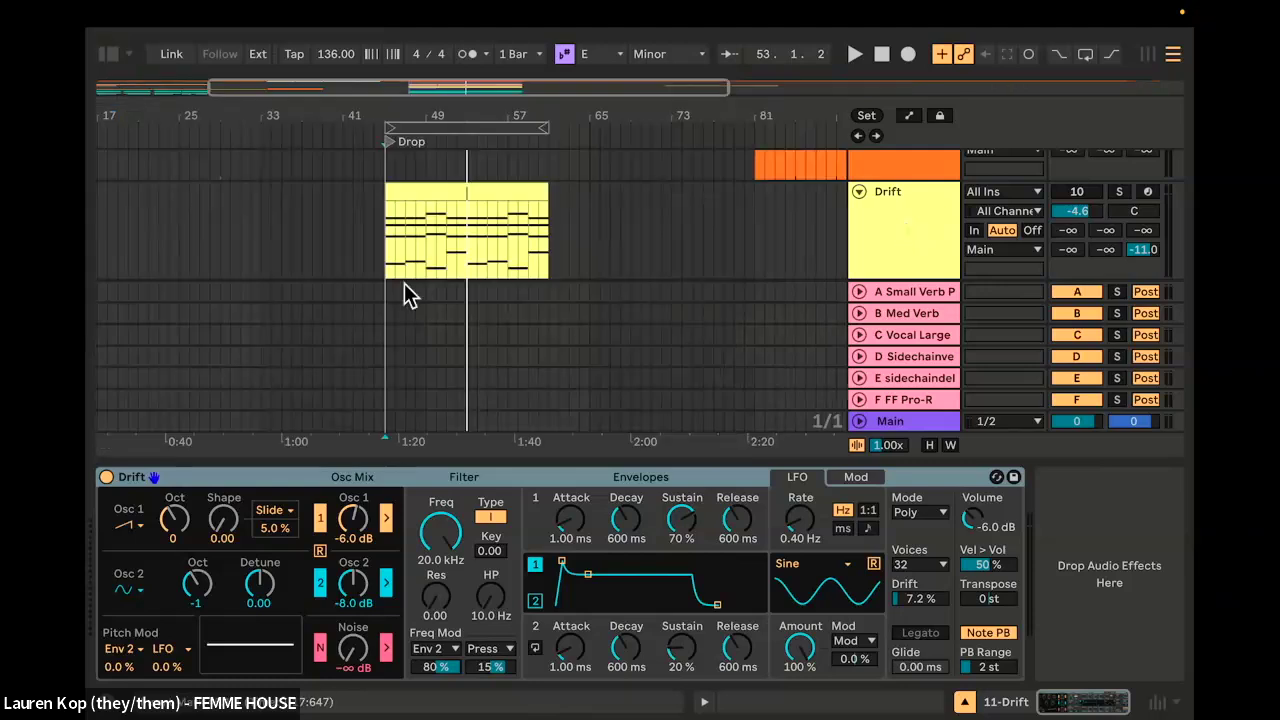
# Step: Switch to Safari, look through the Drift section of the Week 3 Notes down to Meld, and return to the Drift device in Ableton Live
pyautogui.moveTo(435, 716)
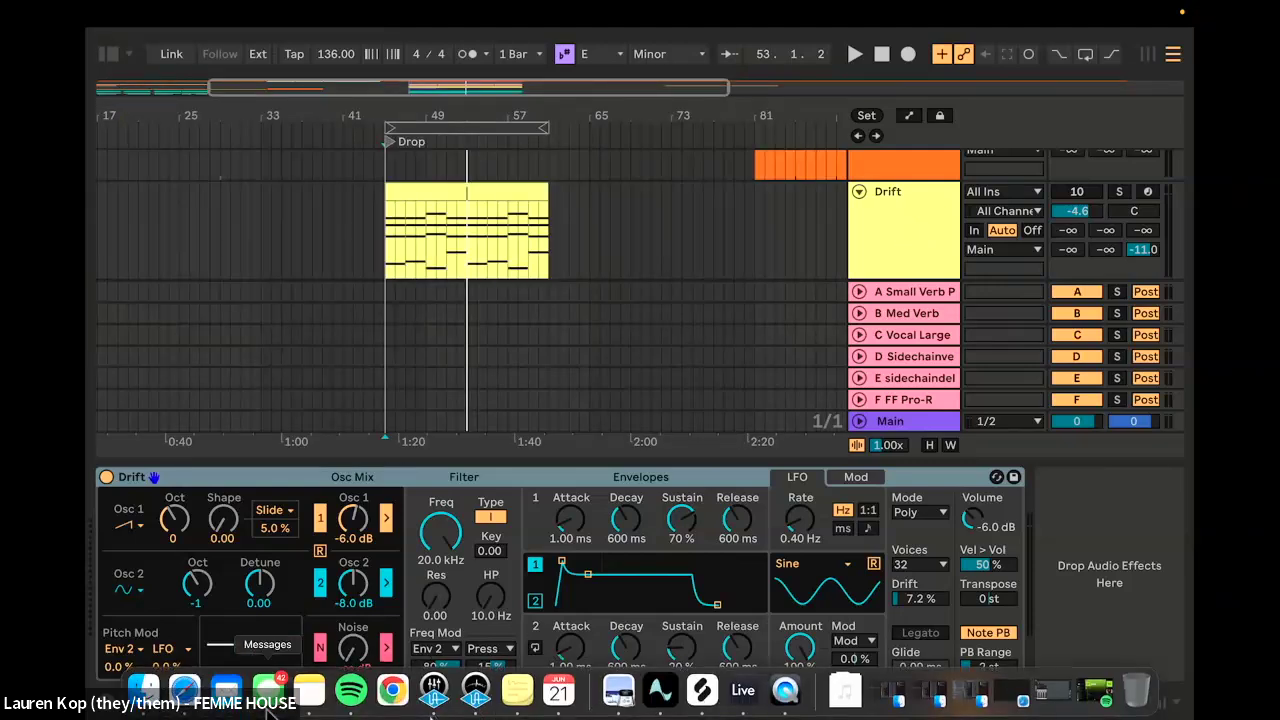
pyautogui.click(198, 706)
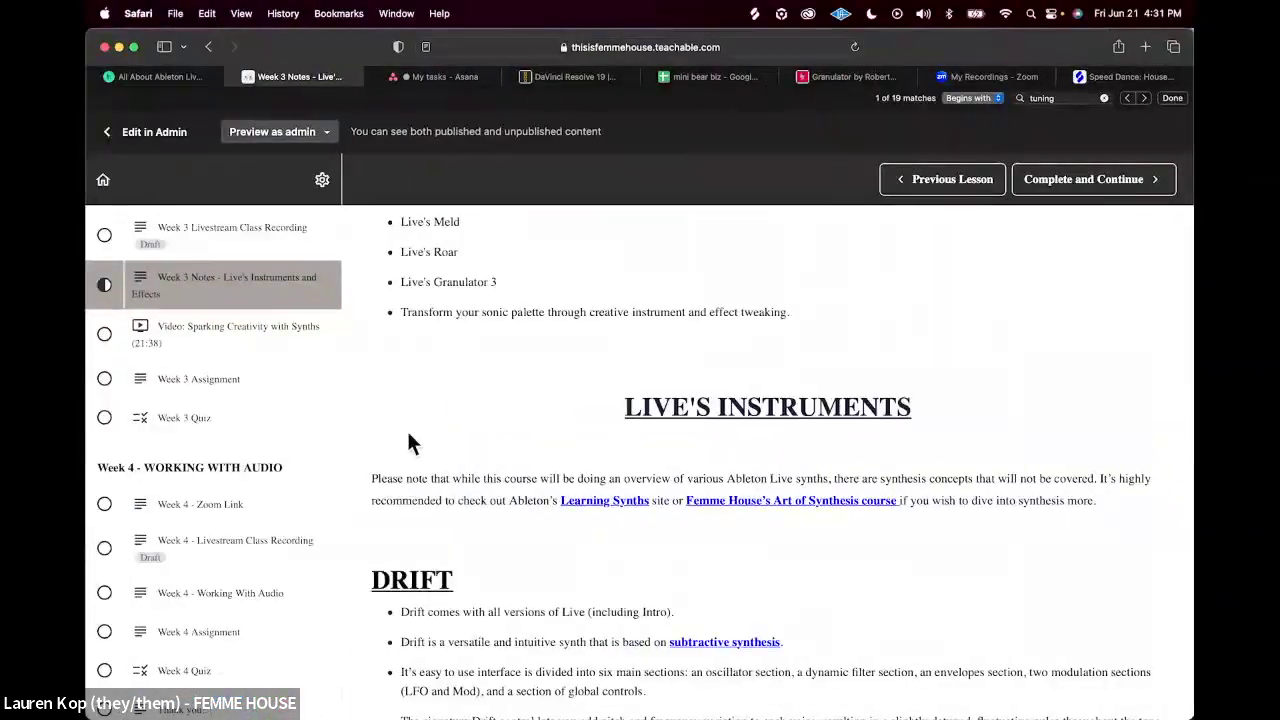
pyautogui.scroll(-4, 666, 566)
pyautogui.scroll(-10, 667, 569)
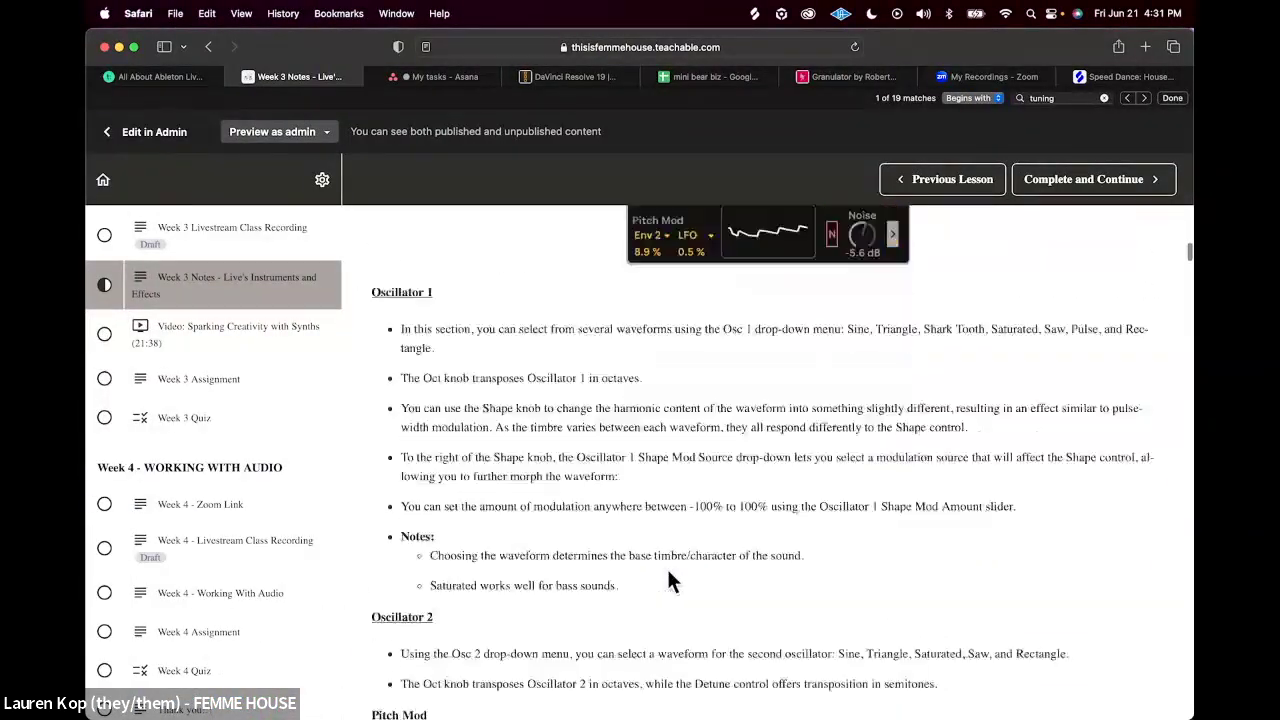
pyautogui.scroll(-10, 668, 574)
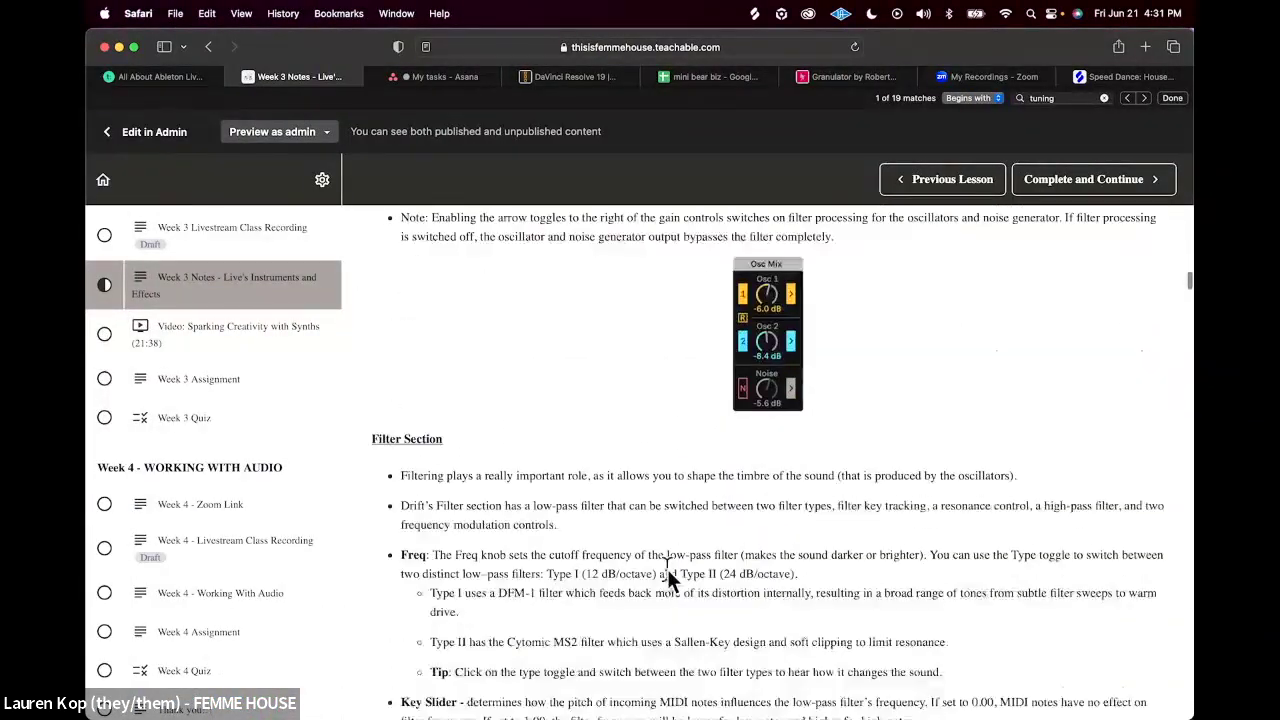
pyautogui.scroll(-15, 667, 566)
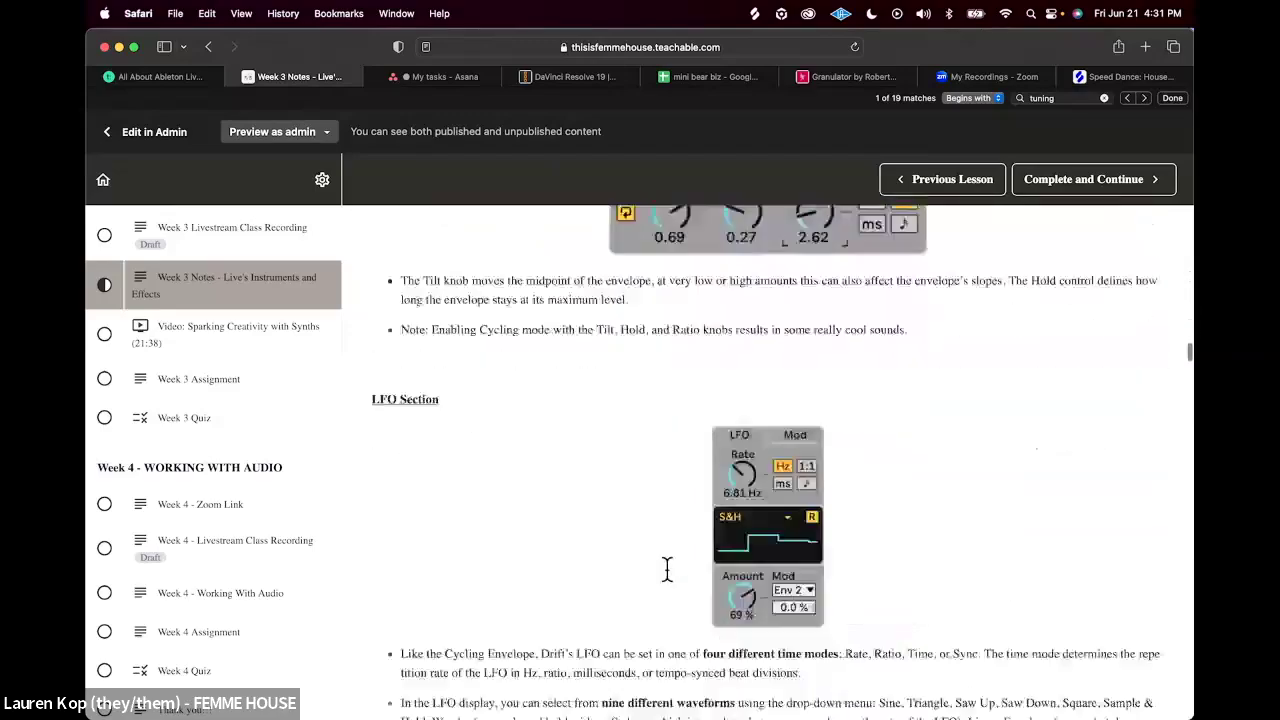
pyautogui.scroll(-10, 668, 580)
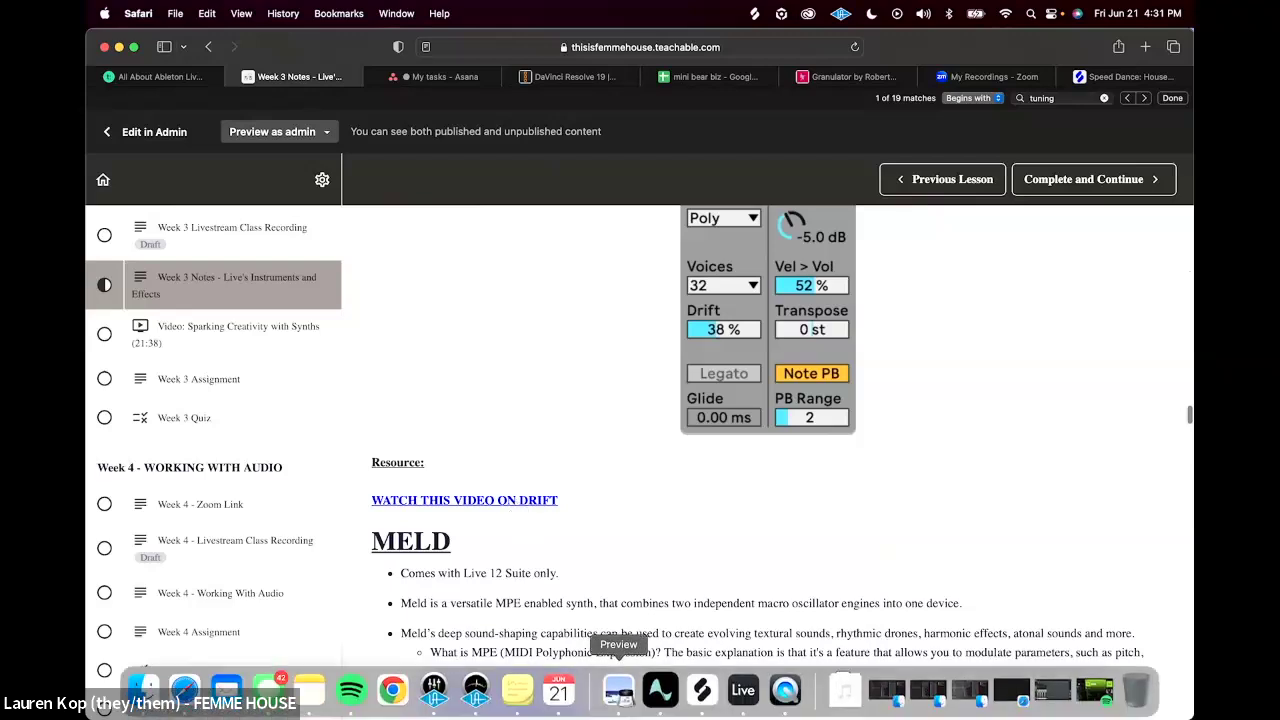
pyautogui.click(752, 690)
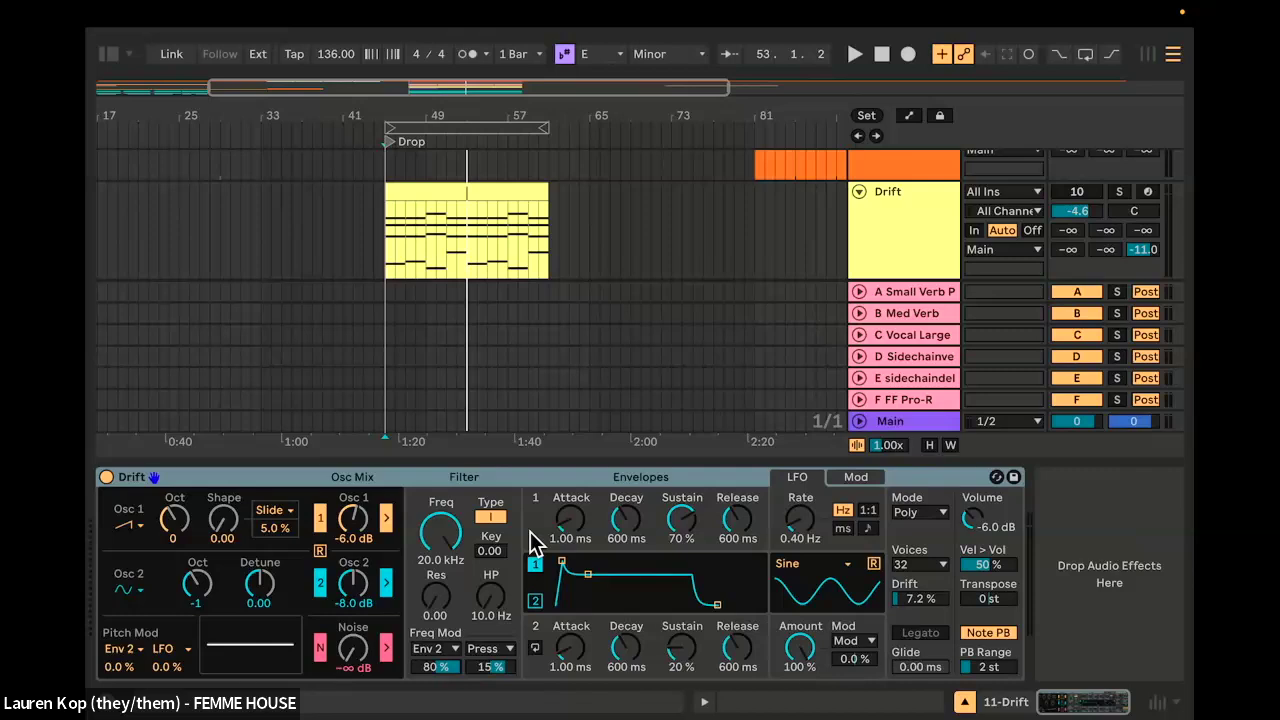
pyautogui.click(183, 484)
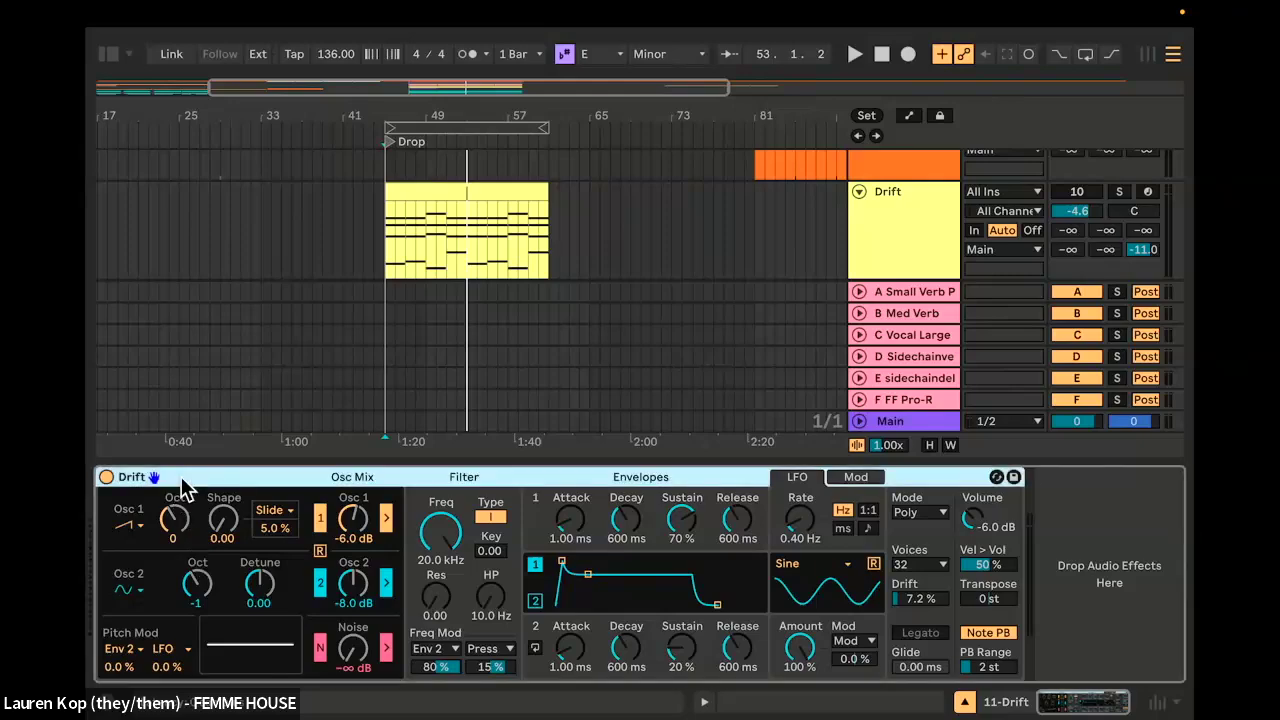
# Step: Switch to Safari, open the Learning Synths link in the Week 3 Notes, close its page and return to Ableton Live
pyautogui.moveTo(335, 717)
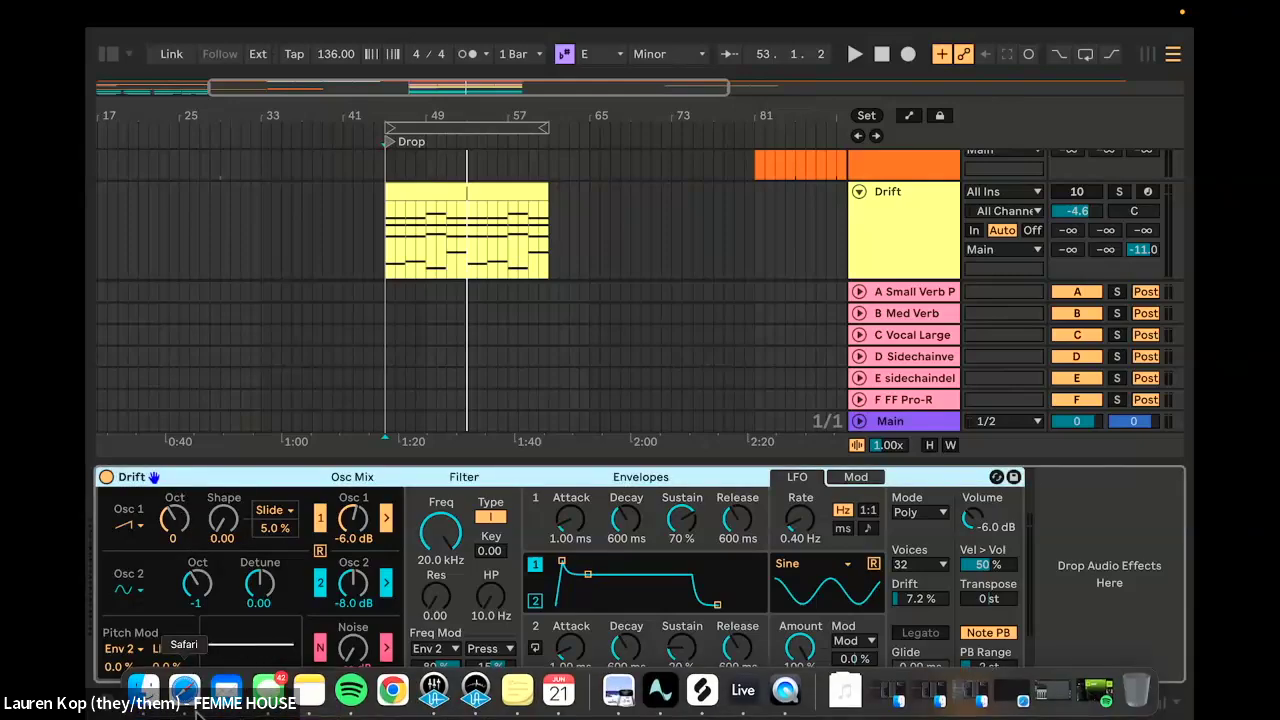
pyautogui.click(186, 692)
pyautogui.scroll(4, 710, 388)
pyautogui.scroll(15, 710, 388)
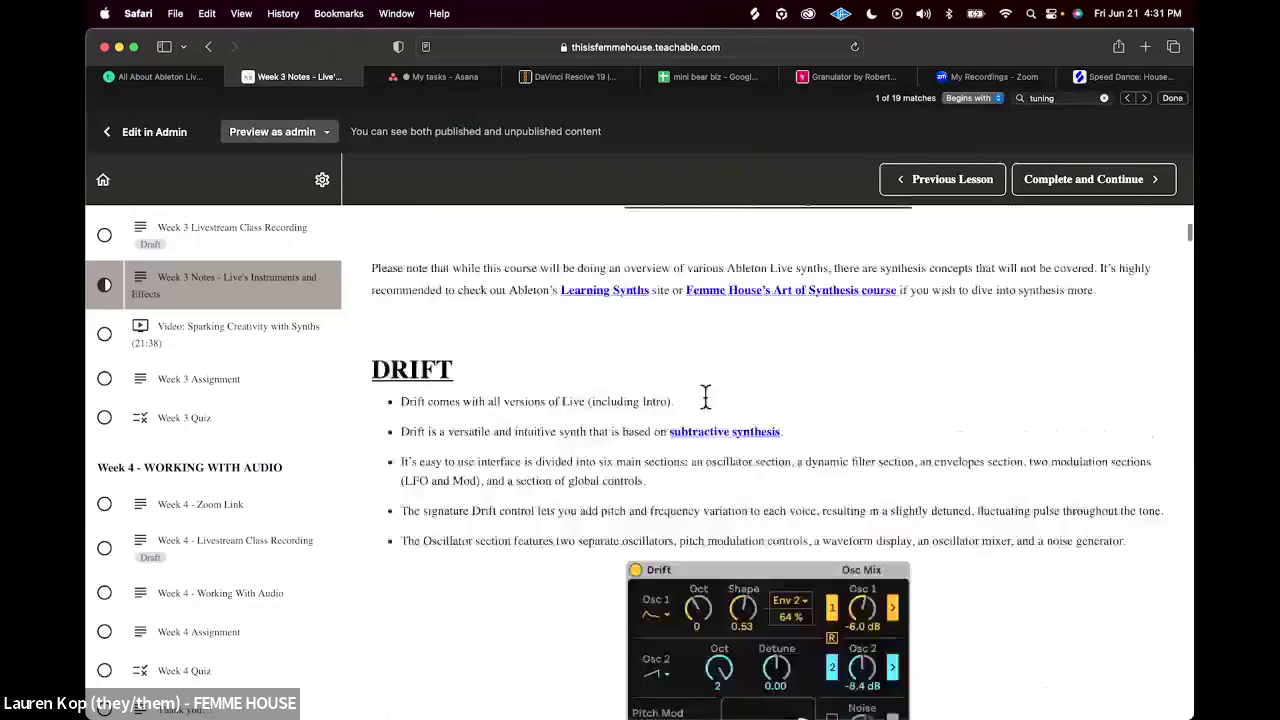
pyautogui.scroll(-4, 706, 394)
pyautogui.scroll(-1, 705, 395)
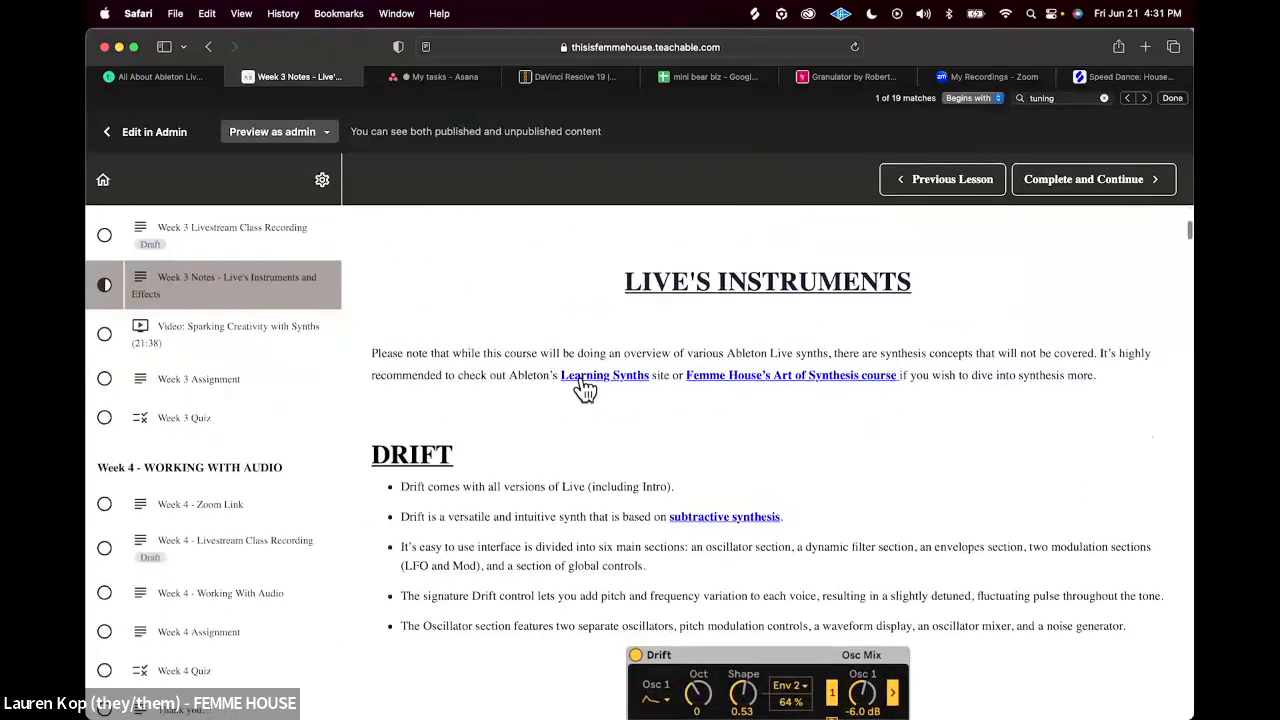
pyautogui.click(581, 378)
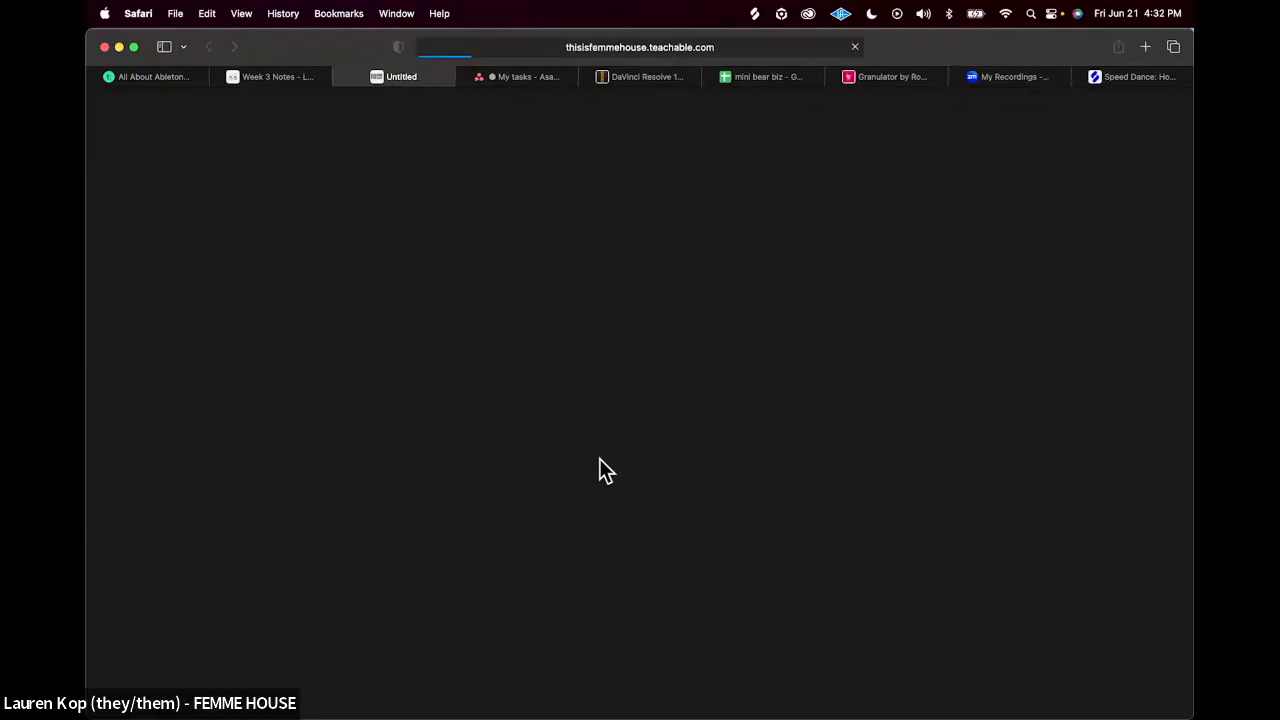
pyautogui.press('super+w')
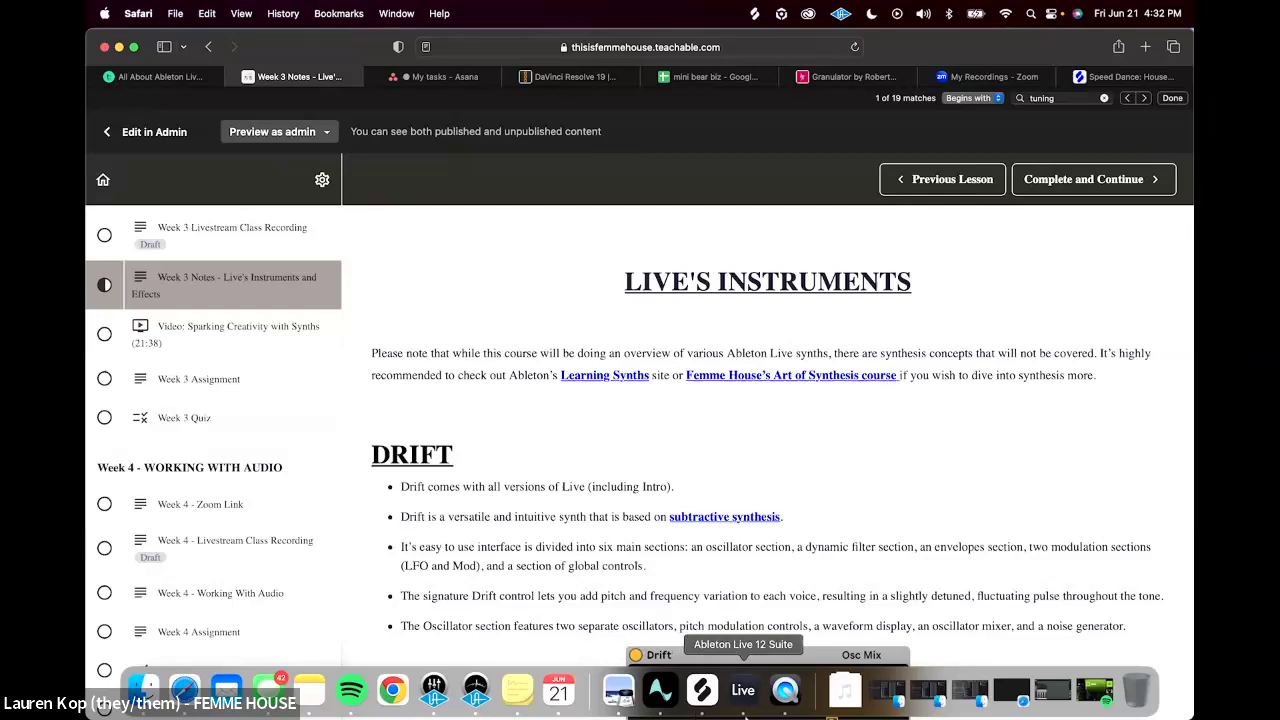
pyautogui.click(740, 690)
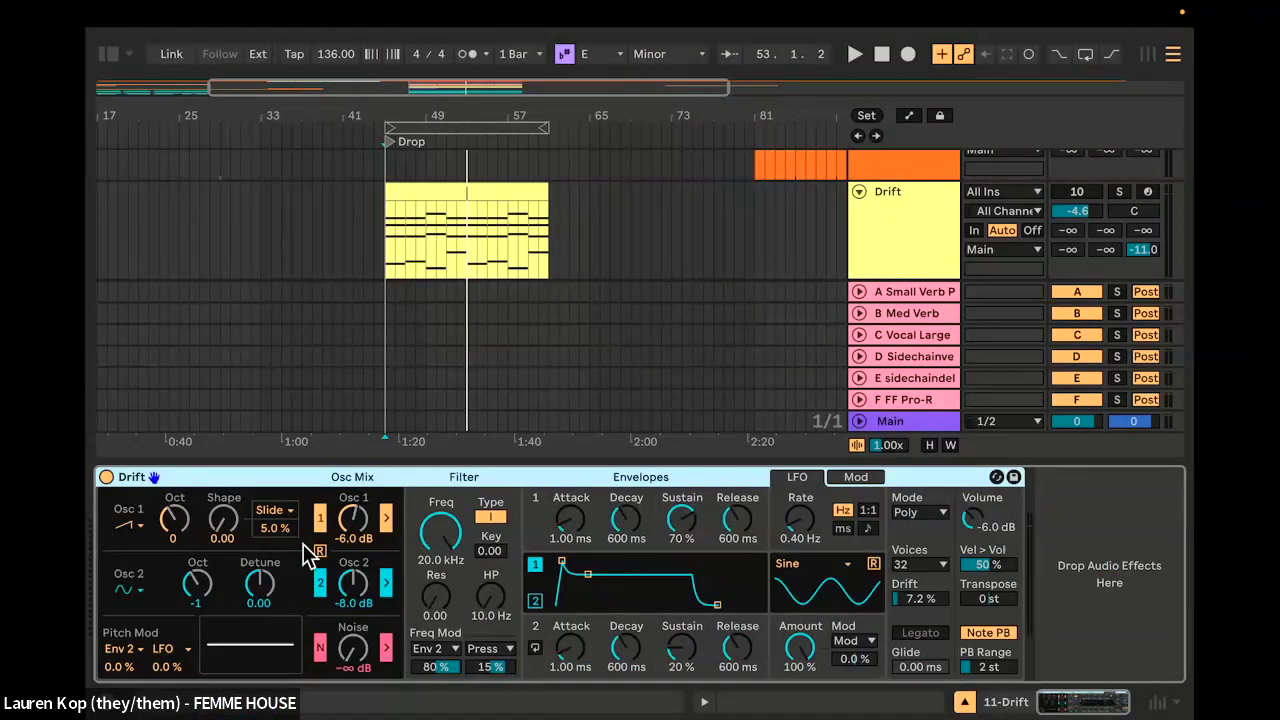
# Step: View the waveform choices for Drift's Oscillator 1, keep the saw wave, and switch off Oscillator 2 in the mix
pyautogui.click(133, 538)
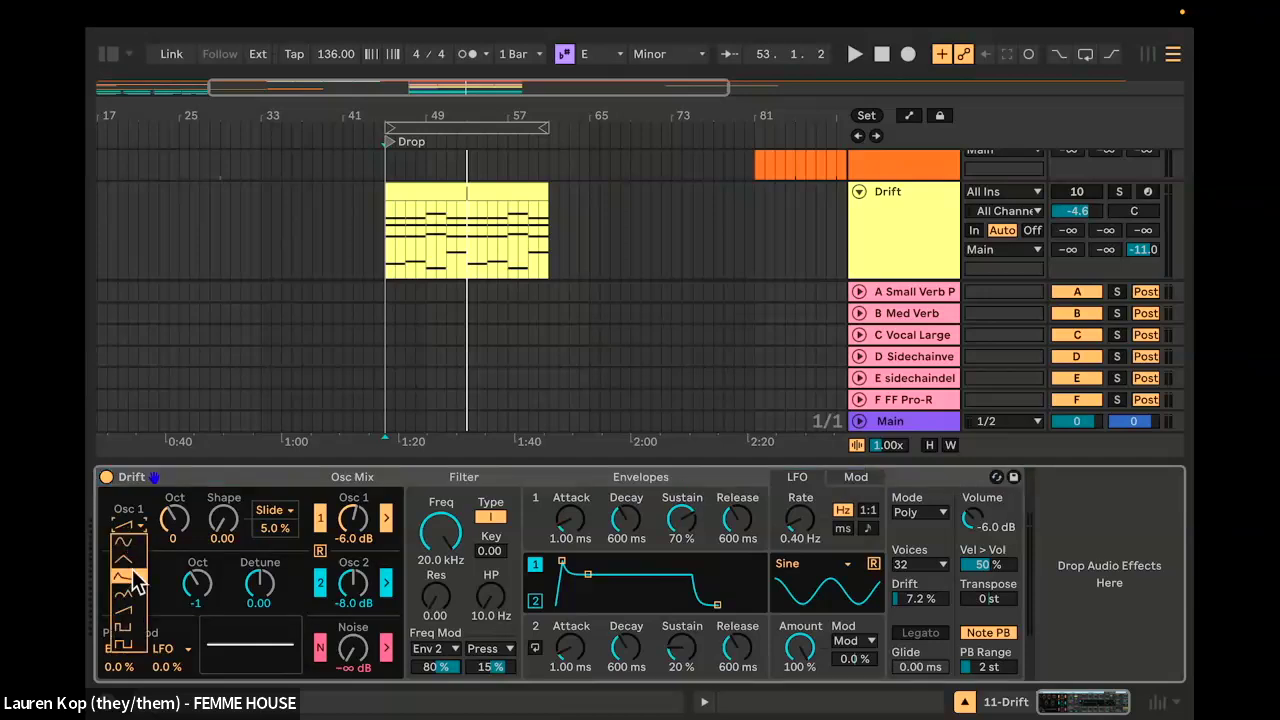
pyautogui.click(136, 540)
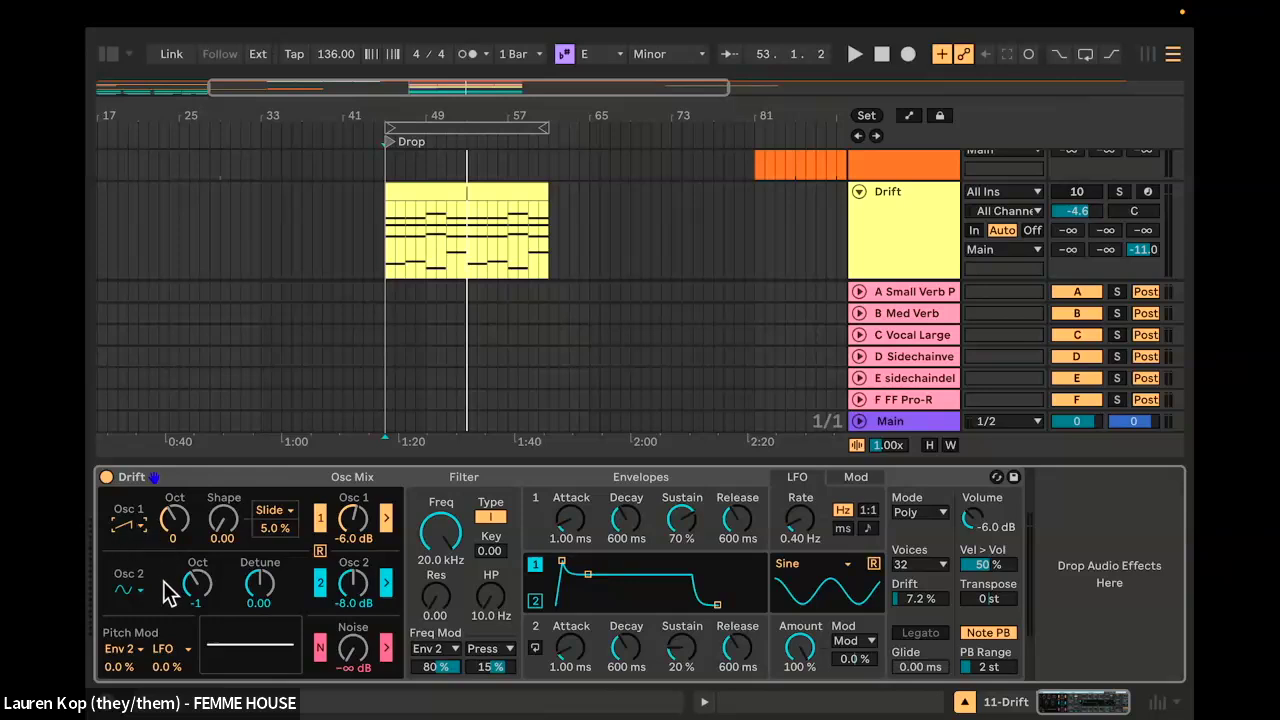
pyautogui.click(322, 584)
pyautogui.click(321, 584)
pyautogui.click(321, 585)
pyautogui.click(321, 585)
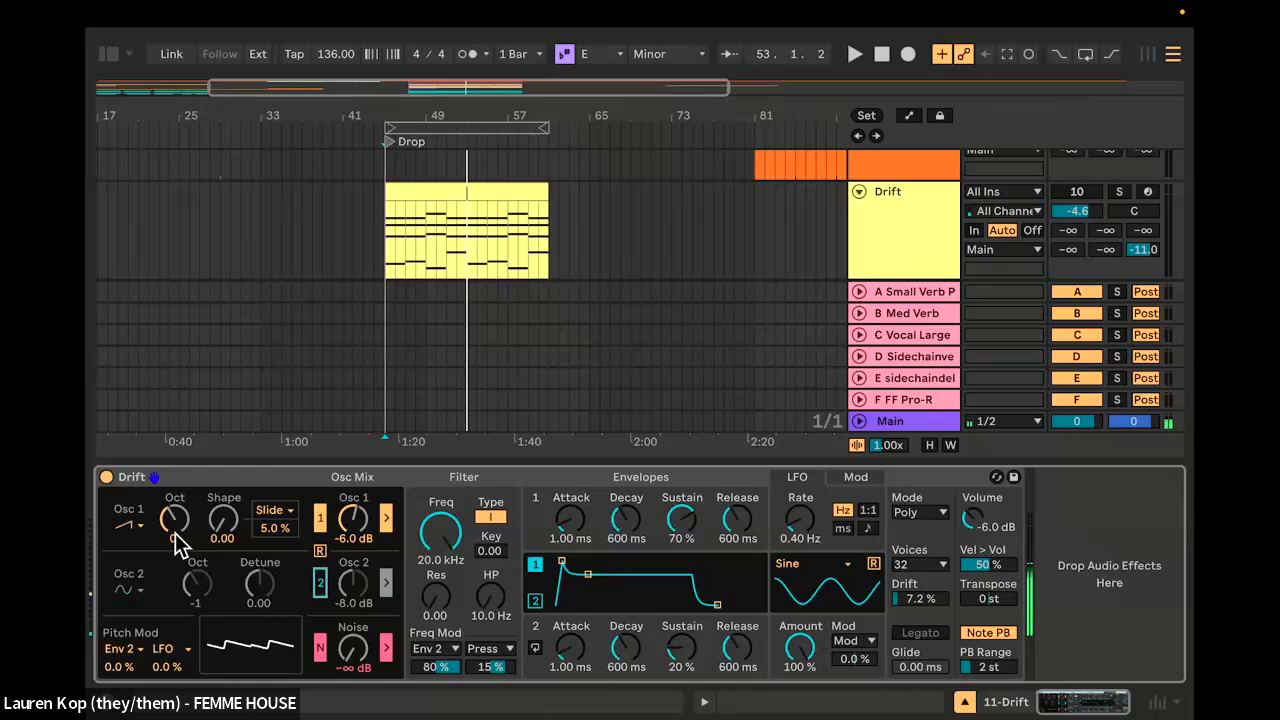
# Step: Bring the 11 Drift track into view in the arrangement and arm it
pyautogui.scroll(-2, 748, 206)
pyautogui.scroll(-2, 748, 206)
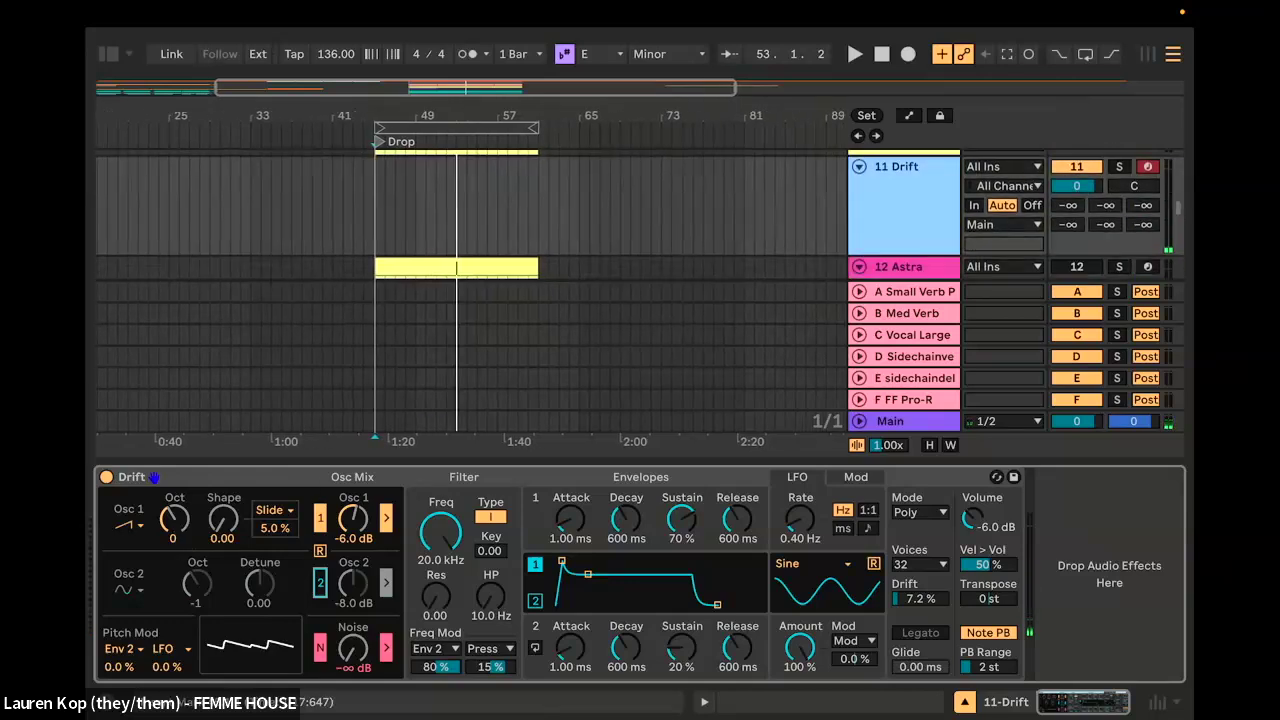
pyautogui.click(1151, 167)
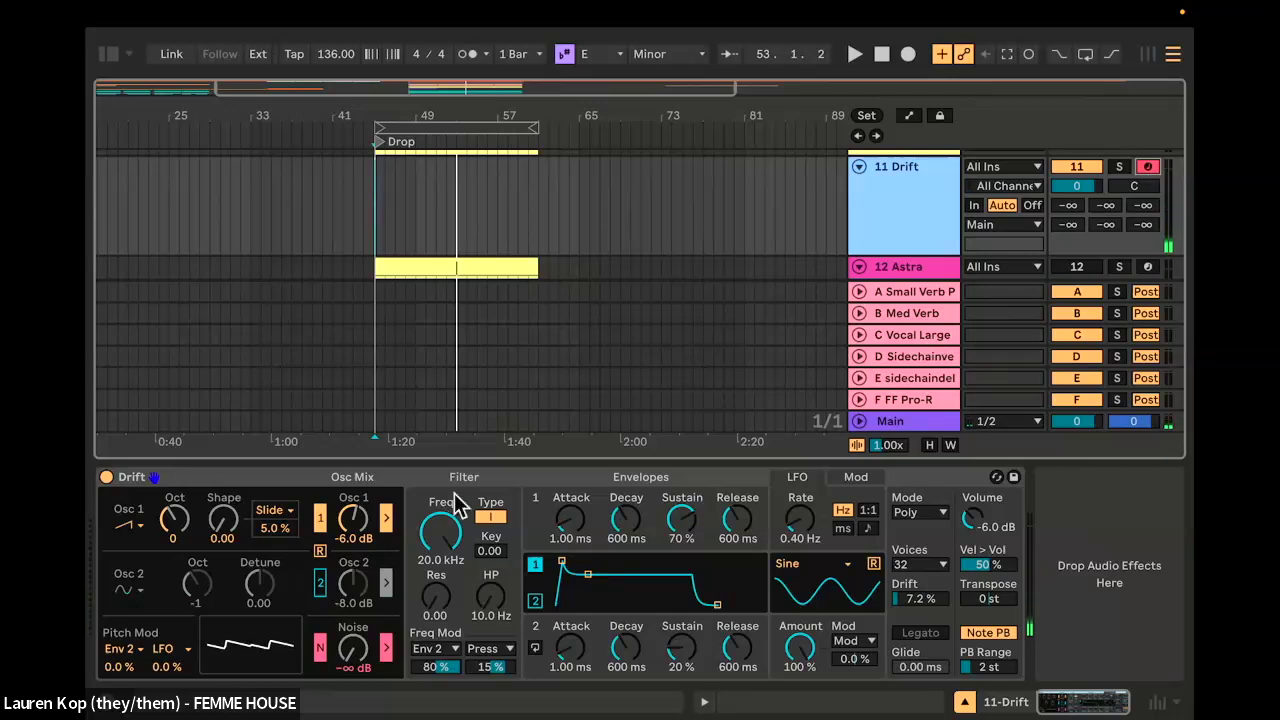
# Step: Compare the sine and saw waveforms on Drift's Oscillator 1, finishing on the sine
pyautogui.click(131, 530)
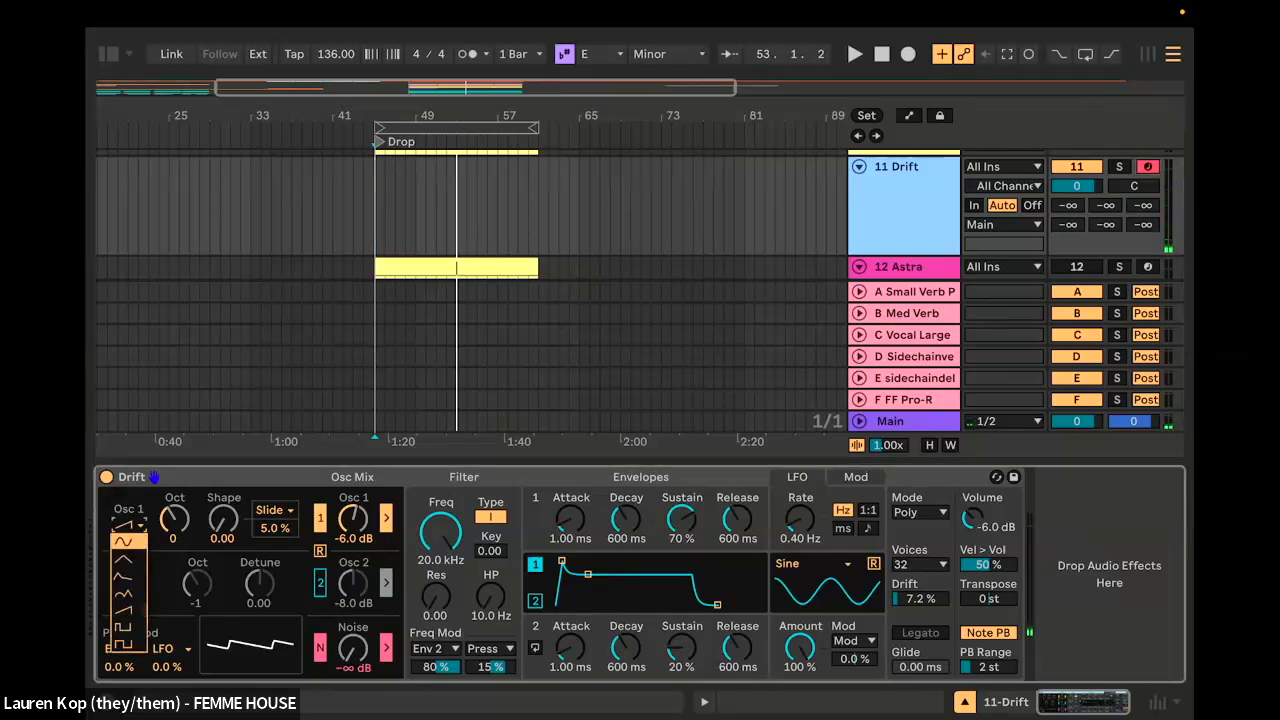
pyautogui.click(132, 541)
pyautogui.click(130, 524)
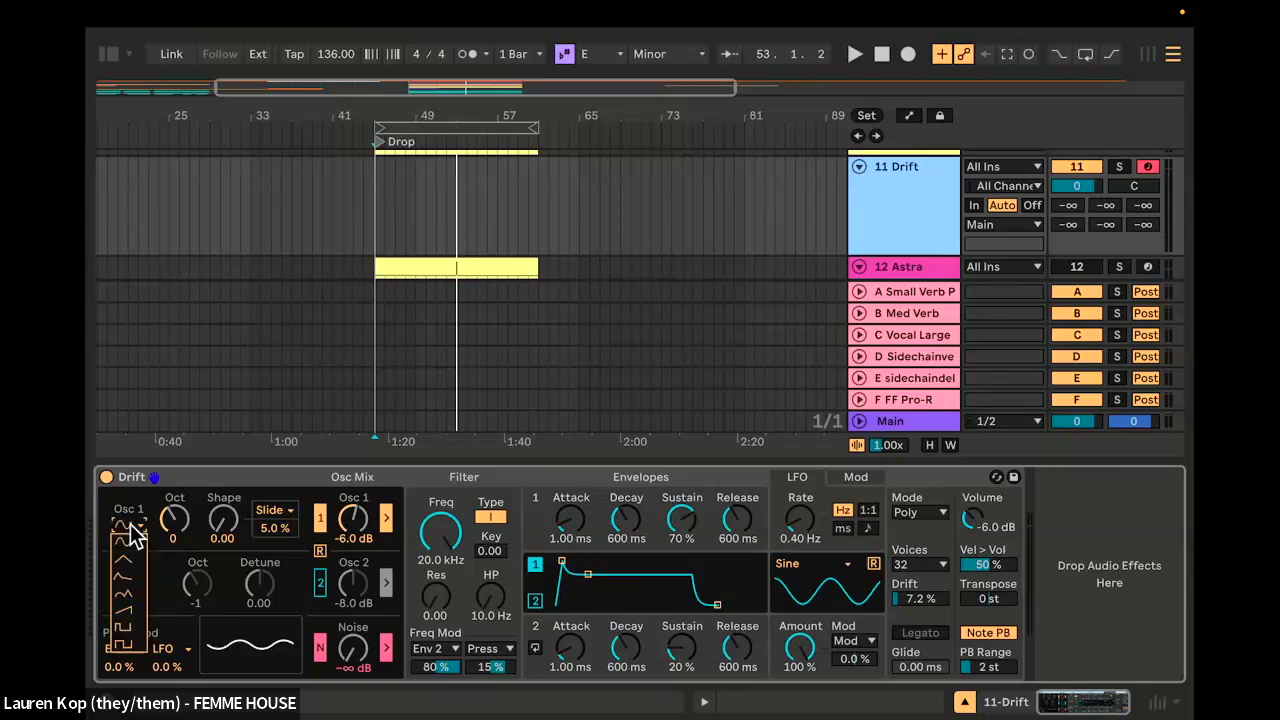
pyautogui.click(128, 606)
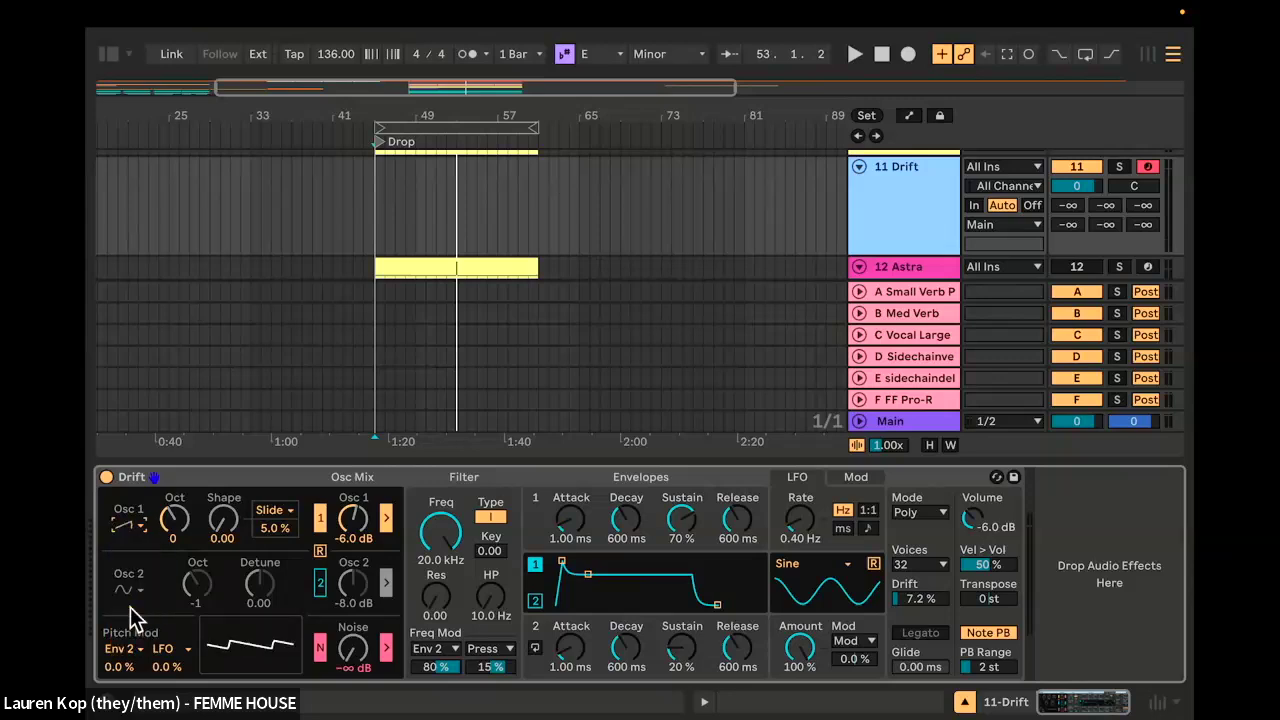
pyautogui.click(144, 521)
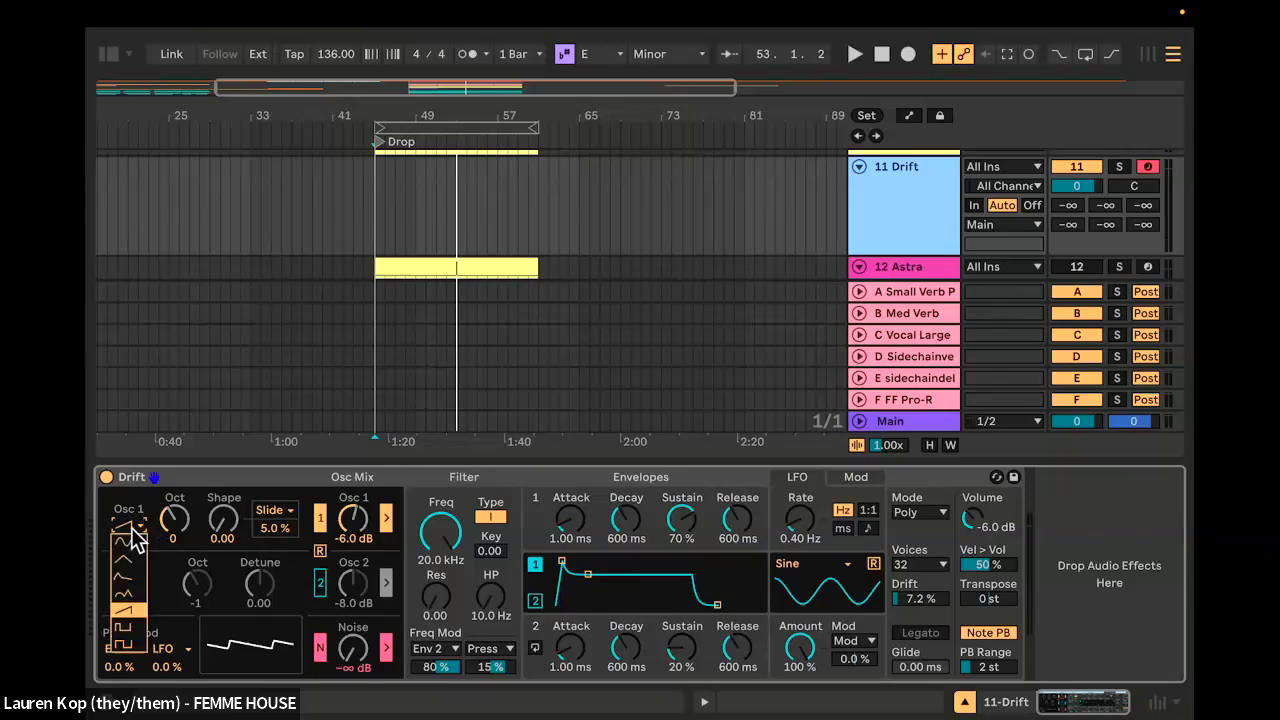
pyautogui.click(134, 538)
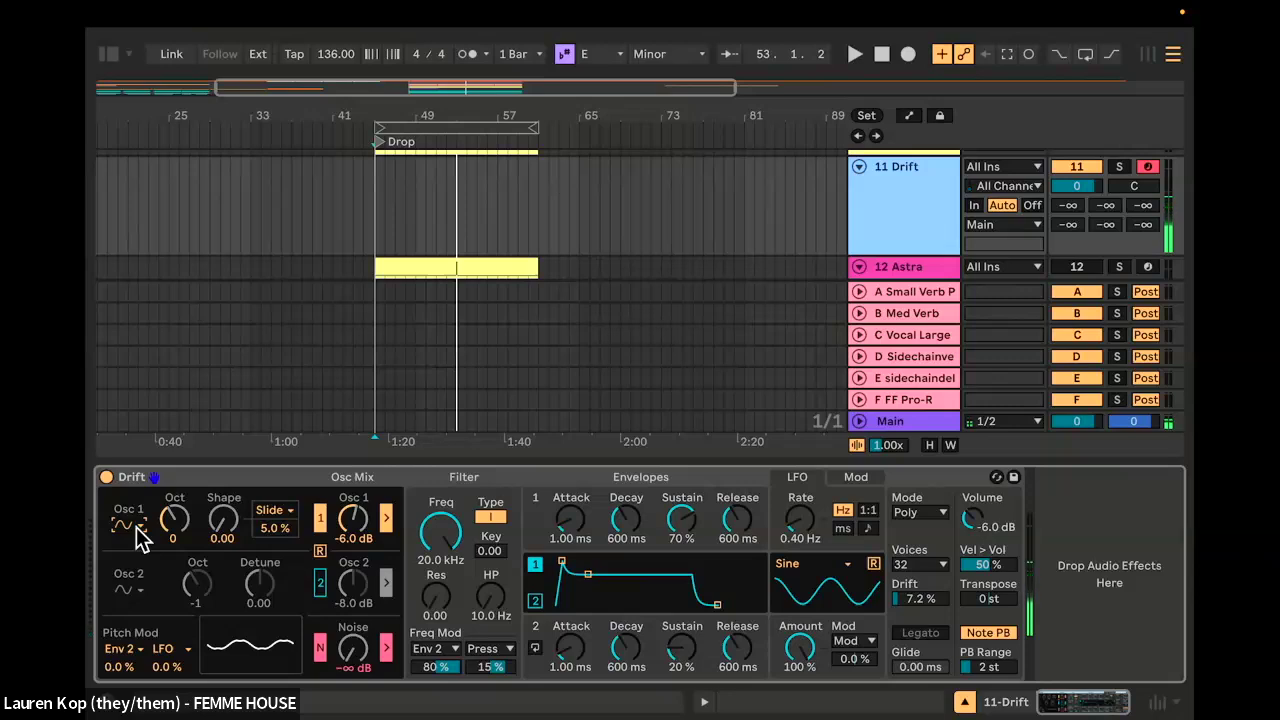
# Step: Audition the triangle, shark tooth and saturated waveforms in turn on Oscillator 1
pyautogui.click(130, 538)
pyautogui.click(130, 560)
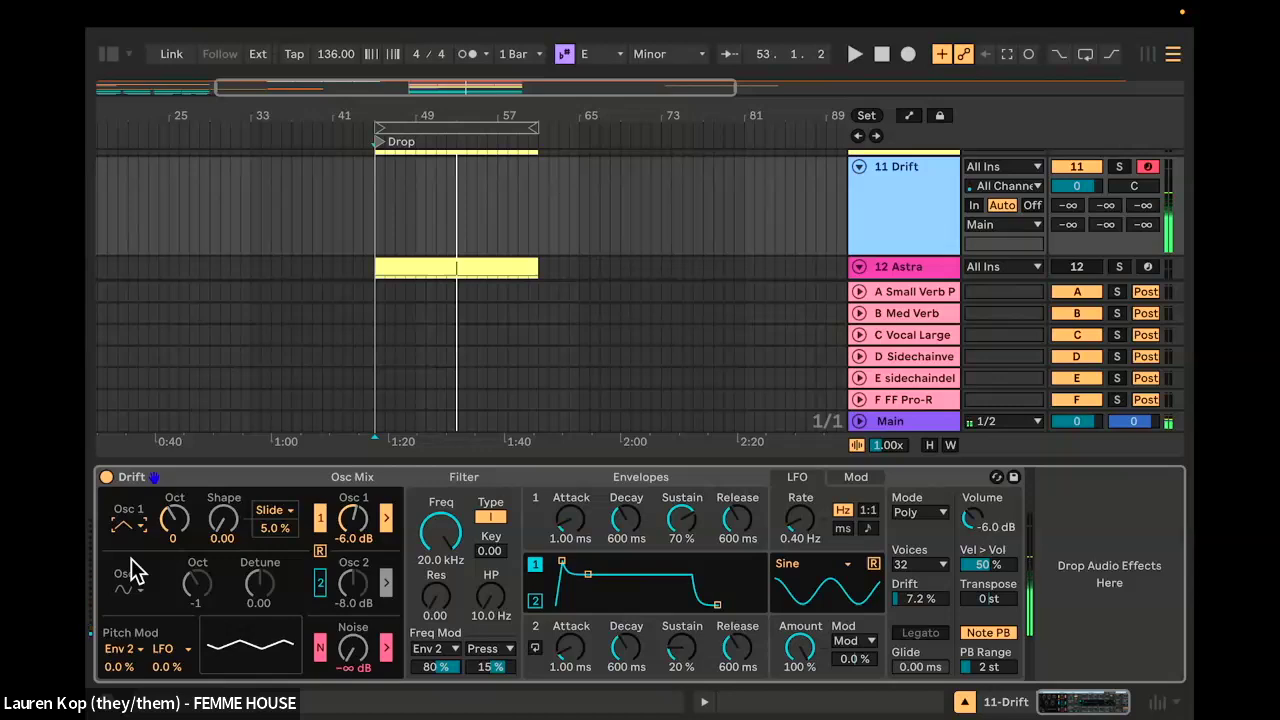
pyautogui.click(130, 527)
pyautogui.click(137, 587)
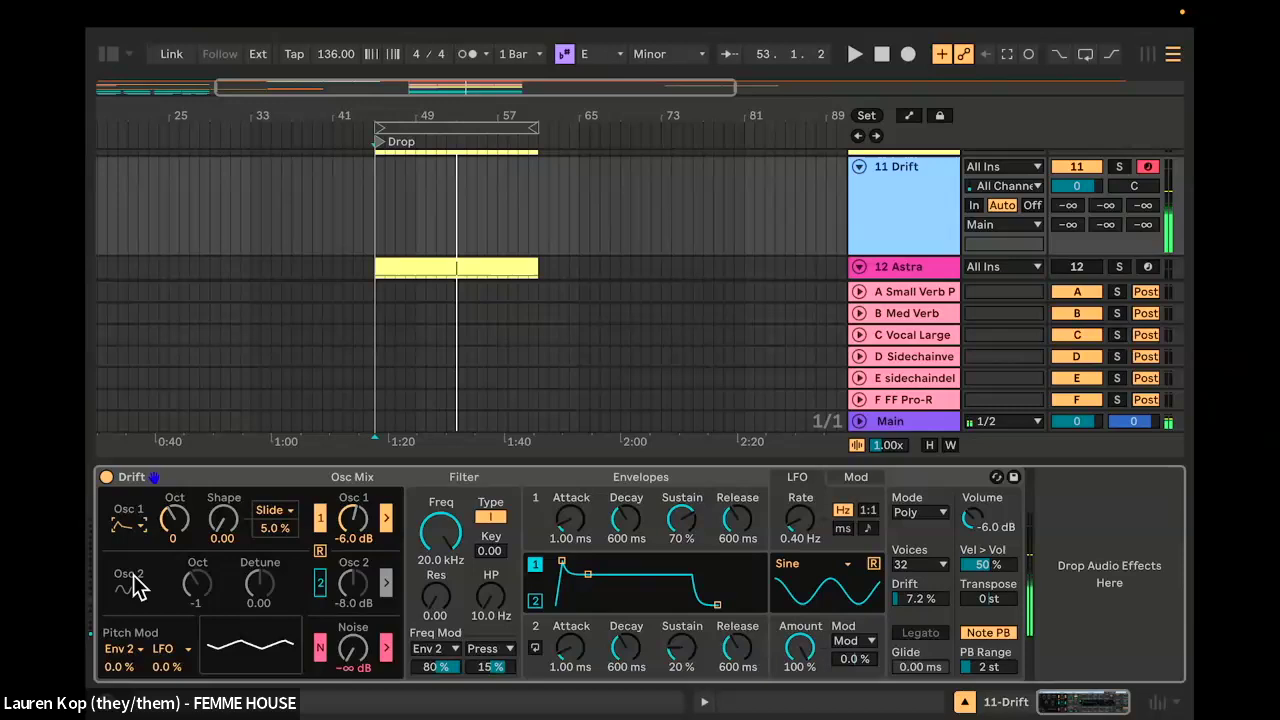
pyautogui.click(127, 522)
pyautogui.click(134, 603)
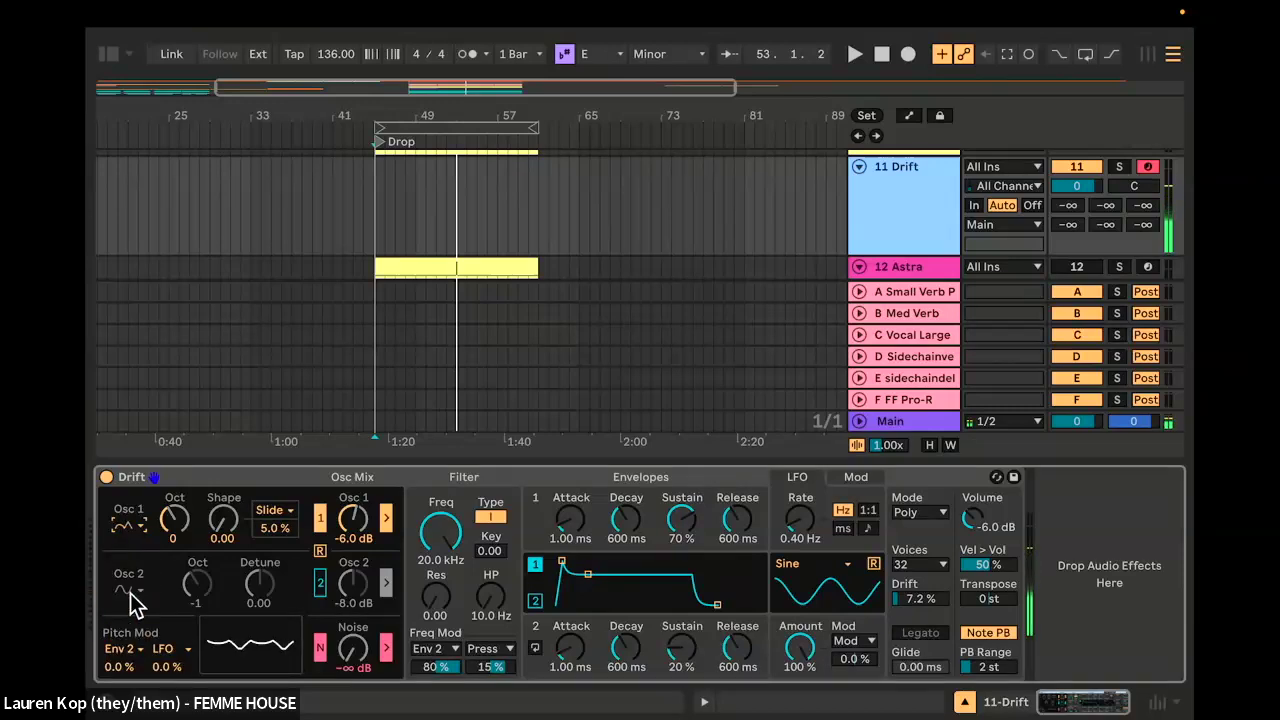
# Step: Show the Info View, read its description of the Oscillator 1 waveform chooser, and hide it again
pyautogui.hotkey('shift', '?')
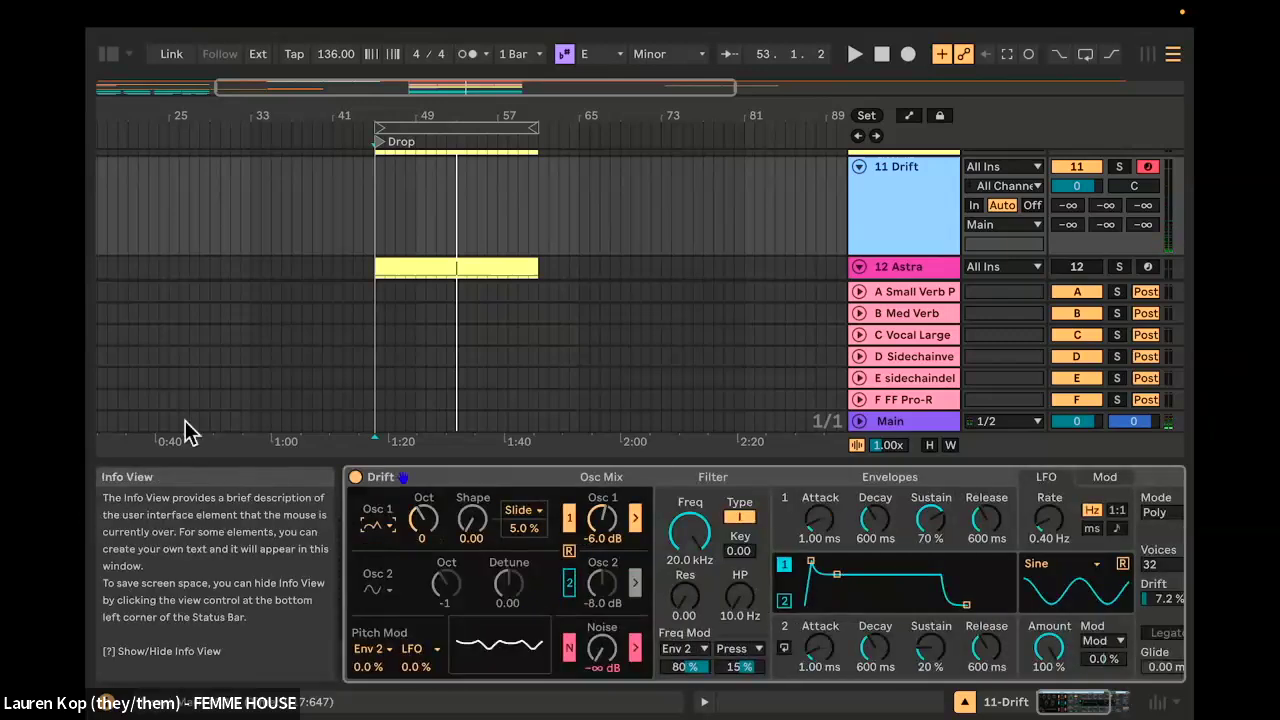
pyautogui.click(378, 537)
pyautogui.click(380, 537)
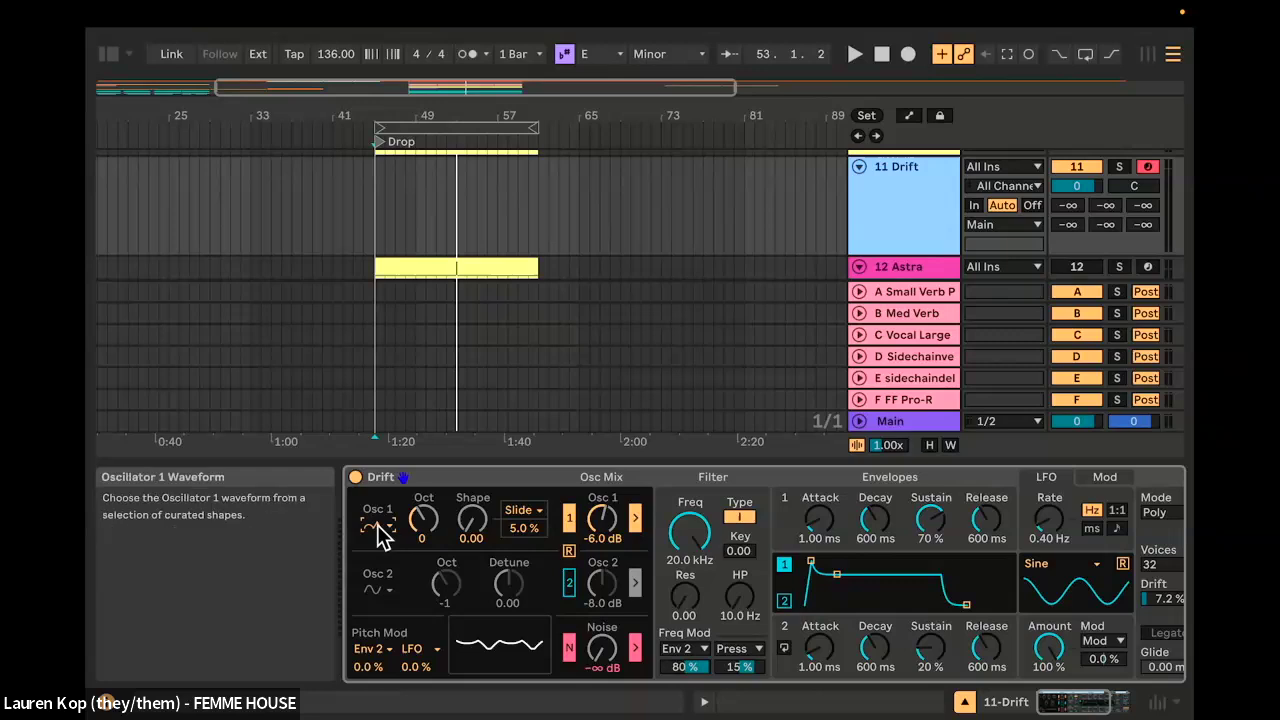
pyautogui.hotkey('shift', '?')
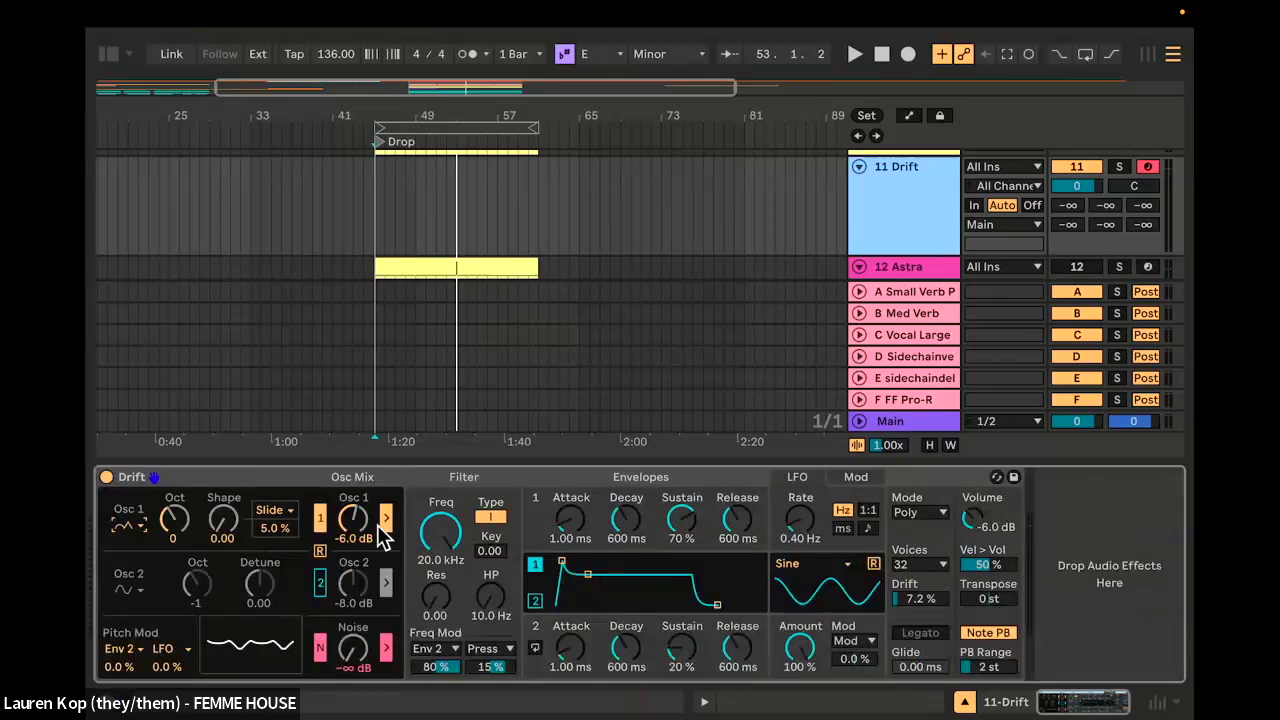
# Step: Try both pulse-shaped waveforms on Oscillator 1, then switch it to the triangle waveform
pyautogui.click(128, 530)
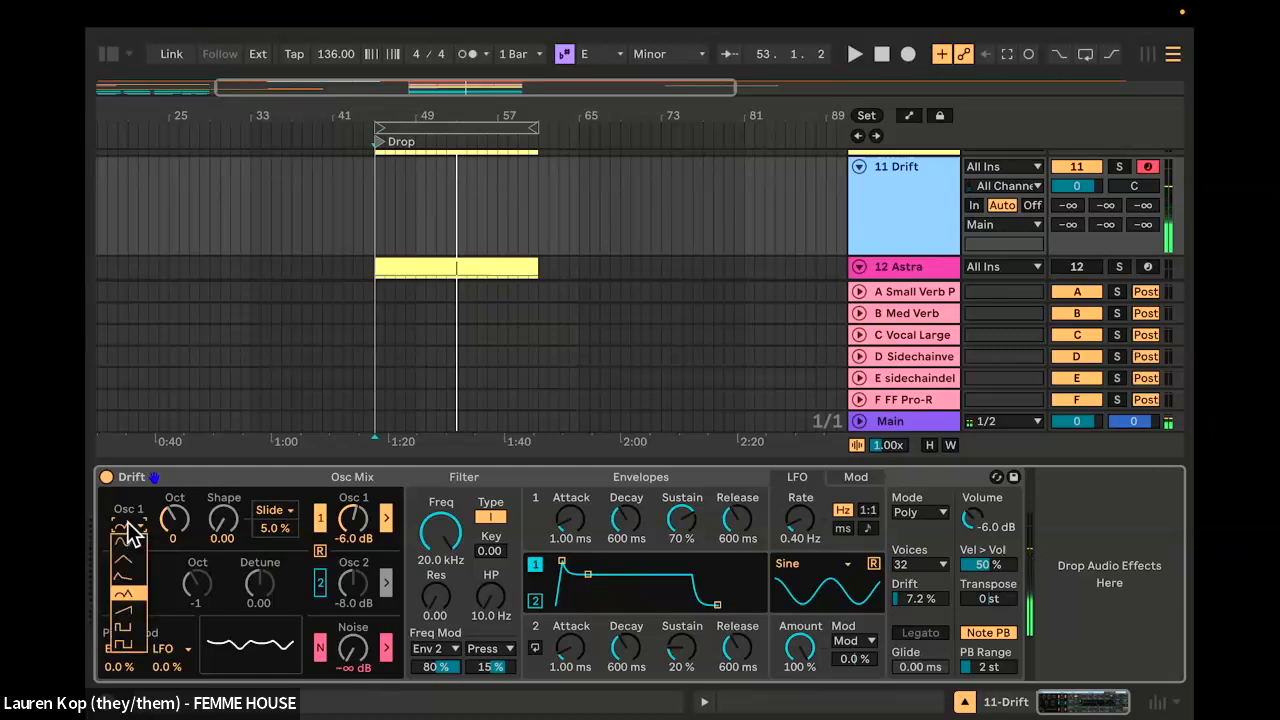
pyautogui.click(128, 625)
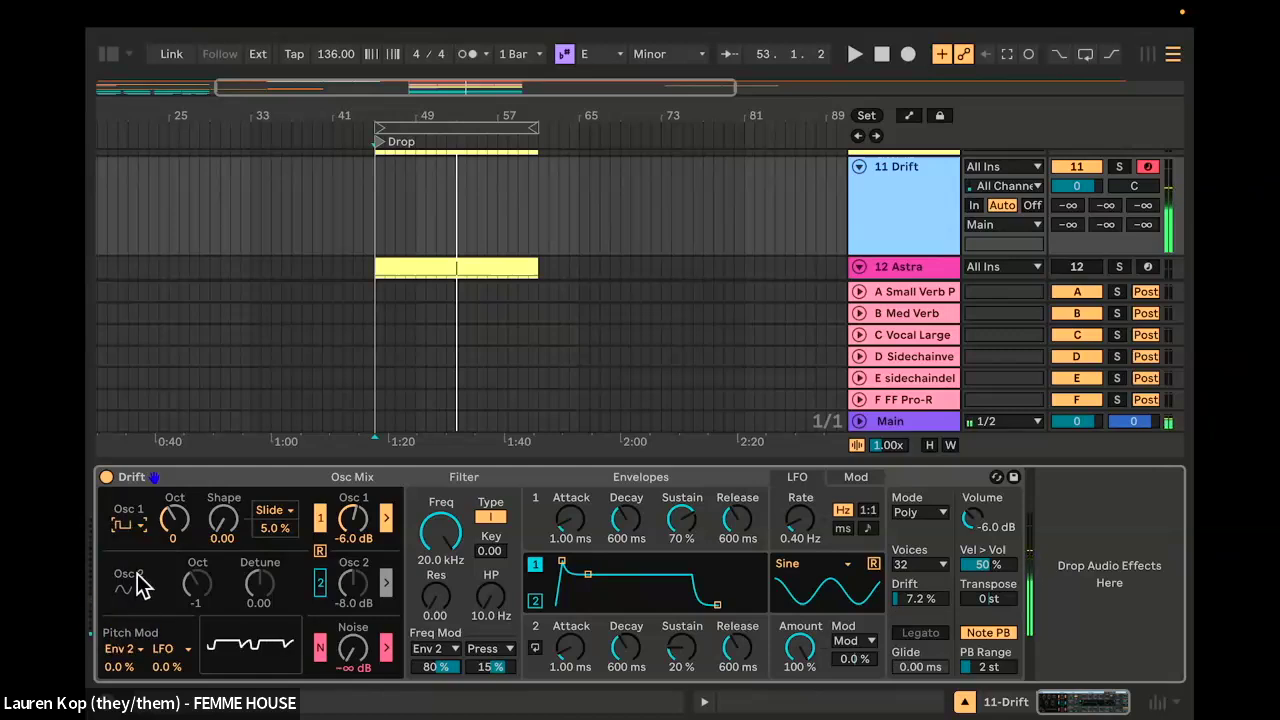
pyautogui.click(127, 525)
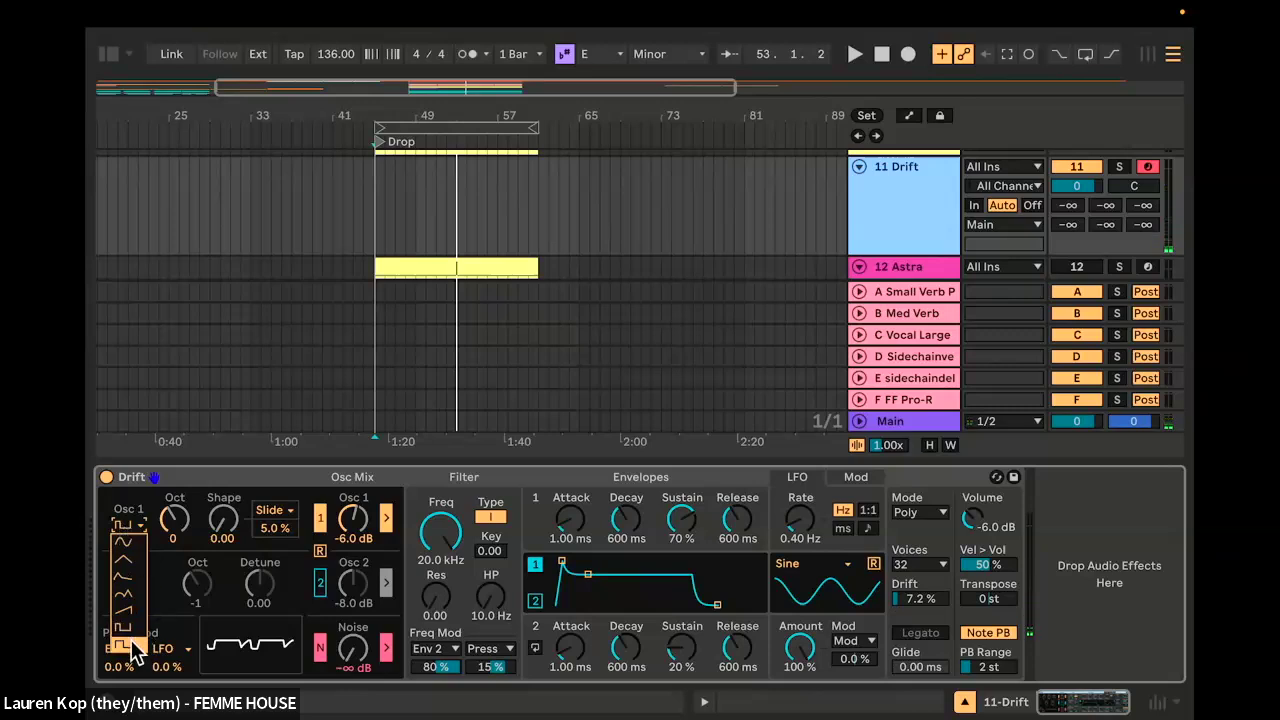
pyautogui.click(128, 628)
pyautogui.click(128, 525)
pyautogui.click(127, 642)
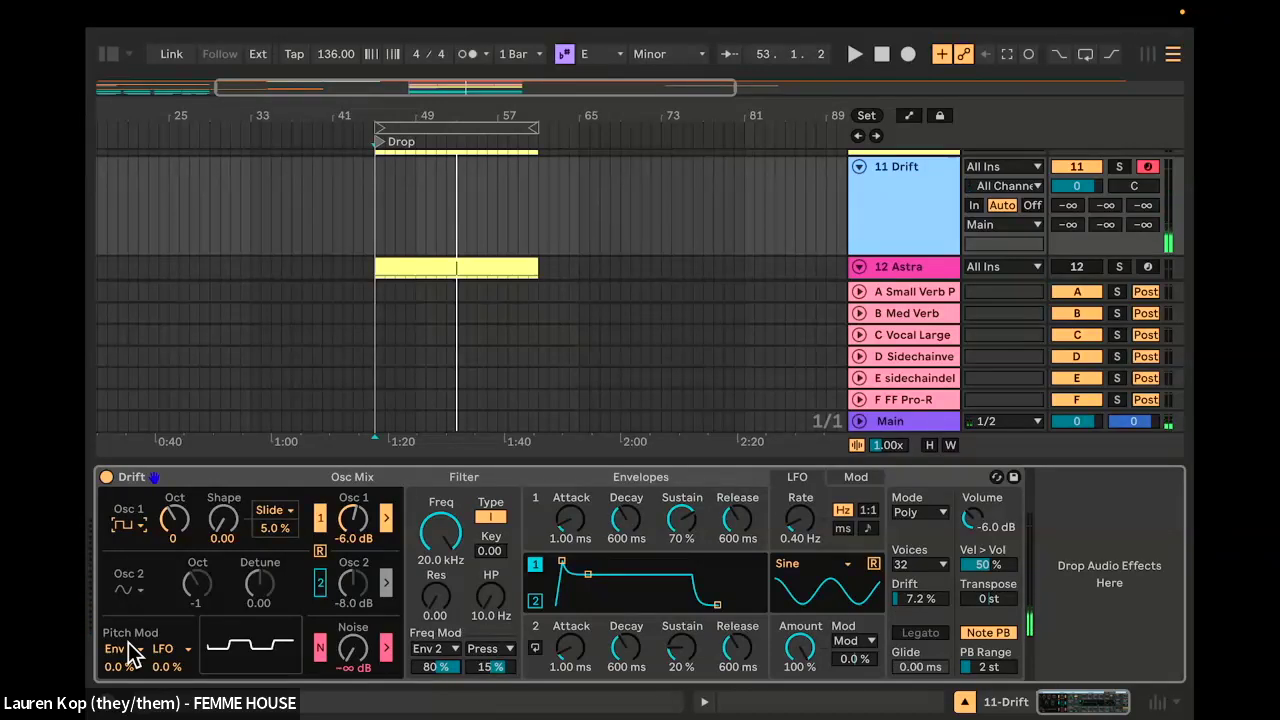
pyautogui.click(130, 524)
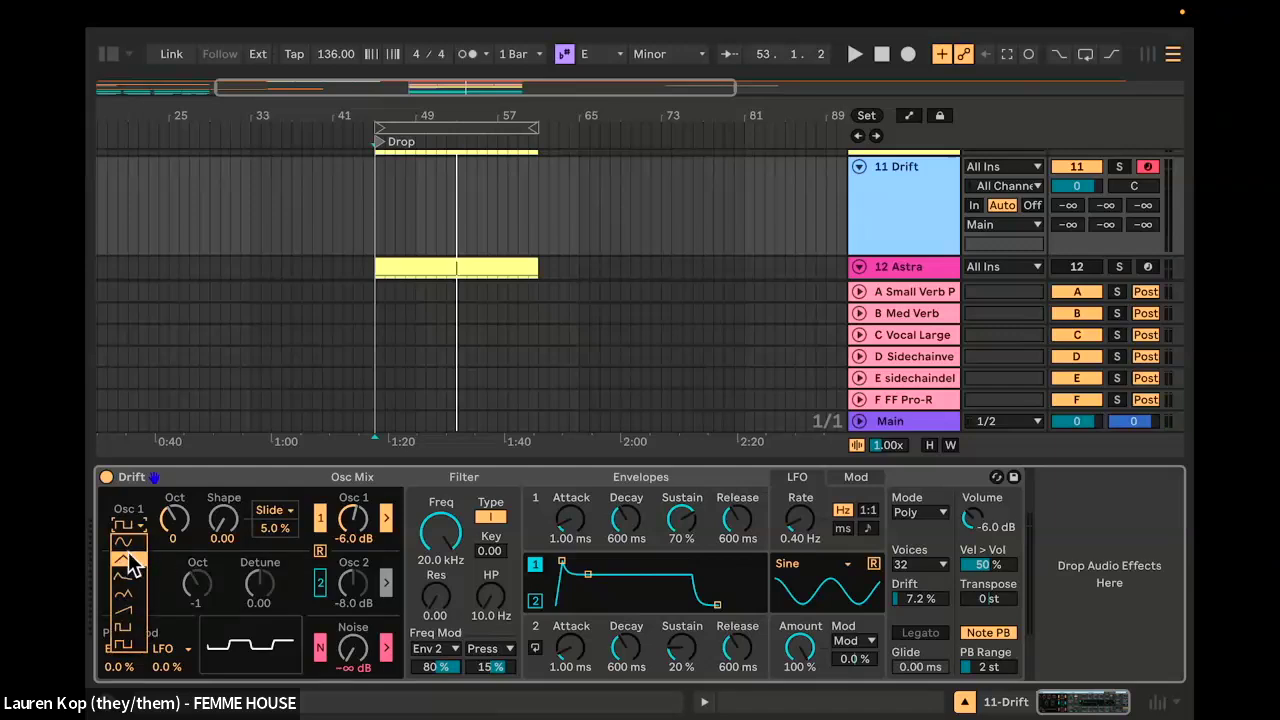
pyautogui.click(125, 551)
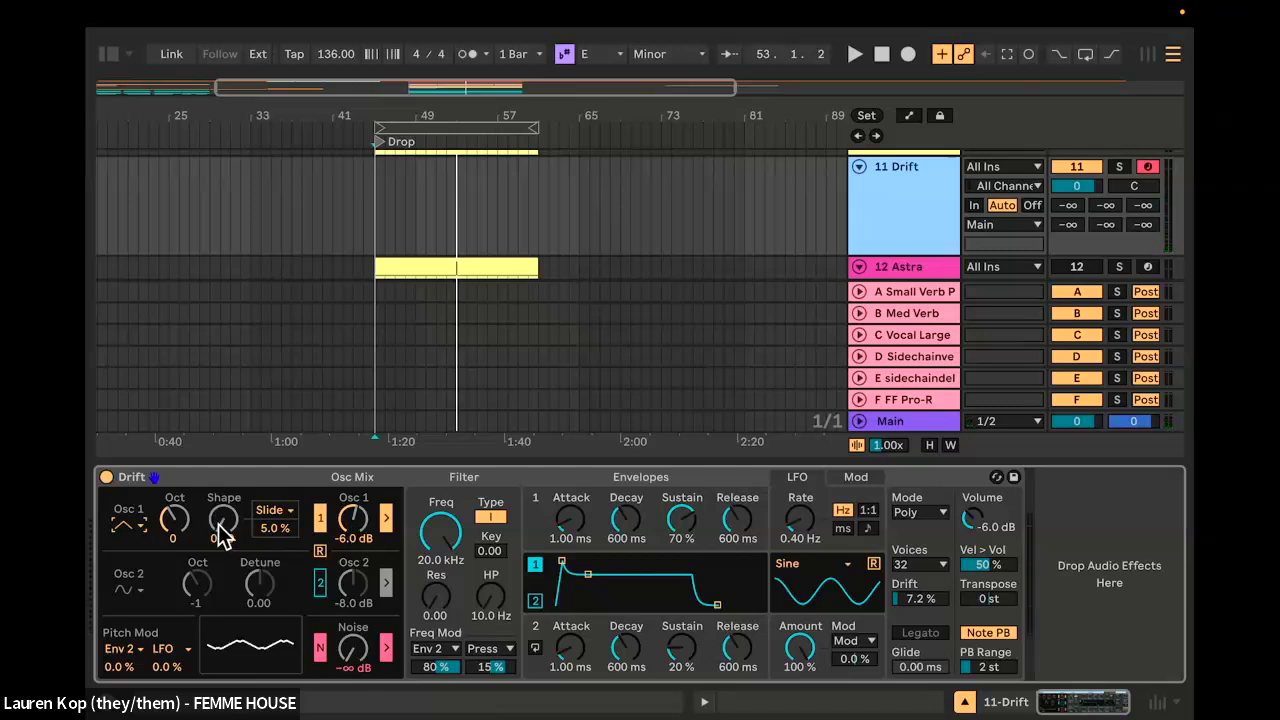
# Step: Sweep Oscillator 1's Shape up to 0.60 and back to 0.02, and set its octave to 1
pyautogui.moveTo(223, 517); pyautogui.dragTo(223, 456)
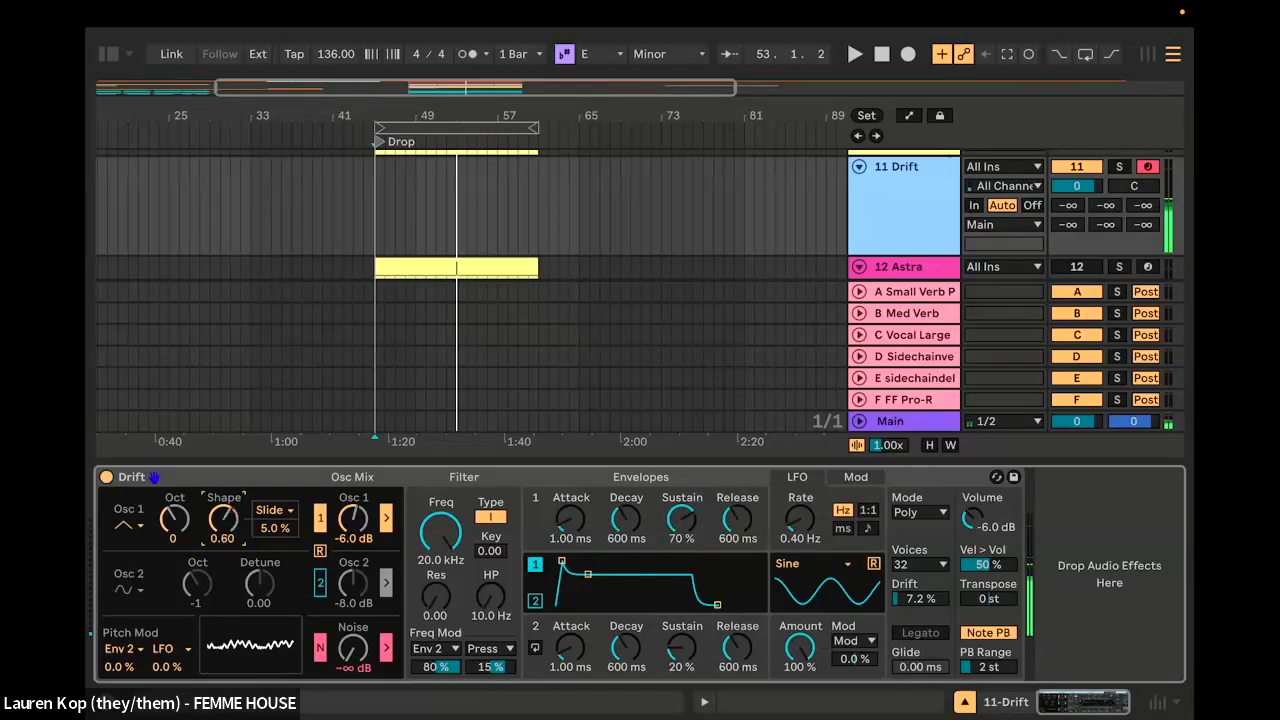
pyautogui.moveTo(223, 456); pyautogui.dragTo(223, 514)
pyautogui.click(178, 528)
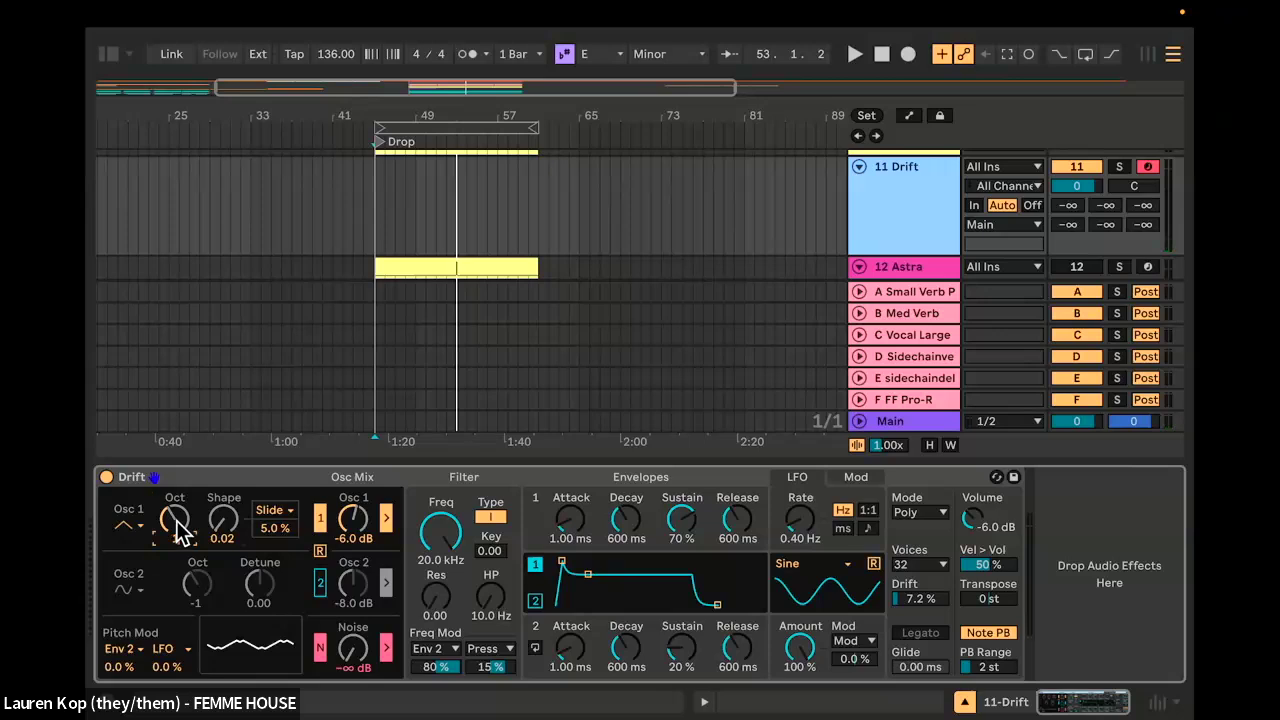
pyautogui.moveTo(176, 525); pyautogui.dragTo(176, 508)
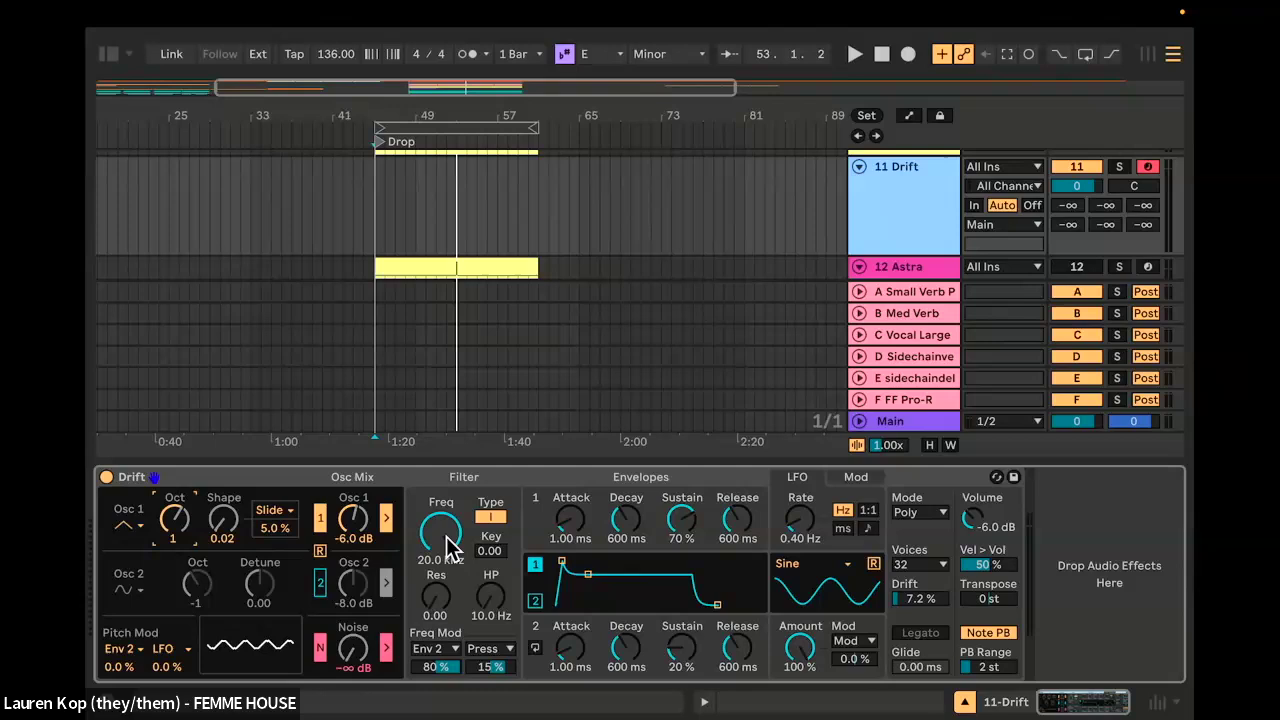
# Step: Lower Drift's filter frequency to 366 Hz and switch Oscillator 1 to the saw waveform
pyautogui.moveTo(447, 545)
pyautogui.mouseDown()
pyautogui.moveTo(447, 650)
pyautogui.moveTo(451, 410)
pyautogui.moveTo(452, 550)
pyautogui.mouseUp()
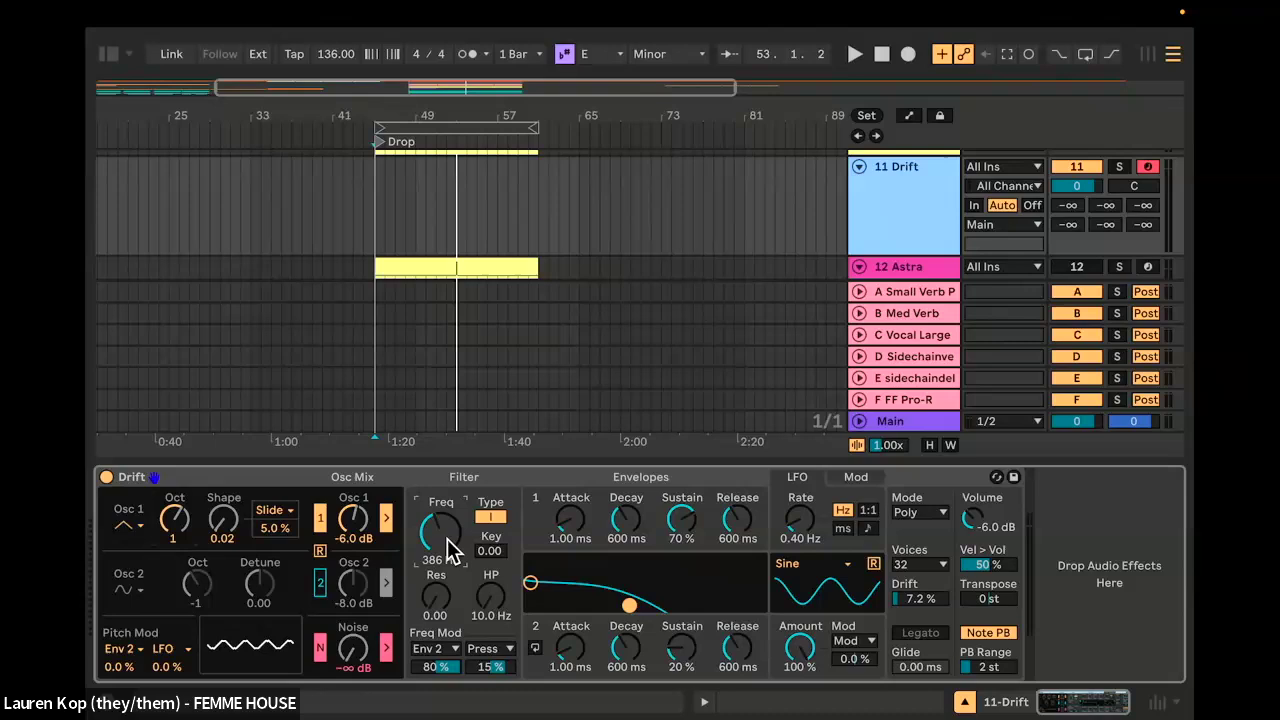
pyautogui.moveTo(441, 530)
pyautogui.mouseDown()
pyautogui.moveTo(441, 585)
pyautogui.moveTo(449, 551)
pyautogui.mouseUp()
pyautogui.click(130, 526)
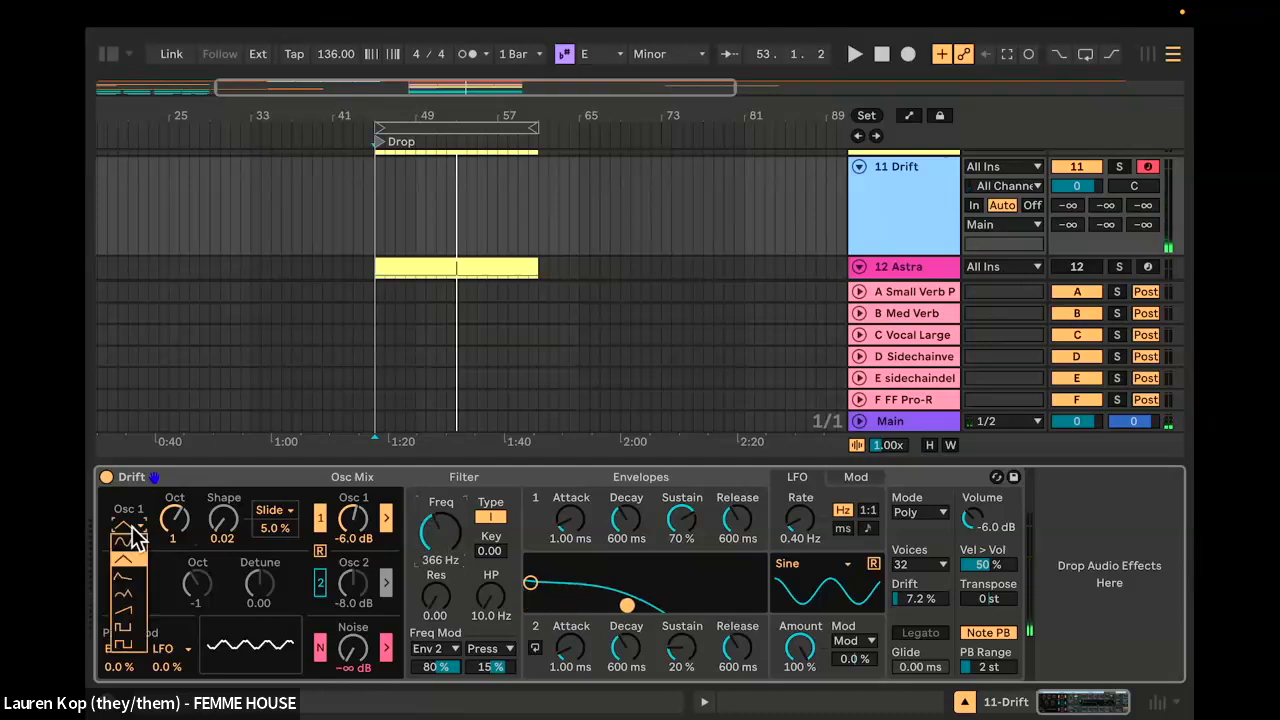
pyautogui.click(132, 611)
# Step: Sweep the filter frequency up to 20.0 kHz and down to 29.4 Hz, then try filter Type II and return to Type I
pyautogui.moveTo(428, 517); pyautogui.dragTo(428, 455)
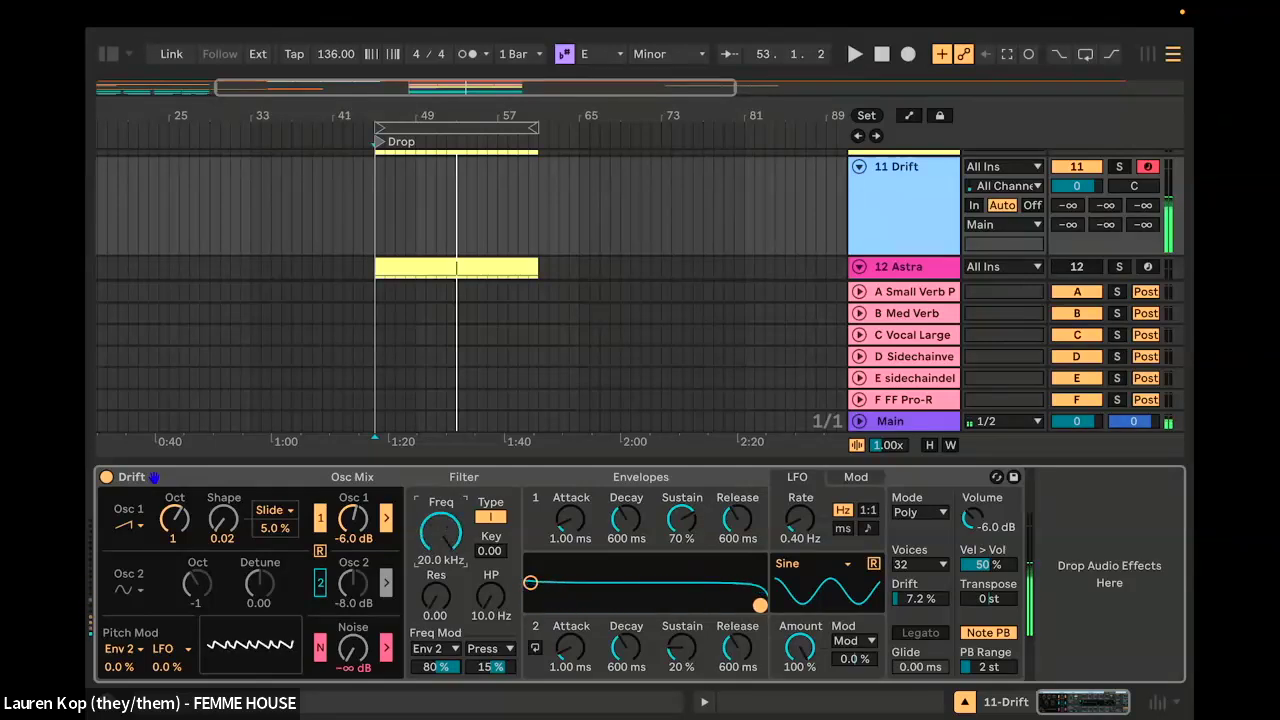
pyautogui.moveTo(441, 530); pyautogui.dragTo(445, 548)
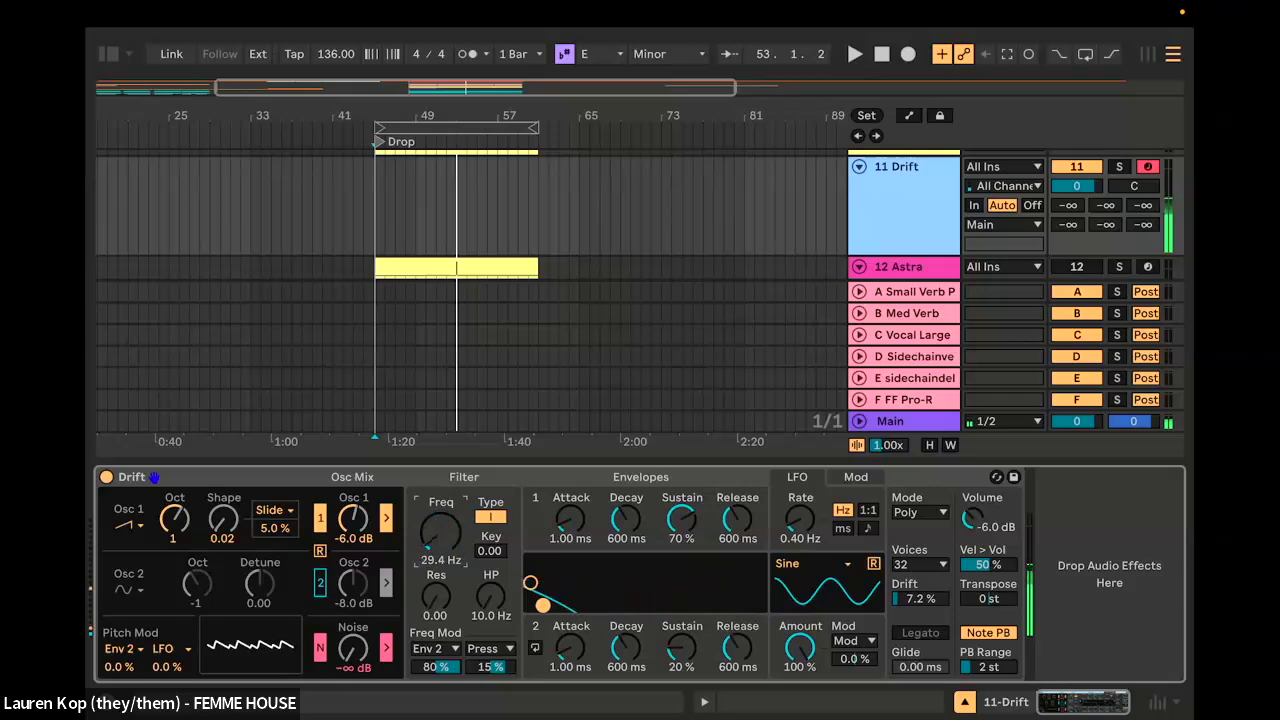
pyautogui.click(491, 520)
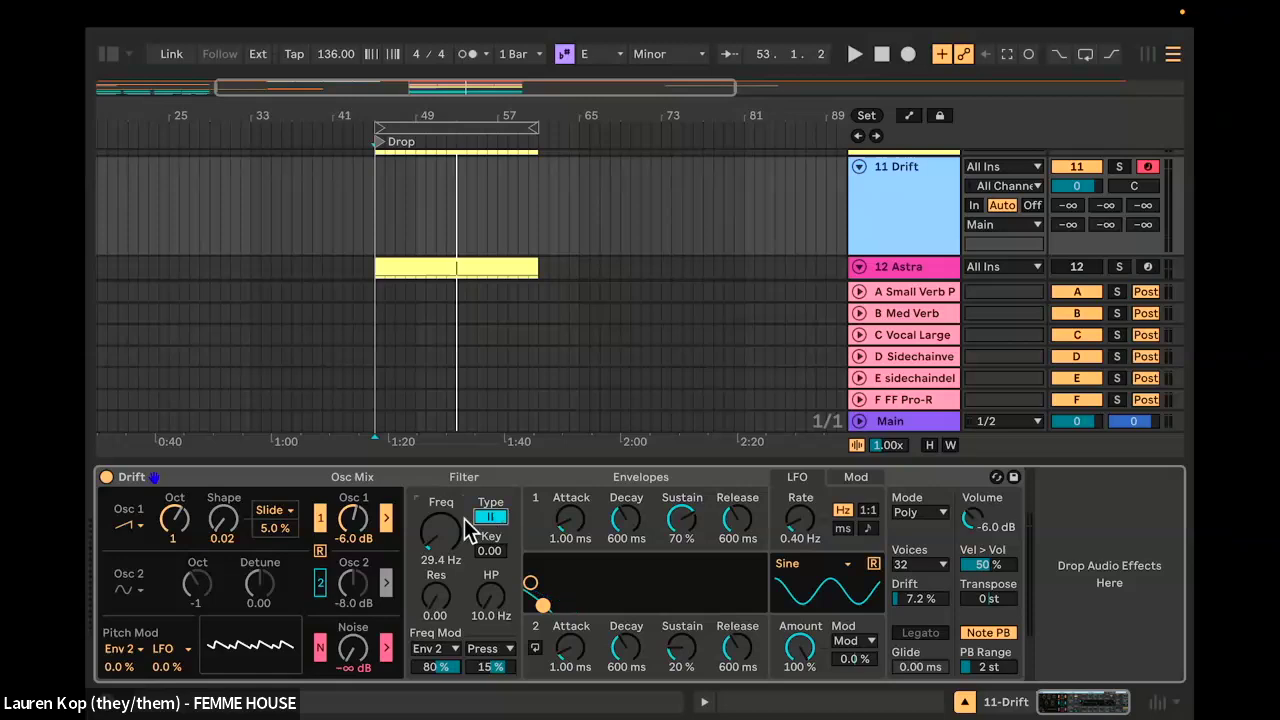
pyautogui.moveTo(452, 568); pyautogui.dragTo(441, 600)
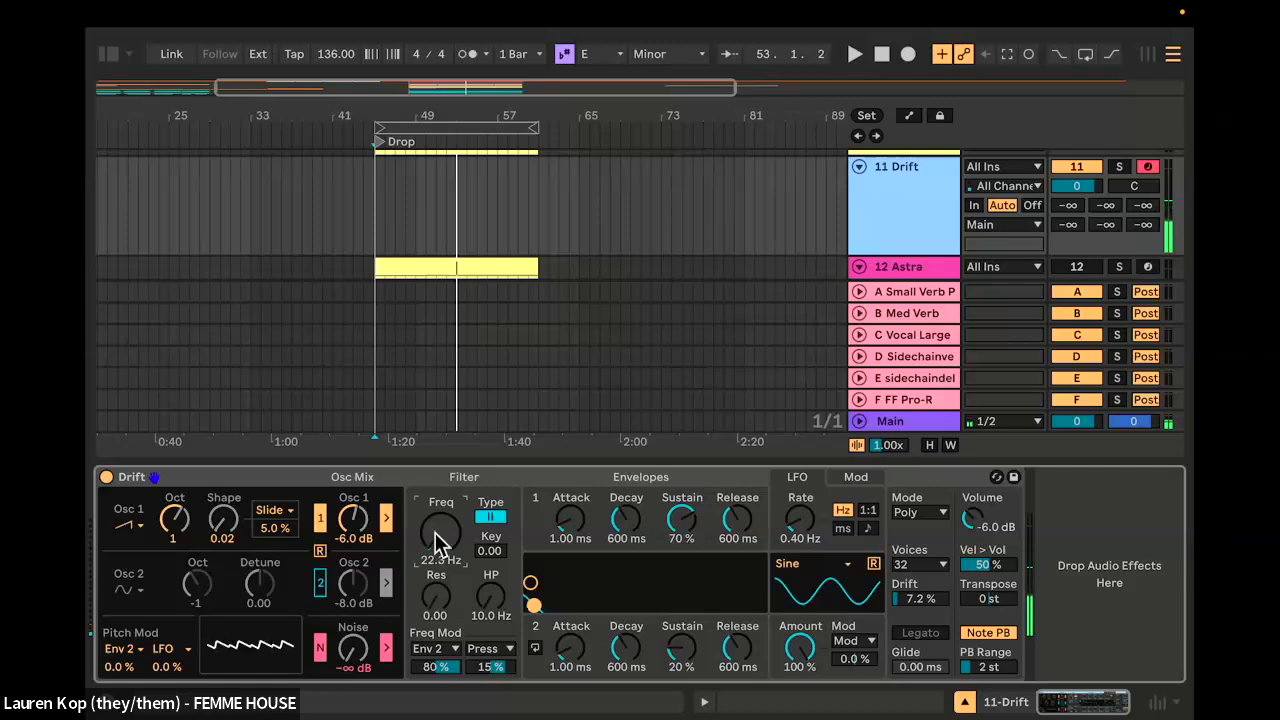
pyautogui.click(490, 518)
# Step: Raise the filter resonance to 0.65 and sweep the filter frequency, leaving it at about 38 Hz
pyautogui.moveTo(438, 535); pyautogui.dragTo(438, 509)
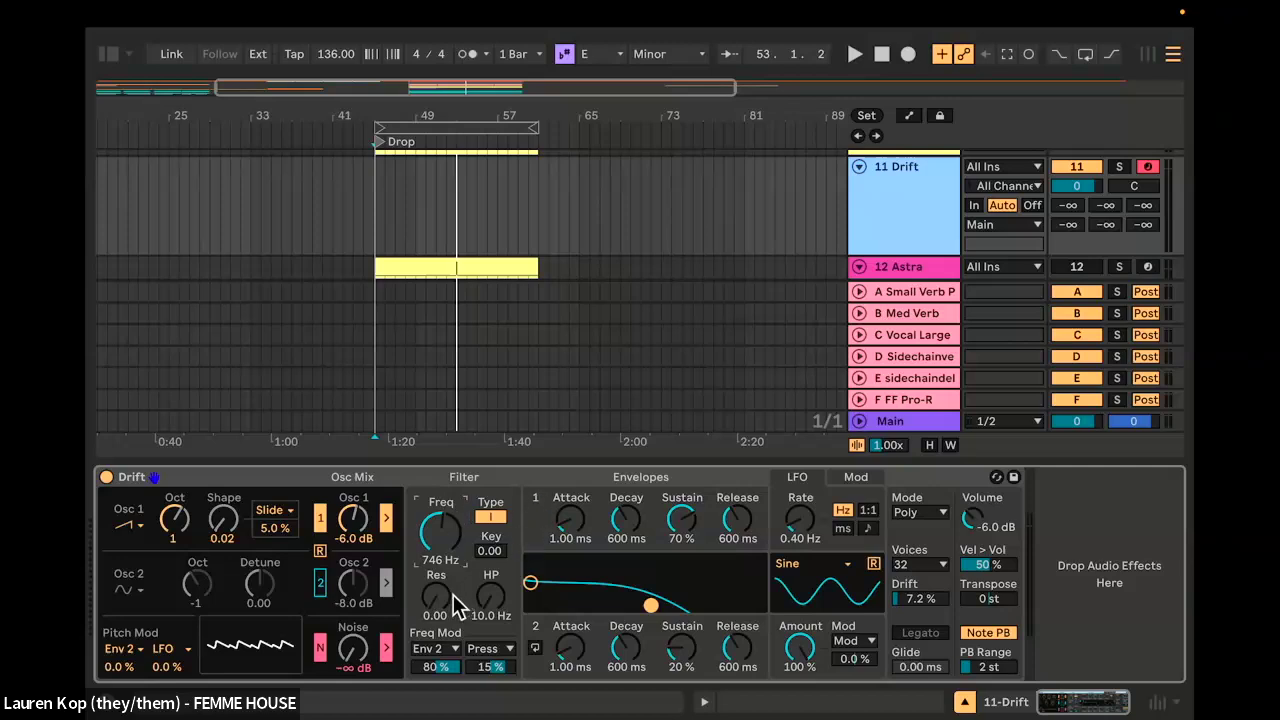
pyautogui.moveTo(445, 542); pyautogui.dragTo(445, 560)
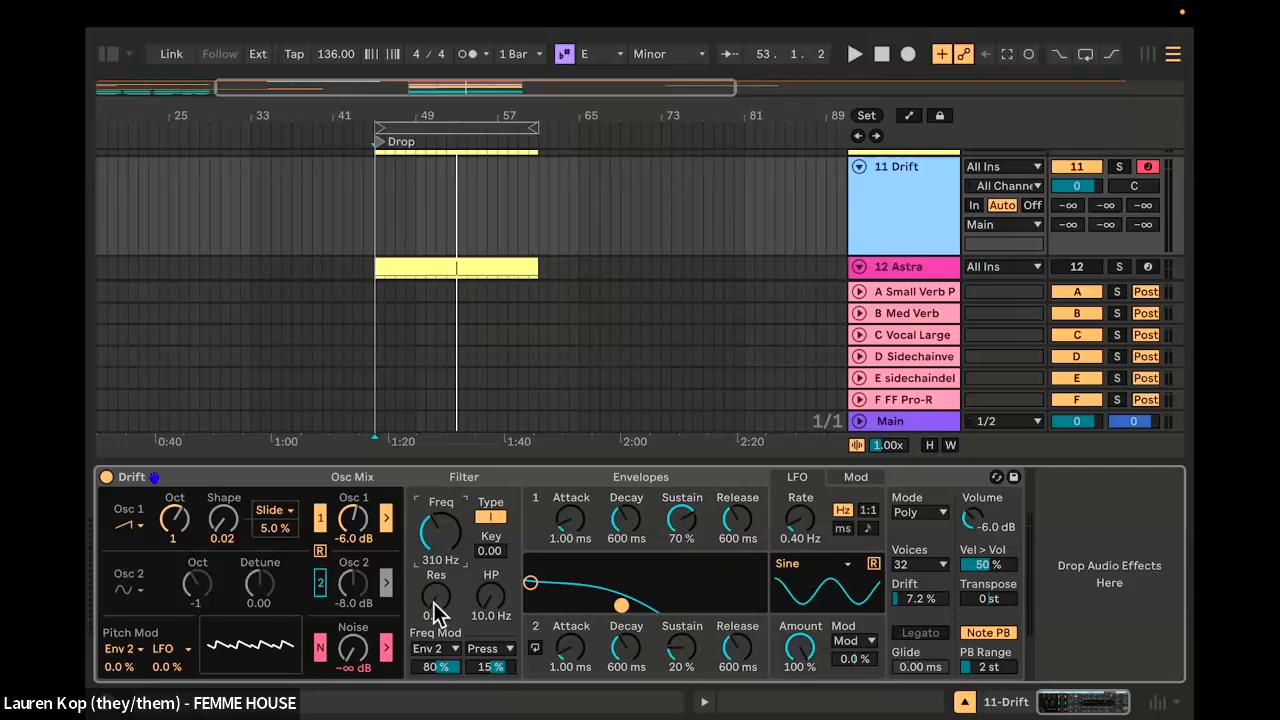
pyautogui.moveTo(435, 597); pyautogui.dragTo(440, 570)
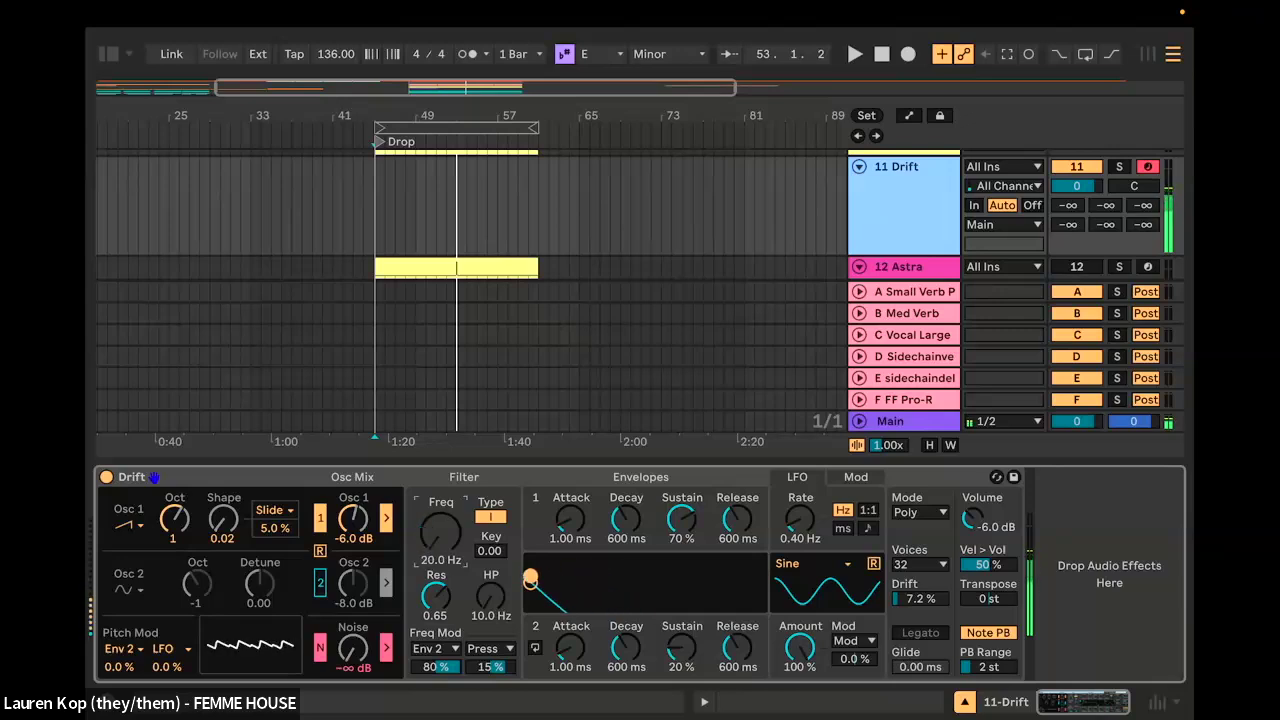
pyautogui.moveTo(440, 555); pyautogui.dragTo(440, 549)
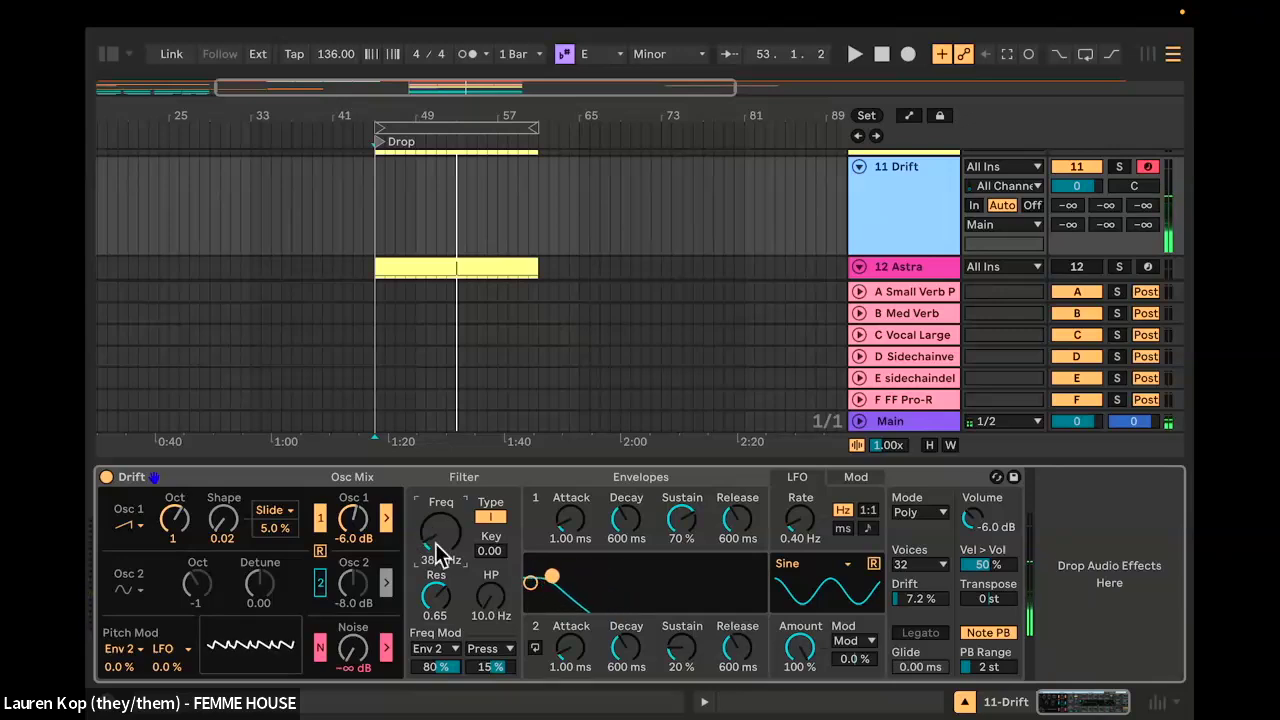
# Step: Copy the purple clip from the 13 cutemallet track onto the 11 Drift track at bar 45 and switch on the arrangement loop
pyautogui.click(964, 702)
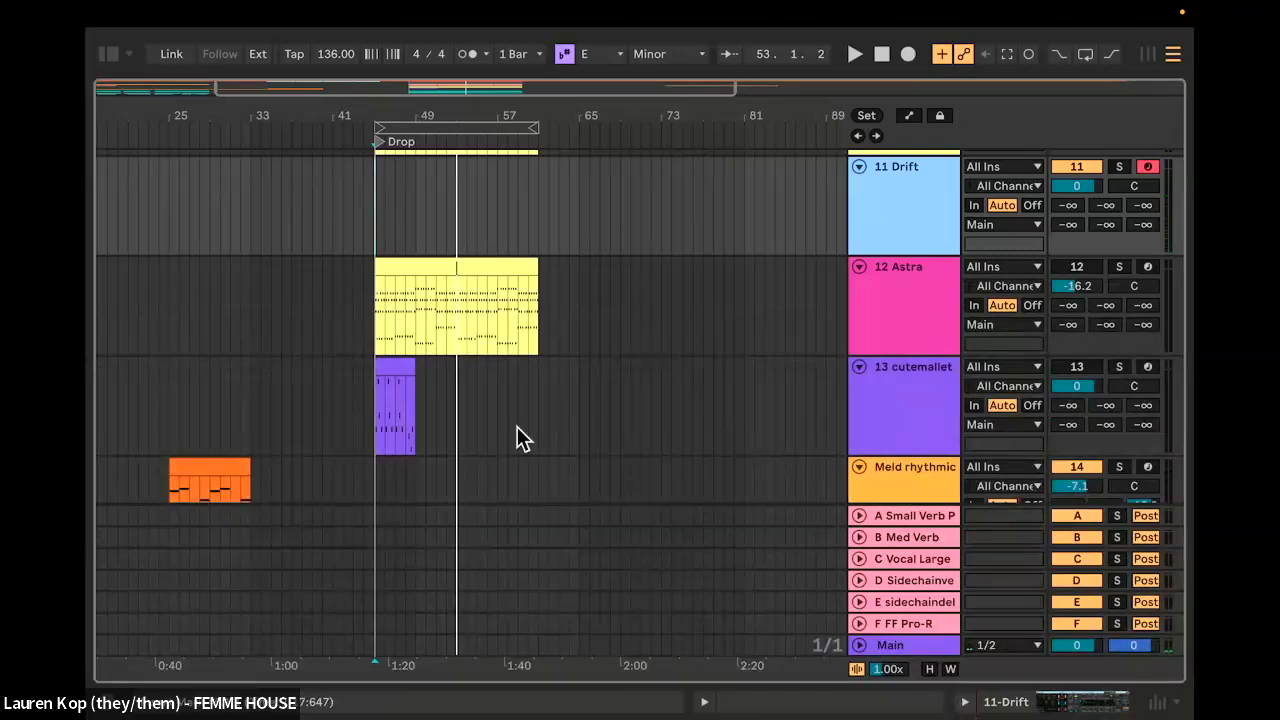
pyautogui.scroll(2, 395, 425)
pyautogui.hscroll(-1, 395, 425)
pyautogui.click(417, 423)
pyautogui.moveTo(418, 423); pyautogui.dragTo(420, 272)
pyautogui.scroll(1, 420, 272)
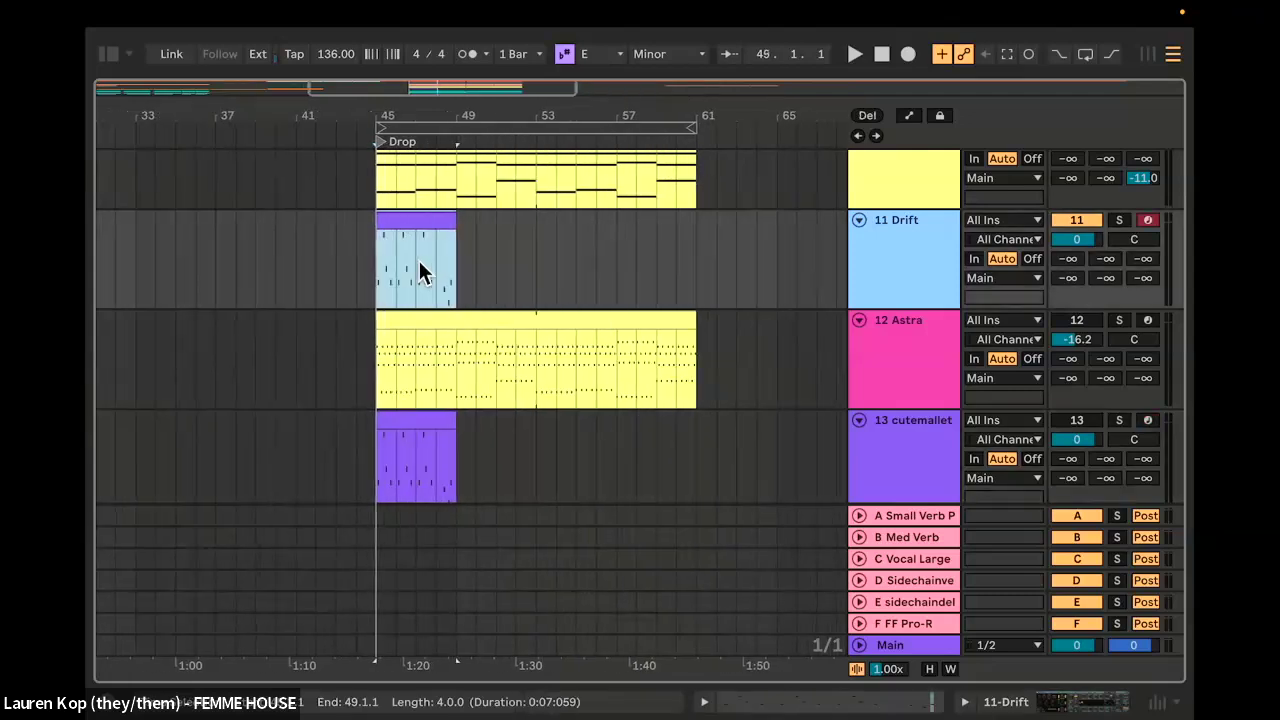
pyautogui.click(458, 283)
pyautogui.hotkey('ctrl', 'l')
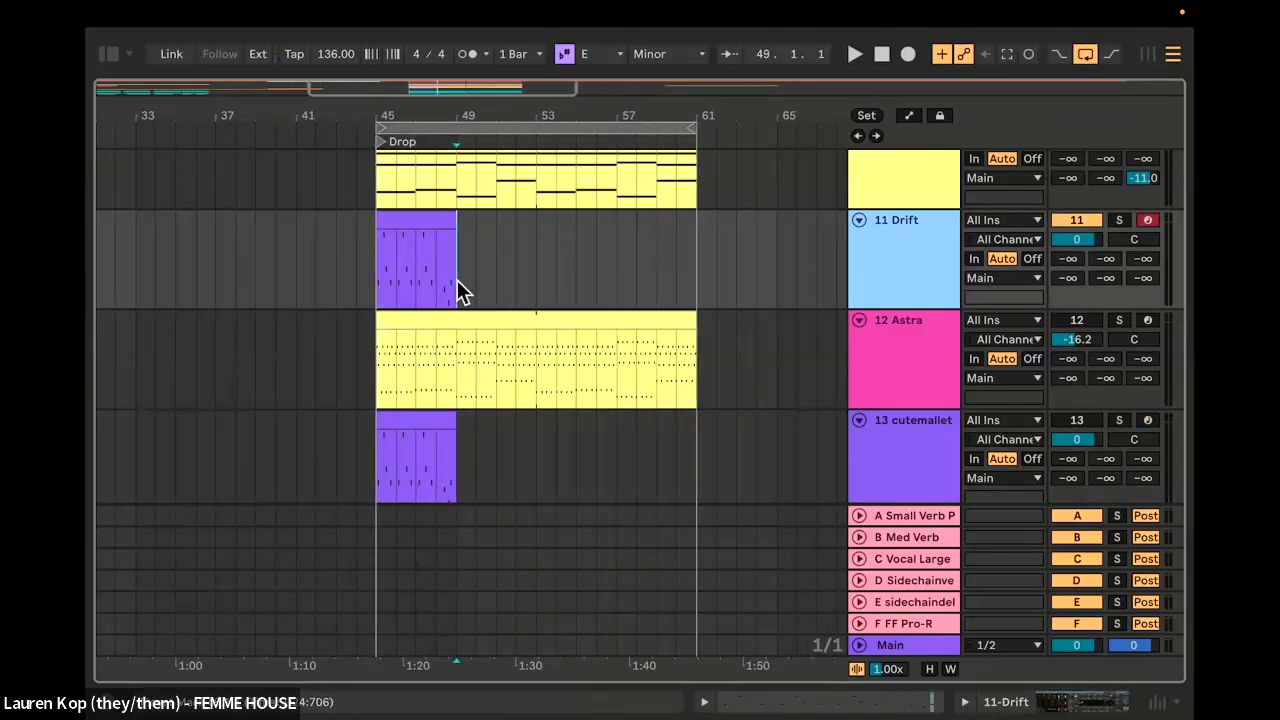
# Step: Solo the 11 Drift track, play the arrangement from bar 45 and open the copied purple clip's notes
pyautogui.click(1119, 220)
pyautogui.press('space')
pyautogui.click(378, 282)
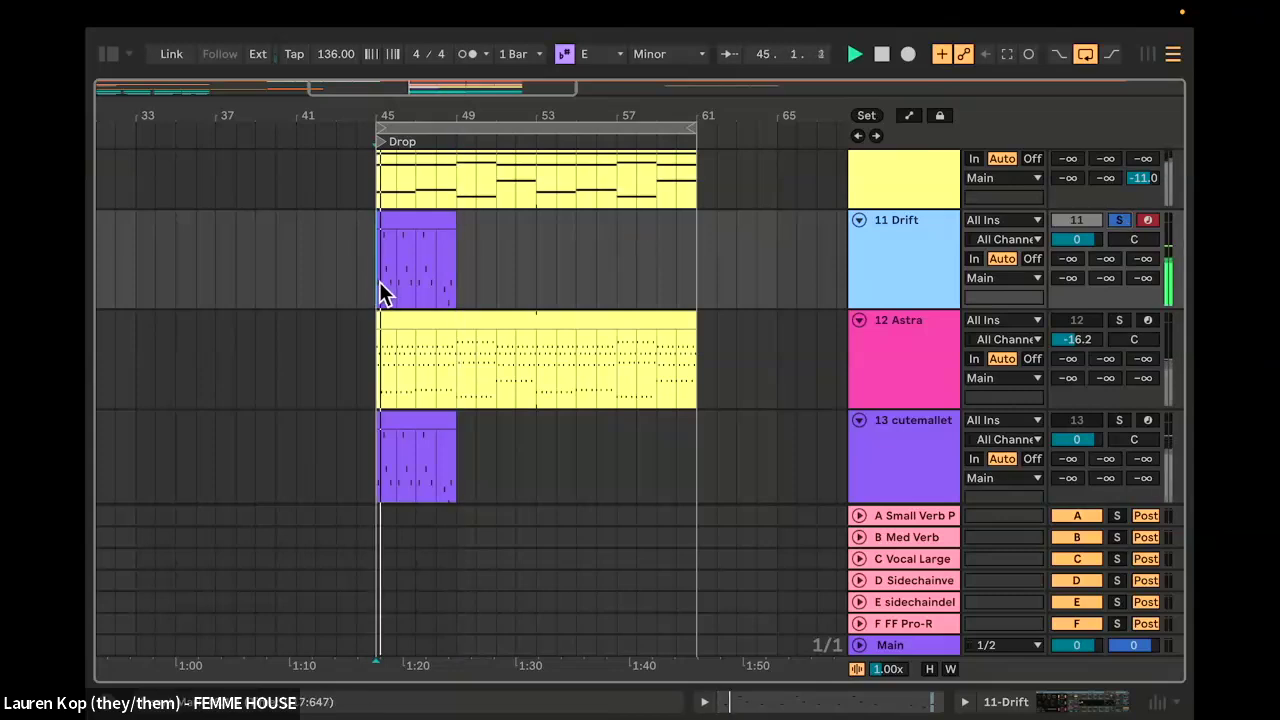
pyautogui.doubleClick(442, 230)
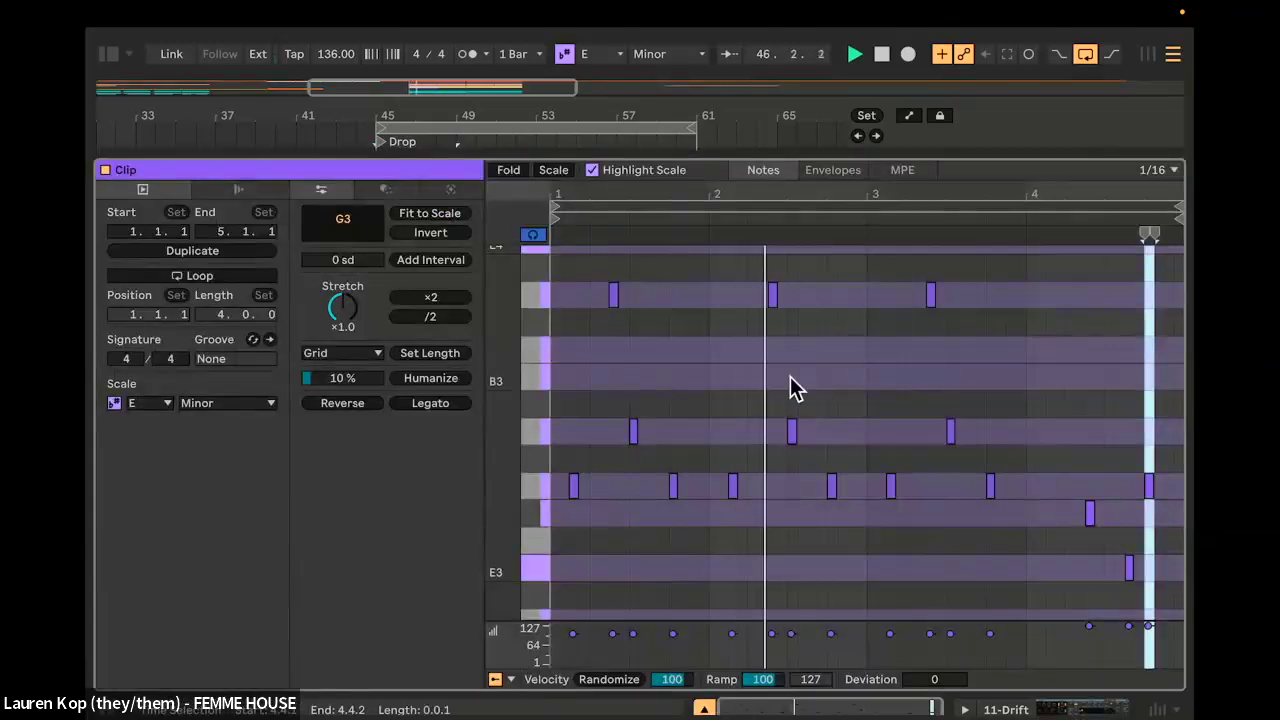
pyautogui.hotkey('shift', 'Tab')
pyautogui.moveTo(441, 543); pyautogui.dragTo(441, 465)
pyautogui.moveTo(440, 604); pyautogui.dragTo(440, 569)
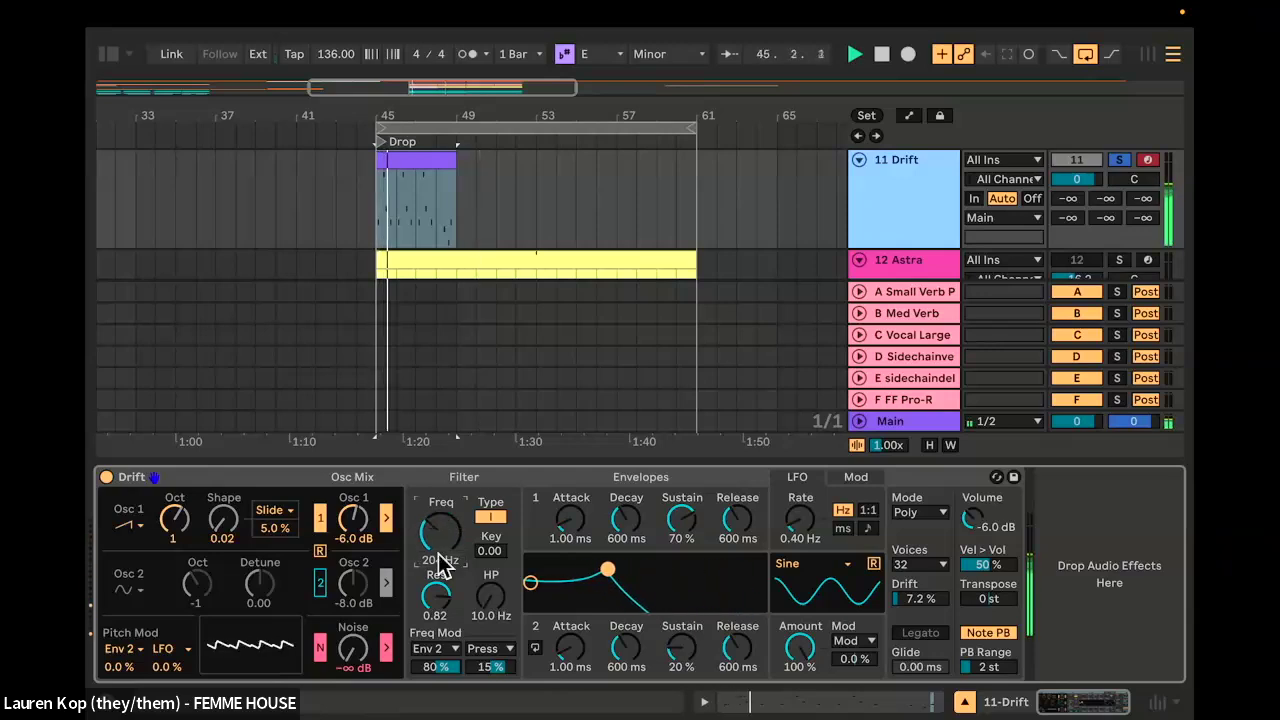
# Step: Shorten the arrangement loop to bars 45–49 around the purple clip and lower Drift's filter frequency to 152 Hz during playback
pyautogui.moveTo(692, 128); pyautogui.dragTo(458, 165)
pyautogui.press('space')
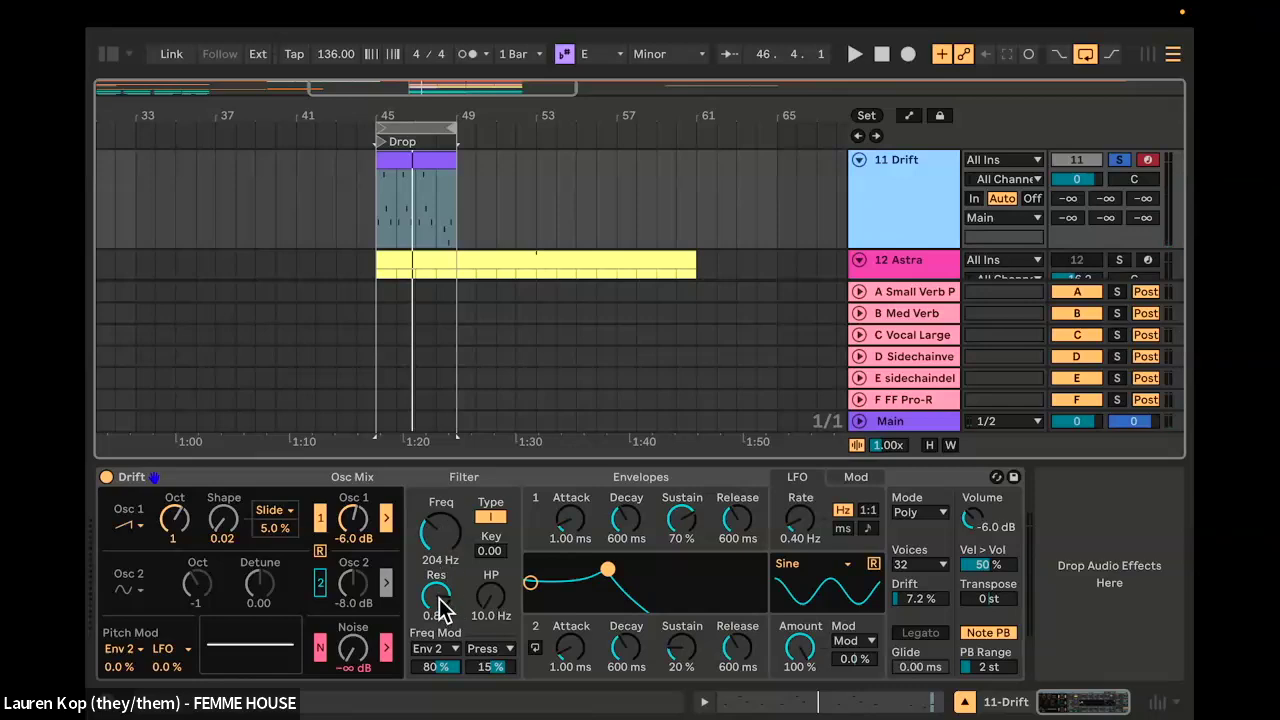
pyautogui.press('space')
pyautogui.moveTo(440, 550)
pyautogui.mouseDown()
pyautogui.moveTo(440, 580)
pyautogui.moveTo(440, 494)
pyautogui.moveTo(440, 543)
pyautogui.mouseUp()
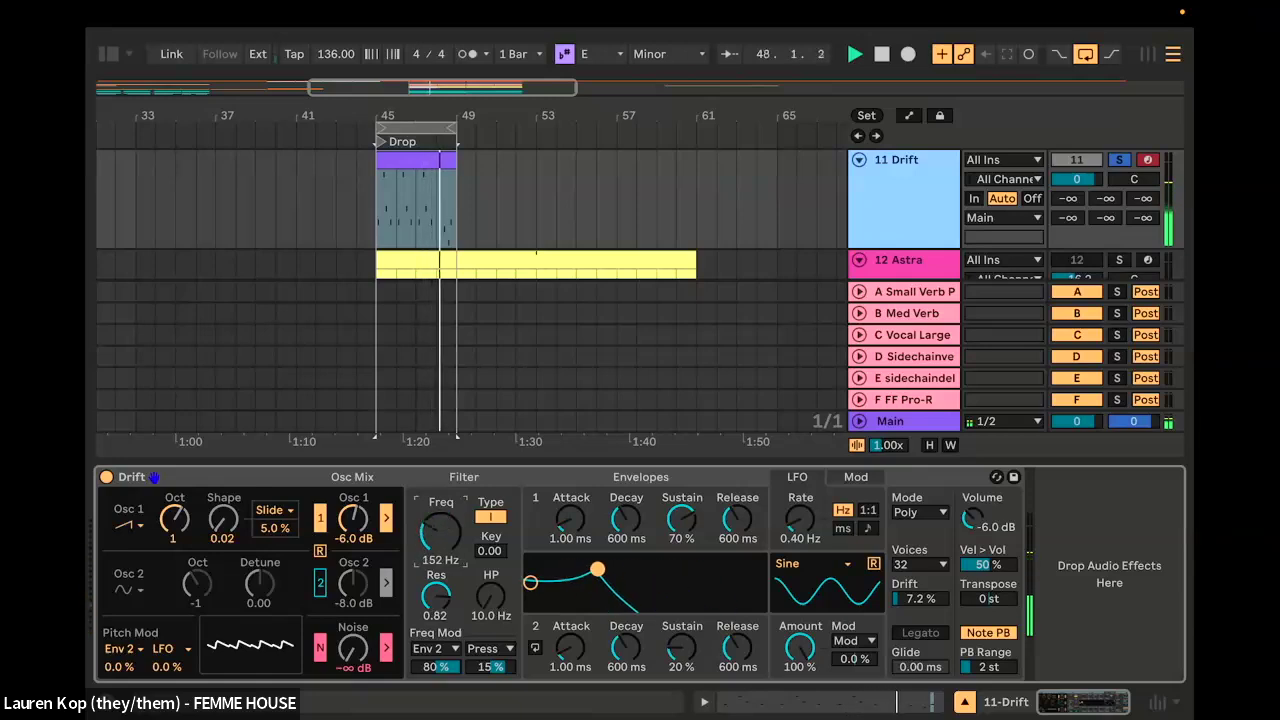
pyautogui.press('space')
# Step: Lower the filter resonance to 0.15, then settle the filter at 211 Hz with a resonance of 0.37
pyautogui.moveTo(452, 597); pyautogui.dragTo(448, 624)
pyautogui.moveTo(434, 526); pyautogui.dragTo(434, 519)
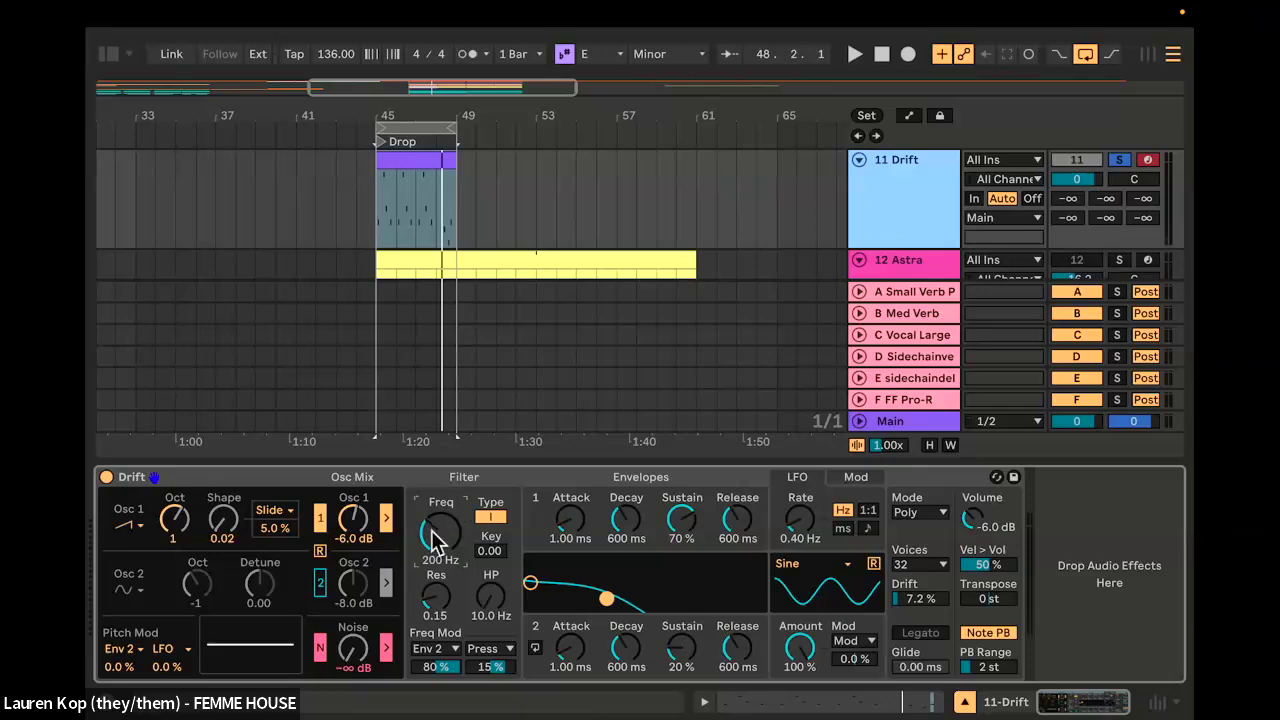
pyautogui.moveTo(435, 581); pyautogui.dragTo(436, 527)
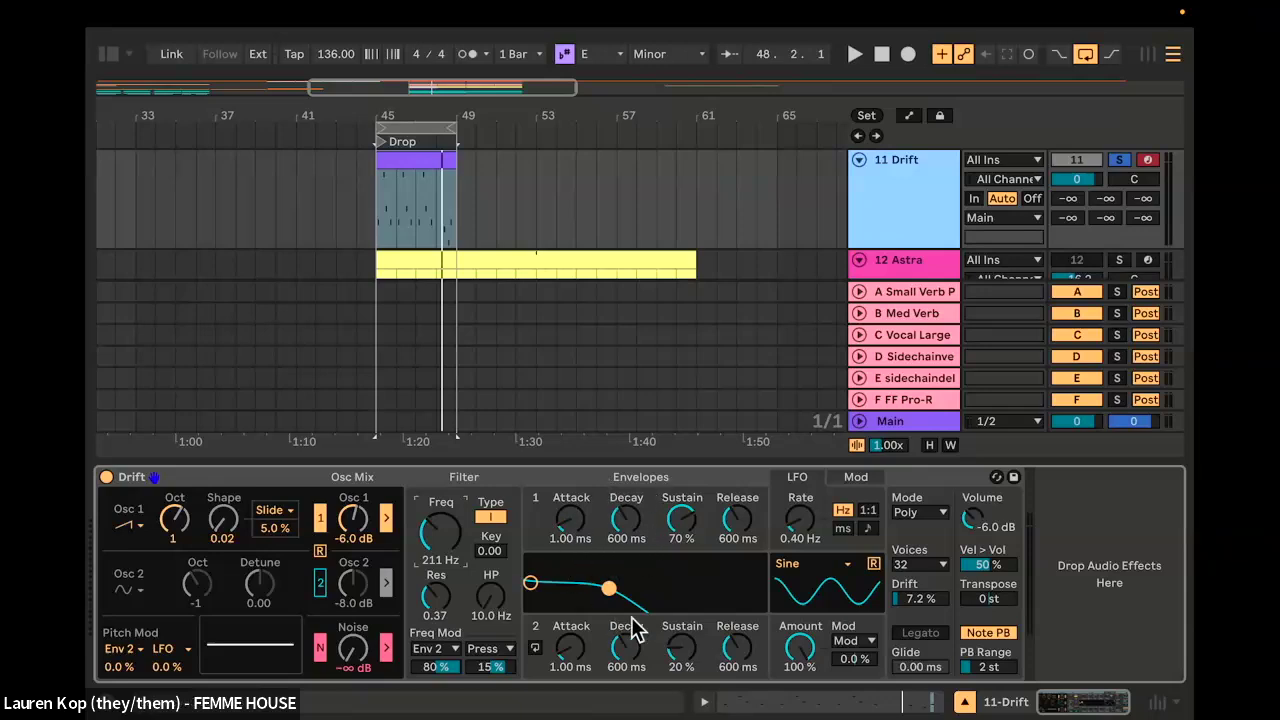
pyautogui.click(657, 488)
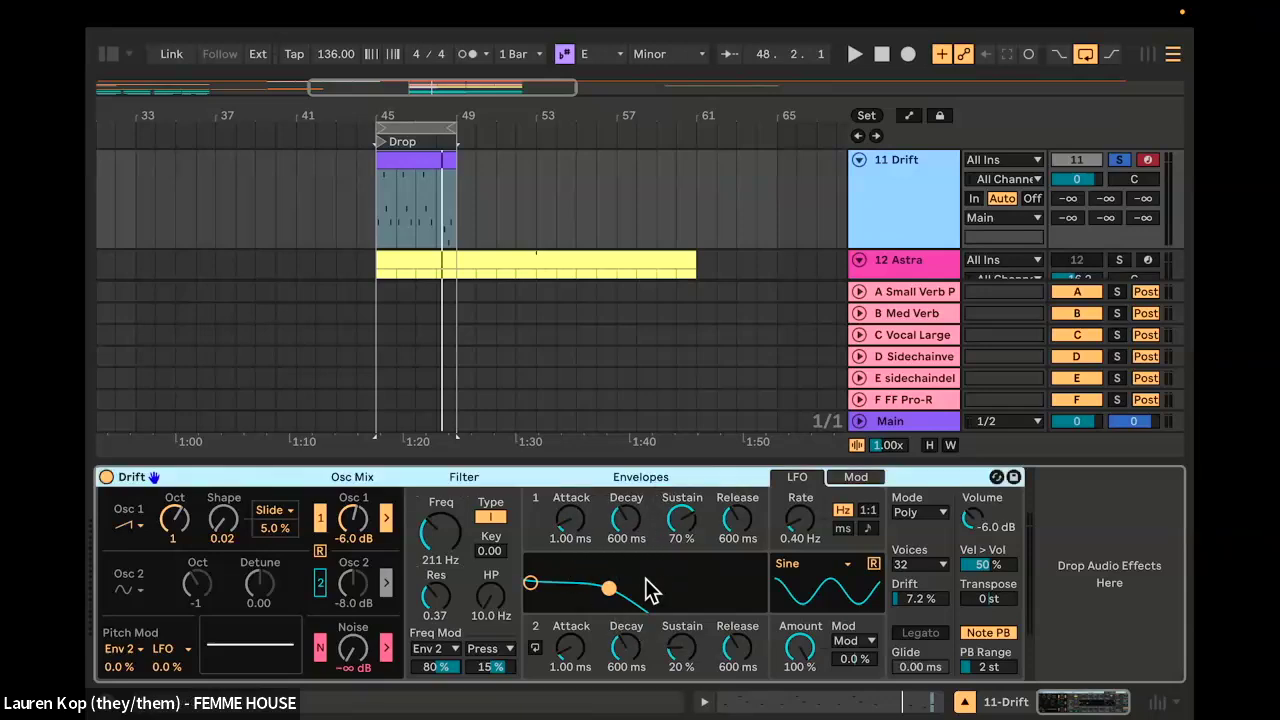
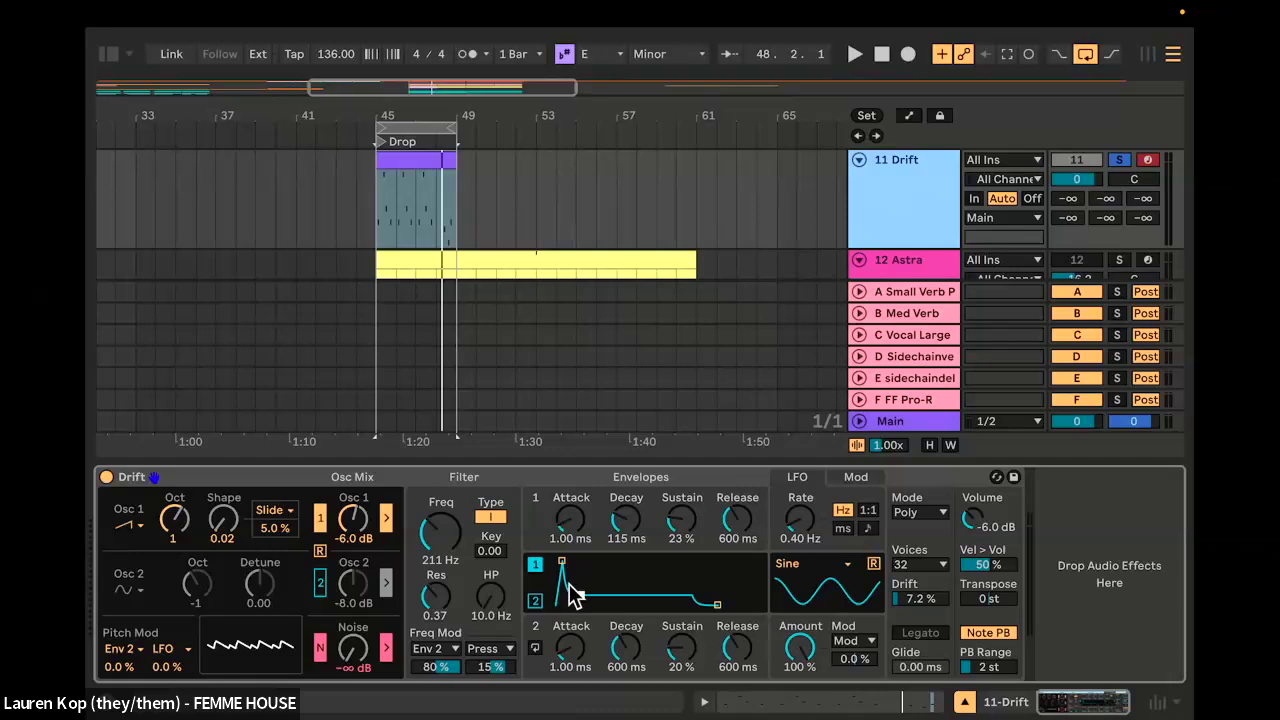
# Step: Try Envelope 1 decays from 9.56 ms to 3.51 s and sustains from 2.6% to 49%, then lengthen its release to 6.60 s
pyautogui.moveTo(580, 595); pyautogui.dragTo(571, 597)
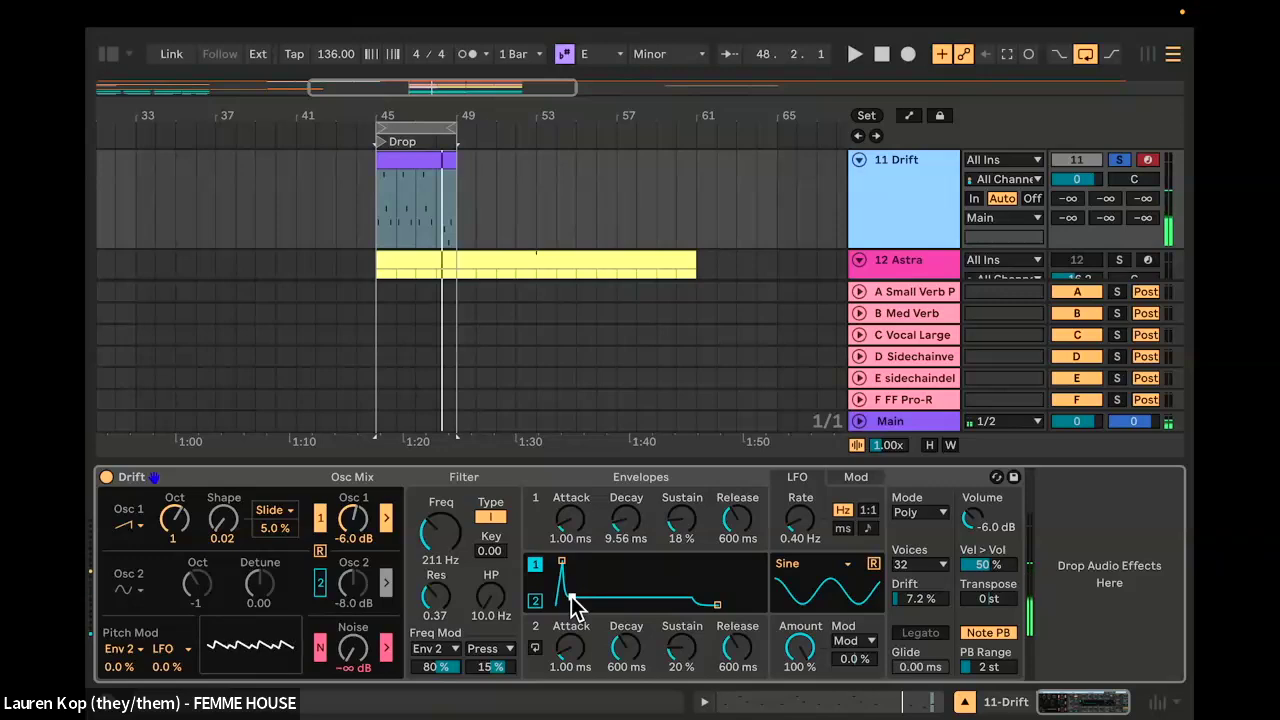
pyautogui.moveTo(572, 597); pyautogui.dragTo(600, 593)
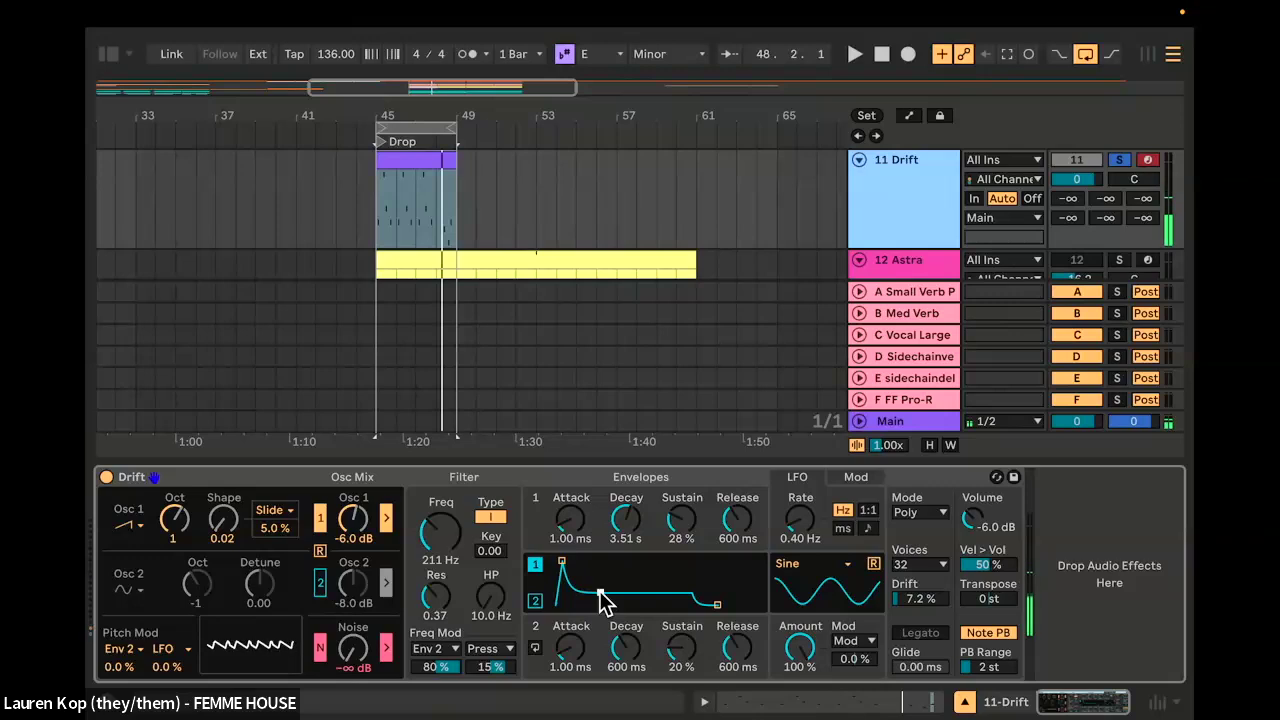
pyautogui.moveTo(600, 593); pyautogui.dragTo(600, 604)
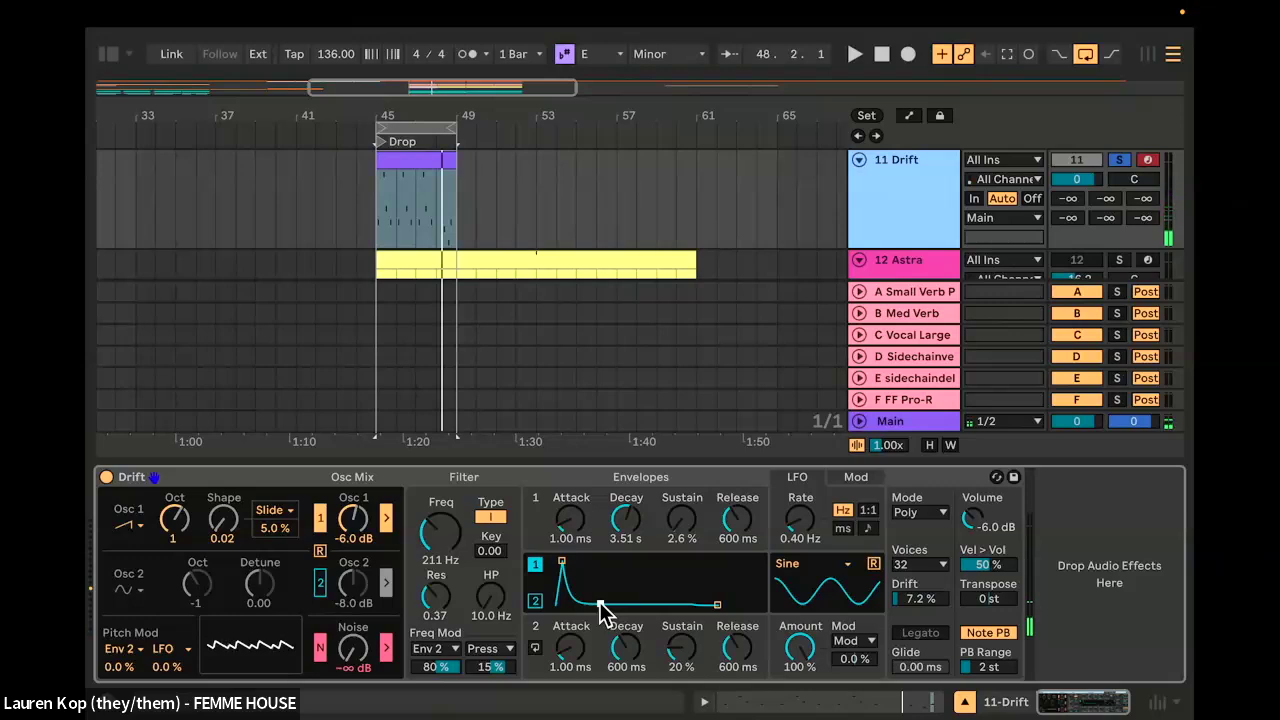
pyautogui.moveTo(599, 602); pyautogui.dragTo(596, 583)
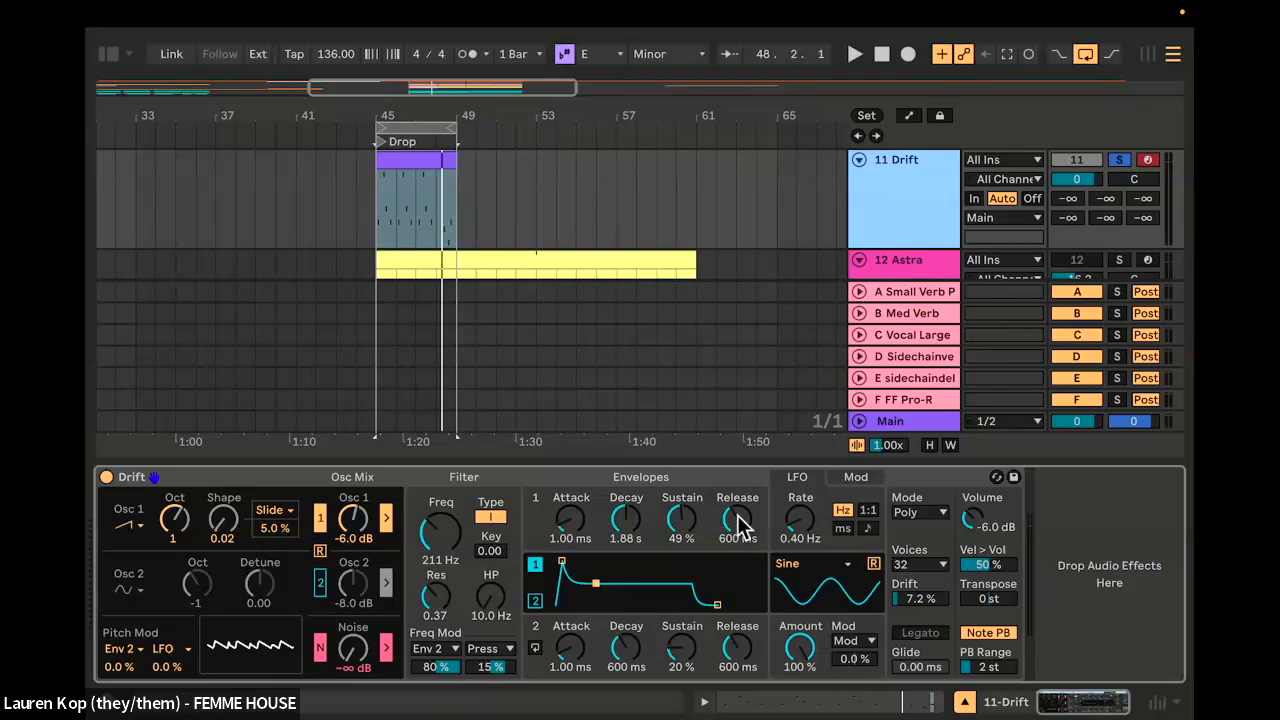
pyautogui.moveTo(740, 530); pyautogui.dragTo(740, 480)
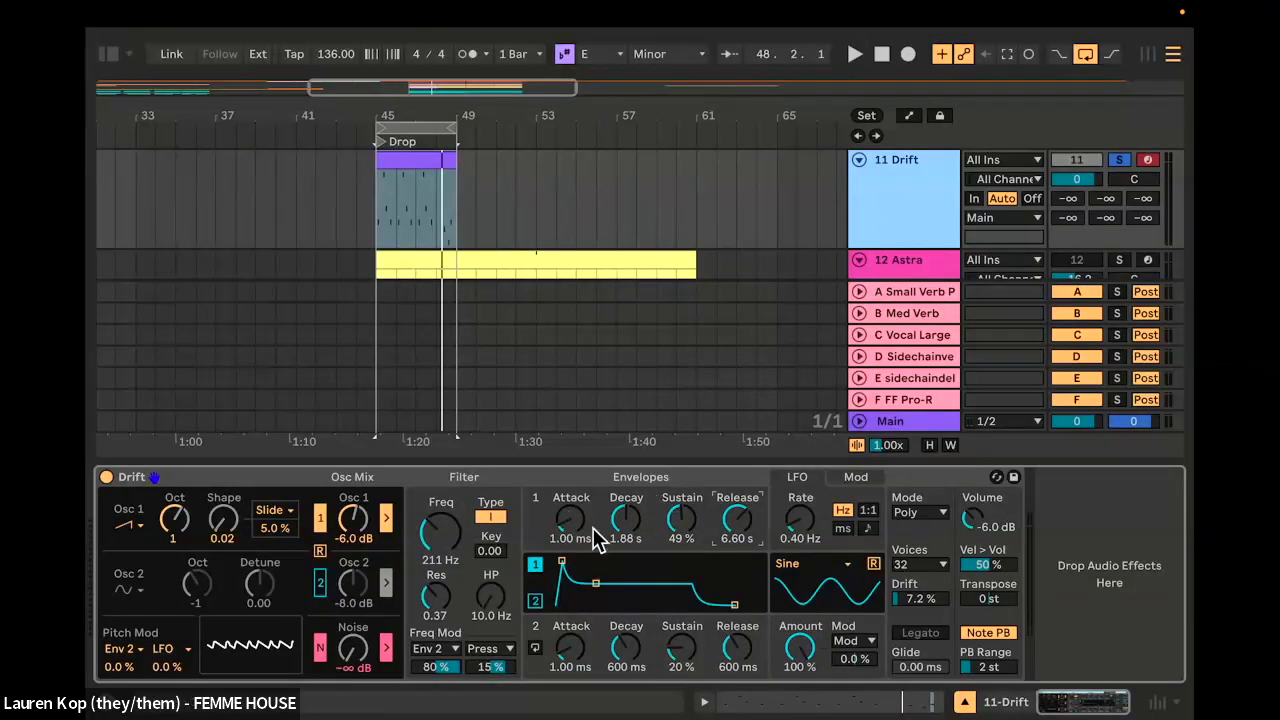
# Step: Set Envelope 1 to a 247 ms attack, 438 ms decay, 32% sustain and 2.20 s release
pyautogui.moveTo(580, 530); pyautogui.dragTo(580, 580)
pyautogui.moveTo(632, 528); pyautogui.dragTo(681, 560)
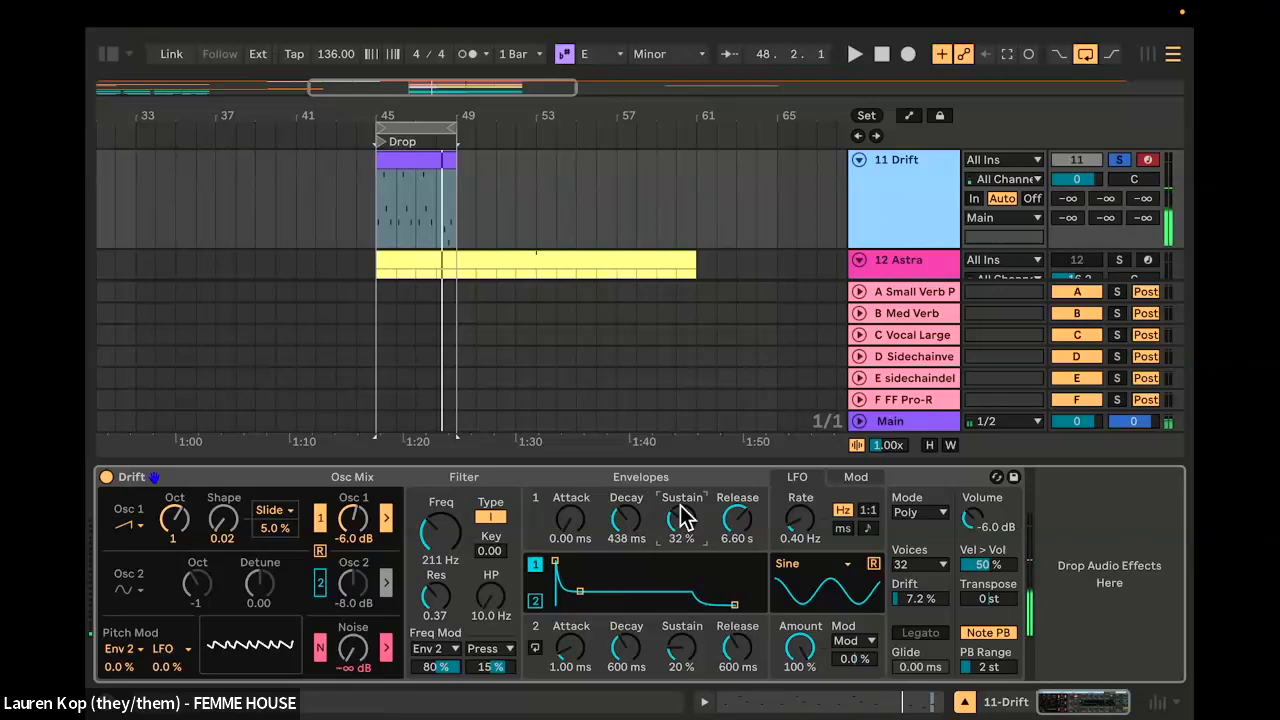
pyautogui.moveTo(735, 522); pyautogui.dragTo(735, 545)
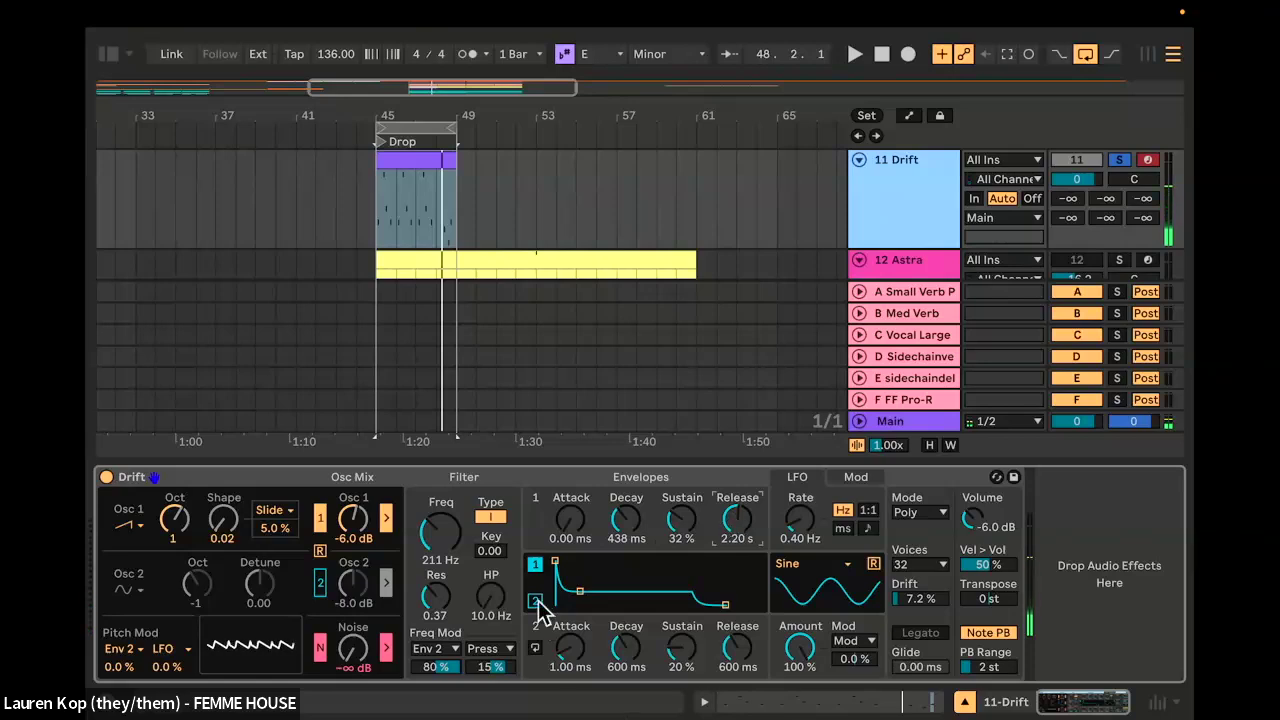
pyautogui.moveTo(571, 521); pyautogui.dragTo(571, 498)
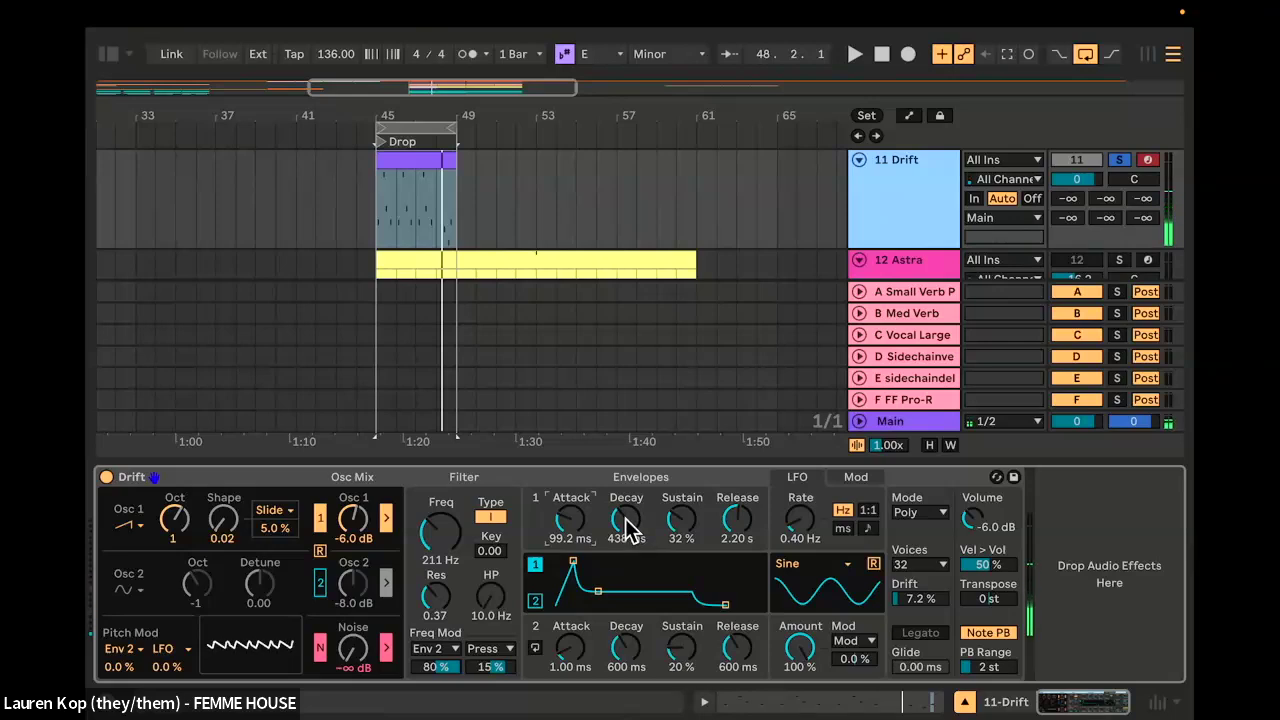
pyautogui.moveTo(573, 522); pyautogui.dragTo(573, 505)
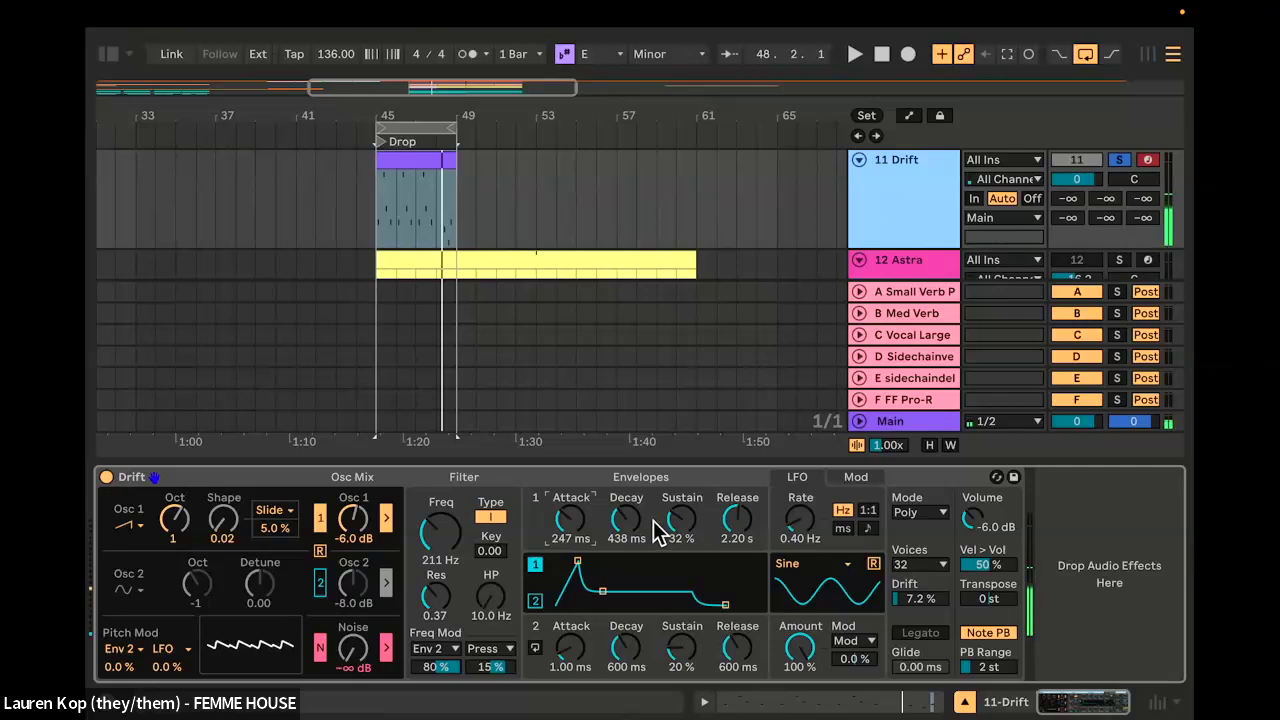
# Step: Set envelope 1's decay to 723 ms, sustain to 42 % and release to 9.76 s in Drift
pyautogui.moveTo(660, 530); pyautogui.dragTo(660, 500)
pyautogui.click(736, 530)
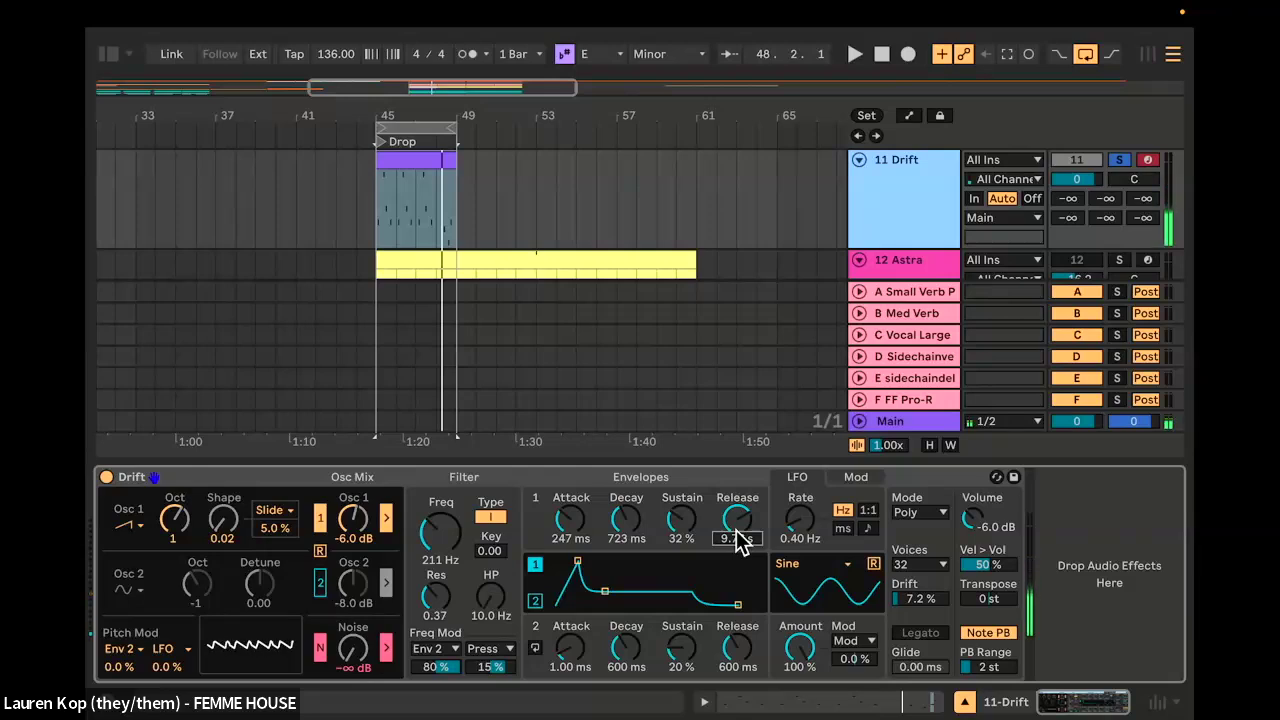
pyautogui.moveTo(681, 525); pyautogui.dragTo(681, 512)
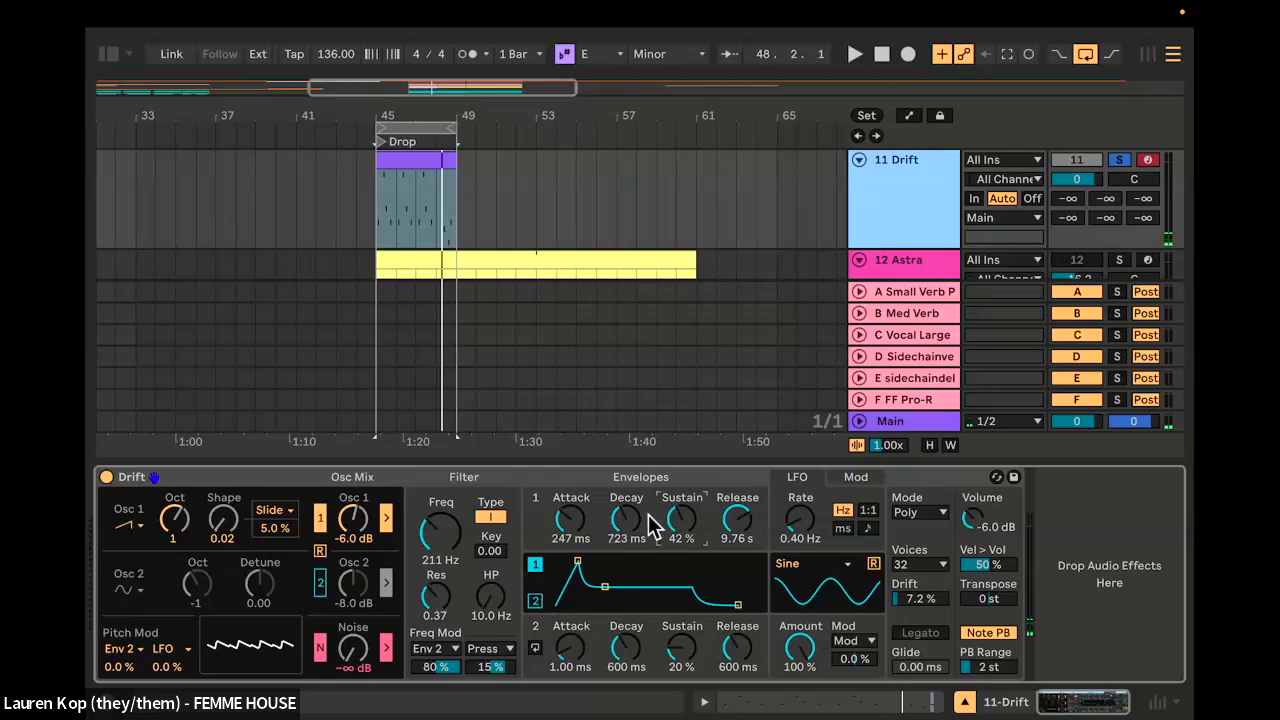
# Step: Display envelope 2's curve and set Drift's filter frequency to 129 Hz while auditioning the Drop loop
pyautogui.click(536, 602)
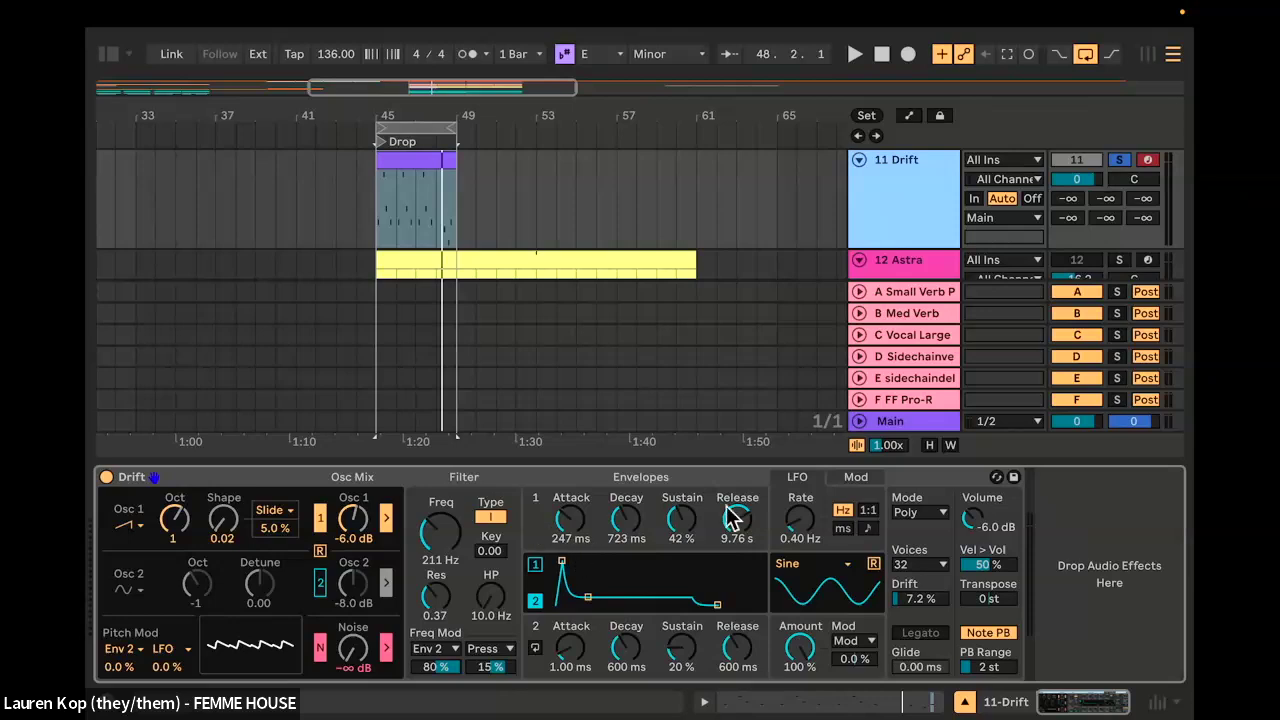
pyautogui.click(443, 537)
pyautogui.moveTo(443, 537); pyautogui.dragTo(443, 575)
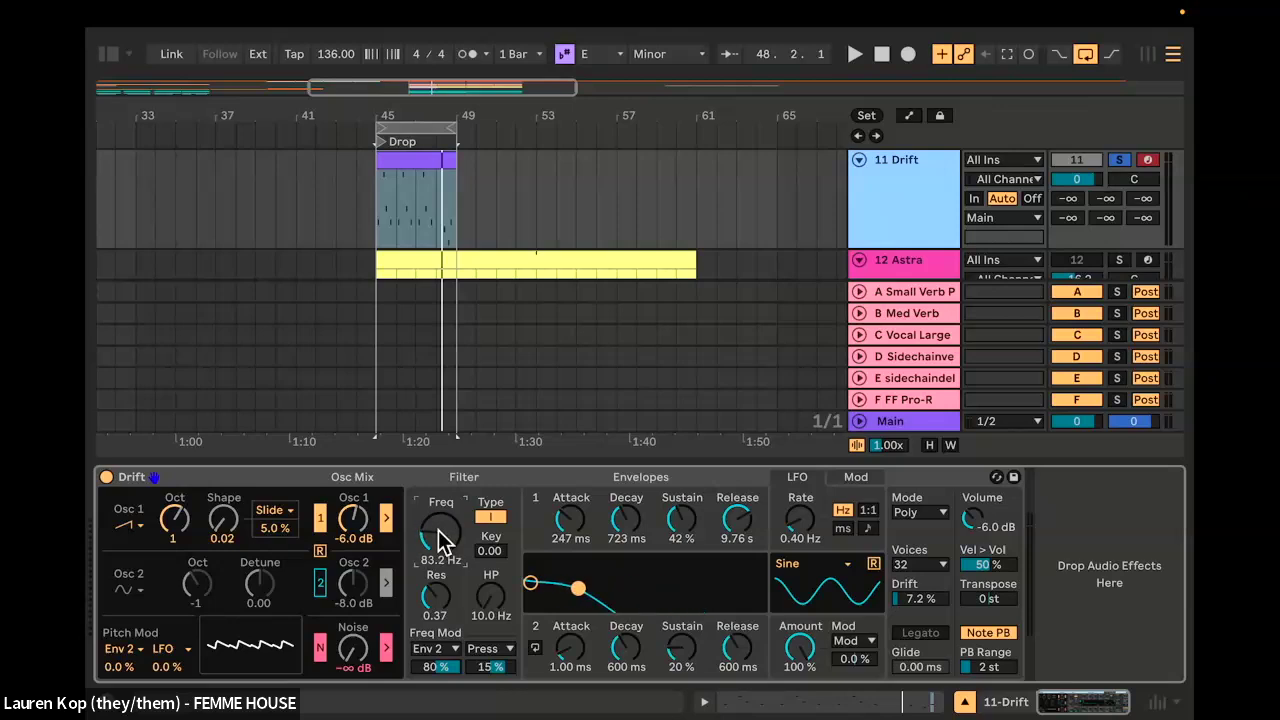
pyautogui.press('space')
pyautogui.moveTo(443, 540); pyautogui.dragTo(443, 501)
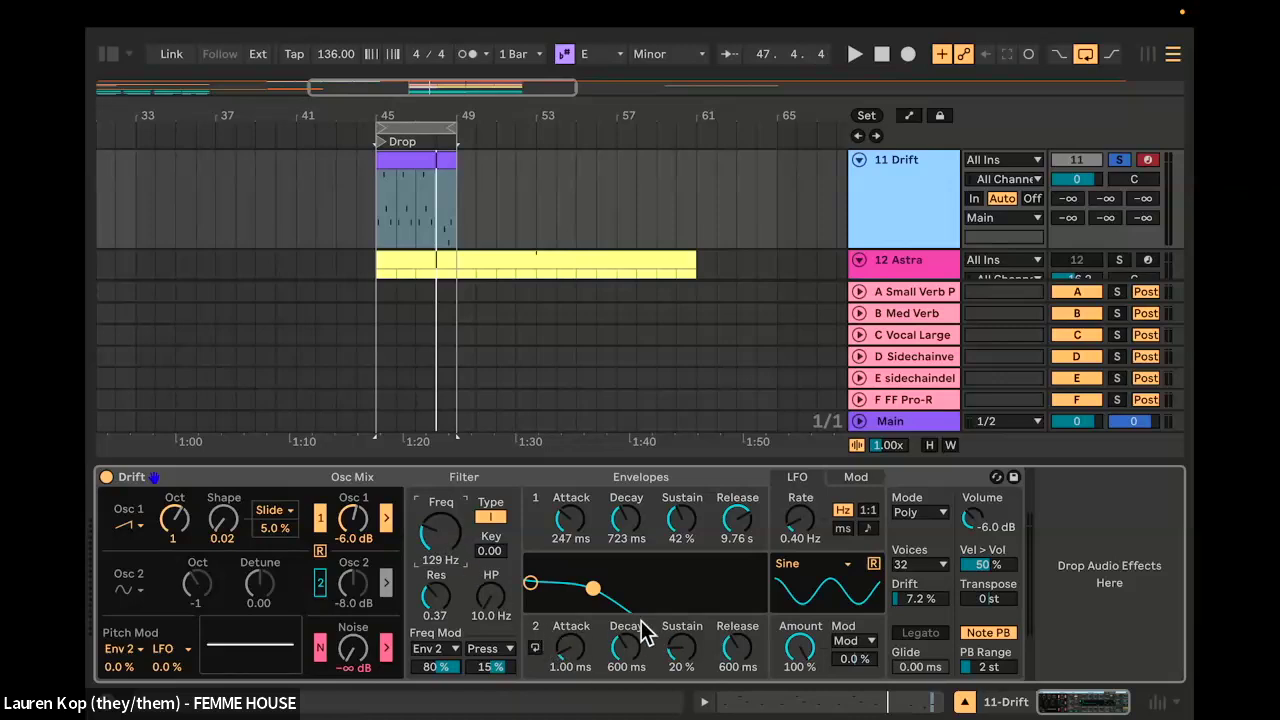
# Step: Set envelope 2's attack to 790 ms and its sustain to 24 %
pyautogui.moveTo(574, 663)
pyautogui.mouseDown()
pyautogui.moveTo(574, 630)
pyautogui.moveTo(576, 644)
pyautogui.mouseUp()
pyautogui.moveTo(680, 663); pyautogui.dragTo(680, 657)
pyautogui.moveTo(596, 652); pyautogui.dragTo(596, 634)
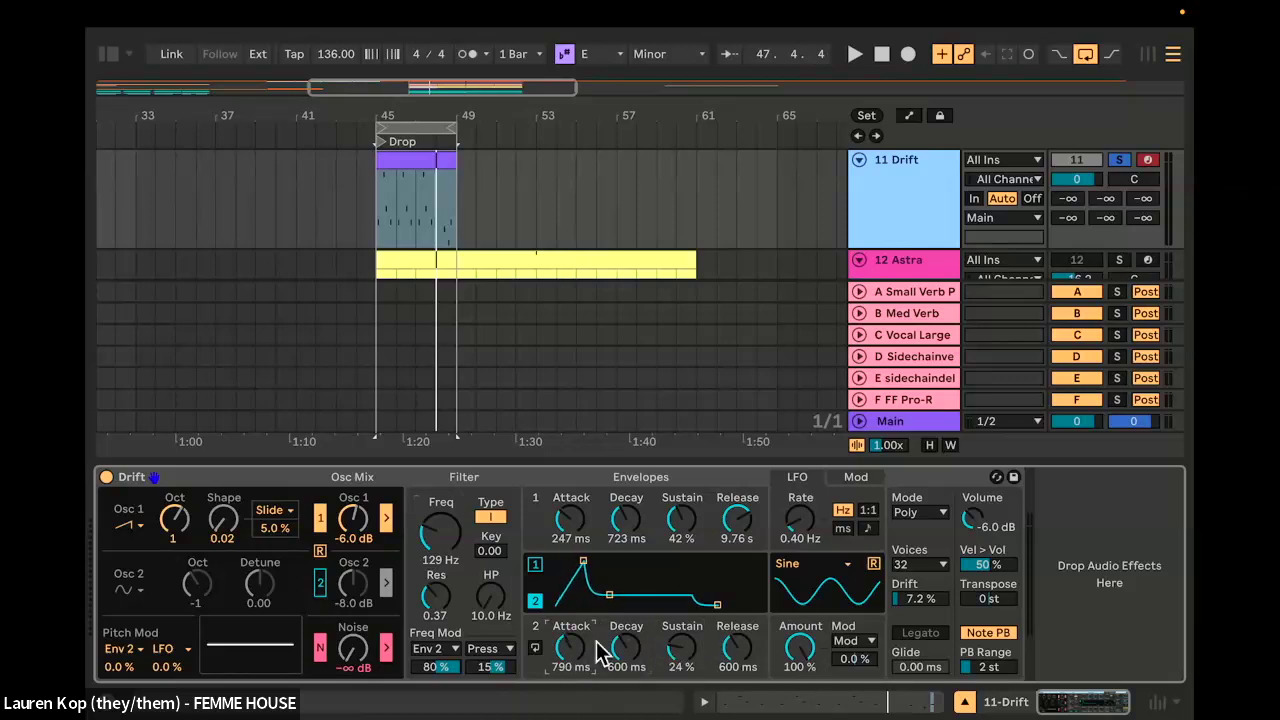
# Step: Set the source of Drift's first modulation matrix slot to Env 2 after trying Env 1
pyautogui.click(866, 478)
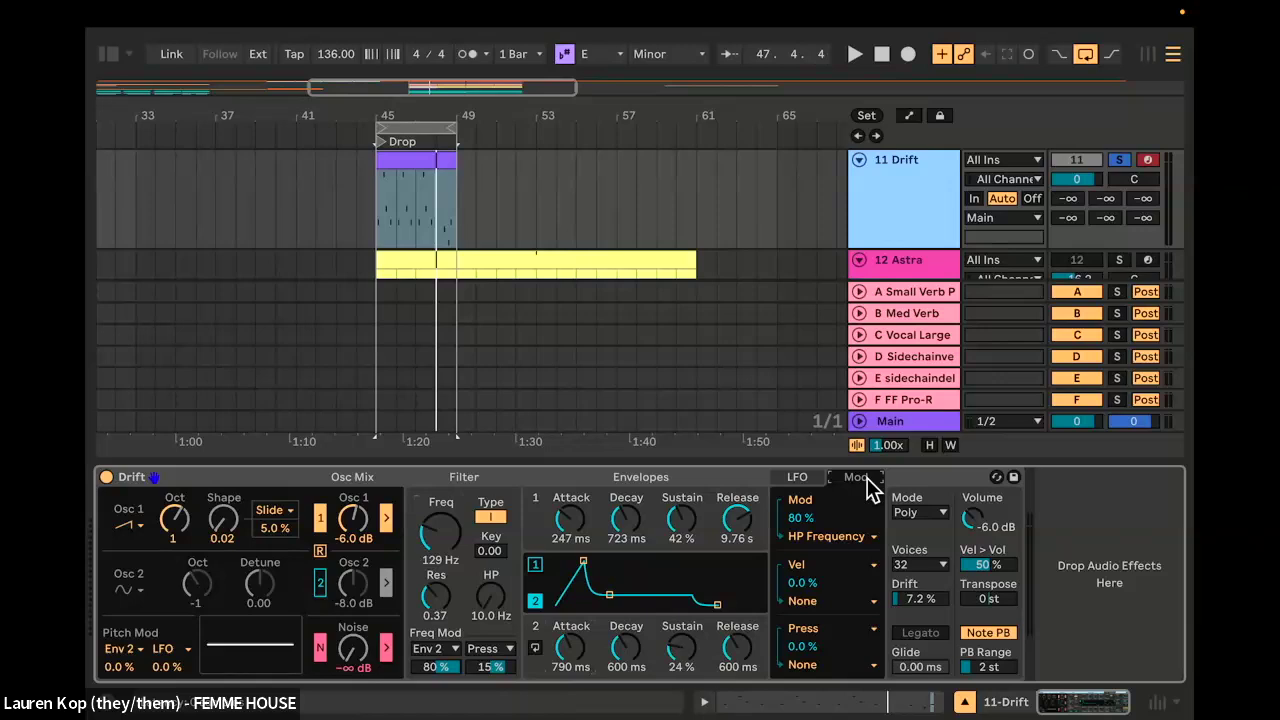
pyautogui.click(803, 502)
pyautogui.click(815, 502)
pyautogui.click(818, 504)
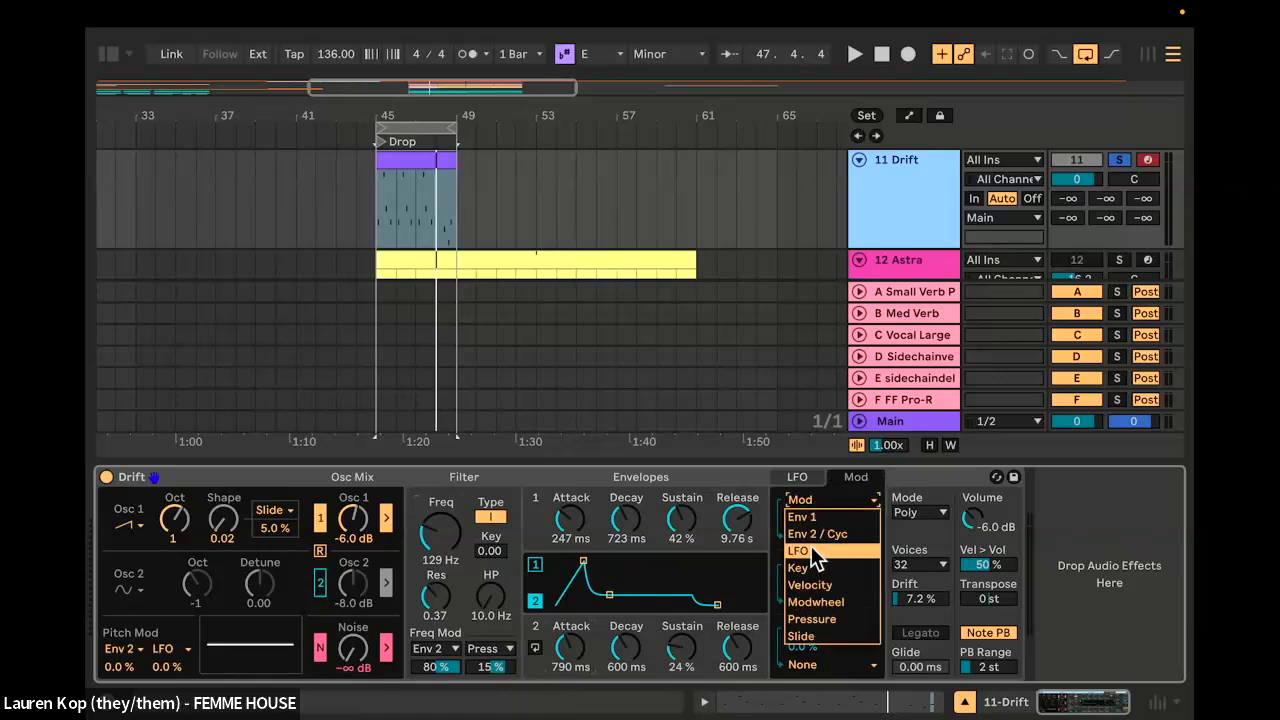
pyautogui.click(815, 520)
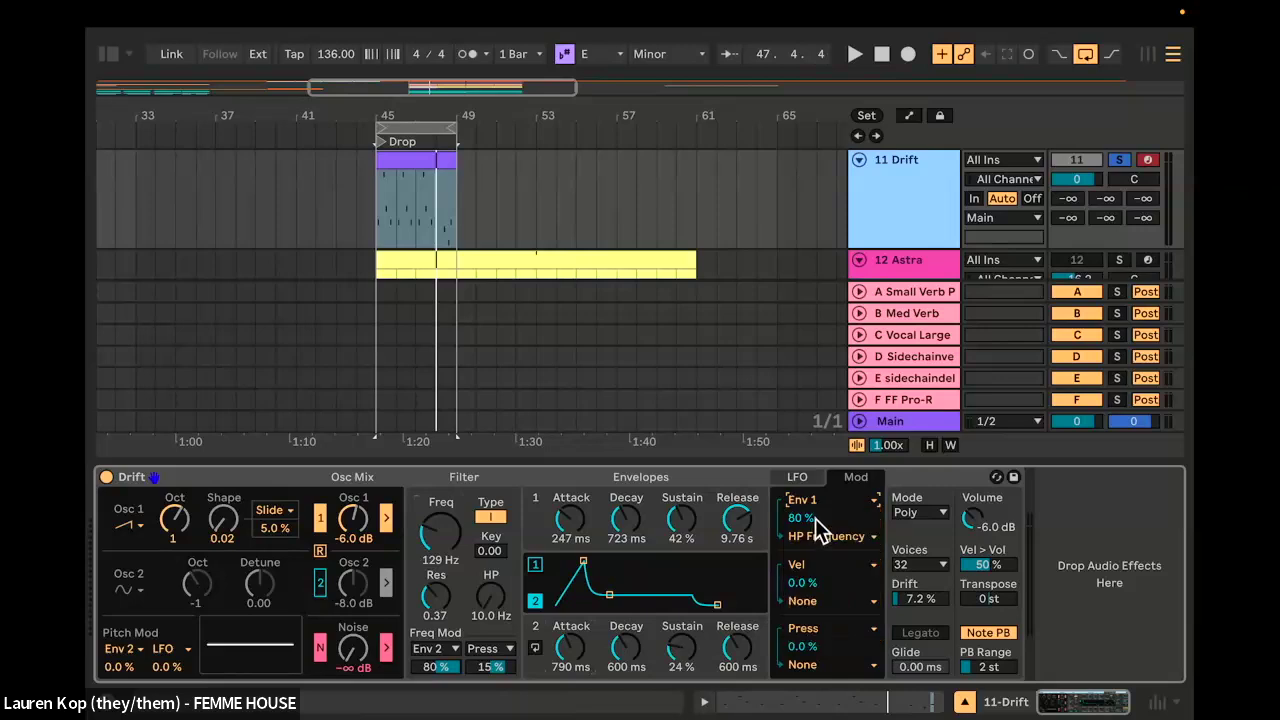
pyautogui.click(812, 502)
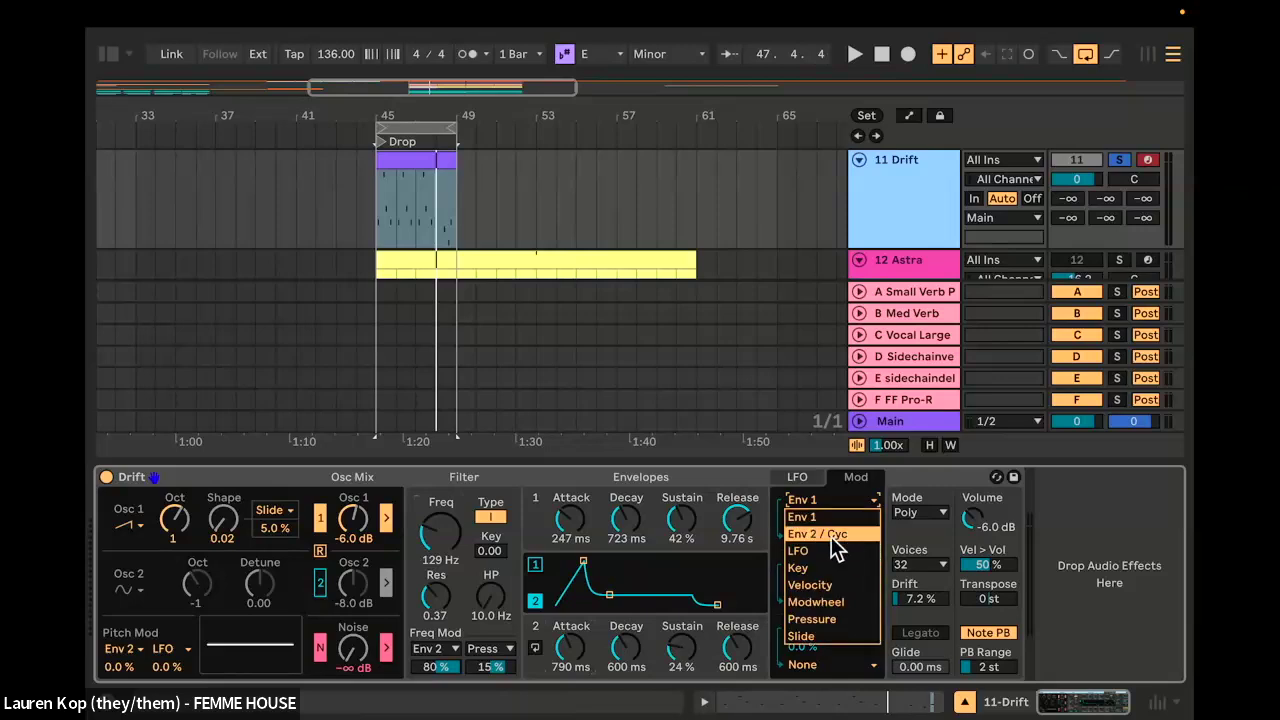
pyautogui.click(830, 536)
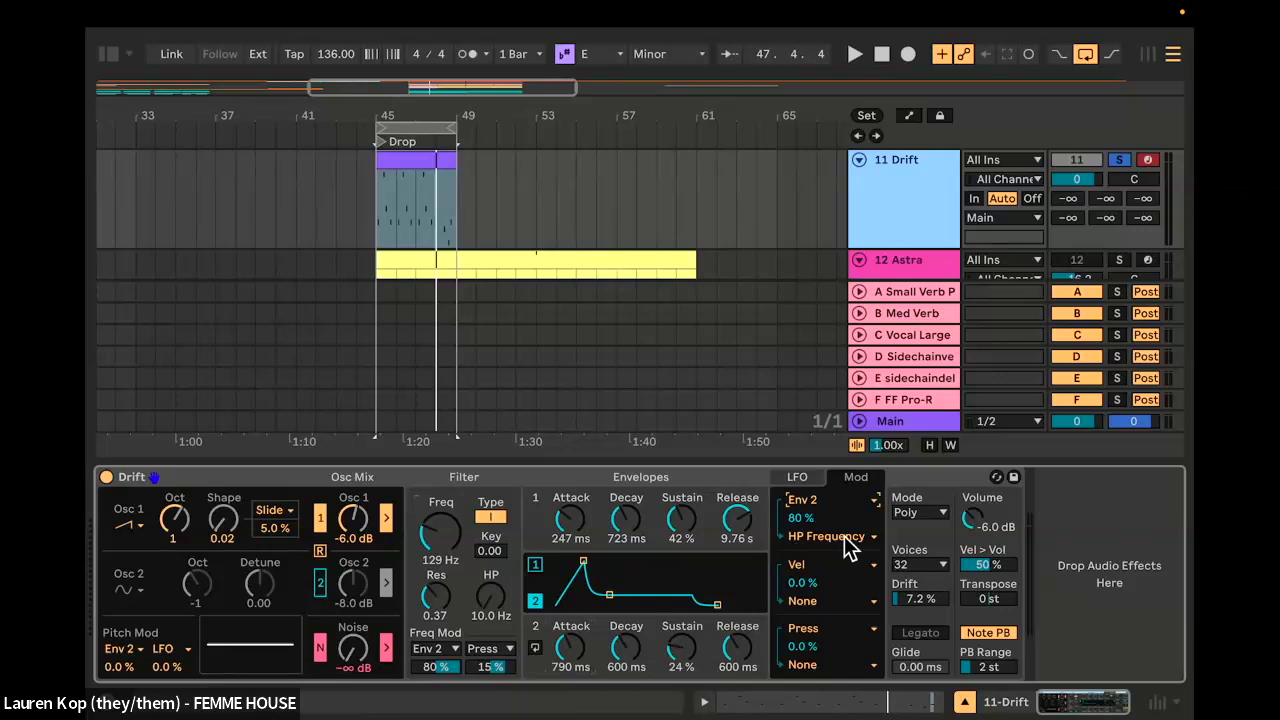
# Step: Set the target of the first modulation matrix slot to LP Frequency
pyautogui.click(816, 537)
pyautogui.click(814, 538)
pyautogui.click(815, 538)
pyautogui.click(815, 536)
pyautogui.click(807, 536)
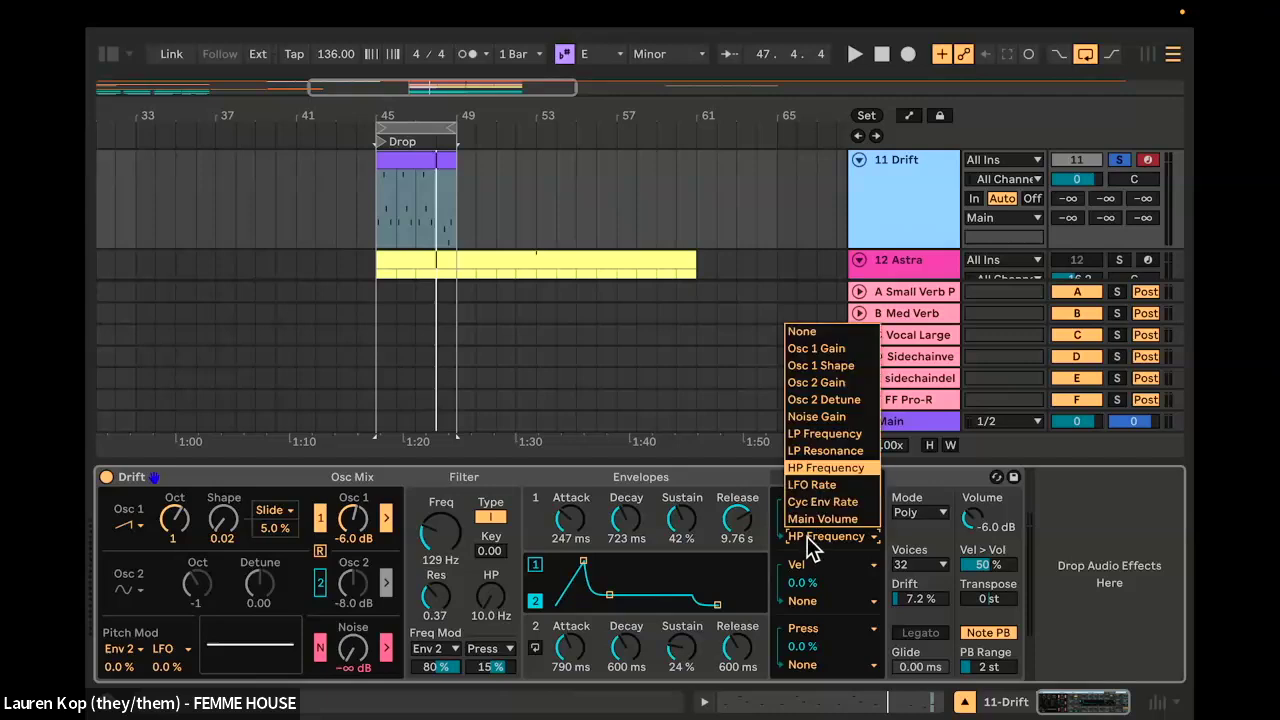
pyautogui.click(818, 435)
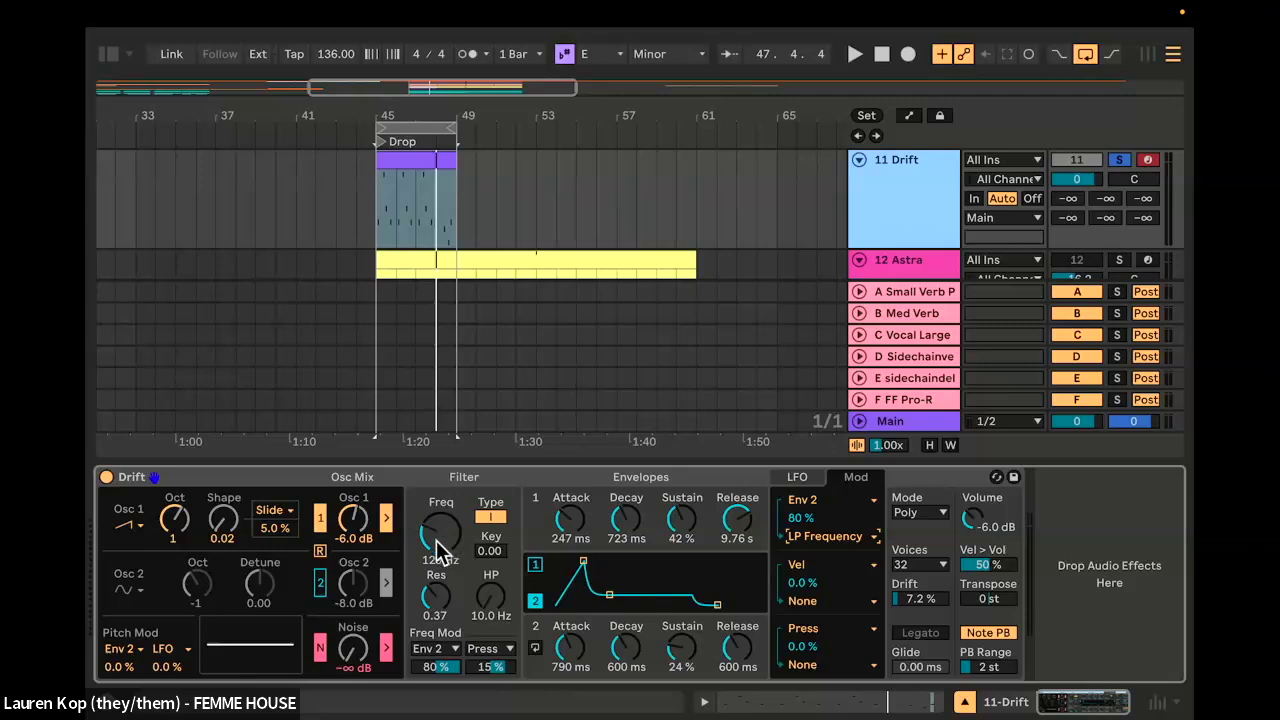
# Step: Audition the Drop loop and reshape envelope 2 to 0 ms attack, 872 ms decay and 23 % sustain
pyautogui.press('space')
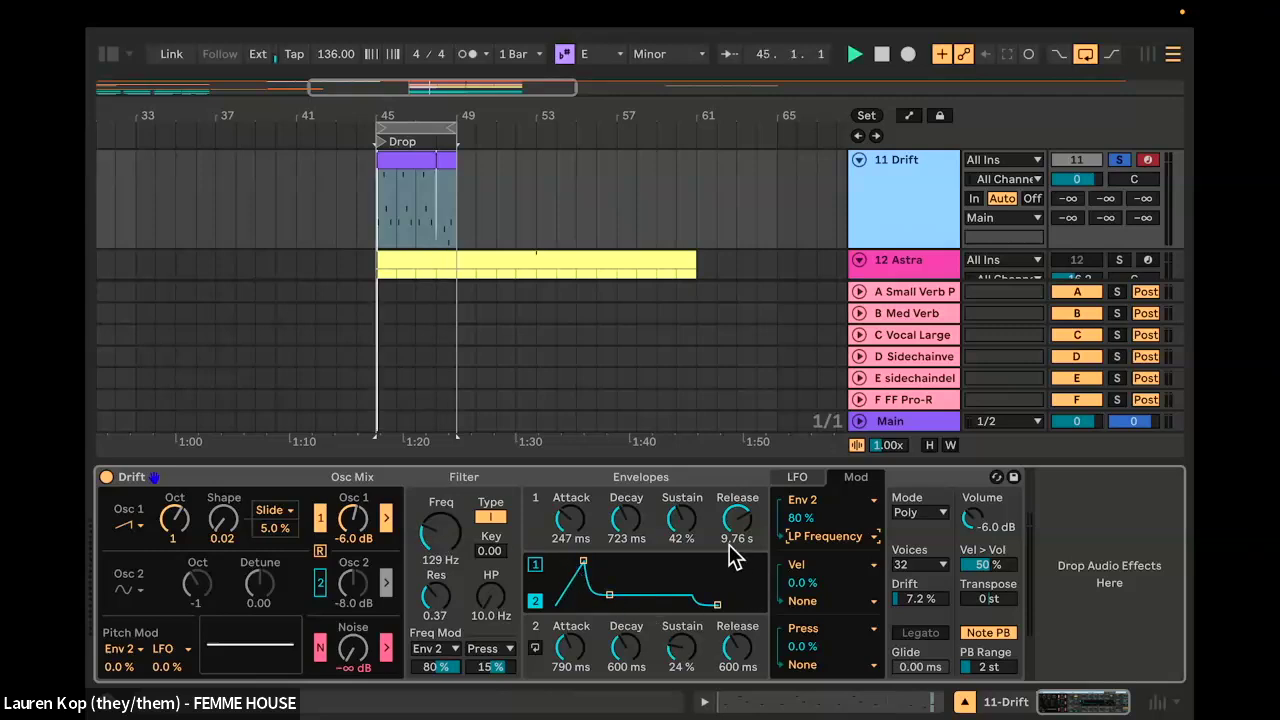
pyautogui.moveTo(594, 567)
pyautogui.mouseDown()
pyautogui.moveTo(566, 567)
pyautogui.moveTo(609, 596)
pyautogui.moveTo(570, 562)
pyautogui.mouseUp()
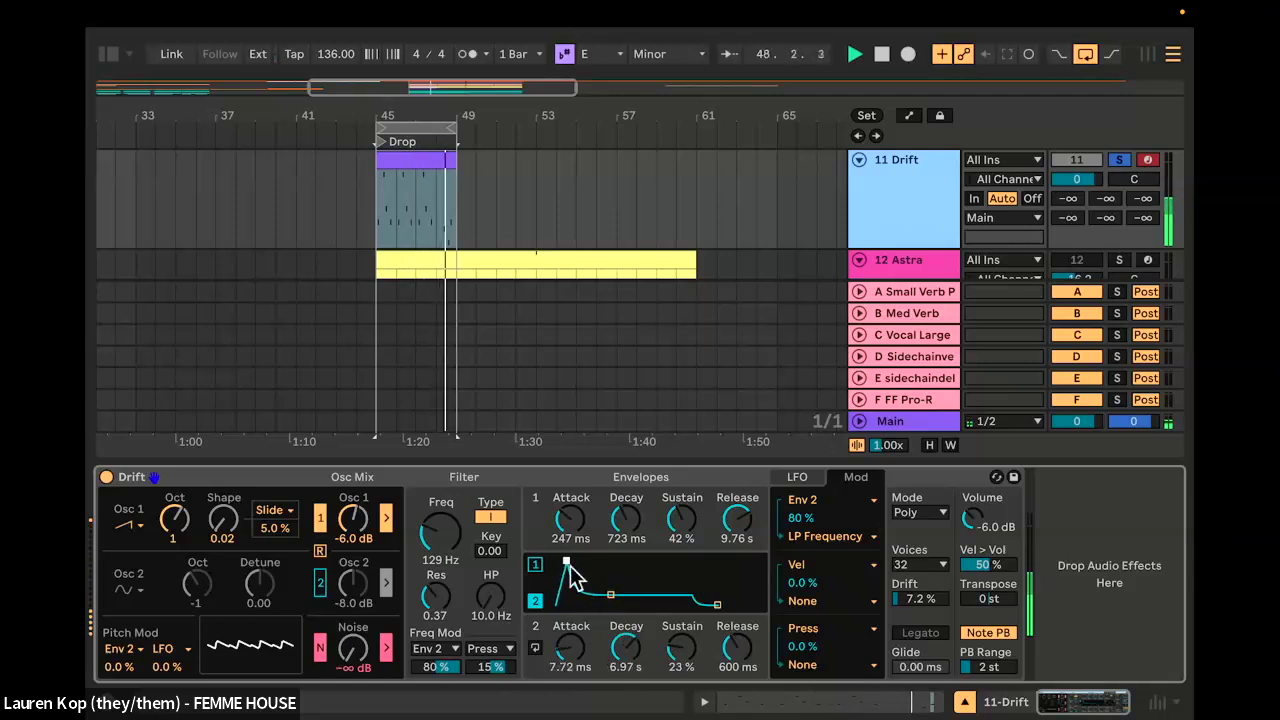
pyautogui.moveTo(564, 651)
pyautogui.mouseDown()
pyautogui.moveTo(564, 632)
pyautogui.moveTo(583, 667)
pyautogui.mouseUp()
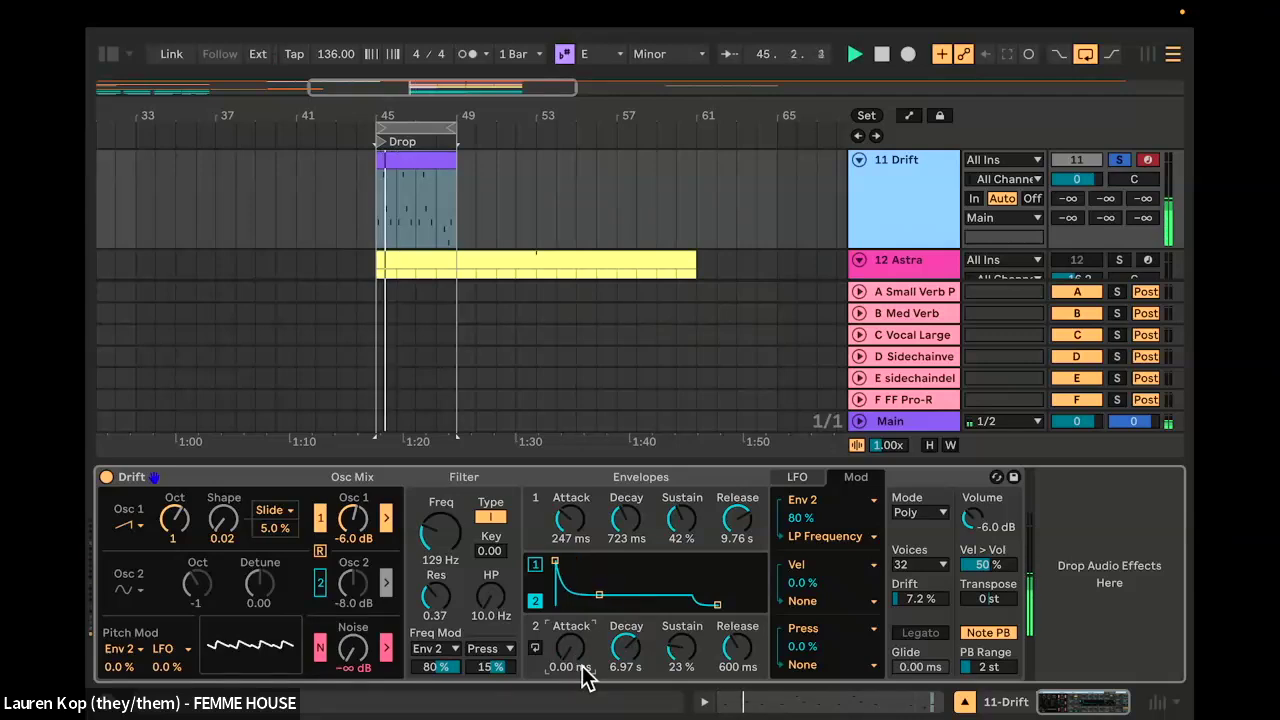
pyautogui.moveTo(625, 650)
pyautogui.mouseDown()
pyautogui.moveTo(625, 700)
pyautogui.moveTo(624, 658)
pyautogui.mouseUp()
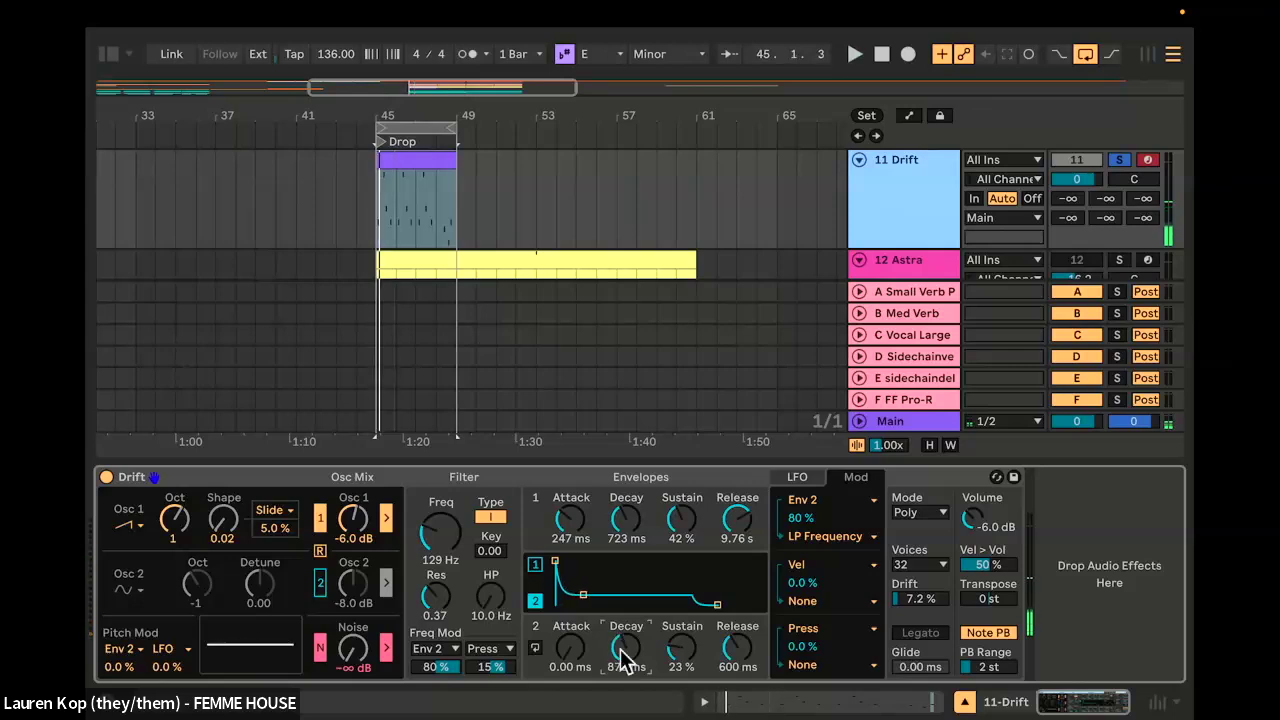
pyautogui.press('space')
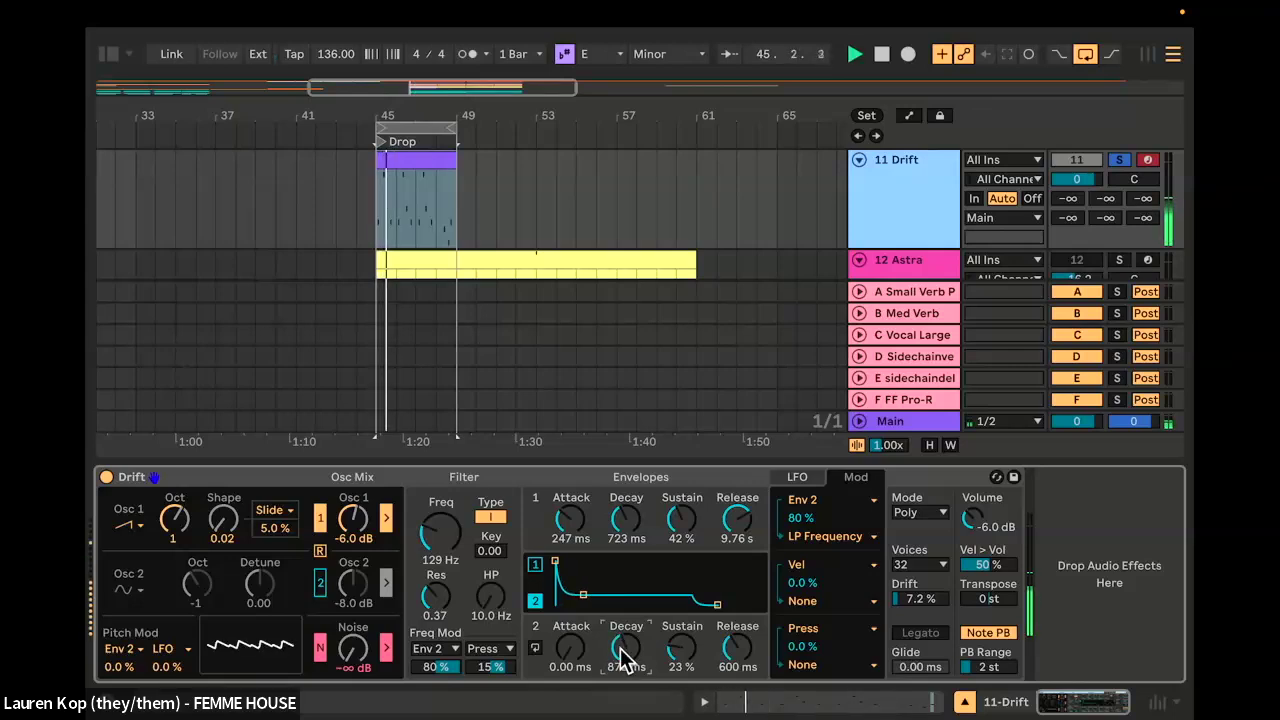
# Step: Set envelope 1's attack to 0 ms and play the loop again
pyautogui.press('space')
pyautogui.click(568, 656)
pyautogui.moveTo(571, 521); pyautogui.dragTo(578, 562)
pyautogui.press('space')
# Step: Set envelope 2's attack to 38.8 ms while the loop plays, and stop playback
pyautogui.click(630, 675)
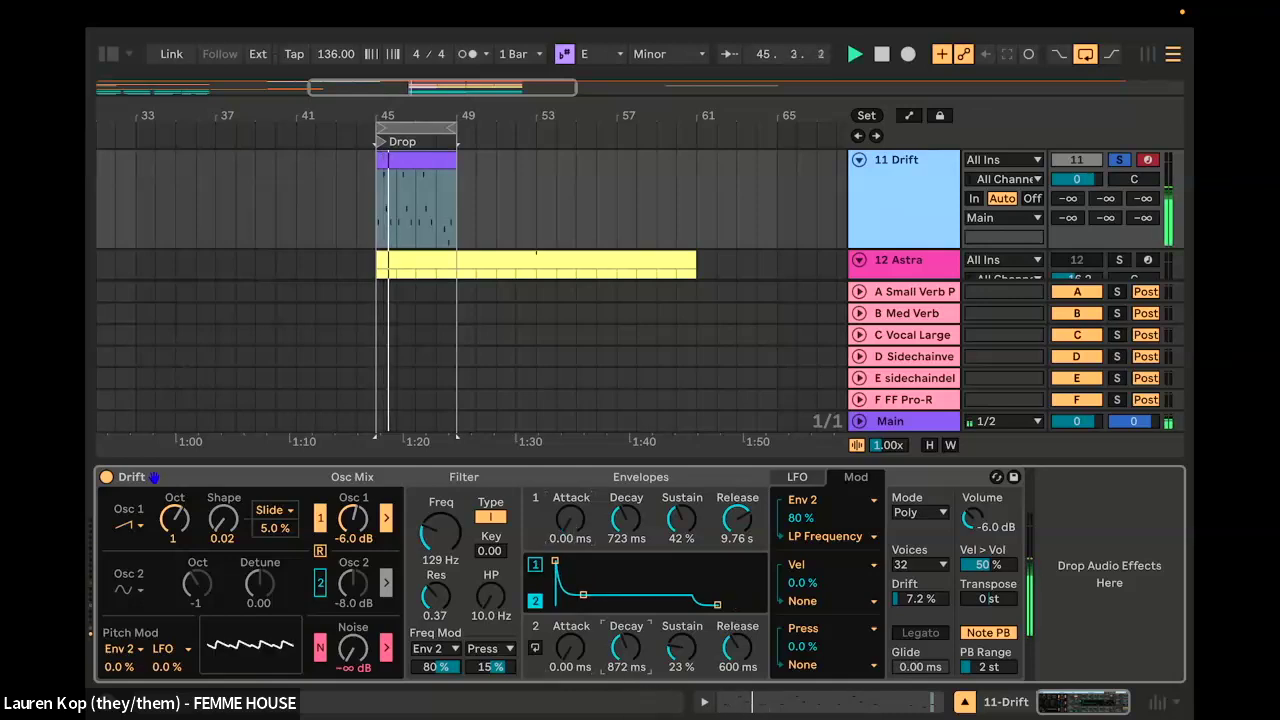
pyautogui.moveTo(584, 652)
pyautogui.mouseDown()
pyautogui.moveTo(584, 640)
pyautogui.moveTo(571, 664)
pyautogui.mouseUp()
pyautogui.press('space')
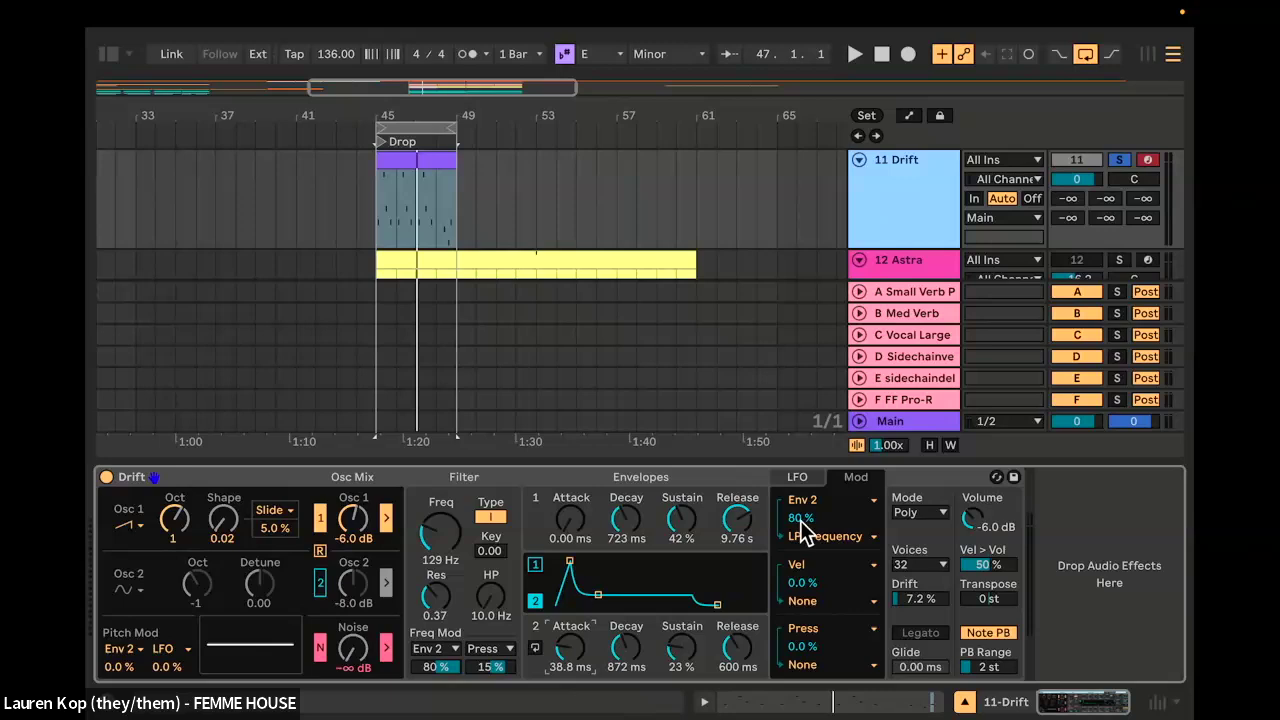
# Step: Audition the Env 2 modulation of LP Frequency at 18 % and set its amount to 90 %
pyautogui.press('space')
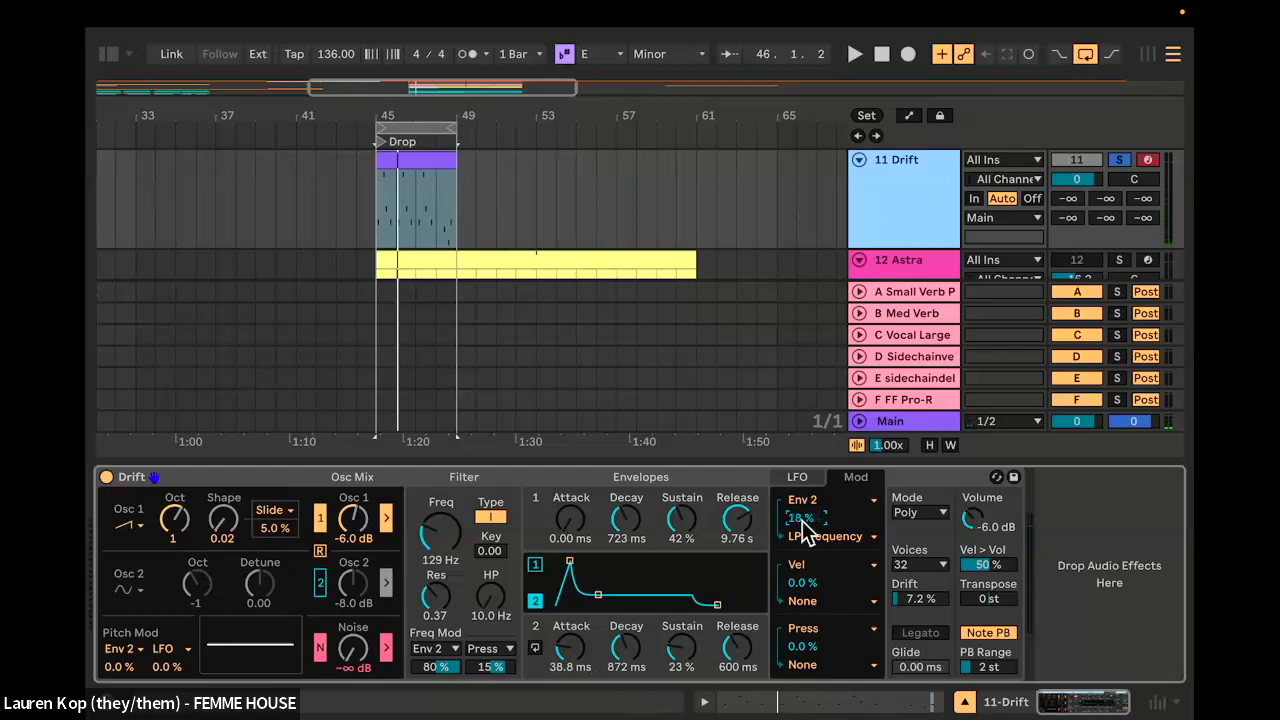
pyautogui.press('space')
pyautogui.press('space')
pyautogui.press('space')
pyautogui.press('space')
pyautogui.press('space')
pyautogui.press('space')
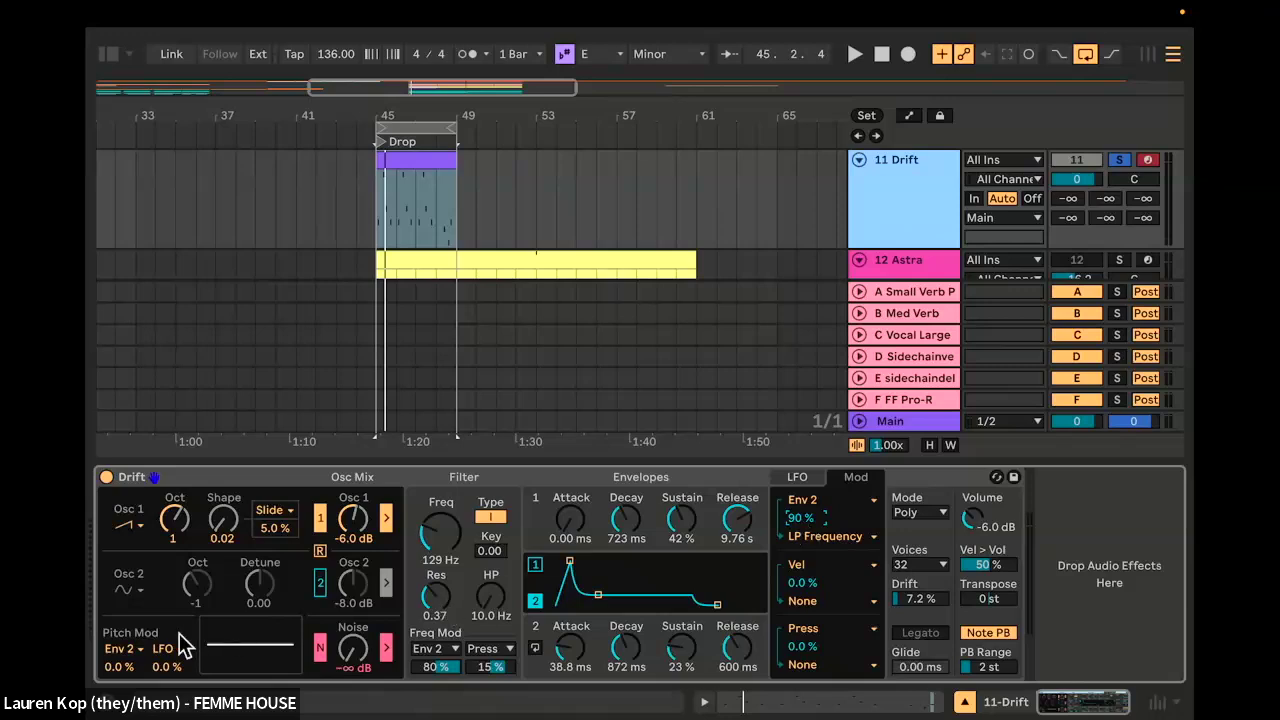
# Step: Keep Env 2 as the first pitch modulation source, try an amount of 6.4 % and set it to 0.8 %
pyautogui.click(122, 650)
pyautogui.click(120, 652)
pyautogui.click(120, 652)
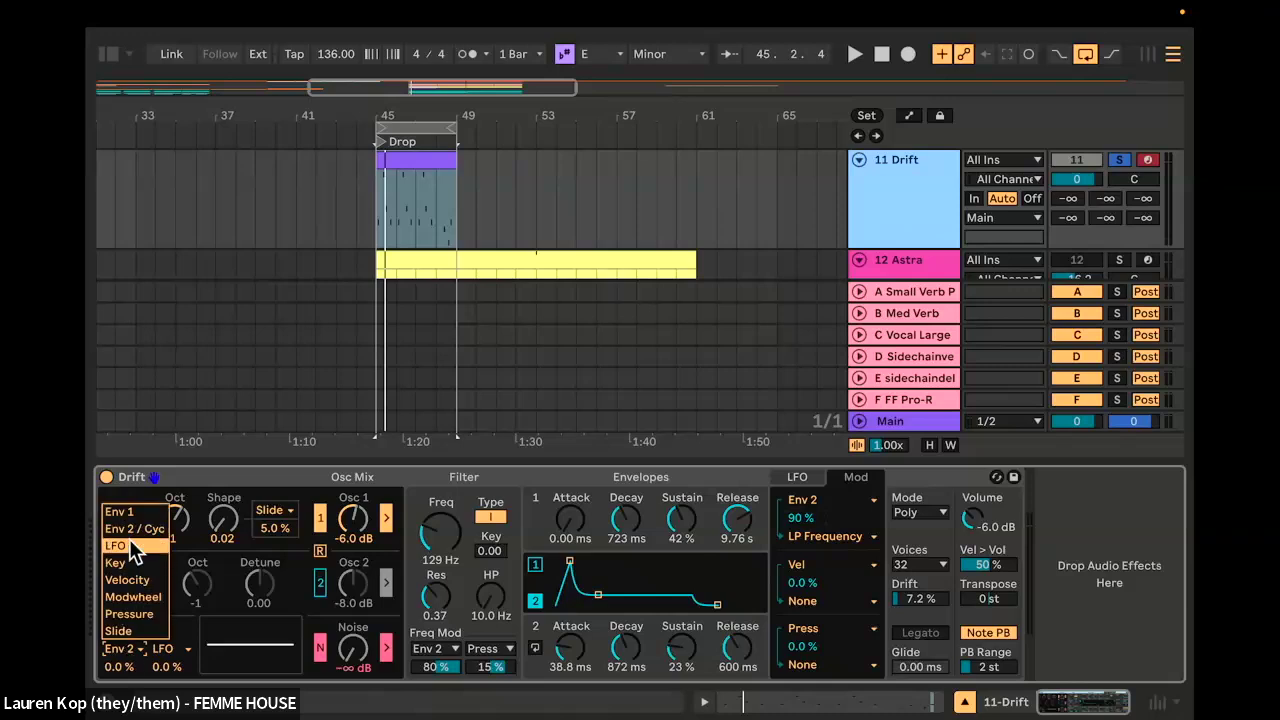
pyautogui.click(120, 656)
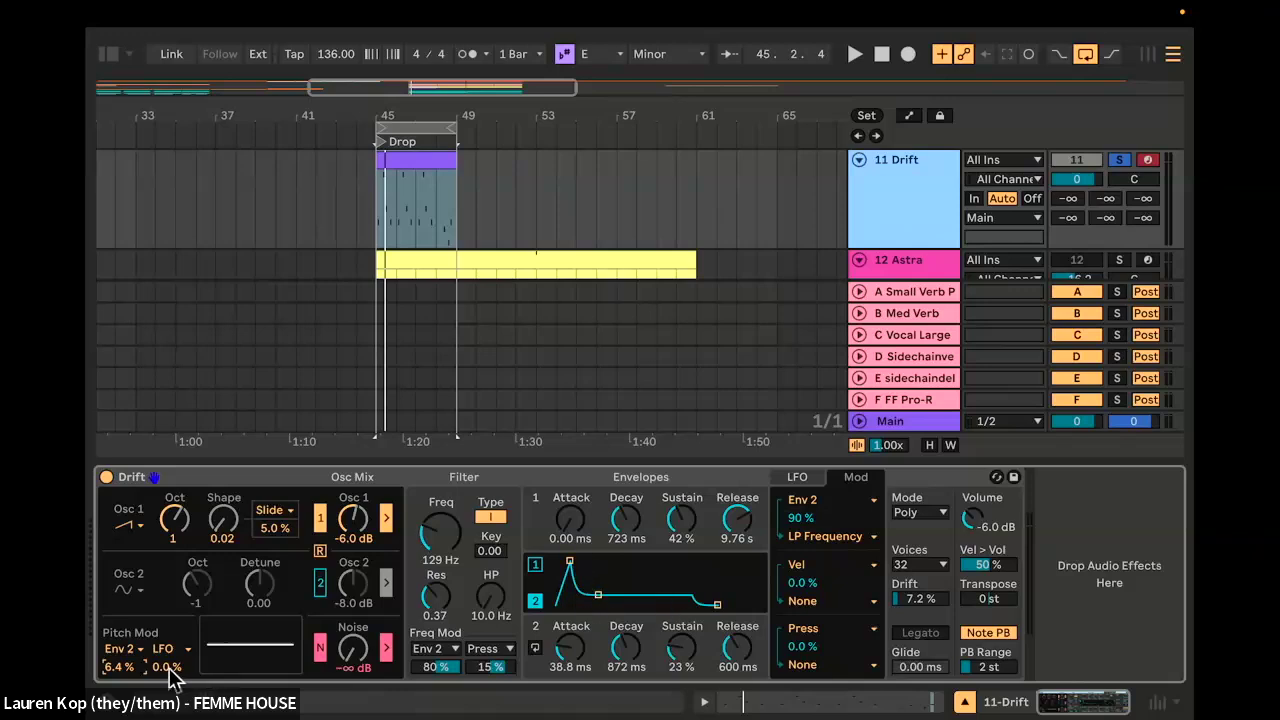
pyautogui.press('space')
pyautogui.moveTo(128, 668)
pyautogui.mouseDown()
pyautogui.moveTo(128, 704)
pyautogui.moveTo(128, 676)
pyautogui.mouseUp()
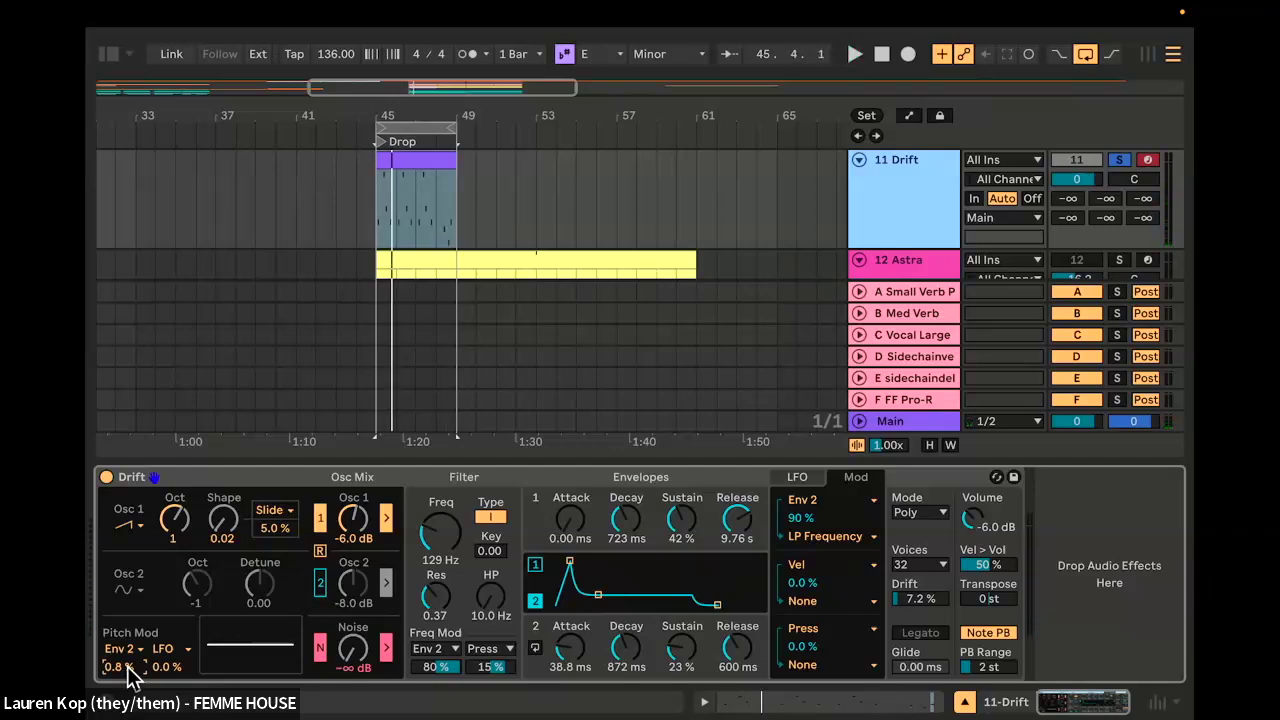
# Step: Check the notes in the Drop section's MIDI clip, and set Drift's LFO rate to 16.5 Hz
pyautogui.click(798, 480)
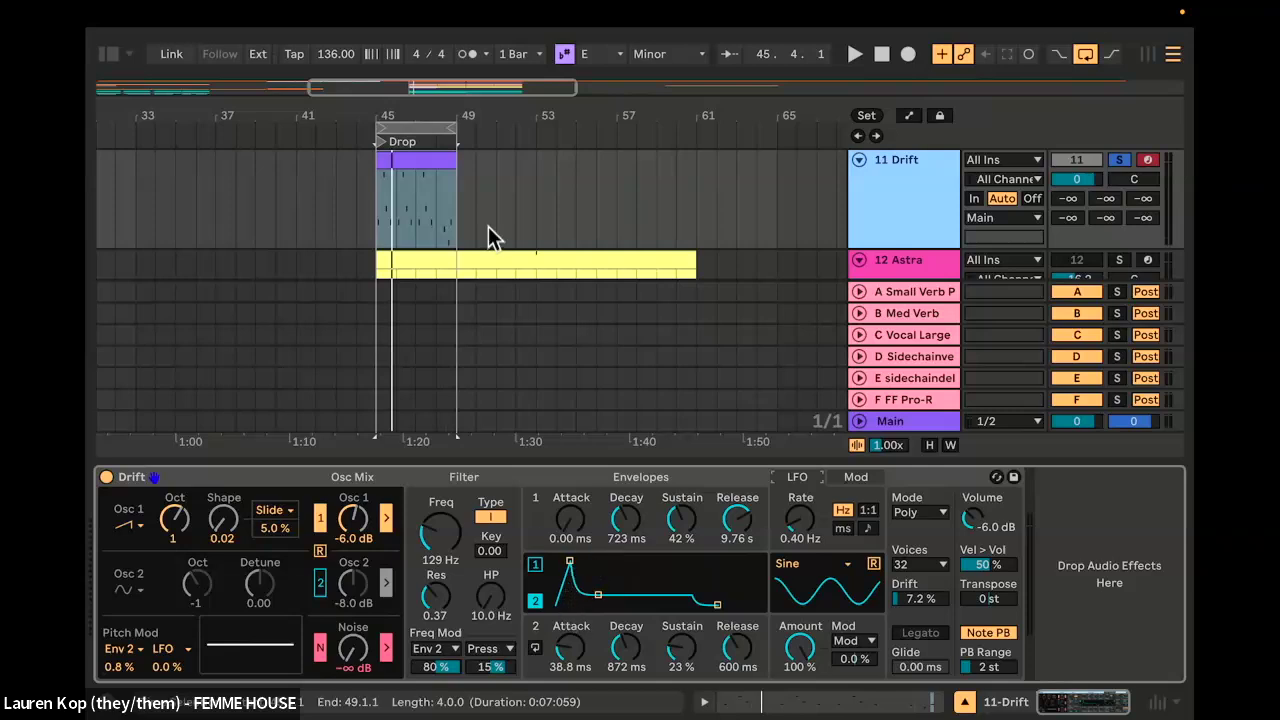
pyautogui.doubleClick(398, 165)
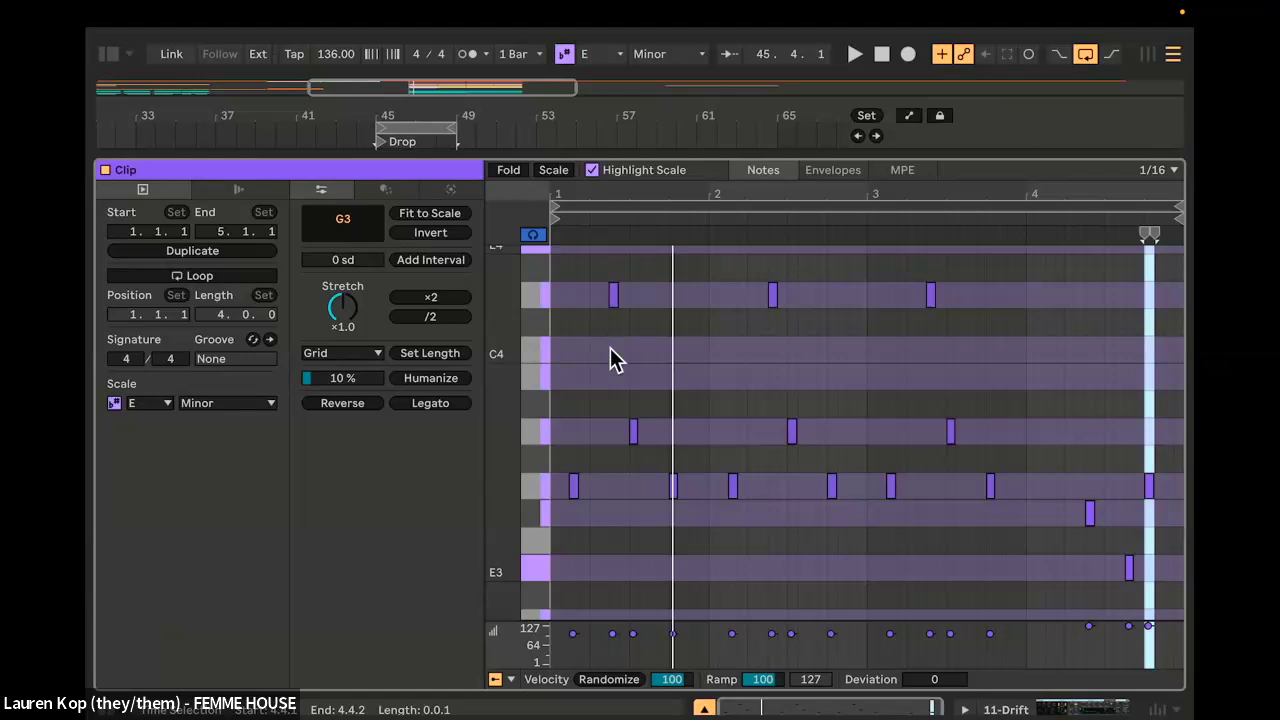
pyautogui.hotkey('shift', 'Tab')
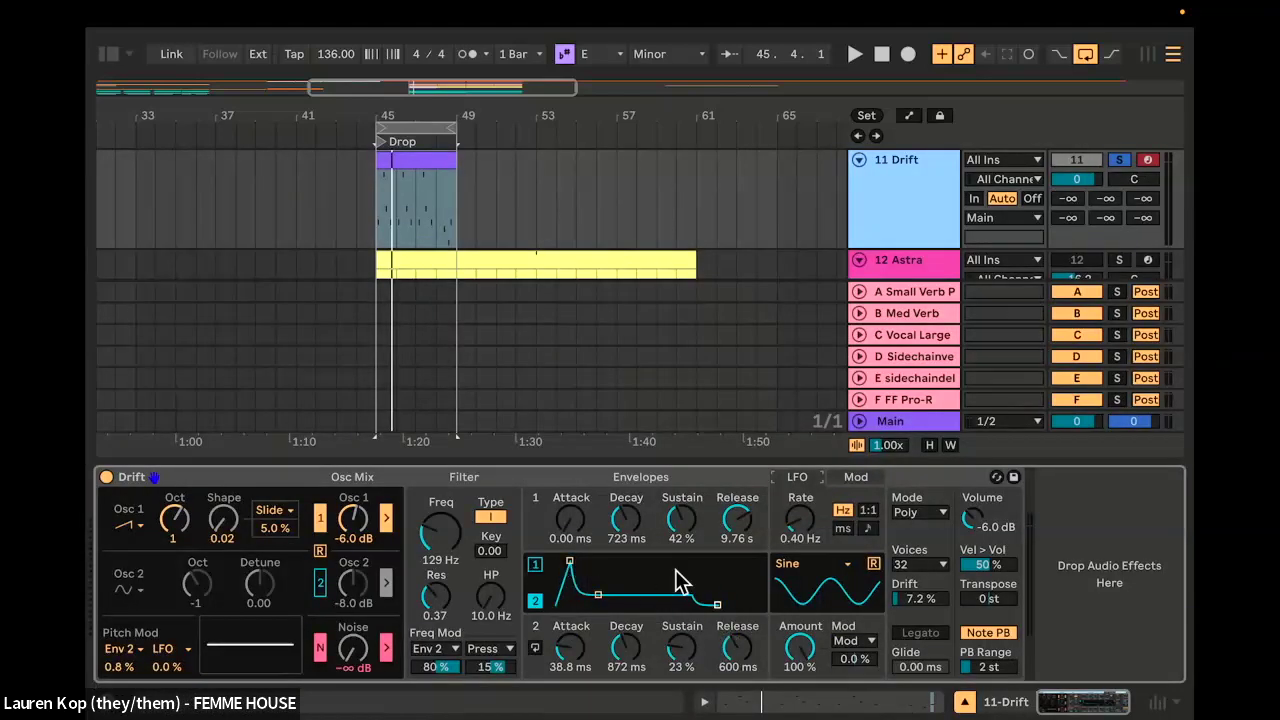
pyautogui.hotkey('shift', 'Tab')
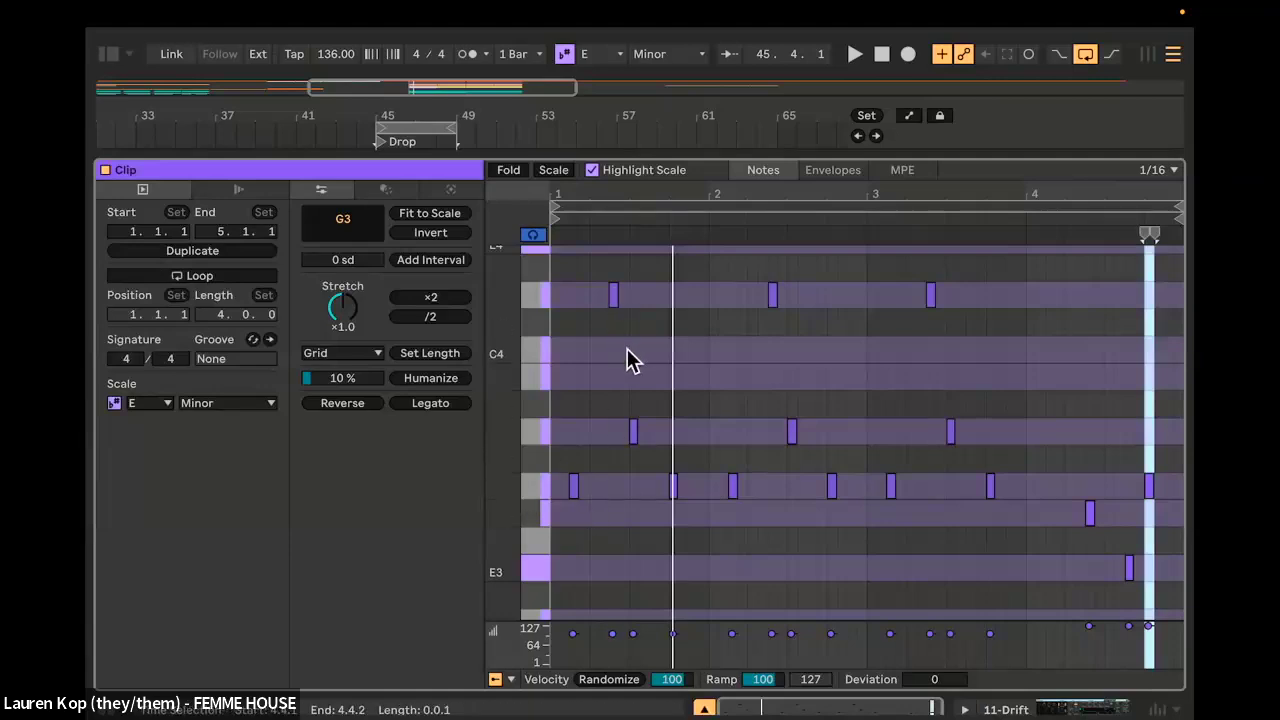
pyautogui.hotkey('shift', 'Tab')
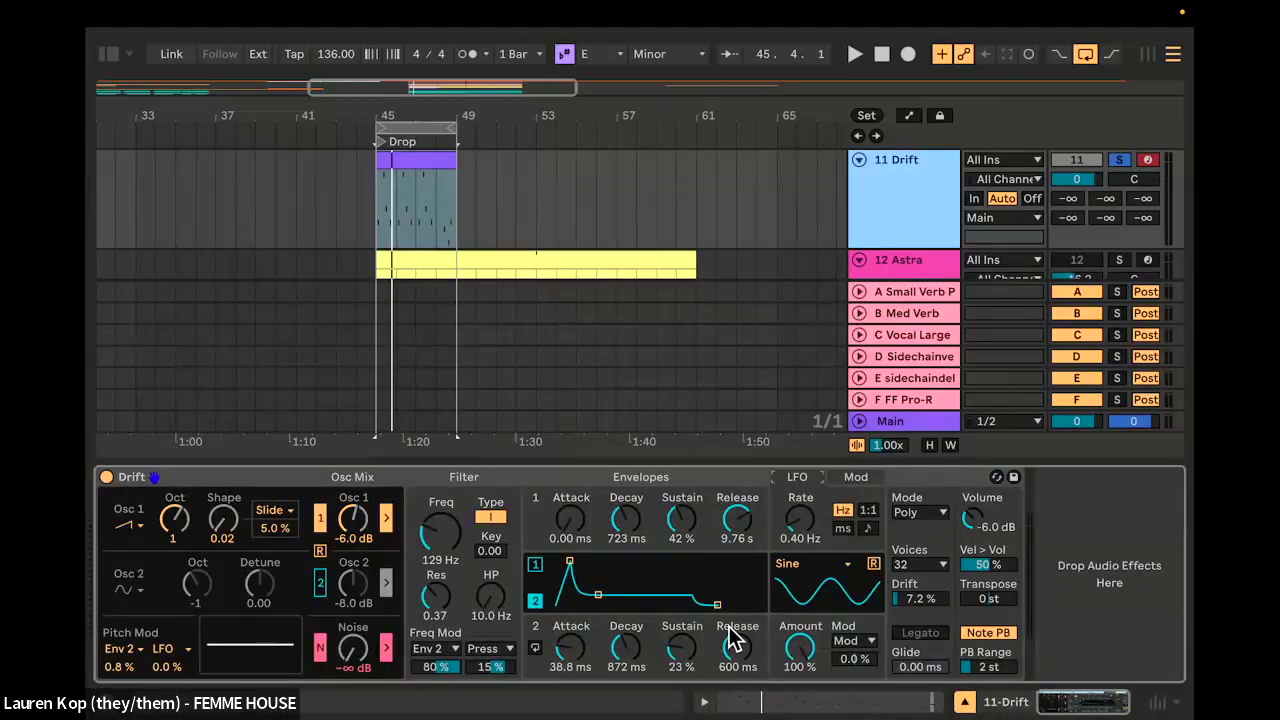
pyautogui.click(806, 493)
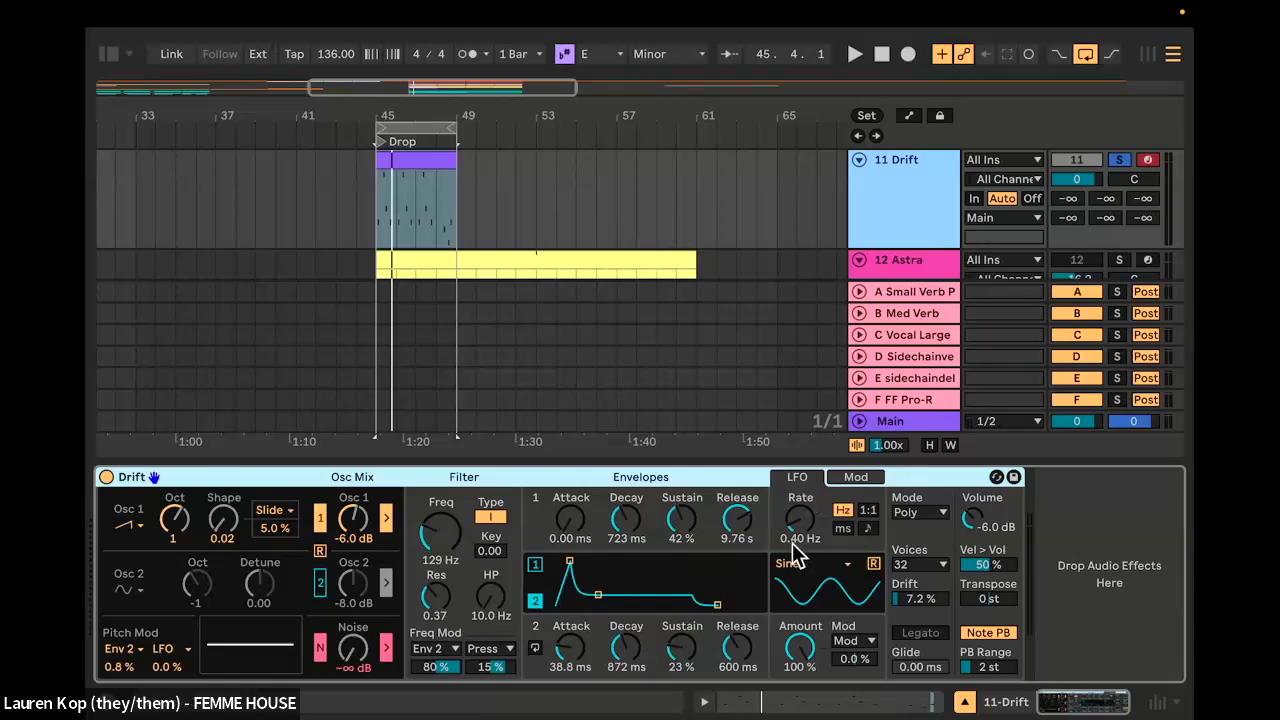
pyautogui.moveTo(800, 530)
pyautogui.mouseDown()
pyautogui.moveTo(800, 415)
pyautogui.moveTo(800, 525)
pyautogui.mouseUp()
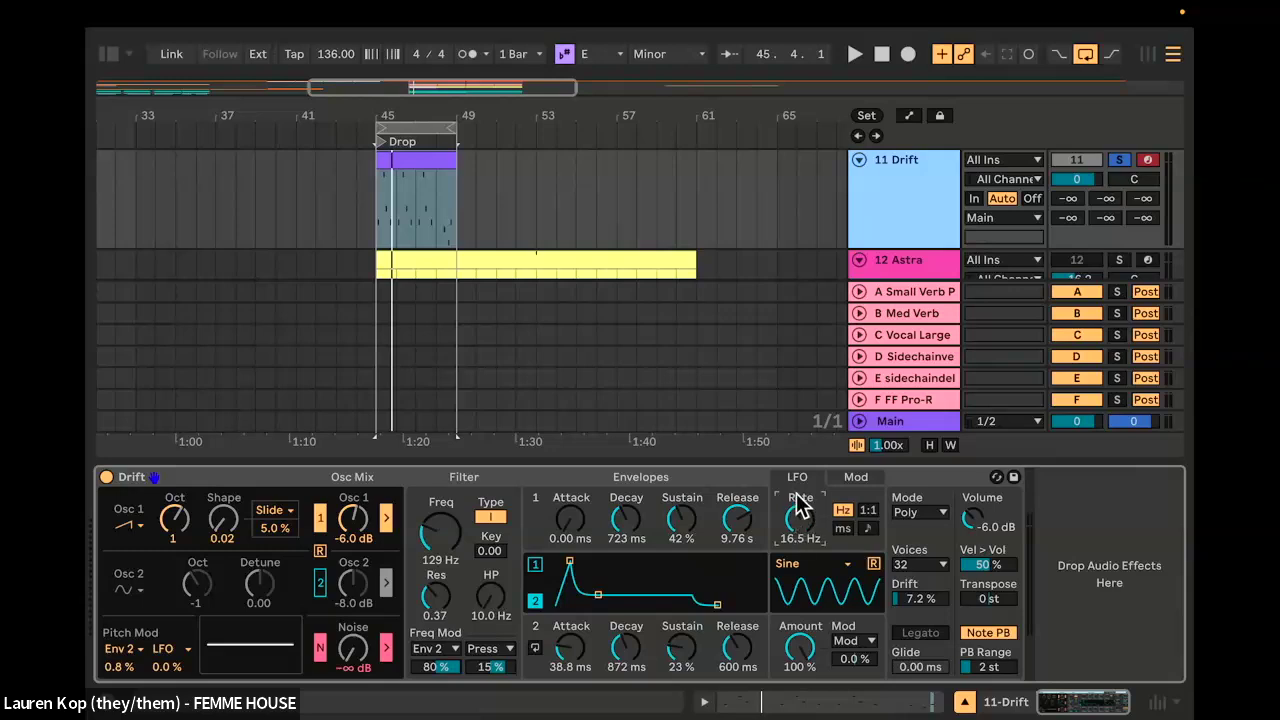
# Step: Assign LFO as the second modulation slot's source and LP Frequency as its target
pyautogui.click(855, 480)
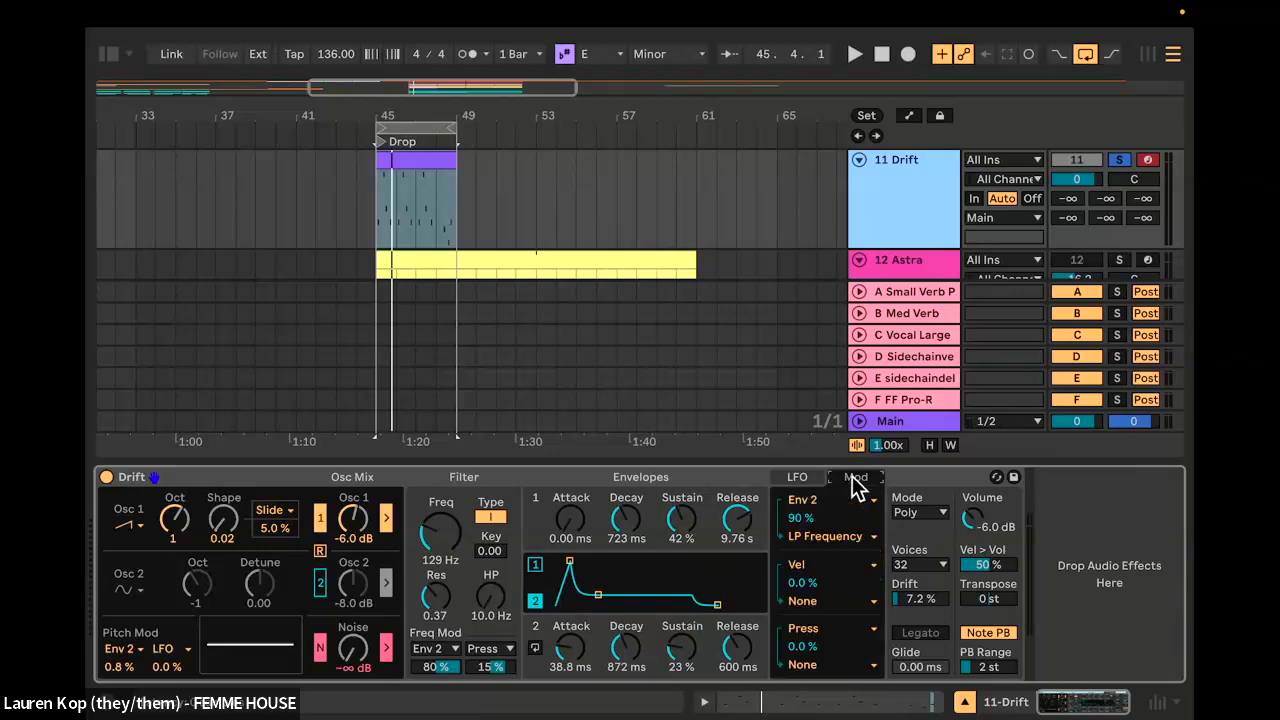
pyautogui.click(798, 566)
pyautogui.click(814, 613)
pyautogui.click(810, 602)
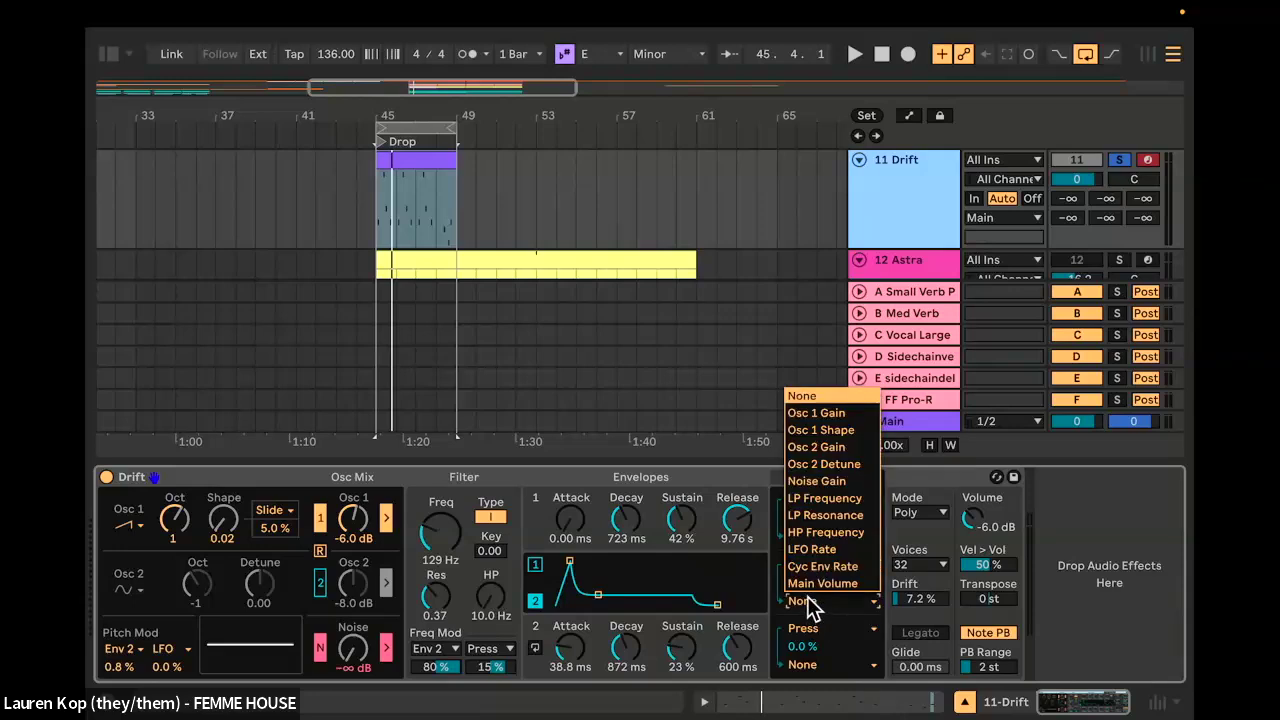
pyautogui.click(856, 499)
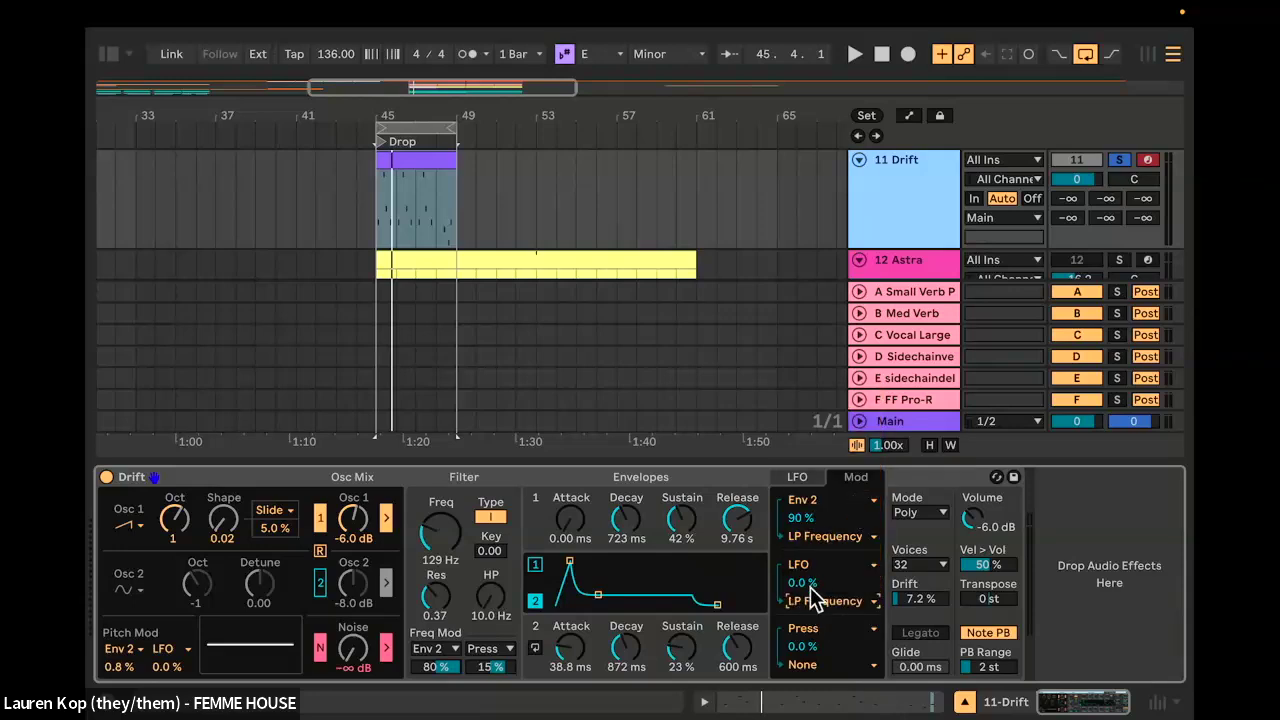
# Step: Raise the LFO modulation of LP Frequency to 64 % and audition it with the Triangle LFO waveform
pyautogui.press('space')
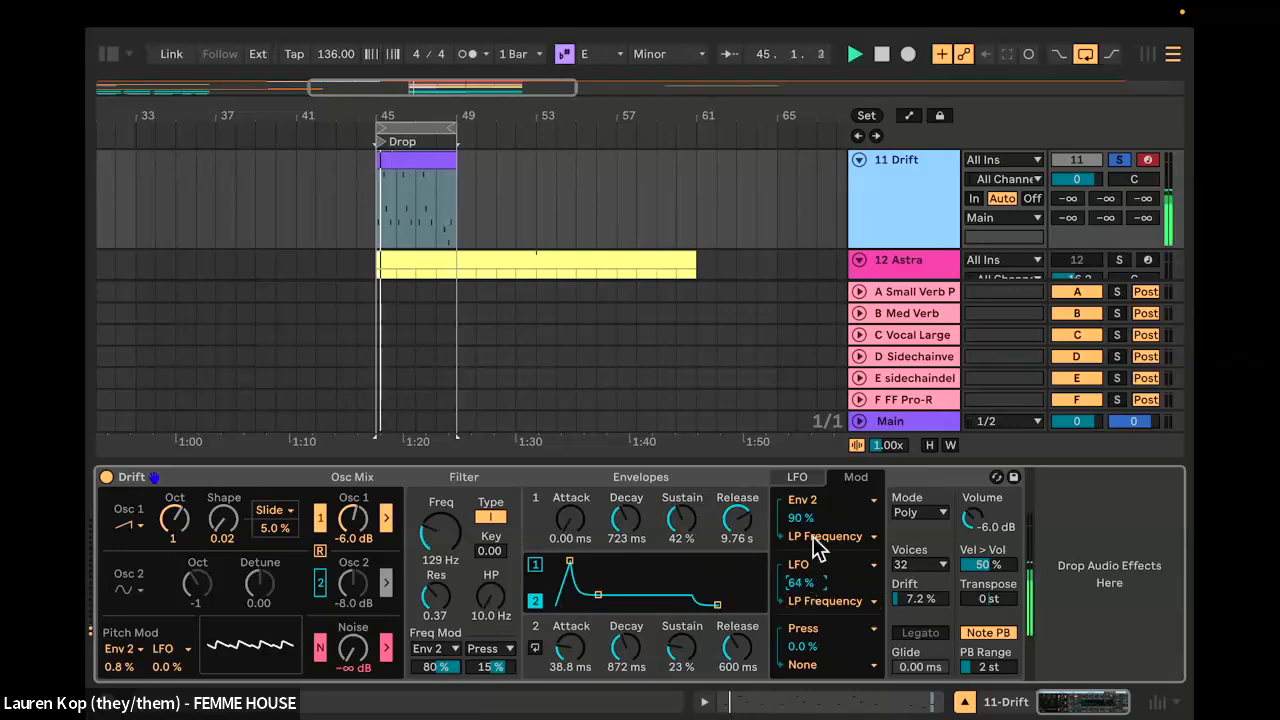
pyautogui.click(797, 477)
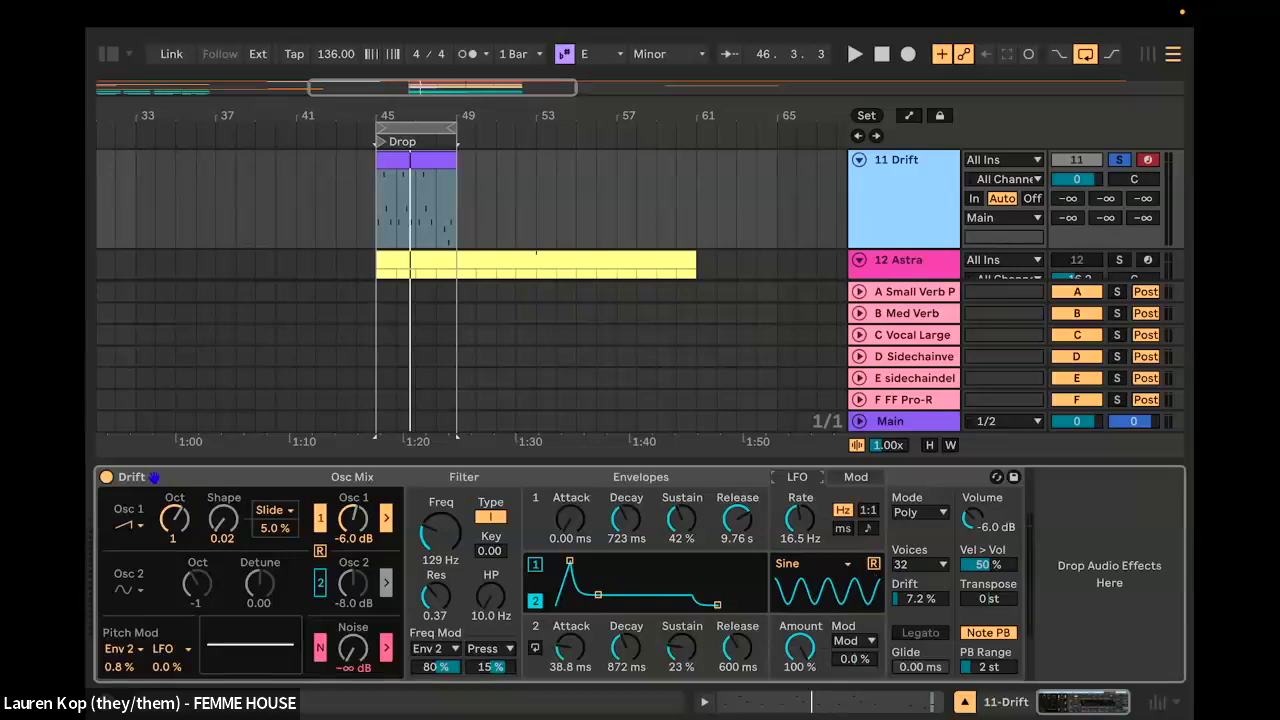
pyautogui.click(826, 578)
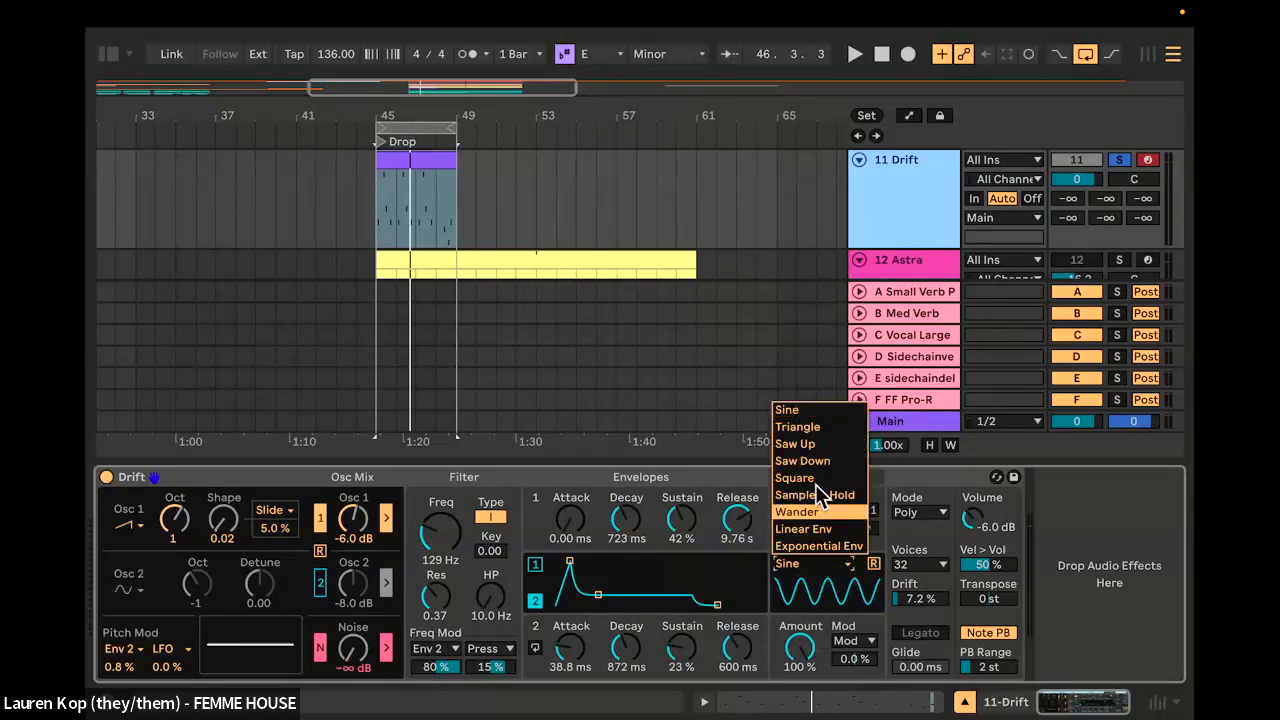
pyautogui.click(812, 428)
pyautogui.press('space')
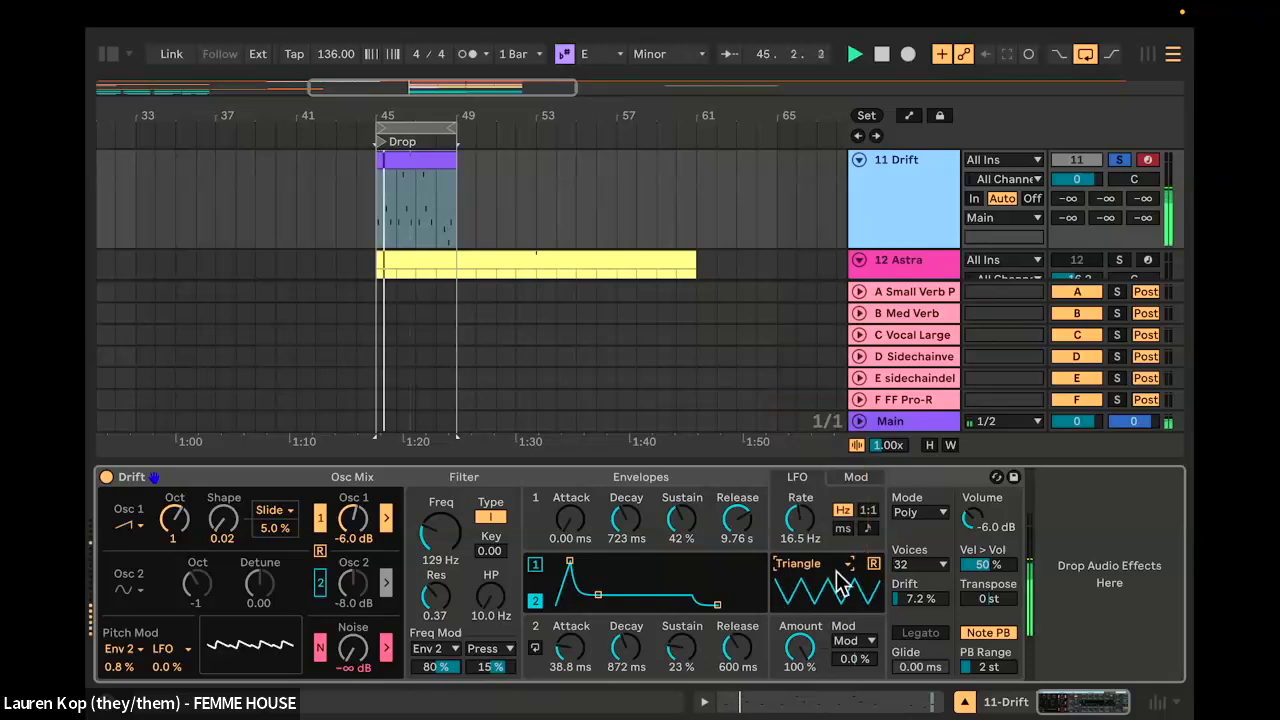
# Step: Audition the Saw Up and Saw Down LFO waveforms during playback and settle on Square
pyautogui.click(812, 563)
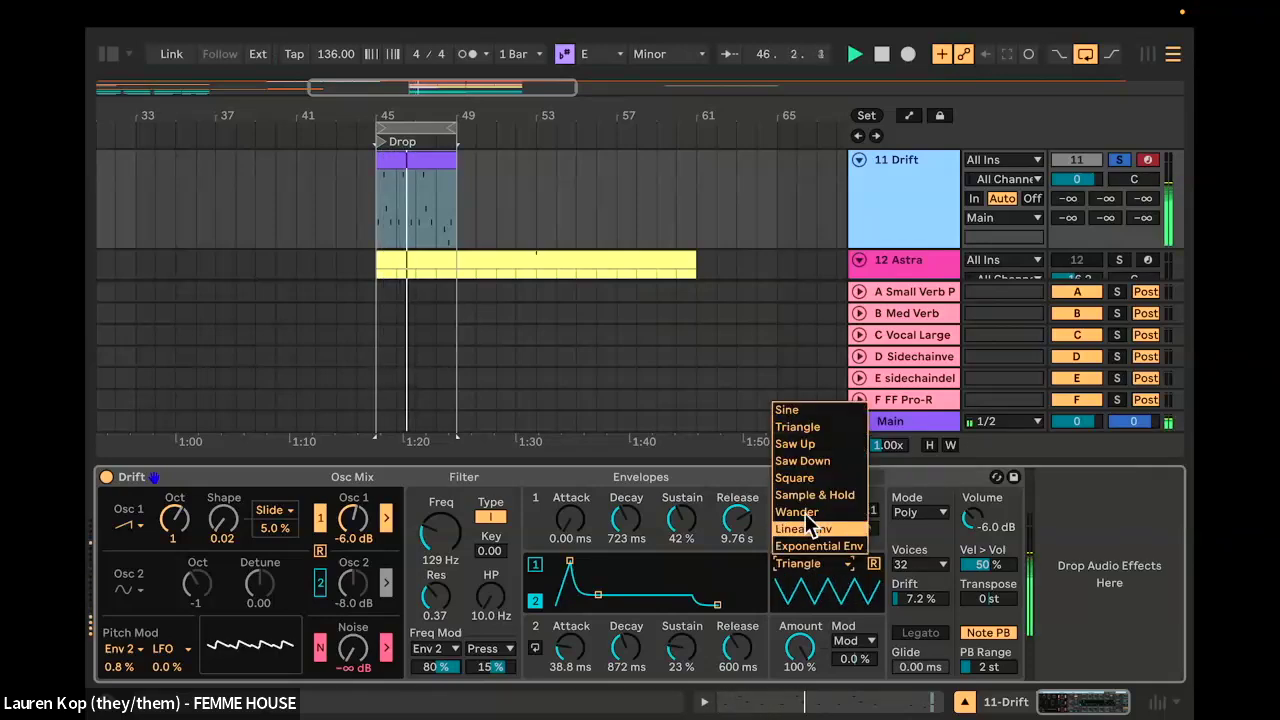
pyautogui.click(812, 449)
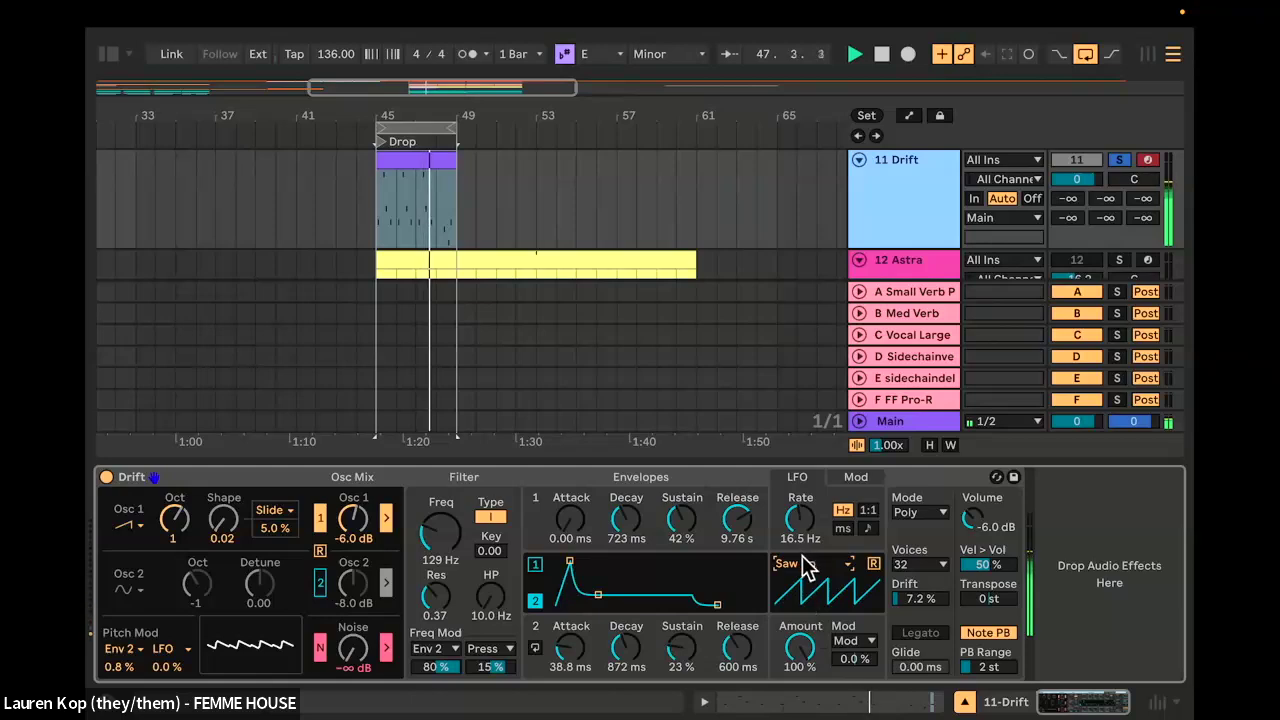
pyautogui.click(801, 563)
pyautogui.click(802, 460)
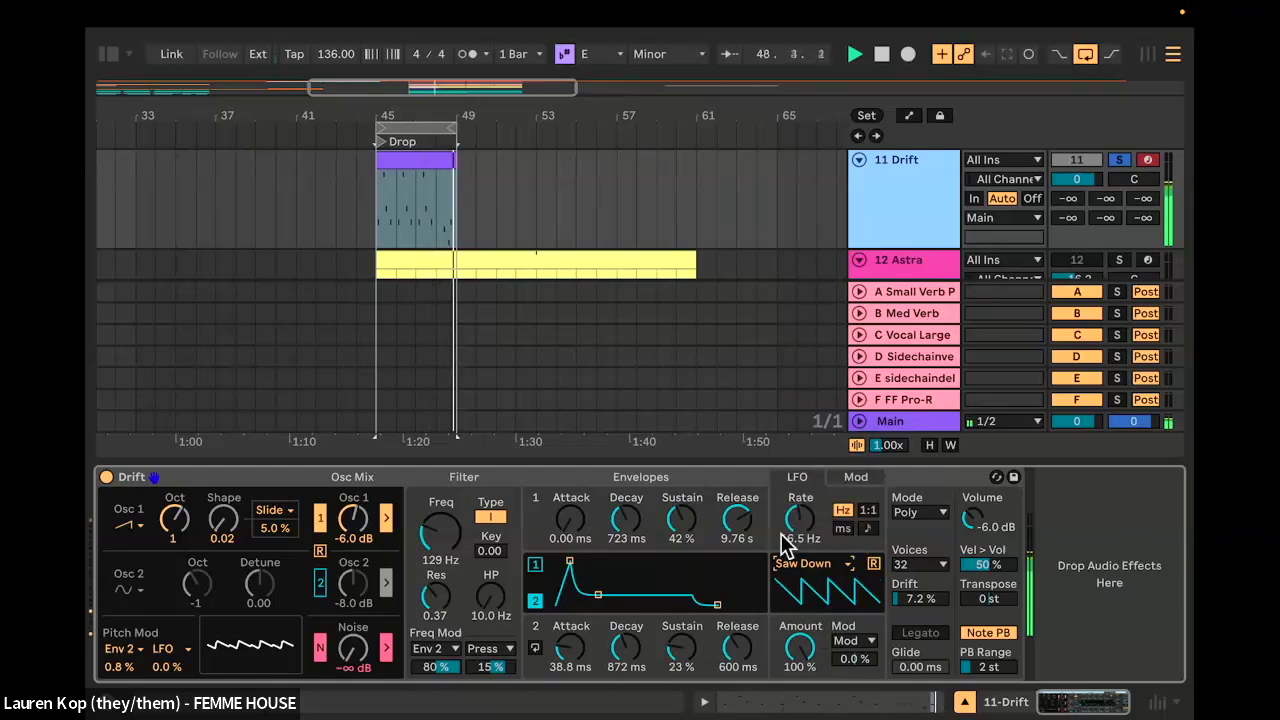
pyautogui.click(801, 563)
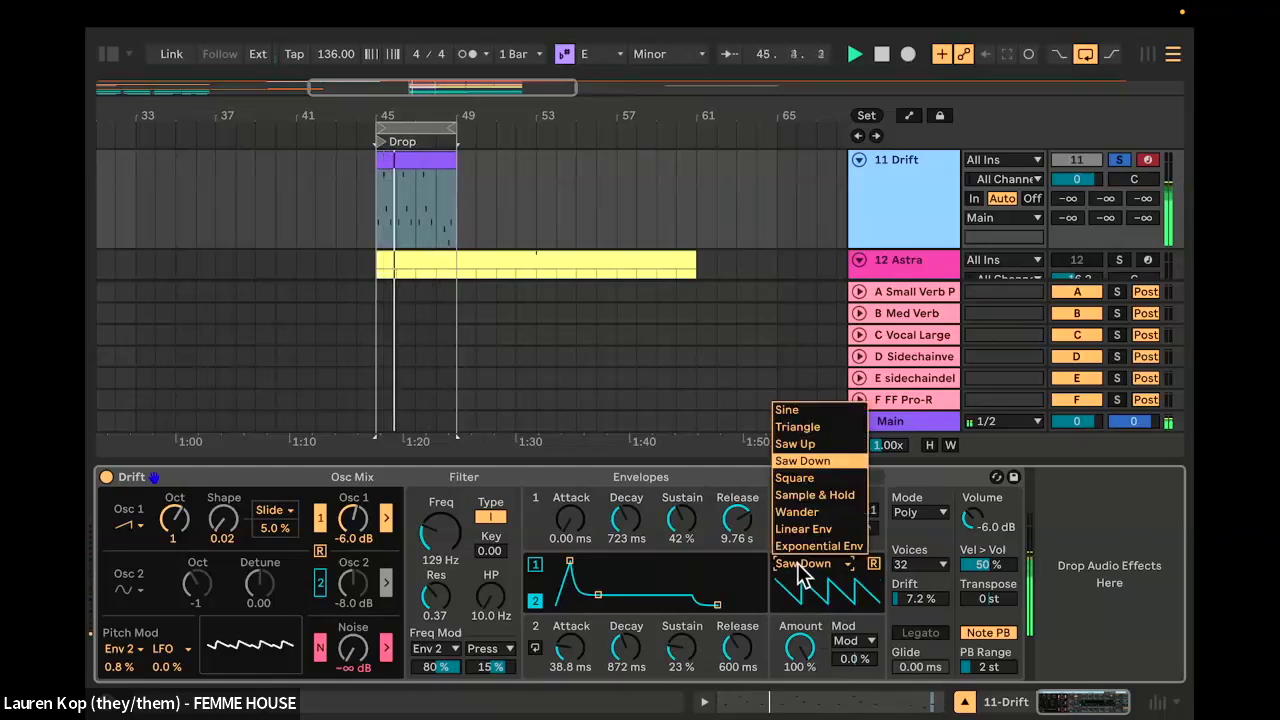
pyautogui.click(807, 475)
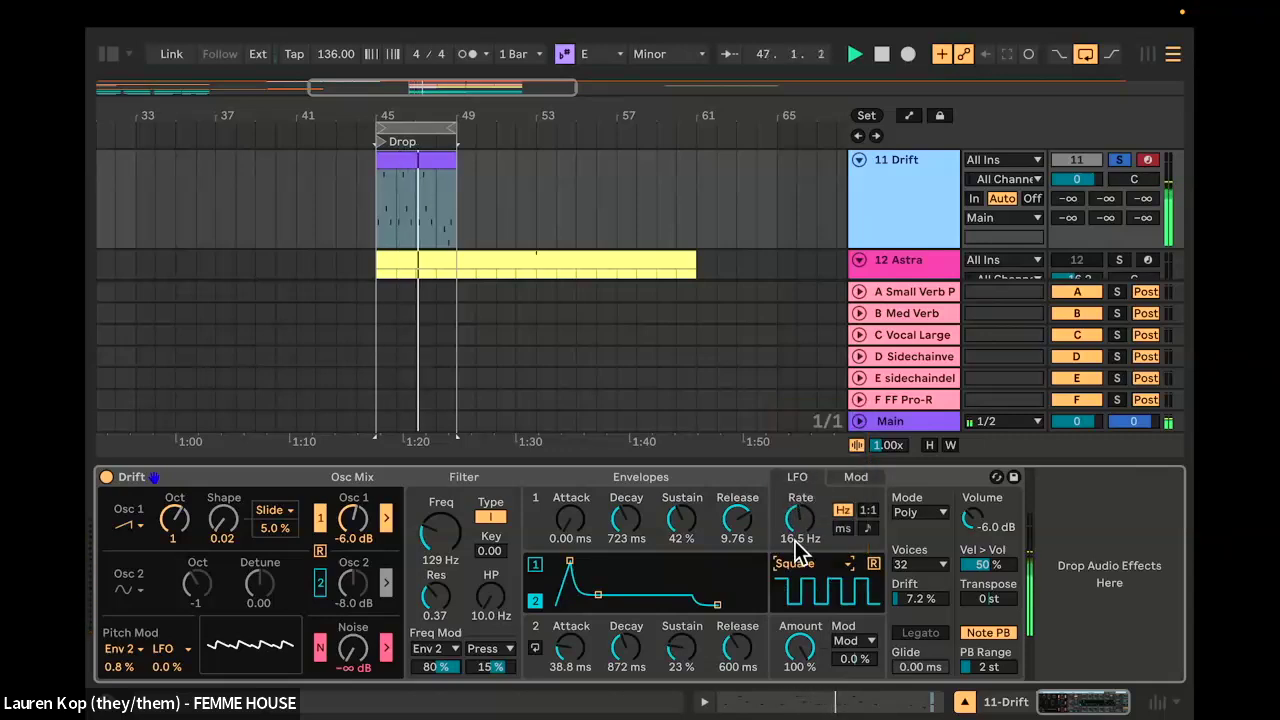
# Step: Try LFO rates of 5.64 Hz and 14.9 Hz with the Square waveform
pyautogui.moveTo(800, 518)
pyautogui.mouseDown()
pyautogui.moveTo(800, 480)
pyautogui.moveTo(806, 520)
pyautogui.mouseUp()
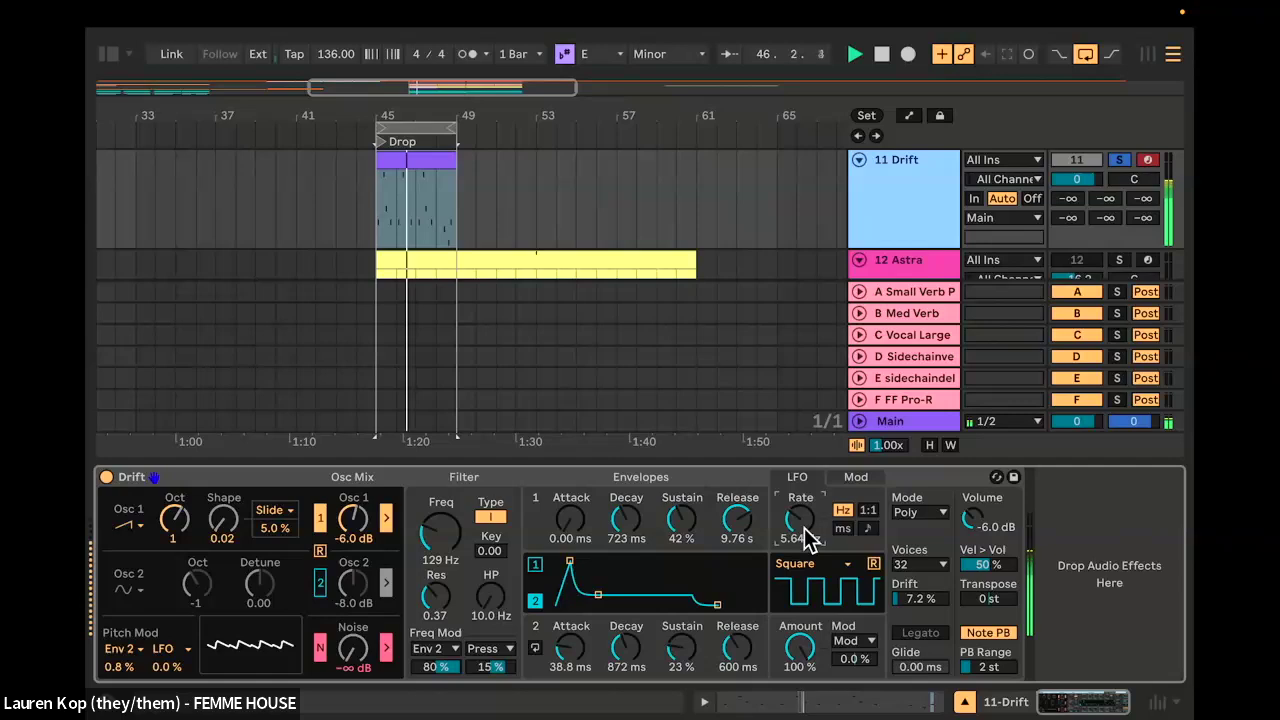
pyautogui.moveTo(804, 528); pyautogui.dragTo(790, 574)
pyautogui.moveTo(808, 520); pyautogui.dragTo(808, 483)
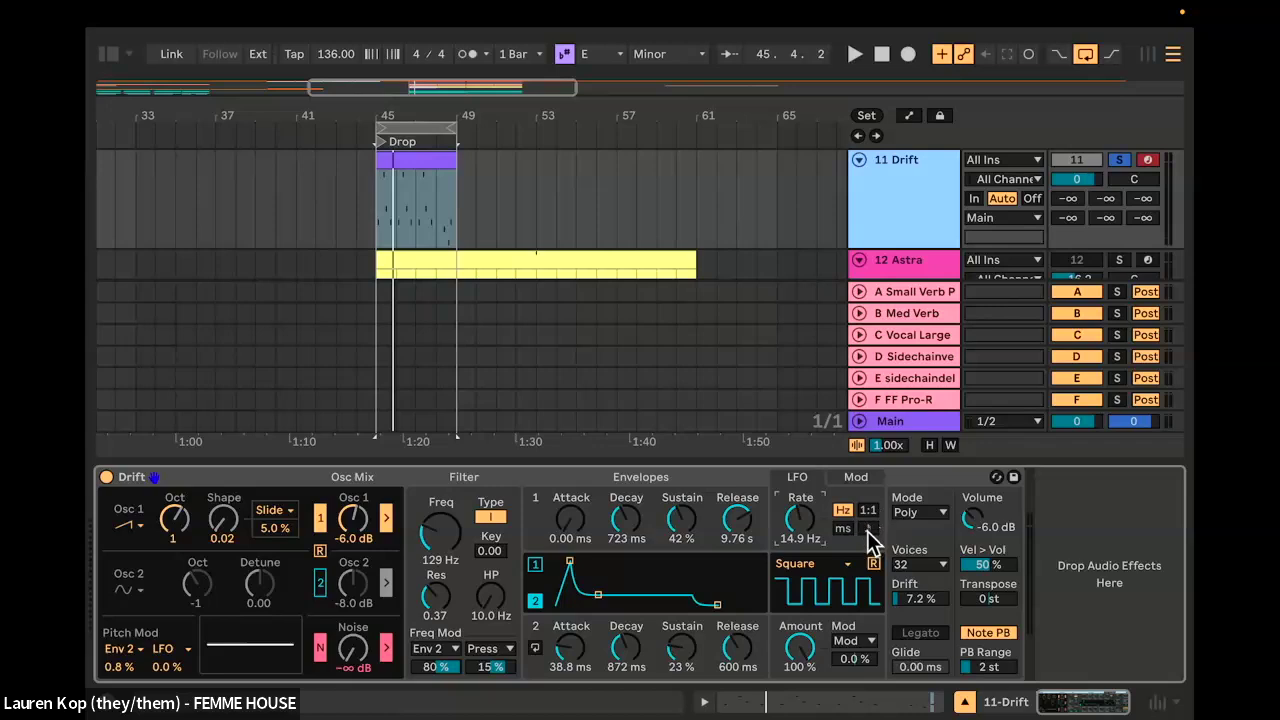
# Step: Switch the LFO rate from Hz to tempo sync and audition the Drop section
pyautogui.click(868, 528)
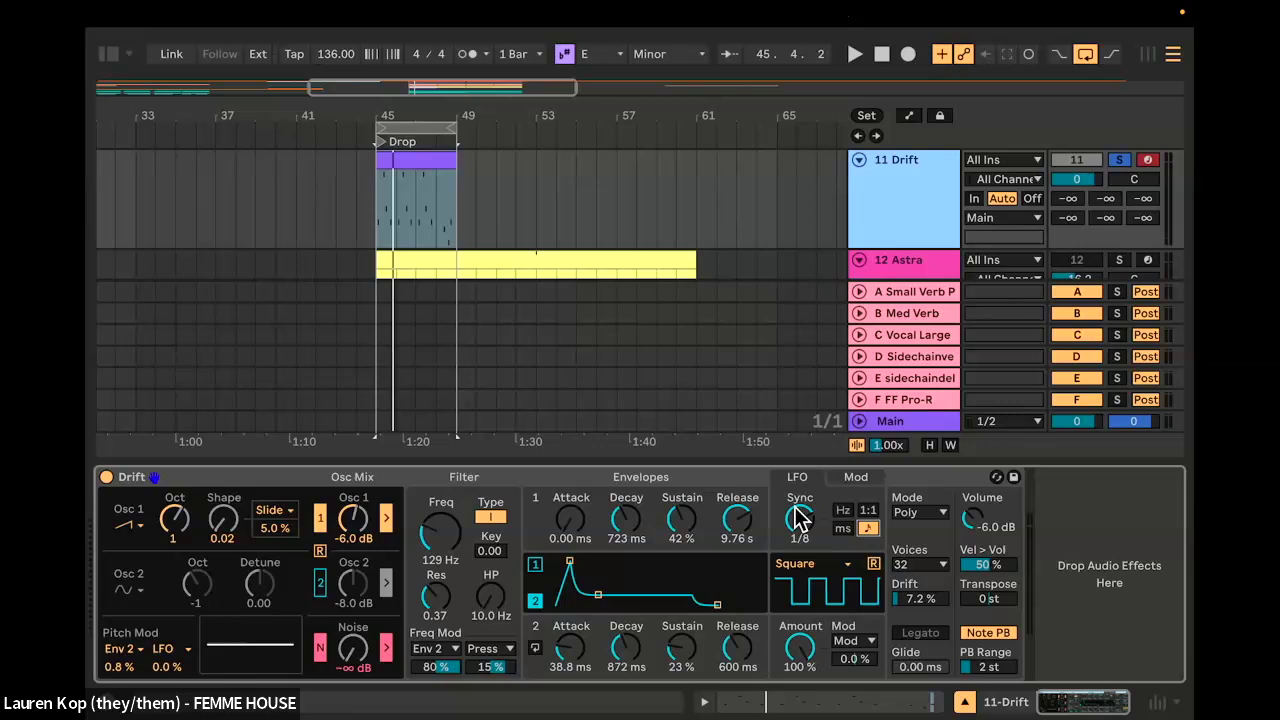
pyautogui.press('space')
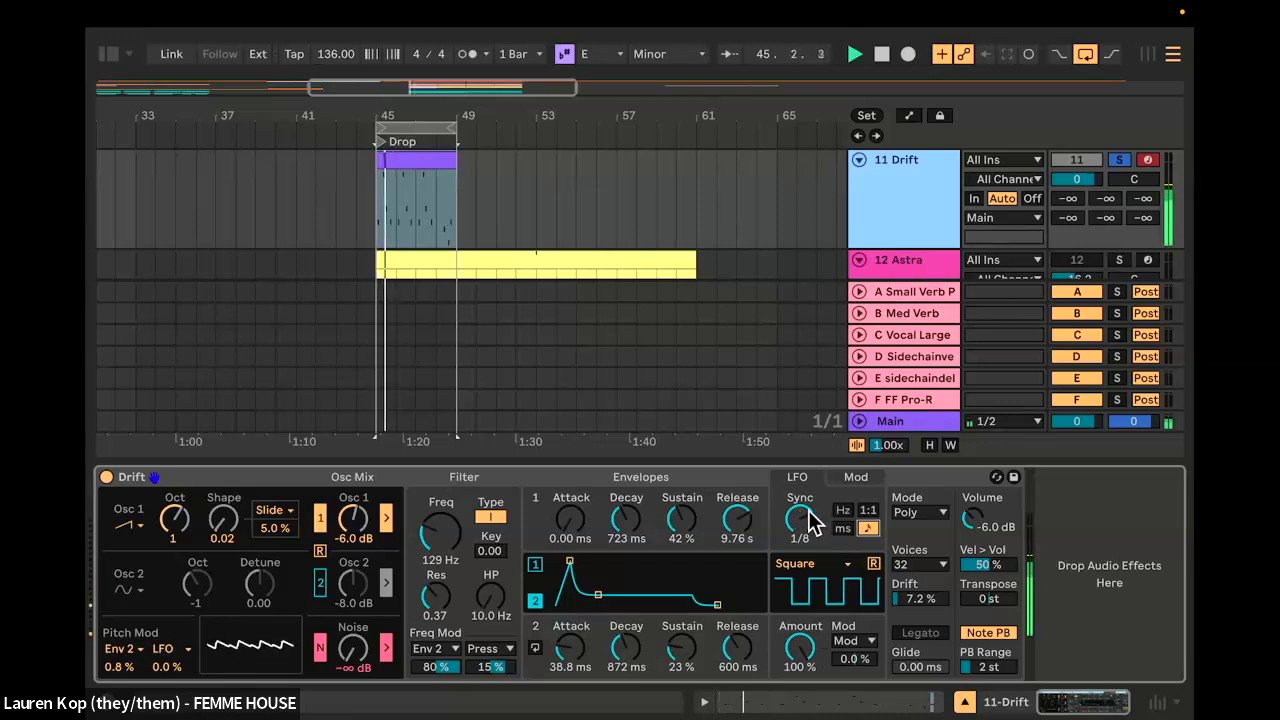
pyautogui.press('space')
# Step: Play the Drop section against the metronome with its rhythm on Auto, and set the LFO sync rate to 1/16
pyautogui.click(466, 56)
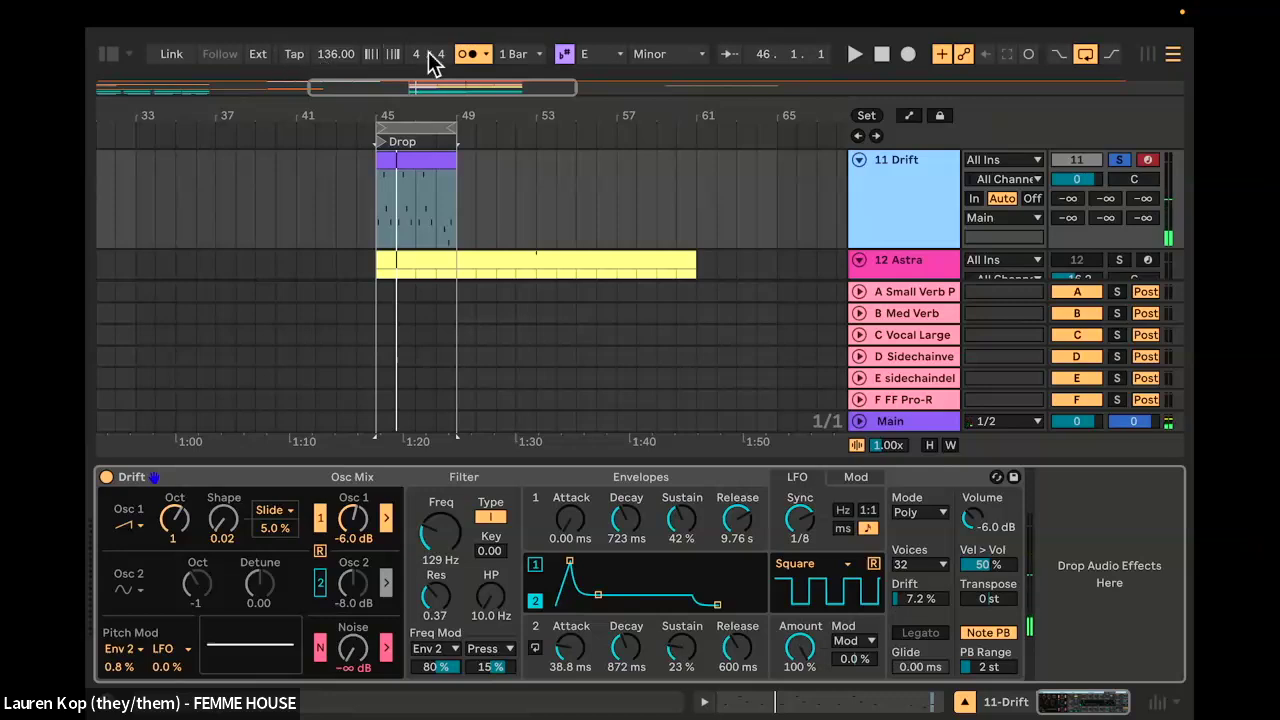
pyautogui.click(486, 55)
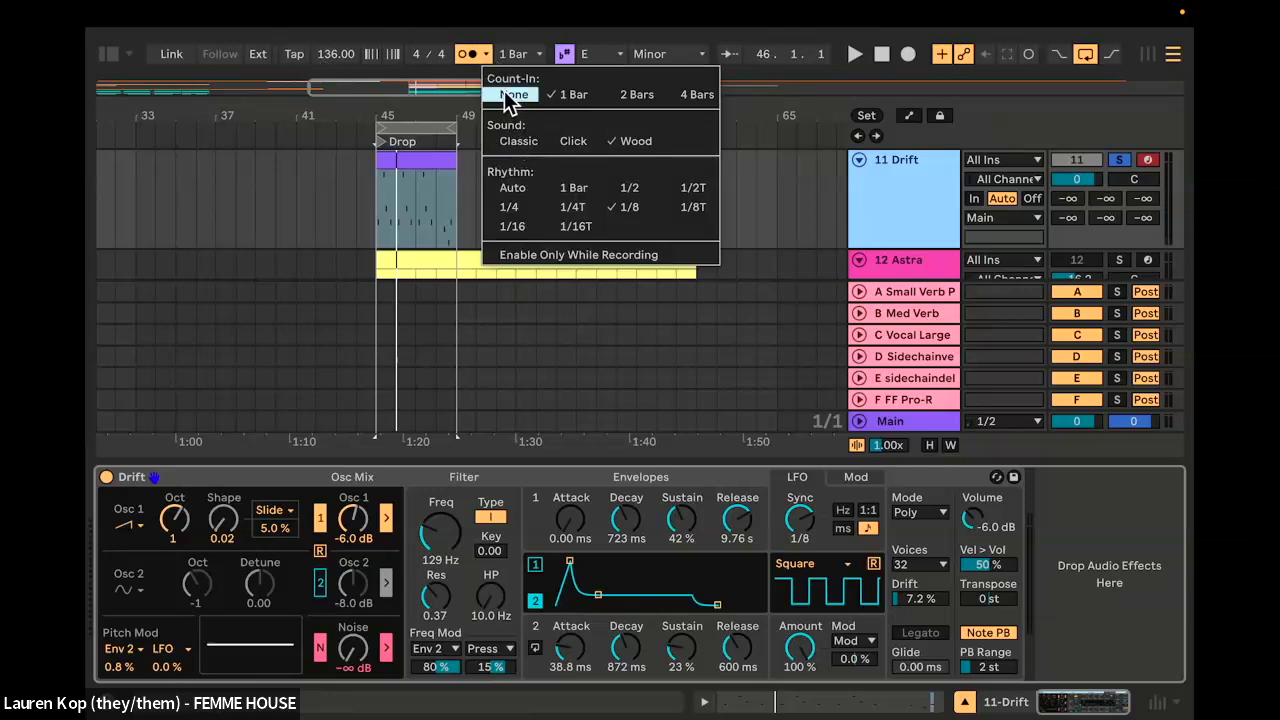
pyautogui.click(512, 187)
pyautogui.press('space')
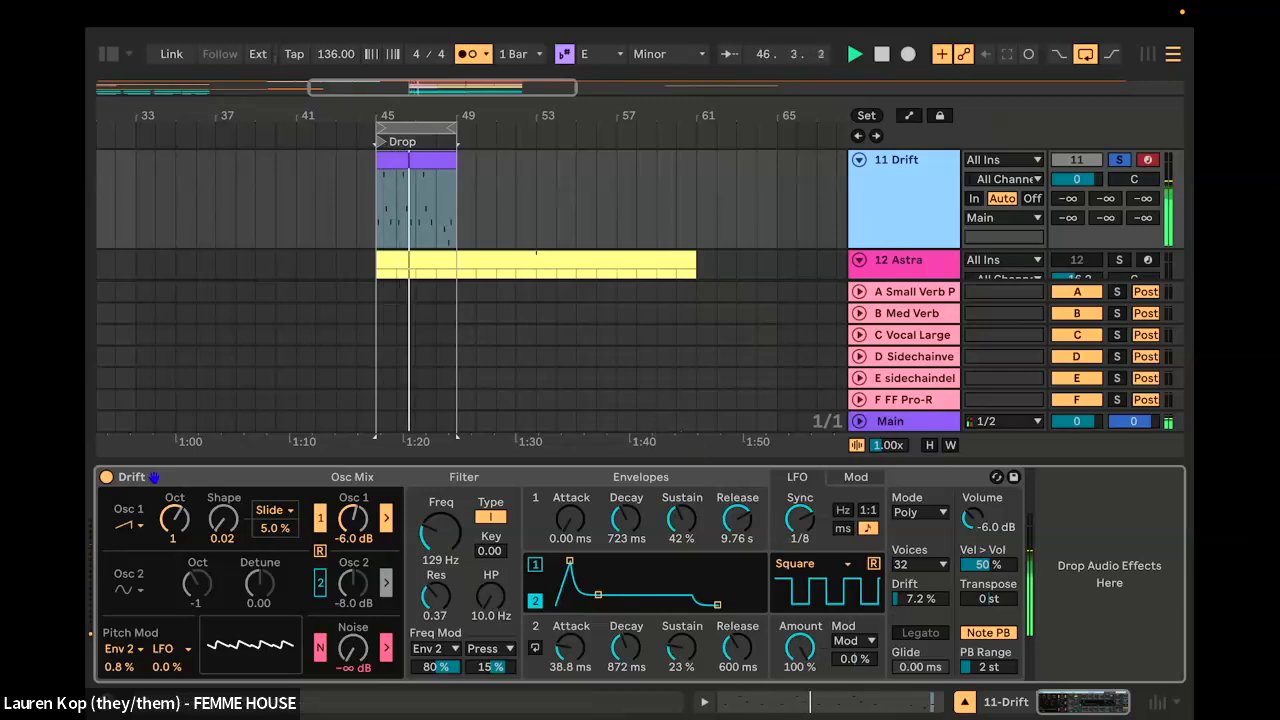
pyautogui.moveTo(806, 531); pyautogui.dragTo(806, 515)
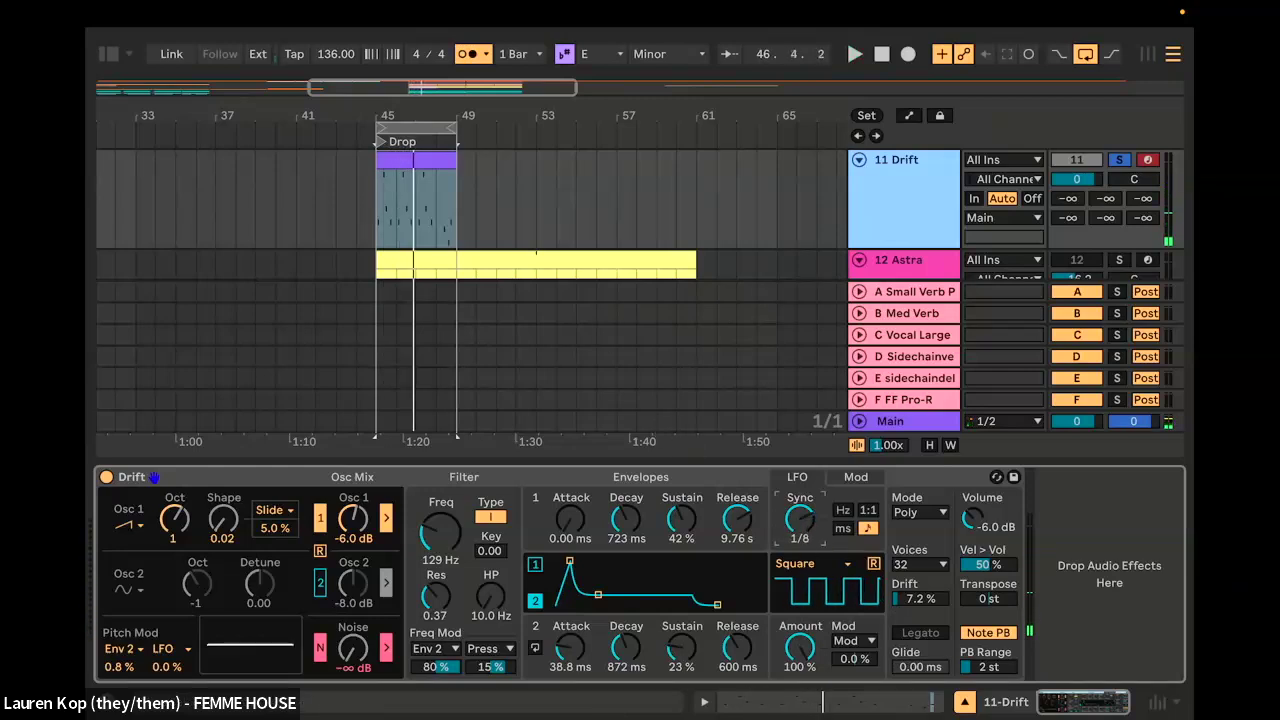
pyautogui.press('space')
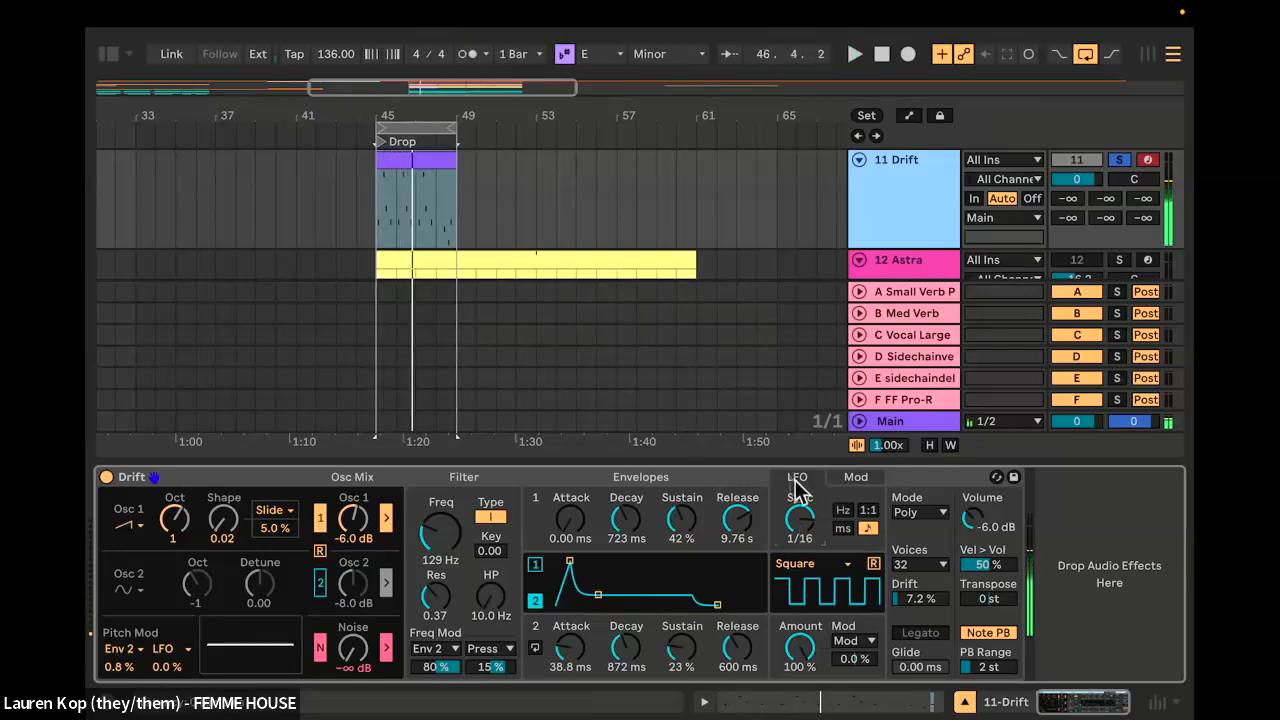
# Step: Audition the LFO modulation of LP Frequency at 100 % and 16 %, and set its amount to 29 %
pyautogui.click(853, 478)
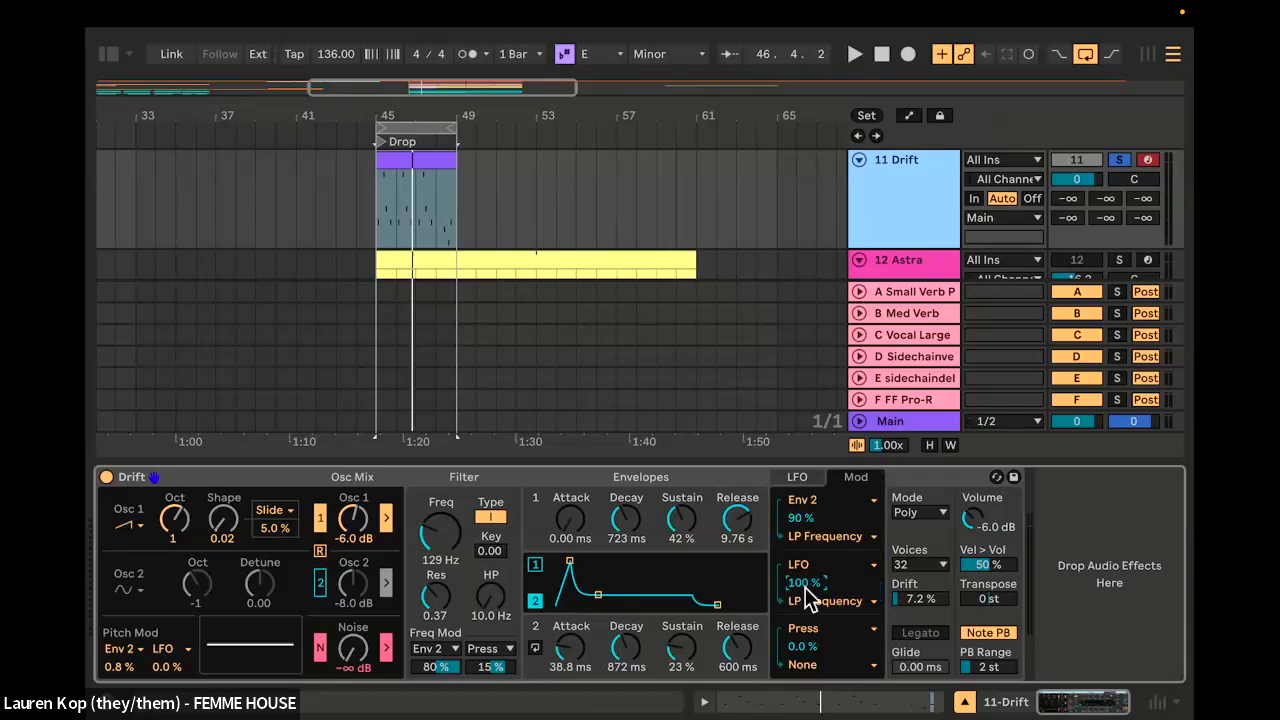
pyautogui.press('space')
pyautogui.press('space')
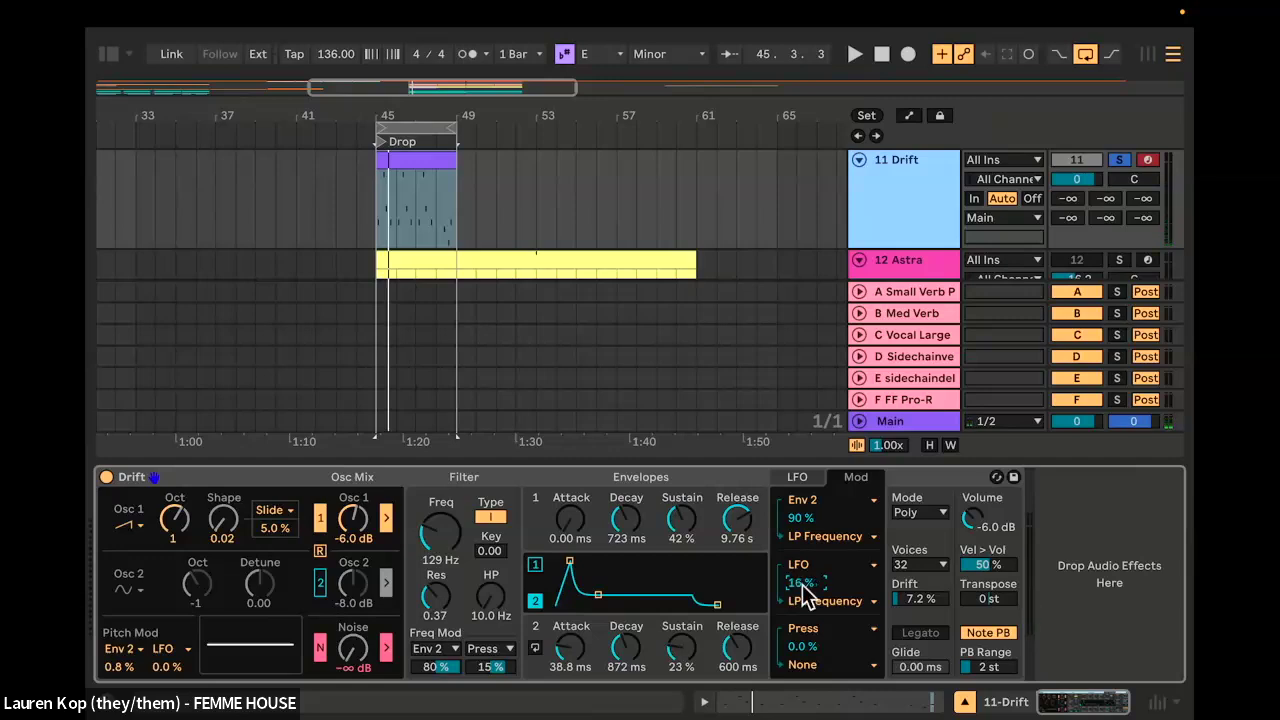
pyautogui.press('space')
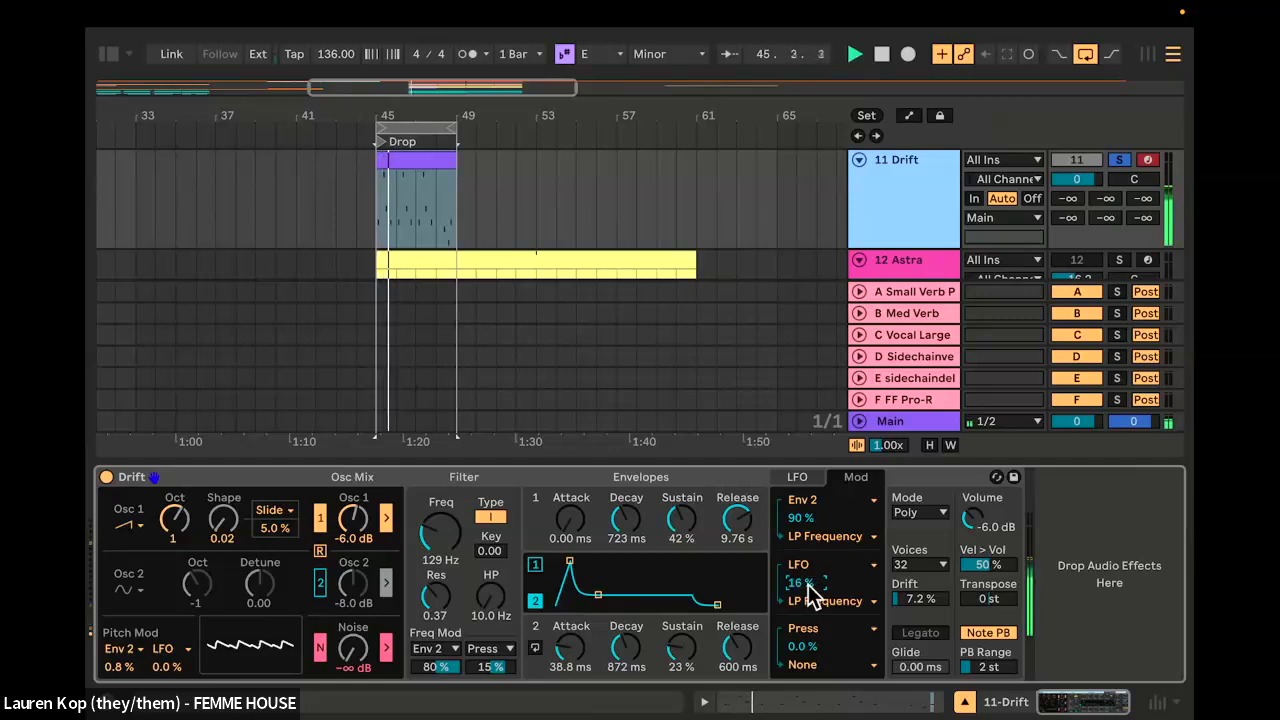
pyautogui.moveTo(808, 586); pyautogui.dragTo(808, 594)
pyautogui.press('space')
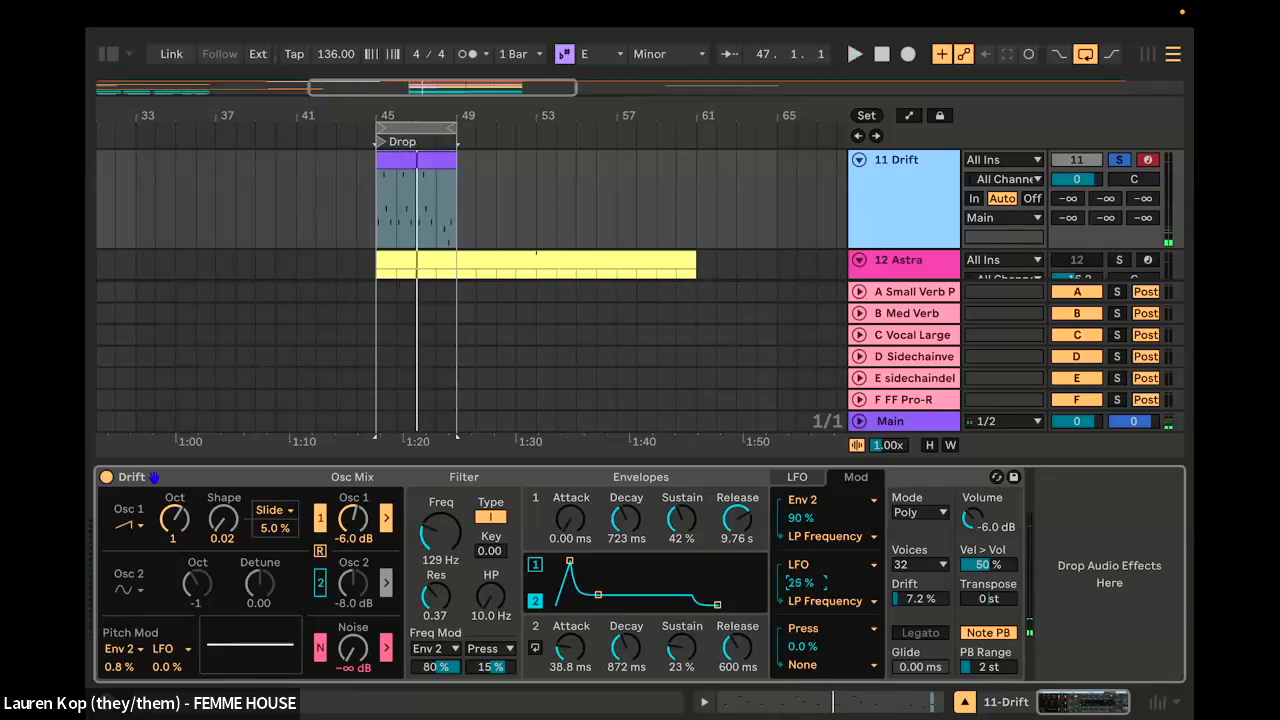
# Step: Change the LFO modulation slot's target to Osc 1 Gain and audition the Drop section
pyautogui.click(797, 477)
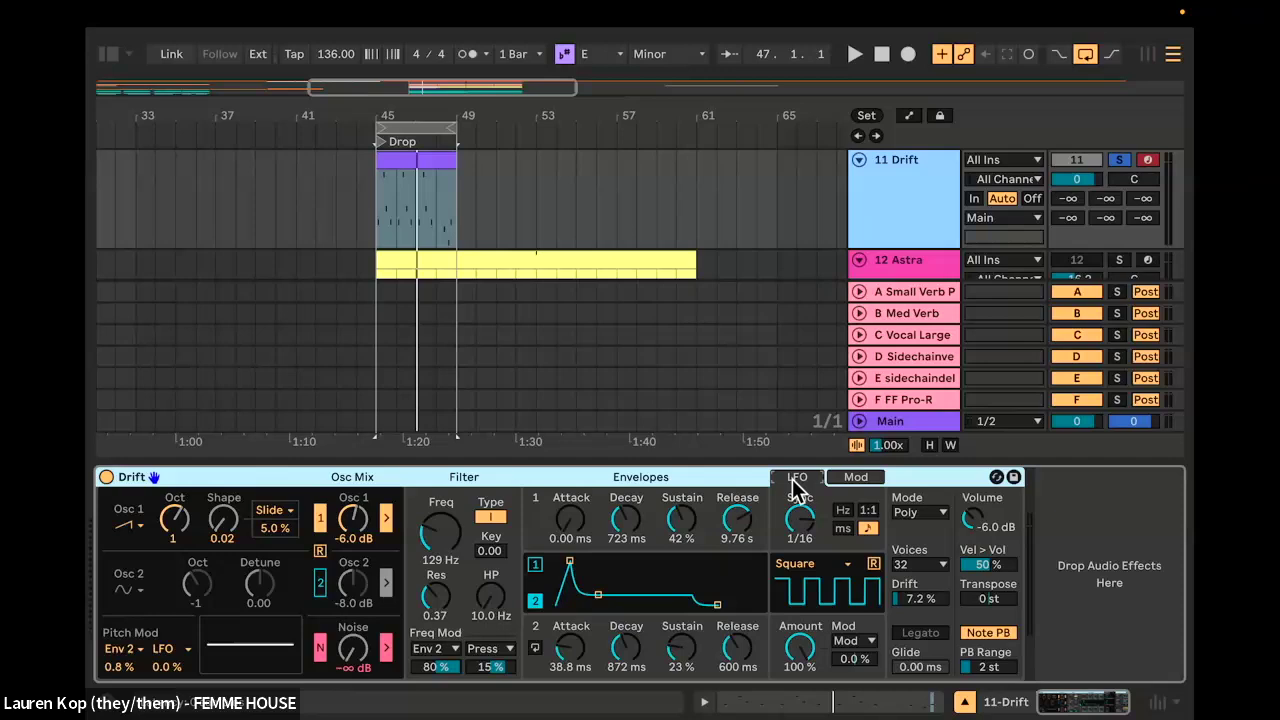
pyautogui.click(855, 478)
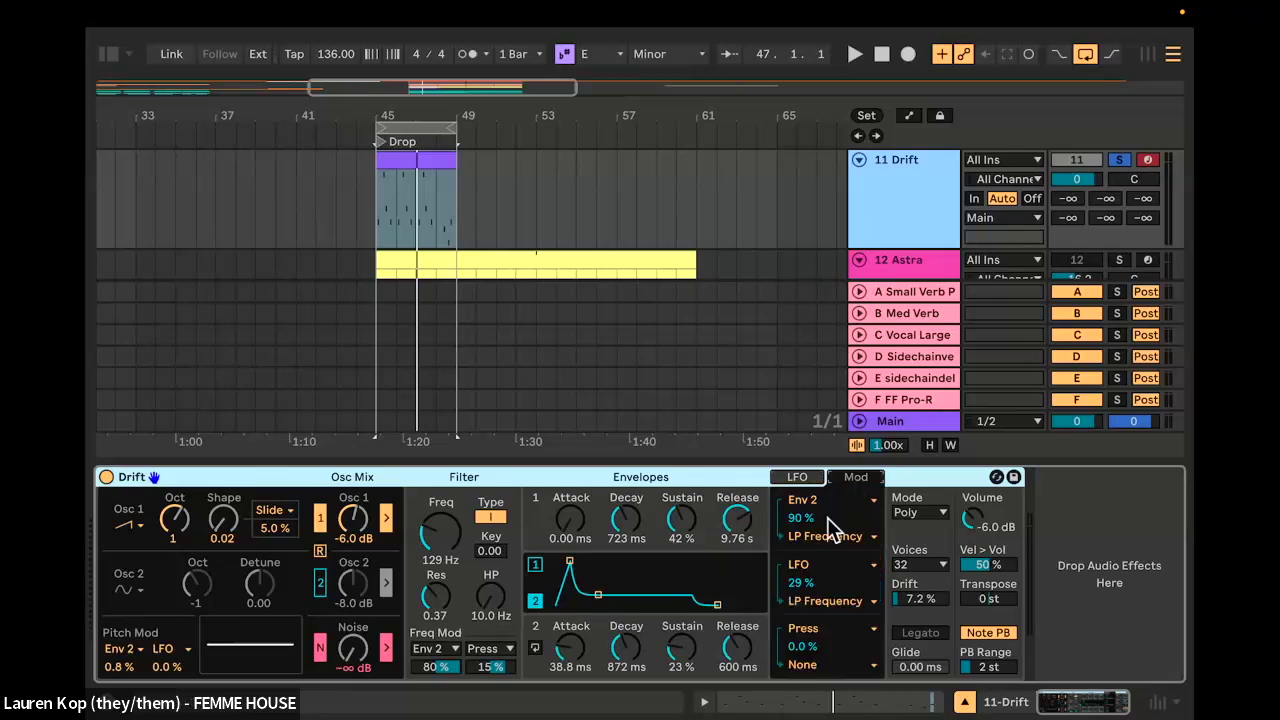
pyautogui.click(825, 601)
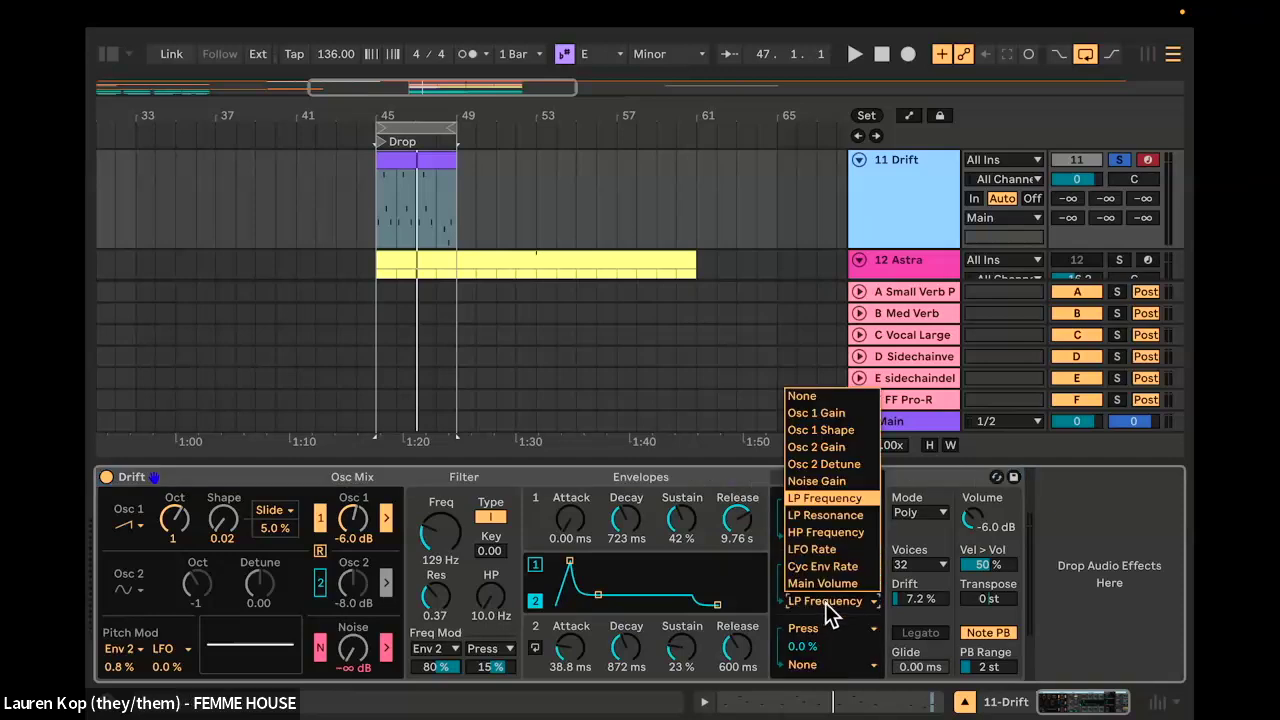
pyautogui.click(826, 604)
pyautogui.click(823, 600)
pyautogui.click(820, 413)
pyautogui.press('space')
pyautogui.press('space')
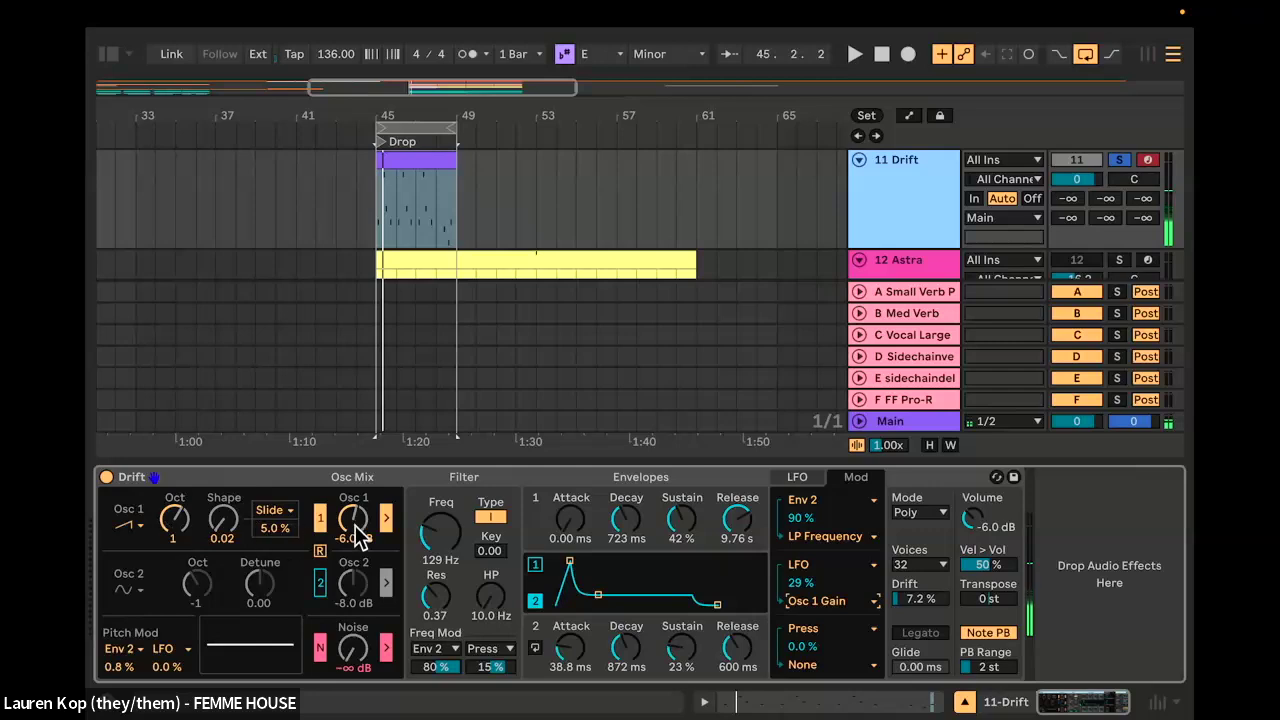
pyautogui.press('space')
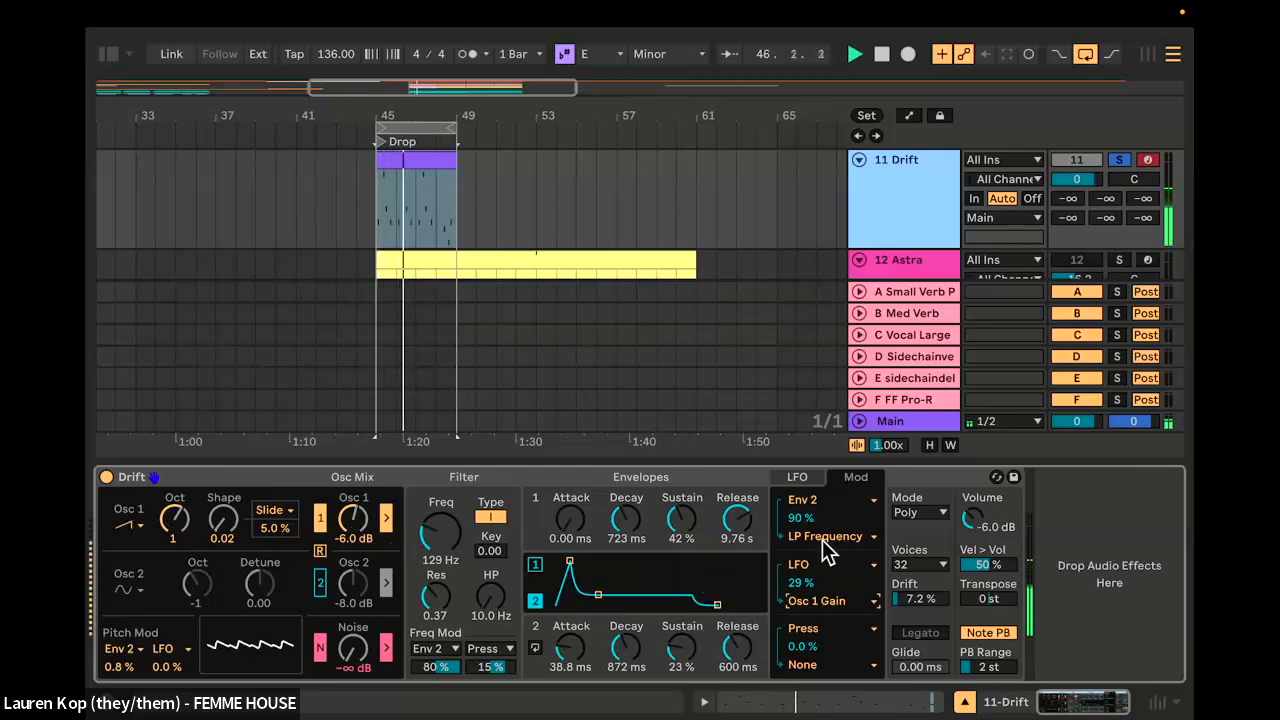
# Step: Change the Env 2 modulation slot's target to Osc 1 Shape, set Osc 1's Shape to 0.00 and audition it
pyautogui.click(876, 533)
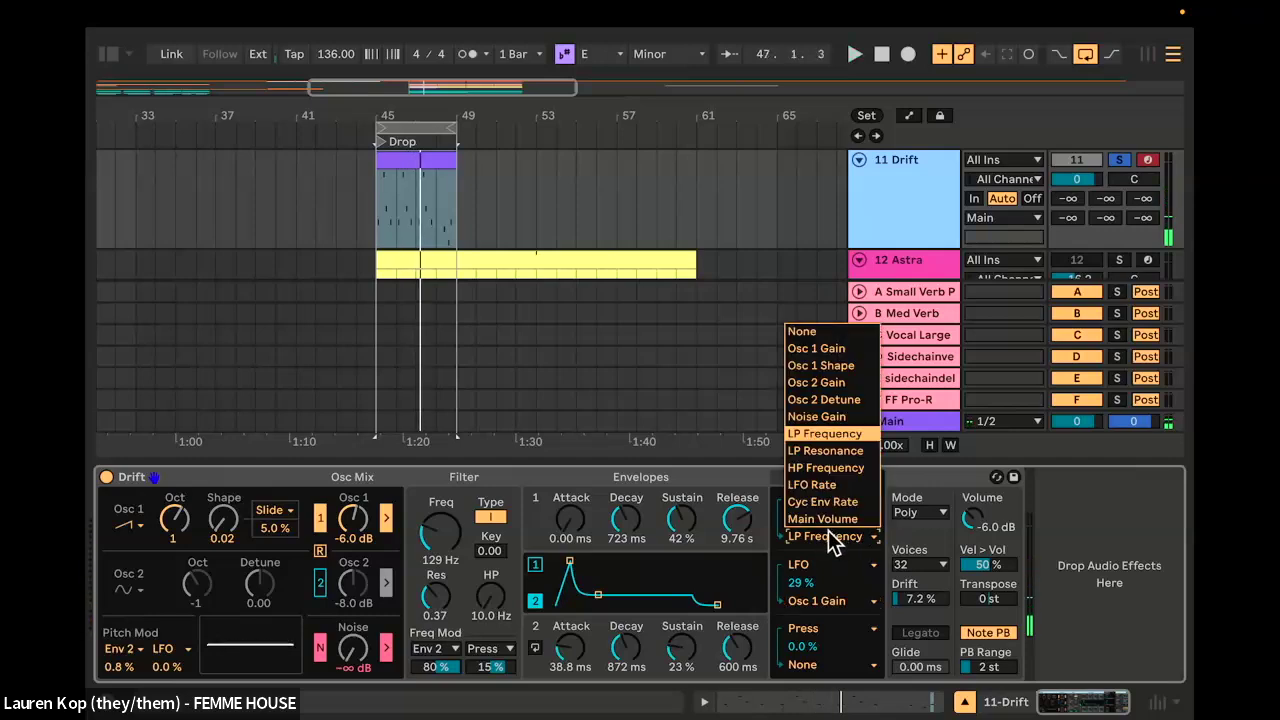
pyautogui.click(841, 368)
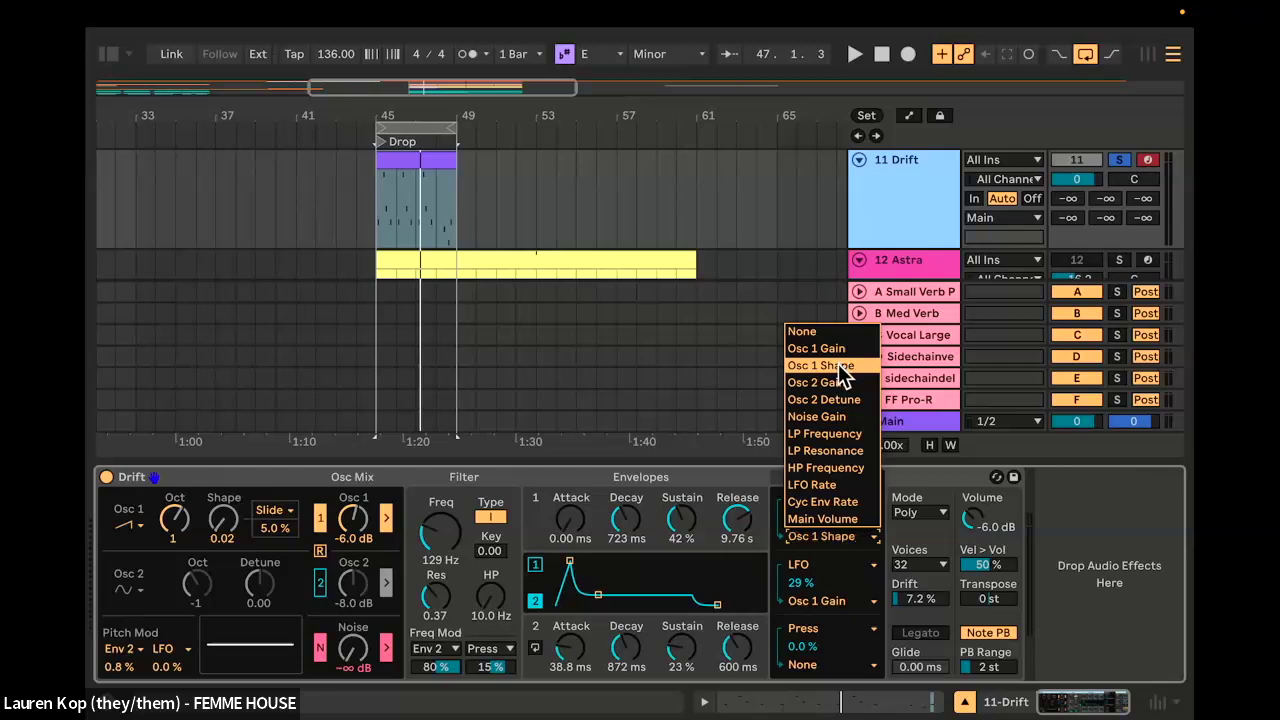
pyautogui.click(841, 369)
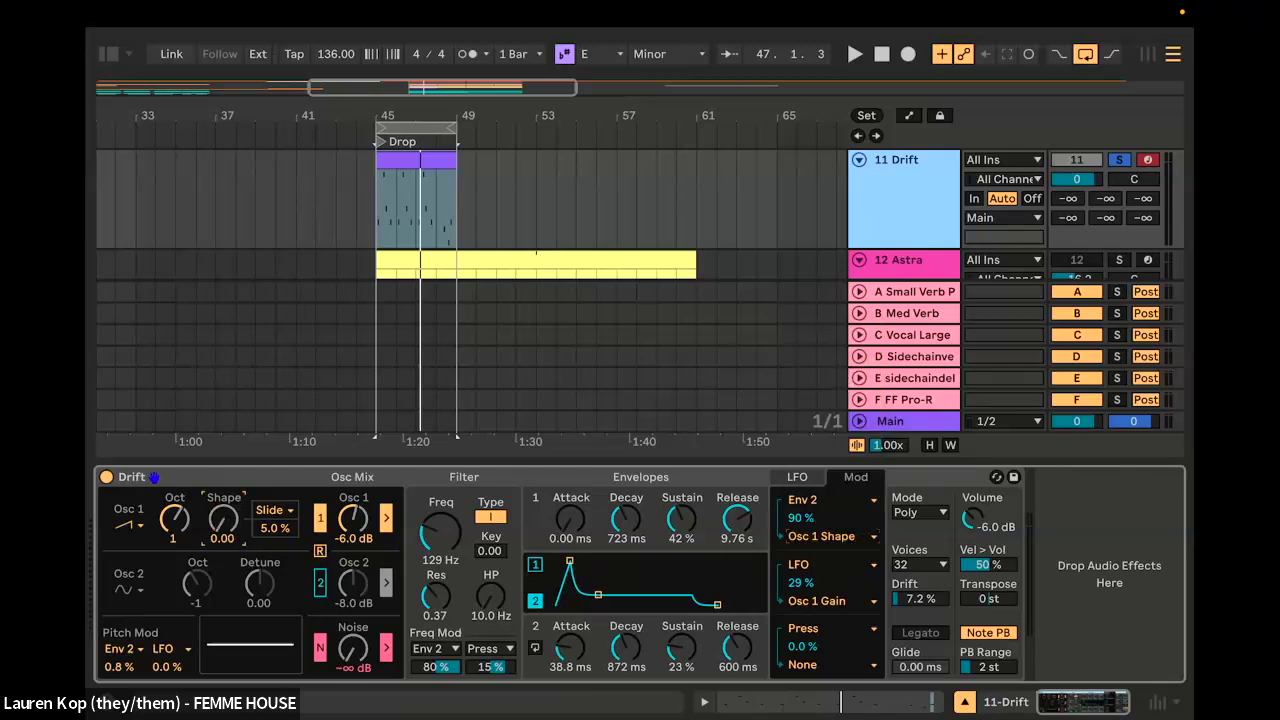
pyautogui.press('space')
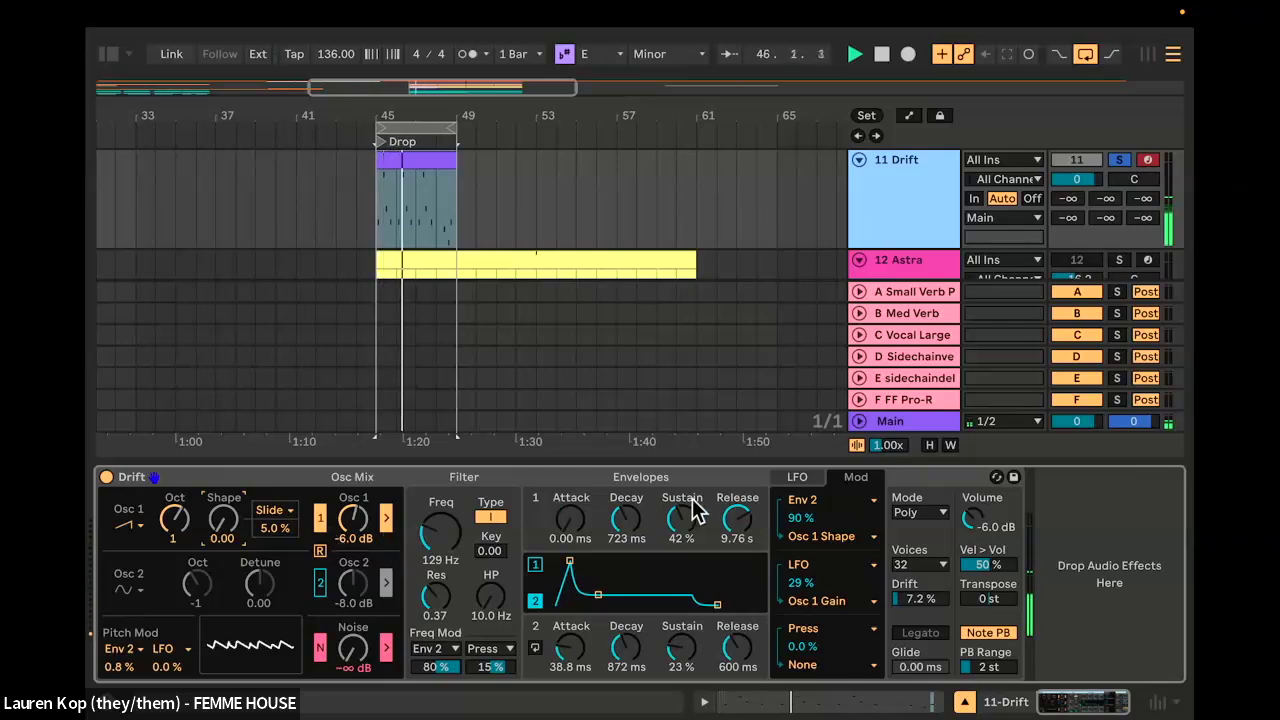
# Step: Set the Env 2 modulation of Osc 1 Shape to 0.0 %, and audition Osc 1 with the sine waveform
pyautogui.moveTo(803, 520); pyautogui.dragTo(803, 700)
pyautogui.doubleClick(810, 528)
pyautogui.click(128, 525)
pyautogui.click(122, 525)
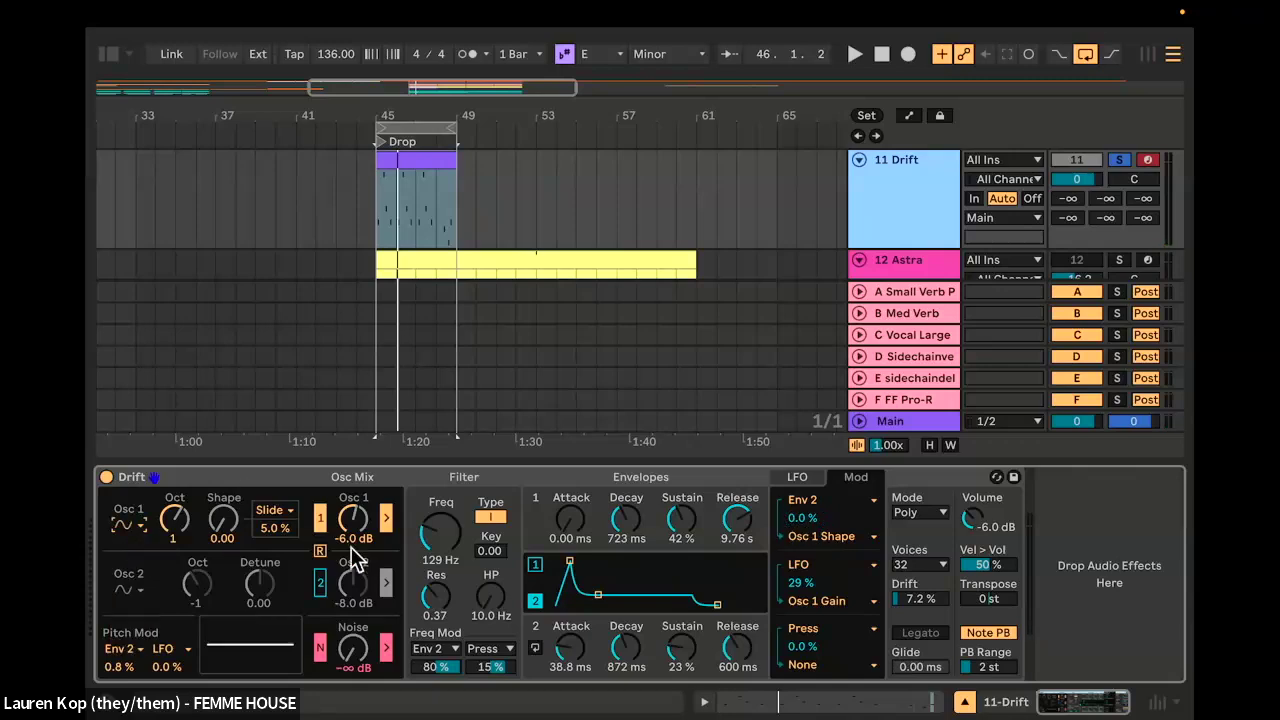
pyautogui.press('space')
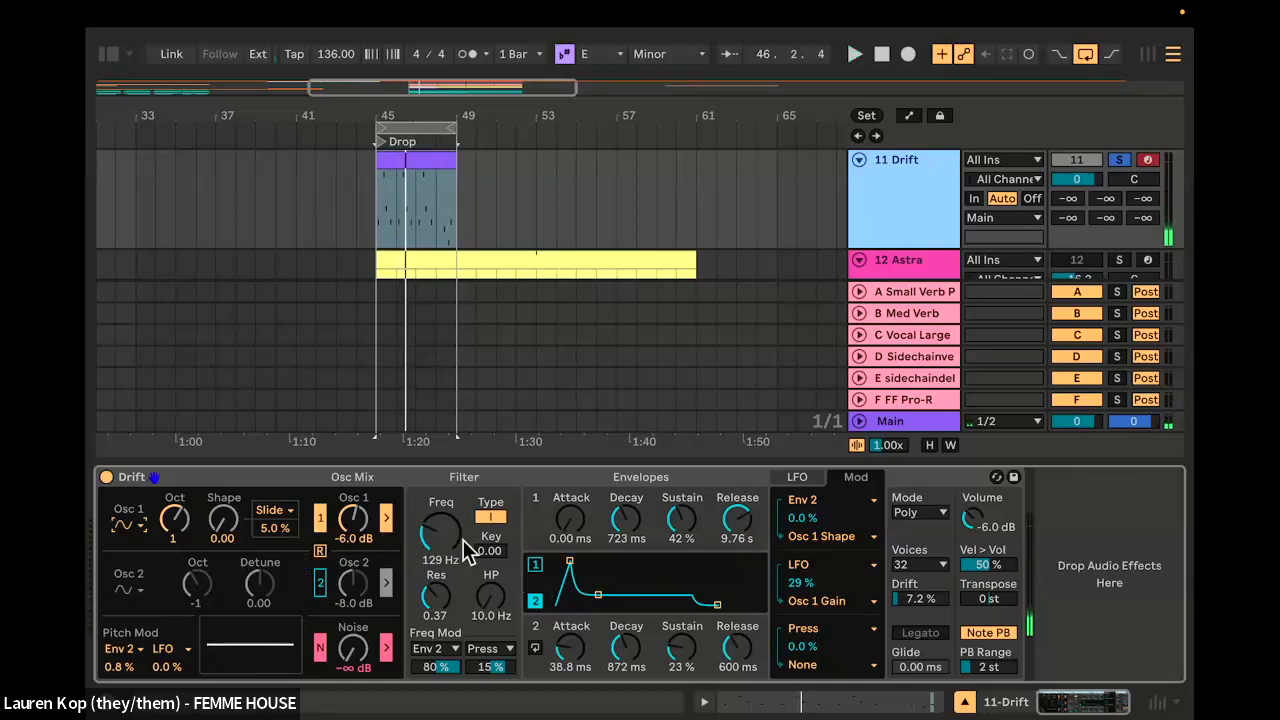
# Step: Set the filter Freq to 170 Hz, shape Env 1 with 1.05 s decay, 17 % sustain and 3.16 s release, and start playback
pyautogui.moveTo(441, 541); pyautogui.dragTo(441, 532)
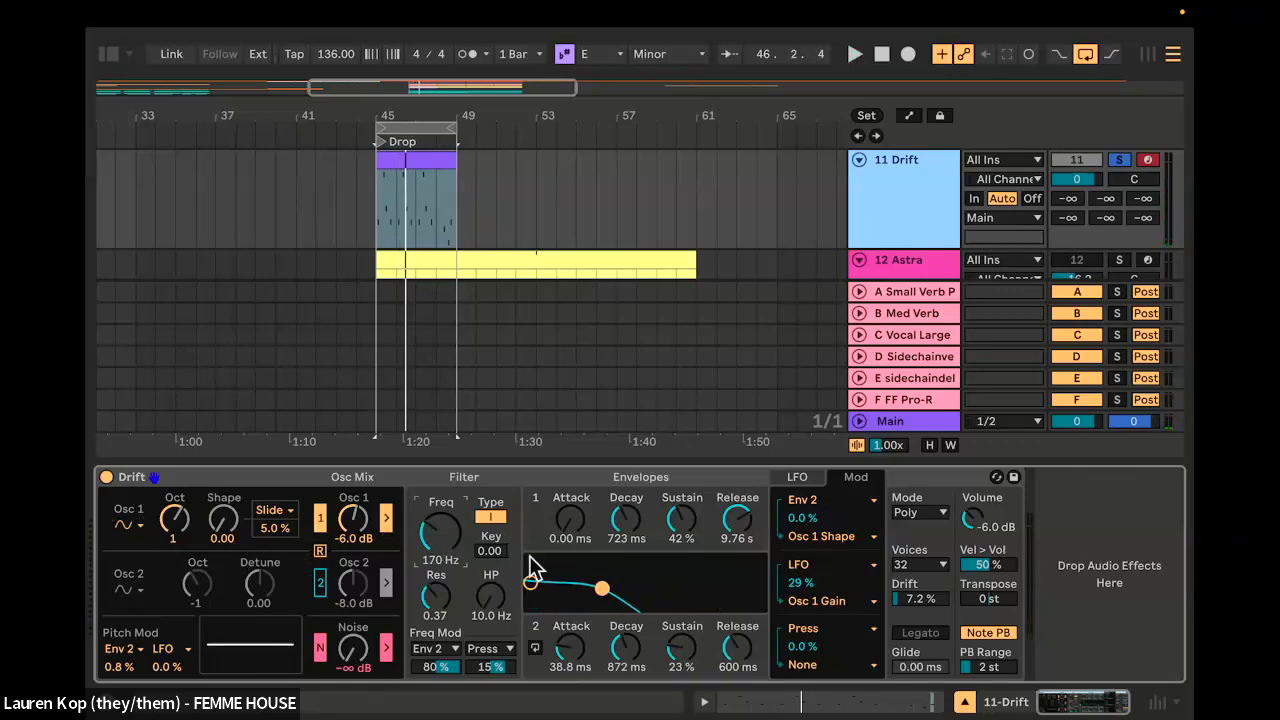
pyautogui.click(596, 495)
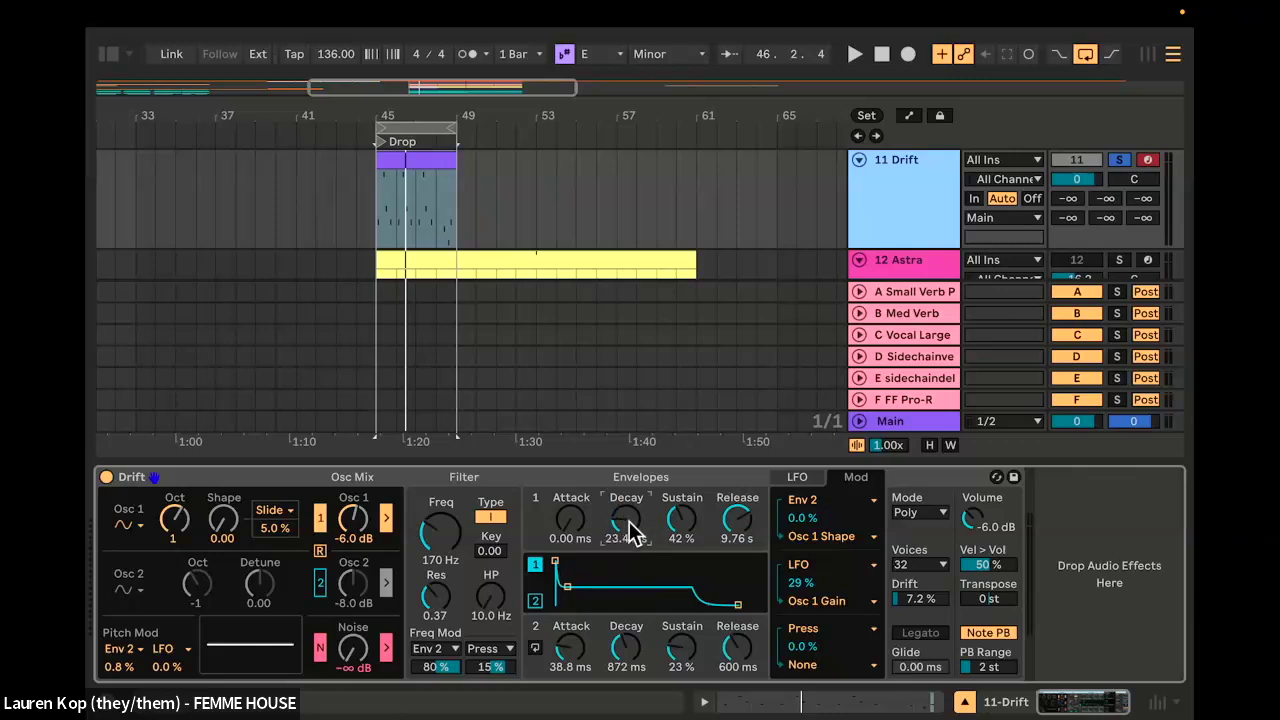
pyautogui.moveTo(670, 540); pyautogui.dragTo(735, 548)
pyautogui.press('space')
# Step: Set Env 2 to 0.00 ms attack, 63.6 ms decay, 2.20 s release, and Env 1 to 1.11 s decay, 43 % sustain, 7.45 s release
pyautogui.moveTo(561, 648); pyautogui.dragTo(561, 685)
pyautogui.moveTo(583, 595); pyautogui.dragTo(572, 595)
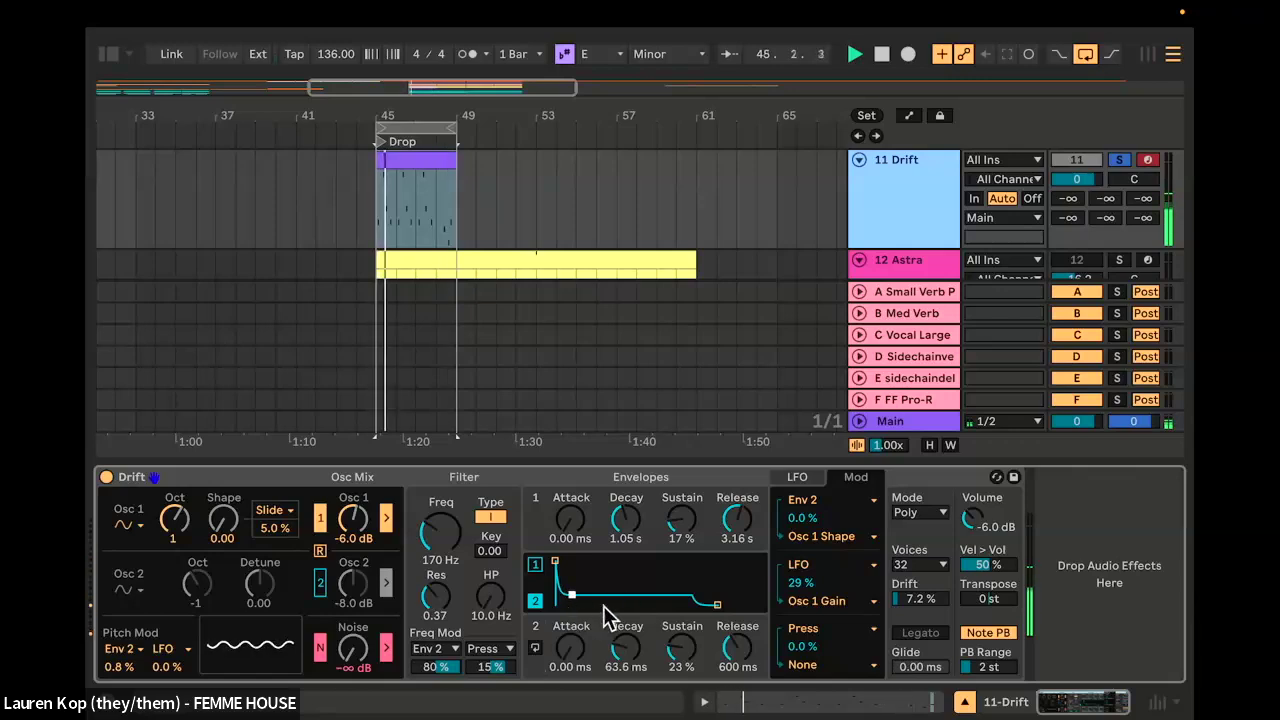
pyautogui.moveTo(737, 647); pyautogui.dragTo(737, 628)
pyautogui.moveTo(737, 519); pyautogui.dragTo(737, 506)
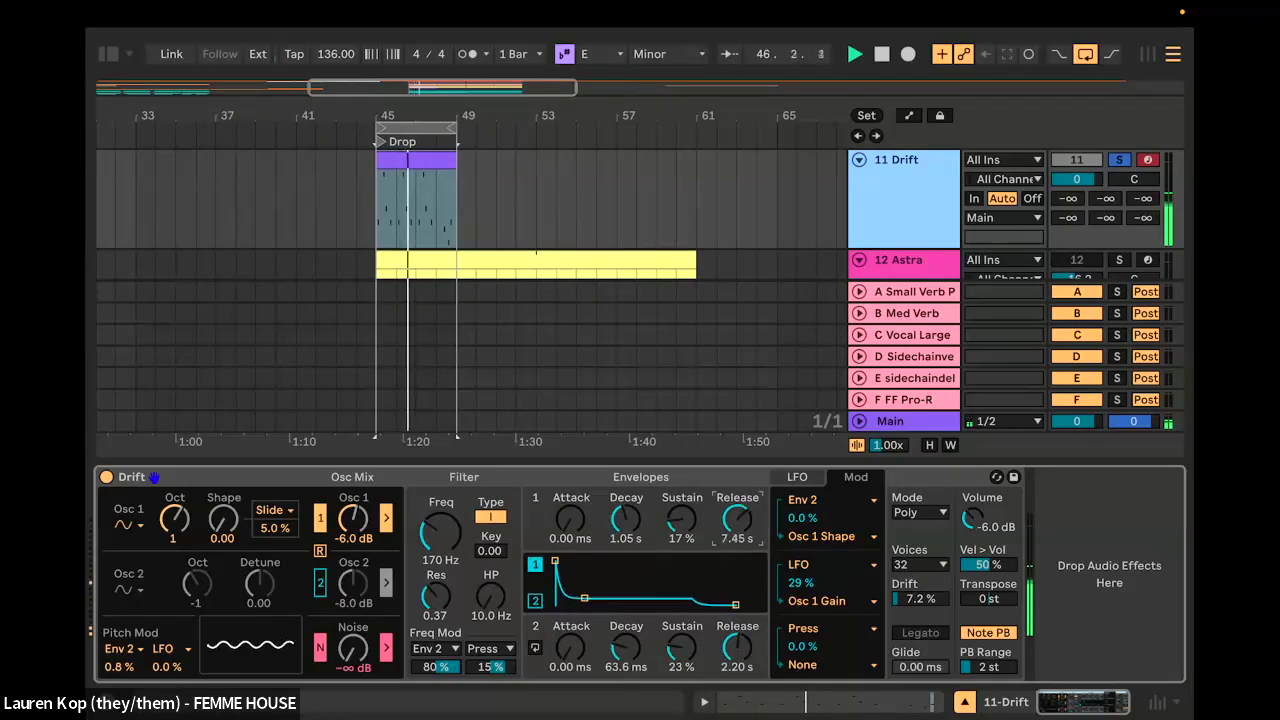
pyautogui.moveTo(585, 598); pyautogui.dragTo(586, 586)
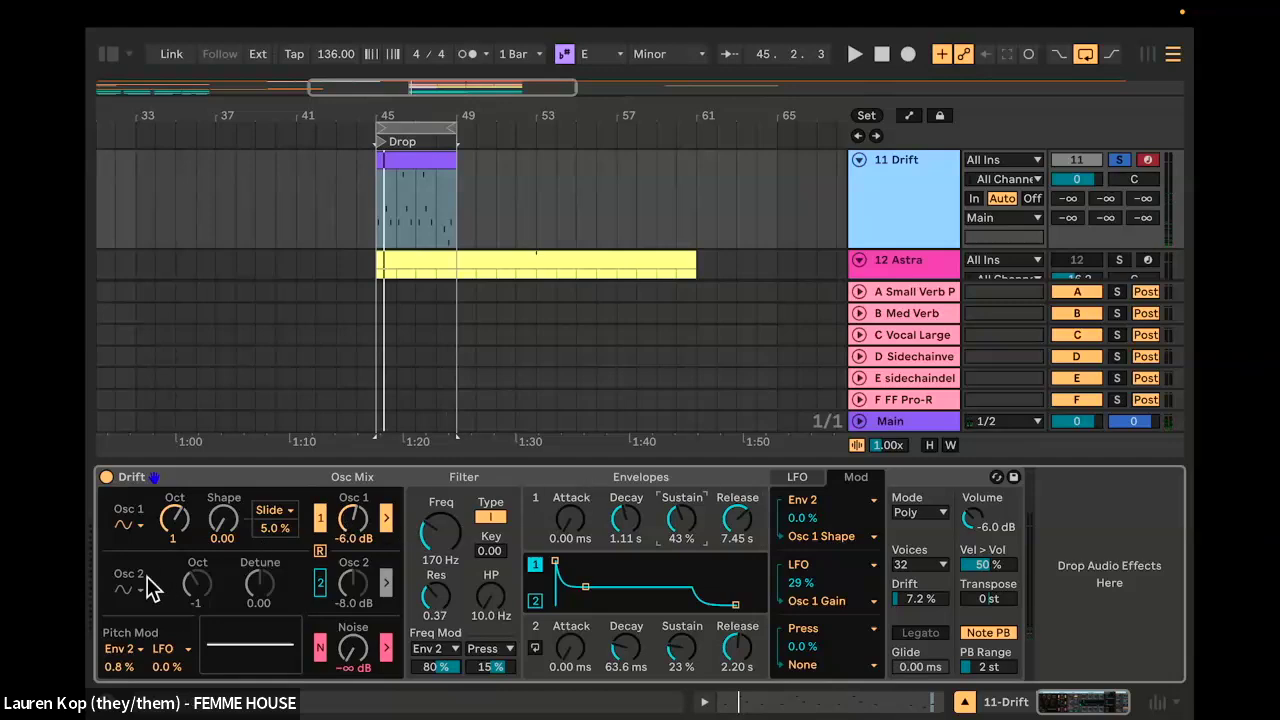
# Step: Enable Osc 2 and set its waveform to the square wave
pyautogui.click(320, 585)
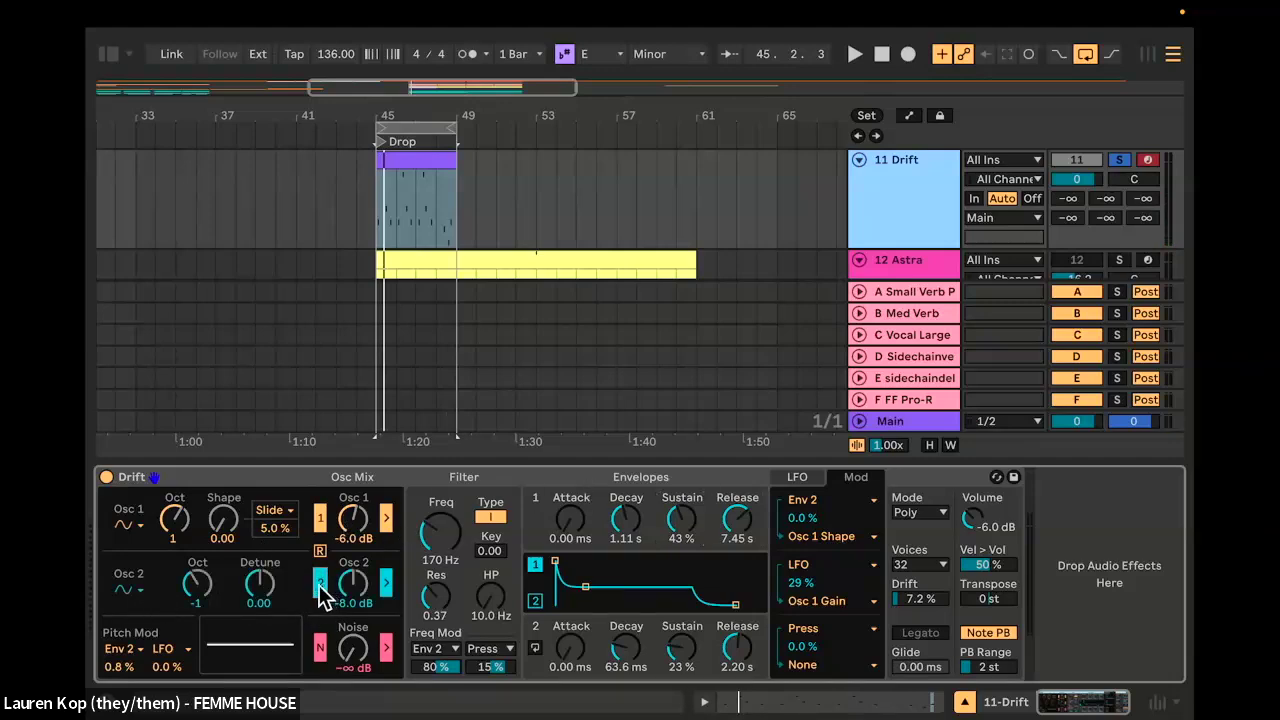
pyautogui.click(130, 590)
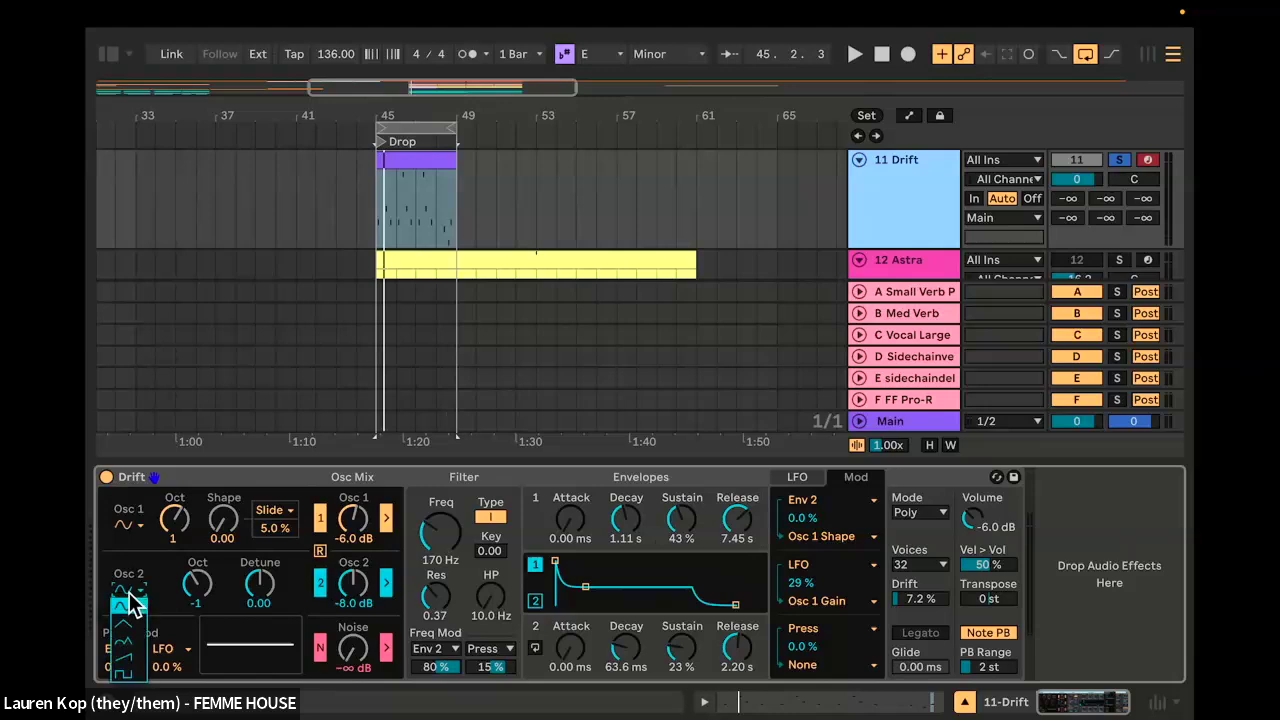
pyautogui.click(130, 675)
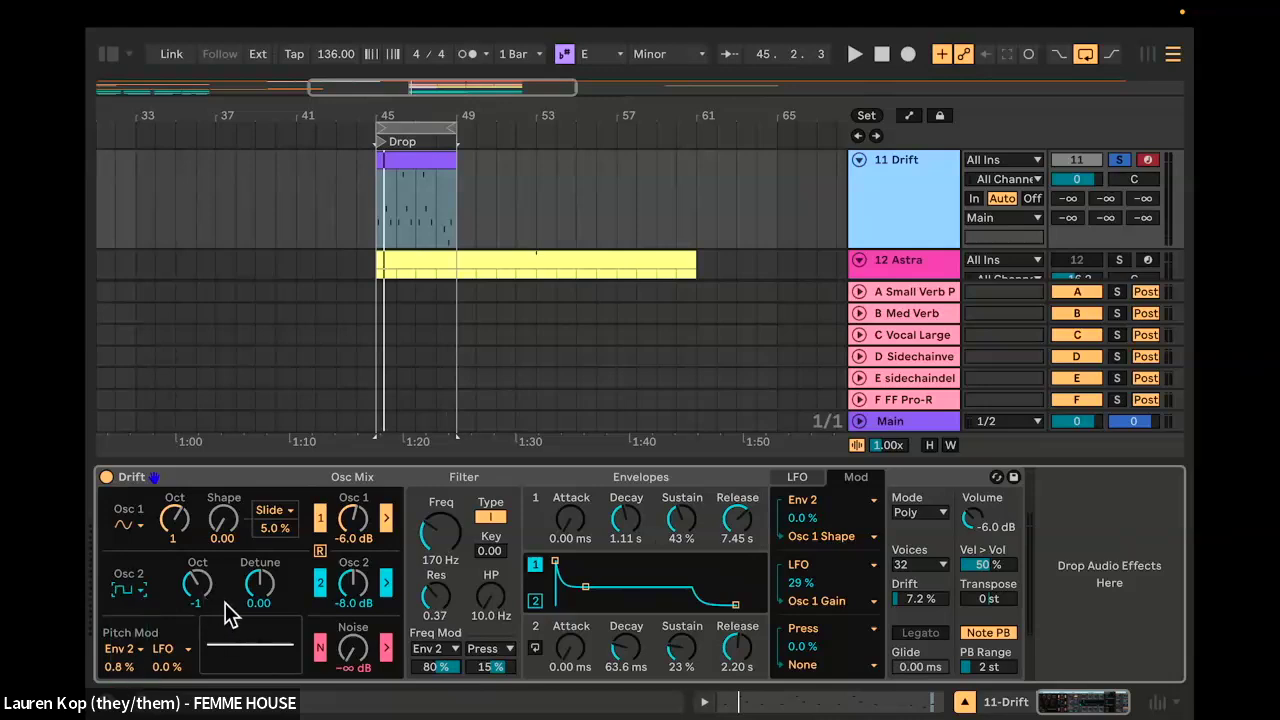
# Step: Audition Osc 2 at octave 0 in the Drop section and set its Oct to 2
pyautogui.press('space')
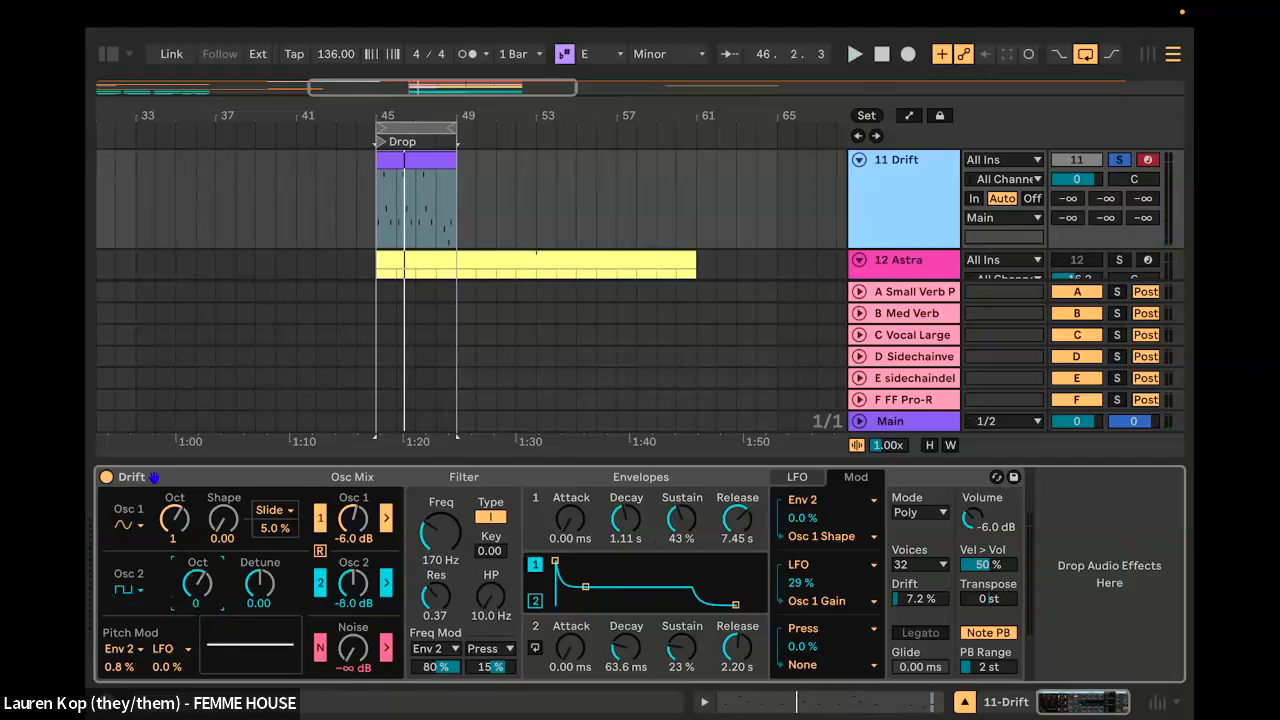
pyautogui.press('space')
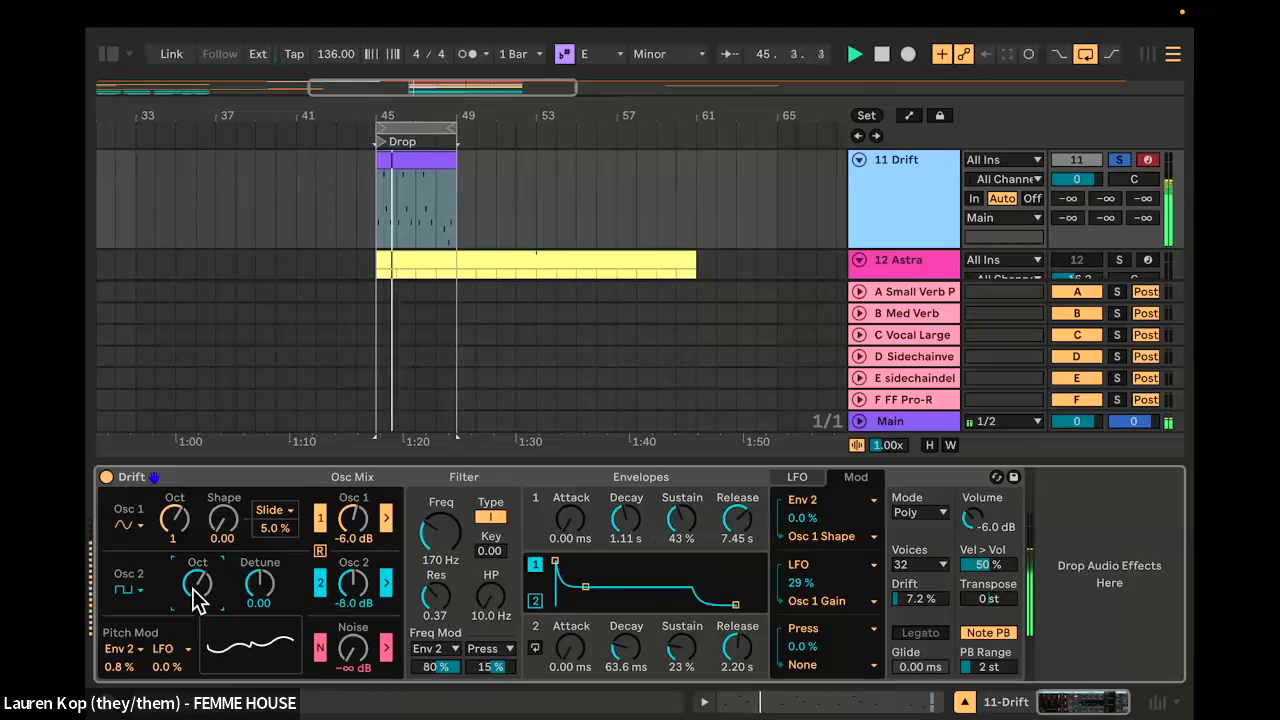
pyautogui.press('space')
pyautogui.moveTo(193, 590)
pyautogui.mouseDown()
pyautogui.moveTo(193, 572)
pyautogui.moveTo(196, 584)
pyautogui.mouseUp()
pyautogui.press('space')
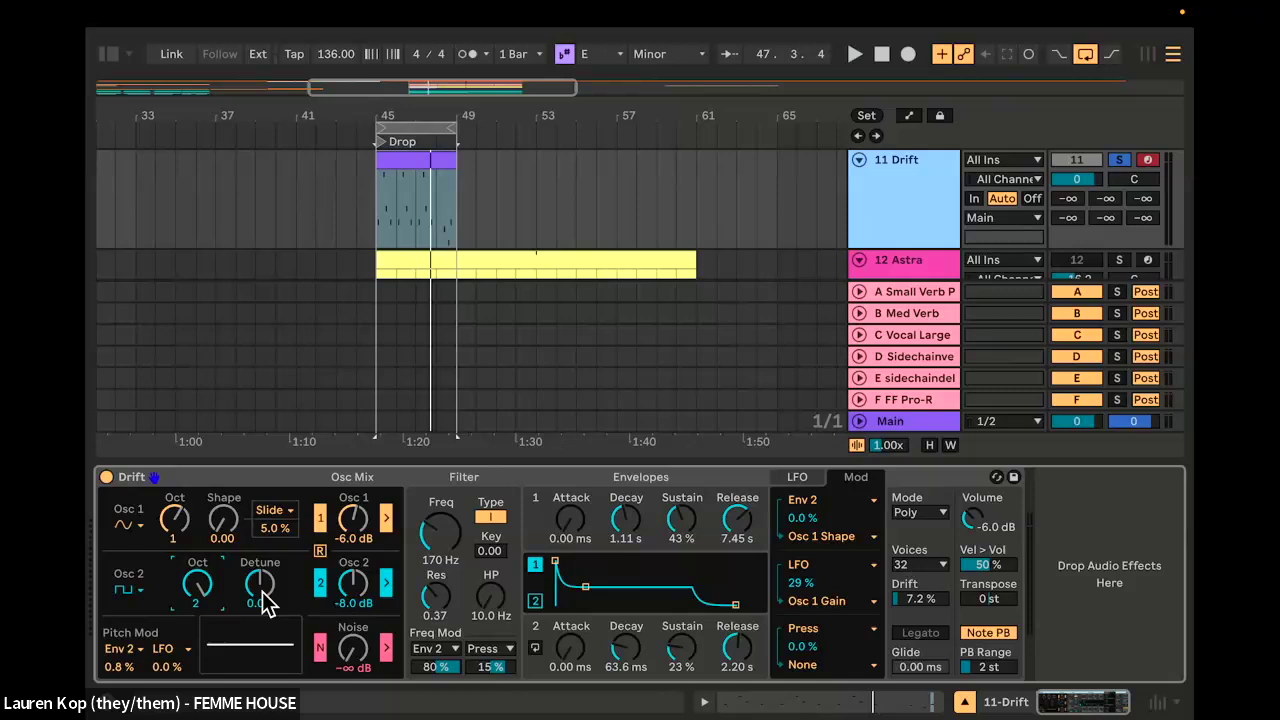
# Step: Set Osc 2's Detune to 0.02 and its mix level to -2.0 dB while auditioning the Drop section
pyautogui.press('space')
pyautogui.moveTo(257, 587)
pyautogui.mouseDown()
pyautogui.moveTo(257, 539)
pyautogui.moveTo(257, 587)
pyautogui.mouseUp()
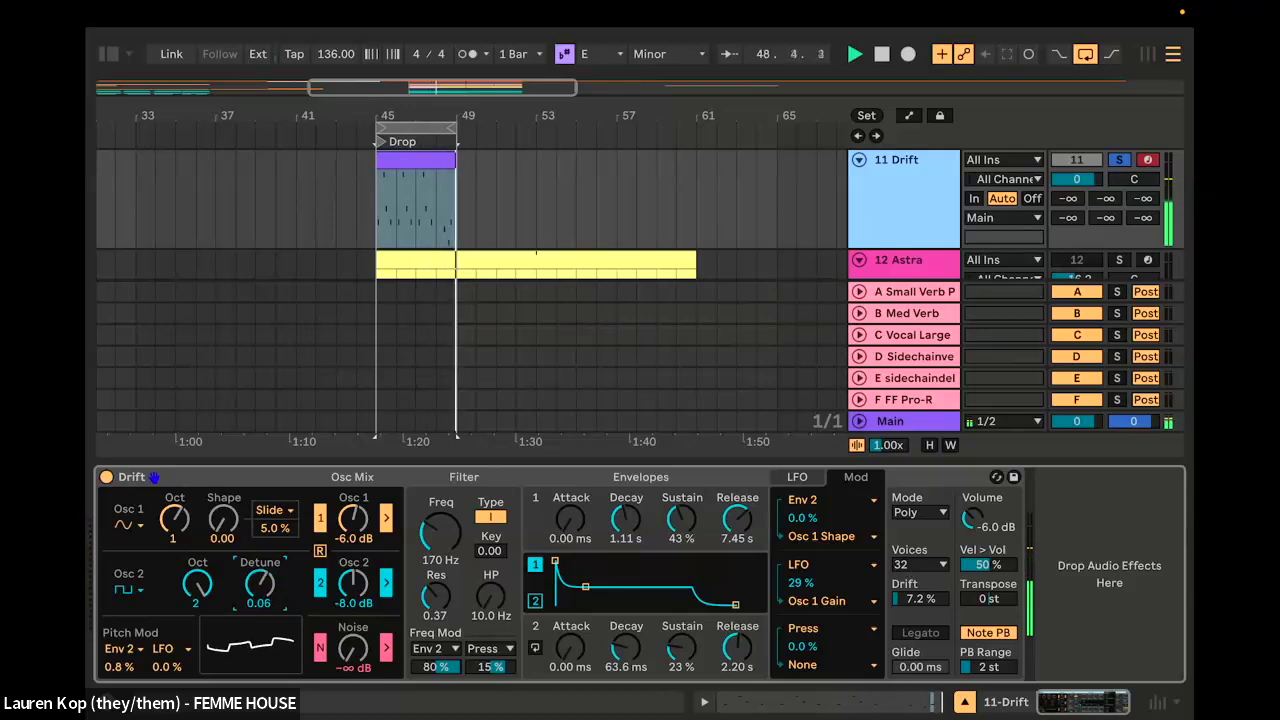
pyautogui.press('space')
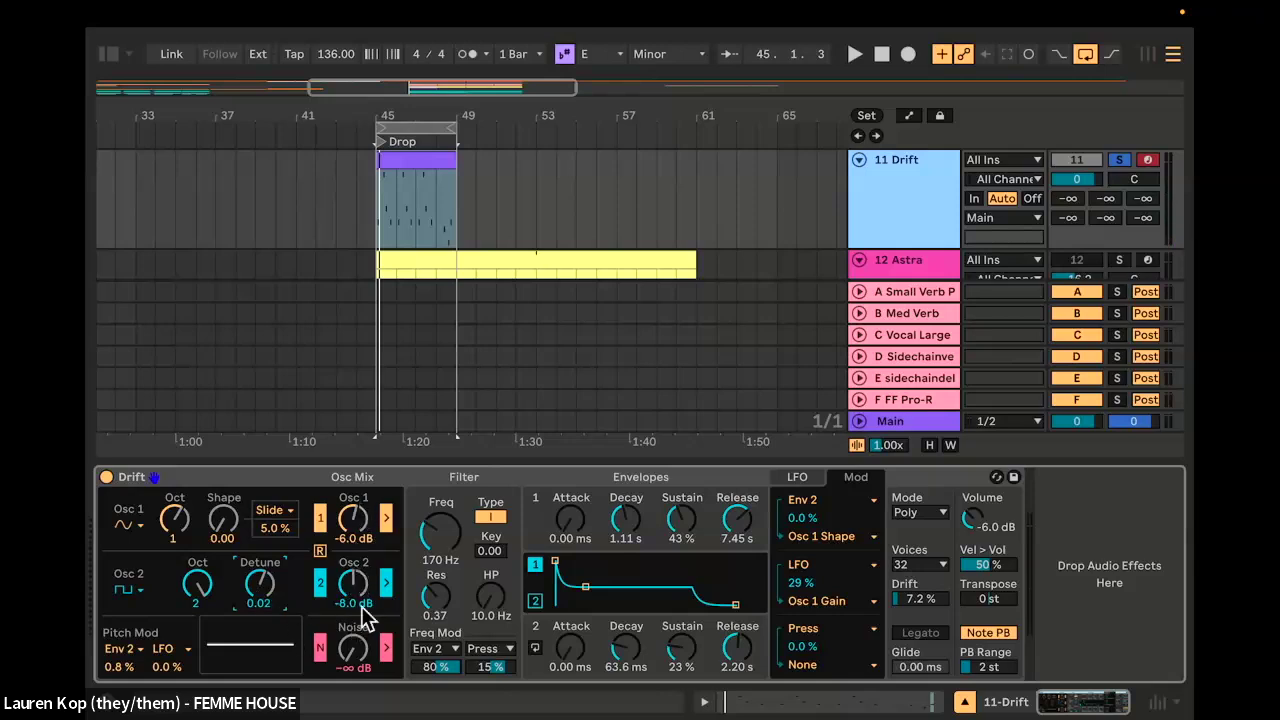
pyautogui.press('space')
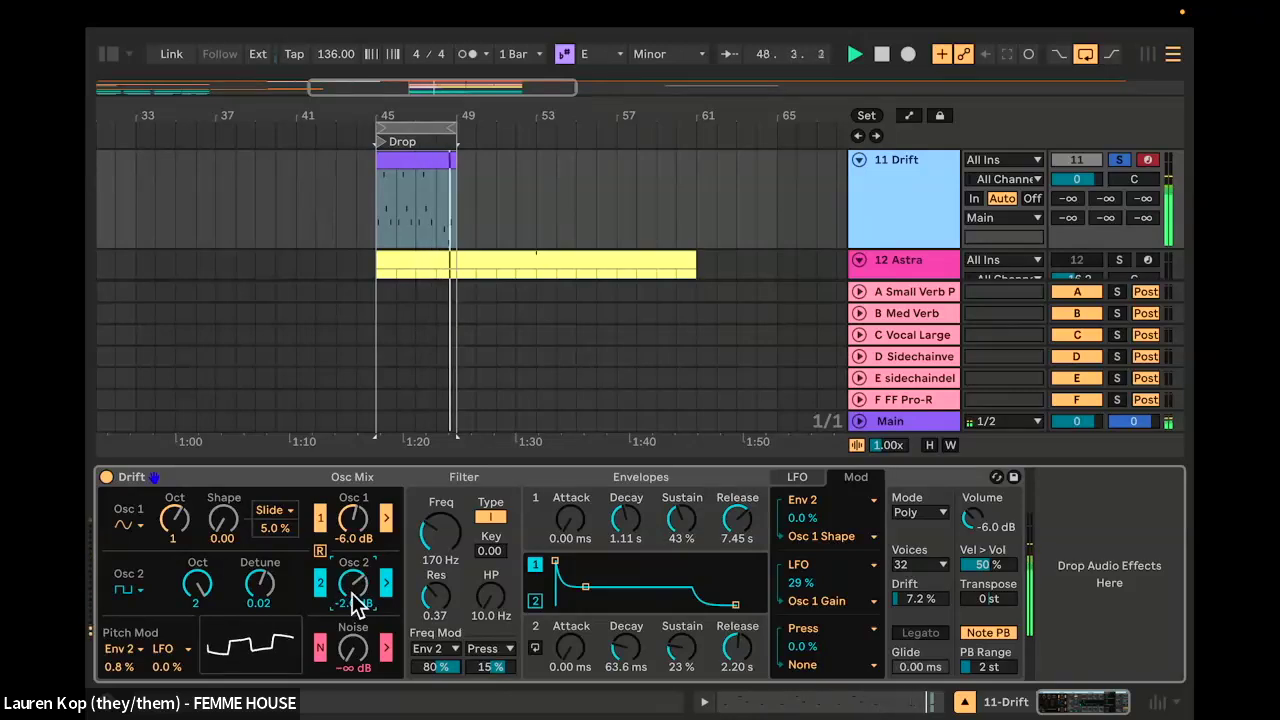
pyautogui.press('space')
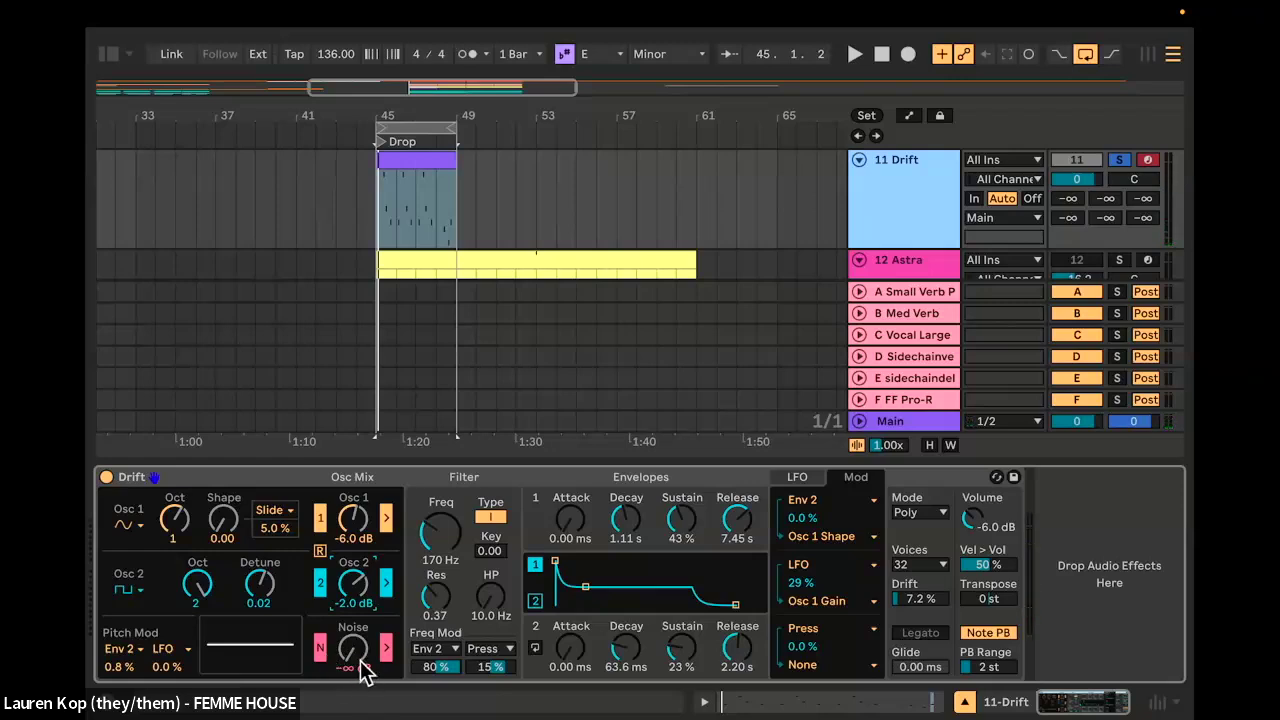
# Step: Raise the Noise level in the oscillator mix to -5.4 dB while auditioning the Drop section
pyautogui.press('space')
pyautogui.moveTo(365, 675)
pyautogui.mouseDown()
pyautogui.moveTo(365, 645)
pyautogui.moveTo(353, 660)
pyautogui.mouseUp()
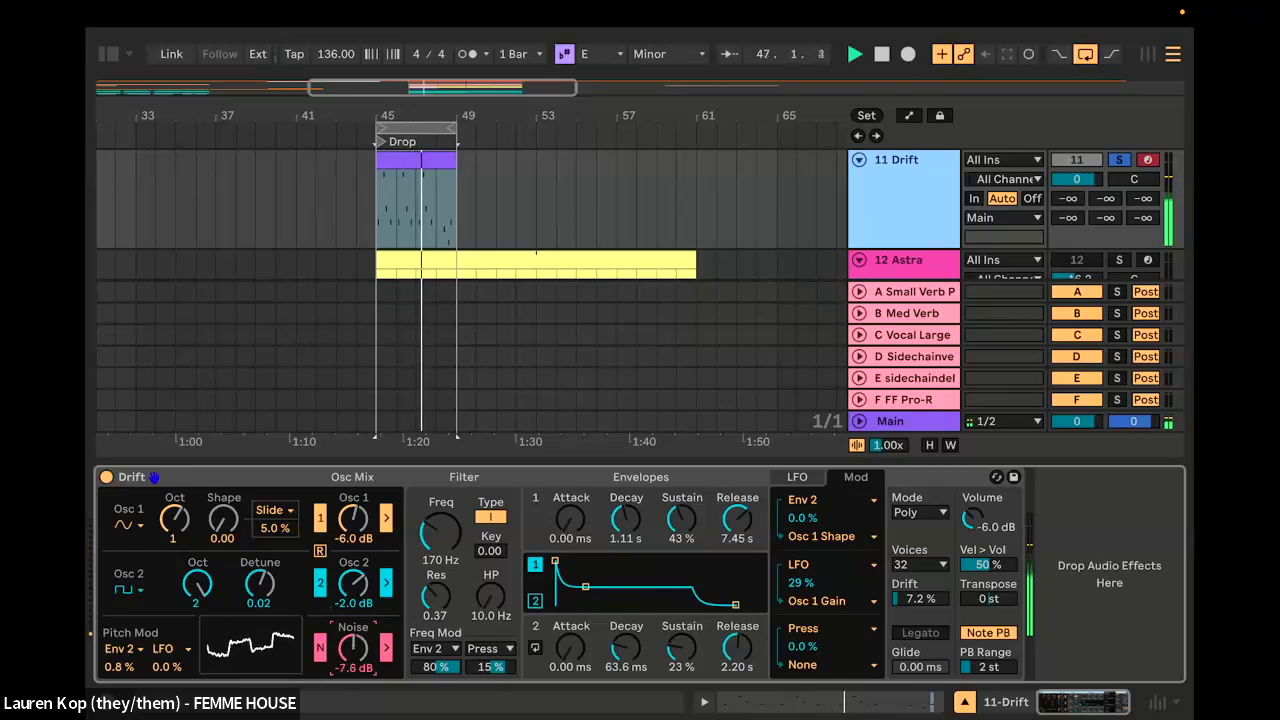
pyautogui.press('space')
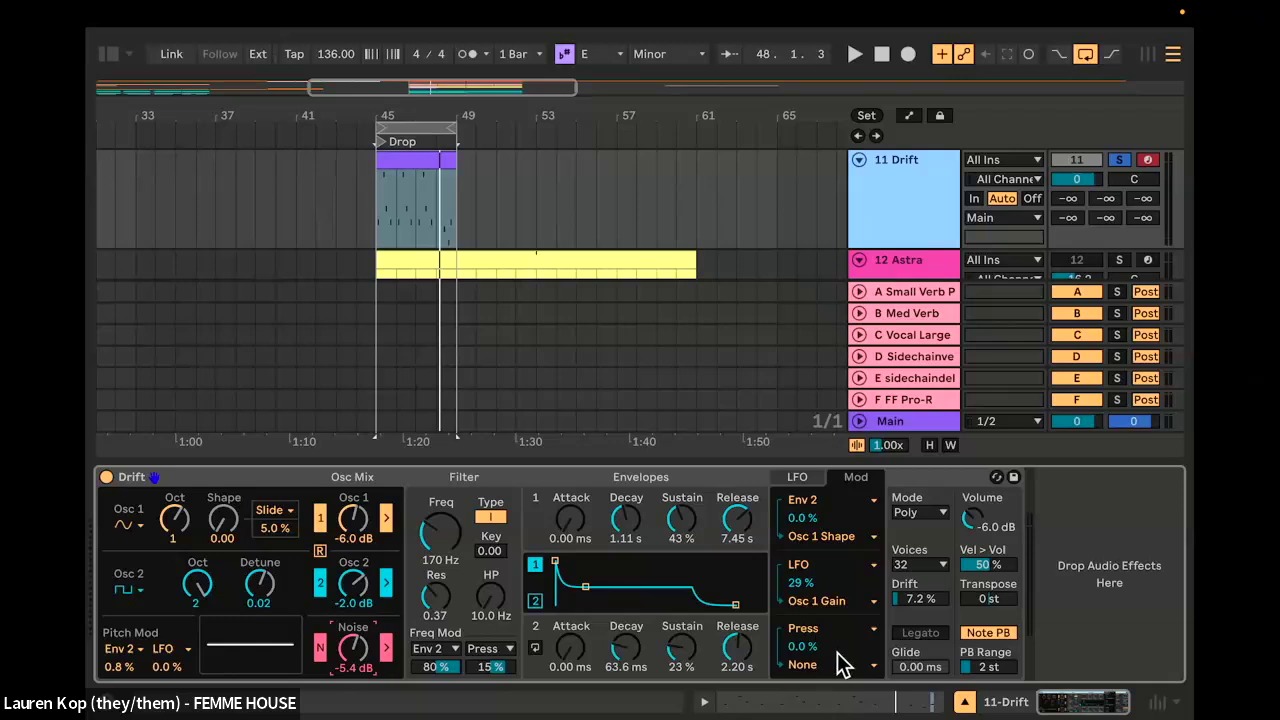
# Step: Check the source options of the third modulation slot, and look up MPE in the Week 3 course notes in Safari
pyautogui.click(809, 630)
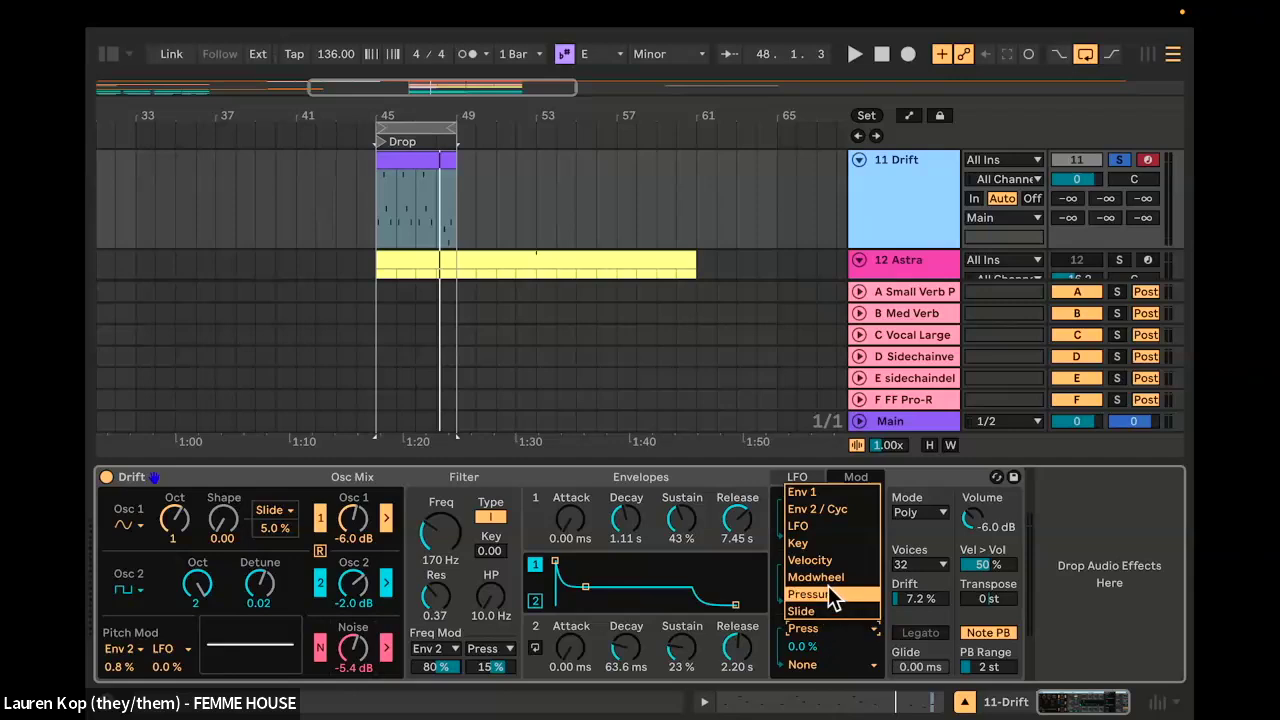
pyautogui.click(807, 642)
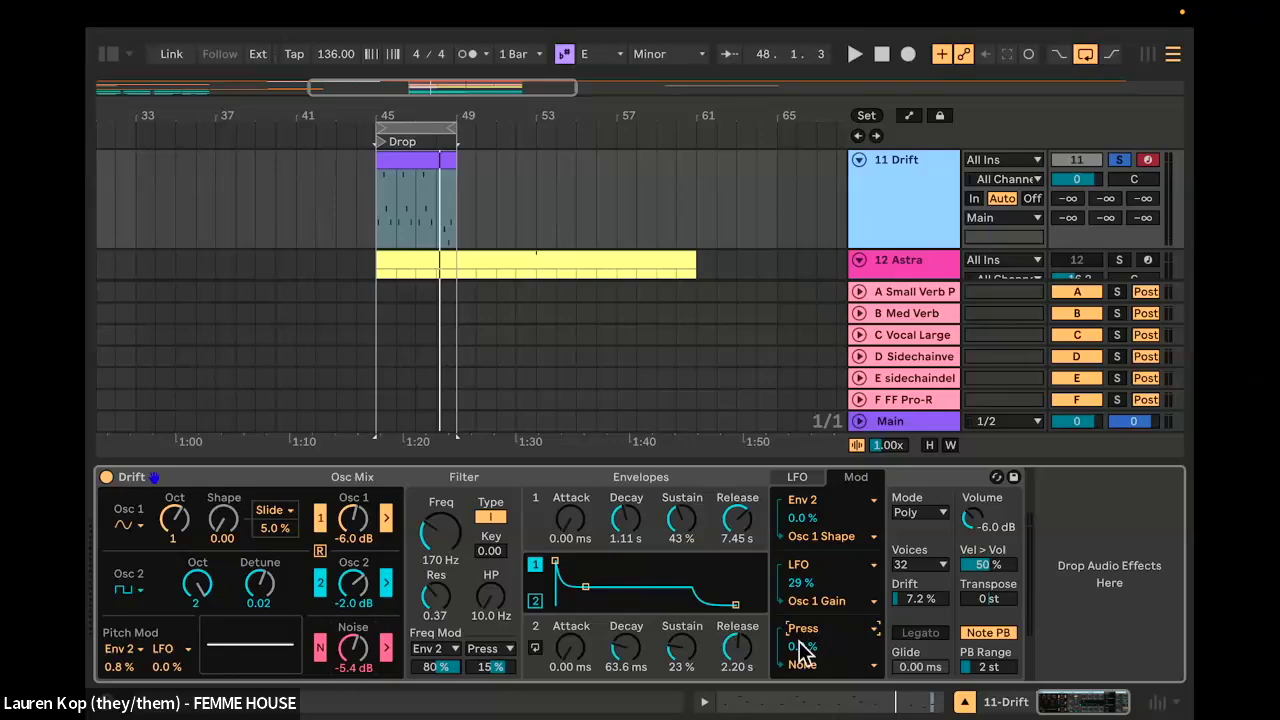
pyautogui.moveTo(308, 710)
pyautogui.click(183, 698)
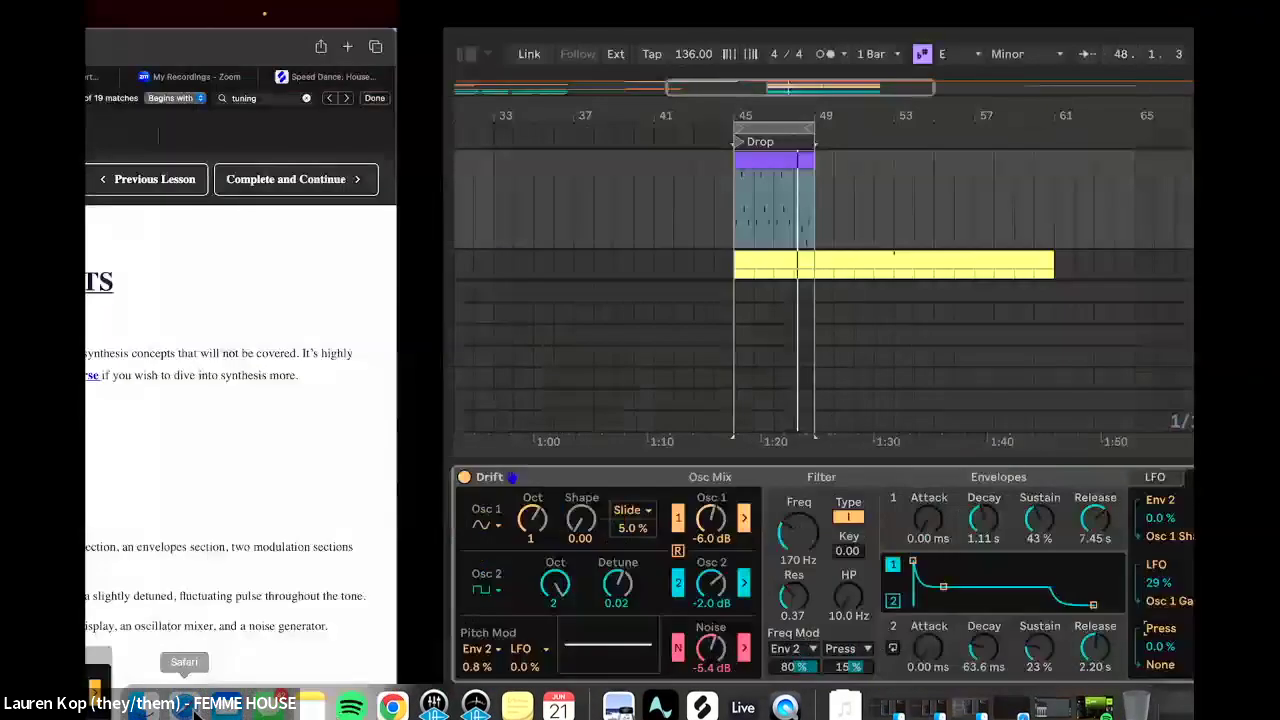
pyautogui.press('super+f')
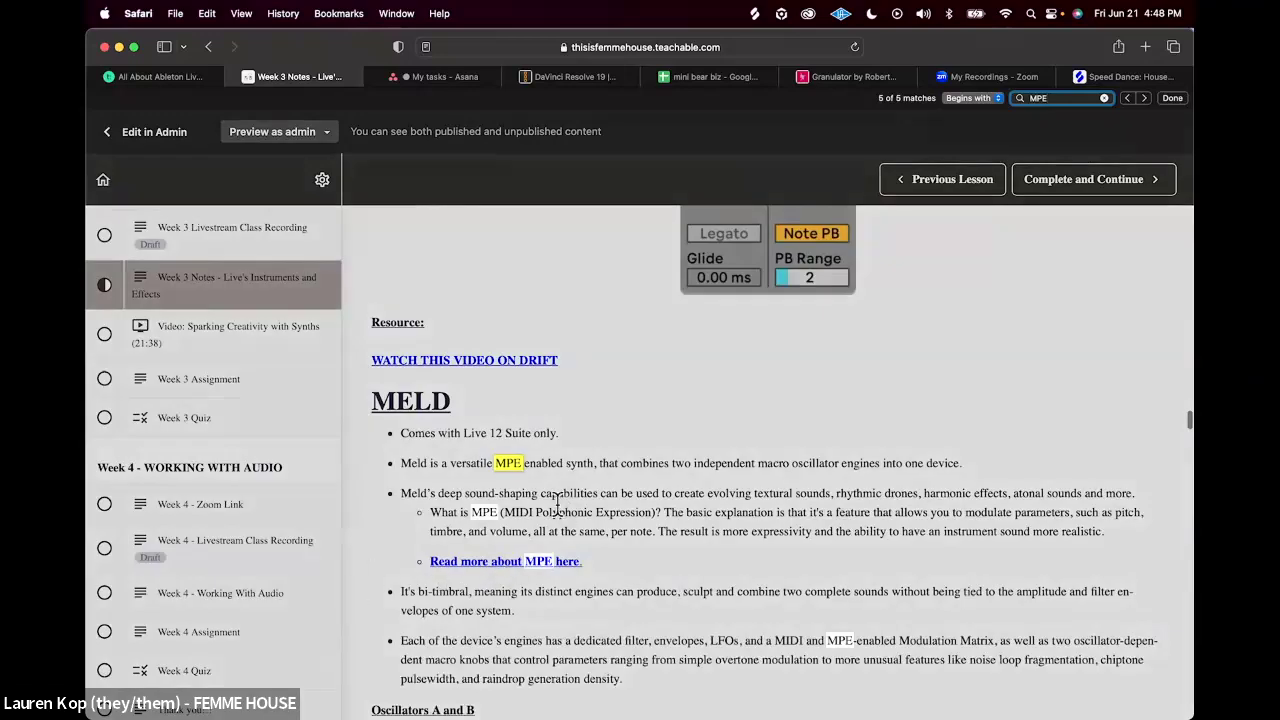
pyautogui.click(490, 517)
pyautogui.scroll(-2, 490, 517)
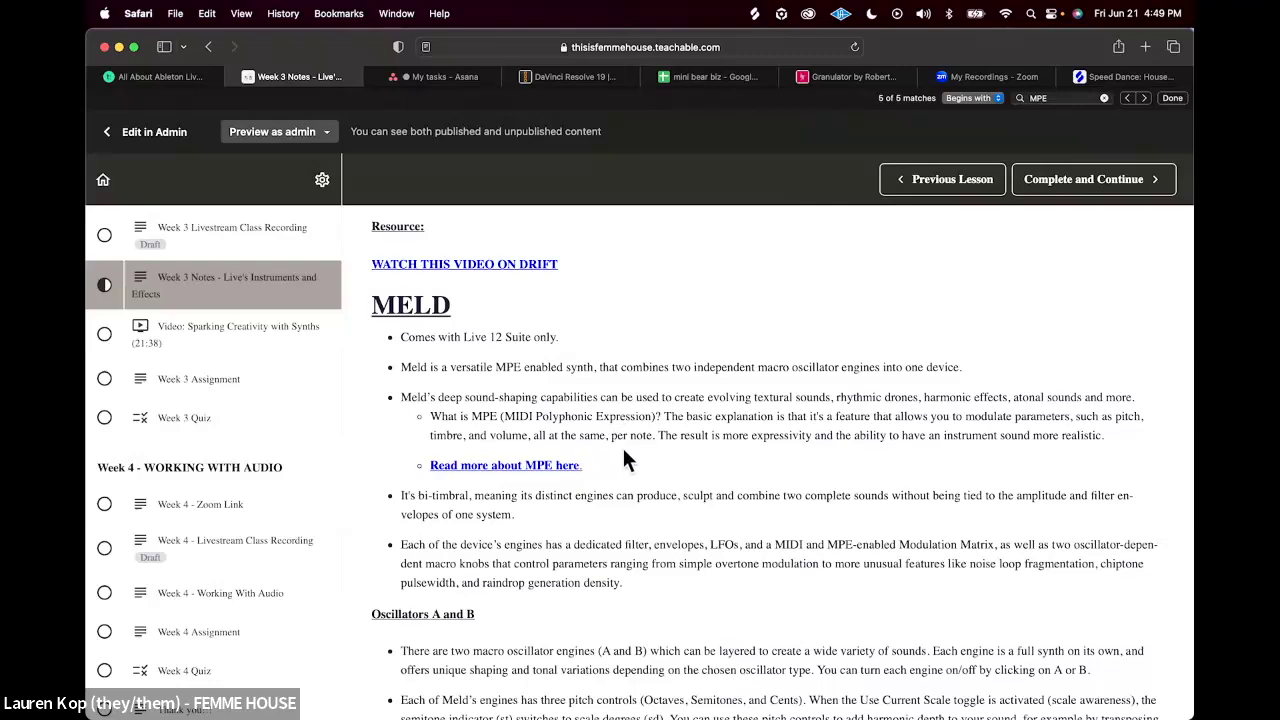
# Step: Compare the MPE explanation in the Safari course notes with the Drift track and its Drop clip in Live
pyautogui.hotkey('ctrl', 'Right')
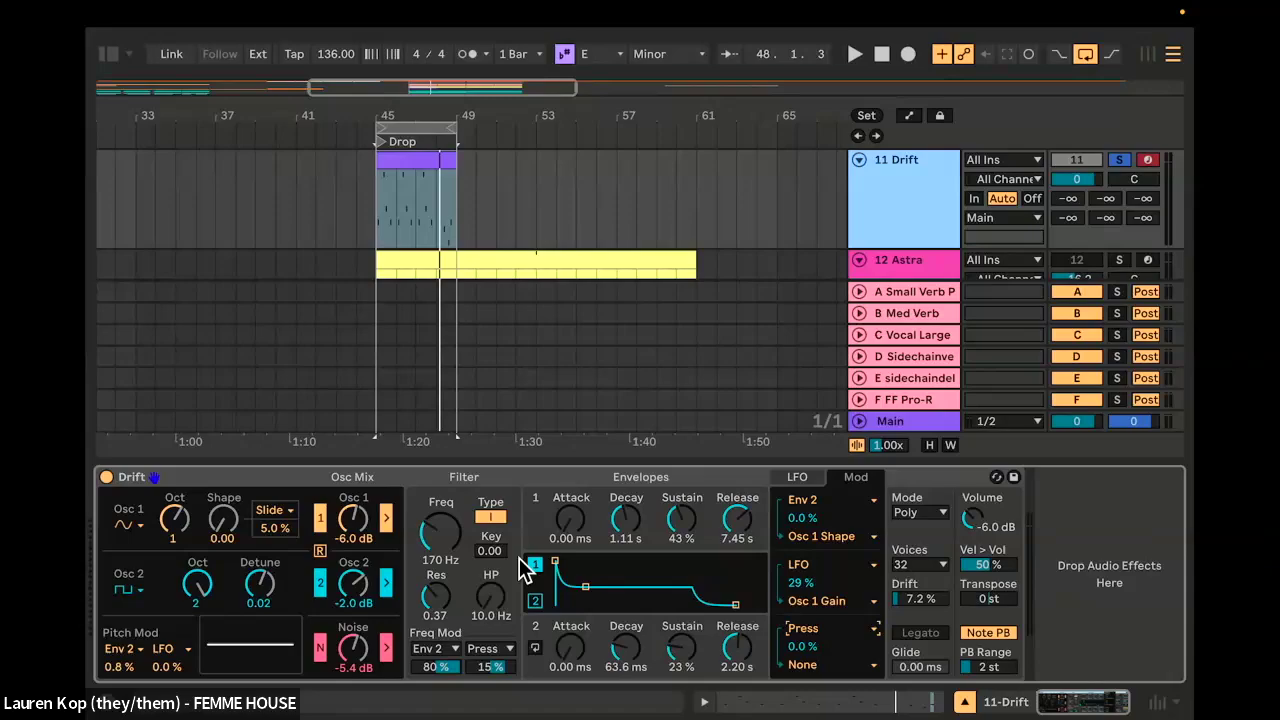
pyautogui.hotkey('ctrl', 'Left')
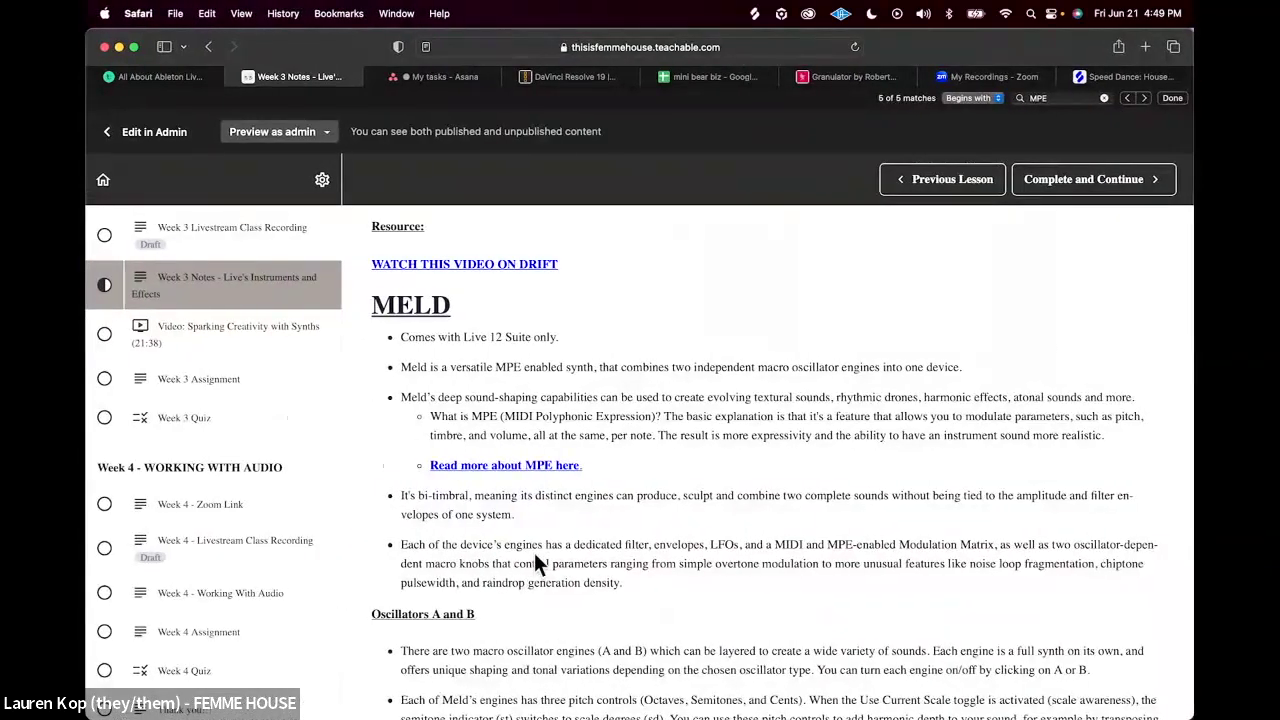
pyautogui.hotkey('ctrl', 'Right')
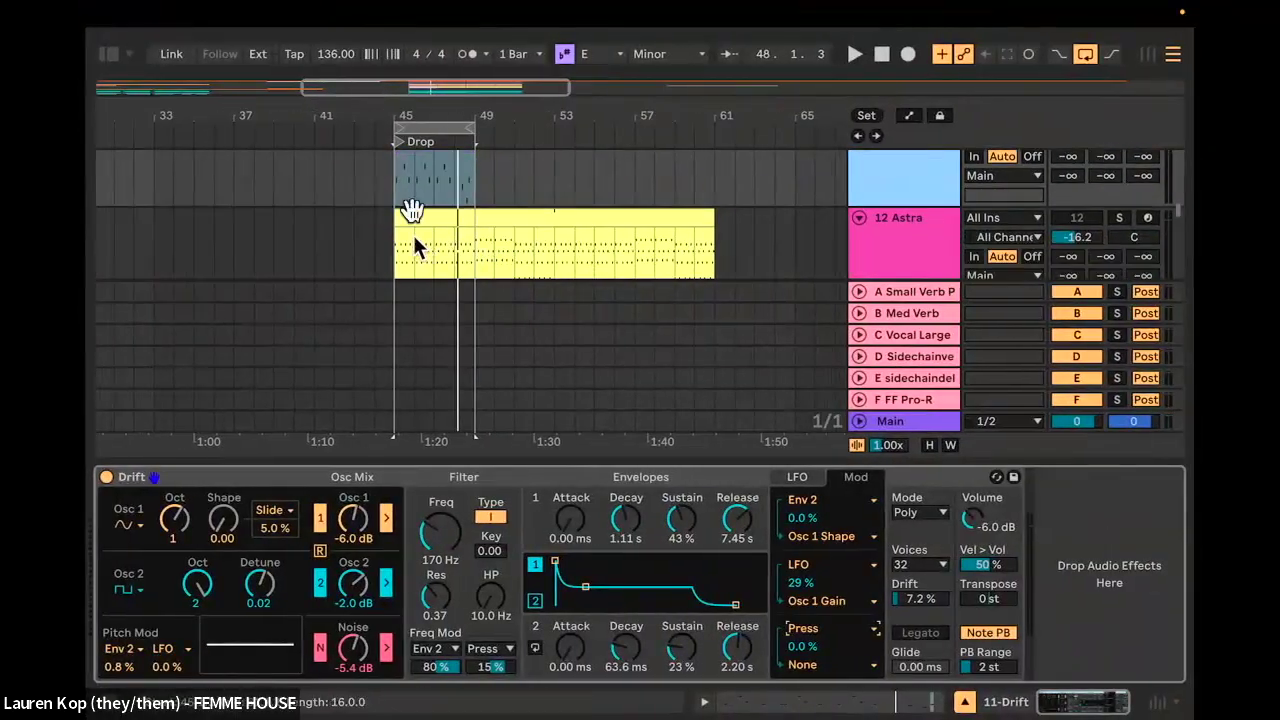
pyautogui.scroll(2, 419, 193)
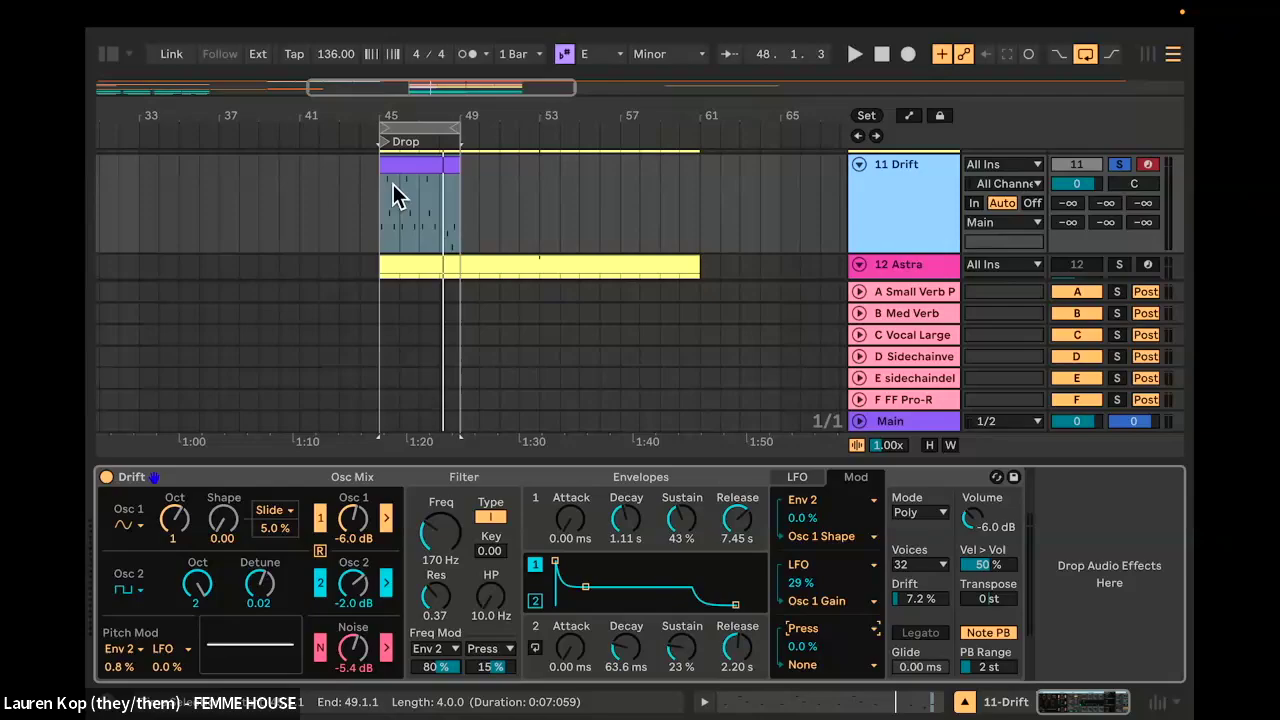
pyautogui.hotkey('ctrl', 'Left')
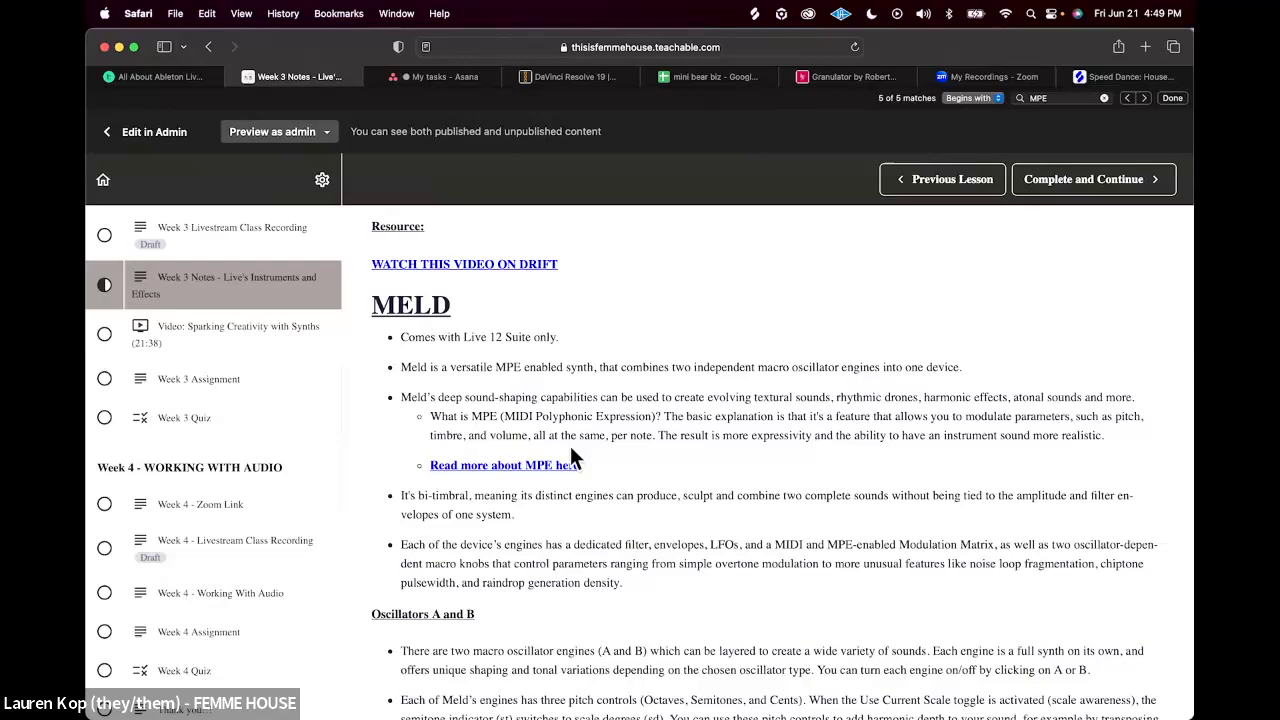
pyautogui.hotkey('ctrl', 'Right')
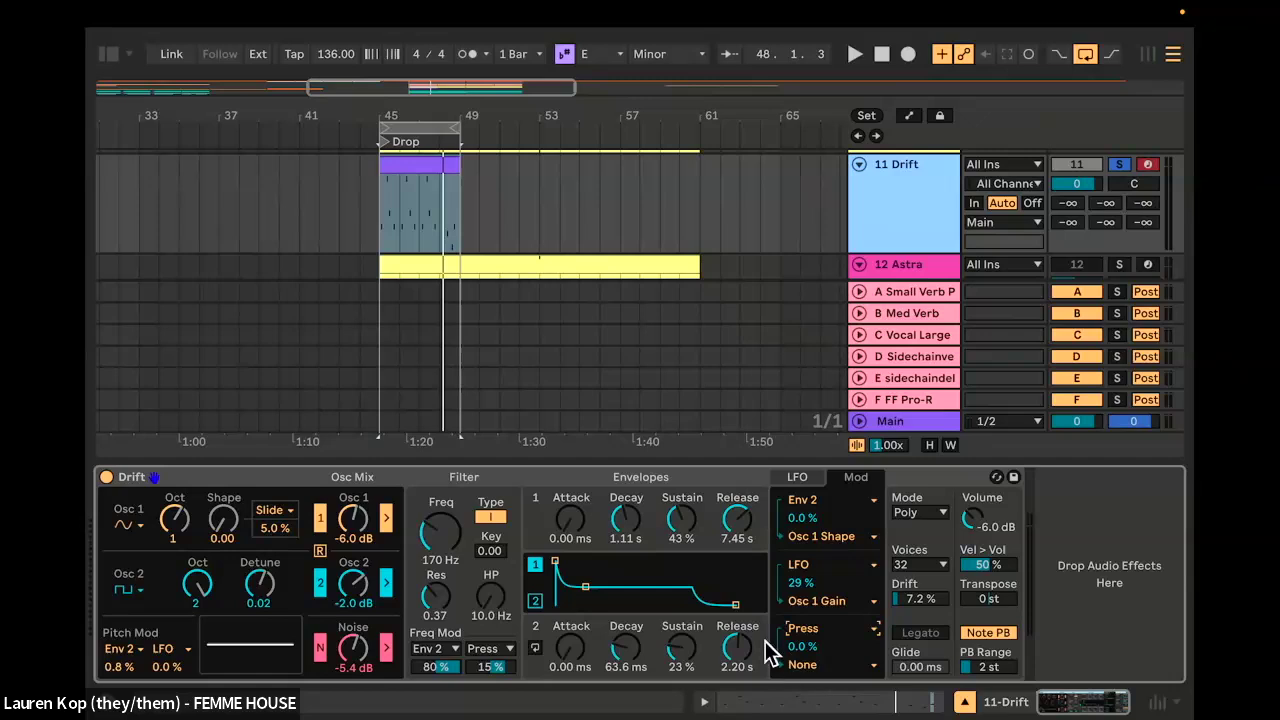
# Step: Examine the LFO modulation slot's target options and the third slot's sources, keeping Osc 1 Gain and Pressure selected
pyautogui.click(818, 602)
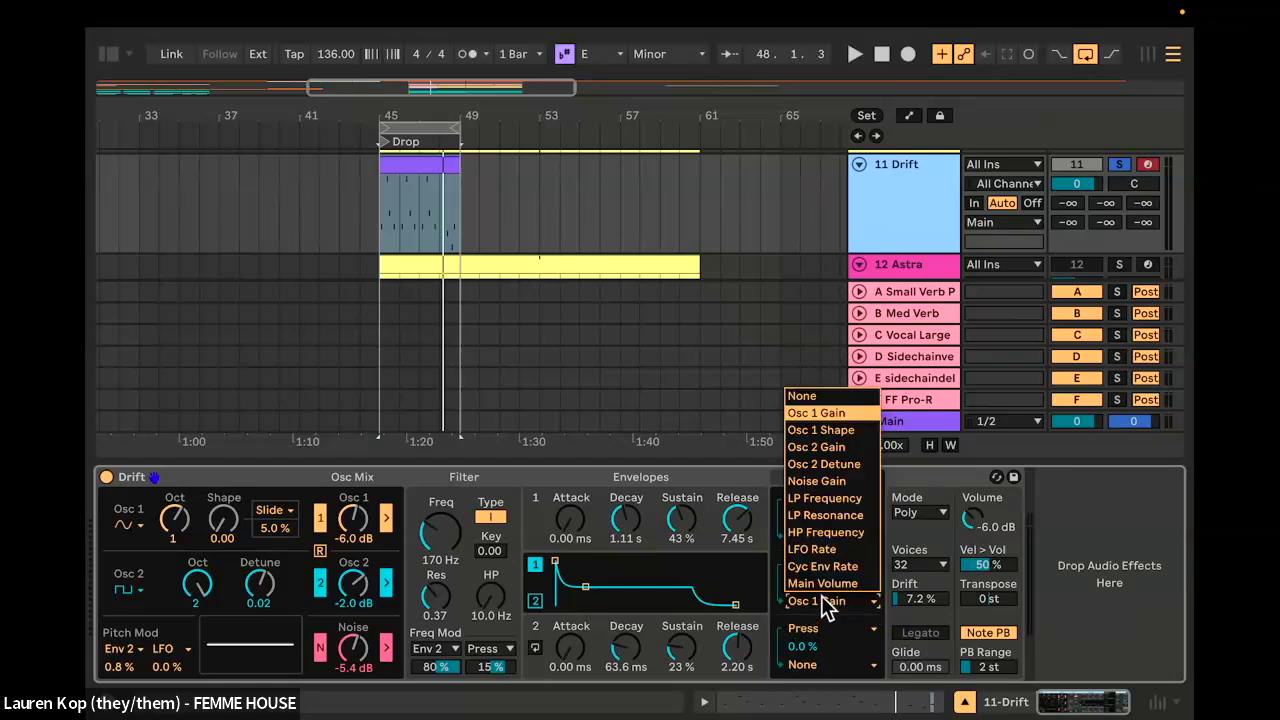
pyautogui.click(820, 598)
pyautogui.click(815, 629)
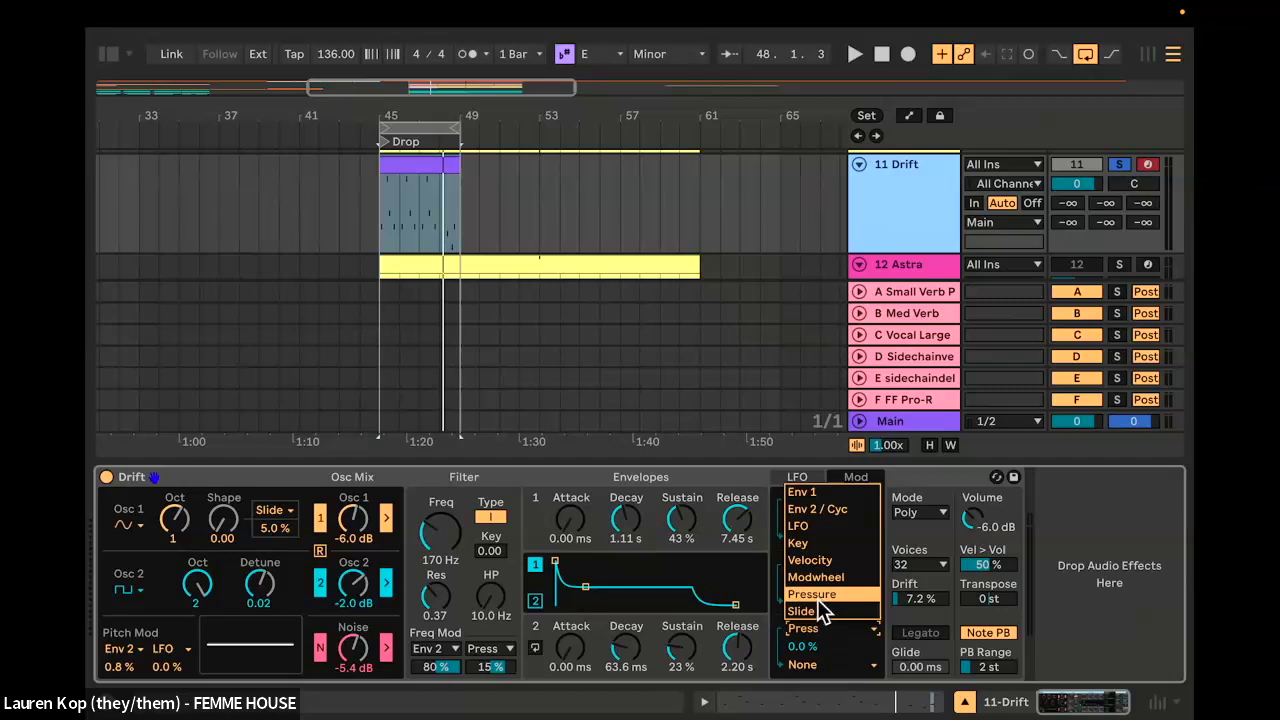
pyautogui.click(813, 596)
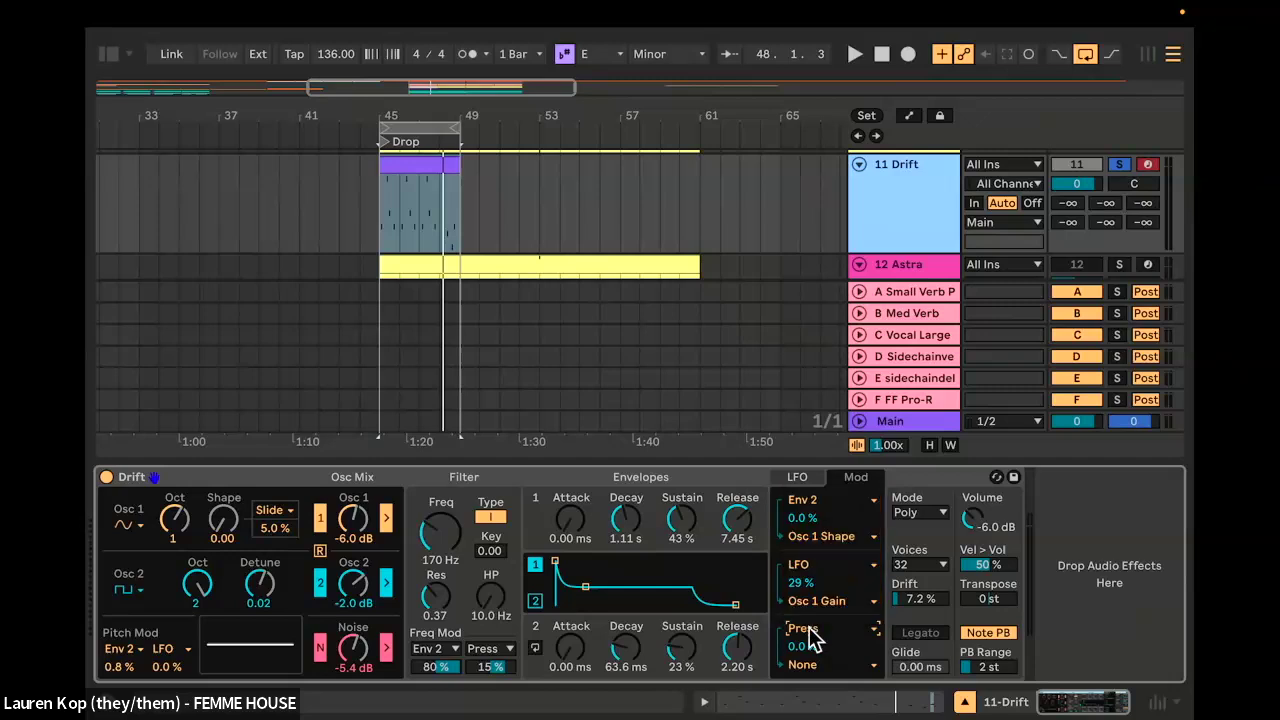
# Step: Open the Drift clip in the Drop section, inspect its Envelopes and MPE views, and place the insert marker at 1.2.2
pyautogui.doubleClick(419, 168)
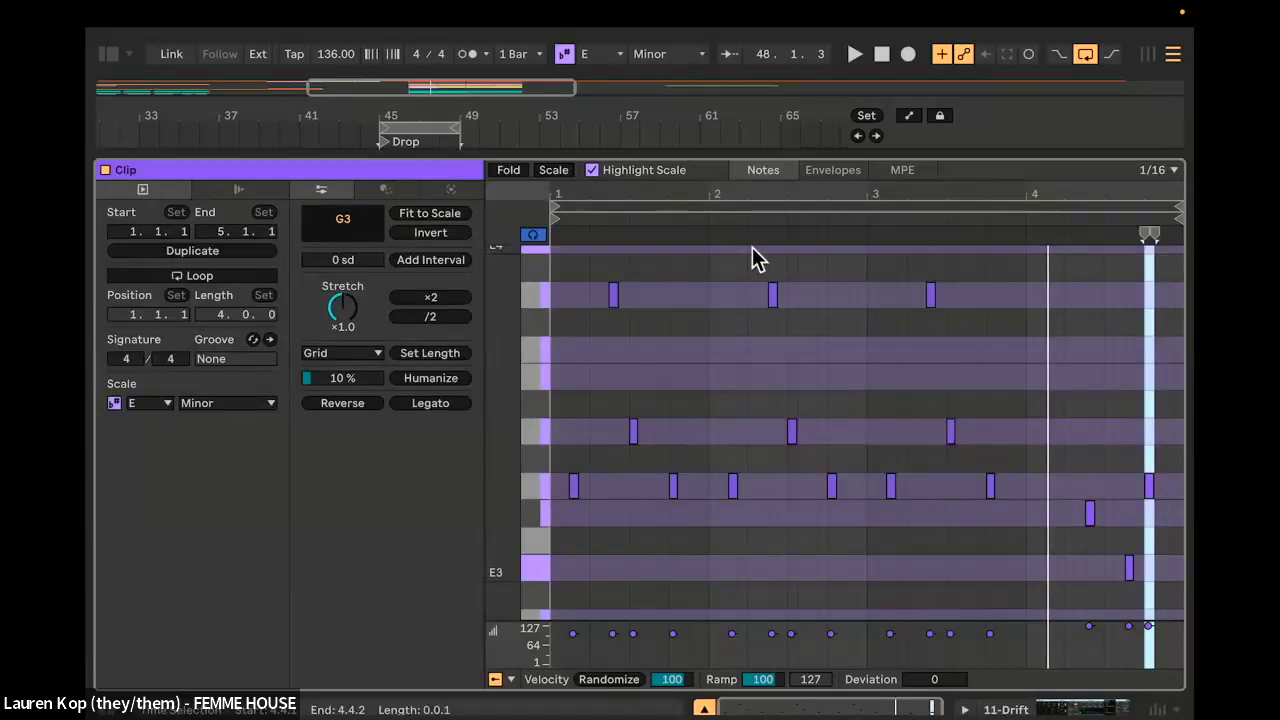
pyautogui.click(839, 170)
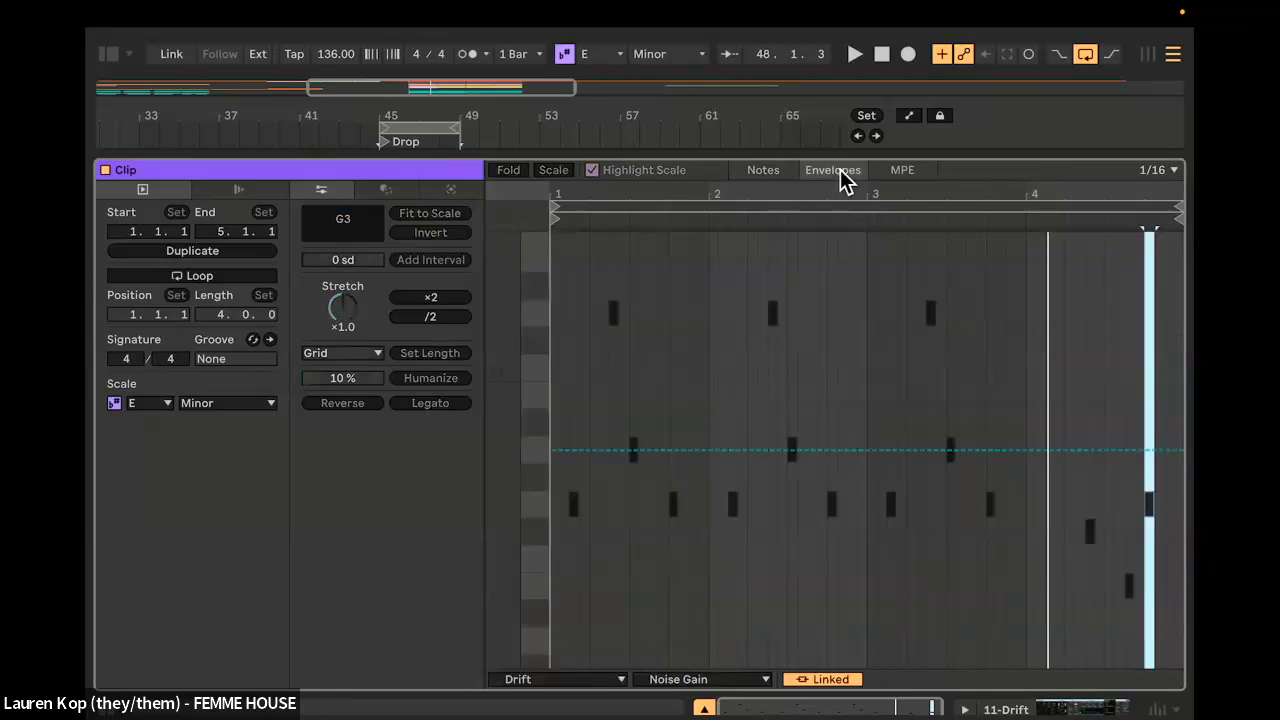
pyautogui.click(900, 170)
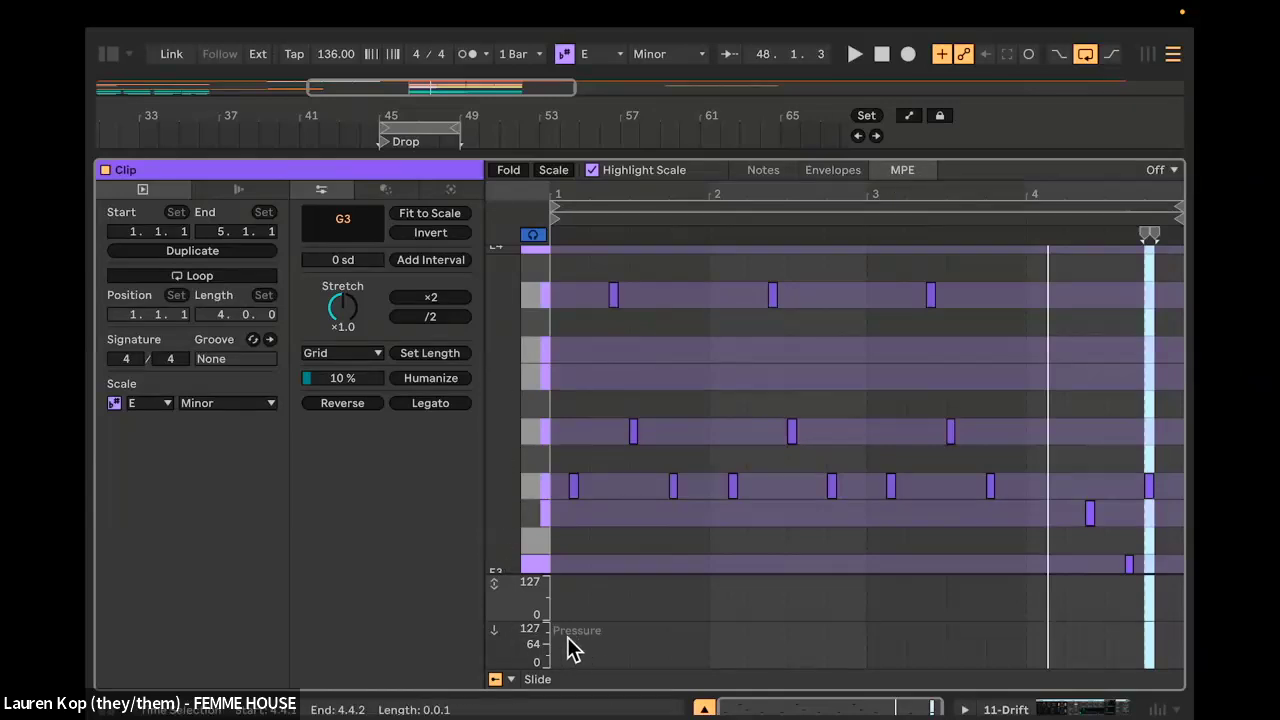
pyautogui.click(562, 598)
pyautogui.click(589, 598)
pyautogui.click(599, 598)
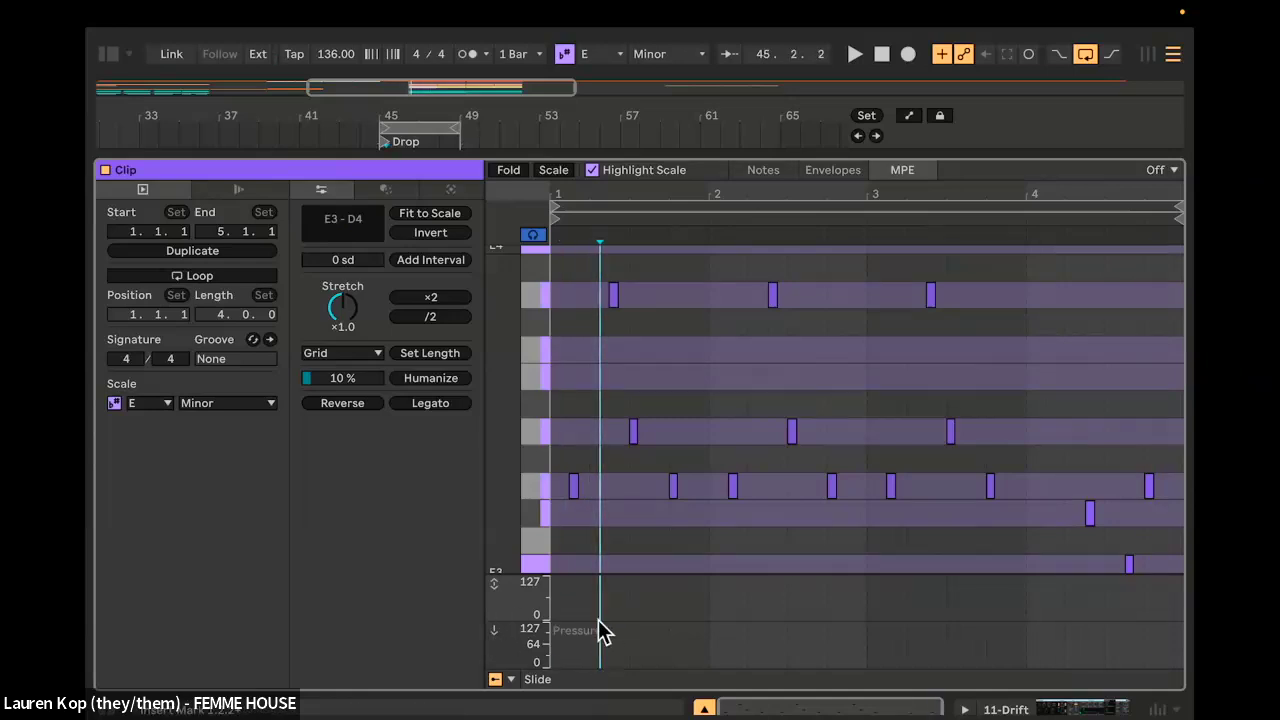
# Step: Add an F#3 note near the start of the Drop clip, lengthen it, and return to the Drift device
pyautogui.doubleClick(576, 514)
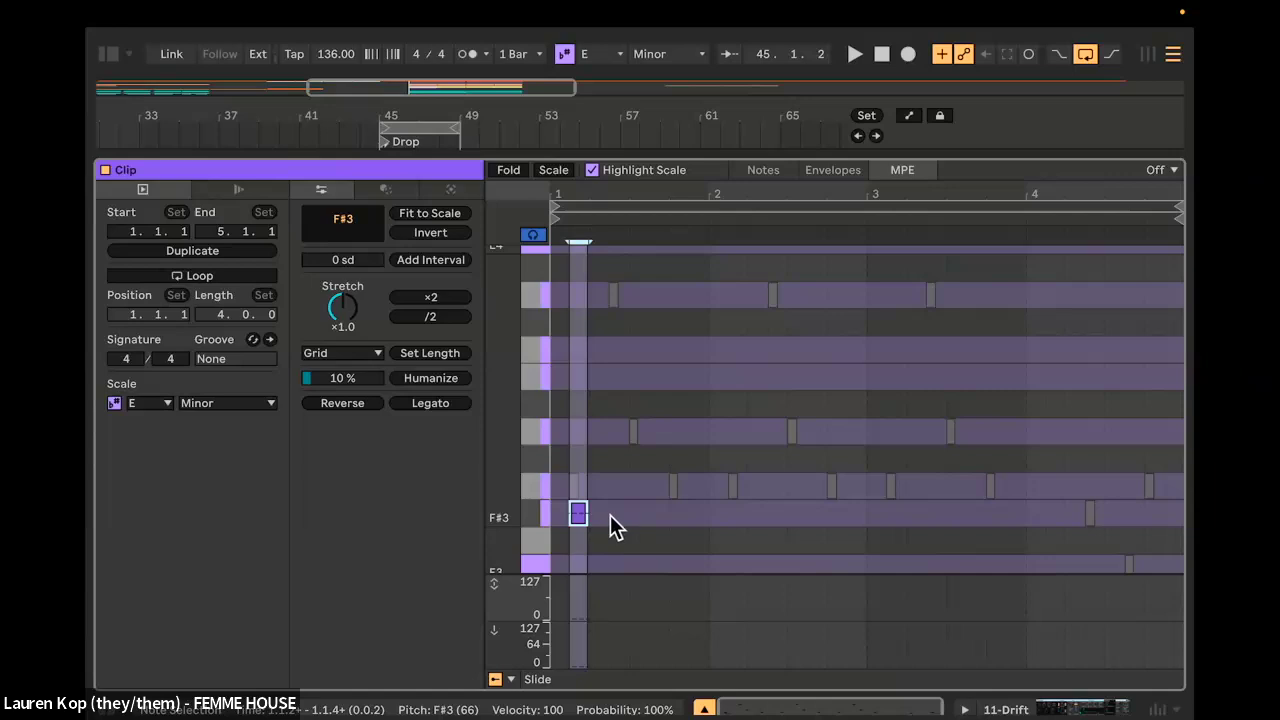
pyautogui.moveTo(587, 514)
pyautogui.mouseDown()
pyautogui.moveTo(614, 499)
pyautogui.moveTo(584, 530)
pyautogui.moveTo(584, 496)
pyautogui.moveTo(583, 517)
pyautogui.mouseUp()
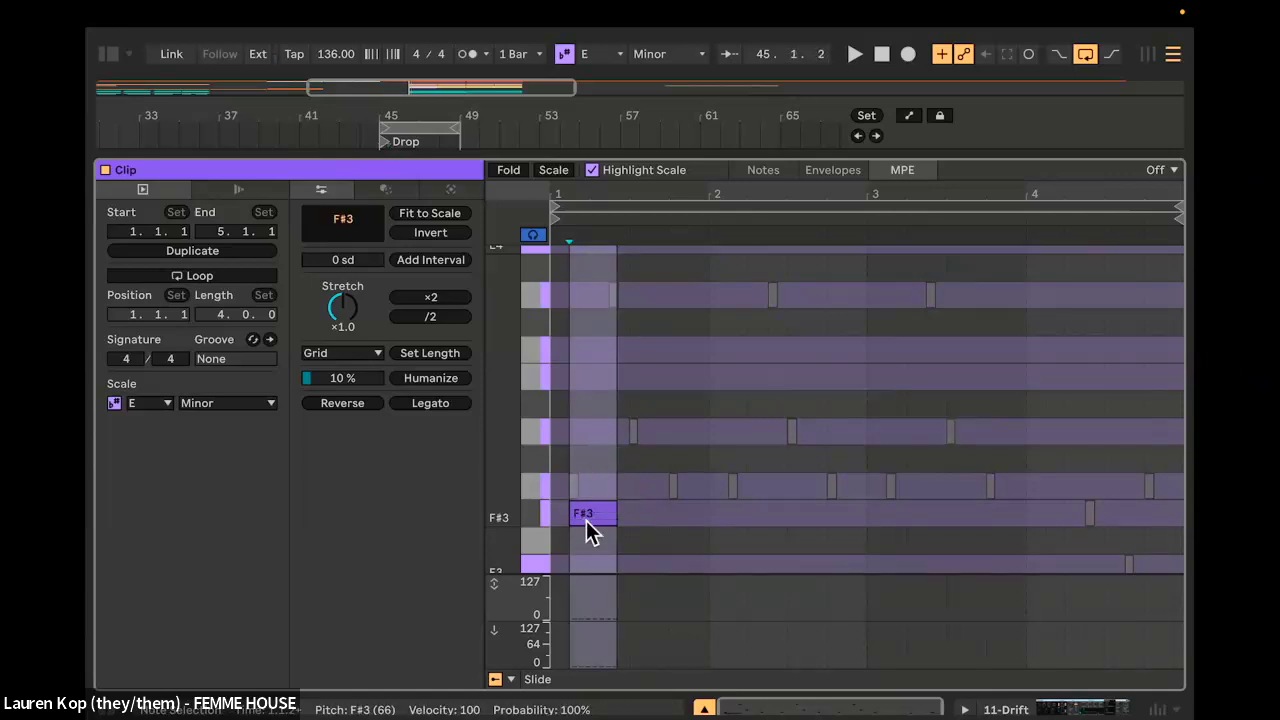
pyautogui.hotkey('shift', 'Tab')
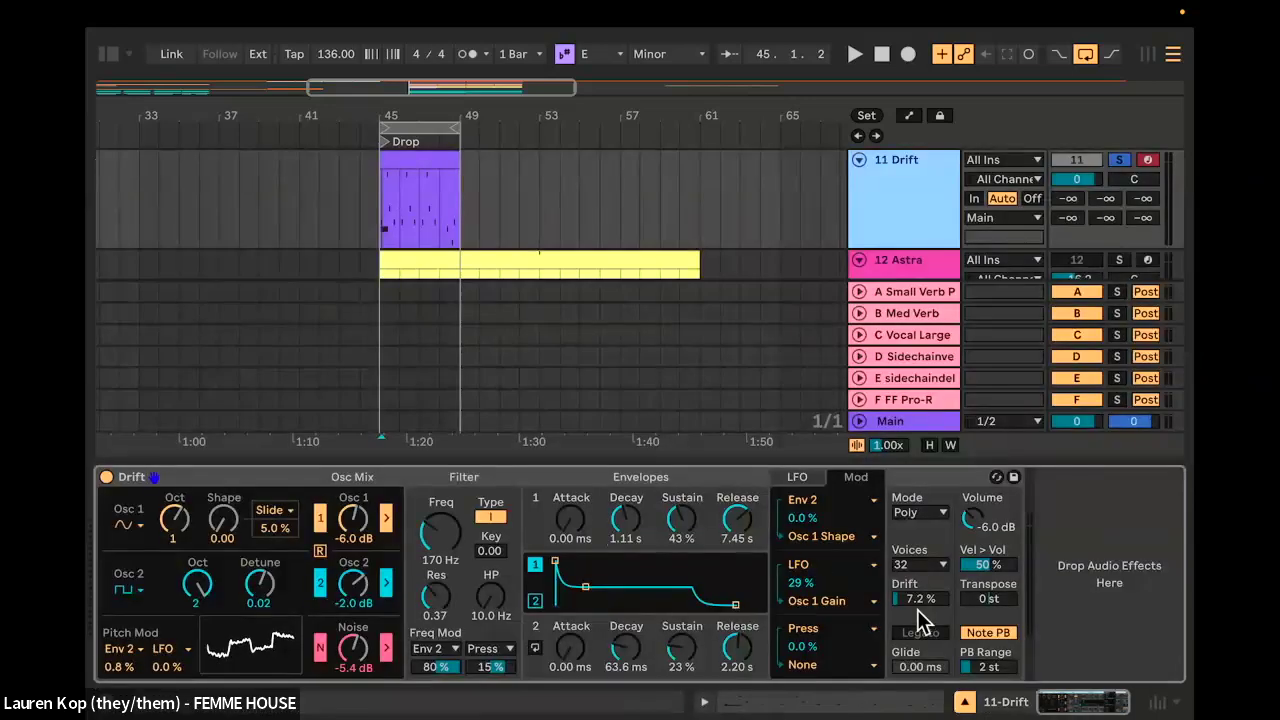
# Step: Set the third modulation slot's Pressure amount to 100% with Noise Gain as target, and lower the noise level to -16 dB
pyautogui.click(834, 606)
pyautogui.click(834, 604)
pyautogui.click(806, 630)
pyautogui.click(806, 630)
pyautogui.moveTo(800, 648); pyautogui.dragTo(800, 618)
pyautogui.click(804, 667)
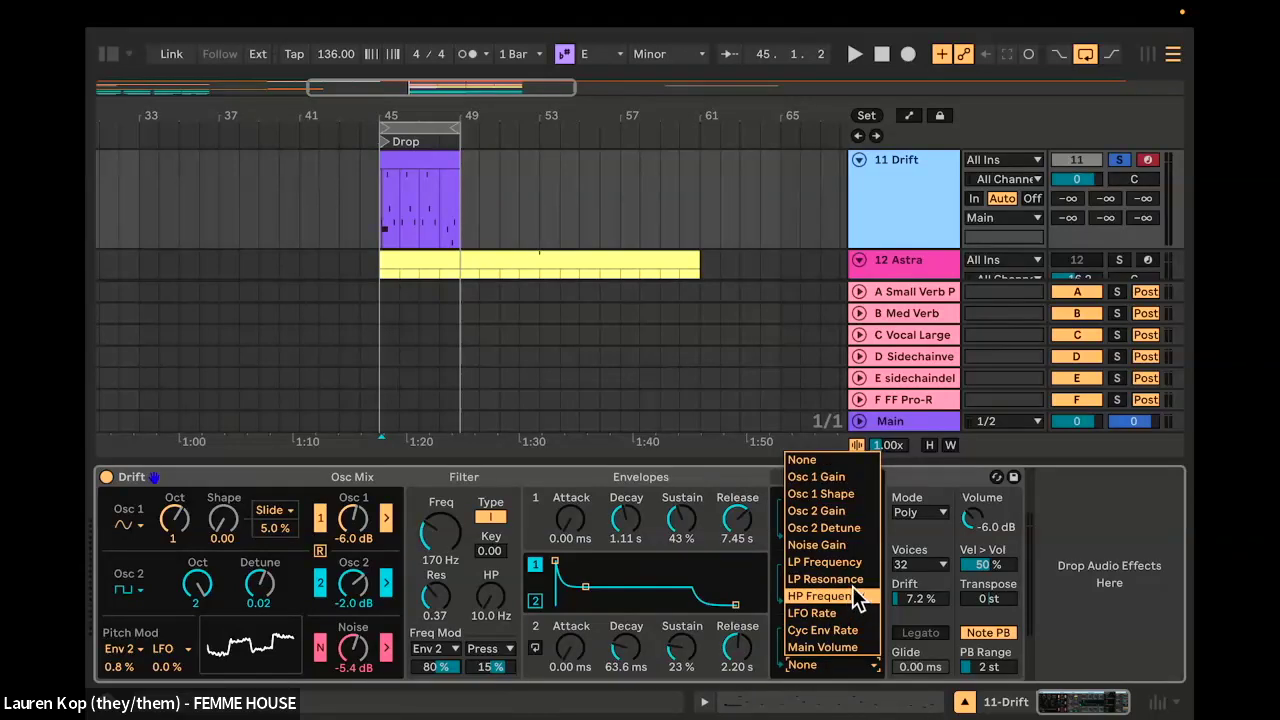
pyautogui.click(846, 545)
pyautogui.moveTo(355, 667); pyautogui.dragTo(355, 700)
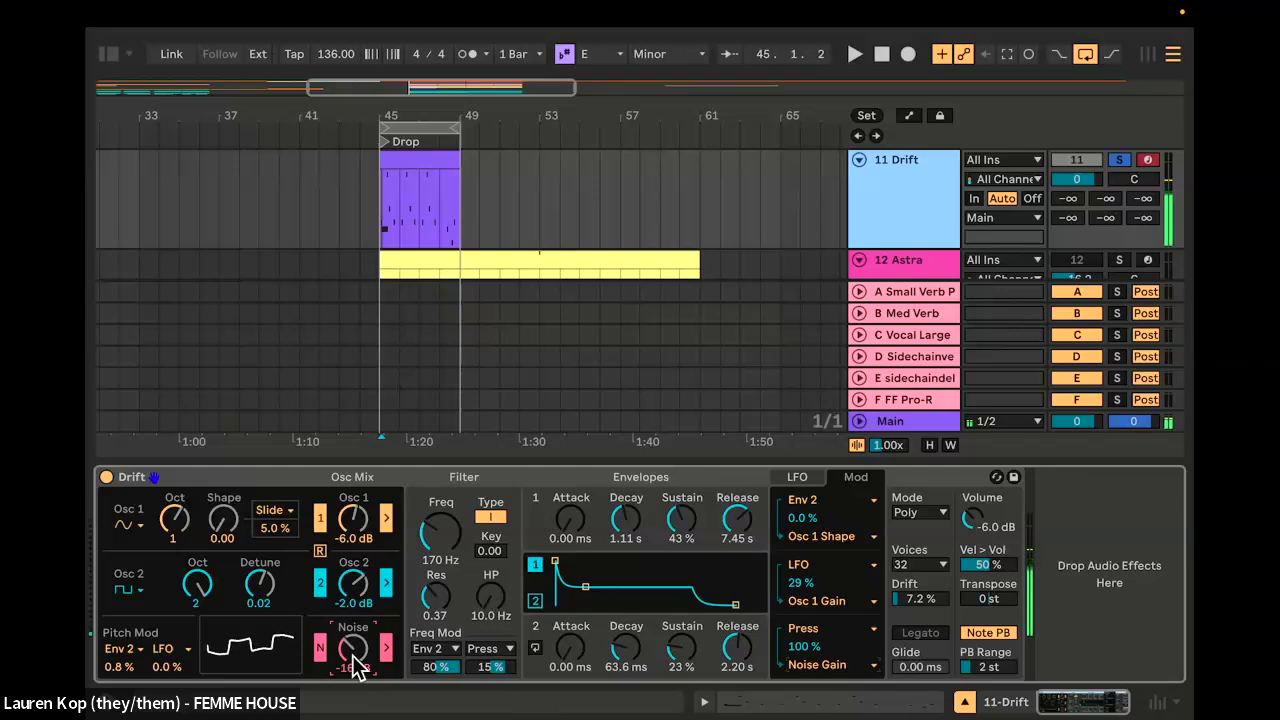
# Step: Try LFO Rate as the Pressure slot's target, settle on LP Frequency, and check the slot's source options while keeping Pressure
pyautogui.click(812, 664)
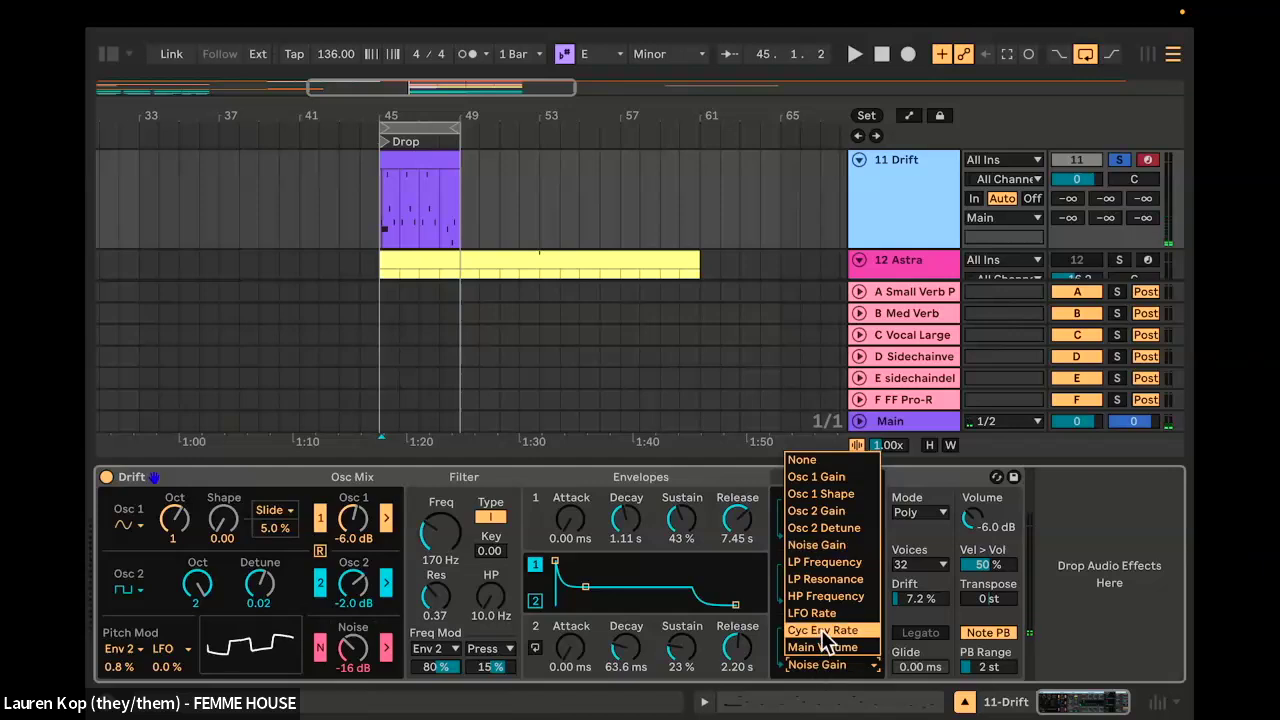
pyautogui.click(820, 616)
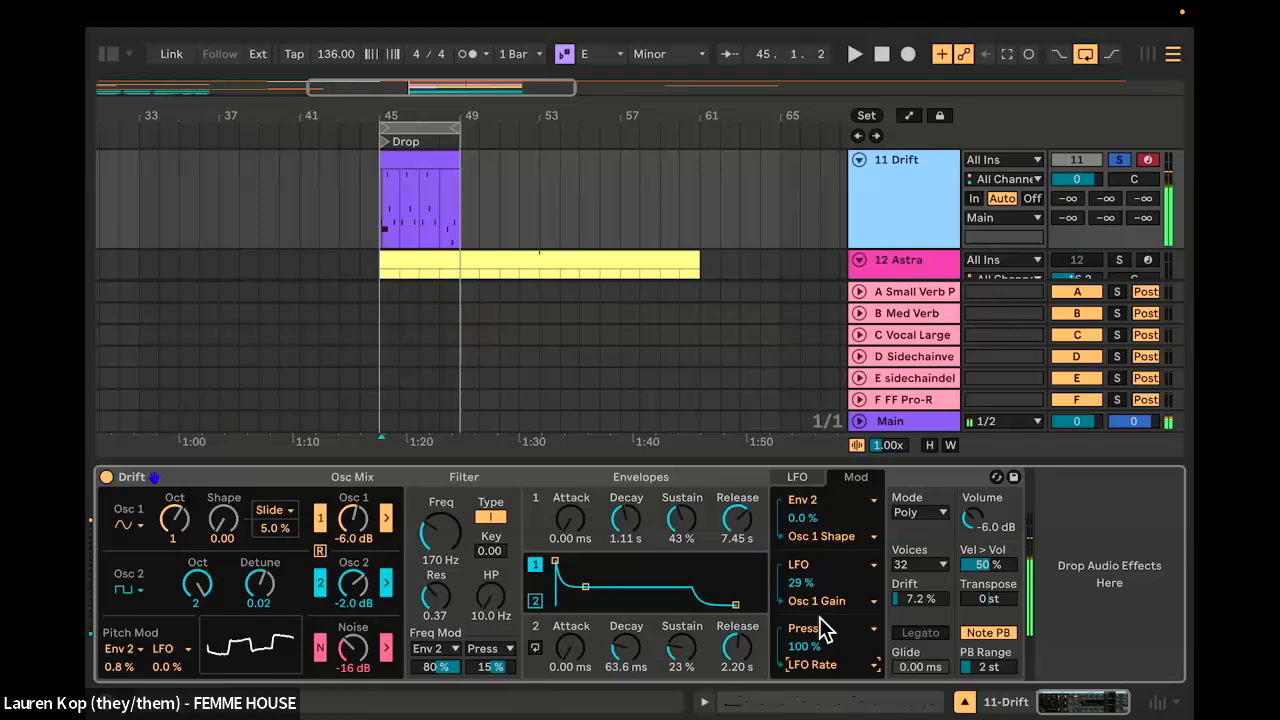
pyautogui.click(820, 664)
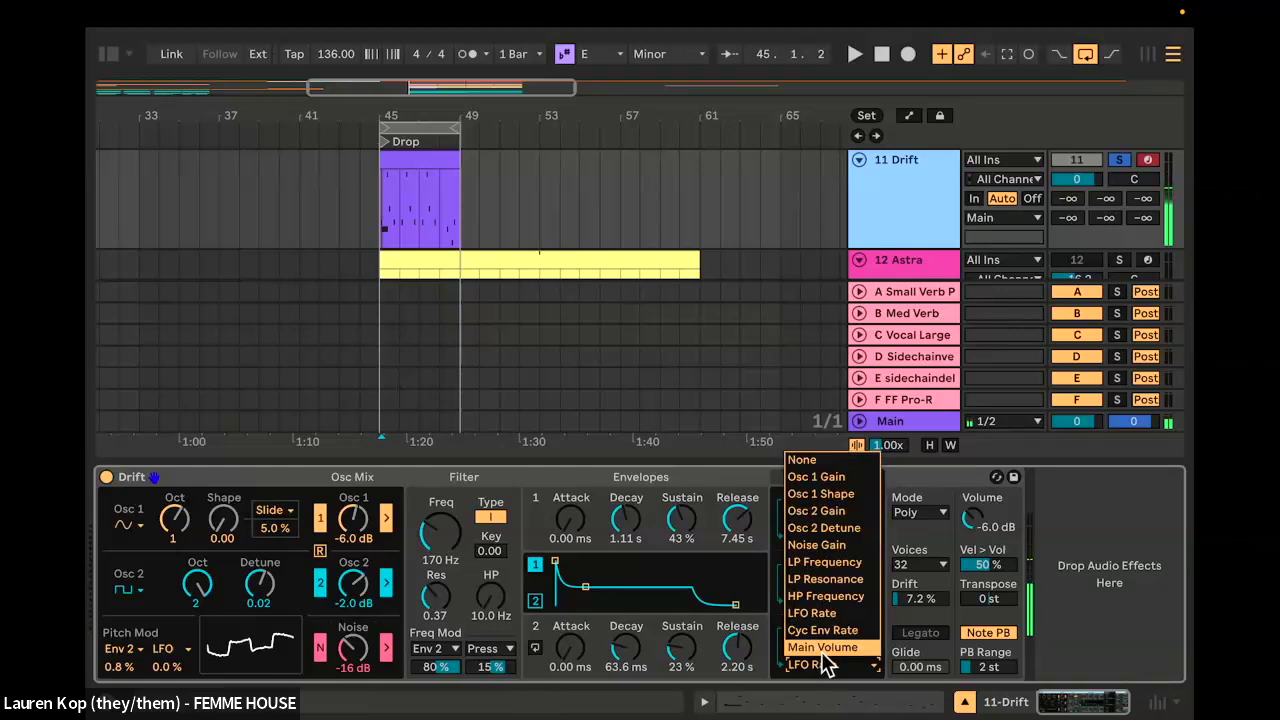
pyautogui.click(846, 562)
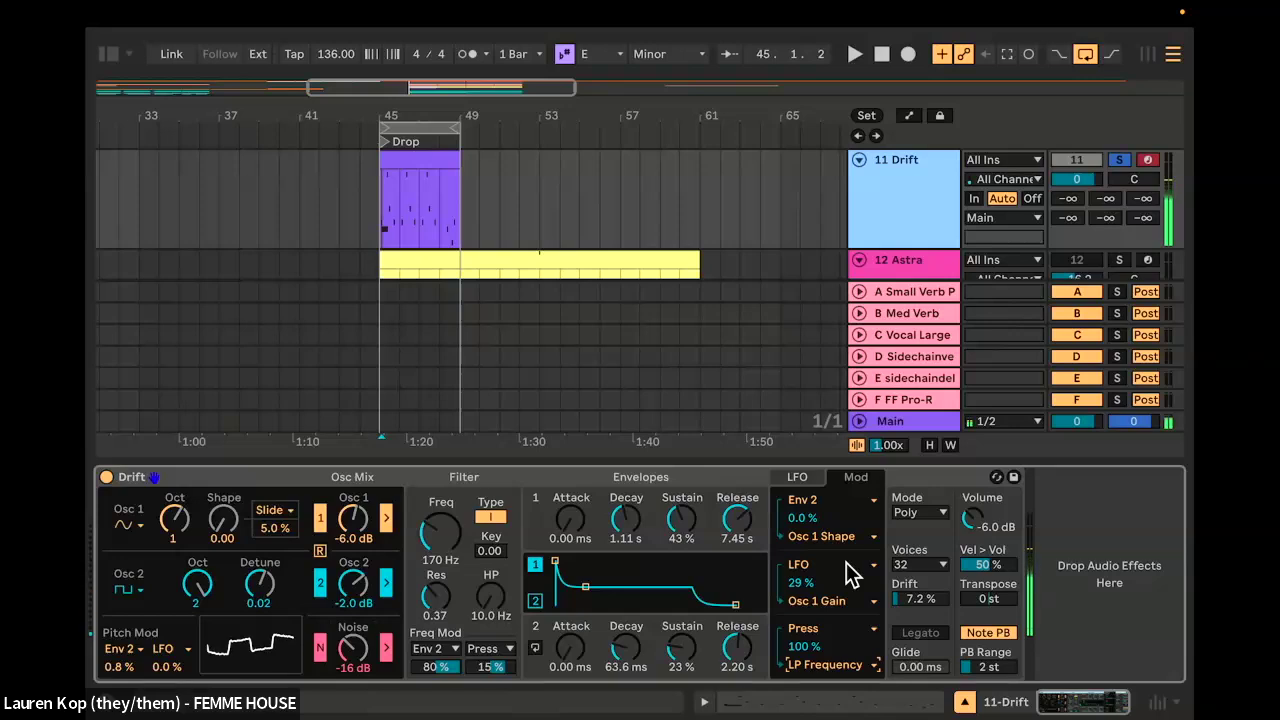
pyautogui.click(818, 632)
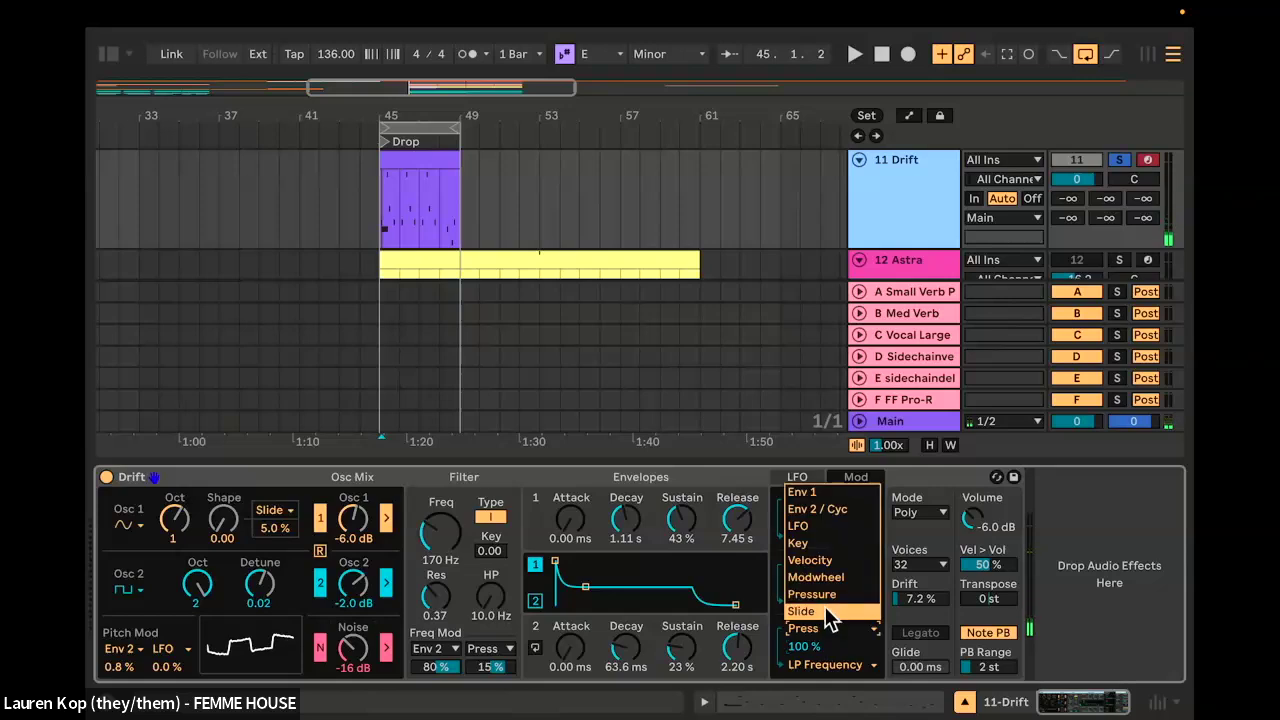
pyautogui.click(827, 612)
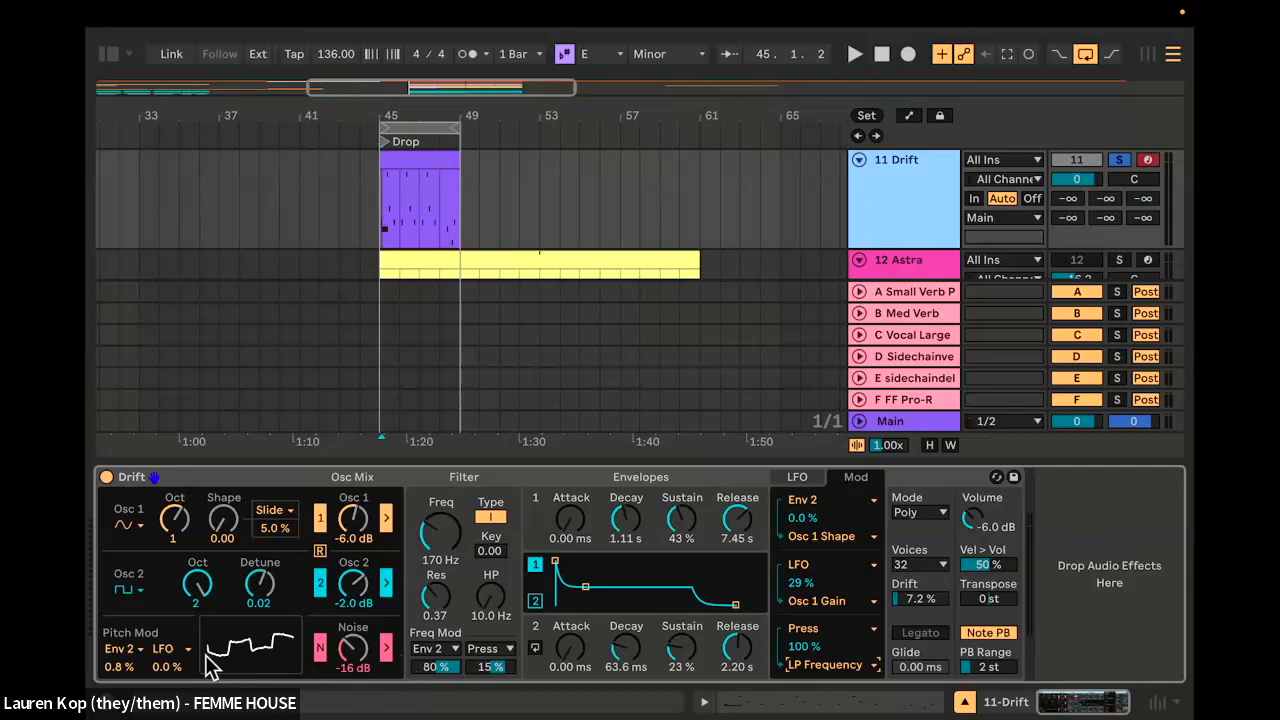
# Step: Examine the Pitch Mod sources and amounts and the LFO slot's target options, keeping LFO at 0.0% and Osc 1 Gain
pyautogui.click(159, 651)
pyautogui.click(170, 666)
pyautogui.click(167, 650)
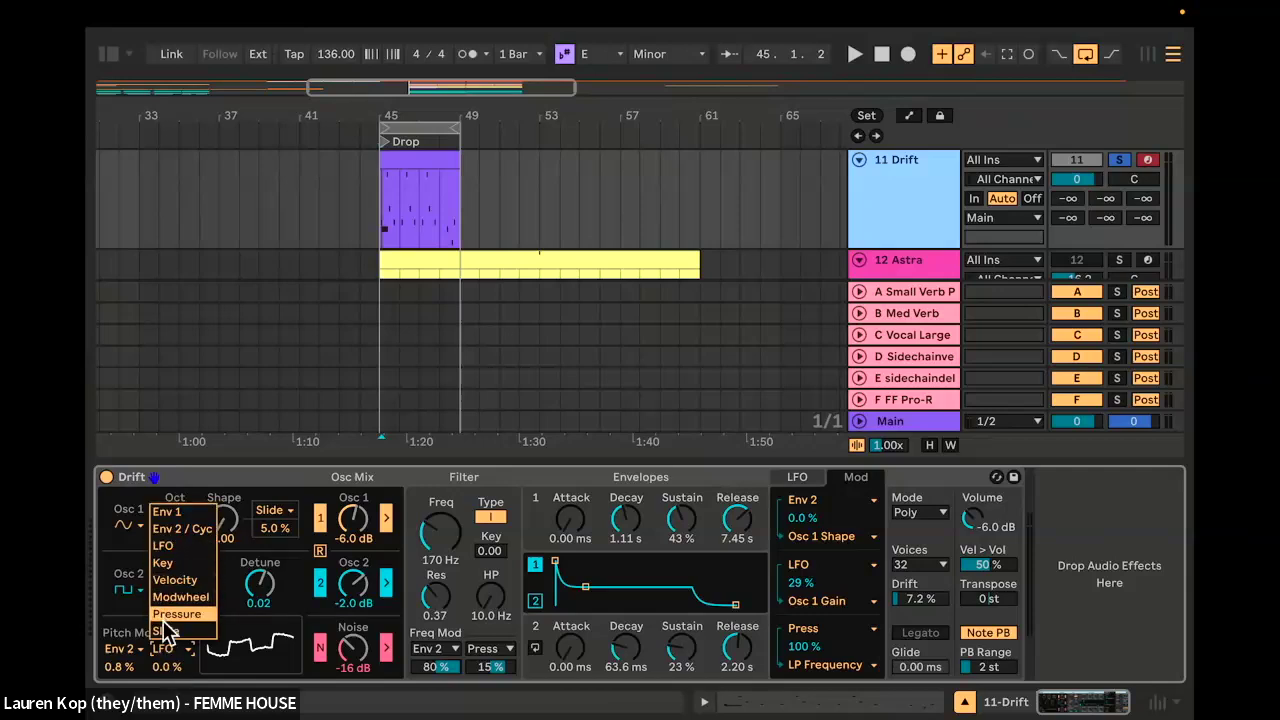
pyautogui.click(165, 653)
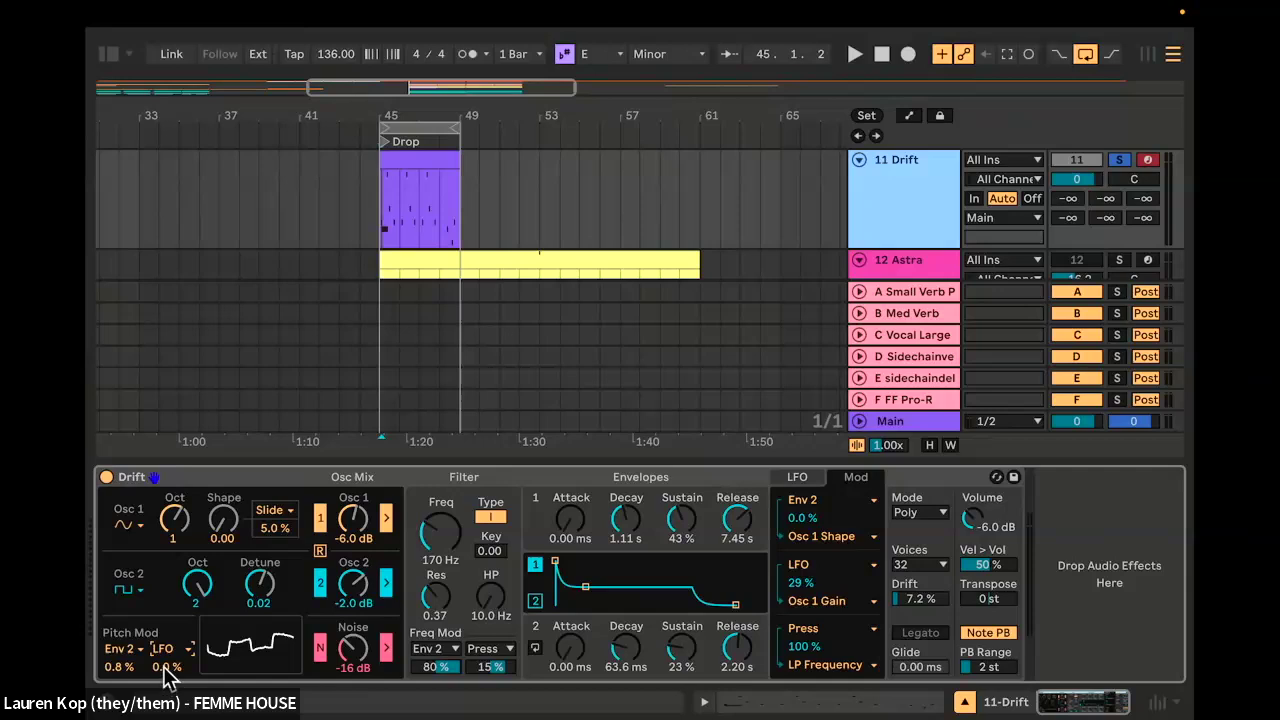
pyautogui.click(125, 669)
pyautogui.click(810, 603)
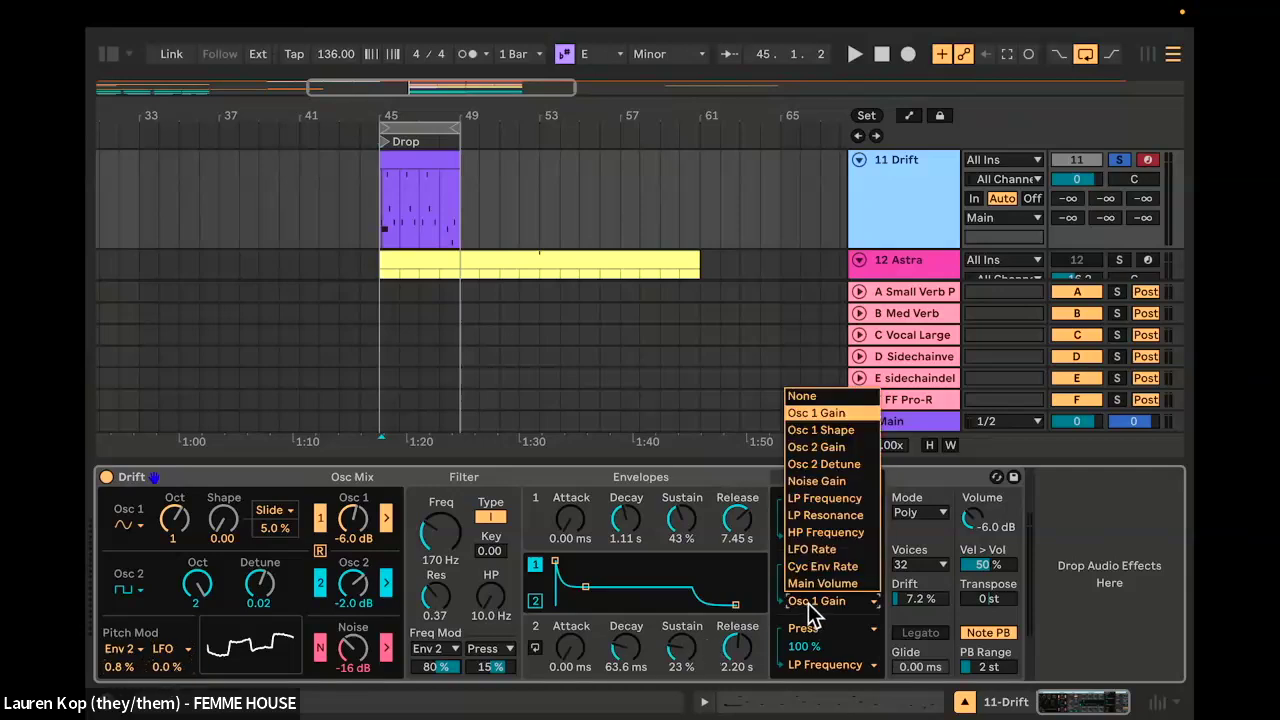
pyautogui.click(810, 603)
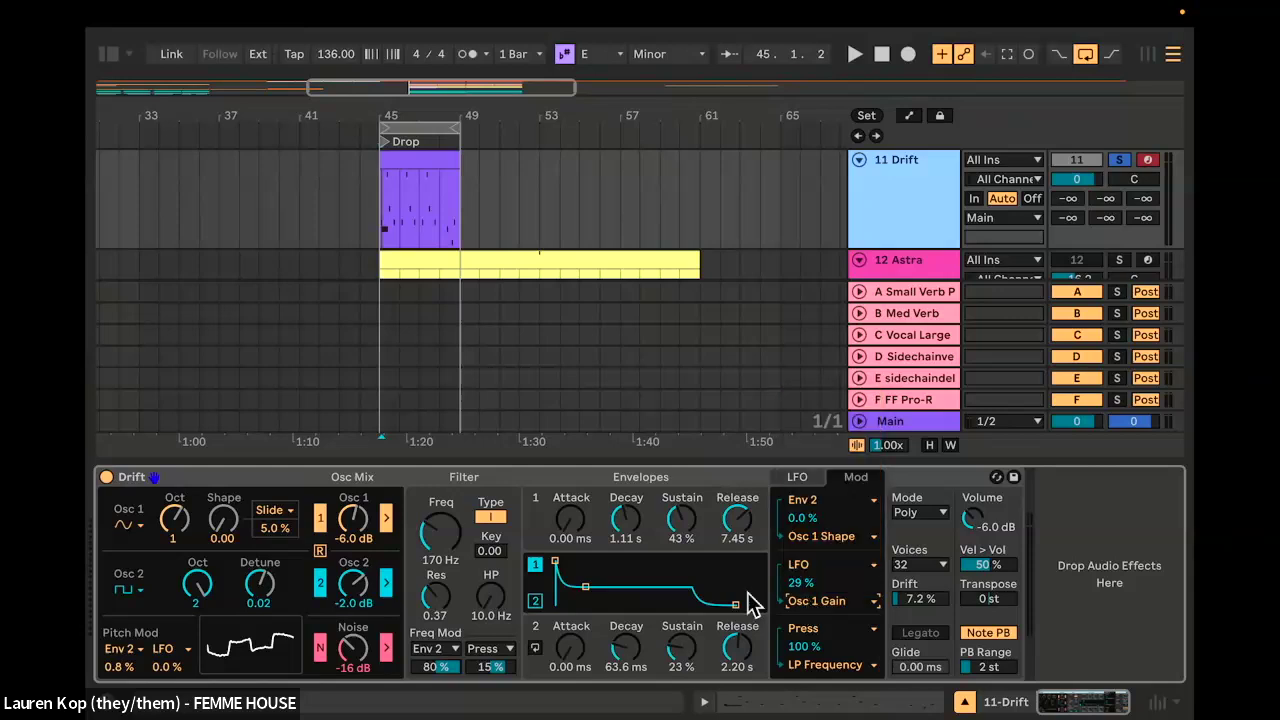
pyautogui.click(166, 650)
pyautogui.click(180, 655)
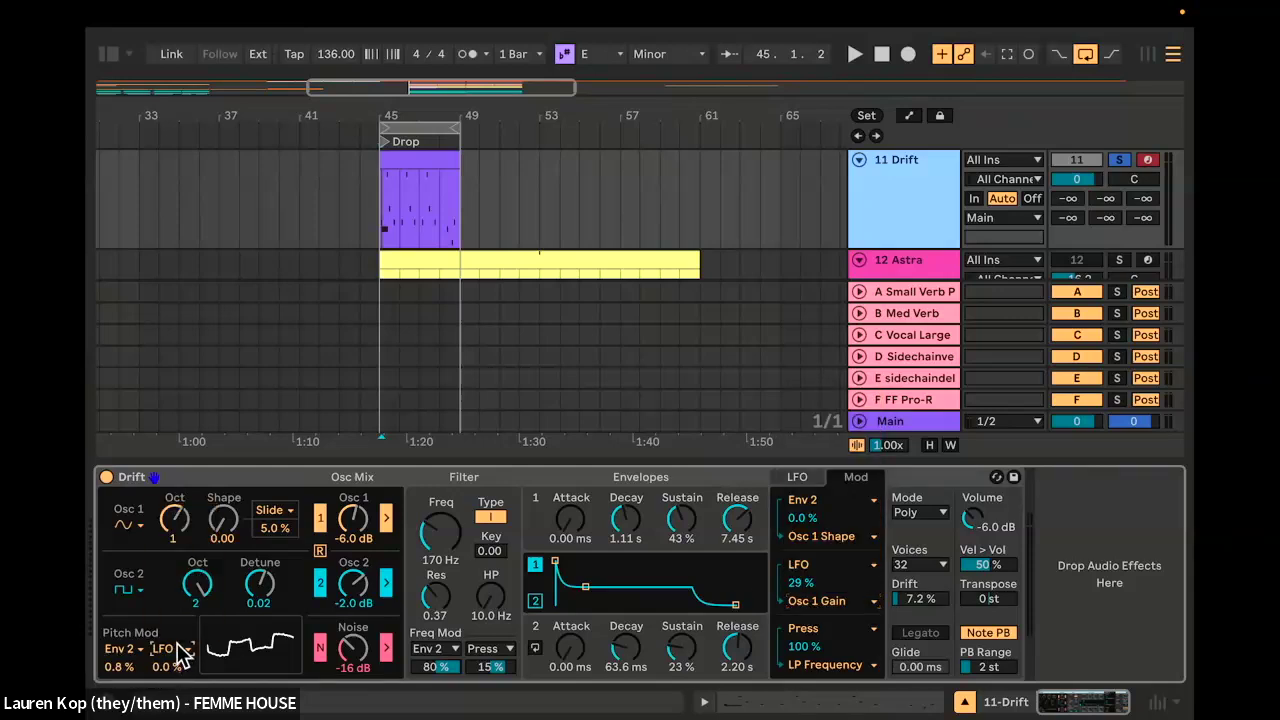
pyautogui.moveTo(166, 667); pyautogui.dragTo(166, 655)
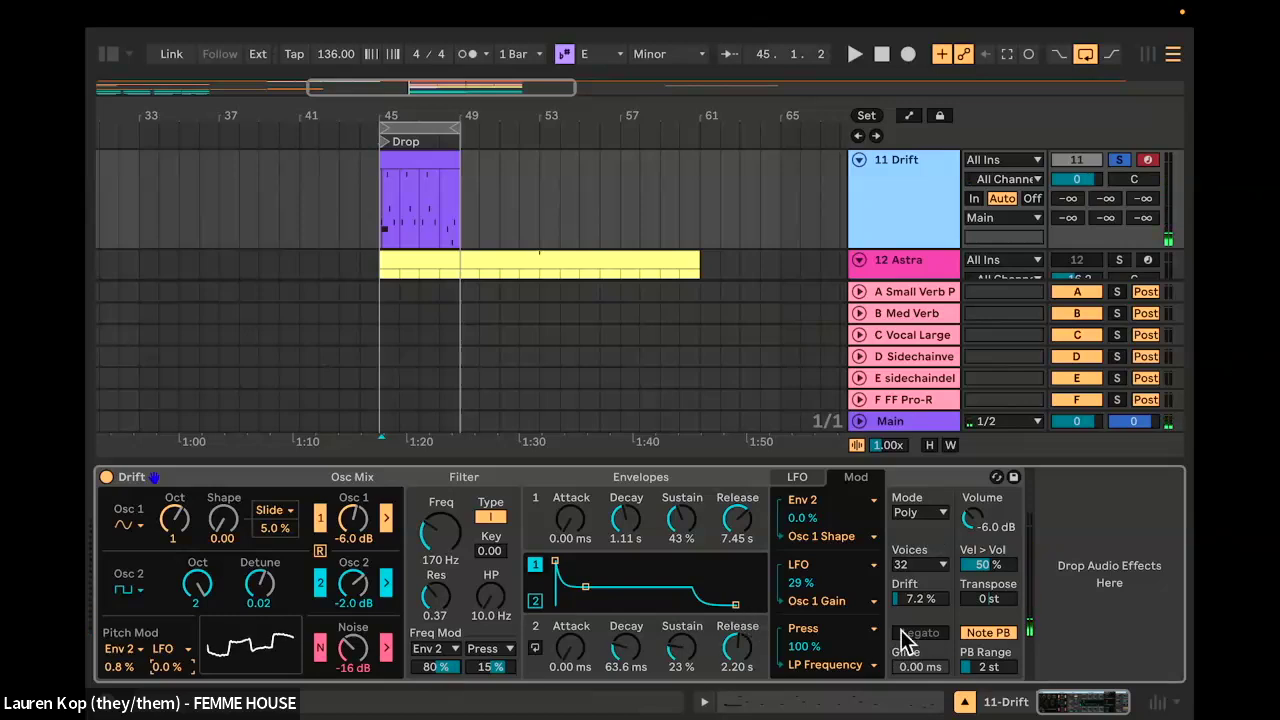
# Step: Review Drift's voice modes and set the Mode to Mono
pyautogui.click(916, 514)
pyautogui.click(921, 520)
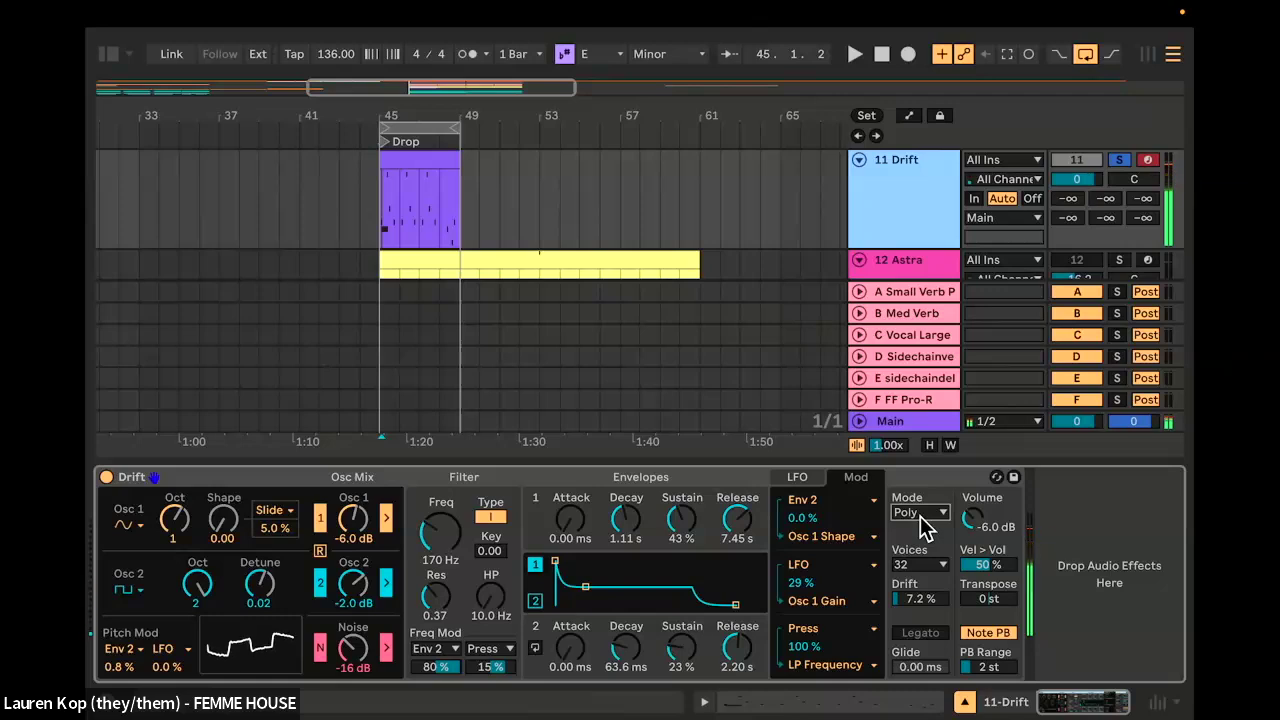
pyautogui.click(920, 516)
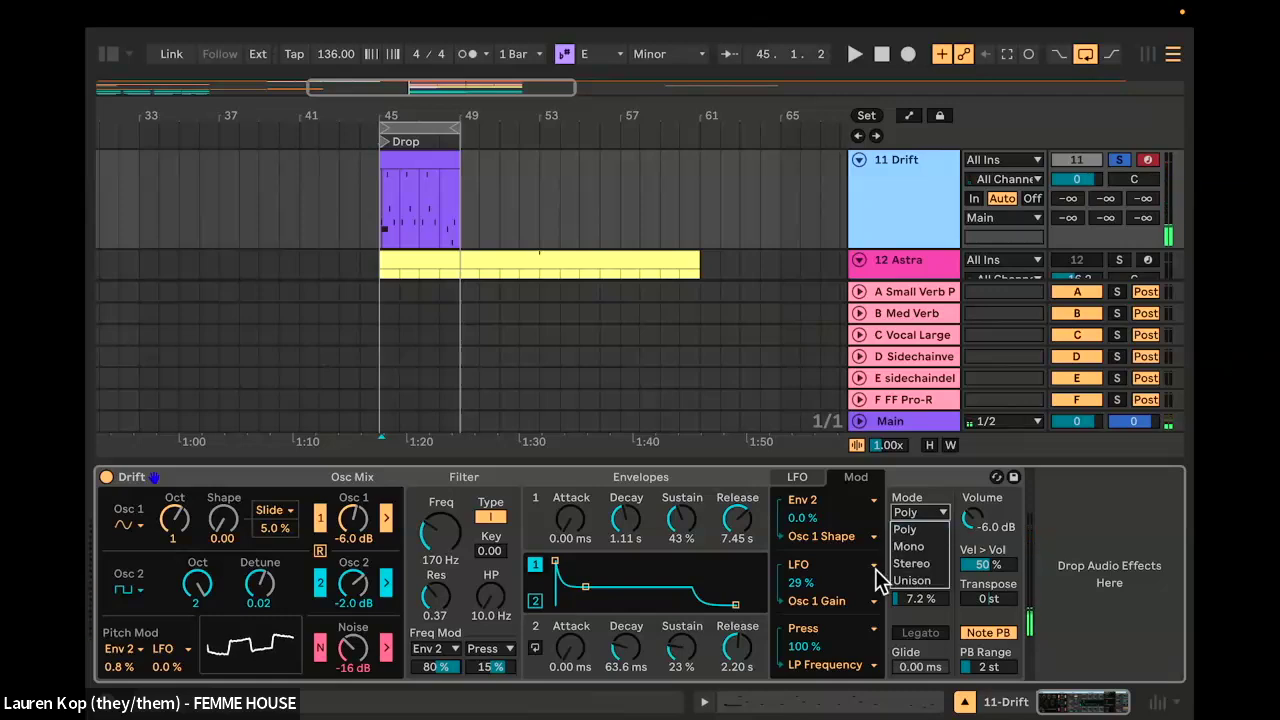
pyautogui.click(912, 545)
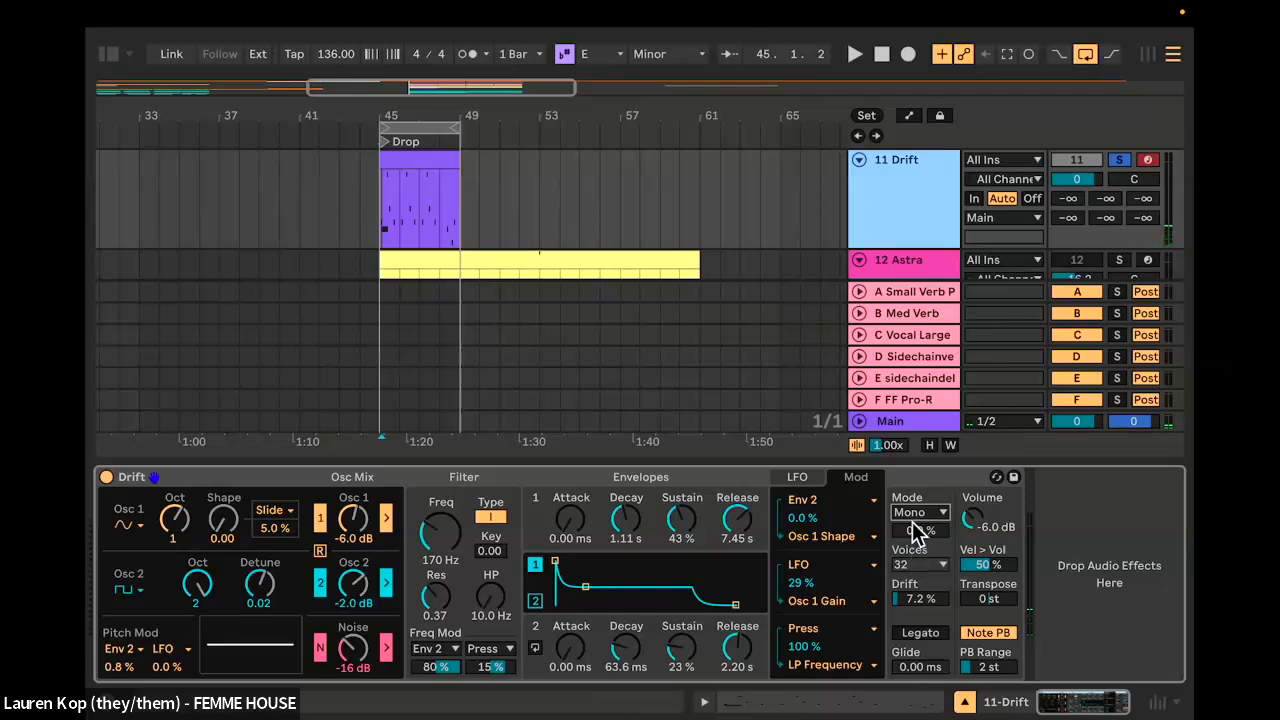
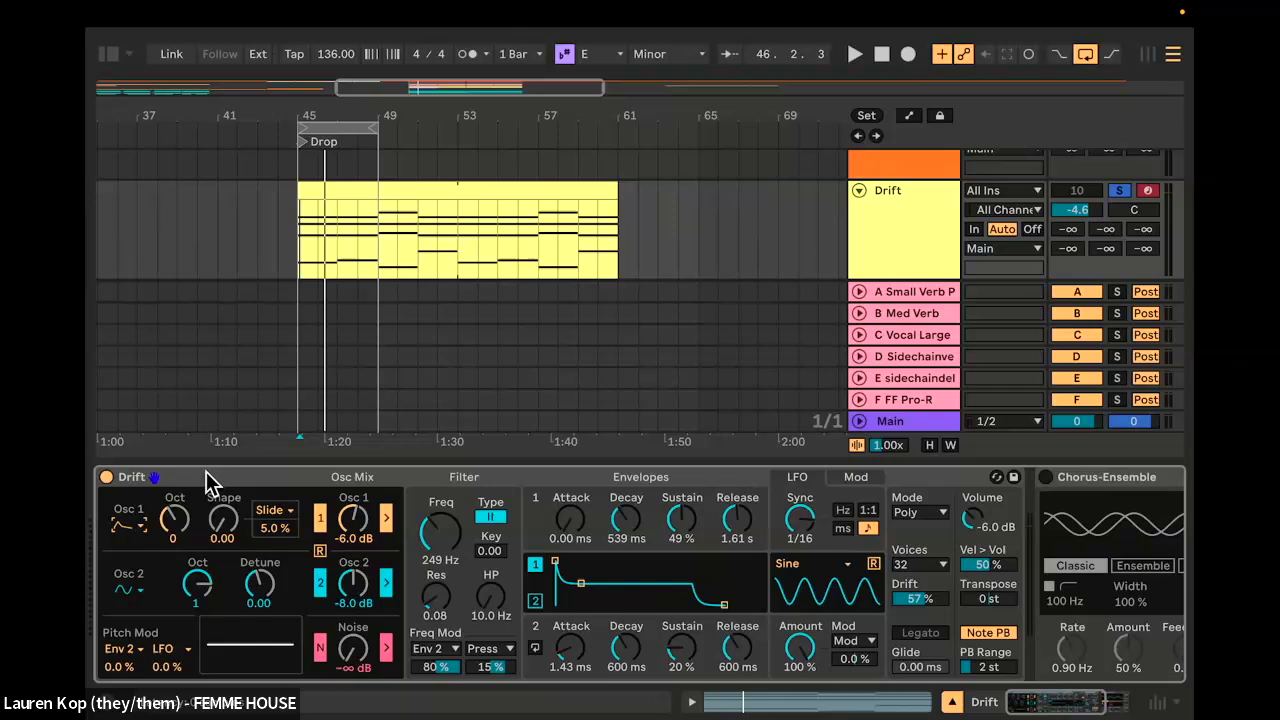
# Step: Inspect the Osc 1 and Osc 2 waveform choices on the yellow Drift track, keeping the selected waveforms
pyautogui.click(127, 524)
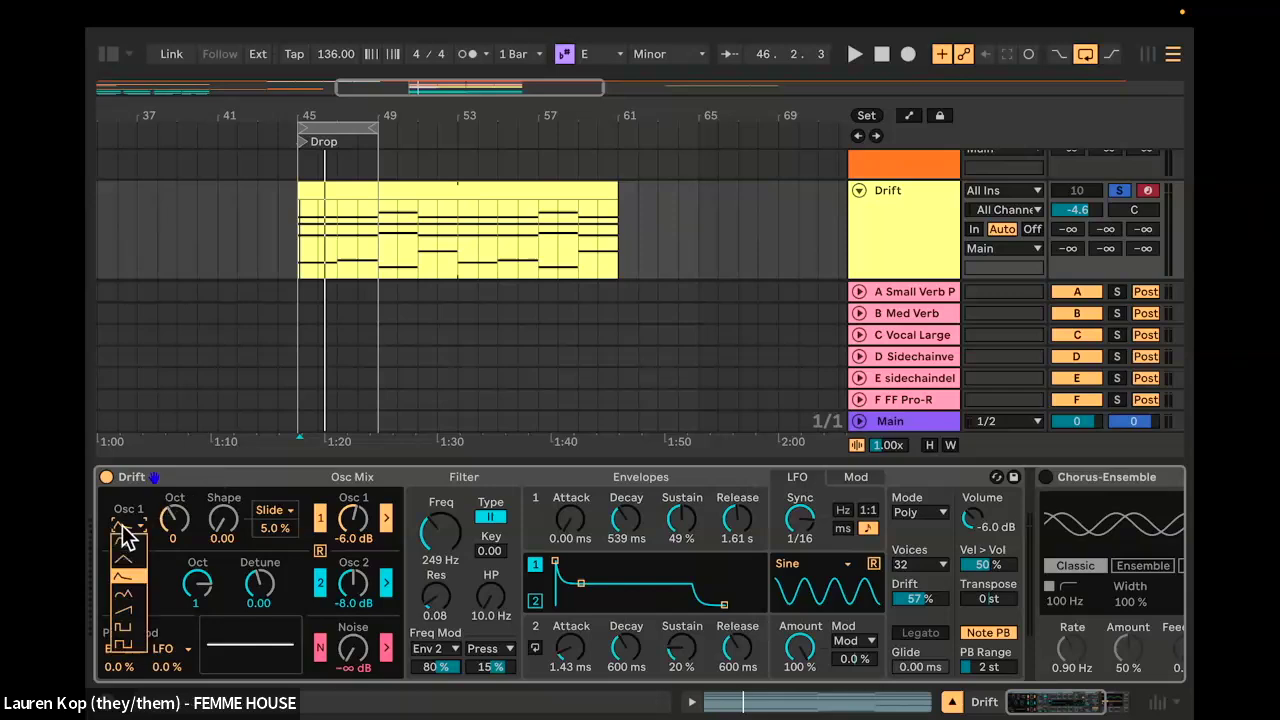
pyautogui.click(130, 575)
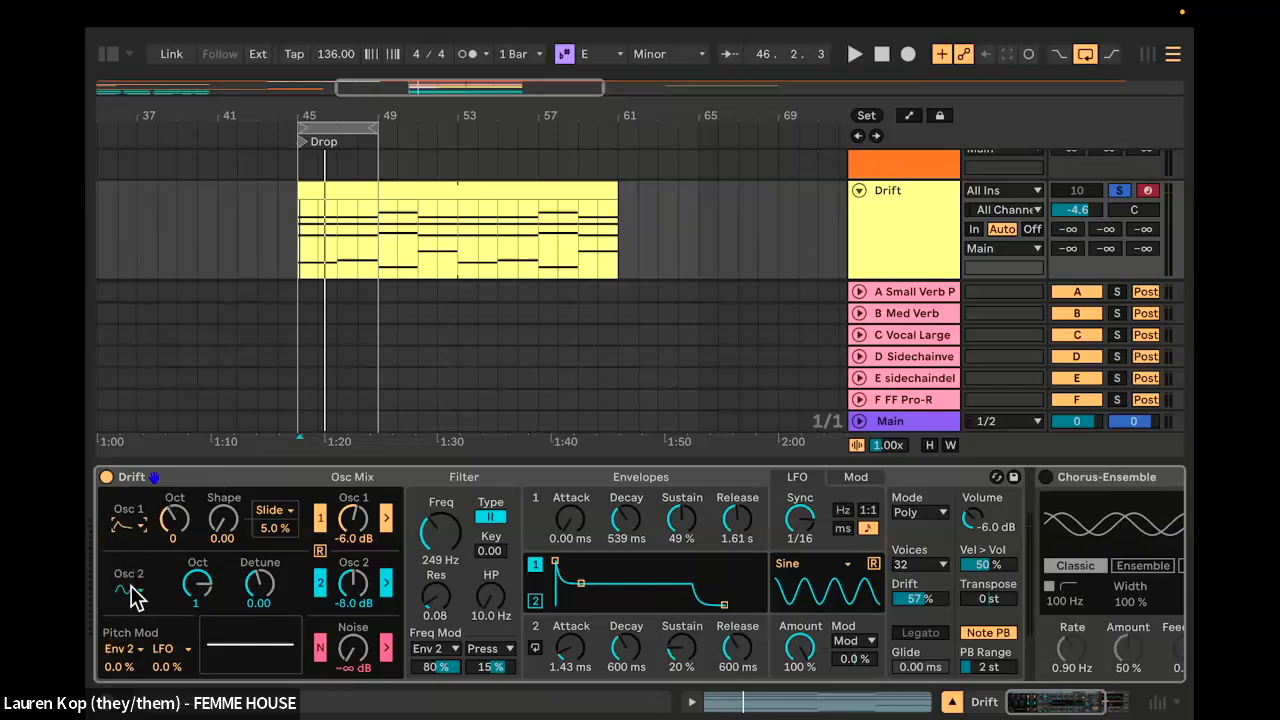
pyautogui.click(128, 592)
pyautogui.click(128, 610)
# Step: Review the LFO and modulation slot settings of the yellow track's Drift sound while auditioning it
pyautogui.moveTo(808, 525); pyautogui.dragTo(828, 490)
pyautogui.click(860, 479)
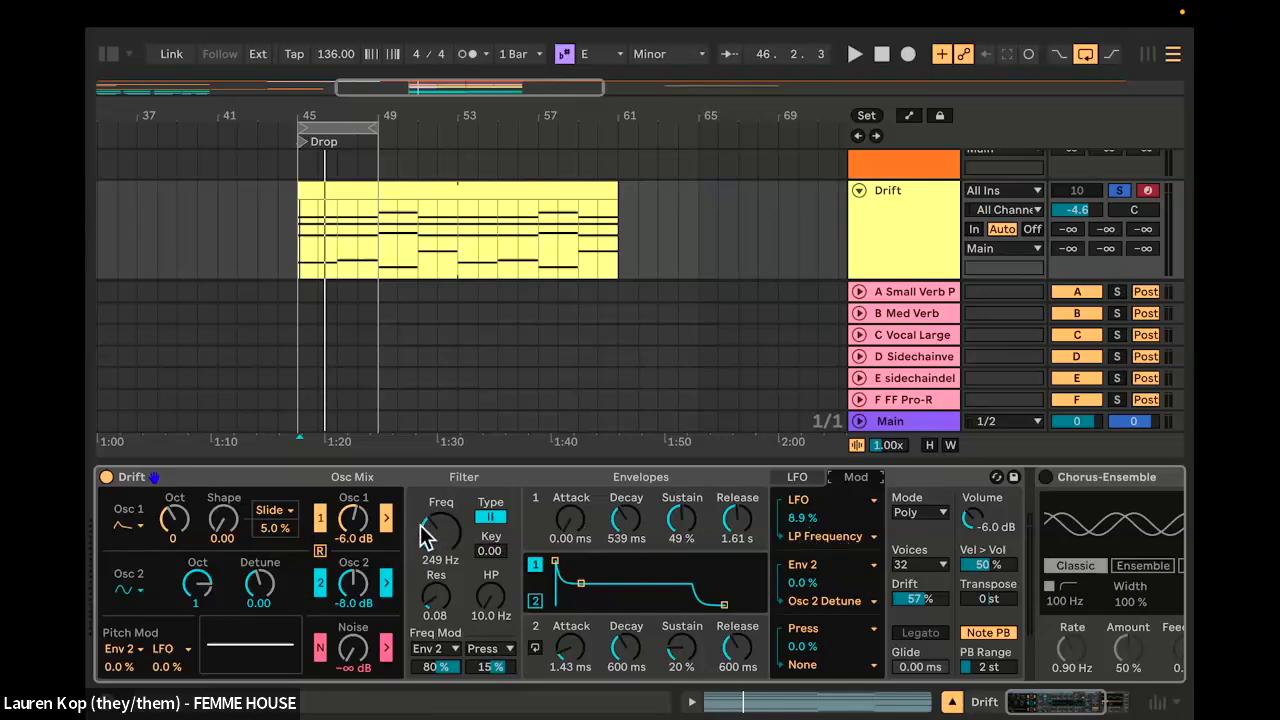
pyautogui.press('space')
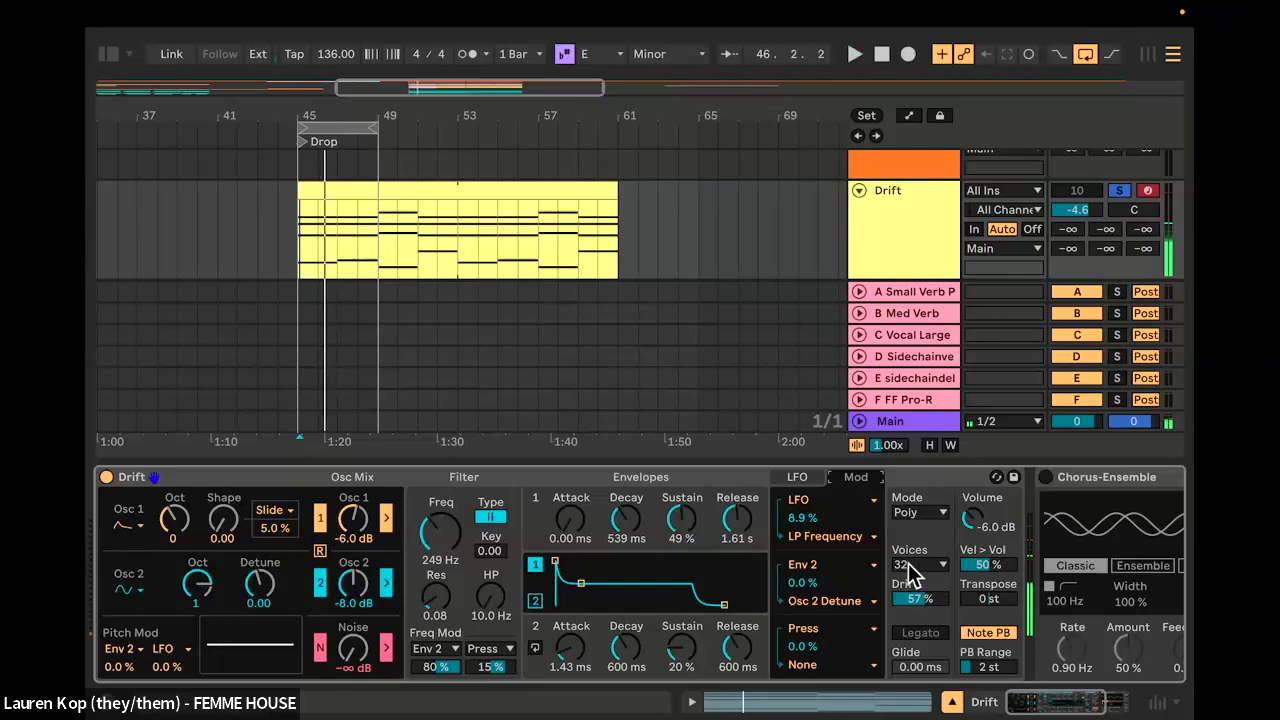
pyautogui.click(808, 478)
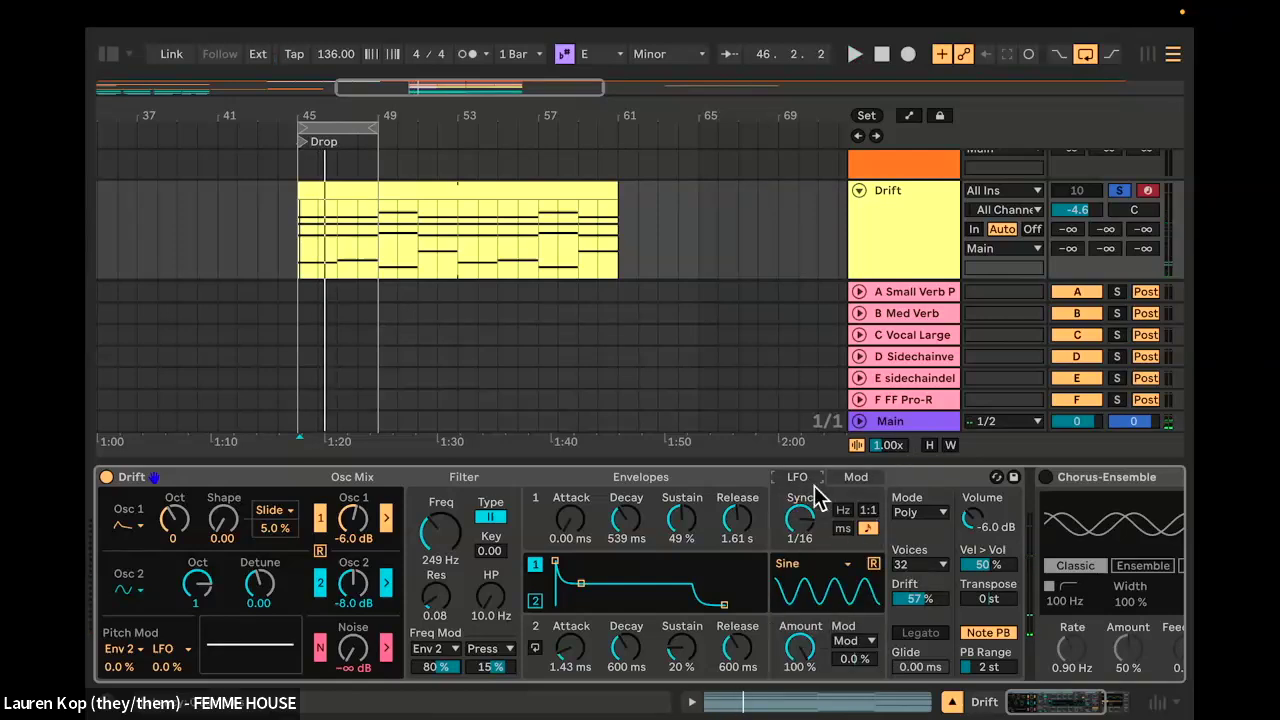
pyautogui.click(856, 478)
pyautogui.click(806, 478)
# Step: Inspect Envelope 1's sustain and attack, Drift's voice settings and the Chorus-Ensemble effect on the yellow track
pyautogui.click(667, 533)
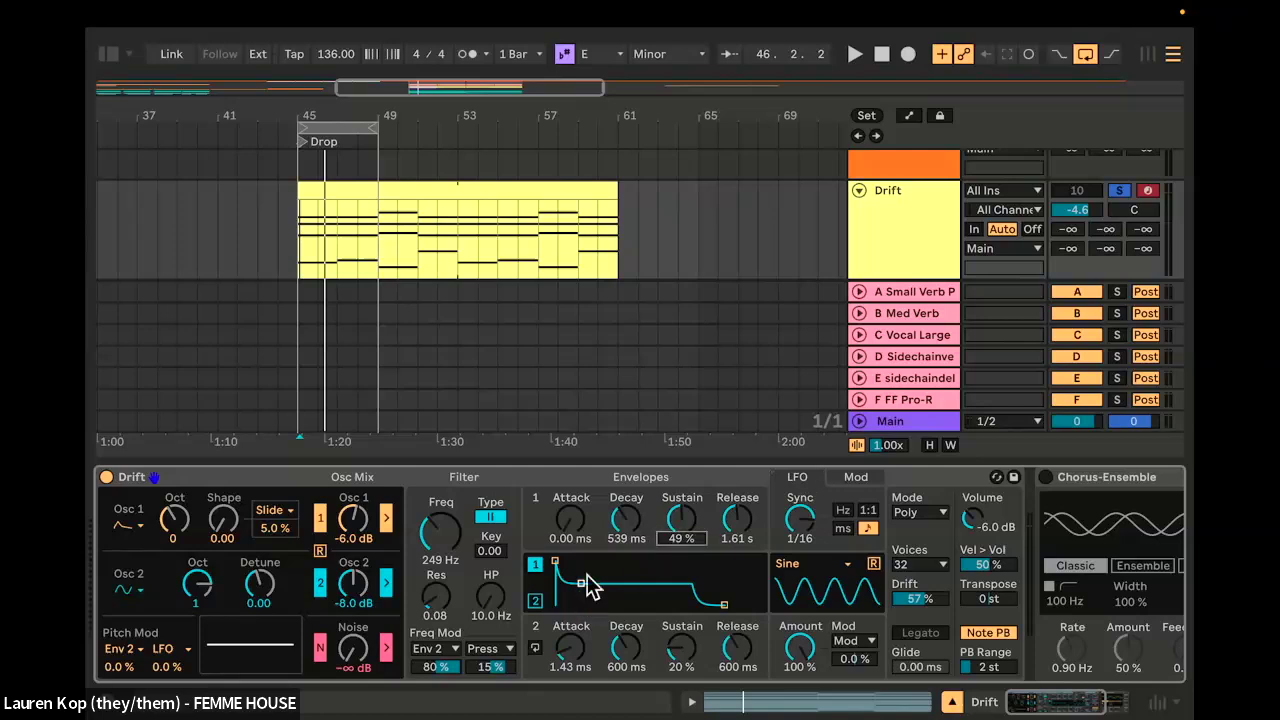
pyautogui.click(593, 501)
pyautogui.hscroll(3, 637, 592)
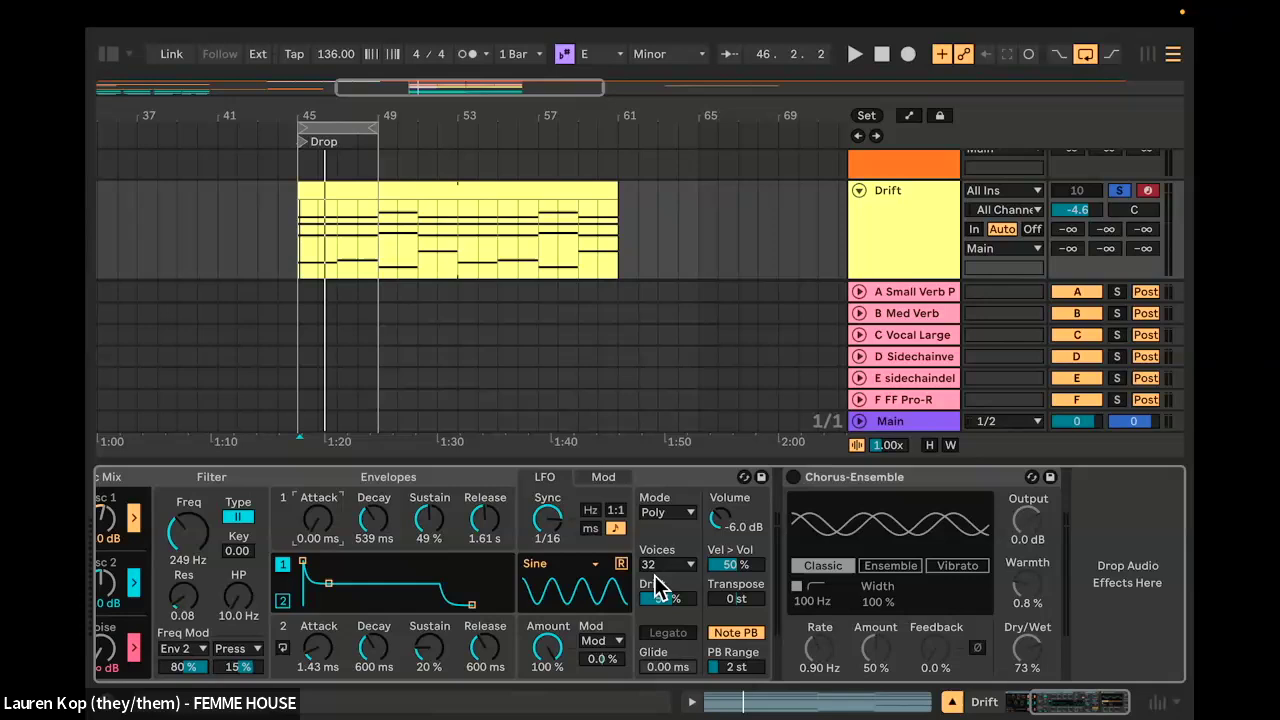
pyautogui.hscroll(-3, 735, 491)
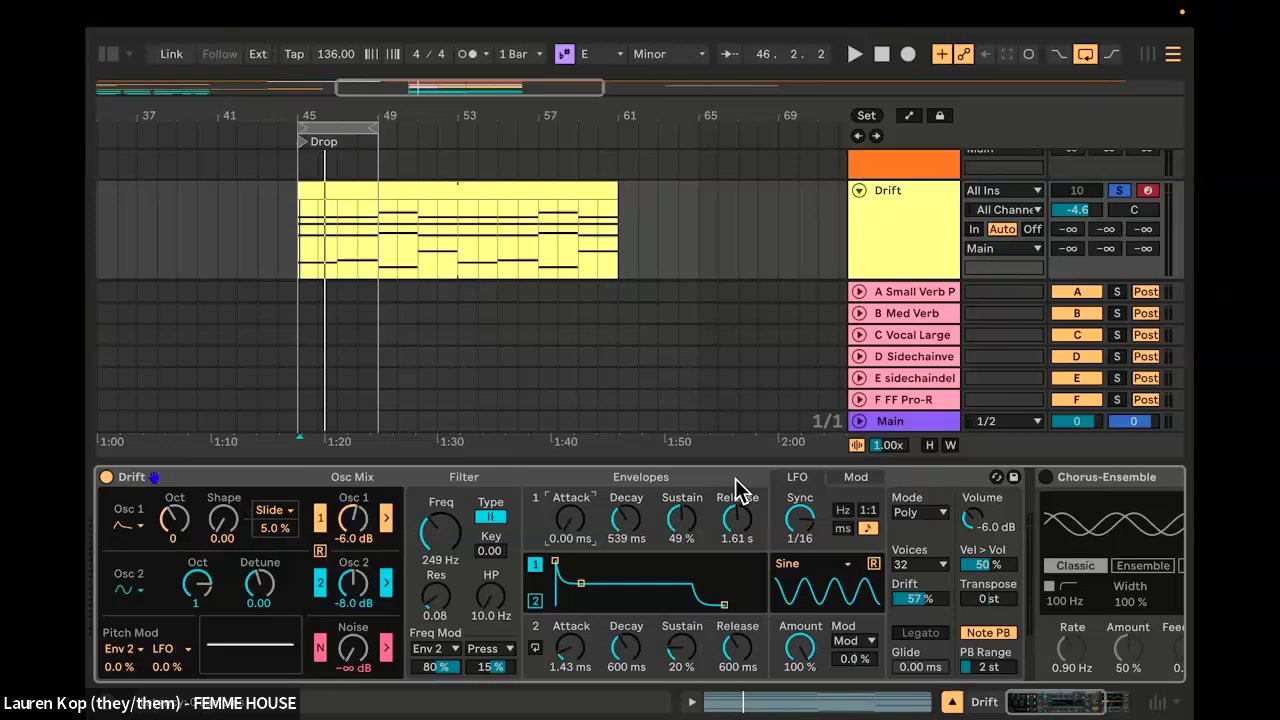
pyautogui.hscroll(3, 728, 560)
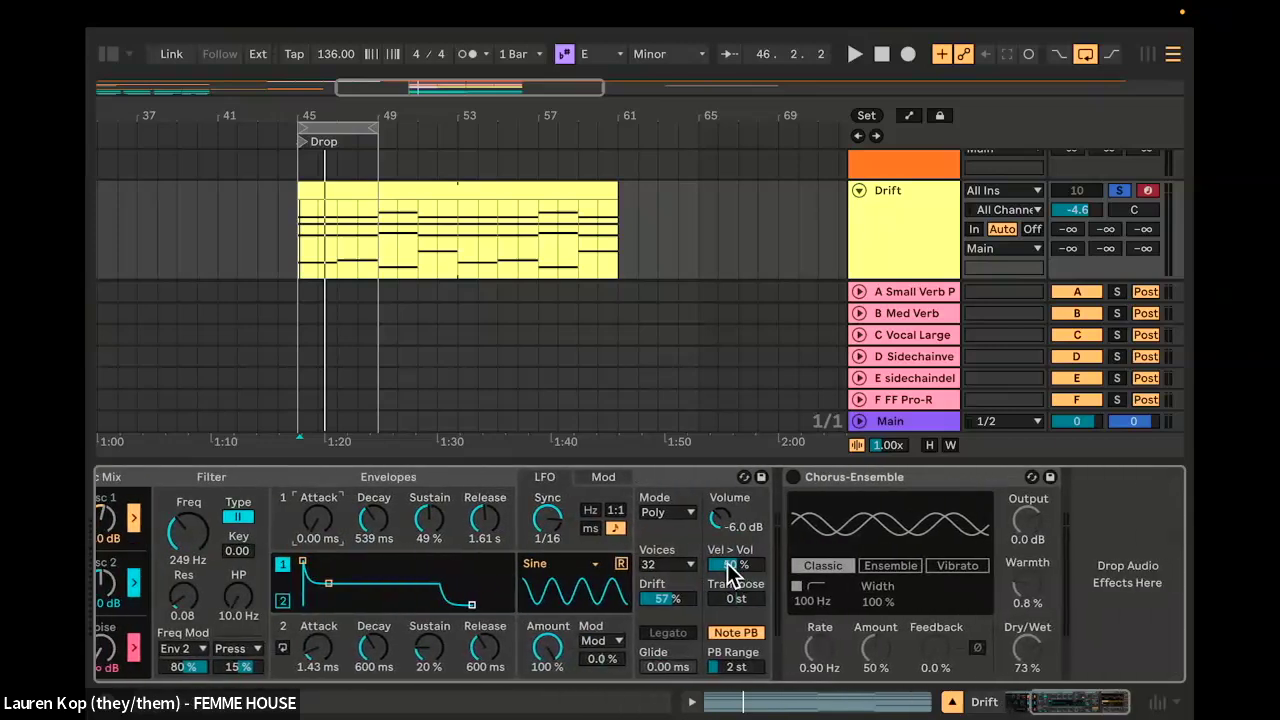
# Step: Show the browser and look through the Audio Effects library's device list
pyautogui.click(108, 54)
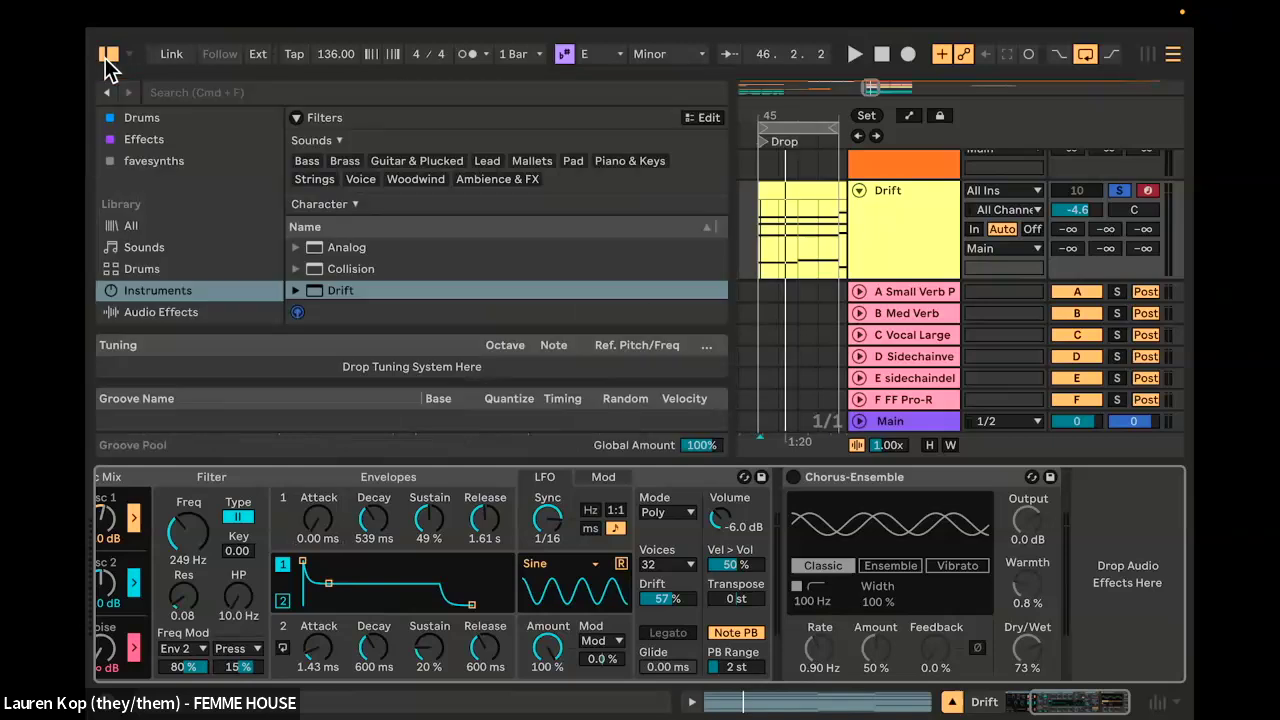
pyautogui.scroll(-3, 189, 246)
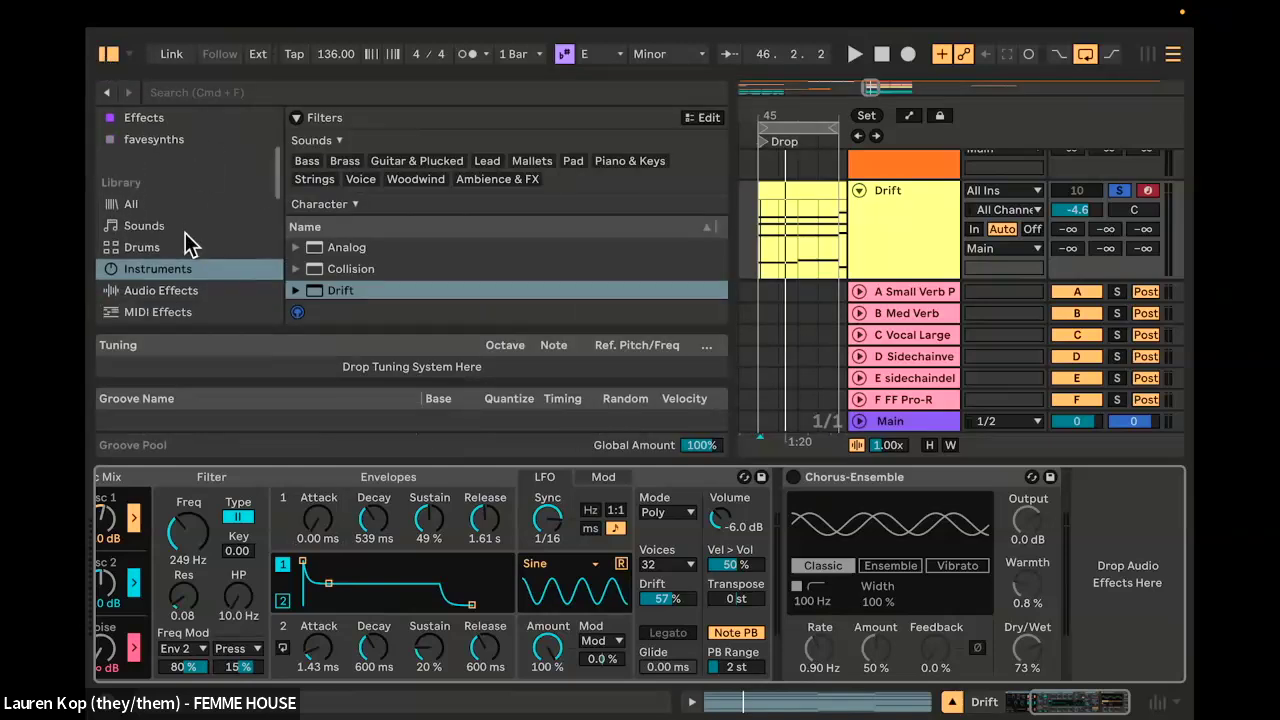
pyautogui.click(148, 240)
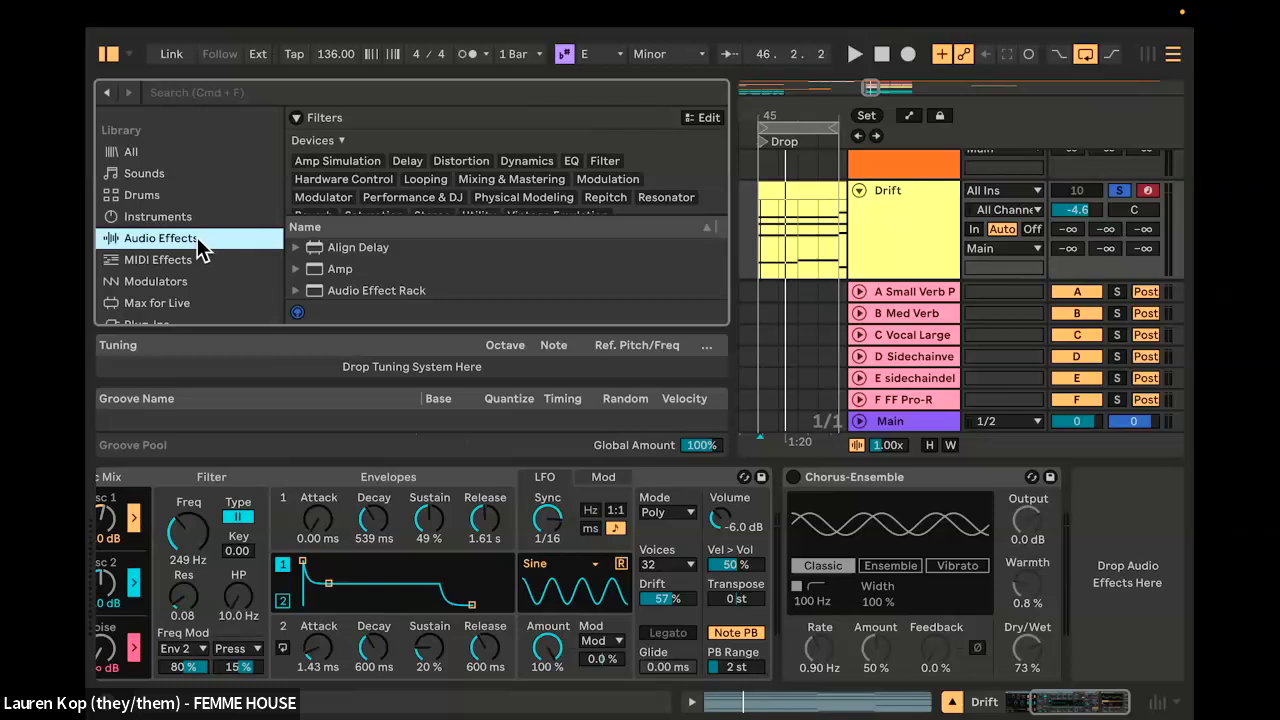
pyautogui.scroll(-3, 467, 273)
pyautogui.scroll(-10, 460, 275)
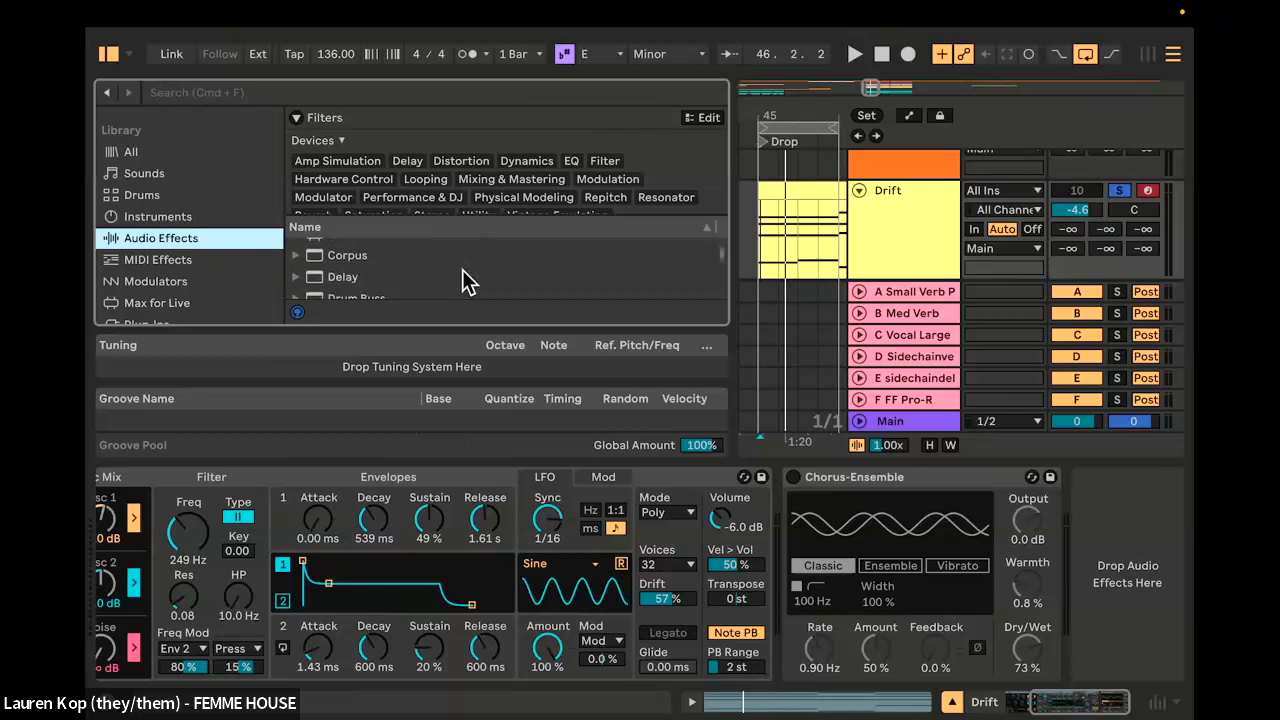
pyautogui.scroll(15, 460, 275)
pyautogui.scroll(-10, 446, 280)
pyautogui.scroll(12, 446, 280)
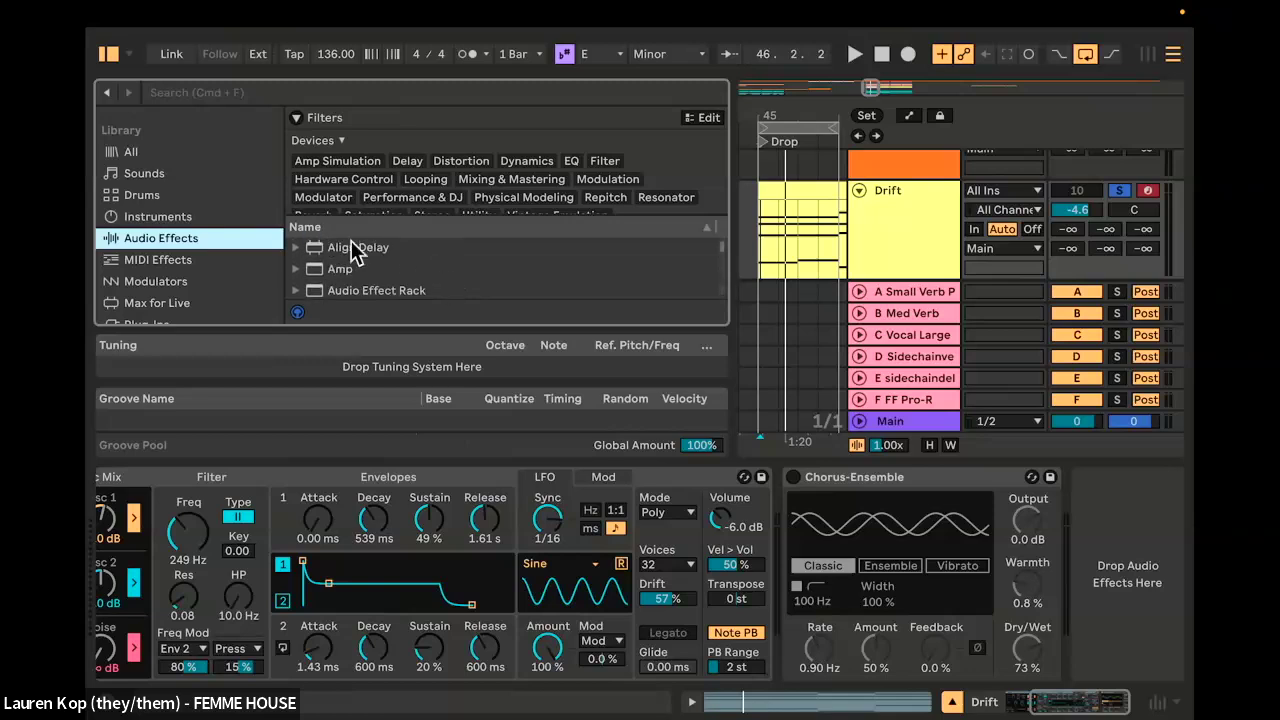
# Step: Hide the browser and switch Chorus-Ensemble on and off repeatedly to demonstrate bypassing it
pyautogui.click(106, 54)
pyautogui.hscroll(-3, 485, 540)
pyautogui.hscroll(3, 470, 540)
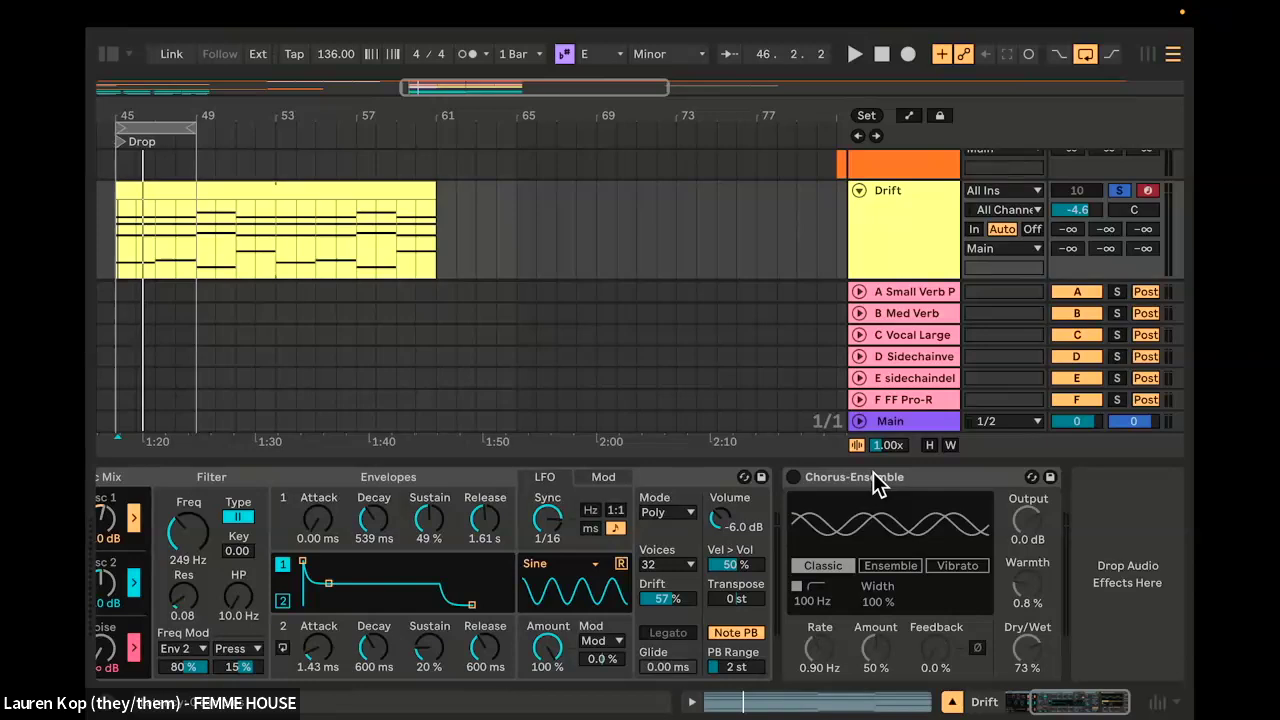
pyautogui.click(794, 478)
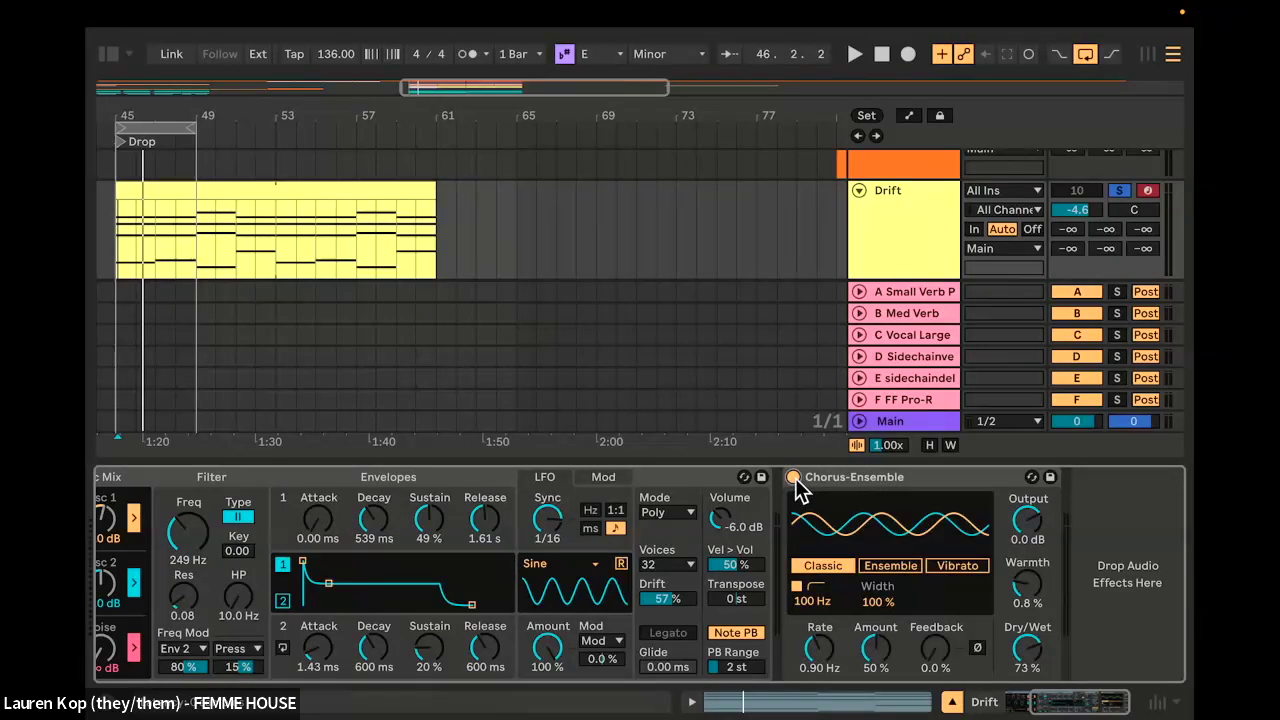
pyautogui.click(794, 478)
pyautogui.click(794, 479)
pyautogui.click(794, 479)
pyautogui.click(794, 478)
pyautogui.click(794, 478)
pyautogui.click(794, 478)
pyautogui.click(794, 478)
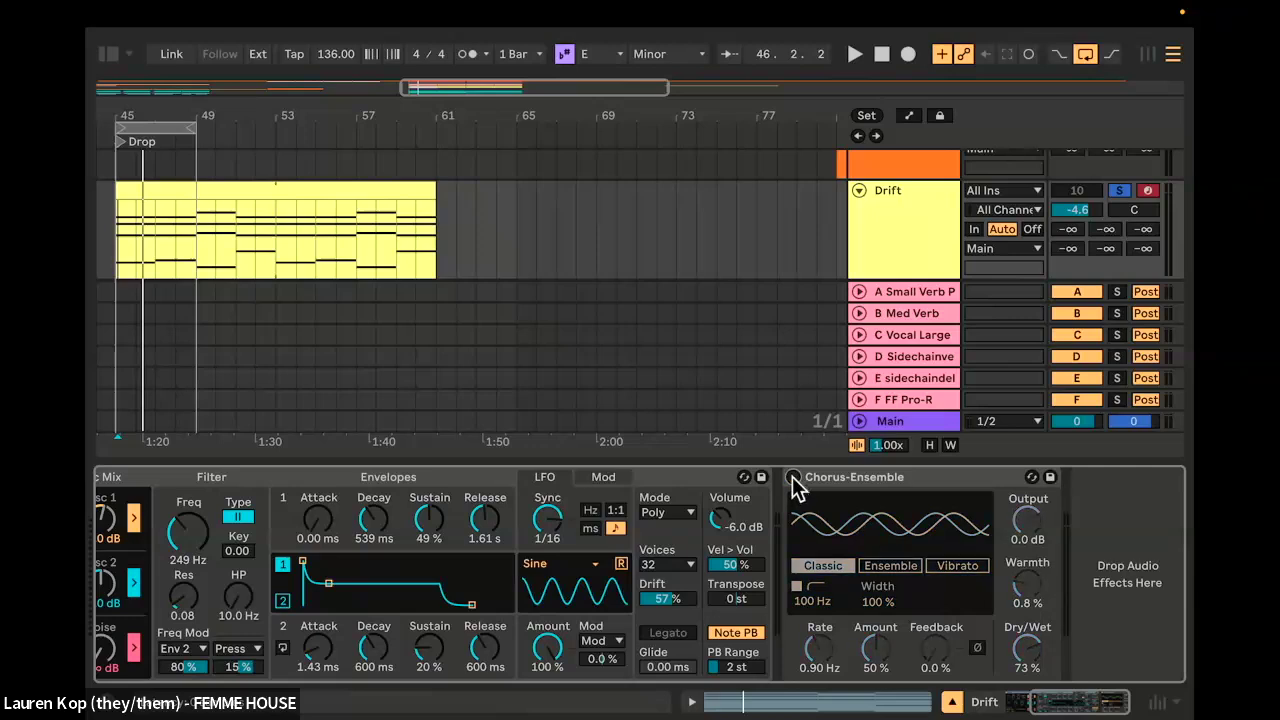
# Step: Try adding the Amp effect after Chorus-Ensemble on the yellow Drift track, and delete it again
pyautogui.click(110, 53)
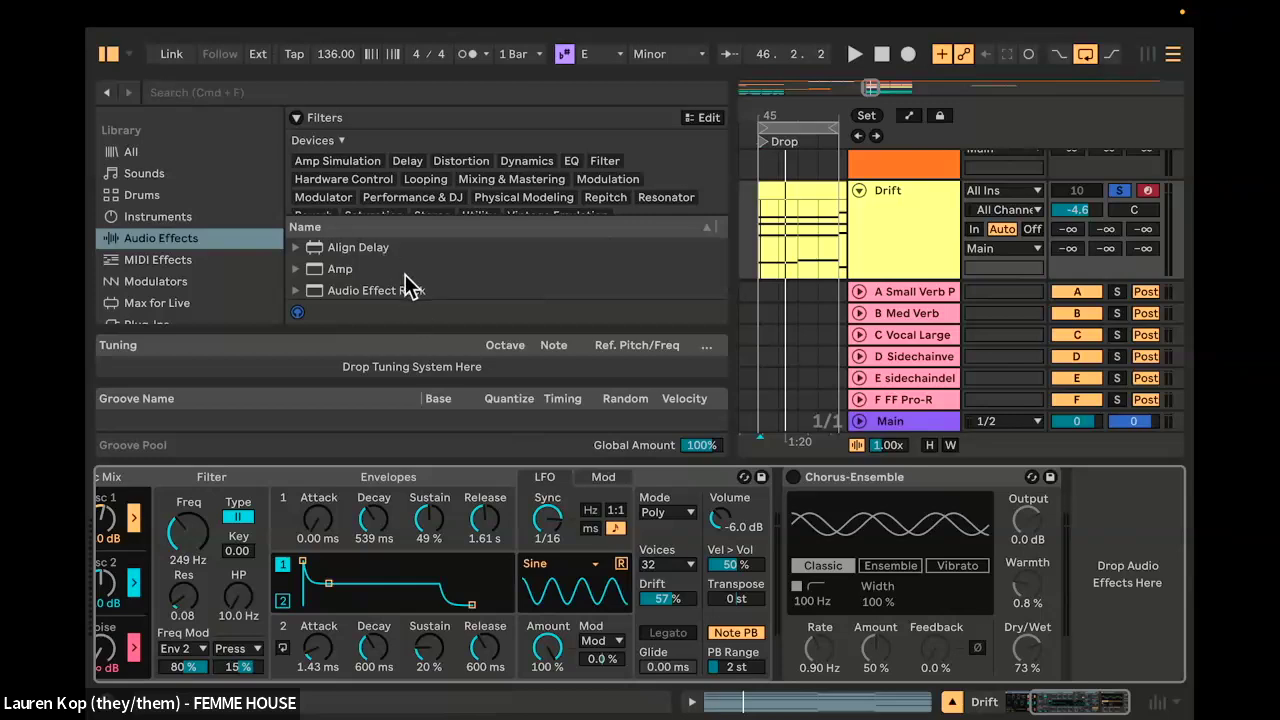
pyautogui.click(348, 270)
pyautogui.moveTo(885, 478); pyautogui.dragTo(1110, 555)
pyautogui.press('Delete')
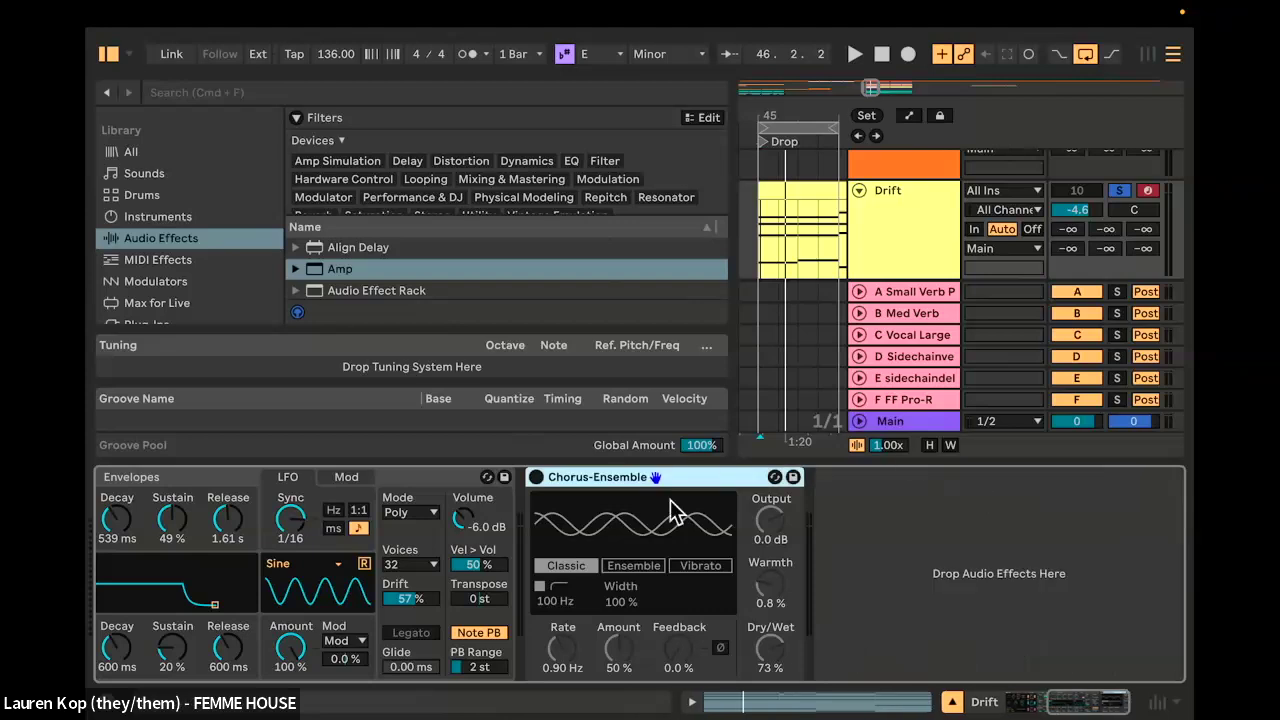
# Step: Audition the Drop loop with Chorus-Ensemble bypassed, and enable the effect to hear the difference
pyautogui.press('space')
pyautogui.click(108, 54)
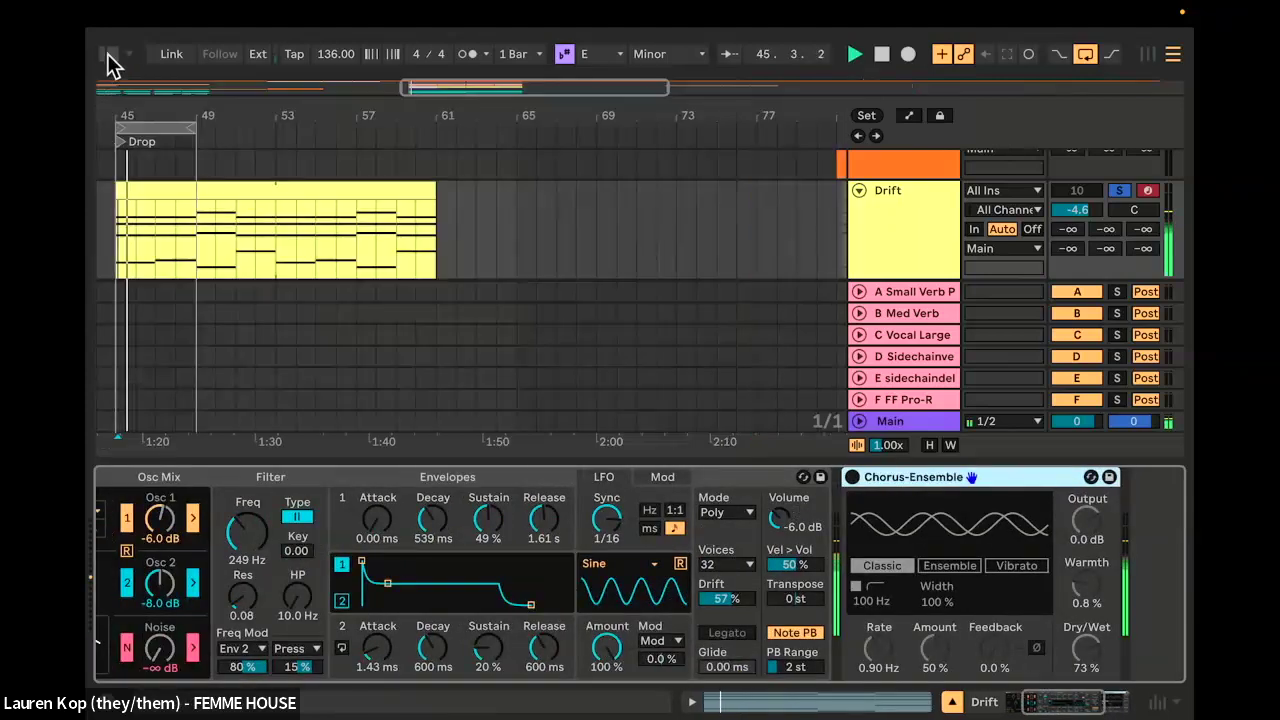
pyautogui.press('space')
pyautogui.click(852, 477)
pyautogui.press('space')
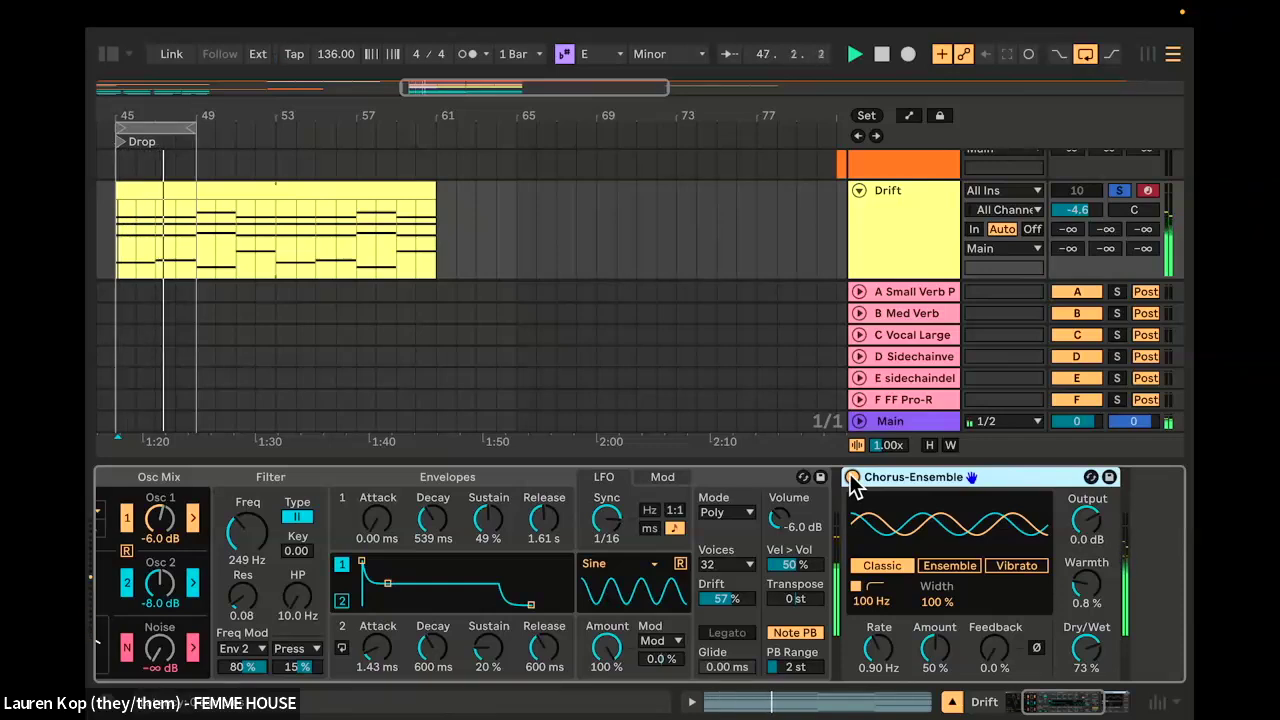
pyautogui.press('space')
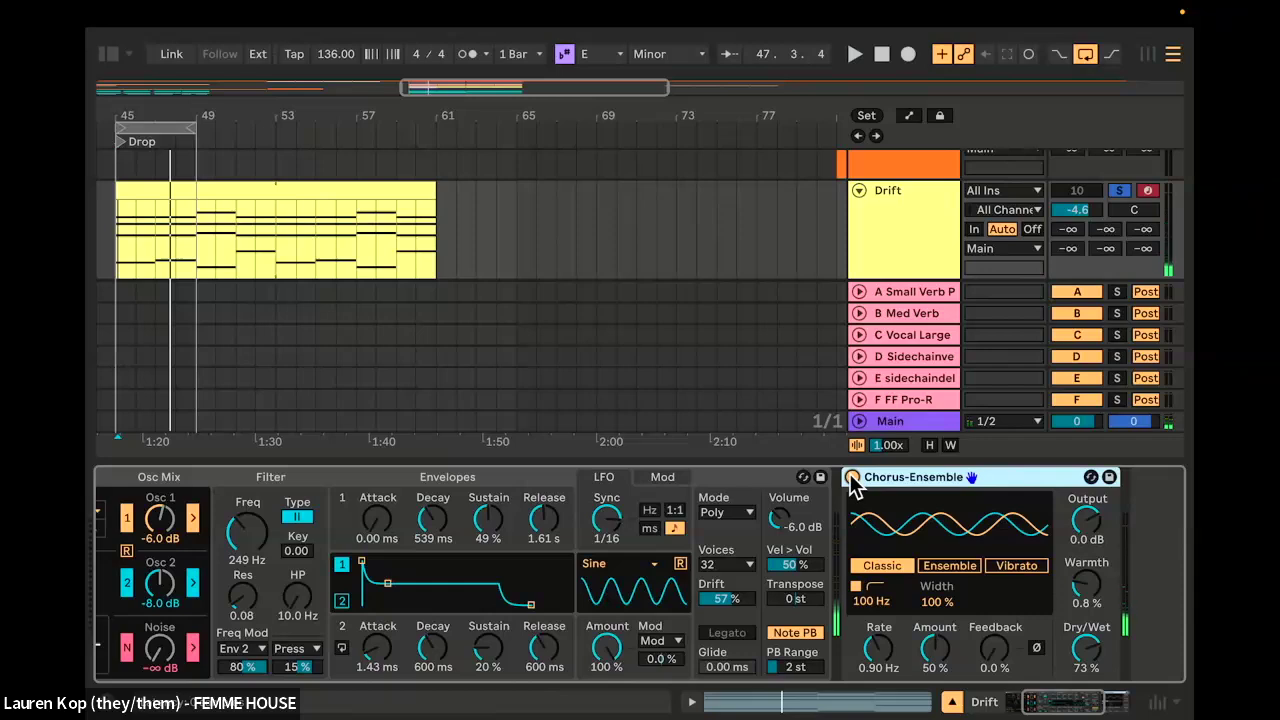
# Step: Add Auto Filter from the Audio Effects library to the Main track
pyautogui.click(110, 55)
pyautogui.scroll(-1, 436, 272)
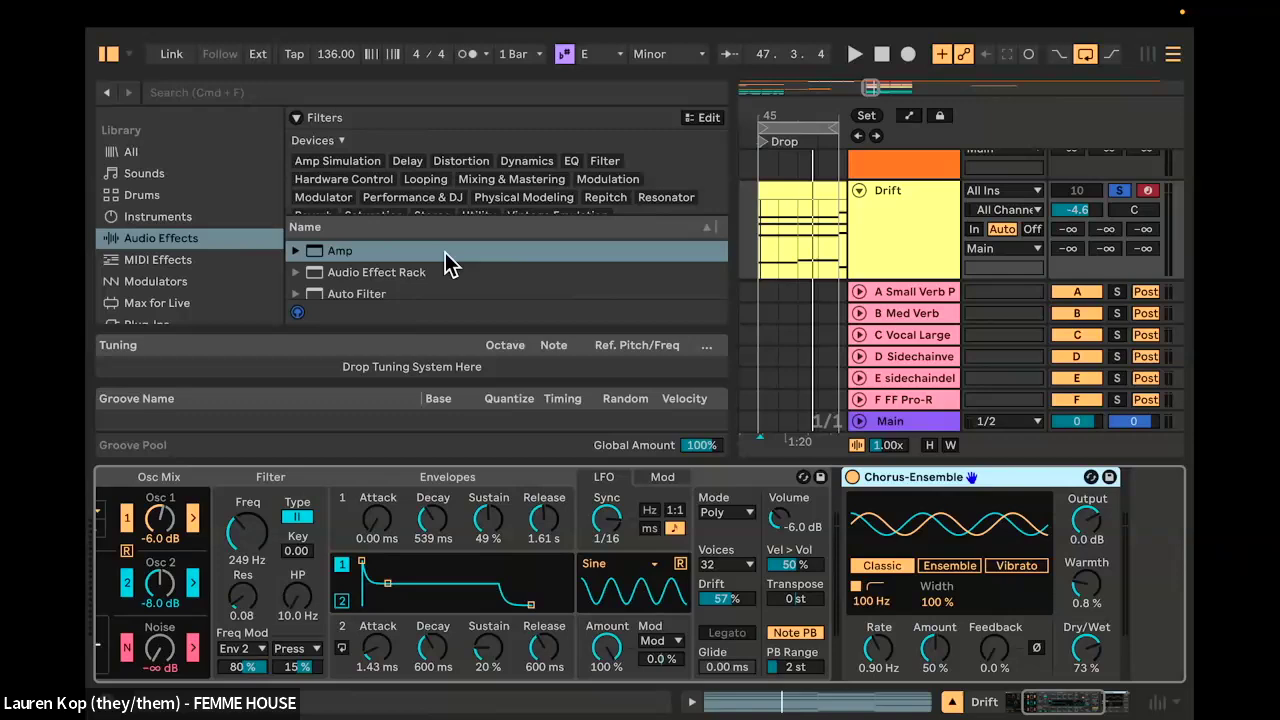
pyautogui.click(891, 421)
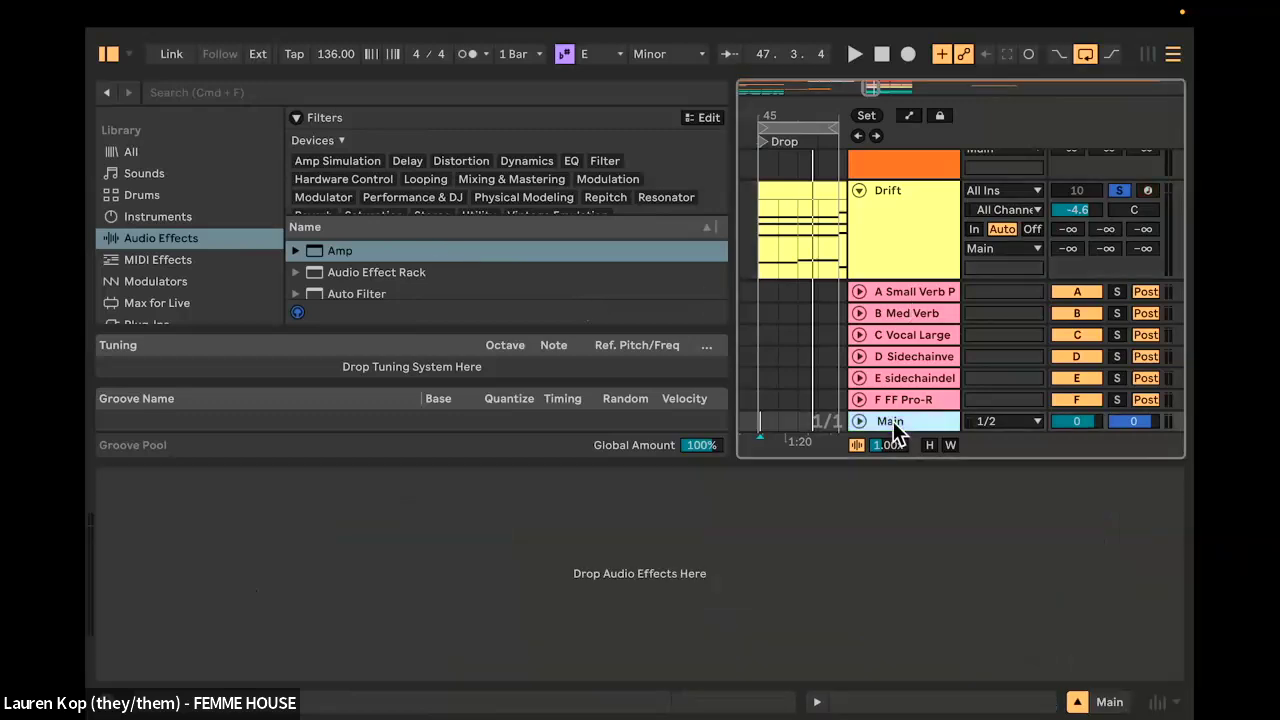
pyautogui.click(889, 424)
pyautogui.scroll(-1, 376, 286)
pyautogui.moveTo(346, 270); pyautogui.dragTo(288, 587)
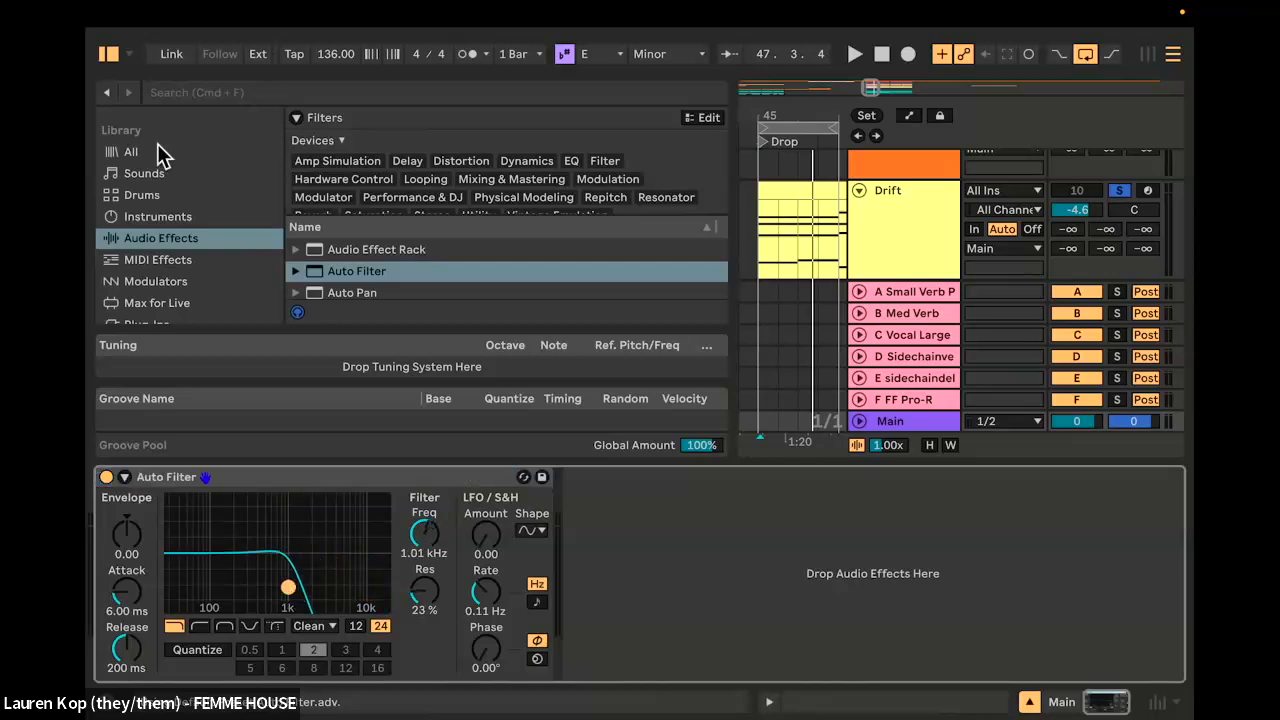
# Step: Unsolo the yellow Drift track to hear the full mix through Auto Filter, and delete that effect from Main
pyautogui.click(108, 56)
pyautogui.click(1122, 191)
pyautogui.press('space')
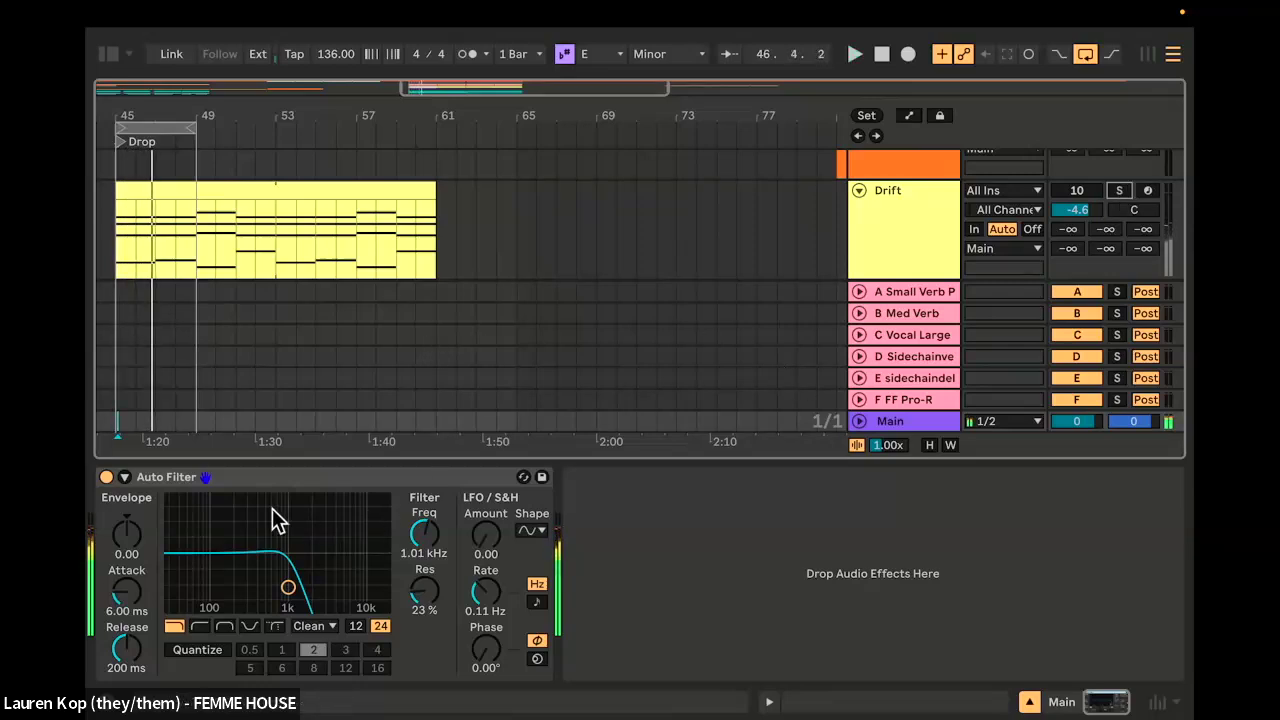
pyautogui.click(230, 478)
pyautogui.press('Delete')
# Step: Insert Auto Pan before Chorus-Ensemble on the yellow Drift track and set its Amount to 75%
pyautogui.click(906, 216)
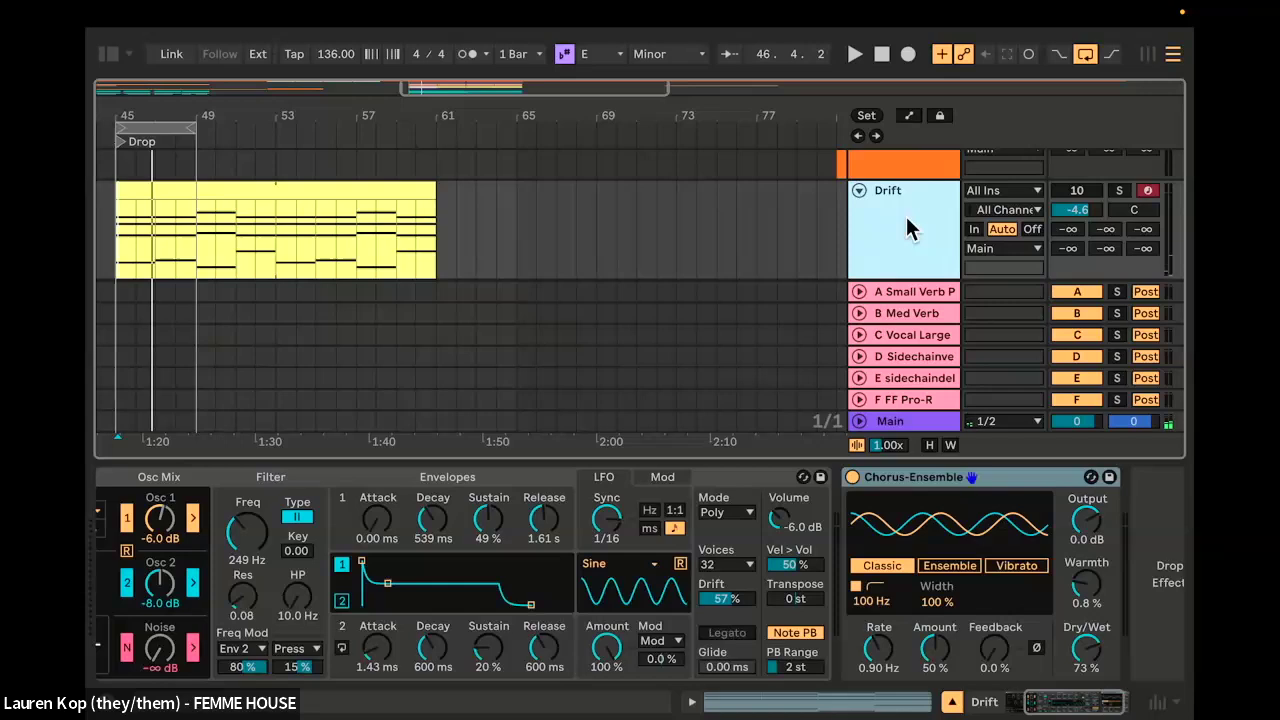
pyautogui.hscroll(3, 890, 590)
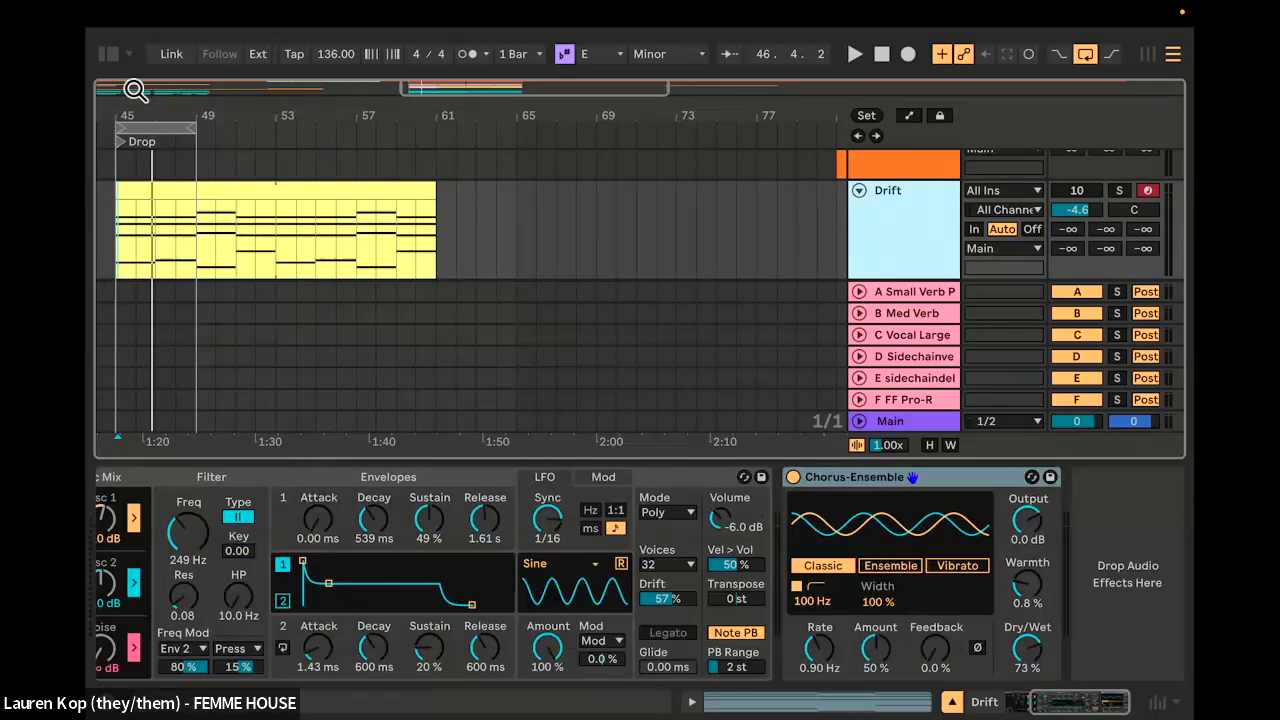
pyautogui.click(110, 55)
pyautogui.scroll(-1, 315, 249)
pyautogui.click(306, 252)
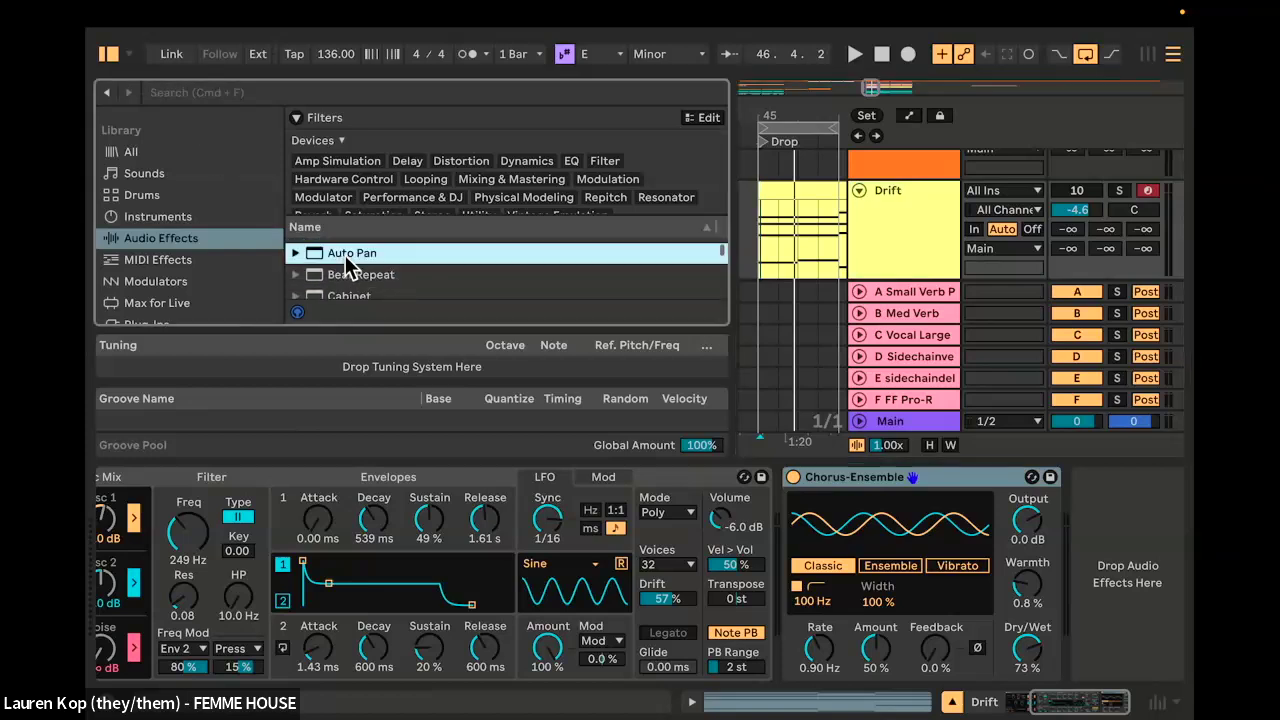
pyautogui.press('Return')
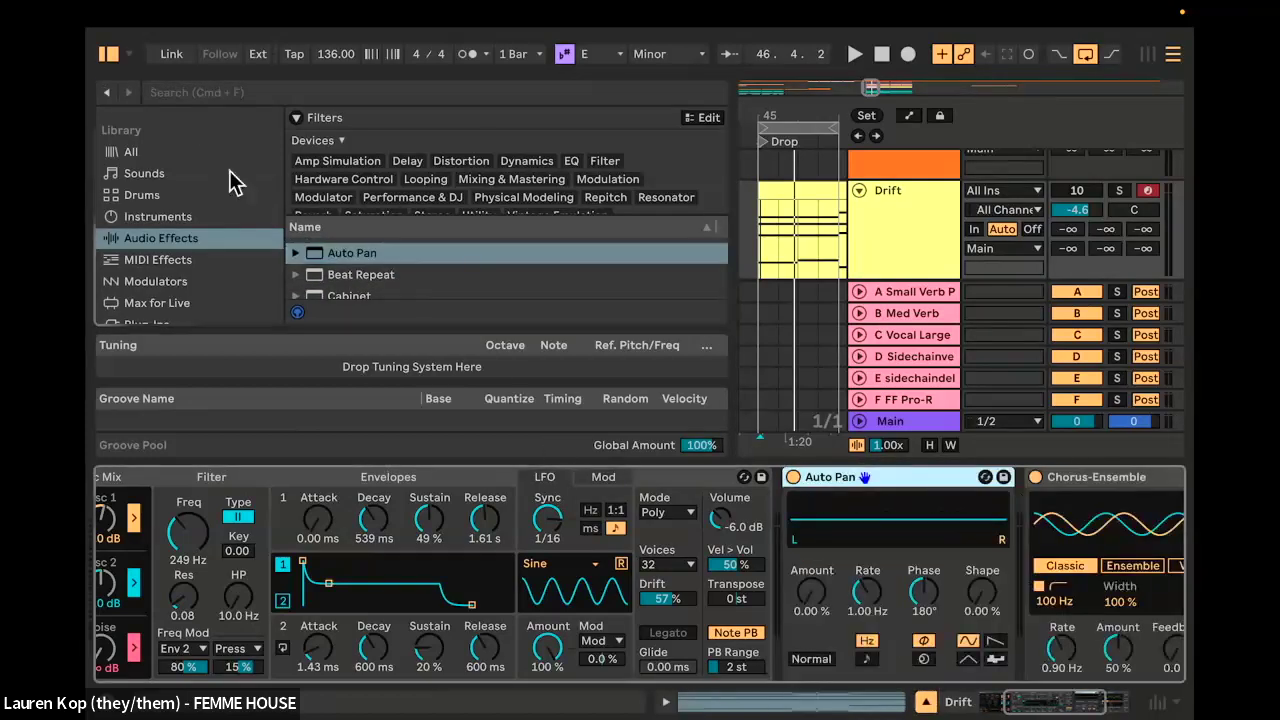
pyautogui.click(109, 54)
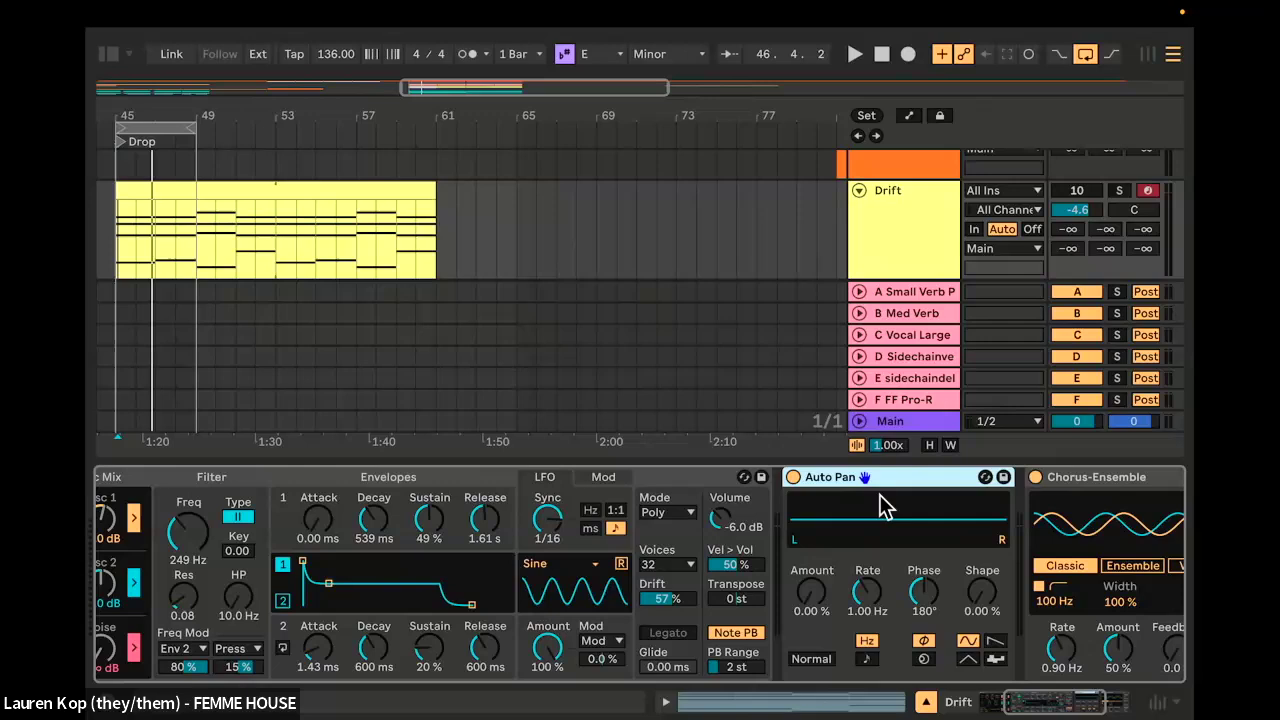
pyautogui.moveTo(811, 600); pyautogui.dragTo(811, 500)
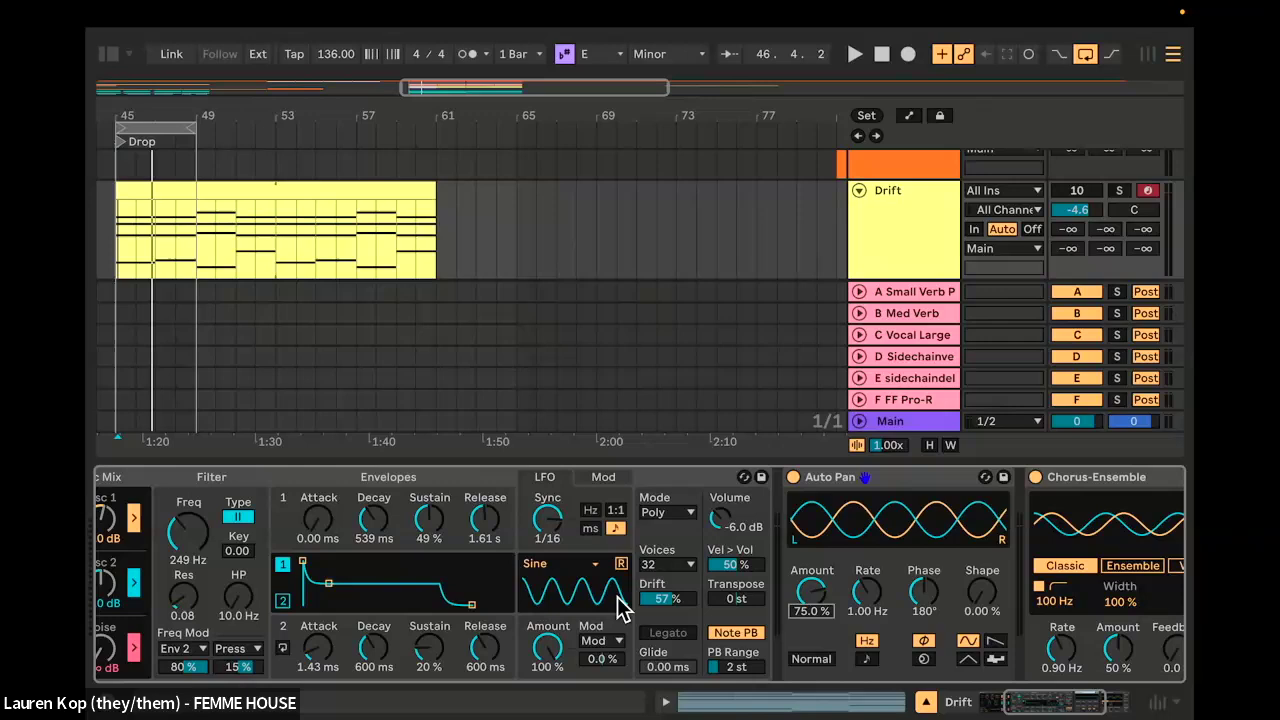
# Step: Move Chorus-Ensemble ahead of Auto Pan in the device chain, and put Auto Pan back in front of it
pyautogui.hscroll(-5, 480, 610)
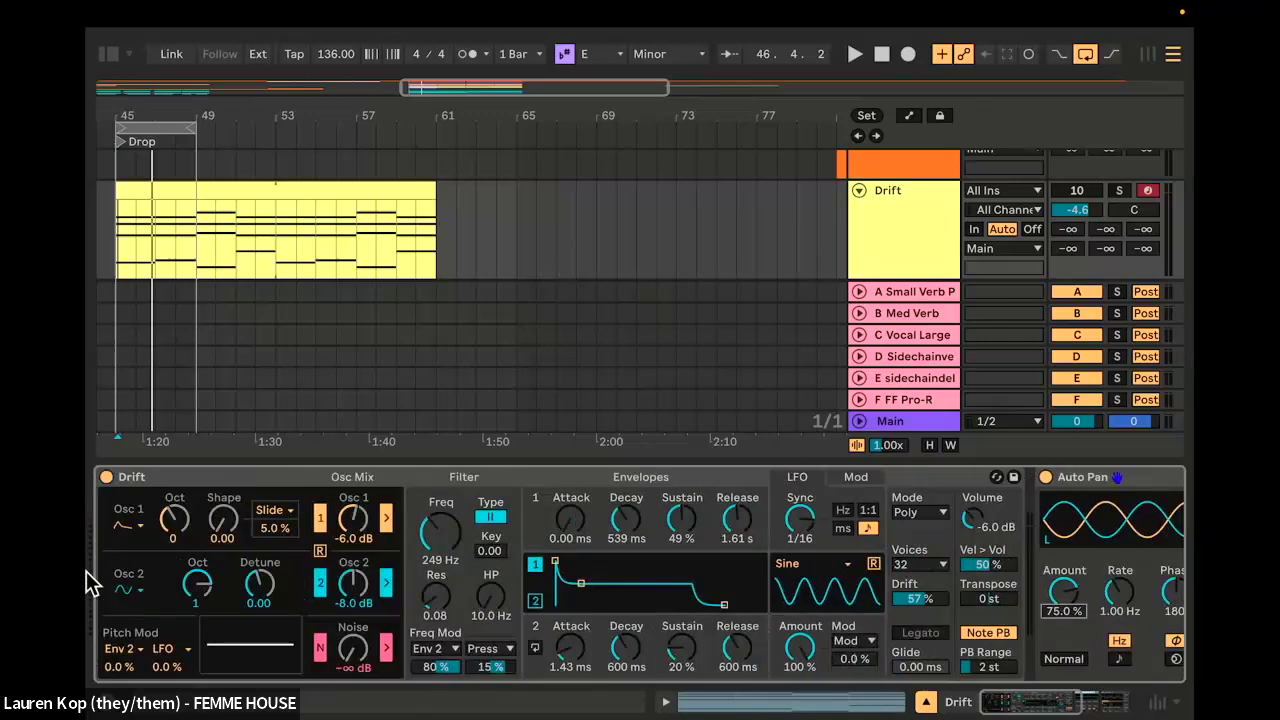
pyautogui.hscroll(8, 635, 540)
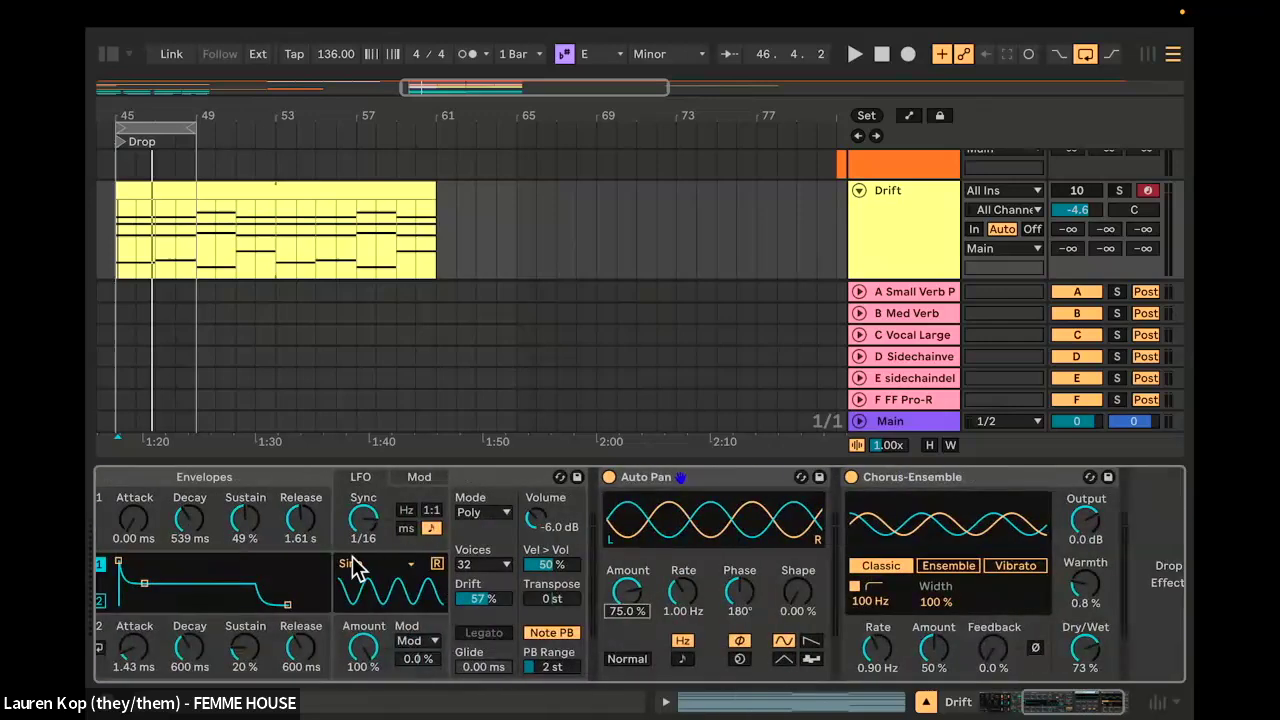
pyautogui.hscroll(2, 706, 562)
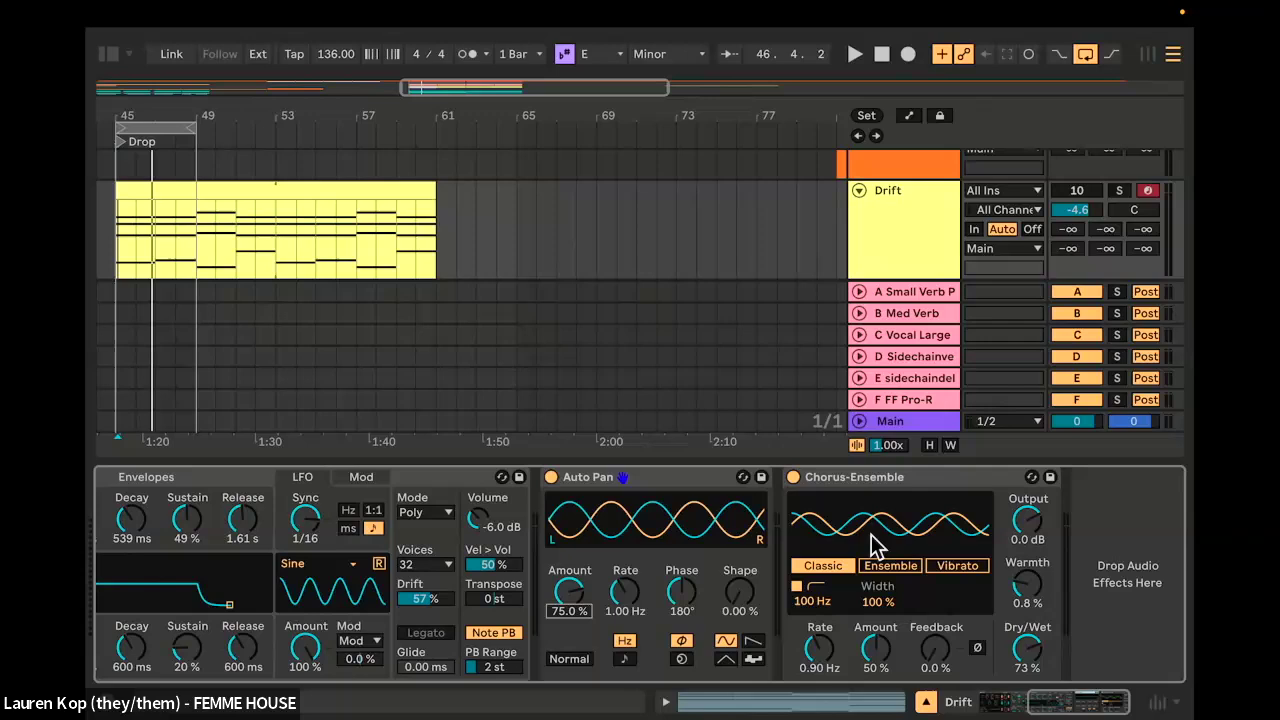
pyautogui.click(911, 476)
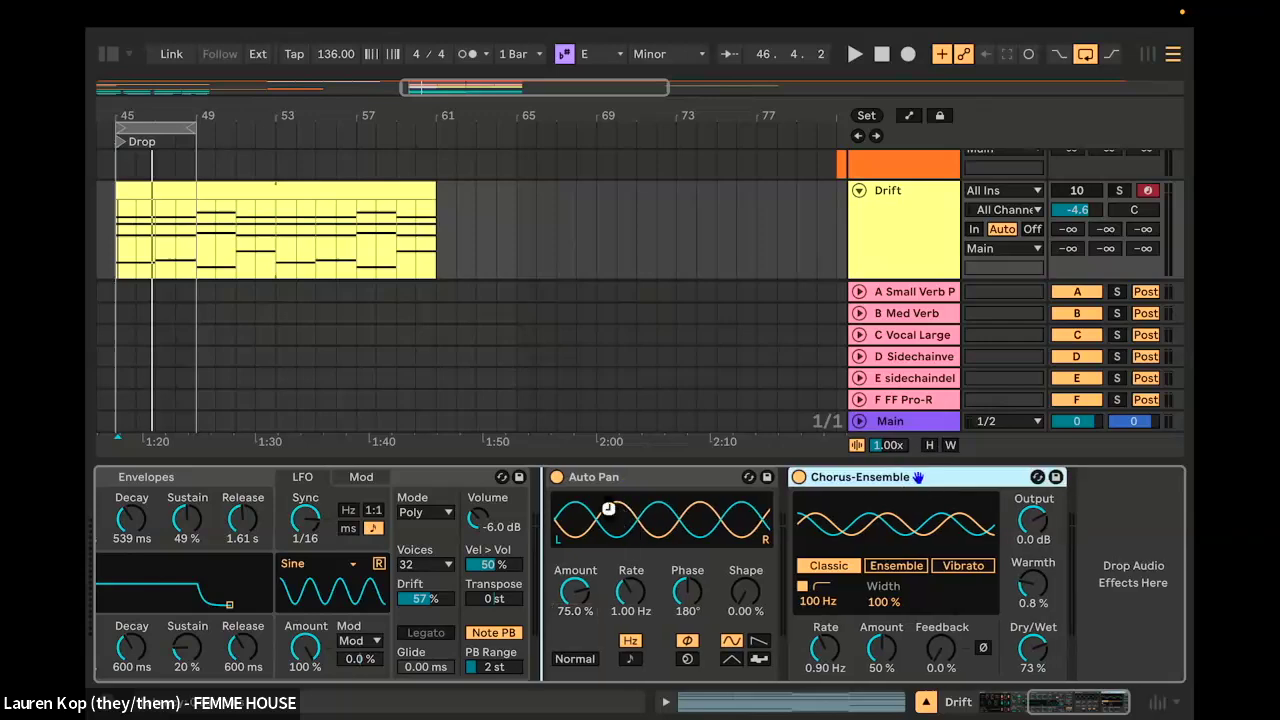
pyautogui.moveTo(608, 510); pyautogui.dragTo(600, 515)
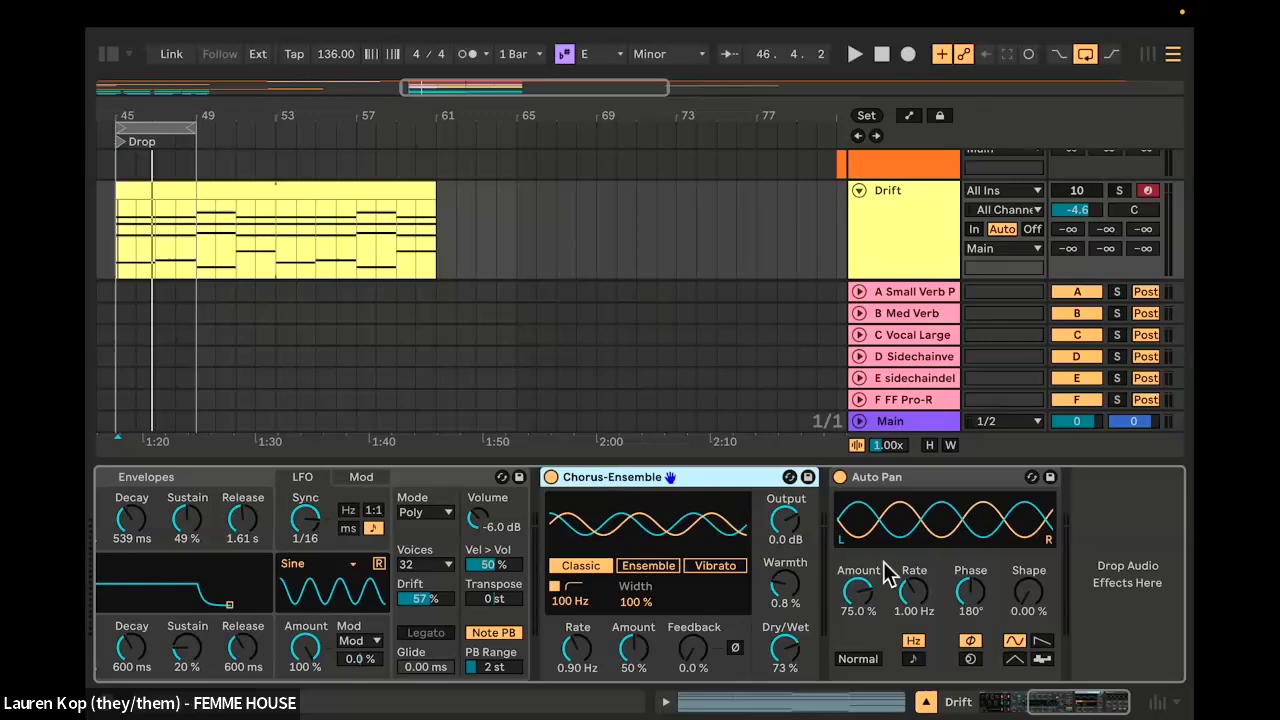
pyautogui.click(912, 478)
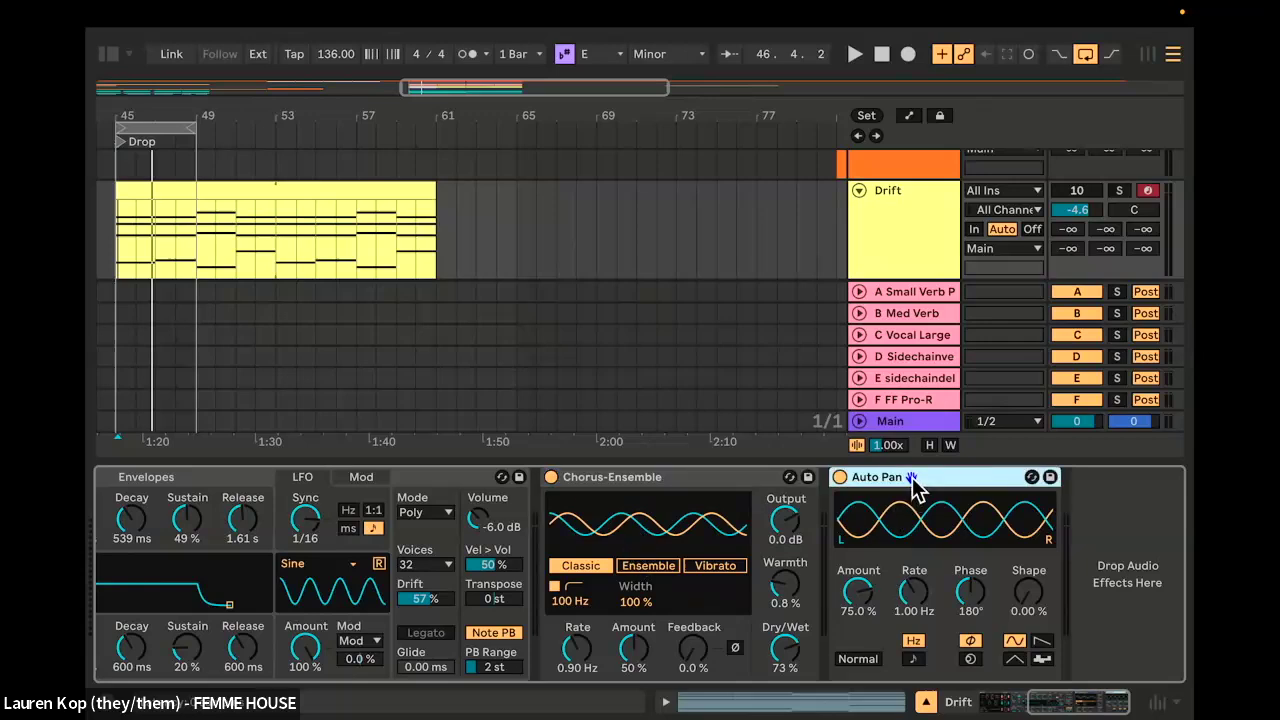
pyautogui.moveTo(912, 478); pyautogui.dragTo(575, 521)
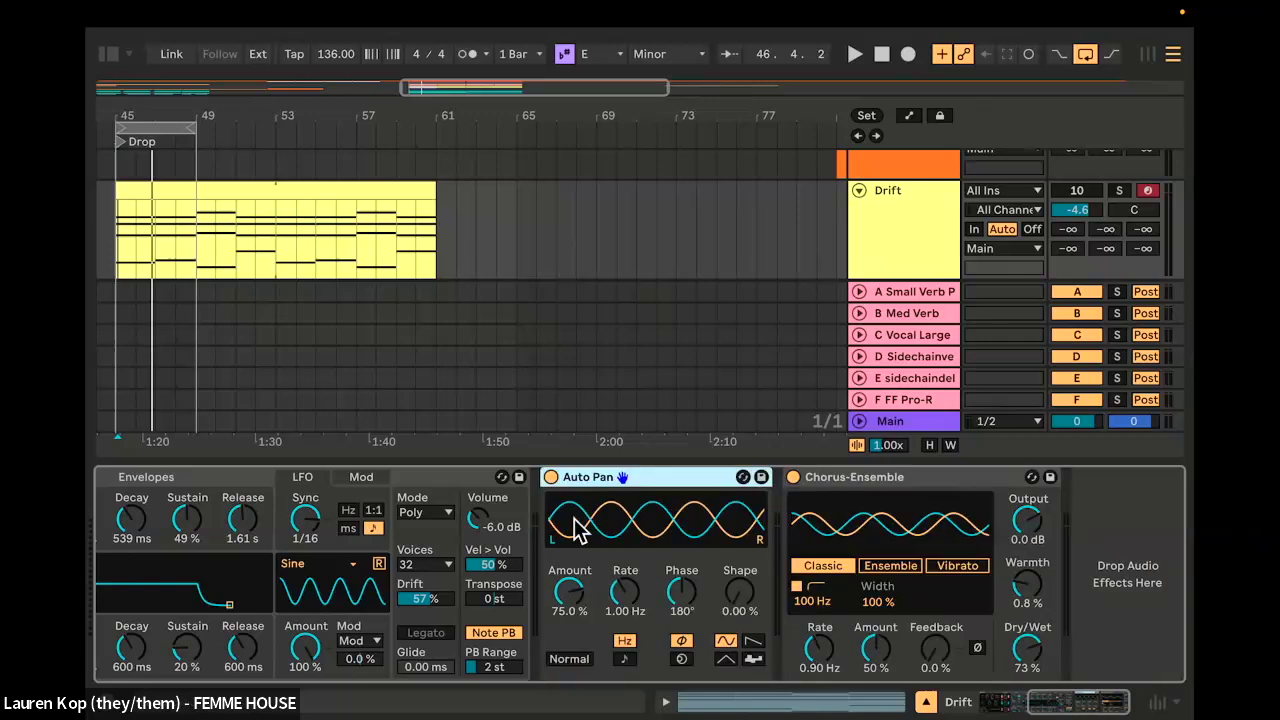
# Step: Bypass Auto Pan and solo the yellow Drift track while playing the Drop loop
pyautogui.click(551, 477)
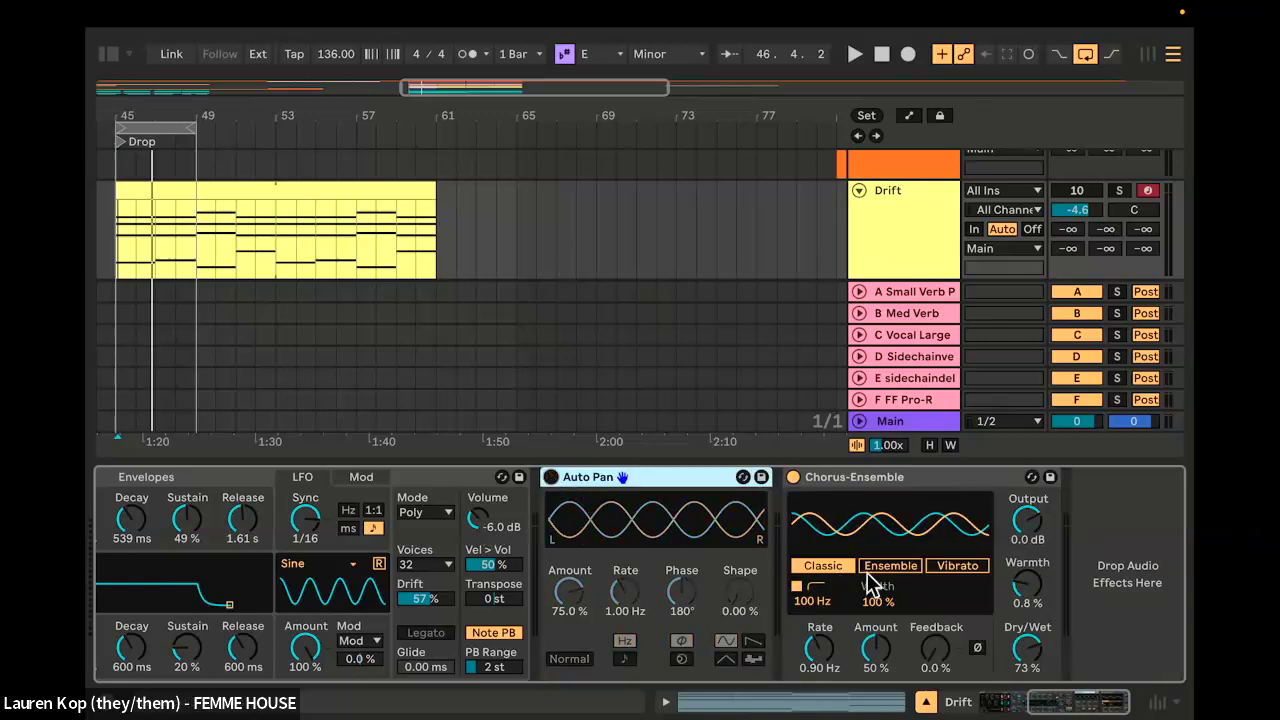
pyautogui.press('space')
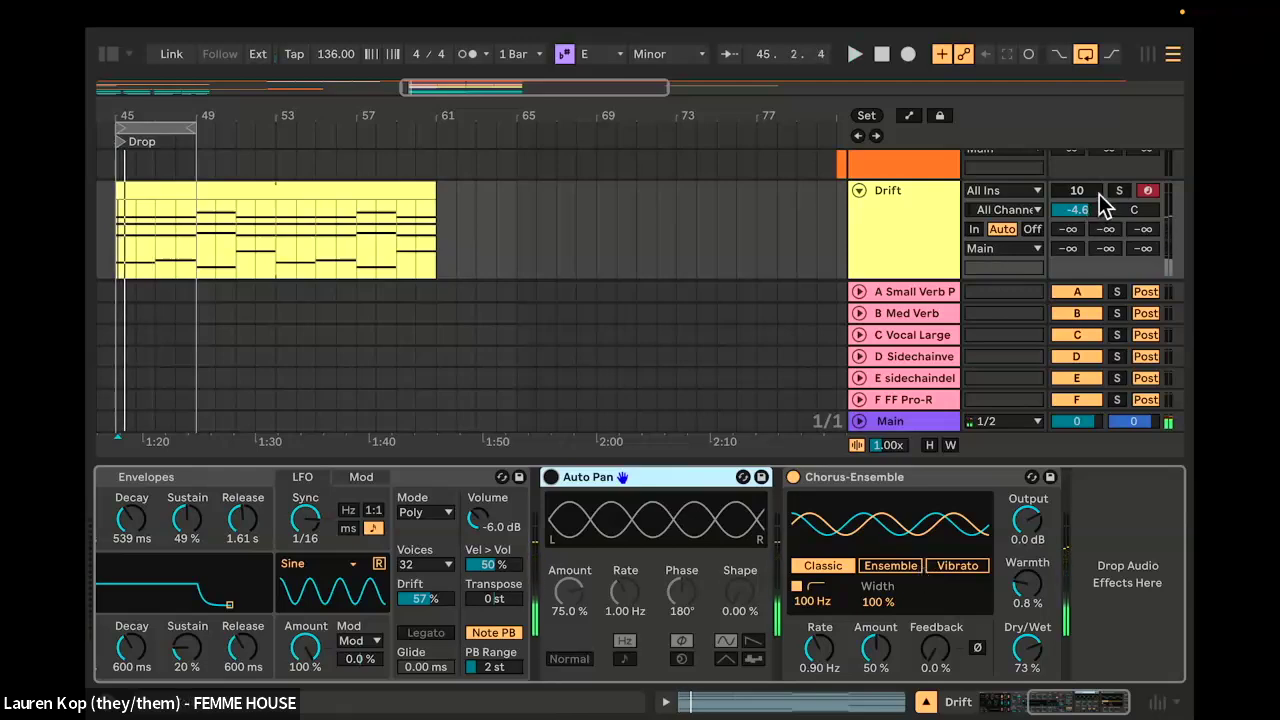
pyautogui.click(1118, 191)
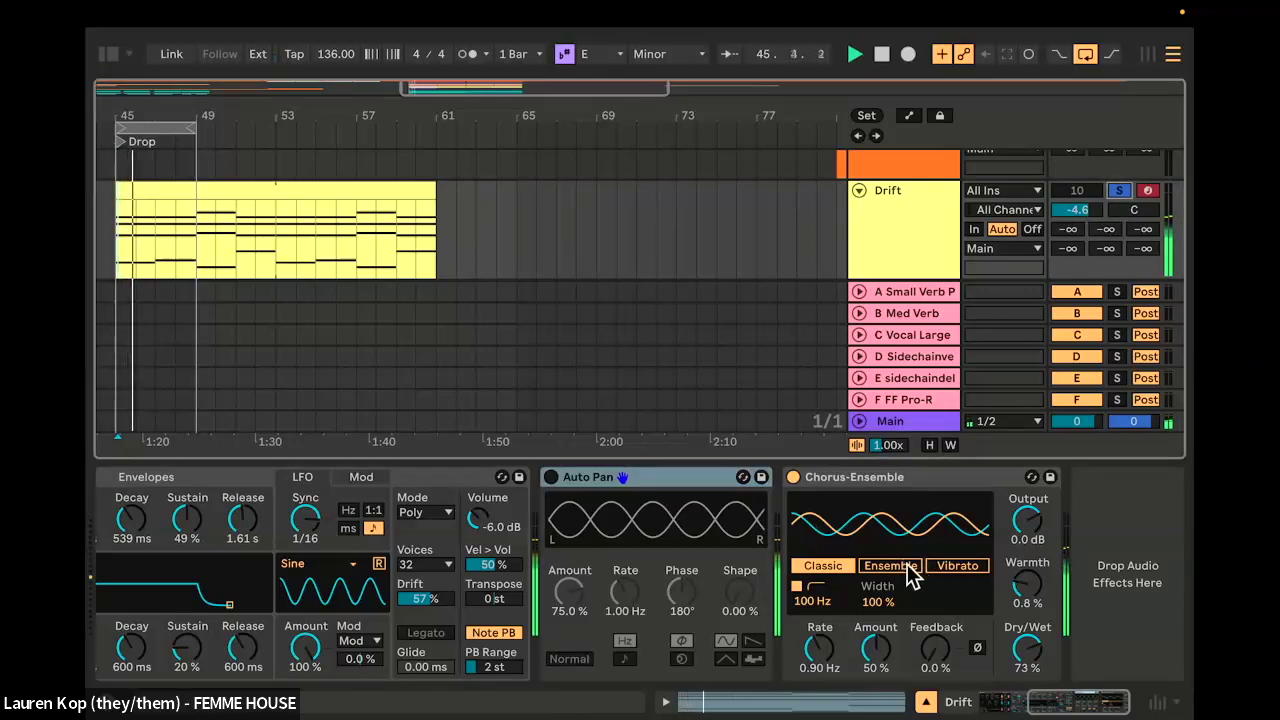
# Step: Set Chorus-Ensemble's Dry/Wet to 100% and audition the fully wet sound
pyautogui.click(1015, 635)
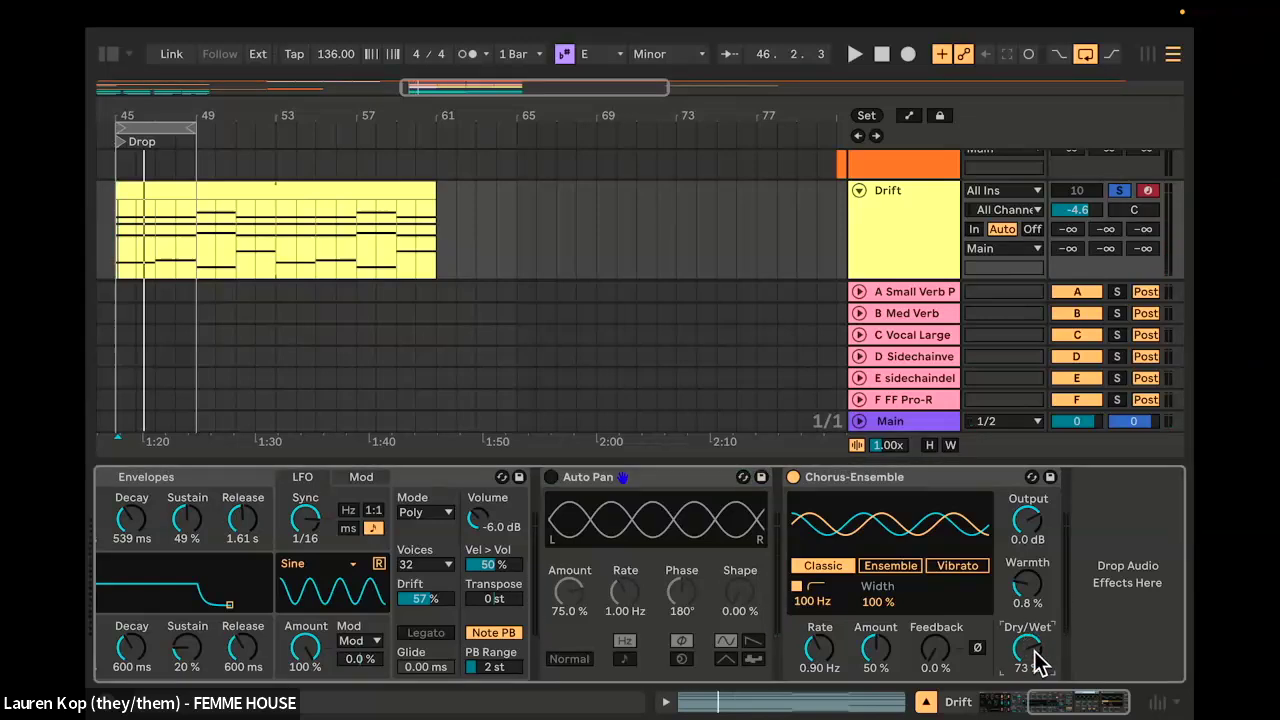
pyautogui.write('100')
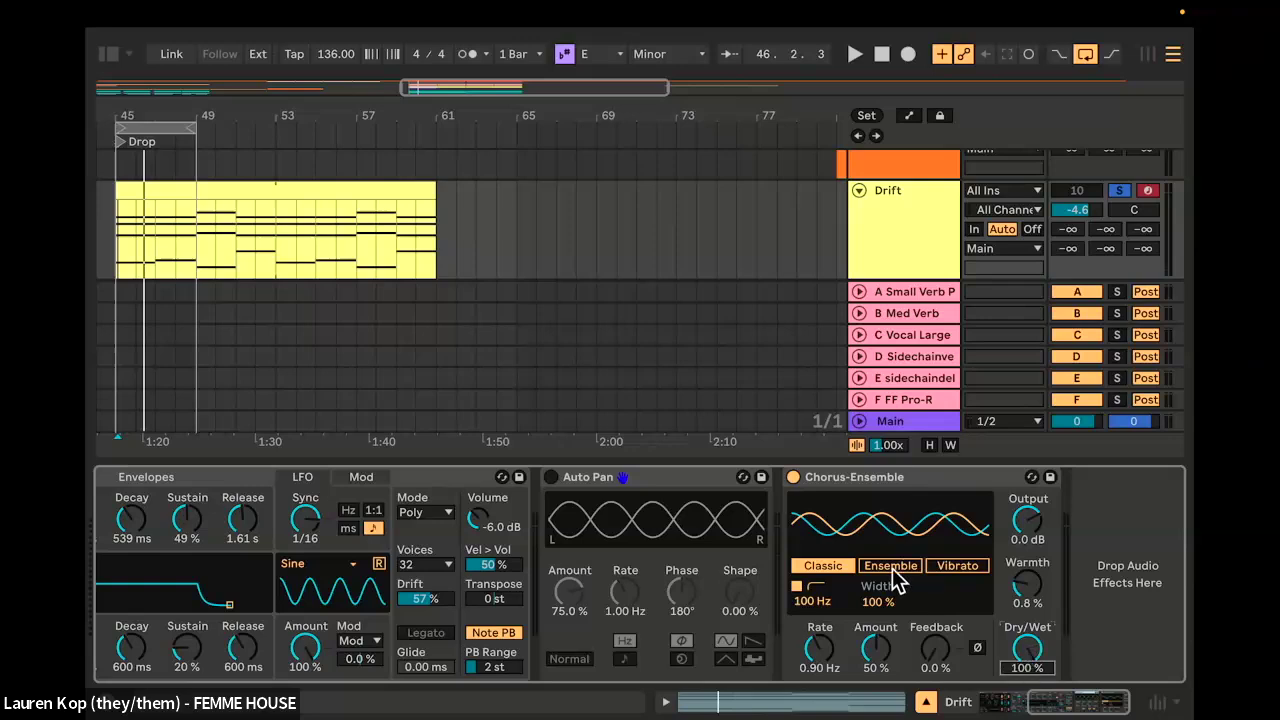
pyautogui.press('space')
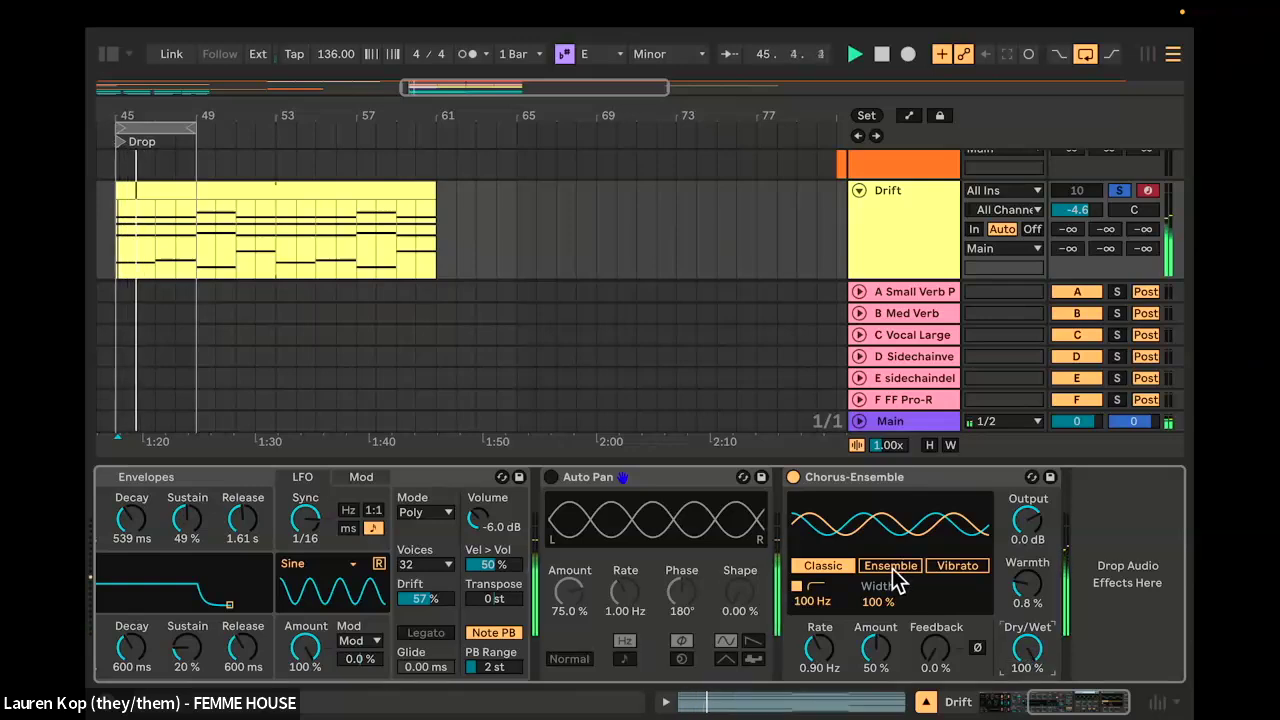
# Step: Sweep Chorus-Ensemble's Dry/Wet up and down during playback to compare mixes, ending at about 56%
pyautogui.moveTo(1028, 649); pyautogui.dragTo(1028, 712)
pyautogui.press('space')
pyautogui.moveTo(1028, 649); pyautogui.dragTo(1028, 583)
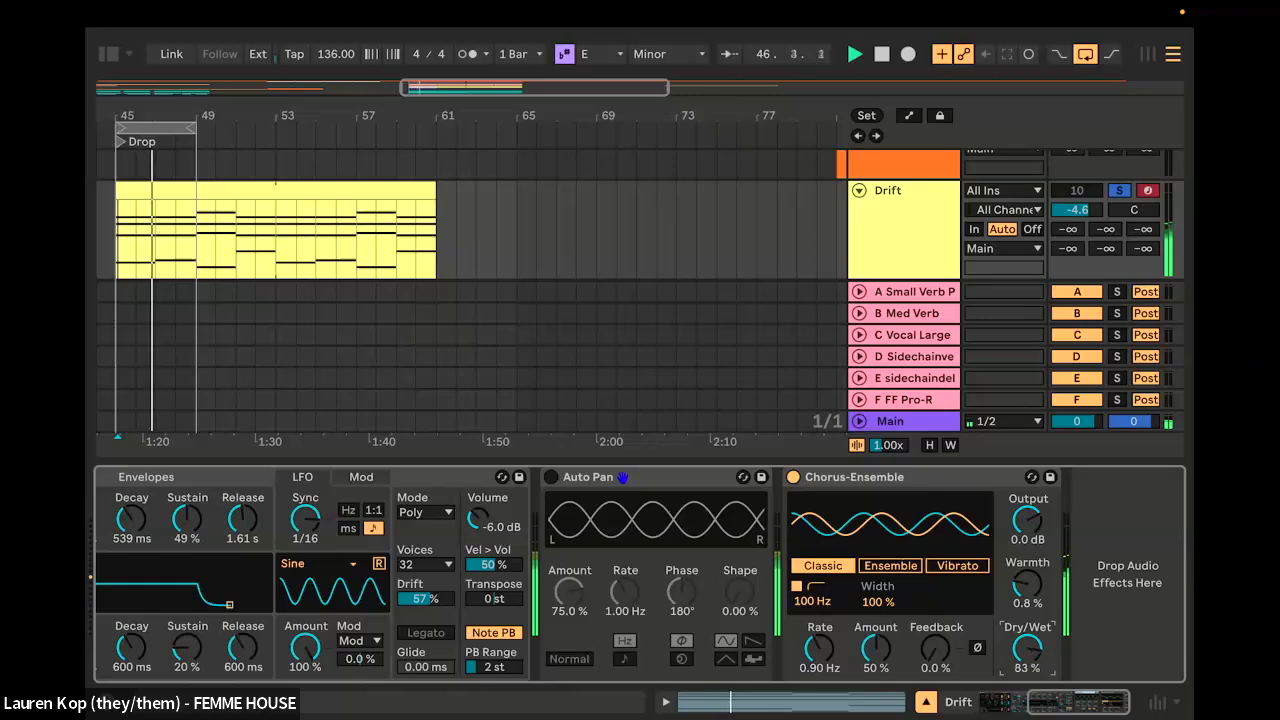
pyautogui.press('space')
pyautogui.moveTo(1030, 650); pyautogui.dragTo(1030, 673)
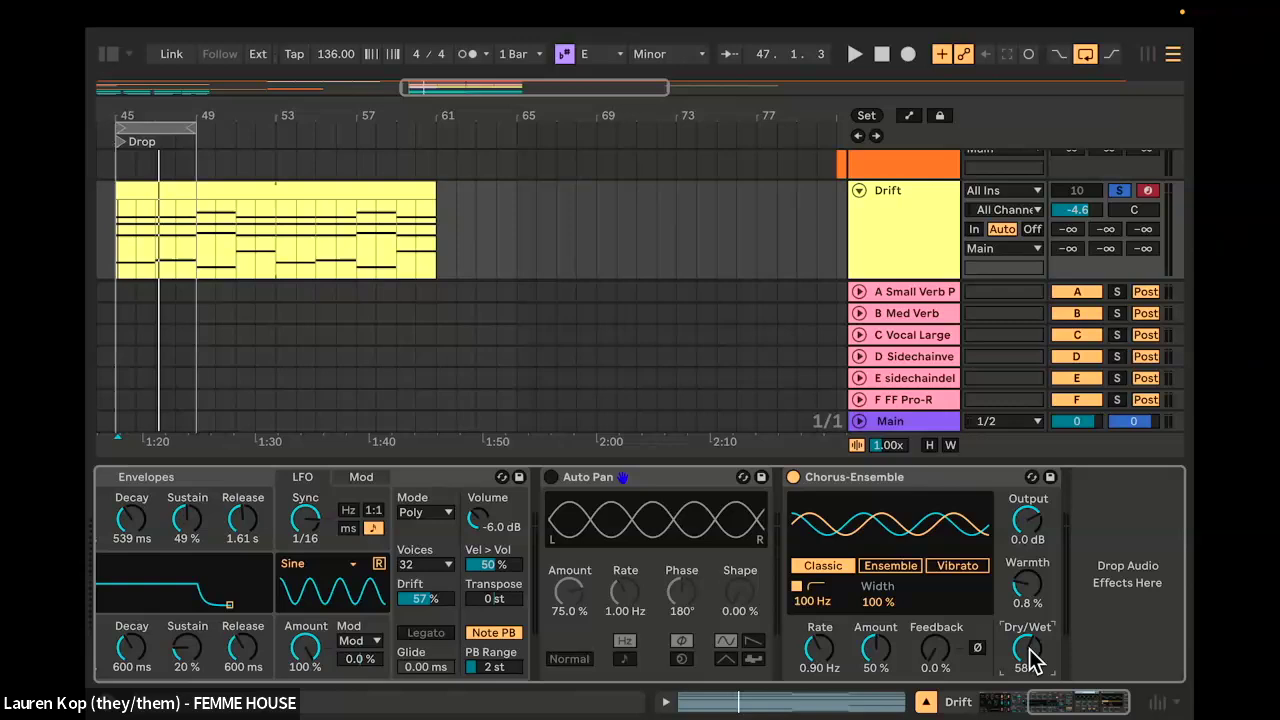
# Step: Select Chorus-Ensemble and set its Dry/Wet to 60%
pyautogui.hscroll(-3, 827, 545)
pyautogui.hscroll(5, 827, 545)
pyautogui.click(840, 478)
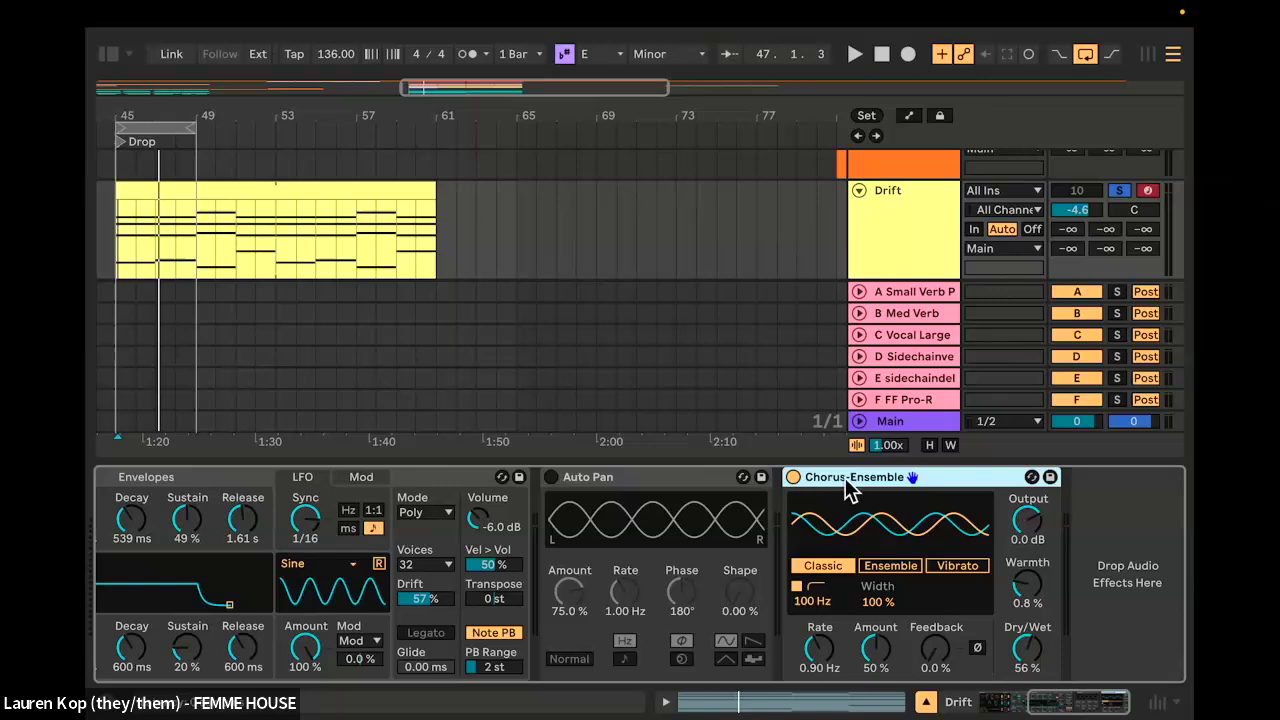
pyautogui.moveTo(1024, 656); pyautogui.dragTo(1024, 668)
pyautogui.moveTo(1025, 656); pyautogui.dragTo(1025, 638)
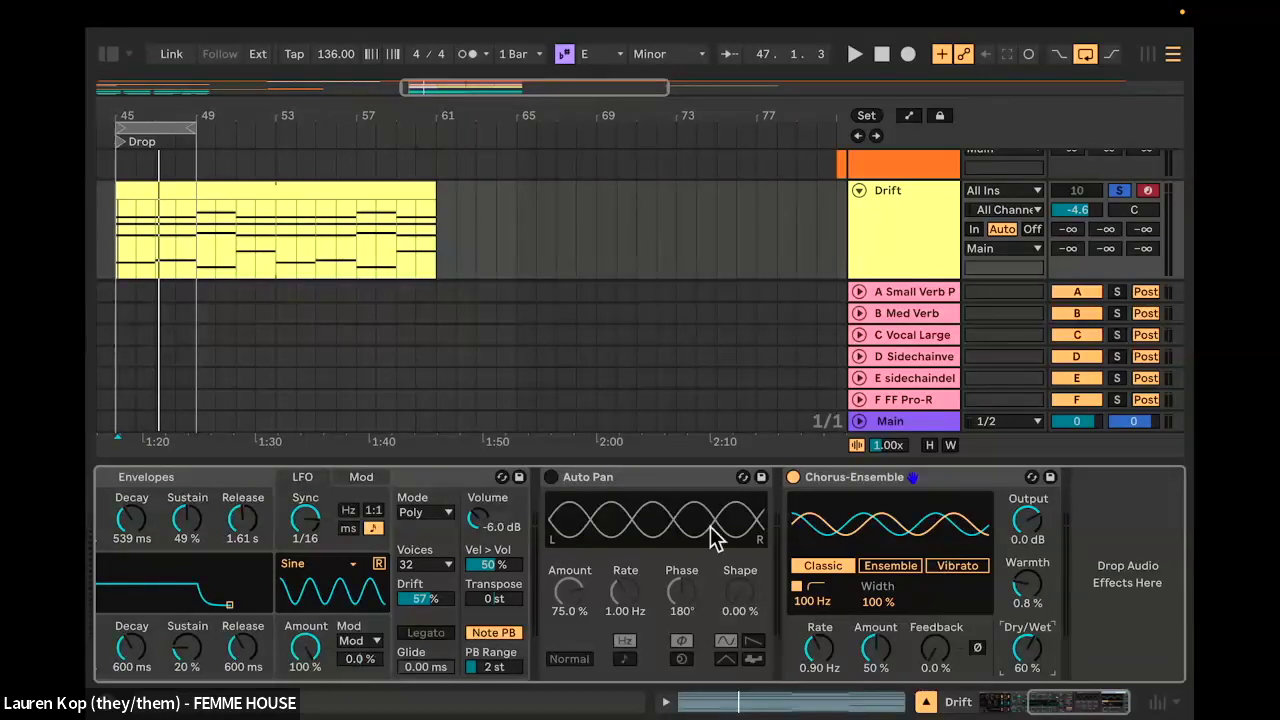
# Step: Try Chorus-Ensemble's Ensemble and Vibrato modes, ending back on Classic
pyautogui.click(816, 474)
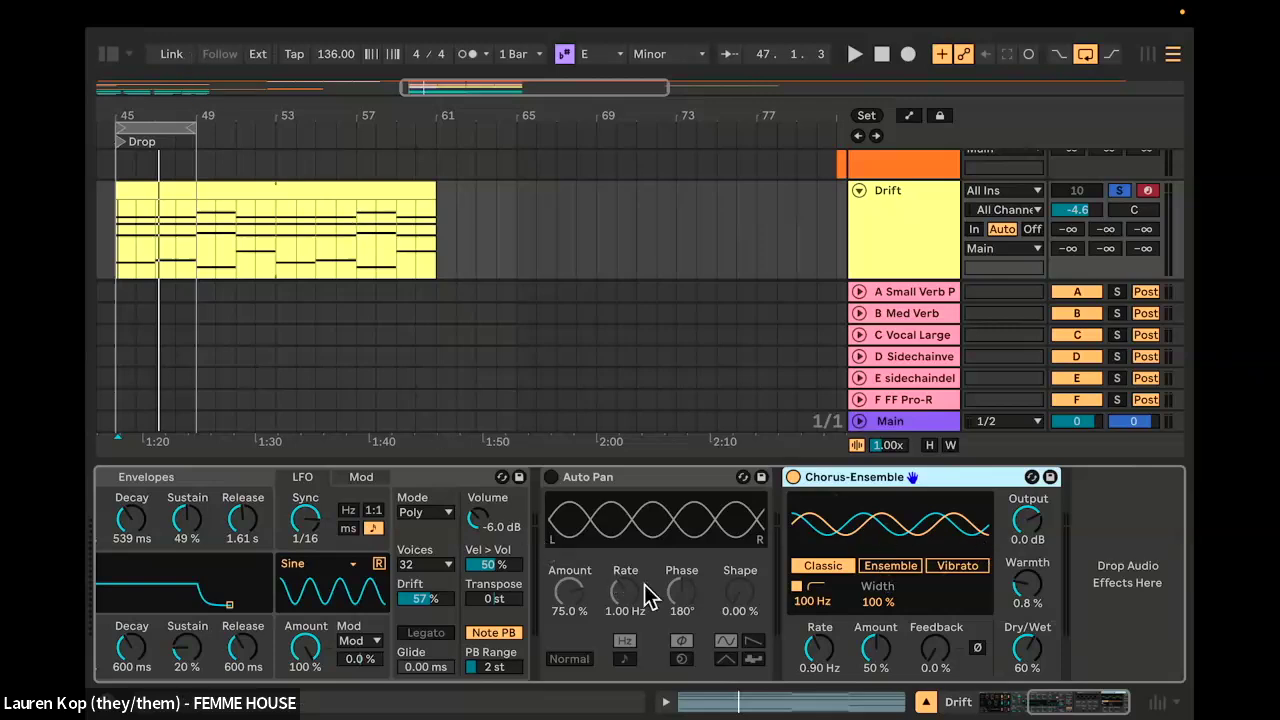
pyautogui.click(878, 567)
pyautogui.click(942, 565)
pyautogui.click(890, 565)
pyautogui.click(847, 565)
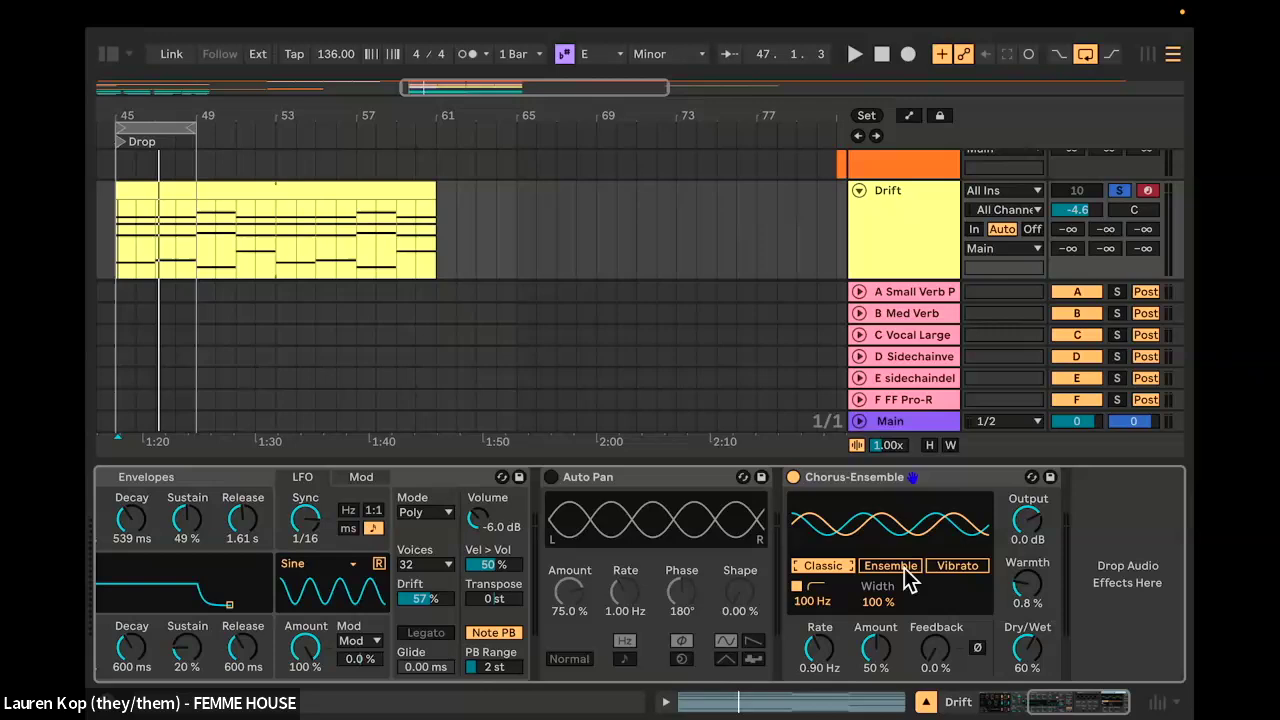
# Step: Move Auto Pan behind Chorus-Ensemble in the device chain, switch it back on and play the loop
pyautogui.moveTo(630, 478); pyautogui.dragTo(1063, 520)
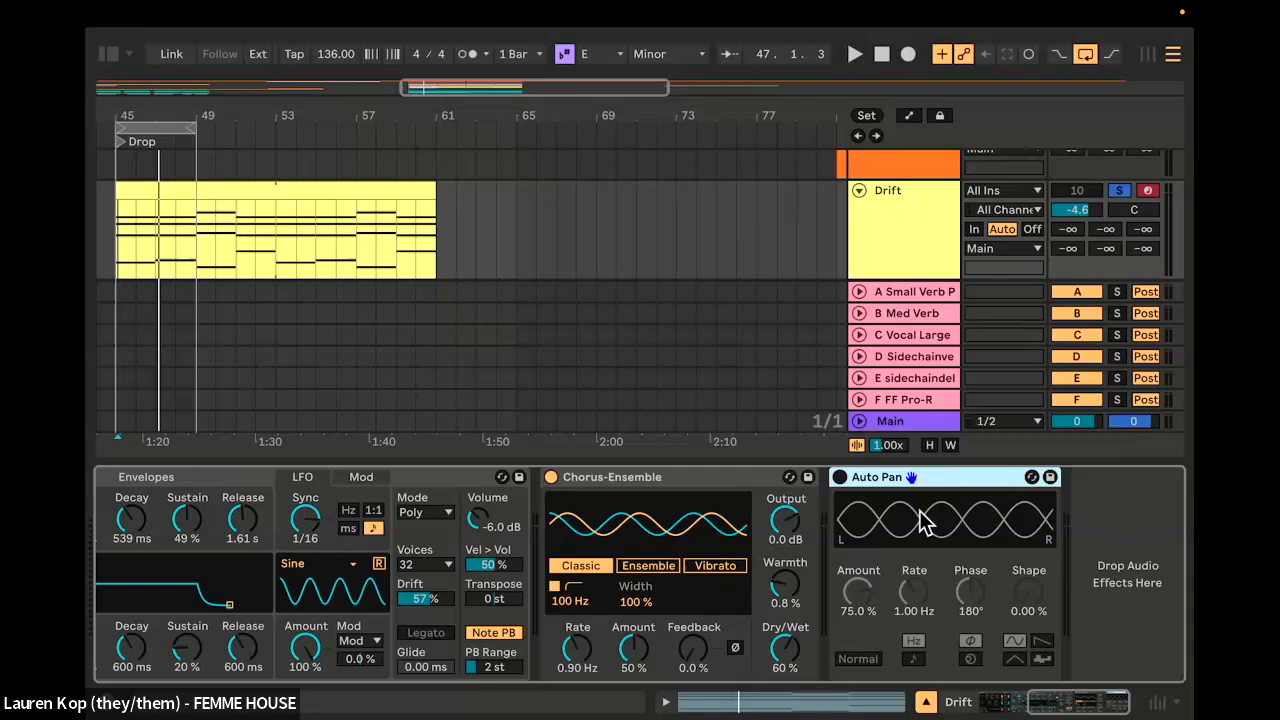
pyautogui.click(841, 477)
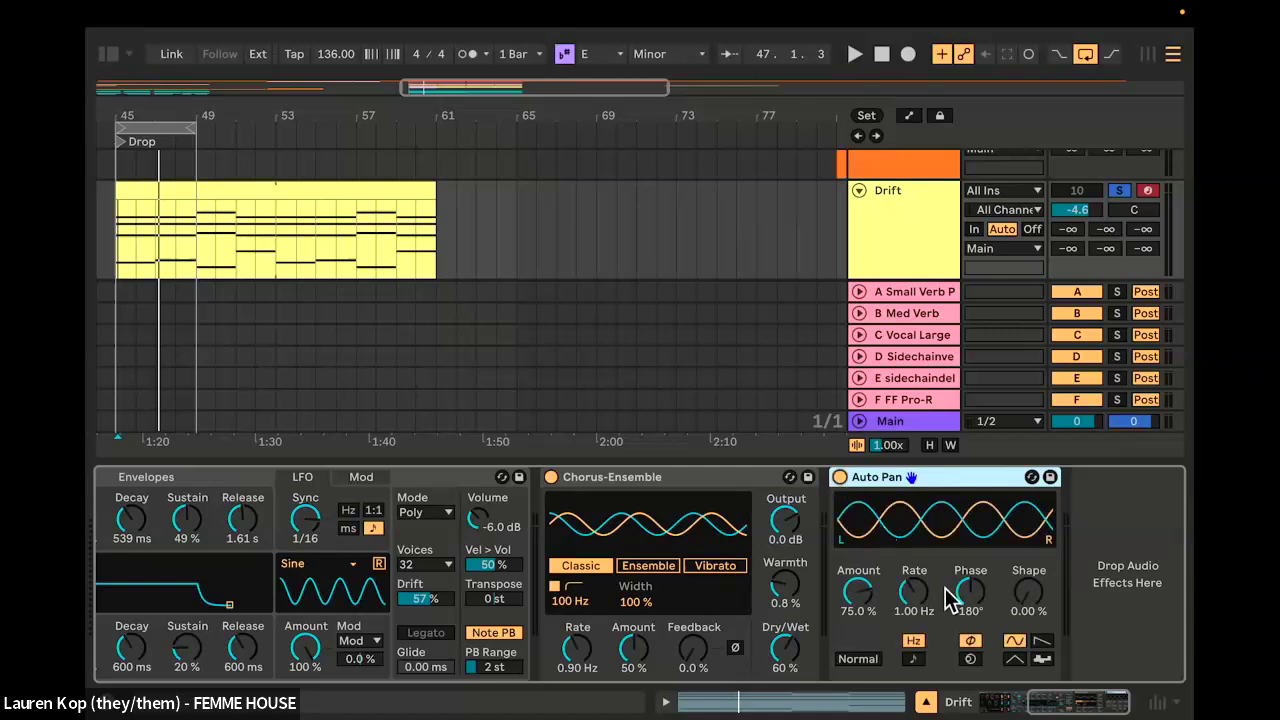
pyautogui.press('space')
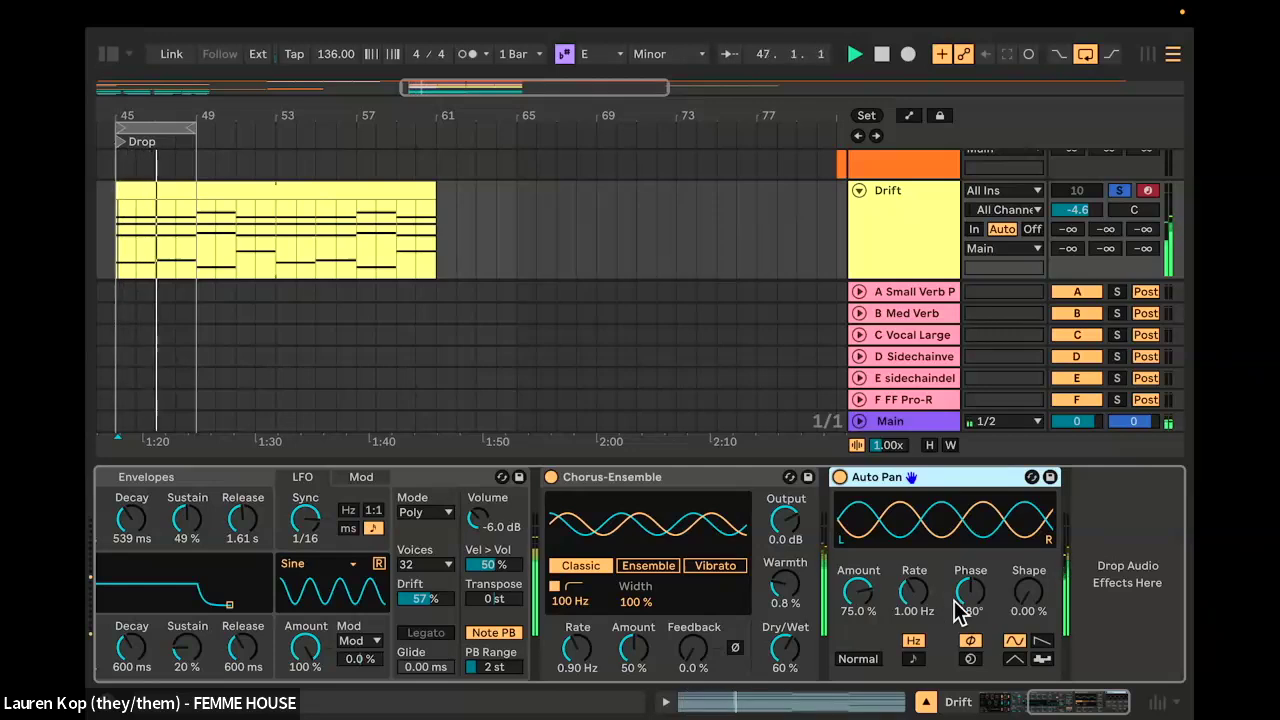
# Step: Raise Auto Pan's Amount and Rate during playback, ending at about 24.3 Hz and an Amount of about 95%
pyautogui.moveTo(863, 601); pyautogui.dragTo(863, 560)
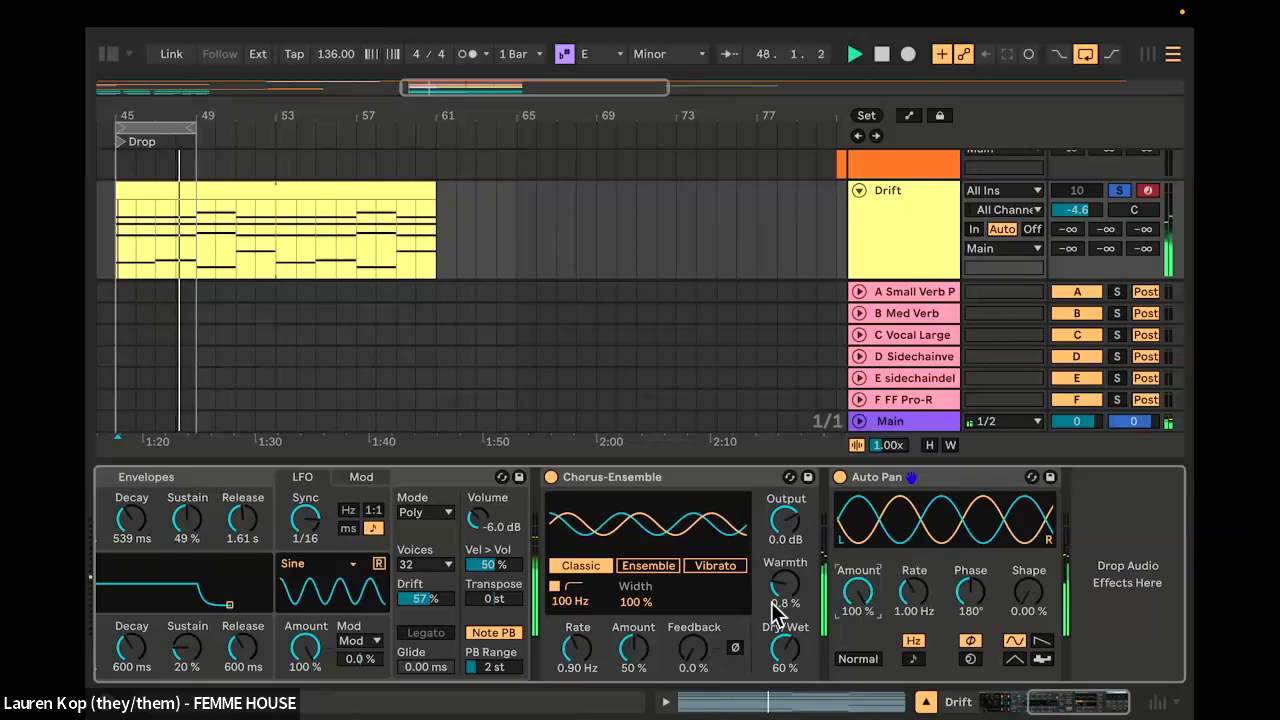
pyautogui.moveTo(905, 609); pyautogui.dragTo(905, 548)
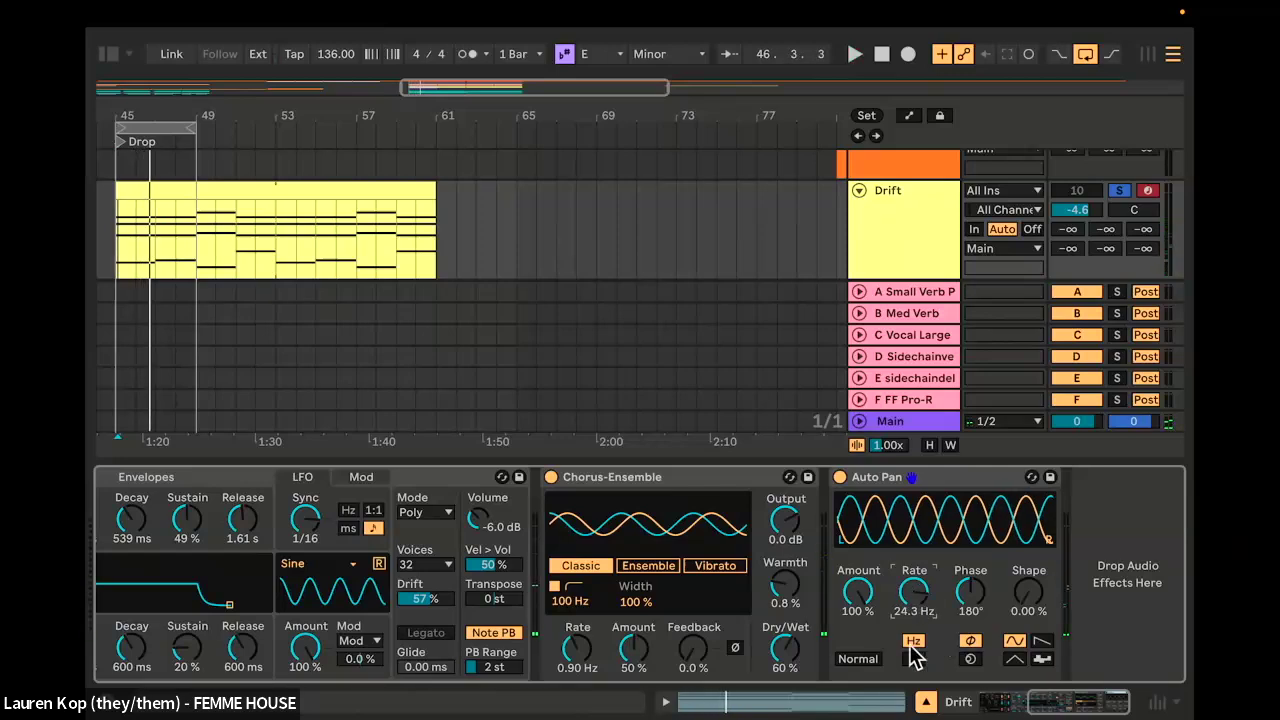
pyautogui.moveTo(857, 590); pyautogui.dragTo(857, 596)
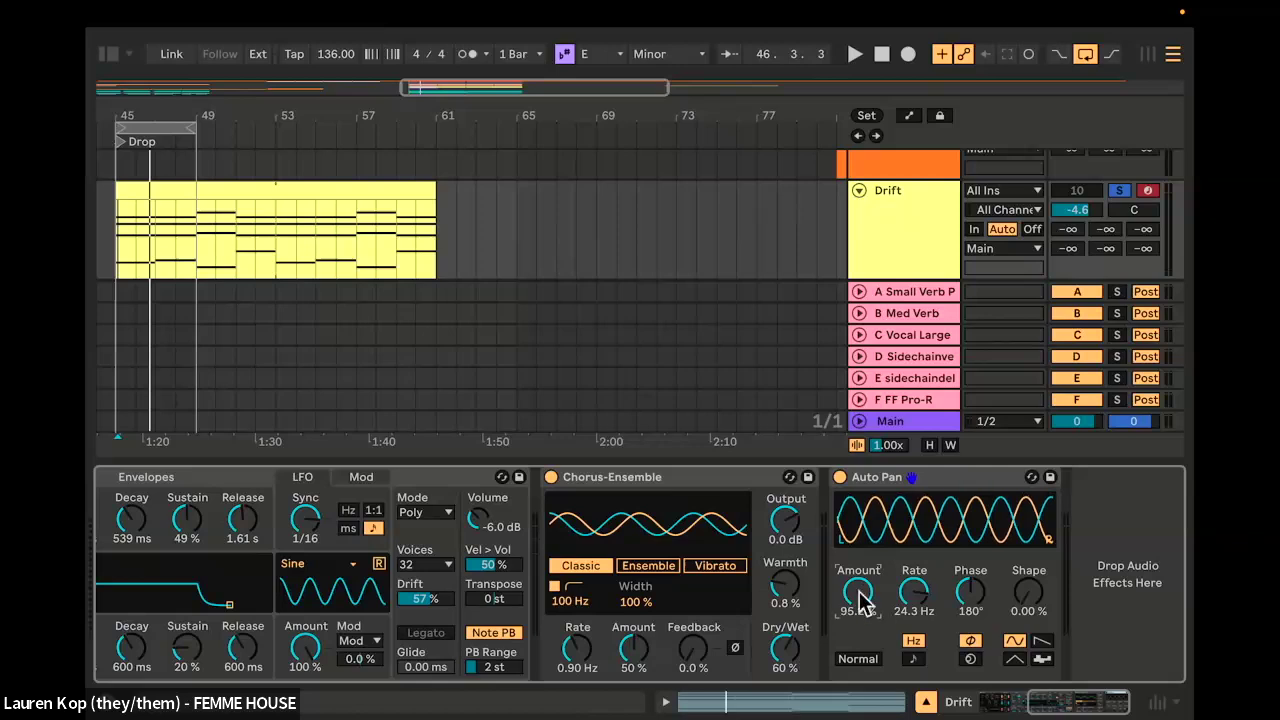
# Step: Switch Auto Pan's Rate to tempo sync, audition different rates ending at 1/16, and set the Amount to about 92%
pyautogui.click(916, 660)
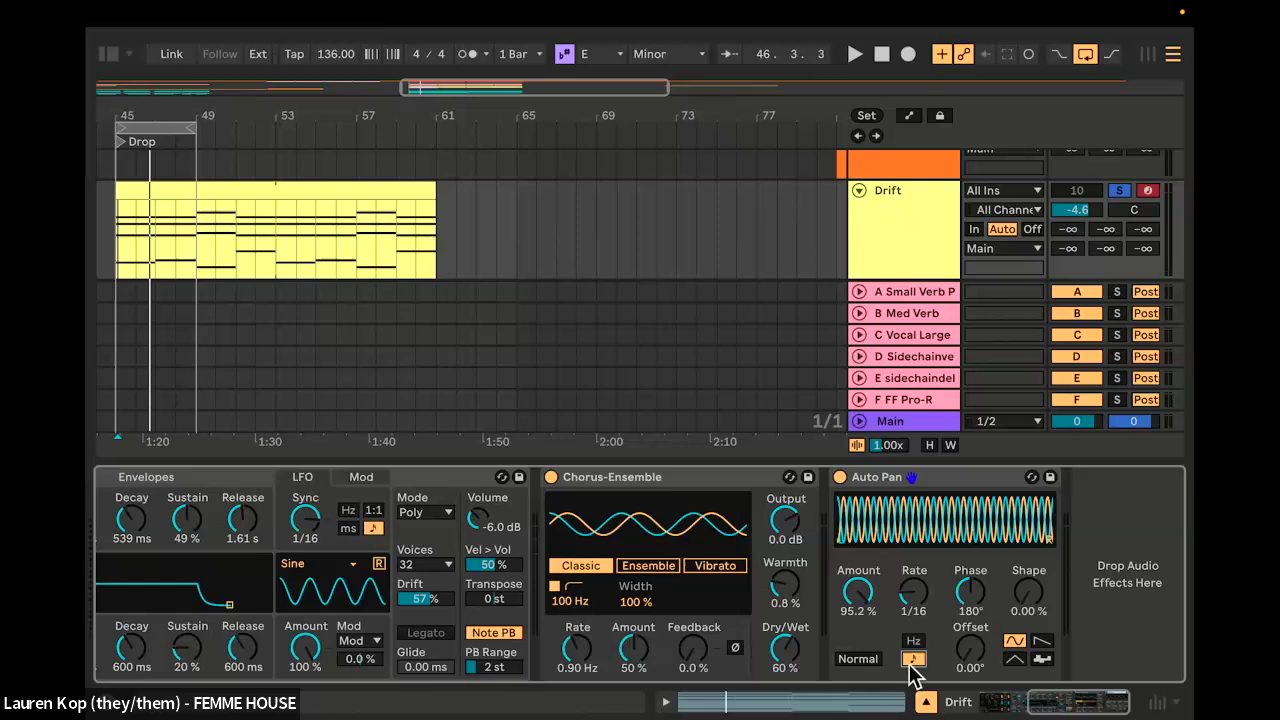
pyautogui.moveTo(913, 592); pyautogui.dragTo(913, 576)
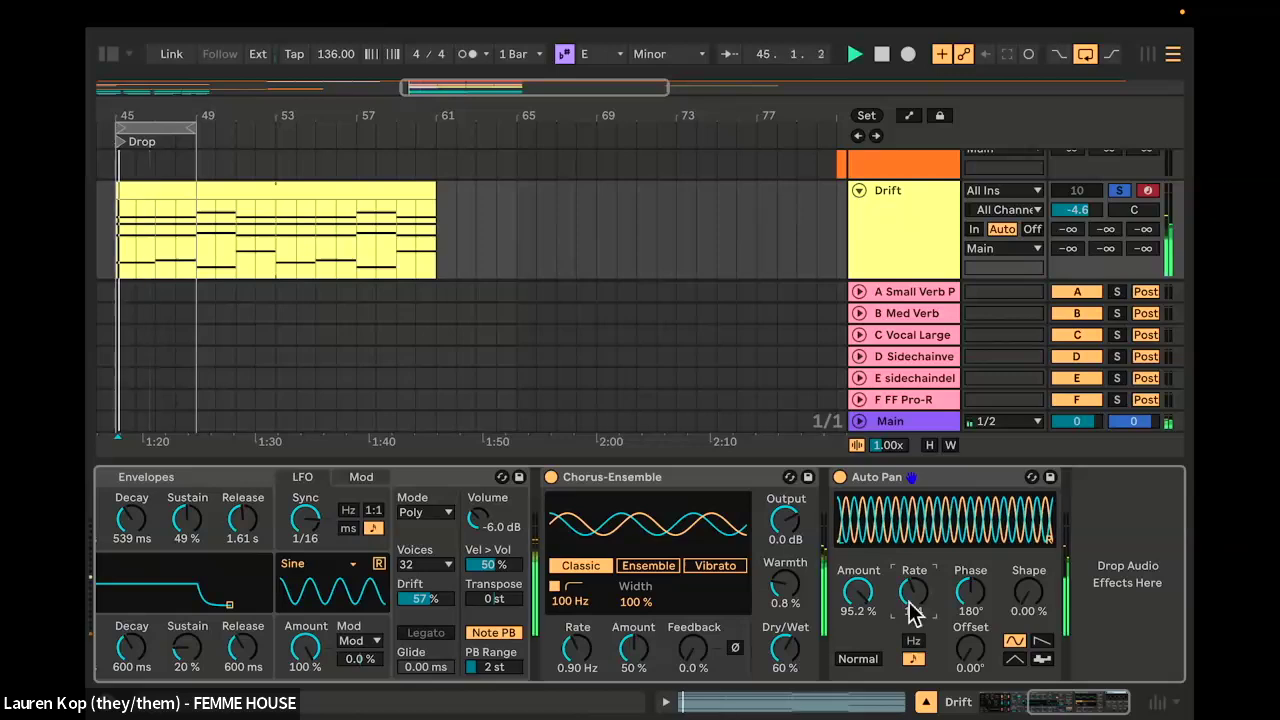
pyautogui.moveTo(915, 610)
pyautogui.mouseDown()
pyautogui.moveTo(915, 626)
pyautogui.moveTo(915, 612)
pyautogui.mouseUp()
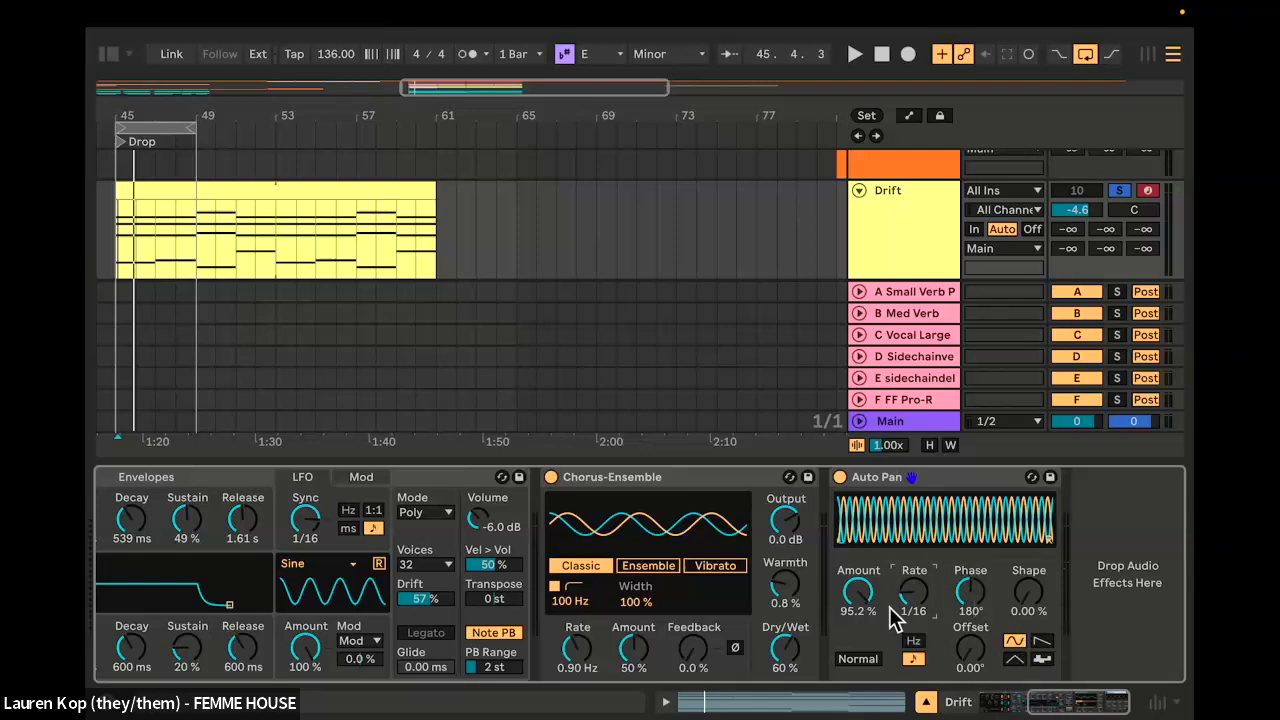
pyautogui.moveTo(862, 612); pyautogui.dragTo(851, 609)
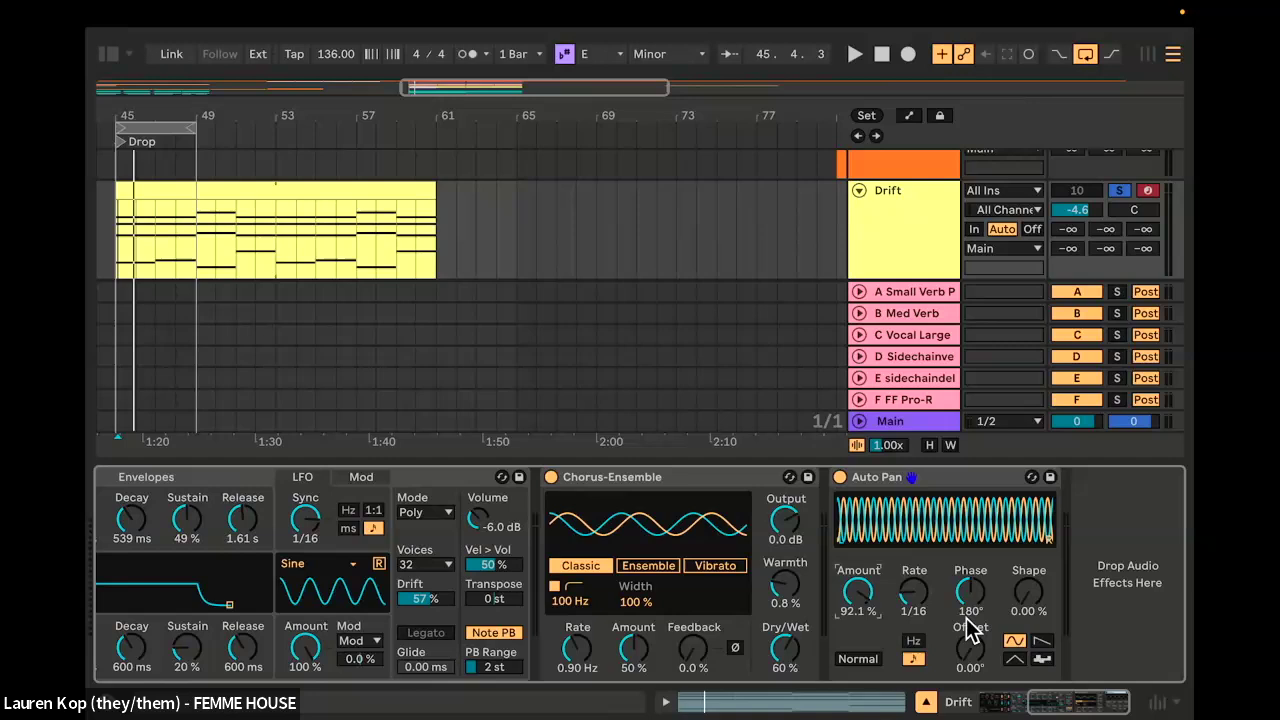
# Step: Set Auto Pan's Phase to 360° and Shape to 100% while auditioning the Drop loop
pyautogui.moveTo(968, 628); pyautogui.dragTo(977, 595)
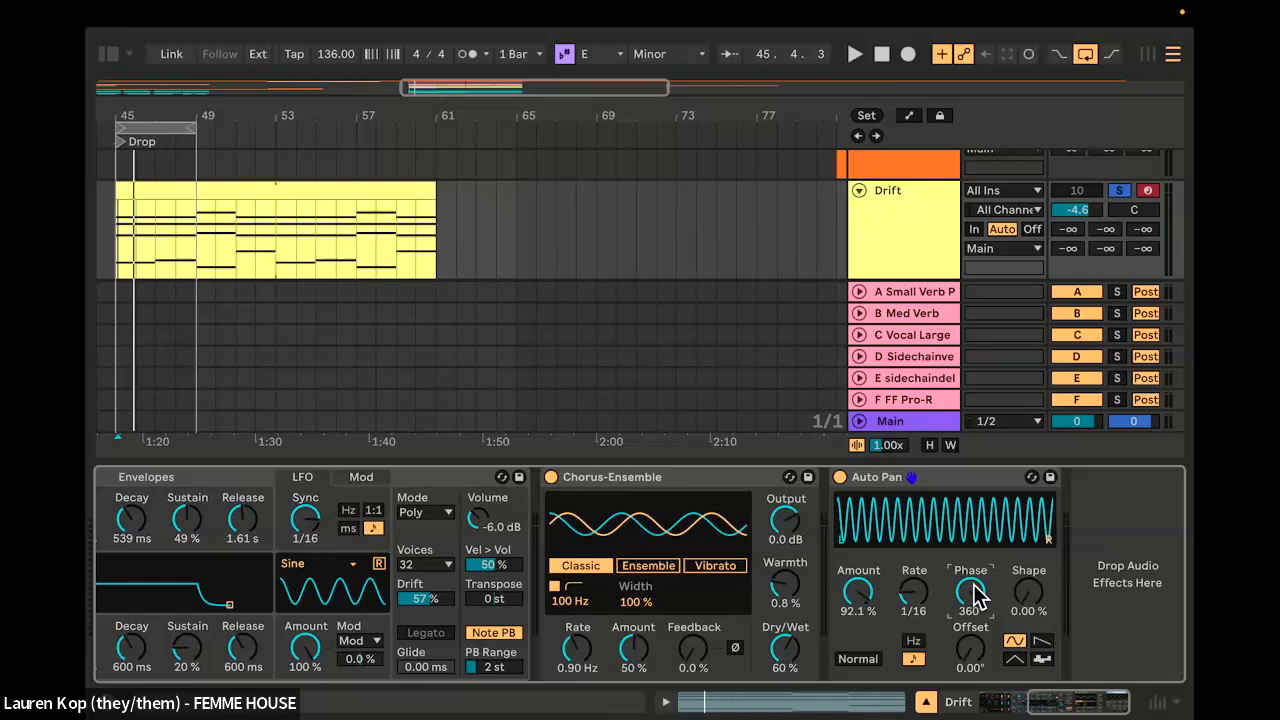
pyautogui.press('space')
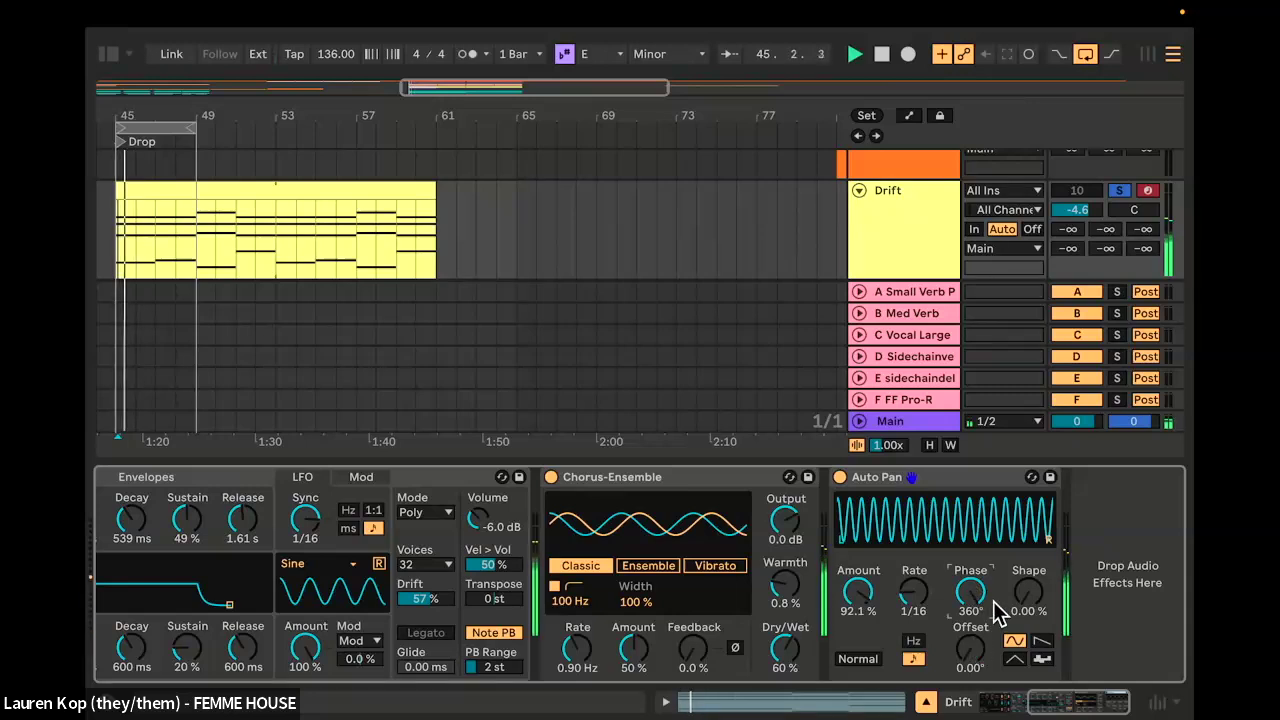
pyautogui.moveTo(1030, 598); pyautogui.dragTo(1030, 570)
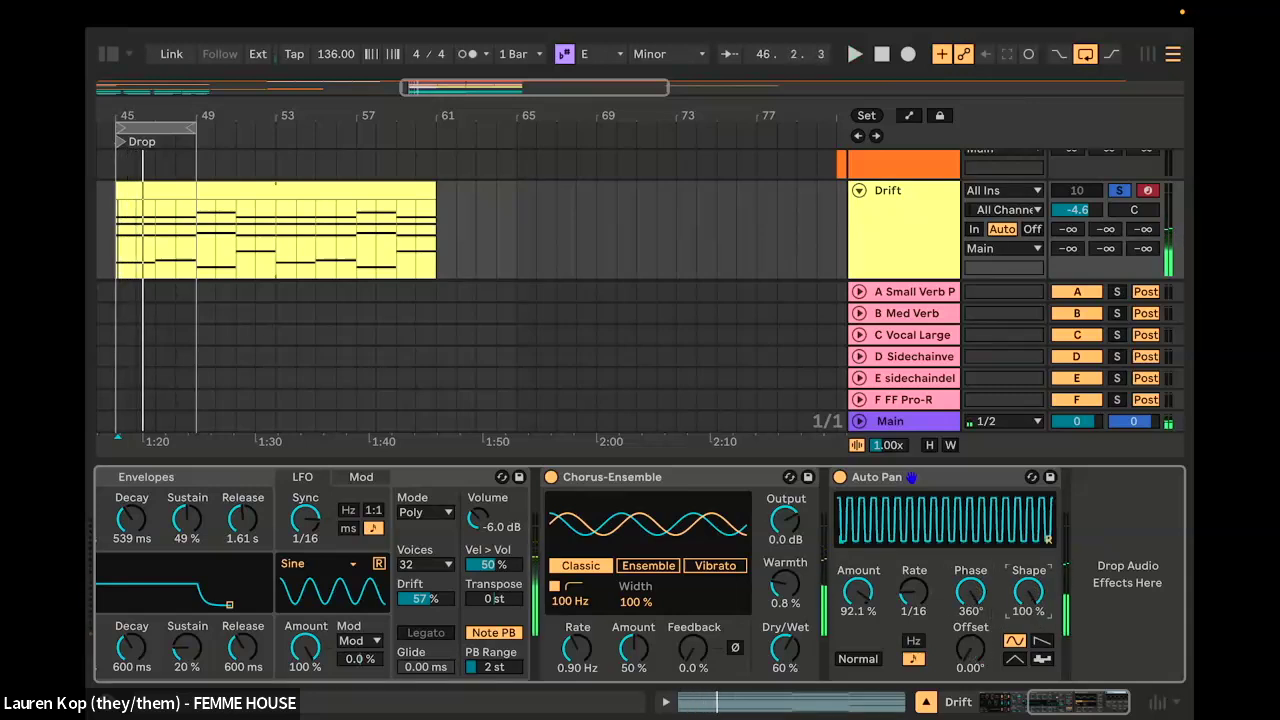
pyautogui.press('space')
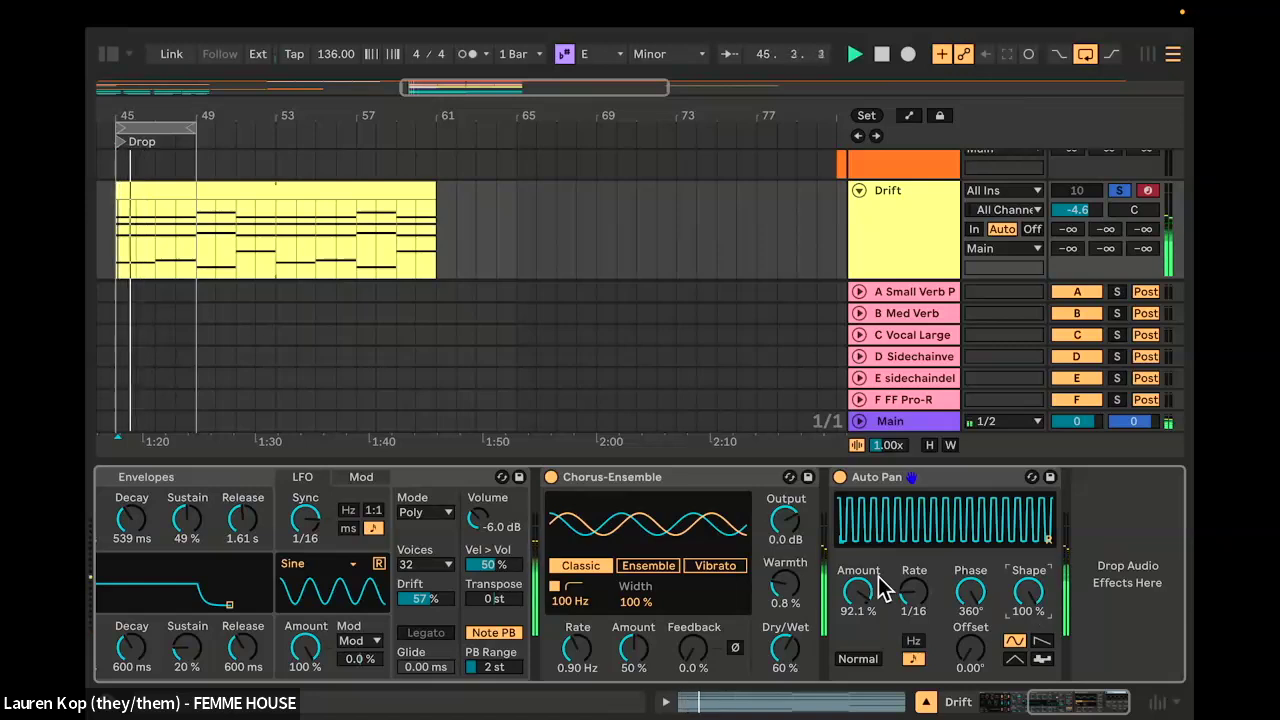
# Step: Remove Drift's LFO modulation of LP Frequency and set the LFO Amount to 0% during playback
pyautogui.hscroll(-4, 504, 607)
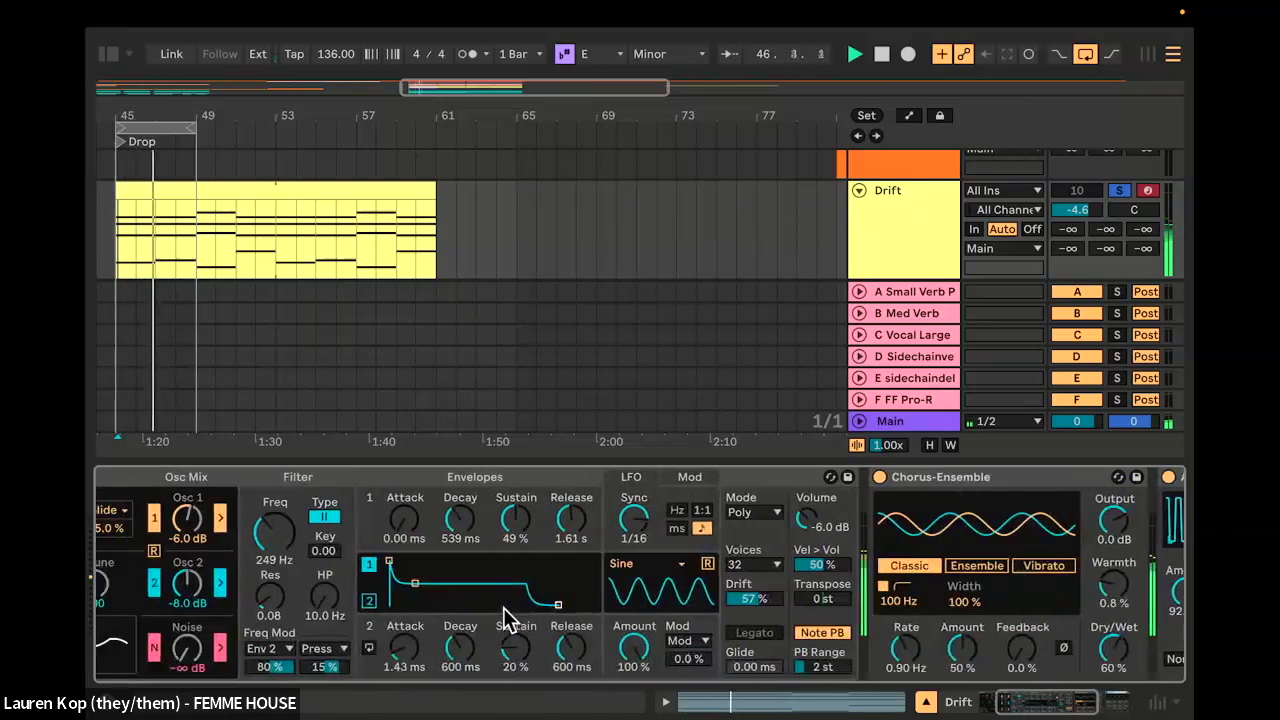
pyautogui.hscroll(-1, 503, 607)
pyautogui.click(713, 477)
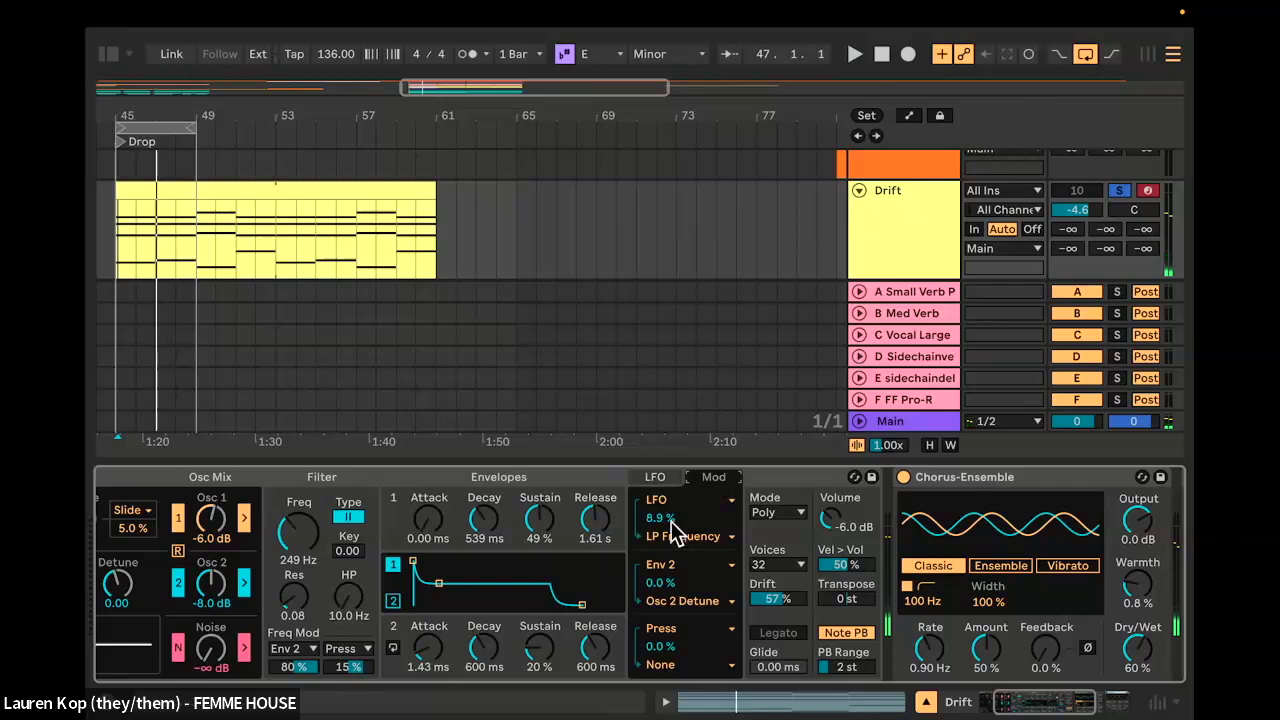
pyautogui.press('space')
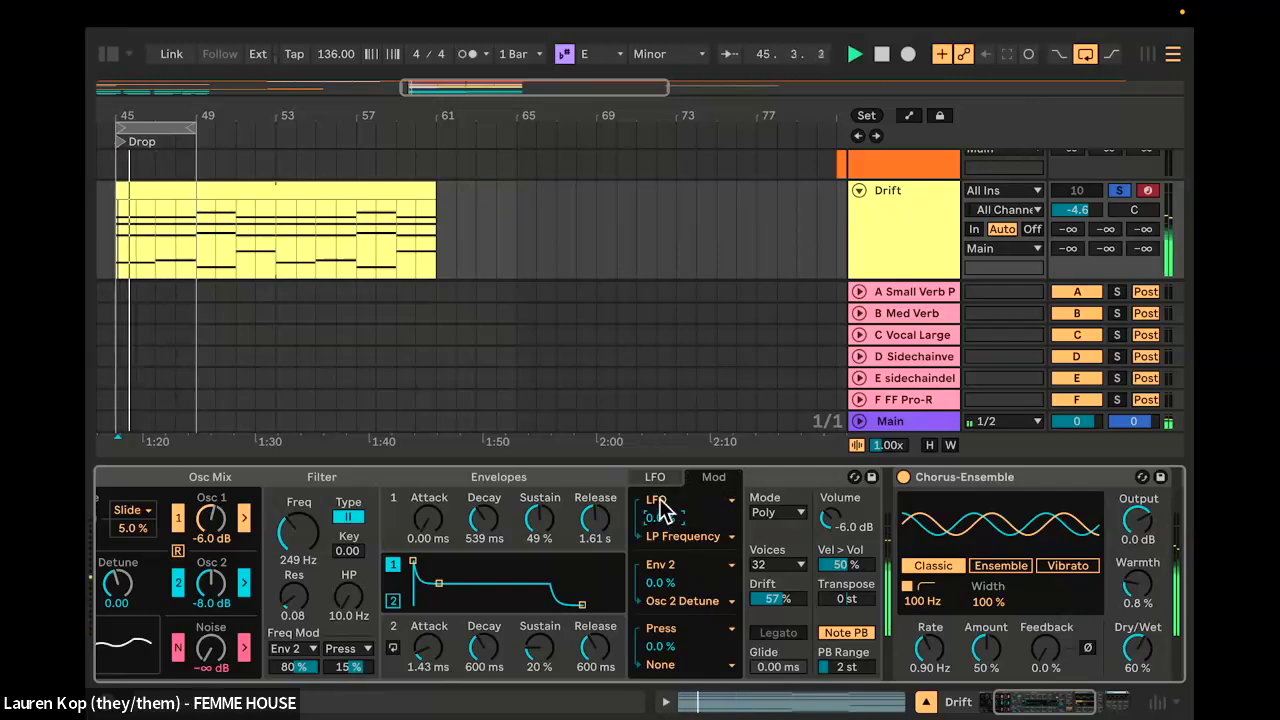
pyautogui.click(656, 479)
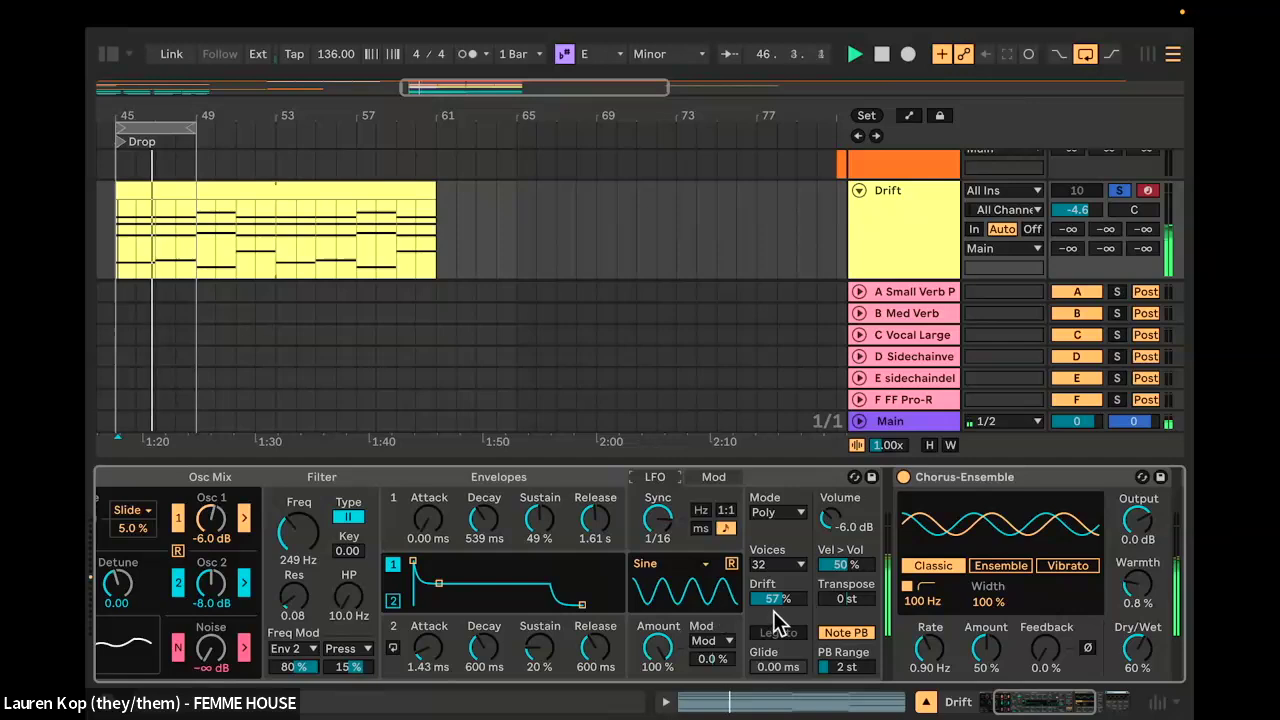
pyautogui.moveTo(658, 645); pyautogui.dragTo(656, 672)
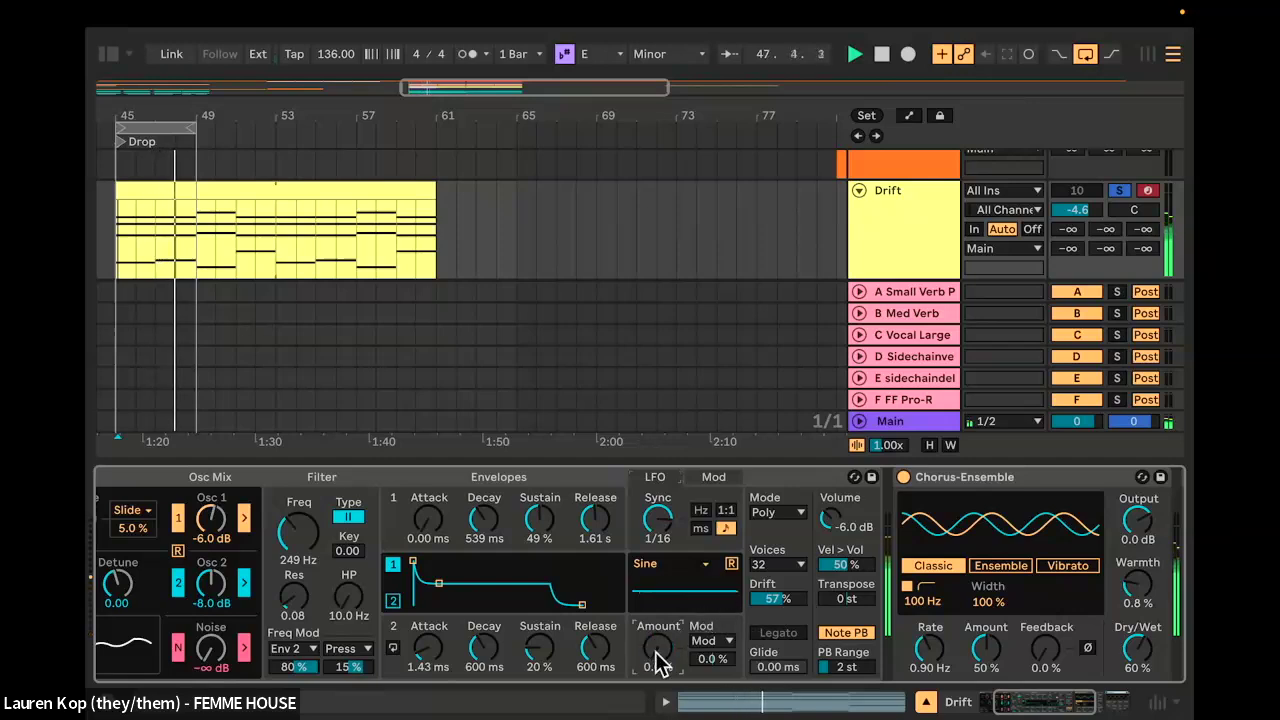
pyautogui.hscroll(-3, 638, 572)
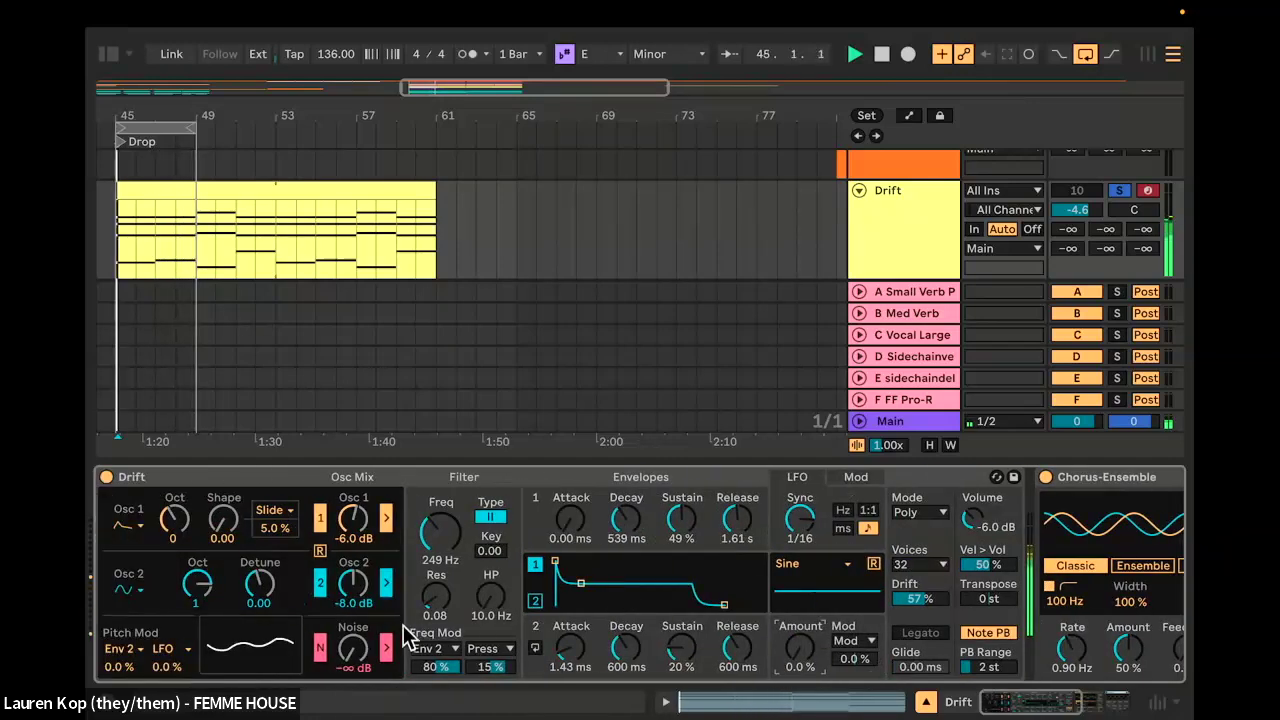
# Step: Delete Auto Pan from the yellow Drift track's device chain and hide the device view
pyautogui.hscroll(5, 685, 603)
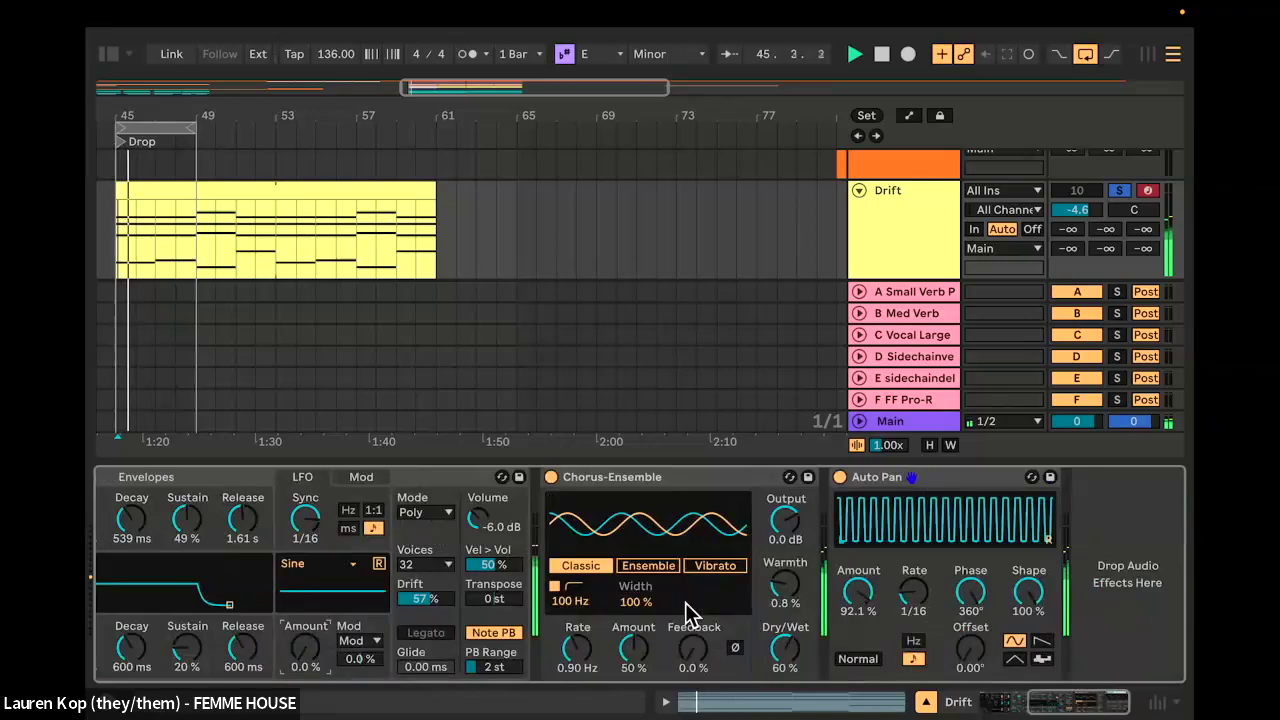
pyautogui.click(907, 478)
pyautogui.press('Delete')
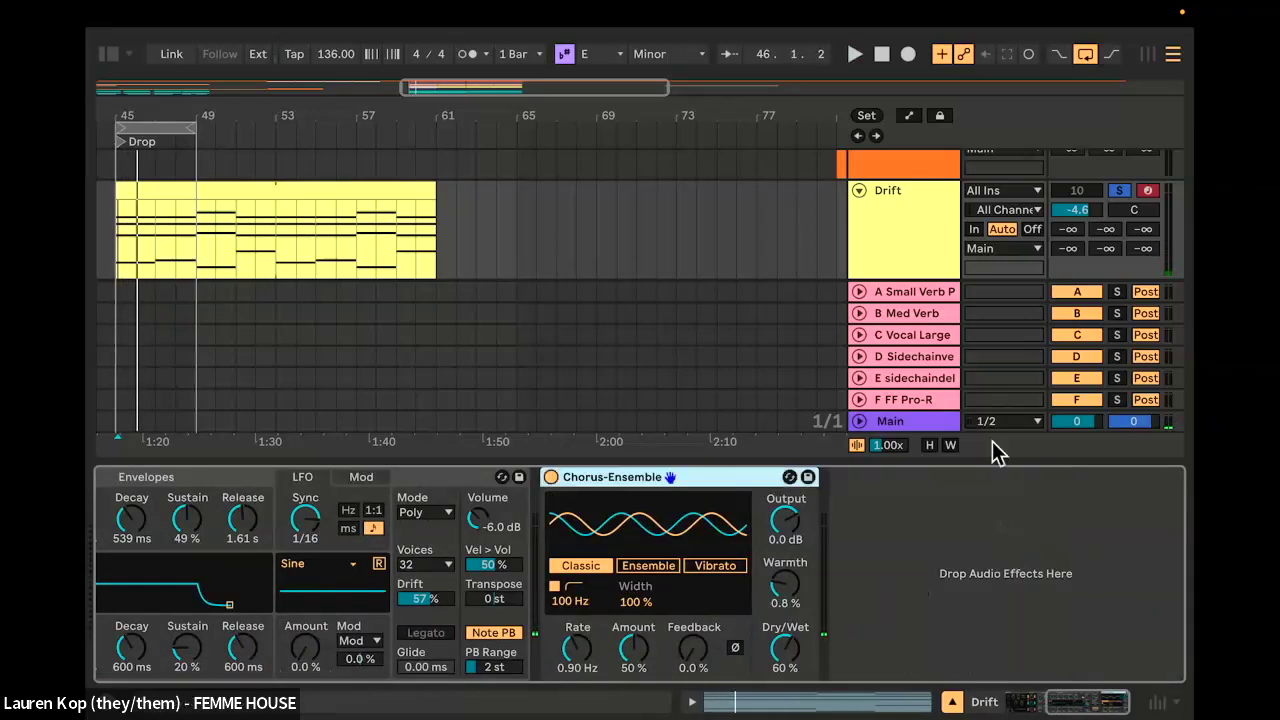
pyautogui.click(952, 702)
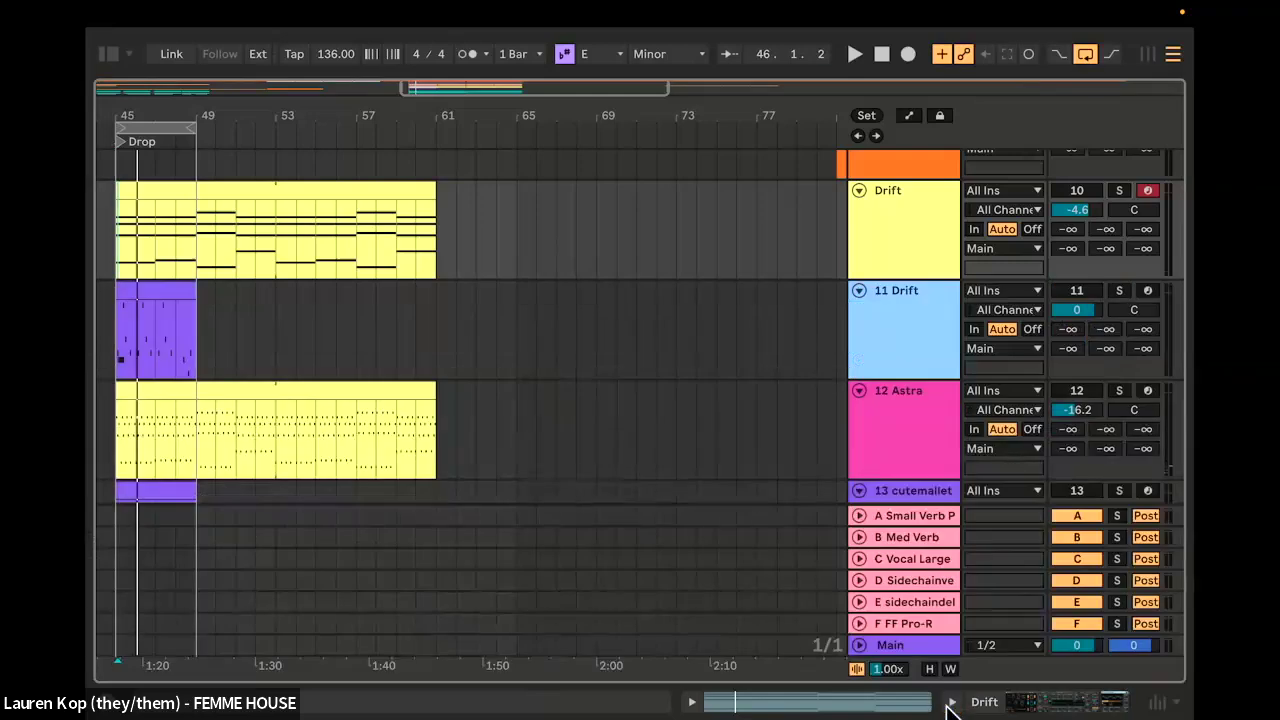
# Step: Insert a new MIDI track directly below the yellow Drift track and name it Drift
pyautogui.scroll(2, 1008, 470)
pyautogui.scroll(-4, 931, 312)
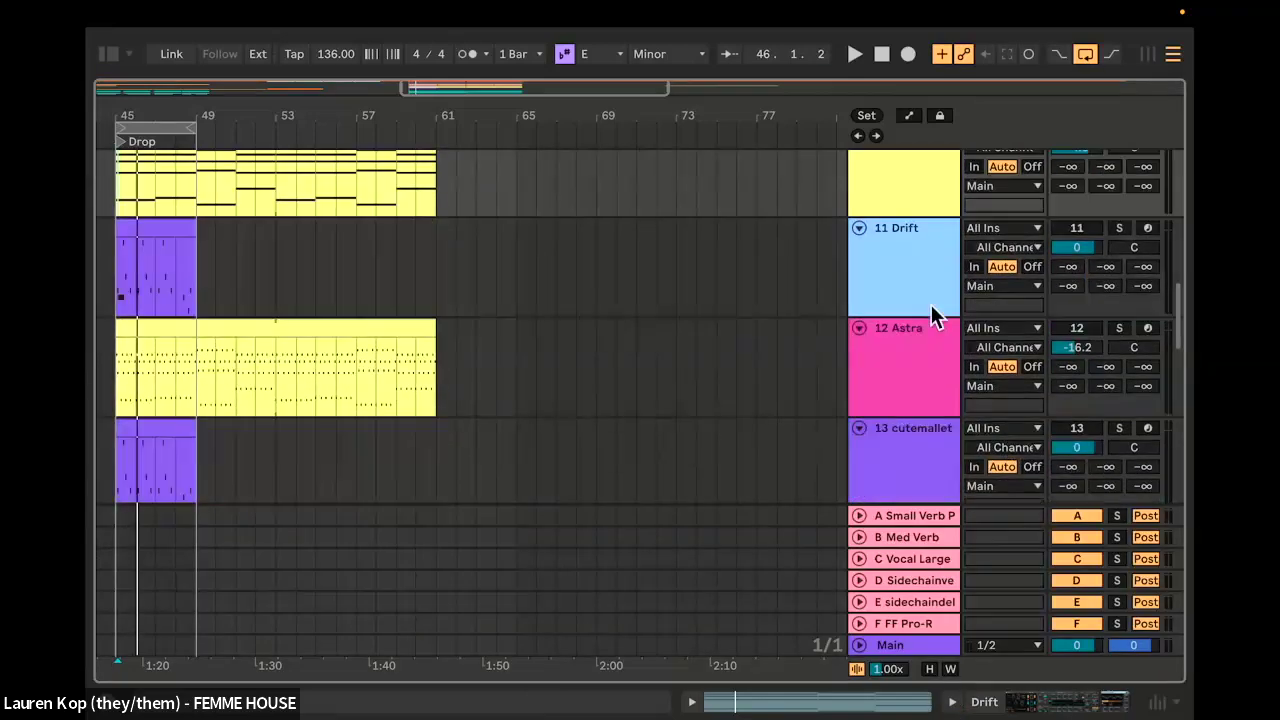
pyautogui.scroll(-3, 922, 345)
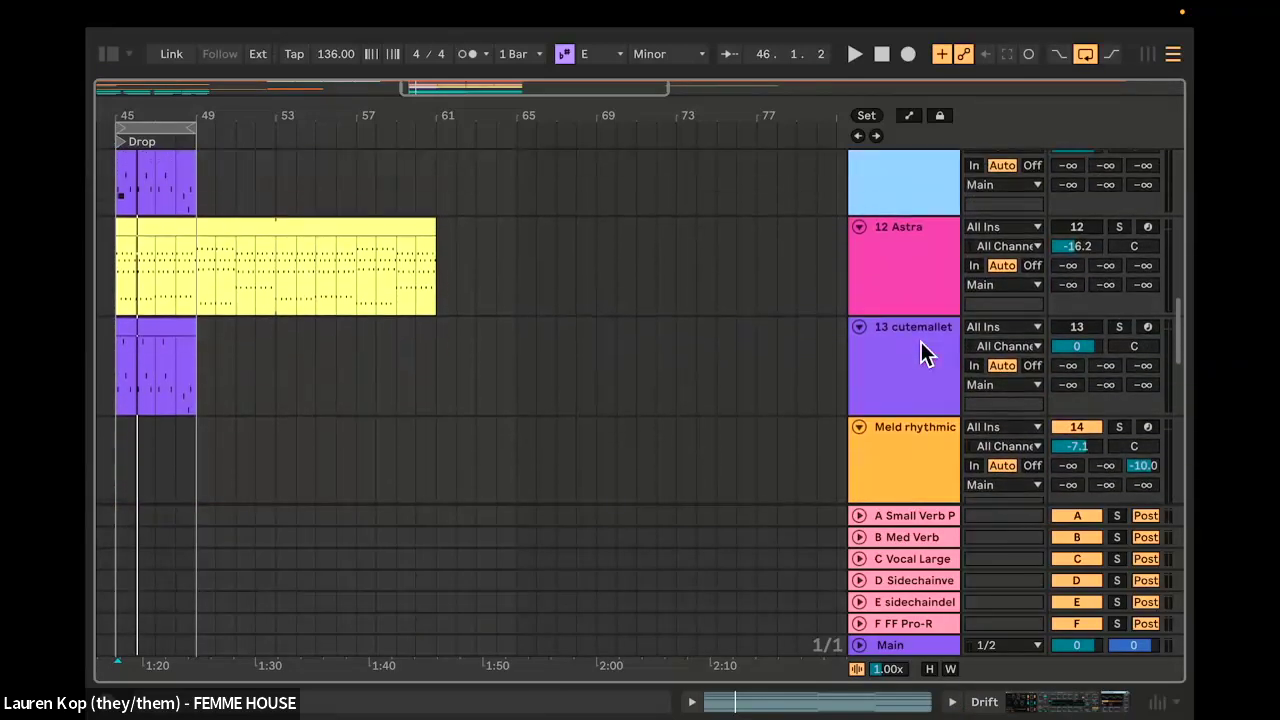
pyautogui.scroll(-2, 922, 345)
pyautogui.scroll(8, 922, 350)
pyautogui.scroll(-3, 922, 350)
pyautogui.scroll(3, 922, 350)
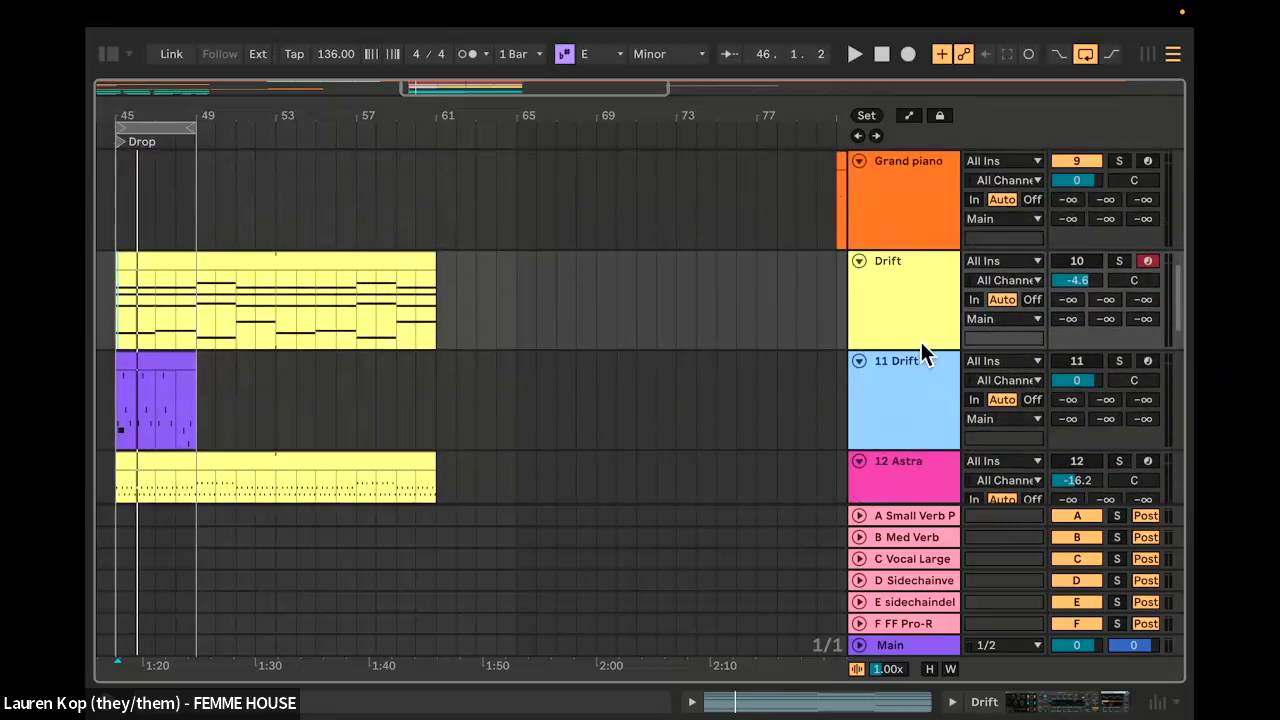
pyautogui.click(896, 283)
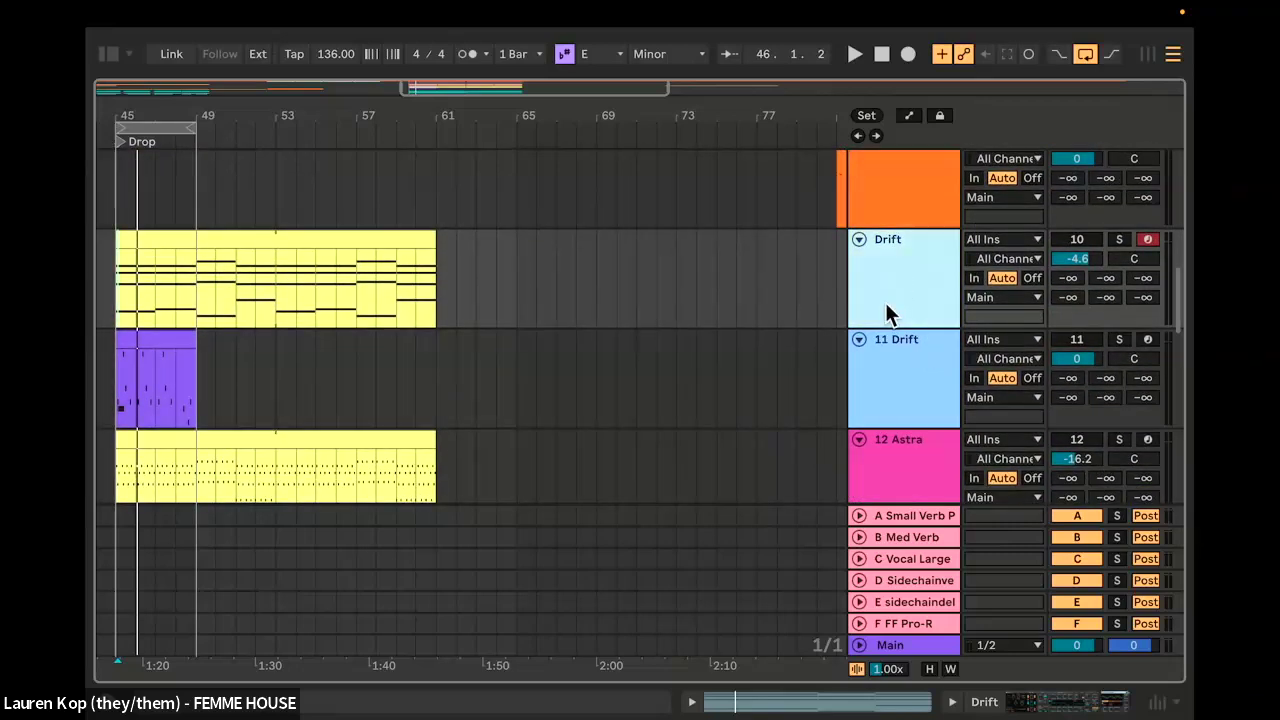
pyautogui.hotkey('ctrl', 'shift', 't')
pyautogui.click(852, 396)
pyautogui.hotkey('ctrl', 'r')
pyautogui.write('Drift')
pyautogui.press('Return')
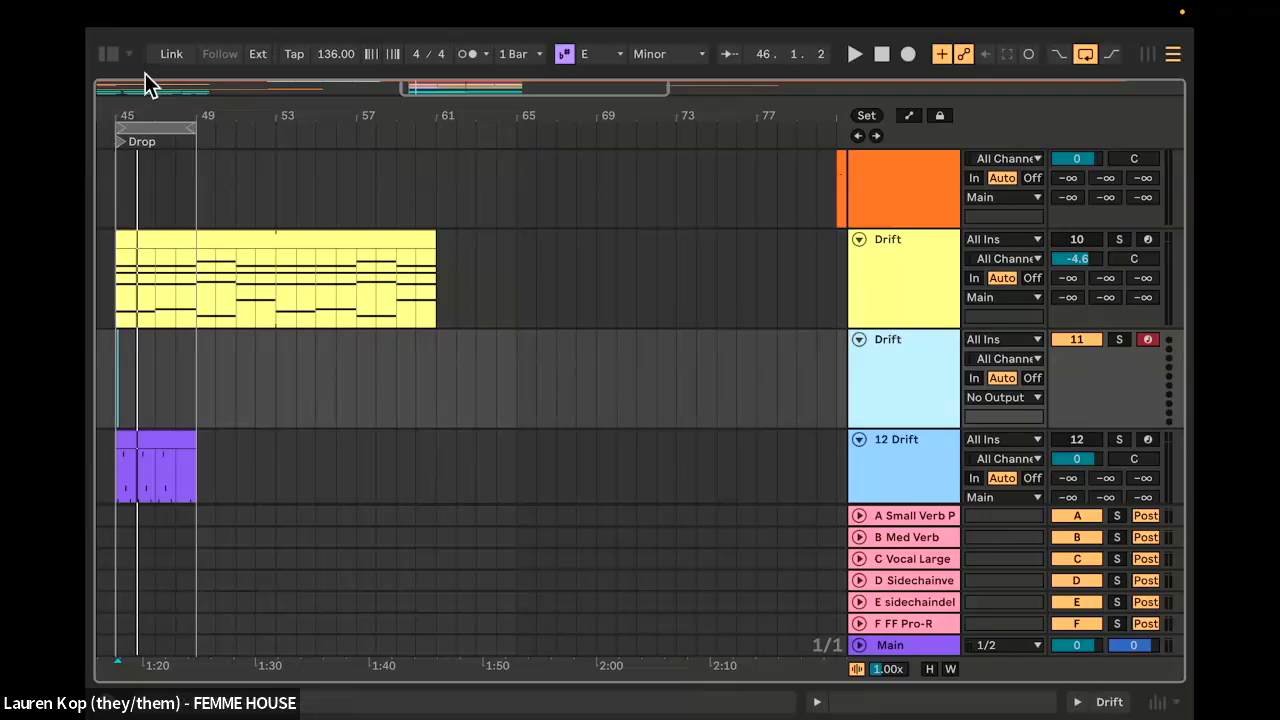
# Step: Show the browser and open its Instruments category
pyautogui.click(109, 54)
pyautogui.scroll(-3, 206, 346)
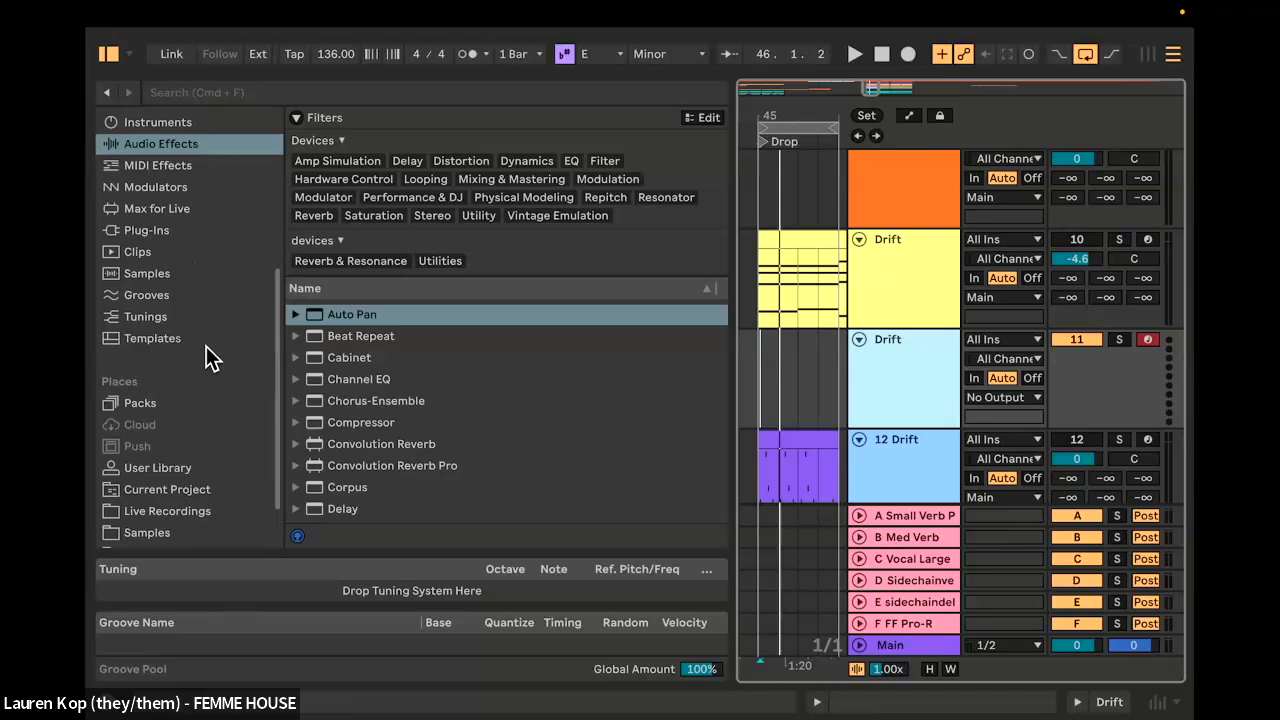
pyautogui.scroll(2, 206, 346)
pyautogui.scroll(-5, 365, 422)
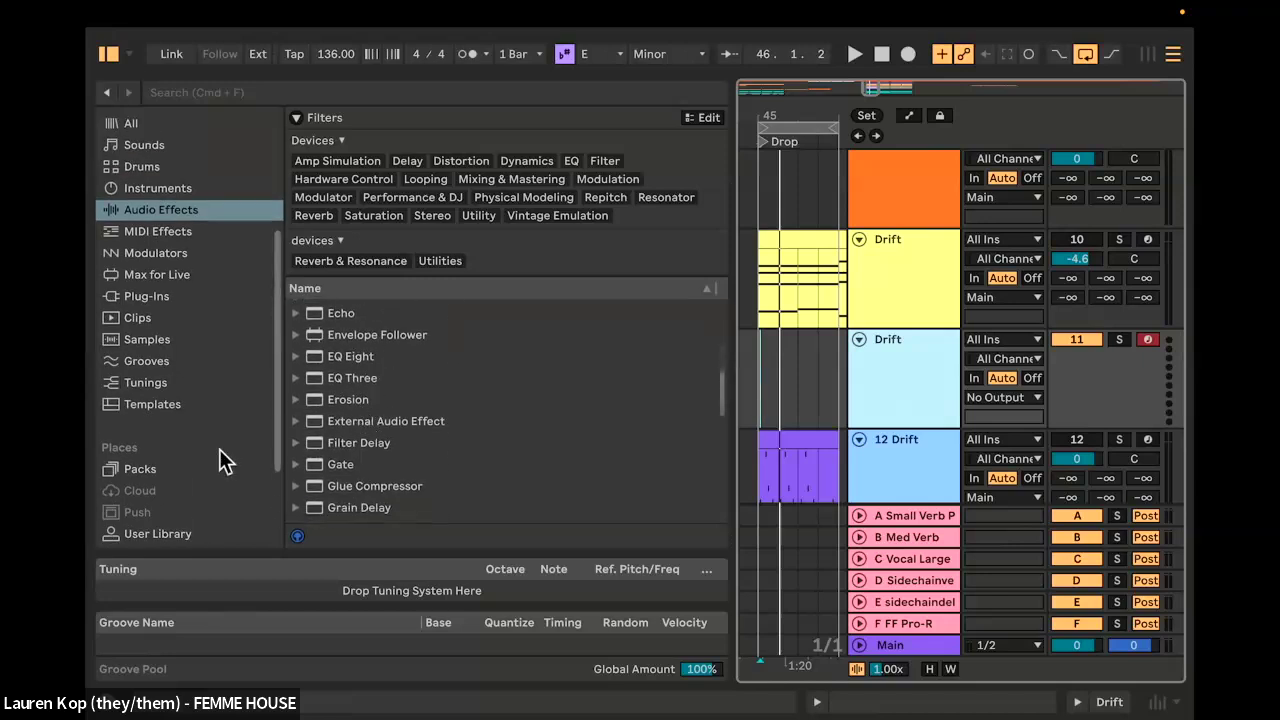
pyautogui.scroll(-3, 219, 442)
pyautogui.click(157, 427)
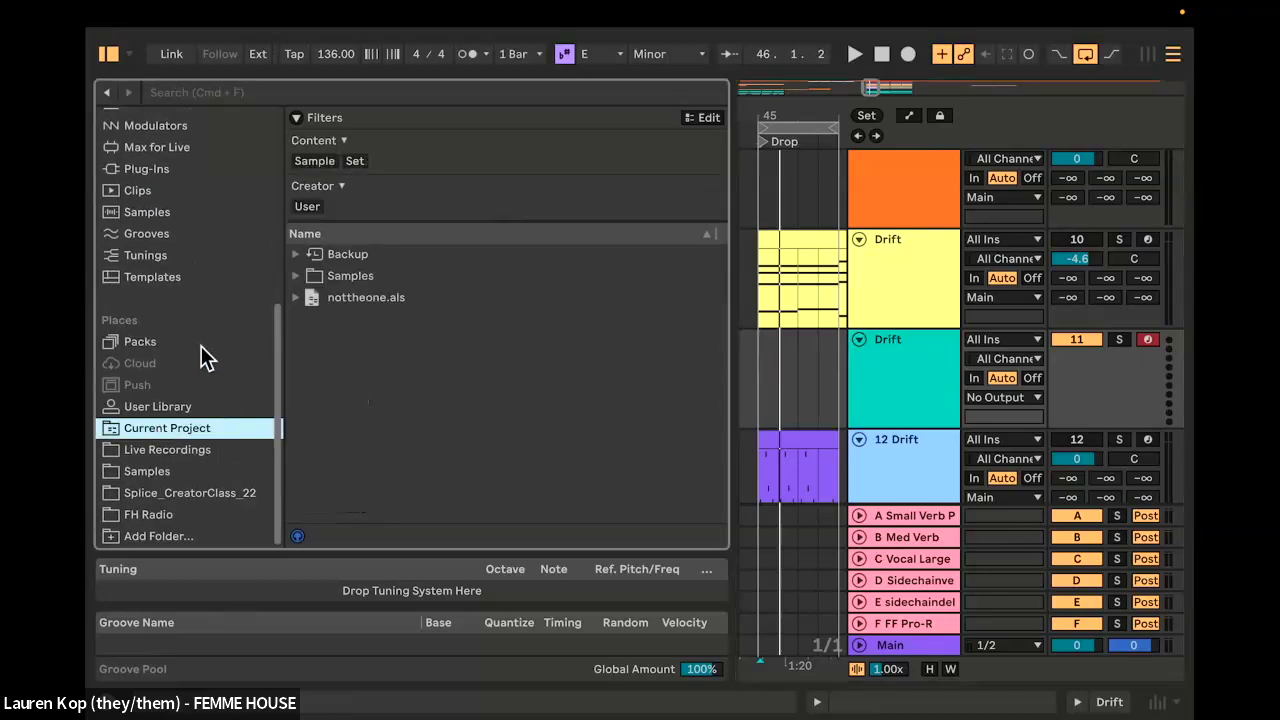
pyautogui.scroll(3, 170, 250)
pyautogui.scroll(4, 223, 251)
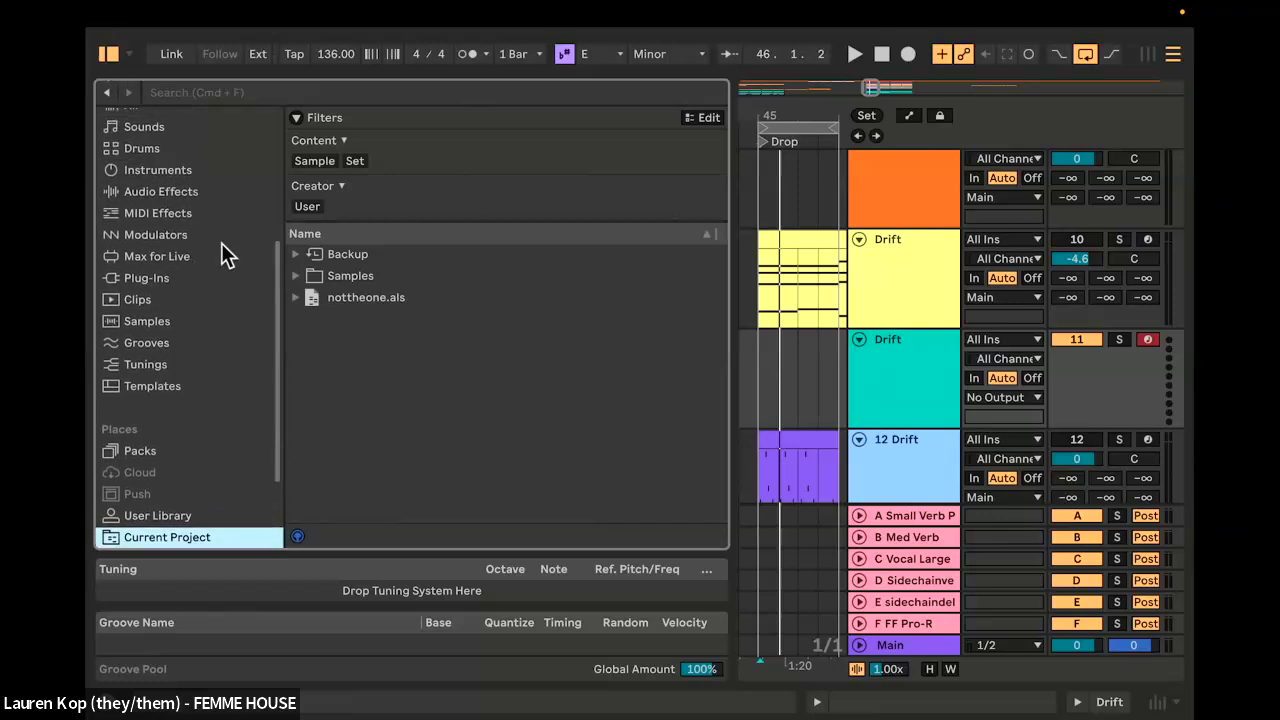
pyautogui.click(160, 266)
pyautogui.click(163, 278)
pyautogui.click(163, 266)
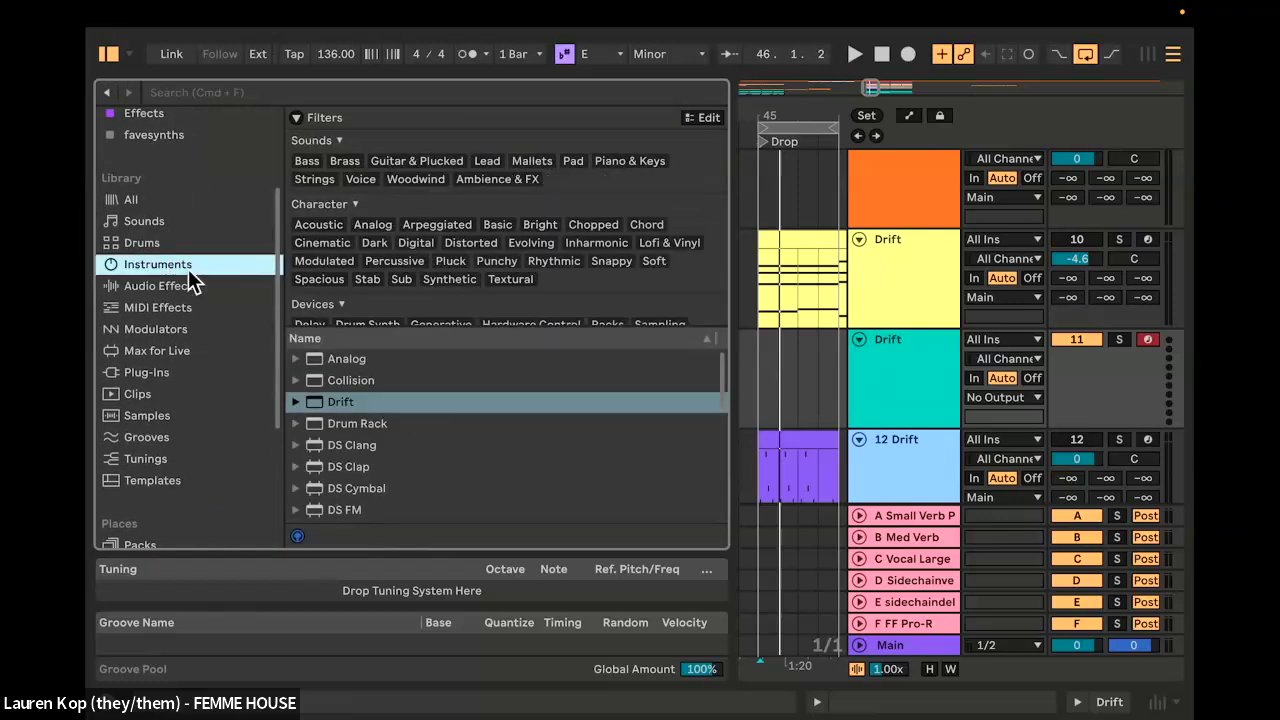
# Step: Expand the Drift presets, filter them by Piano & Keys, and preview 80s Tape.adv
pyautogui.click(297, 401)
pyautogui.scroll(-3, 423, 471)
pyautogui.scroll(-2, 423, 471)
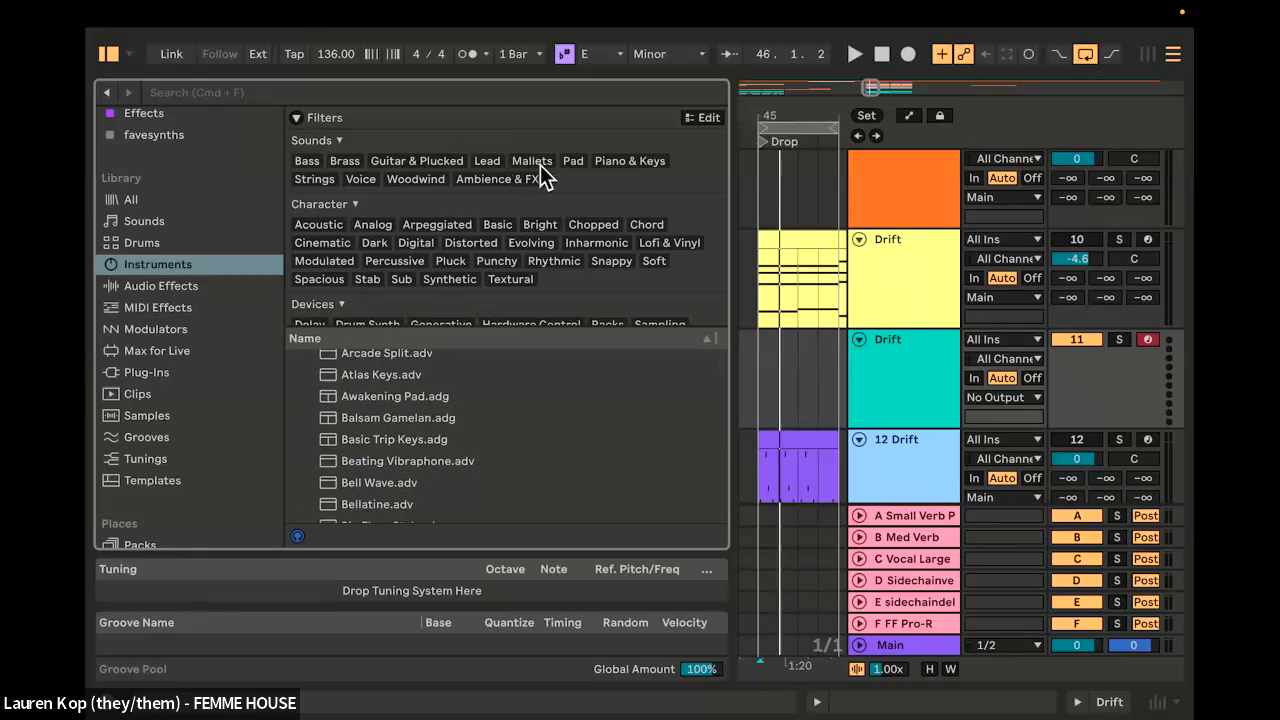
pyautogui.click(615, 166)
pyautogui.scroll(-1, 430, 430)
pyautogui.click(392, 420)
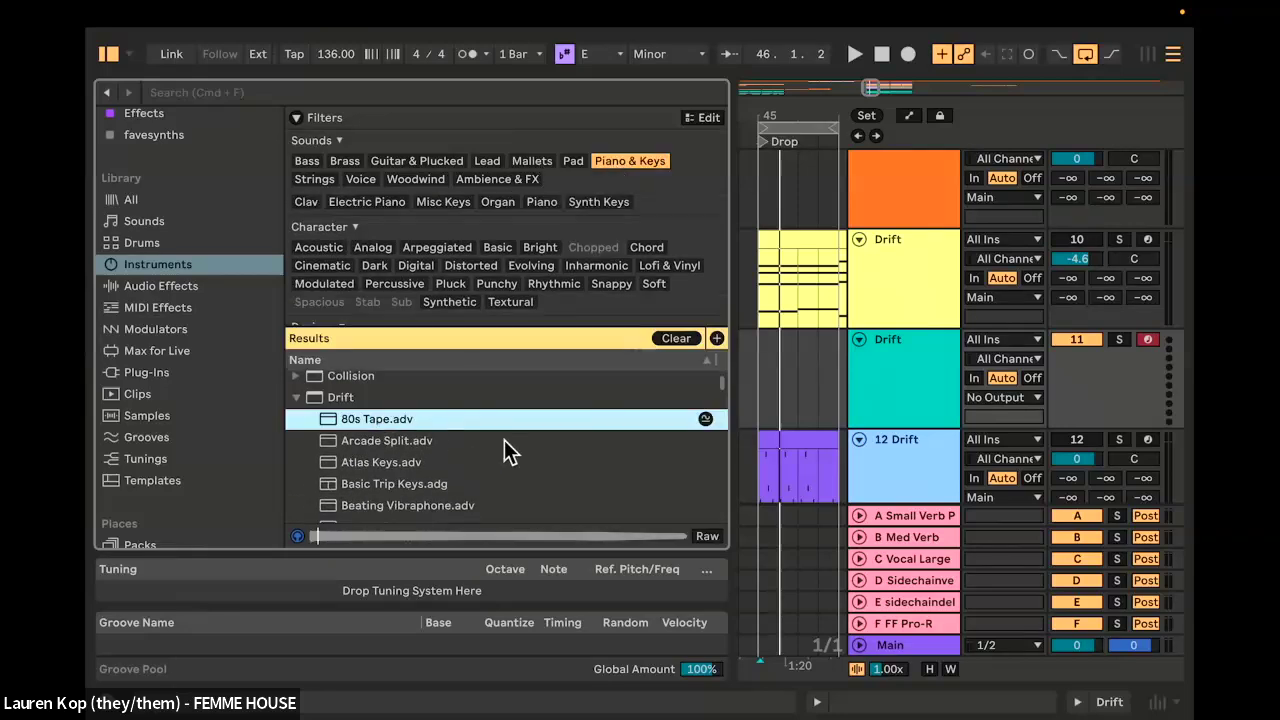
# Step: Load 80s Tape.adv onto the teal Drift track, hide the browser, and paste the copied Auto Pan after the instrument
pyautogui.scroll(-2, 514, 446)
pyautogui.scroll(-1, 514, 446)
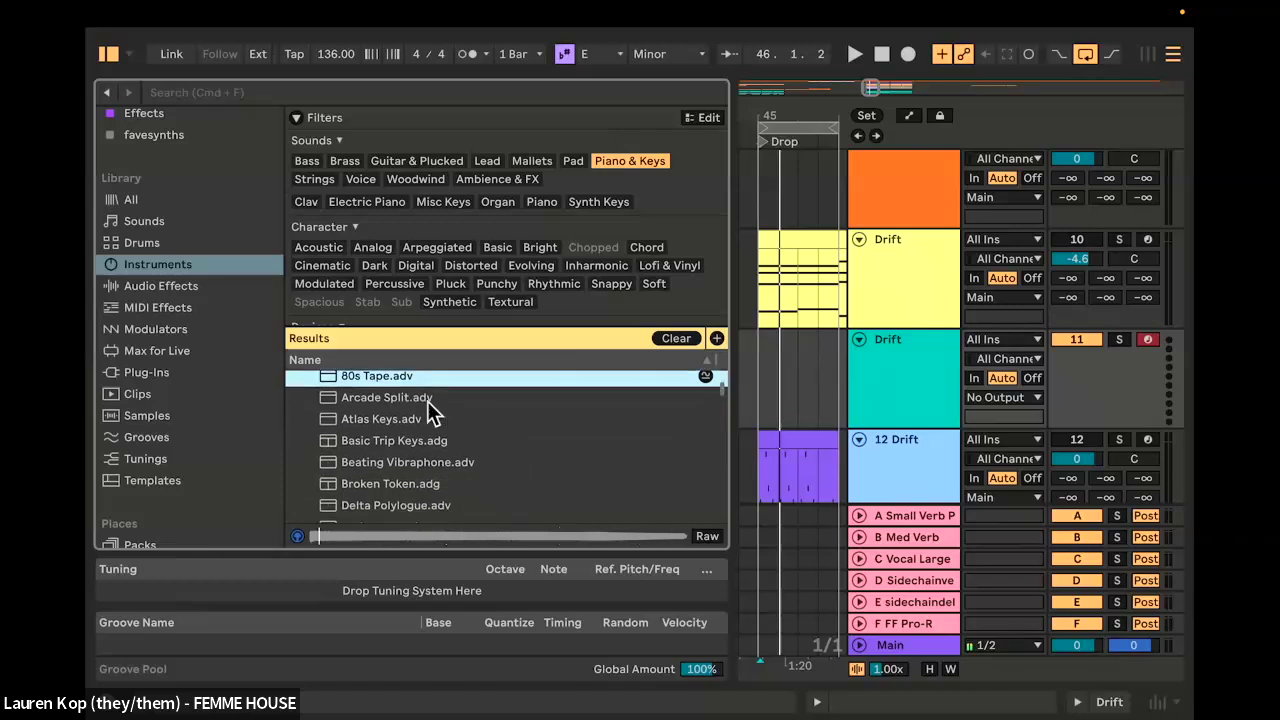
pyautogui.moveTo(357, 378); pyautogui.dragTo(871, 393)
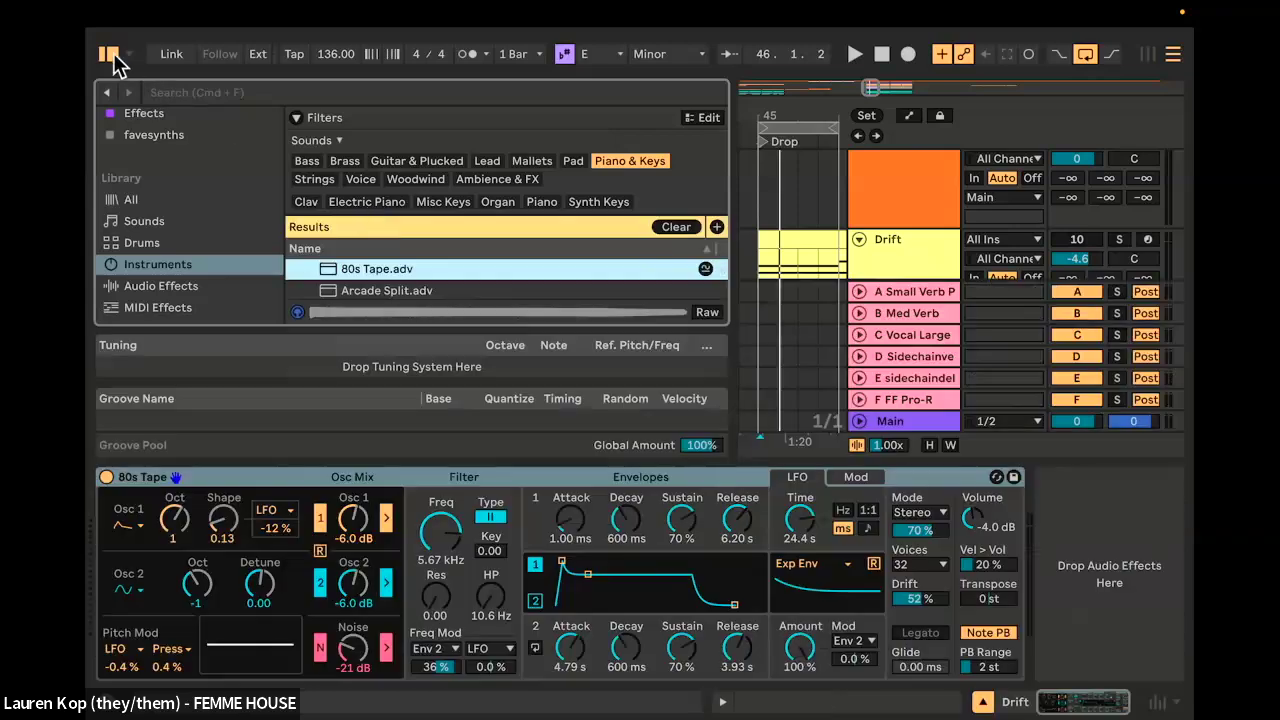
pyautogui.click(110, 54)
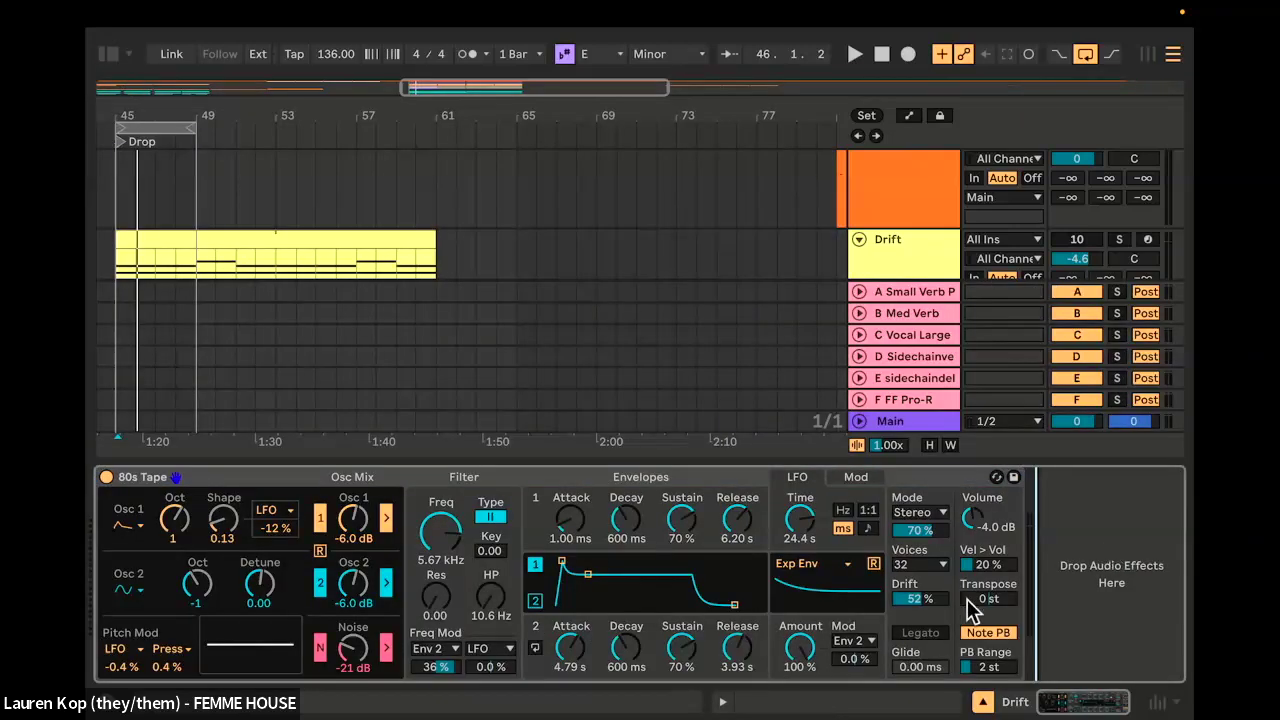
pyautogui.press('super+v')
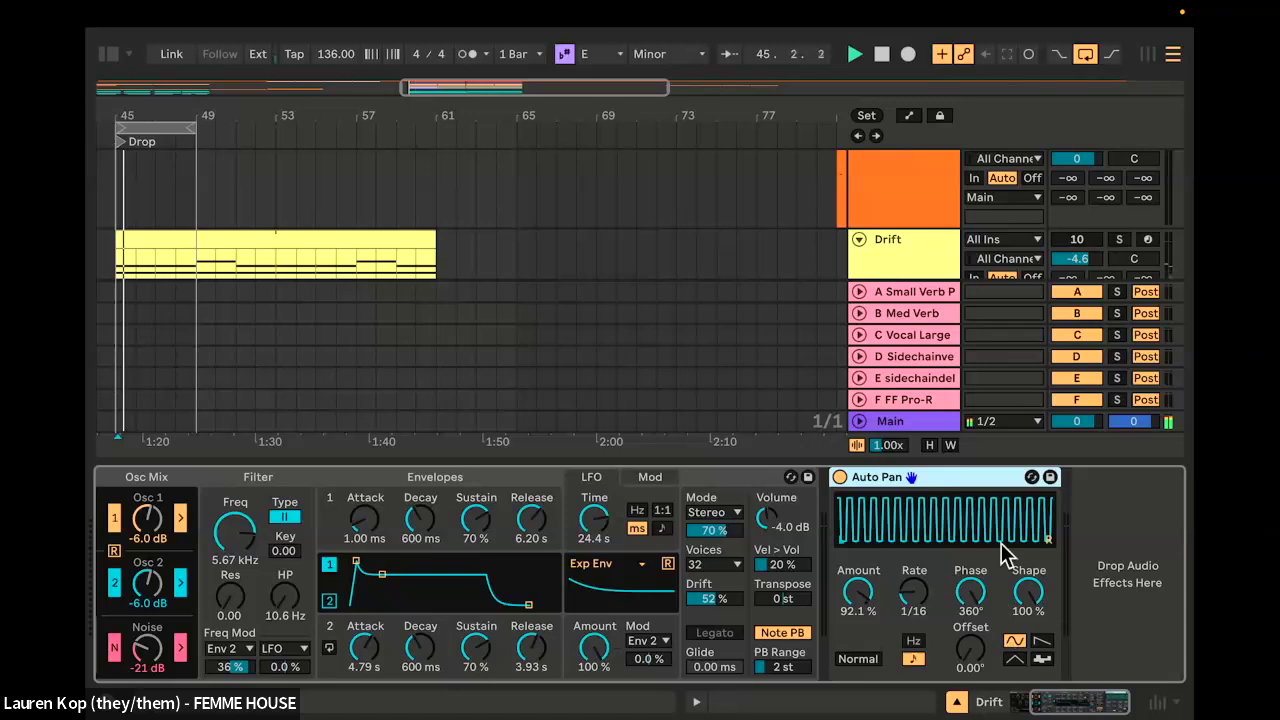
# Step: Solo the teal Drift track instead of the yellow Drift track and play the Drop section
pyautogui.click(1120, 240)
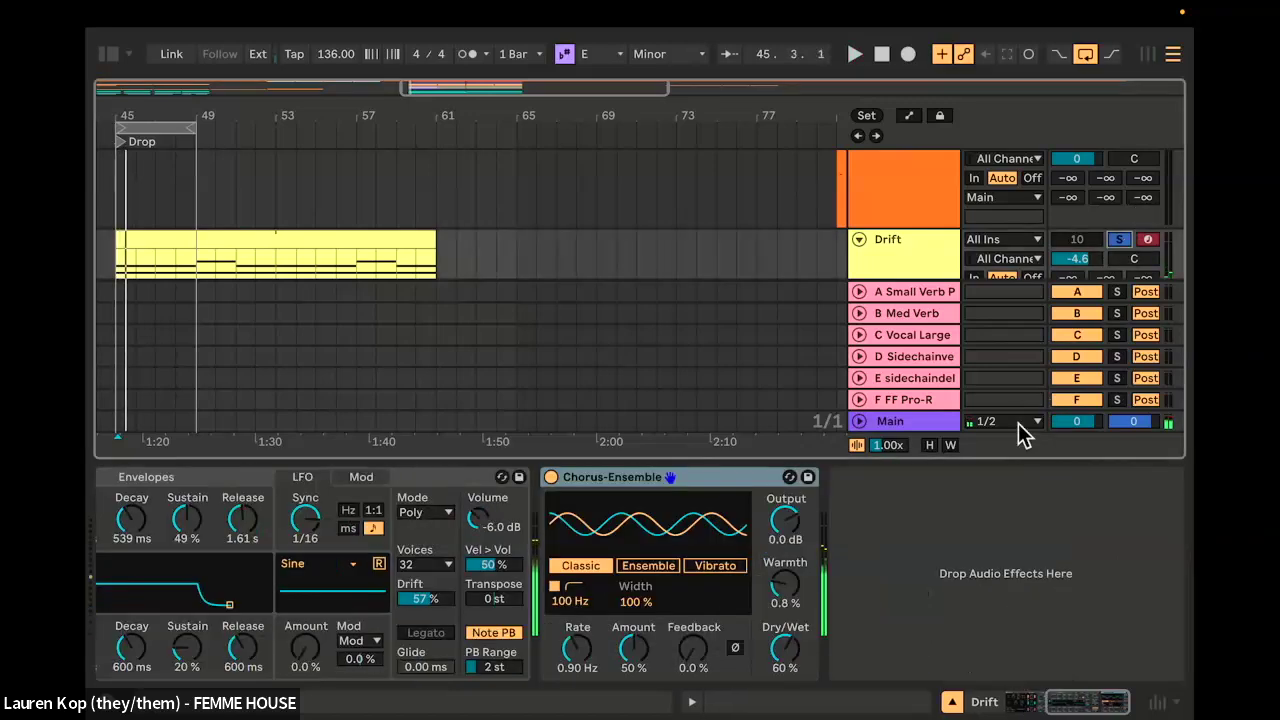
pyautogui.click(1119, 239)
pyautogui.scroll(-3, 1122, 238)
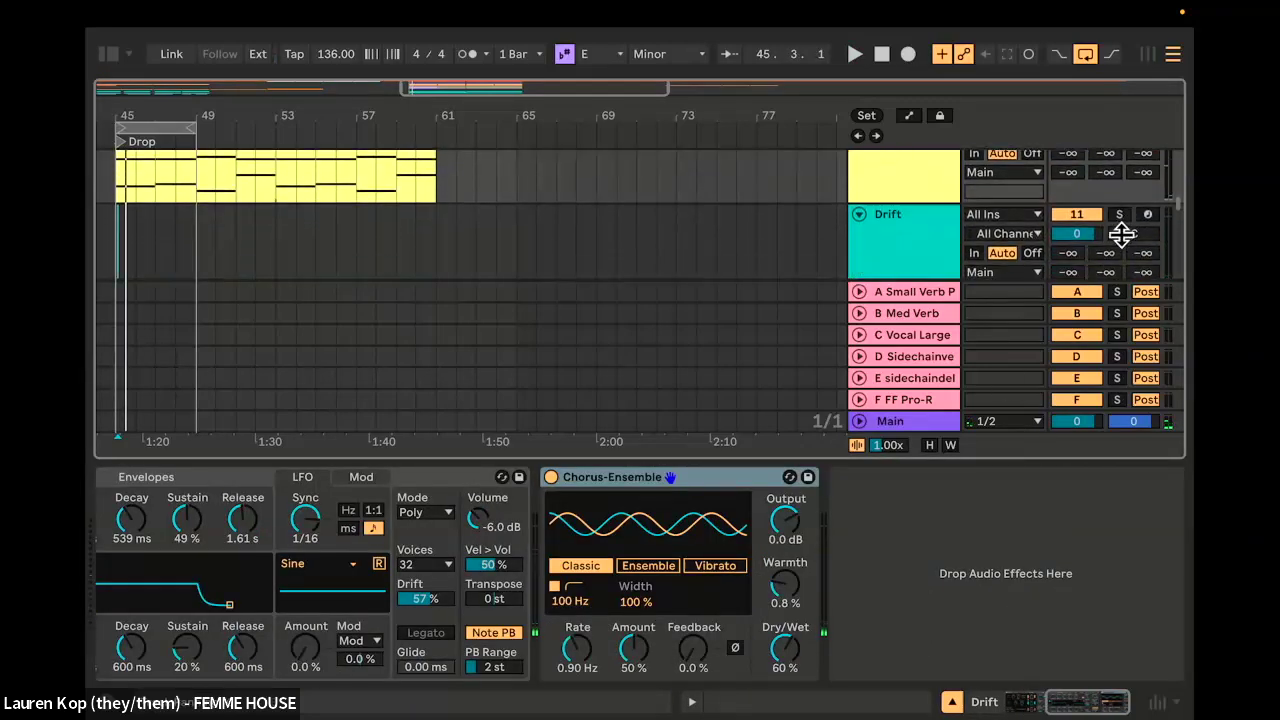
pyautogui.click(886, 234)
pyautogui.click(1119, 209)
pyautogui.press('space')
pyautogui.press('space')
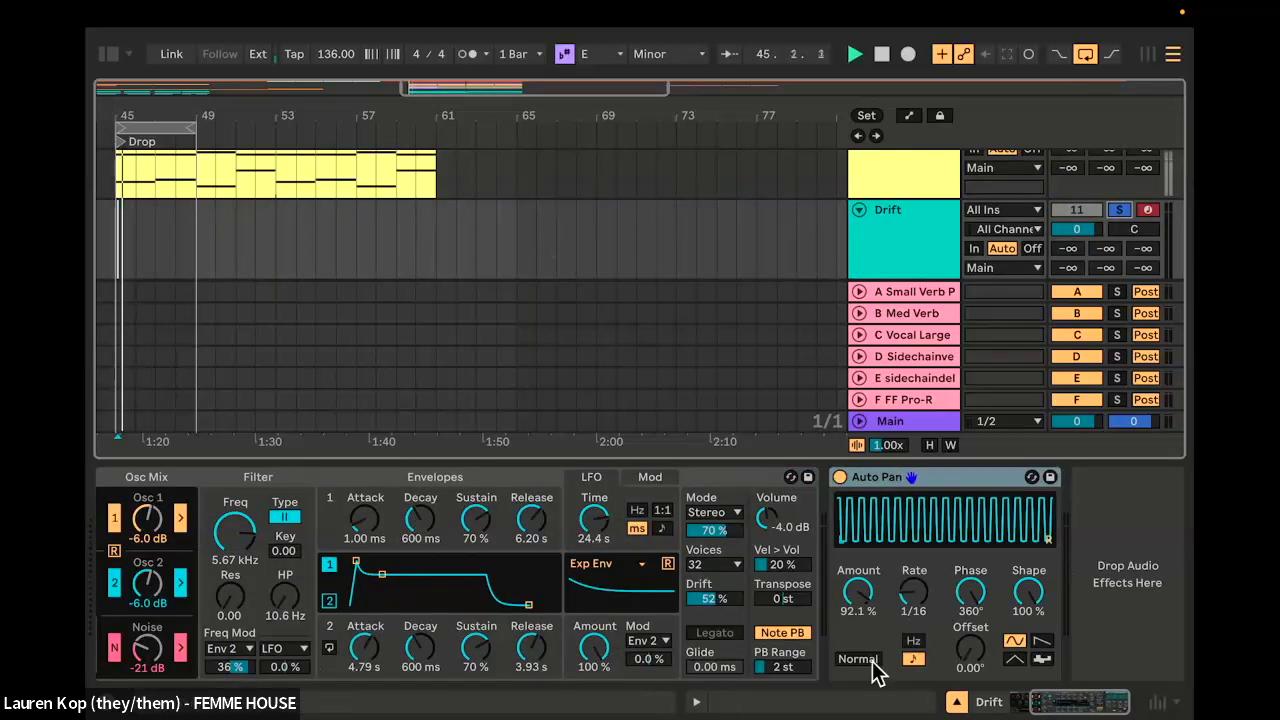
# Step: Hide the device view and copy the yellow Drift track's MIDI clip down to the teal Drift track at bar 45
pyautogui.click(956, 702)
pyautogui.scroll(-3, 468, 424)
pyautogui.scroll(1, 468, 424)
pyautogui.scroll(1, 468, 424)
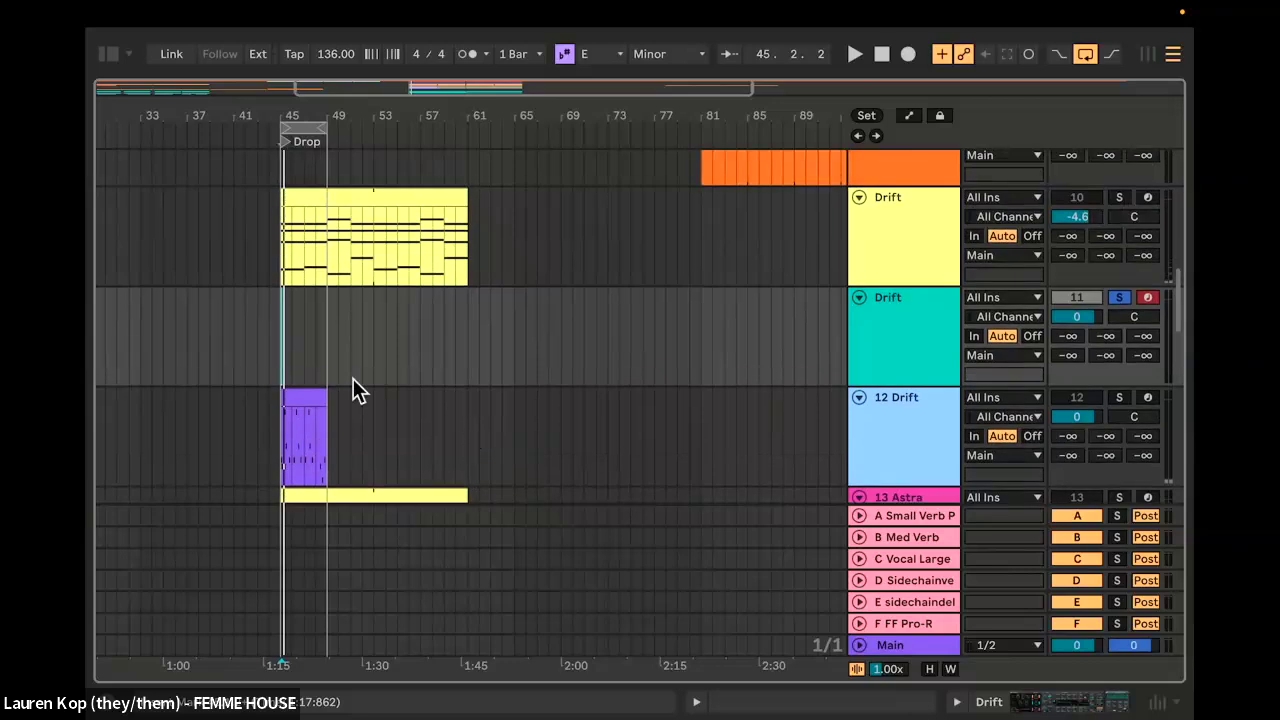
pyautogui.scroll(6, 329, 380)
pyautogui.moveTo(363, 206); pyautogui.dragTo(361, 345)
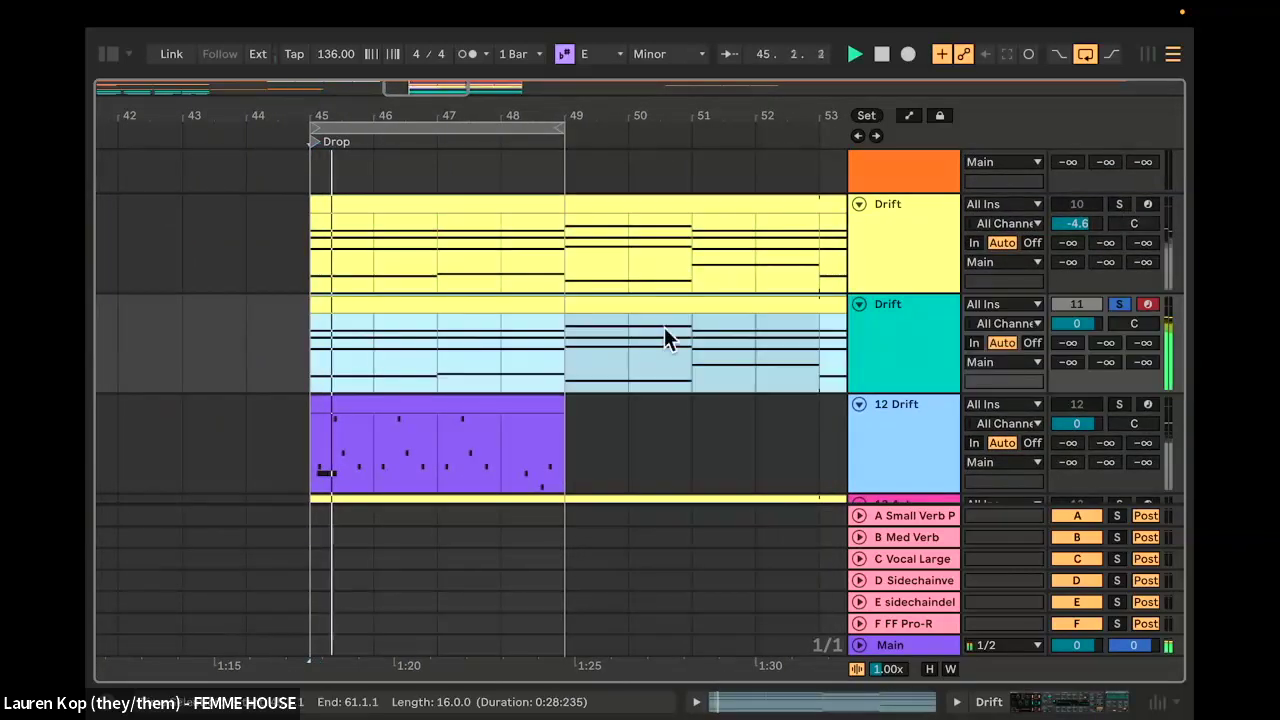
# Step: Transpose all notes in the teal track's copied clip up one octave and play it back briefly
pyautogui.press('space')
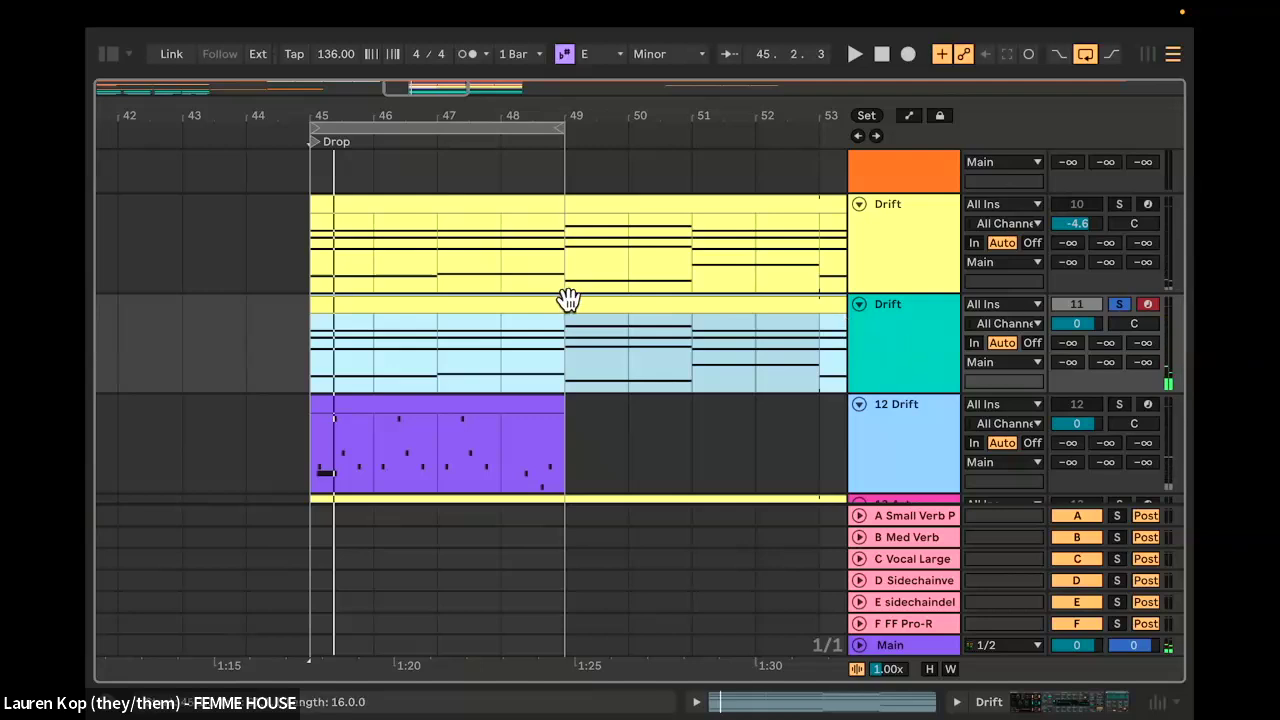
pyautogui.doubleClick(569, 297)
pyautogui.hotkey('shift', 'Up')
pyautogui.press('space')
pyautogui.press('space')
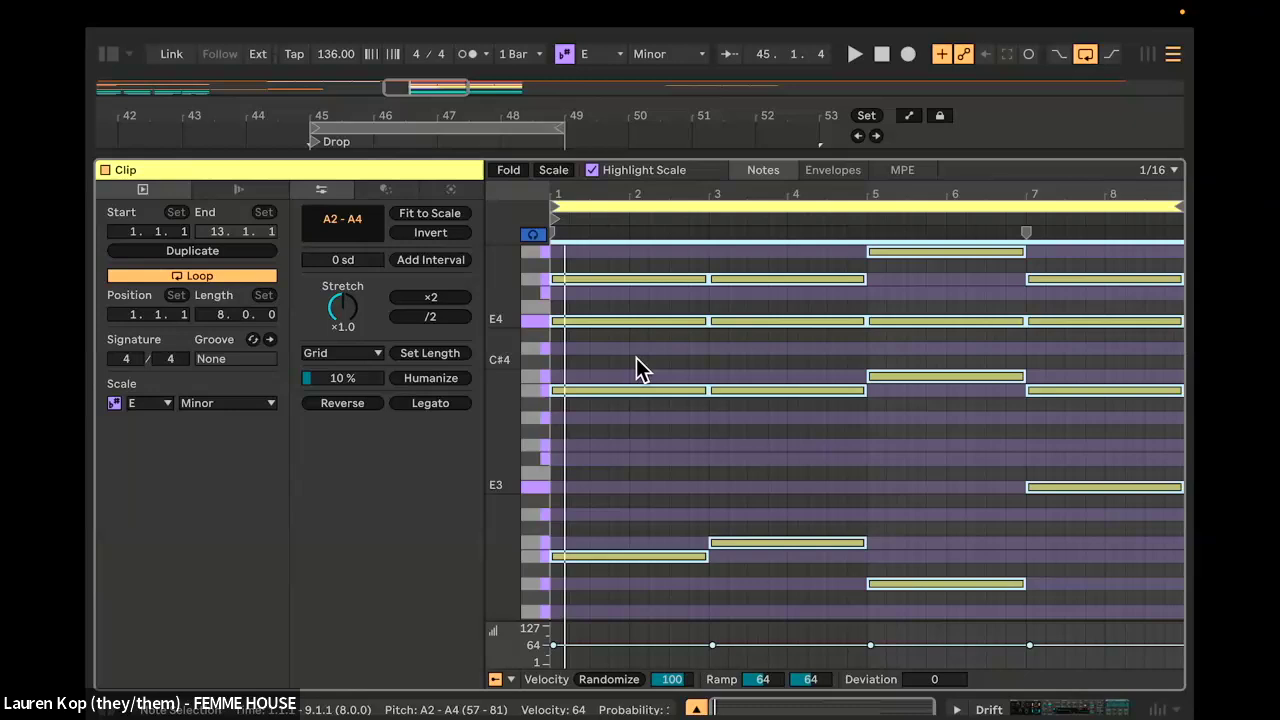
# Step: Return to the device chain and browser, and preview the Arcade Split, Atlas Keys and Basic Trip Keys presets
pyautogui.hotkey('shift', 'Tab')
pyautogui.click(113, 54)
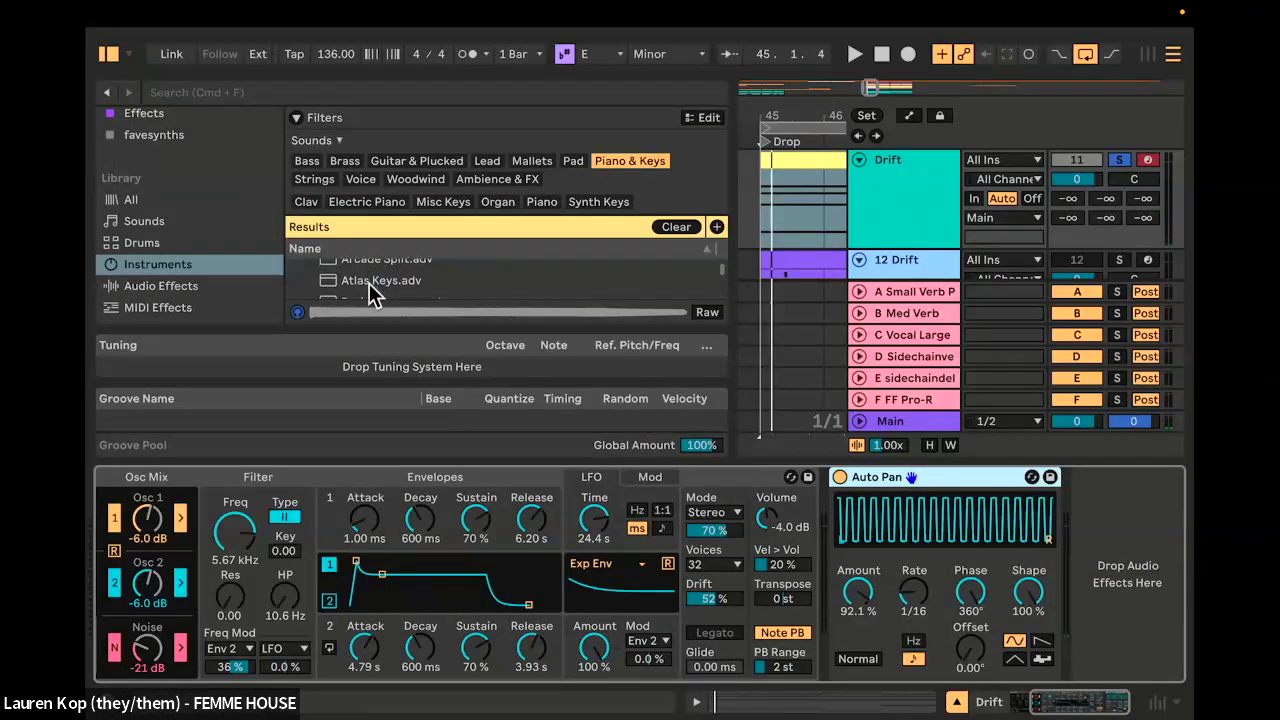
pyautogui.scroll(-1, 368, 267)
pyautogui.click(369, 270)
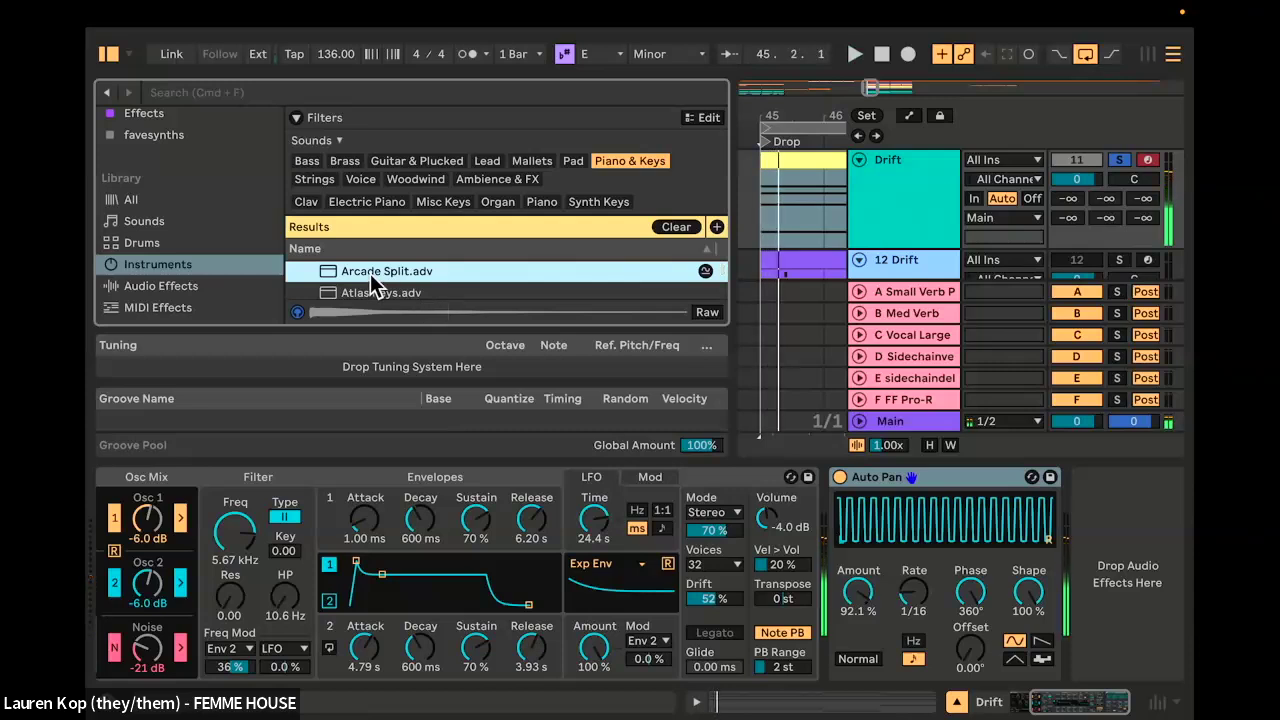
pyautogui.click(368, 291)
pyautogui.scroll(-1, 370, 296)
pyautogui.click(390, 284)
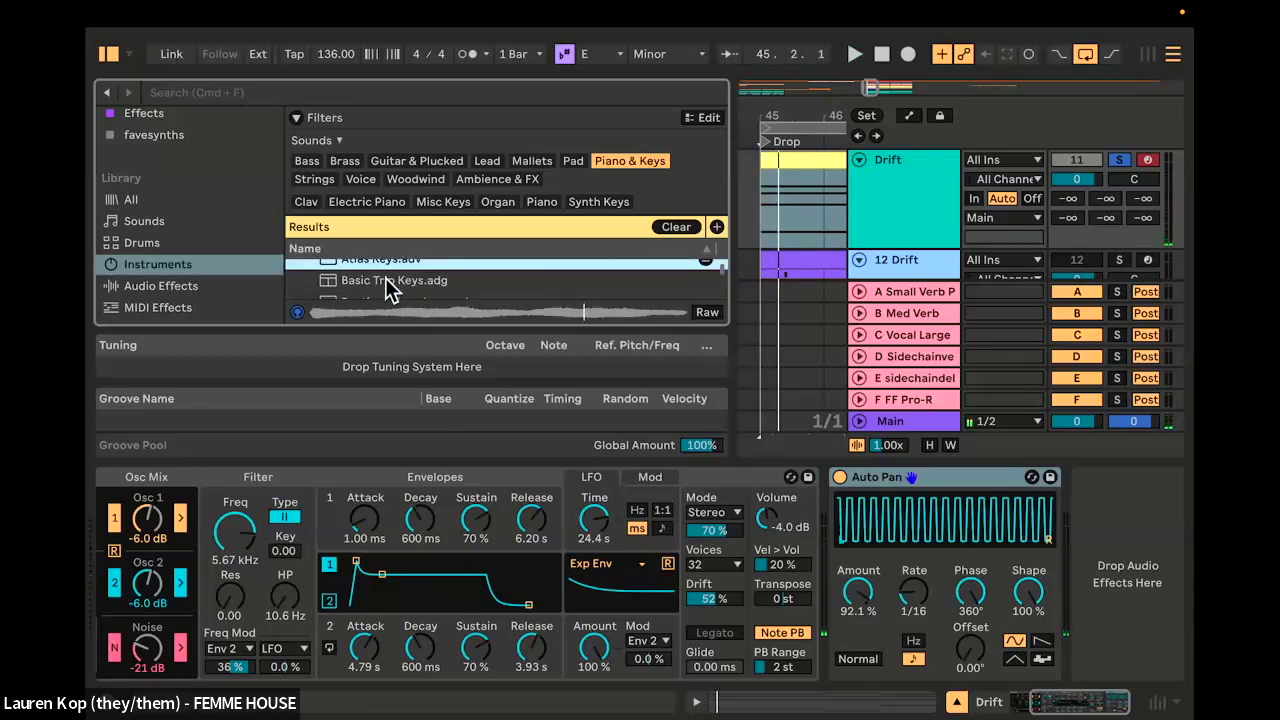
# Step: Replace the teal track's 80s Tape instrument with Basic Trip Keys.adg, start playback, and hide the browser
pyautogui.scroll(-1, 384, 278)
pyautogui.scroll(1, 390, 283)
pyautogui.scroll(-1, 383, 281)
pyautogui.moveTo(375, 272); pyautogui.dragTo(338, 542)
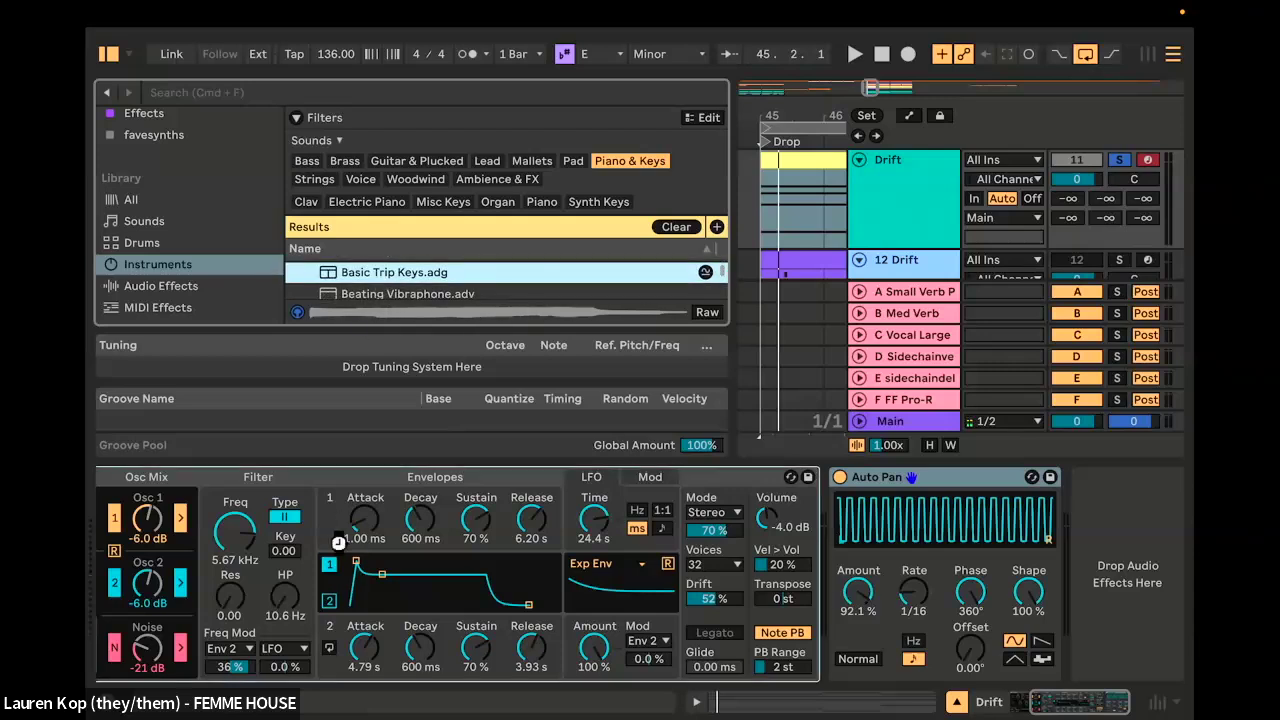
pyautogui.press('space')
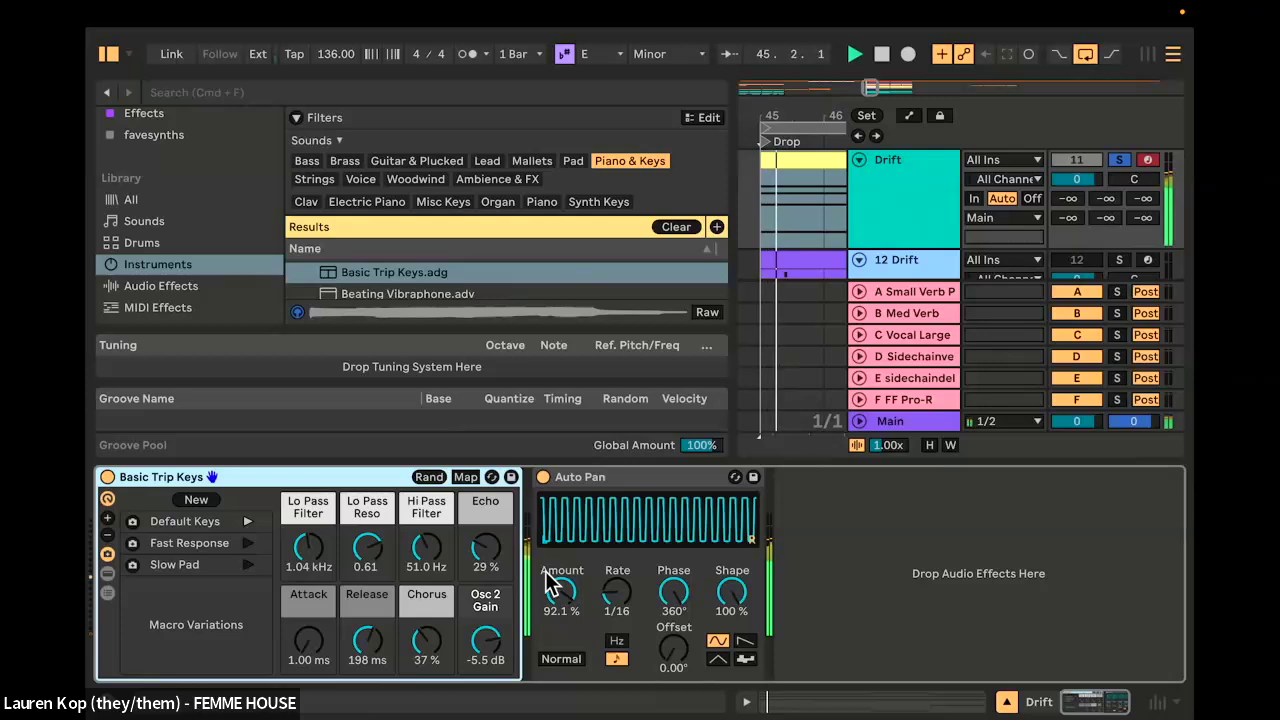
pyautogui.click(114, 60)
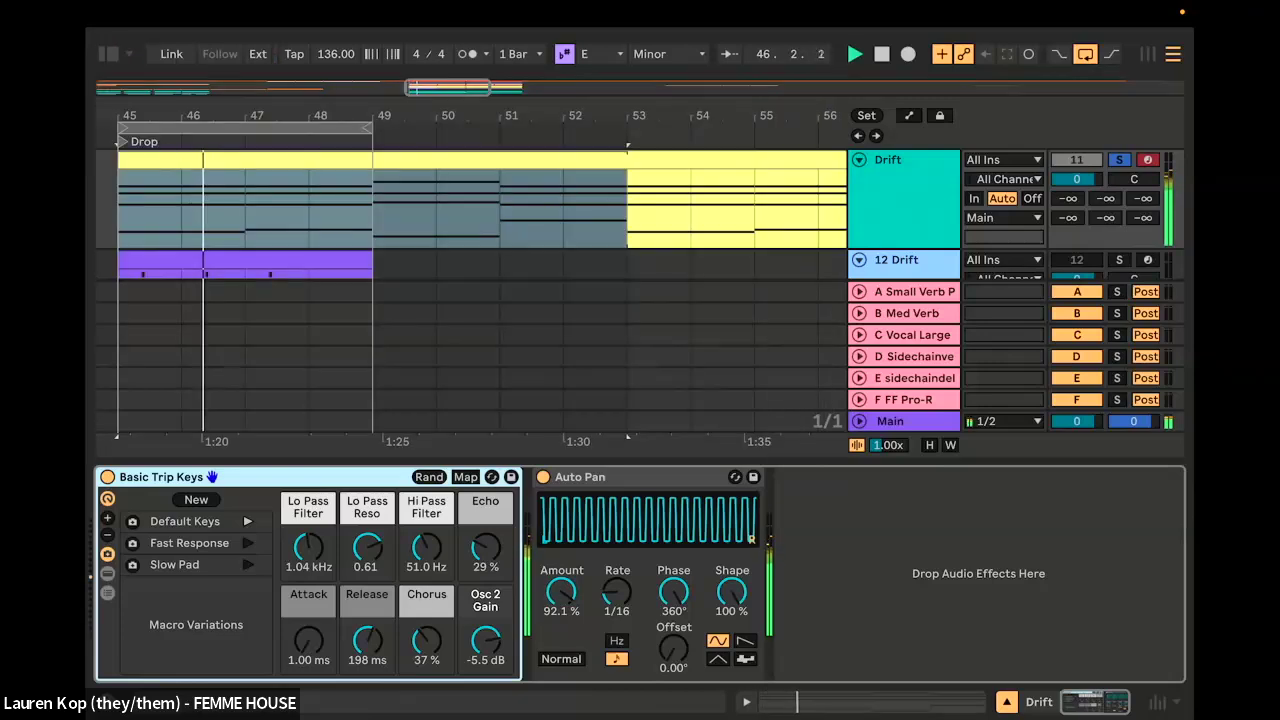
# Step: Give Auto Pan a sawtooth waveform with Shape at 0% and Amount at 100%, checking it during playback
pyautogui.click(745, 643)
pyautogui.doubleClick(732, 598)
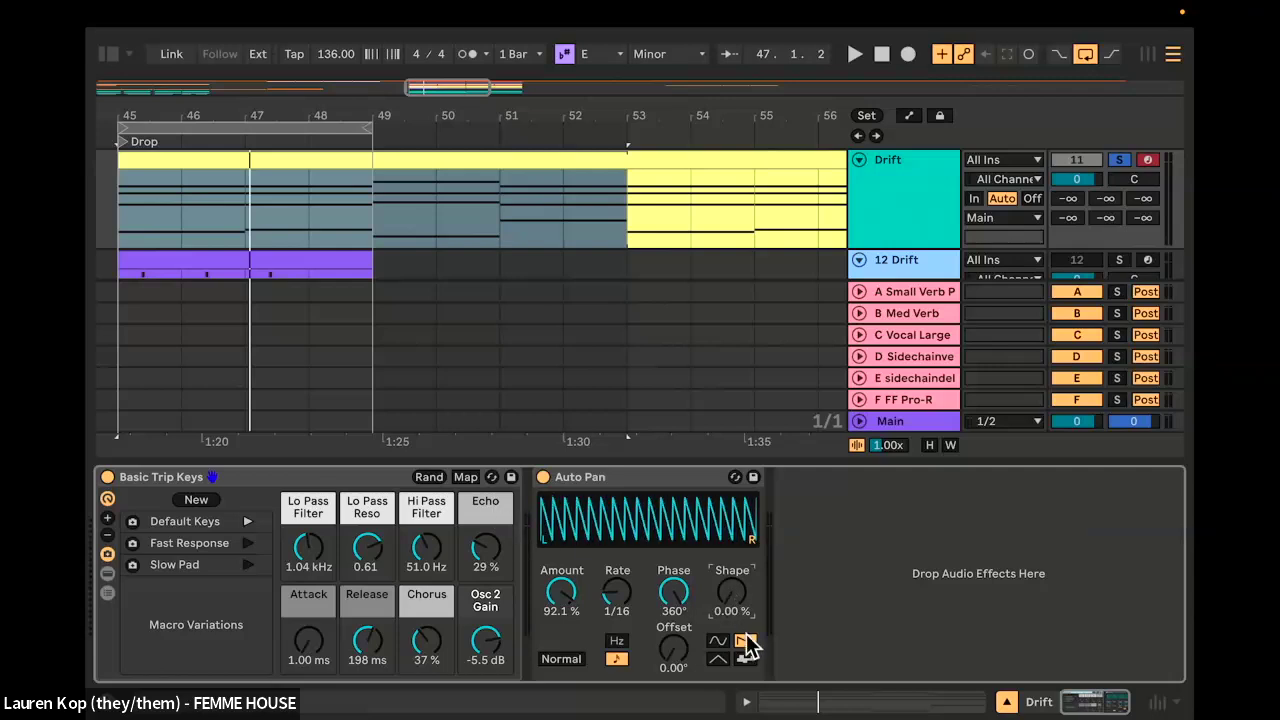
pyautogui.press('space')
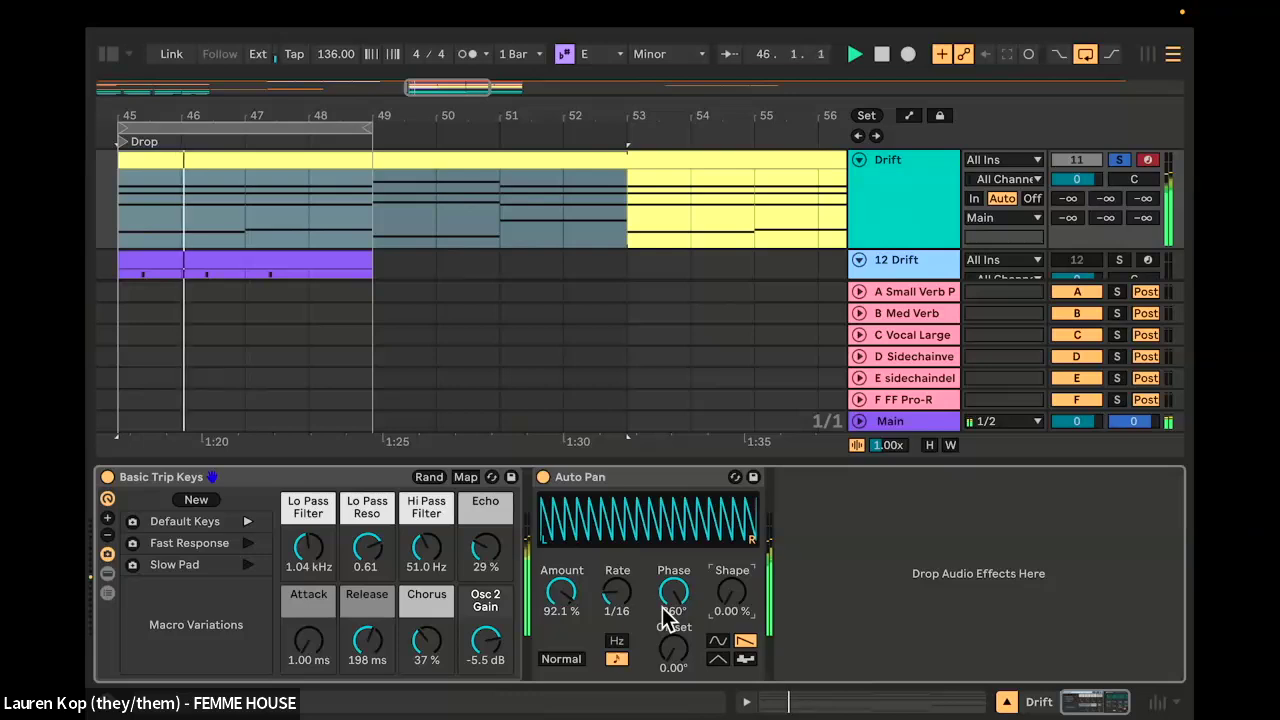
pyautogui.doubleClick(558, 600)
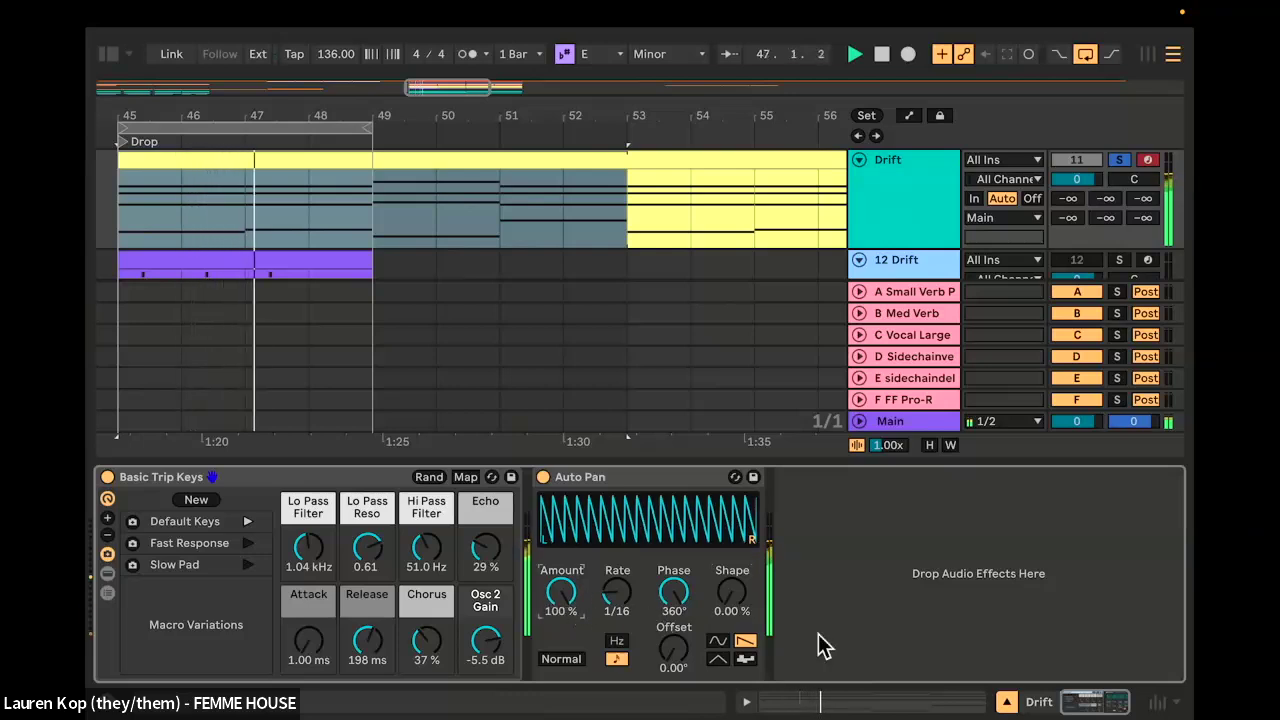
pyautogui.press('space')
# Step: Switch Auto Pan from Normal to Invert and listen to the teal track
pyautogui.click(565, 659)
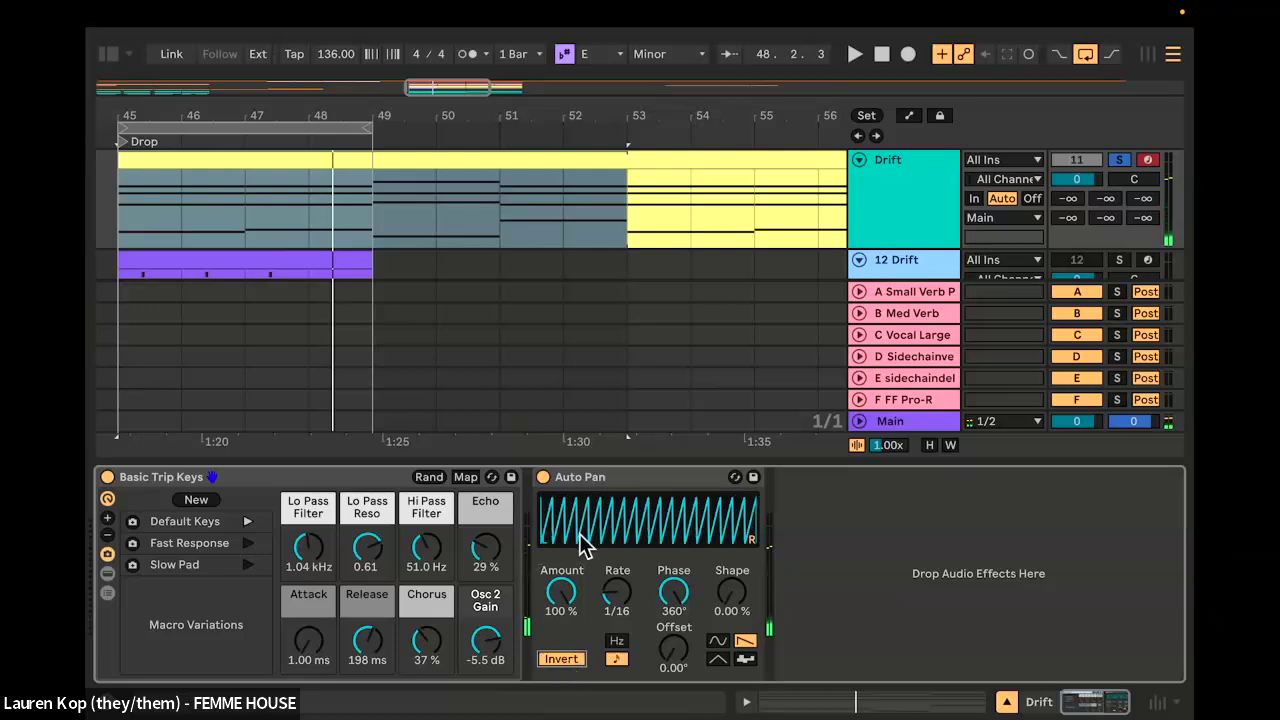
pyautogui.press('space')
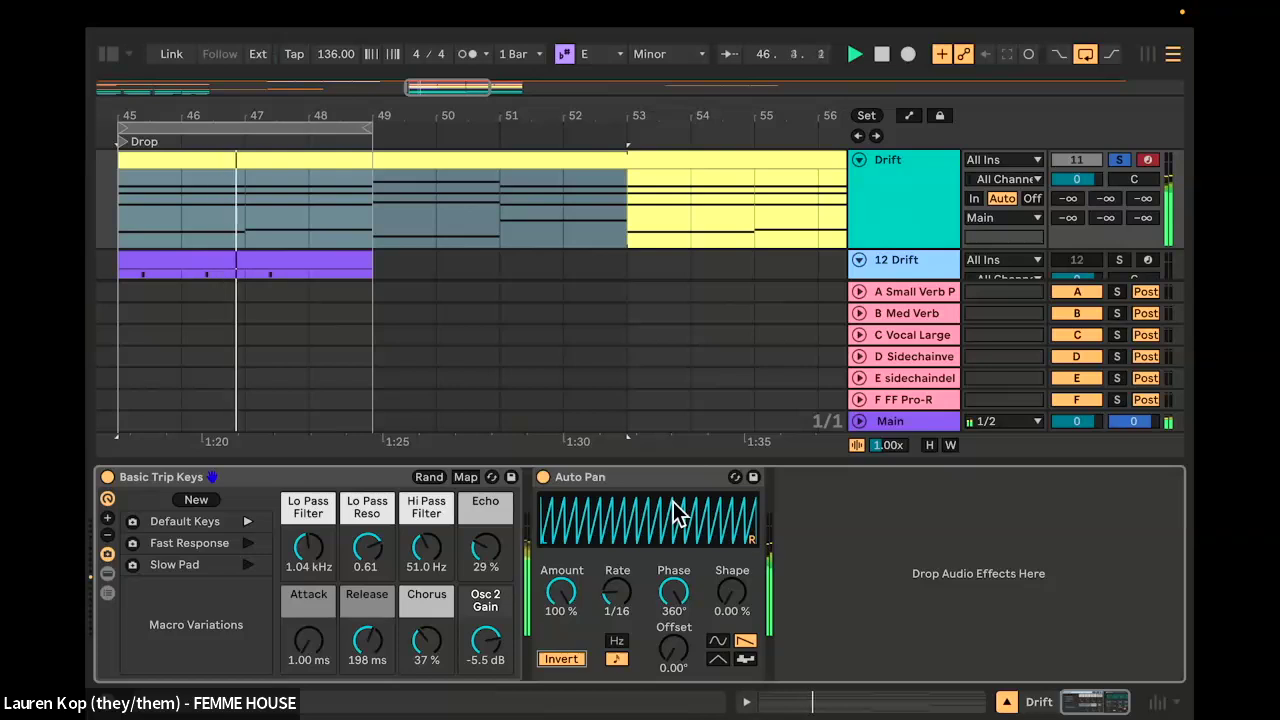
pyautogui.press('space')
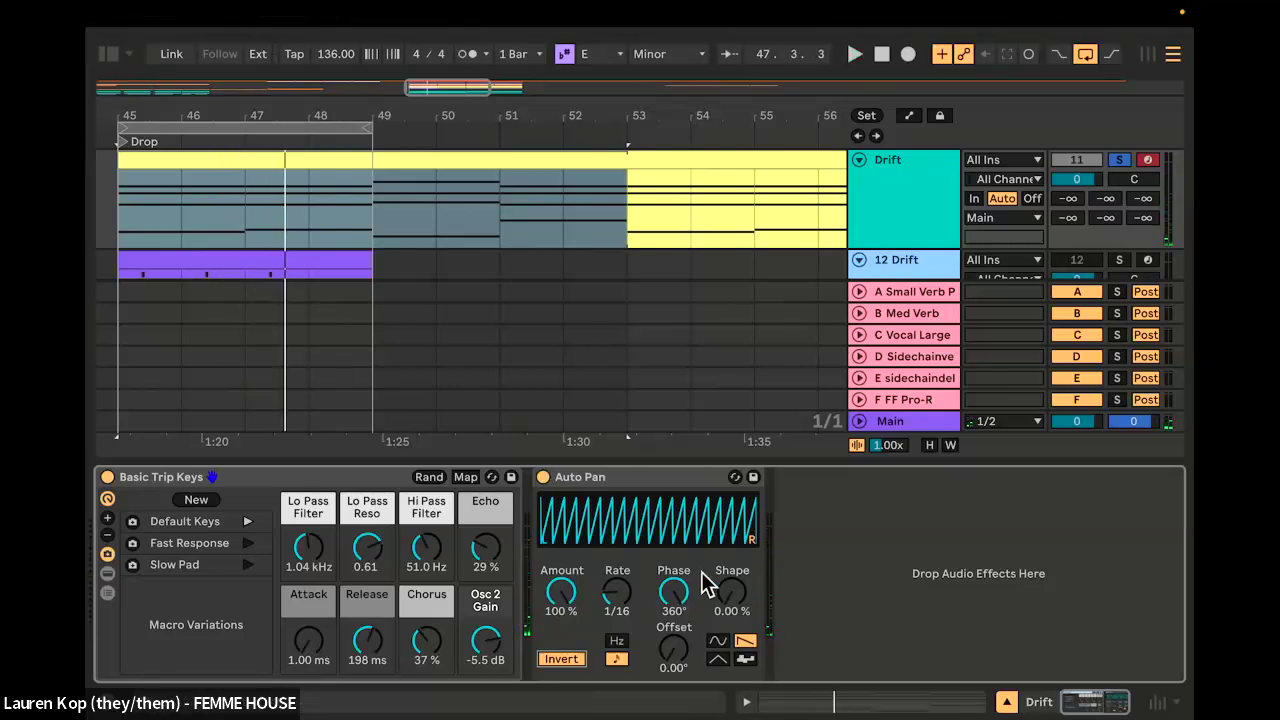
# Step: Find Hybrid Reverb among the browser's audio effects and add it after Auto Pan on the teal track
pyautogui.click(109, 53)
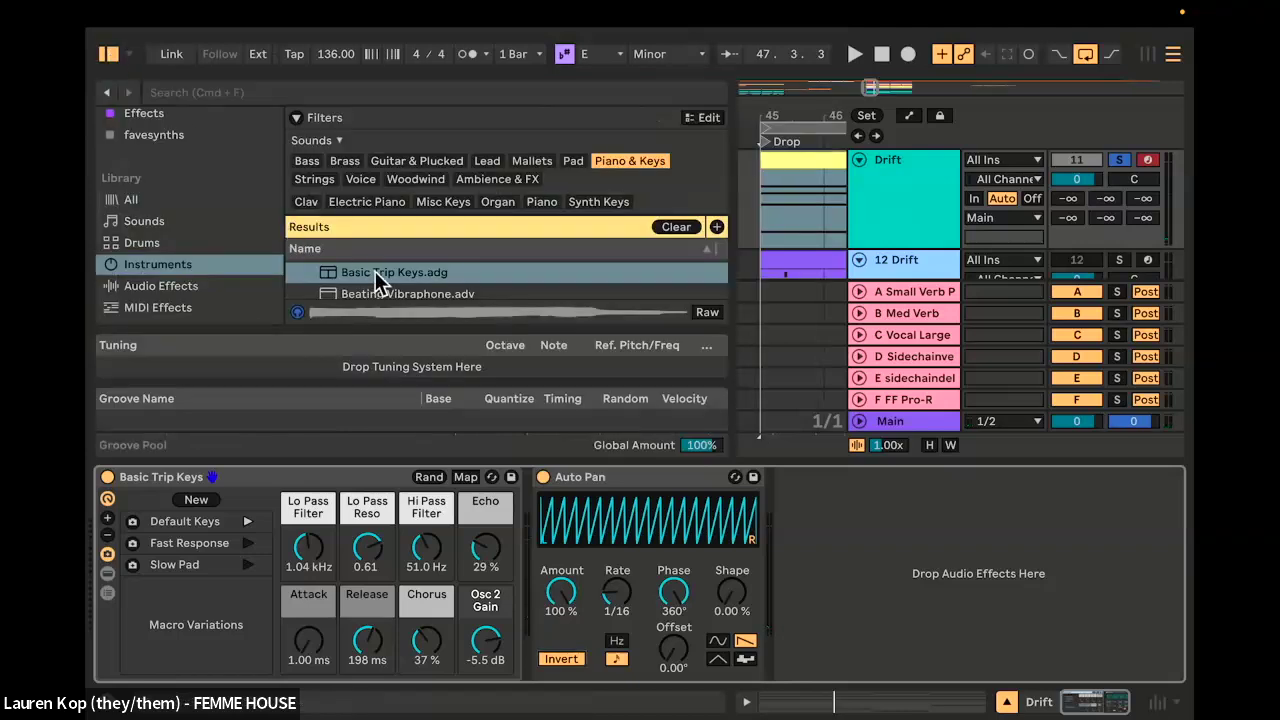
pyautogui.scroll(-2, 239, 264)
pyautogui.click(230, 232)
pyautogui.scroll(-6, 586, 271)
pyautogui.scroll(-10, 390, 284)
pyautogui.scroll(-3, 365, 288)
pyautogui.scroll(5, 365, 288)
pyautogui.scroll(4, 361, 278)
pyautogui.click(335, 268)
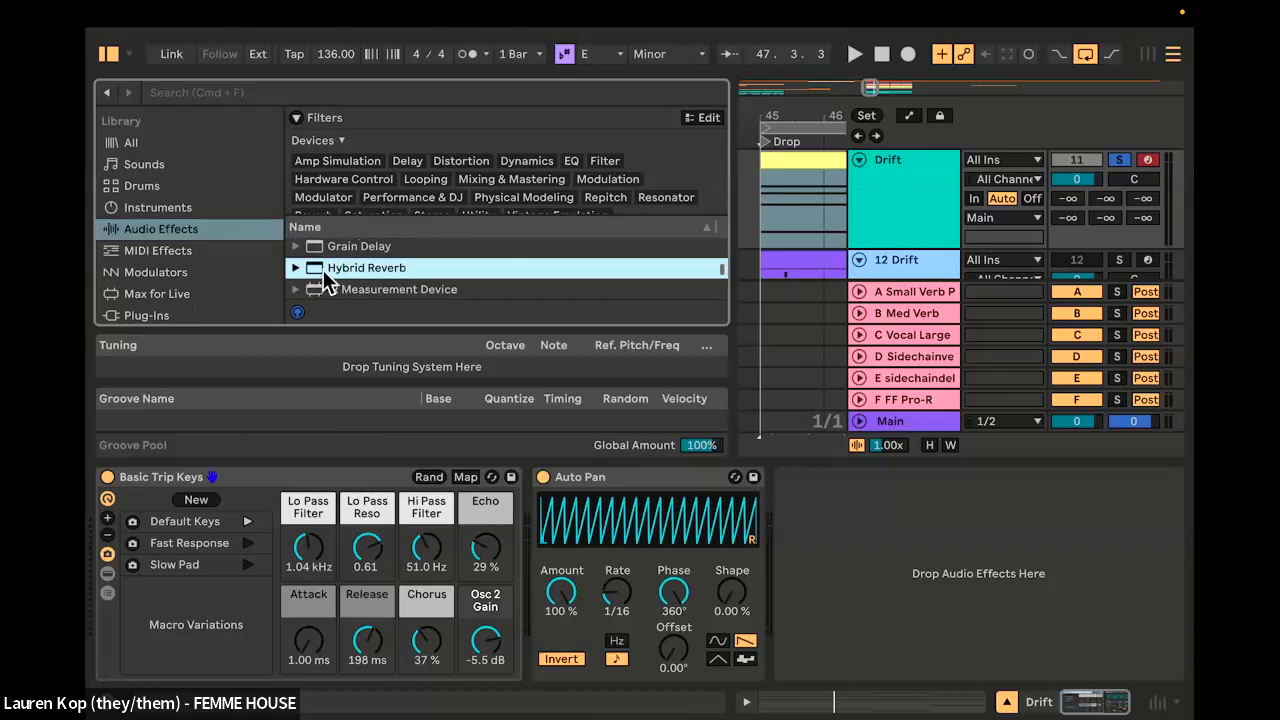
pyautogui.moveTo(297, 268); pyautogui.dragTo(822, 567)
# Step: Set Hybrid Reverb's convolution impulse response to Fox Caves Wide LR from the Real Places category
pyautogui.click(587, 647)
pyautogui.click(605, 647)
pyautogui.click(614, 647)
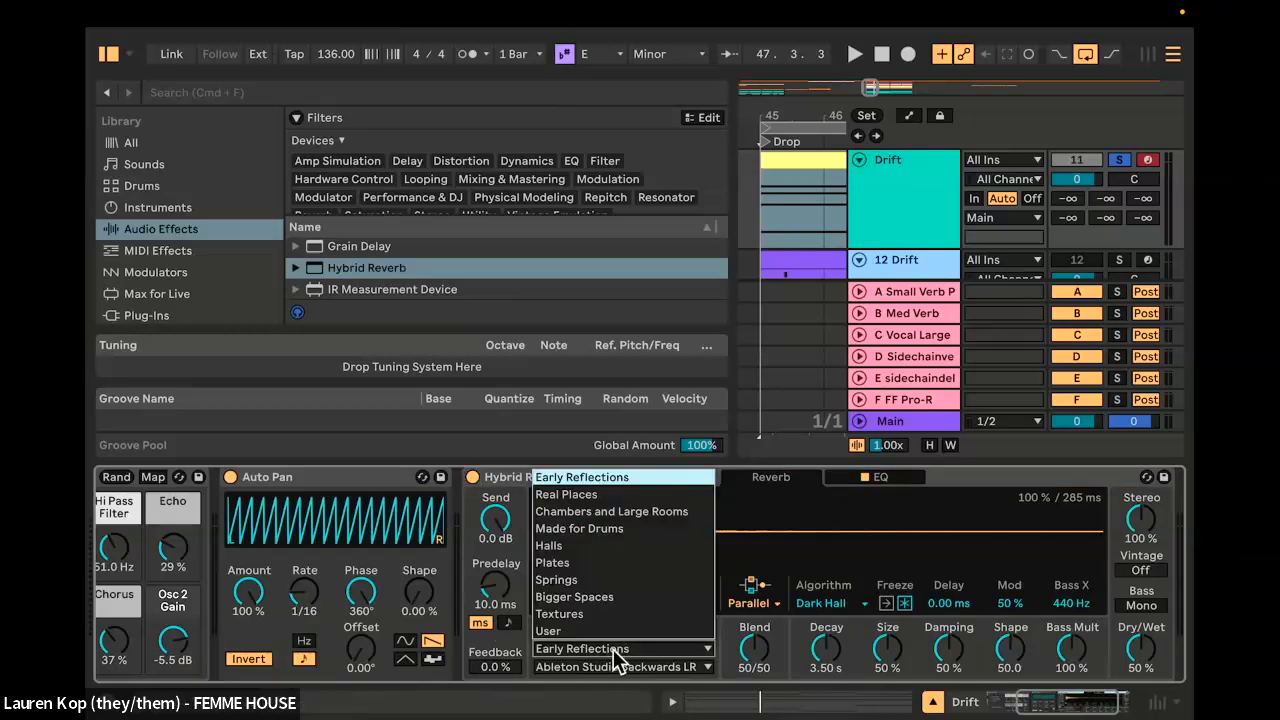
pyautogui.click(596, 496)
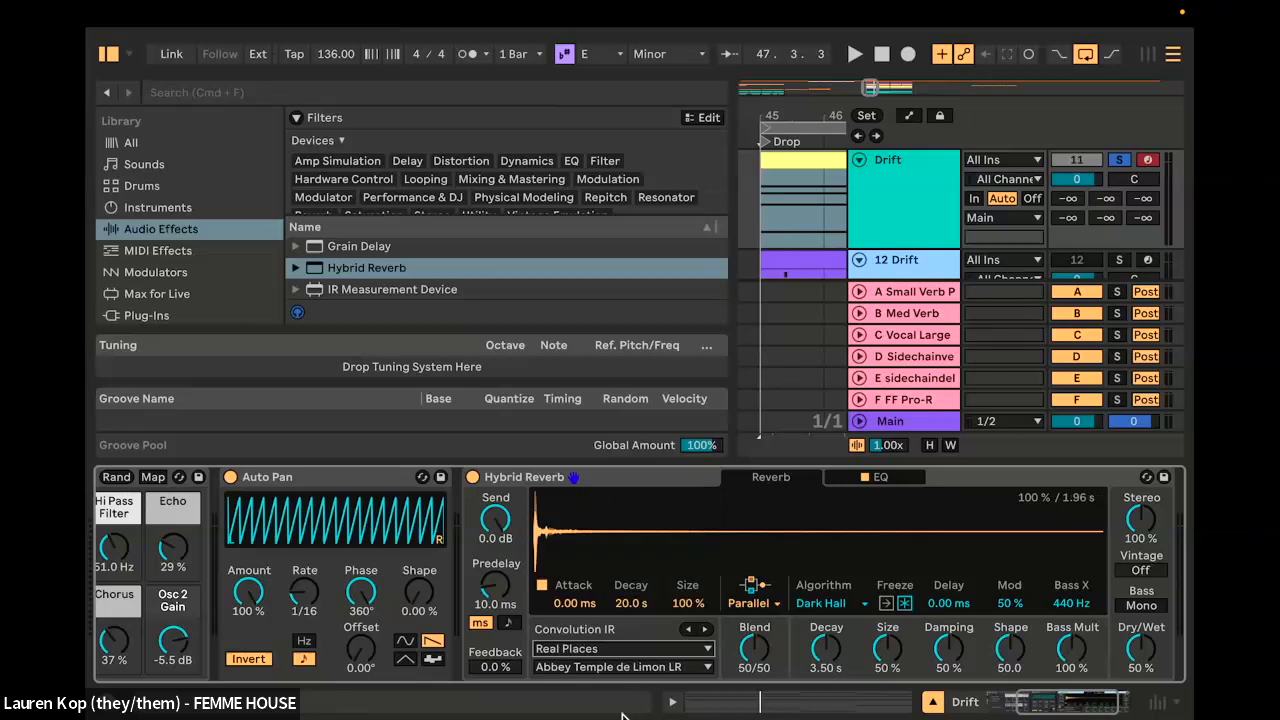
pyautogui.click(630, 667)
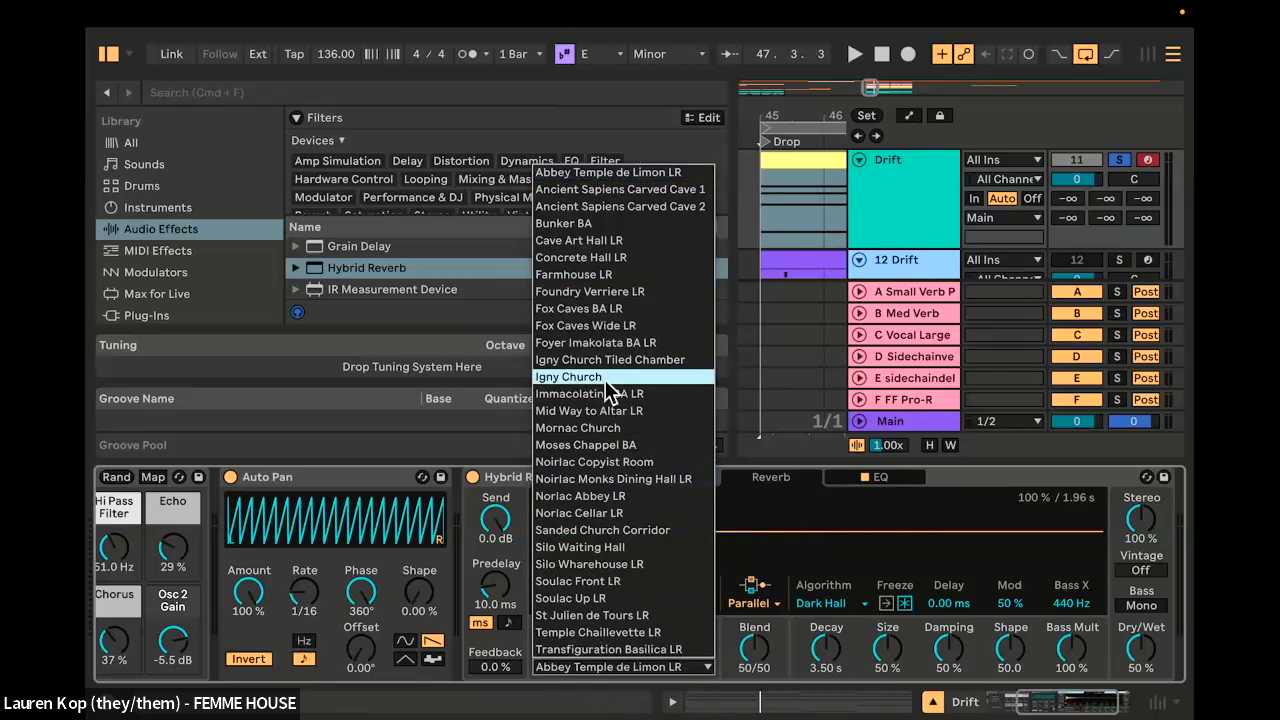
pyautogui.click(620, 327)
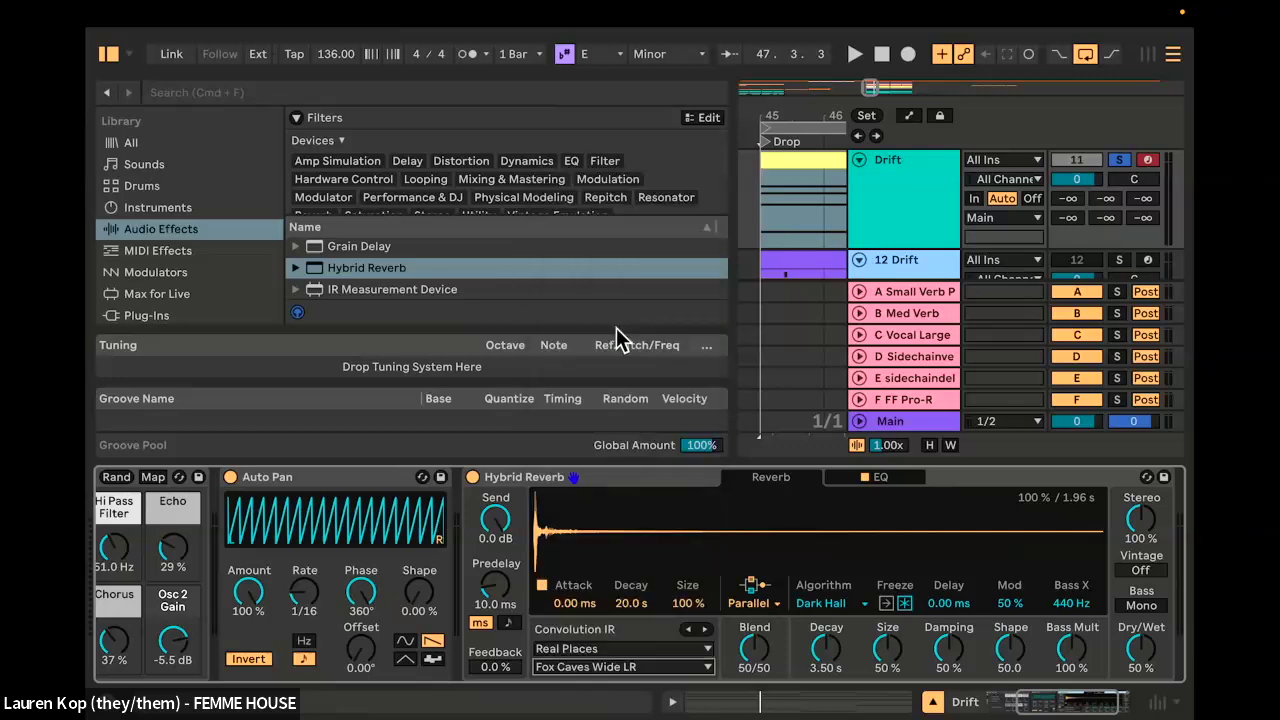
# Step: Set Hybrid Reverb's Dry/Wet to 28% and change its reverb algorithm to Shimmer
pyautogui.hscroll(3, 955, 650)
pyautogui.press('space')
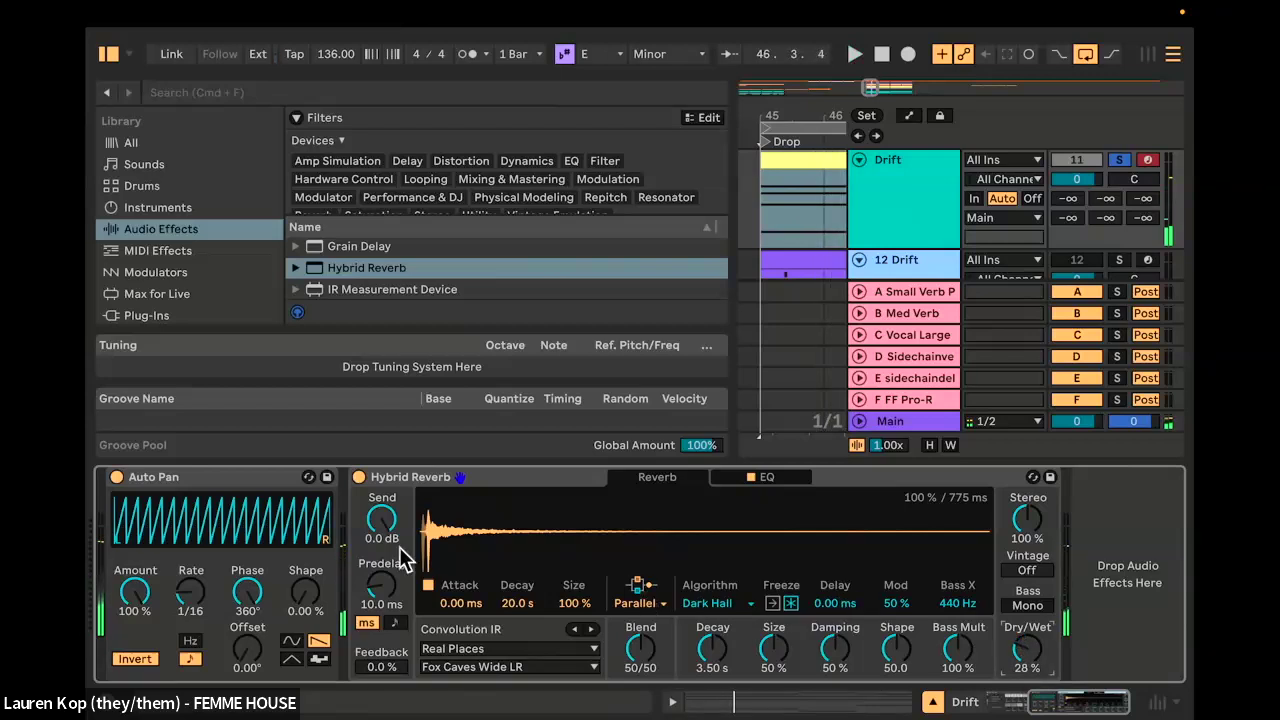
pyautogui.click(705, 604)
pyautogui.click(733, 656)
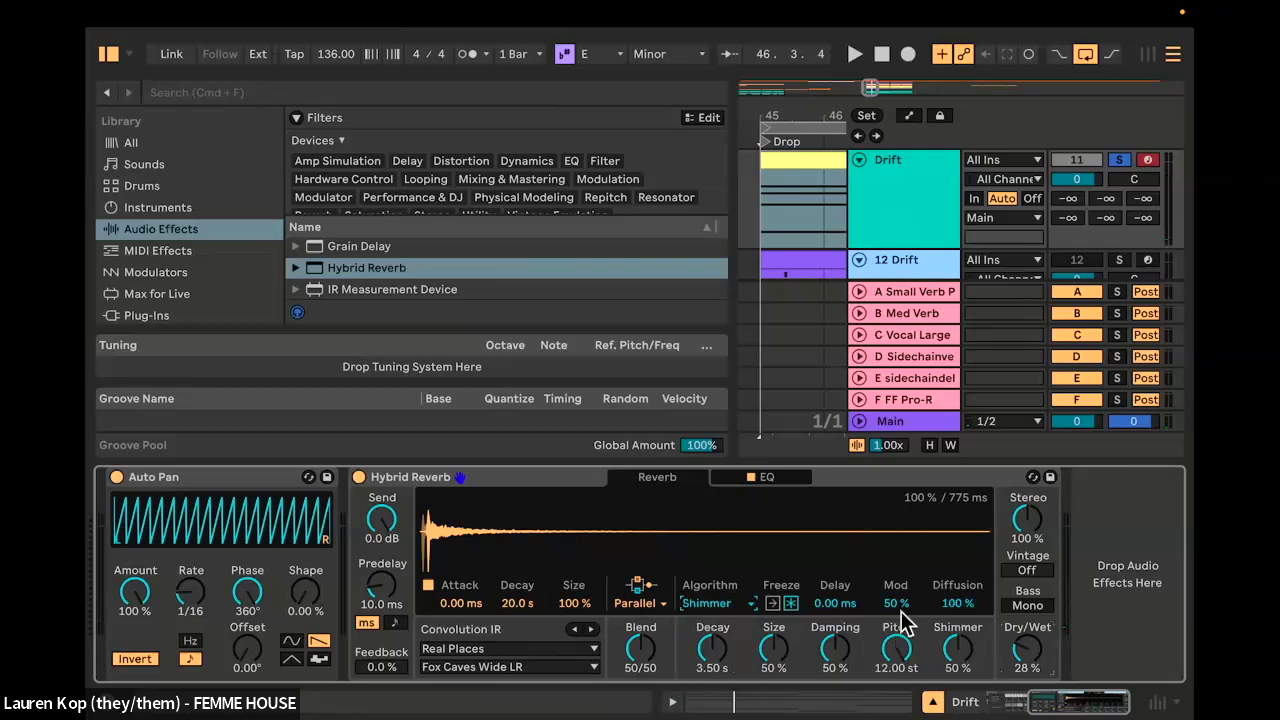
# Step: During playback, move band 1 of Hybrid Reverb's EQ to a low cut at about 278 Hz
pyautogui.press('space')
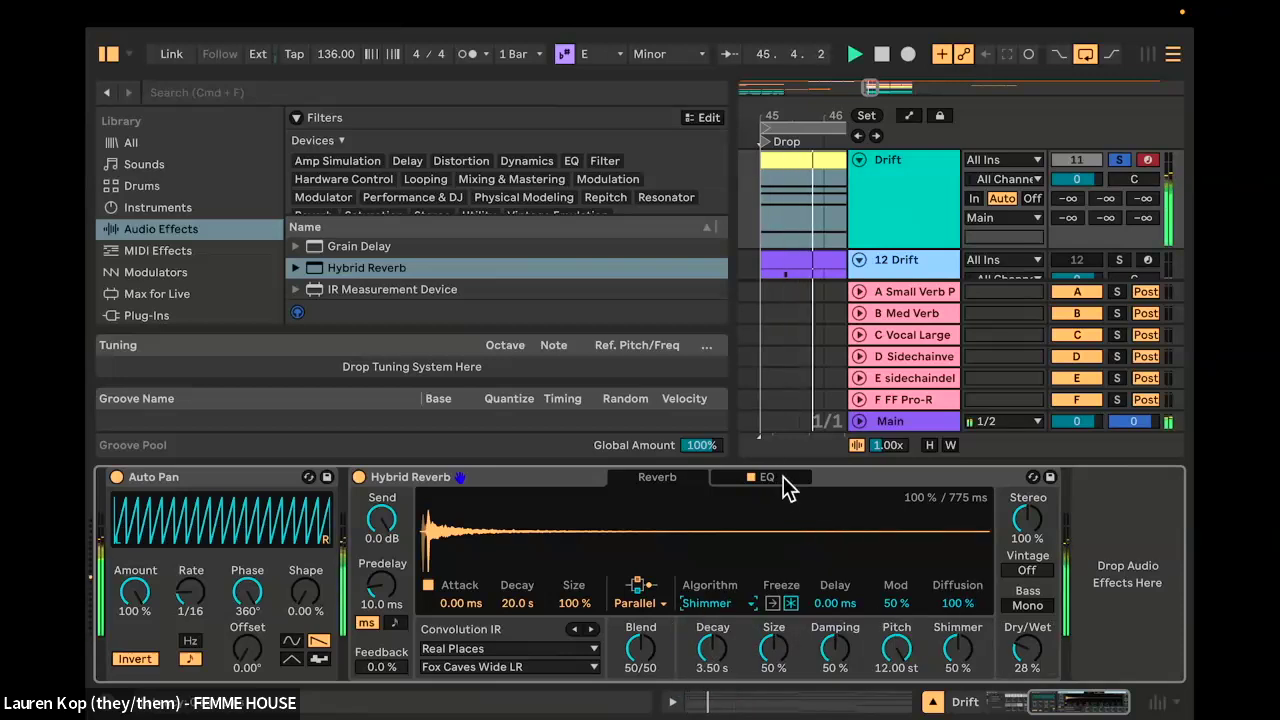
pyautogui.click(783, 476)
pyautogui.moveTo(536, 631); pyautogui.dragTo(637, 597)
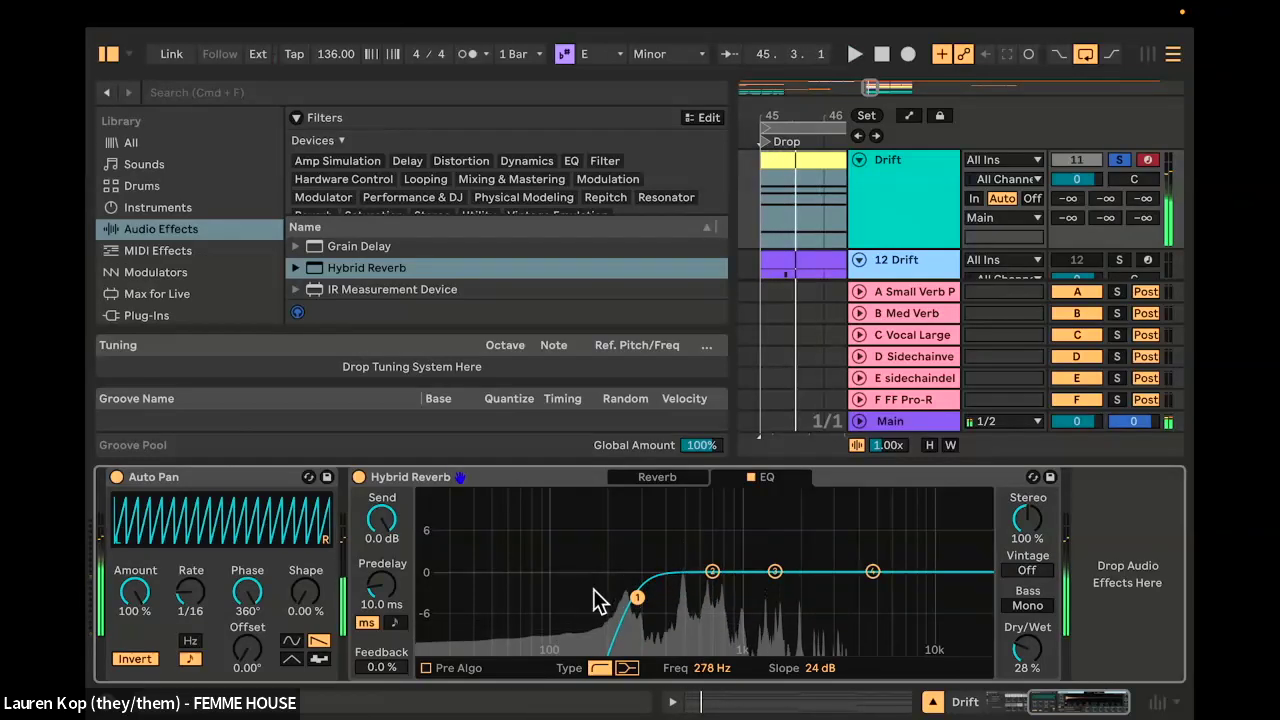
# Step: In Hybrid Reverb's EQ, raise the band 1 low cut to about 357 Hz and lower band 4 to -2.8 dB at 5.11 kHz
pyautogui.moveTo(637, 591)
pyautogui.mouseDown()
pyautogui.moveTo(589, 597)
pyautogui.moveTo(657, 598)
pyautogui.mouseUp()
pyautogui.press('space')
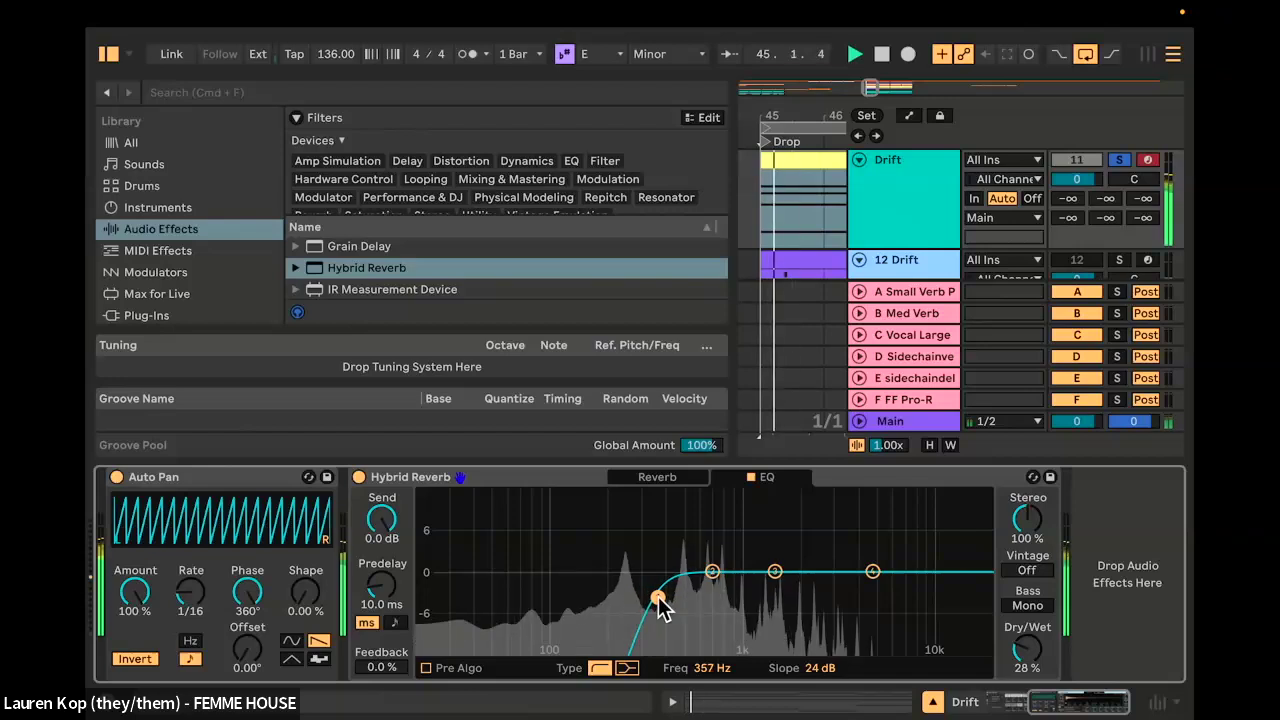
pyautogui.moveTo(872, 572); pyautogui.dragTo(874, 590)
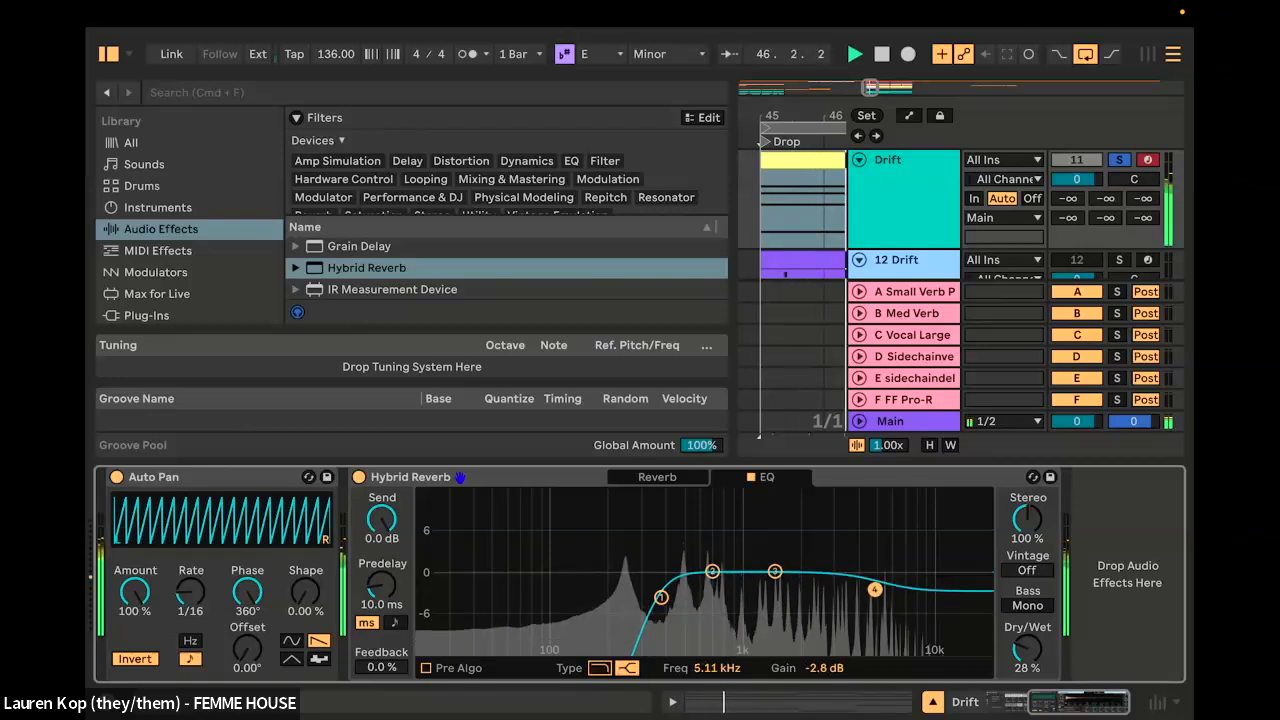
# Step: Audition Hybrid Reverb at about 85% Dry/Wet, then bring it down to 27%
pyautogui.click(627, 478)
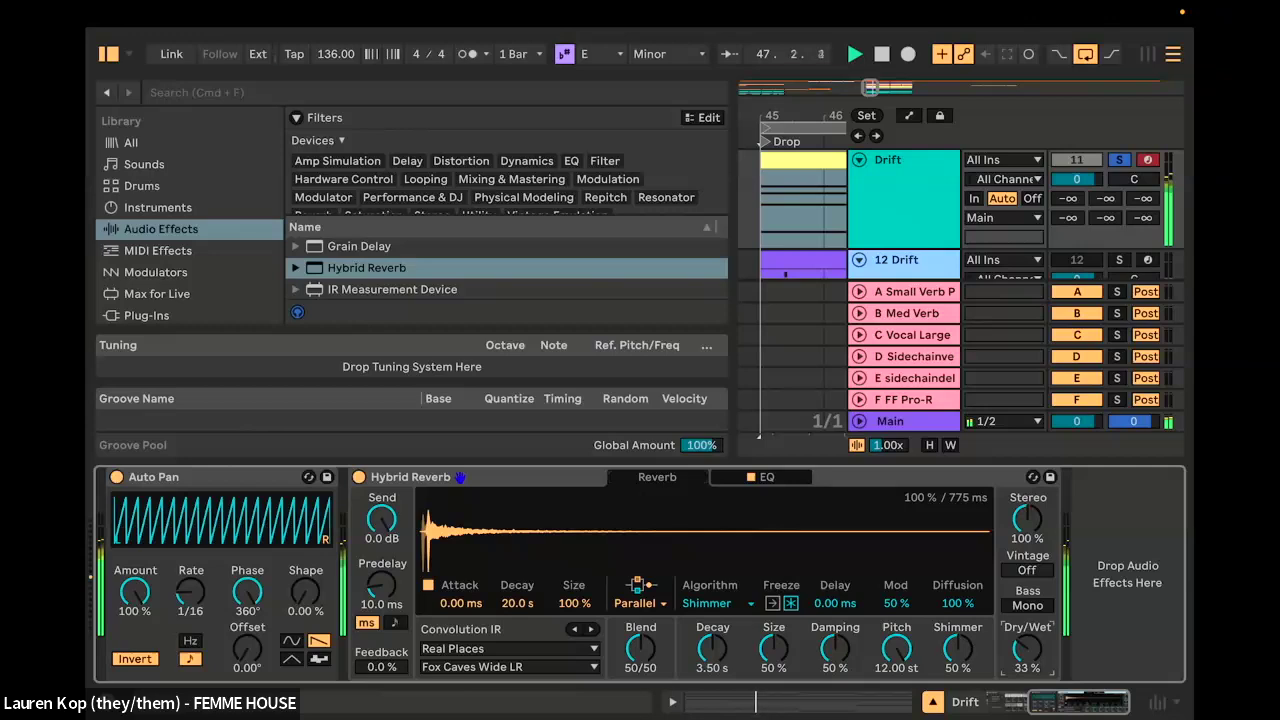
pyautogui.press('space')
pyautogui.moveTo(1034, 652); pyautogui.dragTo(1027, 600)
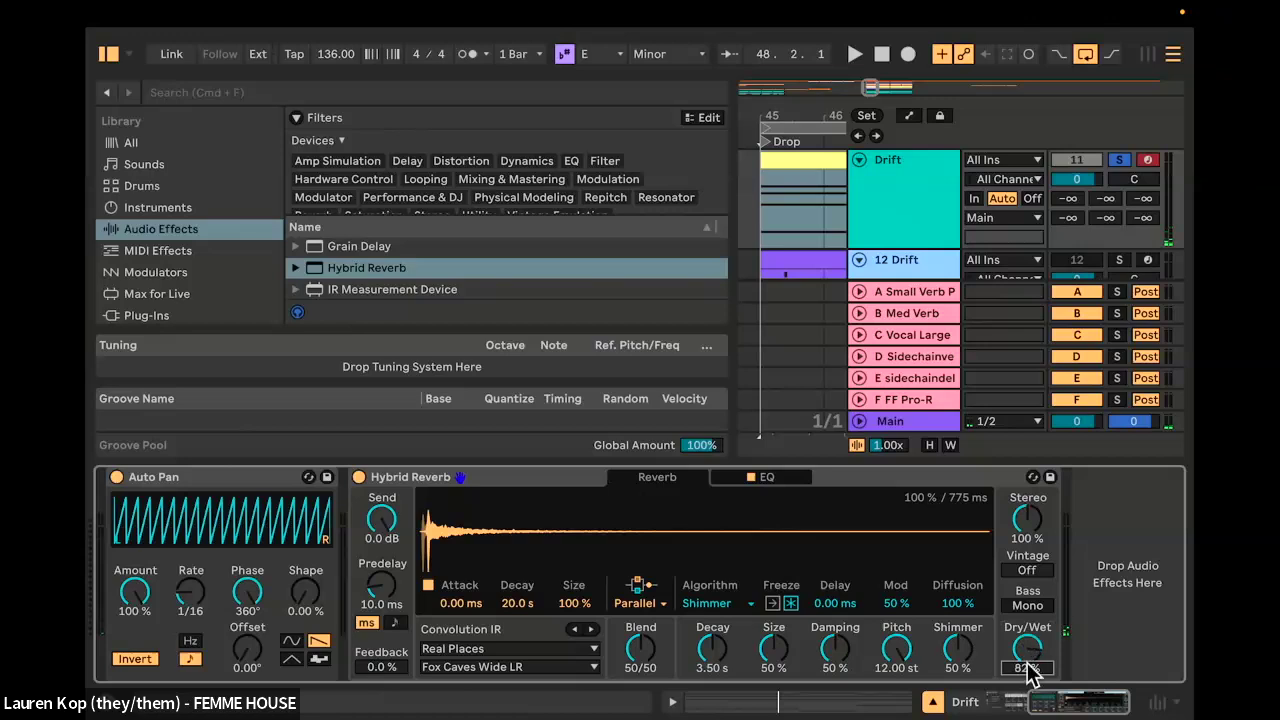
pyautogui.moveTo(1030, 676); pyautogui.dragTo(1030, 714)
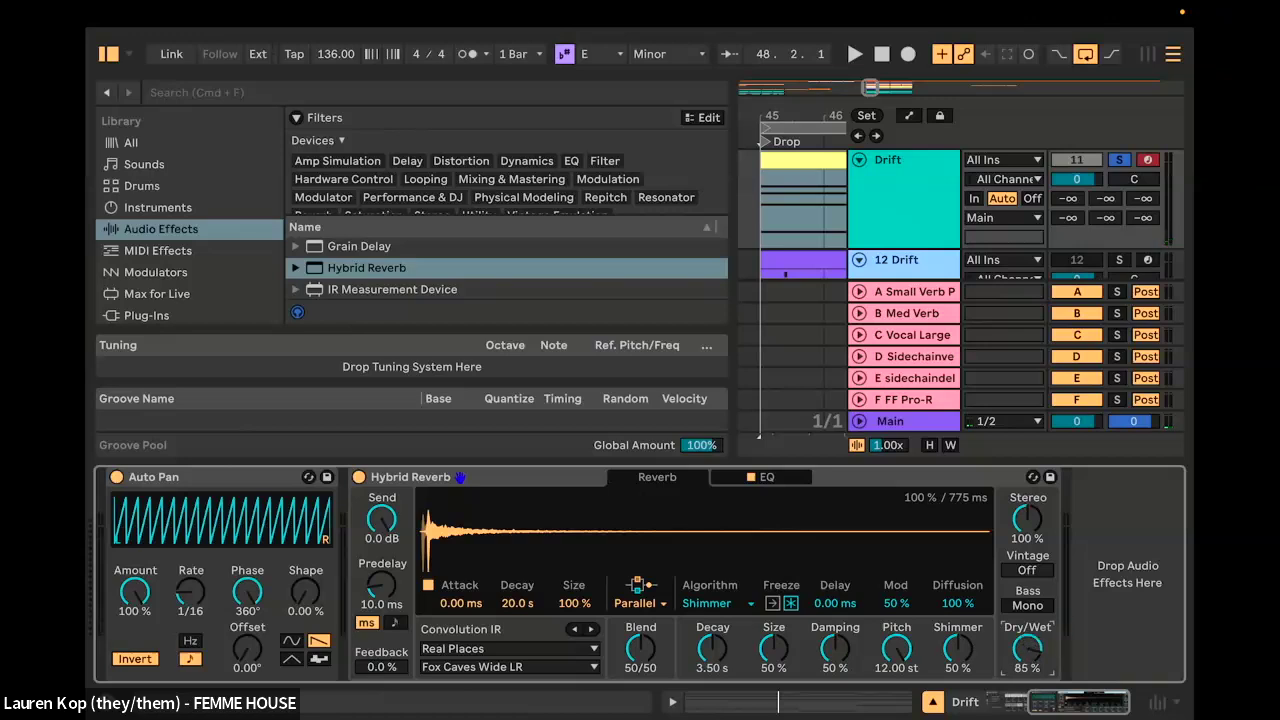
pyautogui.press('space')
pyautogui.press('space')
pyautogui.hscroll(-5, 800, 617)
pyautogui.hscroll(5, 648, 597)
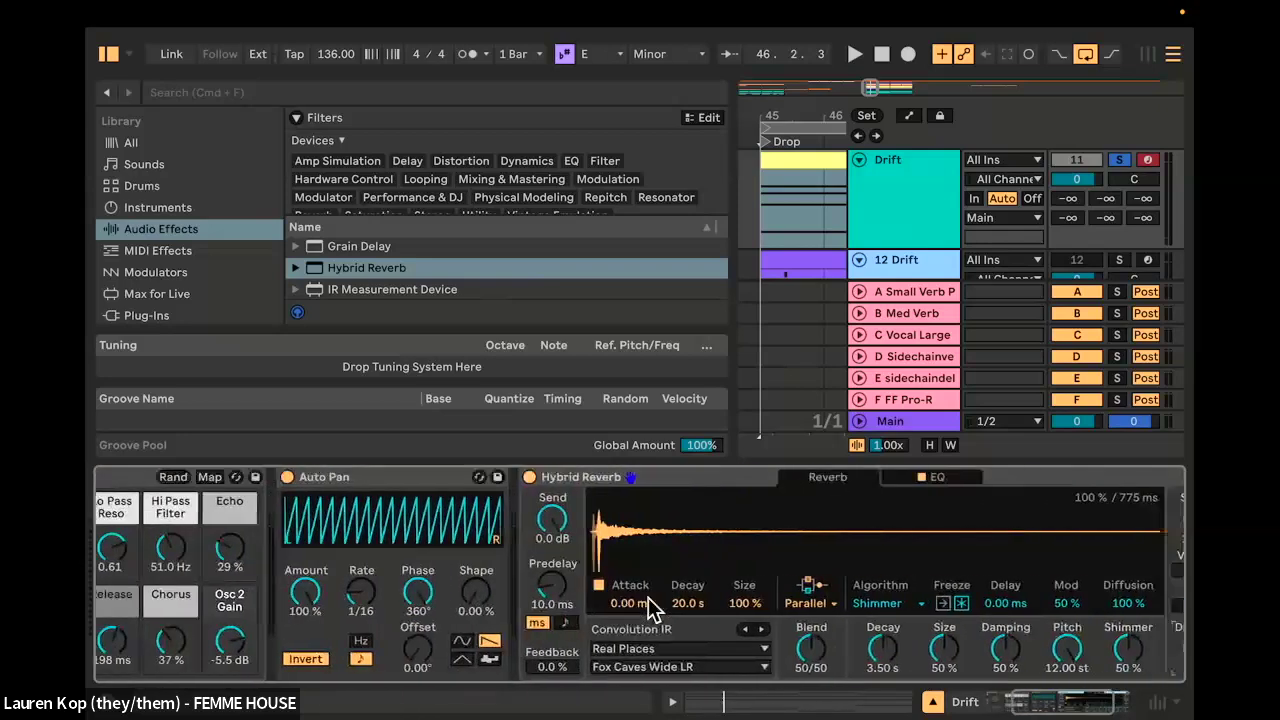
# Step: Find Delay among the browser's audio effects, add it after Hybrid Reverb on the teal track, and hide the browser
pyautogui.scroll(2, 432, 266)
pyautogui.scroll(6, 432, 266)
pyautogui.scroll(-2, 431, 268)
pyautogui.scroll(-4, 381, 288)
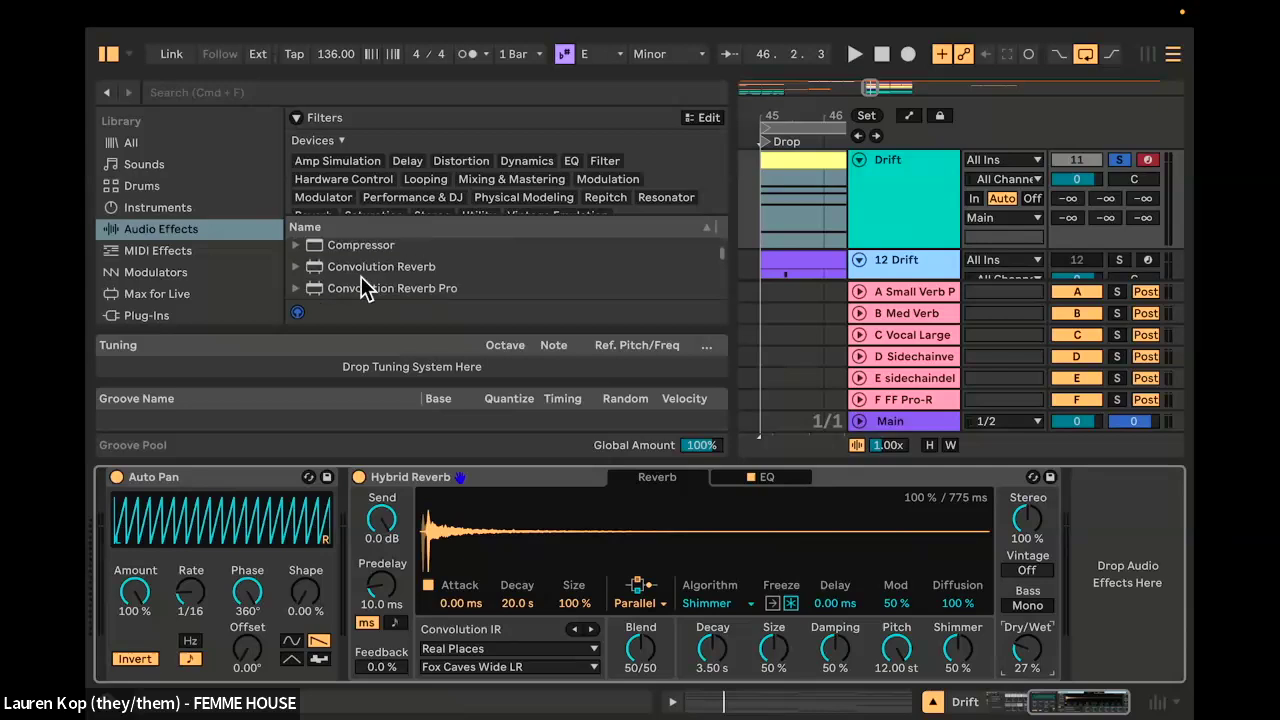
pyautogui.click(375, 280)
pyautogui.scroll(2, 372, 284)
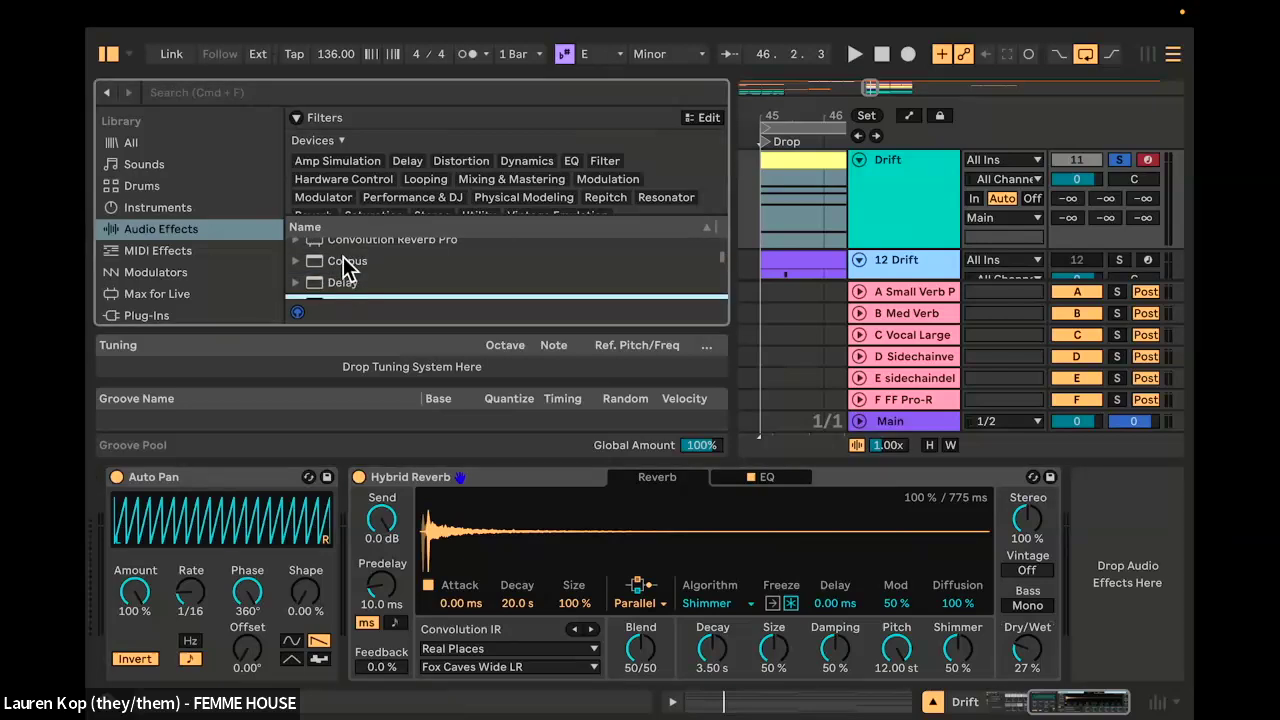
pyautogui.click(368, 284)
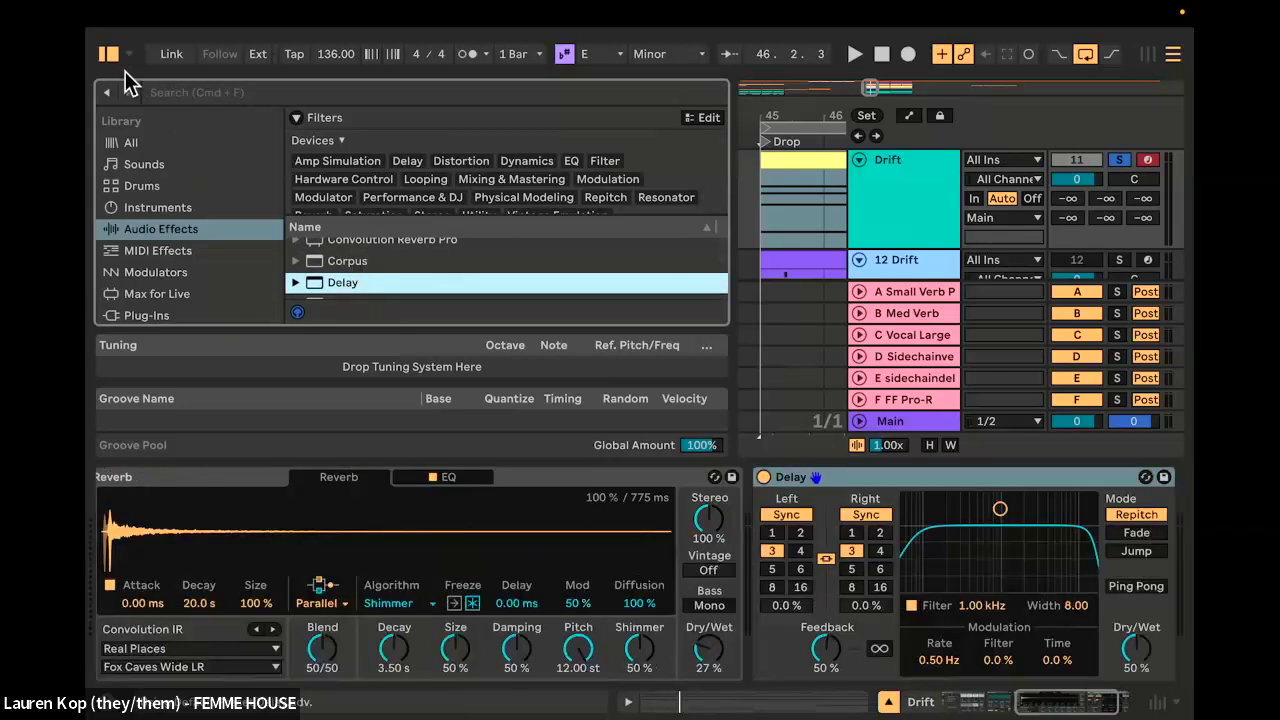
pyautogui.click(110, 56)
pyautogui.hscroll(2, 947, 562)
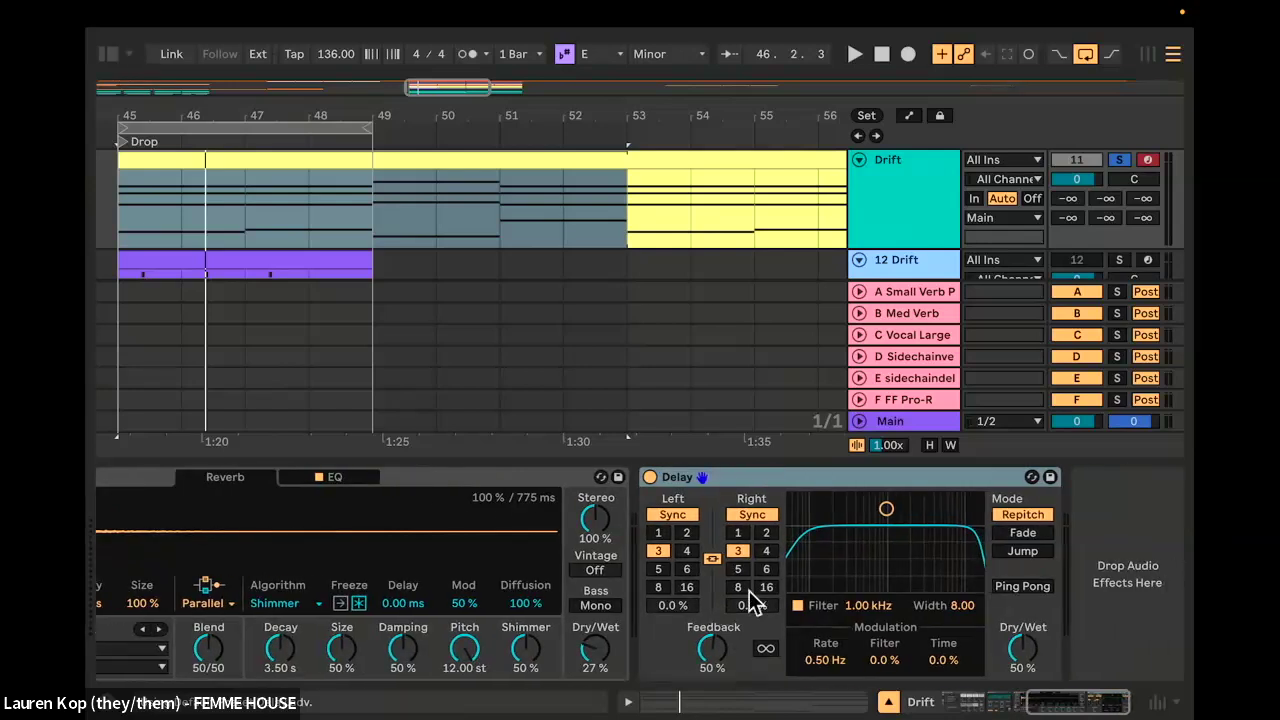
pyautogui.click(688, 484)
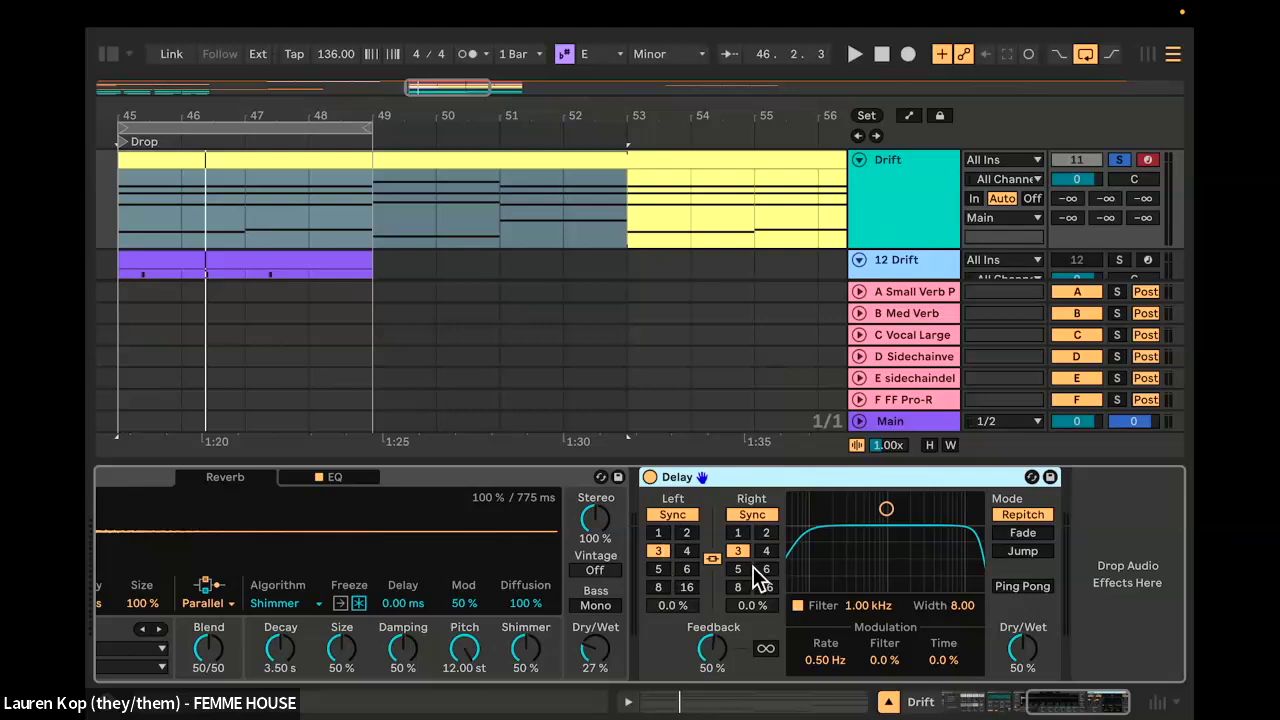
# Step: Set Delay's Dry/Wet to 66%, audition linked delay times of 4 and 16 sixteenths, and settle on 4
pyautogui.press('space')
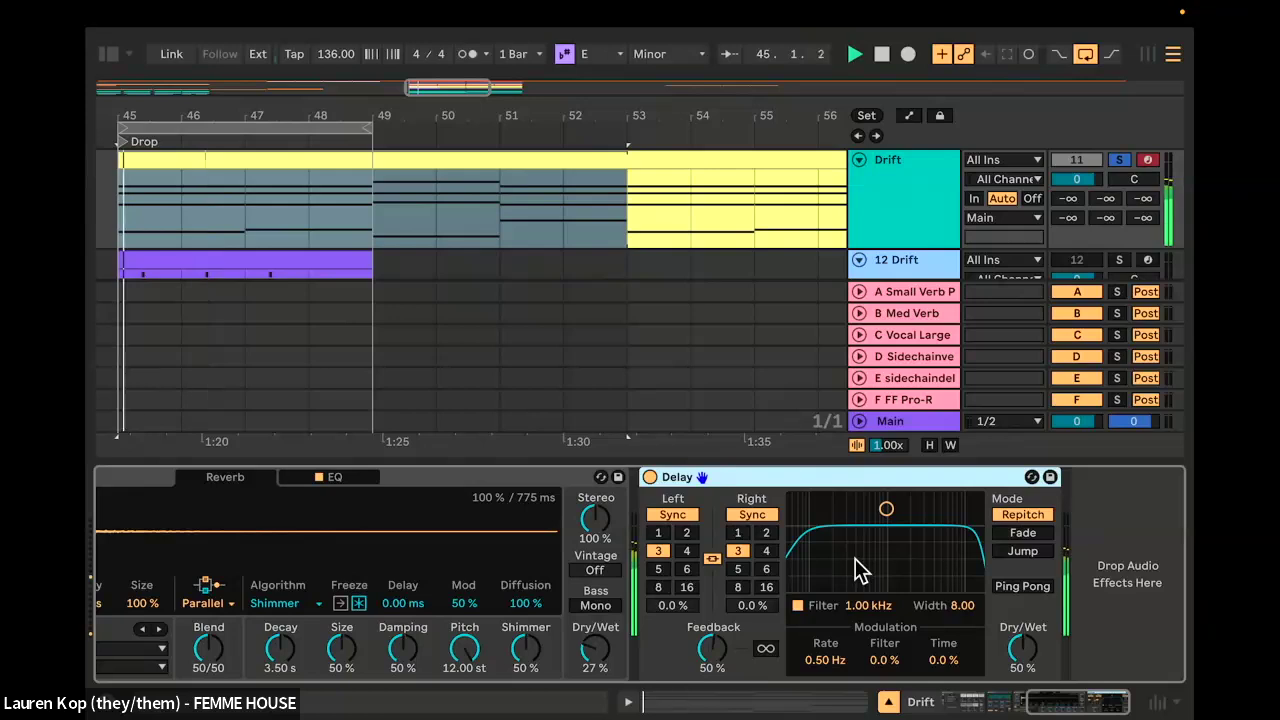
pyautogui.moveTo(1027, 665); pyautogui.dragTo(1027, 642)
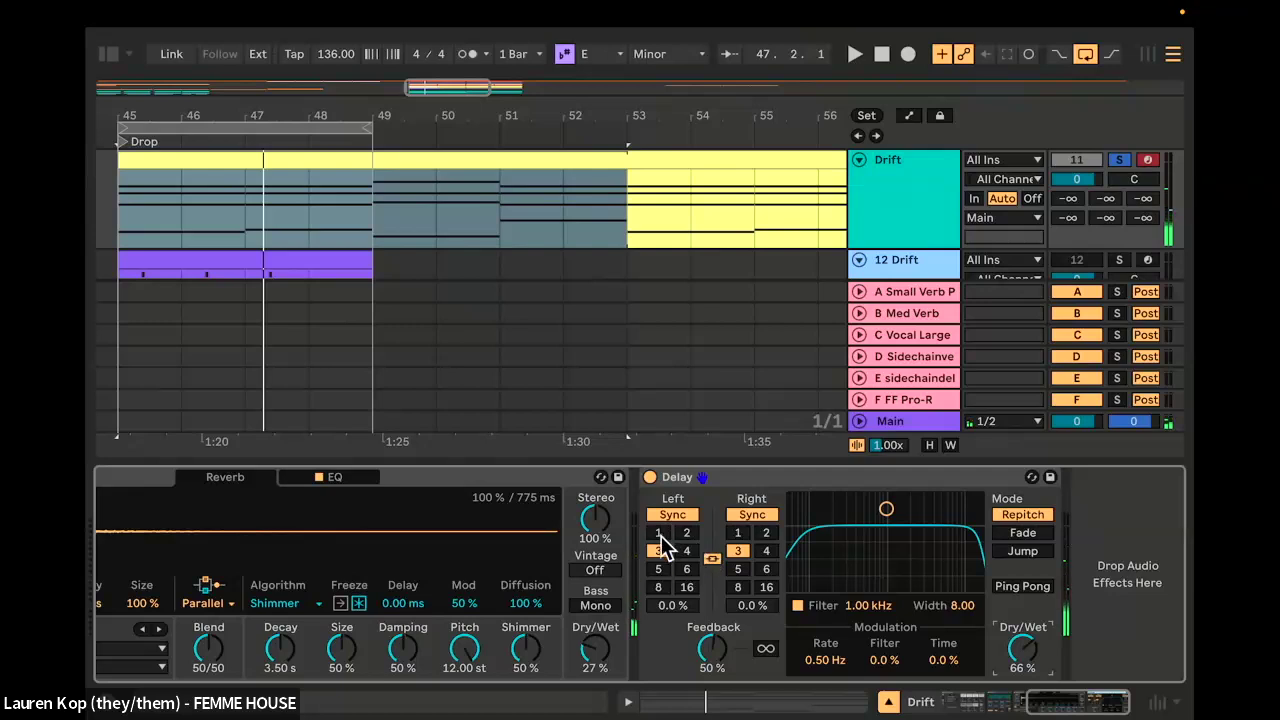
pyautogui.click(767, 552)
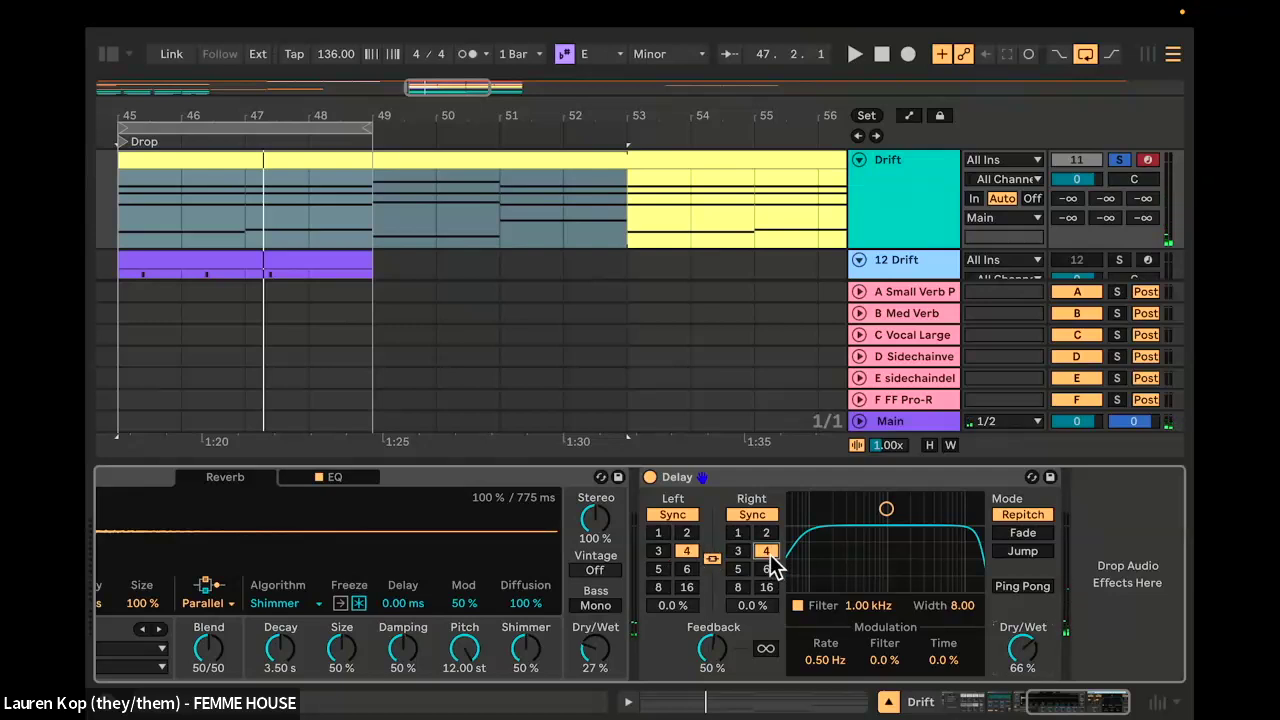
pyautogui.press('space')
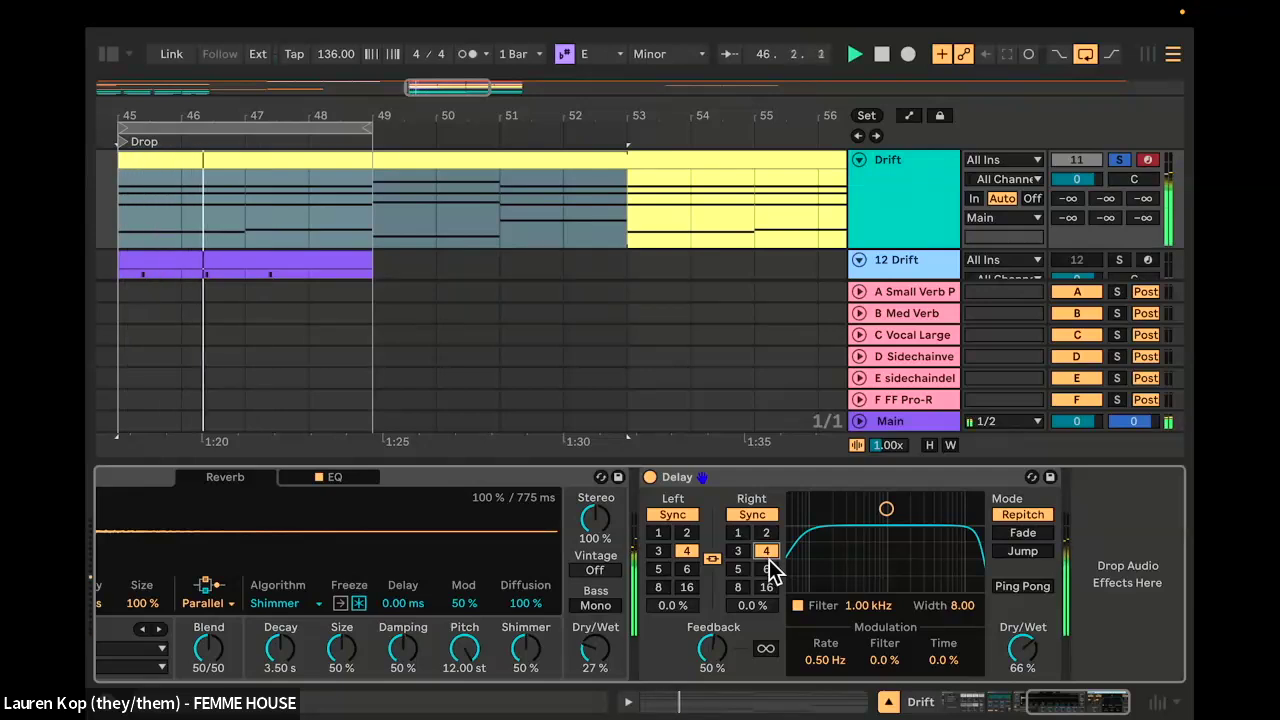
pyautogui.click(768, 588)
pyautogui.press('space')
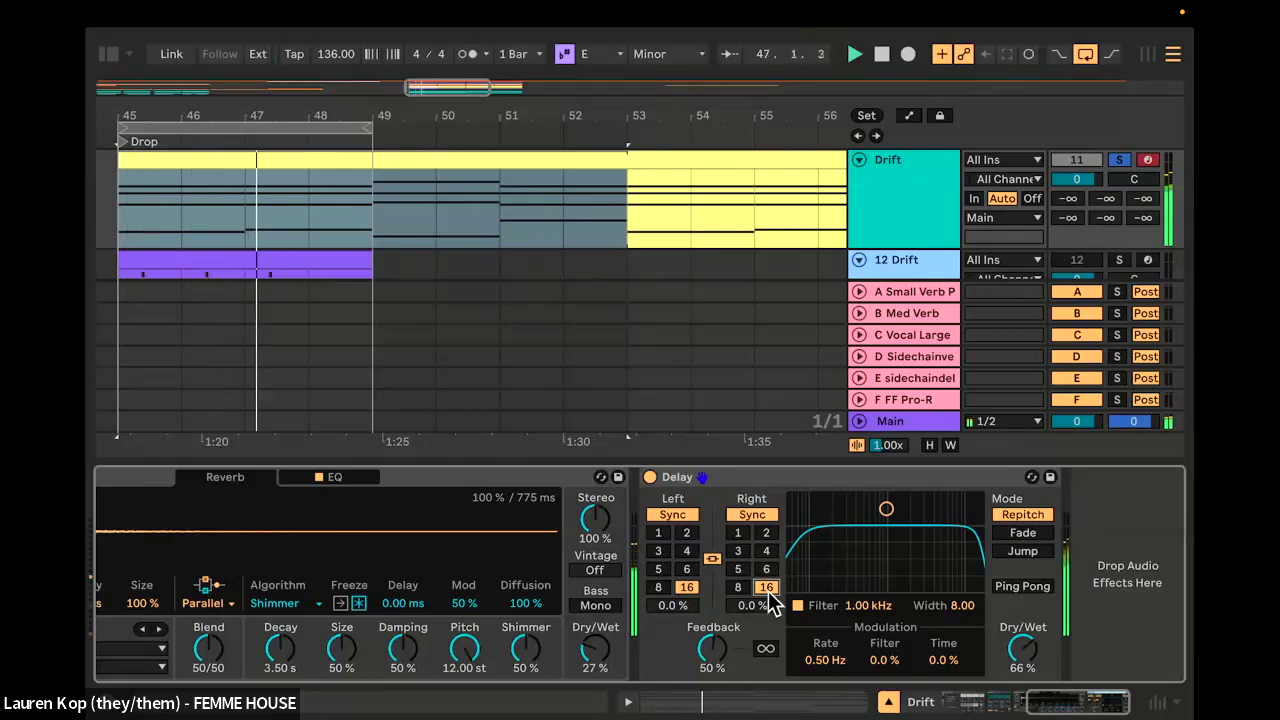
pyautogui.click(766, 552)
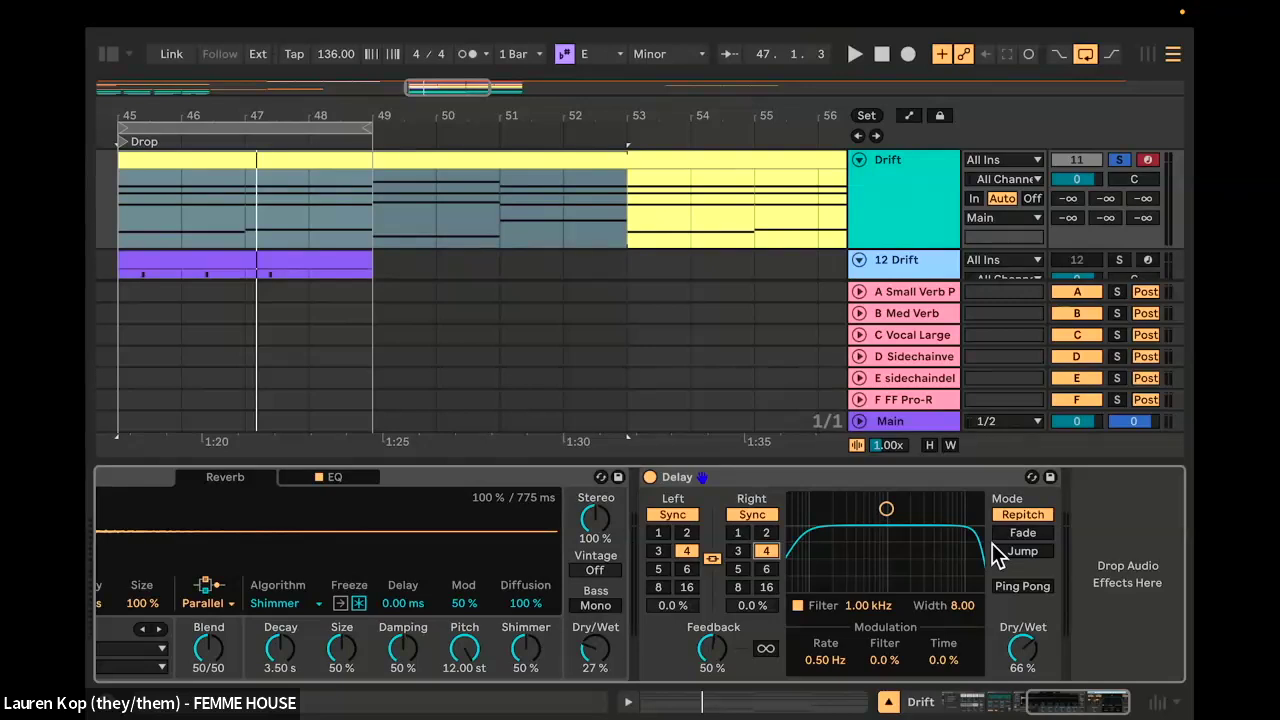
# Step: Switch Delay to Fade mode, audition its delay times, and reduce Feedback to 19%
pyautogui.click(1022, 536)
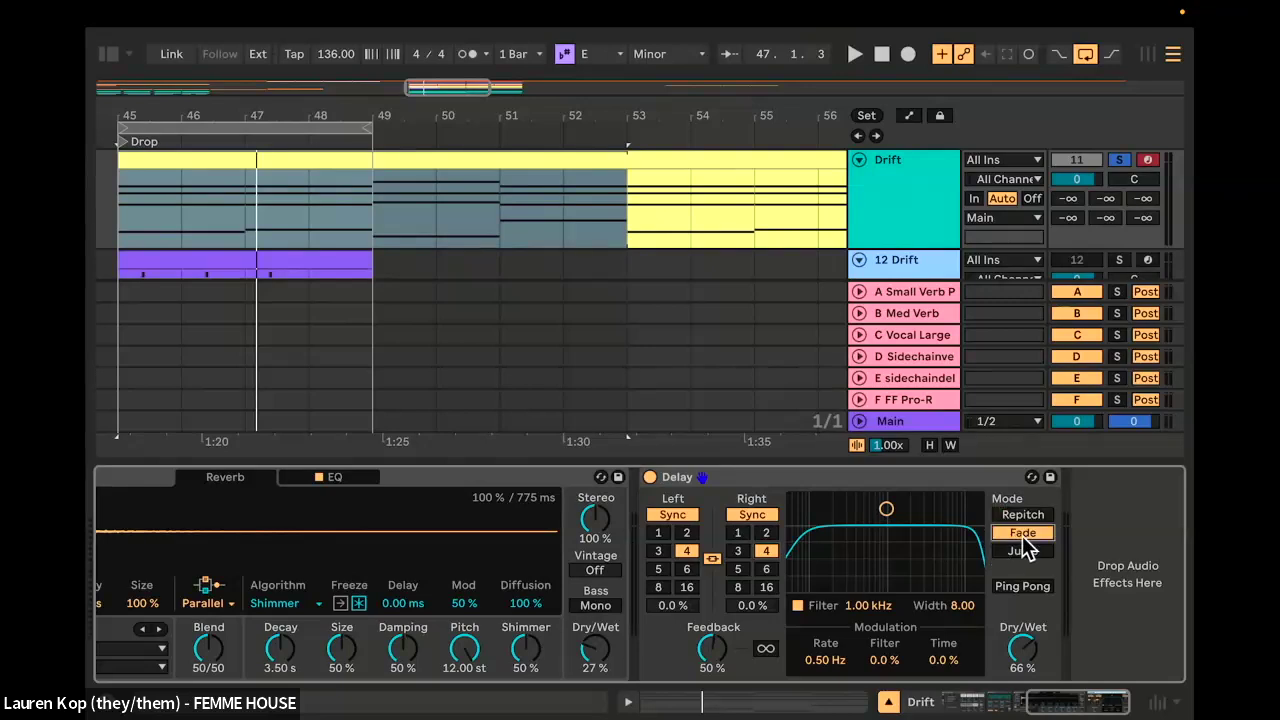
pyautogui.press('space')
pyautogui.click(681, 554)
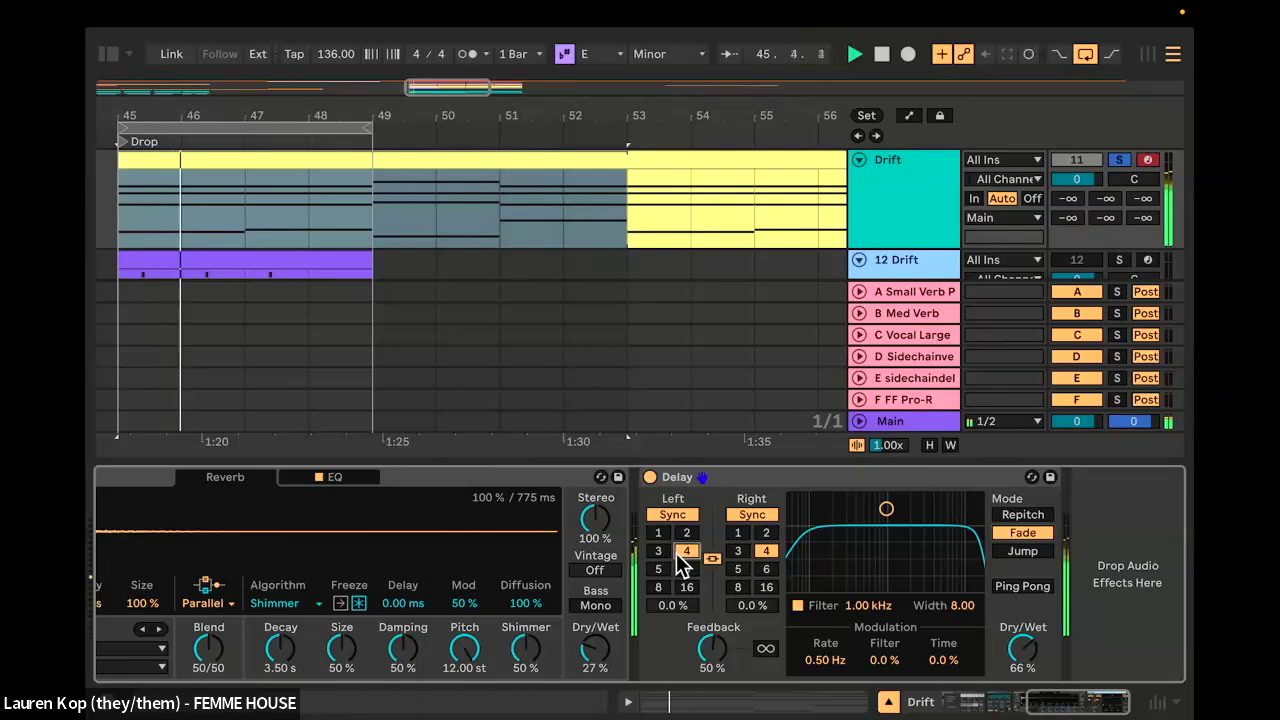
pyautogui.click(765, 569)
pyautogui.click(688, 552)
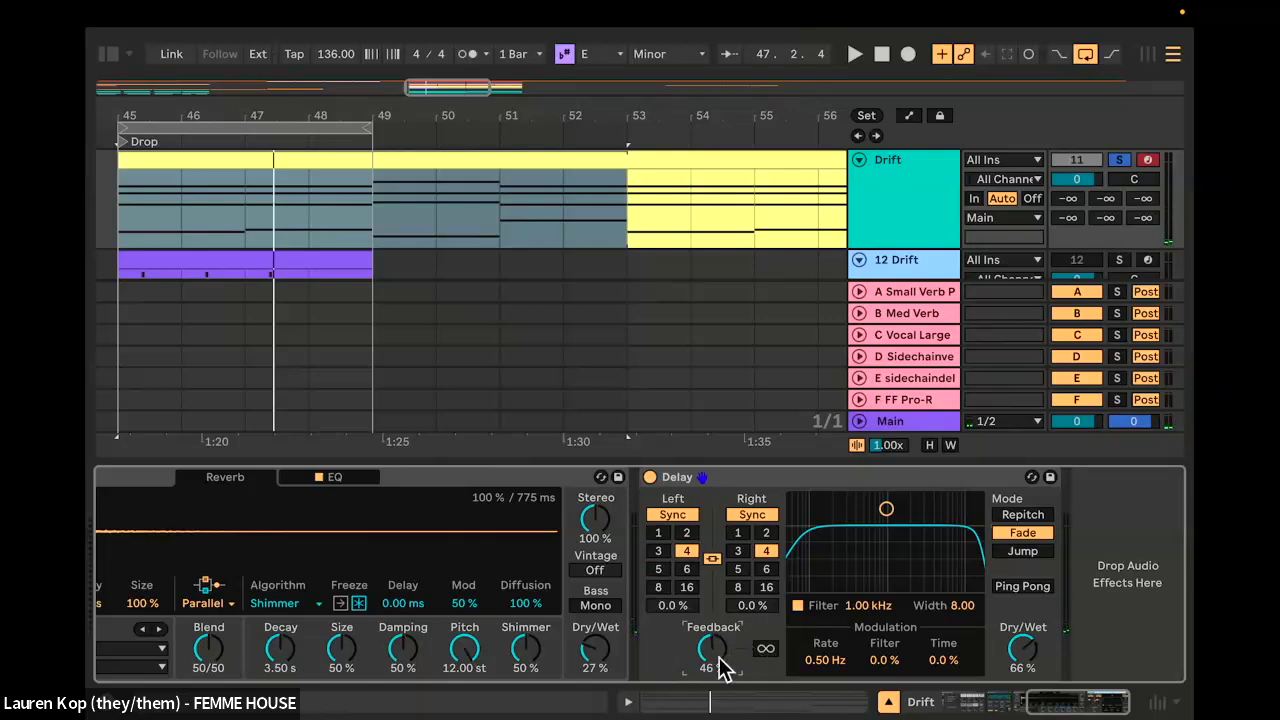
pyautogui.press('space')
pyautogui.moveTo(712, 648)
pyautogui.mouseDown()
pyautogui.moveTo(712, 609)
pyautogui.moveTo(724, 668)
pyautogui.mouseUp()
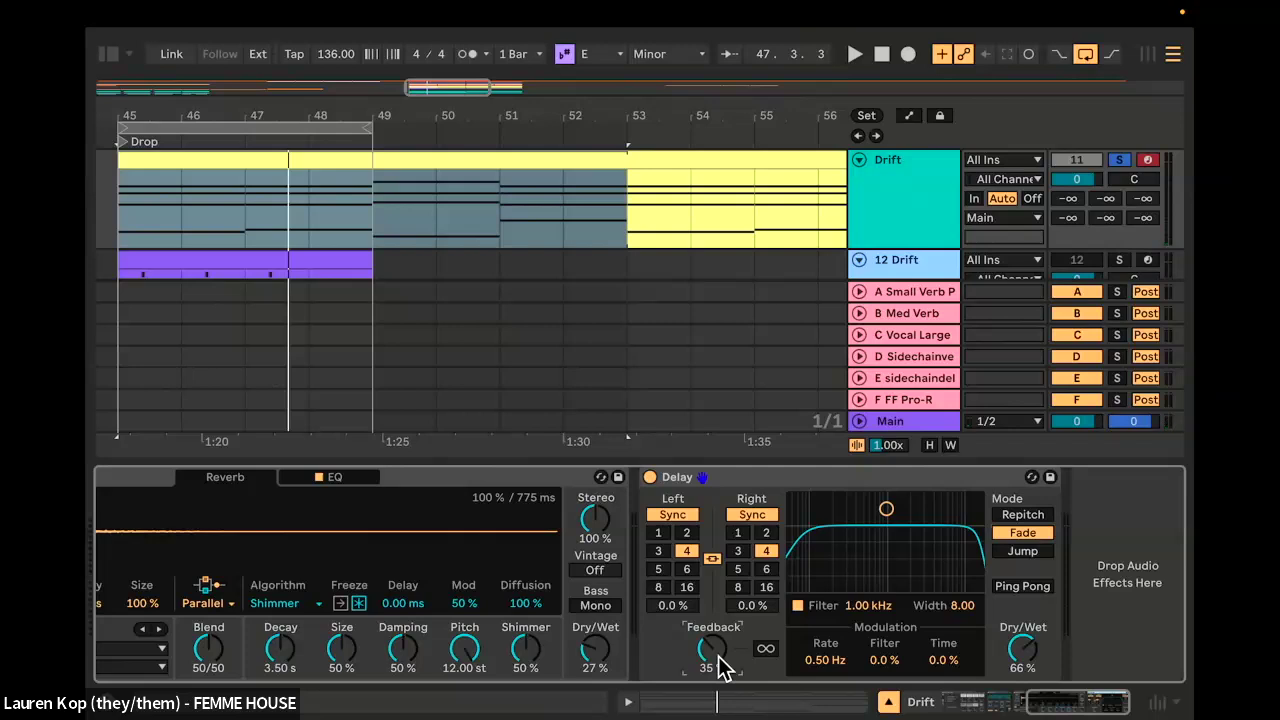
pyautogui.moveTo(712, 648); pyautogui.dragTo(722, 668)
# Step: Unlink Delay's channels, set the left time to 3 and the right to 6 sixteenths, and play the result
pyautogui.click(658, 553)
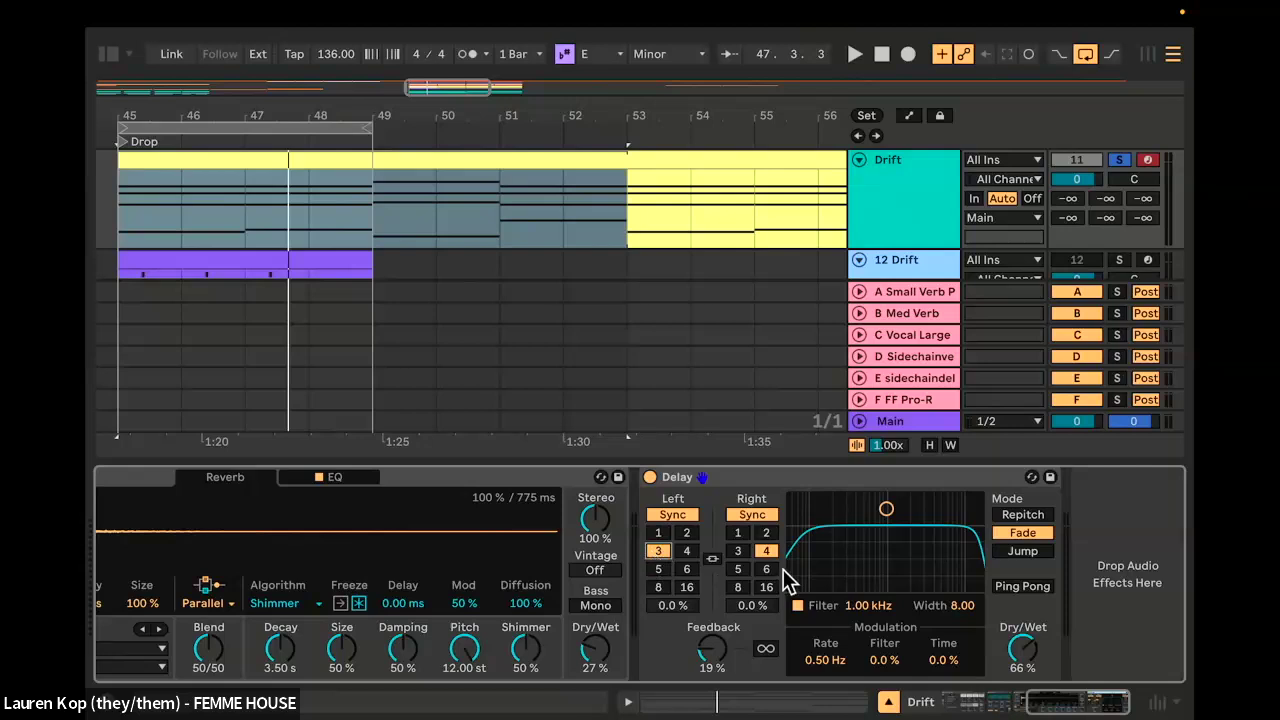
pyautogui.click(766, 569)
pyautogui.press('space')
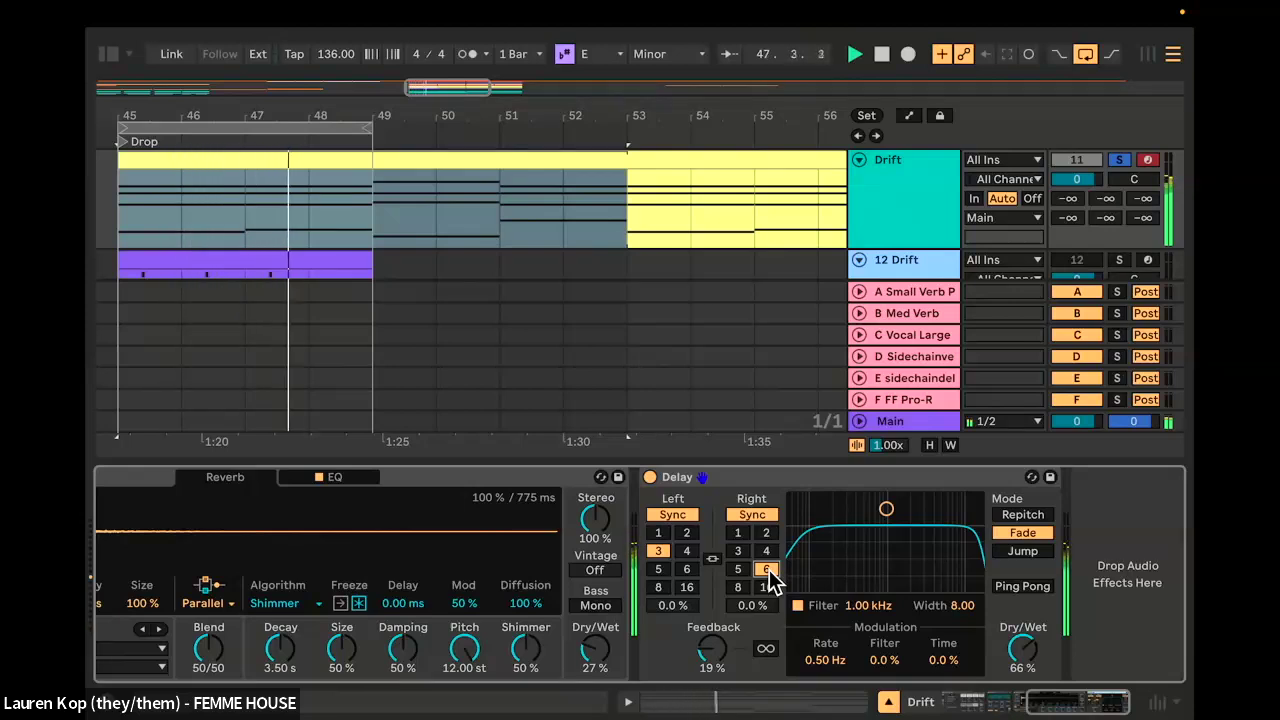
pyautogui.press('space')
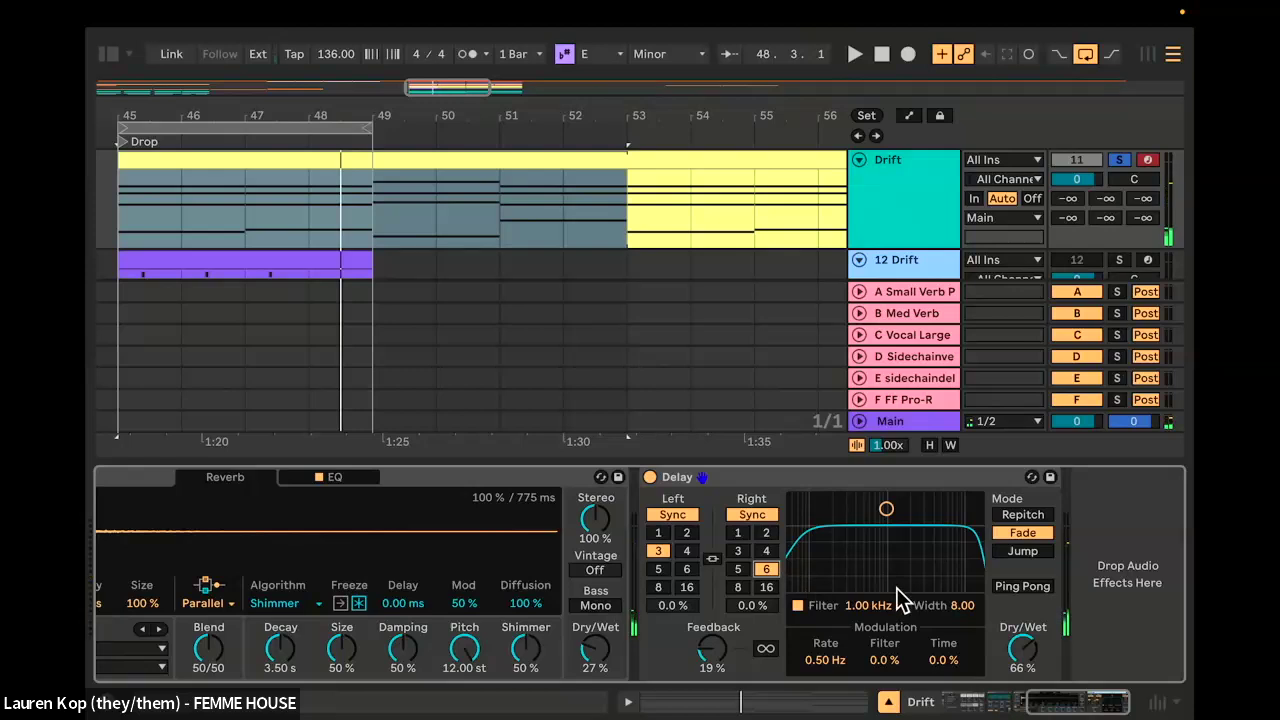
# Step: Enable Ping Pong on Delay and audition it in the Drop loop
pyautogui.click(1030, 587)
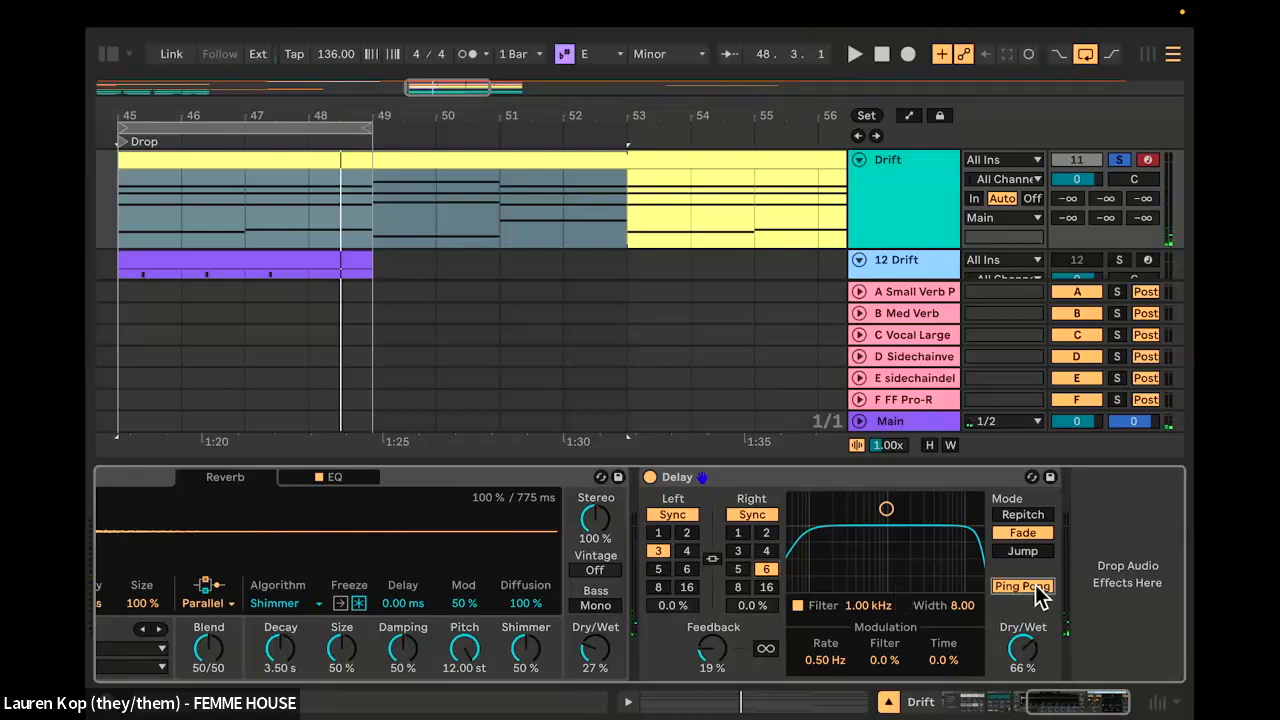
pyautogui.press('space')
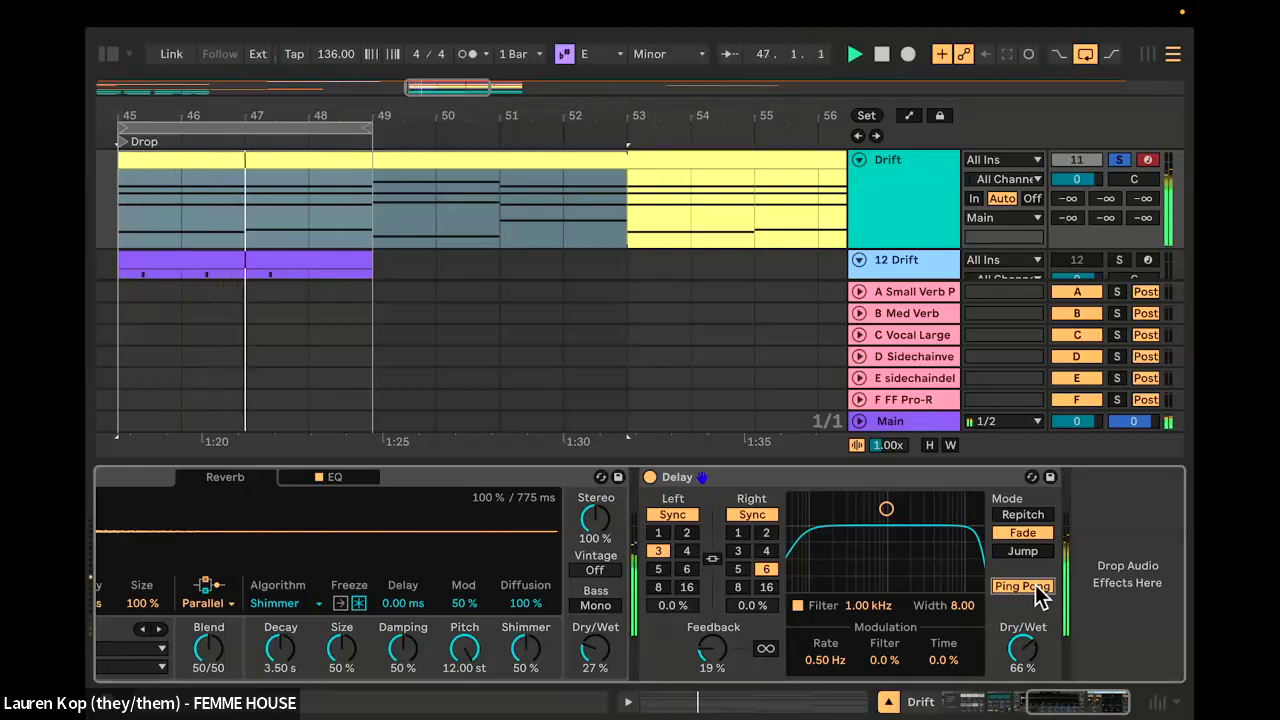
pyautogui.press('space')
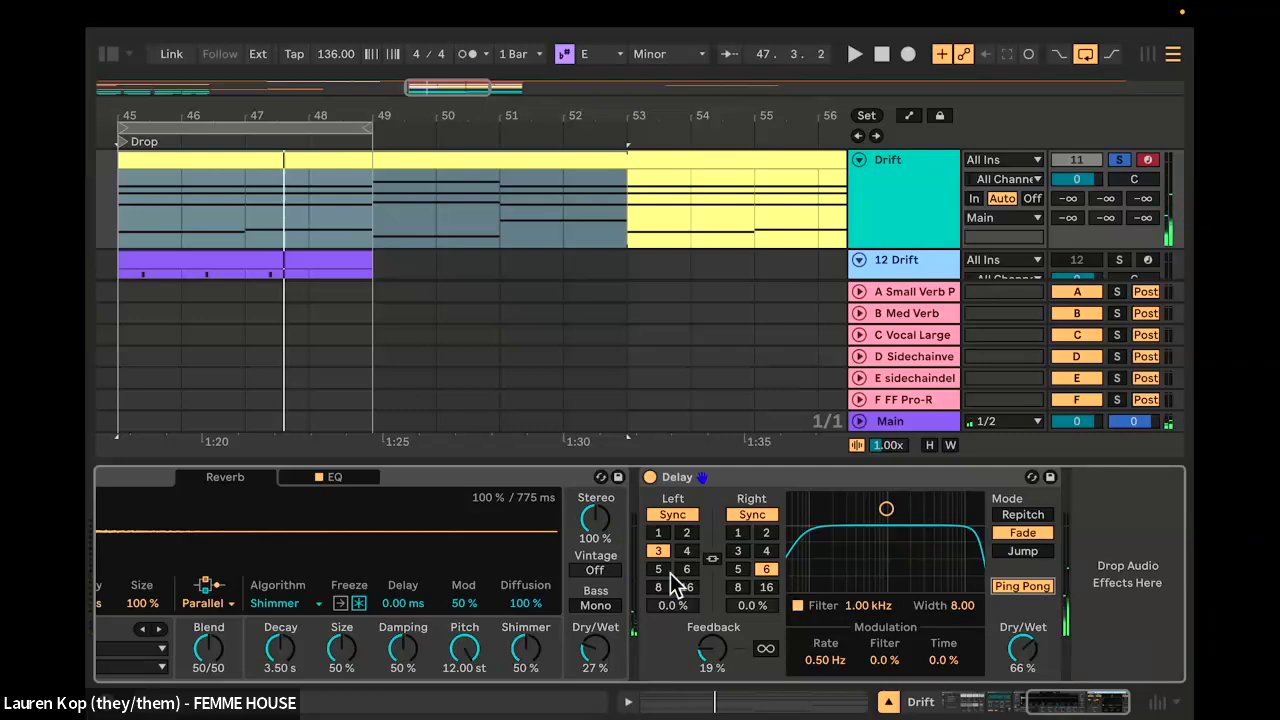
# Step: Insert EQ Eight from the browser's audio effects between Basic Trip Keys and Auto Pan, then hide the browser
pyautogui.hscroll(-10, 618, 556)
pyautogui.hscroll(10, 618, 556)
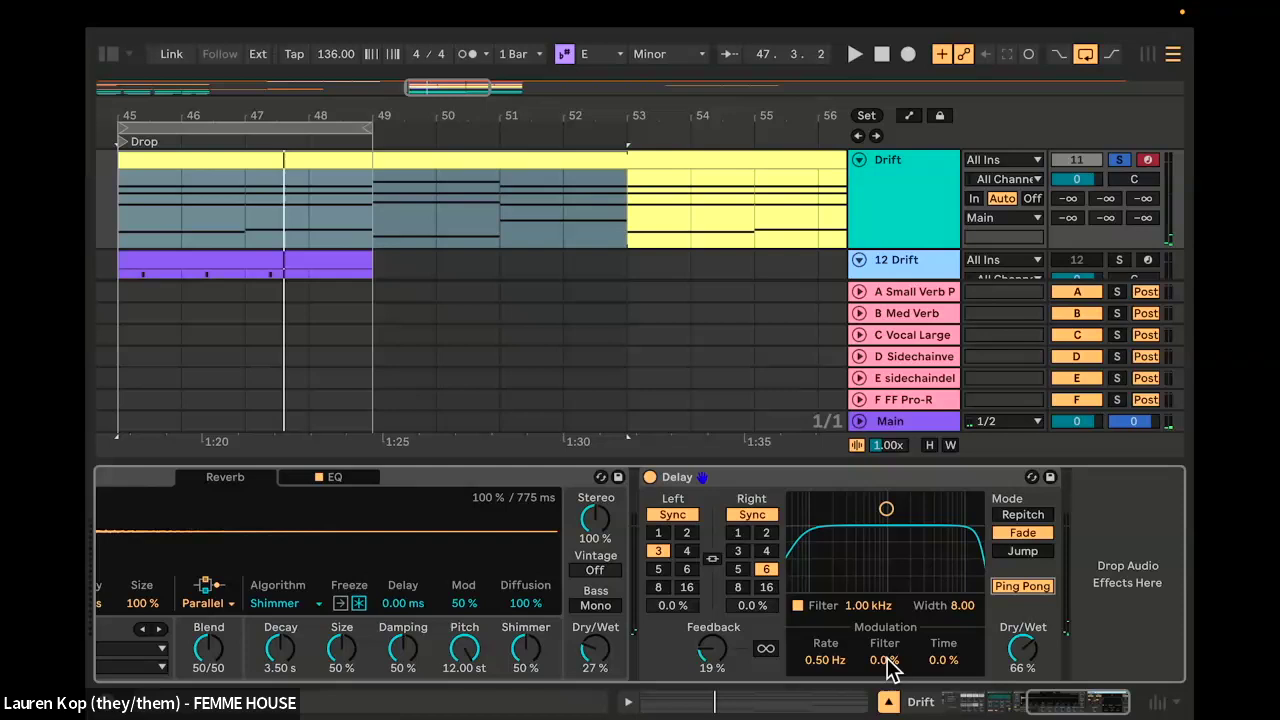
pyautogui.hscroll(-10, 680, 548)
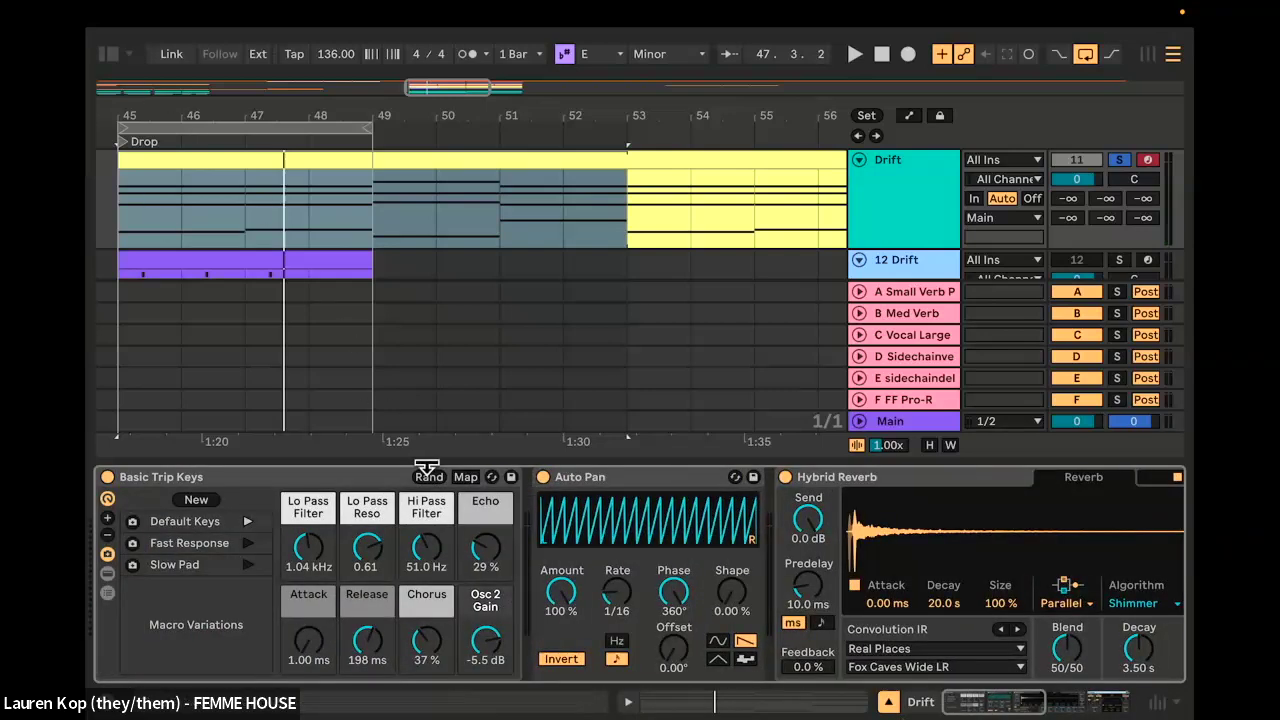
pyautogui.click(108, 55)
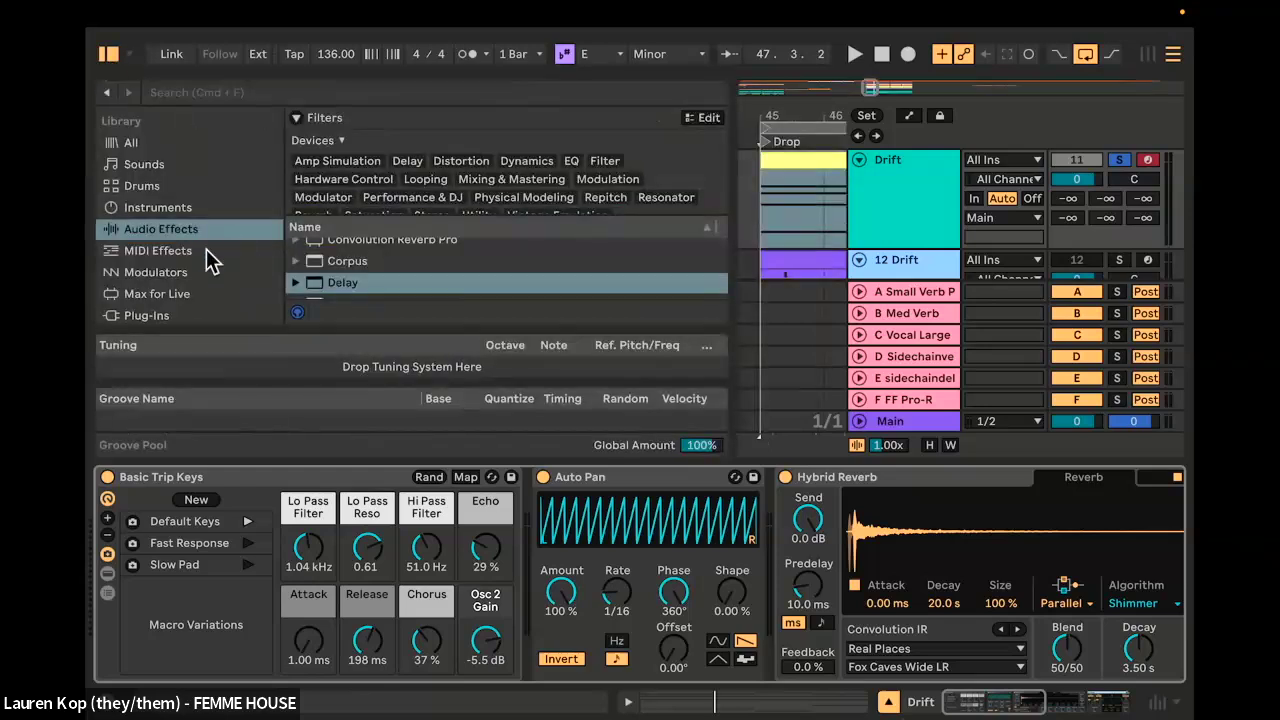
pyautogui.scroll(5, 463, 261)
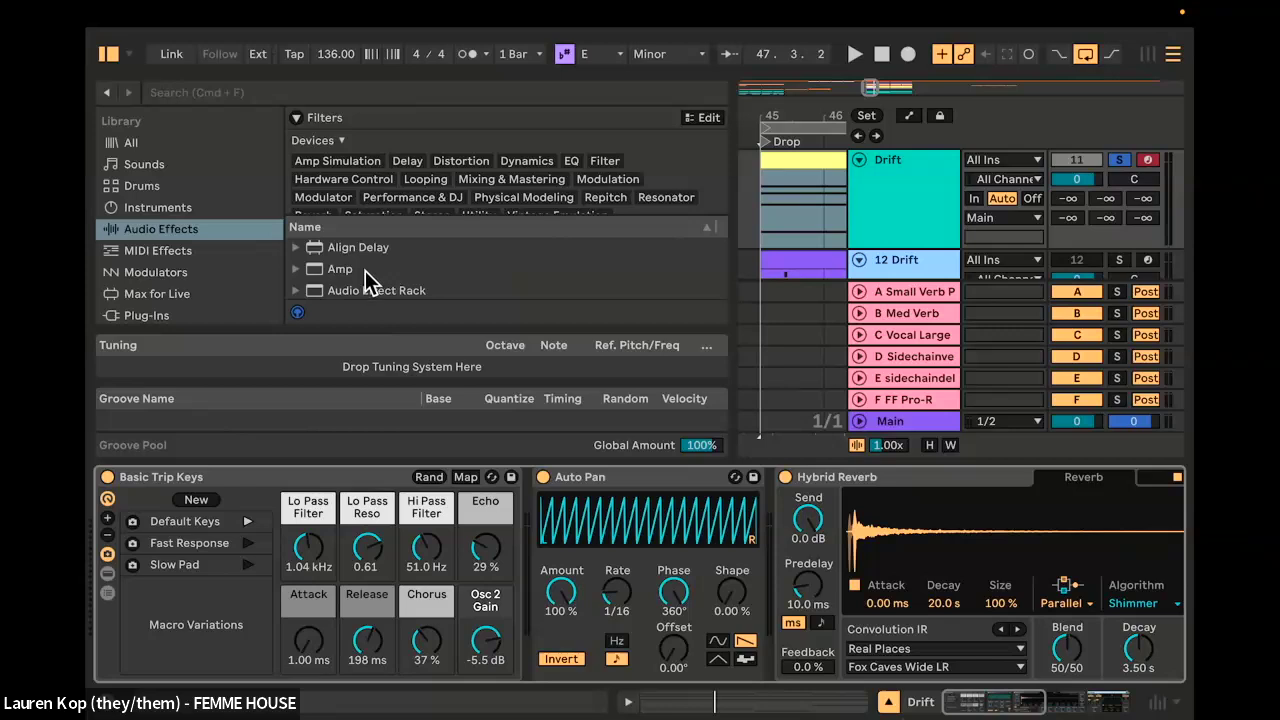
pyautogui.scroll(-6, 392, 278)
pyautogui.scroll(-6, 392, 278)
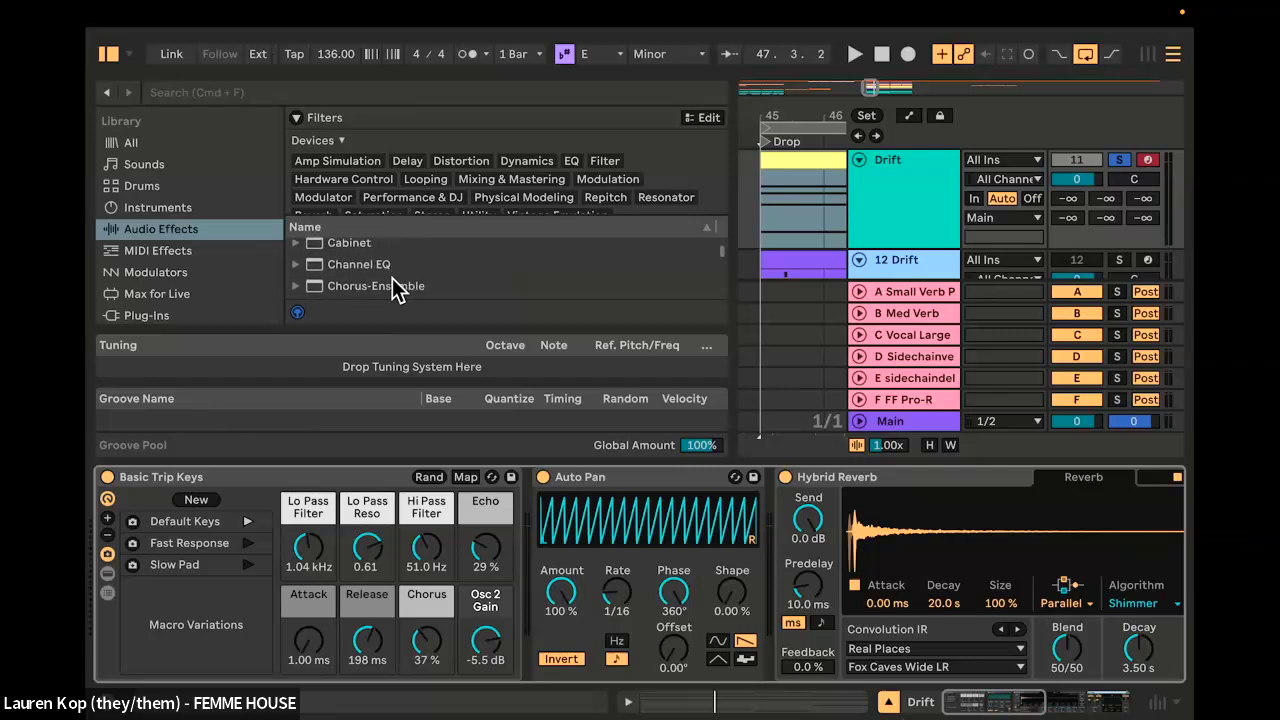
pyautogui.scroll(-6, 400, 287)
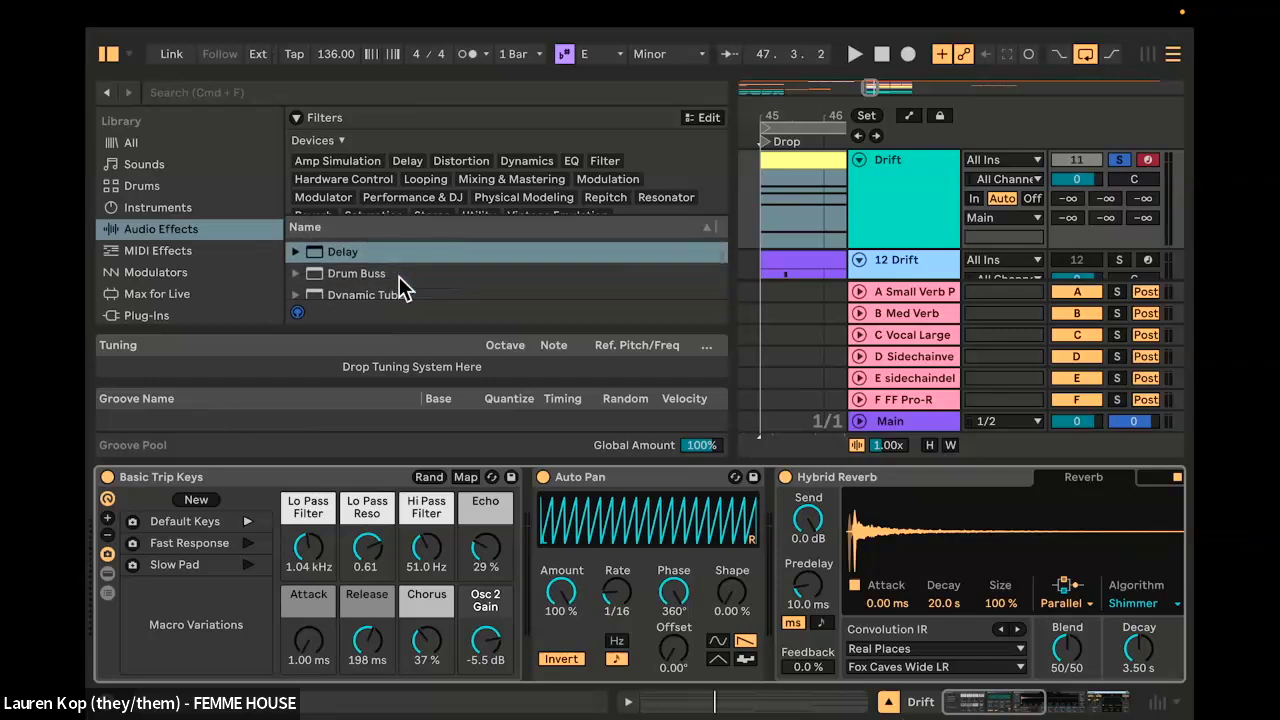
pyautogui.click(350, 265)
pyautogui.moveTo(338, 268); pyautogui.dragTo(538, 556)
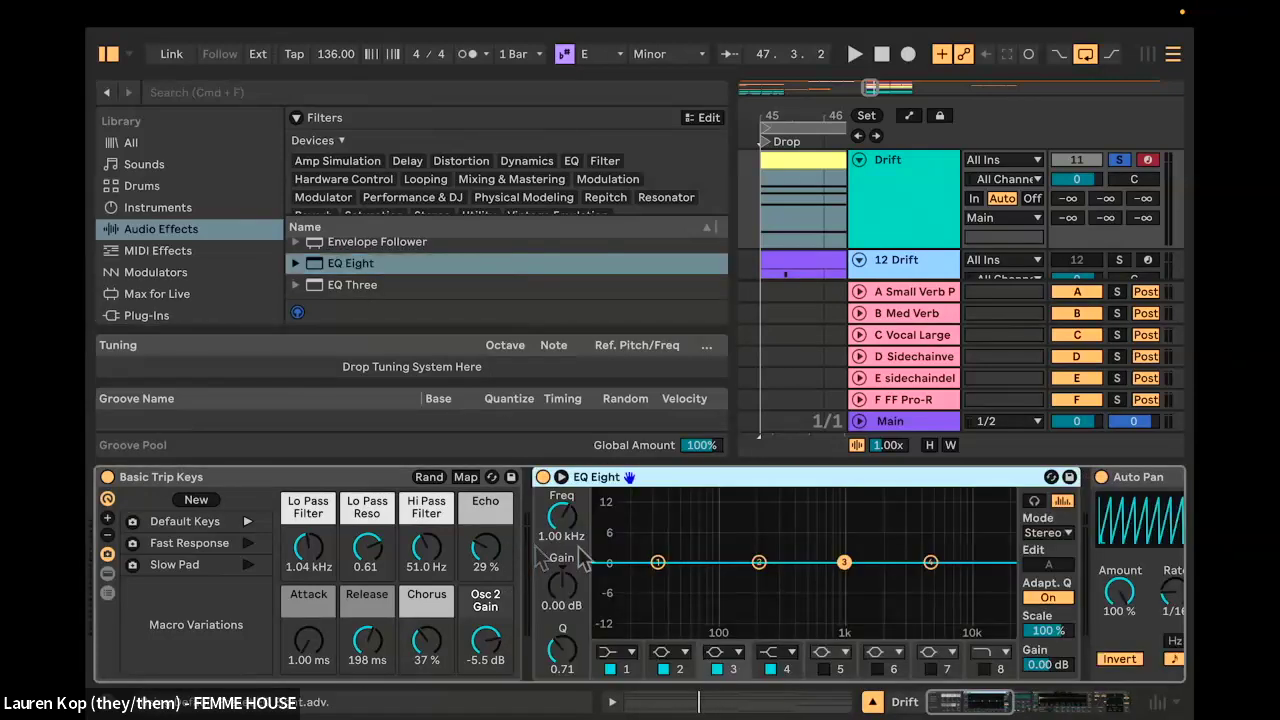
pyautogui.click(109, 55)
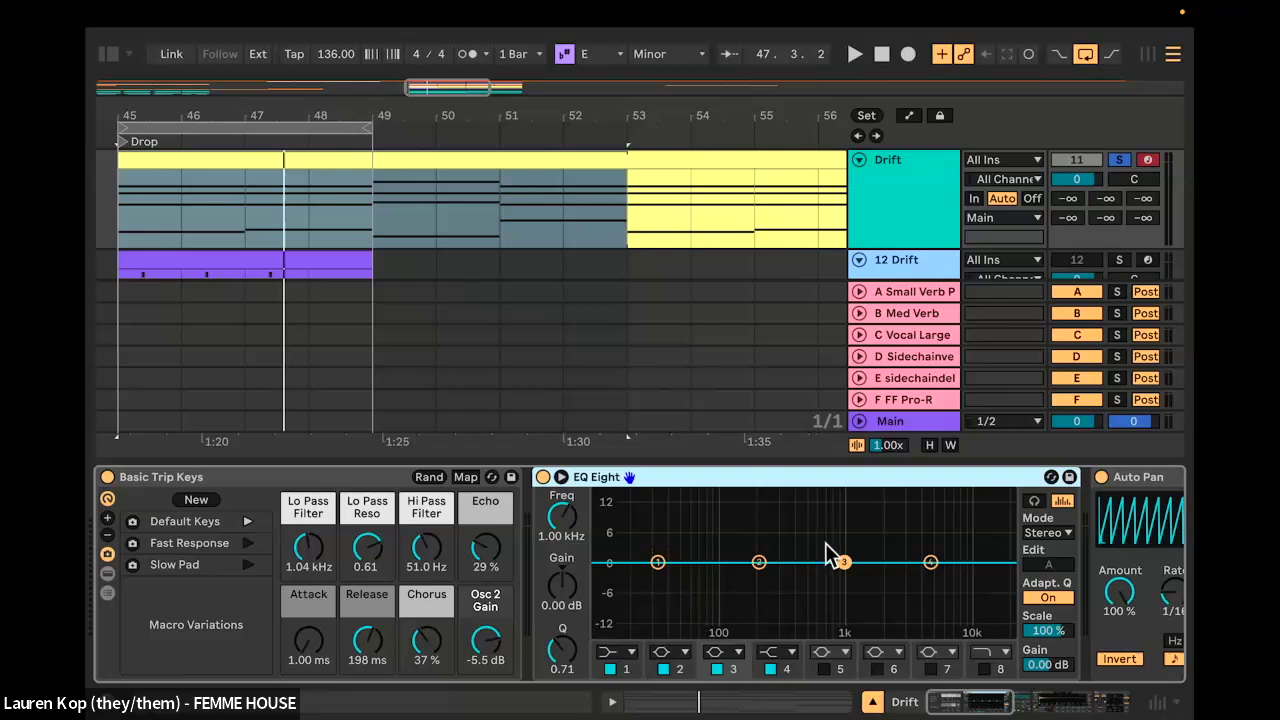
# Step: Dip EQ Eight's bands 1 and 2 slightly, switch band 1 to a low-cut filter and set its frequency to about 156 Hz
pyautogui.moveTo(655, 567)
pyautogui.mouseDown()
pyautogui.moveTo(657, 580)
pyautogui.moveTo(660, 569)
pyautogui.mouseUp()
pyautogui.moveTo(762, 568)
pyautogui.mouseDown()
pyautogui.moveTo(760, 590)
pyautogui.moveTo(758, 540)
pyautogui.moveTo(760, 565)
pyautogui.mouseUp()
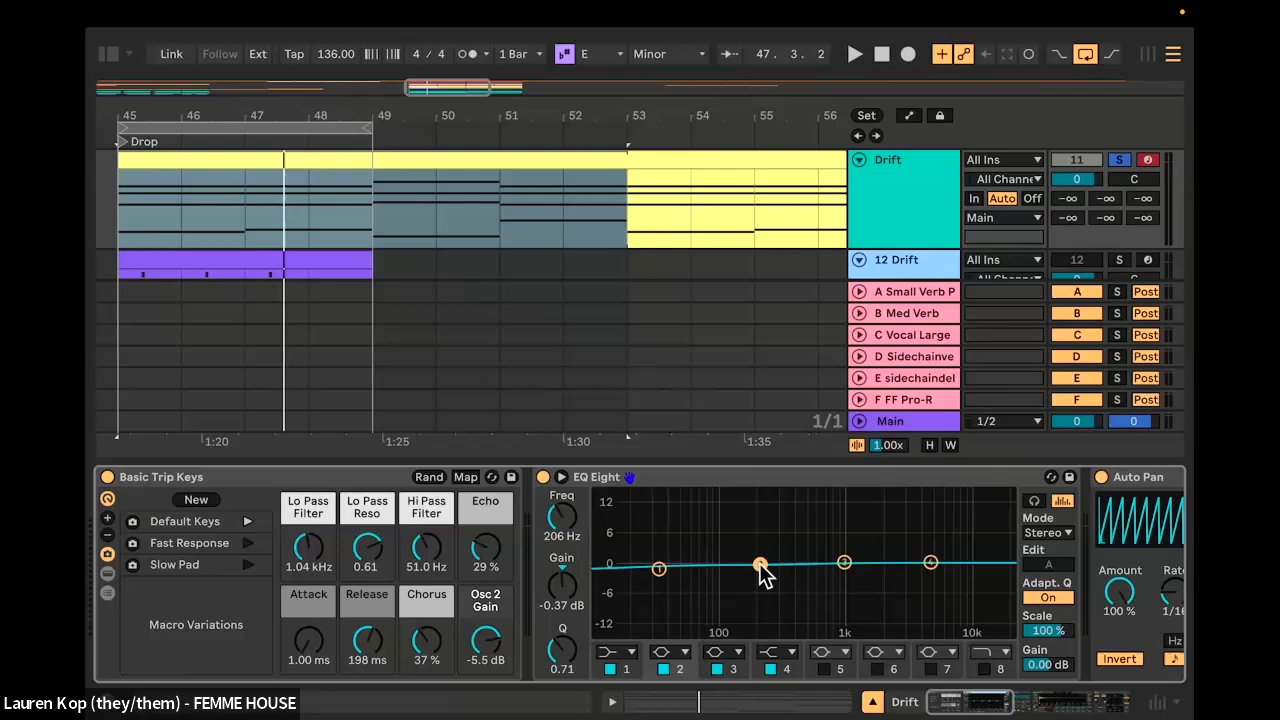
pyautogui.click(616, 653)
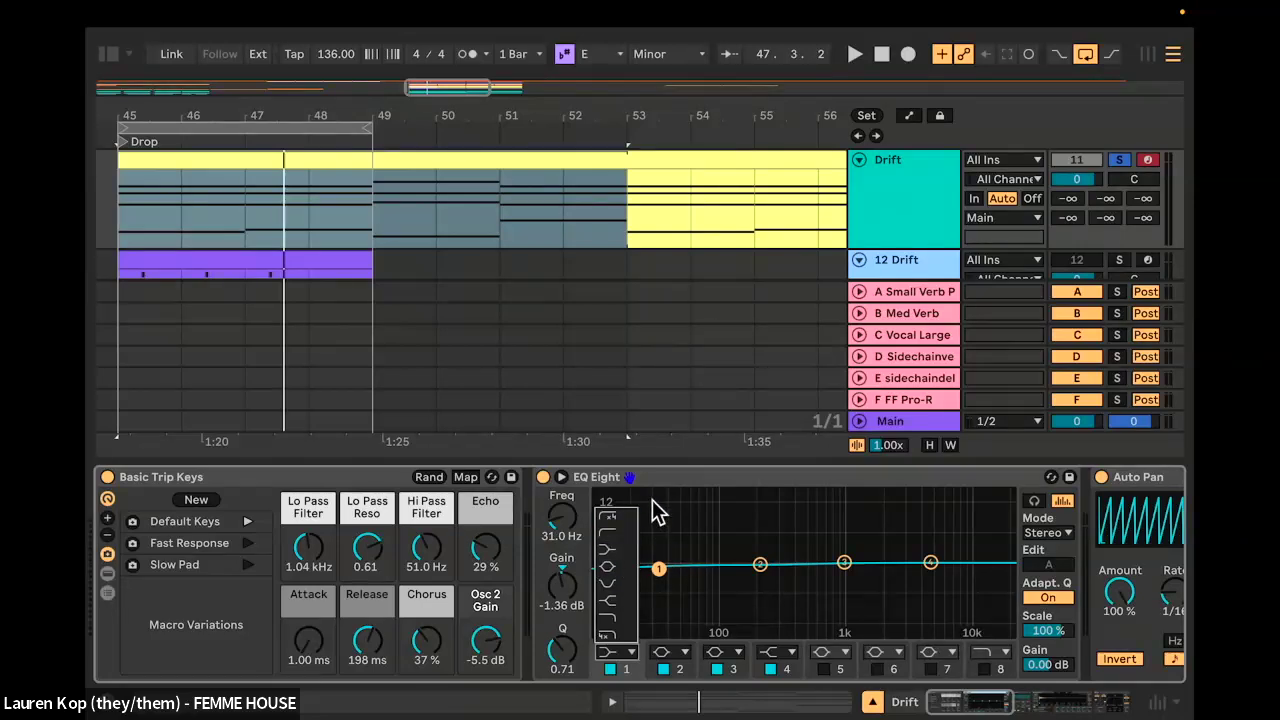
pyautogui.click(656, 651)
pyautogui.click(611, 651)
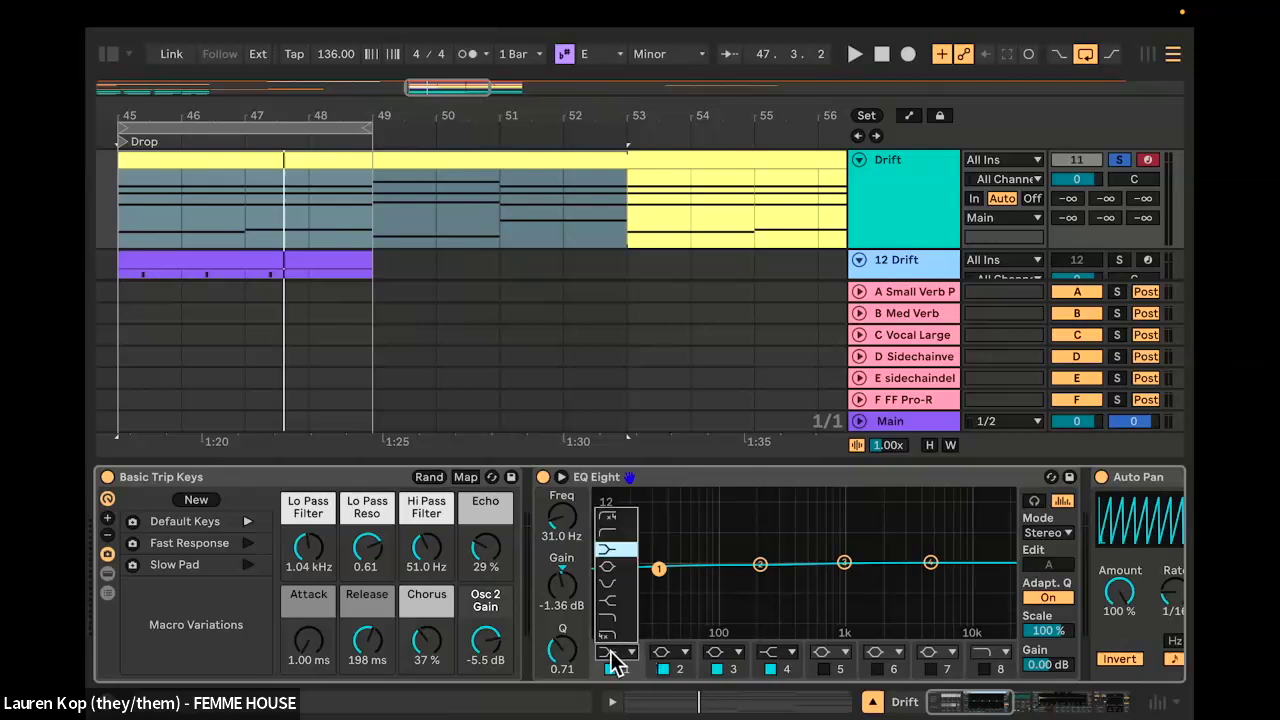
pyautogui.click(612, 533)
pyautogui.moveTo(659, 580); pyautogui.dragTo(703, 579)
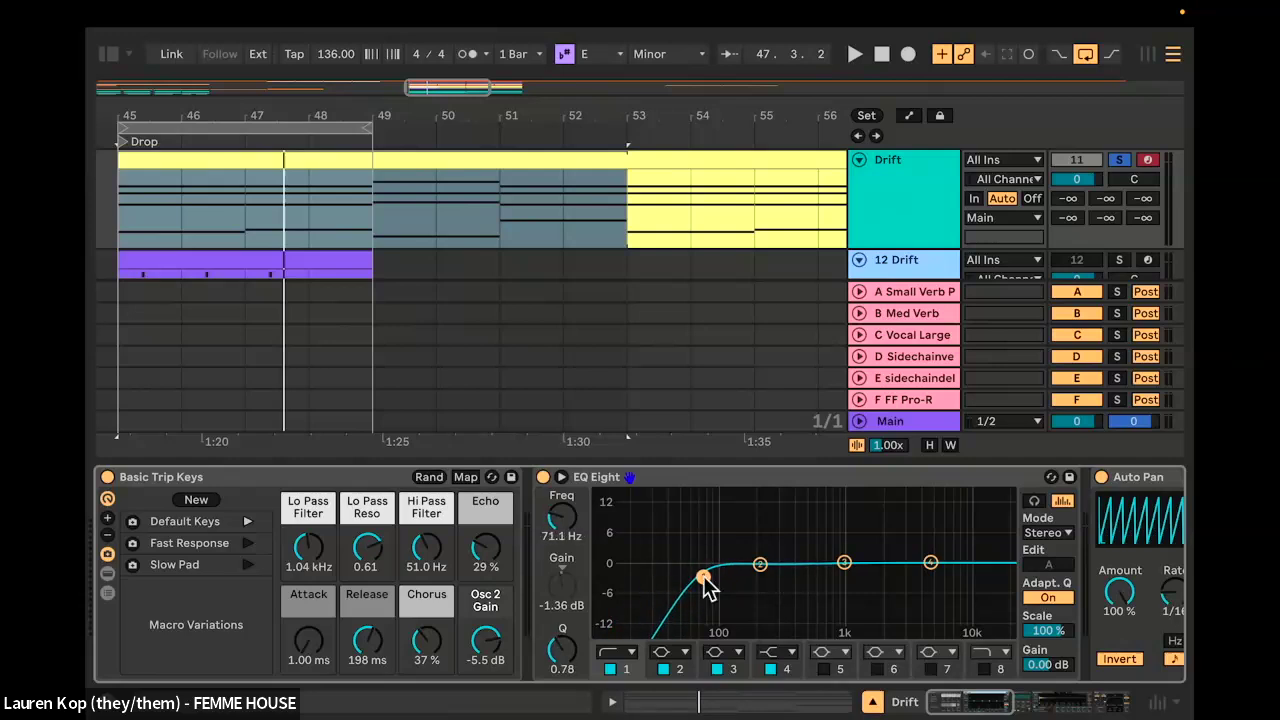
pyautogui.moveTo(564, 530)
pyautogui.mouseDown()
pyautogui.moveTo(564, 506)
pyautogui.moveTo(558, 520)
pyautogui.mouseUp()
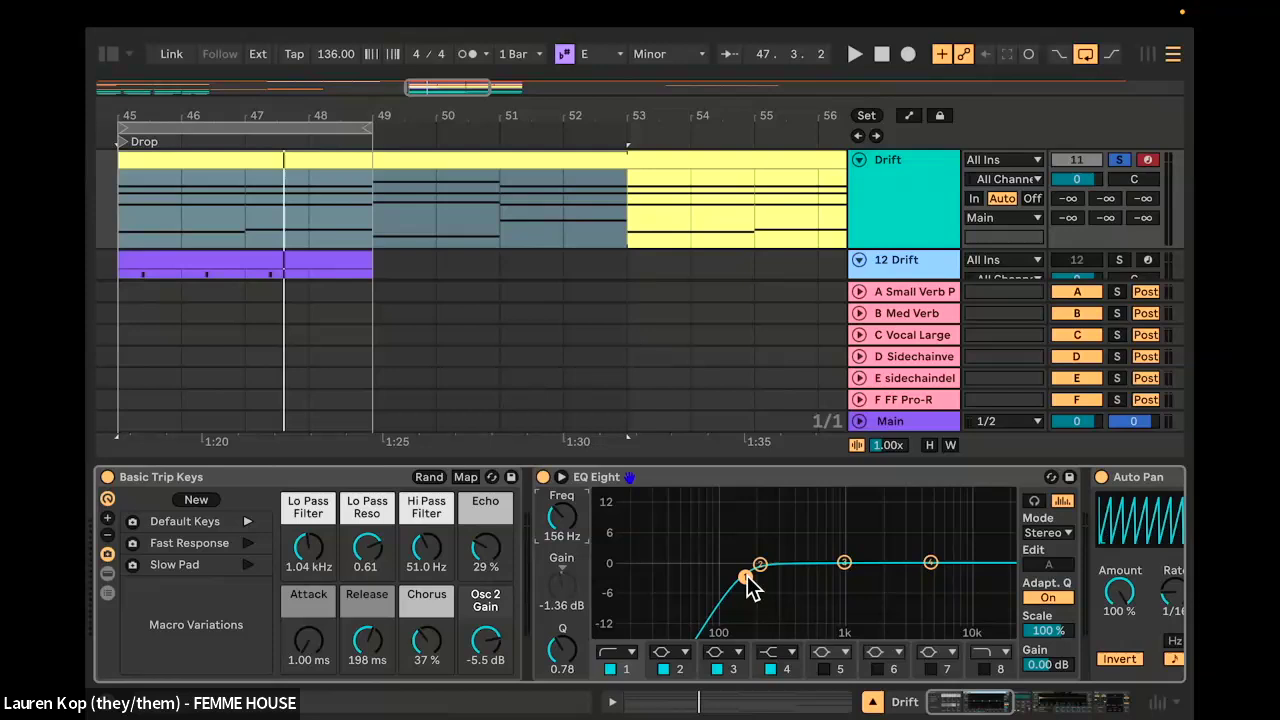
# Step: Sweep the low cut up to about 3.4 kHz during playback, and bring it back down to about 119 Hz
pyautogui.press('space')
pyautogui.moveTo(745, 577); pyautogui.dragTo(905, 588)
pyautogui.press('space')
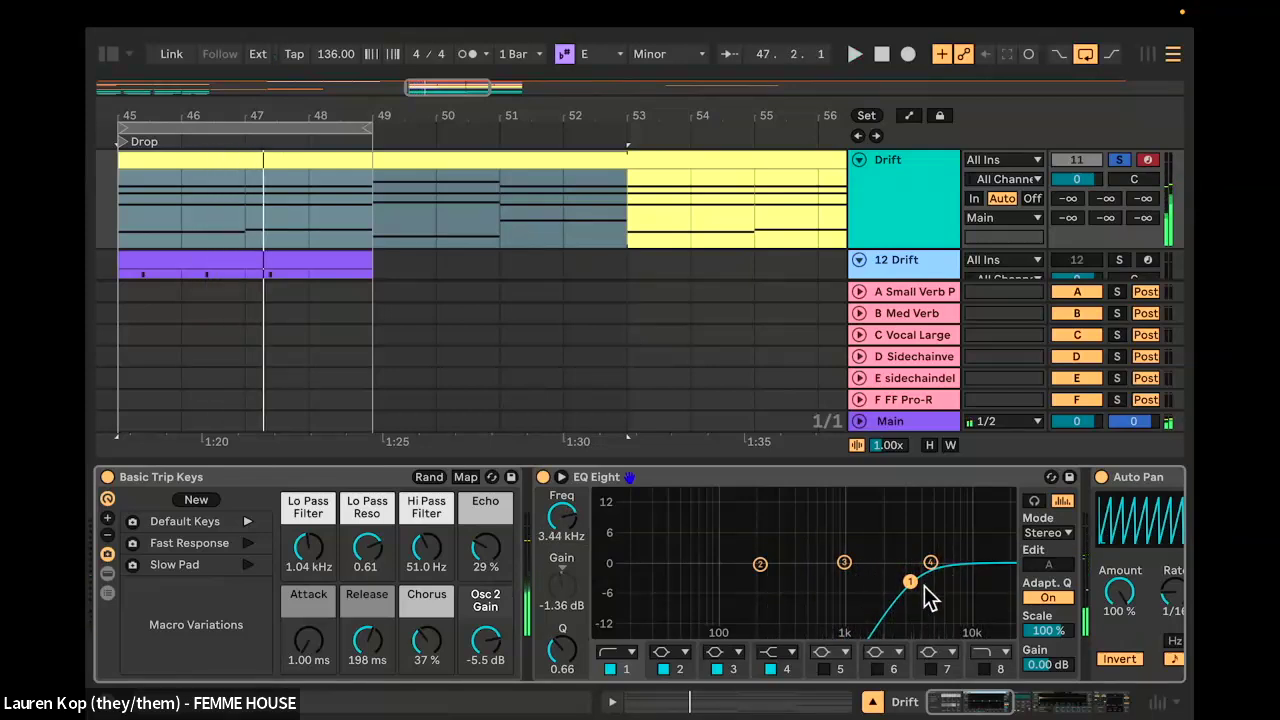
pyautogui.moveTo(912, 583); pyautogui.dragTo(731, 576)
pyautogui.press('space')
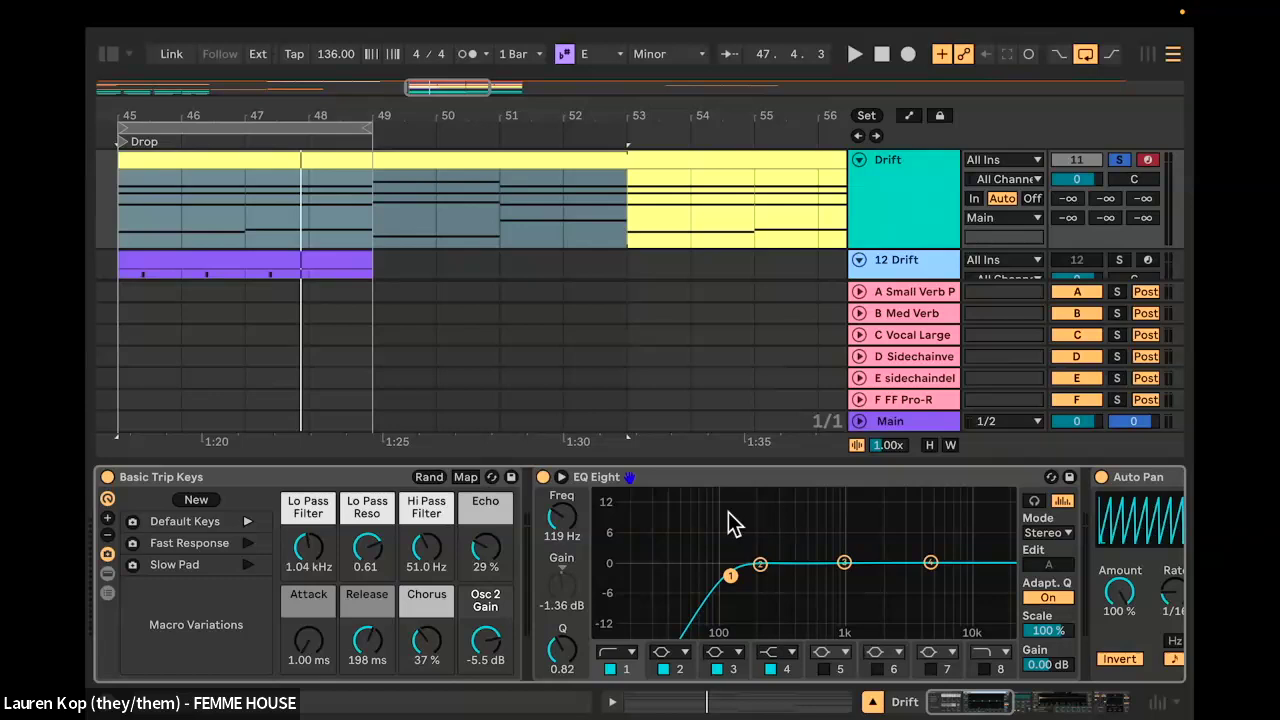
# Step: Expand EQ Eight's display and play the Drop loop to examine the keys' frequency spectrum
pyautogui.press('space')
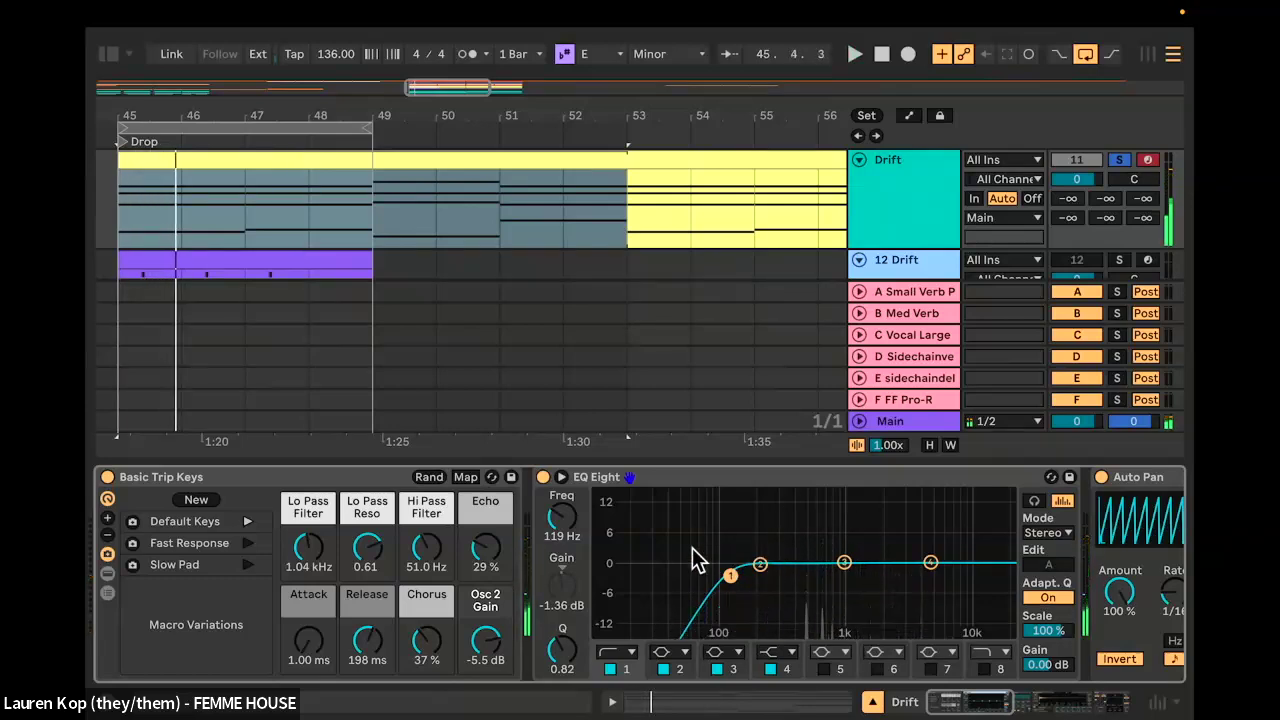
pyautogui.click(561, 478)
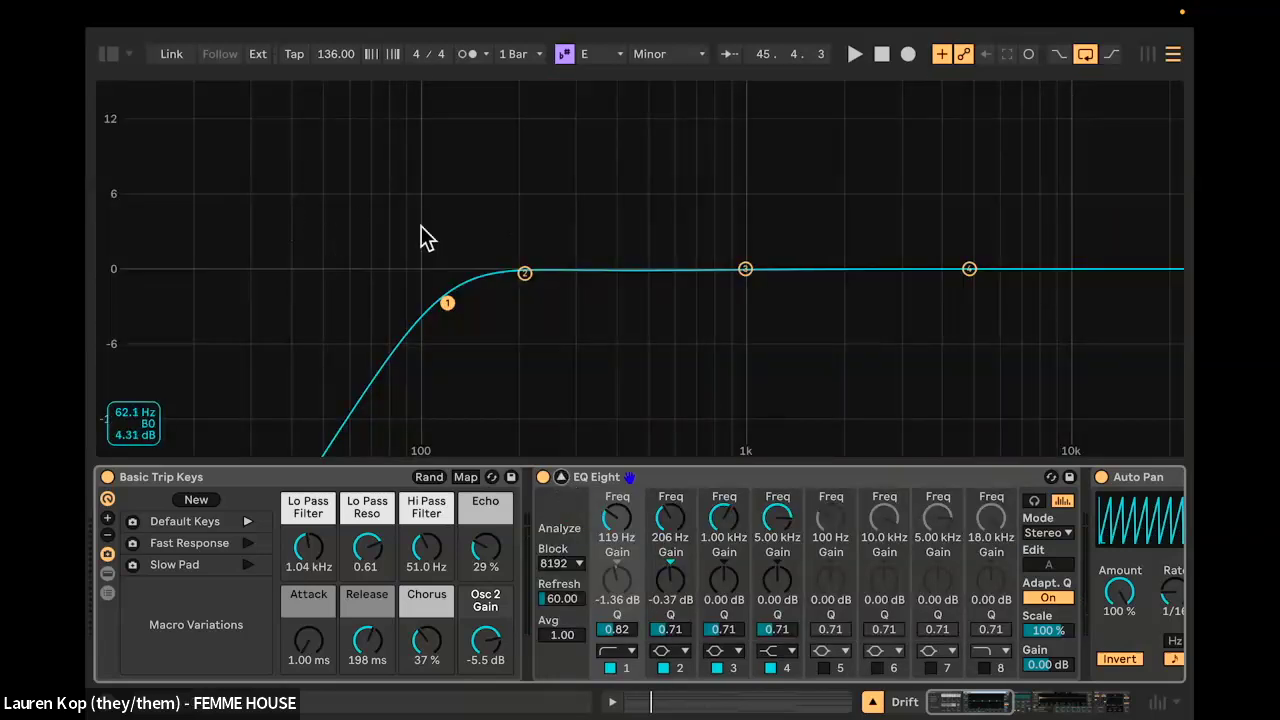
pyautogui.press('space')
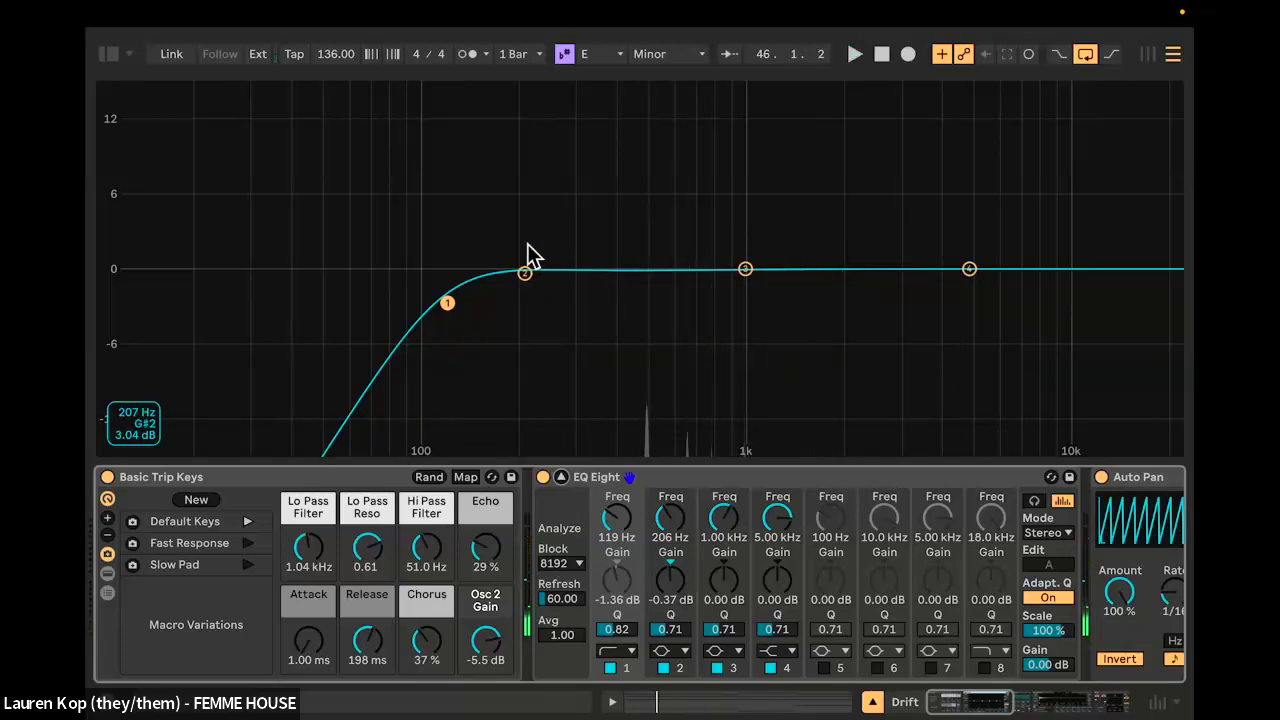
pyautogui.click(449, 304)
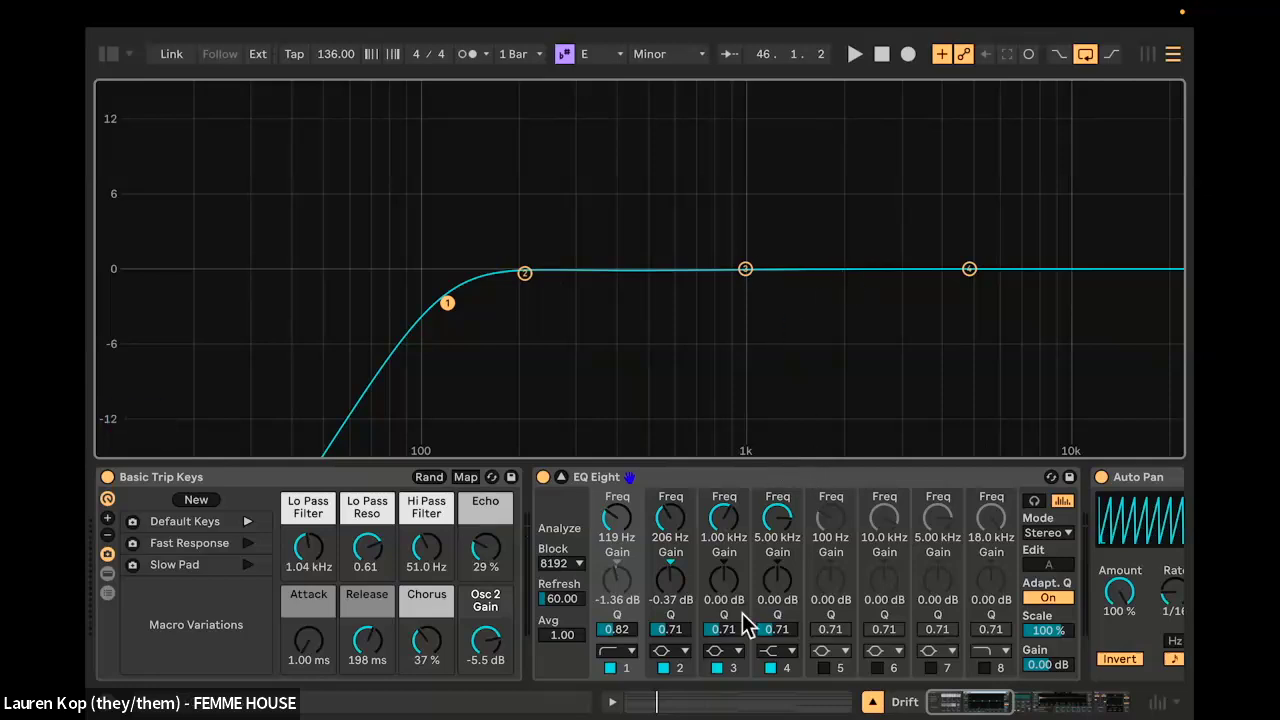
# Step: Shape a band 2 cut of about -9.4 dB at 526 Hz, and set the low cut to about 95 Hz with Q 0.85
pyautogui.moveTo(524, 270); pyautogui.dragTo(569, 293)
pyautogui.press('space')
pyautogui.click(447, 302)
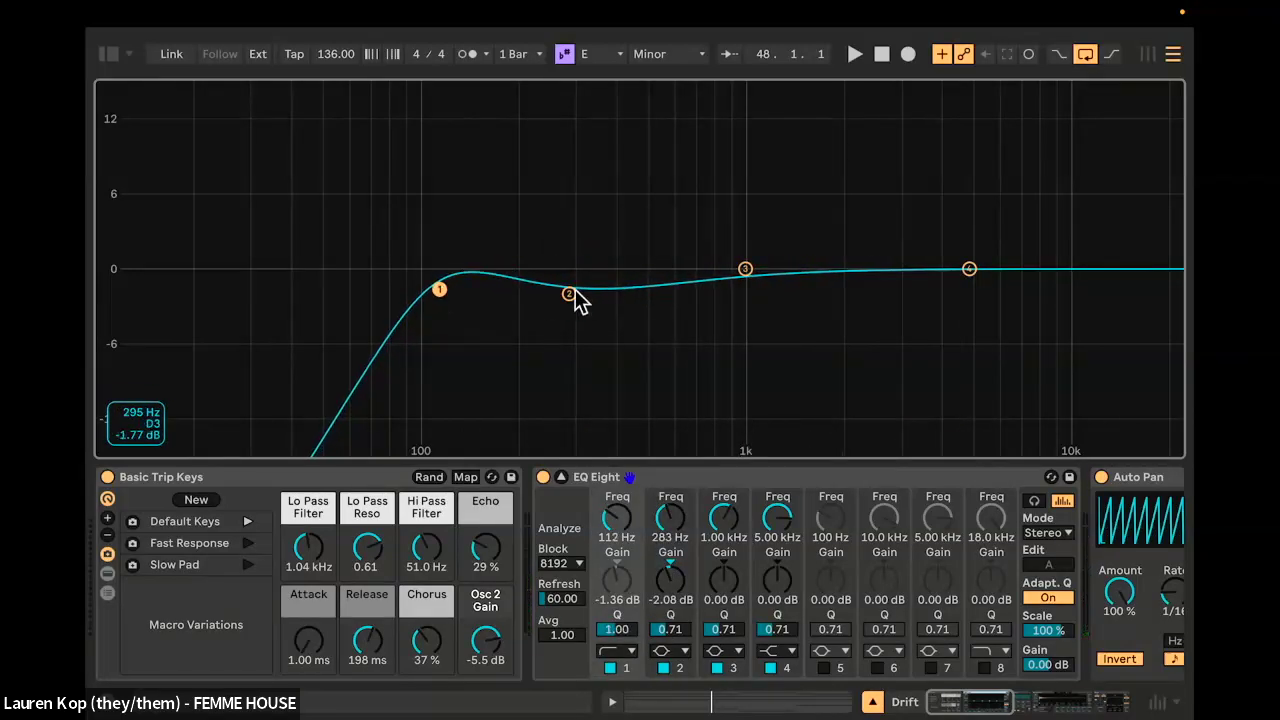
pyautogui.moveTo(576, 298); pyautogui.dragTo(549, 301)
pyautogui.moveTo(734, 376); pyautogui.dragTo(727, 342)
pyautogui.moveTo(440, 290); pyautogui.dragTo(417, 301)
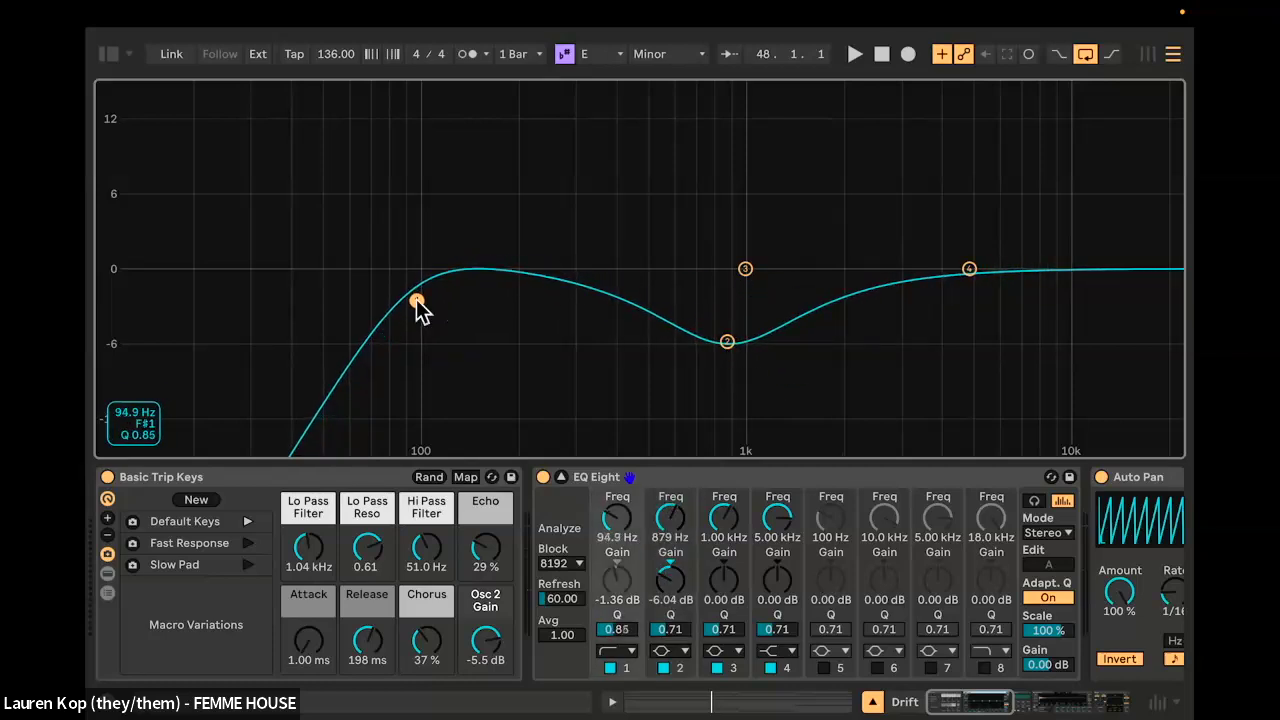
pyautogui.moveTo(716, 340); pyautogui.dragTo(656, 382)
pyautogui.press('space')
# Step: Turn off EQ Eight, collapse its enlarged display, and hide the device view
pyautogui.click(543, 477)
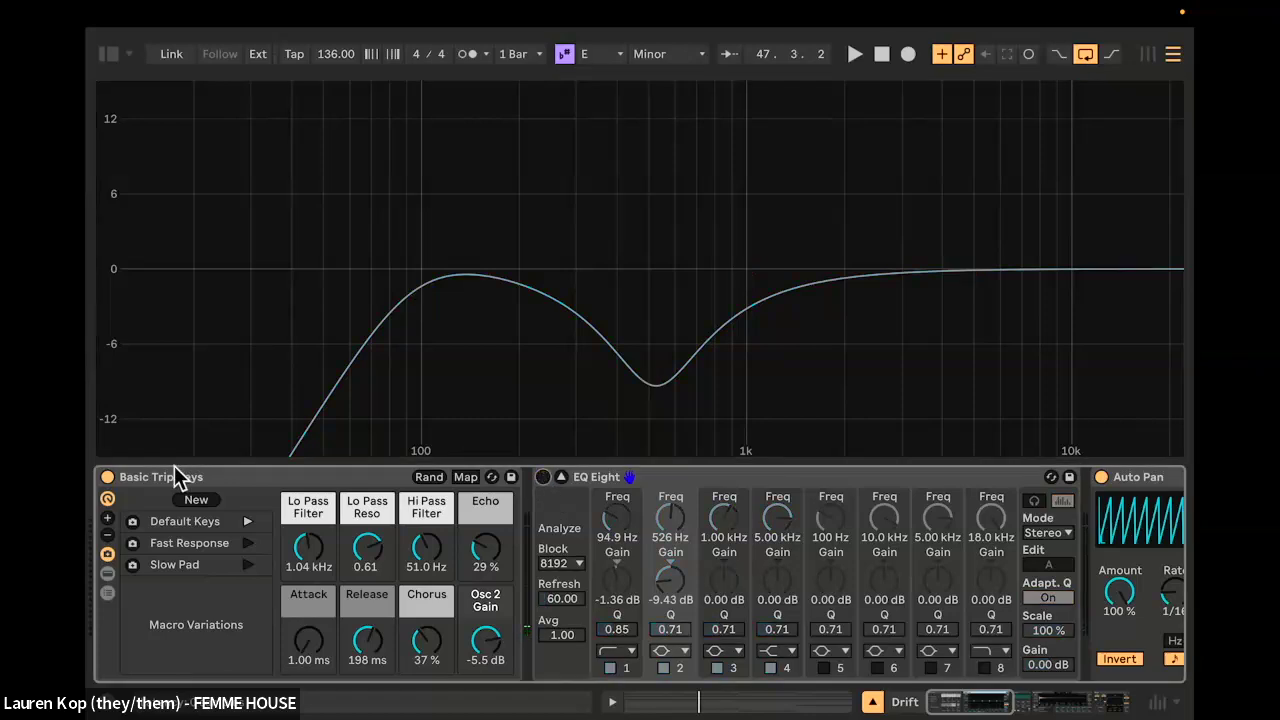
pyautogui.click(561, 475)
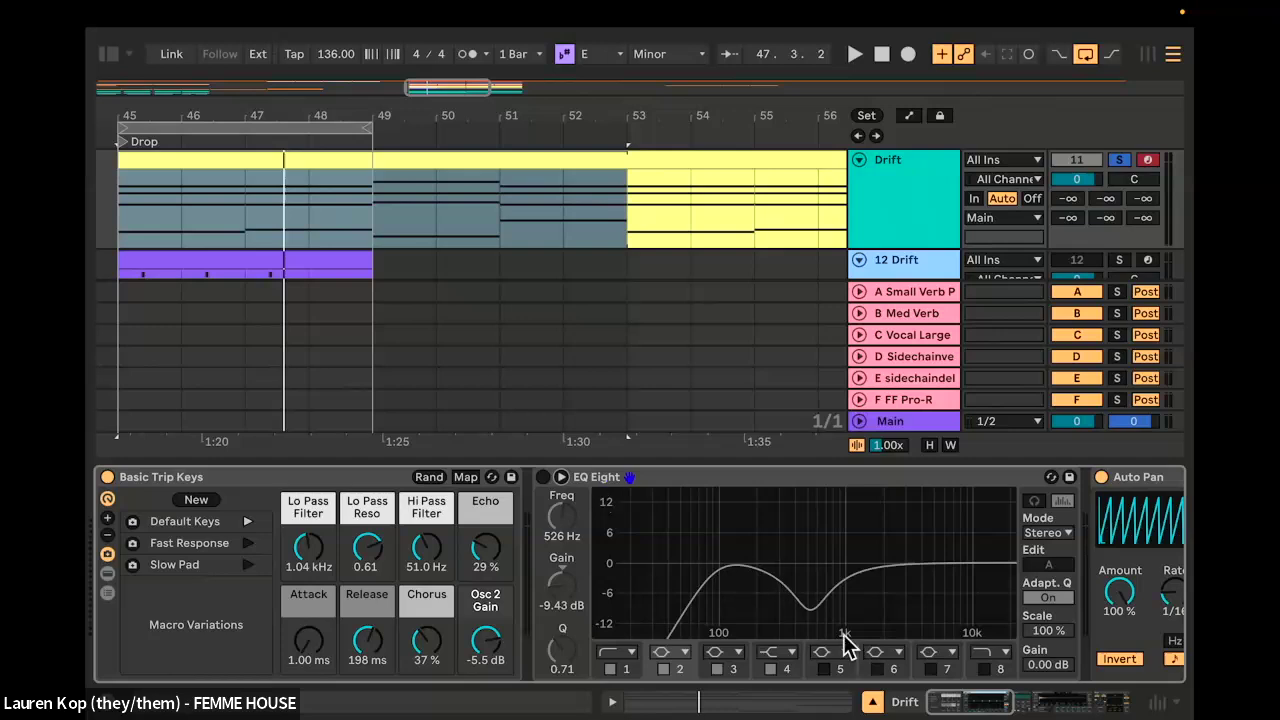
pyautogui.click(873, 701)
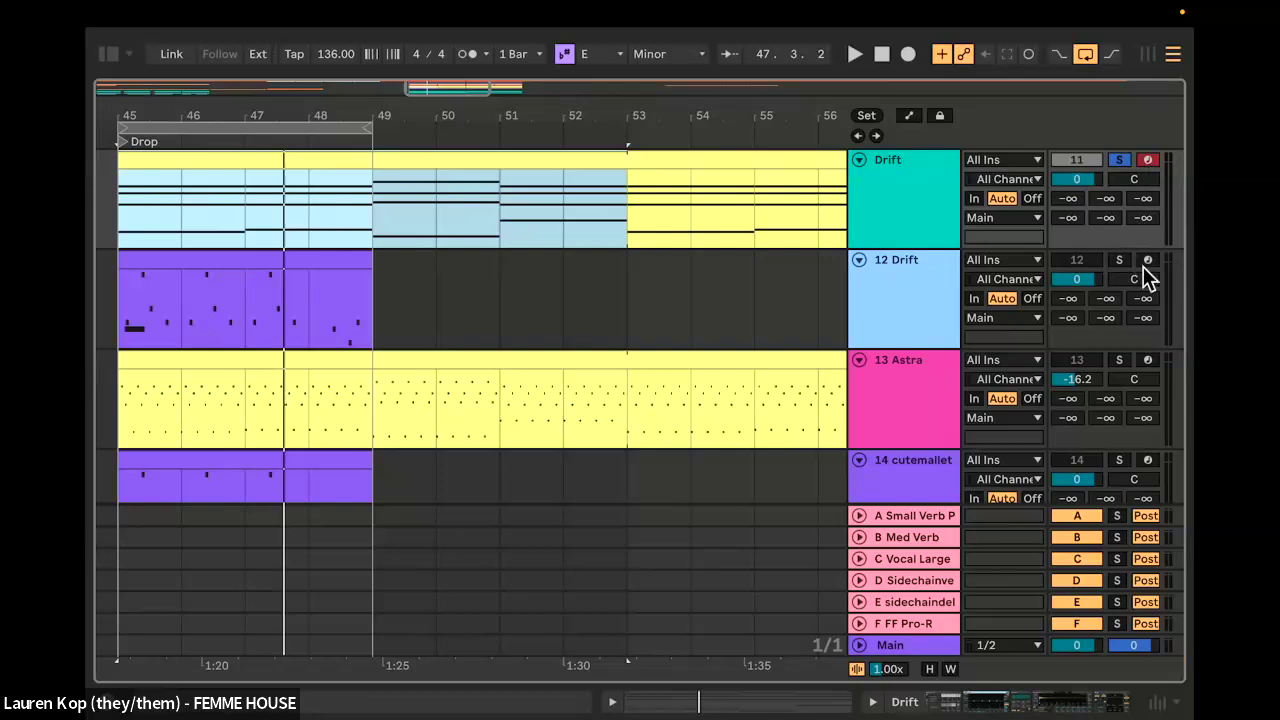
# Step: Unsolo the teal Drift track 11 and deactivate it
pyautogui.scroll(2, 1143, 266)
pyautogui.click(1121, 291)
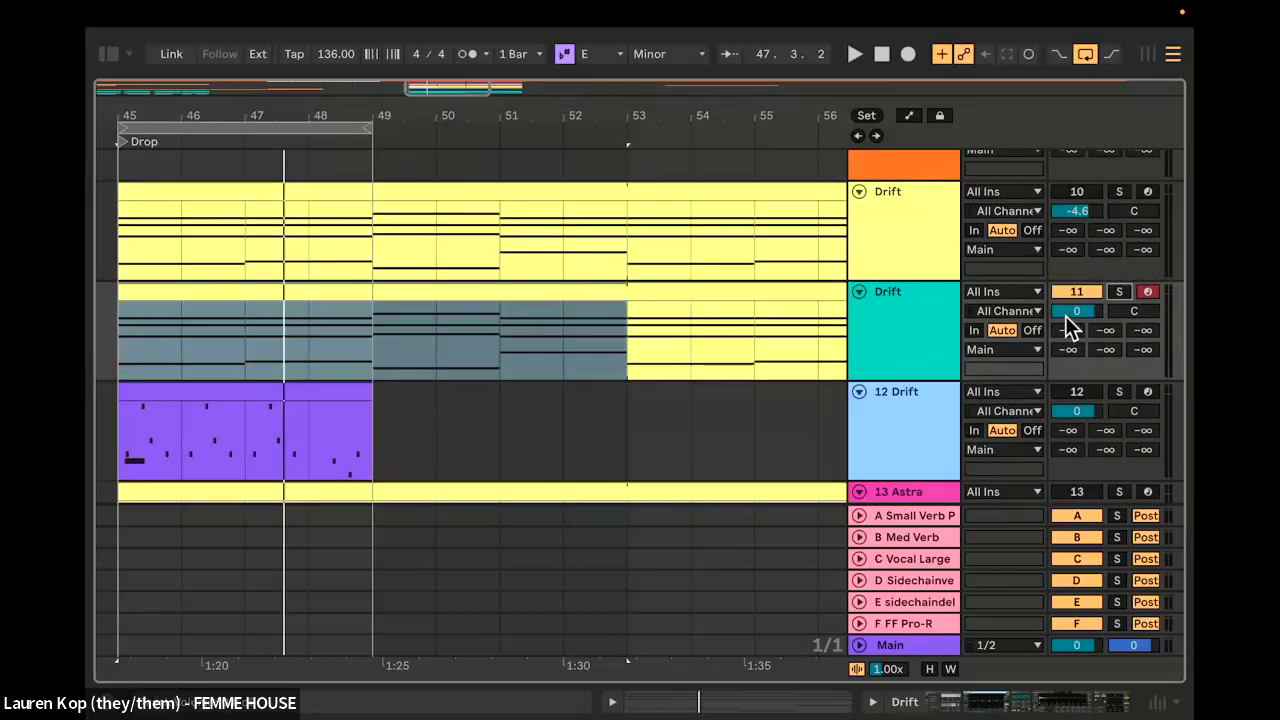
pyautogui.scroll(5, 1043, 380)
pyautogui.scroll(3, 1041, 381)
pyautogui.scroll(-8, 1041, 381)
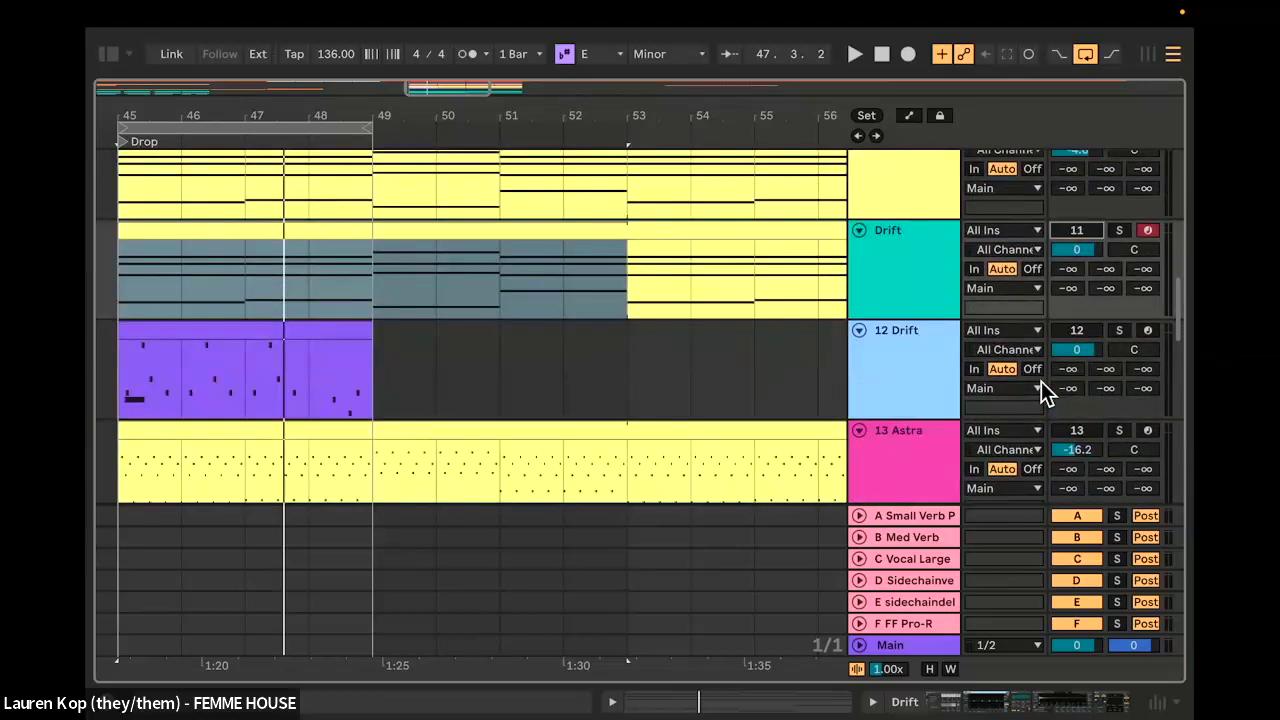
# Step: Find the MELDatmos track with the Chordprog2 clips and show its Meld device
pyautogui.scroll(-5, 1034, 404)
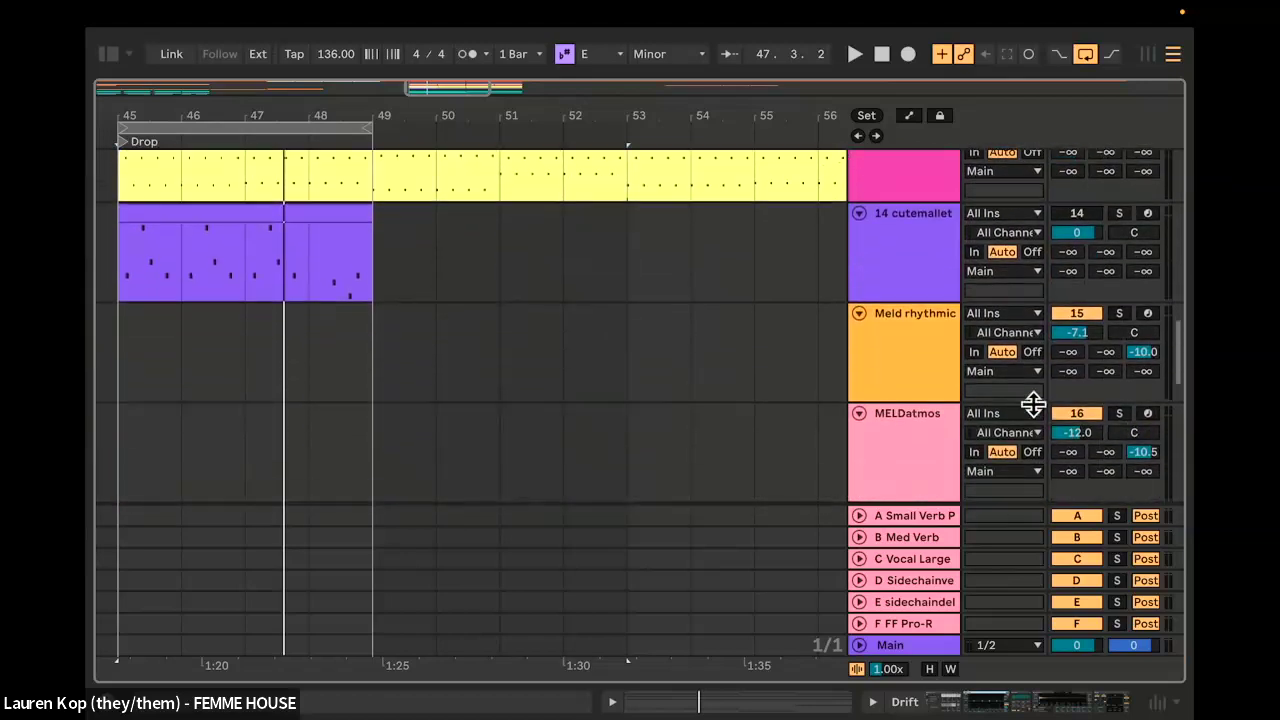
pyautogui.press('w')
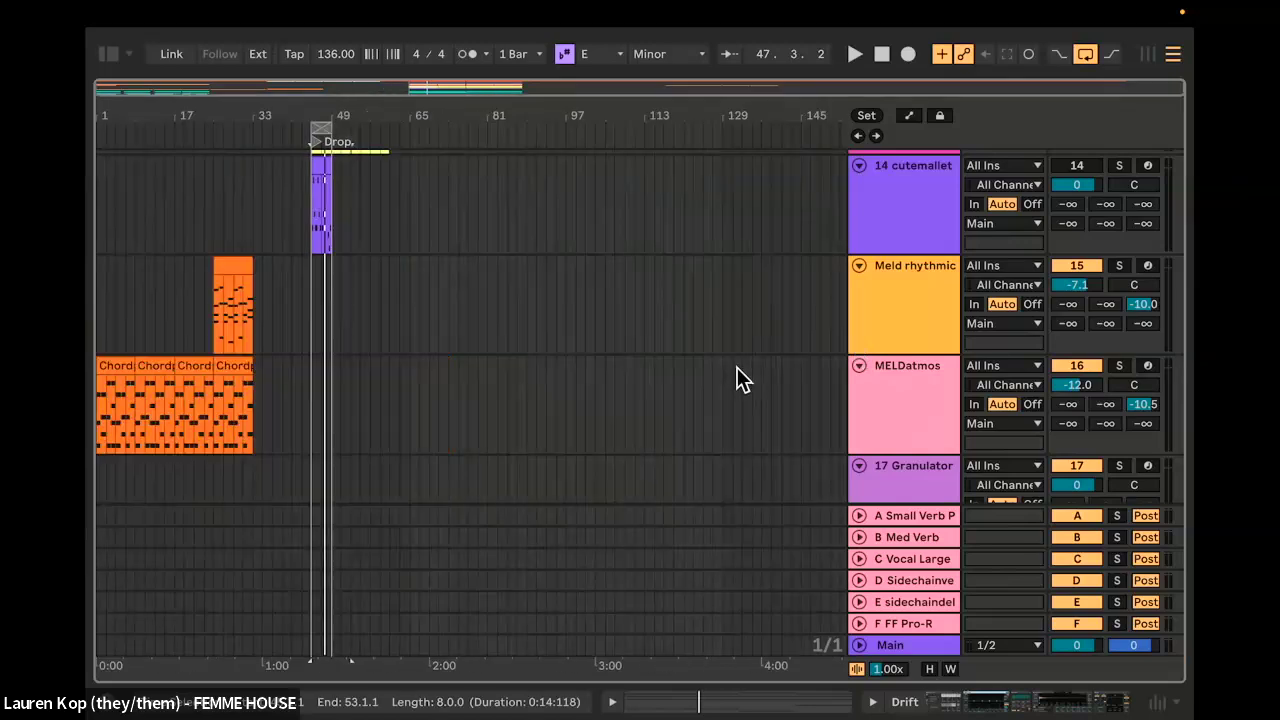
pyautogui.scroll(5, 157, 368)
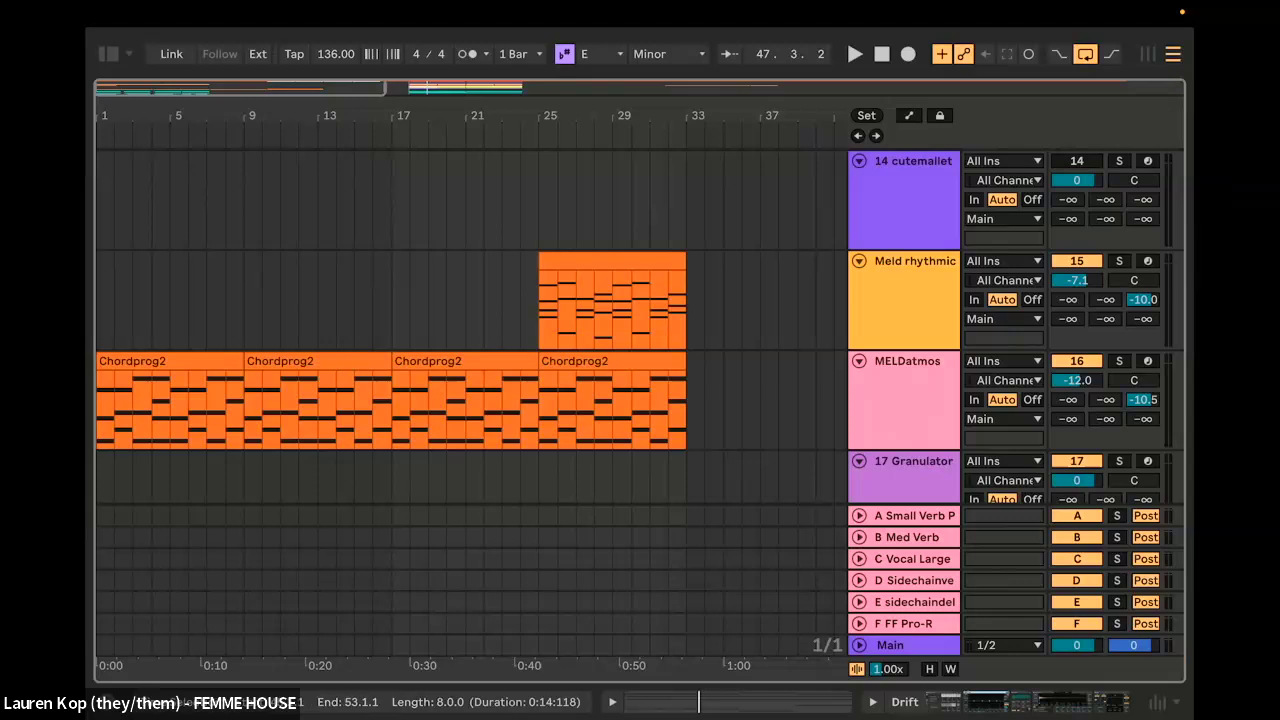
pyautogui.click(885, 375)
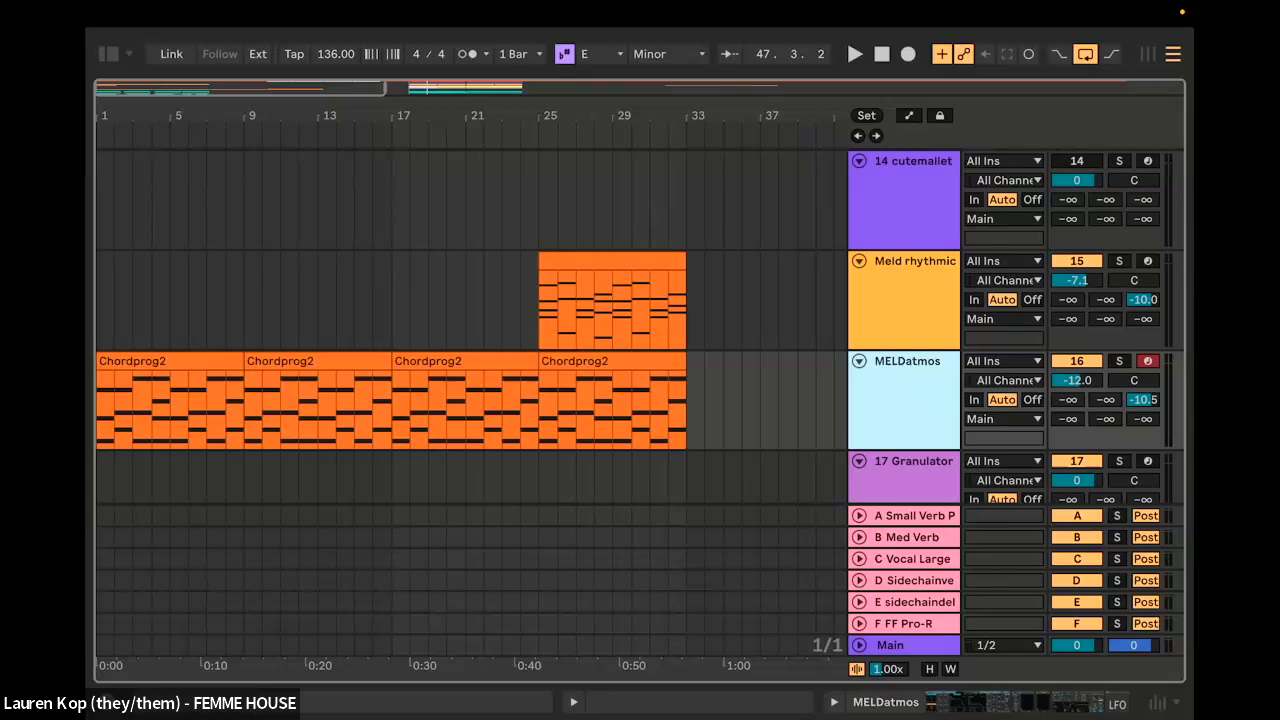
pyautogui.doubleClick(885, 379)
pyautogui.scroll(-3, 700, 185)
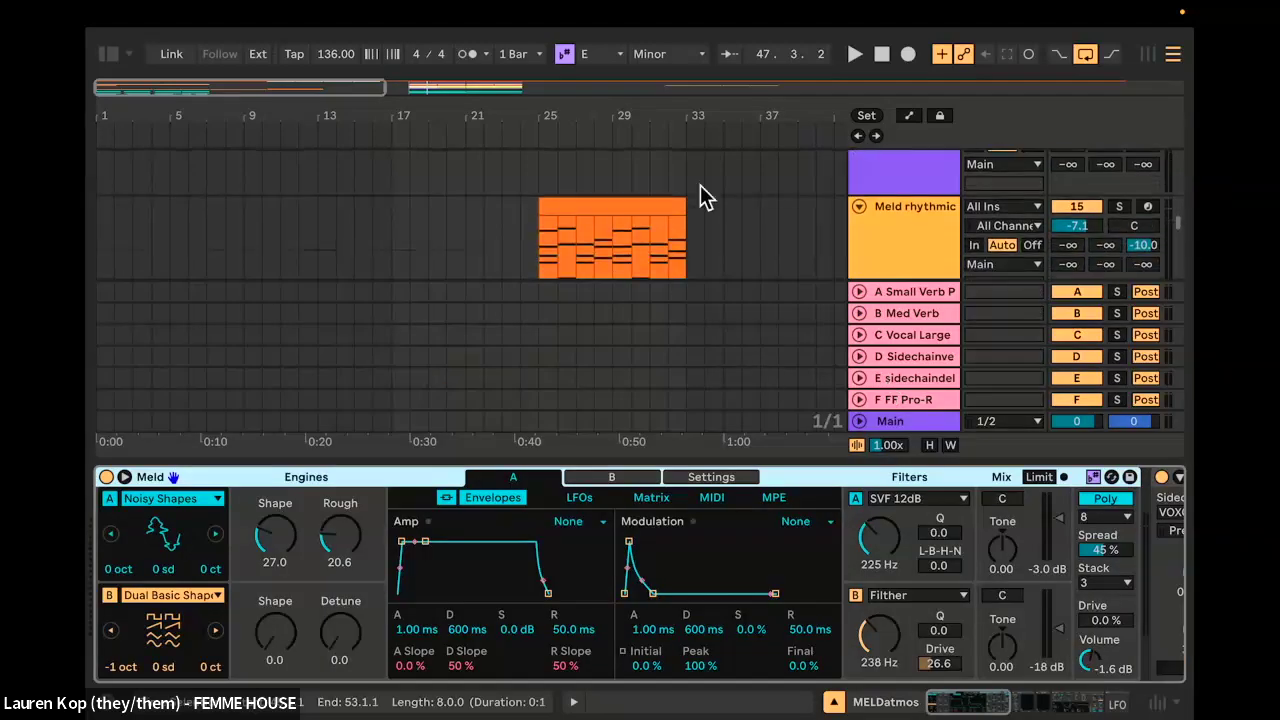
pyautogui.scroll(-1, 314, 231)
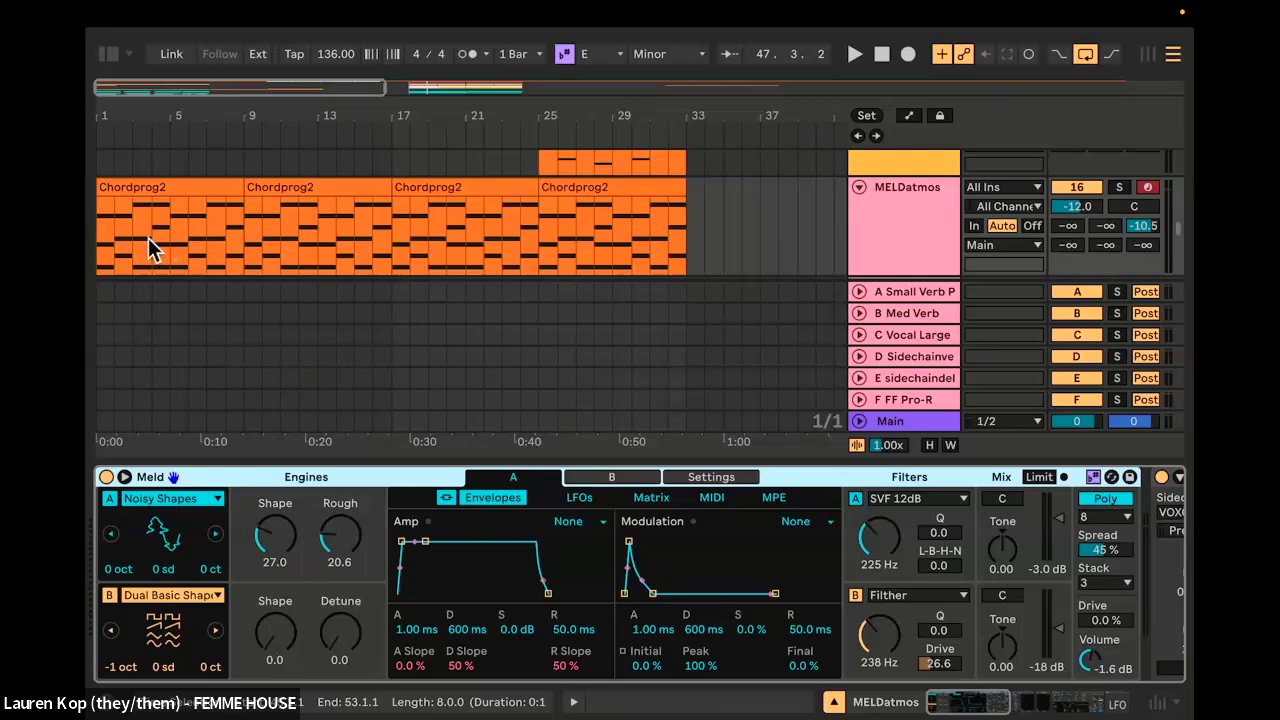
# Step: Solo MELDatmos and play its first Chordprog2 clip from bar 1
pyautogui.keyDown('ctrl'); pyautogui.scroll(4, 147, 237); pyautogui.keyUp('ctrl')
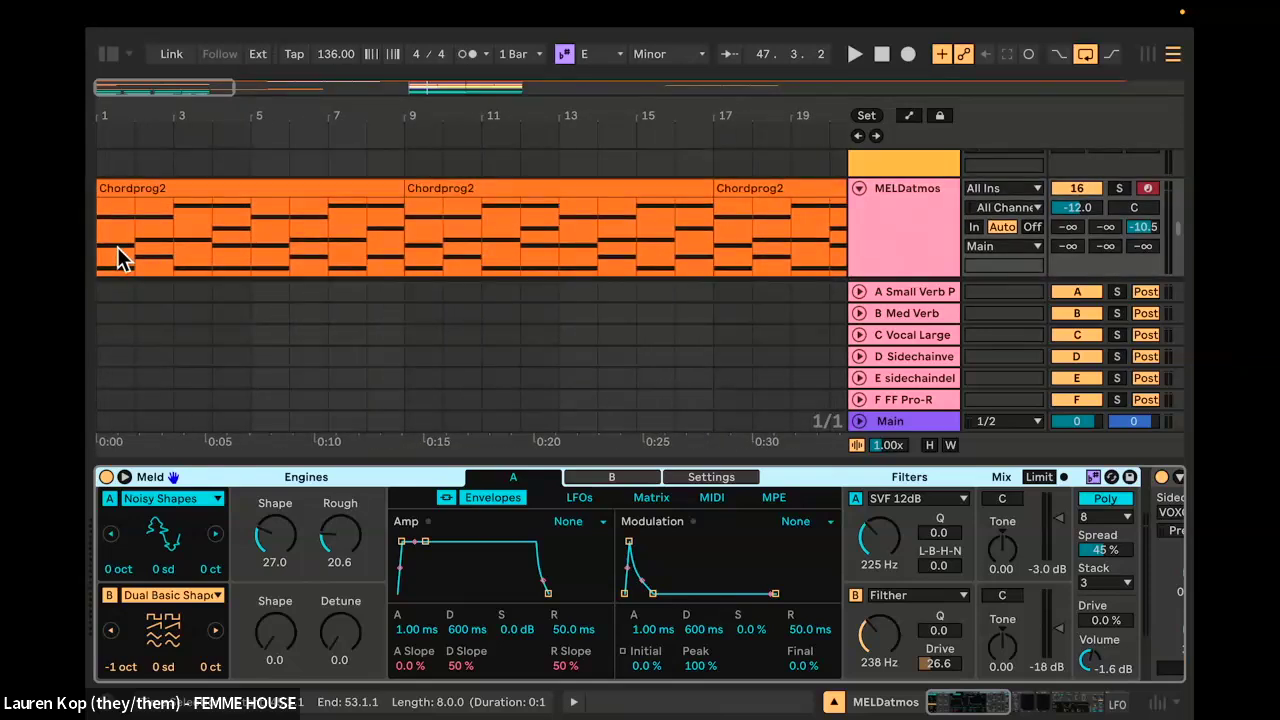
pyautogui.keyDown('ctrl'); pyautogui.scroll(2, 117, 247); pyautogui.keyUp('ctrl')
pyautogui.scroll(-1, 124, 253)
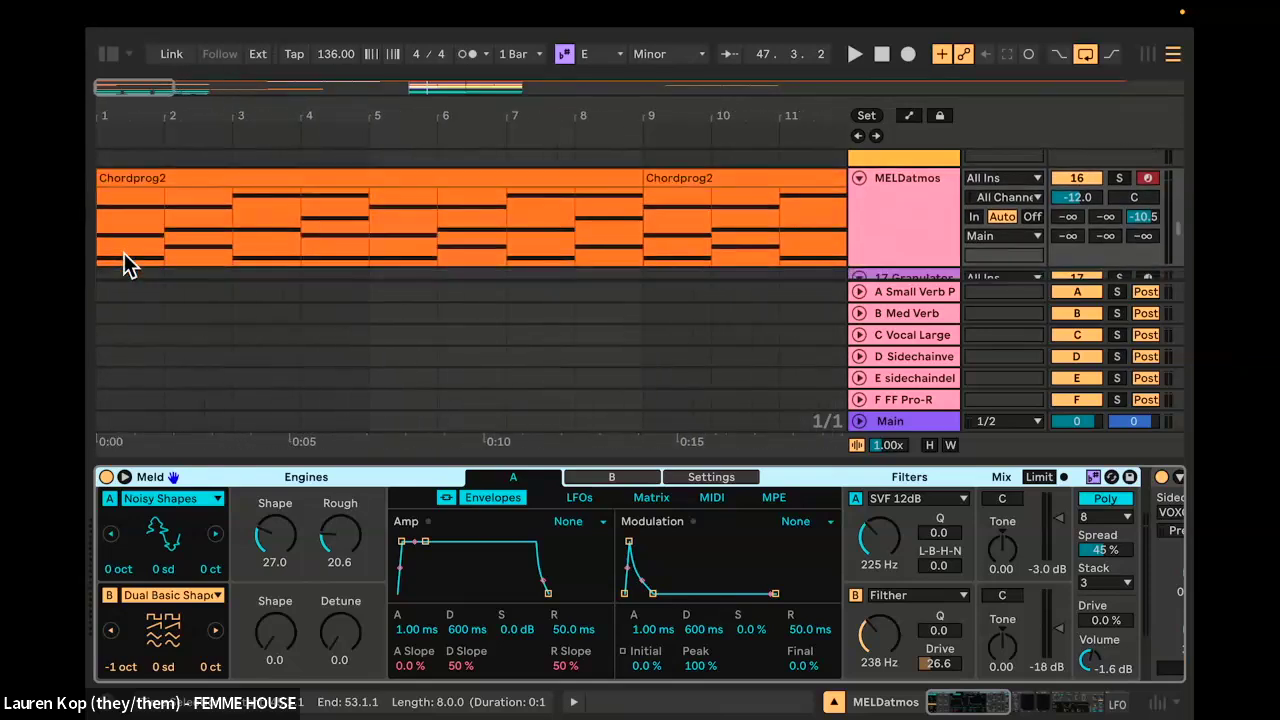
pyautogui.scroll(-1, 171, 245)
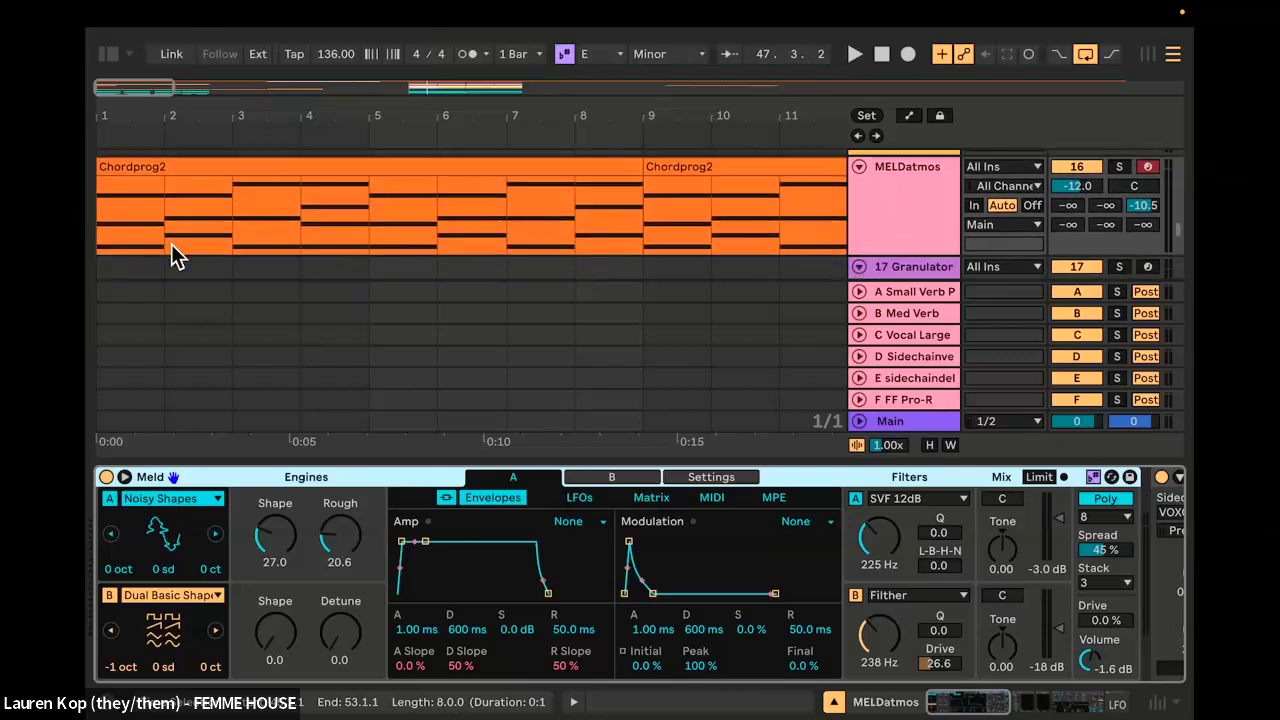
pyautogui.keyDown('ctrl'); pyautogui.scroll(2, 149, 223); pyautogui.keyUp('ctrl')
pyautogui.scroll(1, 149, 222)
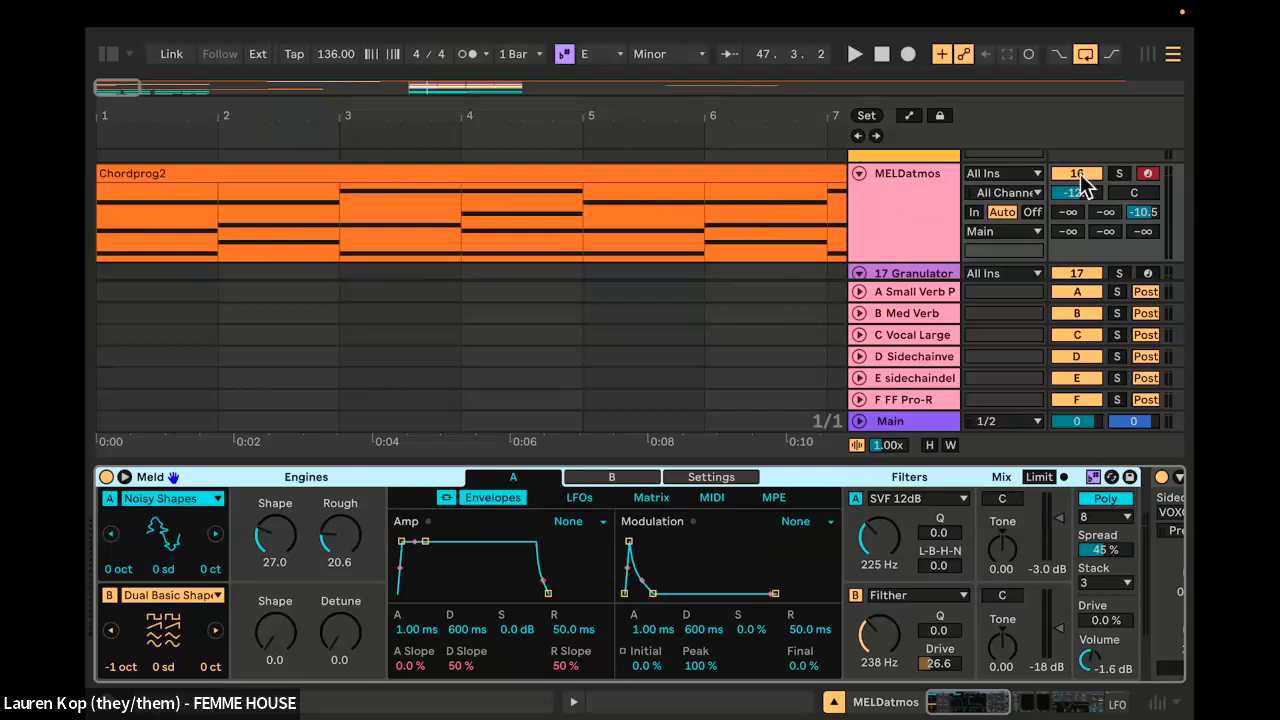
pyautogui.click(1121, 173)
pyautogui.press('space')
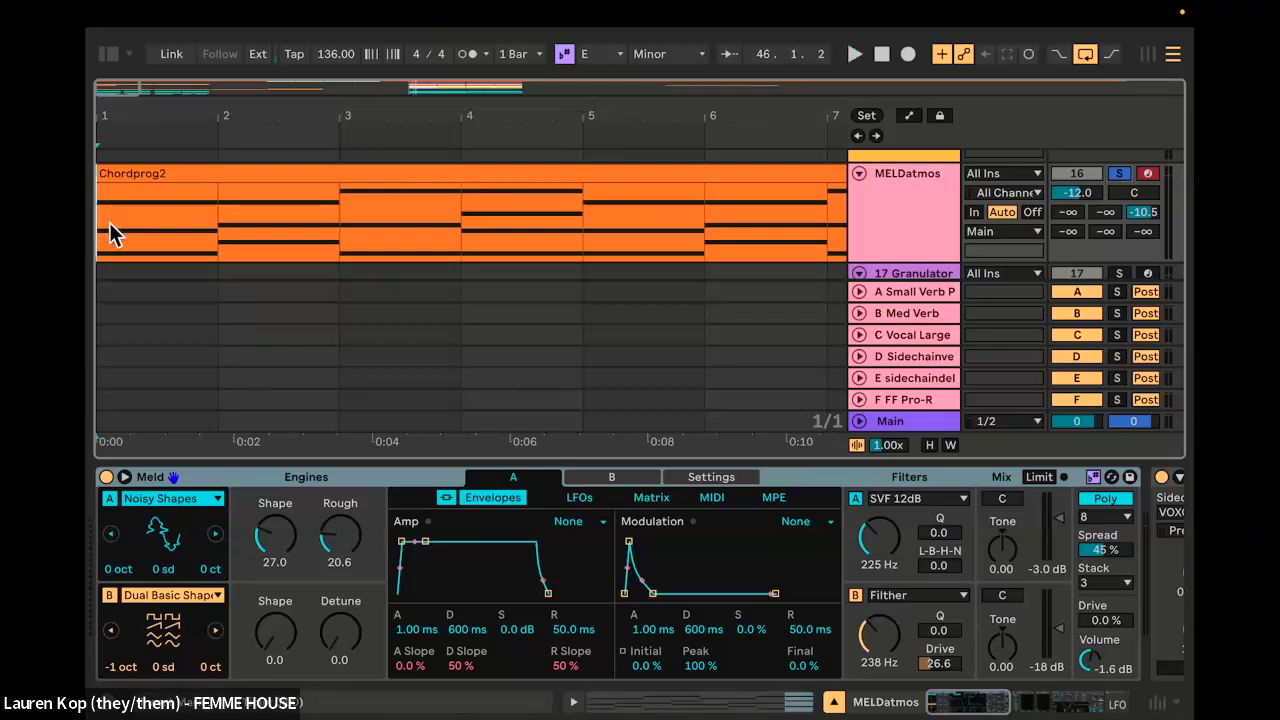
pyautogui.press('space')
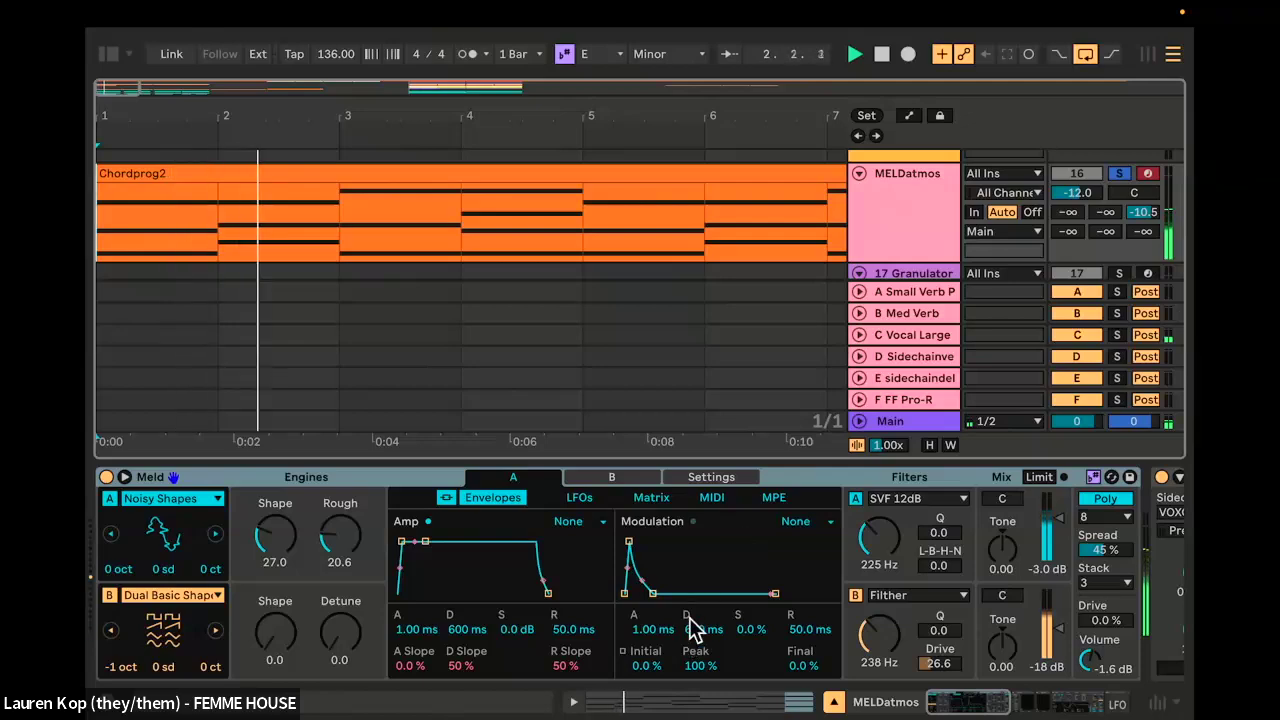
pyautogui.press('Tab')
pyautogui.press('Tab')
pyautogui.press('space')
# Step: Examine the MELDatmos device chain from Meld to Roar and LFO, then select the Main track and hide the device view
pyautogui.hscroll(15, 834, 522)
pyautogui.hscroll(-15, 818, 515)
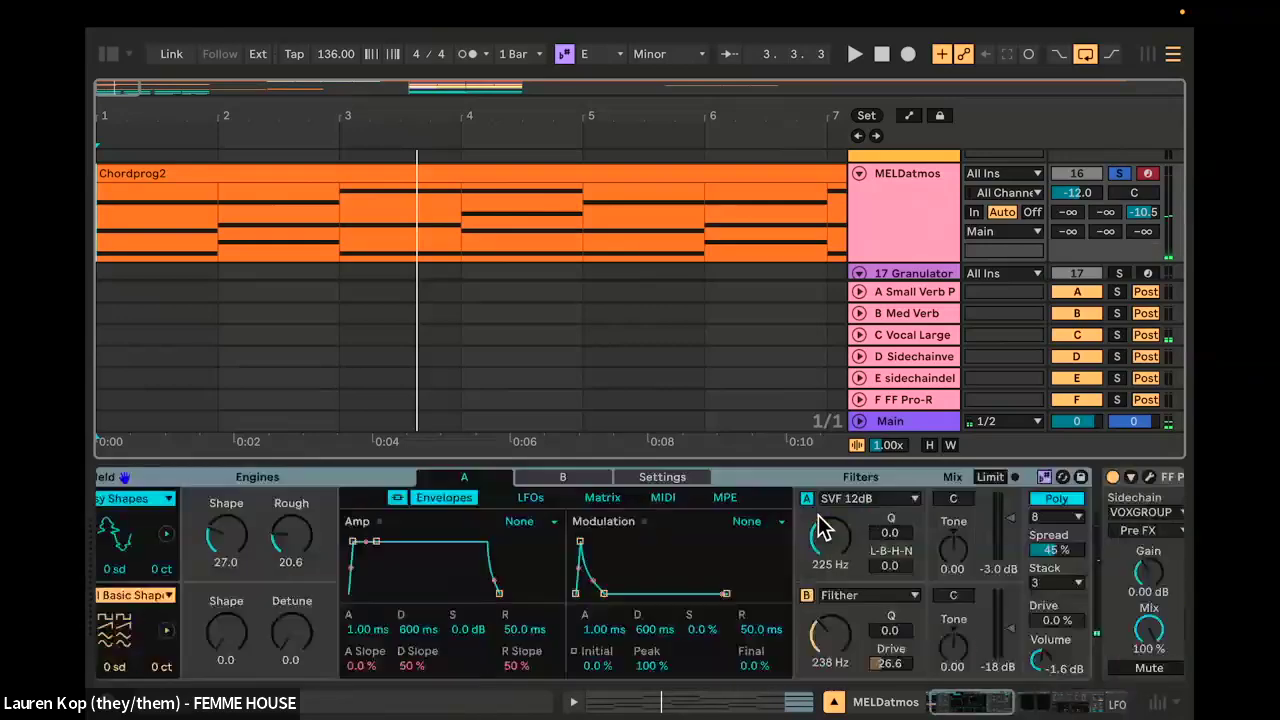
pyautogui.press('Tab')
pyautogui.press('Tab')
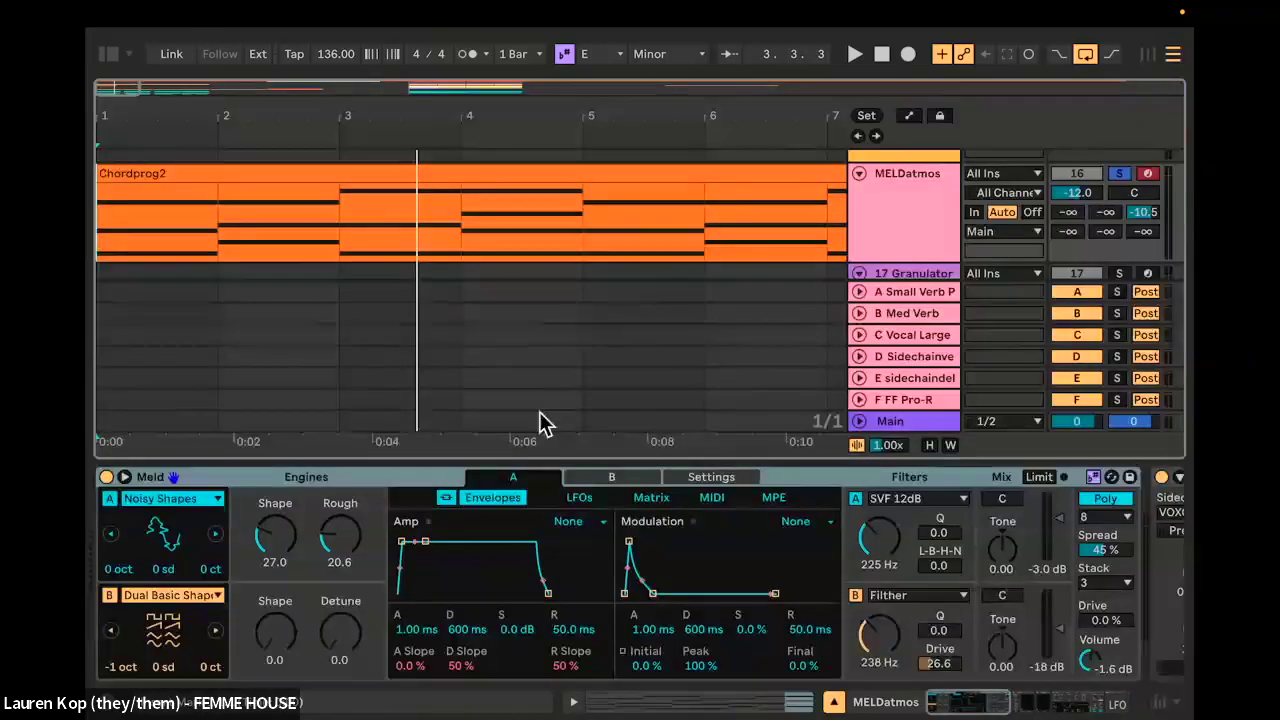
pyautogui.hscroll(15, 591, 608)
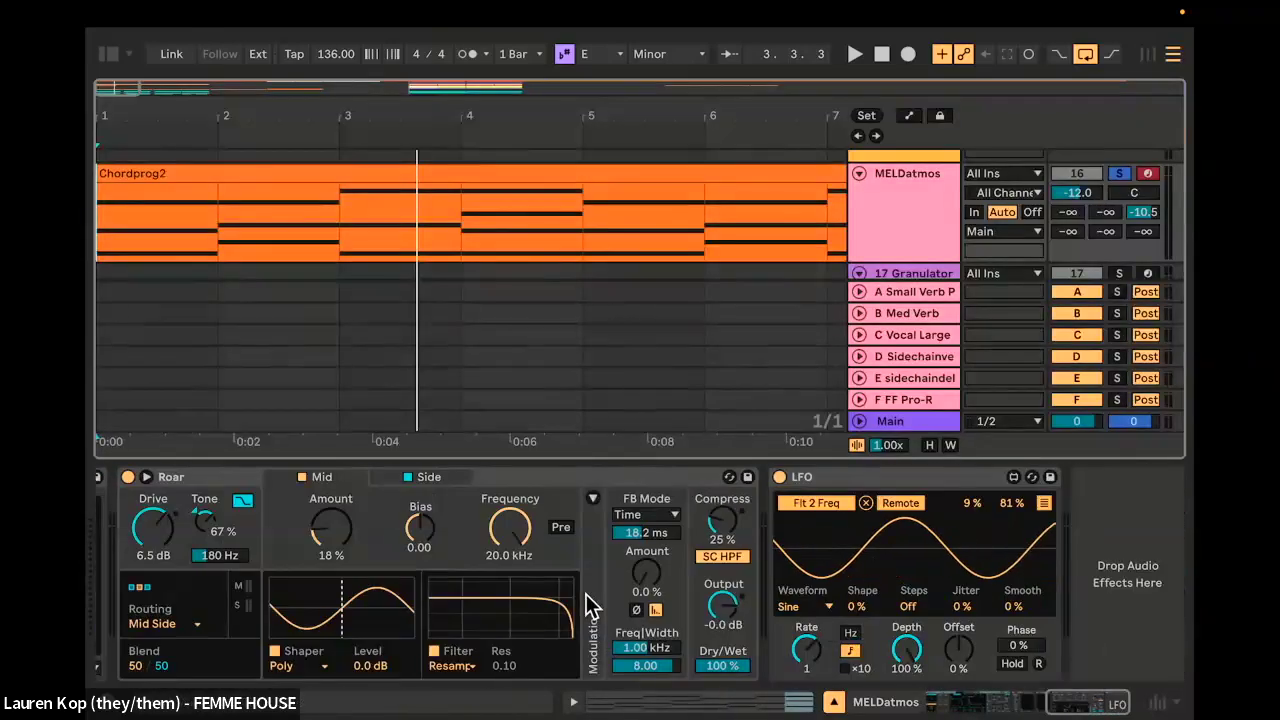
pyautogui.hscroll(-15, 591, 606)
pyautogui.click(915, 421)
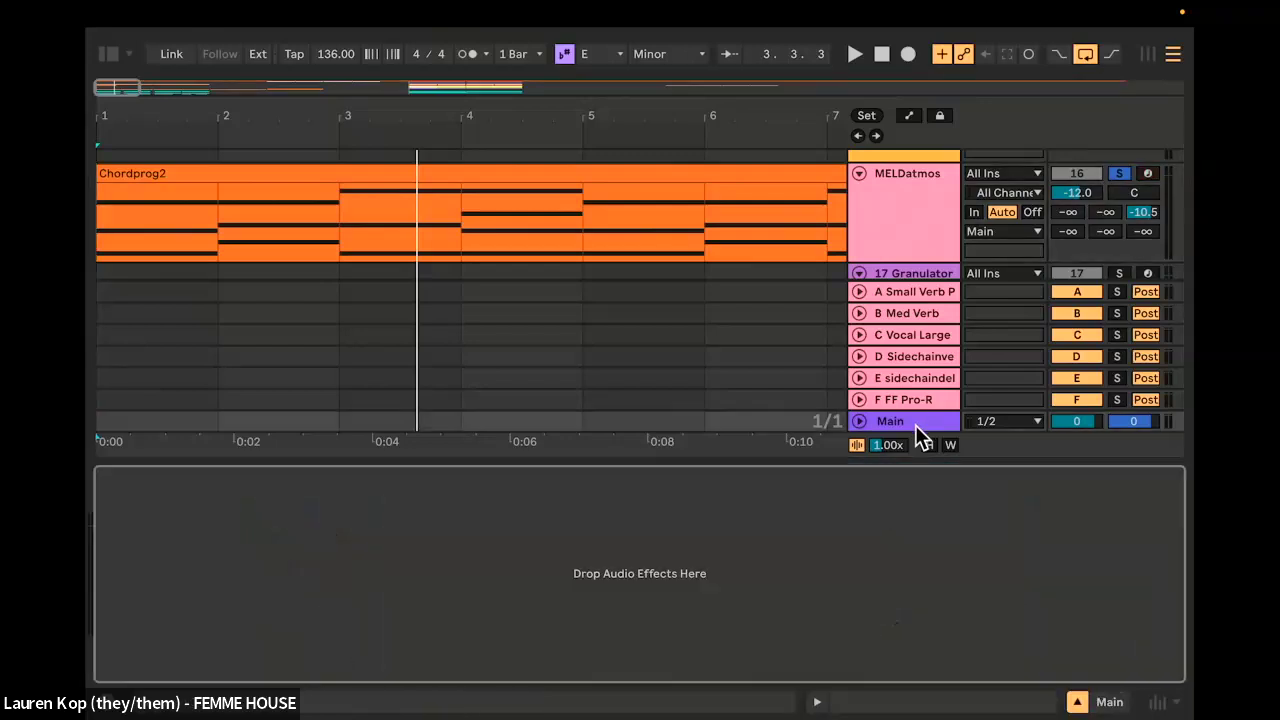
pyautogui.click(1075, 702)
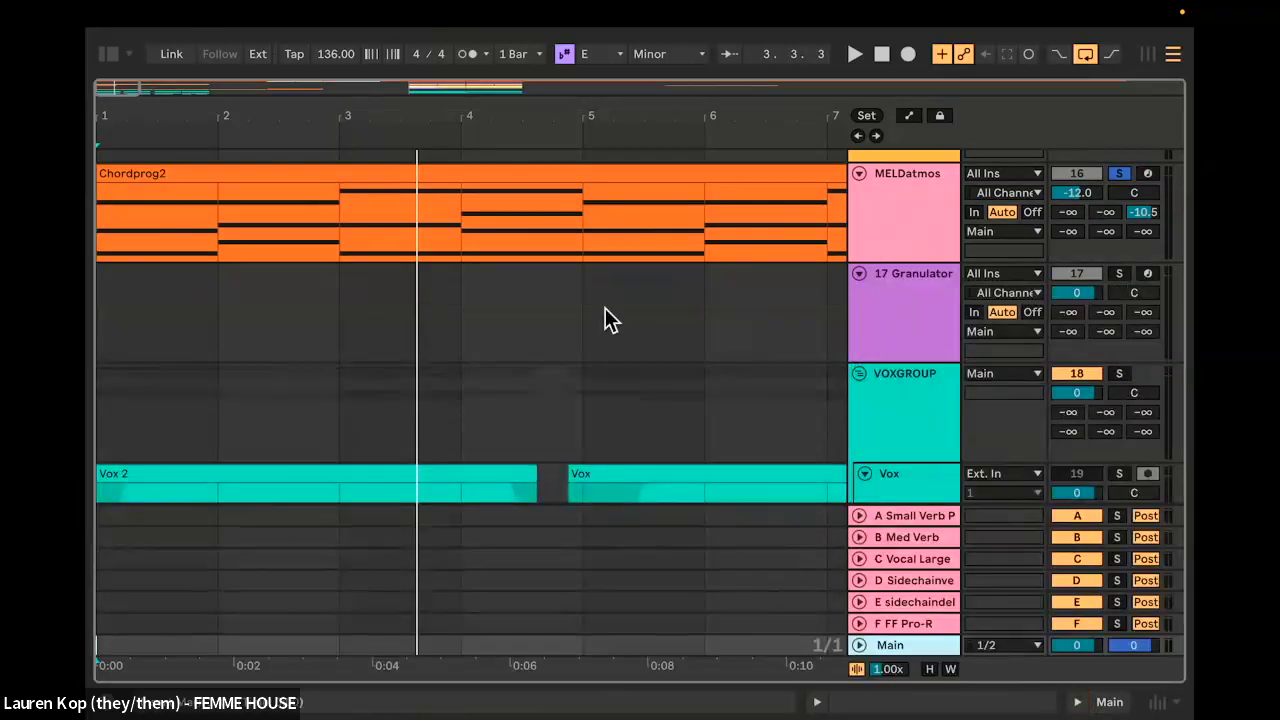
# Step: Play the soloed MELDatmos track from bar 1, viewing it in the mixer and in the arrangement
pyautogui.press('Tab')
pyautogui.hscroll(5, 605, 540)
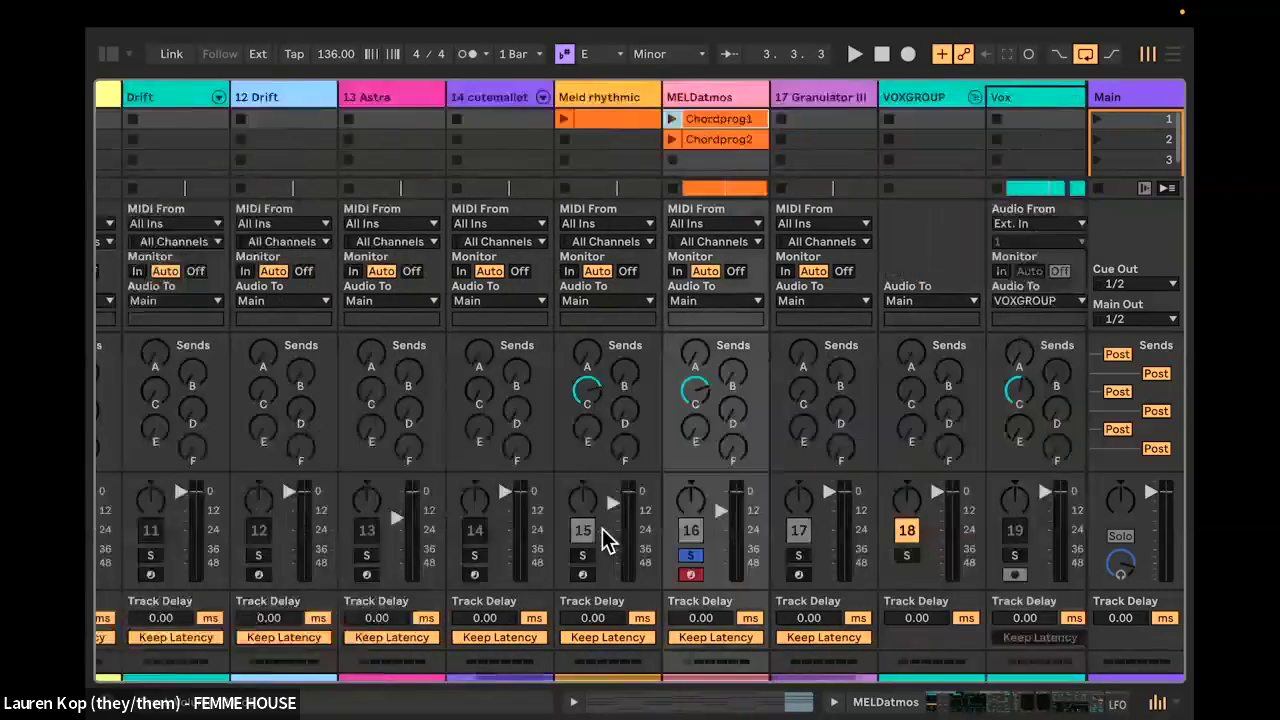
pyautogui.press('space')
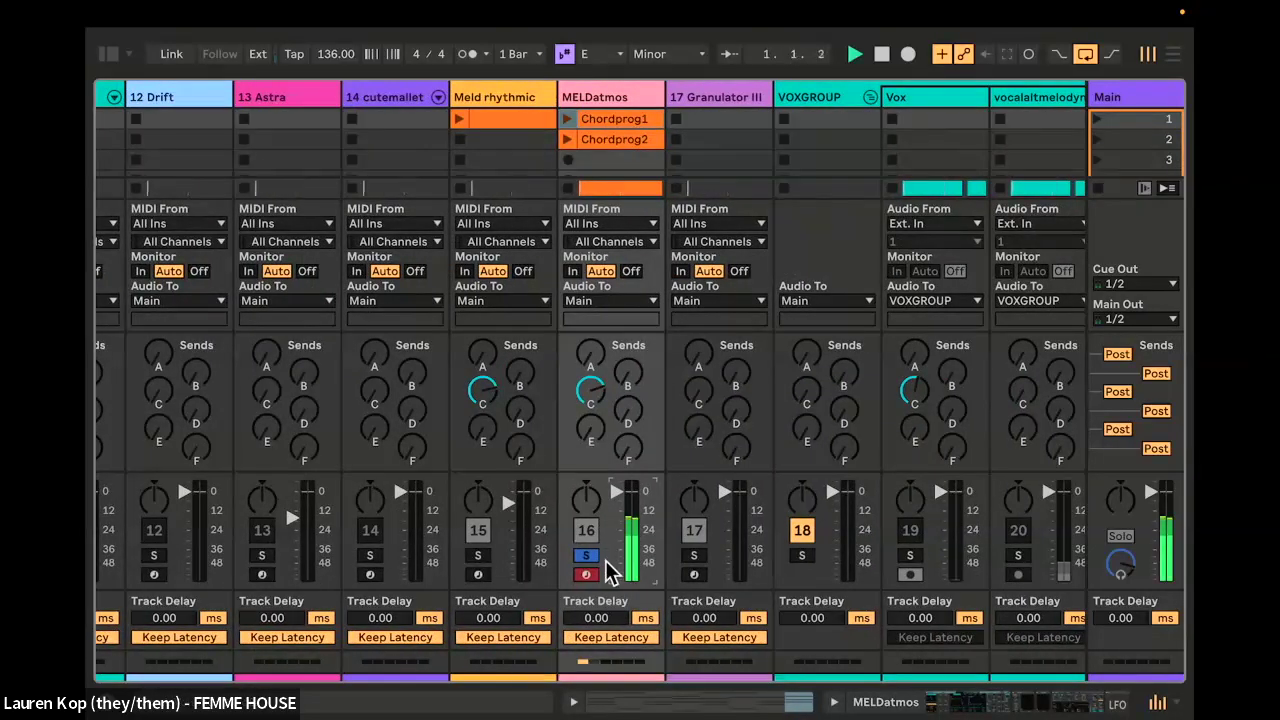
pyautogui.press('Tab')
pyautogui.scroll(3, 409, 371)
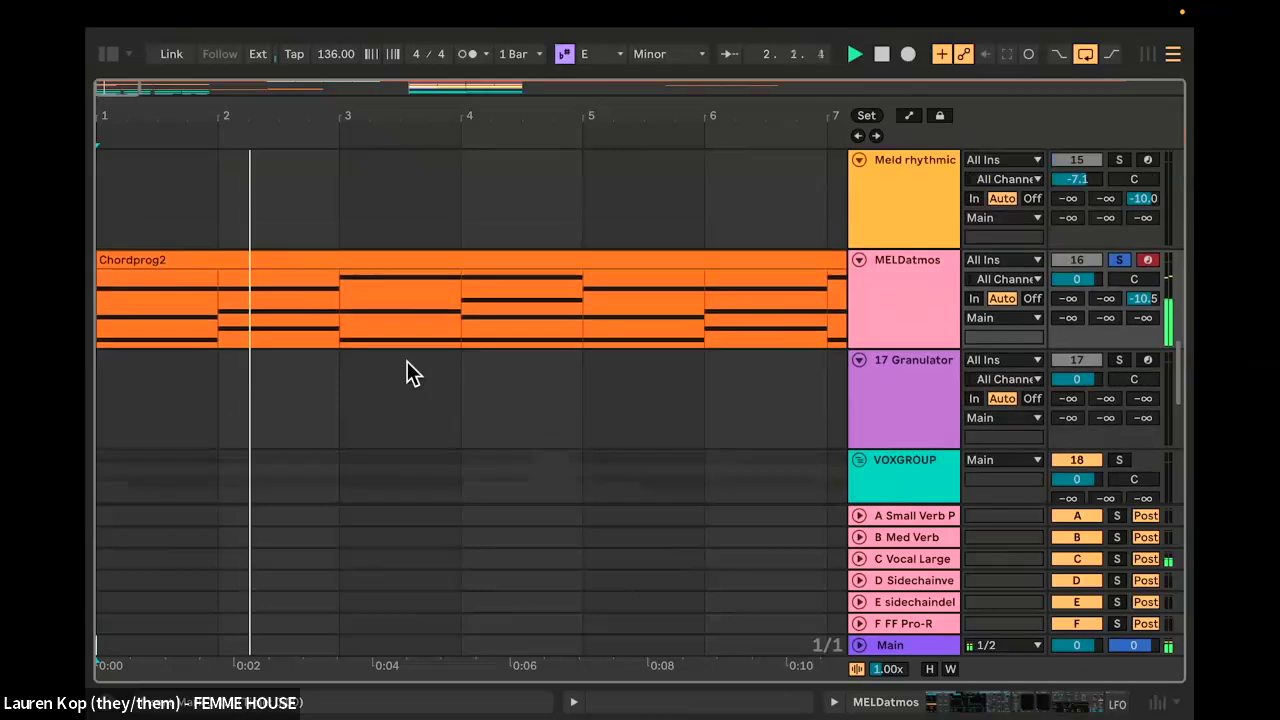
# Step: Examine the MELDatmos device chain from Meld through Roar to LFO during playback and hide the device view
pyautogui.doubleClick(929, 298)
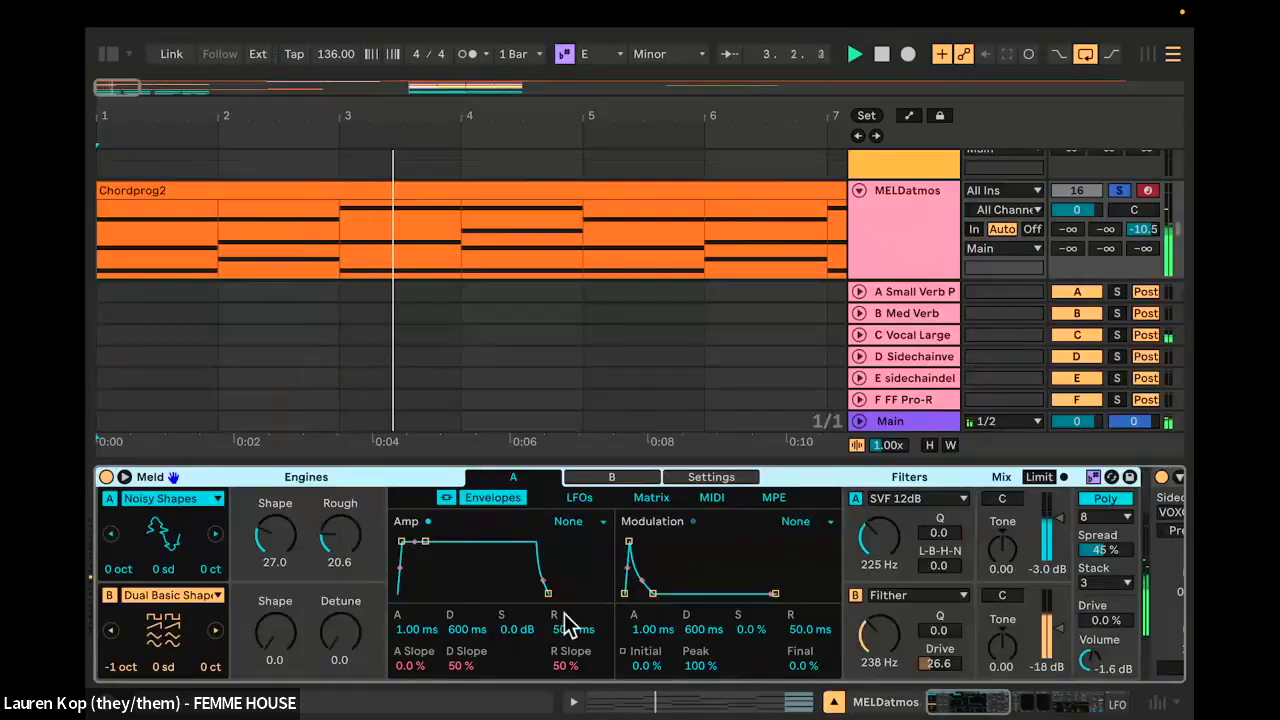
pyautogui.hscroll(5, 565, 625)
pyautogui.hscroll(8, 565, 625)
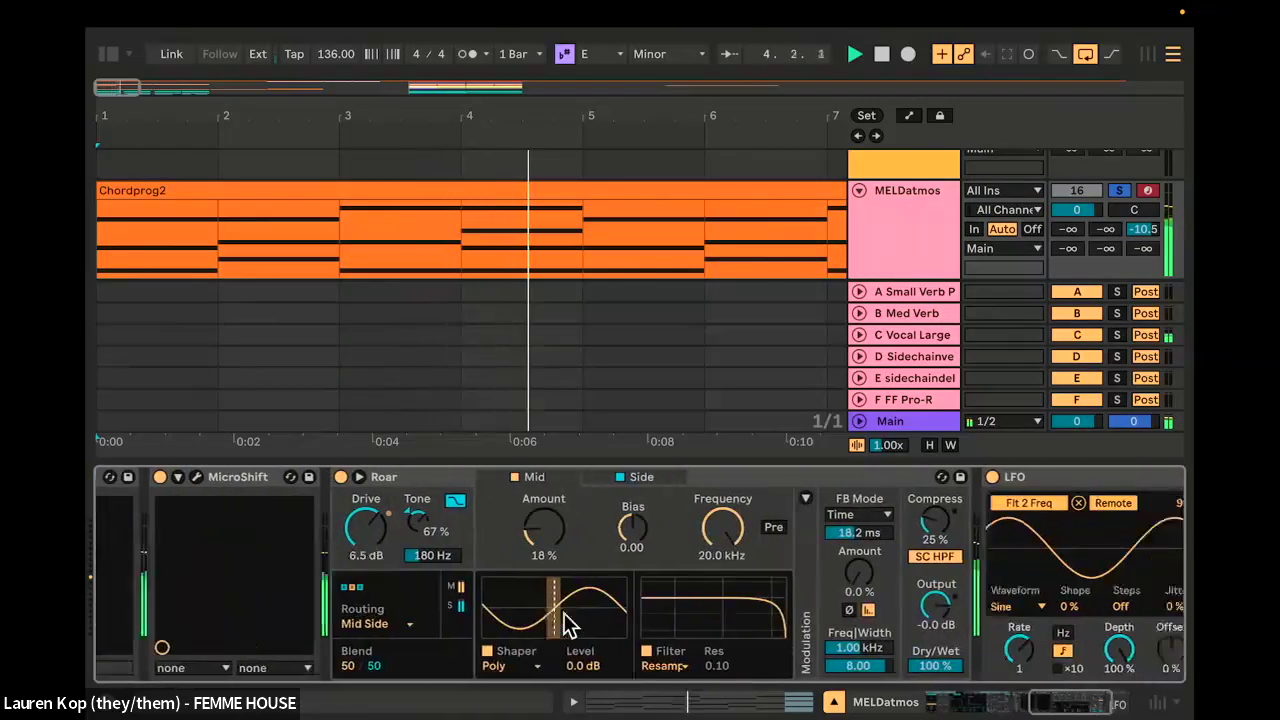
pyautogui.hscroll(-12, 564, 613)
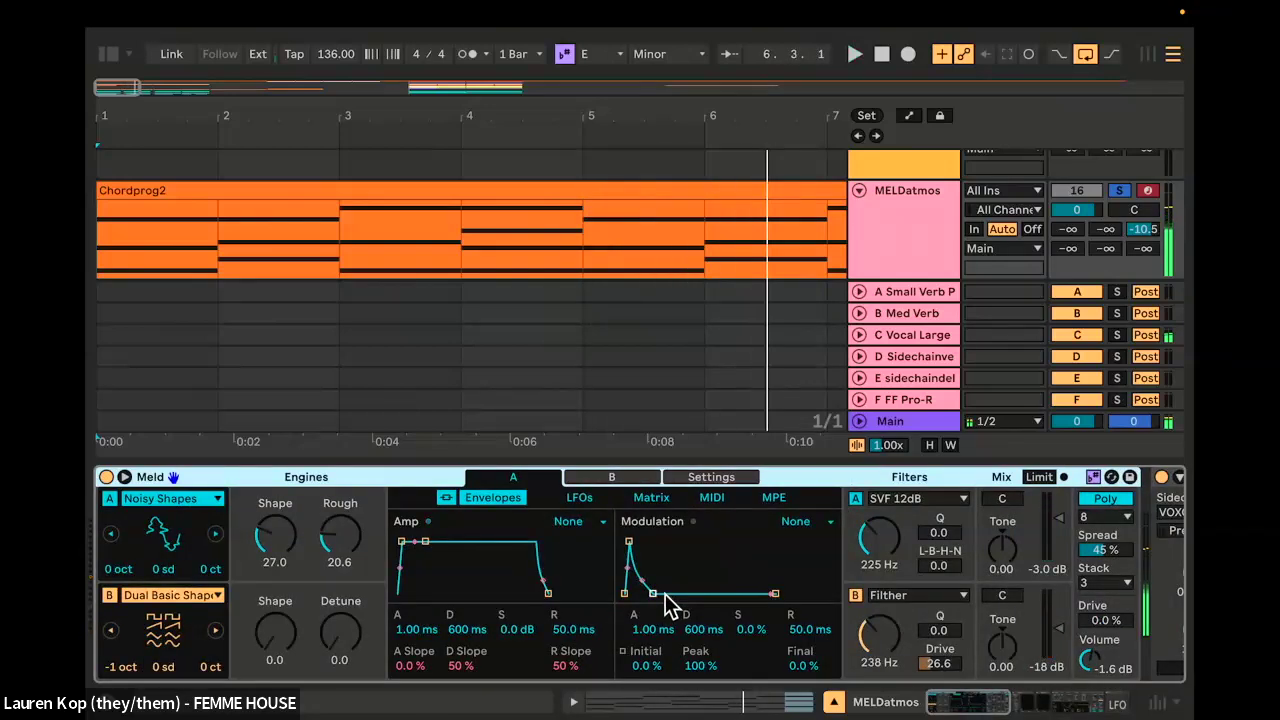
pyautogui.hscroll(10, 518, 557)
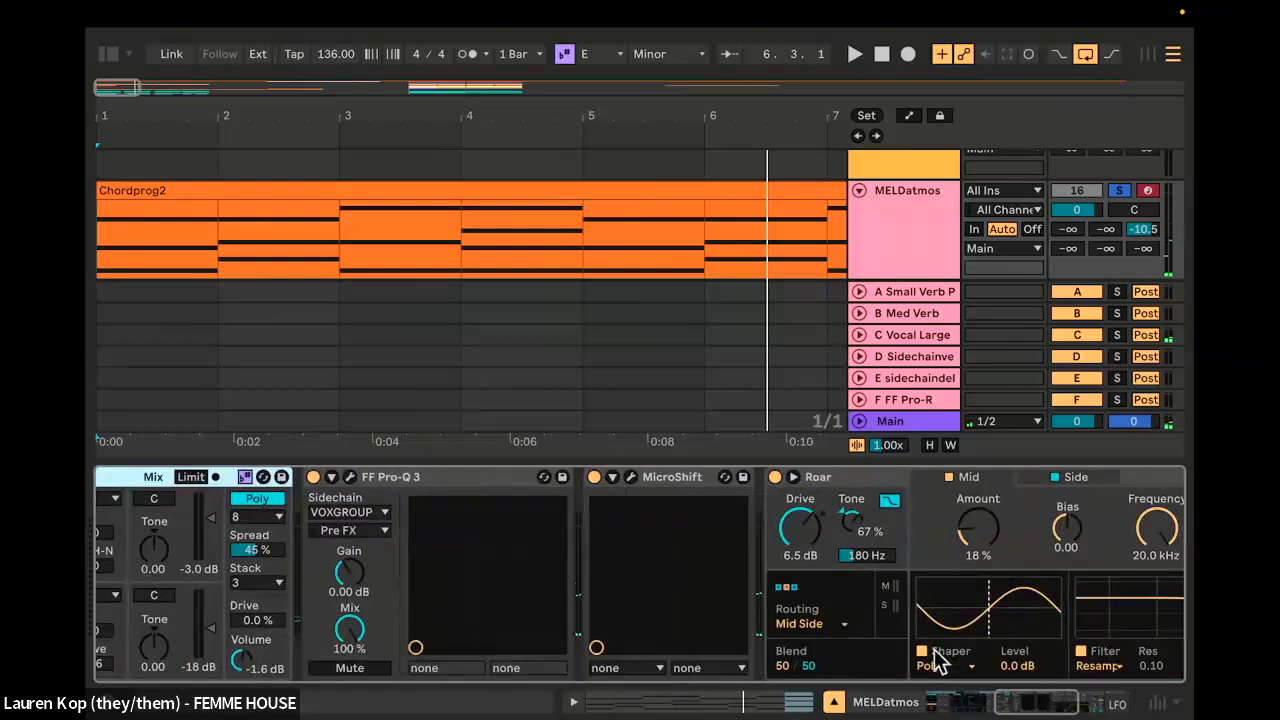
pyautogui.click(833, 703)
# Step: In the Session view, launch the Meld rhythmic clip, solo its track and examine its Meld device
pyautogui.press('Tab')
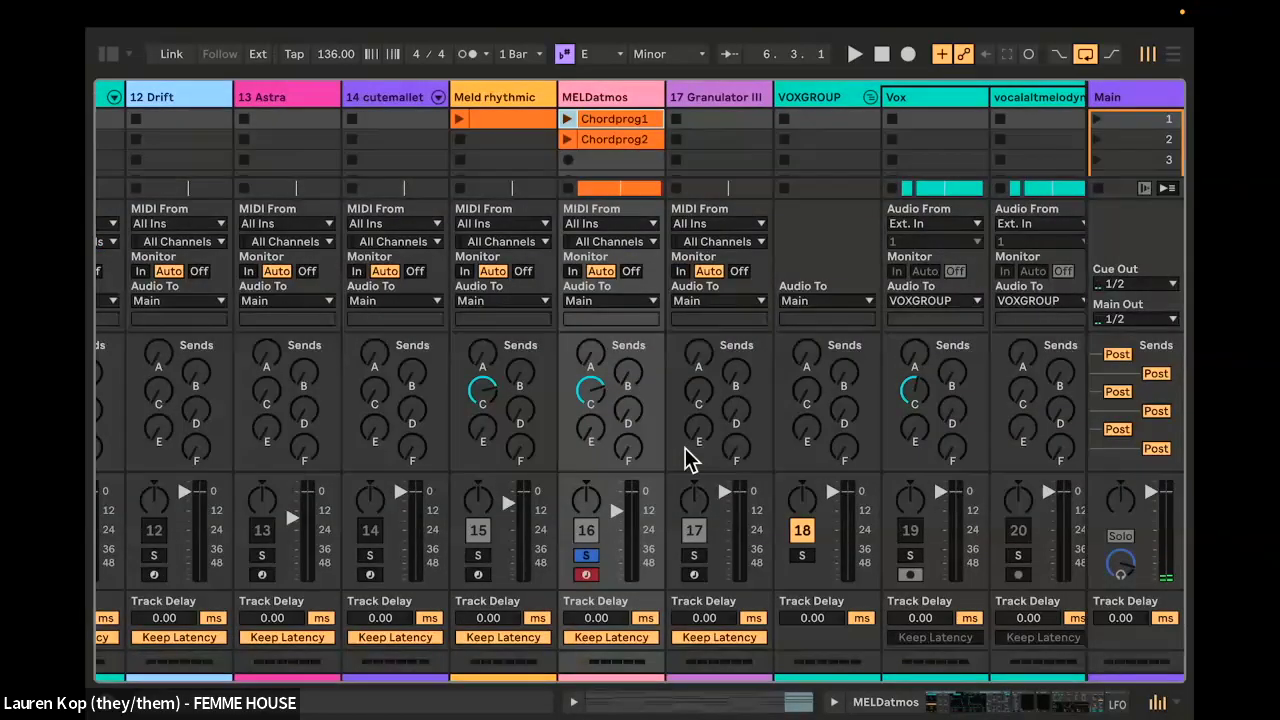
pyautogui.hscroll(3, 663, 414)
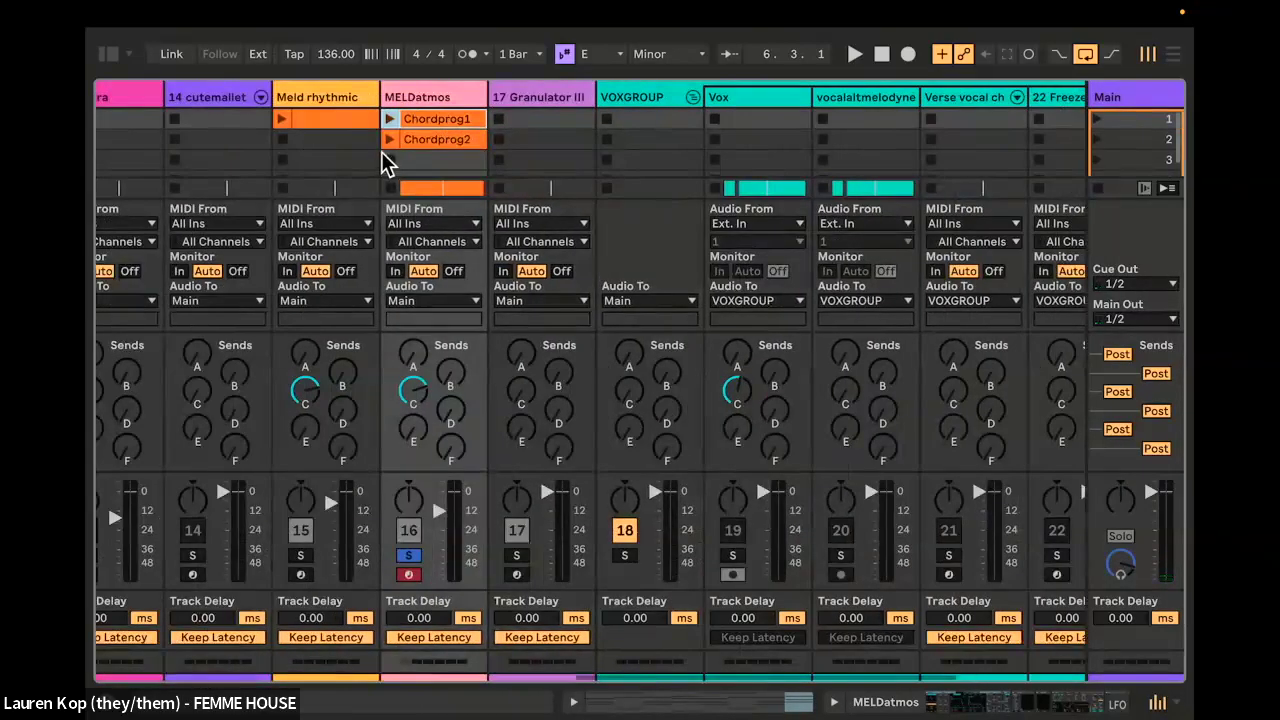
pyautogui.click(282, 119)
pyautogui.click(298, 556)
pyautogui.doubleClick(343, 97)
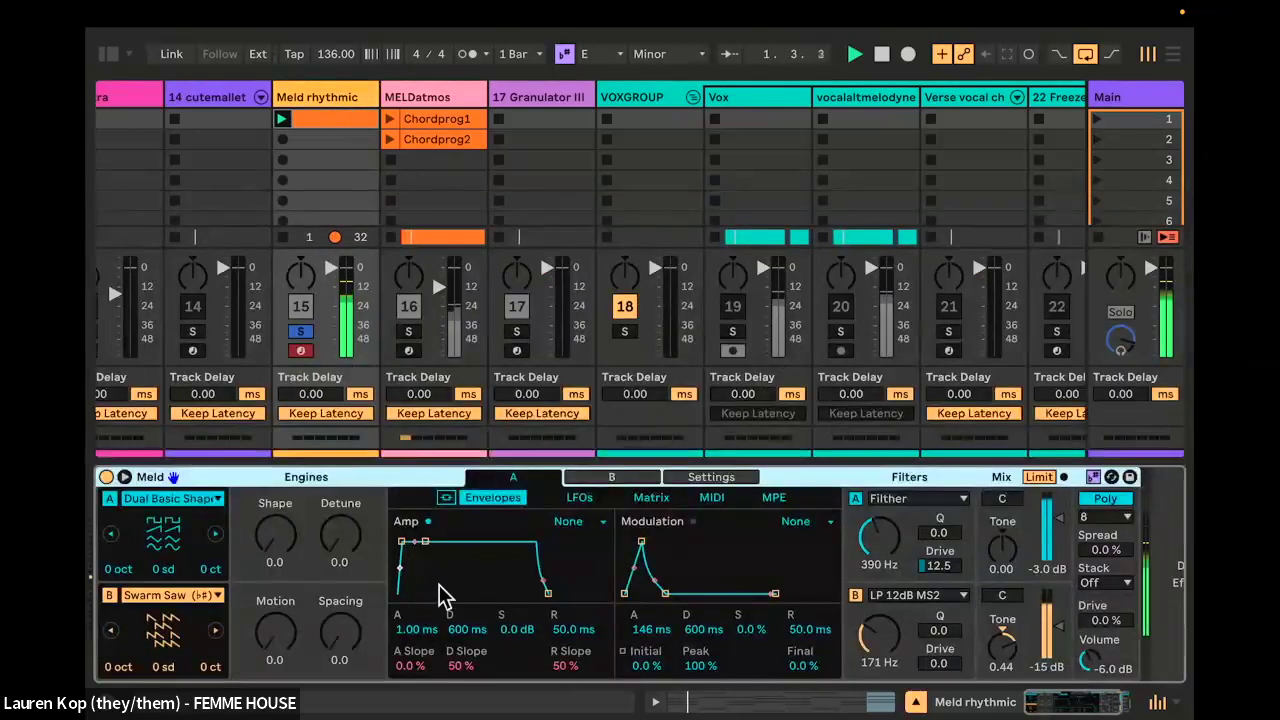
pyautogui.hscroll(3, 538, 605)
pyautogui.hscroll(-3, 538, 605)
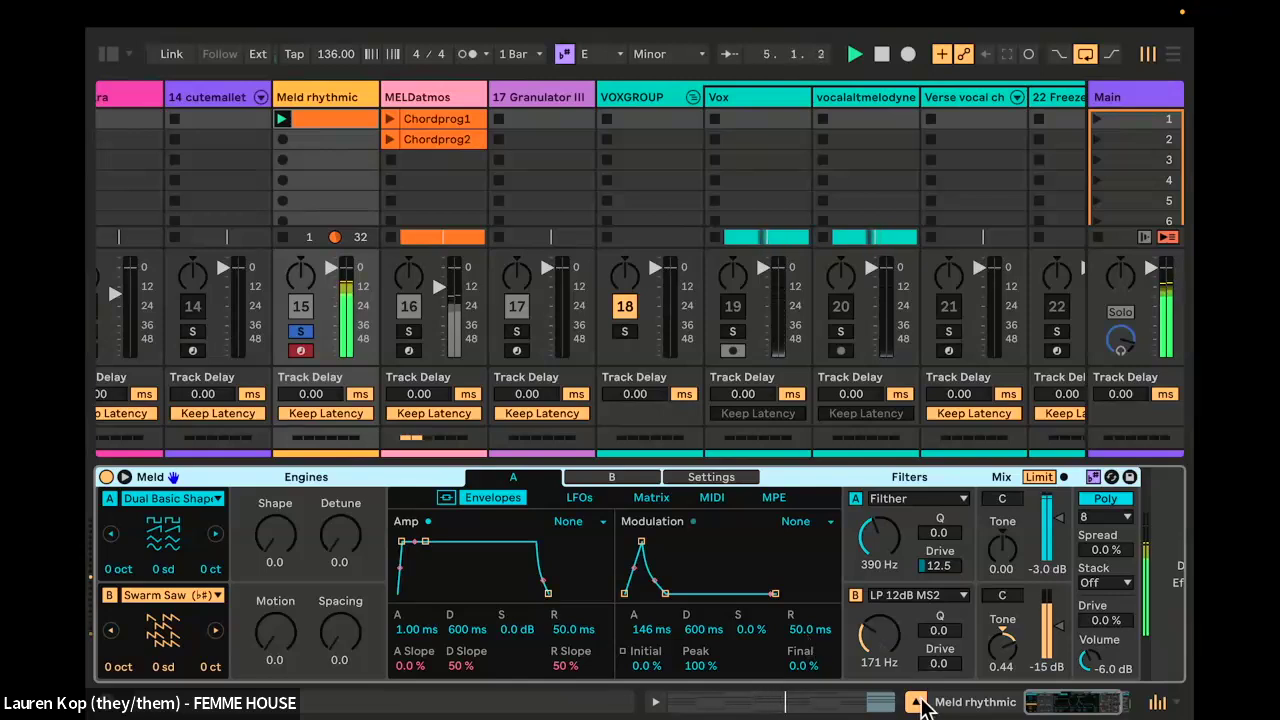
# Step: Unsolo Meld rhythmic, look at its clip's chord notes and close the clip view
pyautogui.click(917, 703)
pyautogui.click(300, 556)
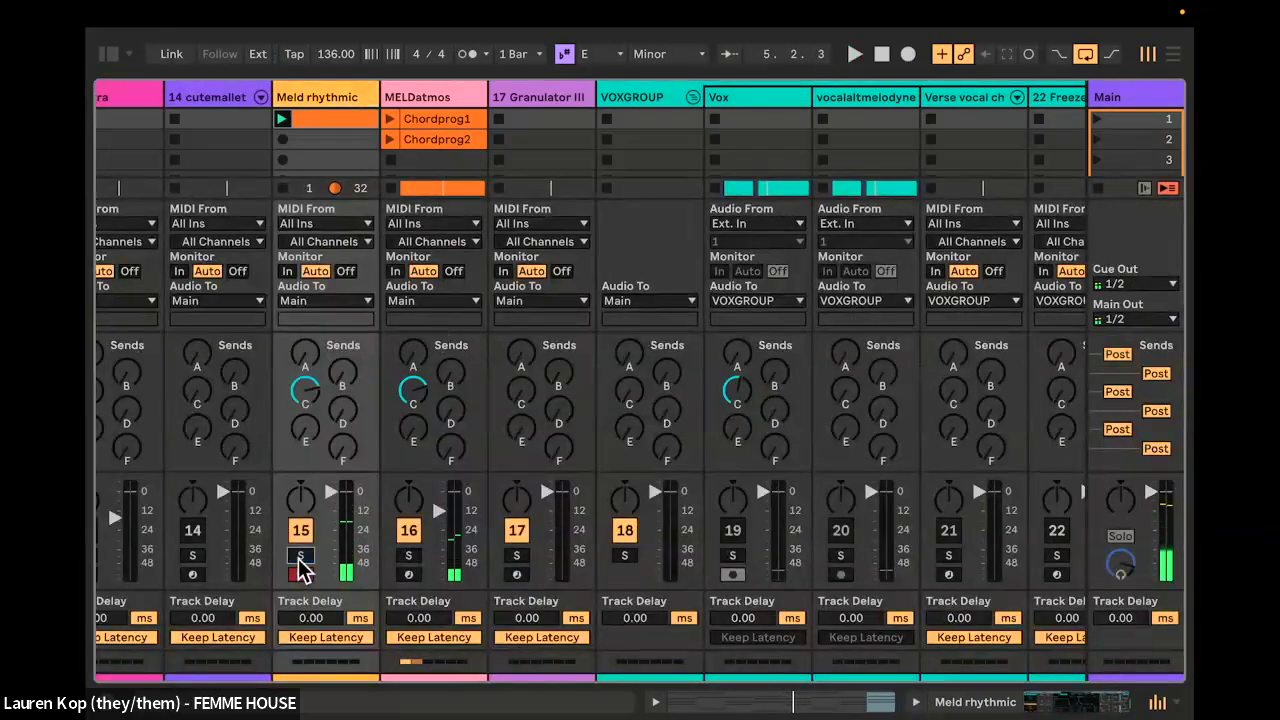
pyautogui.doubleClick(287, 192)
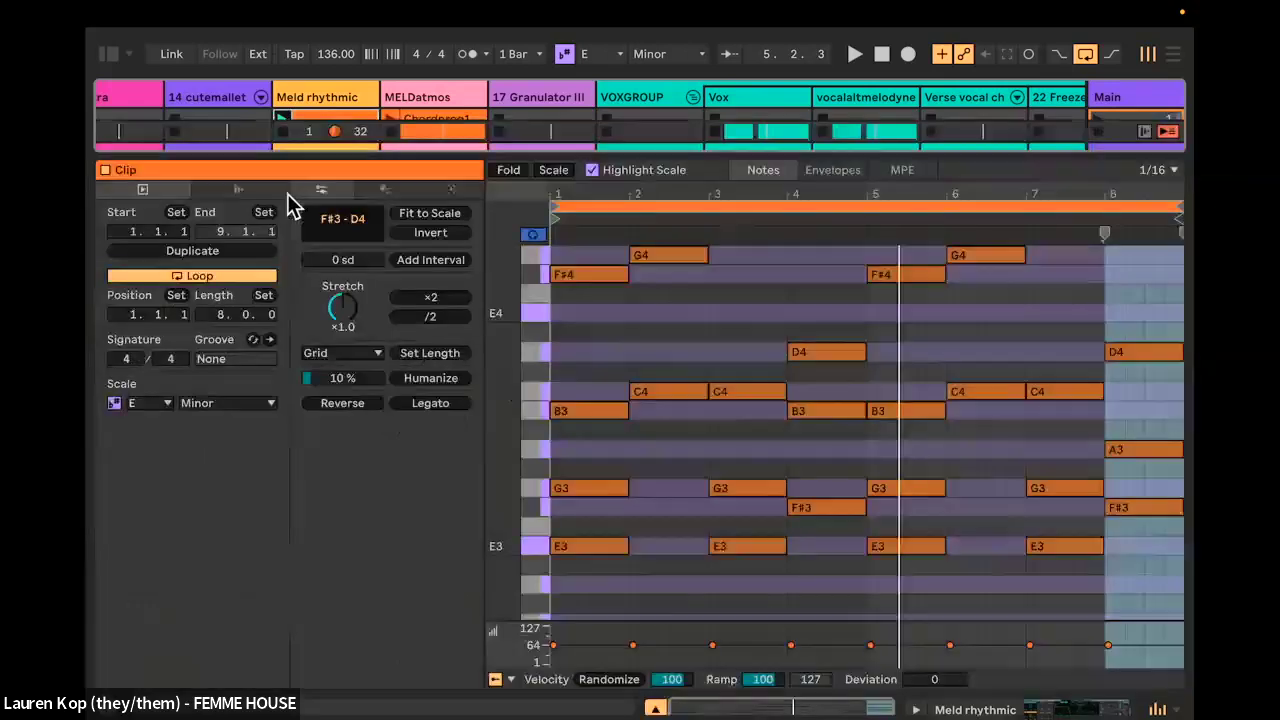
pyautogui.click(654, 708)
pyautogui.click(654, 708)
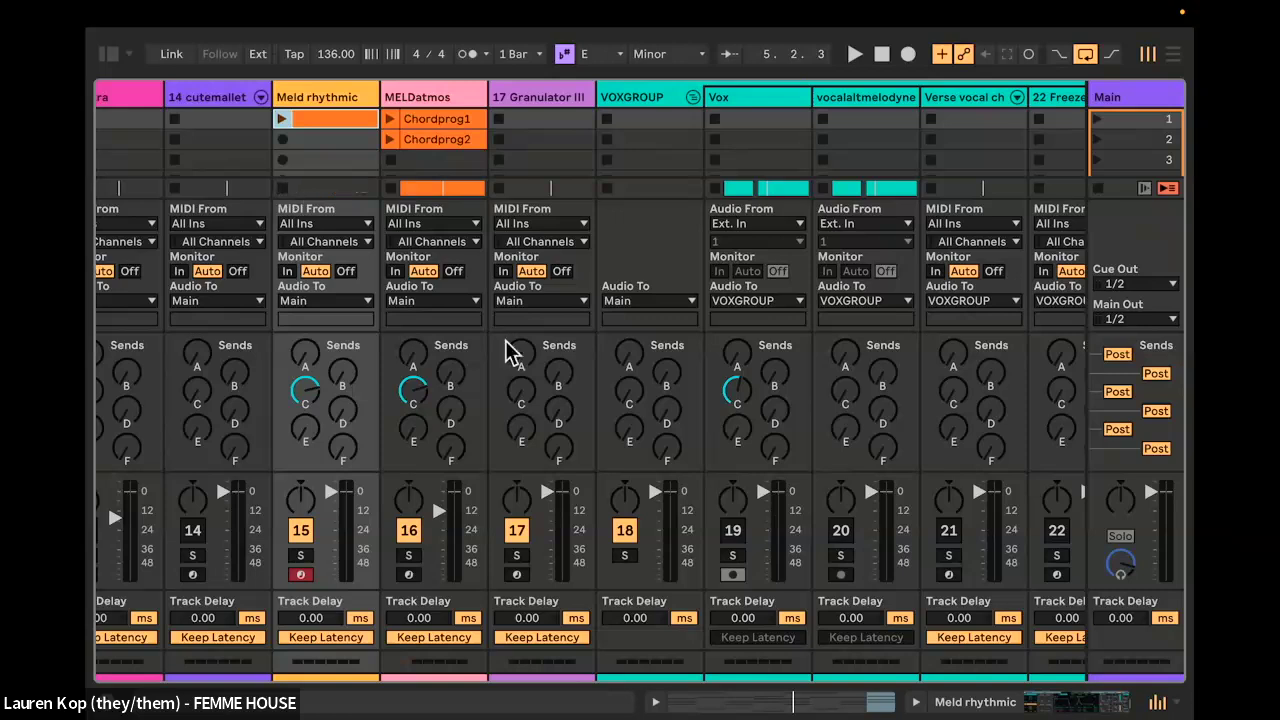
# Step: Solo MELDatmos in the arrangement and show its device chain through to Roar and LFO
pyautogui.press('Tab')
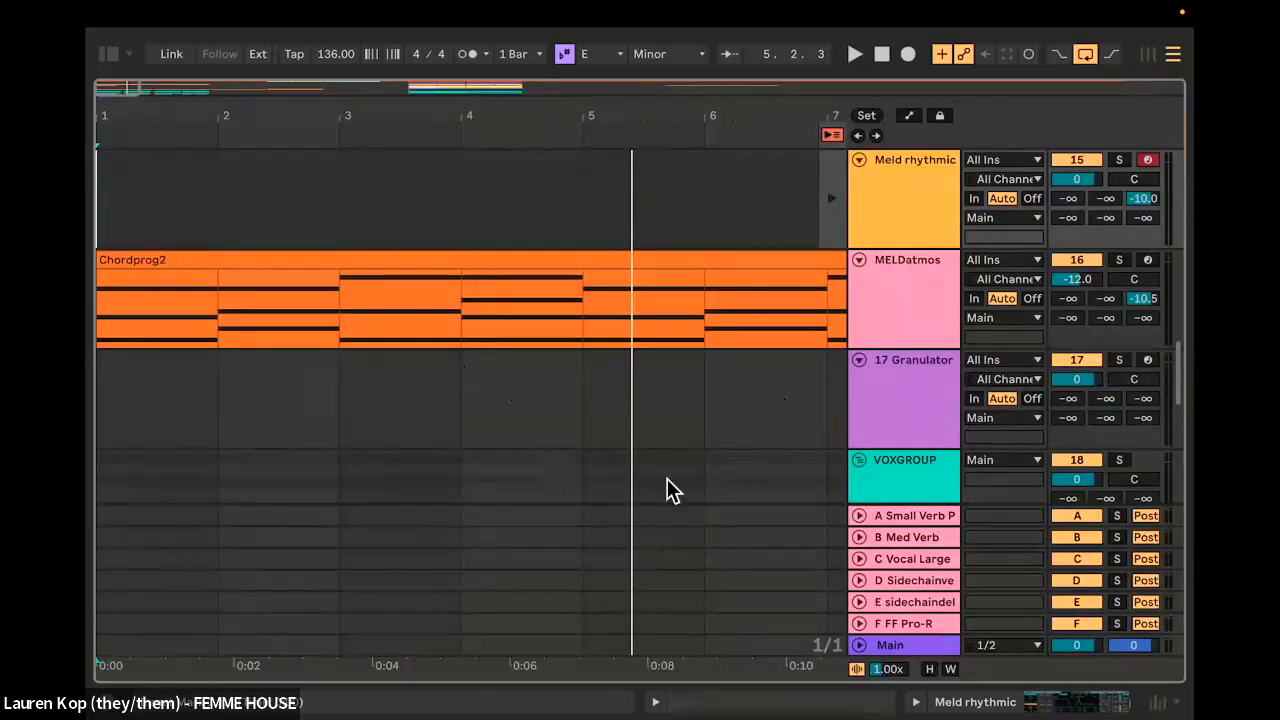
pyautogui.click(1118, 259)
pyautogui.doubleClick(918, 290)
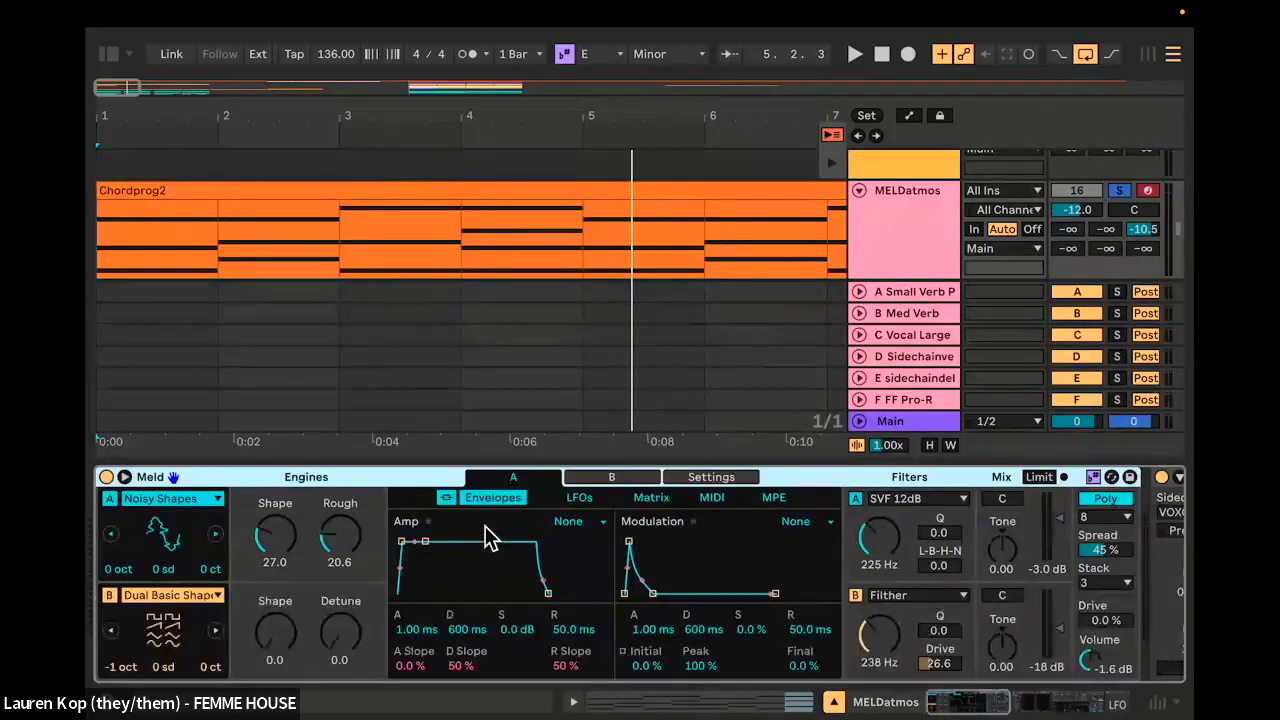
pyautogui.hscroll(10, 490, 520)
pyautogui.hscroll(8, 600, 495)
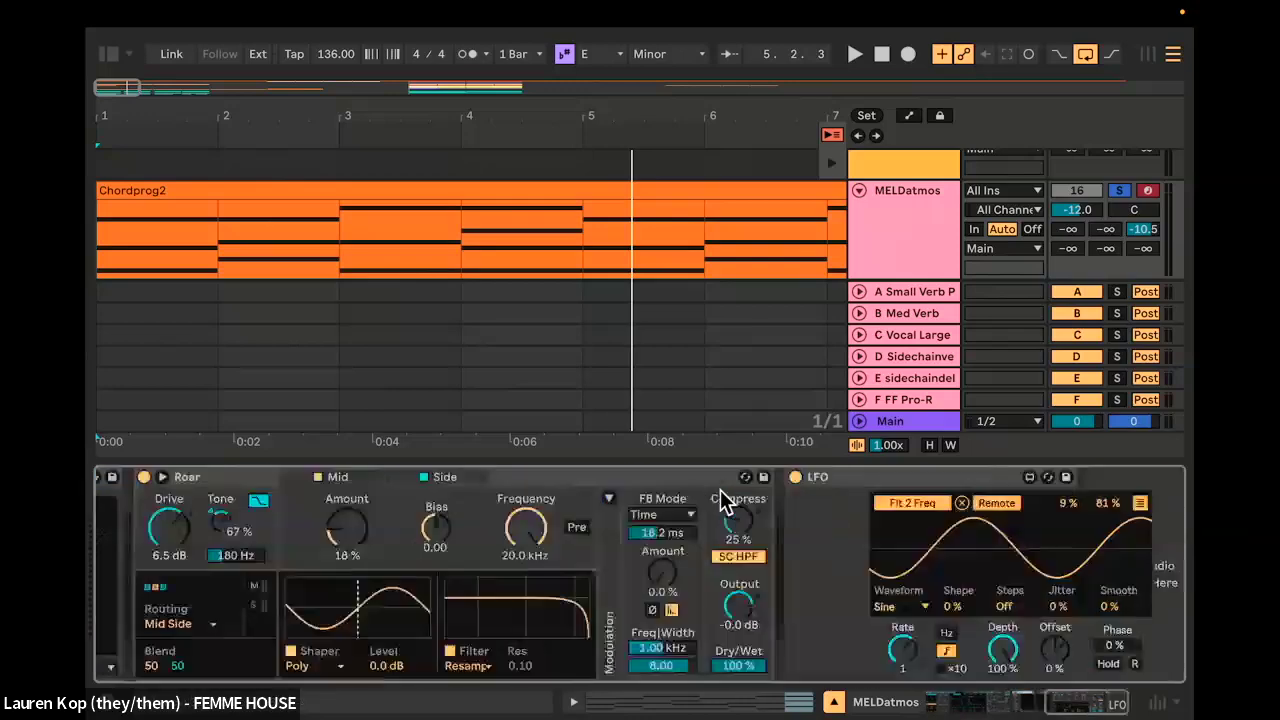
# Step: Select the MELDatmos effects from FF Pro-Q 3 through LFO and deactivate them
pyautogui.hscroll(1, 720, 490)
pyautogui.click(800, 477)
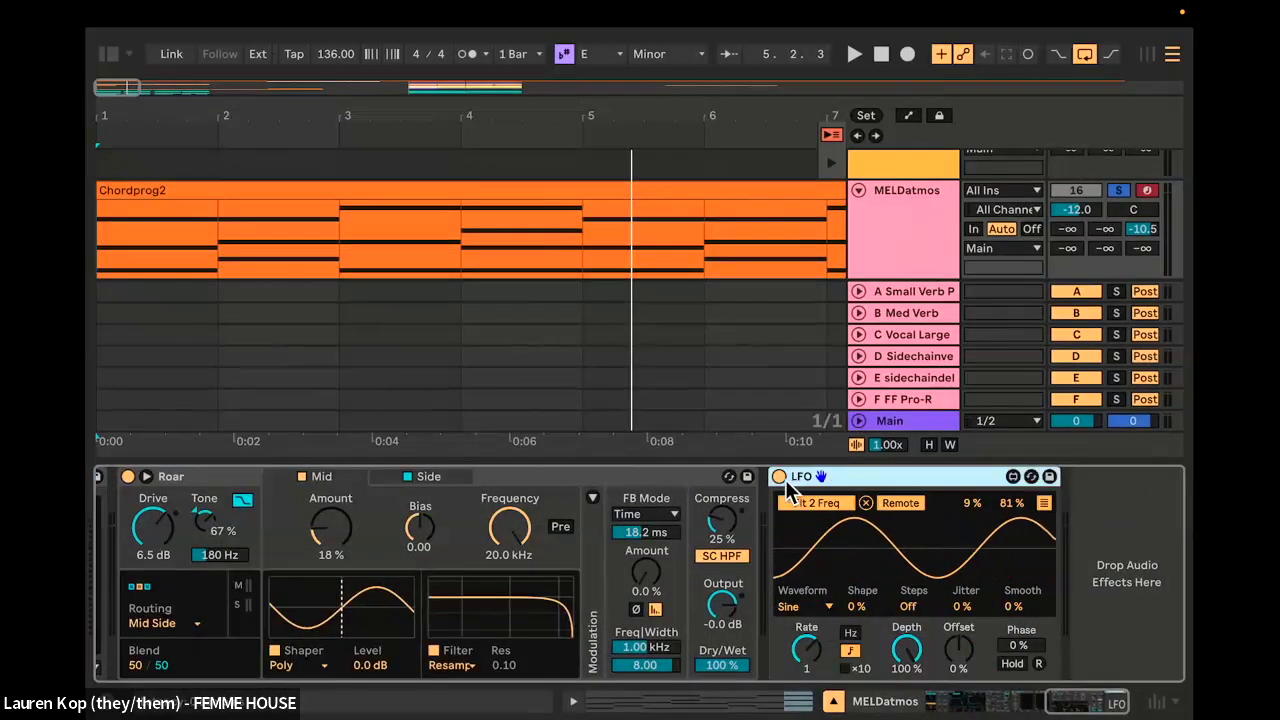
pyautogui.hscroll(-10, 786, 490)
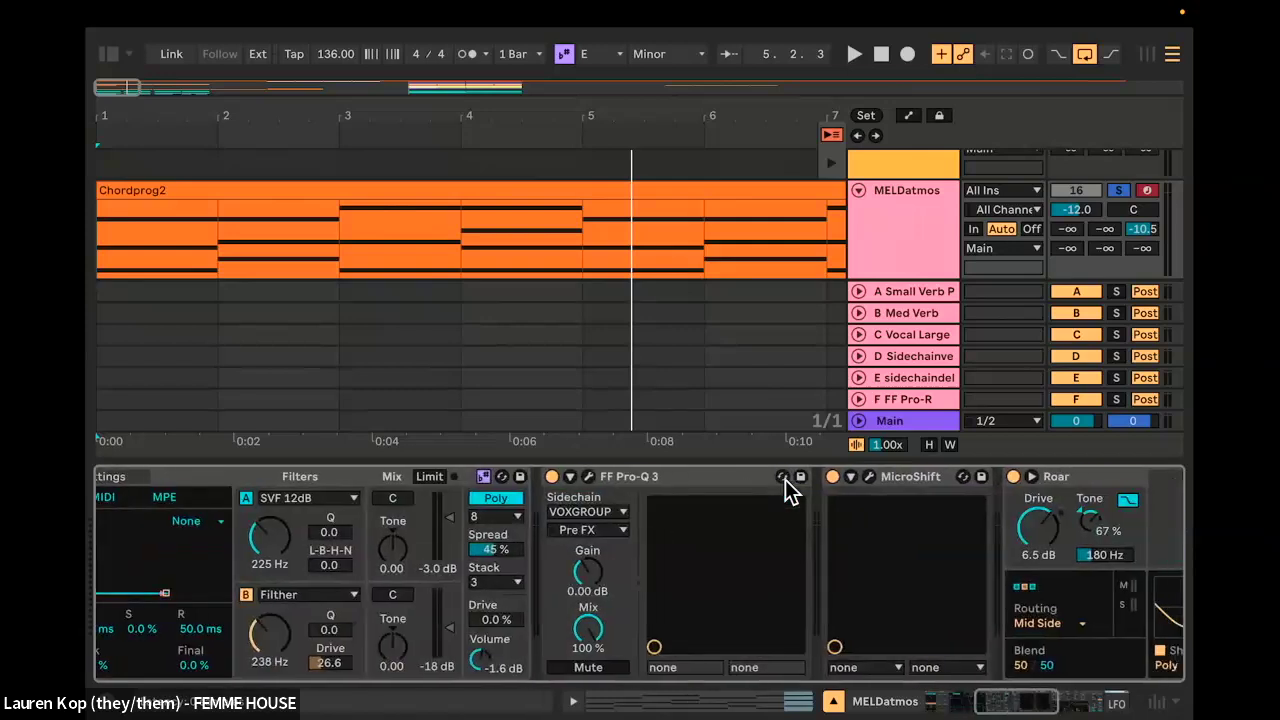
pyautogui.keyDown('shift'); pyautogui.click(727, 483); pyautogui.keyUp('shift')
# Step: Play the MELDatmos chords in the arrangement with the effects off and show the Meld instrument
pyautogui.press('Tab')
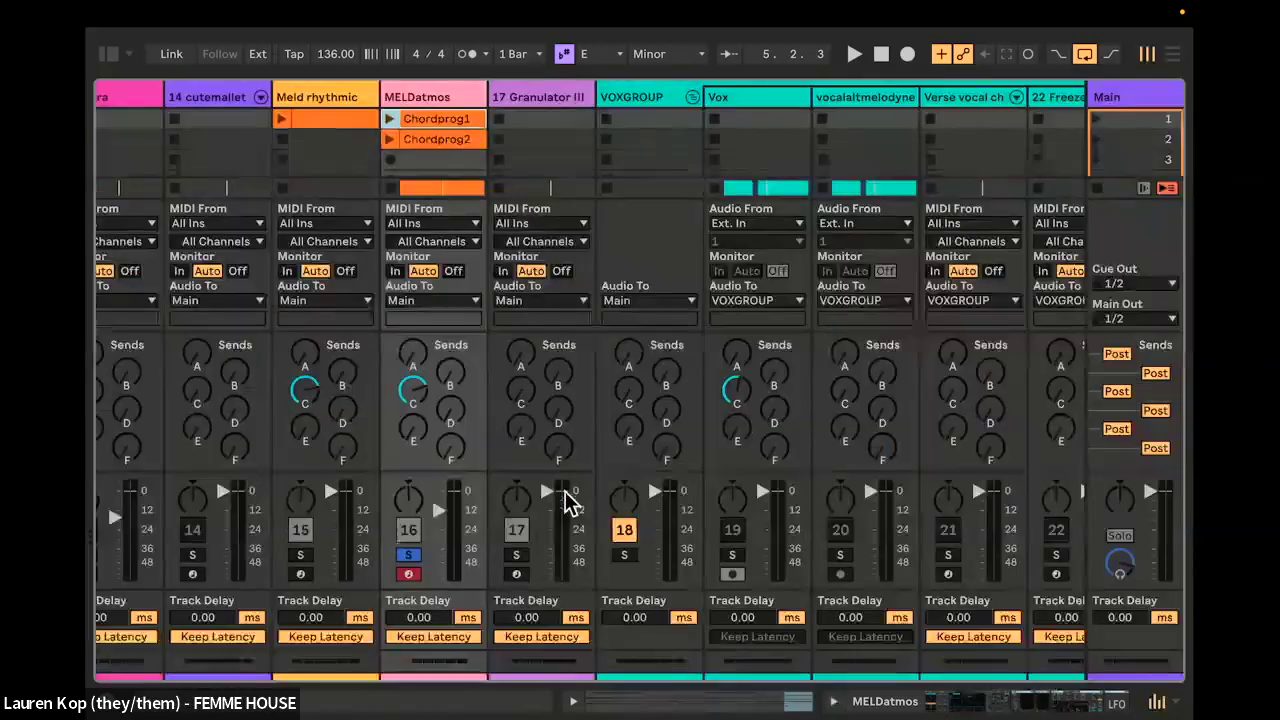
pyautogui.press('Tab')
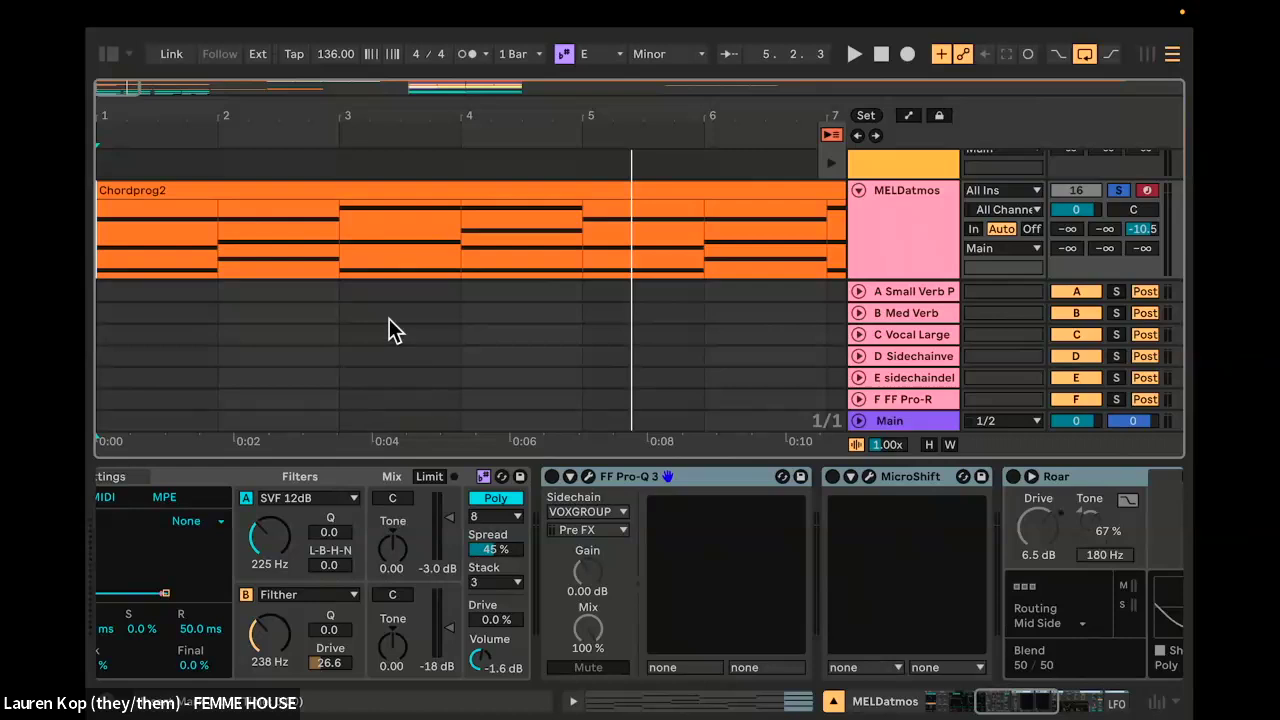
pyautogui.press('space')
pyautogui.scroll(1, 385, 311)
pyautogui.hscroll(-5, 435, 582)
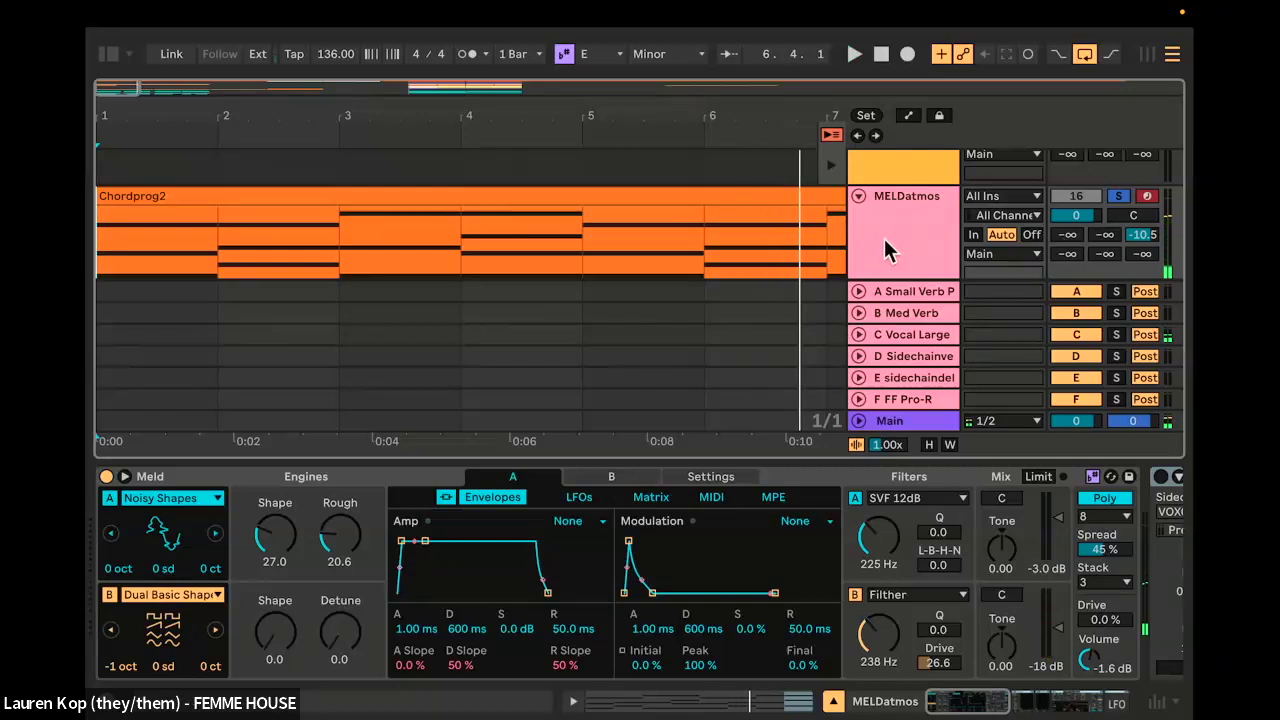
# Step: Insert a new MIDI track directly below MELDatmos
pyautogui.scroll(-3, 972, 263)
pyautogui.click(914, 208)
pyautogui.scroll(1, 914, 208)
pyautogui.scroll(-1, 914, 208)
pyautogui.scroll(1, 914, 218)
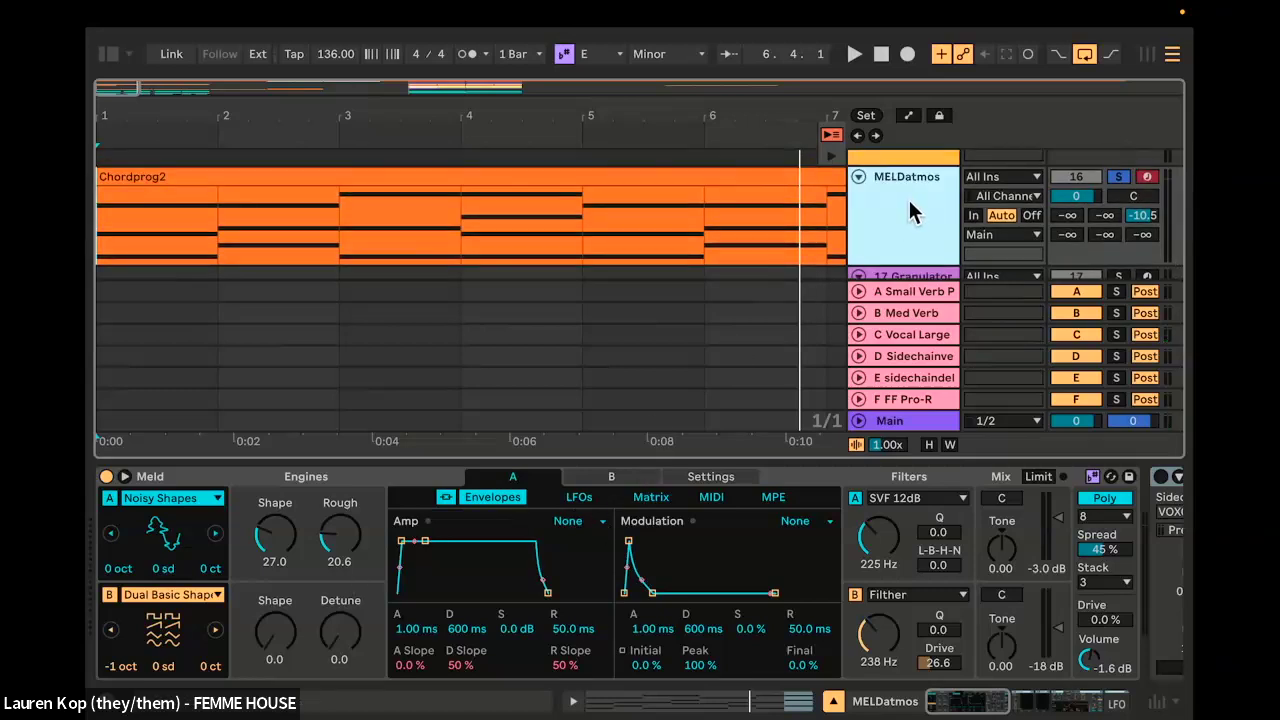
pyautogui.hotkey('ctrl', 'shift', 't')
pyautogui.scroll(1, 898, 208)
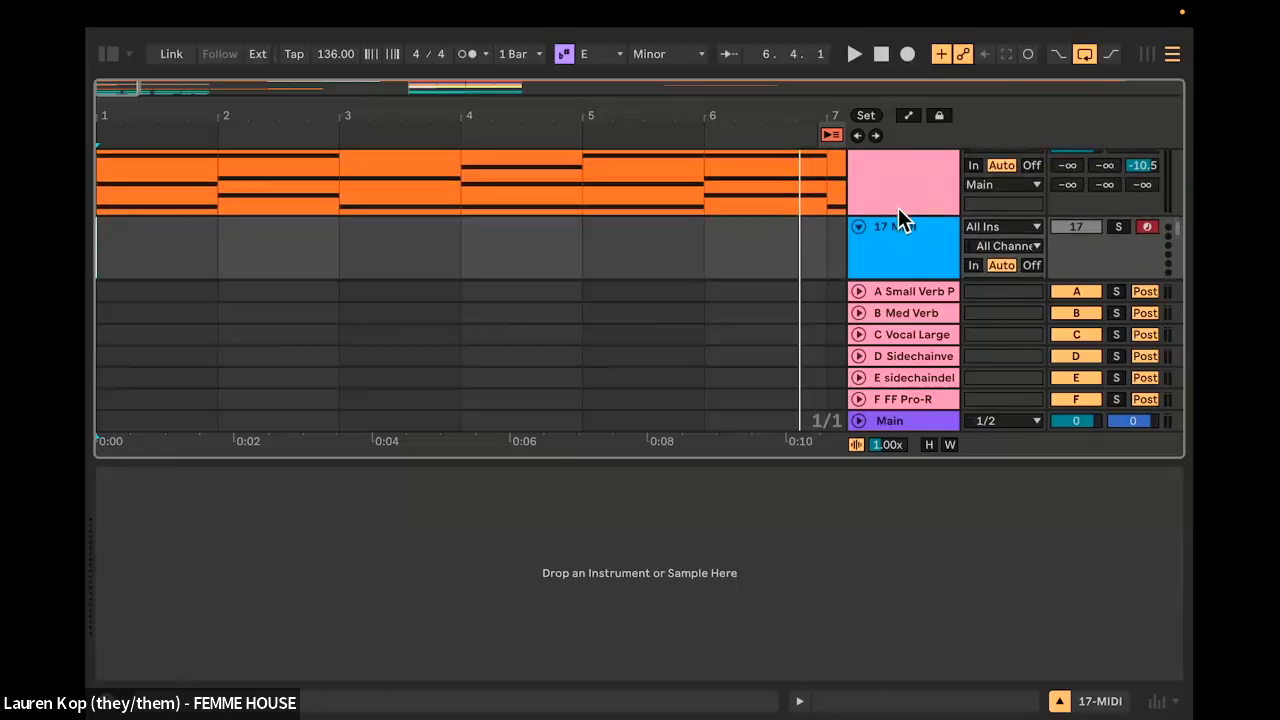
# Step: Show the browser and look through the Instruments category
pyautogui.click(108, 53)
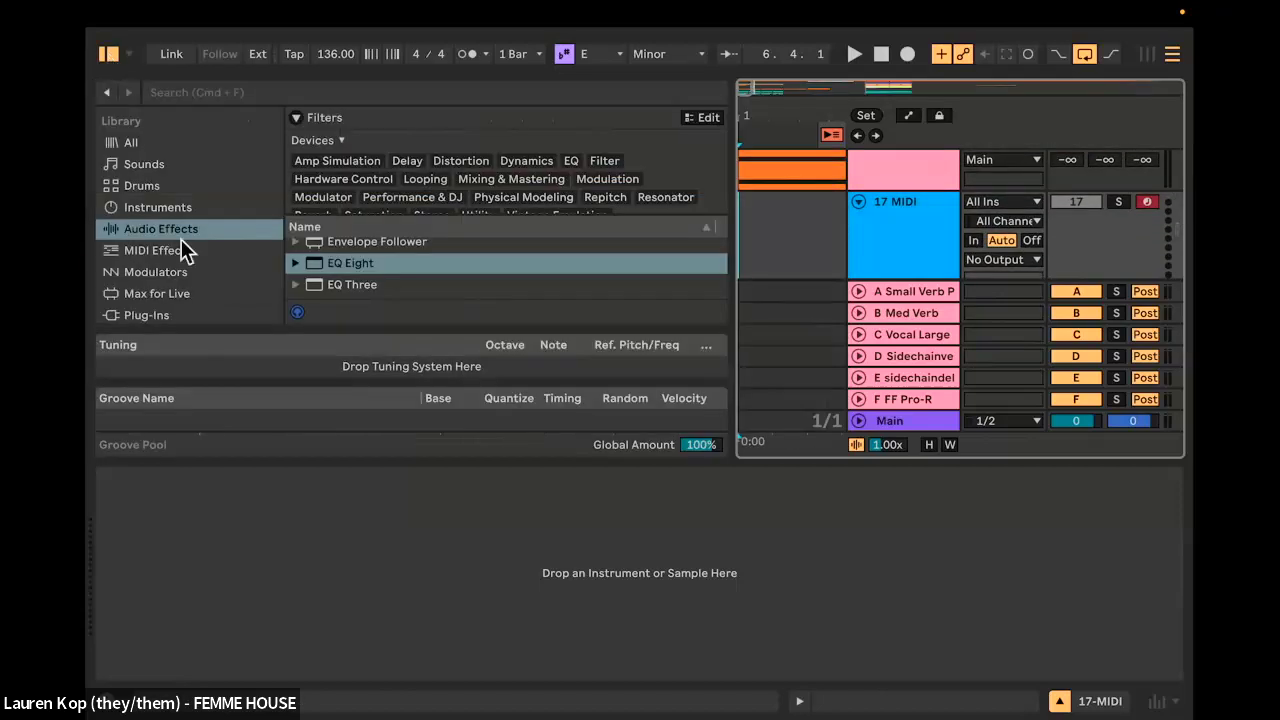
pyautogui.click(163, 207)
pyautogui.scroll(-5, 391, 289)
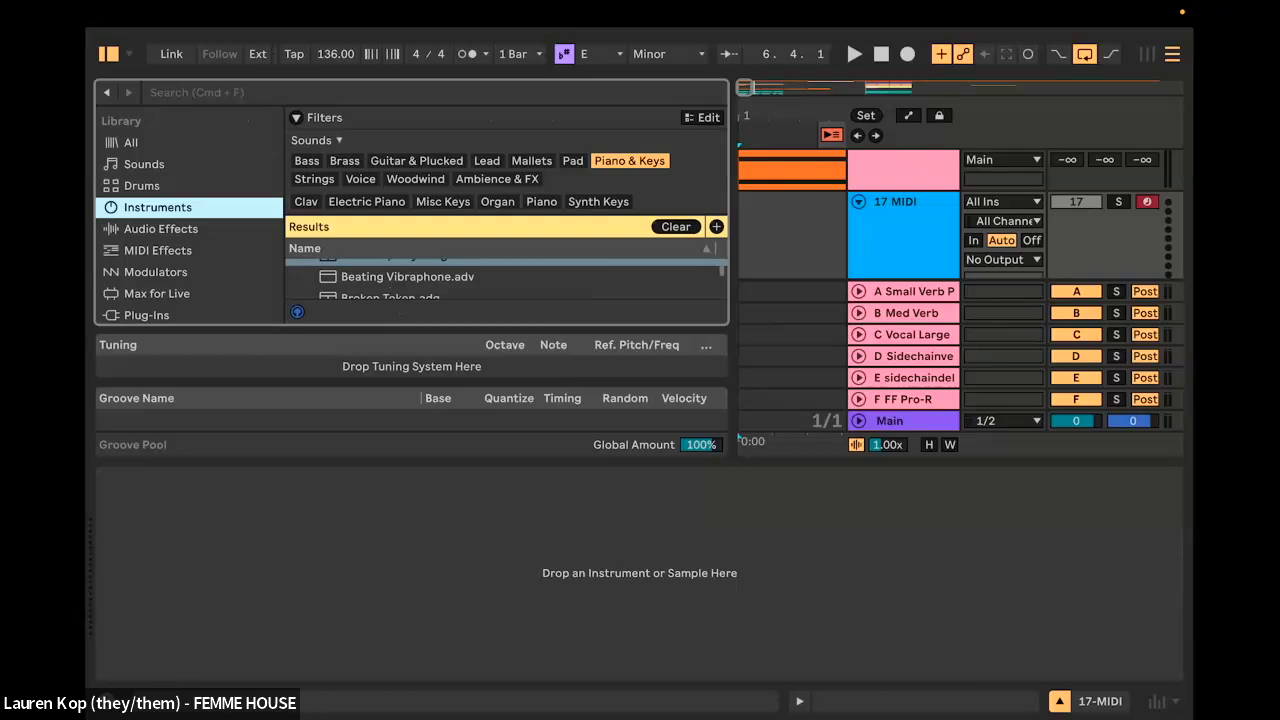
pyautogui.scroll(-4, 430, 289)
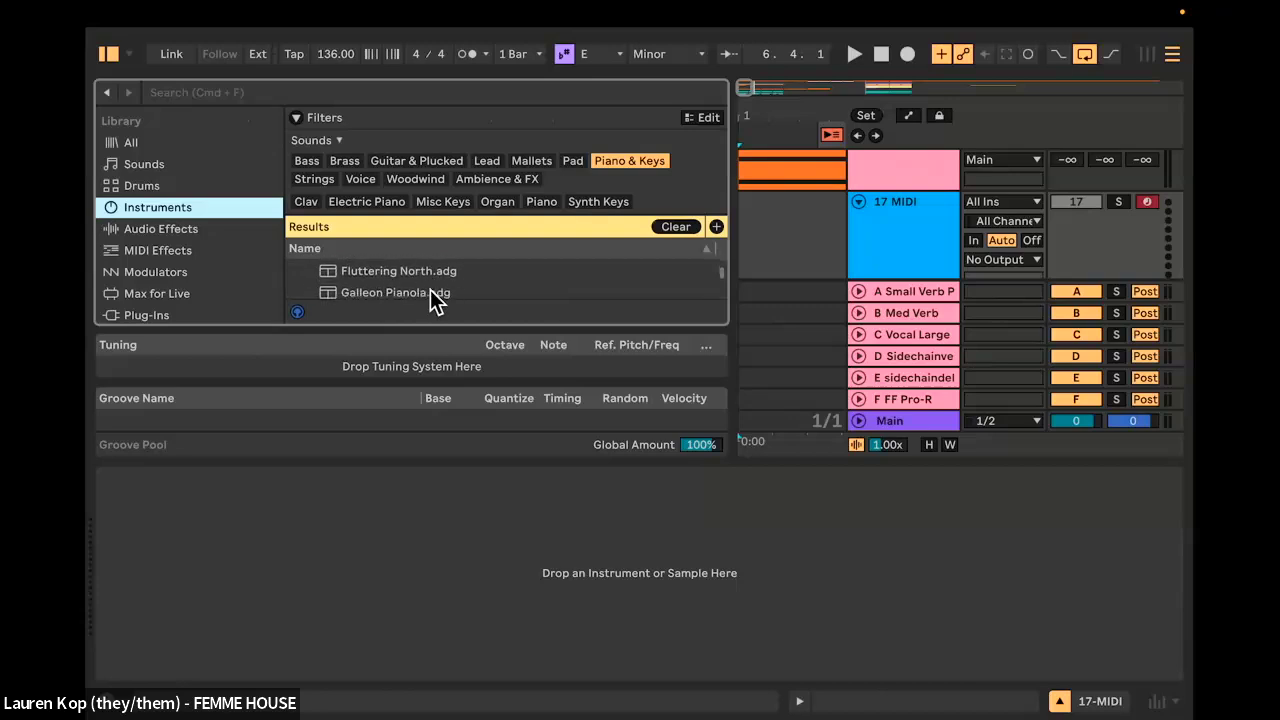
# Step: Search the instruments for "meld" and look through the matching presets in the enlarged browser
pyautogui.click(395, 90)
pyautogui.write('meld')
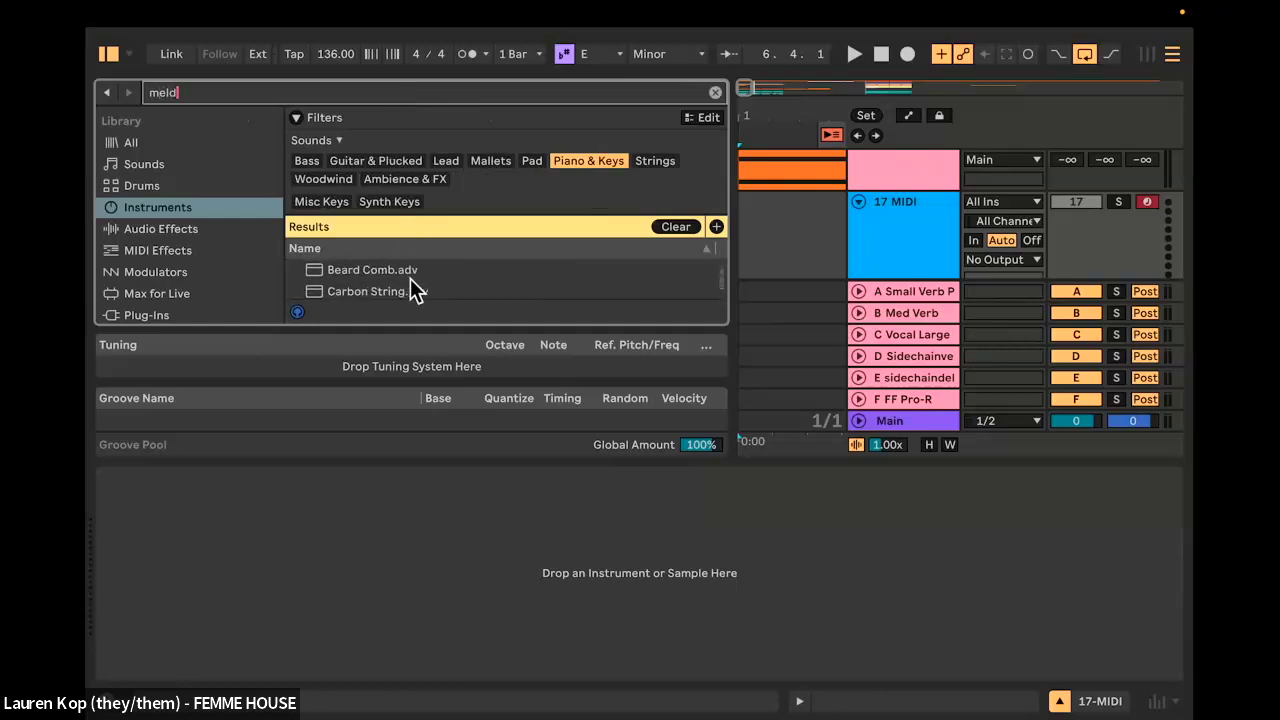
pyautogui.click(1059, 701)
pyautogui.scroll(-5, 385, 412)
pyautogui.scroll(5, 385, 412)
pyautogui.scroll(-5, 503, 467)
pyautogui.scroll(5, 508, 464)
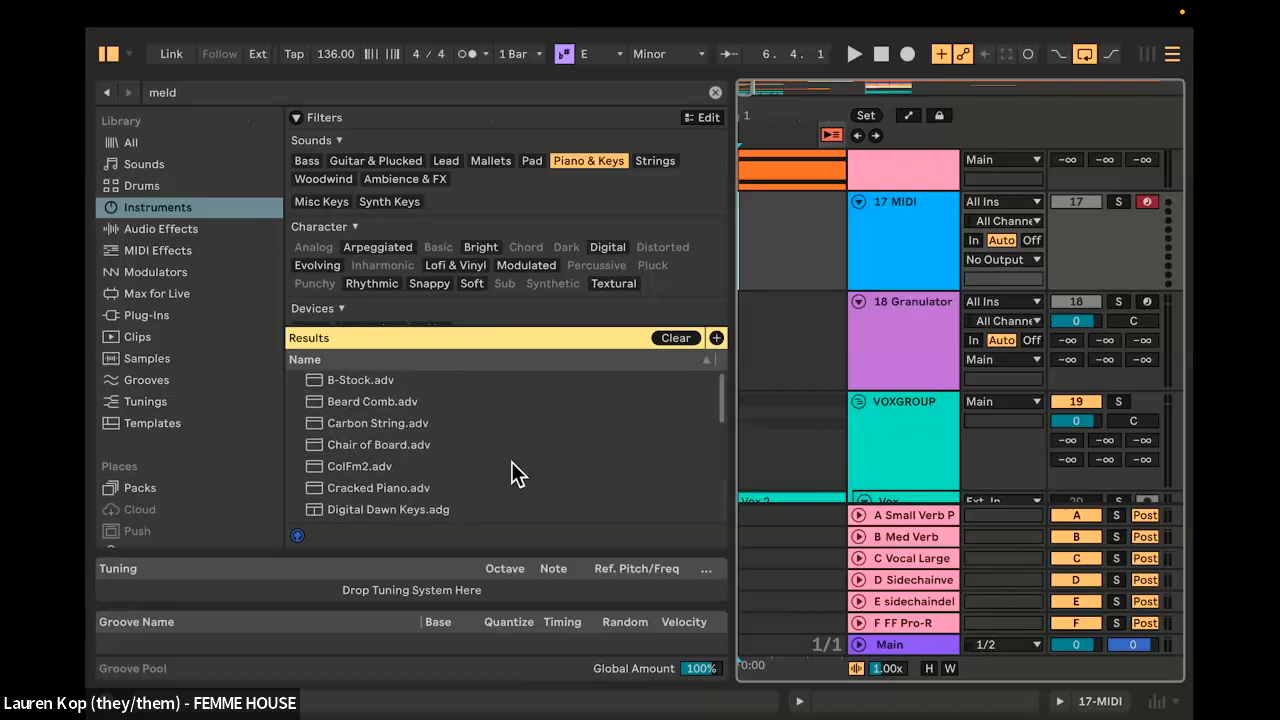
# Step: Clear the browser search and filter, load the Meld instrument onto MIDI track 17 and hide the browser
pyautogui.click(676, 338)
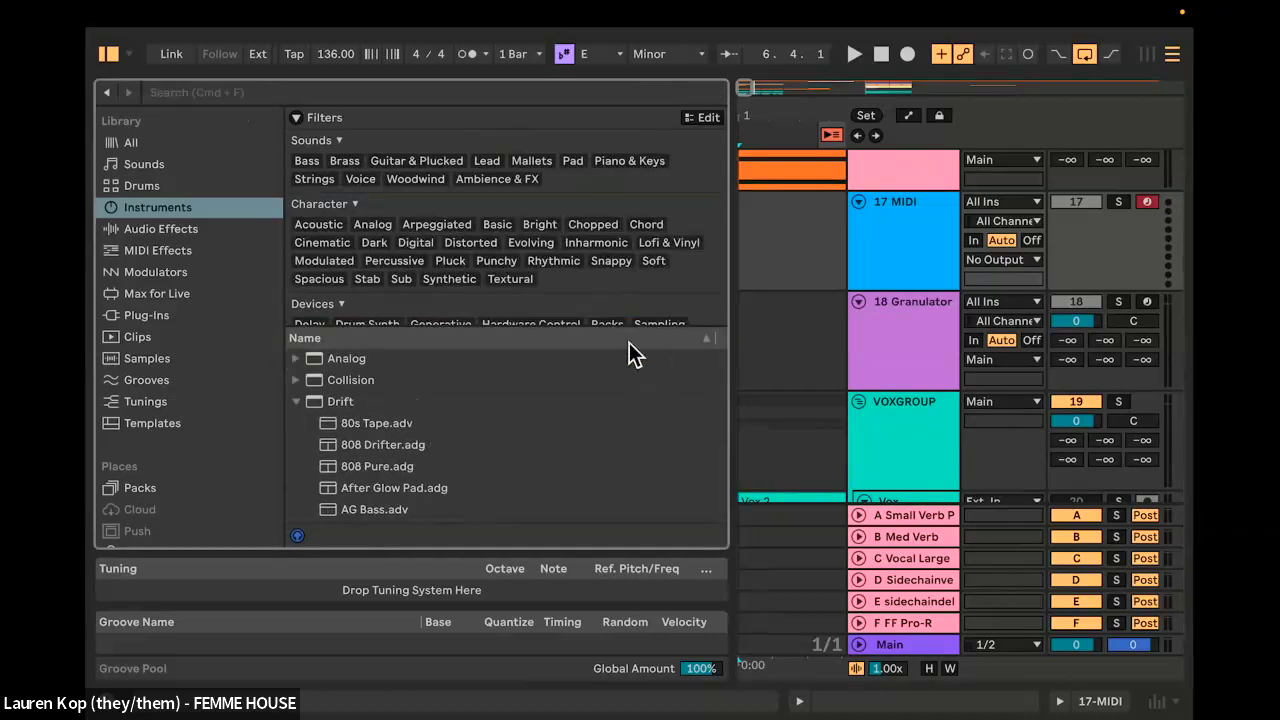
pyautogui.click(303, 403)
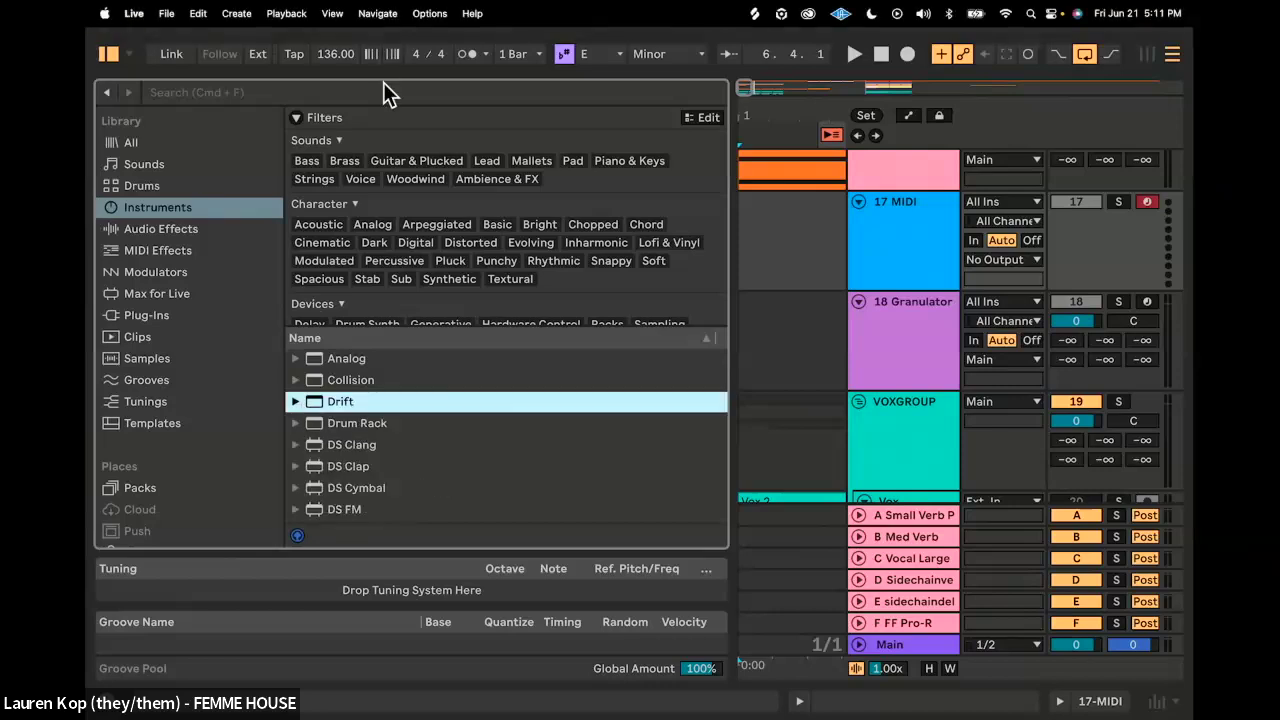
pyautogui.scroll(-8, 516, 506)
pyautogui.moveTo(357, 411); pyautogui.dragTo(902, 258)
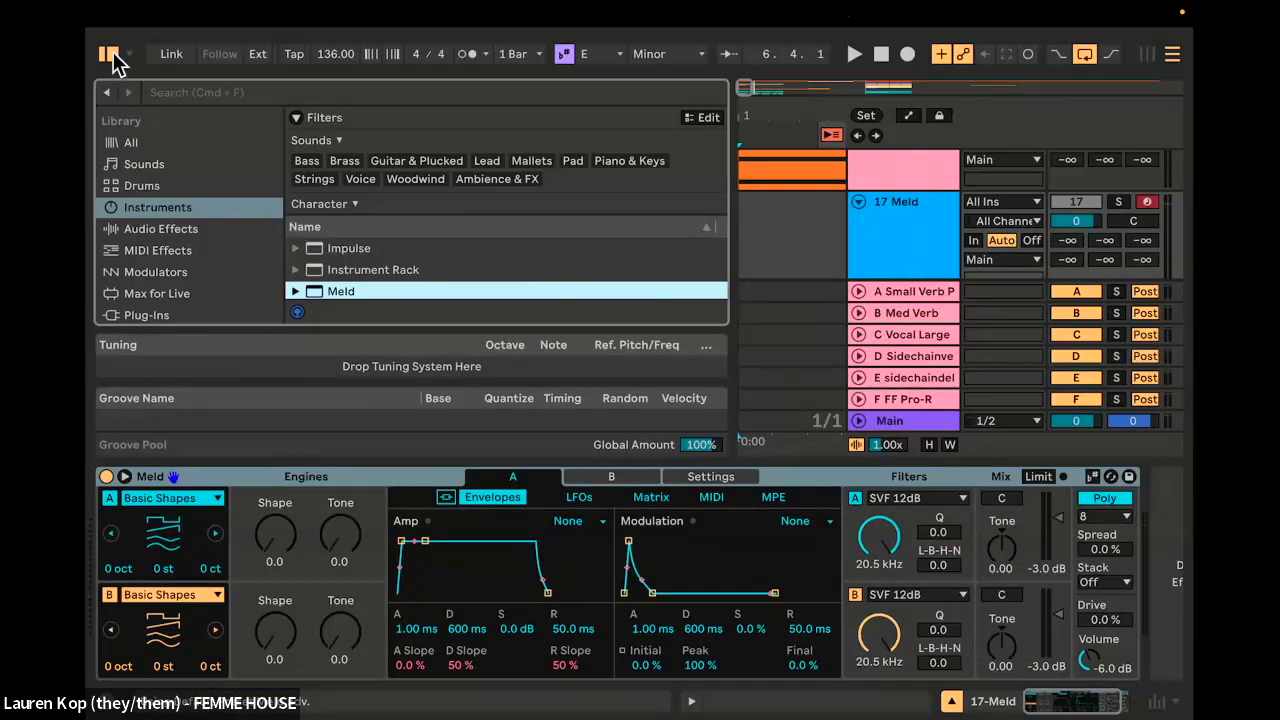
pyautogui.click(112, 56)
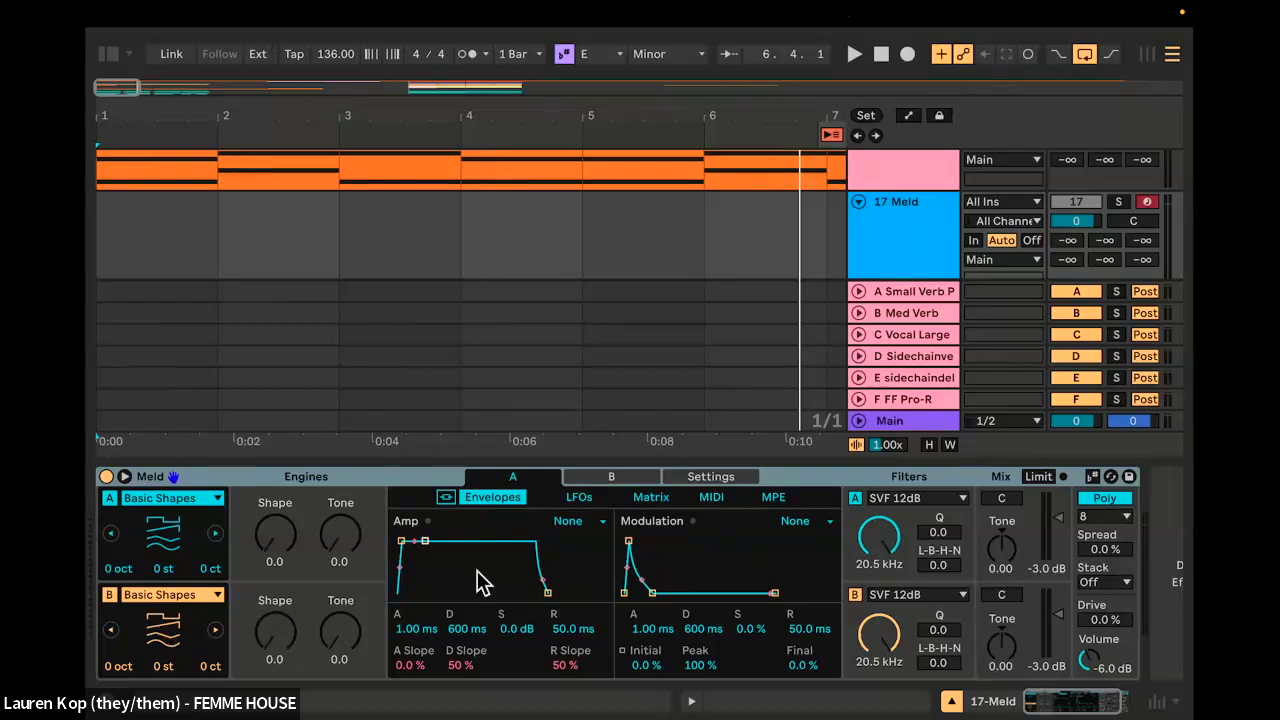
# Step: Turn off engine B in track 17's Meld and hide the device view
pyautogui.hscroll(2, 476, 570)
pyautogui.hscroll(-2, 476, 570)
pyautogui.click(109, 595)
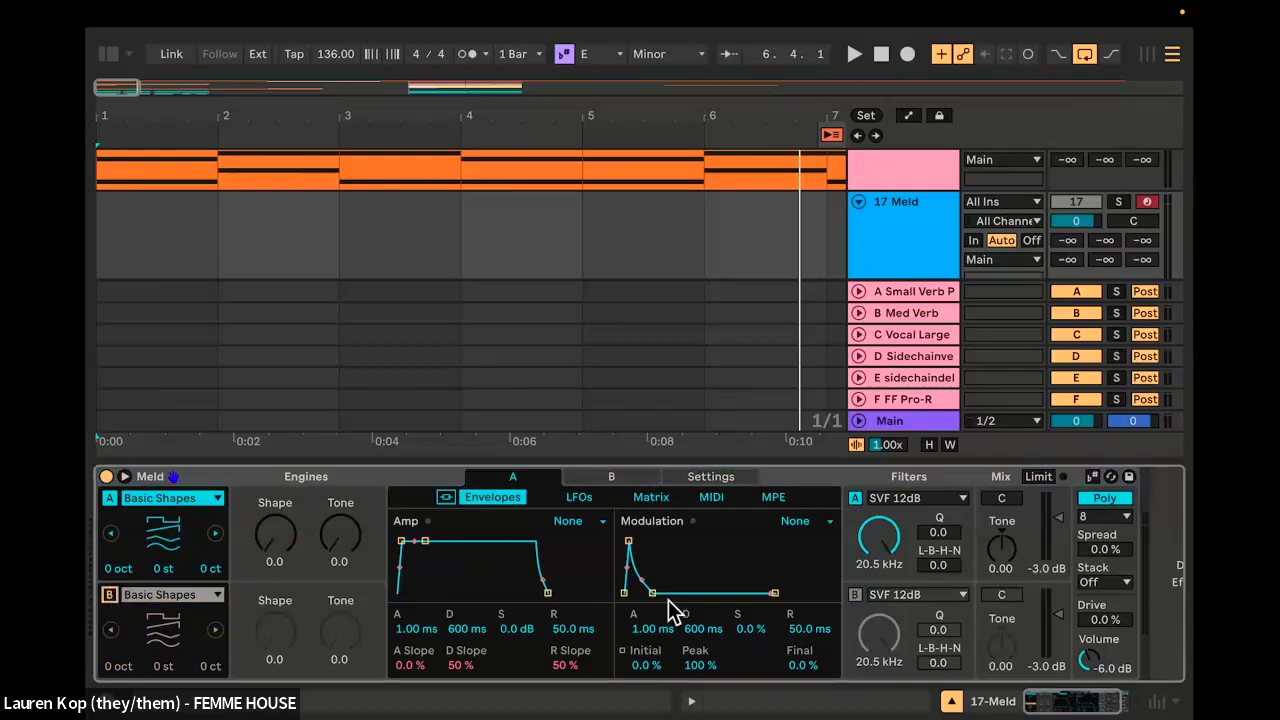
pyautogui.click(951, 701)
pyautogui.scroll(4, 311, 355)
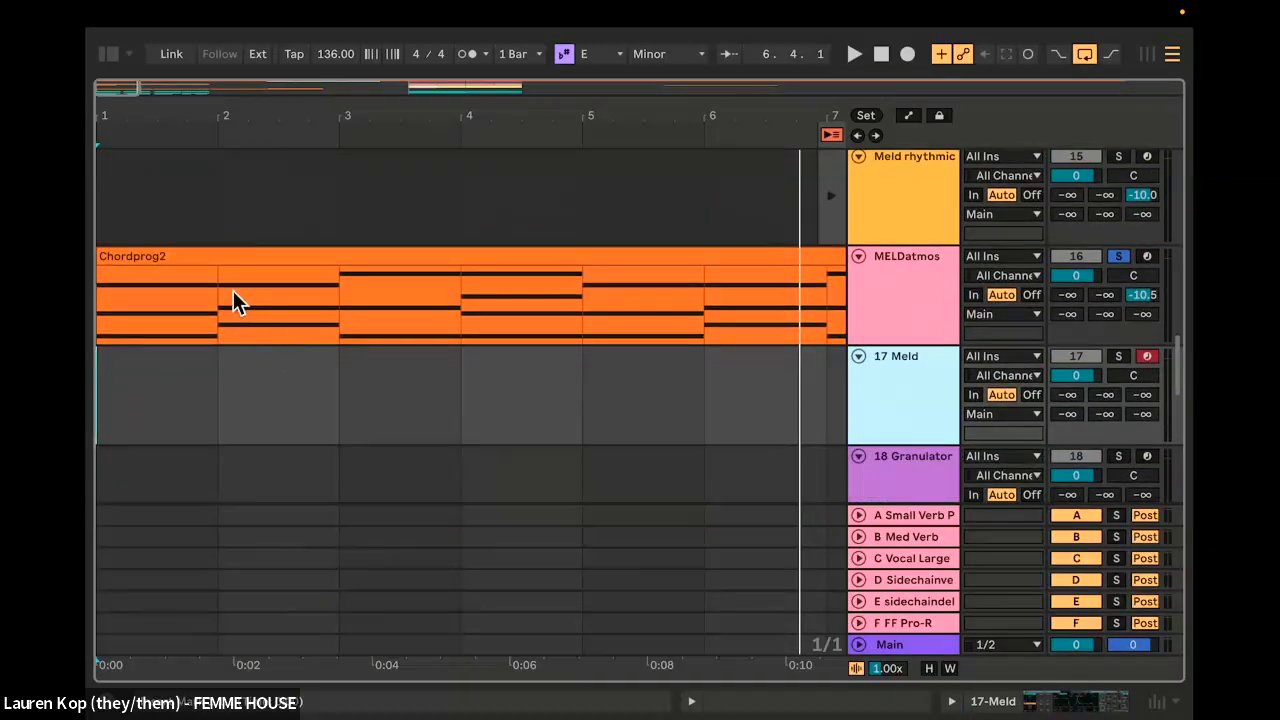
# Step: Copy the first eight bars of Chordprog2 from MELDatmos onto track 17 and solo track 17 instead of MELDatmos
pyautogui.moveTo(206, 257); pyautogui.dragTo(209, 390)
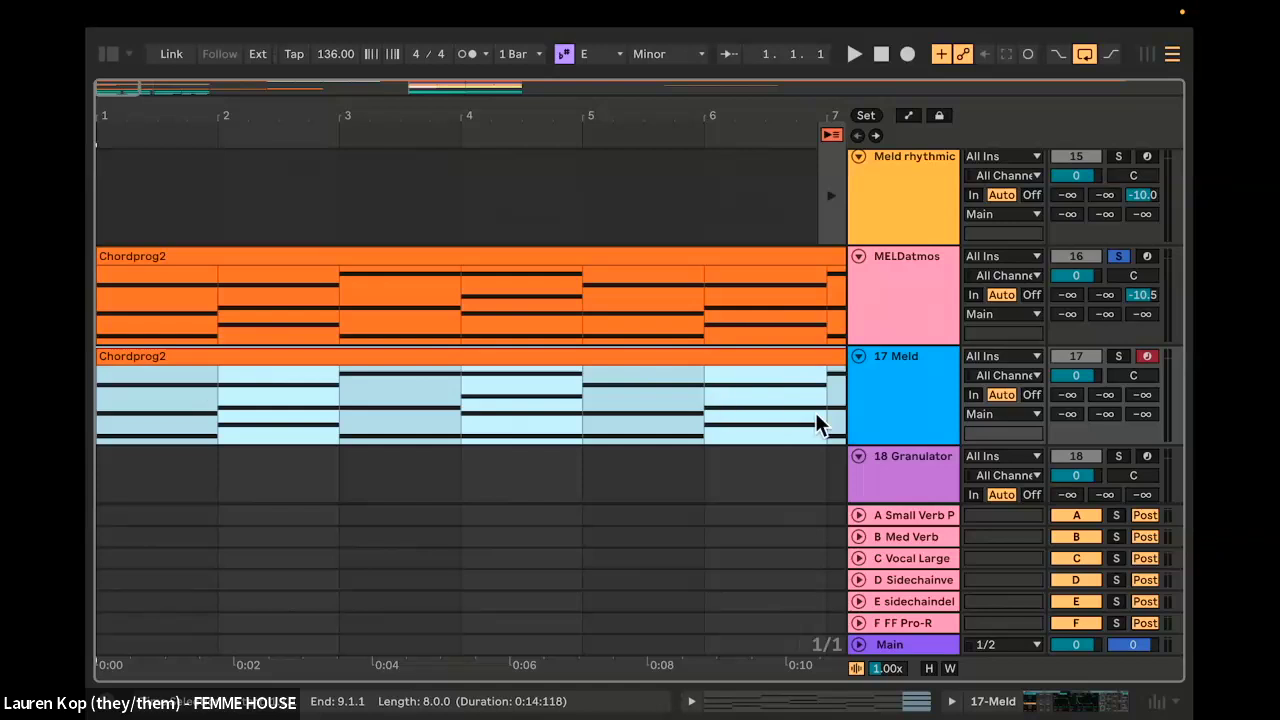
pyautogui.doubleClick(885, 359)
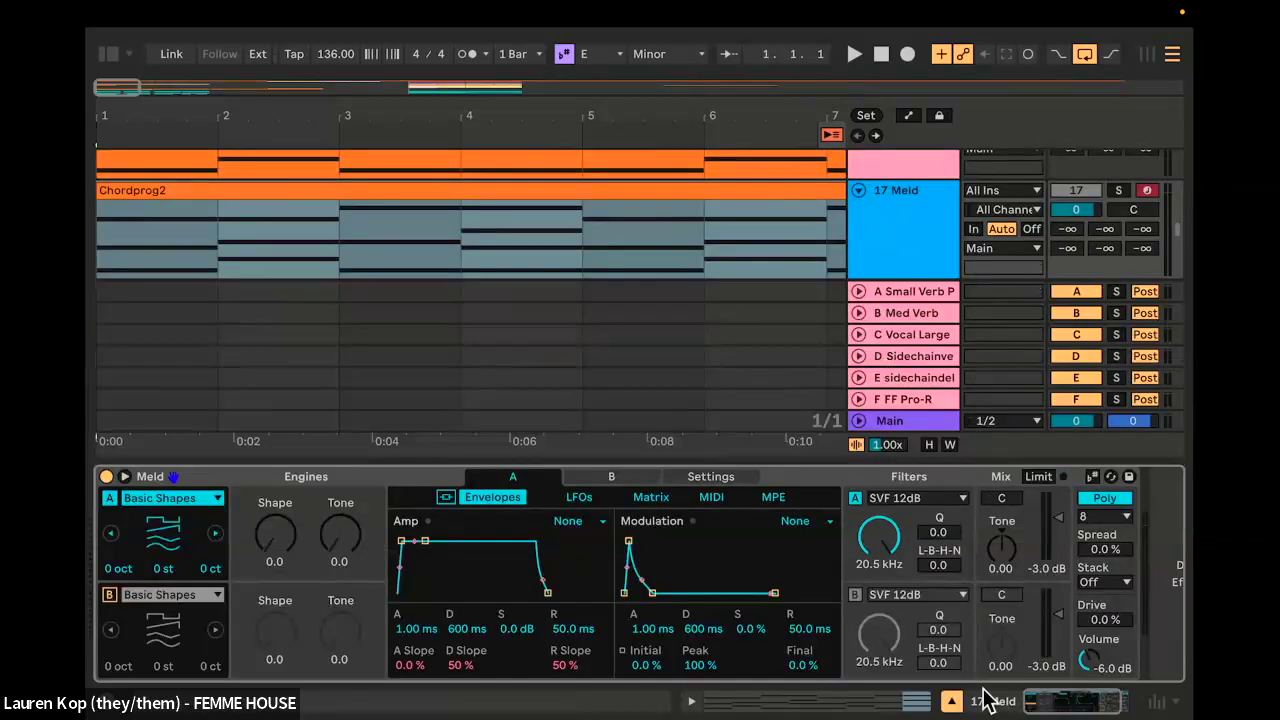
pyautogui.click(952, 701)
pyautogui.scroll(4, 1056, 291)
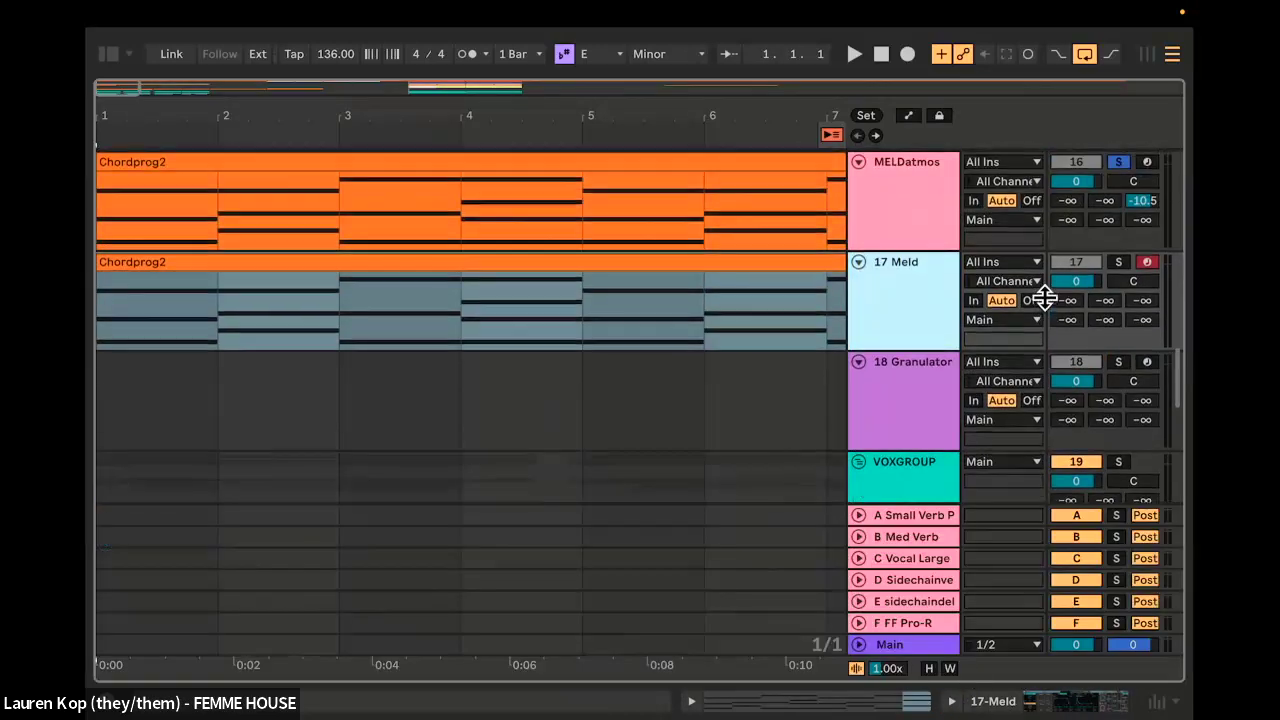
pyautogui.click(1119, 246)
pyautogui.click(1119, 345)
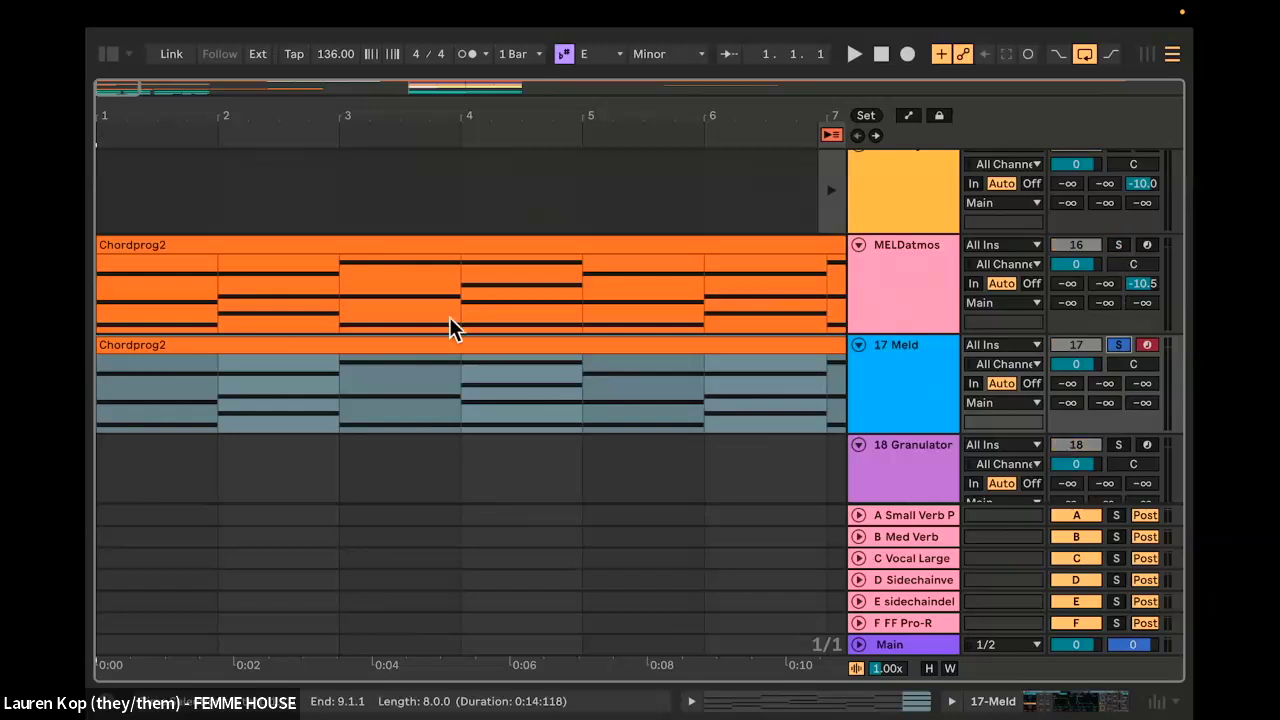
# Step: Show track 17's Meld device, look through engine A's oscillator types and play the chords with Basic Shapes
pyautogui.doubleClick(880, 395)
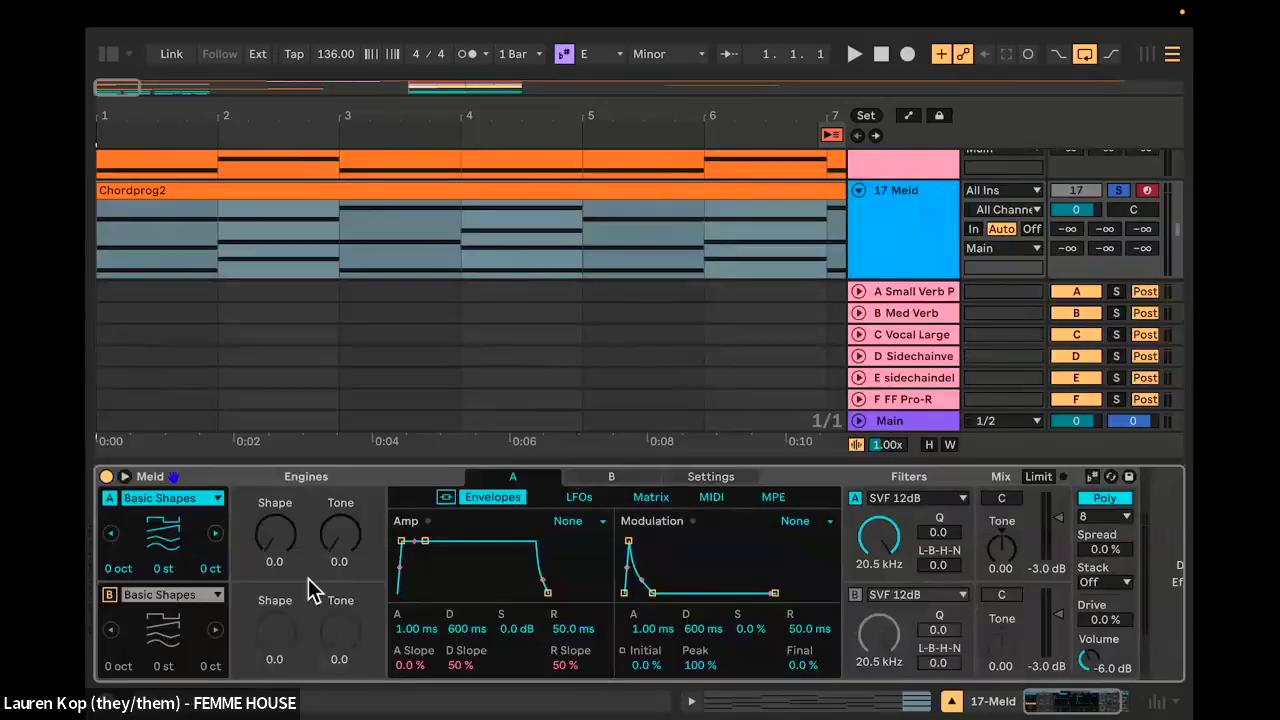
pyautogui.click(168, 505)
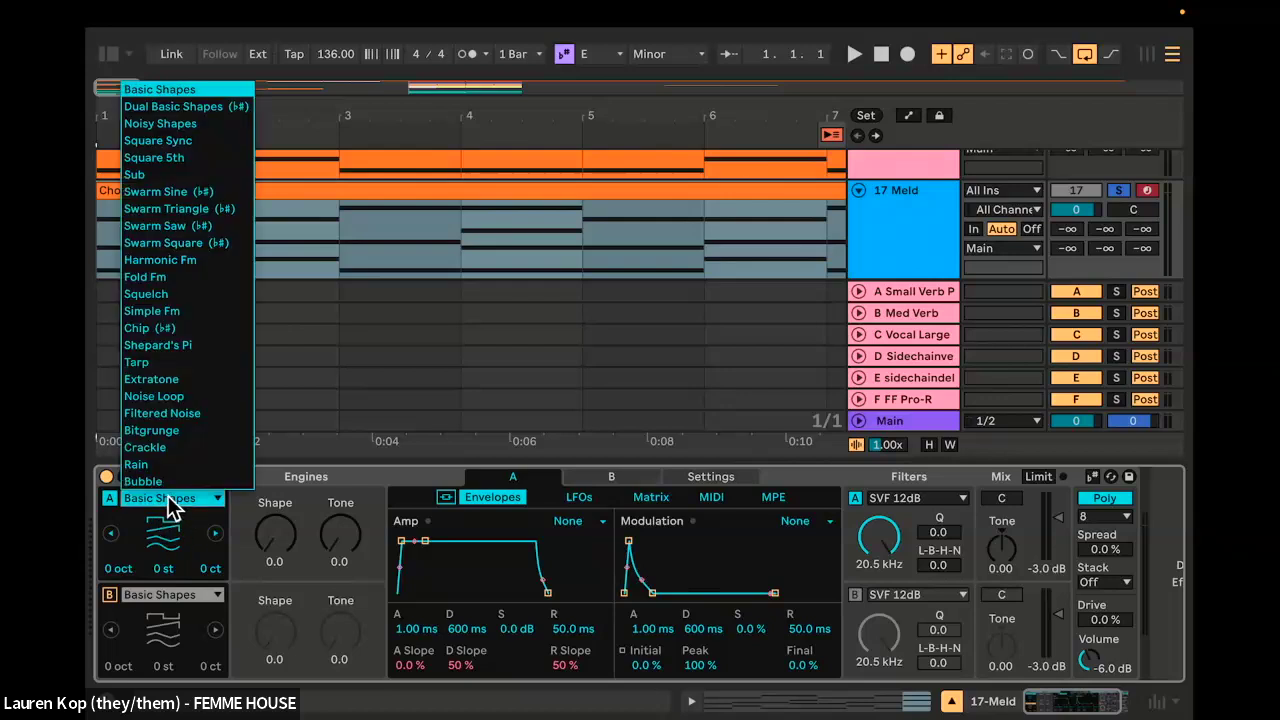
pyautogui.click(168, 505)
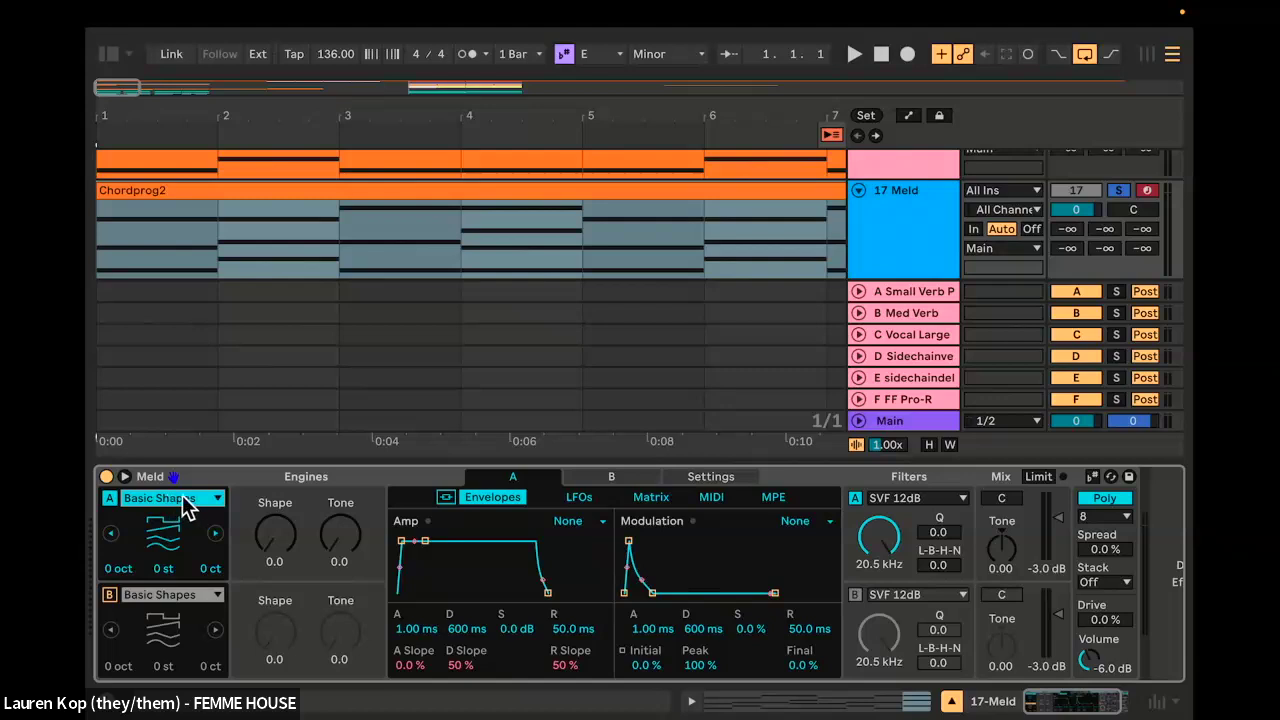
pyautogui.press('space')
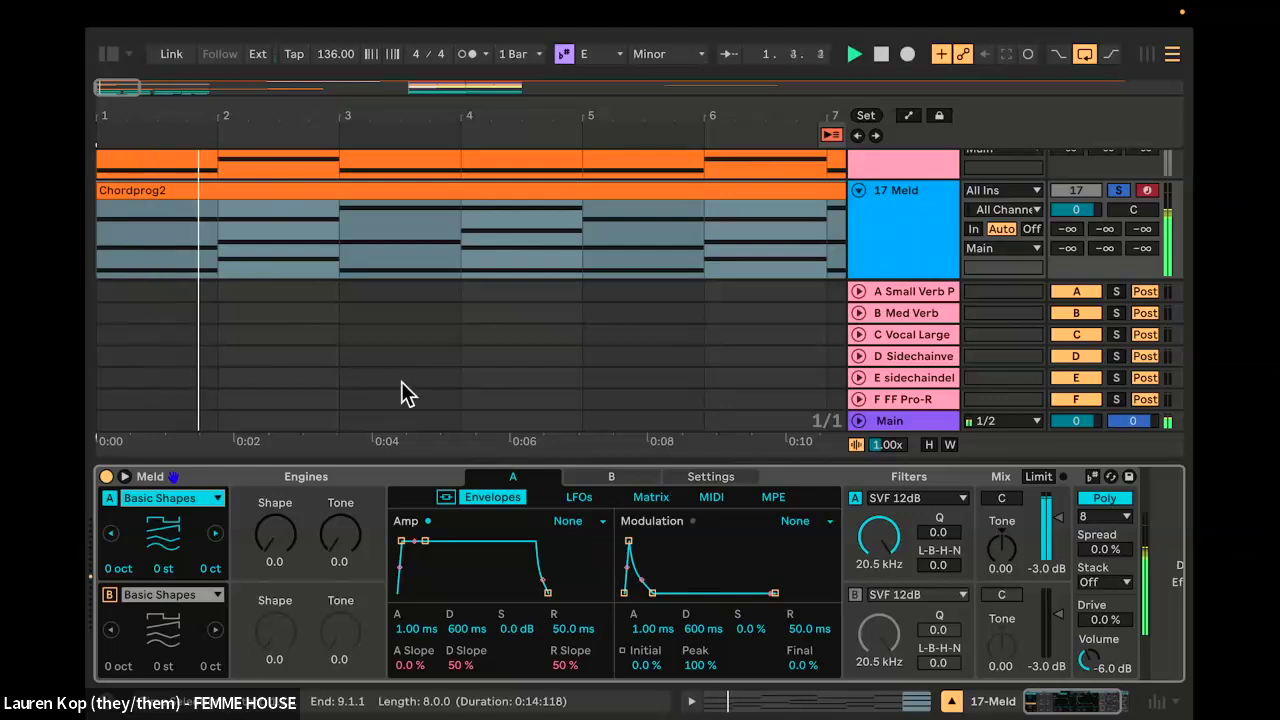
# Step: Set the arrangement loop to the eight-bar Chordprog2 clip on track 17 and stop playback
pyautogui.click(455, 258)
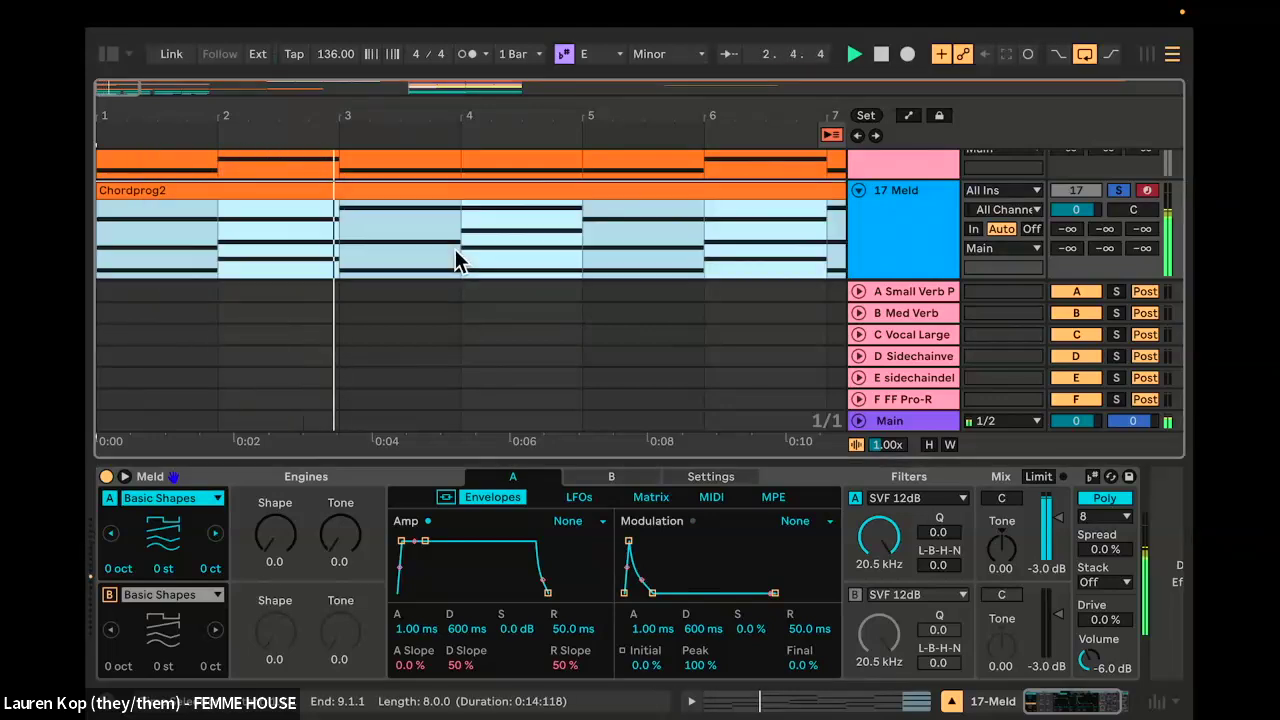
pyautogui.scroll(-5, 516, 250)
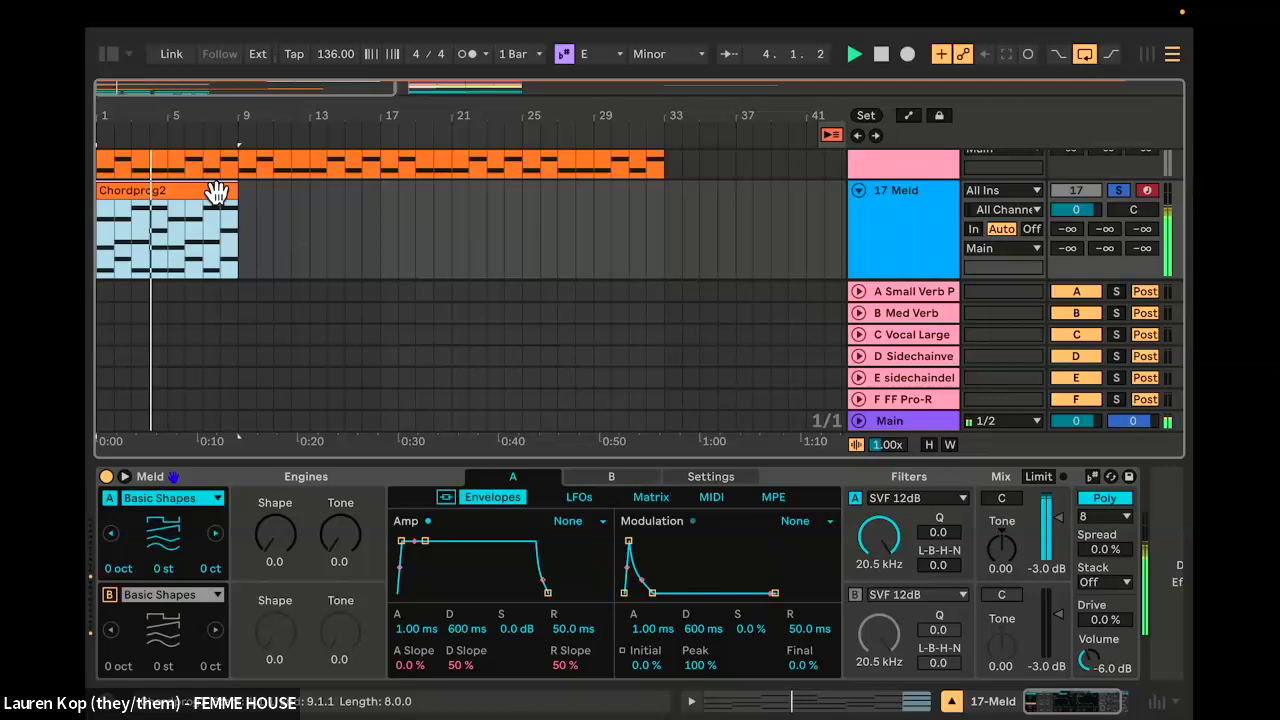
pyautogui.press('super+l')
pyautogui.press('space')
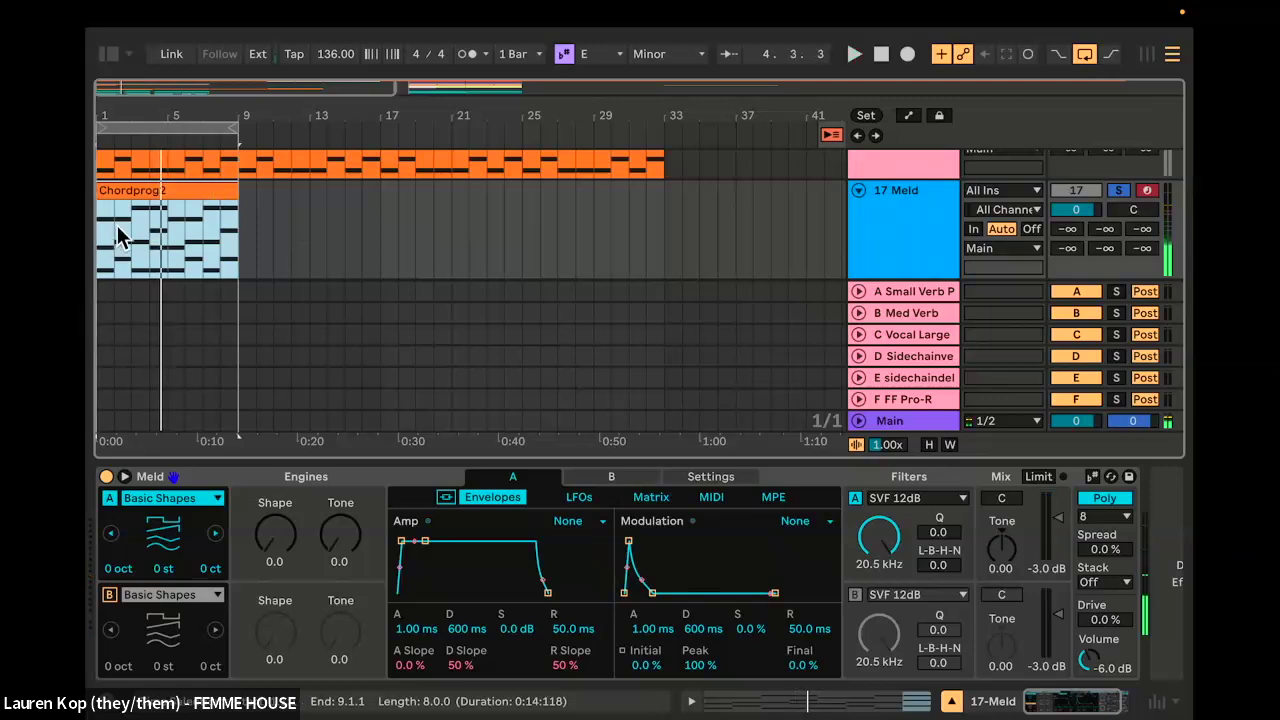
pyautogui.scroll(5, 116, 236)
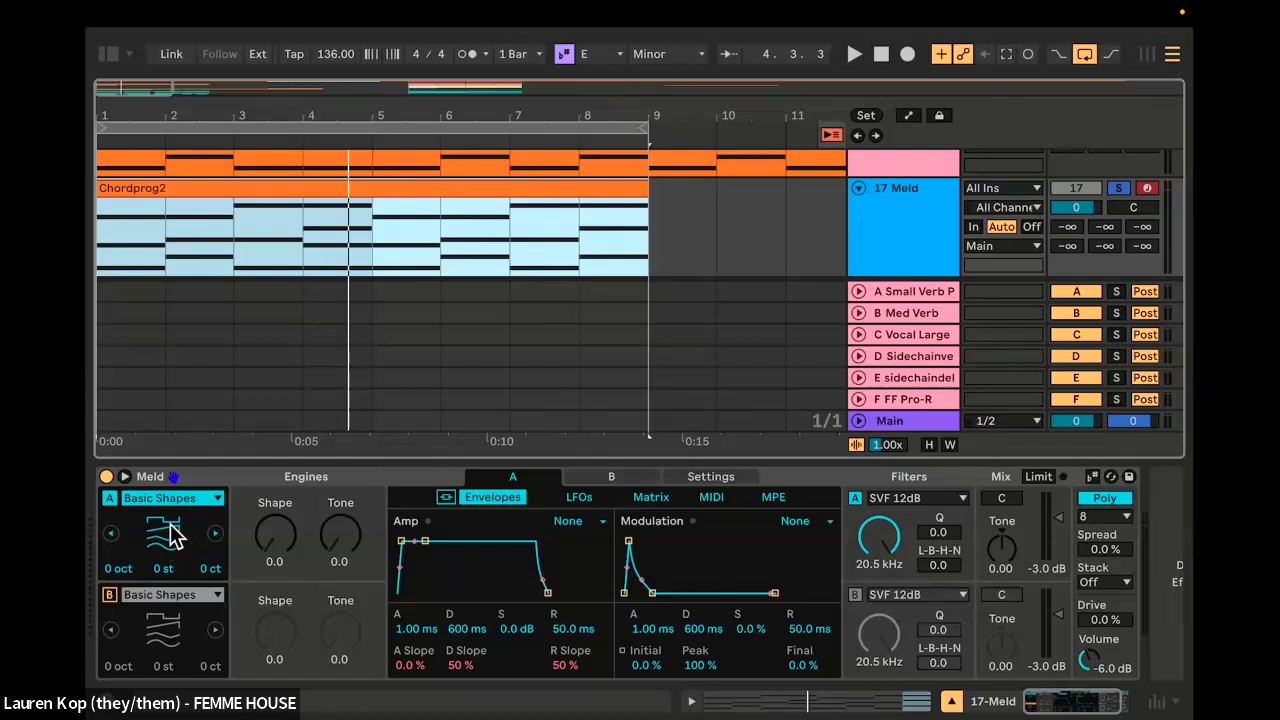
# Step: Play the loop while sweeping engine A's Shape up to 100 and back to 0, and audition its Tone, returning it to 0
pyautogui.press('space')
pyautogui.moveTo(284, 544)
pyautogui.mouseDown()
pyautogui.moveTo(284, 428)
pyautogui.moveTo(286, 557)
pyautogui.mouseUp()
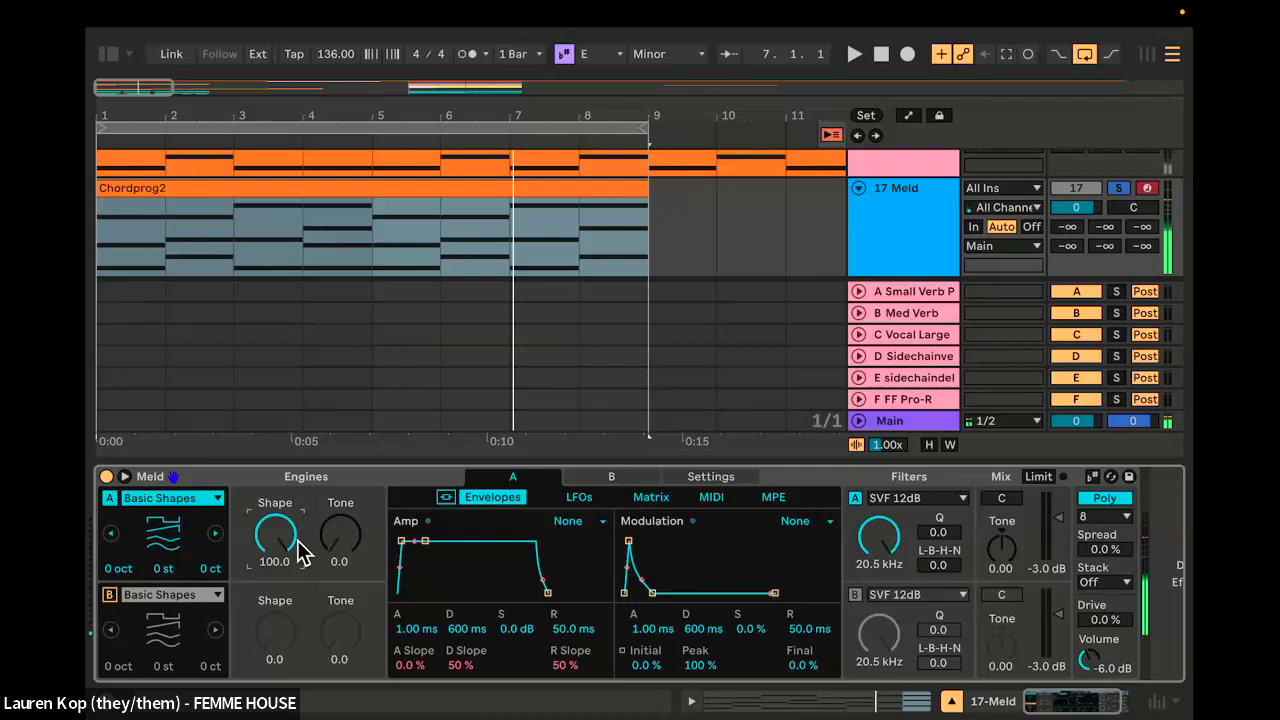
pyautogui.moveTo(303, 553)
pyautogui.mouseDown()
pyautogui.moveTo(303, 586)
pyautogui.moveTo(292, 543)
pyautogui.mouseUp()
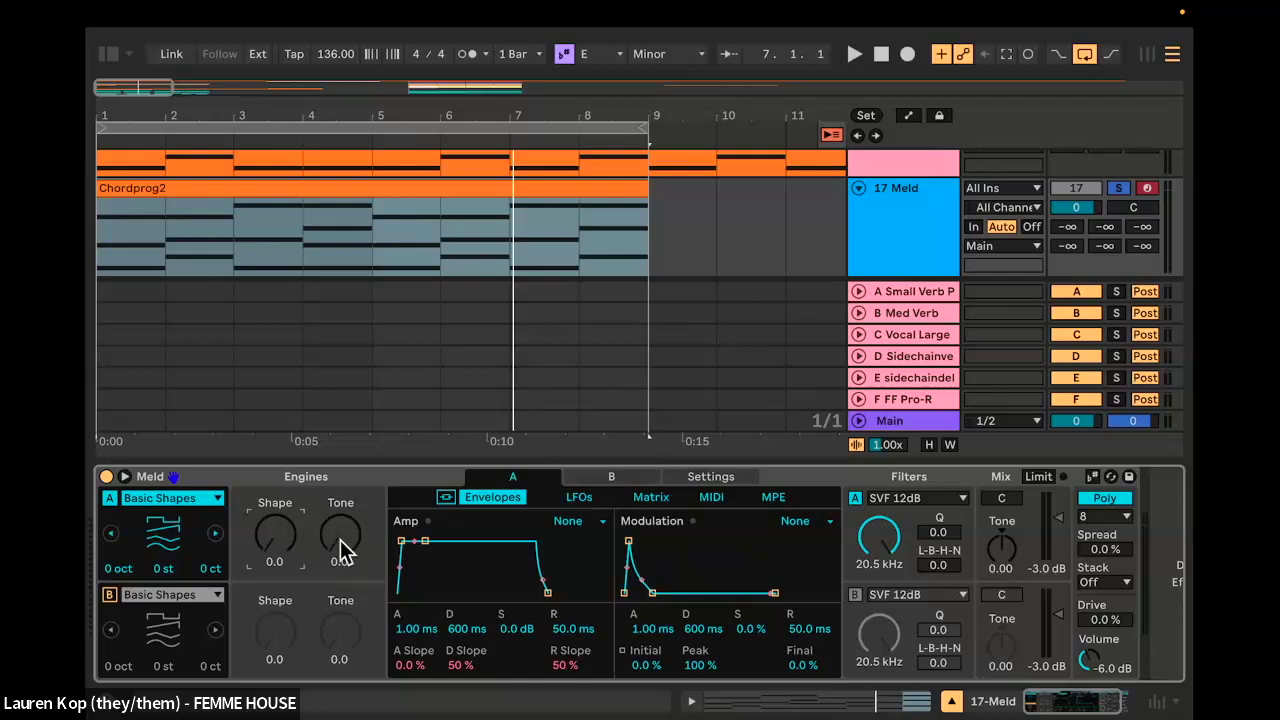
pyautogui.press('space')
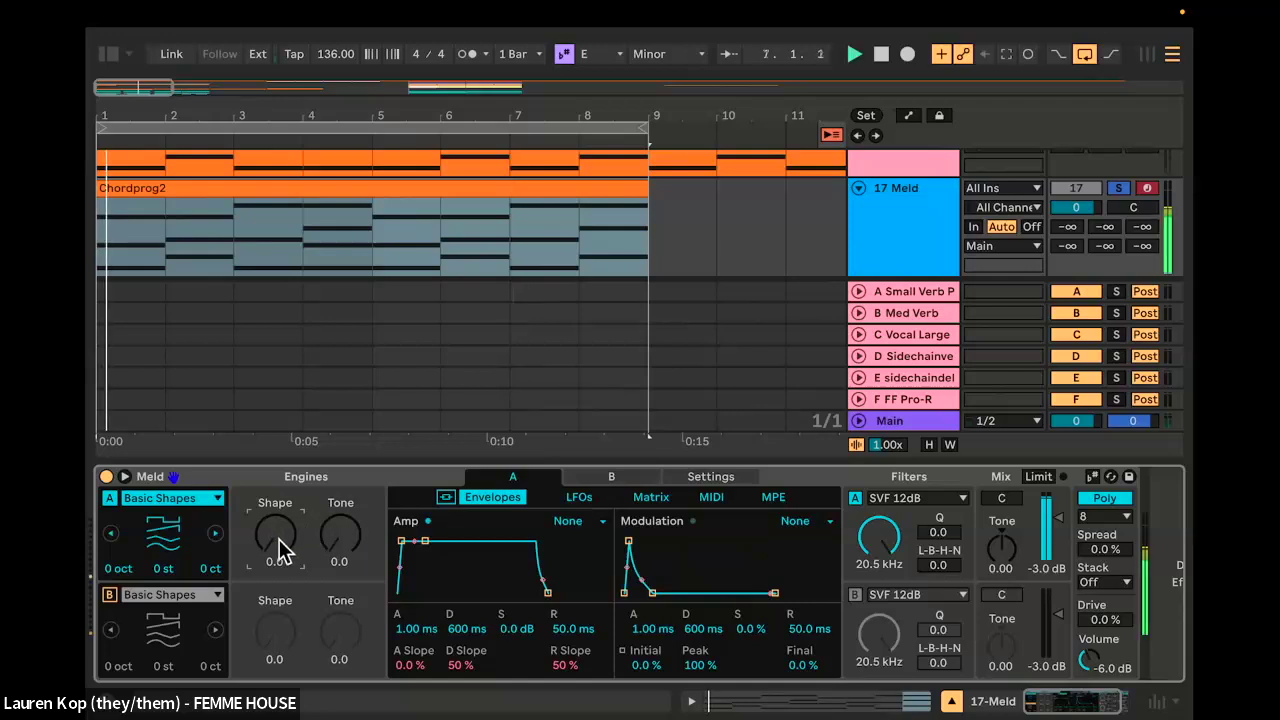
pyautogui.moveTo(343, 540); pyautogui.dragTo(343, 600)
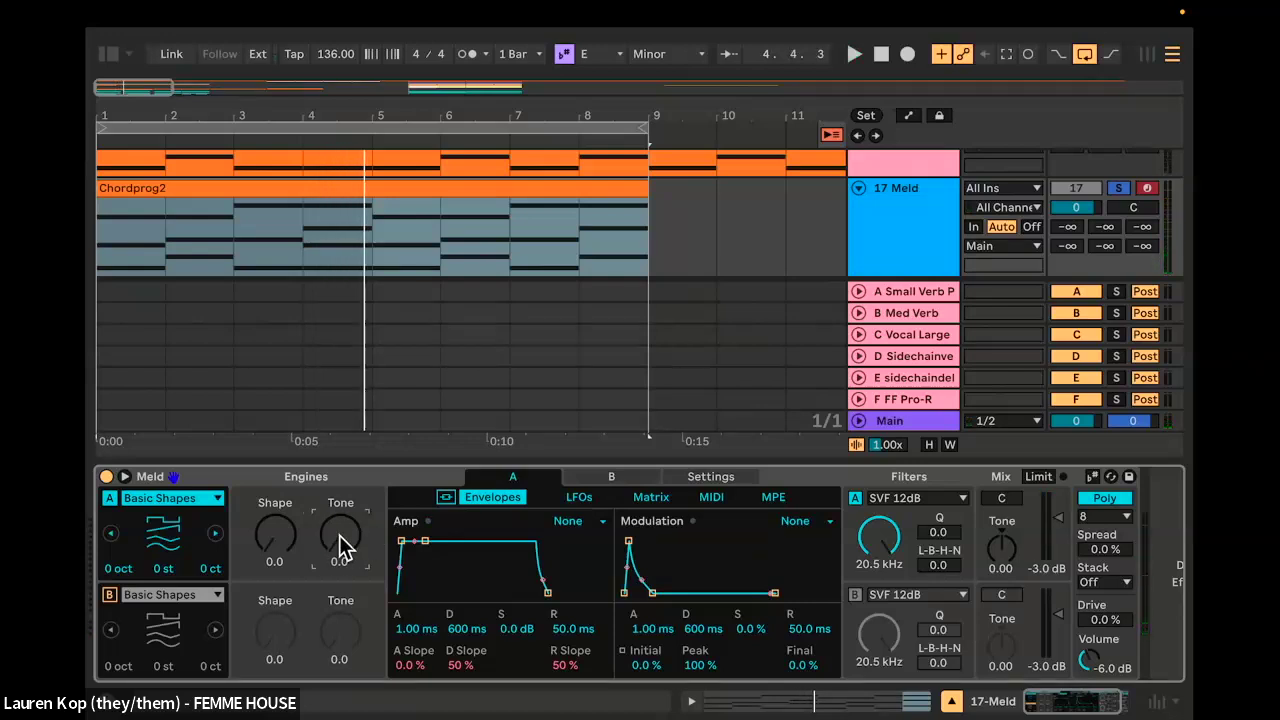
# Step: Switch engine A to Dual Basic Shapes and, while the loop plays, set Shape to 12.7 and Detune to 62.7
pyautogui.click(179, 502)
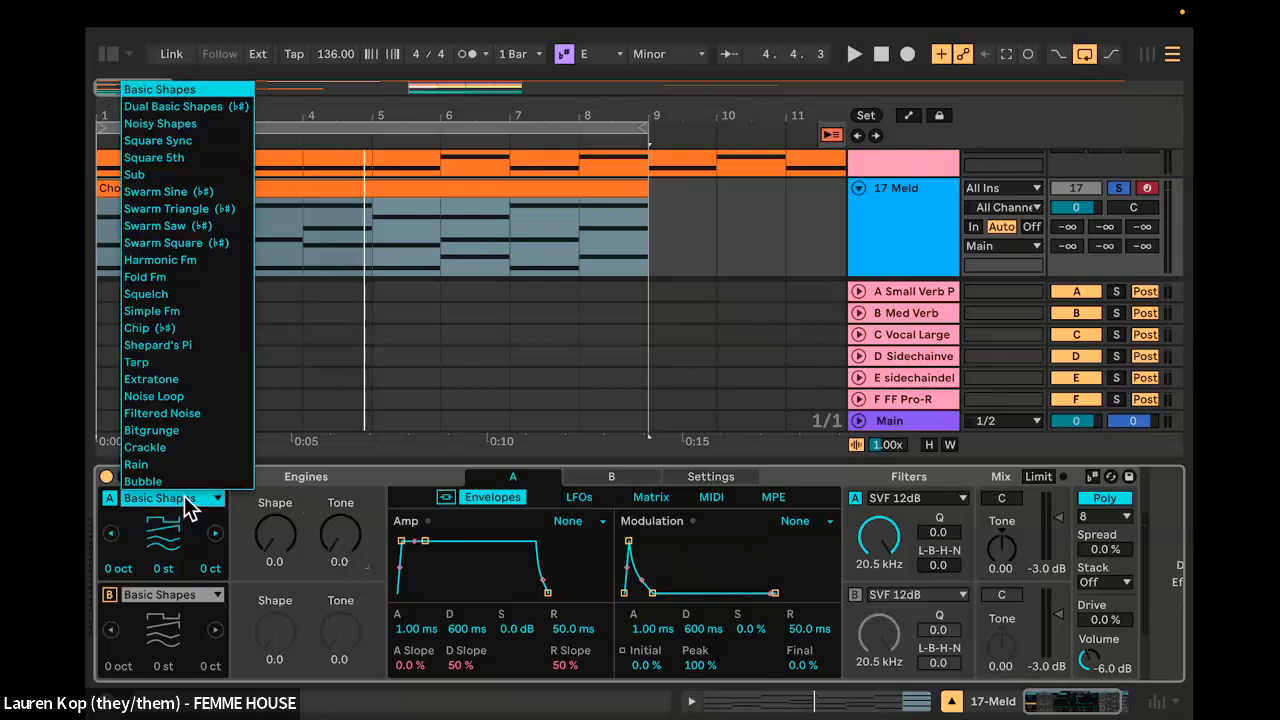
pyautogui.click(176, 107)
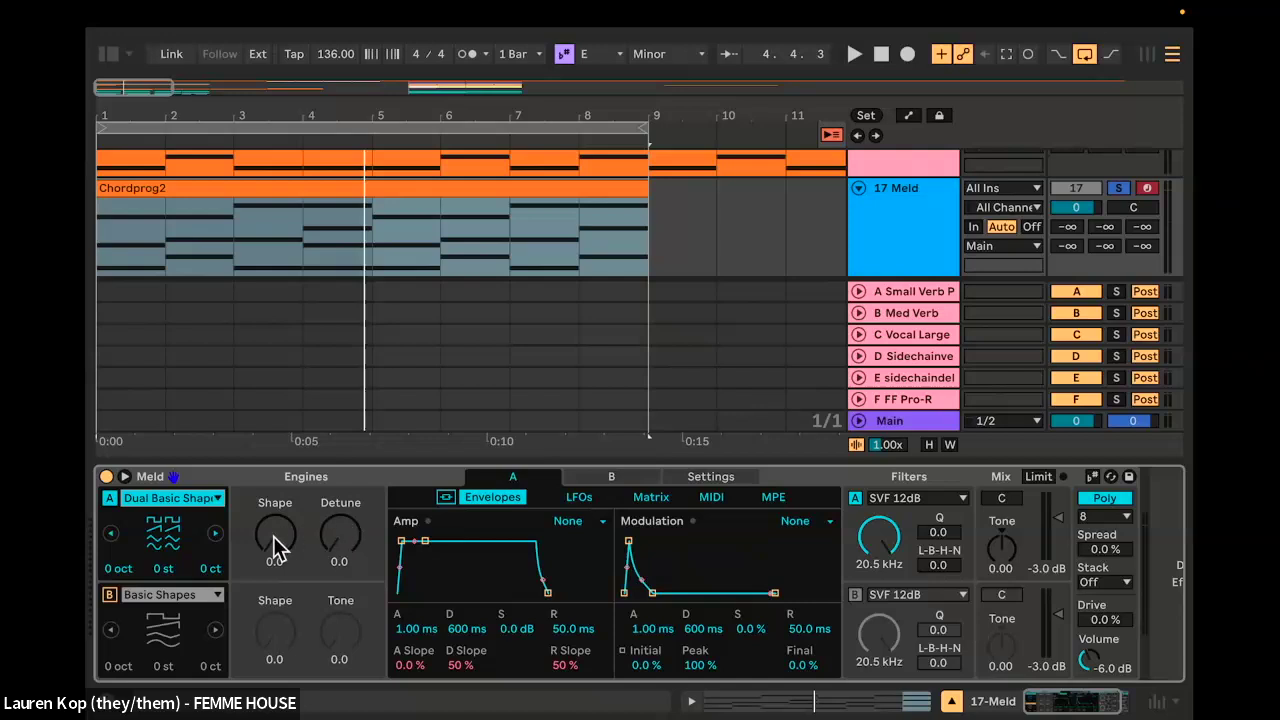
pyautogui.press('space')
pyautogui.moveTo(271, 543); pyautogui.dragTo(335, 495)
pyautogui.rightClick(335, 565)
pyautogui.click(335, 523)
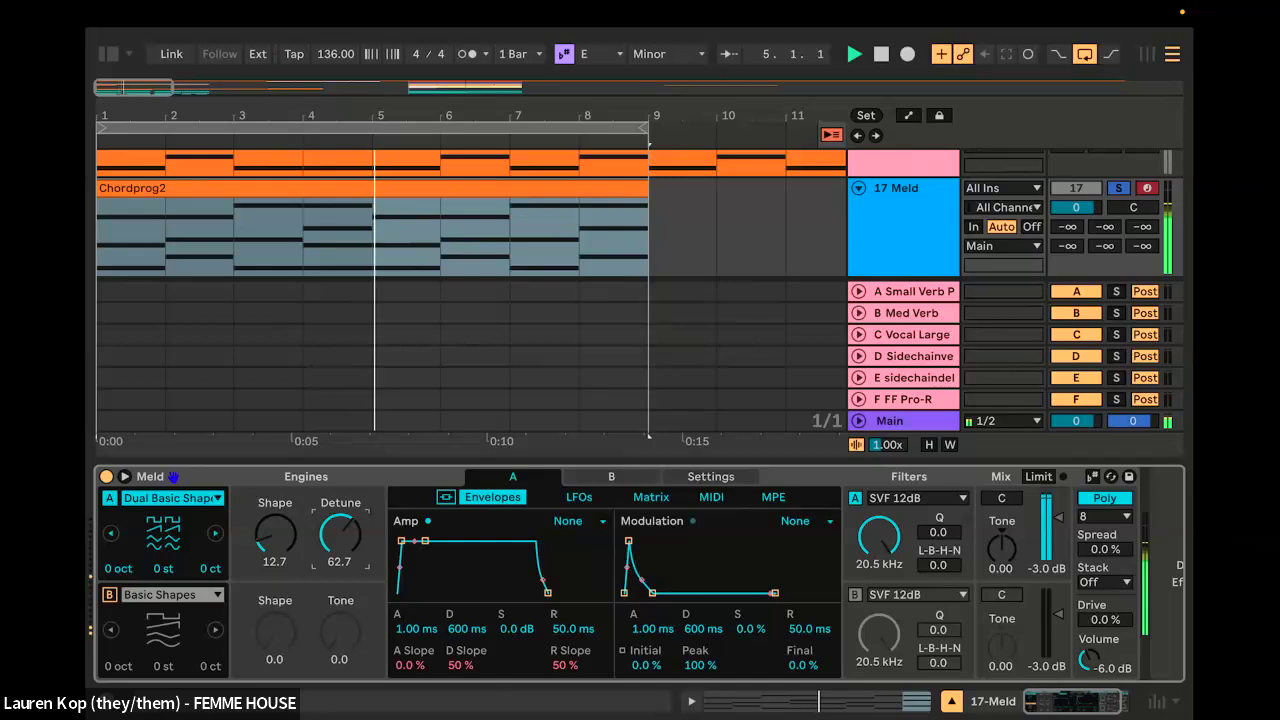
pyautogui.press('space')
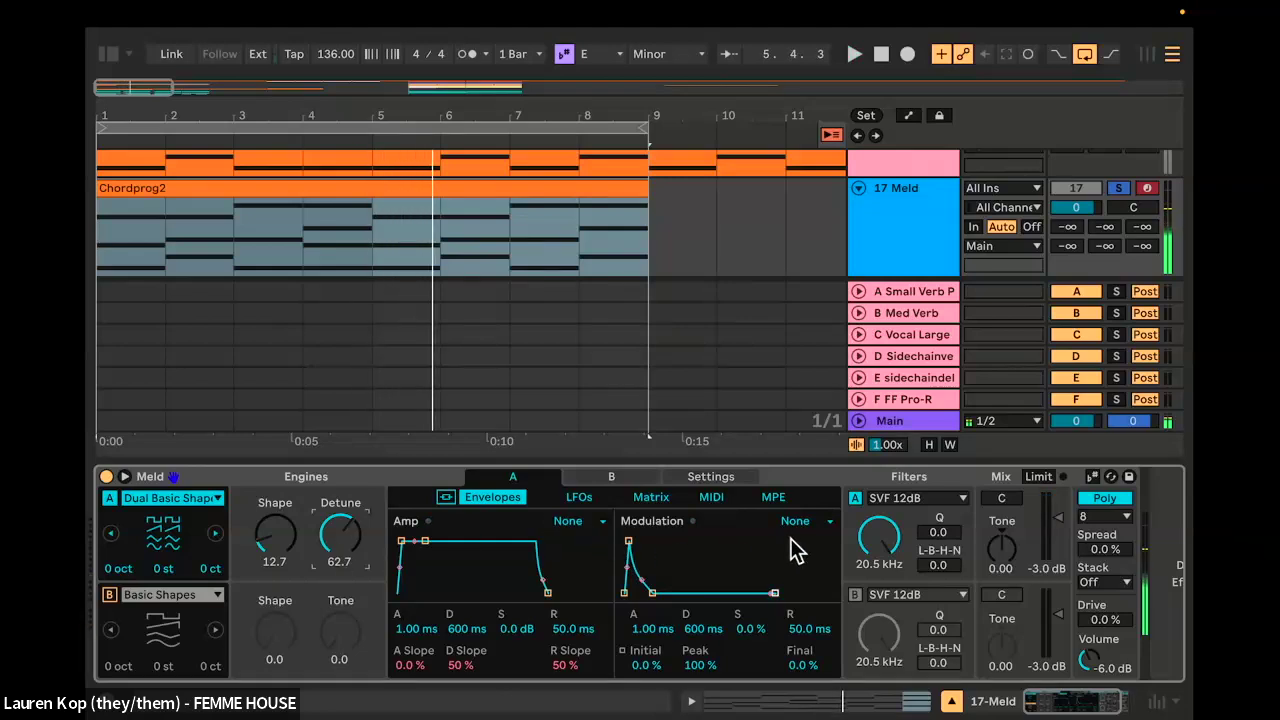
# Step: Play the Meld chord loop and examine the scale settings in the Chordprog2 clips on the MELDatmos and 17 Meld tracks
pyautogui.press('space')
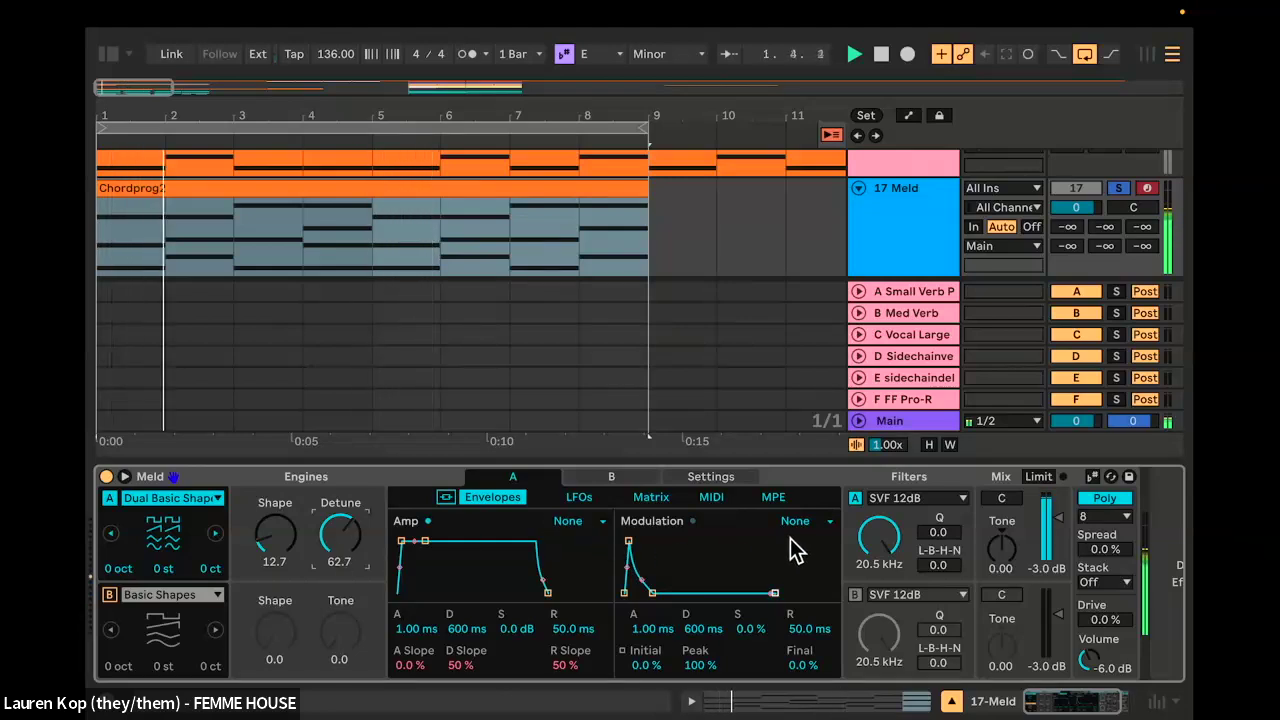
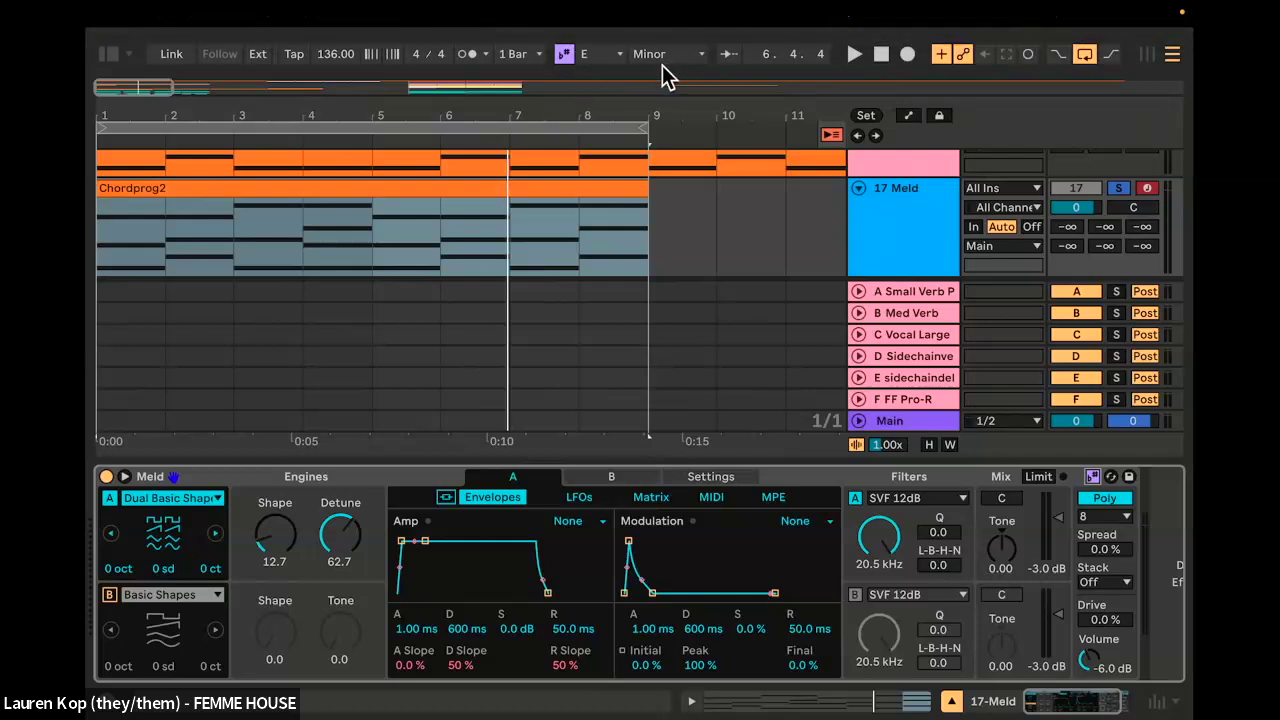
pyautogui.click(535, 190)
pyautogui.scroll(3, 483, 225)
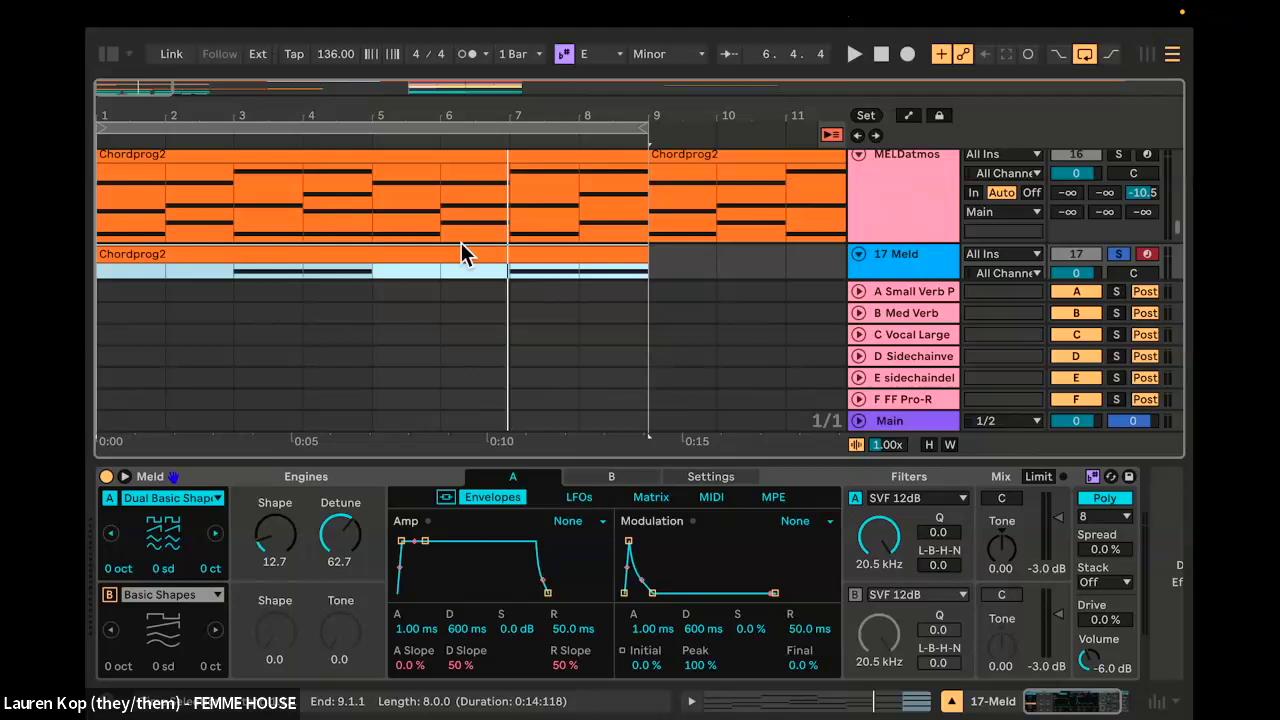
pyautogui.click(476, 174)
pyautogui.scroll(1, 536, 218)
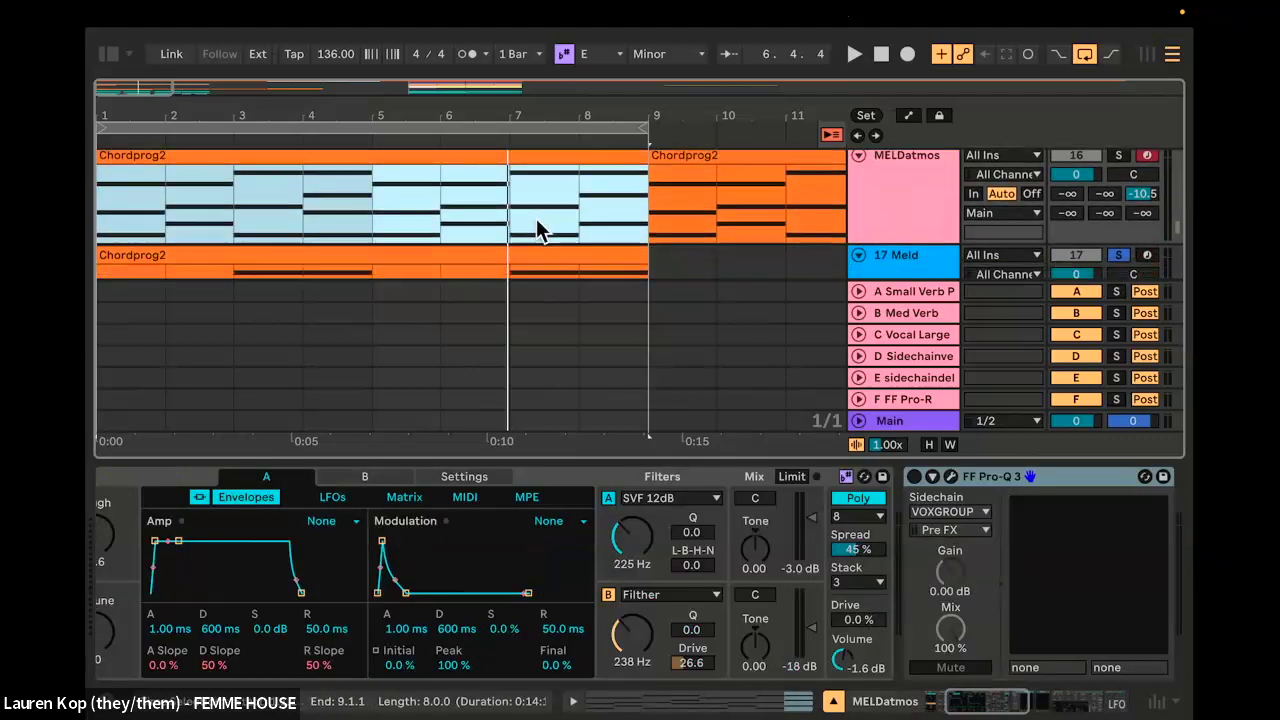
pyautogui.doubleClick(538, 203)
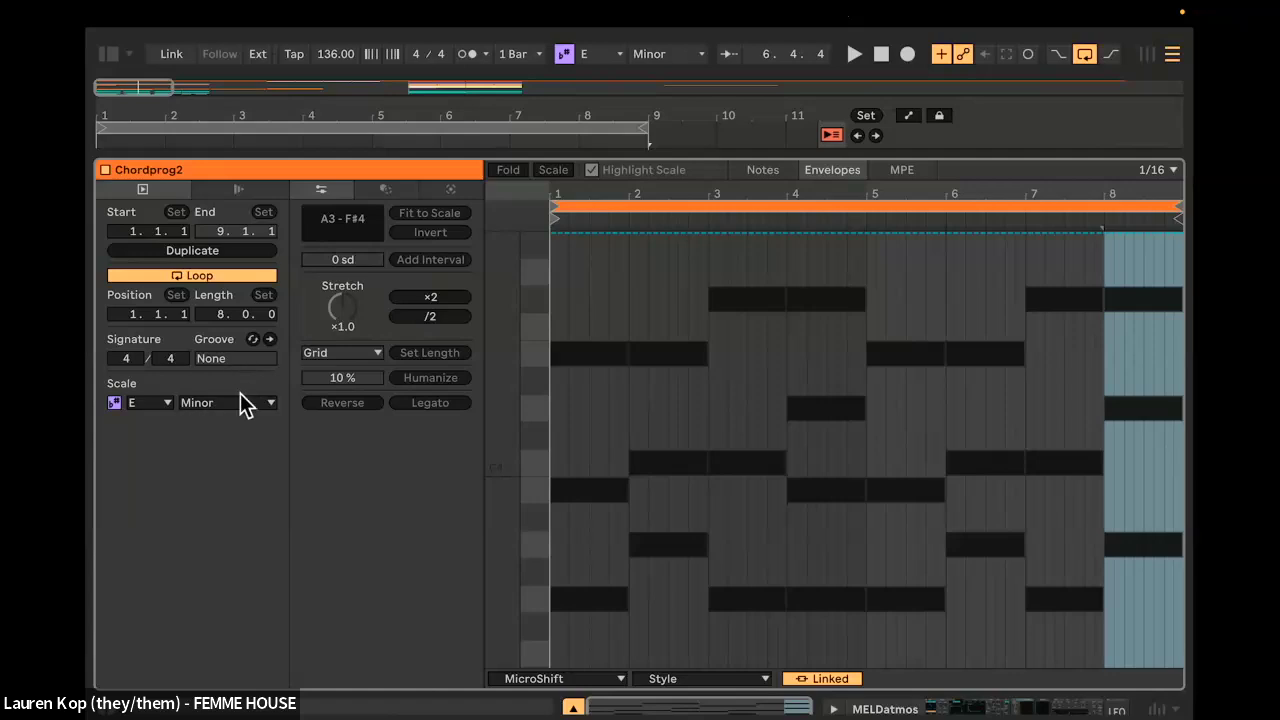
pyautogui.click(572, 706)
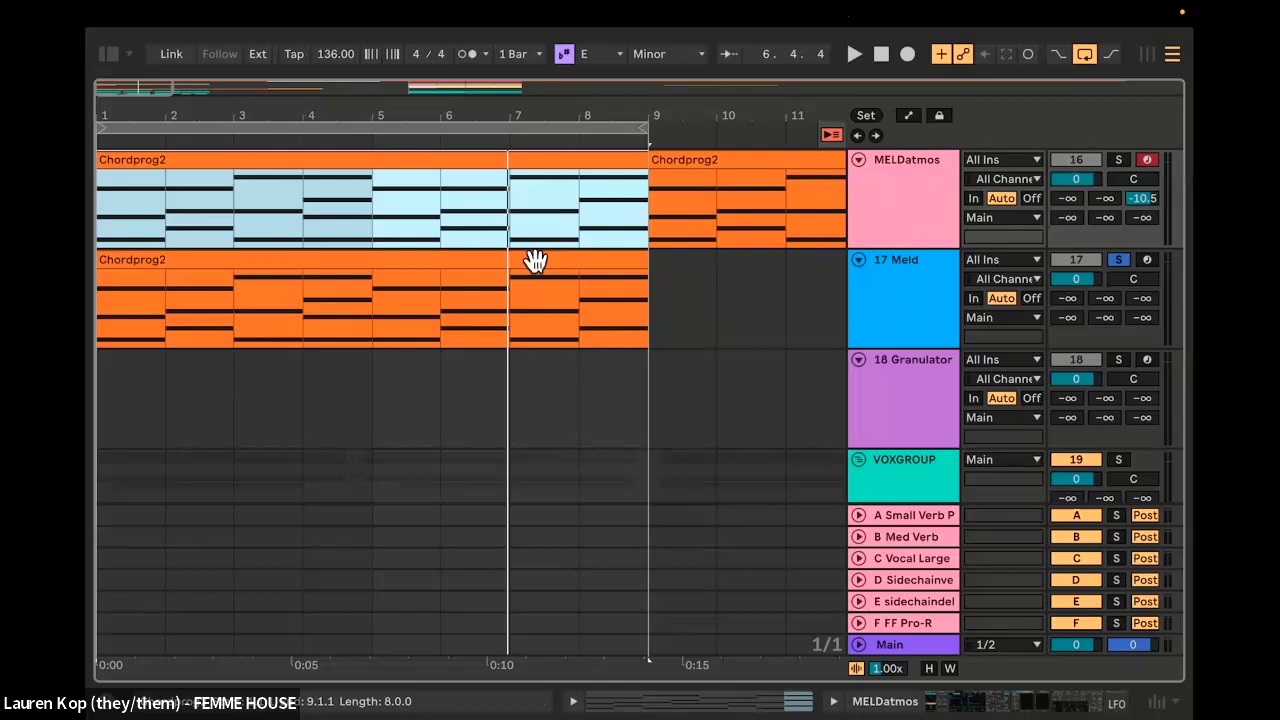
pyautogui.click(894, 296)
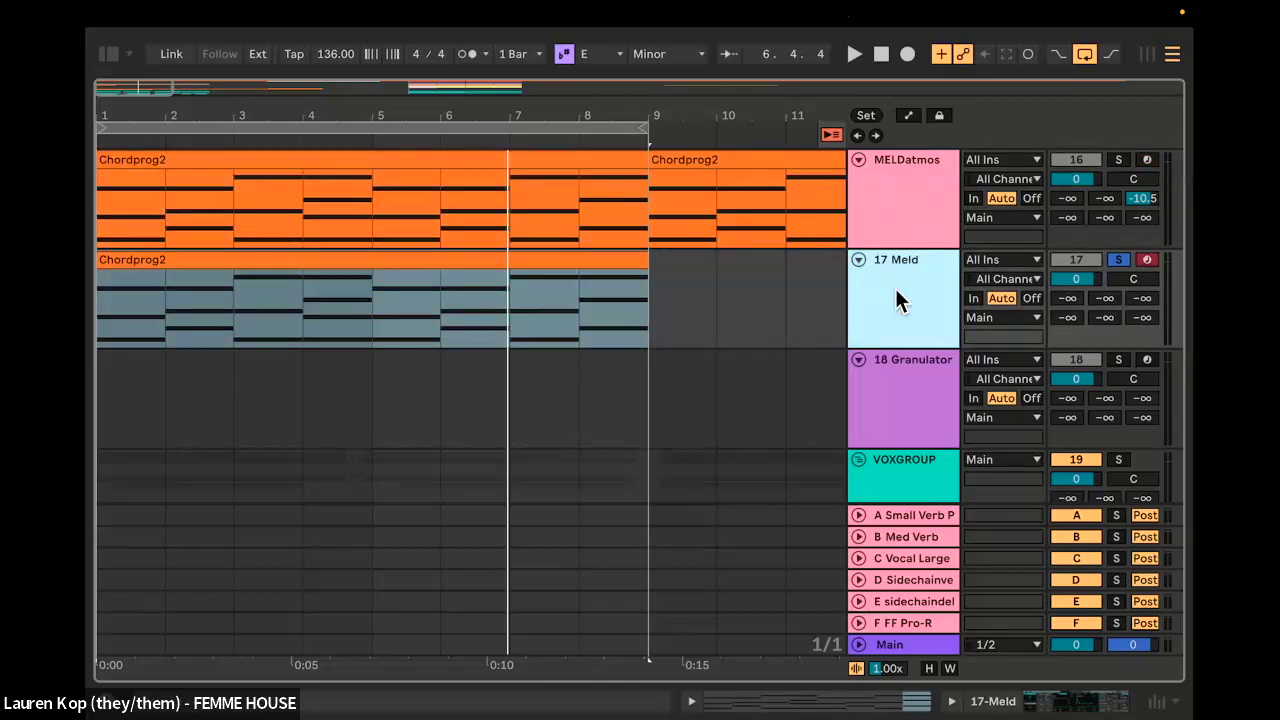
pyautogui.doubleClick(566, 262)
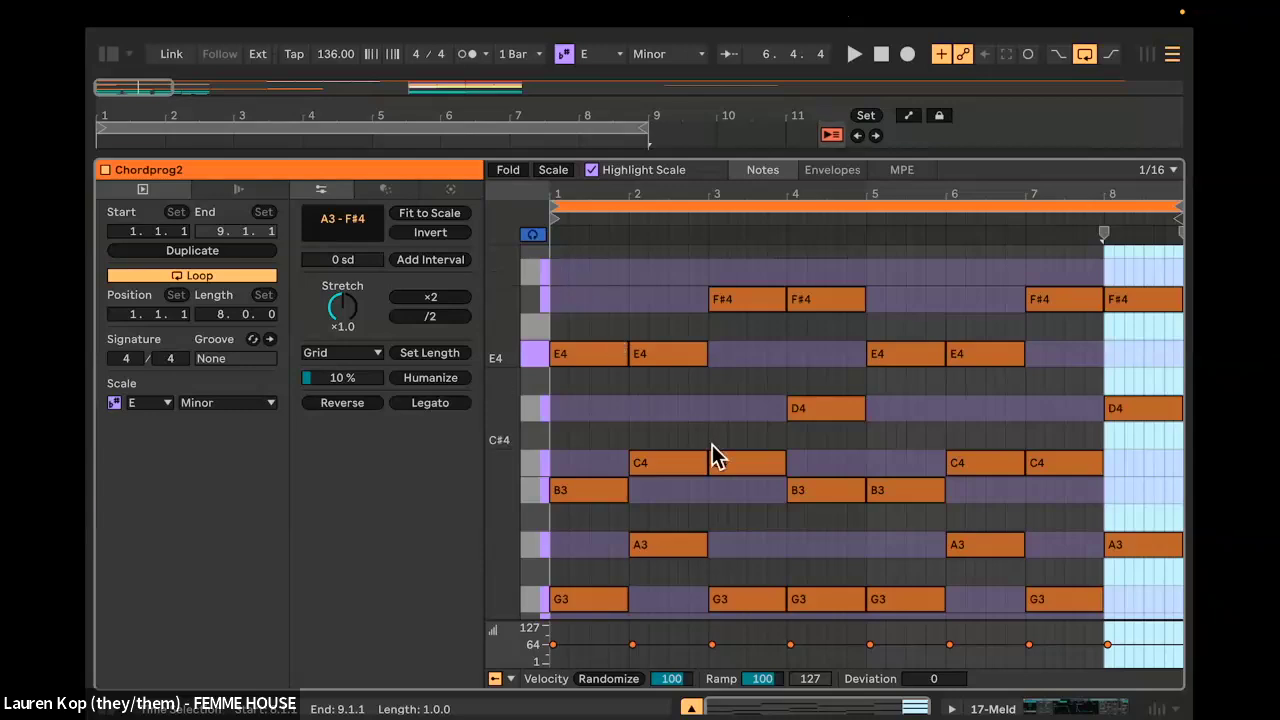
pyautogui.hotkey('shift', 'Tab')
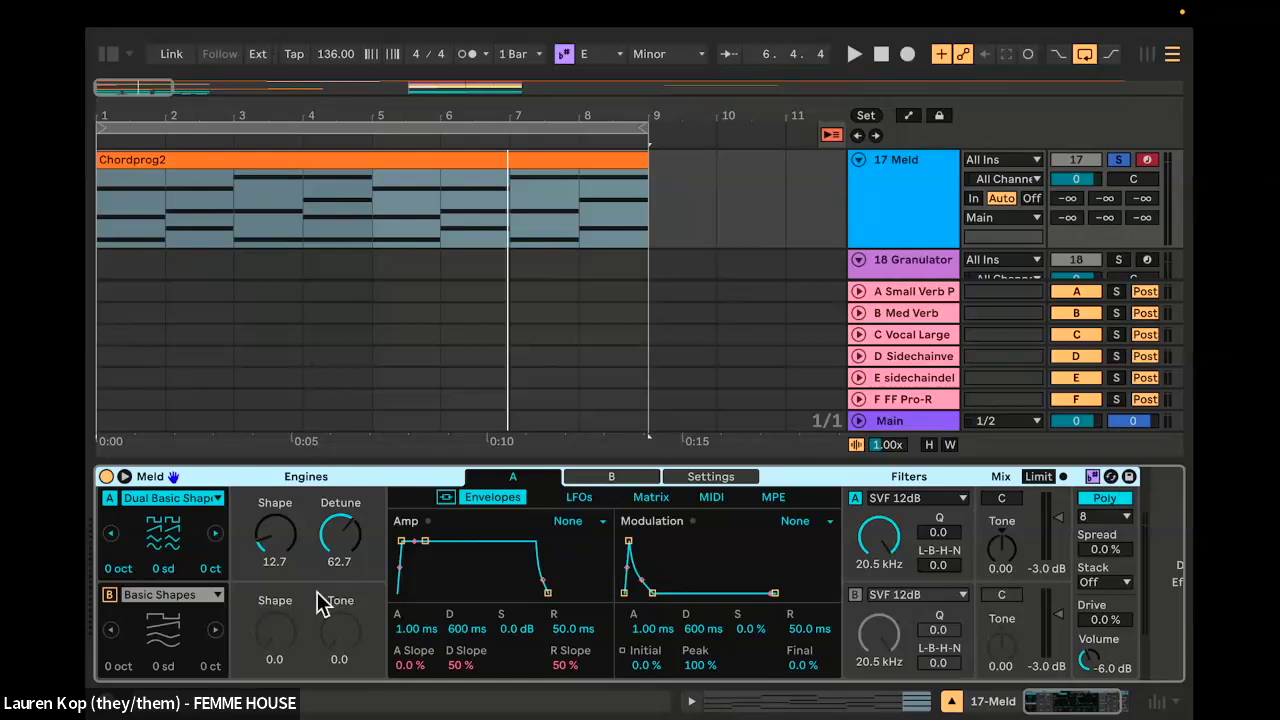
# Step: Switch Meld's engine A to Swarm Sine and, during playback, set Motion to 61.9 and Spacing to 77.8
pyautogui.click(170, 498)
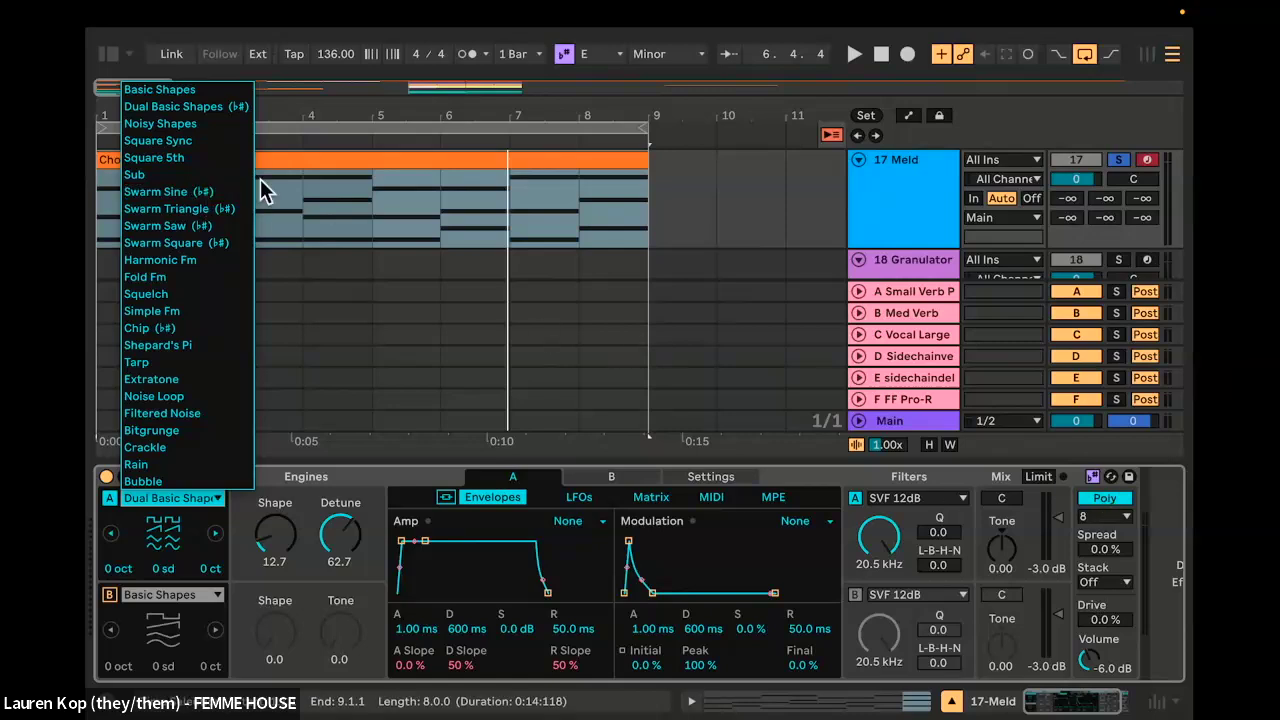
pyautogui.click(172, 192)
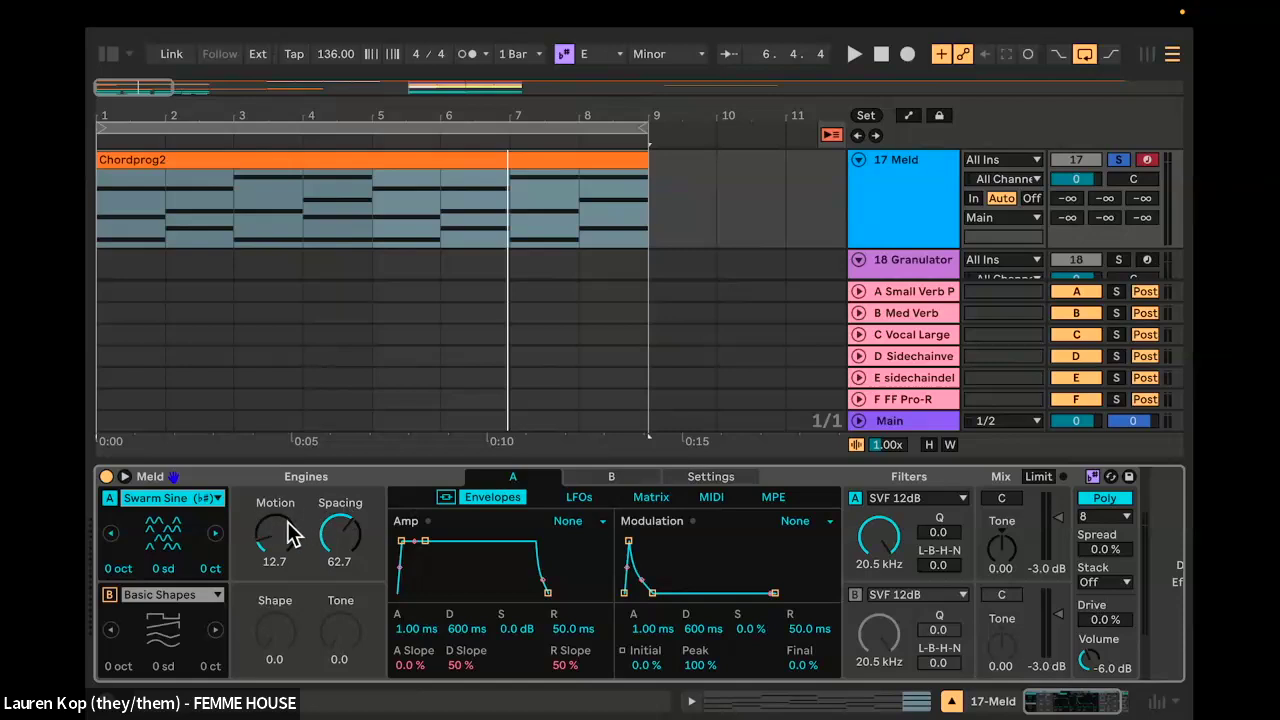
pyautogui.press('space')
pyautogui.moveTo(271, 551); pyautogui.dragTo(271, 498)
pyautogui.press('space')
pyautogui.press('space')
pyautogui.moveTo(271, 534); pyautogui.dragTo(271, 494)
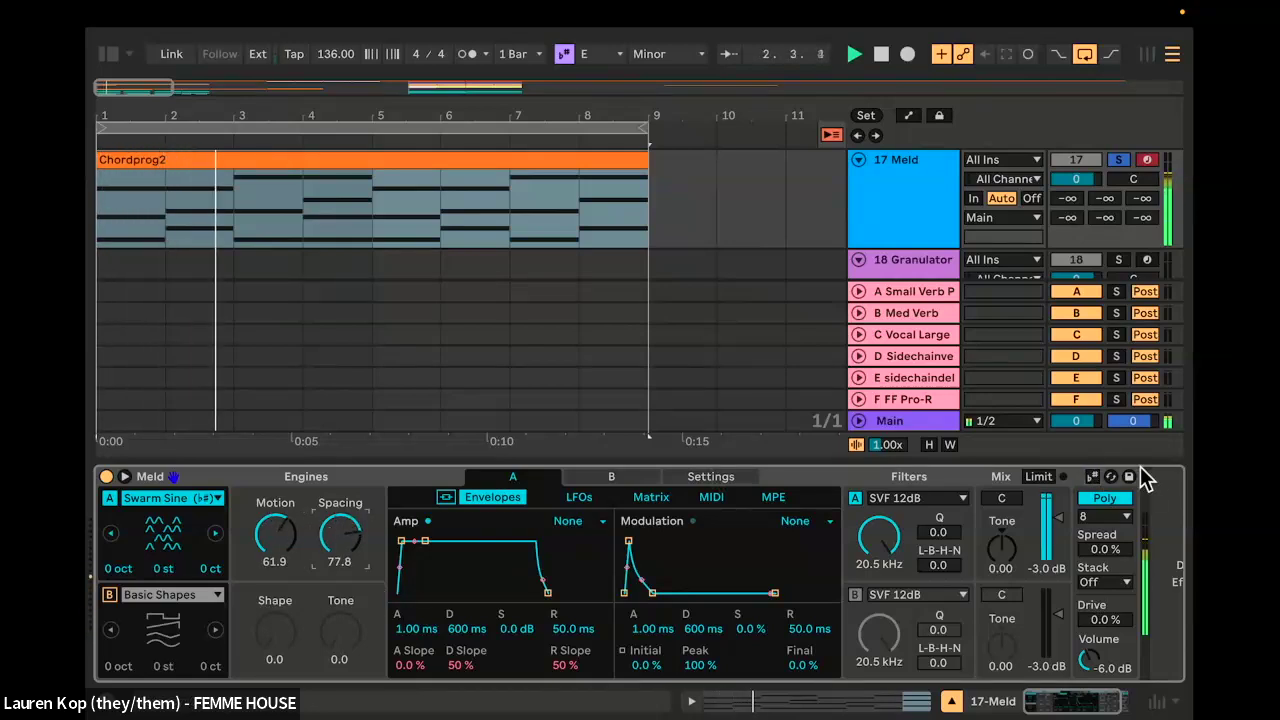
# Step: Turn on scale awareness for Meld and set engine A's Motion to 31.7 and Spacing to 22.2
pyautogui.click(1093, 477)
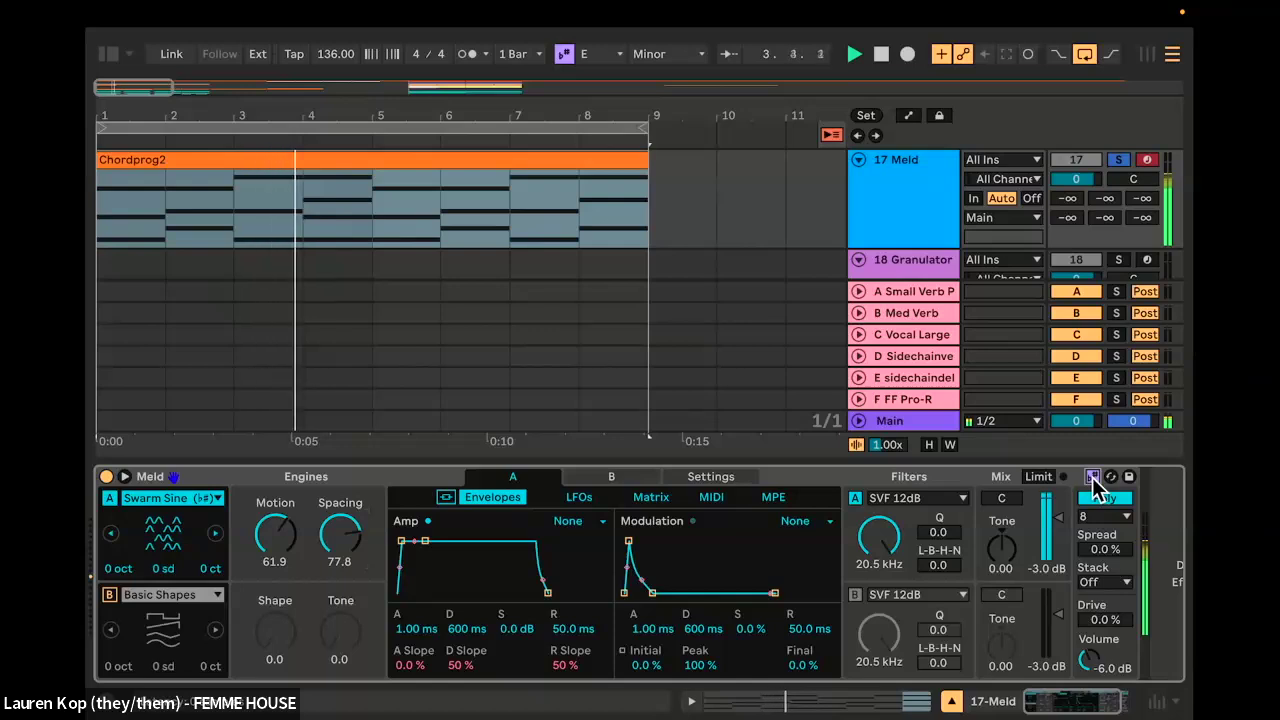
pyautogui.moveTo(279, 538); pyautogui.dragTo(279, 602)
pyautogui.press('space')
pyautogui.moveTo(334, 540); pyautogui.dragTo(334, 648)
pyautogui.moveTo(265, 538); pyautogui.dragTo(296, 512)
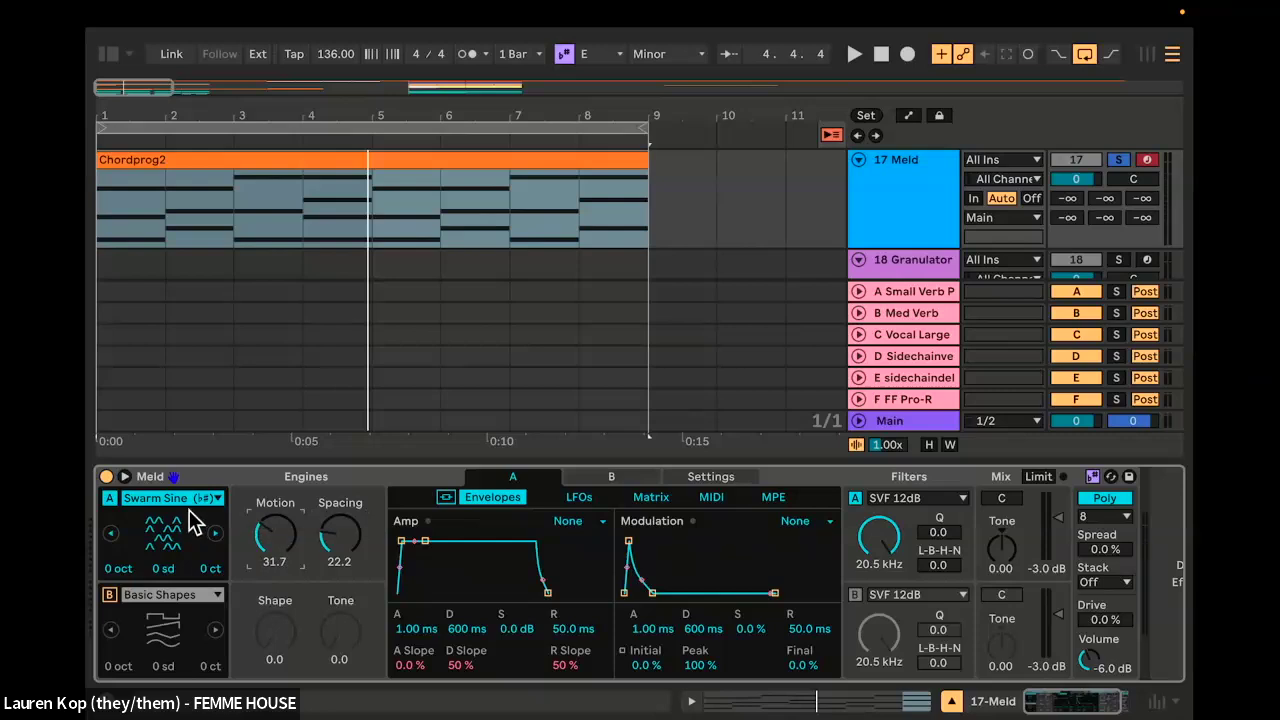
# Step: Switch engine A to Bubble and audition it with Density at 47.6 and Spread at 61.1
pyautogui.click(183, 498)
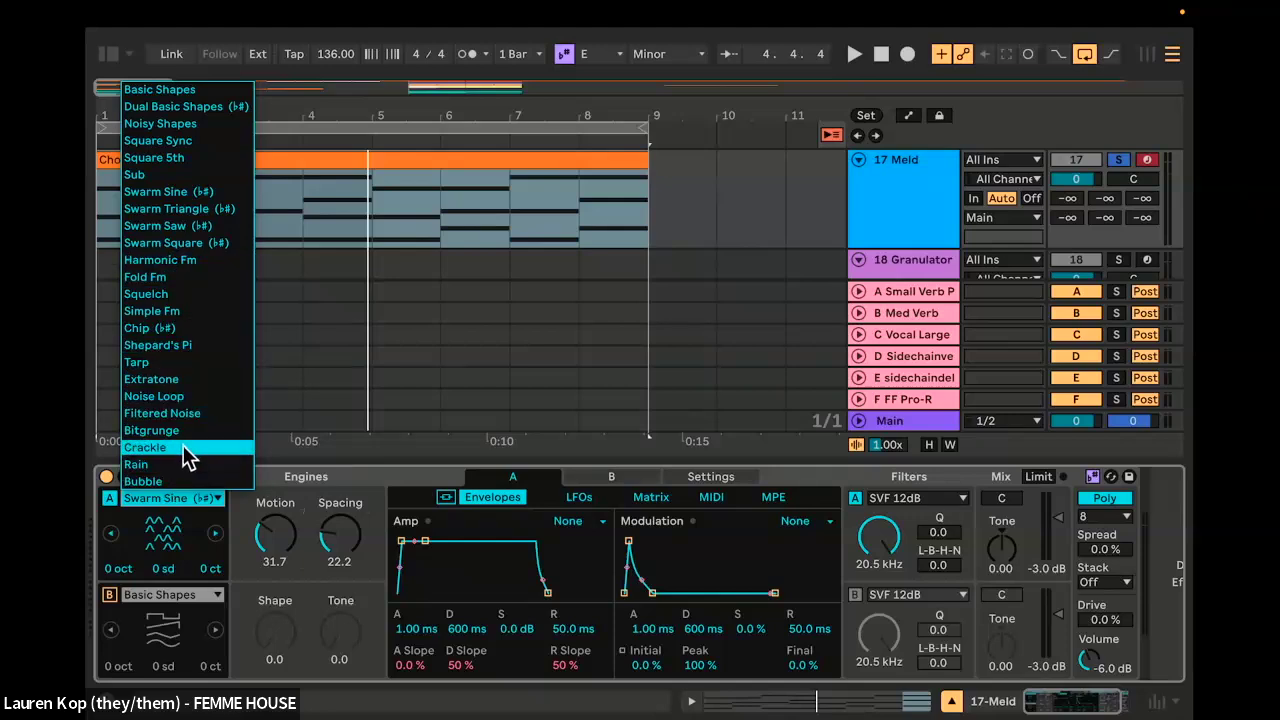
pyautogui.click(165, 481)
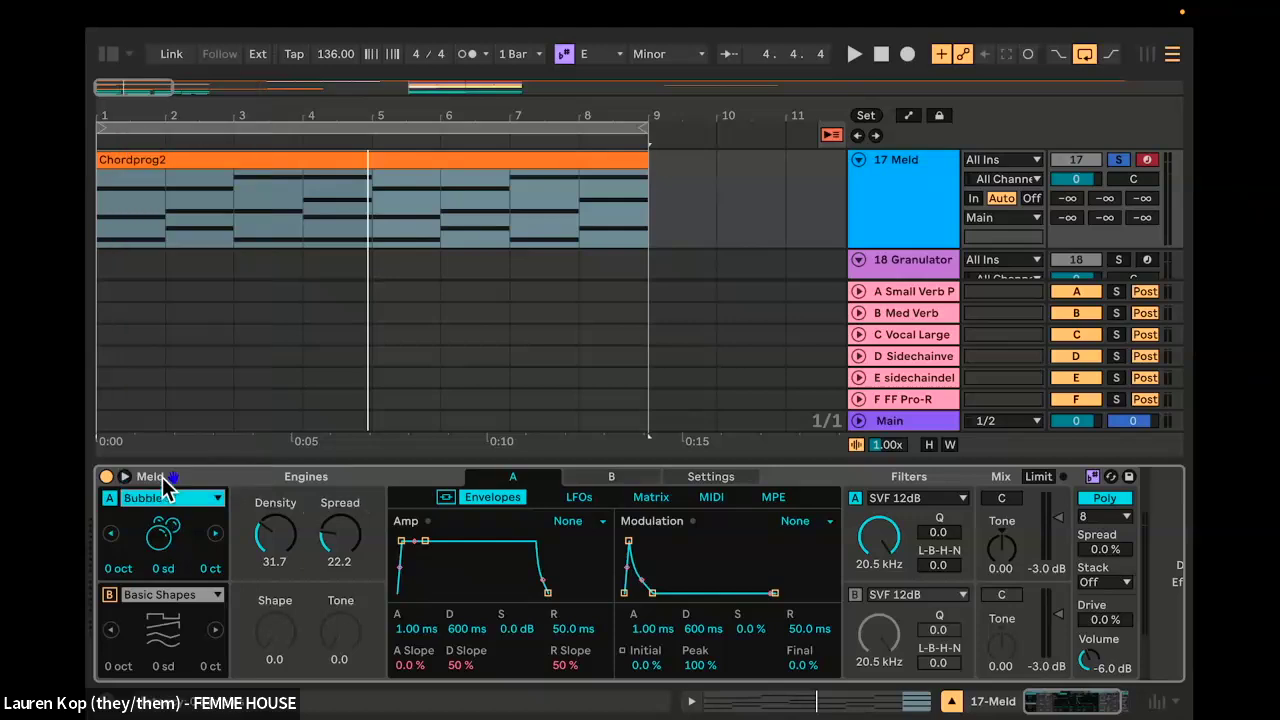
pyautogui.press('space')
pyautogui.moveTo(336, 553); pyautogui.dragTo(267, 533)
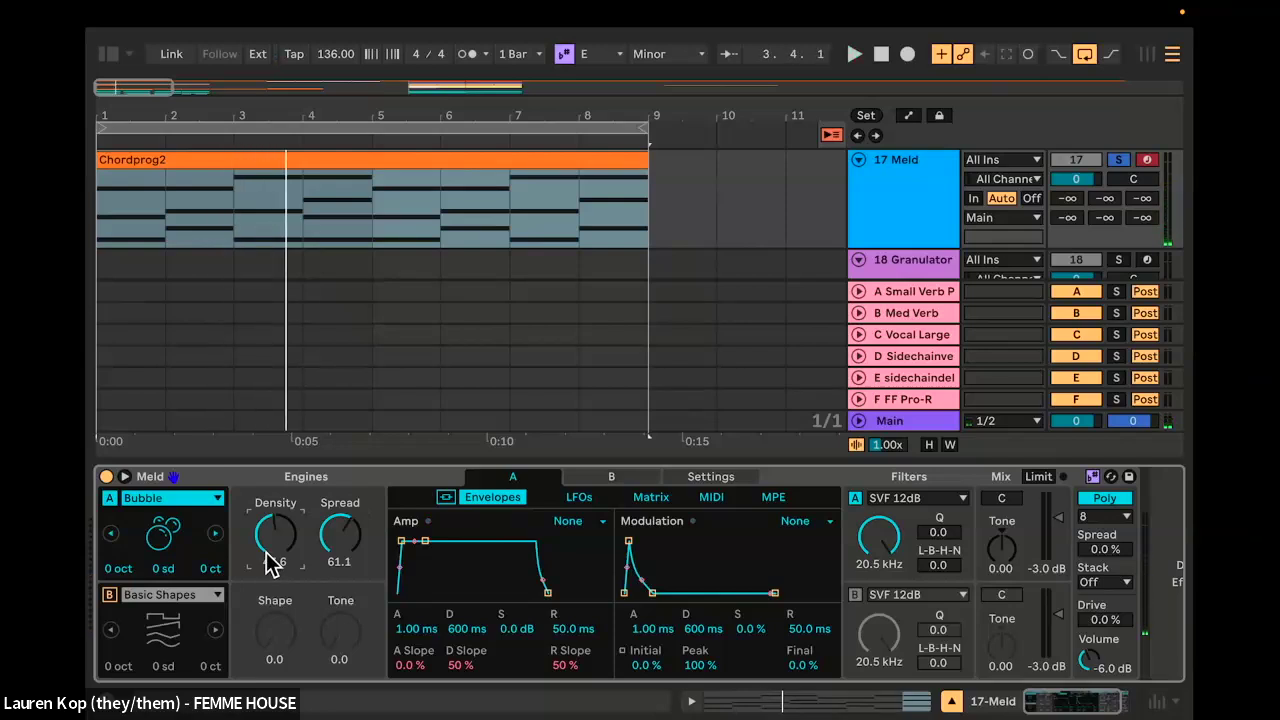
# Step: Switch engine A to Dual Basic Shapes, set Shape to 21.4 and reset Detune to 0.0
pyautogui.click(162, 499)
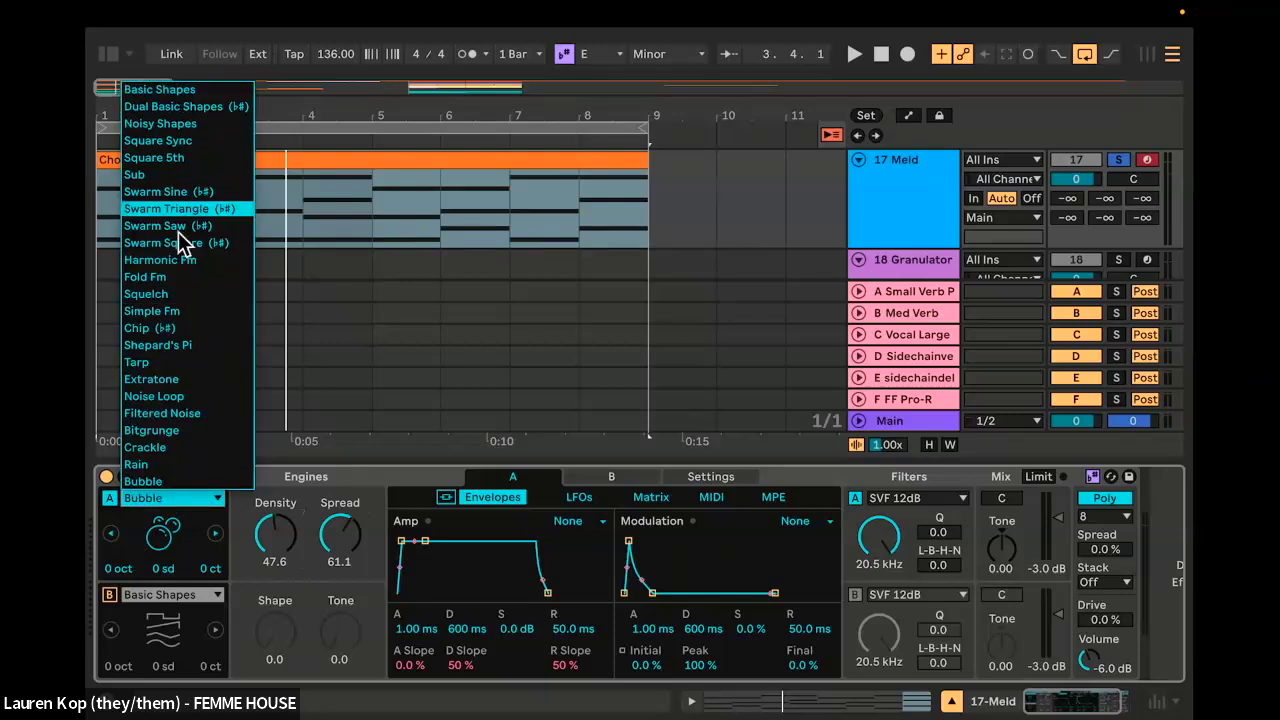
pyautogui.click(205, 106)
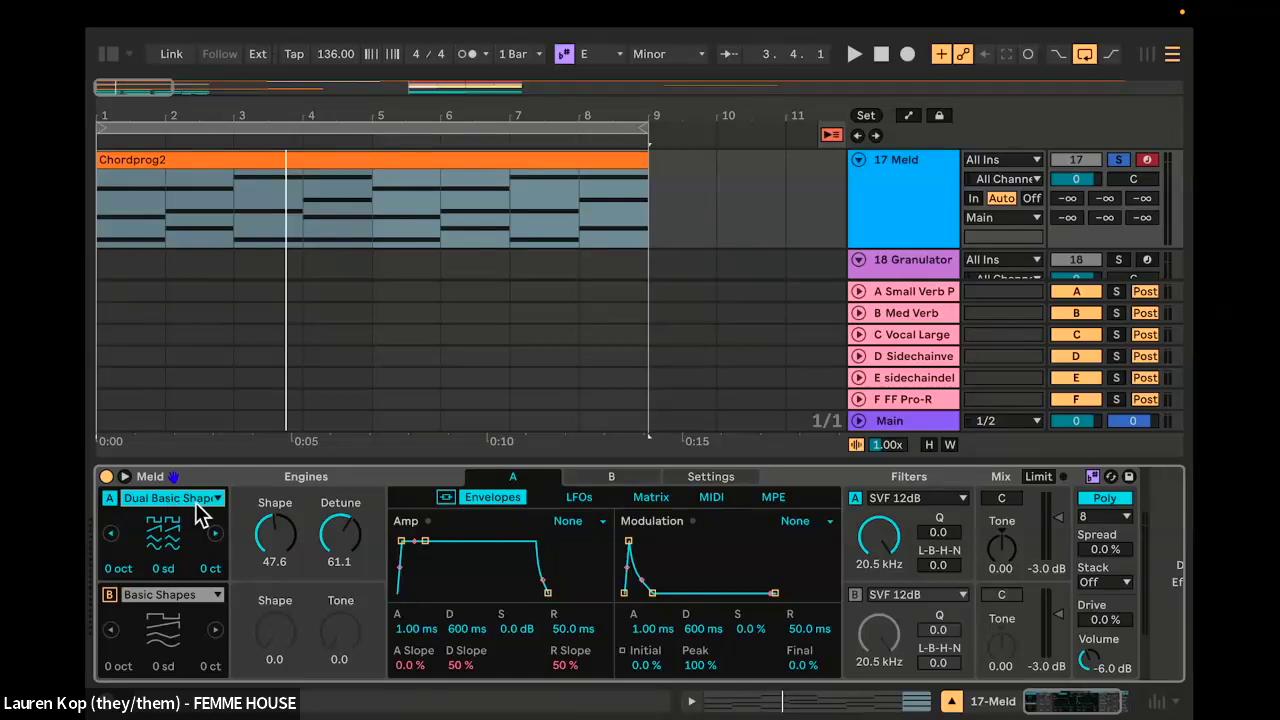
pyautogui.moveTo(281, 539); pyautogui.dragTo(281, 600)
pyautogui.moveTo(281, 539); pyautogui.dragTo(275, 525)
pyautogui.doubleClick(348, 519)
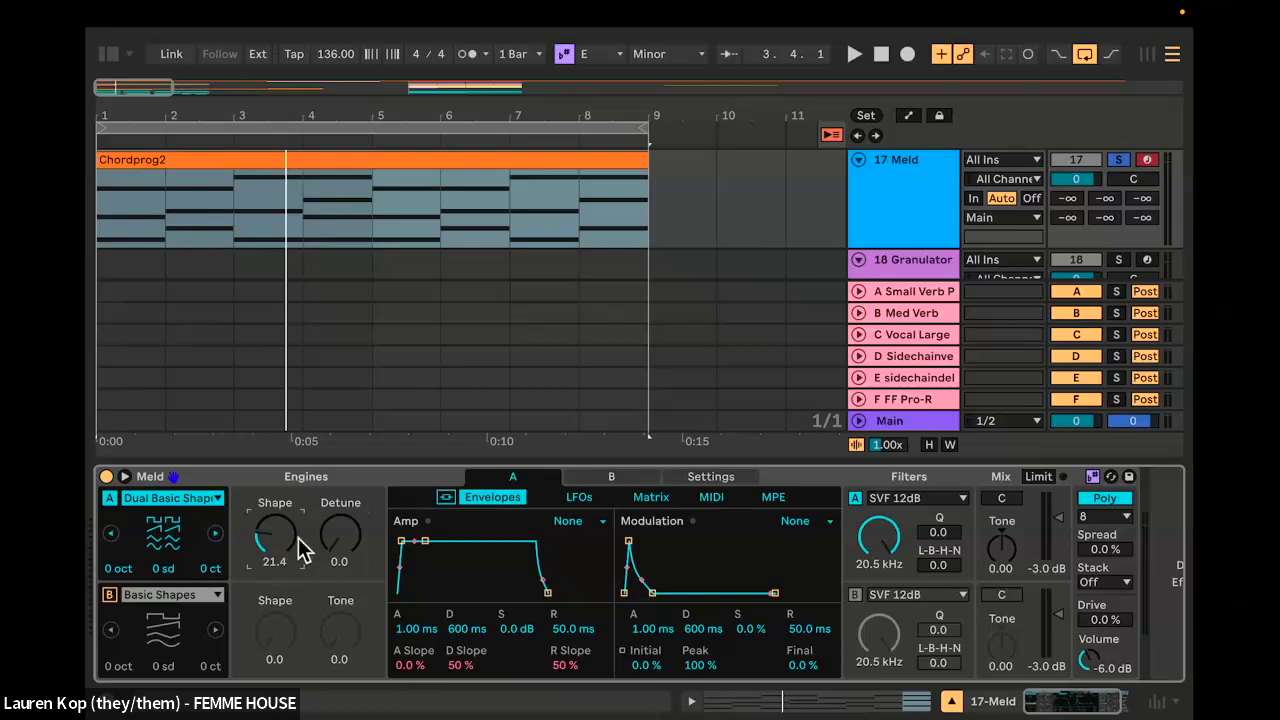
# Step: Switch engine A to Swarm Triangle and set its Motion to 26.2 while auditioning the chords
pyautogui.click(186, 497)
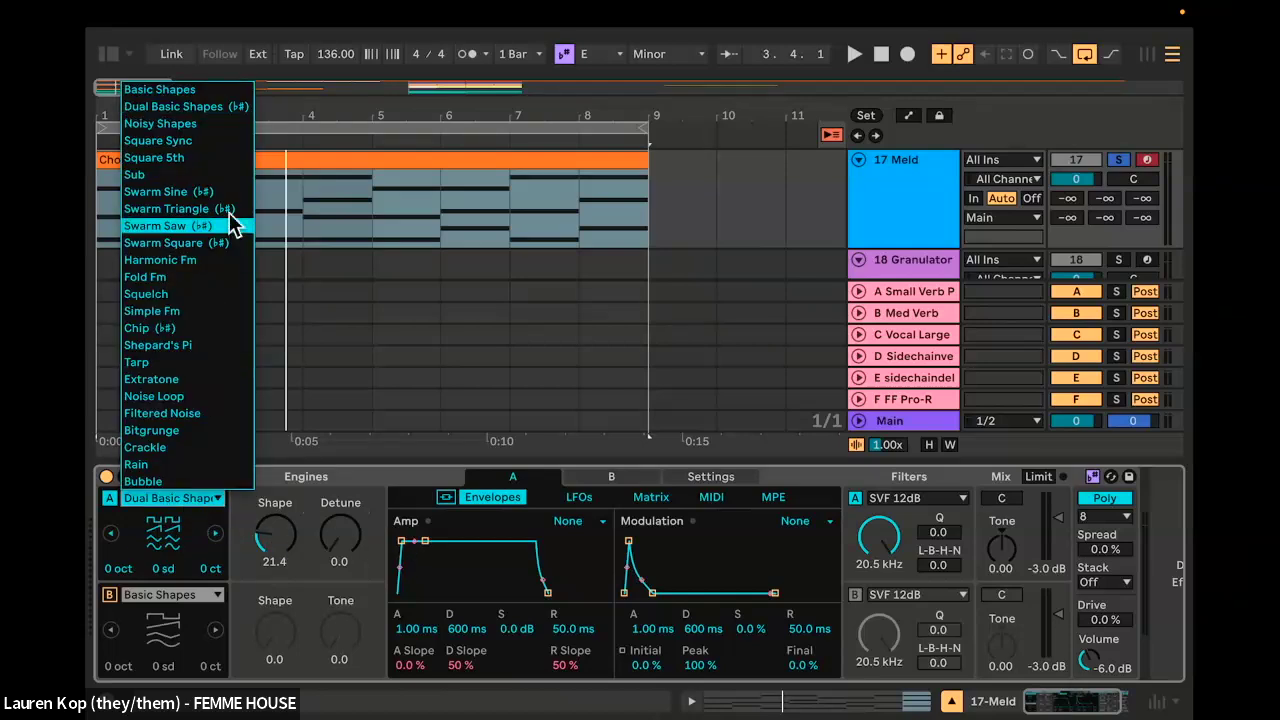
pyautogui.click(190, 208)
pyautogui.press('space')
pyautogui.moveTo(278, 585); pyautogui.dragTo(271, 534)
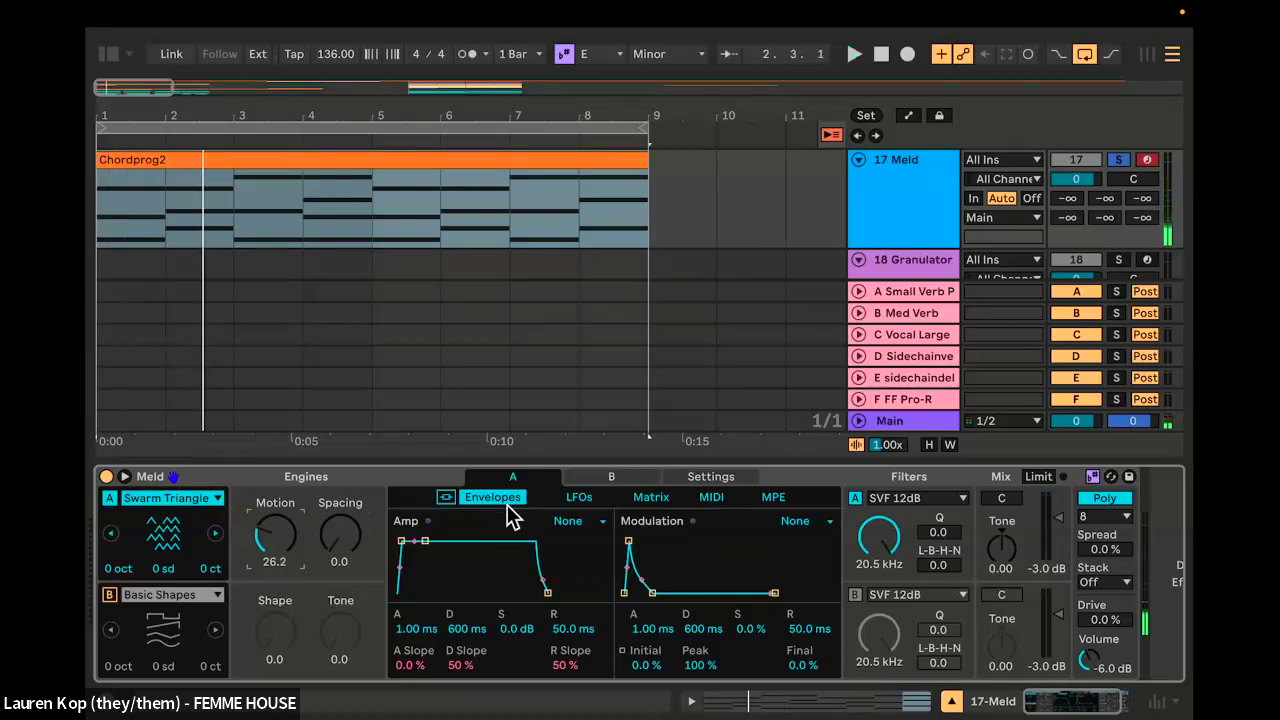
# Step: Shape engine A's amp envelope with a decay of 243 ms, sustain of -11 dB and release of 1.18 s
pyautogui.click(611, 477)
pyautogui.click(516, 478)
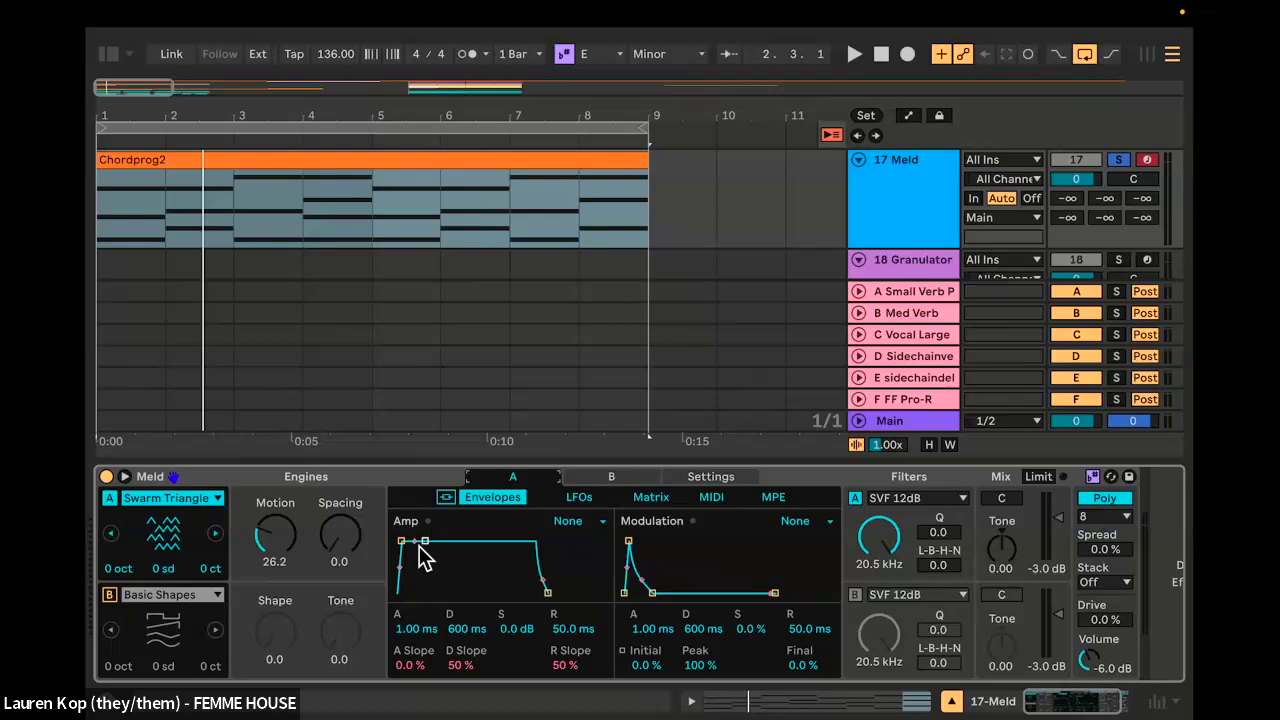
pyautogui.moveTo(428, 543); pyautogui.dragTo(415, 579)
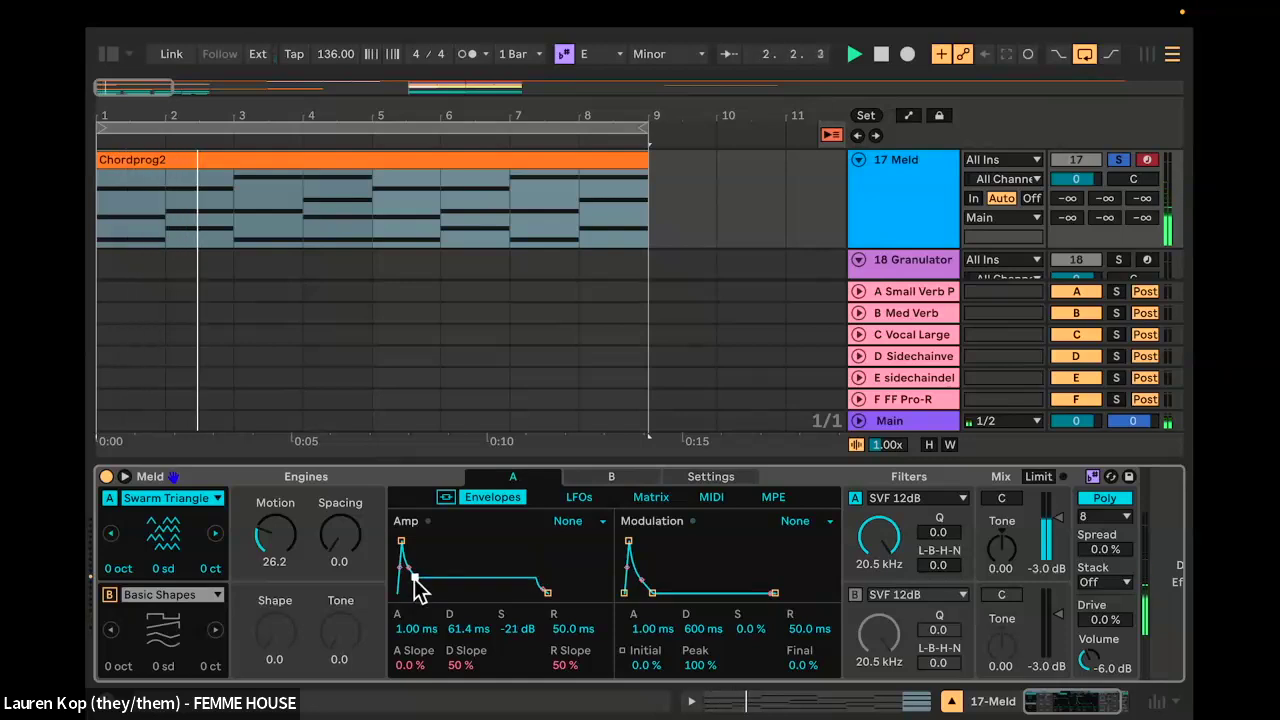
pyautogui.moveTo(425, 580); pyautogui.dragTo(457, 595)
pyautogui.moveTo(568, 629); pyautogui.dragTo(568, 585)
pyautogui.press('space')
pyautogui.moveTo(427, 576); pyautogui.dragTo(420, 566)
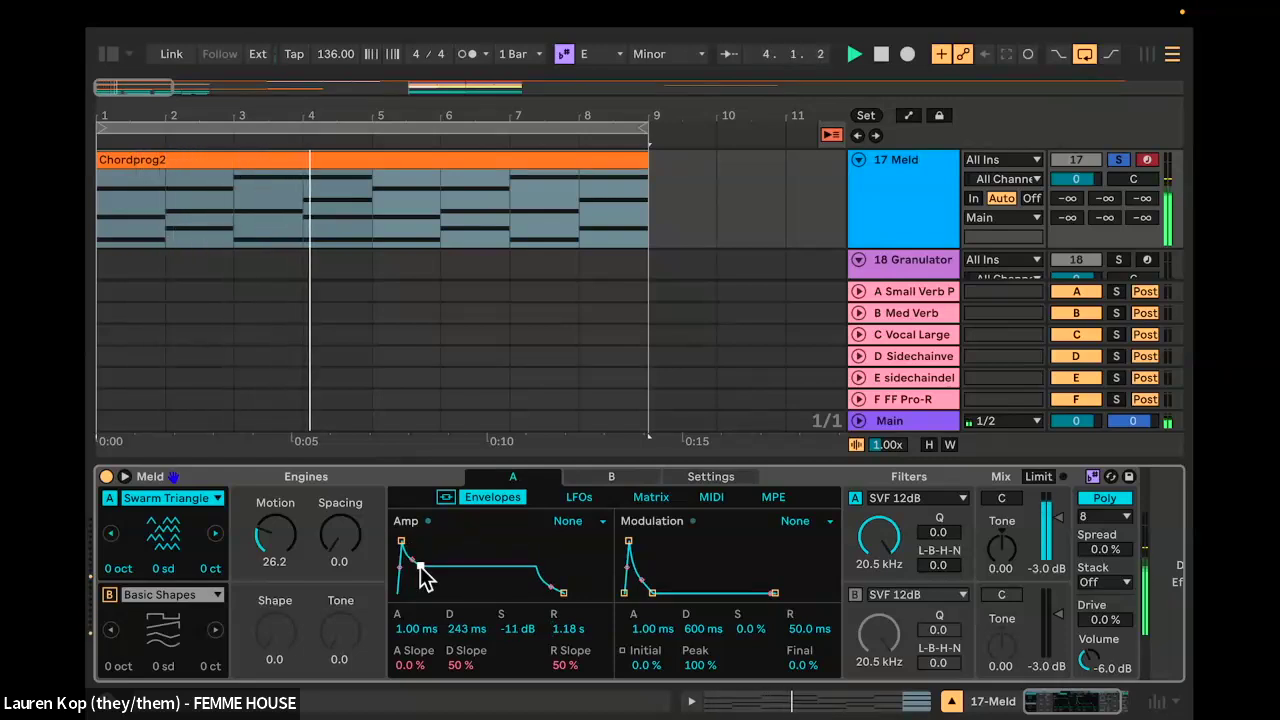
# Step: Soften the amp envelope's onset by setting its attack to 156 ms, auditioning the change during playback
pyautogui.moveTo(417, 643); pyautogui.dragTo(411, 633)
pyautogui.press('space')
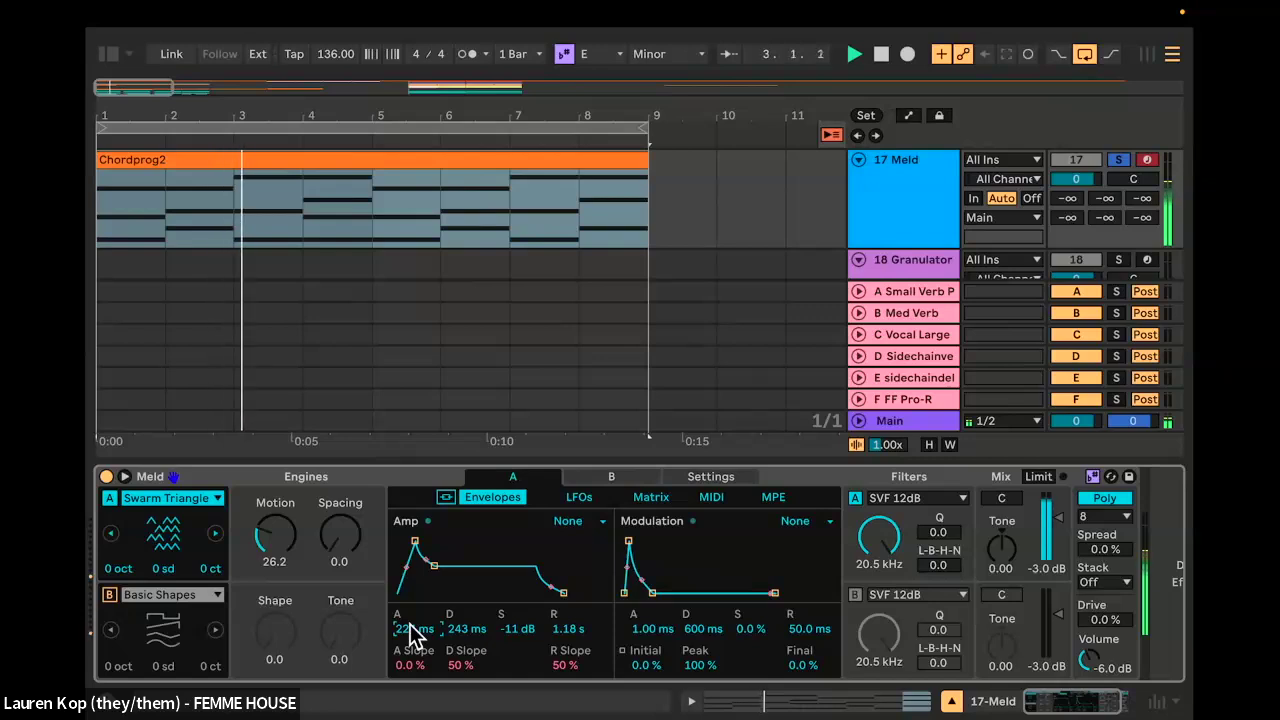
pyautogui.moveTo(410, 629); pyautogui.dragTo(410, 637)
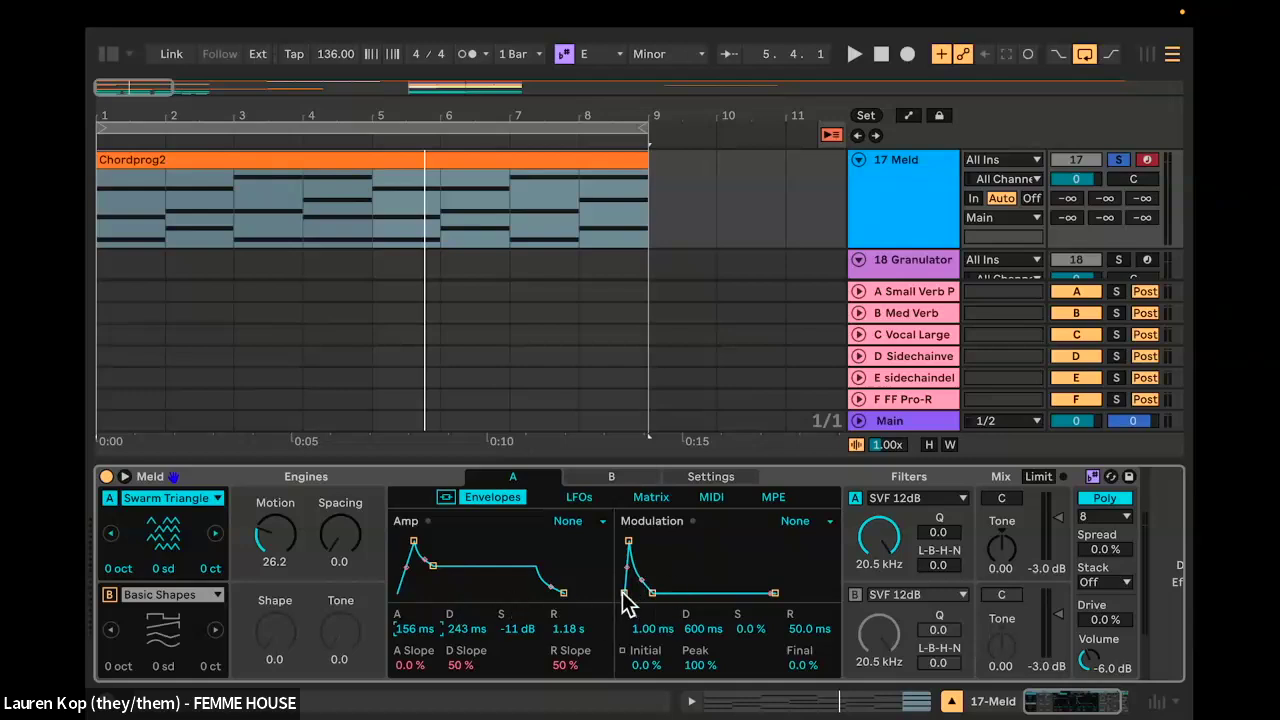
# Step: Set engine A's modulation envelope to a 464 ms decay and 26% sustain, and check the compact modulation matrix
pyautogui.moveTo(652, 592); pyautogui.dragTo(632, 555)
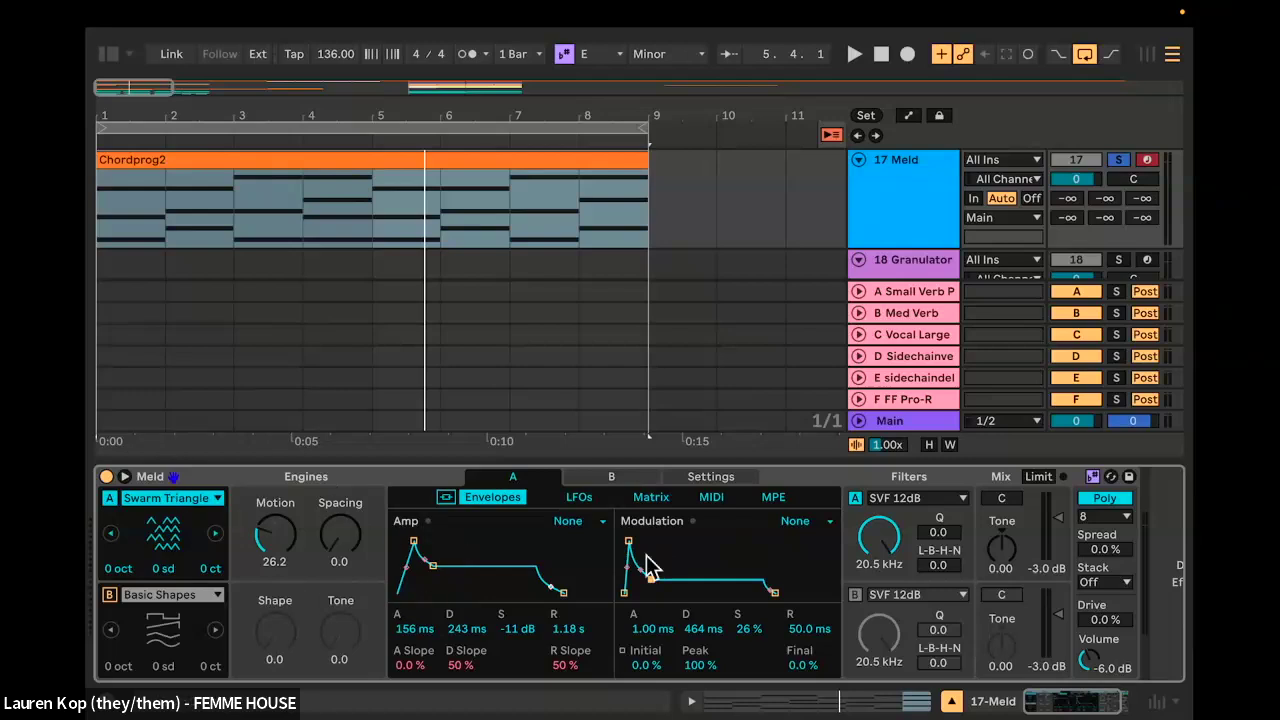
pyautogui.click(654, 499)
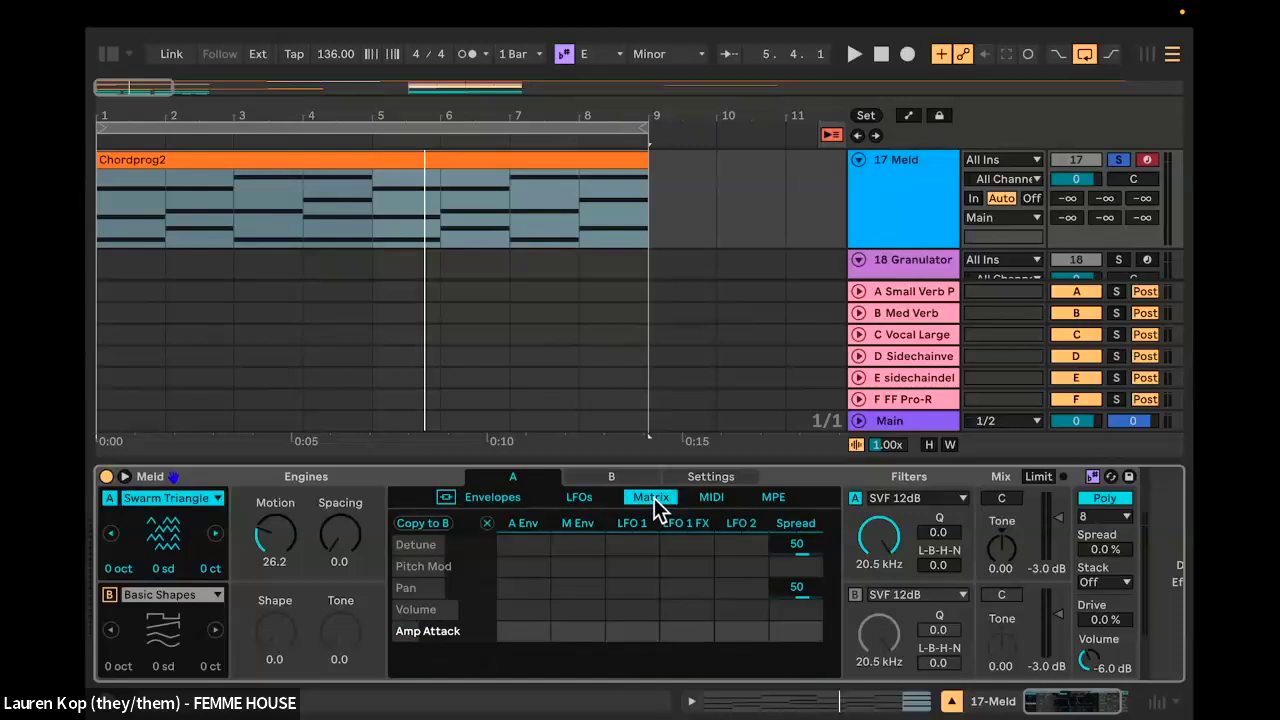
pyautogui.click(515, 499)
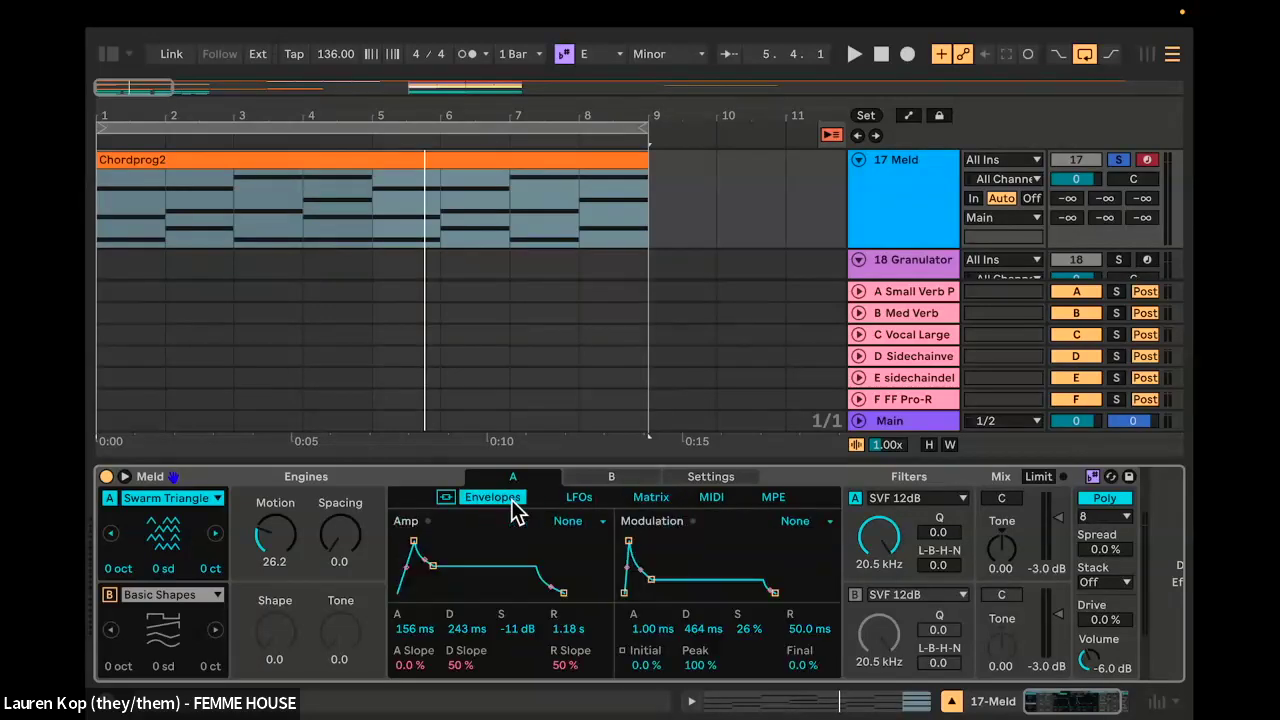
# Step: Expand Meld's full modulation matrix, route the modulation envelope to Pitch Mod at 0.8 and play back the result
pyautogui.click(124, 477)
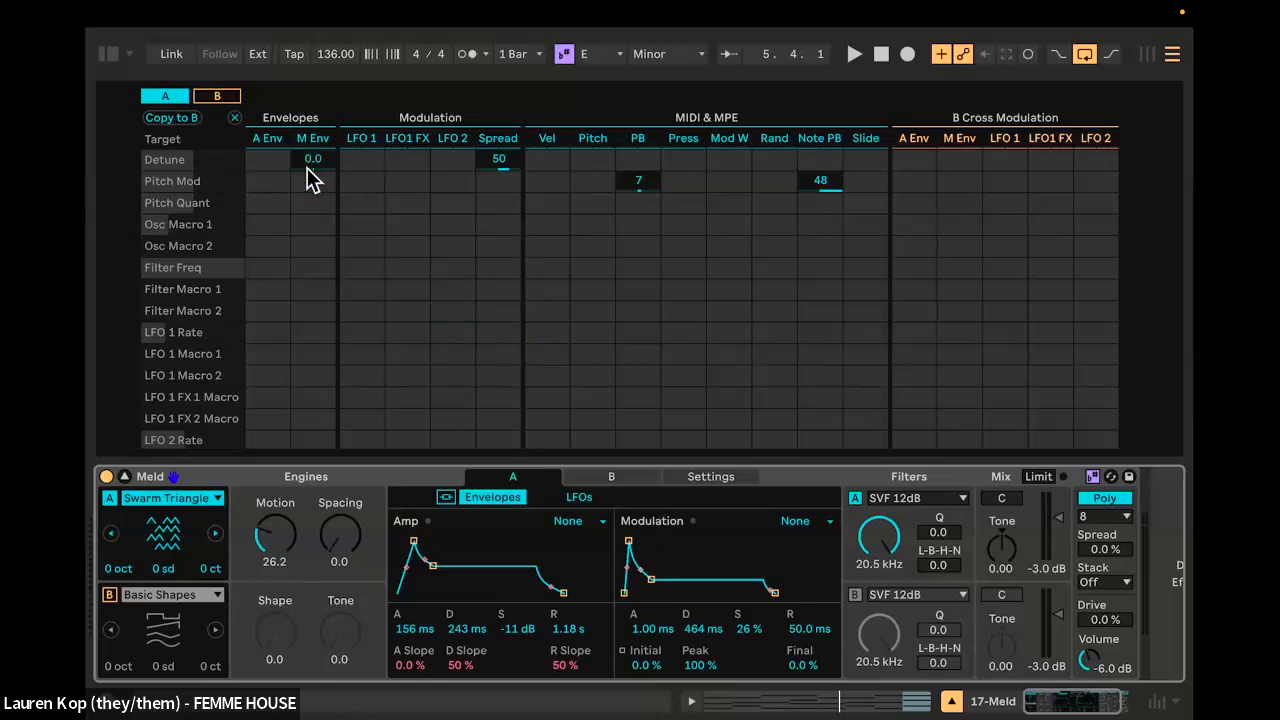
pyautogui.moveTo(309, 182)
pyautogui.mouseDown()
pyautogui.moveTo(309, 169)
pyautogui.moveTo(309, 196)
pyautogui.mouseUp()
pyautogui.press('space')
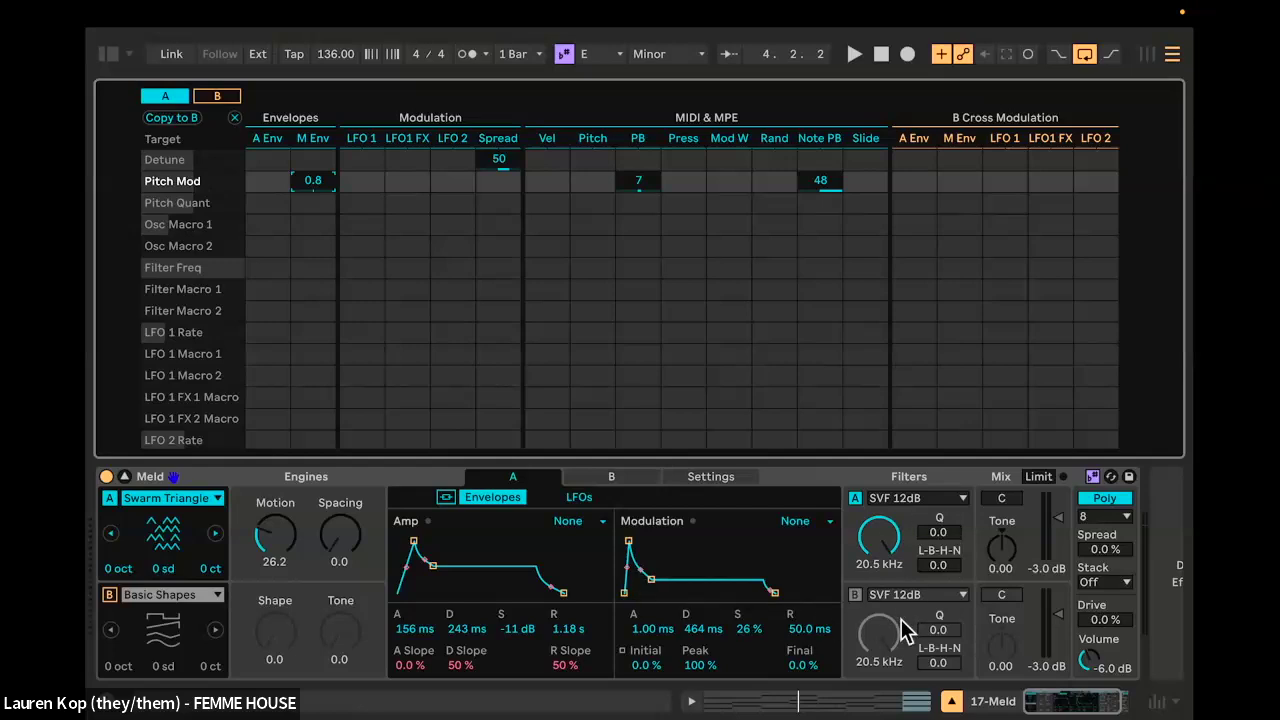
# Step: Lower filter A's cutoff frequency to 640 Hz while listening to the chord loop
pyautogui.click(880, 548)
pyautogui.press('space')
pyautogui.moveTo(880, 548)
pyautogui.mouseDown()
pyautogui.moveTo(880, 699)
pyautogui.moveTo(880, 496)
pyautogui.moveTo(880, 565)
pyautogui.moveTo(880, 539)
pyautogui.mouseUp()
pyautogui.press('space')
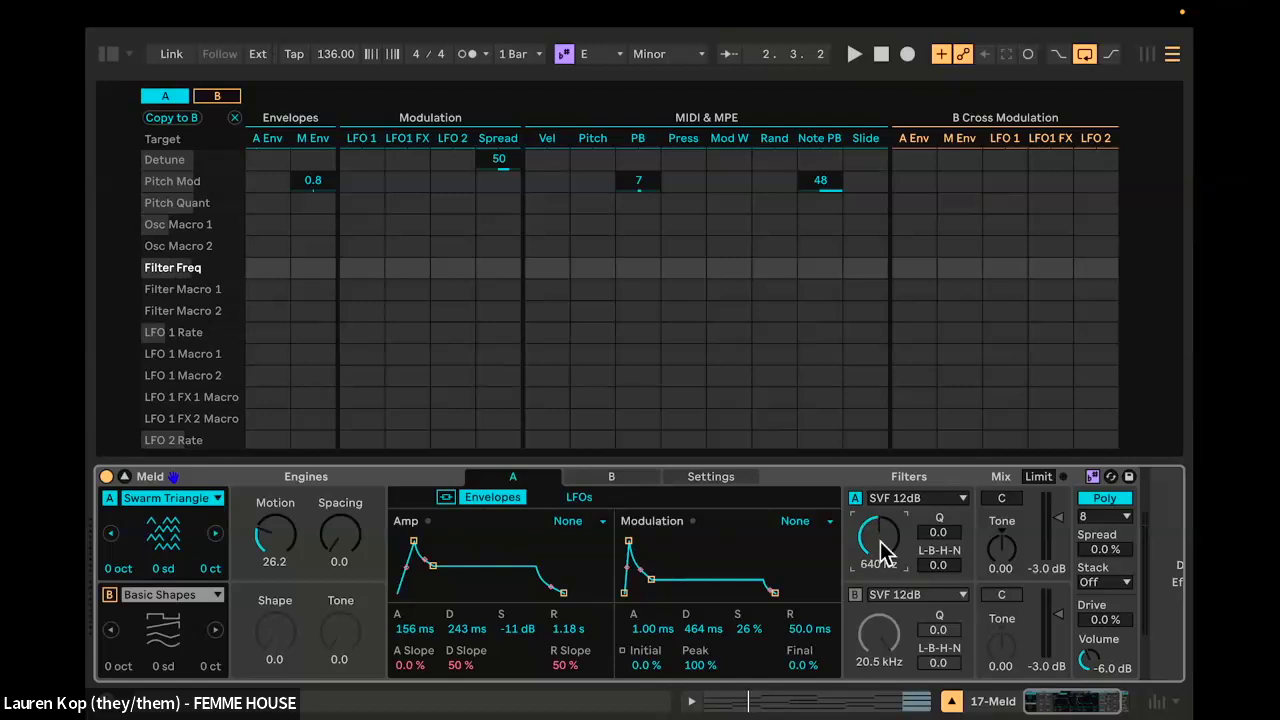
# Step: Show engine A's LFO settings and switch LFO 1's rate to tempo-synced mode at 1/8
pyautogui.click(584, 500)
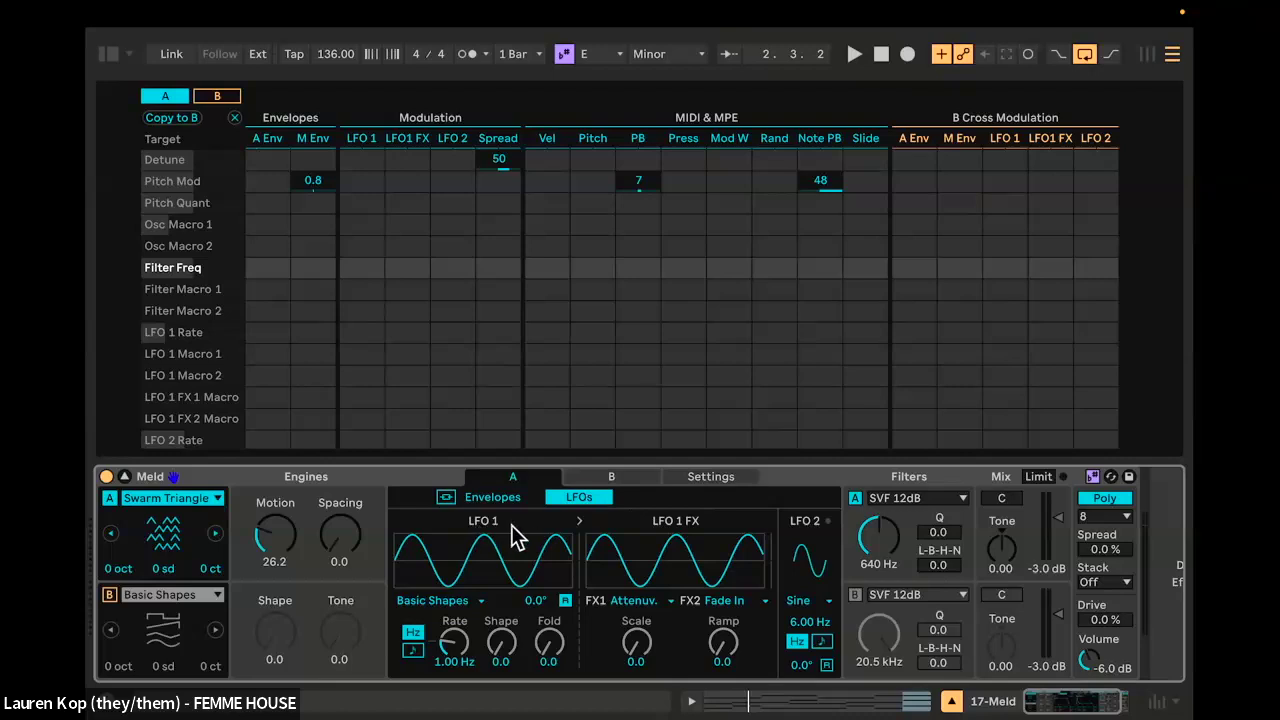
pyautogui.click(413, 650)
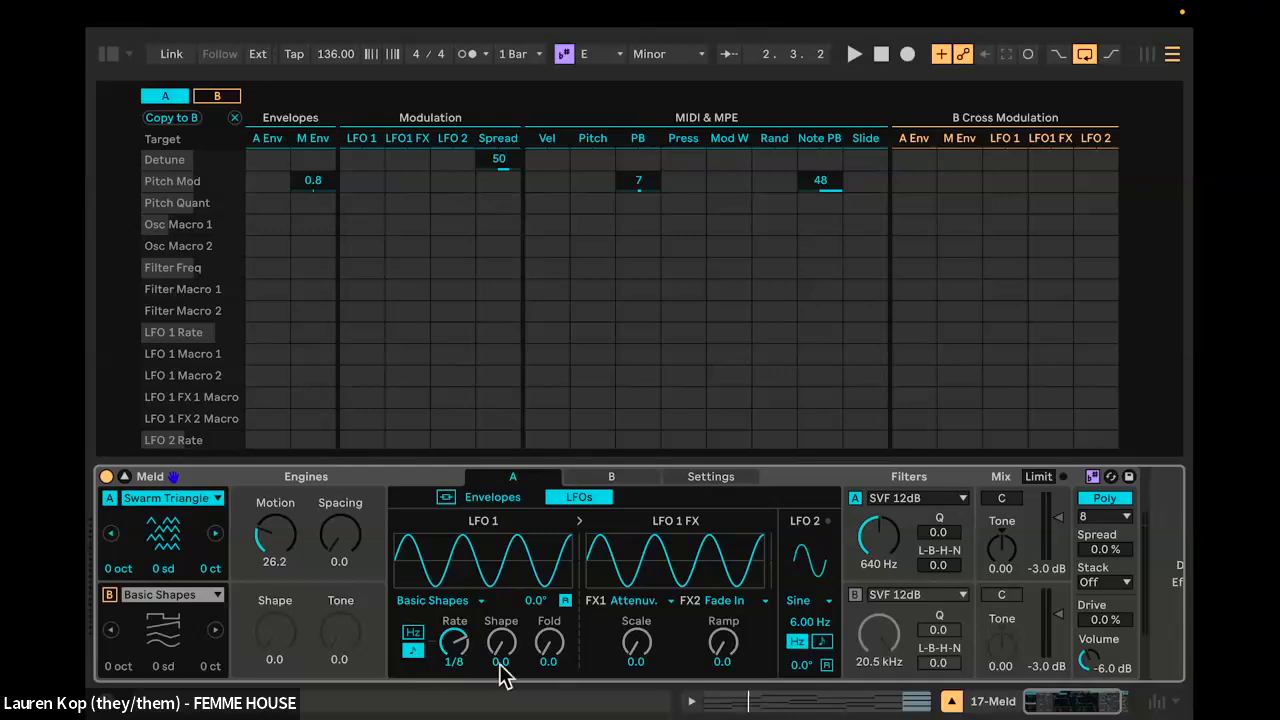
# Step: Route LFO 1 to filter A's frequency in the modulation matrix with an amount of 14
pyautogui.click(885, 557)
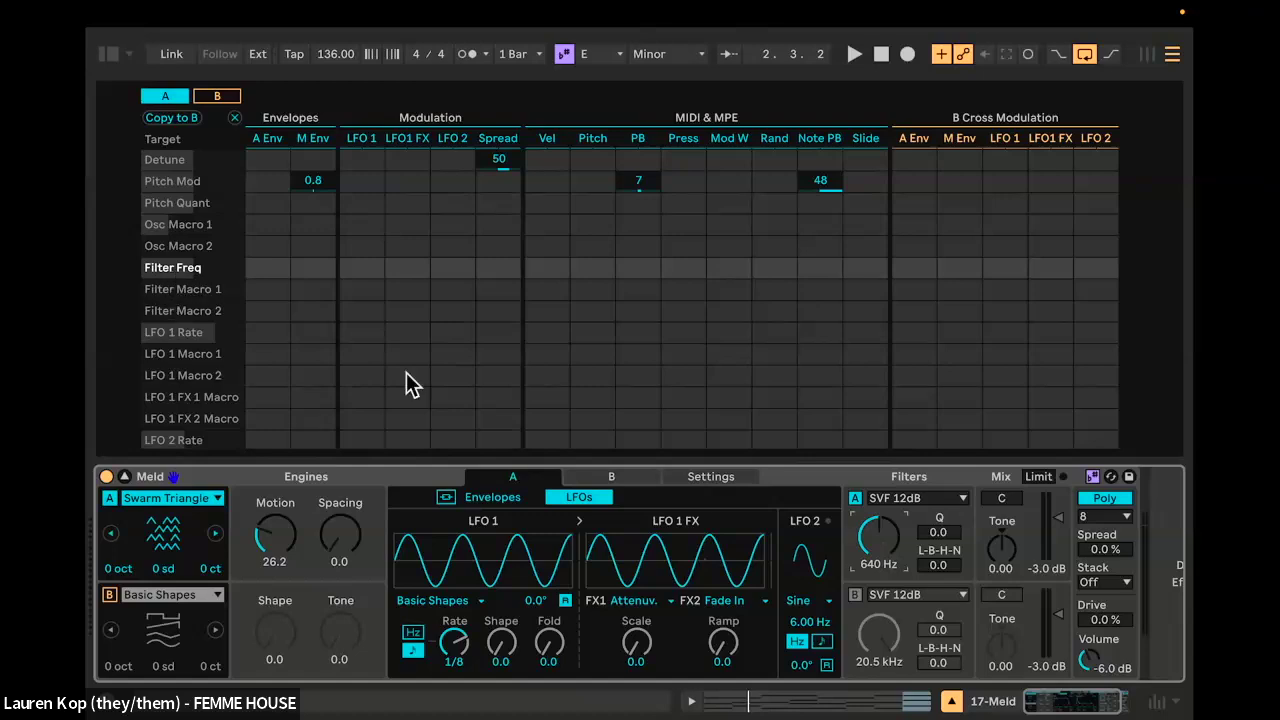
pyautogui.click(874, 560)
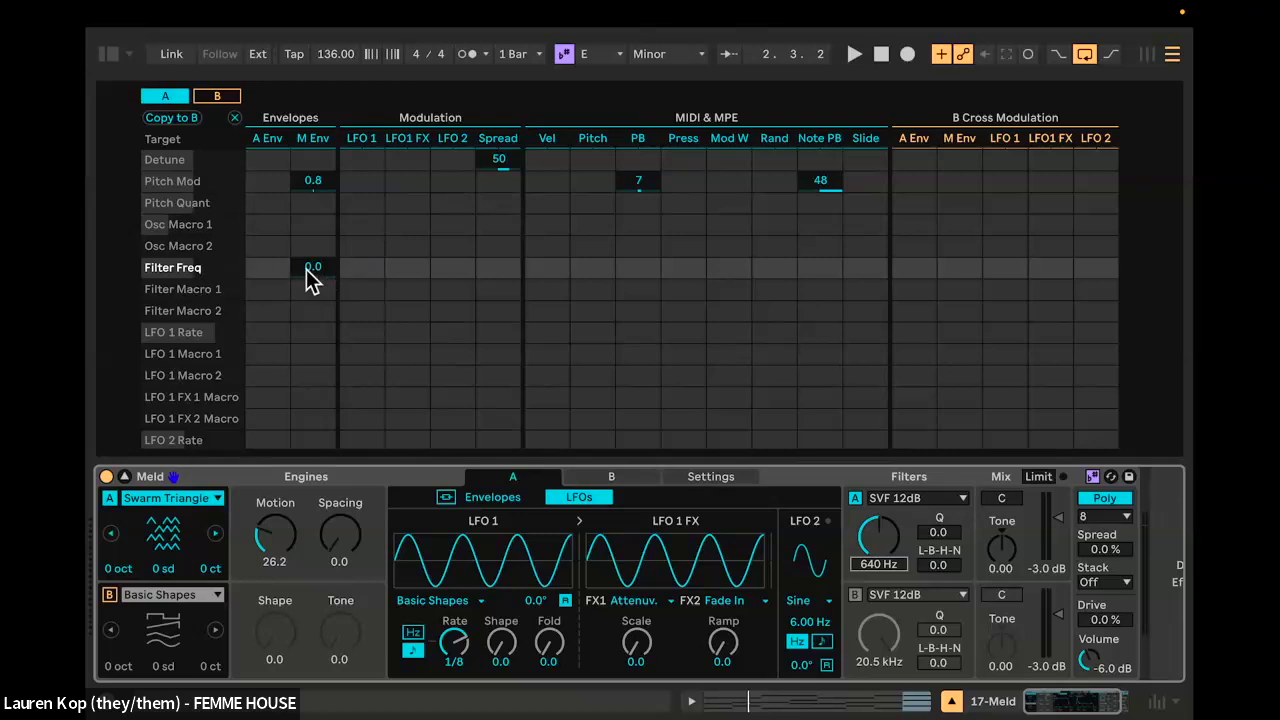
pyautogui.moveTo(361, 281); pyautogui.dragTo(357, 314)
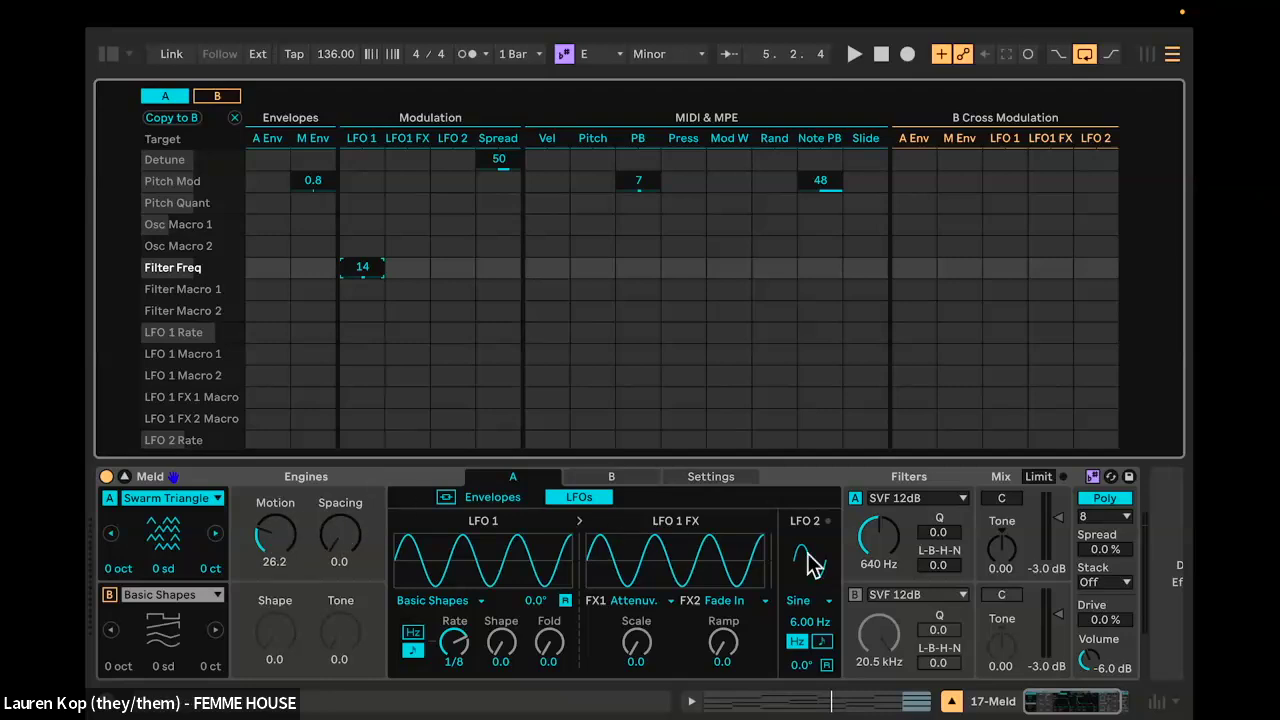
# Step: Lower filter A's cutoff slightly, raise LFO 1's Filter Freq amount to 100 and play back the chord loop
pyautogui.click(881, 525)
pyautogui.moveTo(881, 525); pyautogui.dragTo(884, 541)
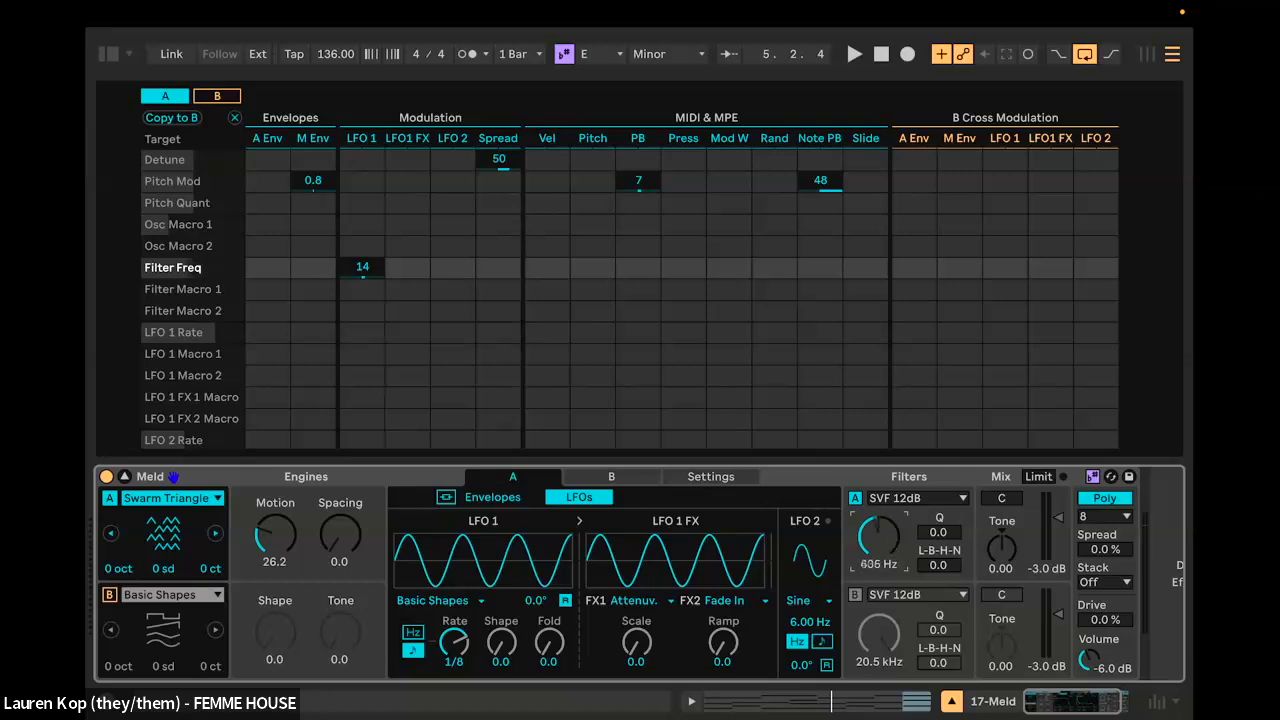
pyautogui.moveTo(366, 267); pyautogui.dragTo(366, 182)
pyautogui.press('space')
pyautogui.press('space')
# Step: Set filter A's cutoff to 514 Hz, reduce LFO 1's Filter Freq amount to 14 and play back the loop
pyautogui.moveTo(881, 534); pyautogui.dragTo(881, 440)
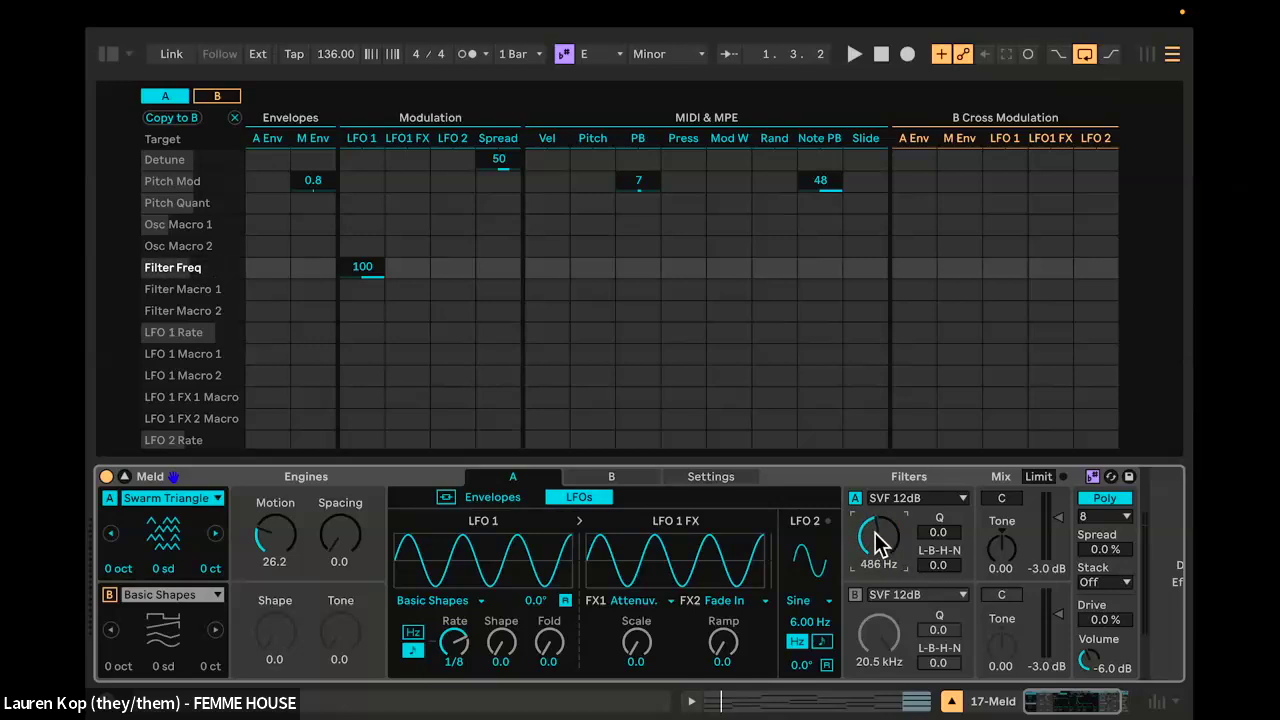
pyautogui.moveTo(881, 537); pyautogui.dragTo(881, 555)
pyautogui.click(381, 289)
pyautogui.rightClick(372, 276)
pyautogui.click(357, 283)
pyautogui.moveTo(368, 276); pyautogui.dragTo(368, 348)
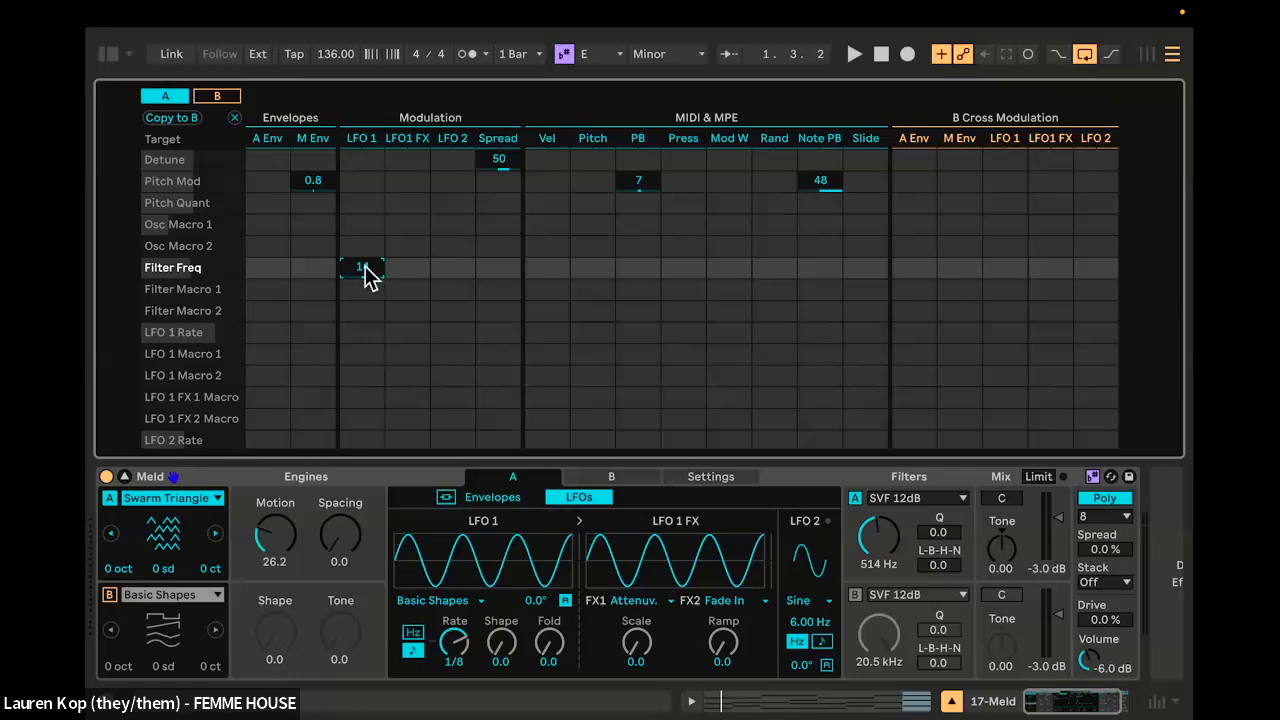
pyautogui.press('space')
pyautogui.press('space')
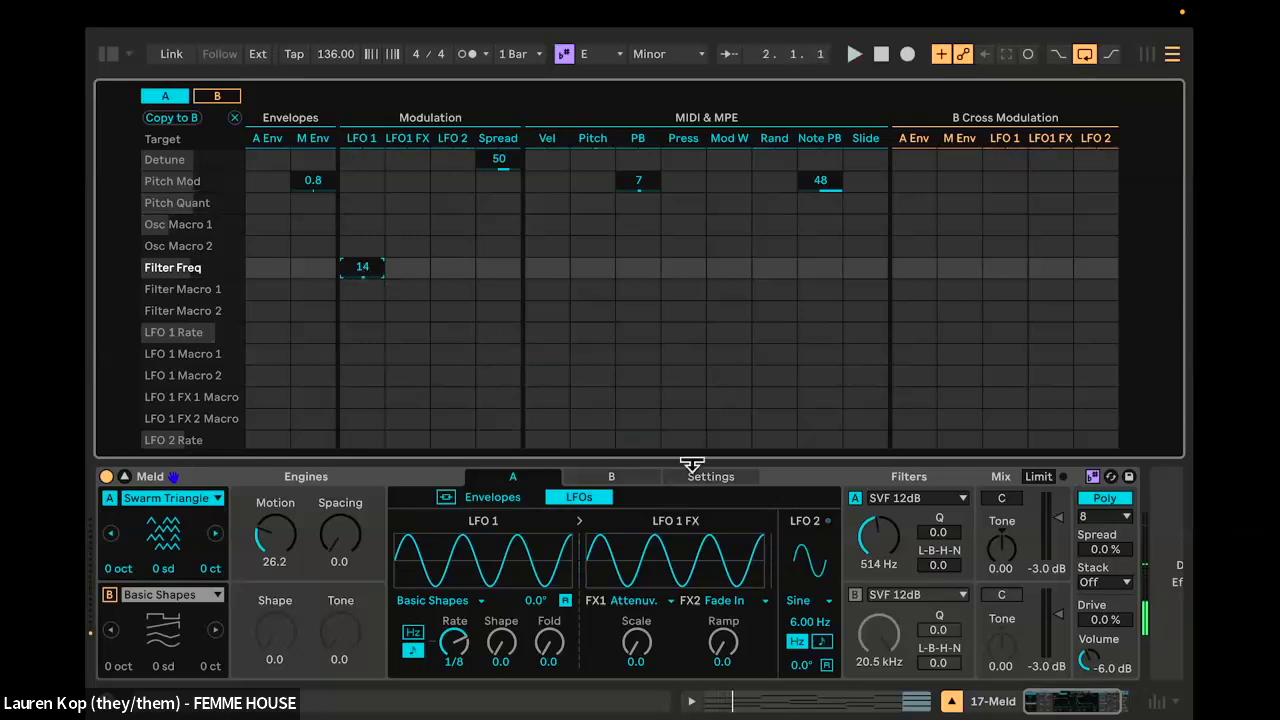
# Step: Audition LFO 1's Filter Freq amount at -86 and -100 during playback, and return it to 14
pyautogui.click(884, 545)
pyautogui.moveTo(366, 266); pyautogui.dragTo(366, 322)
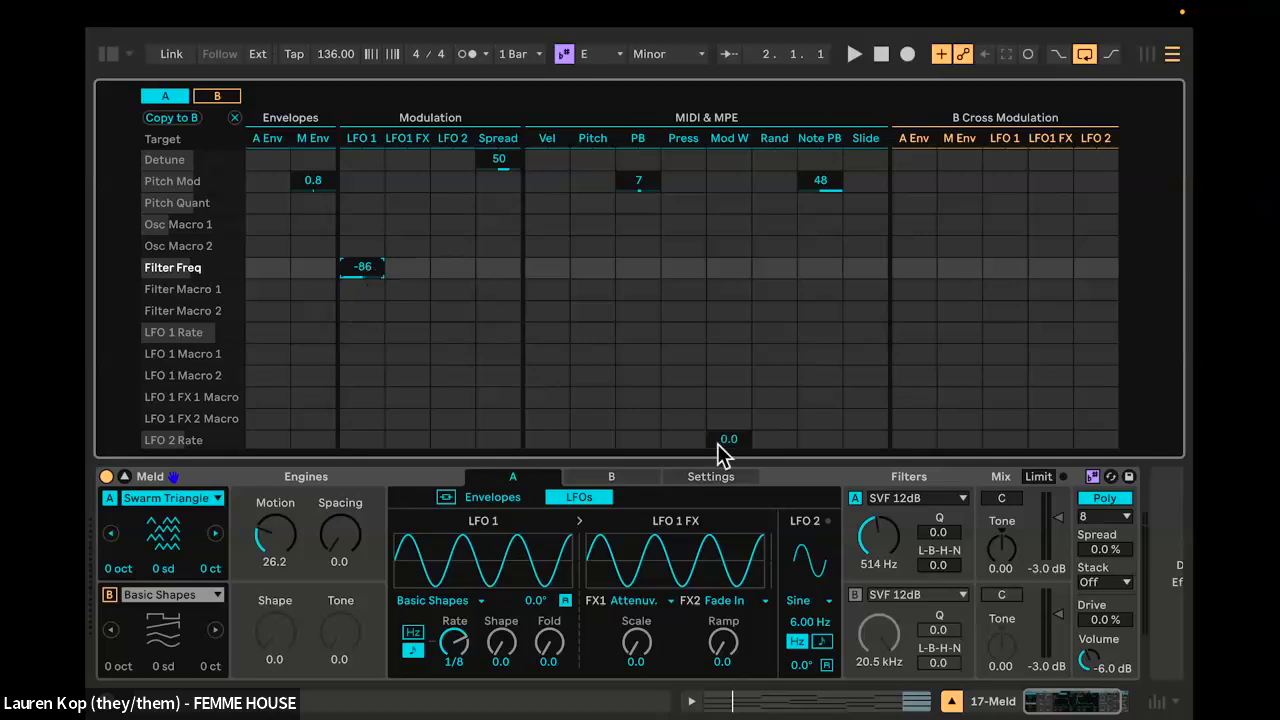
pyautogui.press('space')
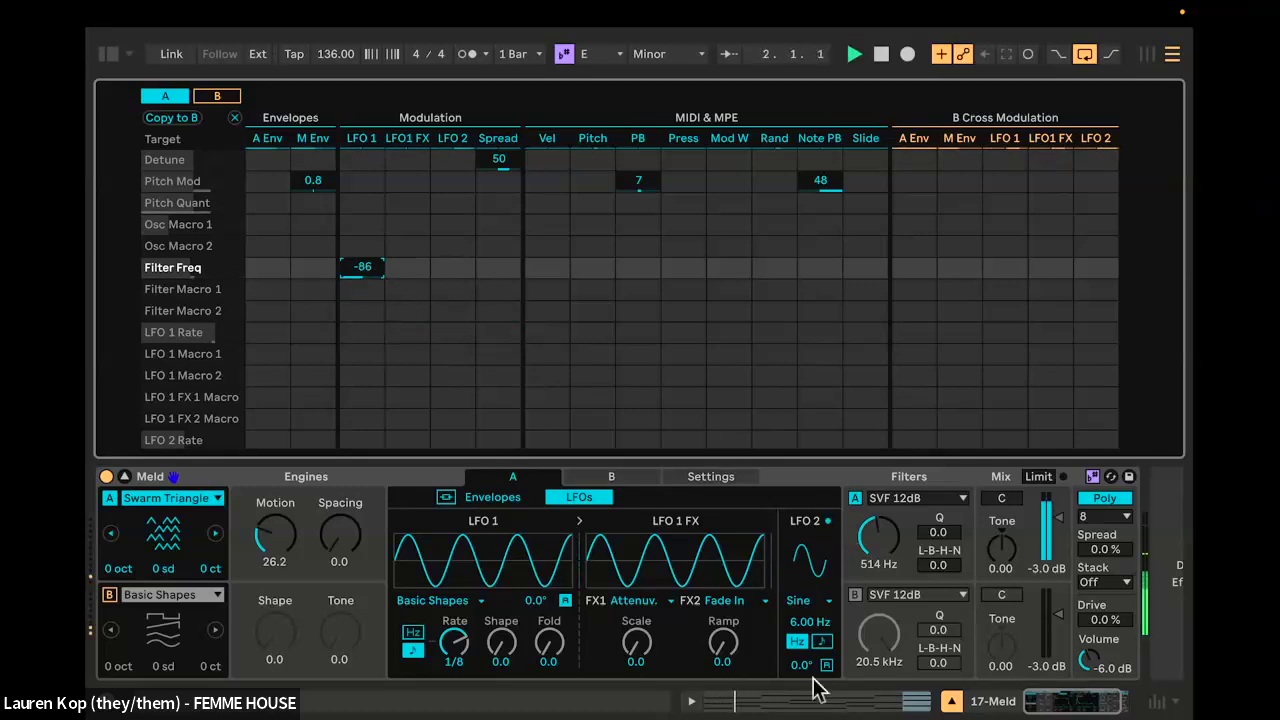
pyautogui.moveTo(366, 282); pyautogui.dragTo(366, 310)
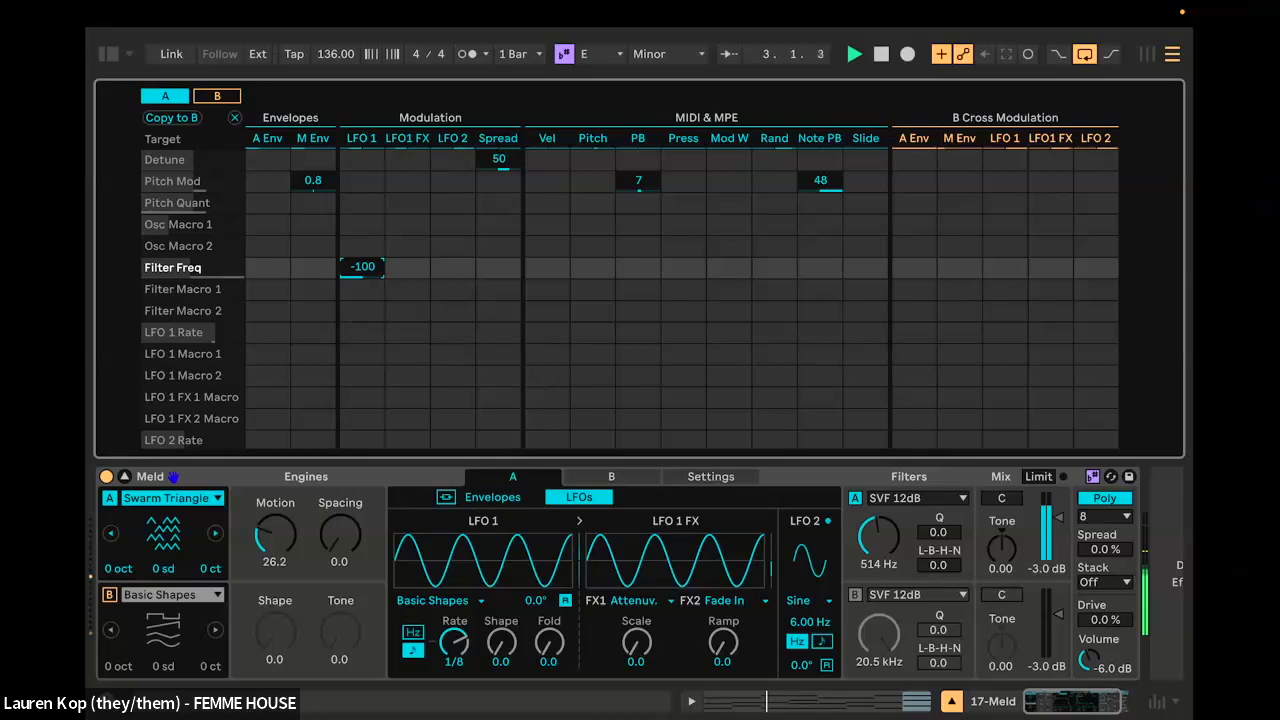
pyautogui.moveTo(362, 267)
pyautogui.mouseDown()
pyautogui.moveTo(362, 226)
pyautogui.moveTo(362, 315)
pyautogui.moveTo(362, 288)
pyautogui.mouseUp()
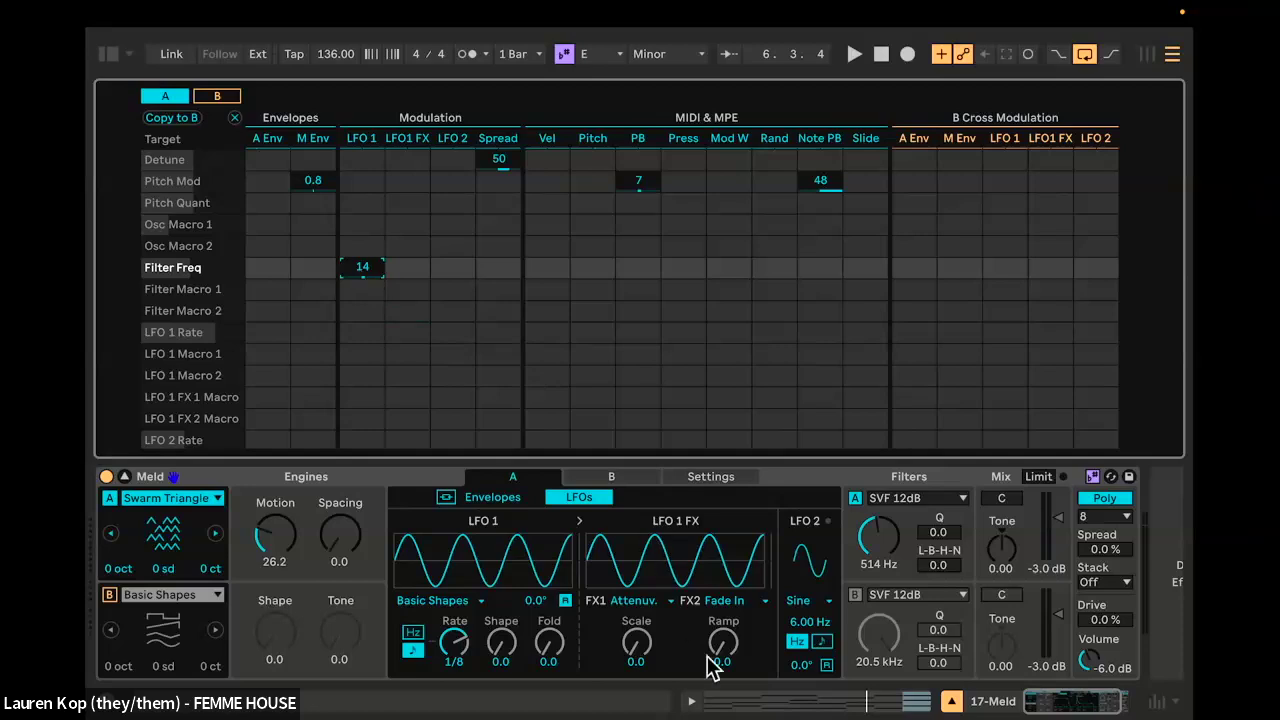
# Step: Check LFO 1's waveform choice, audition its Shape and Fold controls during playback, and return both to 0.0
pyautogui.click(466, 603)
pyautogui.click(470, 613)
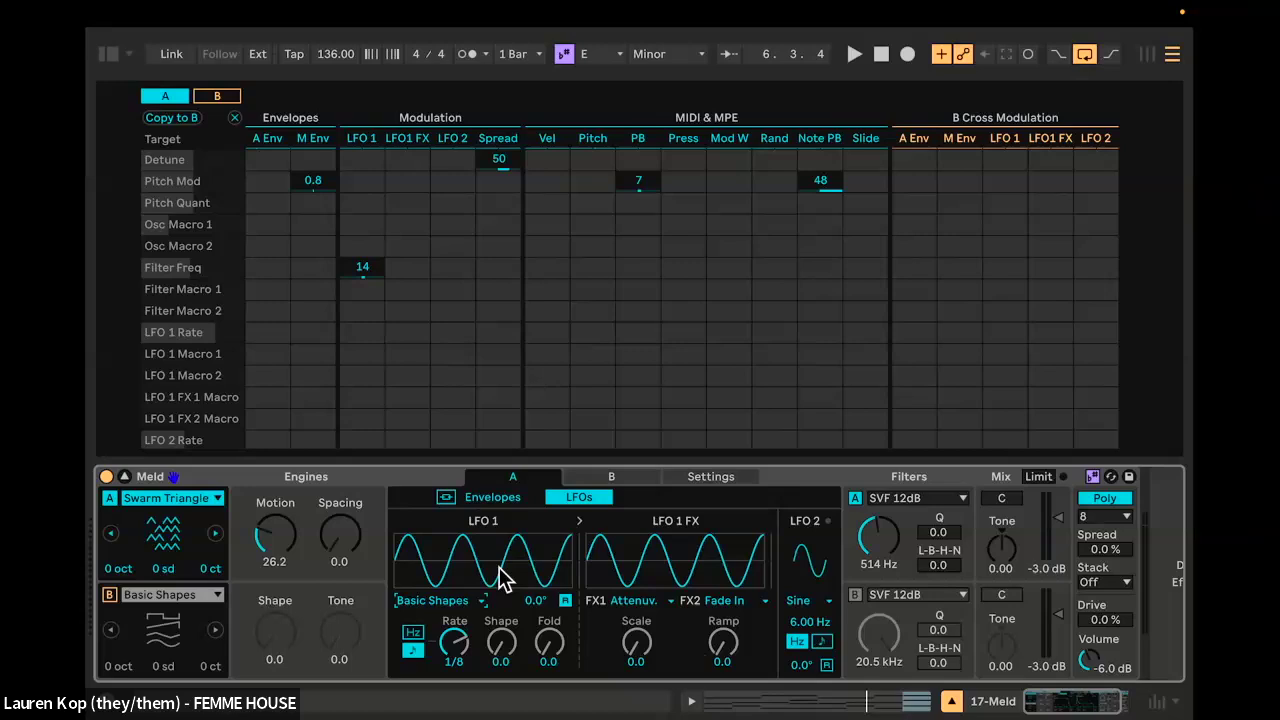
pyautogui.moveTo(503, 645); pyautogui.dragTo(503, 587)
pyautogui.press('space')
pyautogui.moveTo(549, 650)
pyautogui.mouseDown()
pyautogui.moveTo(549, 547)
pyautogui.moveTo(549, 650)
pyautogui.mouseUp()
pyautogui.moveTo(512, 648); pyautogui.dragTo(512, 702)
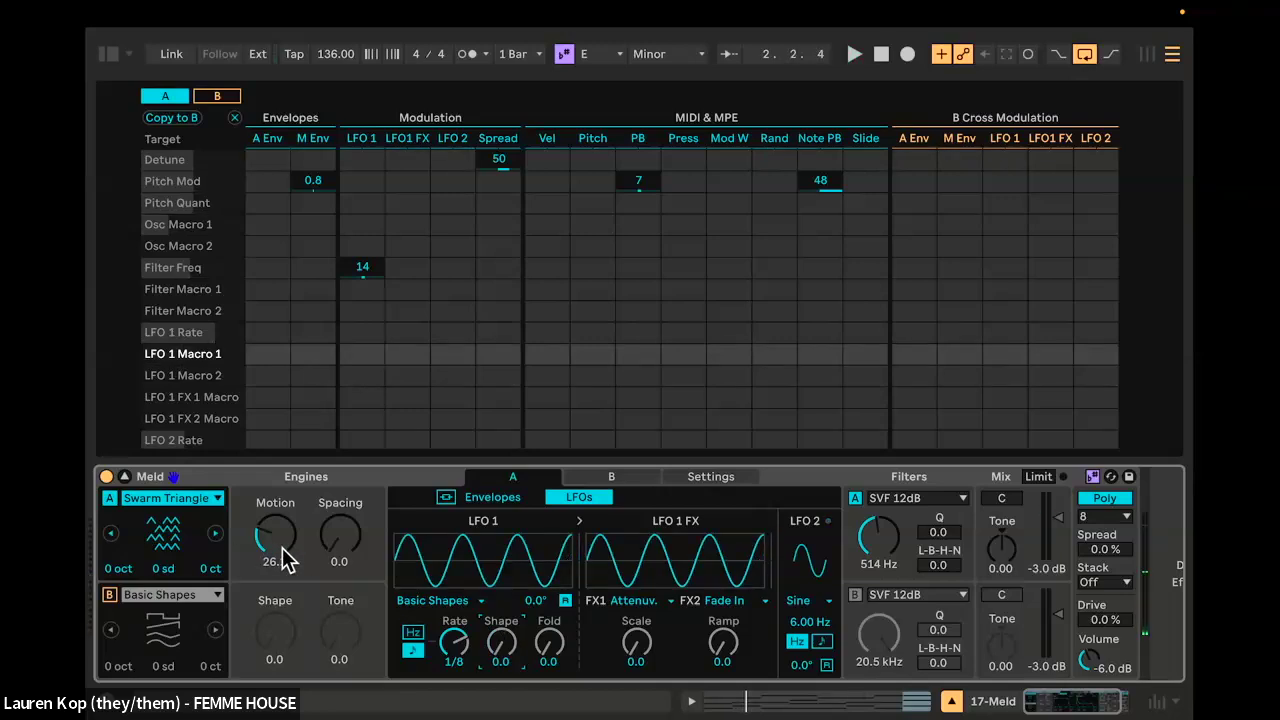
# Step: Raise engine A's Motion to 41.3 and filter A's cutoff to 2.40 kHz, and play back the result
pyautogui.moveTo(285, 560); pyautogui.dragTo(285, 545)
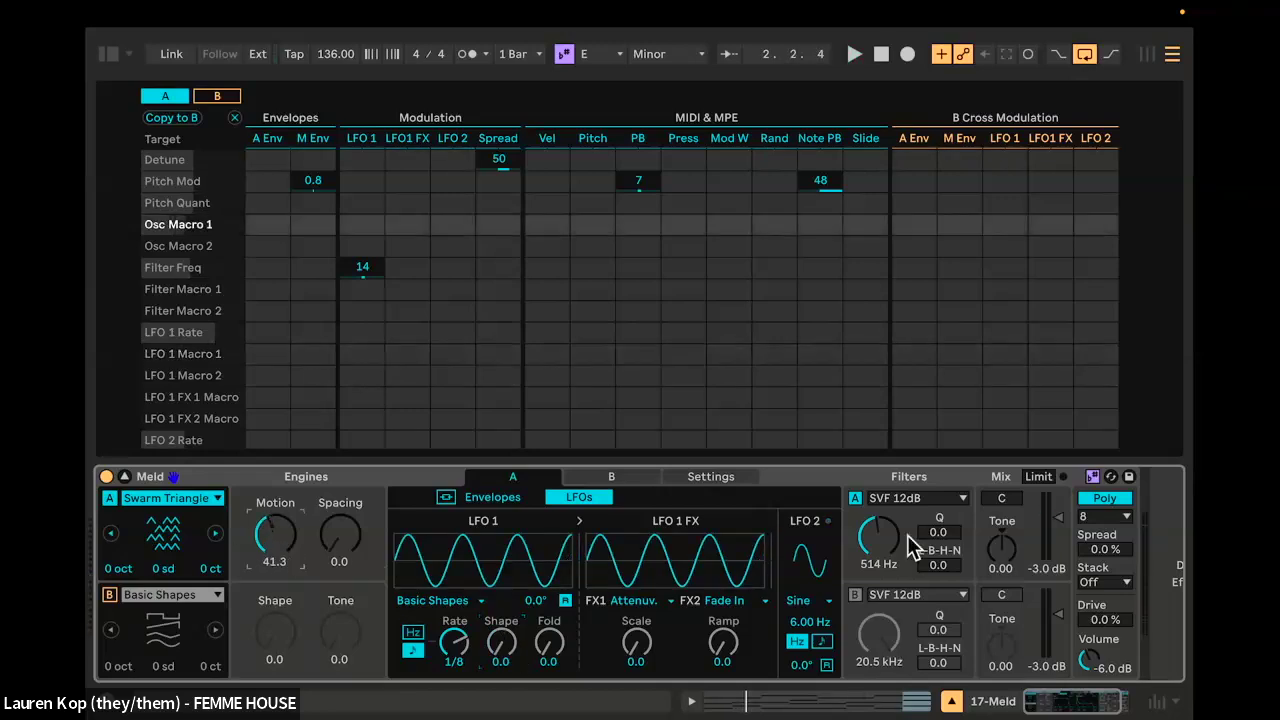
pyautogui.moveTo(871, 557); pyautogui.dragTo(872, 554)
pyautogui.press('space')
pyautogui.press('space')
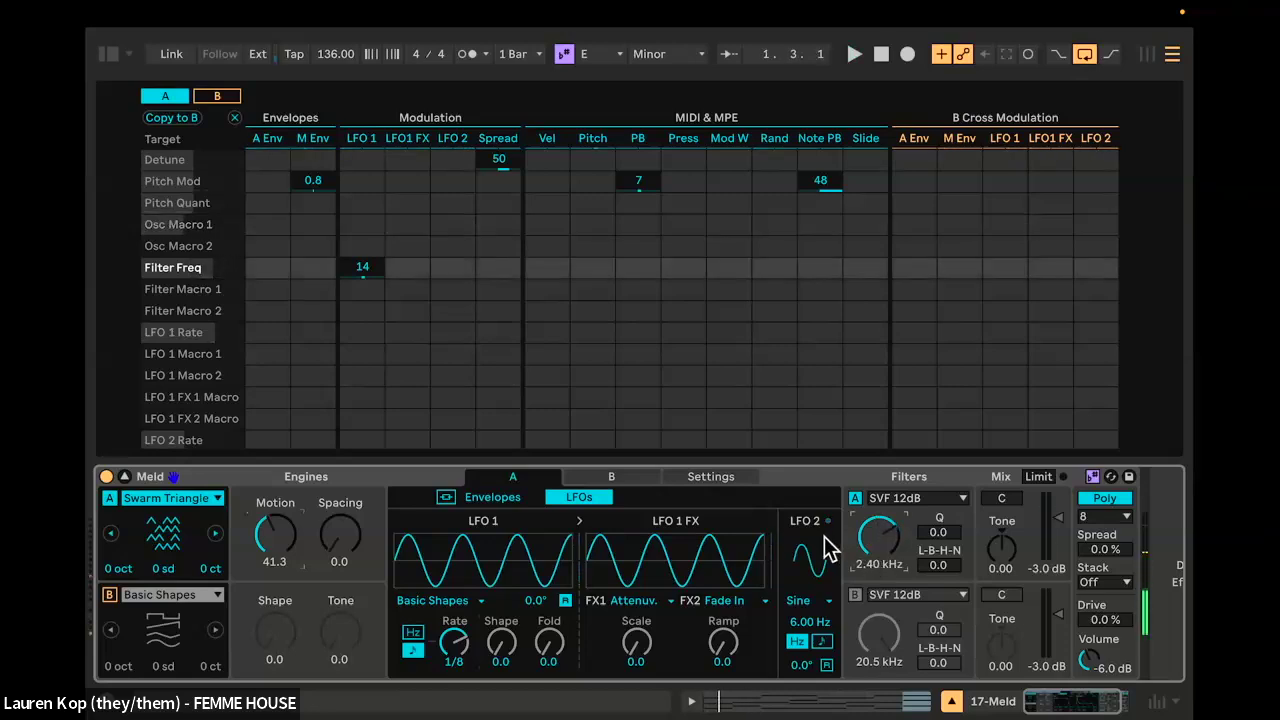
# Step: Audition the LP 12dB MS2 and Phaser types on filter A while the loop plays
pyautogui.click(938, 508)
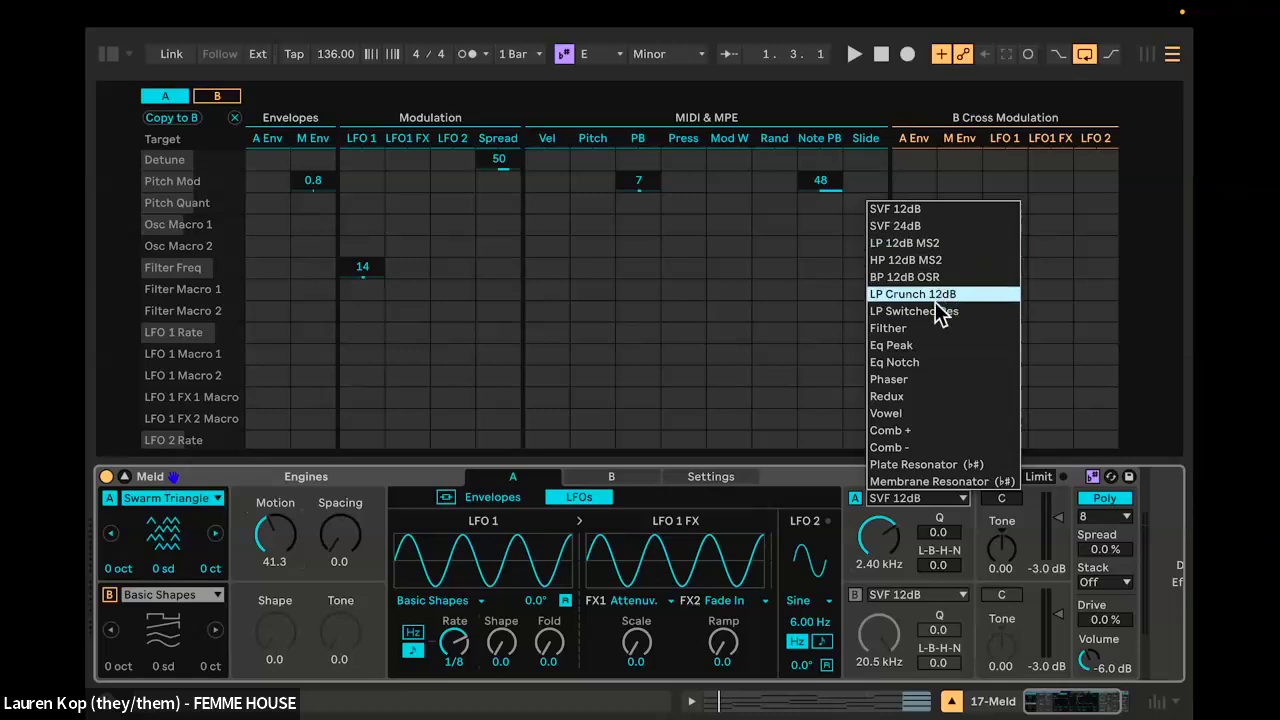
pyautogui.click(930, 245)
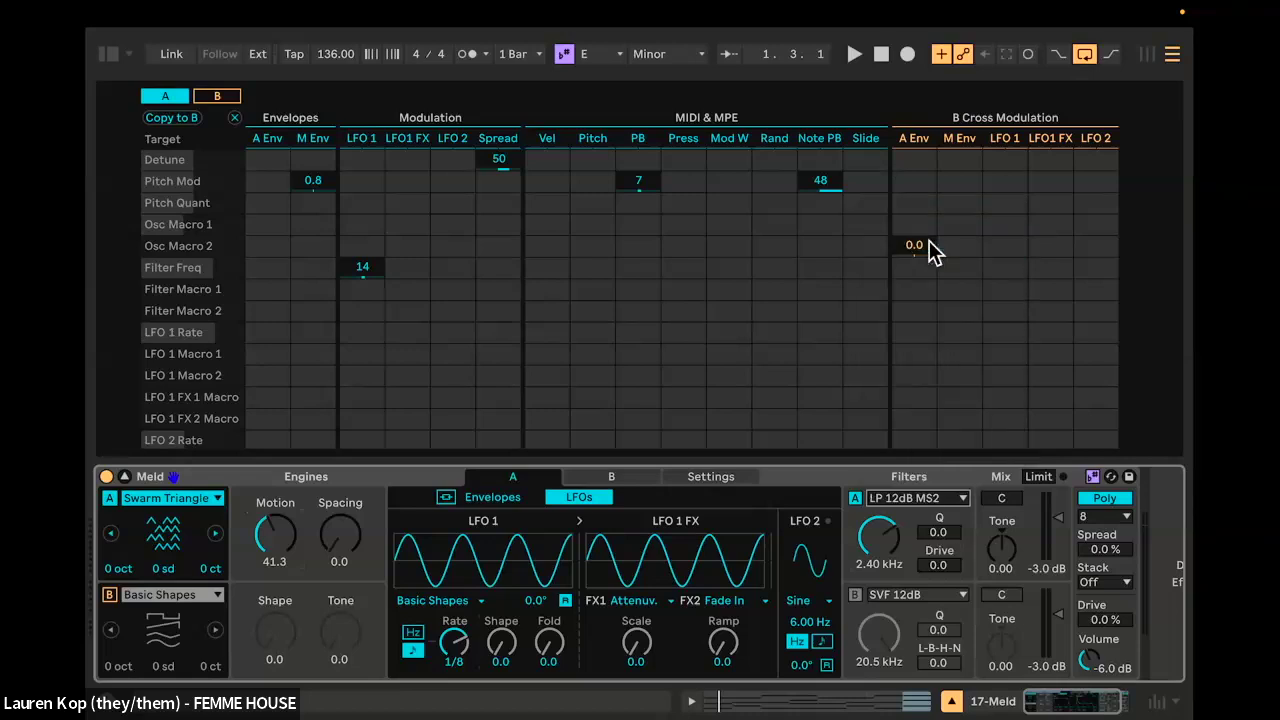
pyautogui.press('space')
pyautogui.click(905, 499)
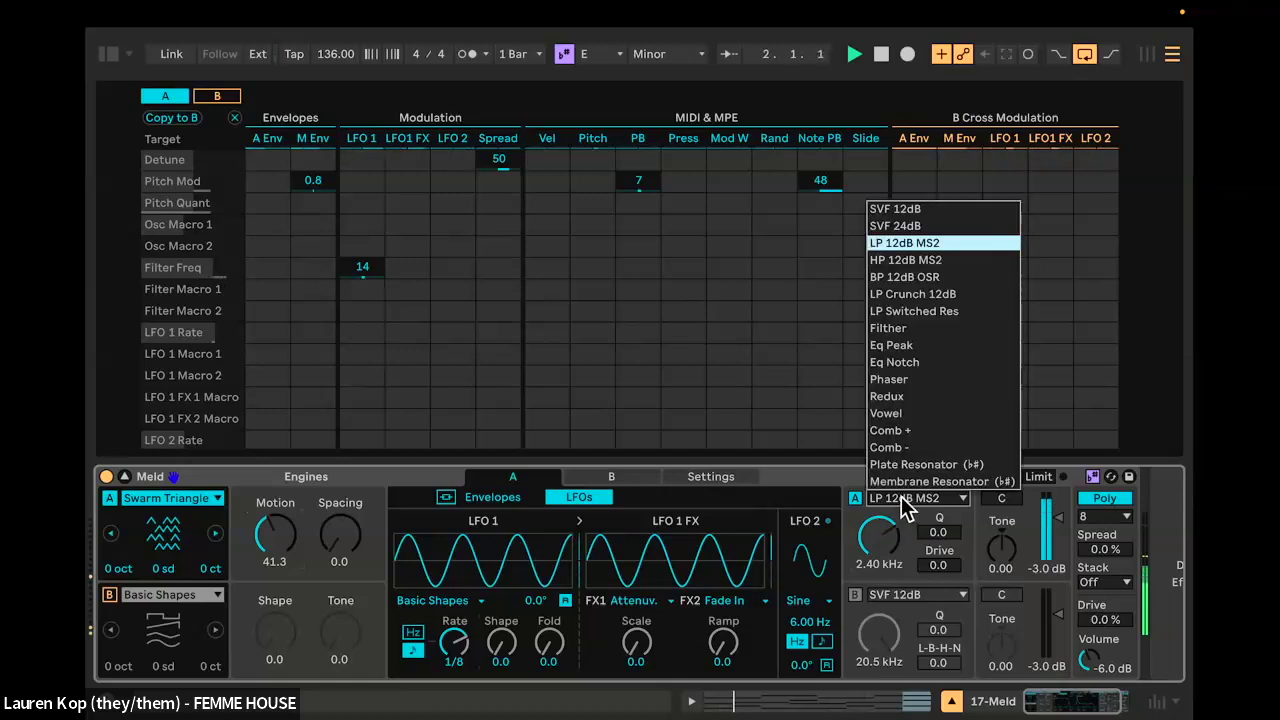
pyautogui.click(893, 380)
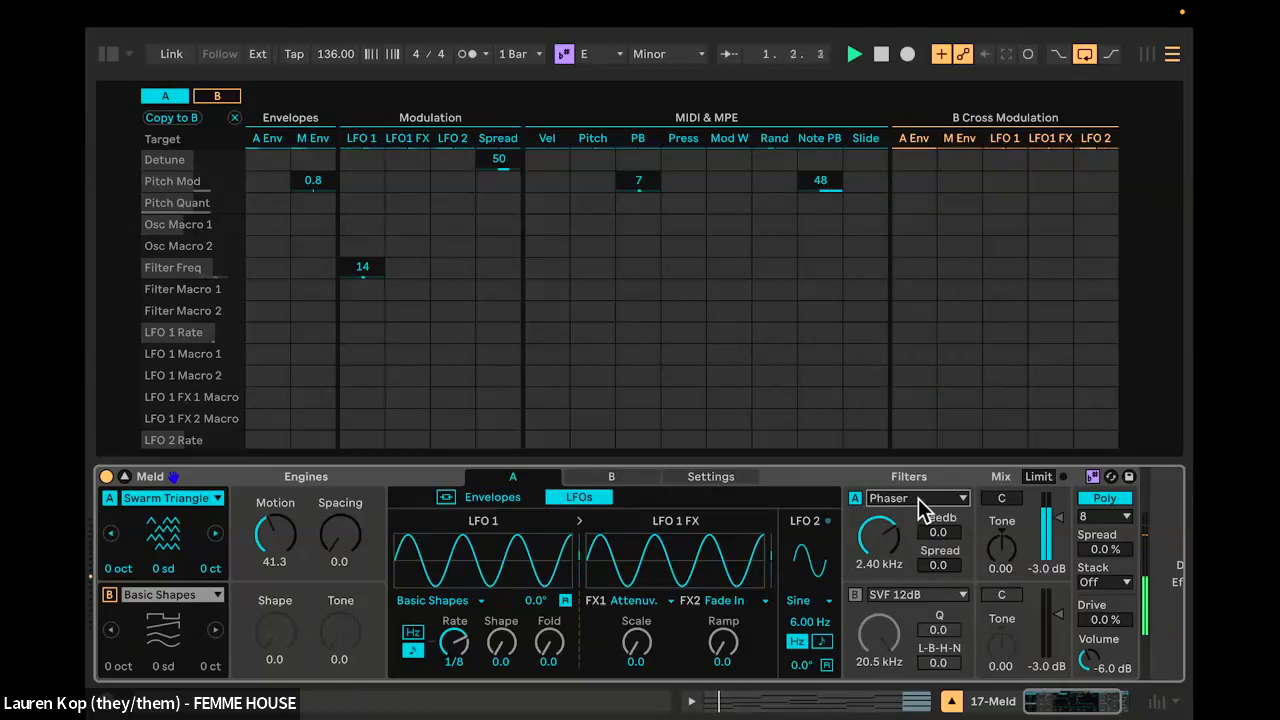
# Step: Switch filter A to Filther and adjust its Drive to 54.7 while listening to the loop
pyautogui.click(920, 499)
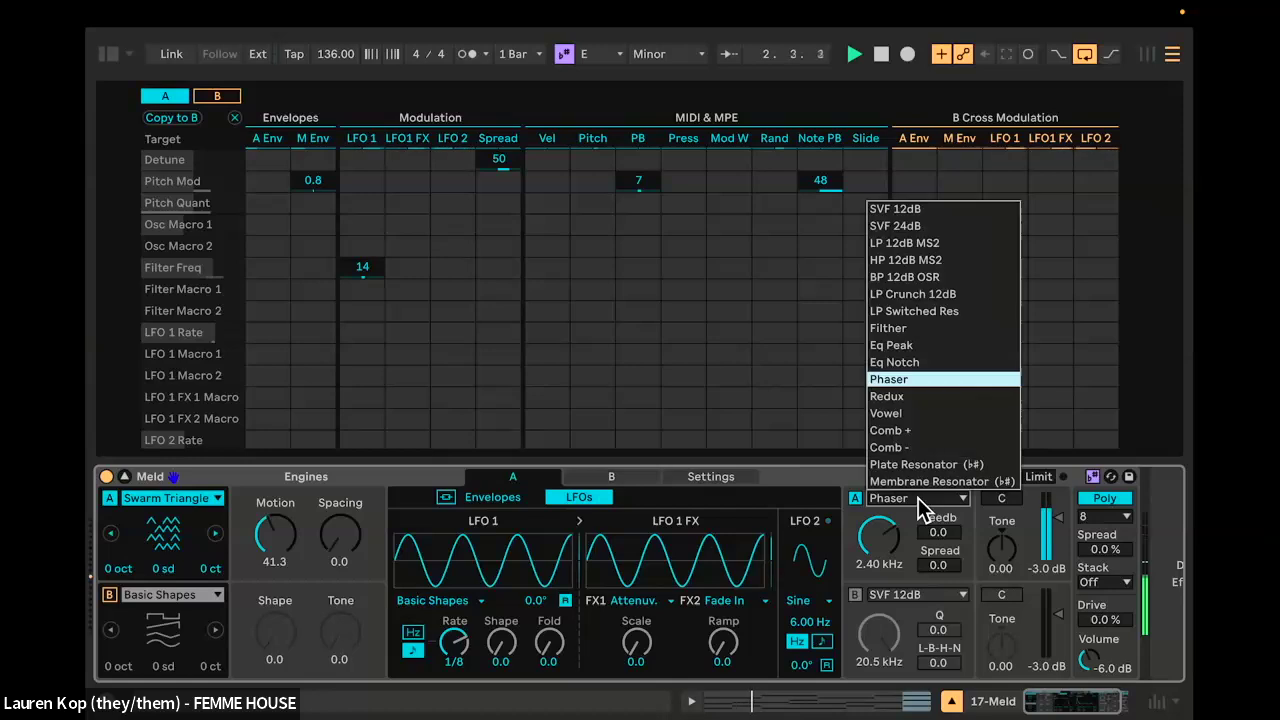
pyautogui.click(928, 330)
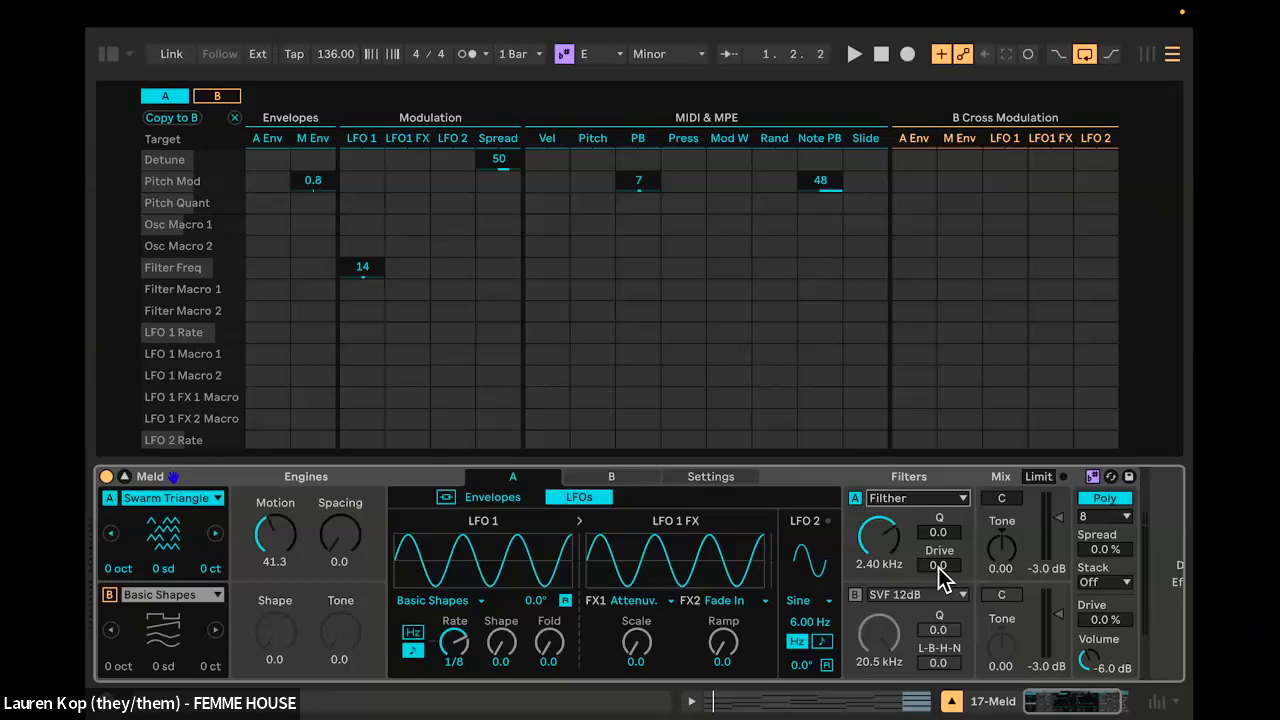
pyautogui.moveTo(938, 567); pyautogui.dragTo(938, 540)
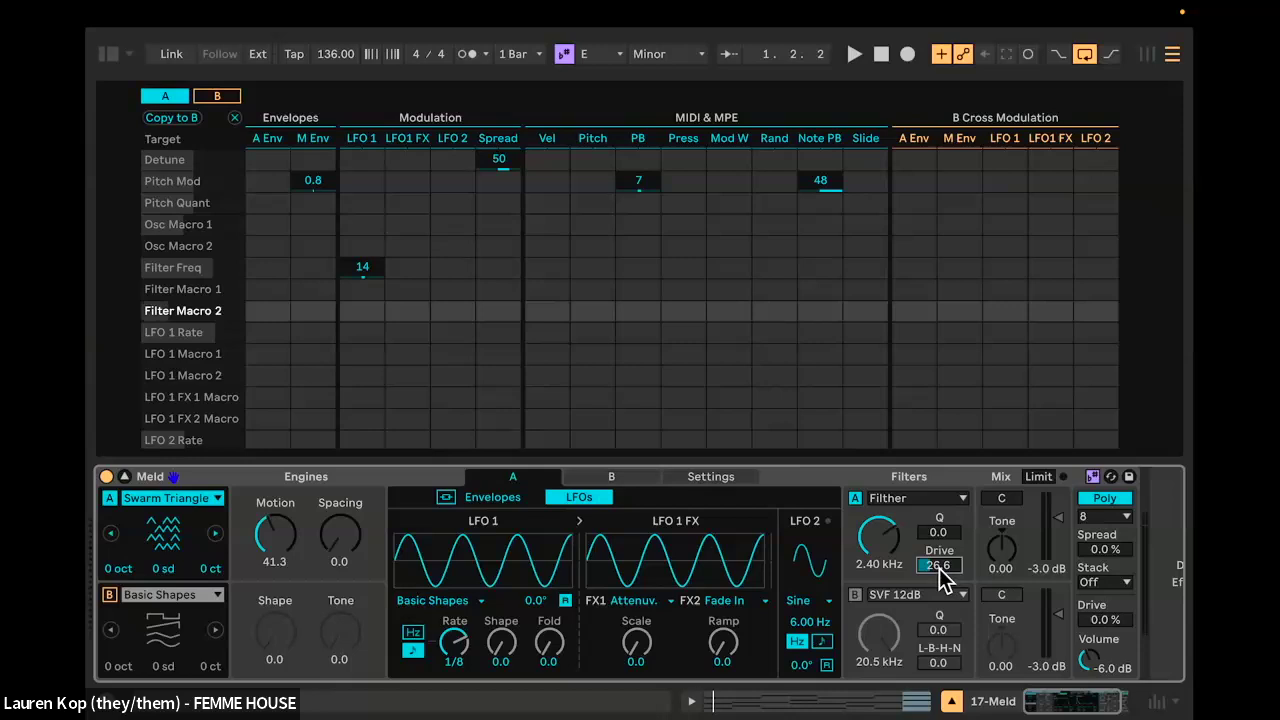
pyautogui.moveTo(939, 568); pyautogui.dragTo(939, 520)
pyautogui.moveTo(938, 565); pyautogui.dragTo(938, 590)
pyautogui.press('space')
pyautogui.moveTo(939, 568)
pyautogui.mouseDown()
pyautogui.moveTo(939, 530)
pyautogui.moveTo(939, 581)
pyautogui.mouseUp()
# Step: Audition the Plate Resonator, Membrane Resonator, Eq Notch and Vowel types on filter A
pyautogui.click(911, 498)
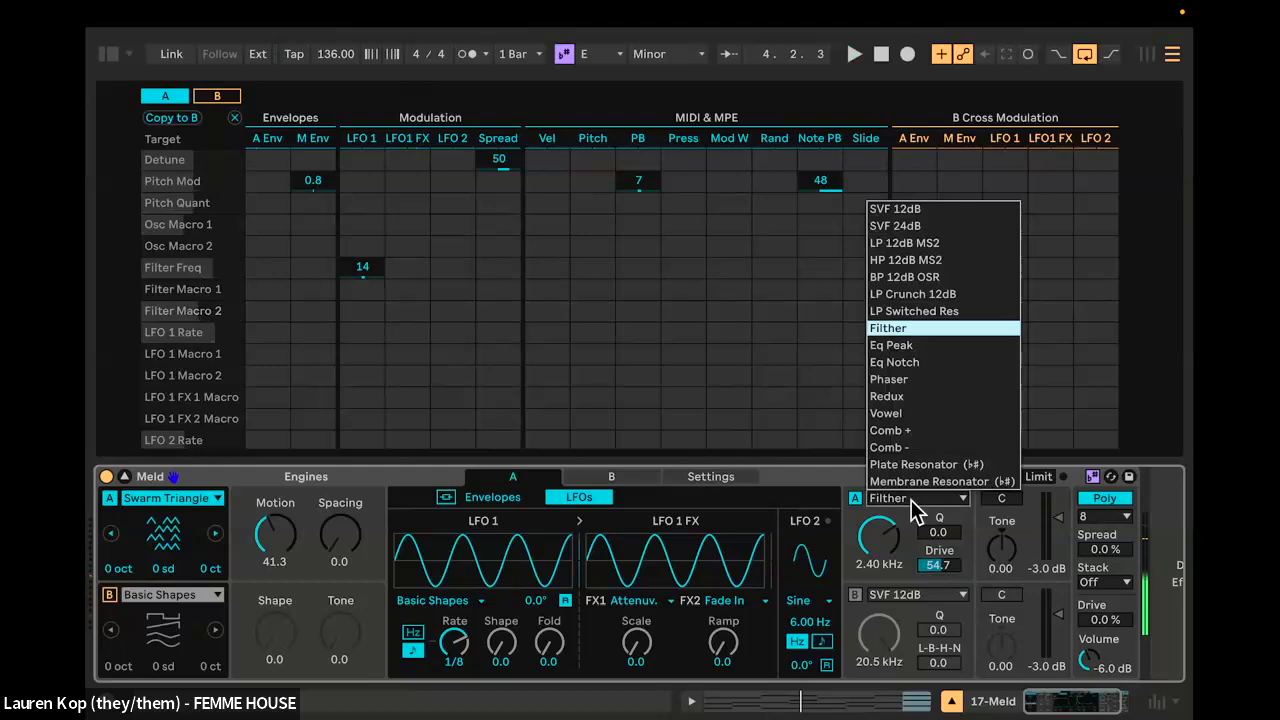
pyautogui.click(978, 466)
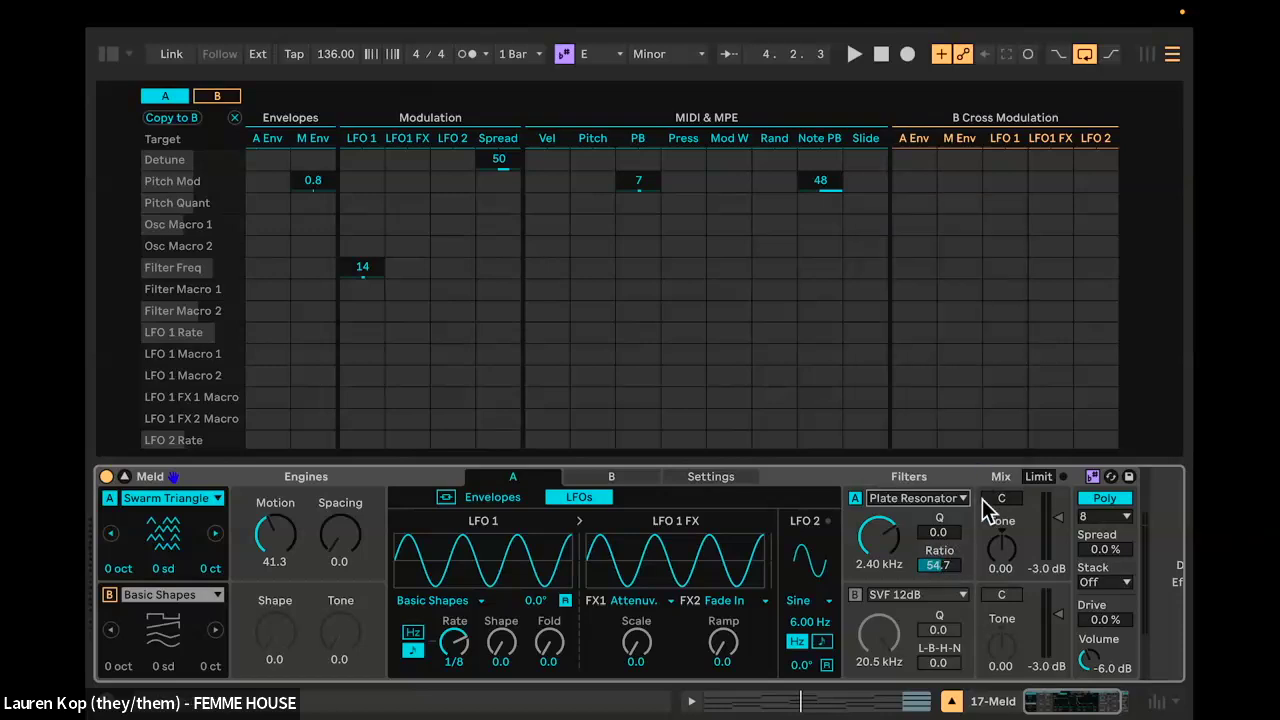
pyautogui.click(920, 497)
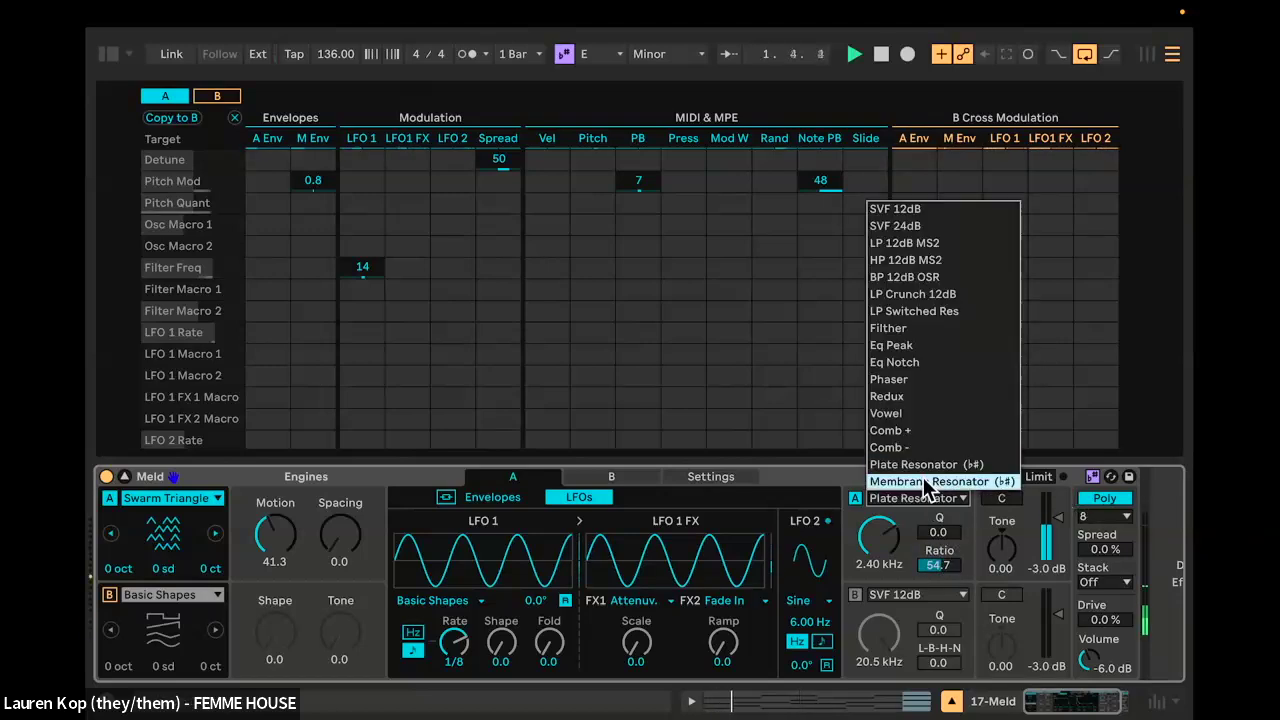
pyautogui.click(925, 482)
pyautogui.click(919, 498)
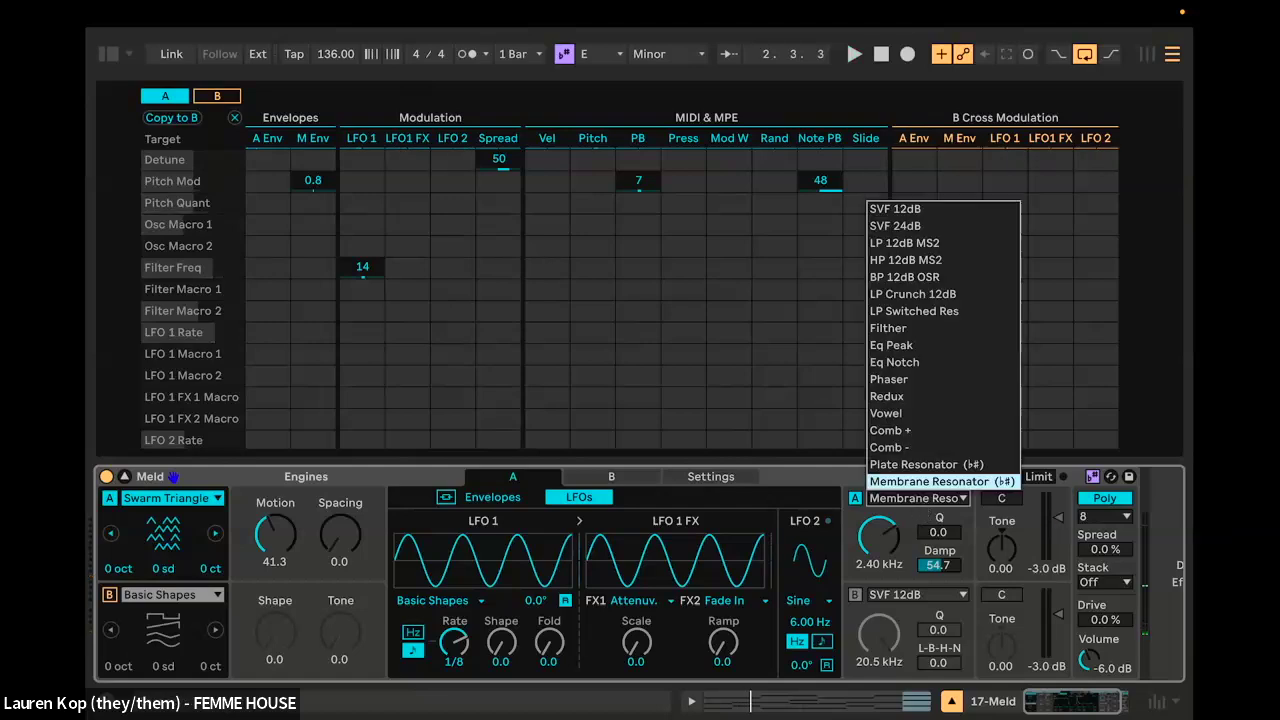
pyautogui.click(915, 362)
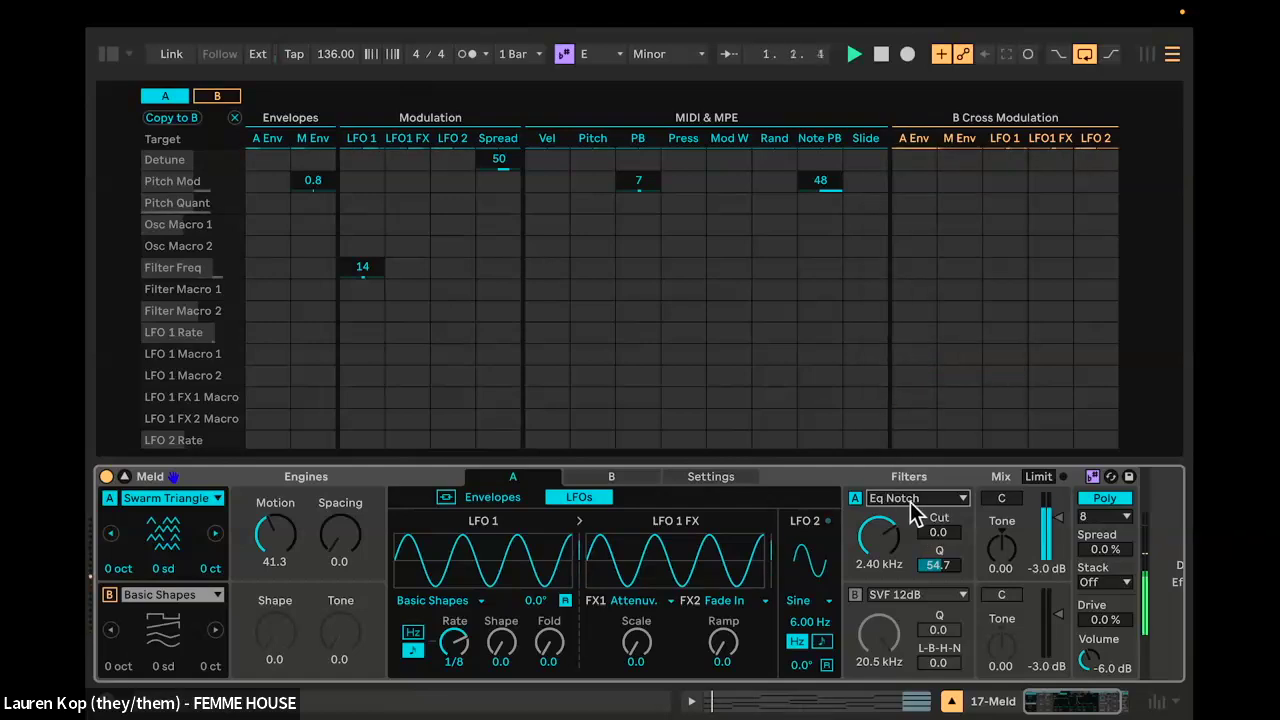
pyautogui.click(910, 500)
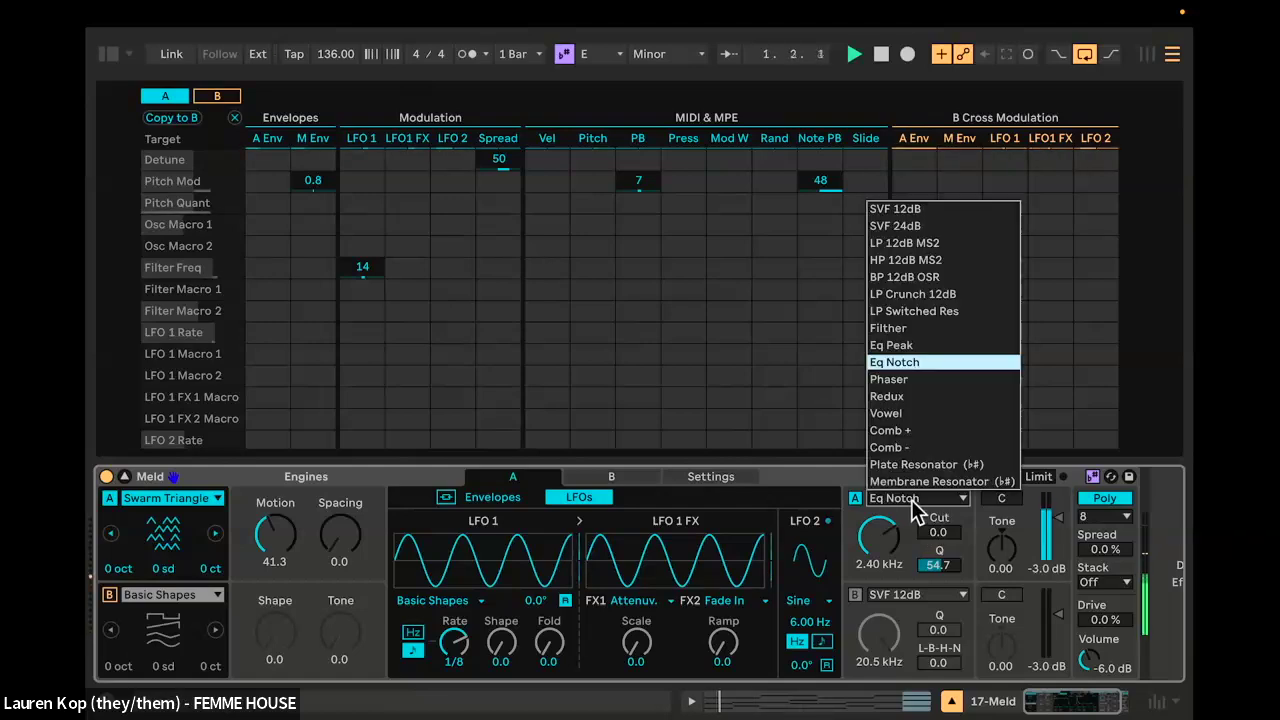
pyautogui.click(926, 413)
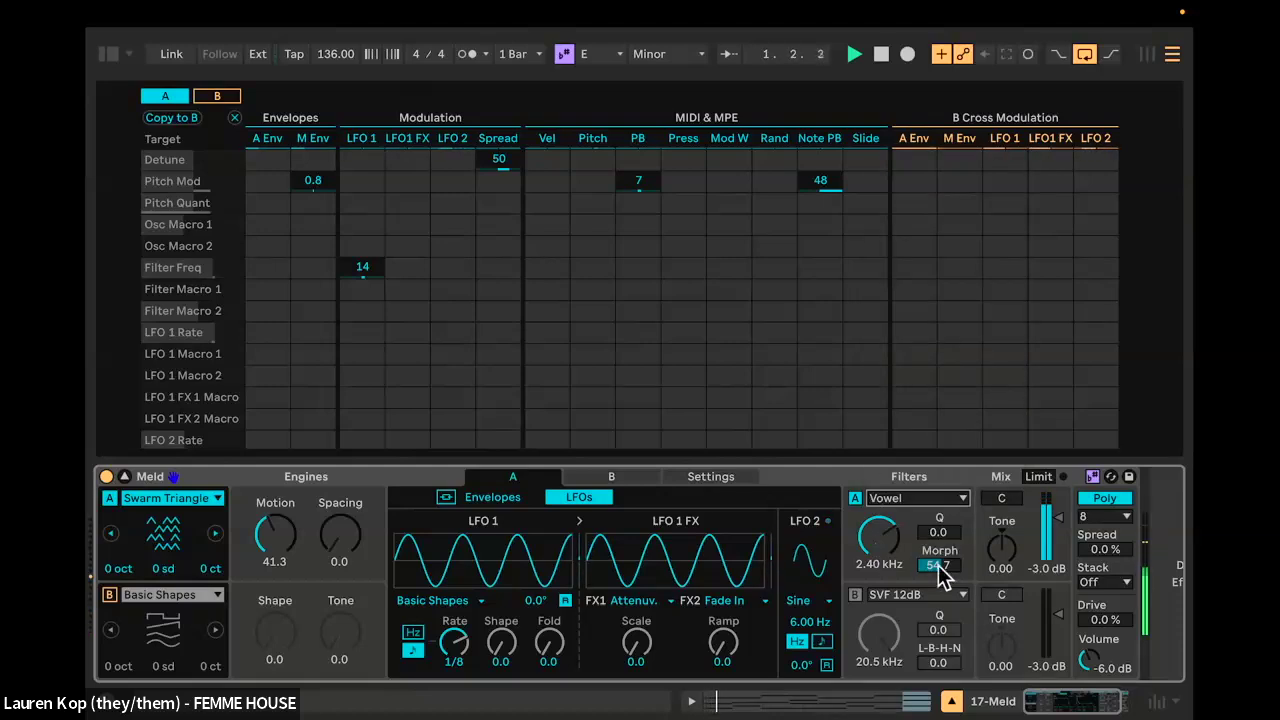
# Step: Switch filter A to the Comb + type and set its Damp to 44.5
pyautogui.rightClick(900, 501)
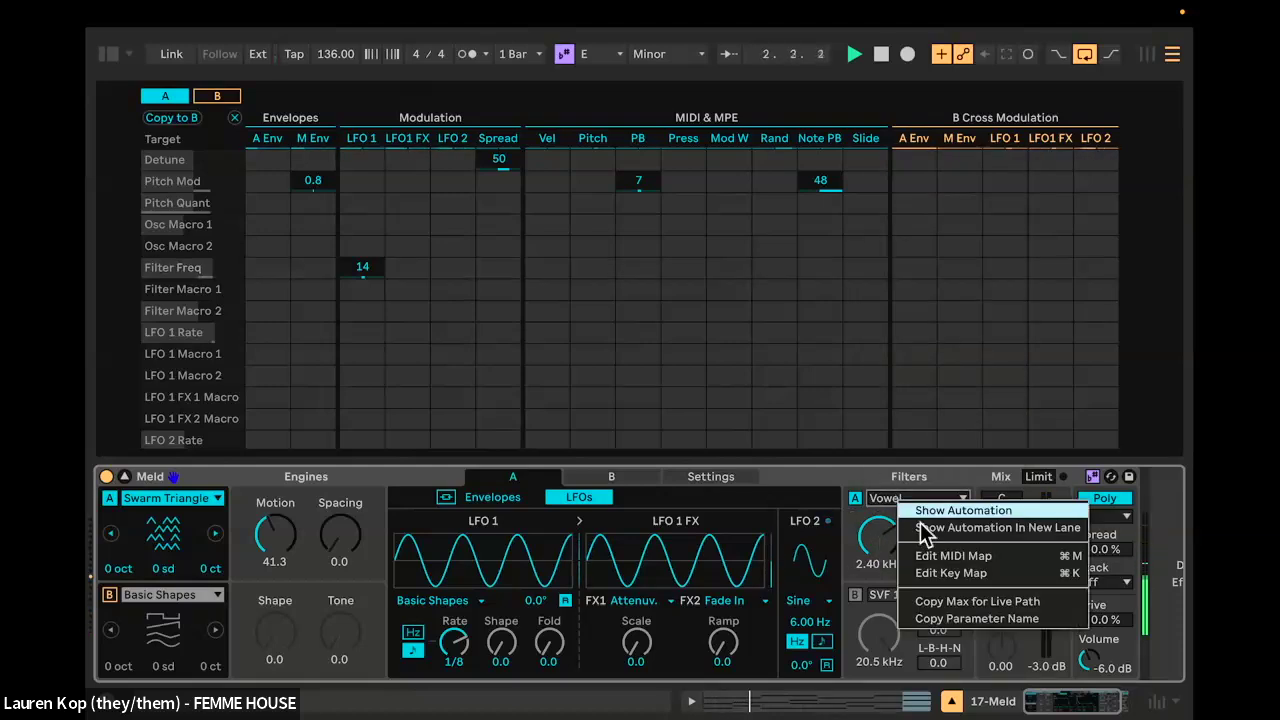
pyautogui.rightClick(875, 498)
pyautogui.click(863, 470)
pyautogui.click(883, 494)
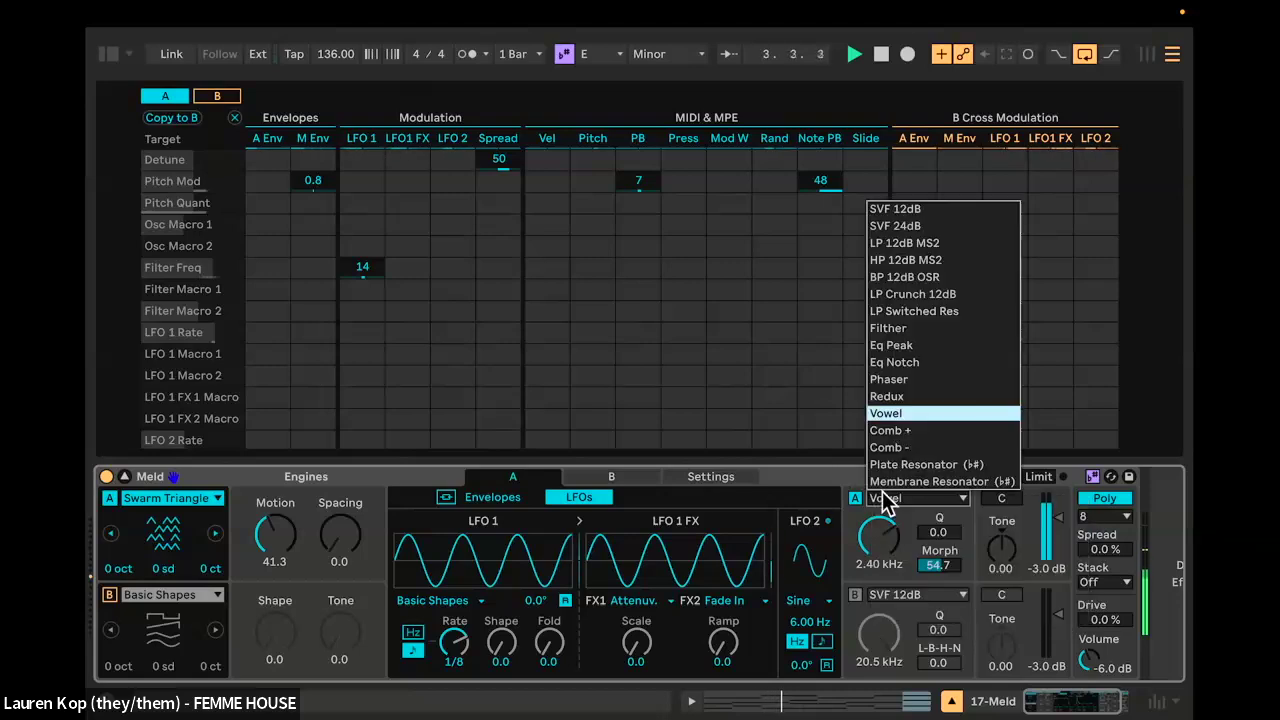
pyautogui.click(905, 431)
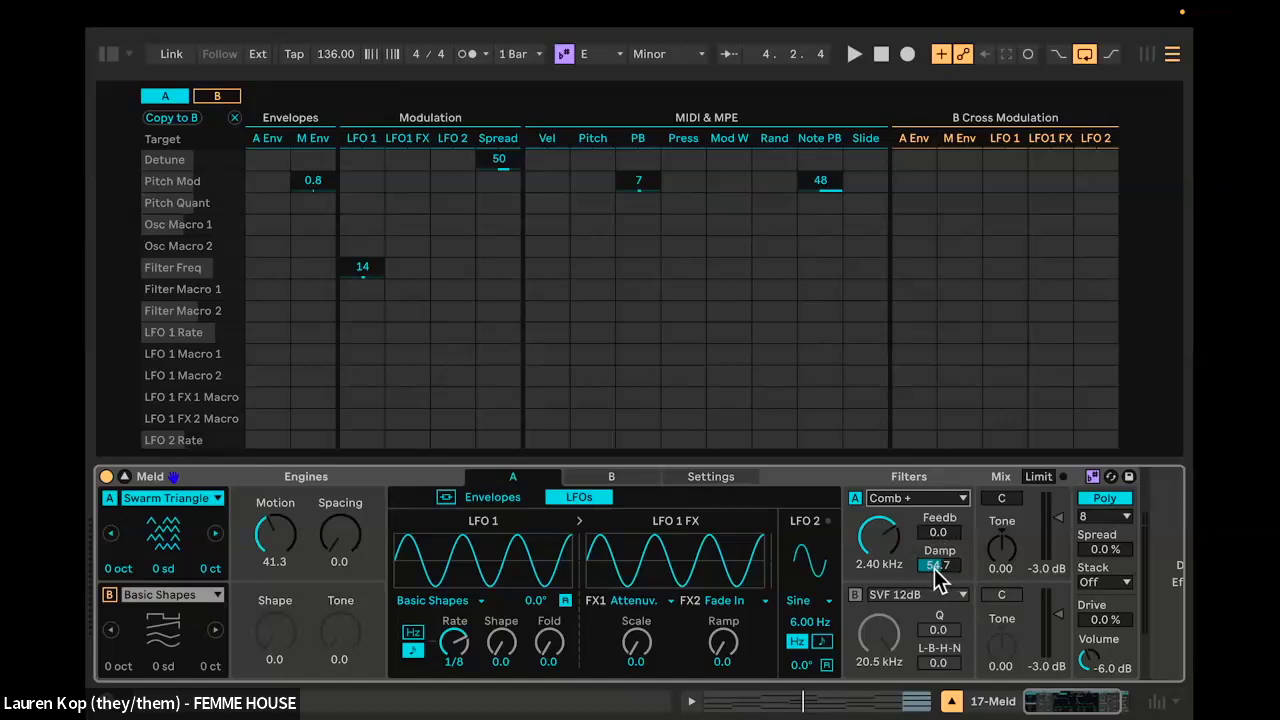
pyautogui.scroll(-5, 934, 568)
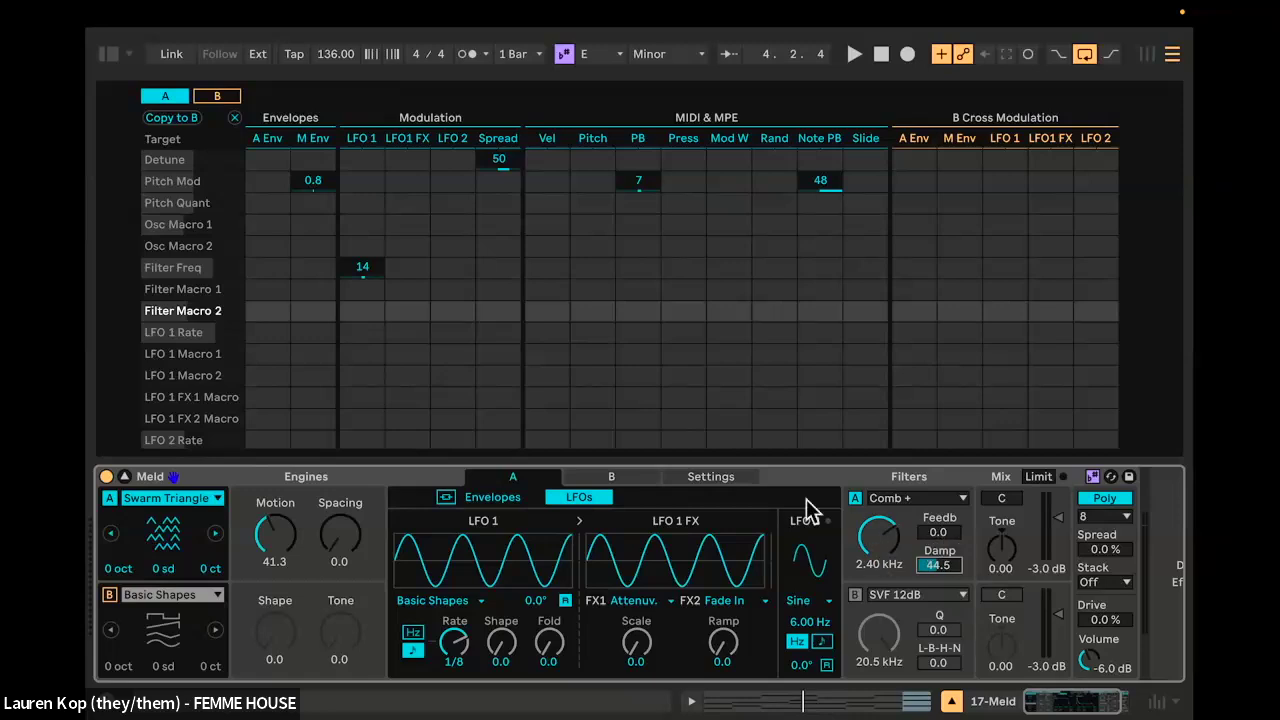
# Step: Try modulating the Comb + filter's feedback with LFO 1 in the matrix and play back the loop
pyautogui.click(940, 532)
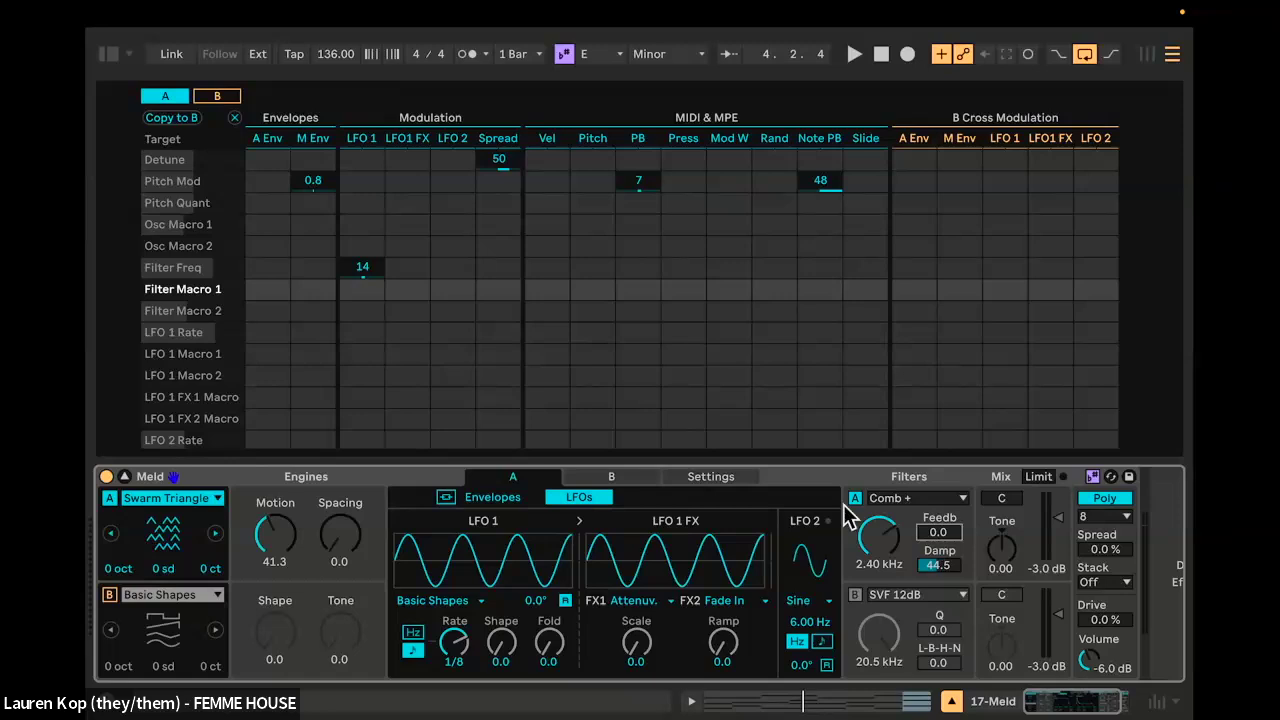
pyautogui.moveTo(351, 291)
pyautogui.mouseDown()
pyautogui.moveTo(357, 327)
pyautogui.moveTo(362, 302)
pyautogui.mouseUp()
pyautogui.press('space')
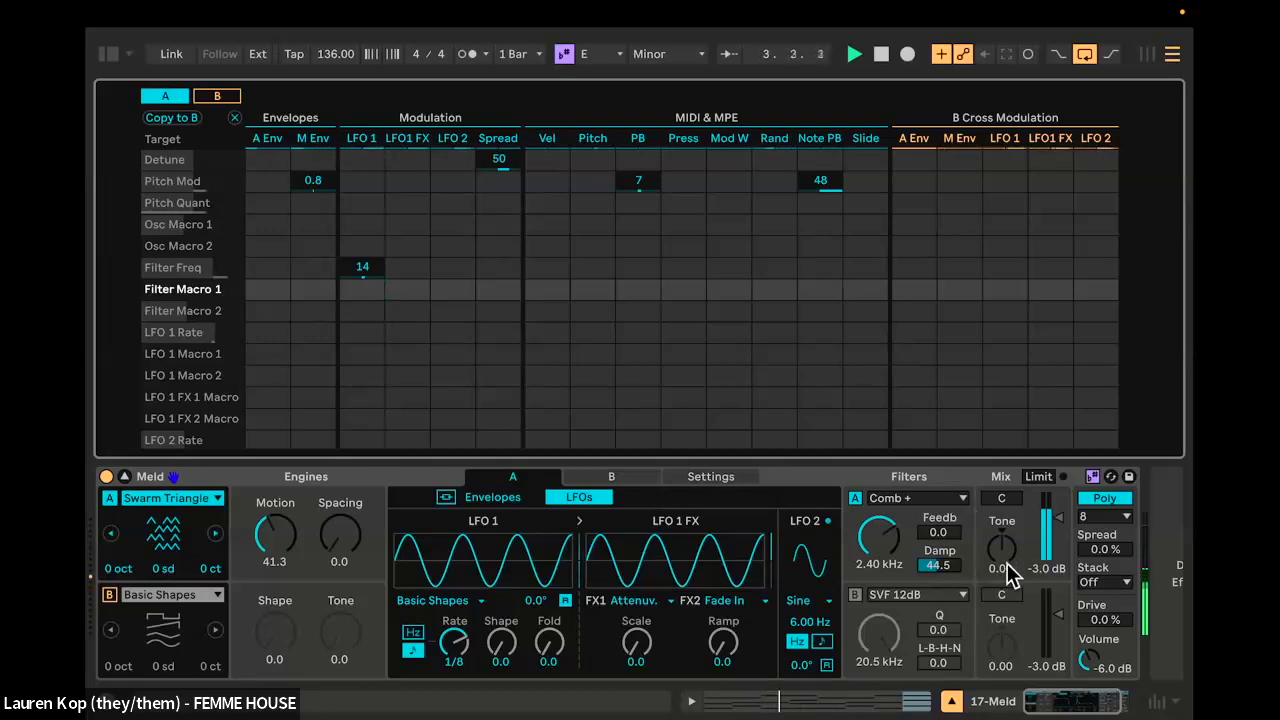
# Step: Try modulating the Comb + filter's Damp with LFO 1 in the matrix, and lower filter A's frequency to 798 Hz
pyautogui.click(930, 567)
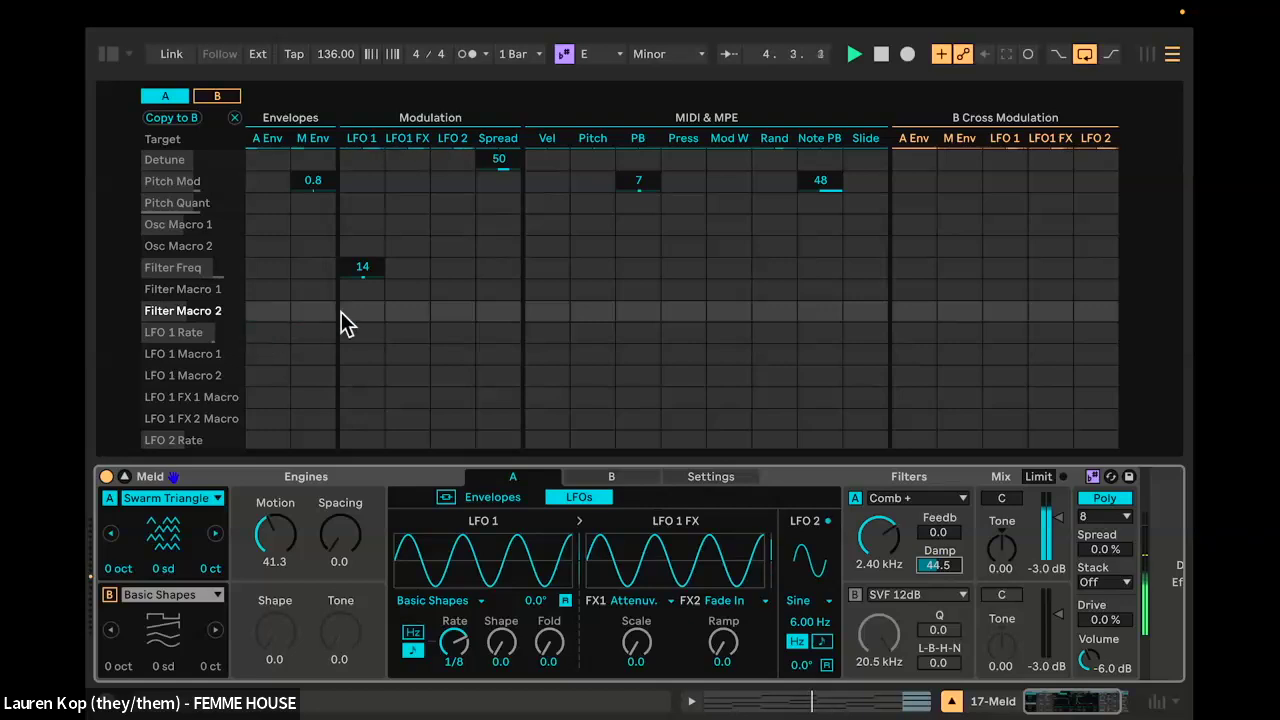
pyautogui.moveTo(363, 318)
pyautogui.mouseDown()
pyautogui.moveTo(363, 265)
pyautogui.moveTo(363, 326)
pyautogui.mouseUp()
pyautogui.moveTo(882, 543)
pyautogui.mouseDown()
pyautogui.moveTo(882, 594)
pyautogui.moveTo(887, 504)
pyautogui.moveTo(887, 534)
pyautogui.mouseUp()
pyautogui.press('space')
pyautogui.doubleClick(369, 312)
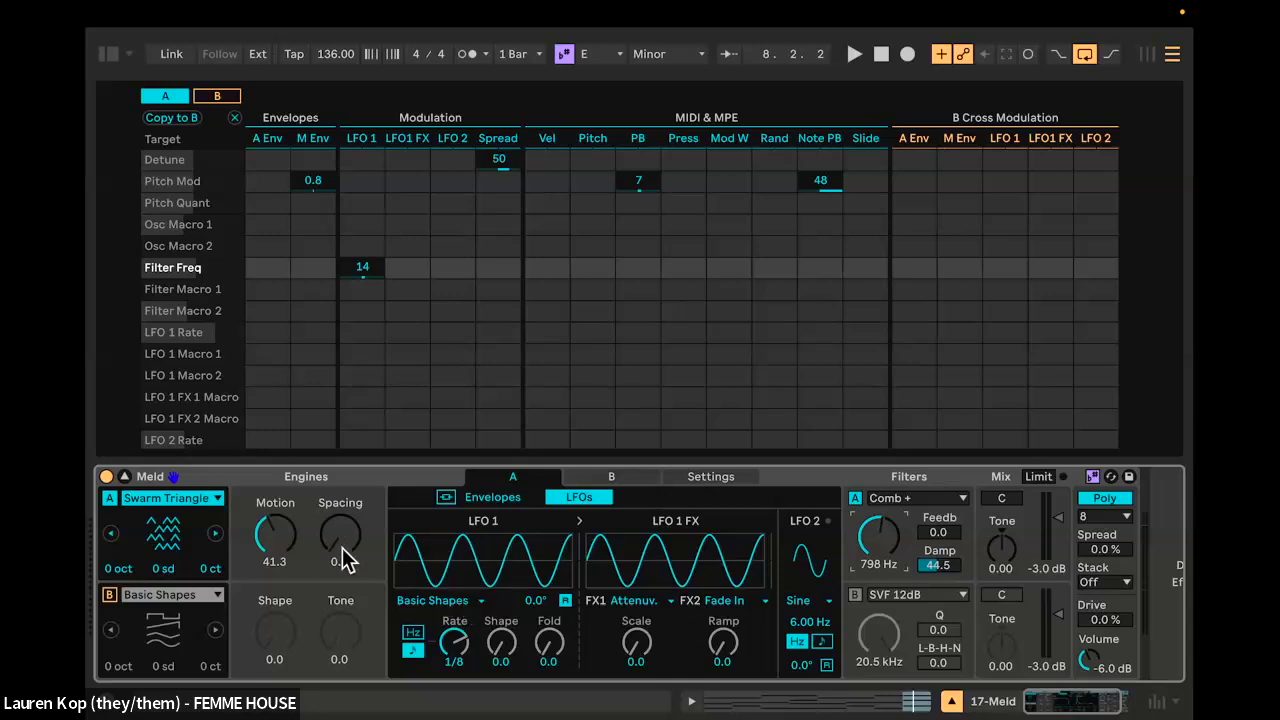
# Step: Switch LFO 1 to the Ramp shape and set its rate to 1/12 while playing the loop
pyautogui.click(450, 602)
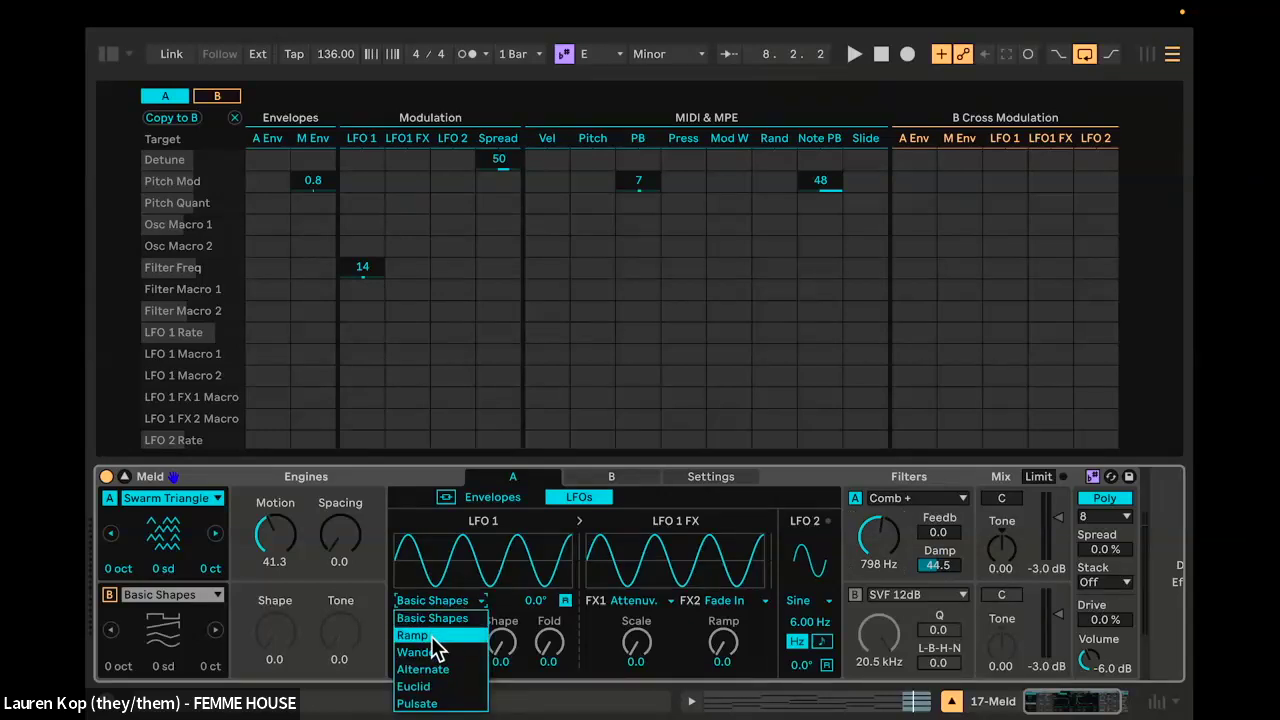
pyautogui.click(441, 636)
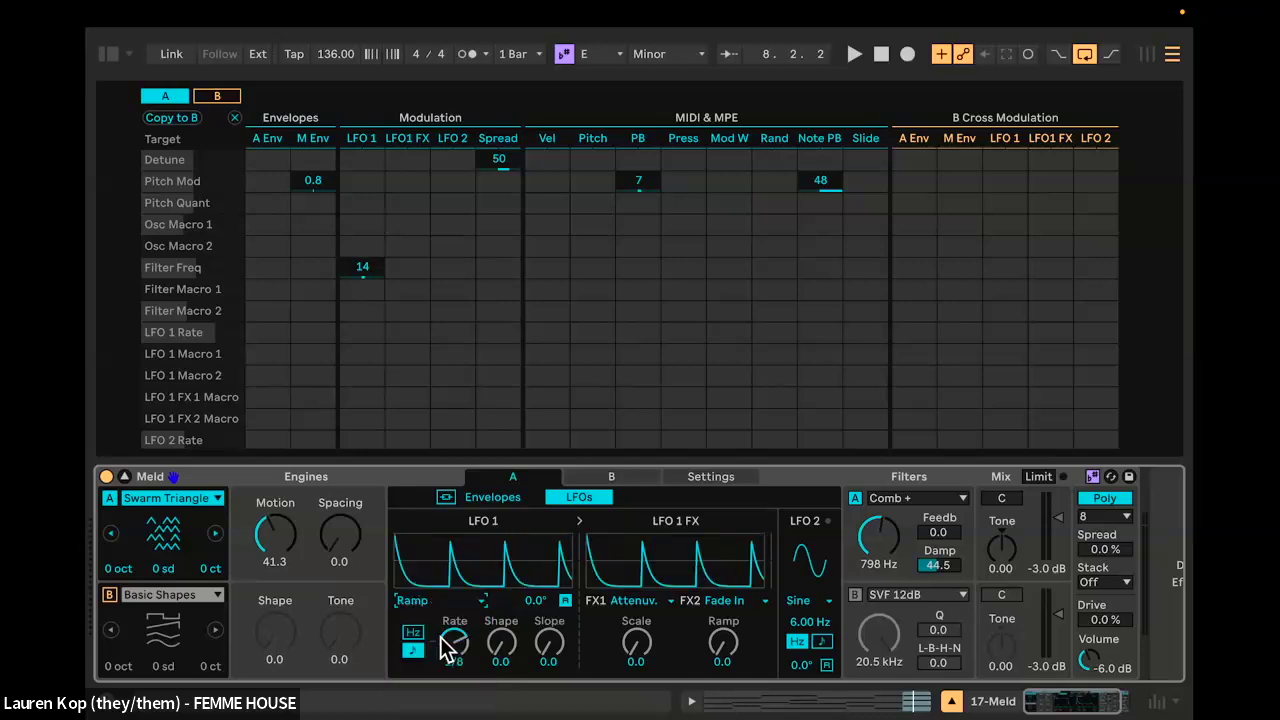
pyautogui.press('space')
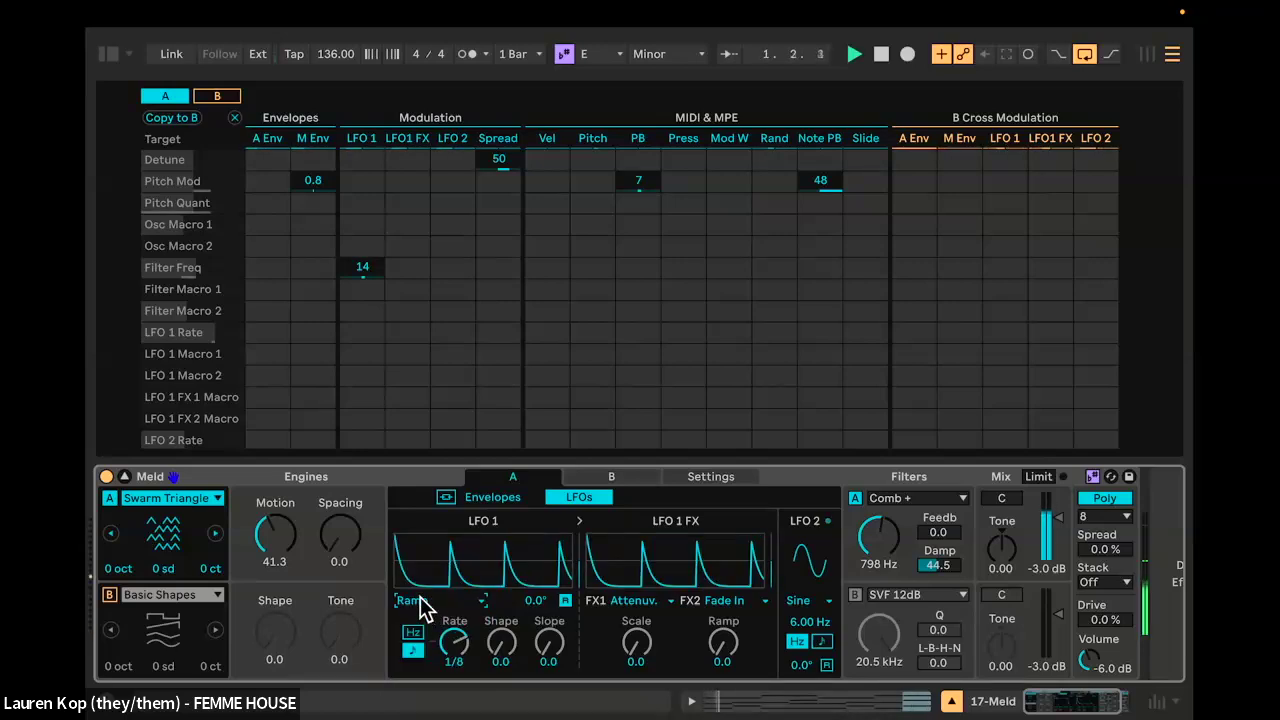
pyautogui.moveTo(501, 645); pyautogui.dragTo(454, 625)
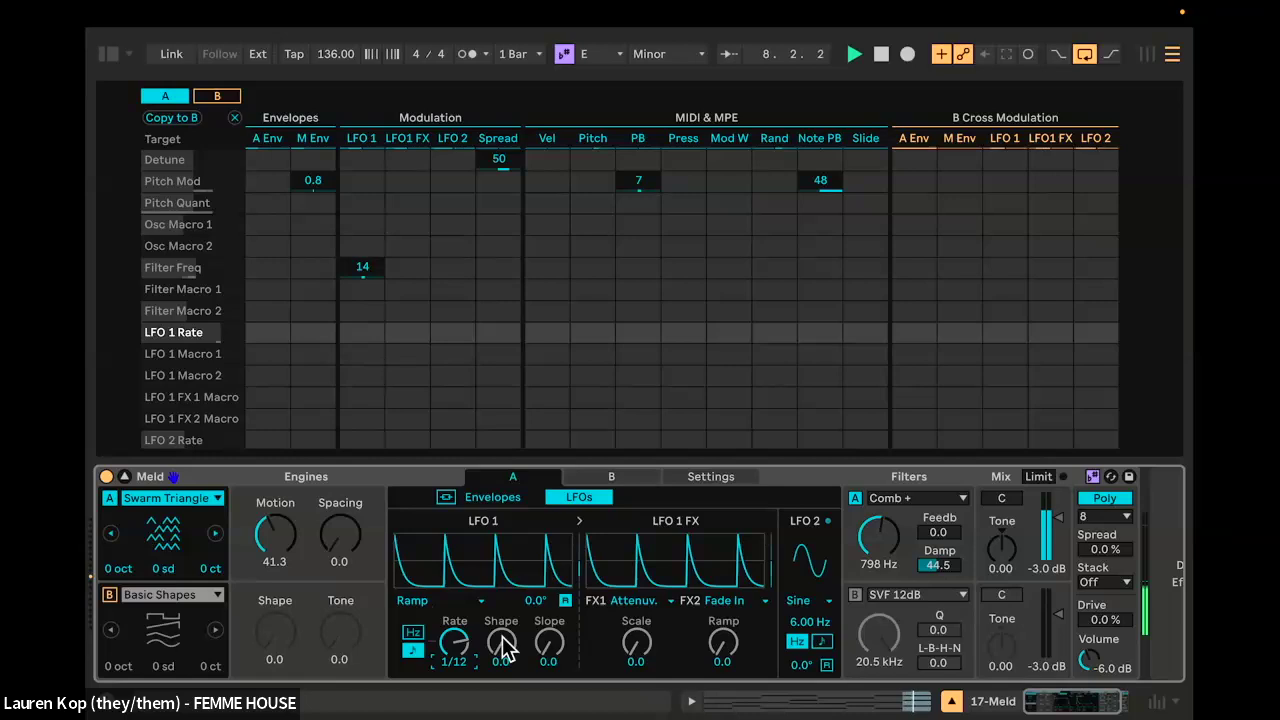
pyautogui.moveTo(502, 648)
pyautogui.mouseDown()
pyautogui.moveTo(502, 605)
pyautogui.moveTo(502, 648)
pyautogui.mouseUp()
# Step: Raise LFO 1's modulation of the filter frequency to 30 and set LFO 1's rate to 1/16
pyautogui.moveTo(365, 268); pyautogui.dragTo(362, 296)
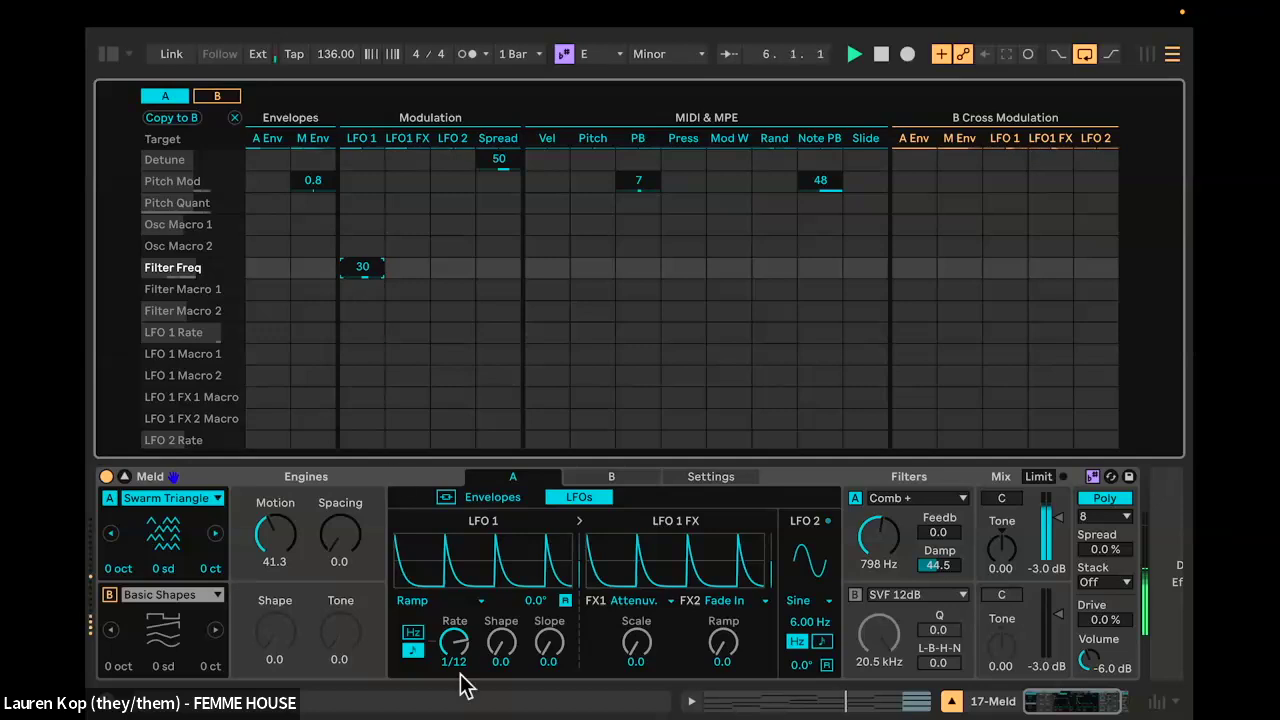
pyautogui.click(455, 646)
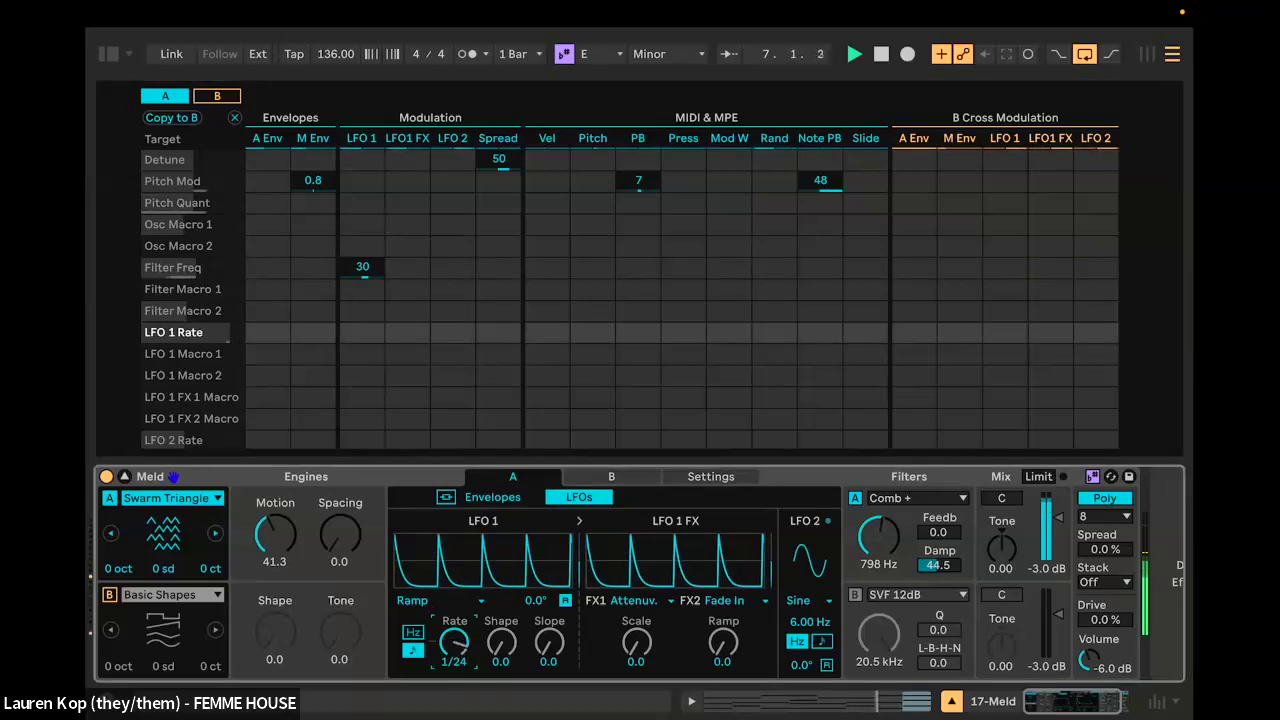
pyautogui.moveTo(455, 644)
pyautogui.mouseDown()
pyautogui.moveTo(455, 656)
pyautogui.moveTo(455, 630)
pyautogui.mouseUp()
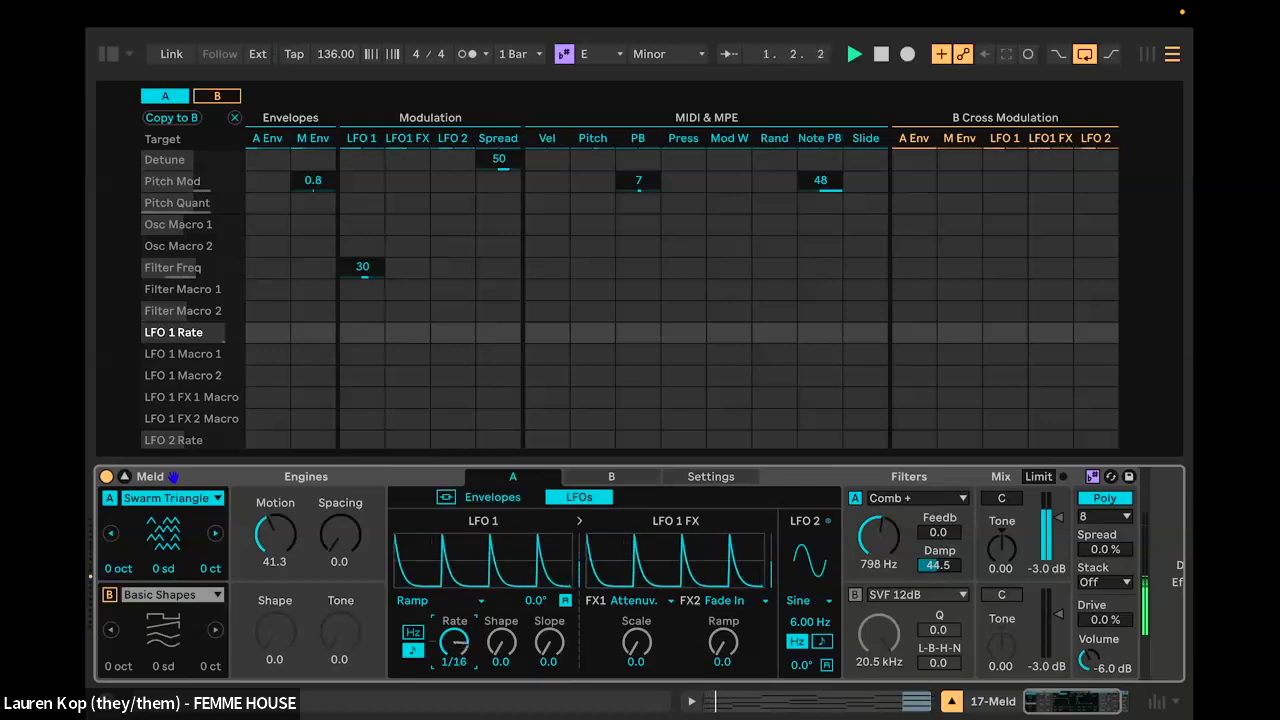
# Step: Switch LFO 1 to the Wander shape and lower the Comb + filter's frequency to 153 Hz during playback
pyautogui.click(425, 601)
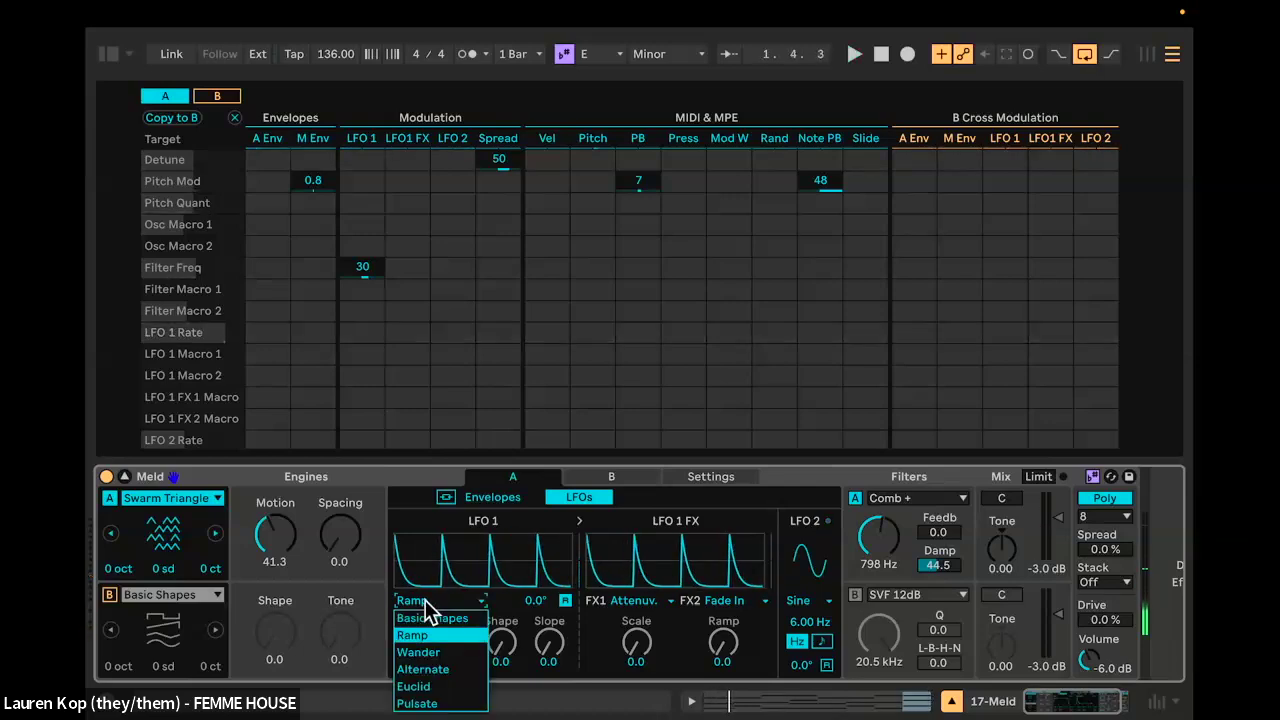
pyautogui.click(441, 650)
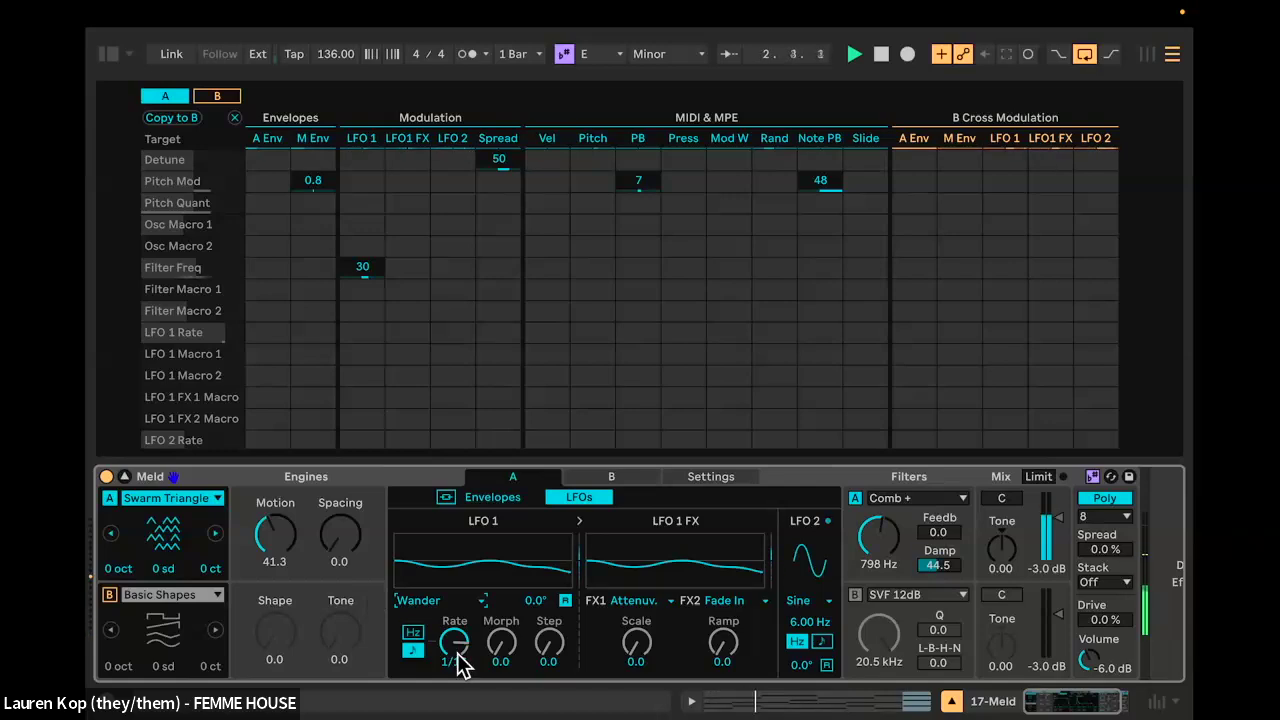
pyautogui.moveTo(886, 541); pyautogui.dragTo(892, 545)
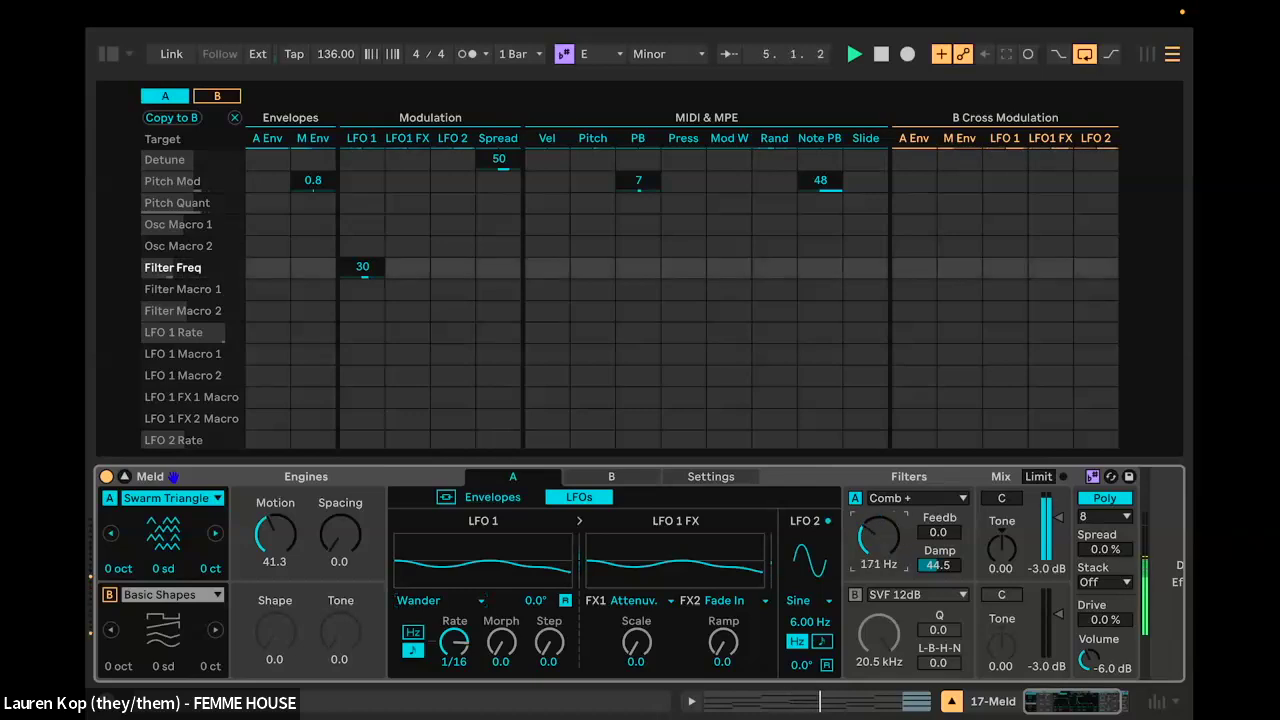
# Step: Switch filter A to Filther with its Drive at 60.9 and its frequency at 486 Hz
pyautogui.click(890, 498)
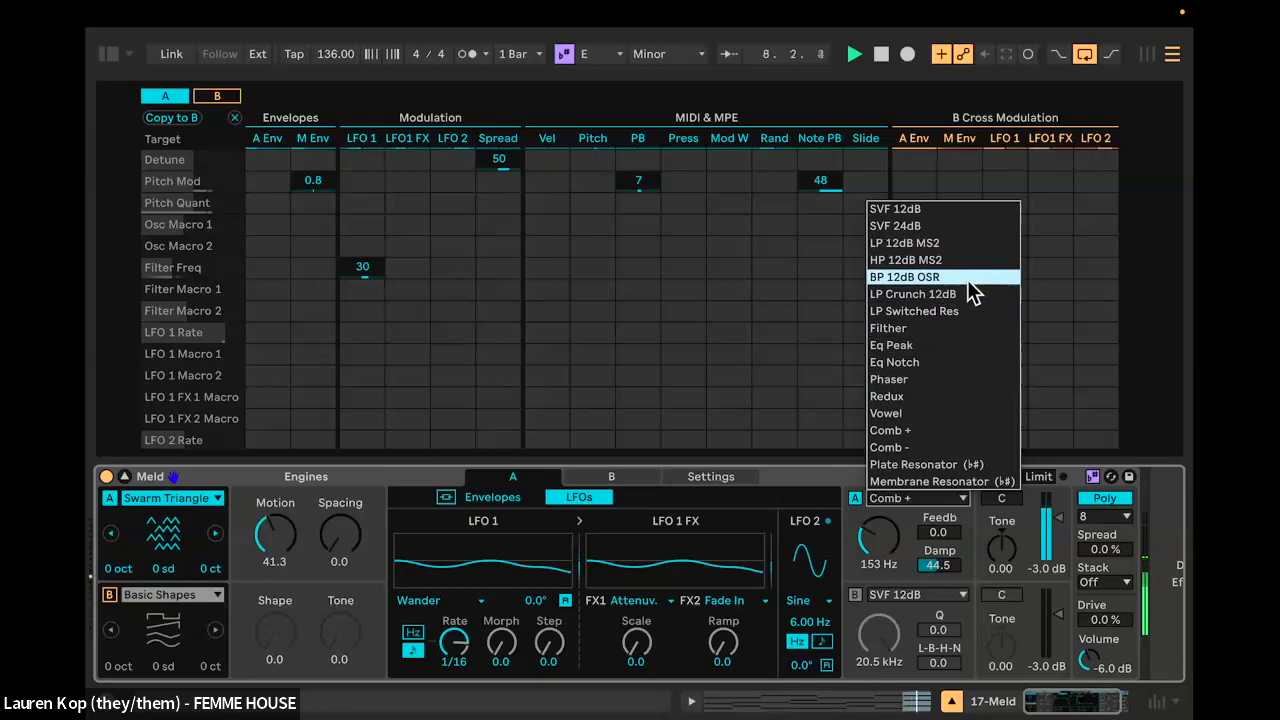
pyautogui.click(952, 328)
pyautogui.moveTo(928, 565); pyautogui.dragTo(875, 520)
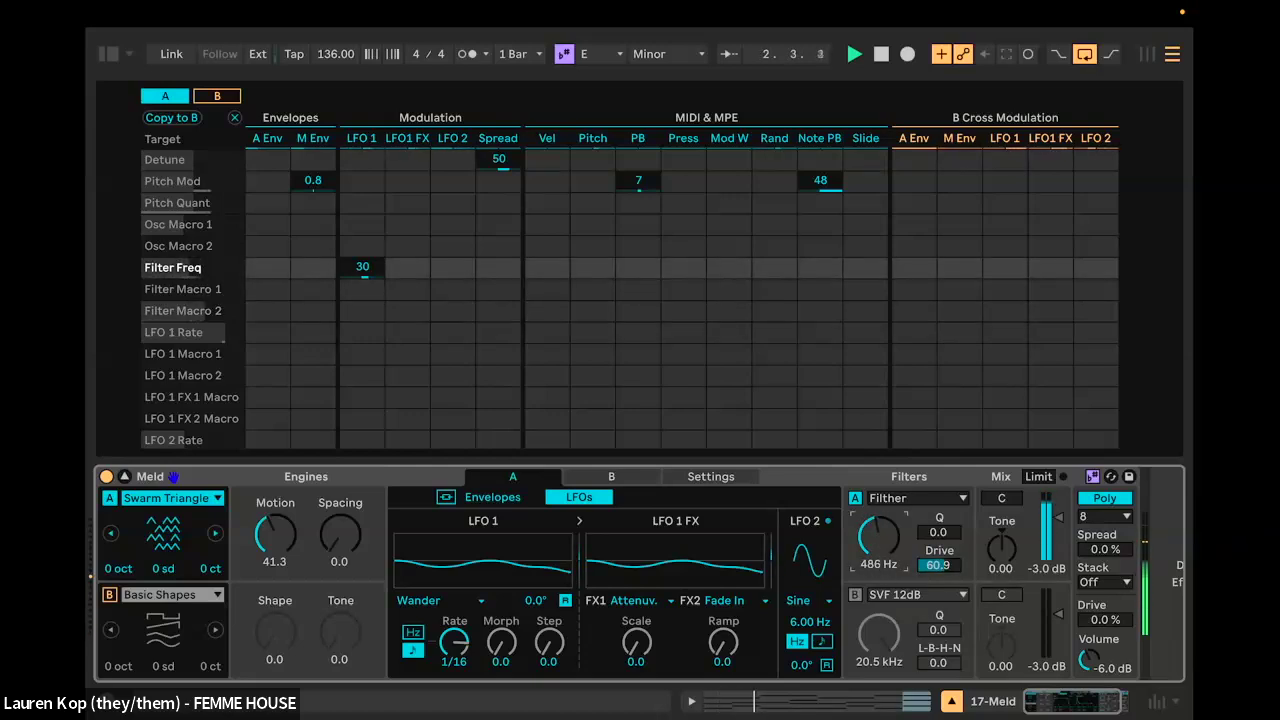
# Step: Set LFO 1 to a 1/8 rate and the Alternate shape with L1 at 57.1
pyautogui.moveTo(454, 643); pyautogui.dragTo(506, 669)
pyautogui.click(430, 601)
pyautogui.click(441, 669)
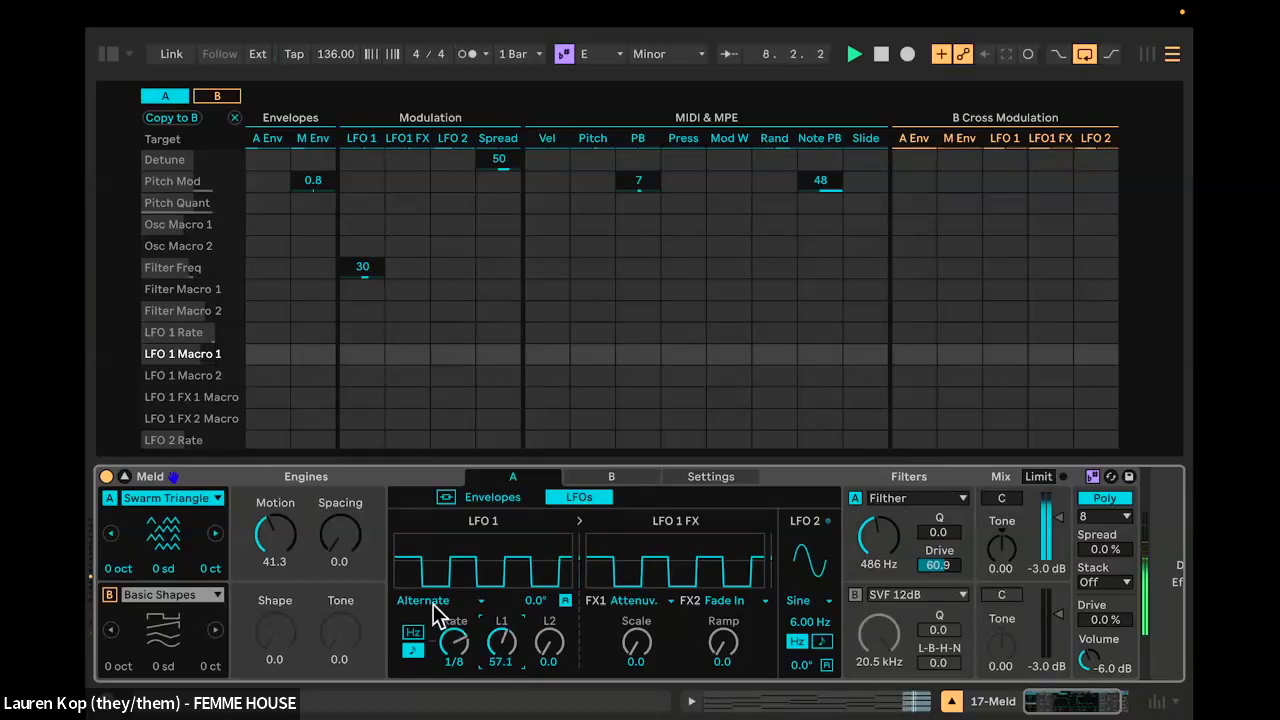
# Step: Audition the Euclid, Pulsate and Alternate shapes on LFO 1, settle on Wander and stop playback
pyautogui.click(440, 608)
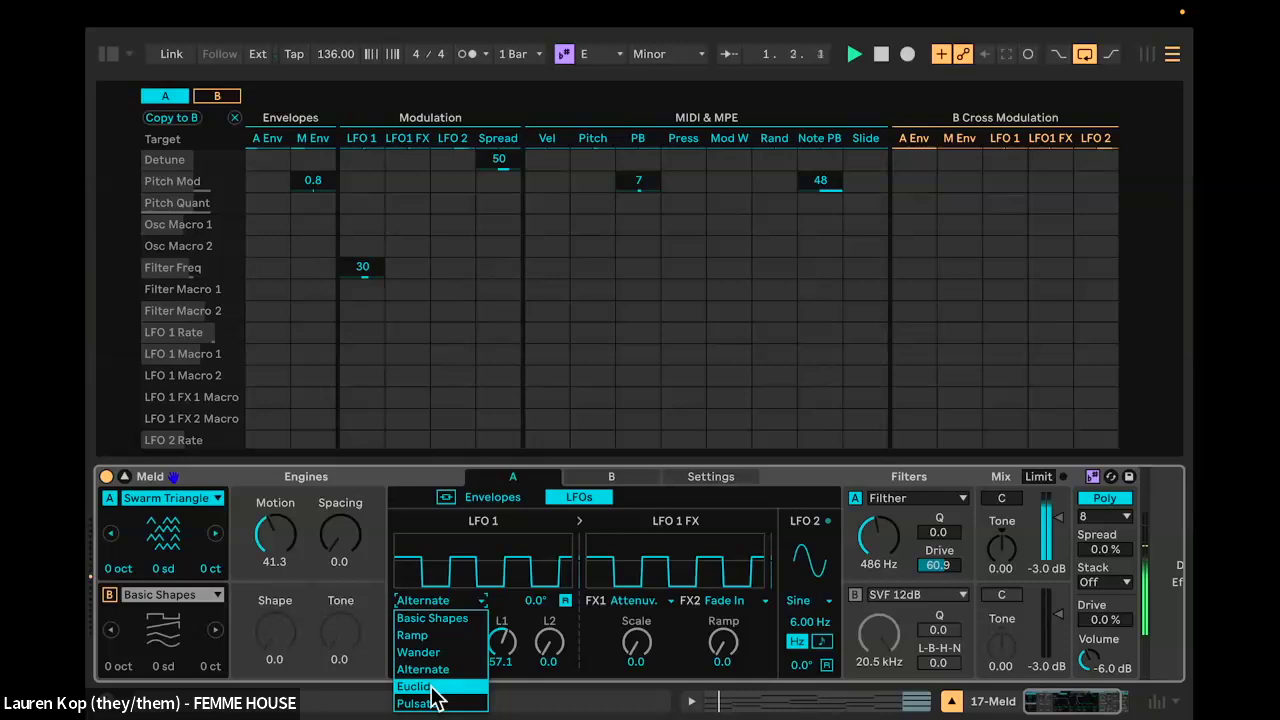
pyautogui.click(446, 687)
pyautogui.click(440, 600)
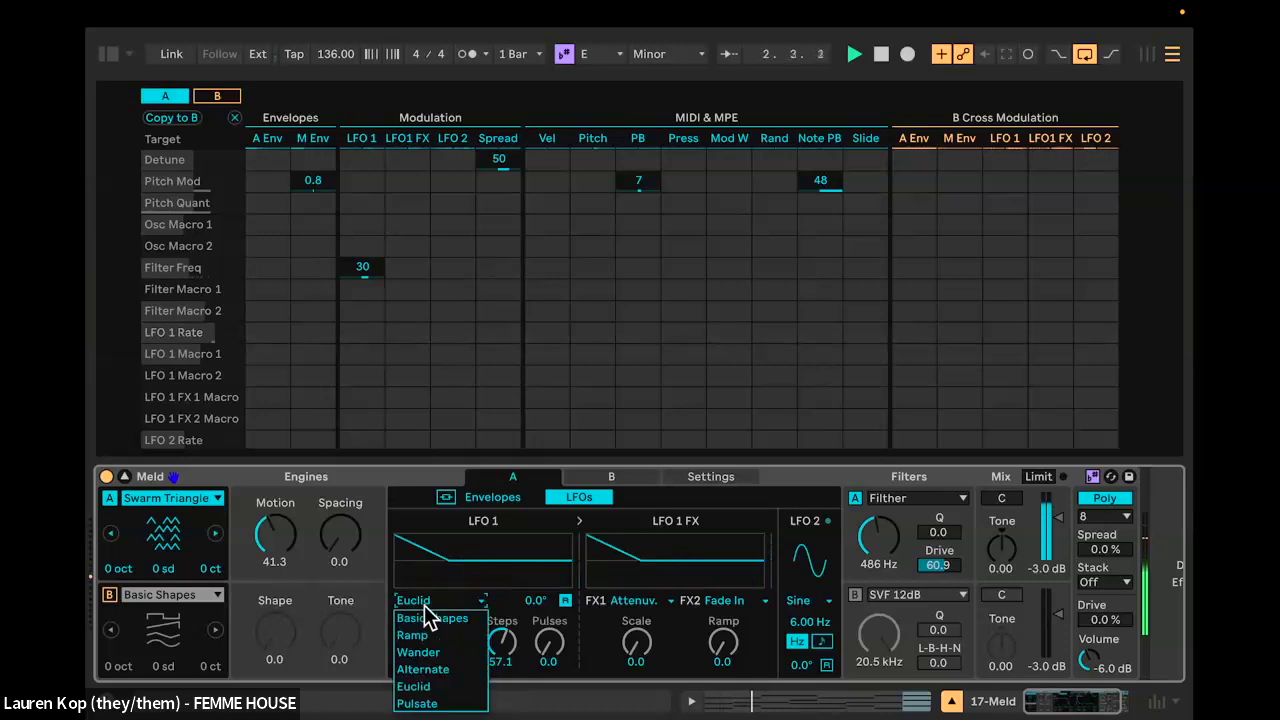
pyautogui.click(428, 704)
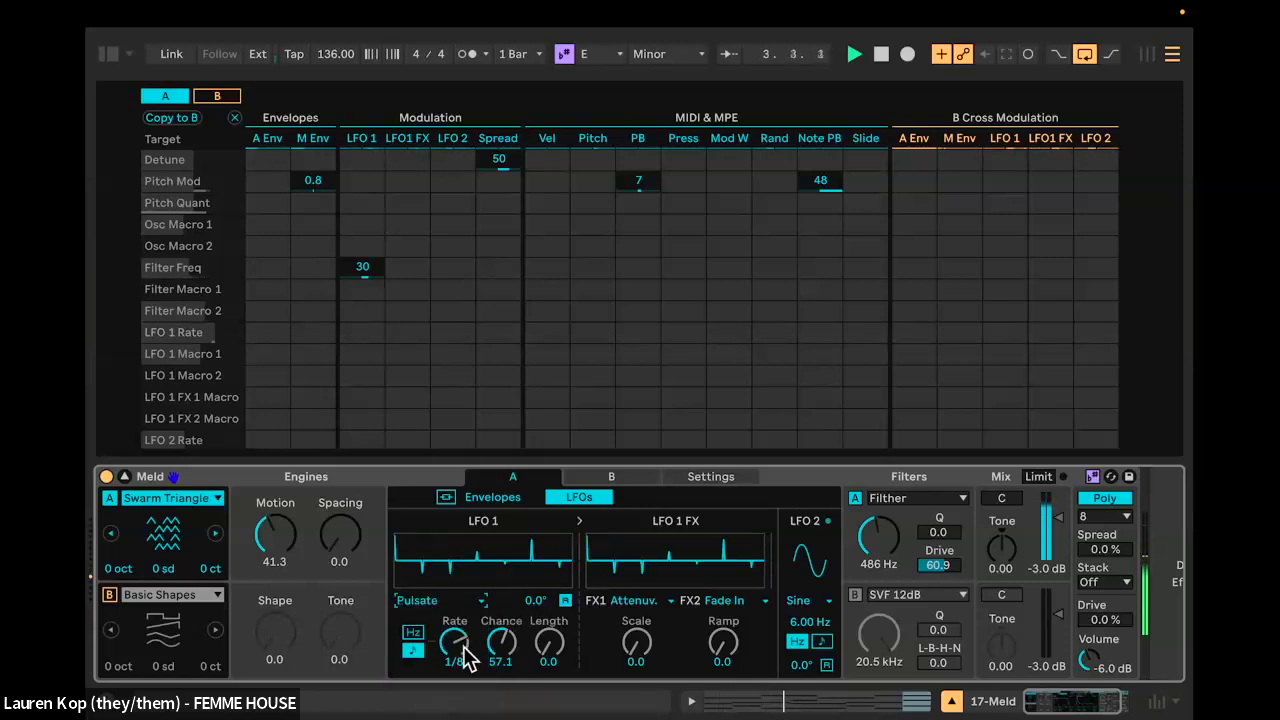
pyautogui.click(423, 608)
pyautogui.click(434, 689)
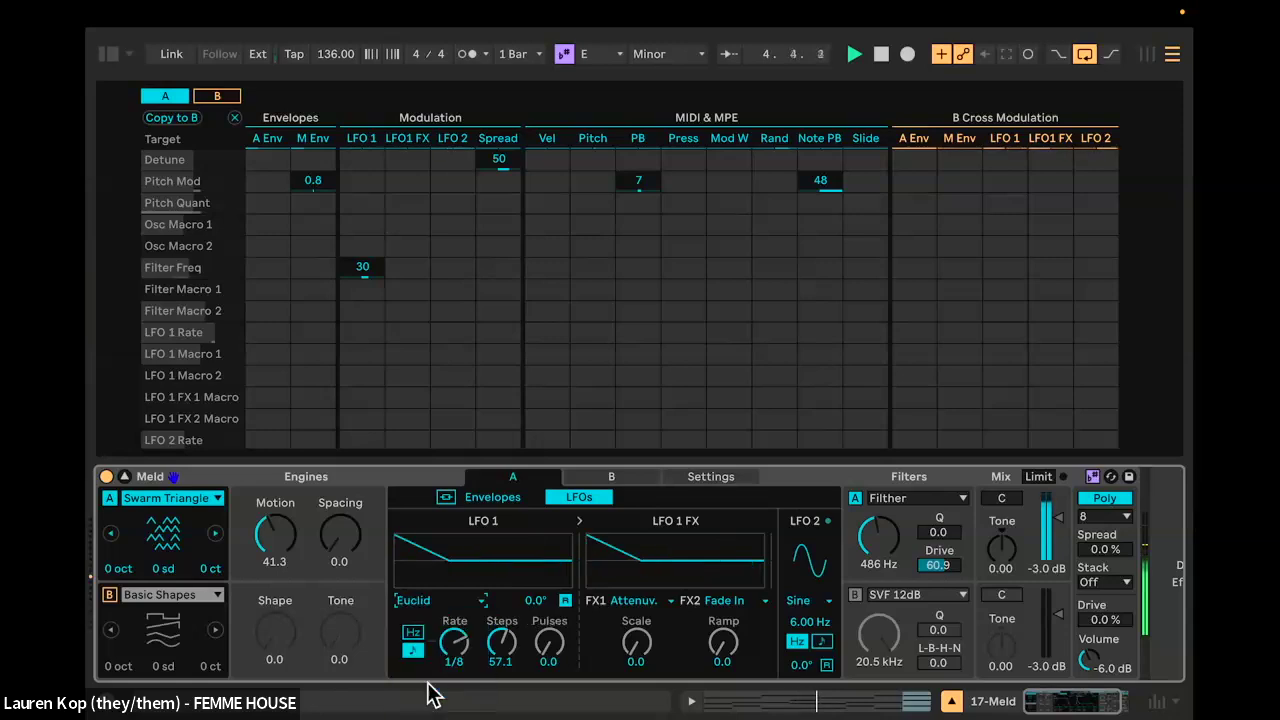
pyautogui.click(423, 607)
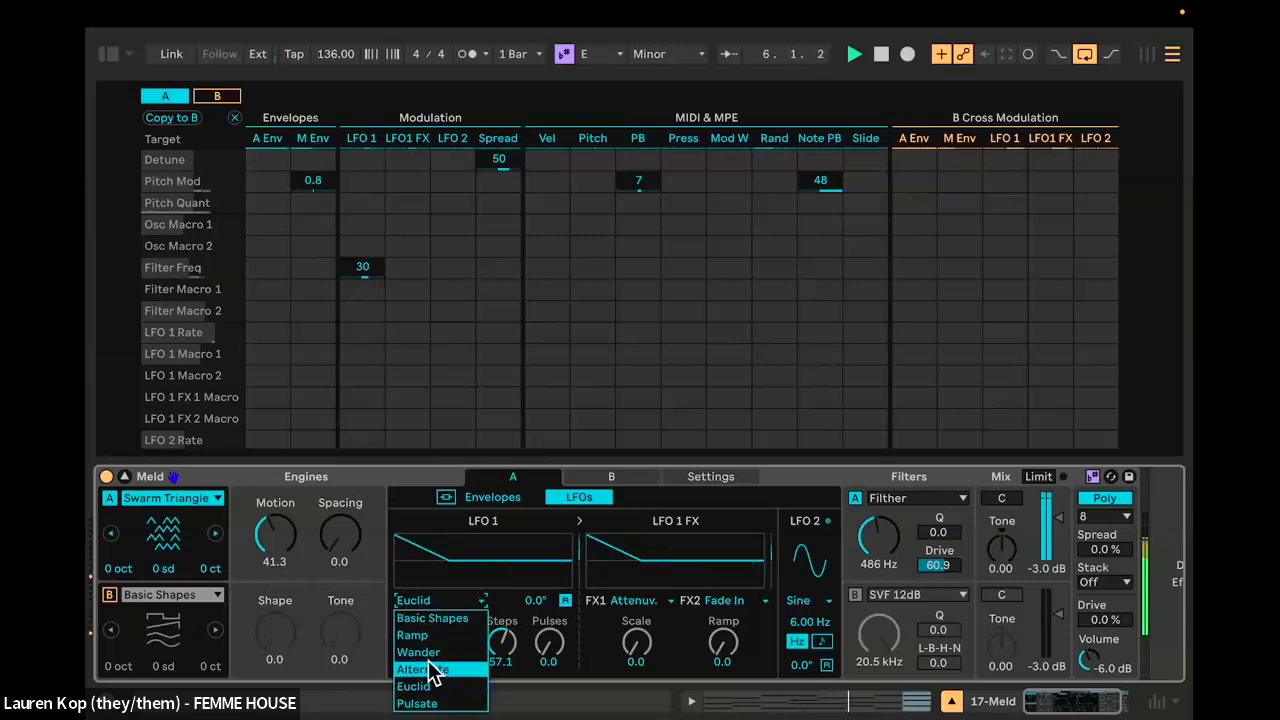
pyautogui.click(434, 669)
pyautogui.click(423, 607)
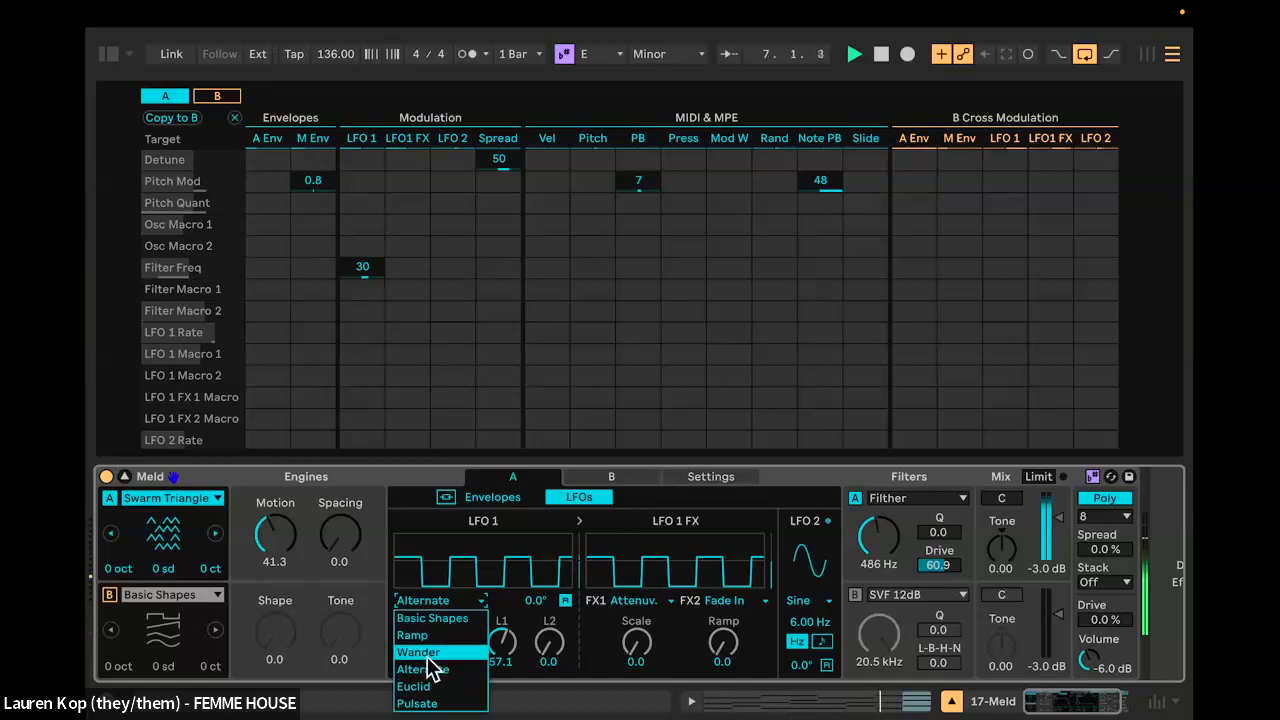
pyautogui.click(434, 666)
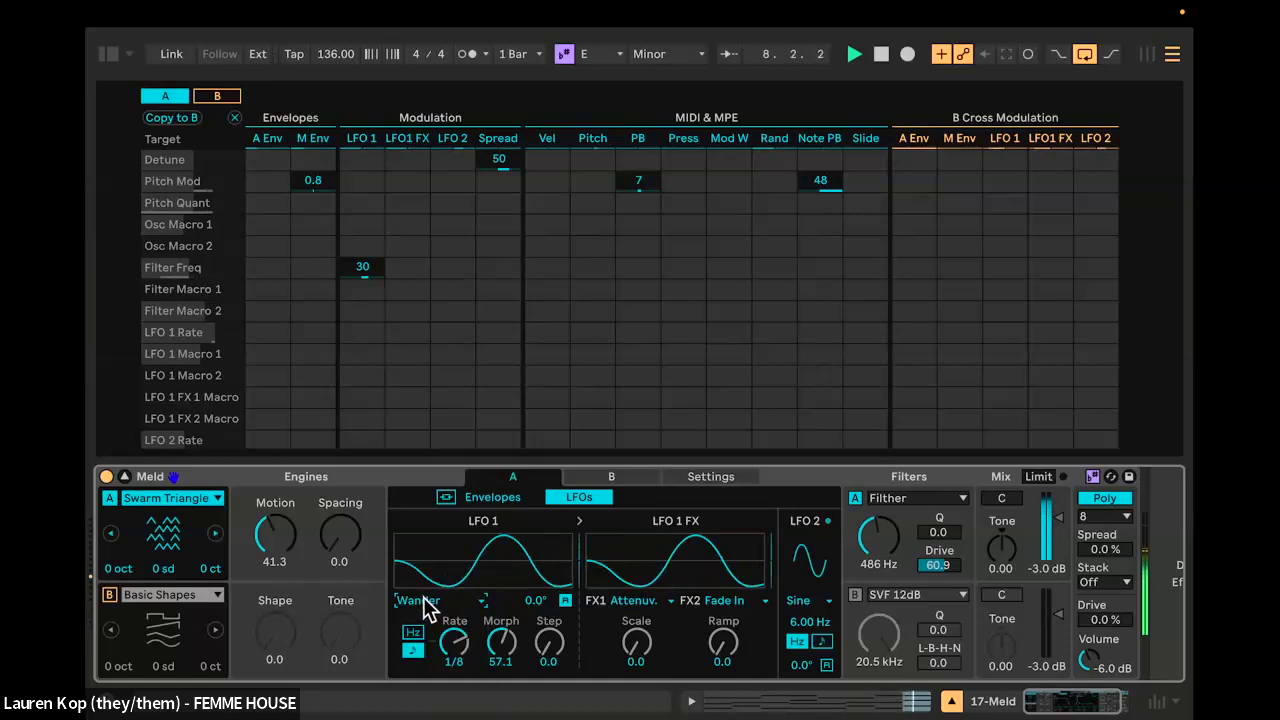
pyautogui.press('space')
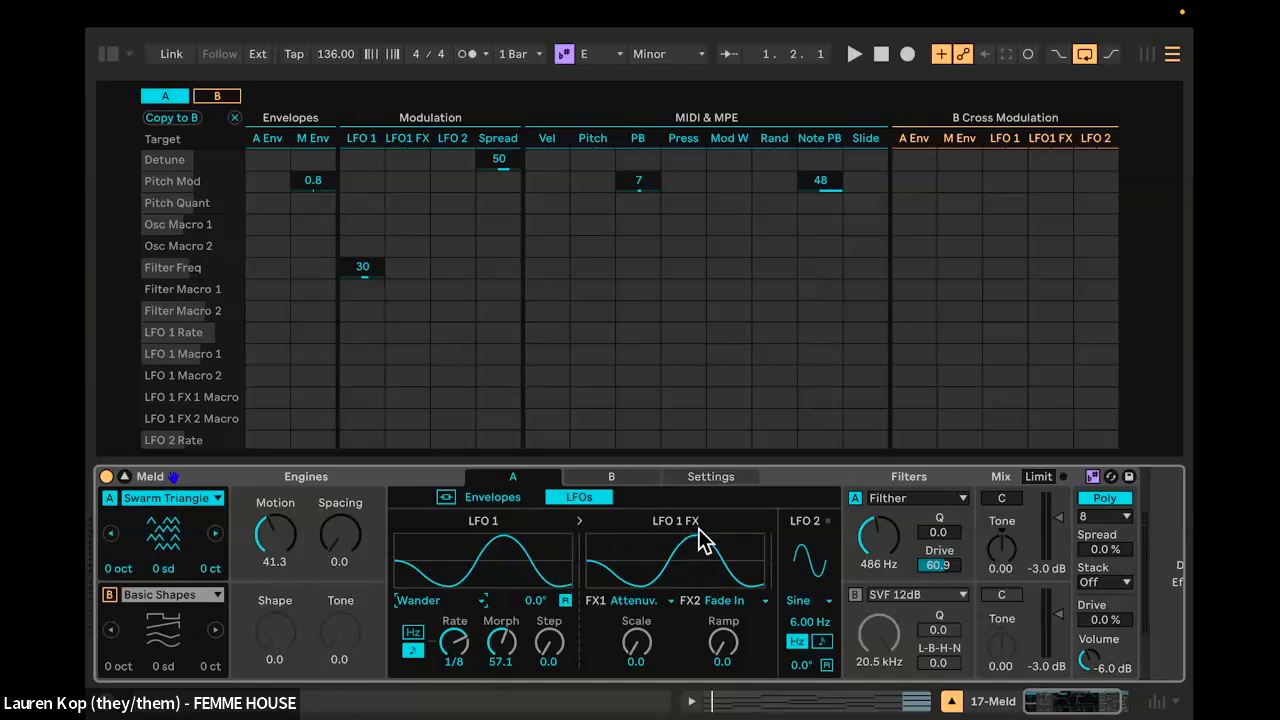
# Step: Set LFO 1's FX1 to S&H with a rate of 57.1 and play the loop
pyautogui.click(645, 608)
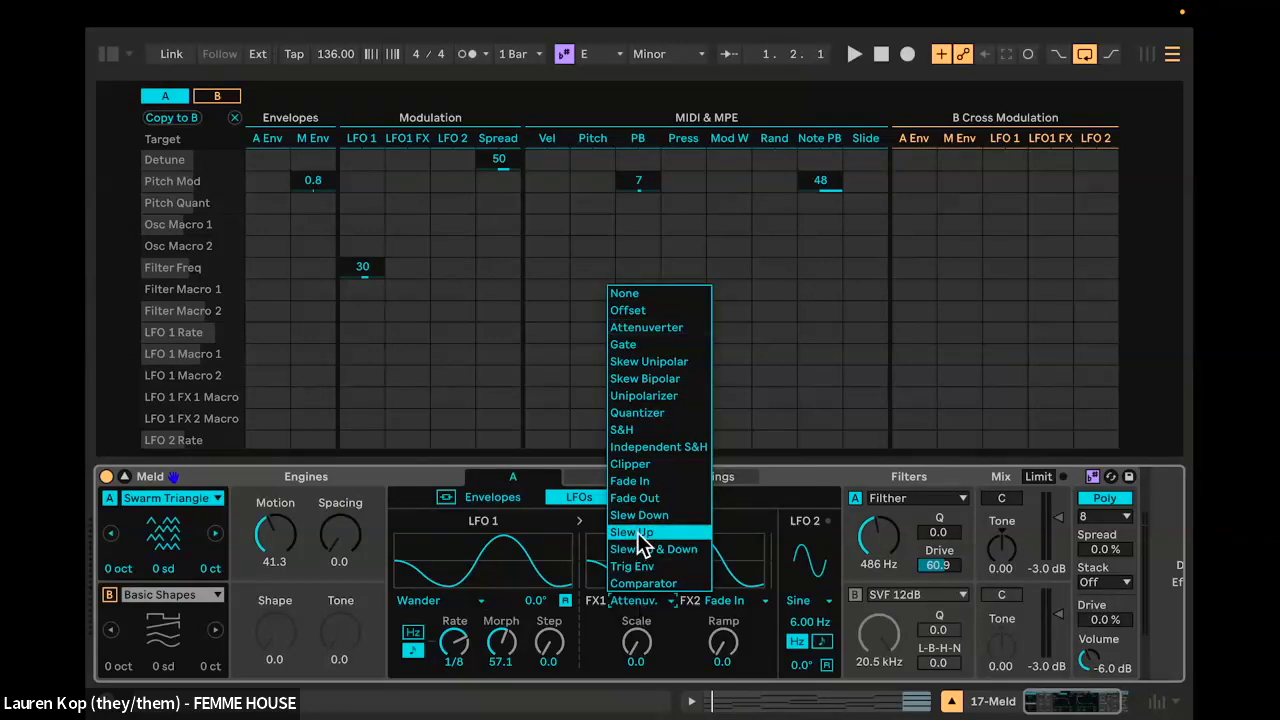
pyautogui.click(649, 431)
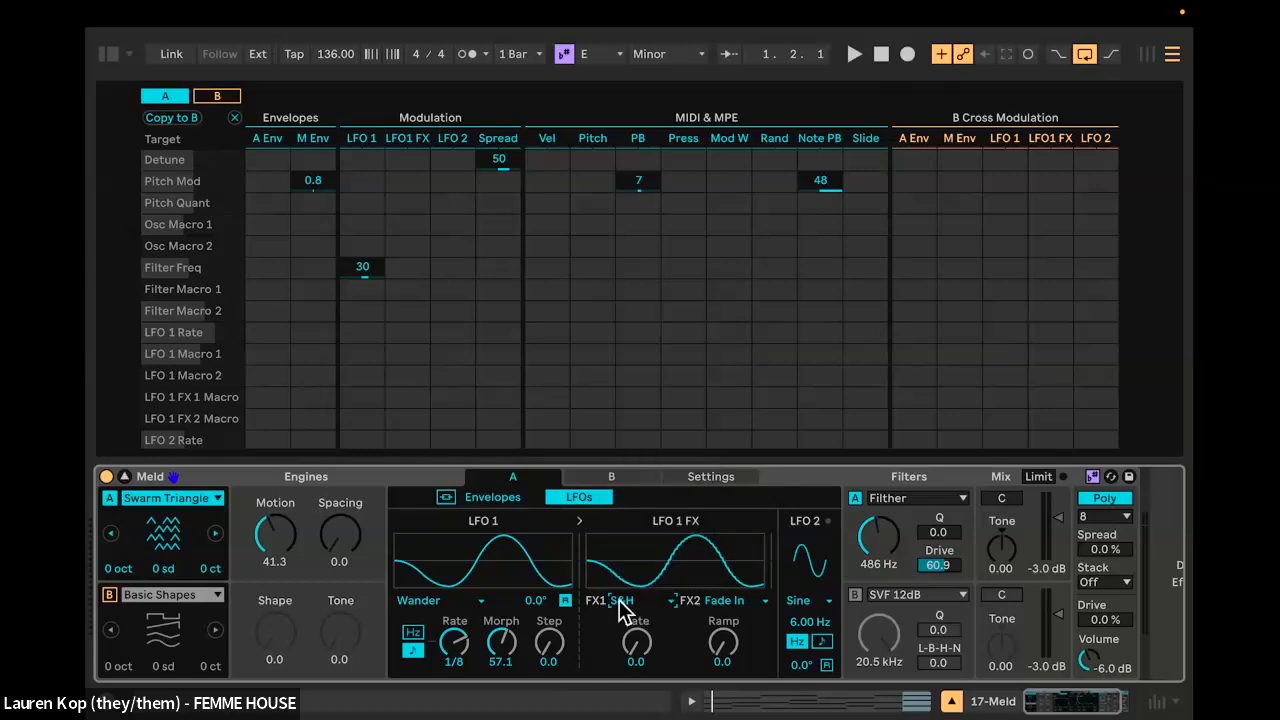
pyautogui.moveTo(638, 648); pyautogui.dragTo(638, 576)
pyautogui.press('space')
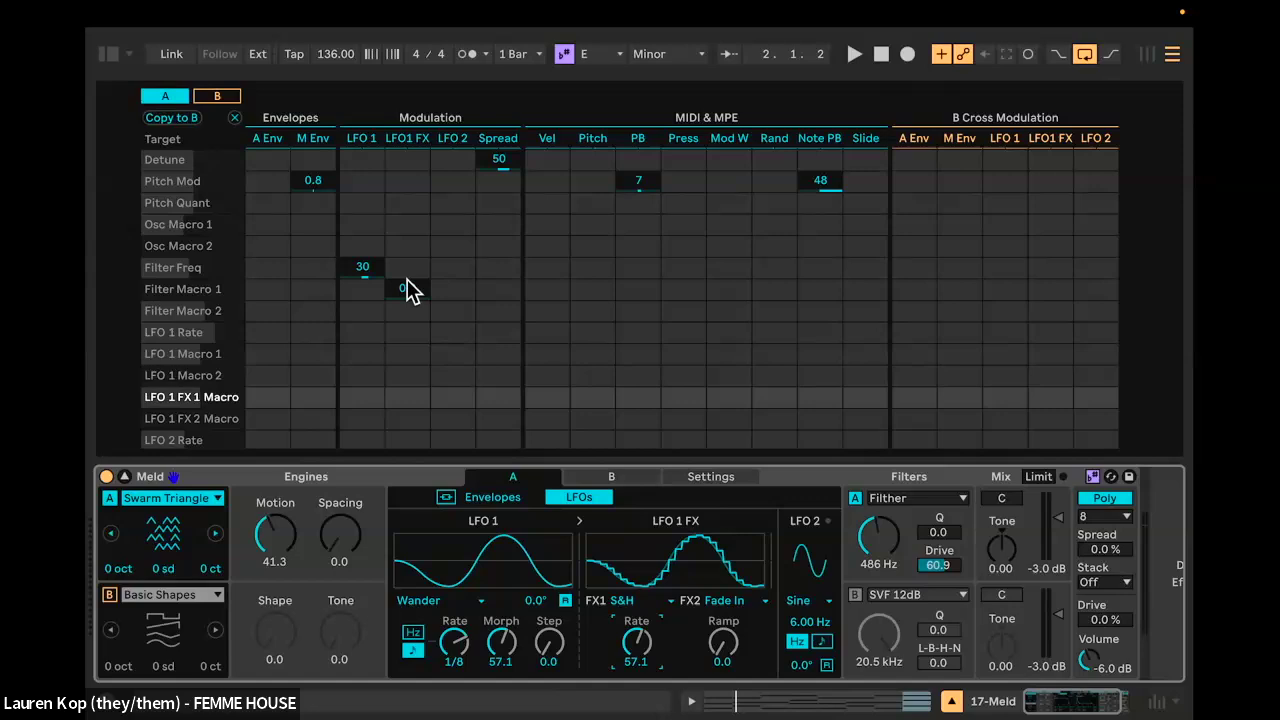
# Step: Modulate engine A's Motion (Osc Macro 1) with LFO 1 FX at 98 in the matrix while playing the loop
pyautogui.click(280, 555)
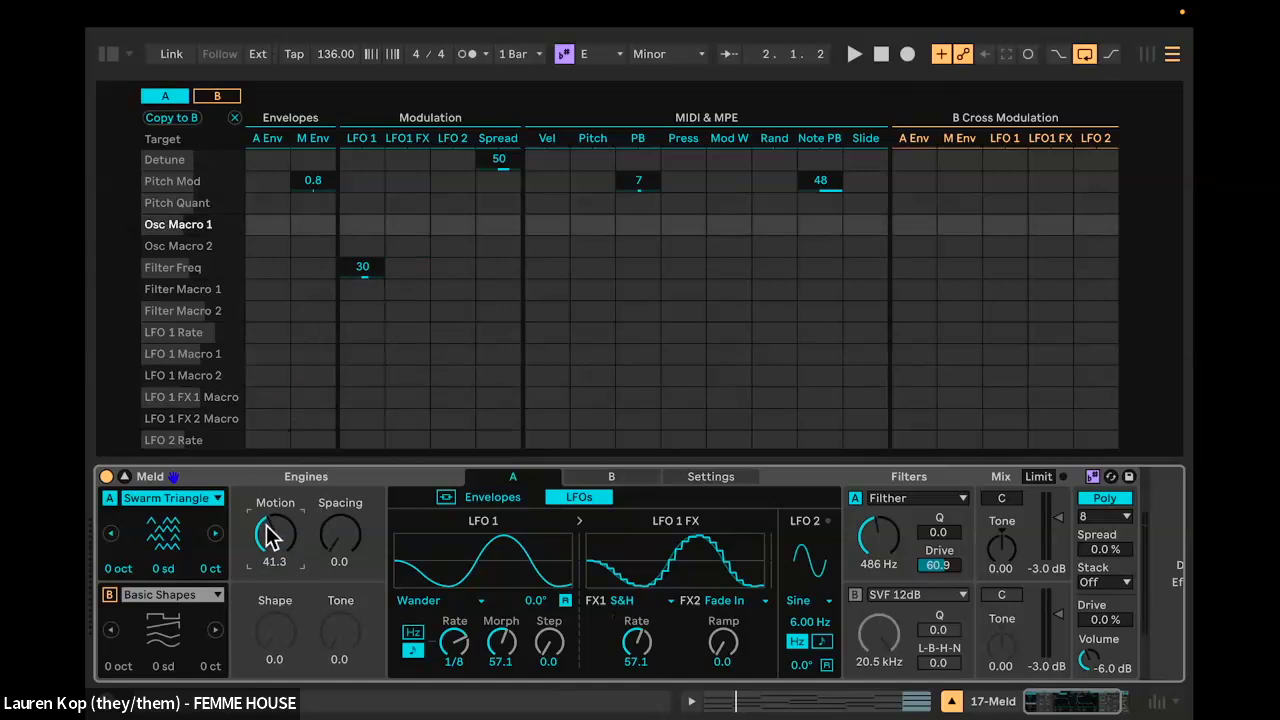
pyautogui.moveTo(404, 229); pyautogui.dragTo(404, 150)
pyautogui.press('space')
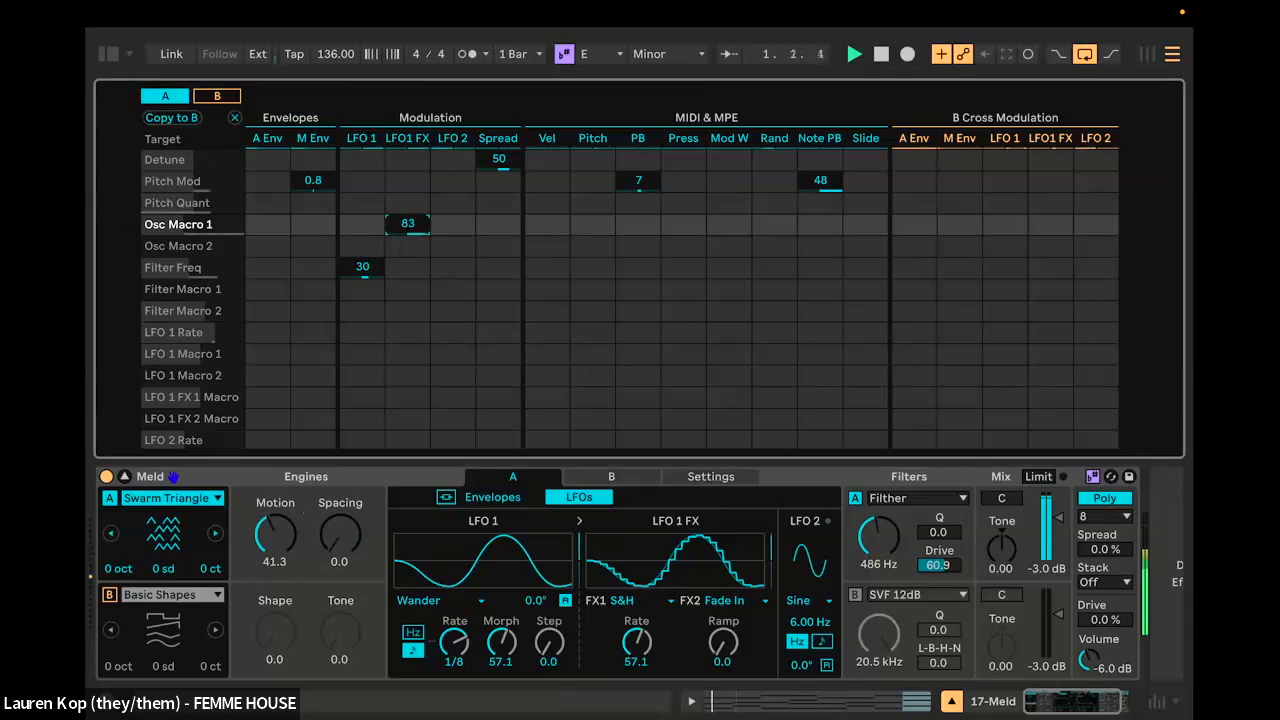
pyautogui.moveTo(420, 234); pyautogui.dragTo(420, 215)
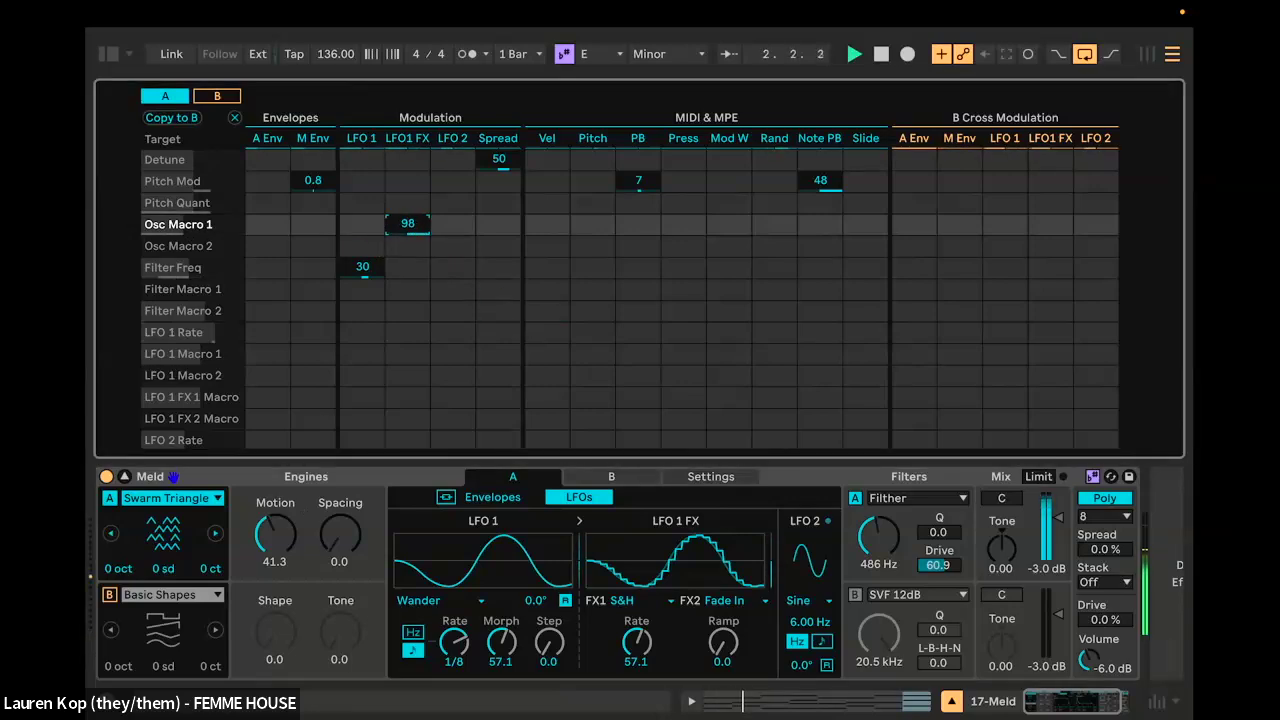
# Step: Change LFO 1's FX1 to Gate and set its Time to 16.7
pyautogui.click(621, 601)
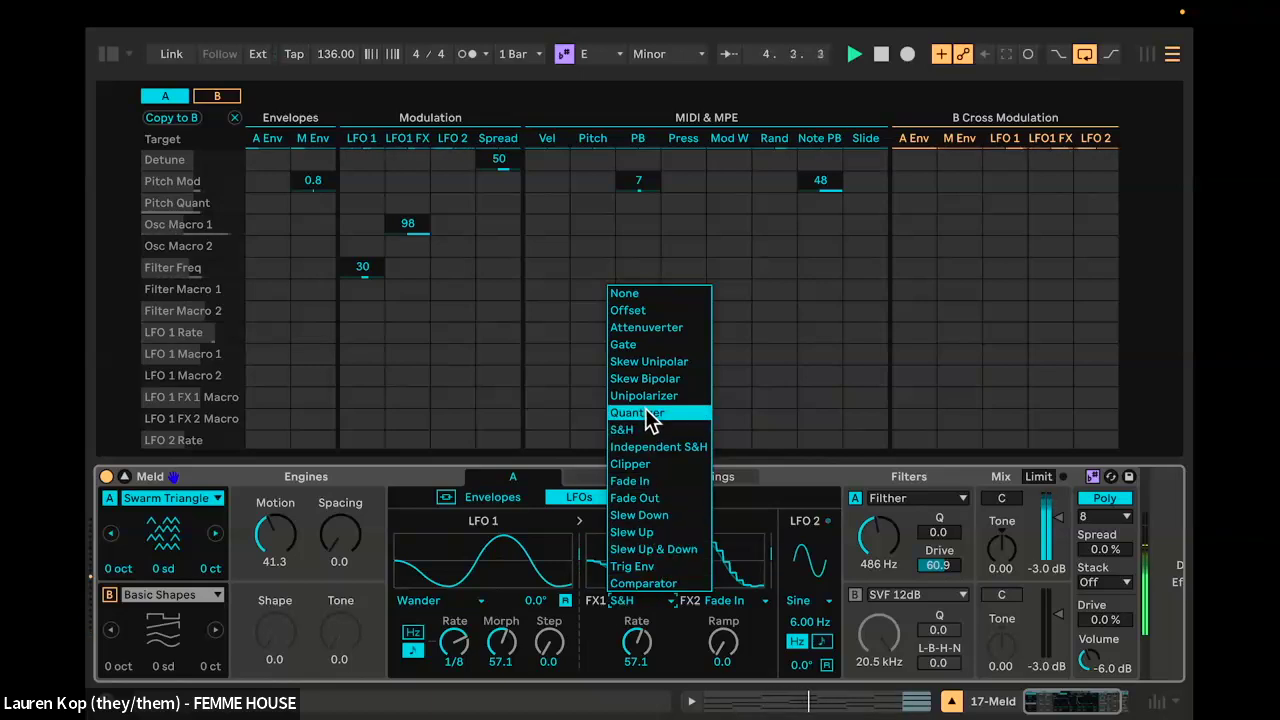
pyautogui.click(640, 344)
pyautogui.moveTo(638, 655); pyautogui.dragTo(643, 664)
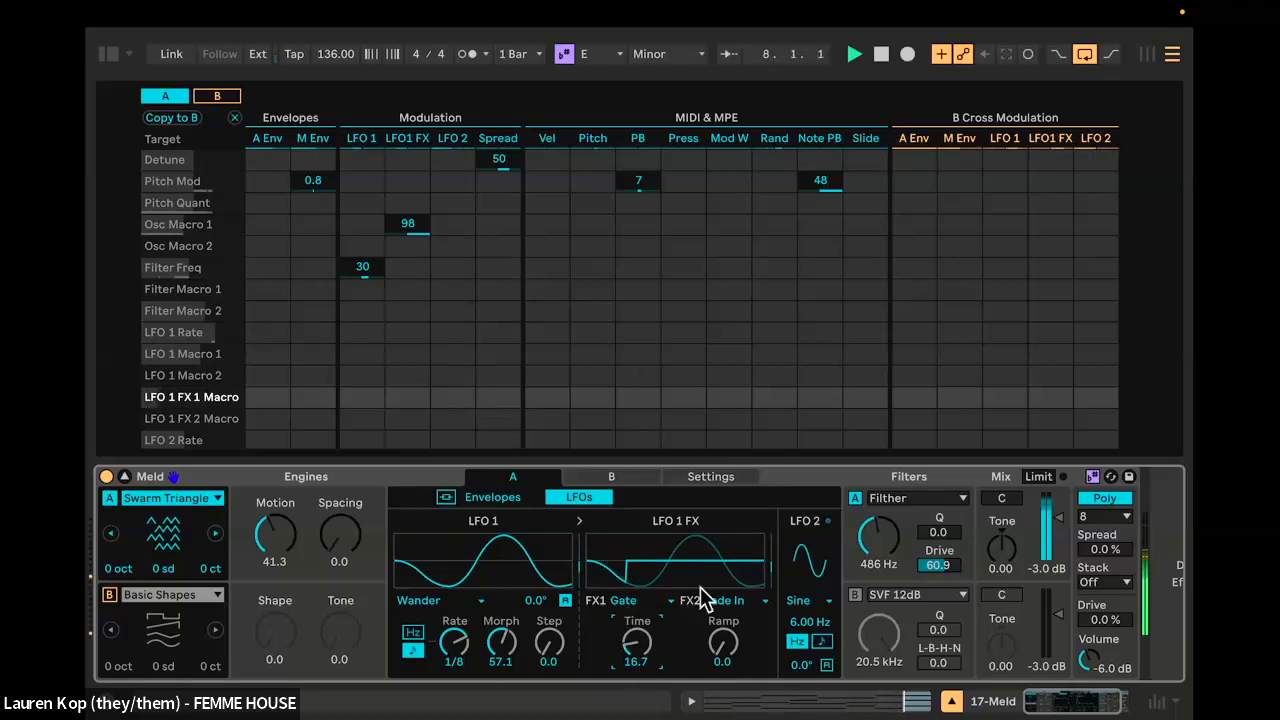
pyautogui.click(630, 600)
pyautogui.click(630, 601)
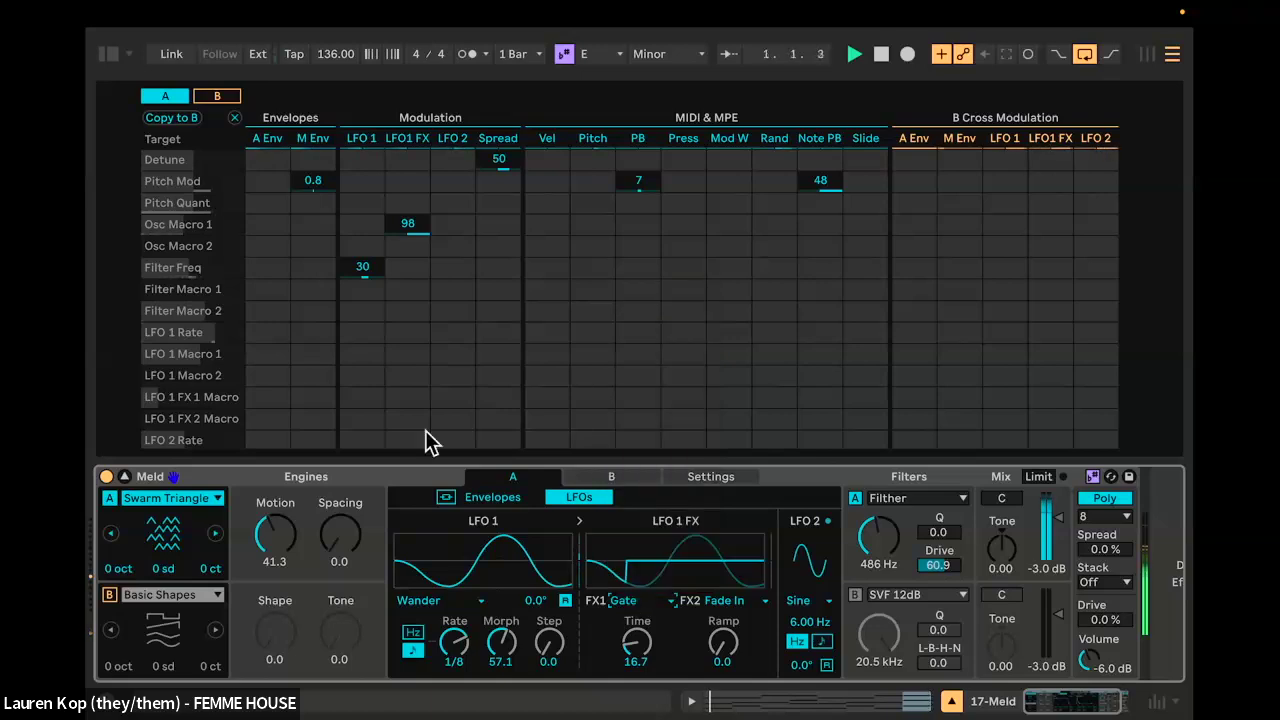
pyautogui.click(412, 377)
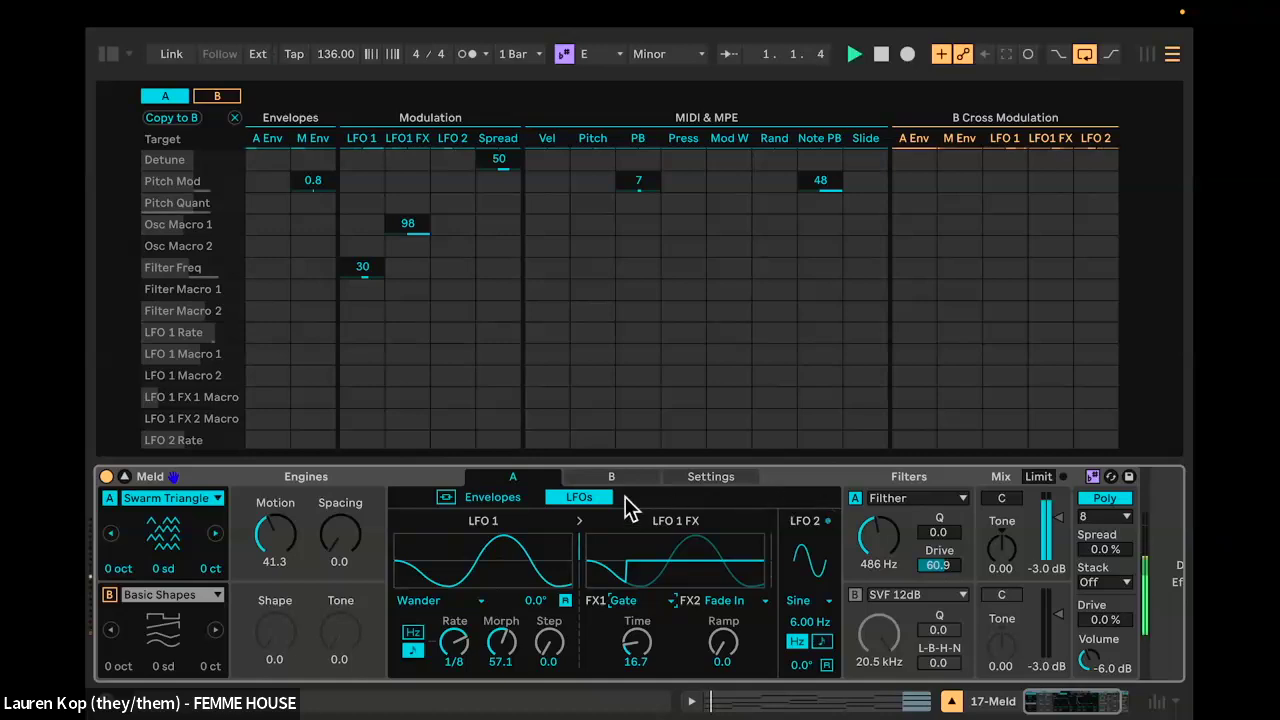
pyautogui.click(179, 502)
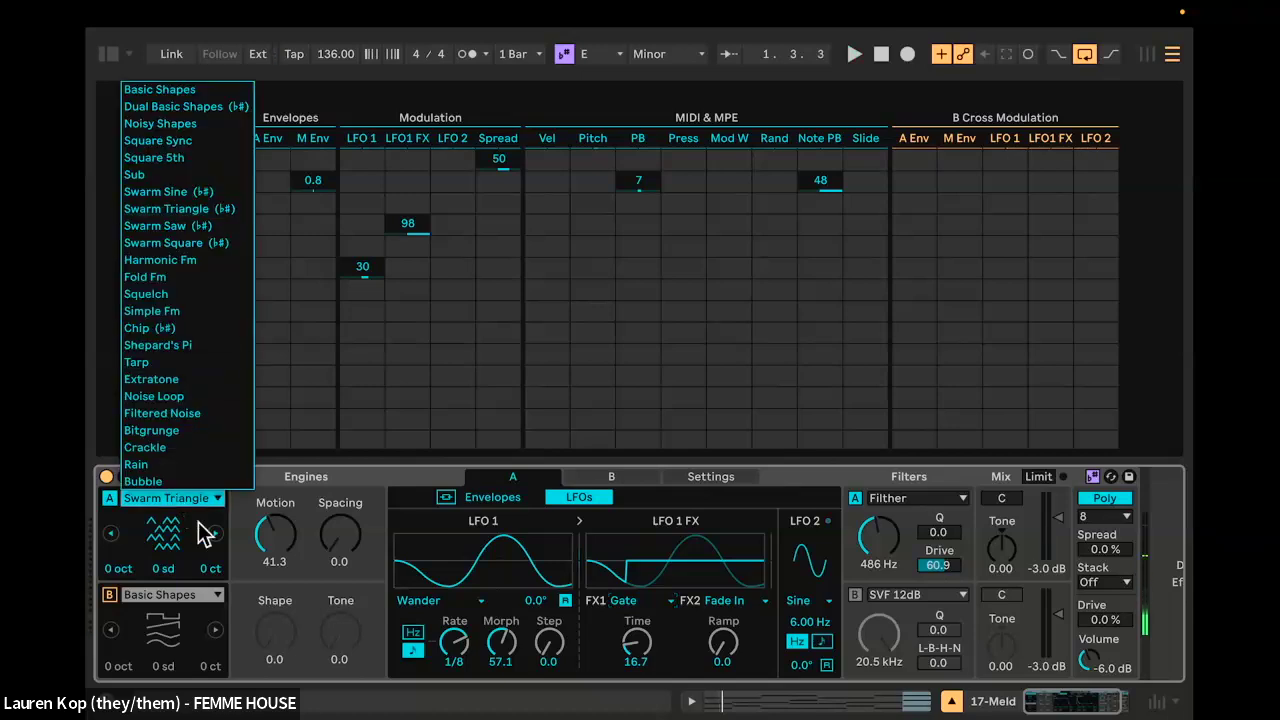
pyautogui.click(200, 500)
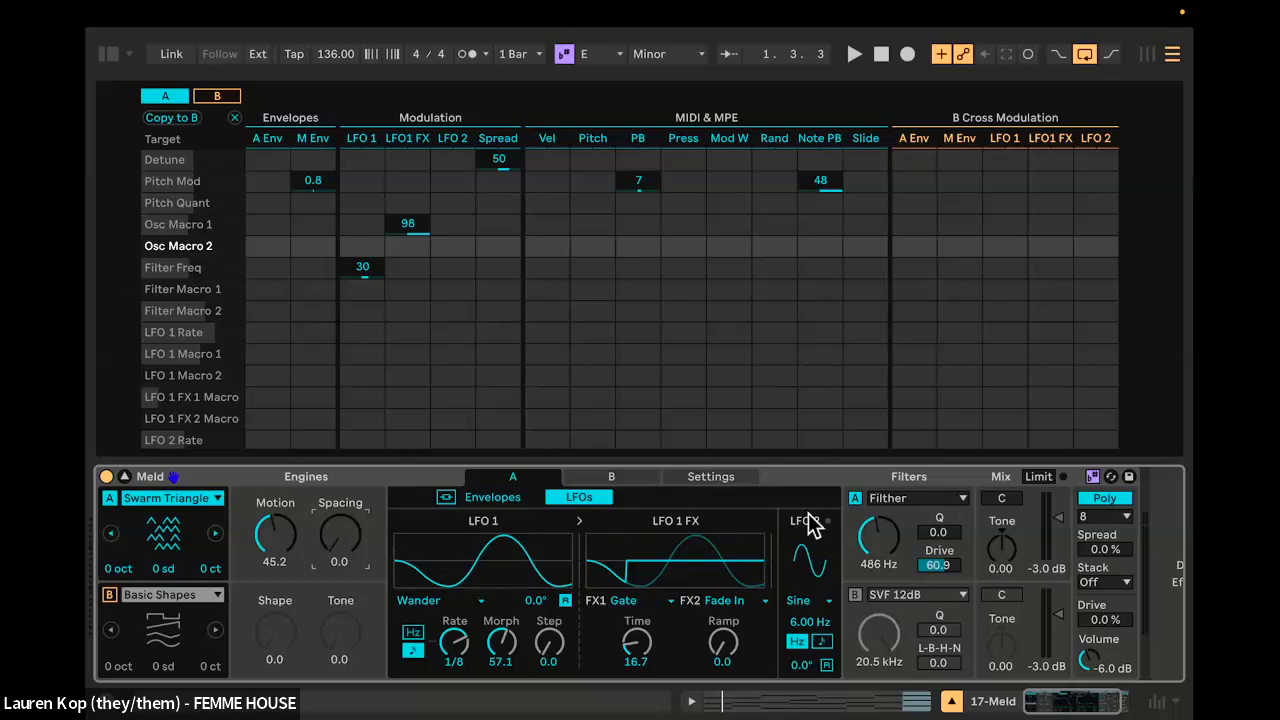
# Step: Play the loop briefly, sync engine A's LFO 2 to the tempo and set its rate to 1
pyautogui.moveTo(339, 540)
pyautogui.mouseDown()
pyautogui.moveTo(339, 461)
pyautogui.moveTo(339, 541)
pyautogui.mouseUp()
pyautogui.press('space')
pyautogui.press('space')
pyautogui.click(822, 641)
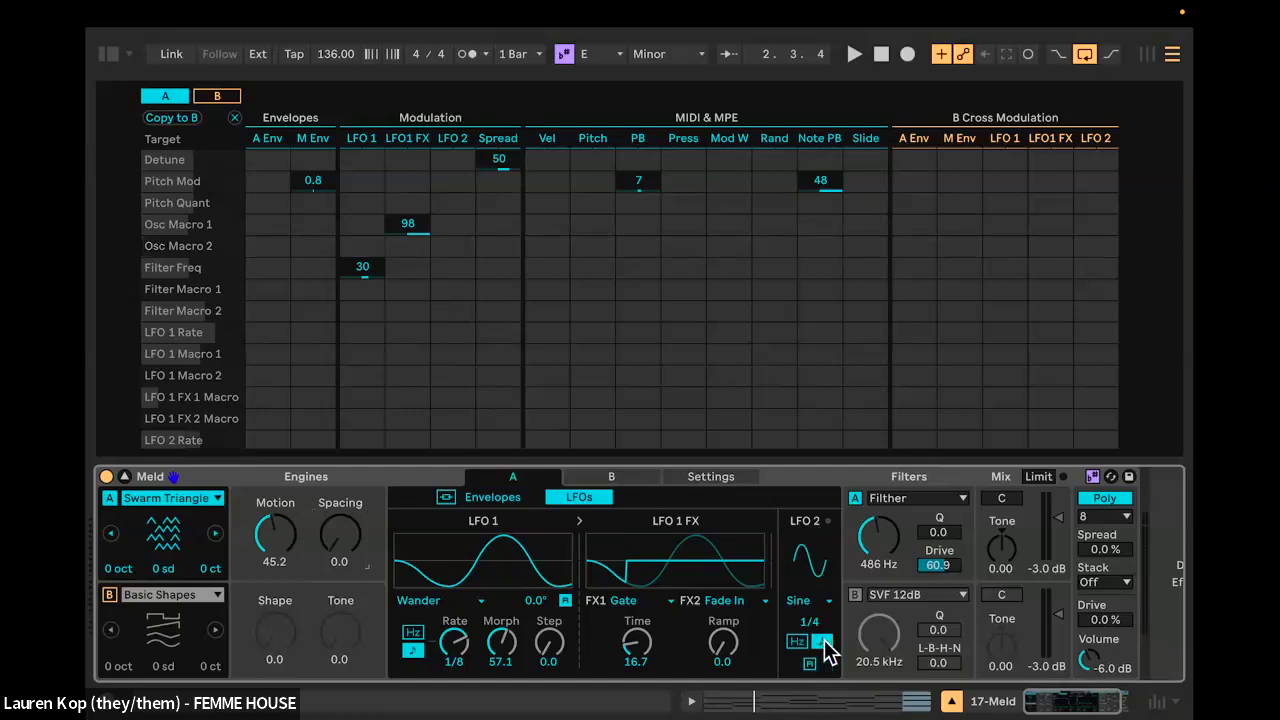
pyautogui.click(809, 621)
pyautogui.moveTo(809, 621); pyautogui.dragTo(809, 611)
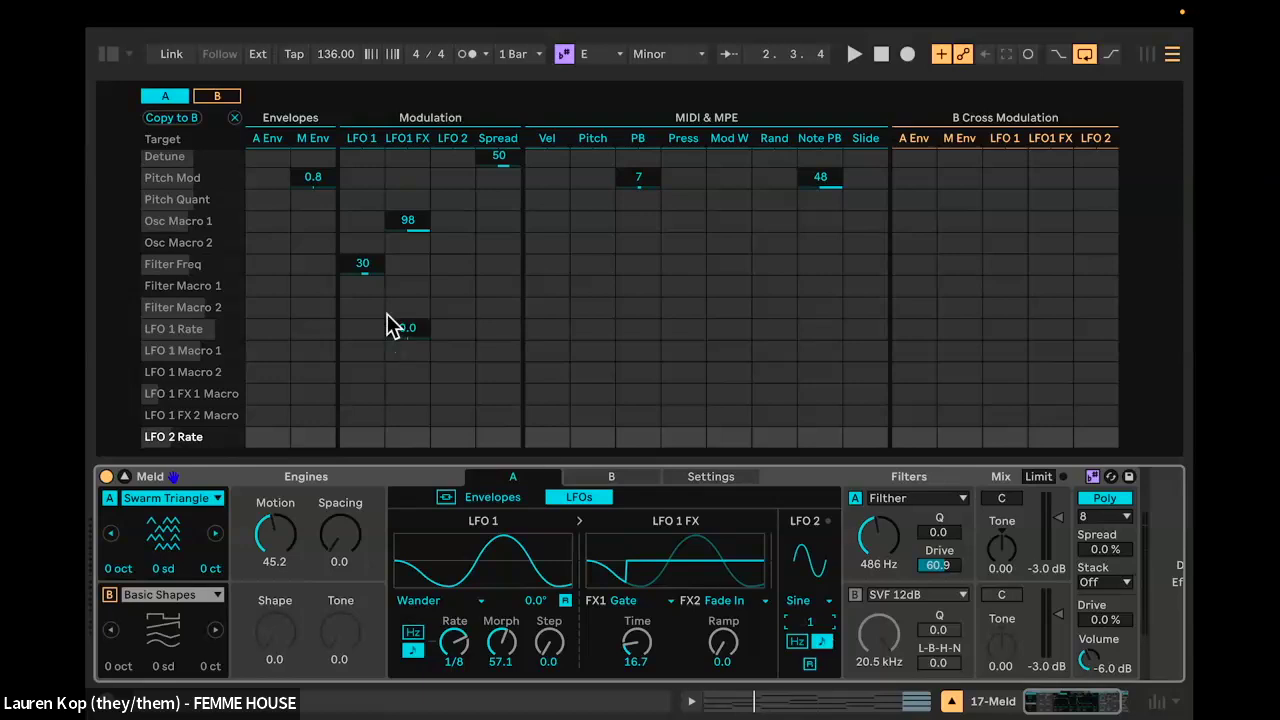
# Step: Try modulating engine A's Spacing (Osc Macro 2) with LFO 2 at 48 while playing the loop, and reset the amount to 0
pyautogui.click(338, 544)
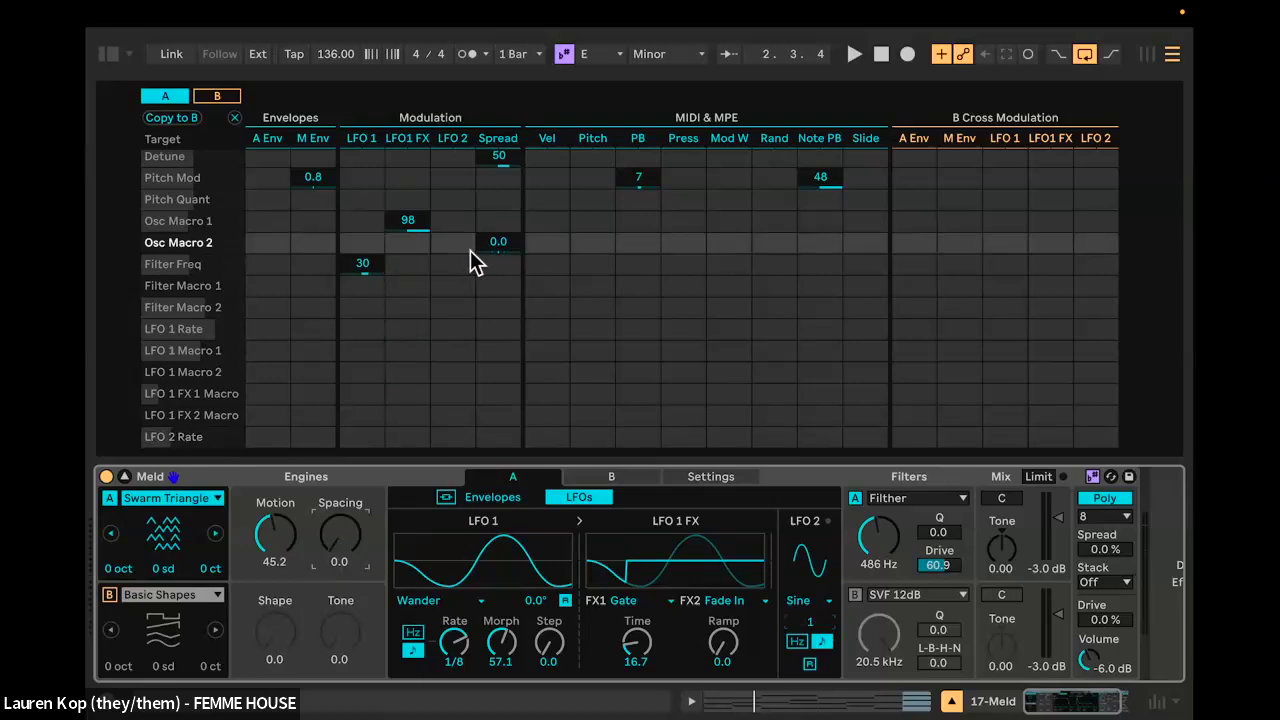
pyautogui.press('space')
pyautogui.moveTo(461, 242); pyautogui.dragTo(461, 194)
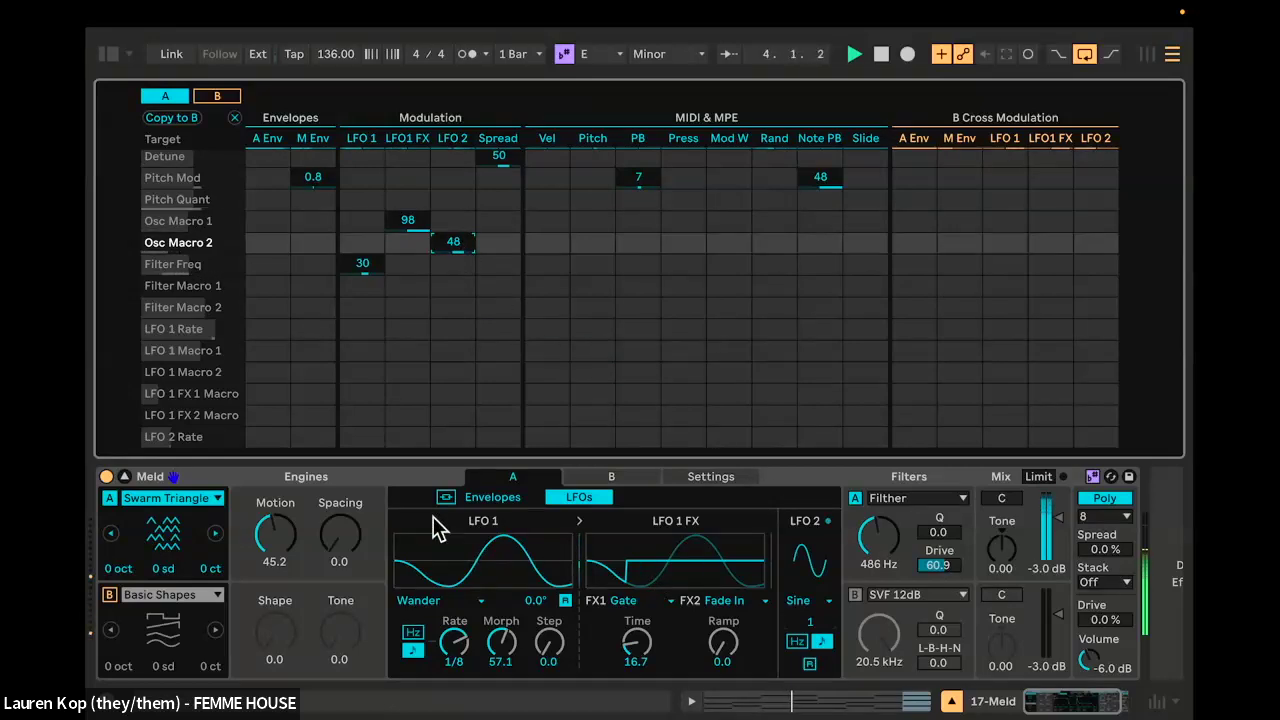
pyautogui.moveTo(462, 246); pyautogui.dragTo(462, 280)
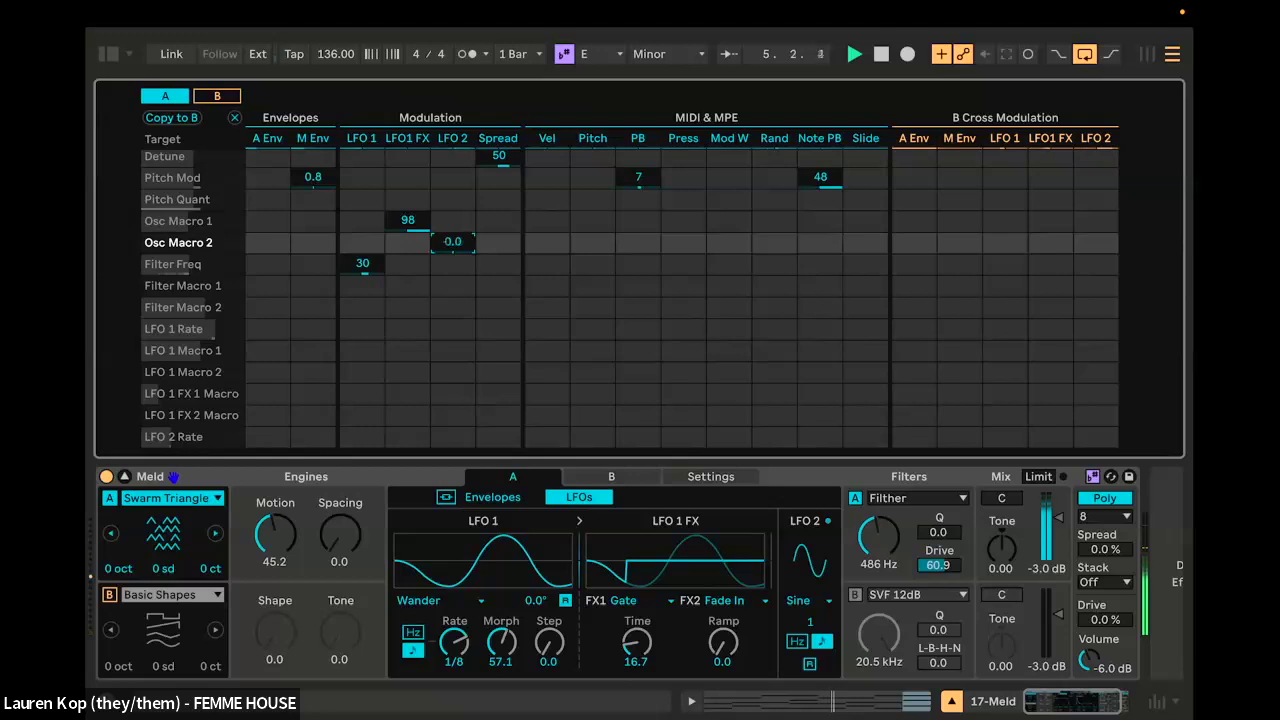
# Step: Set LFO 2's rate to 1/12 and the LFO 1 FX modulation of Osc Macro 1 to 28
pyautogui.click(811, 622)
pyautogui.moveTo(811, 622)
pyautogui.mouseDown()
pyautogui.moveTo(811, 600)
pyautogui.moveTo(811, 640)
pyautogui.mouseUp()
pyautogui.moveTo(409, 230); pyautogui.dragTo(410, 238)
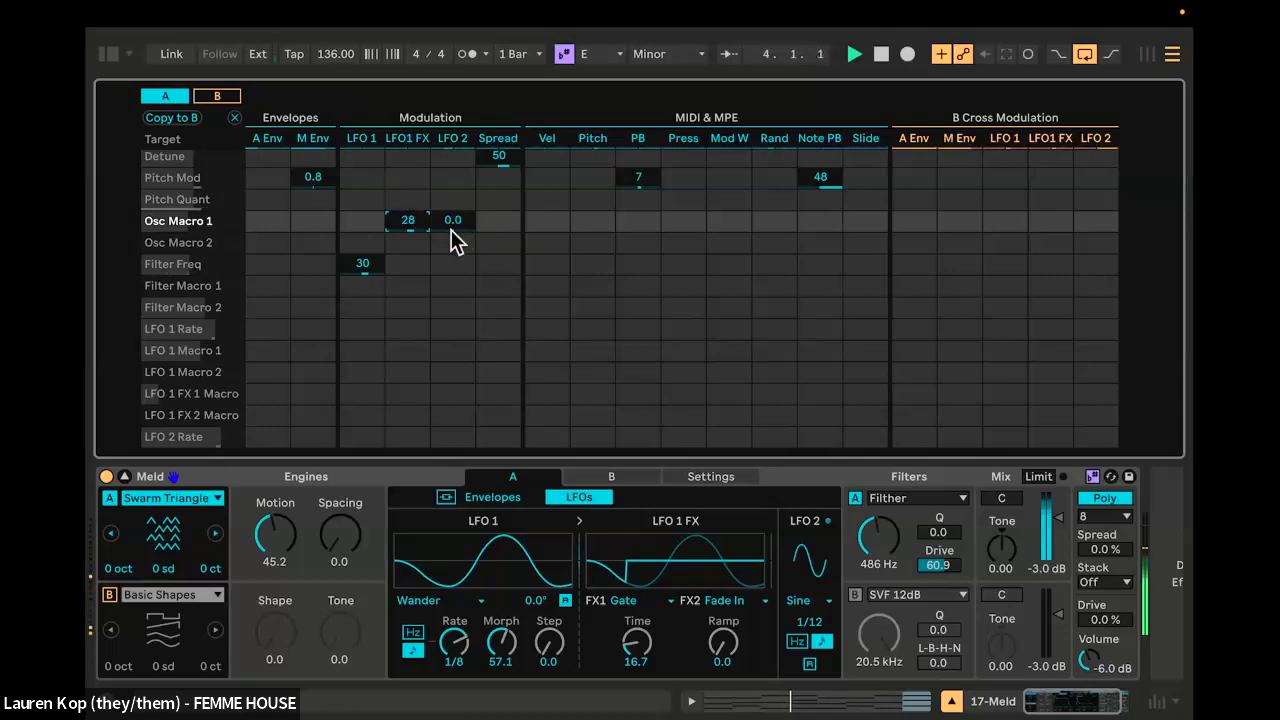
# Step: Set engine A's Spacing to 1.6 and modulate it with LFO 2 at 67 in the matrix
pyautogui.click(337, 563)
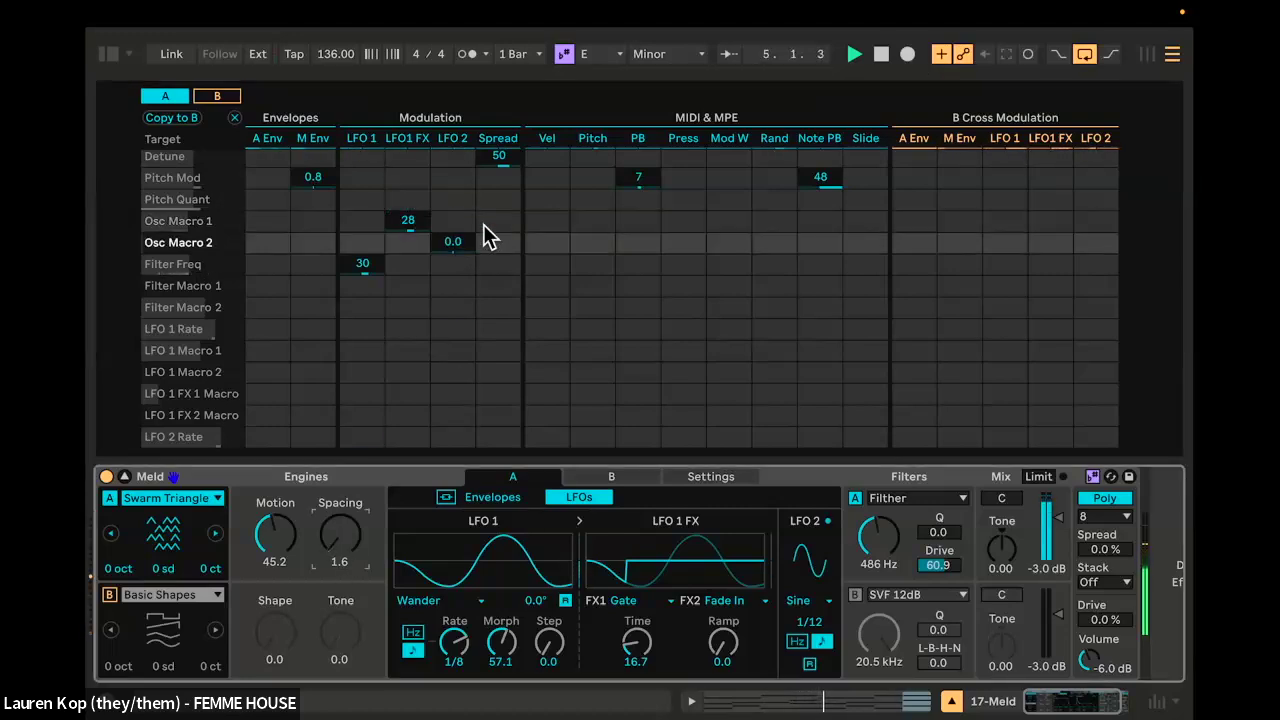
pyautogui.moveTo(463, 253); pyautogui.dragTo(463, 115)
pyautogui.moveTo(460, 243); pyautogui.dragTo(460, 271)
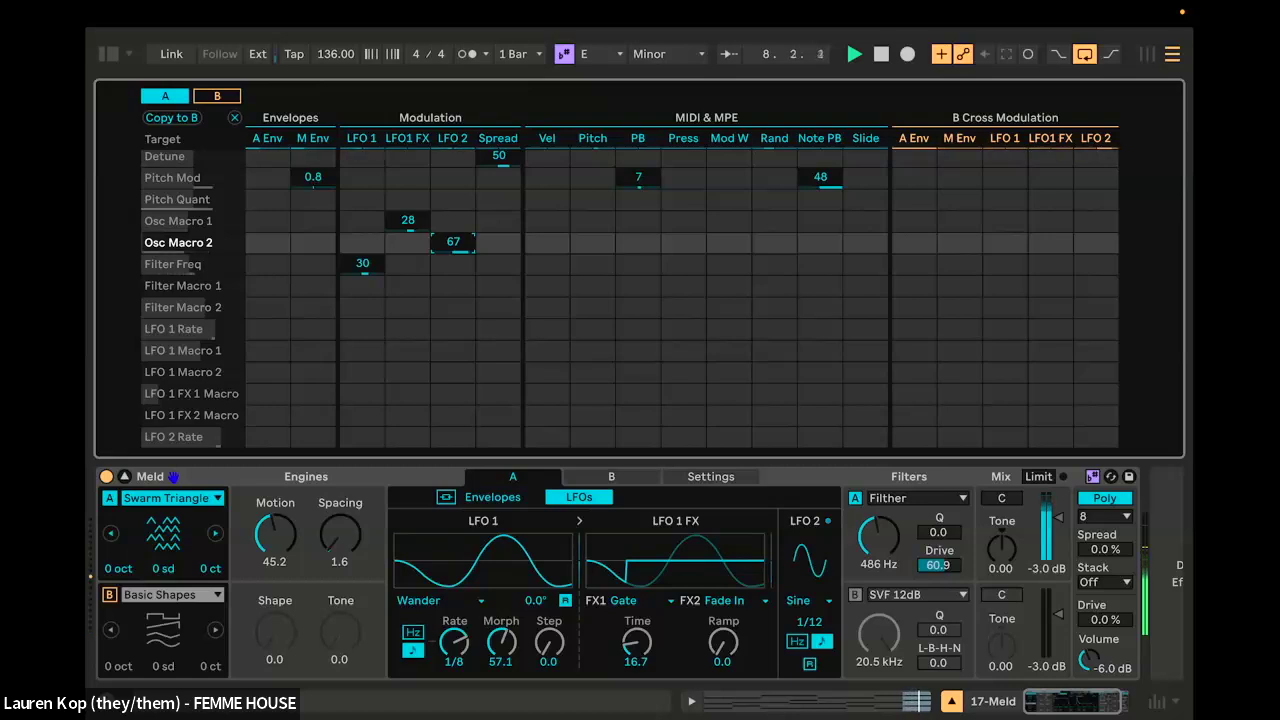
pyautogui.moveTo(460, 250); pyautogui.dragTo(460, 245)
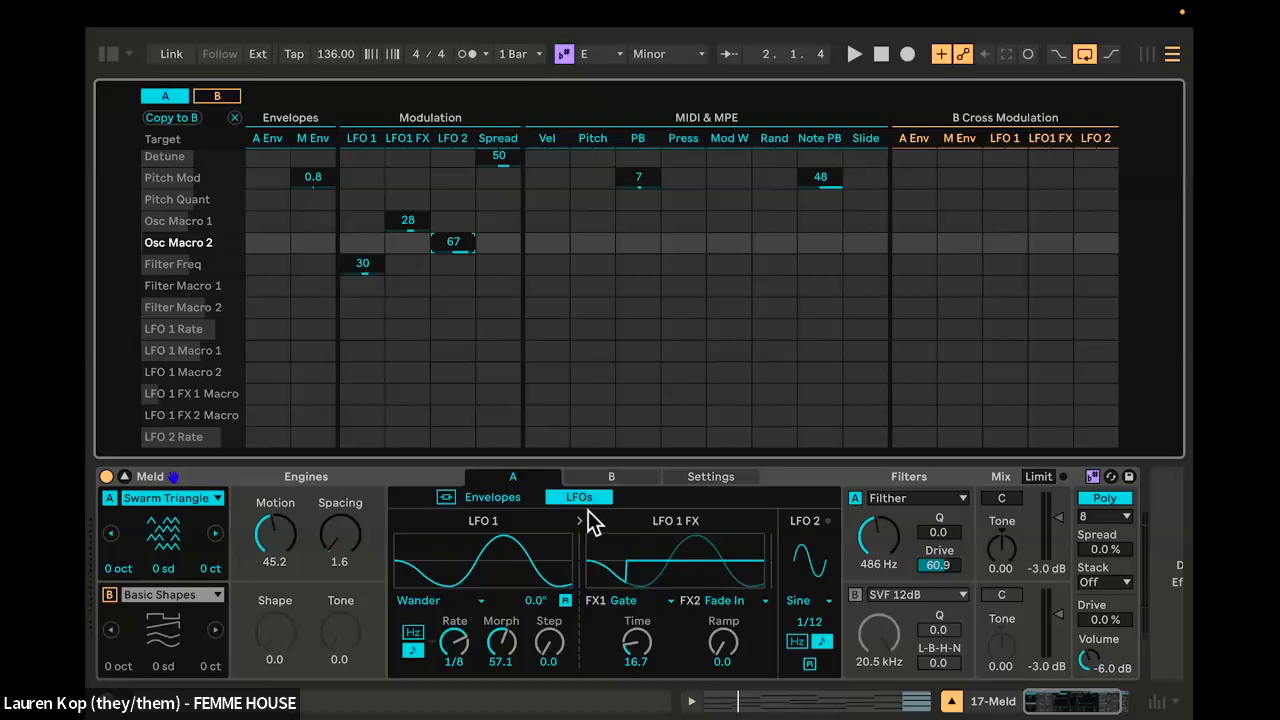
# Step: Enable engine B, choose the Harmonic Fm oscillator and raise it to 1 octave
pyautogui.click(110, 598)
pyautogui.click(142, 596)
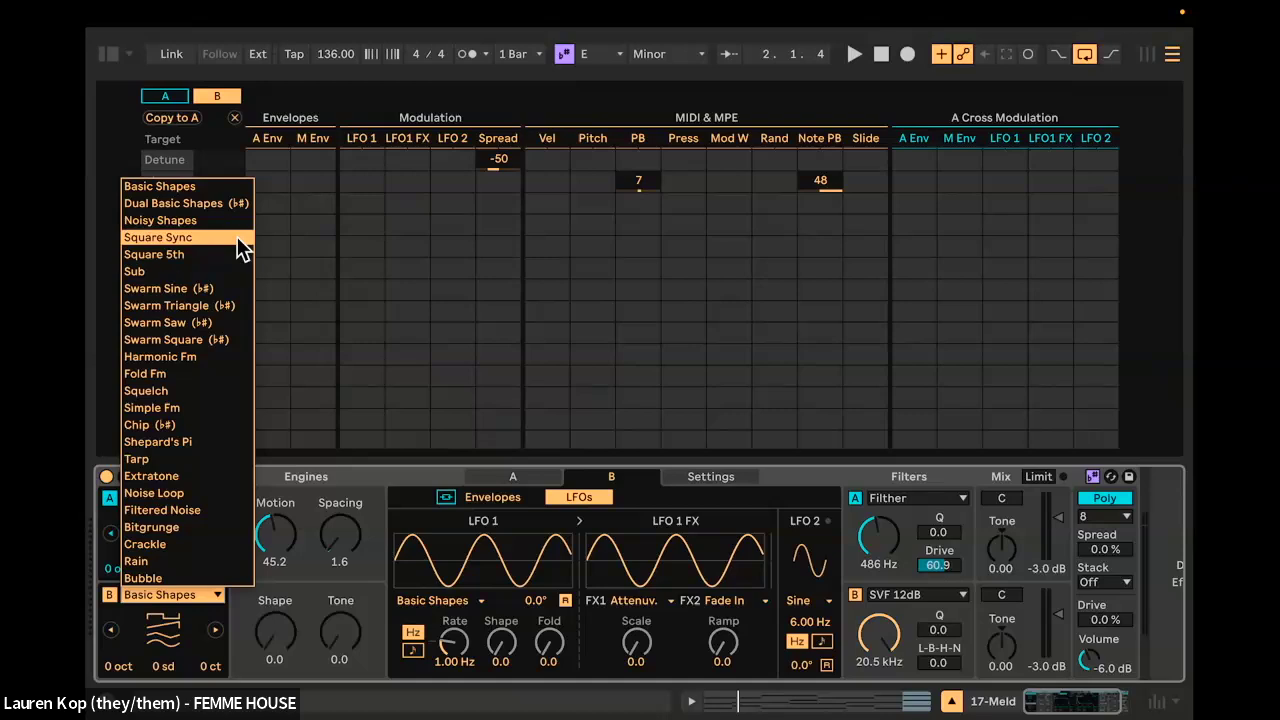
pyautogui.click(211, 356)
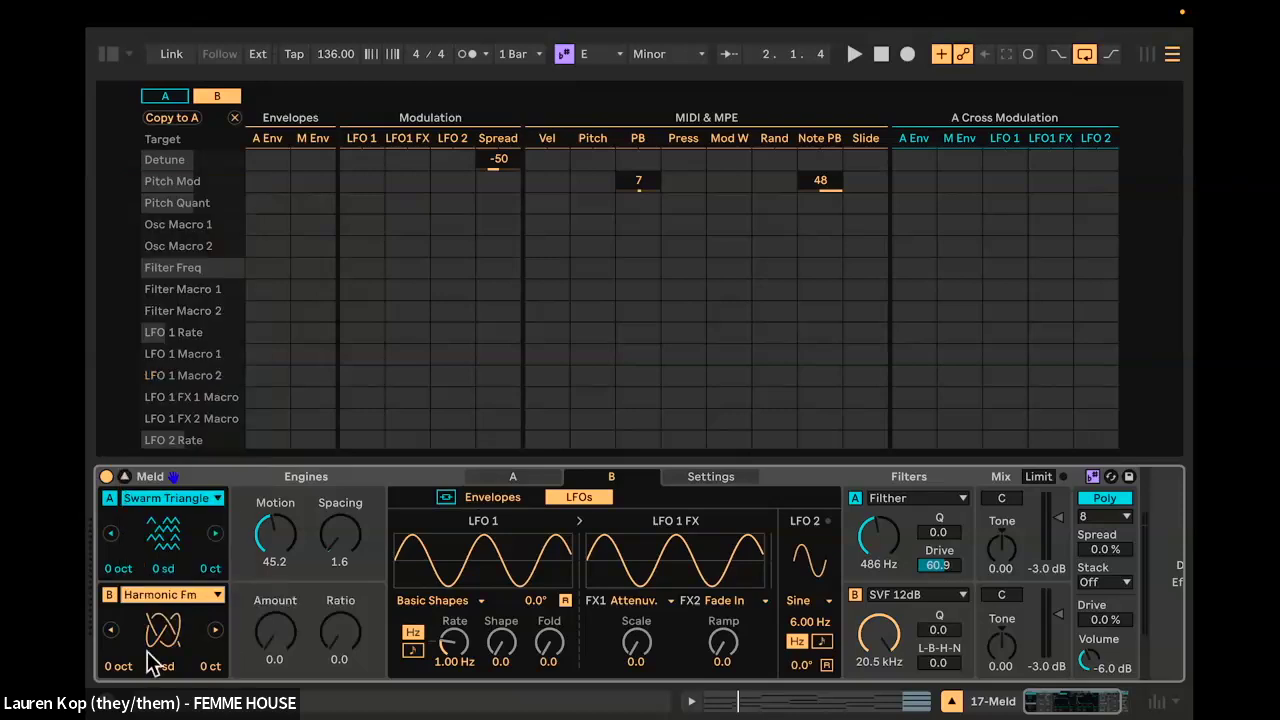
pyautogui.click(118, 667)
pyautogui.moveTo(127, 667); pyautogui.dragTo(127, 652)
# Step: Play the loop and set engine B's Amount to 15.9
pyautogui.press('space')
pyautogui.moveTo(273, 633); pyautogui.dragTo(273, 595)
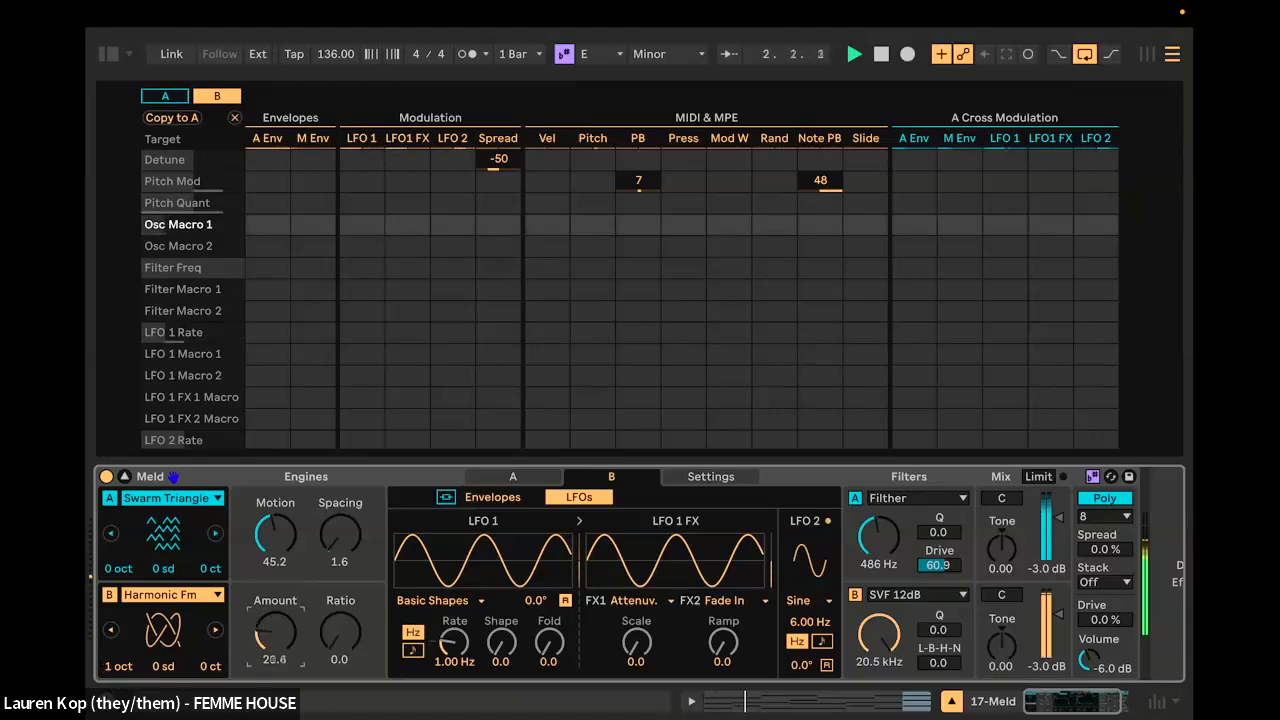
pyautogui.rightClick(362, 660)
pyautogui.rightClick(335, 637)
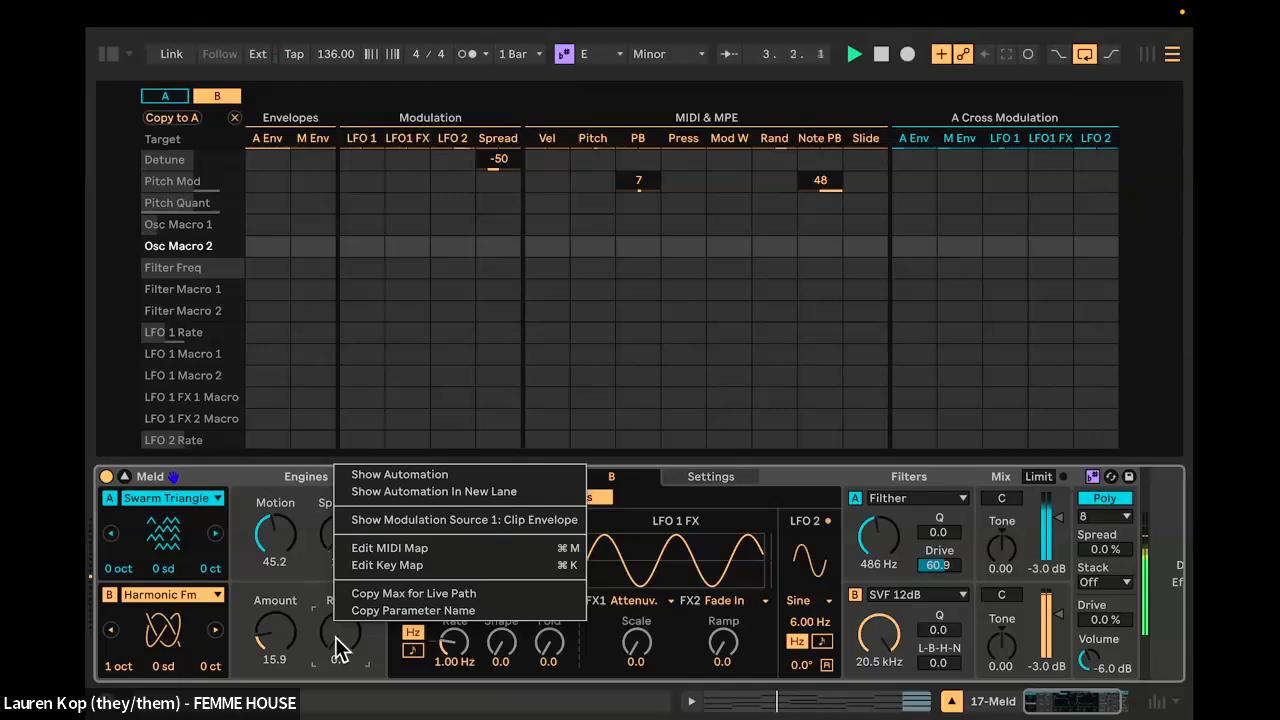
pyautogui.press('Escape')
pyautogui.moveTo(343, 635)
pyautogui.mouseDown()
pyautogui.moveTo(343, 550)
pyautogui.moveTo(343, 630)
pyautogui.mouseUp()
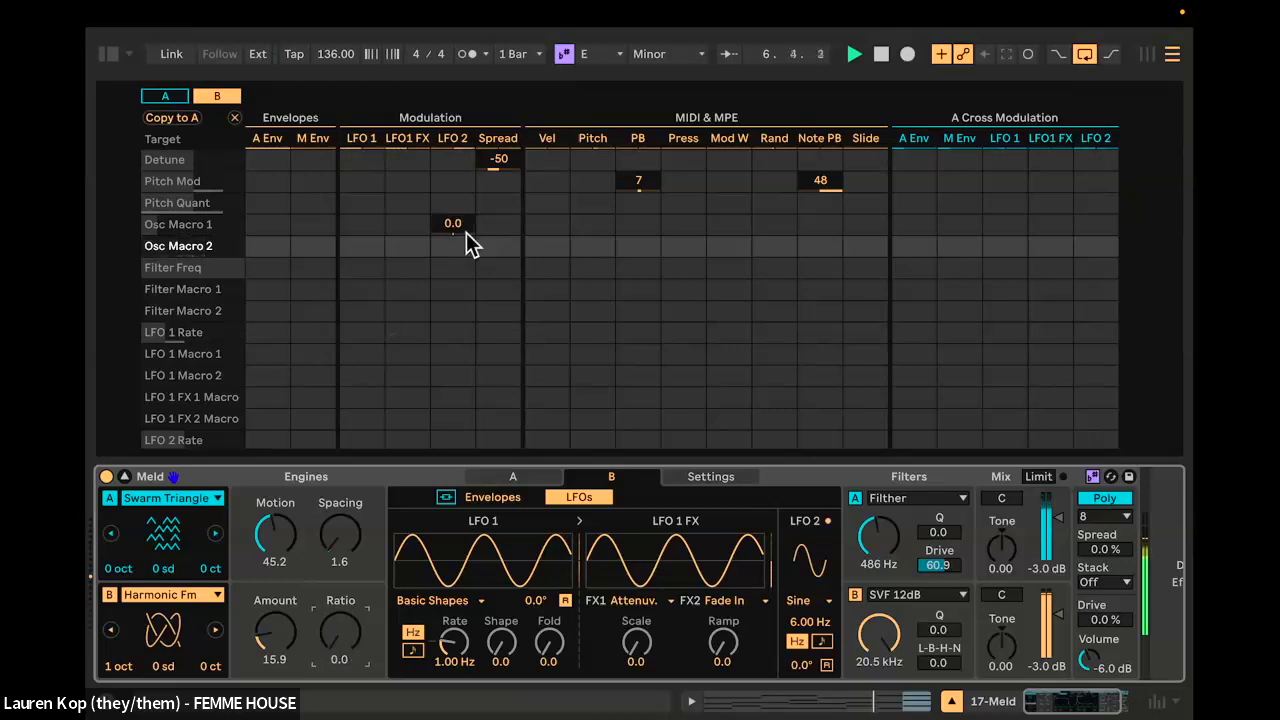
# Step: Set the LFO 2 modulation of engine A's Osc Macro 2 to 20
pyautogui.click(519, 477)
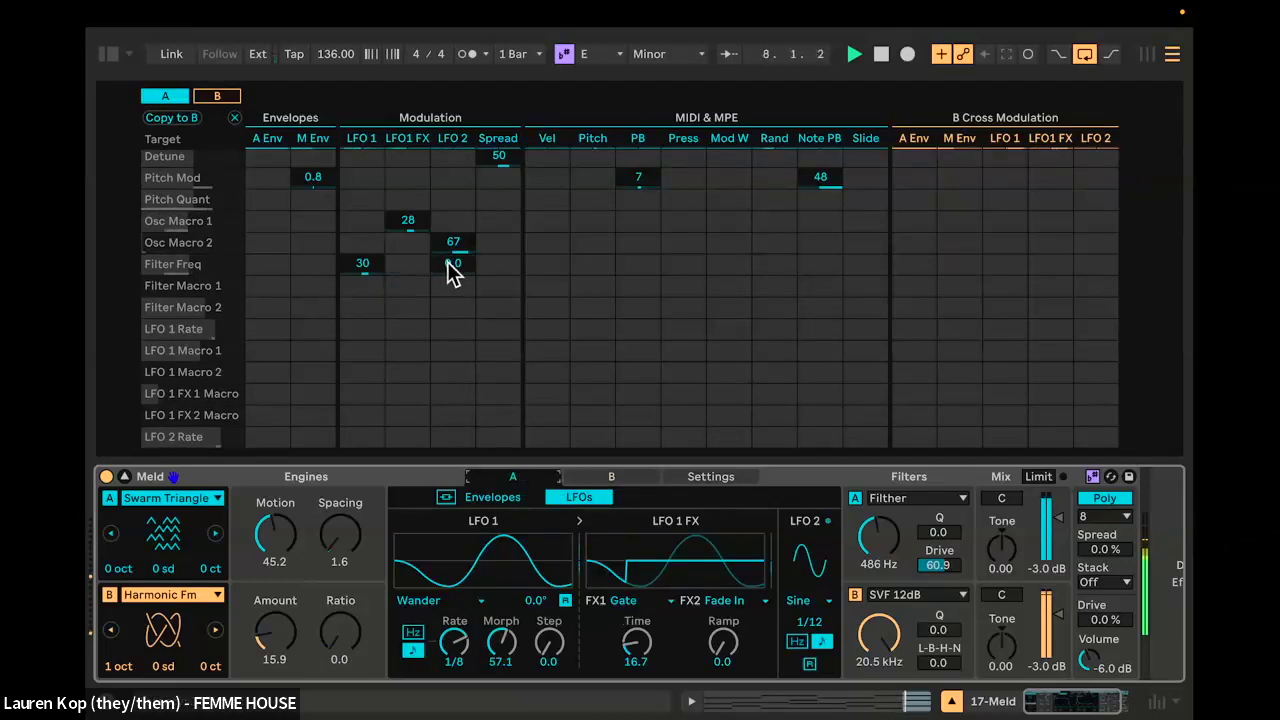
pyautogui.moveTo(455, 244); pyautogui.dragTo(455, 296)
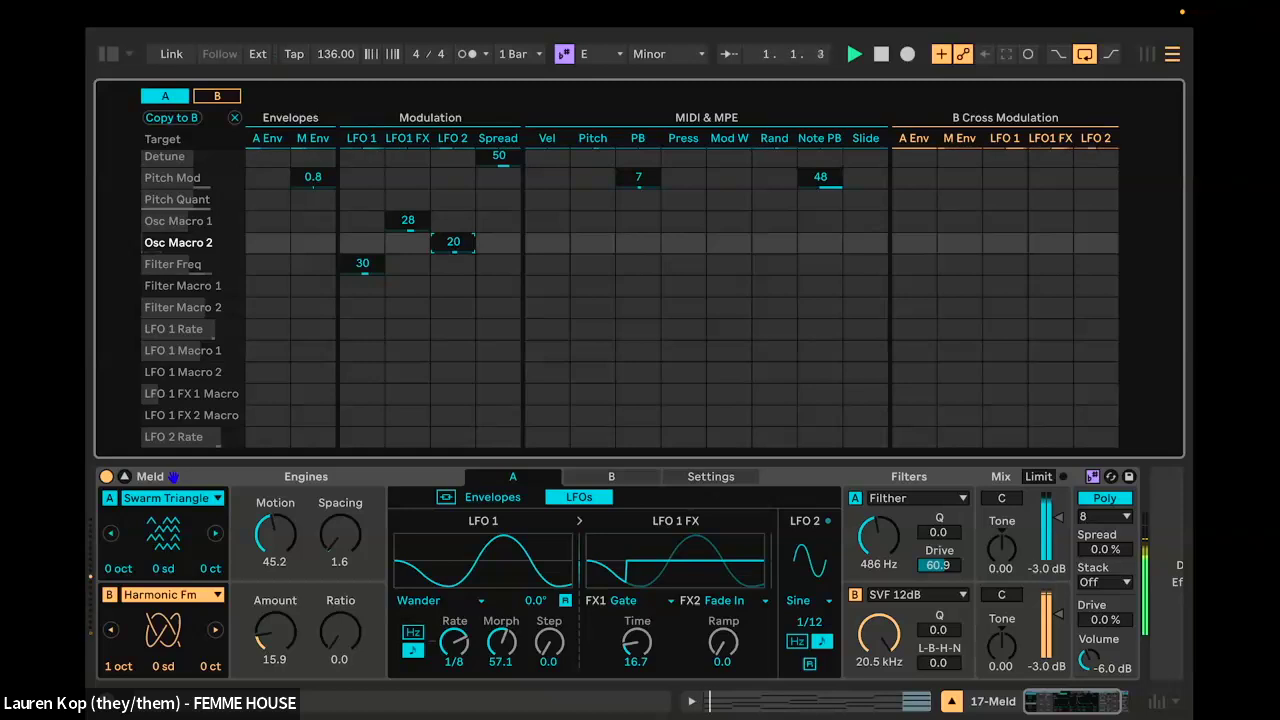
# Step: Shape engine B's amp envelope while playing the loop, setting the decay to 1.54 s and the sustain to 0.0 dB
pyautogui.click(156, 598)
pyautogui.click(204, 598)
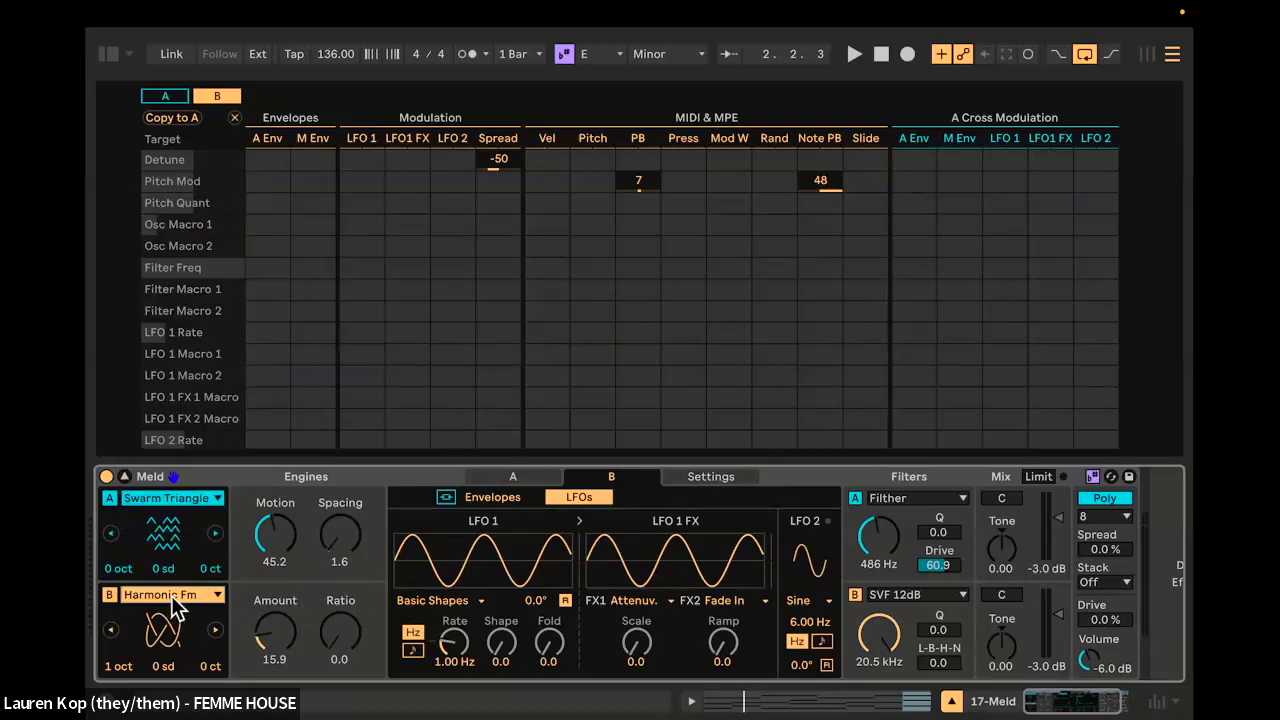
pyautogui.click(613, 488)
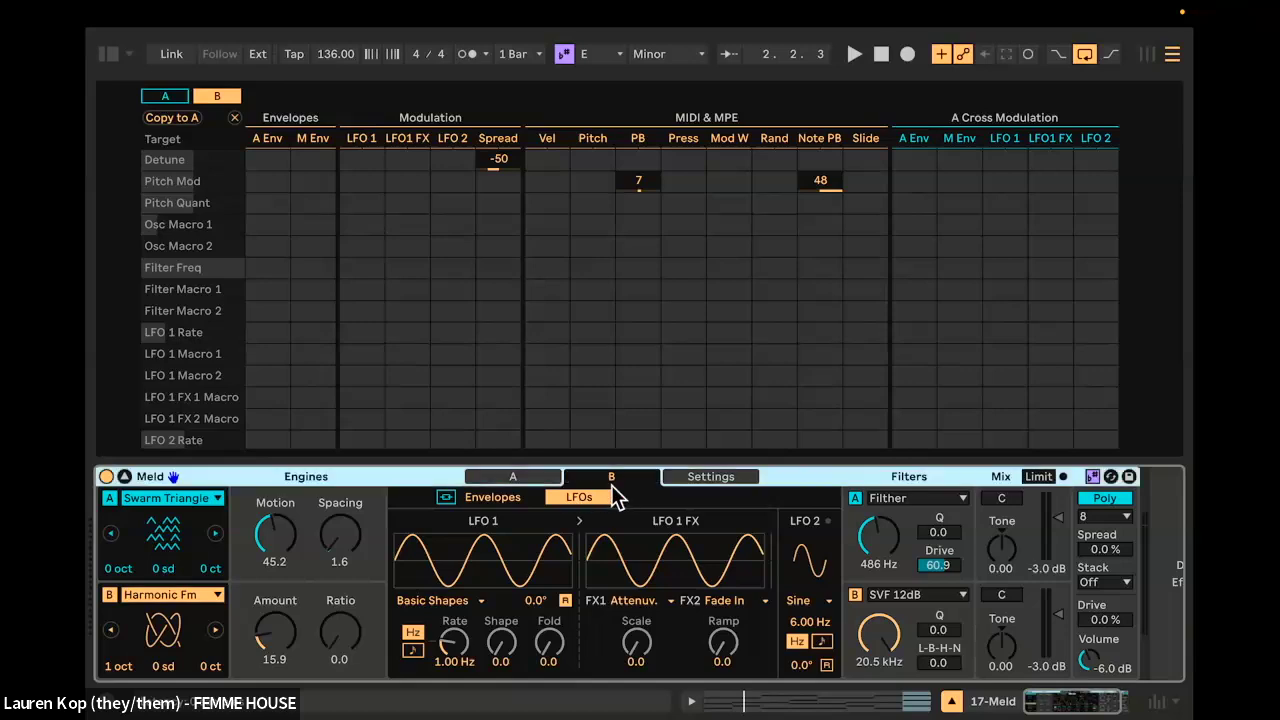
pyautogui.click(505, 498)
pyautogui.moveTo(425, 546); pyautogui.dragTo(412, 584)
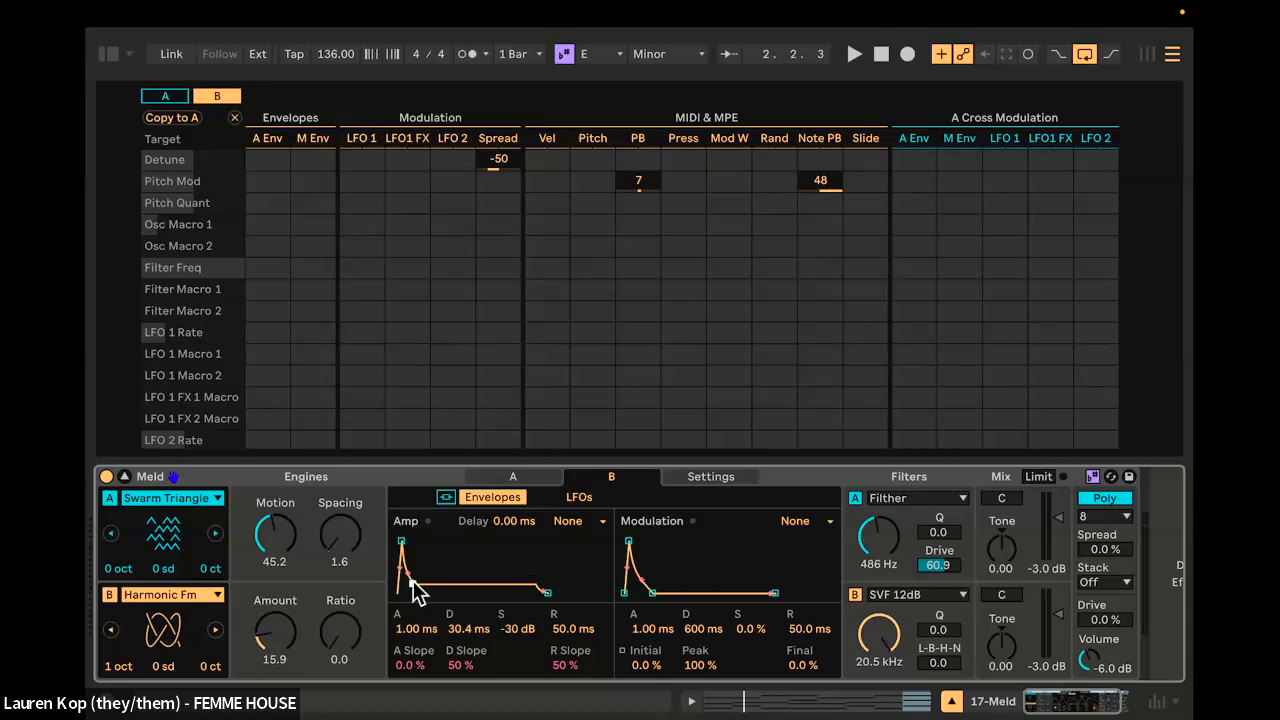
pyautogui.press('space')
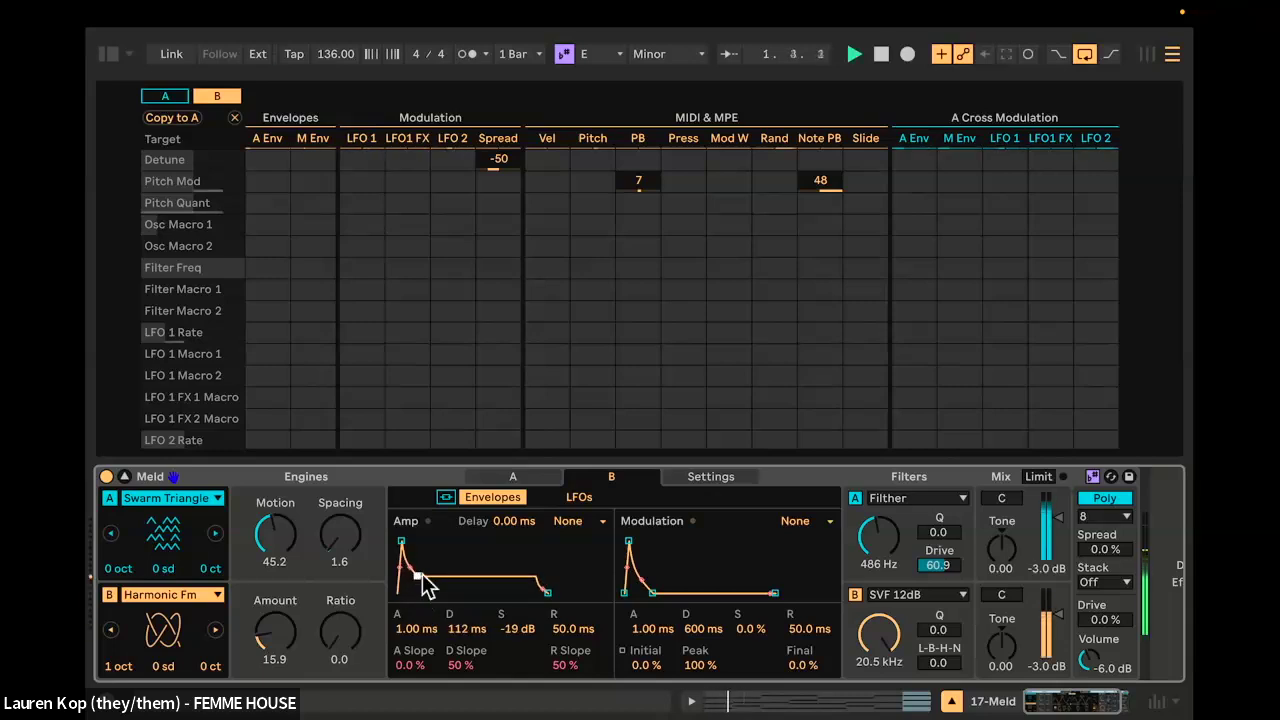
pyautogui.moveTo(412, 584); pyautogui.dragTo(432, 541)
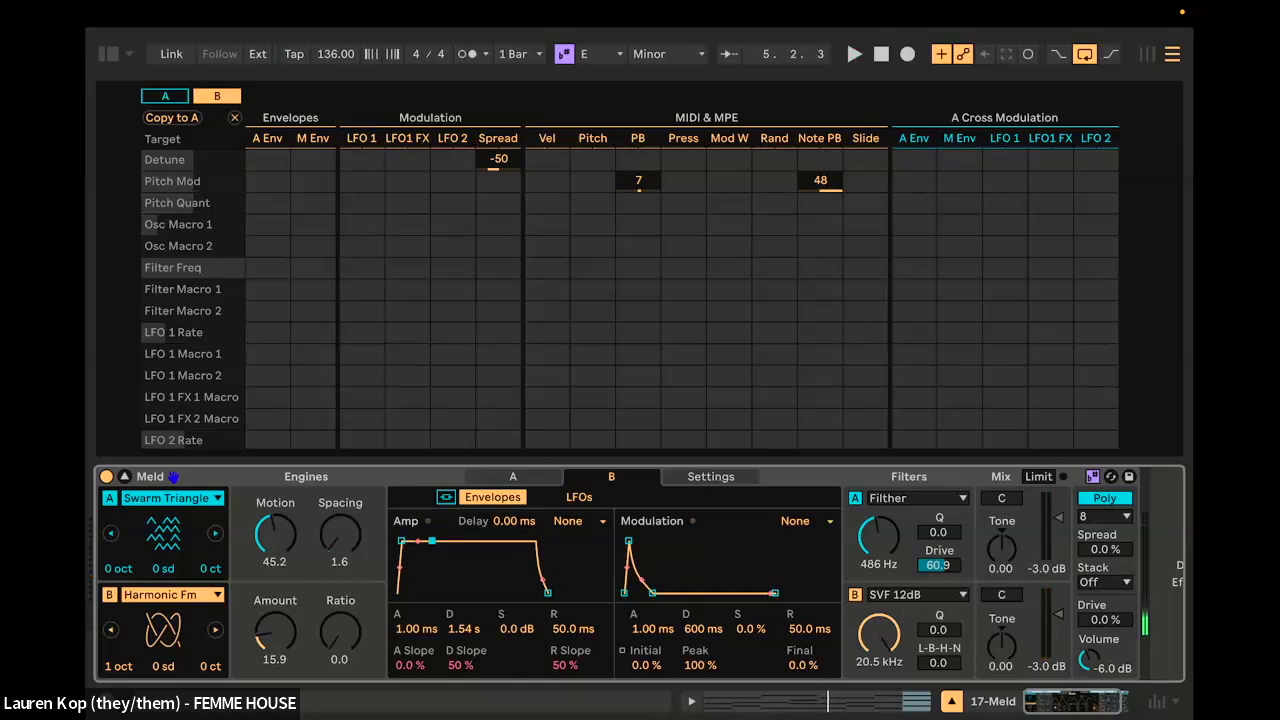
# Step: Lower filter B's frequency to 460 Hz and audition the loop
pyautogui.moveTo(878, 632); pyautogui.dragTo(880, 690)
pyautogui.moveTo(885, 636)
pyautogui.mouseDown()
pyautogui.moveTo(885, 665)
pyautogui.moveTo(885, 616)
pyautogui.moveTo(883, 642)
pyautogui.mouseUp()
pyautogui.press('space')
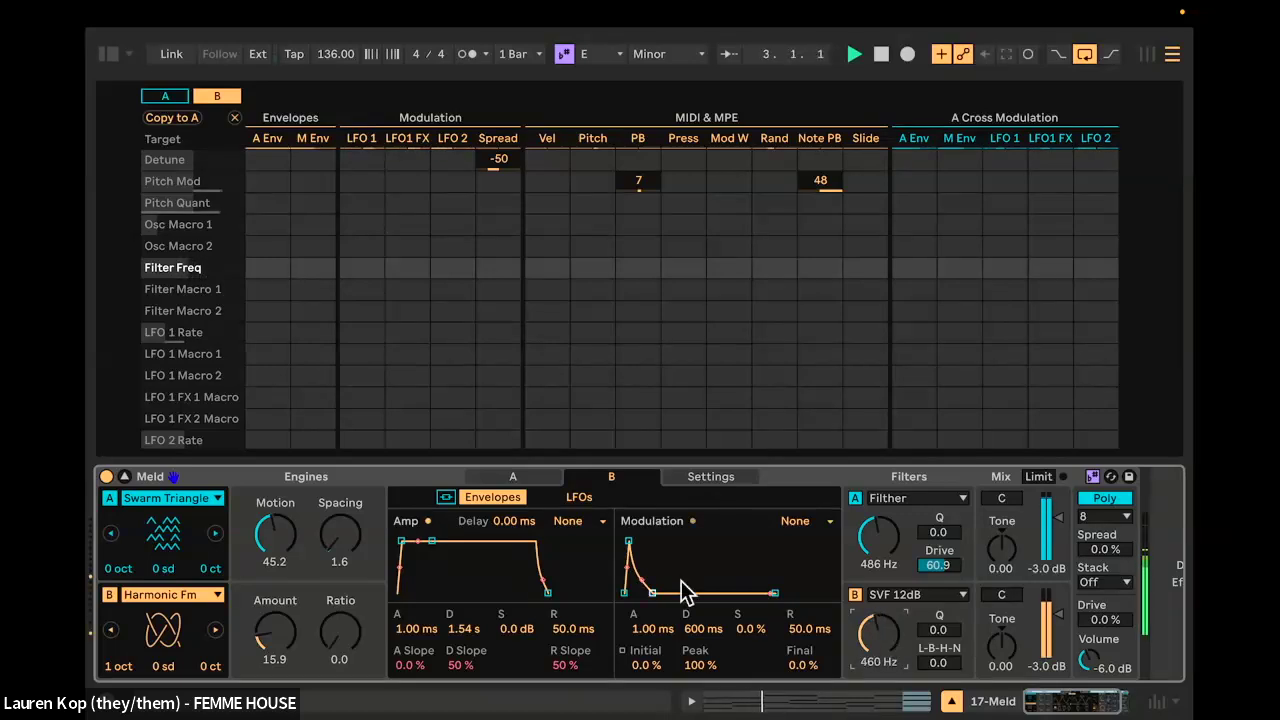
pyautogui.press('space')
# Step: Try cross-modulating engine B's Ratio (Osc Macro 2) with engine A's LFO 1 at 86 and audition the loop
pyautogui.click(342, 645)
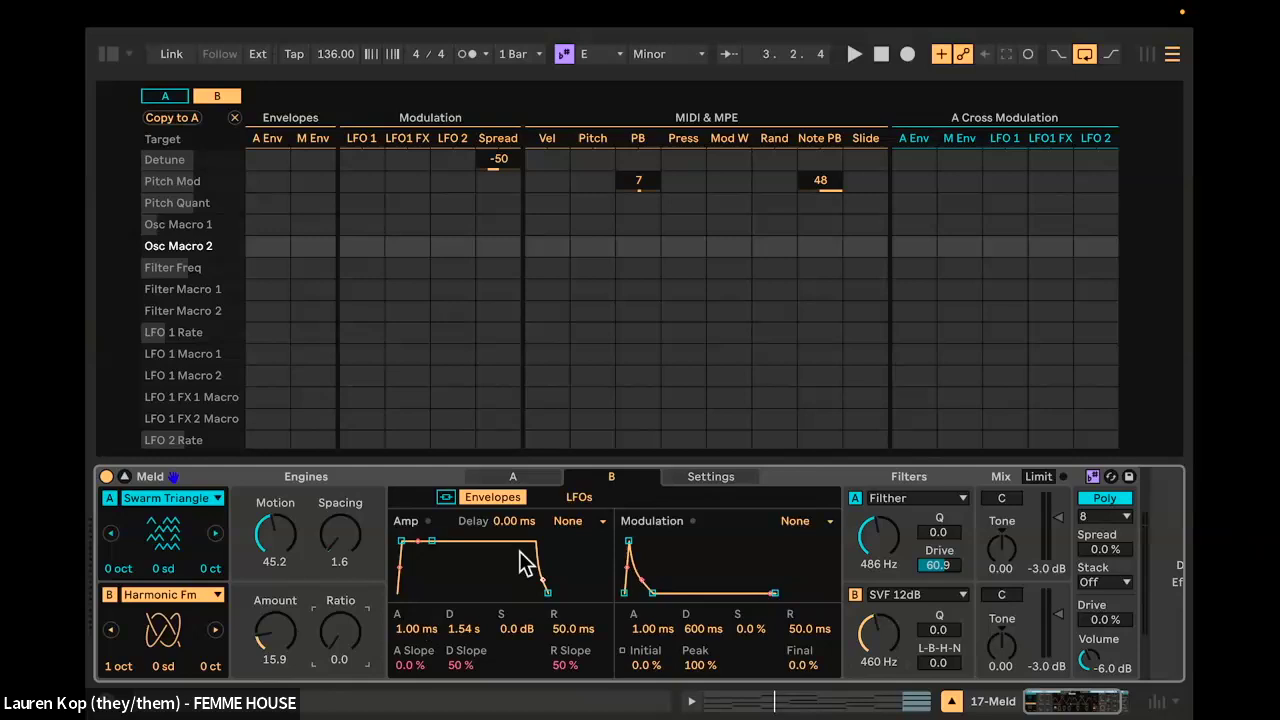
pyautogui.click(566, 497)
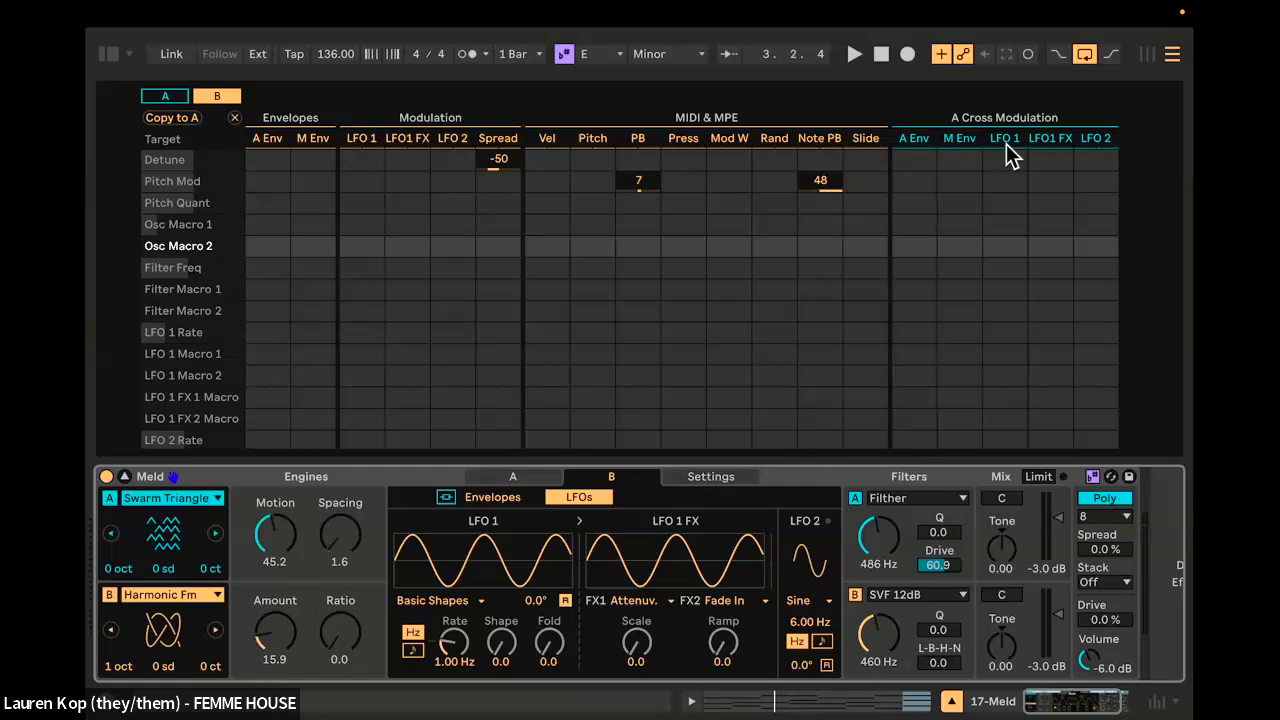
pyautogui.click(529, 482)
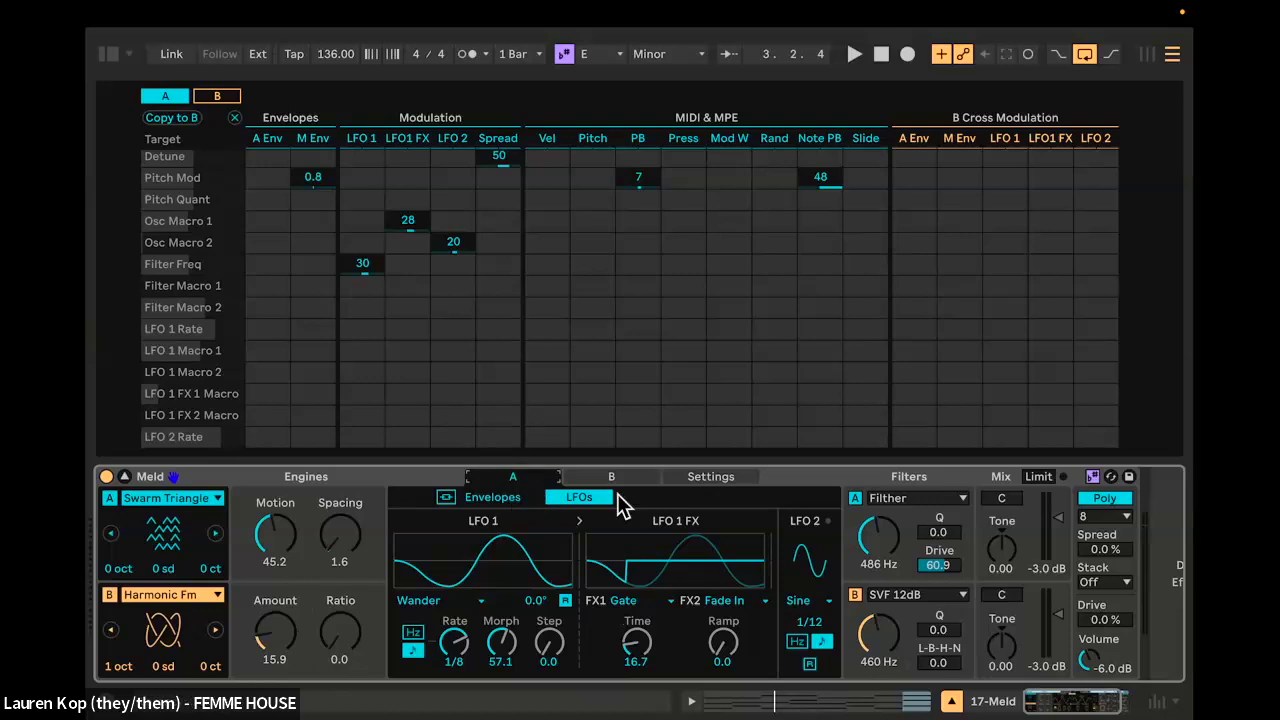
pyautogui.click(700, 477)
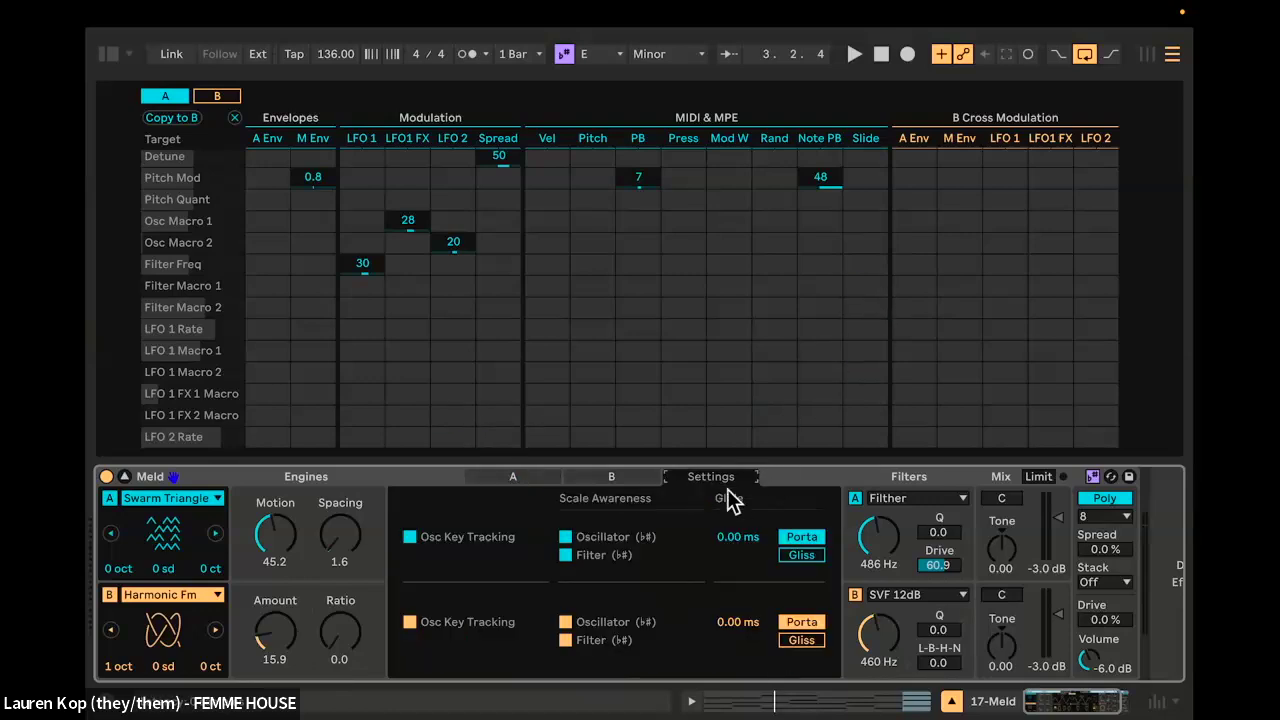
pyautogui.click(611, 477)
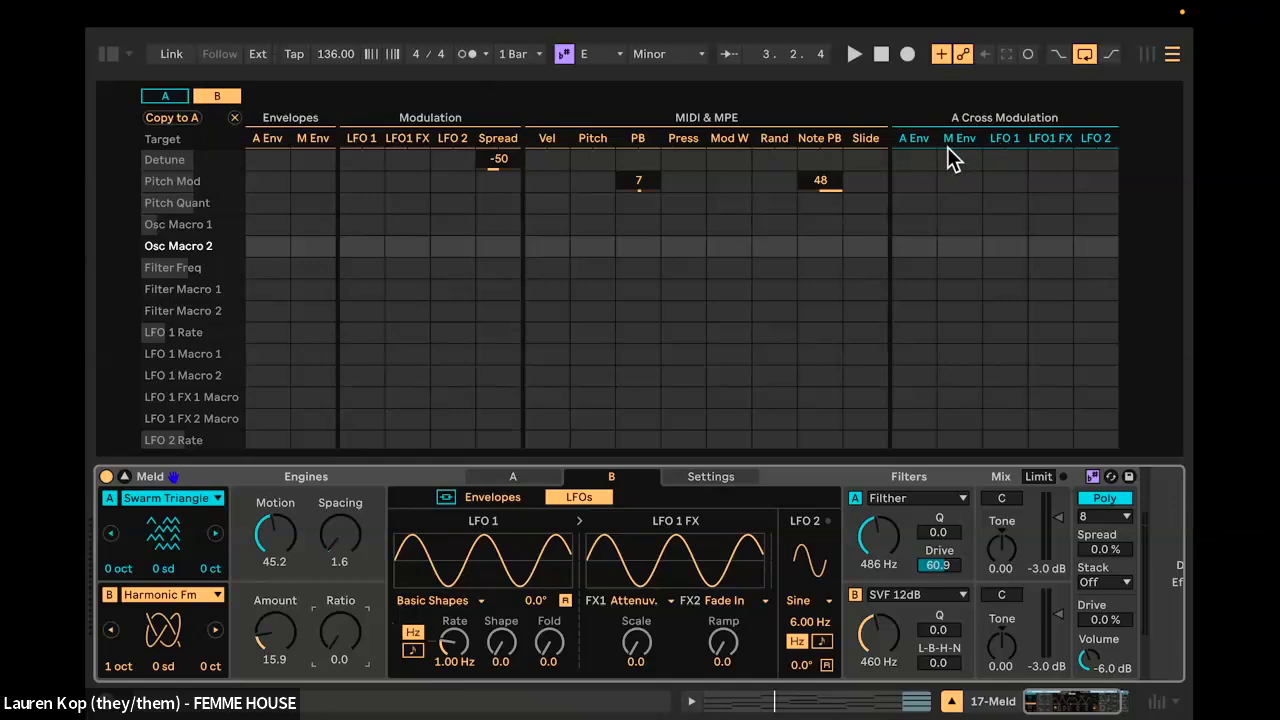
pyautogui.moveTo(1001, 245)
pyautogui.mouseDown()
pyautogui.moveTo(1001, 215)
pyautogui.moveTo(1005, 231)
pyautogui.mouseUp()
pyautogui.press('space')
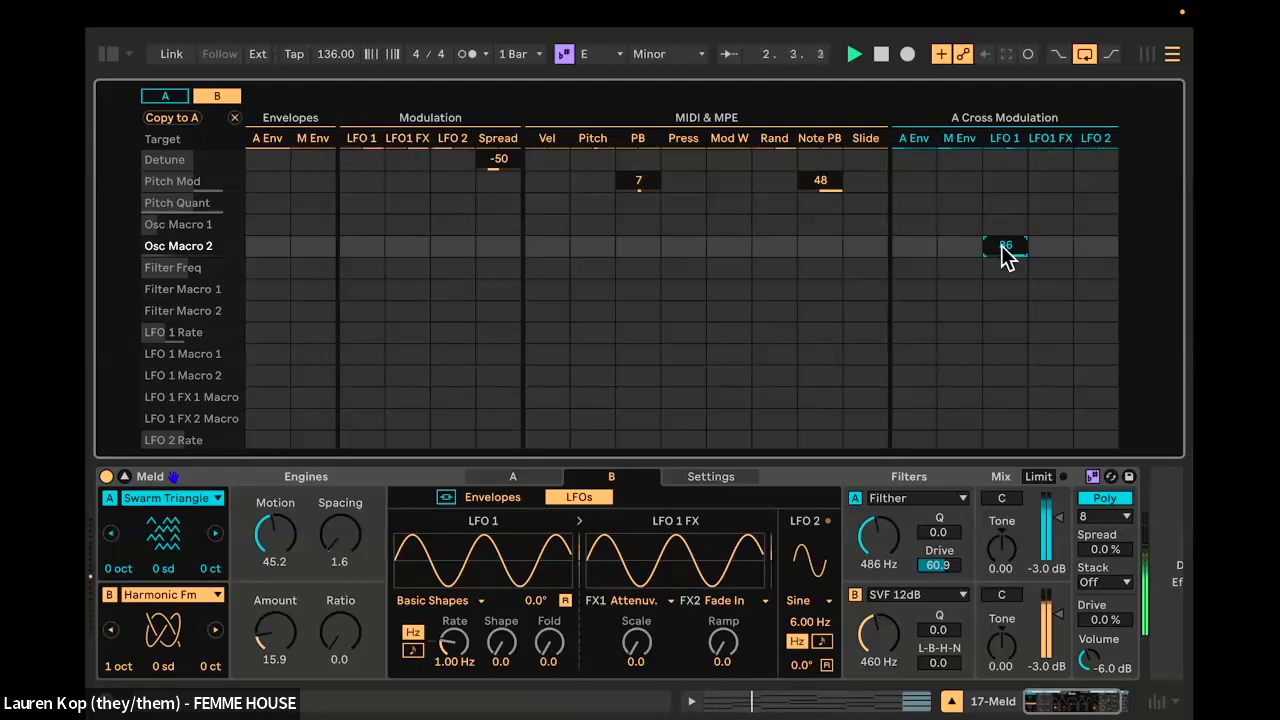
pyautogui.press('space')
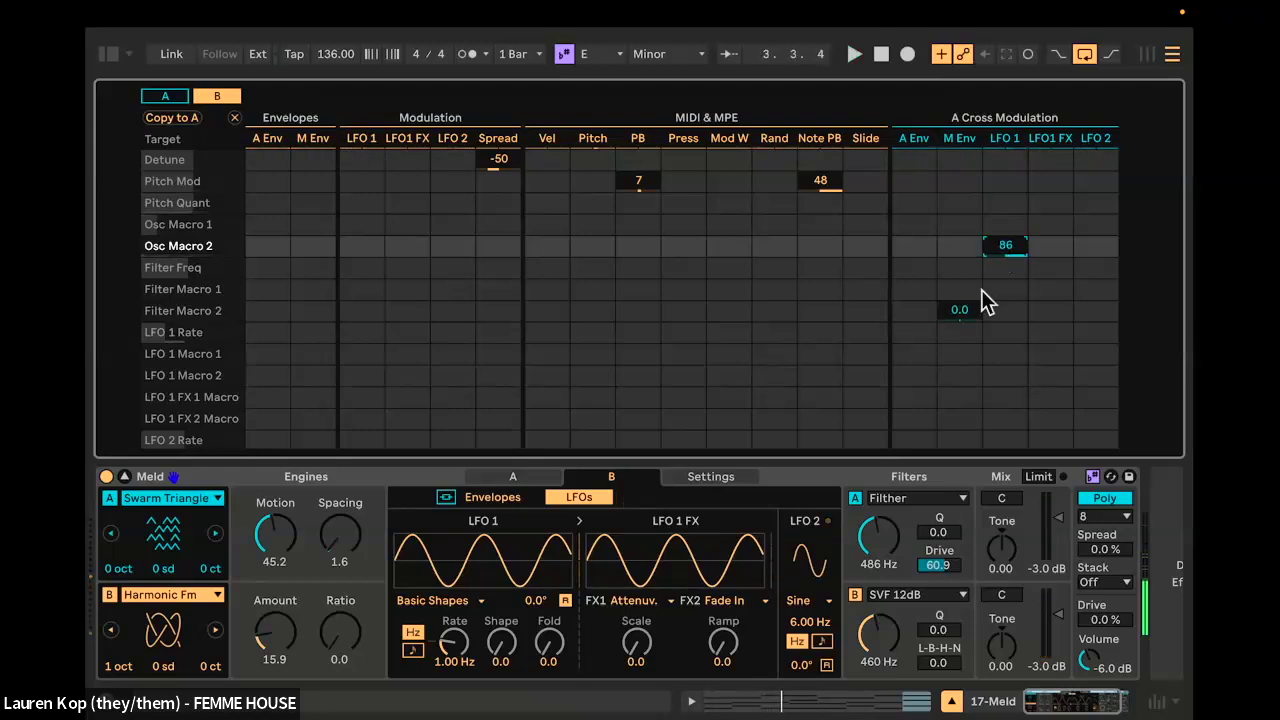
# Step: Set engine A's LFO 1 rate to 1 and audition the loop
pyautogui.click(527, 476)
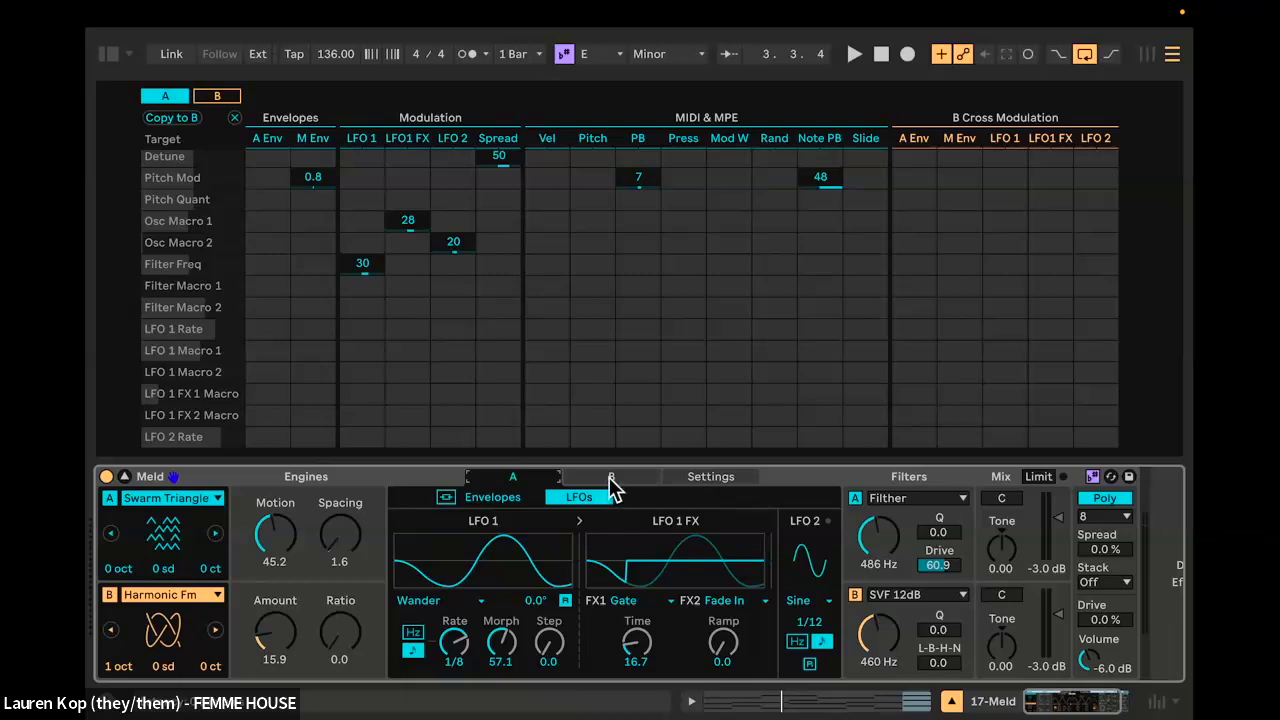
pyautogui.moveTo(454, 645); pyautogui.dragTo(454, 605)
pyautogui.press('space')
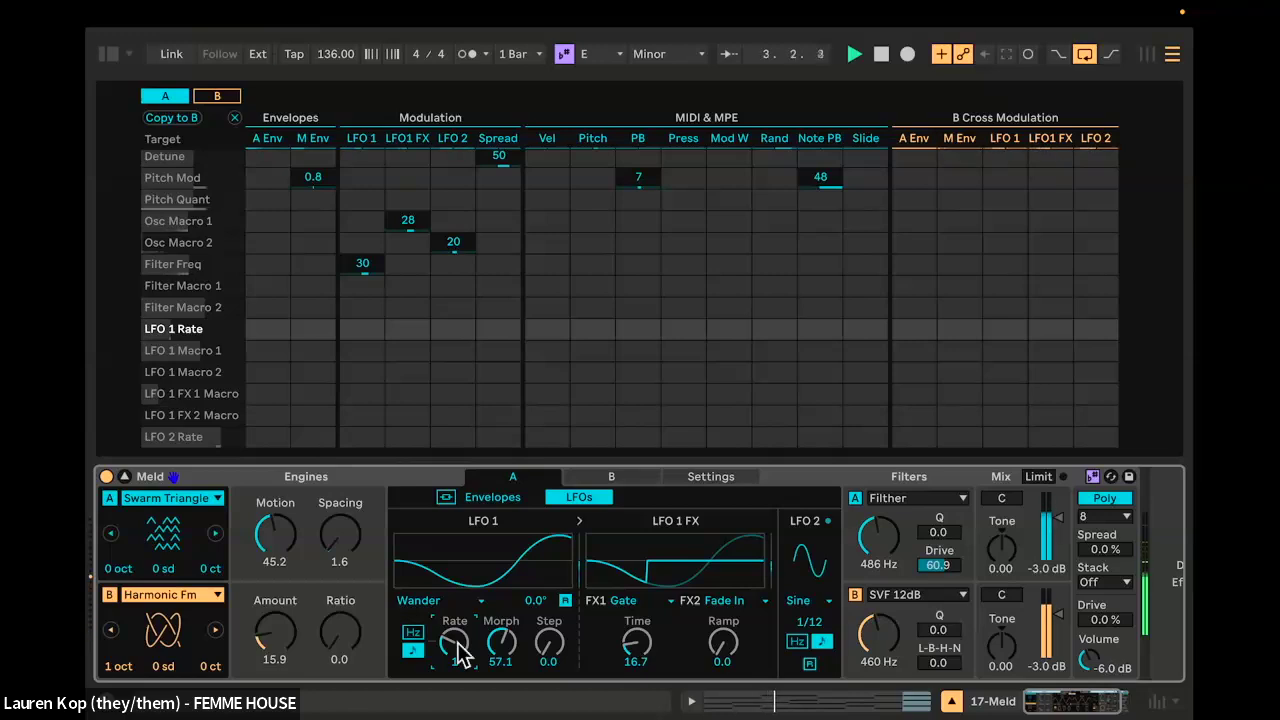
pyautogui.press('space')
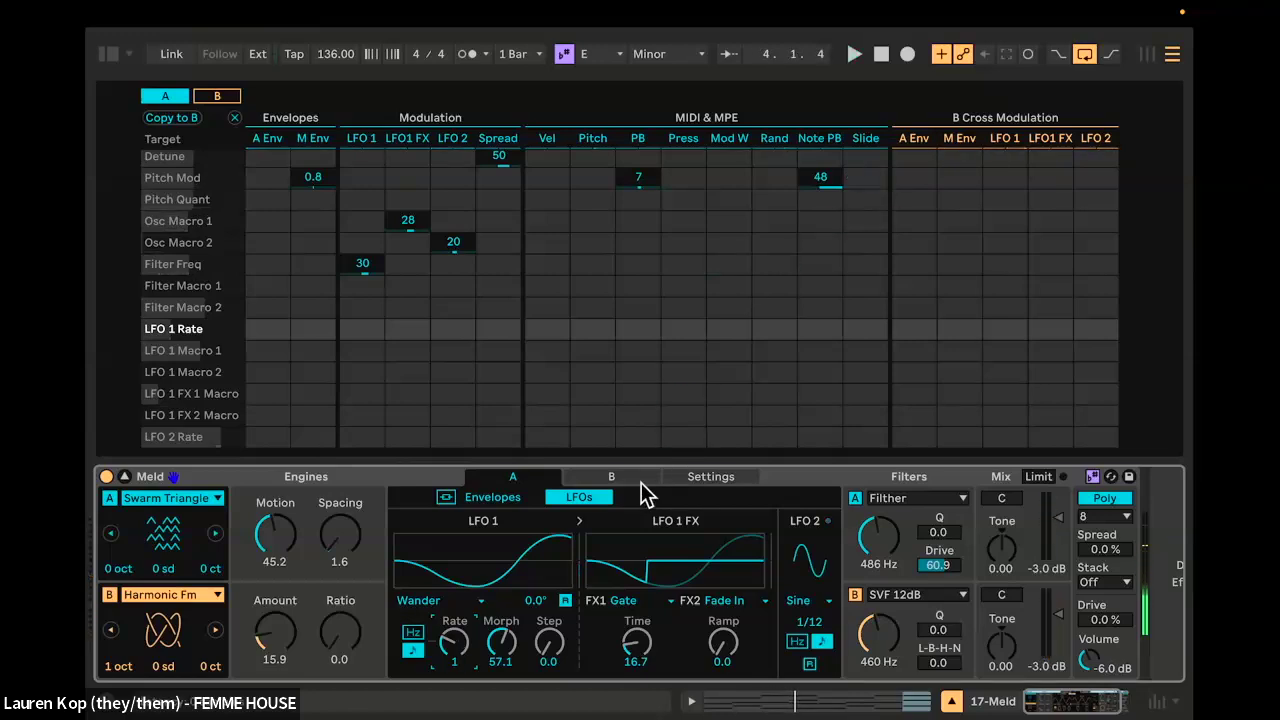
# Step: Modulate engine B's Ratio (Osc Macro 2) with Note PB at 75 and audition the loop
pyautogui.click(612, 477)
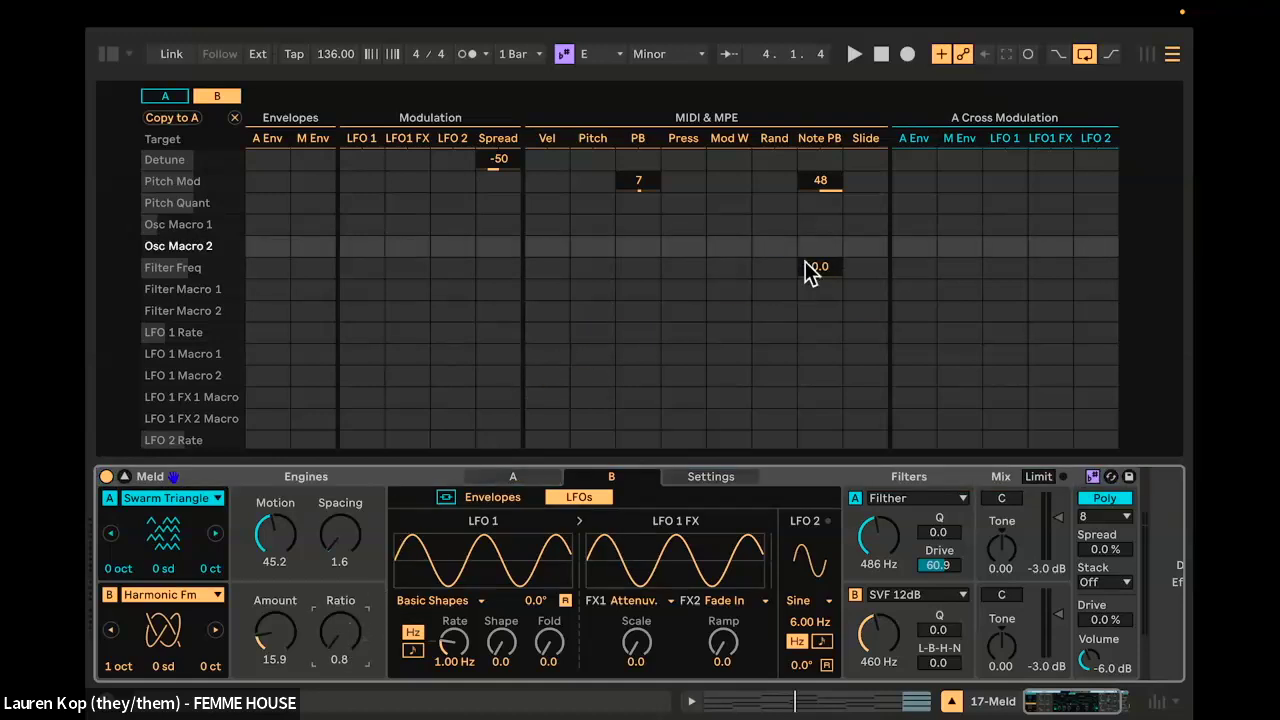
pyautogui.moveTo(826, 246); pyautogui.dragTo(826, 167)
pyautogui.press('space')
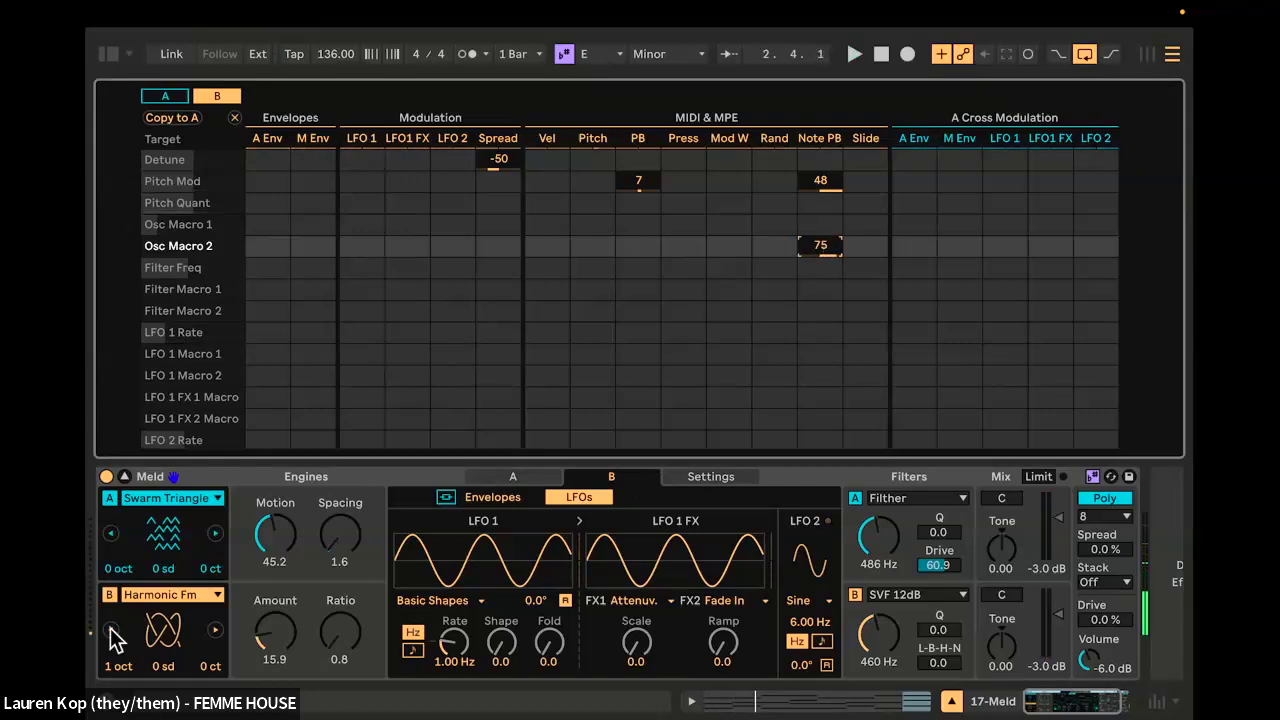
# Step: Turn off engine A and, while playing the loop, set engine B's Note PB amount on Osc Macro 2 to 62 and Ratio to 39.7
pyautogui.click(110, 498)
pyautogui.press('space')
pyautogui.moveTo(818, 247)
pyautogui.mouseDown()
pyautogui.moveTo(818, 215)
pyautogui.moveTo(818, 236)
pyautogui.mouseUp()
pyautogui.moveTo(340, 632); pyautogui.dragTo(340, 585)
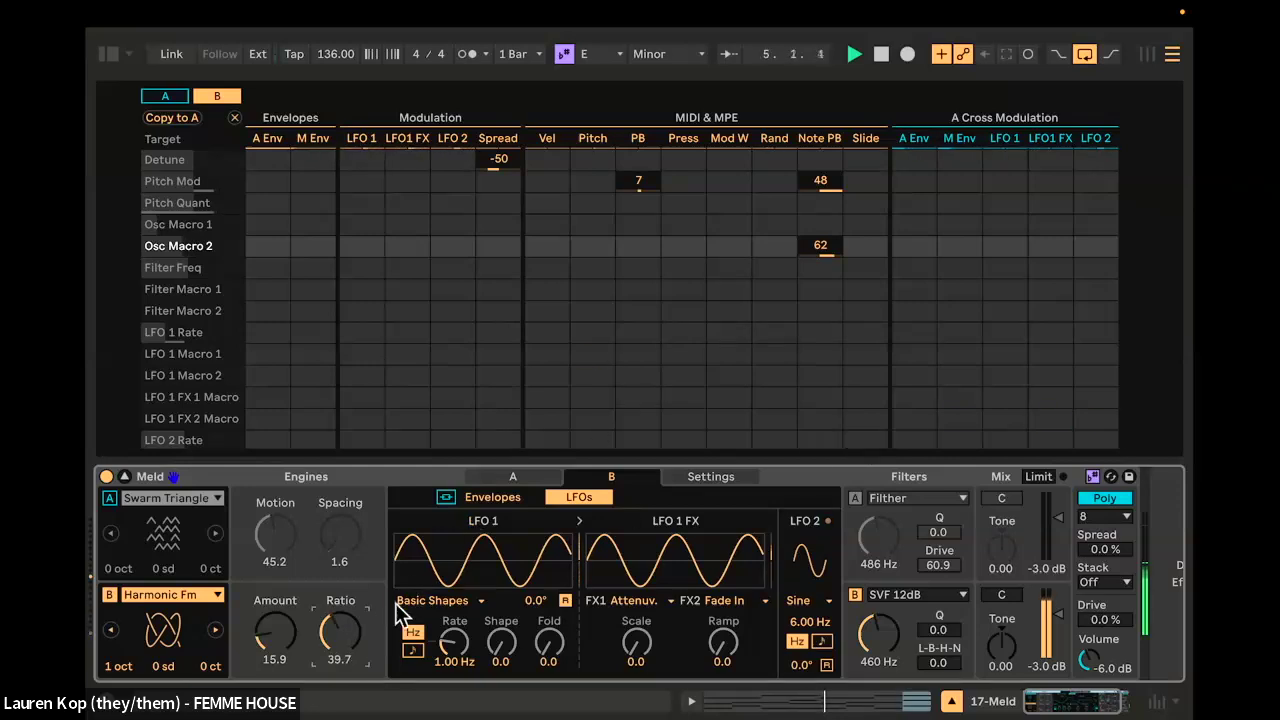
# Step: Set engine B's Ratio to 0.0 and Amount to 32.5 while the loop plays, and stop playback
pyautogui.moveTo(325, 623); pyautogui.dragTo(325, 677)
pyautogui.moveTo(275, 632); pyautogui.dragTo(355, 678)
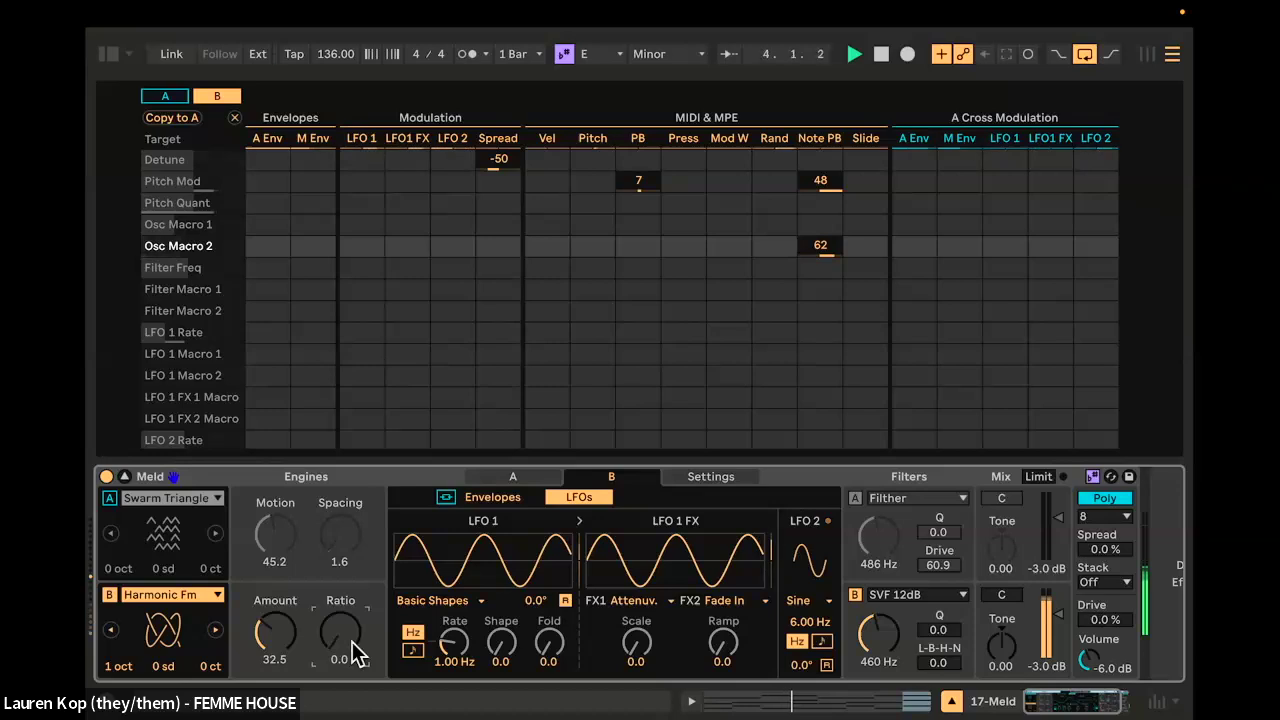
pyautogui.press('space')
# Step: Sync engine B's LFO 1 to the tempo and set its rate to 1/4
pyautogui.click(877, 640)
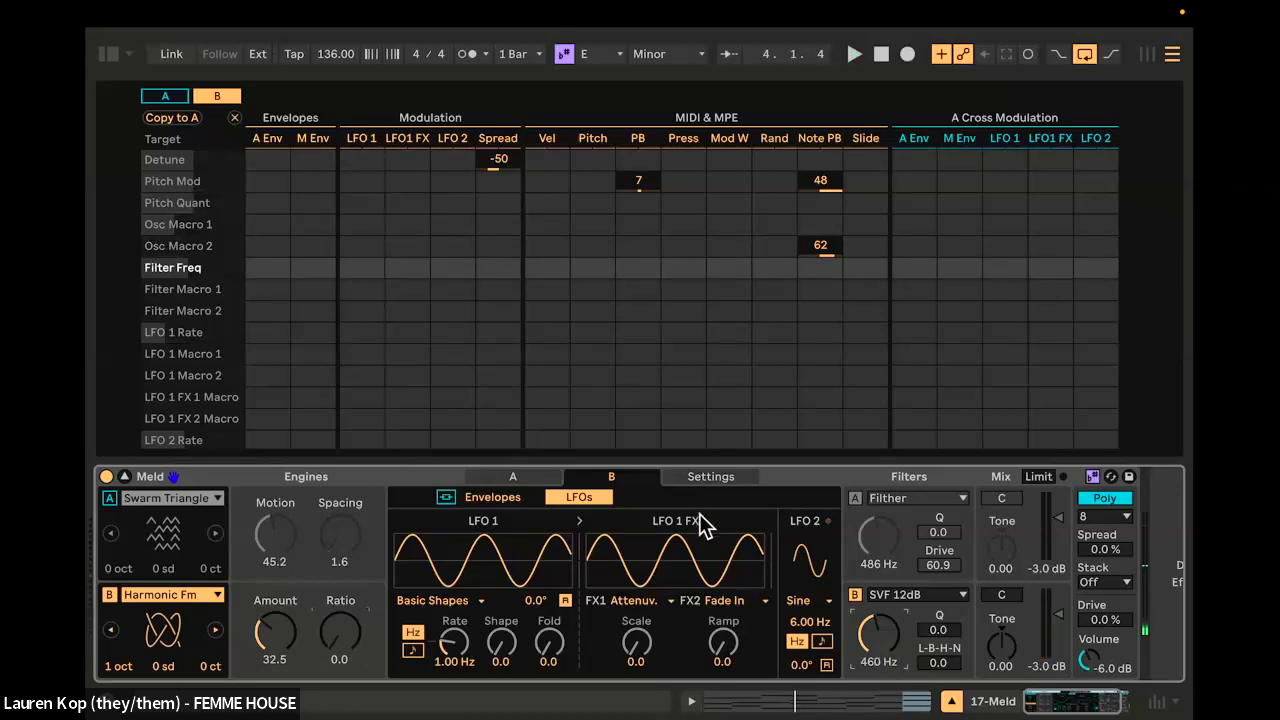
pyautogui.click(540, 477)
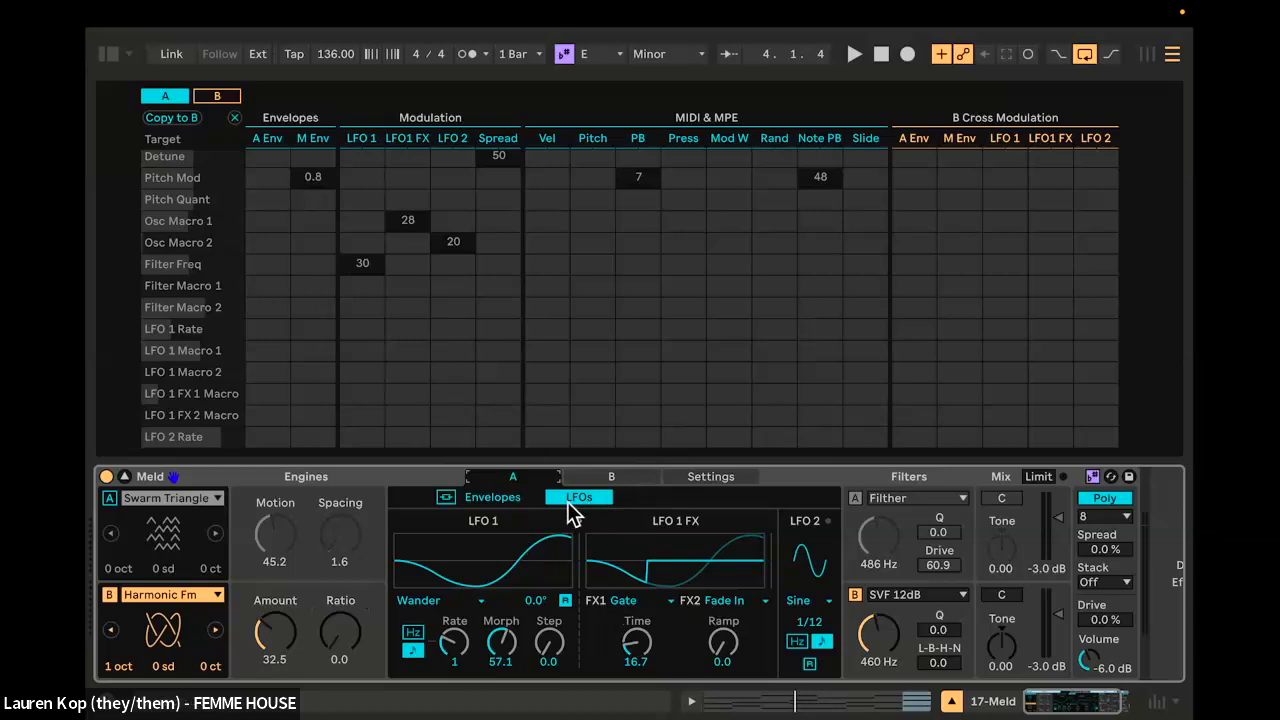
pyautogui.click(610, 477)
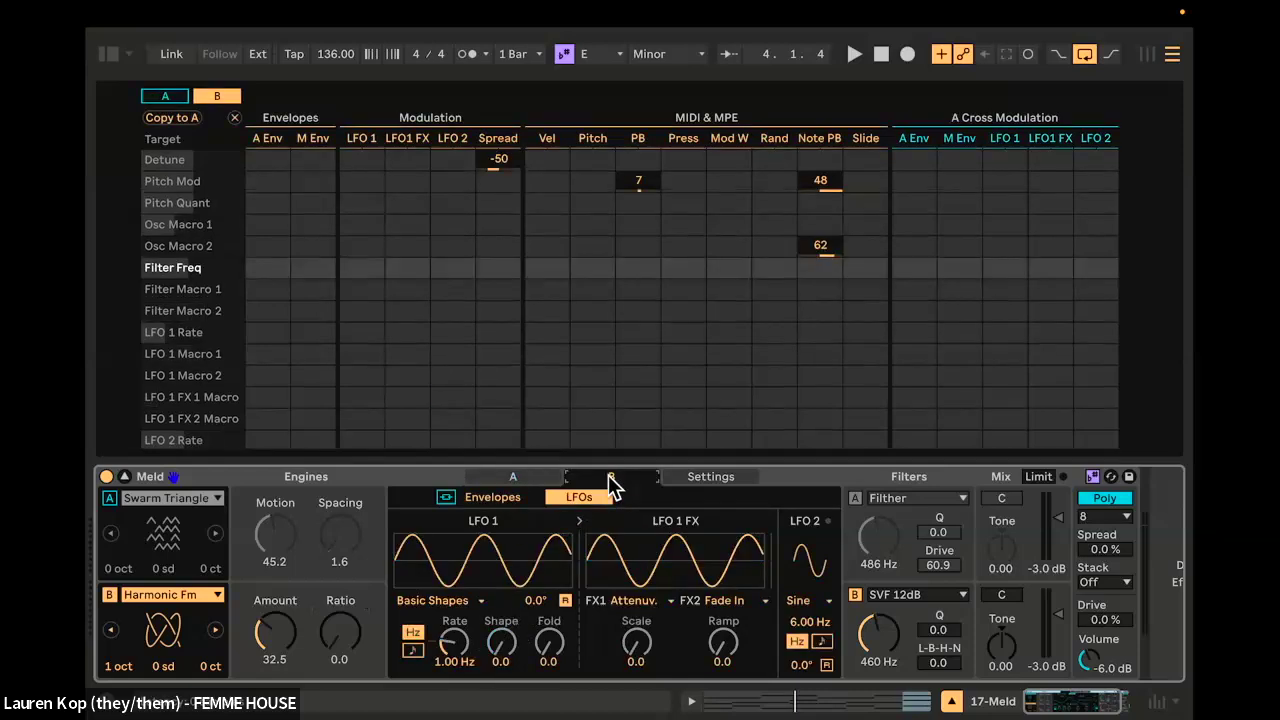
pyautogui.click(412, 650)
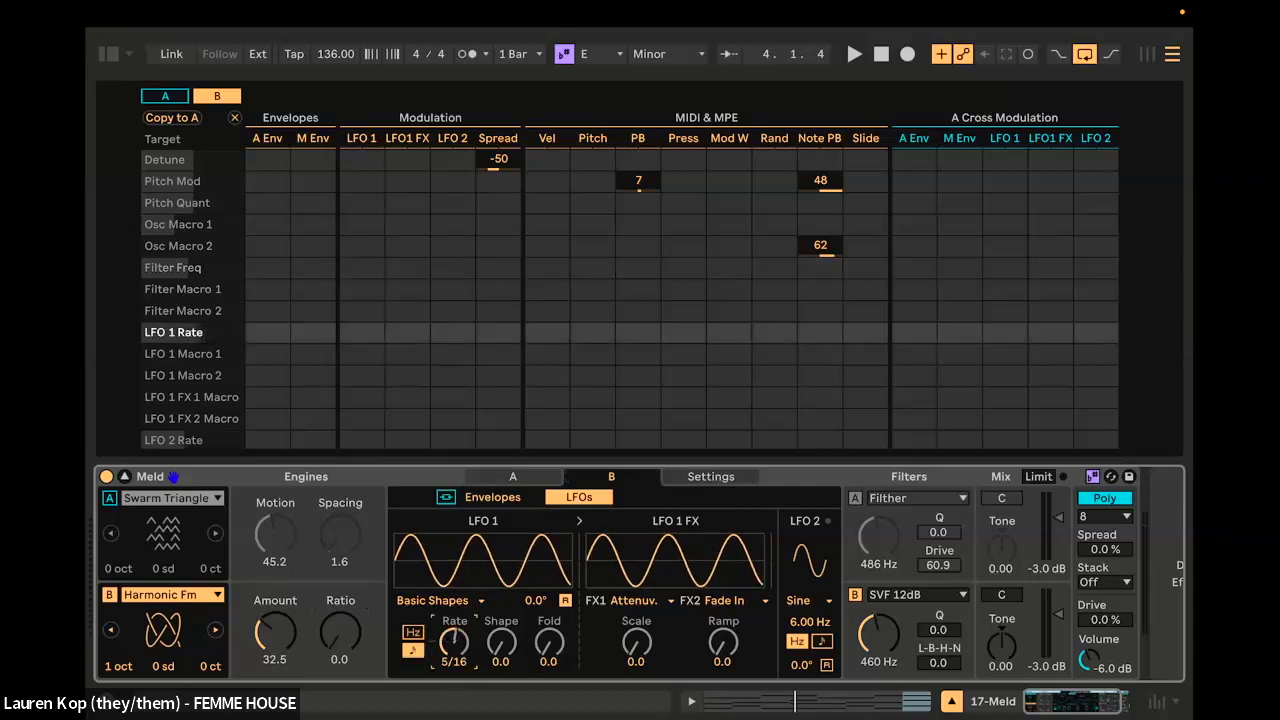
pyautogui.moveTo(454, 642); pyautogui.dragTo(454, 612)
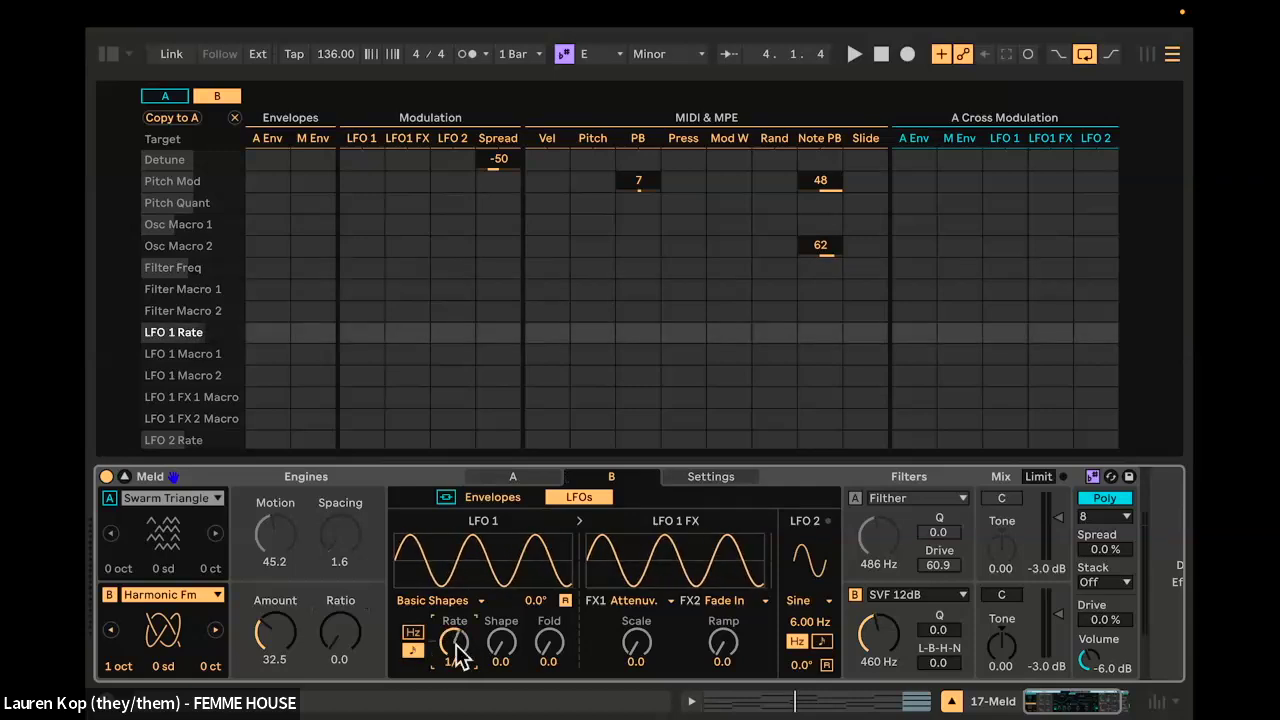
# Step: Modulate engine B's Filter Freq with LFO 1 at 72 and play the loop
pyautogui.click(868, 640)
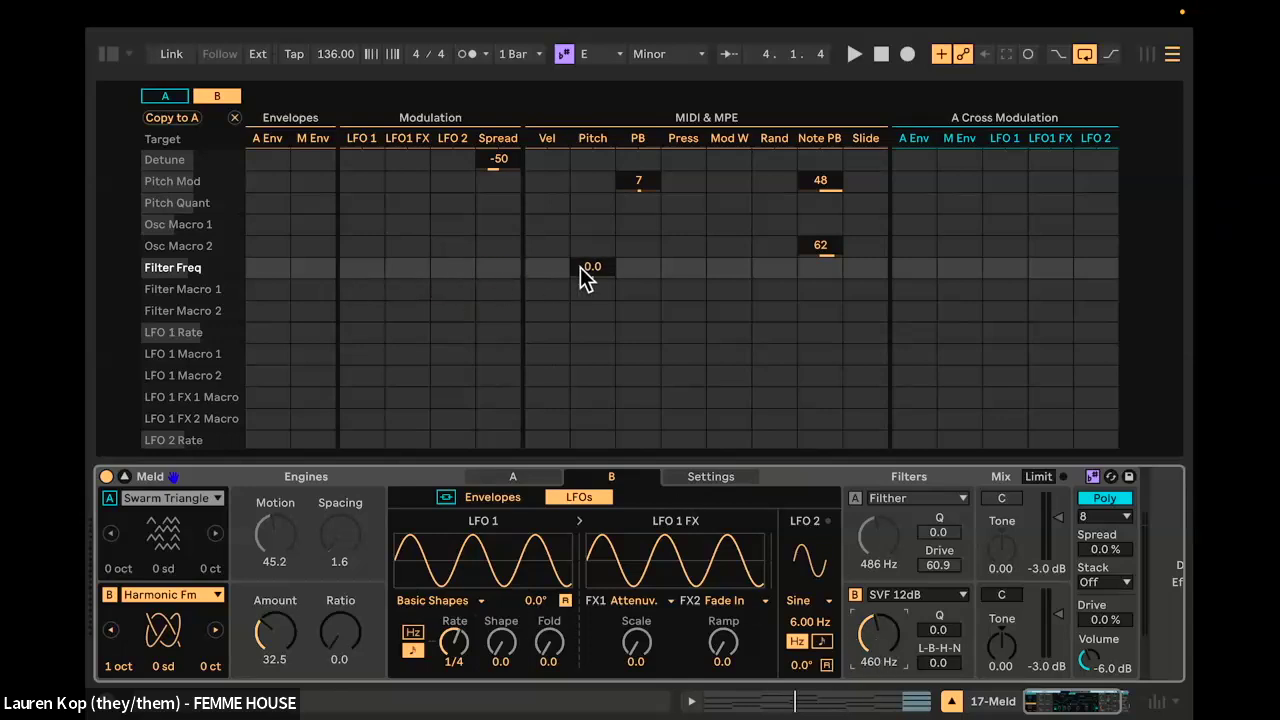
pyautogui.moveTo(372, 271); pyautogui.dragTo(372, 199)
pyautogui.press('space')
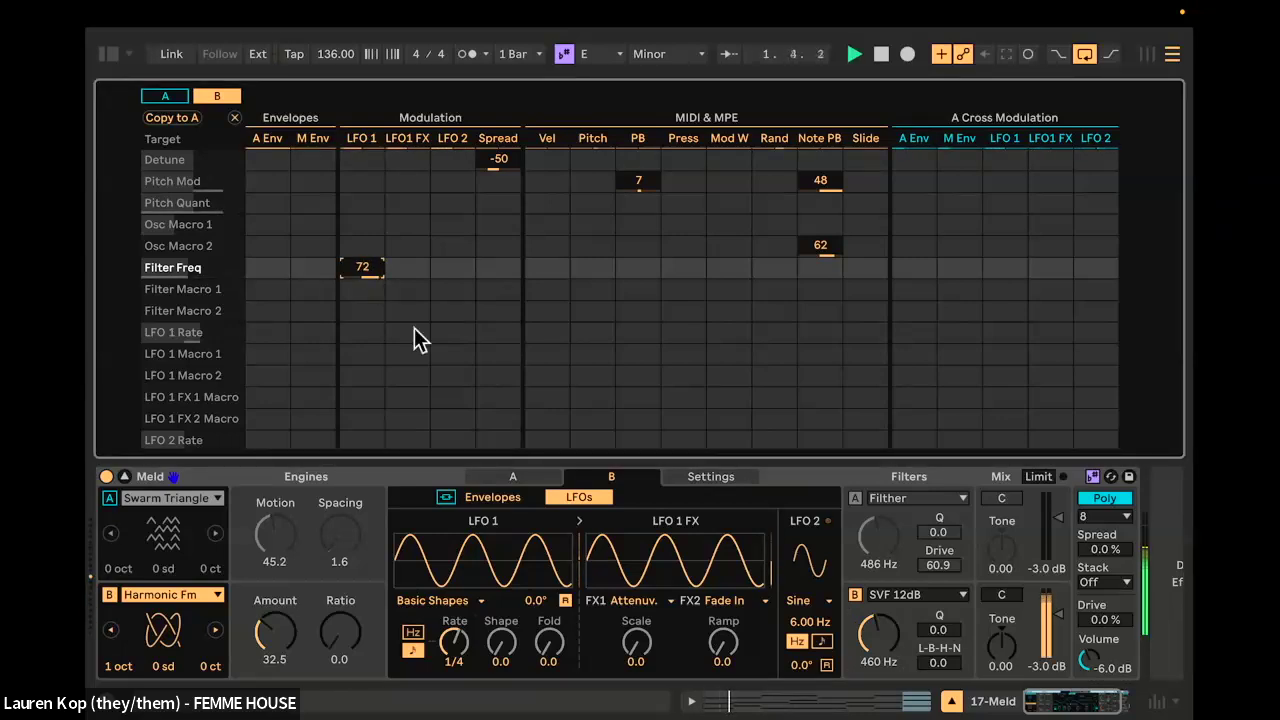
# Step: Set engine B's LFO 1 rate to 1/8 during playback and turn engine A back on
pyautogui.moveTo(454, 641); pyautogui.dragTo(454, 621)
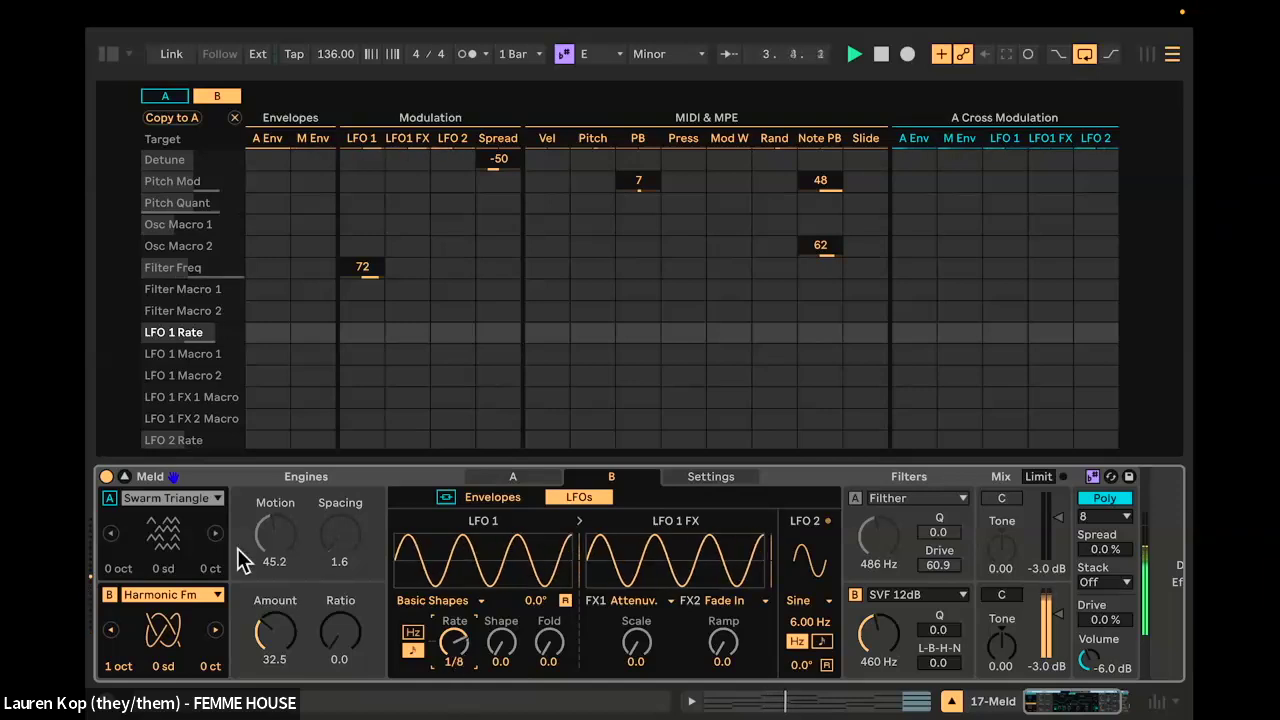
pyautogui.click(108, 501)
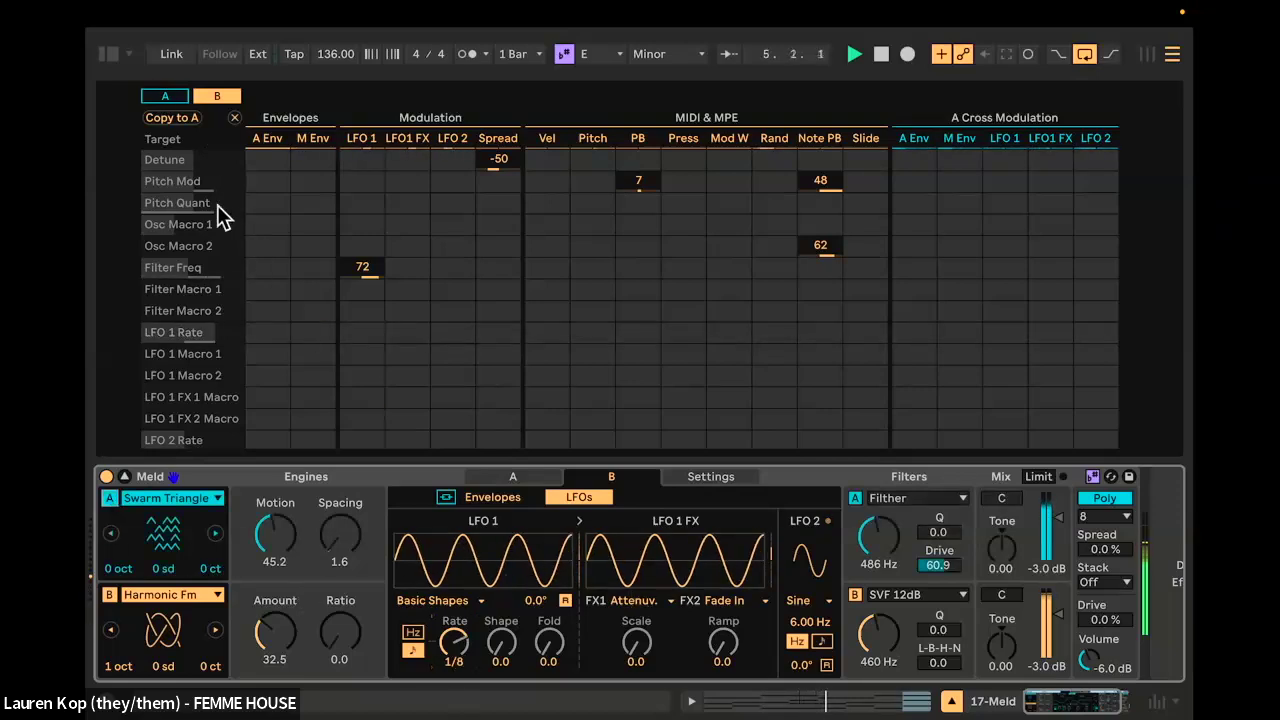
# Step: Return to the arrangement, move the solo from 17 Meld to the MELDatmos track, and play it with its Meld device shown
pyautogui.click(124, 478)
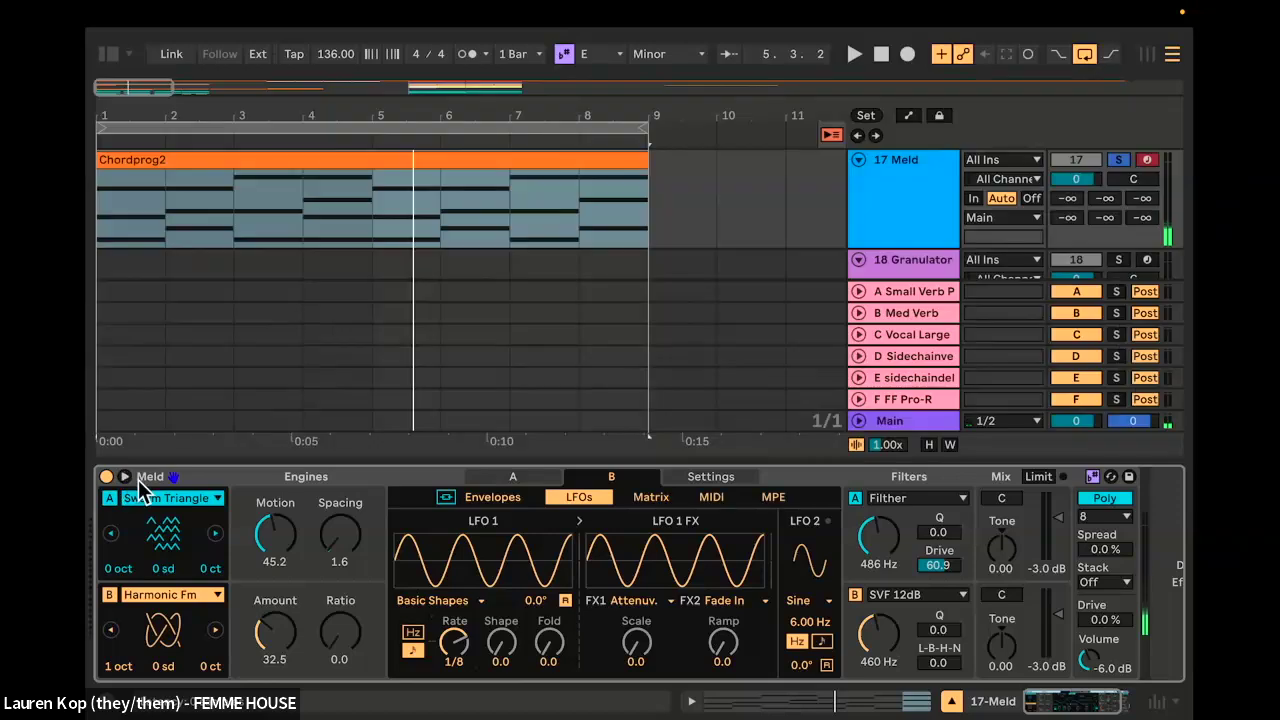
pyautogui.click(954, 704)
pyautogui.scroll(4, 1143, 298)
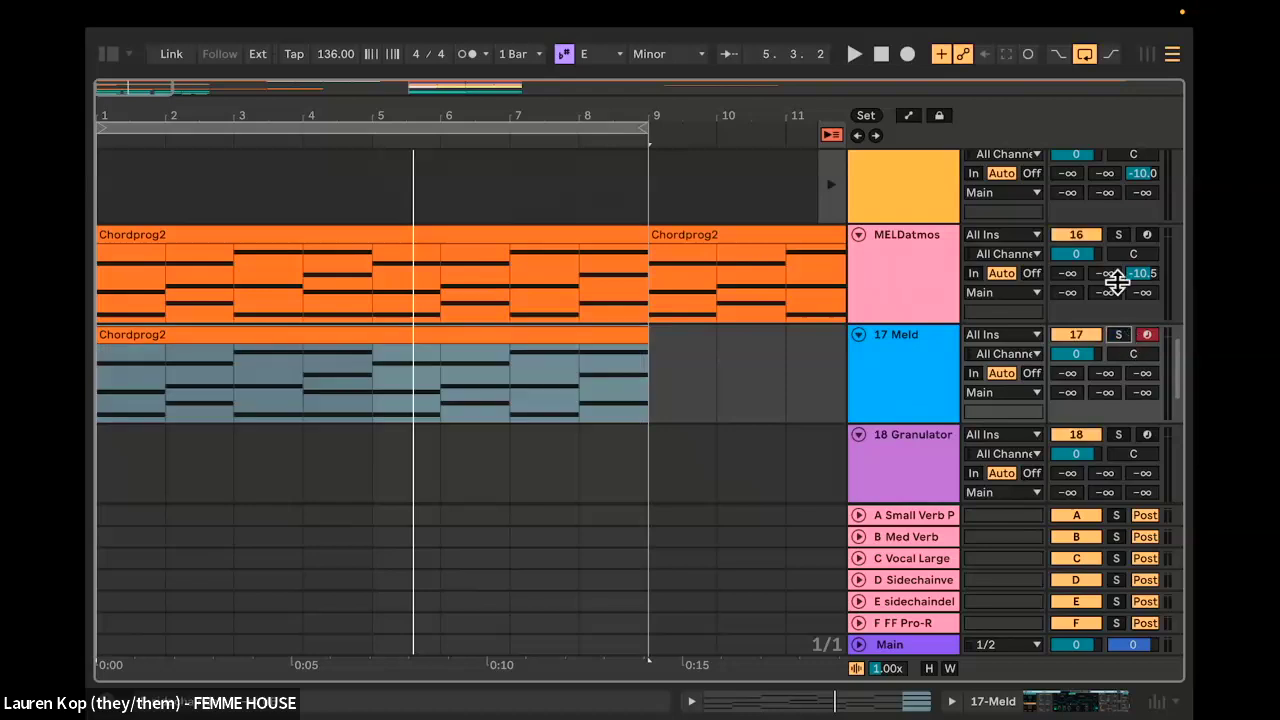
pyautogui.doubleClick(868, 255)
pyautogui.press('space')
pyautogui.hscroll(-5, 364, 608)
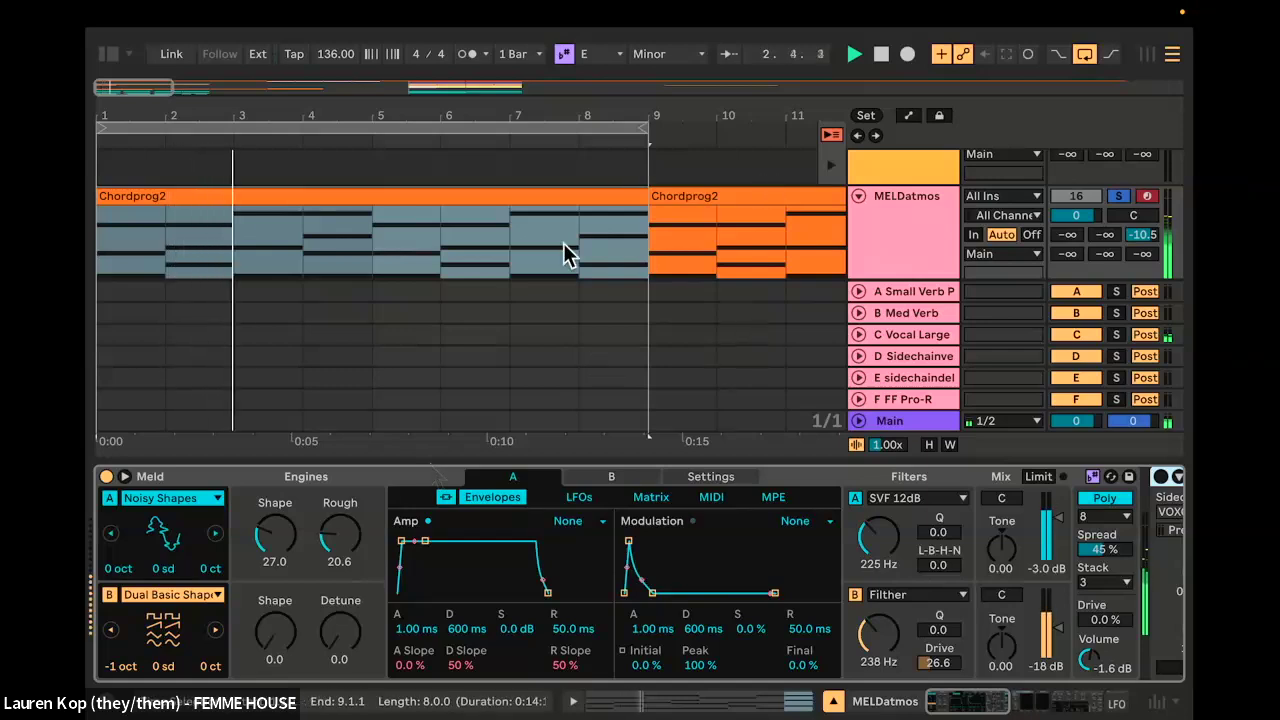
# Step: Look through the effects on the MELDatmos track and turn its send C fully down in the mixer
pyautogui.scroll(-5, 477, 238)
pyautogui.hscroll(10, 745, 561)
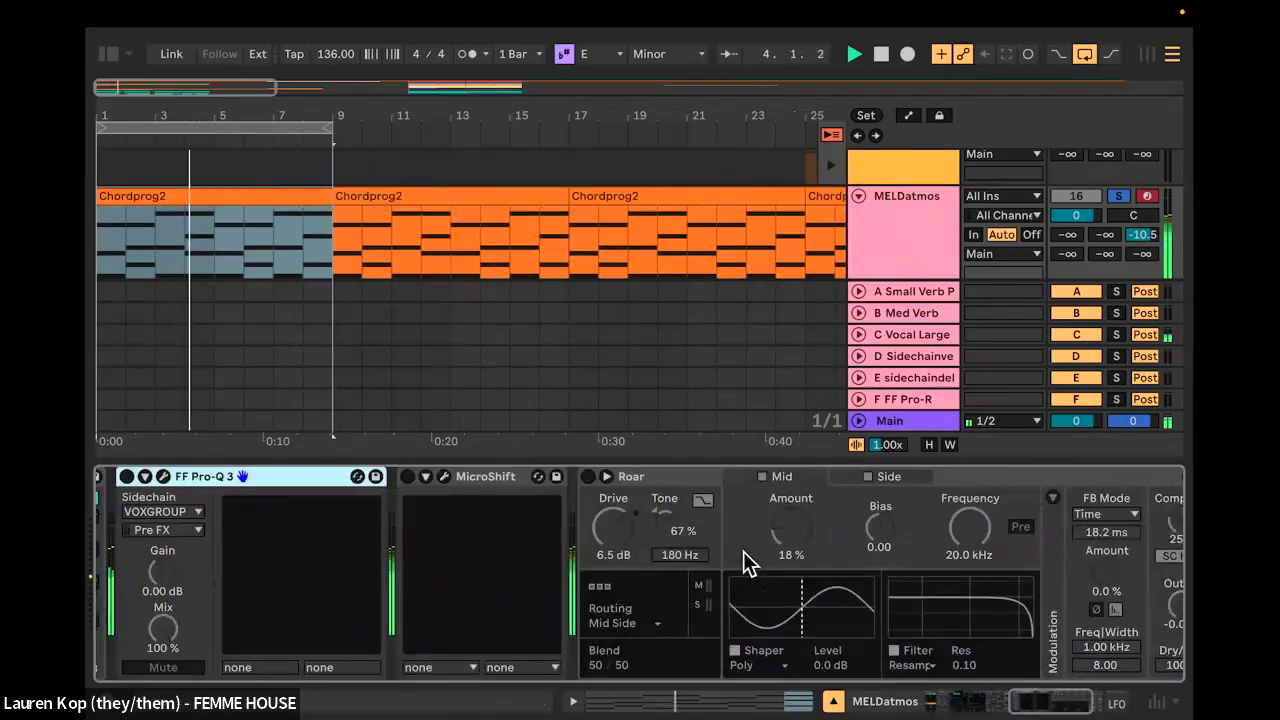
pyautogui.hscroll(-10, 483, 531)
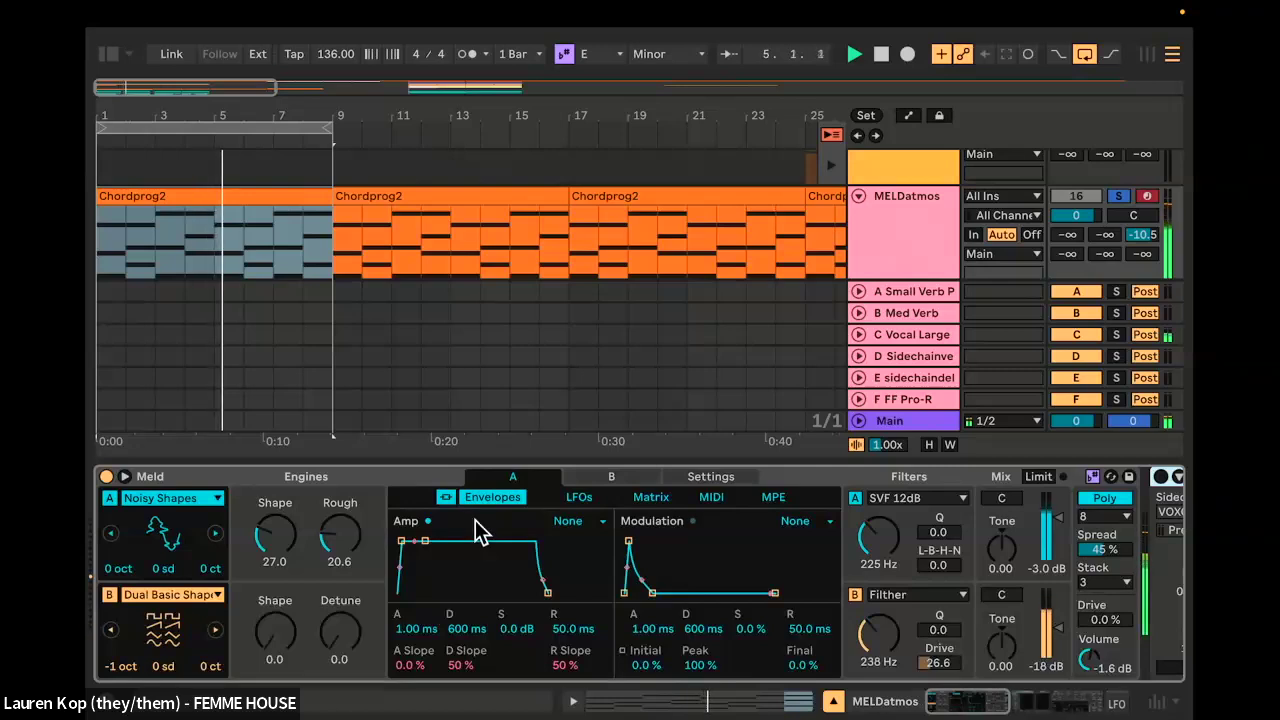
pyautogui.press('Tab')
pyautogui.hscroll(6, 563, 417)
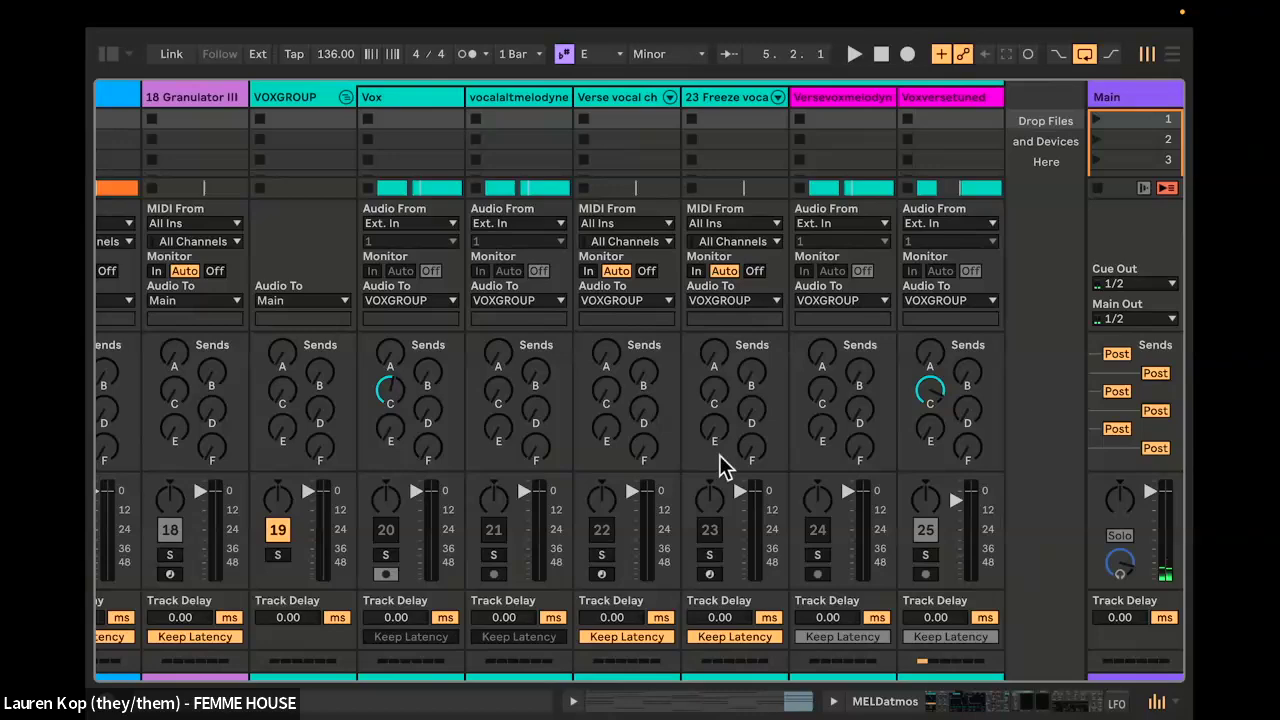
pyautogui.hscroll(-7, 719, 455)
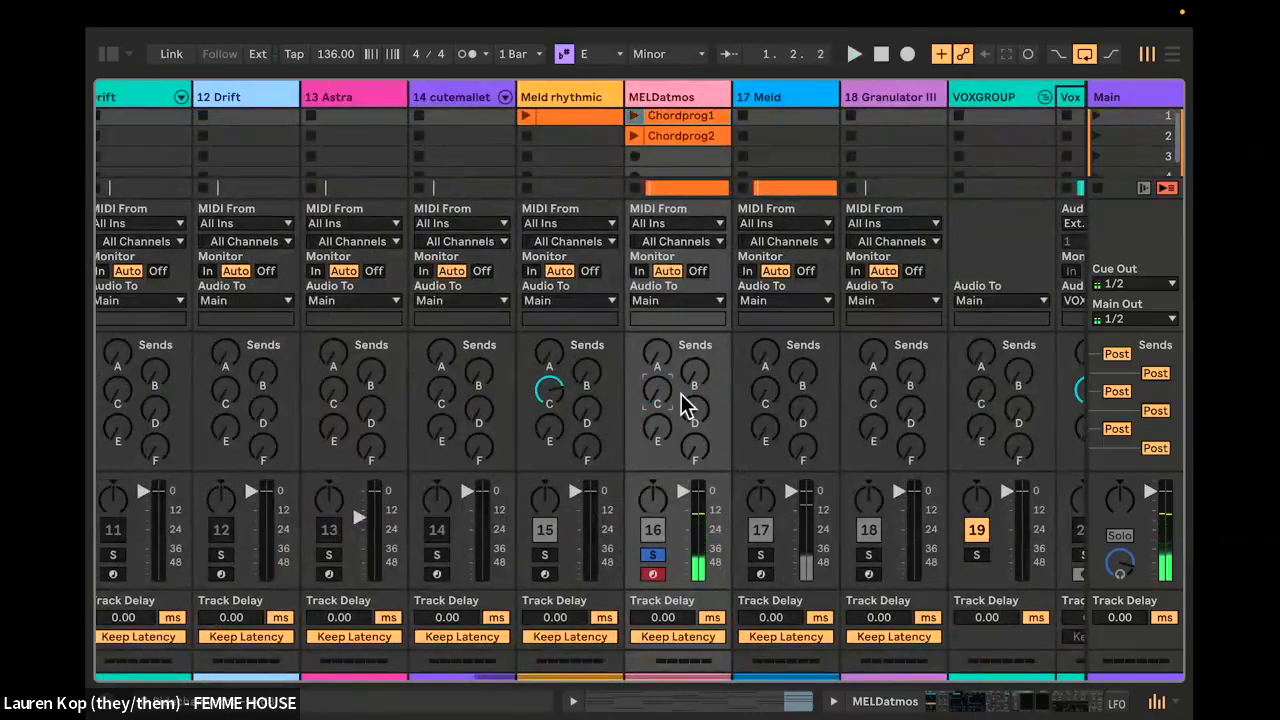
# Step: Recheck the MELDatmos track's mixer settings and device chain, and stop playback at its Meld device
pyautogui.press('Tab')
pyautogui.hscroll(5, 766, 586)
pyautogui.hscroll(-5, 600, 560)
pyautogui.press('Tab')
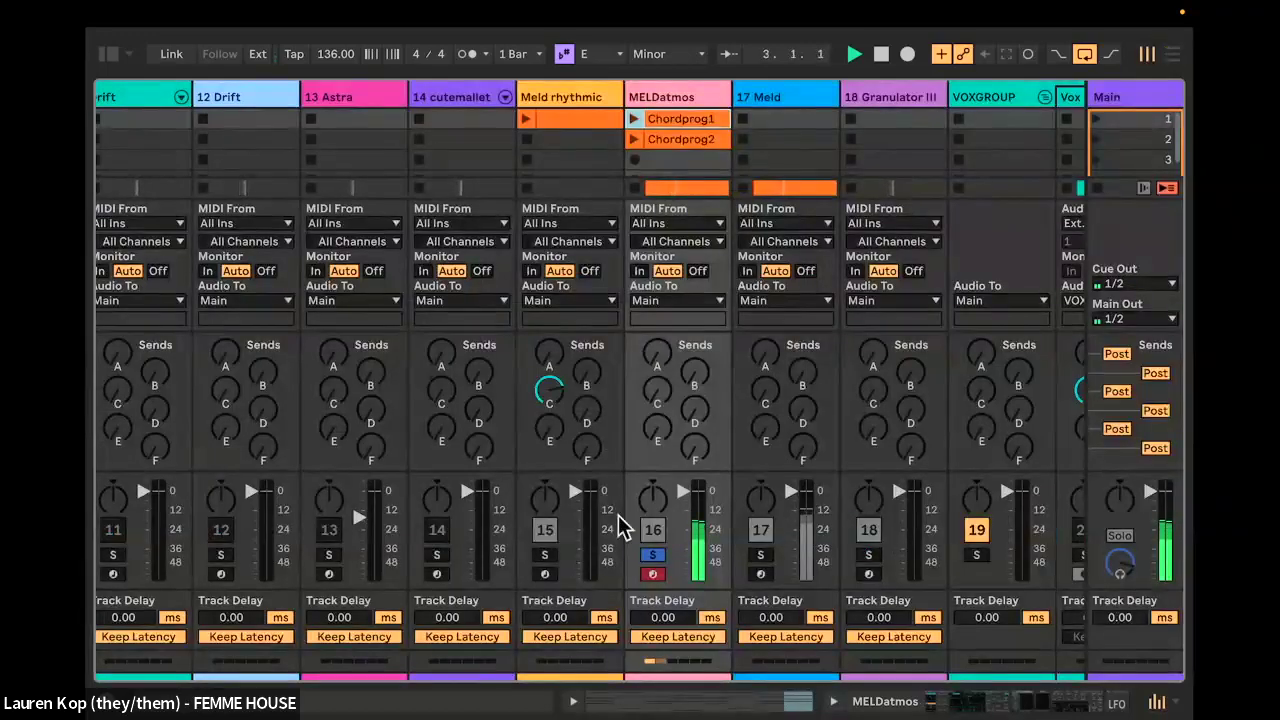
pyautogui.press('Tab')
pyautogui.hscroll(6, 349, 585)
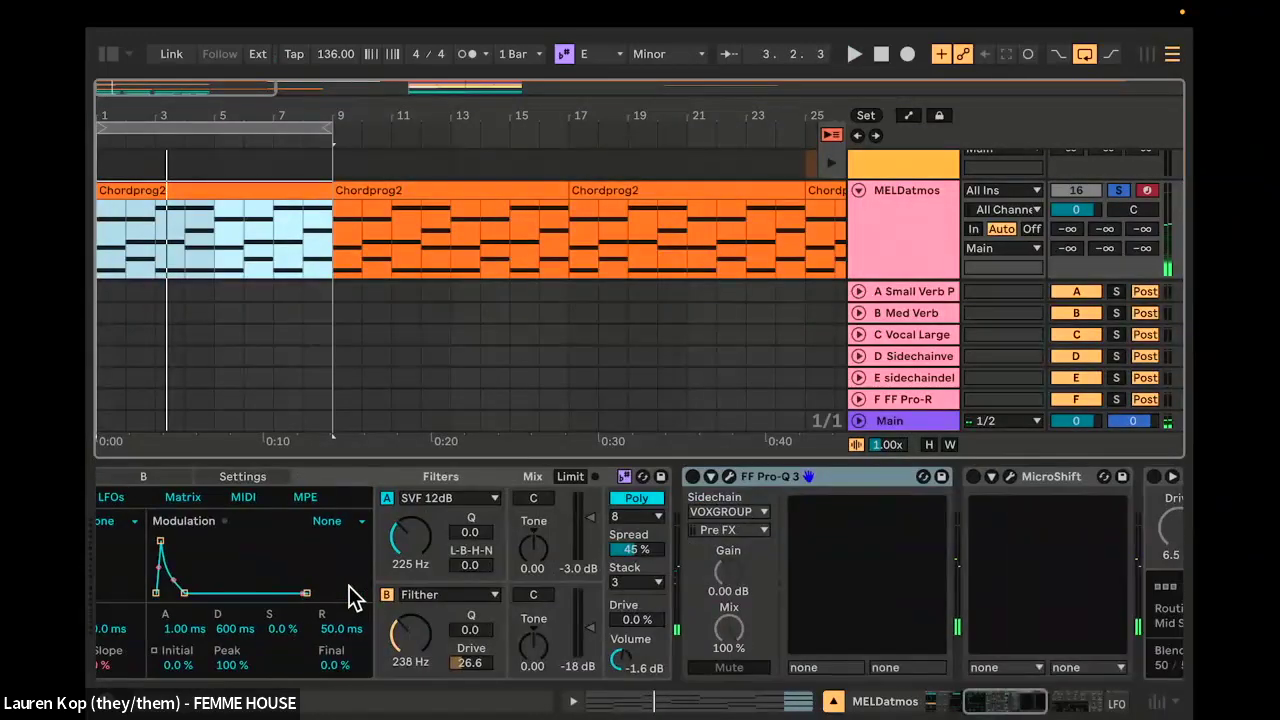
pyautogui.hscroll(-6, 347, 585)
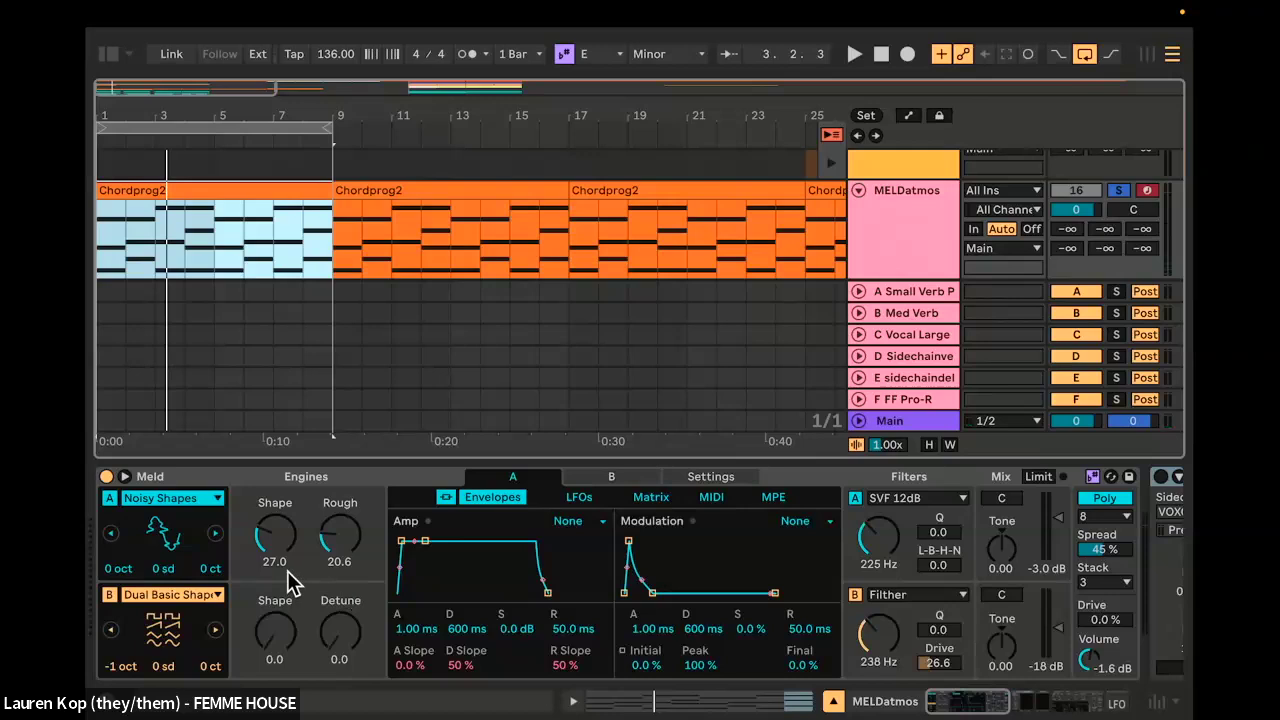
# Step: Look through engine A's oscillator types, keep Noisy Shapes, and turn off engine B to audition engine A alone
pyautogui.click(183, 500)
pyautogui.click(183, 500)
pyautogui.click(180, 500)
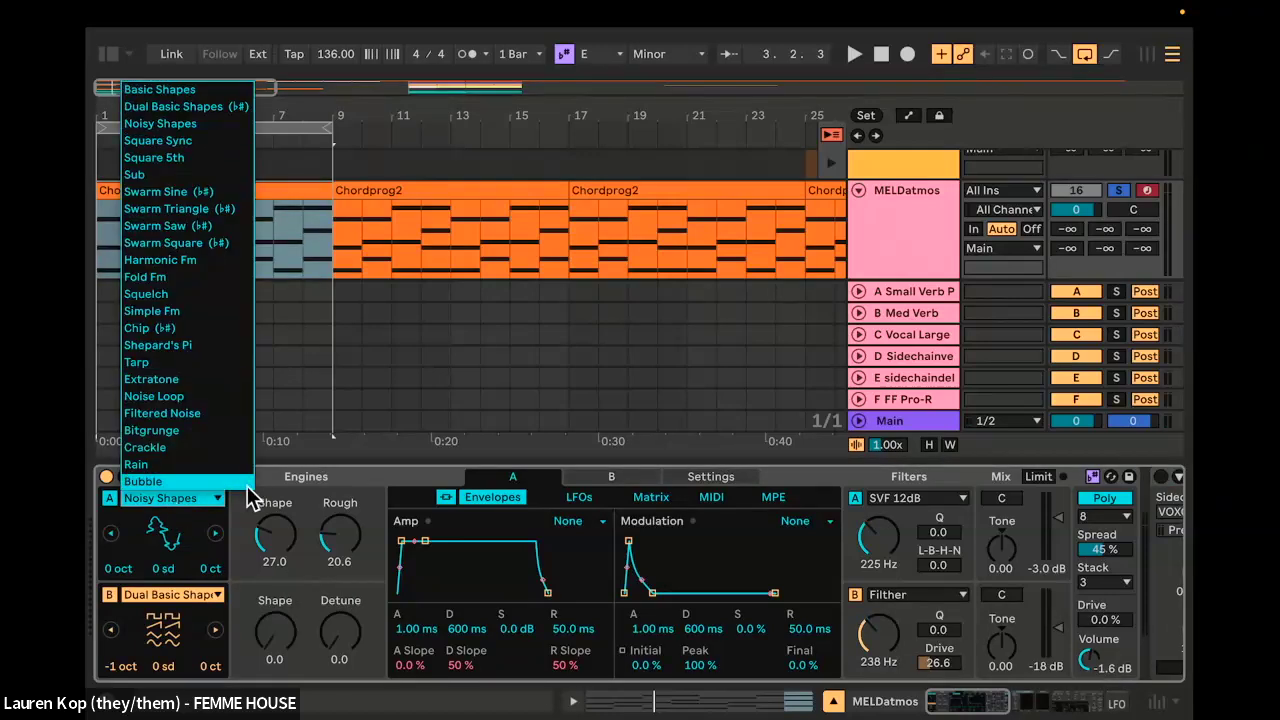
pyautogui.click(152, 501)
pyautogui.click(111, 596)
pyautogui.press('space')
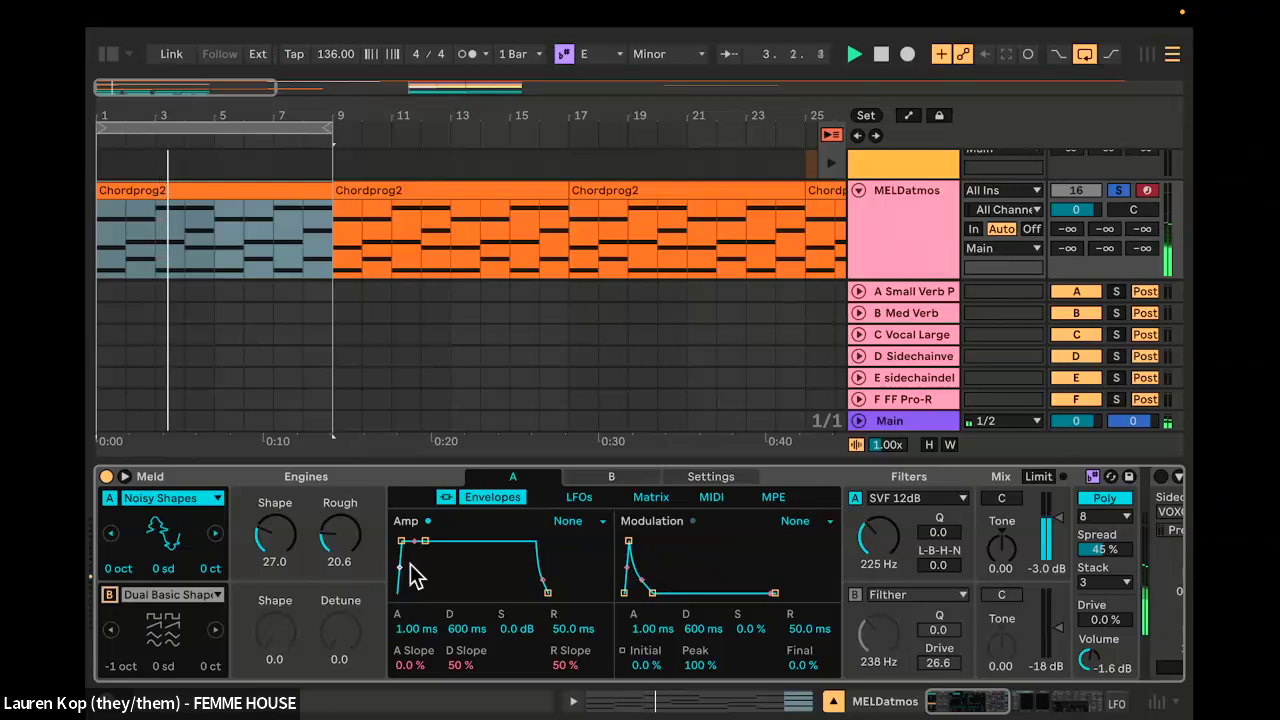
# Step: Show the expanded modulation matrix with engine A's LFO settings and audition the loop
pyautogui.hscroll(2, 414, 571)
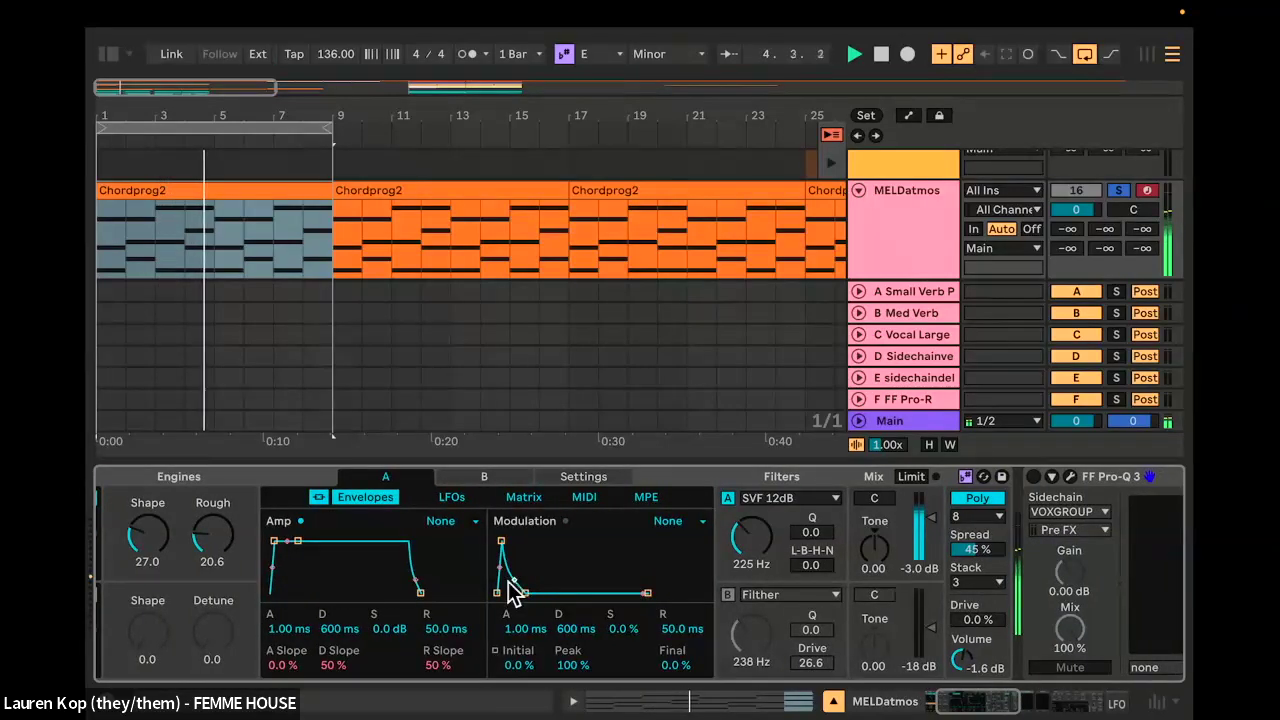
pyautogui.hscroll(-2, 508, 581)
pyautogui.click(125, 476)
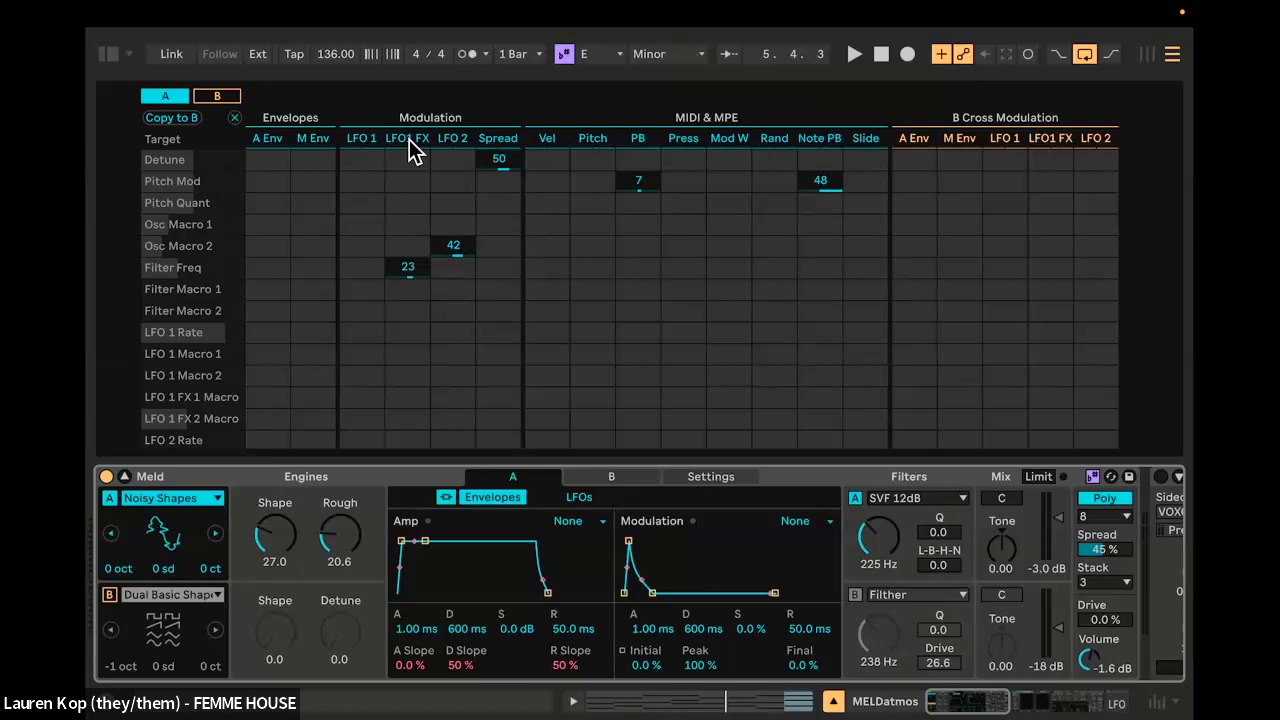
pyautogui.click(582, 498)
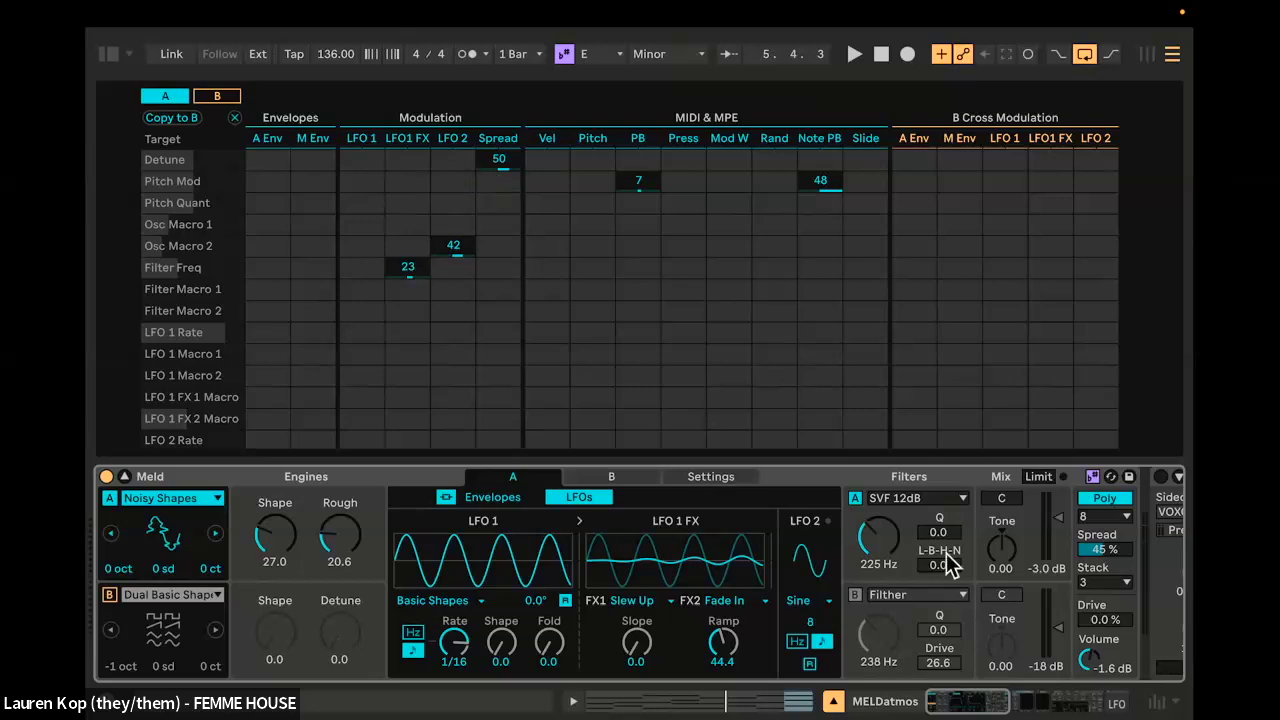
pyautogui.press('space')
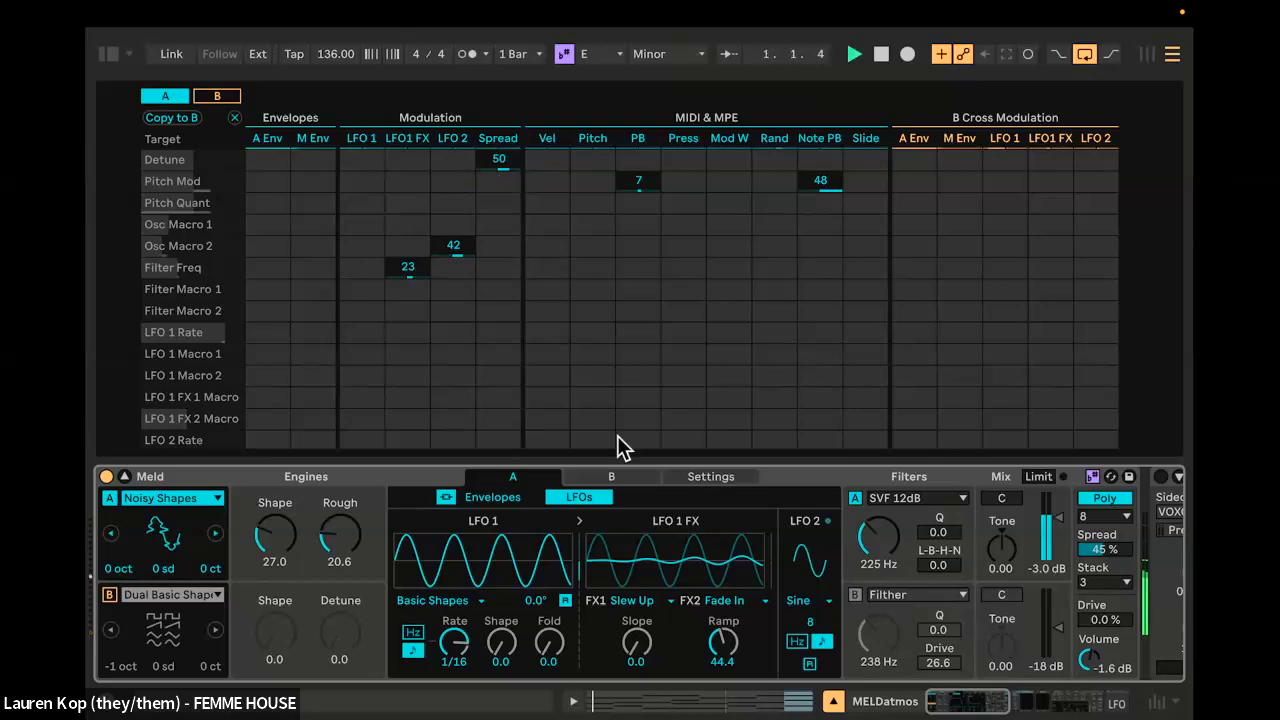
# Step: Examine engine A's Filter Freq and Rough (Osc Macro 2) modulation while auditioning the loop
pyautogui.doubleClick(407, 268)
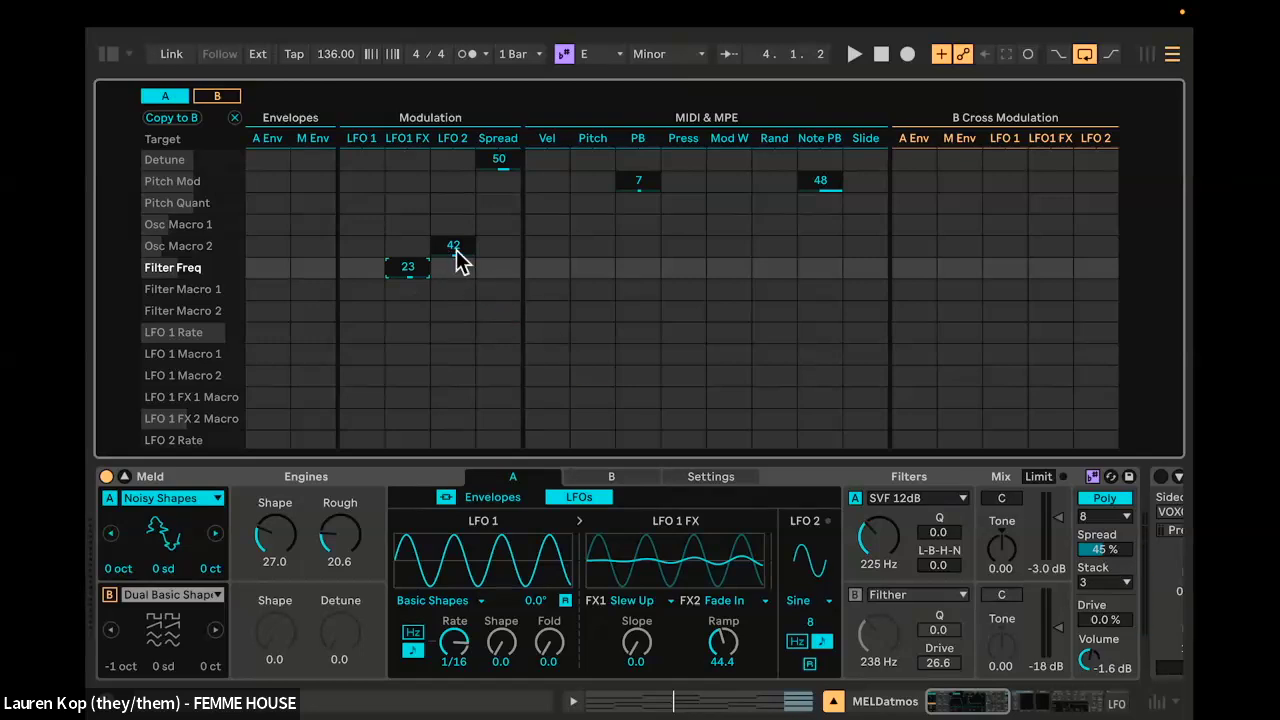
pyautogui.click(333, 536)
pyautogui.press('space')
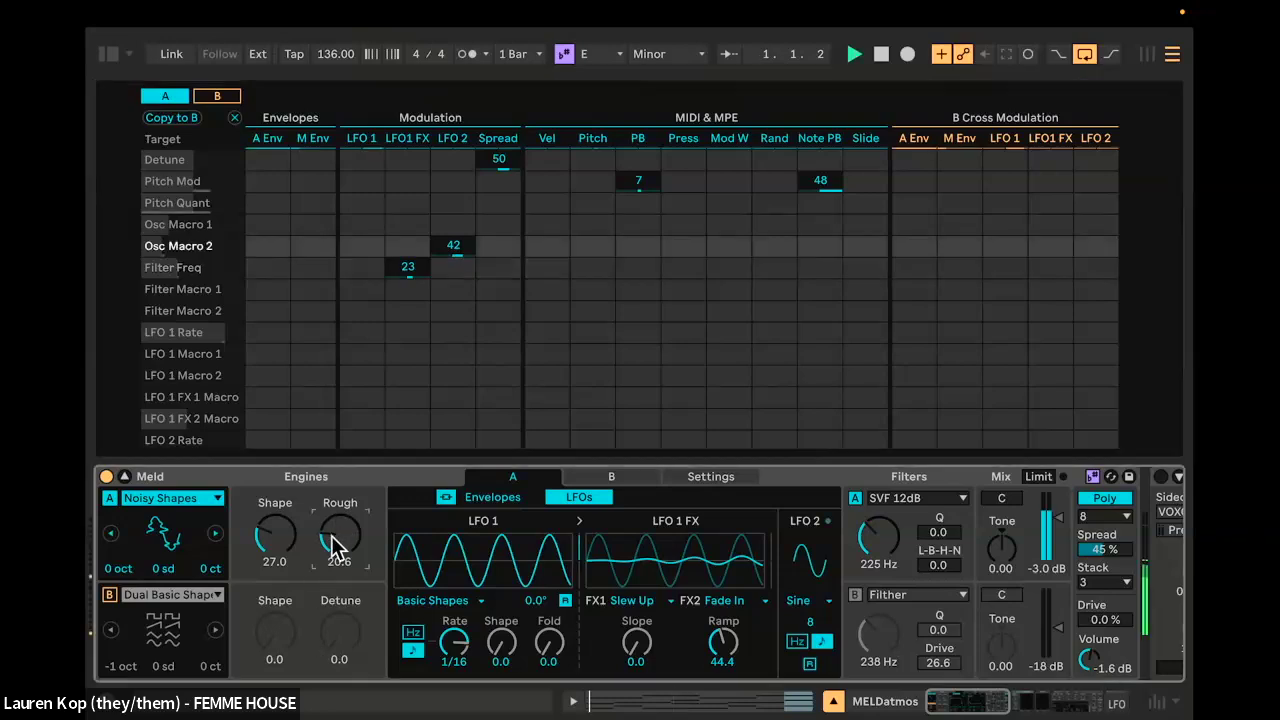
pyautogui.hscroll(1, 747, 617)
pyautogui.hscroll(4, 752, 628)
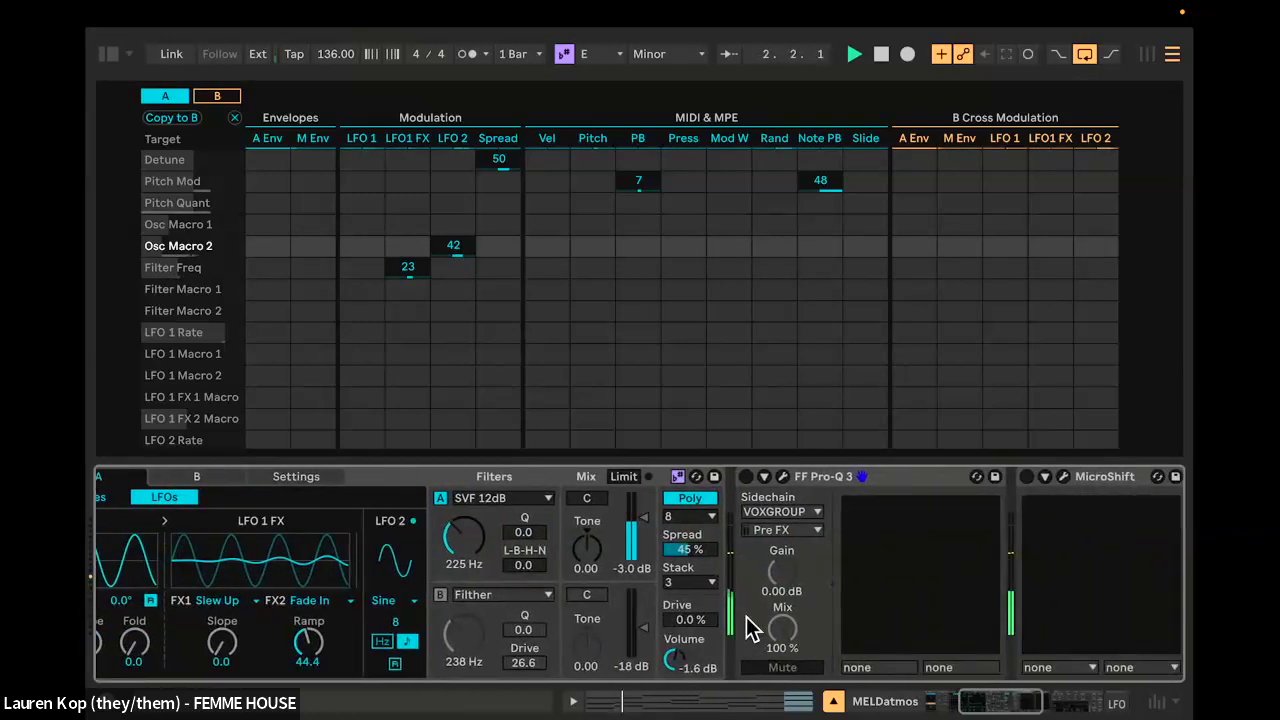
pyautogui.hscroll(-5, 556, 615)
pyautogui.press('space')
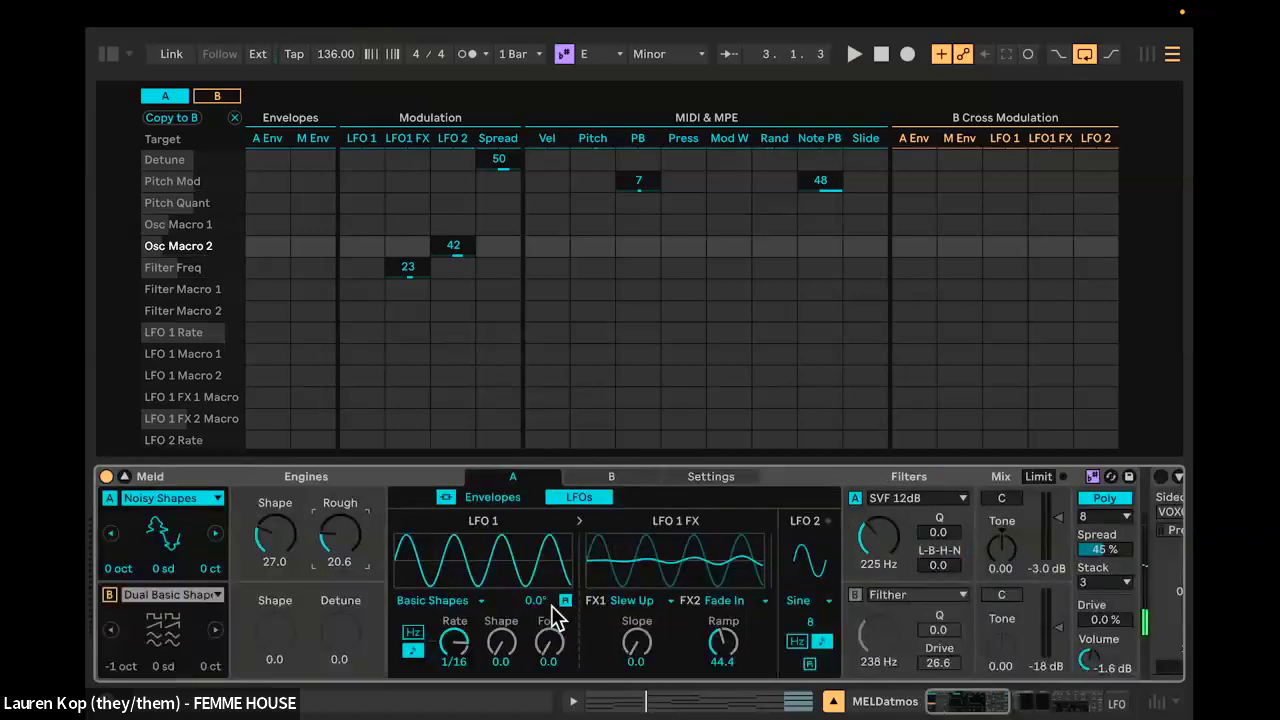
# Step: Turn engine B back on, show its matrix and LFO settings, and audition both engines together
pyautogui.click(108, 597)
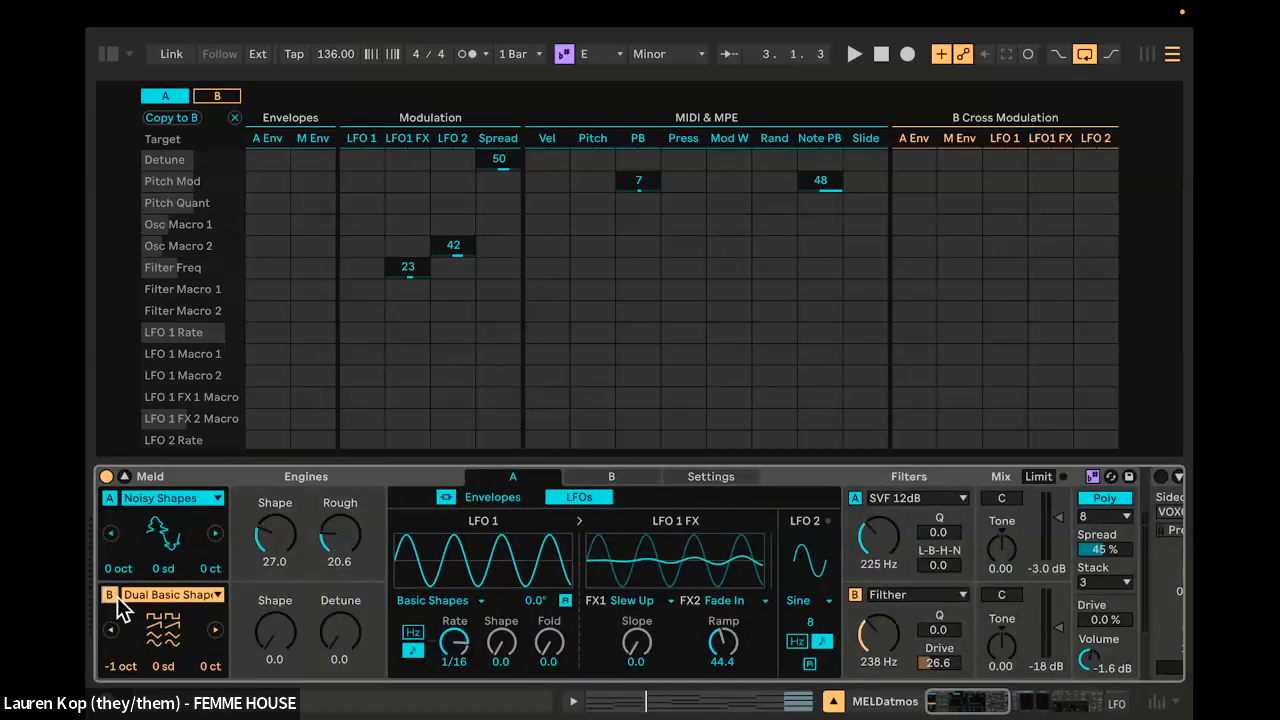
pyautogui.click(244, 596)
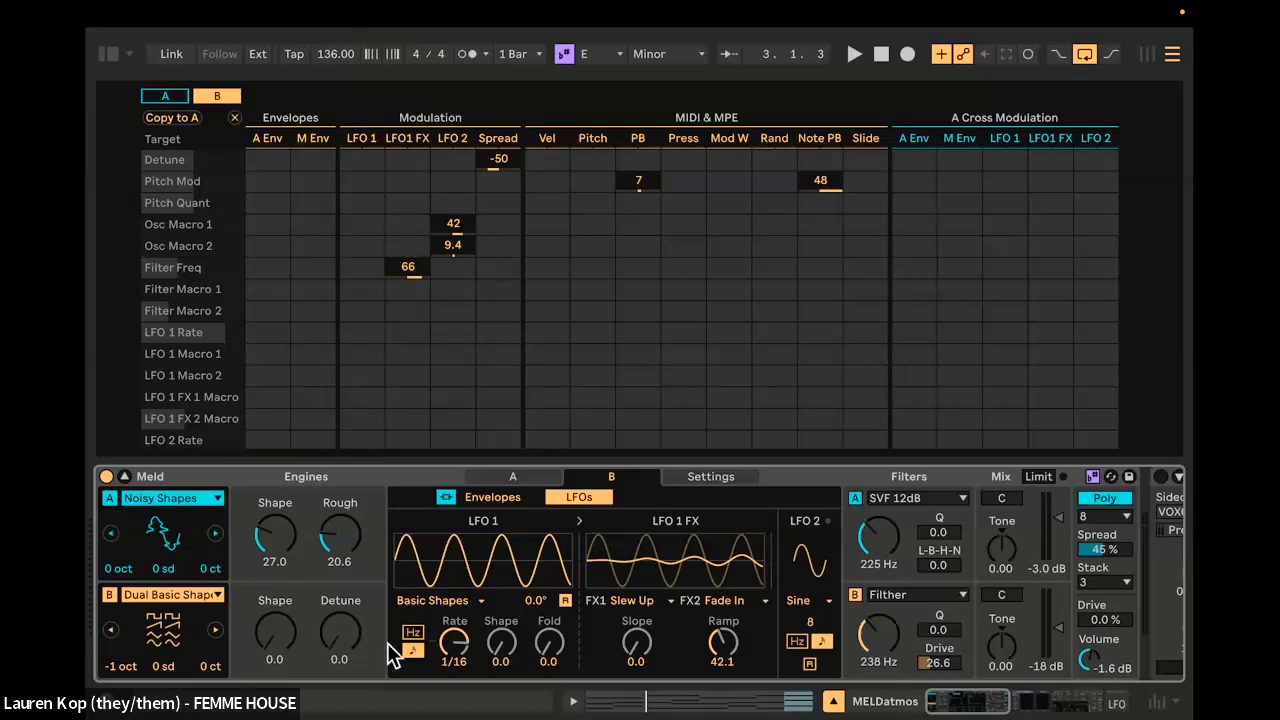
pyautogui.hscroll(10, 393, 655)
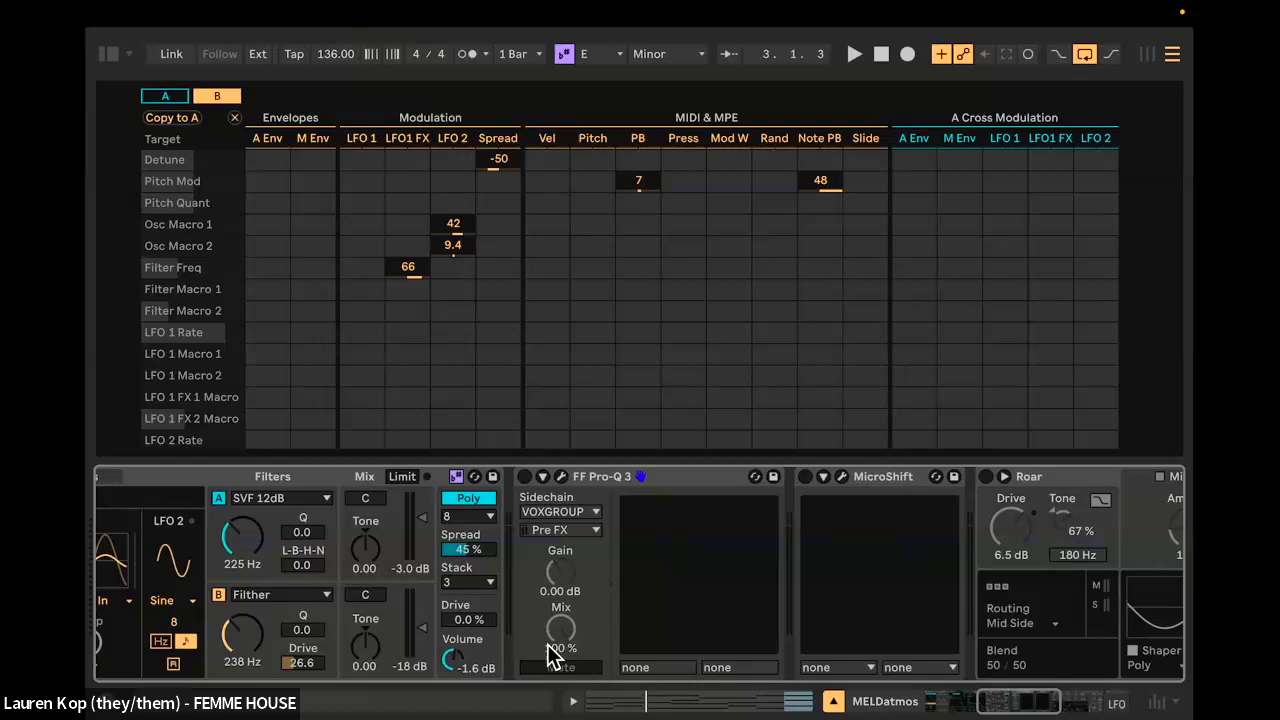
pyautogui.hscroll(-10, 553, 655)
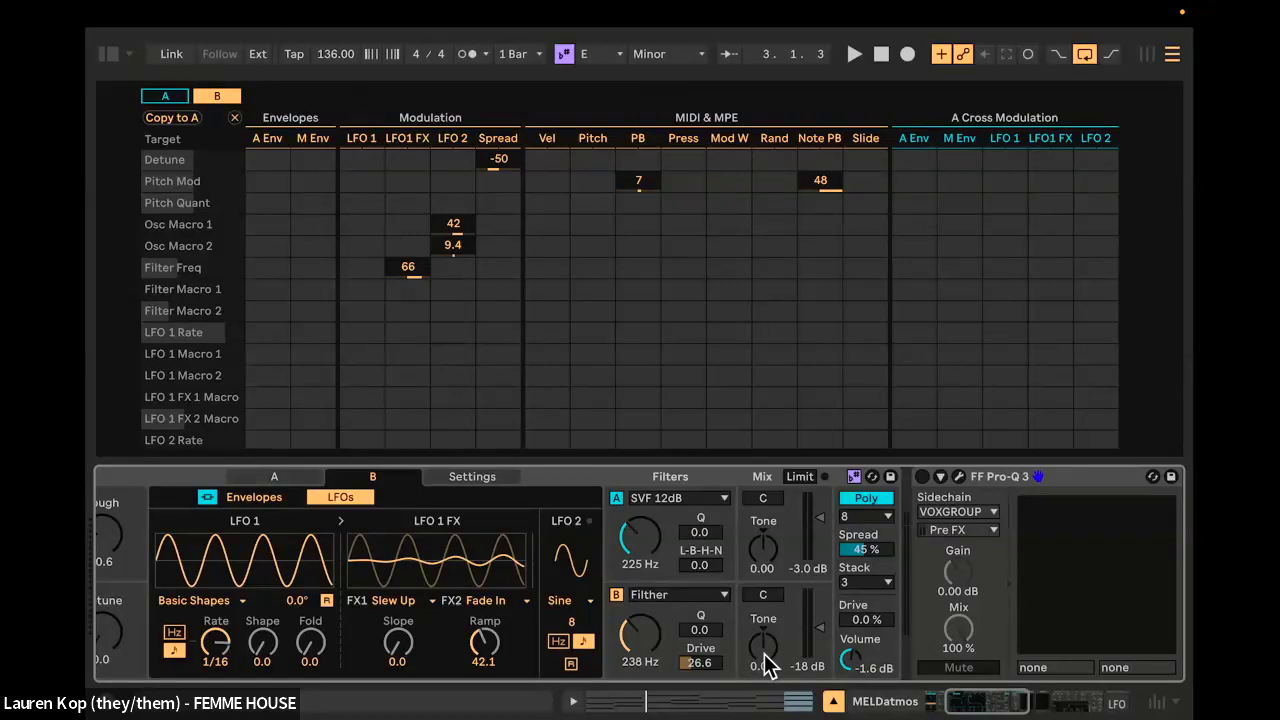
pyautogui.hscroll(-4, 764, 654)
pyautogui.press('space')
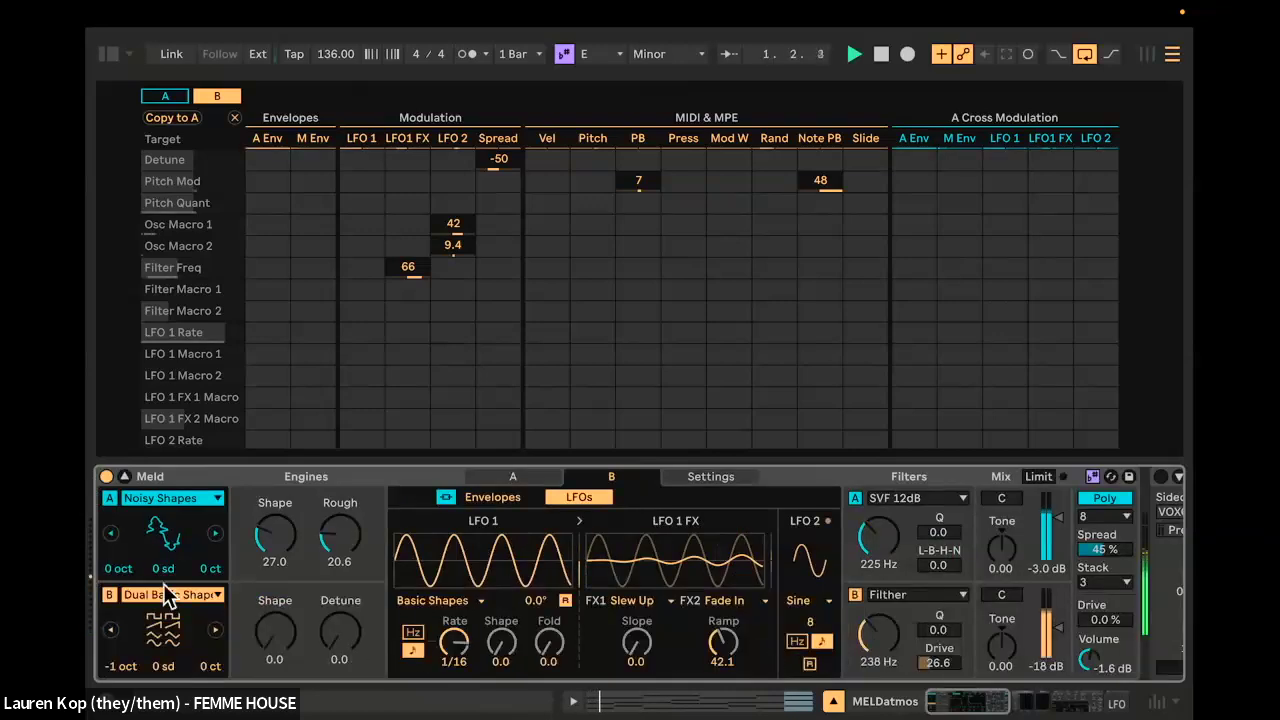
# Step: Turn off engine A to audition engine B alone, viewing its filter and mix settings, and stop playback
pyautogui.click(112, 595)
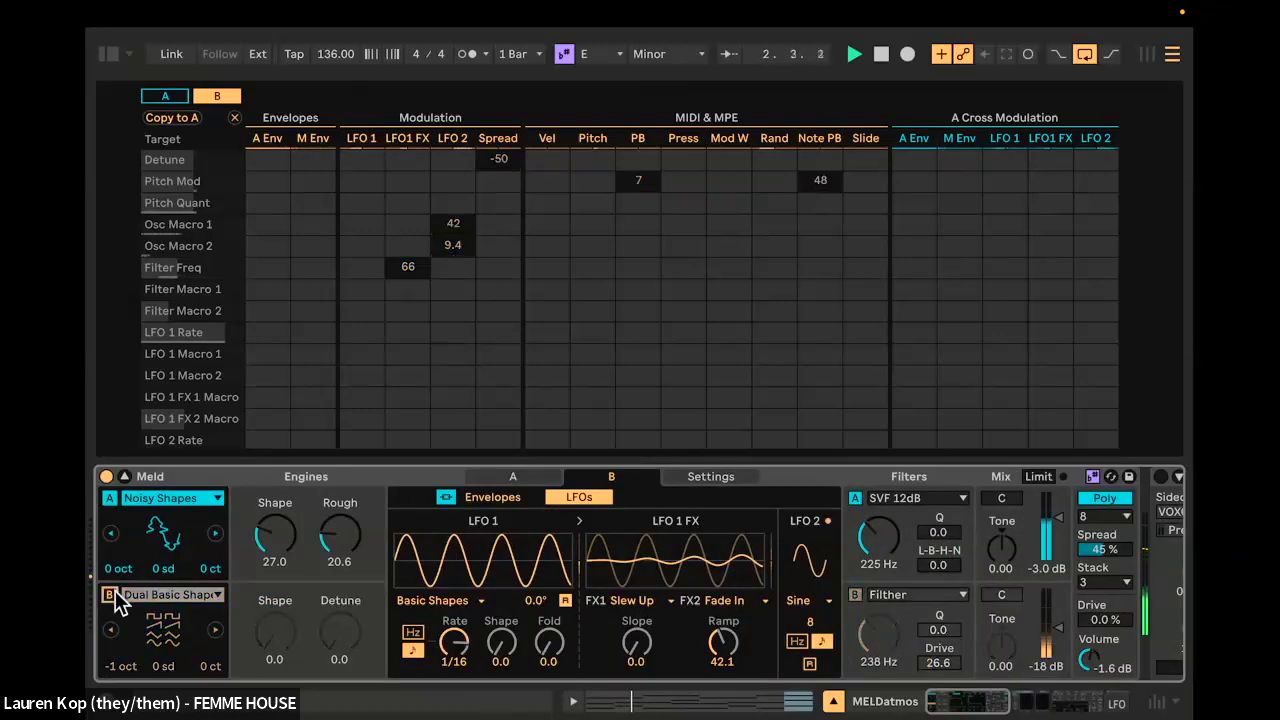
pyautogui.click(112, 595)
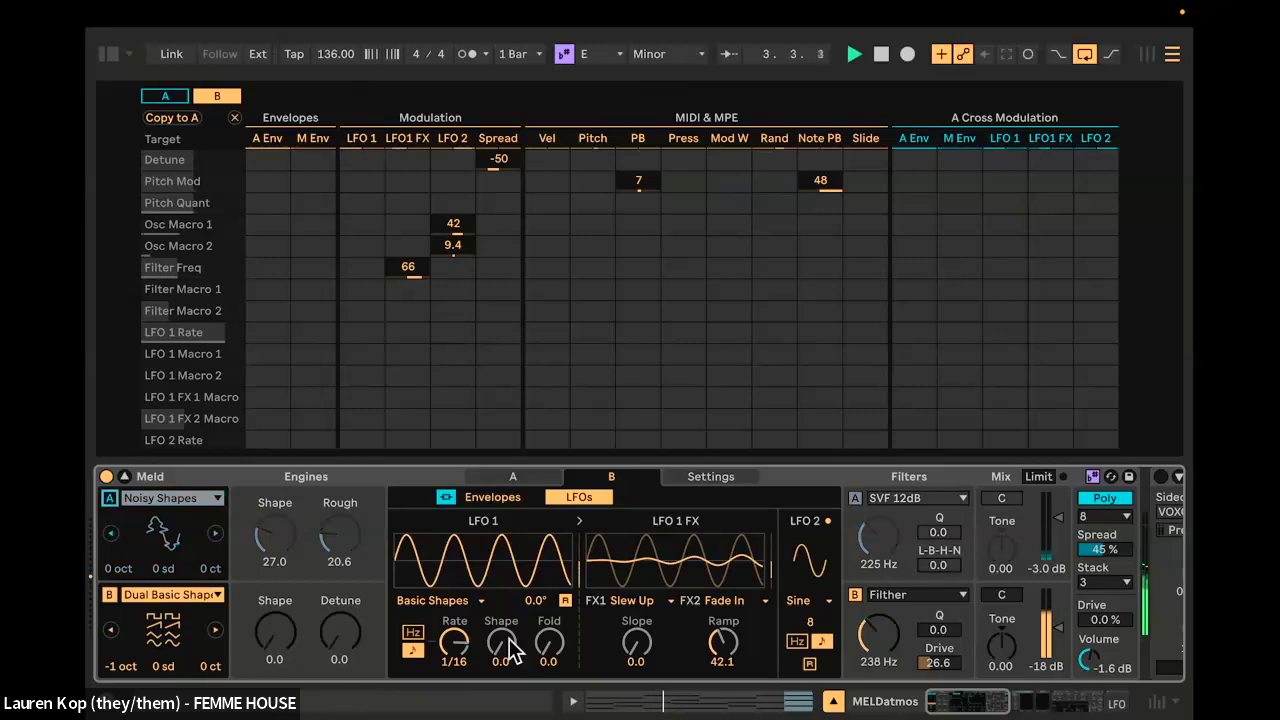
pyautogui.hscroll(10, 505, 650)
pyautogui.hscroll(-3, 483, 638)
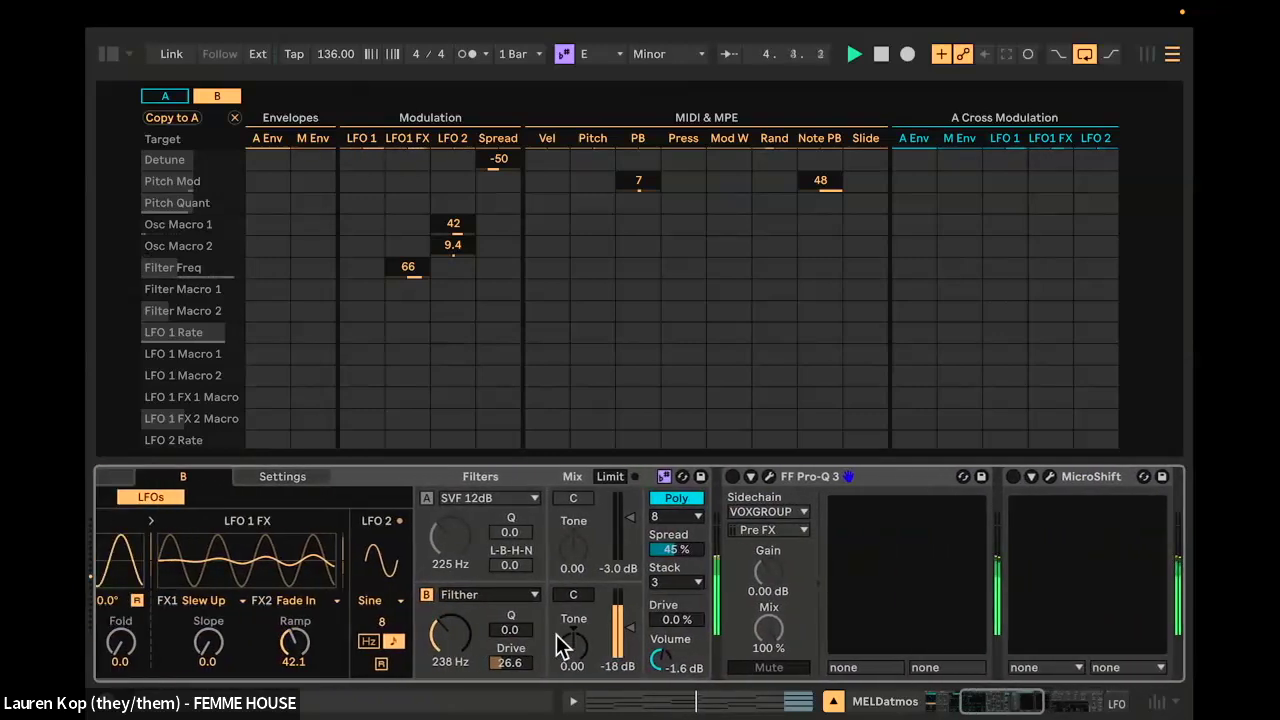
pyautogui.press('space')
# Step: Try a lower Tone setting on engine B during playback, and reset the Tone to 0.00
pyautogui.click(573, 655)
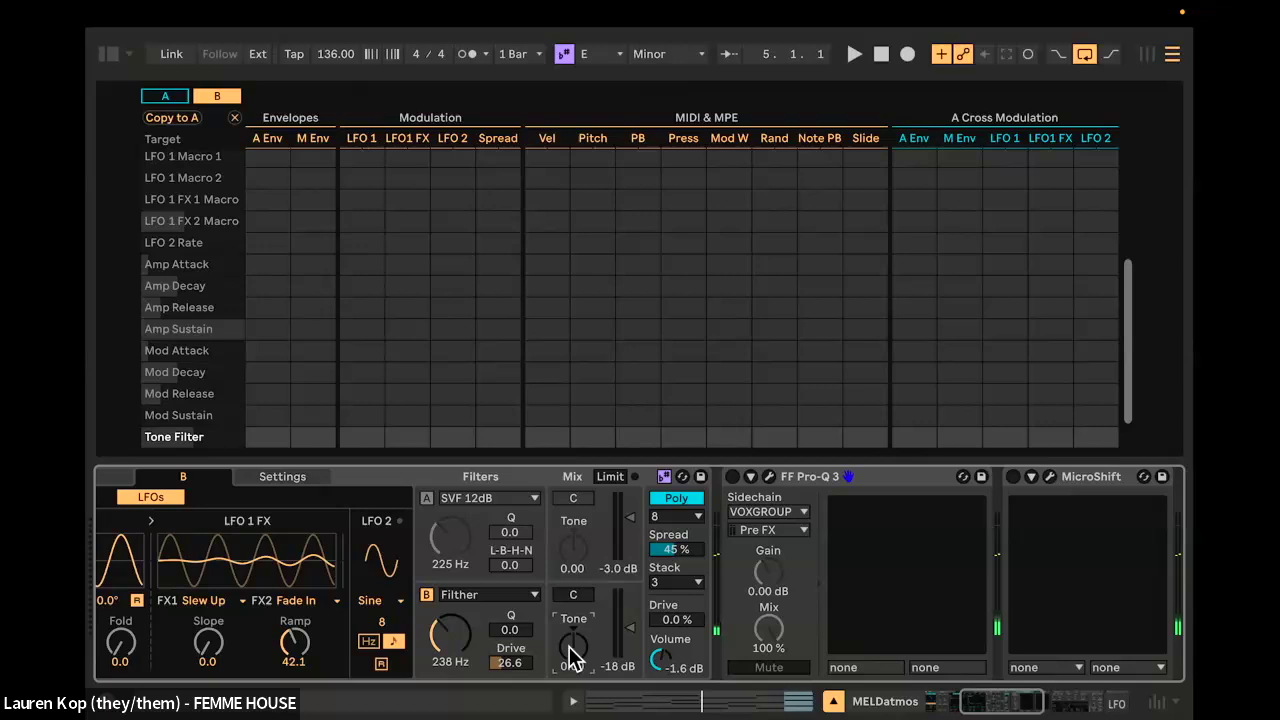
pyautogui.press('space')
pyautogui.moveTo(569, 648); pyautogui.dragTo(569, 700)
pyautogui.doubleClick(569, 648)
# Step: Turn engine A back on to hear both engines, collapse Meld's expanded modulation matrix, and stop playback
pyautogui.hscroll(-5, 468, 640)
pyautogui.click(109, 497)
pyautogui.hscroll(5, 652, 632)
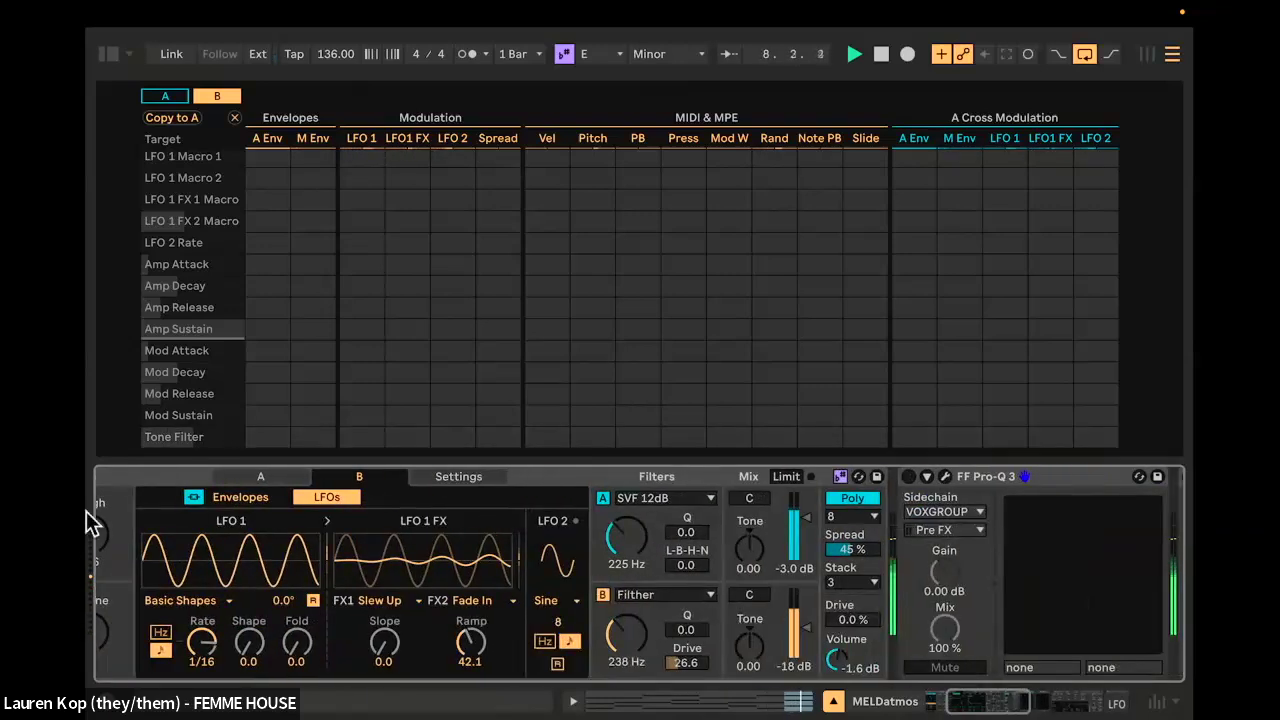
pyautogui.hscroll(-5, 137, 520)
pyautogui.click(123, 476)
pyautogui.press('space')
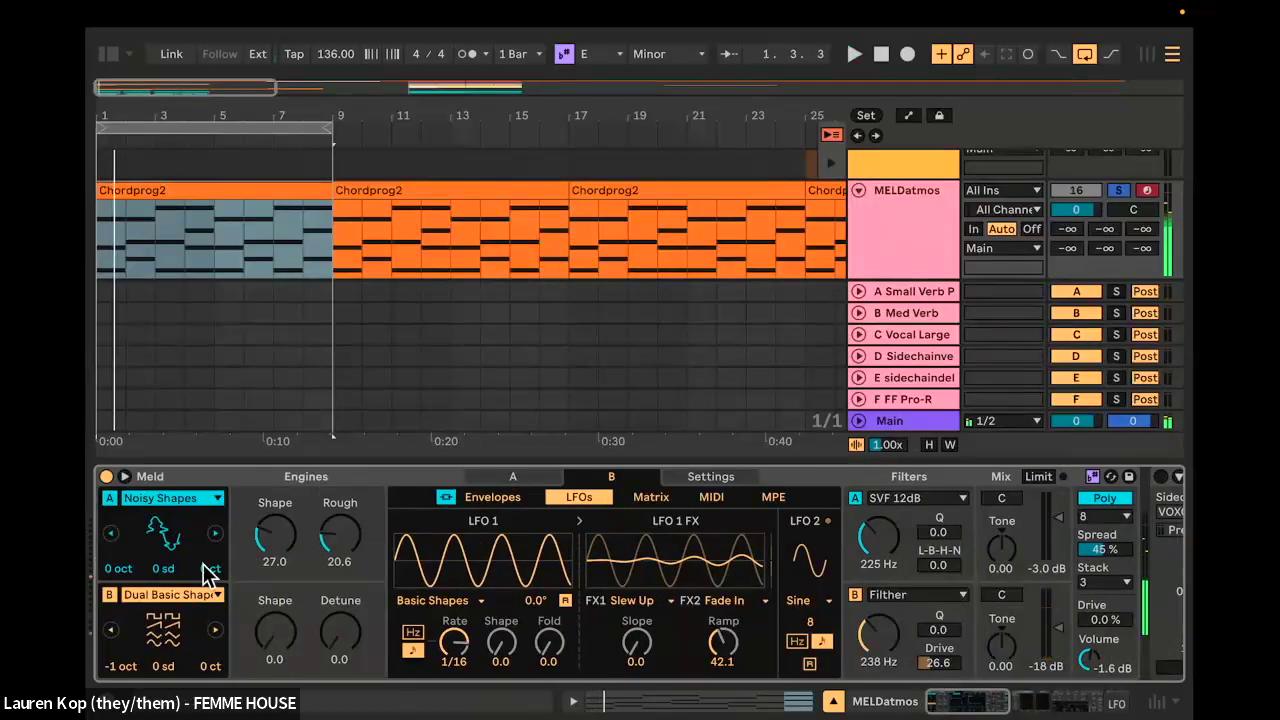
# Step: Turn on FF Pro-Q 3 after Meld, inspect the EQ curve in its plug-in window, and close the window
pyautogui.hscroll(2, 550, 664)
pyautogui.hscroll(10, 530, 650)
pyautogui.hscroll(-8, 360, 540)
pyautogui.hscroll(12, 395, 551)
pyautogui.hscroll(-8, 395, 551)
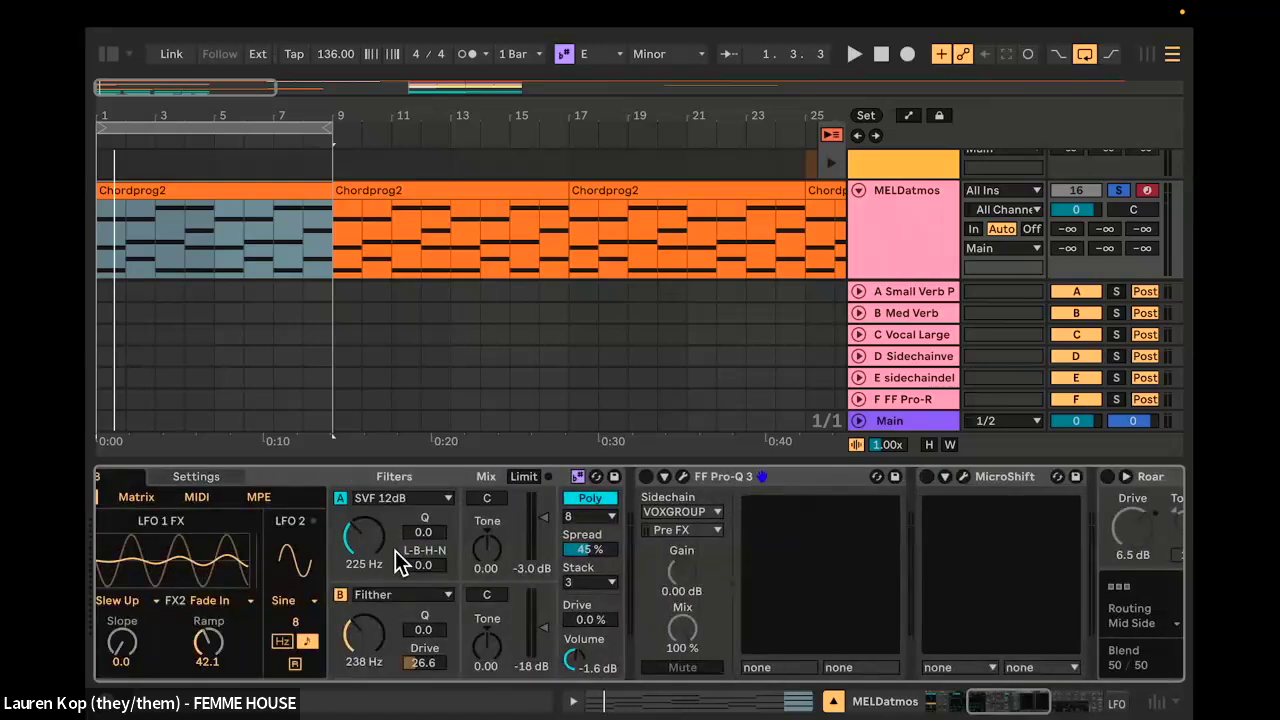
pyautogui.hscroll(-2, 395, 551)
pyautogui.hscroll(8, 390, 508)
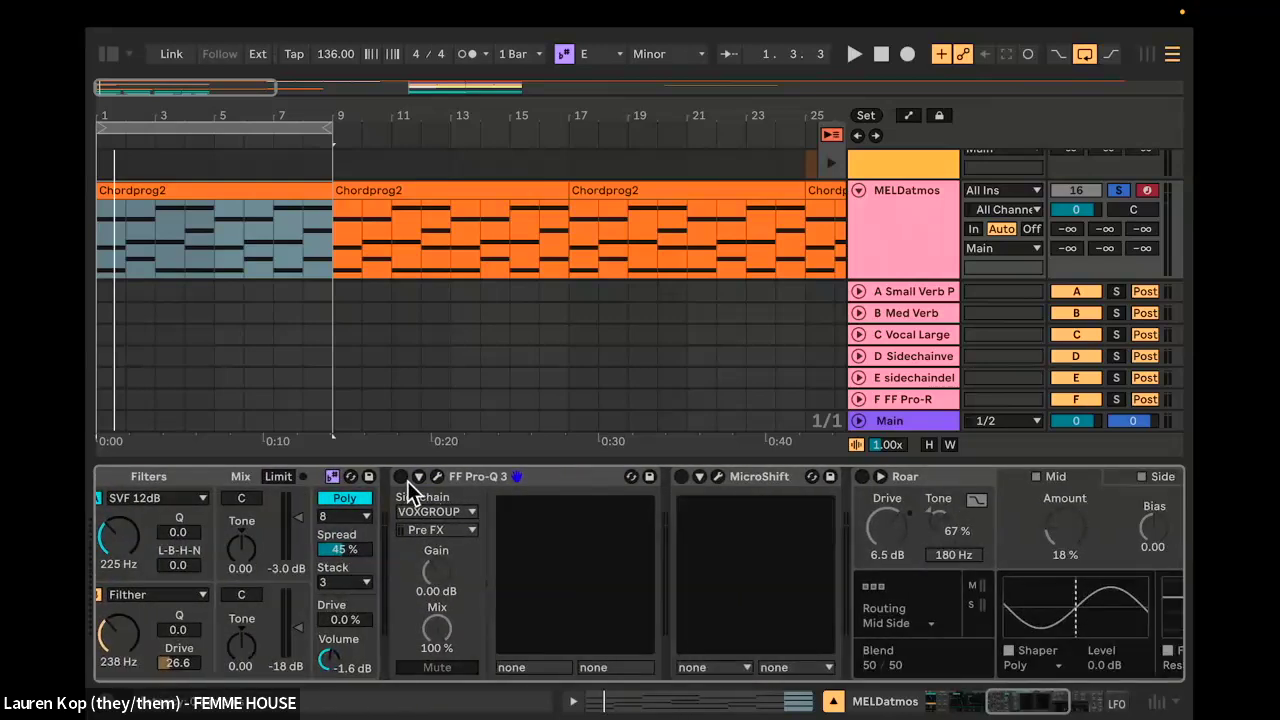
pyautogui.click(400, 476)
pyautogui.click(470, 479)
pyautogui.click(438, 477)
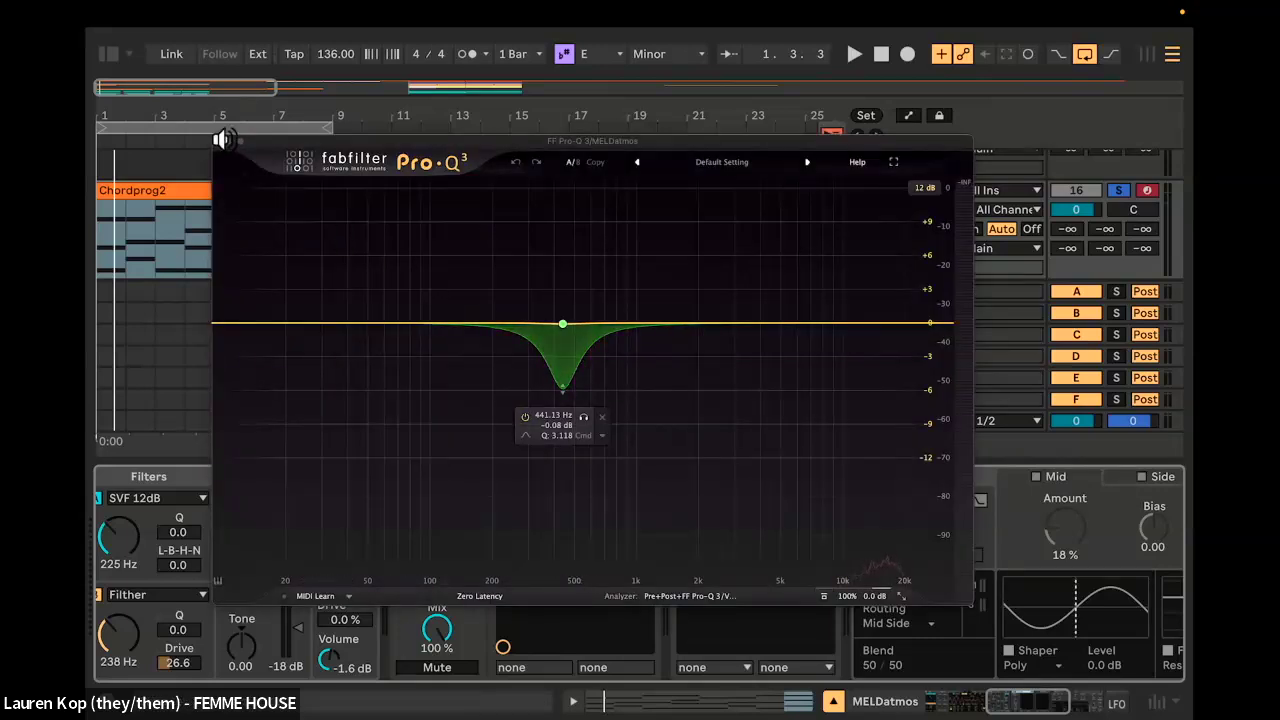
pyautogui.click(222, 140)
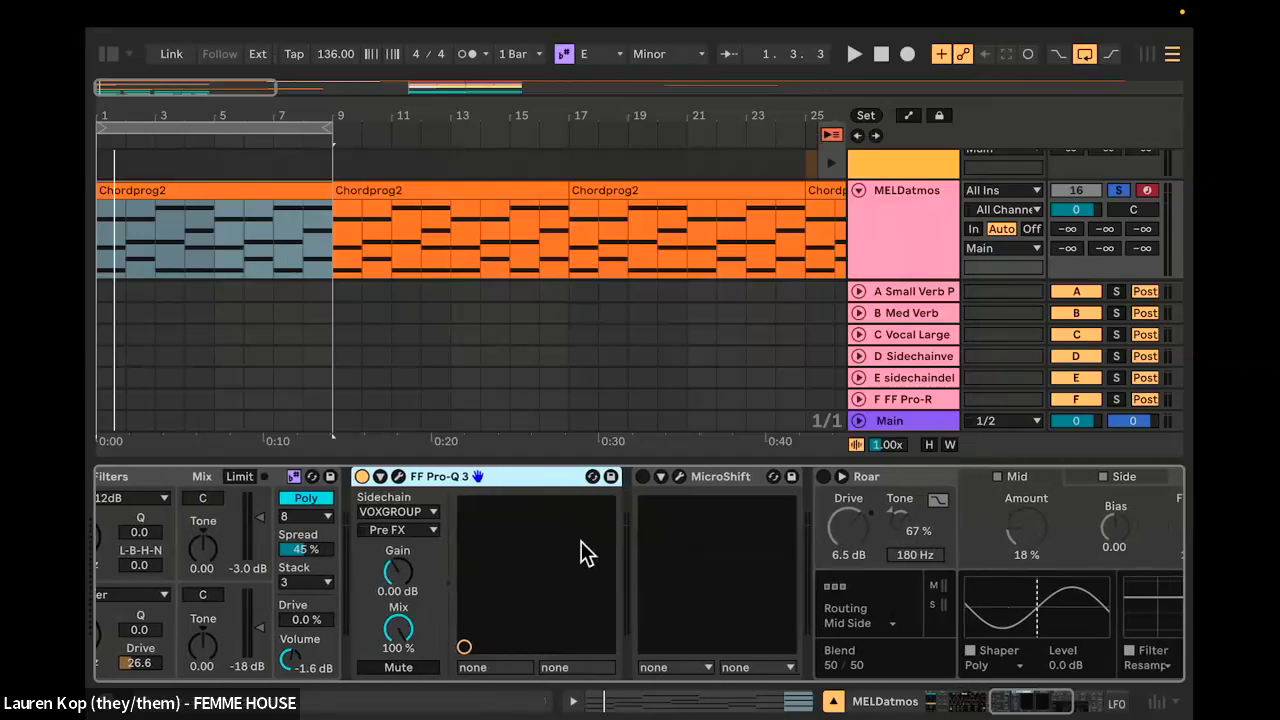
# Step: Select the MicroShift device and switch it on and back off
pyautogui.hscroll(5, 580, 541)
pyautogui.click(457, 477)
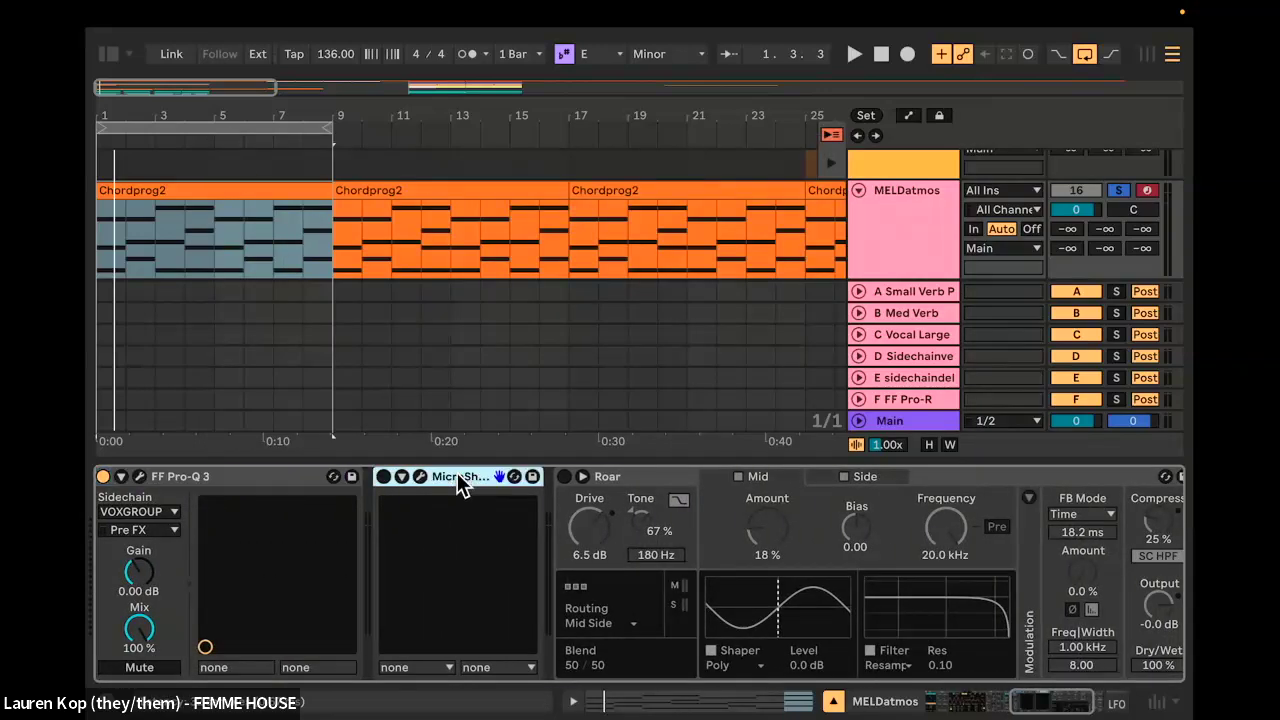
pyautogui.click(384, 477)
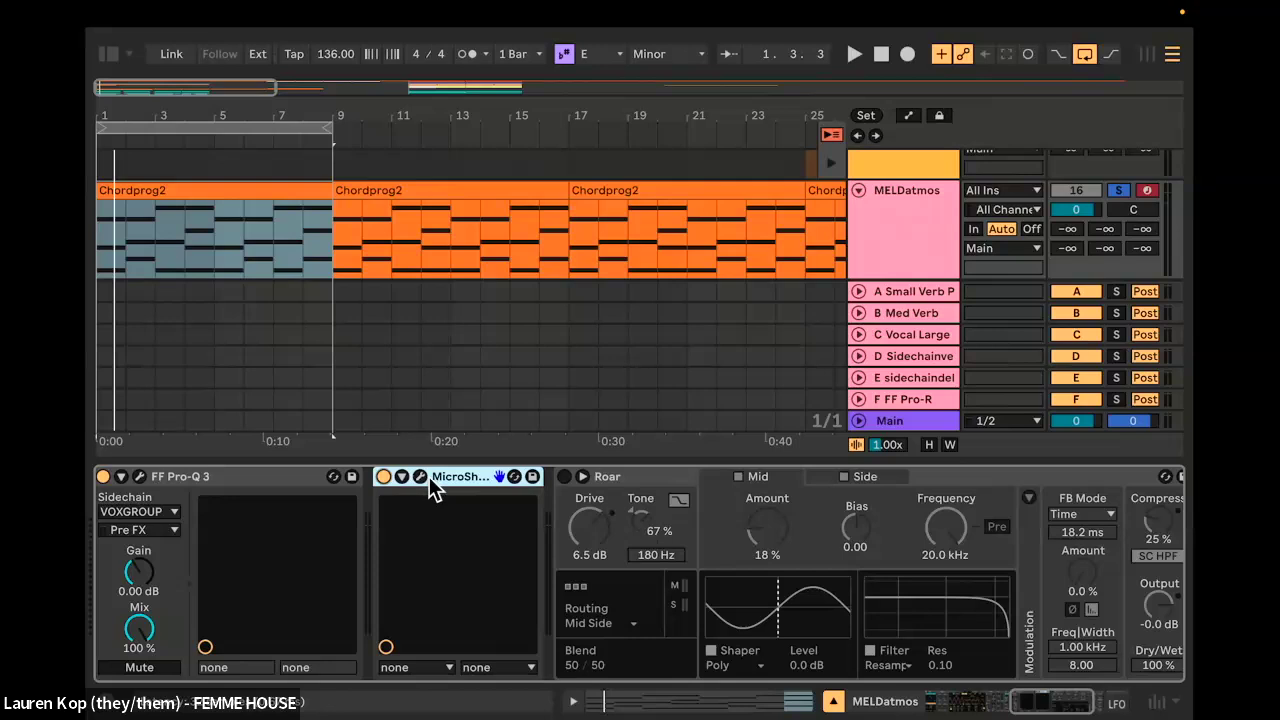
pyautogui.click(384, 477)
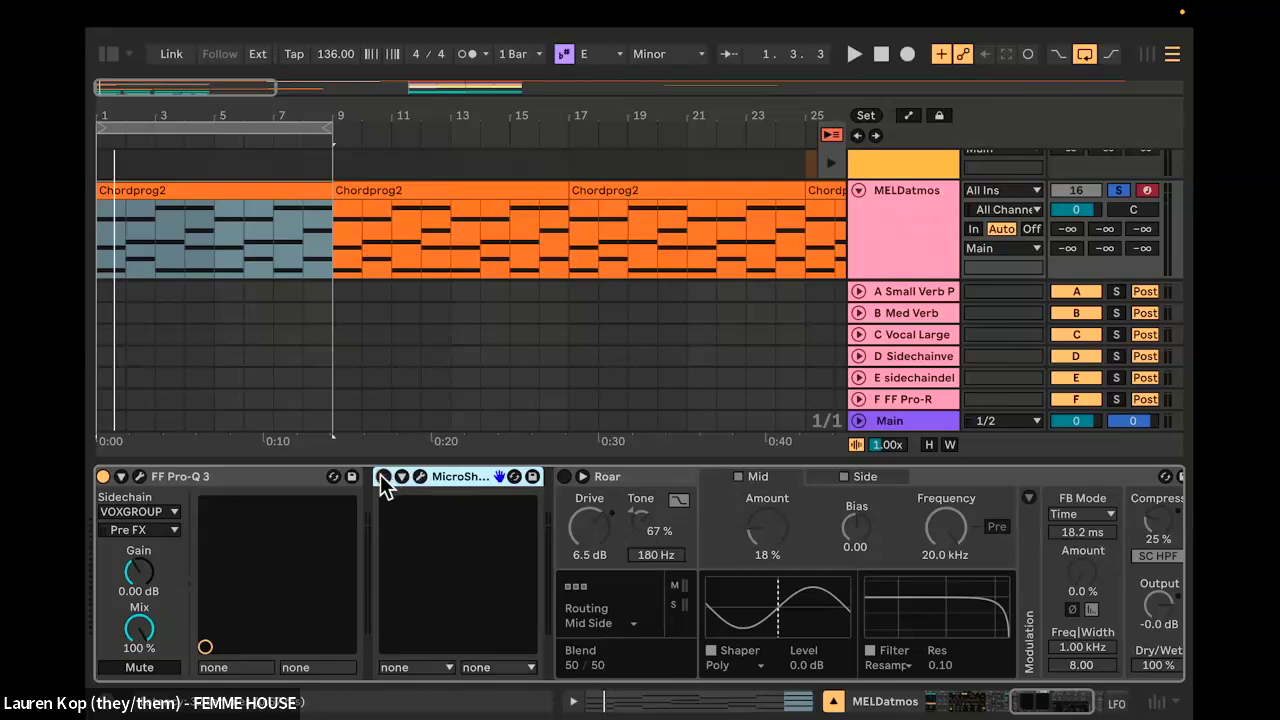
# Step: Show the browser's Audio Effects devices and find Chorus-Ensemble
pyautogui.click(108, 54)
pyautogui.scroll(-1, 219, 214)
pyautogui.click(165, 218)
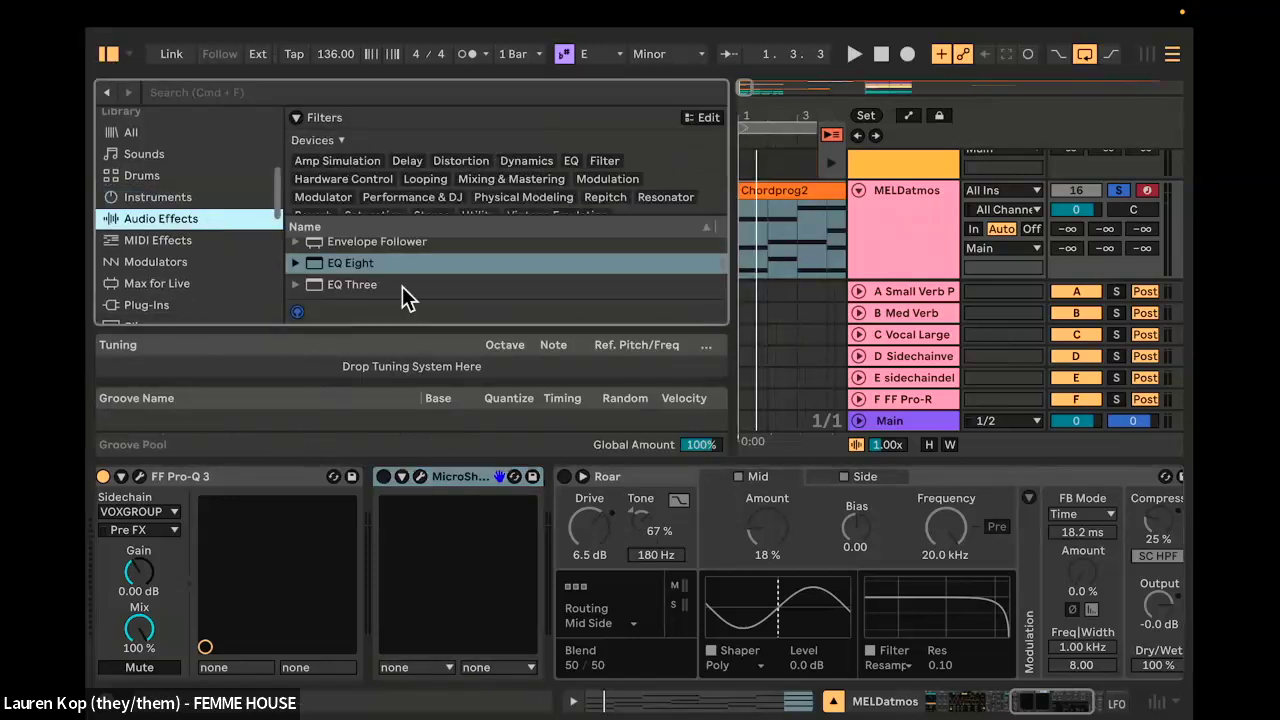
pyautogui.scroll(3, 385, 275)
pyautogui.scroll(2, 383, 271)
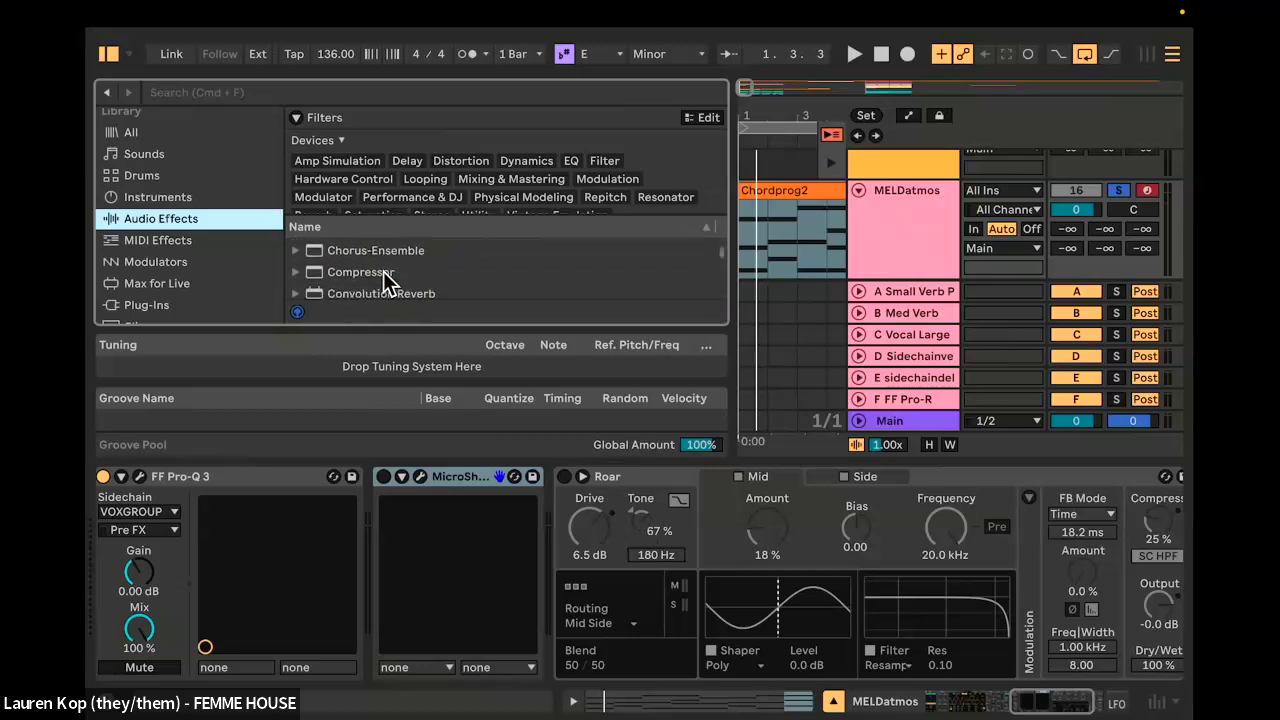
# Step: Audition the loop with MicroShift turned on, and bypass MicroShift again
pyautogui.click(383, 477)
pyautogui.press('space')
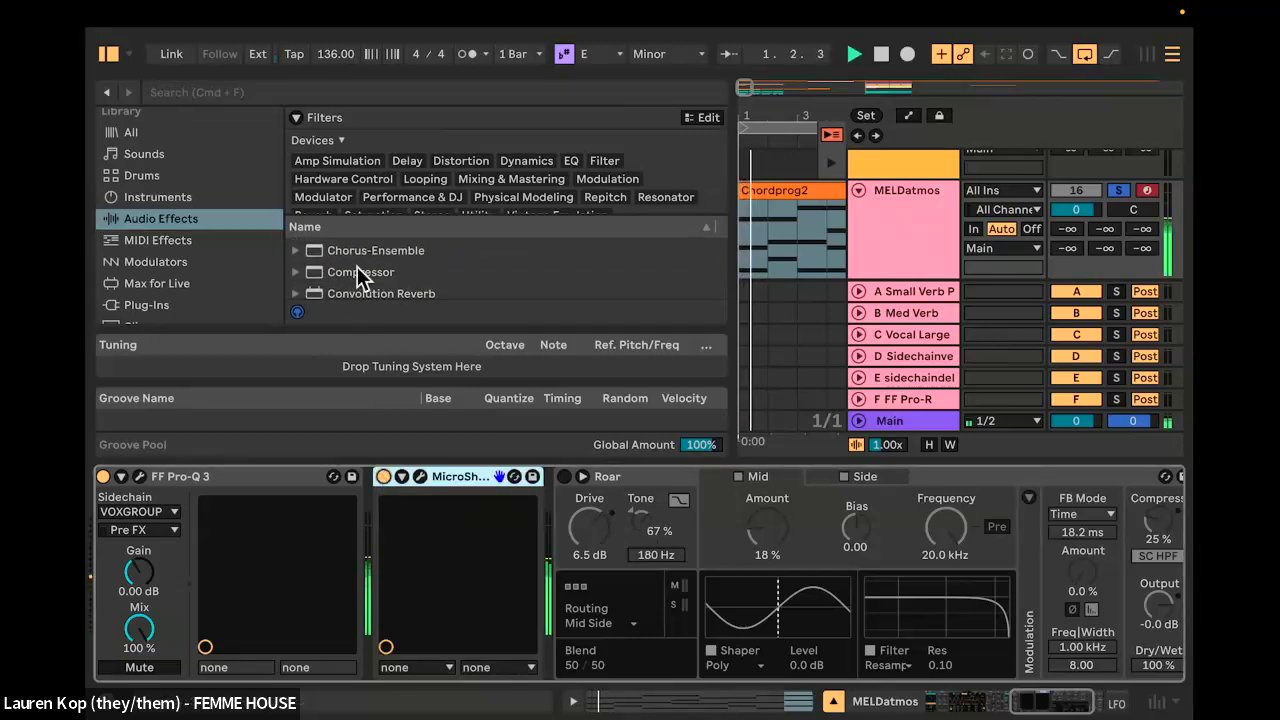
pyautogui.click(383, 477)
# Step: Insert Chorus-Ensemble between FF Pro-Q 3 and MicroShift, audition it with Dry/Wet at 71%, and stop playback
pyautogui.moveTo(372, 253); pyautogui.dragTo(402, 606)
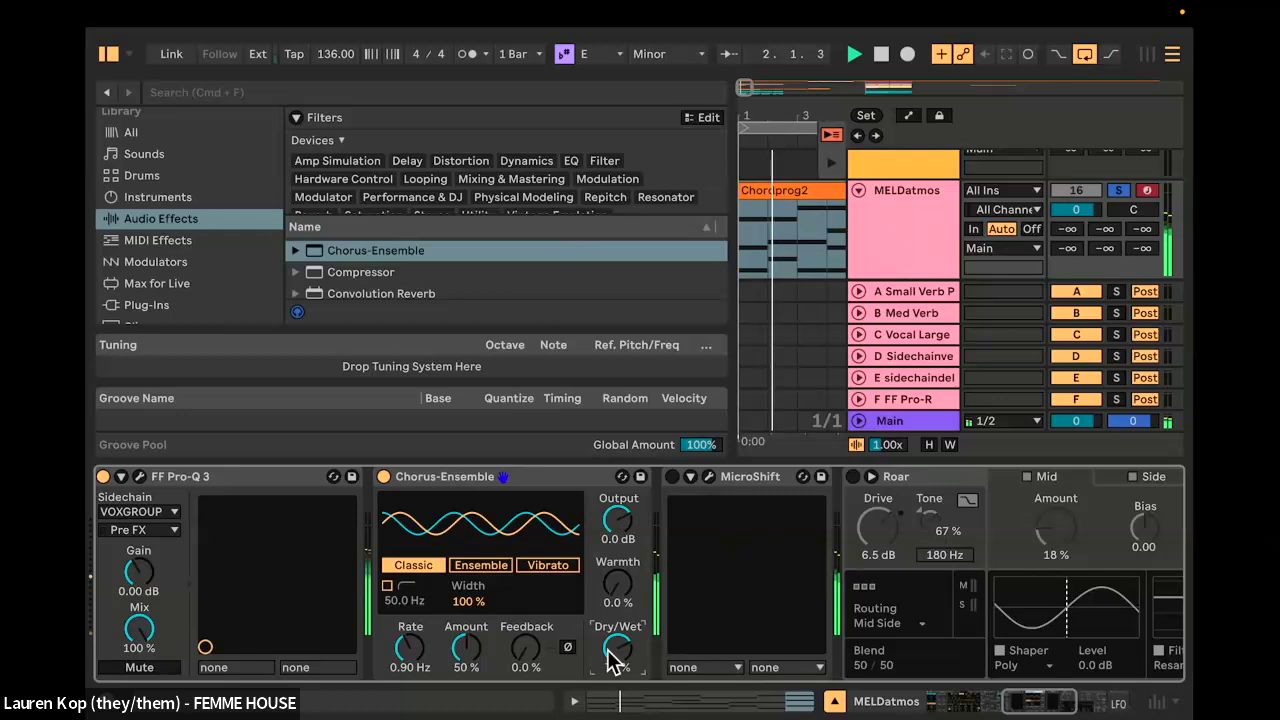
pyautogui.hscroll(5, 720, 592)
pyautogui.press('space')
pyautogui.hscroll(-6, 480, 555)
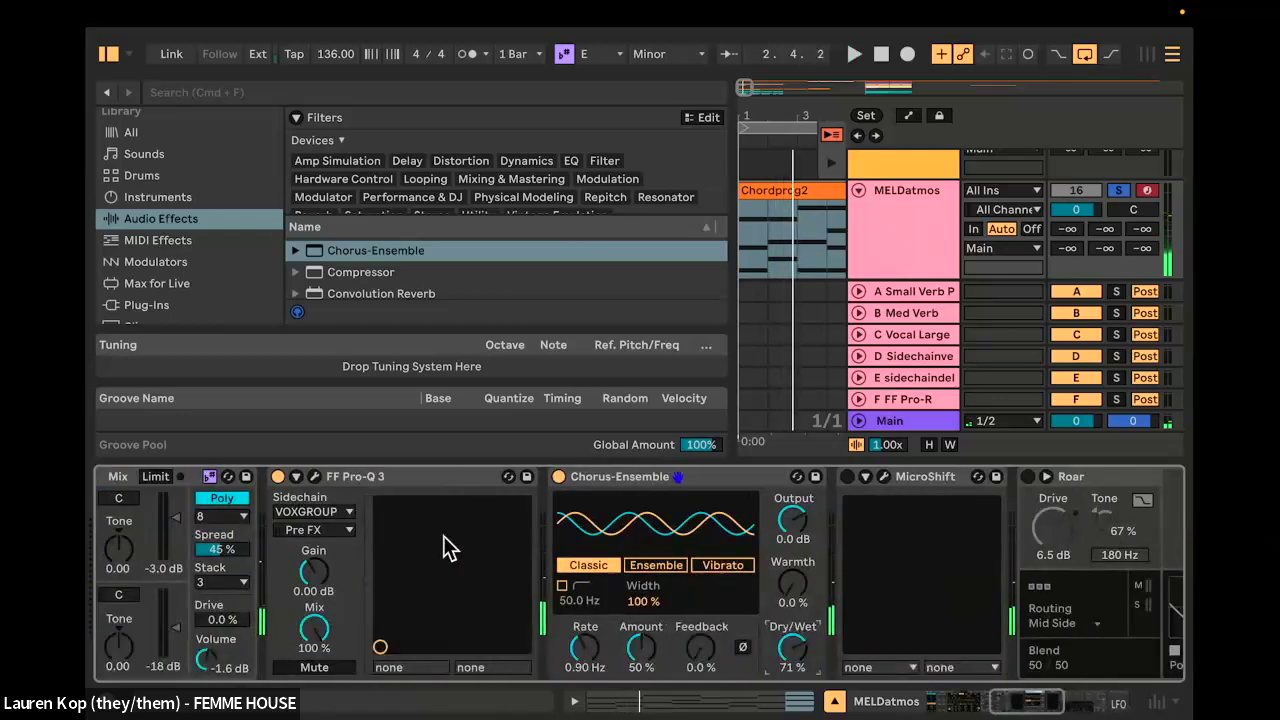
# Step: Bypass Chorus-Ensemble and FF Pro-Q 3, and hide the browser
pyautogui.click(558, 476)
pyautogui.click(277, 477)
pyautogui.click(110, 55)
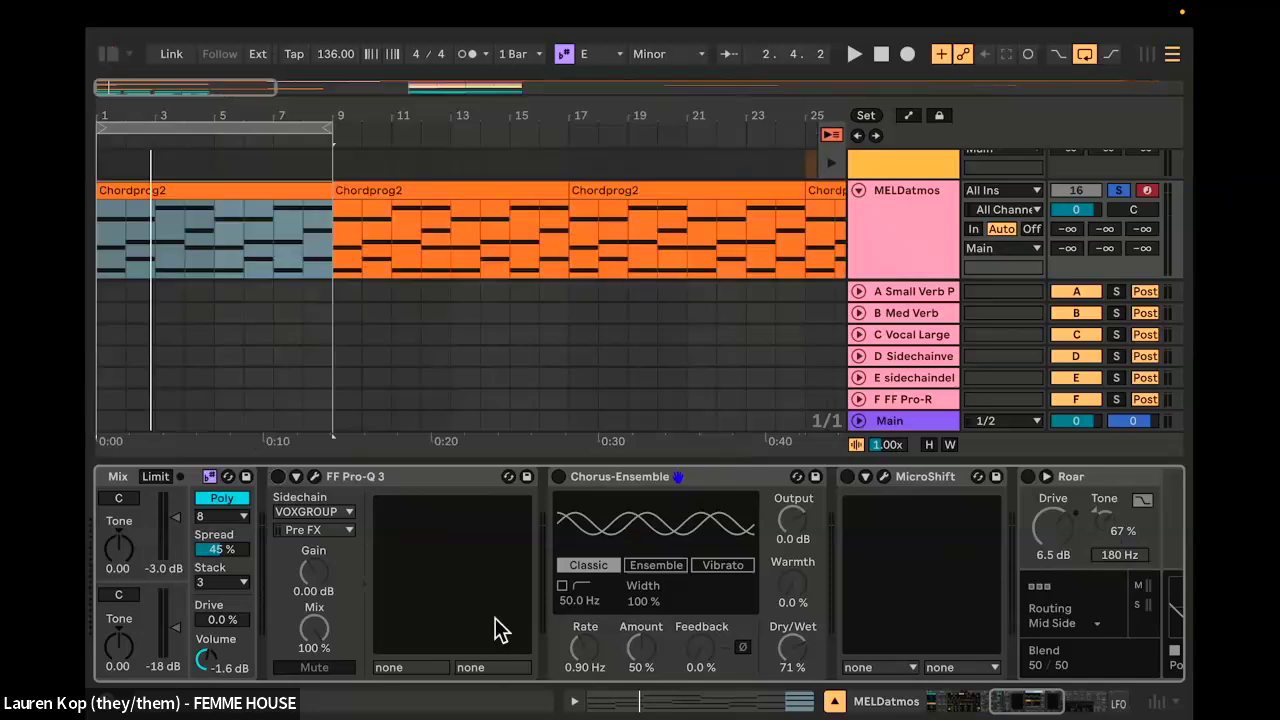
# Step: Select the Roar device and look over its settings and the LFO device that follows it
pyautogui.hscroll(6, 495, 618)
pyautogui.click(572, 482)
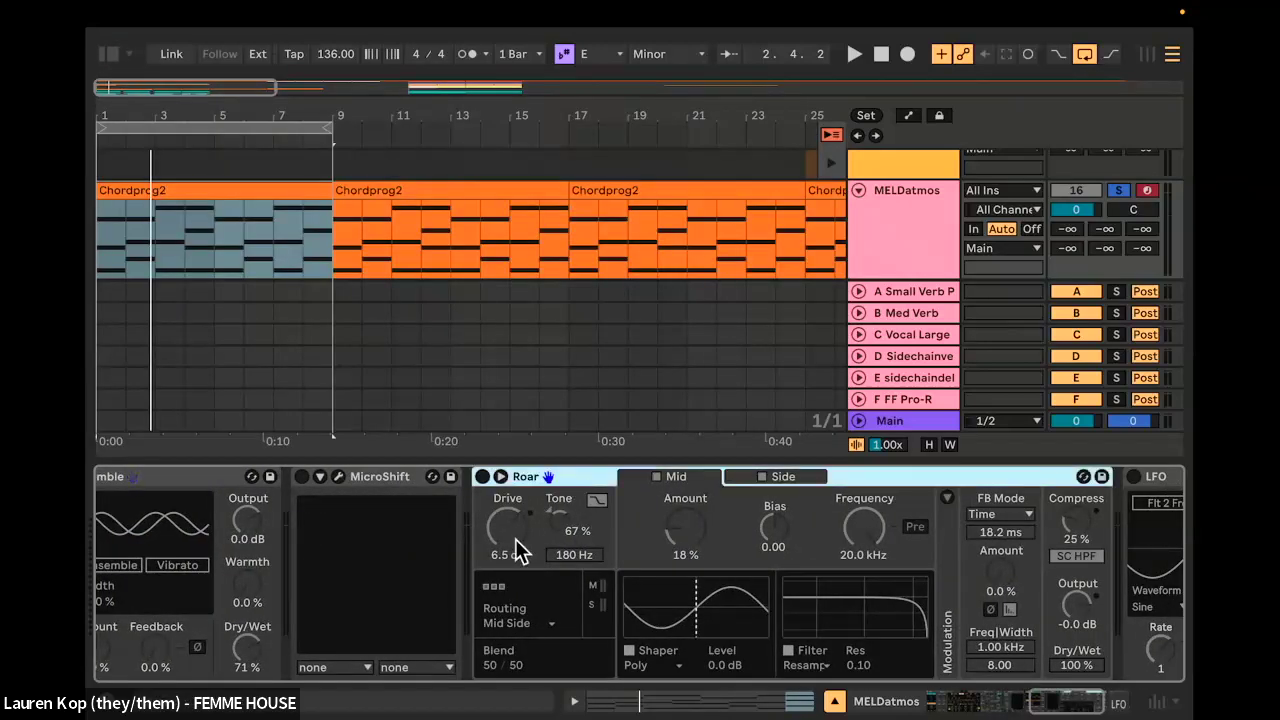
pyautogui.hscroll(3, 523, 543)
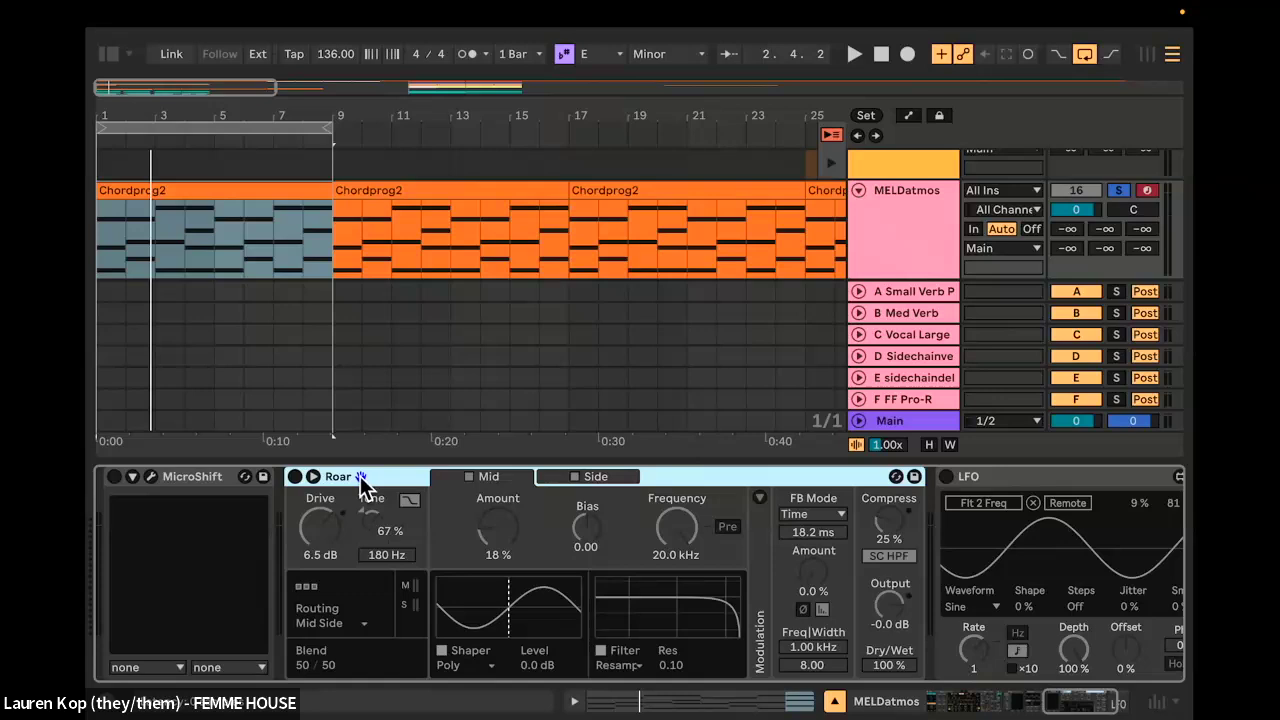
pyautogui.hscroll(3, 376, 488)
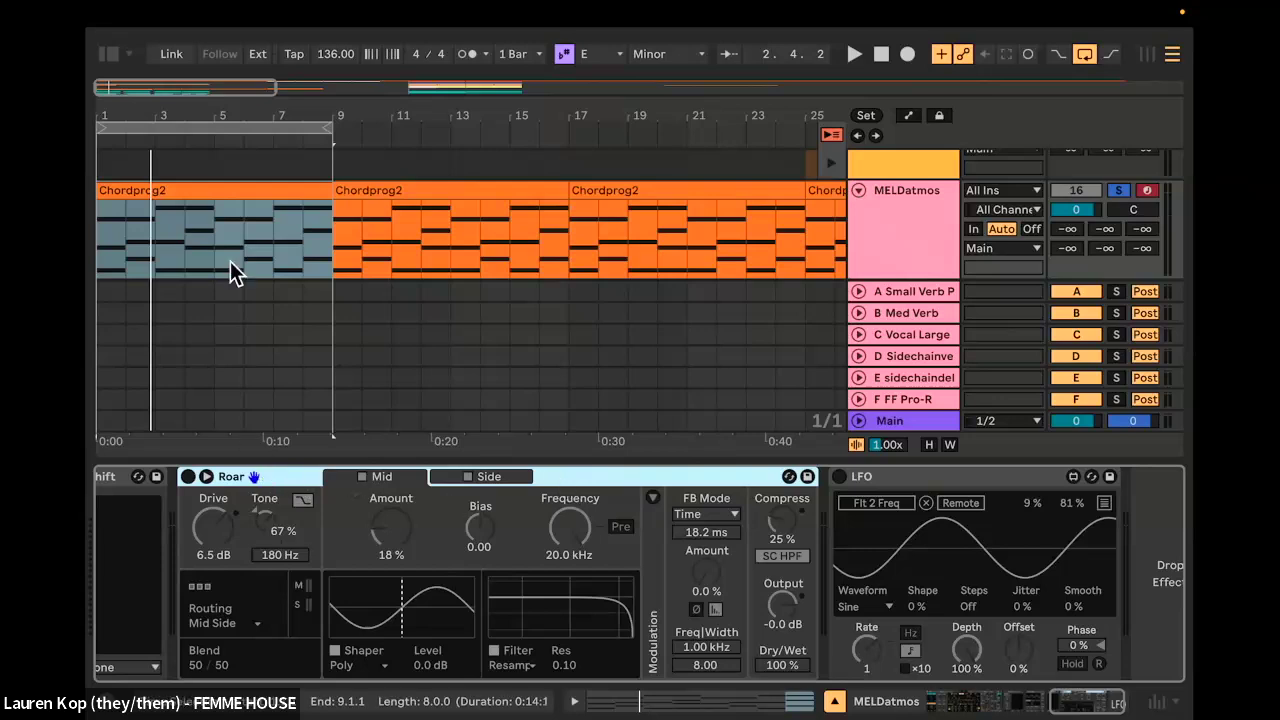
# Step: Reopen the browser and insert a Saturator between MicroShift and Roar
pyautogui.click(111, 55)
pyautogui.scroll(-3, 420, 290)
pyautogui.scroll(-5, 425, 292)
pyautogui.scroll(3, 407, 280)
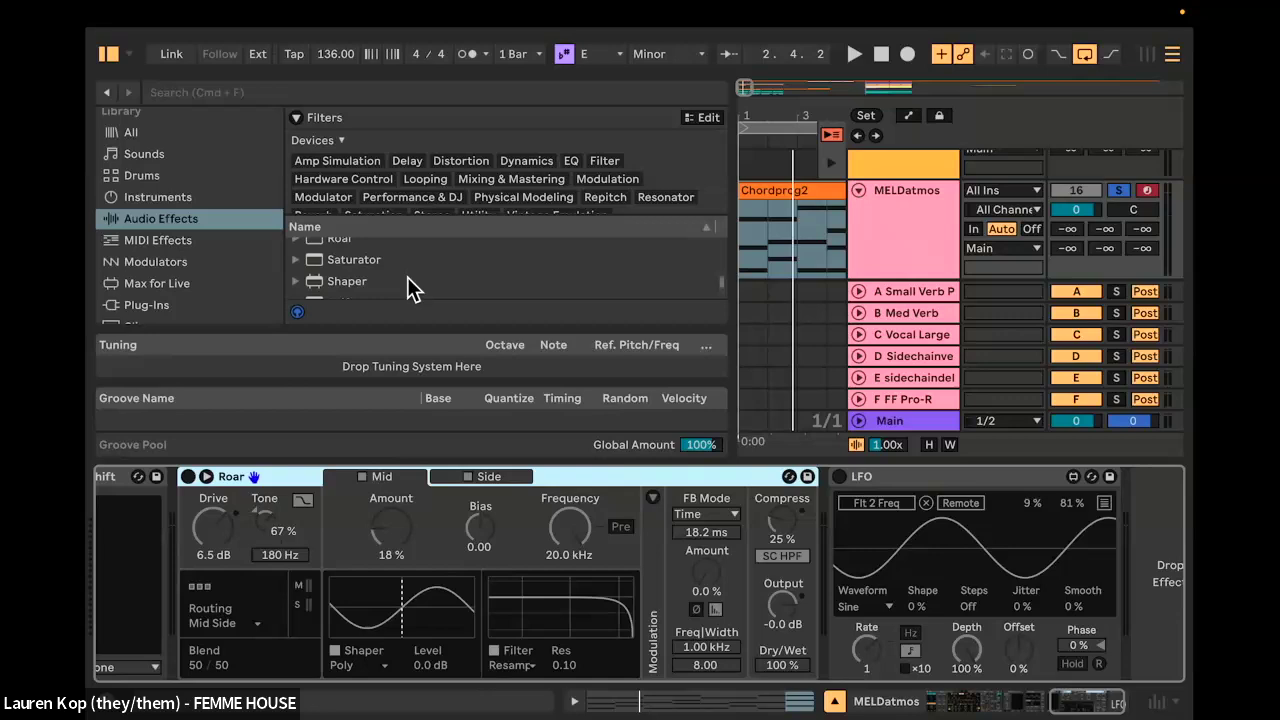
pyautogui.moveTo(345, 261); pyautogui.dragTo(190, 549)
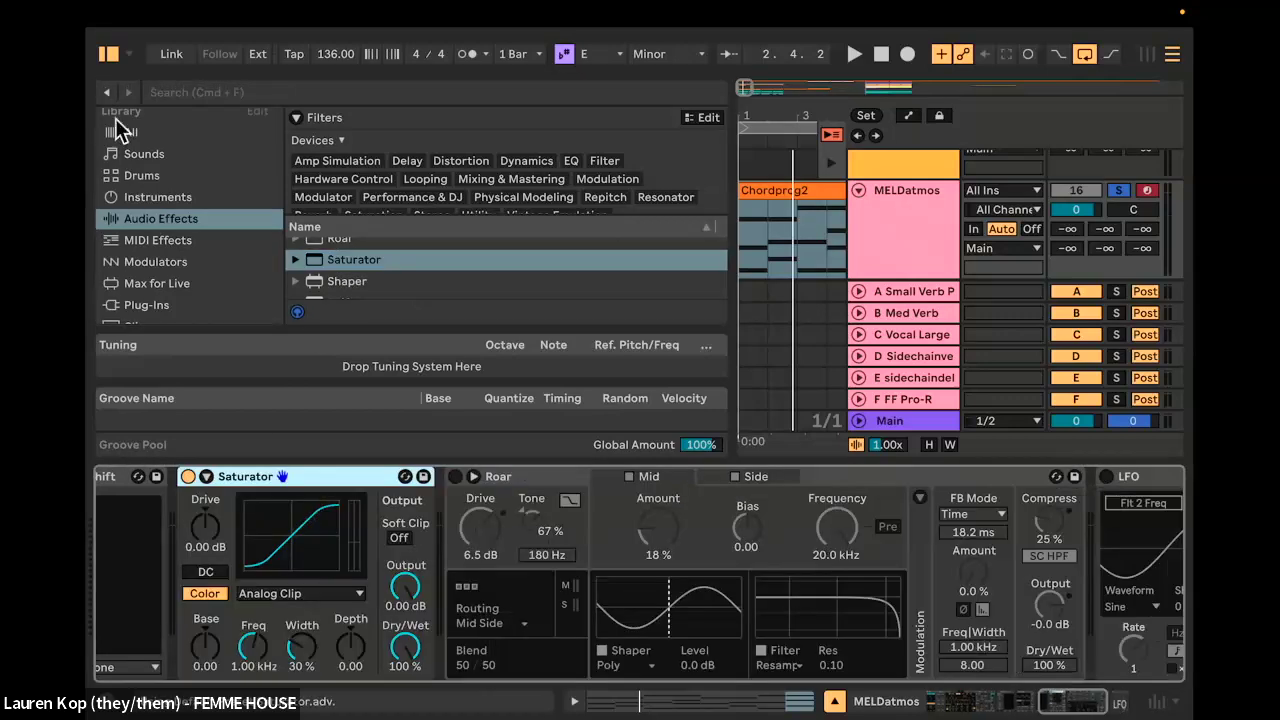
# Step: Audition the Saturator with its Drive raised to 18.3 dB, and delete the device from the chain
pyautogui.click(210, 522)
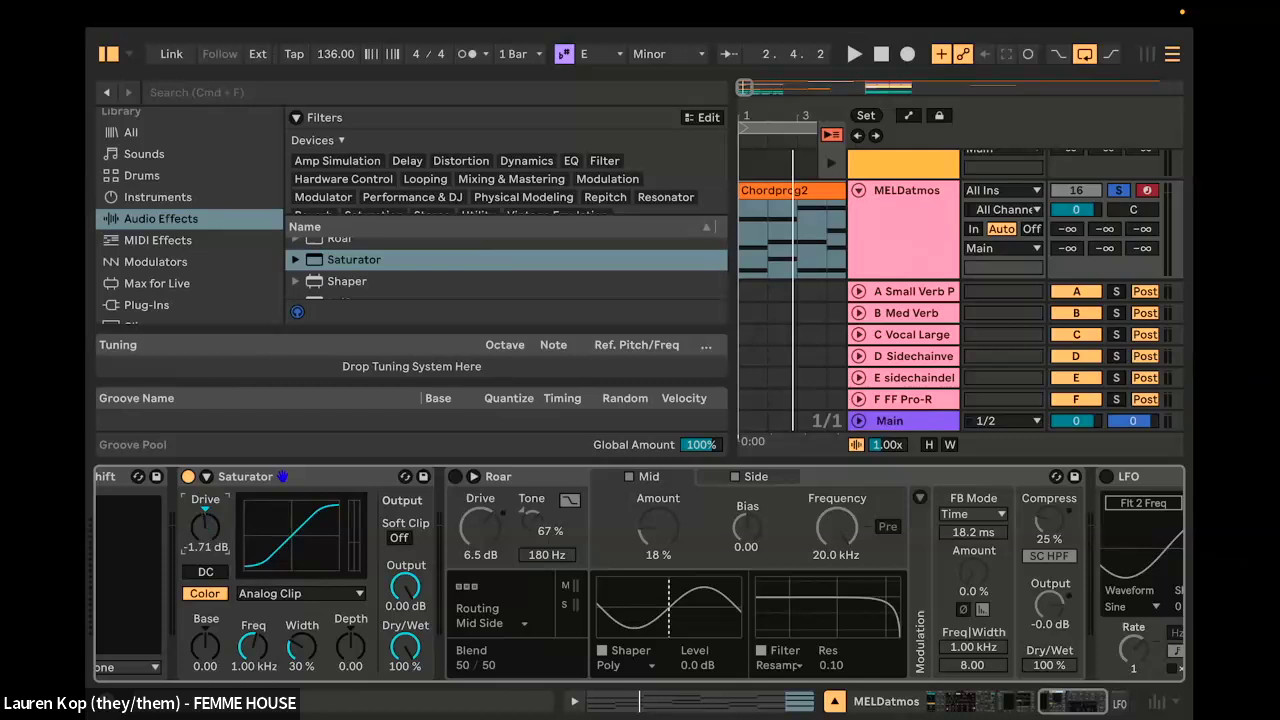
pyautogui.press('space')
pyautogui.moveTo(205, 528)
pyautogui.mouseDown()
pyautogui.moveTo(205, 566)
pyautogui.moveTo(205, 504)
pyautogui.mouseUp()
pyautogui.press('space')
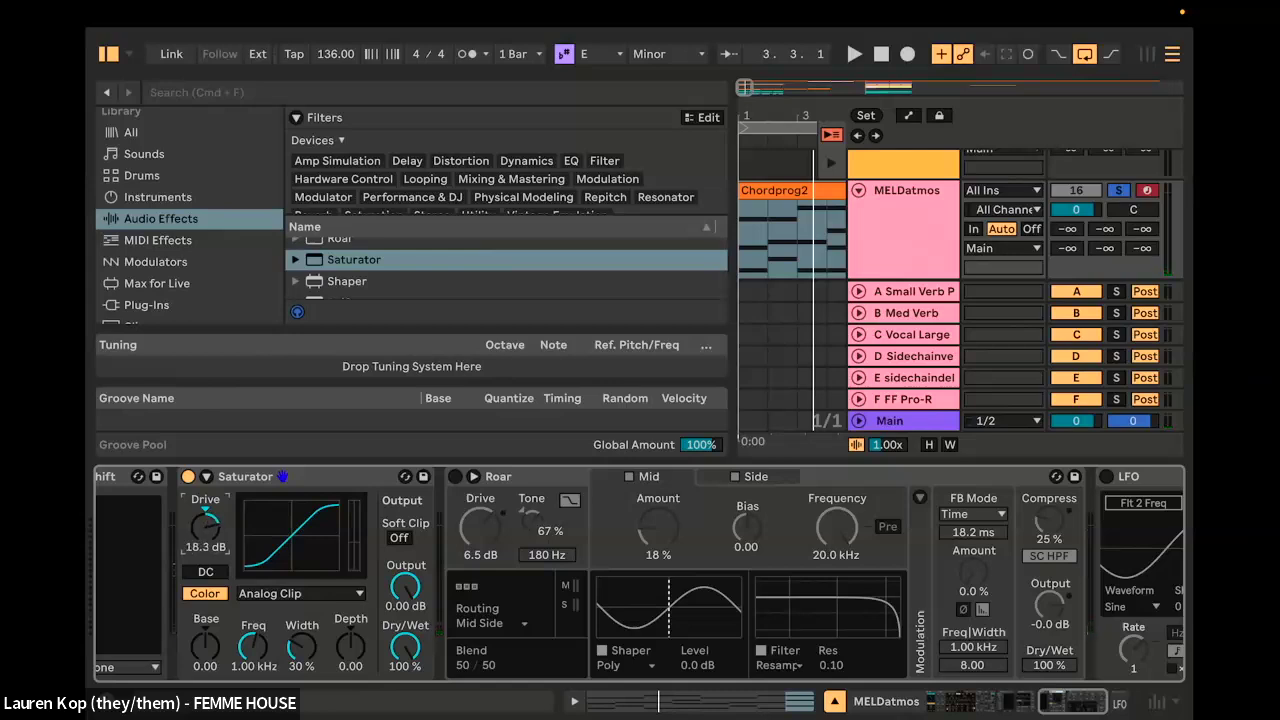
pyautogui.click(236, 479)
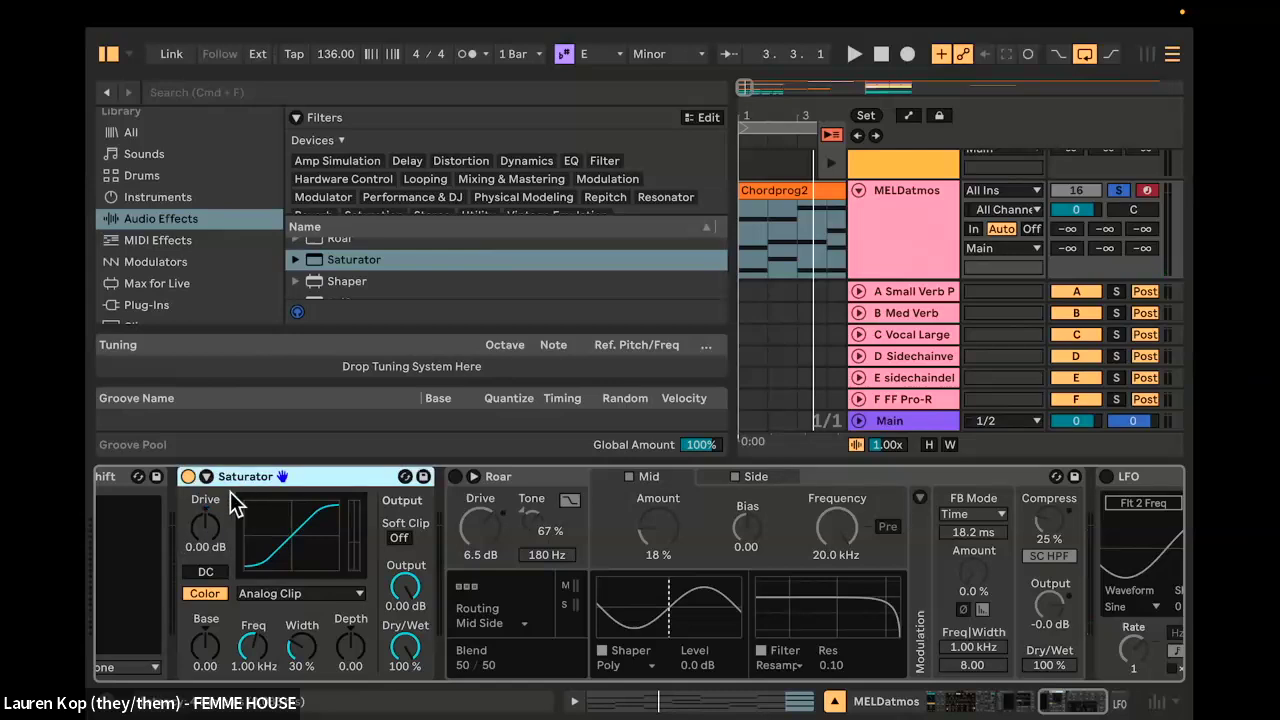
pyautogui.press('Delete')
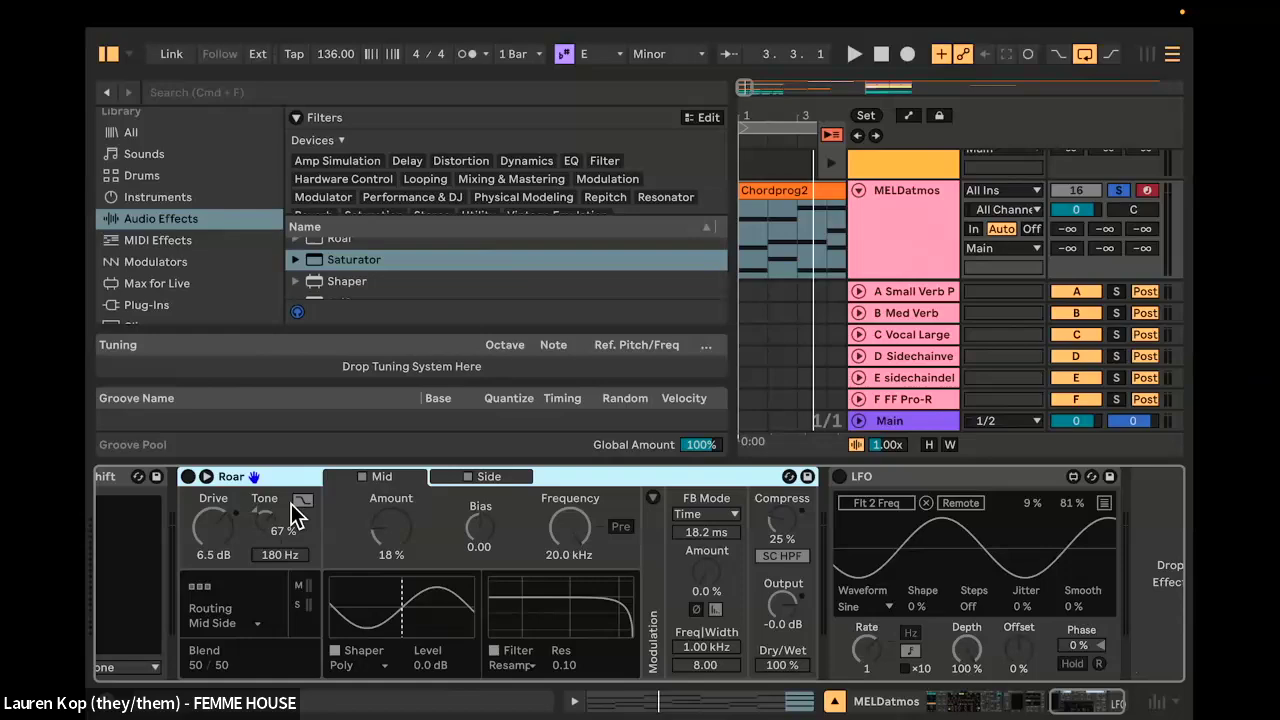
# Step: Play the loop with the effects bypassed, and turn on the Roar device during playback
pyautogui.hscroll(-10, 296, 515)
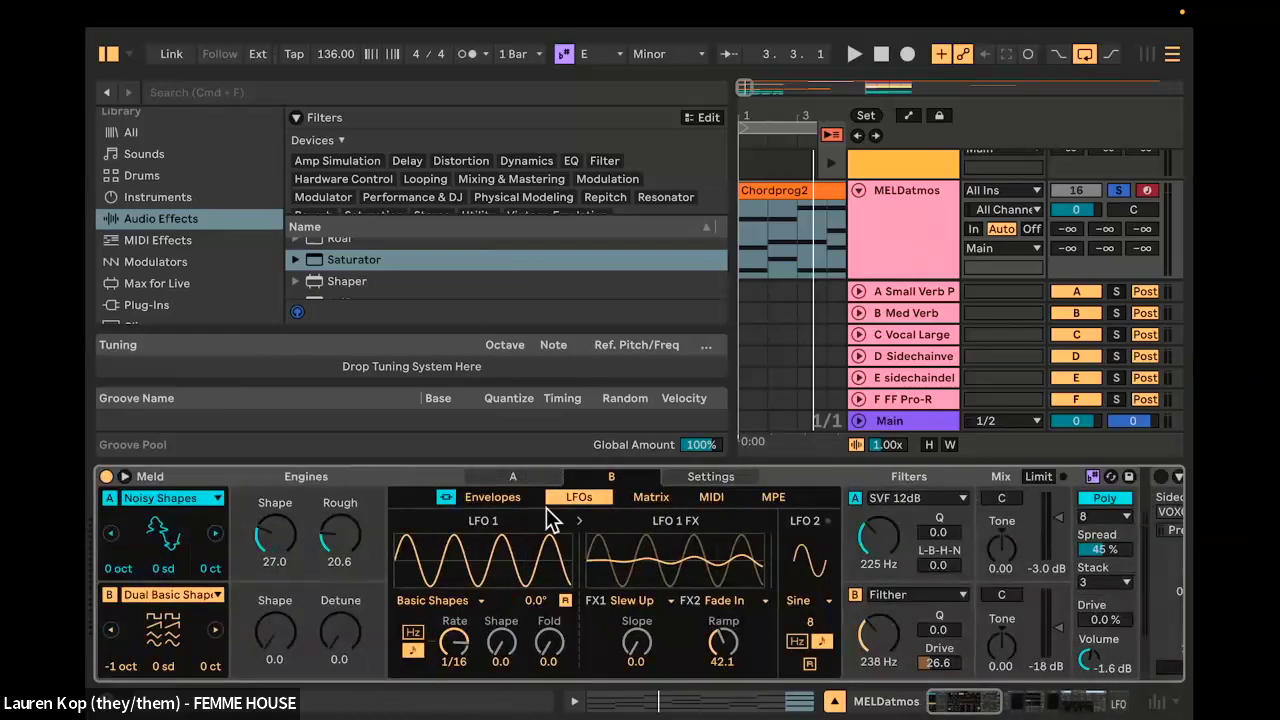
pyautogui.hscroll(2, 590, 515)
pyautogui.press('space')
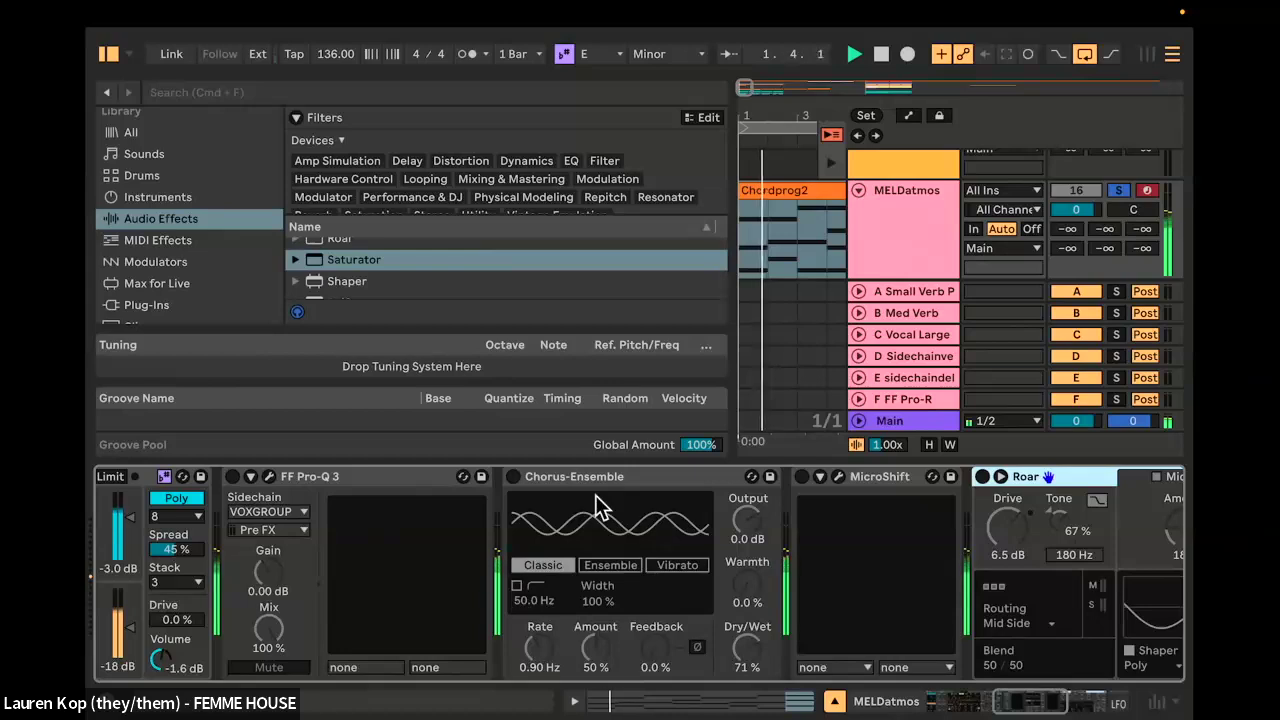
pyautogui.hscroll(5, 617, 500)
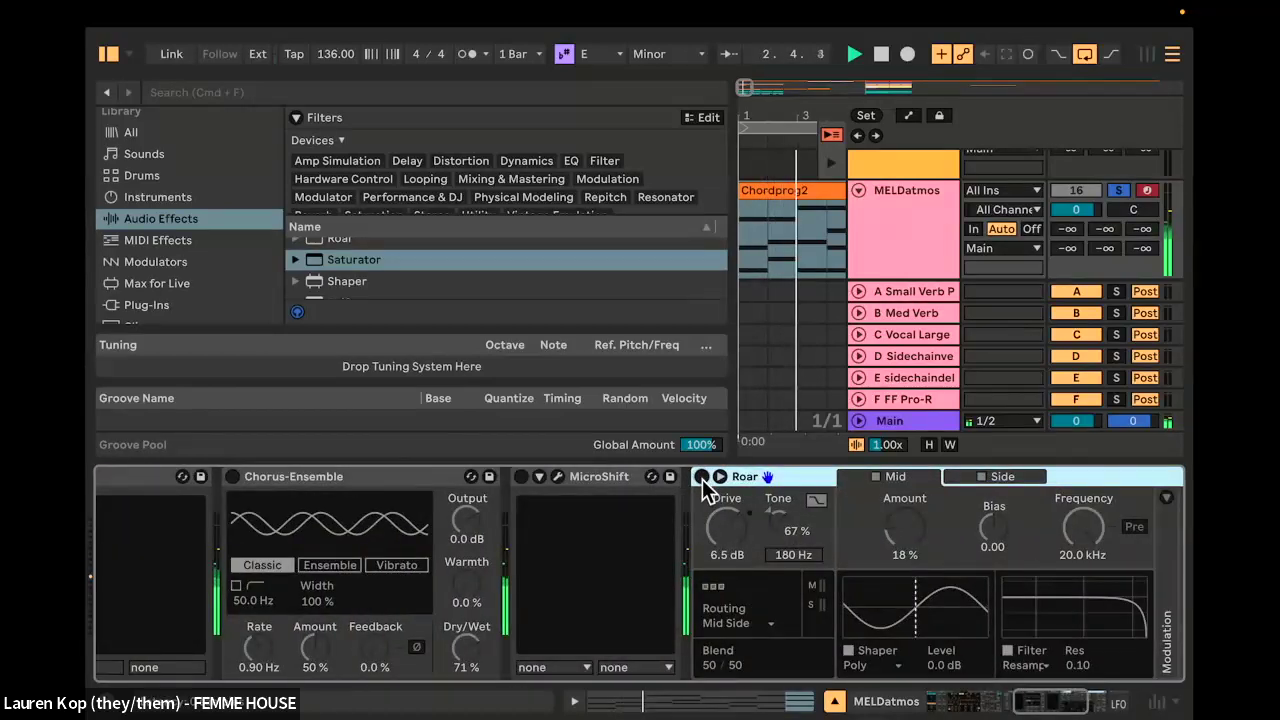
pyautogui.click(702, 477)
# Step: Compare the loop with Roar bypassed and enabled, leave Roar on, and stop playback
pyautogui.hscroll(4, 758, 503)
pyautogui.hscroll(1, 757, 503)
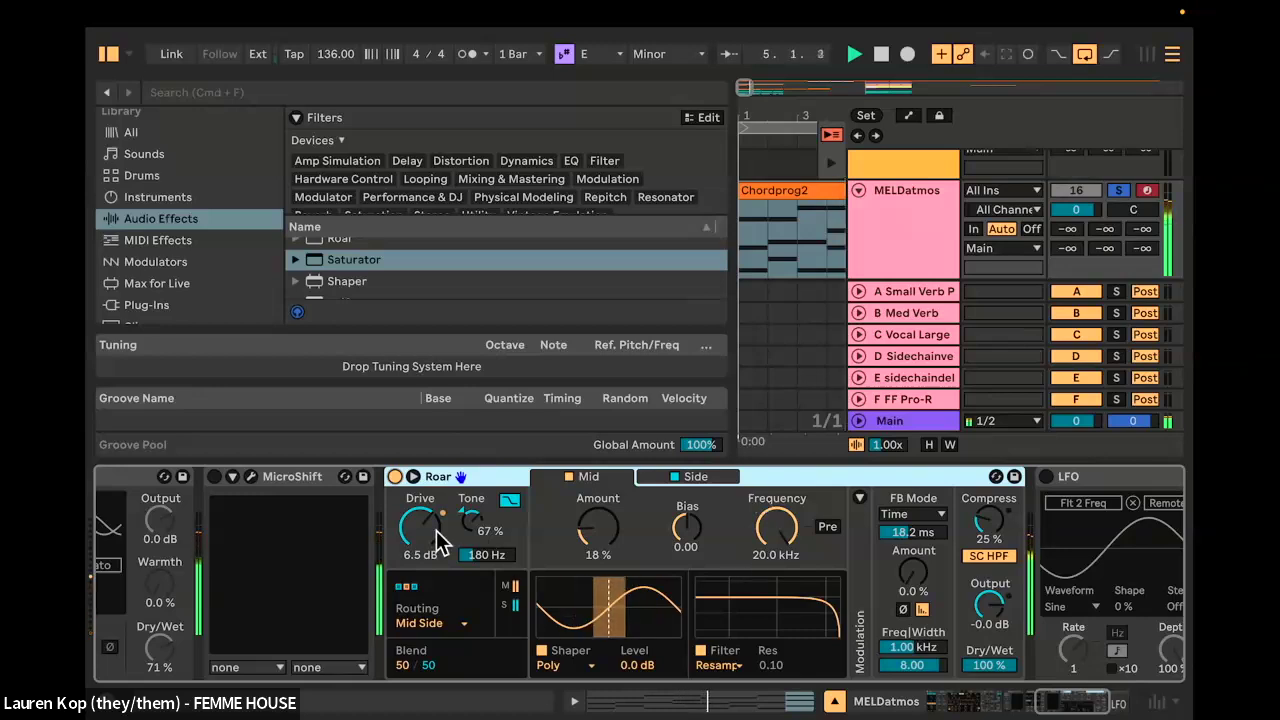
pyautogui.click(395, 477)
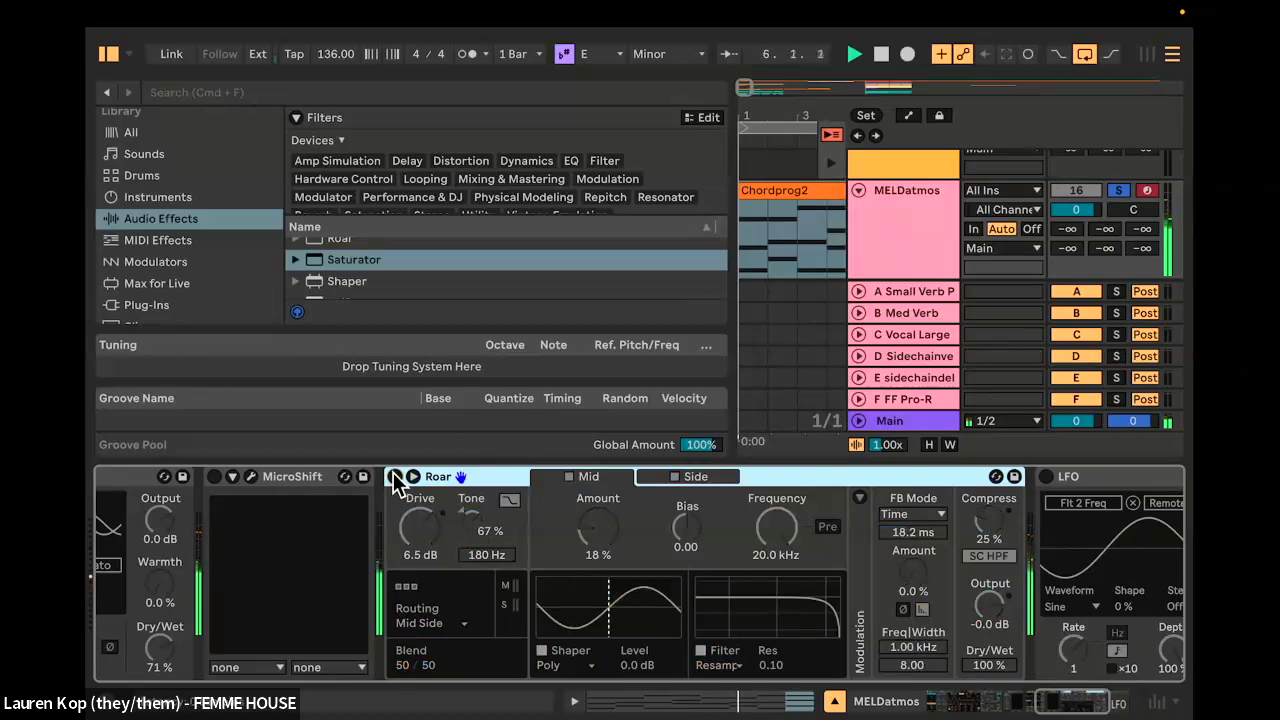
pyautogui.click(395, 477)
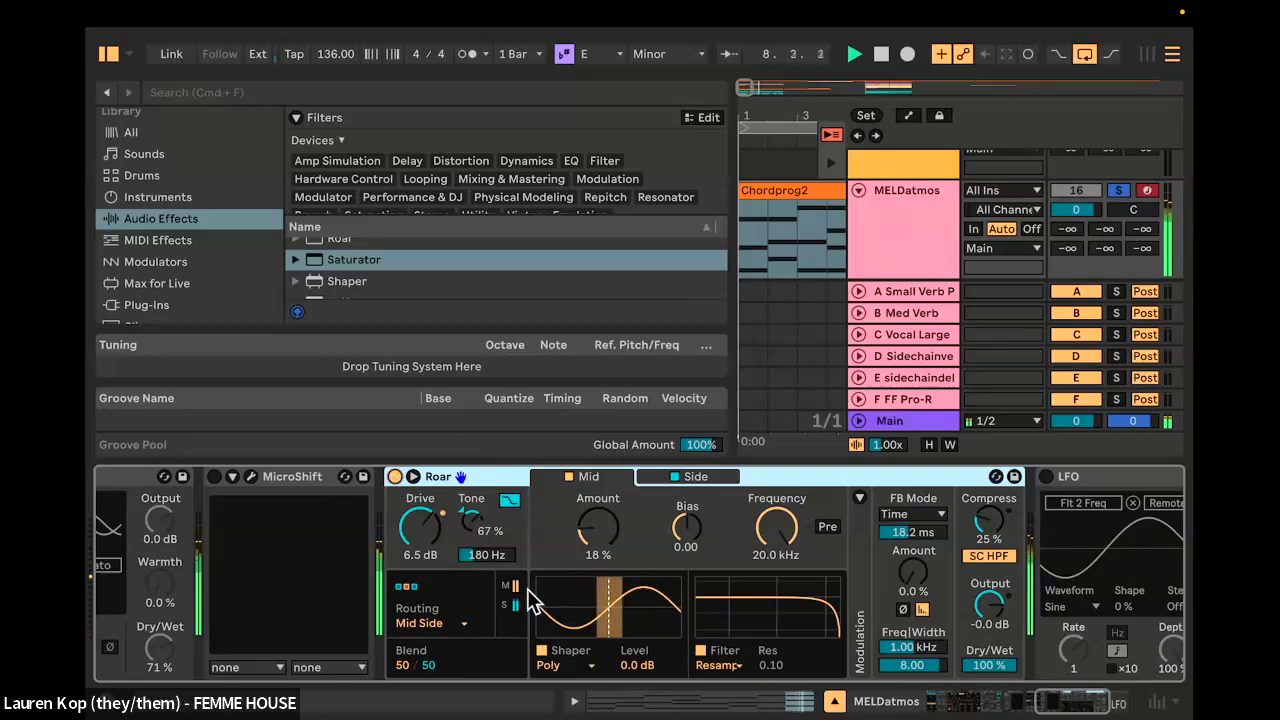
pyautogui.hscroll(3, 440, 527)
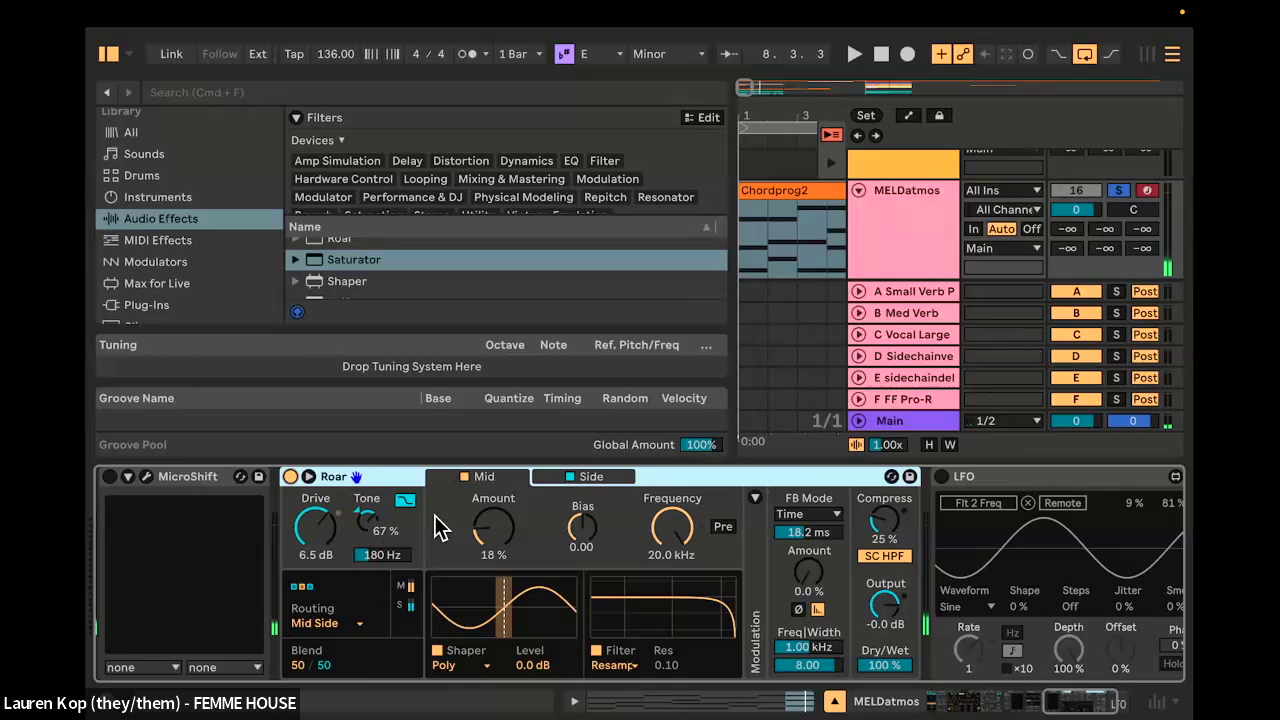
# Step: Turn on the LFO device after Roar in the MELDatmos effects chain
pyautogui.click(308, 476)
pyautogui.click(308, 476)
pyautogui.click(151, 478)
pyautogui.press('Delete')
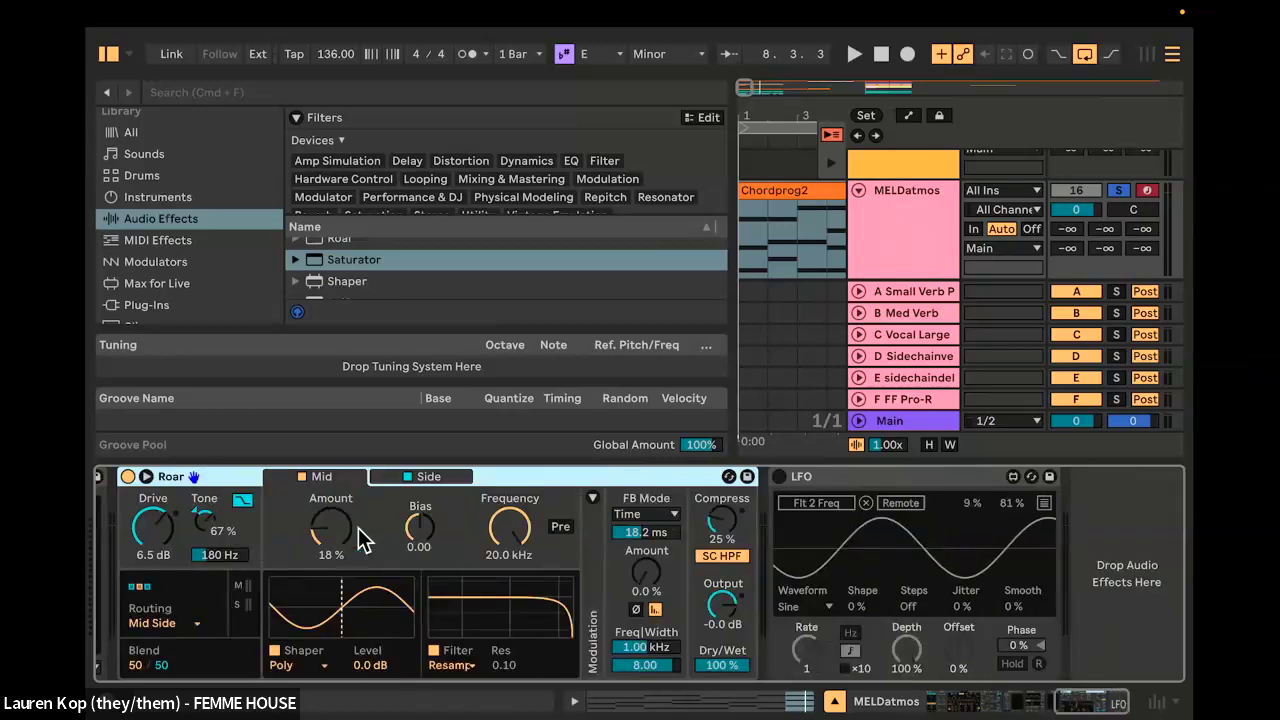
pyautogui.click(782, 478)
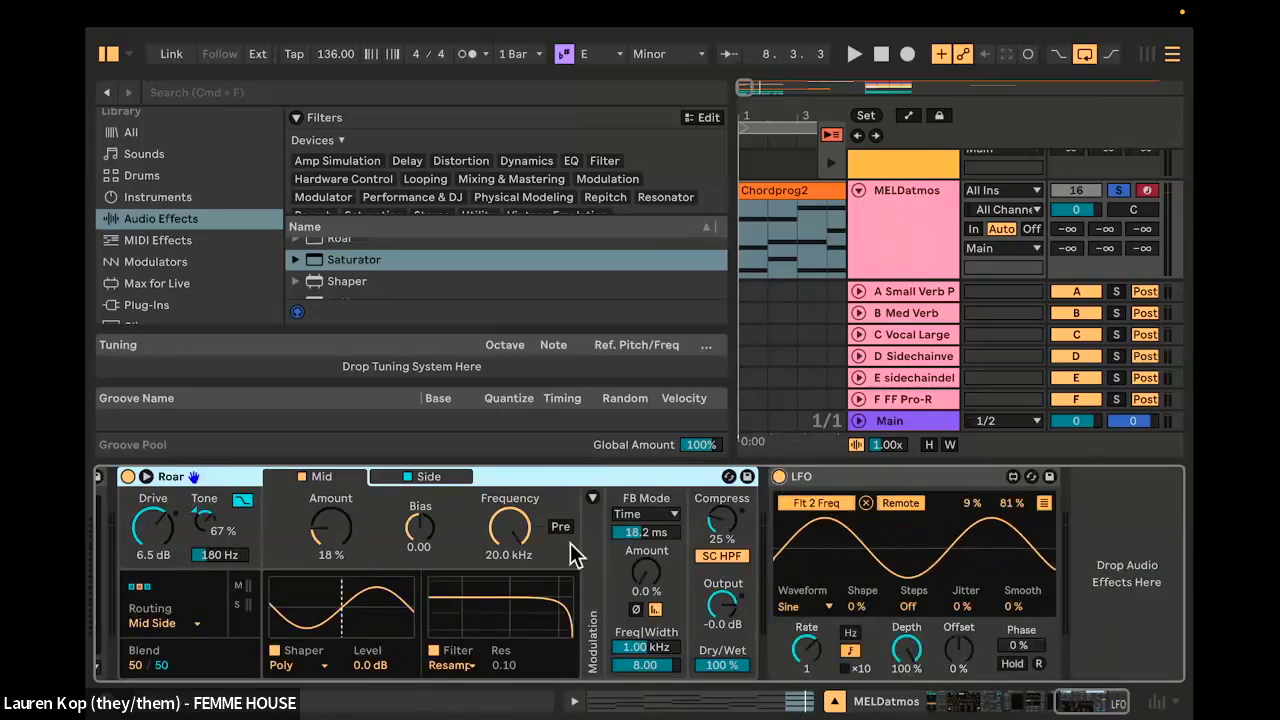
# Step: Hide the device chain and the browser, and take the MELDatmos track out of solo
pyautogui.hscroll(-10, 560, 548)
pyautogui.click(836, 701)
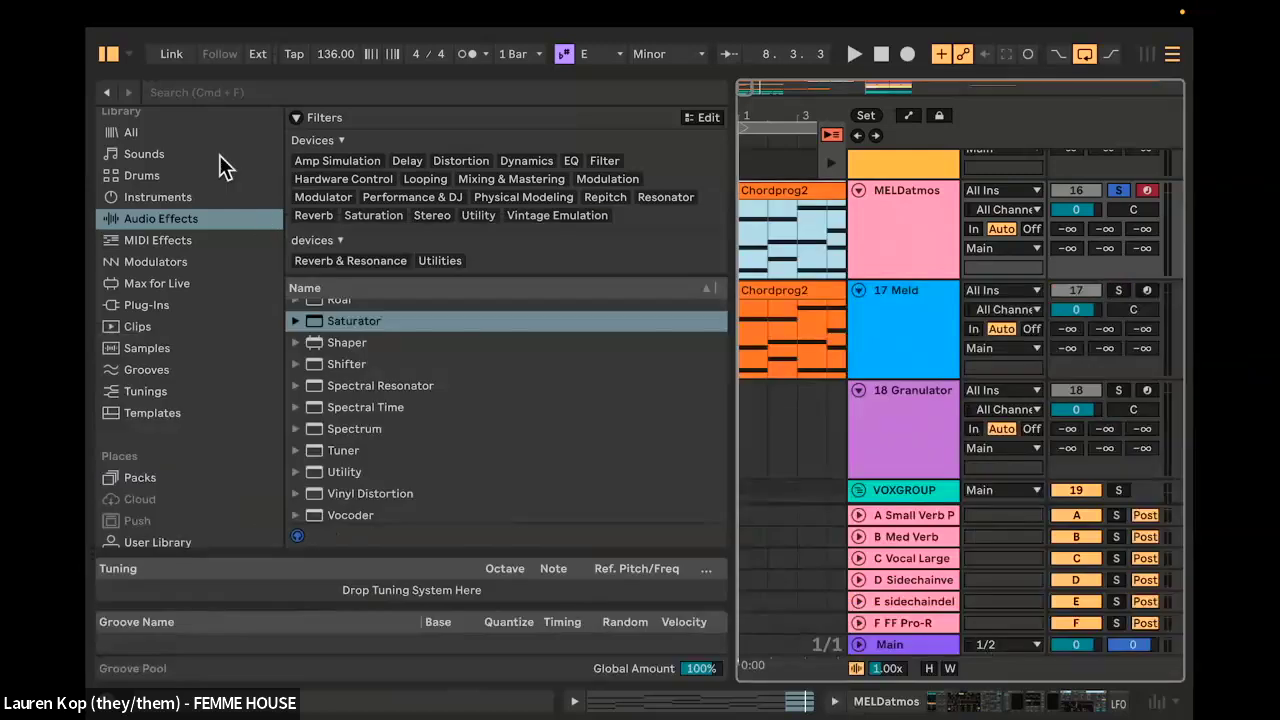
pyautogui.click(108, 55)
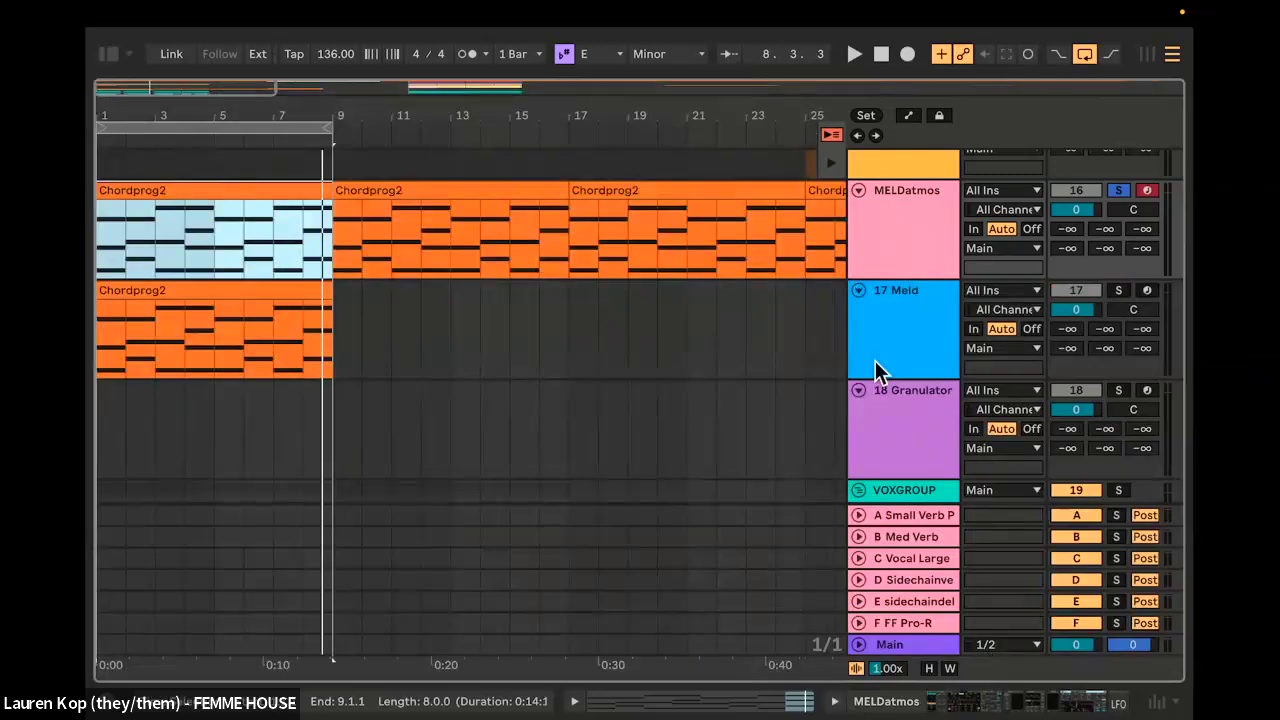
pyautogui.click(1119, 190)
# Step: Solo the Drum Rack track and play its MJCOLE drum pattern from the Drop marker at bar 45
pyautogui.scroll(15, 1050, 314)
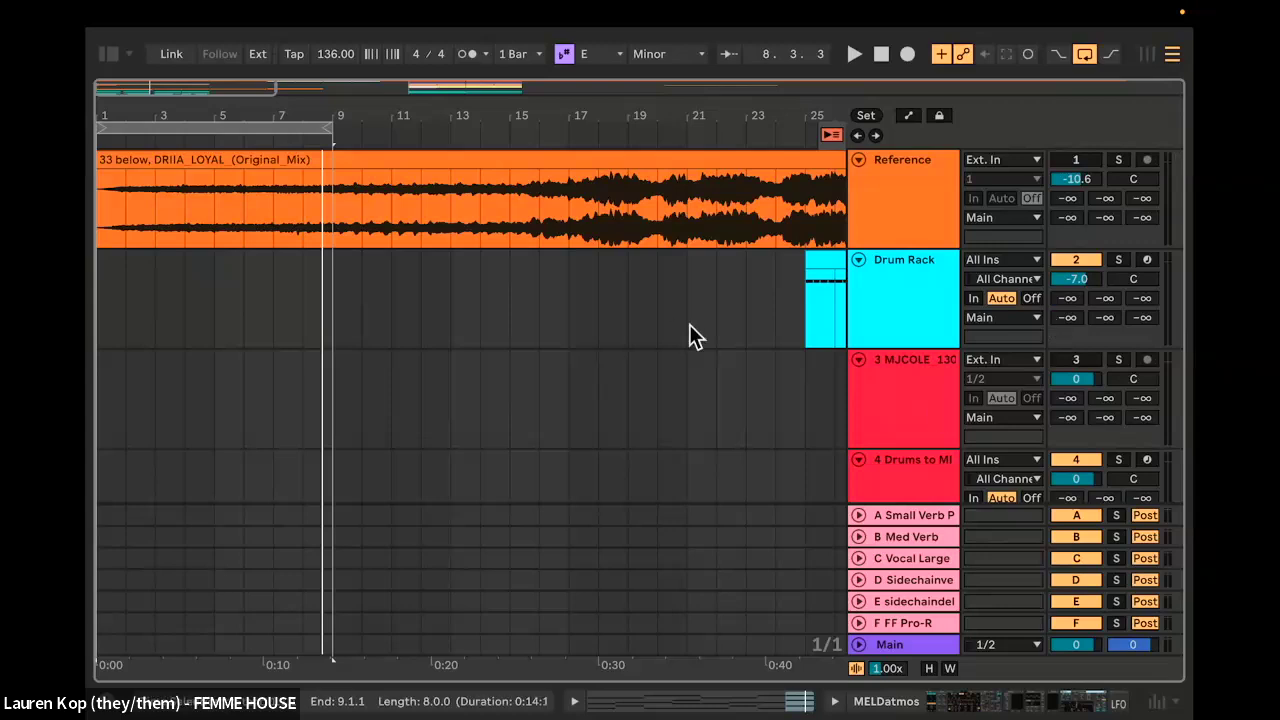
pyautogui.press('w')
pyautogui.scroll(5, 278, 346)
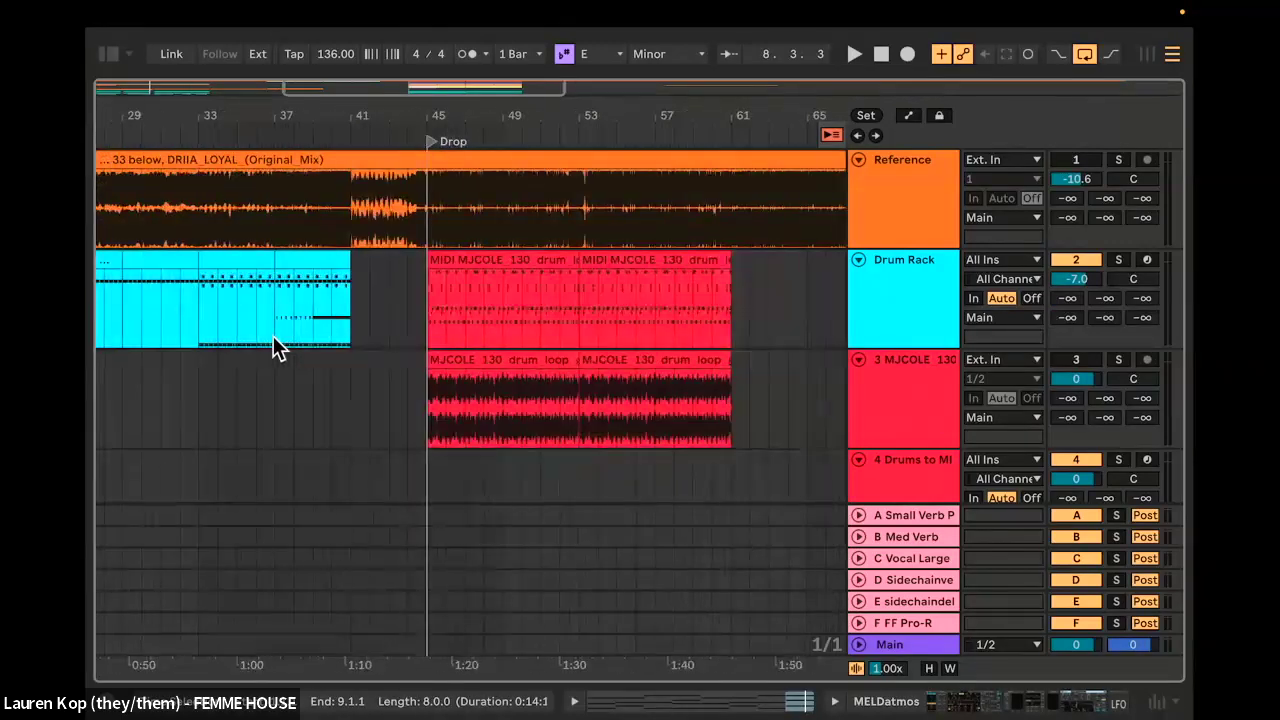
pyautogui.click(436, 340)
pyautogui.press('space')
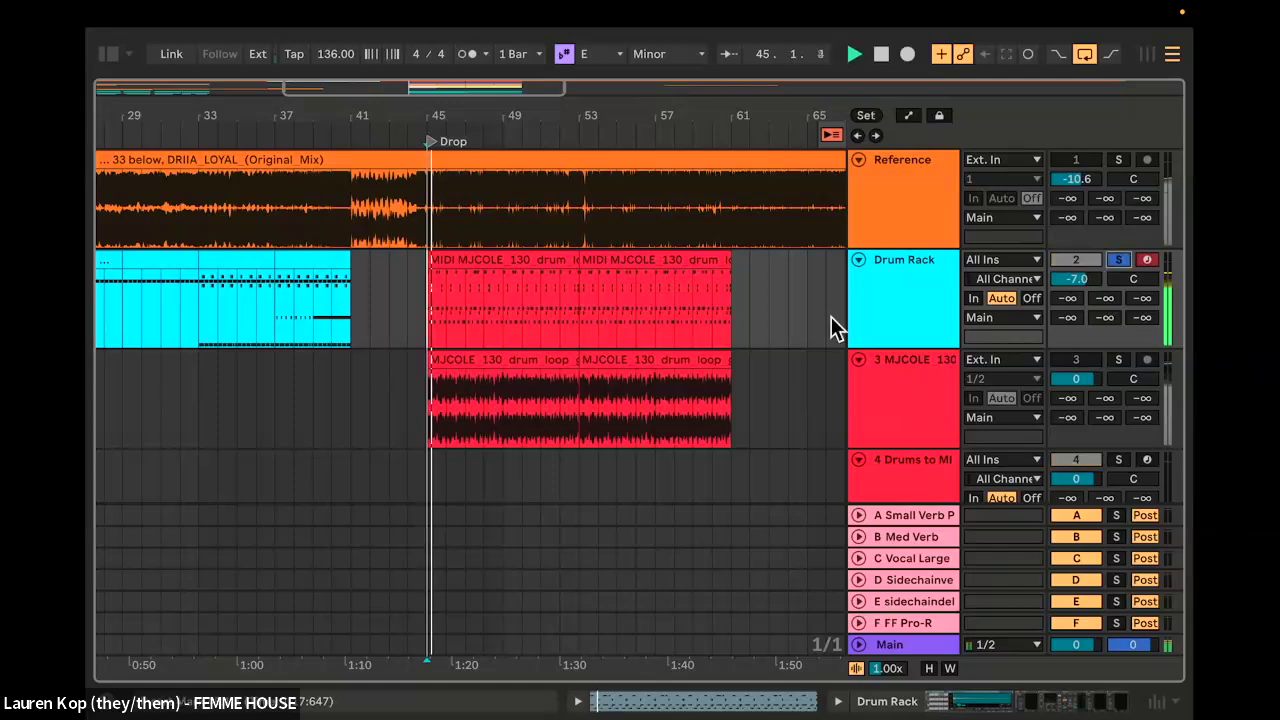
pyautogui.hscroll(3, 631, 325)
pyautogui.scroll(3, 648, 317)
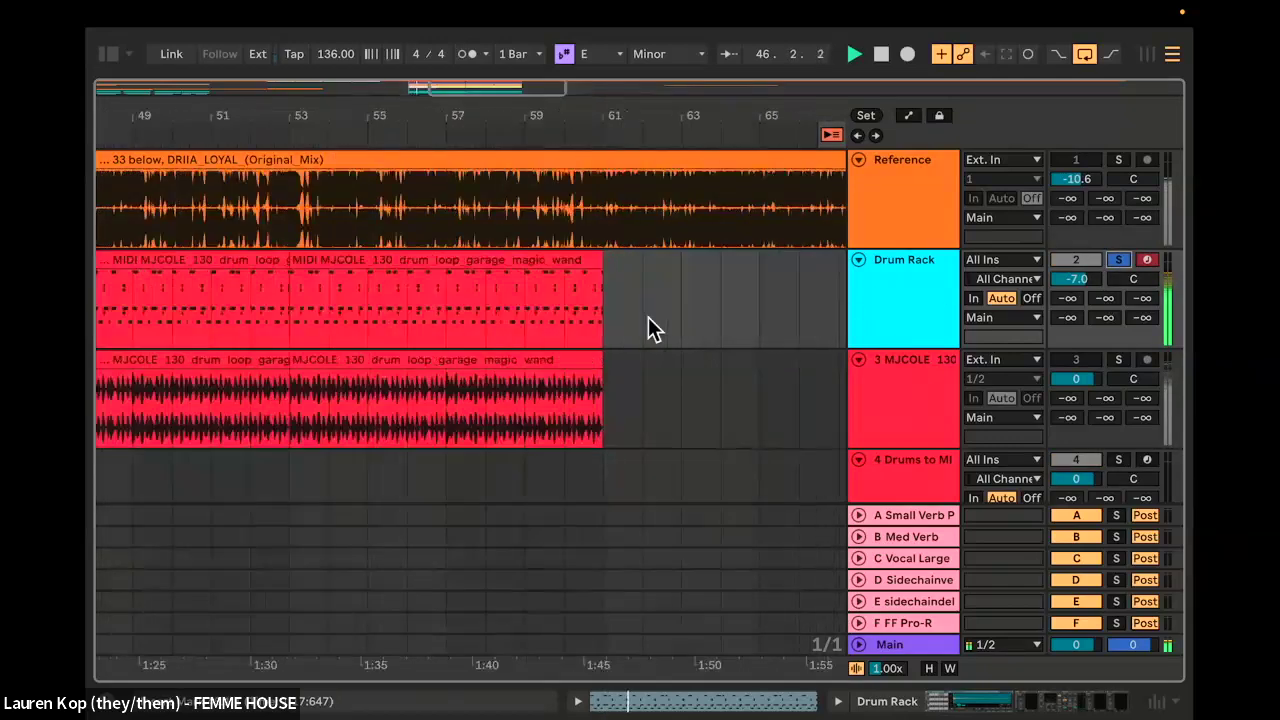
pyautogui.press('Tab')
pyautogui.press('Tab')
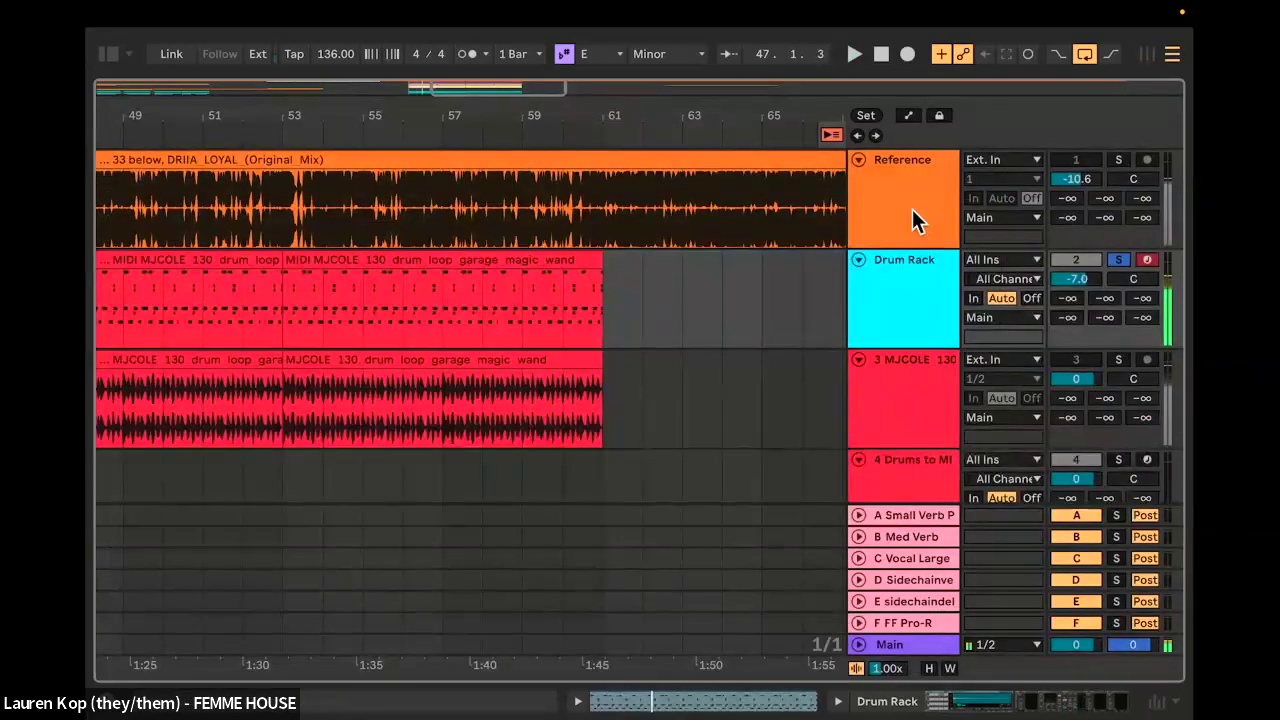
# Step: Bypass the effects after the drum sampler in the Drum Rack chain, and play the dry drums from bar 45
pyautogui.doubleClick(888, 300)
pyautogui.hscroll(10, 500, 543)
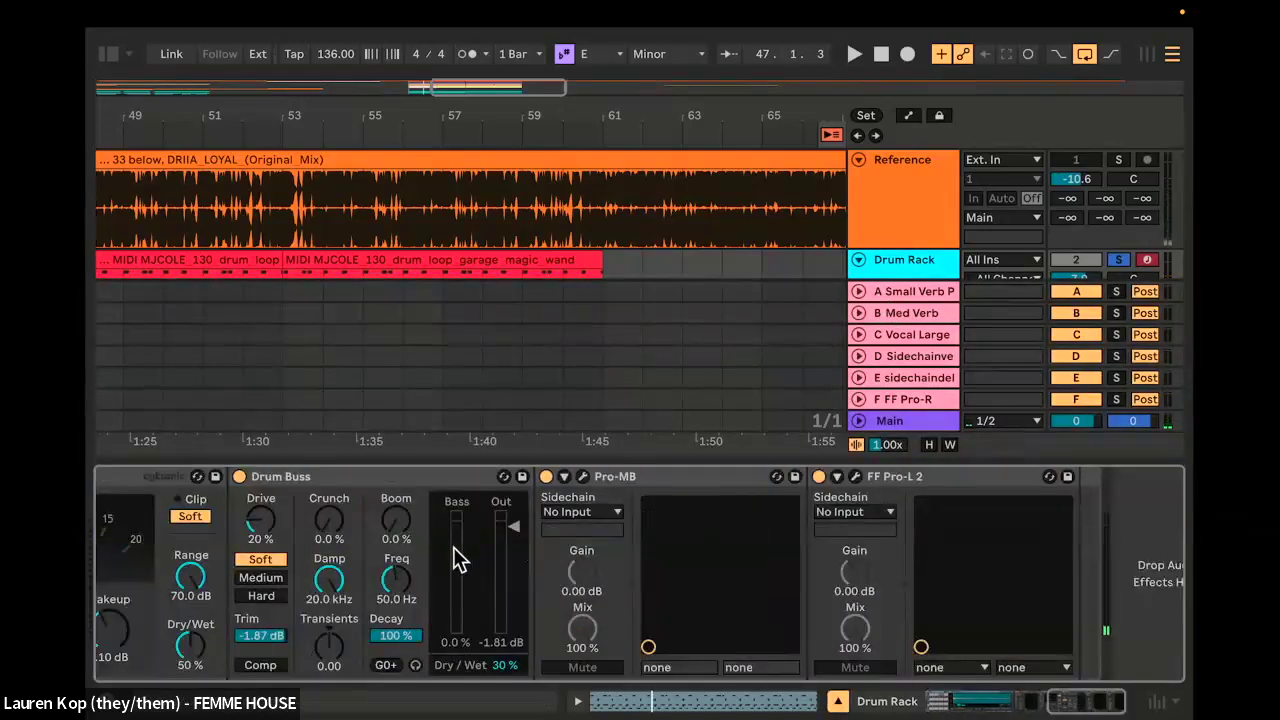
pyautogui.hscroll(-10, 455, 560)
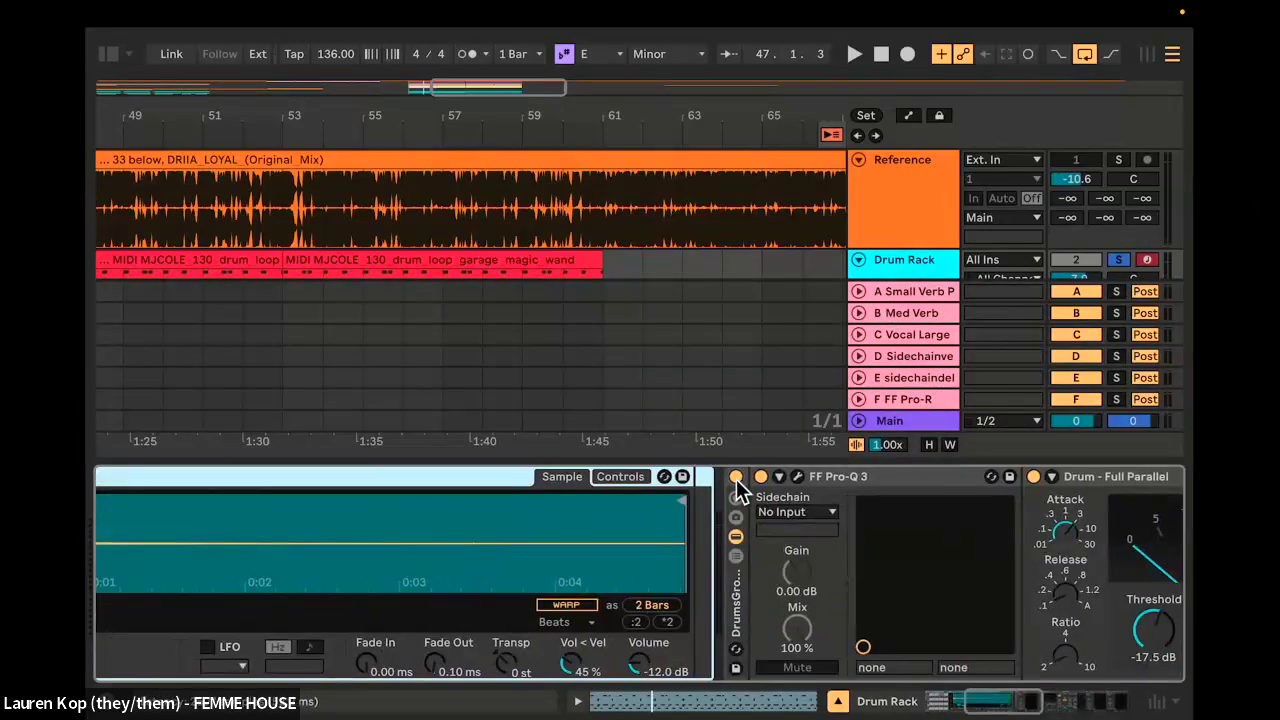
pyautogui.hscroll(10, 790, 572)
pyautogui.press('space')
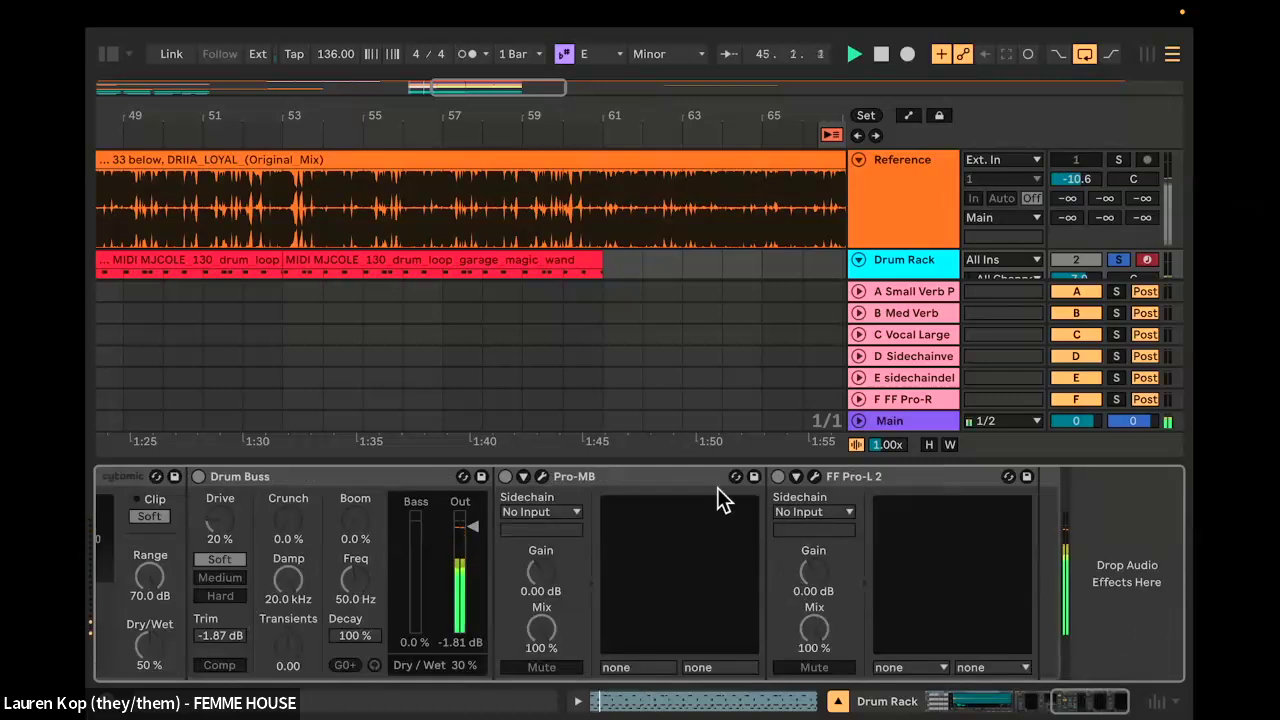
# Step: Try the Drum Rack track volume at about 0 dB in the mixer during playback, and return to the arrangement
pyautogui.press('Tab')
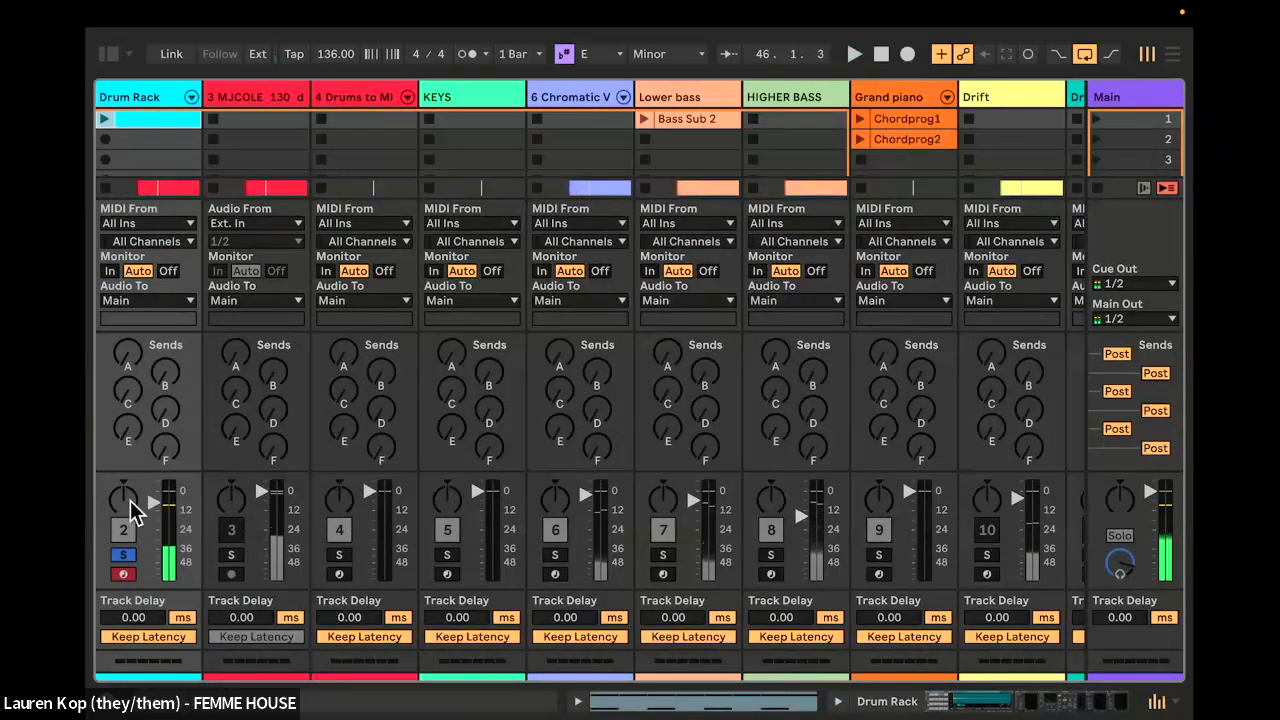
pyautogui.press('space')
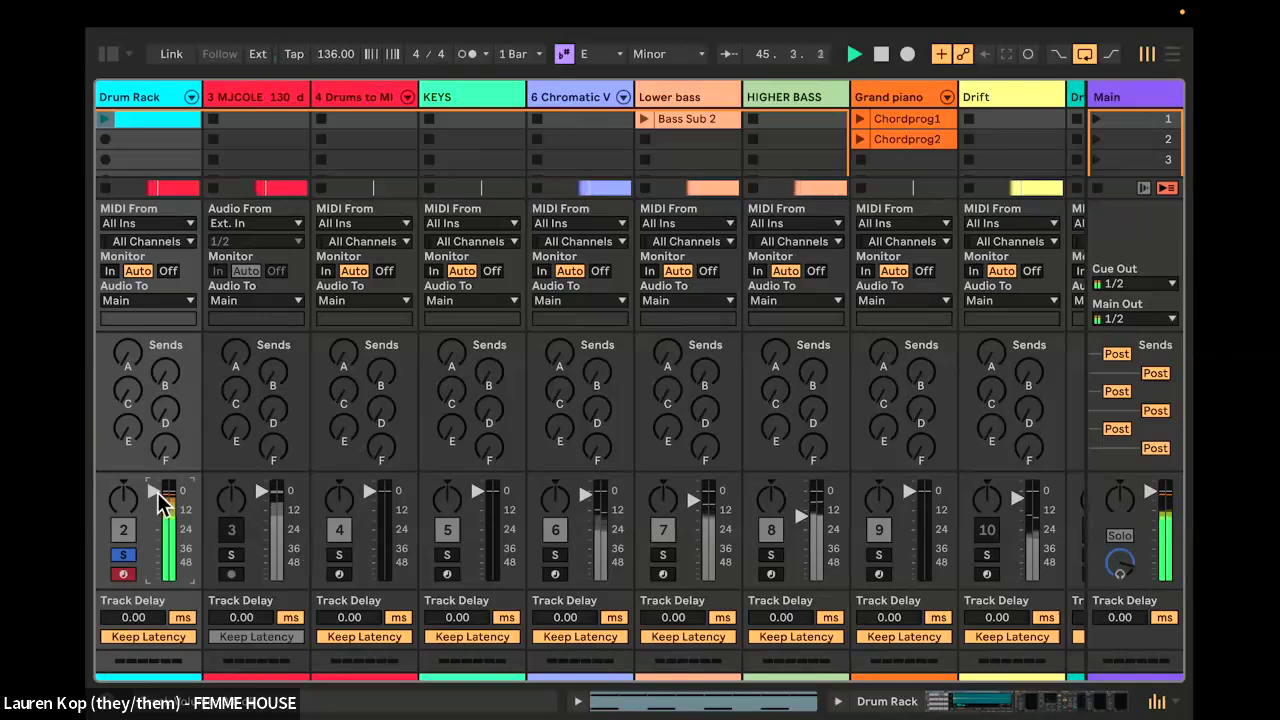
pyautogui.press('Tab')
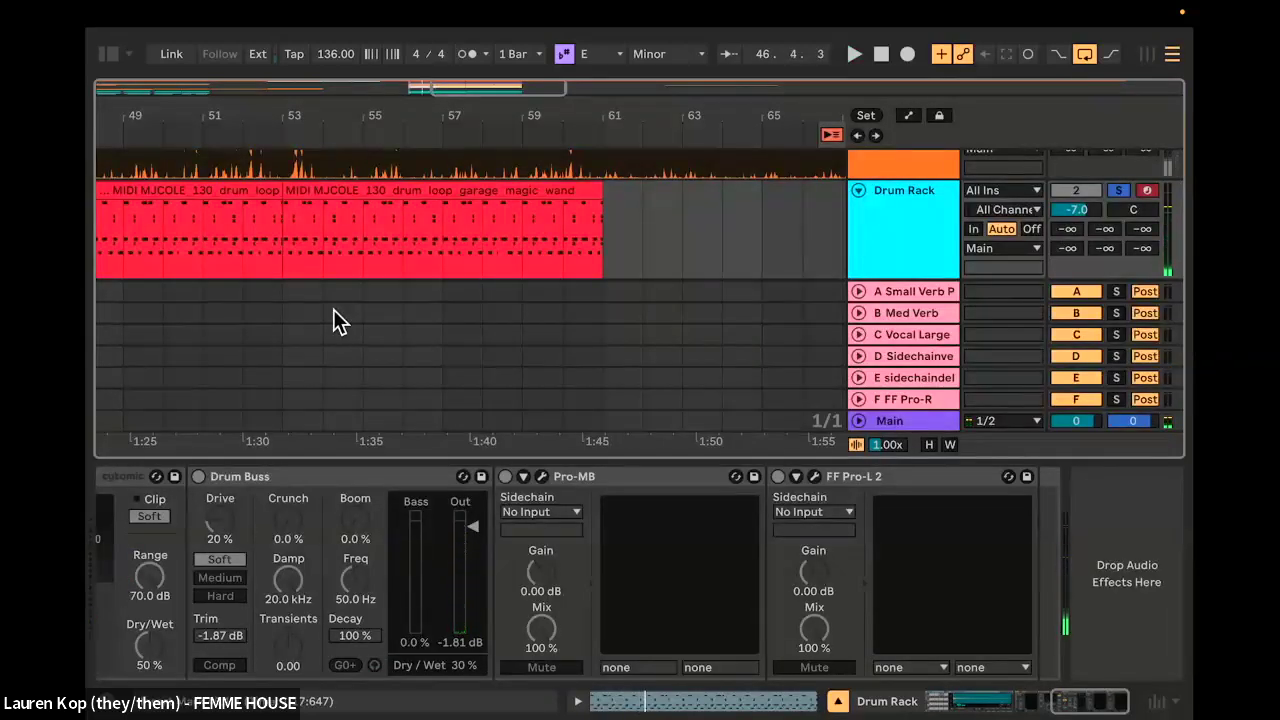
# Step: Add Roar from the audio effects library to the end of the Drum Rack chain, and hide the browser
pyautogui.click(117, 55)
pyautogui.scroll(-3, 374, 271)
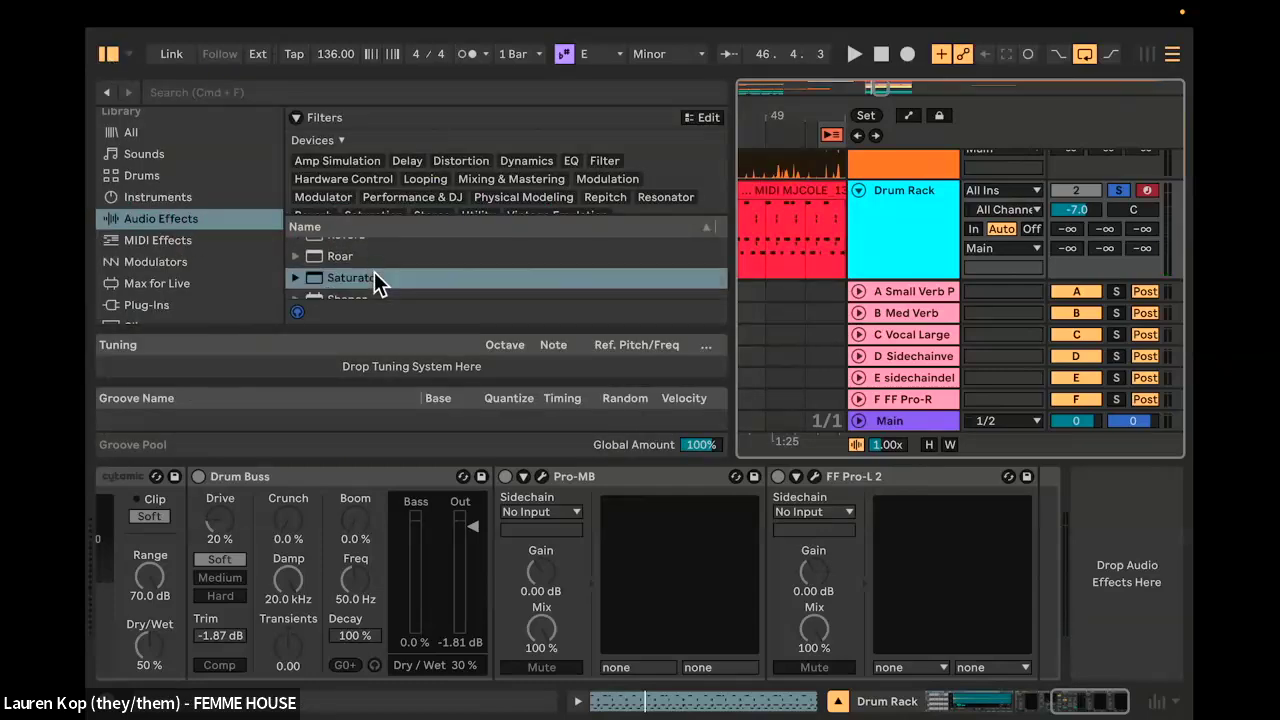
pyautogui.scroll(2, 374, 271)
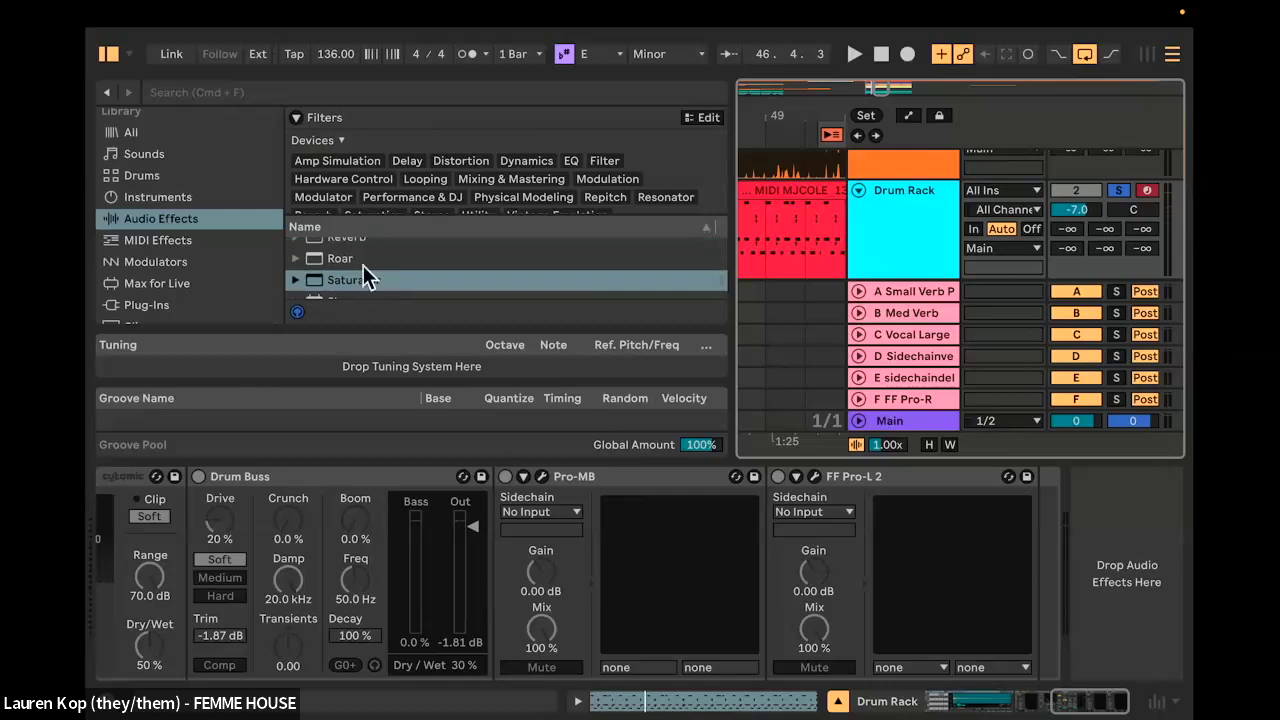
pyautogui.click(340, 259)
pyautogui.moveTo(353, 258); pyautogui.dragTo(1110, 560)
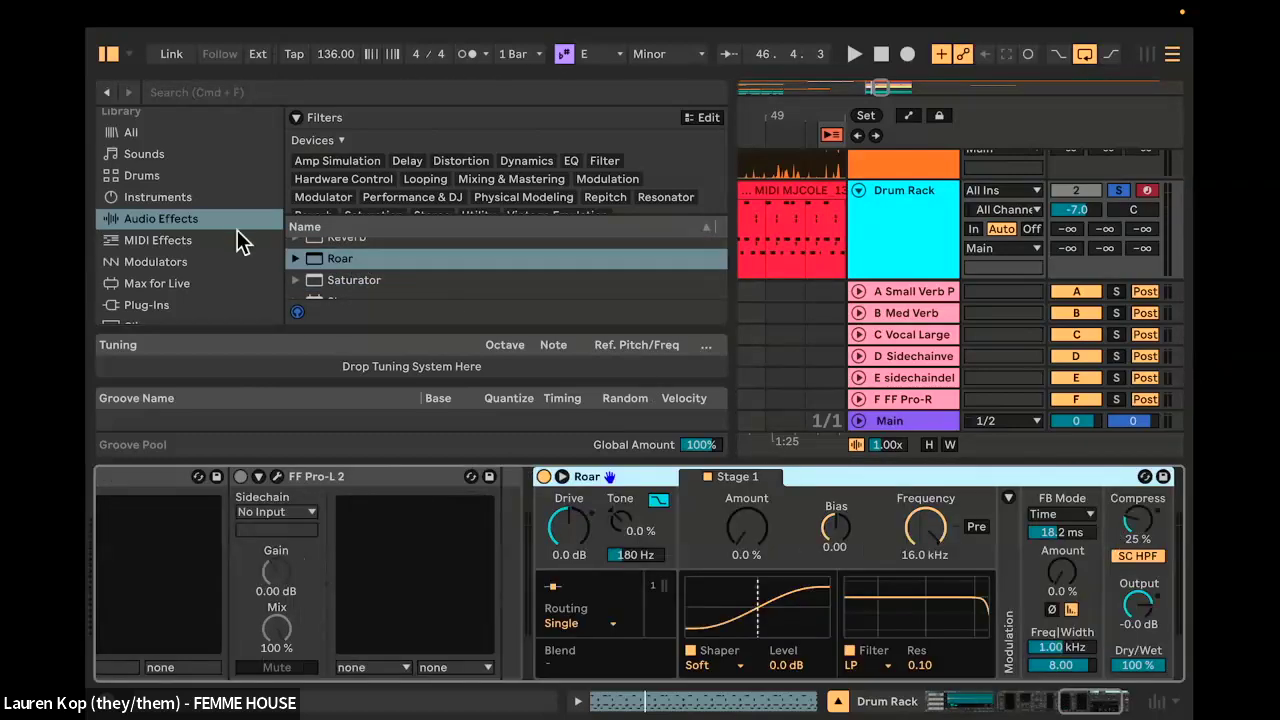
pyautogui.click(108, 53)
pyautogui.hscroll(3, 623, 559)
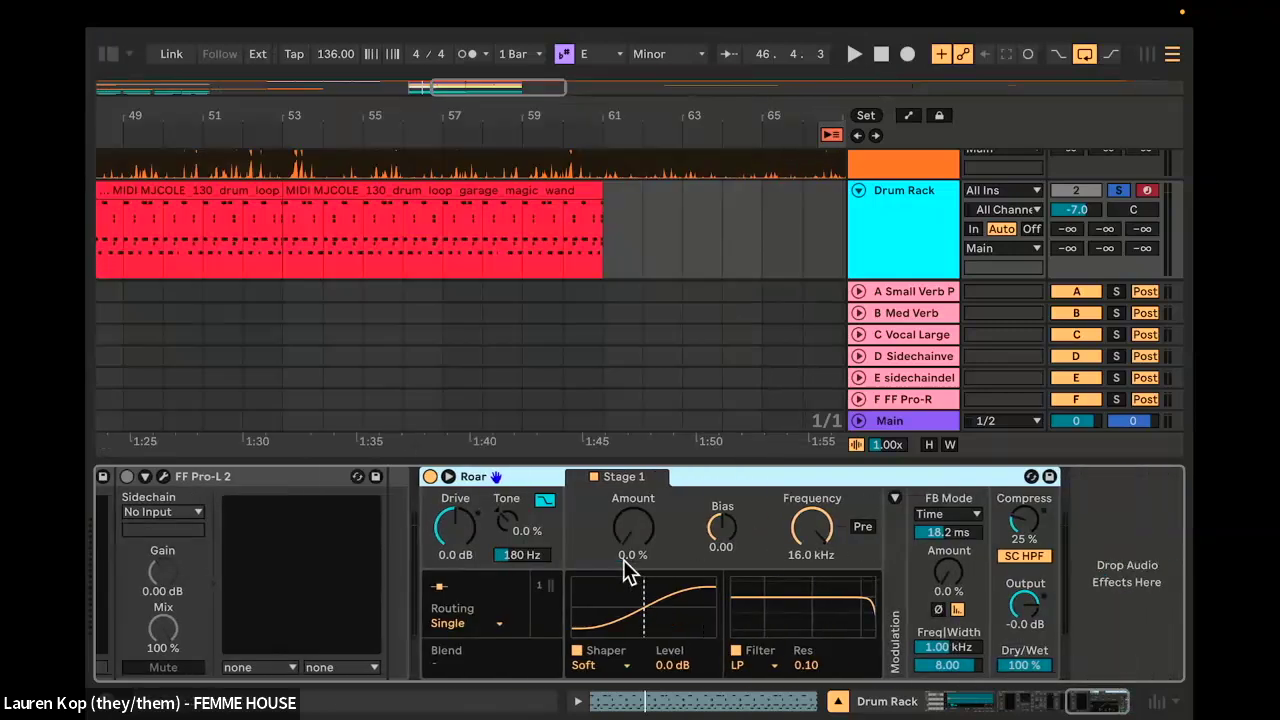
# Step: Review Roar's routing options and set the routing to Multi Band
pyautogui.click(453, 622)
pyautogui.click(452, 622)
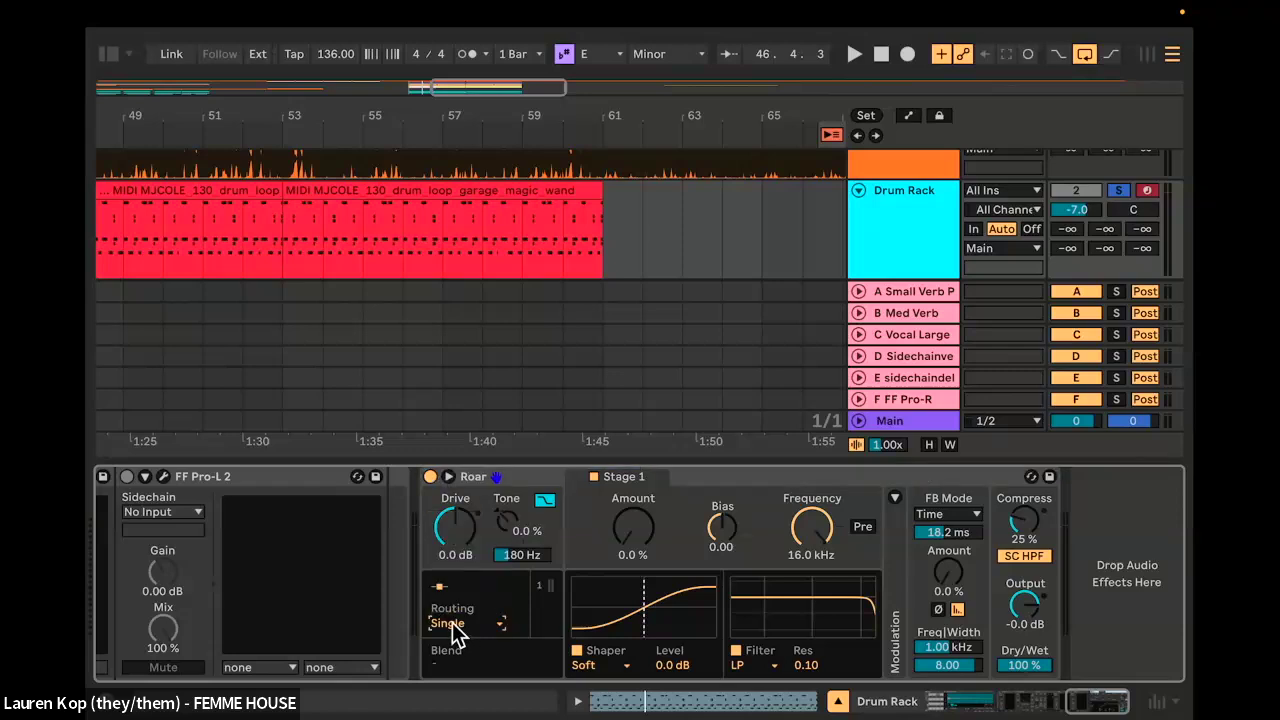
pyautogui.click(470, 624)
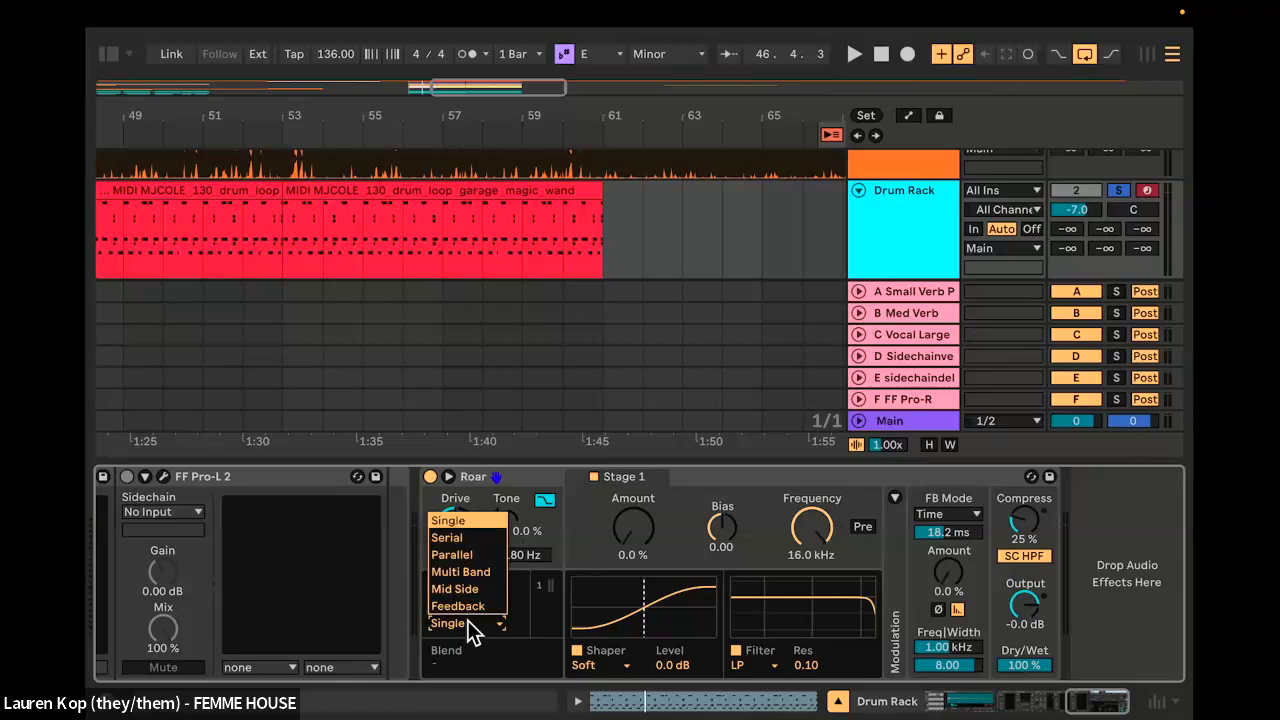
pyautogui.click(467, 621)
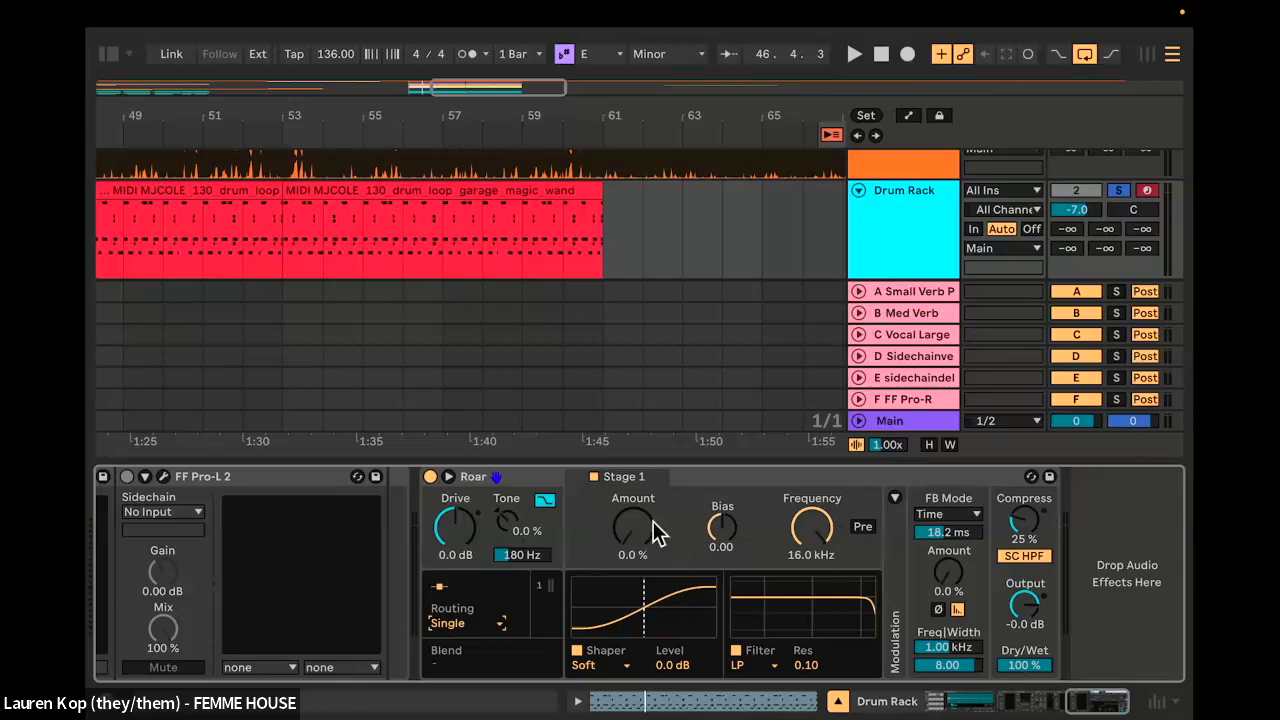
pyautogui.click(449, 621)
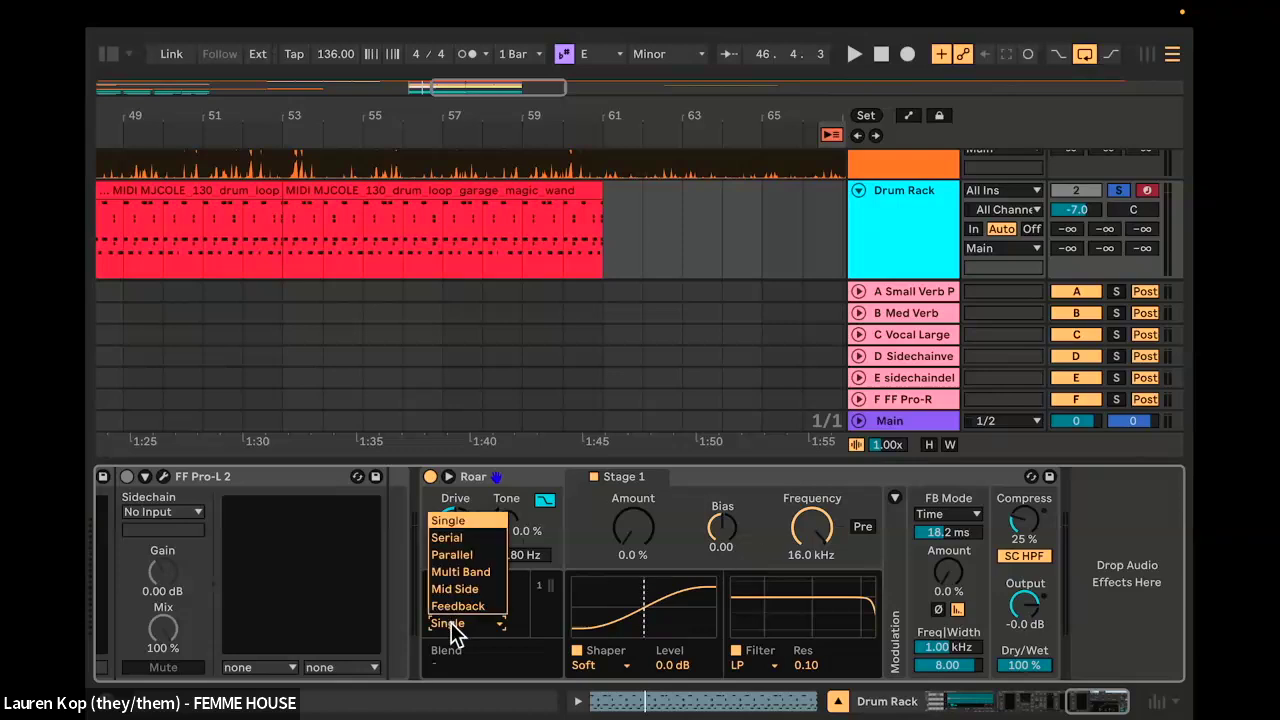
pyautogui.click(462, 571)
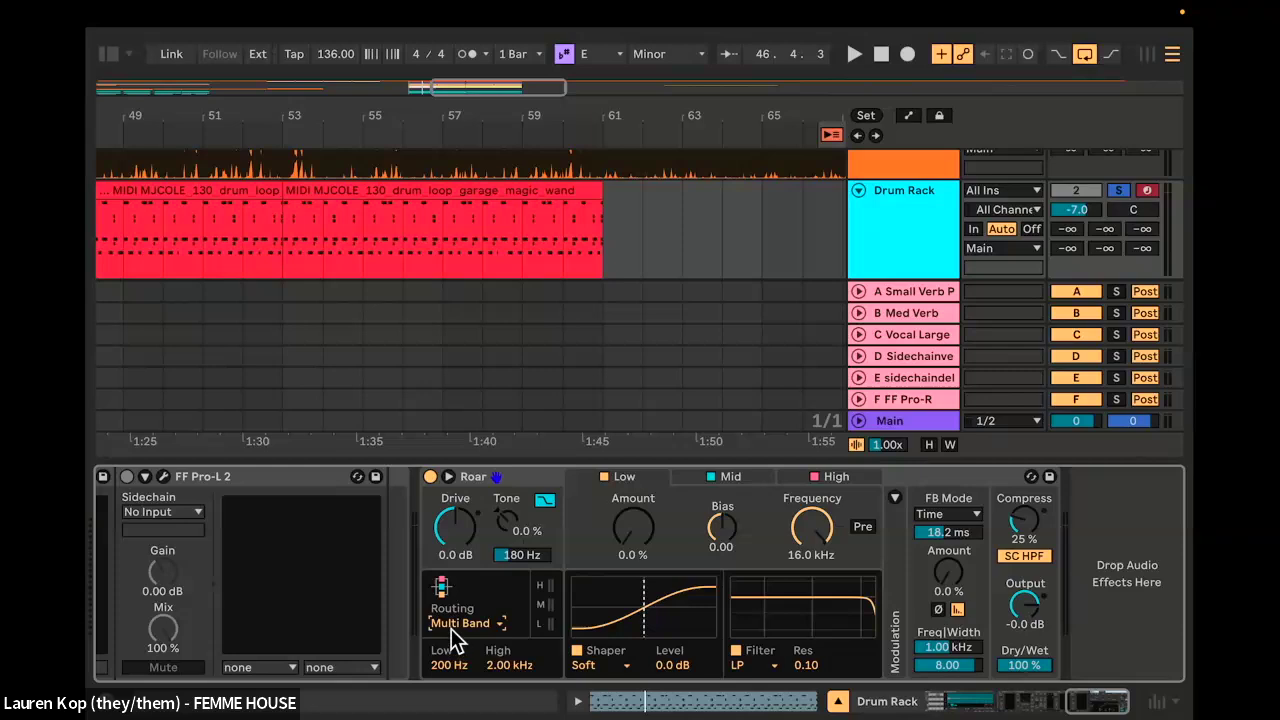
# Step: Switch Roar's routing to Mid Side, show its Mid and Side stages, and turn off the Side stage
pyautogui.click(452, 630)
pyautogui.click(458, 592)
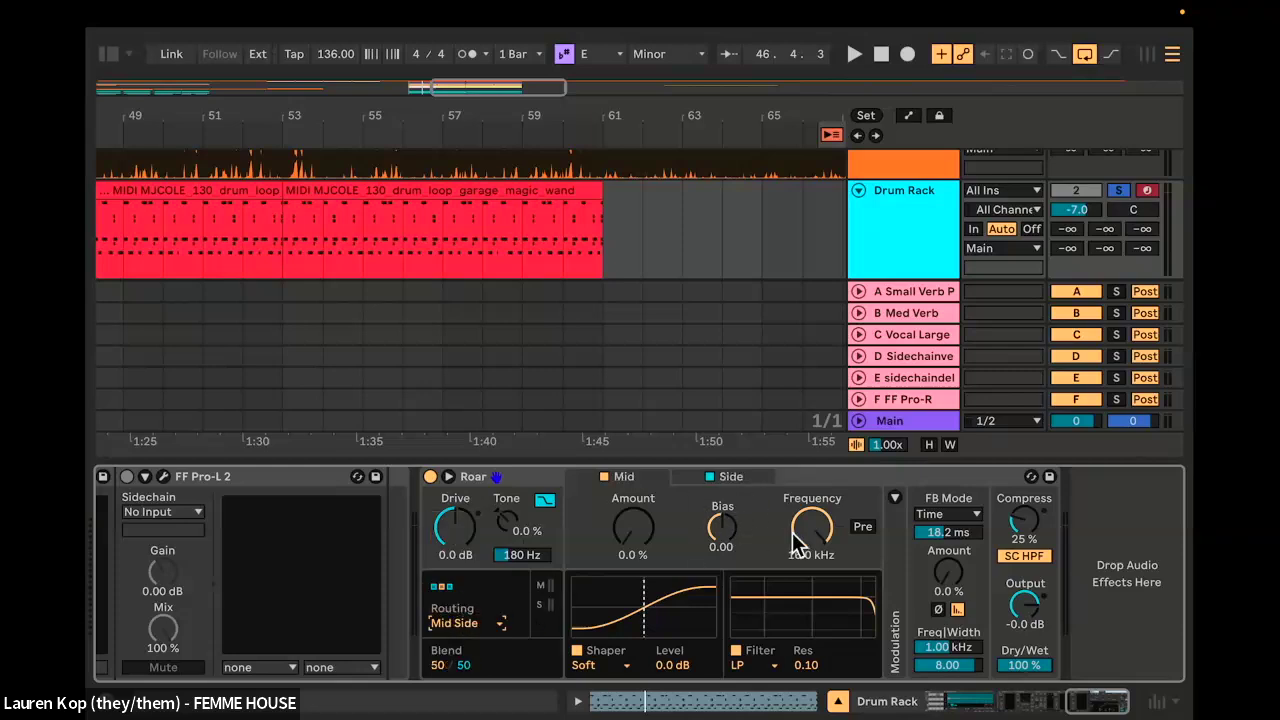
pyautogui.click(722, 478)
pyautogui.click(632, 478)
pyautogui.click(722, 478)
pyautogui.click(629, 478)
# Step: Return Roar's routing to Multi Band, and audition the drums with Drive at 6.5 dB and a lowered Output
pyautogui.click(466, 623)
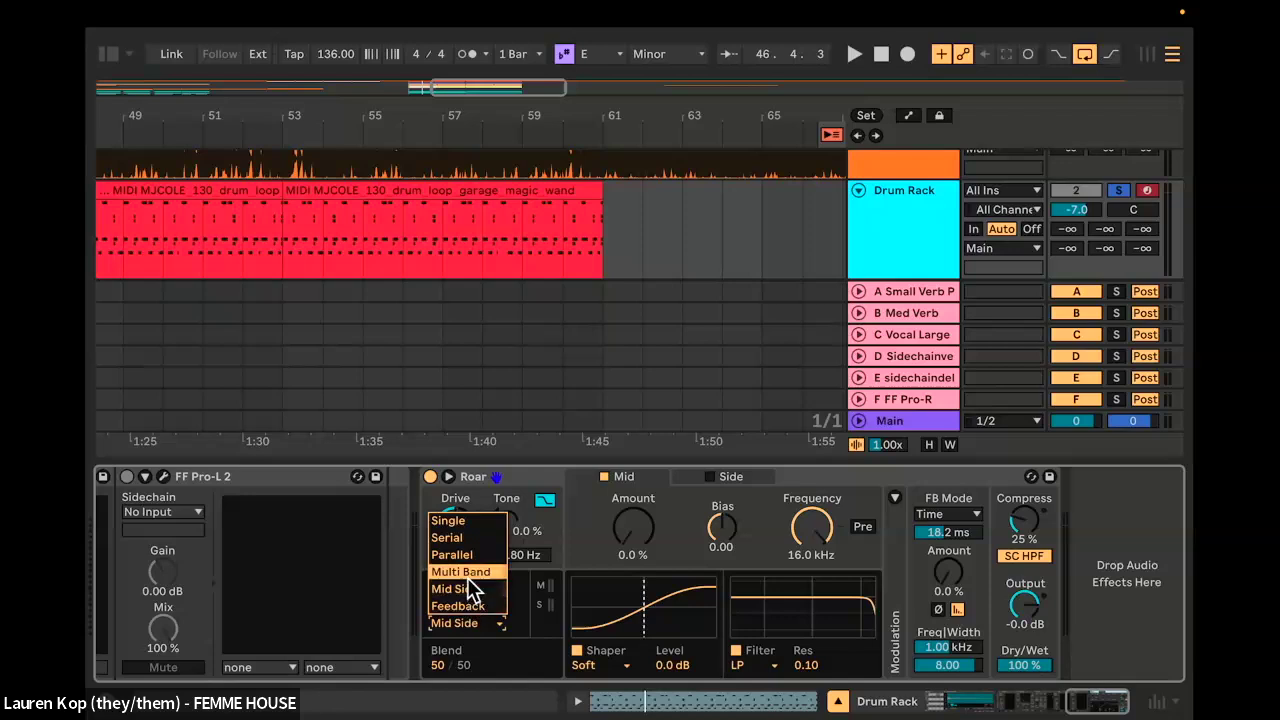
pyautogui.click(464, 576)
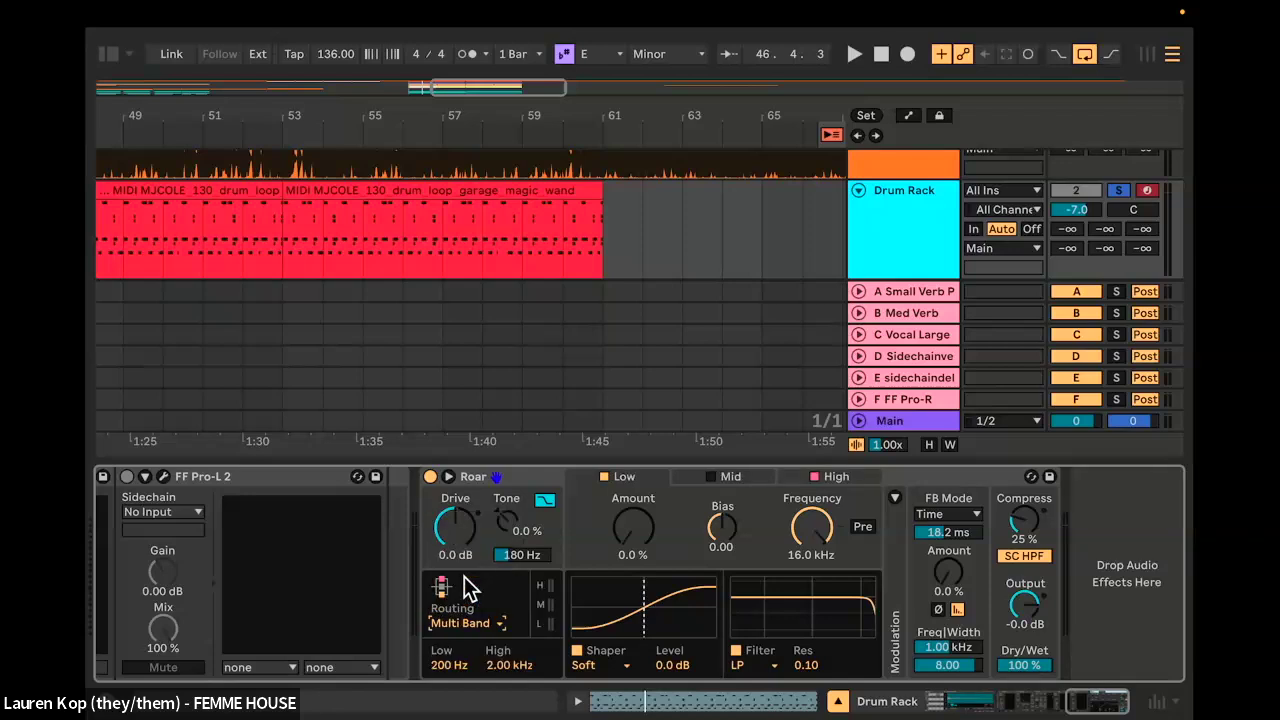
pyautogui.click(455, 530)
pyautogui.press('space')
pyautogui.moveTo(455, 530); pyautogui.dragTo(457, 540)
pyautogui.moveTo(1022, 612); pyautogui.dragTo(1022, 600)
pyautogui.press('space')
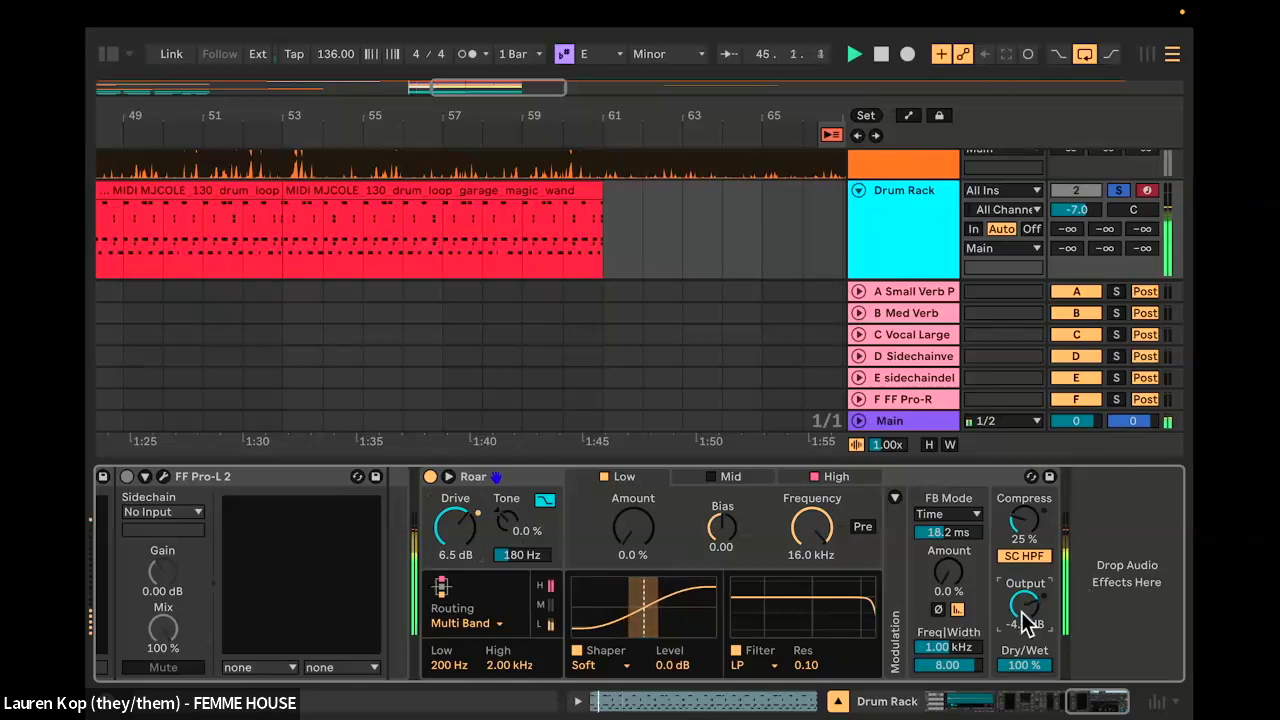
# Step: Audition the drums with Roar's Output at 0 dB and Drive at 24 dB, and reset the Drive to 0 dB
pyautogui.press('space')
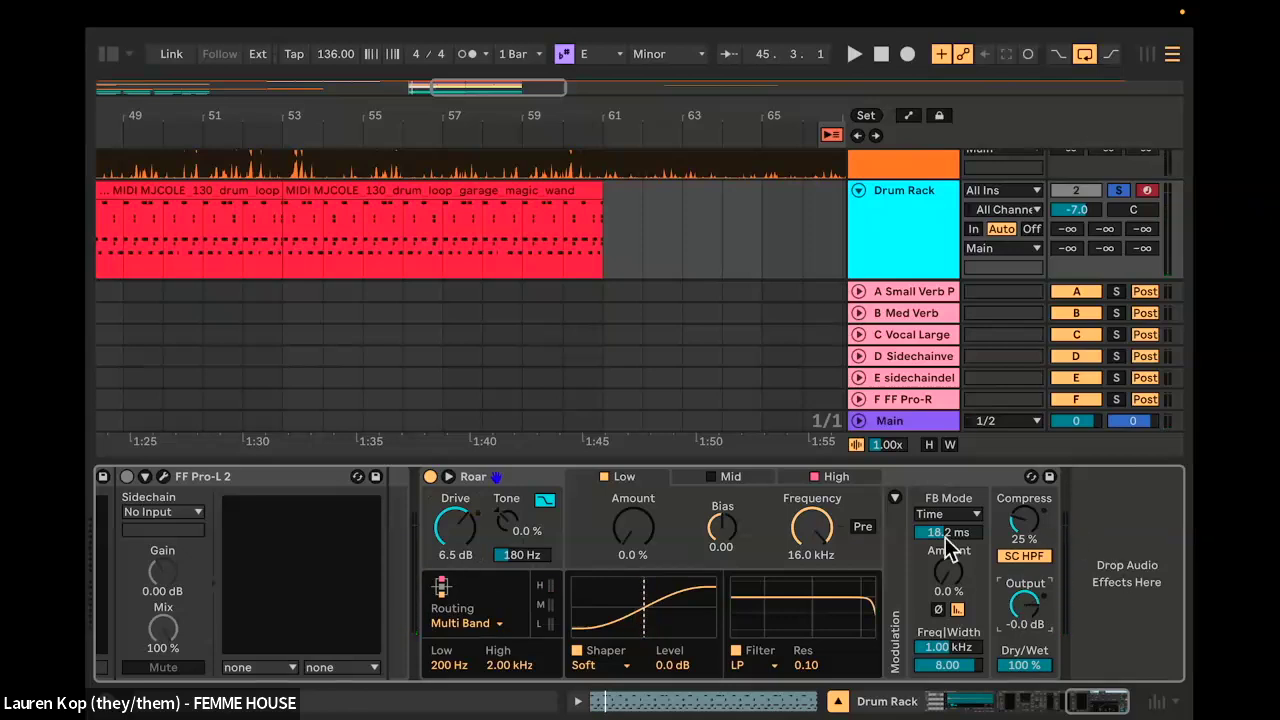
pyautogui.press('space')
pyautogui.moveTo(454, 526); pyautogui.dragTo(454, 480)
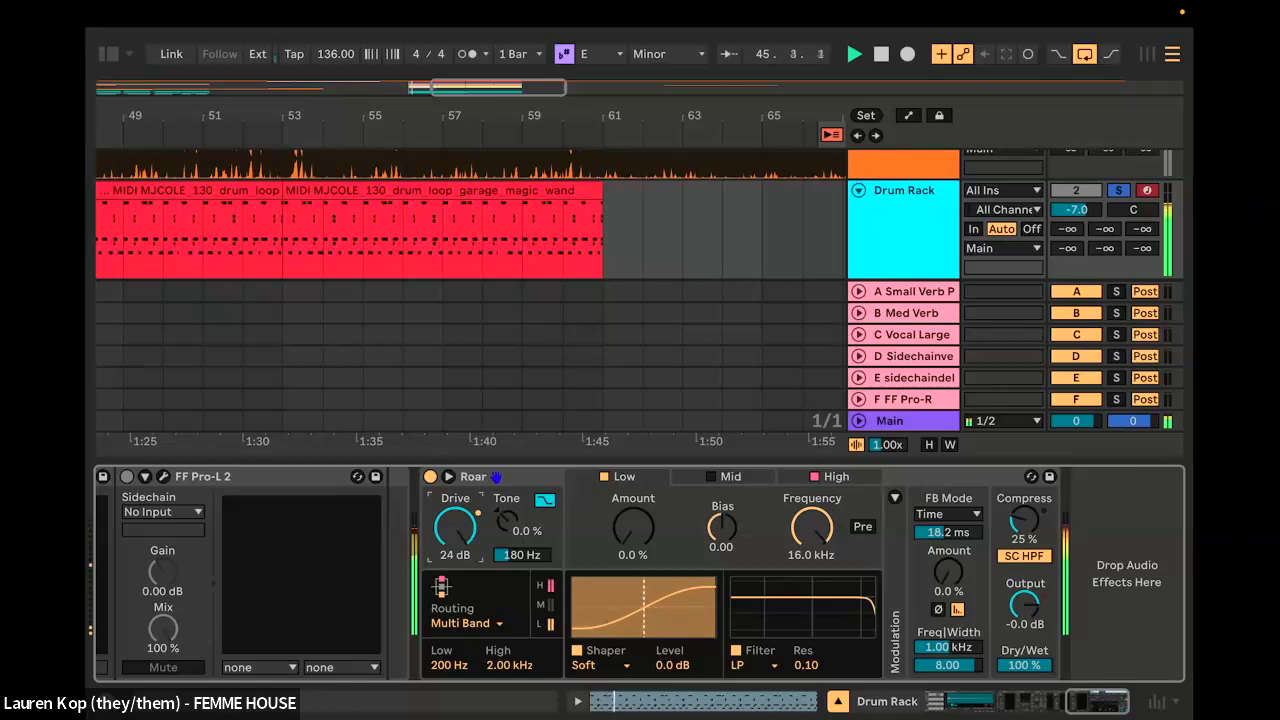
pyautogui.press('space')
pyautogui.doubleClick(455, 528)
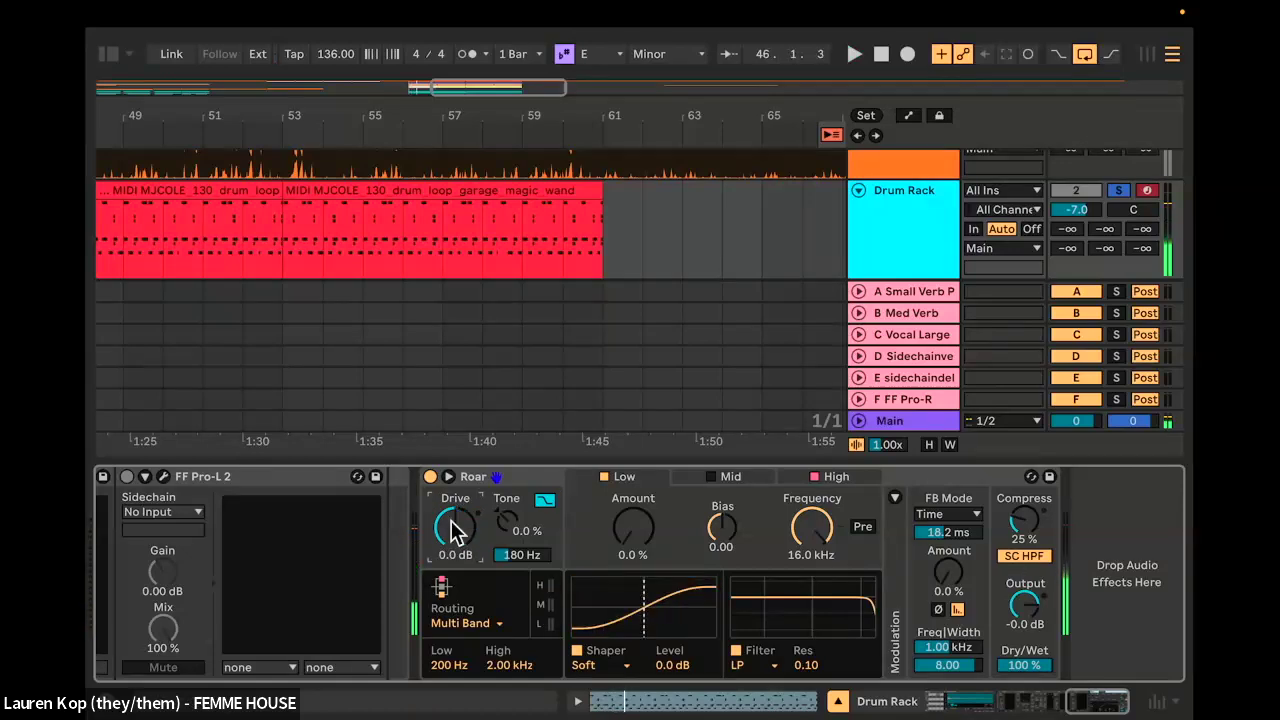
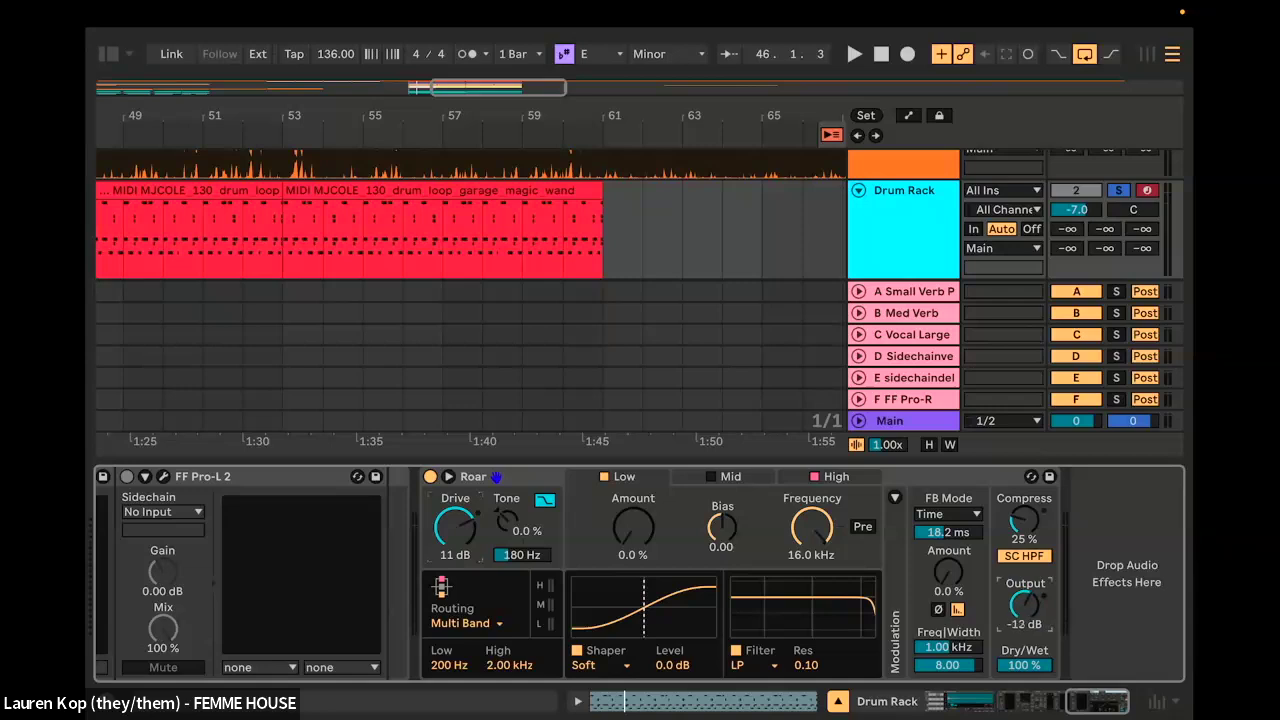
# Step: Play the drums with Roar's Drive at 11 dB and Output at -7.5 dB, and set the Drum Rack track volume to 0 dB
pyautogui.press('space')
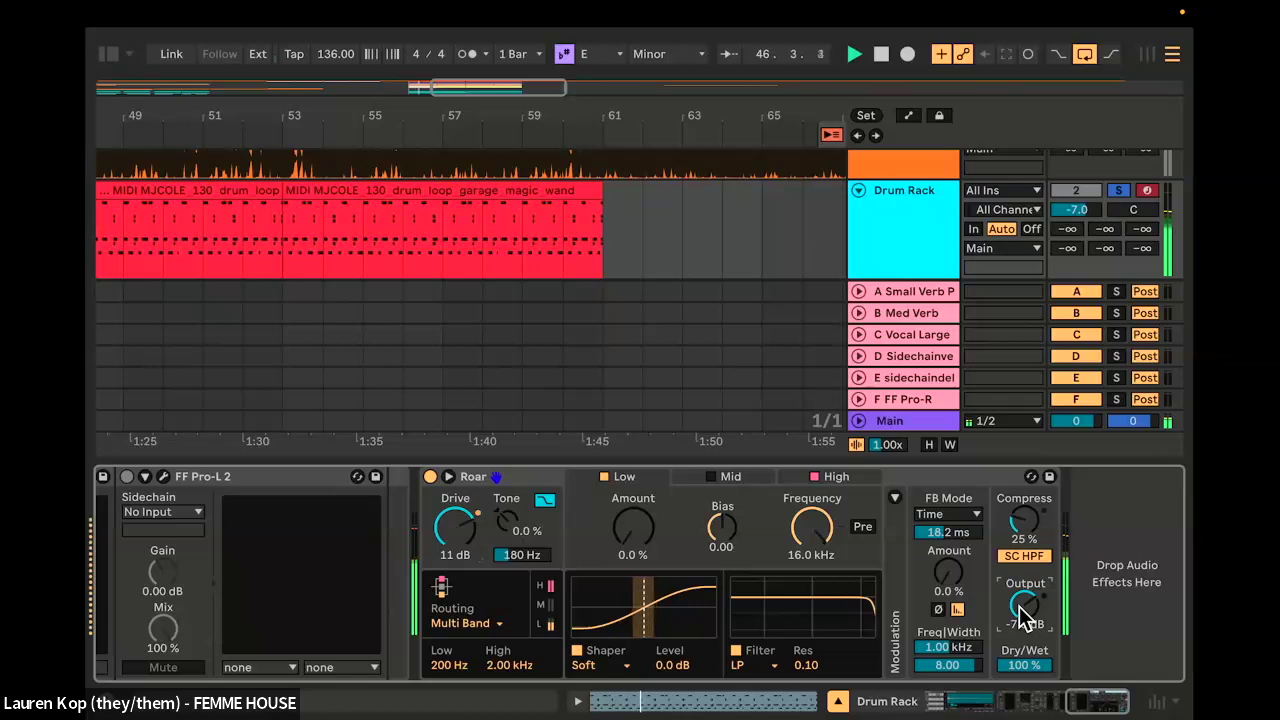
pyautogui.press('Tab')
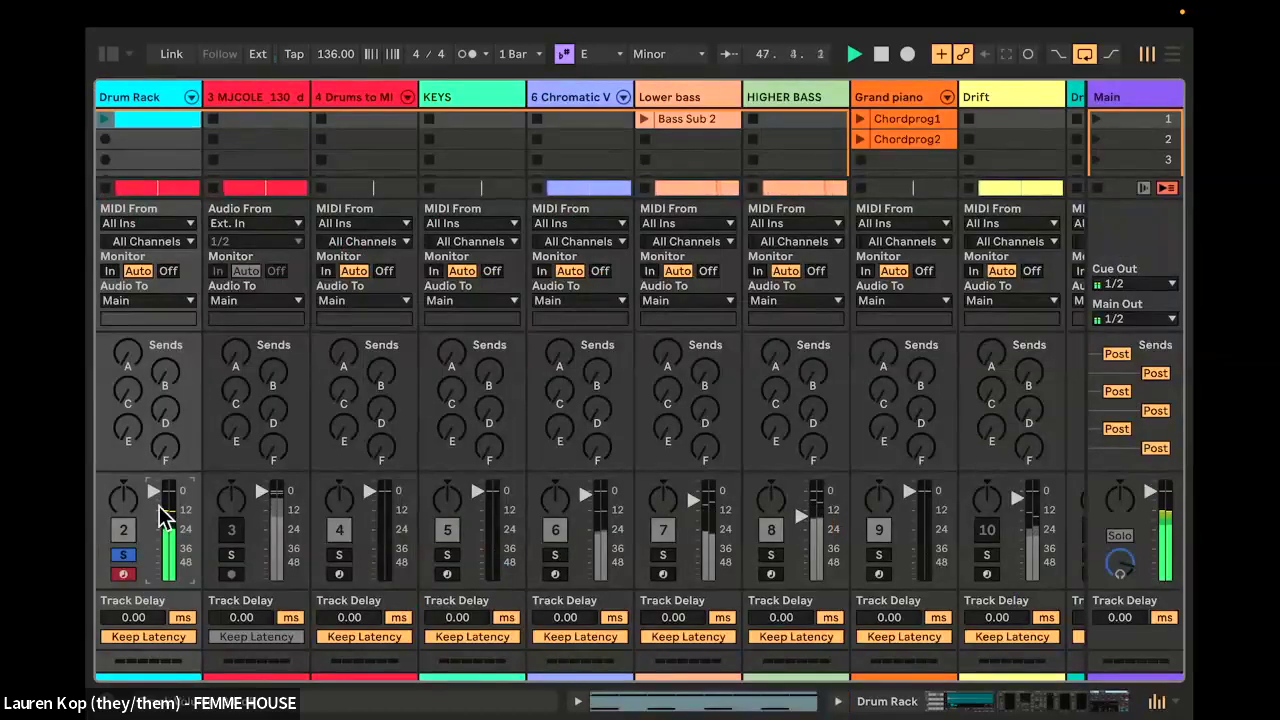
pyautogui.press('Tab')
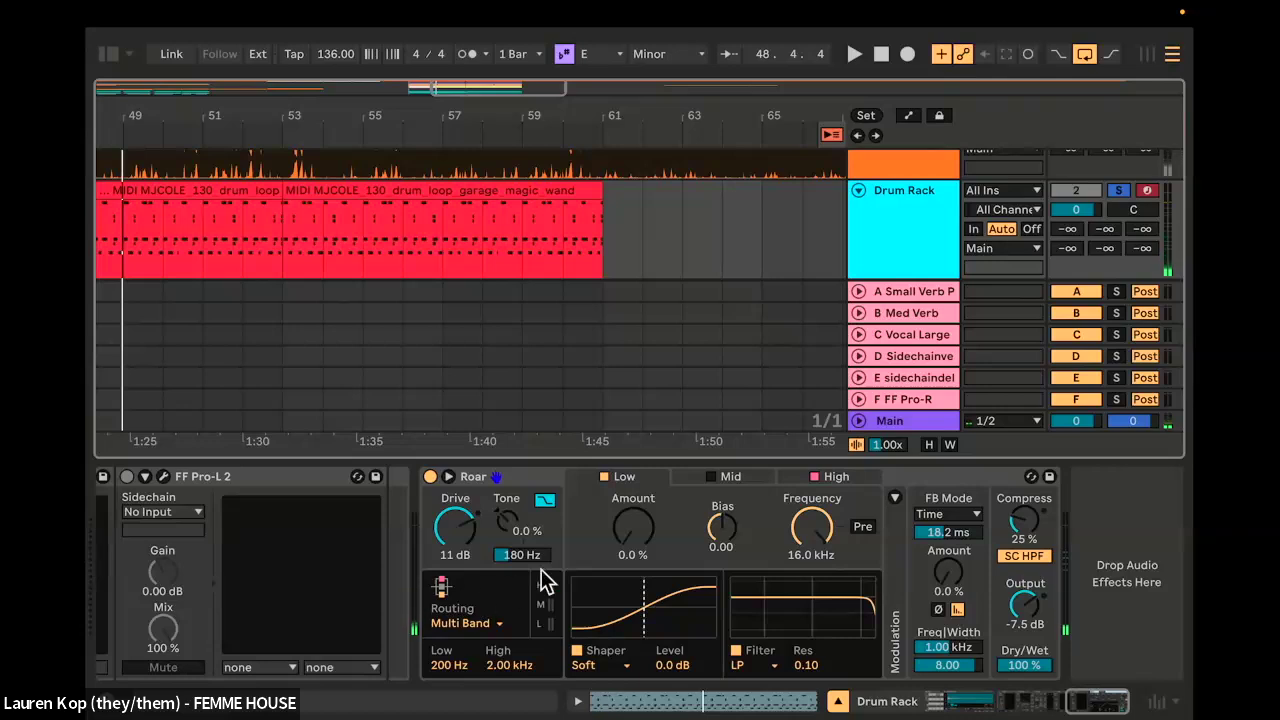
# Step: Audition the drums with Roar's Tone raised to 92 %, and reset the Tone to 0 %
pyautogui.press('space')
pyautogui.moveTo(507, 525); pyautogui.dragTo(507, 425)
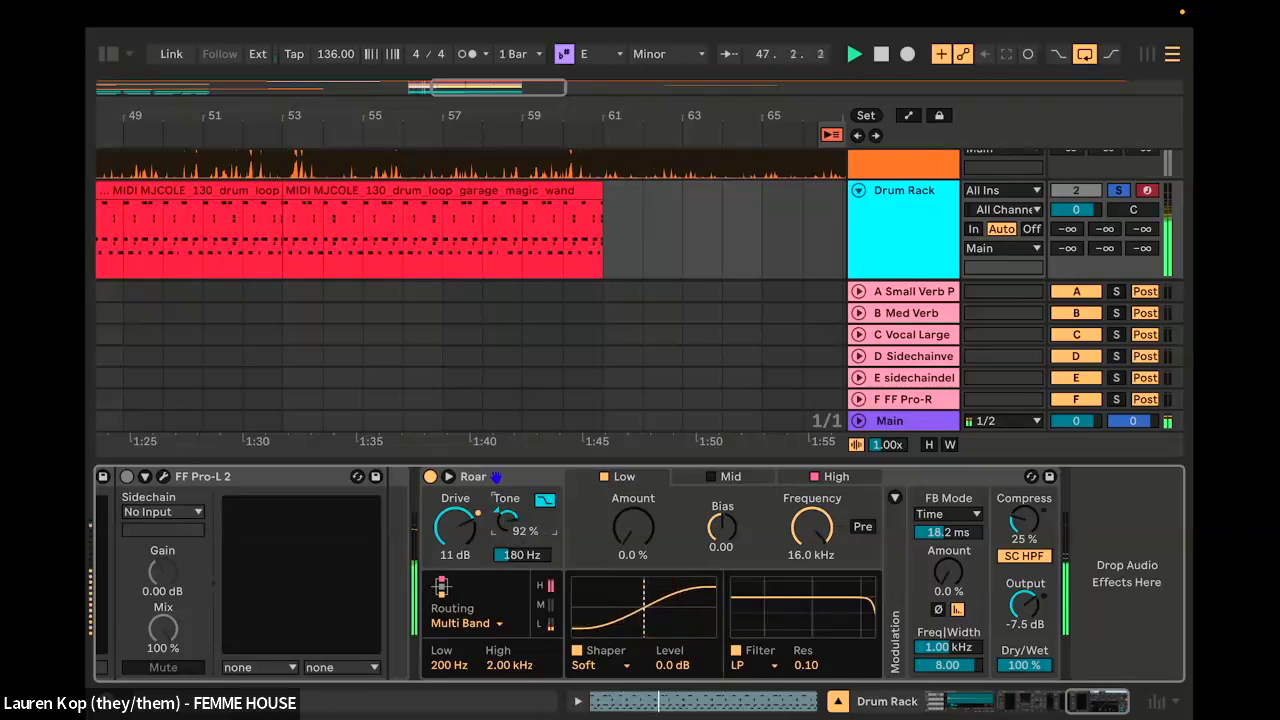
pyautogui.moveTo(507, 522); pyautogui.dragTo(507, 590)
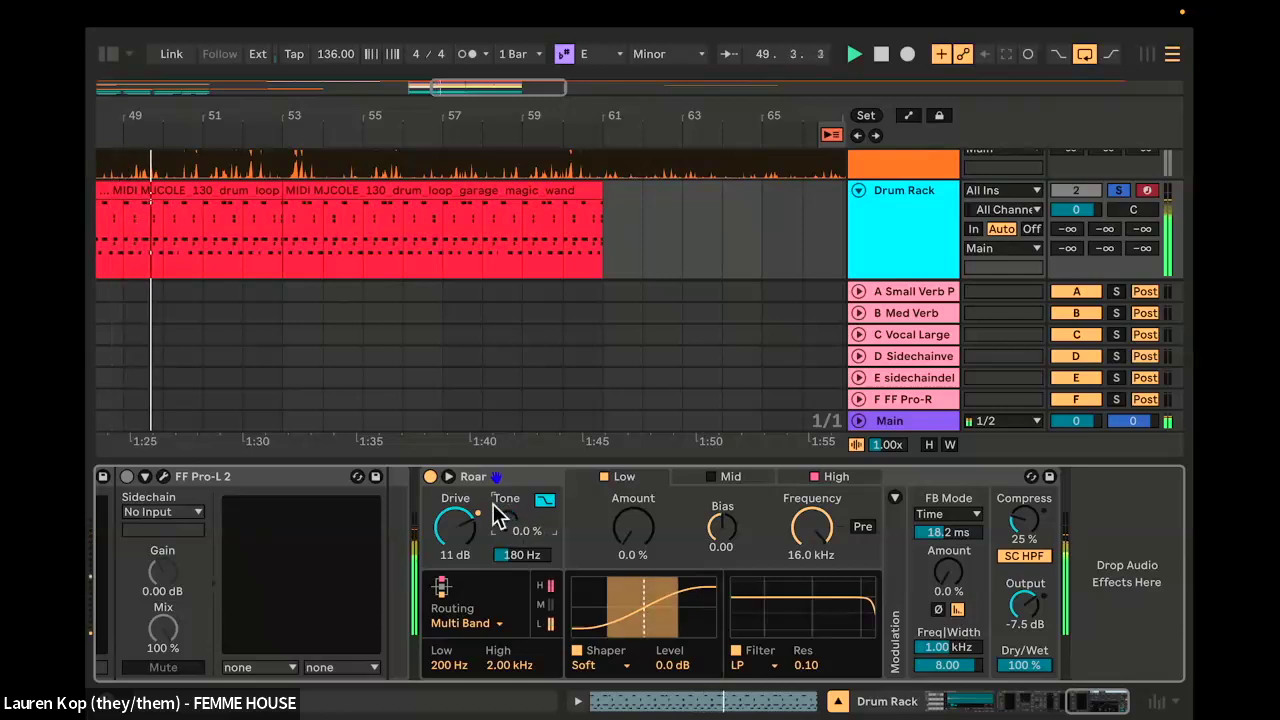
pyautogui.press('space')
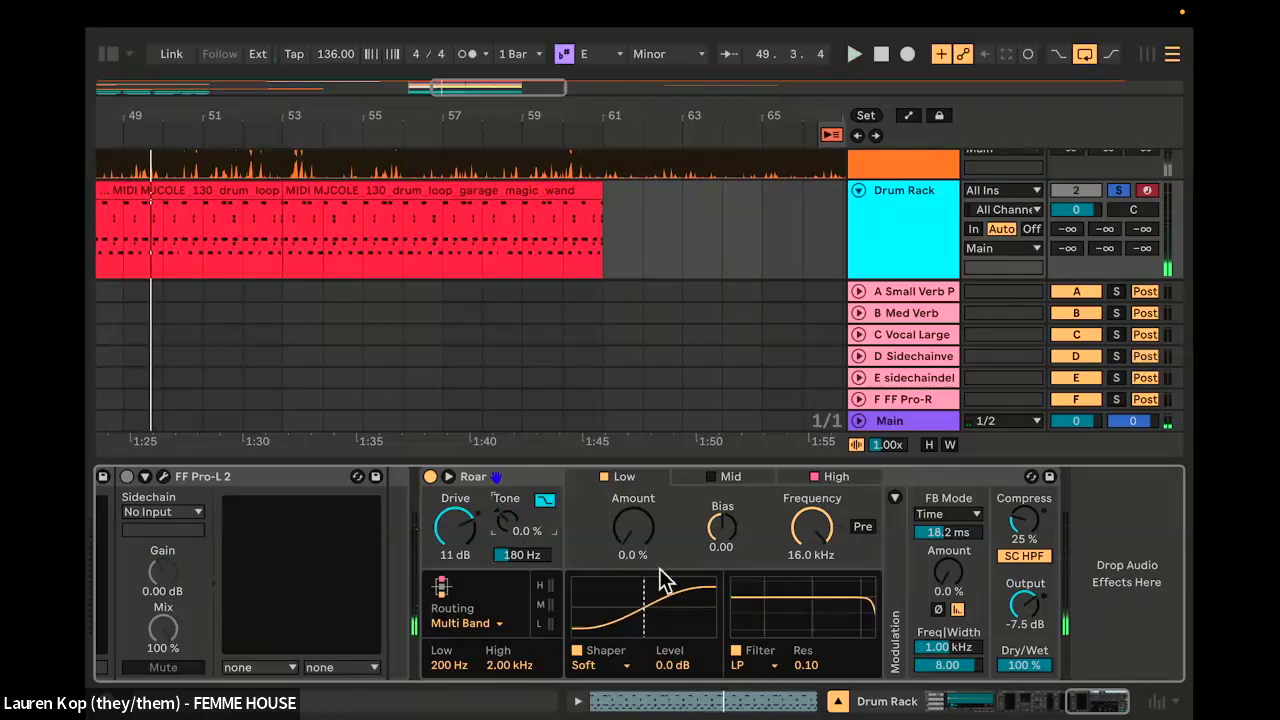
# Step: Raise the Amount of Roar's Low band to 34 % during playback, and turn off the High band
pyautogui.click(644, 478)
pyautogui.click(733, 476)
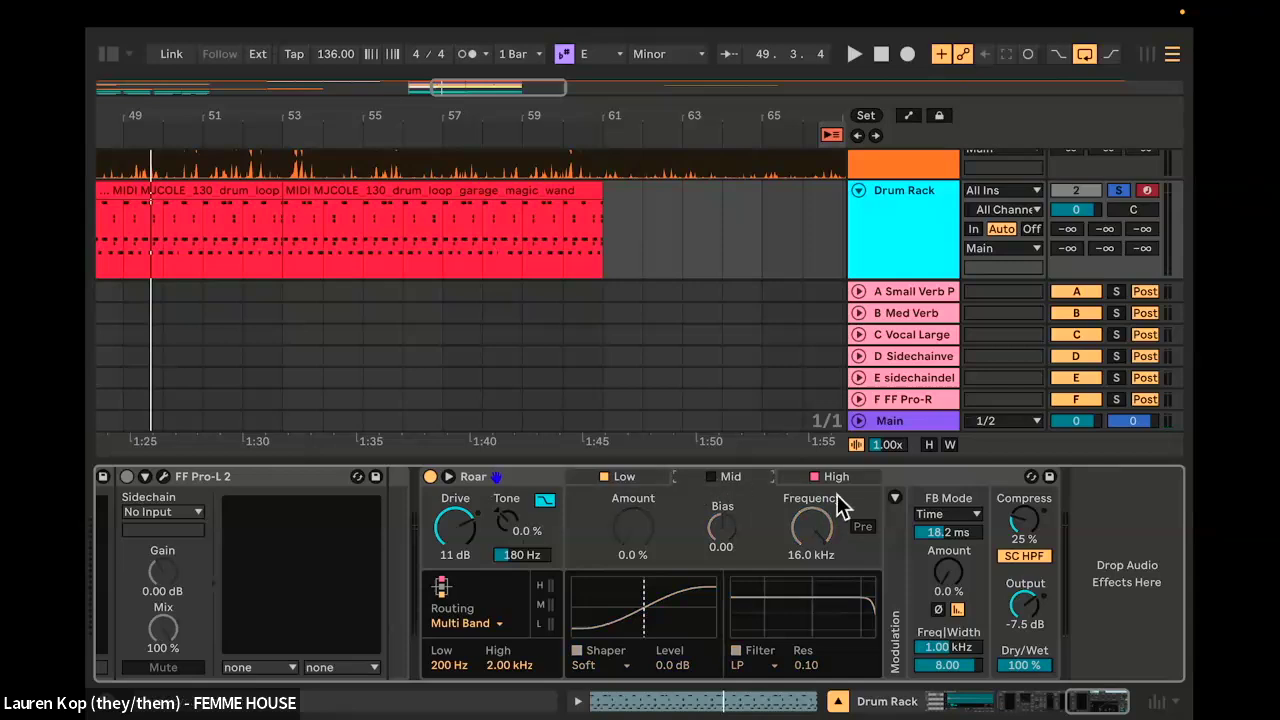
pyautogui.click(633, 476)
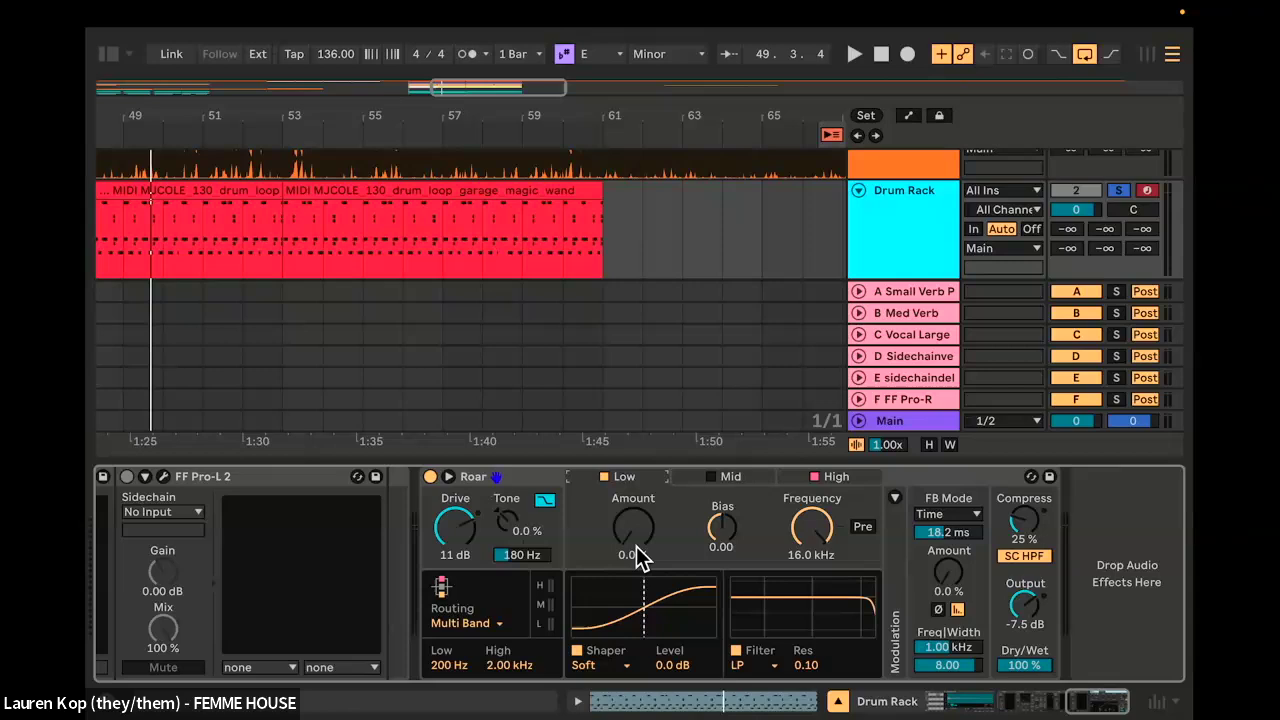
pyautogui.moveTo(636, 546)
pyautogui.mouseDown()
pyautogui.moveTo(636, 531)
pyautogui.moveTo(636, 550)
pyautogui.mouseUp()
pyautogui.press('space')
pyautogui.press('space')
pyautogui.click(815, 475)
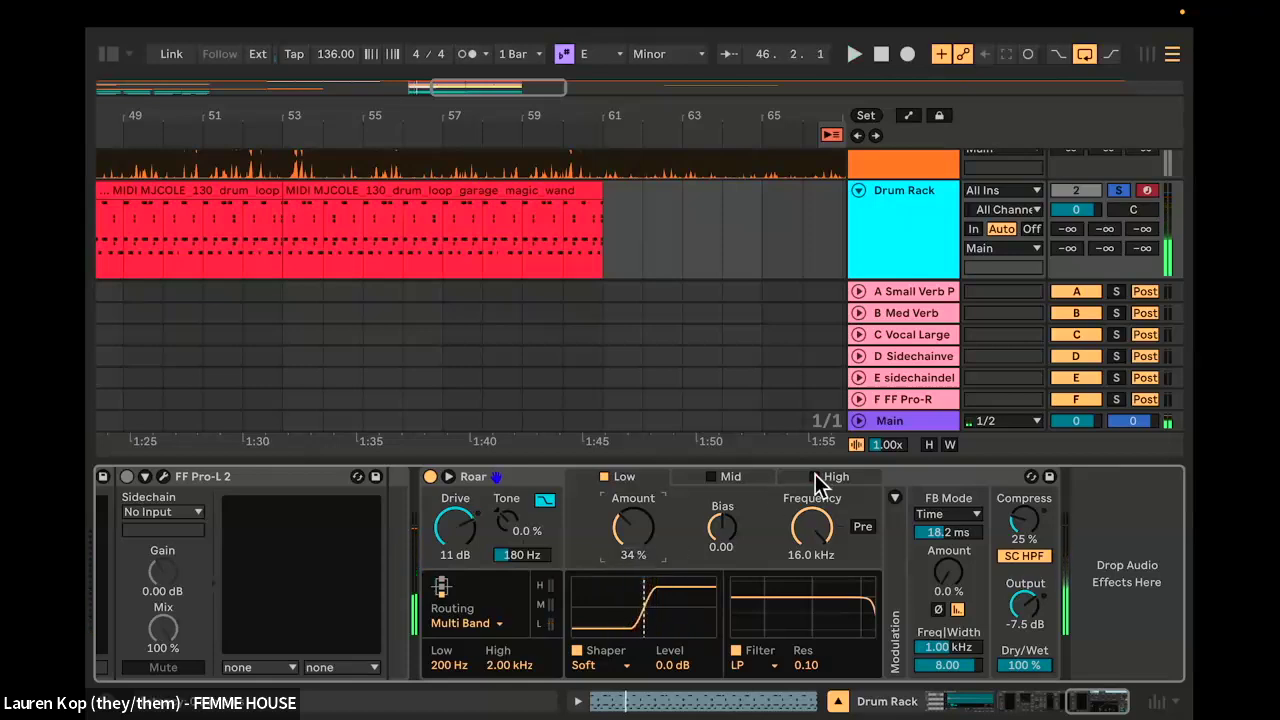
pyautogui.click(630, 476)
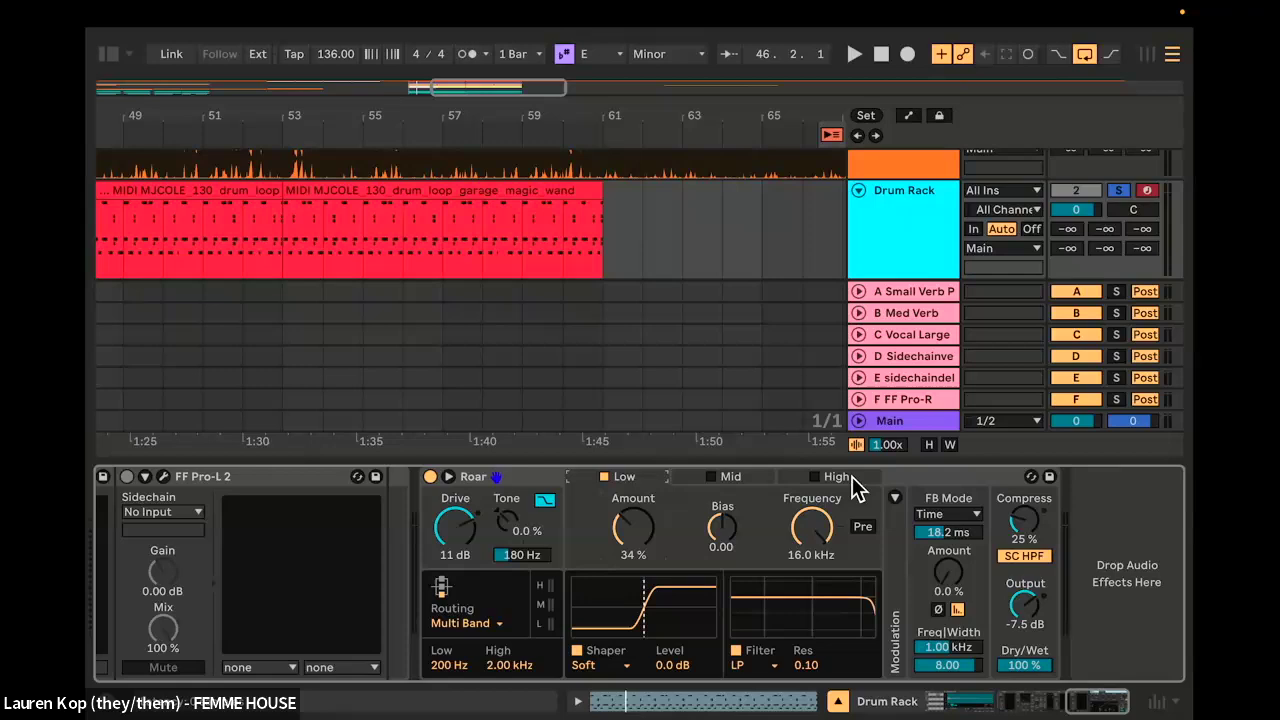
# Step: Add an EQ Eight after Roar on the Drum Rack track and show its enlarged spectrum display
pyautogui.click(109, 56)
pyautogui.scroll(1, 388, 284)
pyautogui.scroll(8, 382, 276)
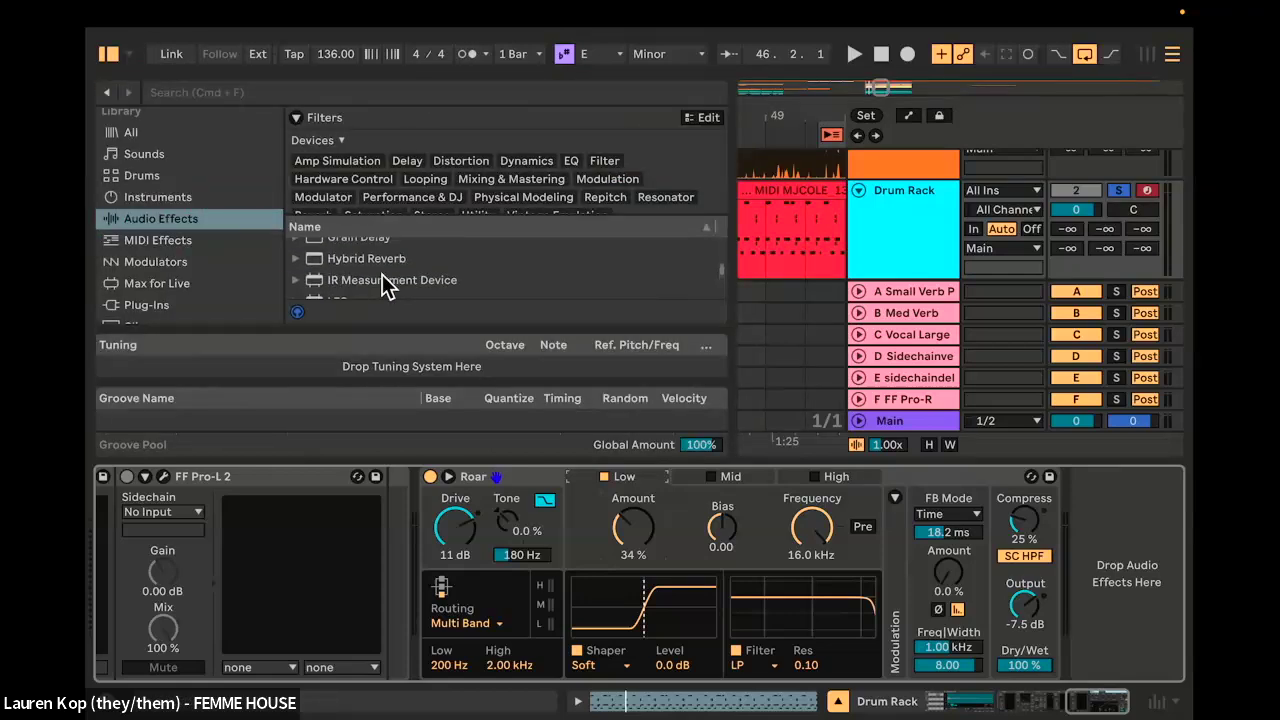
pyautogui.scroll(1, 382, 276)
pyautogui.doubleClick(334, 261)
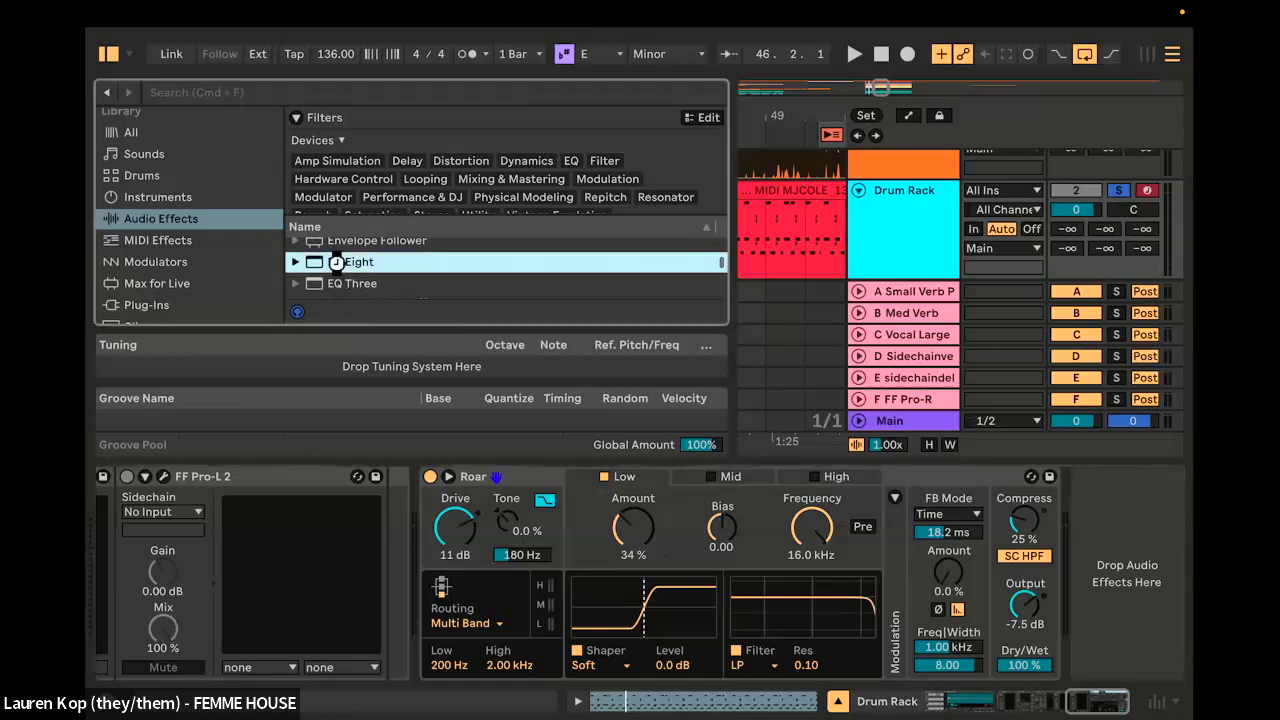
pyautogui.click(109, 56)
pyautogui.click(655, 477)
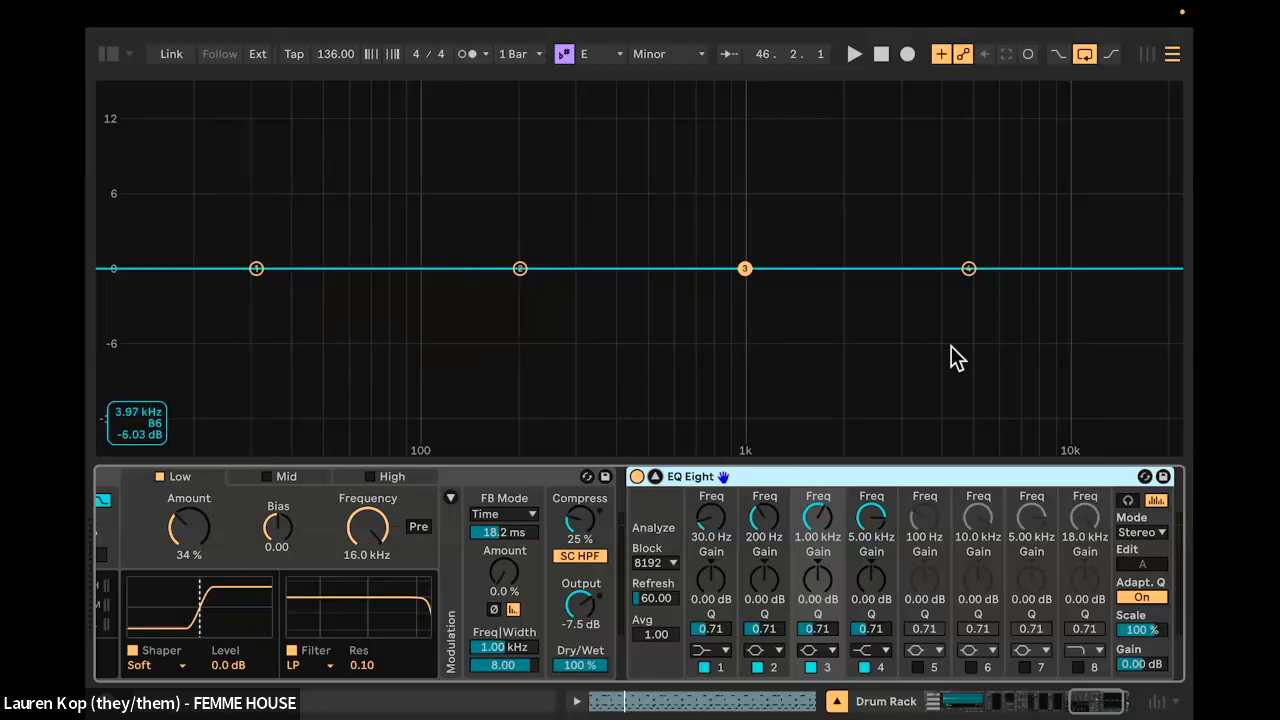
# Step: Play the drums against the EQ Eight spectrum, and lower the Low band's Amount to 18 %
pyautogui.hscroll(-2, 375, 541)
pyautogui.press('space')
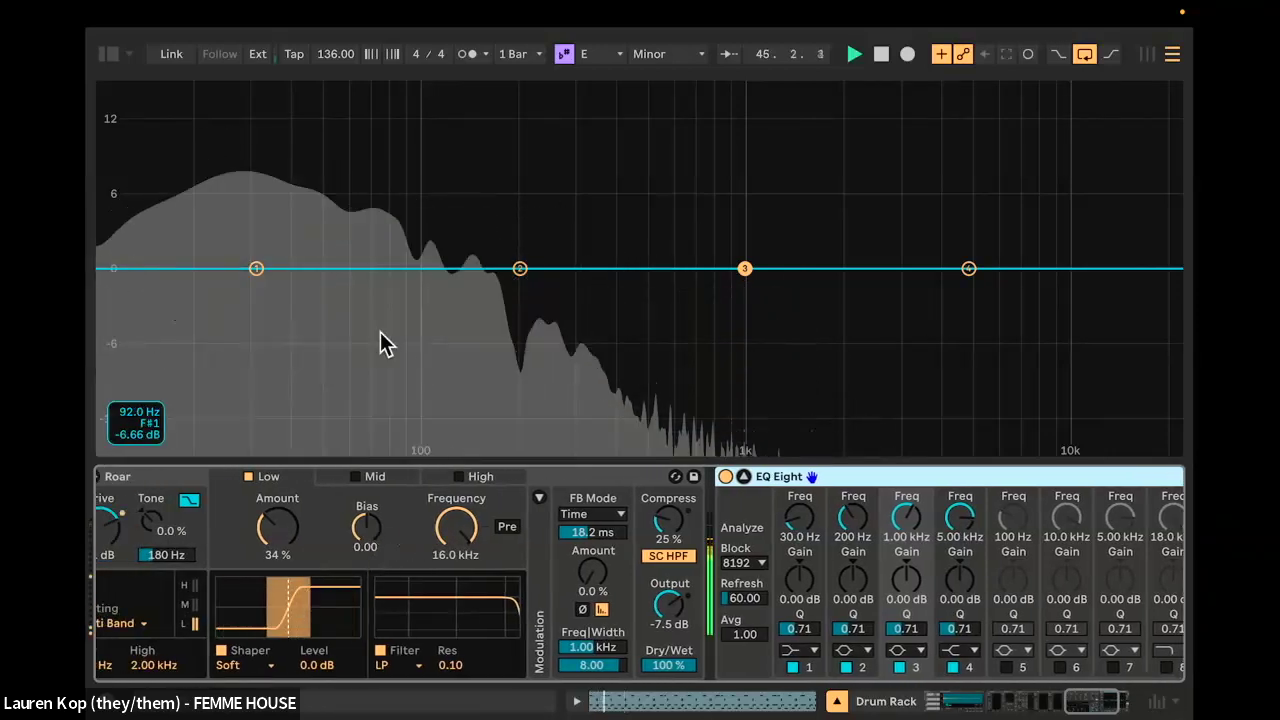
pyautogui.press('space')
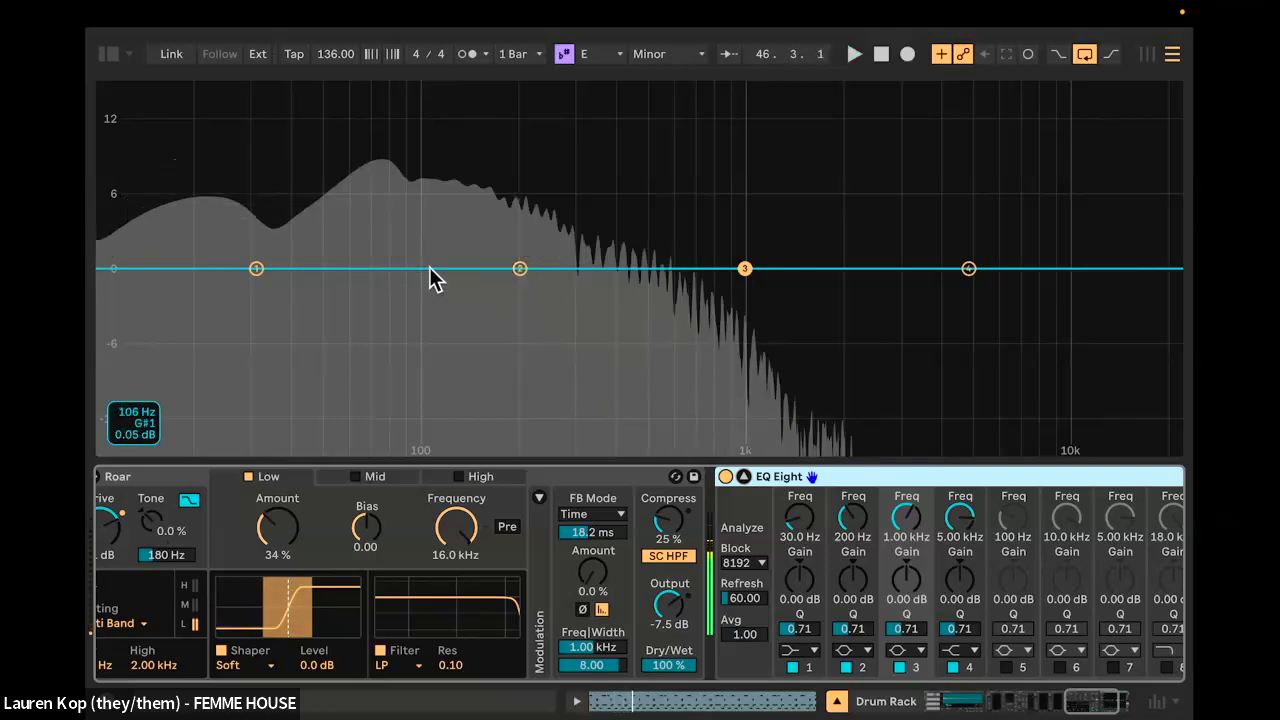
pyautogui.moveTo(290, 552); pyautogui.dragTo(290, 552)
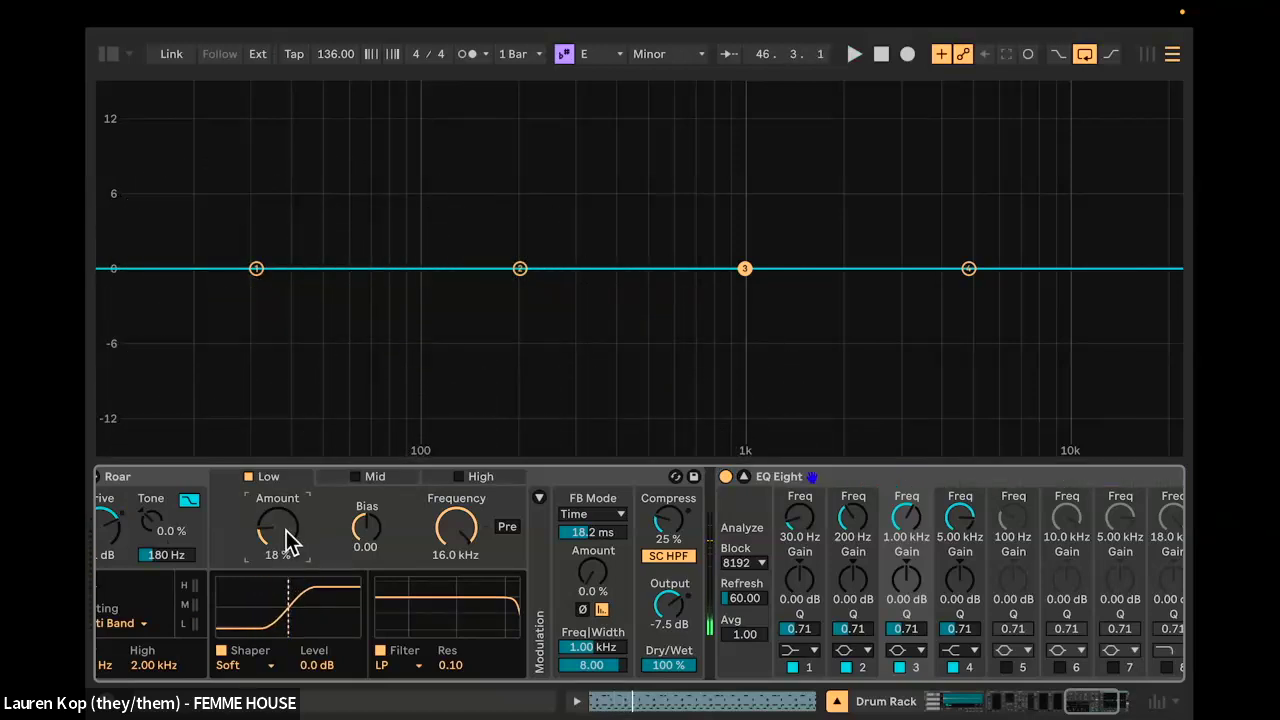
# Step: Audition the Low band's shaper as Tube Preamp, Fractal, Bit Crusher and Polynomial, and settle on Tube Preamp with Amount at 17 %
pyautogui.click(232, 665)
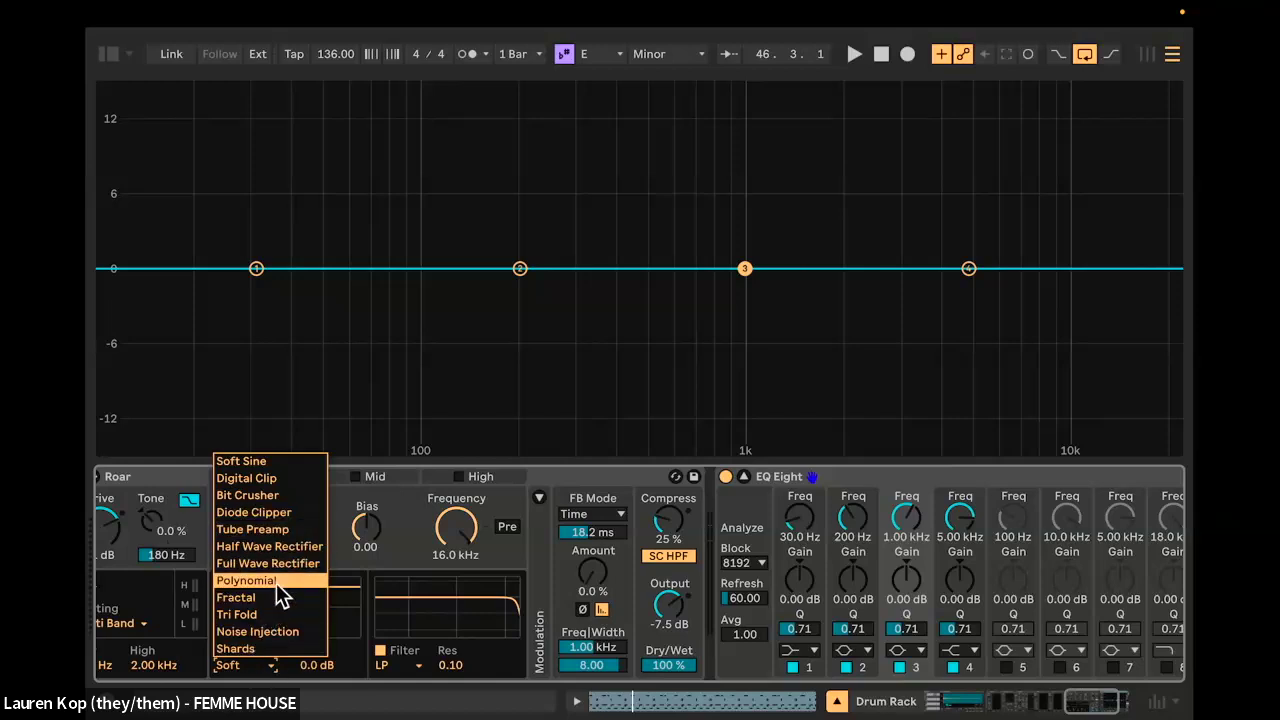
pyautogui.click(268, 526)
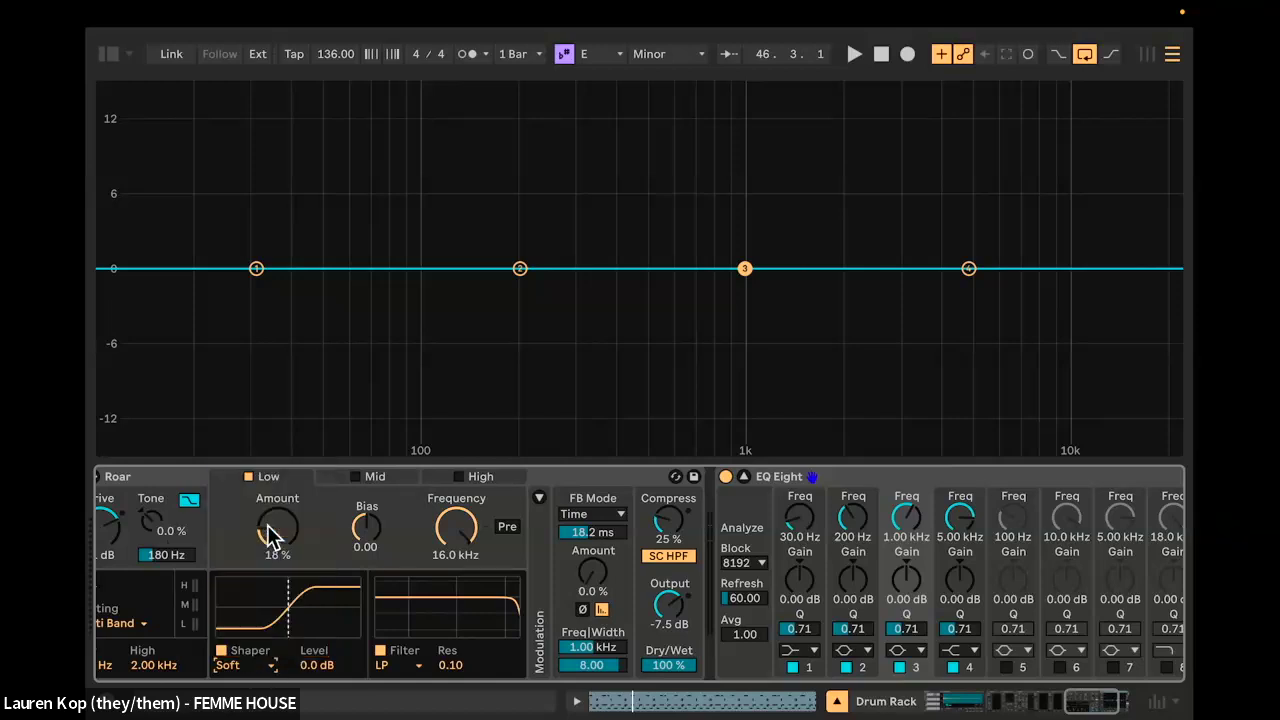
pyautogui.press('space')
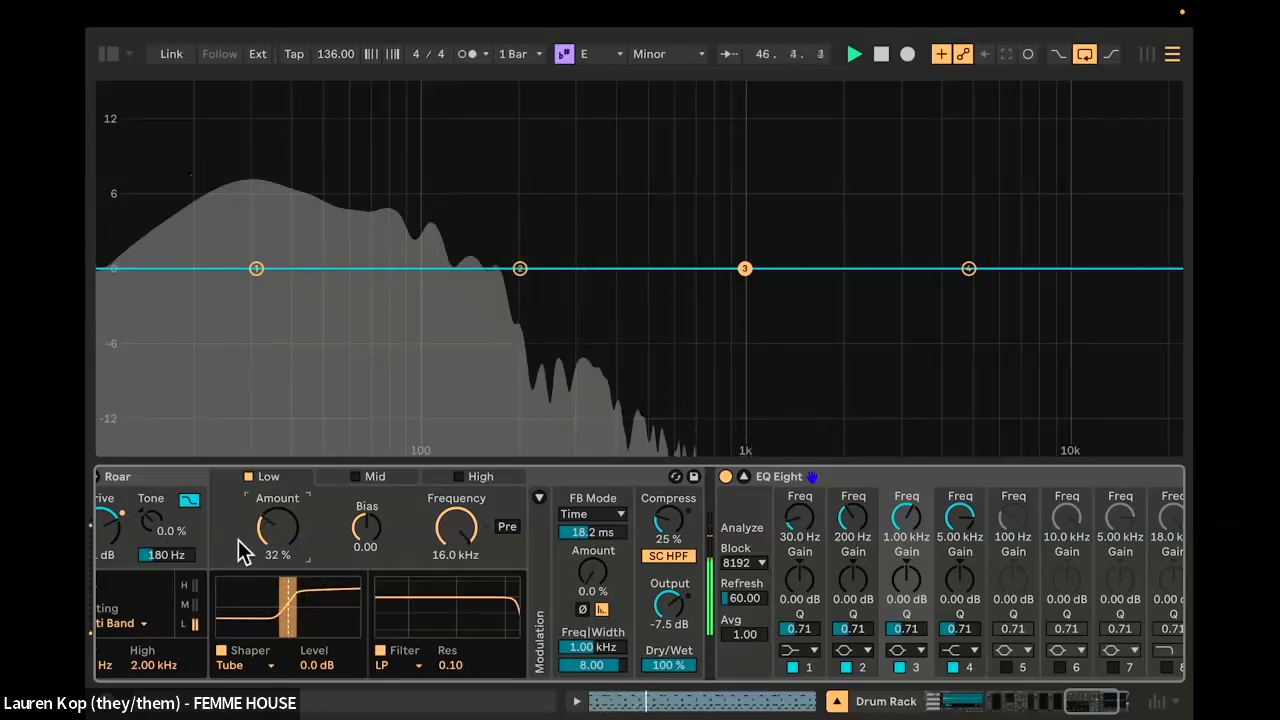
pyautogui.click(245, 665)
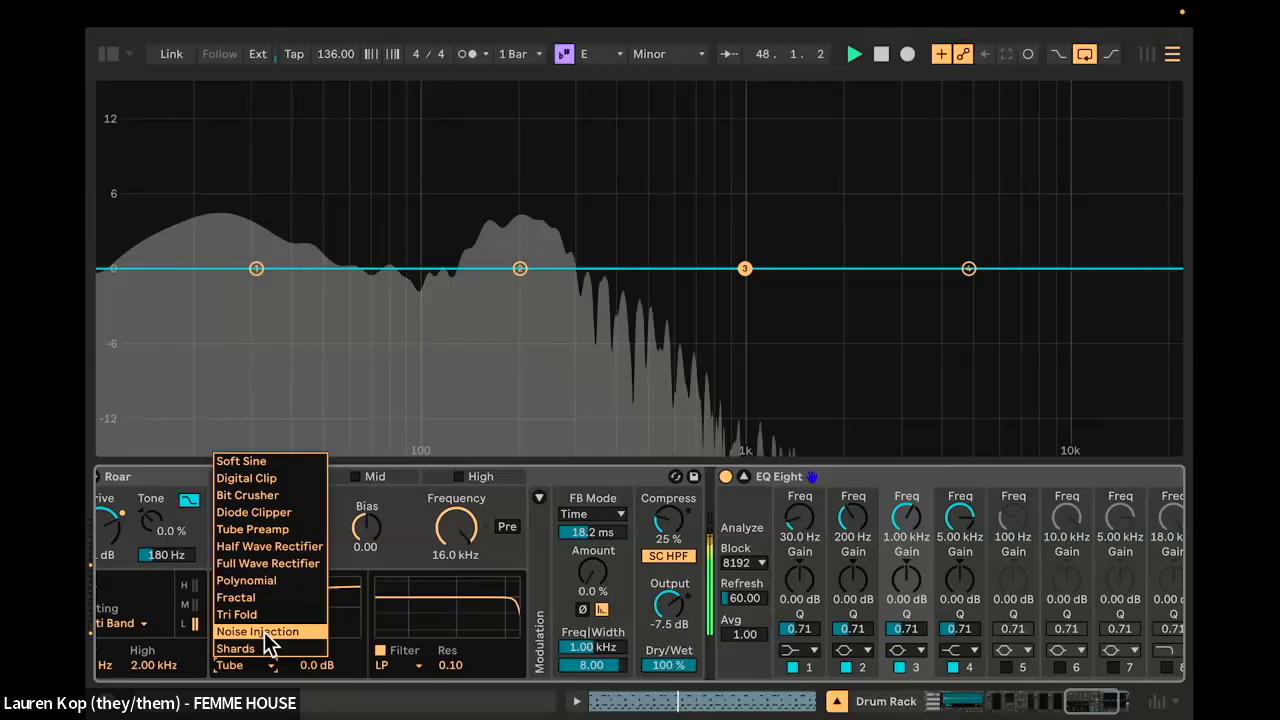
pyautogui.click(262, 599)
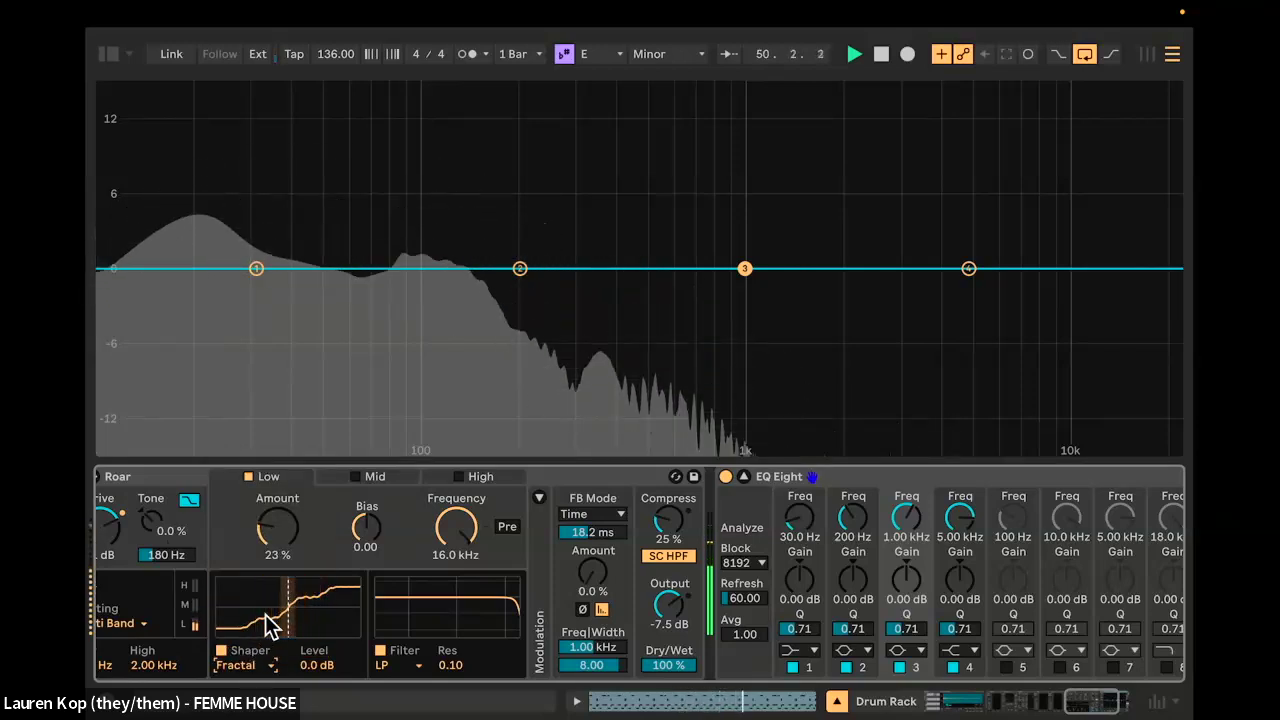
pyautogui.click(245, 665)
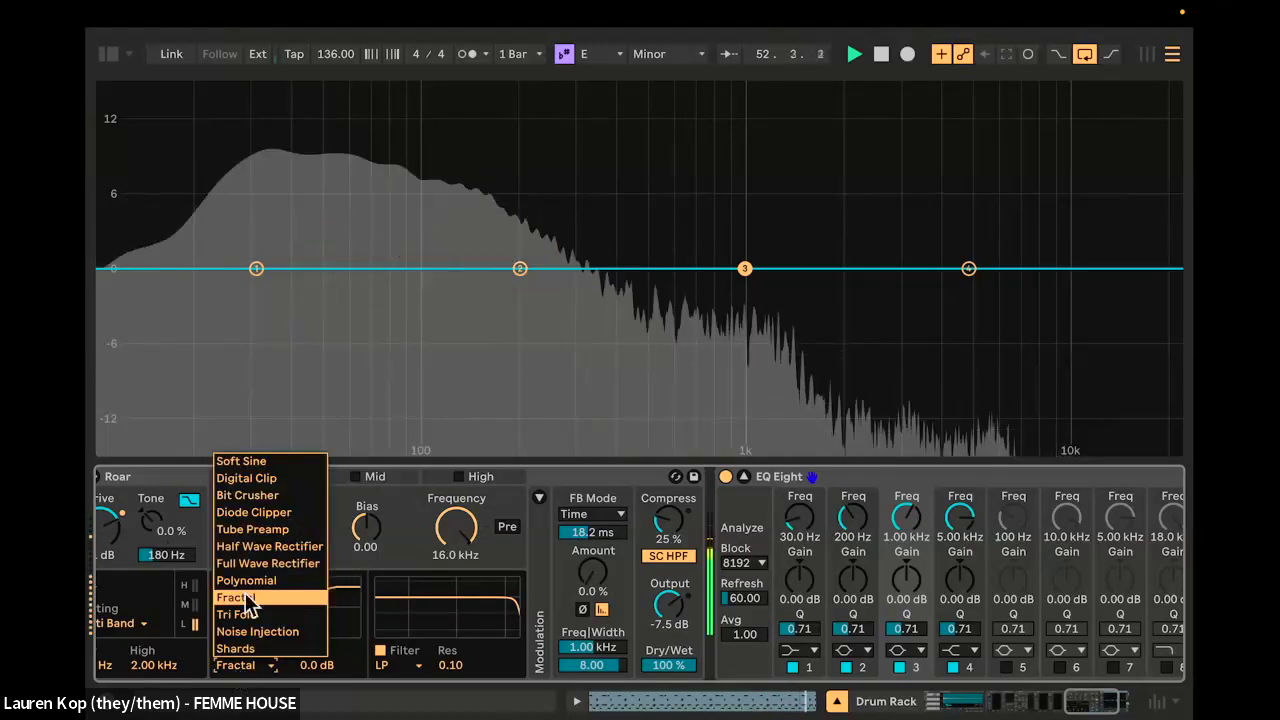
pyautogui.click(275, 495)
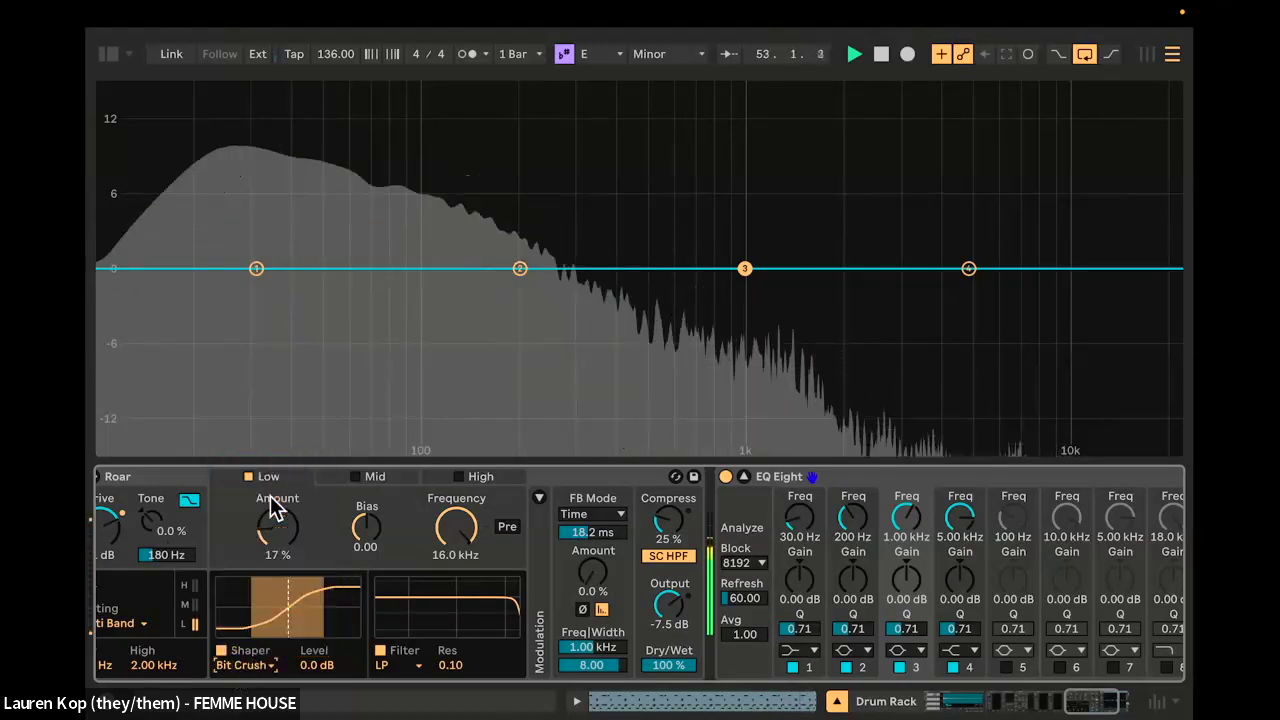
pyautogui.click(251, 666)
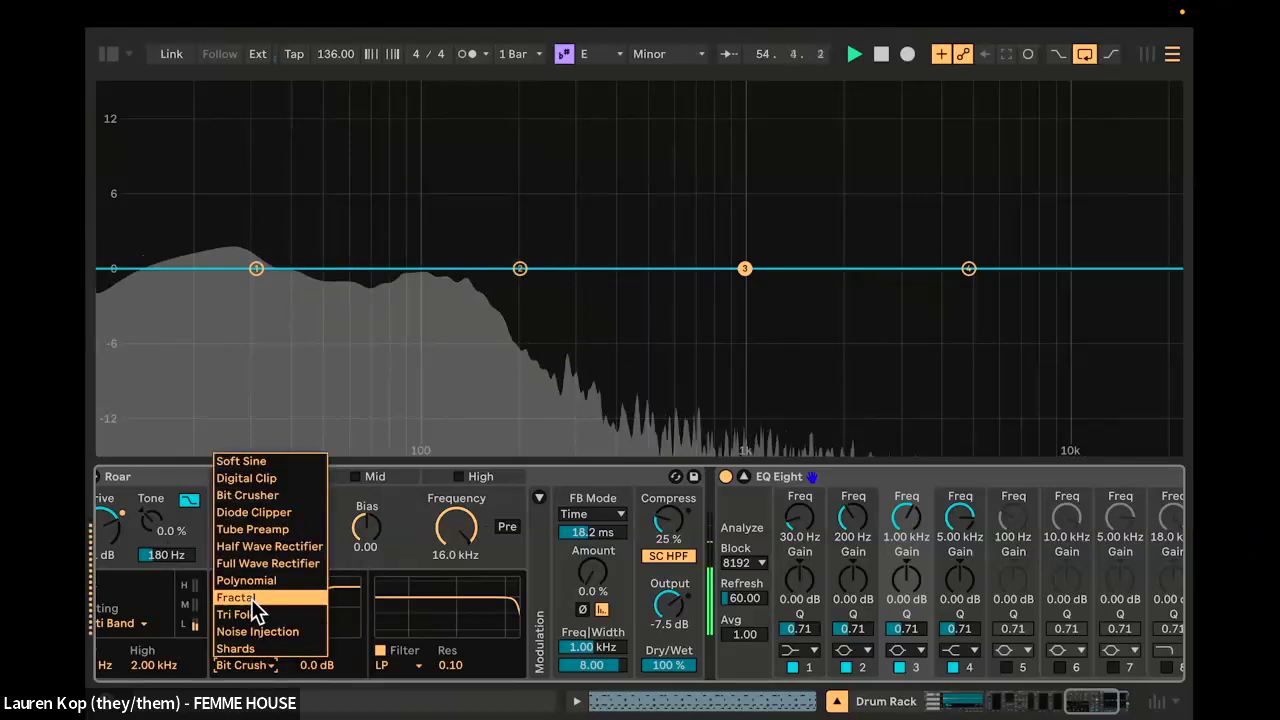
pyautogui.click(248, 580)
pyautogui.click(245, 666)
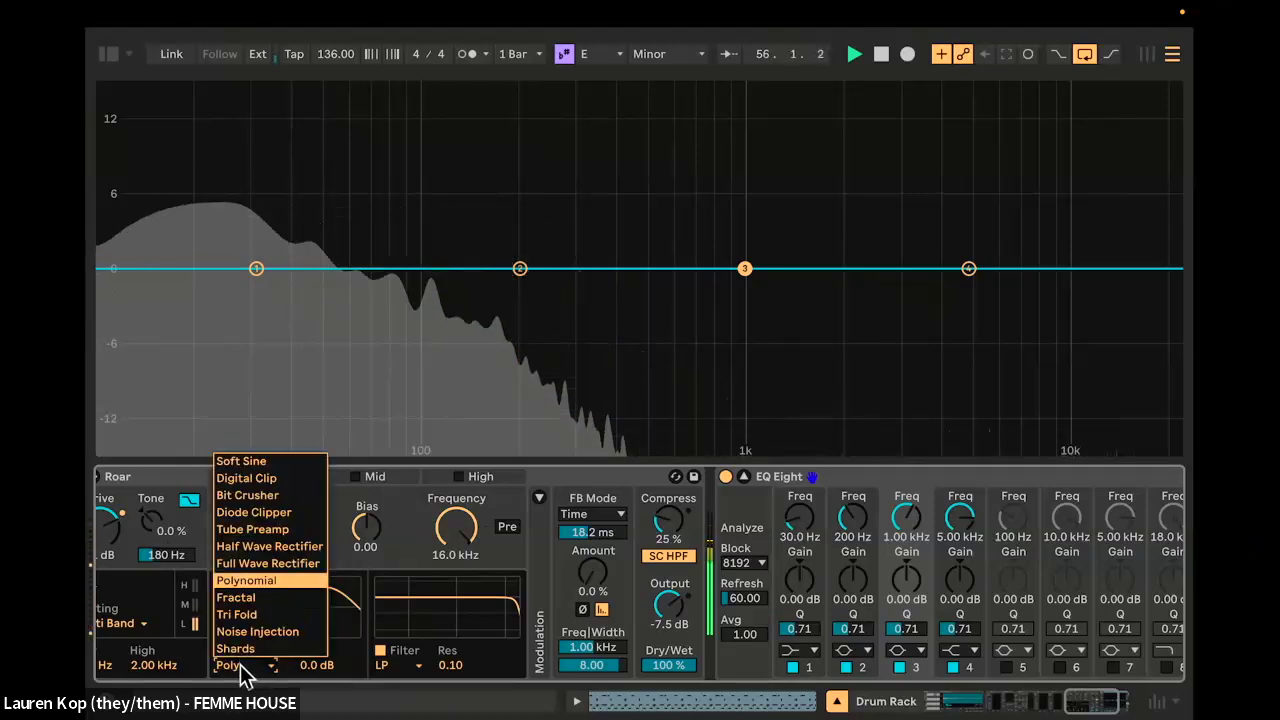
pyautogui.click(289, 530)
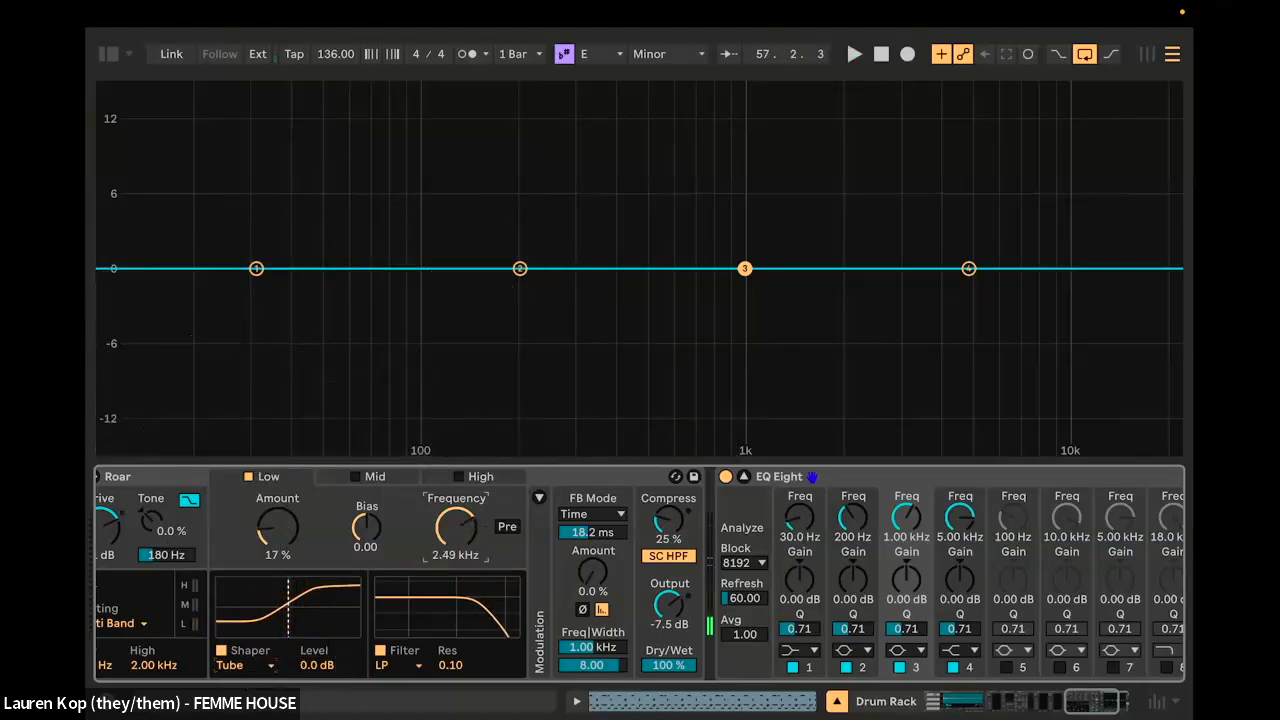
# Step: Sweep the Low band's filter Frequency from 87.9 Hz to 3.46 kHz during playback, and leave it at about 1.5 kHz
pyautogui.press('space')
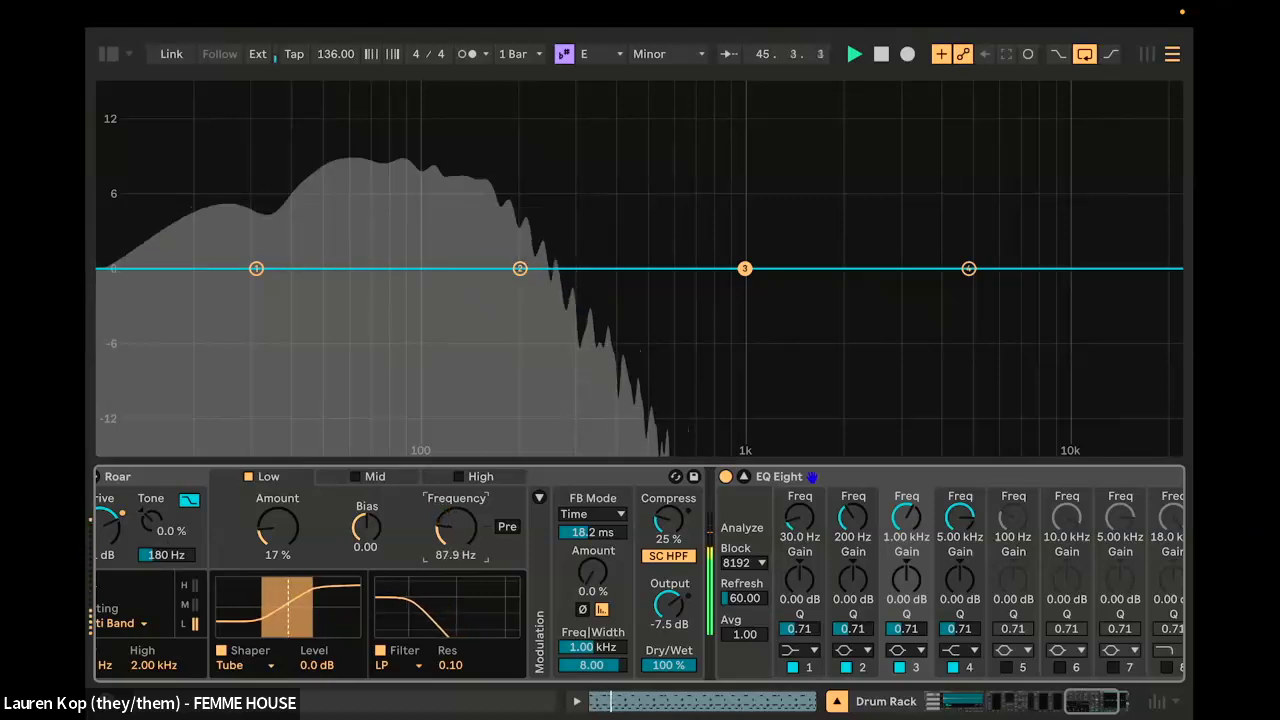
pyautogui.moveTo(455, 527); pyautogui.dragTo(455, 430)
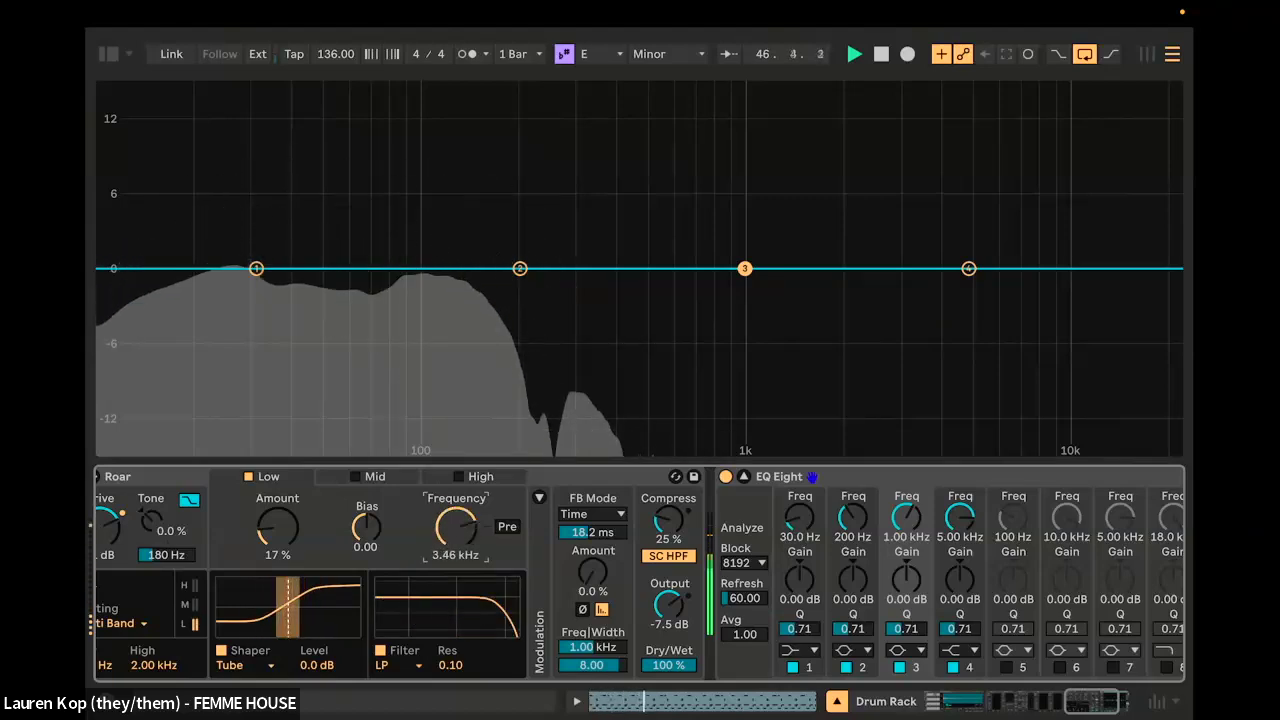
pyautogui.moveTo(455, 527); pyautogui.dragTo(455, 537)
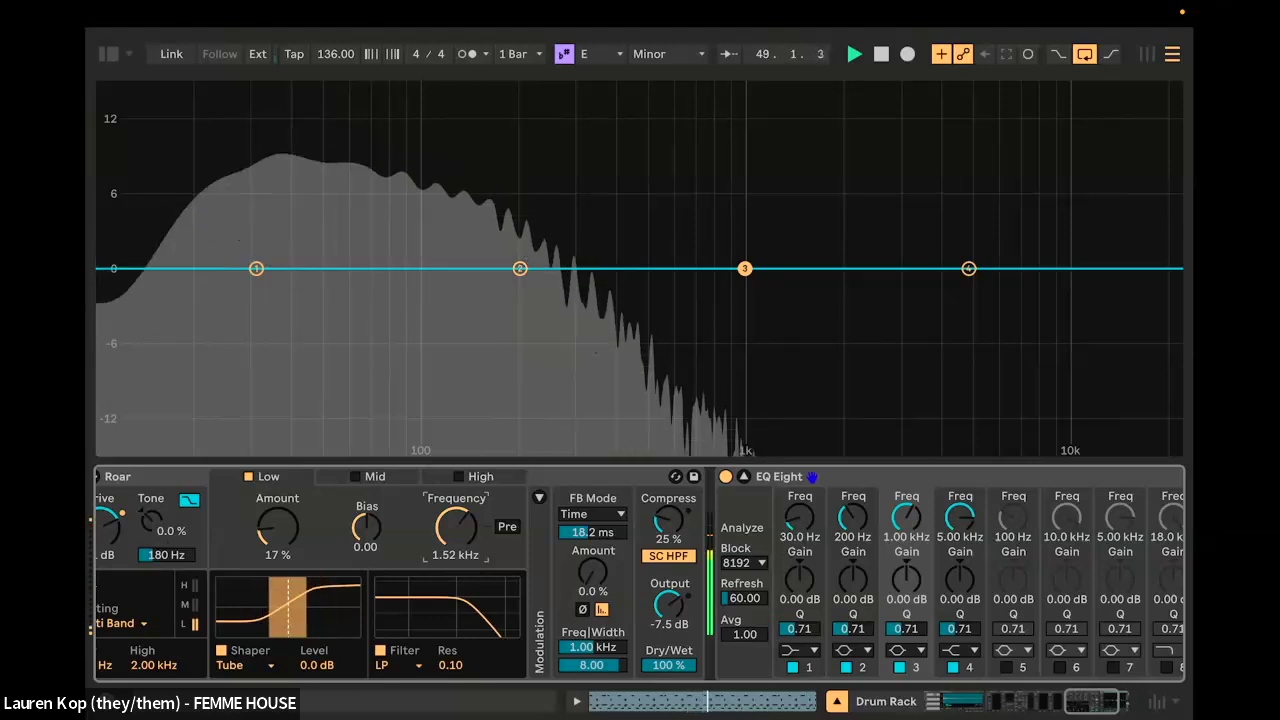
# Step: Collapse the Ride Acoustified Plymouth device and the deactivated drums group rack, so Roar sits close to the Drum Rack
pyautogui.hscroll(-3, 414, 586)
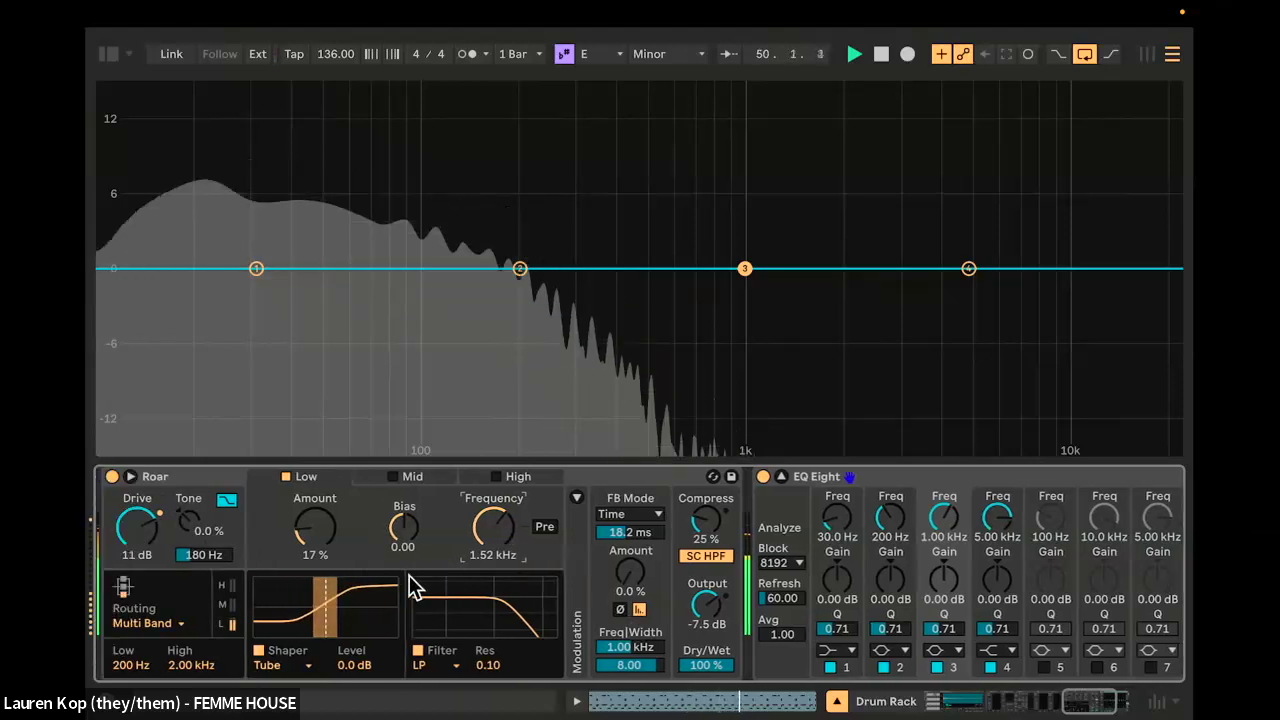
pyautogui.hscroll(1, 408, 575)
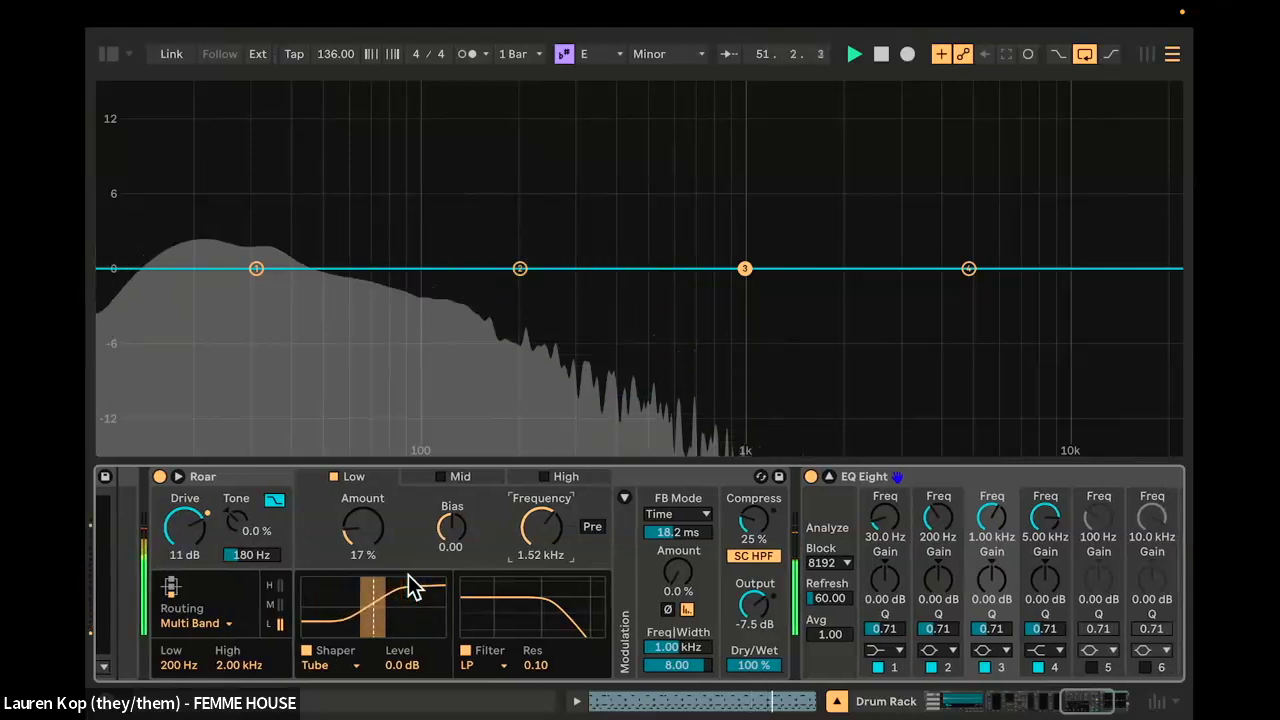
pyautogui.hscroll(-10, 498, 598)
pyautogui.hscroll(1, 354, 528)
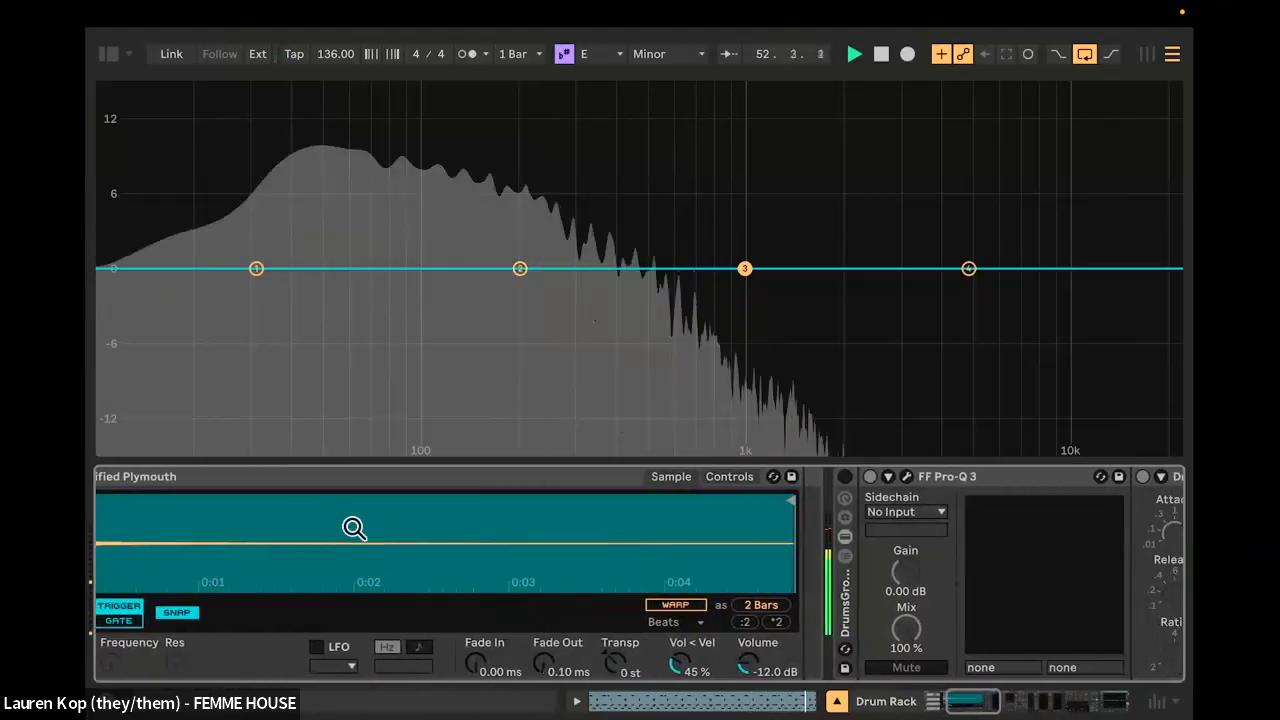
pyautogui.hscroll(-5, 354, 528)
pyautogui.doubleClick(453, 478)
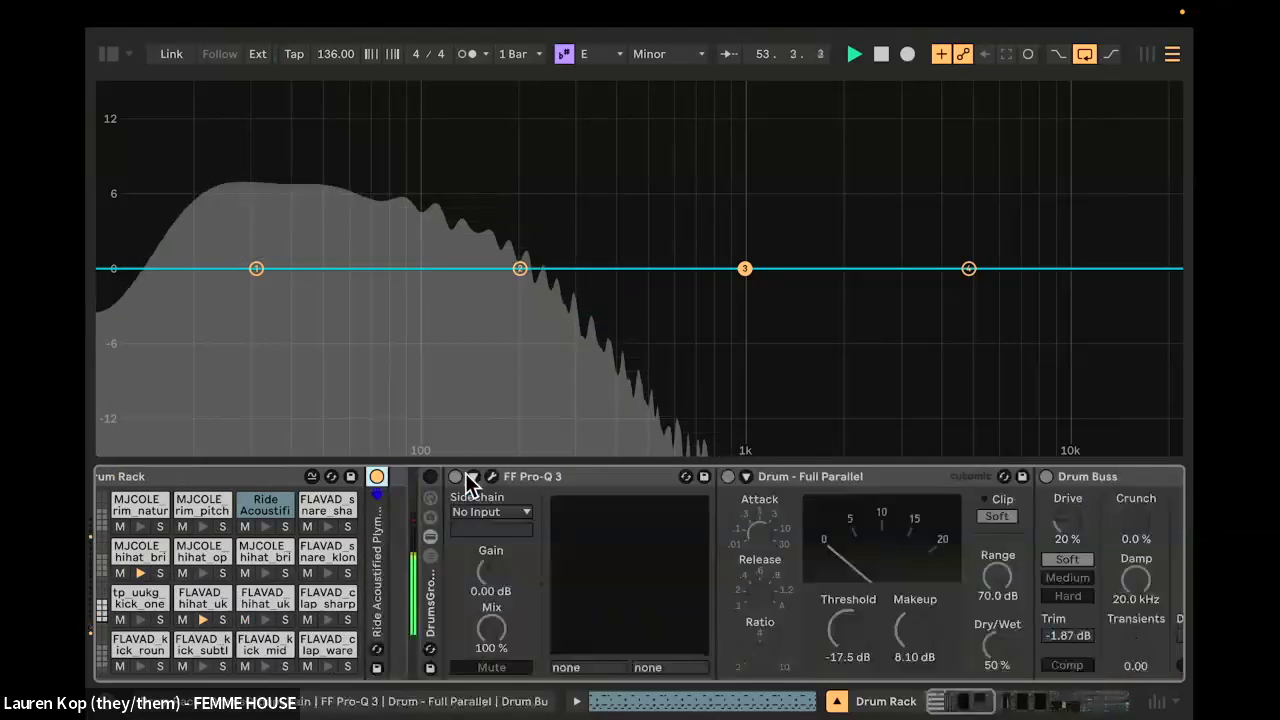
pyautogui.click(431, 594)
pyautogui.hscroll(-5, 299, 650)
pyautogui.click(424, 611)
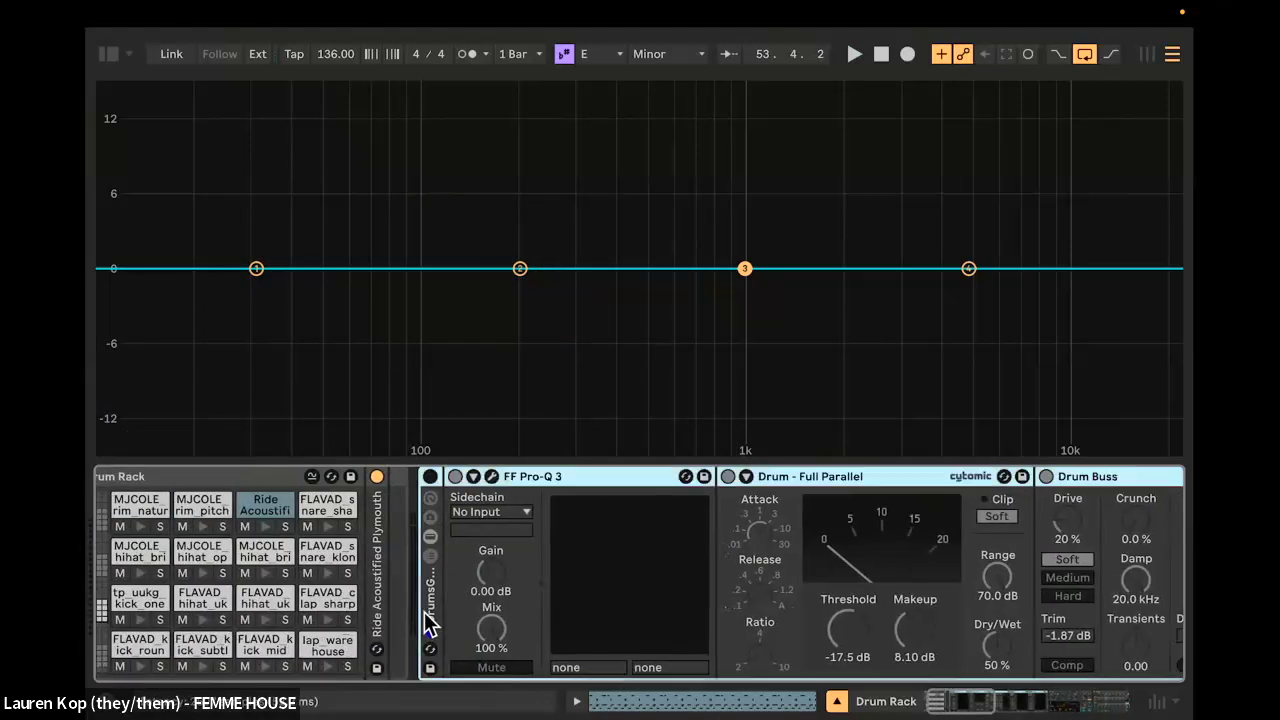
pyautogui.doubleClick(424, 611)
pyautogui.hscroll(-1, 490, 599)
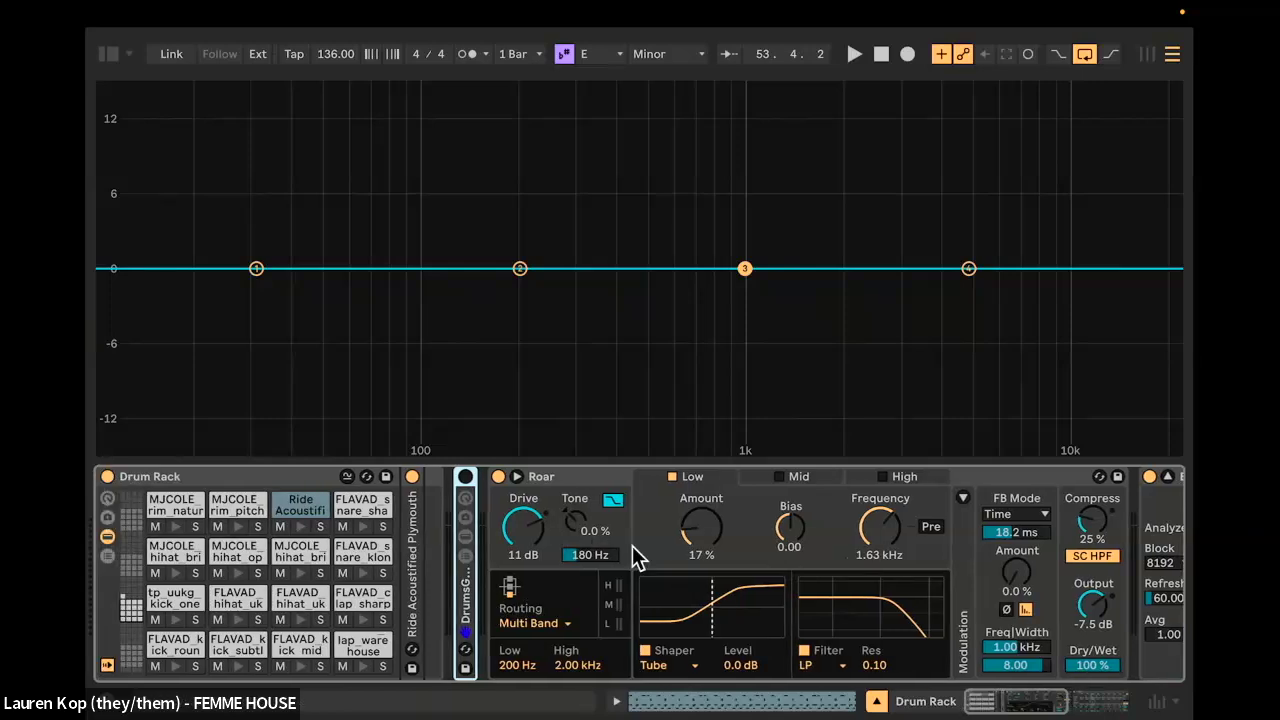
# Step: Read the help text for Roar's filter Frequency, hide the help view, and play the drums
pyautogui.hotkey('shift', '?')
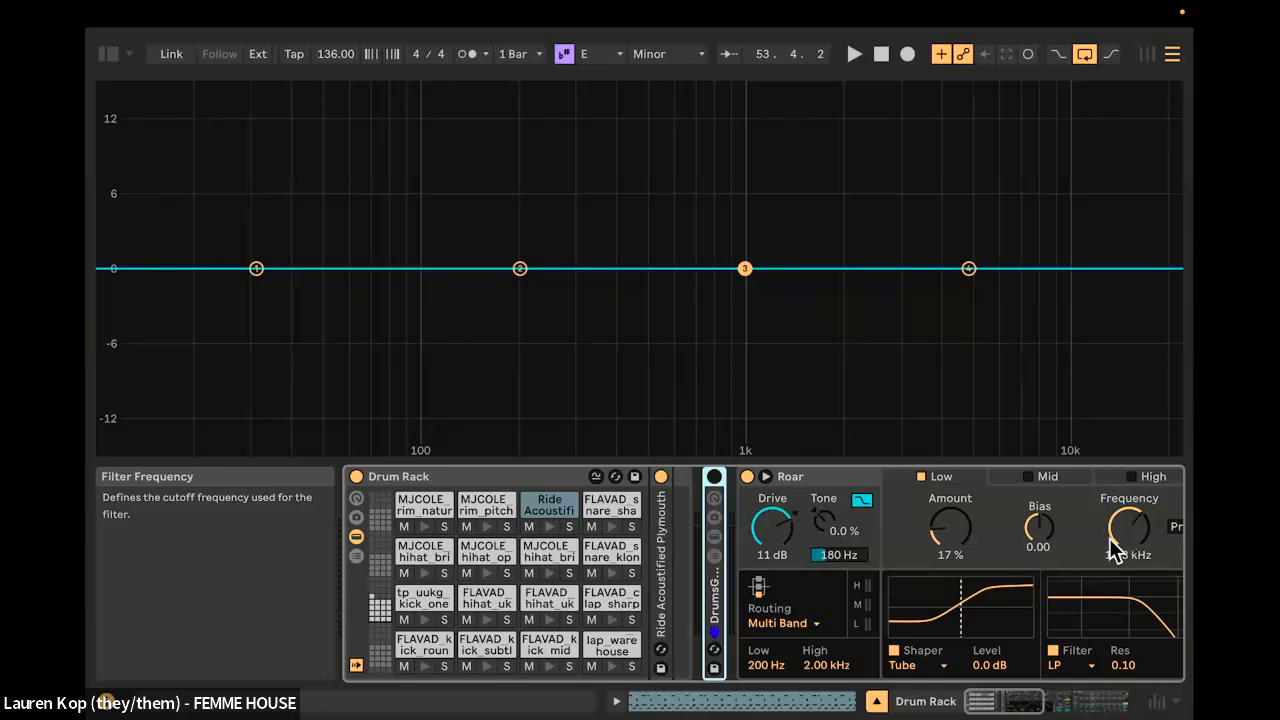
pyautogui.hotkey('shift', '?')
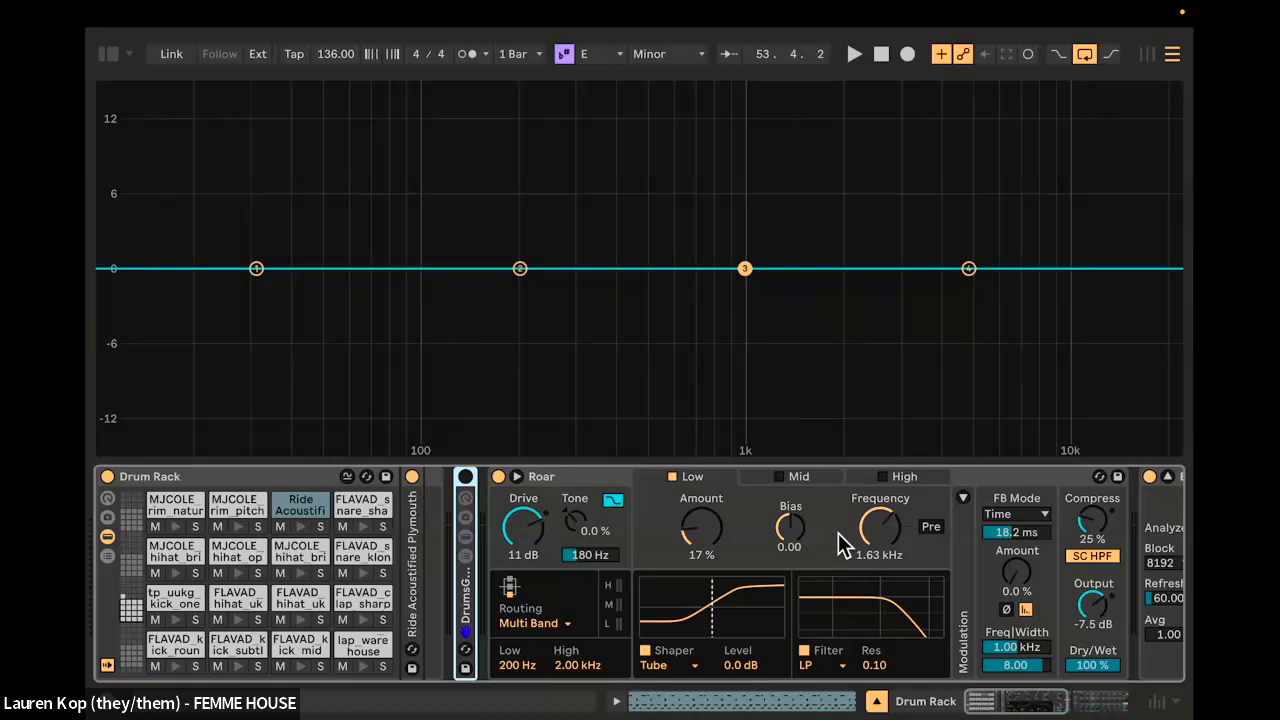
pyautogui.press('space')
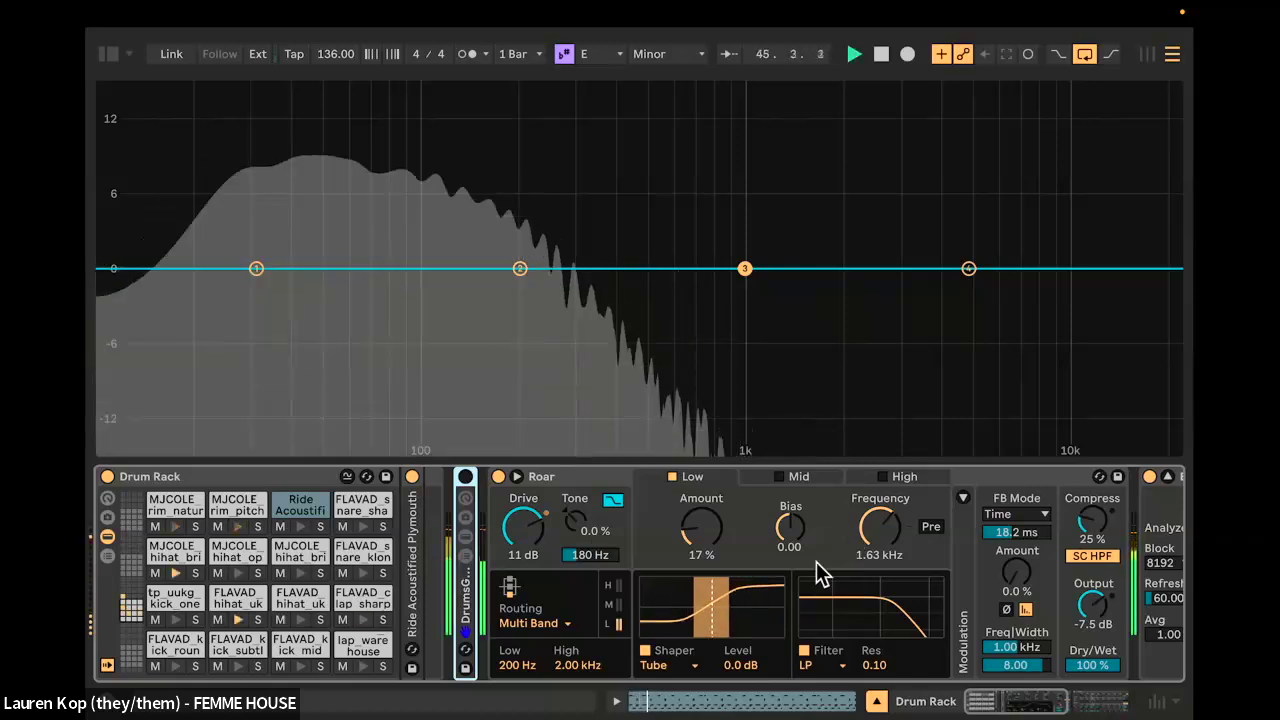
# Step: Lower the Low band's filter Frequency to 70.6 Hz during playback, then turn the Low band off
pyautogui.moveTo(877, 528); pyautogui.dragTo(877, 600)
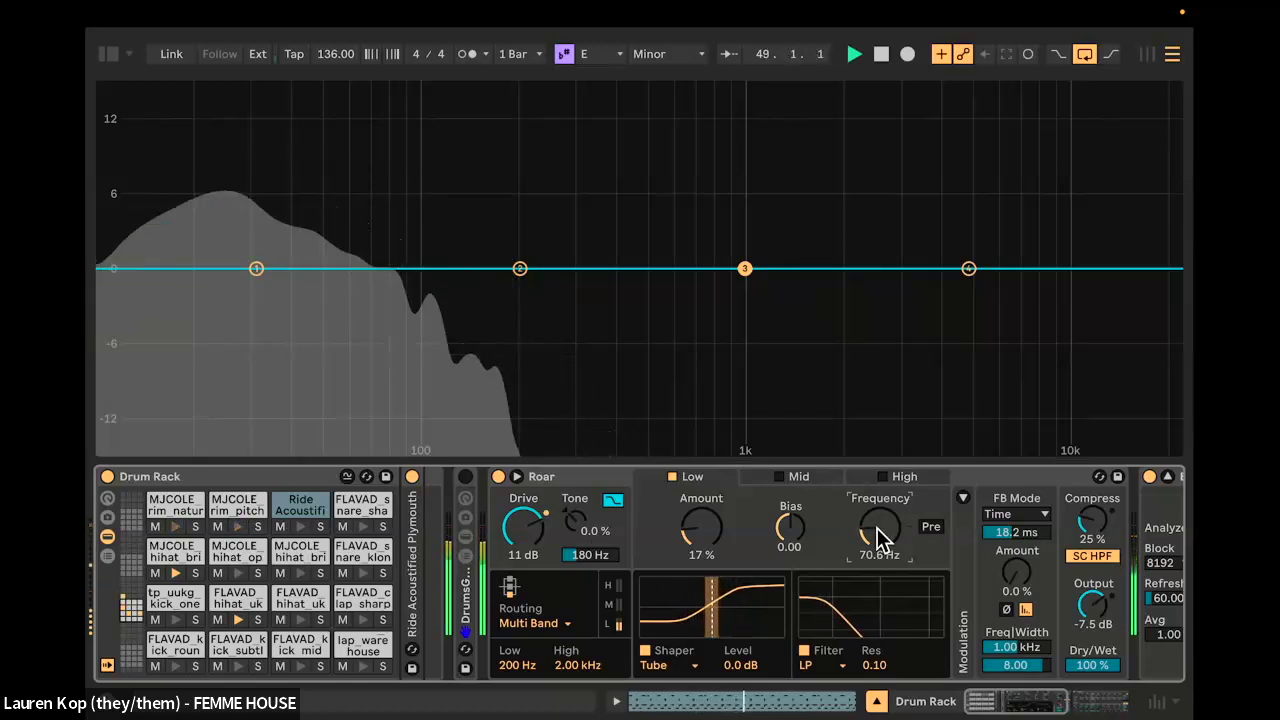
pyautogui.hscroll(1, 737, 620)
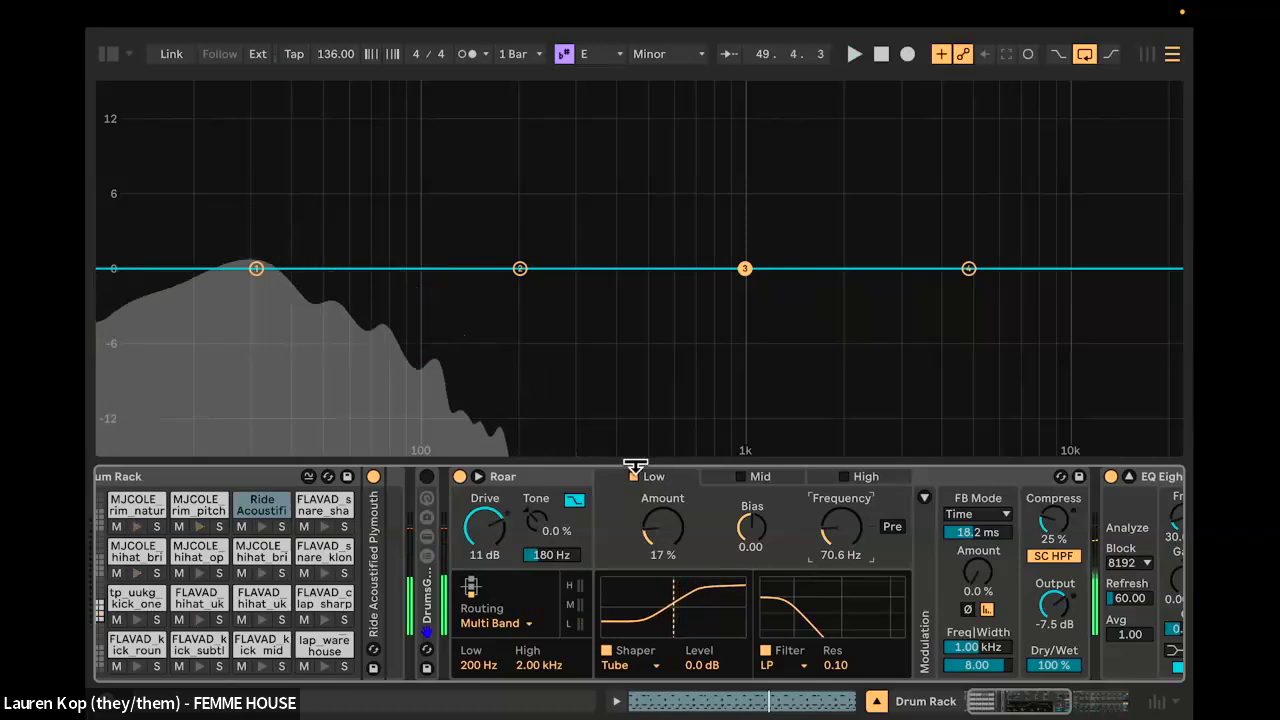
pyautogui.click(634, 477)
# Step: Turn on Roar's Mid band, play the drums, and set its shaper to Polynomial with Amount at 39 %
pyautogui.click(778, 477)
pyautogui.click(741, 477)
pyautogui.moveTo(668, 538); pyautogui.dragTo(668, 497)
pyautogui.press('space')
pyautogui.click(615, 665)
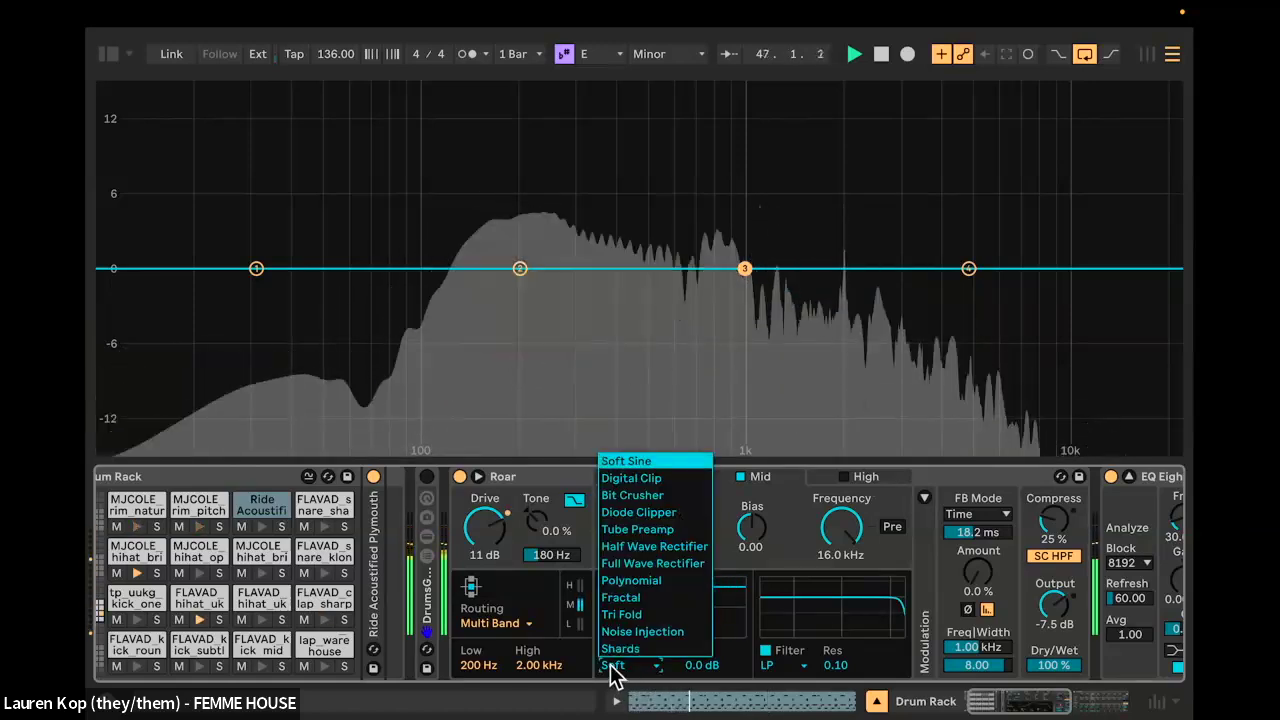
pyautogui.click(650, 584)
pyautogui.moveTo(680, 551); pyautogui.dragTo(680, 540)
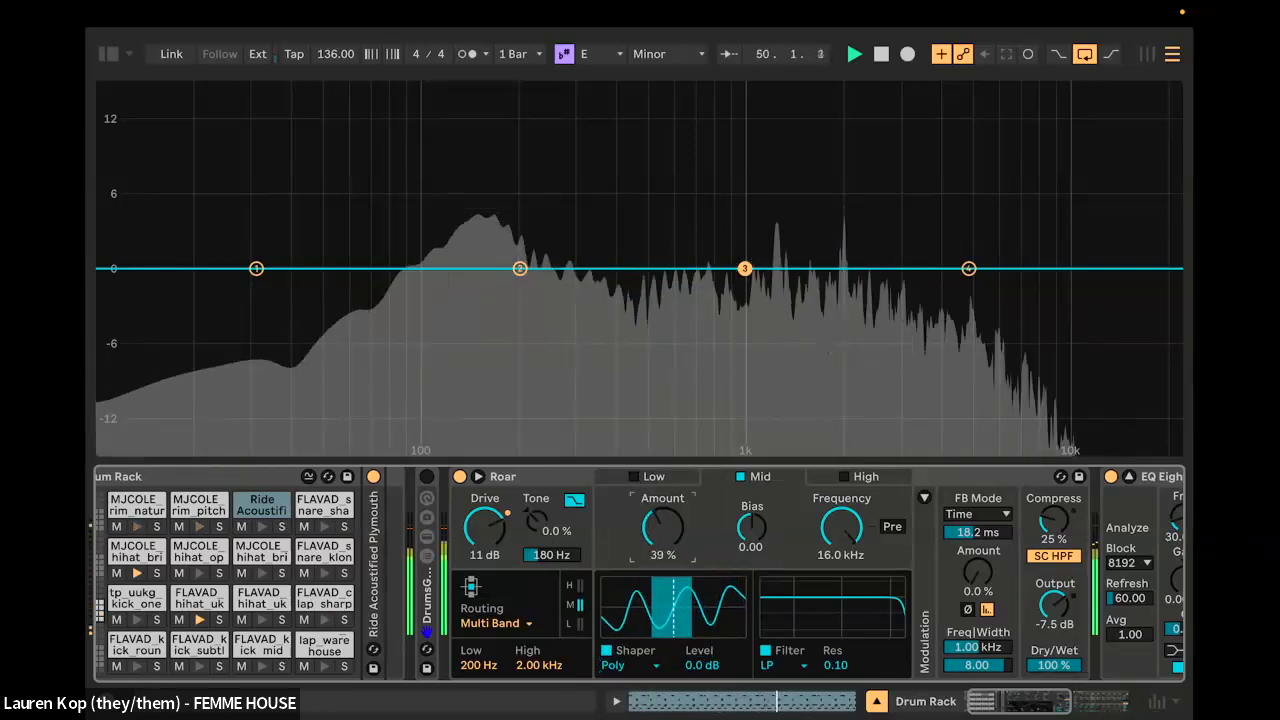
# Step: Try the Mid shaper's Level at 11 dB, reset it to 0.0 dB, and read its help text
pyautogui.click(706, 670)
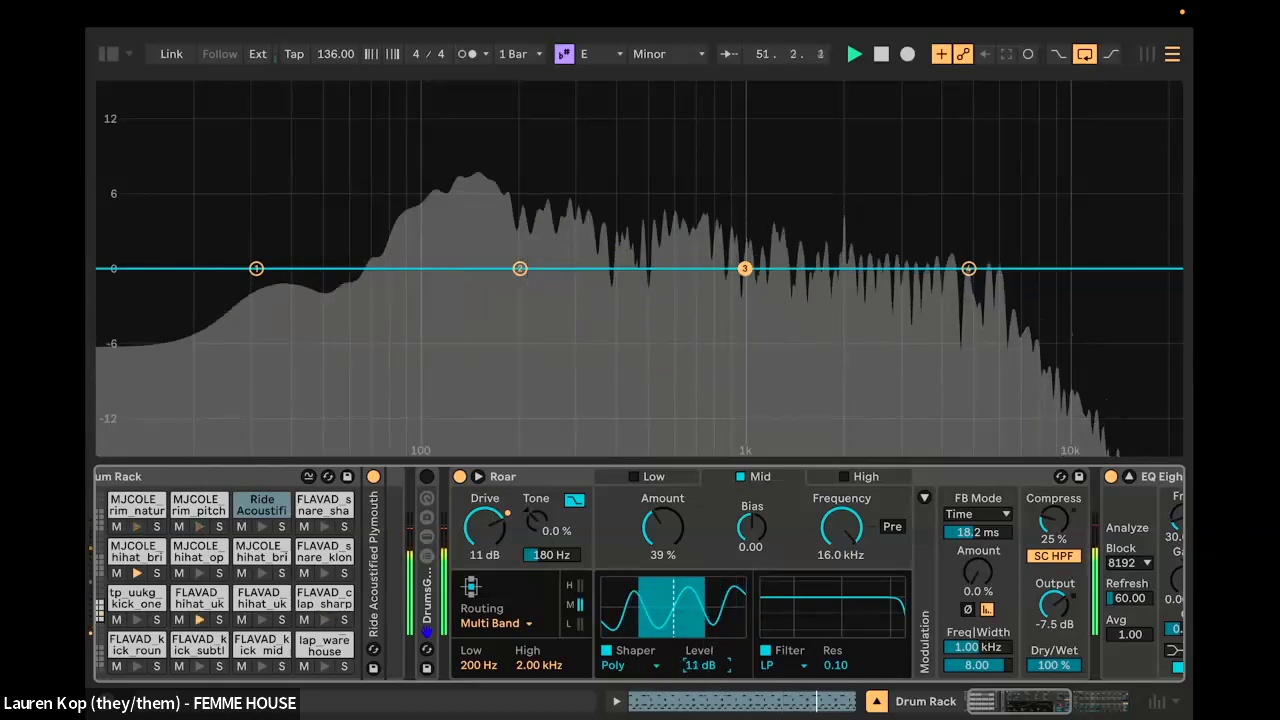
pyautogui.doubleClick(704, 665)
pyautogui.hotkey('shift', '/')
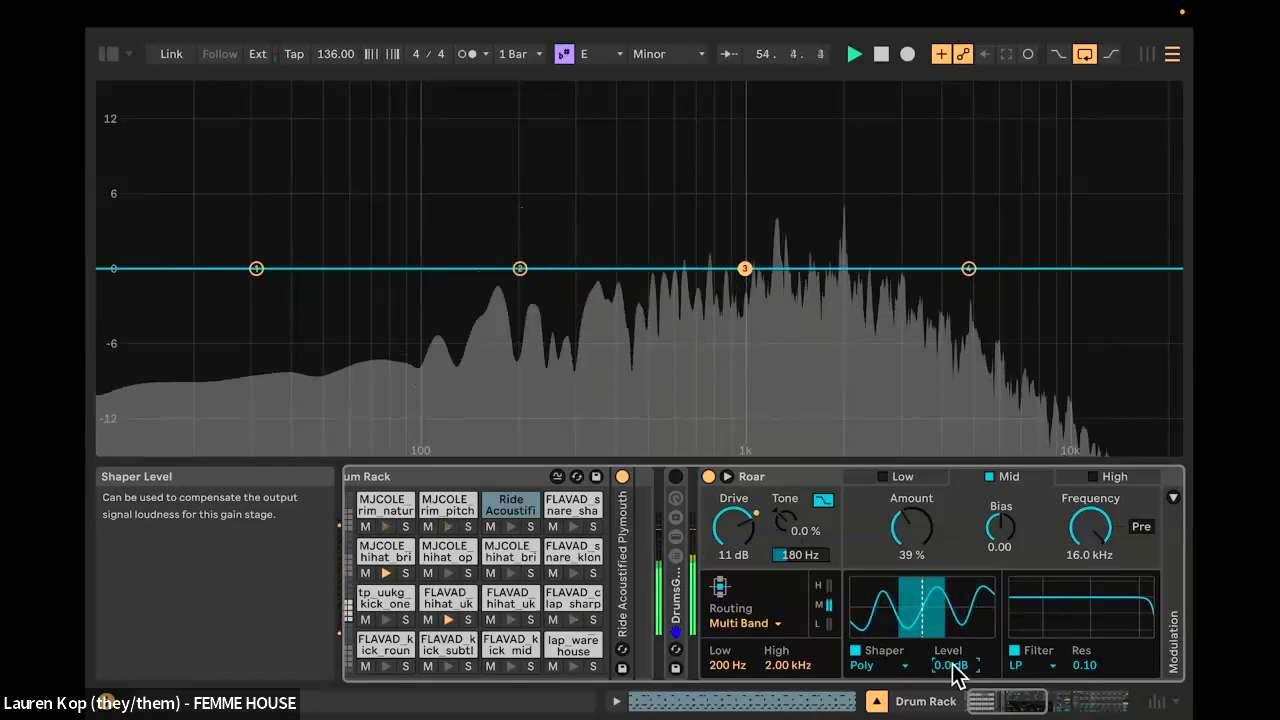
pyautogui.hotkey('shift', '/')
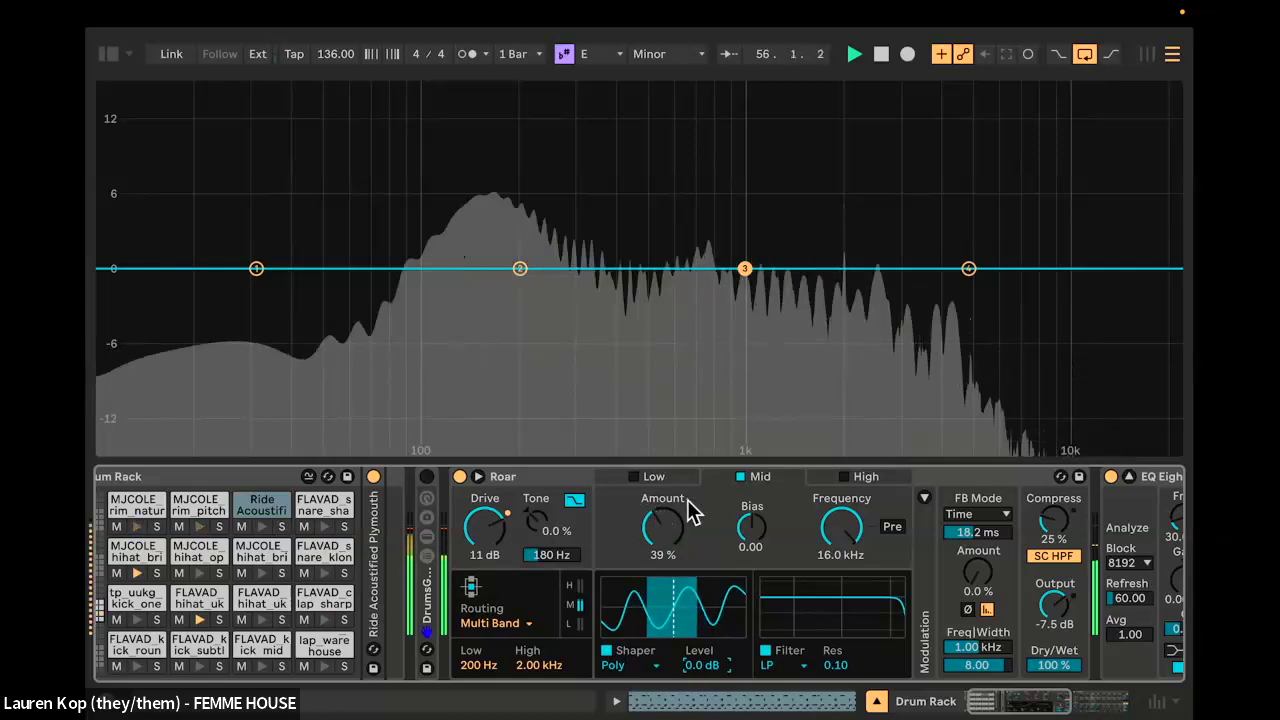
# Step: Audition the Mid band's shaper as Half Wave Rectifier and Bit Crusher, and settle on Tri Fold
pyautogui.click(665, 666)
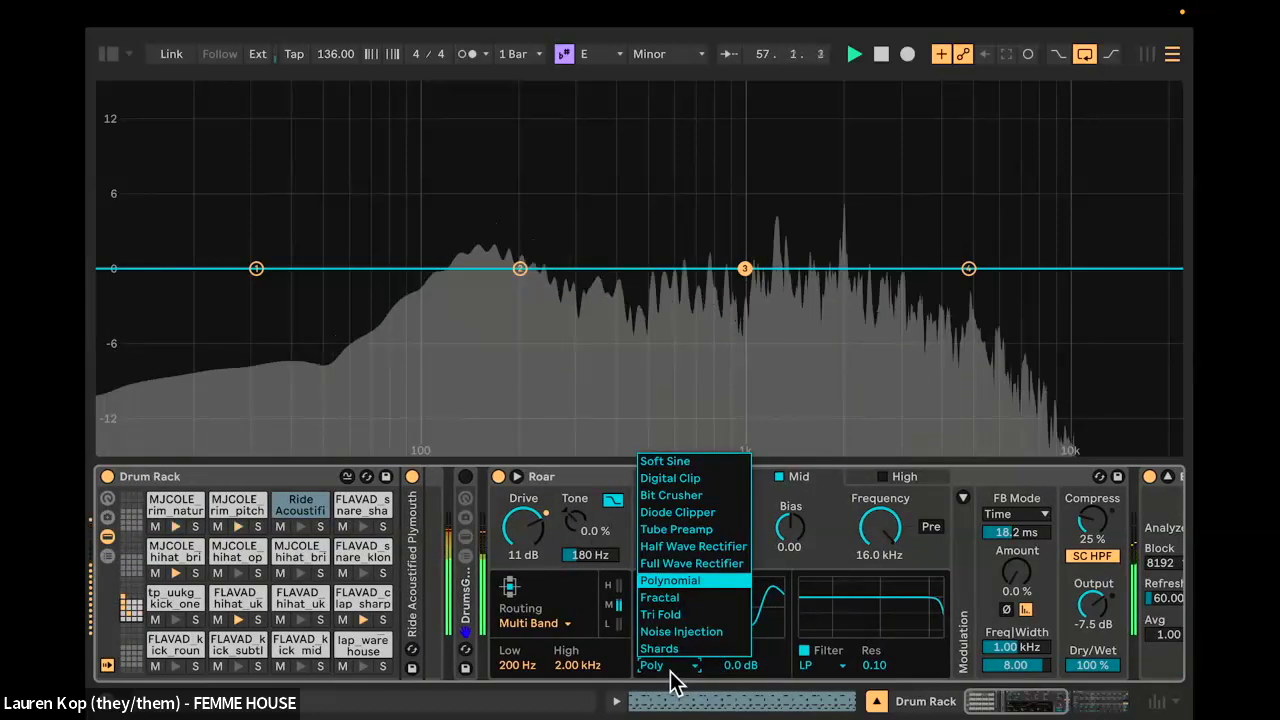
pyautogui.click(697, 550)
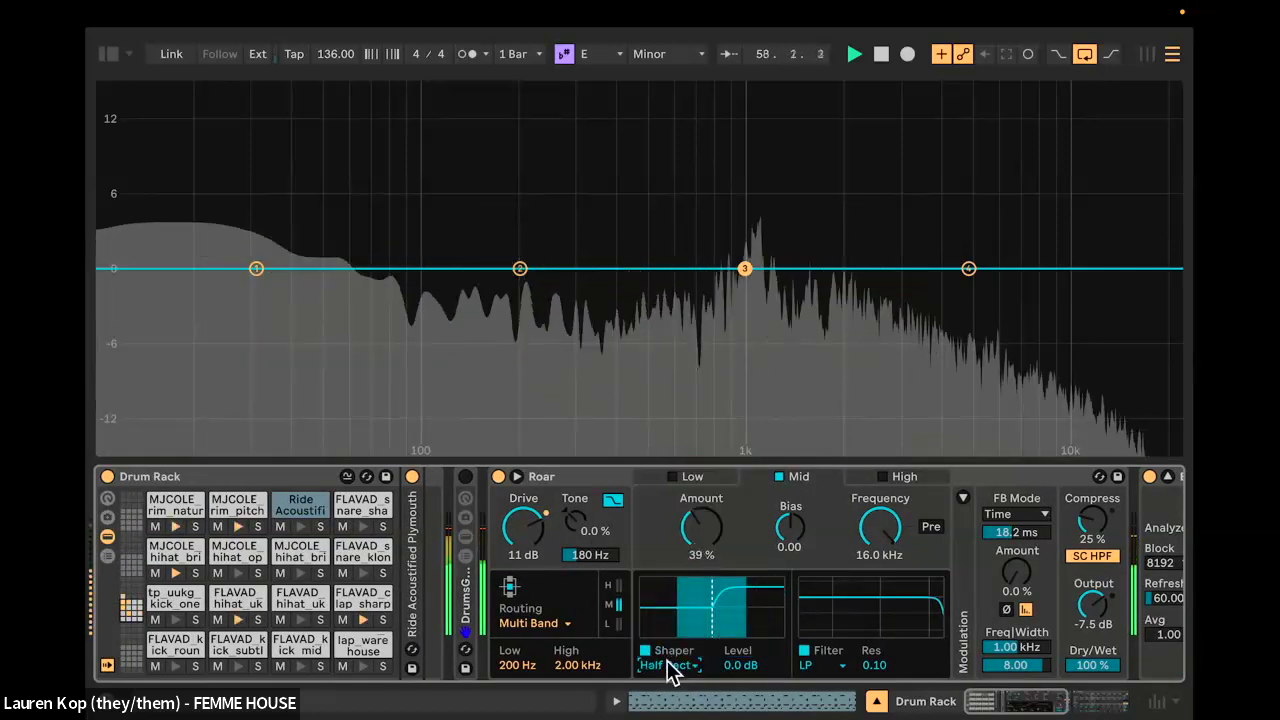
pyautogui.click(668, 666)
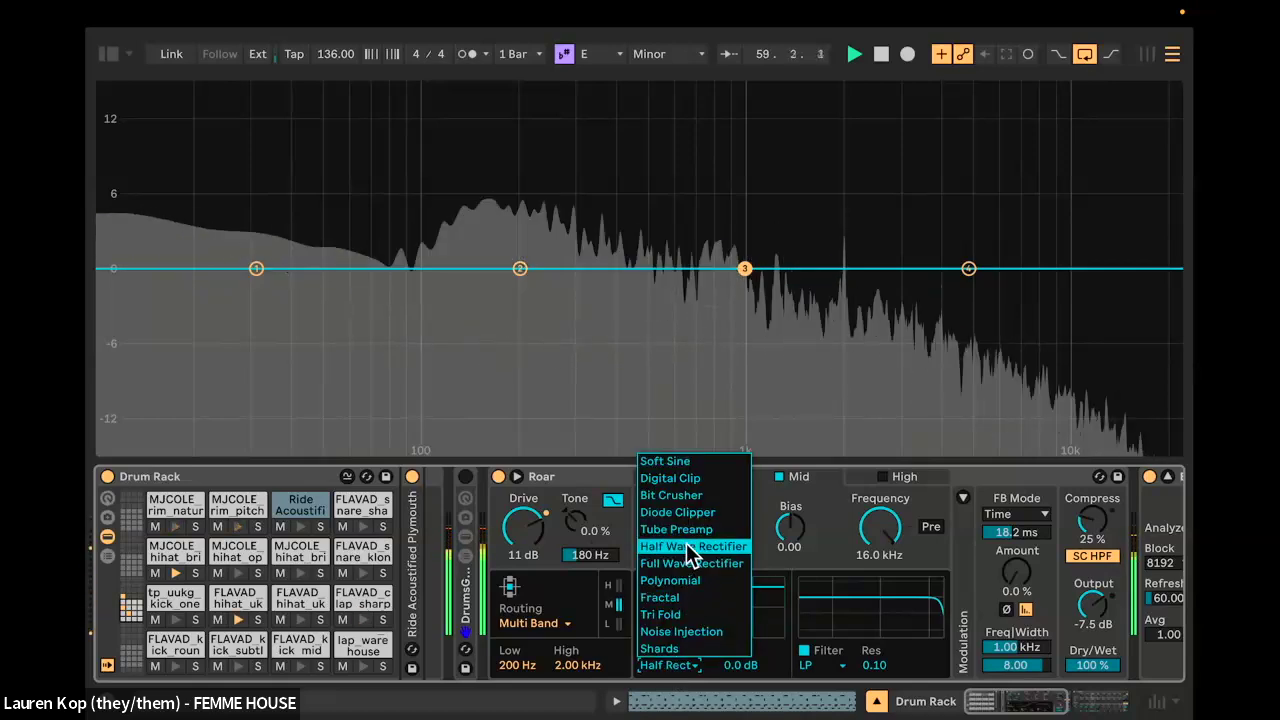
pyautogui.click(676, 496)
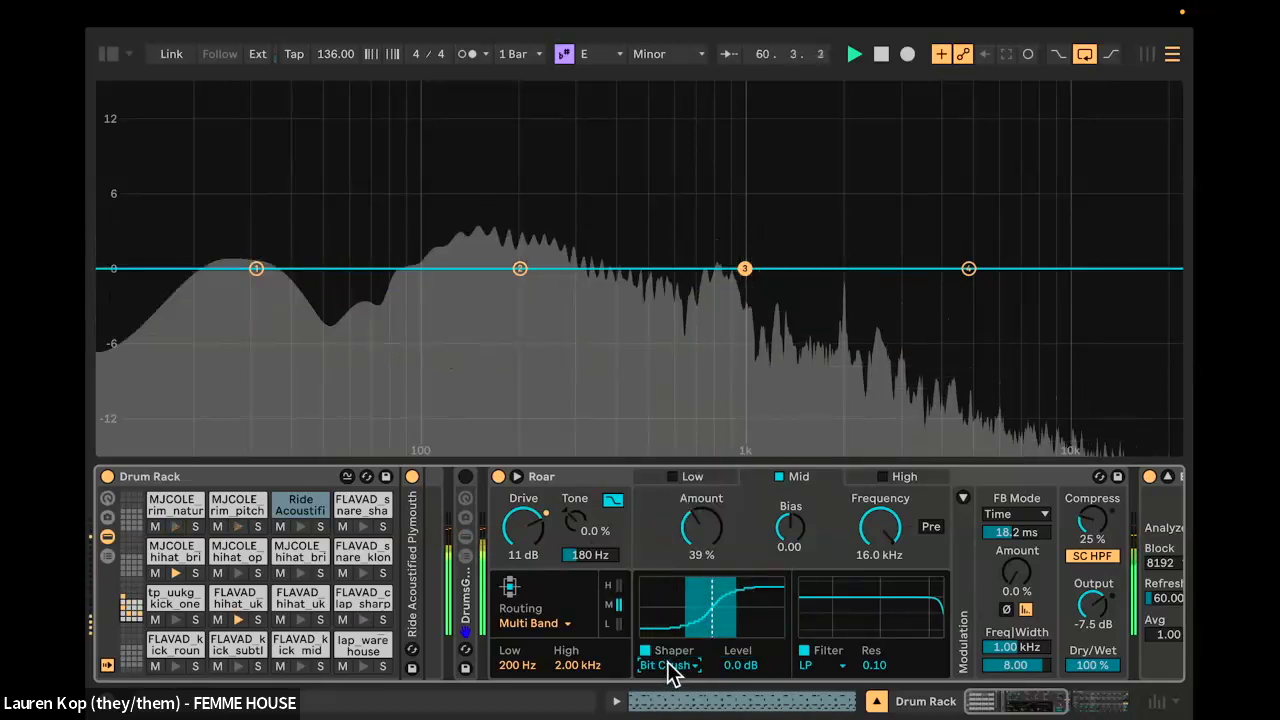
pyautogui.click(668, 666)
pyautogui.click(676, 616)
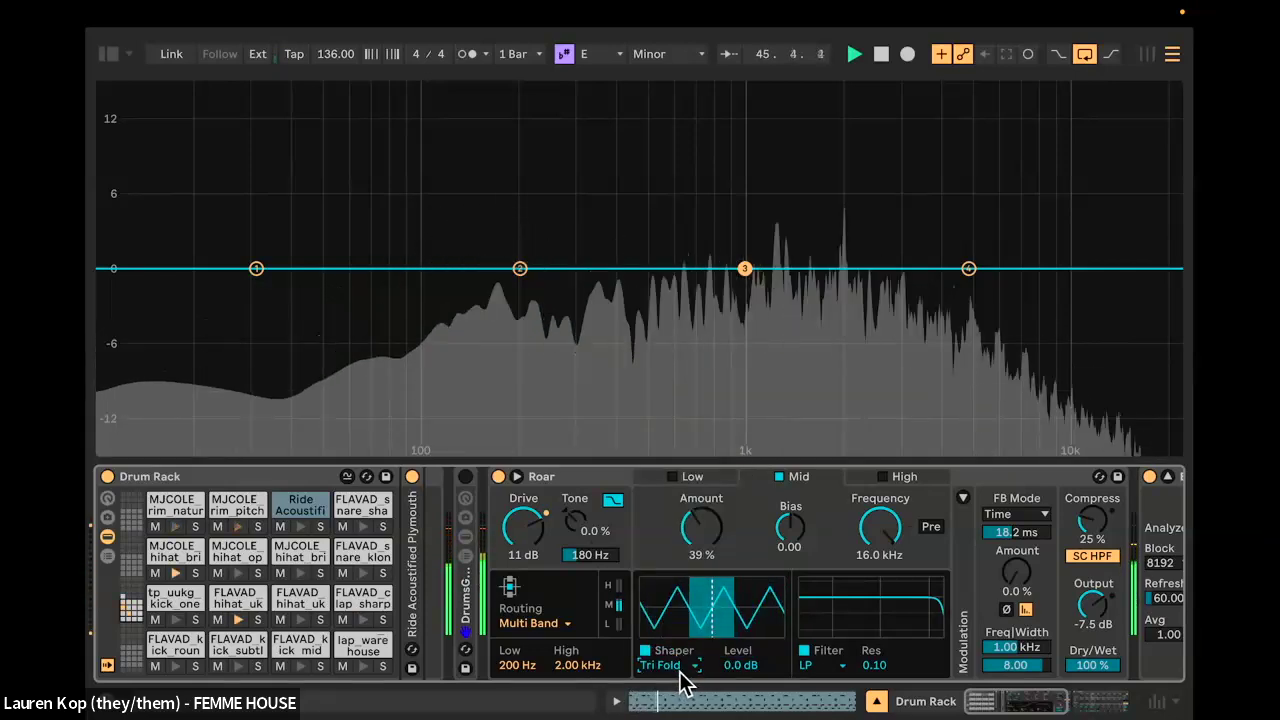
# Step: Set the Mid band's shaper Amount to 24 % and lower its filter Frequency to about 5.37 kHz
pyautogui.moveTo(715, 555)
pyautogui.mouseDown()
pyautogui.moveTo(715, 510)
pyautogui.moveTo(715, 575)
pyautogui.mouseUp()
pyautogui.moveTo(701, 530); pyautogui.dragTo(701, 514)
pyautogui.moveTo(880, 527)
pyautogui.mouseDown()
pyautogui.moveTo(880, 585)
pyautogui.moveTo(880, 532)
pyautogui.mouseUp()
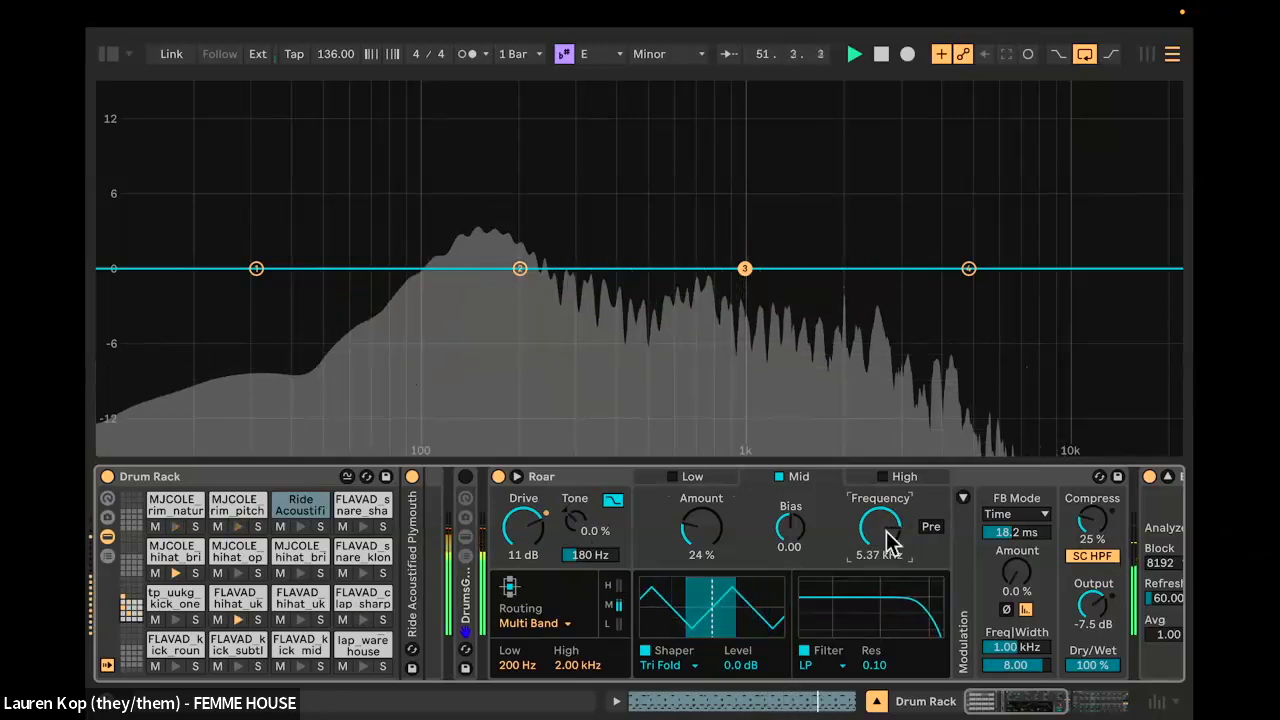
# Step: Turn off the Mid band, turn on the High band, and raise its shaper Amount to 25 % during playback
pyautogui.click(779, 477)
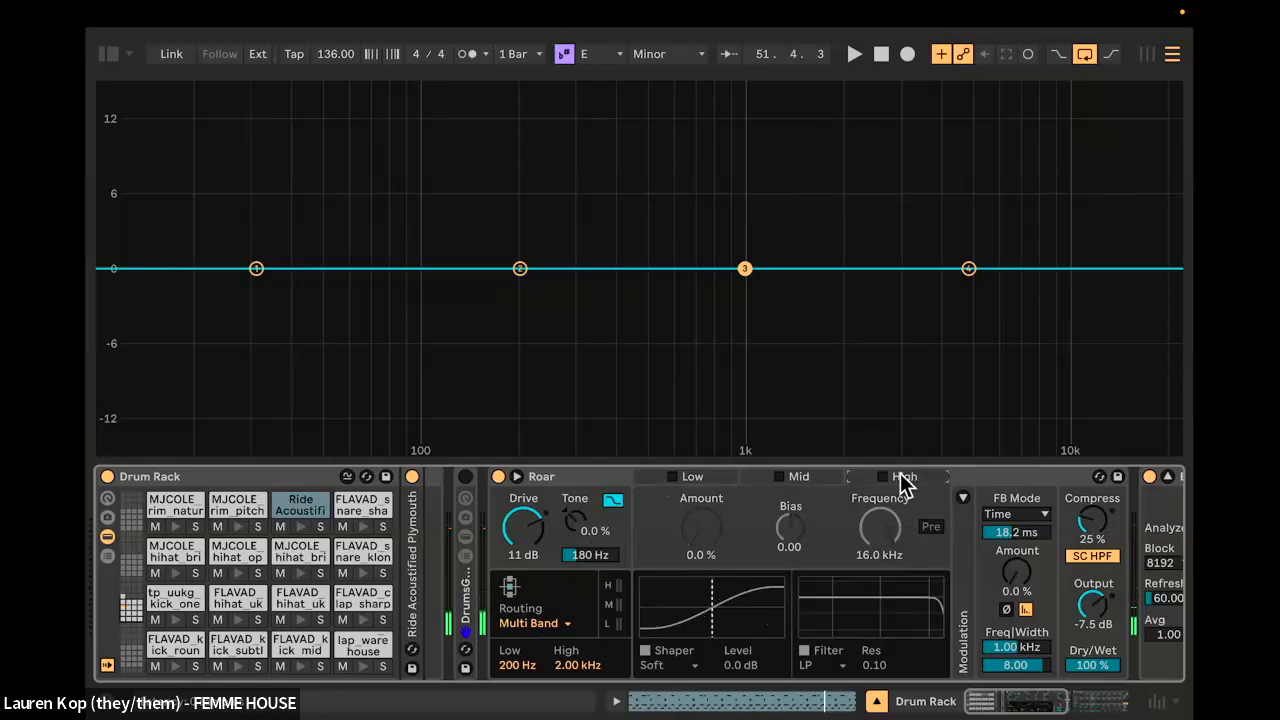
pyautogui.press('space')
pyautogui.moveTo(702, 528)
pyautogui.mouseDown()
pyautogui.moveTo(702, 480)
pyautogui.moveTo(702, 505)
pyautogui.mouseUp()
# Step: Audition the High band's shaper as Half Wave Rectifier and settle on Tube Preamp
pyautogui.click(658, 665)
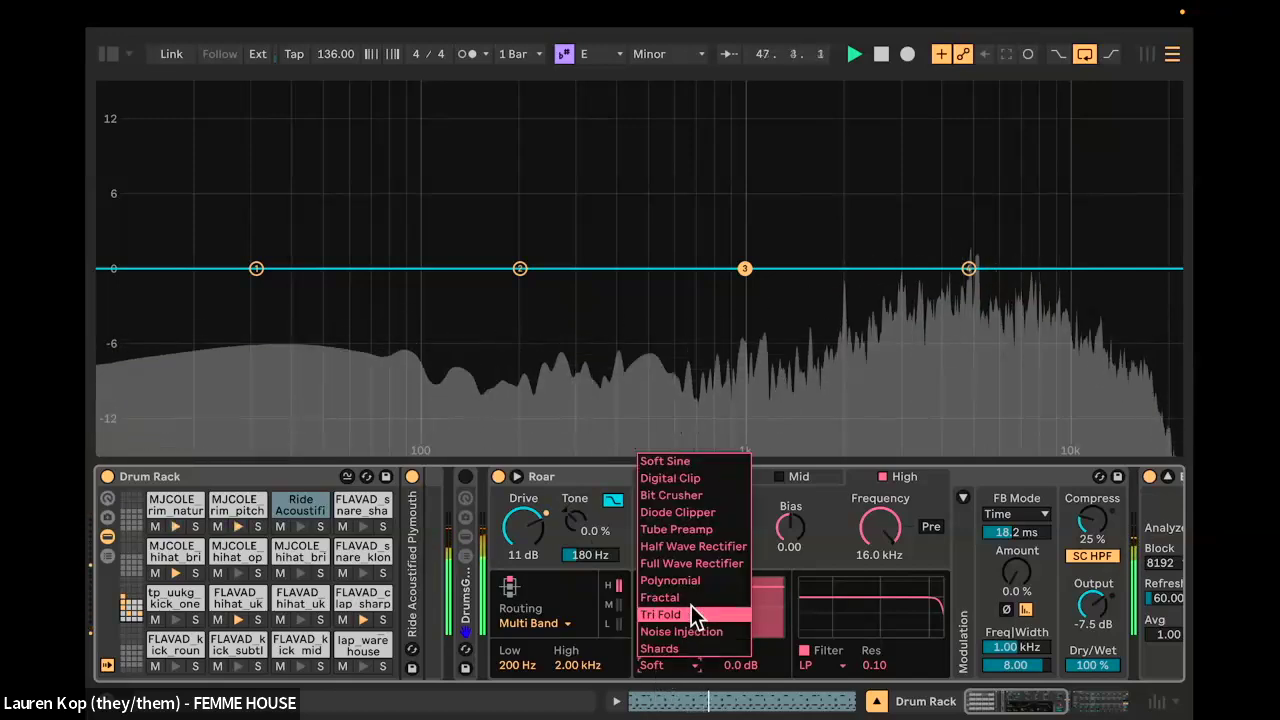
pyautogui.click(693, 546)
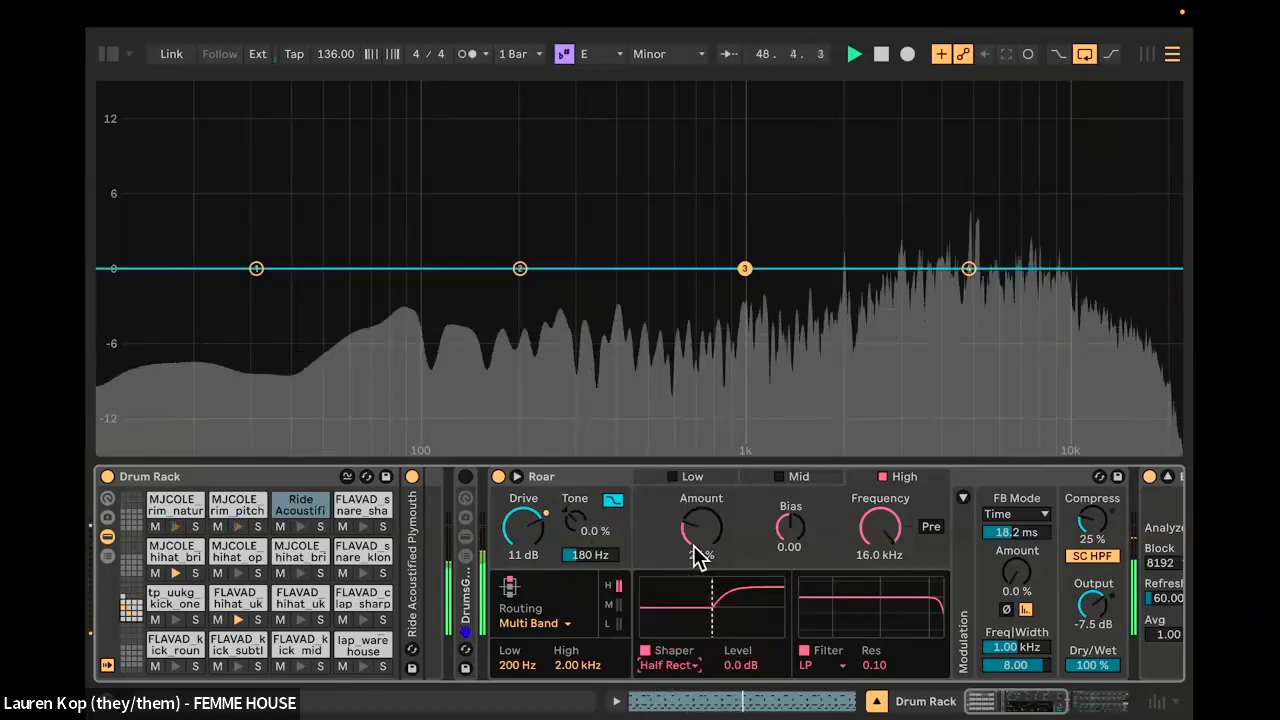
pyautogui.click(670, 665)
pyautogui.click(678, 529)
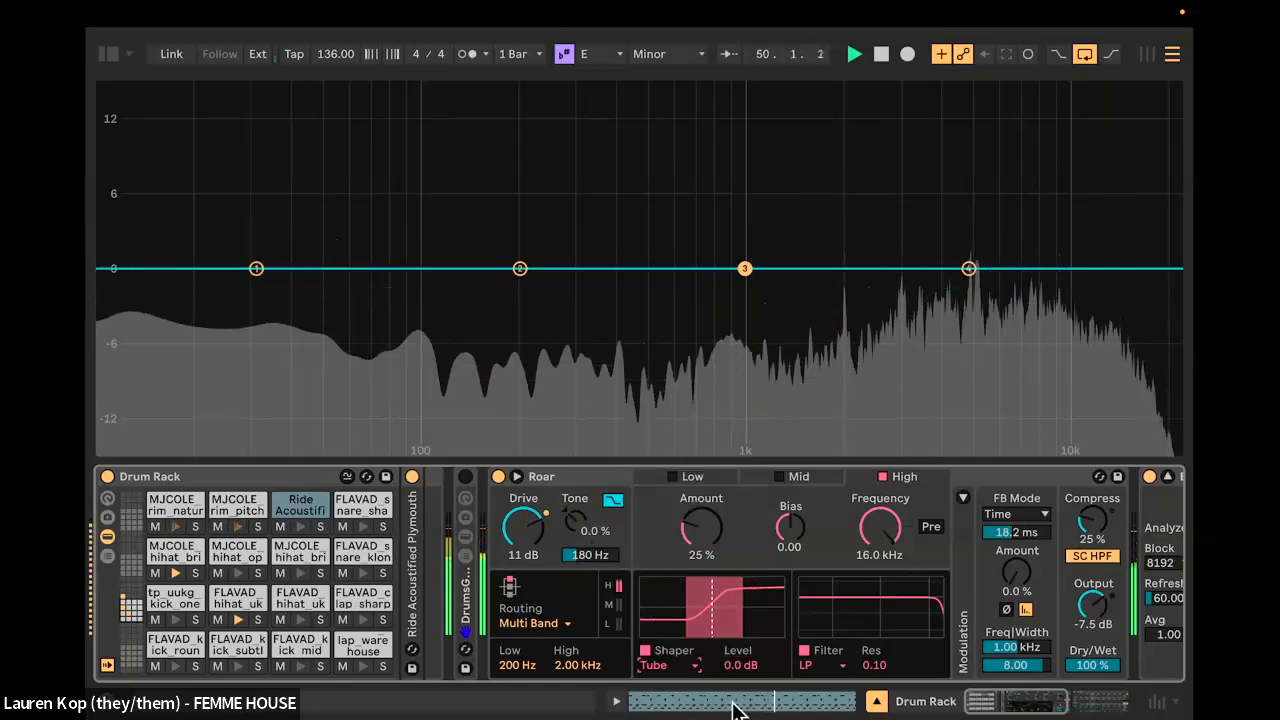
# Step: Raise the High band's filter Frequency to 20.0 kHz and change its type to Peak, trying a higher Res before returning it to 0.10
pyautogui.moveTo(877, 527)
pyautogui.mouseDown()
pyautogui.moveTo(877, 620)
pyautogui.moveTo(880, 532)
pyautogui.mouseUp()
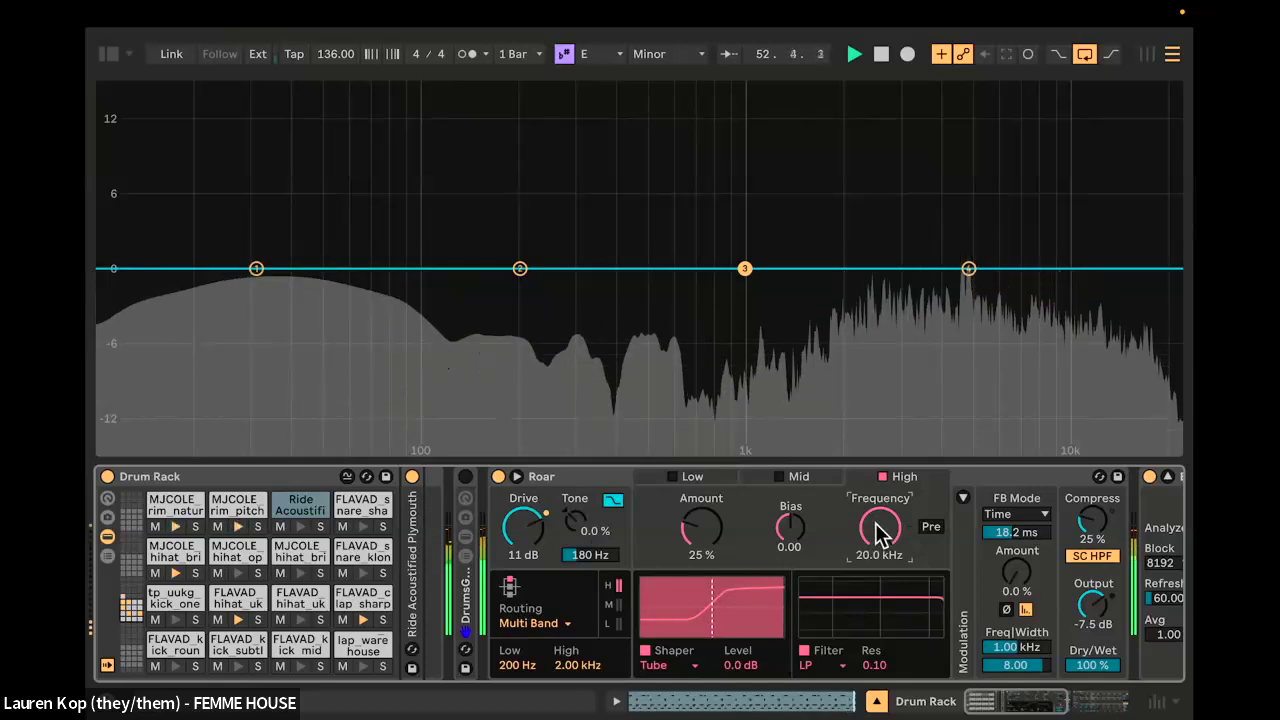
pyautogui.press('space')
pyautogui.click(814, 665)
pyautogui.click(823, 596)
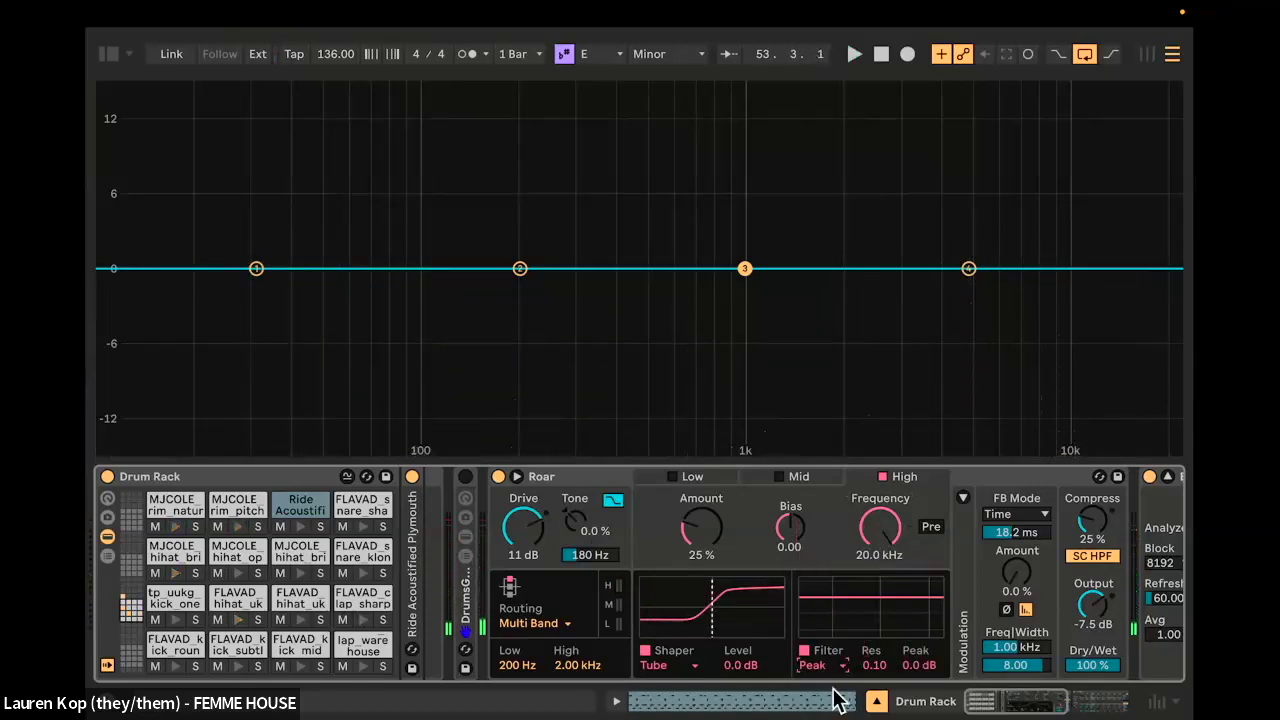
pyautogui.press('space')
pyautogui.moveTo(873, 665); pyautogui.dragTo(872, 669)
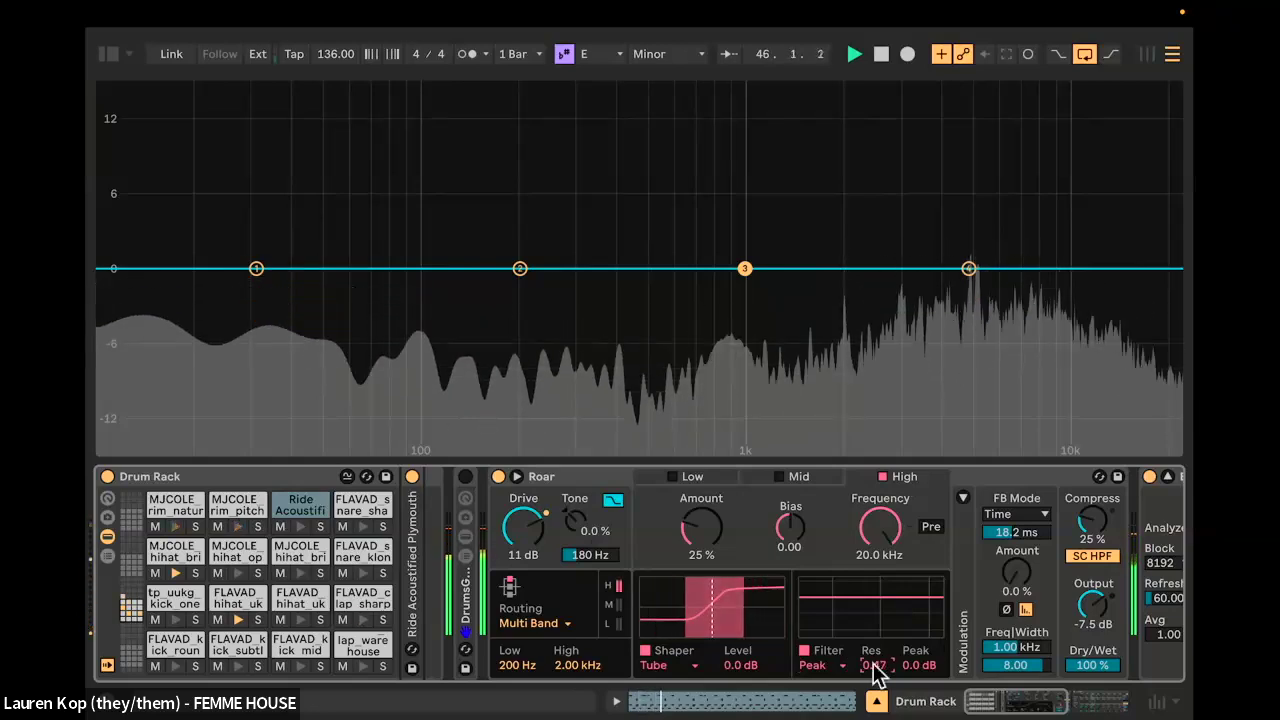
pyautogui.press('space')
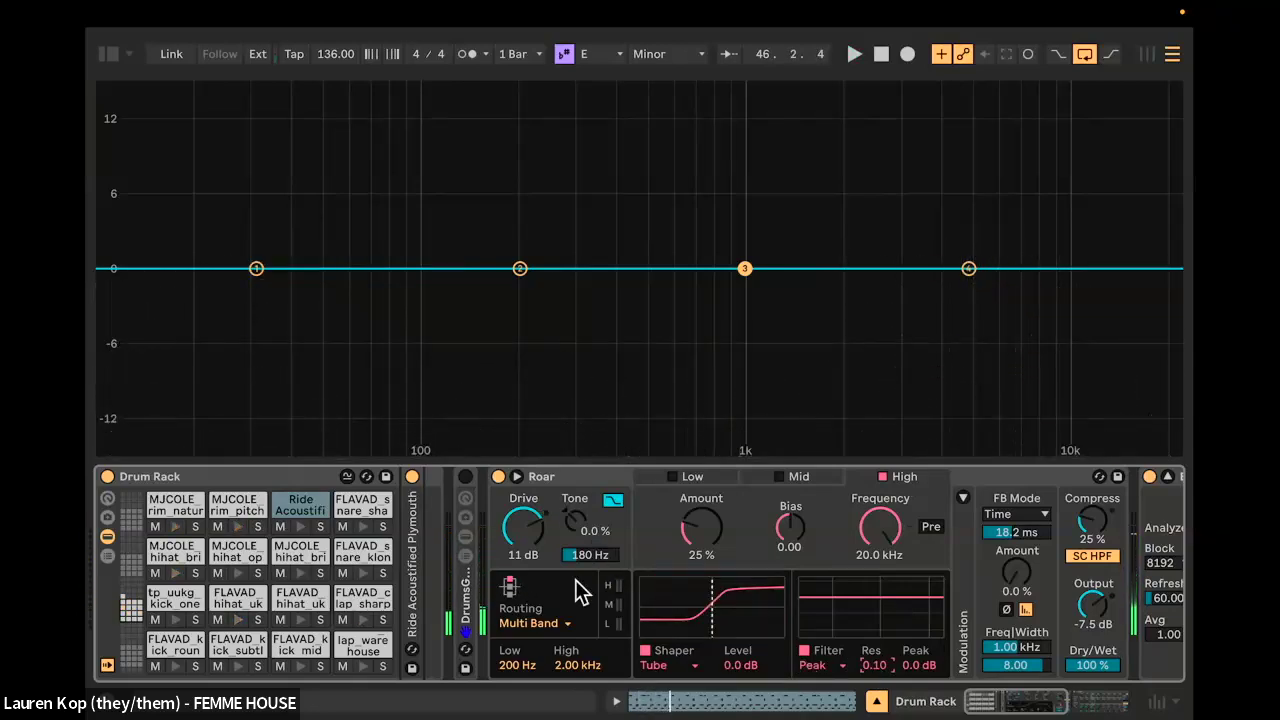
# Step: Turn the Low and Mid bands back on alongside High, and play the drums through all three
pyautogui.hscroll(3, 757, 600)
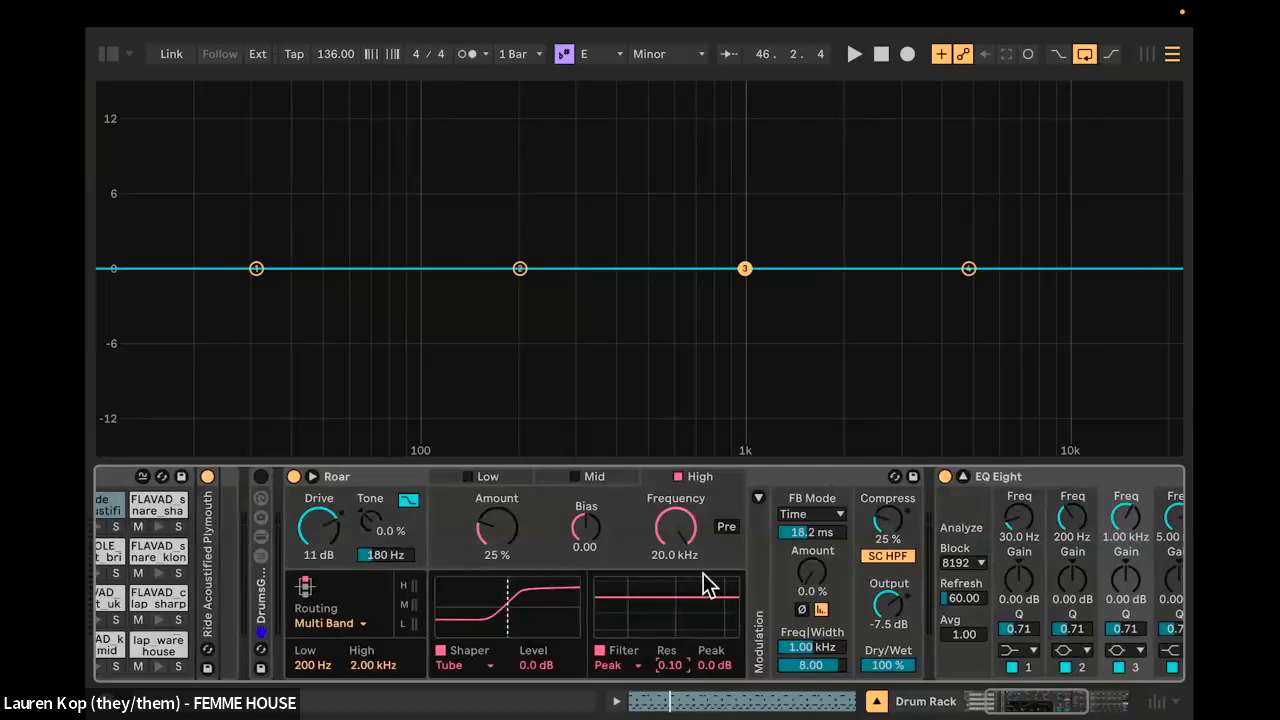
pyautogui.hscroll(2, 681, 574)
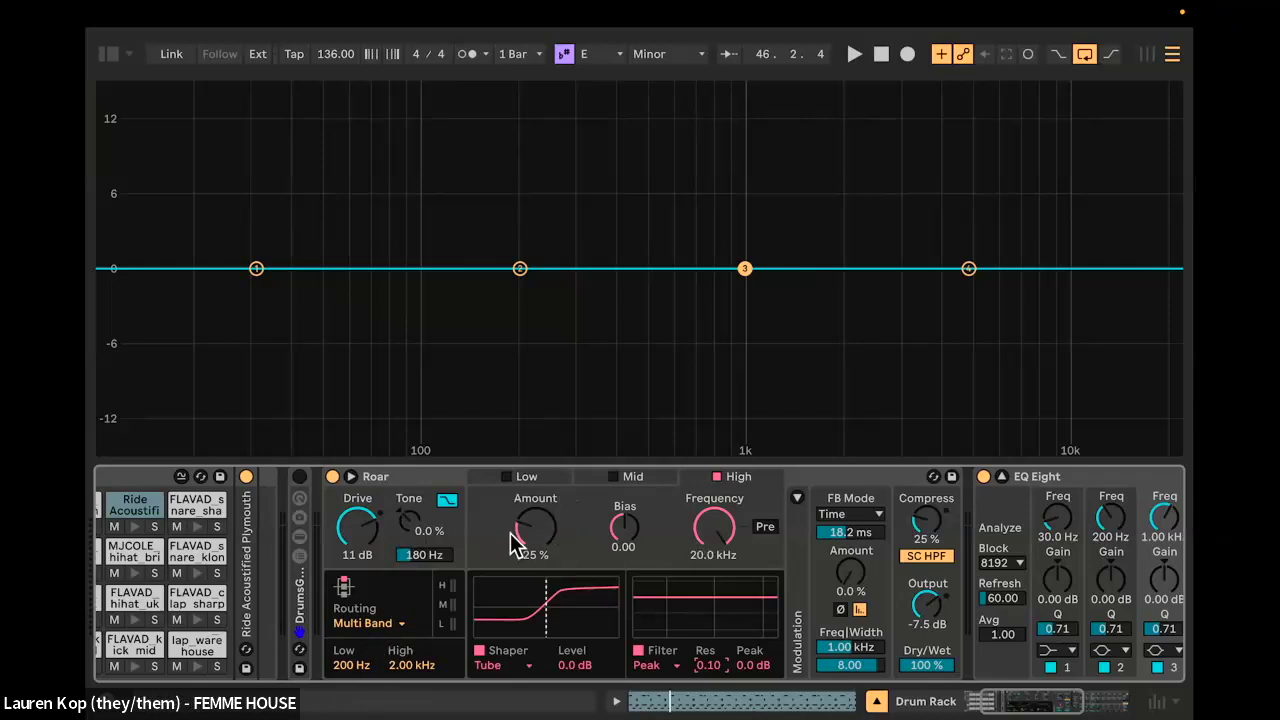
pyautogui.click(612, 477)
pyautogui.press('space')
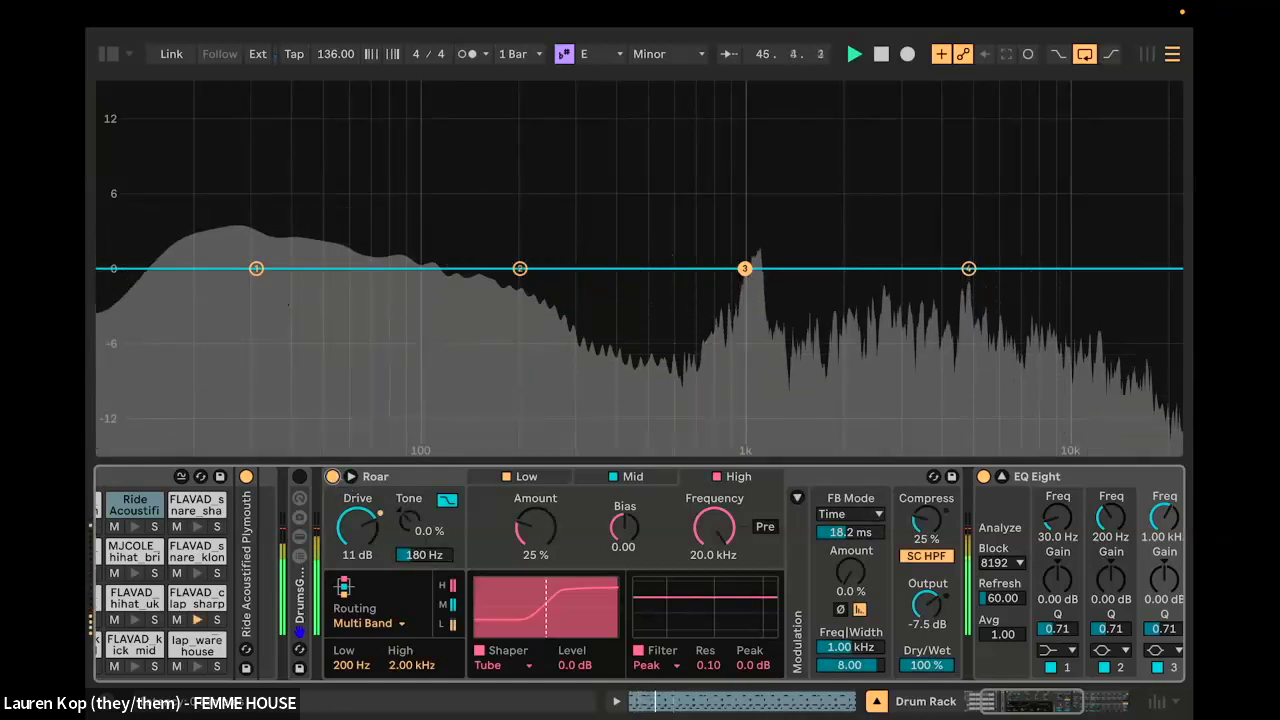
# Step: Raise the Low band's filter Frequency to 20.0 kHz and set its shaper to Bit Crusher with Amount at 17 %
pyautogui.click(481, 478)
pyautogui.moveTo(714, 530); pyautogui.dragTo(714, 400)
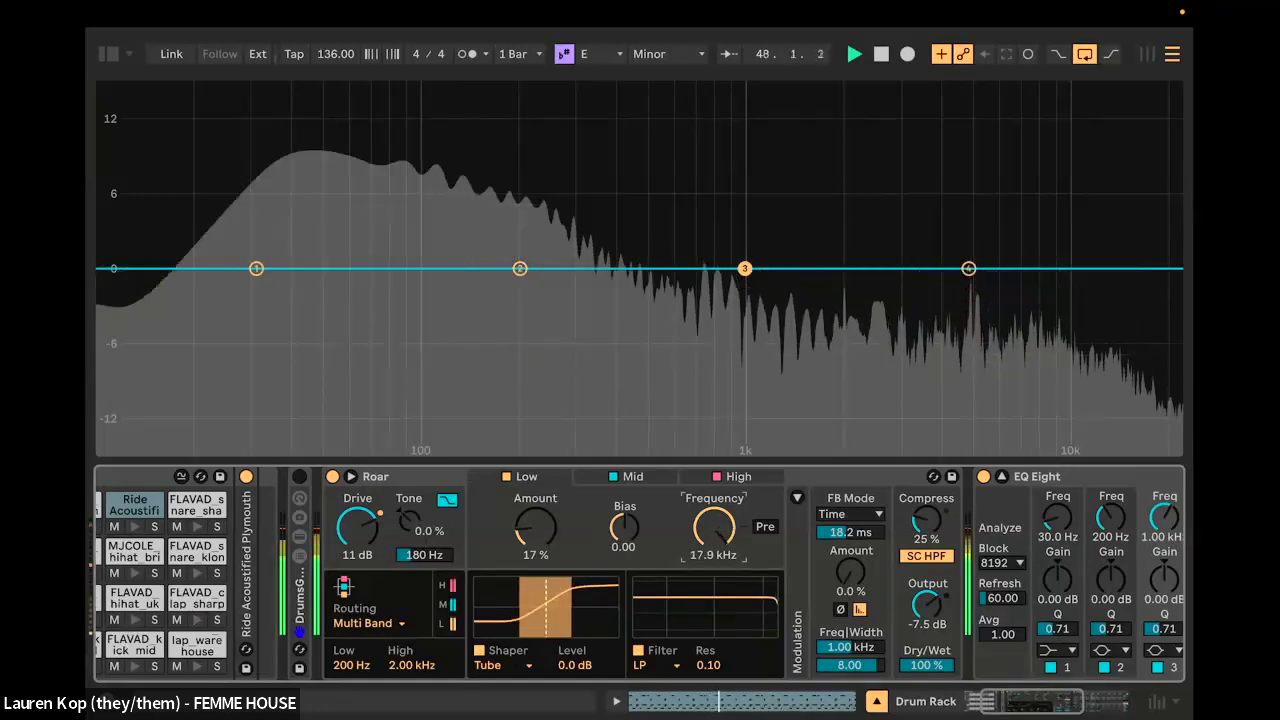
pyautogui.moveTo(537, 528); pyautogui.dragTo(537, 480)
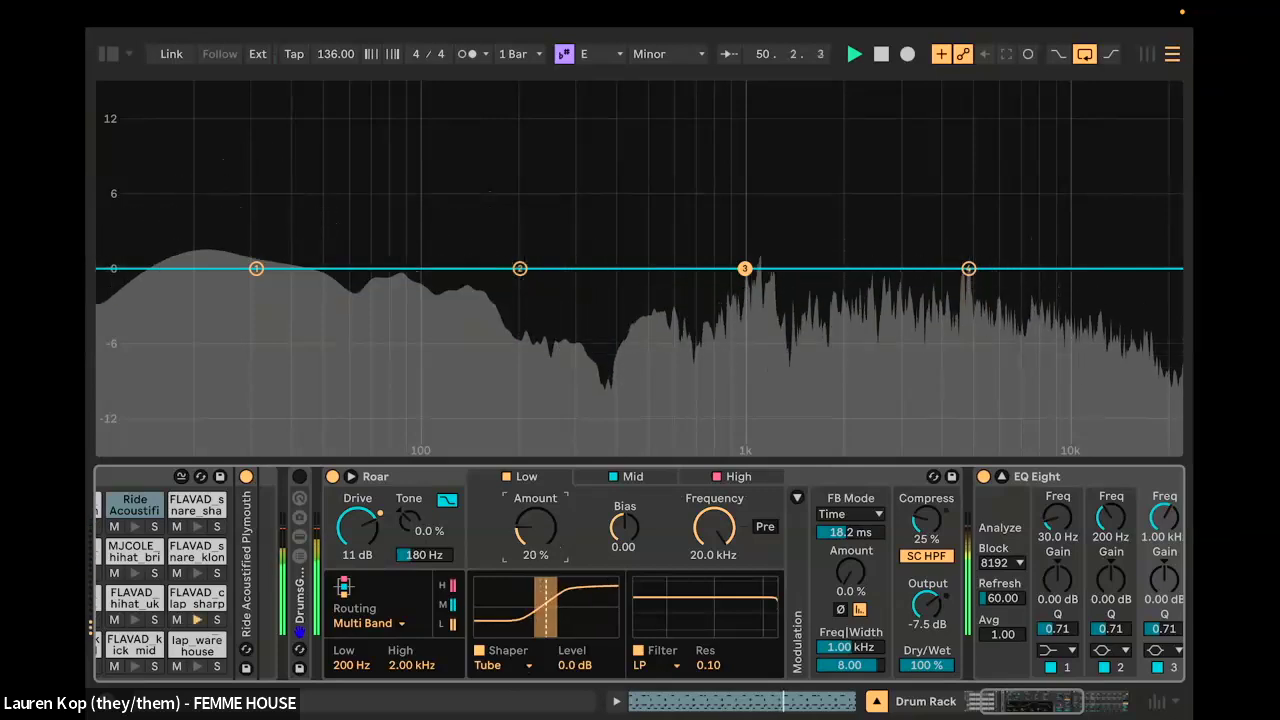
pyautogui.click(503, 666)
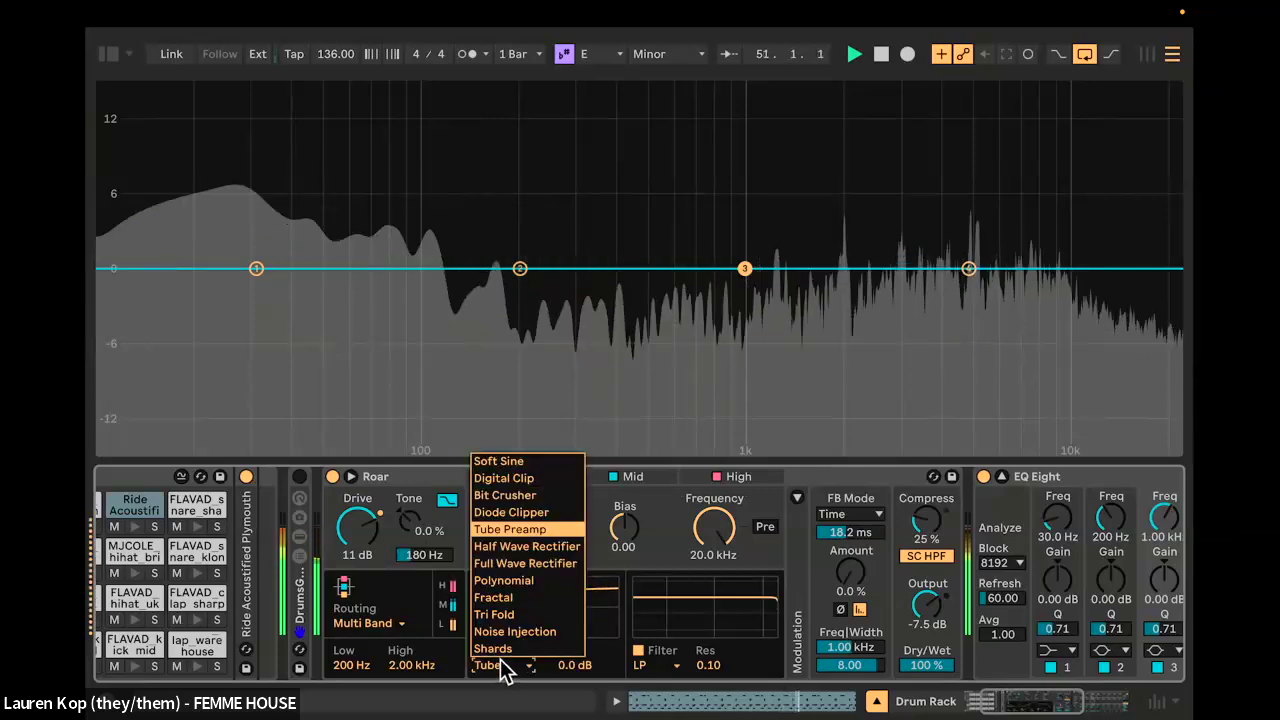
pyautogui.click(524, 495)
pyautogui.moveTo(537, 529); pyautogui.dragTo(537, 543)
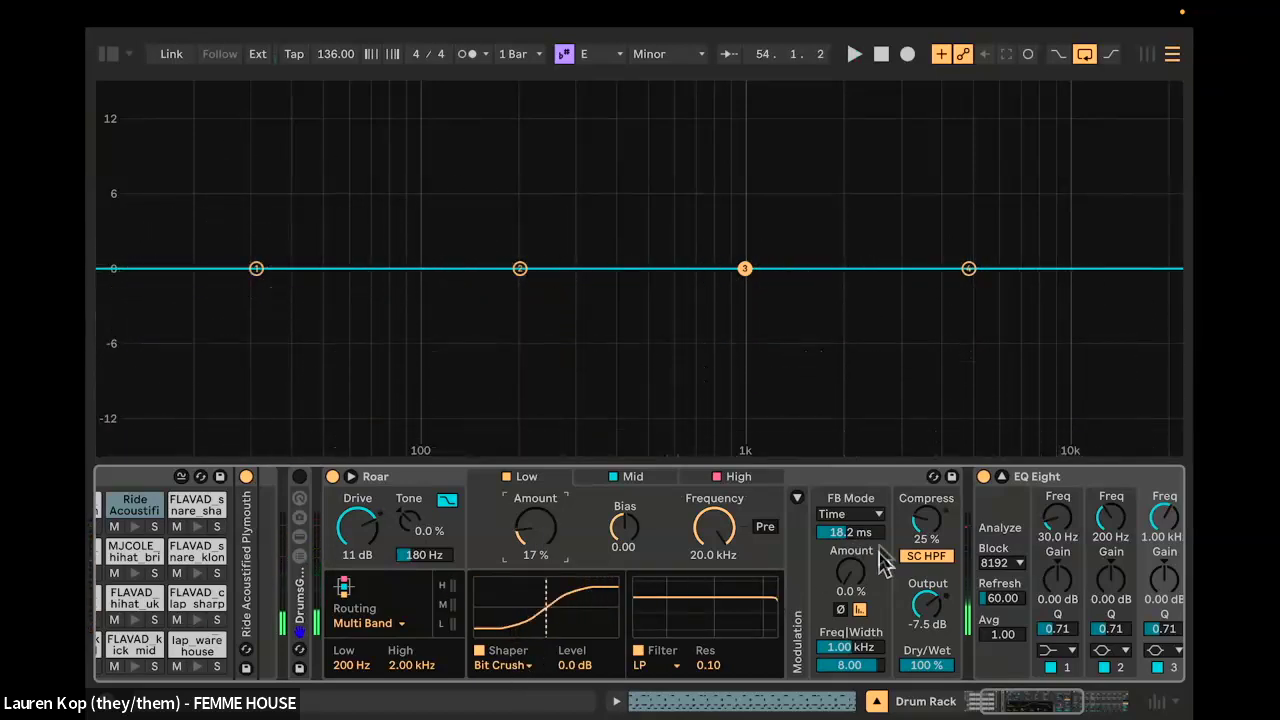
# Step: Play the drums and raise Roar's feedback Amount to 60 % with the feedback mode kept on Time
pyautogui.click(850, 514)
pyautogui.click(850, 514)
pyautogui.press('space')
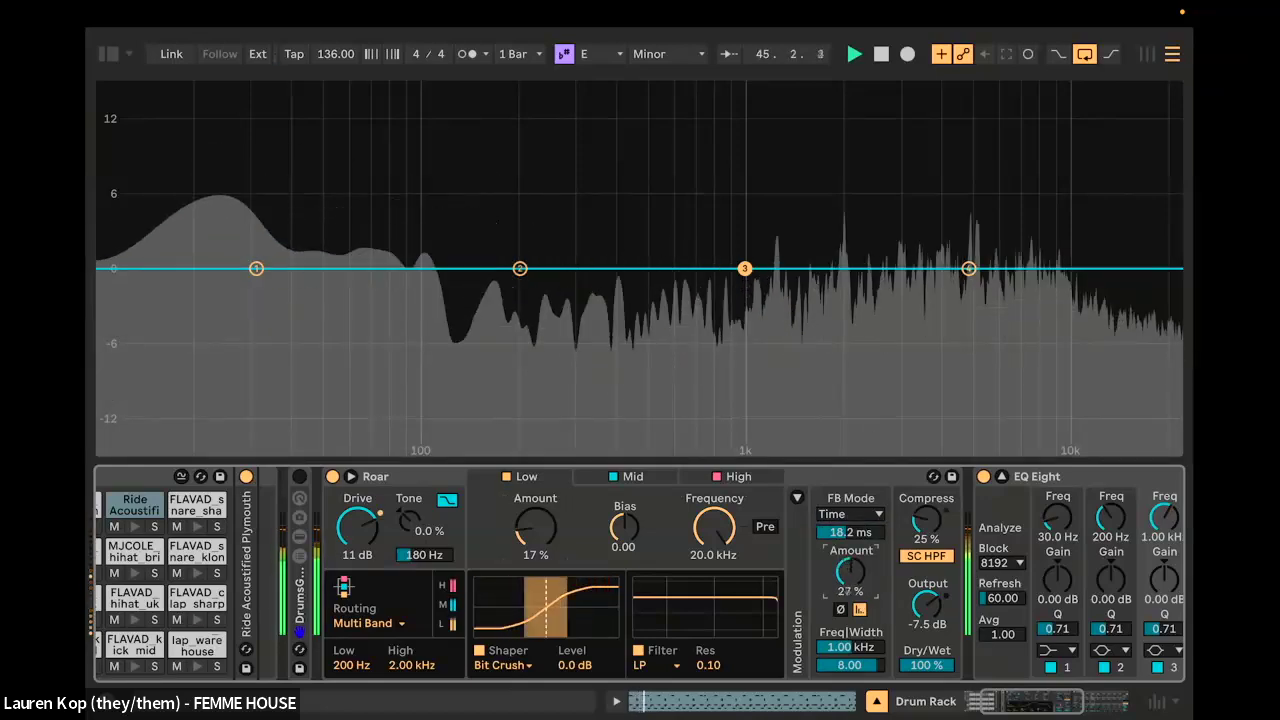
pyautogui.moveTo(850, 572); pyautogui.dragTo(850, 530)
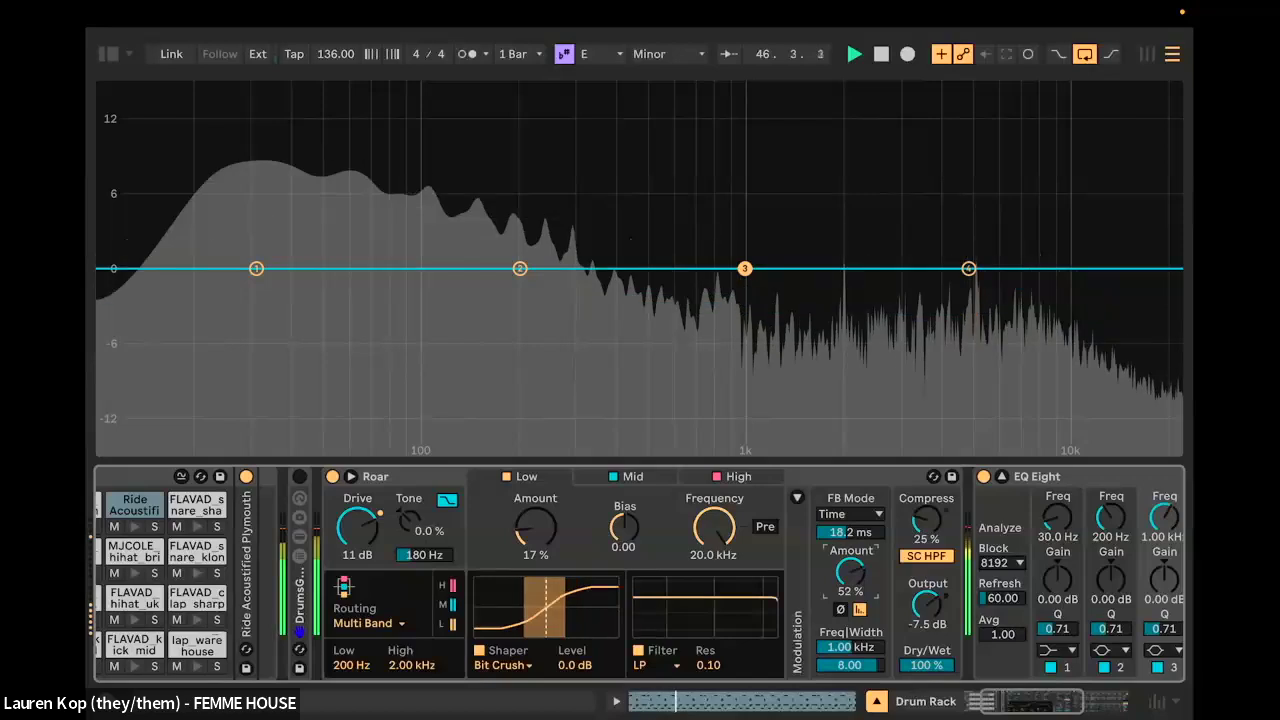
# Step: Set Roar's feedback mode to Synced at 1/64 and lower the feedback Amount to 35 %
pyautogui.click(866, 515)
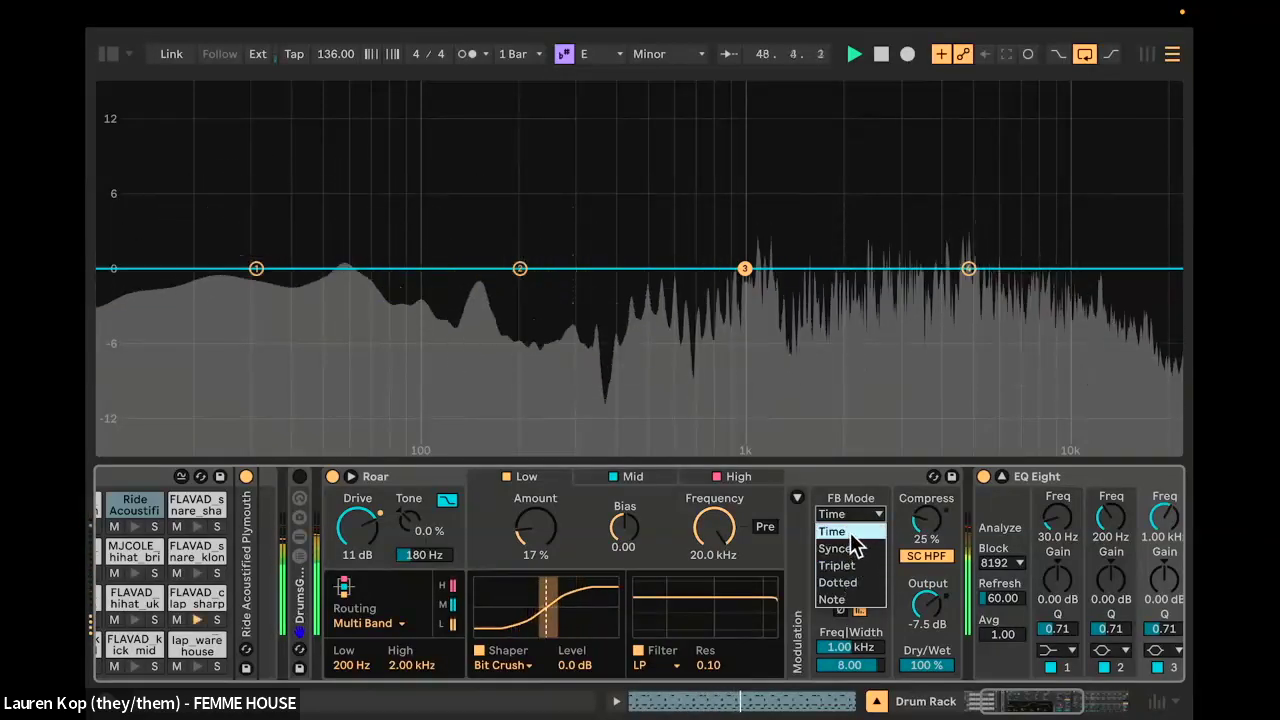
pyautogui.click(850, 532)
pyautogui.click(866, 515)
pyautogui.click(850, 547)
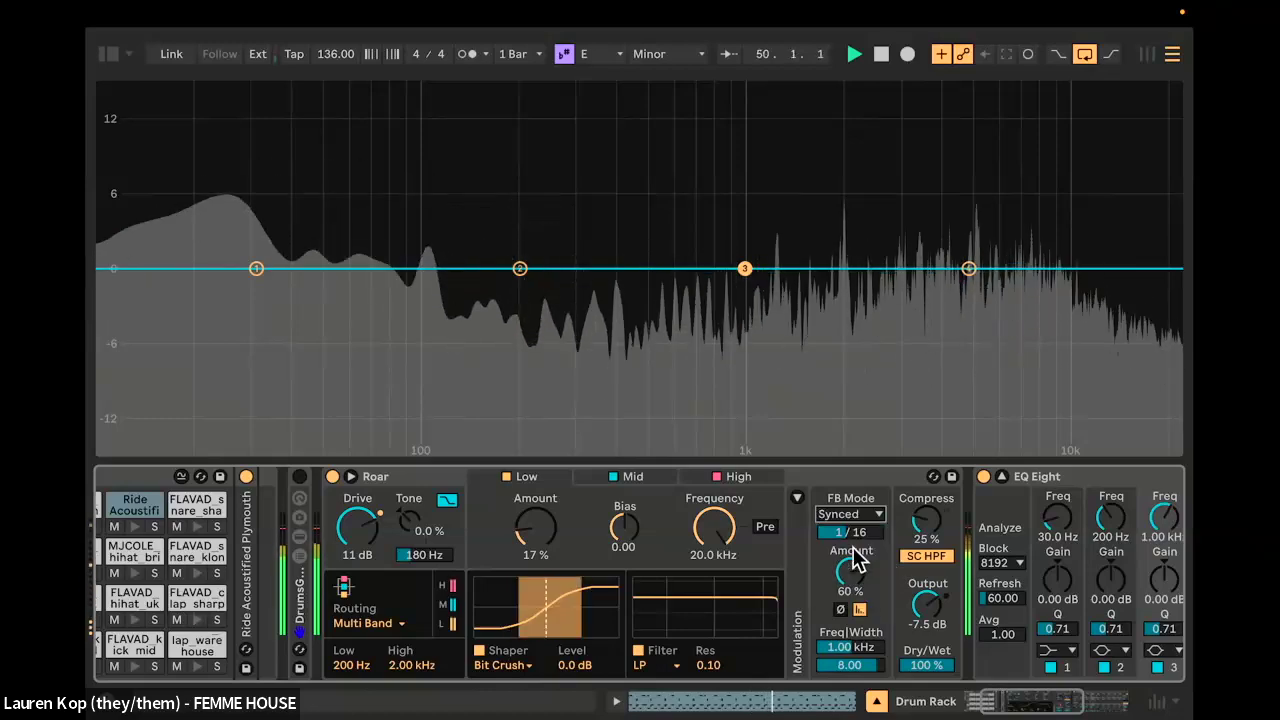
pyautogui.moveTo(850, 532); pyautogui.dragTo(850, 610)
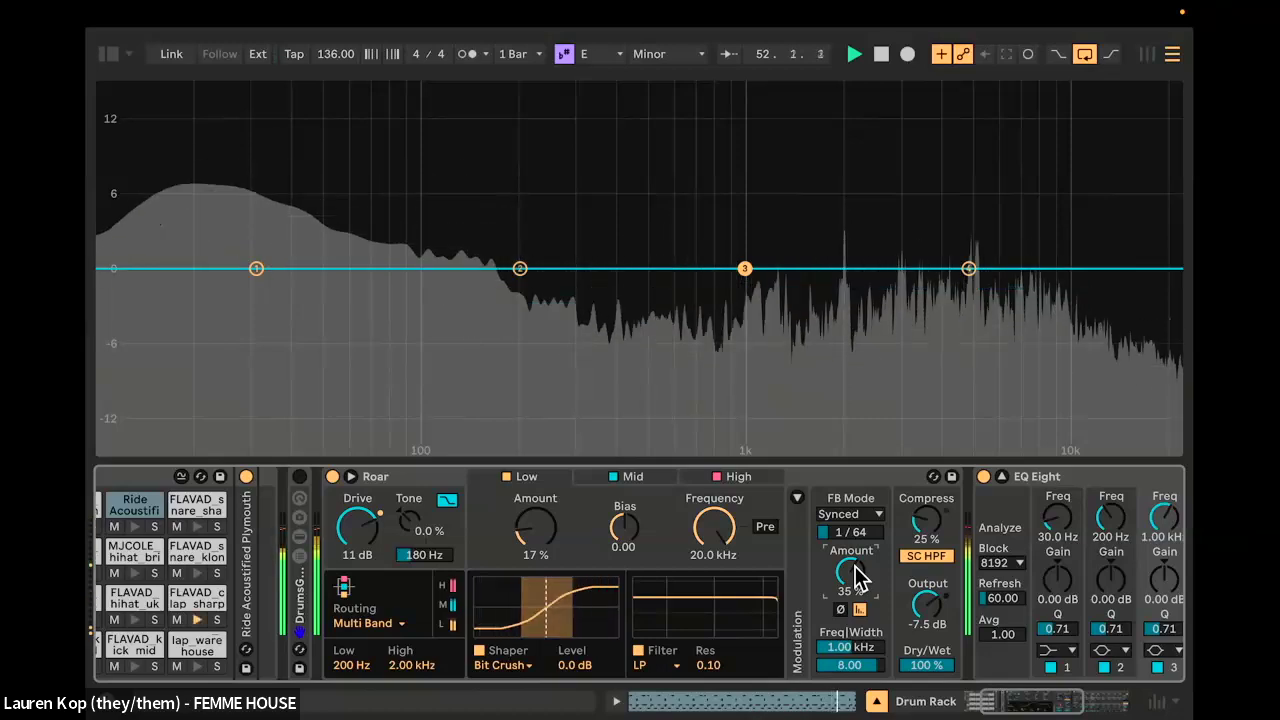
# Step: Set the feedback filter to 228 Hz with a width of 3.36, and deactivate Roar
pyautogui.moveTo(853, 665); pyautogui.dragTo(850, 676)
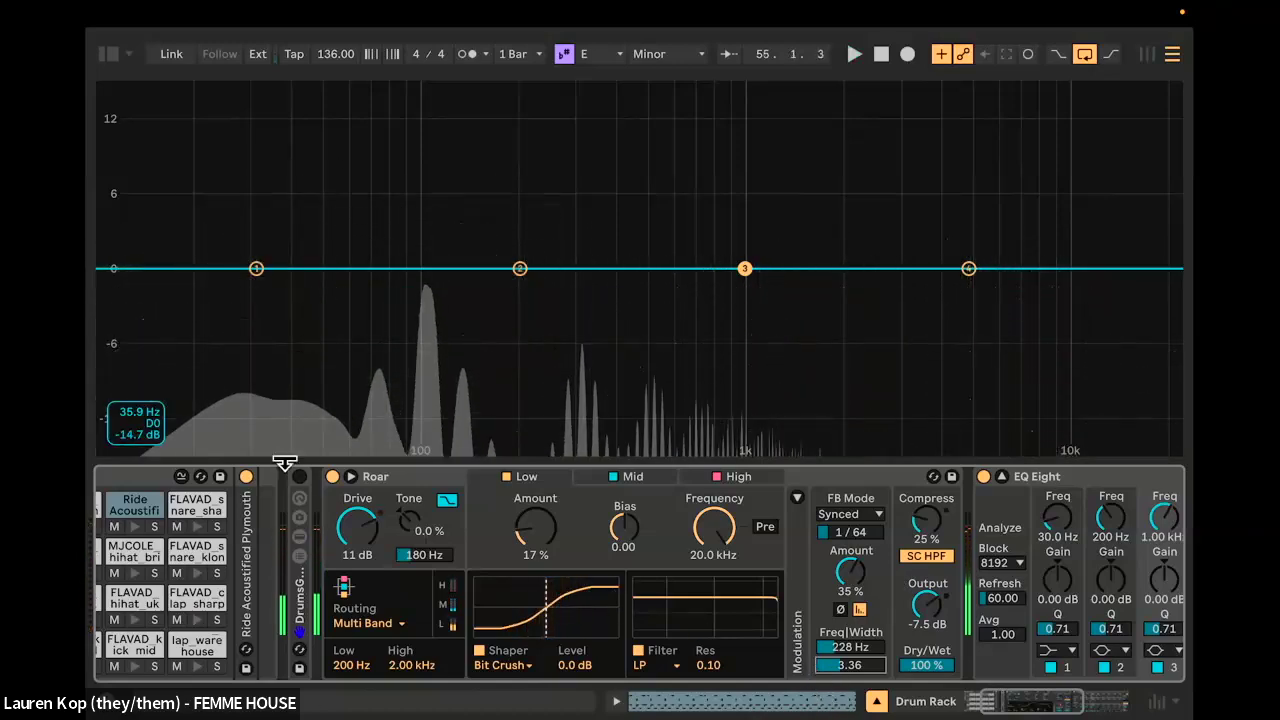
pyautogui.click(332, 476)
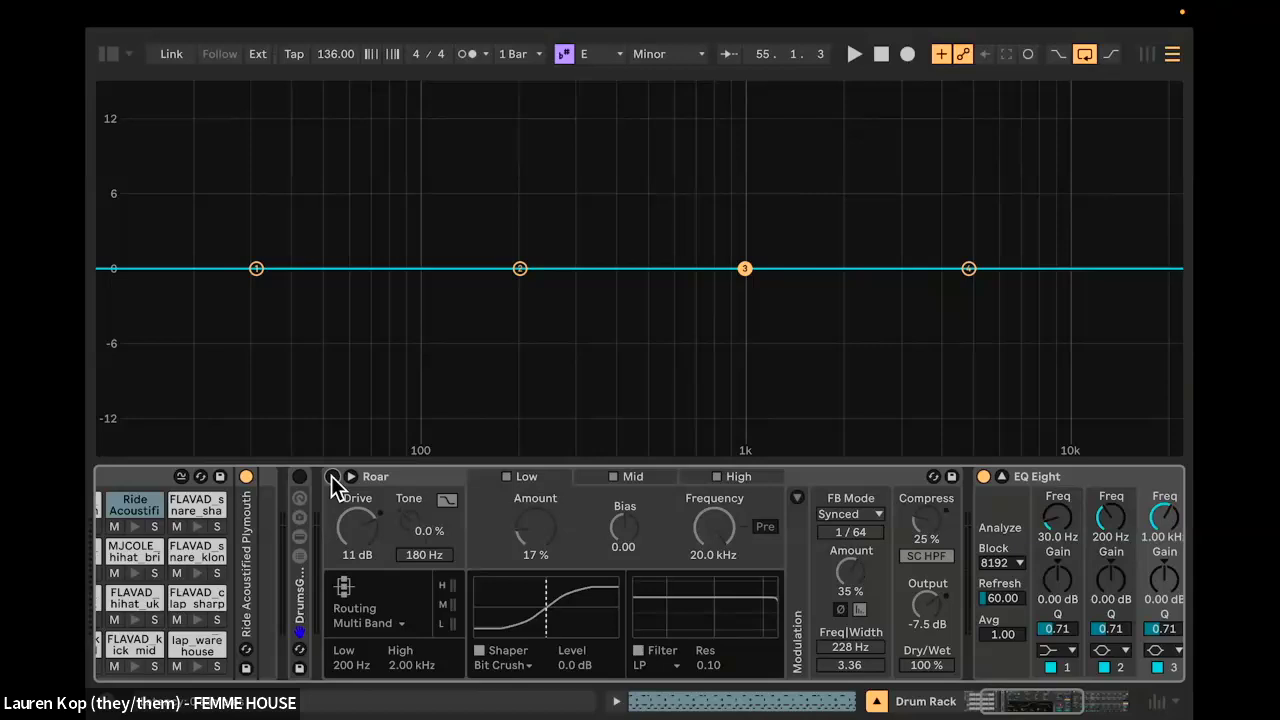
# Step: Reactivate Roar on the Drum Rack and play the drums through it, toggling the device to compare
pyautogui.click(333, 476)
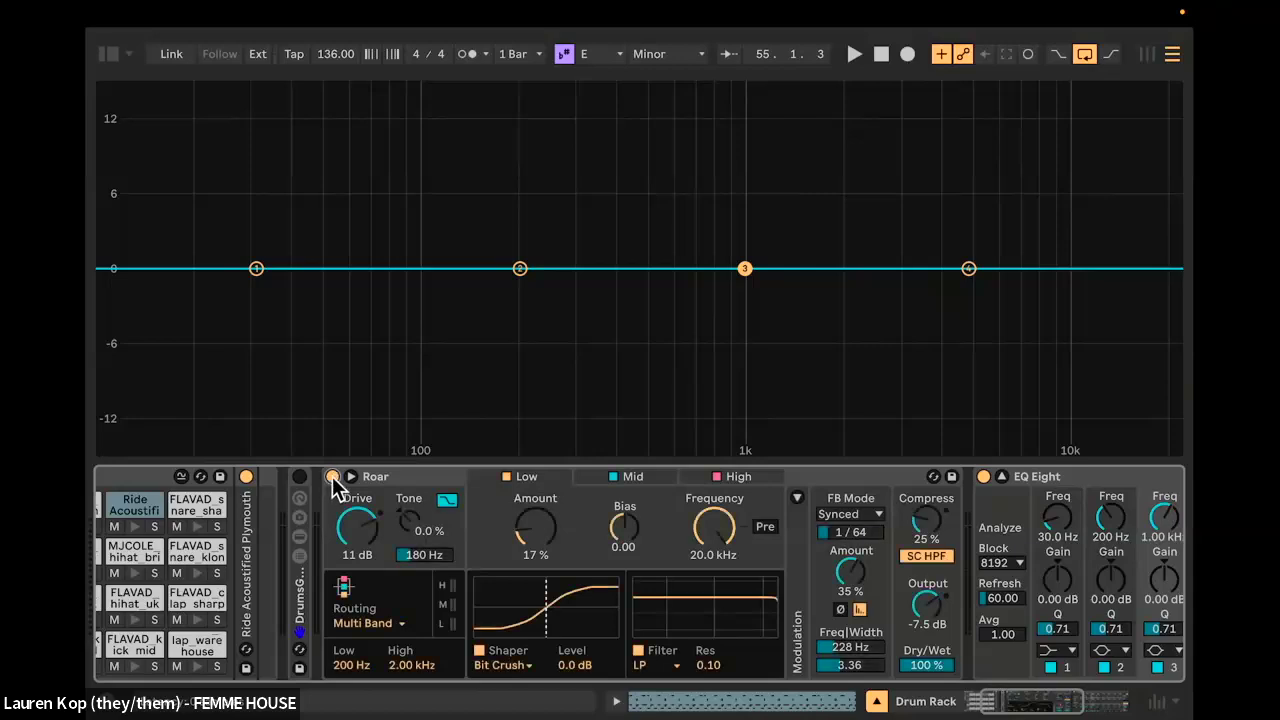
pyautogui.press('space')
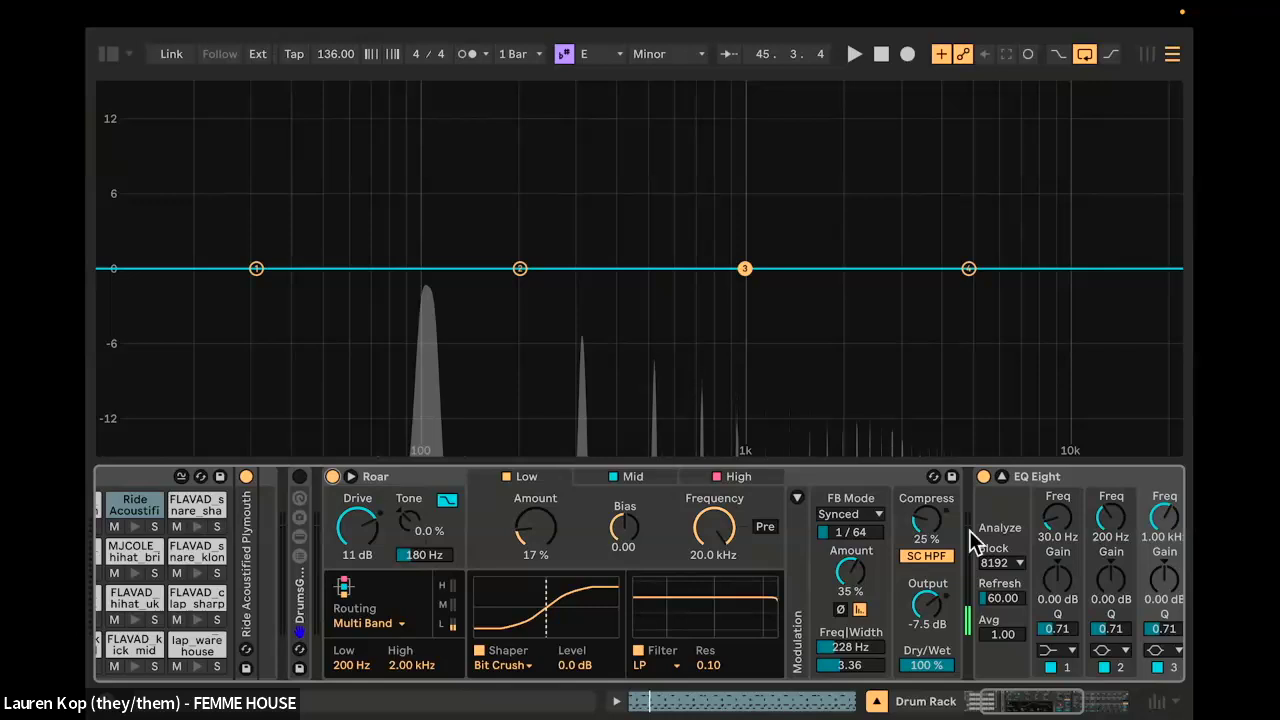
pyautogui.hscroll(-2, 880, 645)
pyautogui.hscroll(7, 877, 648)
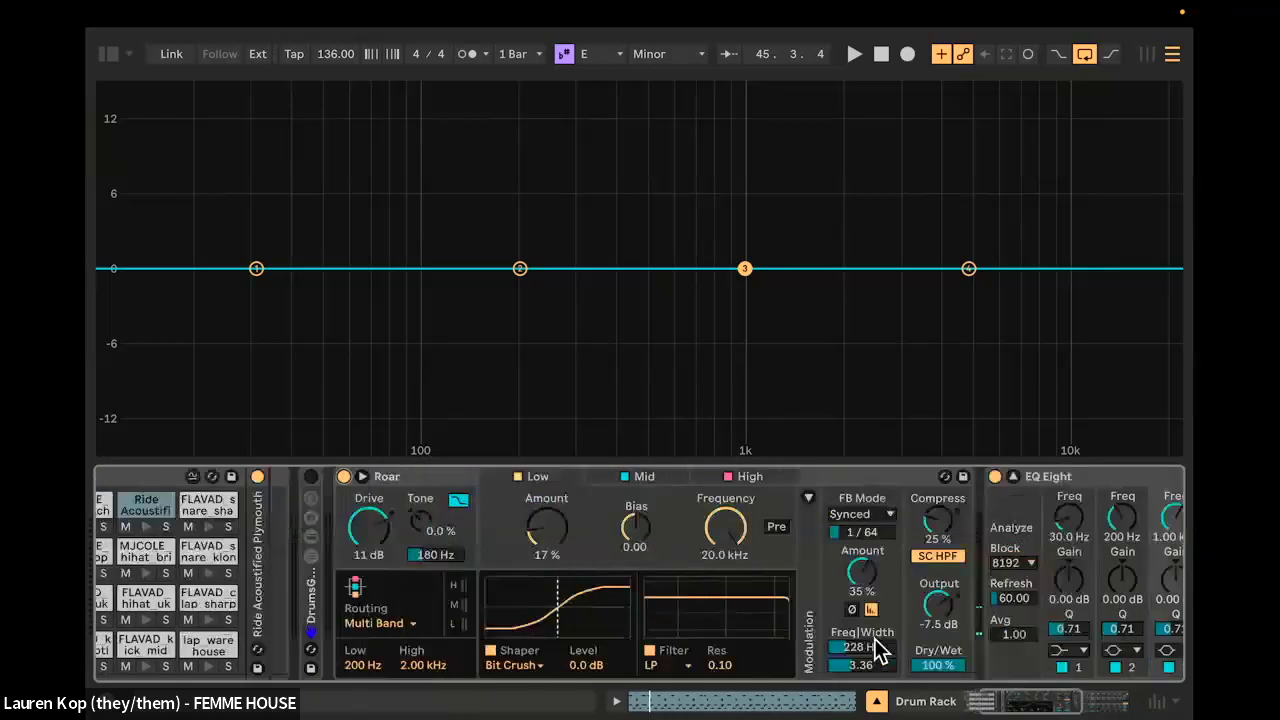
pyautogui.hscroll(-2, 741, 618)
pyautogui.hscroll(2, 741, 618)
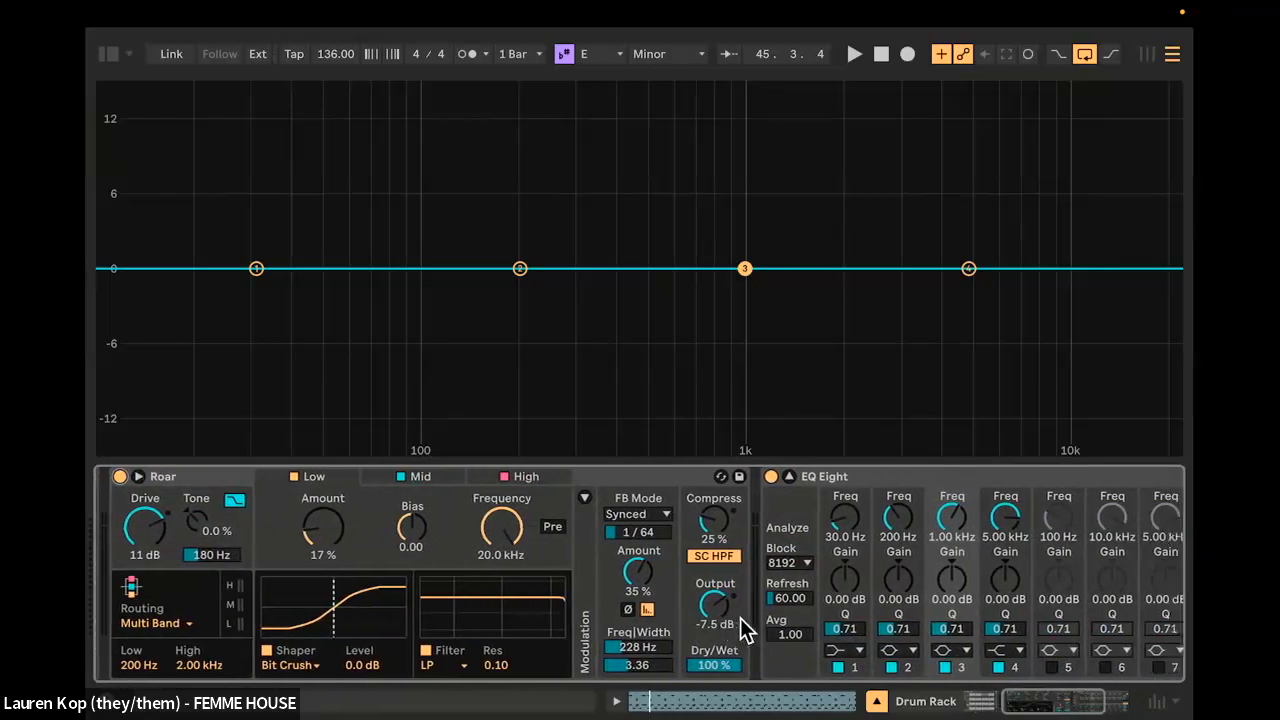
pyautogui.click(120, 477)
pyautogui.click(102, 477)
pyautogui.click(122, 476)
# Step: Fit the whole arrangement in view, solo the MELDatmos track and bring up the Roar in its device chain
pyautogui.click(876, 703)
pyautogui.press('w')
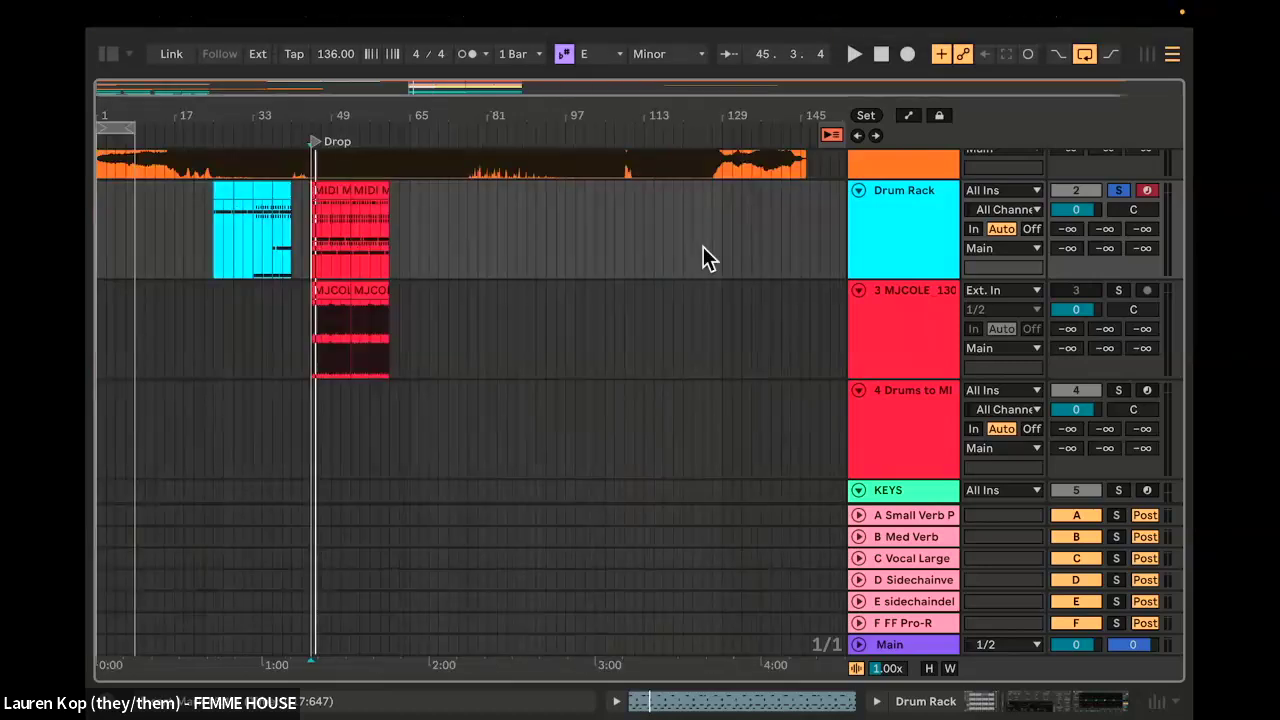
pyautogui.scroll(2, 235, 458)
pyautogui.scroll(-10, 250, 446)
pyautogui.scroll(-10, 250, 446)
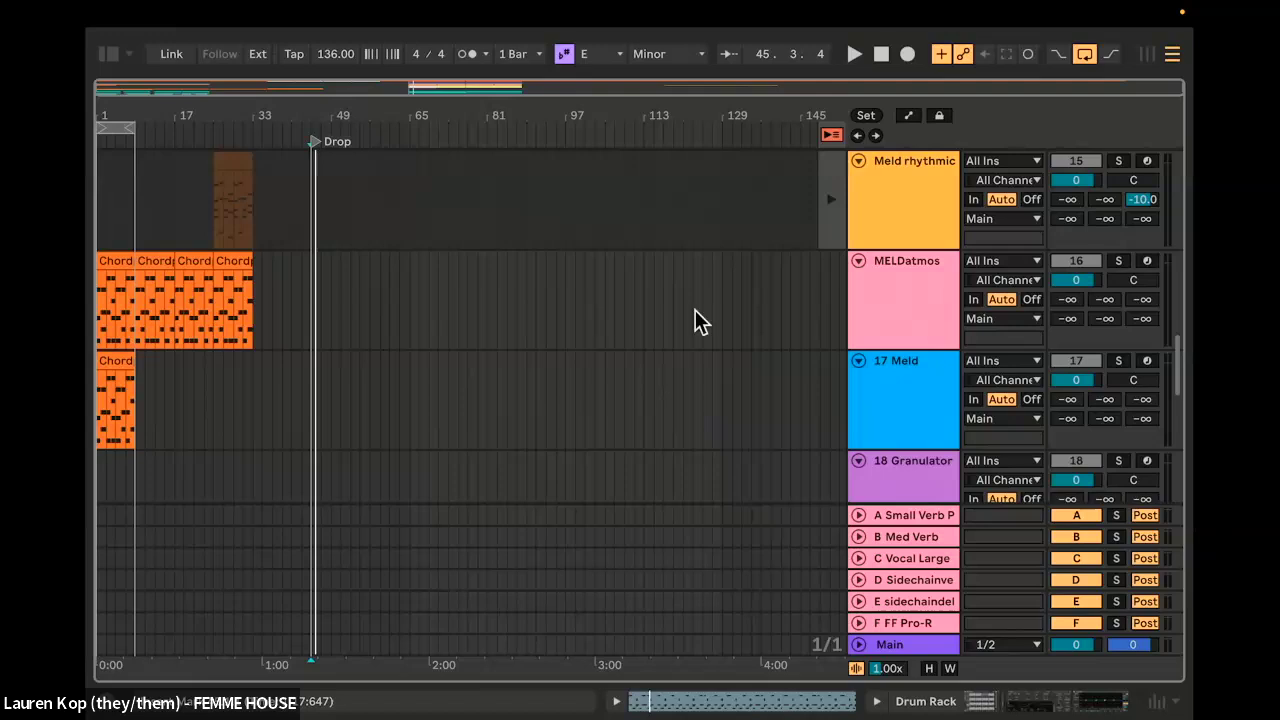
pyautogui.doubleClick(901, 302)
pyautogui.click(1122, 262)
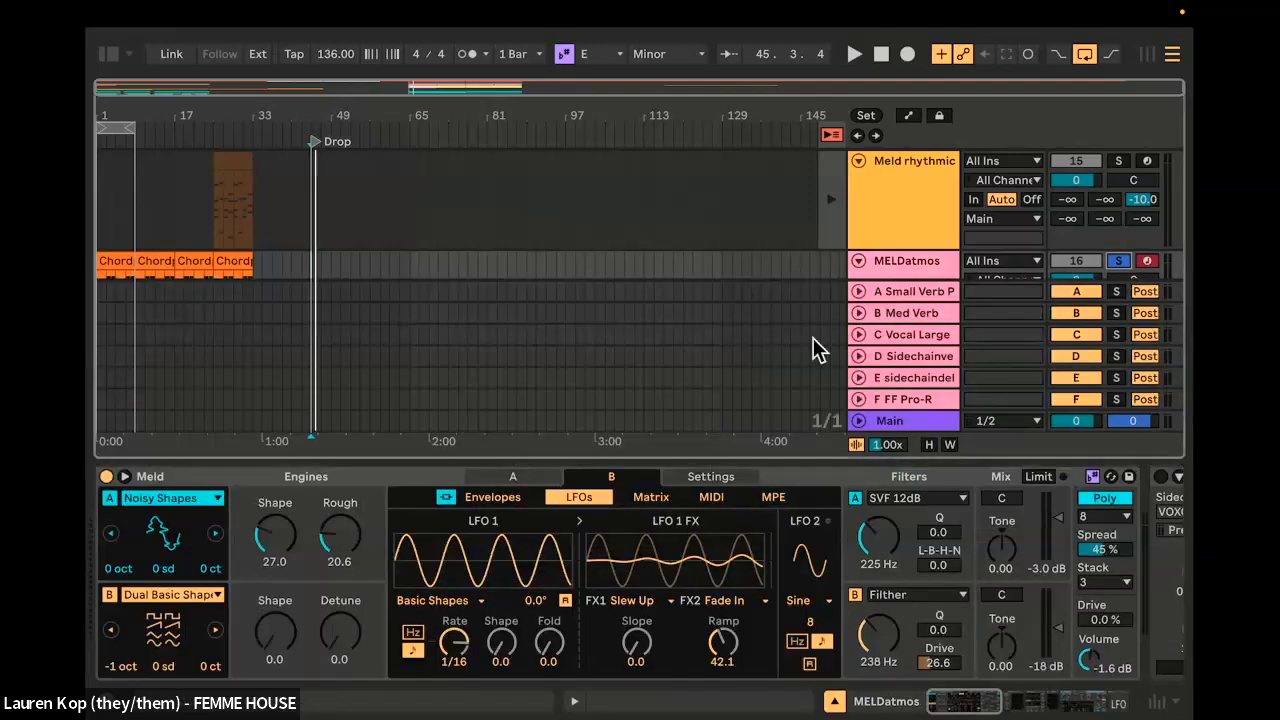
pyautogui.scroll(-10, 502, 520)
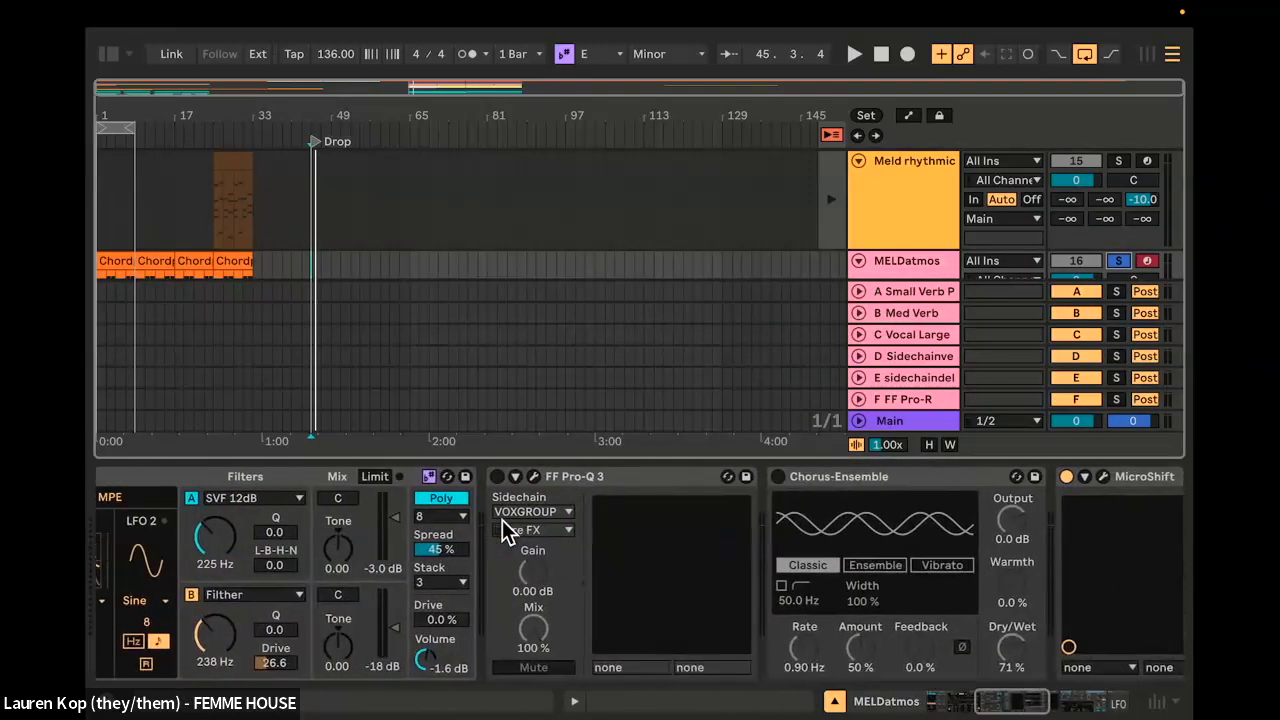
pyautogui.scroll(-5, 502, 520)
# Step: Play the MELDatmos Chordprog2 clip from bar 1 and activate its Mid Side Roar to hear the effect
pyautogui.press('space')
pyautogui.press('space')
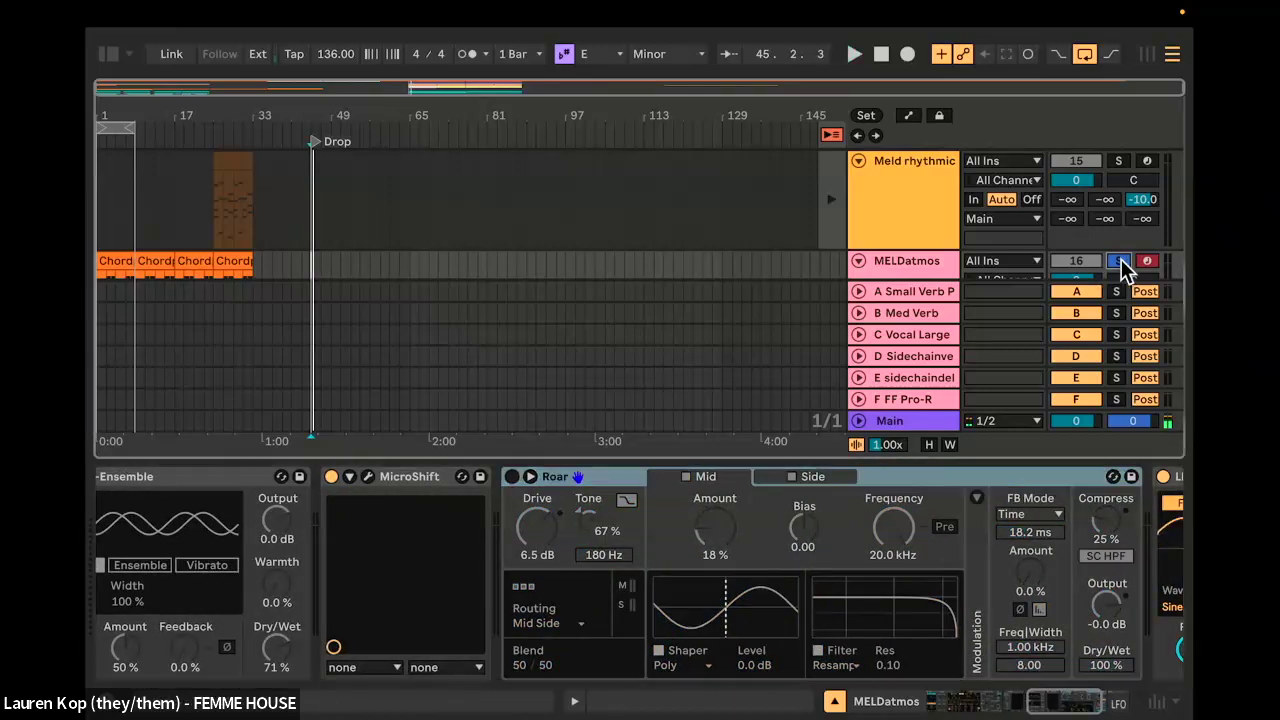
pyautogui.press('space')
pyautogui.press('space')
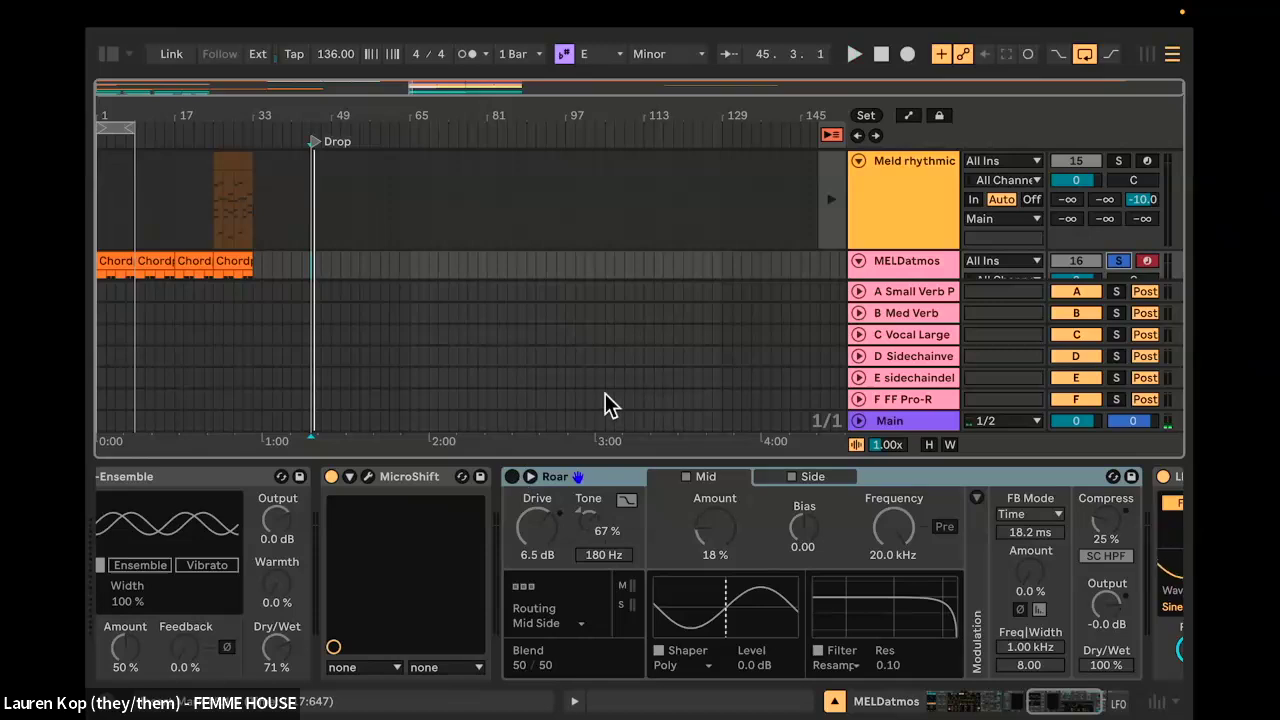
pyautogui.scroll(-5, 395, 362)
pyautogui.scroll(3, 290, 245)
pyautogui.scroll(5, 204, 226)
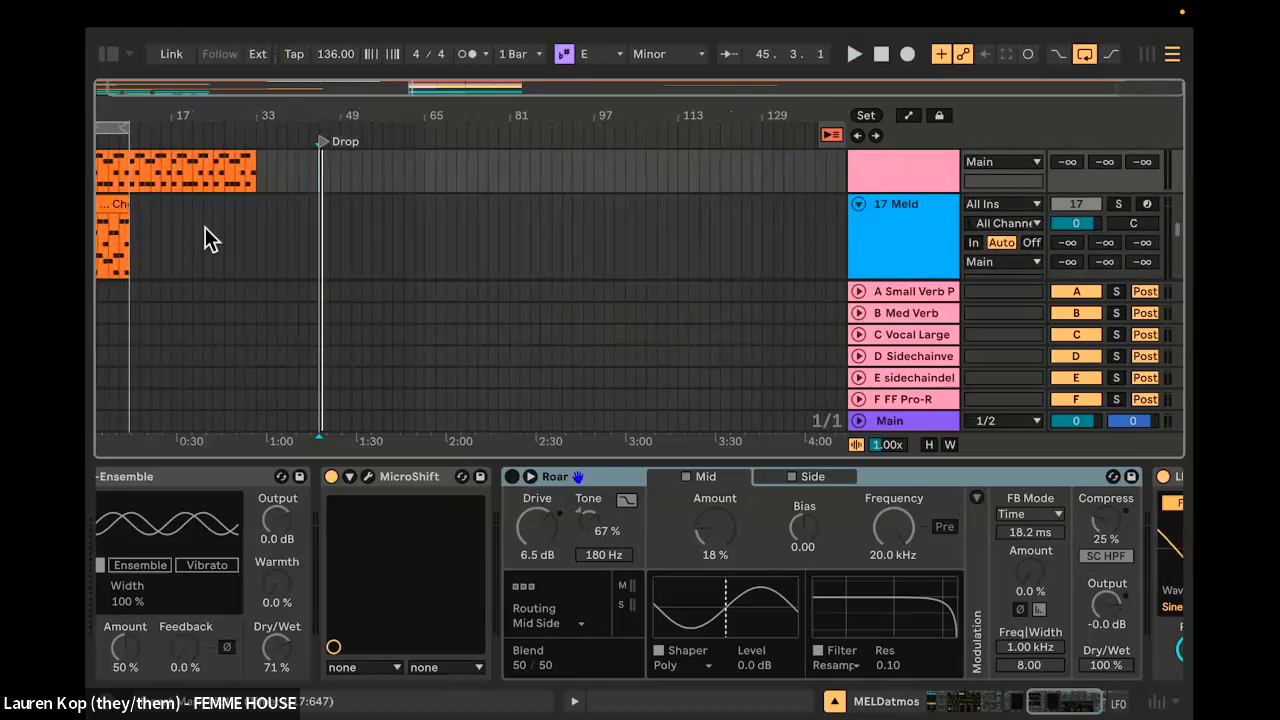
pyautogui.scroll(1, 134, 202)
pyautogui.click(97, 205)
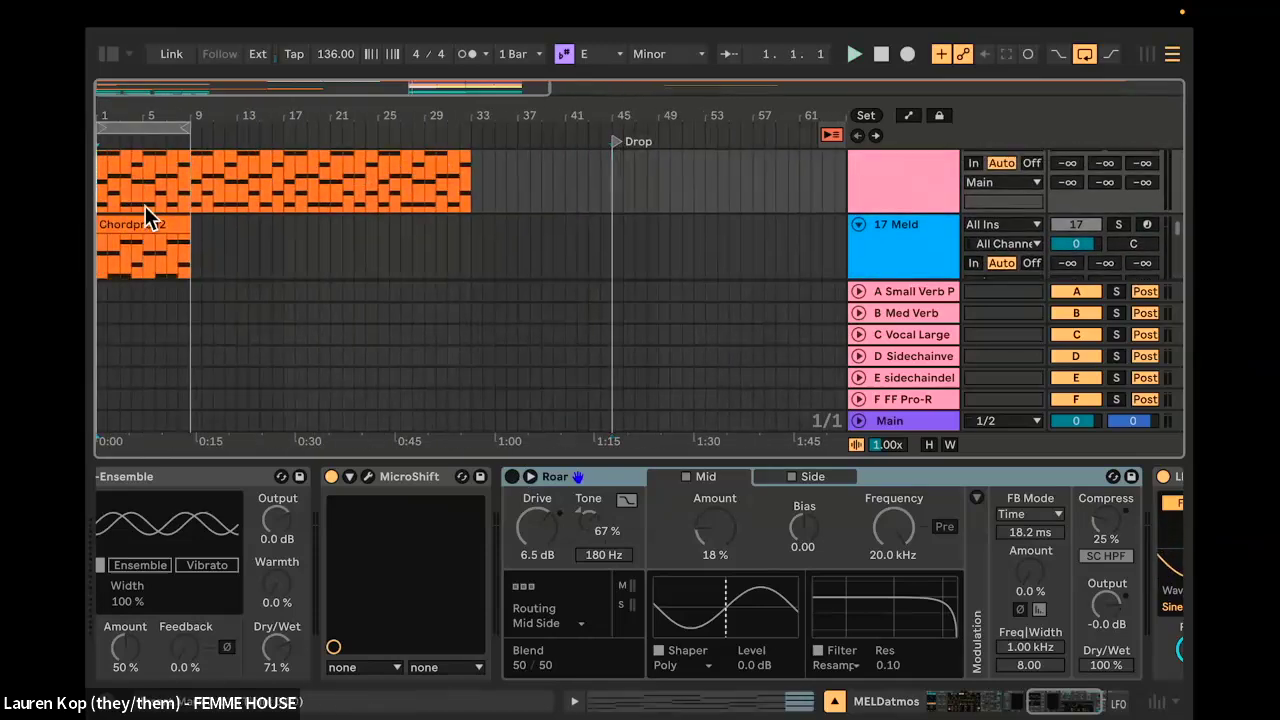
pyautogui.press('space')
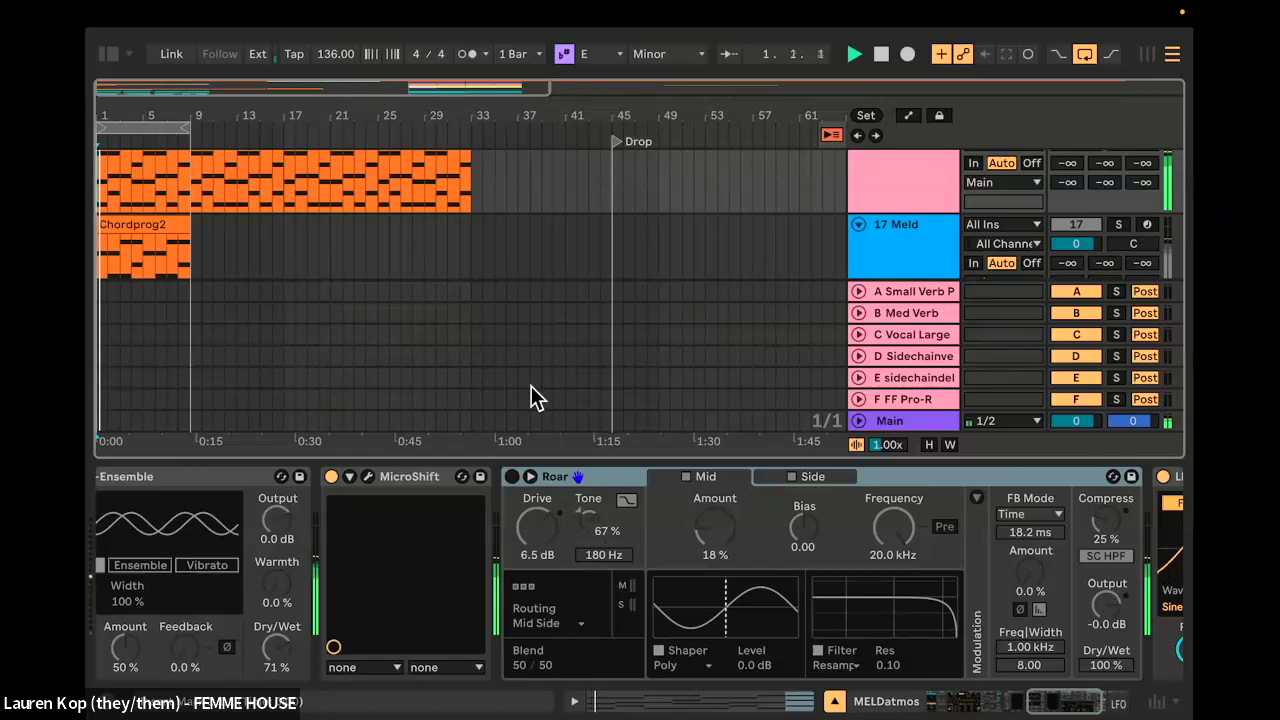
pyautogui.click(511, 476)
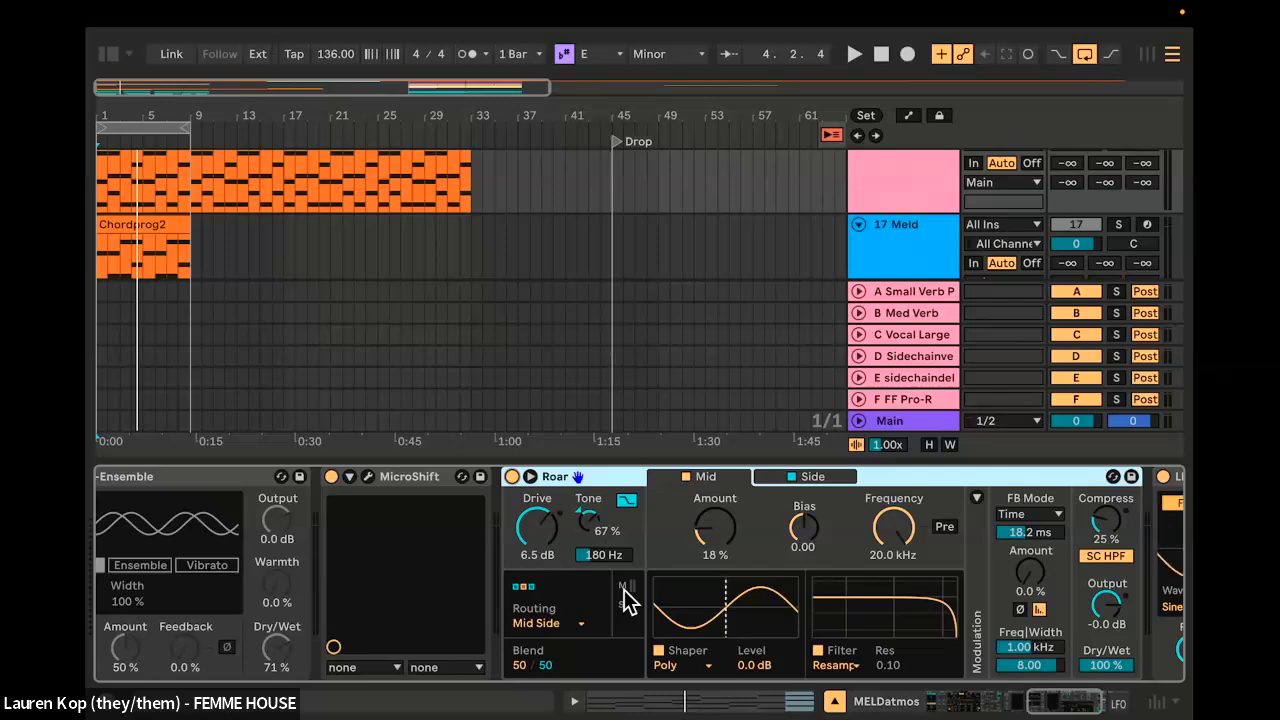
# Step: Collapse the device chain, look through the synth and vocal tracks, and unsolo MELDatmos
pyautogui.click(834, 701)
pyautogui.scroll(5, 685, 412)
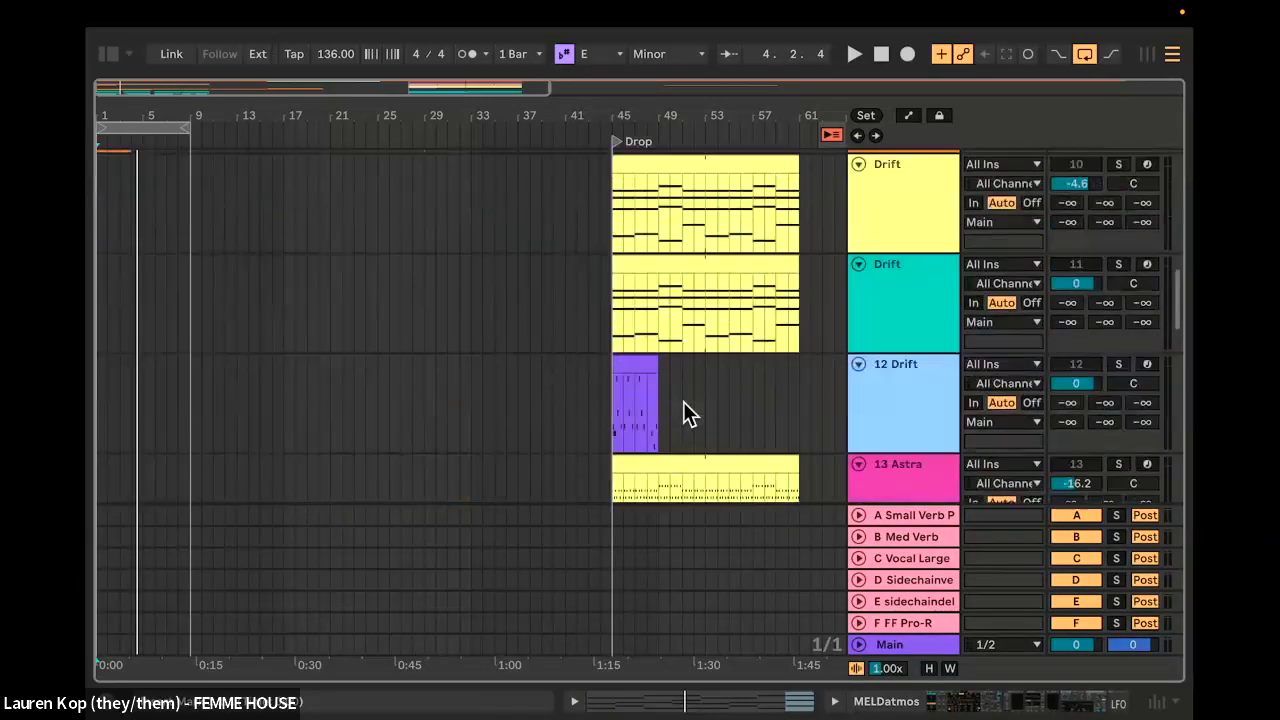
pyautogui.scroll(5, 683, 402)
pyautogui.scroll(-12, 675, 393)
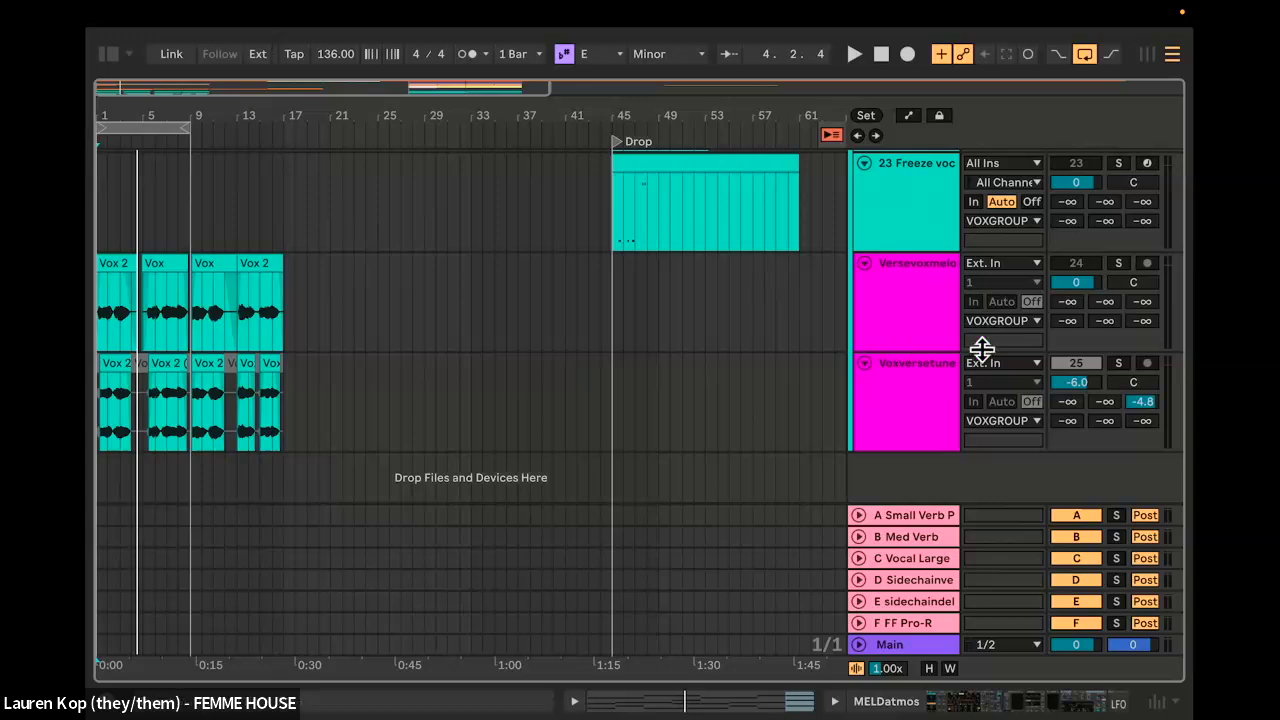
pyautogui.scroll(8, 911, 340)
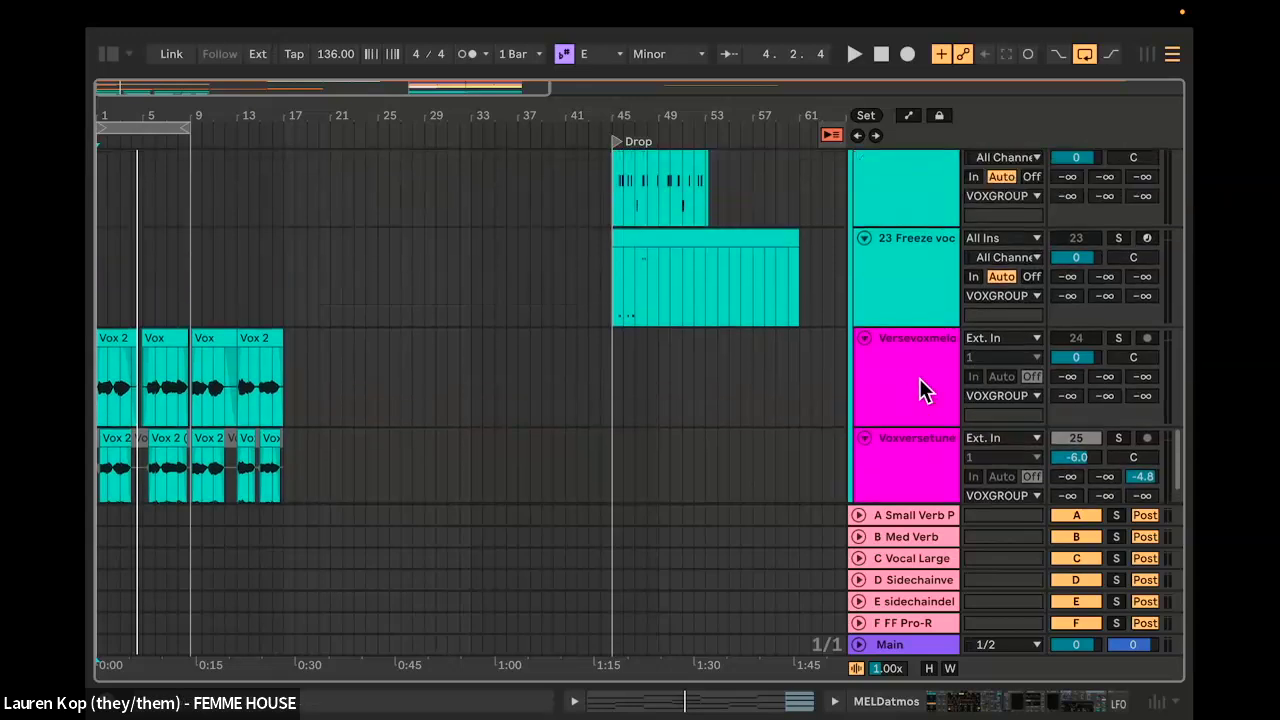
pyautogui.scroll(5, 919, 378)
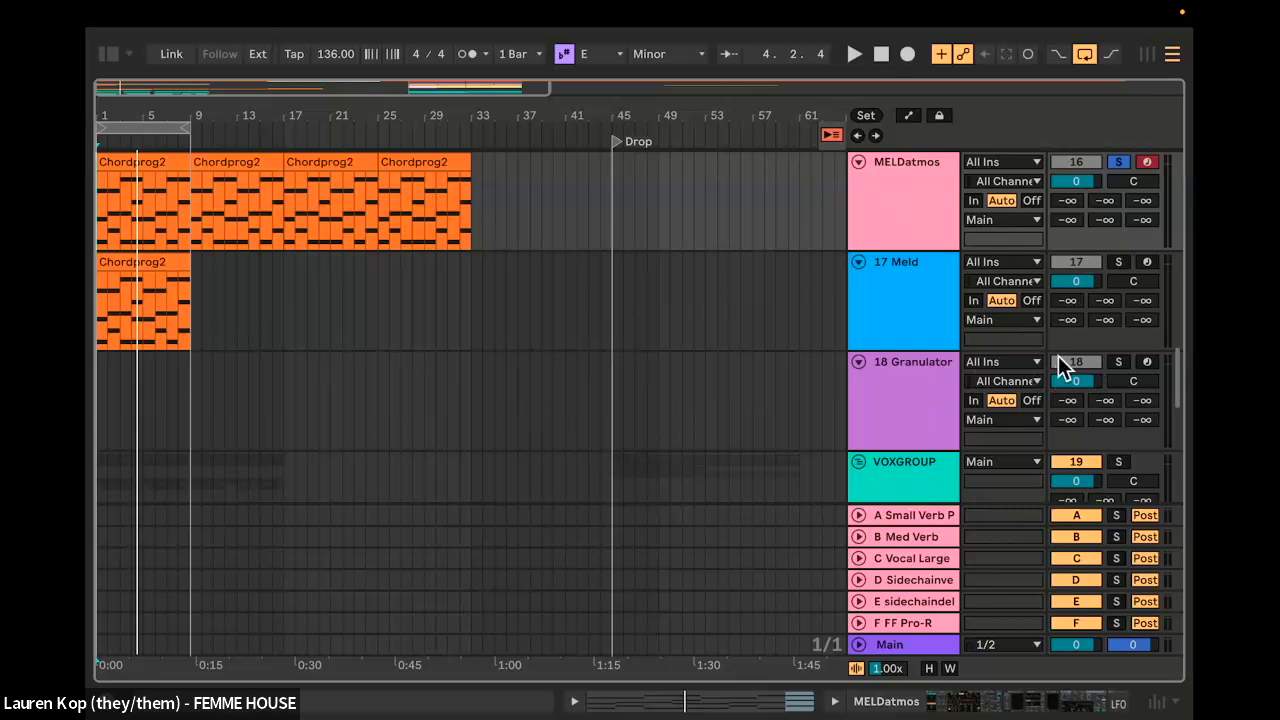
pyautogui.click(1119, 161)
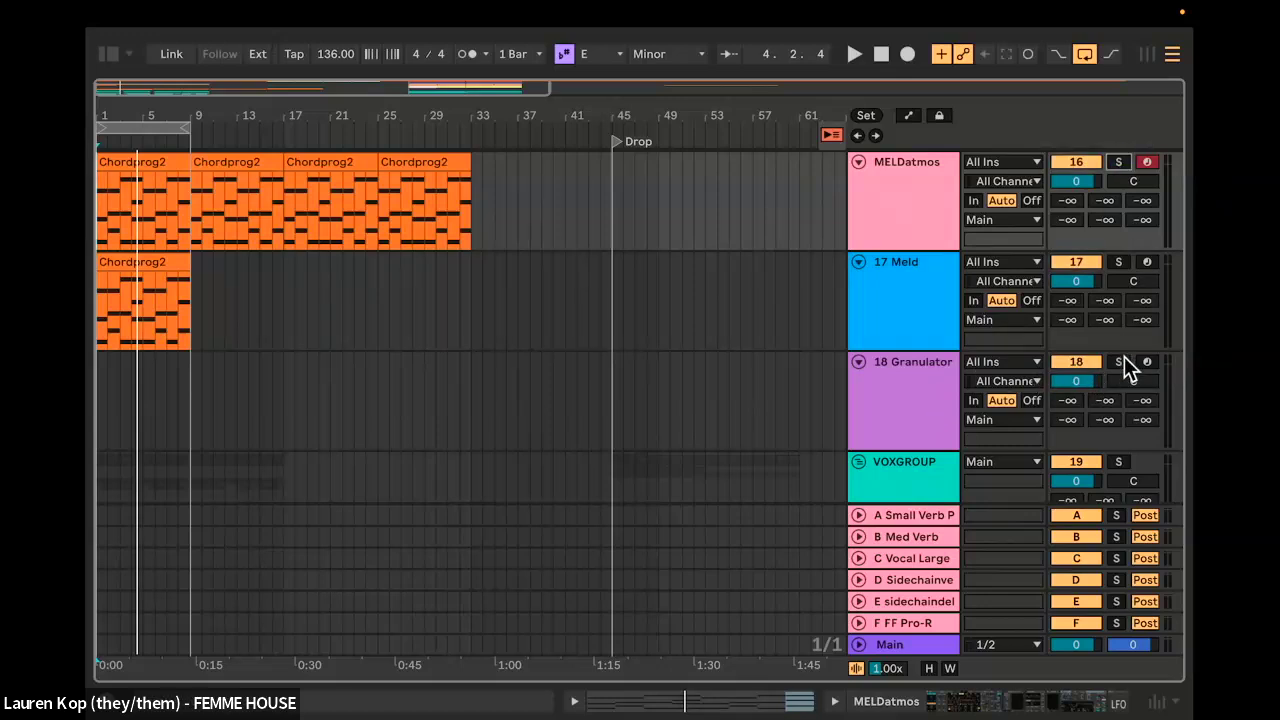
# Step: Show the Granulator III device on track 18, with the track soloed and the arrangement's first bars in view
pyautogui.click(914, 400)
pyautogui.doubleClick(908, 390)
pyautogui.scroll(-2, 890, 240)
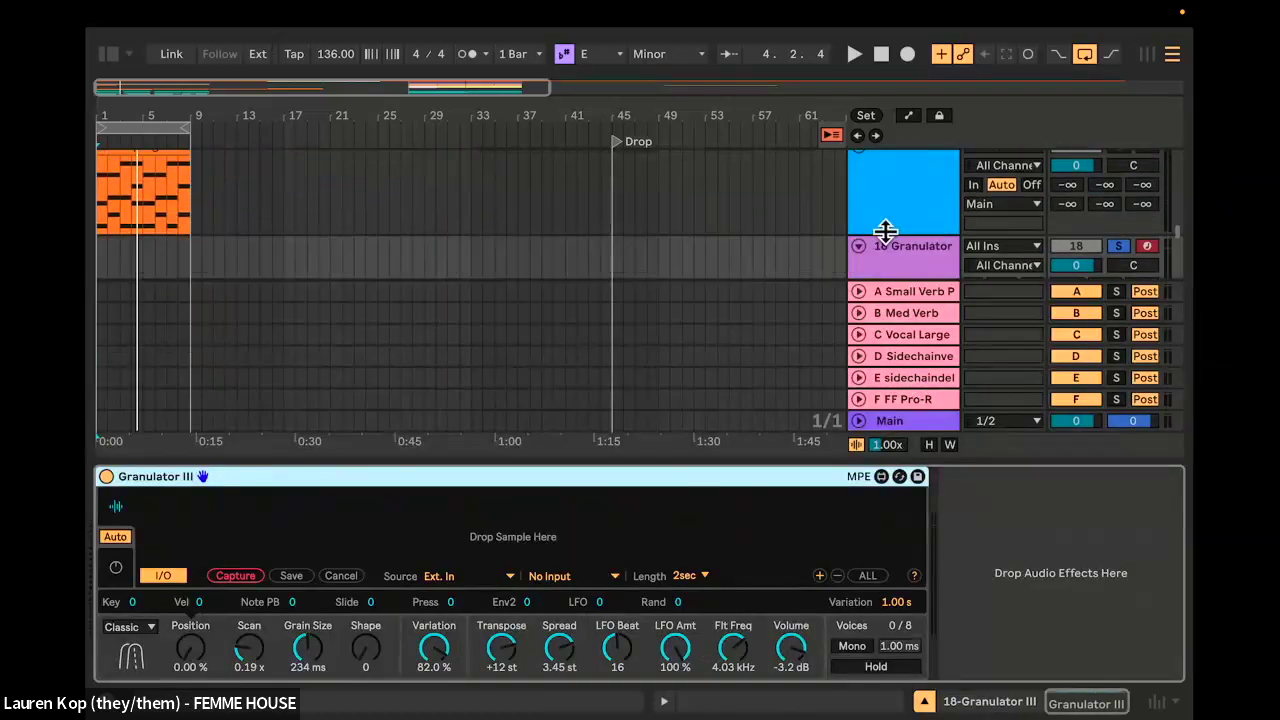
pyautogui.scroll(-1, 685, 201)
pyautogui.scroll(1, 161, 221)
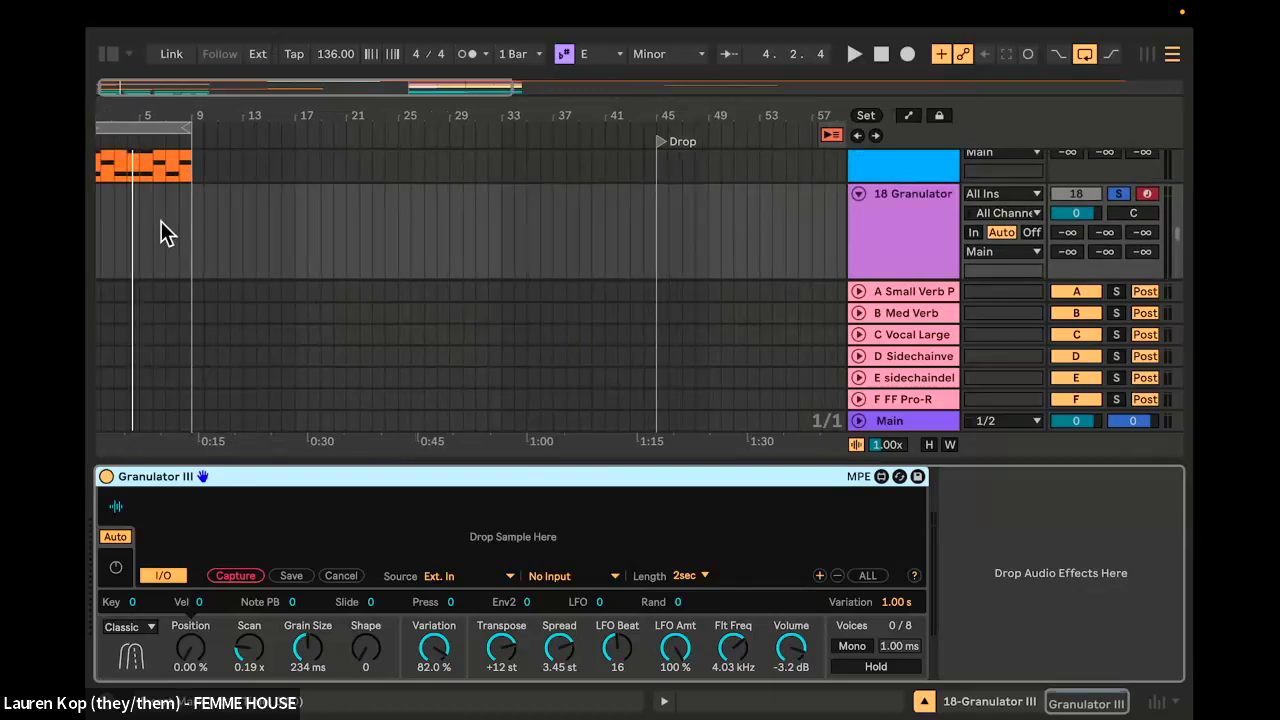
pyautogui.hscroll(-1, 161, 221)
pyautogui.scroll(-1, 148, 229)
pyautogui.scroll(4, 124, 238)
pyautogui.scroll(2, 124, 252)
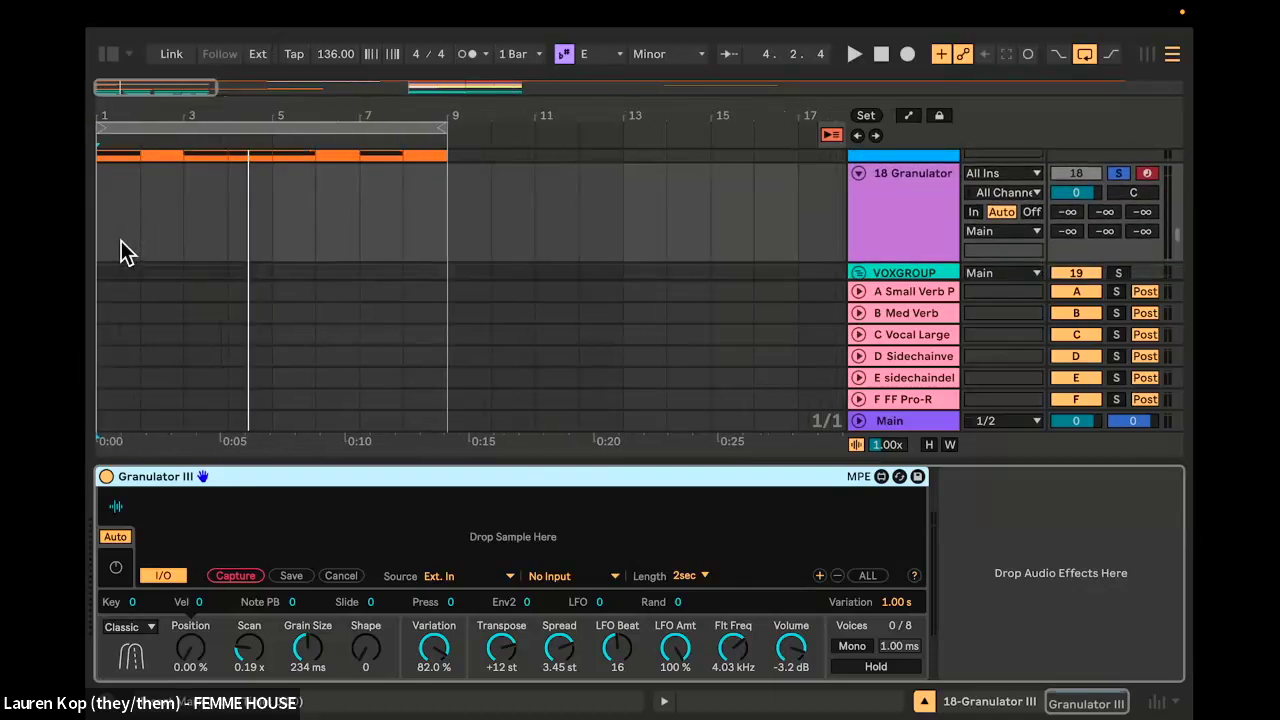
# Step: Switch to the Week 3 course notes in Safari, search the page for "granular" and read the Granulator III section
pyautogui.click(177, 704)
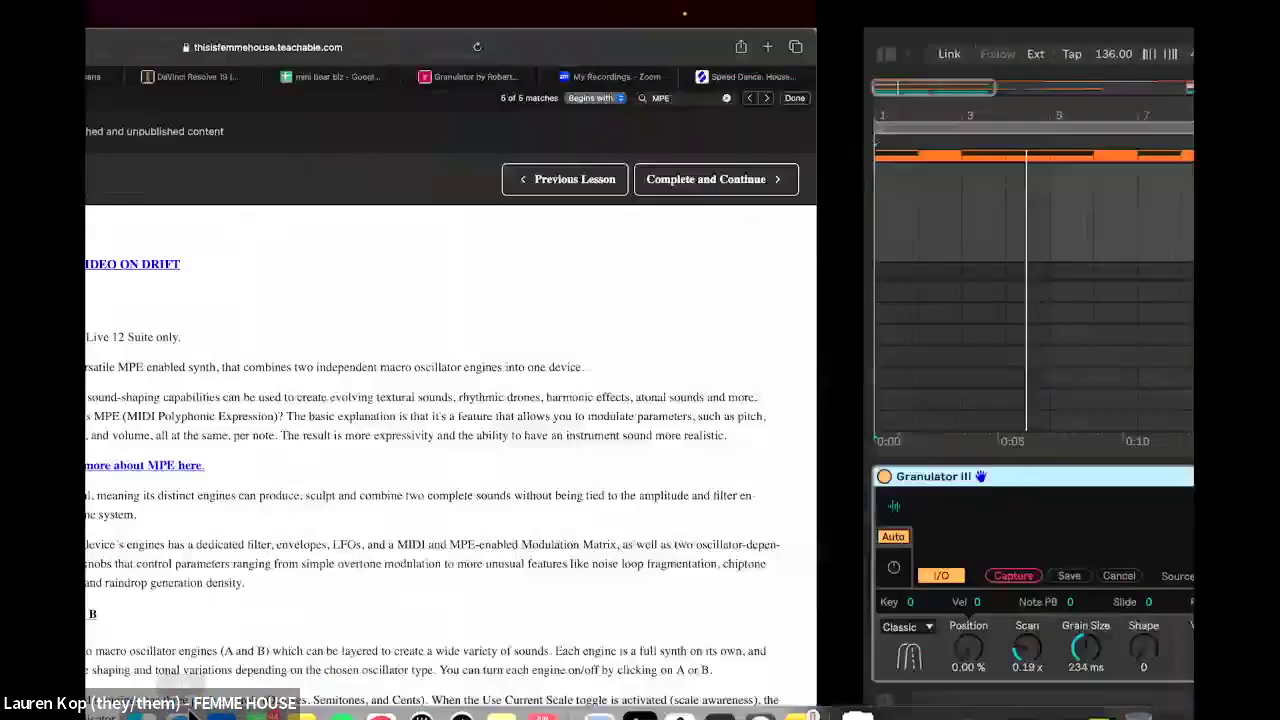
pyautogui.press('super+g')
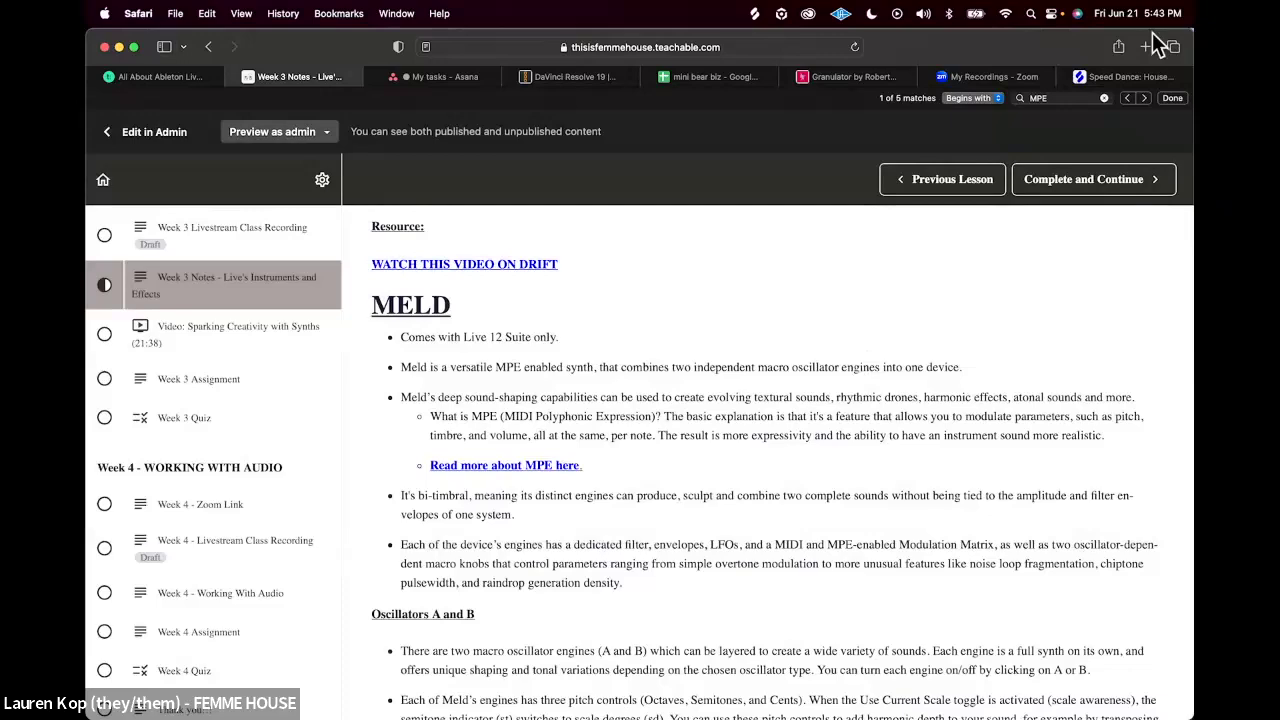
pyautogui.click(1070, 97)
pyautogui.write('granu')
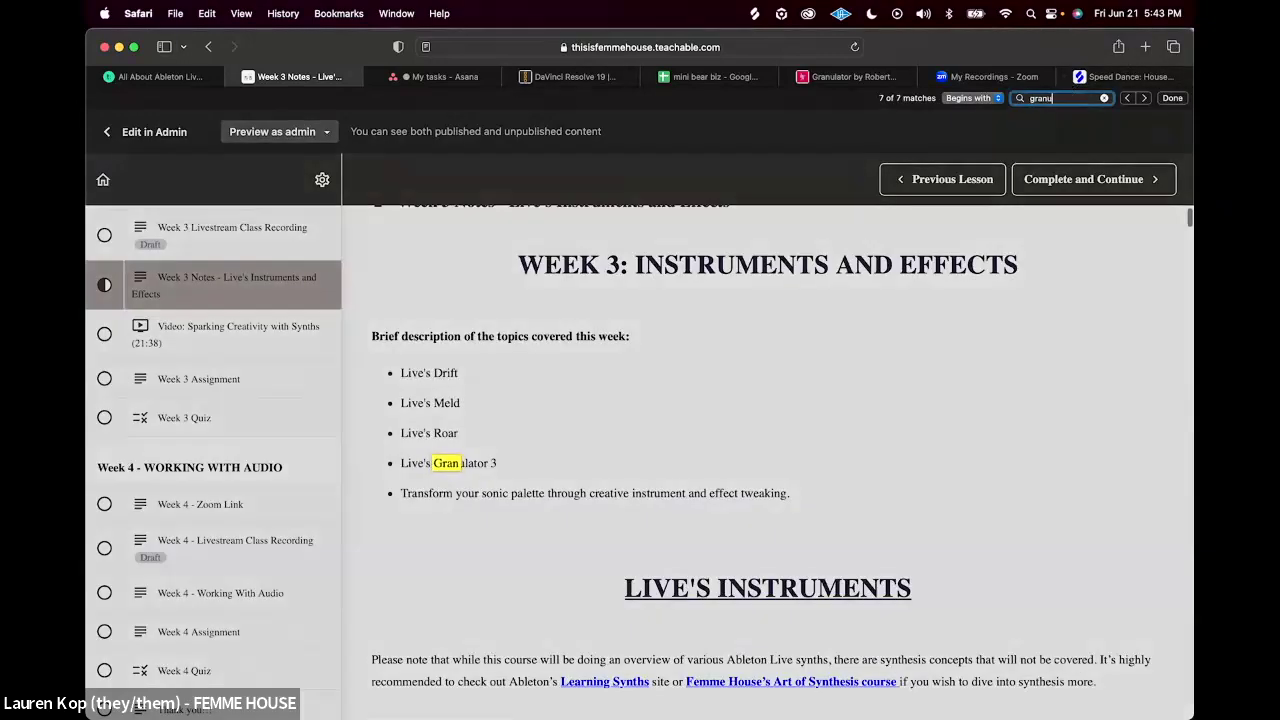
pyautogui.write('lar')
pyautogui.click(653, 448)
pyautogui.scroll(-3, 679, 532)
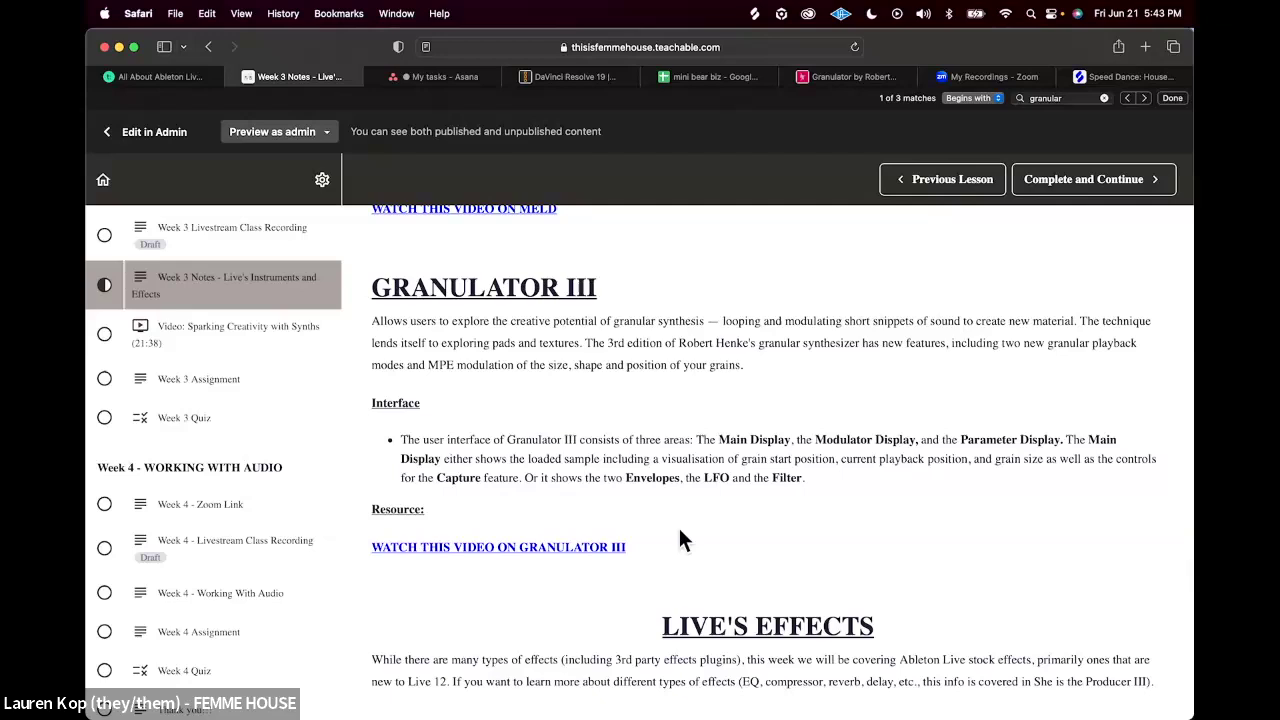
pyautogui.moveTo(680, 716)
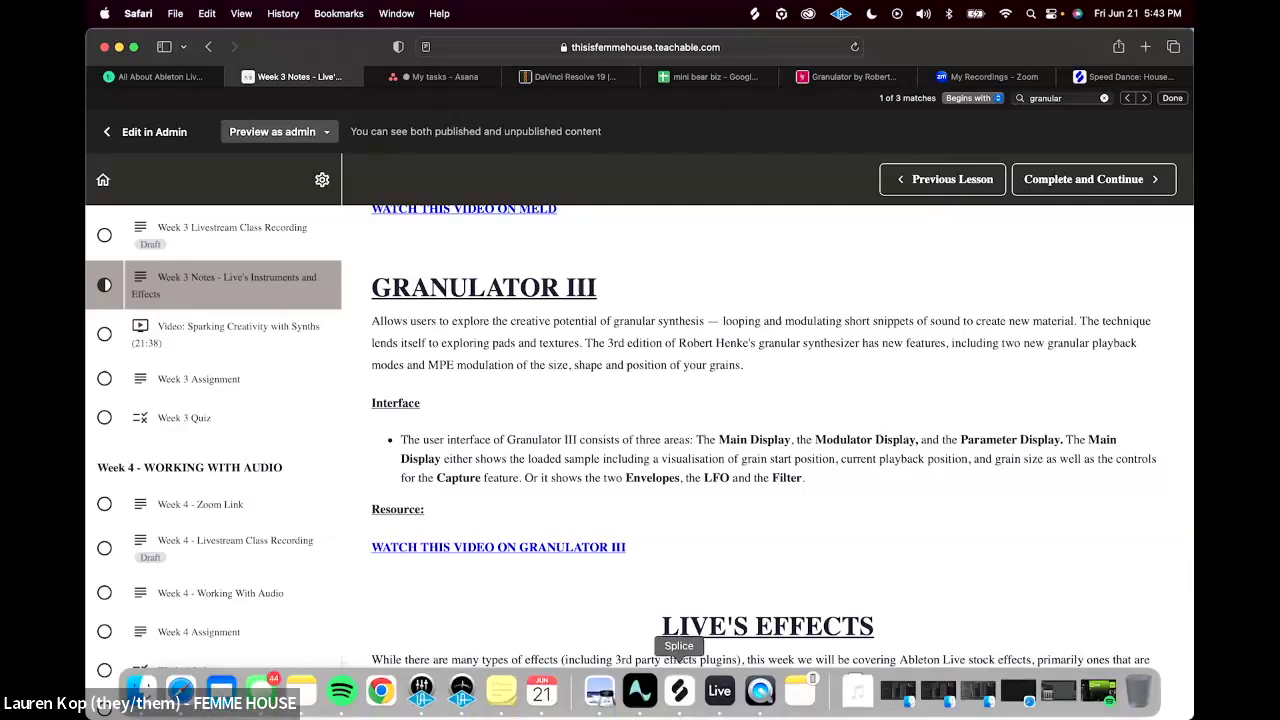
# Step: Switch back to Ableton Live and set the playback start to bar 1 on the Granulator track
pyautogui.click(720, 704)
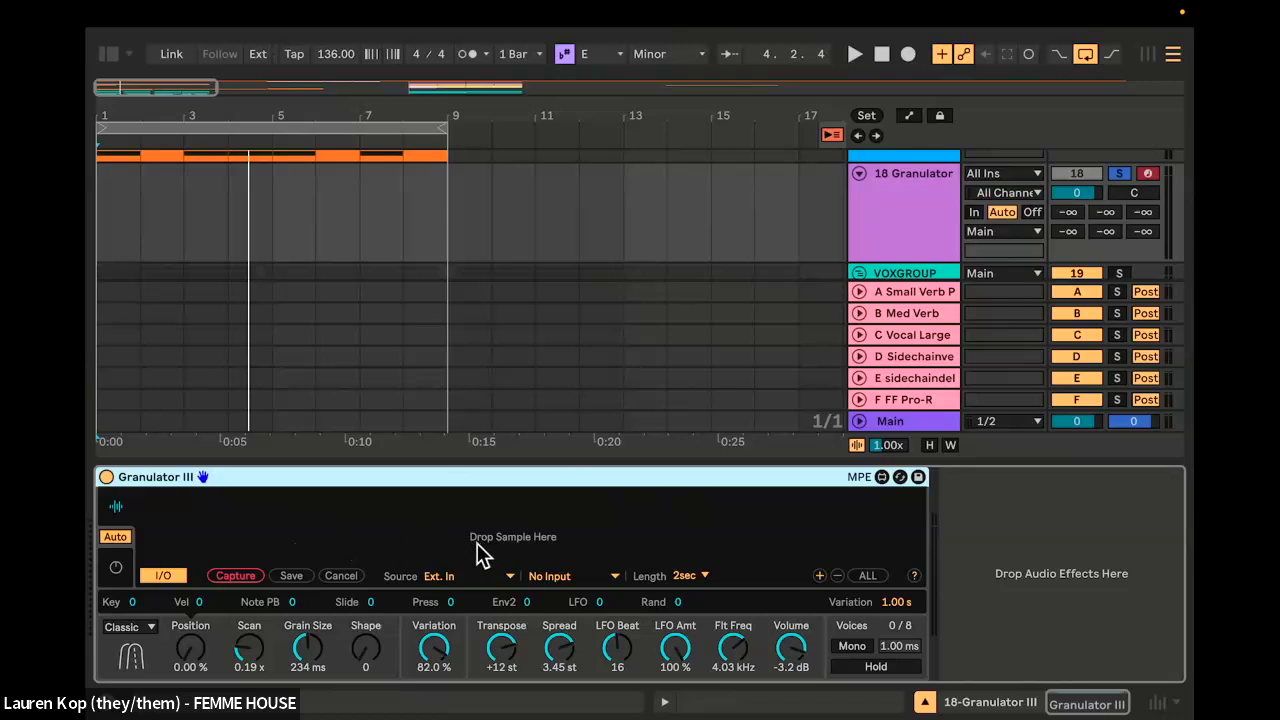
pyautogui.scroll(3, 159, 286)
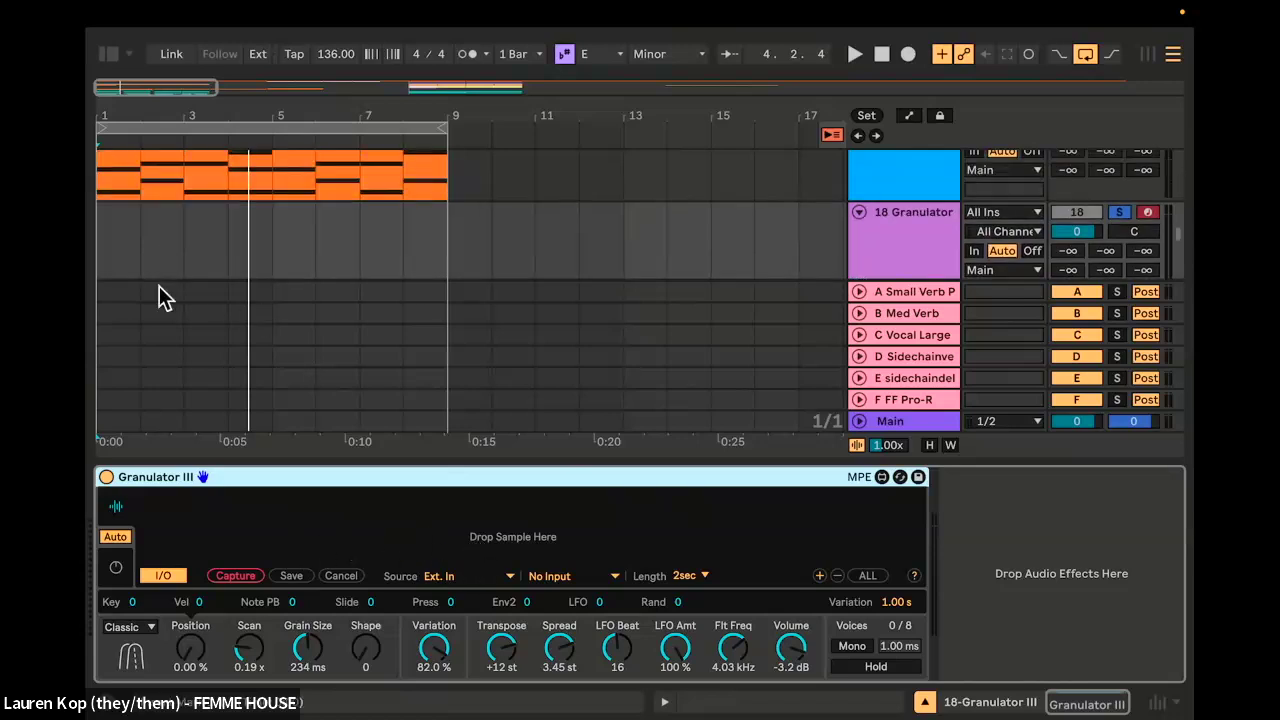
pyautogui.scroll(1, 167, 250)
pyautogui.scroll(-3, 167, 249)
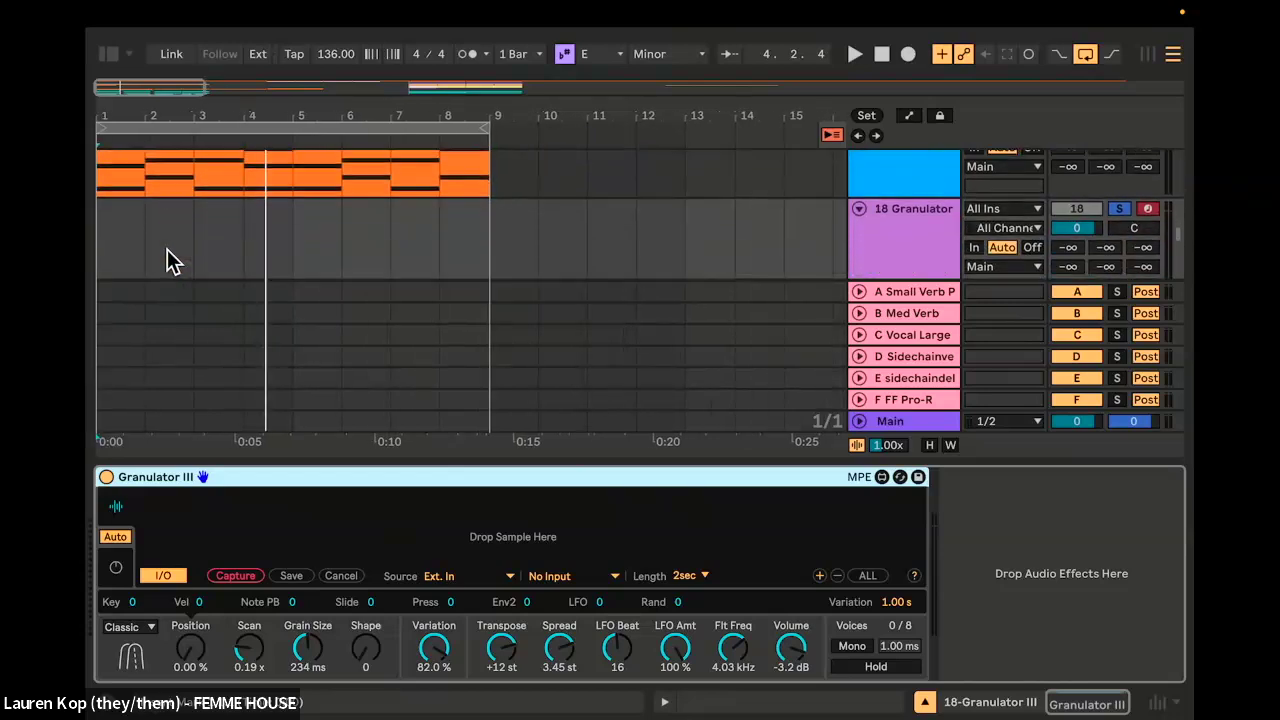
pyautogui.scroll(3, 113, 261)
pyautogui.scroll(-1, 113, 261)
pyautogui.click(101, 254)
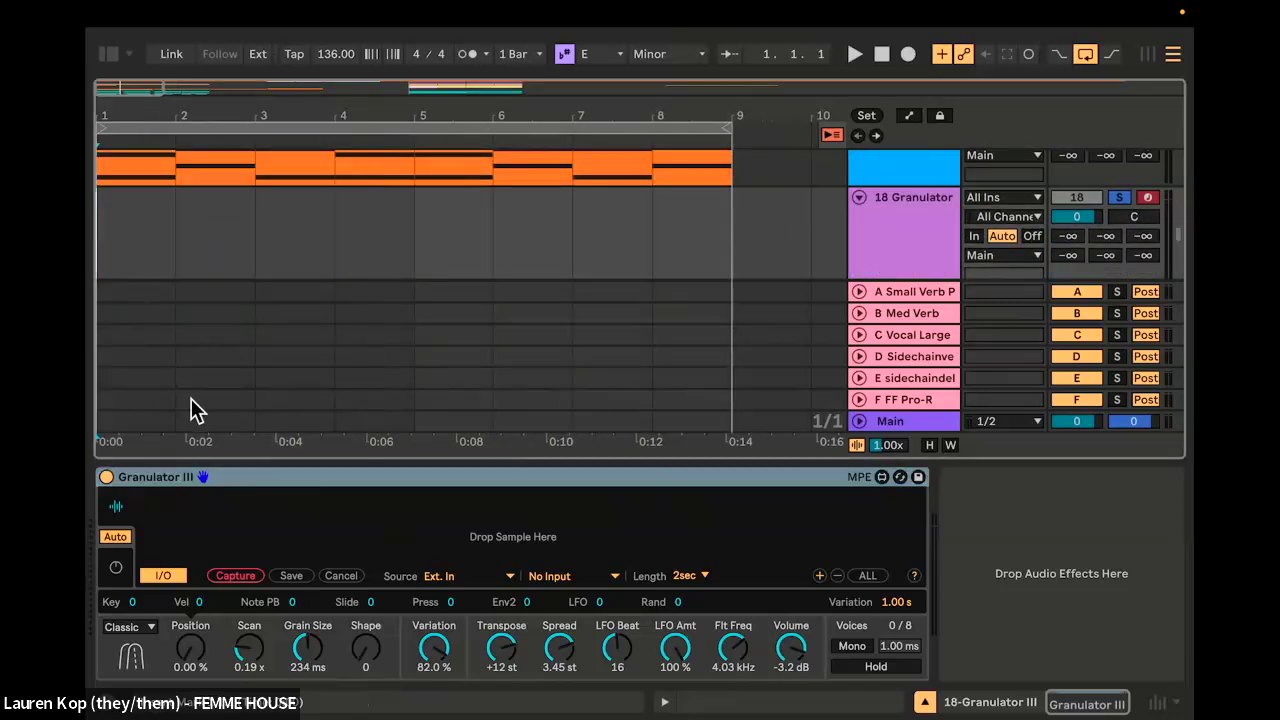
# Step: Set Granulator III's capture source to the MELDatmos track
pyautogui.click(447, 576)
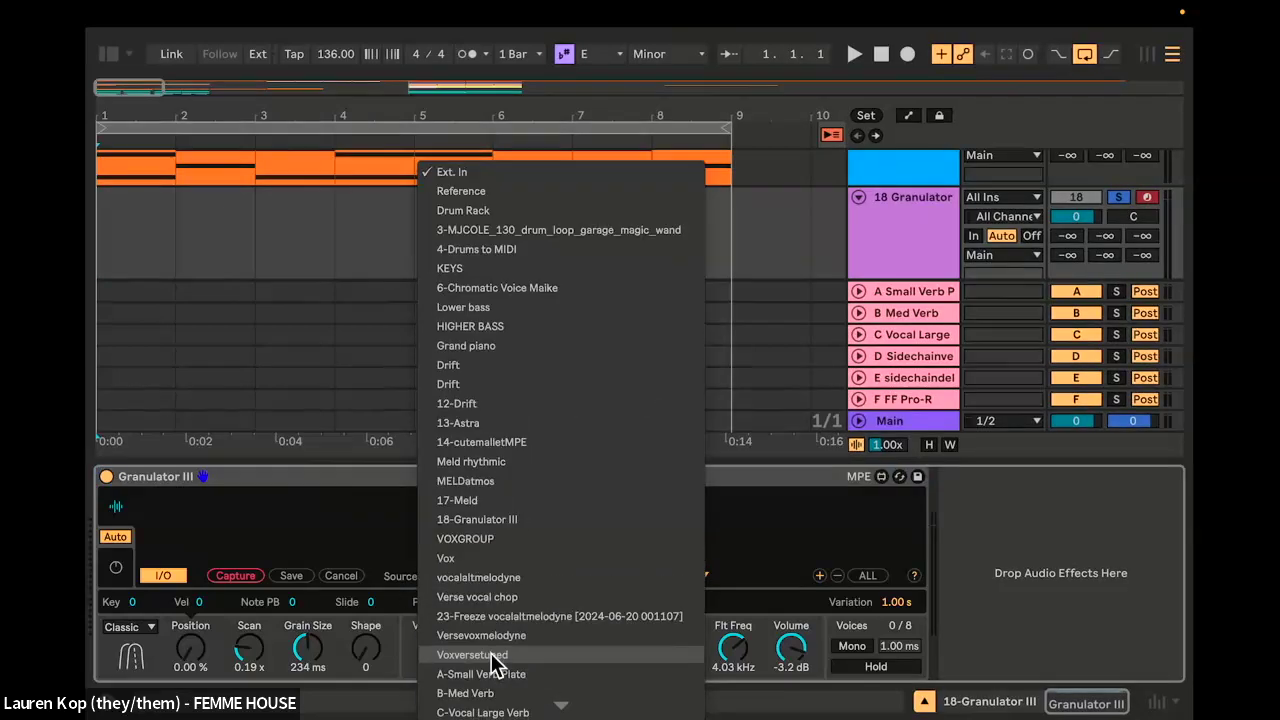
pyautogui.click(318, 350)
pyautogui.scroll(3, 318, 350)
pyautogui.scroll(3, 476, 280)
pyautogui.scroll(-1, 476, 280)
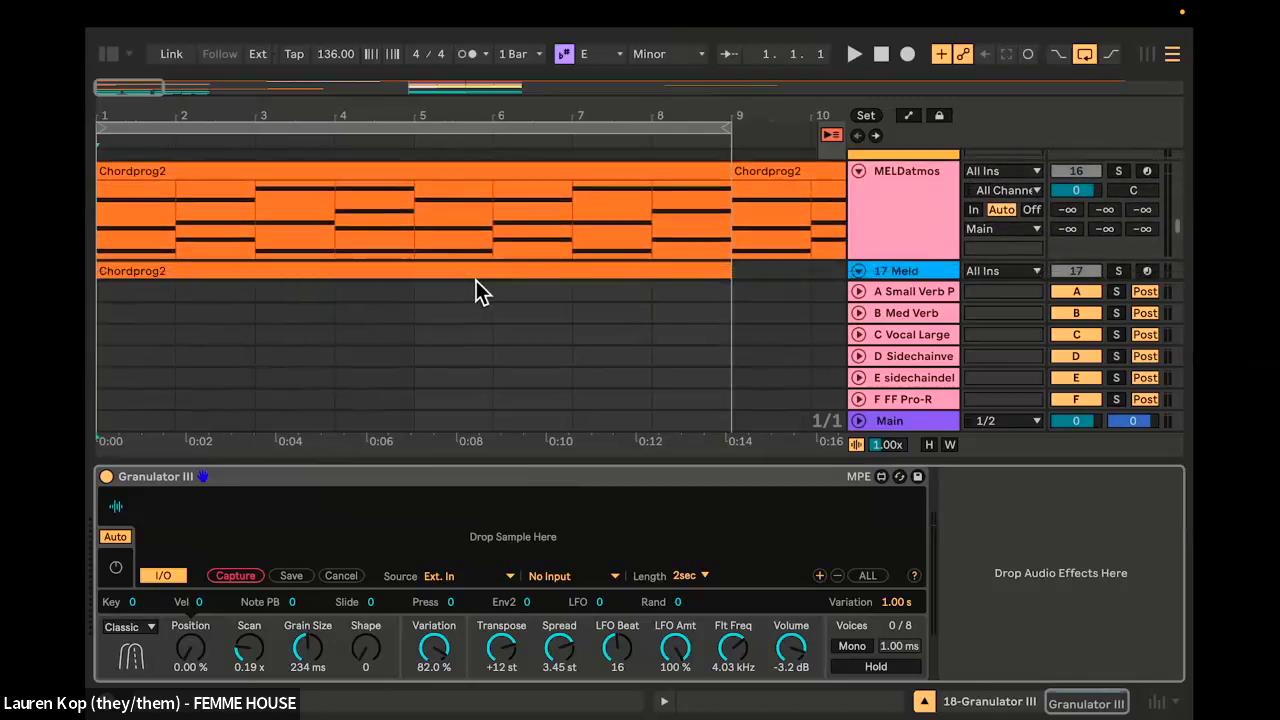
pyautogui.scroll(4, 476, 290)
pyautogui.scroll(-5, 476, 290)
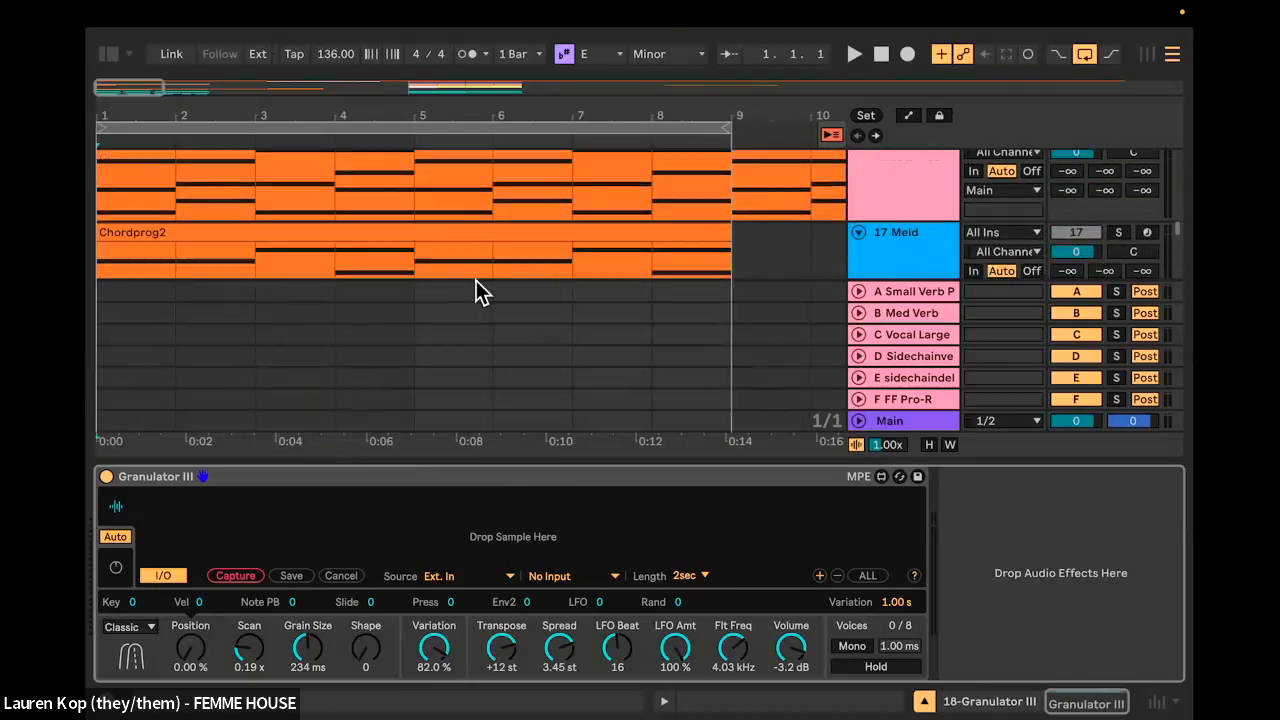
pyautogui.scroll(-2, 476, 280)
pyautogui.click(505, 578)
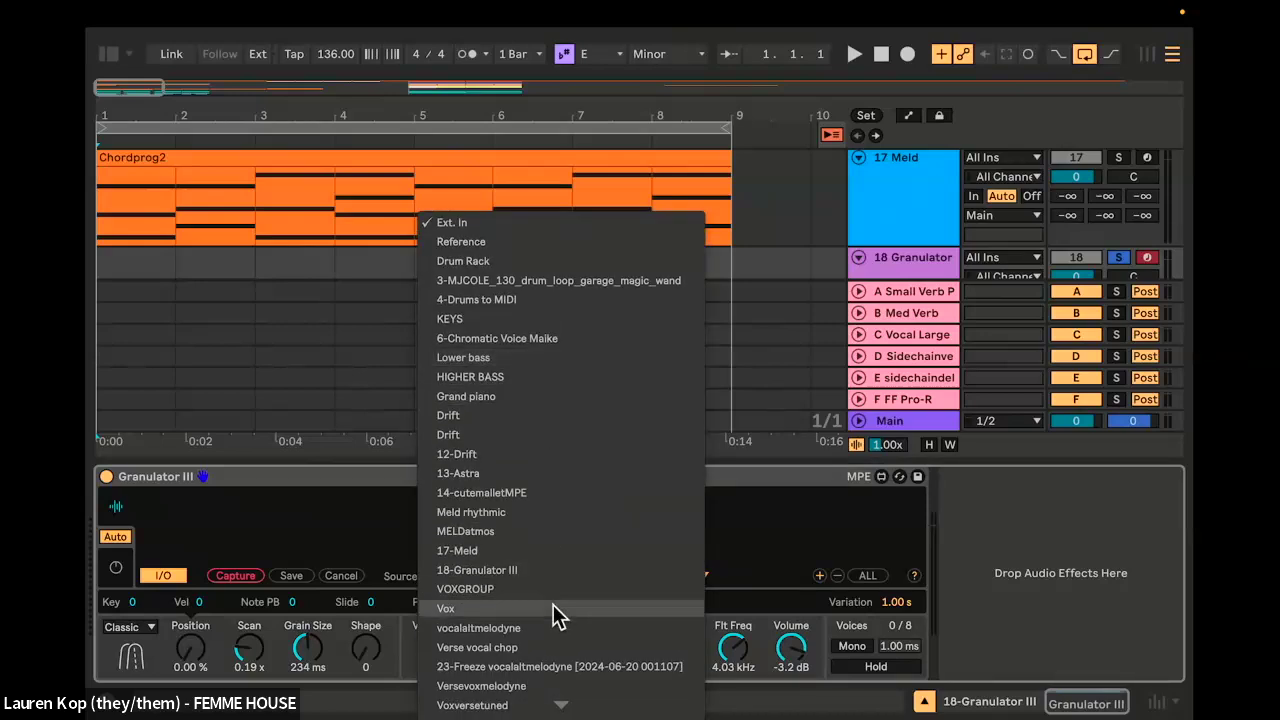
pyautogui.scroll(-3, 555, 610)
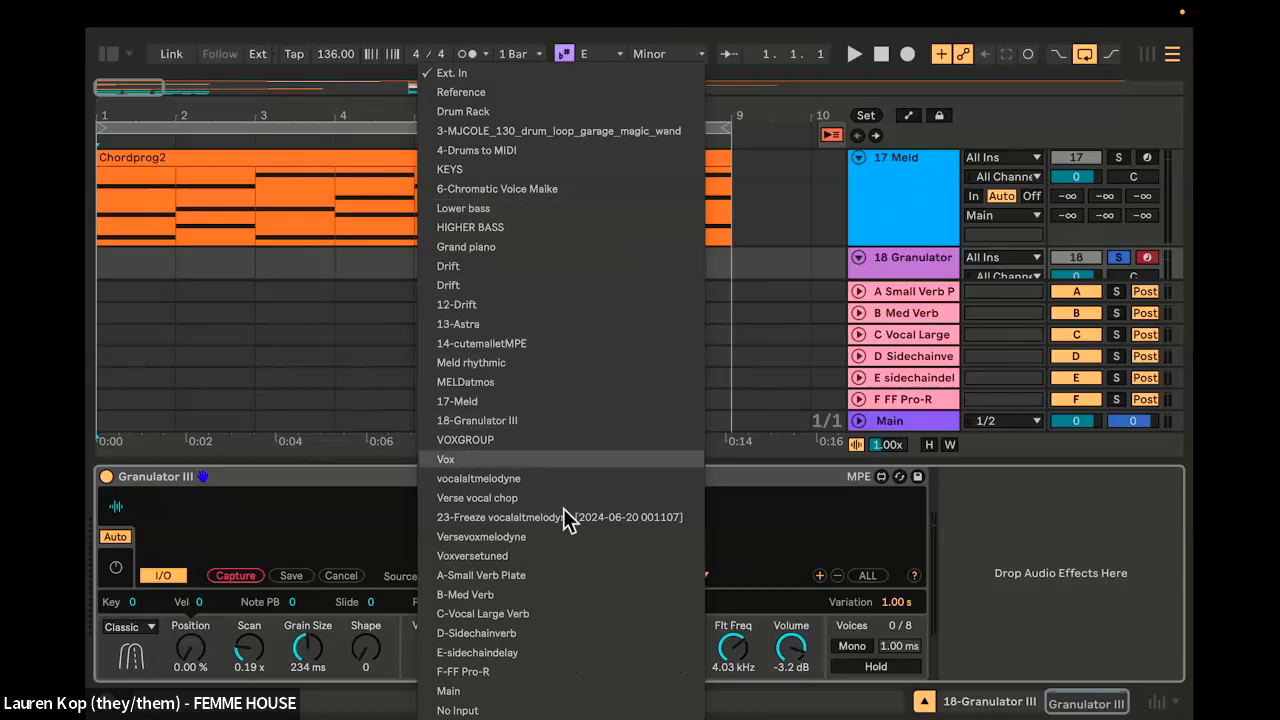
pyautogui.click(555, 381)
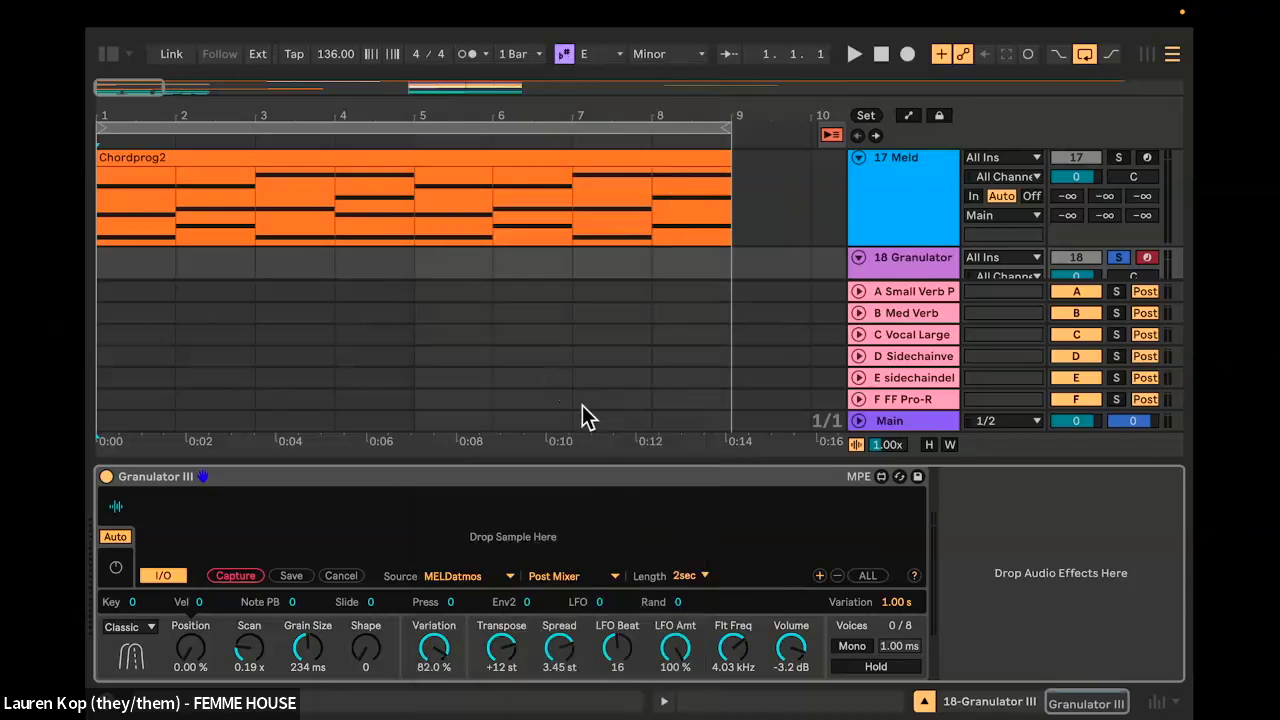
# Step: Set Granulator III's capture length to 8 seconds and try a first capture with playback from bar 1
pyautogui.scroll(-2, 668, 257)
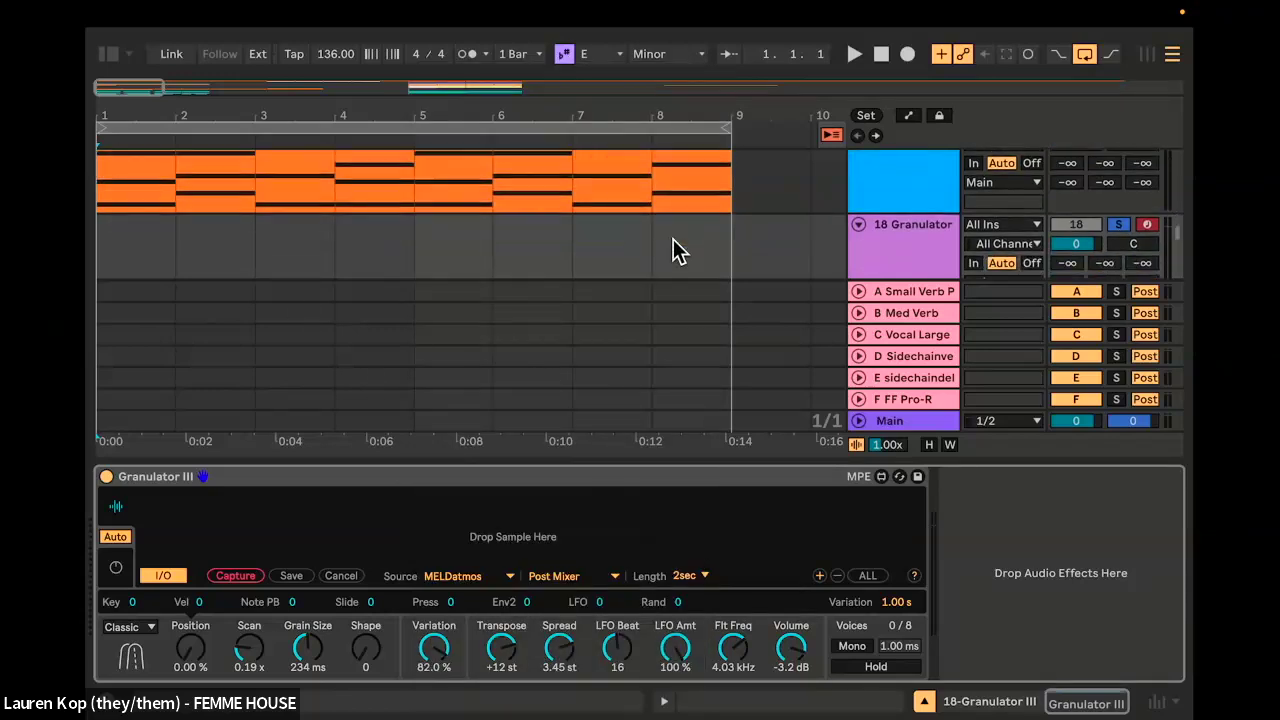
pyautogui.click(683, 580)
pyautogui.click(680, 650)
pyautogui.click(233, 577)
pyautogui.press('space')
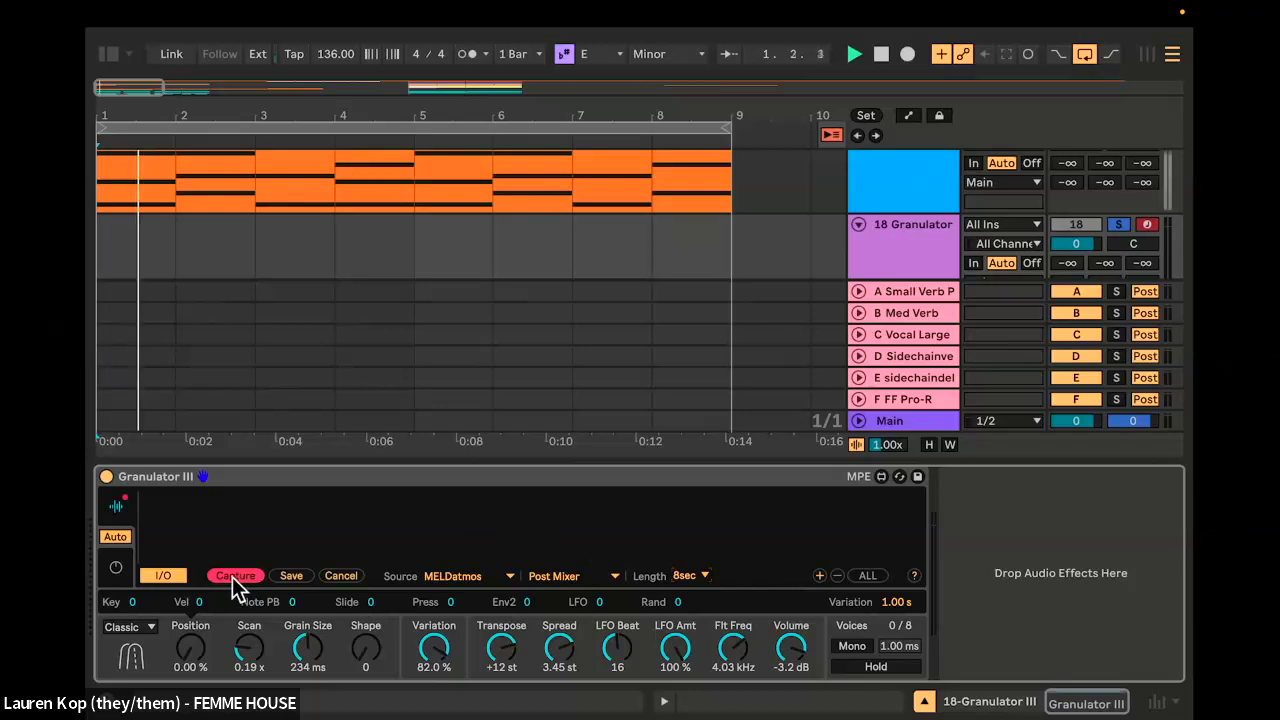
pyautogui.press('space')
# Step: Solo the 17 Meld track alongside the Granulator track and retry the capture during playback
pyautogui.scroll(2, 1108, 238)
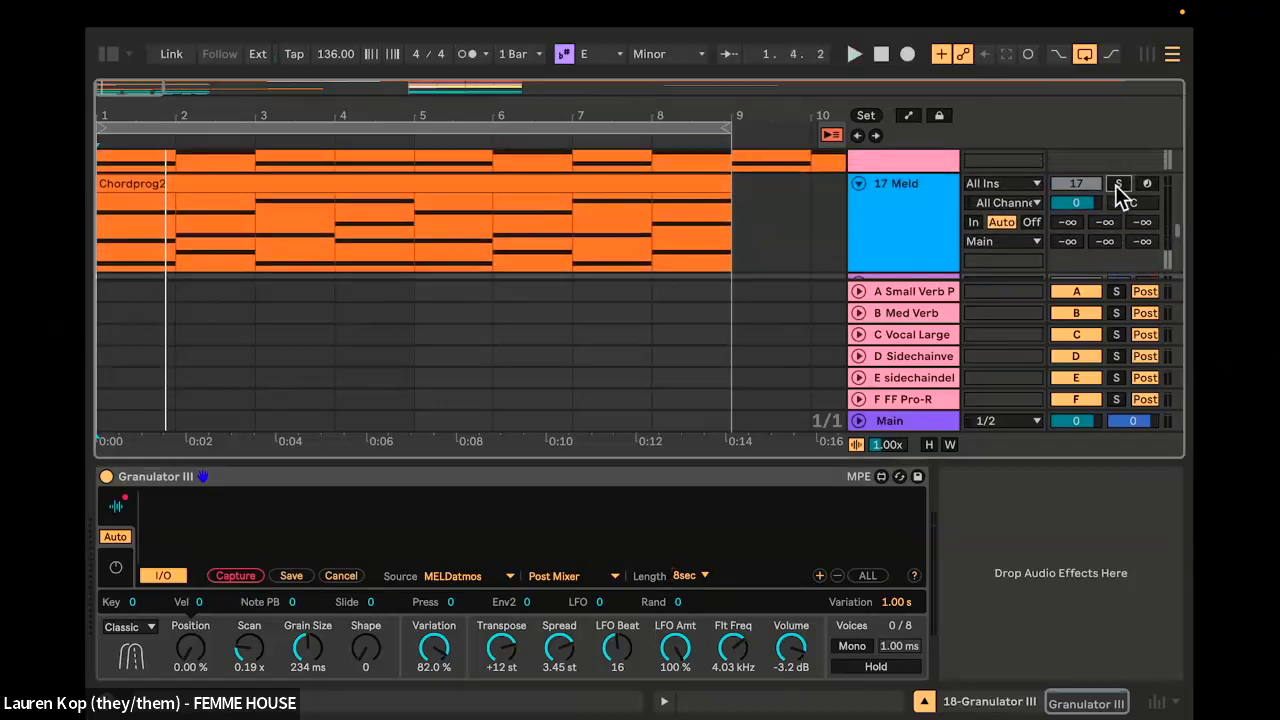
pyautogui.click(1122, 196)
pyautogui.scroll(-2, 1004, 232)
pyautogui.click(910, 260)
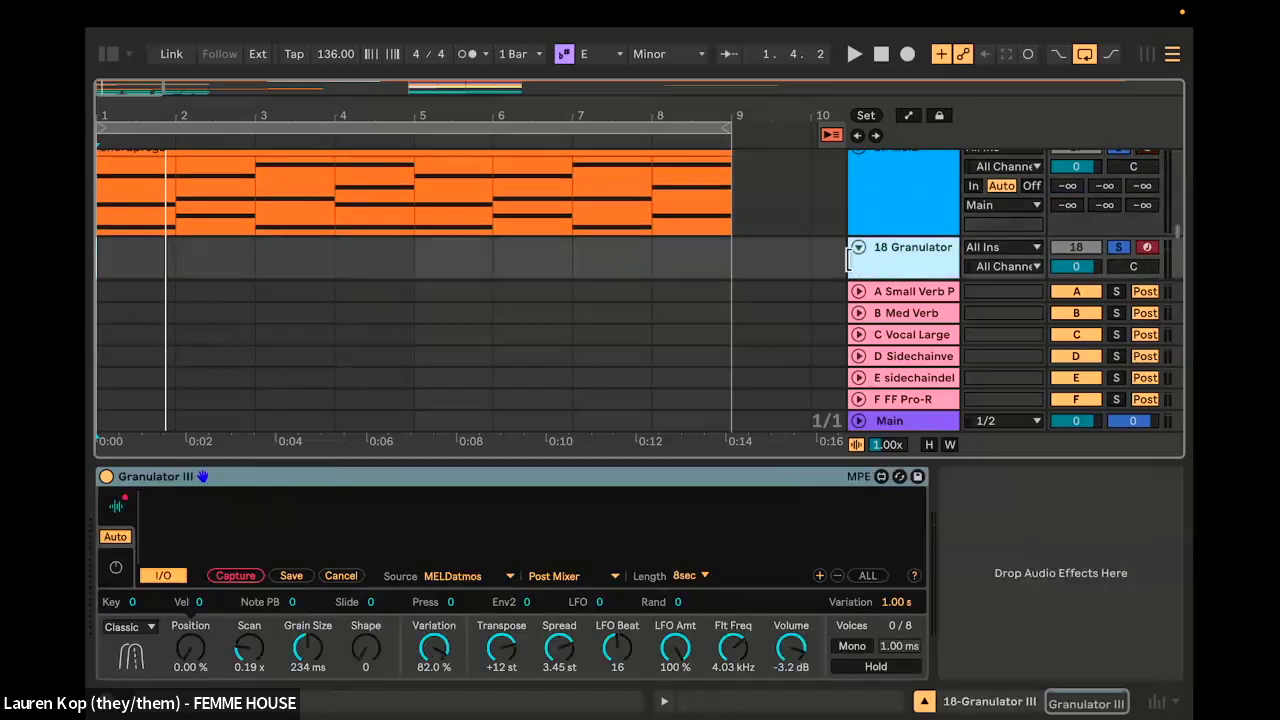
pyautogui.press('space')
pyautogui.click(234, 576)
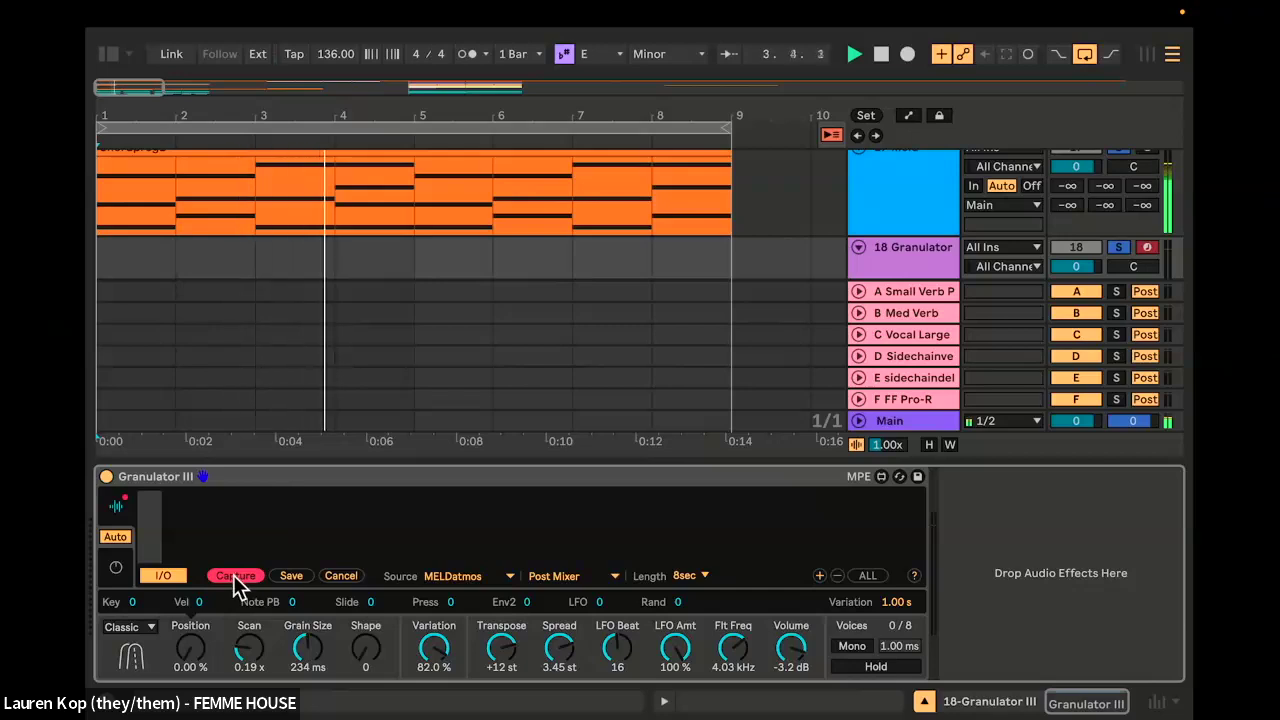
pyautogui.click(233, 576)
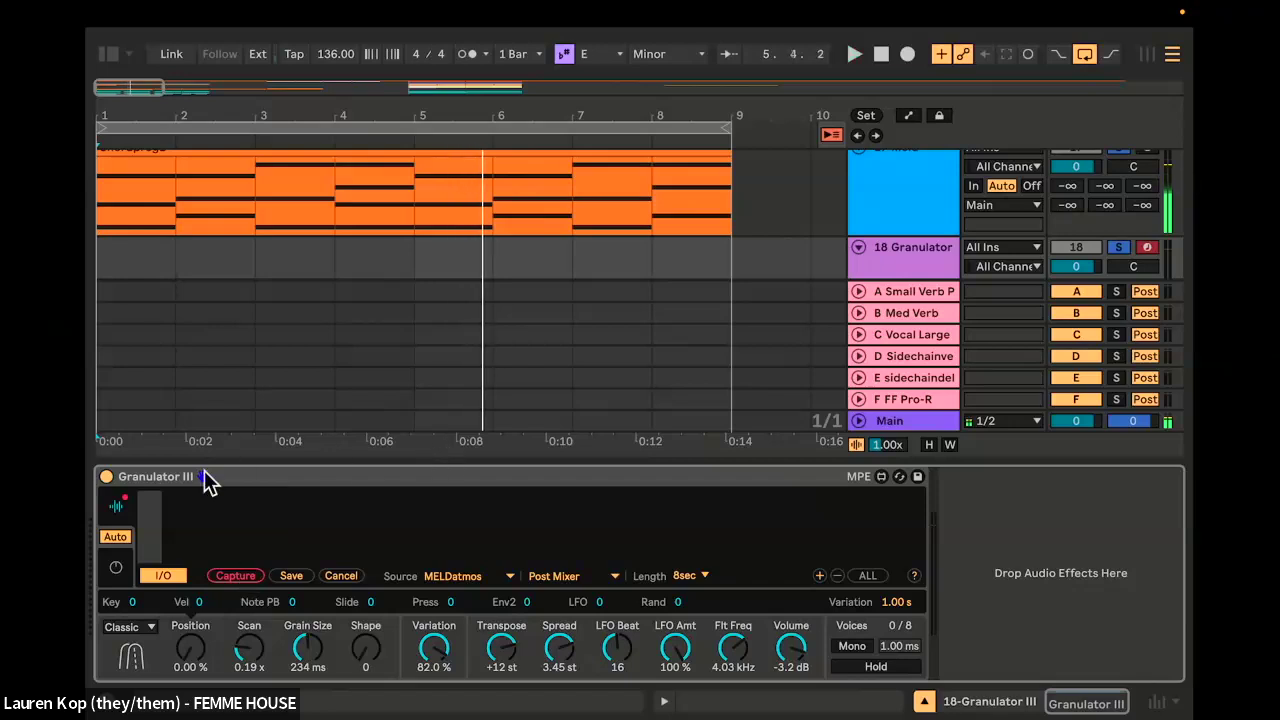
# Step: Check Granulator III's envelope, LFO and filter settings, then return to the sample view and inspect the source's tap point
pyautogui.click(115, 567)
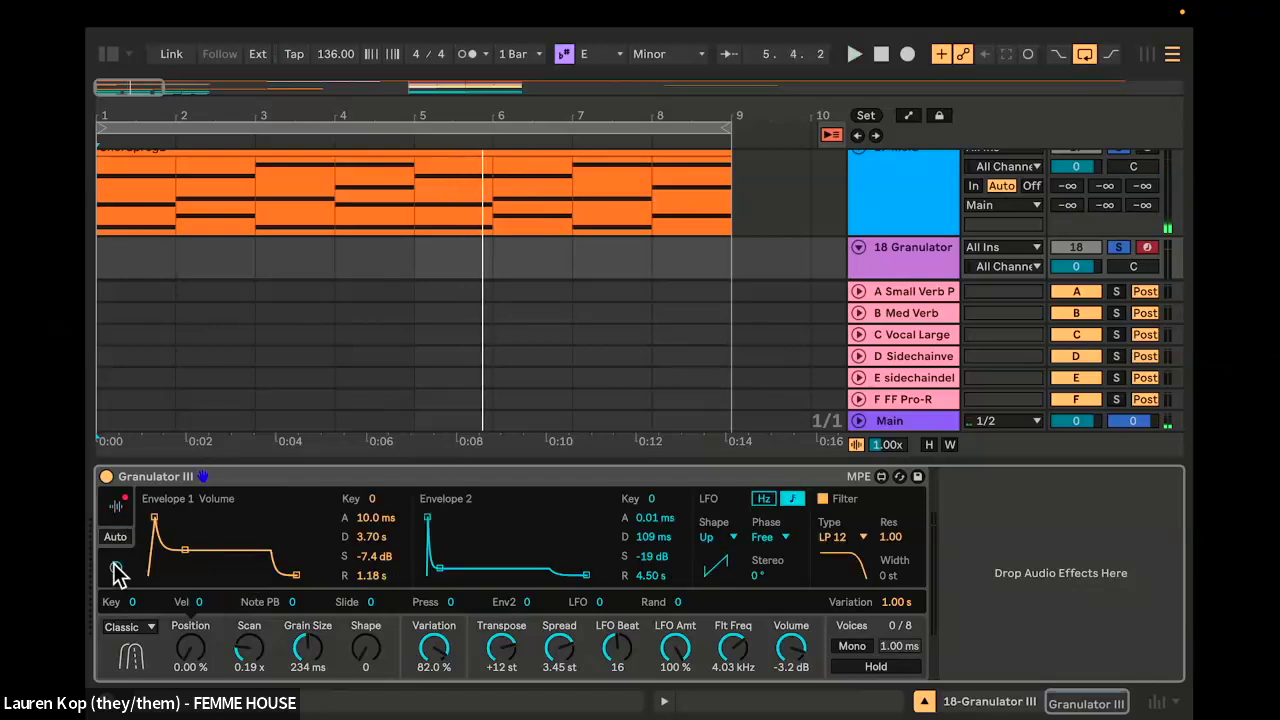
pyautogui.click(116, 508)
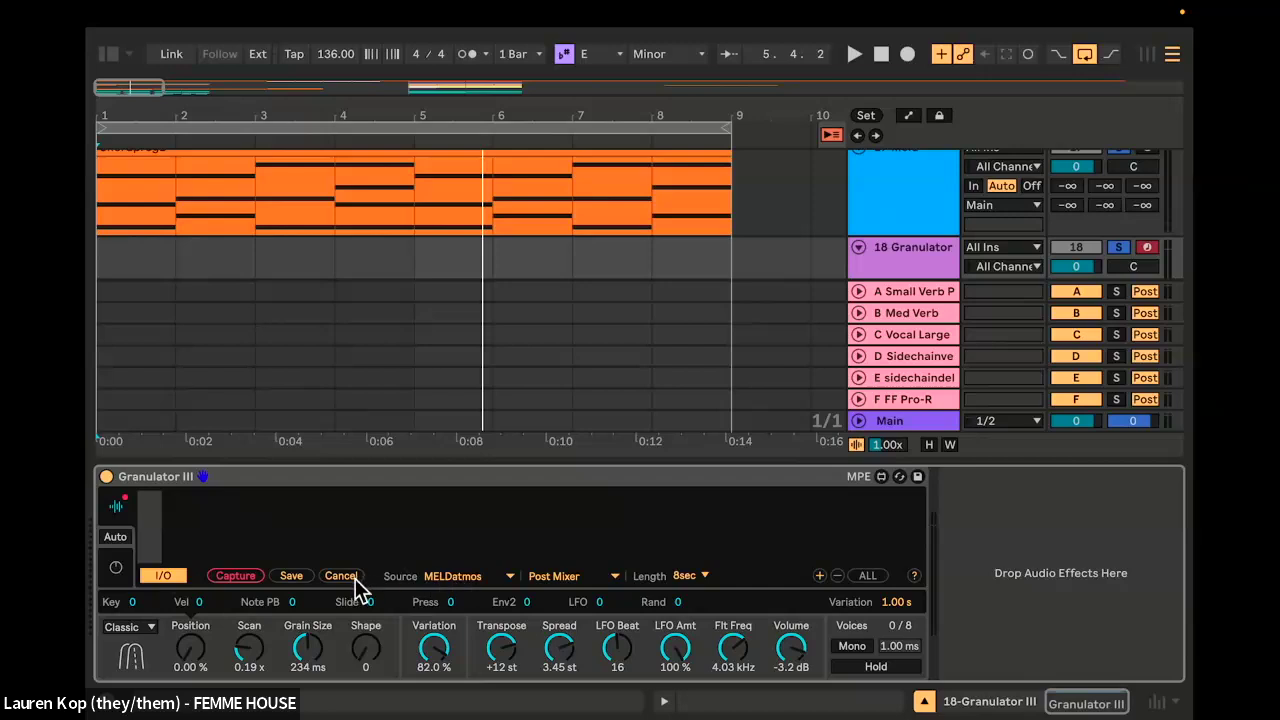
pyautogui.click(545, 581)
pyautogui.click(545, 581)
# Step: Solo the Voxversetuned vocal track and set the playback start to the beginning of its first vocal clip at 1.2.1
pyautogui.scroll(-2, 530, 250)
pyautogui.scroll(2, 530, 250)
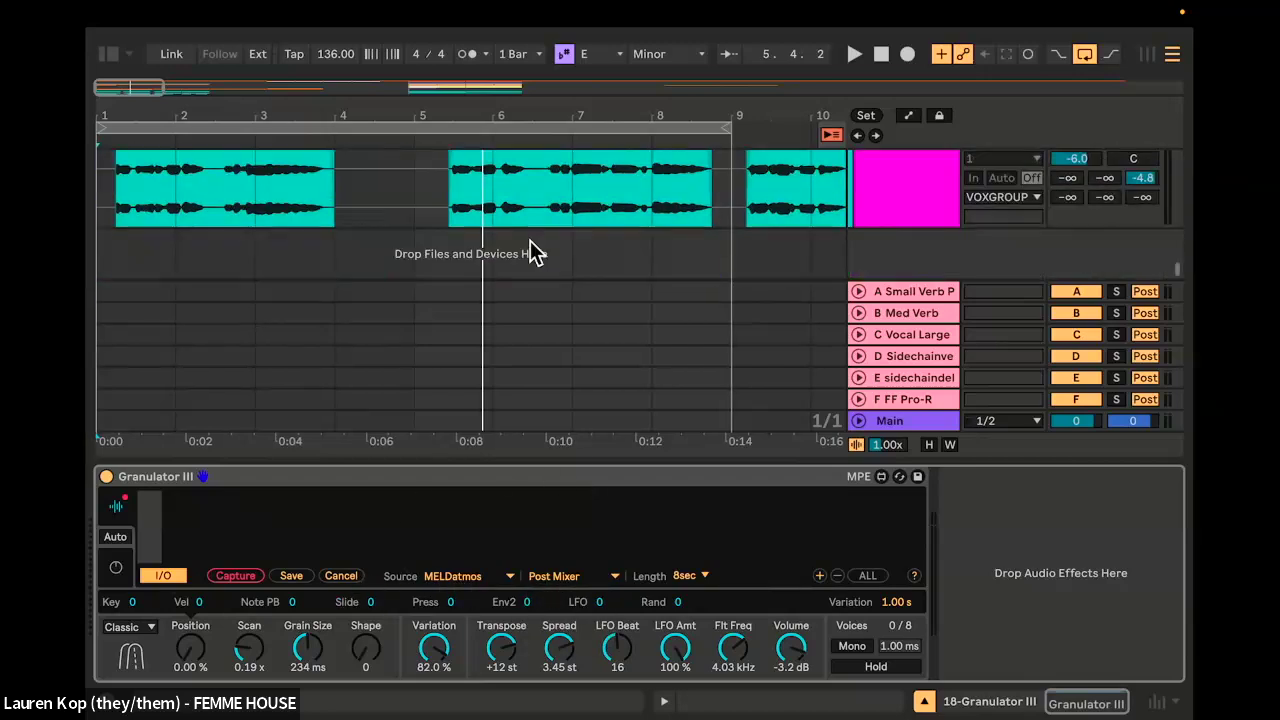
pyautogui.hscroll(1, 530, 250)
pyautogui.scroll(-5, 343, 234)
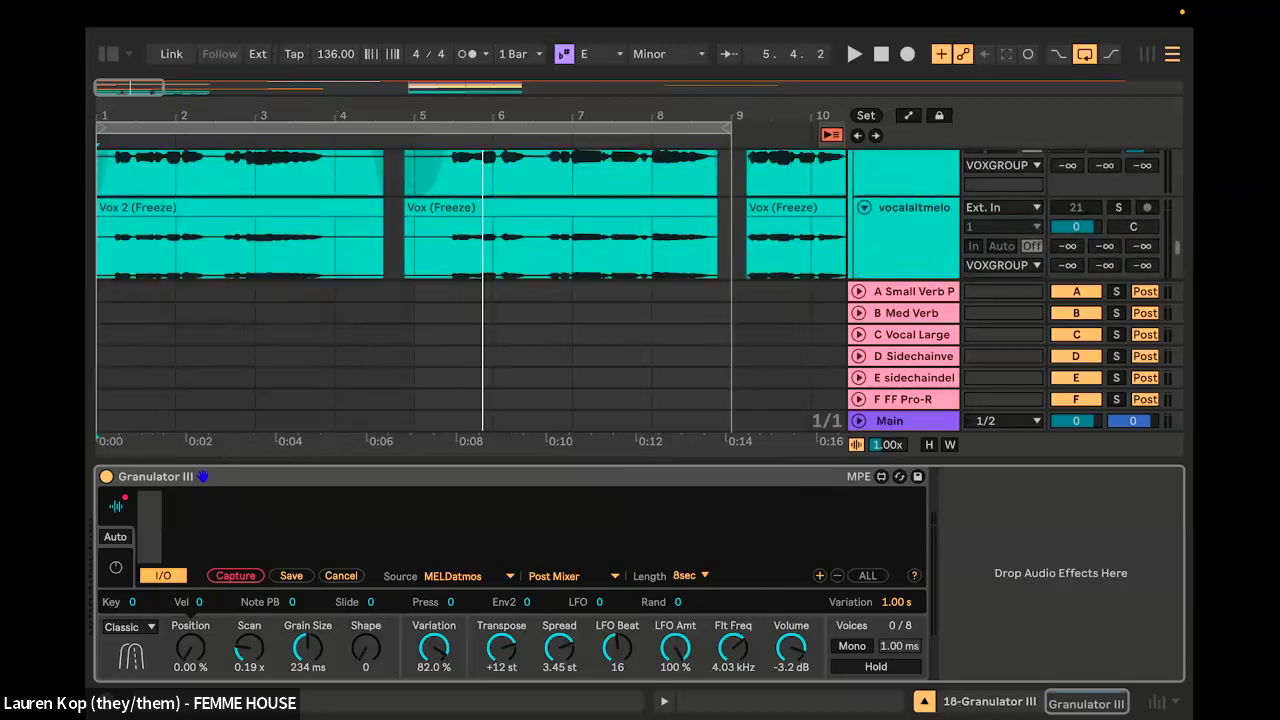
pyautogui.scroll(1, 990, 203)
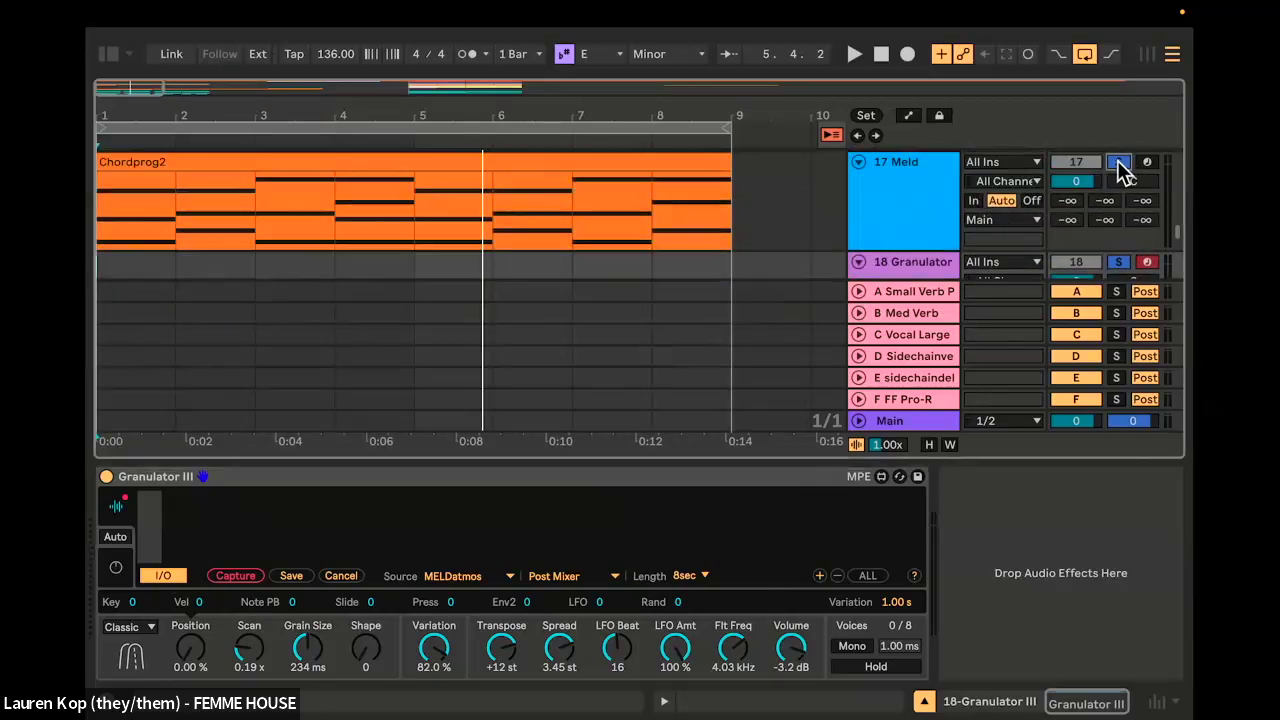
pyautogui.scroll(1, 1100, 200)
pyautogui.scroll(-1, 1100, 205)
pyautogui.scroll(-2, 1100, 201)
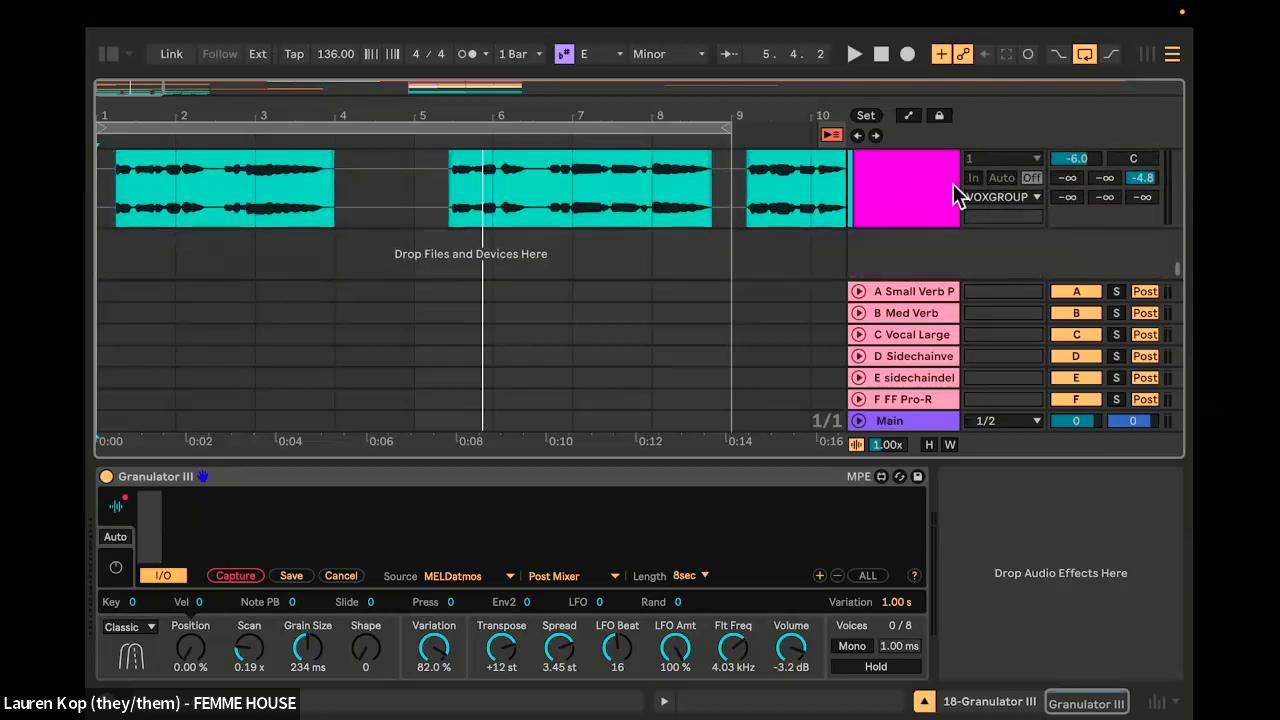
pyautogui.scroll(-1, 944, 200)
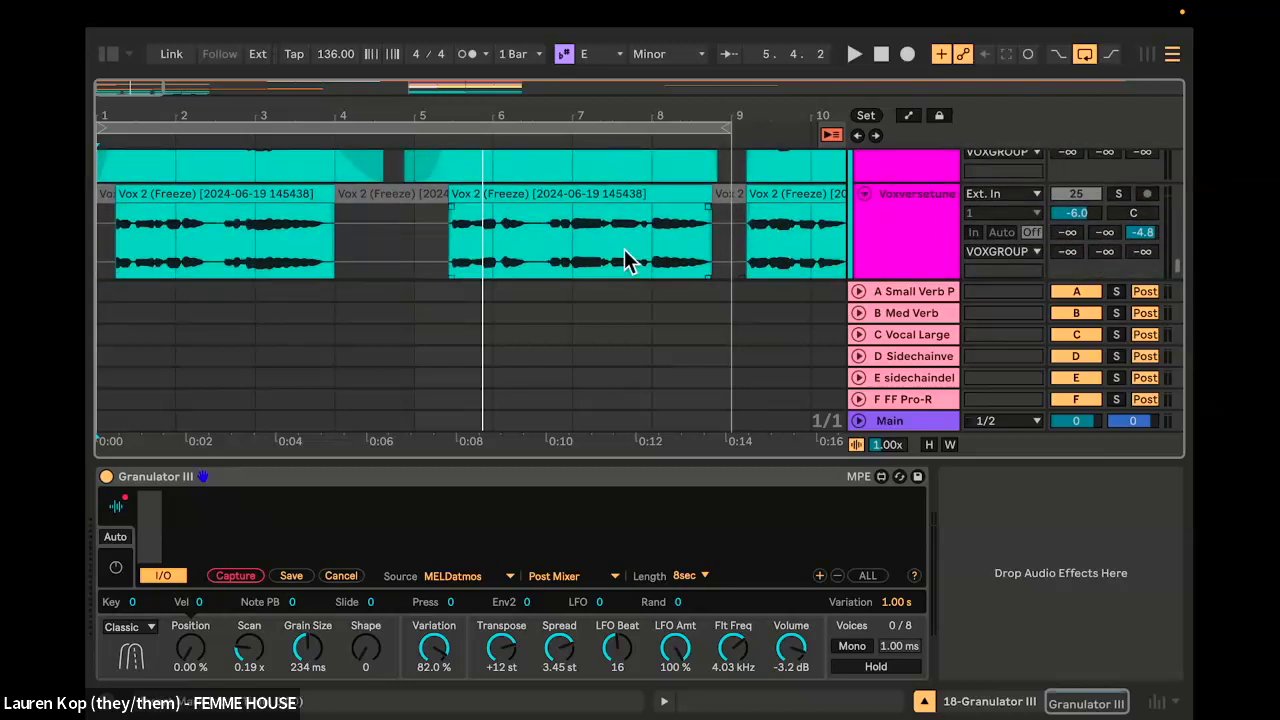
pyautogui.scroll(2, 624, 249)
pyautogui.scroll(-1, 624, 249)
pyautogui.scroll(-2, 750, 250)
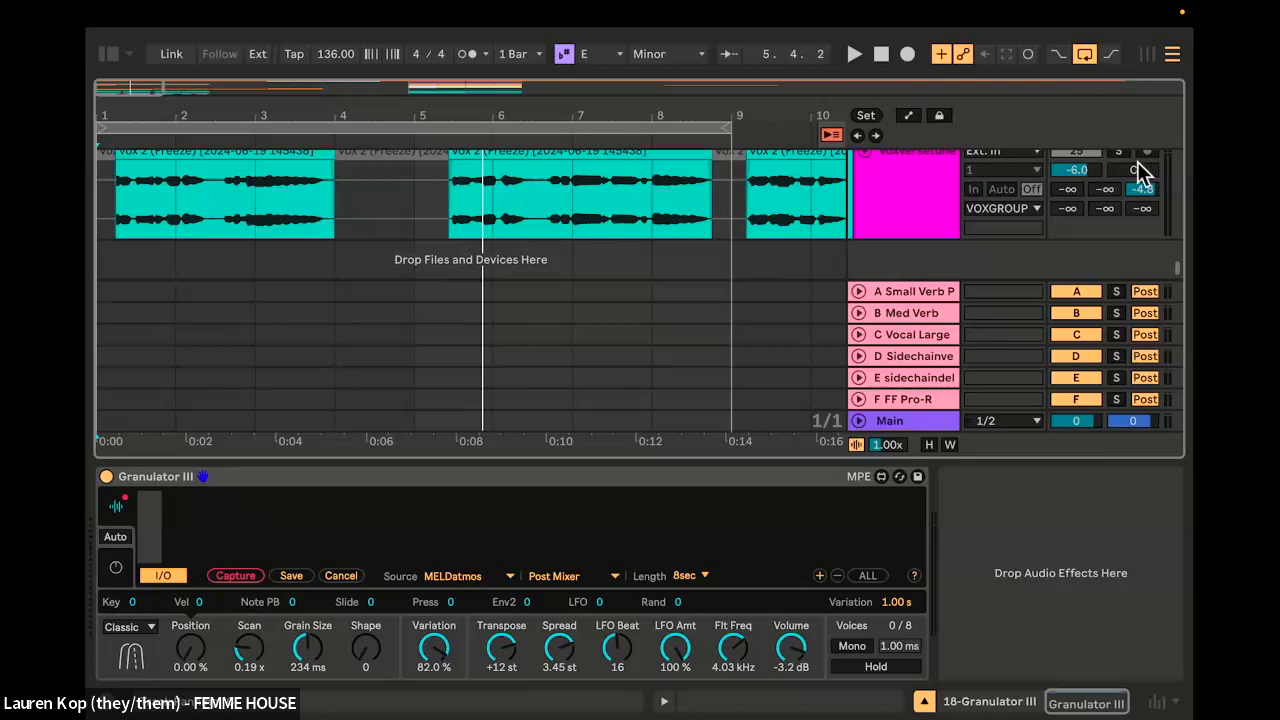
pyautogui.click(1120, 160)
pyautogui.click(115, 217)
# Step: Return to the 18 Granulator track in the arrangement
pyautogui.scroll(10, 287, 246)
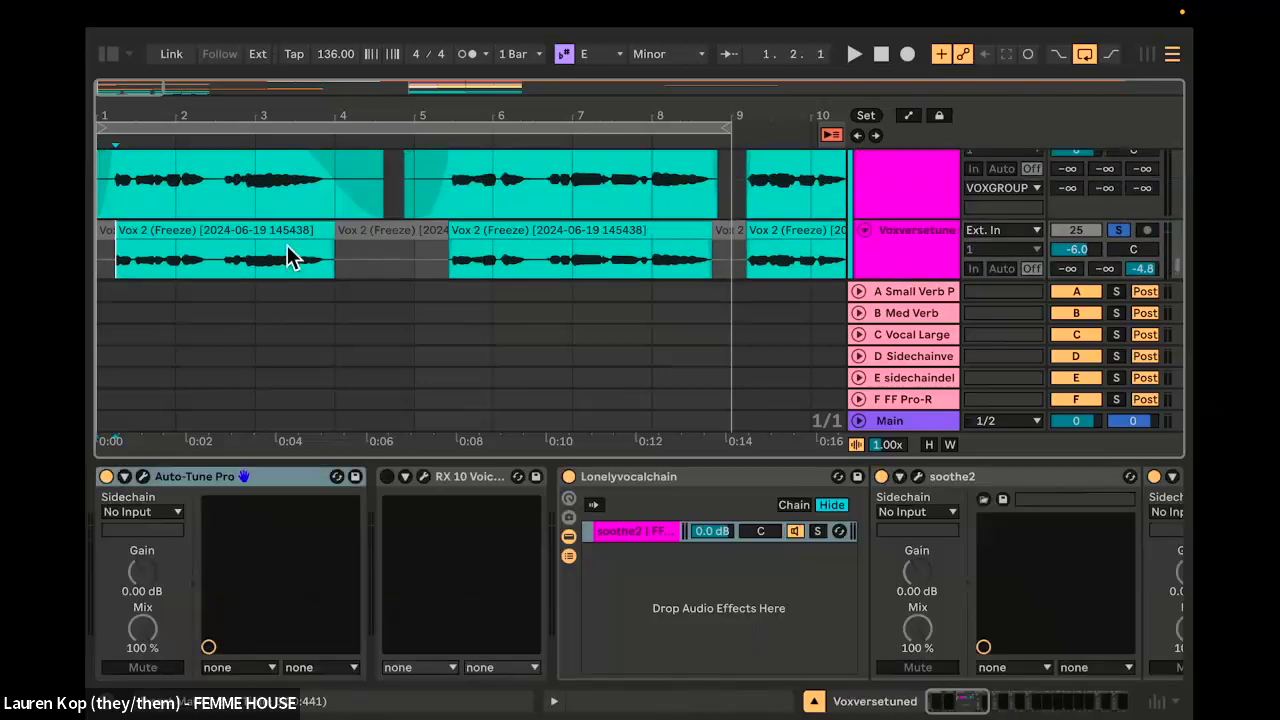
pyautogui.scroll(3, 231, 214)
pyautogui.scroll(-1, 231, 214)
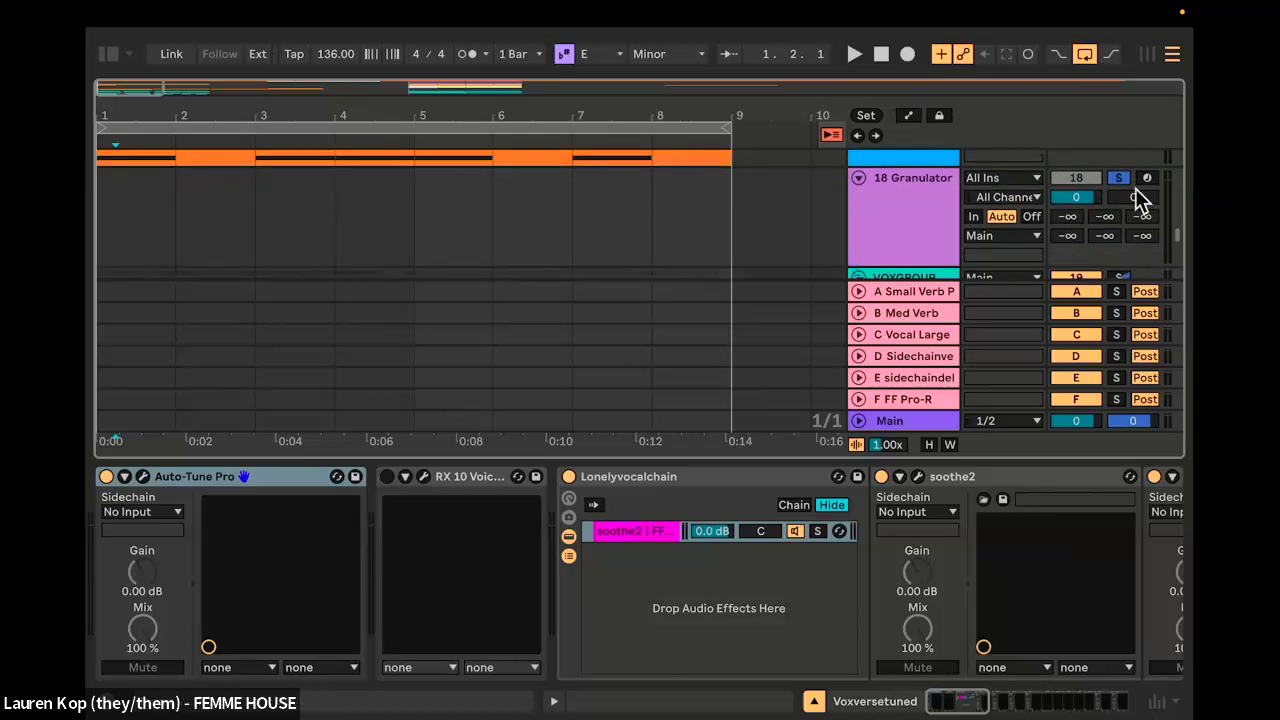
# Step: Set Granulator III's capture source to Voxversetuned on the Granulator track and capture that track during playback
pyautogui.click(918, 230)
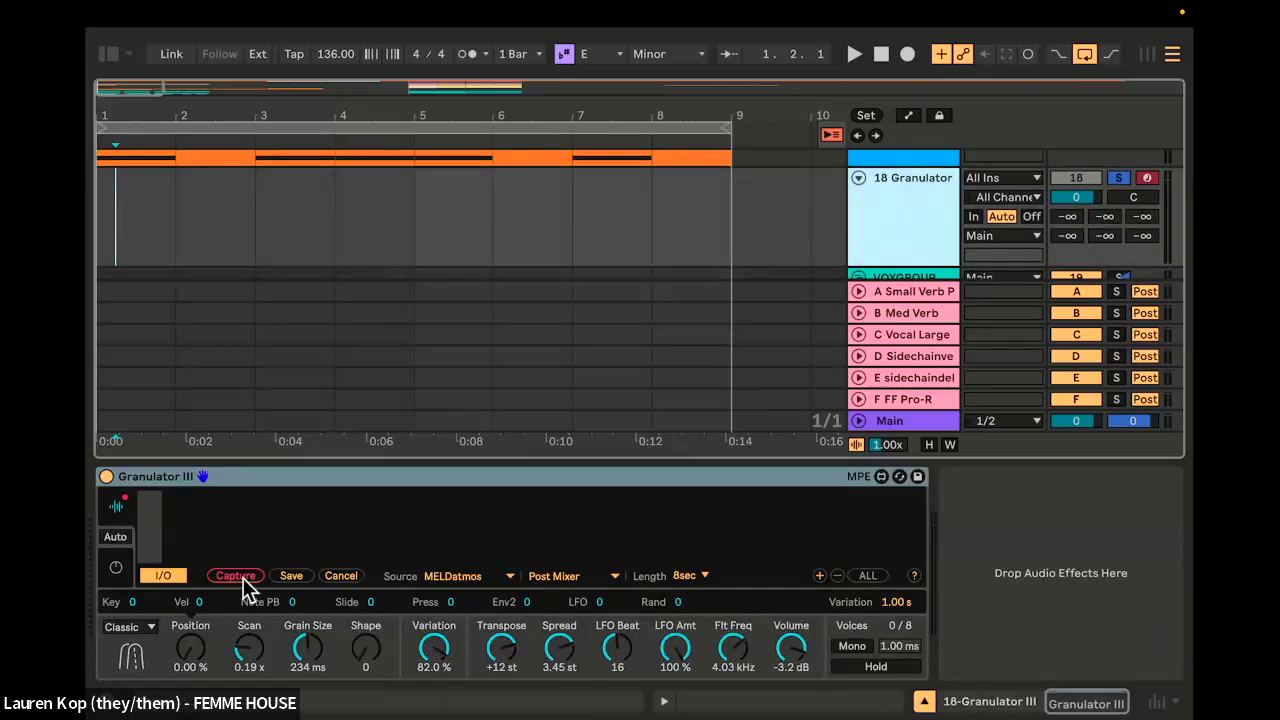
pyautogui.click(463, 577)
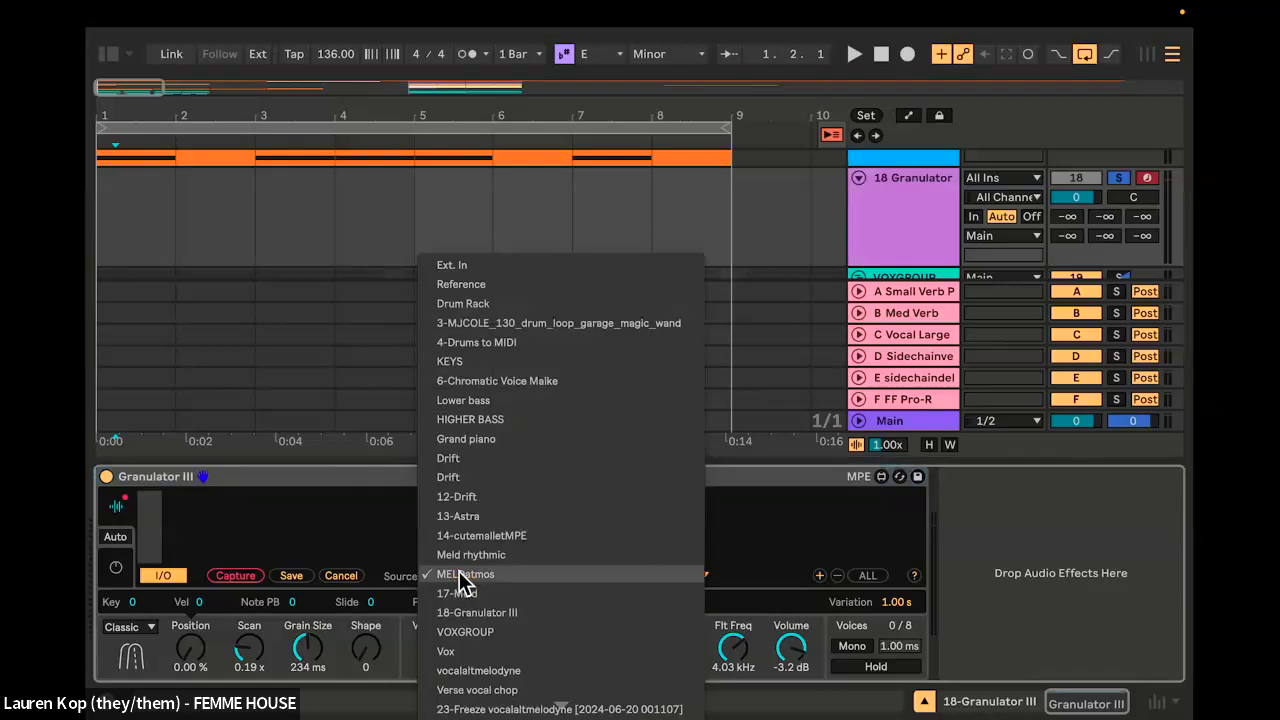
pyautogui.scroll(-5, 510, 605)
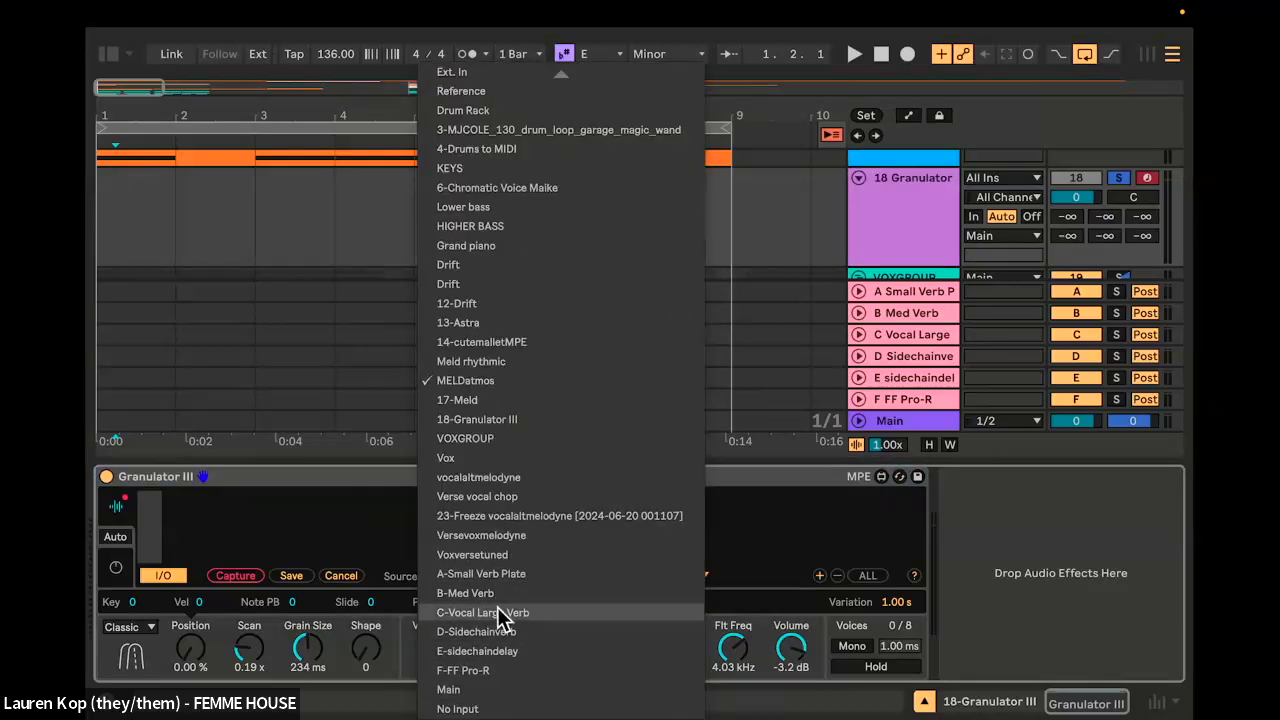
pyautogui.click(503, 556)
pyautogui.press('space')
pyautogui.click(233, 576)
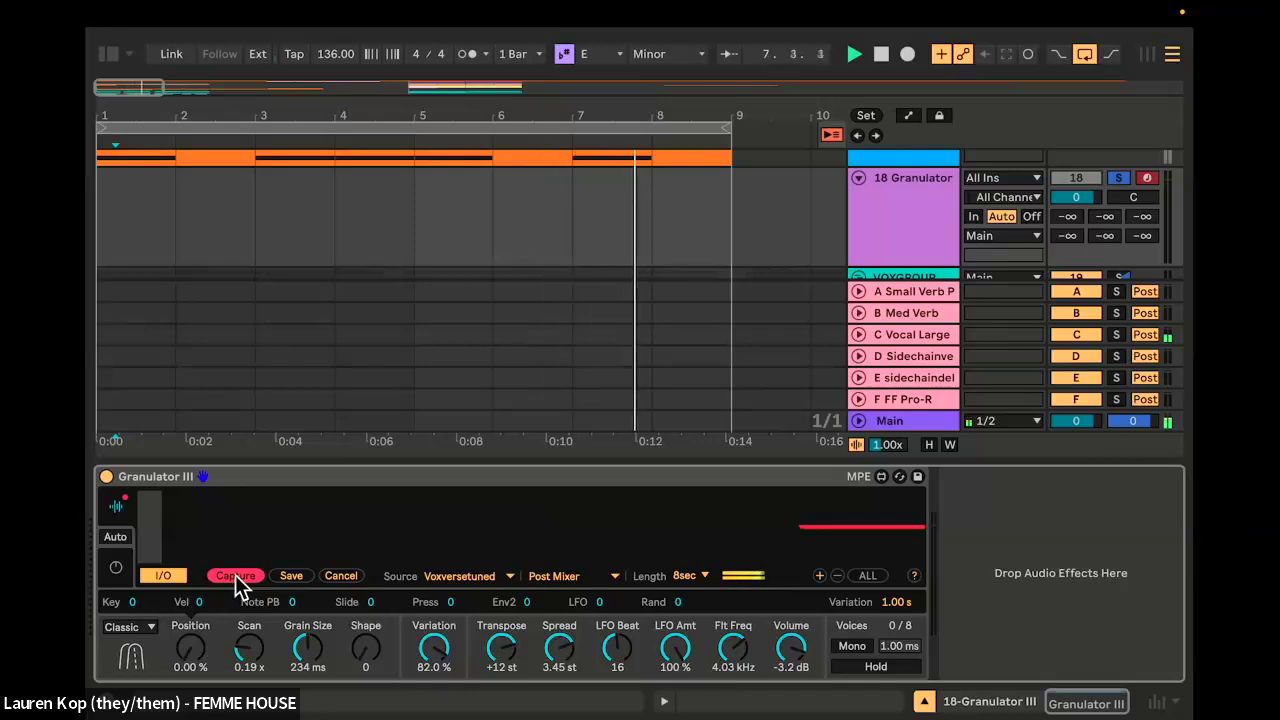
pyautogui.click(235, 575)
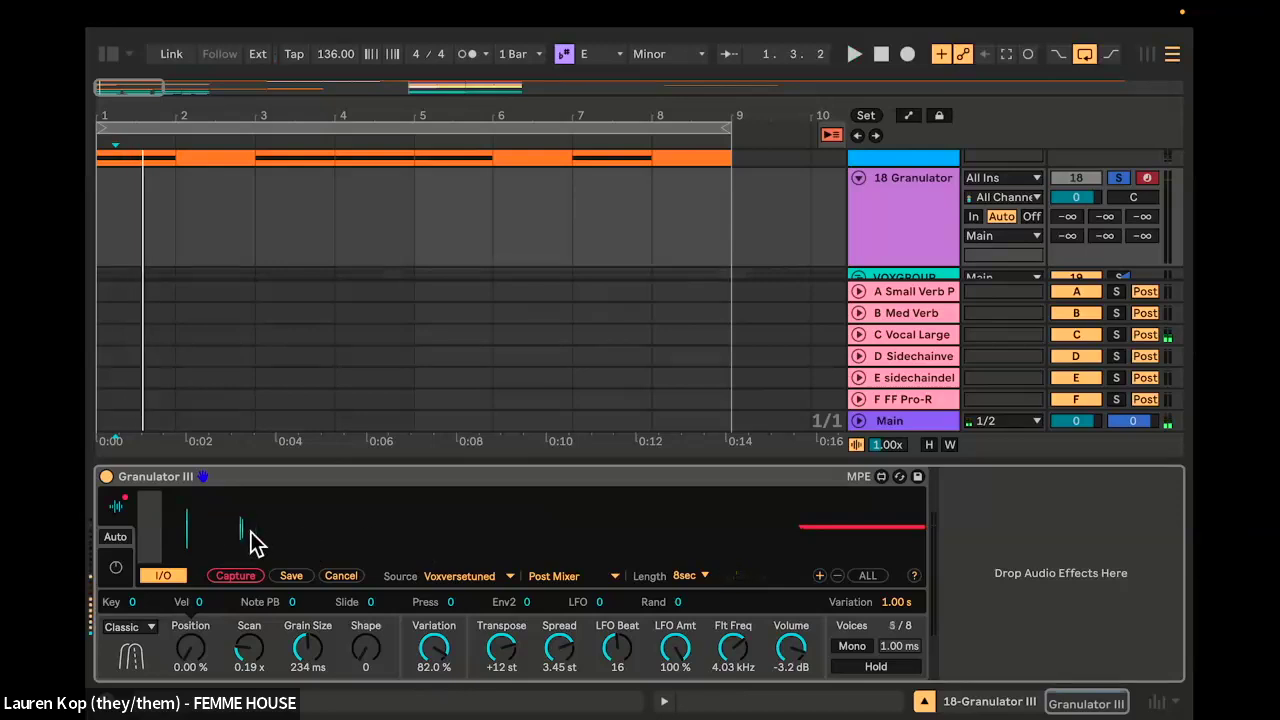
pyautogui.click(116, 570)
pyautogui.click(120, 510)
pyautogui.click(116, 570)
pyautogui.click(116, 570)
# Step: Set Granulator III's capture source to Ext. In and open its input channel choices
pyautogui.click(447, 577)
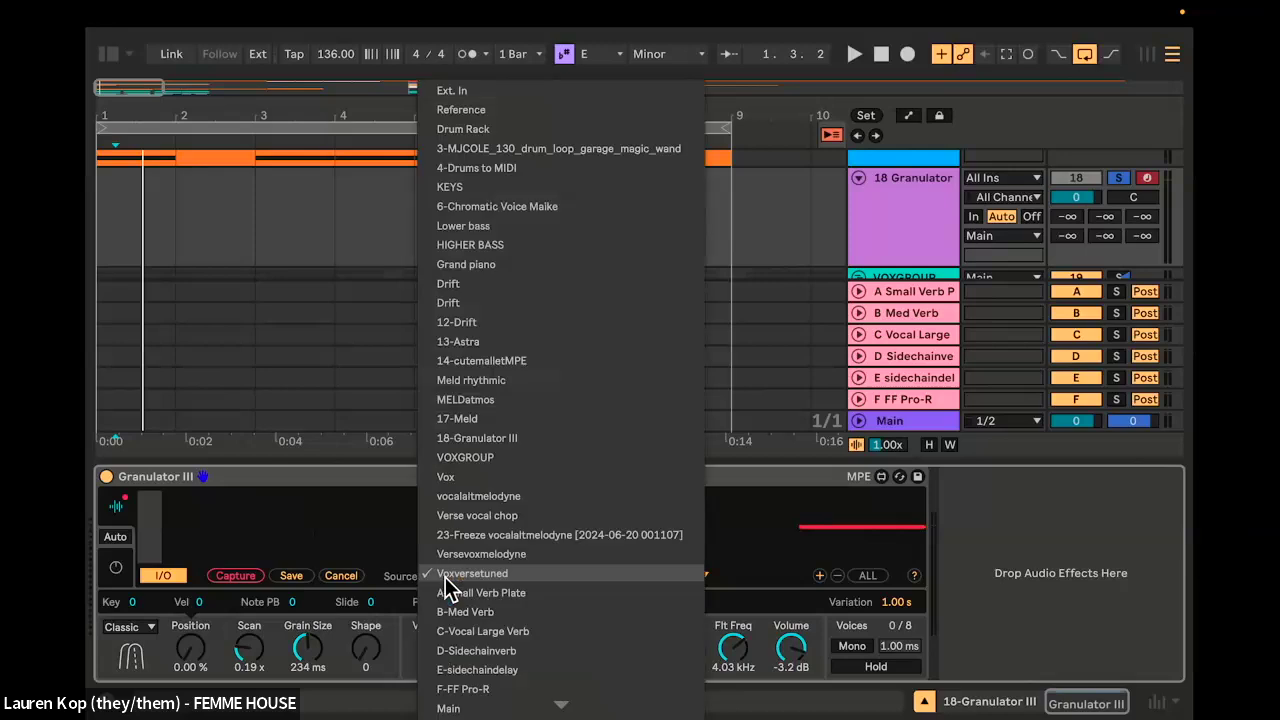
pyautogui.click(524, 90)
pyautogui.click(563, 578)
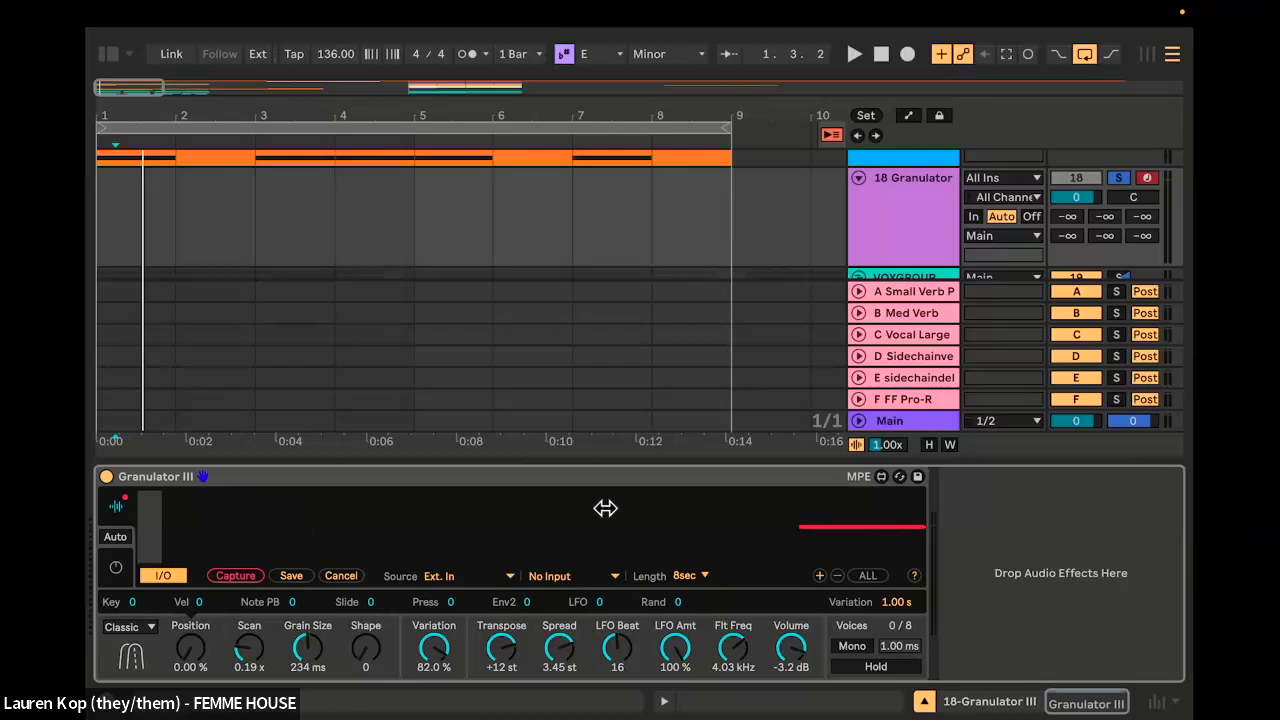
# Step: Set the audio input device to MacBook Pro Microphone in the audio settings and close the settings
pyautogui.press('super+comma')
pyautogui.click(520, 101)
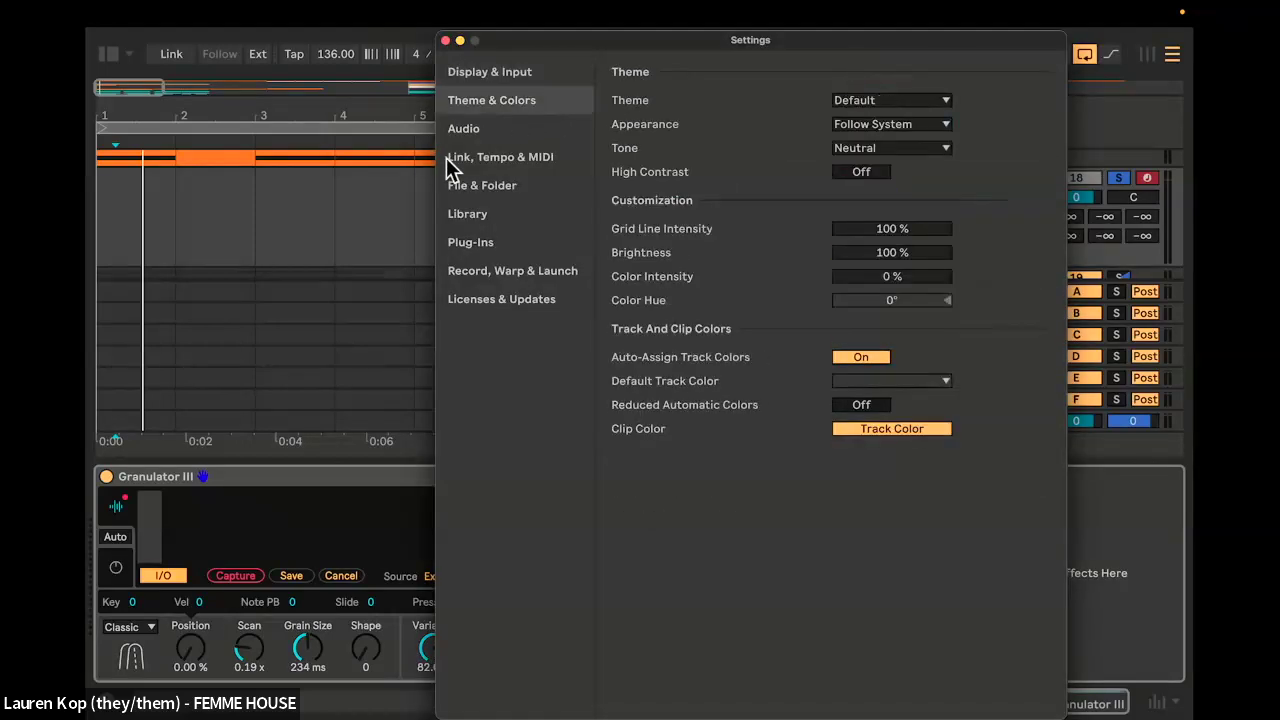
pyautogui.click(466, 130)
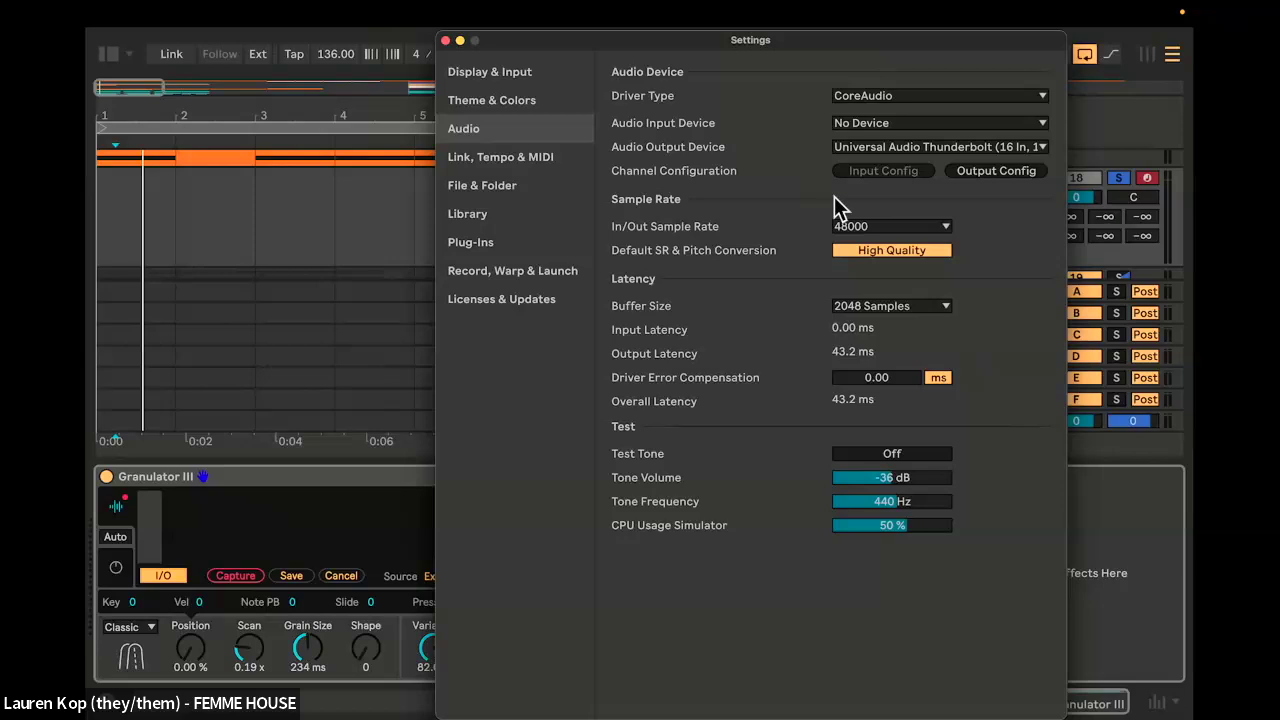
pyautogui.click(880, 121)
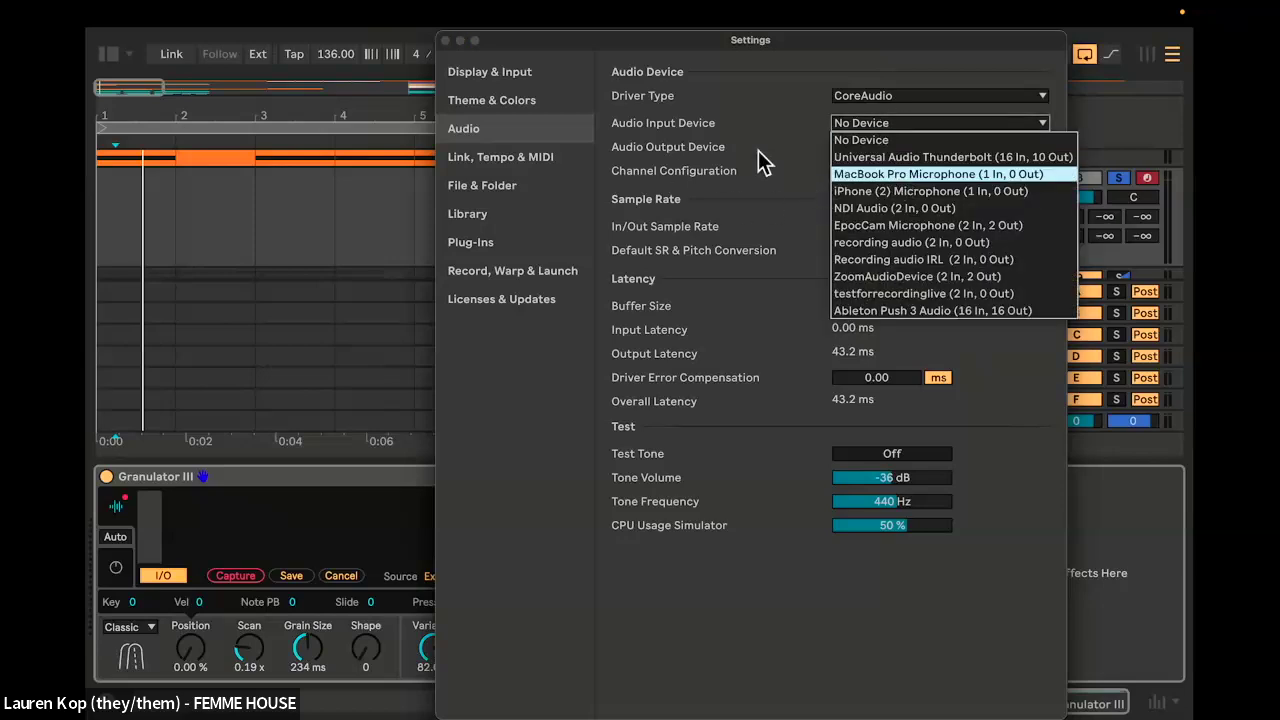
pyautogui.click(446, 41)
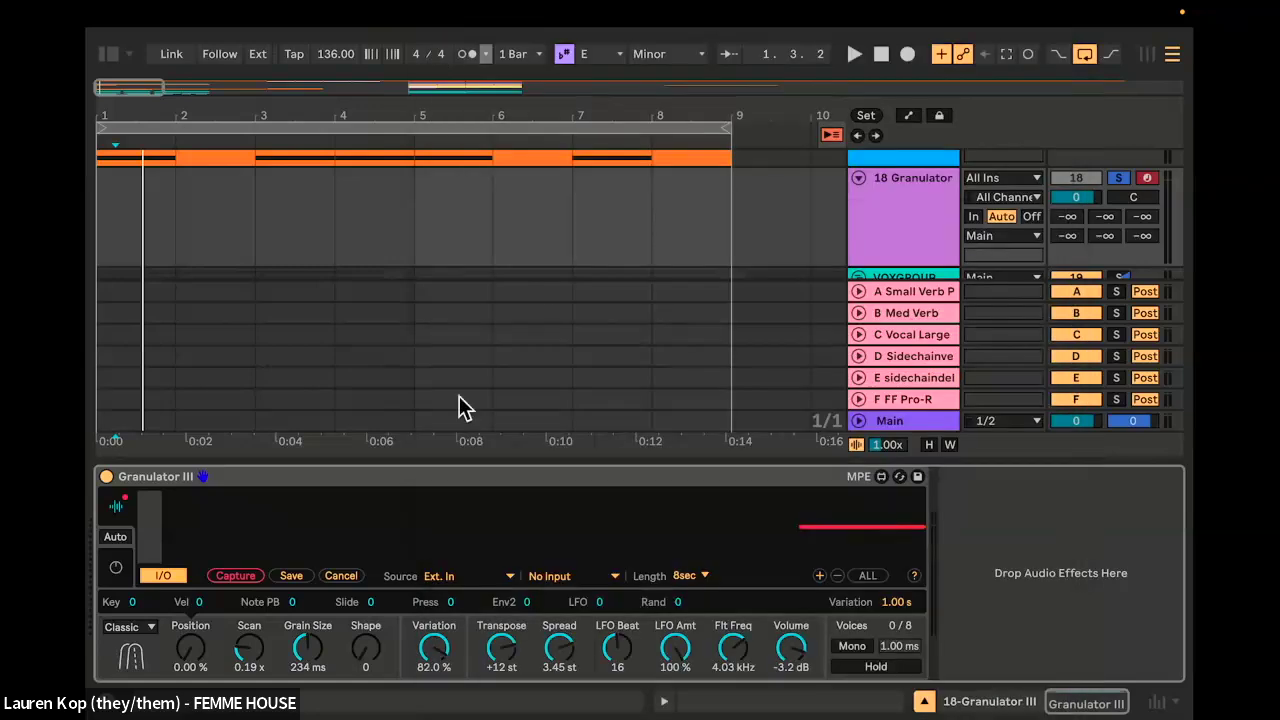
# Step: Set Granulator III's external input channel to 1, keeping Ext. In as the source
pyautogui.click(554, 577)
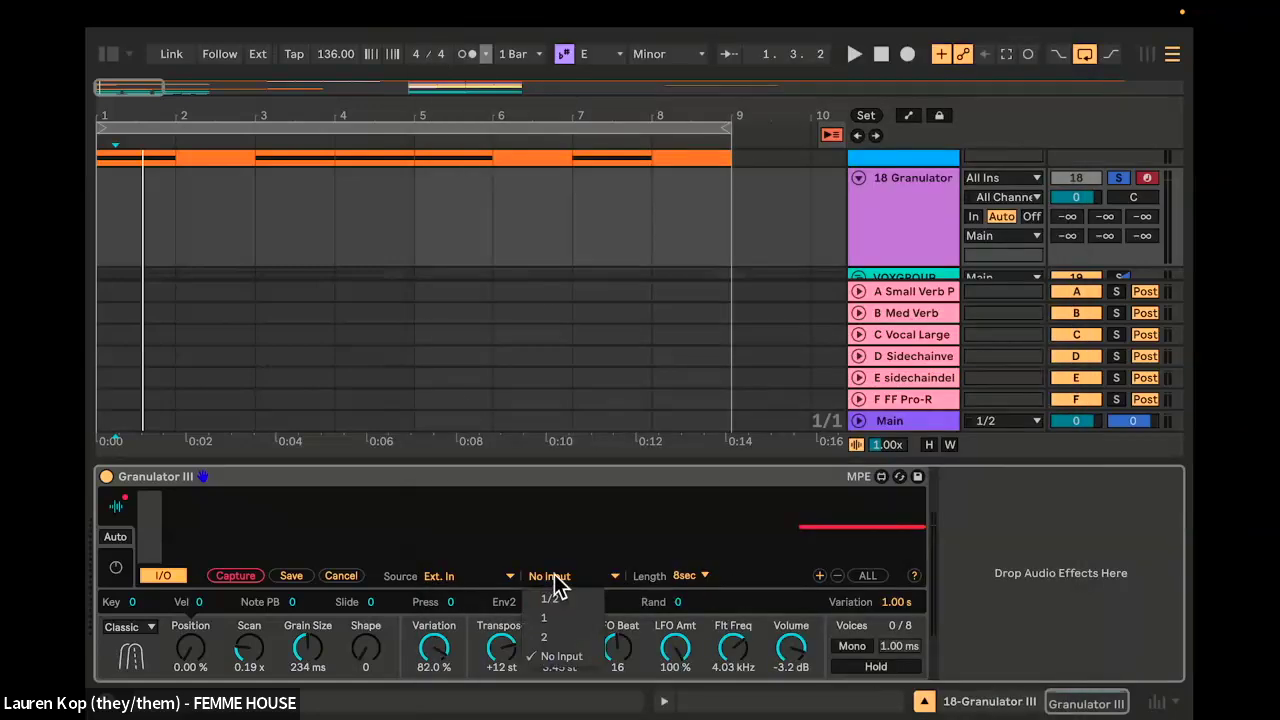
pyautogui.click(548, 549)
pyautogui.press('Tab')
pyautogui.press('Tab')
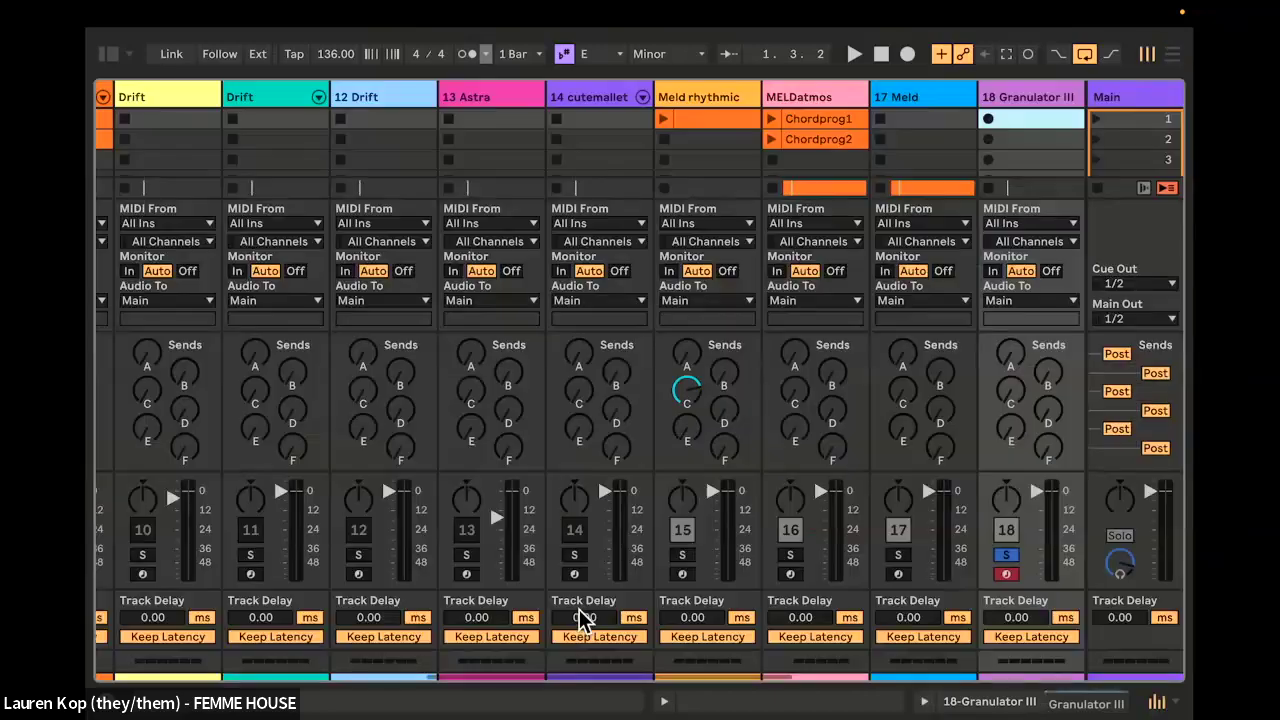
pyautogui.scroll(-2, 970, 390)
pyautogui.scroll(-1, 965, 390)
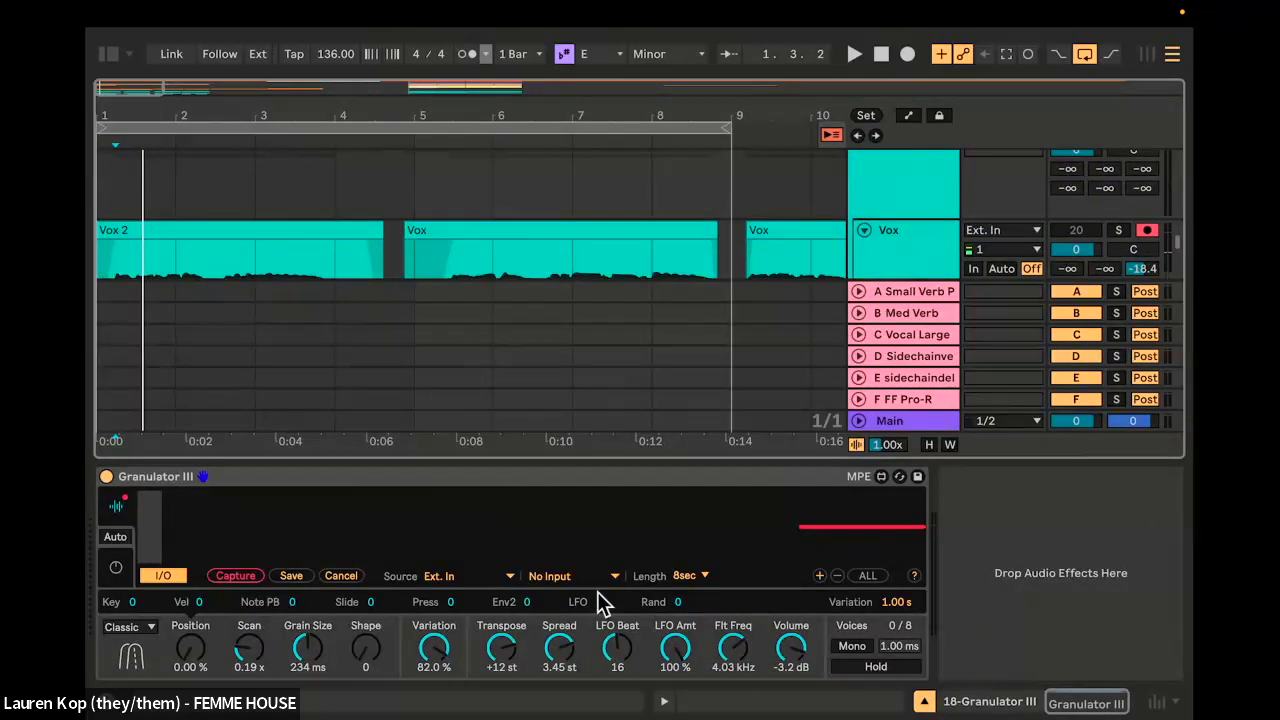
pyautogui.click(477, 578)
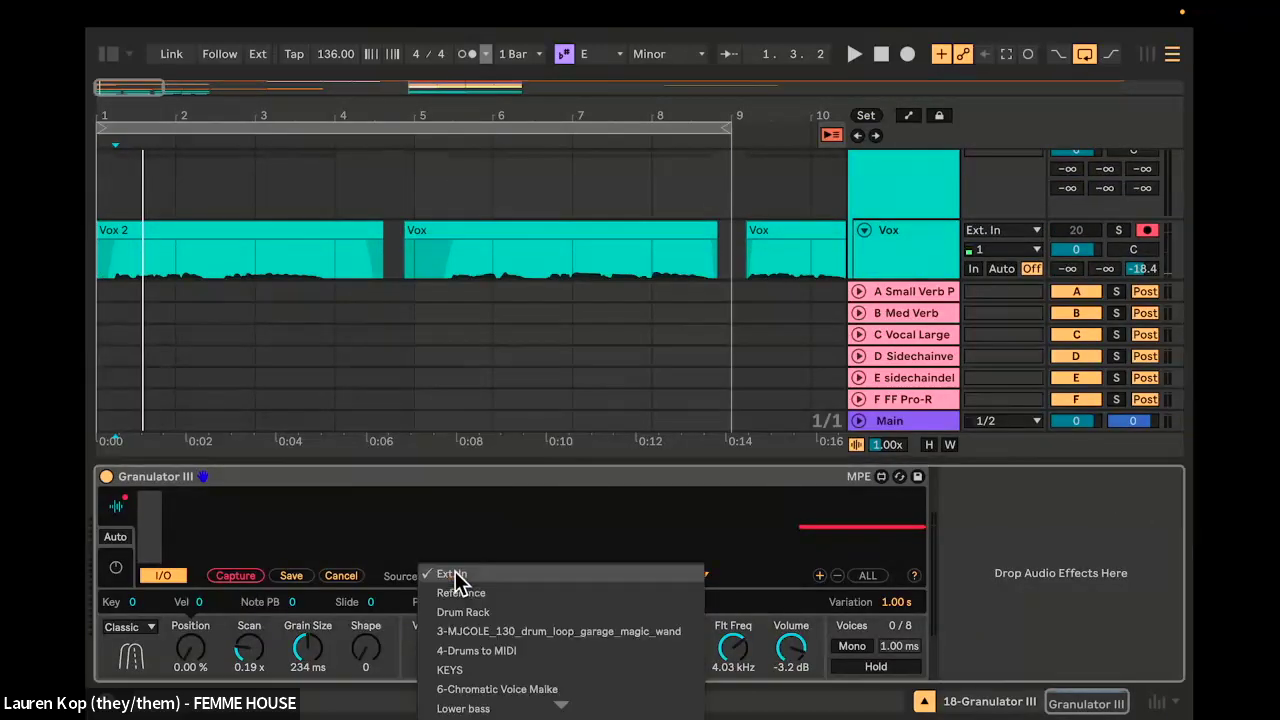
pyautogui.click(500, 548)
pyautogui.click(560, 578)
pyautogui.click(545, 617)
# Step: Insert a new audio track below the Granulator track and arm it for recording
pyautogui.scroll(-1, 983, 250)
pyautogui.scroll(6, 983, 250)
pyautogui.scroll(-4, 983, 250)
pyautogui.scroll(4, 983, 250)
pyautogui.scroll(1, 982, 249)
pyautogui.click(910, 245)
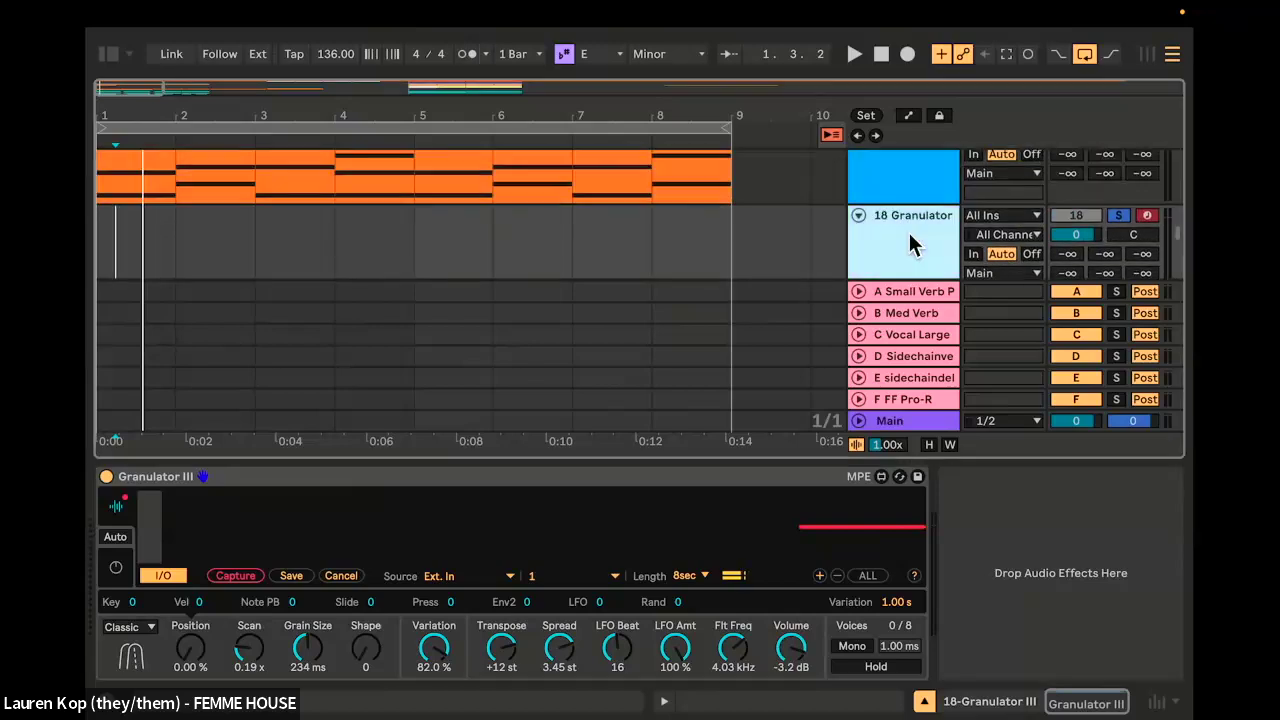
pyautogui.scroll(-2, 940, 236)
pyautogui.hotkey('ctrl', 't')
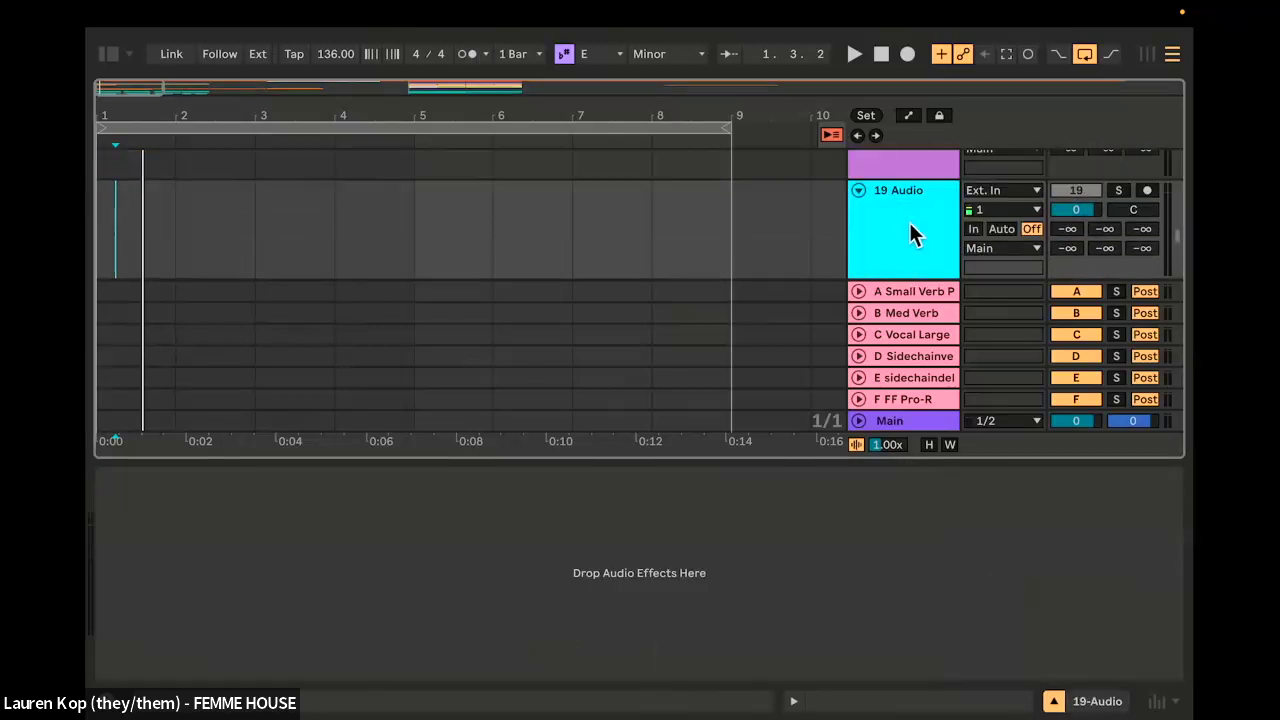
pyautogui.click(1150, 193)
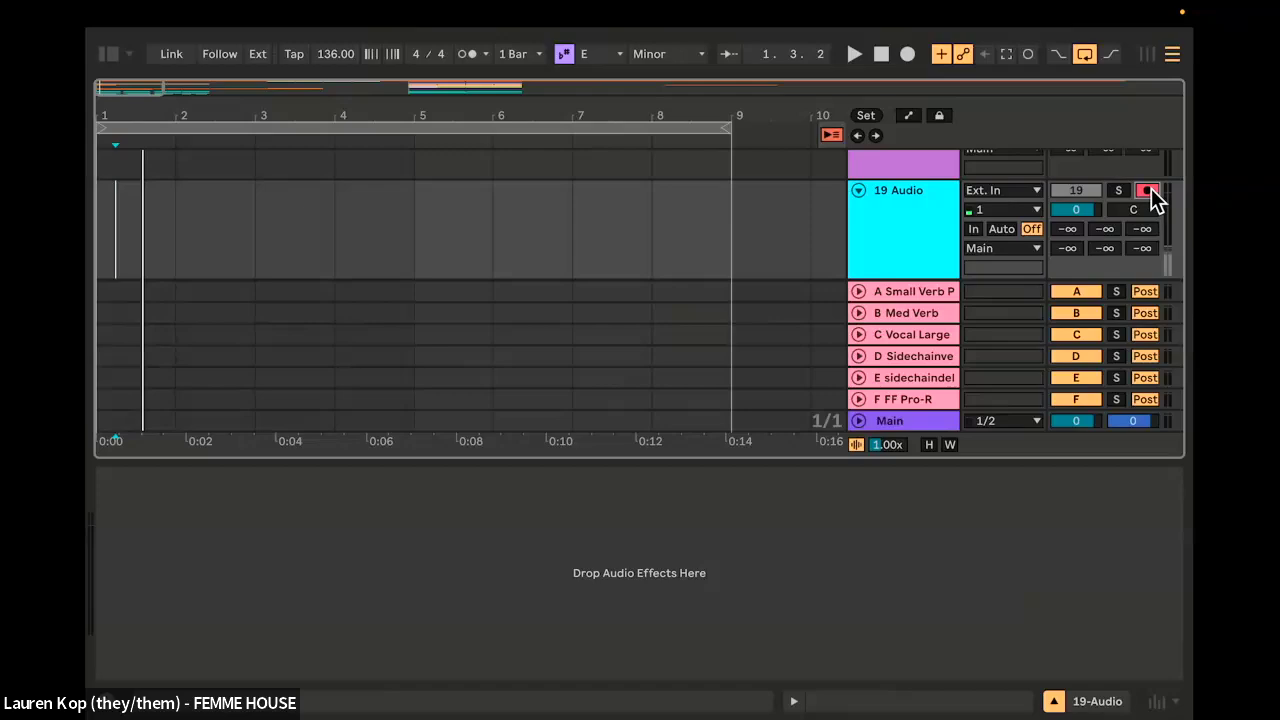
# Step: Check the new audio track's input level in the mixer and delete the track
pyautogui.press('Tab')
pyautogui.hscroll(8, 651, 538)
pyautogui.hscroll(-2, 651, 538)
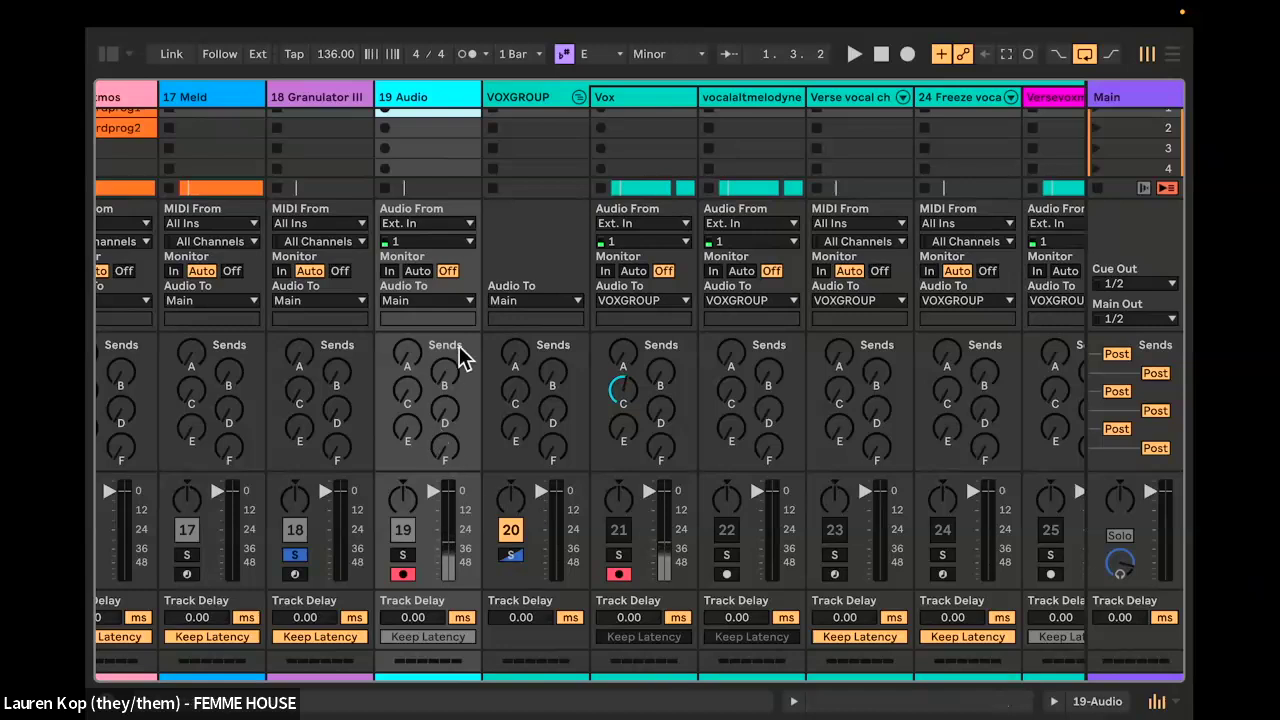
pyautogui.press('Tab')
pyautogui.click(903, 256)
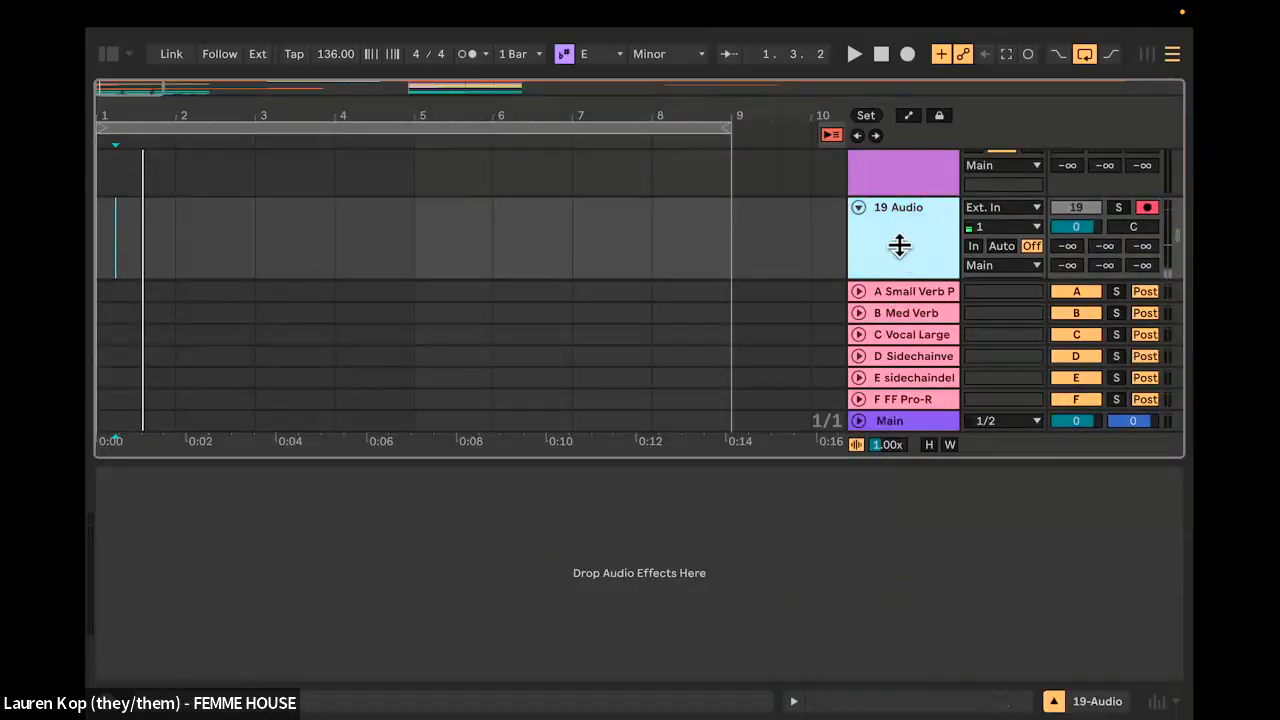
pyautogui.press('Delete')
# Step: Capture the microphone input into Granulator III, discard that take and capture a fresh one
pyautogui.click(903, 208)
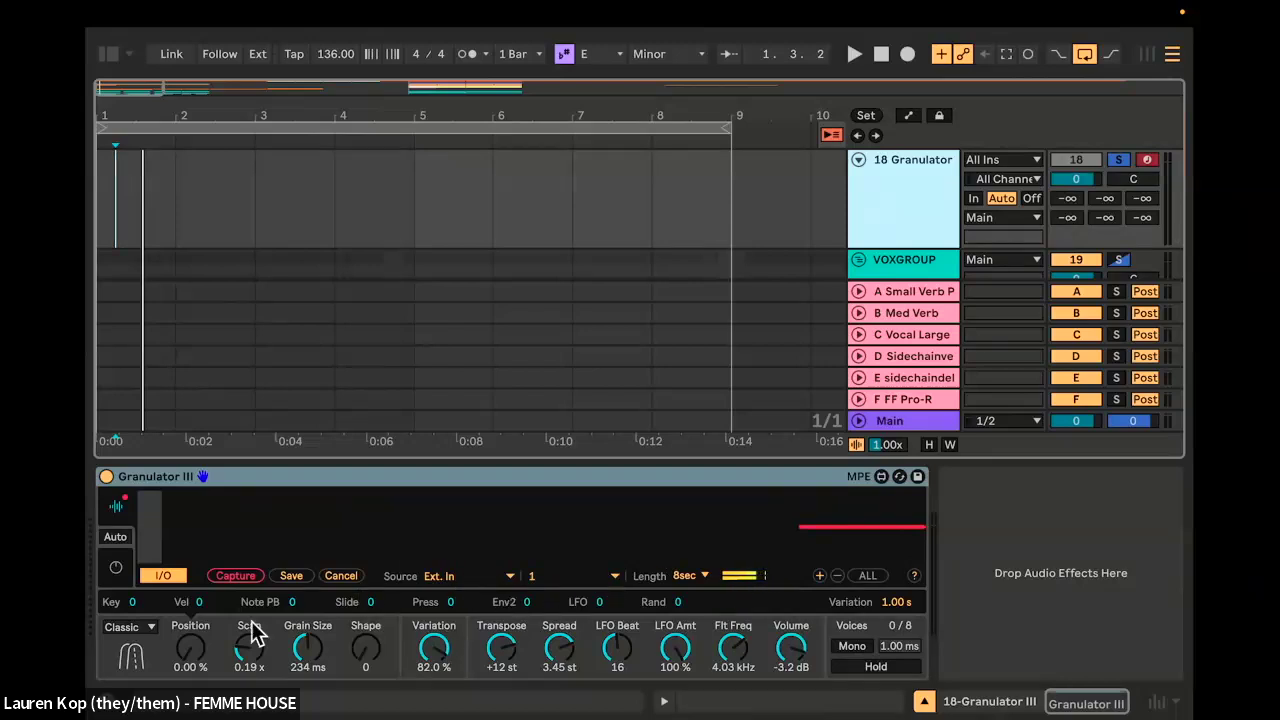
pyautogui.click(224, 576)
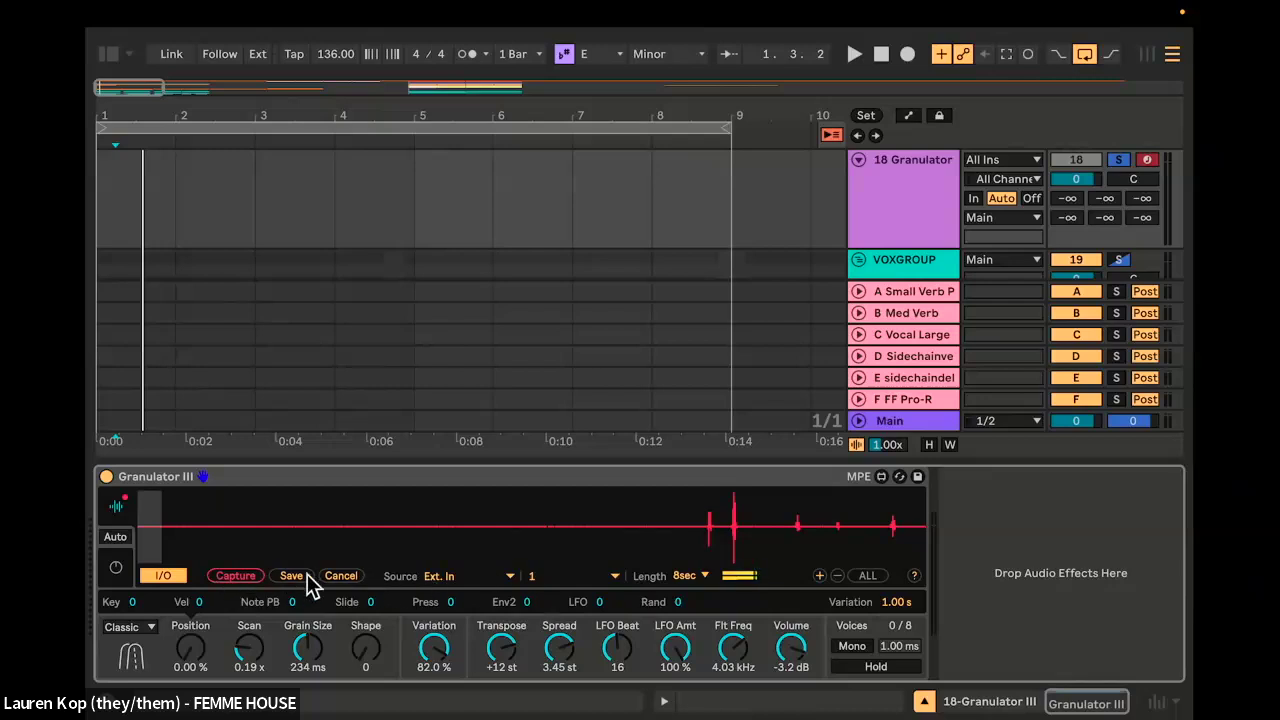
pyautogui.click(340, 576)
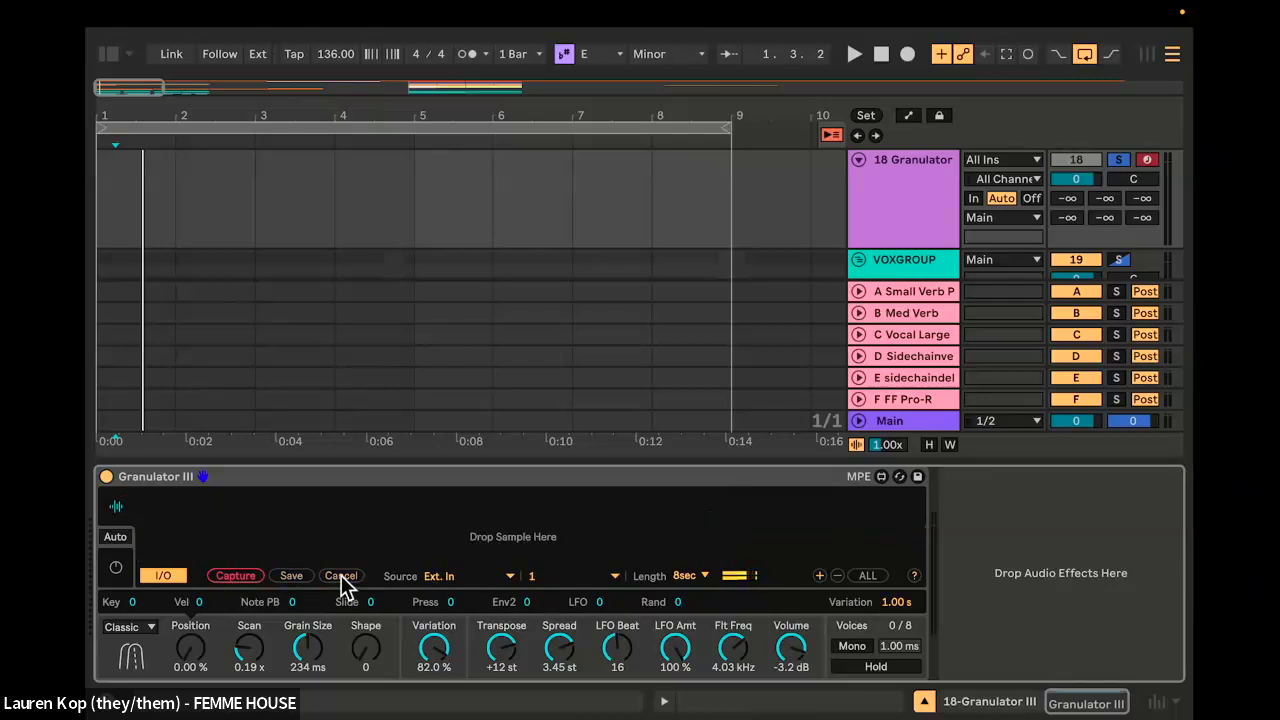
pyautogui.click(226, 575)
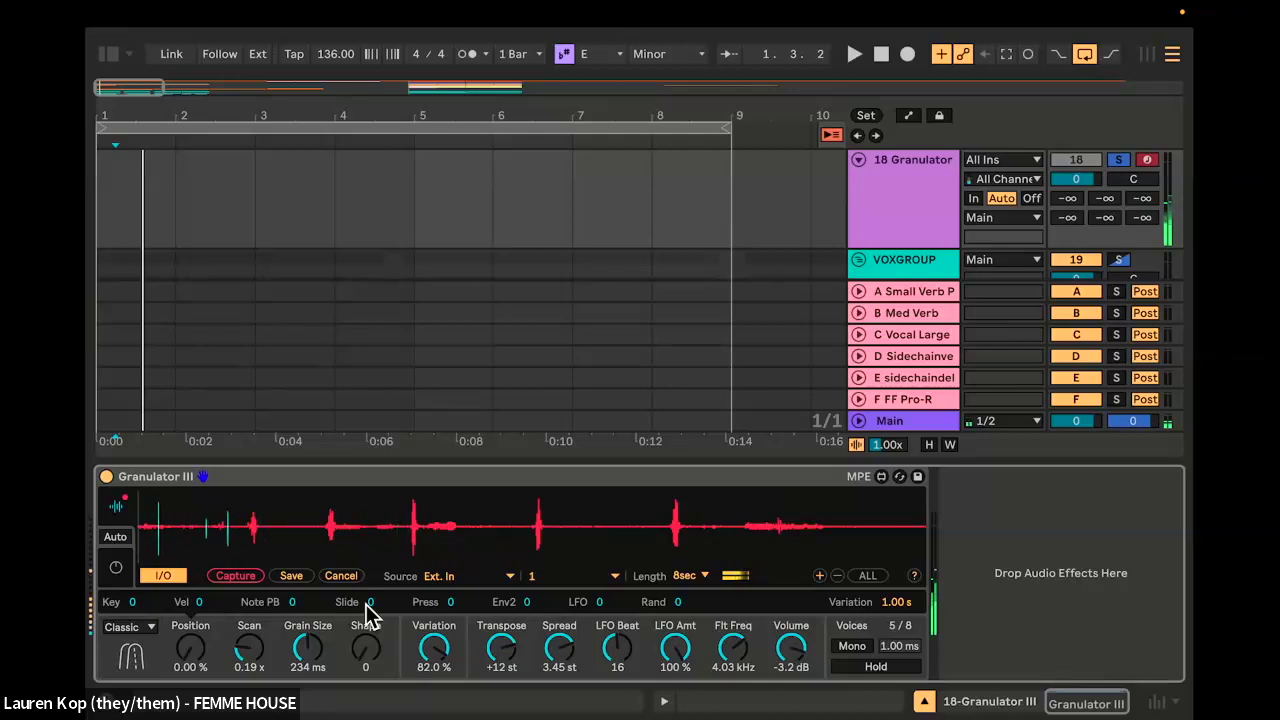
# Step: Raise Granulator III's volume to 6.0 dB and check the track's output level in the mixer
pyautogui.moveTo(806, 662); pyautogui.dragTo(806, 610)
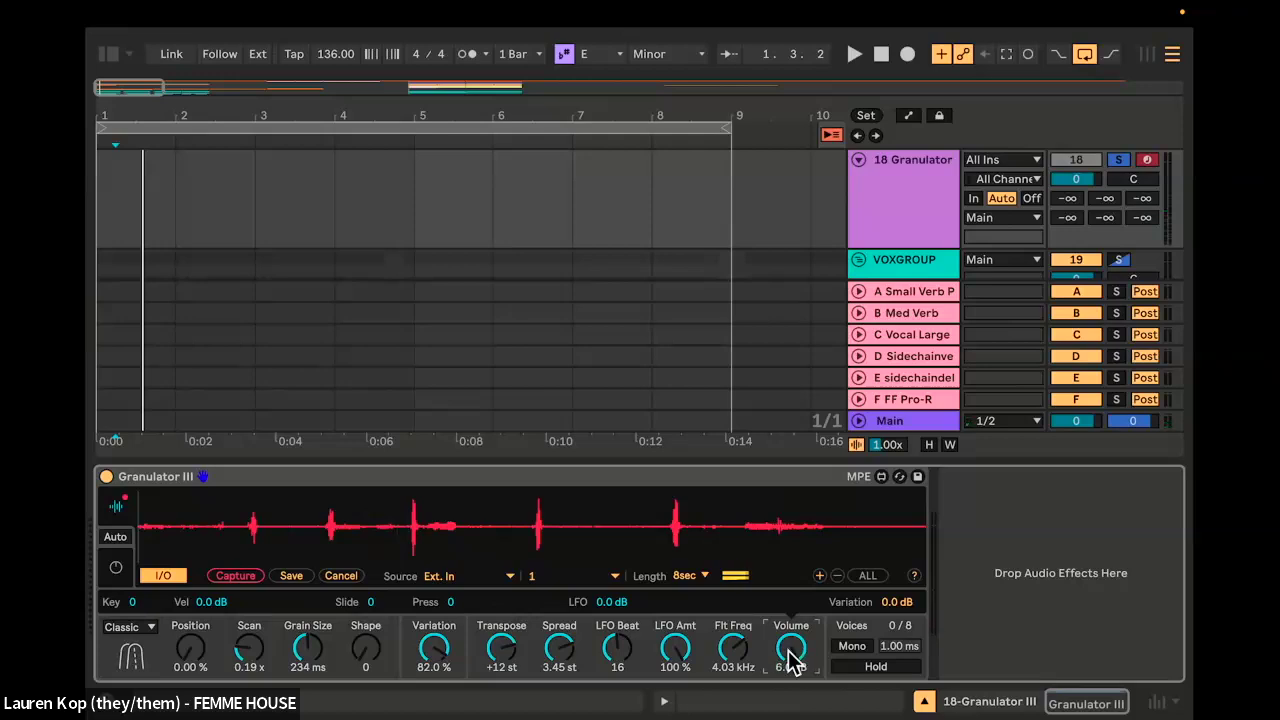
pyautogui.press('Tab')
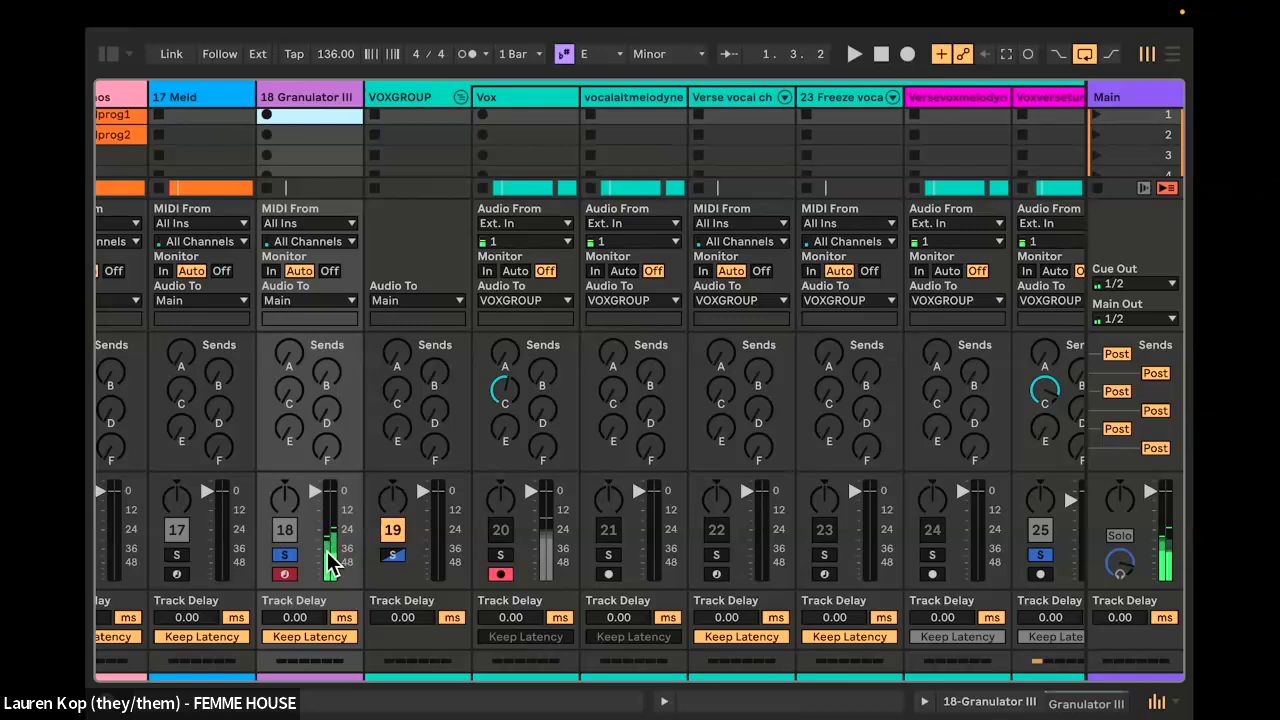
pyautogui.press('Tab')
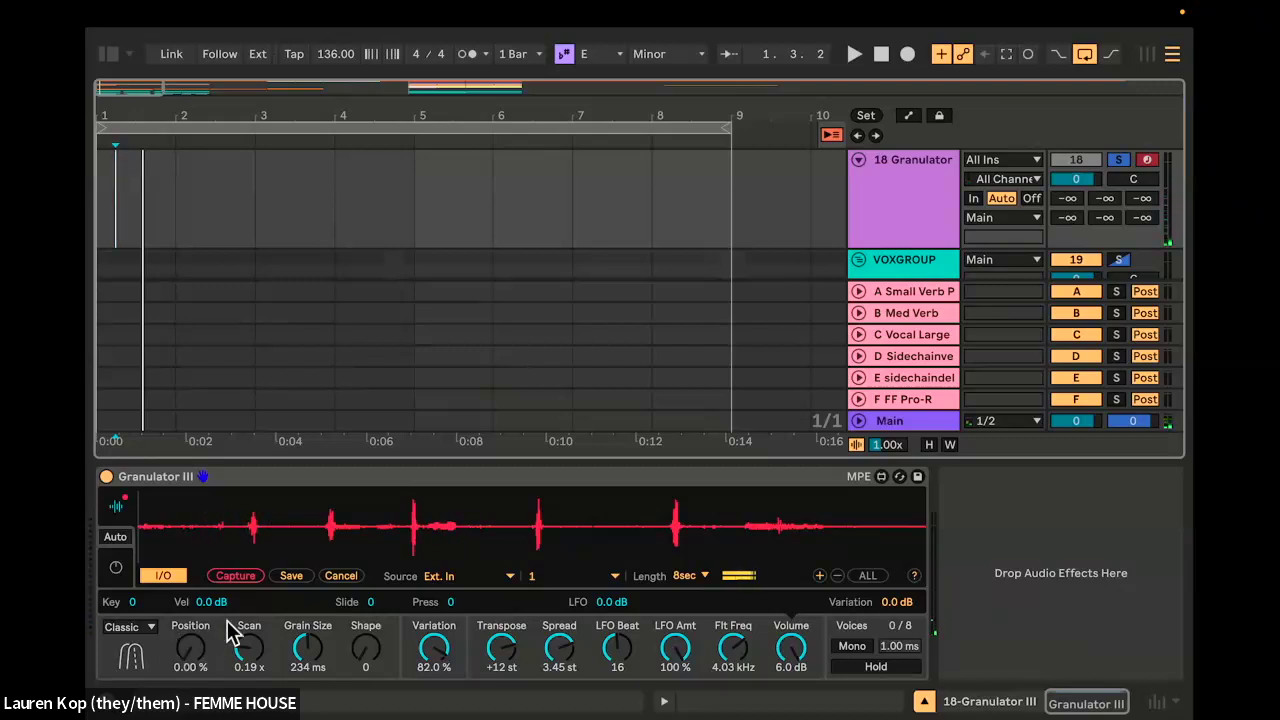
# Step: Shape the granular sound with Position 28.3 %, Scan 0.44x, Grain Size 192 ms and Variation 8.49 %
pyautogui.moveTo(194, 662)
pyautogui.mouseDown()
pyautogui.moveTo(194, 492)
pyautogui.moveTo(194, 504)
pyautogui.mouseUp()
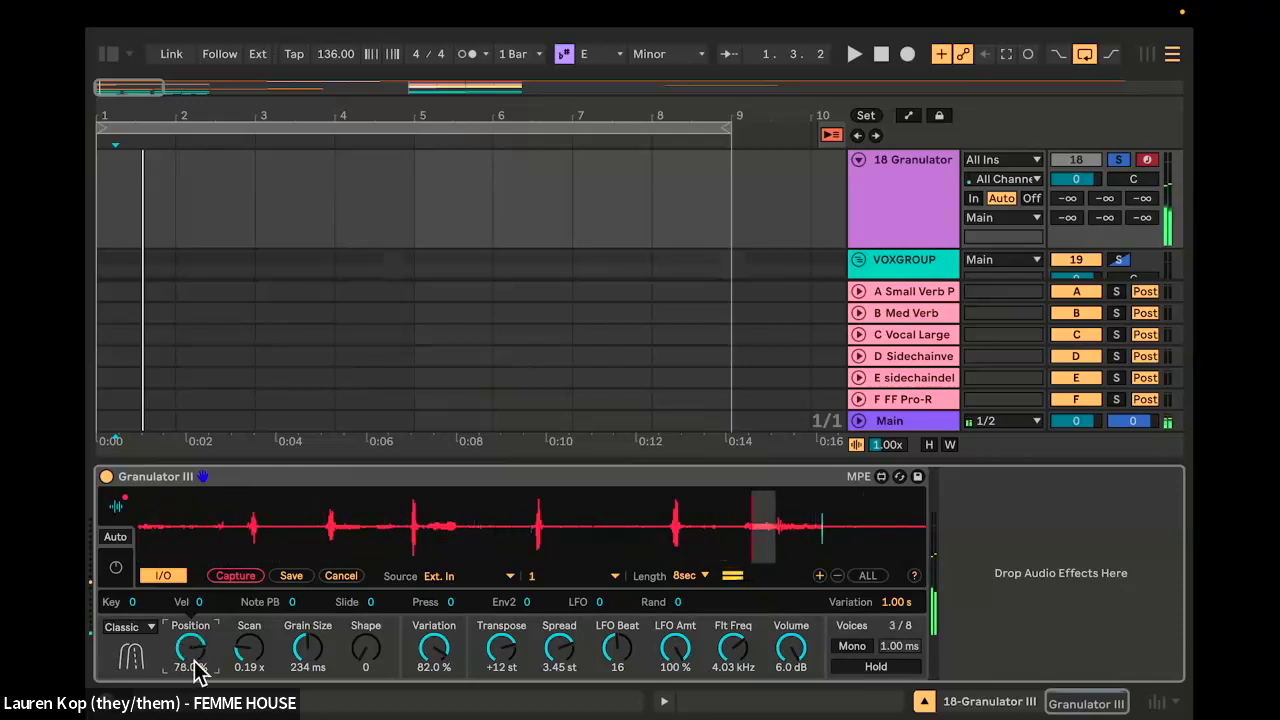
pyautogui.moveTo(249, 662)
pyautogui.mouseDown()
pyautogui.moveTo(249, 620)
pyautogui.moveTo(249, 685)
pyautogui.moveTo(249, 642)
pyautogui.mouseUp()
pyautogui.moveTo(323, 666); pyautogui.dragTo(323, 710)
pyautogui.moveTo(308, 650); pyautogui.dragTo(308, 600)
pyautogui.moveTo(193, 658); pyautogui.dragTo(193, 706)
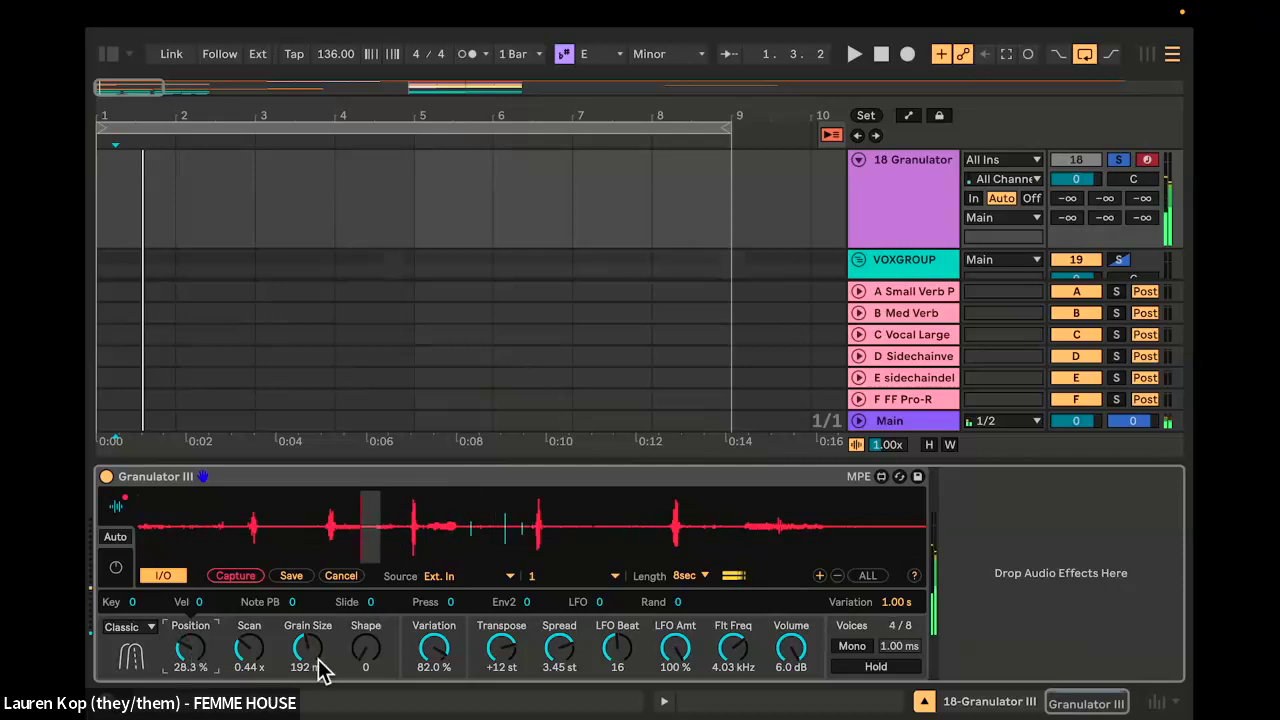
pyautogui.moveTo(434, 651); pyautogui.dragTo(434, 700)
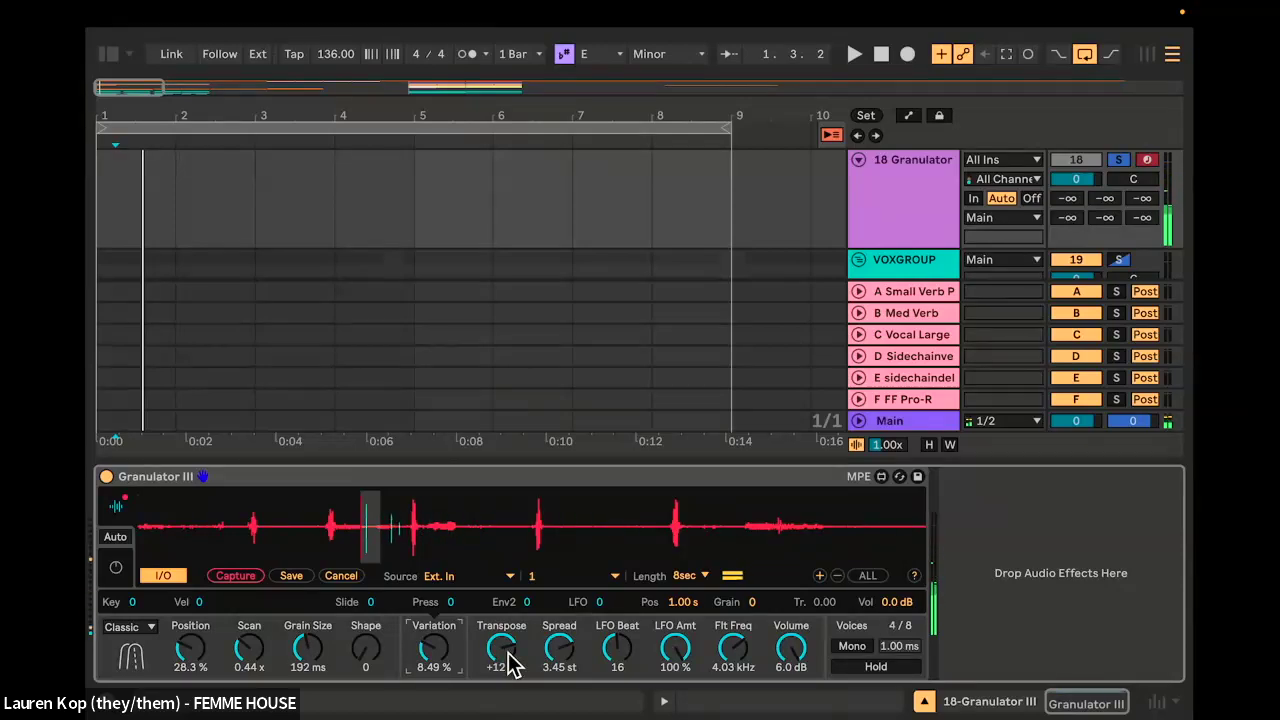
# Step: Set Granulator III's capture source to Voxversetuned and clear the captured microphone sample
pyautogui.click(453, 578)
pyautogui.scroll(-5, 552, 677)
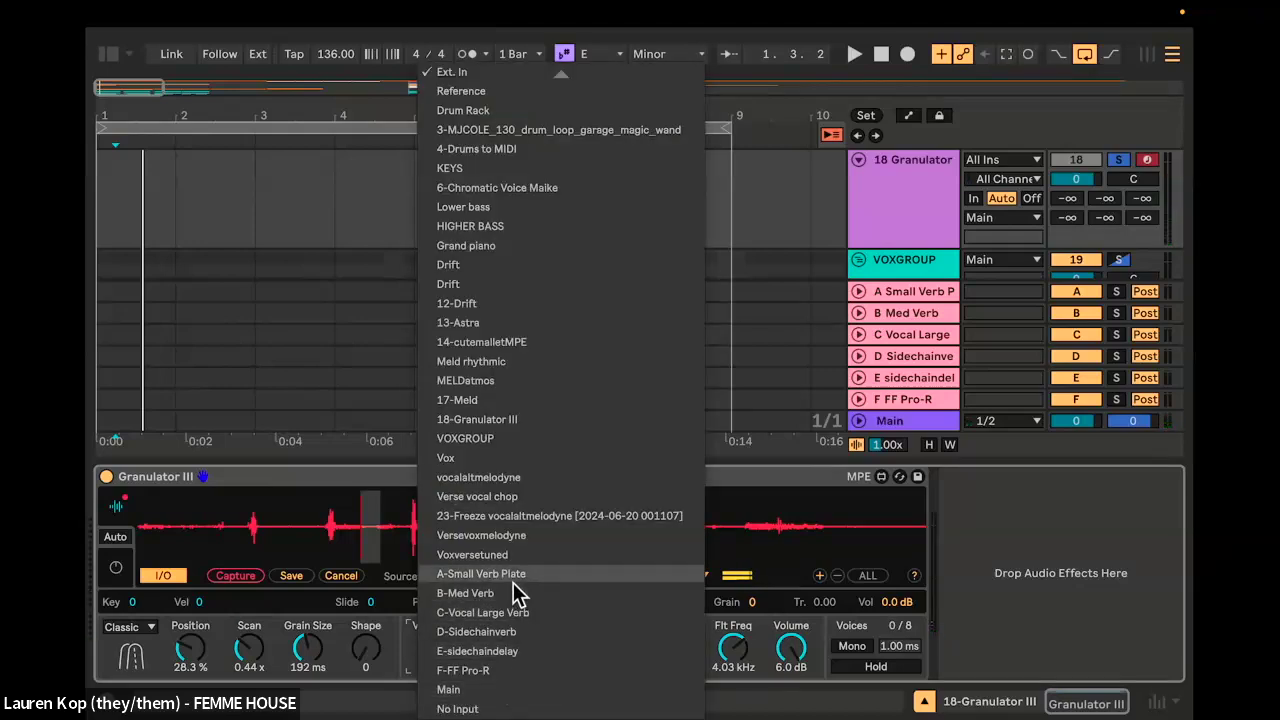
pyautogui.click(503, 559)
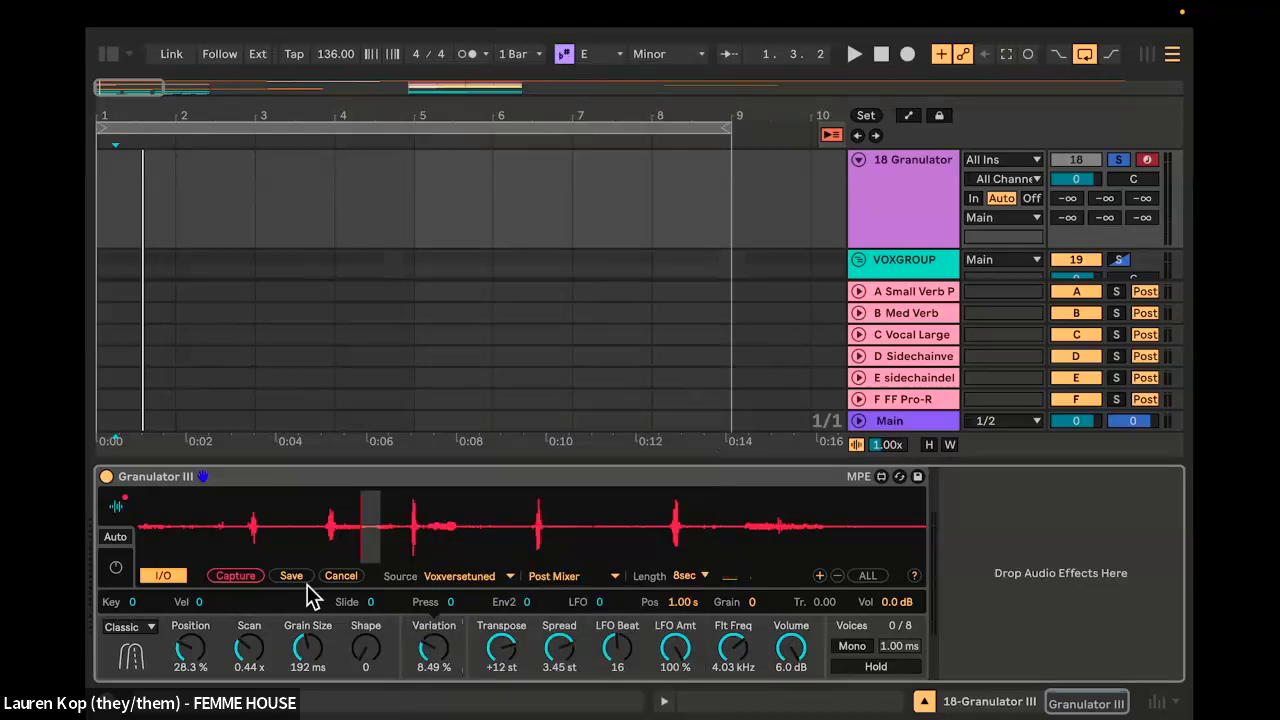
pyautogui.click(344, 577)
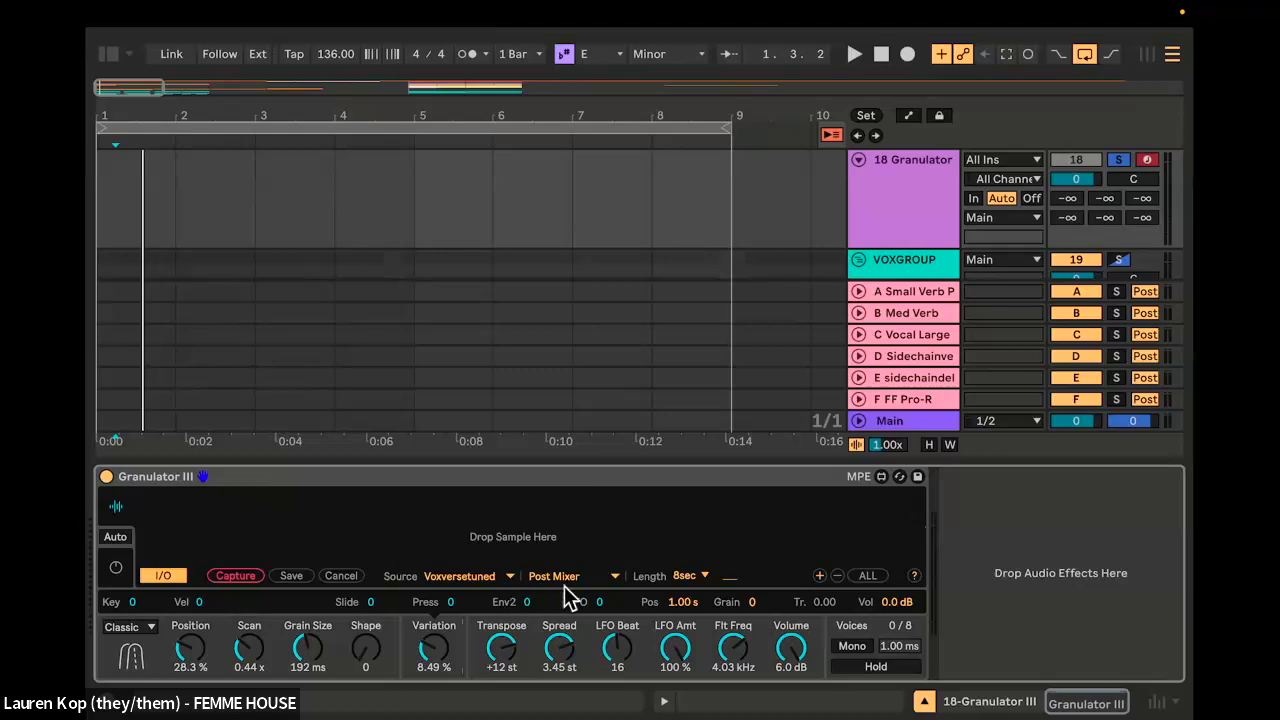
pyautogui.scroll(-10, 934, 289)
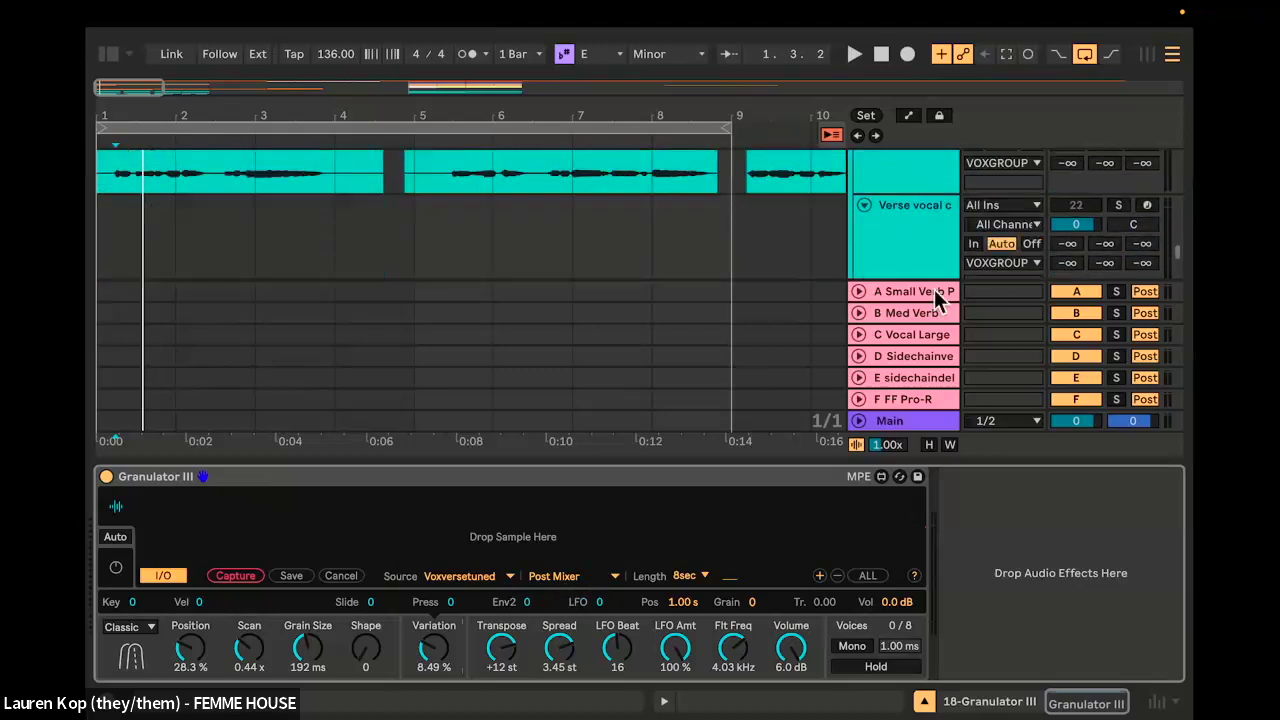
pyautogui.scroll(3, 928, 232)
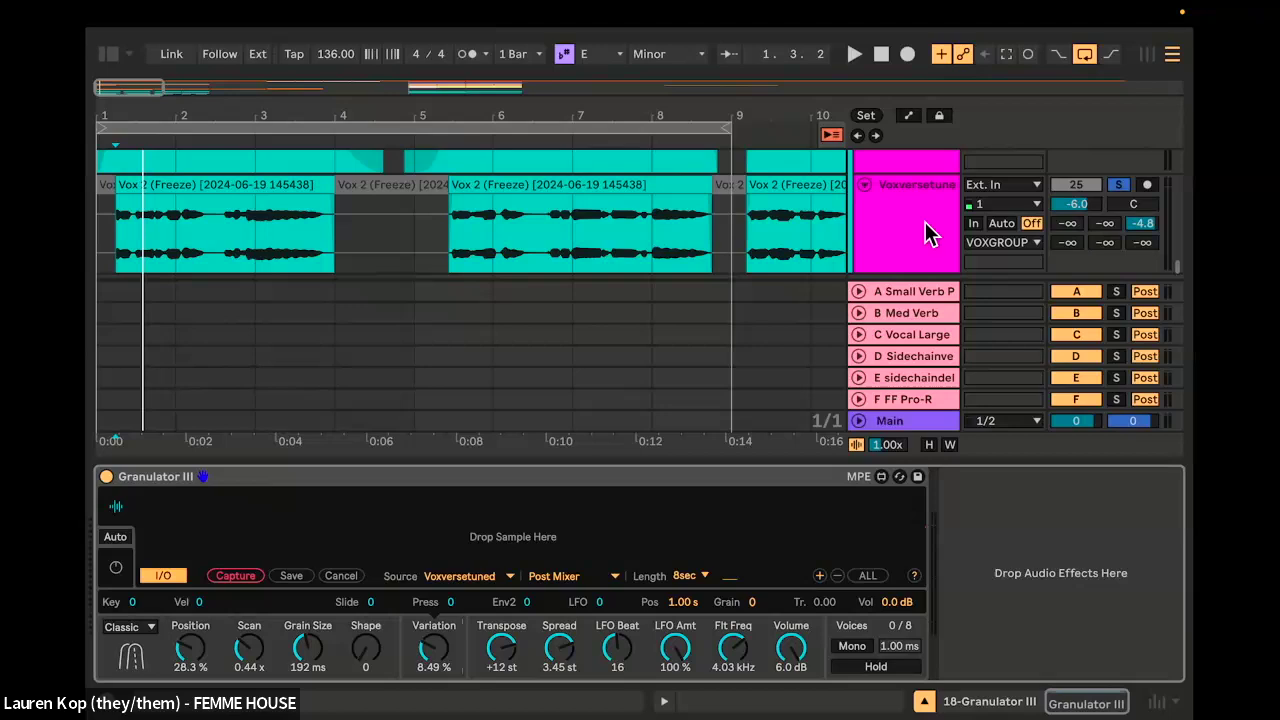
# Step: Capture the playing Voxversetuned vocal into Granulator III and set Position to 62.2 %
pyautogui.press('space')
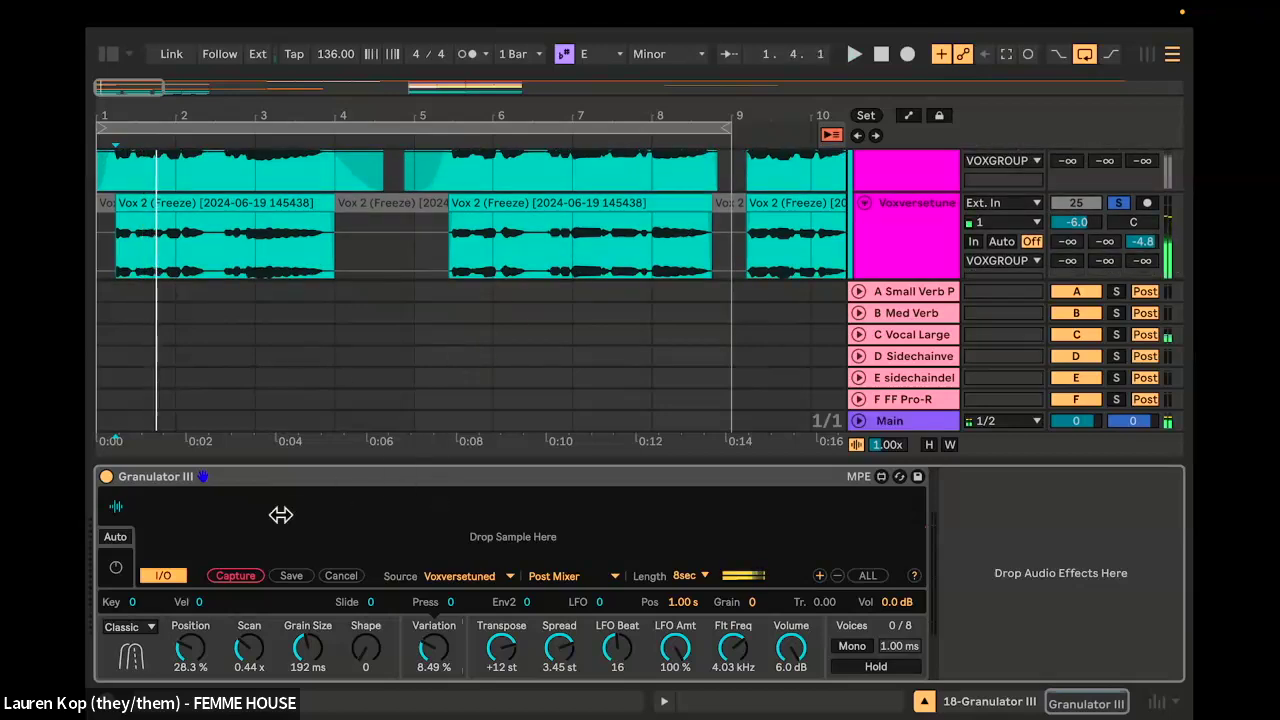
pyautogui.click(233, 576)
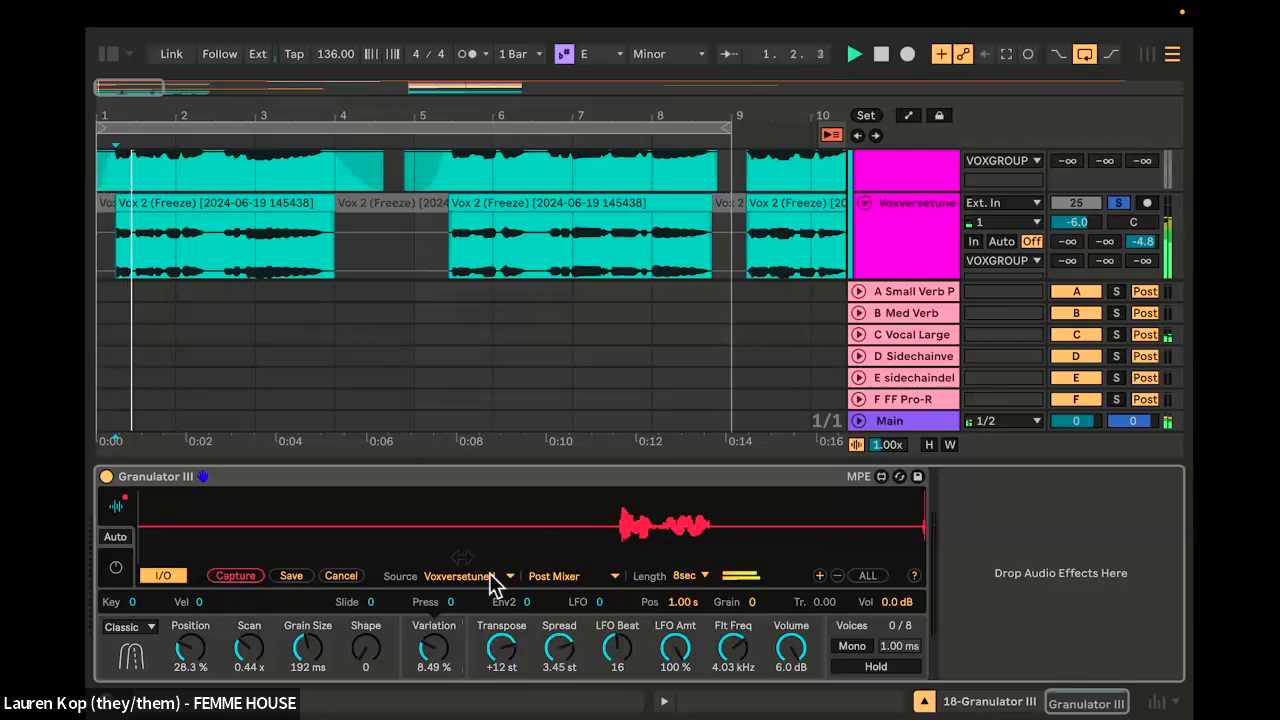
pyautogui.moveTo(208, 660)
pyautogui.mouseDown()
pyautogui.moveTo(208, 610)
pyautogui.moveTo(208, 665)
pyautogui.mouseUp()
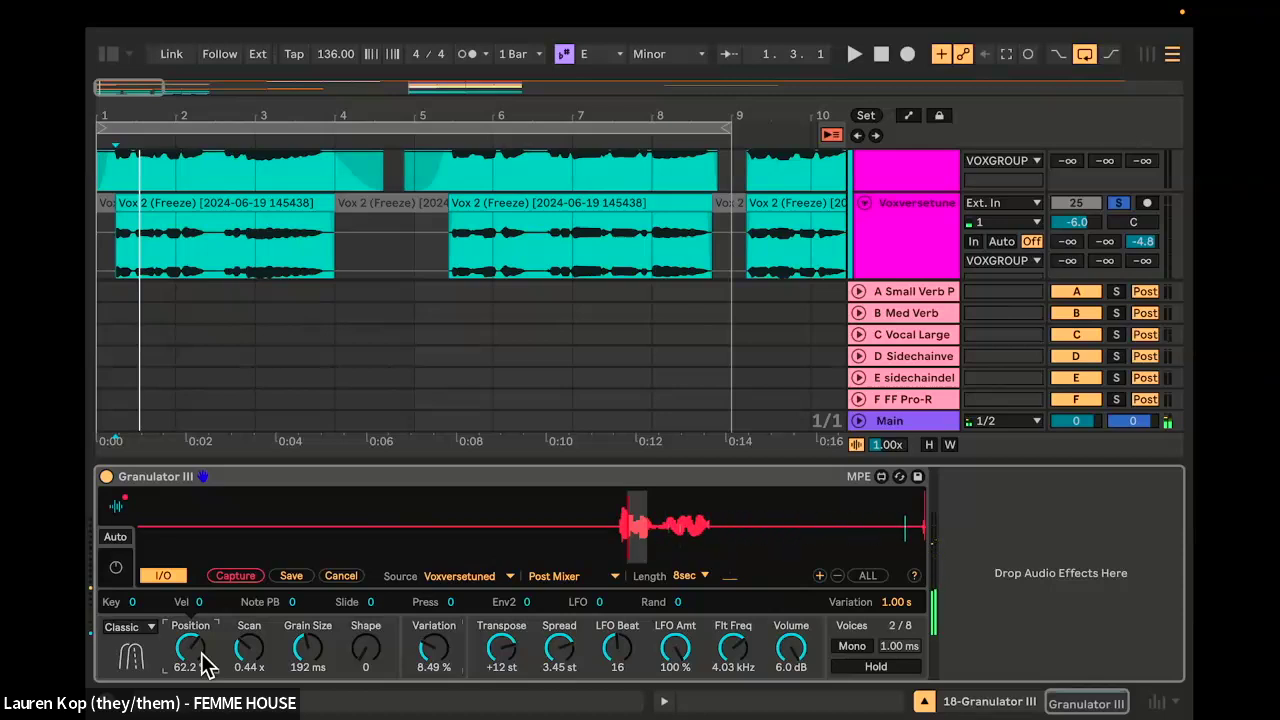
# Step: Shape the captured vocal with Grain Size 139 ms, Scan 0.34x and Shape 42
pyautogui.moveTo(309, 673); pyautogui.dragTo(309, 710)
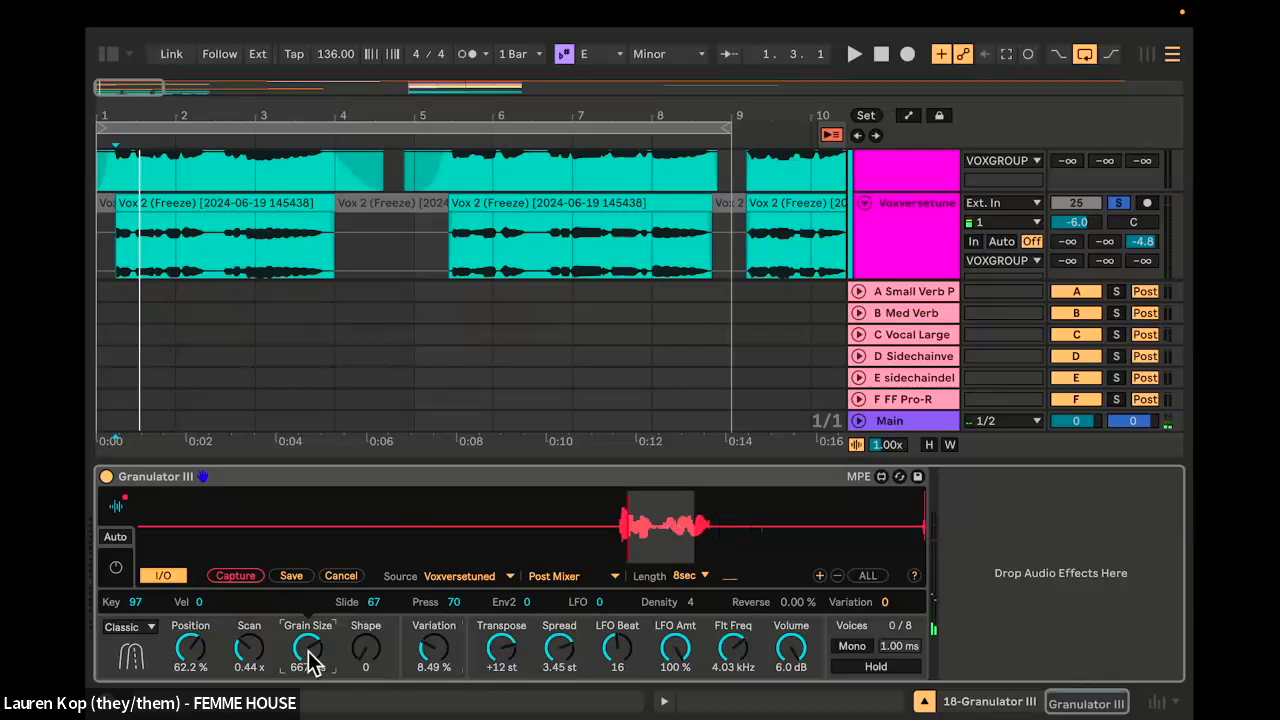
pyautogui.moveTo(307, 648)
pyautogui.mouseDown()
pyautogui.moveTo(307, 675)
pyautogui.moveTo(313, 662)
pyautogui.mouseUp()
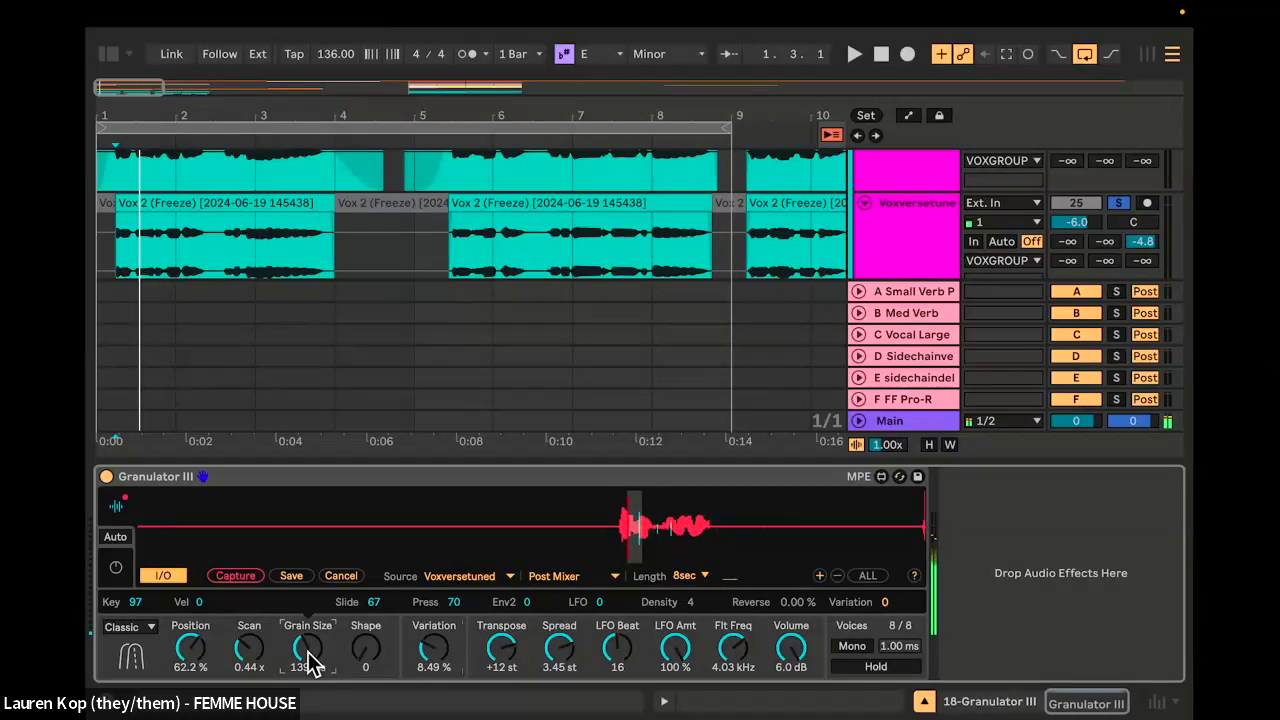
pyautogui.moveTo(249, 650); pyautogui.dragTo(249, 605)
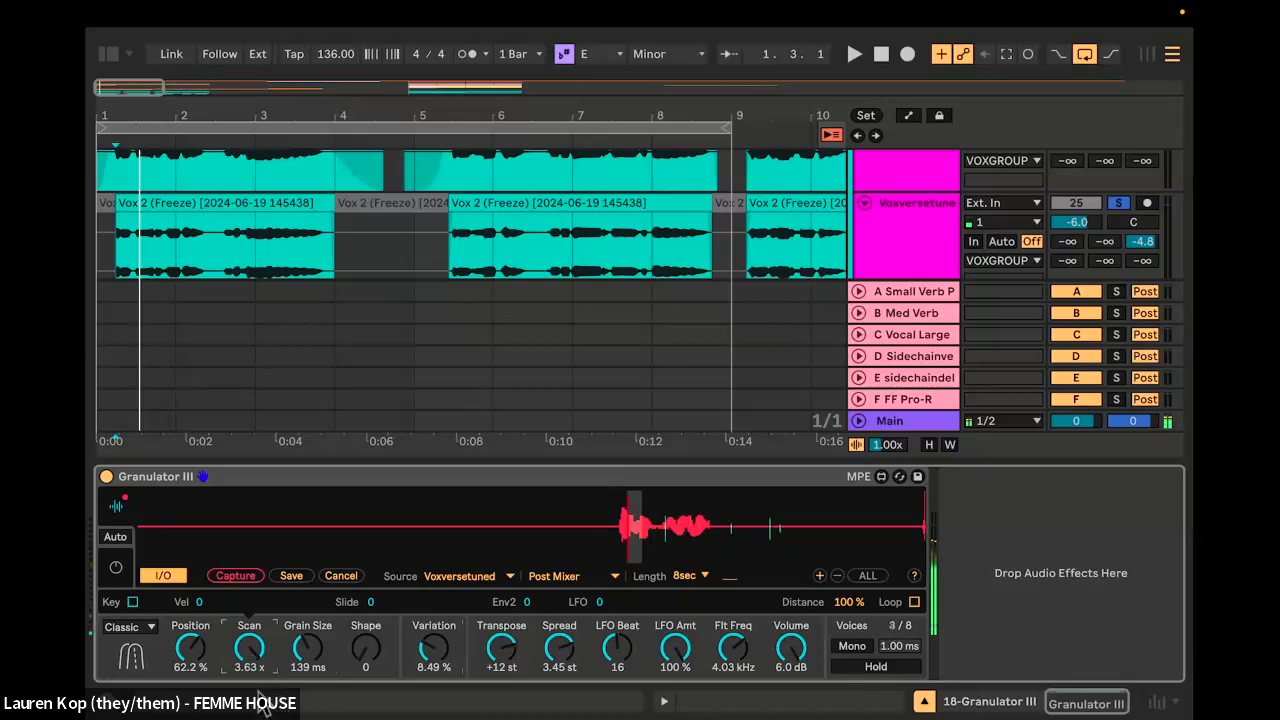
pyautogui.moveTo(249, 648); pyautogui.dragTo(249, 690)
pyautogui.moveTo(366, 652)
pyautogui.mouseDown()
pyautogui.moveTo(366, 632)
pyautogui.moveTo(370, 670)
pyautogui.mouseUp()
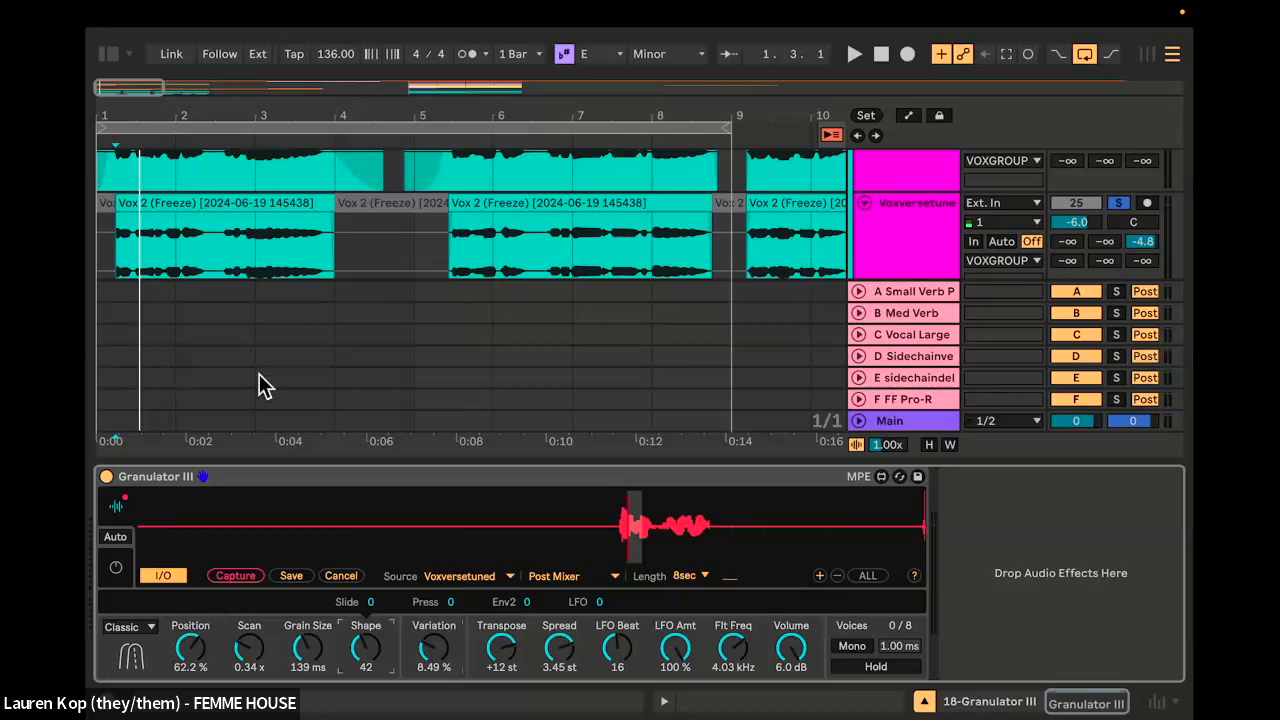
# Step: Show the browser and expand the Splice sounds folder in Samples down to its sample packs
pyautogui.click(110, 54)
pyautogui.scroll(-5, 229, 264)
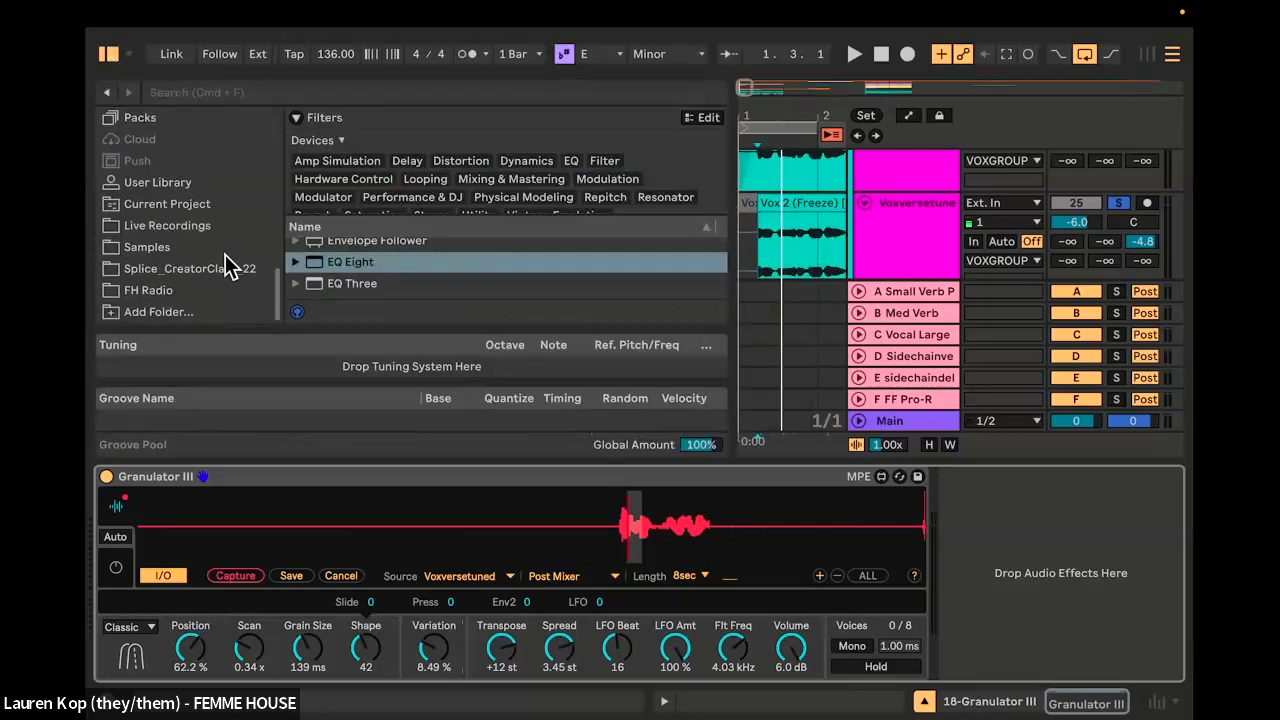
pyautogui.click(139, 246)
pyautogui.scroll(-3, 311, 263)
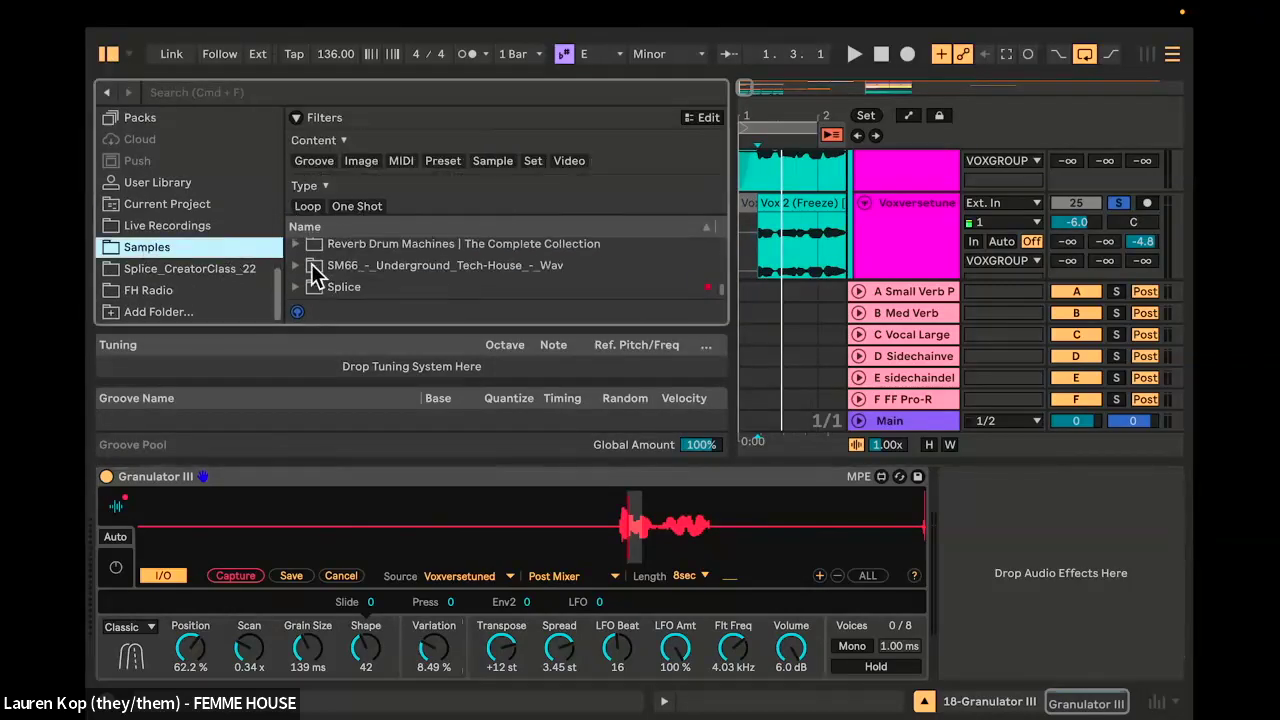
pyautogui.click(294, 287)
pyautogui.click(295, 287)
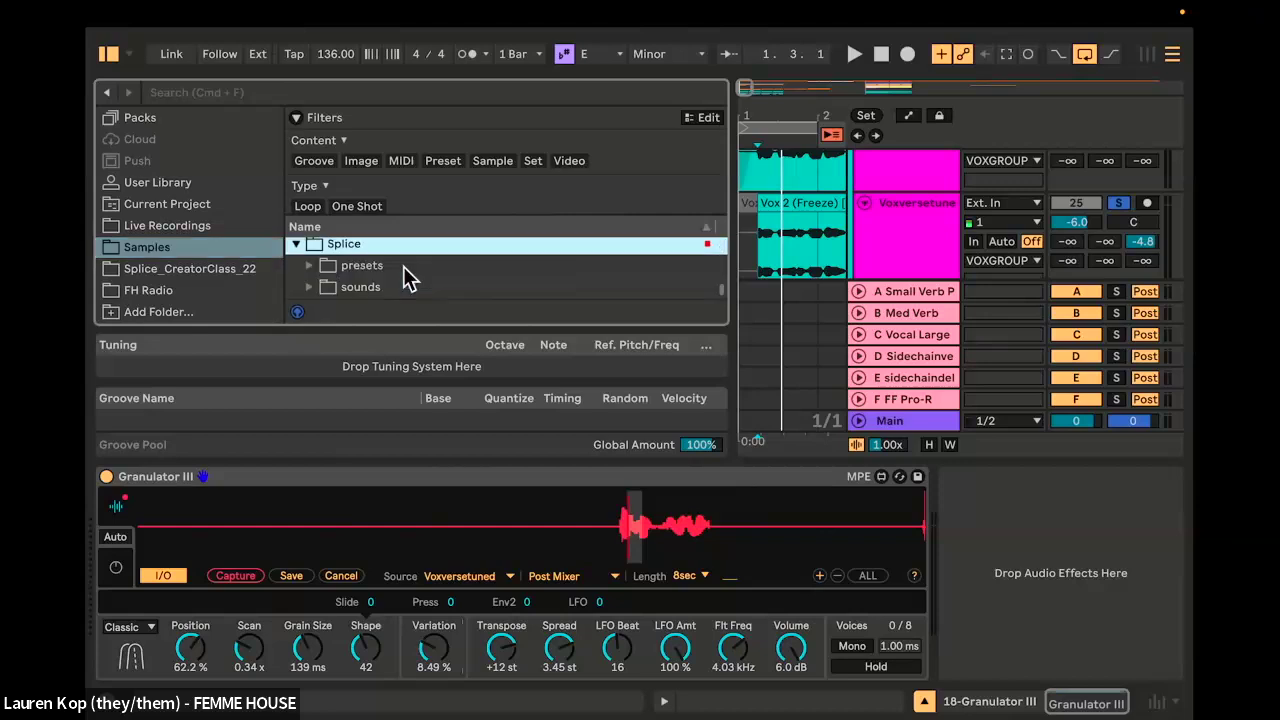
pyautogui.click(338, 289)
pyautogui.click(345, 288)
pyautogui.click(337, 289)
pyautogui.click(337, 290)
# Step: Look through the Splice sample packs for a melodic source for Granulator III
pyautogui.scroll(-8, 414, 270)
pyautogui.scroll(-8, 414, 270)
pyautogui.scroll(15, 414, 270)
pyautogui.scroll(-2, 414, 270)
pyautogui.scroll(-6, 414, 267)
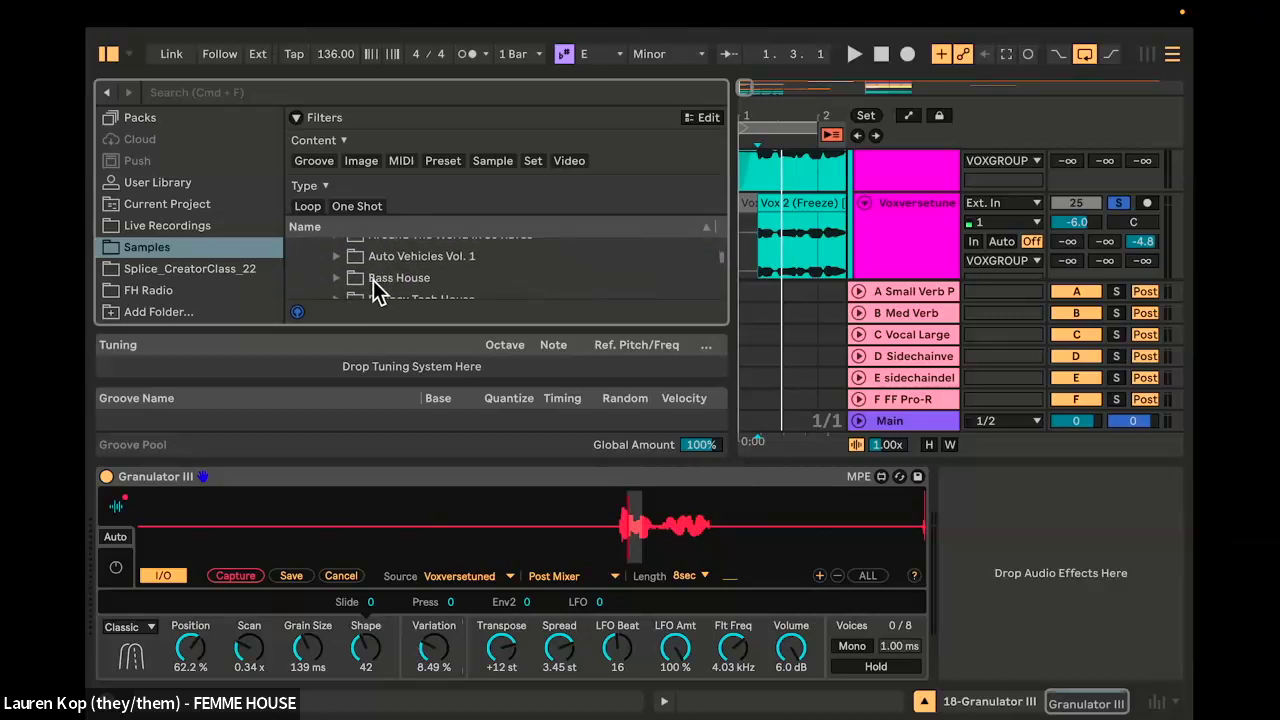
pyautogui.scroll(-2, 413, 290)
pyautogui.scroll(-1, 427, 288)
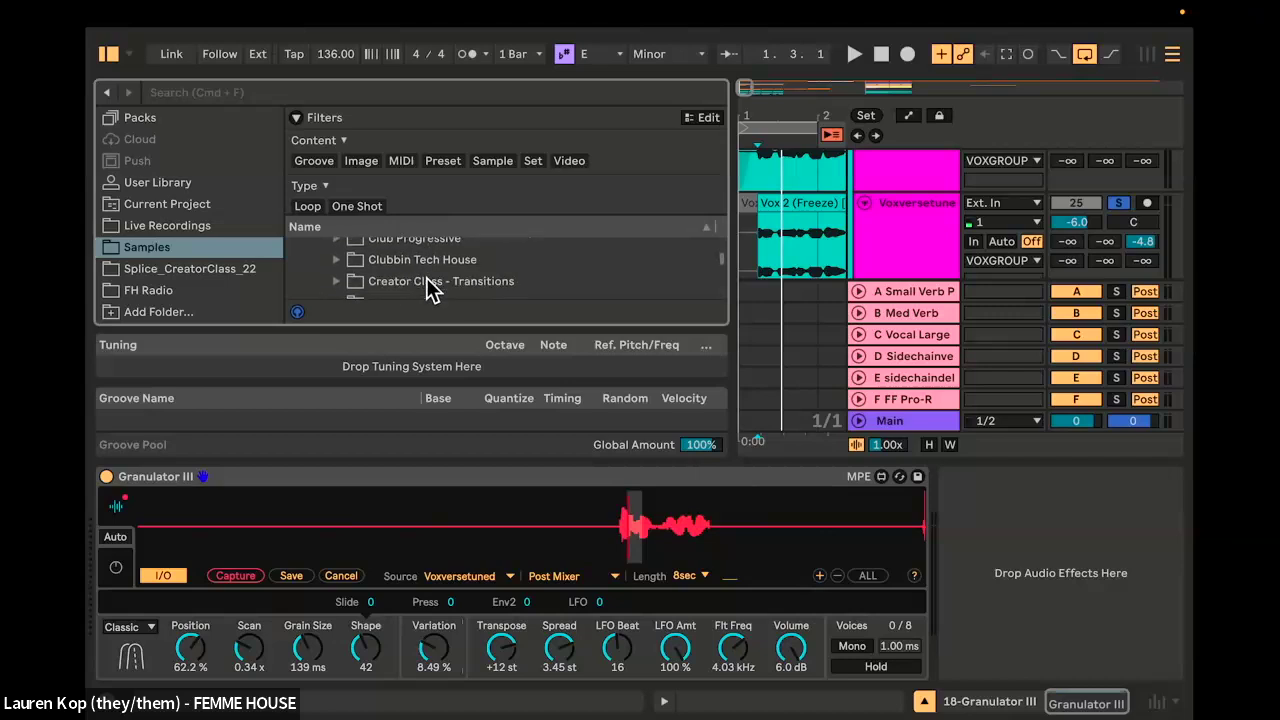
pyautogui.scroll(-2, 421, 274)
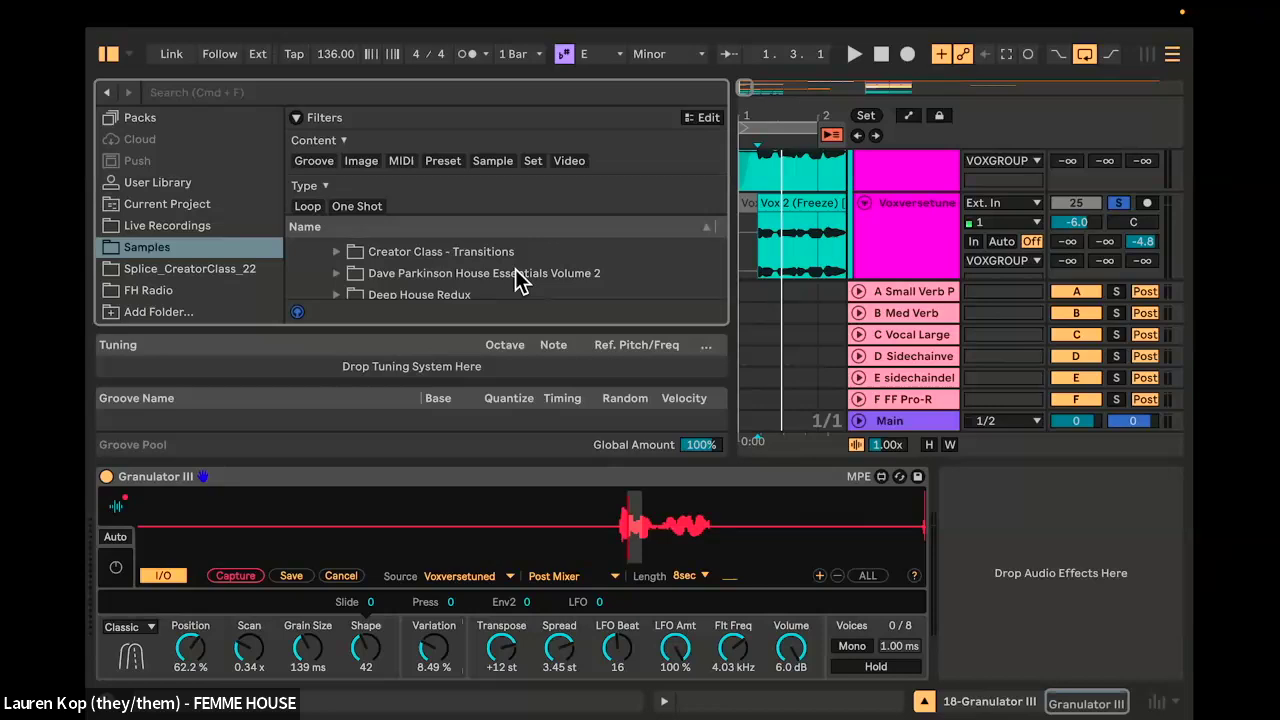
pyautogui.scroll(-3, 464, 275)
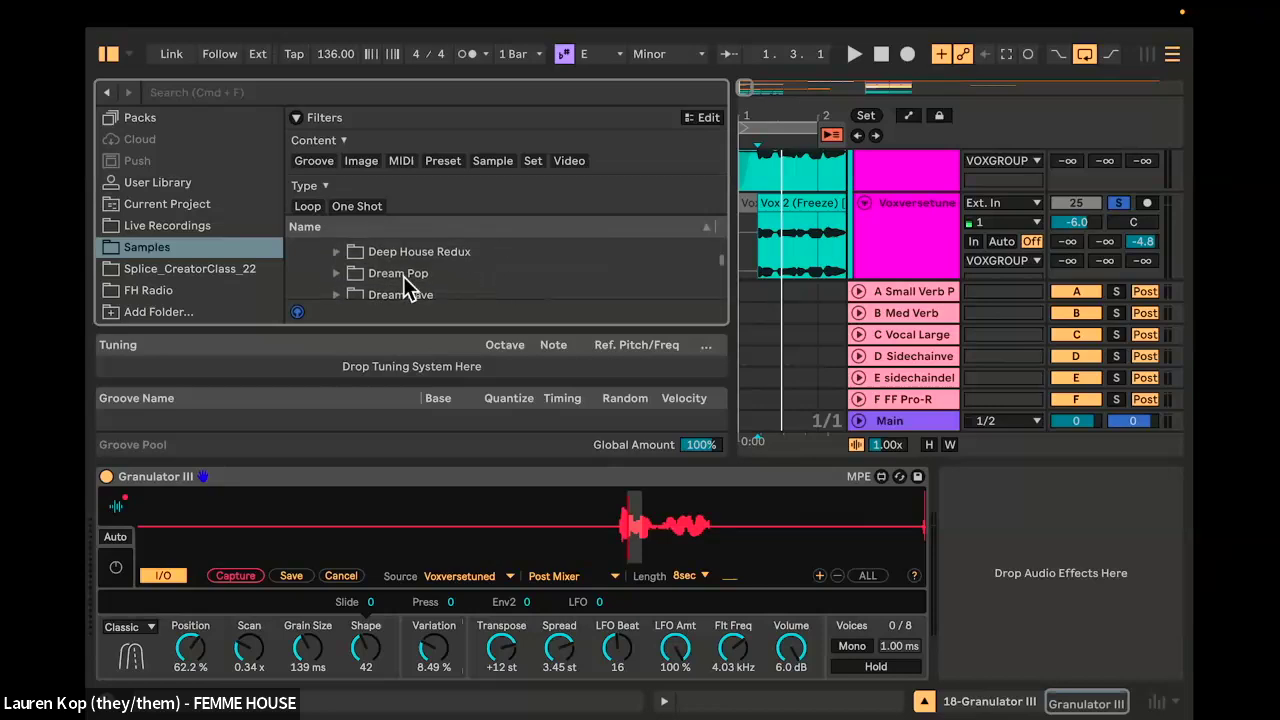
pyautogui.scroll(10, 378, 276)
pyautogui.scroll(-3, 378, 276)
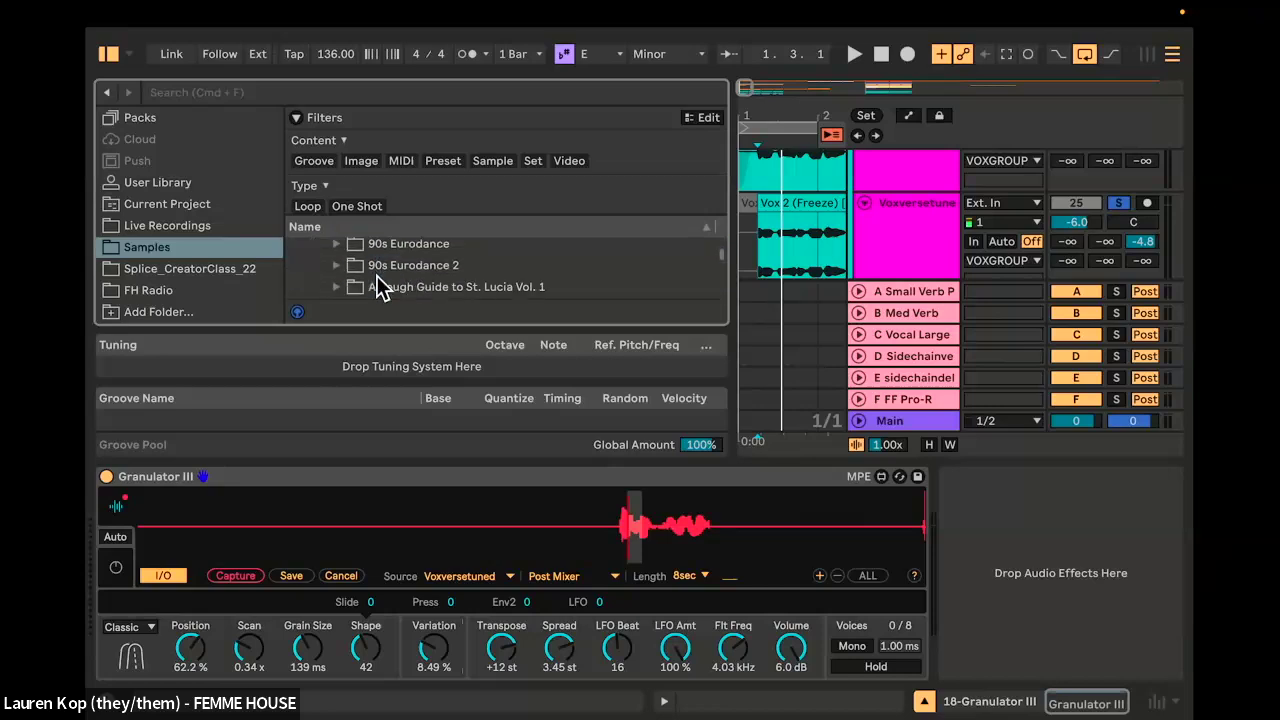
pyautogui.scroll(-10, 386, 296)
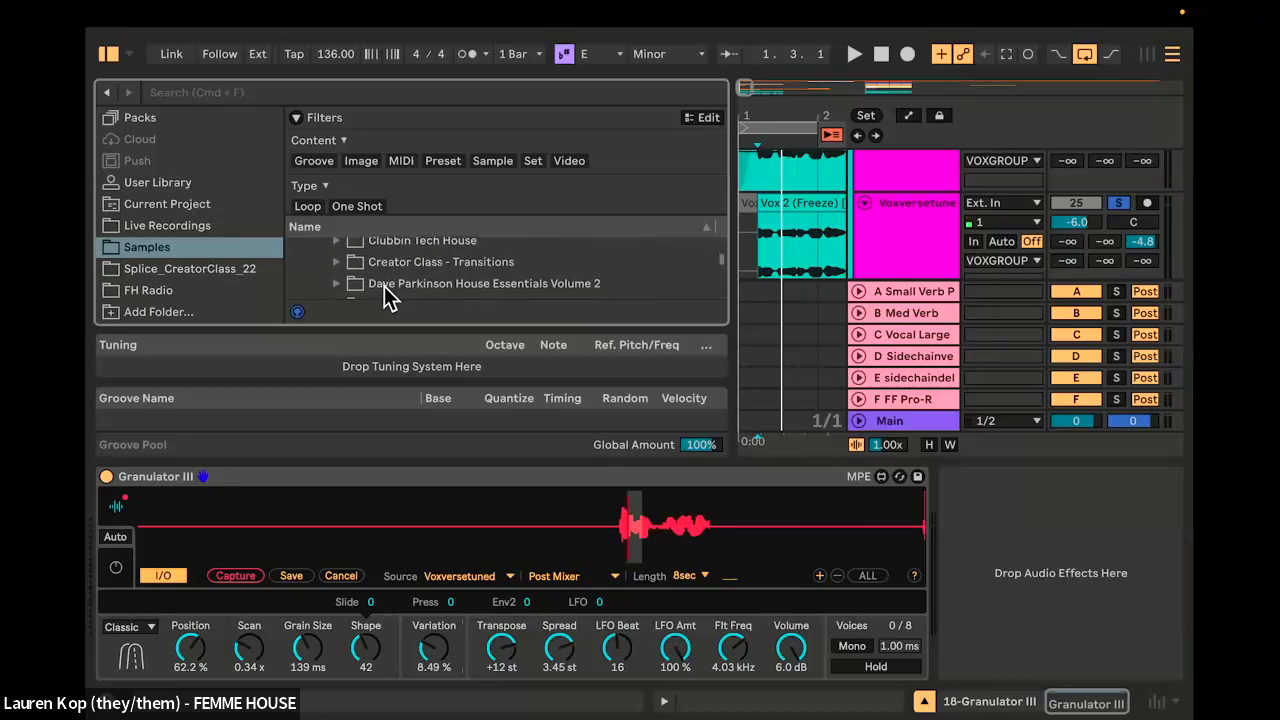
pyautogui.scroll(-8, 384, 286)
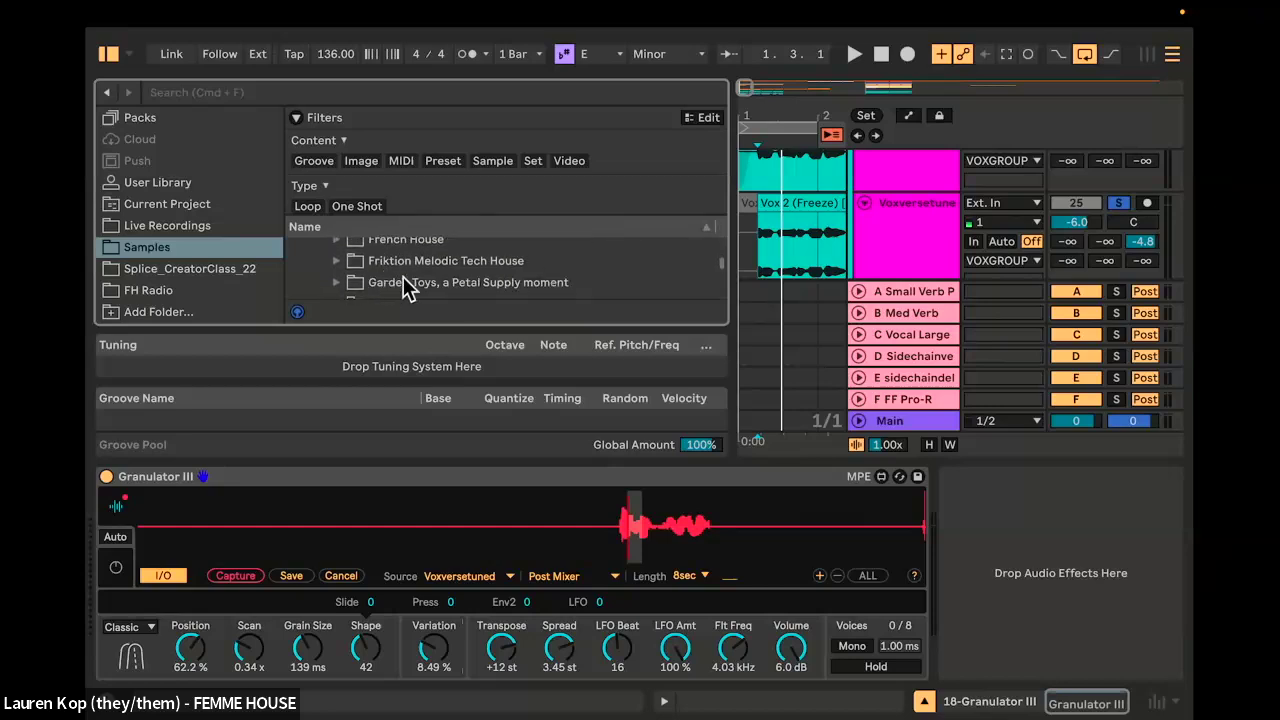
pyautogui.scroll(-1, 405, 287)
pyautogui.scroll(2, 360, 284)
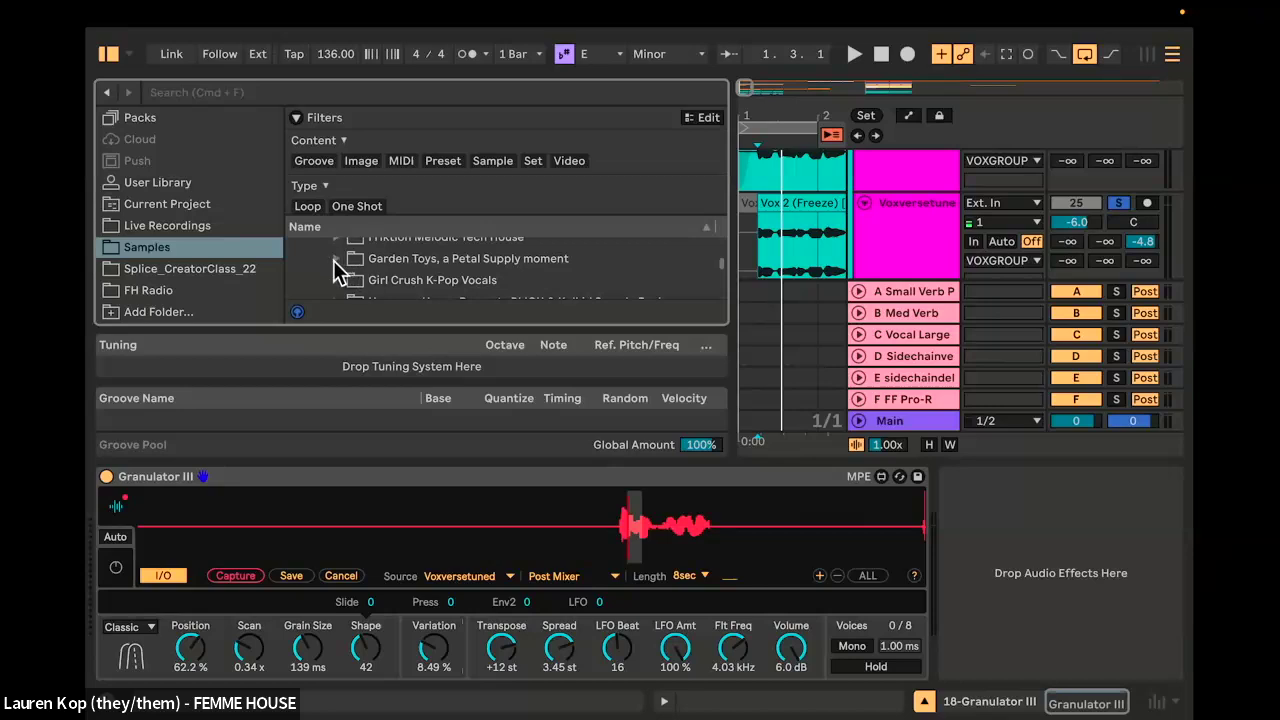
# Step: Expand the Garden Toys, a Petal Supply moment pack, preview its MO_PS_75 gentle toy G#maj melody loop and load it into Granulator III
pyautogui.click(348, 255)
pyautogui.scroll(-1, 368, 254)
pyautogui.click(361, 250)
pyautogui.scroll(-1, 364, 250)
pyautogui.click(380, 248)
pyautogui.click(443, 262)
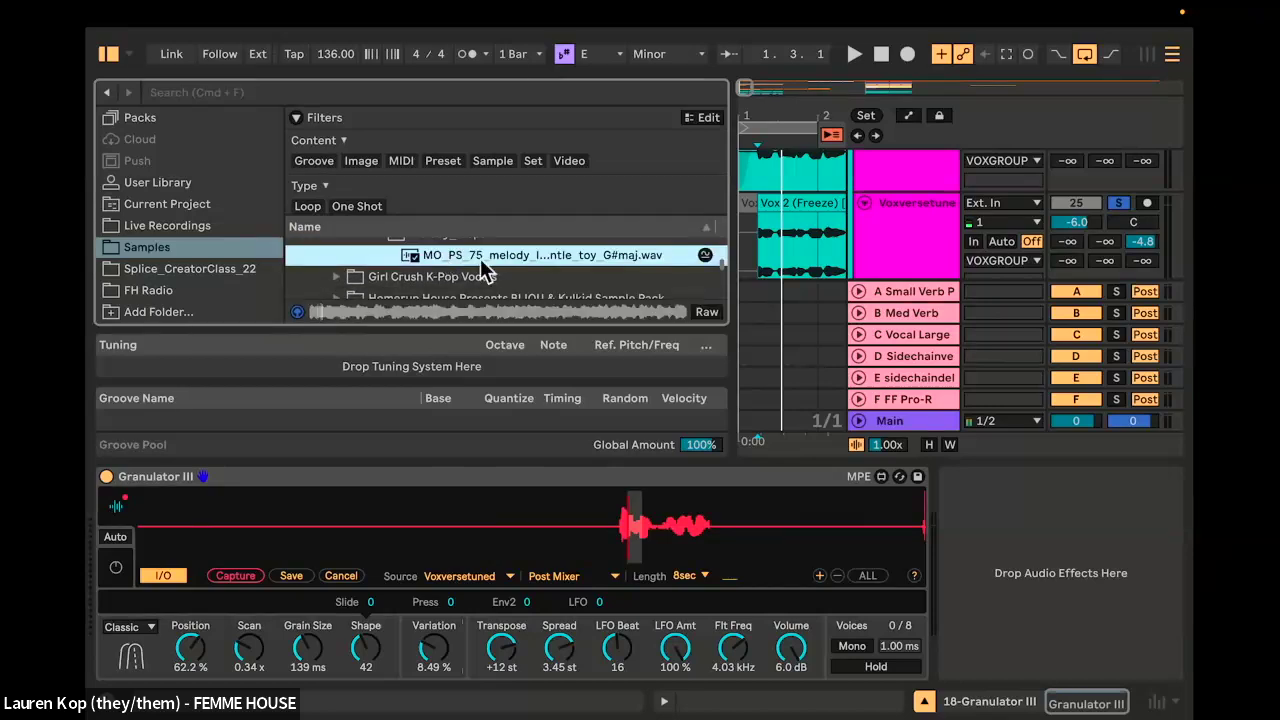
pyautogui.moveTo(482, 262); pyautogui.dragTo(451, 520)
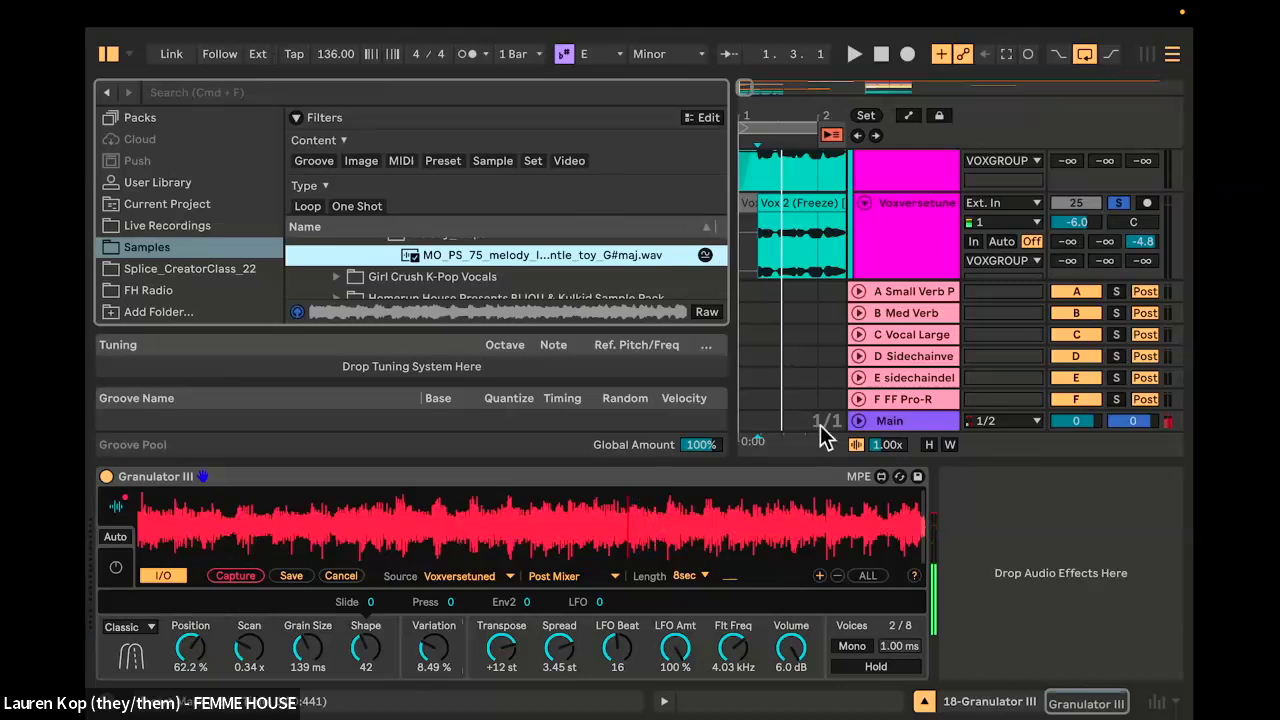
# Step: Lower Granulator III's volume to -13 dB and set Position 48.8 %, Scan 2.01x and Grain Size 147 ms
pyautogui.moveTo(800, 660)
pyautogui.mouseDown()
pyautogui.moveTo(800, 700)
pyautogui.moveTo(791, 657)
pyautogui.mouseUp()
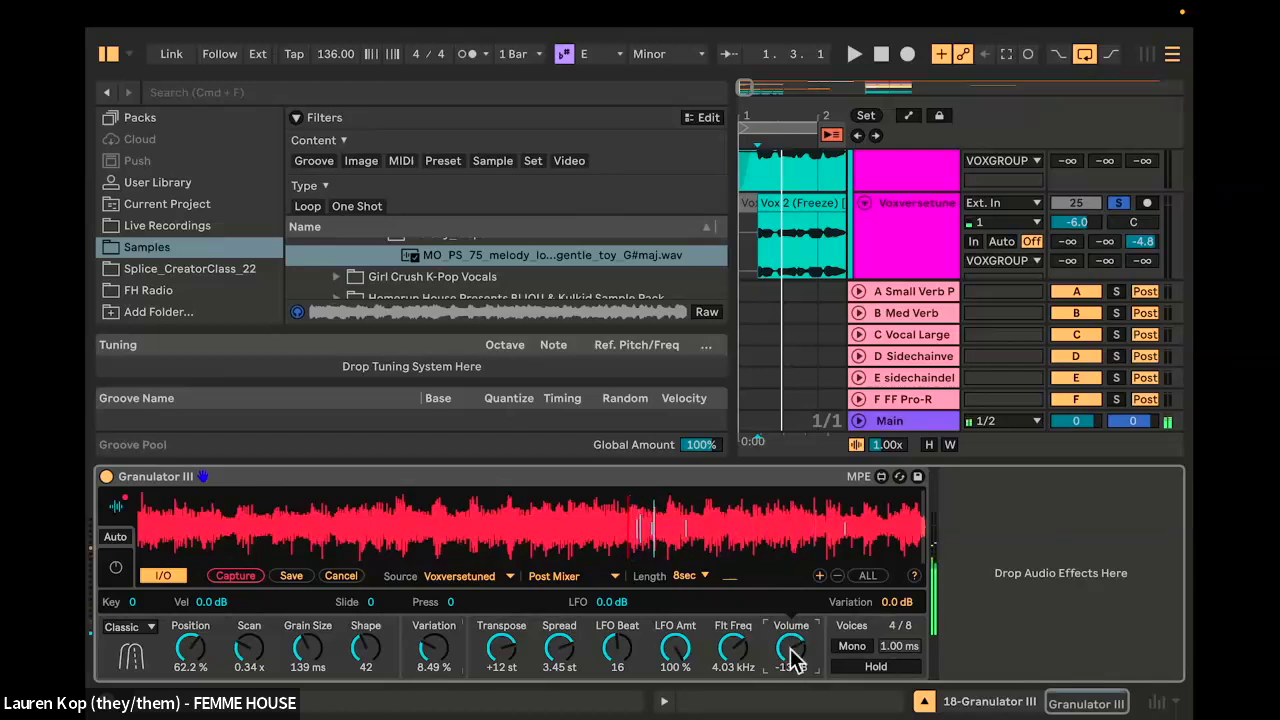
pyautogui.click(200, 650)
pyautogui.moveTo(198, 649); pyautogui.dragTo(300, 663)
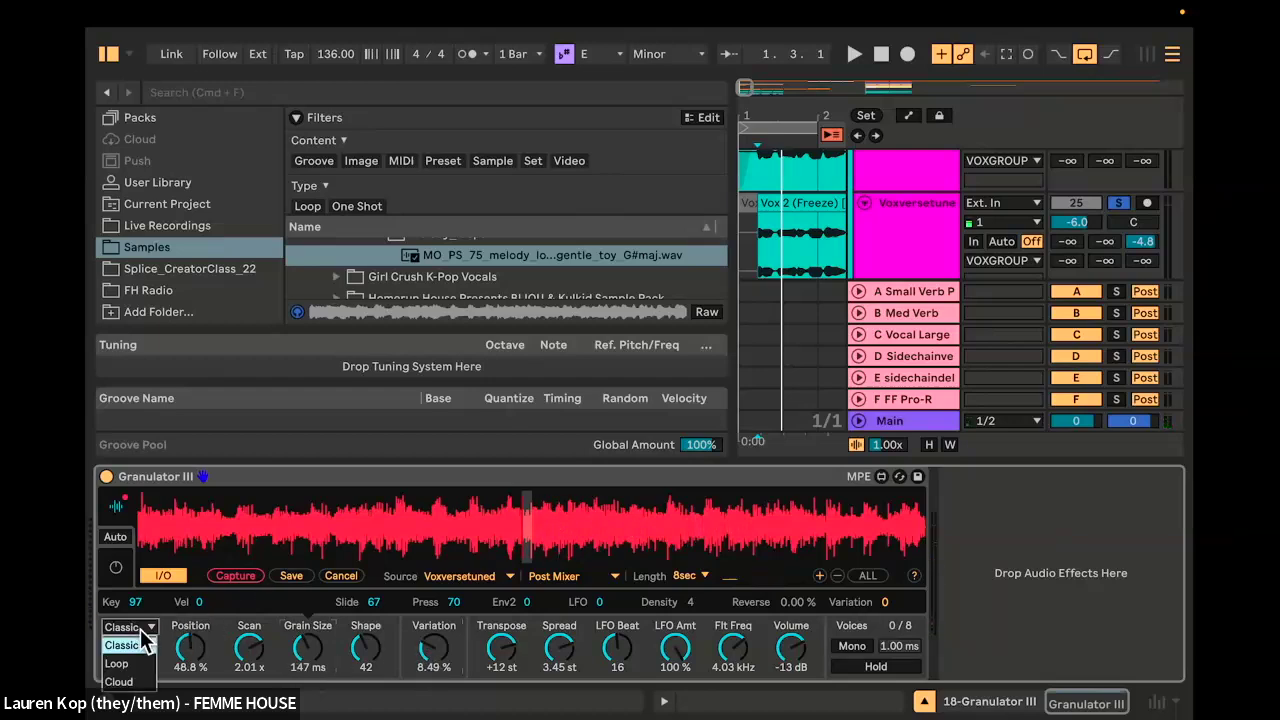
# Step: Audition Granulator III's Loop mode on the melody sample and switch the device to Cloud mode
pyautogui.click(131, 638)
pyautogui.click(128, 660)
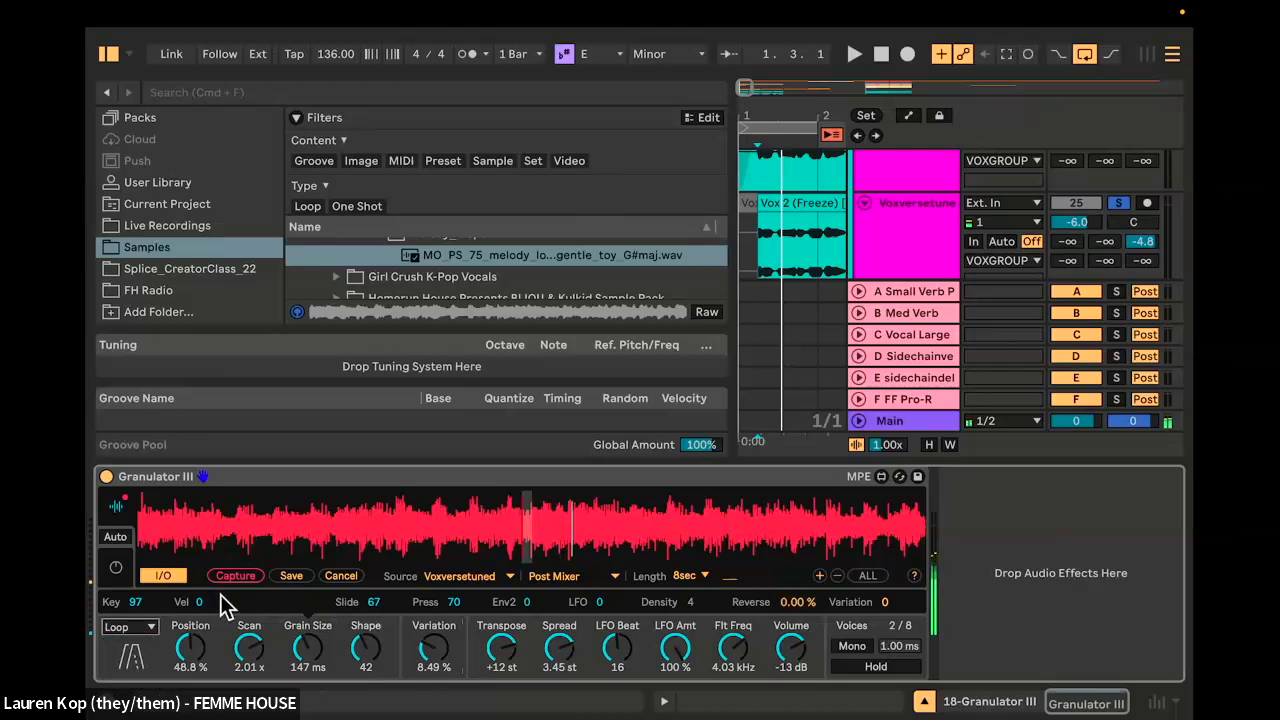
pyautogui.click(139, 628)
pyautogui.click(128, 681)
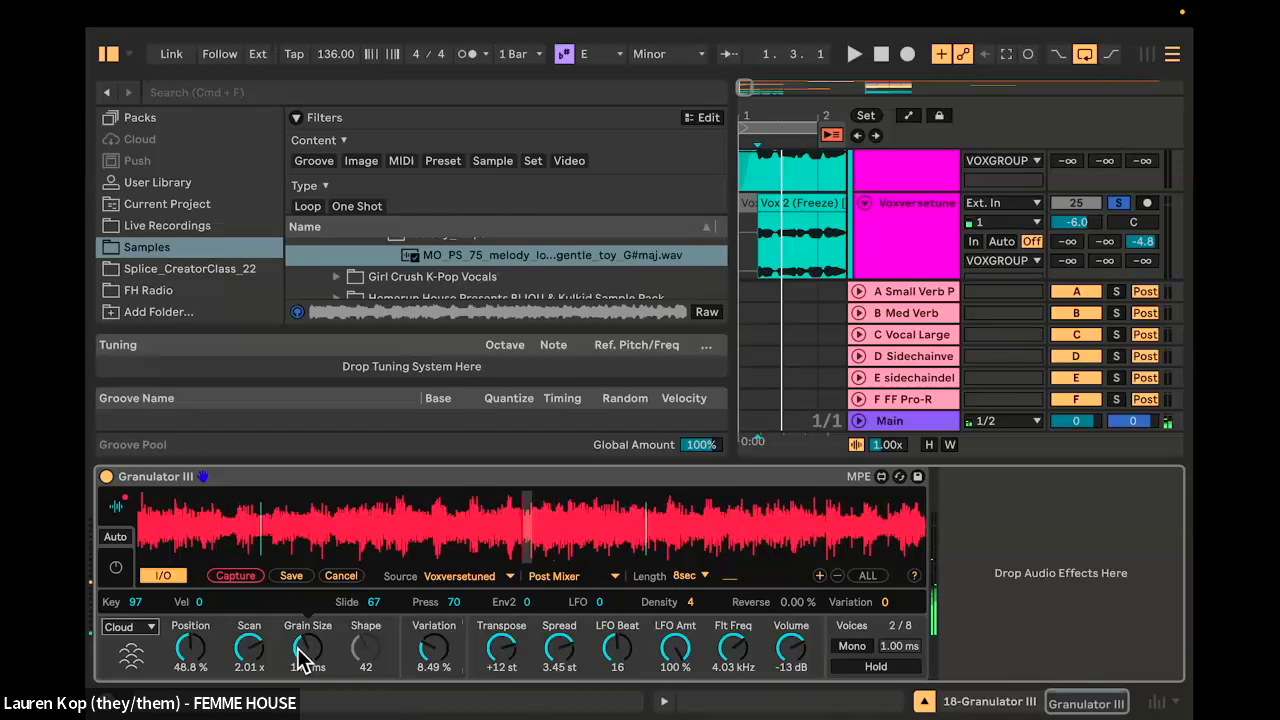
# Step: Set the cloud sound's Grain Size to 2.00 ms, Scan to 0.00x and Position to 66.9 %
pyautogui.moveTo(250, 650); pyautogui.dragTo(250, 706)
pyautogui.moveTo(302, 652); pyautogui.dragTo(302, 705)
pyautogui.moveTo(258, 645); pyautogui.dragTo(258, 662)
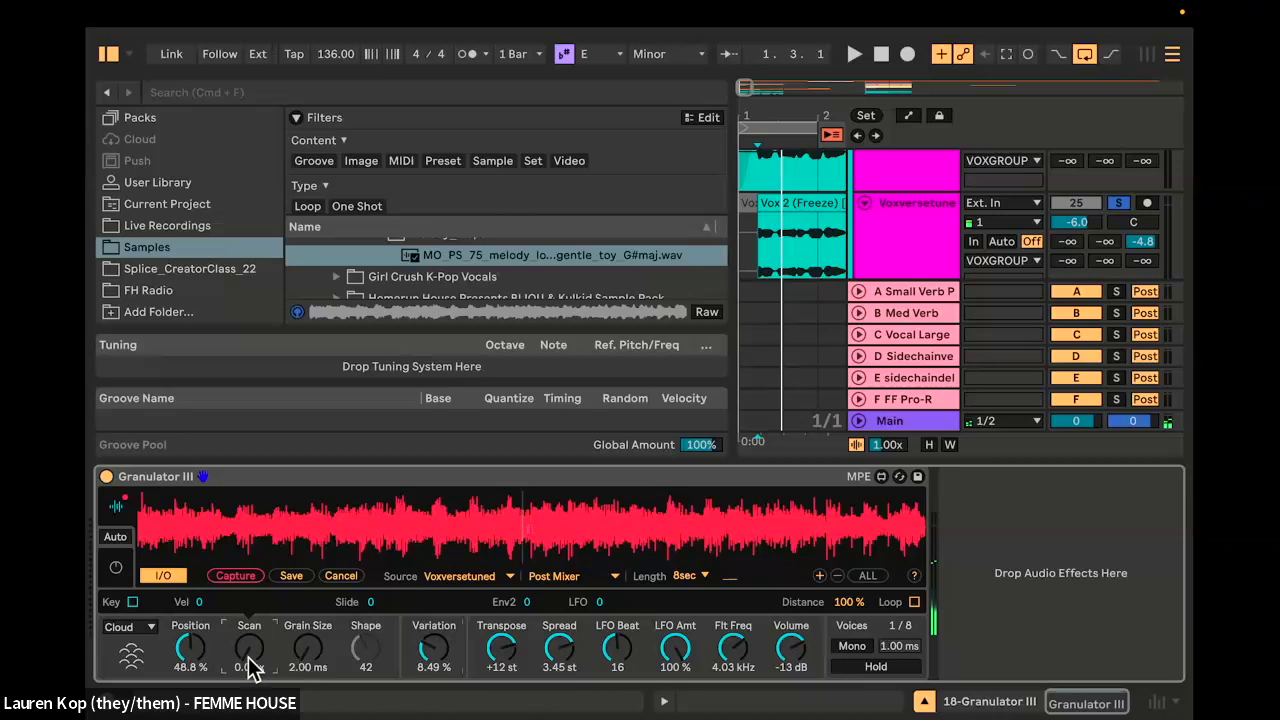
pyautogui.moveTo(189, 648); pyautogui.dragTo(197, 614)
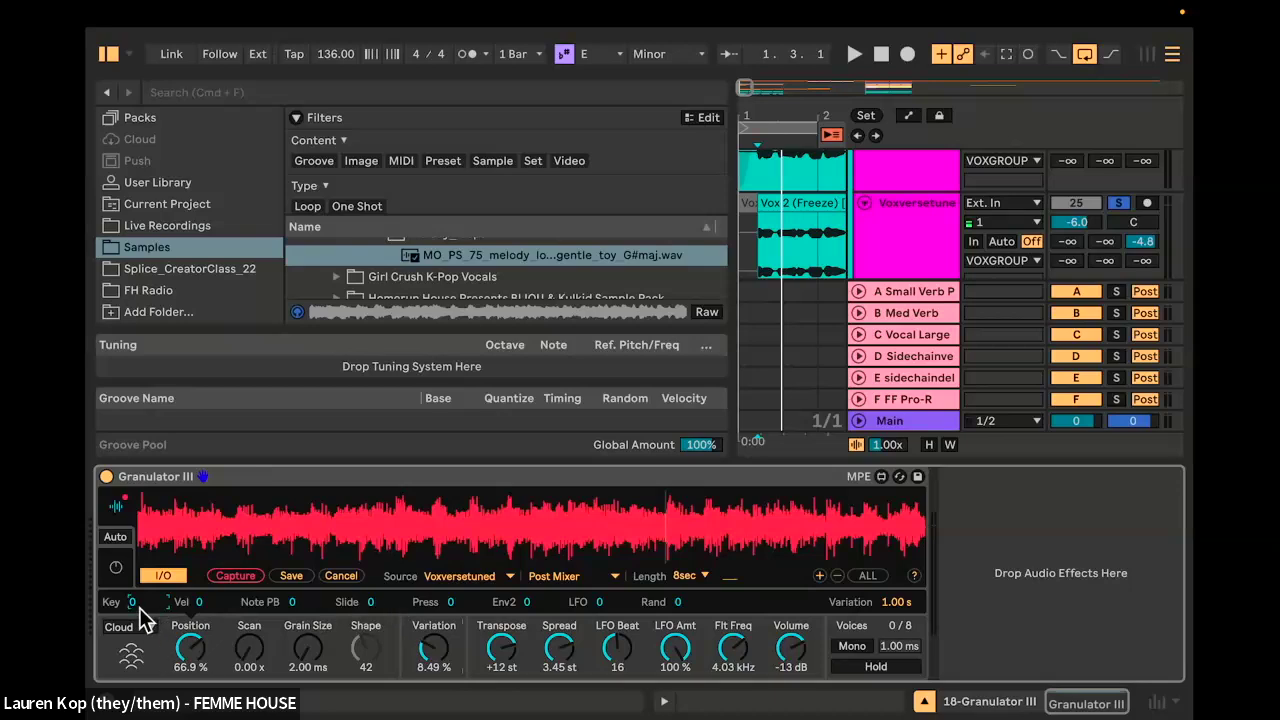
# Step: Inspect the Position and Grain Size modulation amounts, set LFO Amt to 27.8 % and move Position to 44.8 %
pyautogui.moveTo(139, 607); pyautogui.dragTo(139, 580)
pyautogui.click(313, 667)
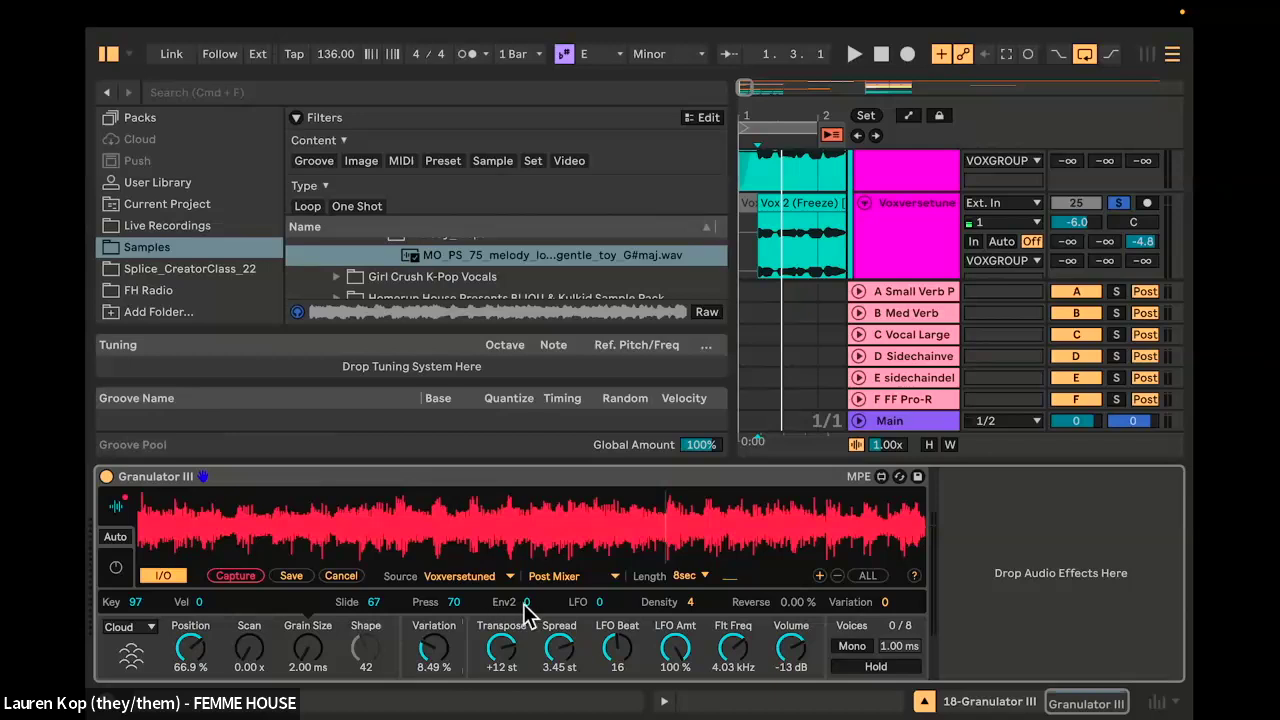
pyautogui.moveTo(457, 602); pyautogui.dragTo(457, 572)
pyautogui.click(672, 650)
pyautogui.moveTo(672, 660); pyautogui.dragTo(672, 640)
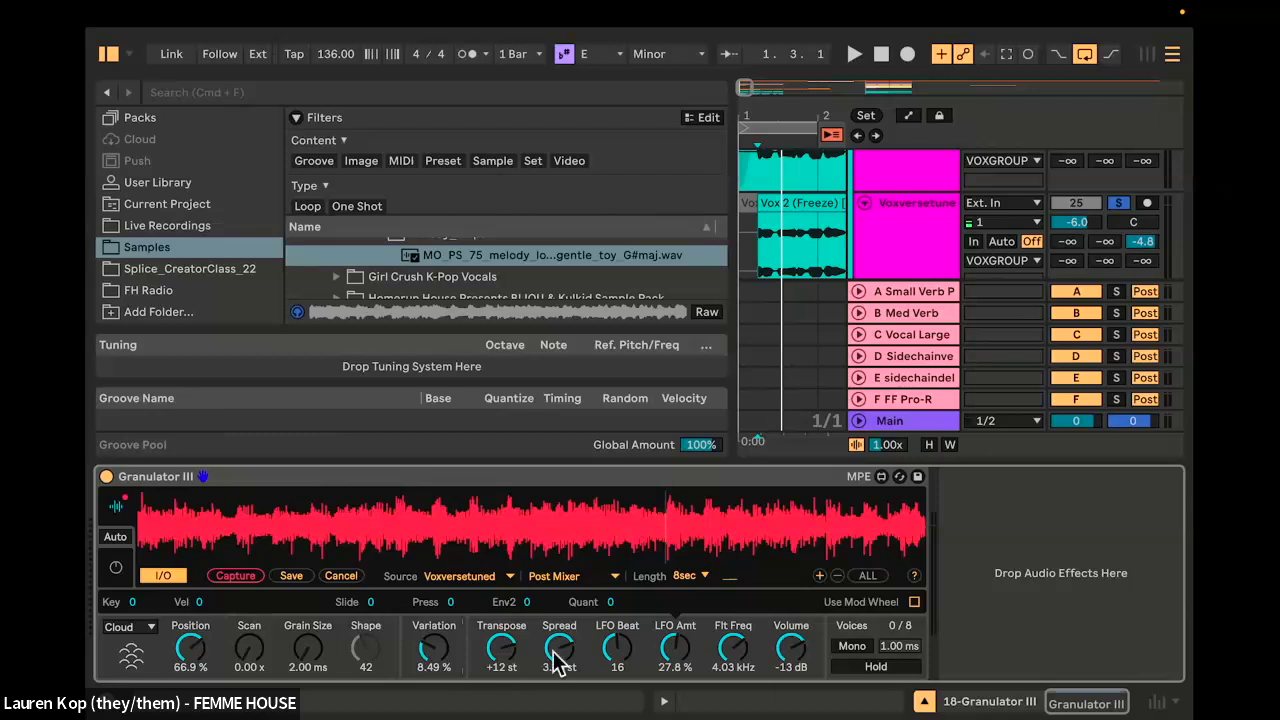
pyautogui.click(489, 545)
# Step: Switch to Finder and open Lonelylive12newv4.als from Lonely Project in Ableton Live 12 Suite, discarding the changes to nottheone
pyautogui.moveTo(343, 716)
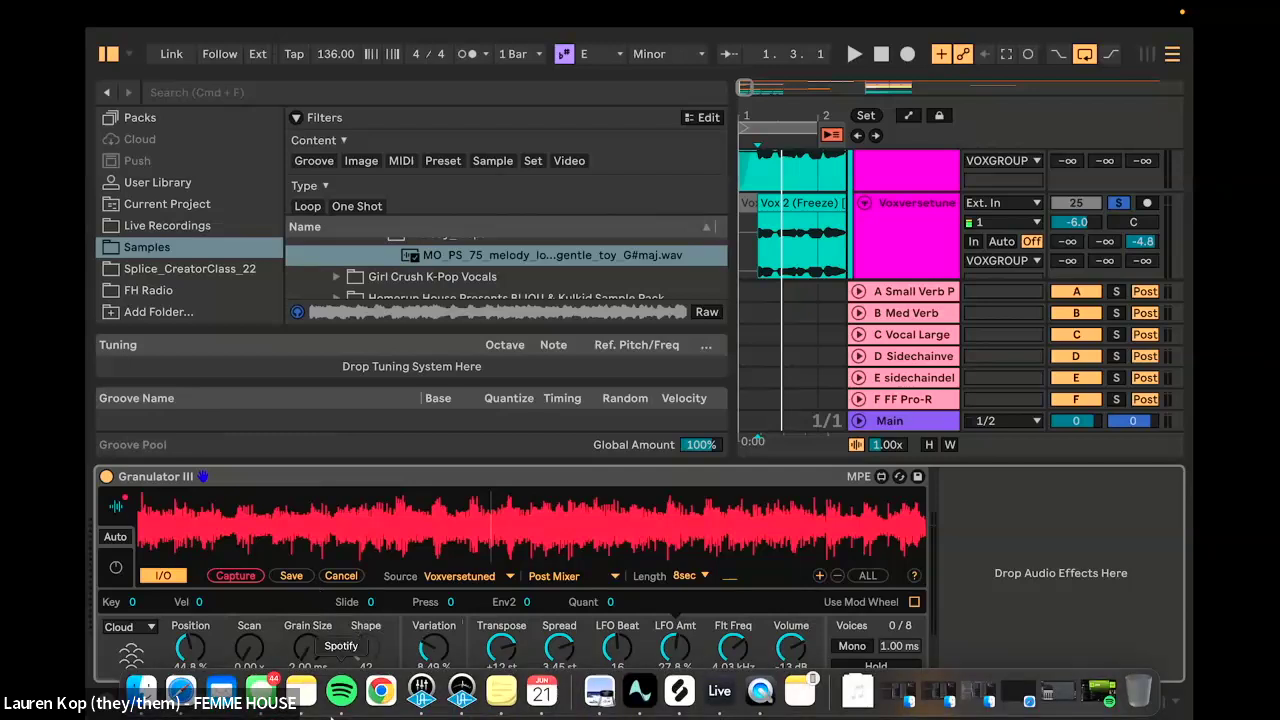
pyautogui.click(148, 698)
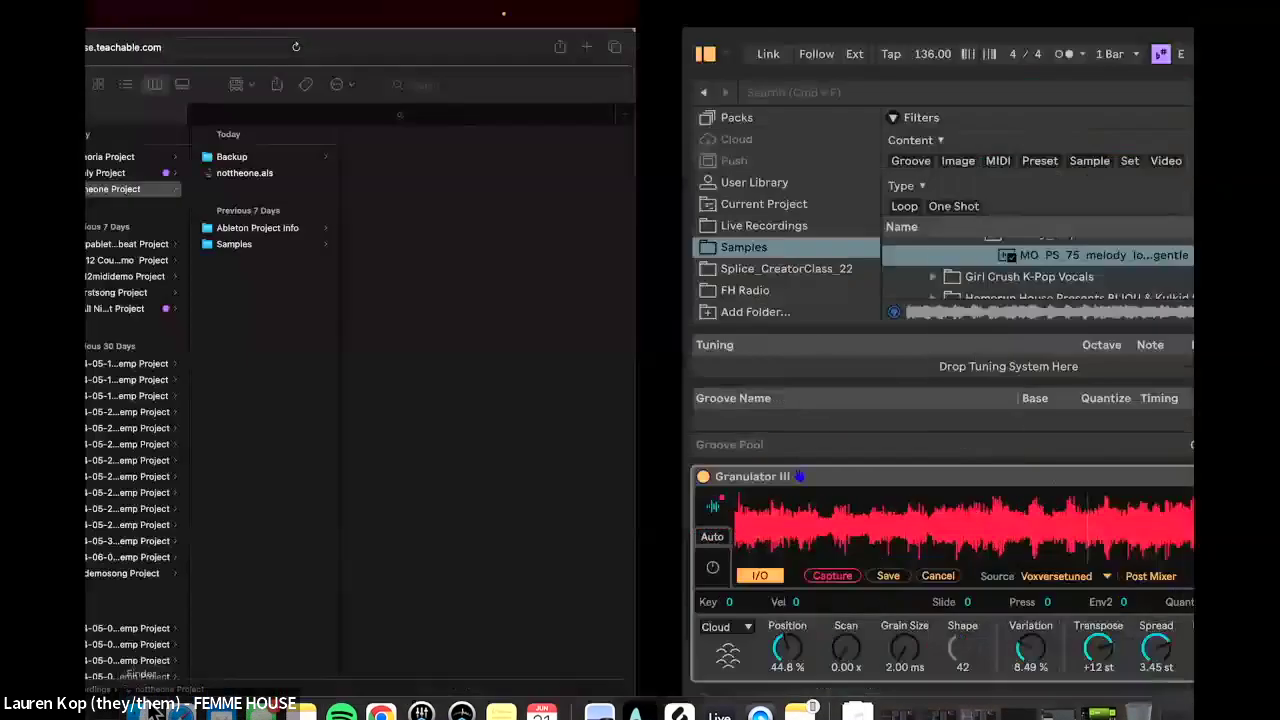
pyautogui.click(666, 172)
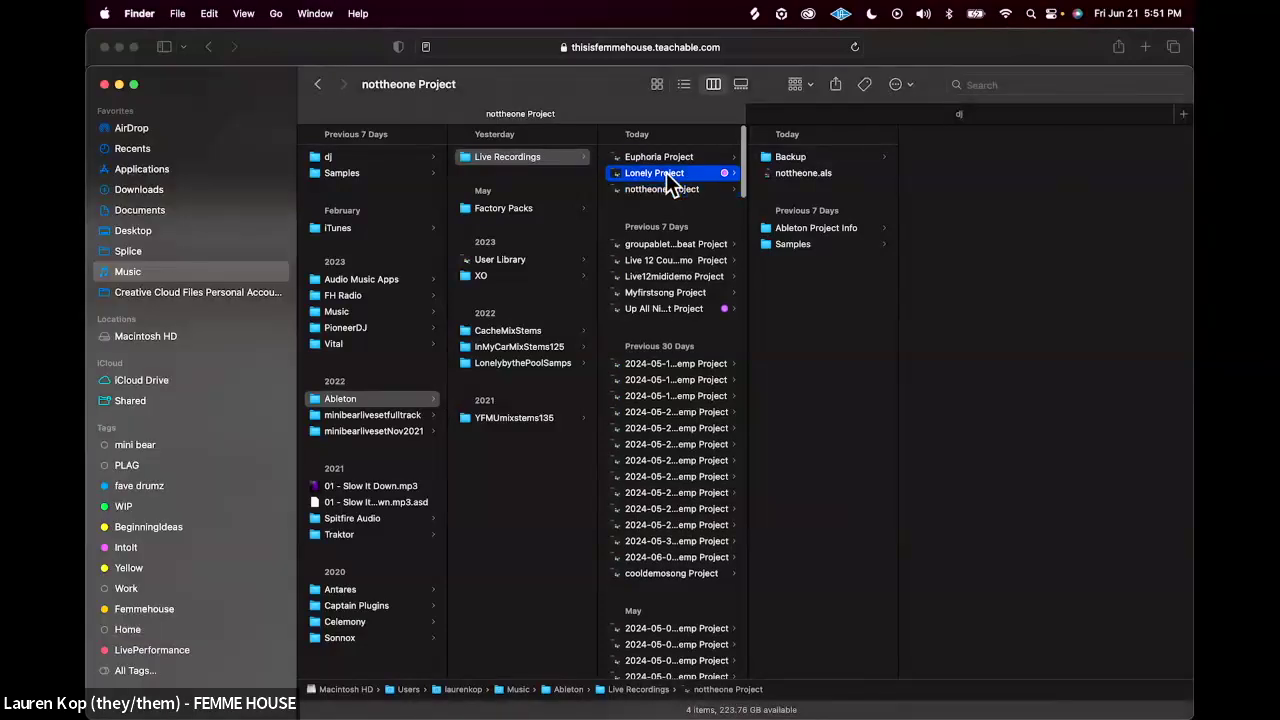
pyautogui.click(822, 178)
pyautogui.rightClick(824, 178)
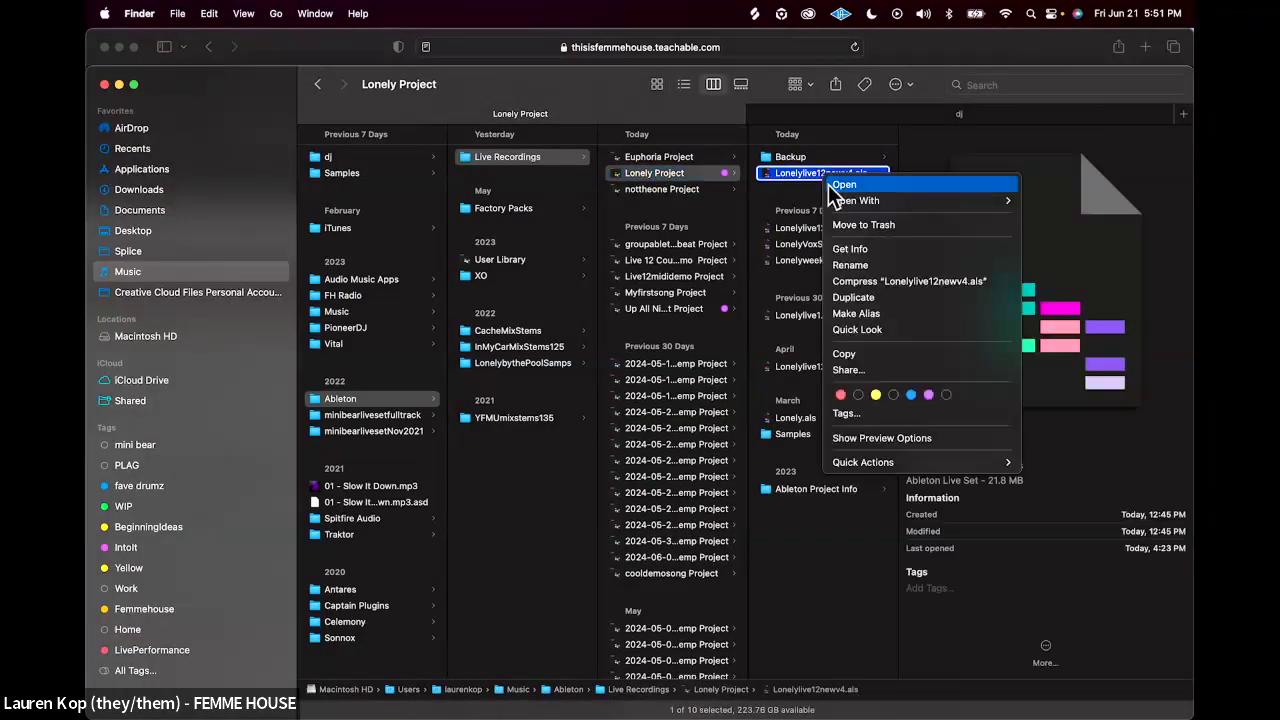
pyautogui.moveTo(835, 201)
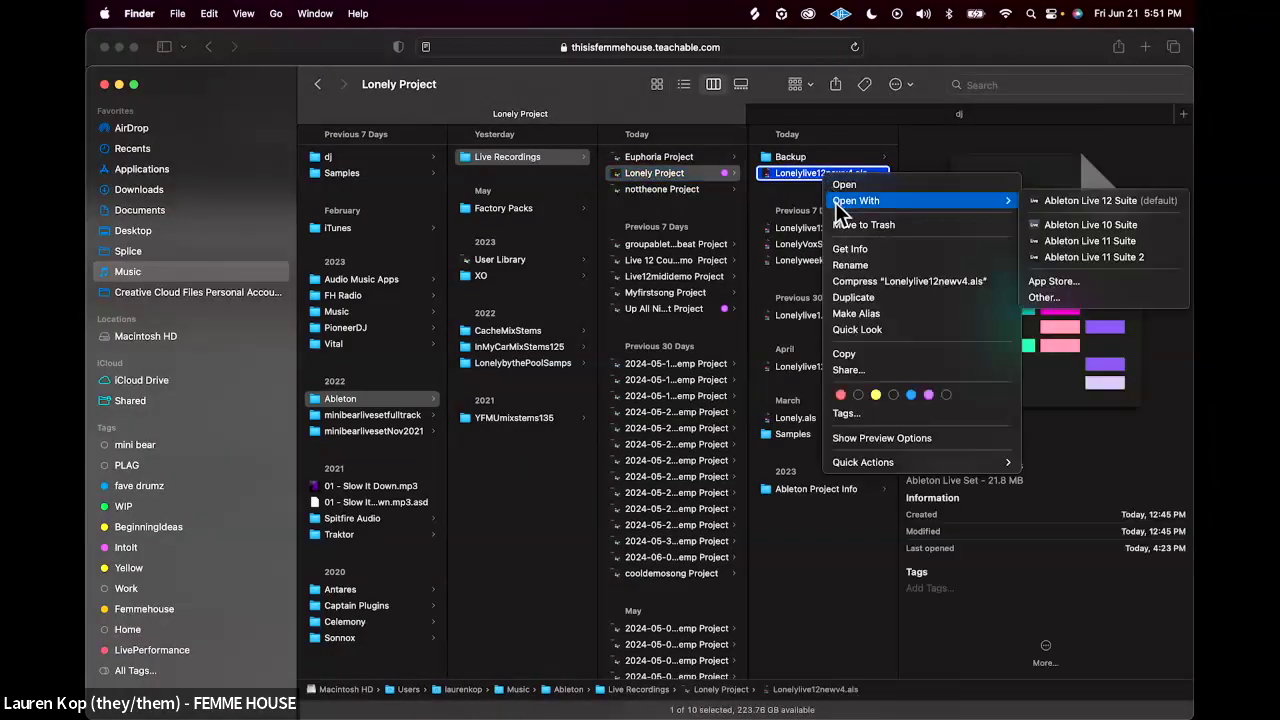
pyautogui.click(1078, 205)
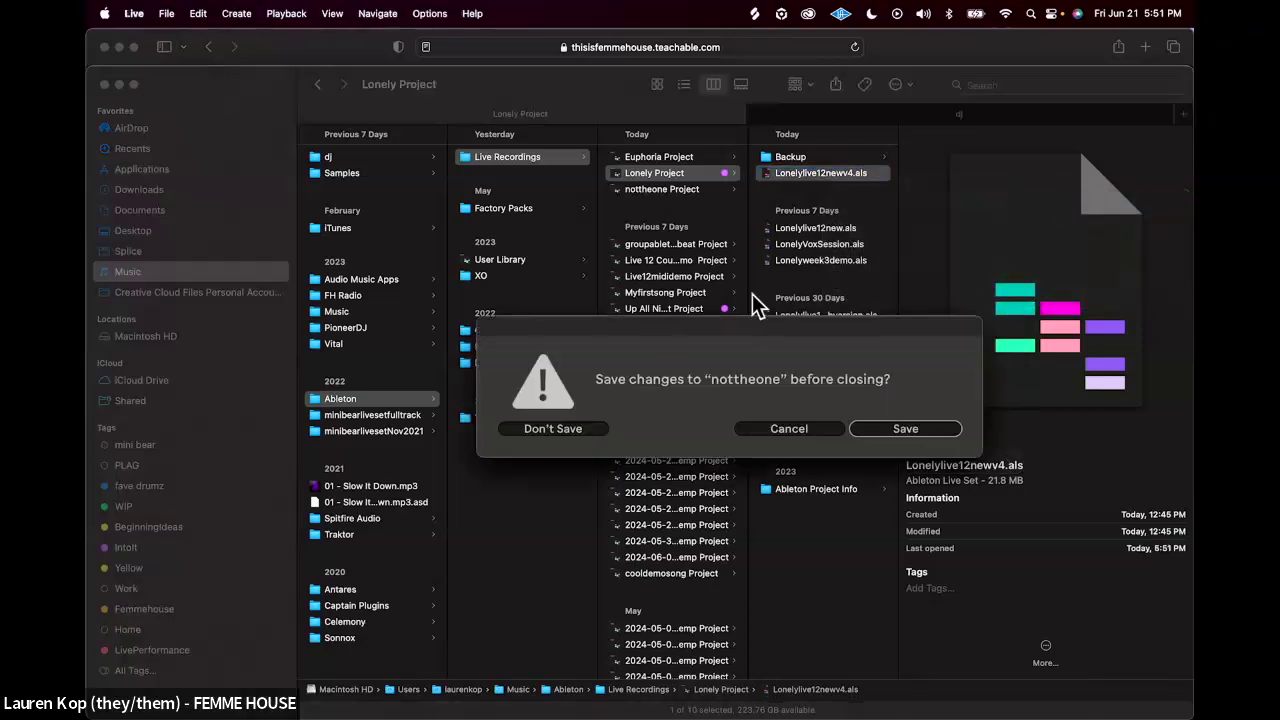
pyautogui.click(565, 436)
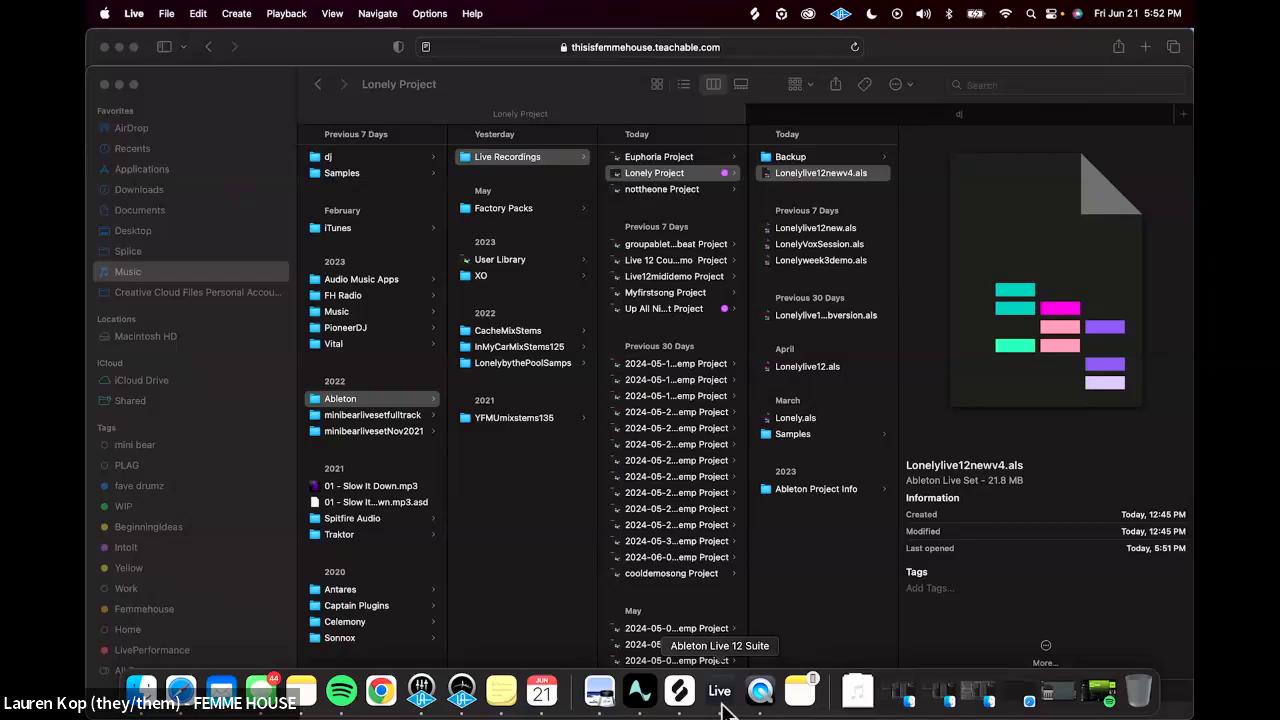
# Step: Switch to Ableton Live 12 Suite, hide the browser in Session View and look across the Lonely set's tracks
pyautogui.click(724, 705)
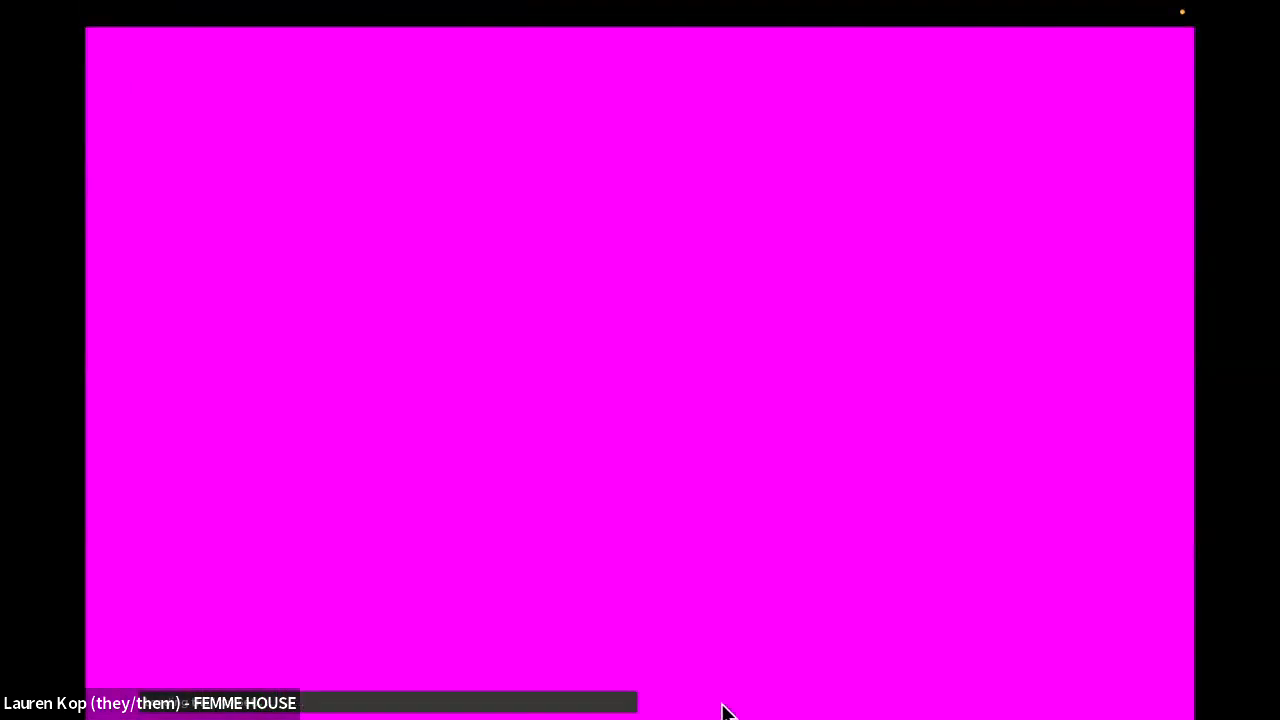
pyautogui.moveTo(697, 716)
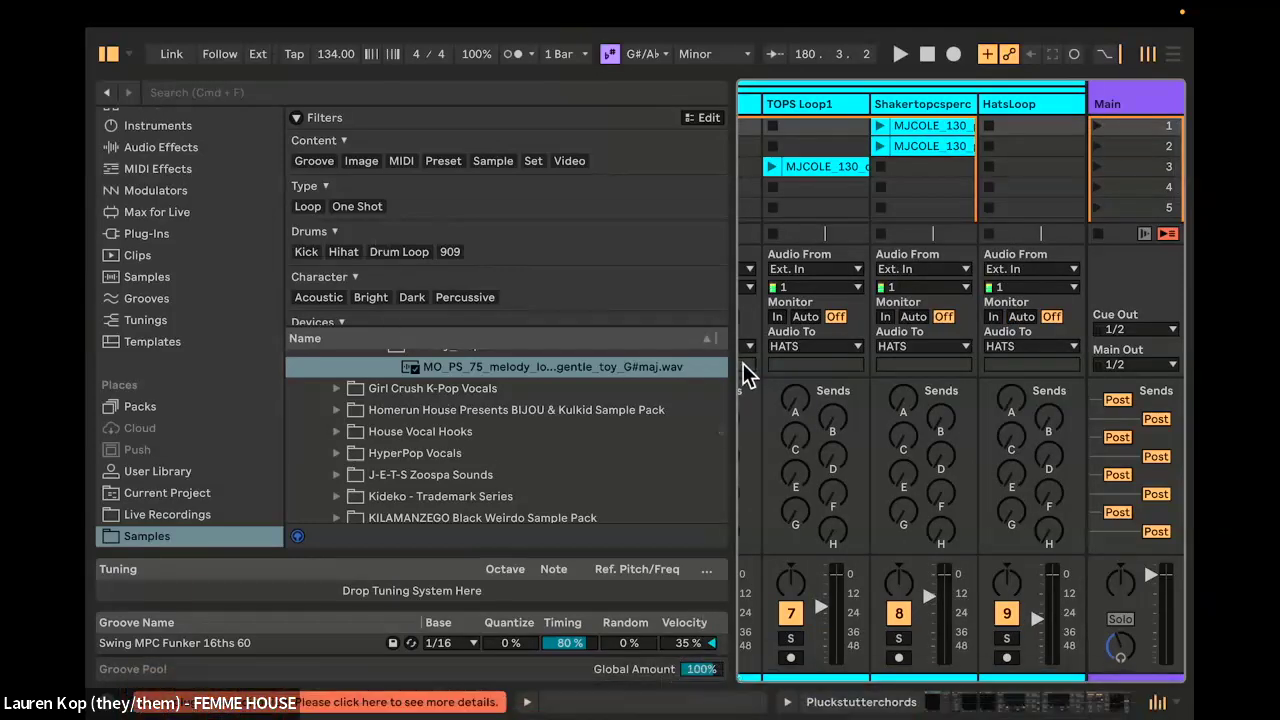
pyautogui.moveTo(730, 363); pyautogui.dragTo(612, 364)
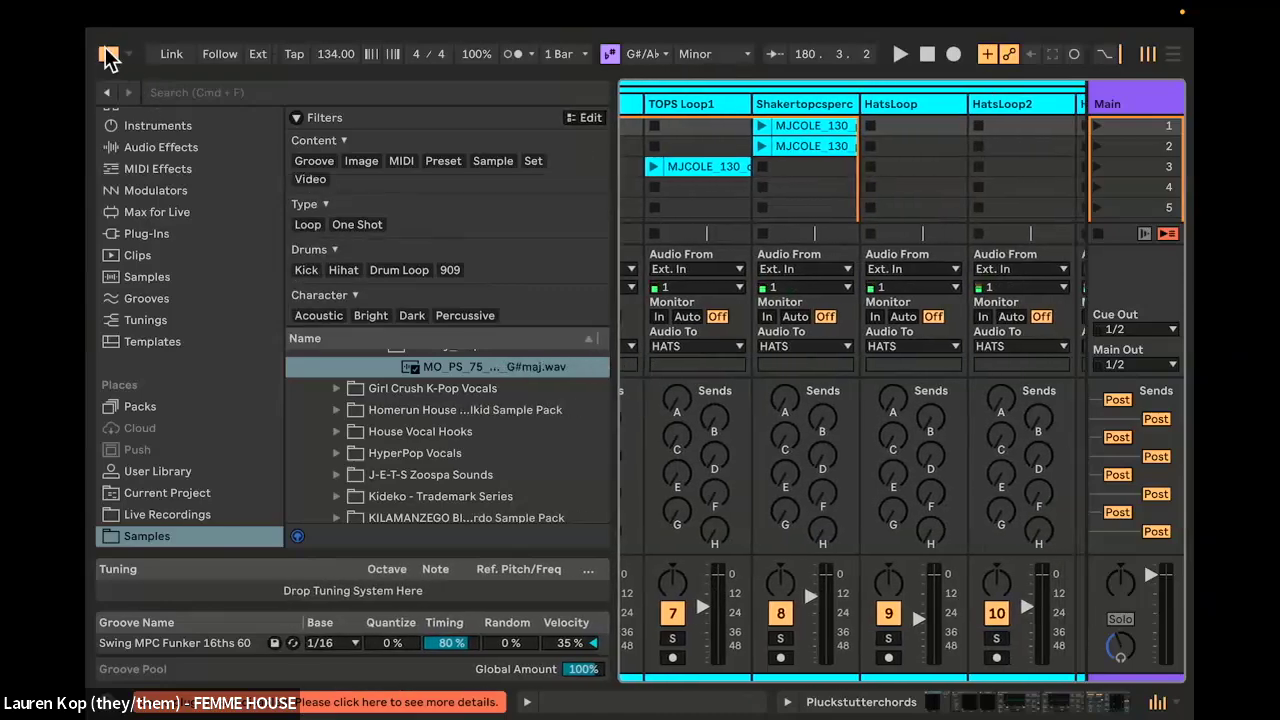
pyautogui.click(109, 55)
pyautogui.hscroll(-6, 460, 299)
pyautogui.hscroll(20, 460, 299)
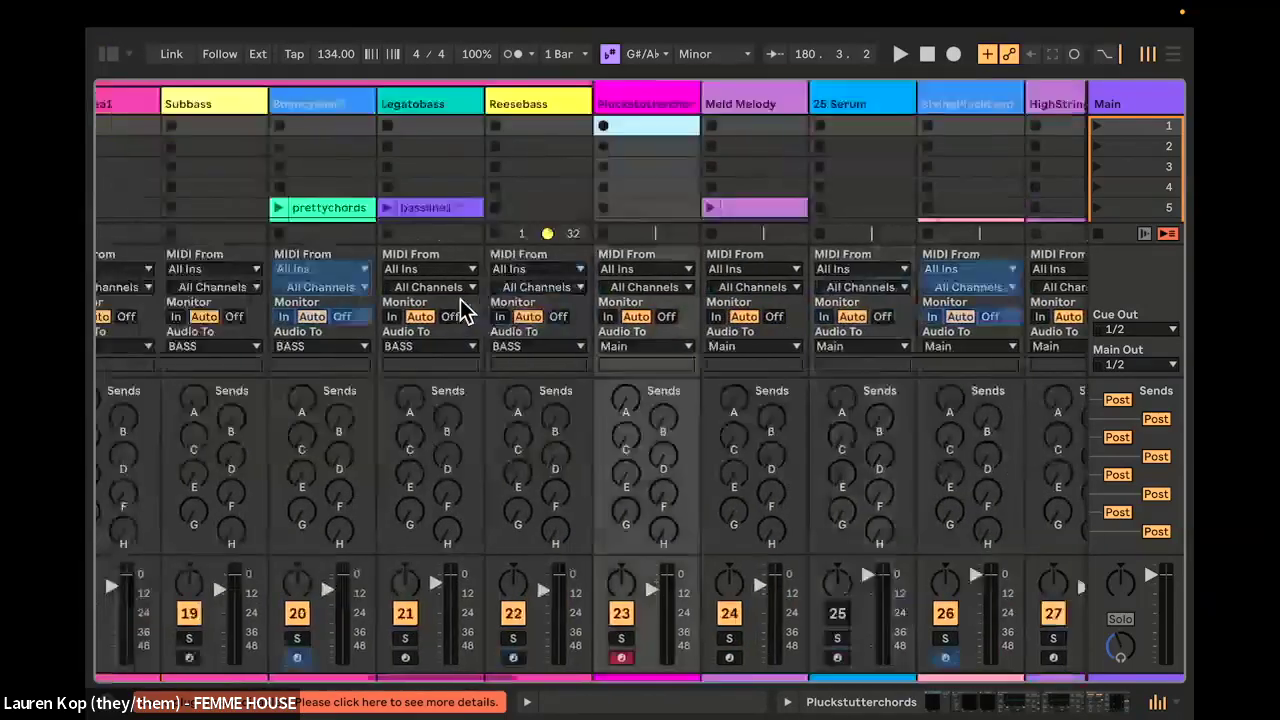
pyautogui.hscroll(12, 461, 303)
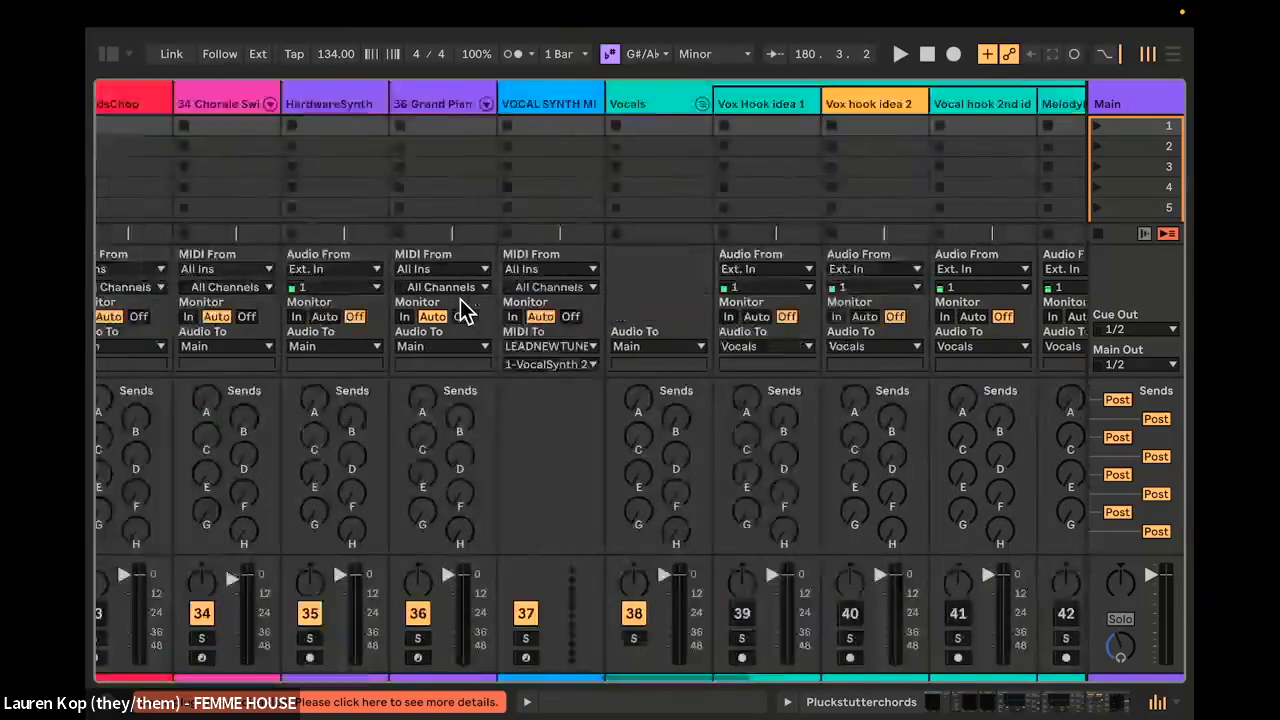
pyautogui.hscroll(10, 460, 299)
# Step: Open the Arrangement View and hide its browser
pyautogui.press('Tab')
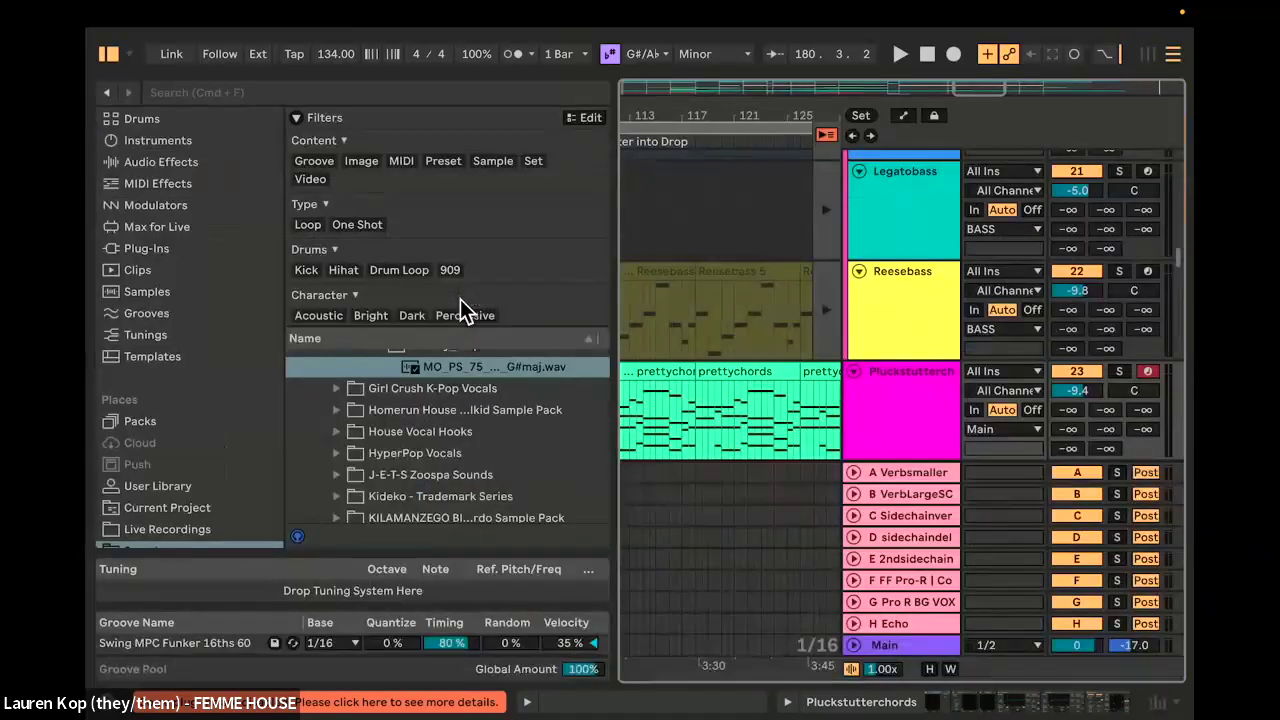
pyautogui.click(109, 56)
pyautogui.scroll(20, 459, 342)
pyautogui.hscroll(-5, 459, 342)
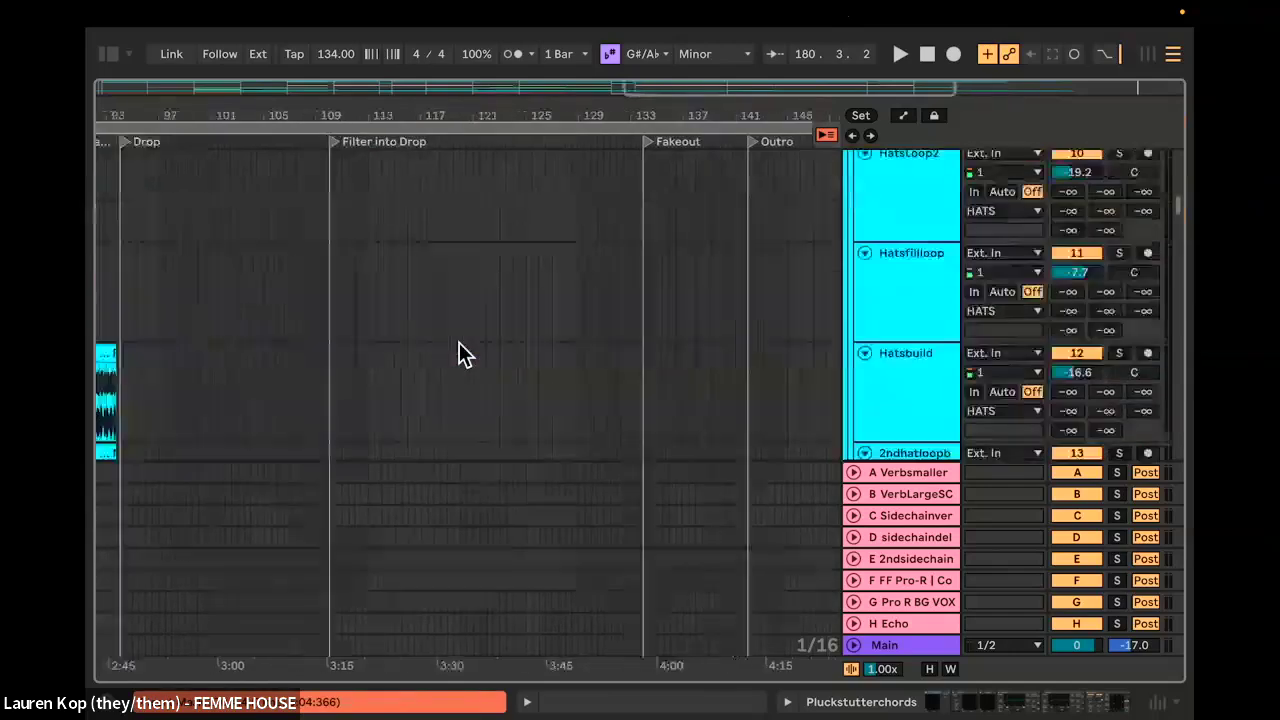
# Step: Fit the full song length into the Arrangement View and return all tracks to arrangement playback
pyautogui.press('w')
pyautogui.scroll(-2, 587, 364)
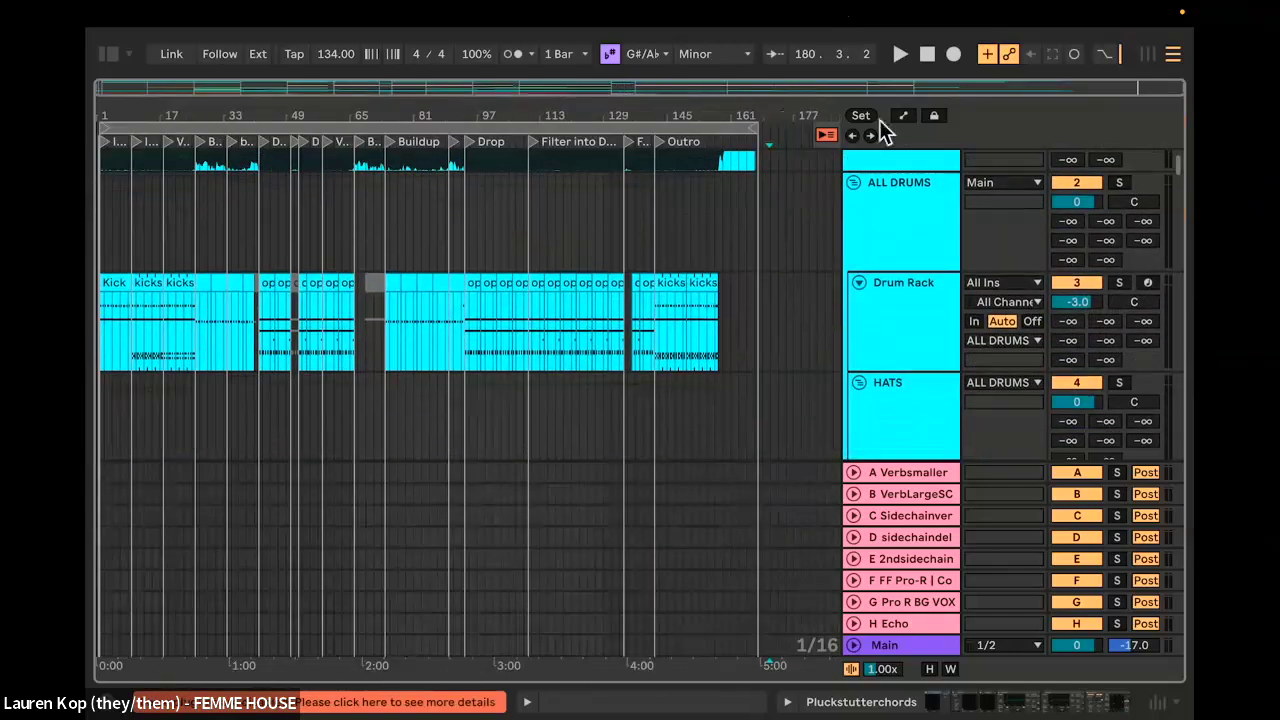
pyautogui.click(825, 135)
# Step: Examine the arrangement's drum, bass, synth, pad and vocal tracks and where their clips sit across the song sections
pyautogui.scroll(-7, 325, 363)
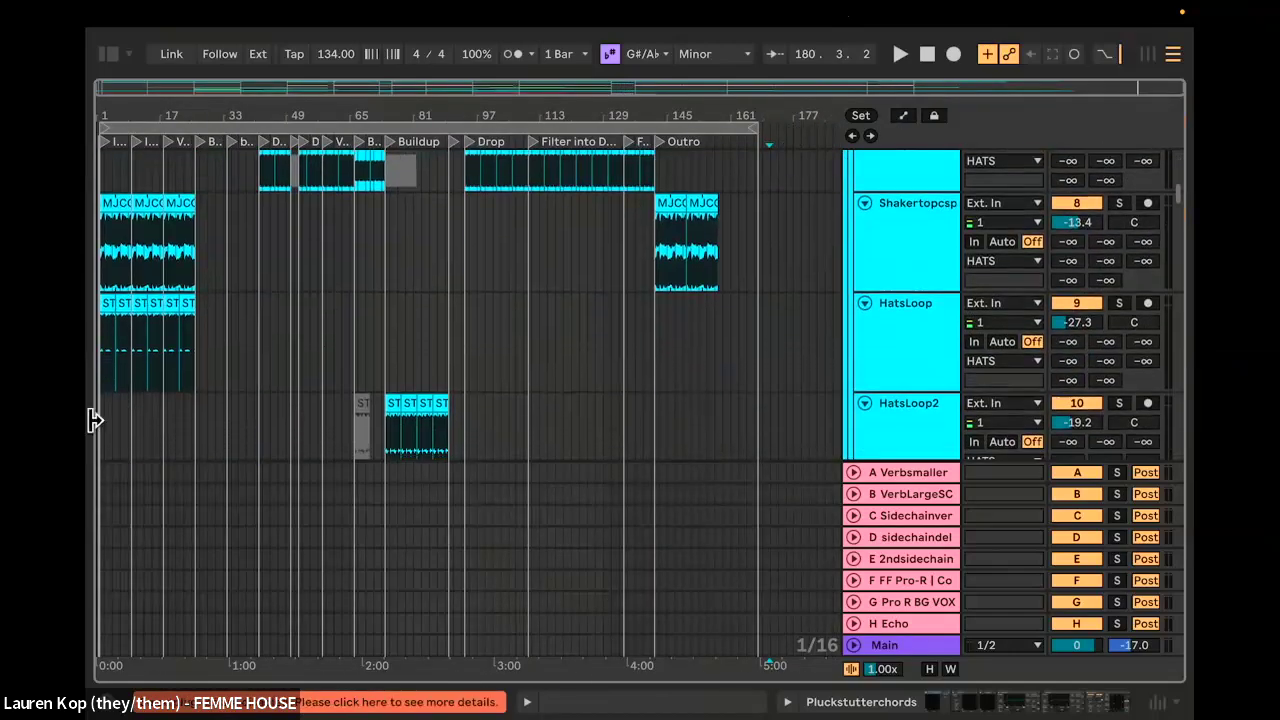
pyautogui.scroll(-20, 146, 356)
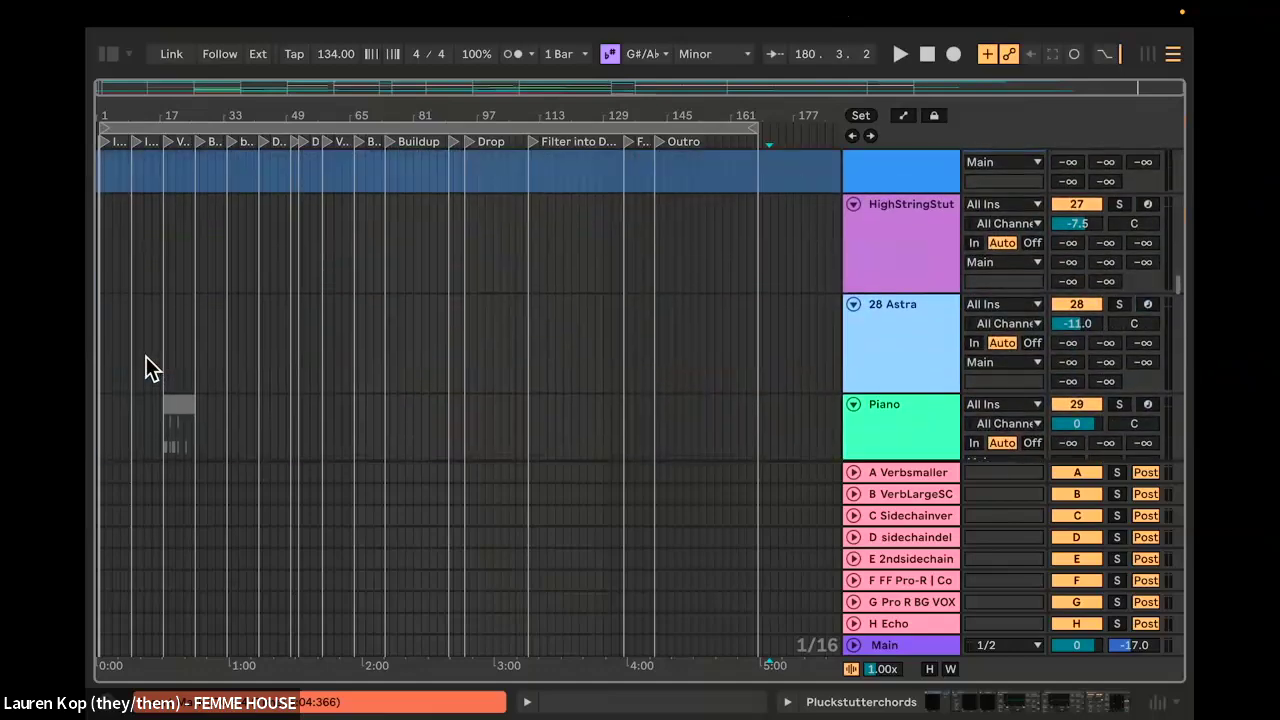
pyautogui.scroll(18, 146, 356)
pyautogui.scroll(10, 146, 360)
pyautogui.scroll(-6, 451, 360)
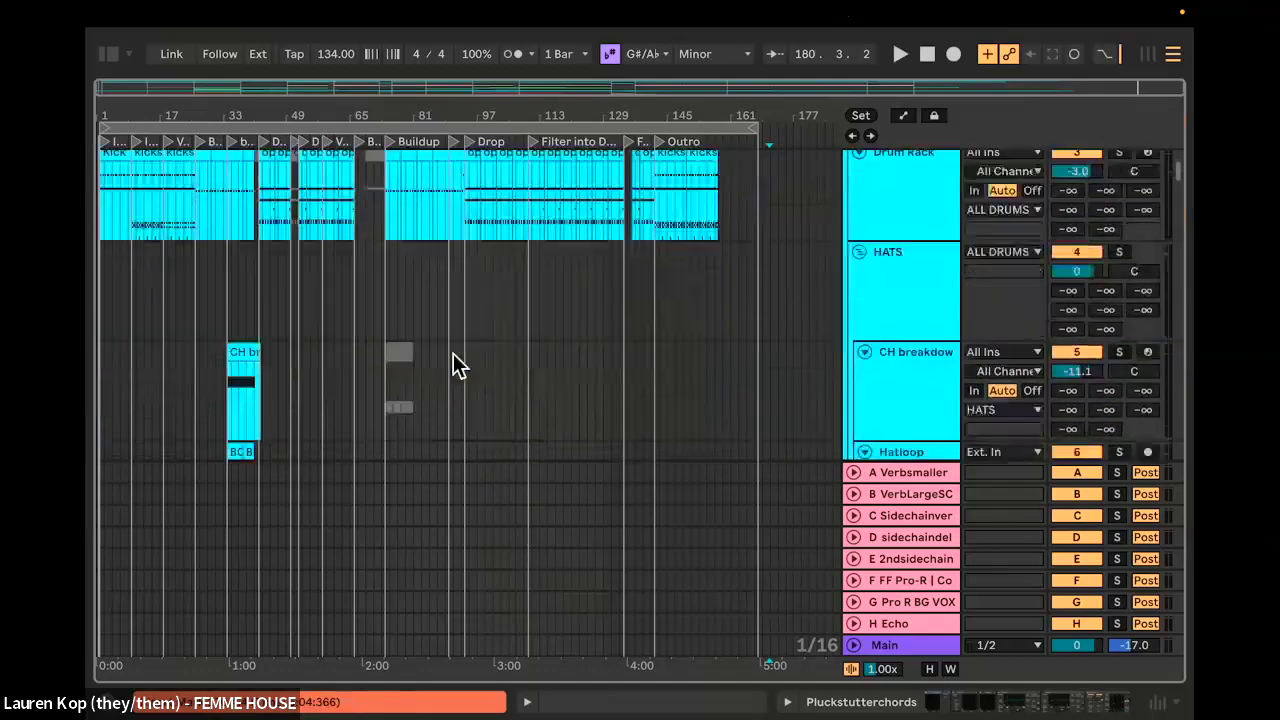
pyautogui.scroll(-10, 451, 363)
pyautogui.scroll(11, 451, 363)
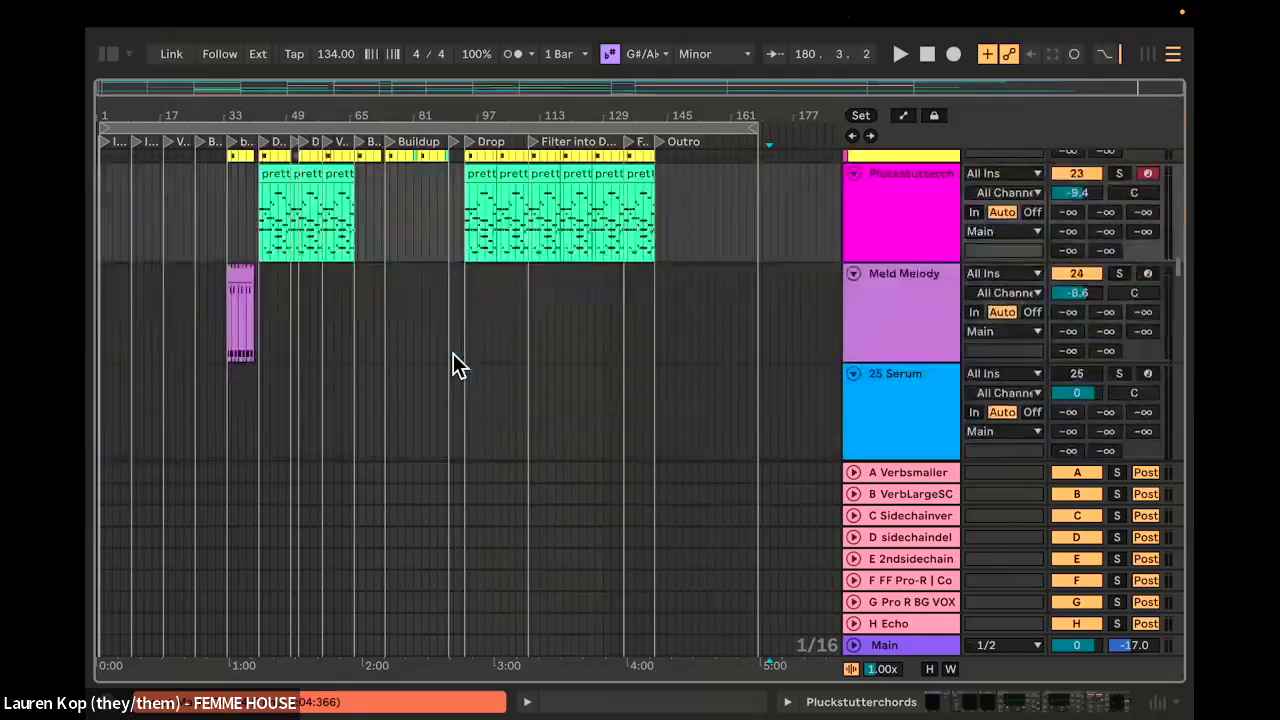
pyautogui.scroll(-8, 452, 364)
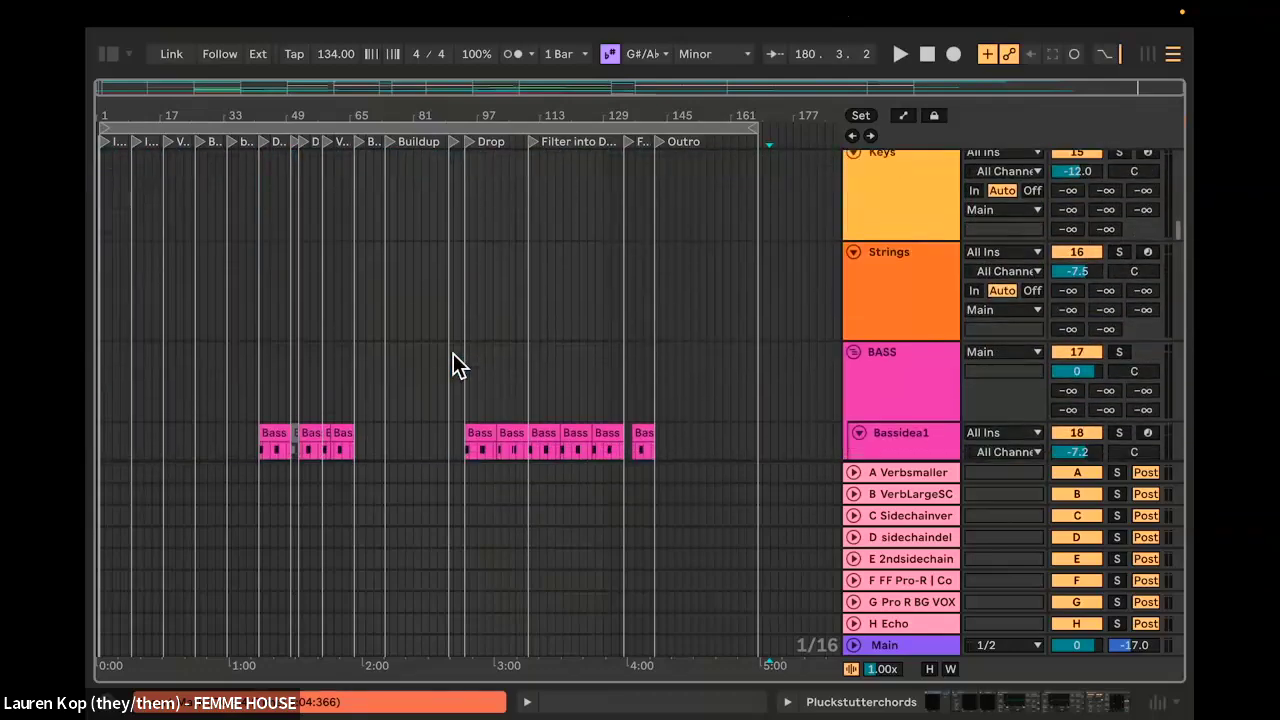
pyautogui.scroll(2, 452, 364)
pyautogui.scroll(-15, 900, 247)
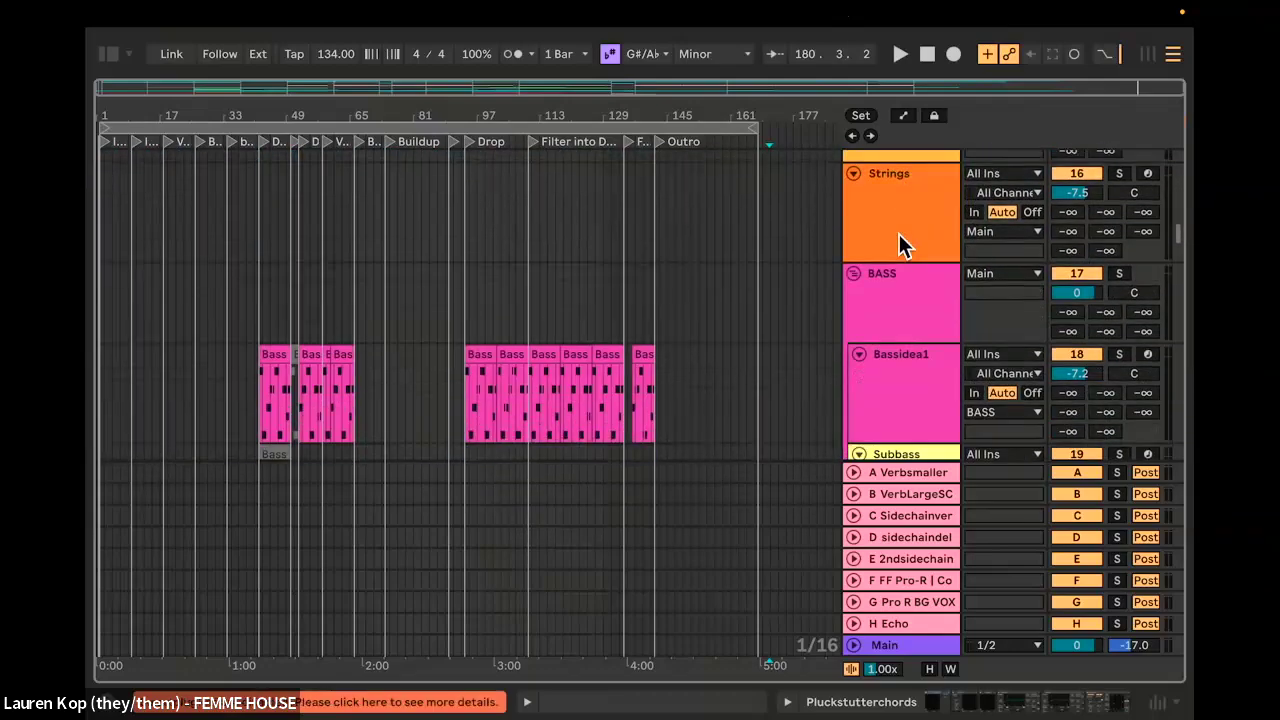
pyautogui.scroll(12, 900, 247)
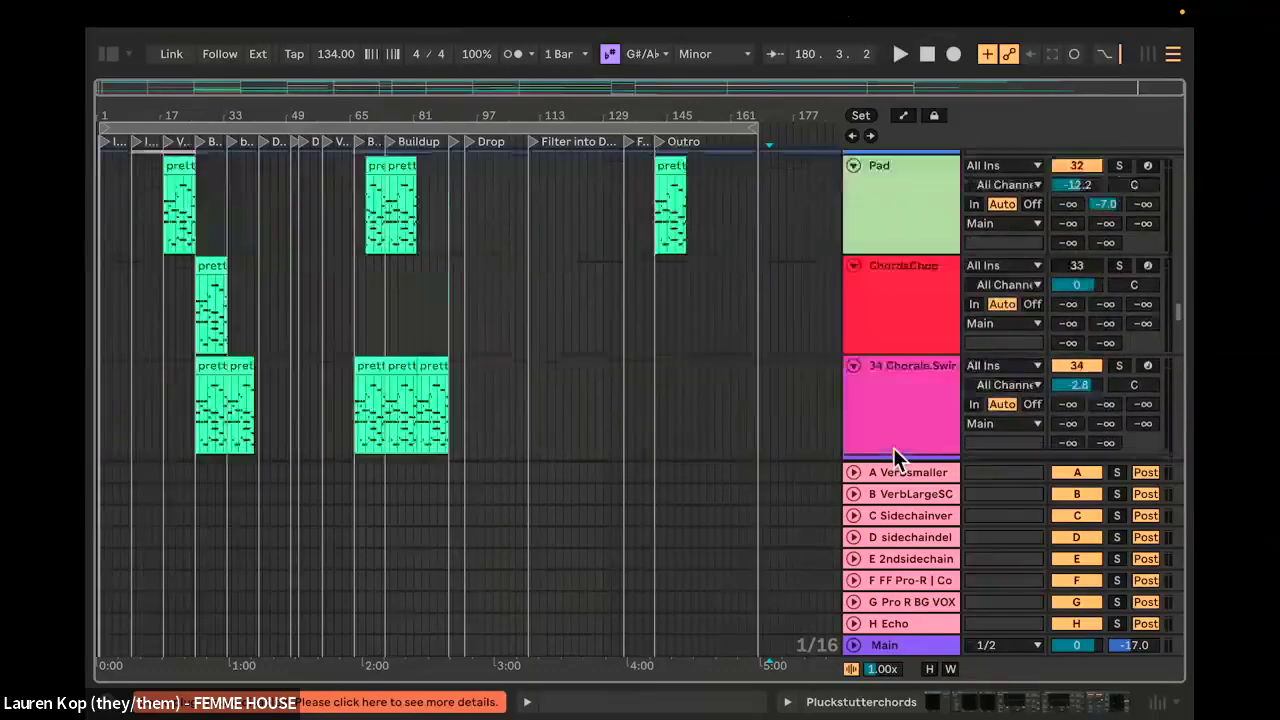
pyautogui.scroll(-2, 898, 361)
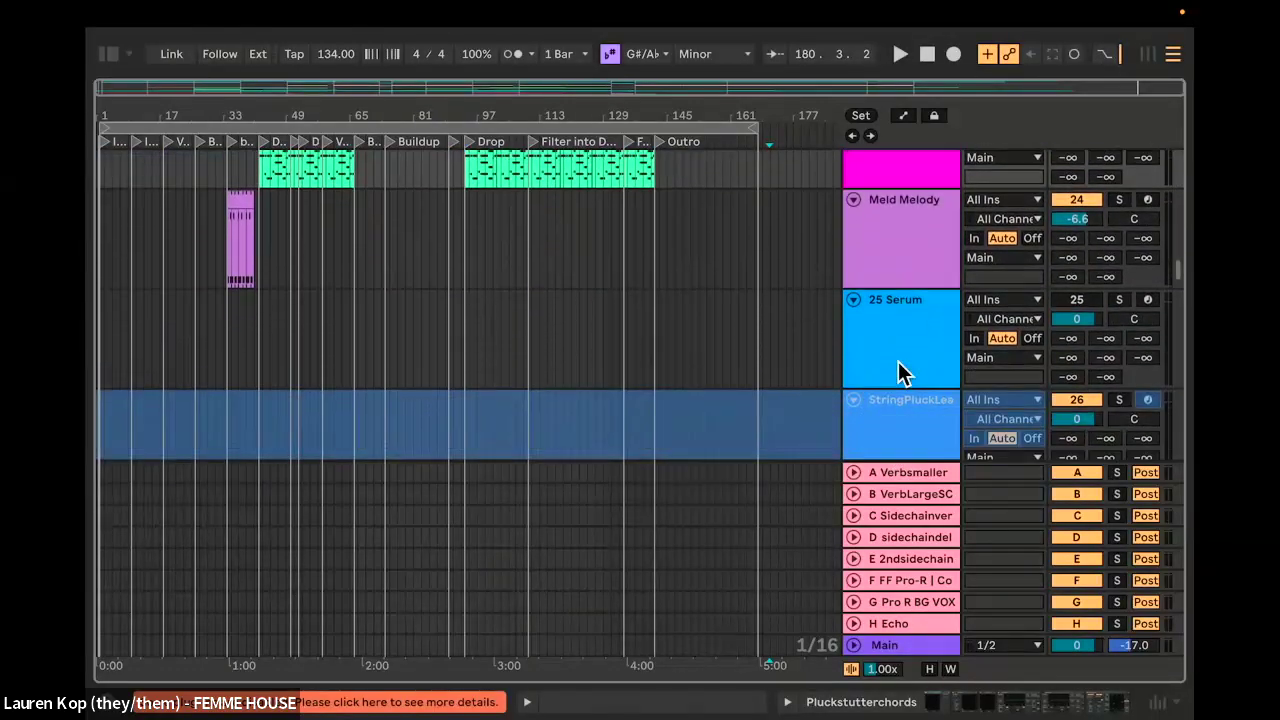
pyautogui.scroll(-1, 402, 318)
pyautogui.scroll(-6, 402, 318)
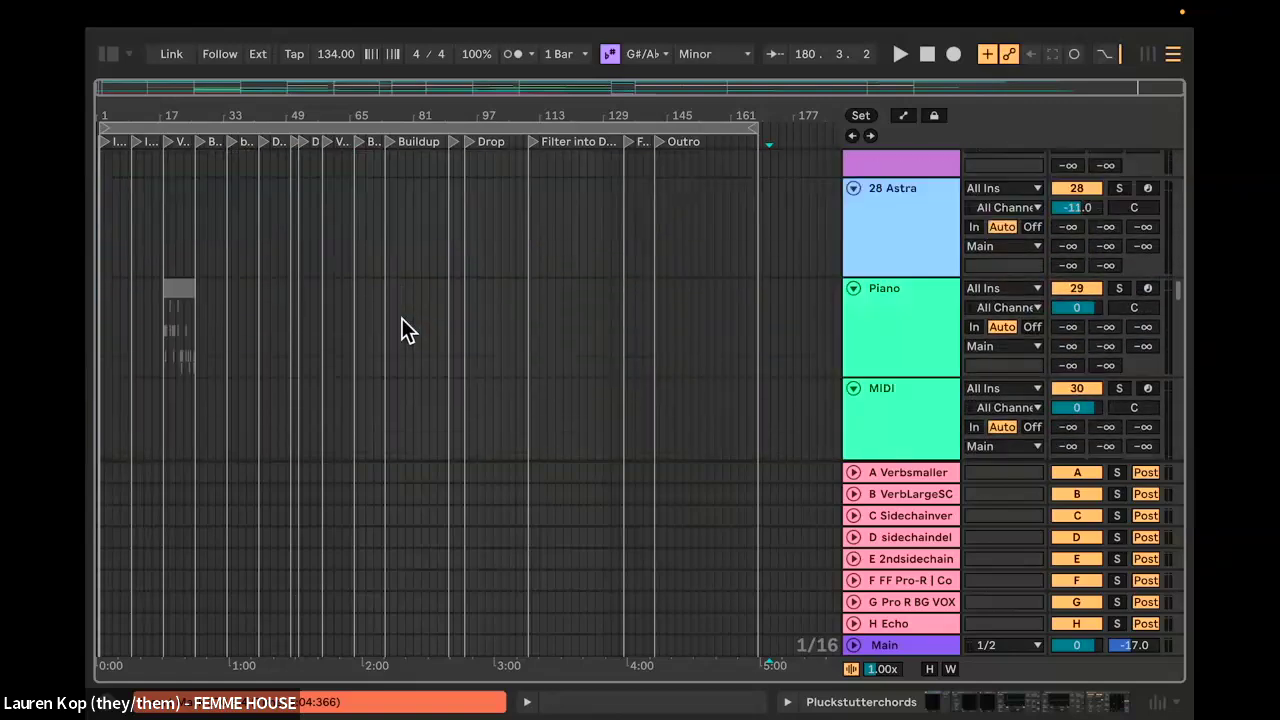
pyautogui.scroll(-2, 283, 313)
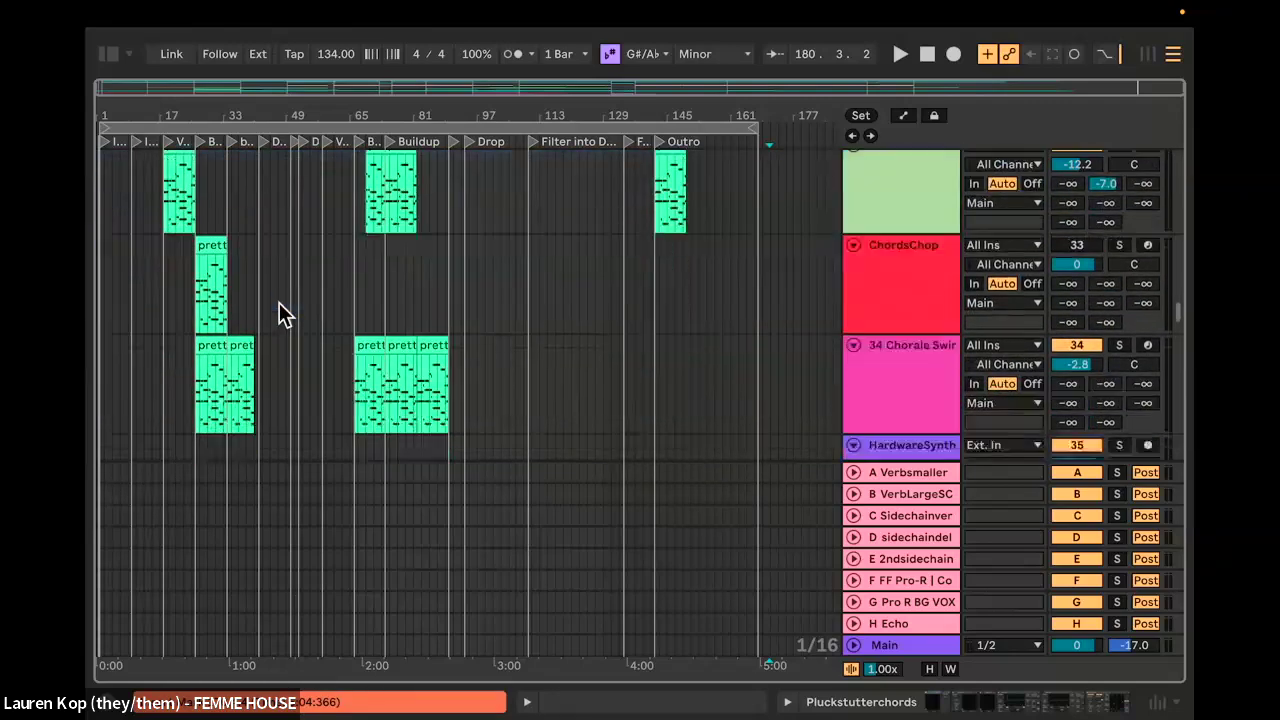
pyautogui.scroll(1, 283, 313)
pyautogui.scroll(-1, 283, 313)
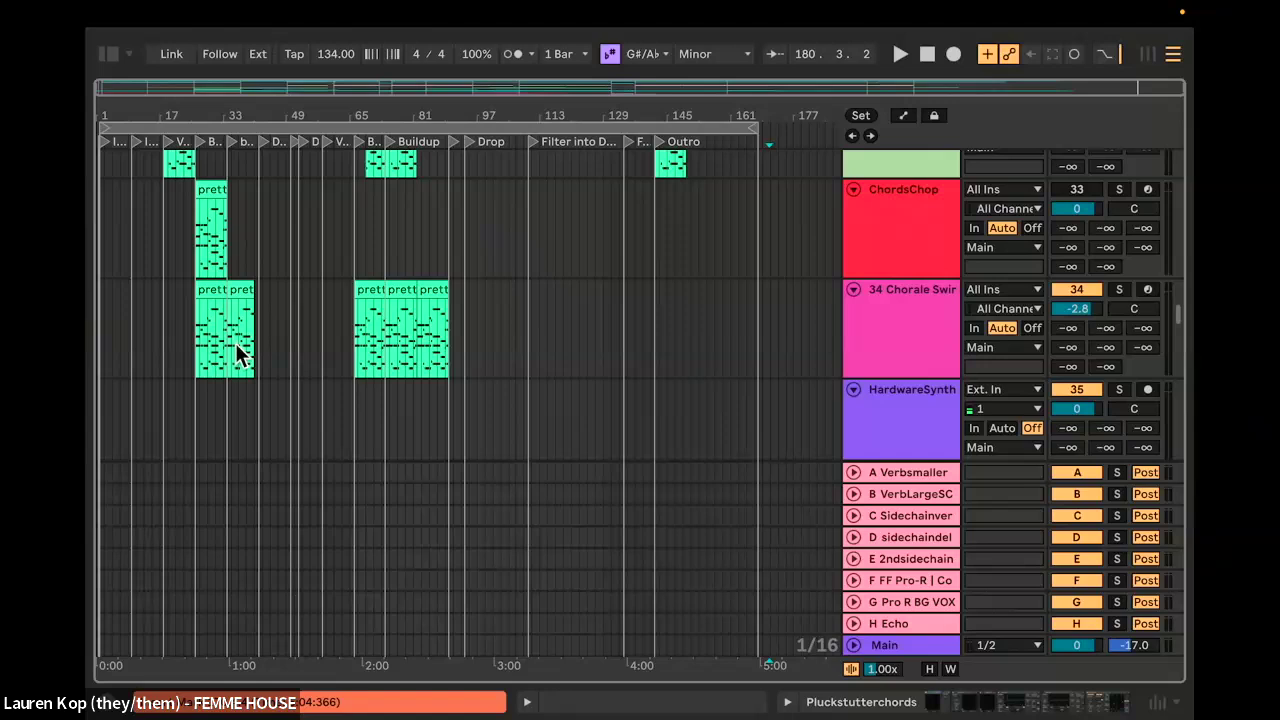
pyautogui.scroll(-4, 223, 363)
pyautogui.scroll(-2, 223, 363)
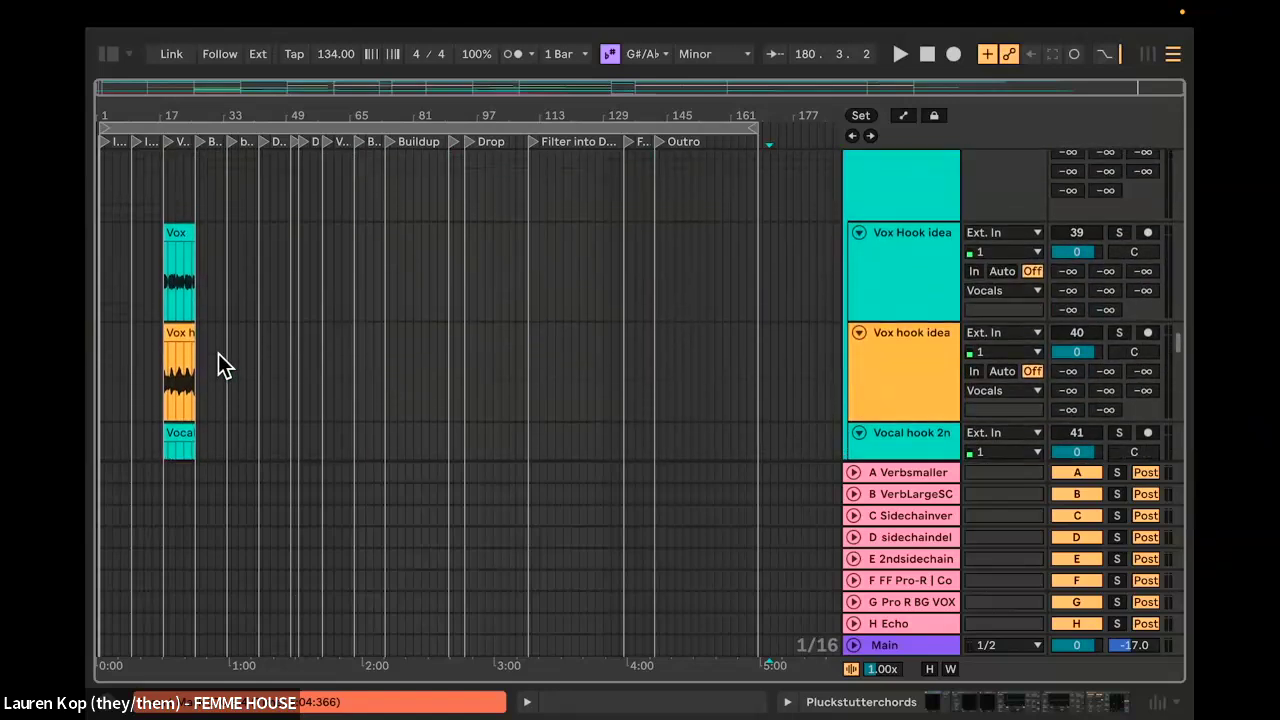
pyautogui.scroll(6, 223, 363)
pyautogui.scroll(1, 222, 366)
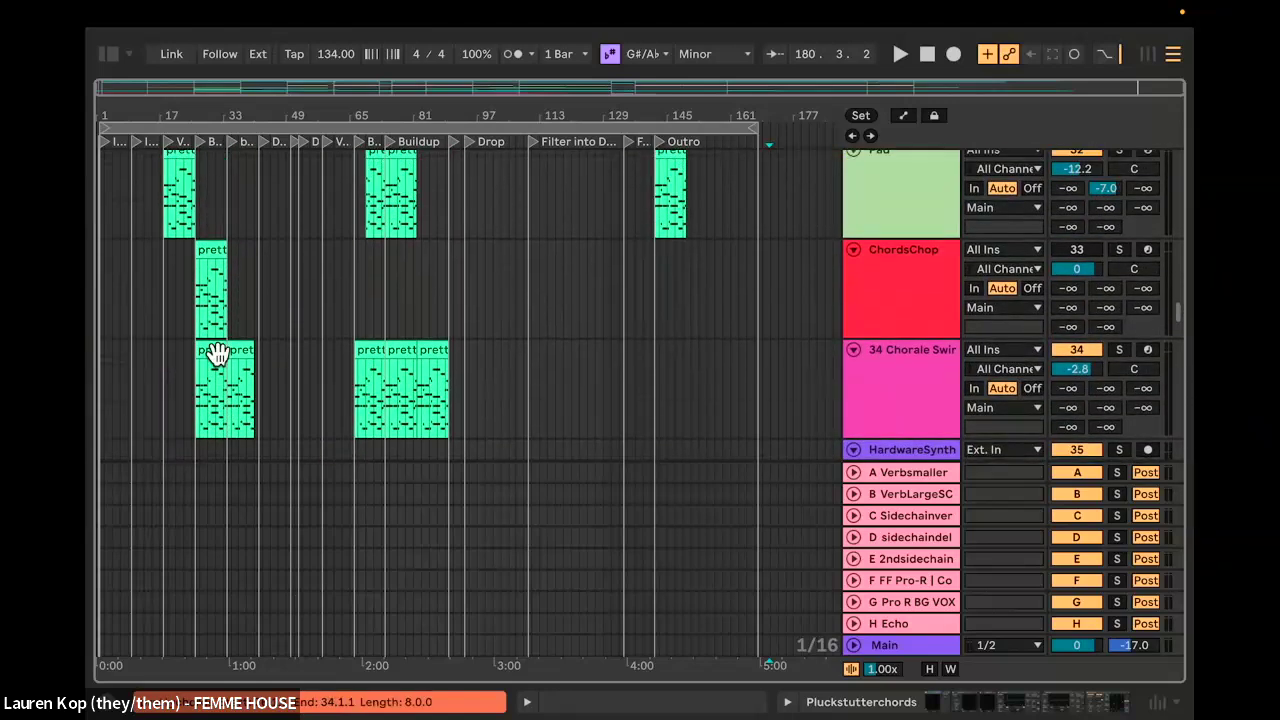
# Step: Briefly audition the first prettychords clip on the Pad track from about bar 21
pyautogui.scroll(2, 234, 414)
pyautogui.click(181, 318)
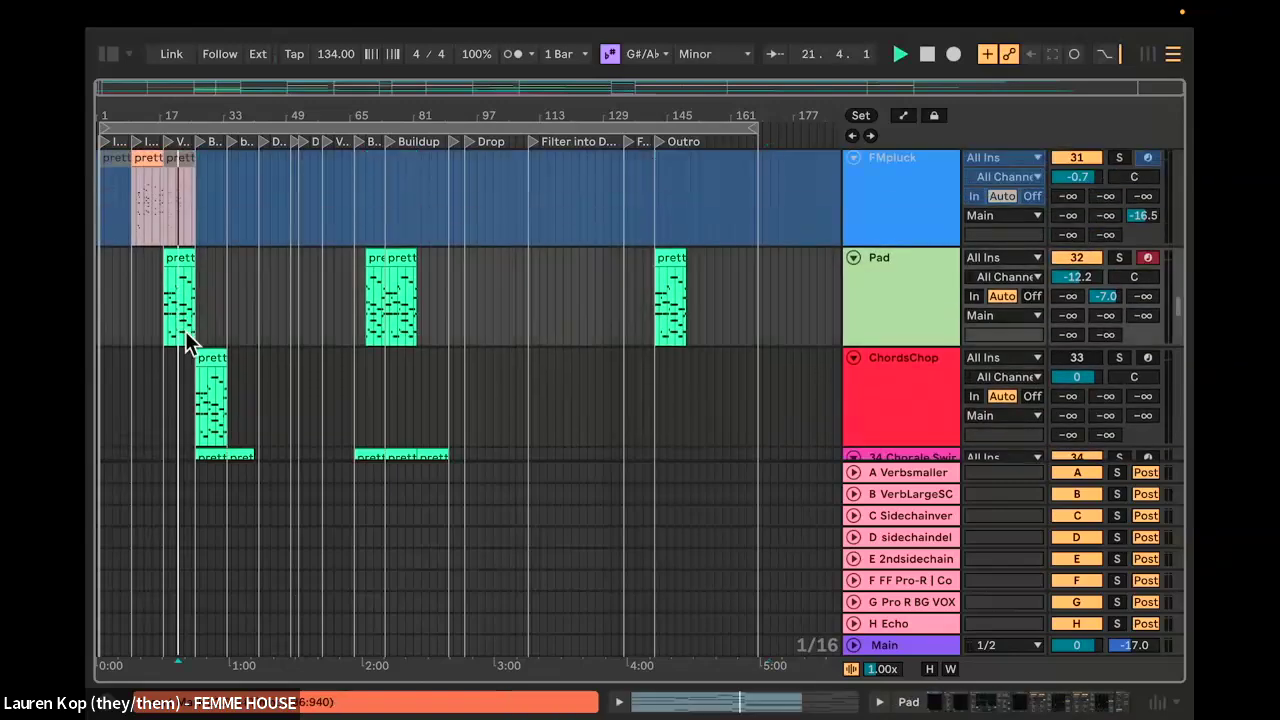
pyautogui.scroll(3, 254, 311)
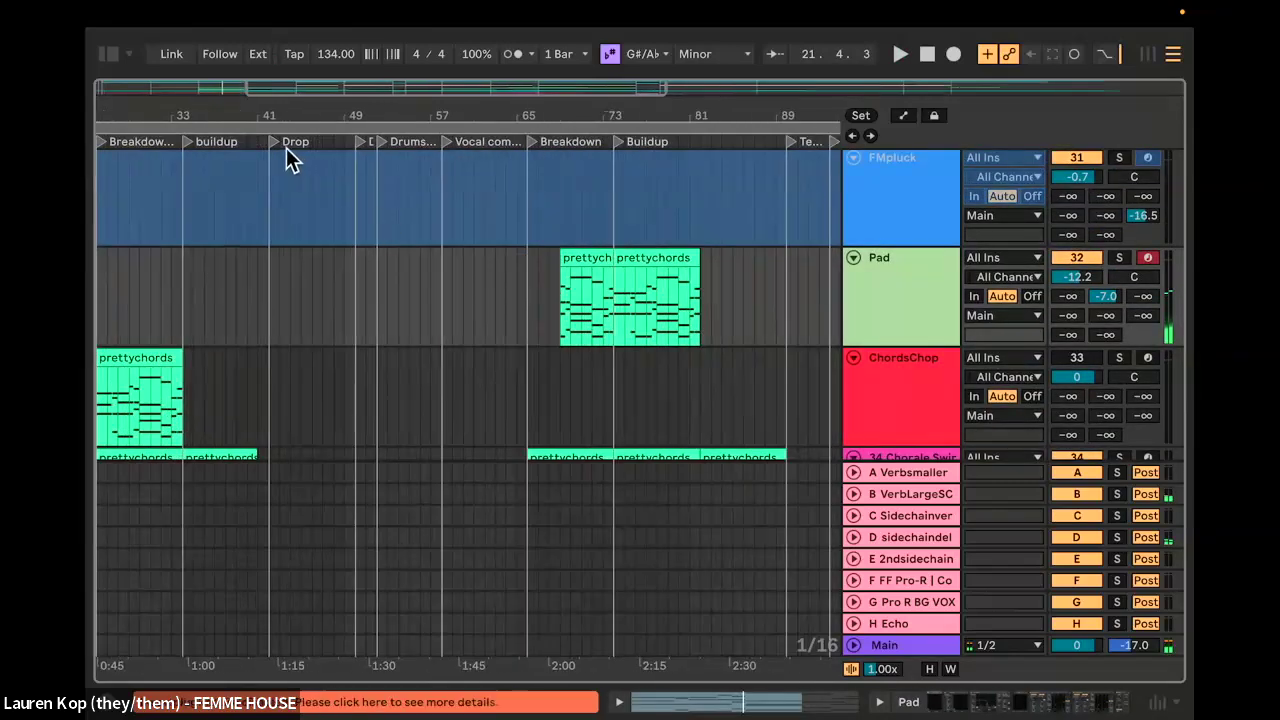
# Step: Show the device chain of the Pluckstutterchords track and hide the return tracks
pyautogui.scroll(10, 333, 256)
pyautogui.scroll(-2, 333, 256)
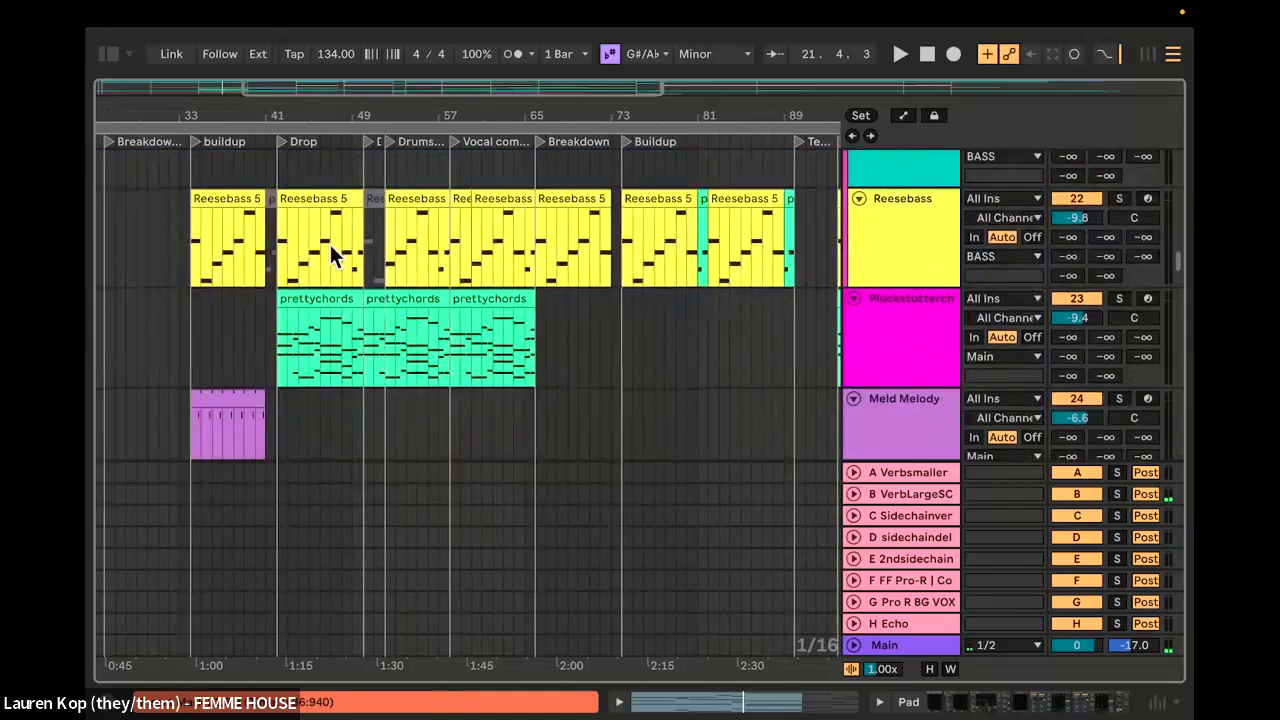
pyautogui.click(882, 314)
pyautogui.click(882, 314)
pyautogui.scroll(-2, 958, 183)
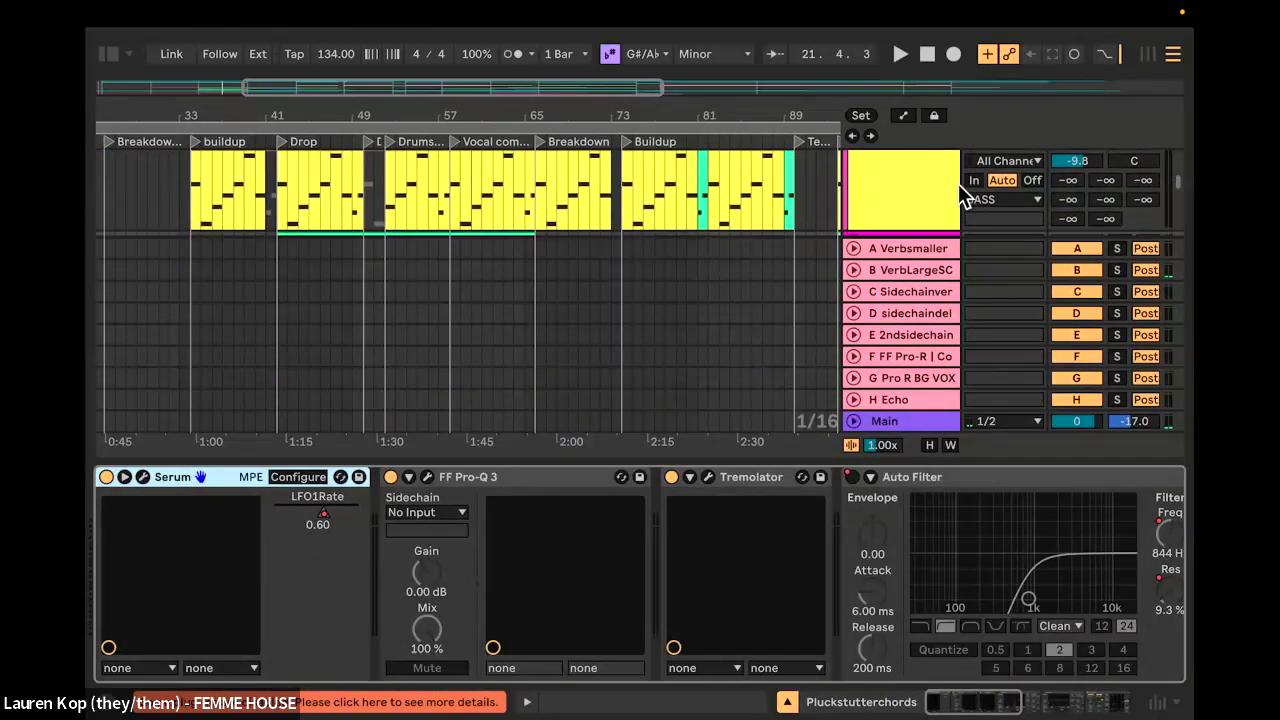
pyautogui.press('super+alt+r')
# Step: Open Serum on the Pluckstutterchords track to examine its stutter saw patch, and close its window
pyautogui.click(886, 276)
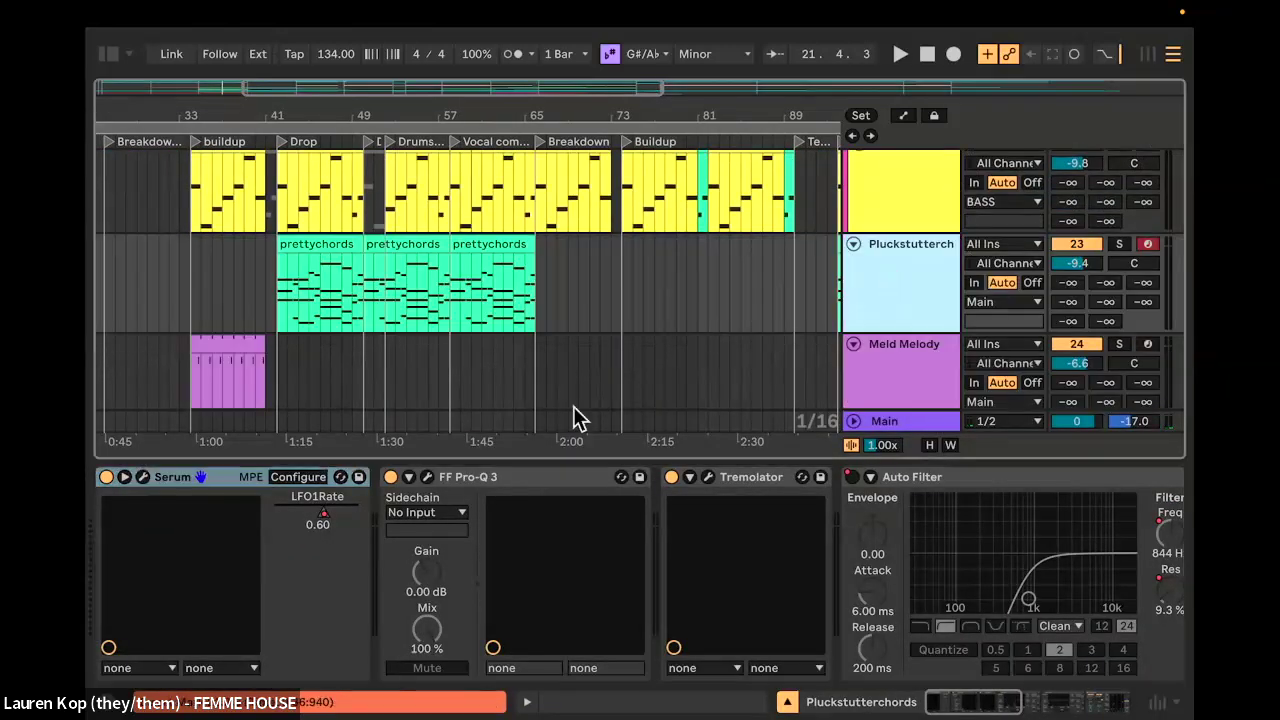
pyautogui.click(142, 478)
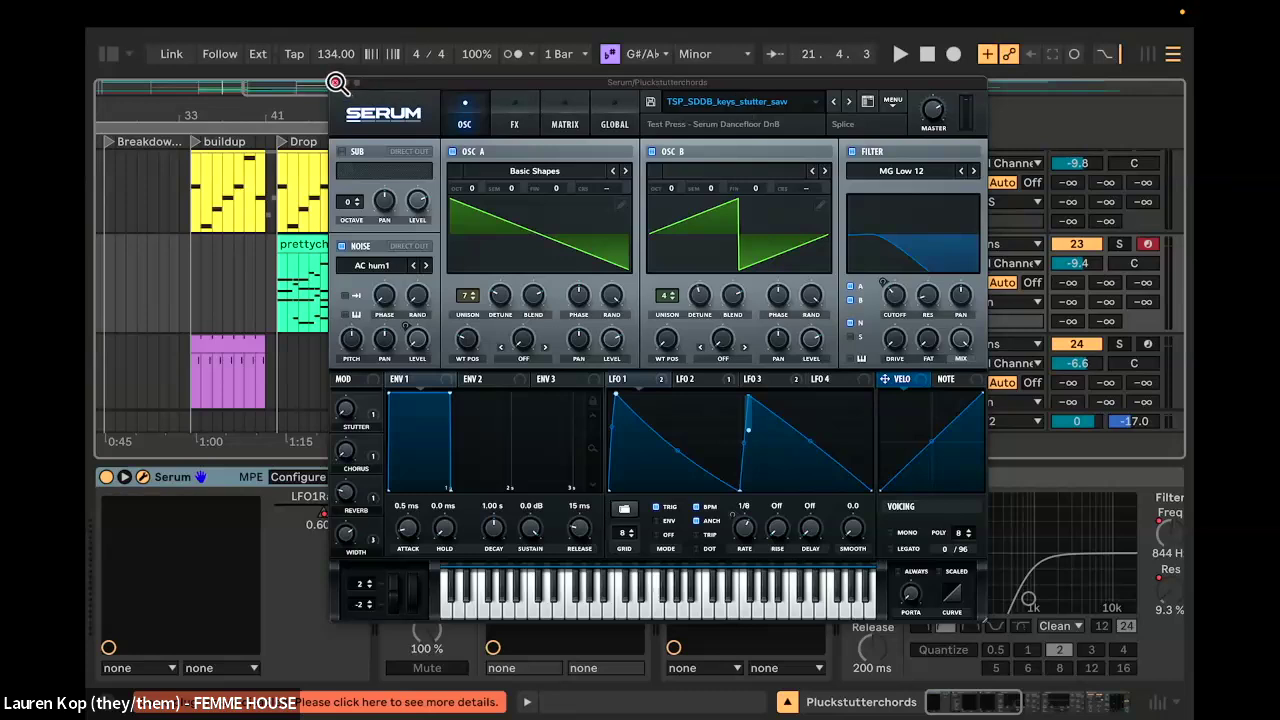
pyautogui.click(337, 81)
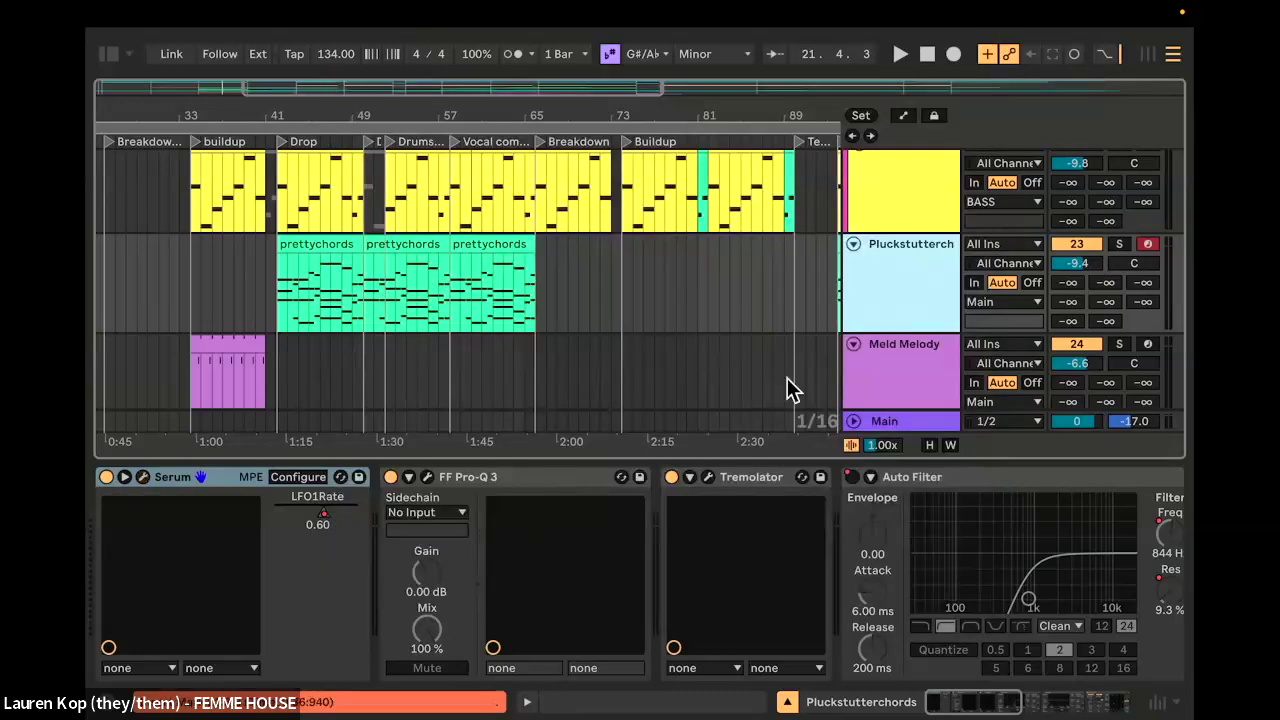
# Step: Solo the Pluckstutterchords track and play its prettychords clip from the Drop at bar 42
pyautogui.click(1119, 244)
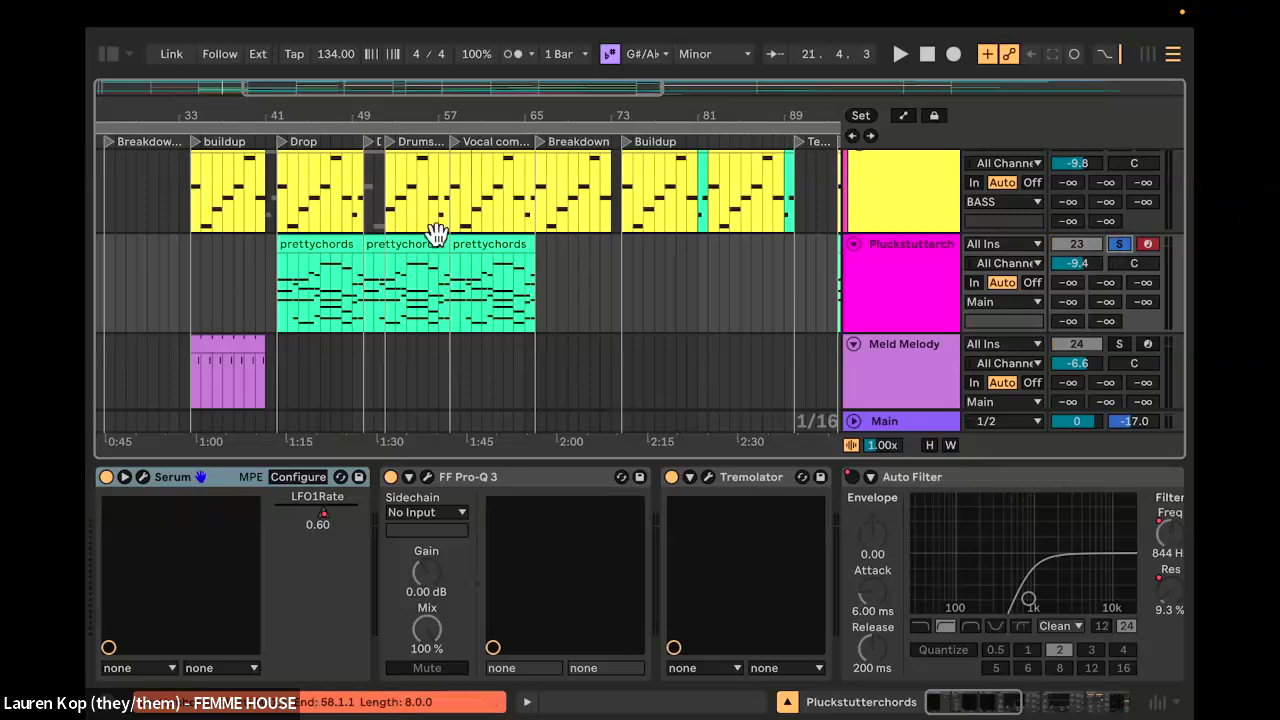
pyautogui.scroll(1, 294, 284)
pyautogui.click(280, 287)
pyautogui.press('space')
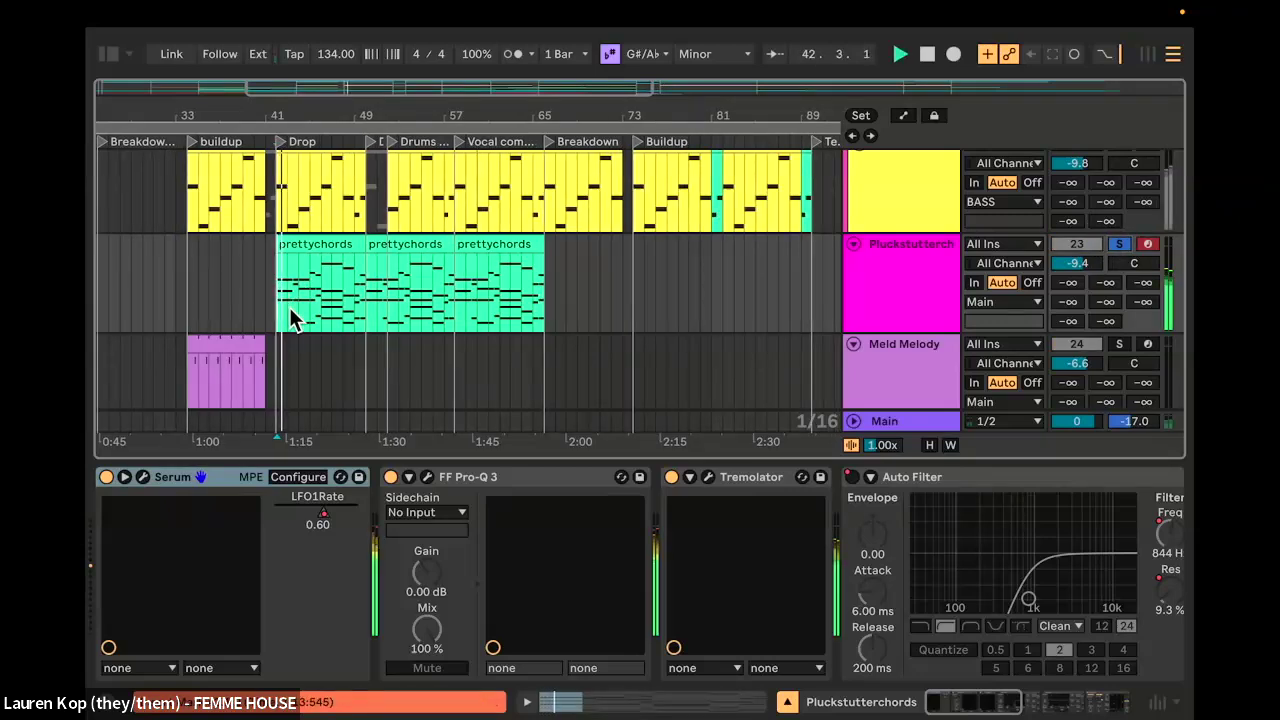
# Step: Examine the effects after Serum on Pluckstutterchords, from FF Pro-Q 3 and Tremolator to the Auto Filters and sidechained Compressor
pyautogui.click(496, 484)
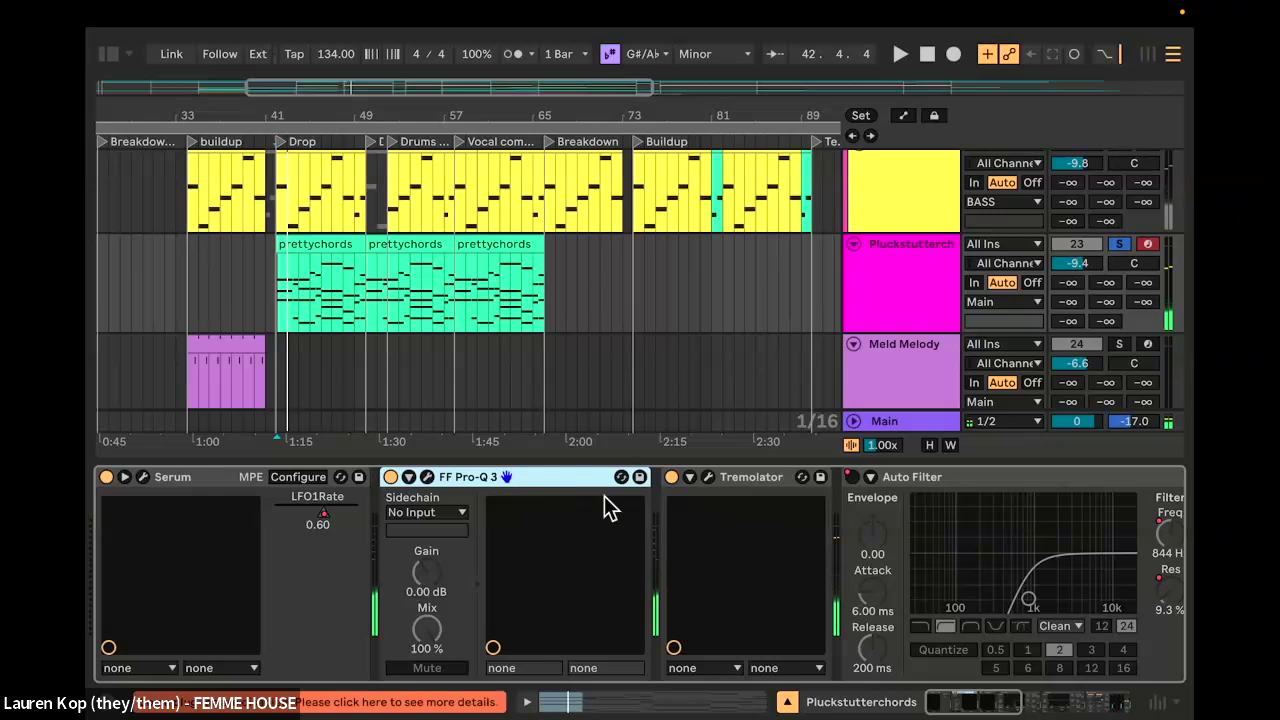
pyautogui.scroll(-6, 604, 496)
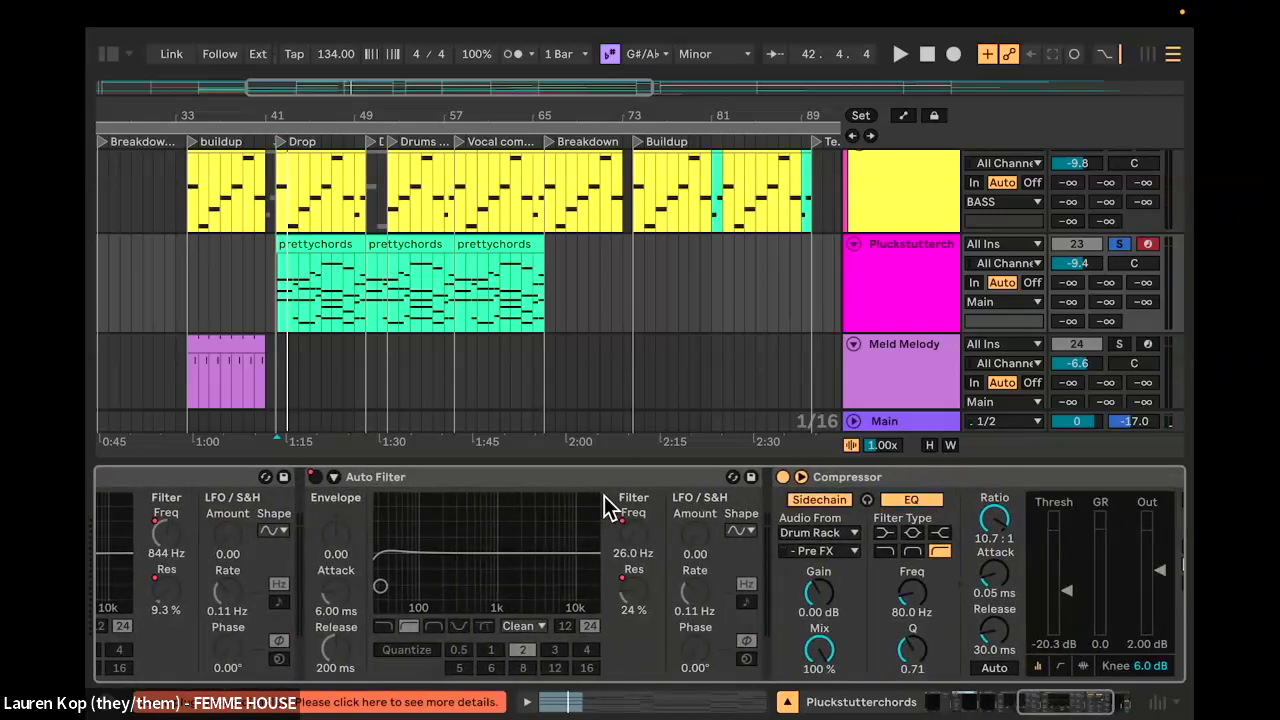
pyautogui.scroll(-3, 604, 496)
pyautogui.scroll(5, 471, 532)
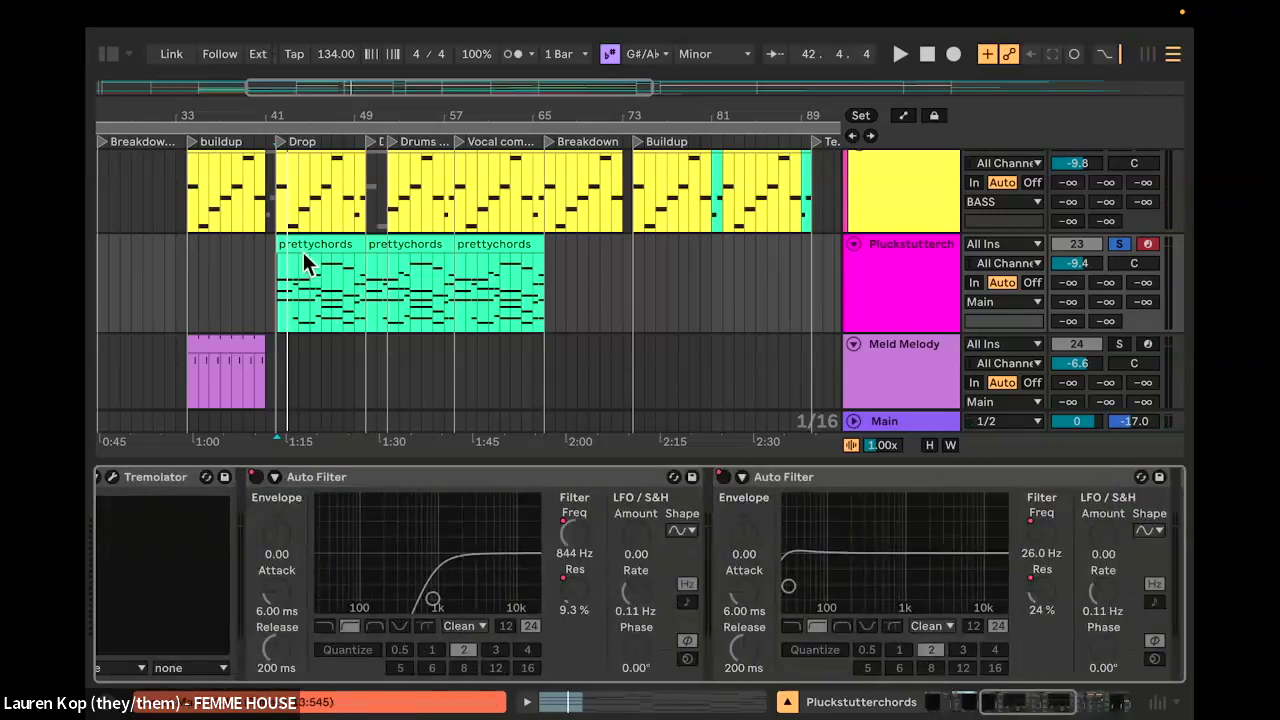
# Step: Open the Drop's first prettychords clip to view its MIDI notes, and return to the track's devices
pyautogui.doubleClick(305, 251)
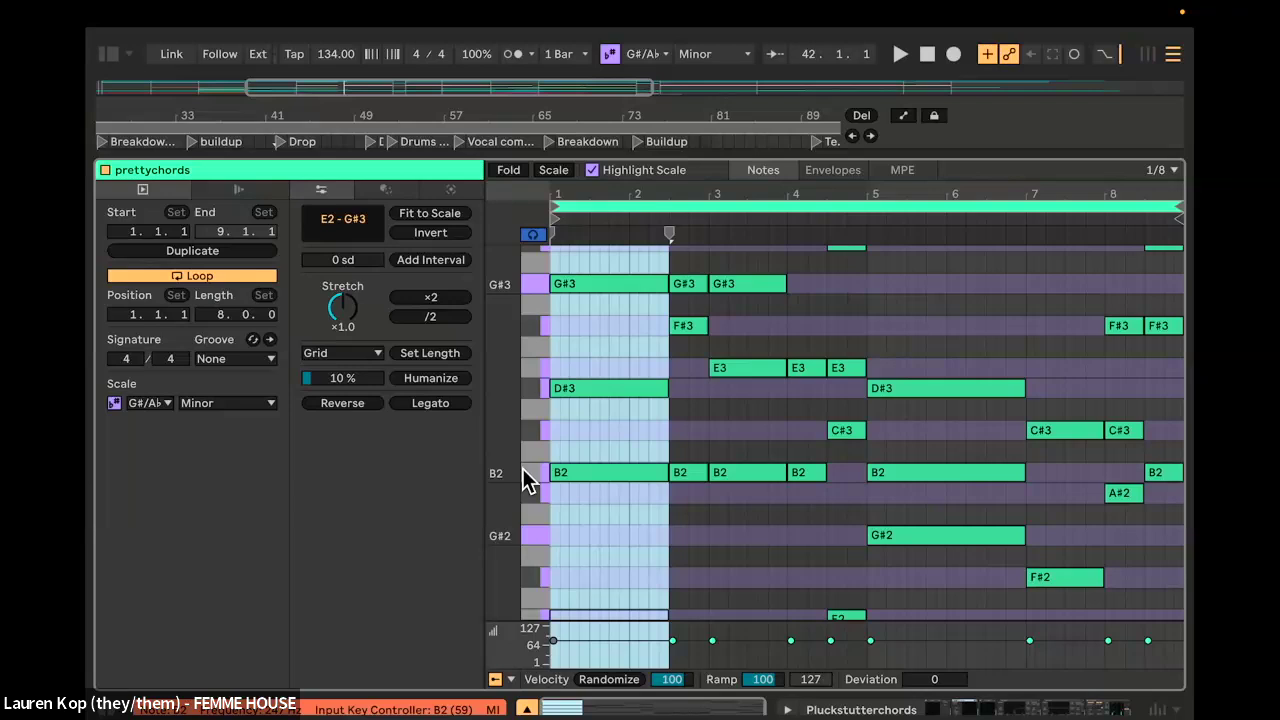
pyautogui.hotkey('shift', 'Tab')
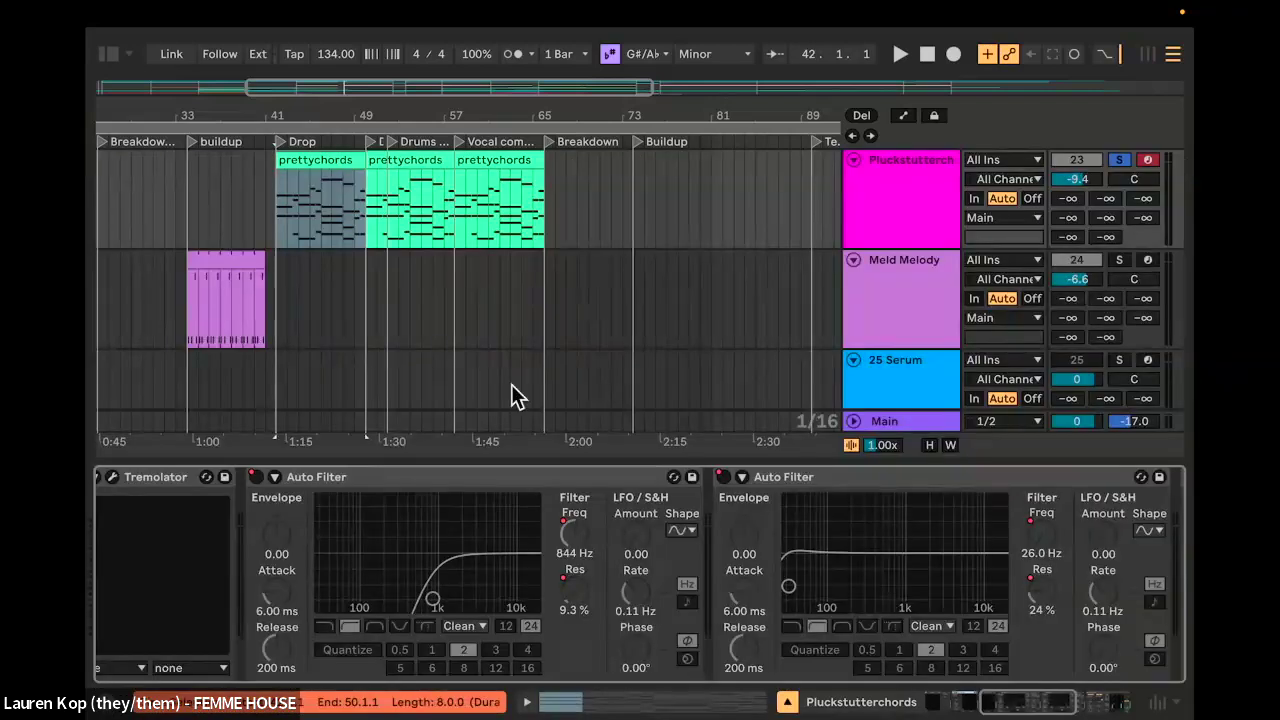
# Step: Bypass the active effects after Serum on Pluckstutterchords, from FF Pro-Q 3 to the Compressor, and play the Drop with Serum alone
pyautogui.scroll(3, 397, 318)
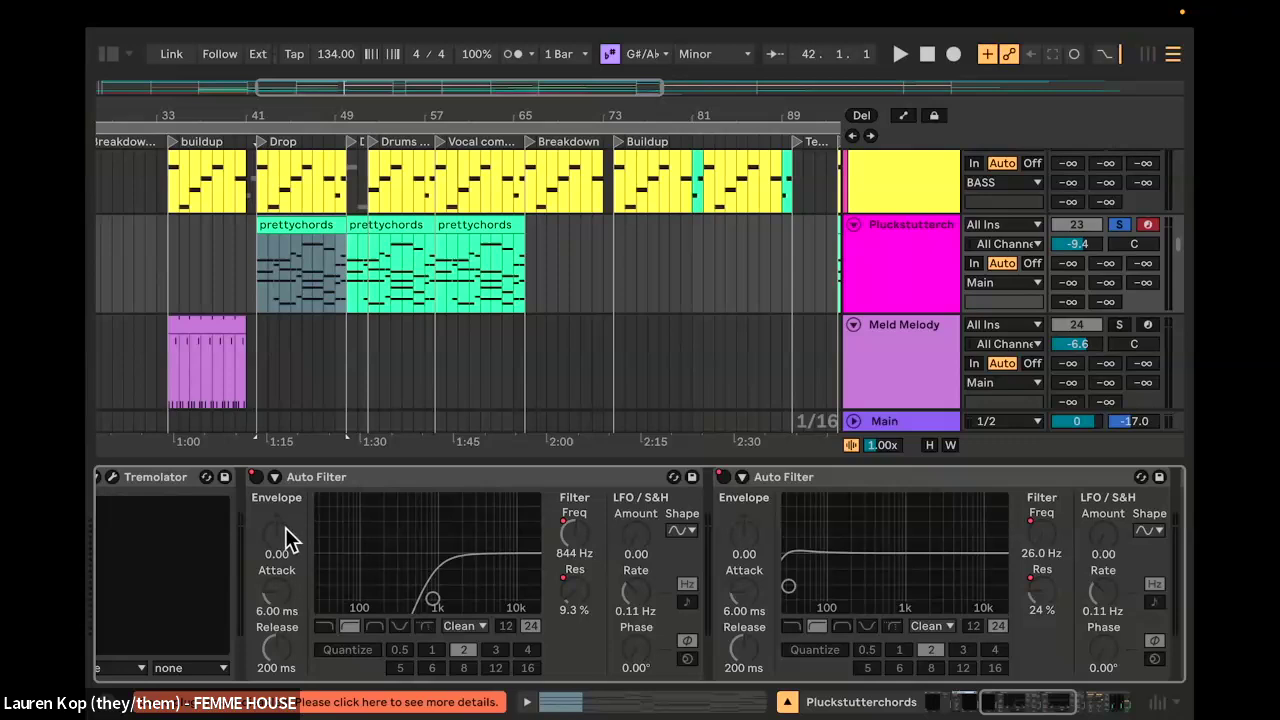
pyautogui.hscroll(-5, 285, 527)
pyautogui.press('space')
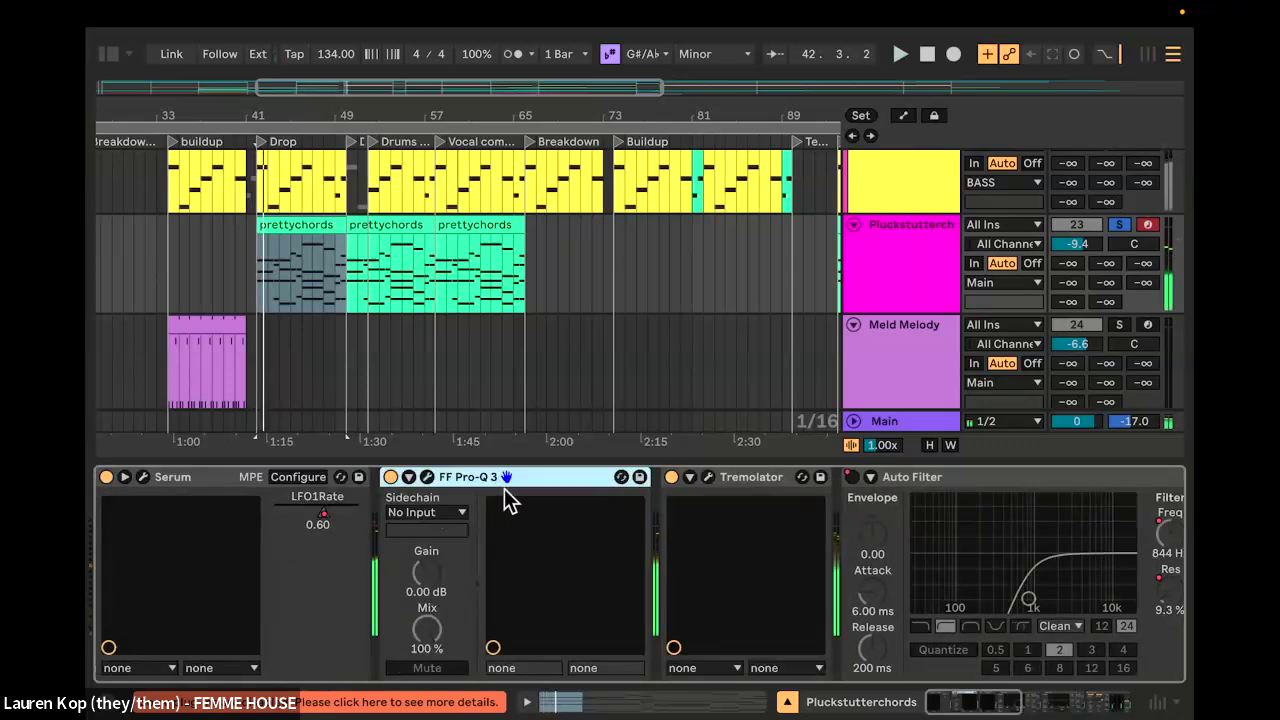
pyautogui.hscroll(5, 668, 502)
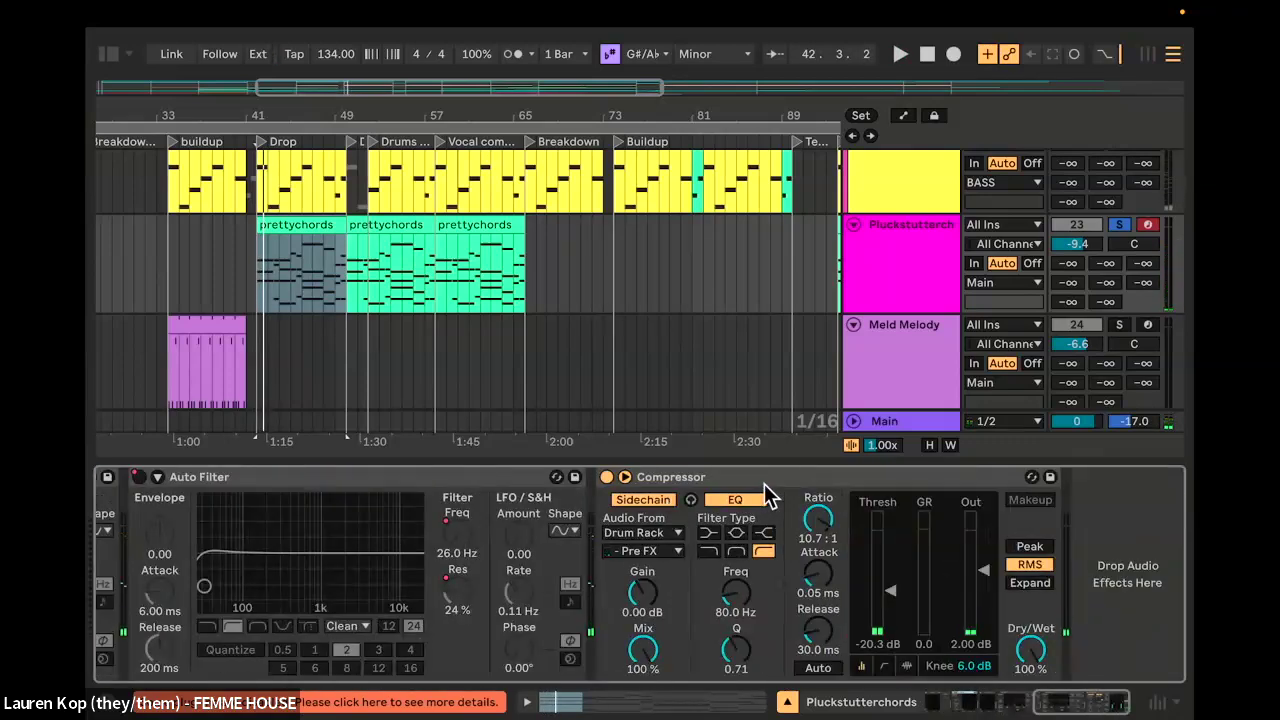
pyautogui.keyDown('shift'); pyautogui.click(764, 484); pyautogui.keyUp('shift')
pyautogui.click(607, 478)
pyautogui.hscroll(-5, 599, 487)
pyautogui.press('space')
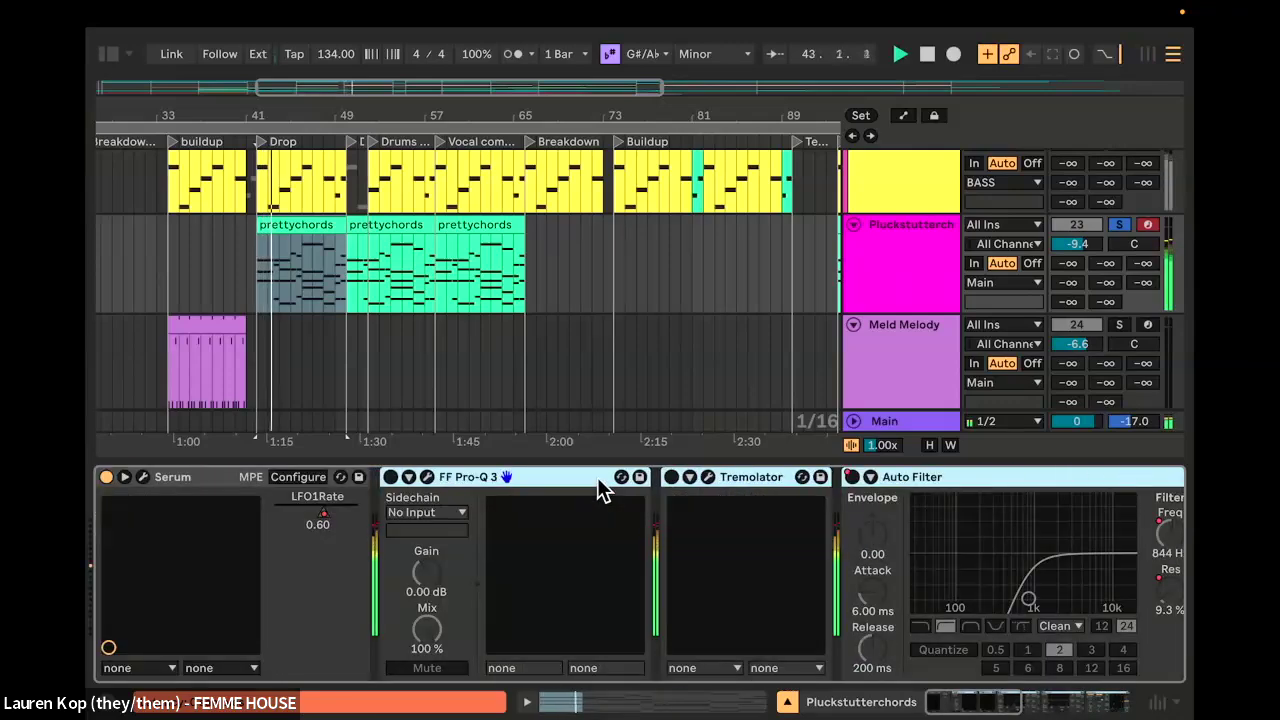
# Step: Look through the tracks in Session View during playback, and return to the arrangement and the Pluckstutterchords device chain
pyautogui.press('Tab')
pyautogui.hscroll(8, 597, 480)
pyautogui.hscroll(-6, 597, 480)
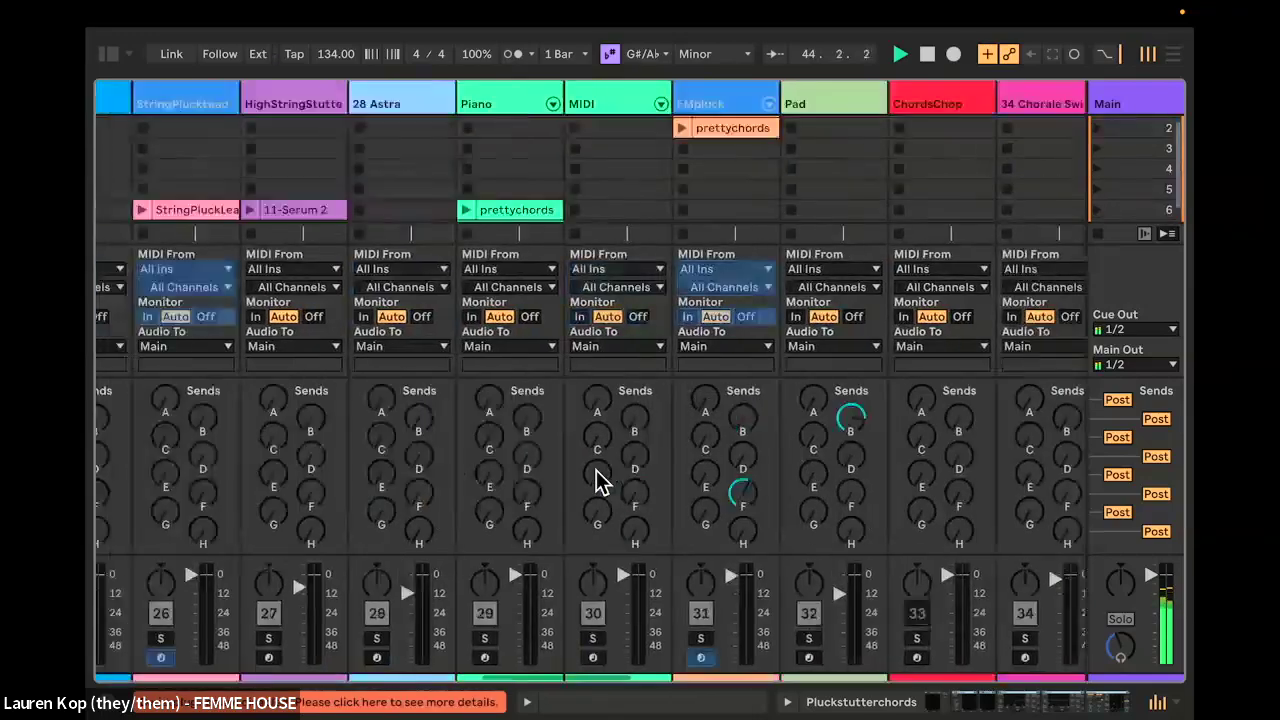
pyautogui.hscroll(-8, 596, 478)
pyautogui.hscroll(2, 596, 478)
pyautogui.press('Tab')
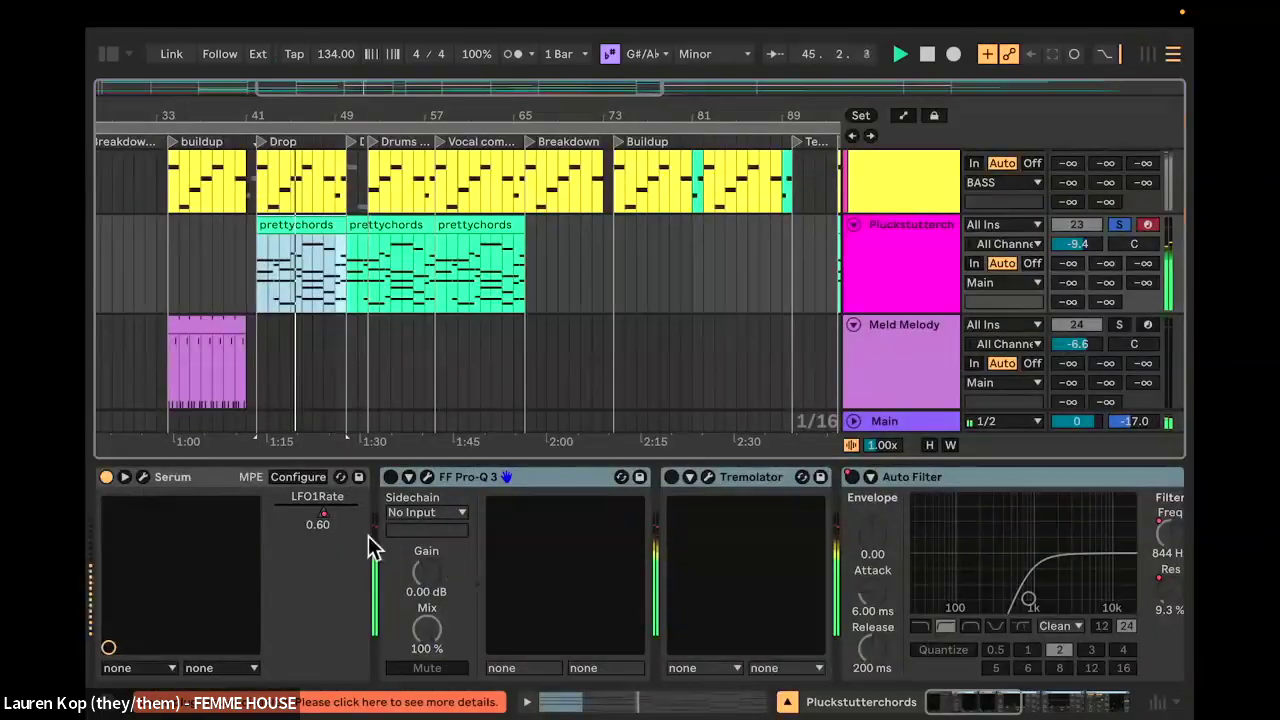
pyautogui.hscroll(6, 368, 538)
pyautogui.hscroll(-6, 360, 545)
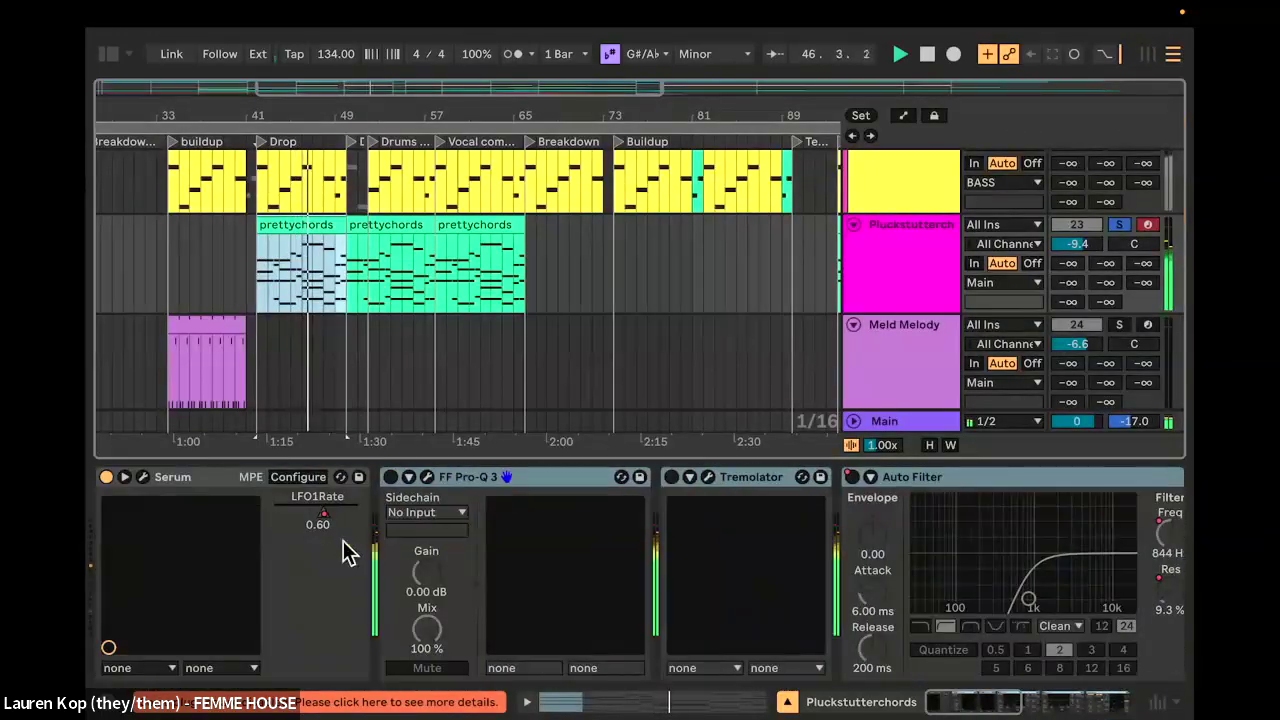
# Step: Open Serum's FX page to examine the patch's built-in chorus, compressor and EQ, and close its window
pyautogui.click(143, 477)
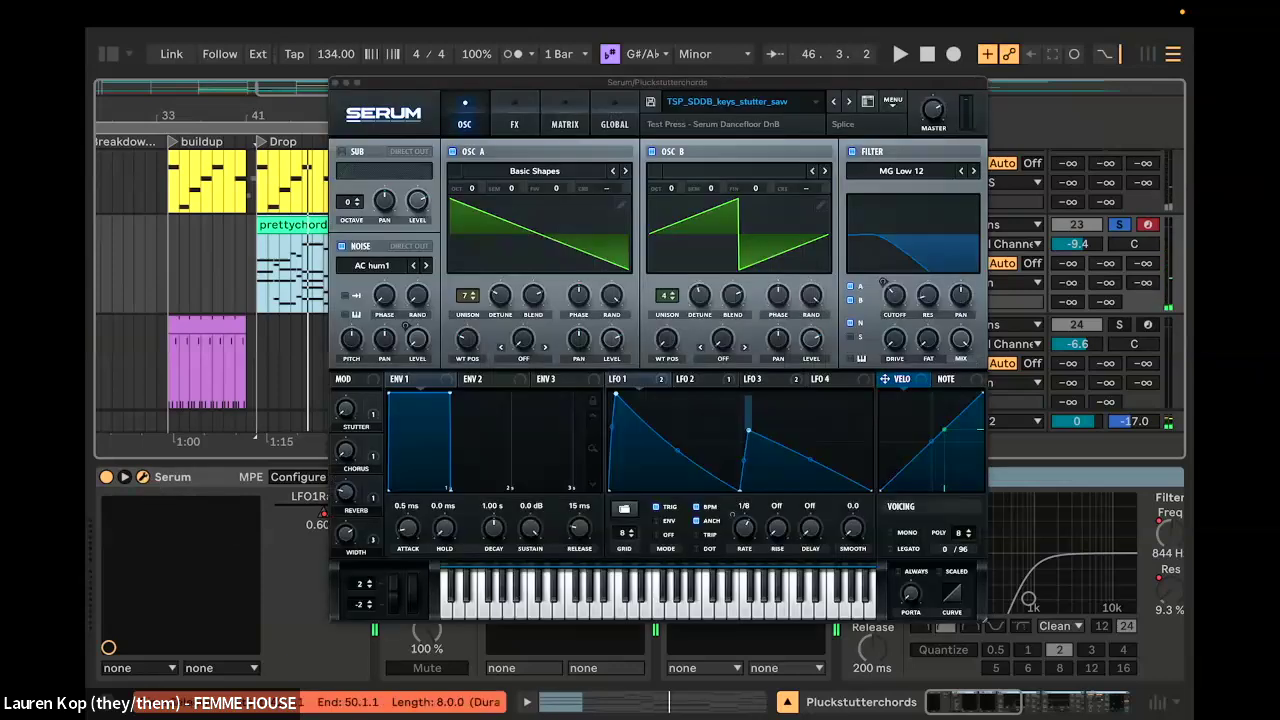
pyautogui.click(515, 123)
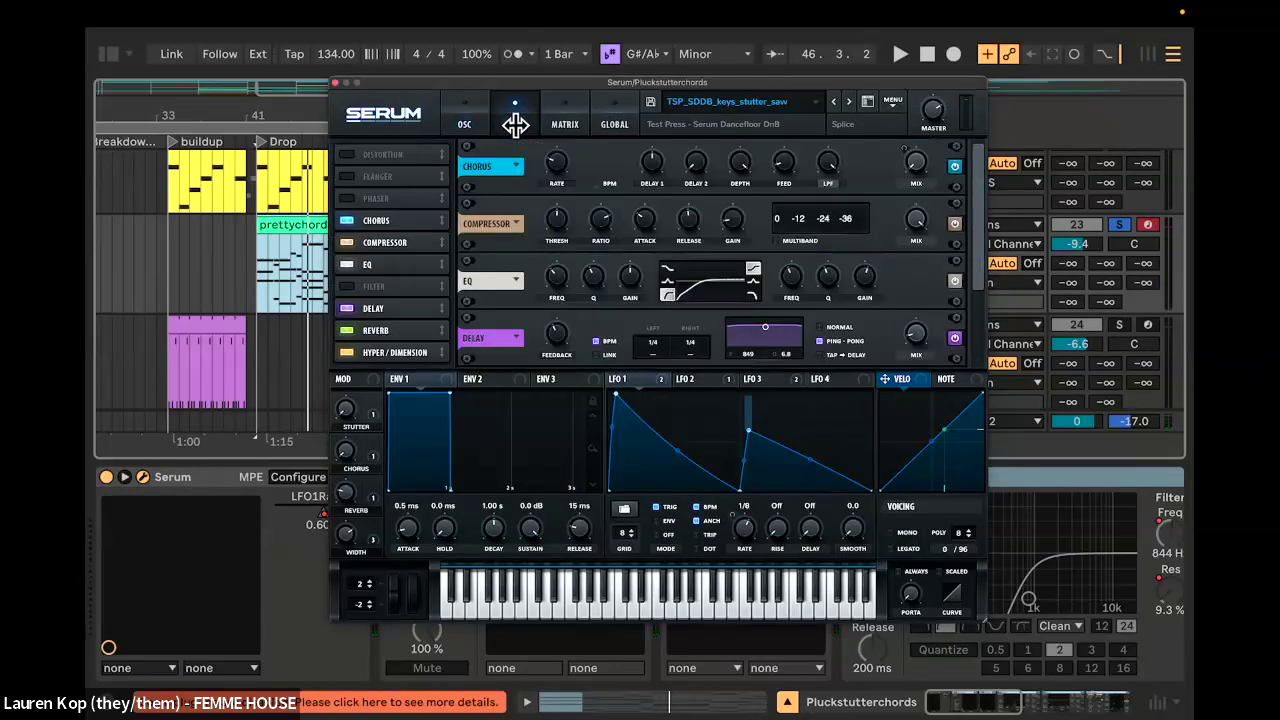
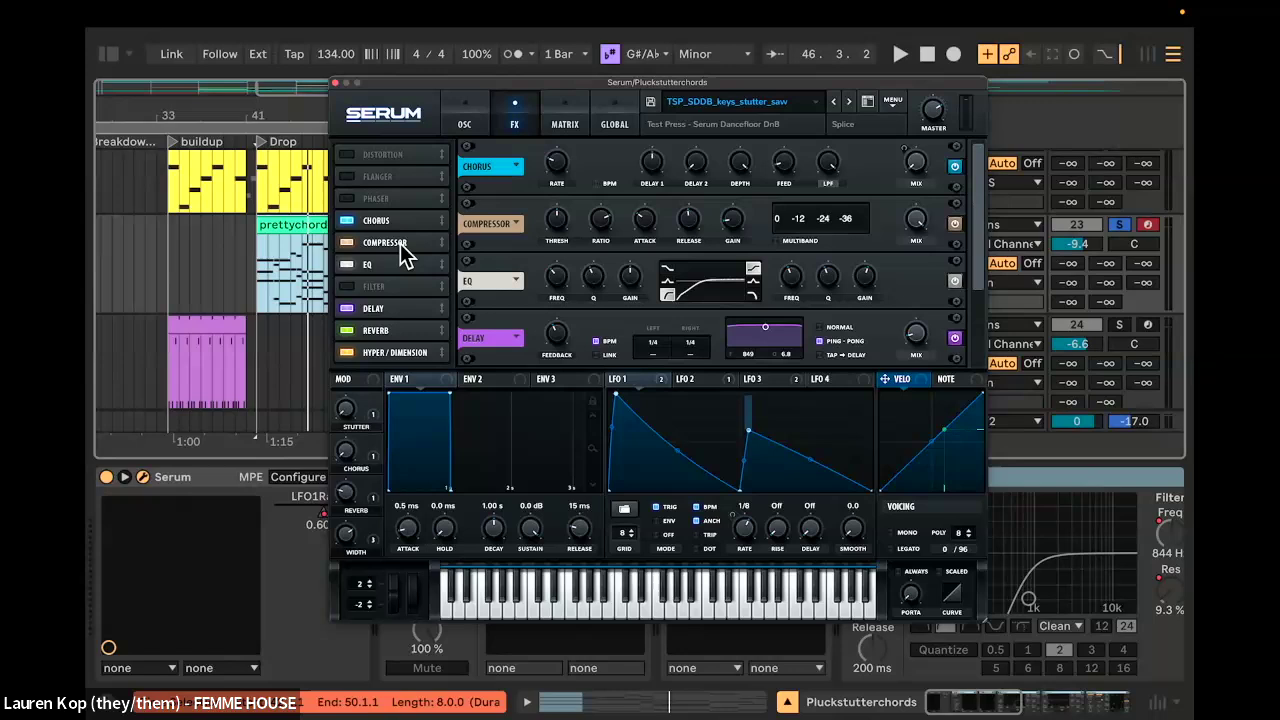
pyautogui.click(400, 245)
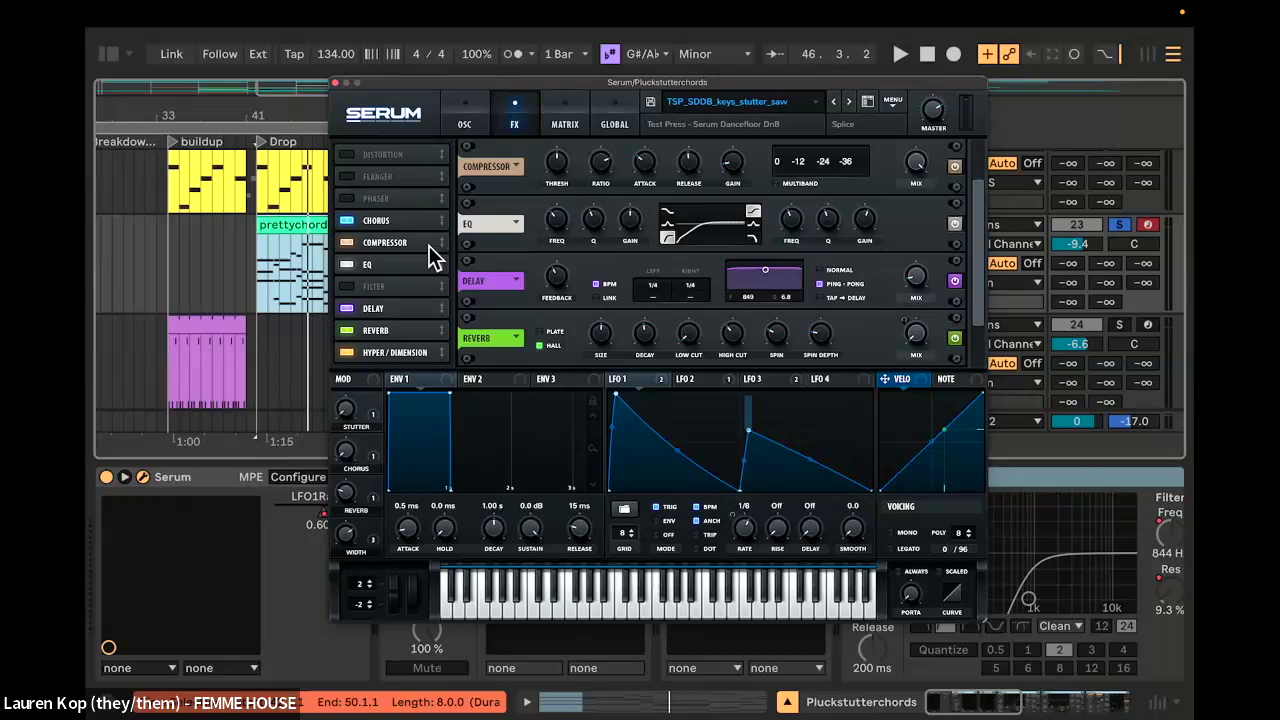
pyautogui.click(394, 264)
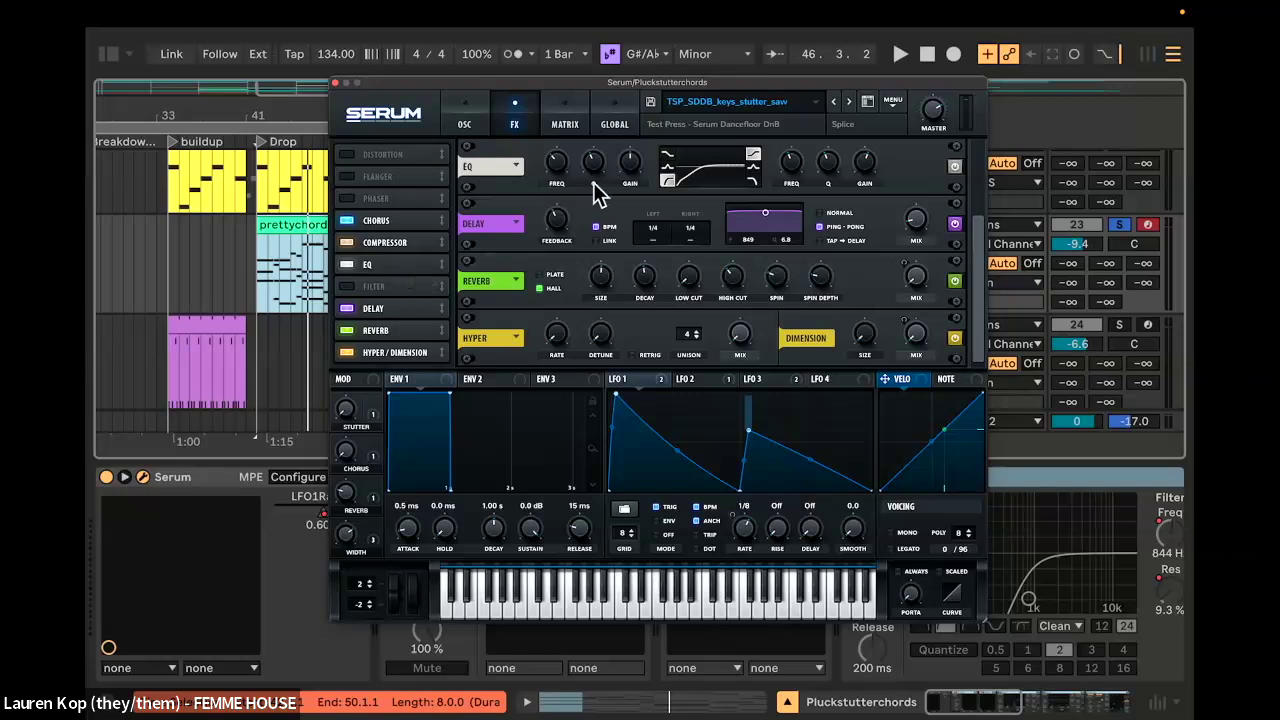
pyautogui.moveTo(559, 166)
pyautogui.click(335, 82)
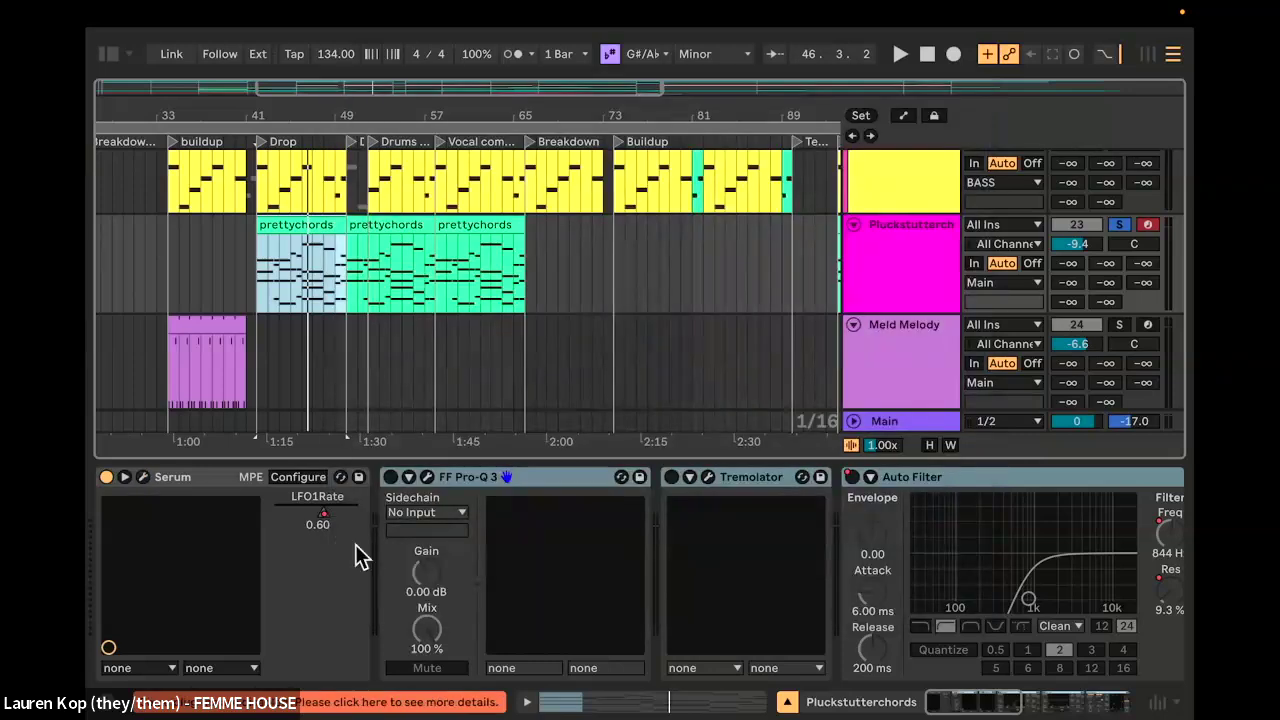
# Step: Turn FF Pro-Q 3 back on, inspect its low cut and narrow EQ dips, and close its window
pyautogui.click(386, 490)
pyautogui.click(426, 478)
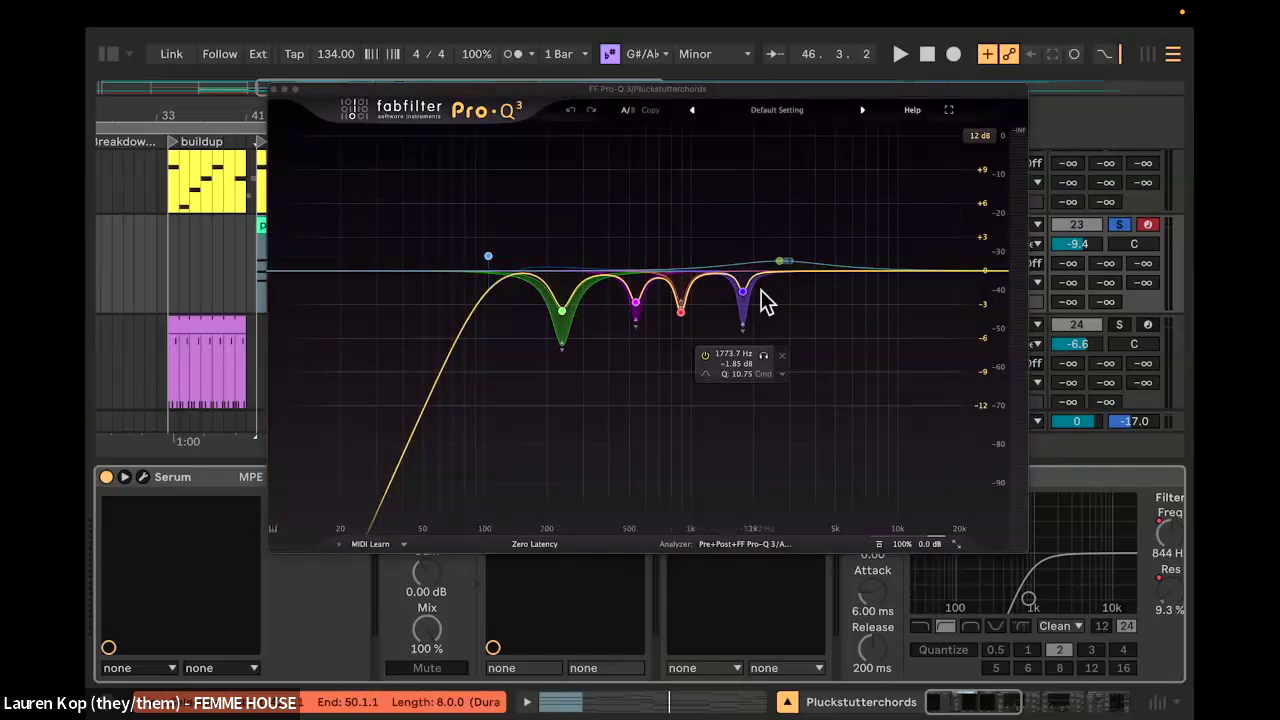
pyautogui.click(276, 89)
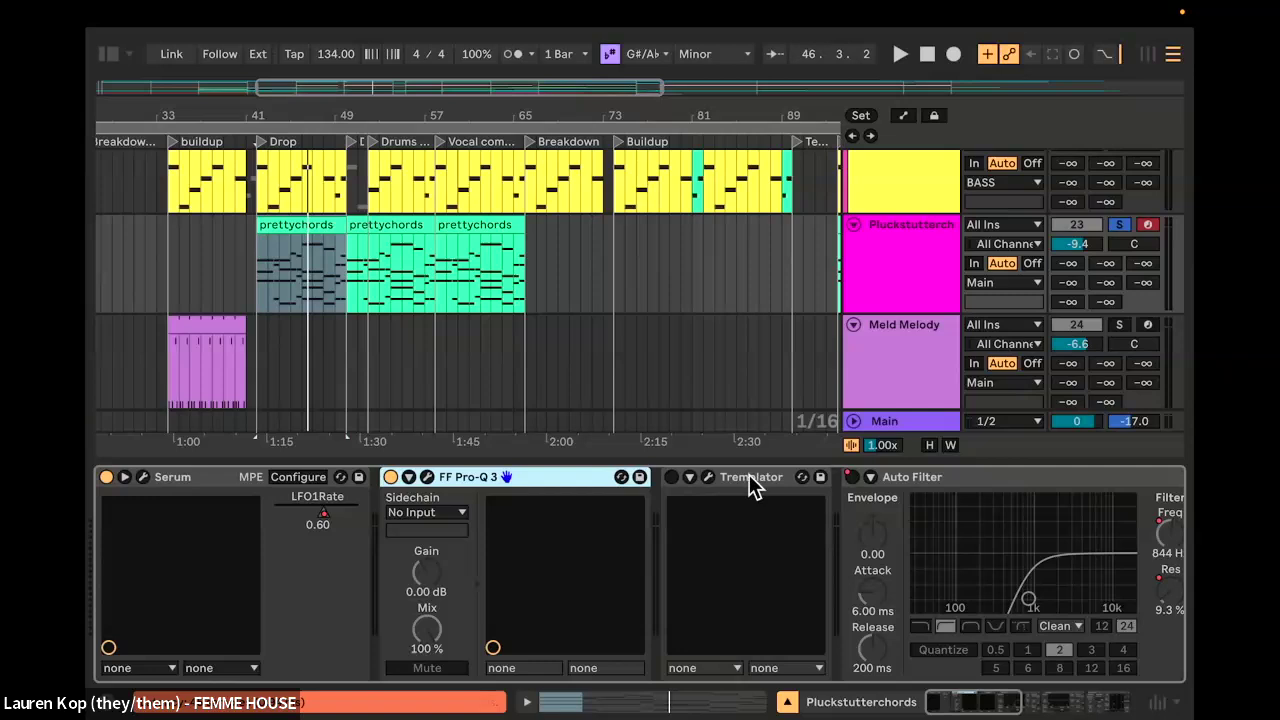
# Step: Turn Tremolator back on and play the Drop while viewing its Dynamic Chopper settings, and close its window
pyautogui.click(671, 477)
pyautogui.press('space')
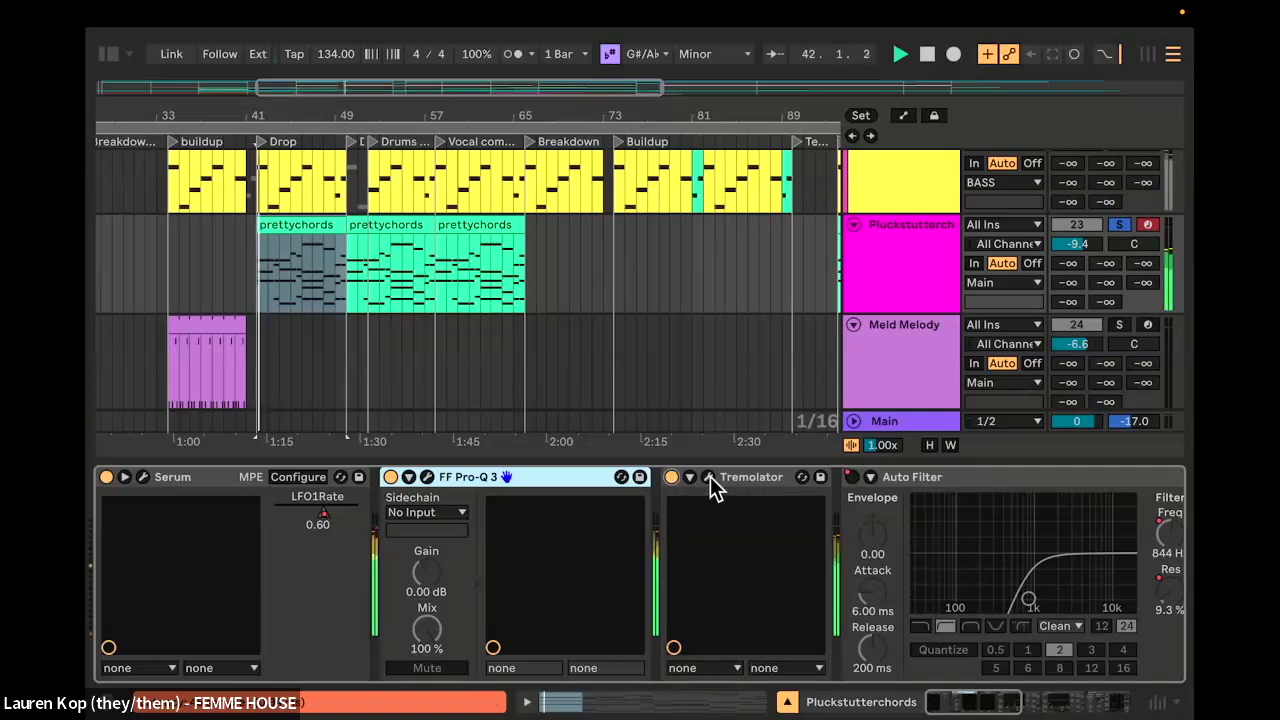
pyautogui.click(710, 477)
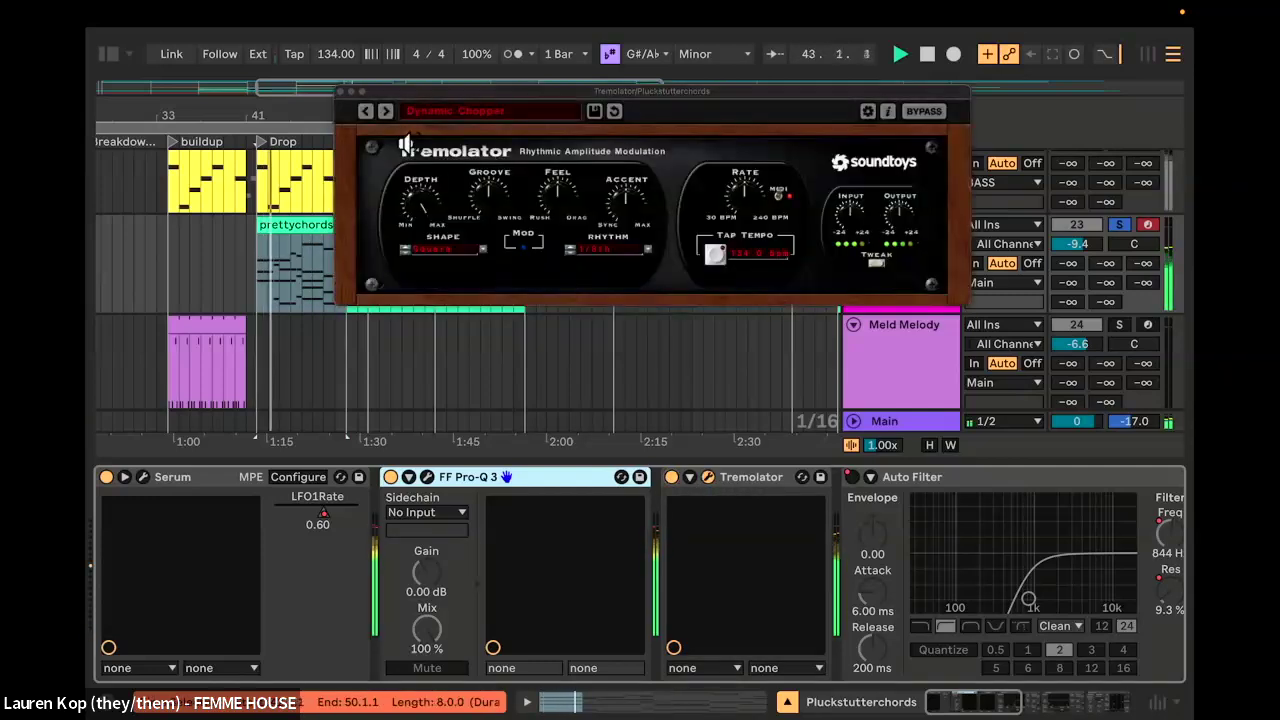
pyautogui.click(340, 91)
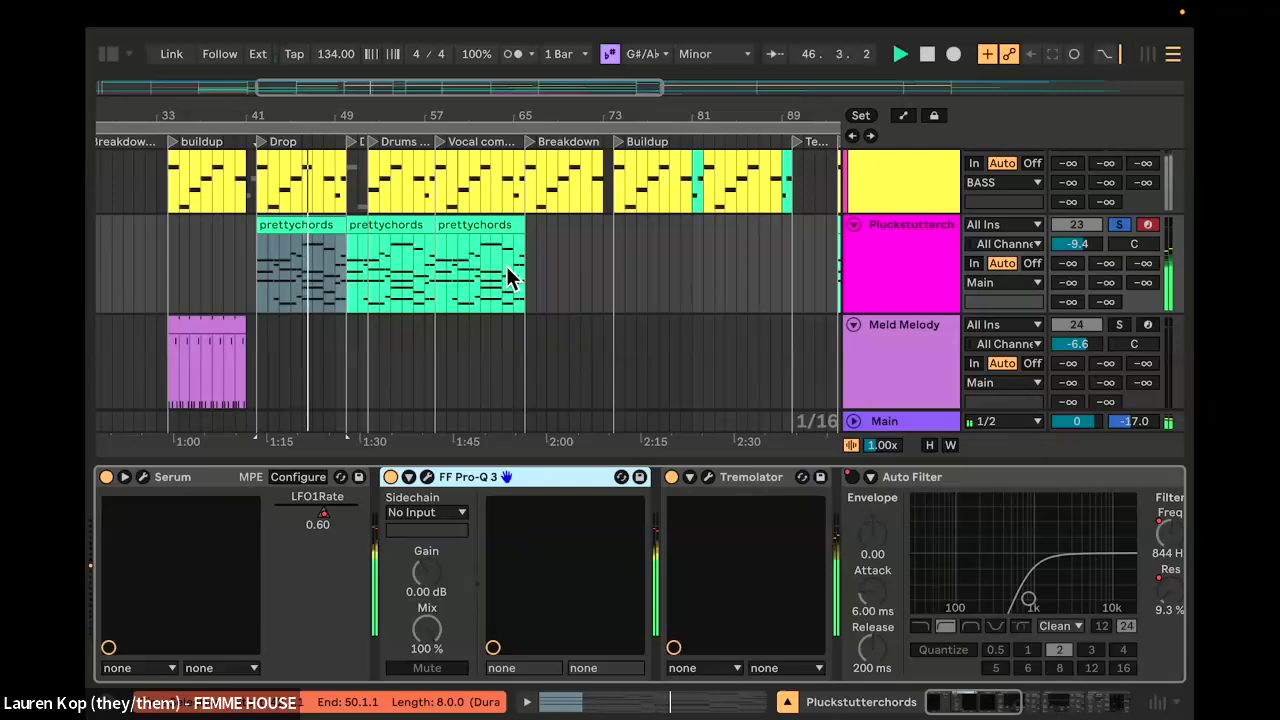
# Step: Turn the Compressor at the end of the chain back on, and collapse and expand its sidechain section
pyautogui.hscroll(2, 741, 507)
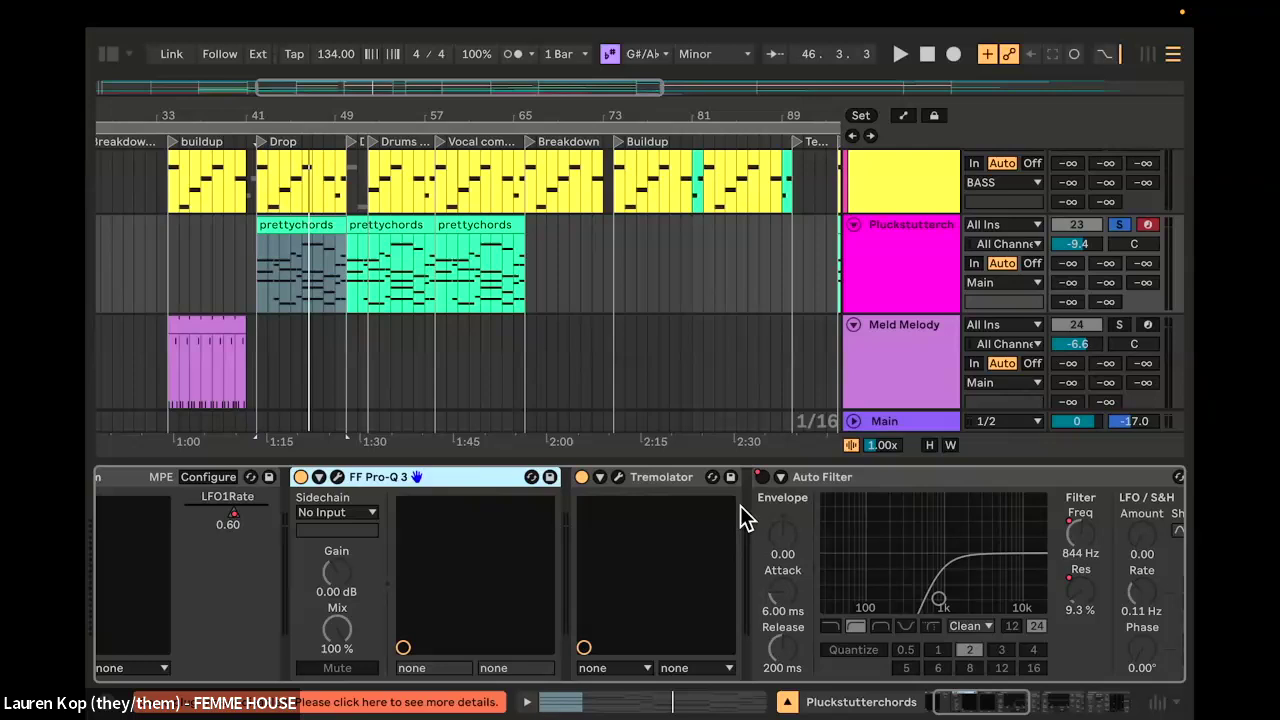
pyautogui.hscroll(10, 742, 510)
pyautogui.hscroll(2, 748, 525)
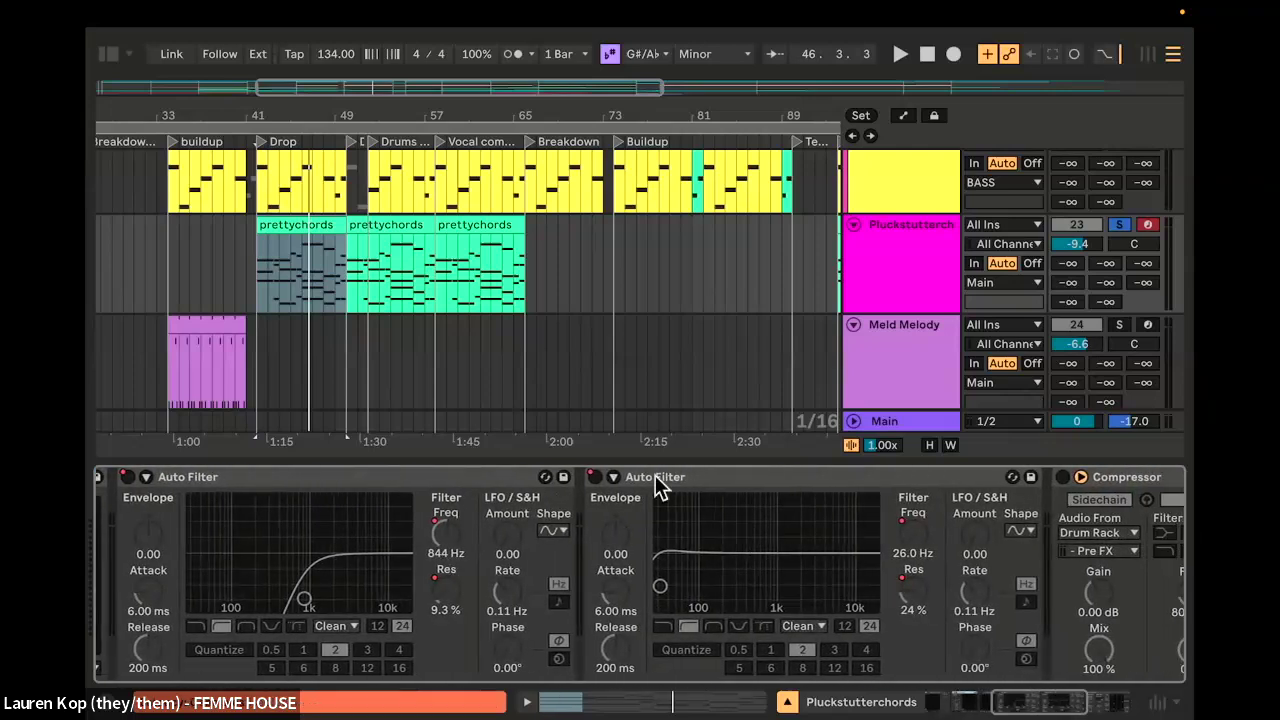
pyautogui.hscroll(8, 655, 480)
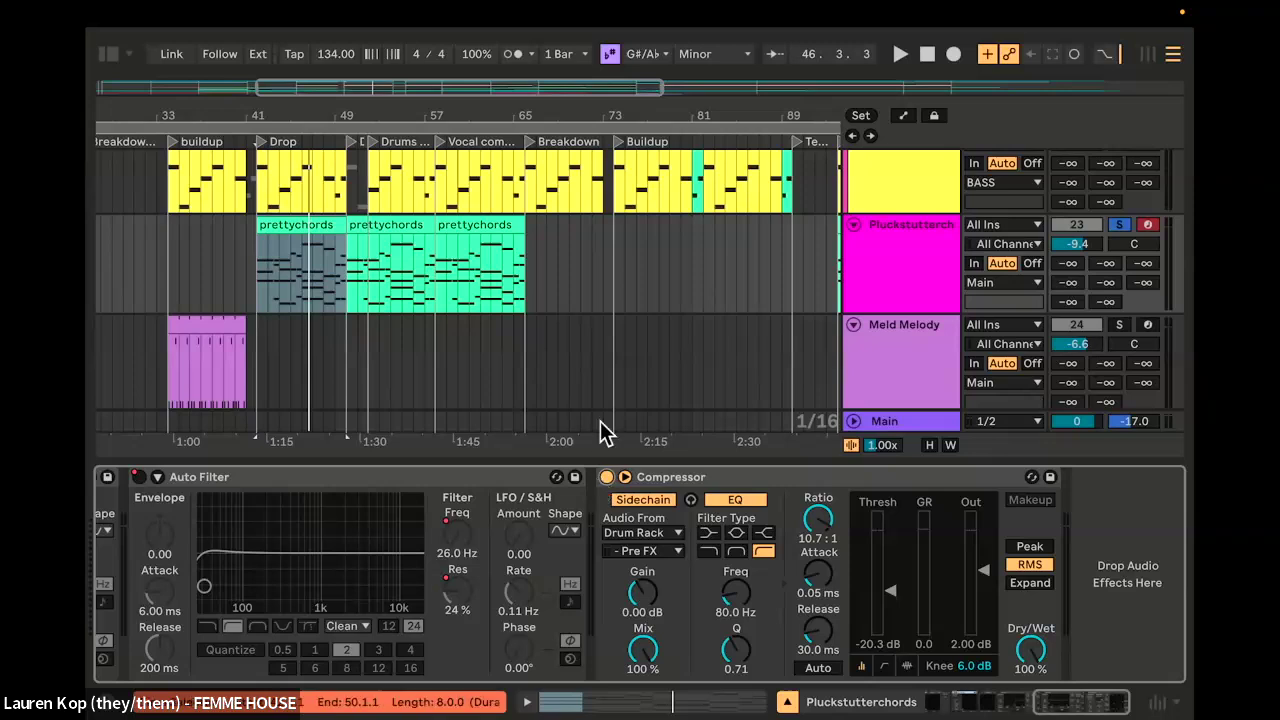
pyautogui.click(624, 478)
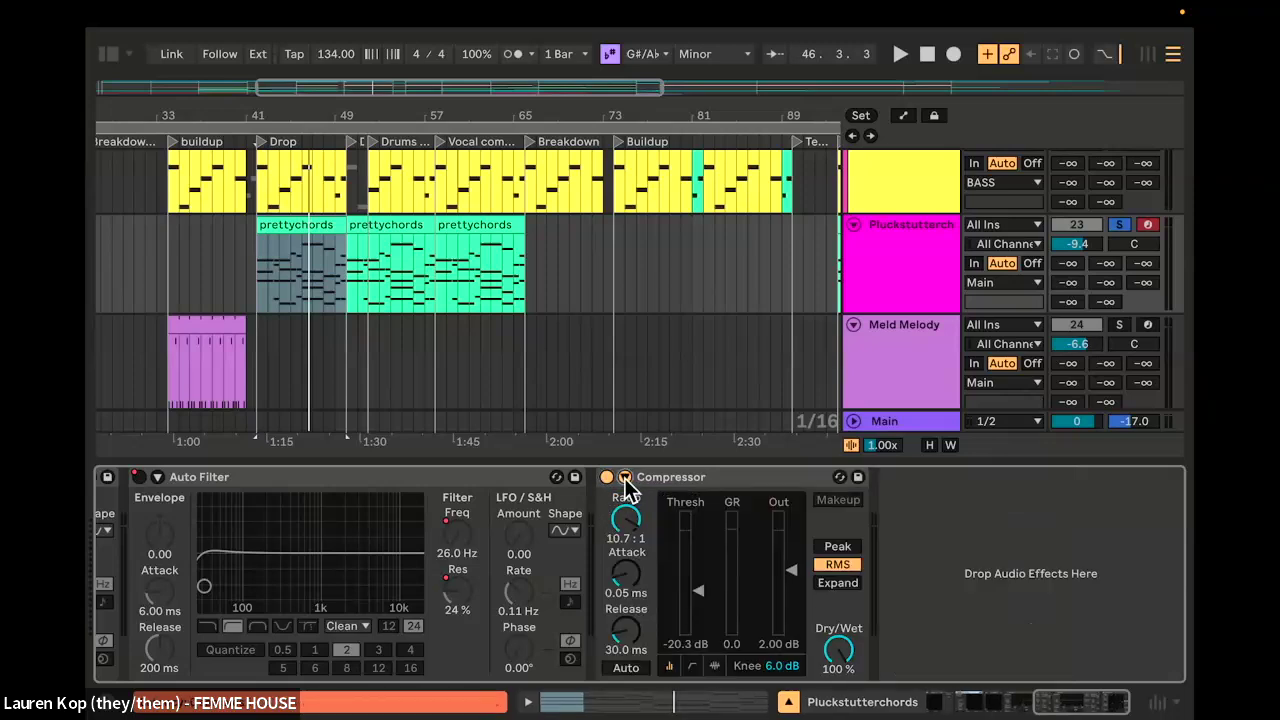
pyautogui.click(626, 478)
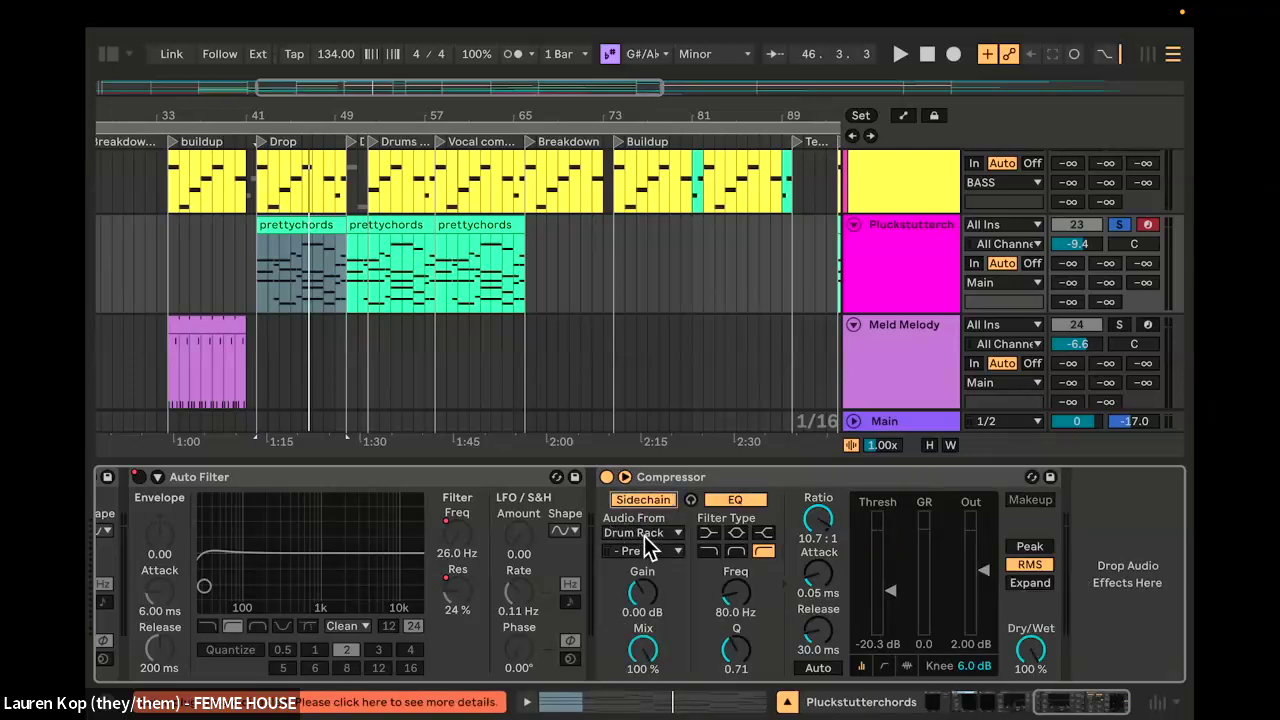
# Step: Examine the Compressor's sidechain source lists for the Drum Rack track and its individual kick signals, keeping Drum Rack and Pre FX
pyautogui.click(650, 535)
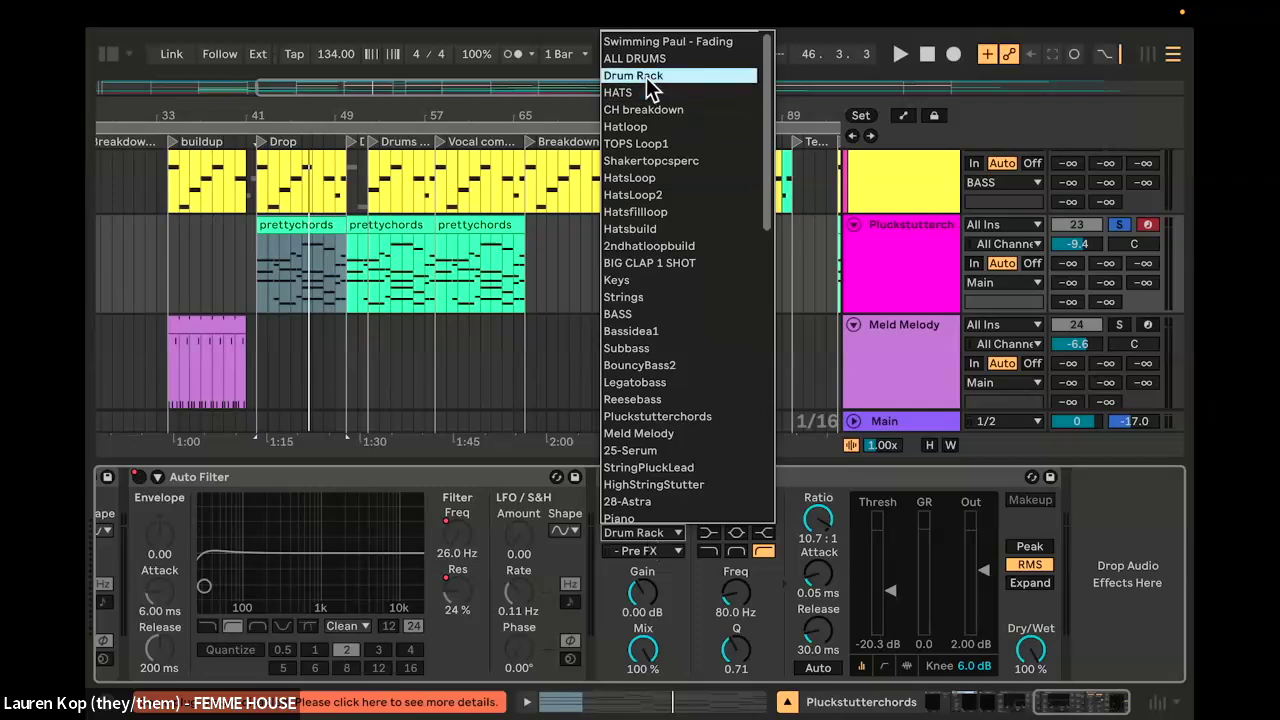
pyautogui.click(641, 536)
pyautogui.click(645, 554)
pyautogui.click(646, 554)
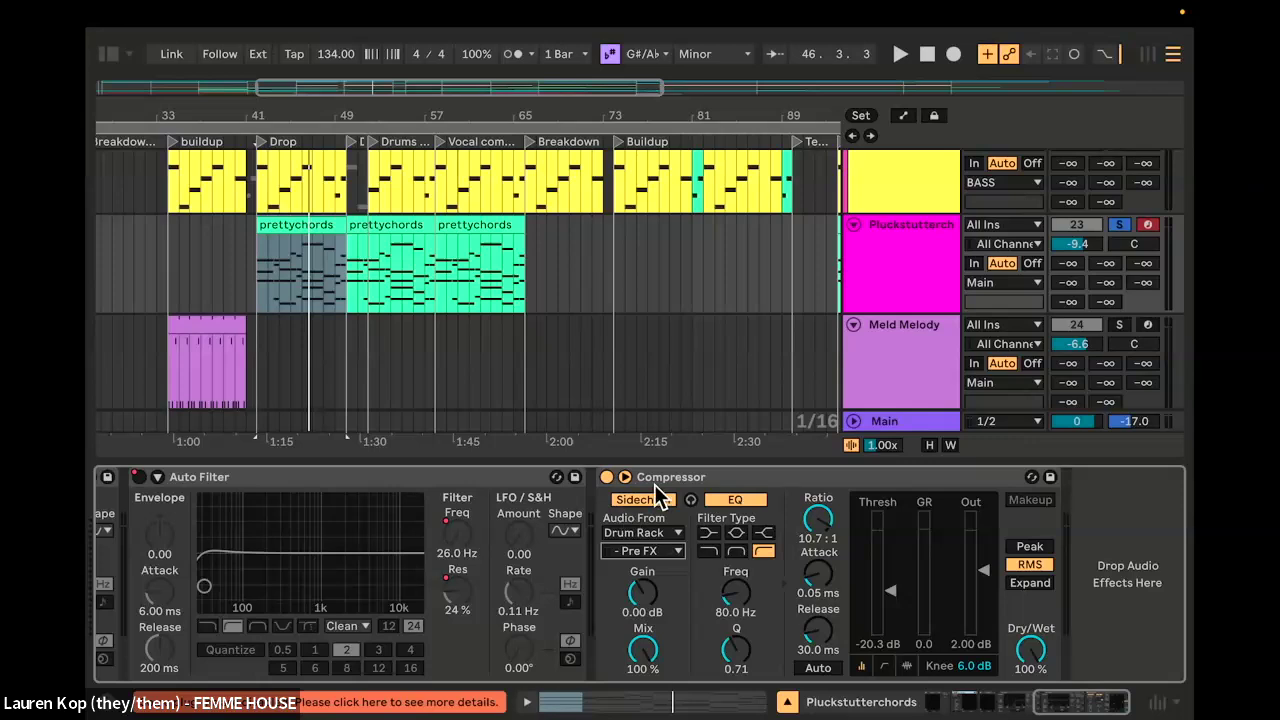
pyautogui.click(645, 553)
pyautogui.click(645, 553)
pyautogui.click(645, 553)
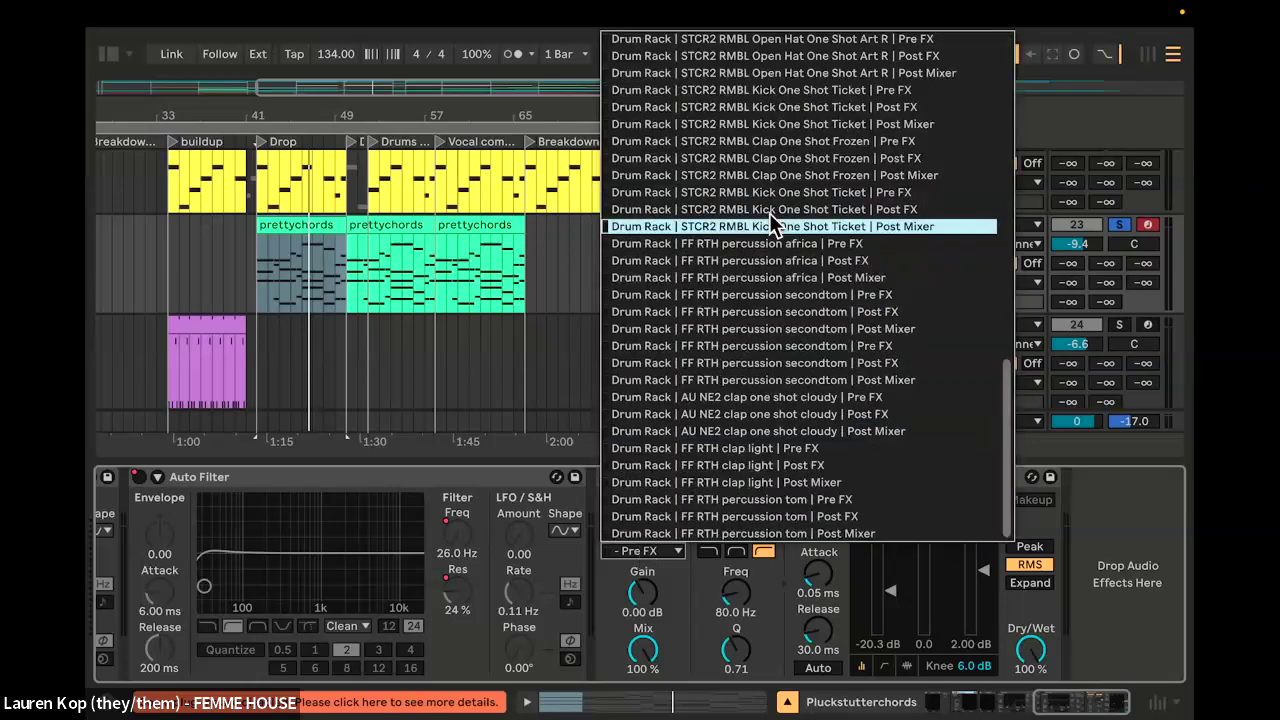
pyautogui.click(646, 553)
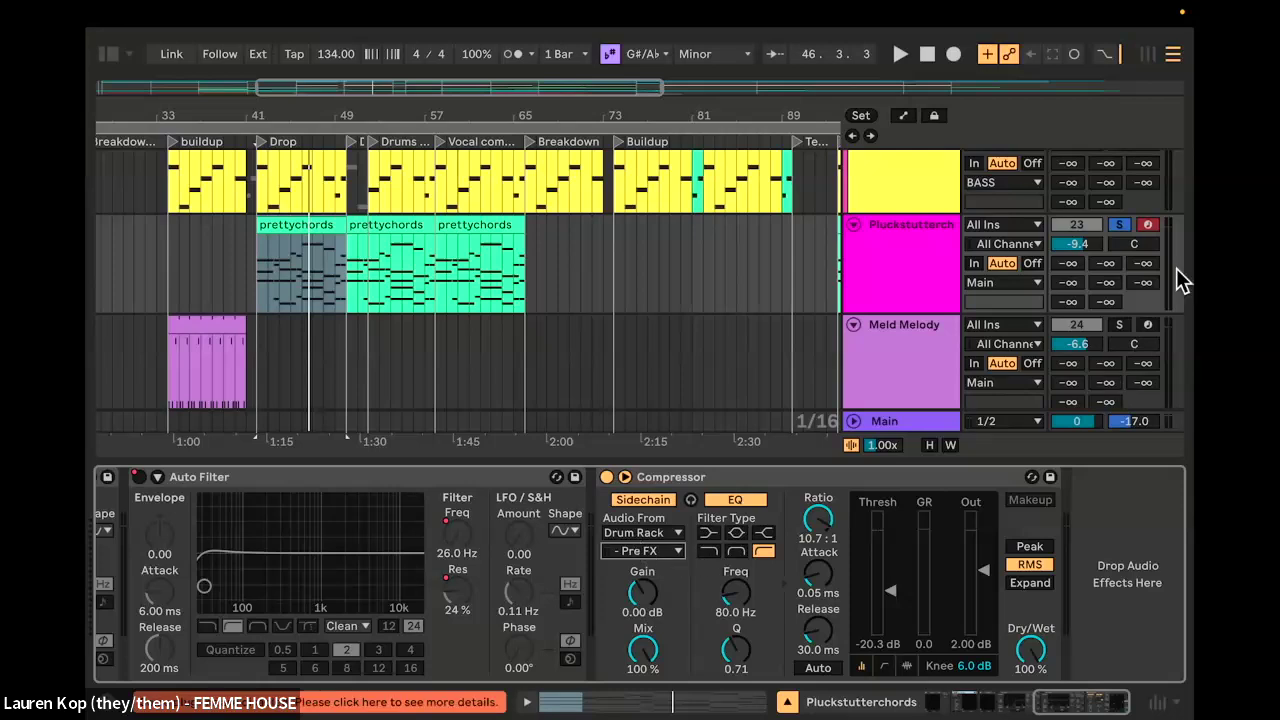
# Step: Go to the Drum Rack track and play the Drop while watching the sidechained Compressor's gain reduction meter
pyautogui.scroll(10, 1108, 275)
pyautogui.scroll(10, 1108, 275)
pyautogui.press('space')
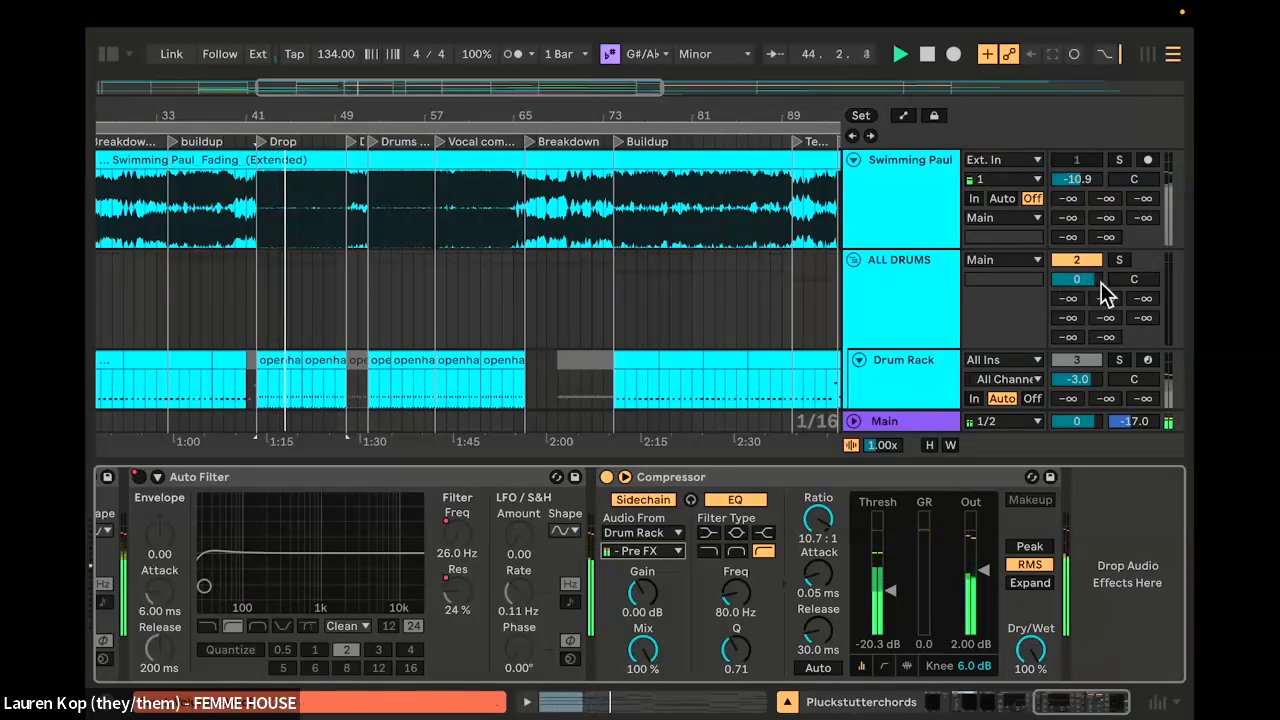
pyautogui.scroll(-2, 1118, 290)
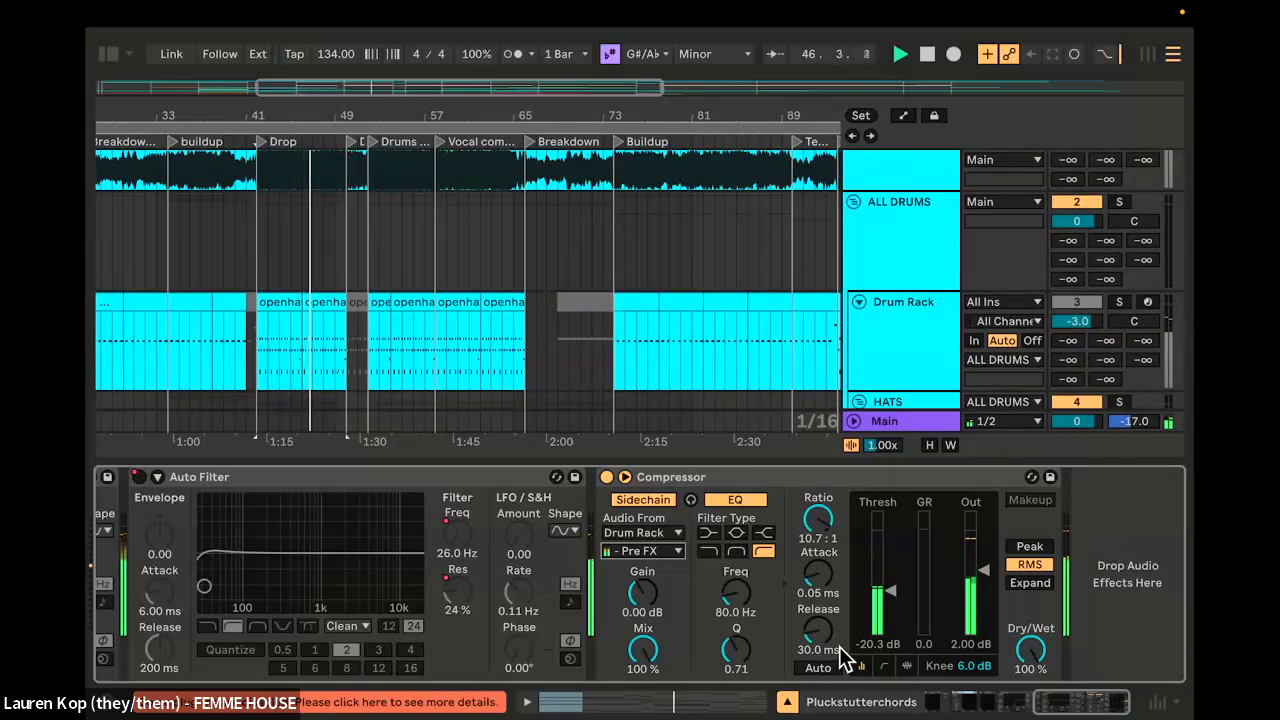
pyautogui.press('space')
# Step: Try lowering the Compressor's threshold, replay the Drop to check the ducking, and return to the start of the device chain
pyautogui.click(893, 592)
pyautogui.moveTo(893, 592); pyautogui.dragTo(887, 621)
pyautogui.press('space')
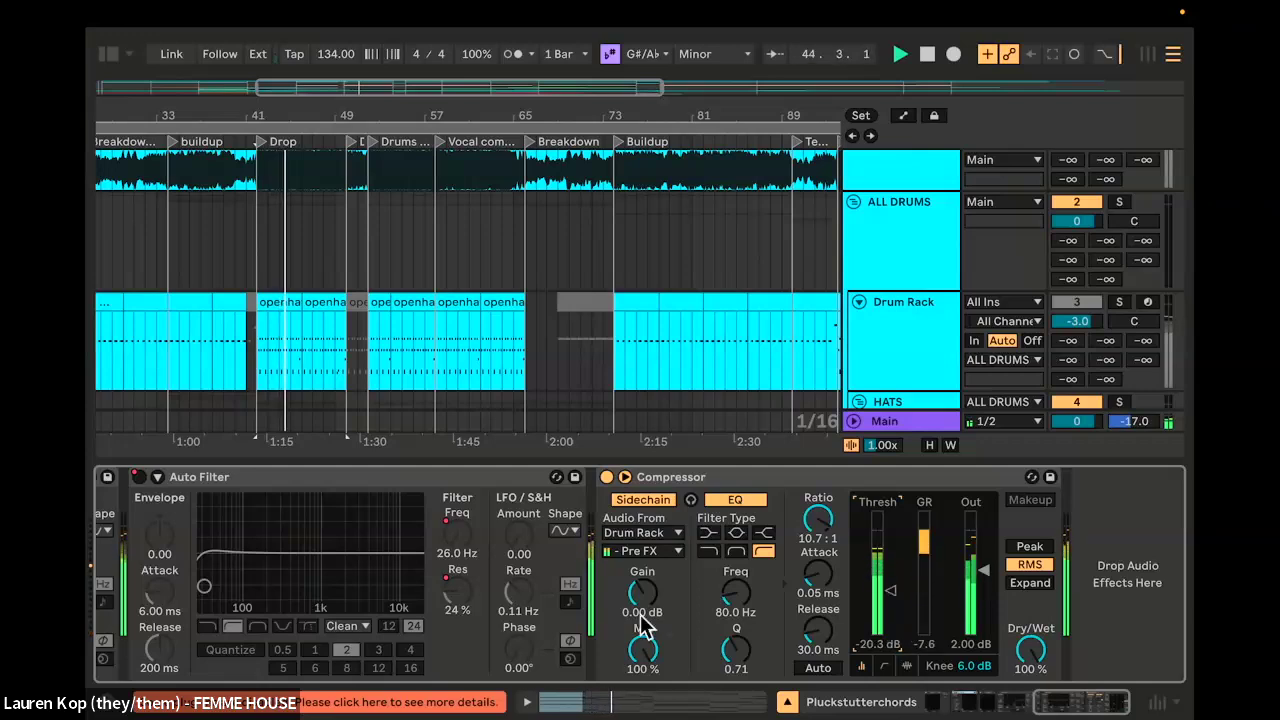
pyautogui.scroll(5, 640, 614)
pyautogui.scroll(3, 645, 625)
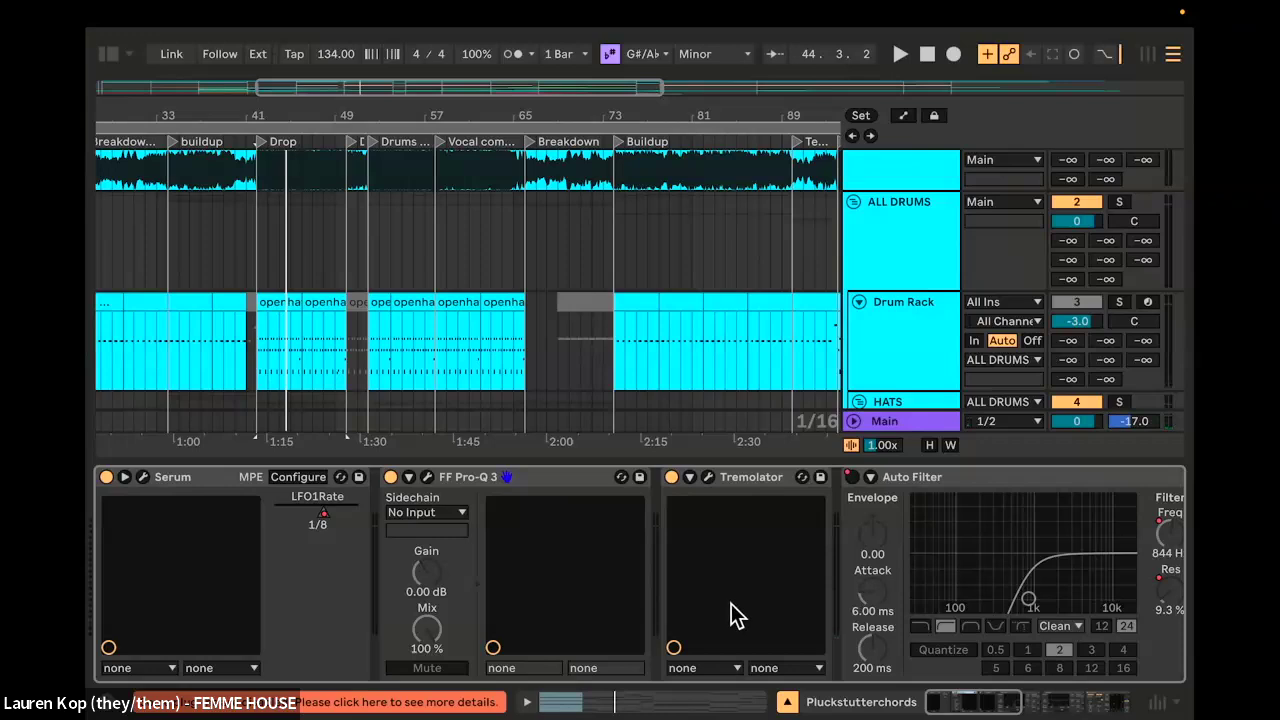
# Step: Return from the drum tracks to the Pluckstutterchords track and take it out of solo
pyautogui.click(786, 702)
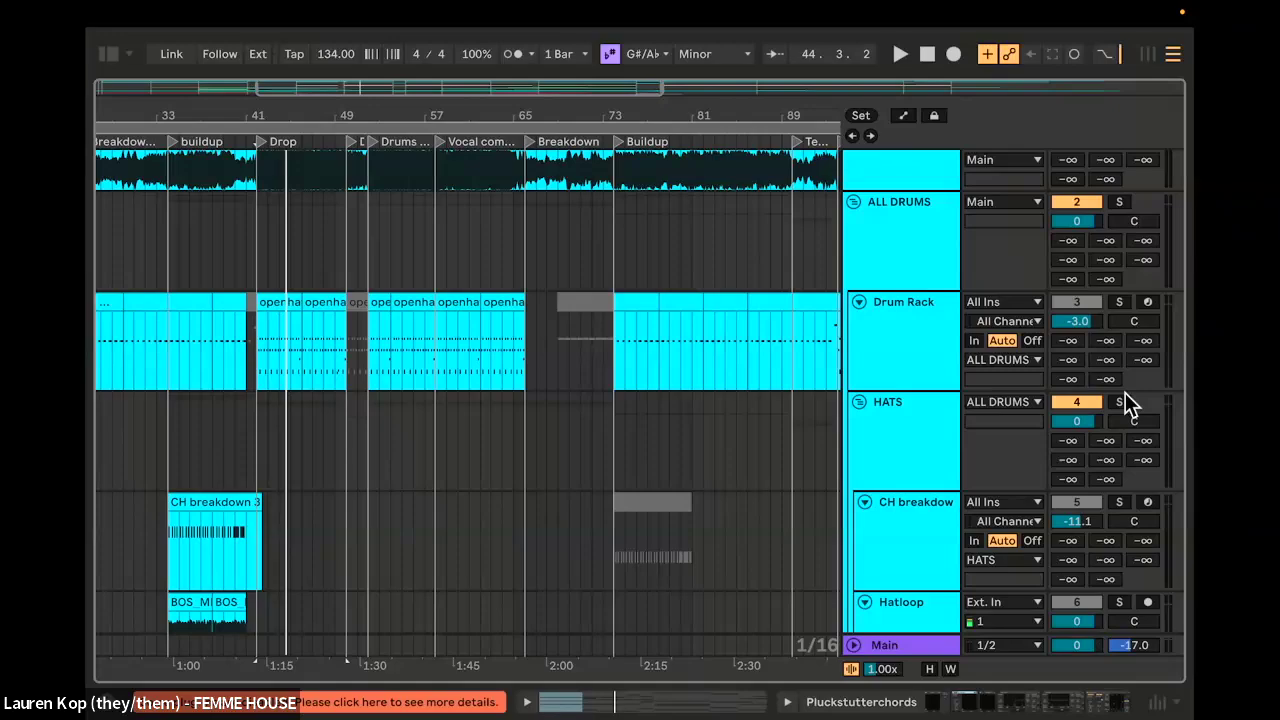
pyautogui.scroll(-15, 1125, 394)
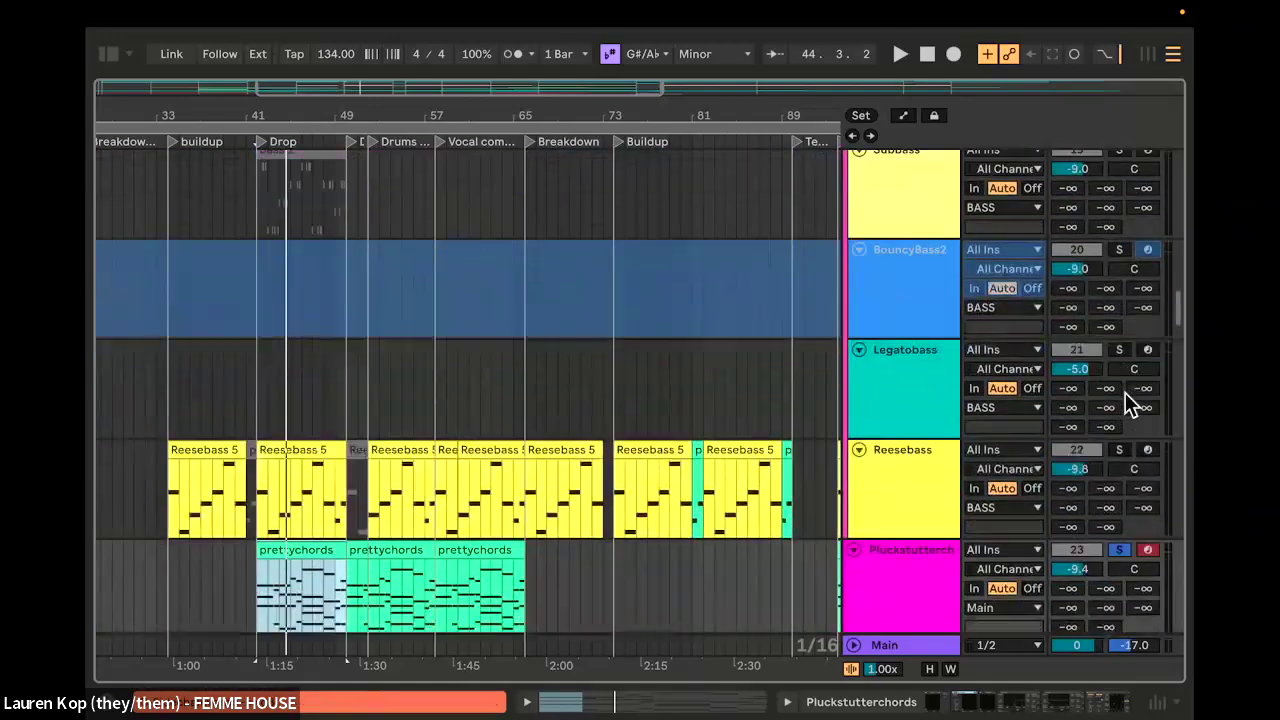
pyautogui.scroll(-5, 1125, 395)
pyautogui.scroll(-1, 985, 400)
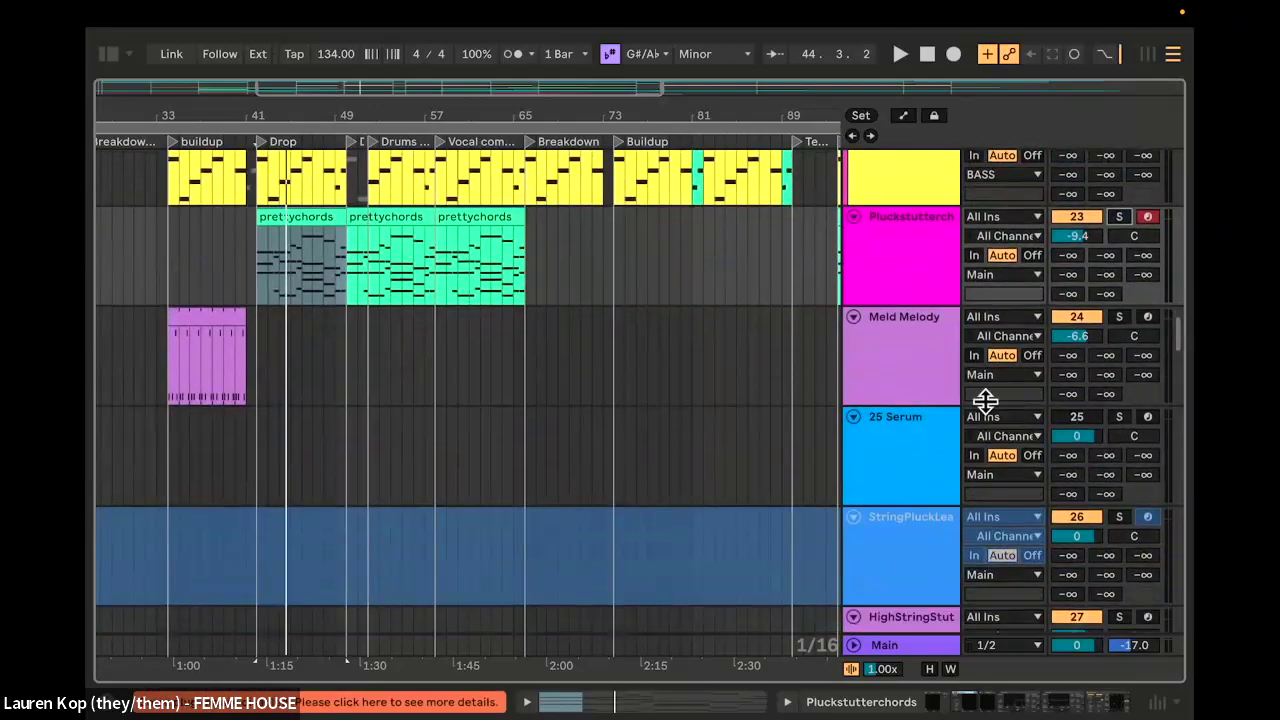
# Step: Open the Meld Melody track's device chain, look over its instrument and effects, and solo the track
pyautogui.doubleClick(920, 386)
pyautogui.hscroll(8, 906, 593)
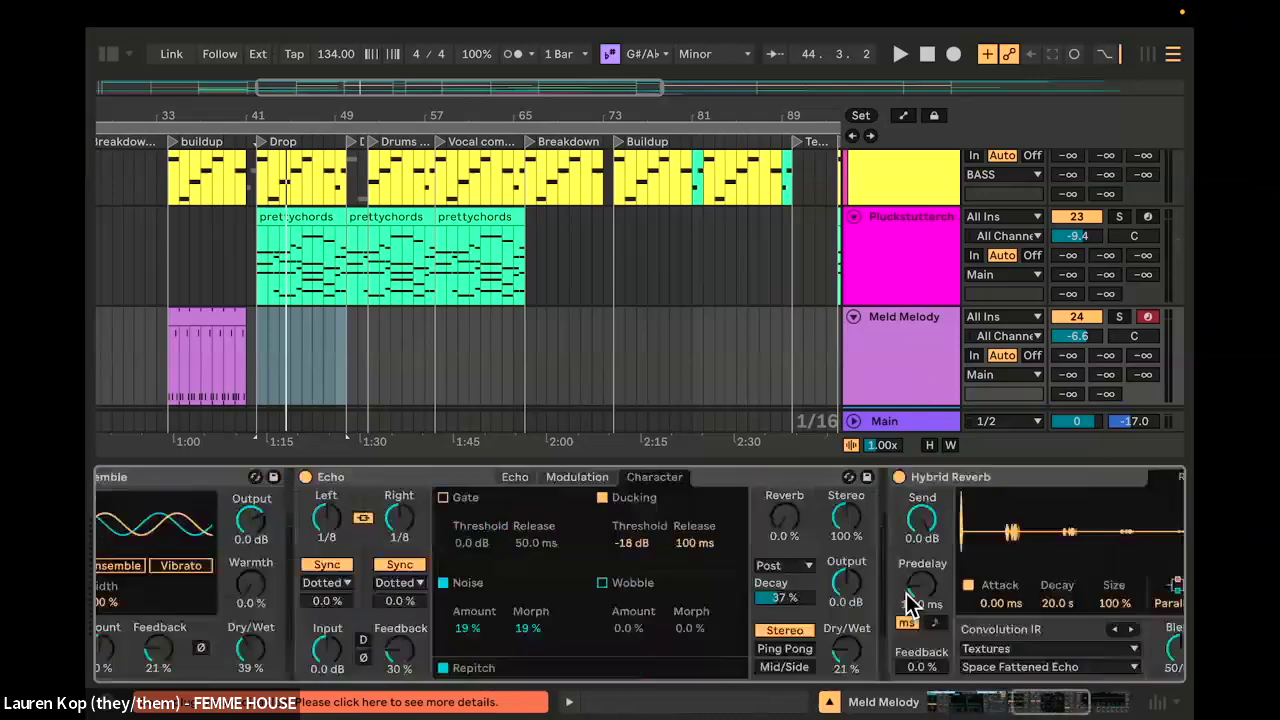
pyautogui.hscroll(6, 910, 595)
pyautogui.hscroll(-15, 890, 595)
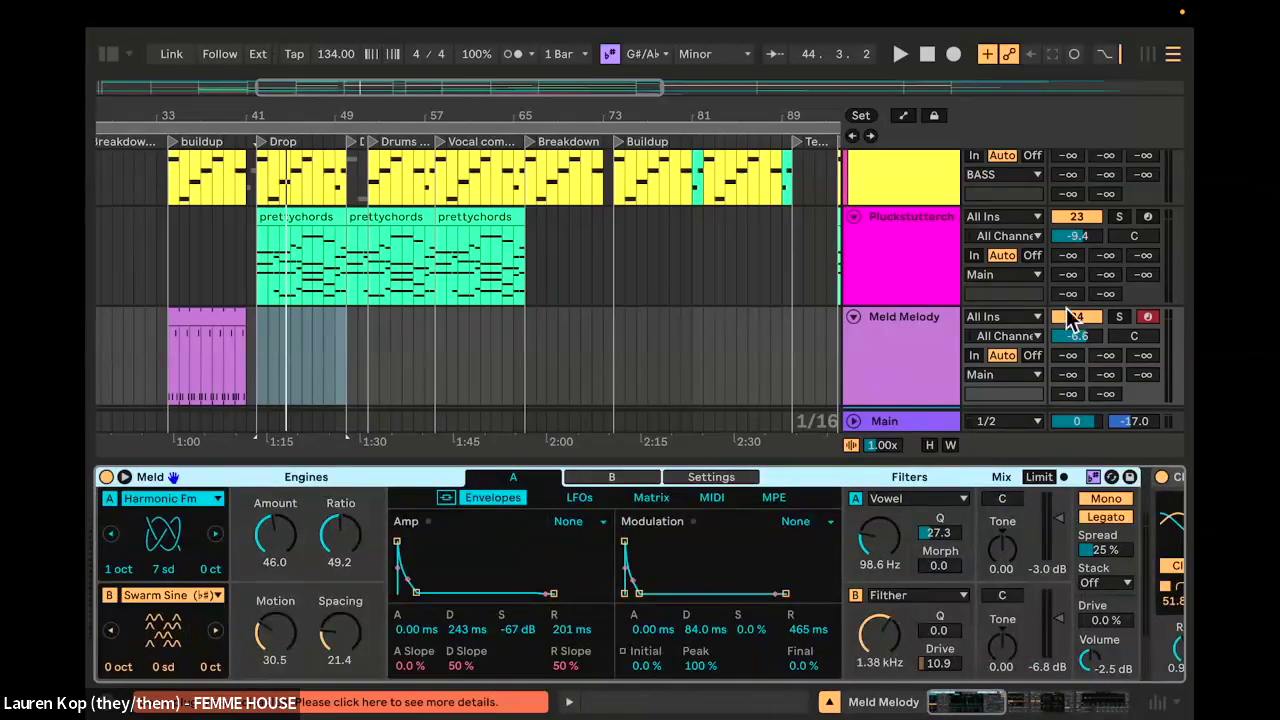
pyautogui.click(1119, 316)
# Step: Bypass Meld Melody's Chorus-Ensemble, Echo and Hybrid Reverb so only the dry Meld instrument sounds
pyautogui.scroll(3, 168, 376)
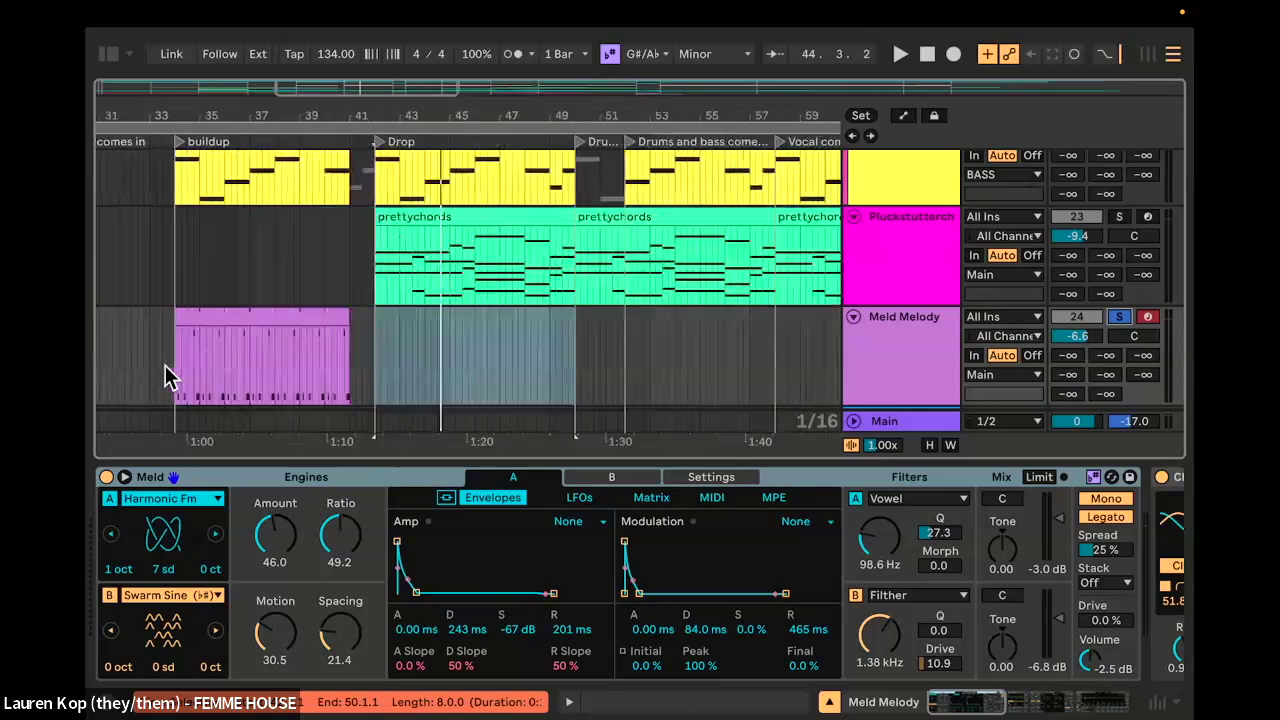
pyautogui.scroll(2, 168, 376)
pyautogui.hscroll(5, 366, 531)
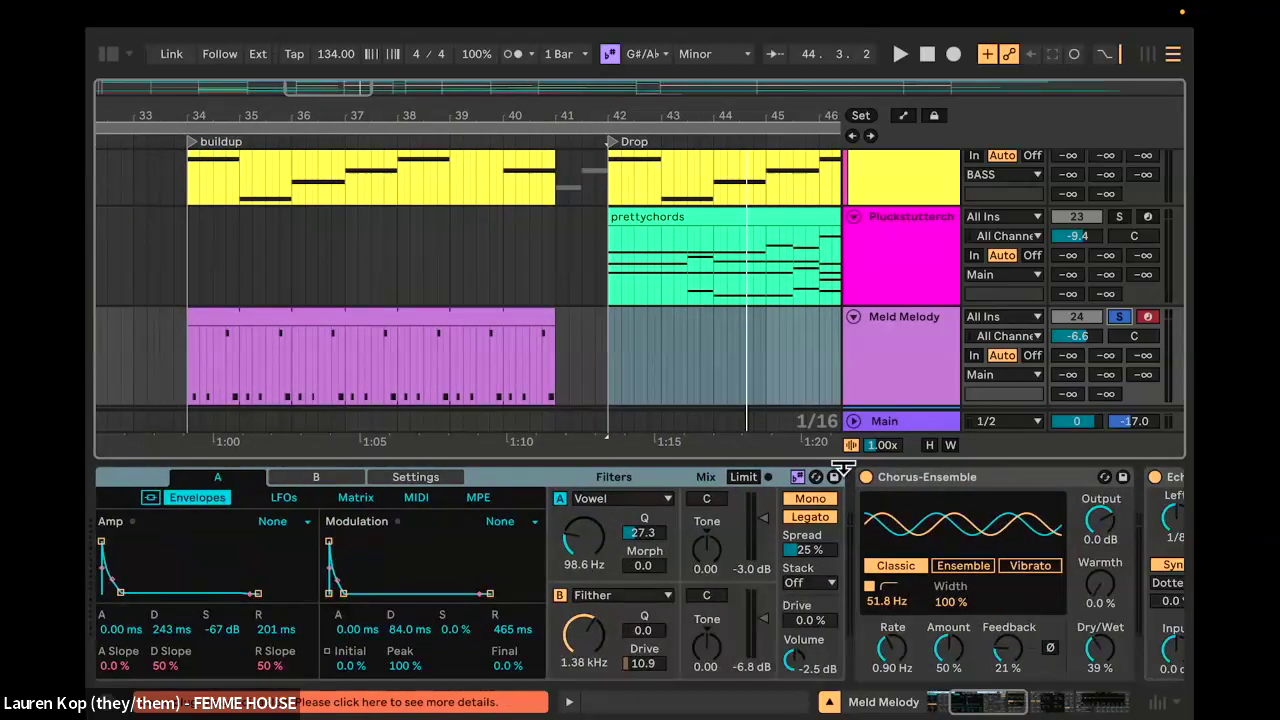
pyautogui.hscroll(8, 911, 484)
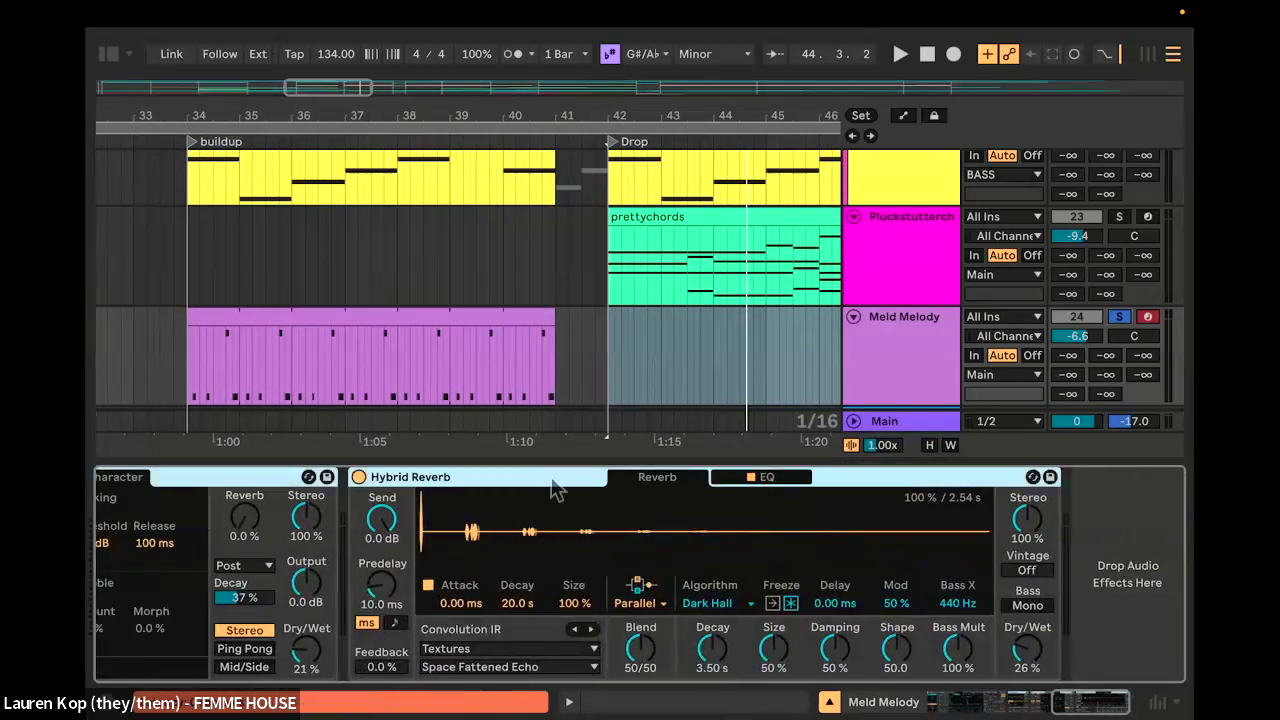
pyautogui.click(359, 477)
pyautogui.hscroll(-10, 333, 281)
# Step: Play the dry Meld Melody clip from the buildup locator, return to the Meld instrument, and stop playback
pyautogui.scroll(-2, 333, 281)
pyautogui.scroll(-6, 460, 299)
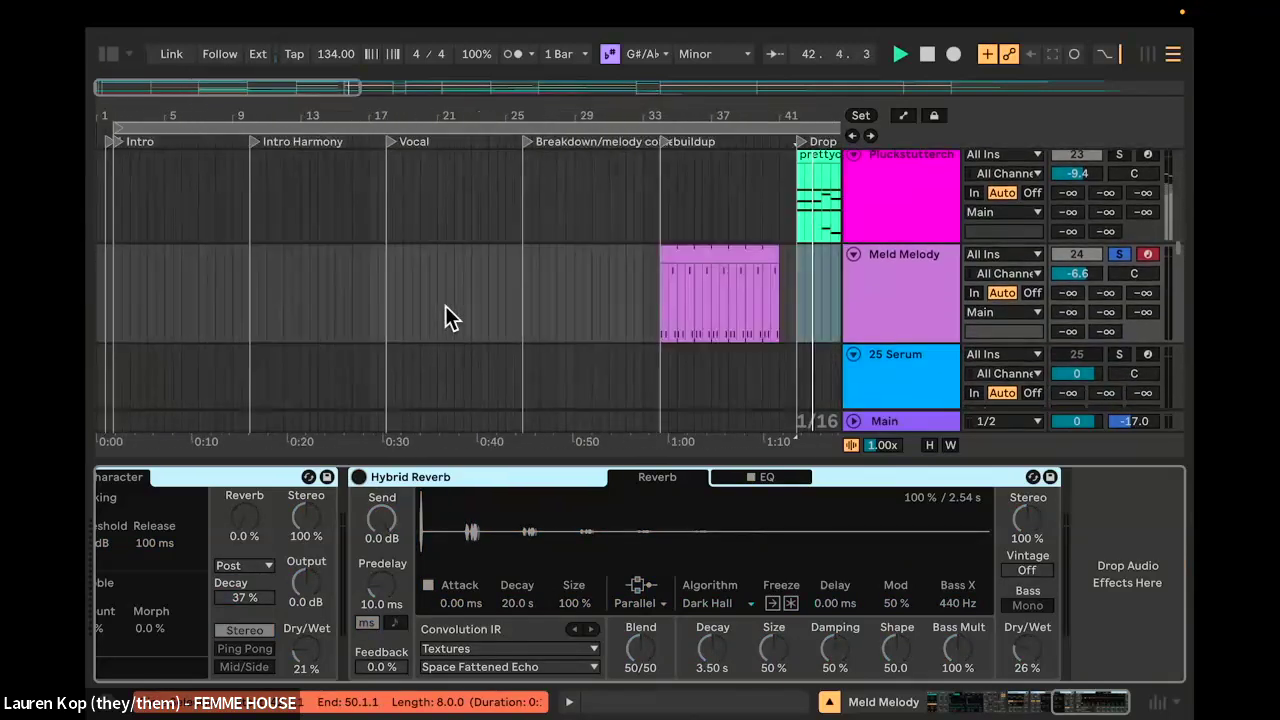
pyautogui.scroll(-1, 263, 320)
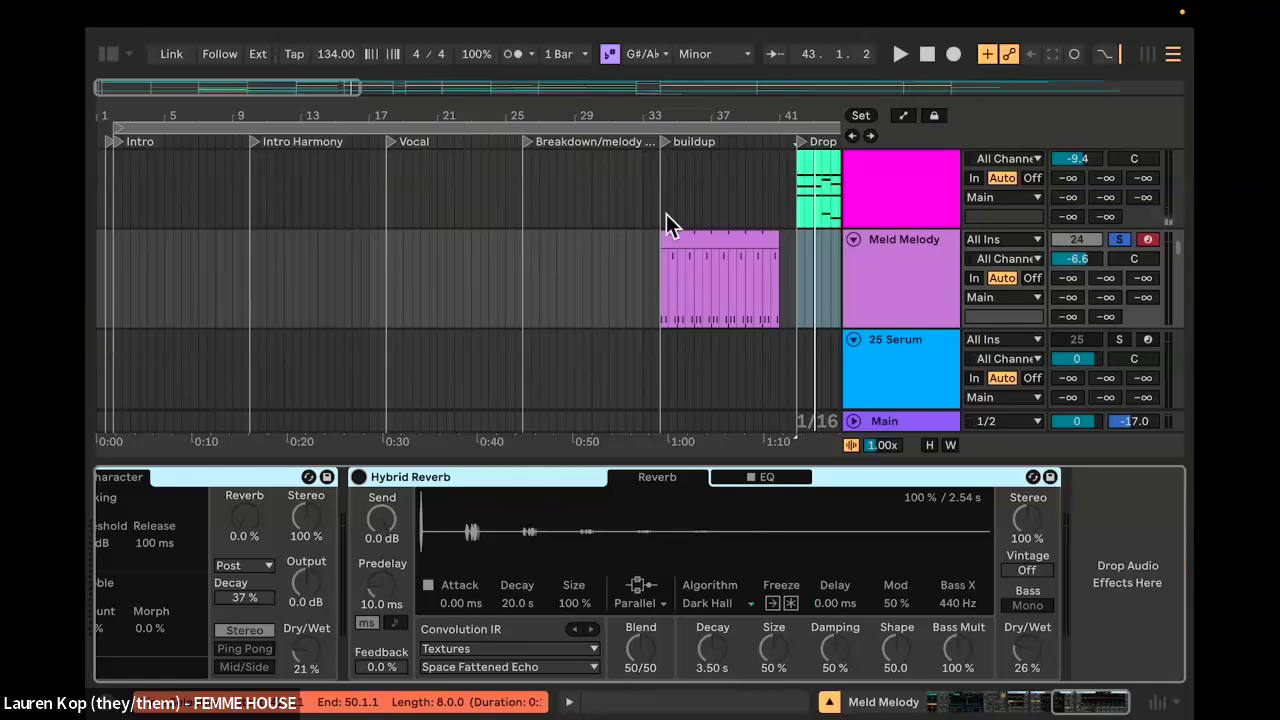
pyautogui.click(663, 143)
pyautogui.scroll(5, 735, 320)
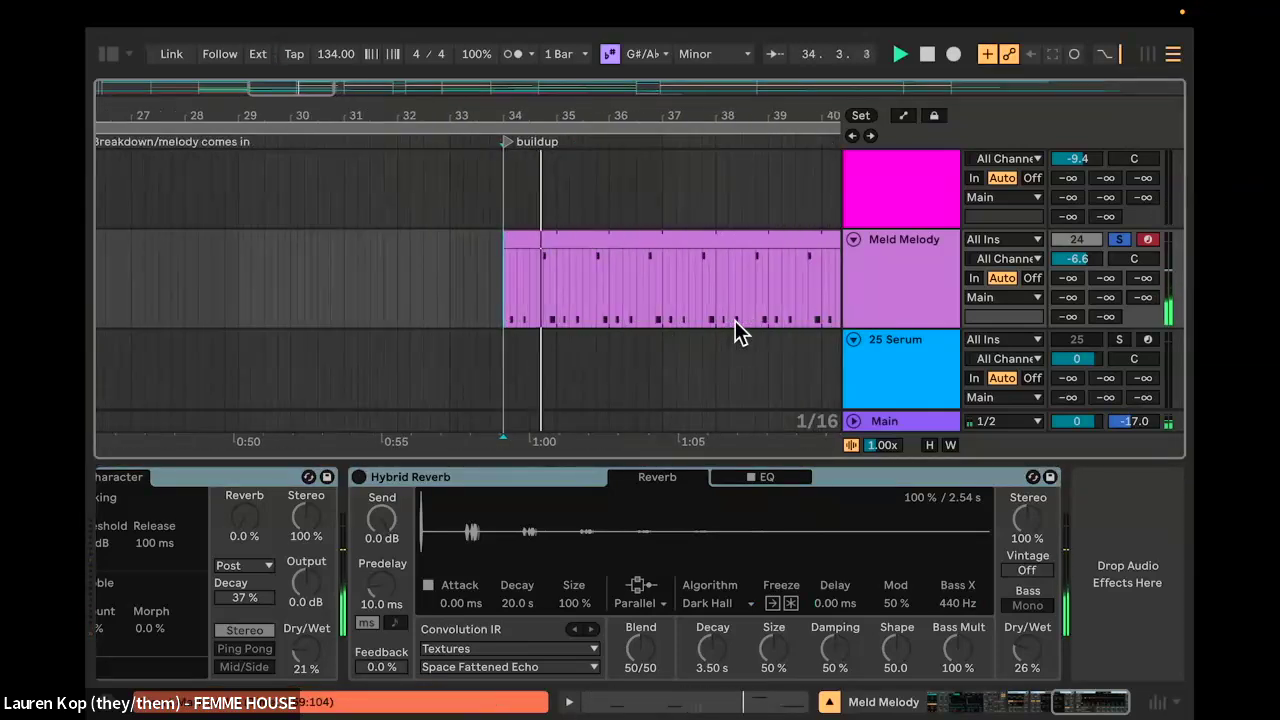
pyautogui.hscroll(4, 652, 286)
pyautogui.press('Tab')
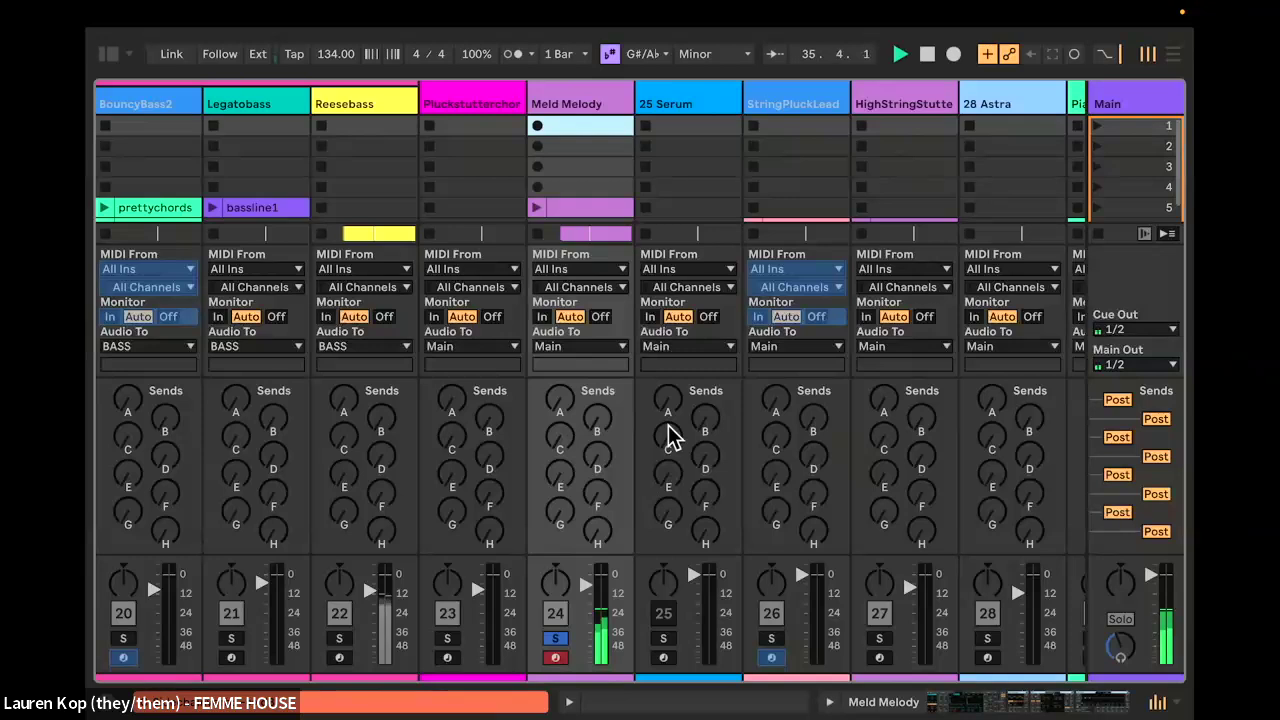
pyautogui.press('Tab')
pyautogui.hscroll(-10, 520, 590)
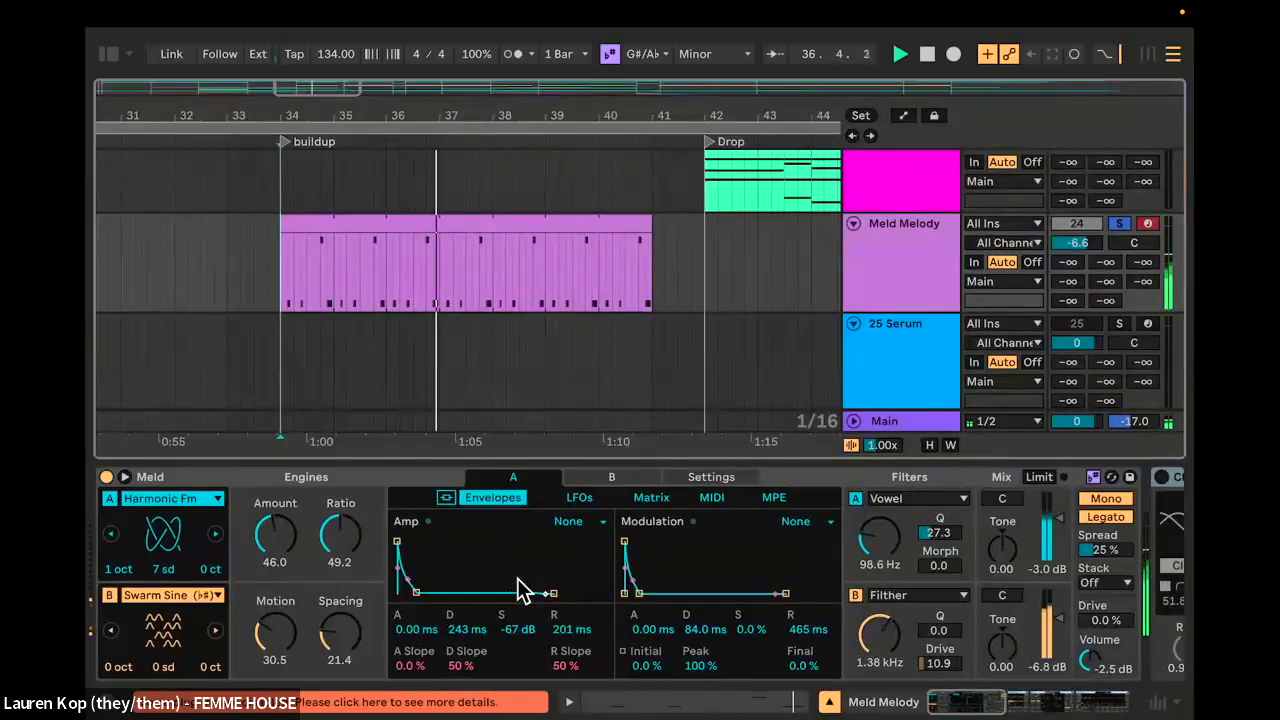
pyautogui.press('space')
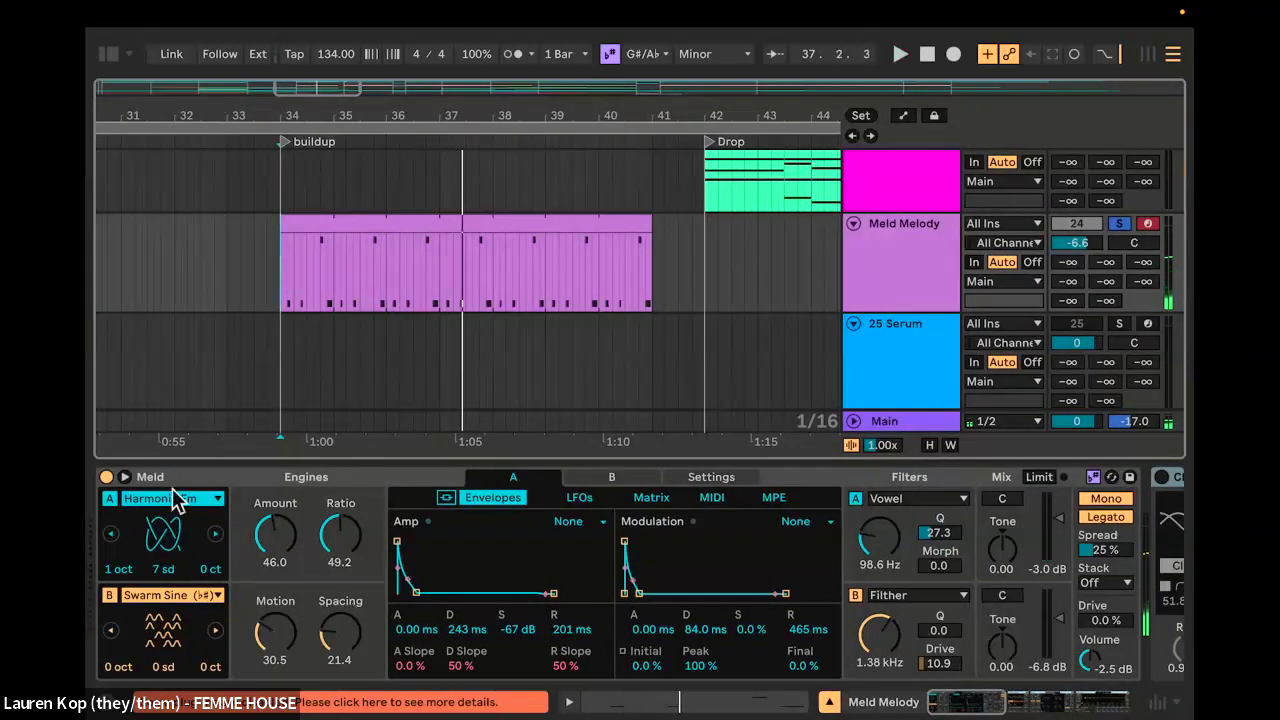
# Step: Examine Meld's expanded modulation matrix, including the Vowel filter, the Amount macro and the A Env to Filter Freq assignment, and collapse it
pyautogui.click(124, 477)
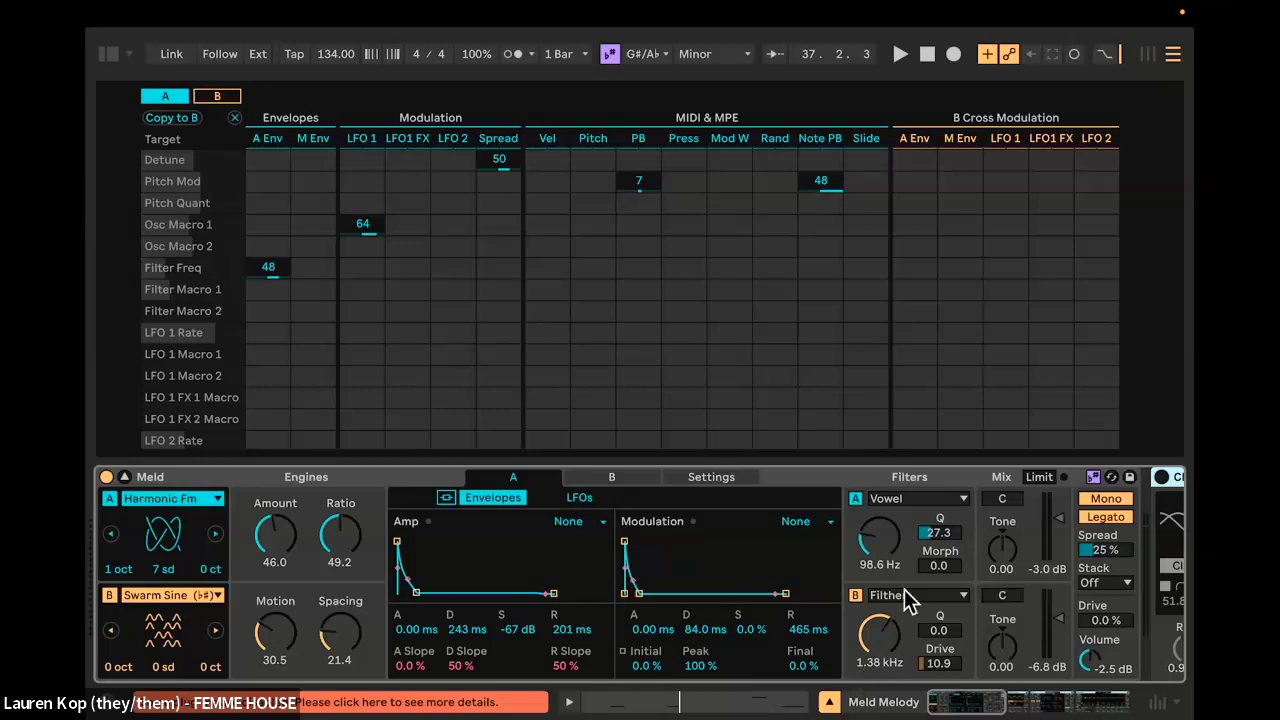
pyautogui.click(893, 510)
pyautogui.click(893, 511)
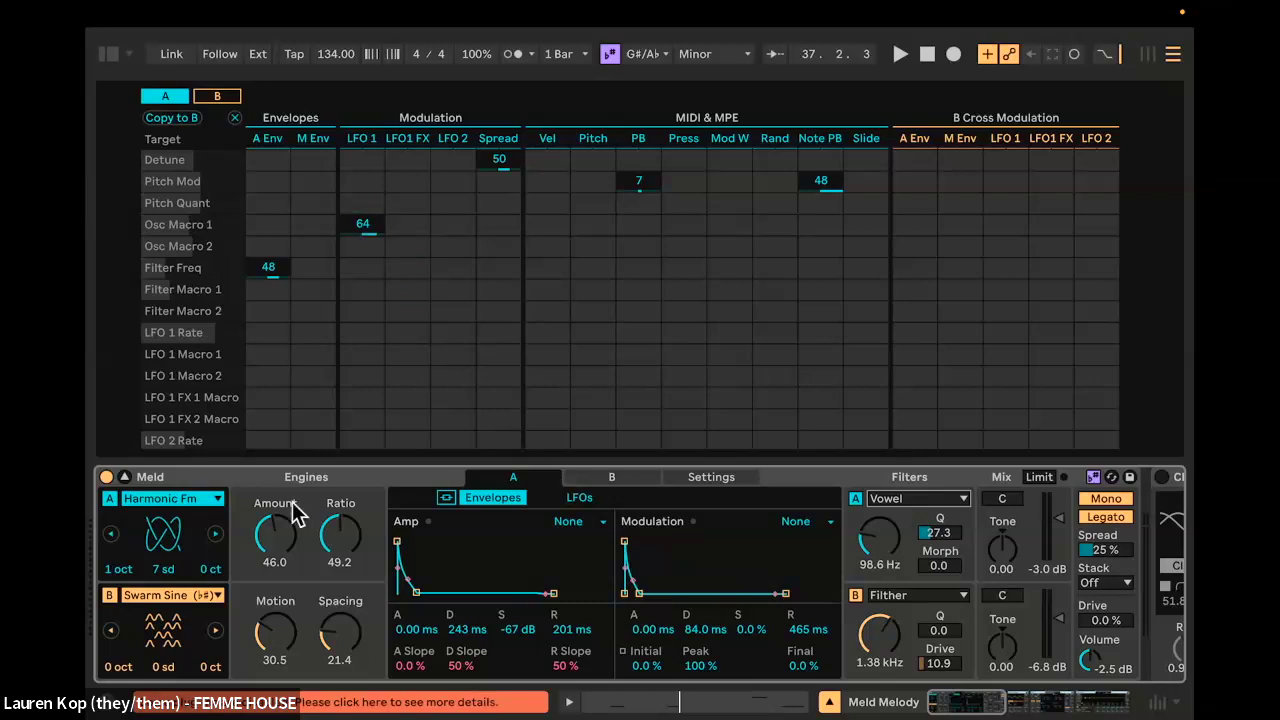
pyautogui.click(263, 537)
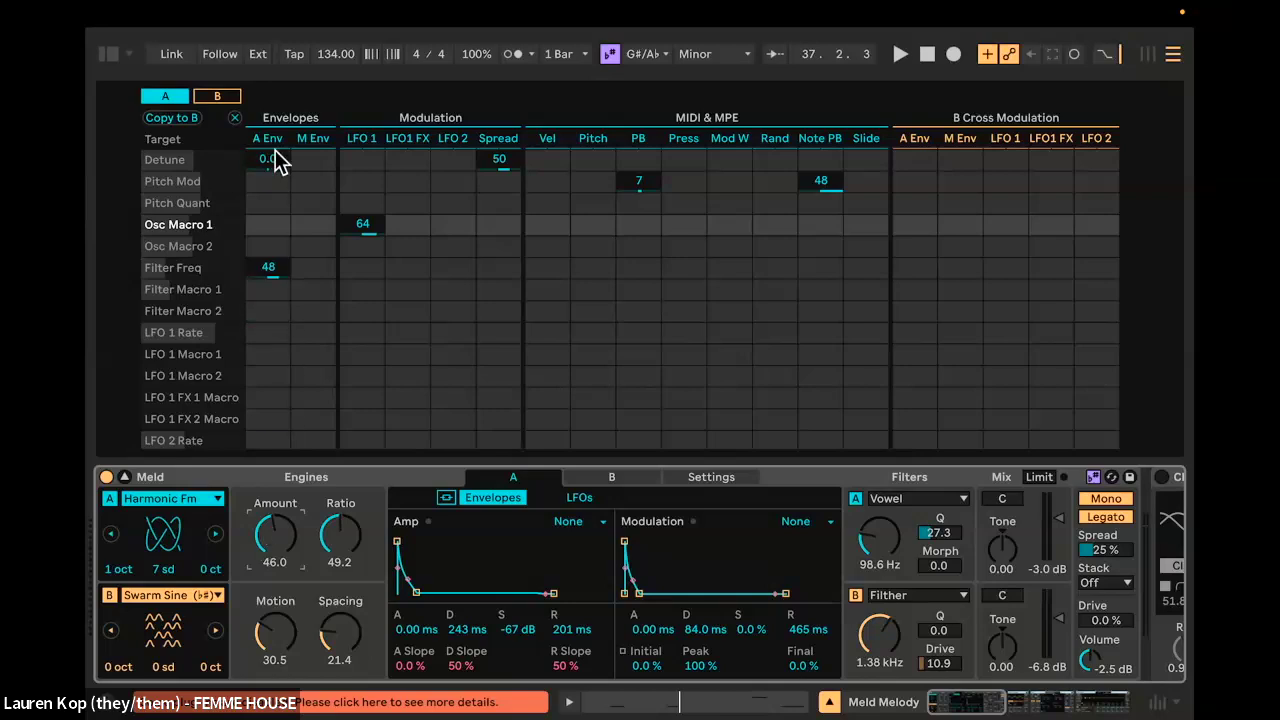
pyautogui.click(268, 272)
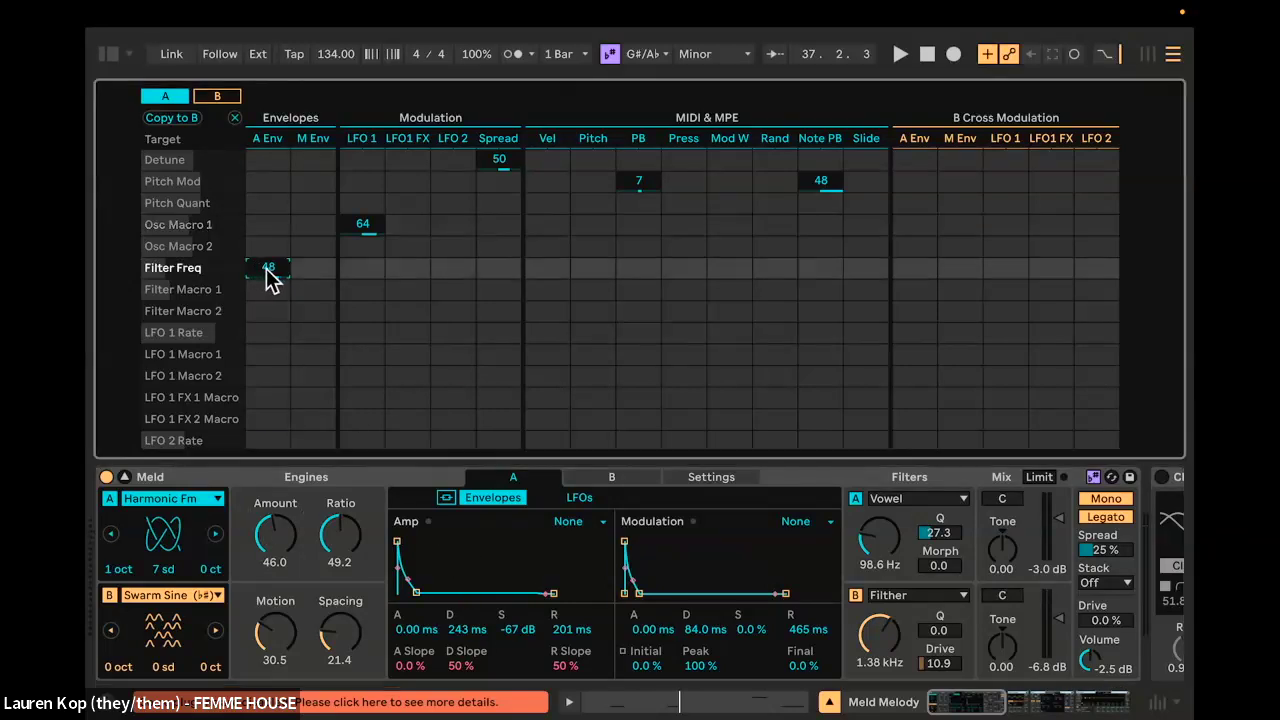
pyautogui.click(126, 478)
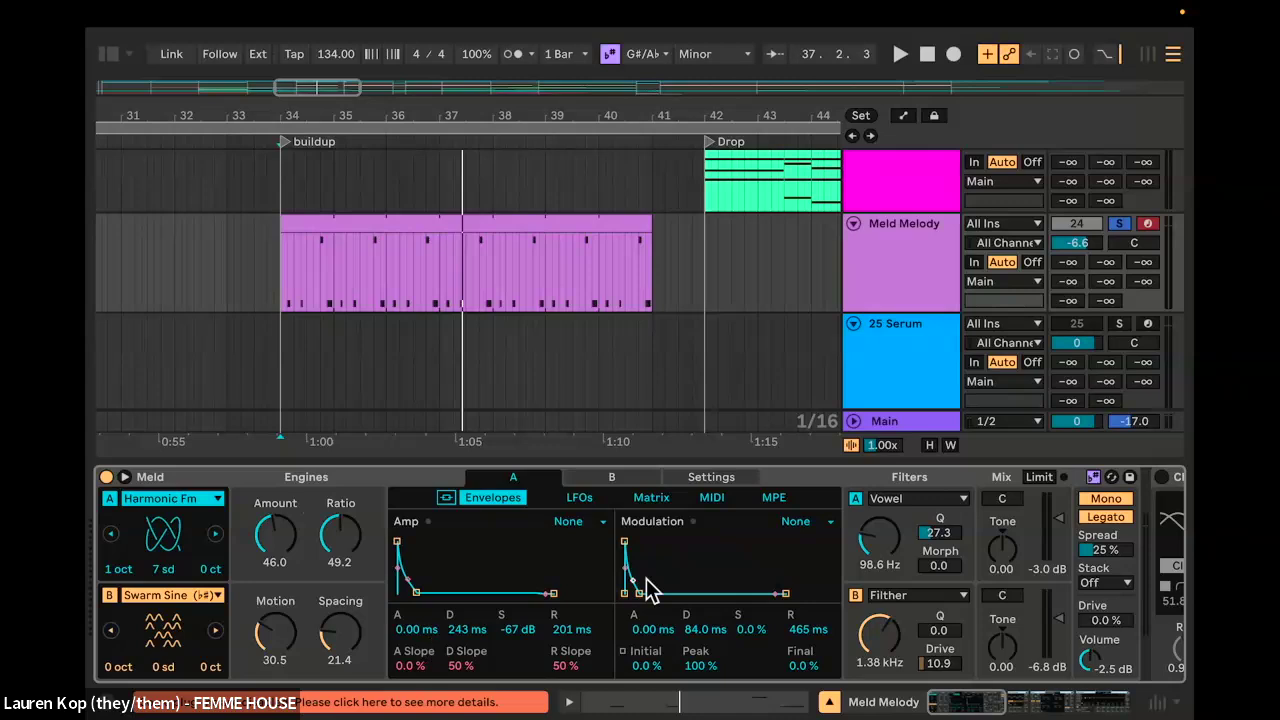
# Step: Play the buildup while re-enabling Meld Melody's Chorus-Ensemble, Echo and Hybrid Reverb one after another
pyautogui.hscroll(10, 645, 580)
pyautogui.click(617, 477)
pyautogui.press('space')
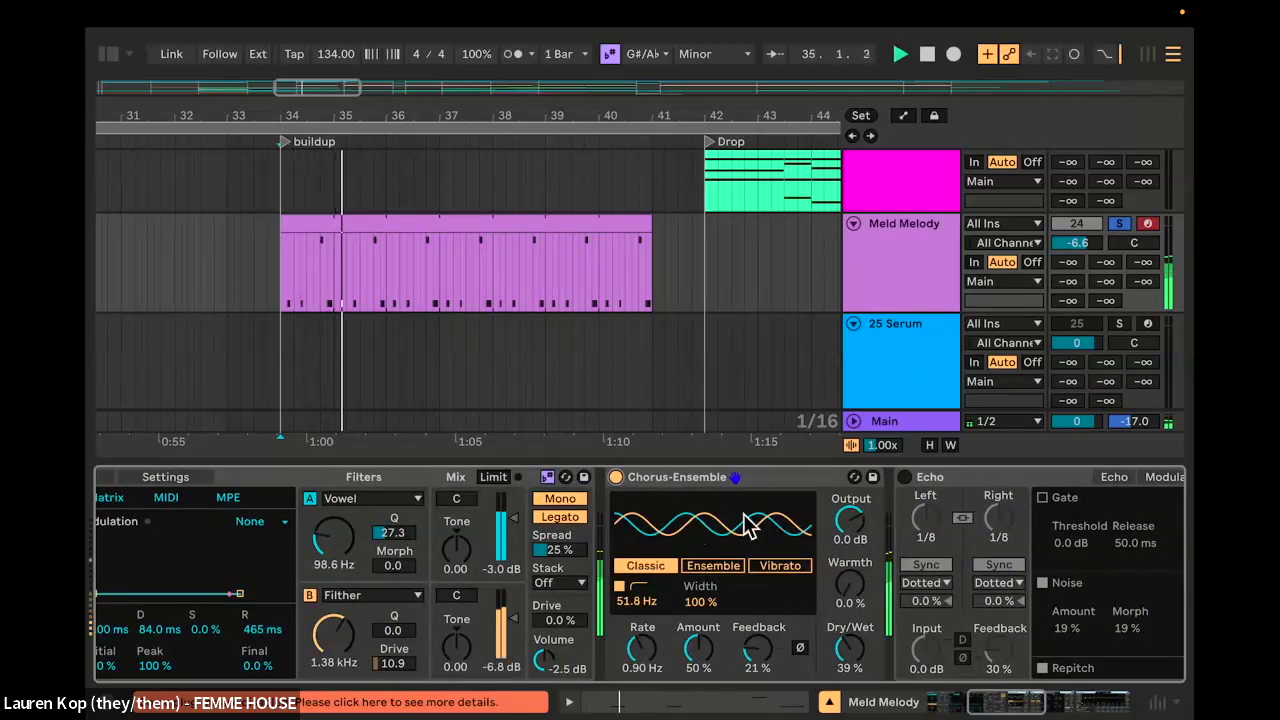
pyautogui.hscroll(5, 748, 523)
pyautogui.click(676, 478)
pyautogui.hscroll(6, 789, 586)
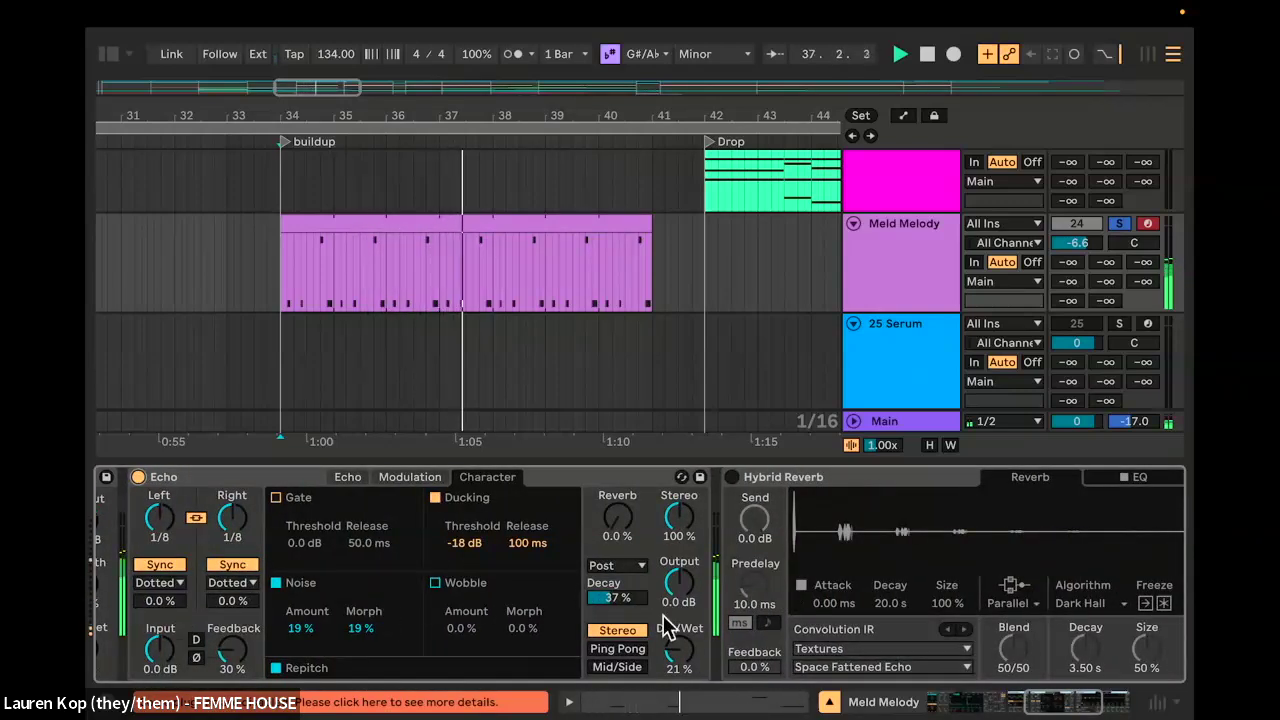
pyautogui.click(732, 477)
pyautogui.hscroll(6, 815, 580)
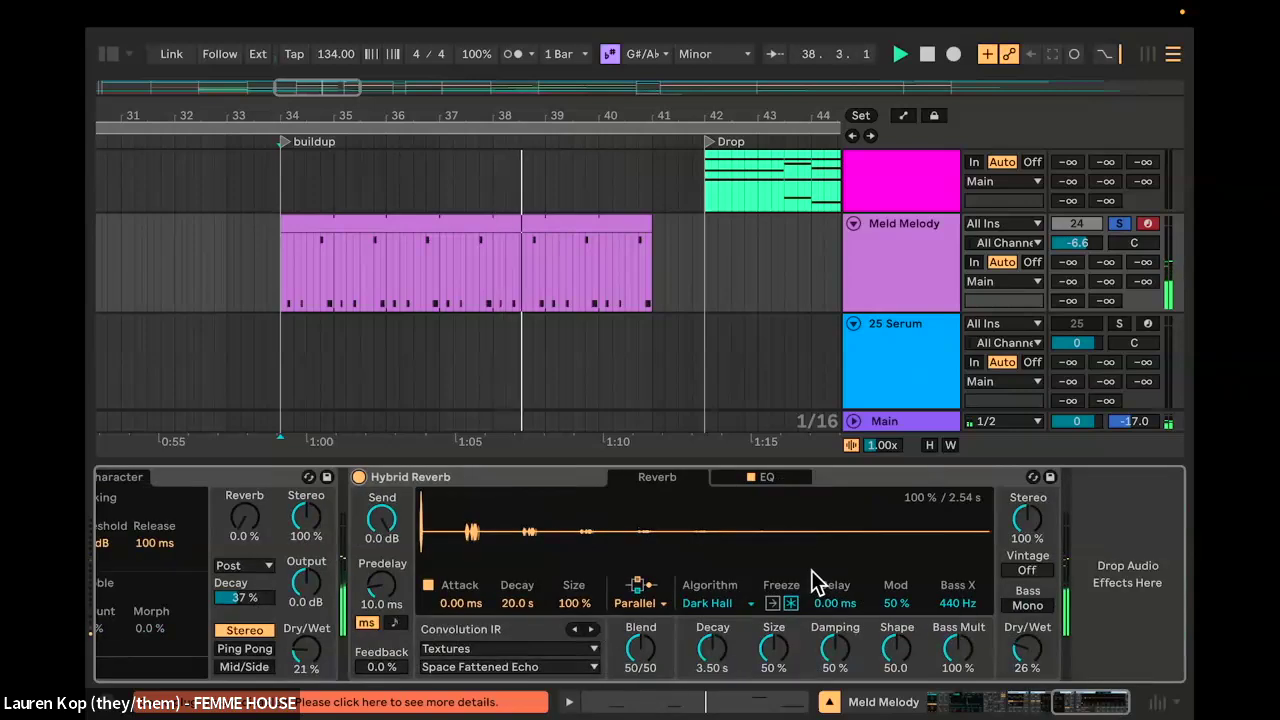
# Step: Stop playback, hide the device chain, unsolo Meld Melody, and go to the FMpluck and Pad tracks
pyautogui.click(829, 702)
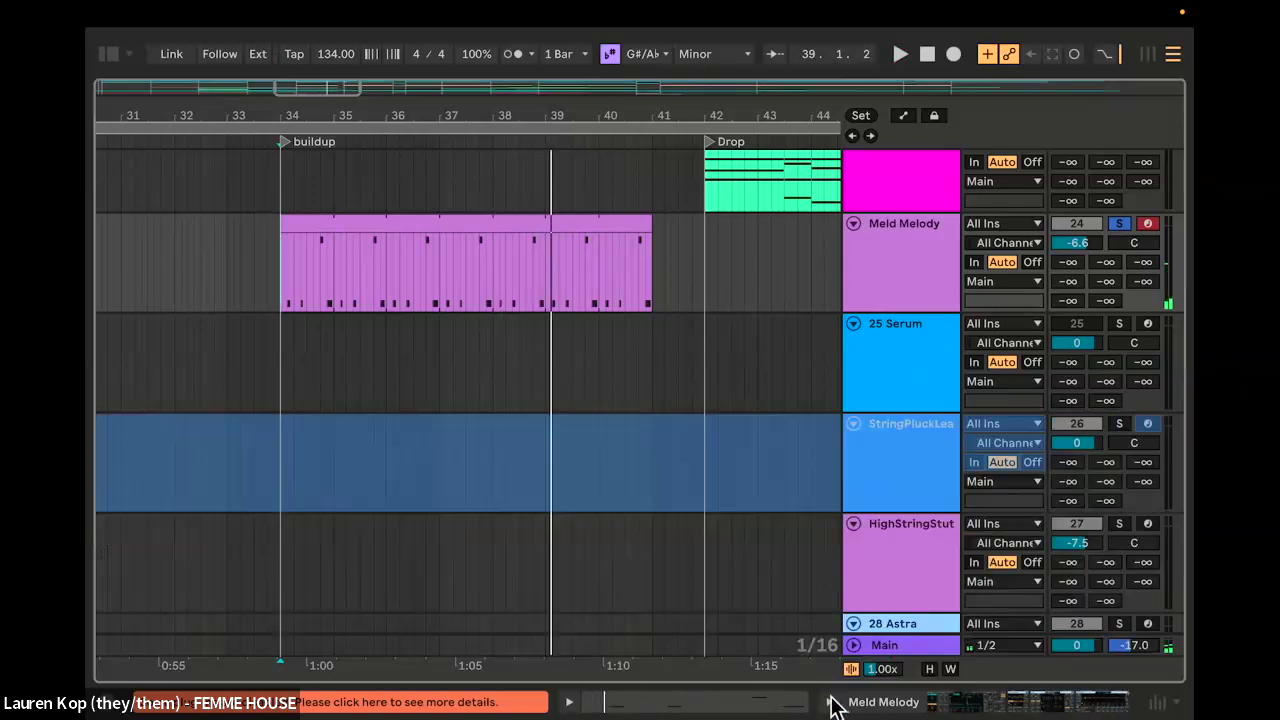
pyautogui.scroll(-10, 771, 449)
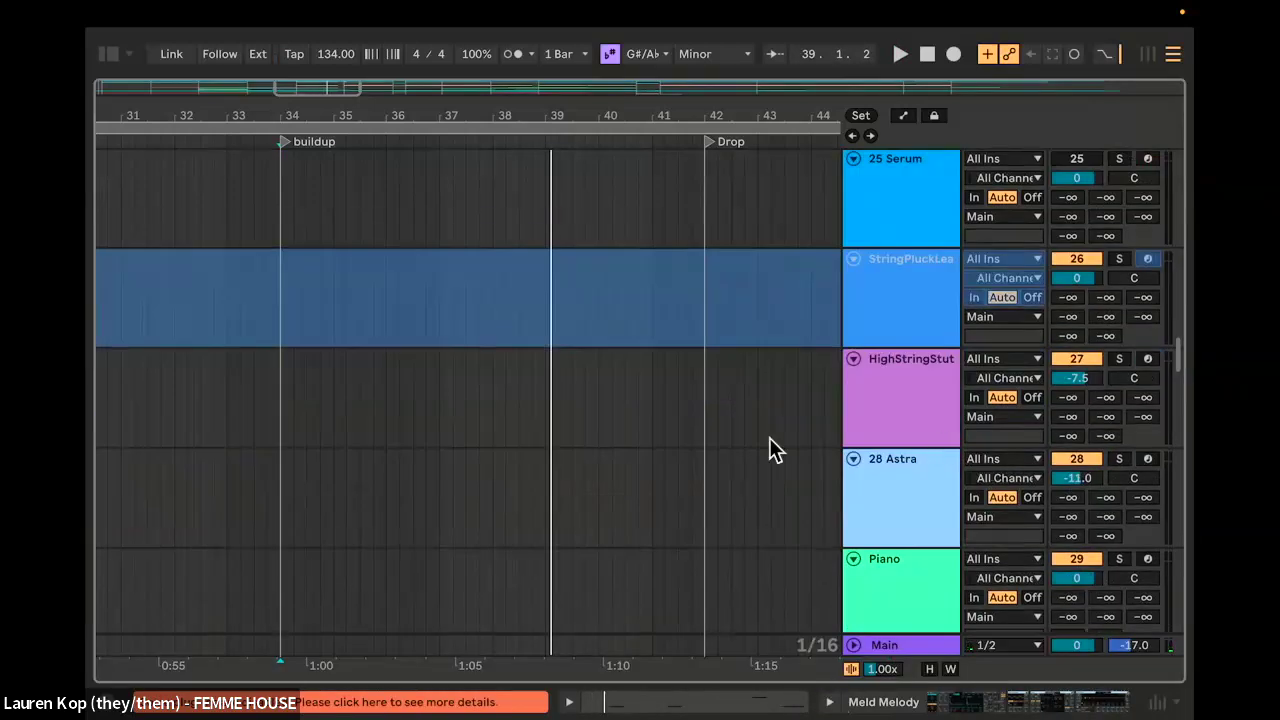
pyautogui.scroll(-5, 642, 476)
pyautogui.scroll(10, 640, 477)
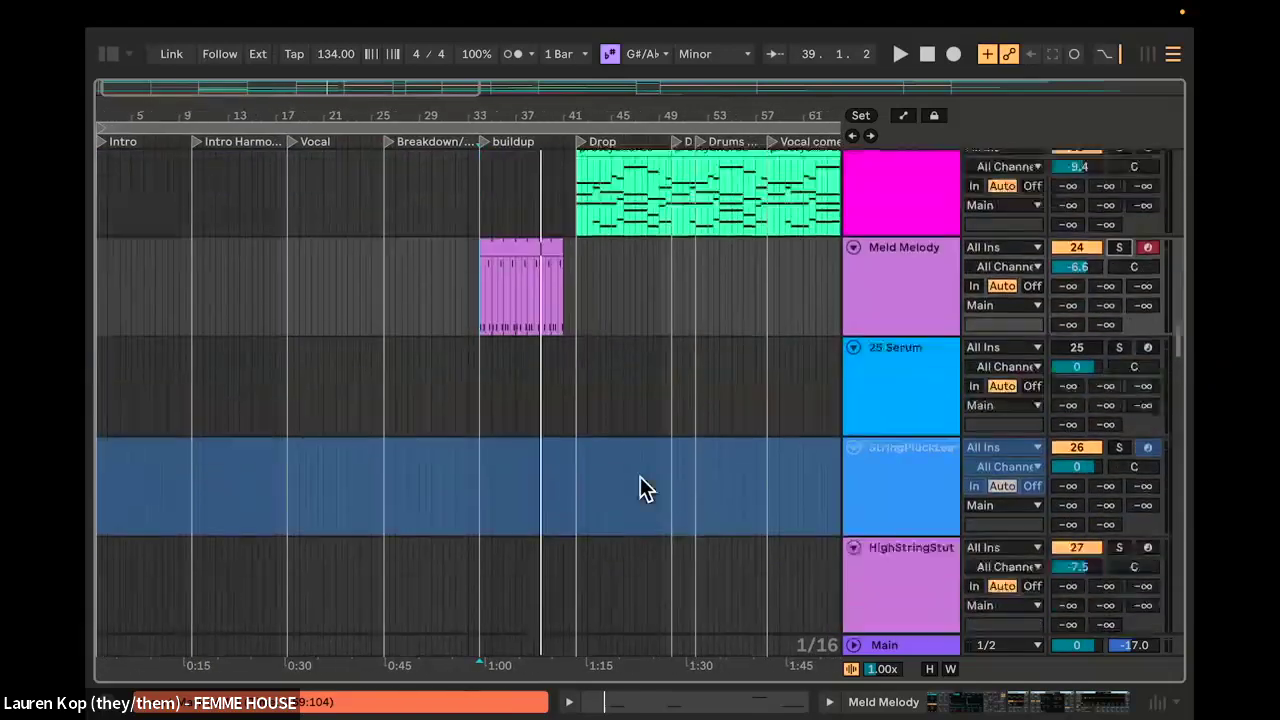
pyautogui.scroll(-5, 638, 478)
pyautogui.scroll(-9, 636, 479)
pyautogui.scroll(-5, 636, 479)
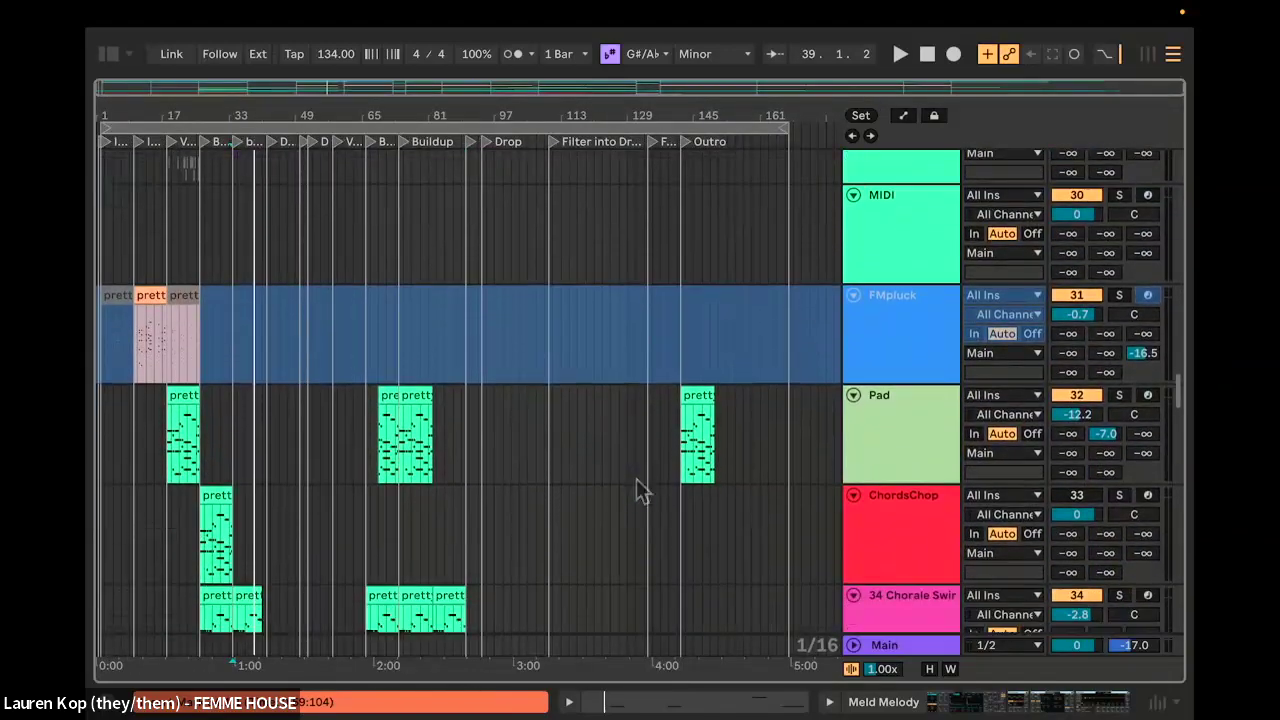
# Step: Compare the device chains of the Pad and frozen FMpluck tracks, ending on FMpluck
pyautogui.doubleClick(889, 358)
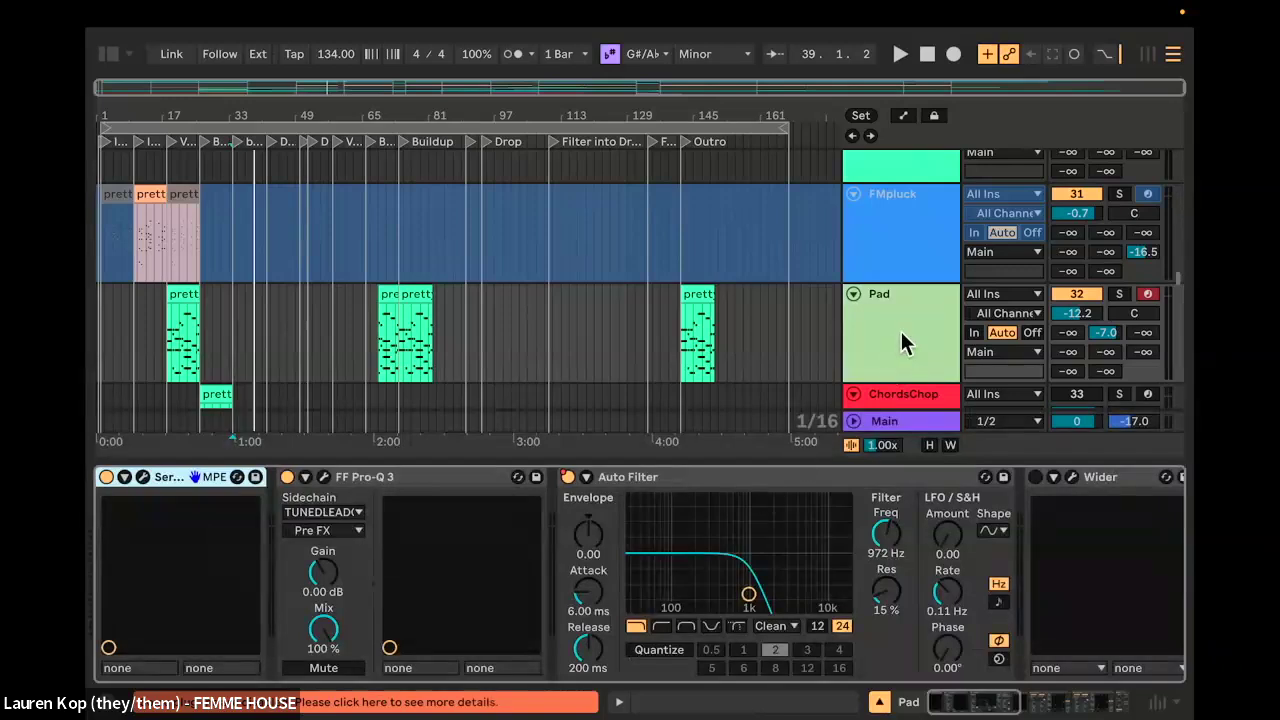
pyautogui.scroll(-2, 902, 320)
pyautogui.click(908, 222)
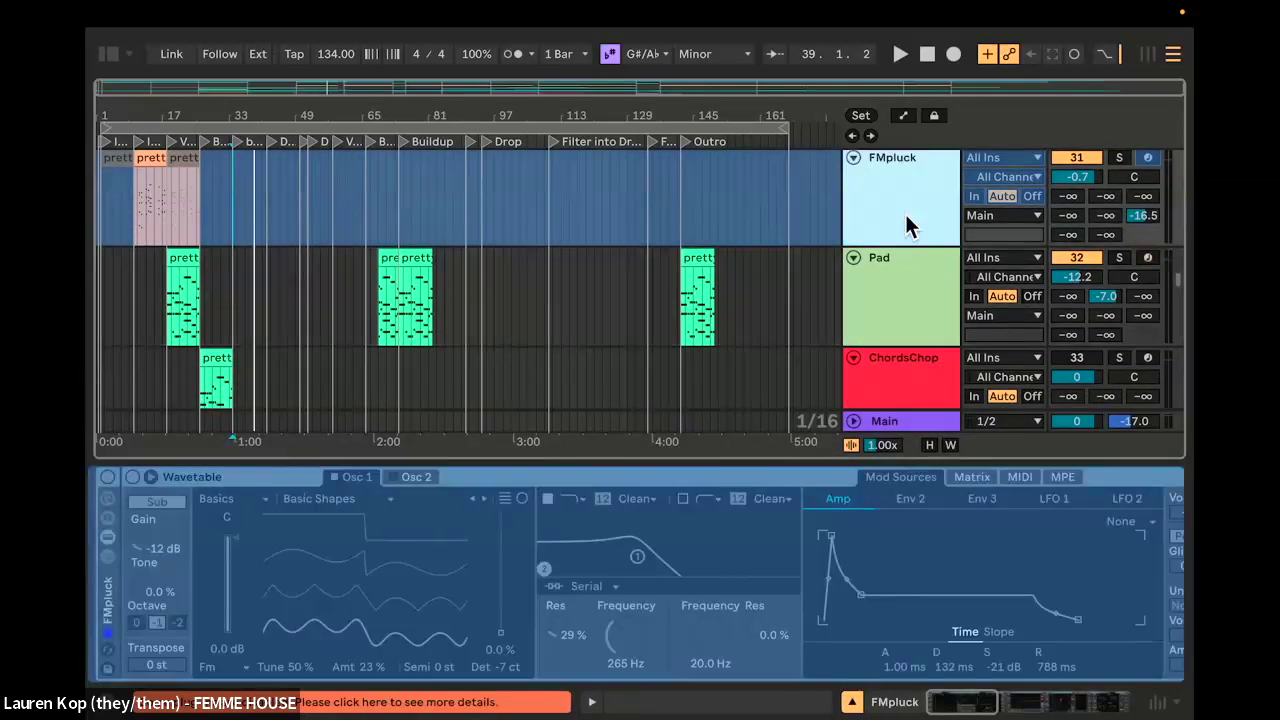
pyautogui.click(902, 298)
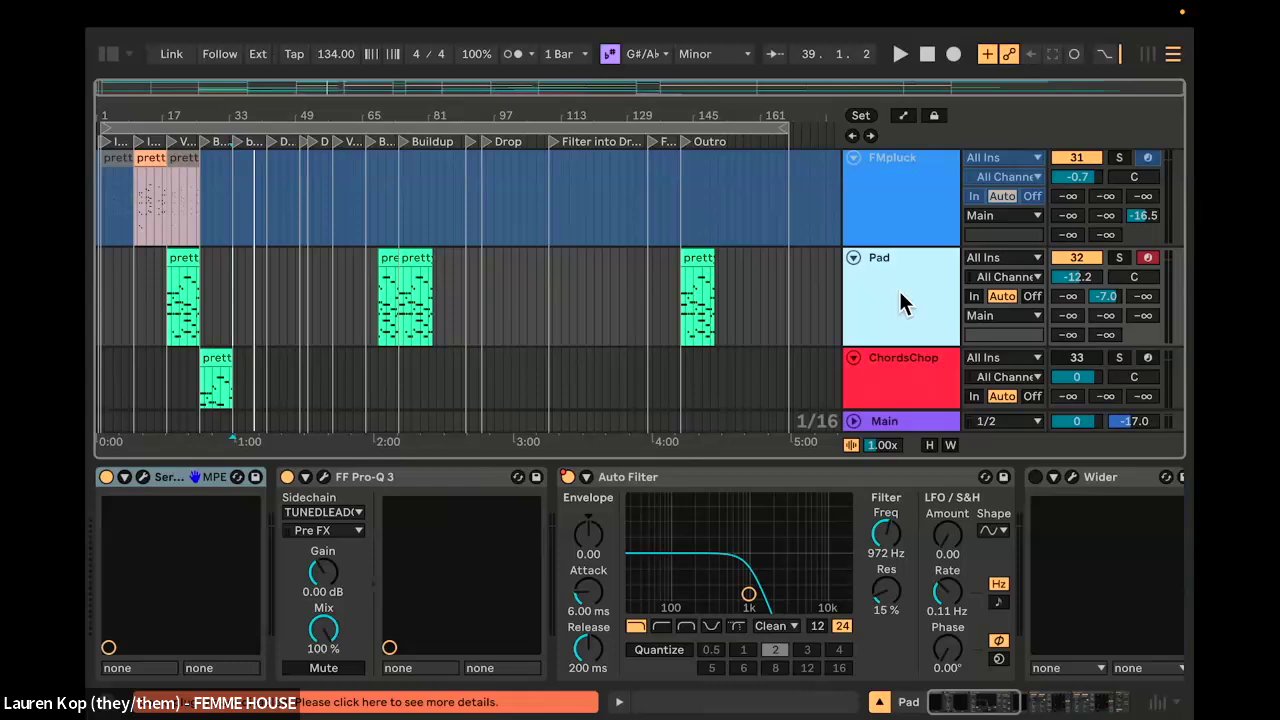
pyautogui.click(892, 238)
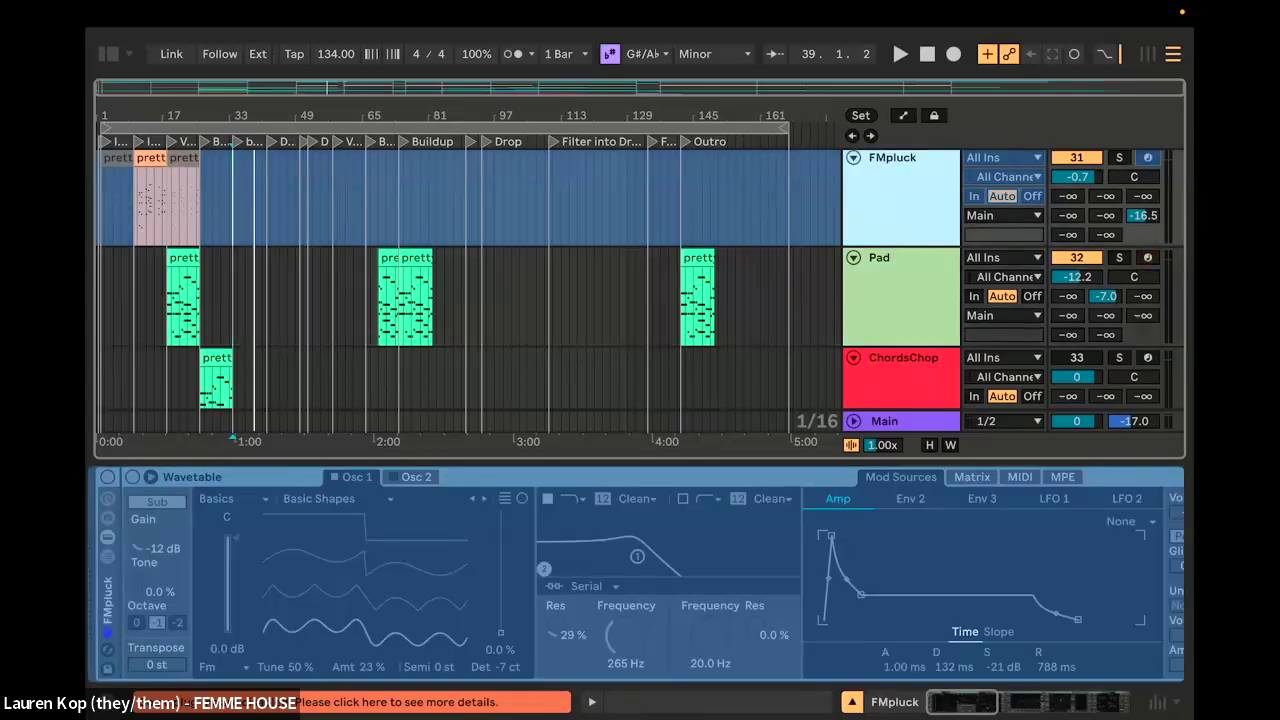
pyautogui.click(875, 282)
pyautogui.click(878, 238)
pyautogui.scroll(1, 660, 250)
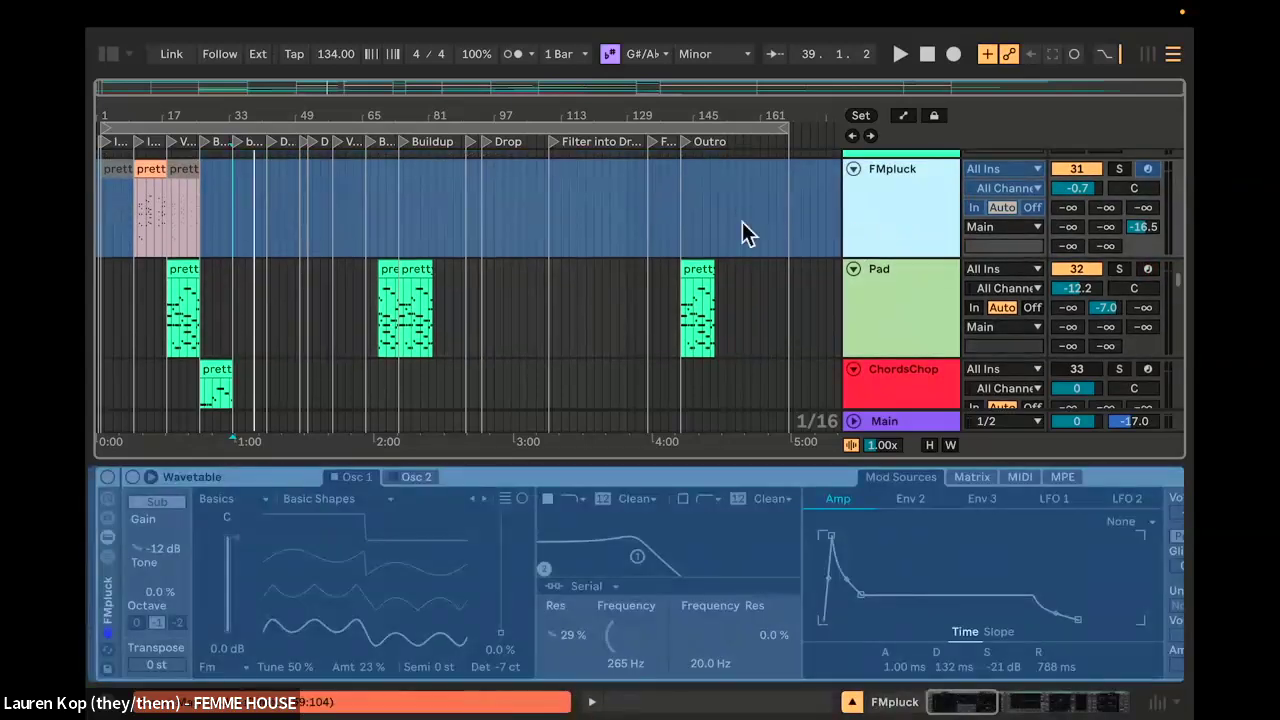
# Step: Solo the FMpluck track, play its prettychords clip from the Intro Harmony locator, and stop playback
pyautogui.click(1119, 169)
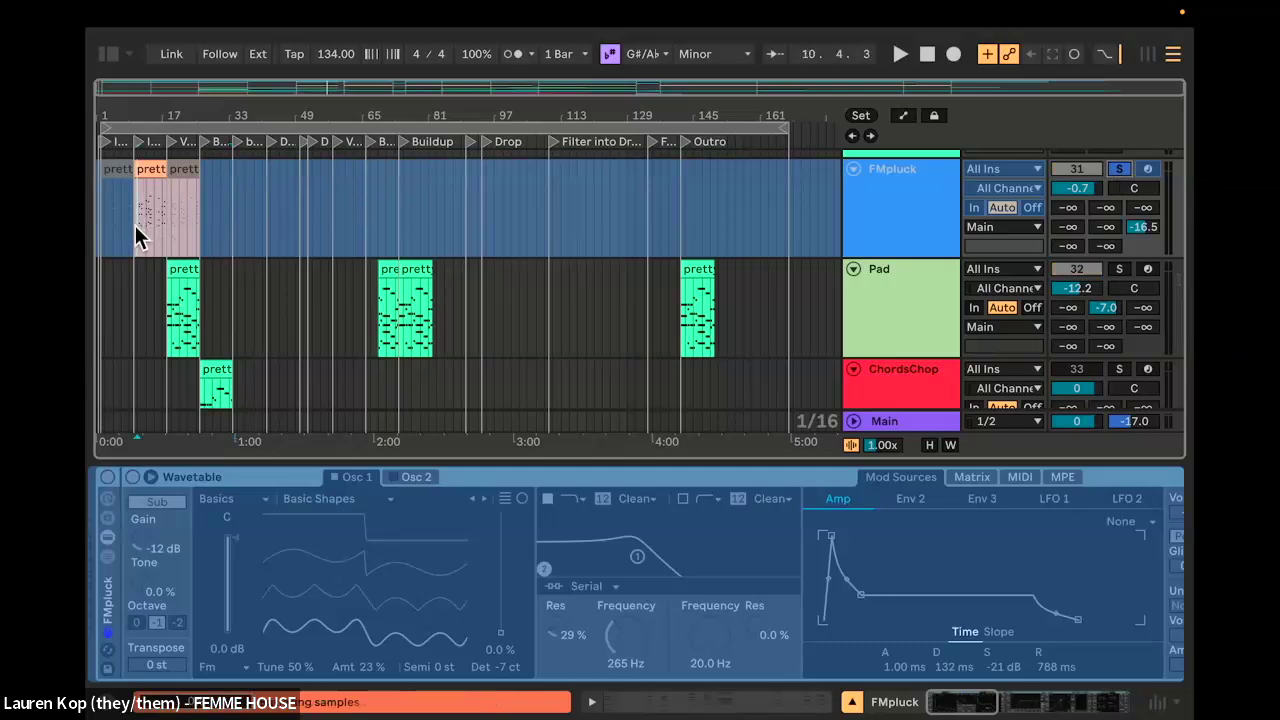
pyautogui.click(136, 143)
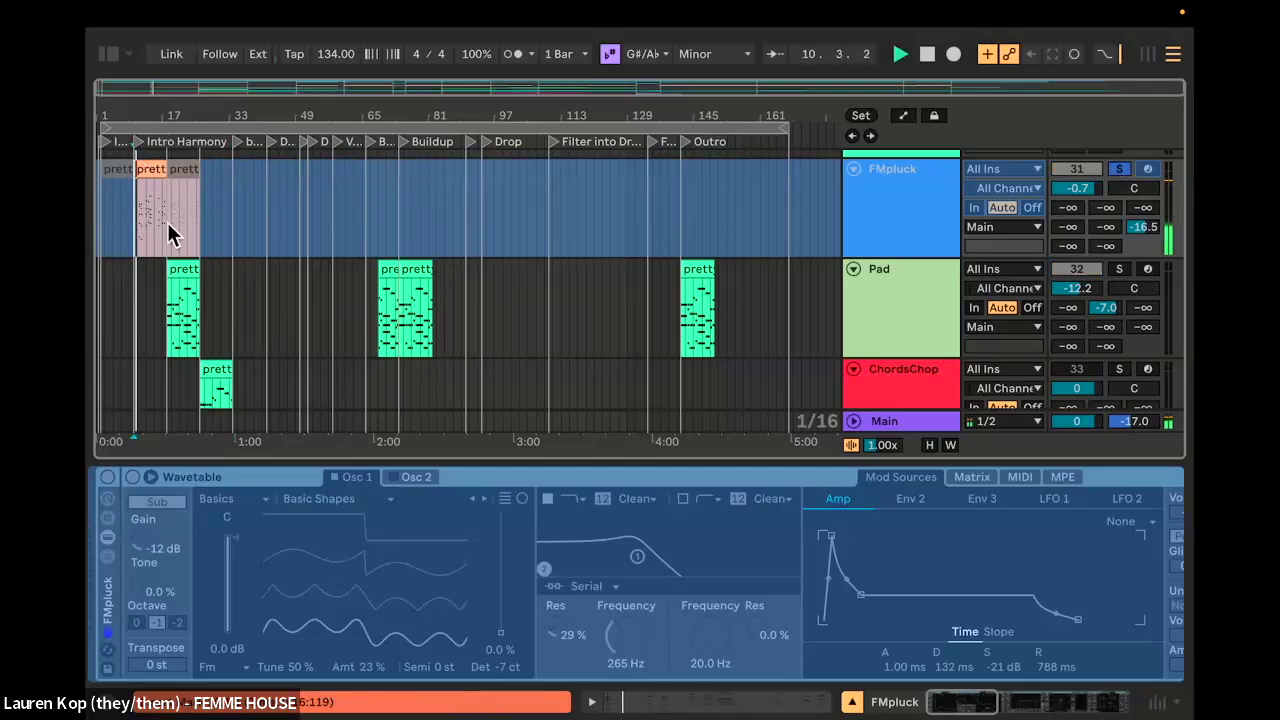
pyautogui.scroll(3, 167, 222)
pyautogui.hscroll(-2, 167, 222)
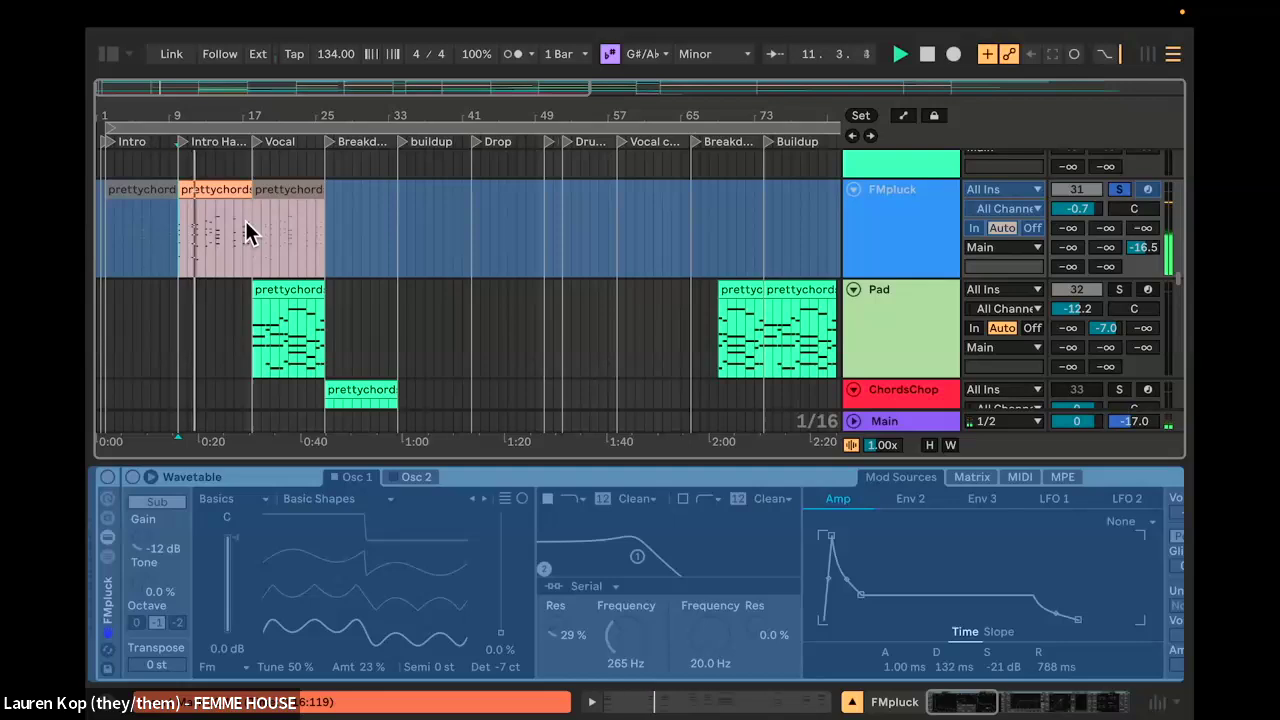
pyautogui.click(914, 228)
pyautogui.press('space')
# Step: Unfreeze the FMpluck track and select its Wavetable instrument
pyautogui.rightClick(914, 228)
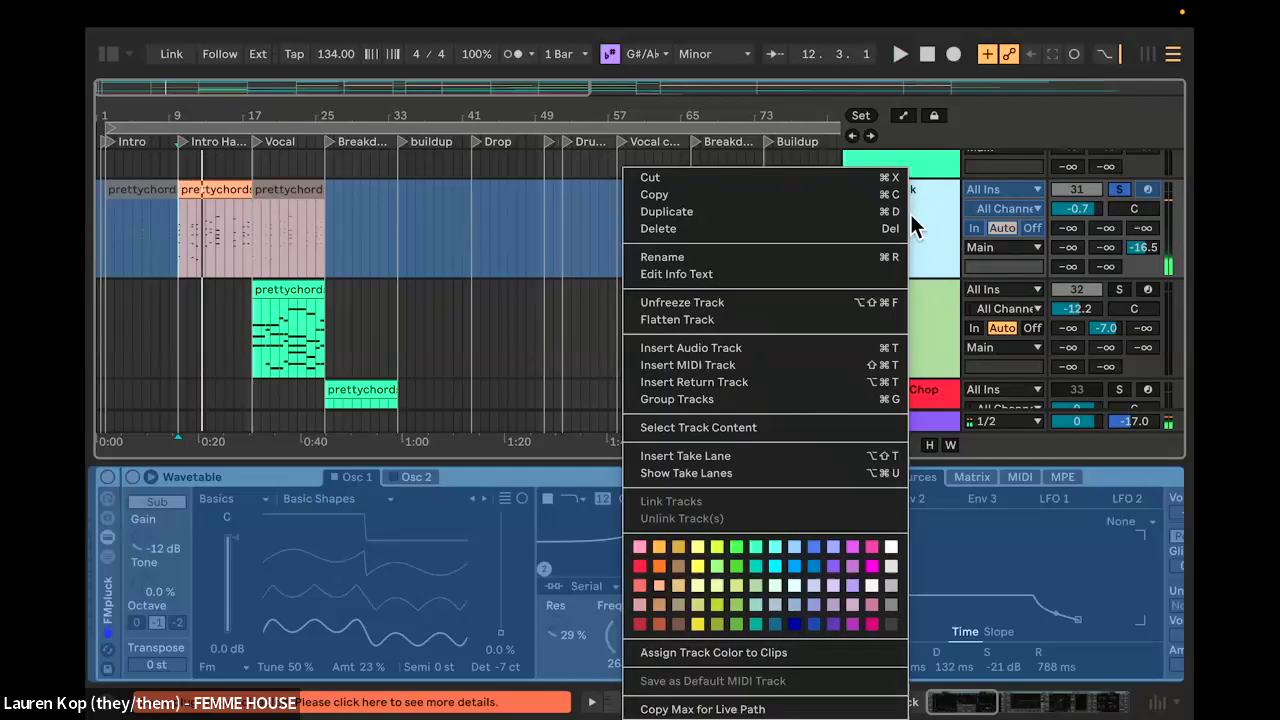
pyautogui.click(800, 308)
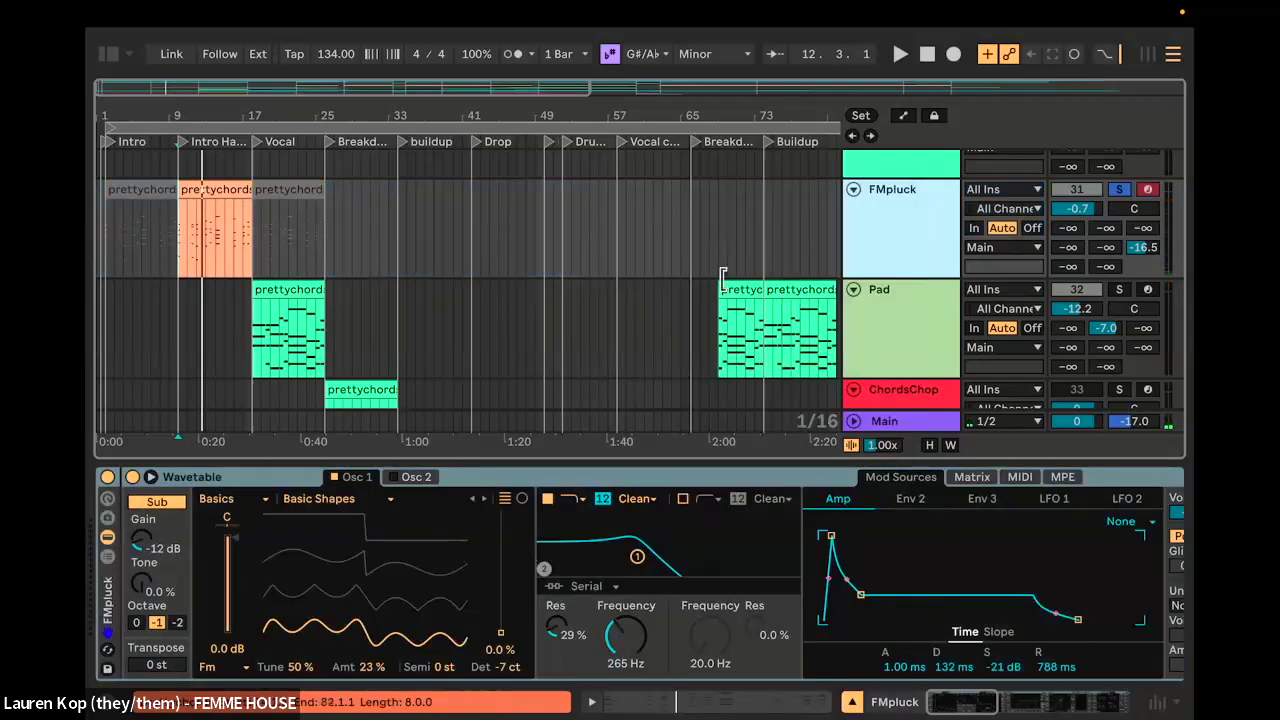
pyautogui.scroll(3, 207, 240)
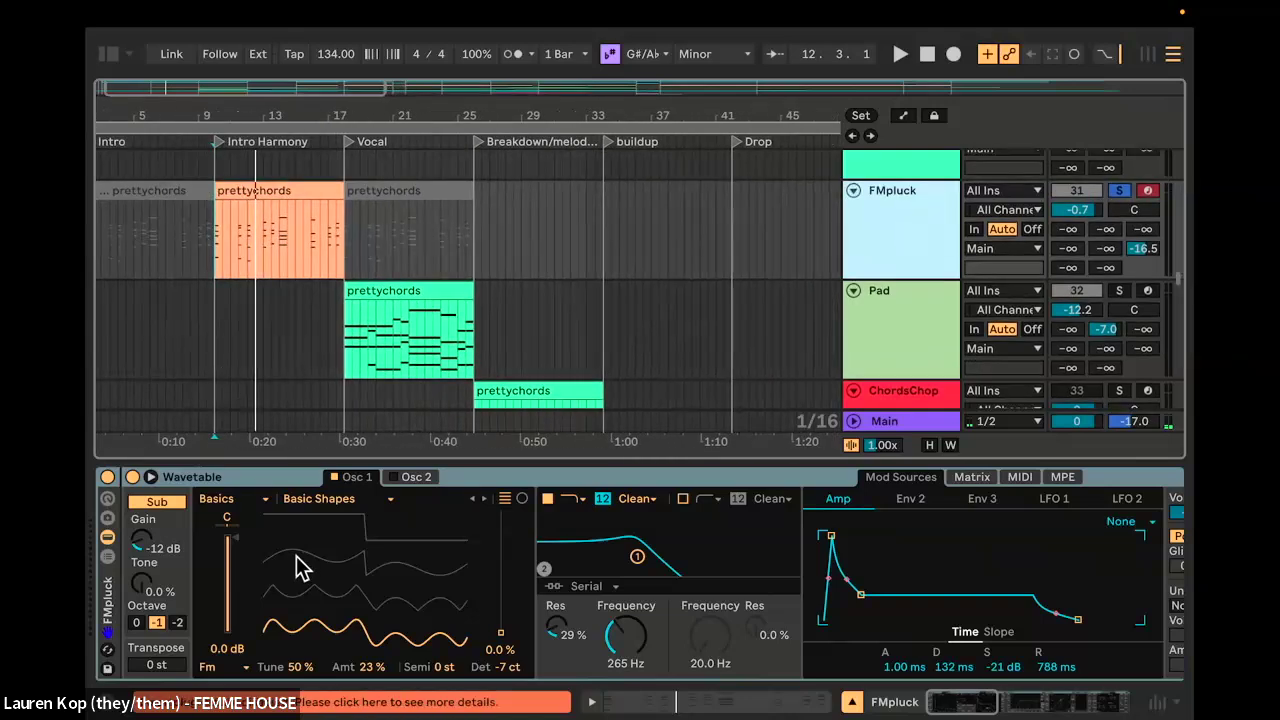
pyautogui.click(270, 490)
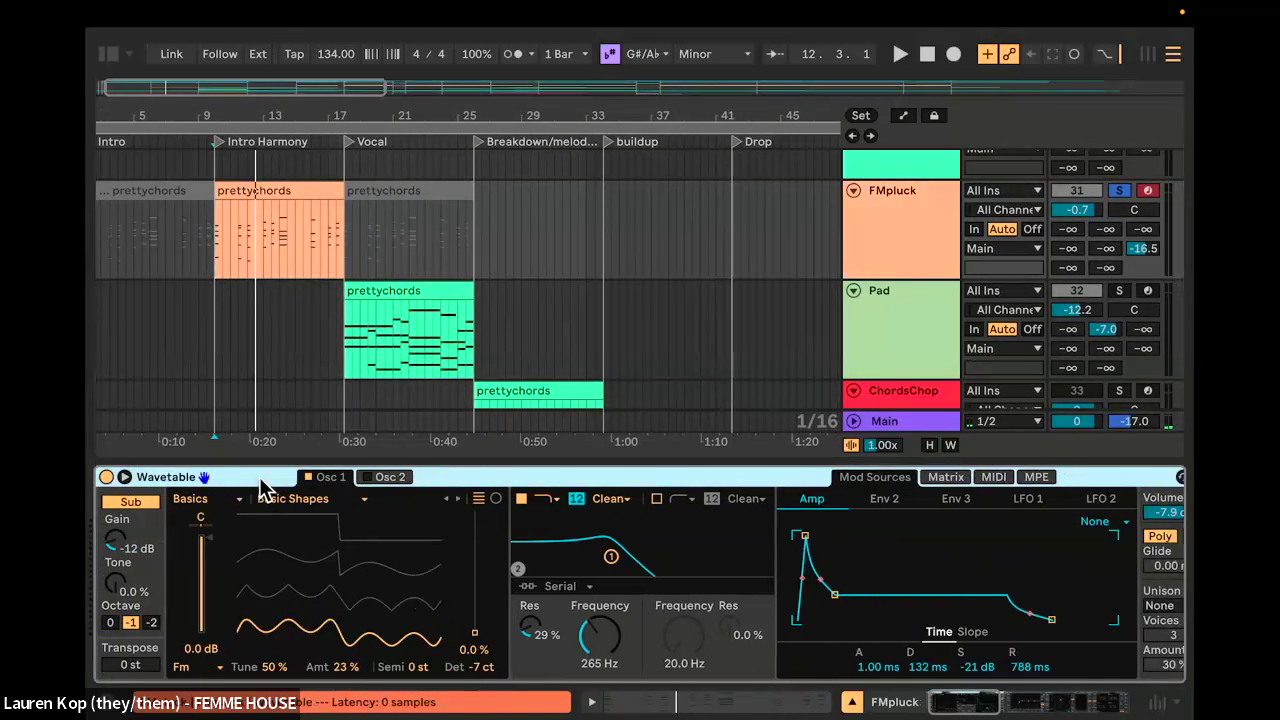
# Step: Inspect FMpluck's Wavetable oscillator, filter and envelope settings, expand the device to show its modulation matrix, and collapse it again
pyautogui.hscroll(-1, 530, 570)
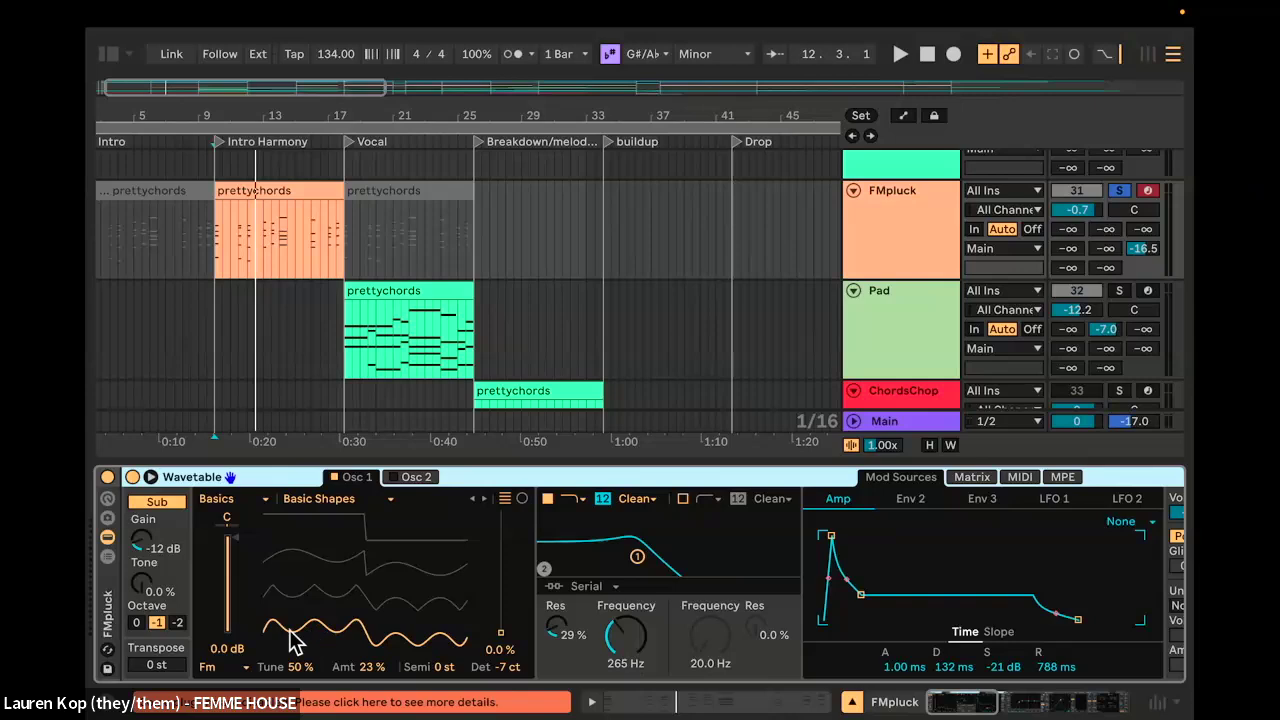
pyautogui.hscroll(5, 486, 640)
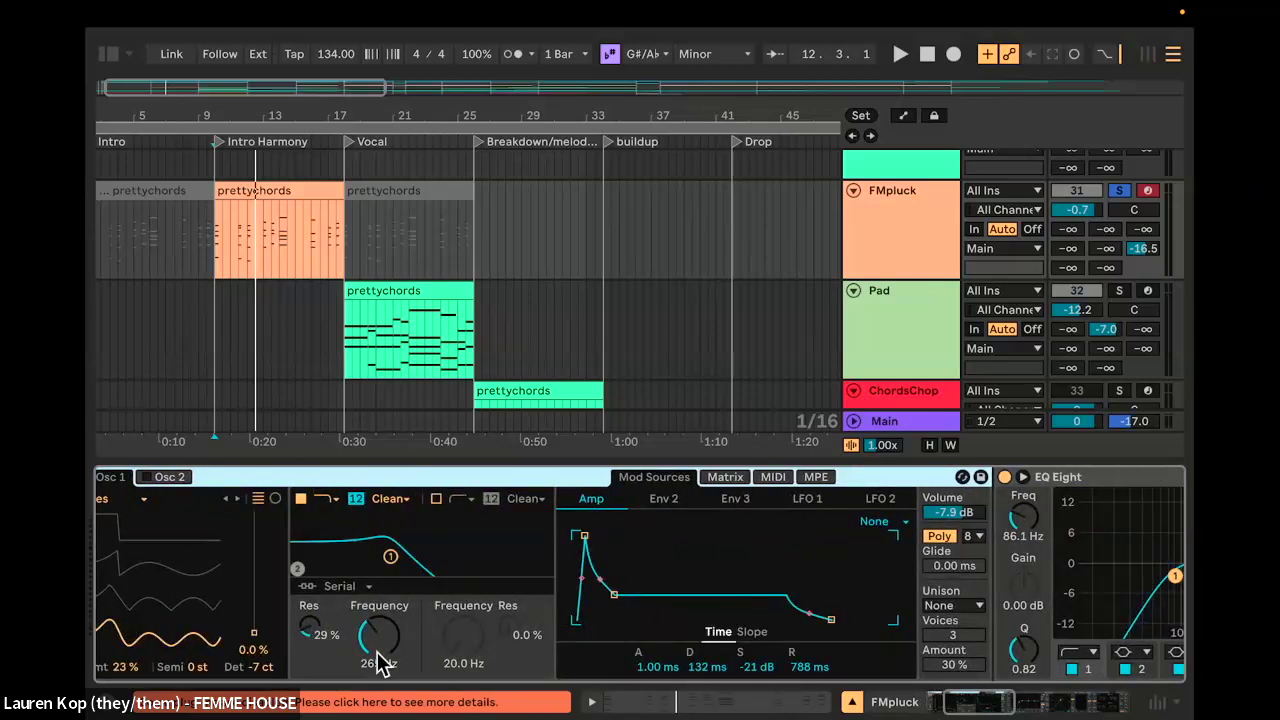
pyautogui.hscroll(-5, 218, 530)
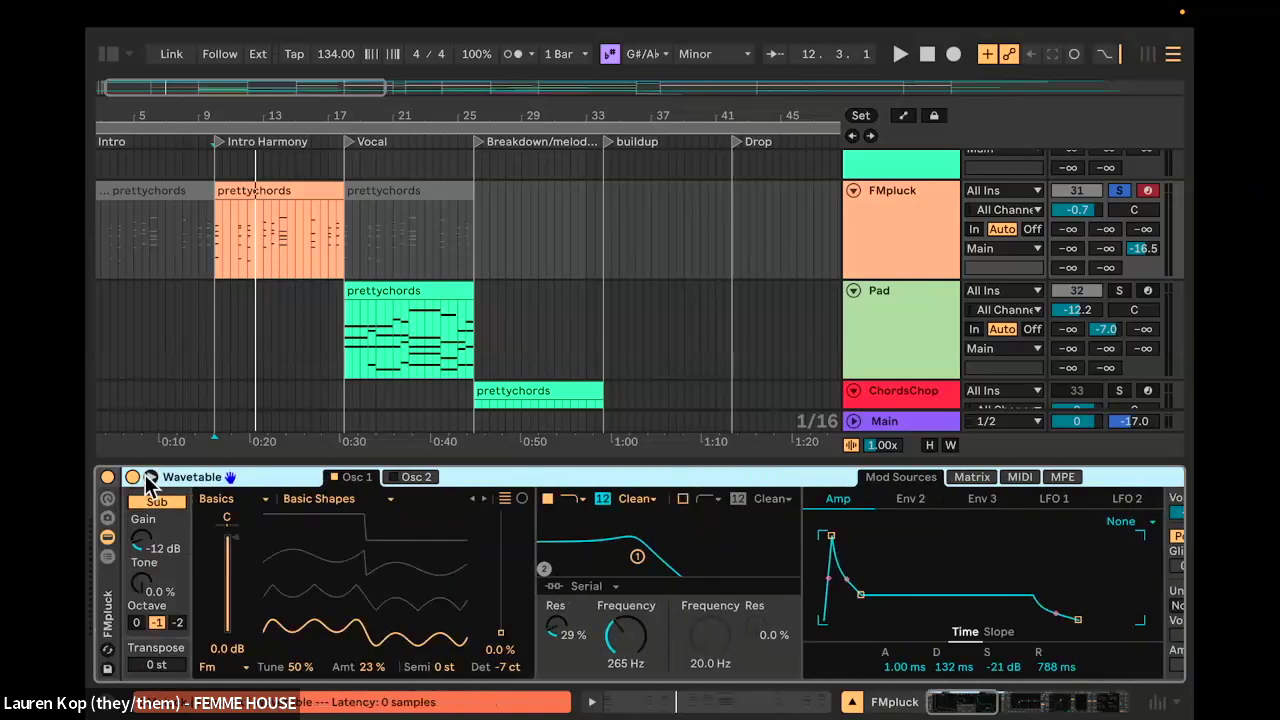
pyautogui.click(150, 477)
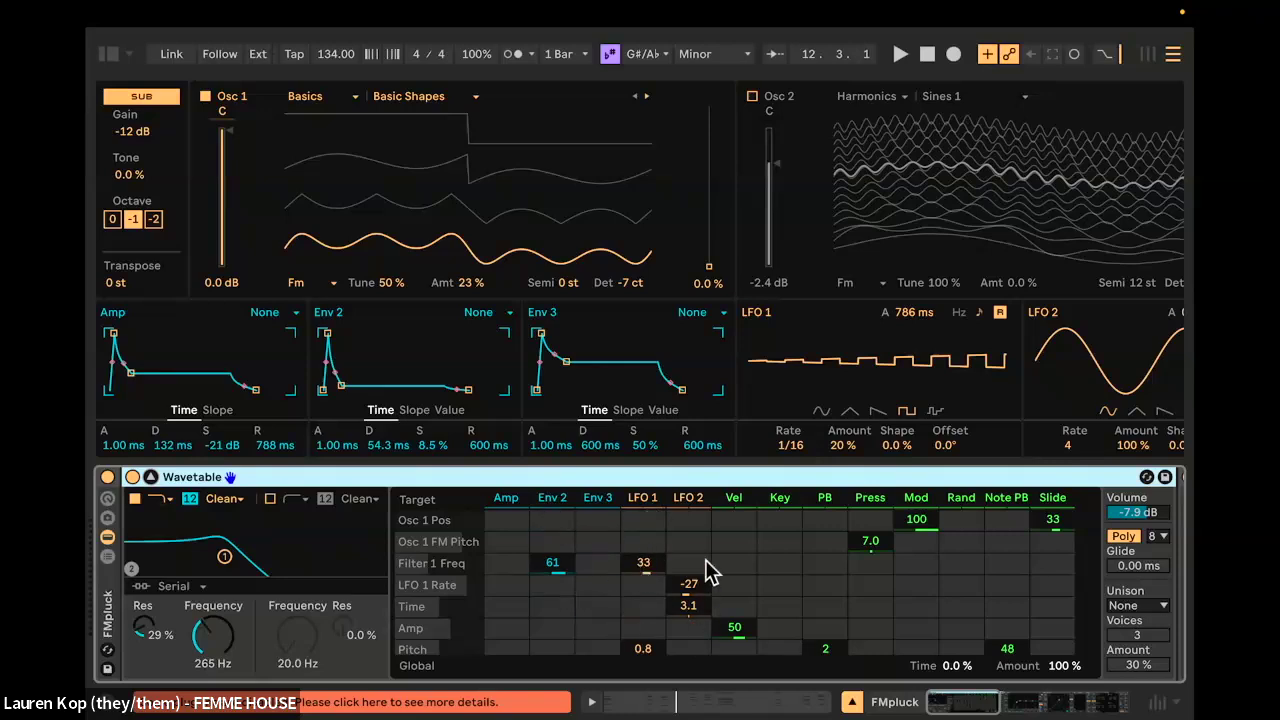
pyautogui.click(151, 477)
# Step: Go through FMpluck's effects after Wavetable: EQ Eight, Compressor, MicroShift and Echo
pyautogui.hscroll(5, 602, 608)
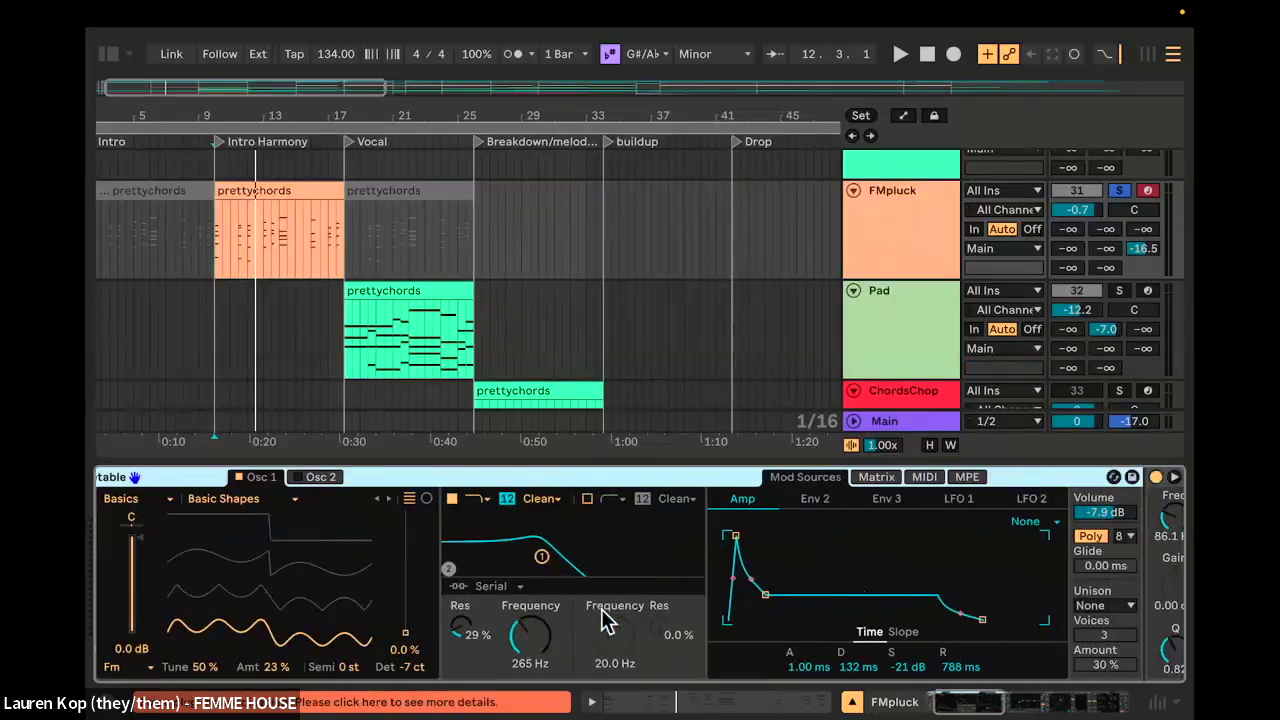
pyautogui.hscroll(10, 602, 618)
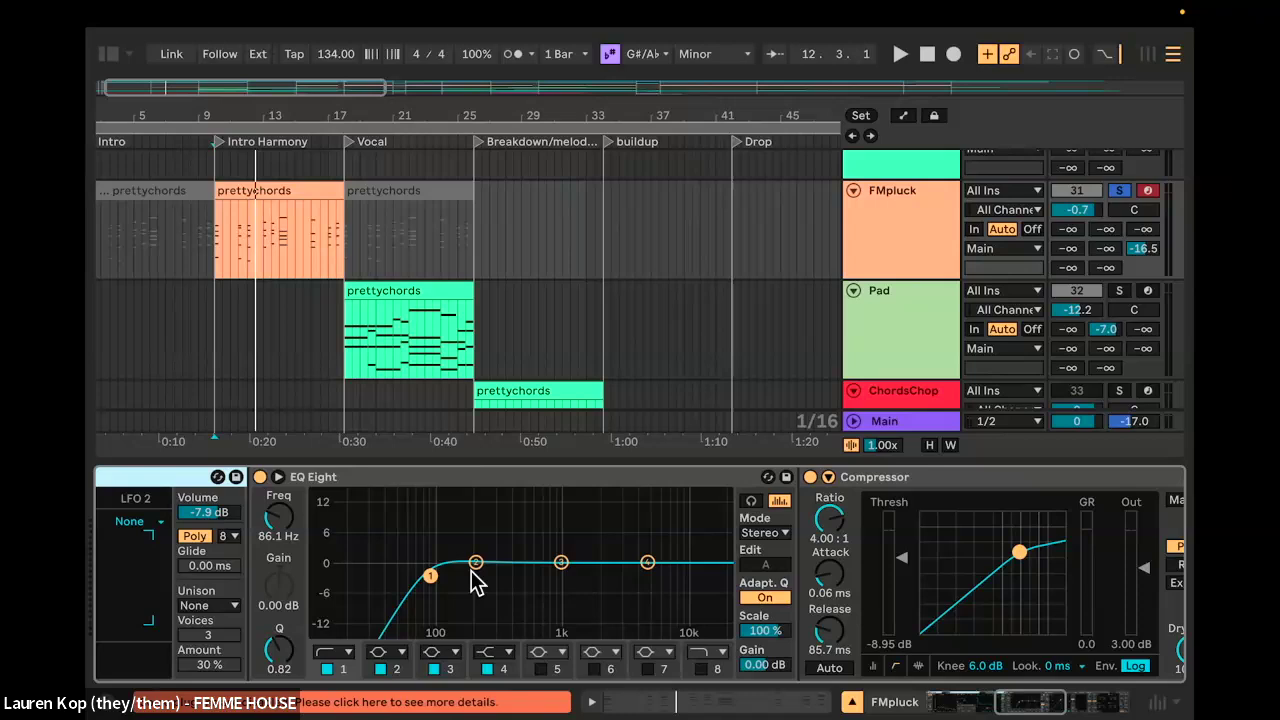
pyautogui.hscroll(4, 475, 582)
pyautogui.hscroll(6, 429, 598)
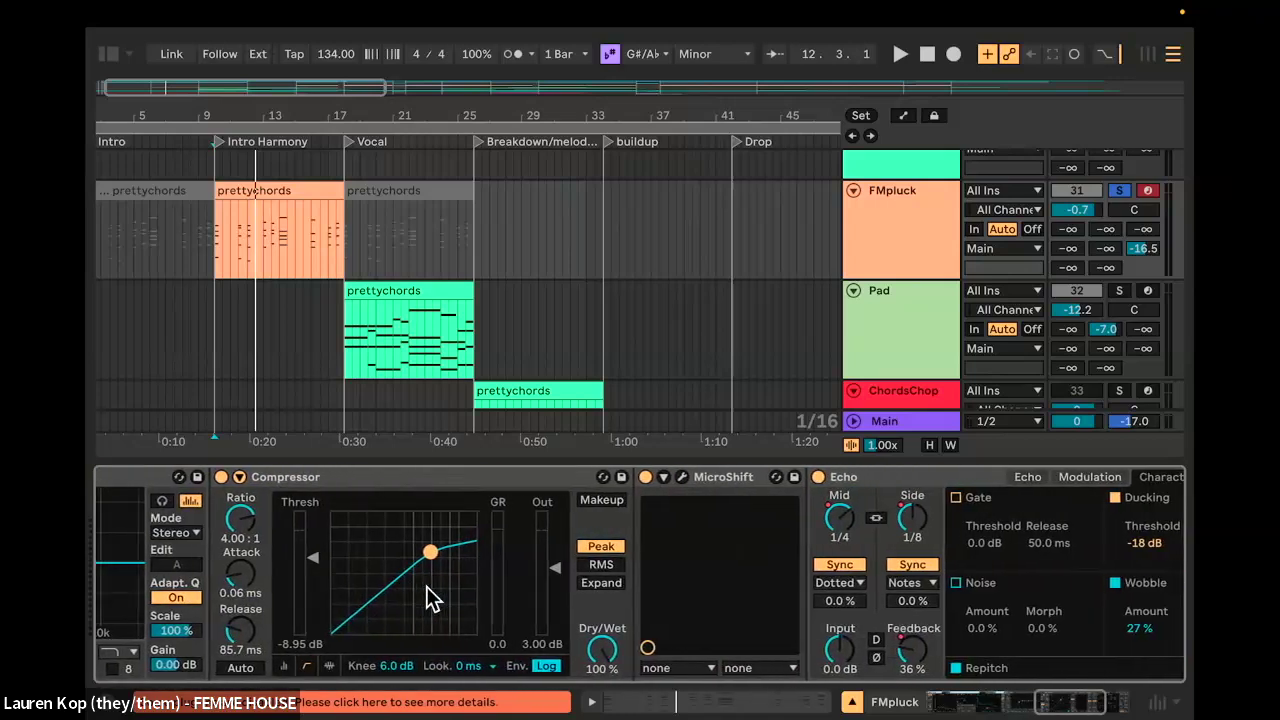
pyautogui.hscroll(5, 540, 578)
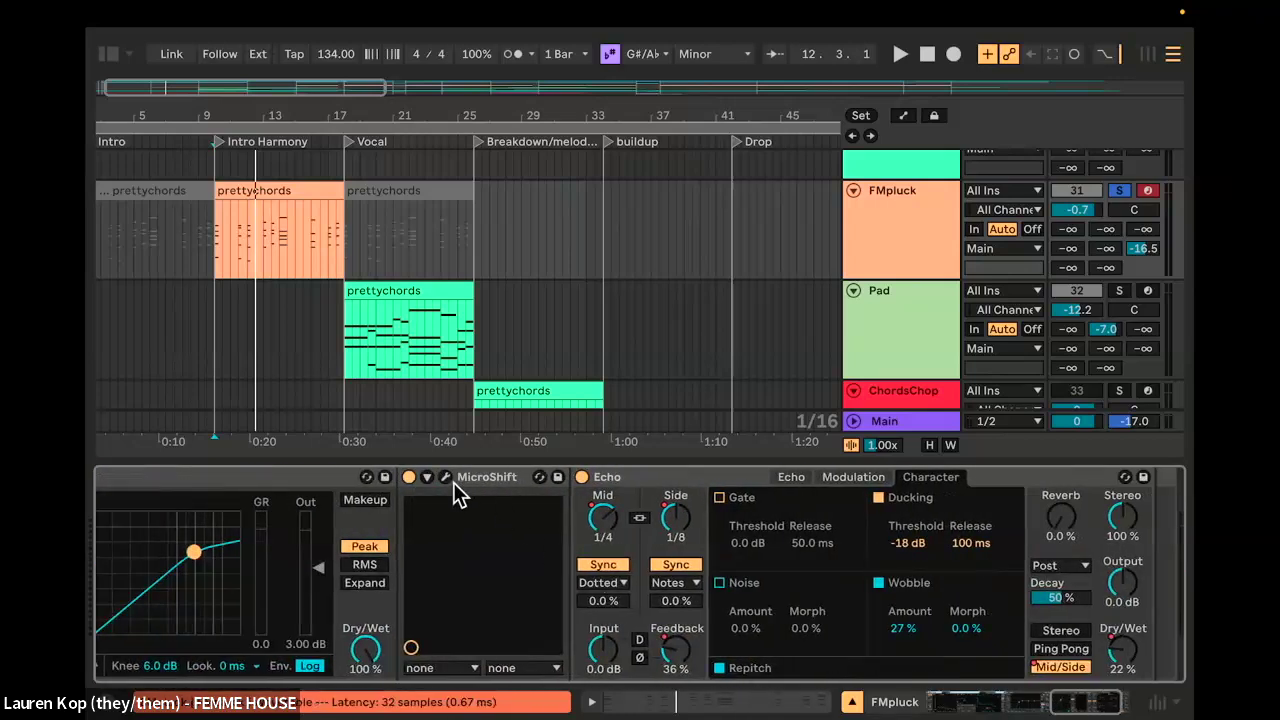
pyautogui.hscroll(4, 608, 590)
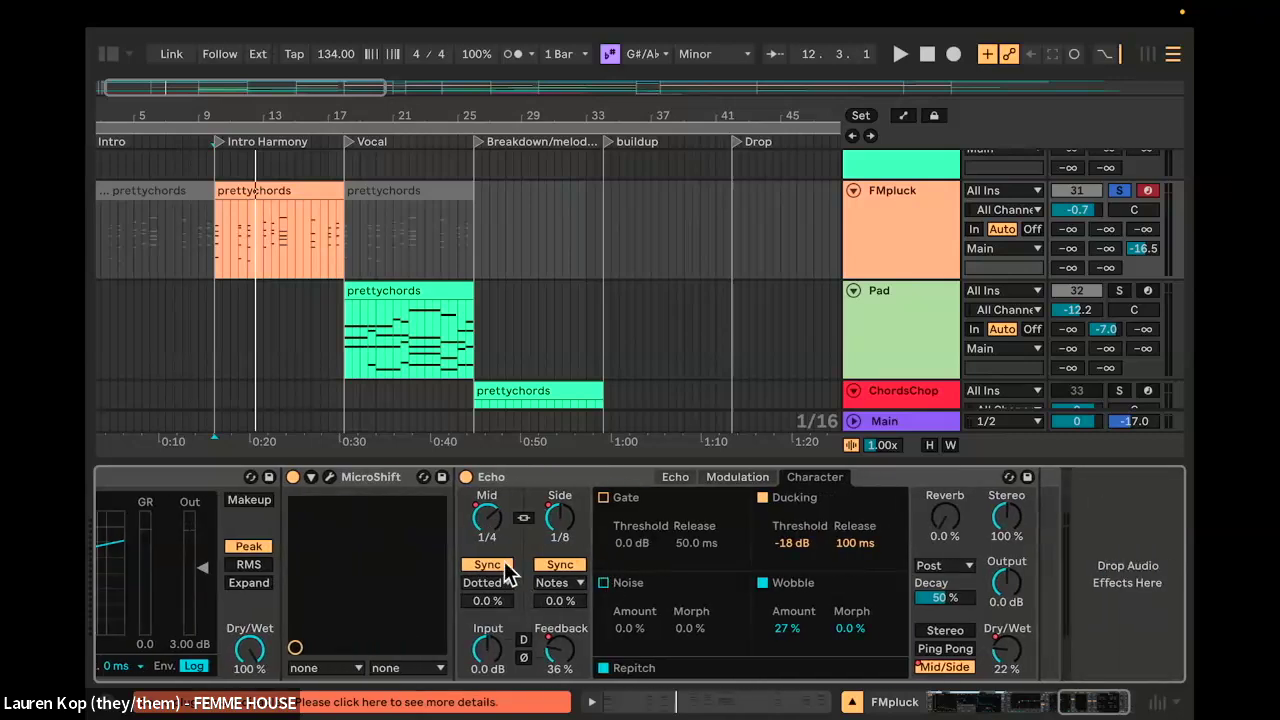
# Step: Audition FMpluck with Echo bypassed and re-enabled, stop playback, hide the device chain and unsolo the track
pyautogui.click(466, 477)
pyautogui.press('space')
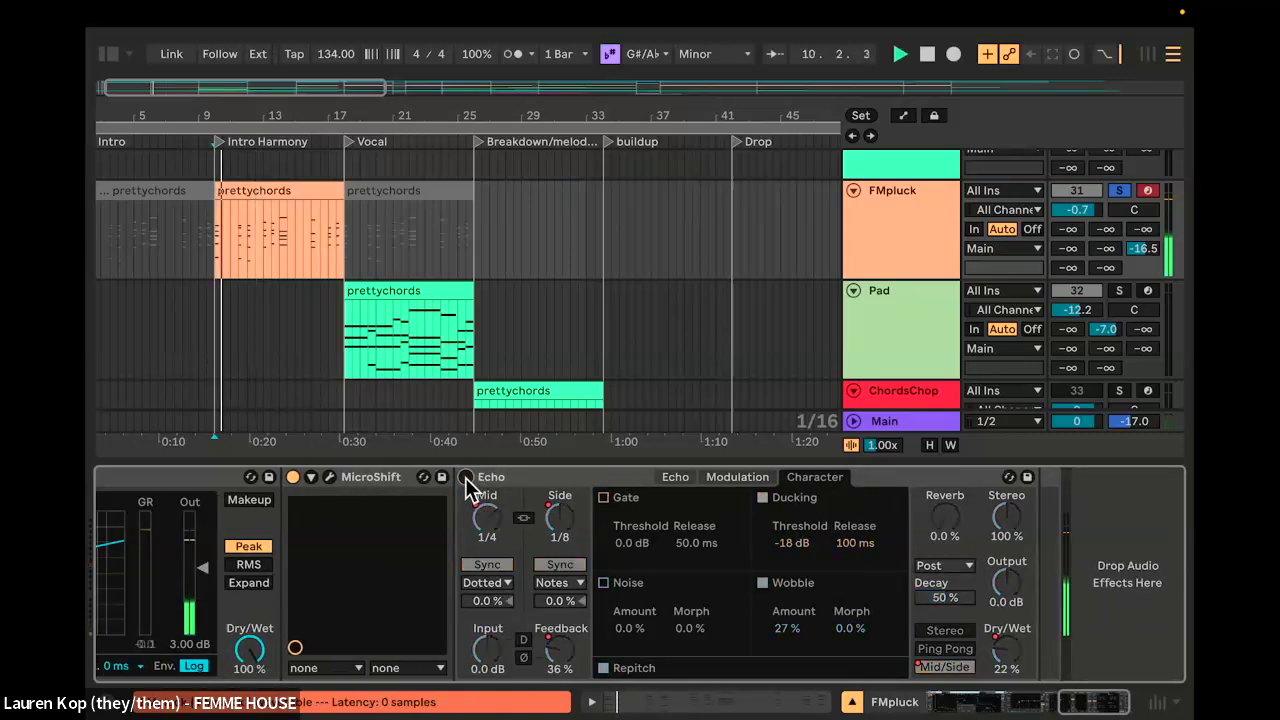
pyautogui.click(466, 477)
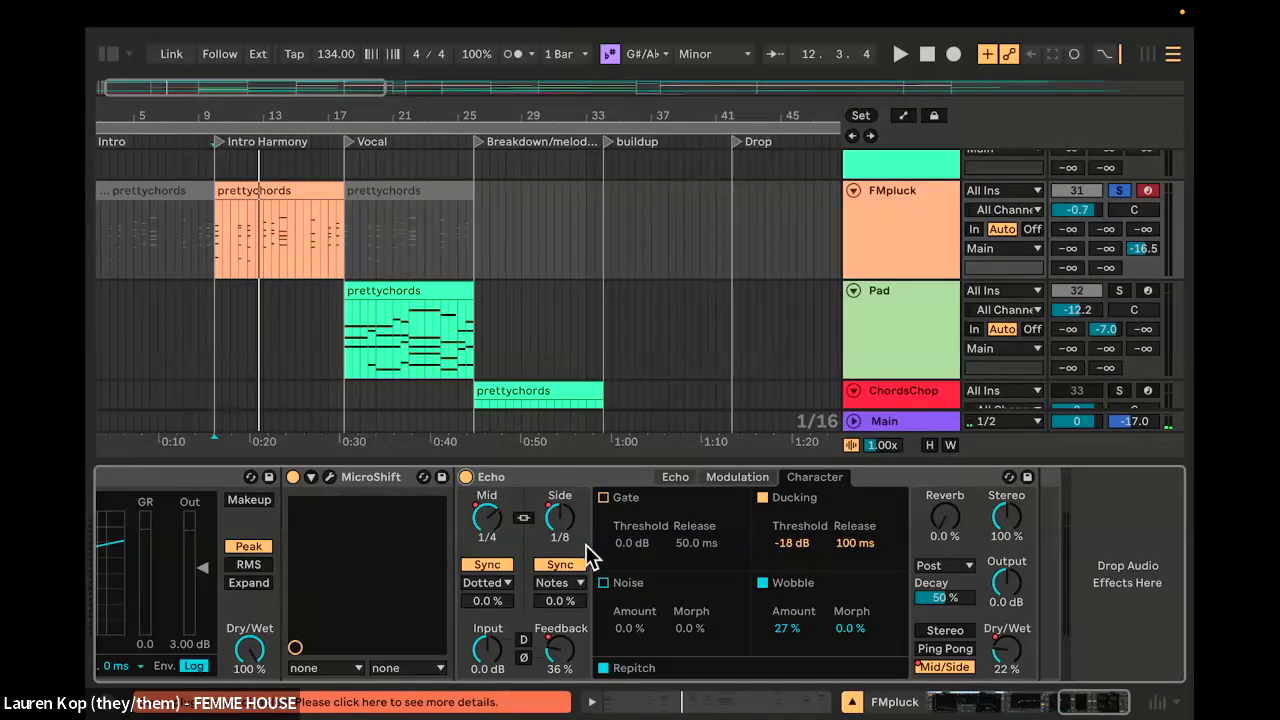
pyautogui.click(852, 702)
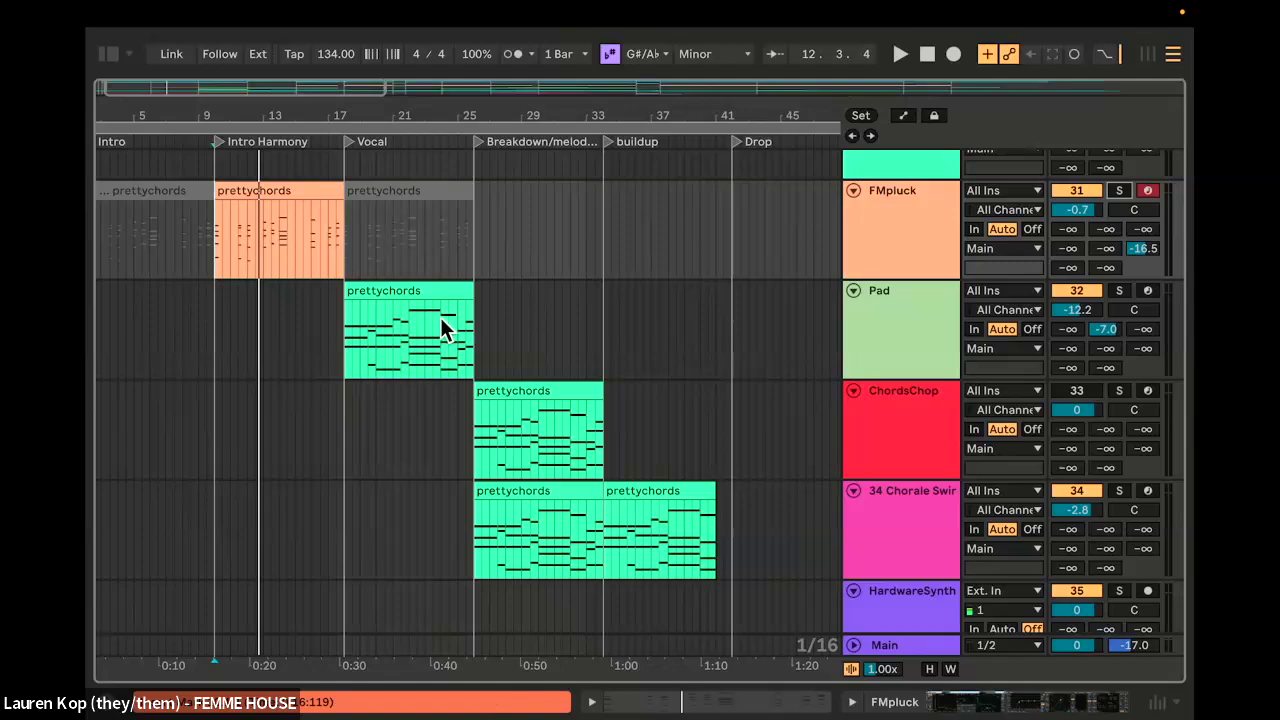
# Step: Look for the return tracks in the arrangement, going down to Boom and back up through the vocal tracks
pyautogui.scroll(-5, 550, 381)
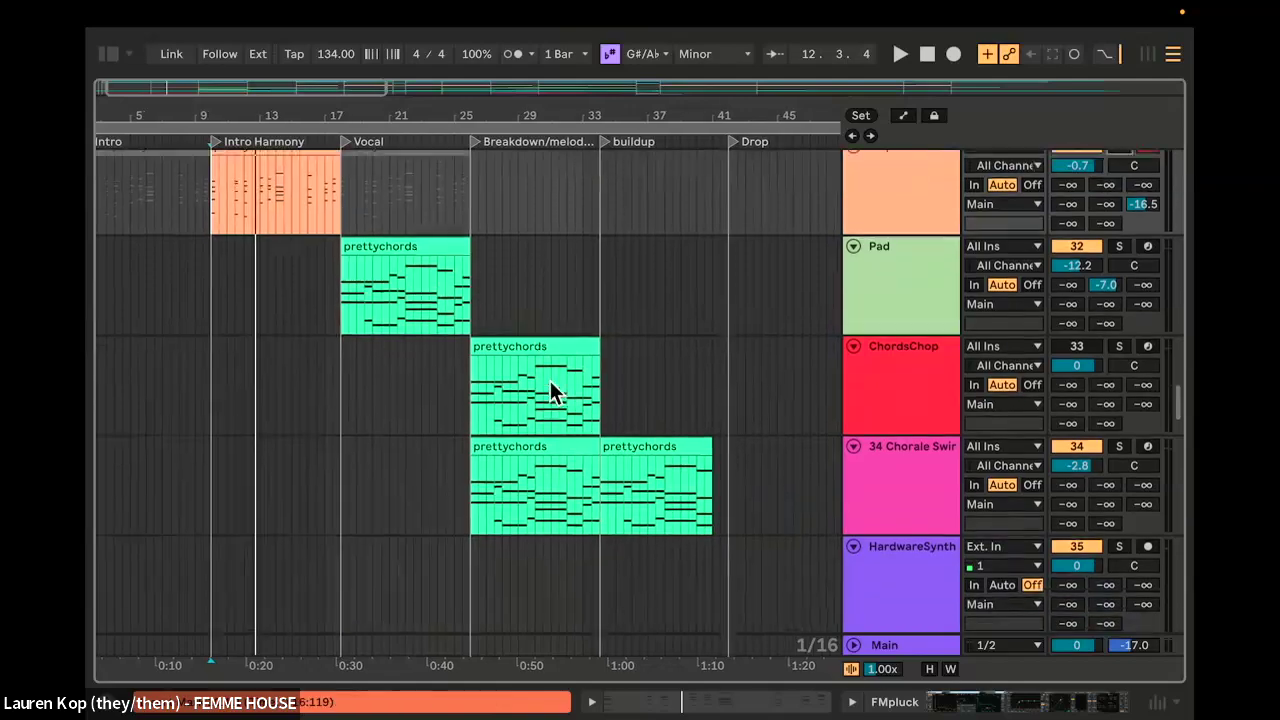
pyautogui.scroll(-15, 587, 455)
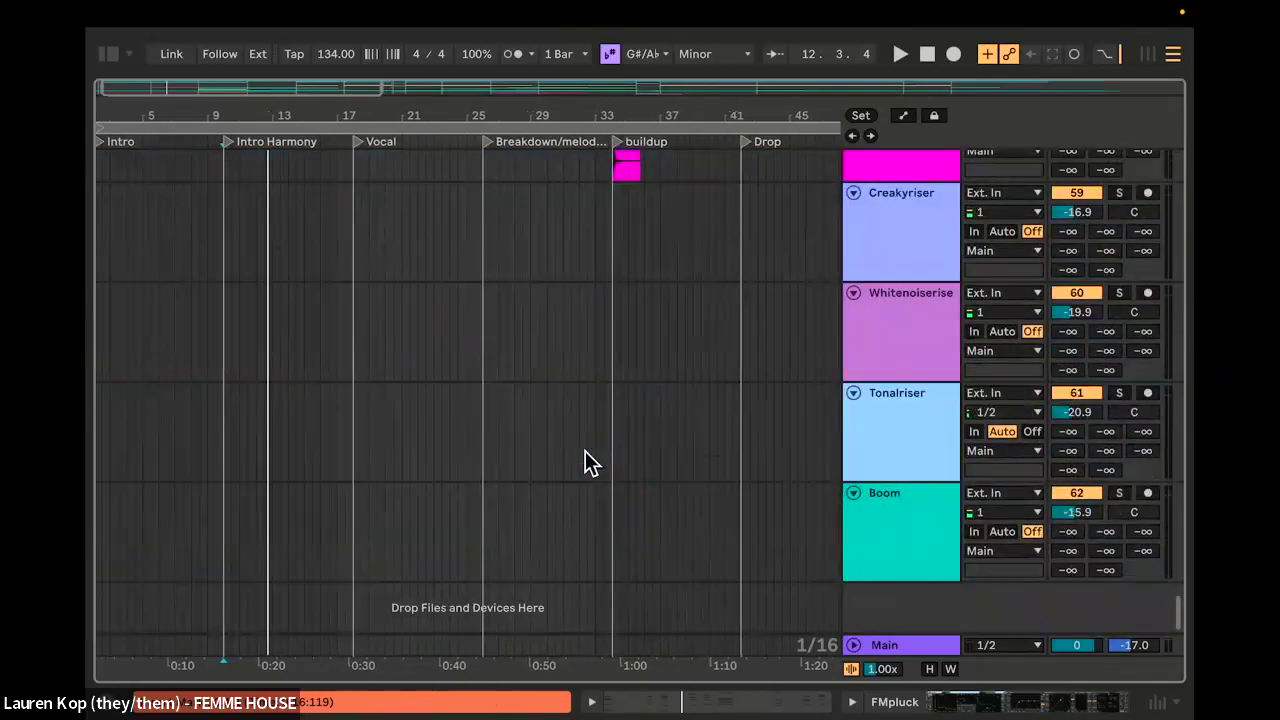
pyautogui.scroll(6, 587, 455)
pyautogui.scroll(-4, 587, 462)
pyautogui.scroll(9, 587, 462)
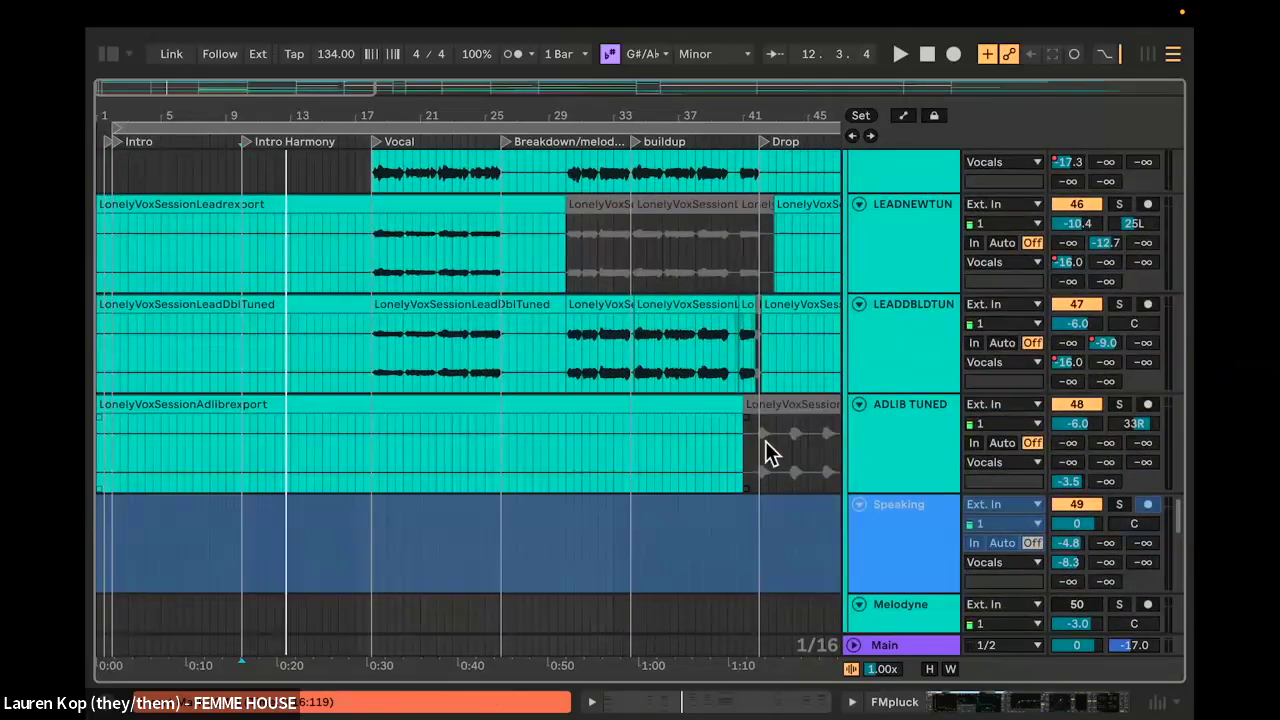
pyautogui.scroll(-10, 768, 448)
pyautogui.scroll(5, 766, 441)
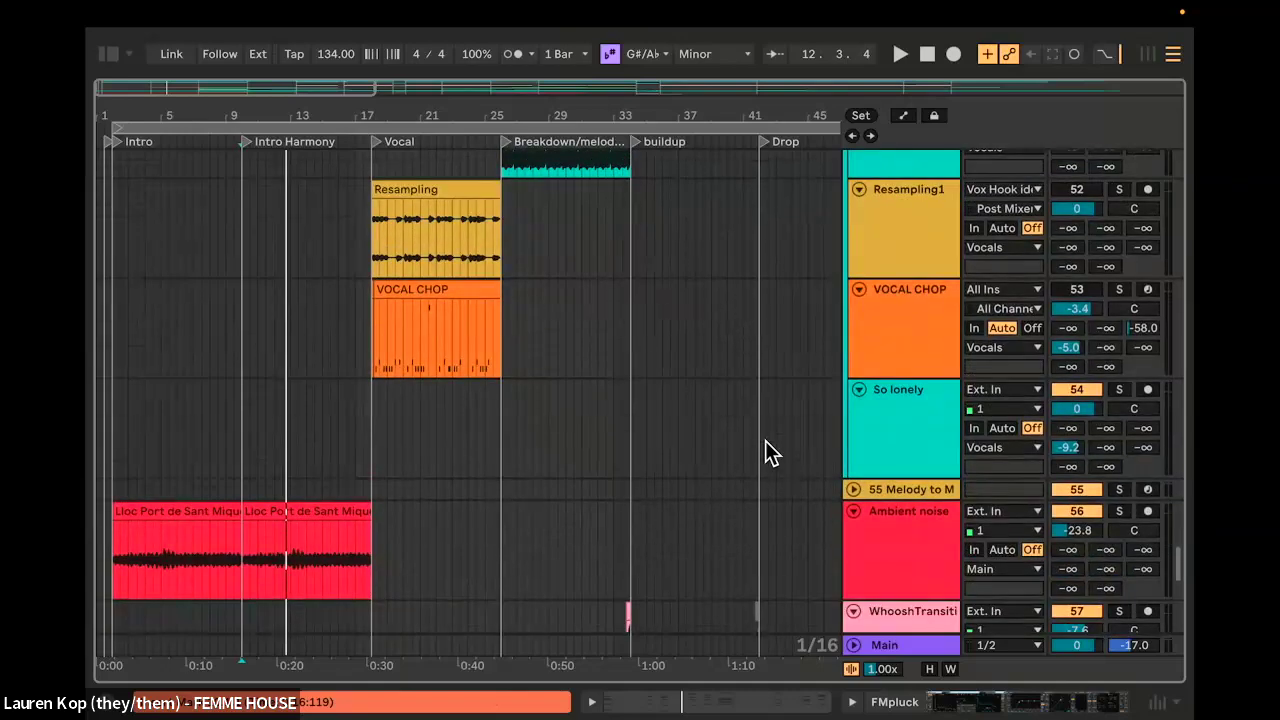
pyautogui.scroll(-8, 766, 441)
pyautogui.scroll(7, 766, 441)
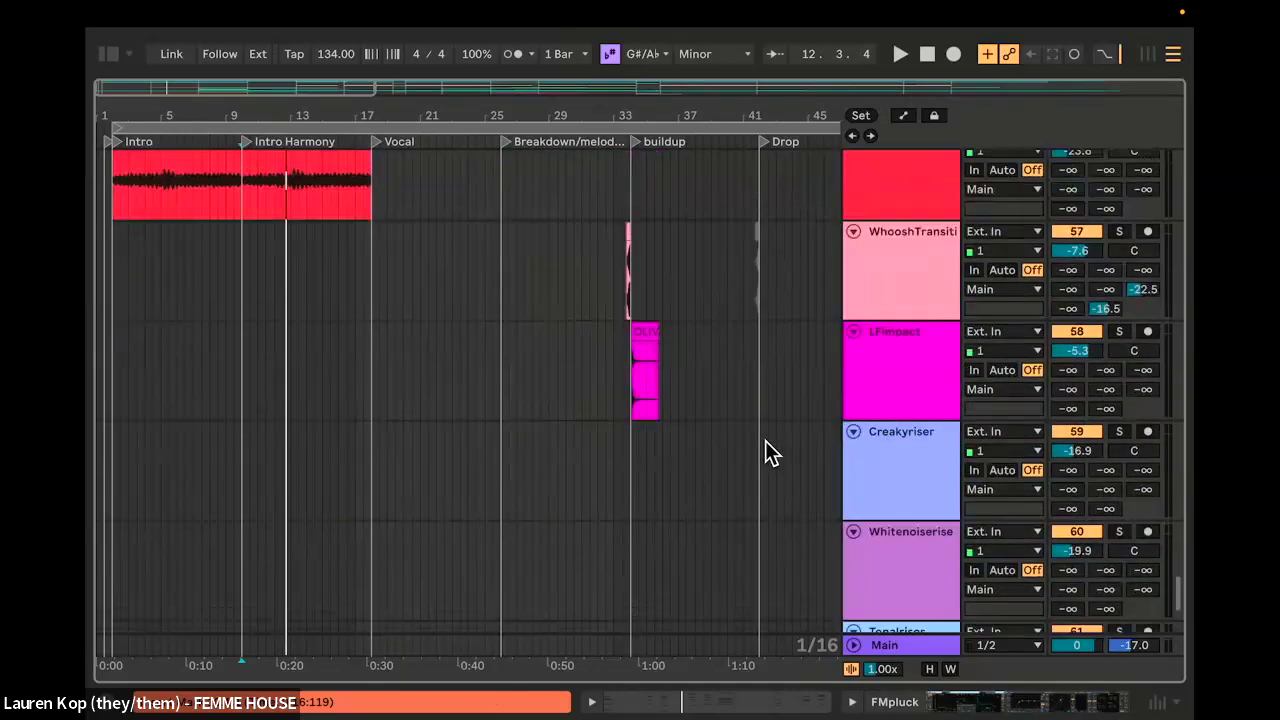
pyautogui.scroll(5, 767, 450)
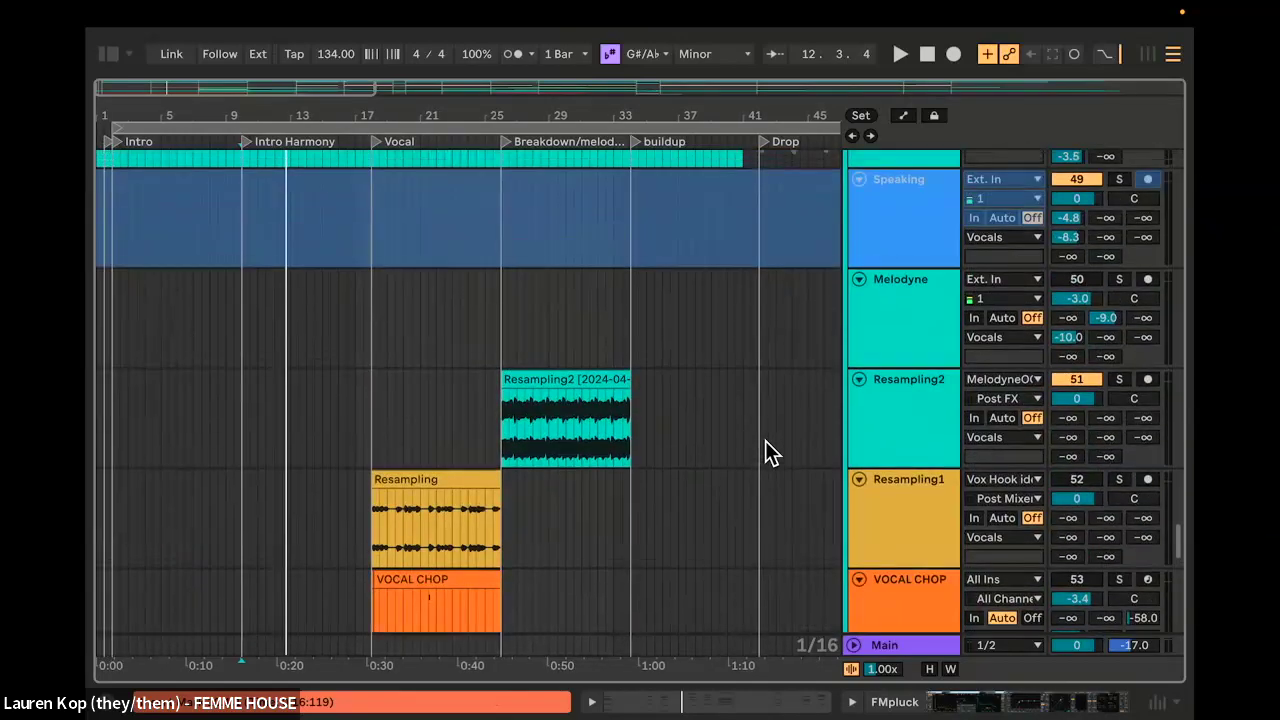
pyautogui.scroll(7, 767, 452)
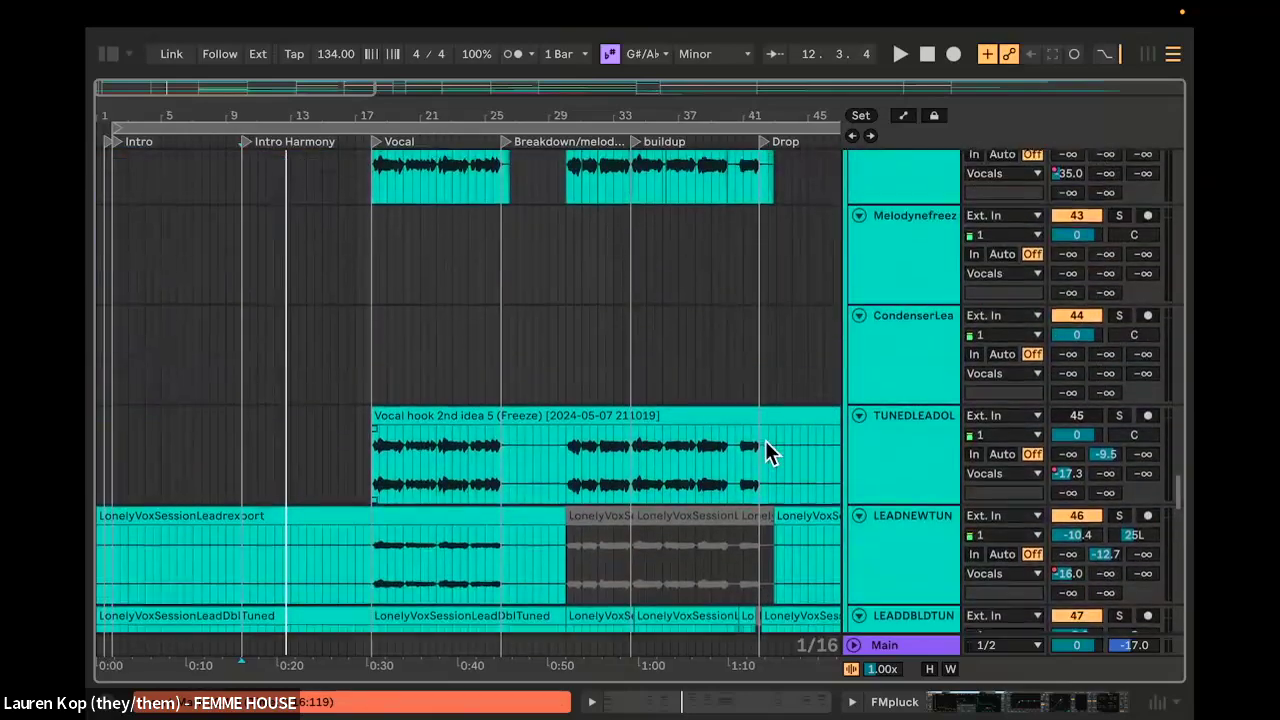
pyautogui.scroll(3, 765, 442)
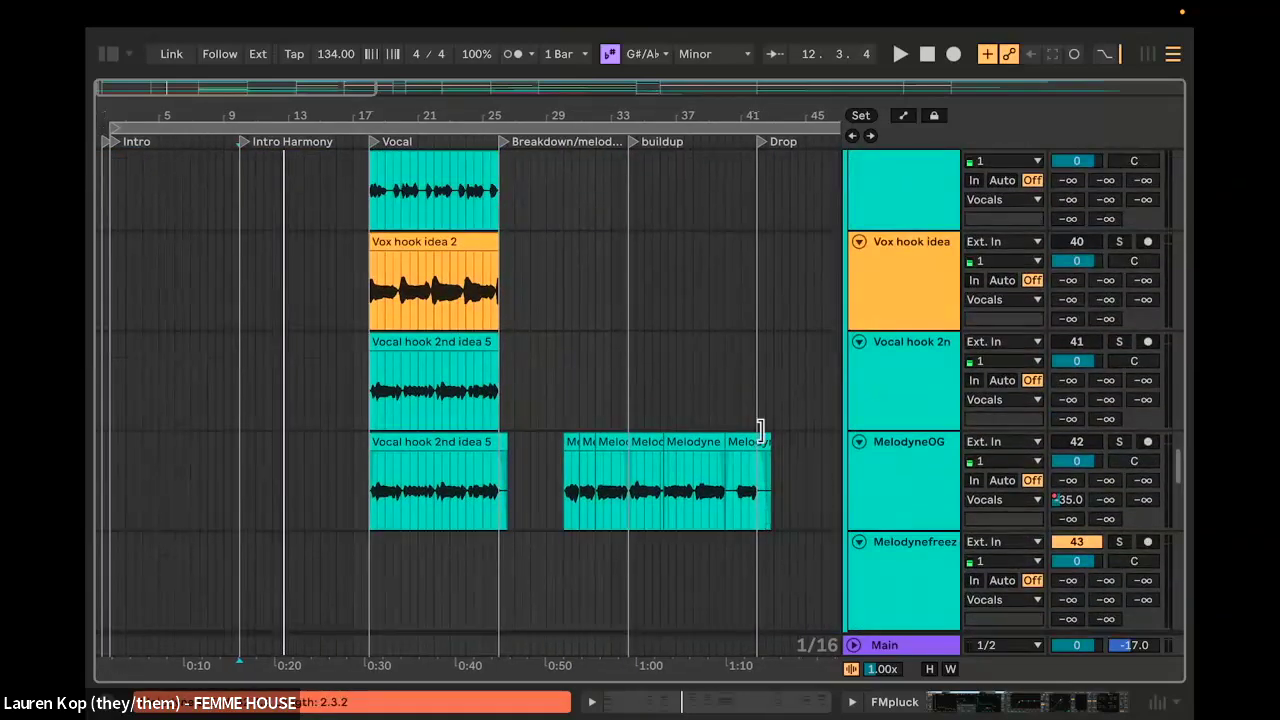
# Step: Switch to Session View, look through the view display options for a return track setting, and leave them unchanged
pyautogui.press('Tab')
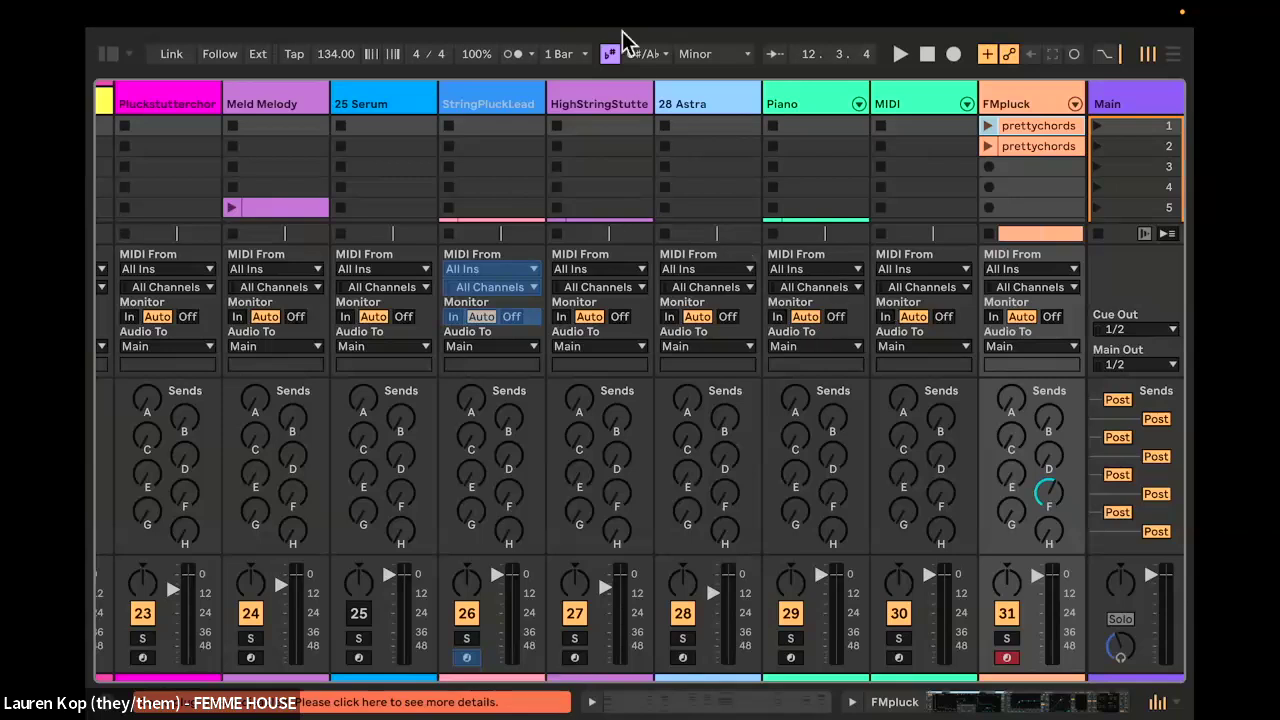
pyautogui.moveTo(337, 12)
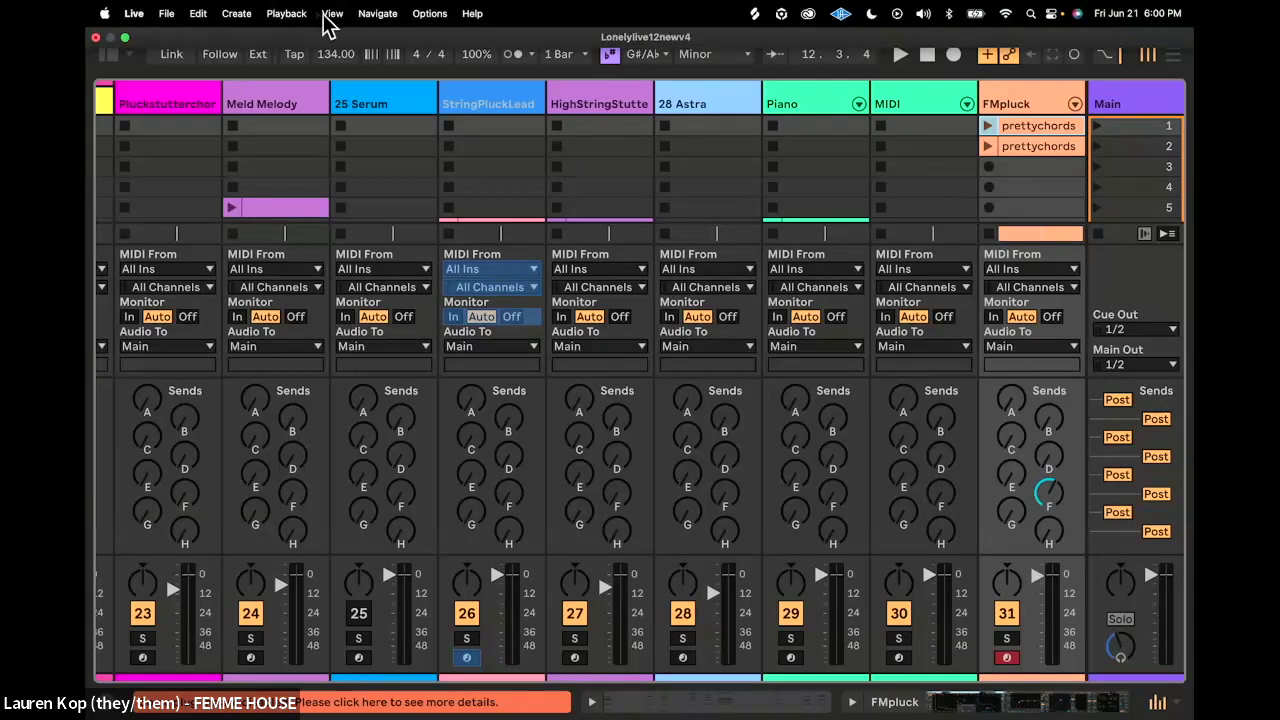
pyautogui.click(327, 14)
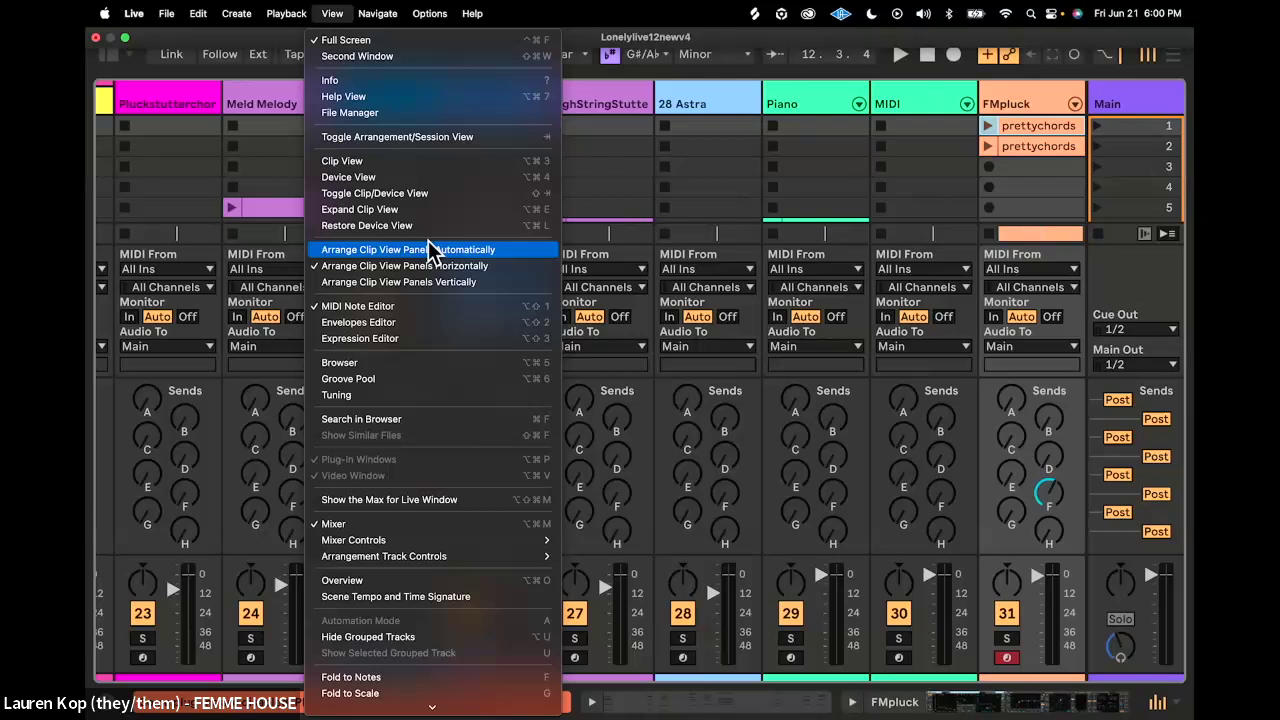
pyautogui.scroll(-3, 455, 405)
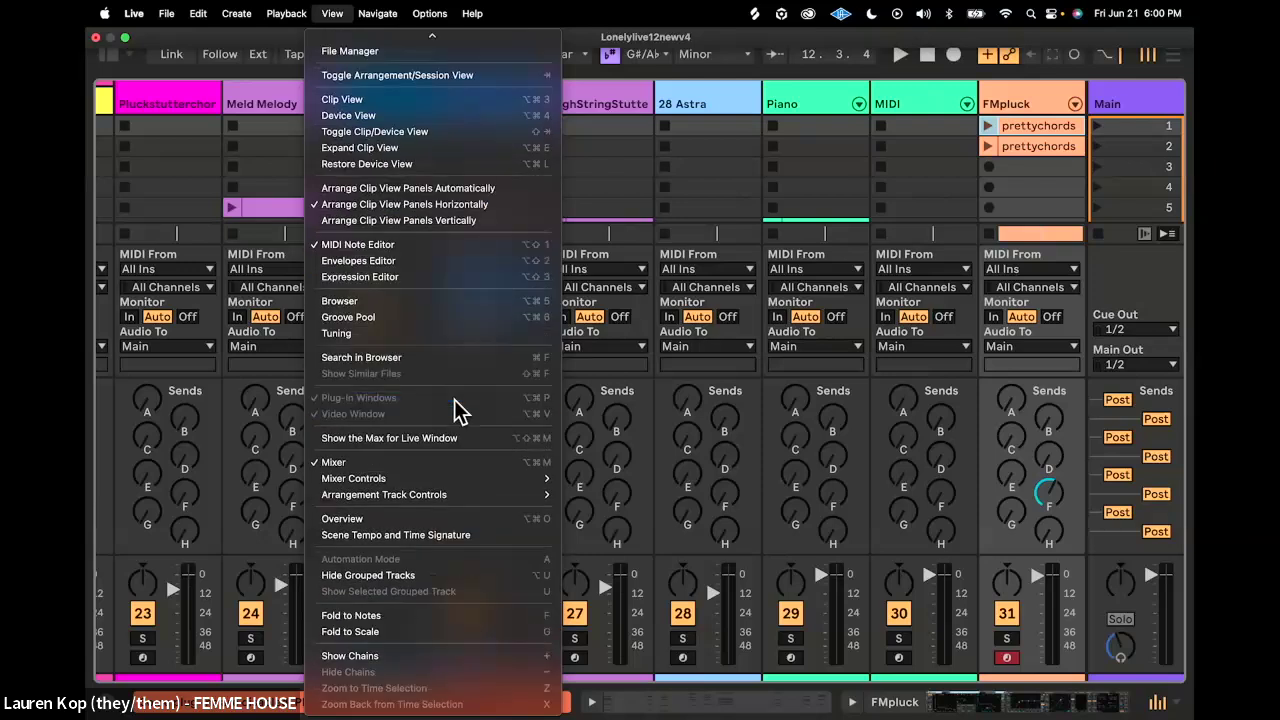
pyautogui.scroll(3, 432, 435)
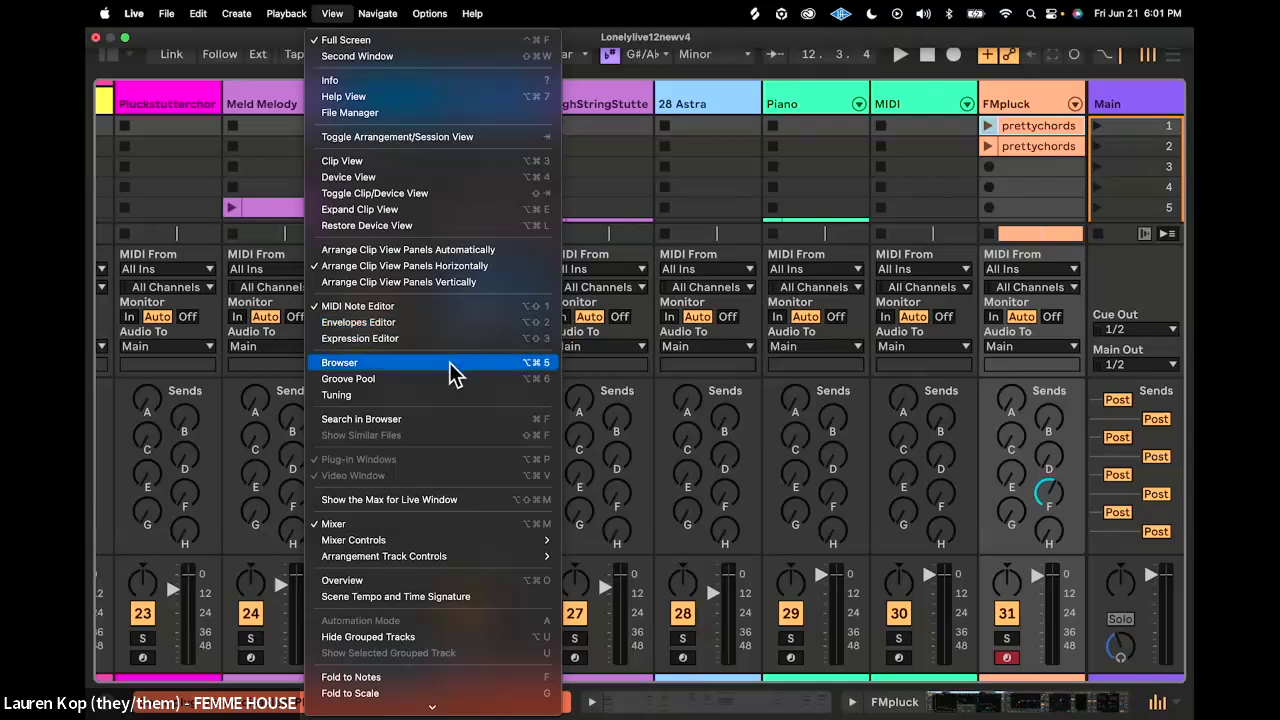
pyautogui.scroll(-3, 453, 450)
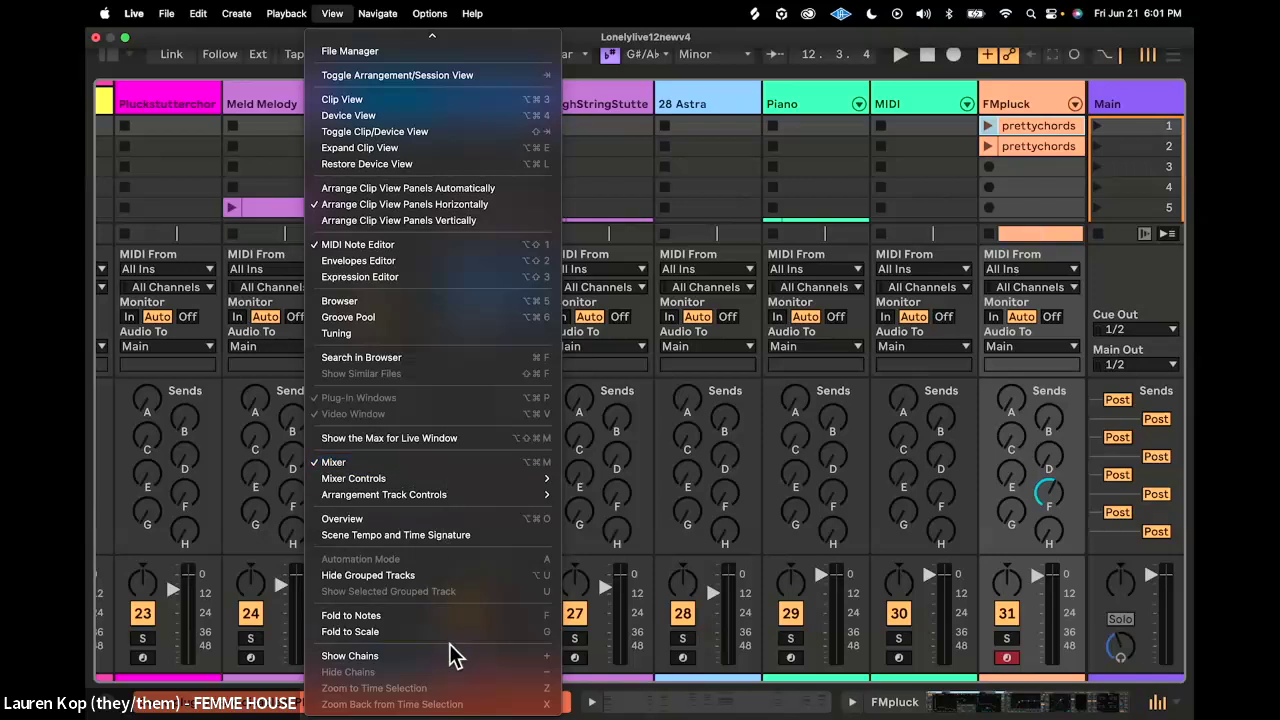
pyautogui.scroll(3, 453, 655)
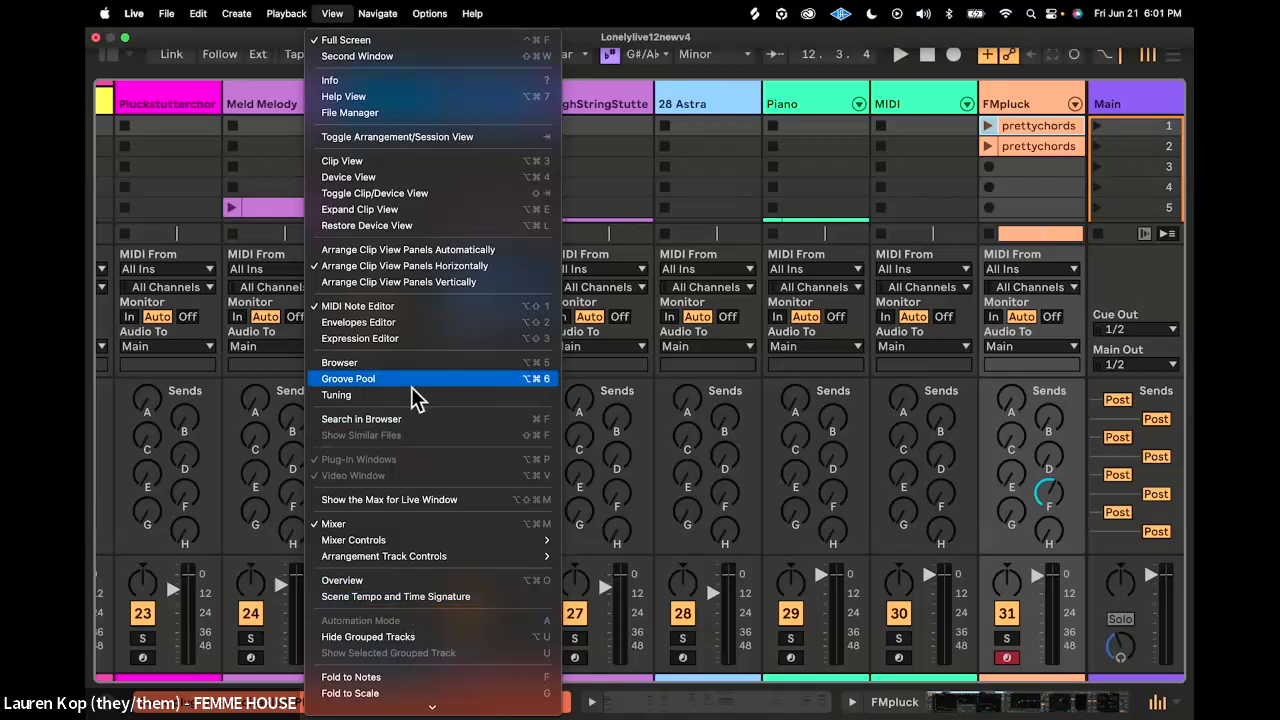
pyautogui.click(665, 350)
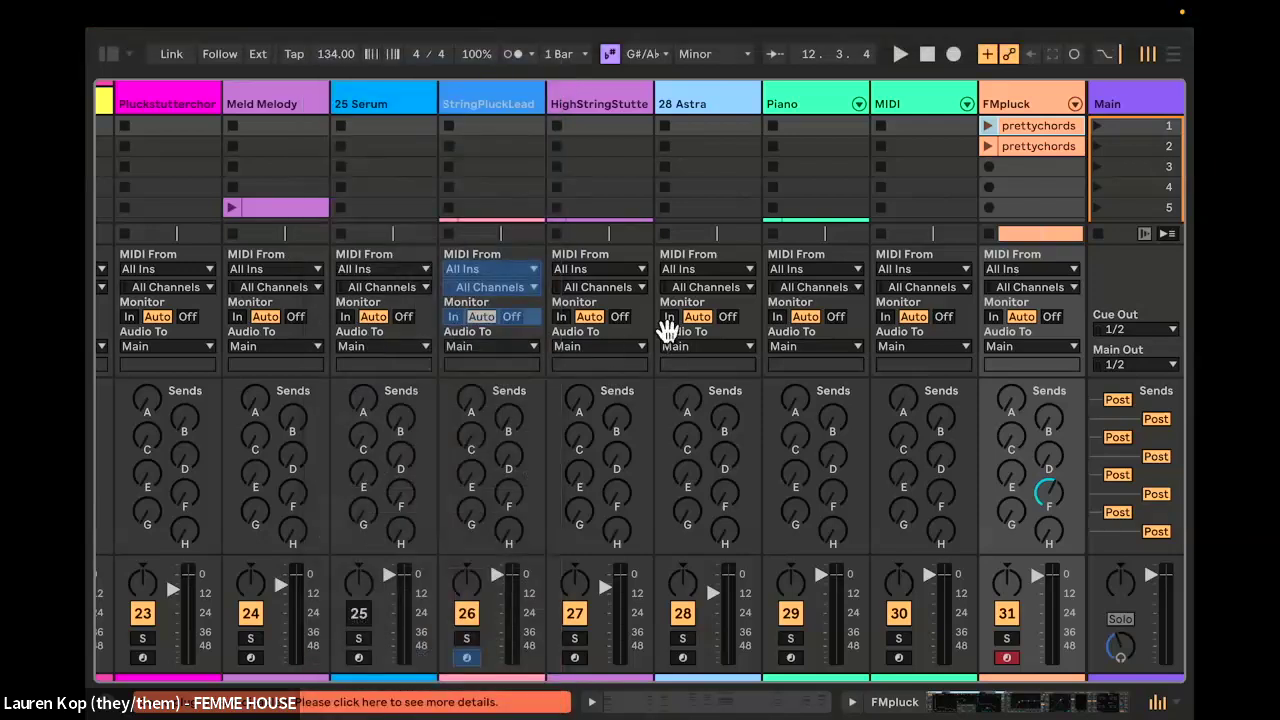
# Step: Look over the return tracks in Session View, check the end of the arrangement's track list, and return to Session View
pyautogui.hscroll(8, 670, 345)
pyautogui.hscroll(-7, 339, 267)
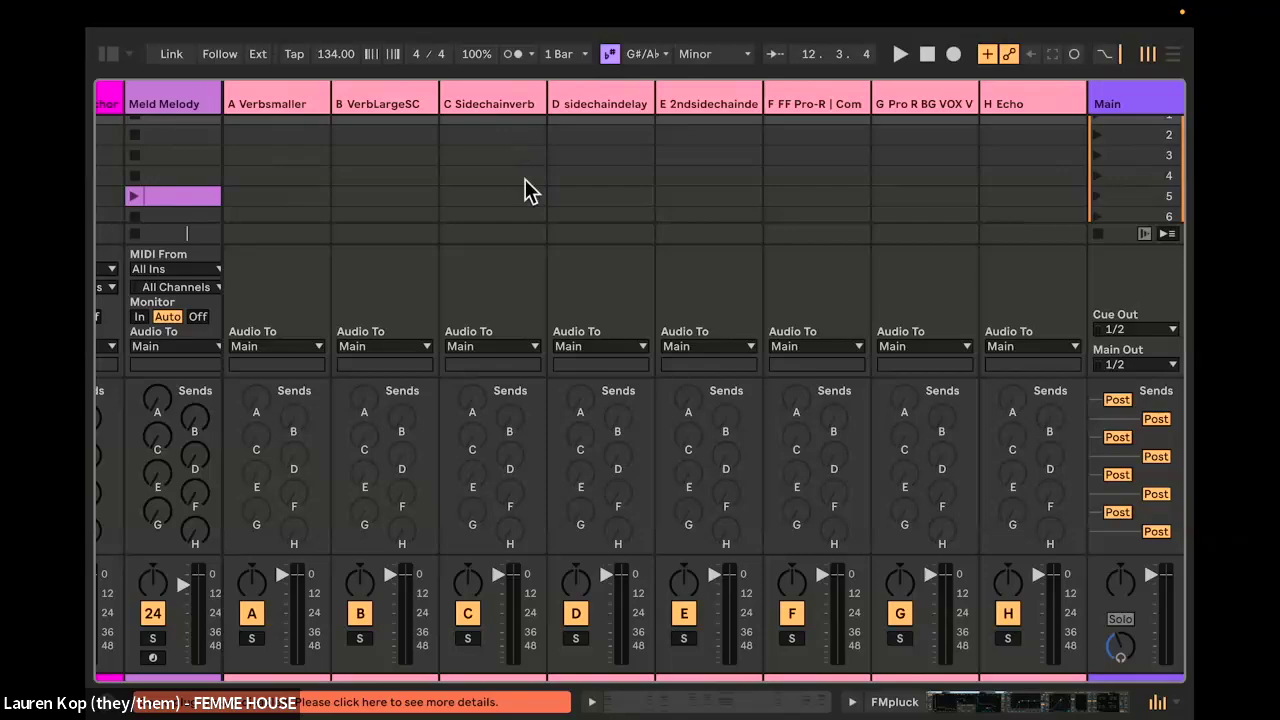
pyautogui.press('Tab')
pyautogui.scroll(-5, 964, 366)
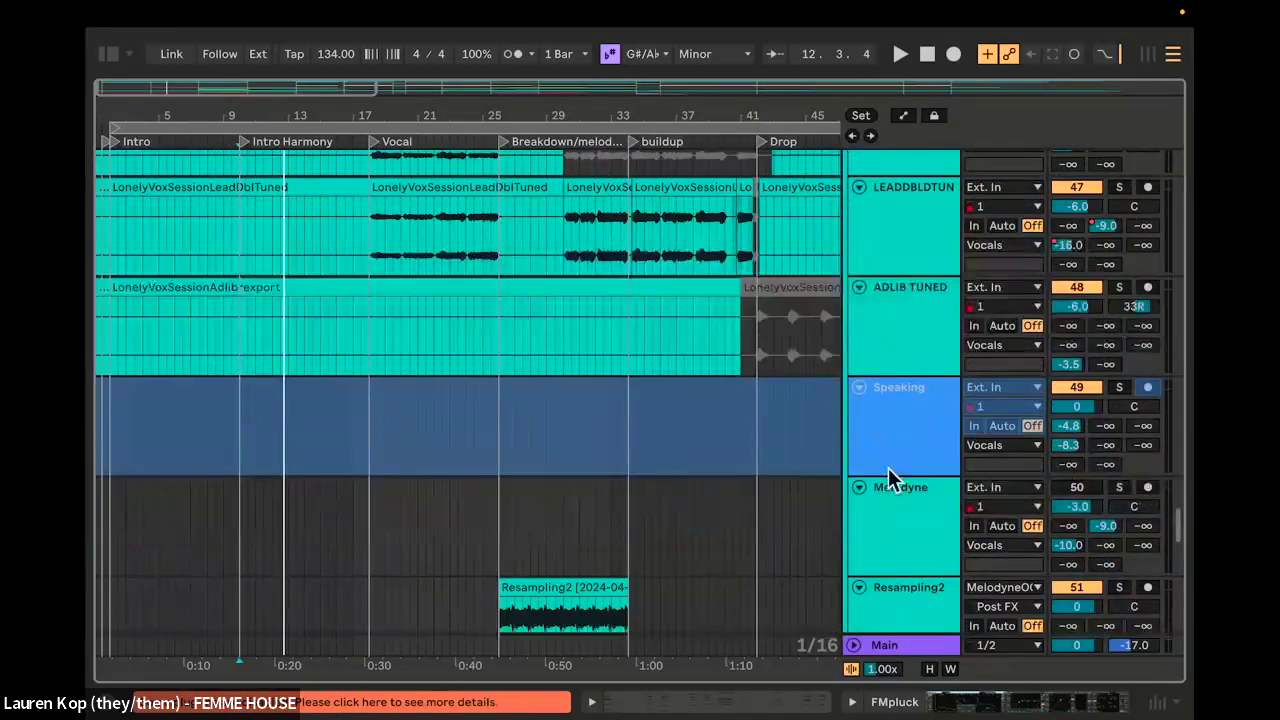
pyautogui.scroll(-15, 935, 425)
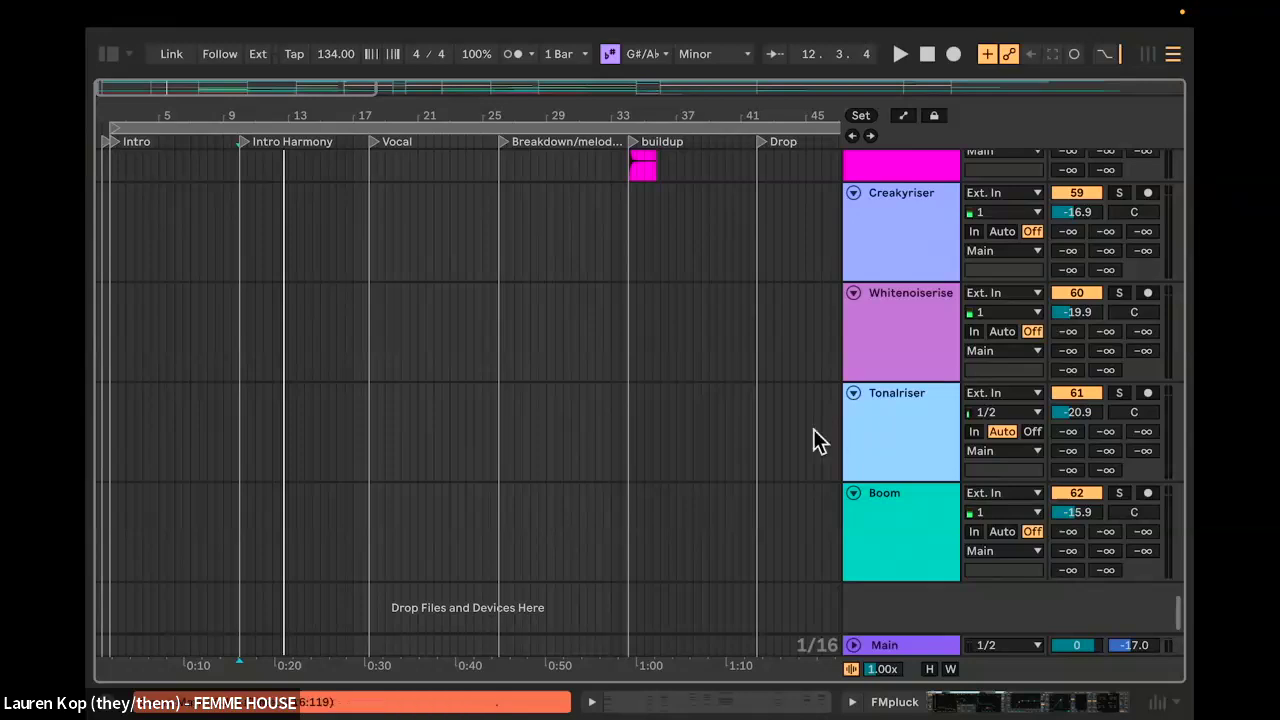
pyautogui.press('Tab')
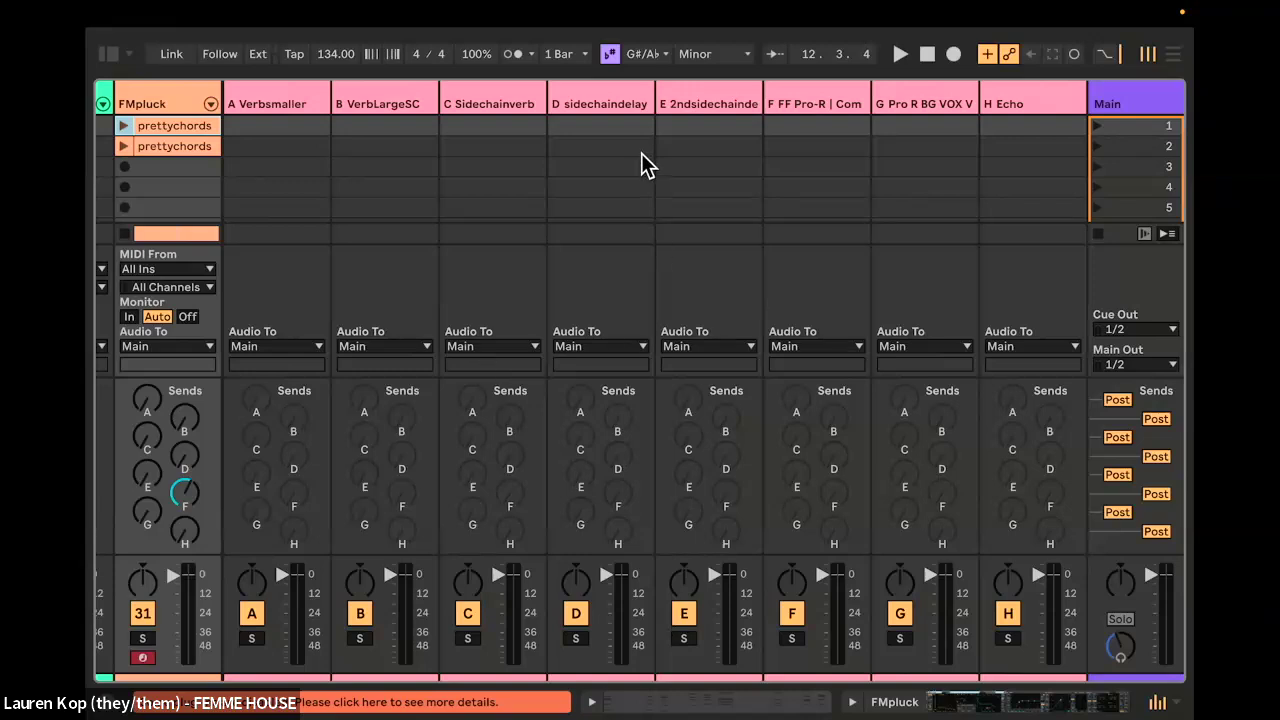
# Step: Show the devices of return track A Verbsmaller, open its ValhallaVintageVerb to view the reverb settings, and close the plug-in window
pyautogui.doubleClick(295, 100)
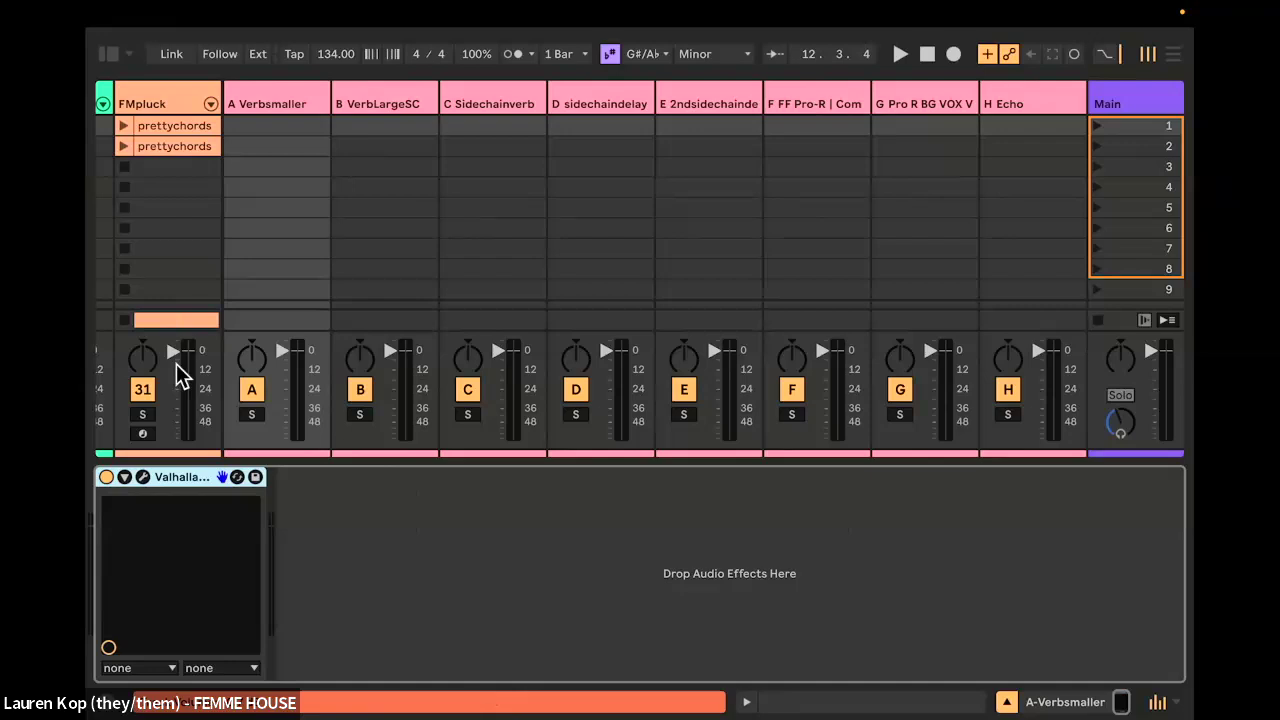
pyautogui.click(143, 477)
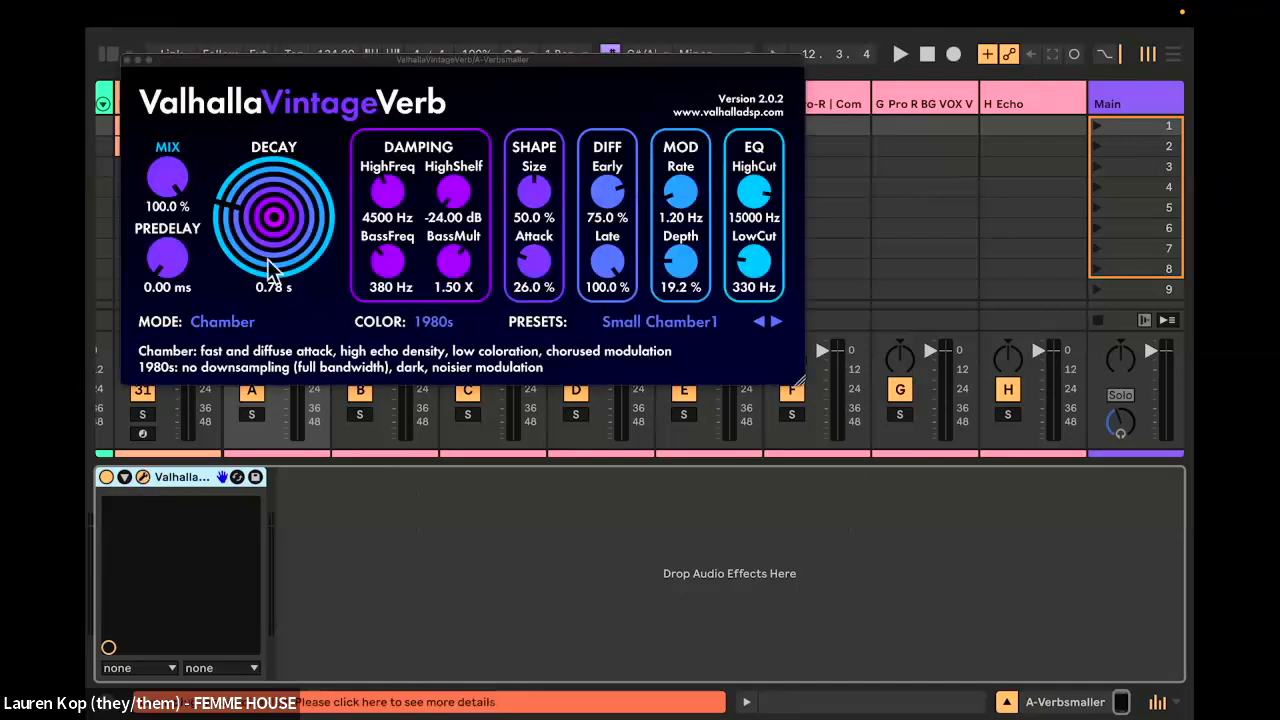
pyautogui.click(128, 61)
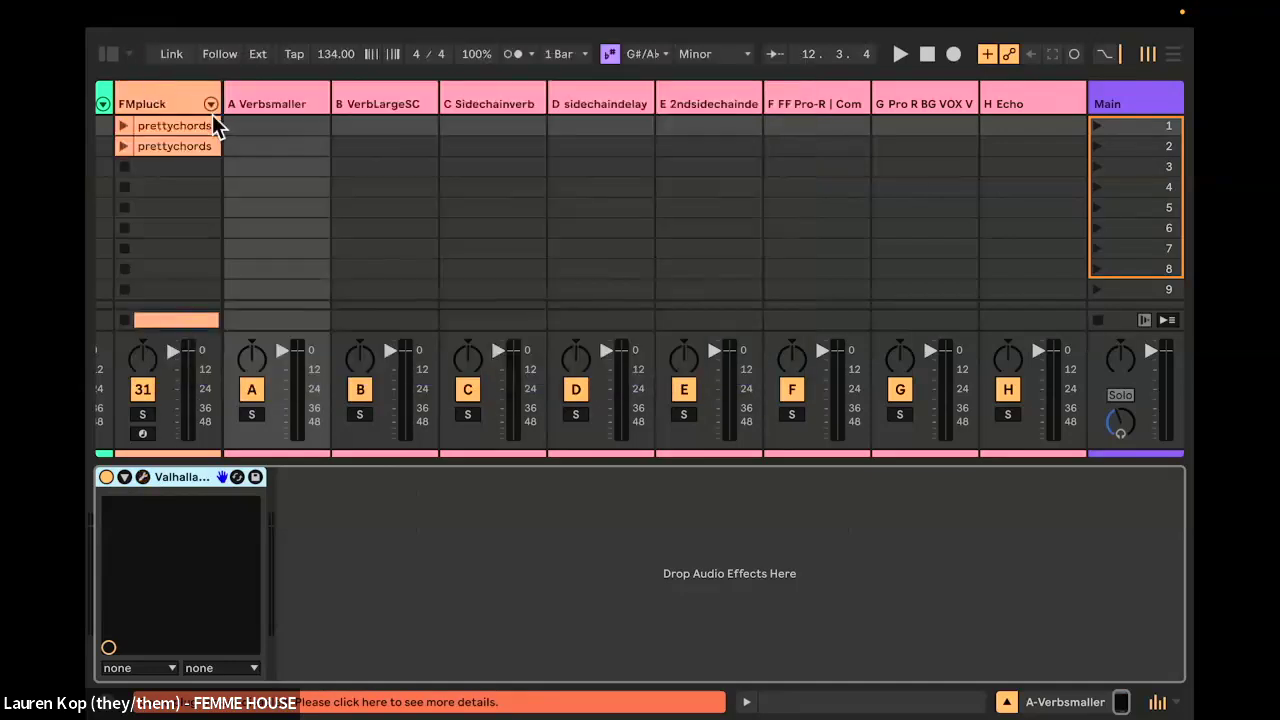
# Step: Look through the devices on return tracks B VerbLargeSC through H Echo, one track at a time
pyautogui.click(361, 112)
pyautogui.click(490, 110)
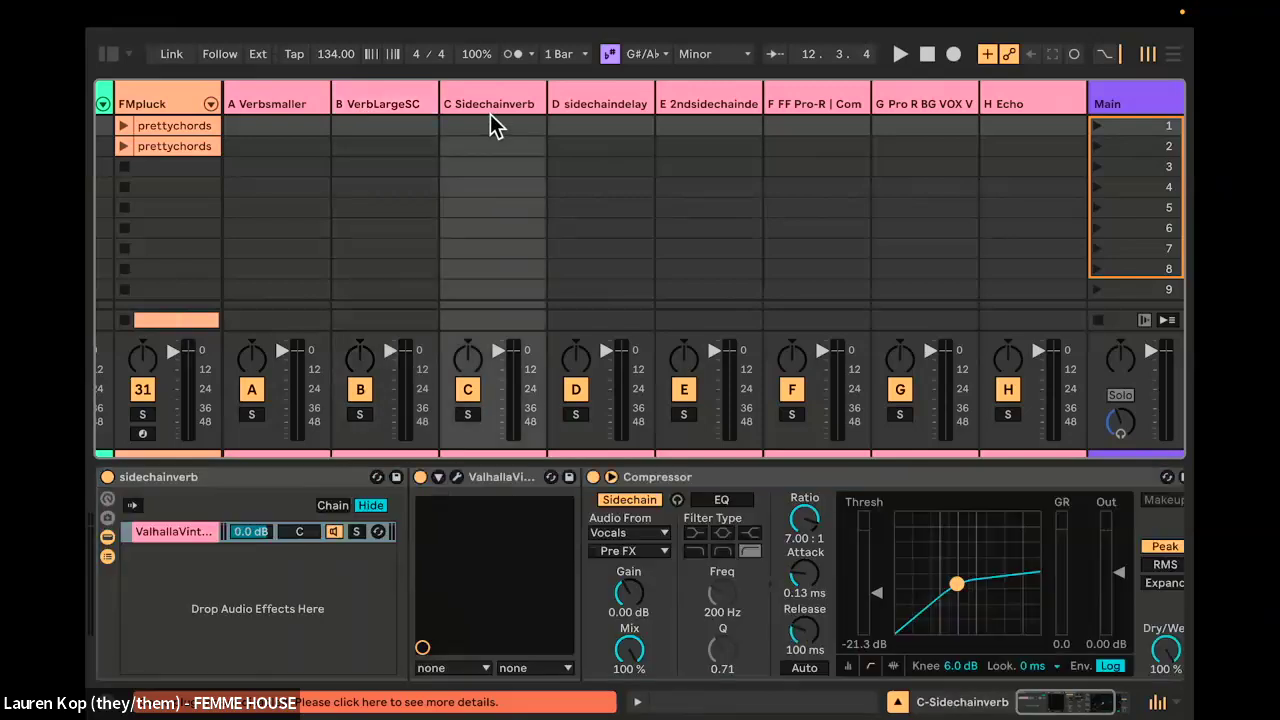
pyautogui.click(595, 103)
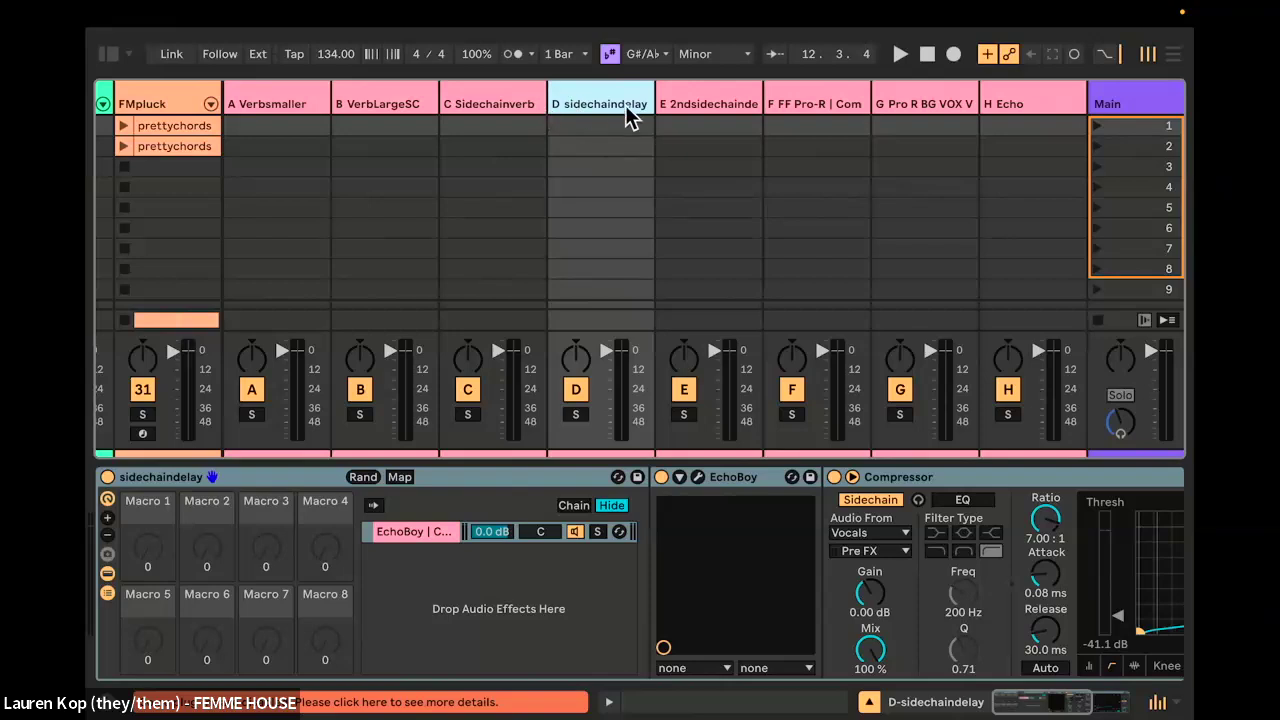
pyautogui.click(698, 108)
pyautogui.click(821, 100)
pyautogui.click(946, 106)
pyautogui.click(1007, 106)
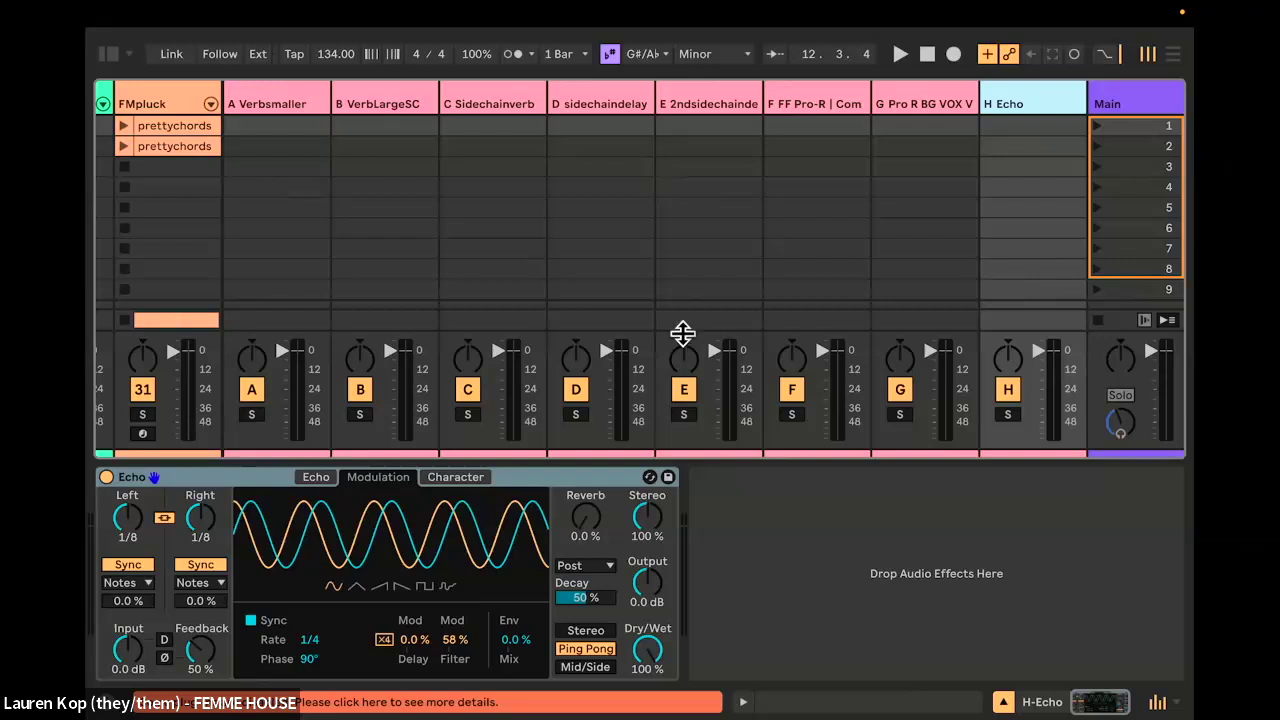
# Step: Hide the device view and compare the send knobs on the instrument and vocal tracks with the return tracks they feed
pyautogui.click(1003, 702)
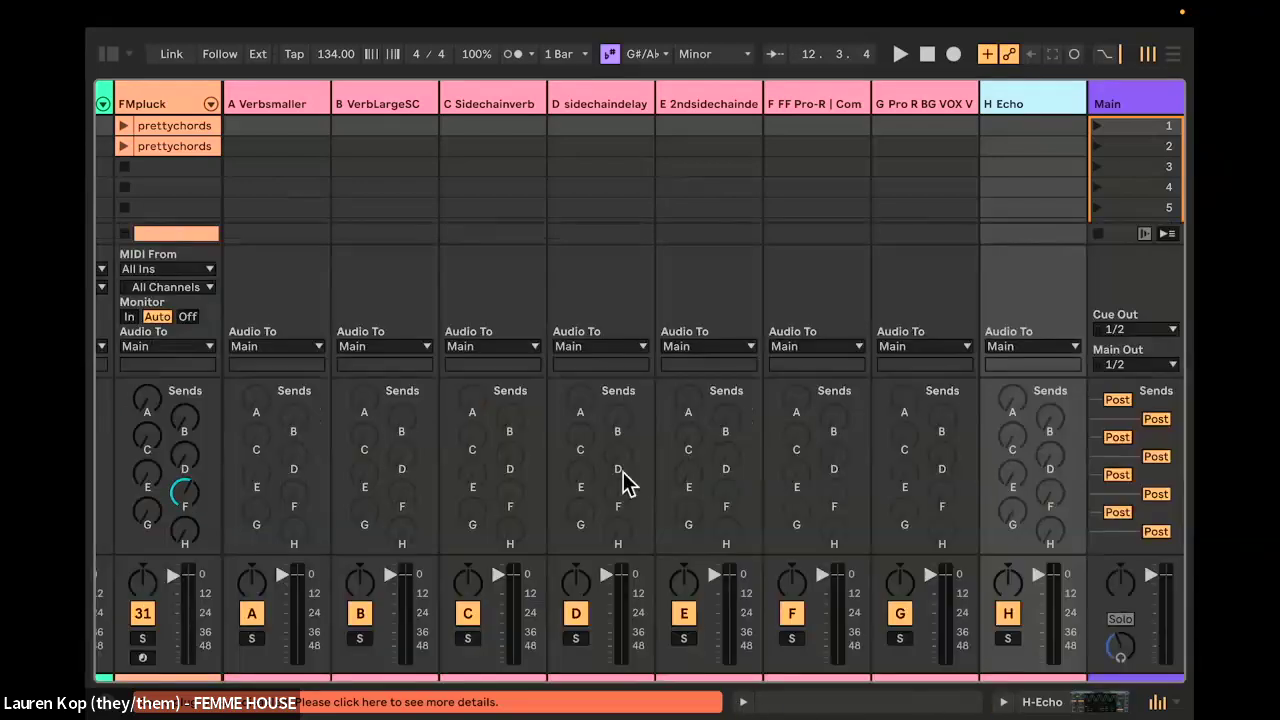
pyautogui.press('super+alt+r')
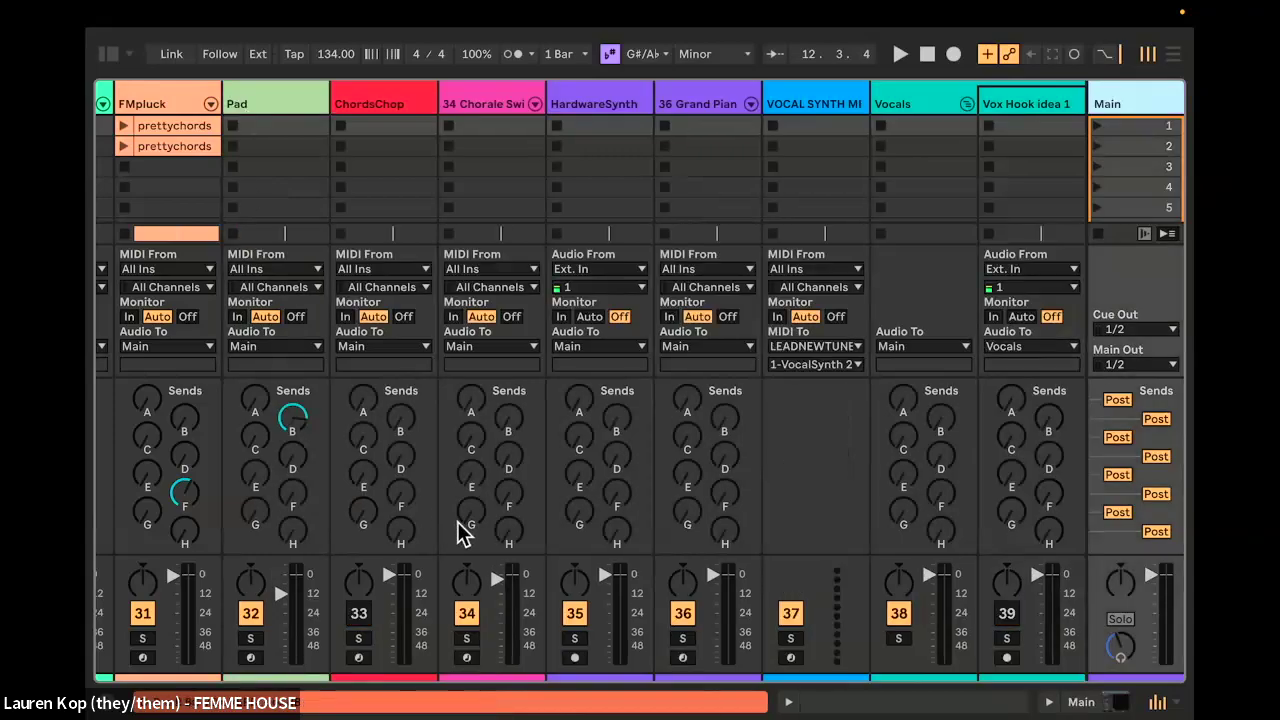
pyautogui.hscroll(-3, 281, 485)
pyautogui.hscroll(-5, 388, 486)
pyautogui.hscroll(6, 388, 486)
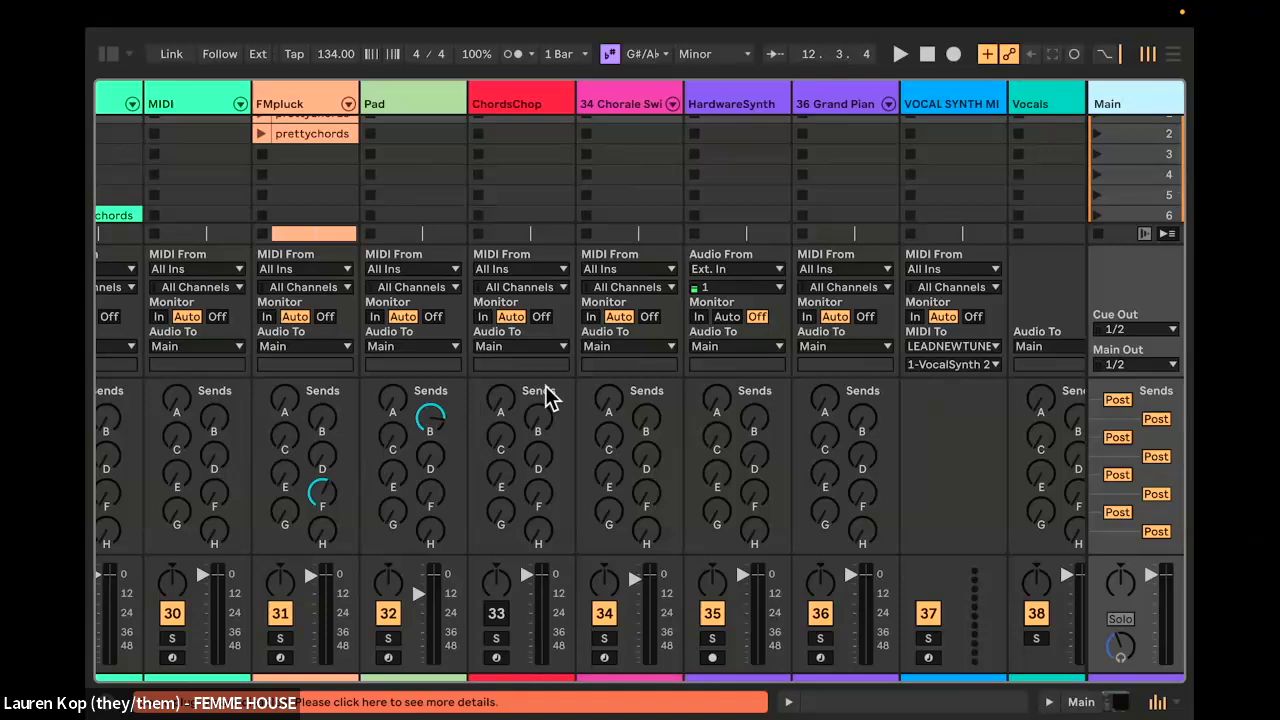
pyautogui.press('super+alt+r')
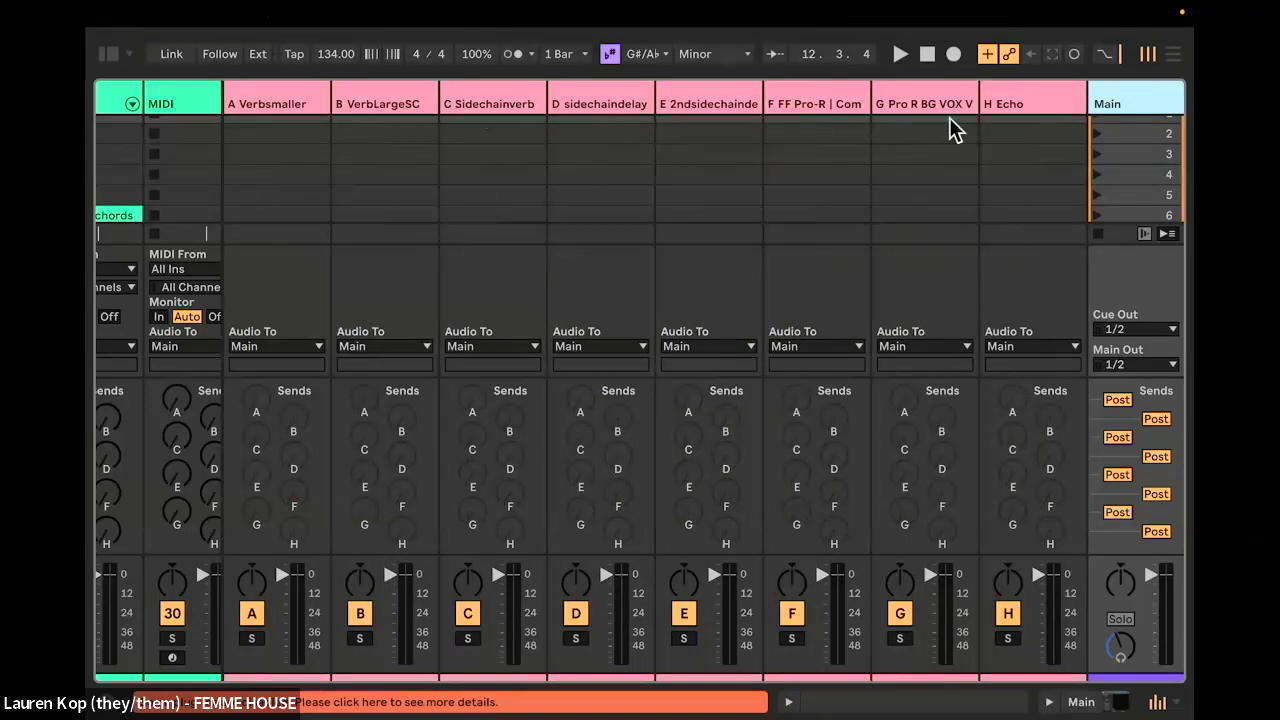
pyautogui.press('super+alt+r')
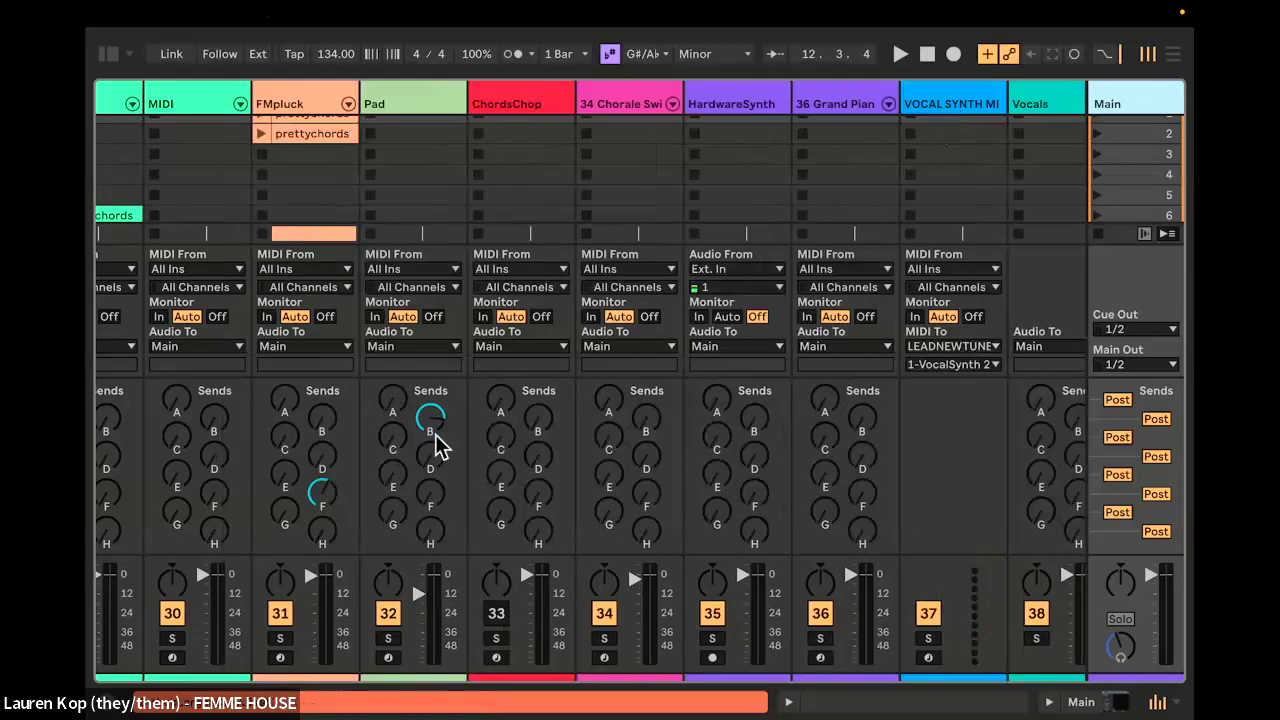
pyautogui.hscroll(-3, 470, 490)
pyautogui.hscroll(10, 470, 490)
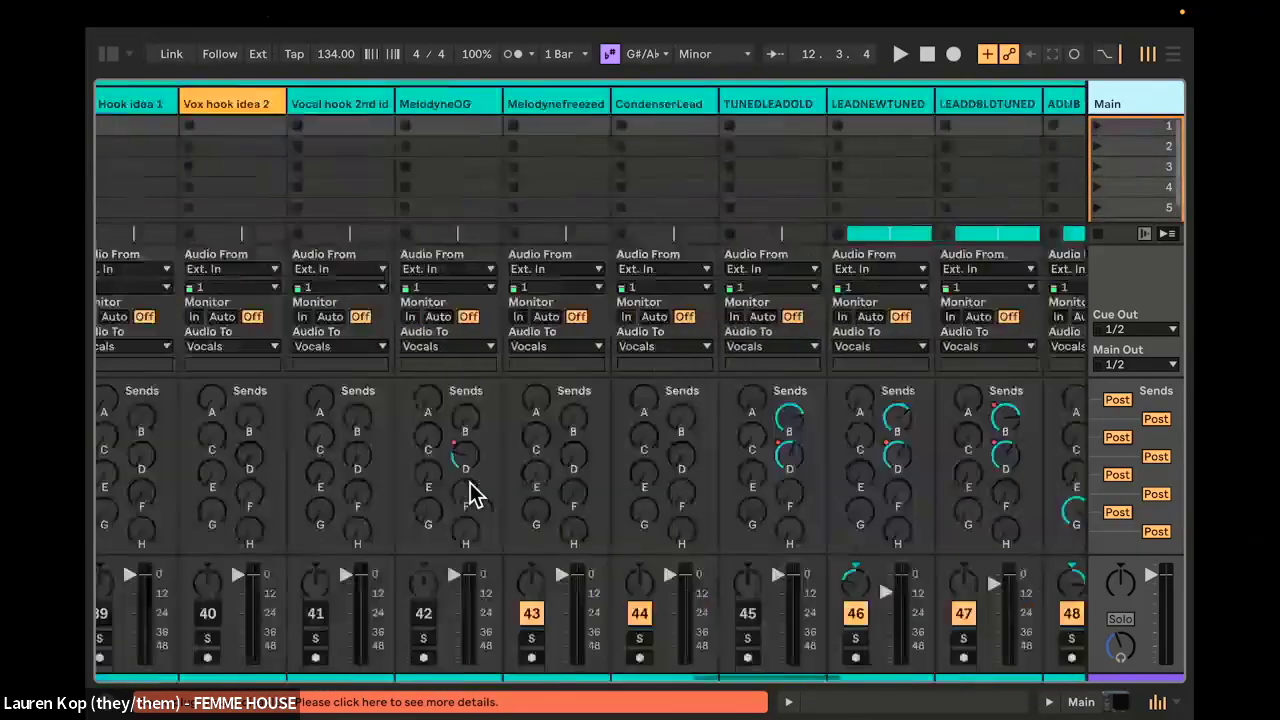
pyautogui.hscroll(5, 470, 490)
# Step: Play the arrangement from the Vocal locator and look across the vocal and effect tracks' sends in Session View
pyautogui.press('Tab')
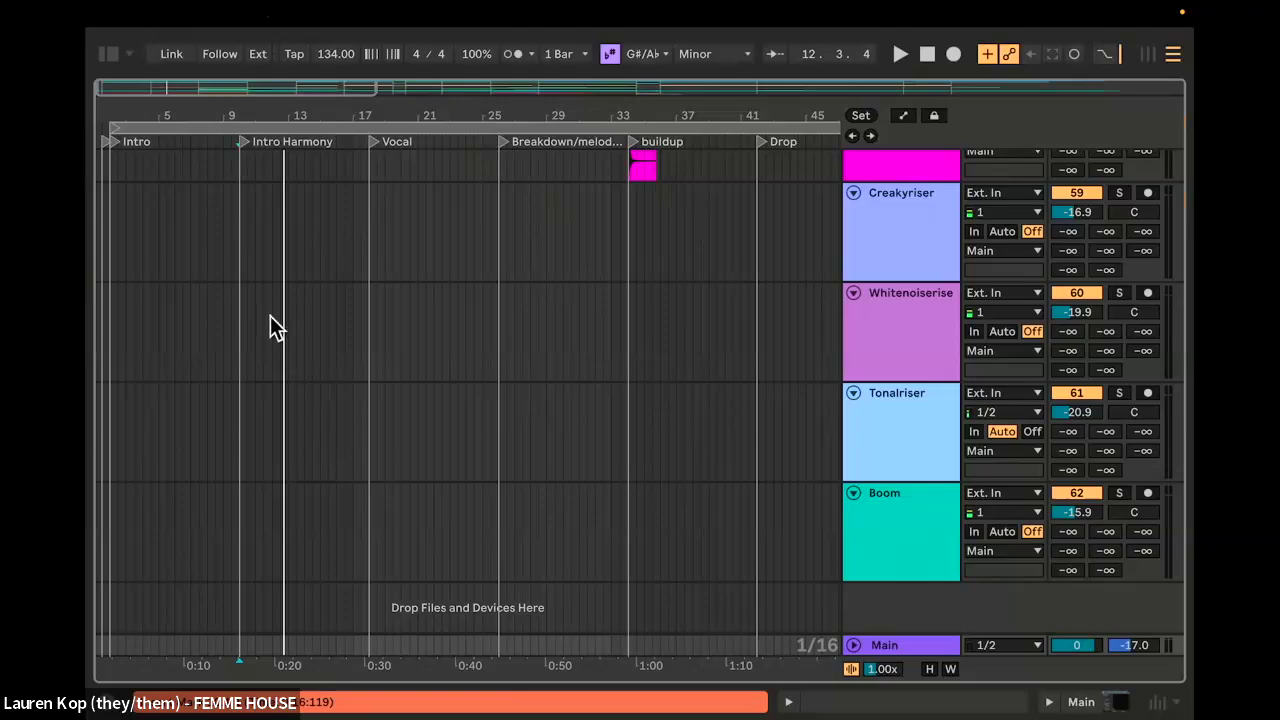
pyautogui.click(373, 142)
pyautogui.press('Tab')
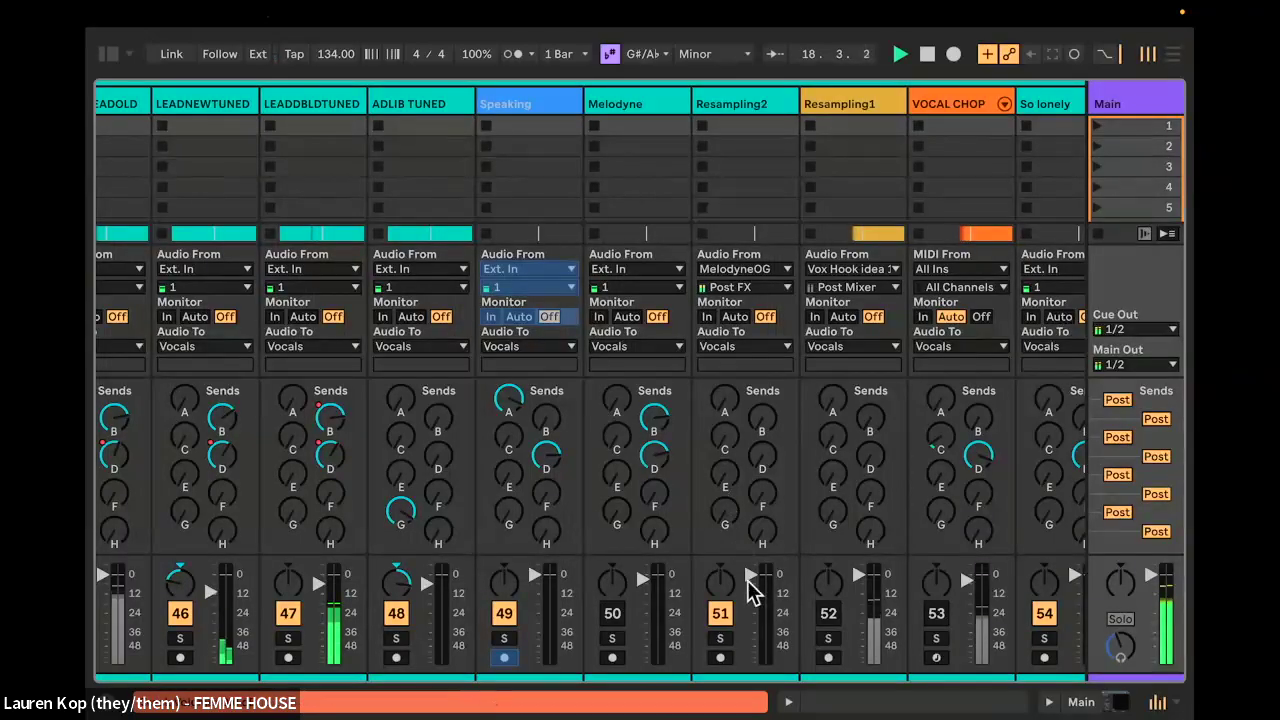
pyautogui.hscroll(8, 735, 605)
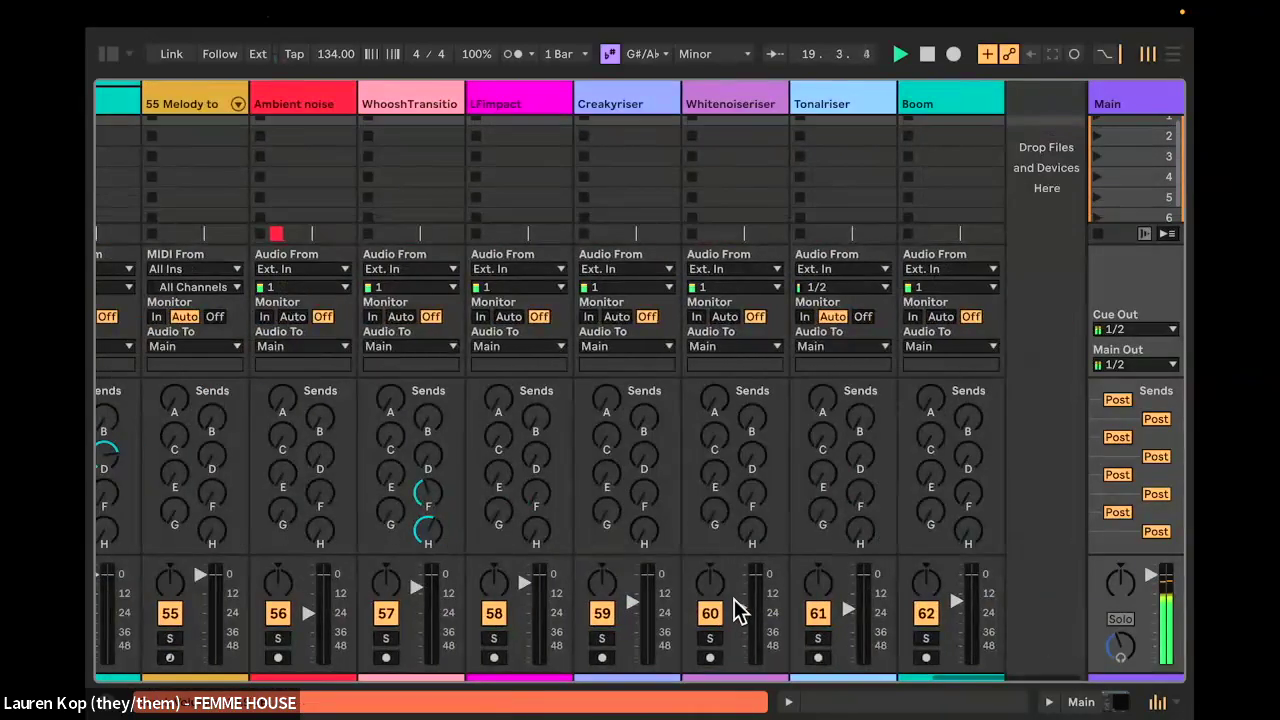
pyautogui.hscroll(-10, 735, 610)
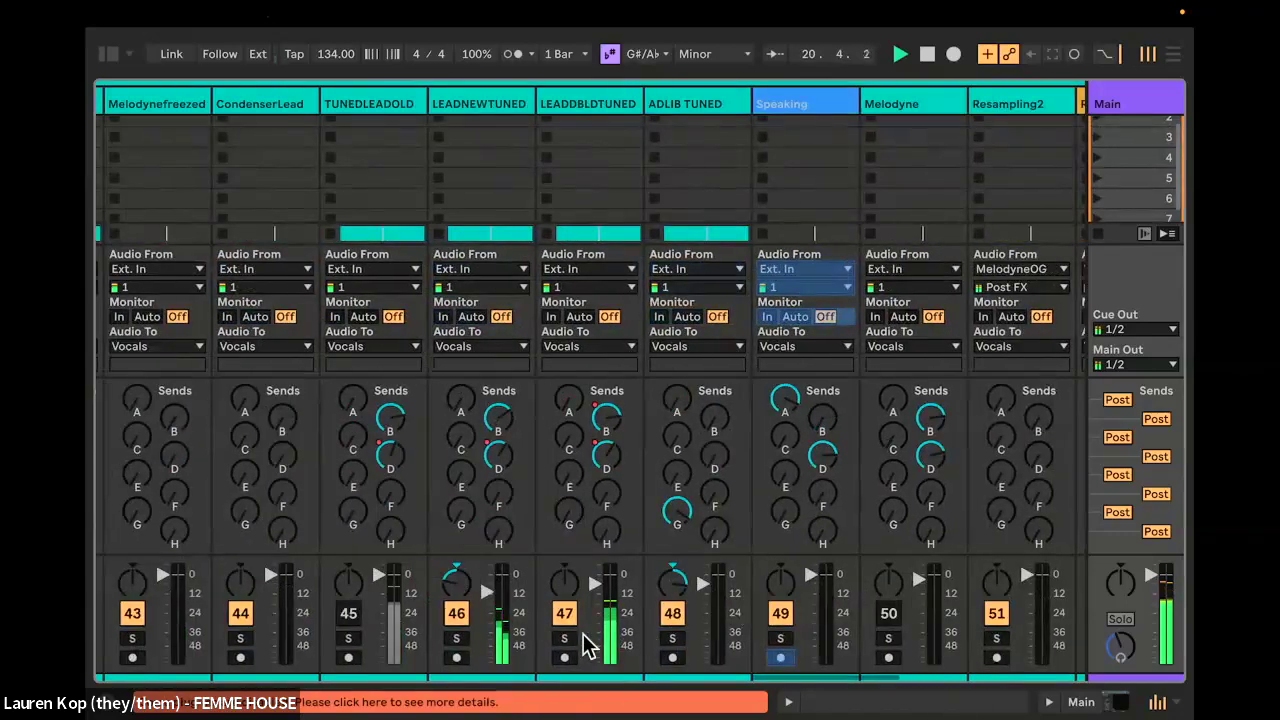
# Step: Solo LEADDBLDTUNED, check the devices on return track B VerbLargeSC, and go back to the vocal tracks' sends
pyautogui.click(564, 638)
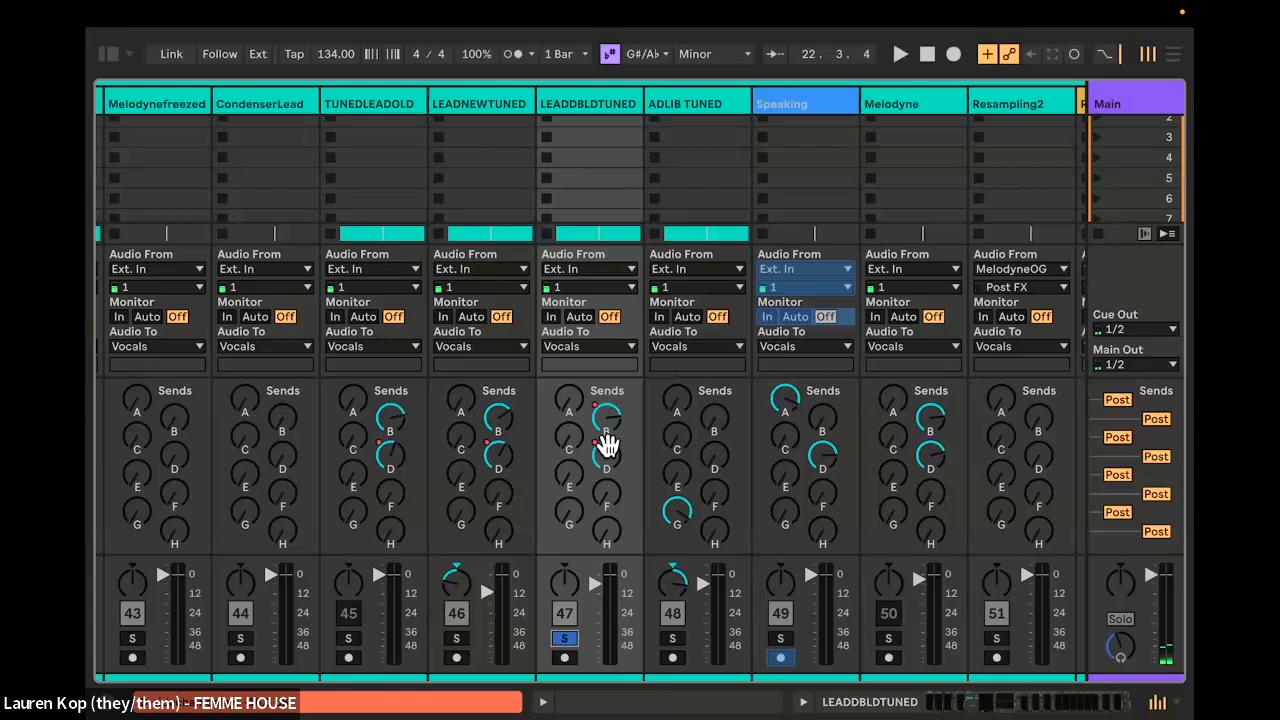
pyautogui.press('super+alt+r')
pyautogui.doubleClick(376, 108)
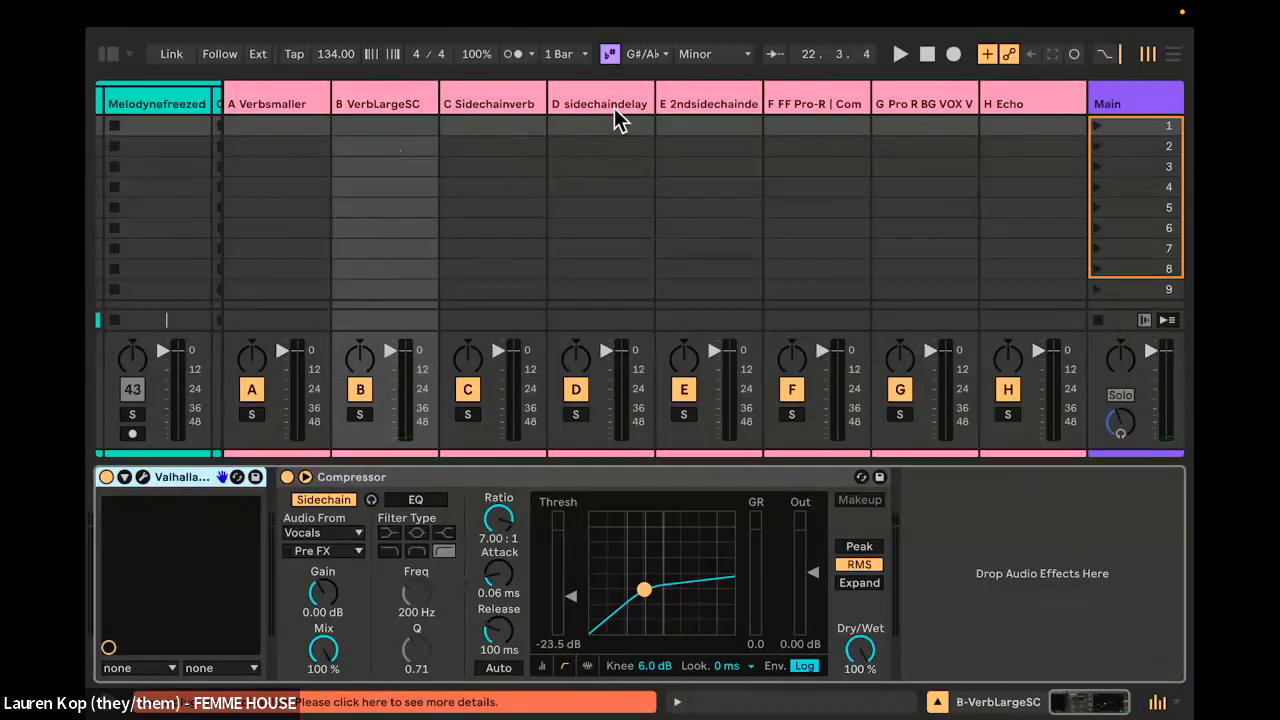
pyautogui.press('super+alt+r')
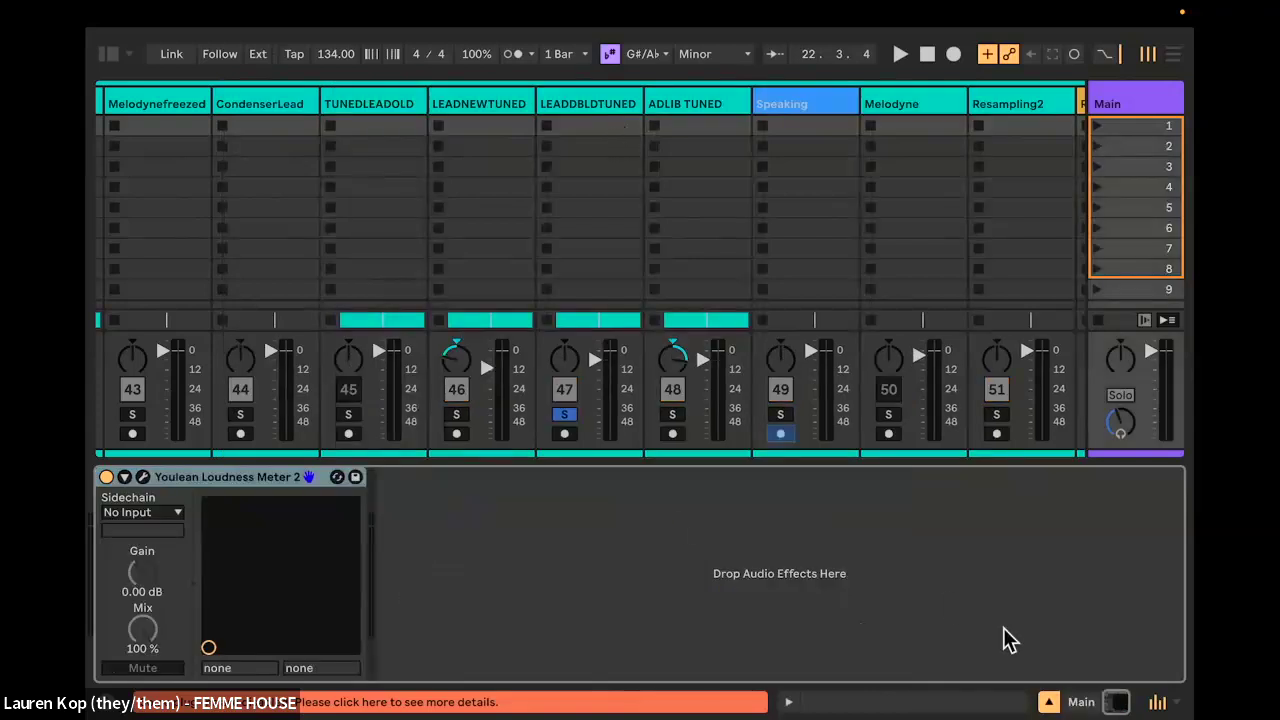
pyautogui.click(1048, 701)
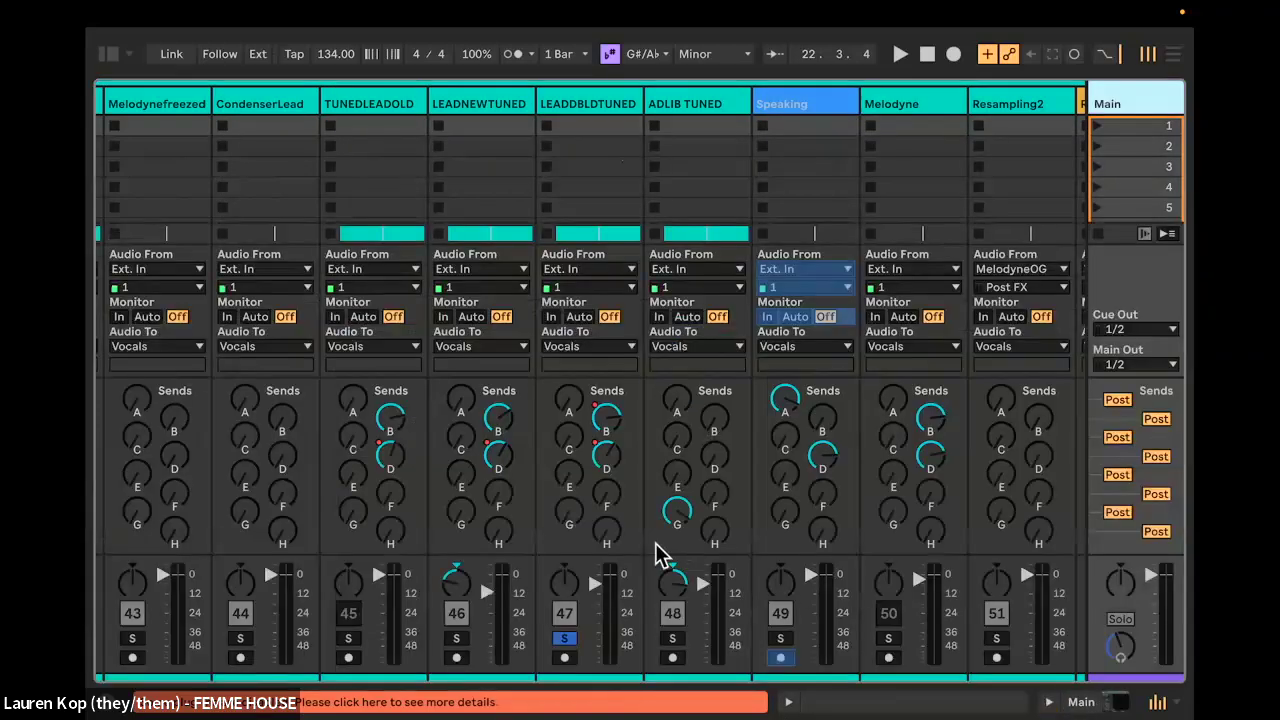
# Step: Reset sends B and D on LEADNEWTUNED to zero, and restore its send B
pyautogui.doubleClick(498, 420)
pyautogui.doubleClick(501, 454)
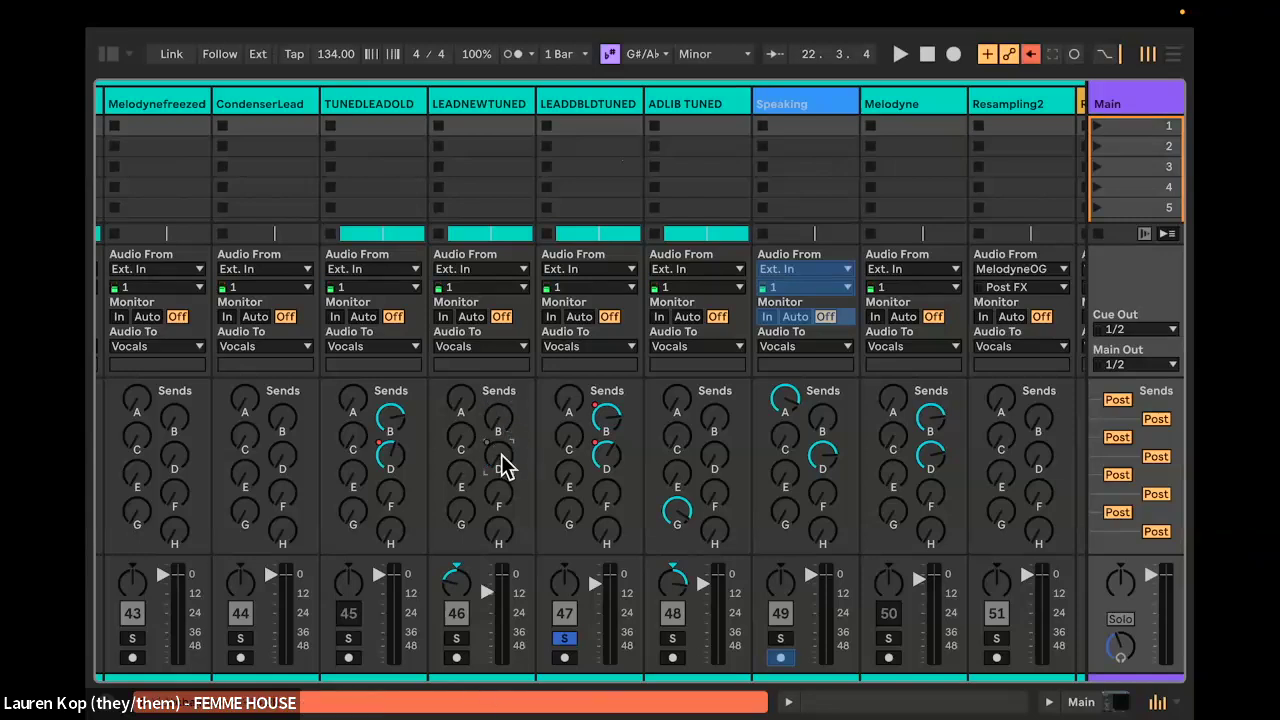
pyautogui.press('super+z')
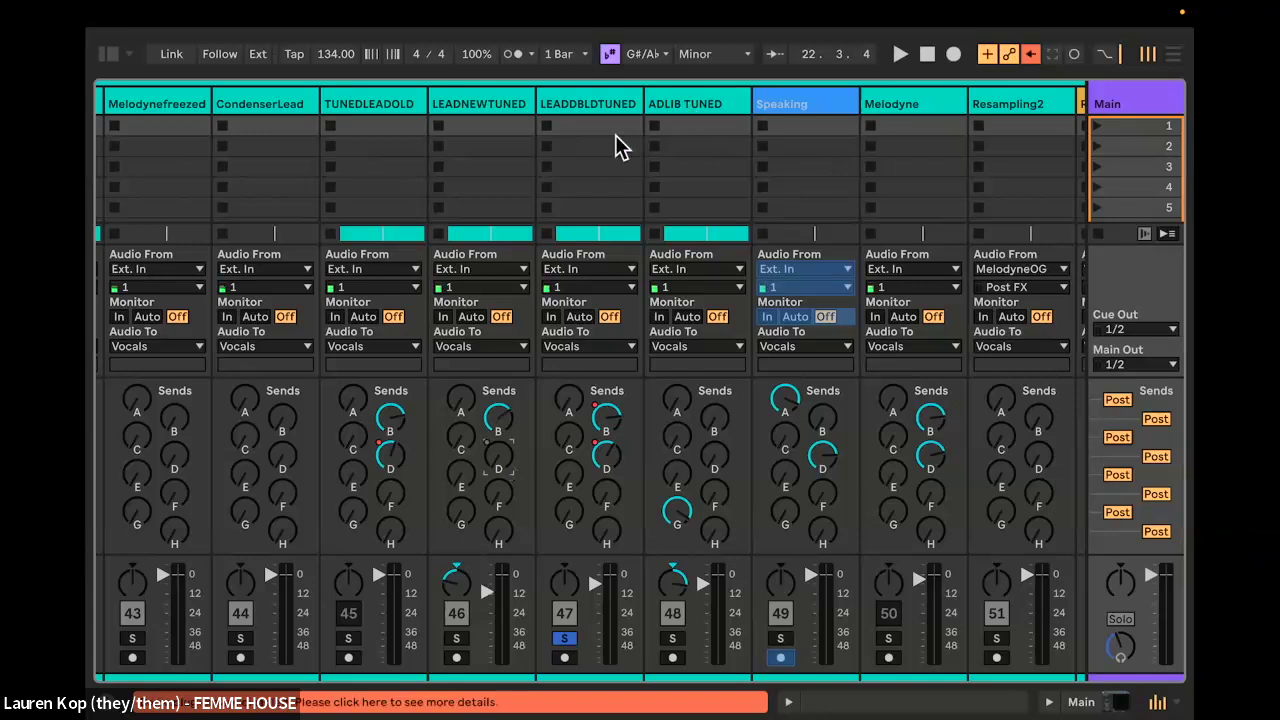
# Step: Play the soloed LEADDBLDTUNED vocal while resetting its sends B and D, and raise send D again to hear the delay
pyautogui.press('space')
pyautogui.doubleClick(606, 420)
pyautogui.doubleClick(606, 454)
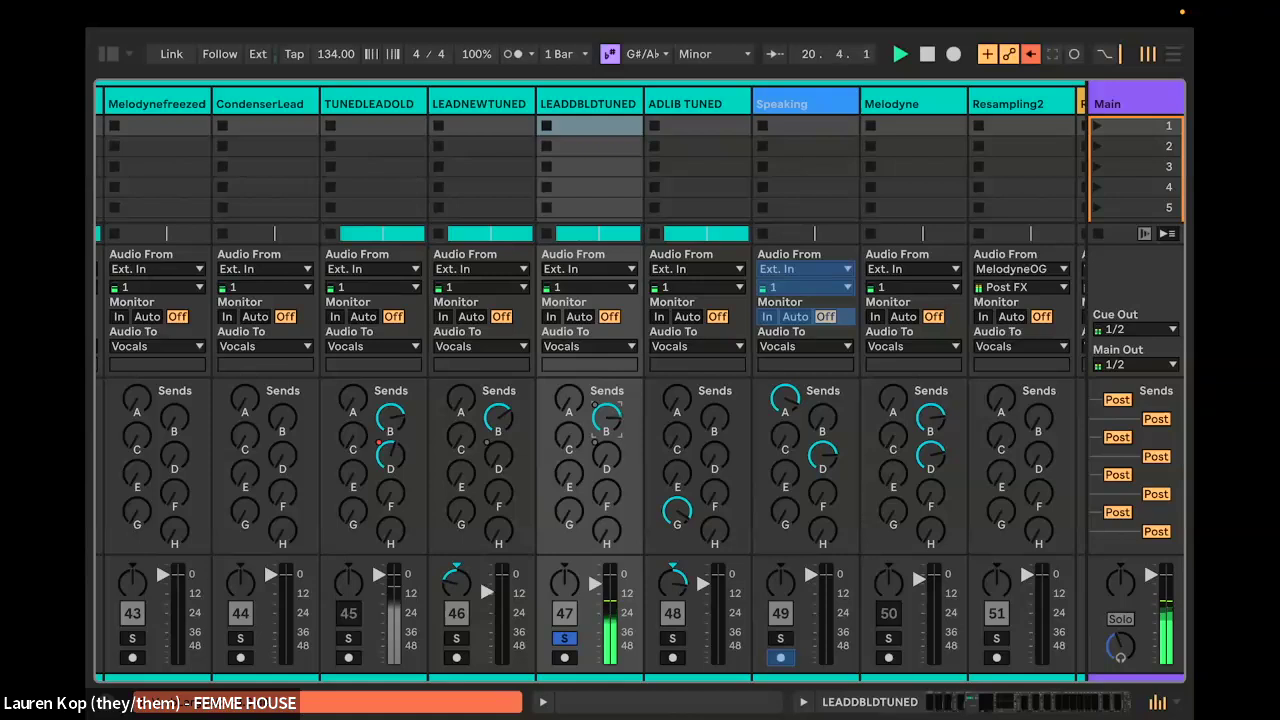
pyautogui.click(606, 464)
pyautogui.moveTo(608, 468); pyautogui.dragTo(608, 430)
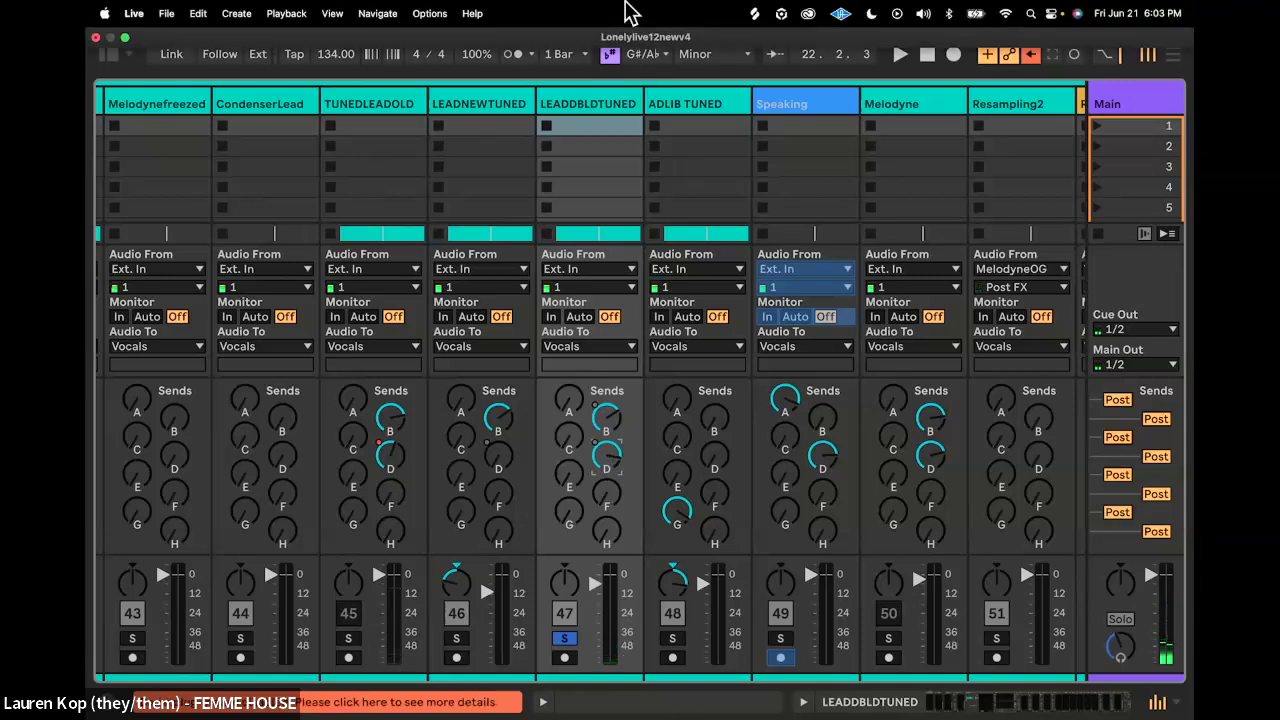
# Step: Show the return tracks and insert a new return track after H Echo
pyautogui.press('alt+super+t')
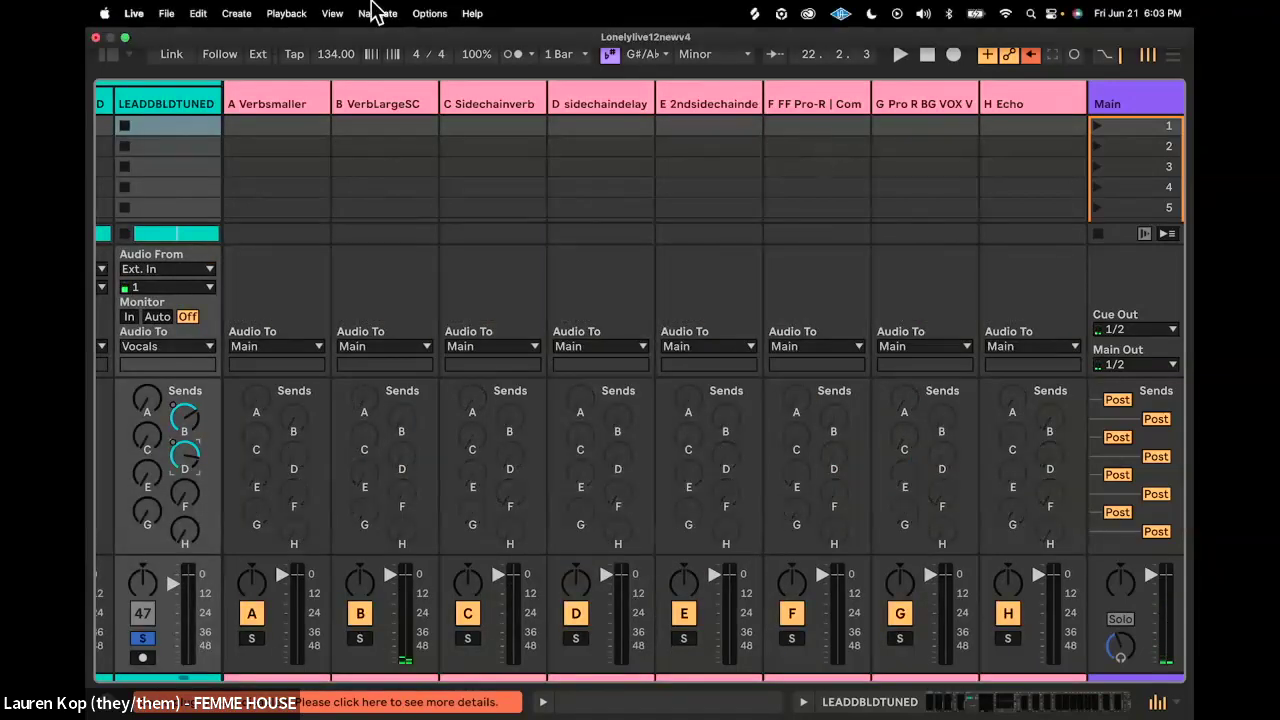
pyautogui.click(240, 14)
pyautogui.click(264, 72)
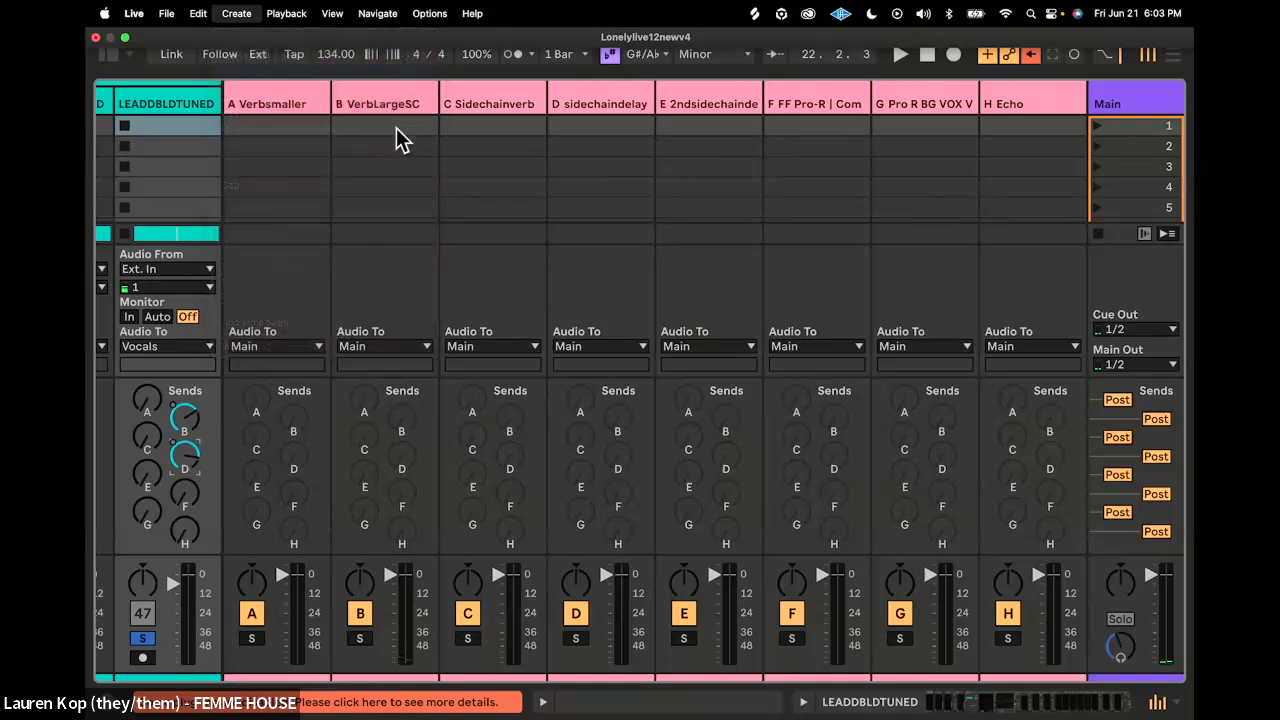
pyautogui.hscroll(4, 968, 160)
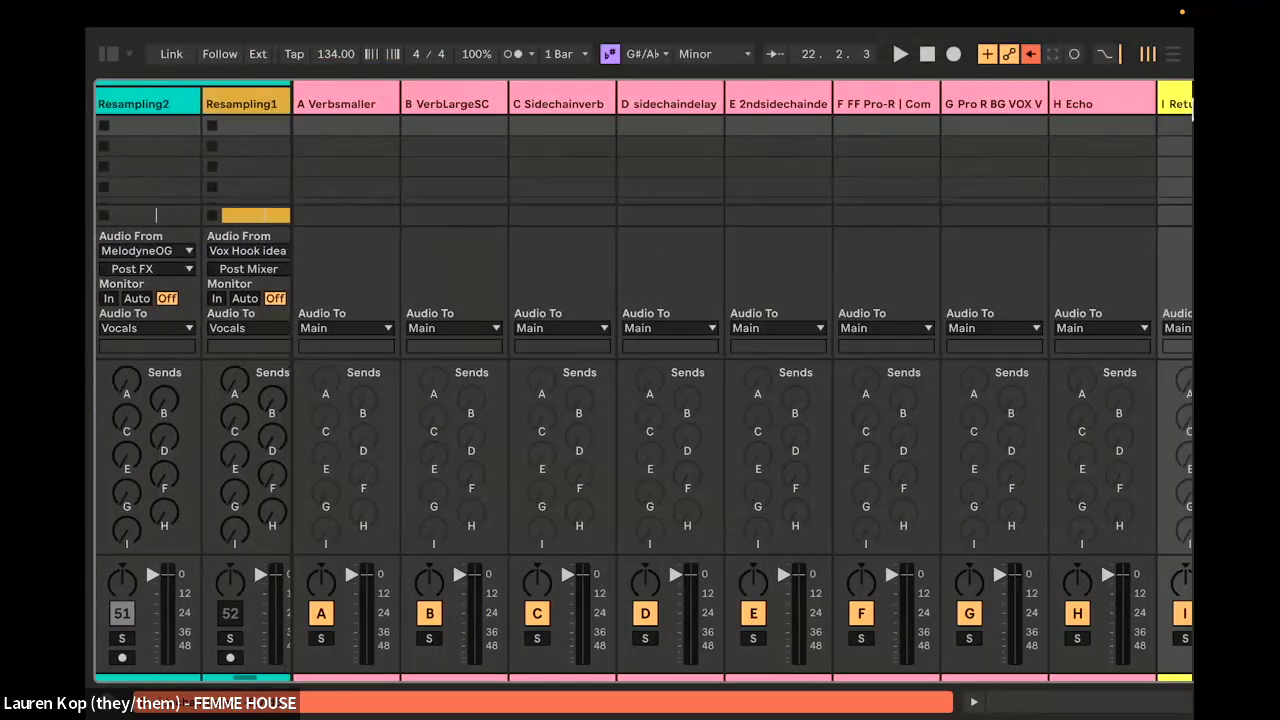
pyautogui.hscroll(3, 1154, 97)
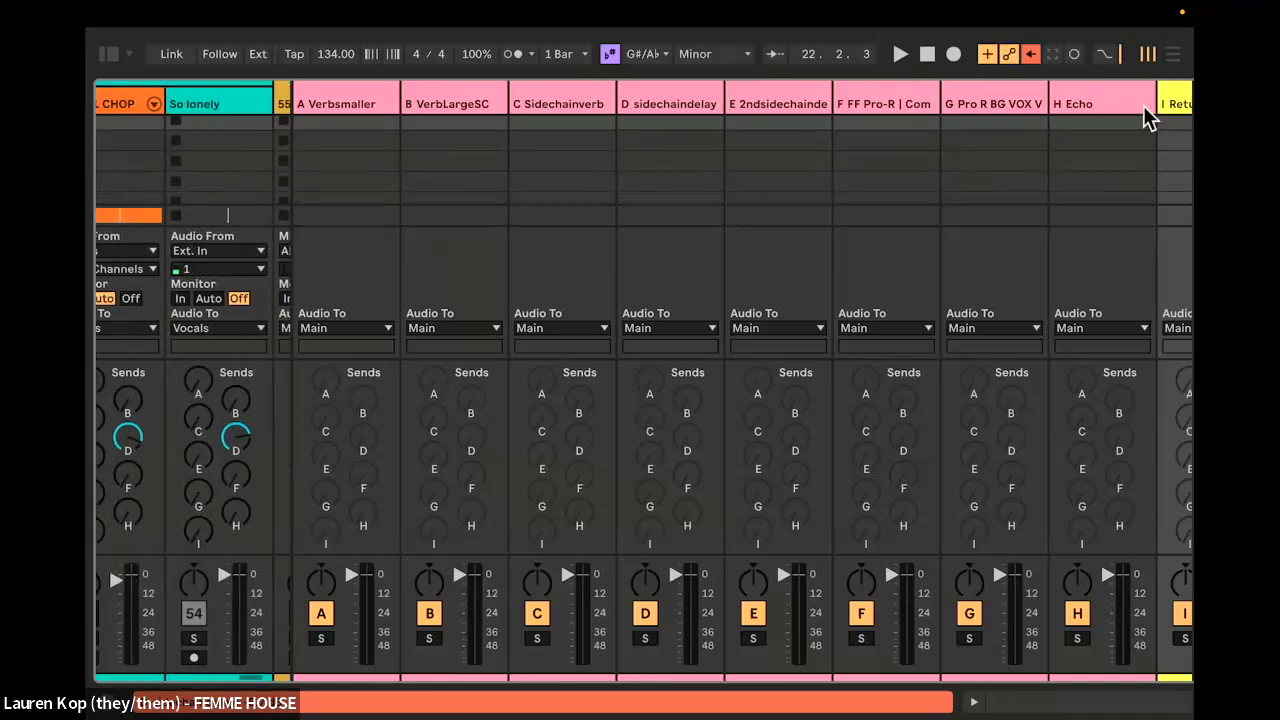
# Step: Take the project window out of full screen, move it until the new I Return track is in view, and show its device chain
pyautogui.moveTo(400, 6)
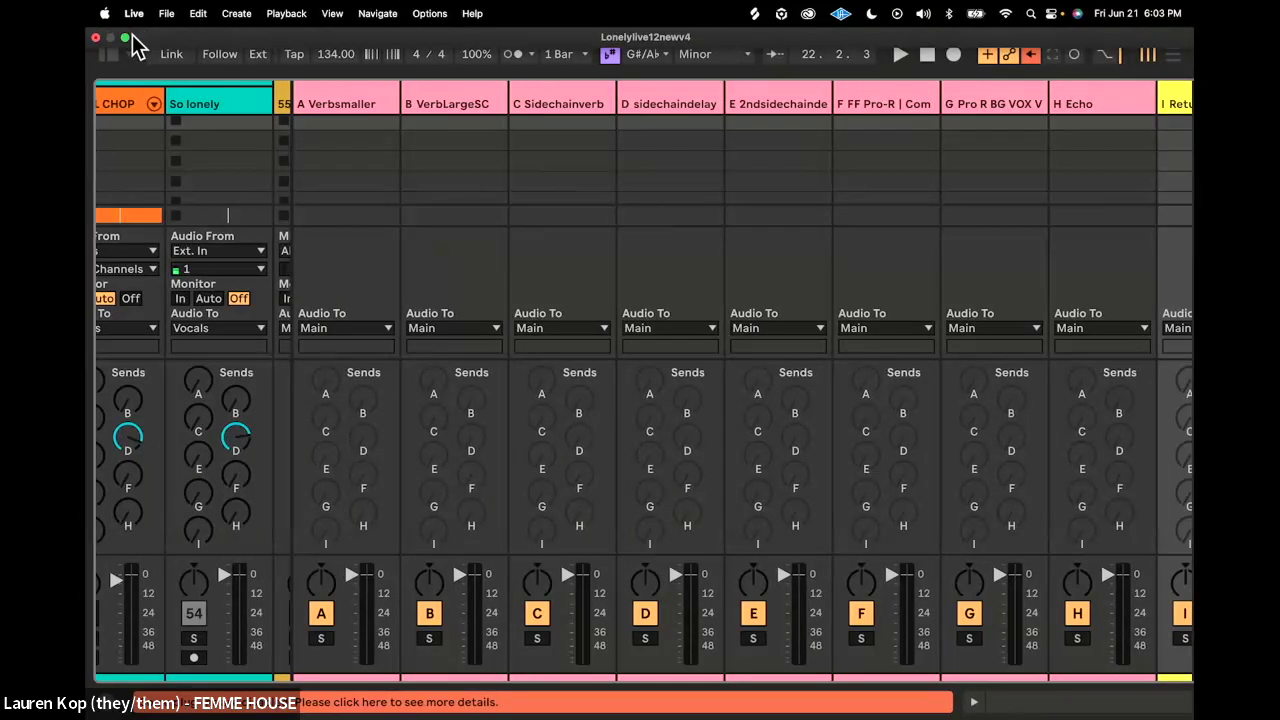
pyautogui.click(125, 40)
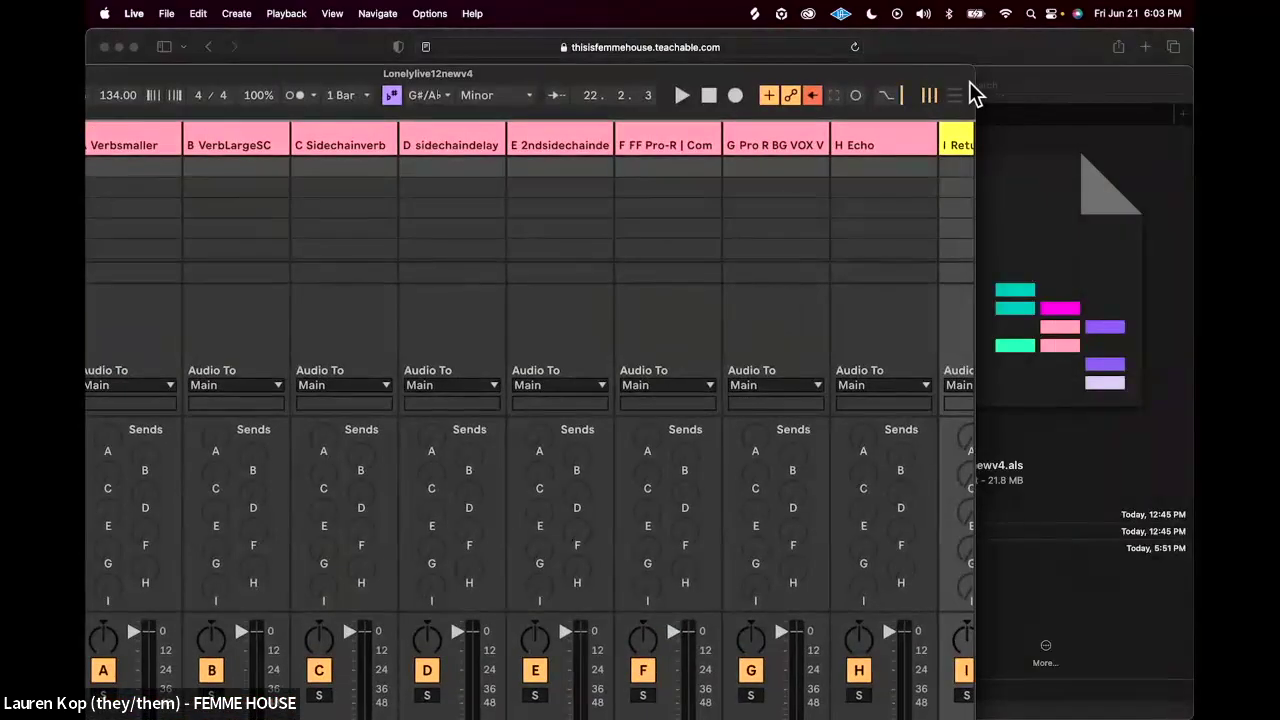
pyautogui.moveTo(980, 86); pyautogui.dragTo(1134, 91)
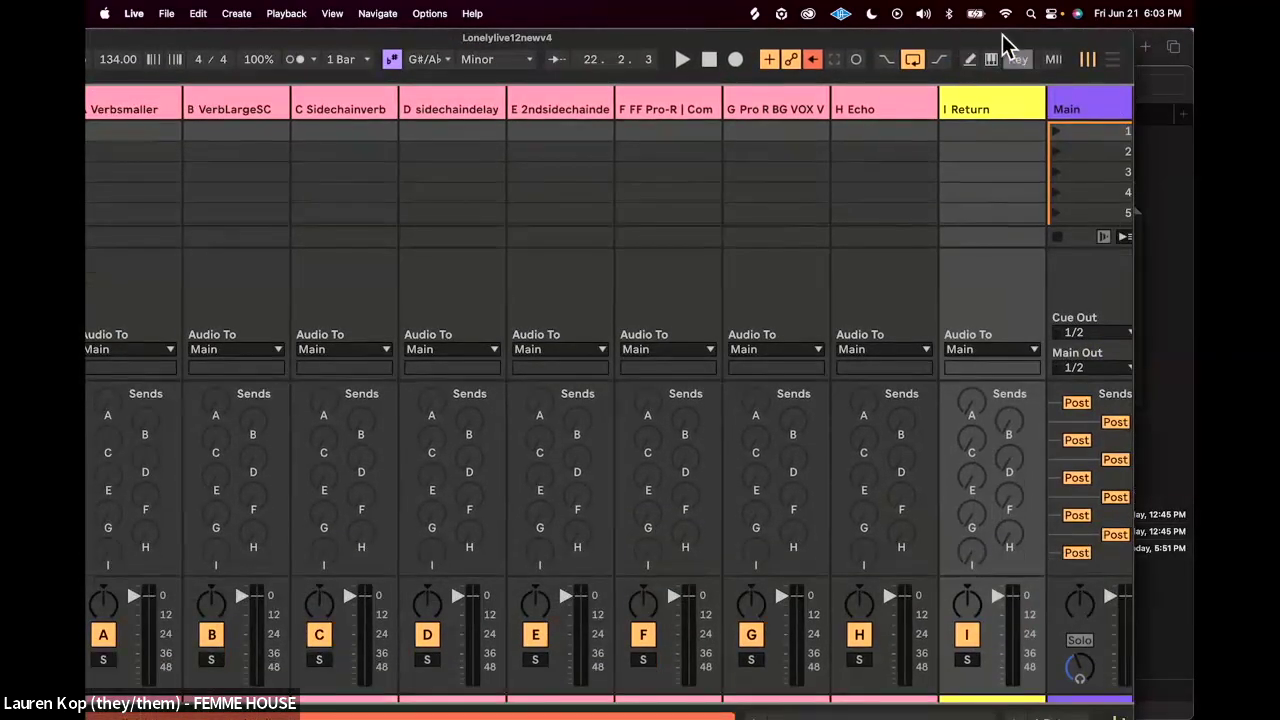
pyautogui.moveTo(1002, 34); pyautogui.dragTo(1006, 46)
pyautogui.doubleClick(993, 109)
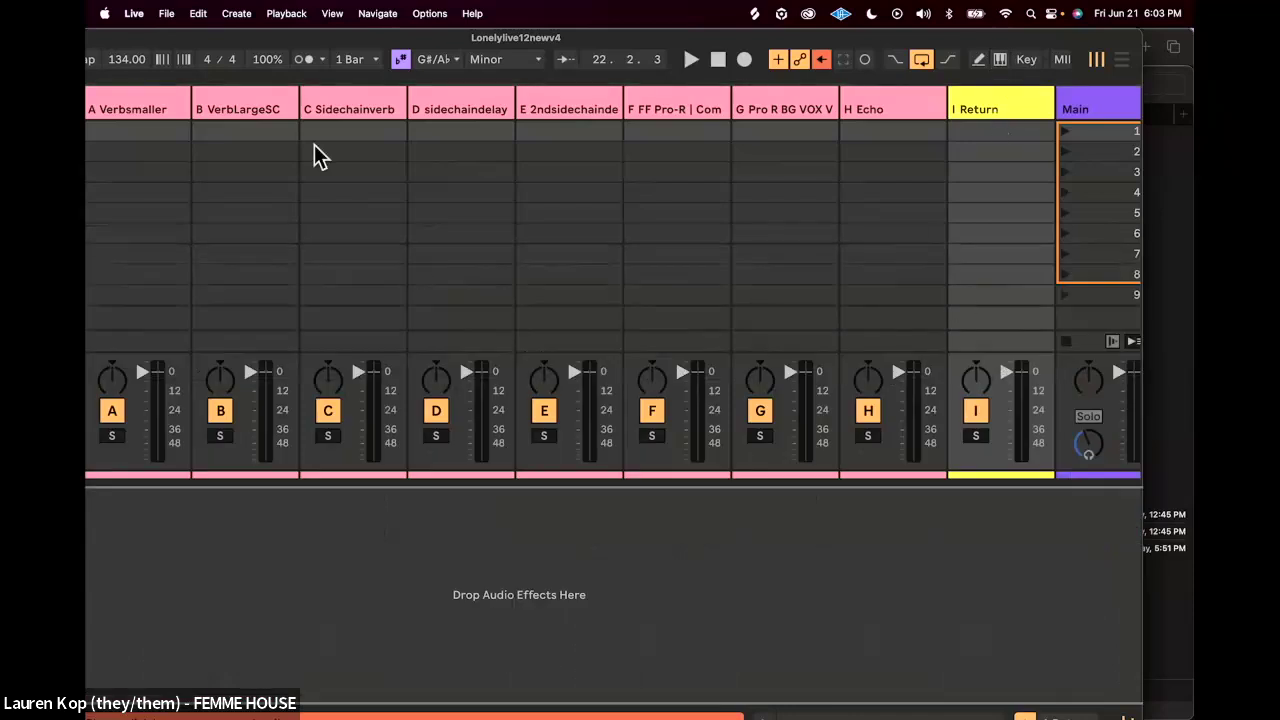
# Step: Reposition the project window so its opposite edge can be reached, and show the browser beside the return tracks
pyautogui.moveTo(151, 40); pyautogui.dragTo(314, 52)
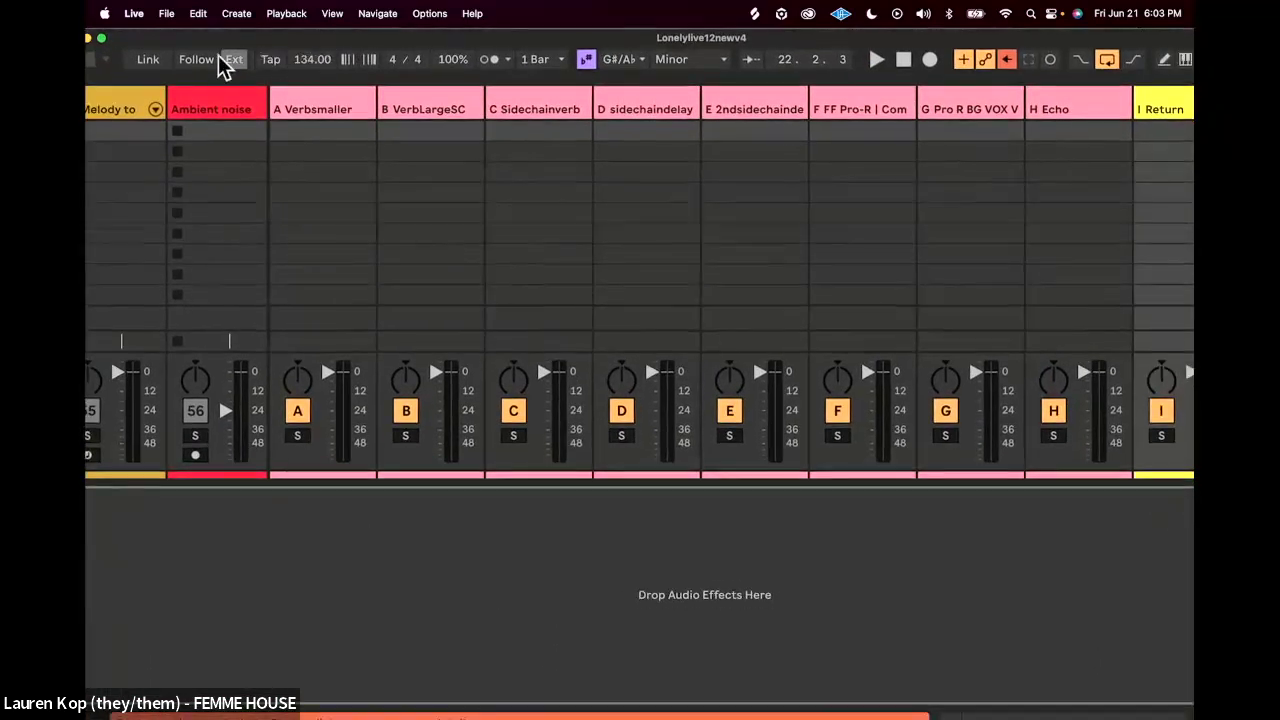
pyautogui.click(86, 60)
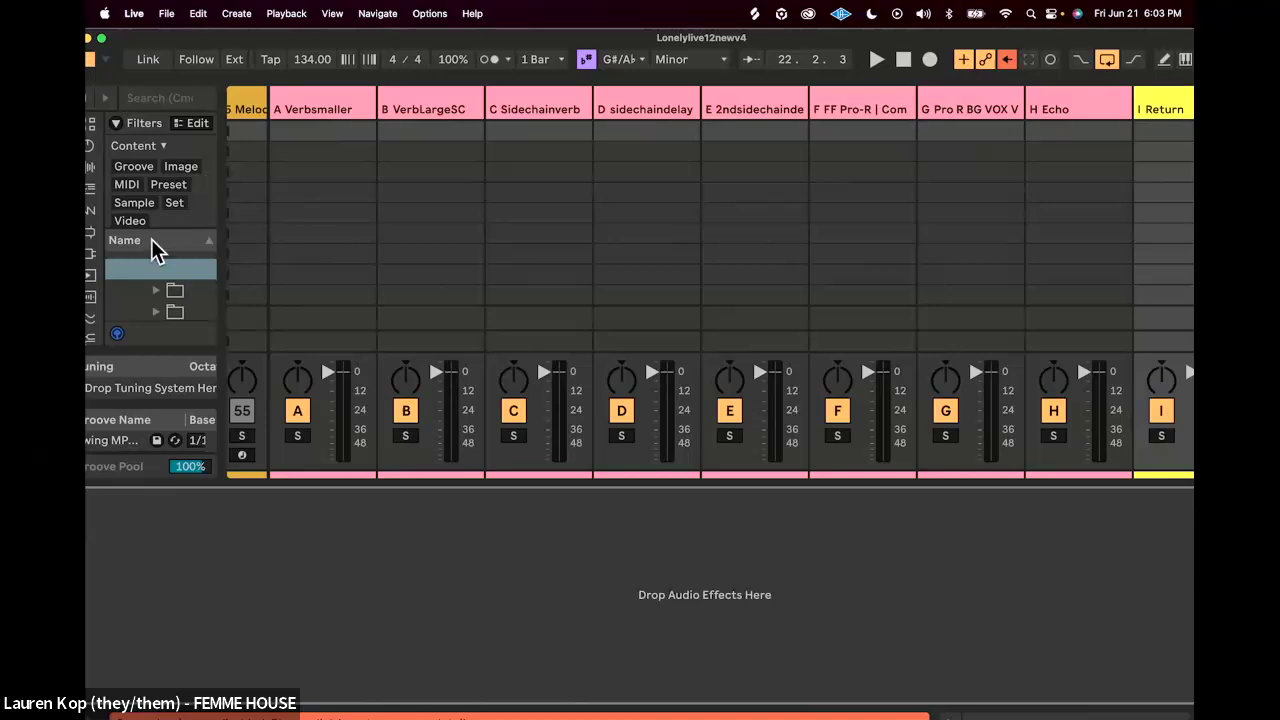
pyautogui.moveTo(240, 35); pyautogui.dragTo(359, 37)
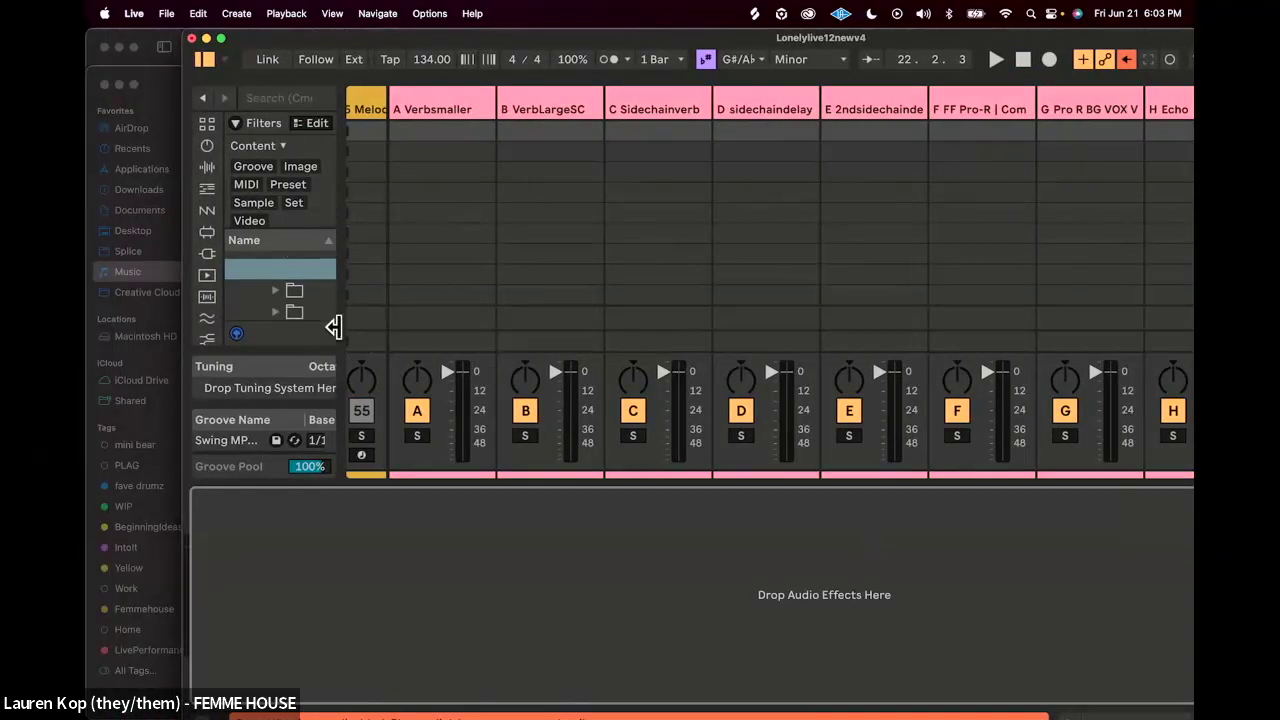
pyautogui.click(206, 59)
pyautogui.moveTo(434, 46); pyautogui.dragTo(115, 44)
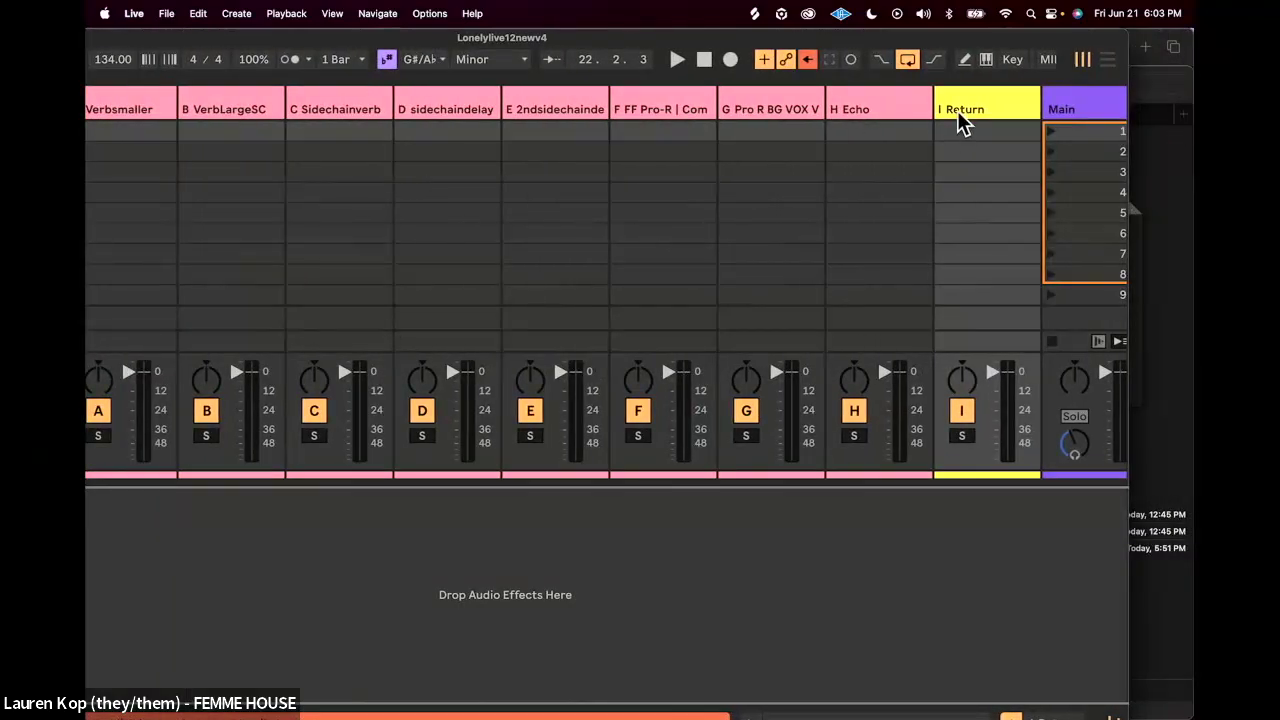
pyautogui.moveTo(387, 33); pyautogui.dragTo(690, 34)
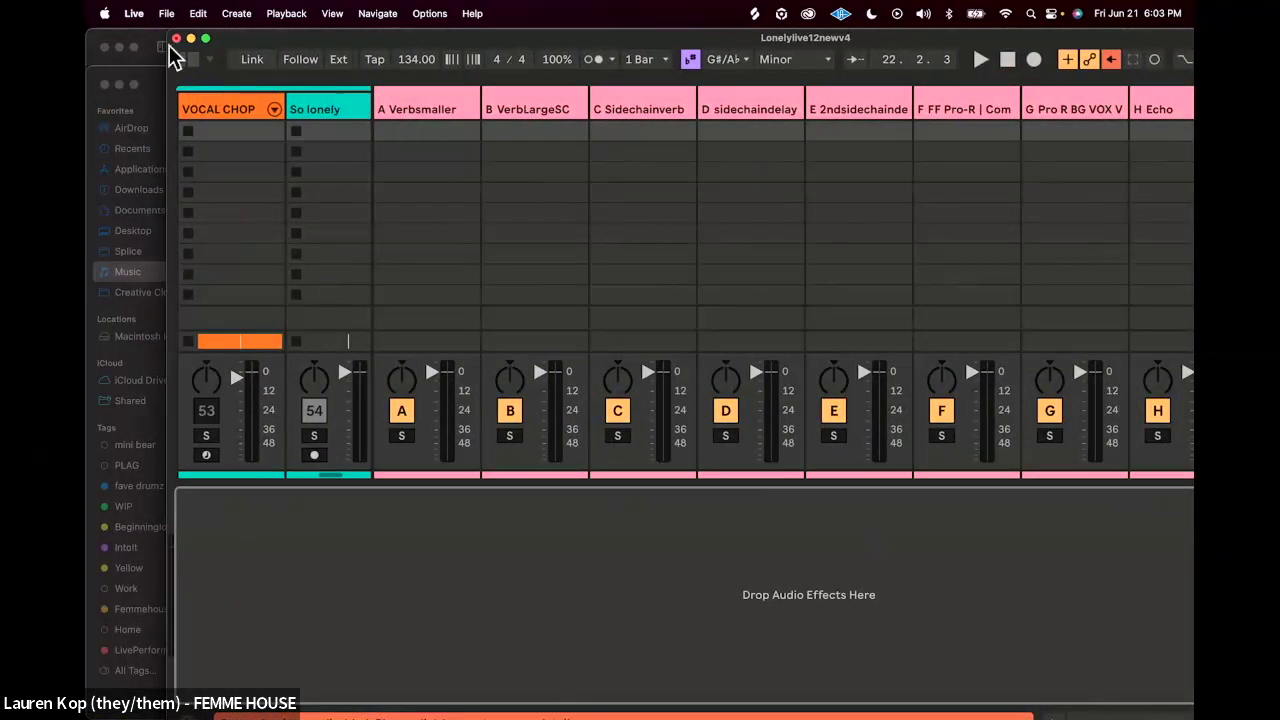
pyautogui.click(173, 56)
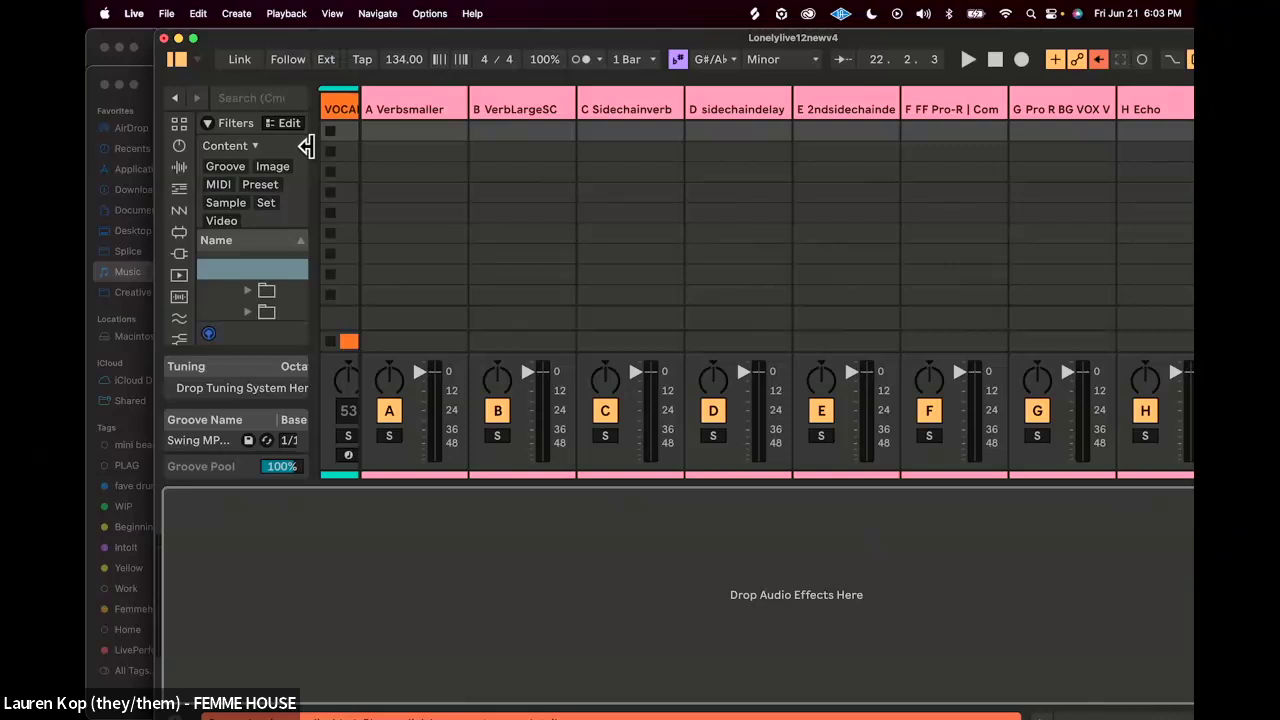
# Step: Hide the return tracks, show the instruments category in the browser, and collapse the device view for the 55 Melody track
pyautogui.press('super+alt+r')
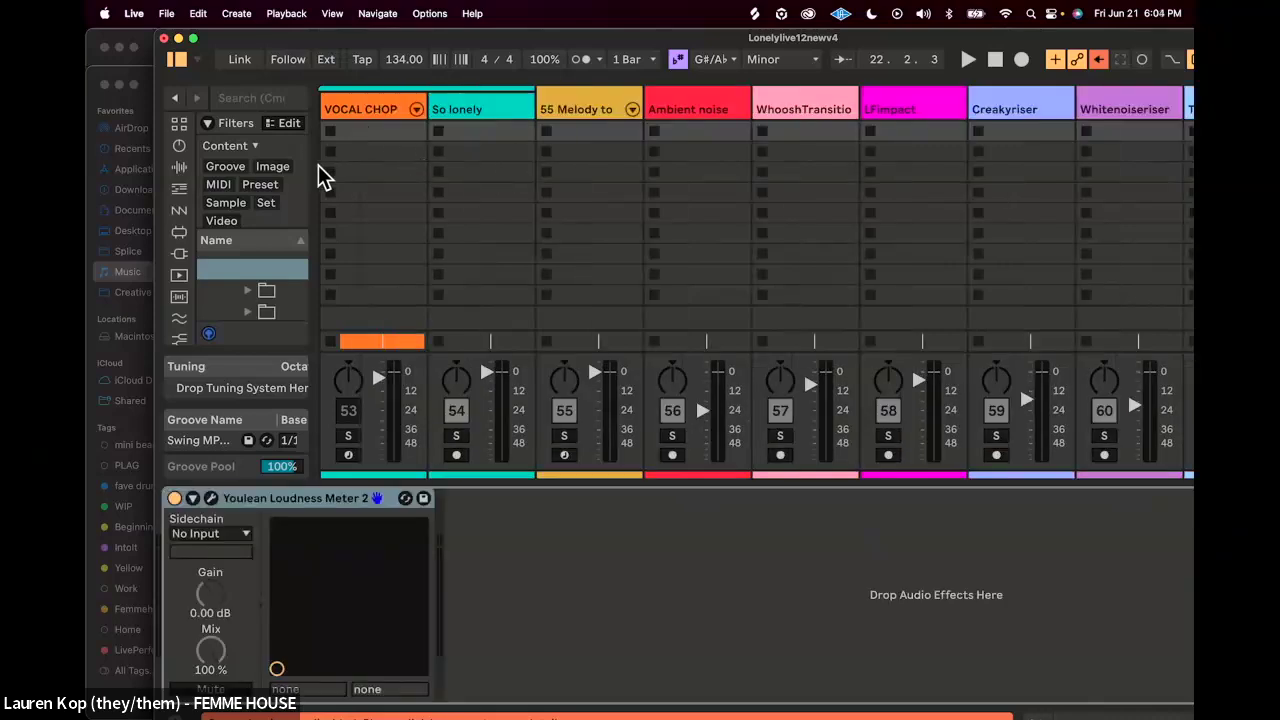
pyautogui.click(179, 145)
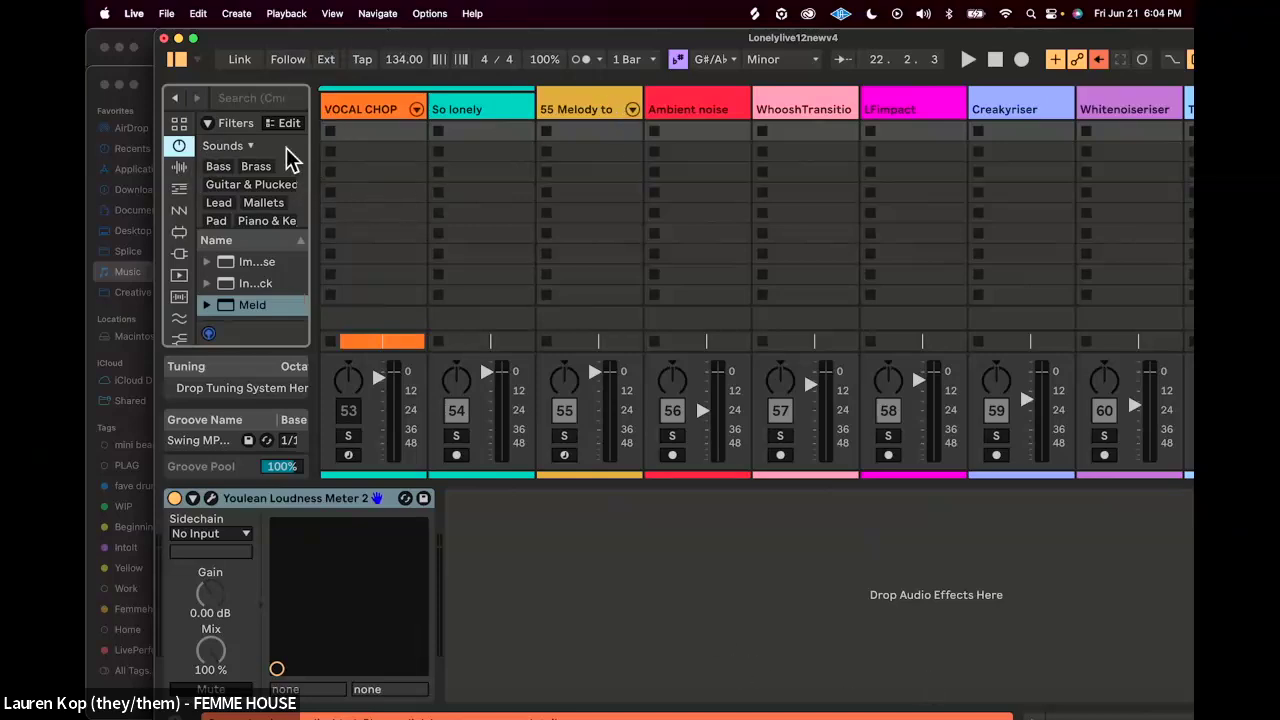
pyautogui.scroll(-1, 270, 185)
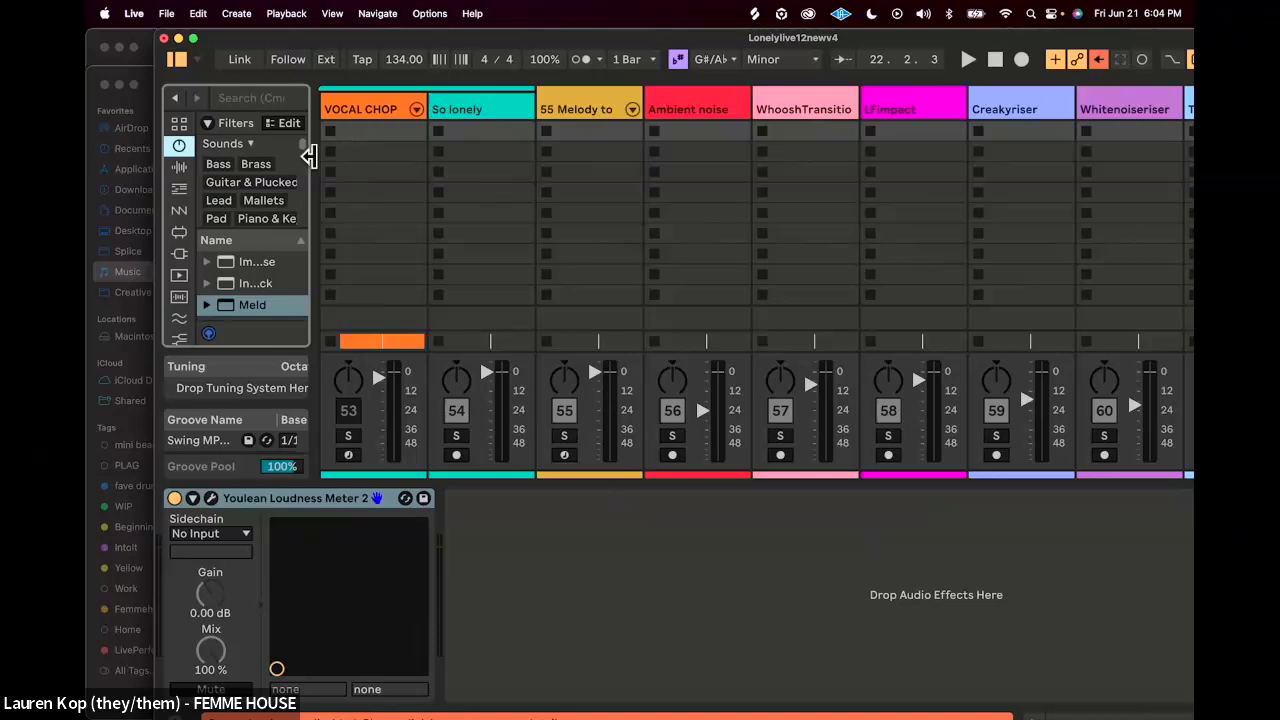
pyautogui.rightClick(570, 116)
pyautogui.click(532, 125)
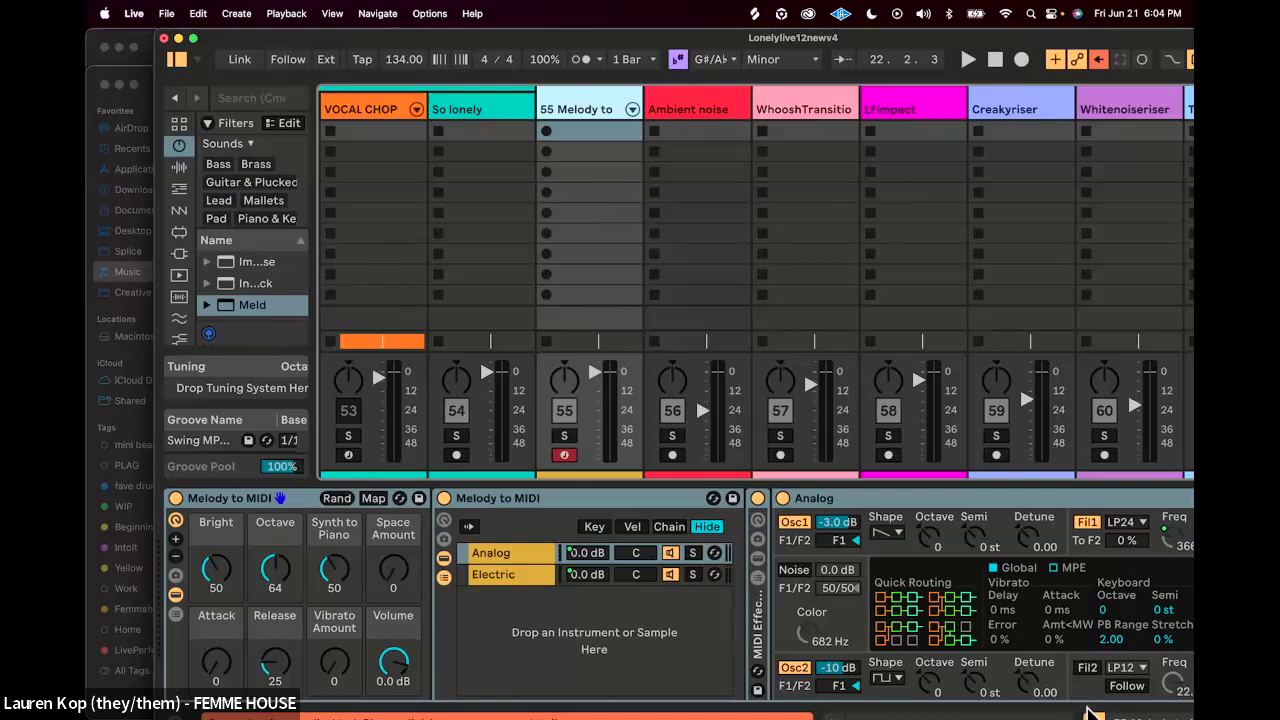
pyautogui.click(1095, 717)
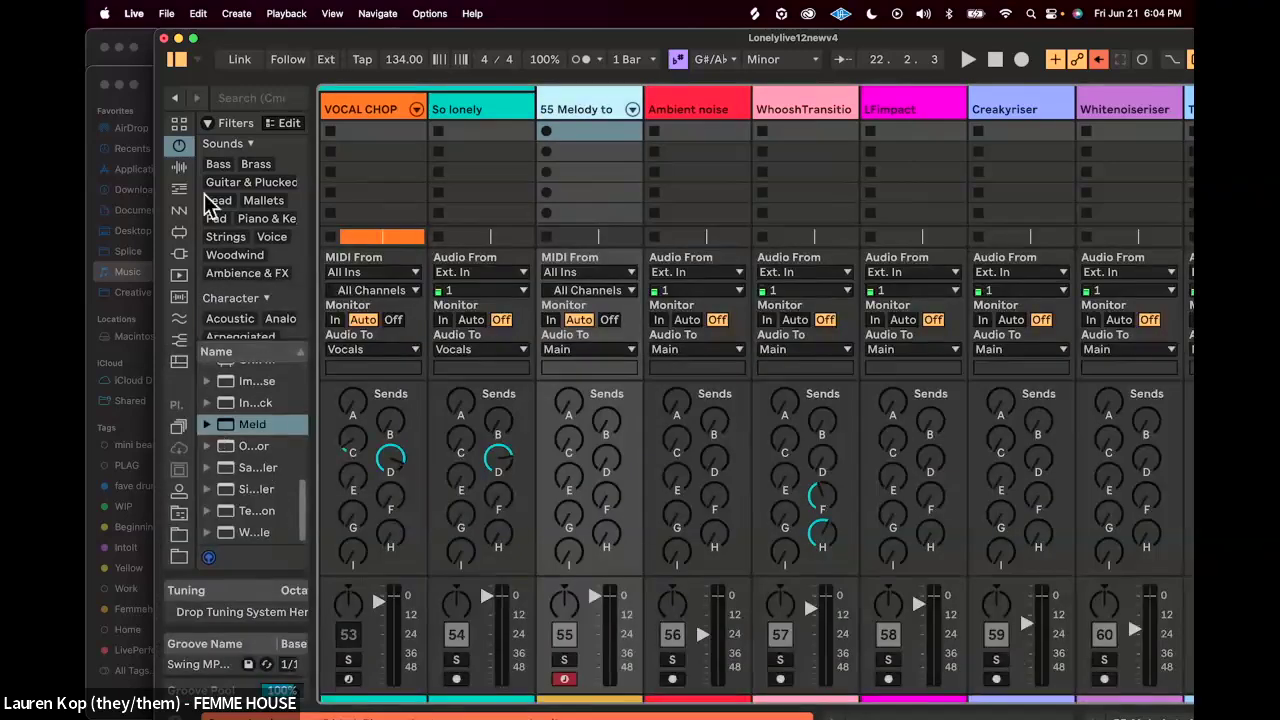
# Step: Search the browser for "reverb" and limit the results to audio effects
pyautogui.click(258, 97)
pyautogui.write('reverb')
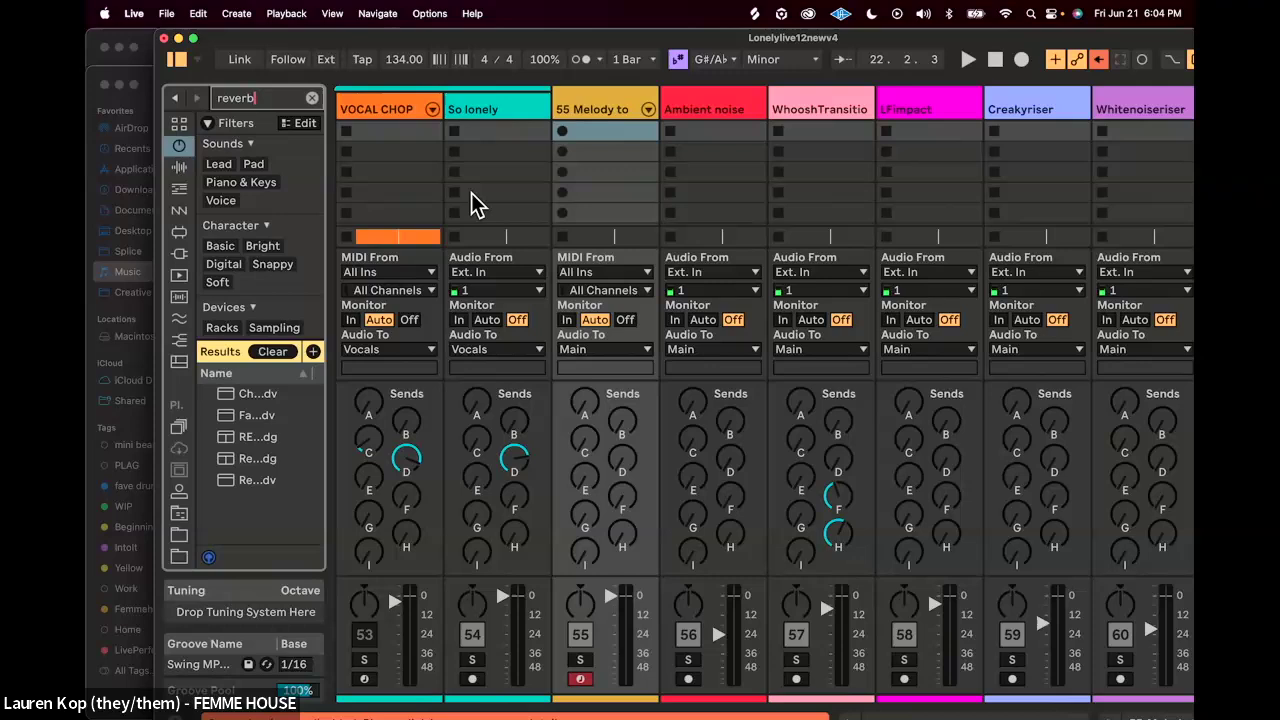
pyautogui.moveTo(320, 407); pyautogui.dragTo(424, 402)
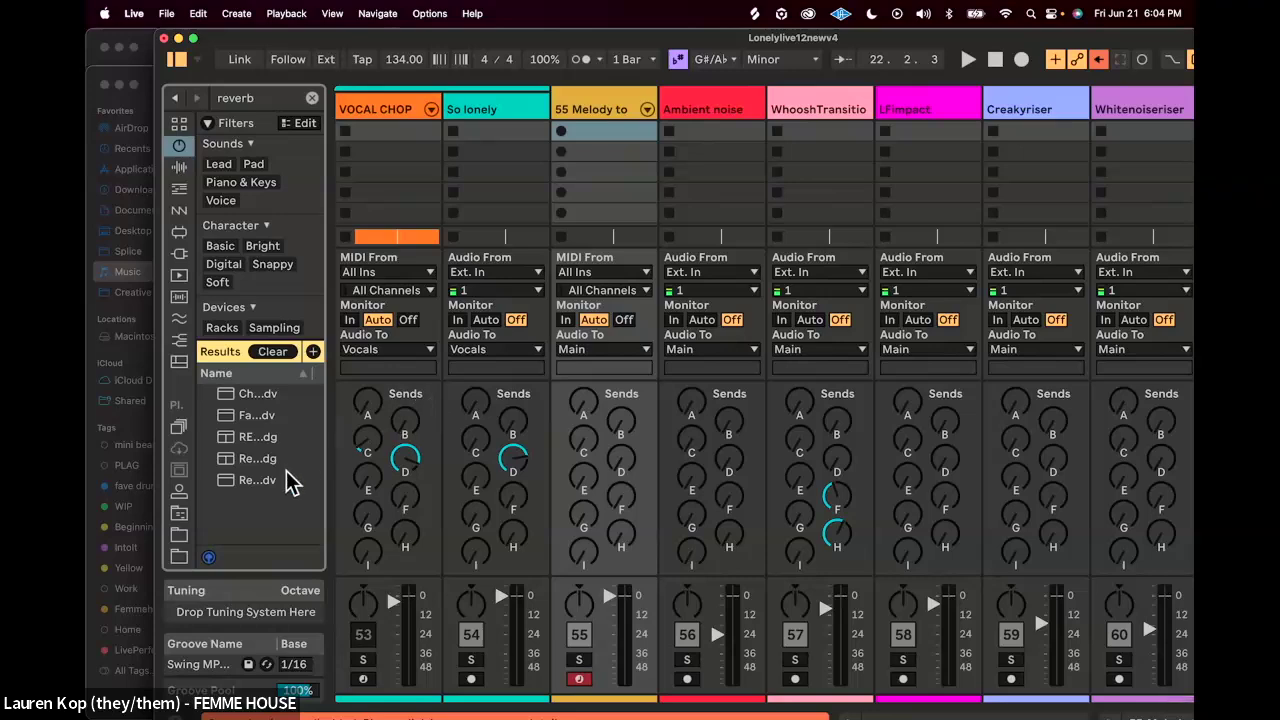
pyautogui.click(262, 460)
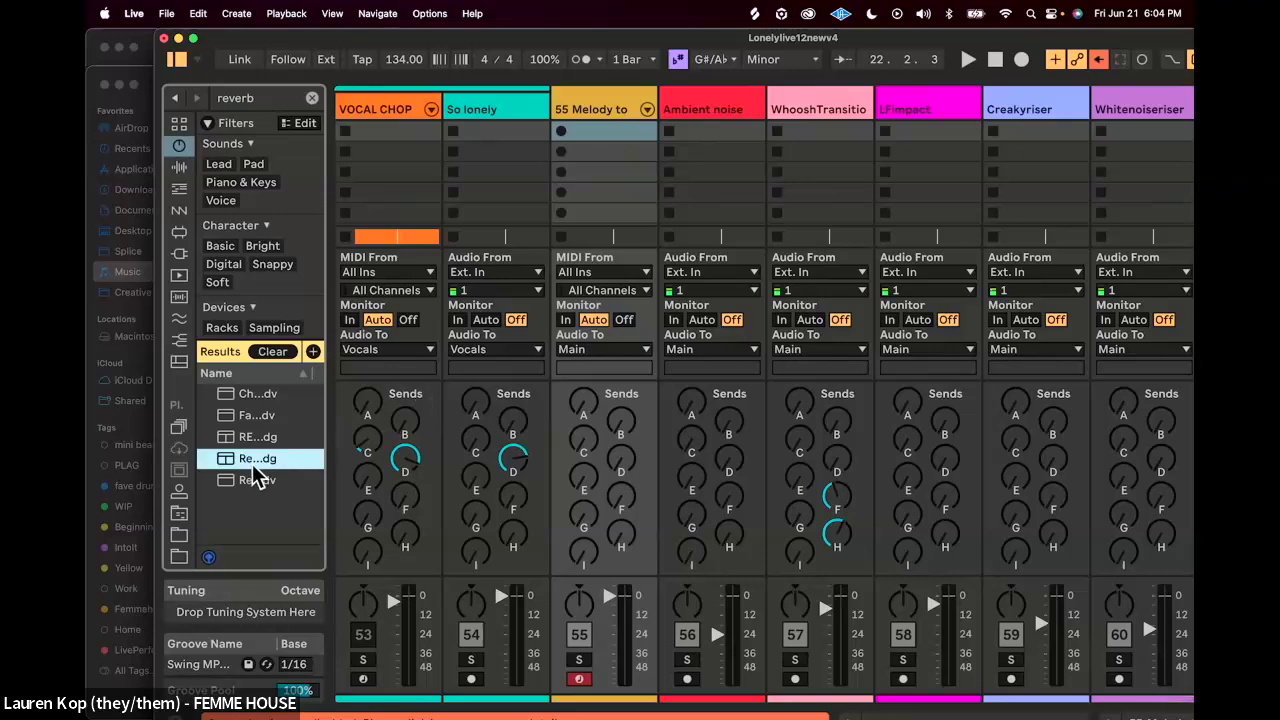
pyautogui.click(179, 169)
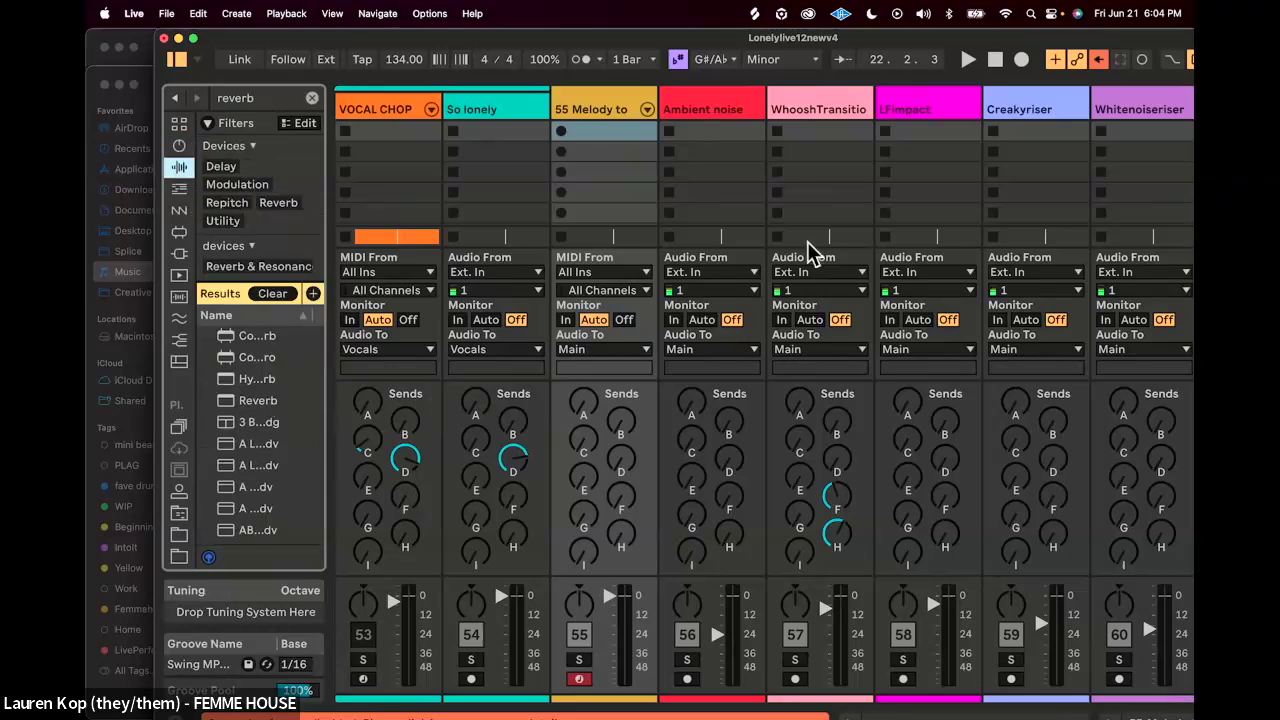
# Step: Reposition the project window and put it back into full screen
pyautogui.hscroll(3, 807, 241)
pyautogui.moveTo(254, 379); pyautogui.dragTo(203, 288)
pyautogui.moveTo(760, 38); pyautogui.dragTo(638, 40)
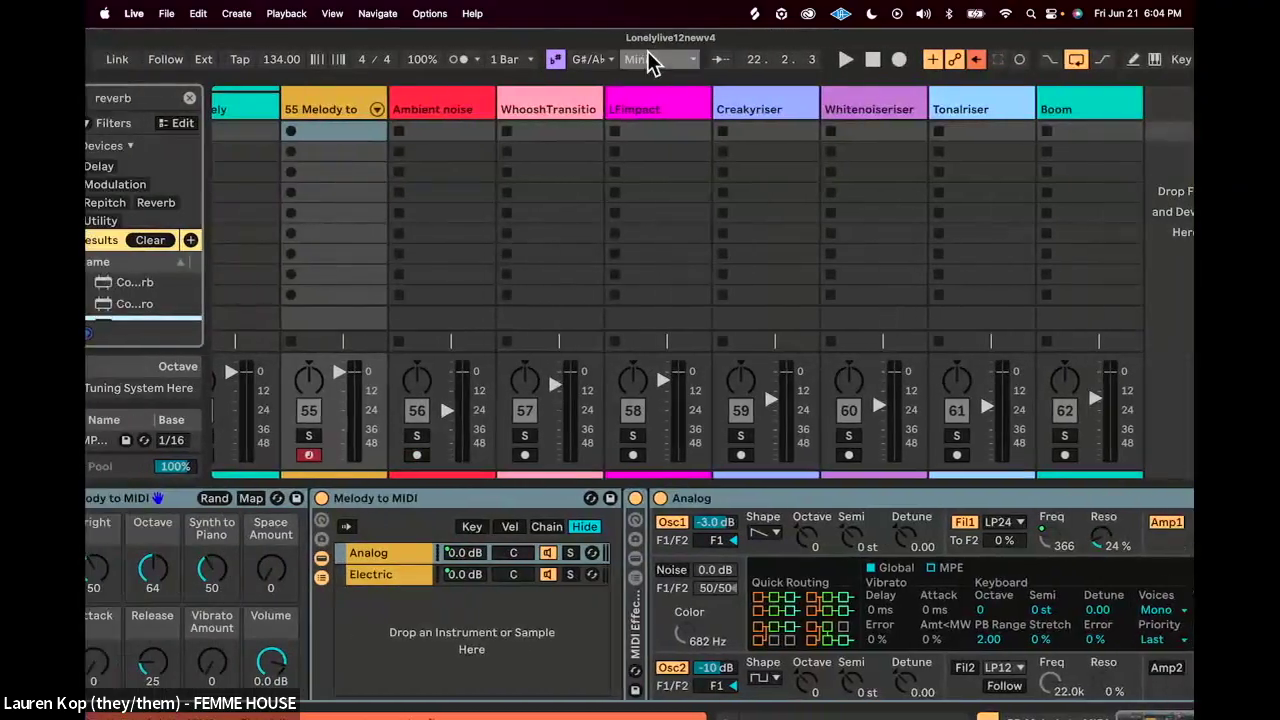
pyautogui.moveTo(145, 42); pyautogui.dragTo(246, 42)
pyautogui.click(173, 38)
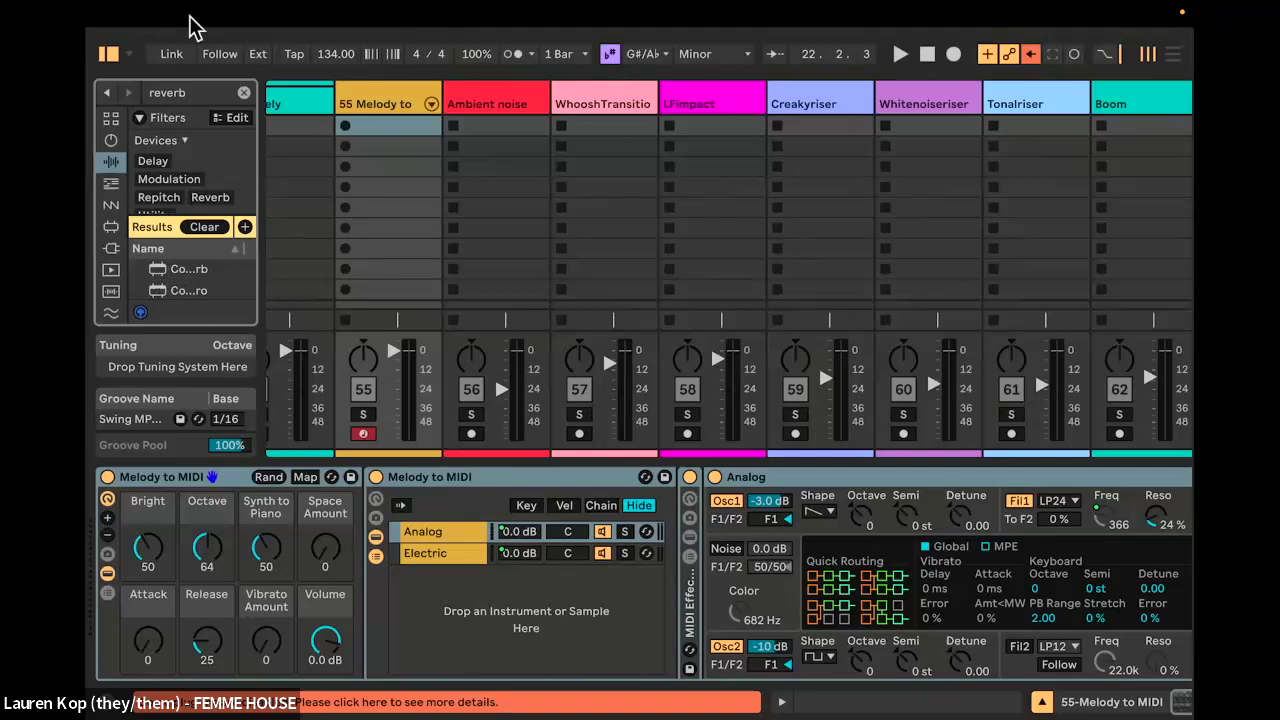
# Step: Hide the browser and delete the return tracks from A Verbsmaller through G Pro R BG VOX V
pyautogui.click(117, 57)
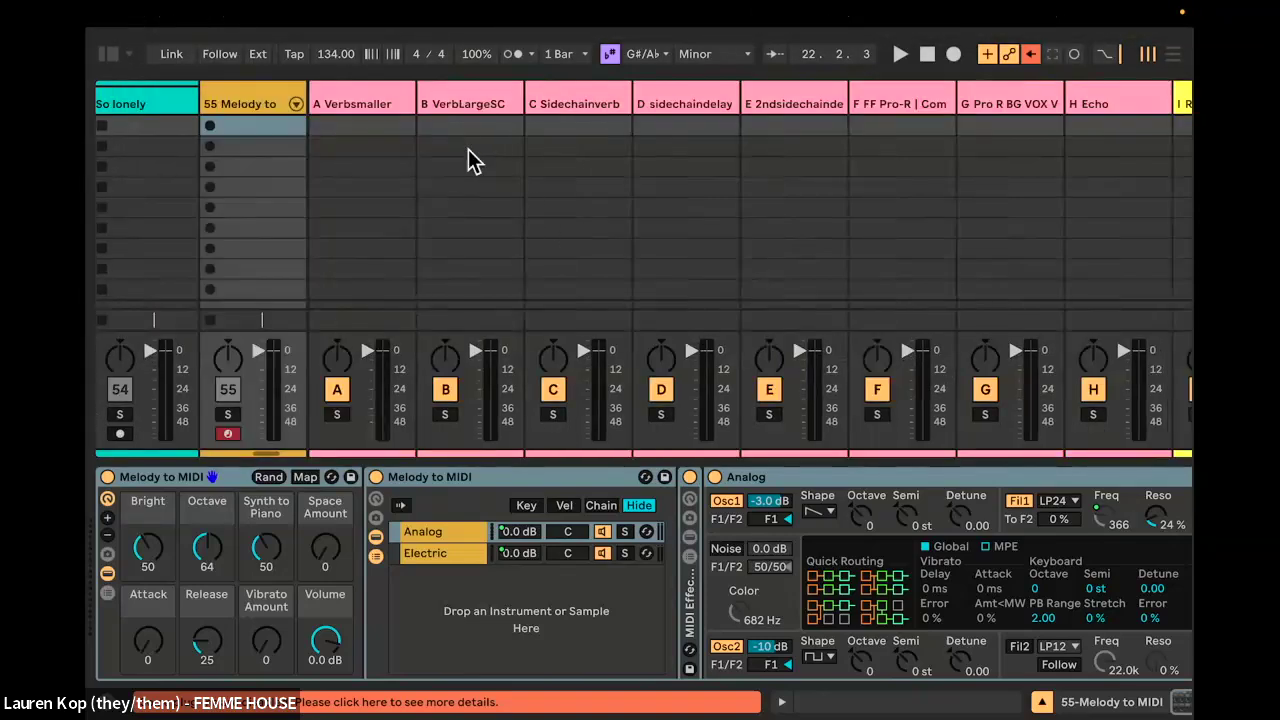
pyautogui.click(389, 108)
pyautogui.keyDown('shift'); pyautogui.click(985, 110); pyautogui.keyUp('shift')
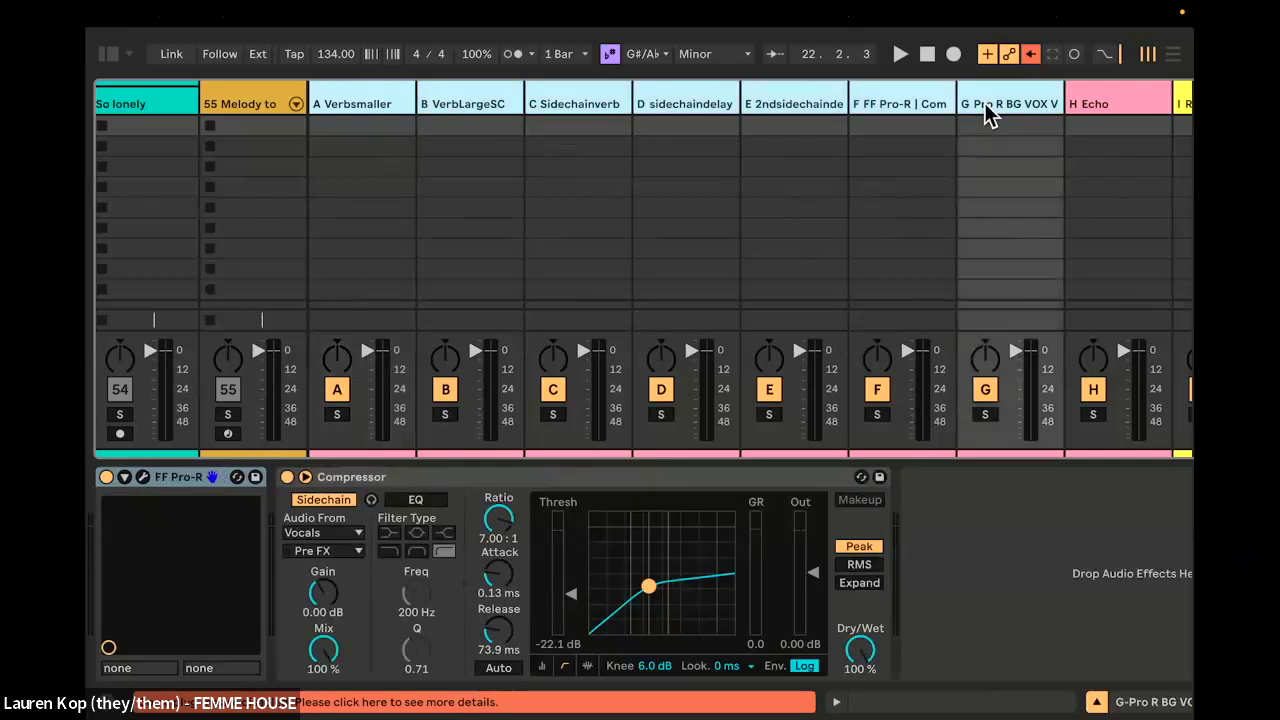
pyautogui.press('Delete')
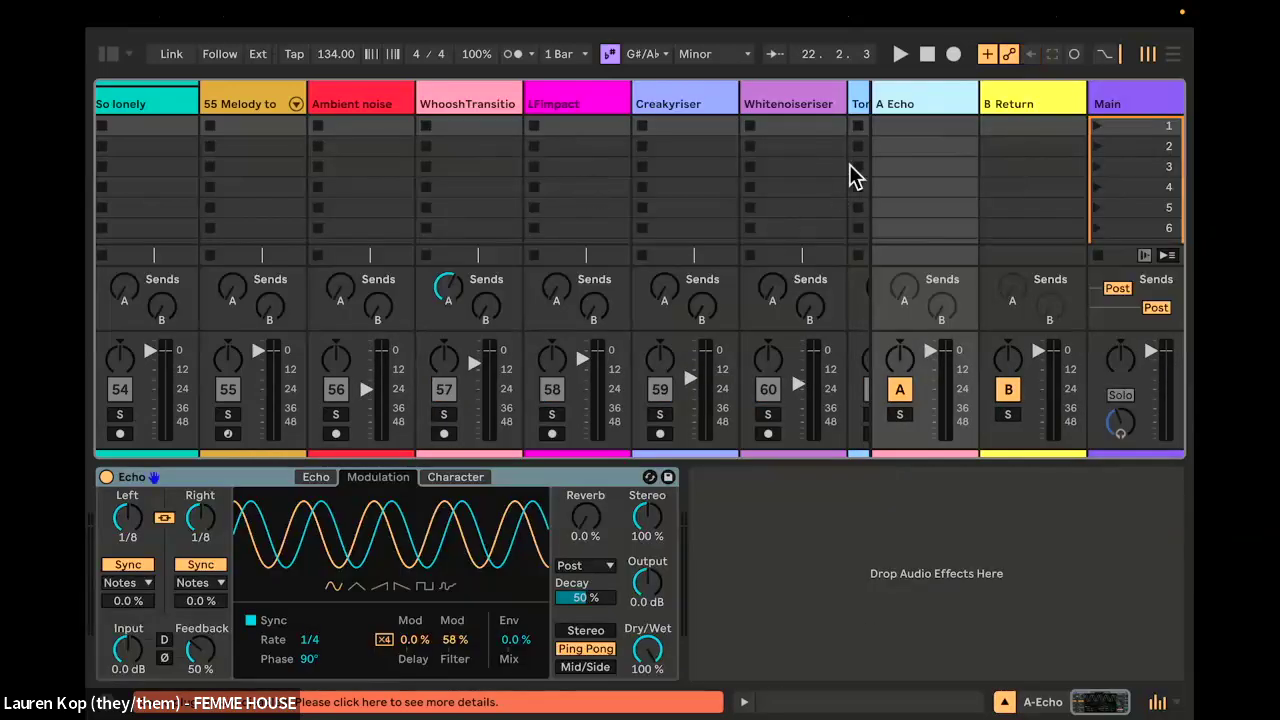
pyautogui.press('Delete')
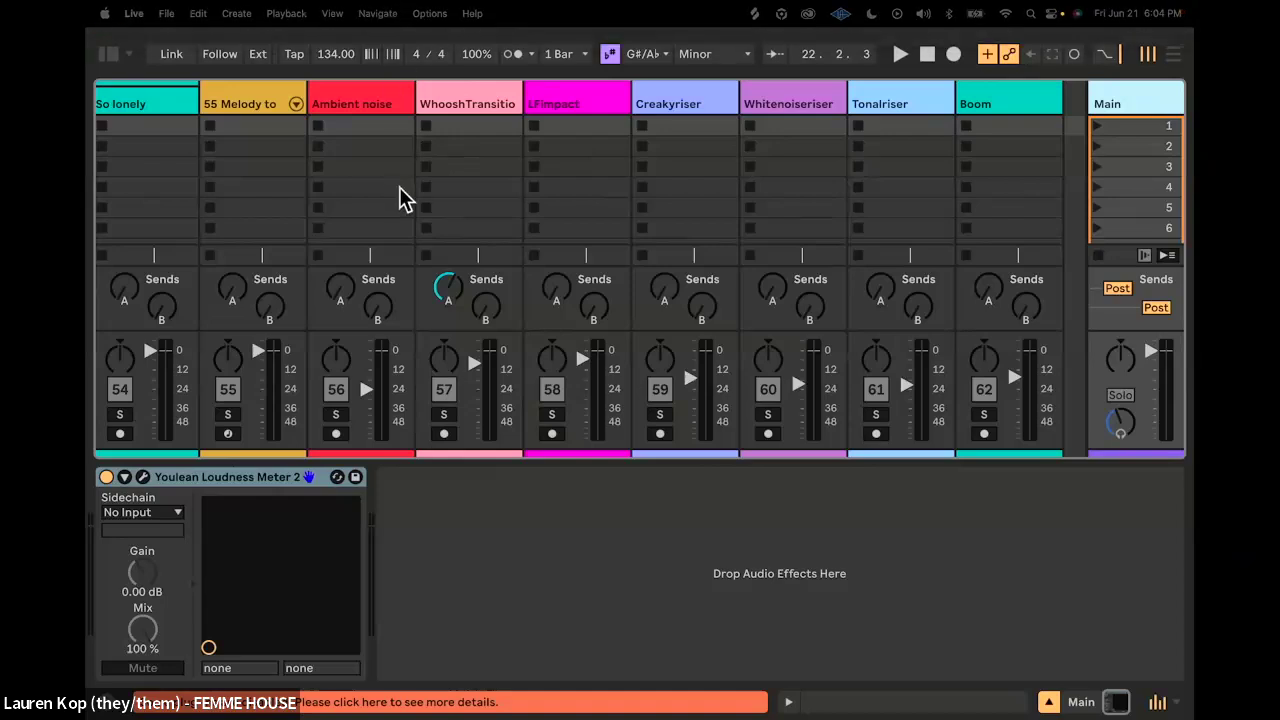
# Step: Insert another new return track into the set
pyautogui.moveTo(358, 2)
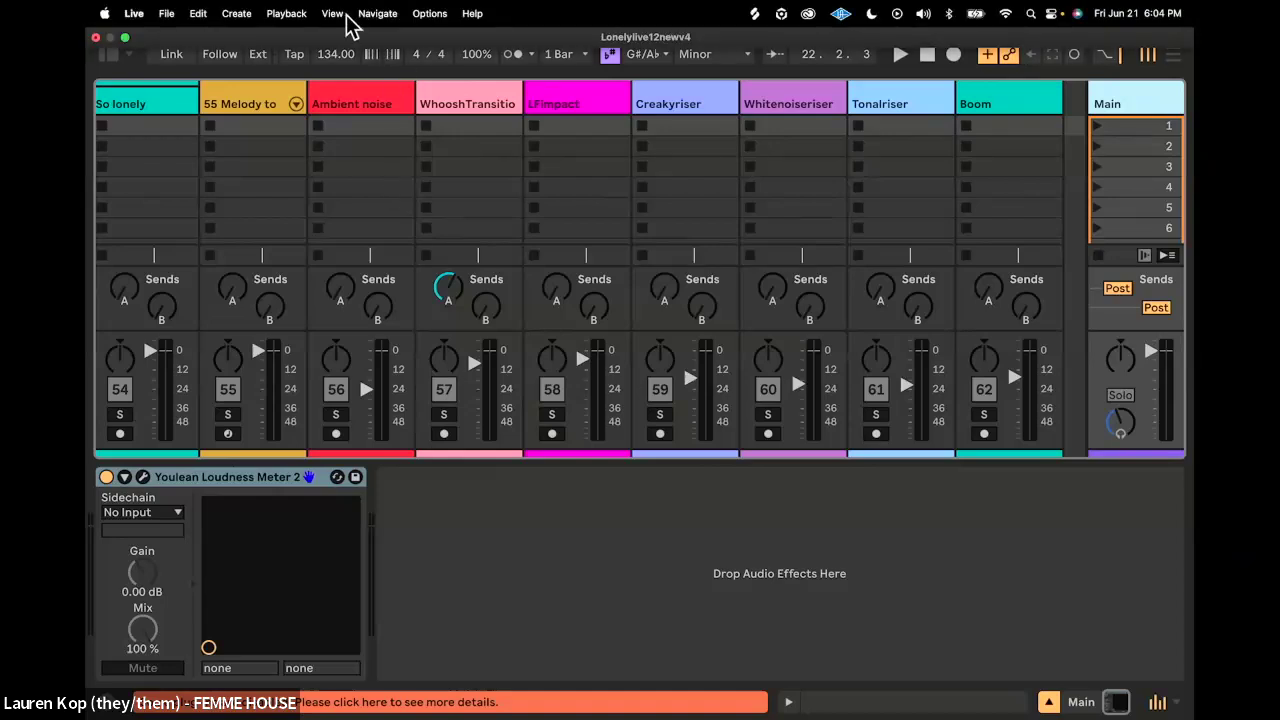
pyautogui.click(238, 13)
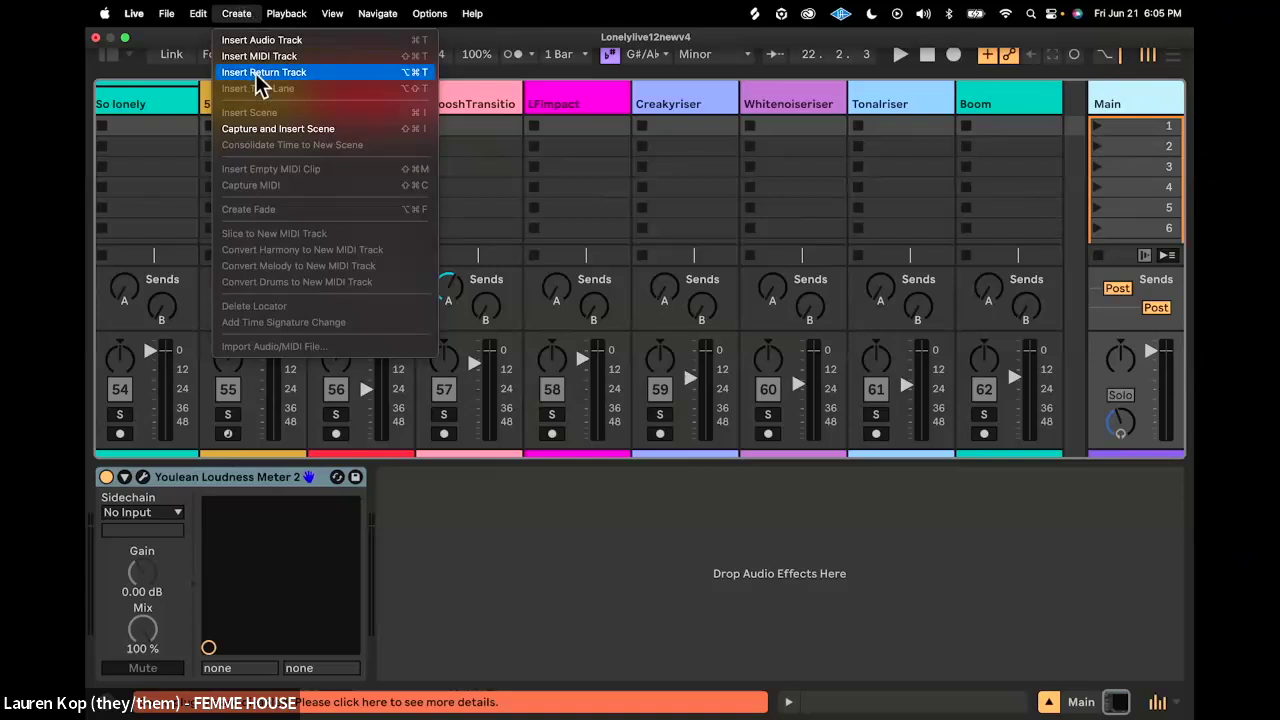
pyautogui.click(260, 74)
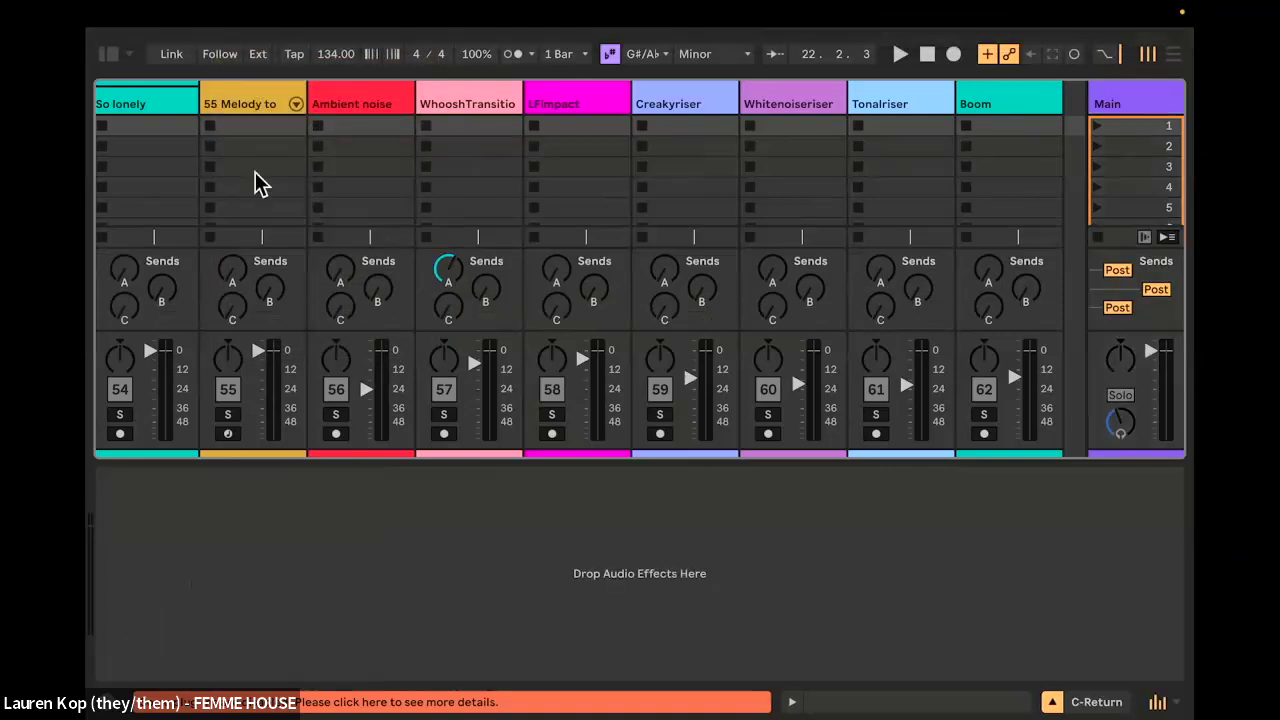
# Step: Load Hybrid Reverb from the reverb search results onto the new C return track, and hide the browser
pyautogui.click(109, 54)
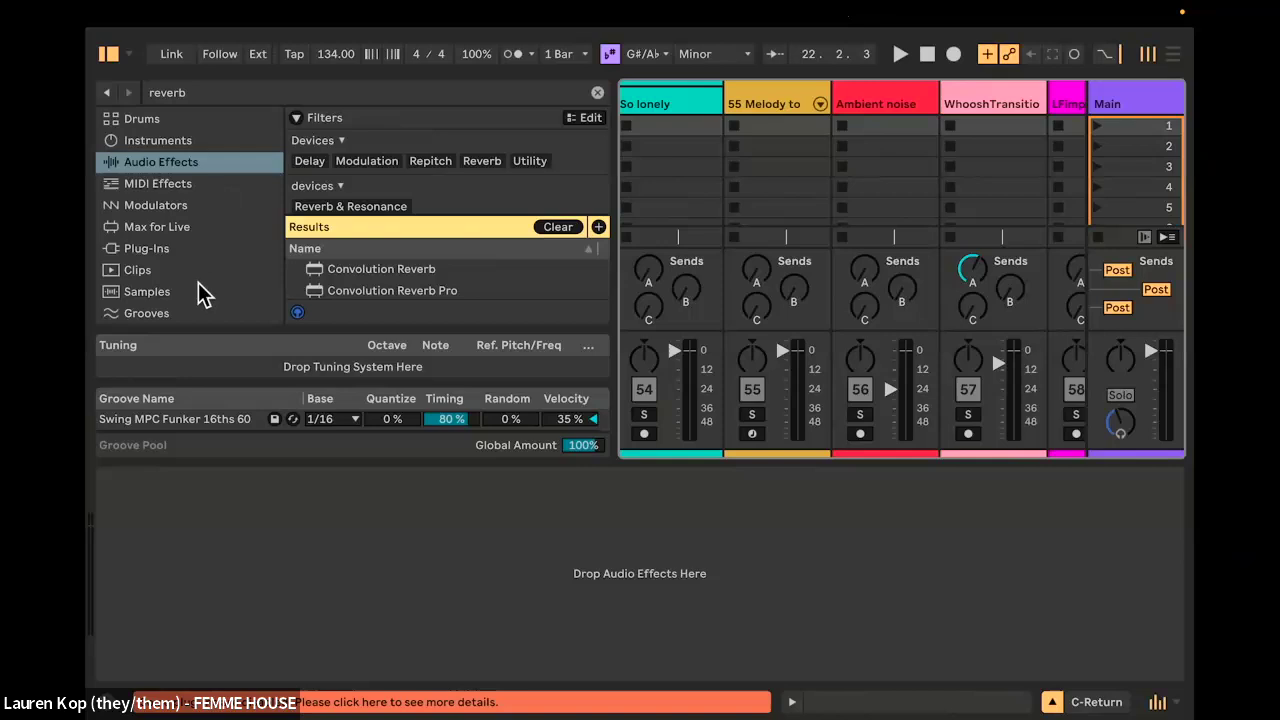
pyautogui.scroll(-5, 198, 282)
pyautogui.scroll(-10, 198, 282)
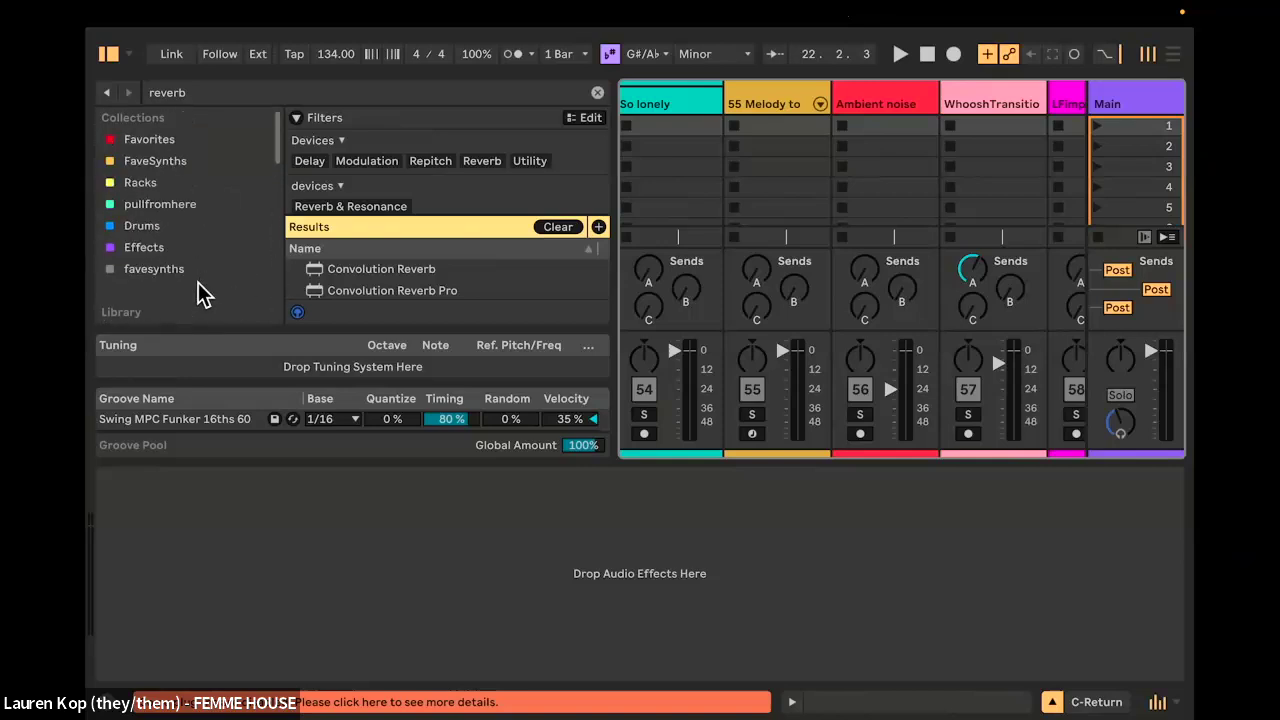
pyautogui.scroll(-2, 160, 278)
pyautogui.scroll(-1, 400, 276)
pyautogui.click(410, 280)
pyautogui.scroll(1, 414, 277)
pyautogui.scroll(-1, 414, 277)
pyautogui.moveTo(414, 278); pyautogui.dragTo(605, 557)
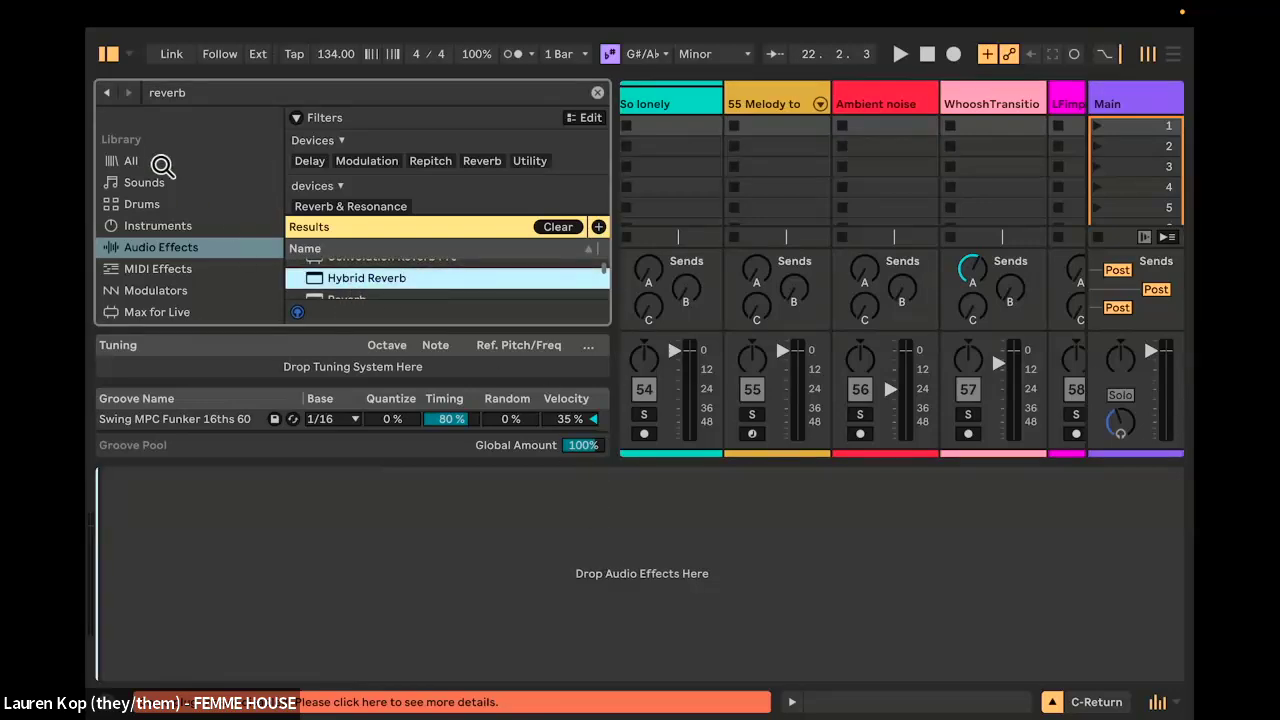
pyautogui.click(102, 56)
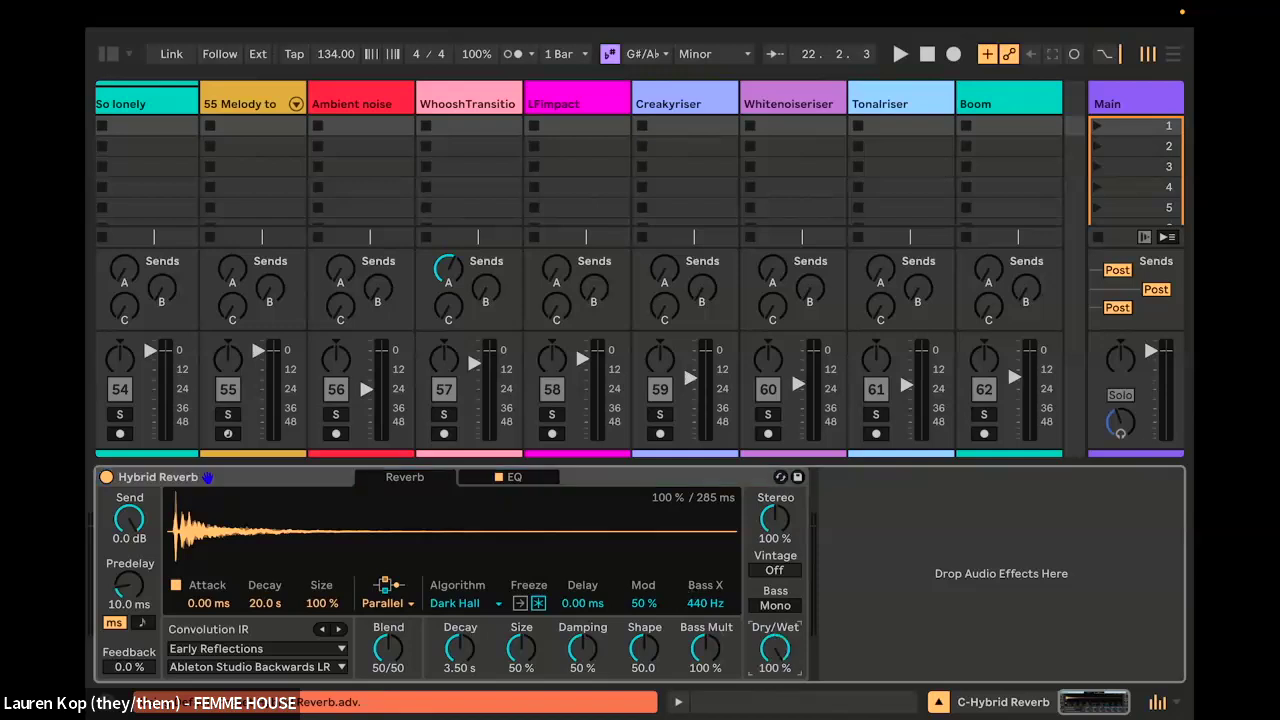
# Step: Show the Main track's device chain, and bring the return tracks into view beside it
pyautogui.click(938, 702)
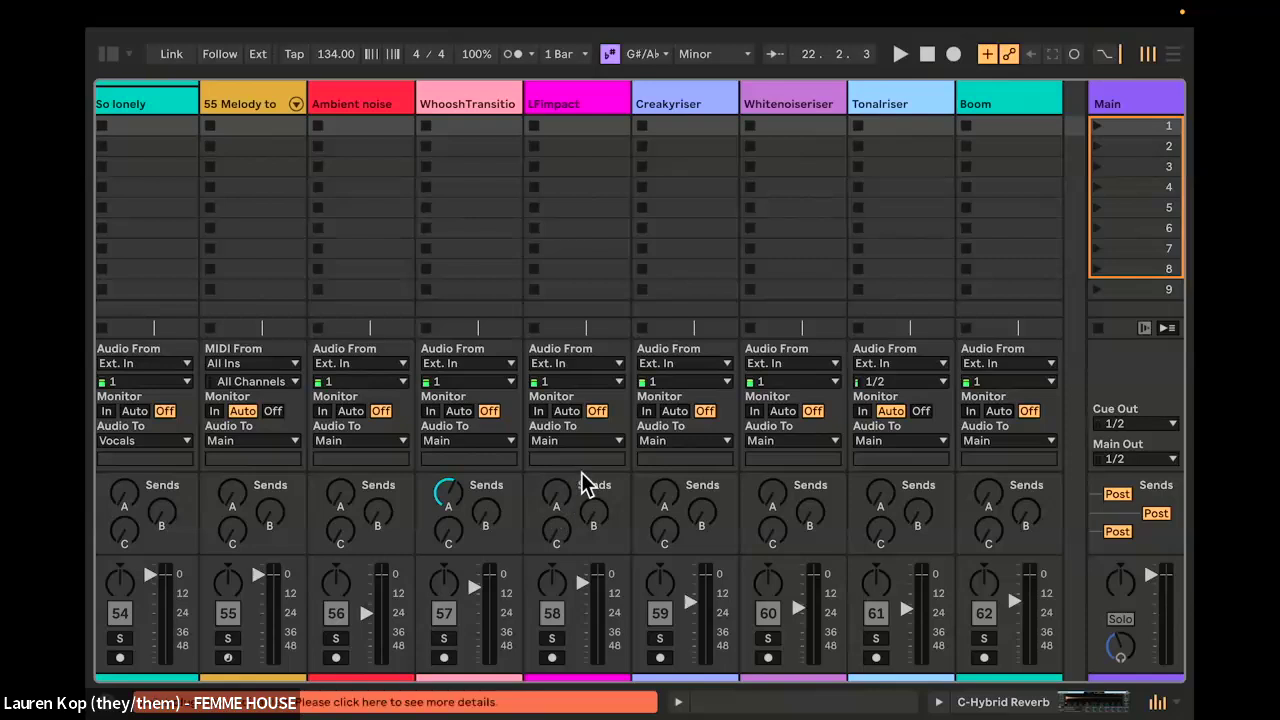
pyautogui.doubleClick(1129, 101)
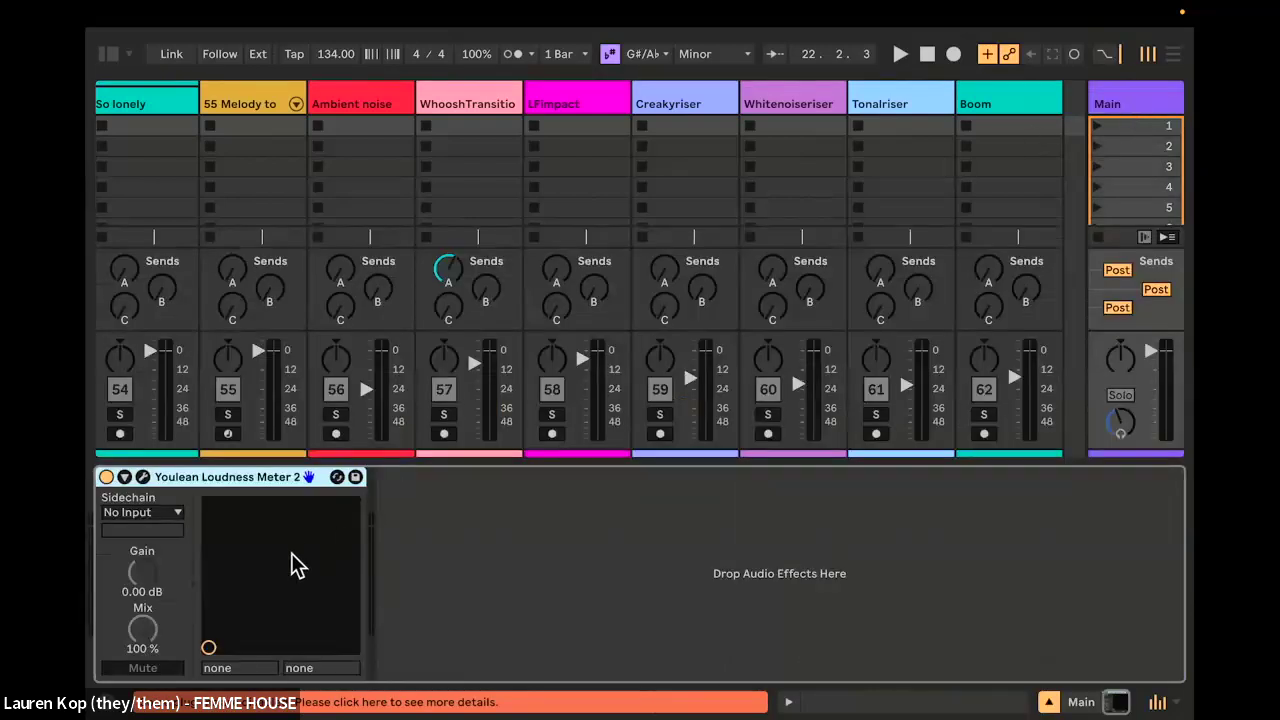
pyautogui.click(1084, 109)
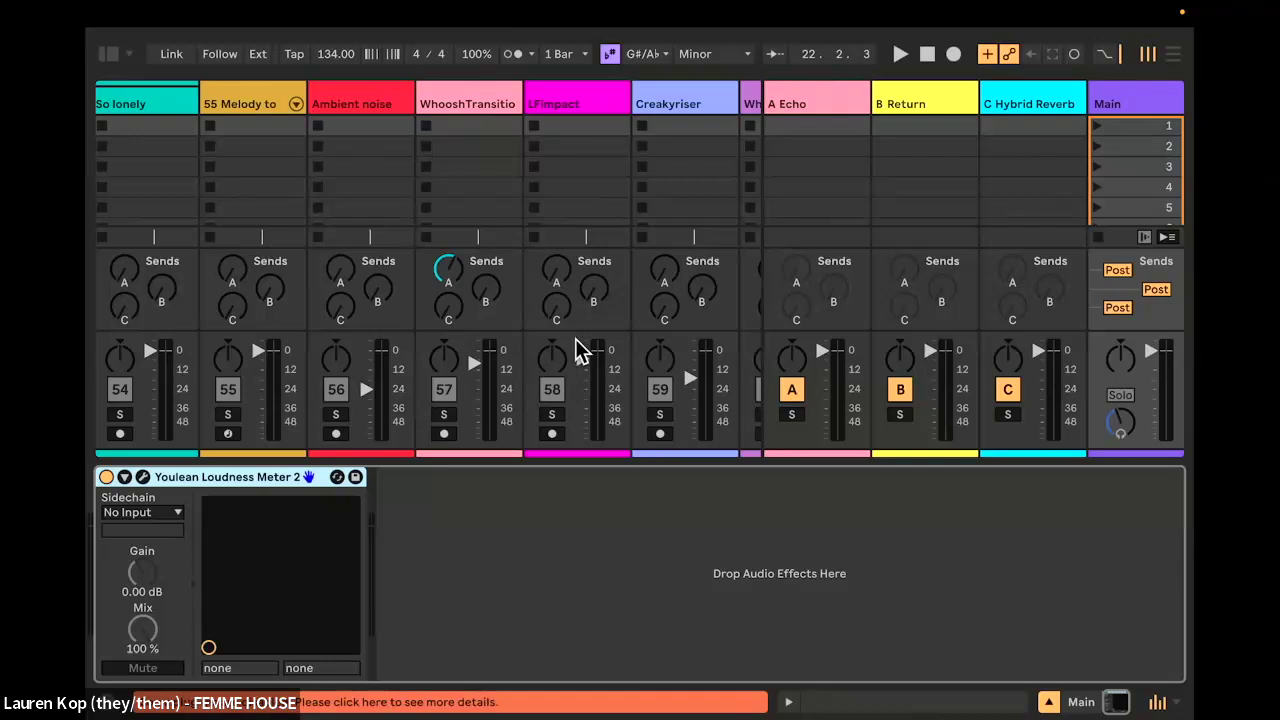
# Step: Undo the Hybrid Reverb, the return track insertions and the deletion of the original return tracks
pyautogui.press('super+z')
pyautogui.press('super+z')
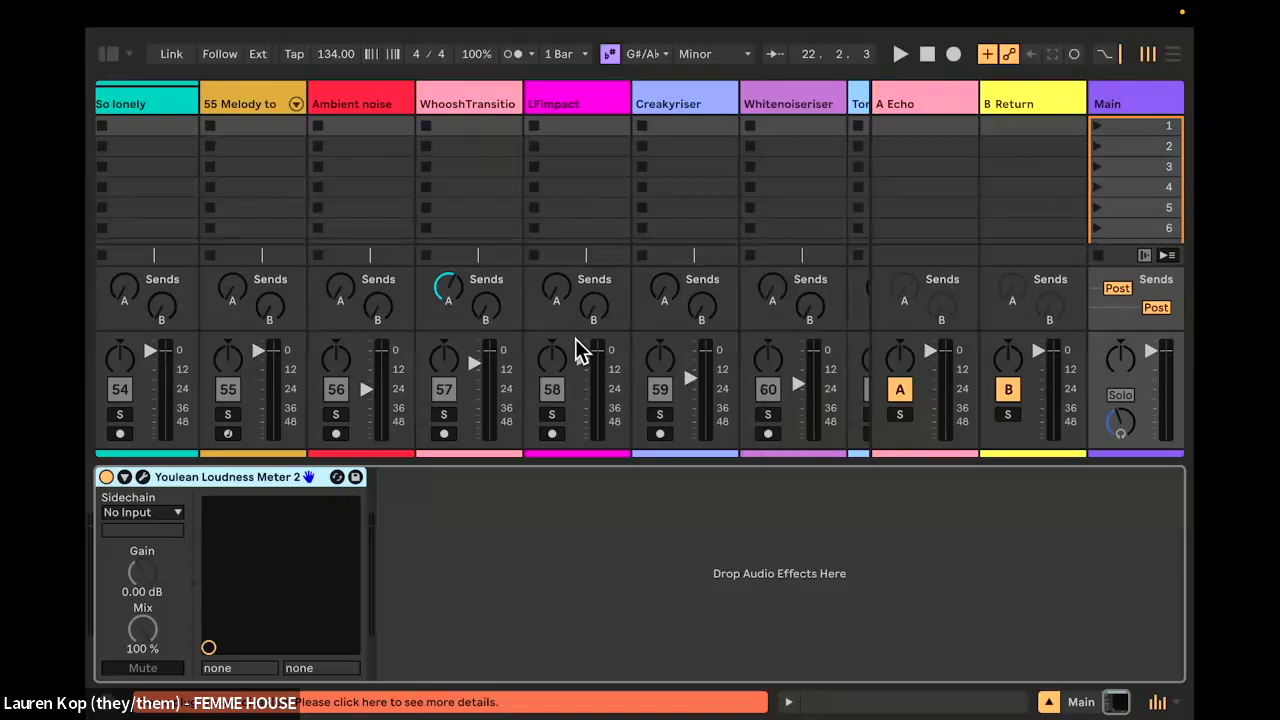
pyautogui.press('super+z')
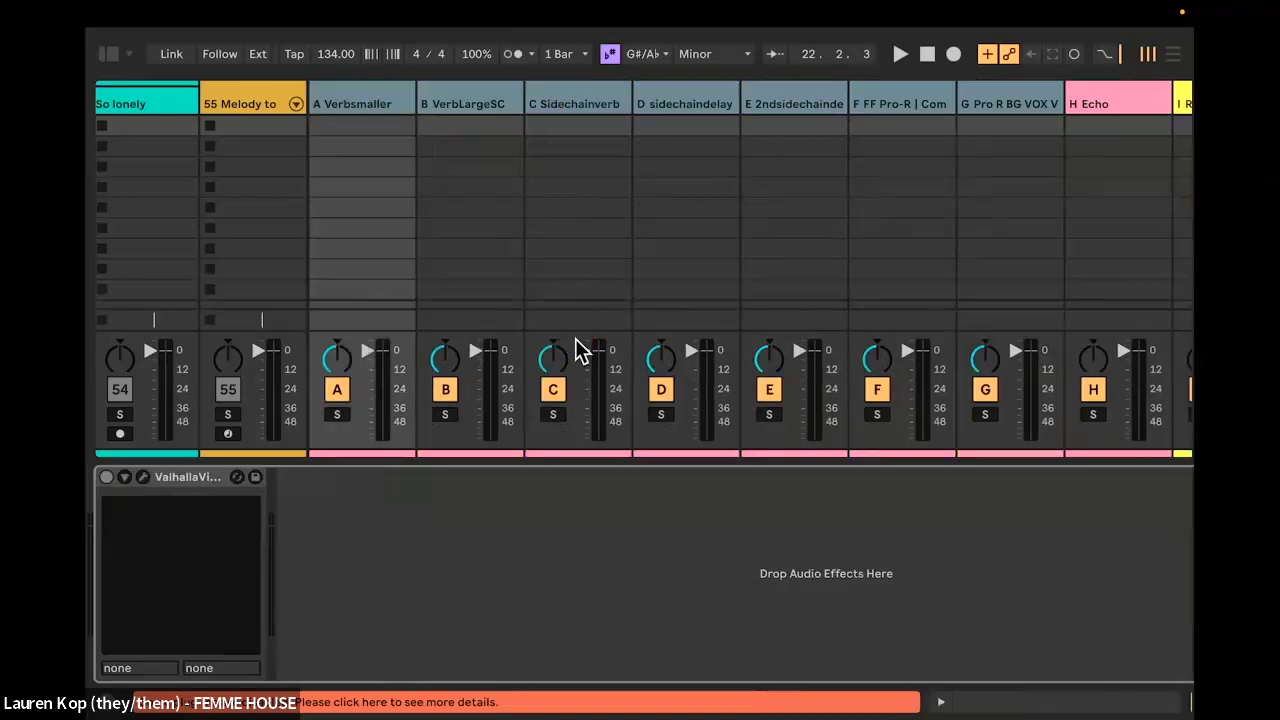
# Step: Show the C Sidechainverb return's device chain, then hide the return tracks and the device view
pyautogui.click(596, 177)
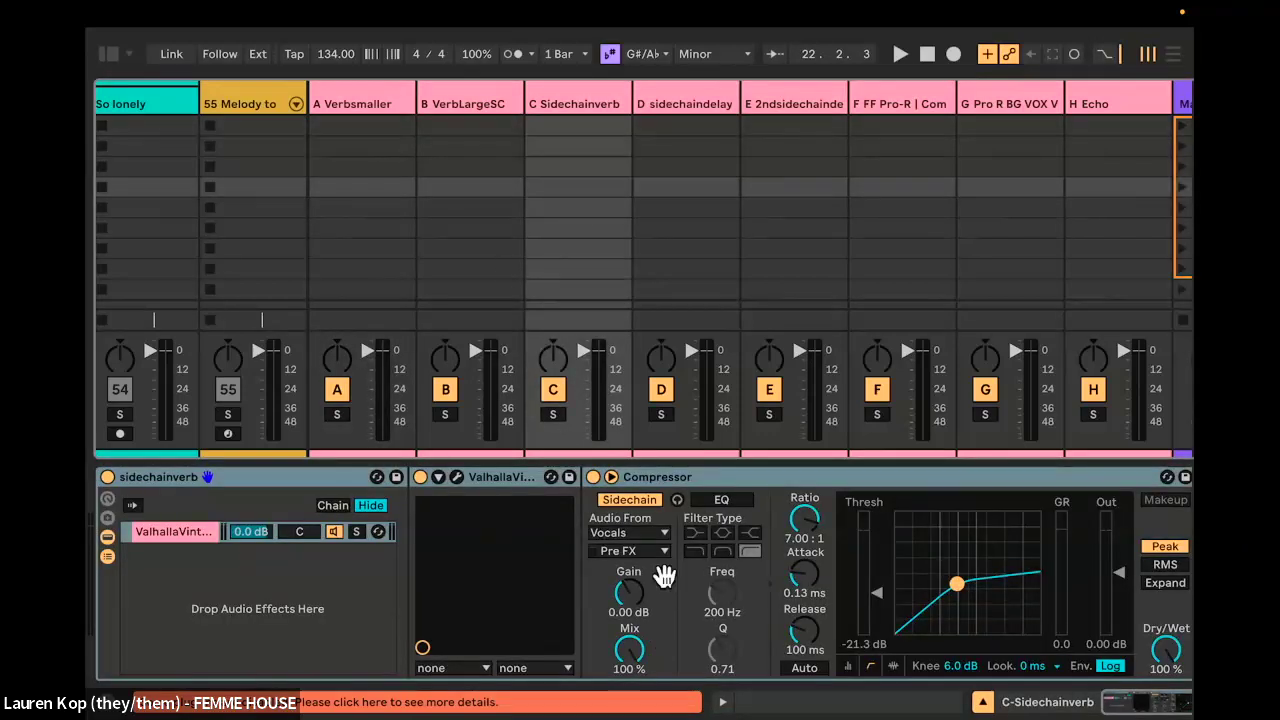
pyautogui.press('alt+super+r')
pyautogui.click(1133, 704)
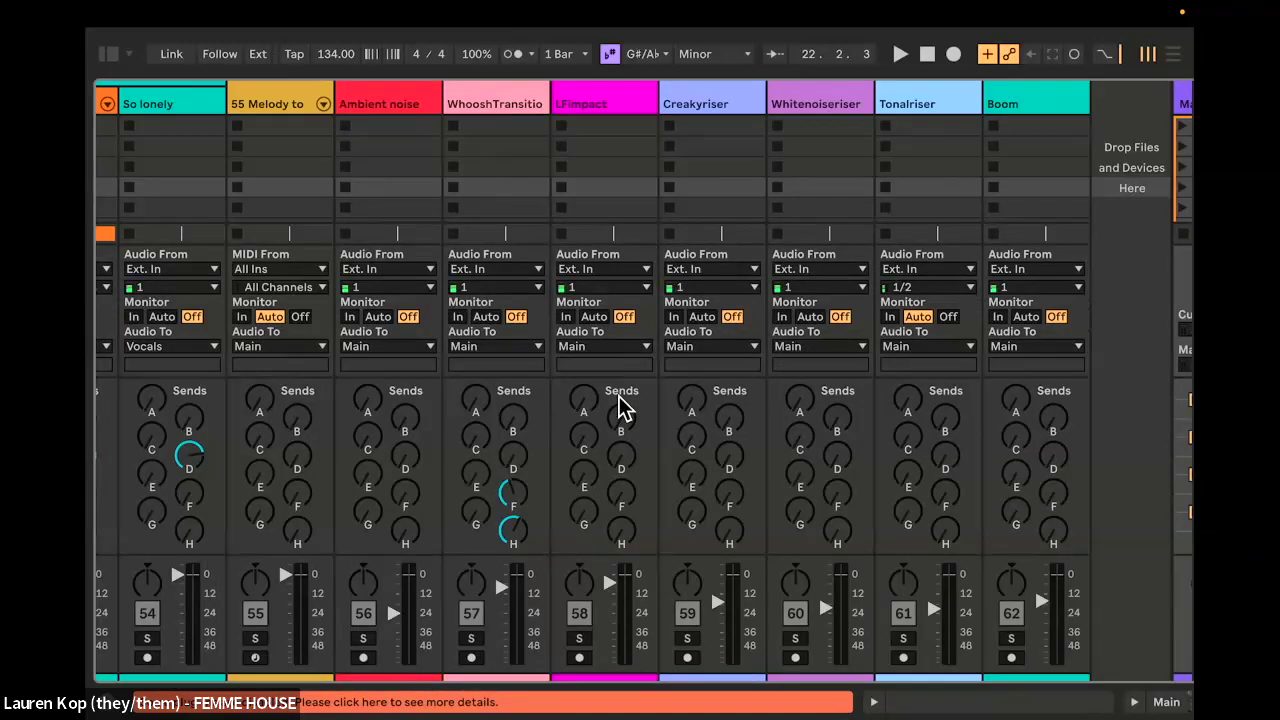
# Step: Toggle the return tracks on and off while reviewing the send knobs across the vocal and instrument tracks
pyautogui.press('alt+super+r')
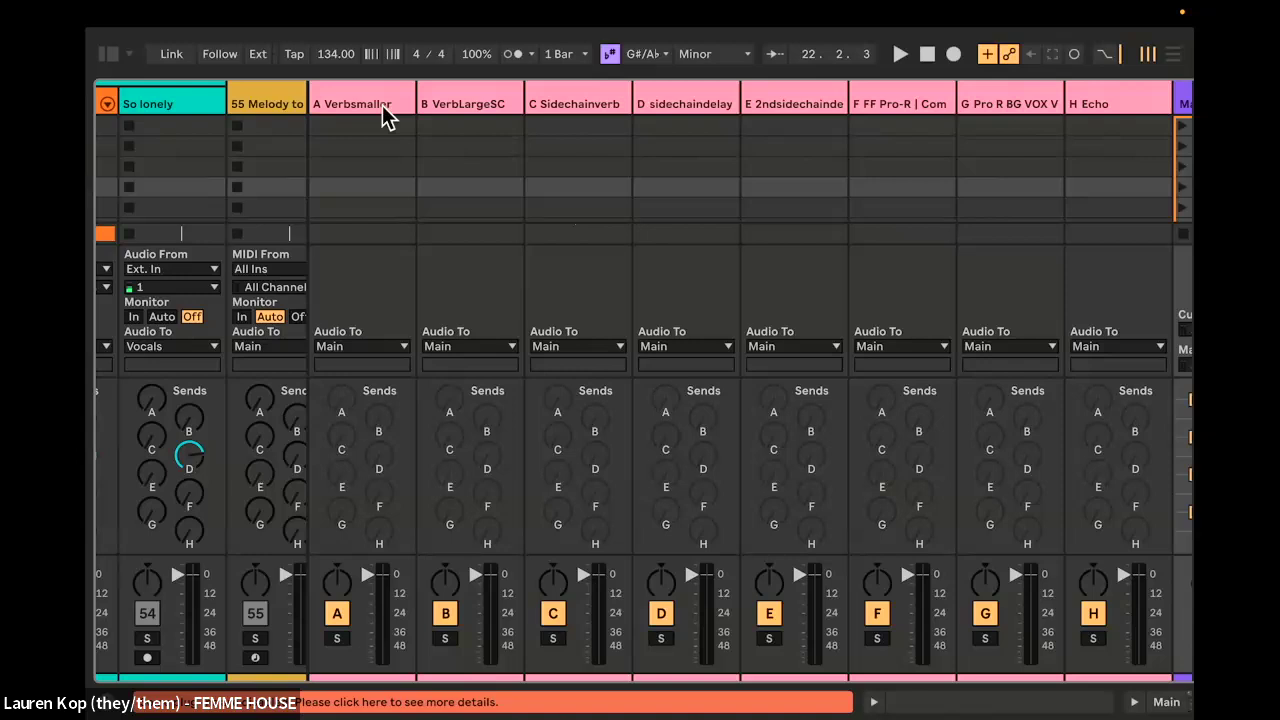
pyautogui.hscroll(10, 382, 105)
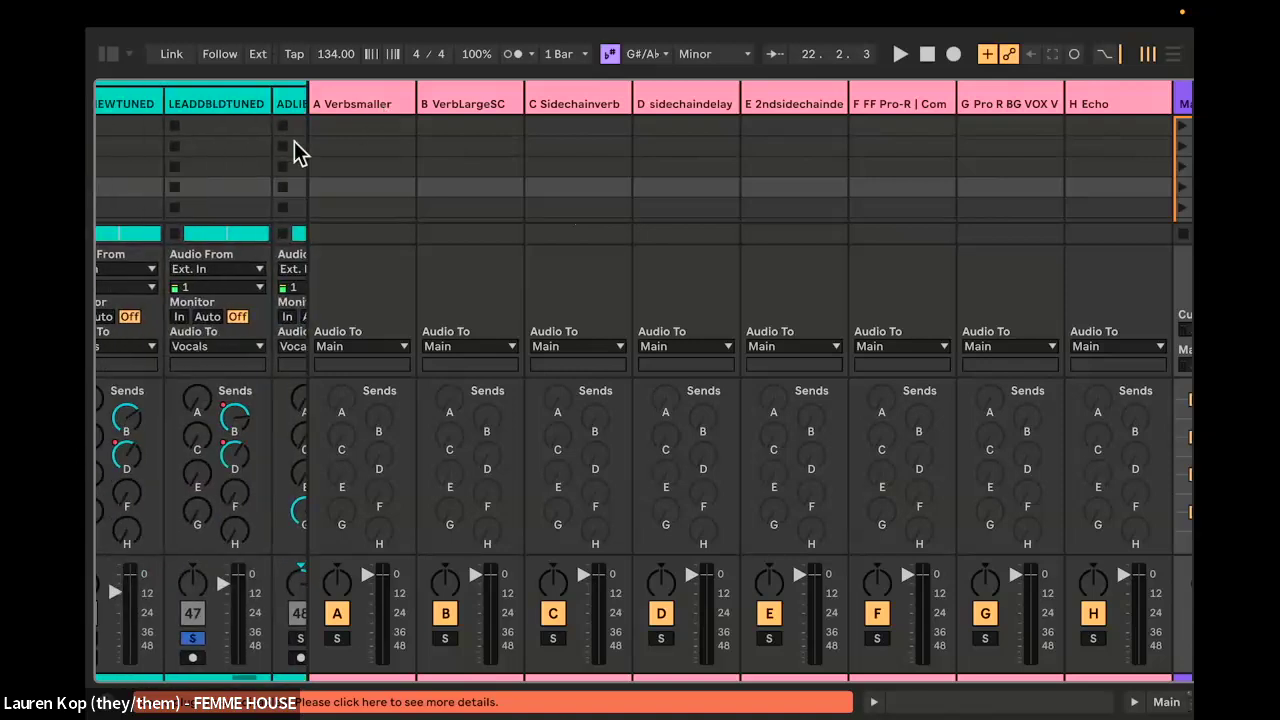
pyautogui.hscroll(-20, 185, 183)
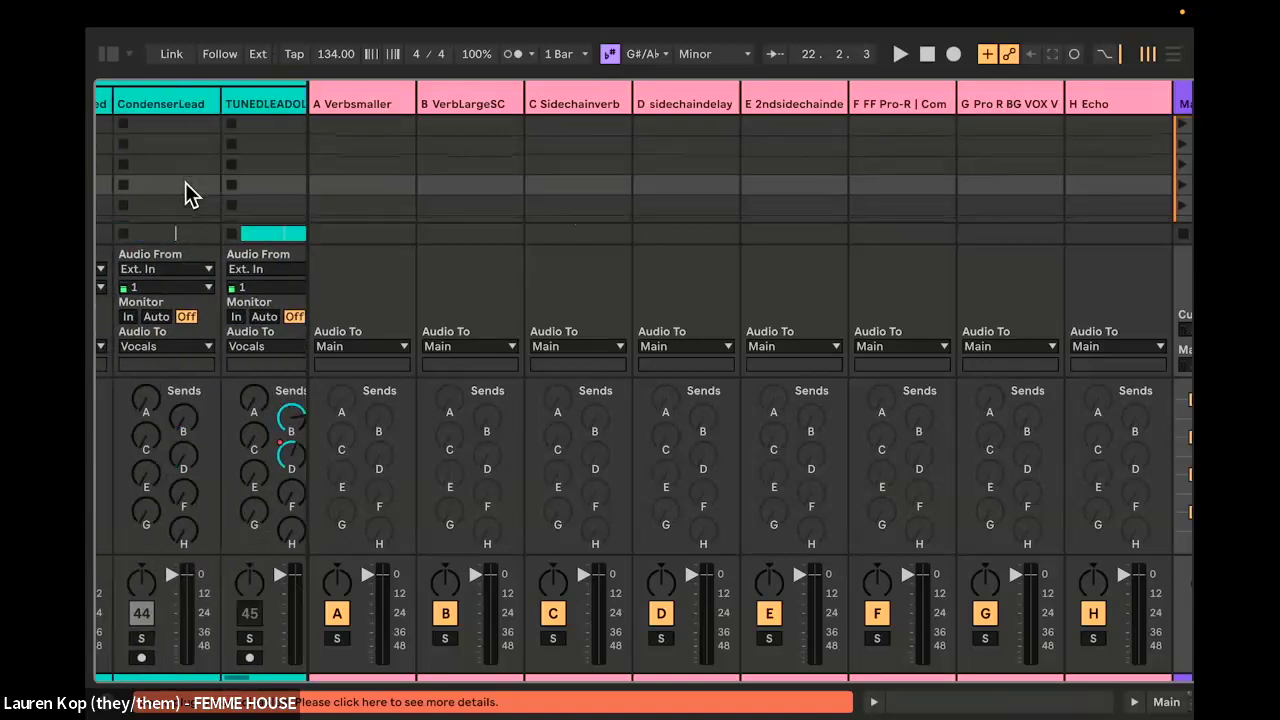
pyautogui.hscroll(15, 185, 183)
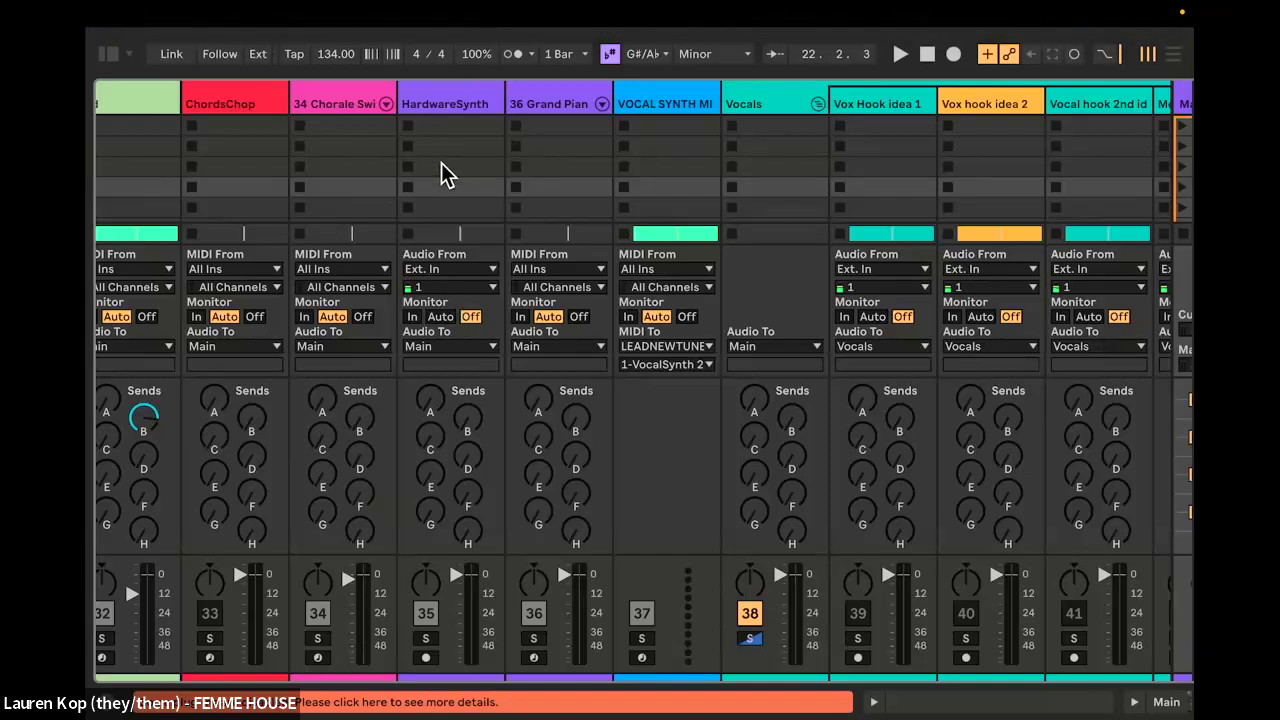
pyautogui.press('alt+super+r')
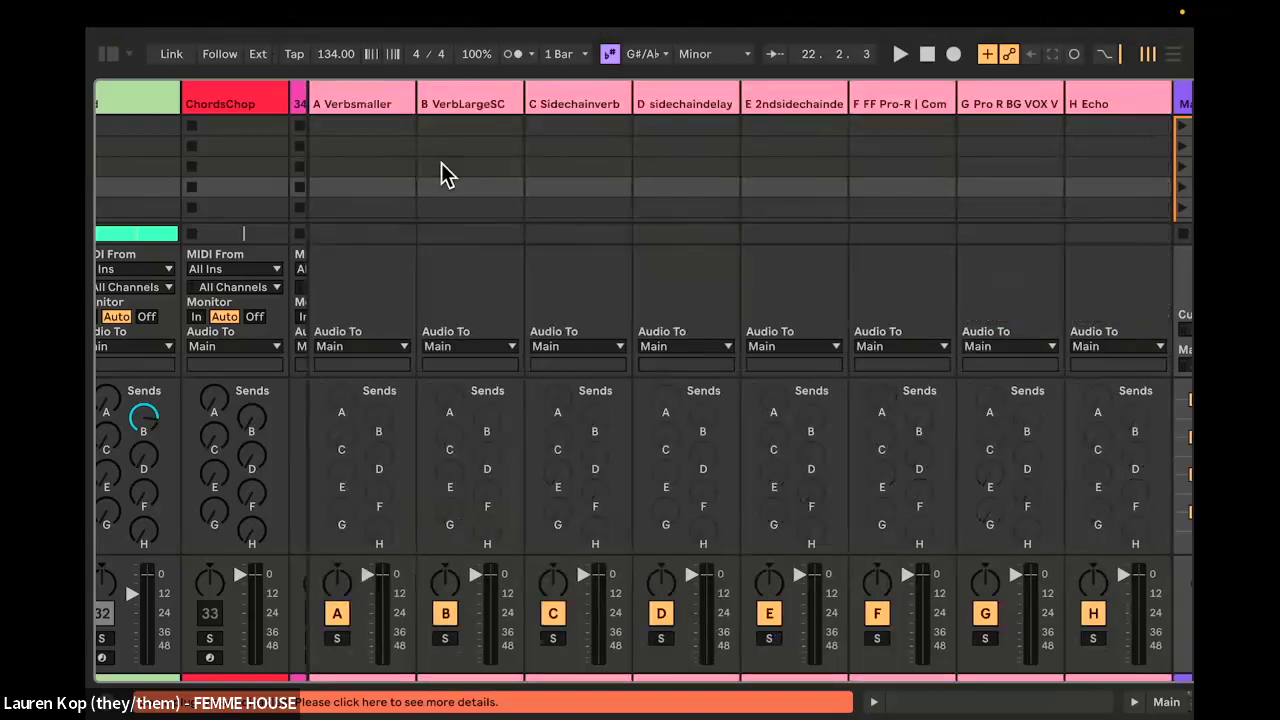
pyautogui.press('alt+super+r')
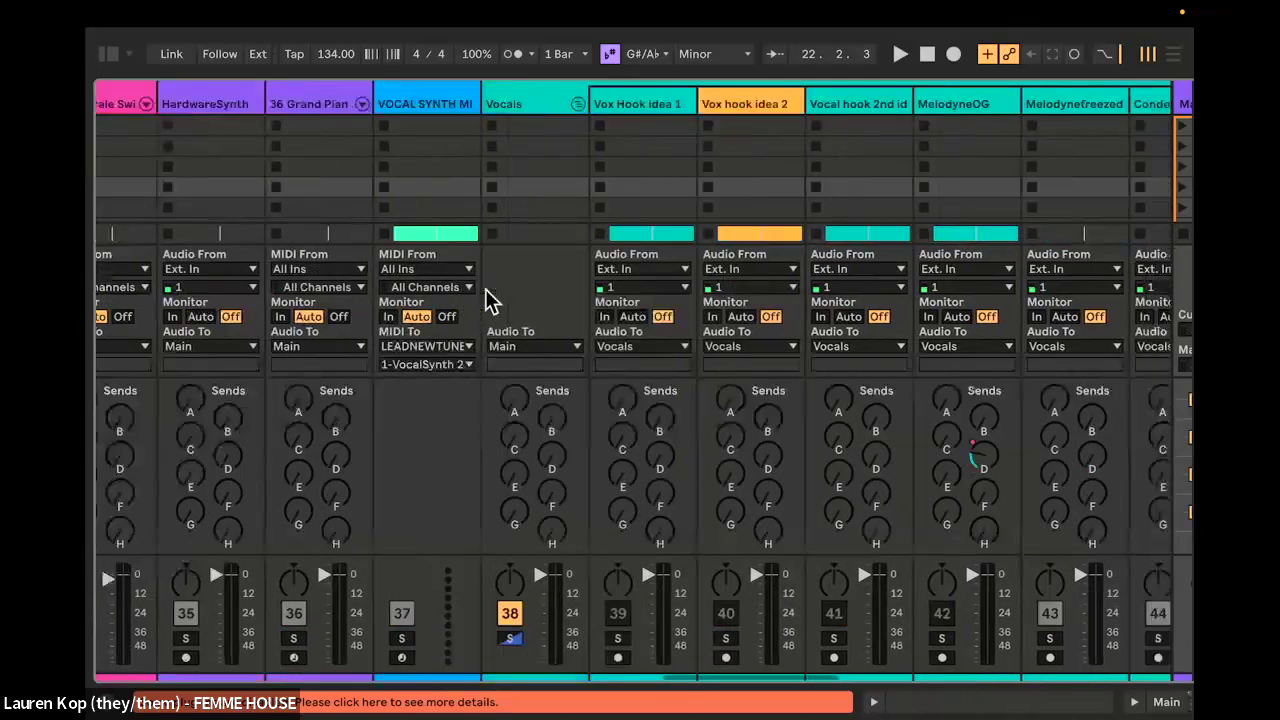
# Step: Review the send knobs from the vocal tracks to the Boom track, briefly showing and hiding the return tracks
pyautogui.hscroll(10, 485, 289)
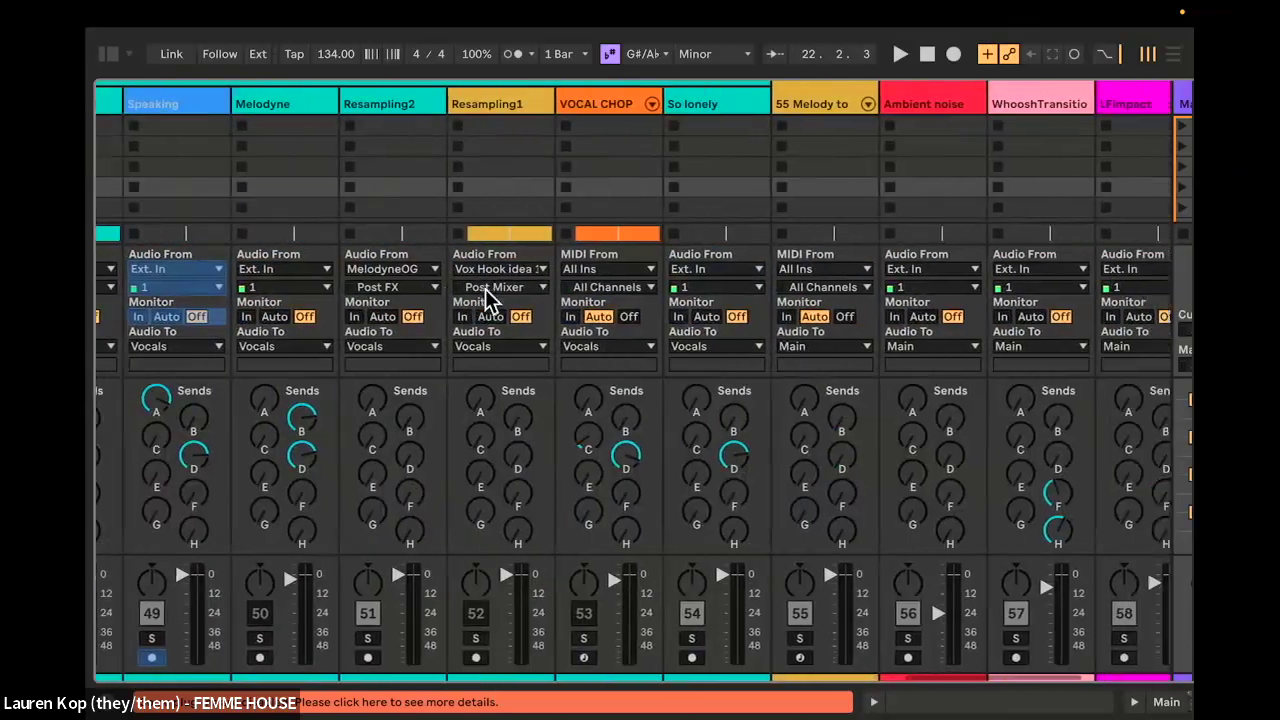
pyautogui.hscroll(8, 623, 608)
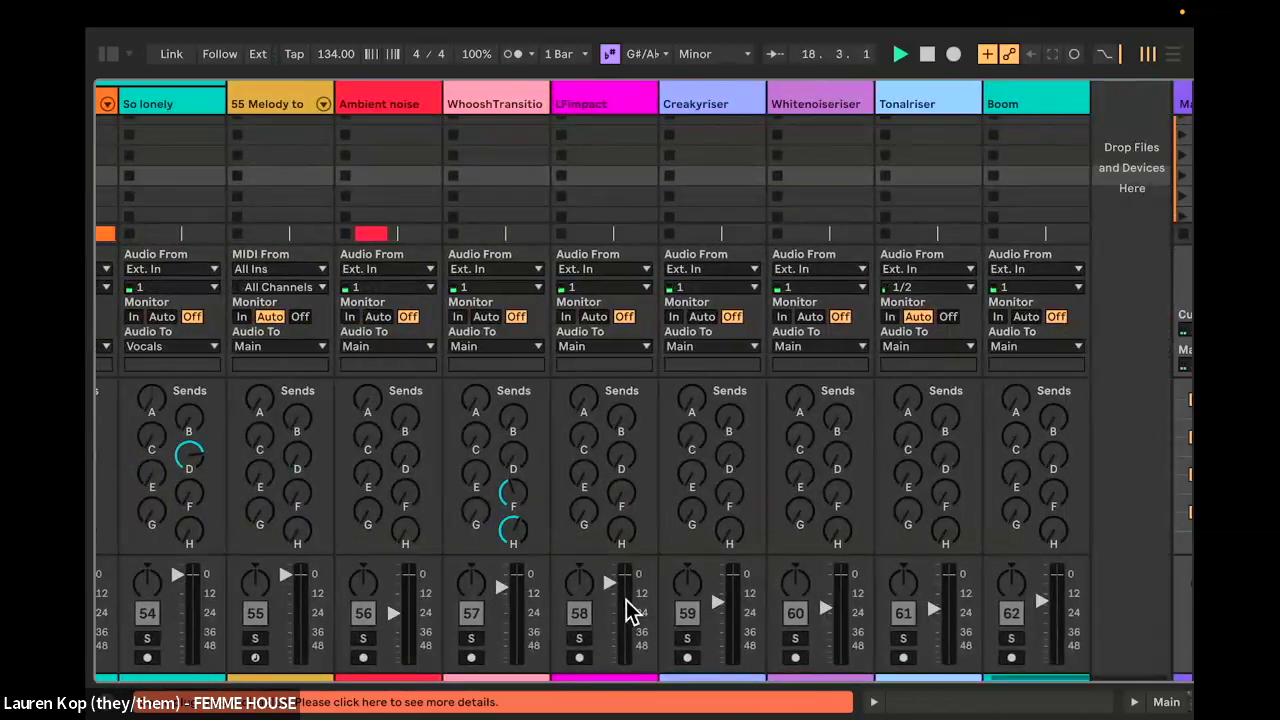
pyautogui.hscroll(-10, 625, 610)
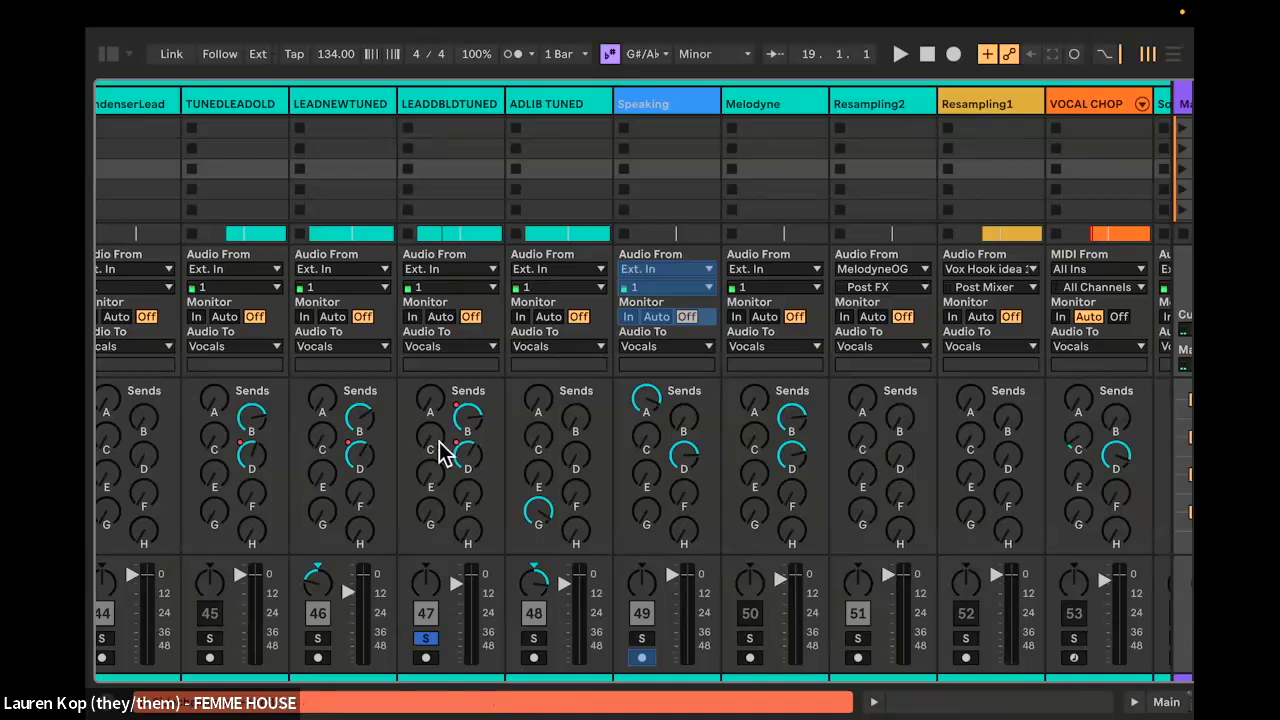
pyautogui.press('alt+super+r')
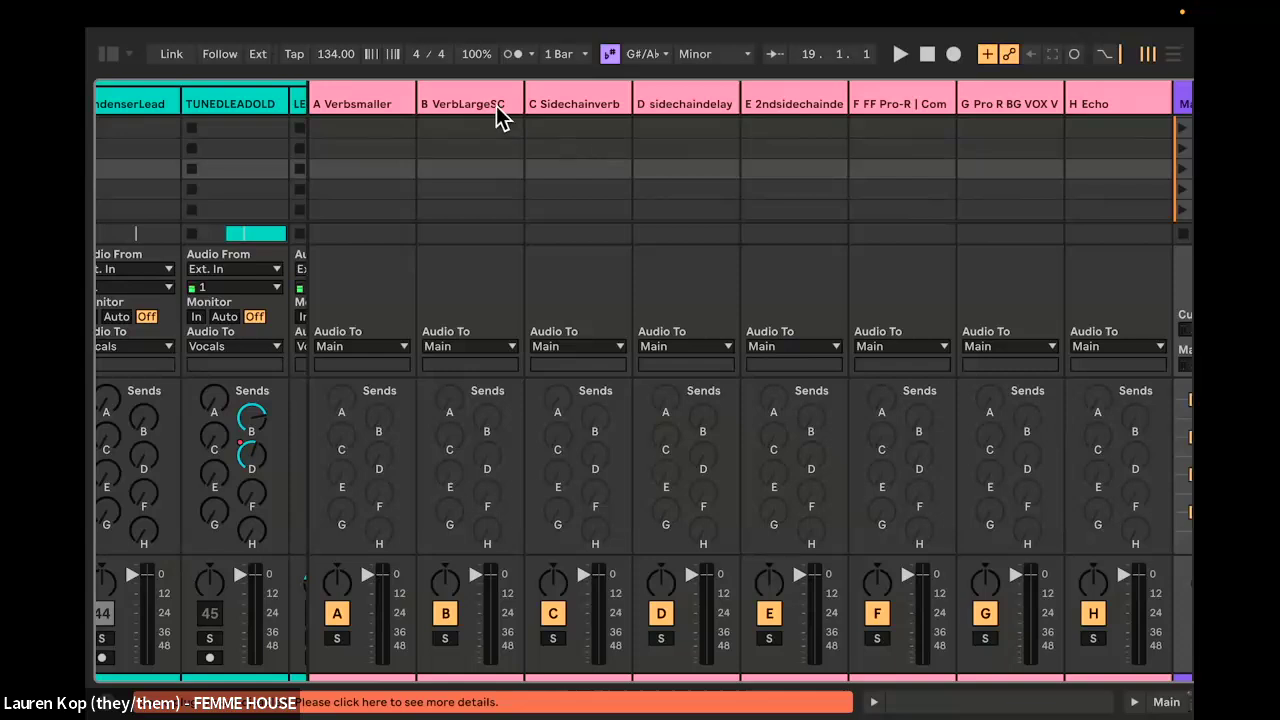
pyautogui.press('alt+super+r')
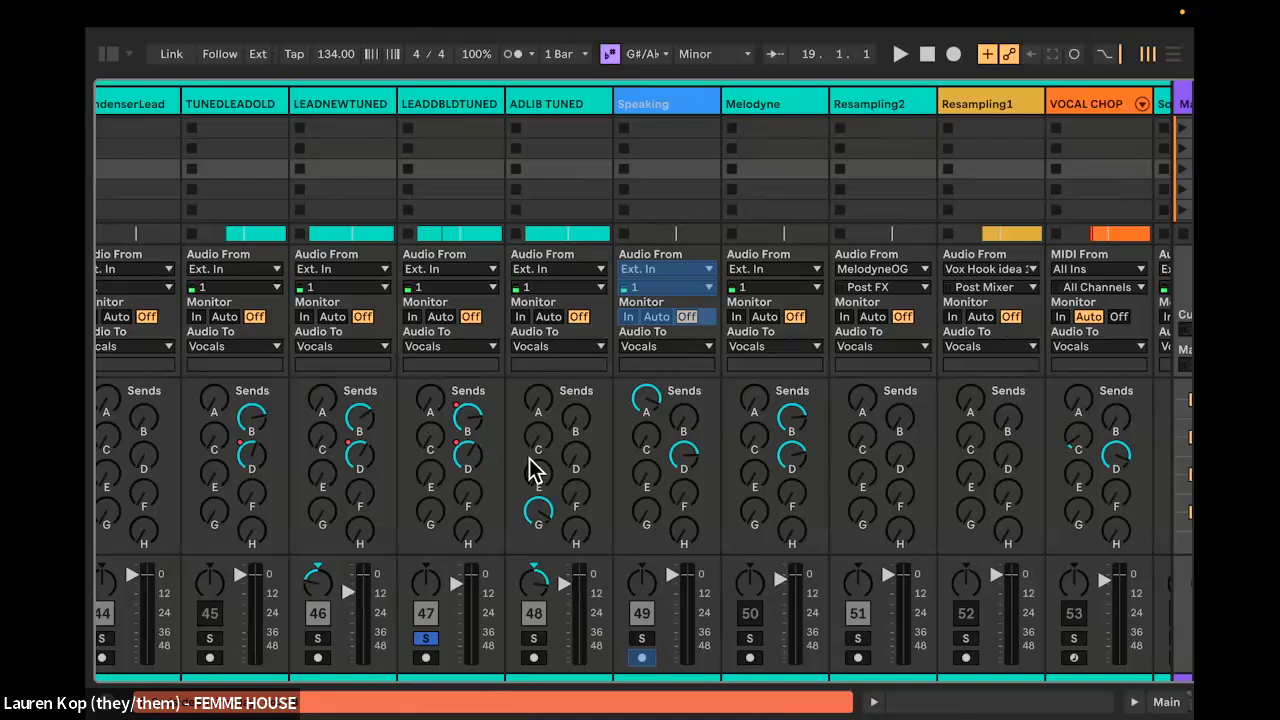
pyautogui.moveTo(424, 714)
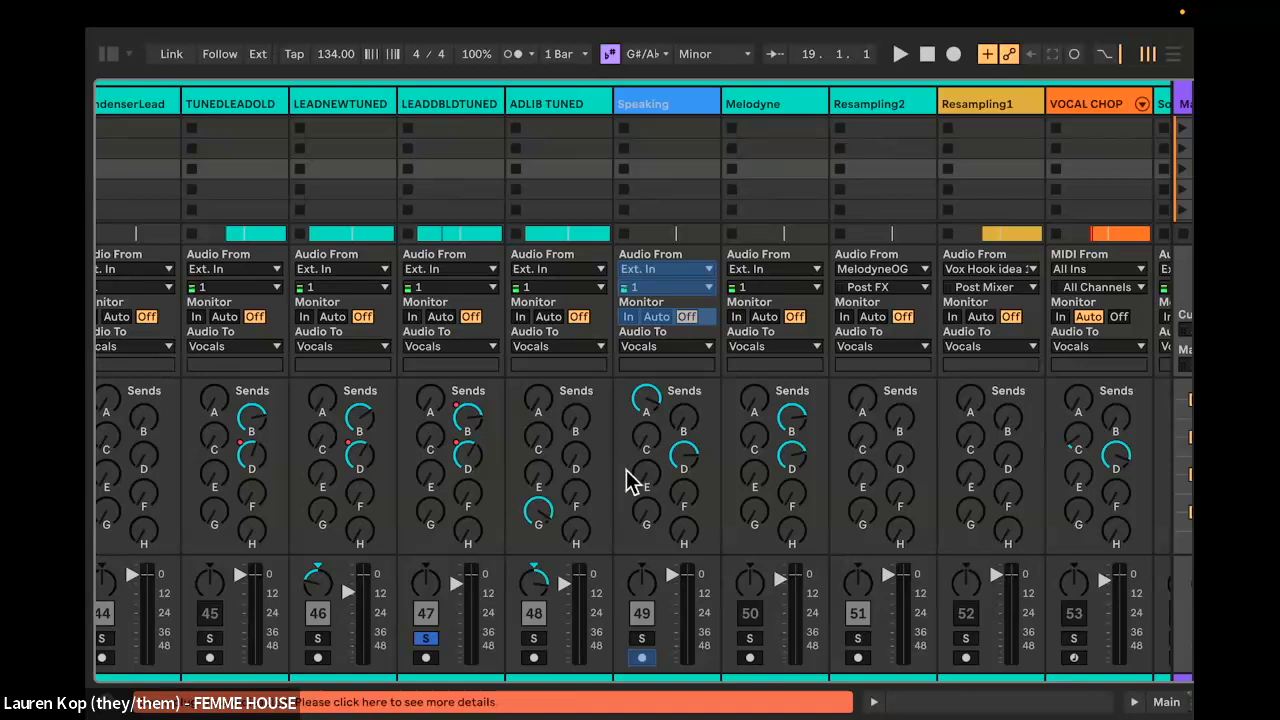
# Step: Show the return tracks and open the C Sidechainverb return's device chain to inspect its ValhallaVintageVerb and Compressor
pyautogui.press('alt+super+r')
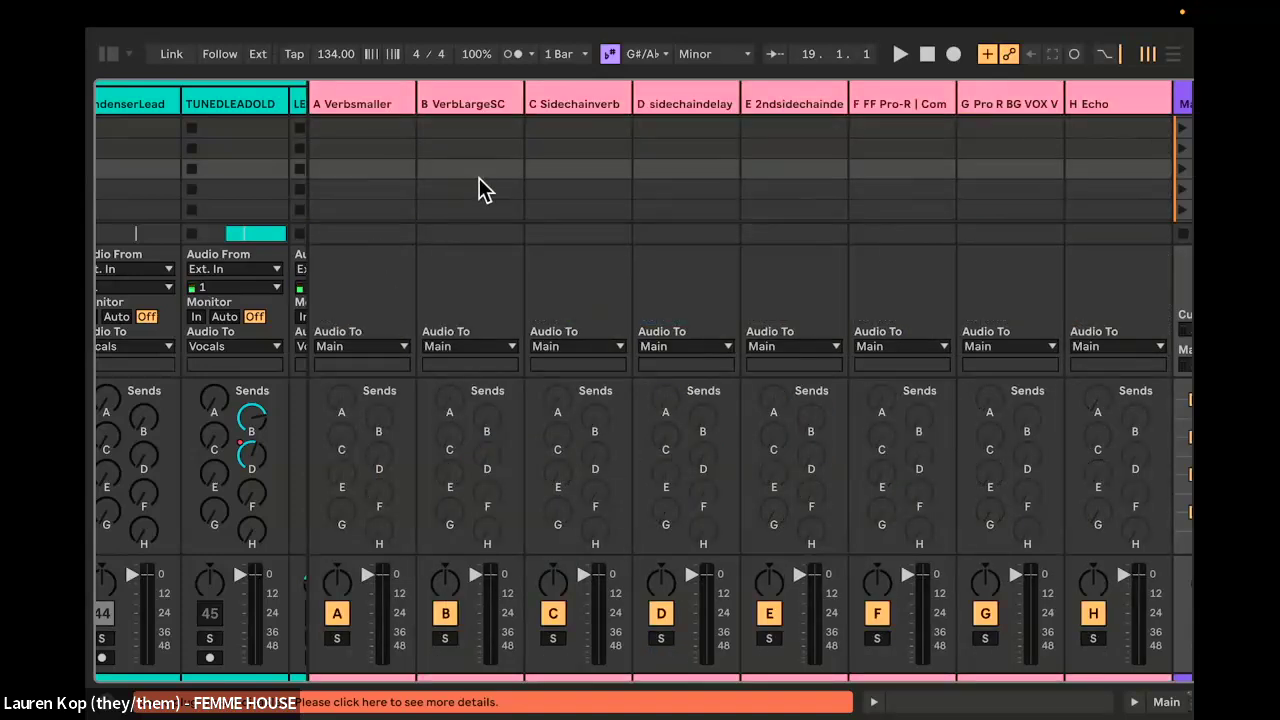
pyautogui.click(574, 106)
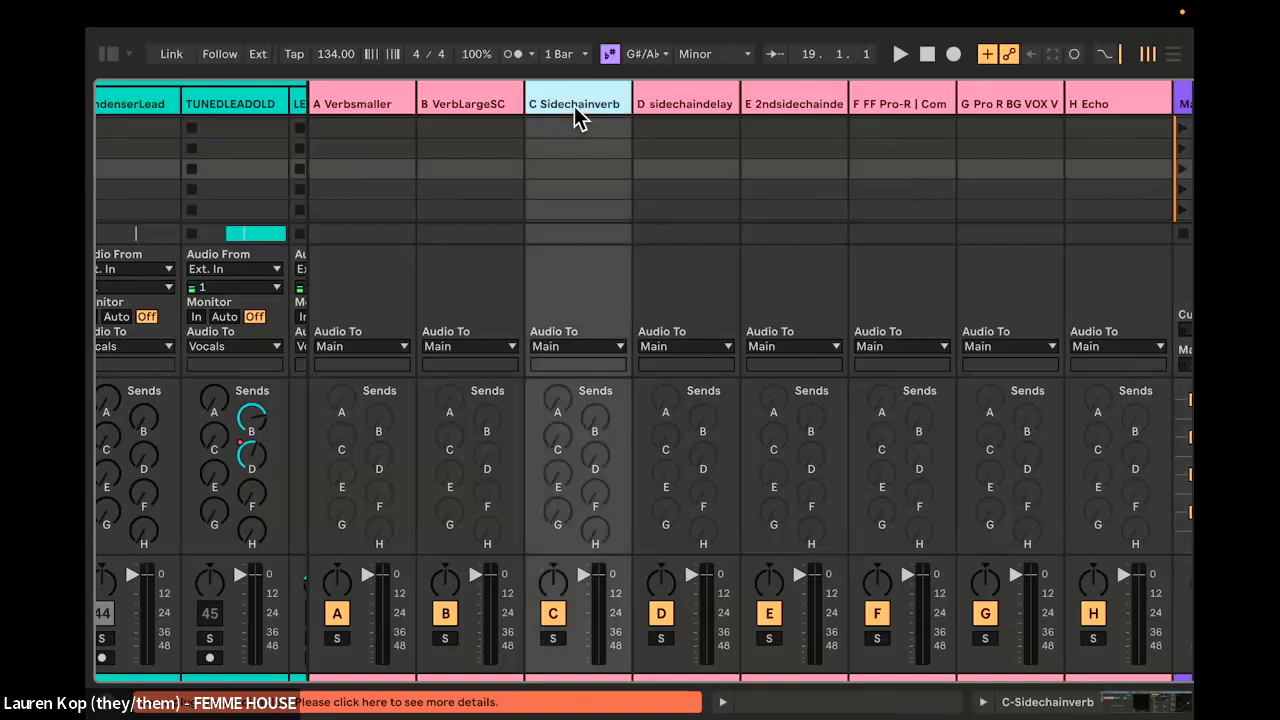
pyautogui.click(667, 108)
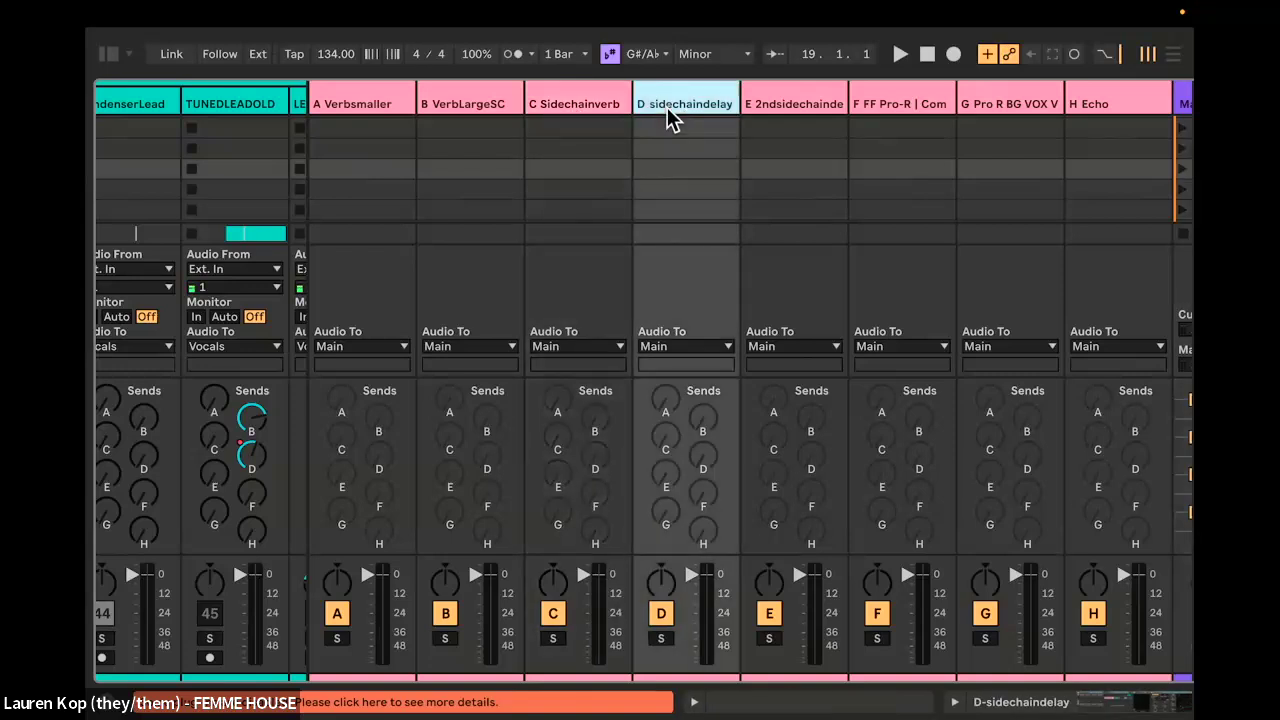
pyautogui.doubleClick(561, 103)
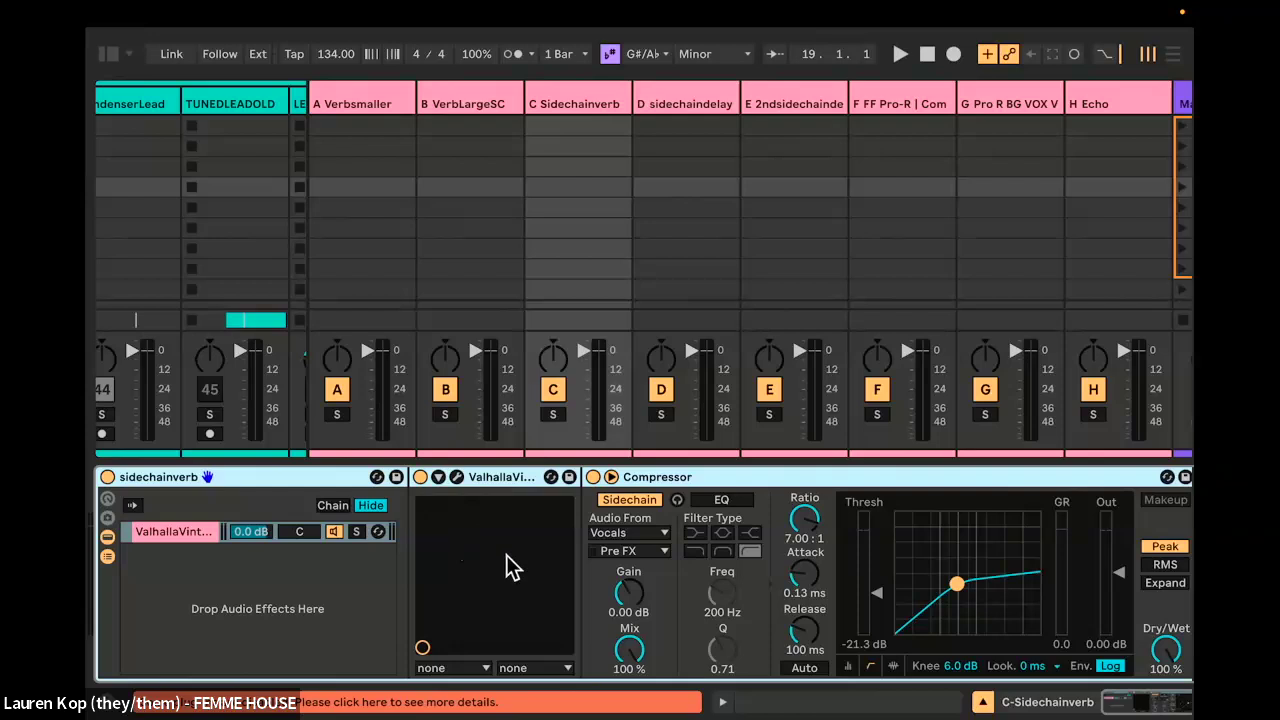
pyautogui.click(506, 479)
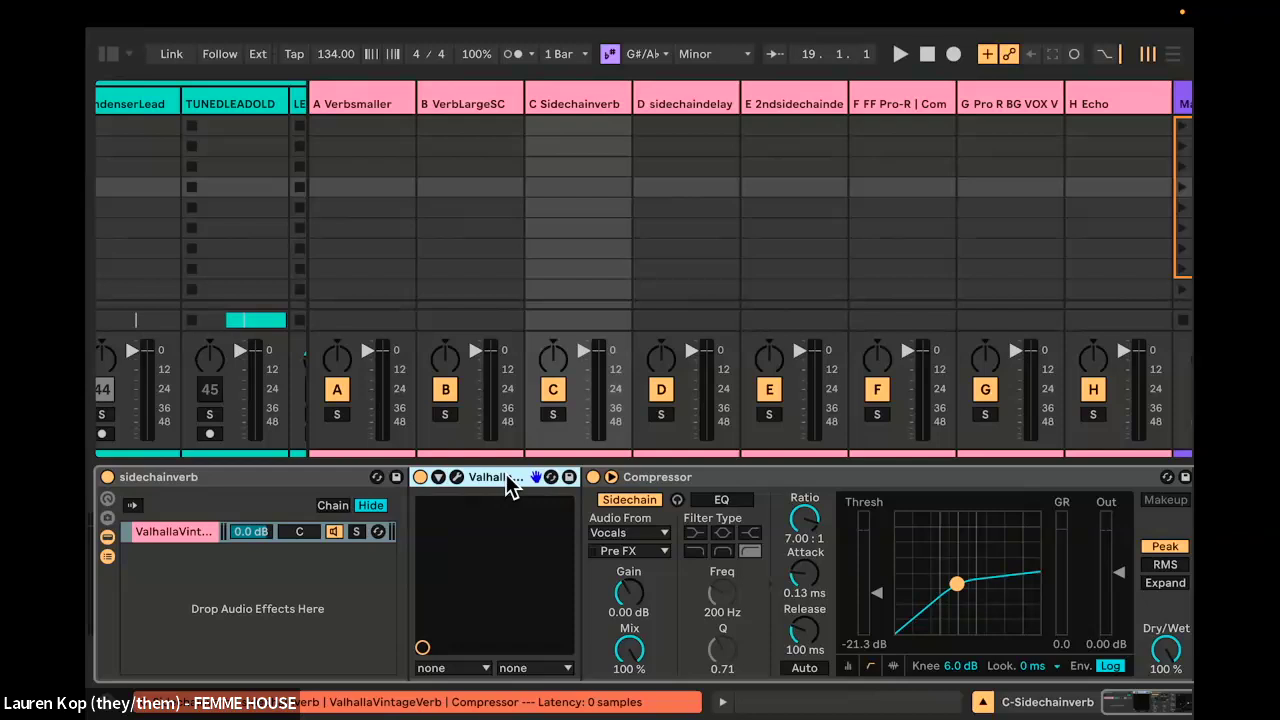
pyautogui.hscroll(2, 658, 588)
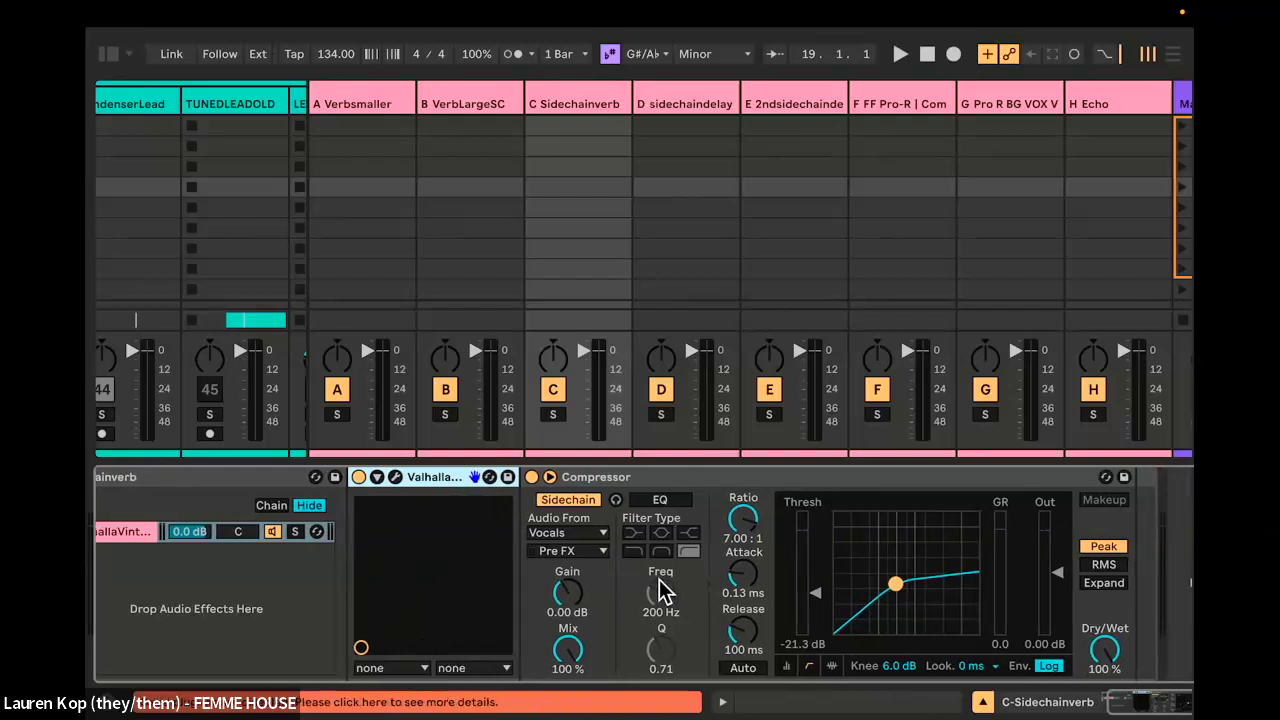
# Step: Keep Vocals as the Compressor's sidechain source on C Sidechainverb, and set its attack to 0.06 ms and threshold to -30.5 dB
pyautogui.click(606, 482)
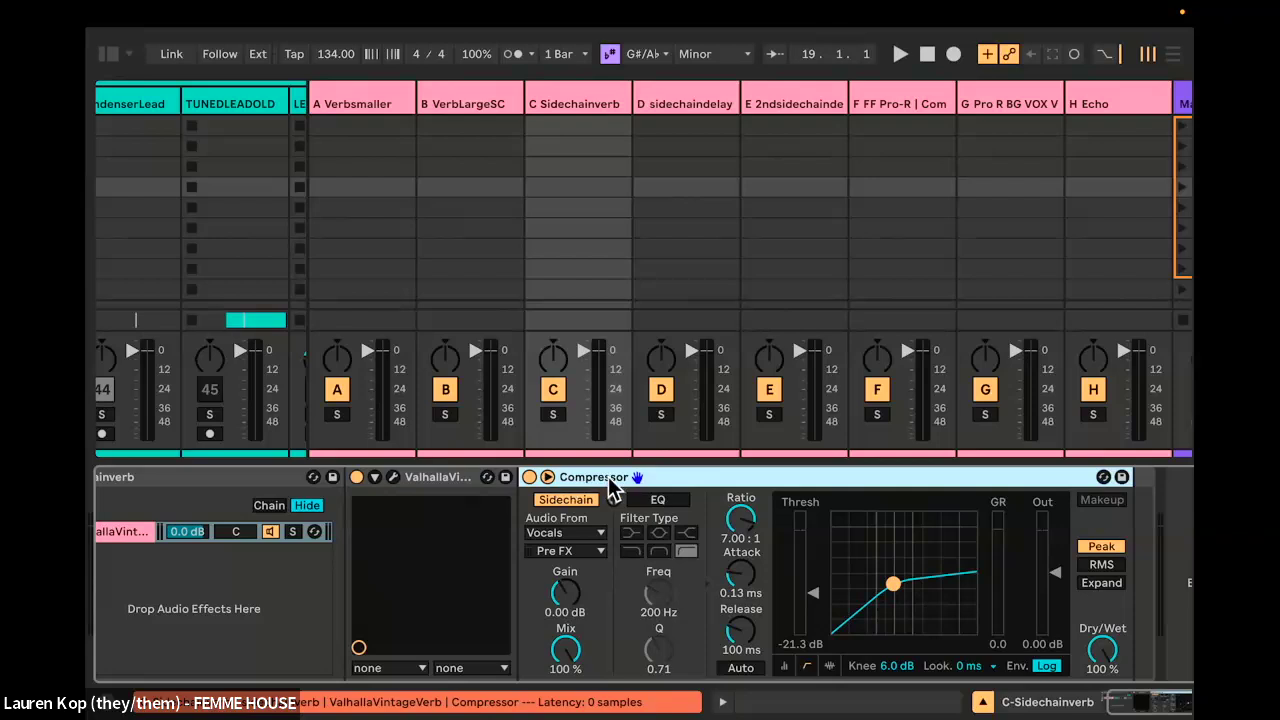
pyautogui.click(576, 502)
pyautogui.click(577, 504)
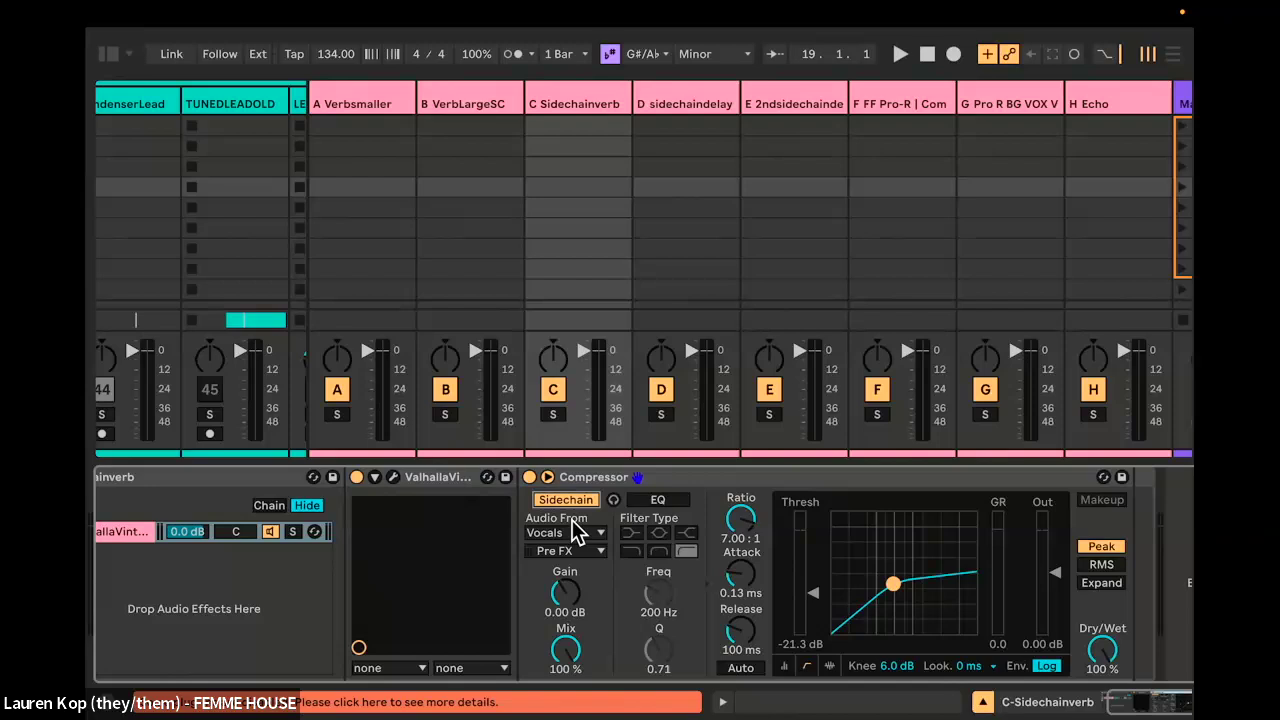
pyautogui.click(576, 533)
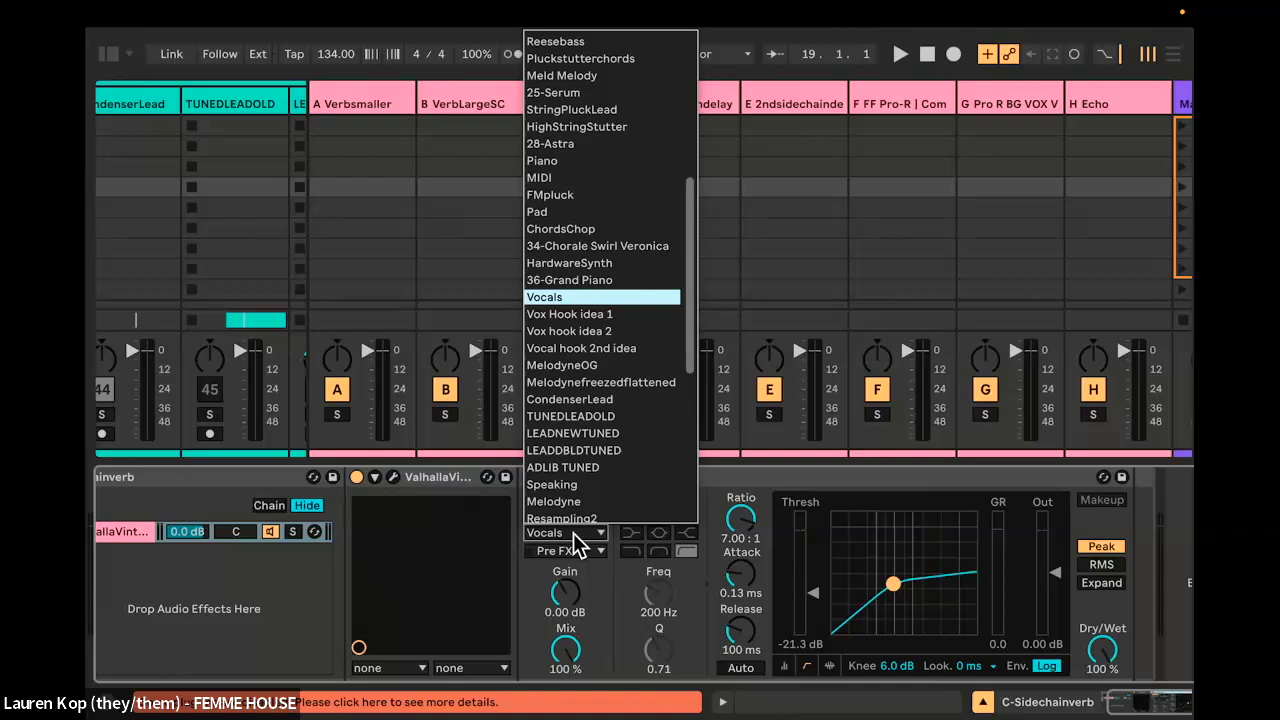
pyautogui.click(574, 535)
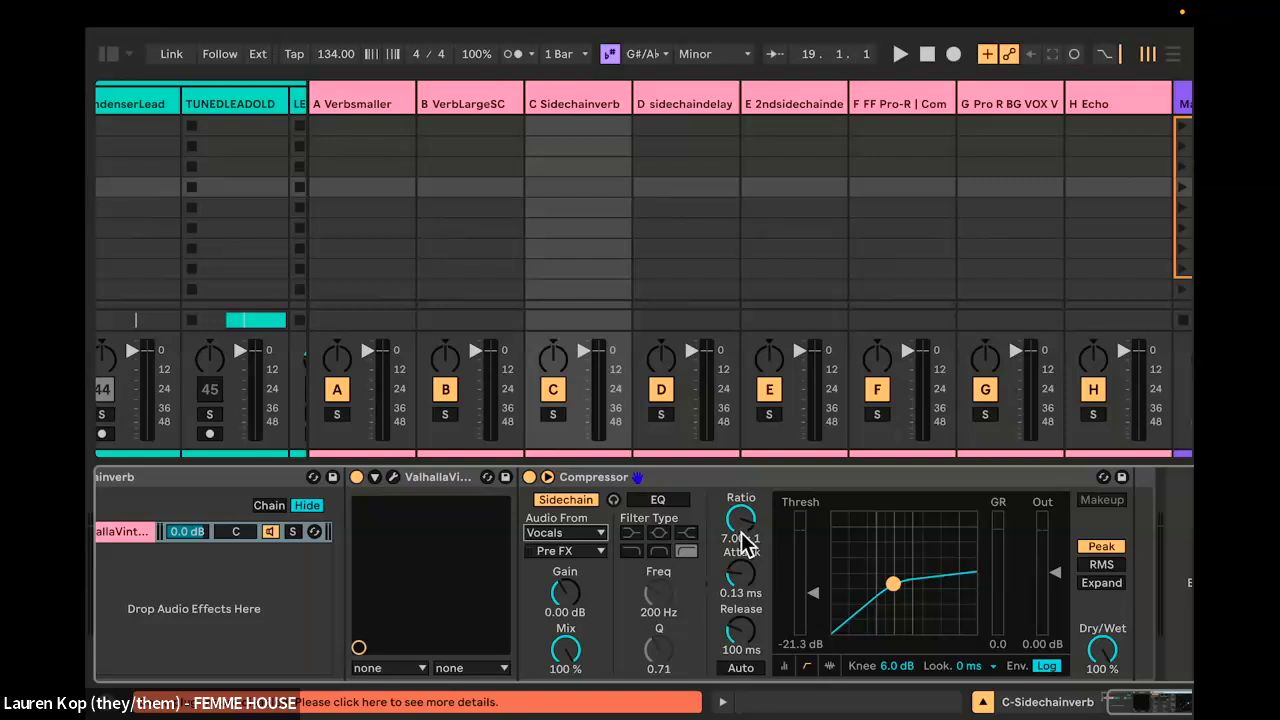
pyautogui.moveTo(740, 570); pyautogui.dragTo(740, 583)
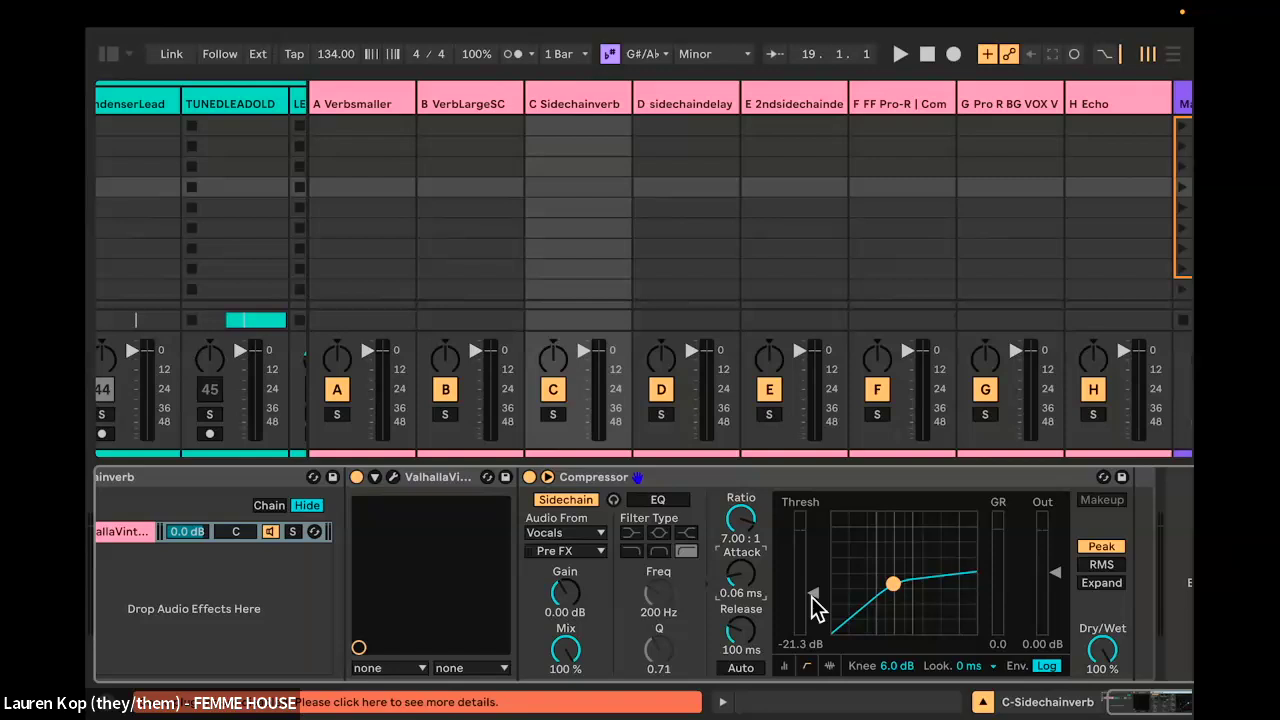
pyautogui.moveTo(812, 596); pyautogui.dragTo(812, 630)
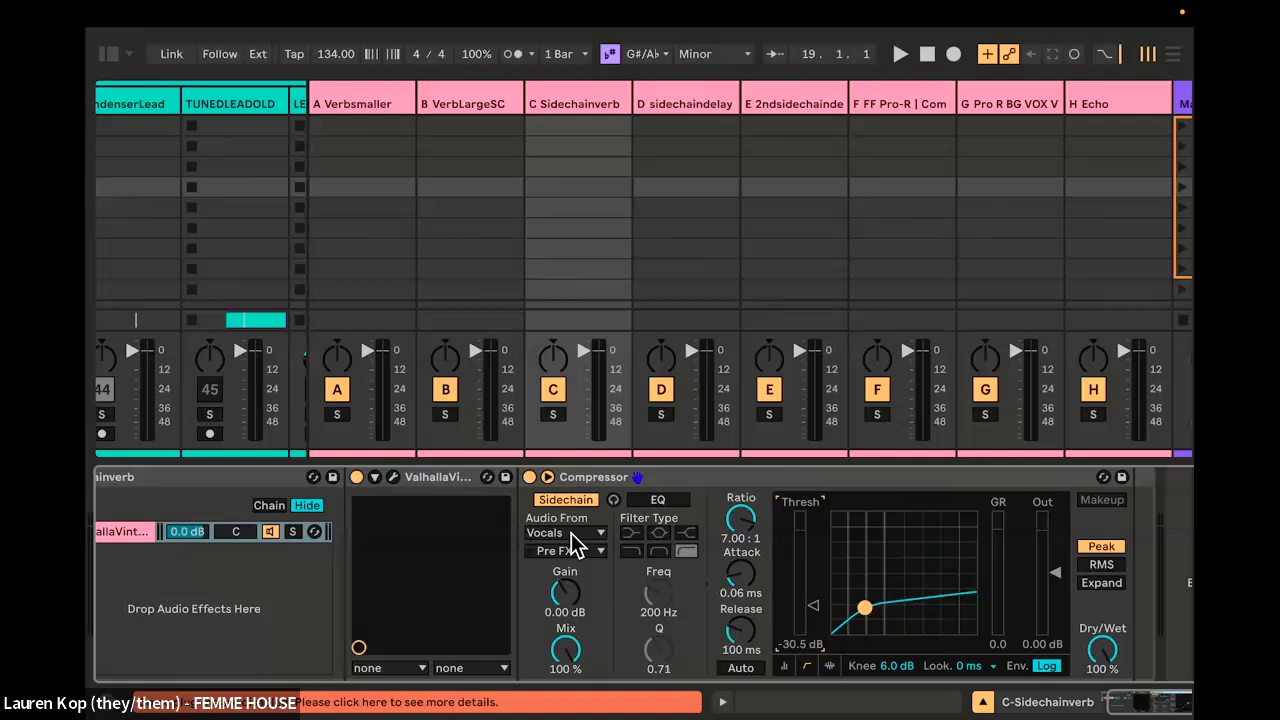
# Step: During playback, hide the returns and device view, then turn LEADDBLDTUNED's sends B and D fully down and raise send C
pyautogui.press('space')
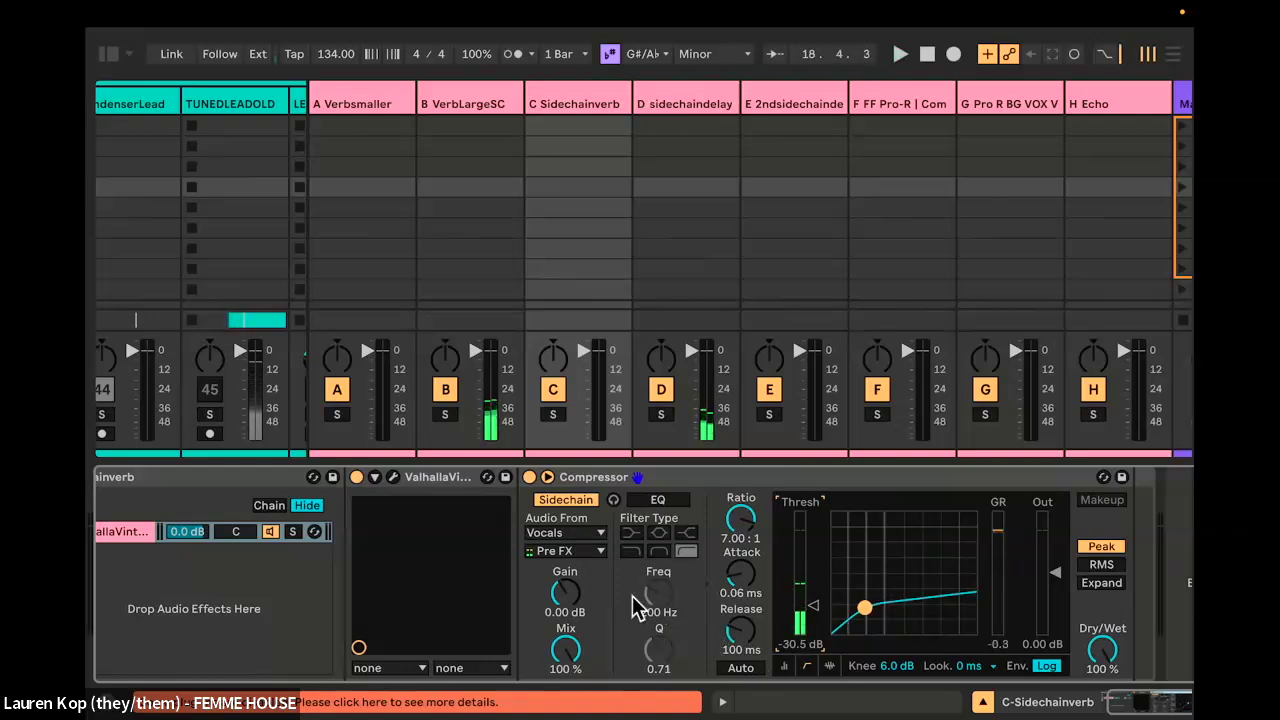
pyautogui.press('alt+super+r')
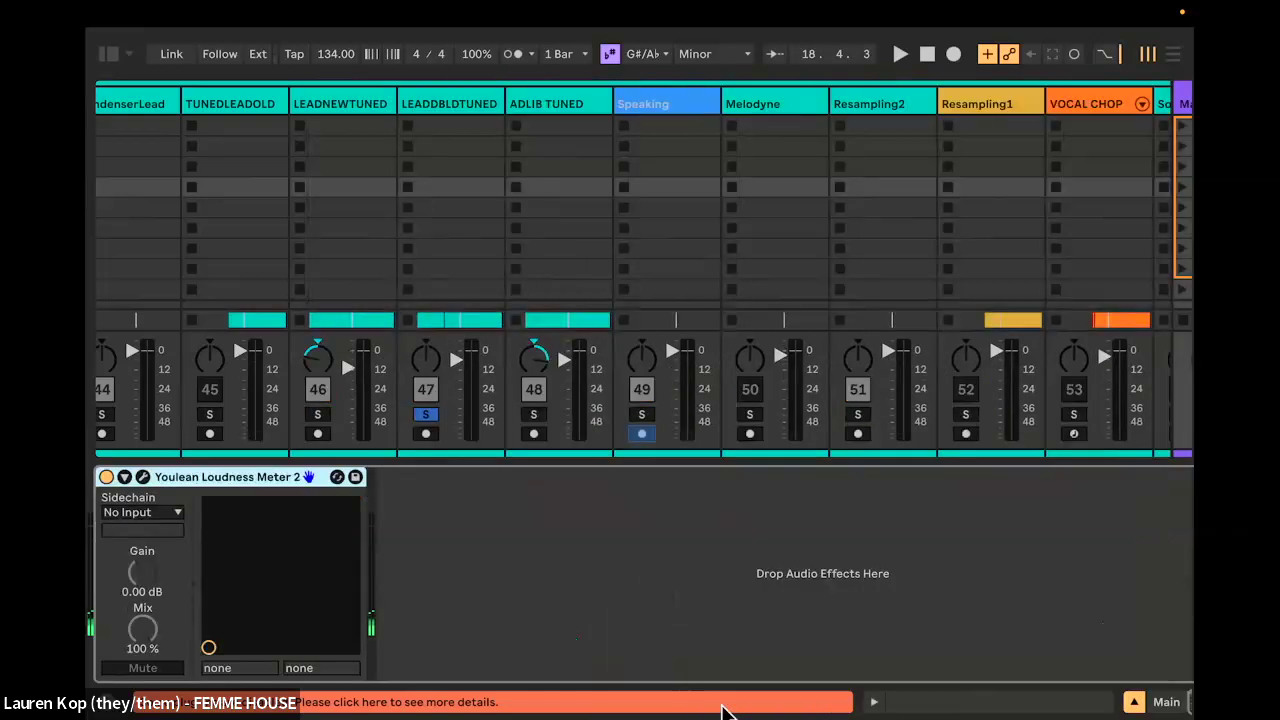
pyautogui.click(1136, 703)
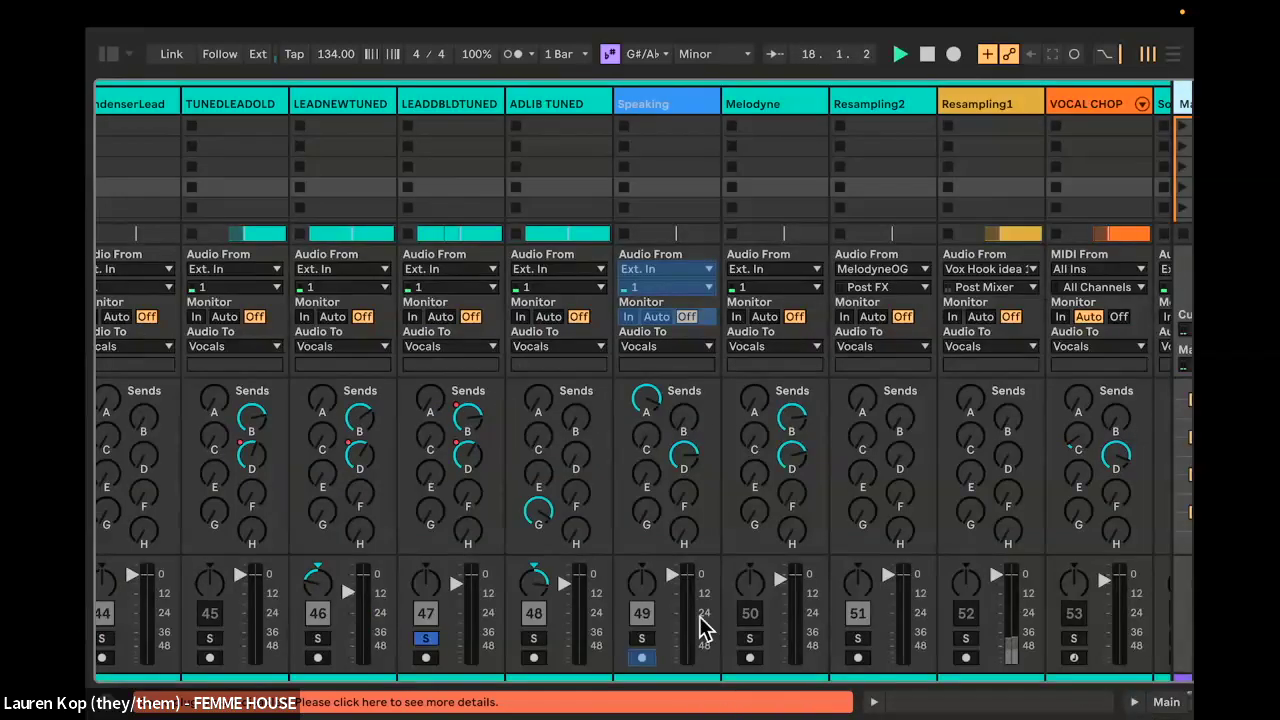
pyautogui.moveTo(467, 459); pyautogui.dragTo(467, 500)
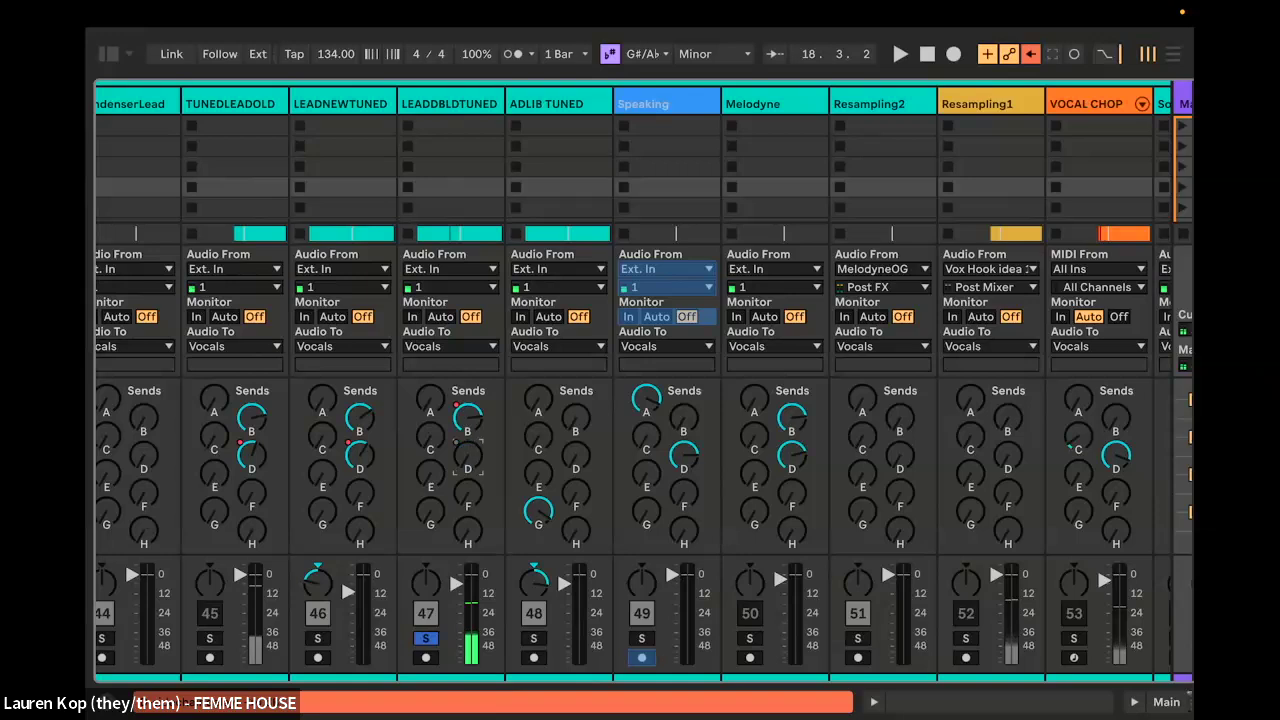
pyautogui.moveTo(470, 425); pyautogui.dragTo(470, 500)
pyautogui.moveTo(437, 439); pyautogui.dragTo(437, 350)
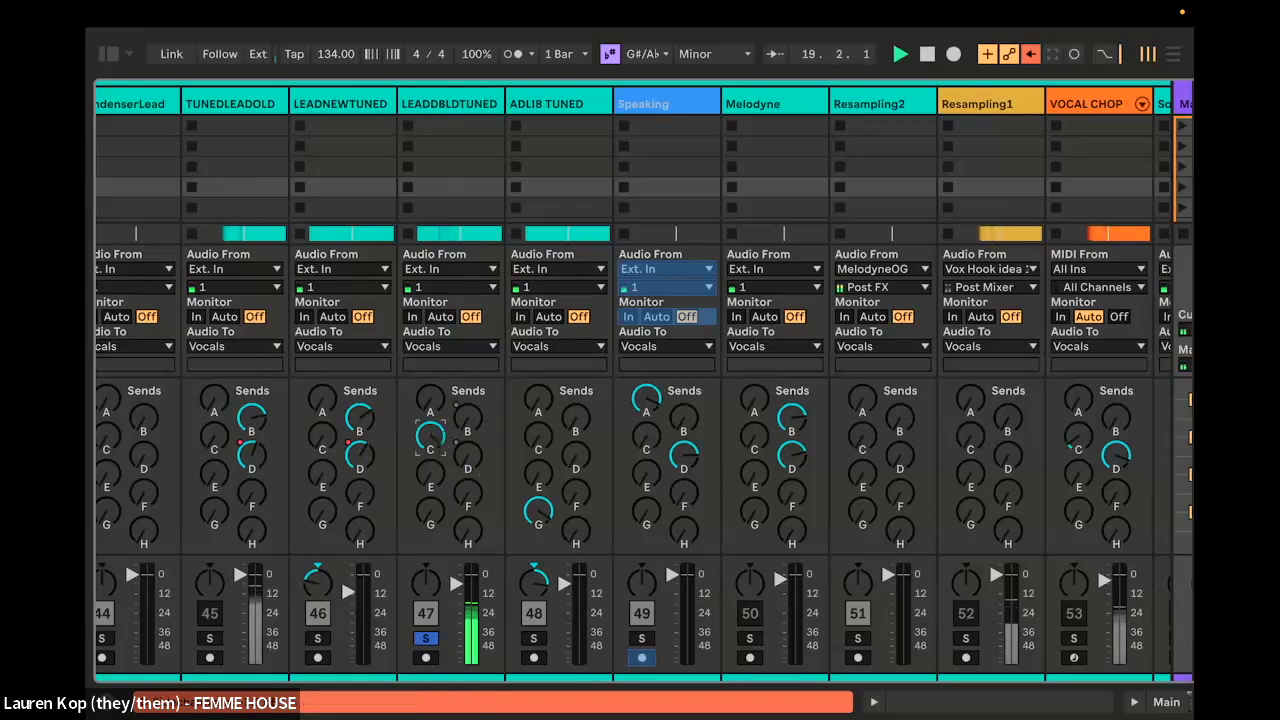
# Step: Raise the Compressor threshold on the C Sidechainverb return to -5.96 dB
pyautogui.press('super+alt+r')
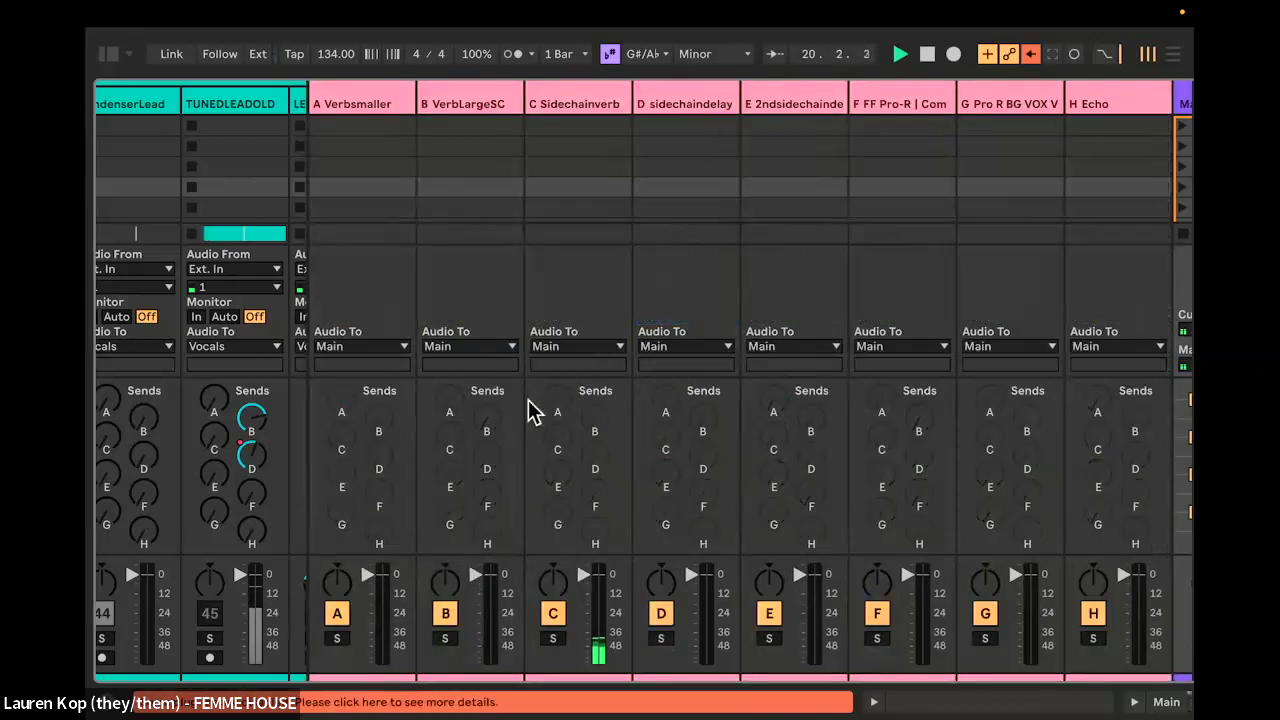
pyautogui.doubleClick(609, 100)
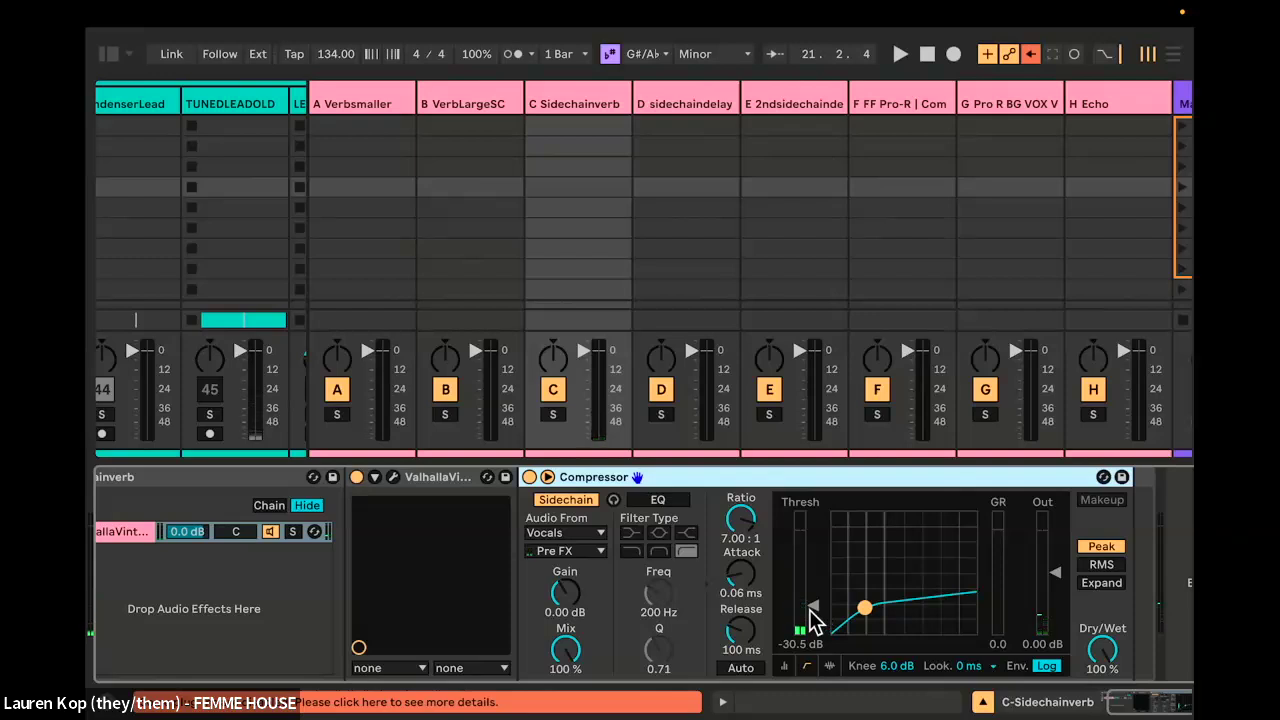
pyautogui.moveTo(810, 610); pyautogui.dragTo(819, 563)
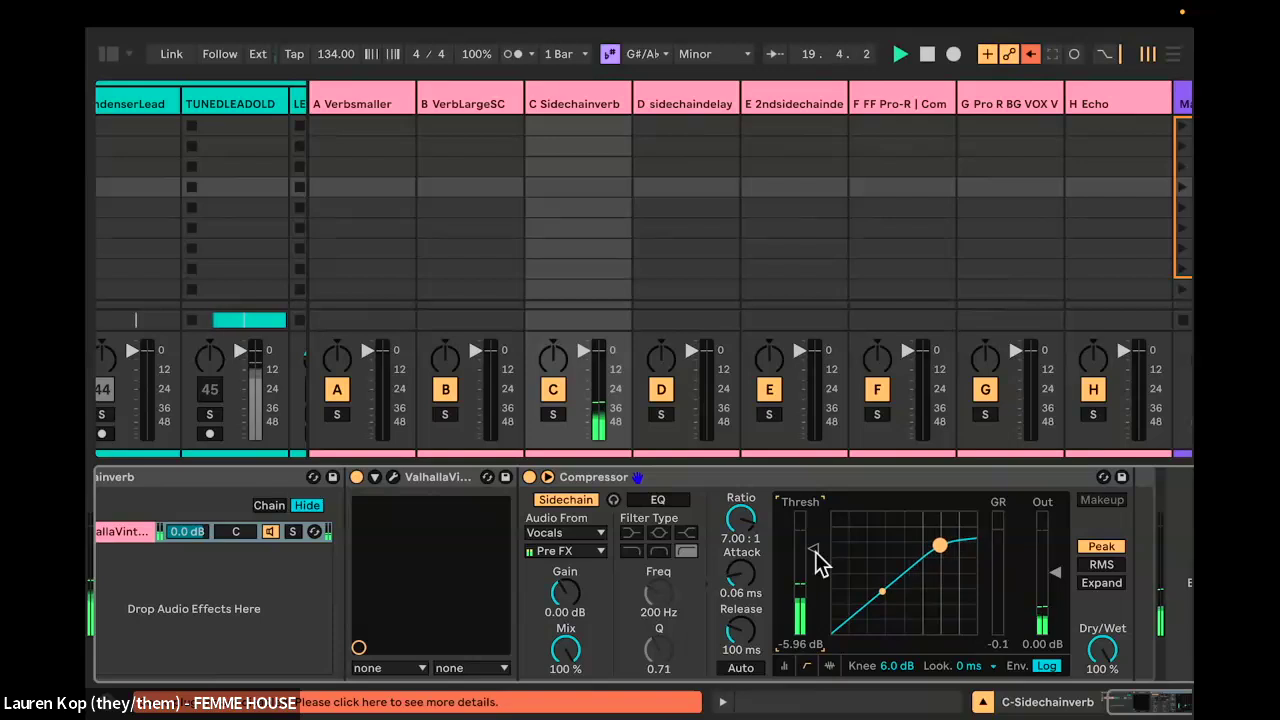
# Step: Hide the device view, adjust LEADDBLDTUNED's send C, and audition it through the C Sidechainverb return
pyautogui.click(1008, 702)
pyautogui.hscroll(2, 171, 491)
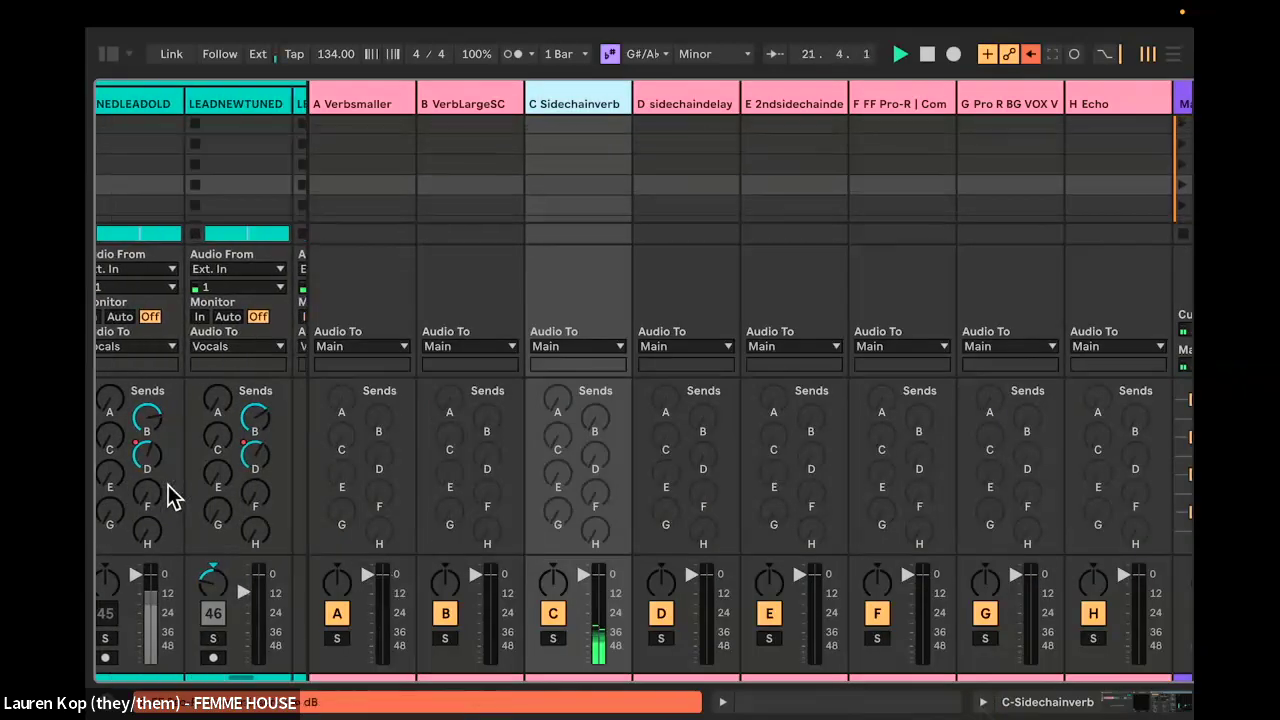
pyautogui.hscroll(2, 168, 485)
pyautogui.hscroll(1, 218, 474)
pyautogui.click(217, 447)
pyautogui.press('space')
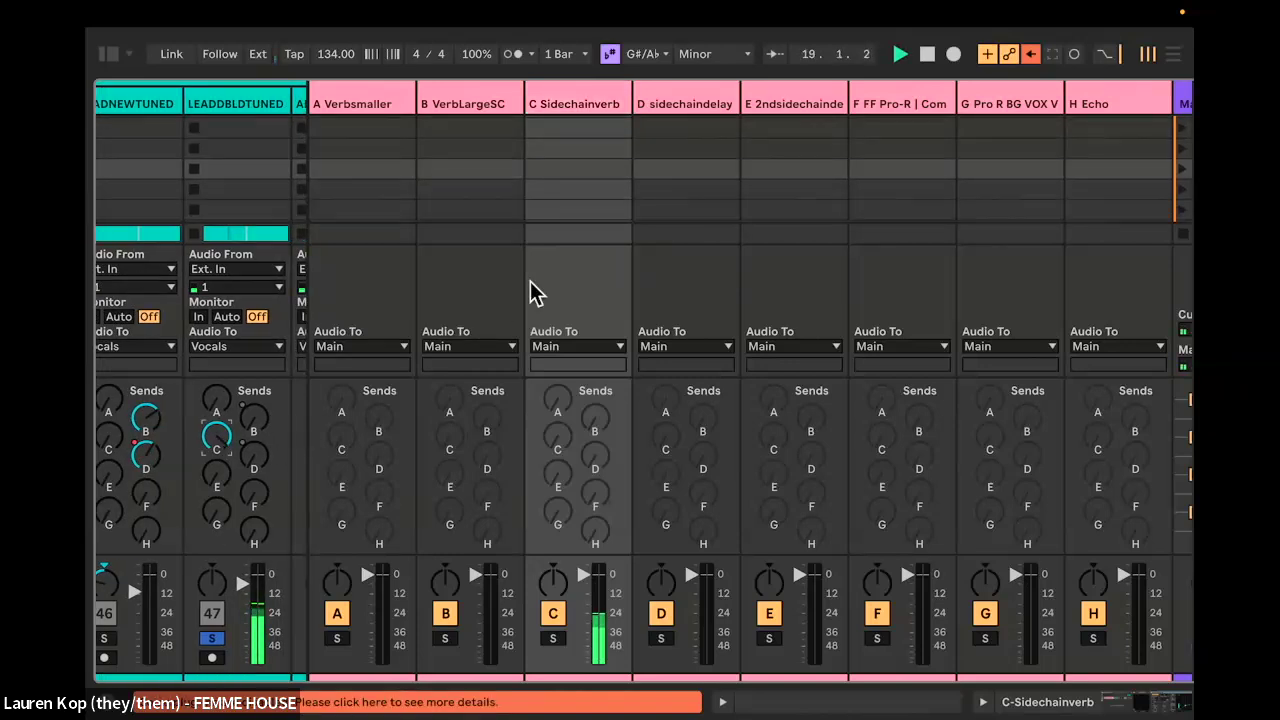
pyautogui.press('space')
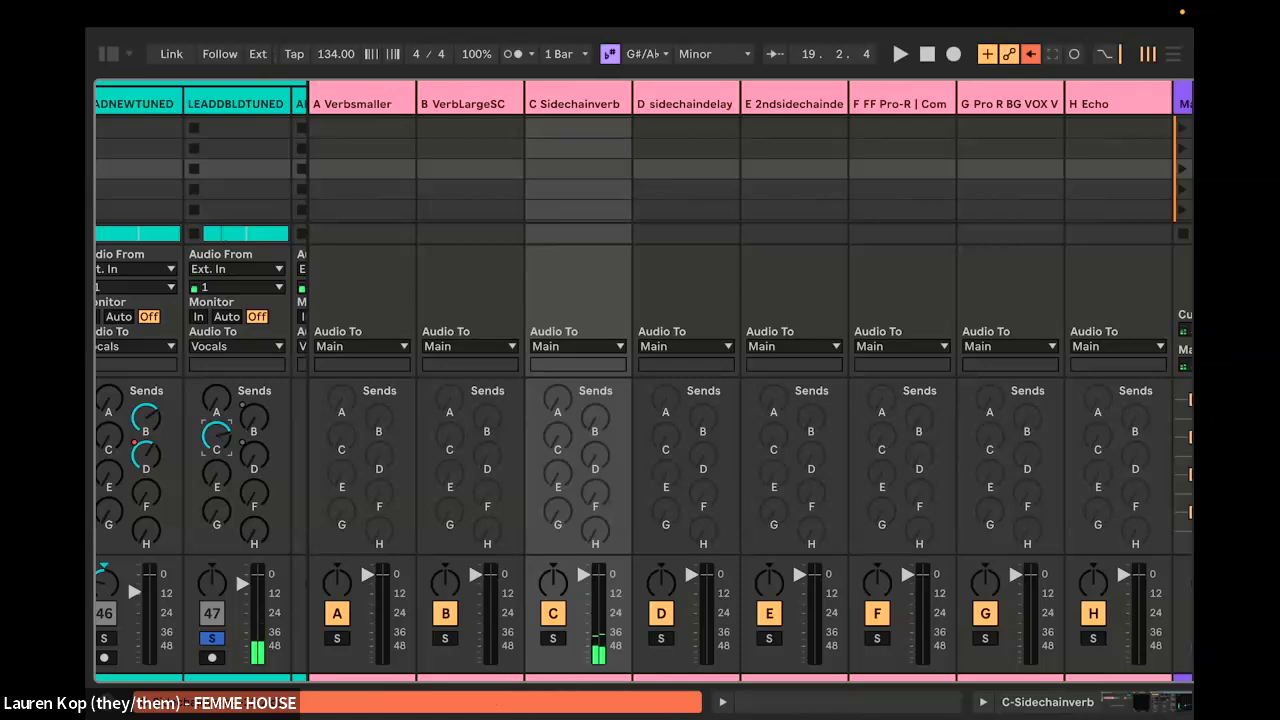
# Step: Load the Huge Synth Hall preset in C Sidechainverb's ValhallaVintageVerb and set its color mode to 1980s
pyautogui.doubleClick(587, 102)
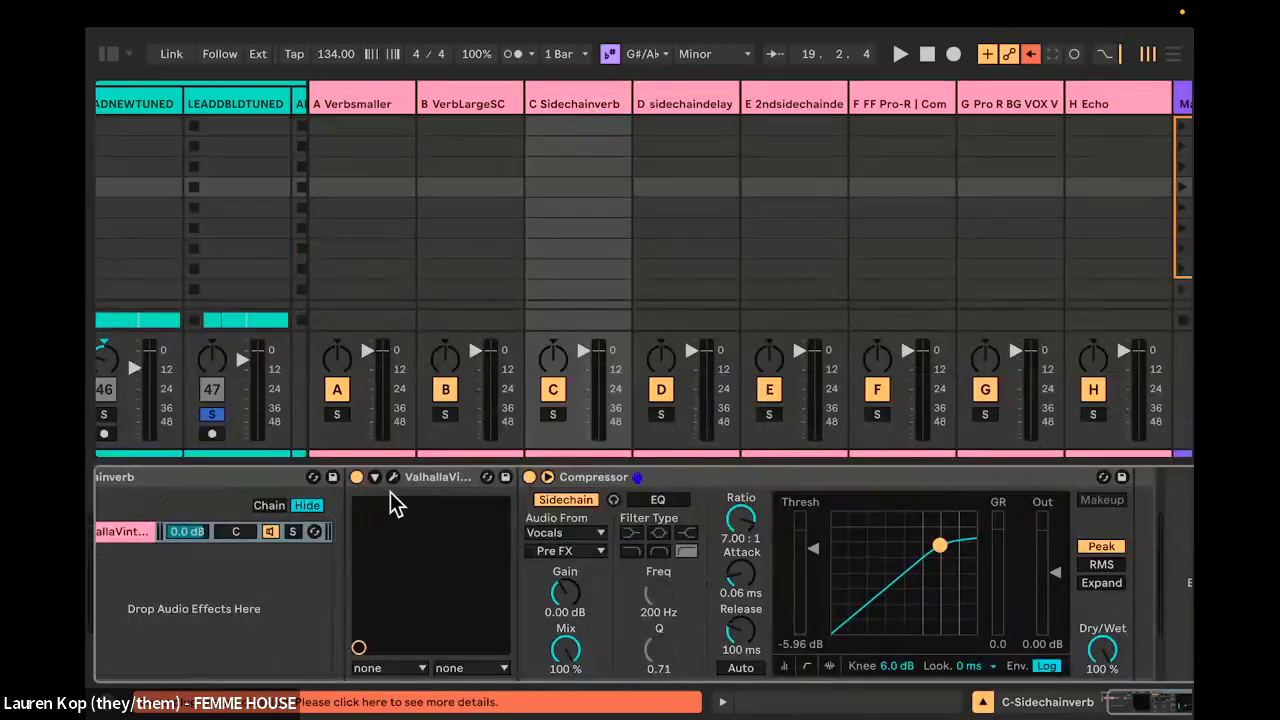
pyautogui.click(392, 476)
pyautogui.click(698, 328)
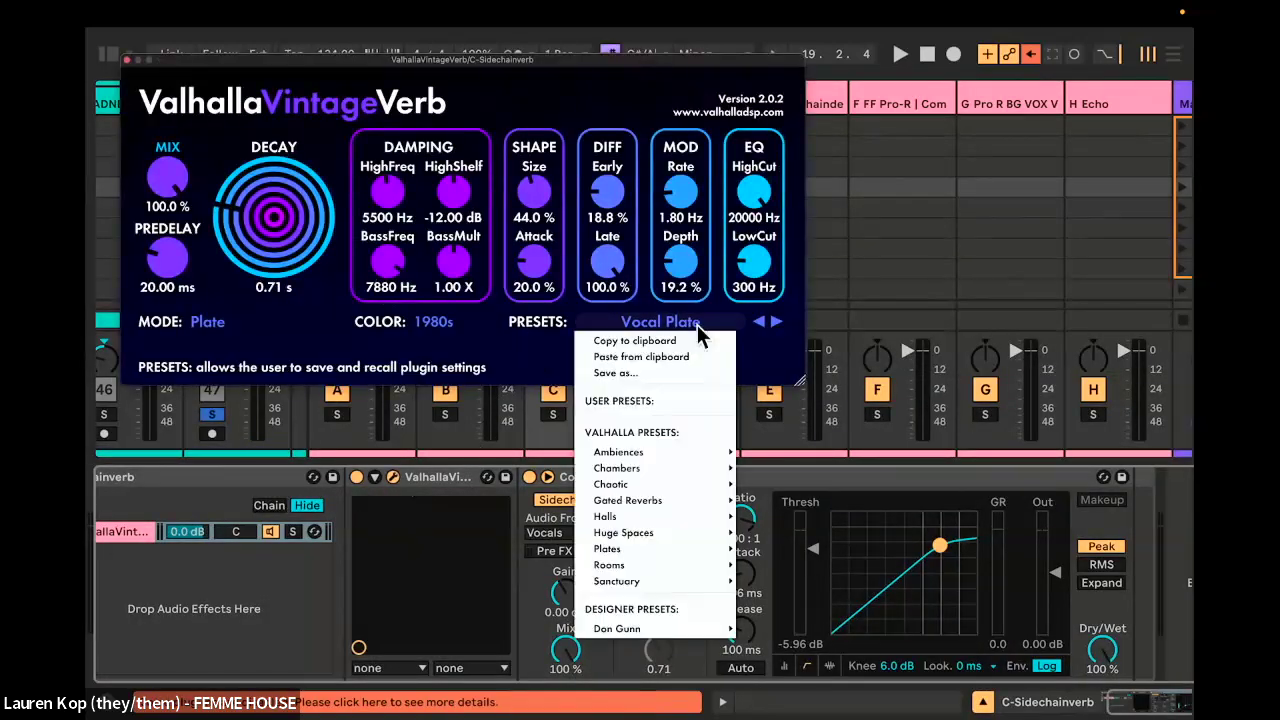
pyautogui.moveTo(725, 532)
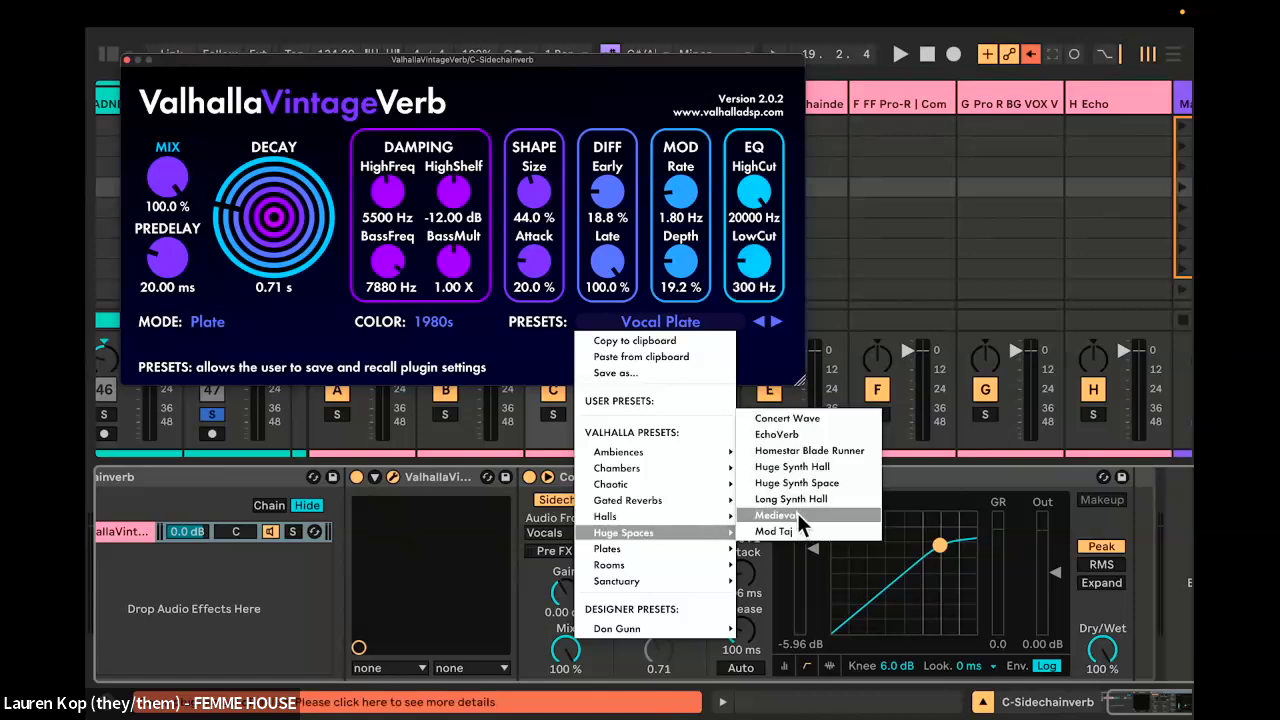
pyautogui.click(824, 465)
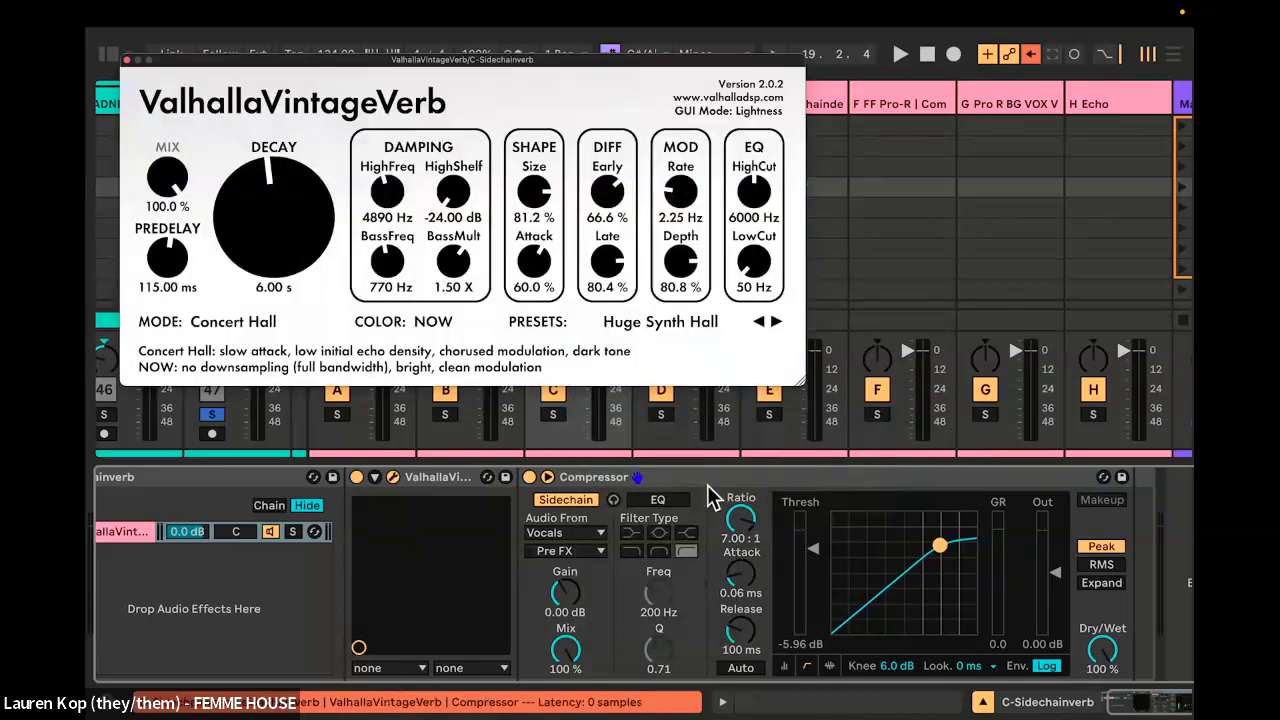
pyautogui.click(430, 321)
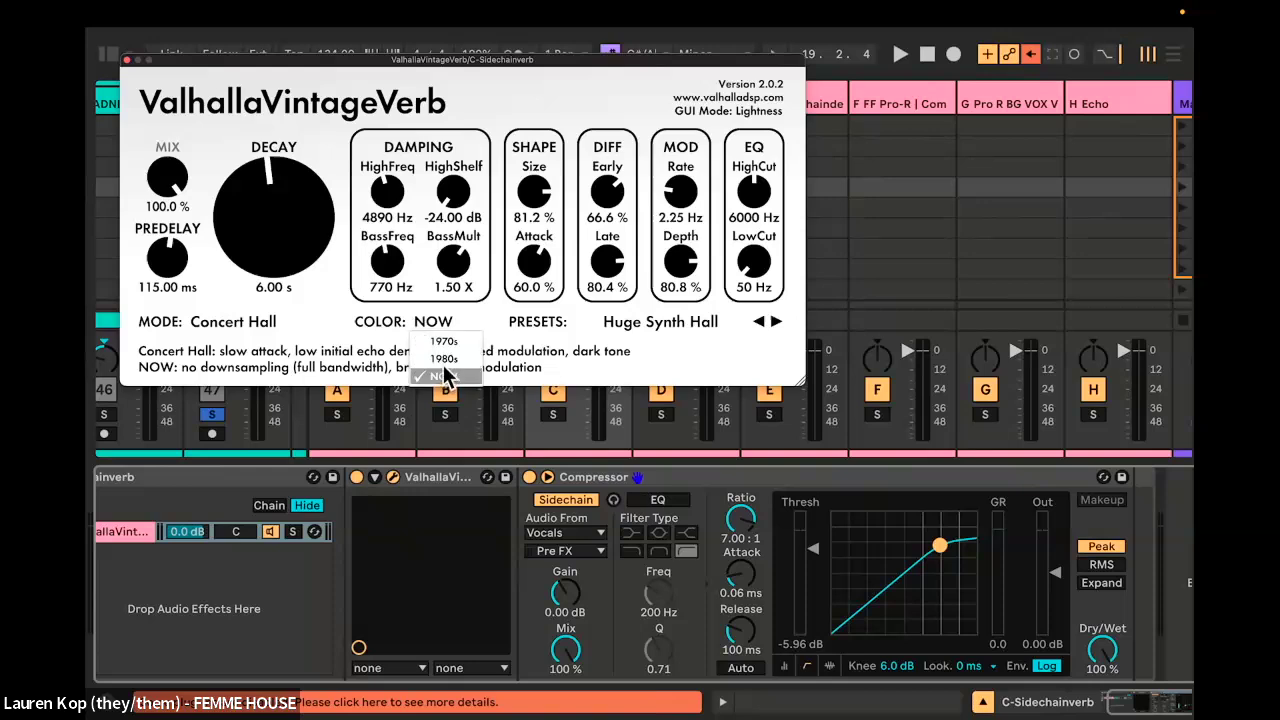
pyautogui.click(437, 357)
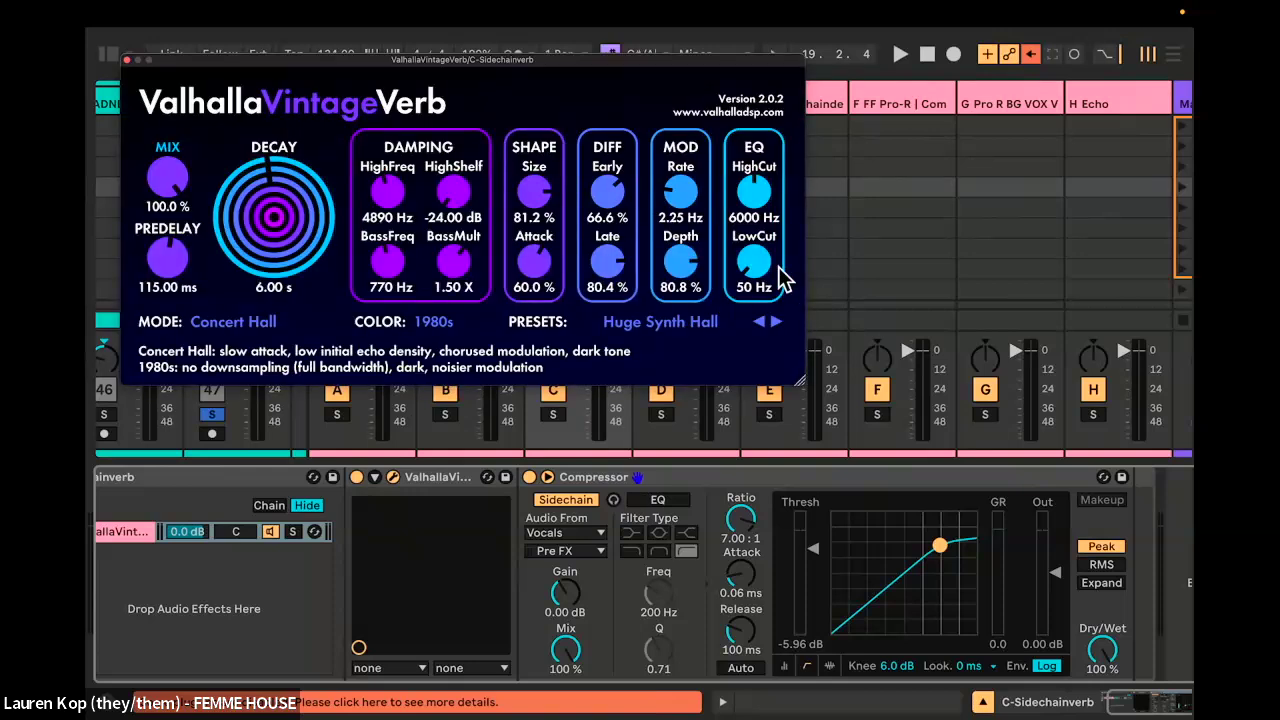
# Step: Raise ValhallaVintageVerb's LowCut to 430 Hz, start playback and close the plug-in window
pyautogui.moveTo(753, 267); pyautogui.dragTo(753, 224)
pyautogui.press('space')
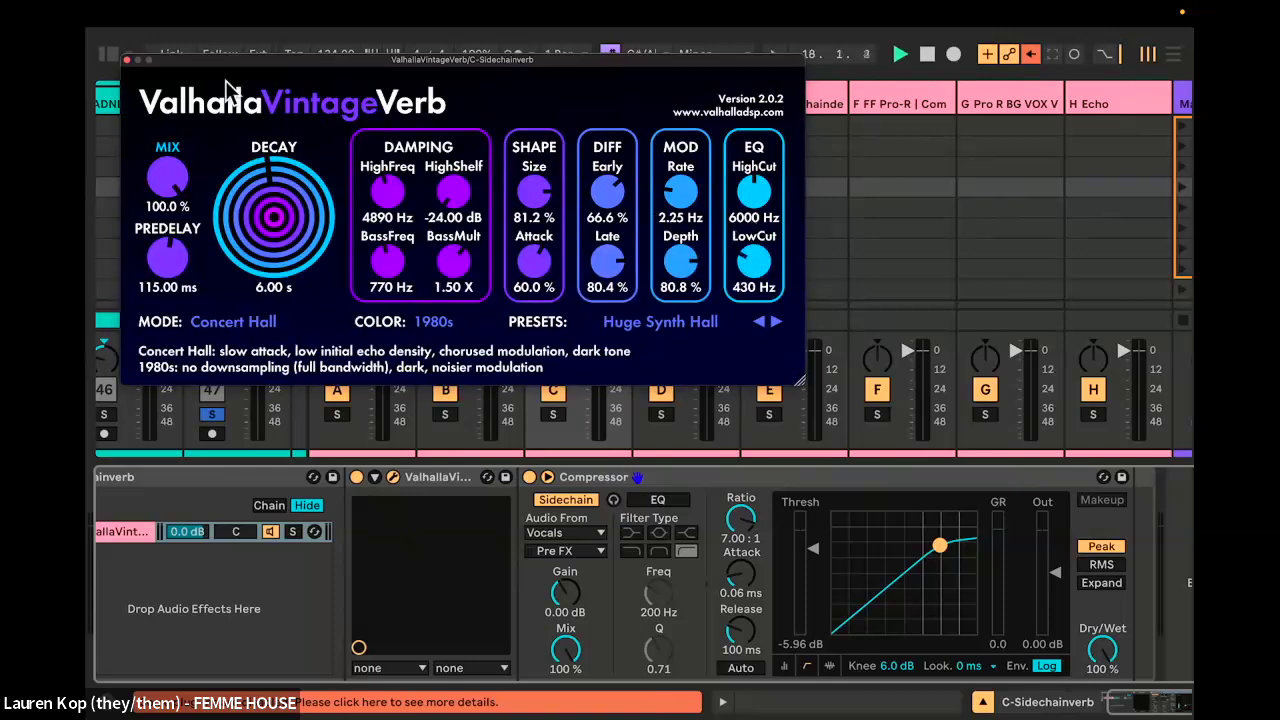
pyautogui.click(127, 60)
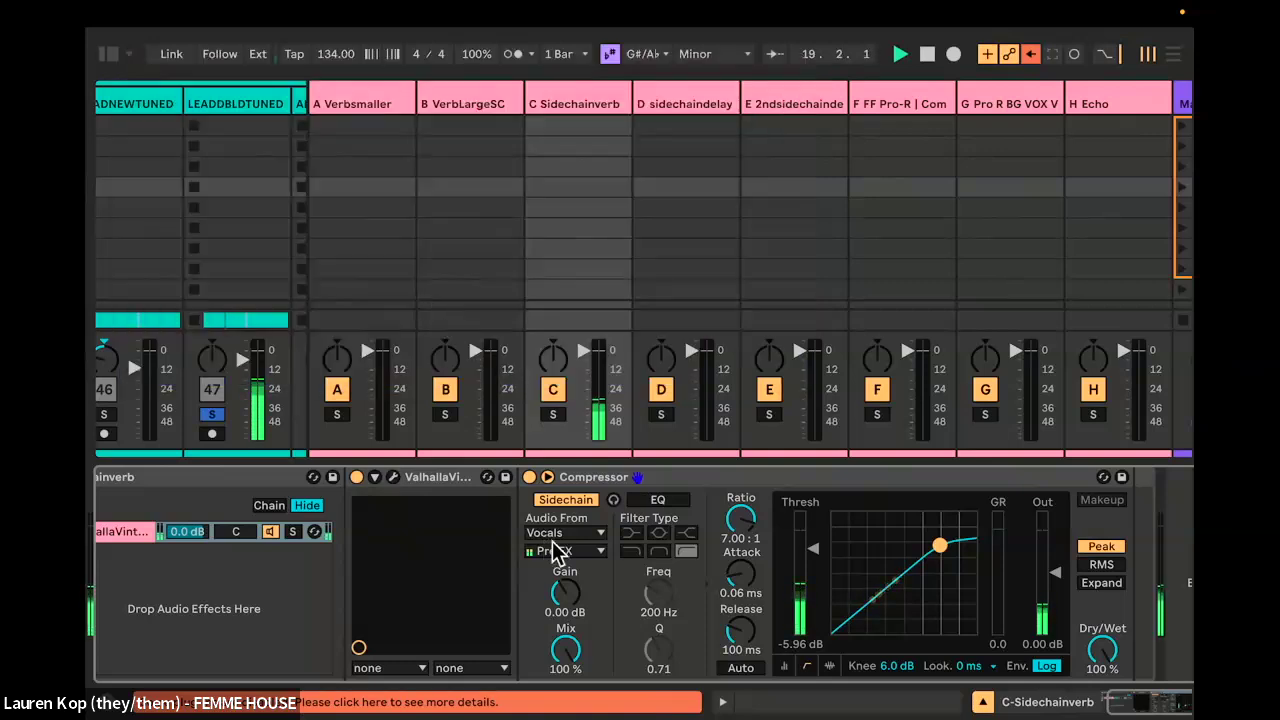
# Step: Lower the Compressor threshold on the C Sidechainverb return to -38.5 dB
pyautogui.rightClick(814, 565)
pyautogui.click(815, 578)
pyautogui.moveTo(814, 578); pyautogui.dragTo(818, 625)
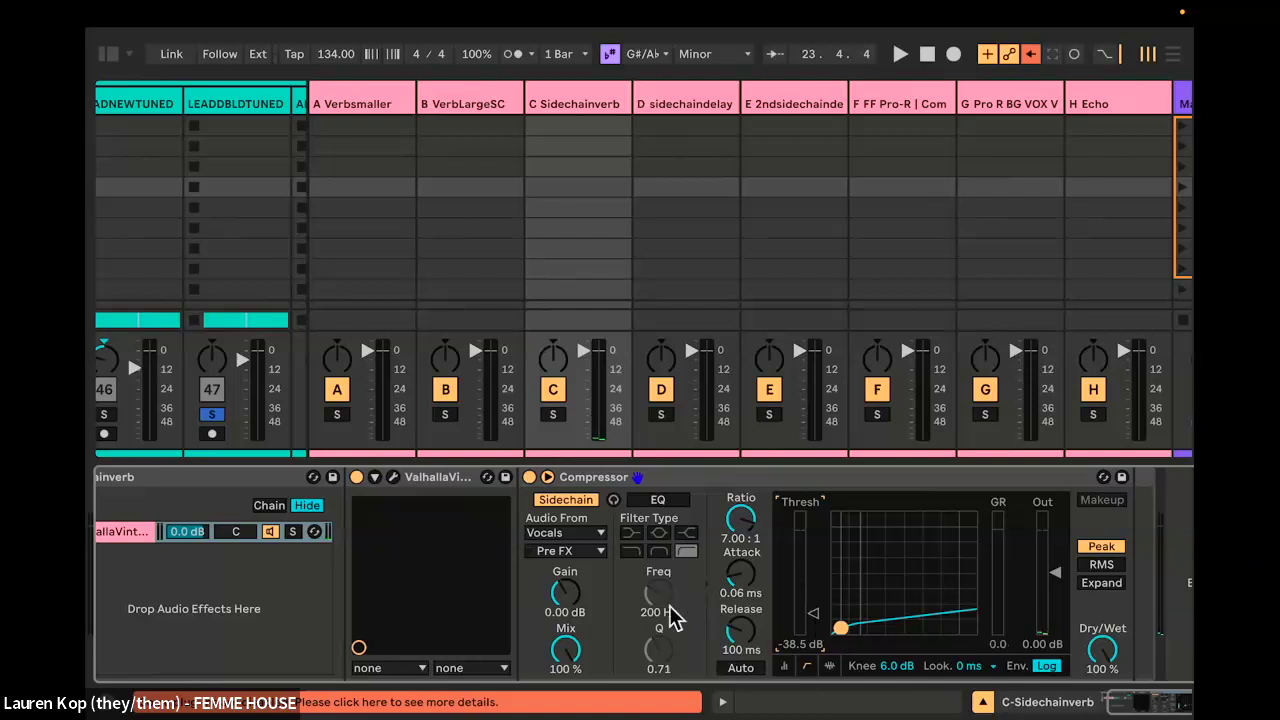
pyautogui.hscroll(-2, 672, 616)
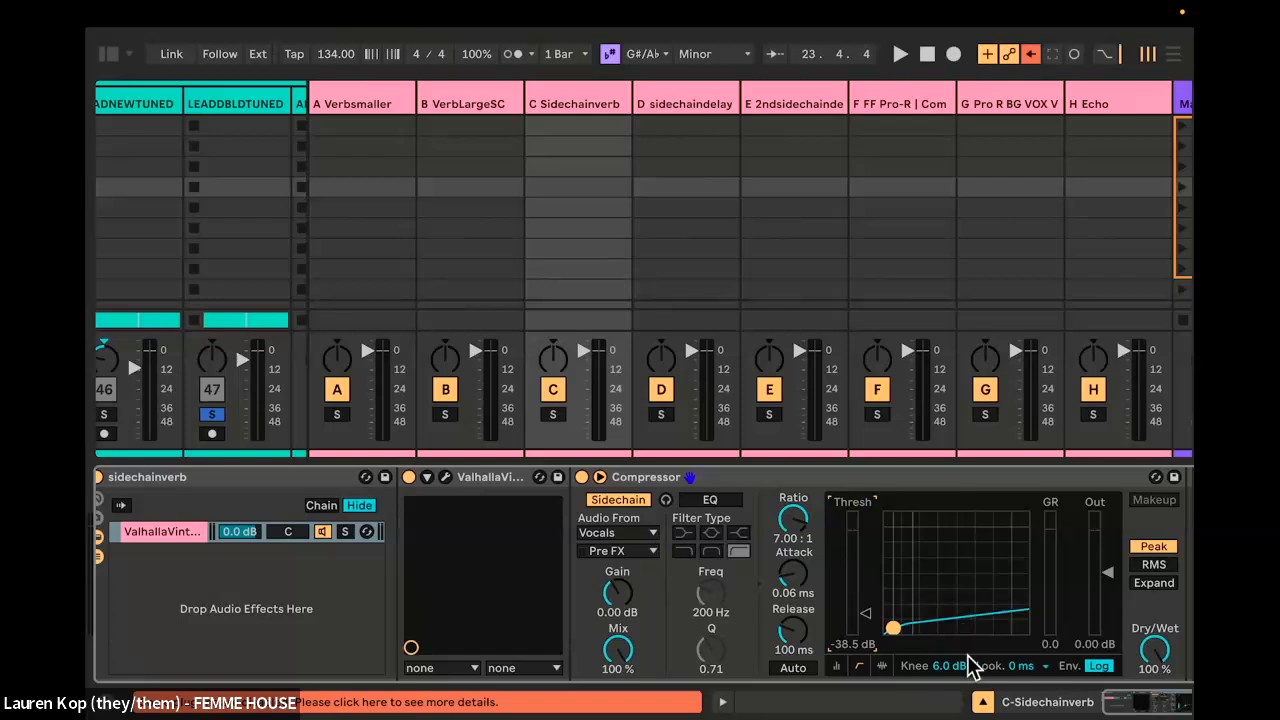
# Step: Hide the device view and the return tracks, and switch to Arrangement View
pyautogui.click(983, 702)
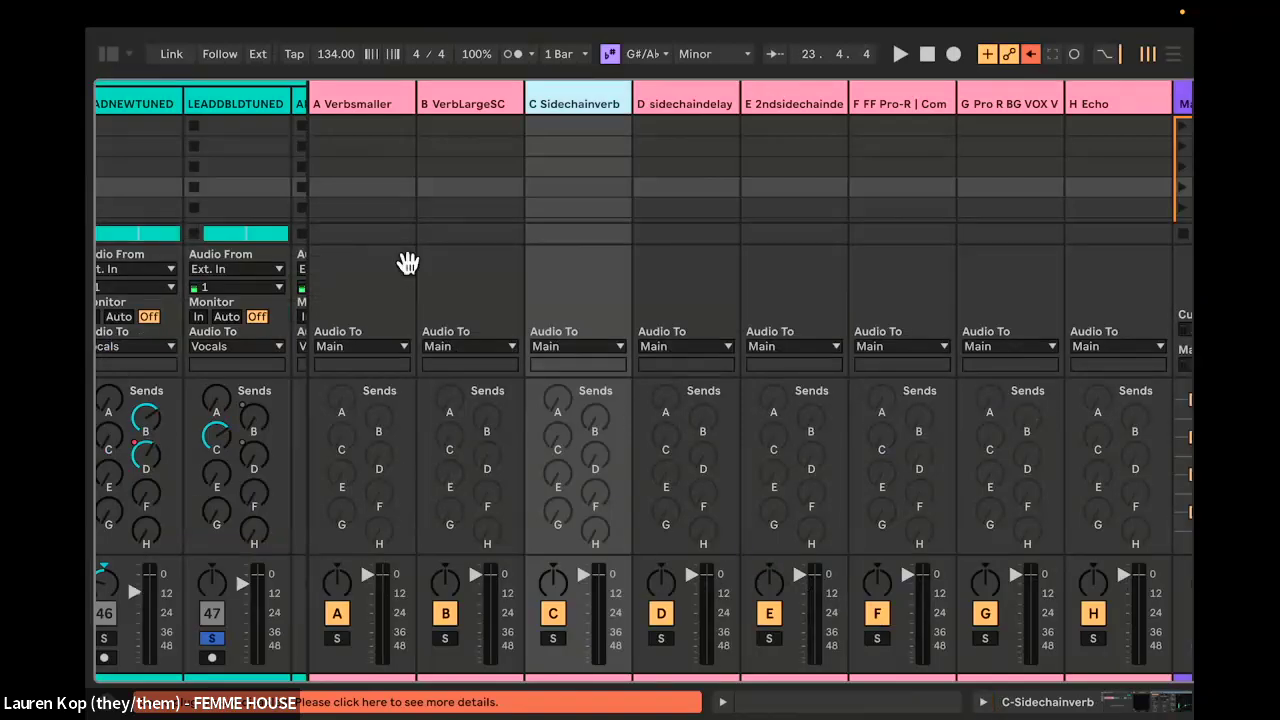
pyautogui.press('super+alt+r')
pyautogui.press('Tab')
# Step: Switch to Safari and open the Week 3 Assignment page from the course lesson list
pyautogui.moveTo(440, 715)
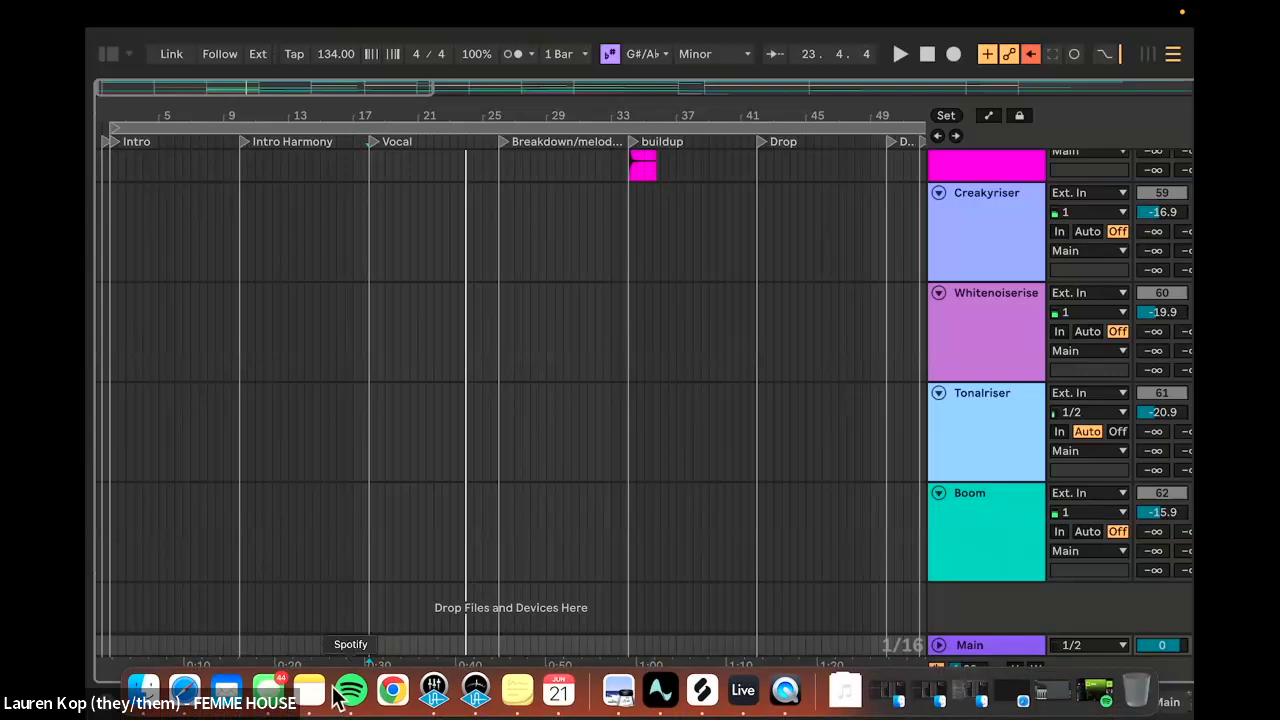
pyautogui.click(185, 698)
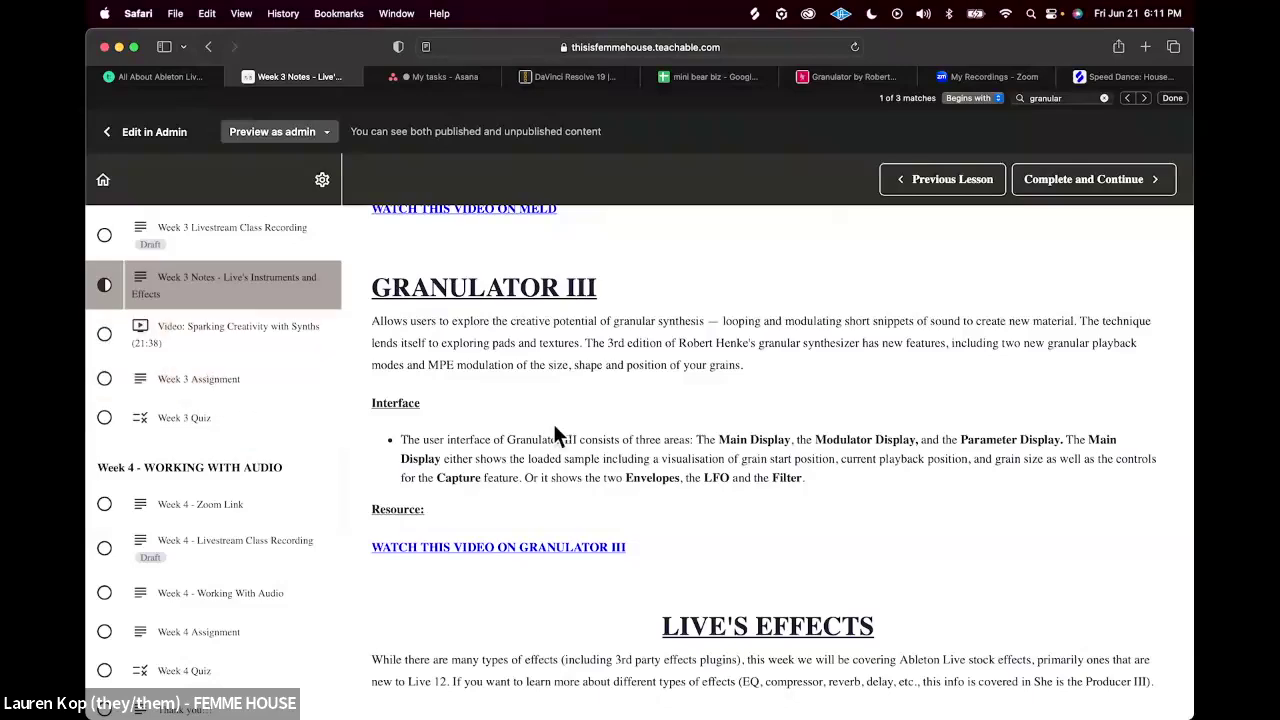
pyautogui.scroll(-2, 746, 518)
pyautogui.scroll(1, 746, 520)
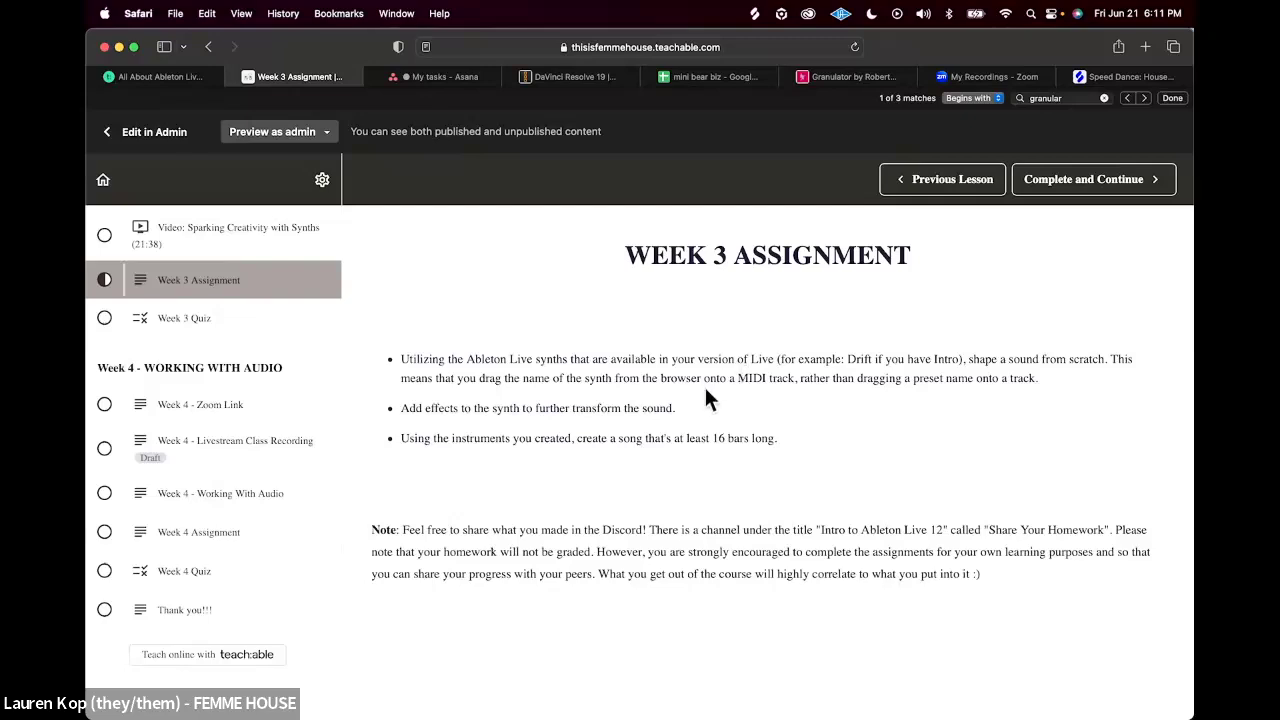
# Step: Switch to Ableton Live, show the browser and return to Session View
pyautogui.click(657, 690)
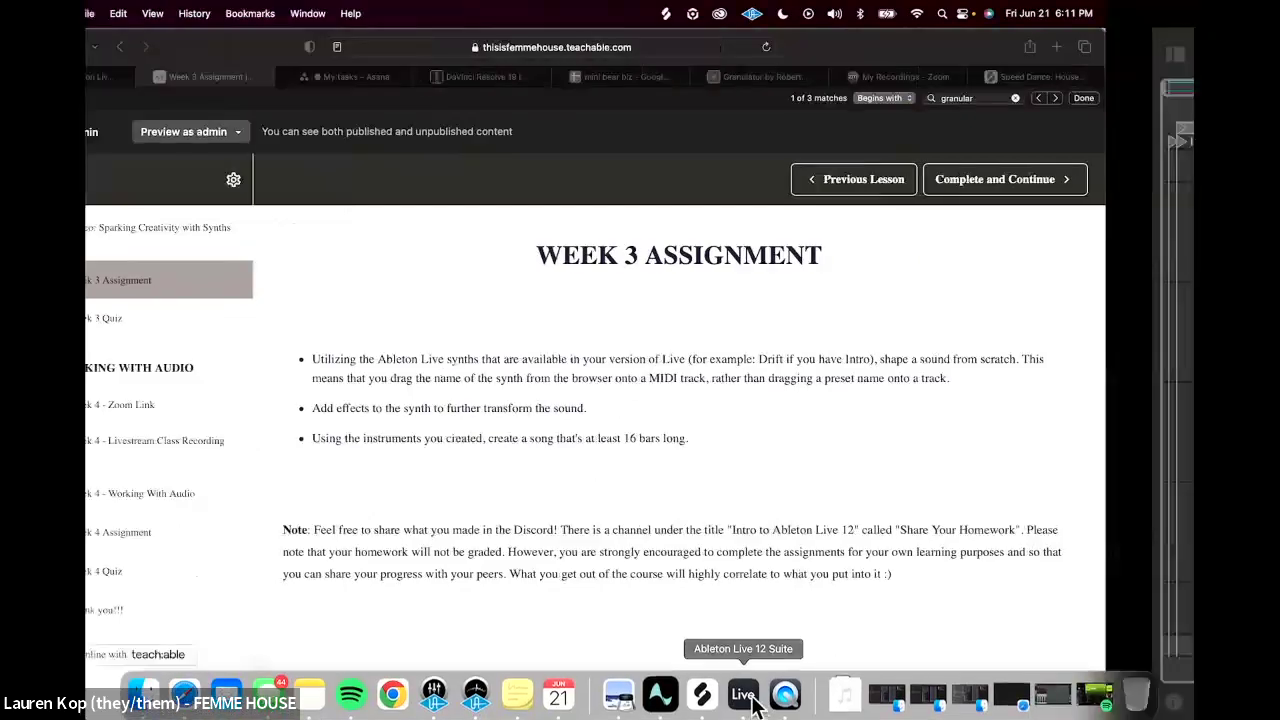
pyautogui.click(109, 54)
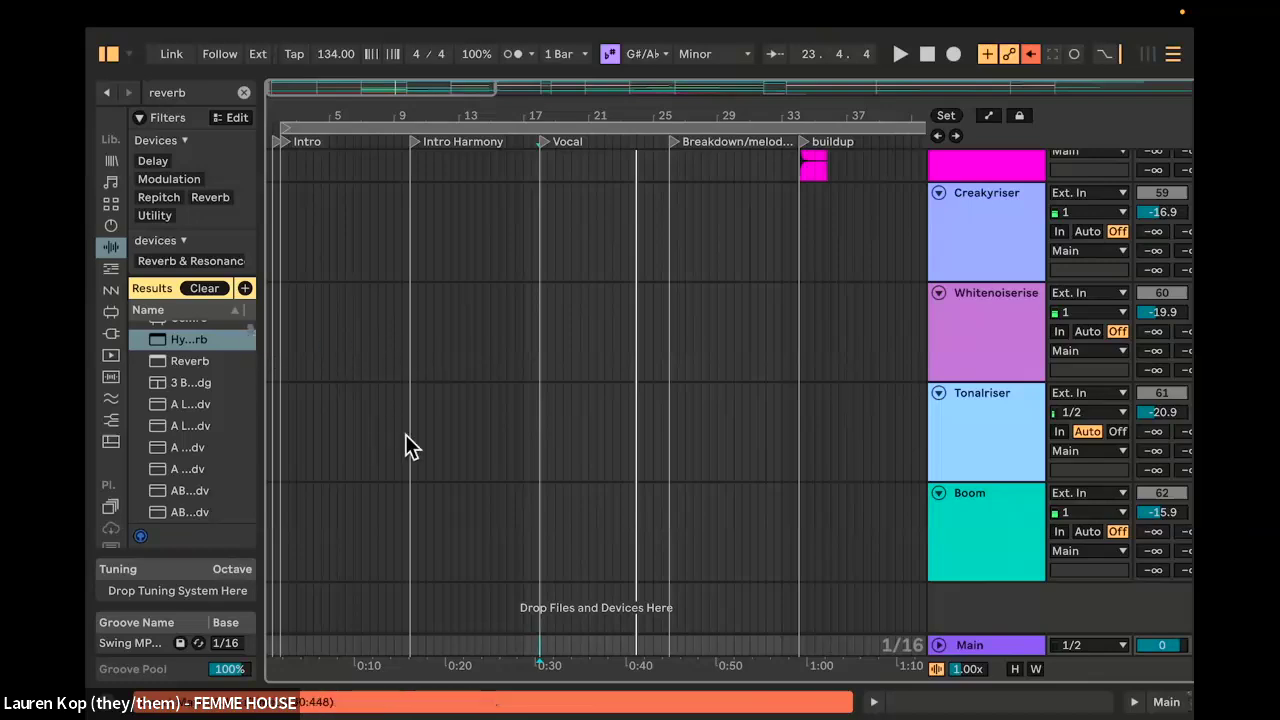
pyautogui.press('Tab')
# Step: Recheck the Week 3 Assignment page, return to Ableton Live, show the browser and clear its search
pyautogui.moveTo(200, 712)
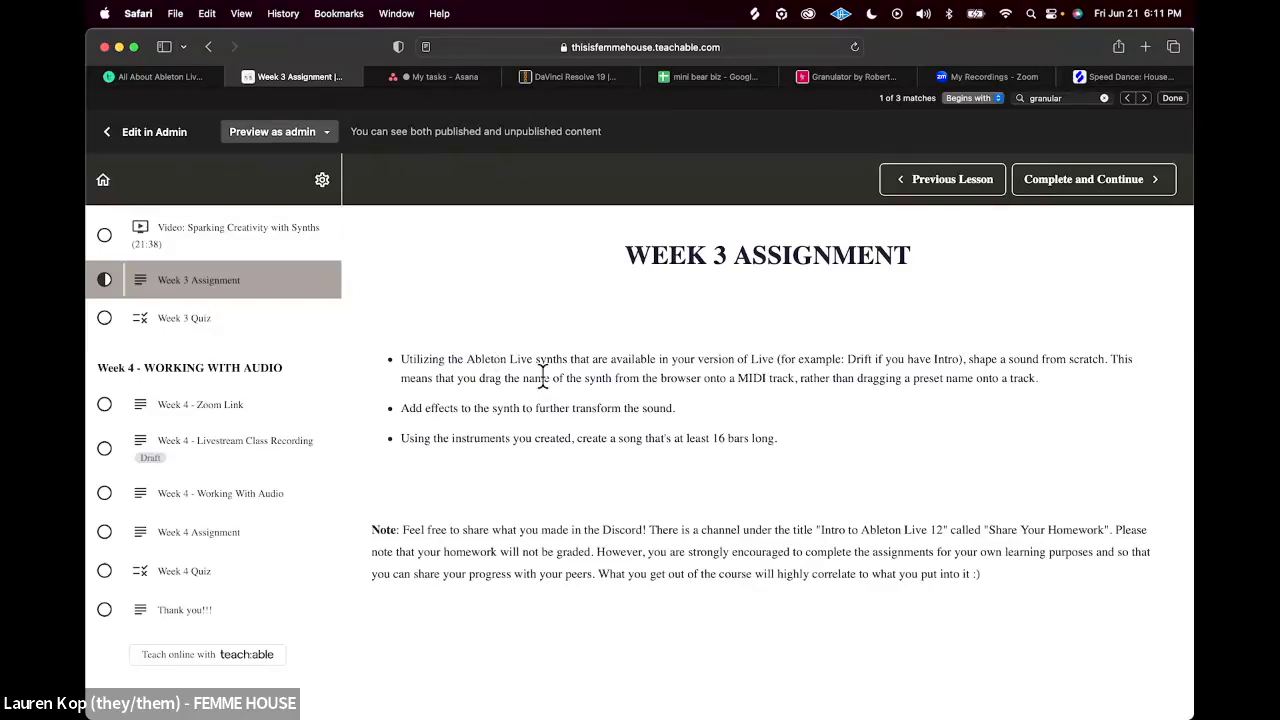
pyautogui.hotkey('ctrl', 'Right')
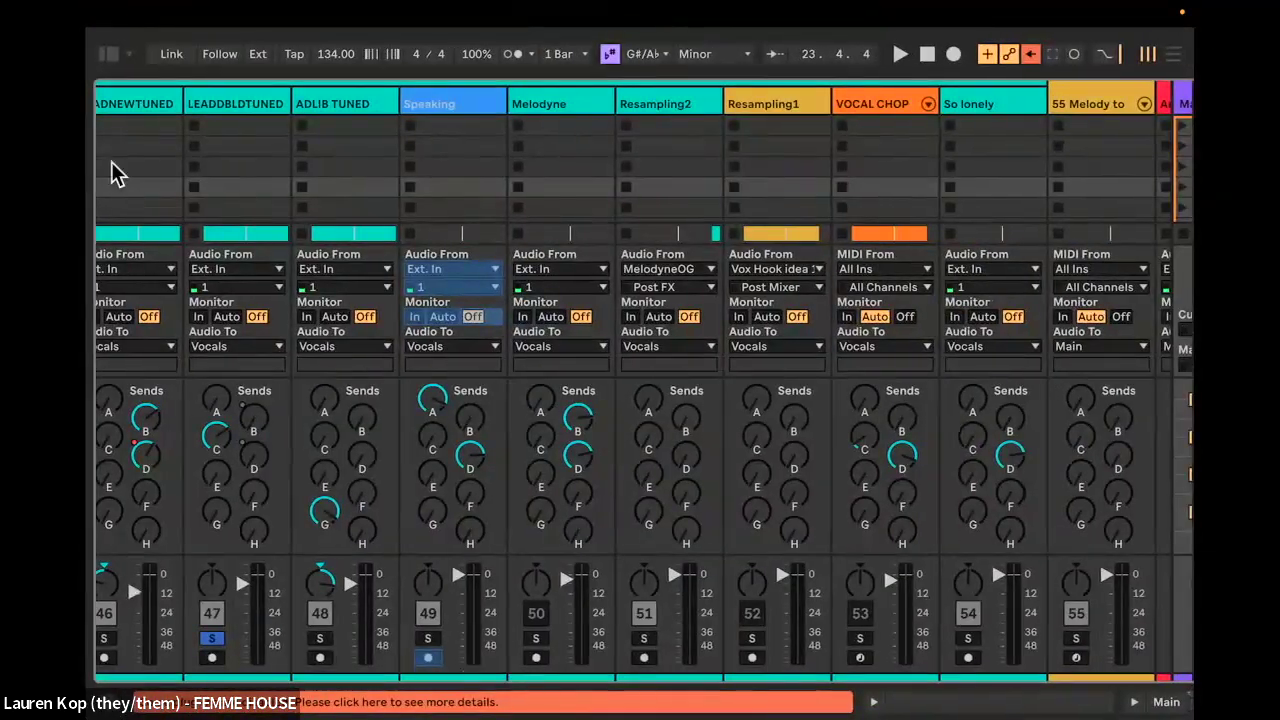
pyautogui.click(111, 54)
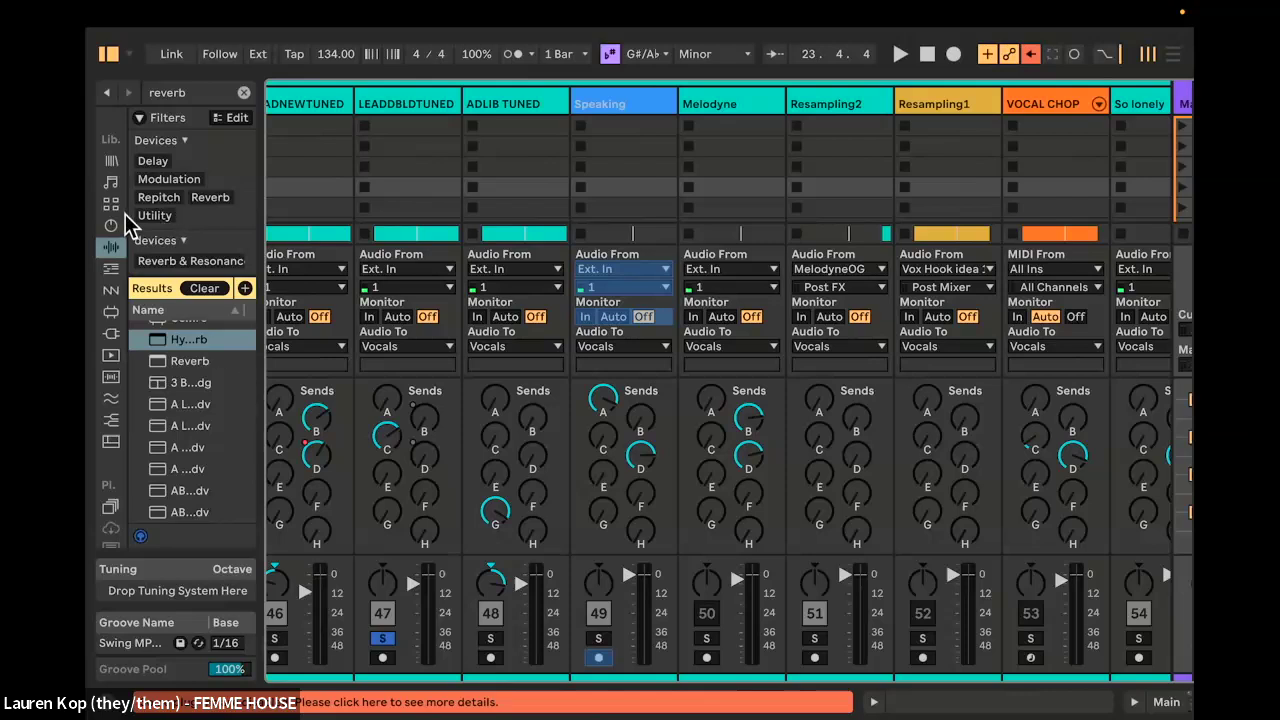
pyautogui.click(243, 92)
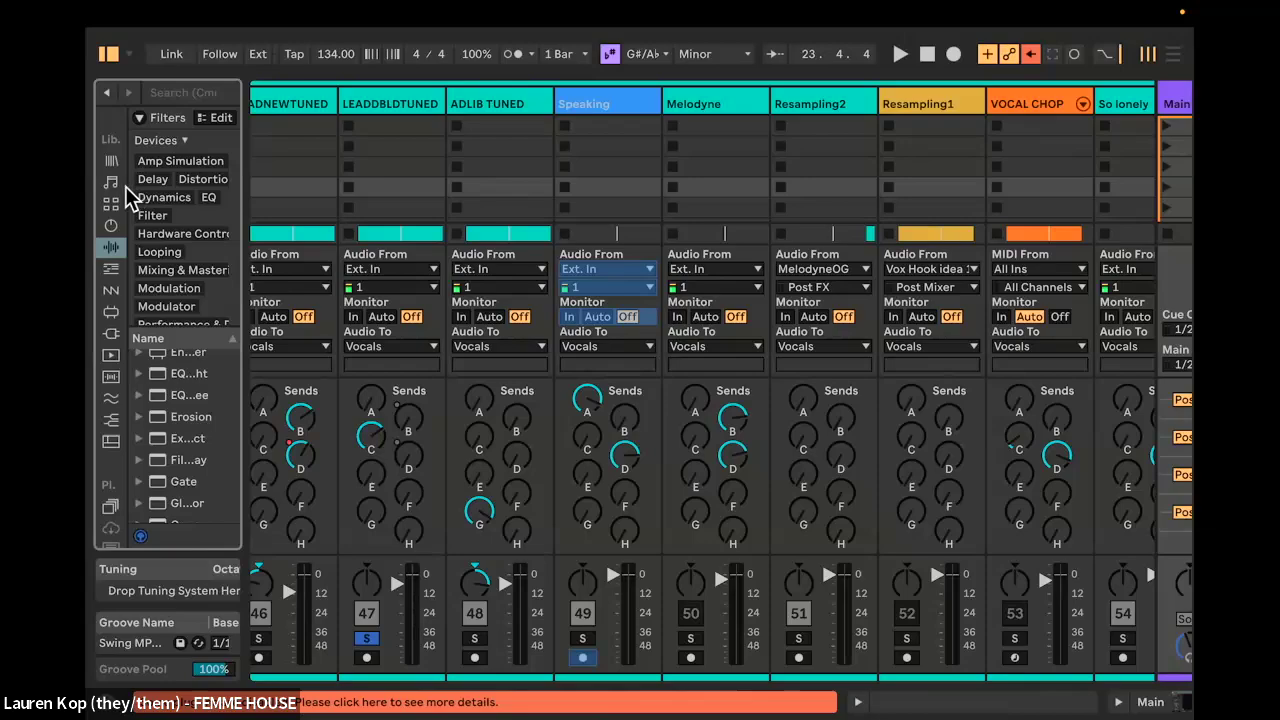
# Step: Set the display zoom to 121 % in the Display & Input settings and close the settings
pyautogui.moveTo(106, 17)
pyautogui.click(125, 40)
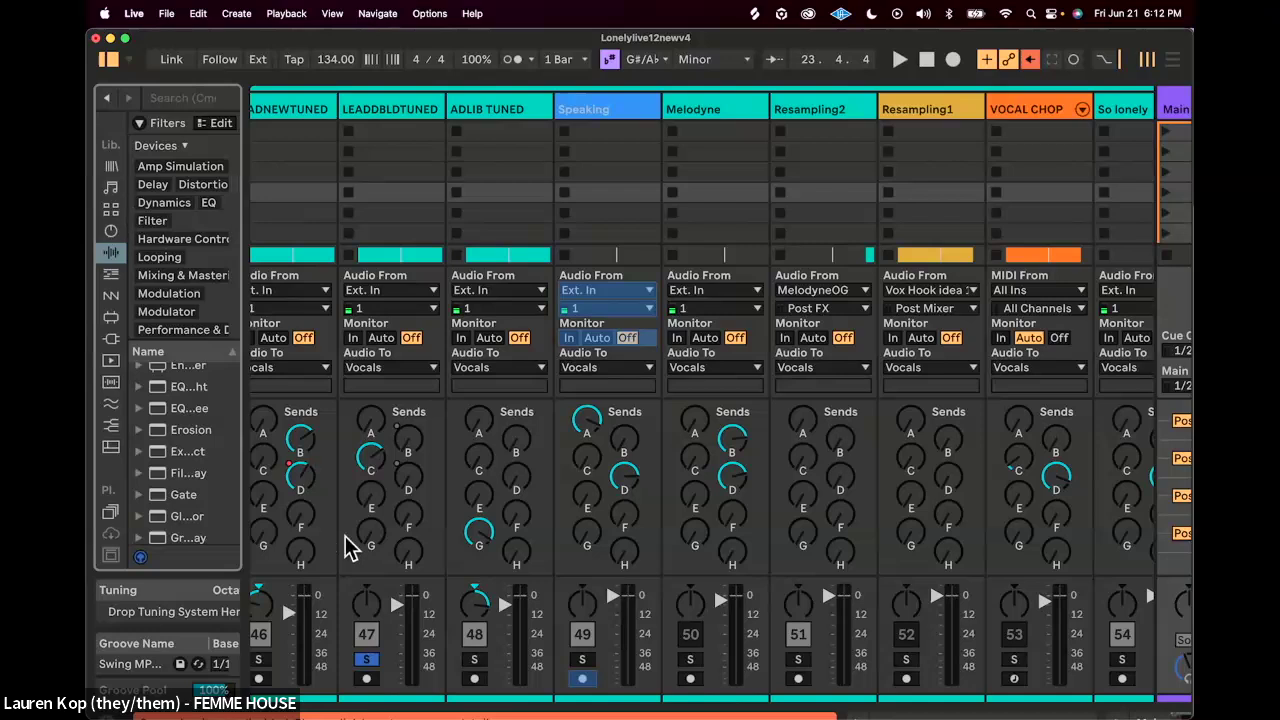
pyautogui.press('super+comma')
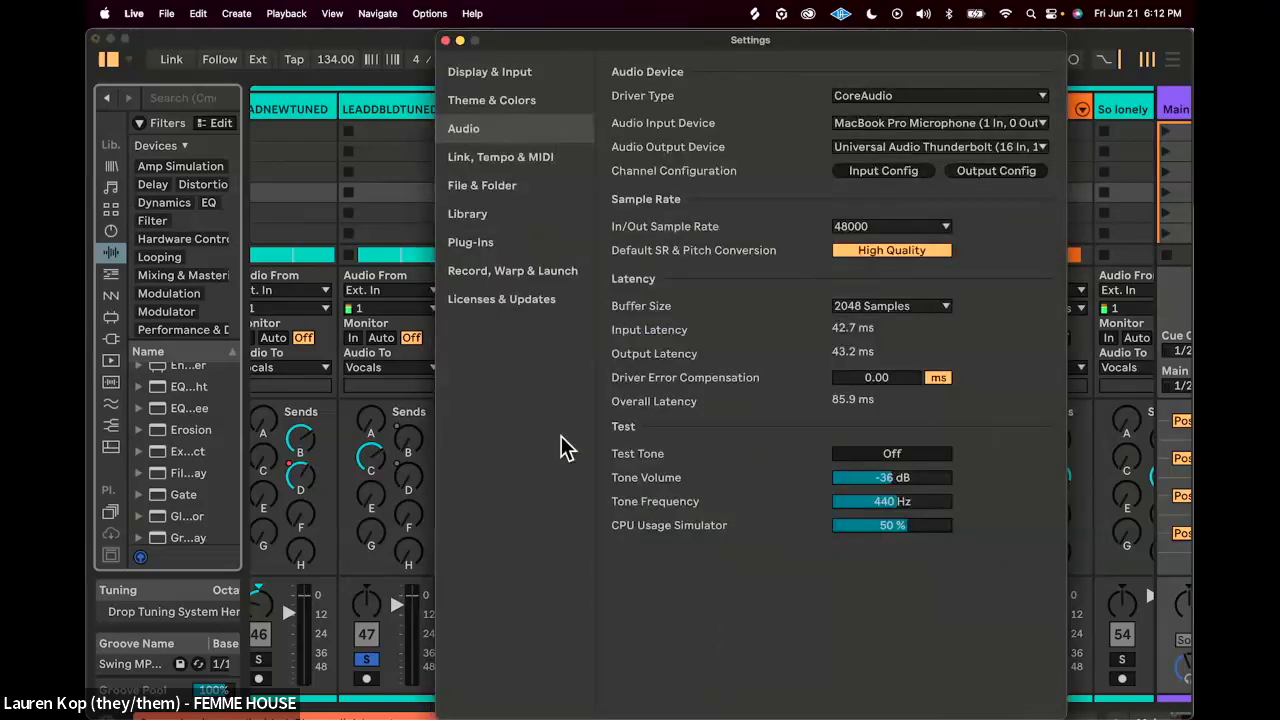
pyautogui.click(533, 110)
pyautogui.click(524, 74)
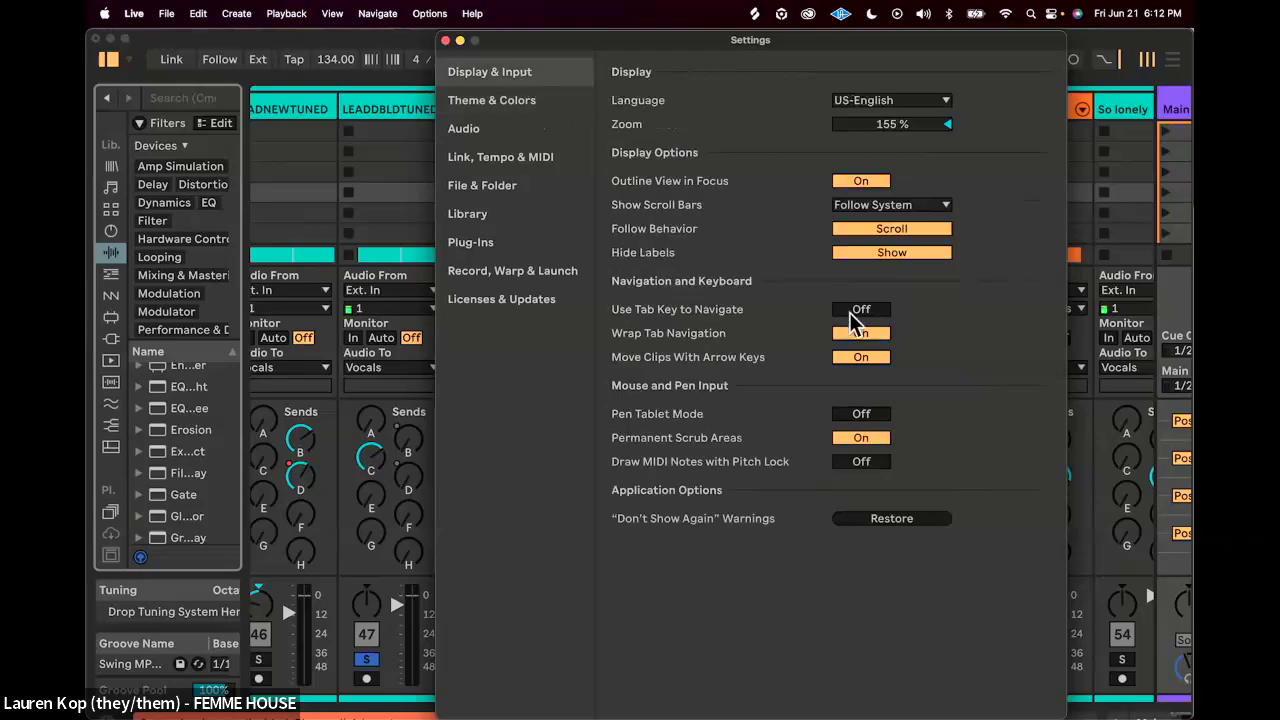
pyautogui.moveTo(891, 126); pyautogui.dragTo(891, 156)
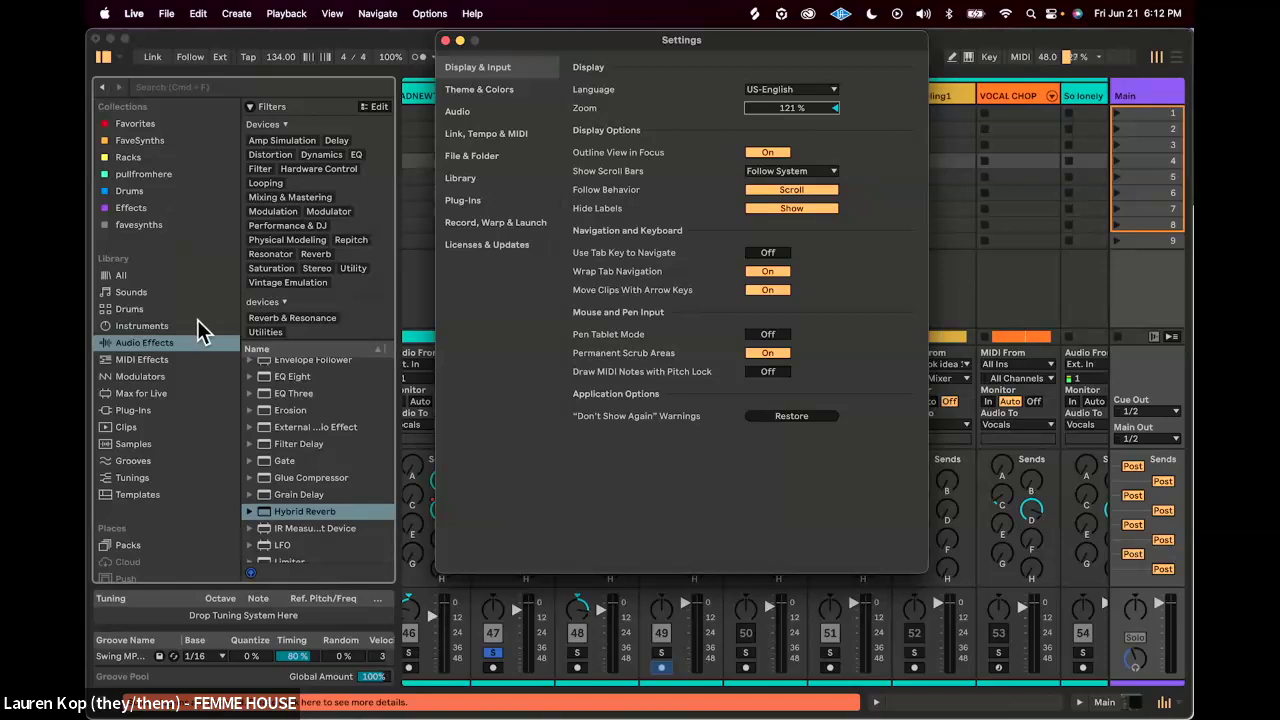
pyautogui.press('Escape')
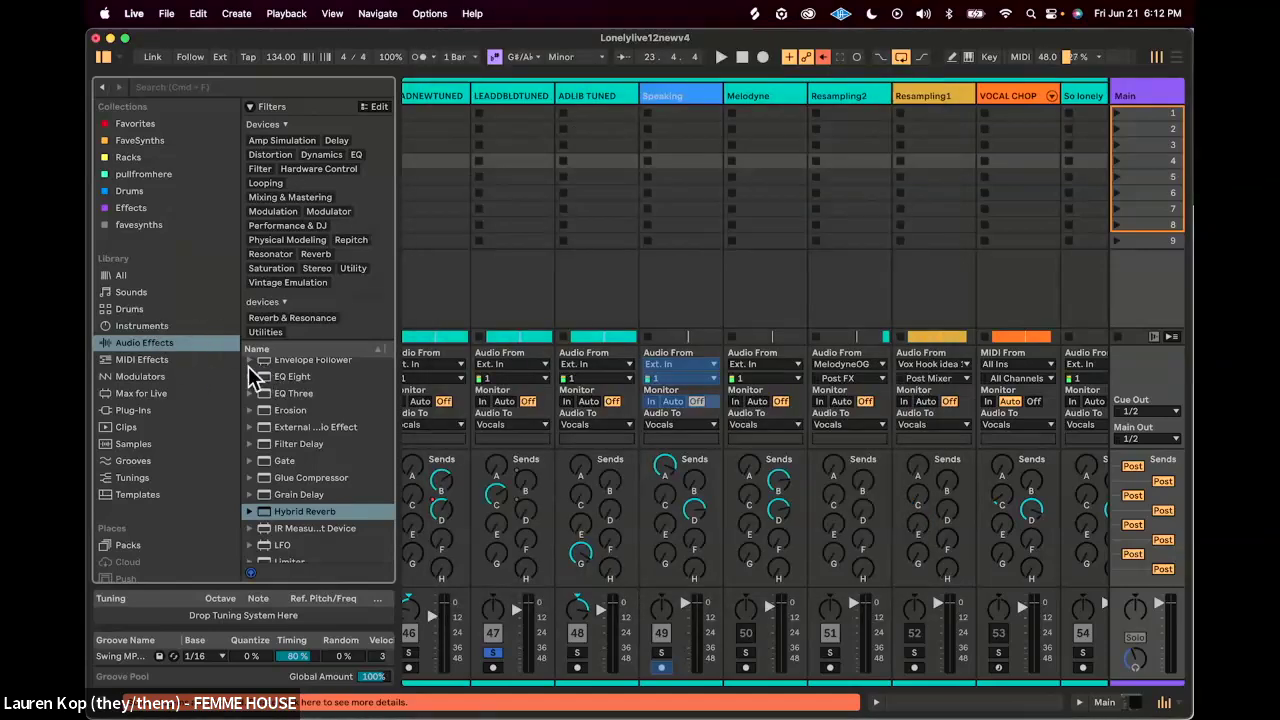
# Step: Browse the library's Instruments and expand Meld to list its presets
pyautogui.click(186, 326)
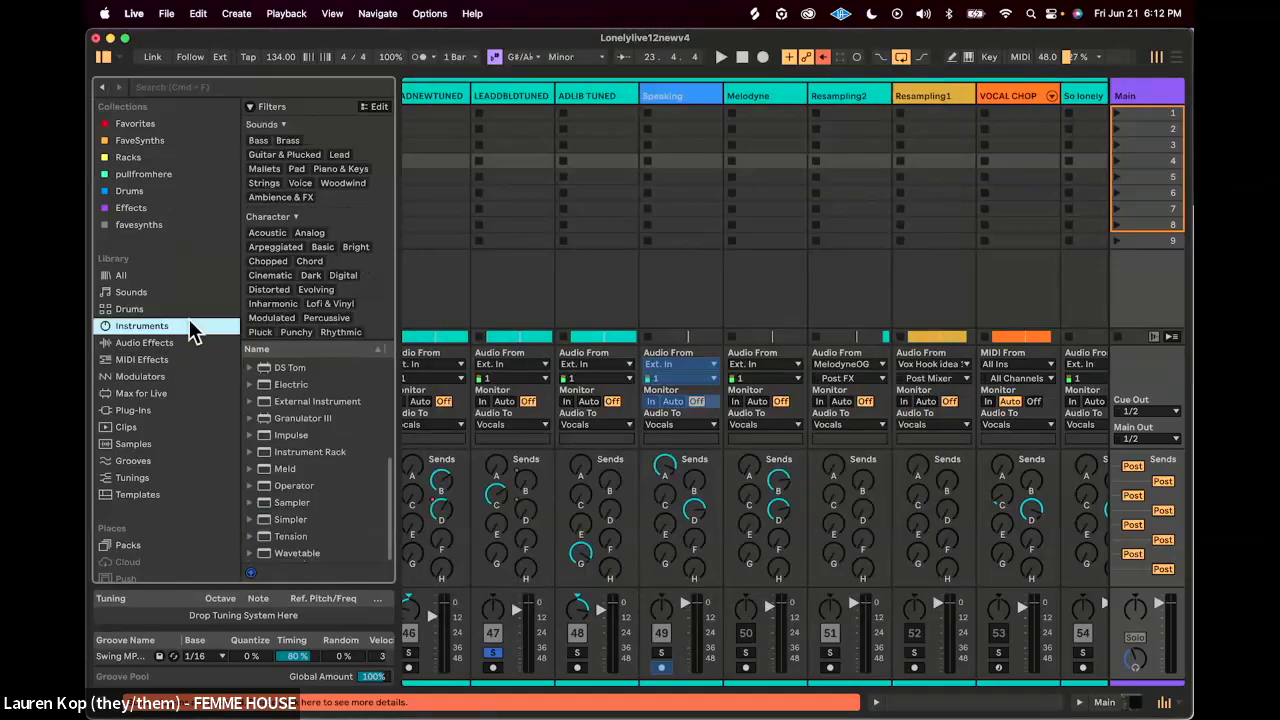
pyautogui.click(278, 470)
pyautogui.moveTo(278, 470); pyautogui.dragTo(296, 406)
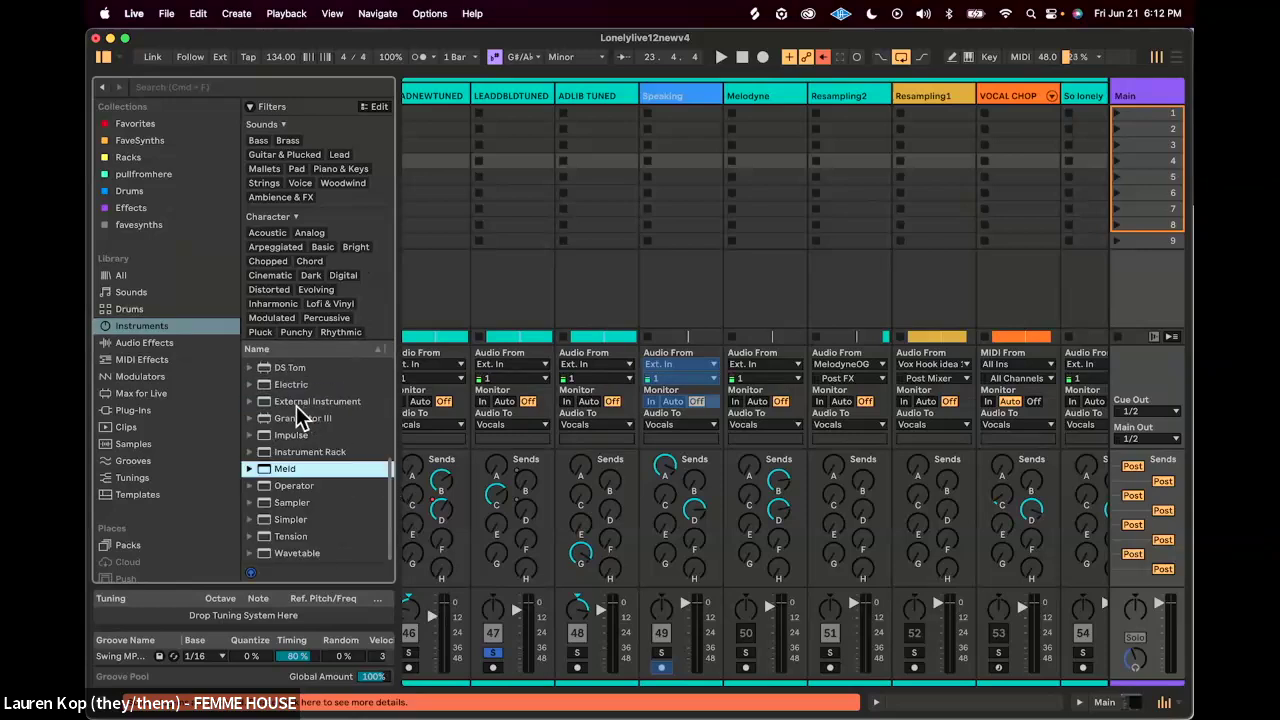
pyautogui.click(249, 468)
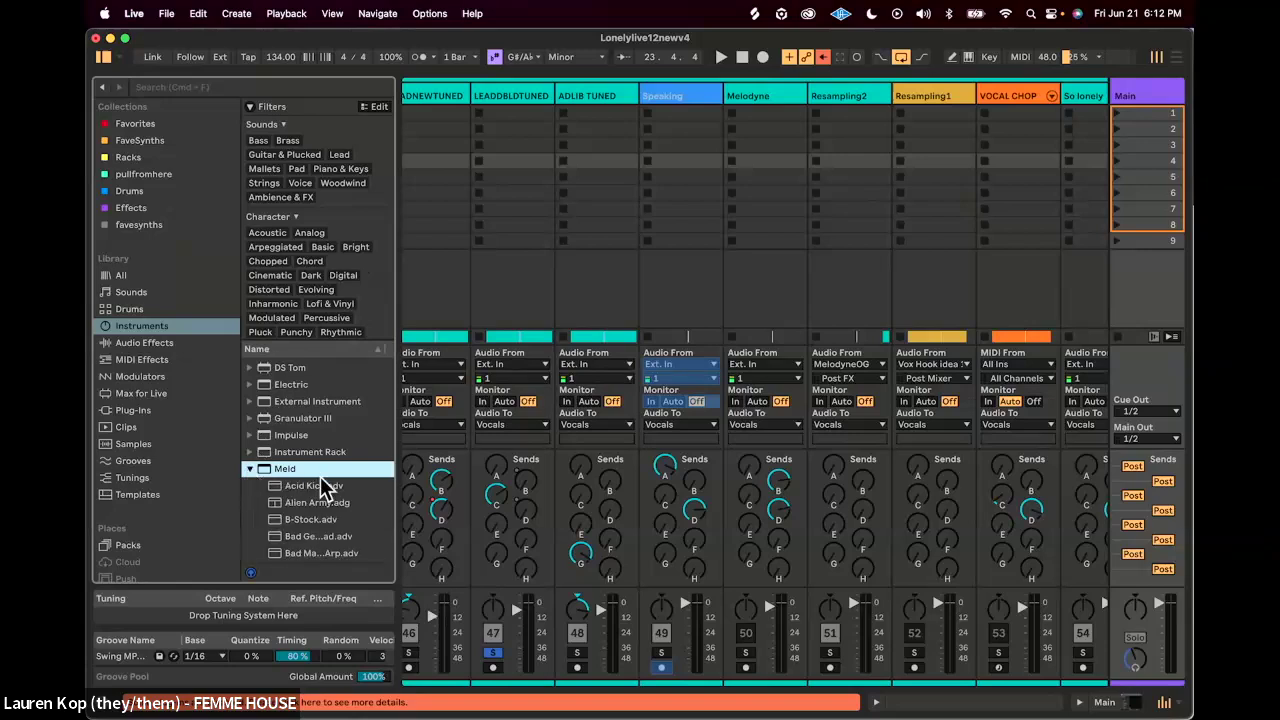
# Step: Preview two of the Meld presets beginning with "Bad", return to the instrument list's start and hide the browser
pyautogui.scroll(-5, 320, 476)
pyautogui.click(337, 412)
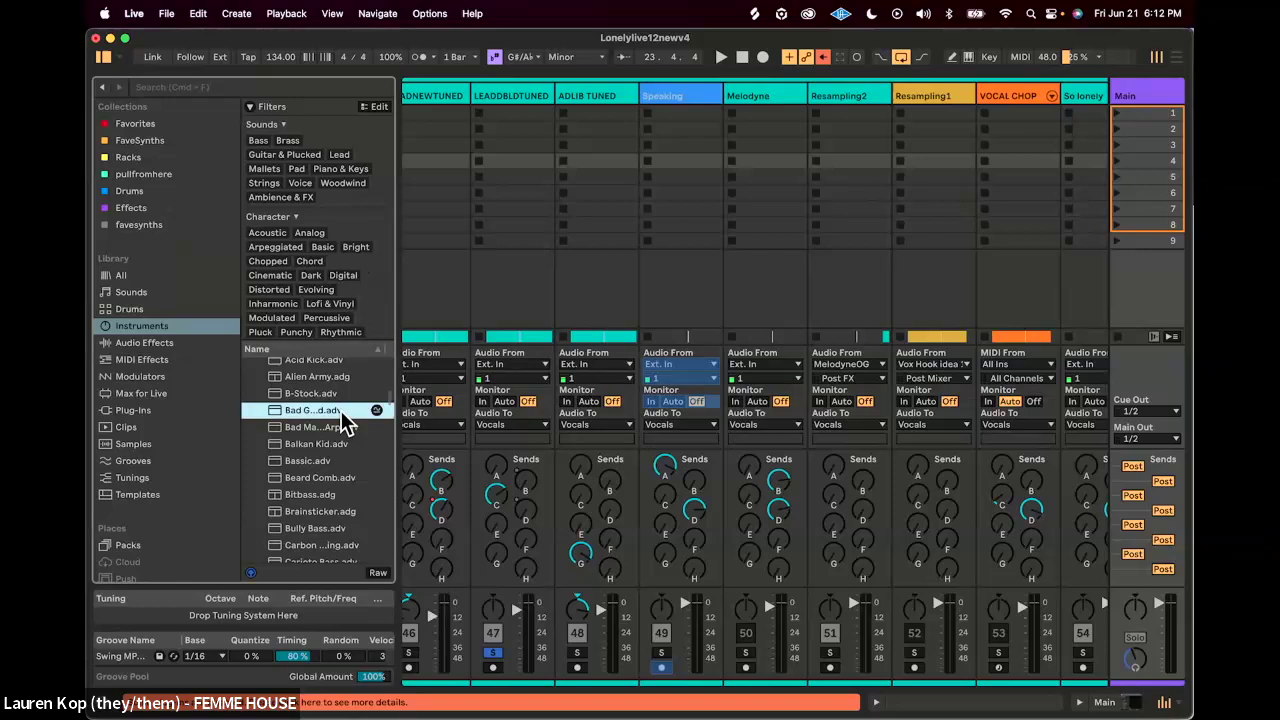
pyautogui.click(332, 428)
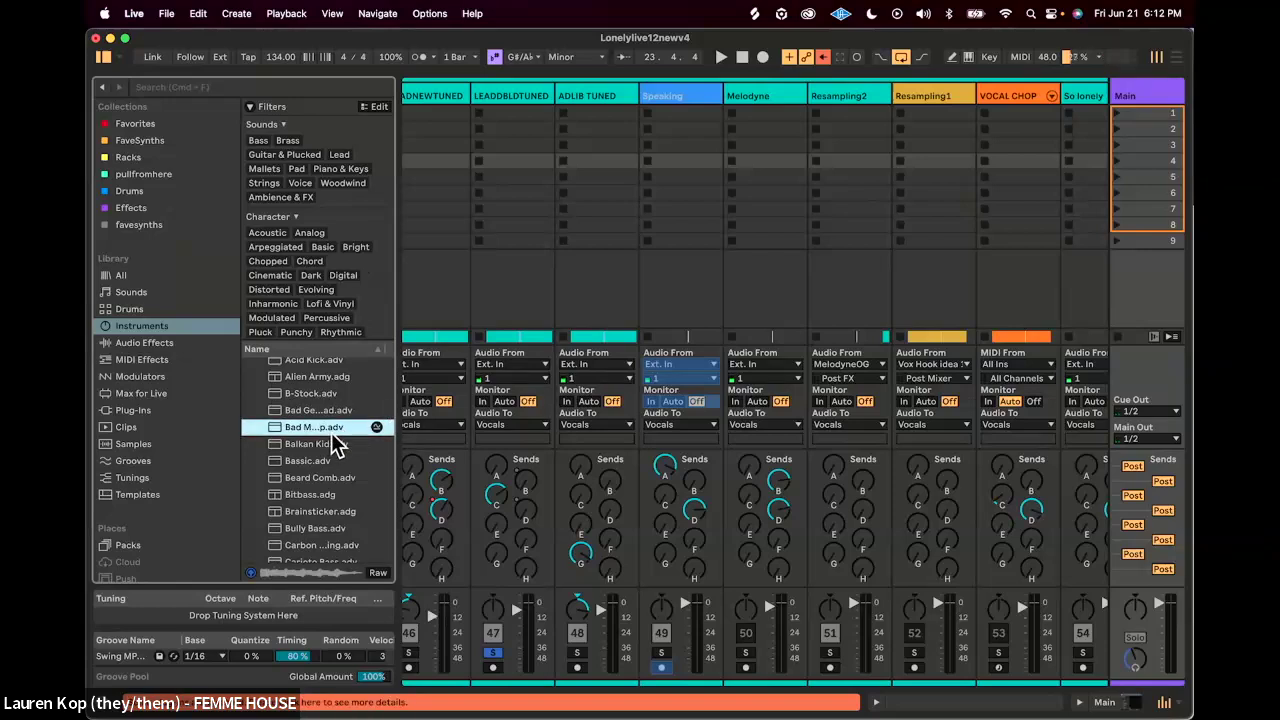
pyautogui.scroll(10, 295, 425)
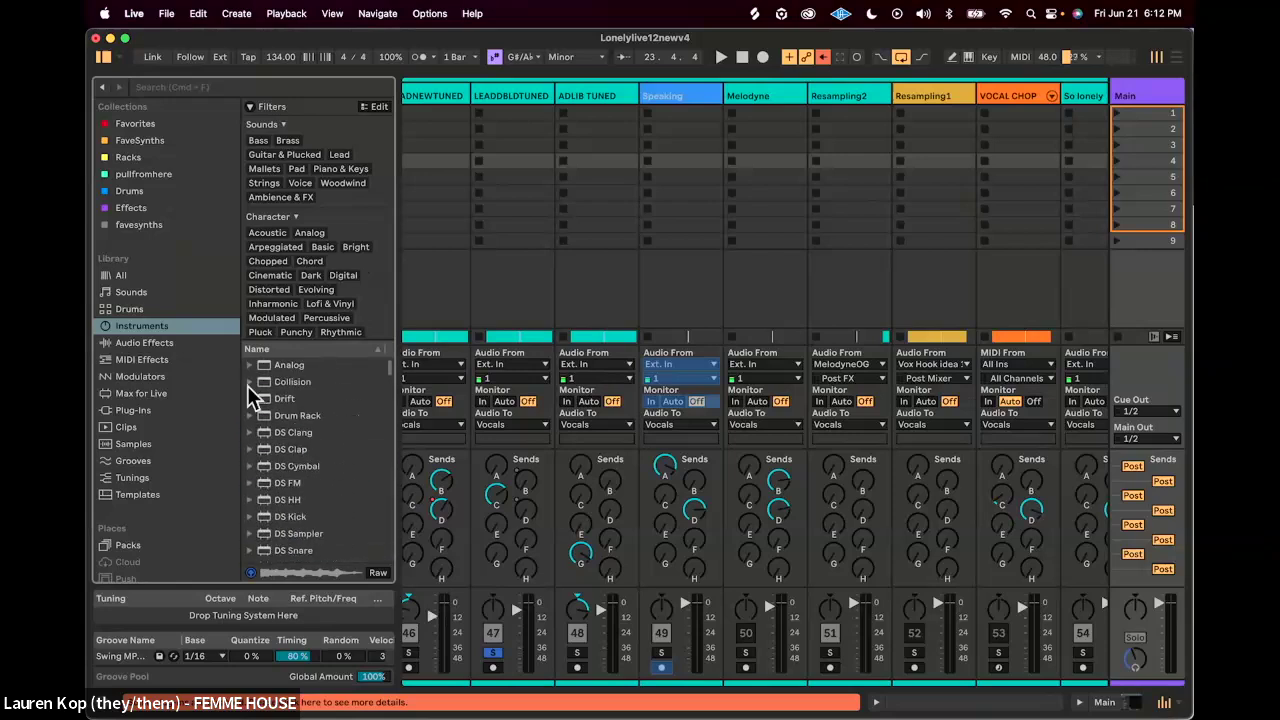
pyautogui.click(104, 57)
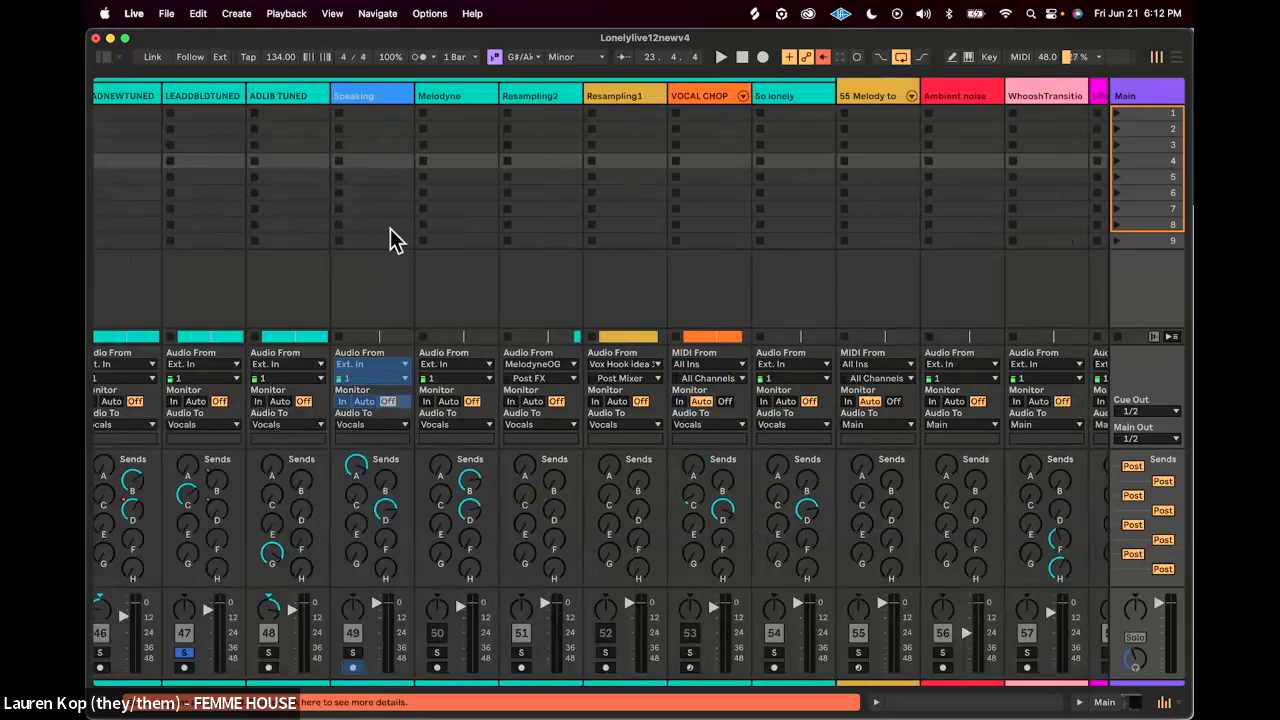
# Step: Set the display zoom to 151 % in the Display & Input settings and close the settings
pyautogui.press('super+comma')
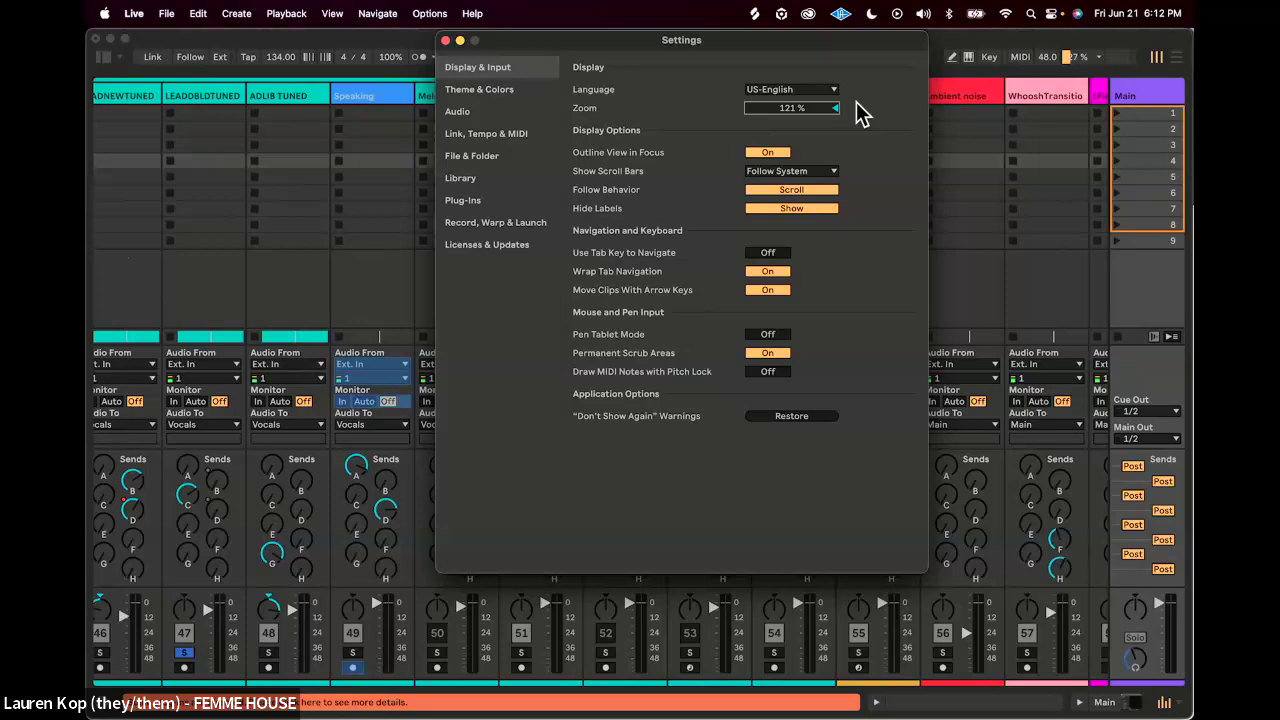
pyautogui.click(527, 91)
pyautogui.click(503, 114)
pyautogui.click(503, 136)
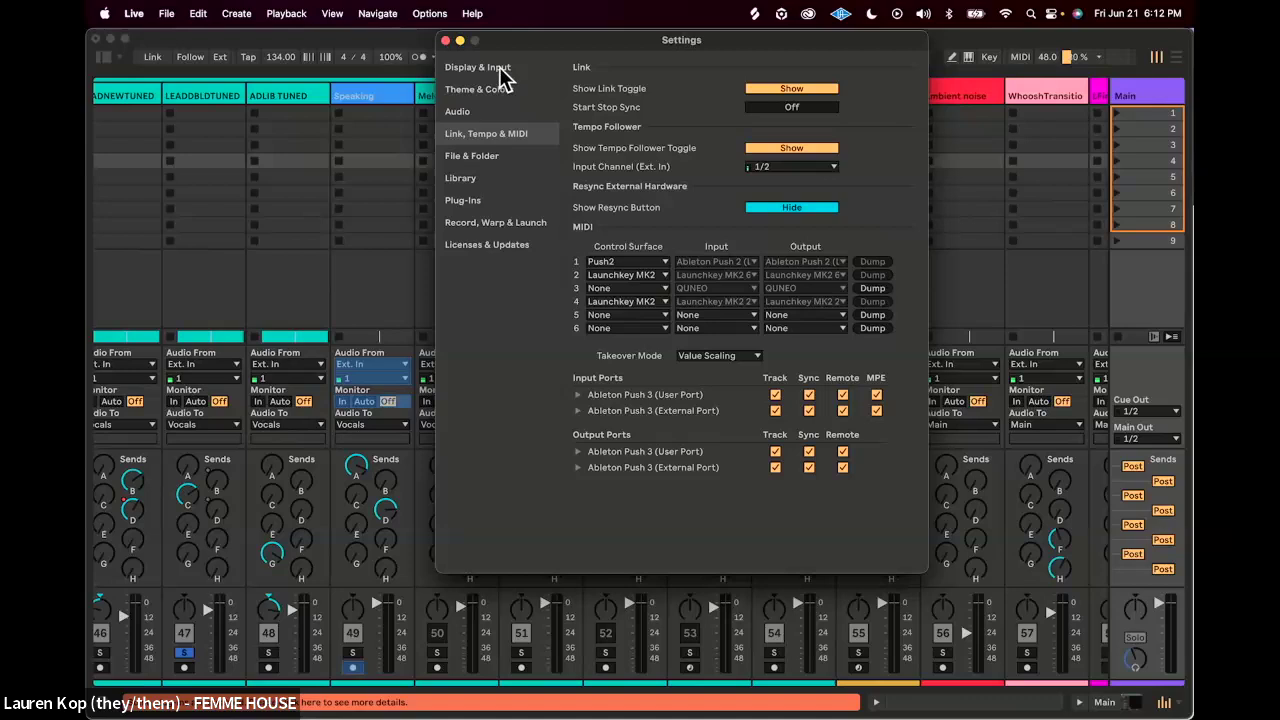
pyautogui.click(503, 77)
pyautogui.moveTo(794, 108); pyautogui.dragTo(794, 65)
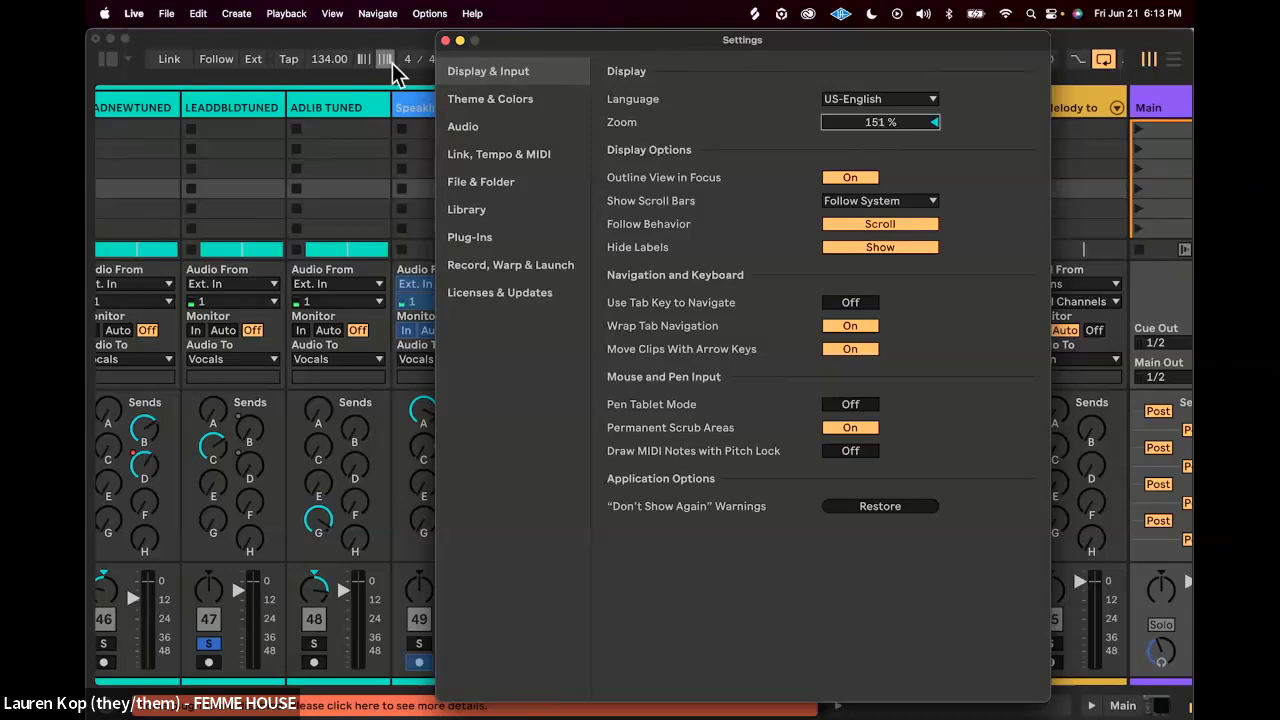
pyautogui.click(446, 41)
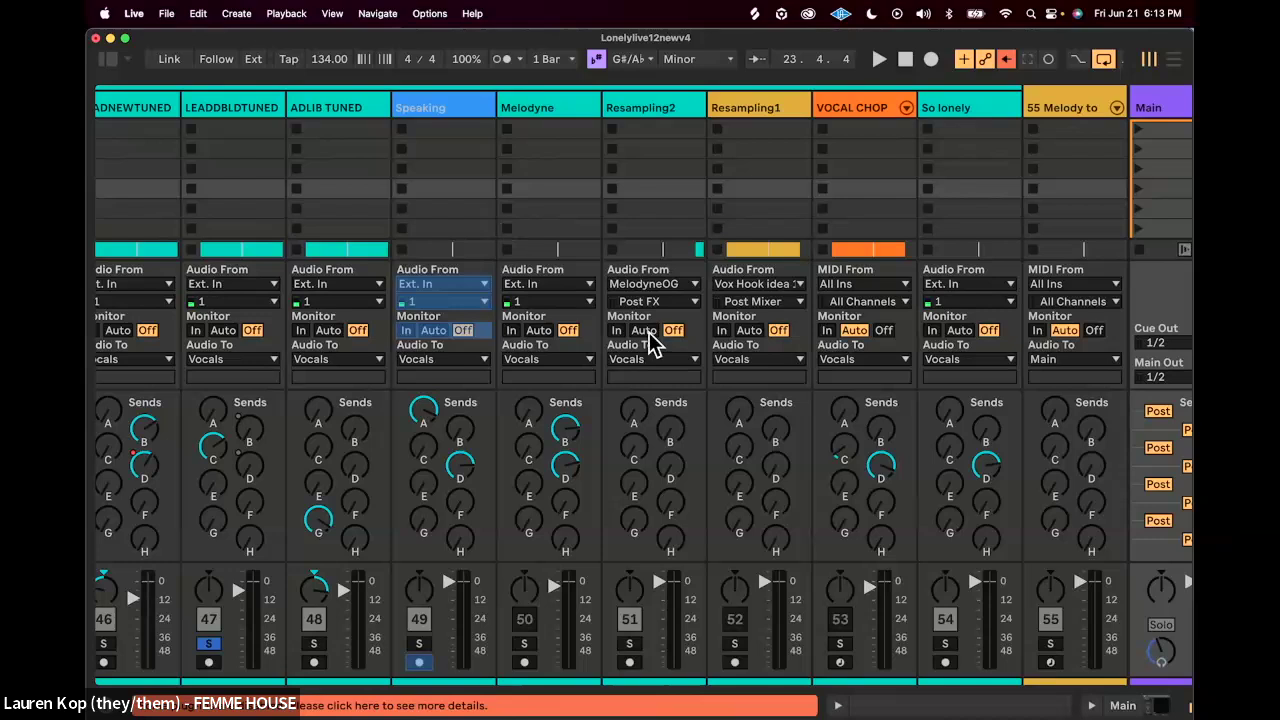
# Step: Show the return tracks beside the vocal tracks and hide them again
pyautogui.press('alt+super+r')
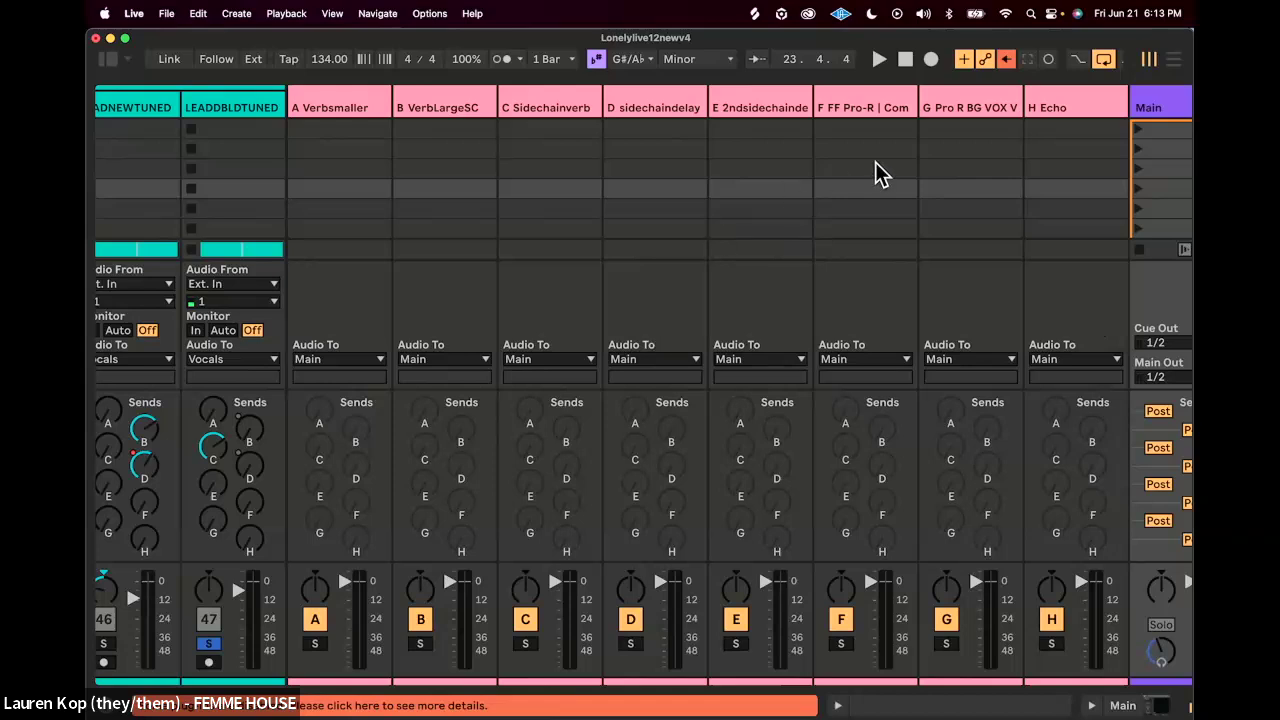
pyautogui.press('alt+super+r')
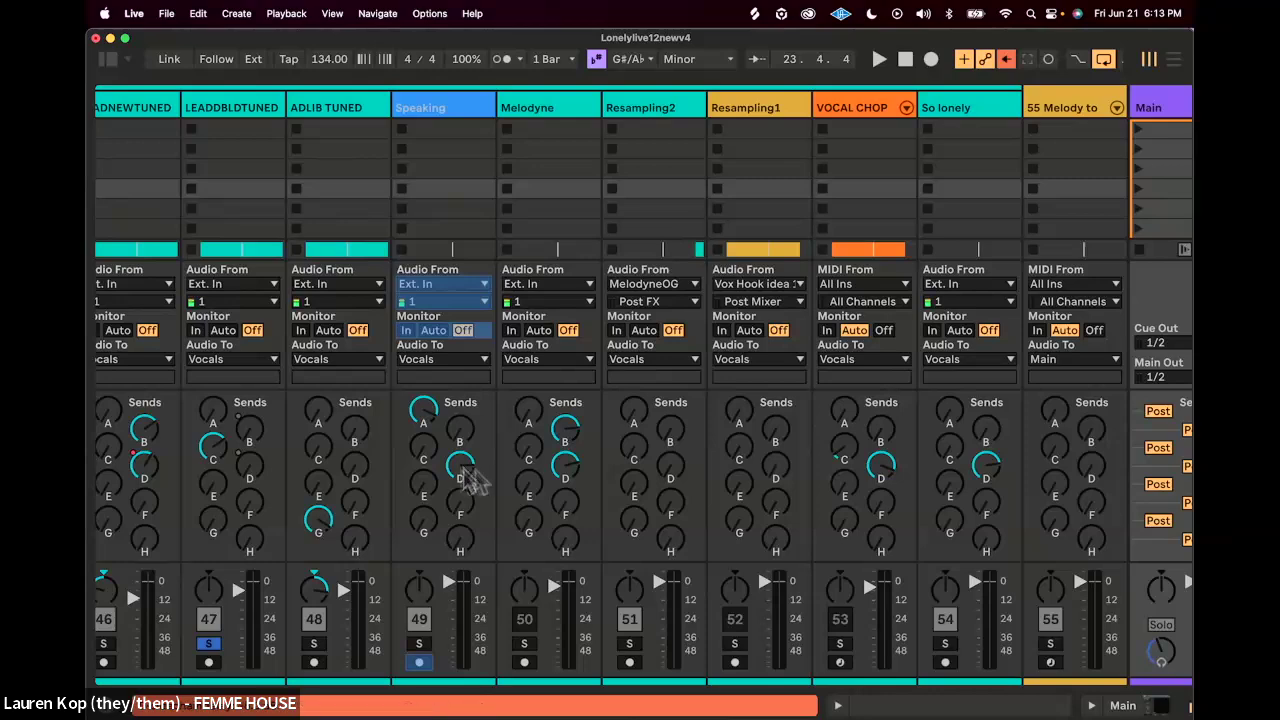
# Step: Show the device view for the LFimpact track and switch it to the WhooshTransition track
pyautogui.hscroll(10, 714, 160)
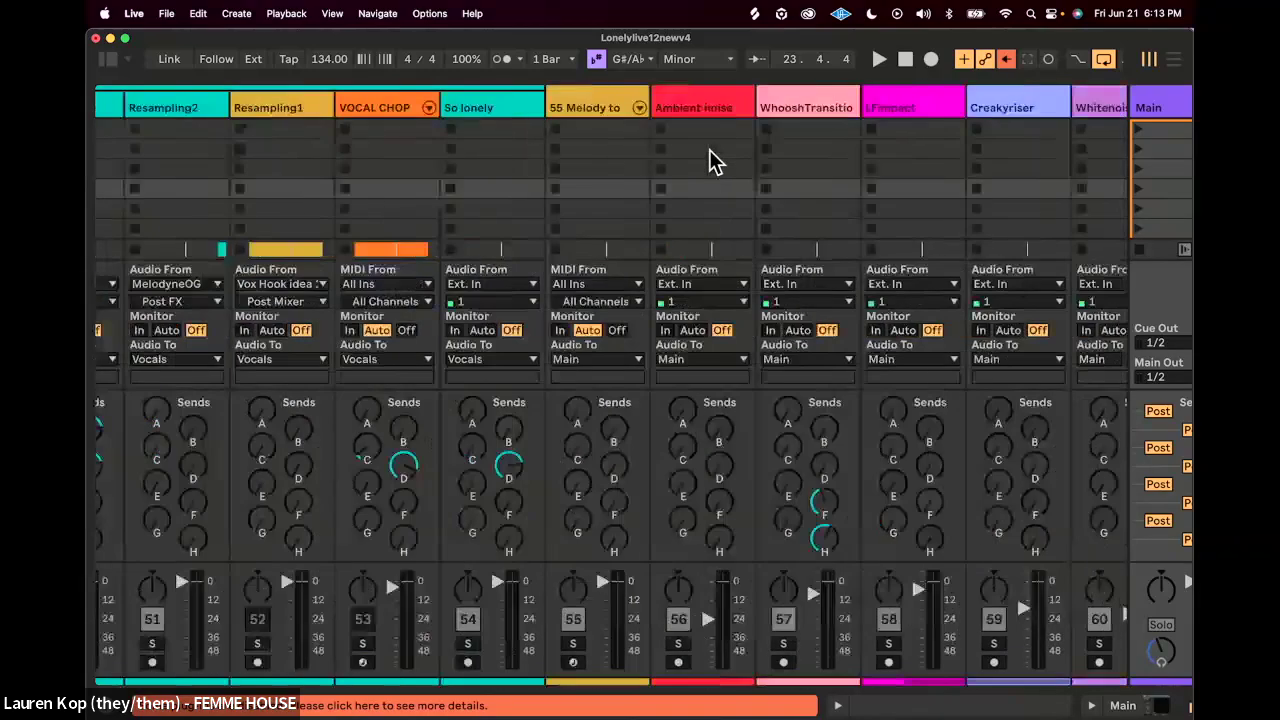
pyautogui.click(703, 106)
pyautogui.doubleClick(703, 106)
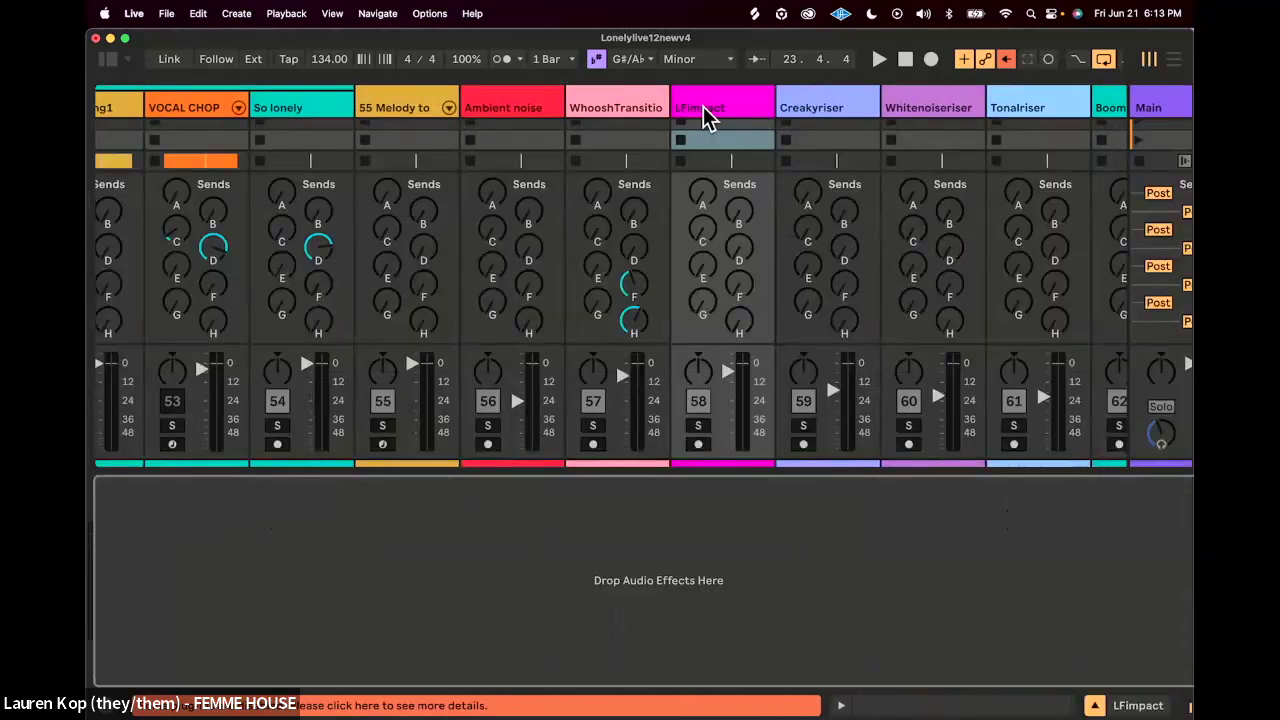
pyautogui.click(638, 104)
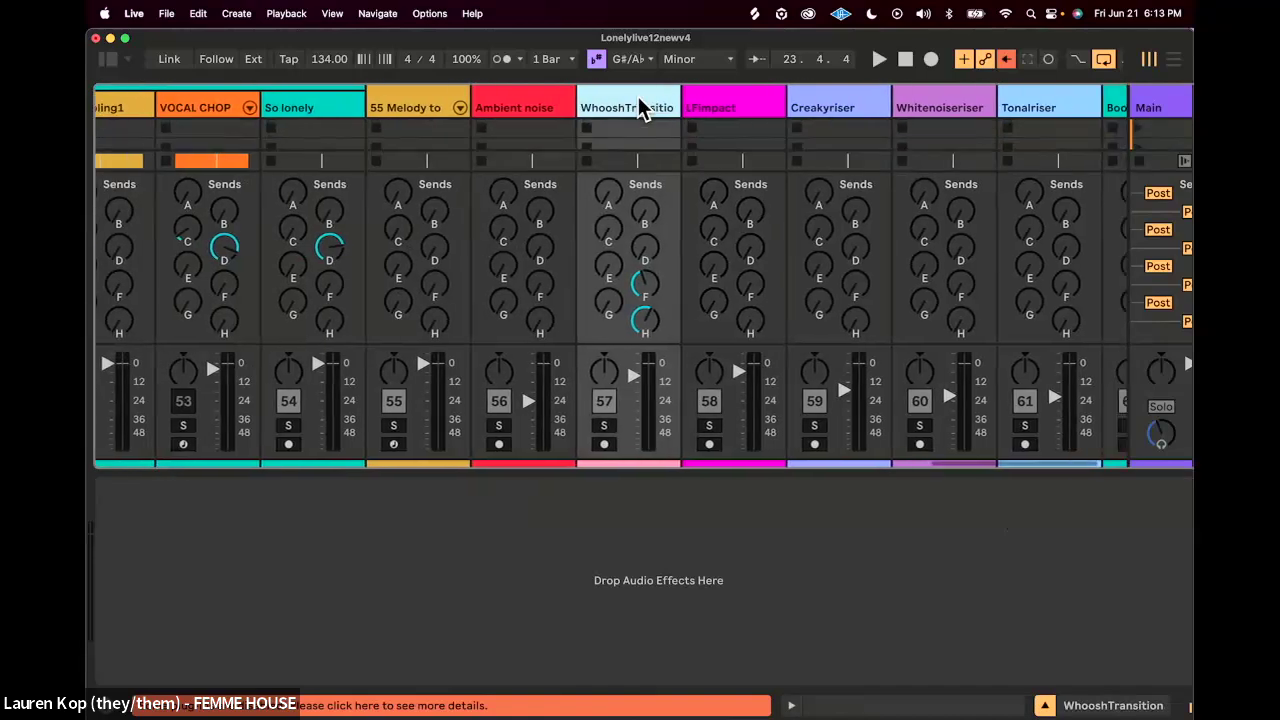
# Step: Show the browser and reduce the display zoom to 96 % in the Display & Input settings
pyautogui.click(108, 59)
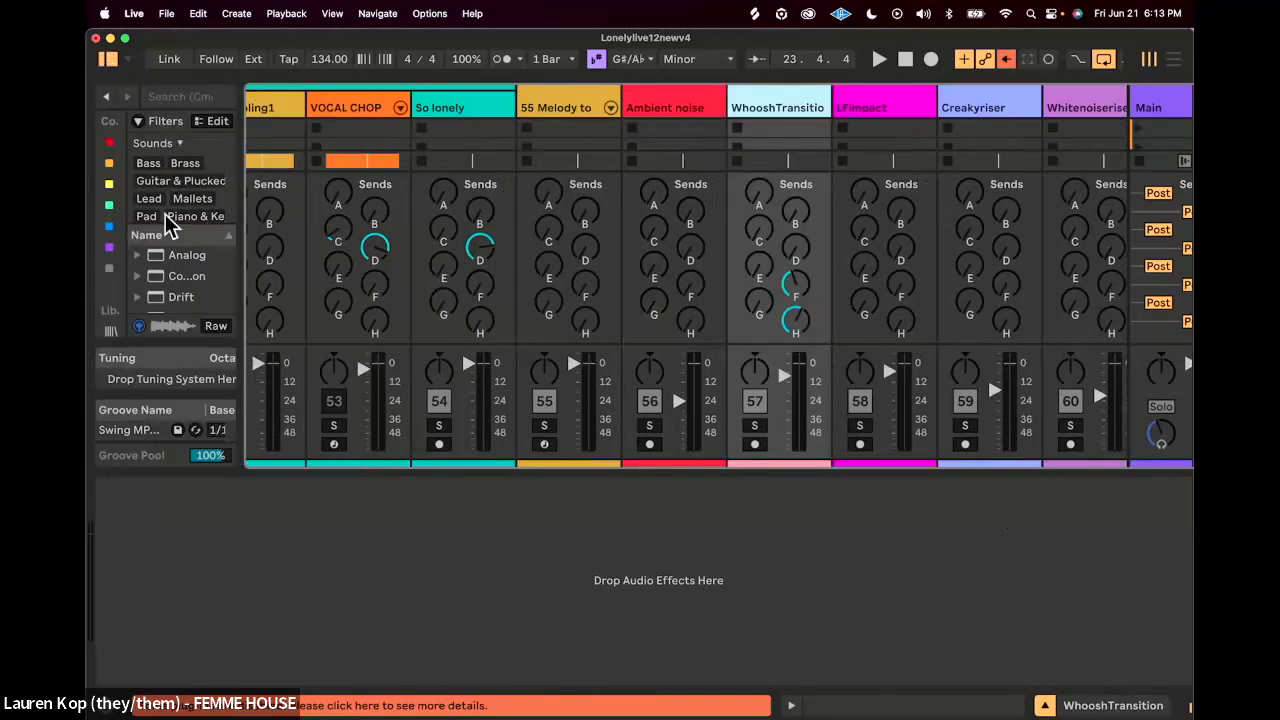
pyautogui.scroll(-1, 185, 265)
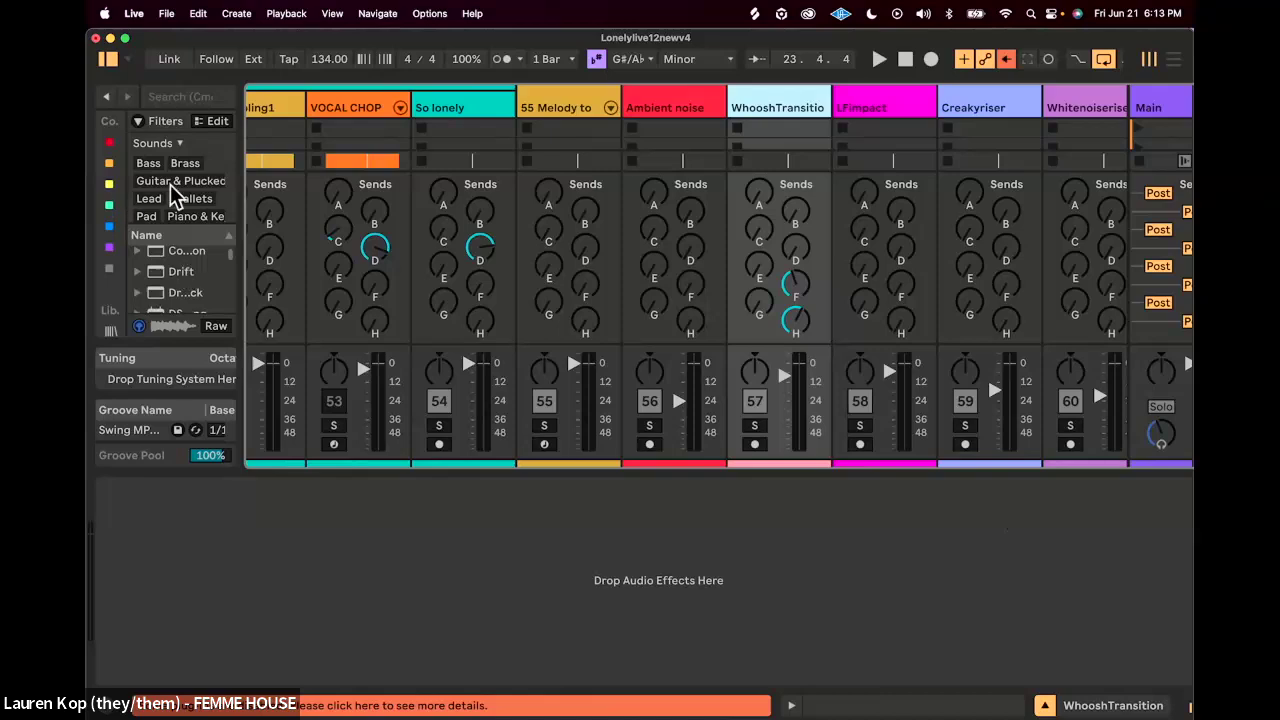
pyautogui.press('super+comma')
pyautogui.moveTo(868, 141); pyautogui.dragTo(868, 205)
pyautogui.press('super+comma')
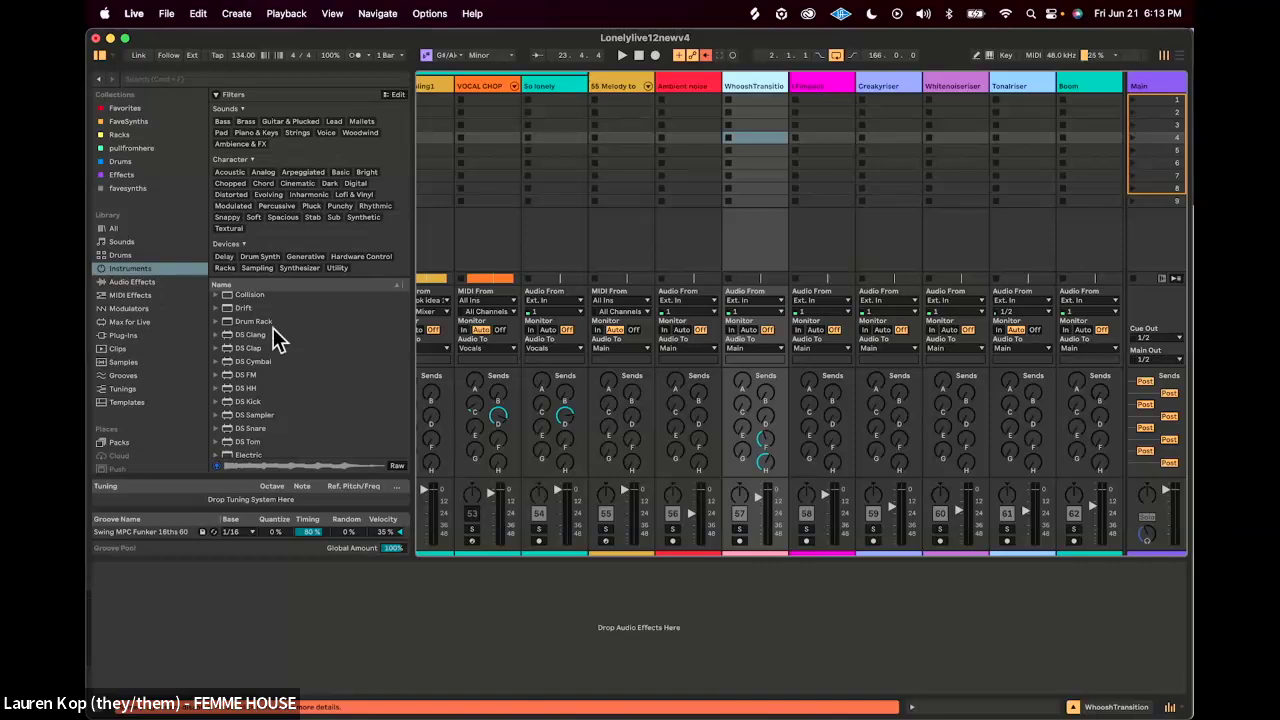
# Step: Add the Hybrid Reverb audio effect to the WhooshTransition track
pyautogui.click(159, 283)
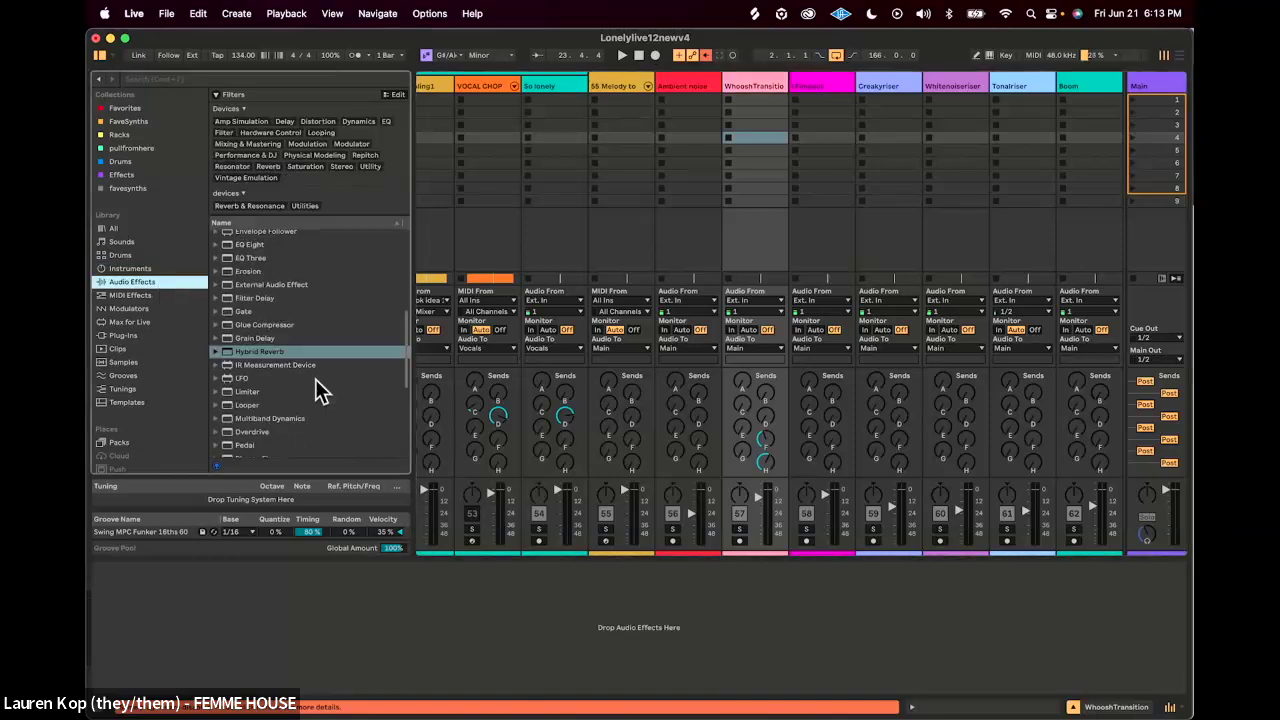
pyautogui.click(269, 352)
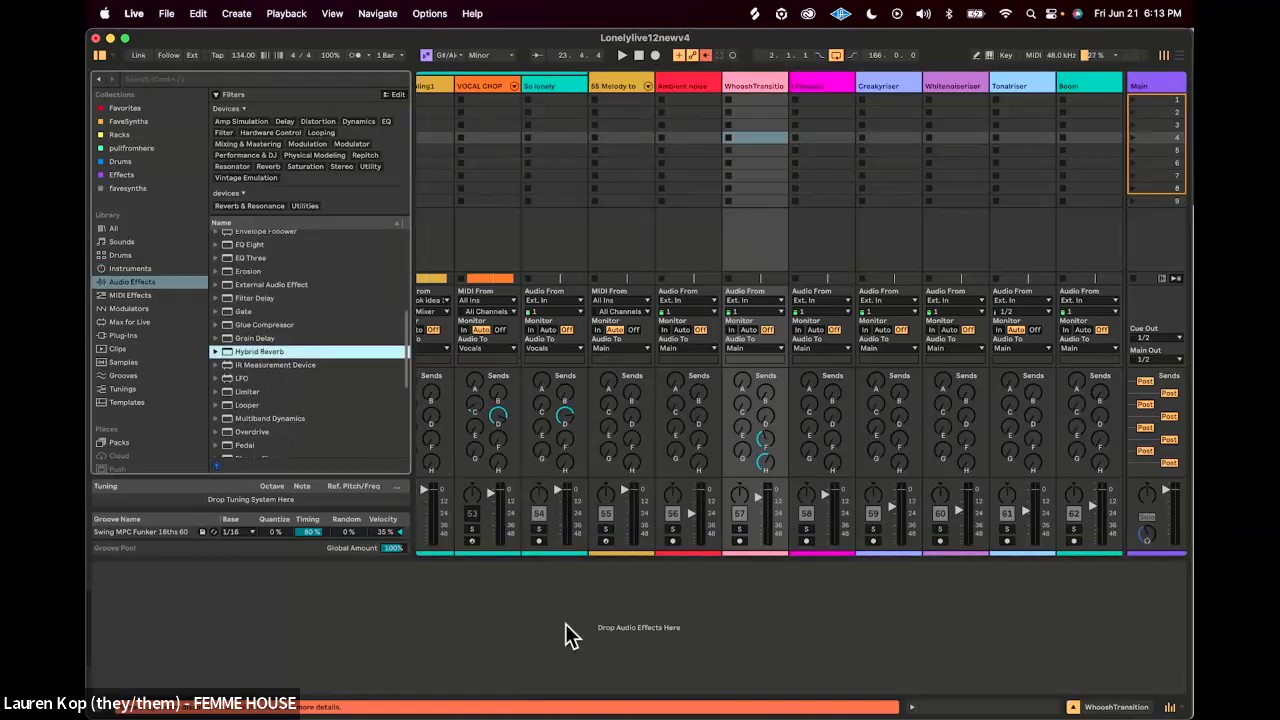
pyautogui.press('Return')
# Step: Set the display zoom to 153 % and close the settings
pyautogui.press('super+comma')
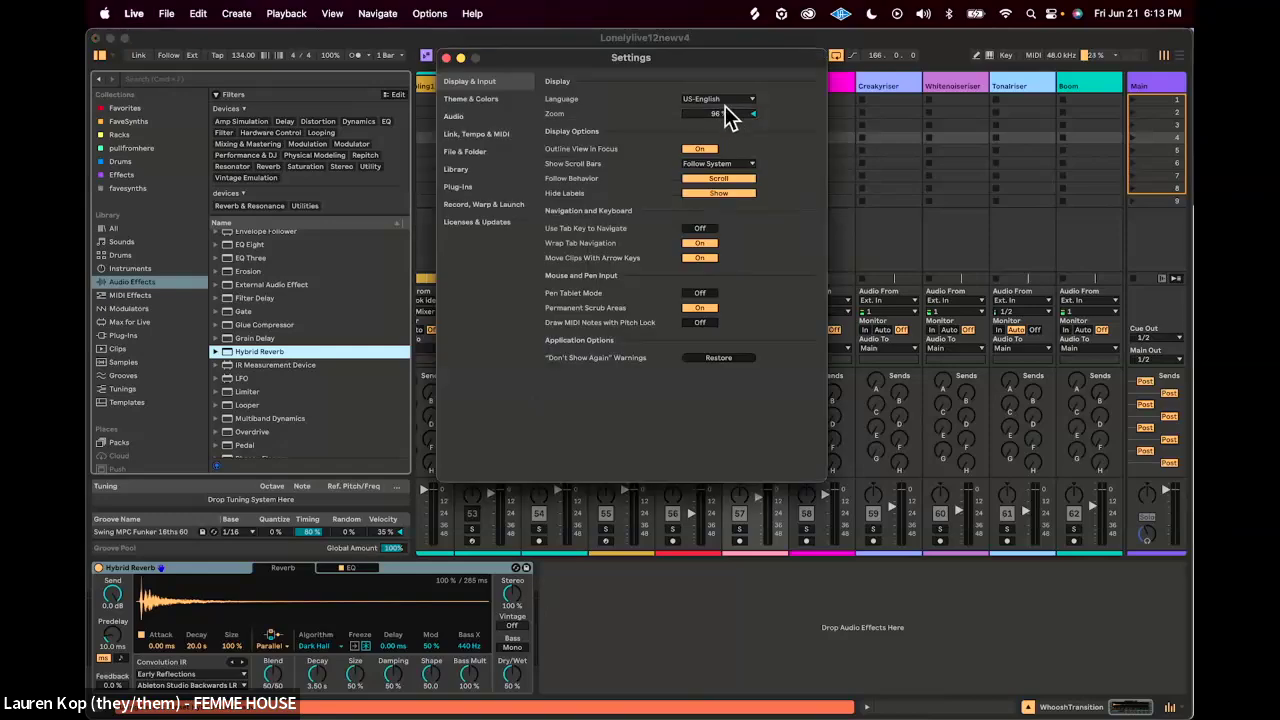
pyautogui.moveTo(718, 117); pyautogui.dragTo(718, 80)
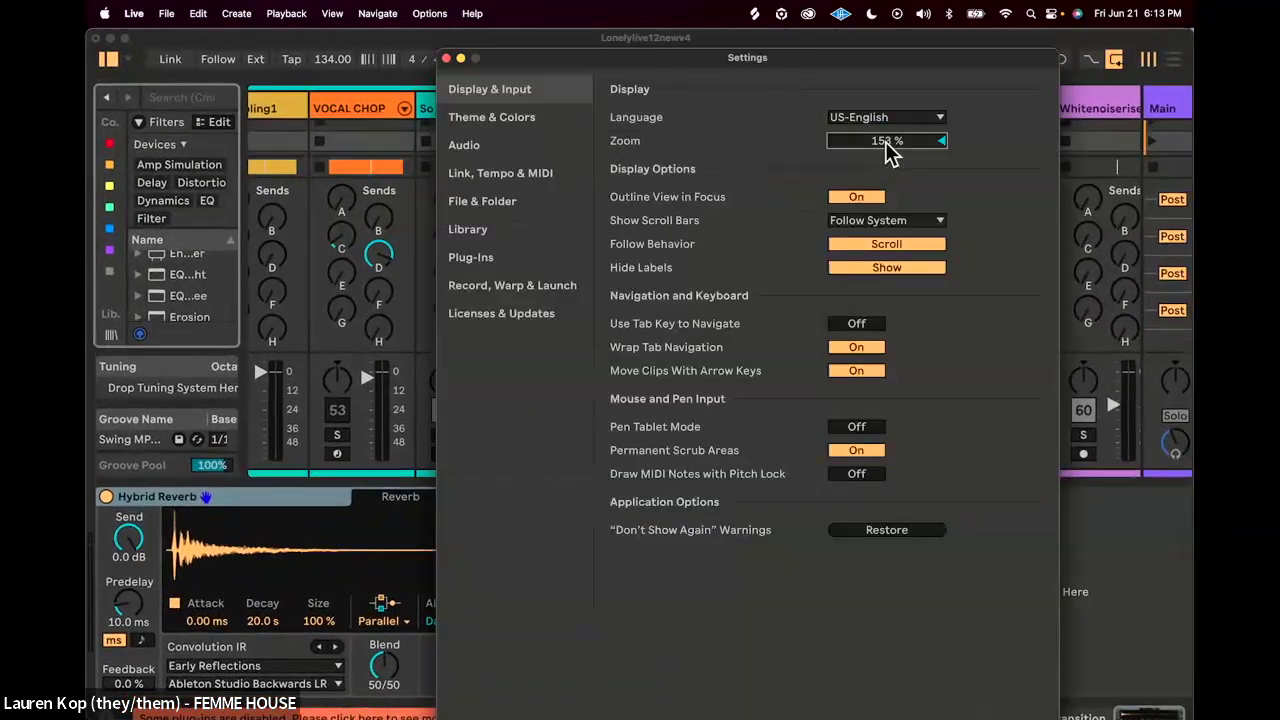
pyautogui.click(446, 58)
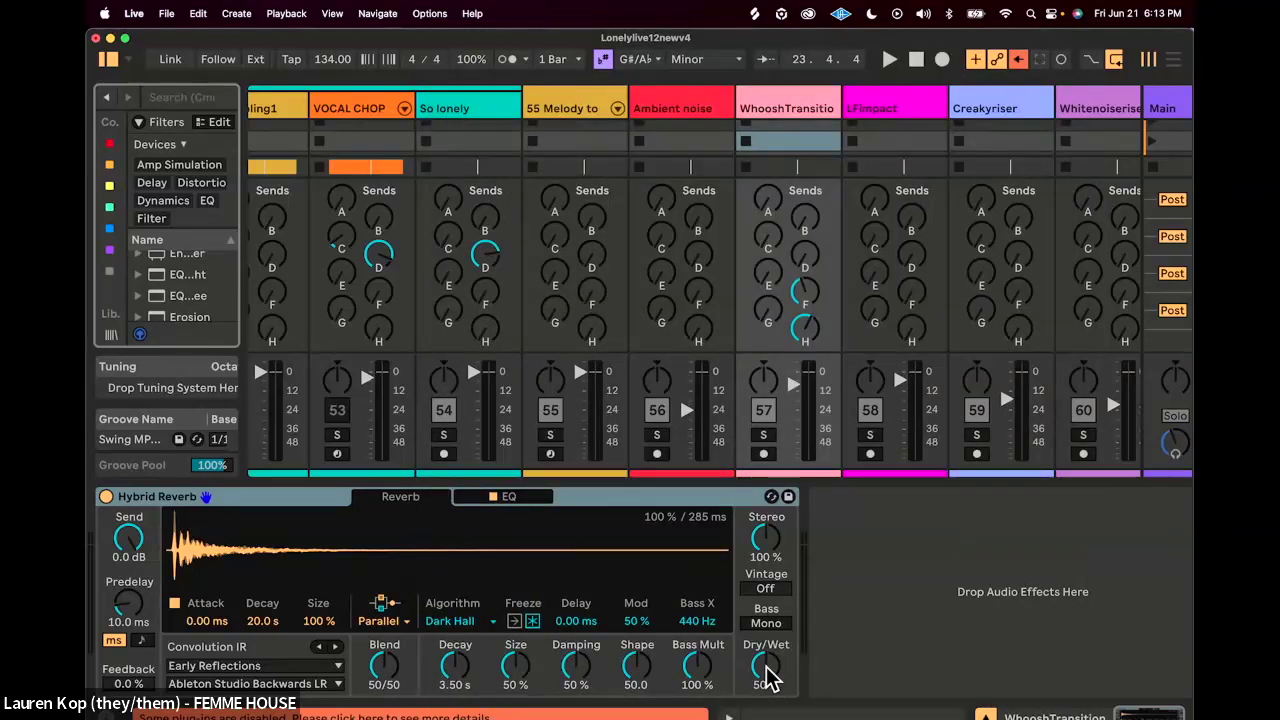
# Step: Set the Hybrid Reverb's Dry/Wet to 0 % and hide the browser in both the Session and Arrangement views
pyautogui.moveTo(766, 680)
pyautogui.mouseDown()
pyautogui.moveTo(766, 705)
pyautogui.moveTo(766, 661)
pyautogui.moveTo(770, 702)
pyautogui.mouseUp()
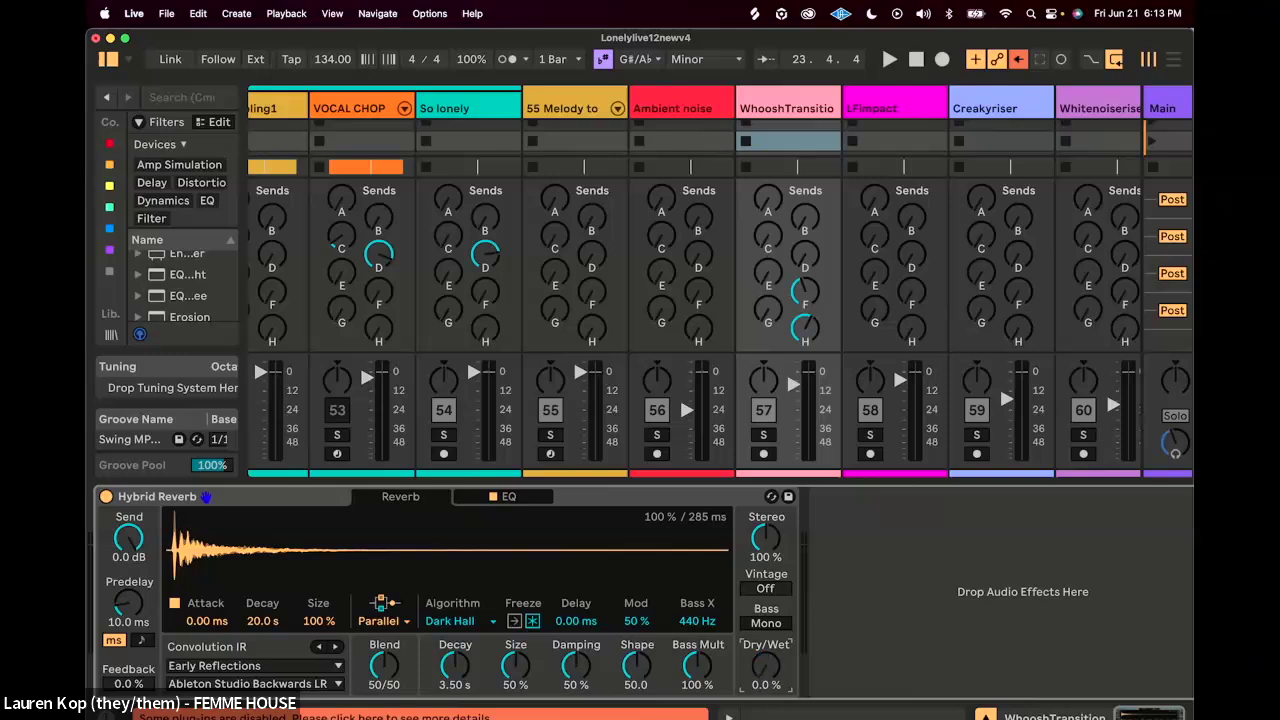
pyautogui.click(106, 62)
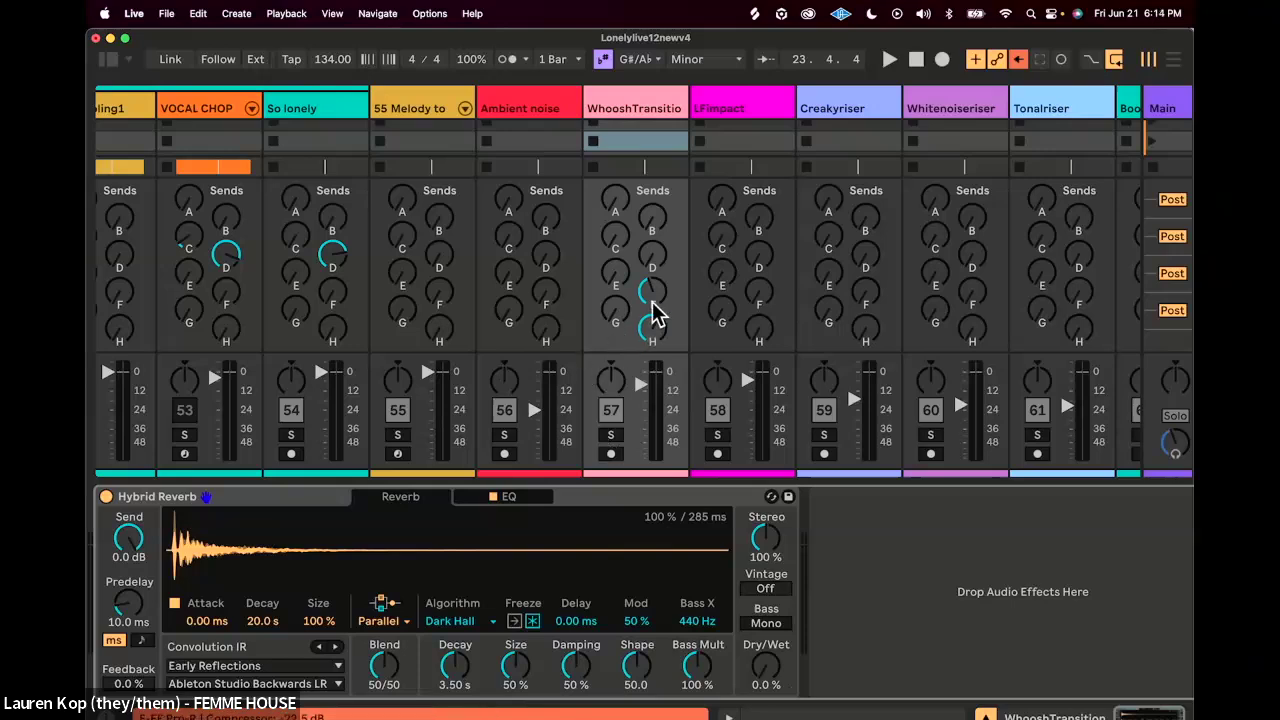
pyautogui.press('Tab')
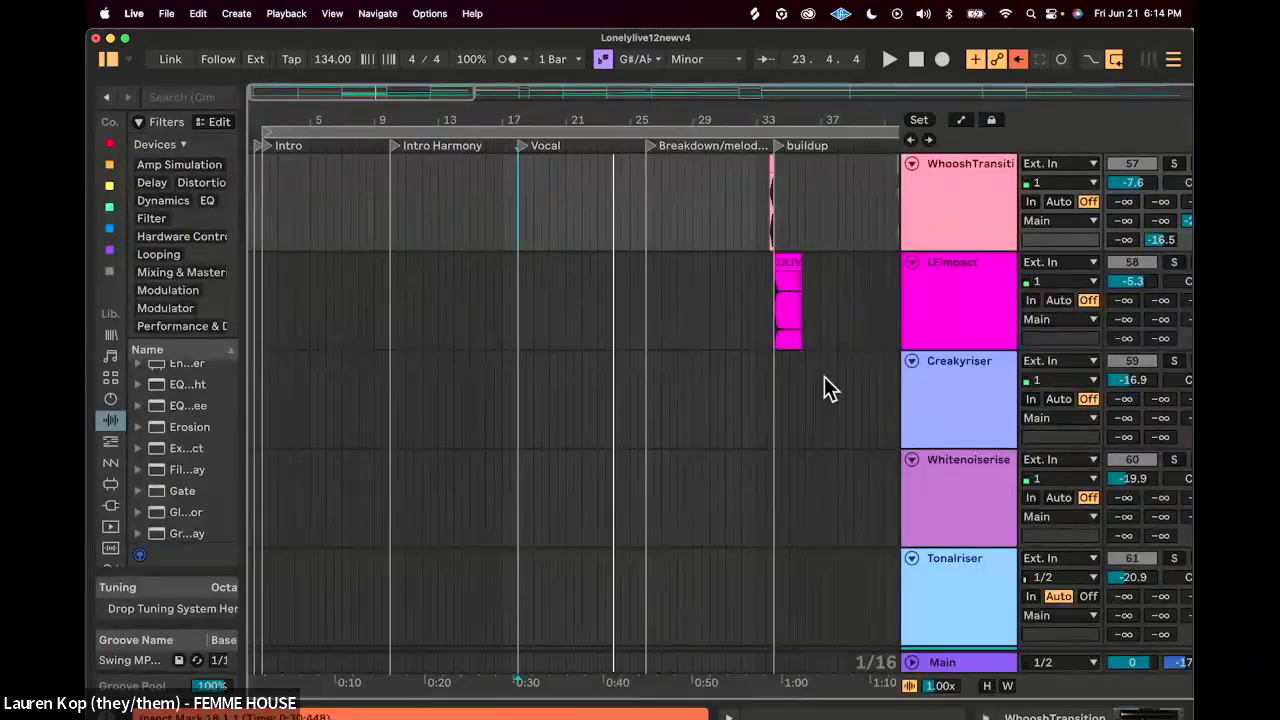
pyautogui.click(107, 59)
pyautogui.press('Tab')
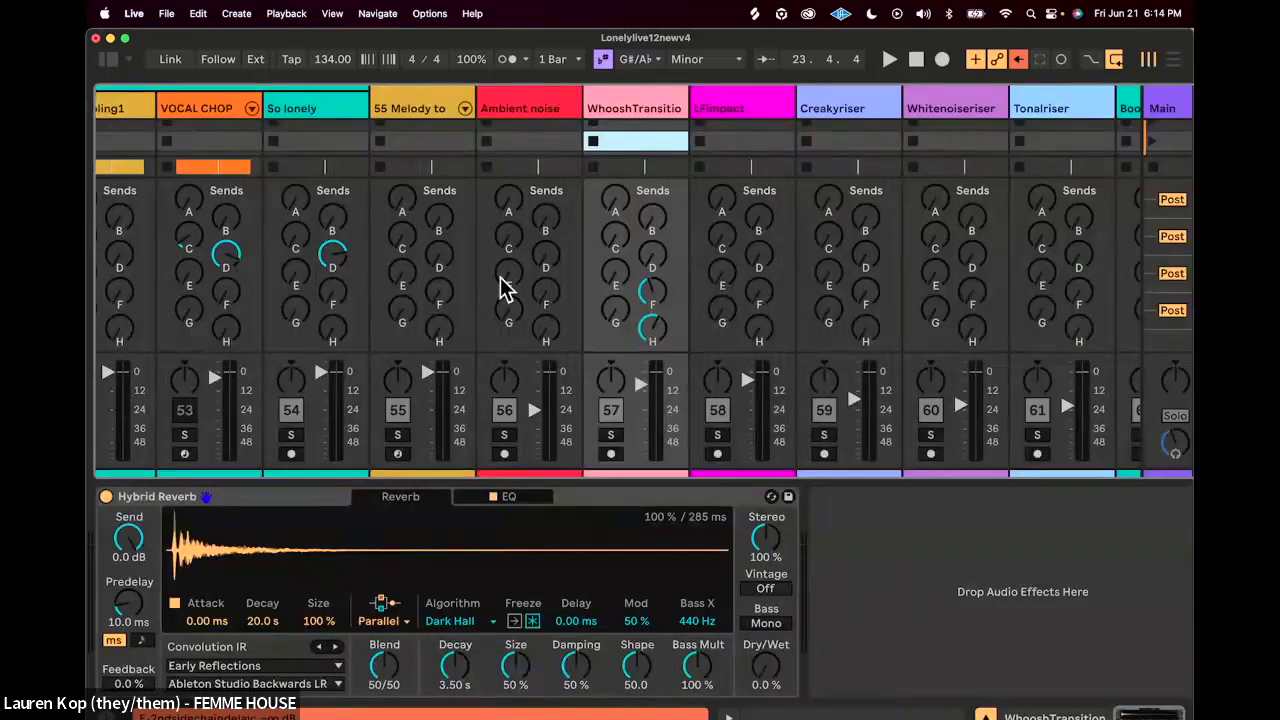
# Step: Show the automation of WhooshTransition's send F and draw a track volume automation peak near bar 20 on the LFimpact track
pyautogui.rightClick(654, 303)
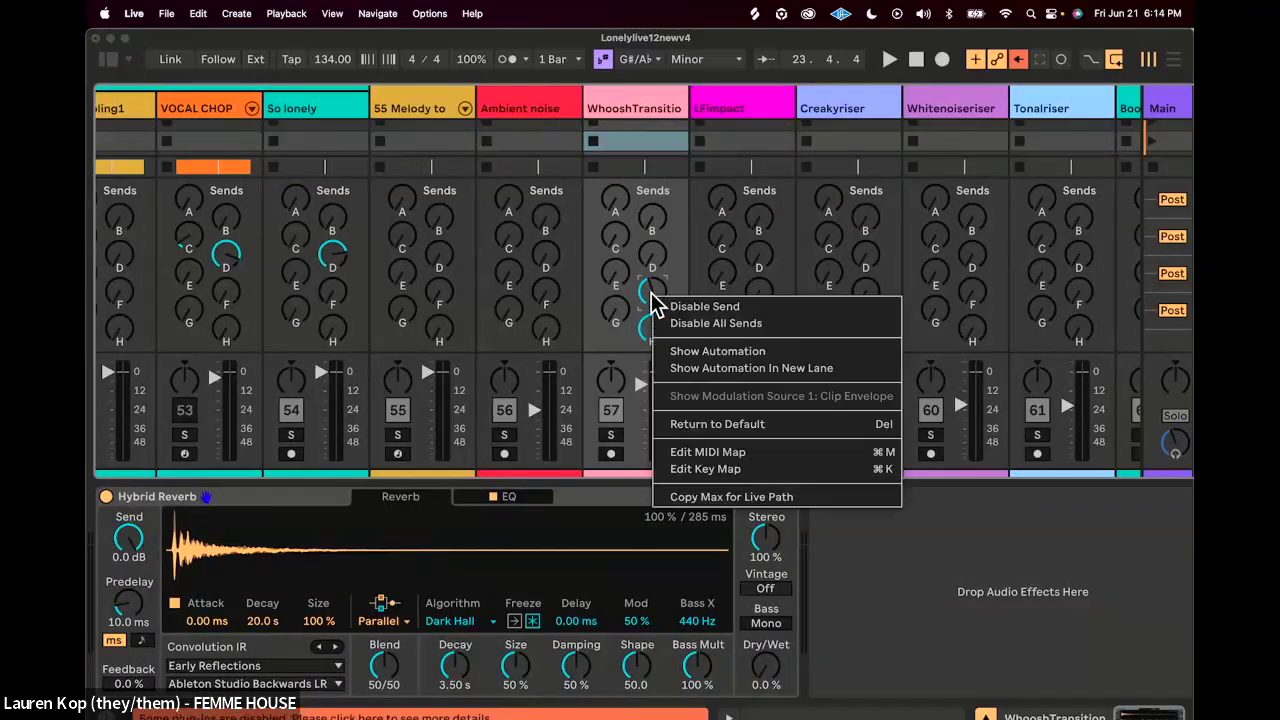
pyautogui.click(700, 350)
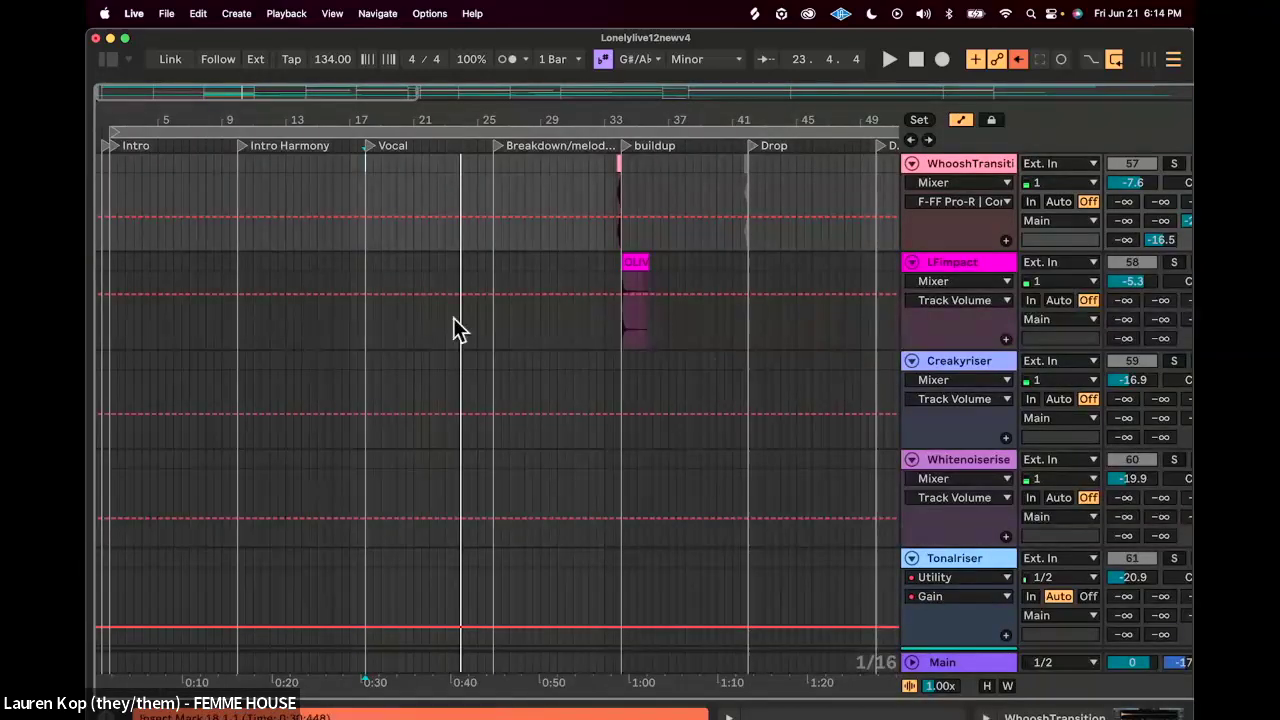
pyautogui.click(395, 285)
pyautogui.moveTo(409, 293)
pyautogui.mouseDown()
pyautogui.moveTo(410, 275)
pyautogui.moveTo(387, 319)
pyautogui.moveTo(437, 314)
pyautogui.mouseUp()
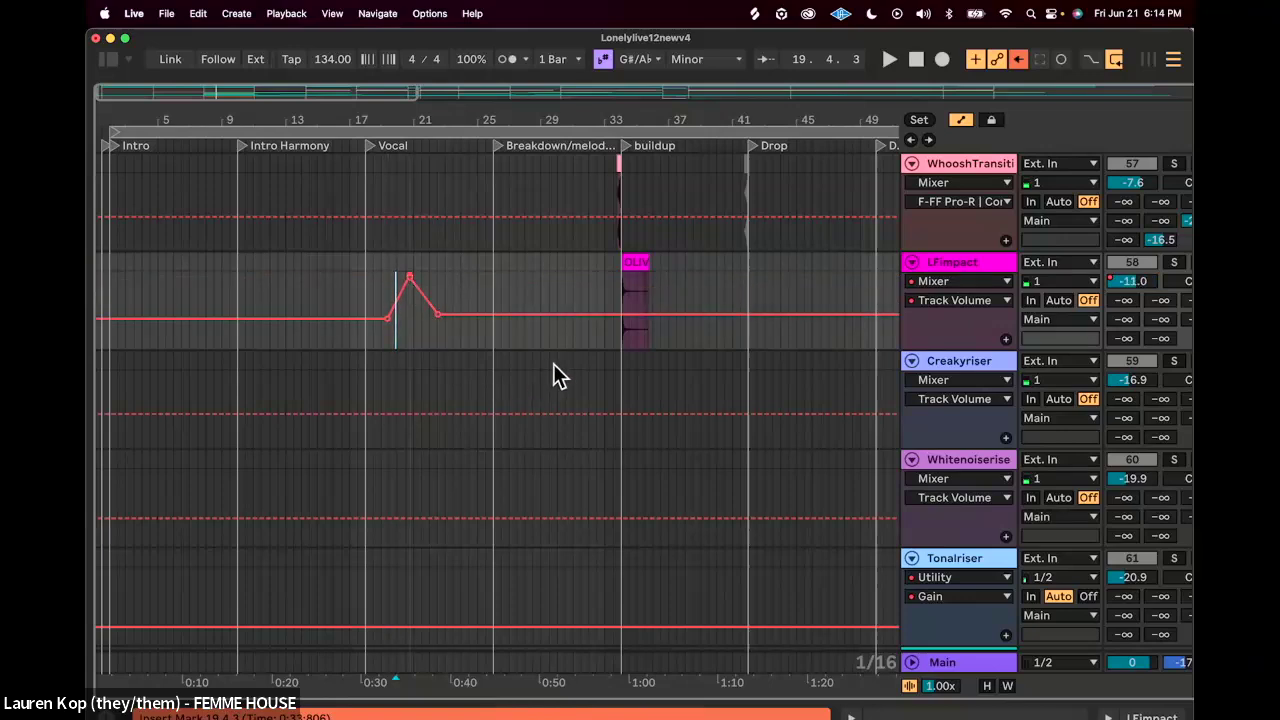
# Step: Hide the automation lanes and examine the WhooshTransition and LFimpact clips around the buildup
pyautogui.press('a')
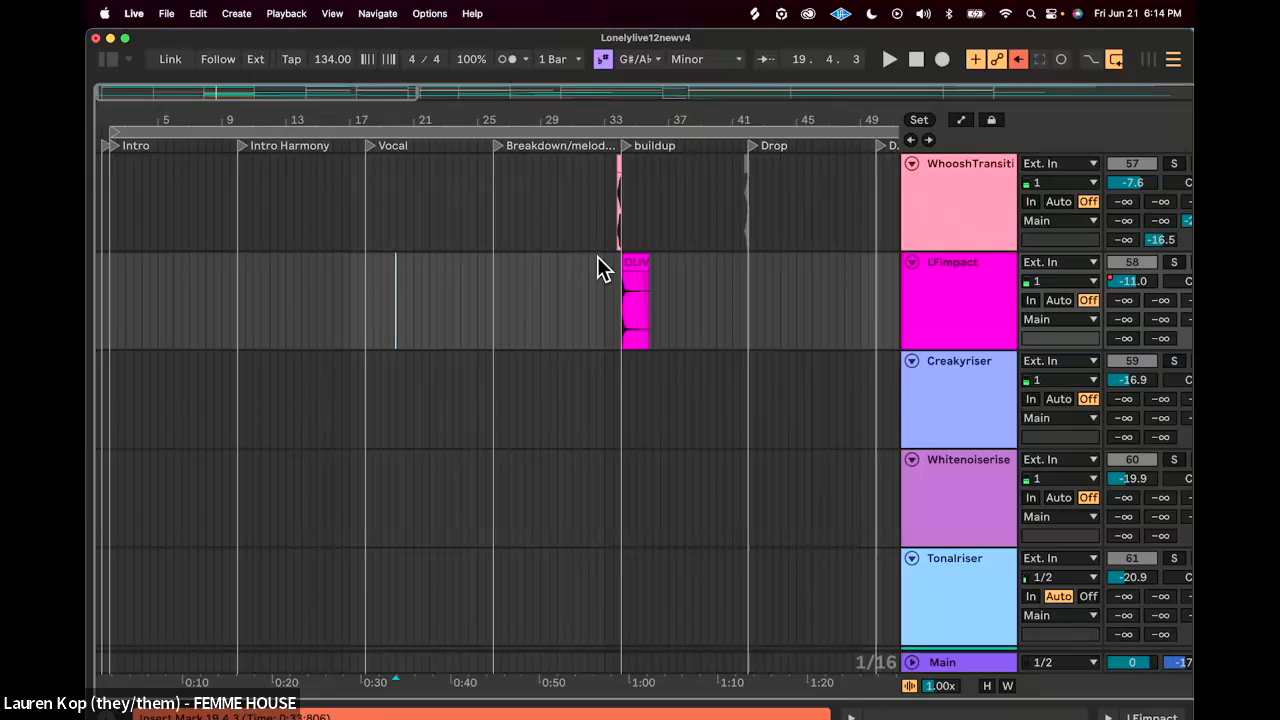
pyautogui.scroll(1, 636, 317)
pyautogui.scroll(3, 637, 318)
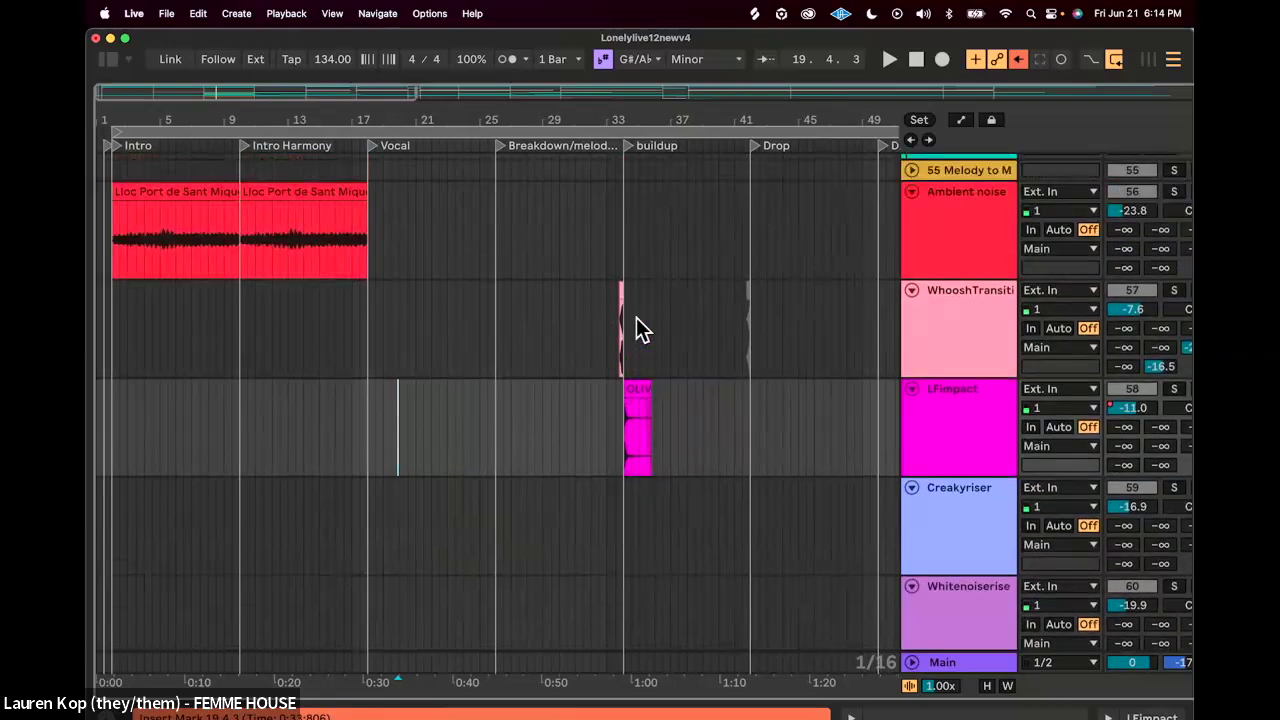
pyautogui.scroll(3, 610, 381)
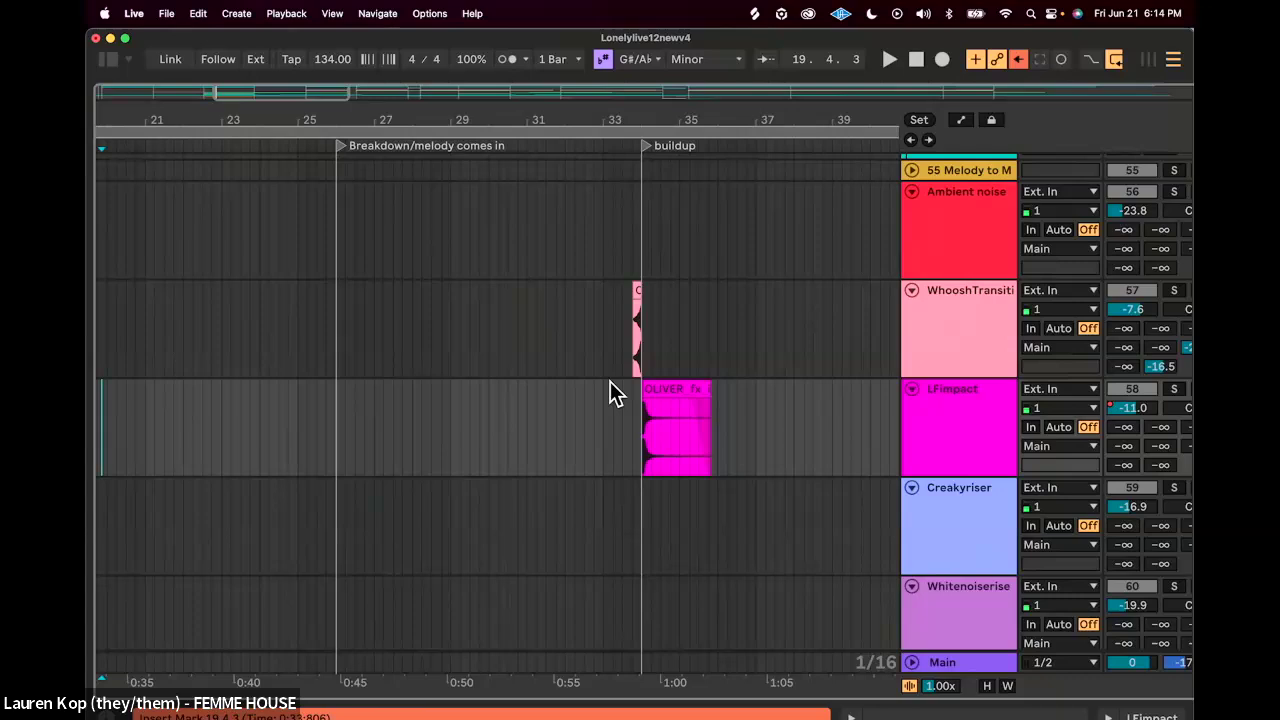
pyautogui.scroll(-3, 612, 390)
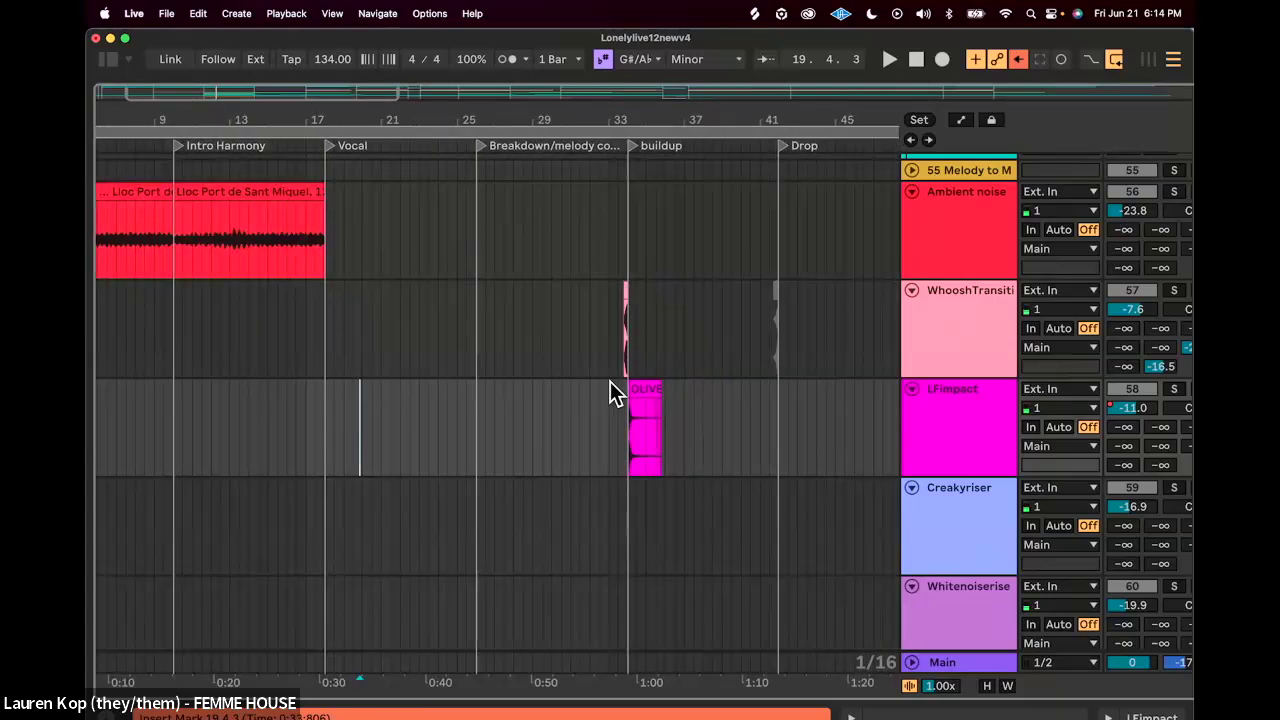